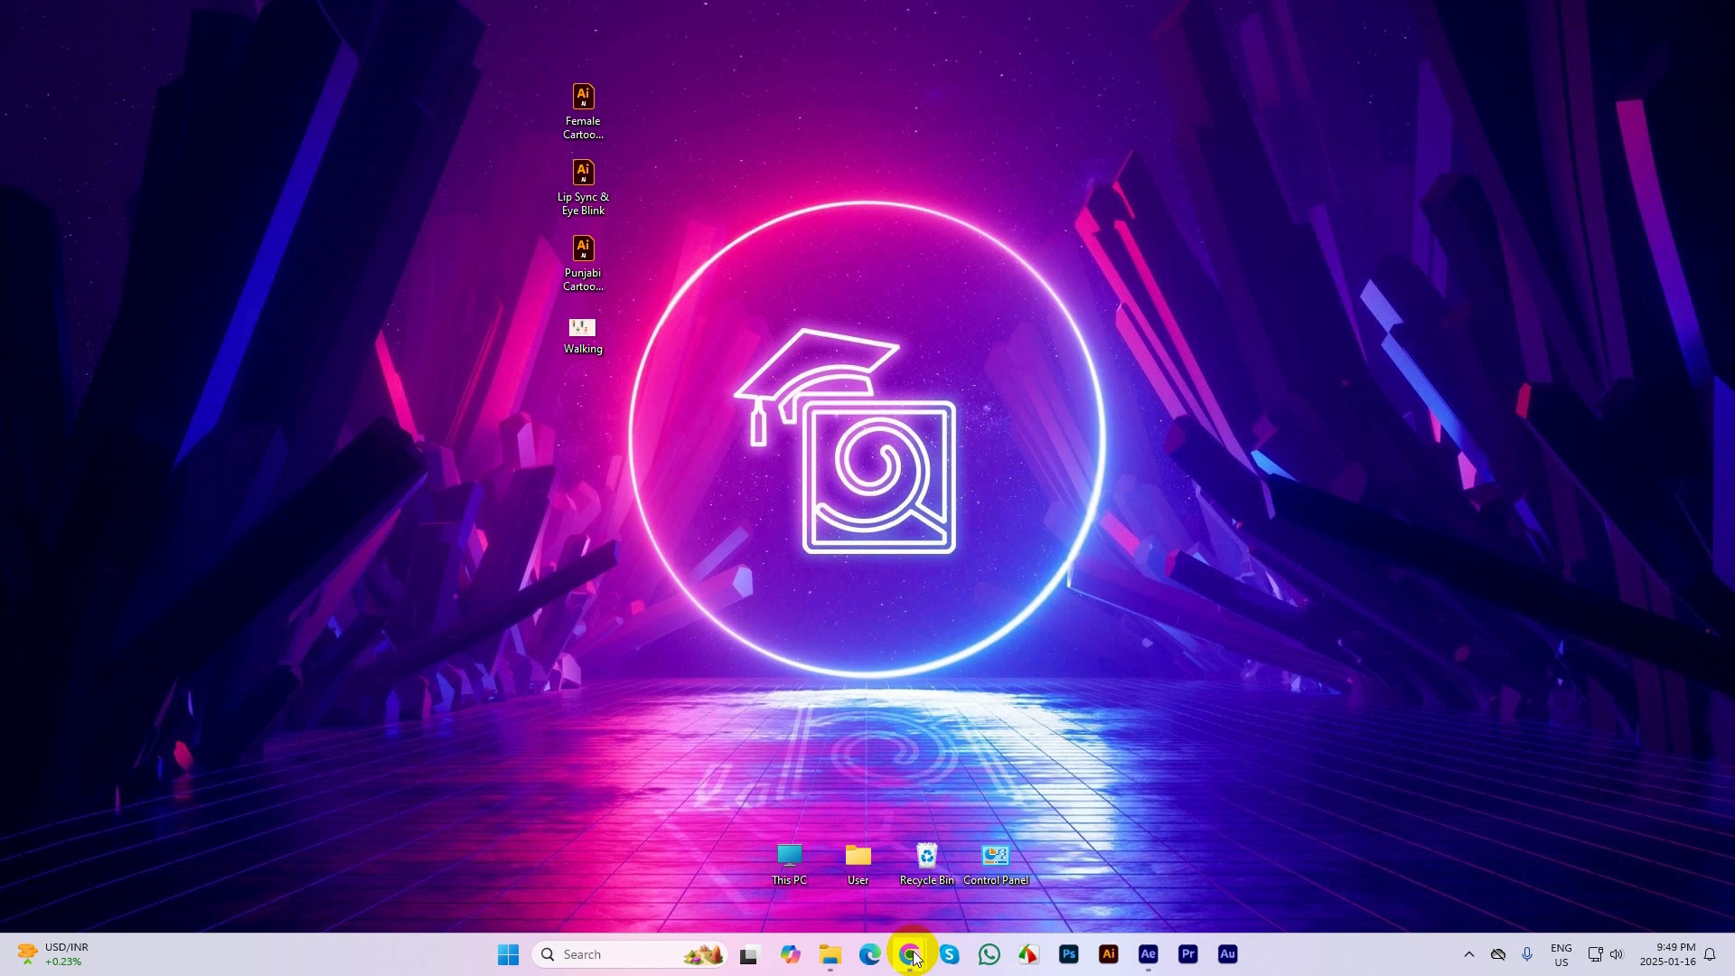
Switch to Chrome and search Google for "rigging meaning" in a new tab
{"action": "mouse_move", "coordinate": [908, 949]}
{"action": "left_click", "coordinate": [813, 840]}
{"action": "left_click", "coordinate": [281, 21]}
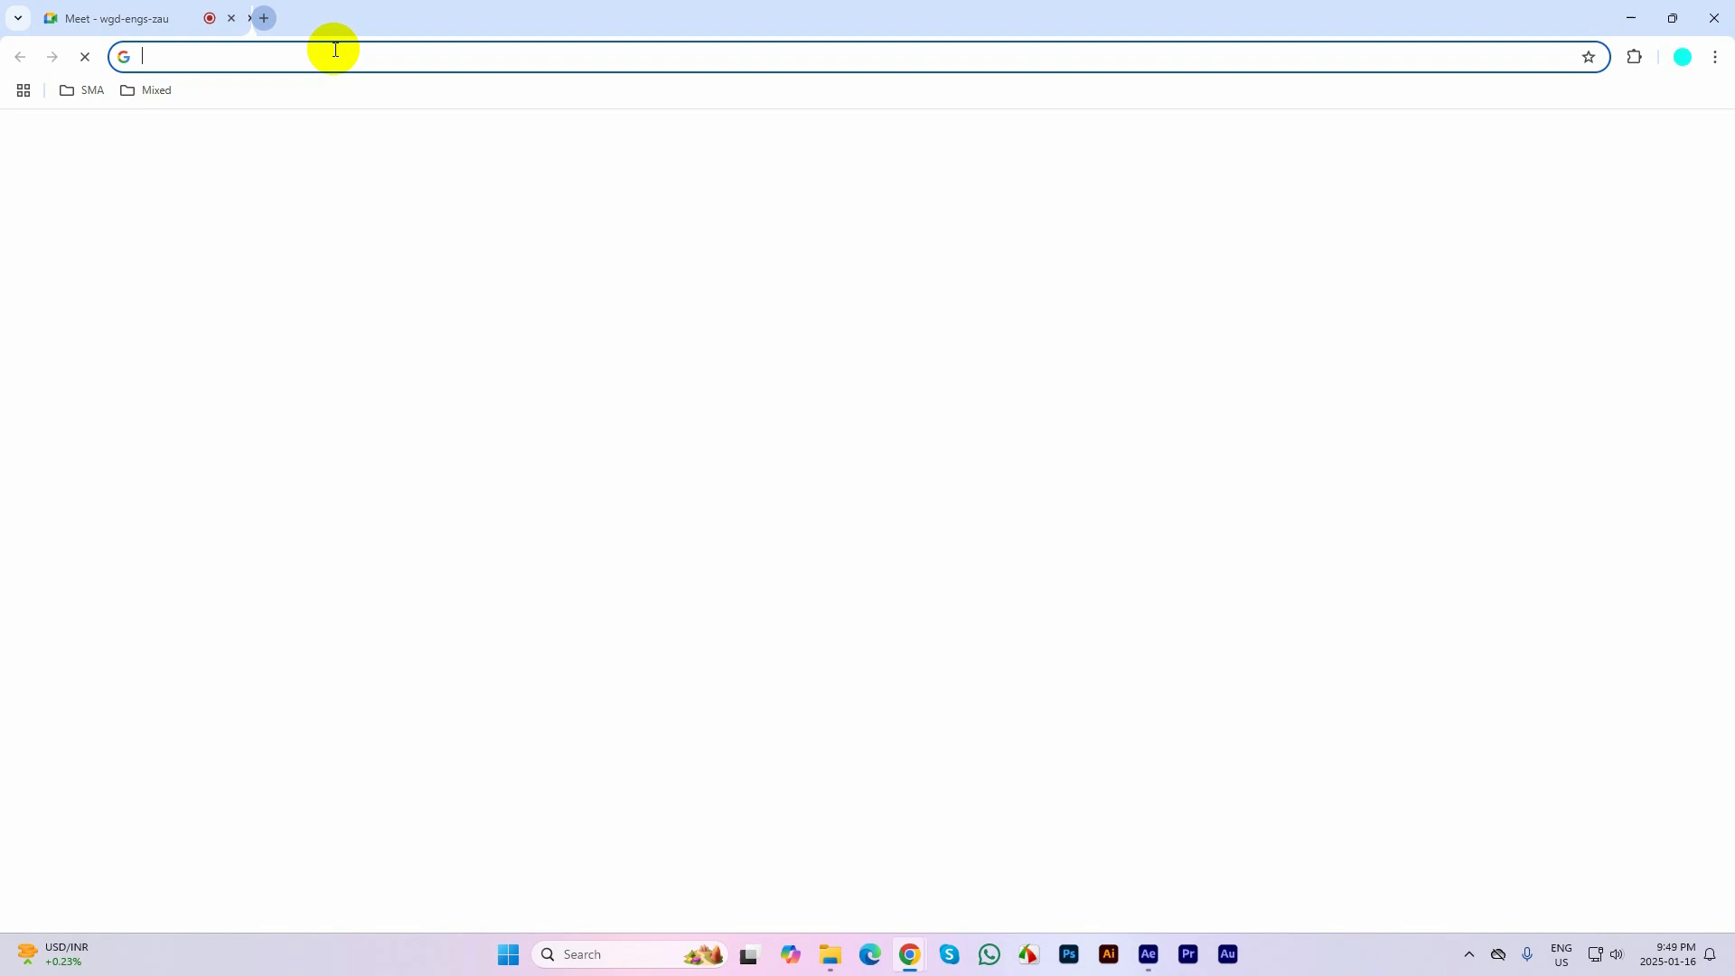
{"action": "left_click", "coordinate": [347, 57]}
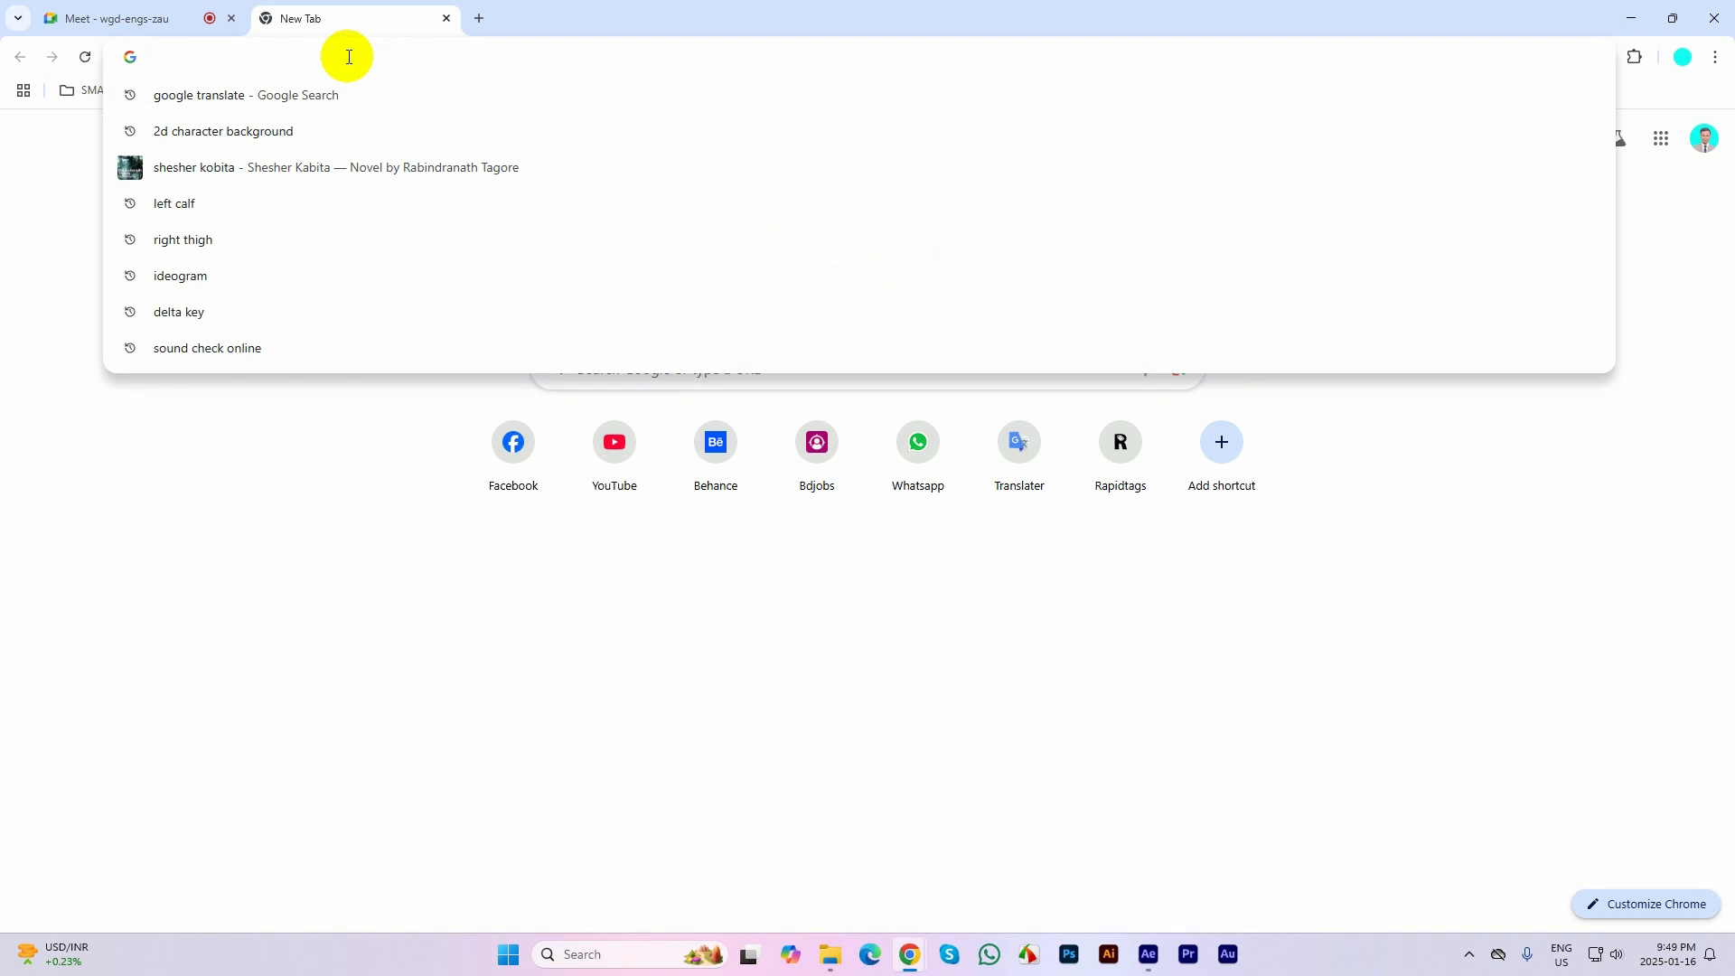
{"action": "type", "text": "rigging"}
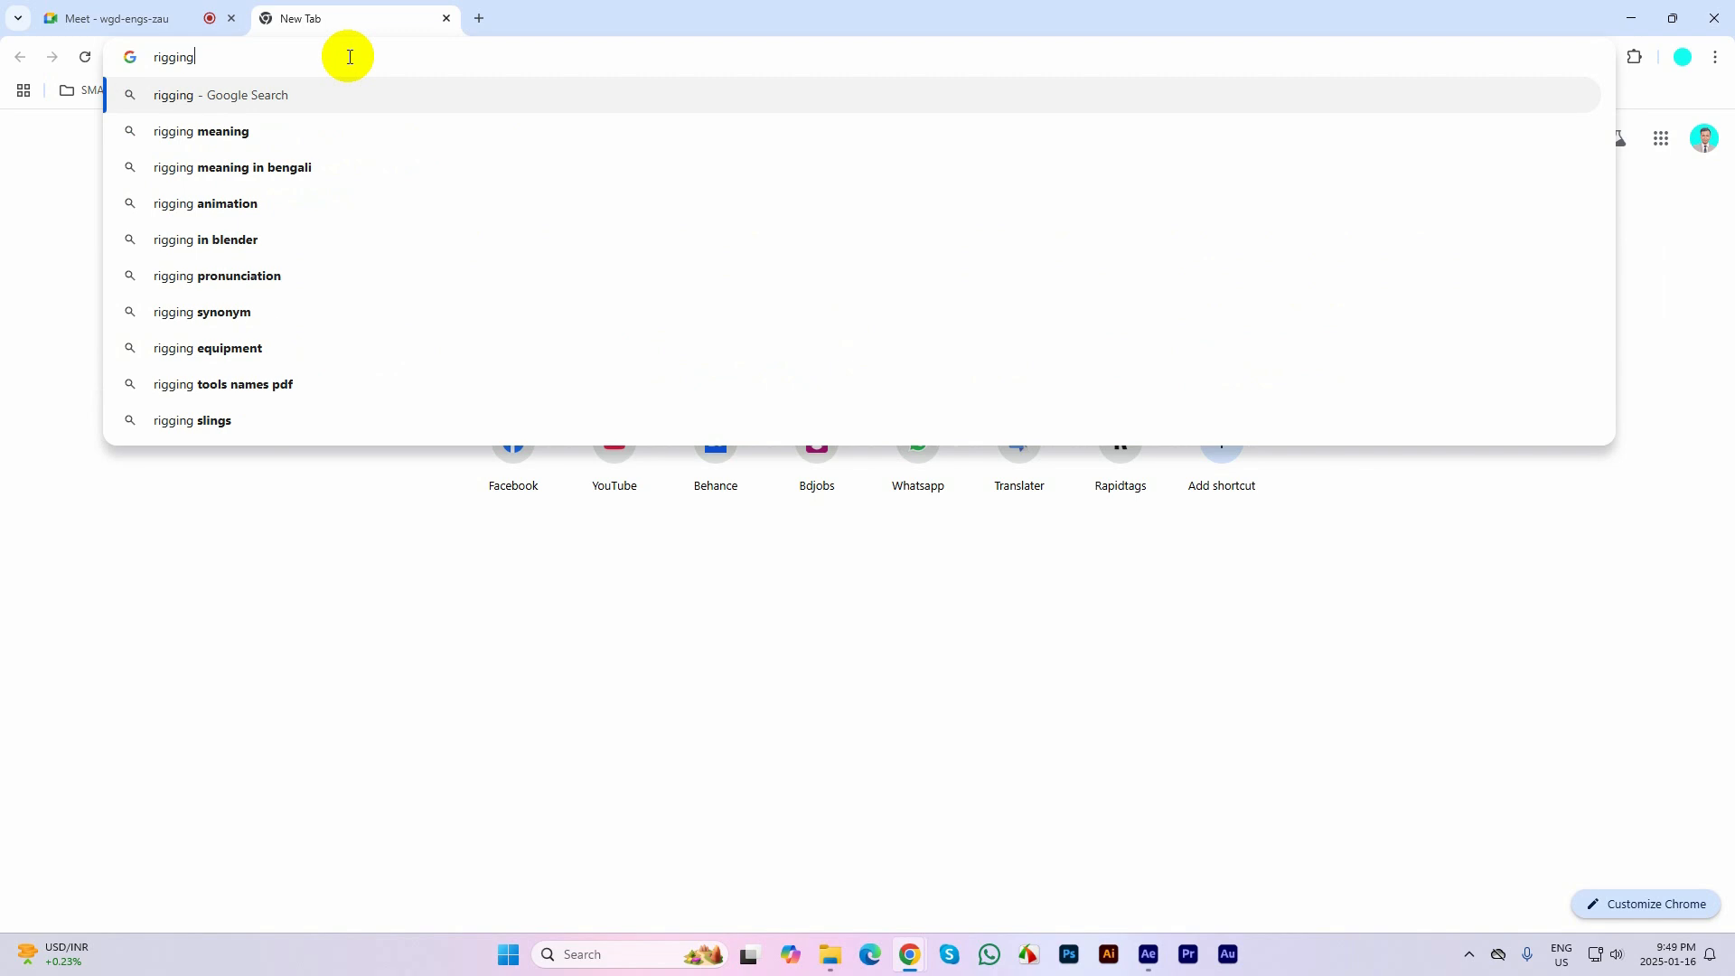
{"action": "left_click", "coordinate": [220, 131]}
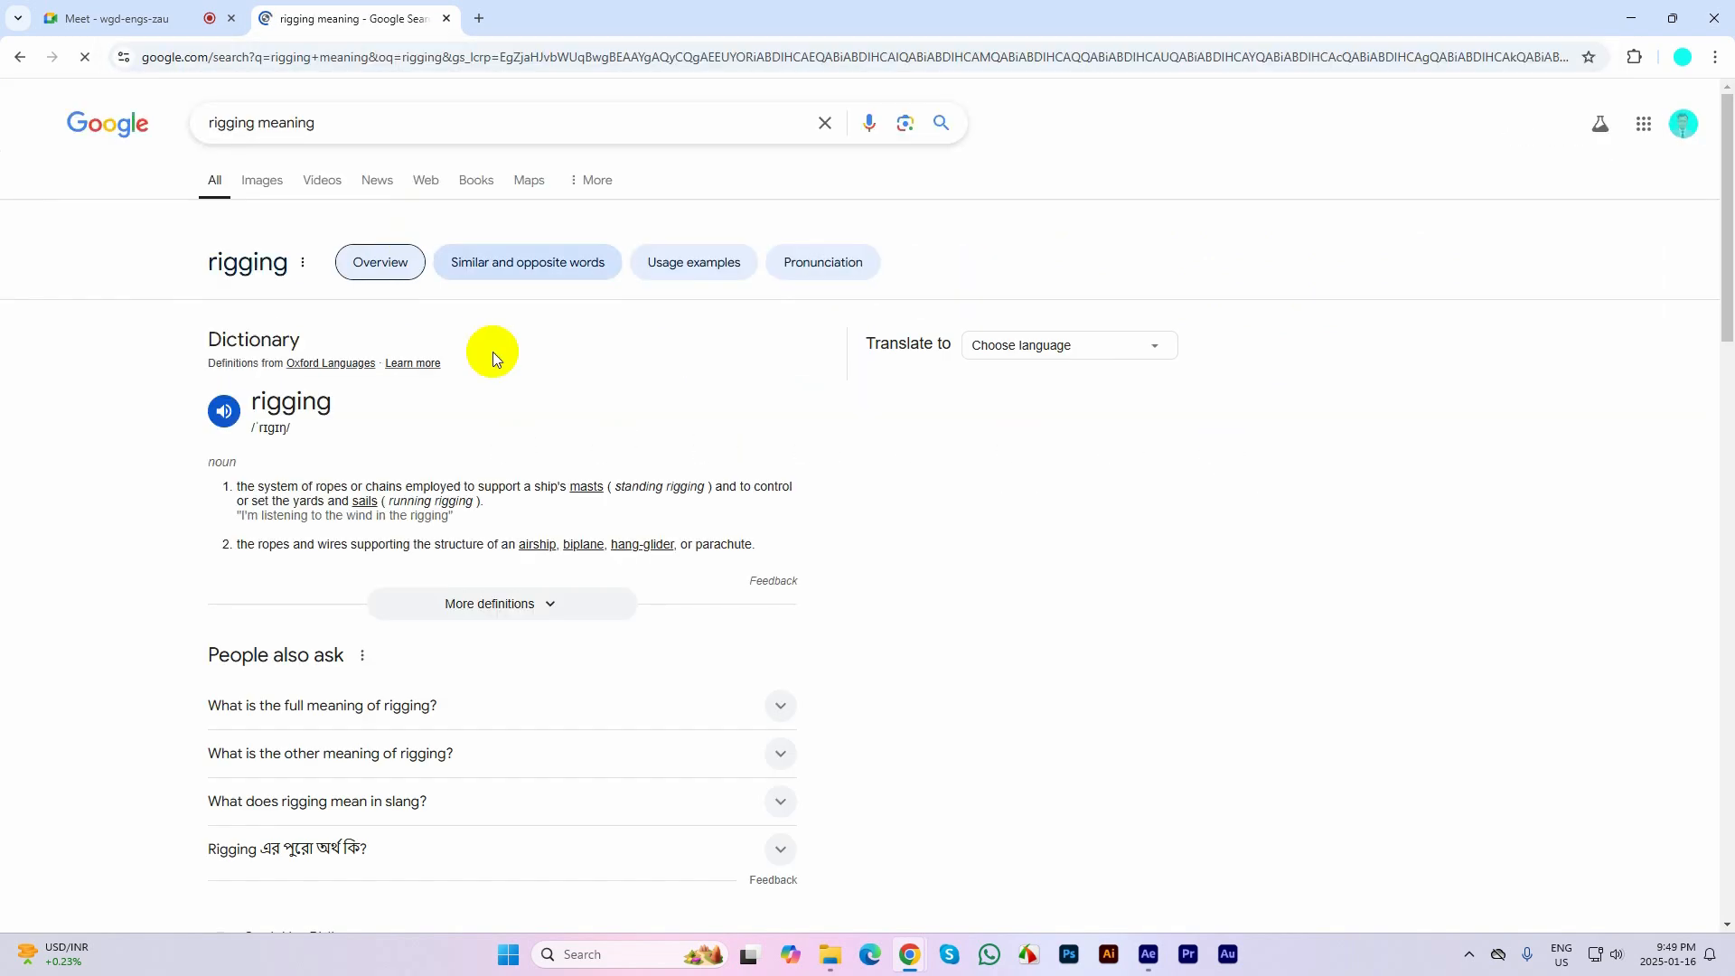
Shorten the Google query to "rigging" and run the search again
{"action": "left_click_drag", "start_coordinate": [256, 122], "coordinate": [476, 111]}
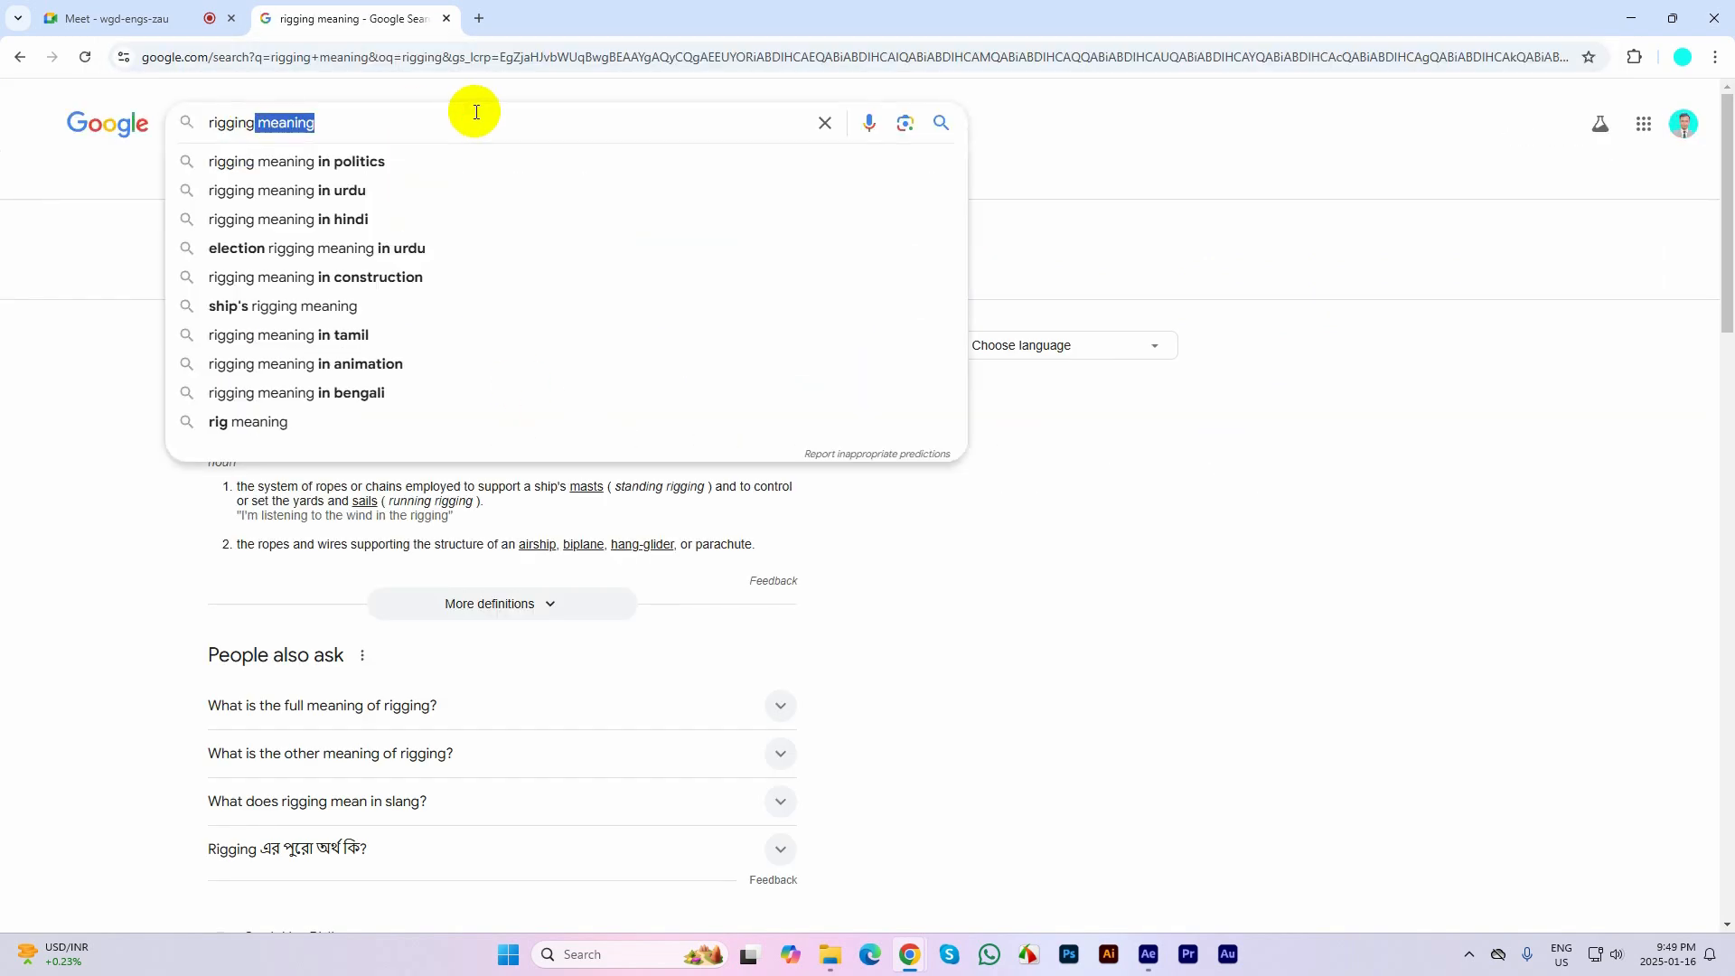
{"action": "key", "text": "BackSpace"}
{"action": "key", "text": "Return"}
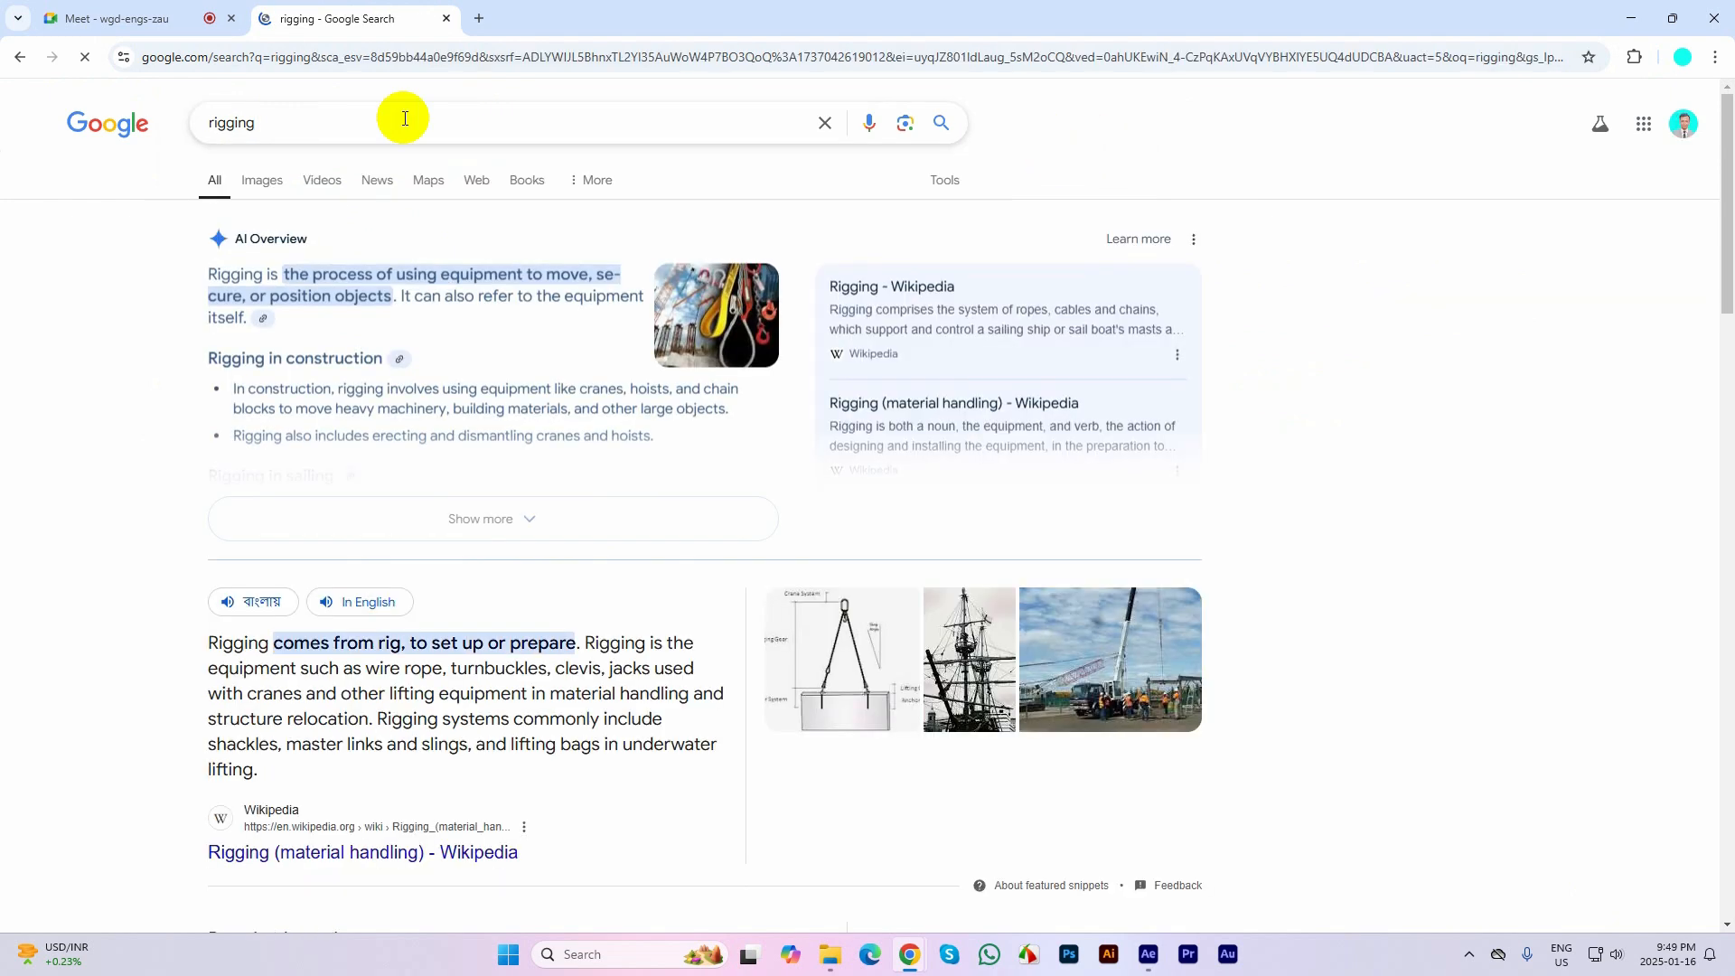
Search Google for "2d character rigging" and show the image results
{"action": "left_click", "coordinate": [210, 123]}
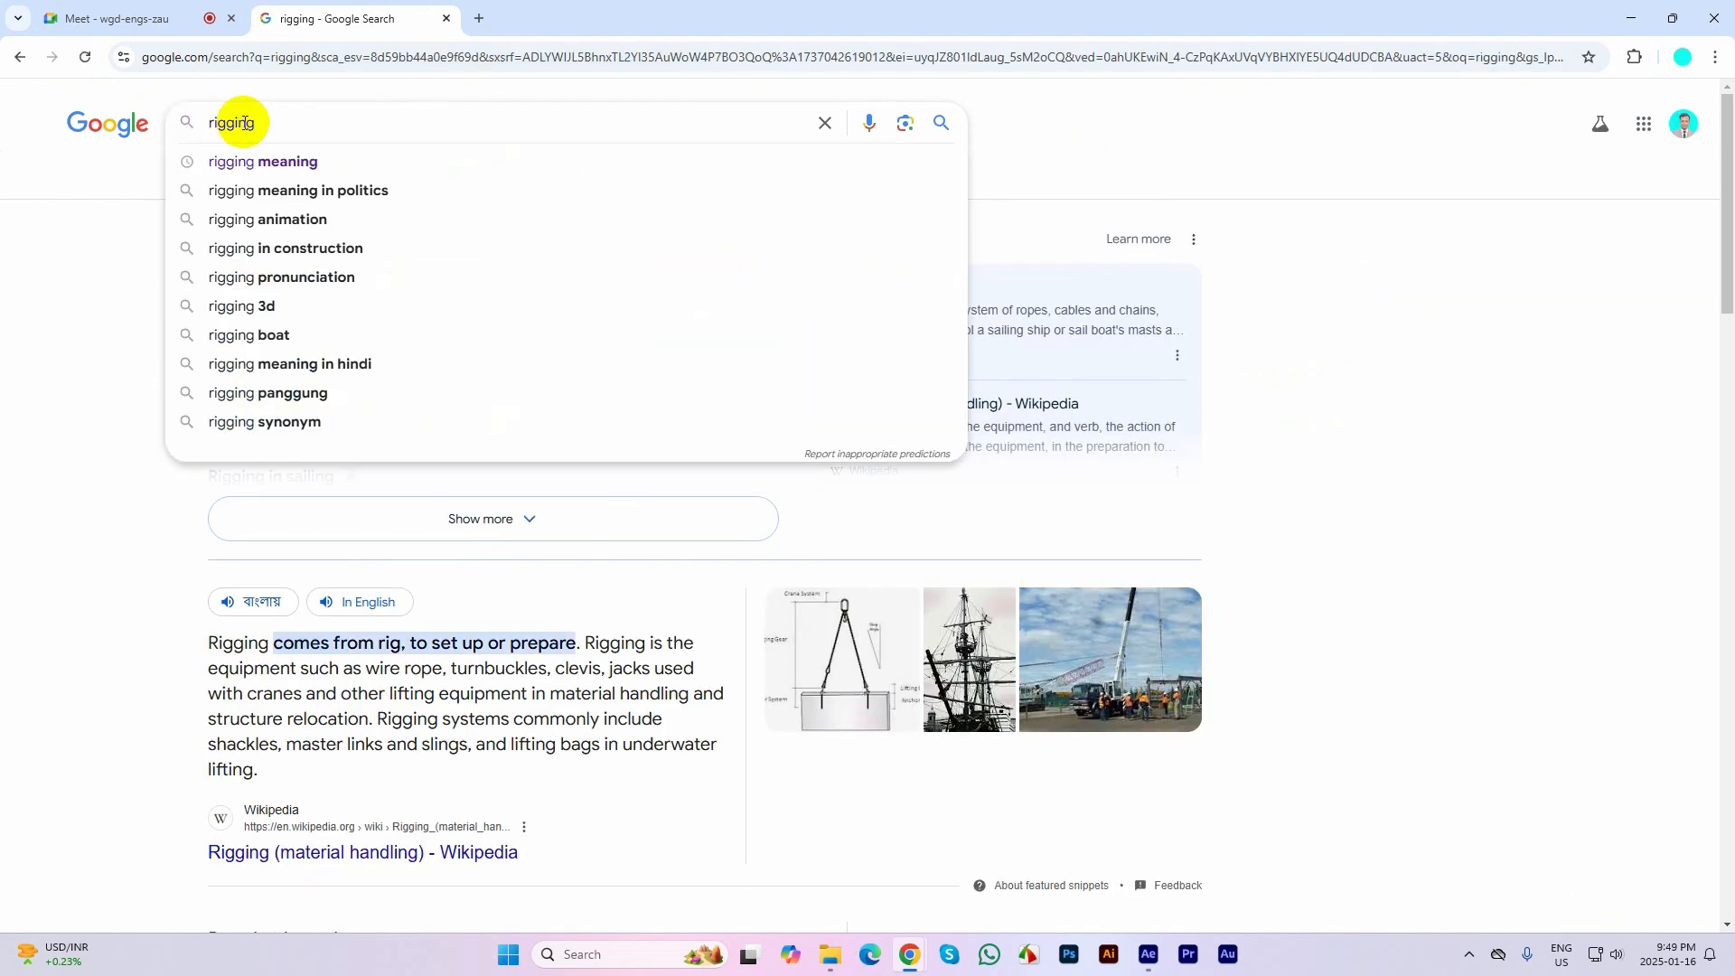
{"action": "type", "text": "2d"}
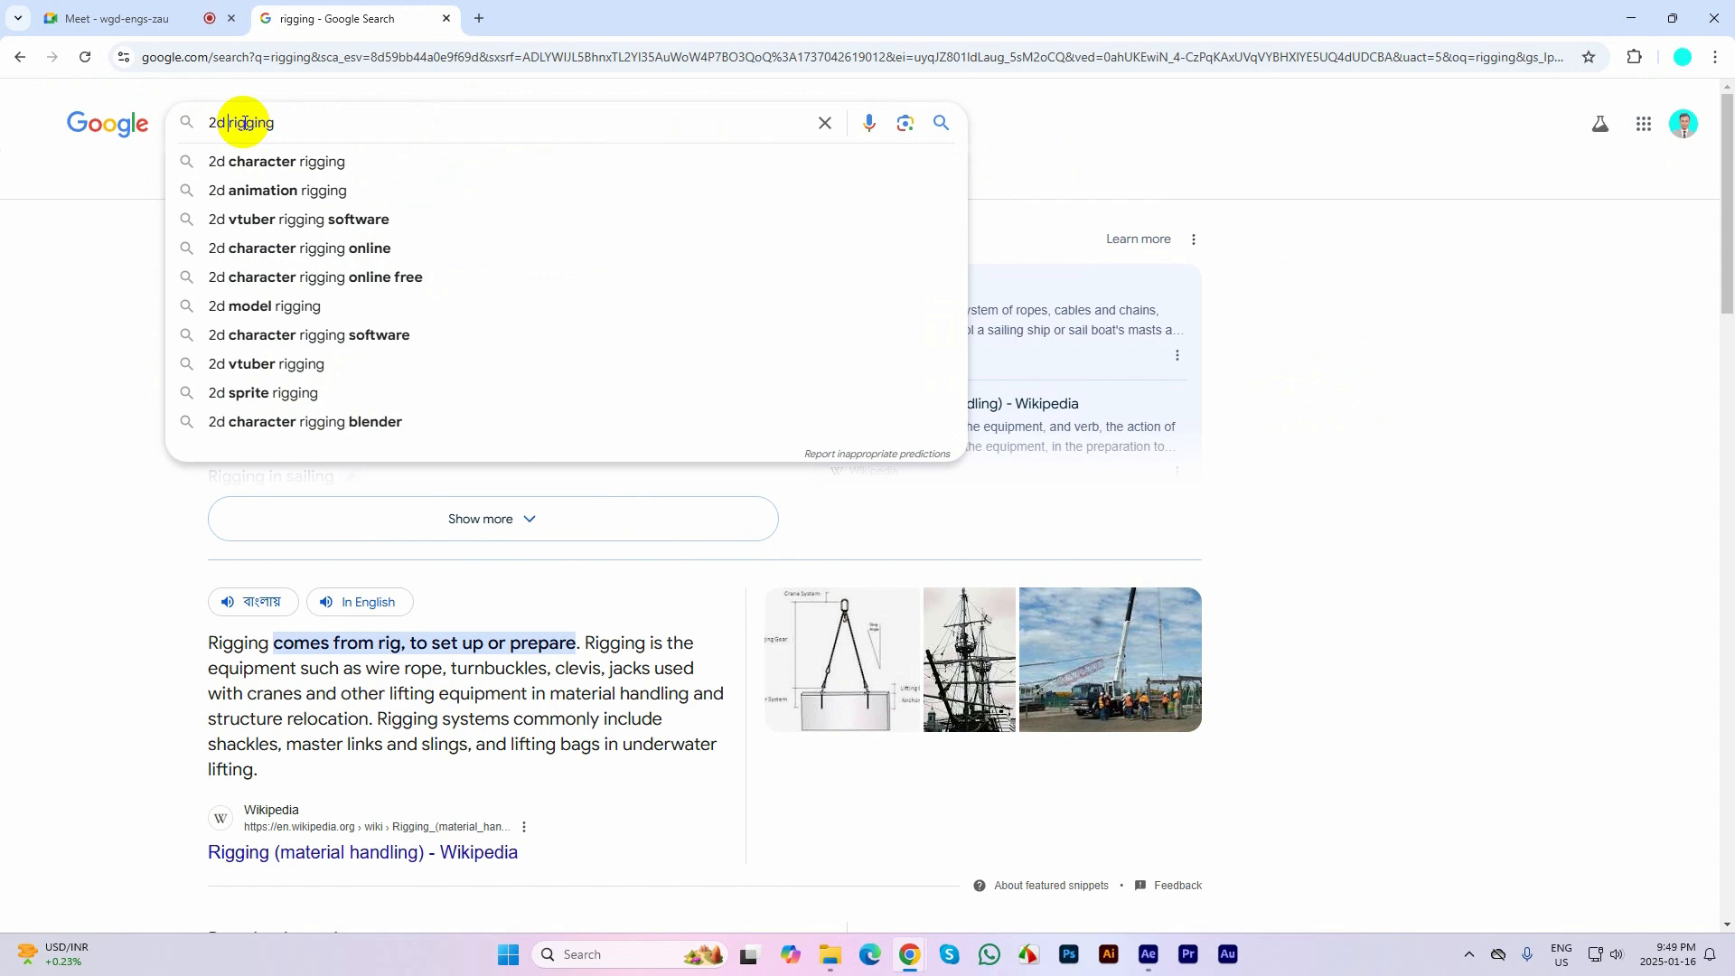
{"action": "left_click", "coordinate": [313, 162]}
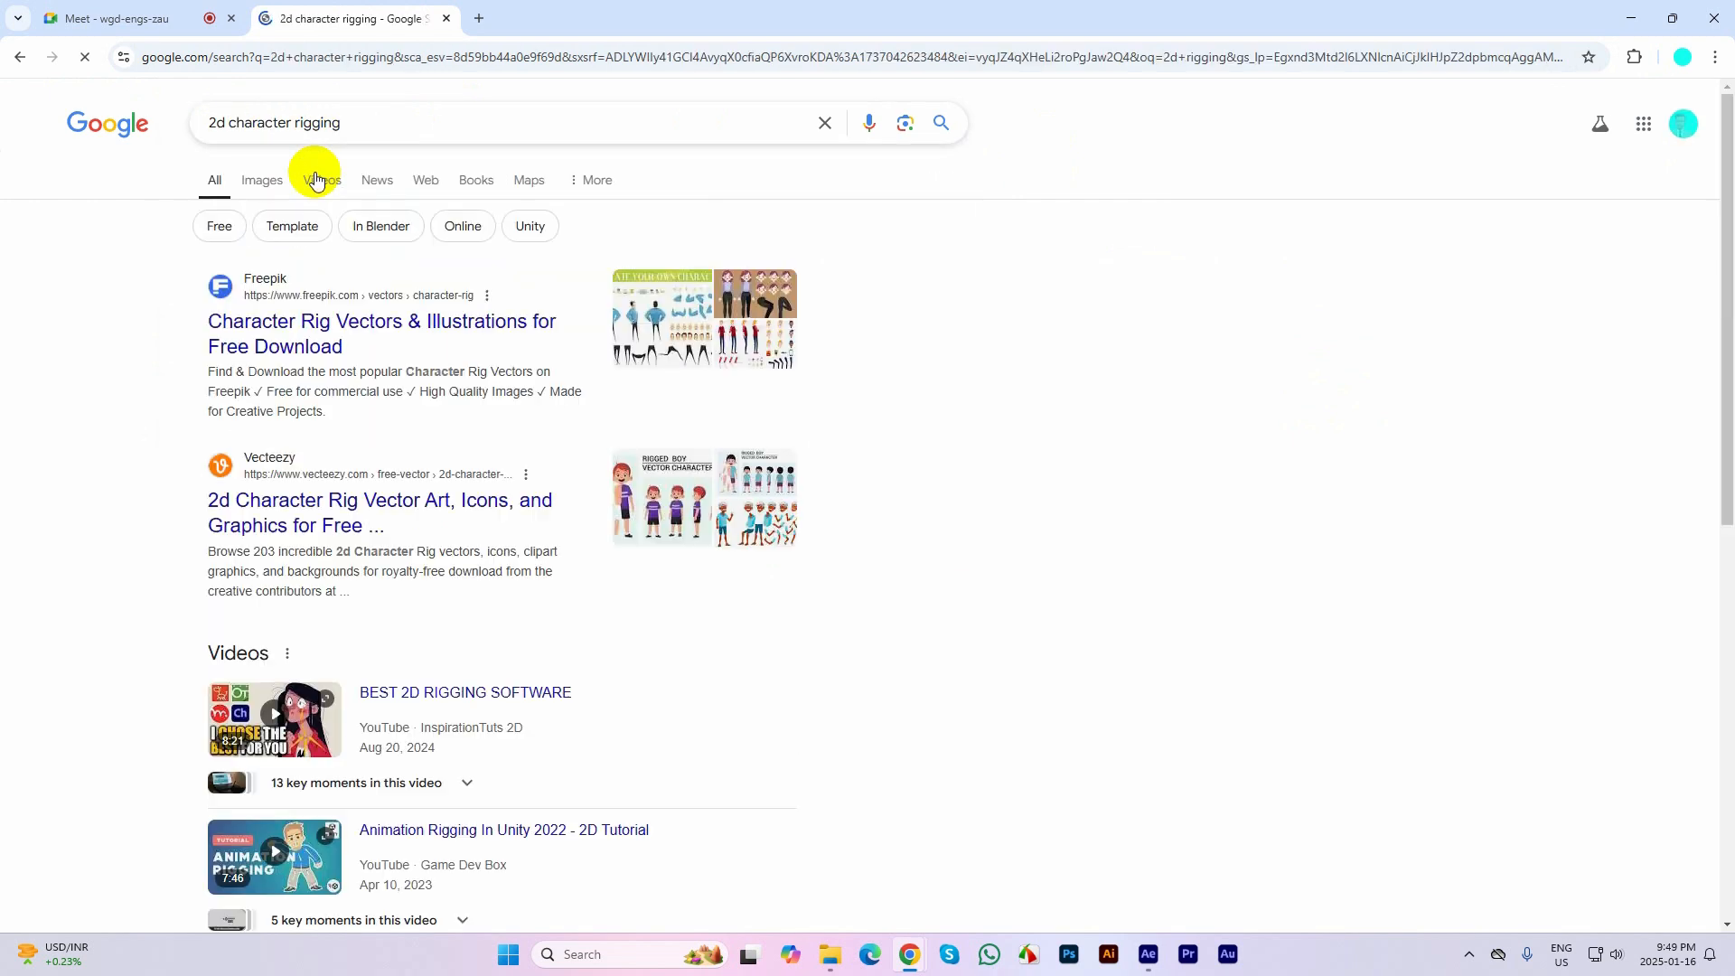
{"action": "left_click", "coordinate": [254, 179]}
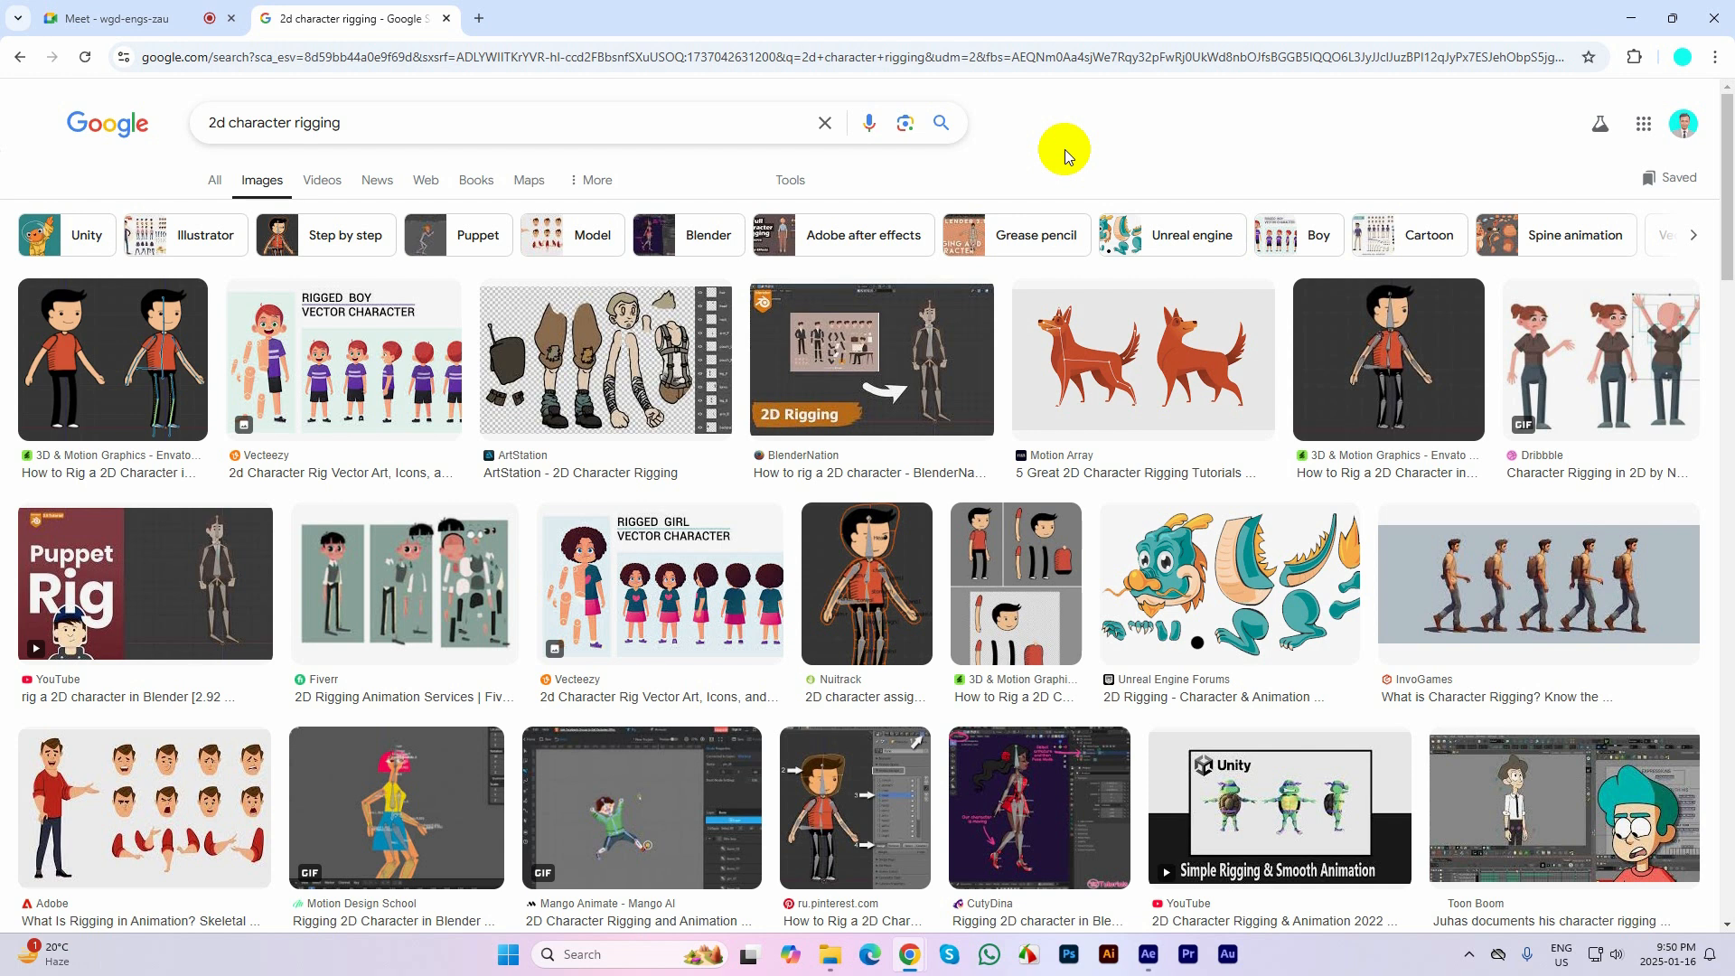
Search Google for "adobe animate cc" in another new tab and show the image results
{"action": "left_click", "coordinate": [479, 18]}
{"action": "left_click", "coordinate": [510, 56]}
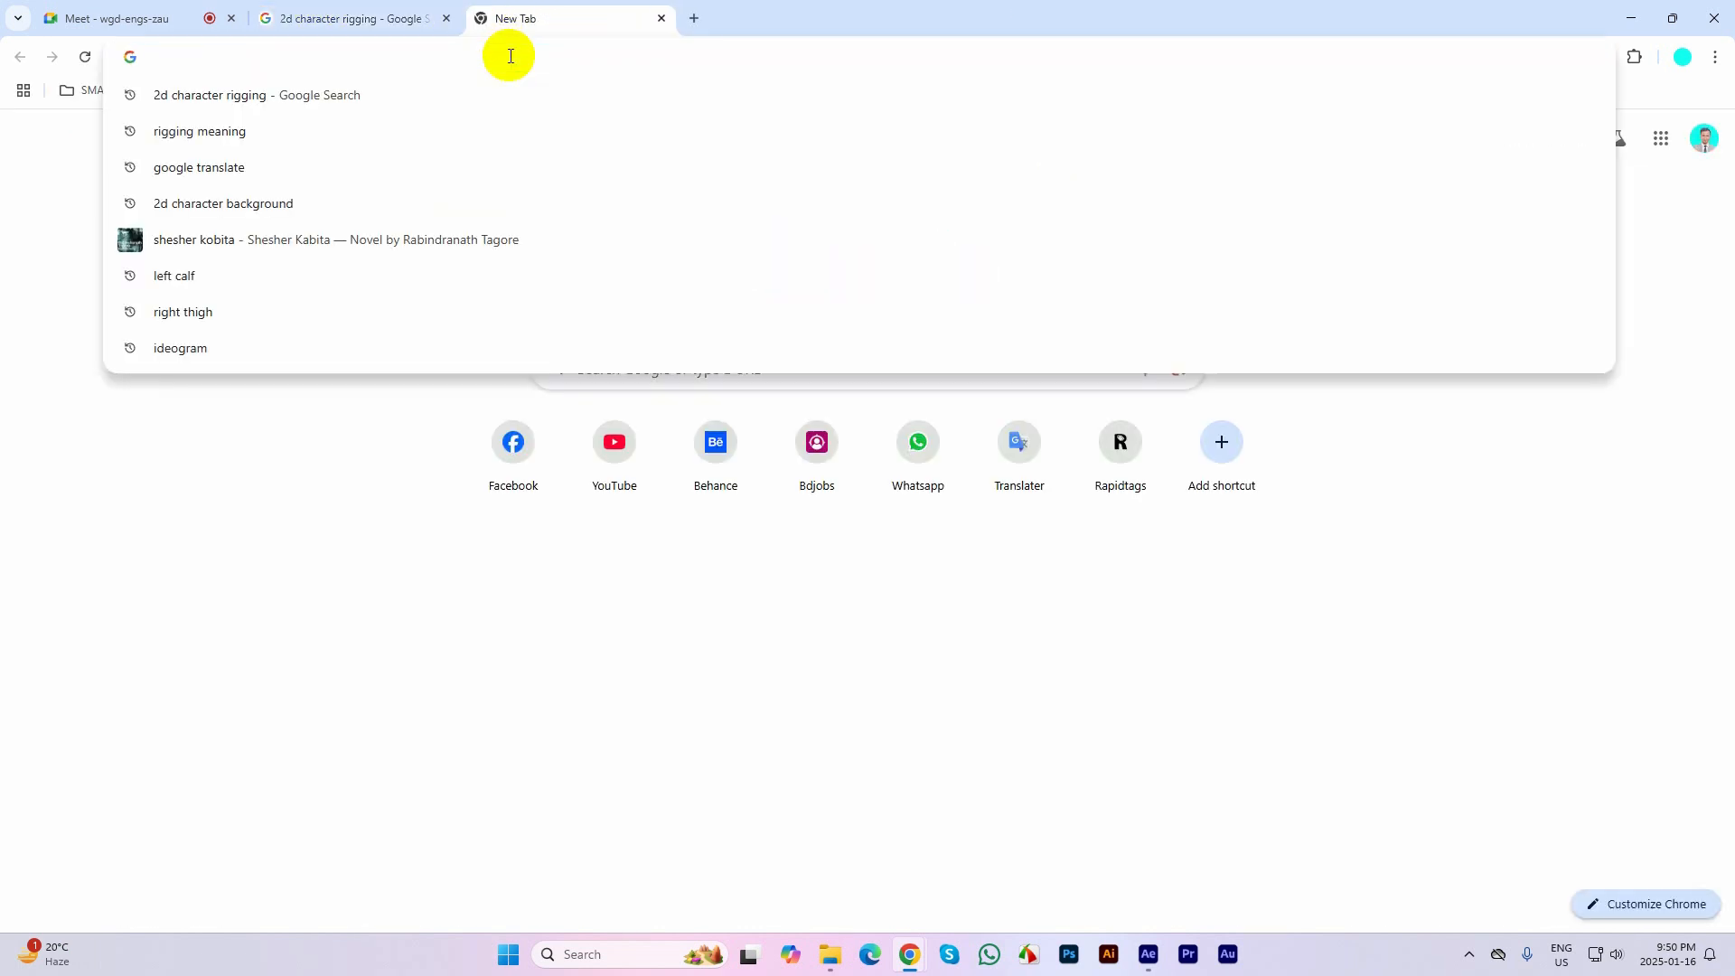
{"action": "type", "text": "adobe anim"}
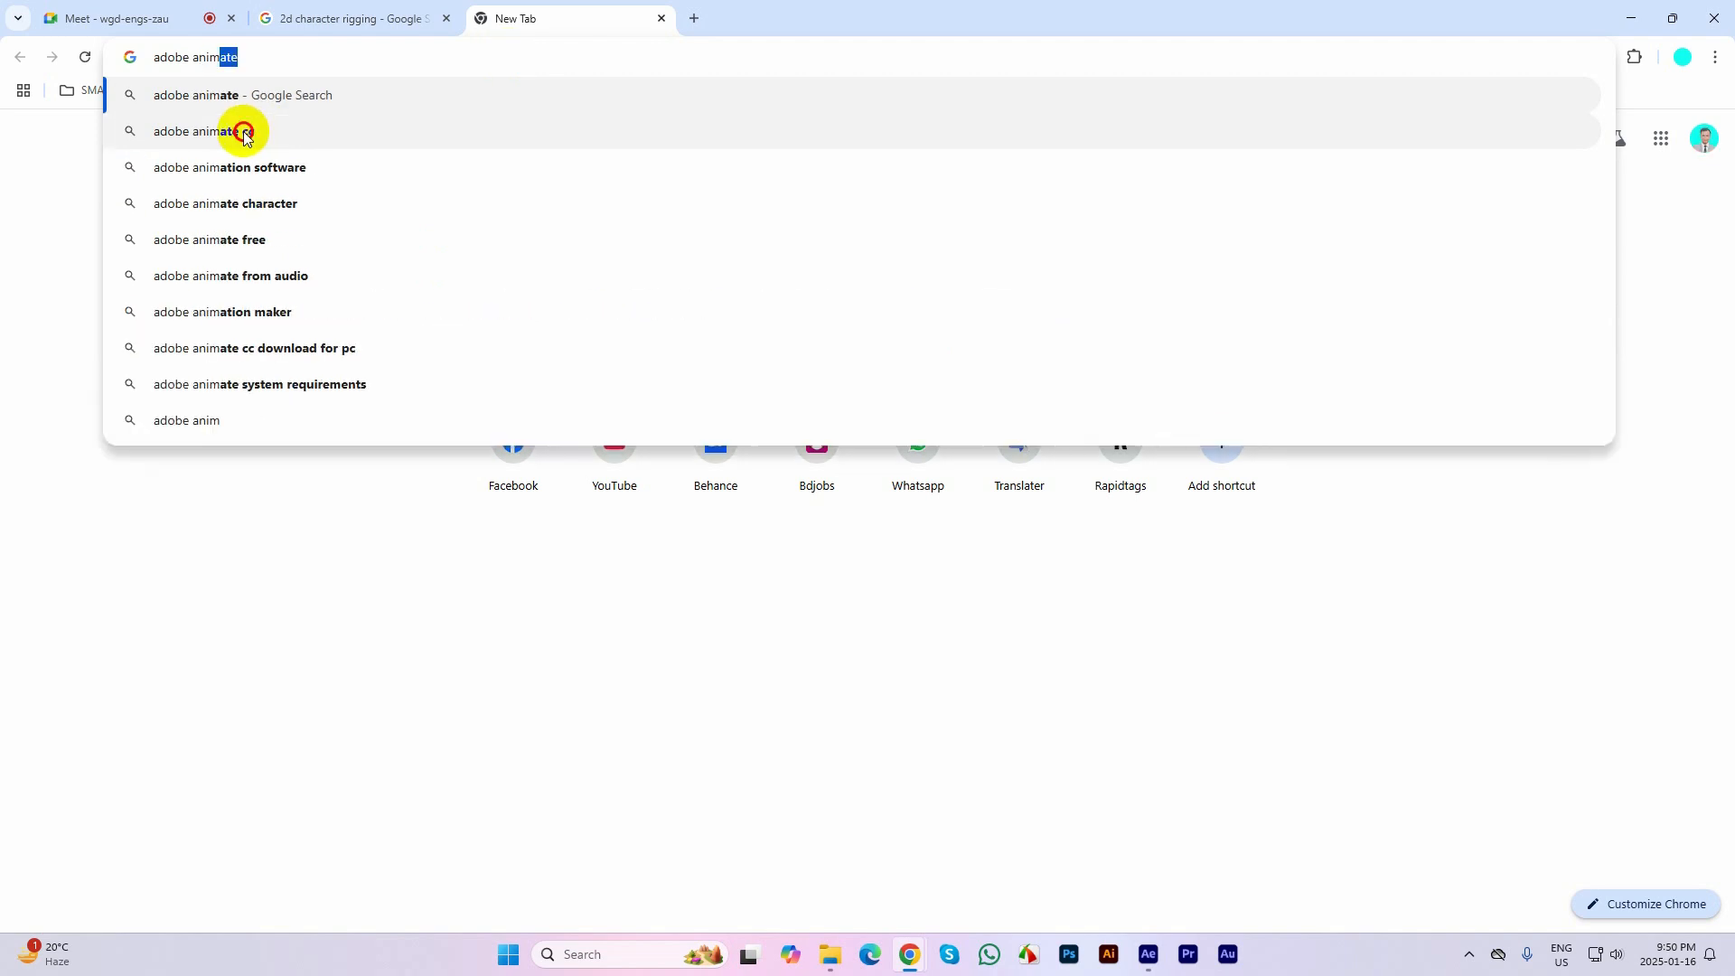
{"action": "left_click", "coordinate": [244, 132]}
{"action": "left_click", "coordinate": [271, 181]}
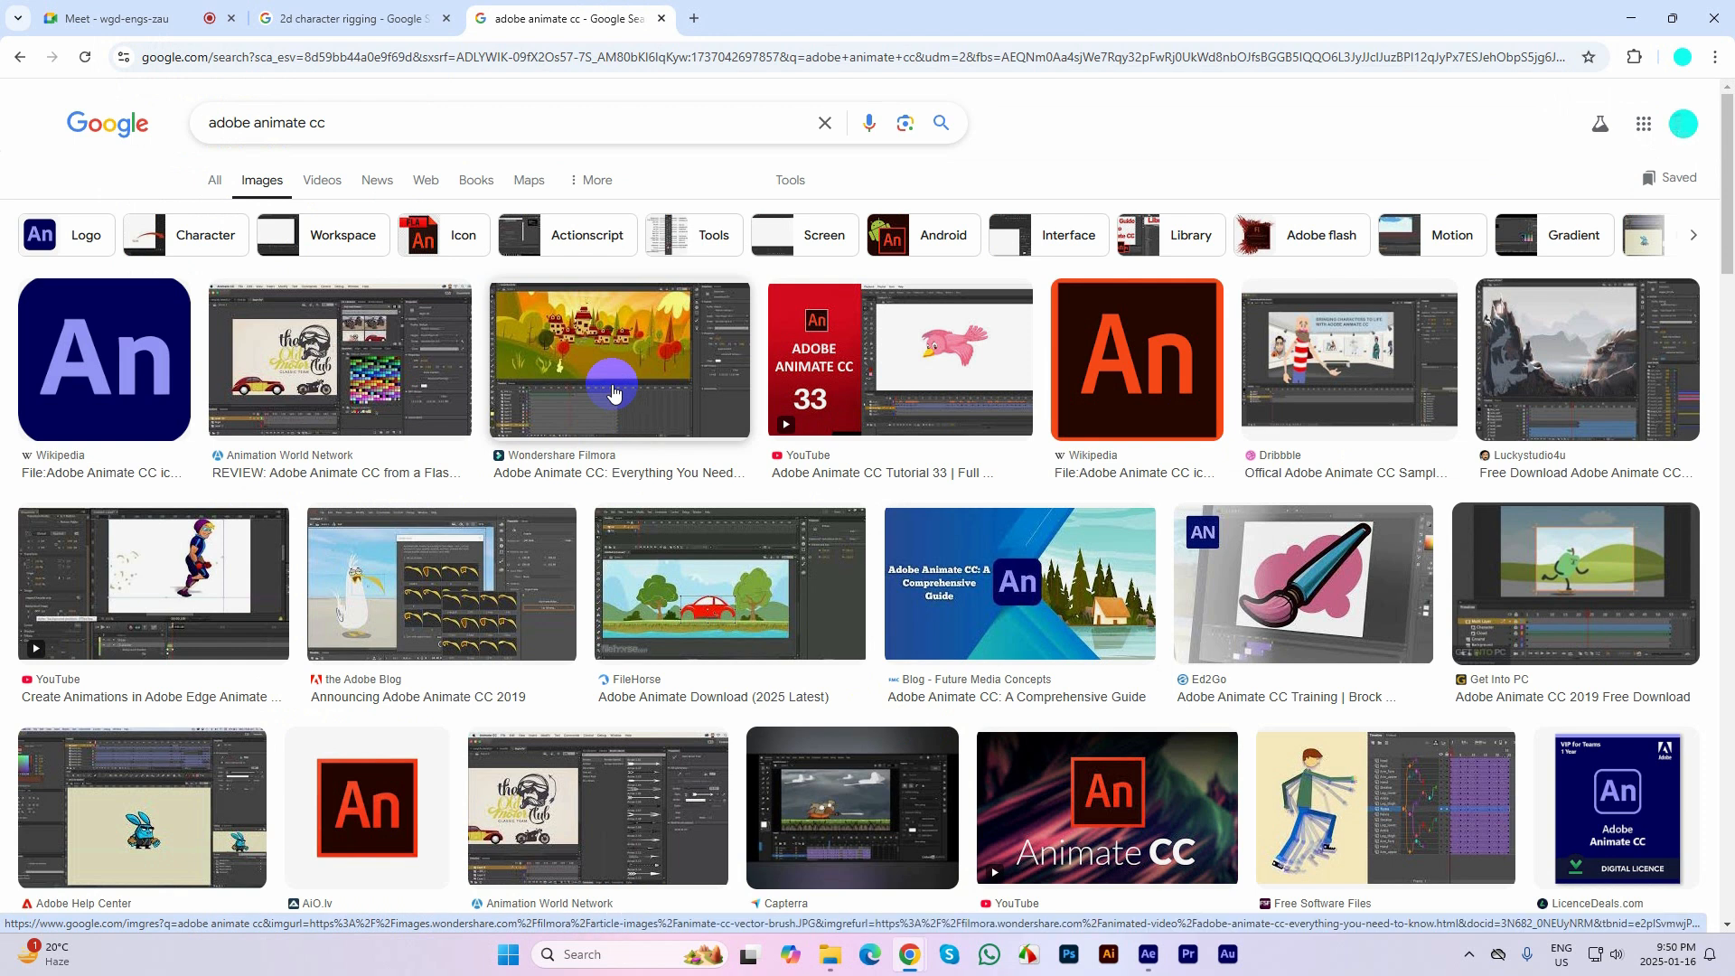
Preview the Wondershare Filmora screenshot of Adobe Animate CC, then the Free Software Files image of the layered walking character
{"action": "left_click", "coordinate": [613, 390]}
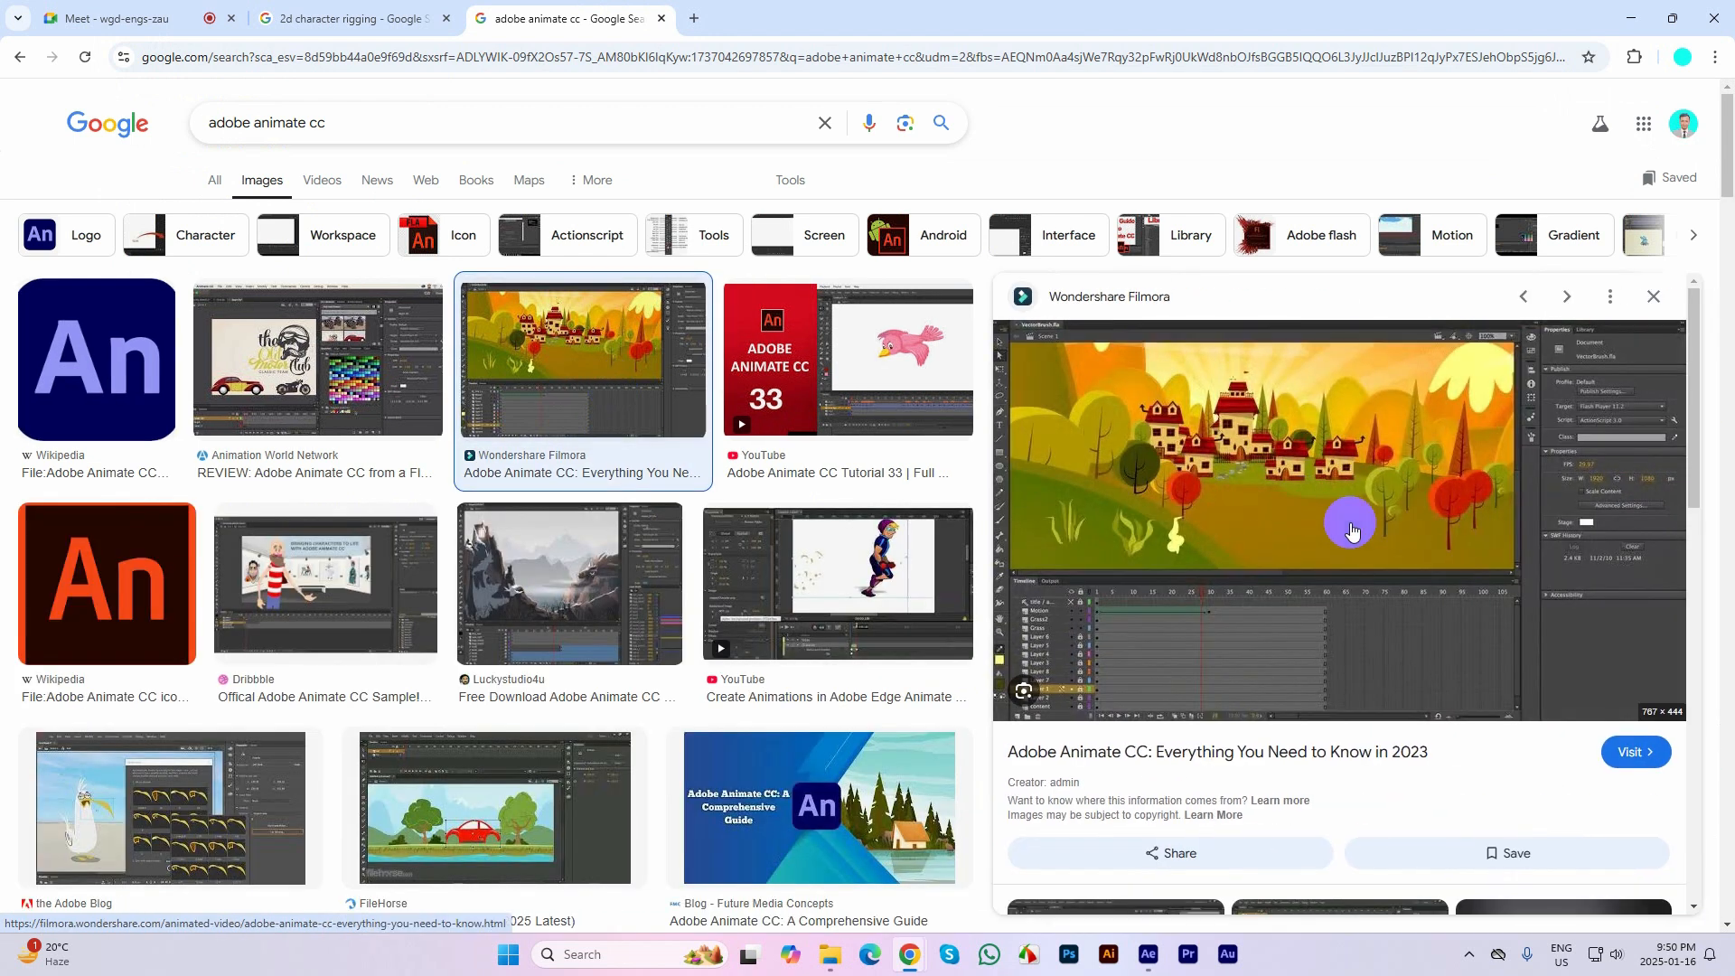
{"action": "scroll", "coordinate": [622, 644], "scroll_direction": "down", "scroll_amount": 4}
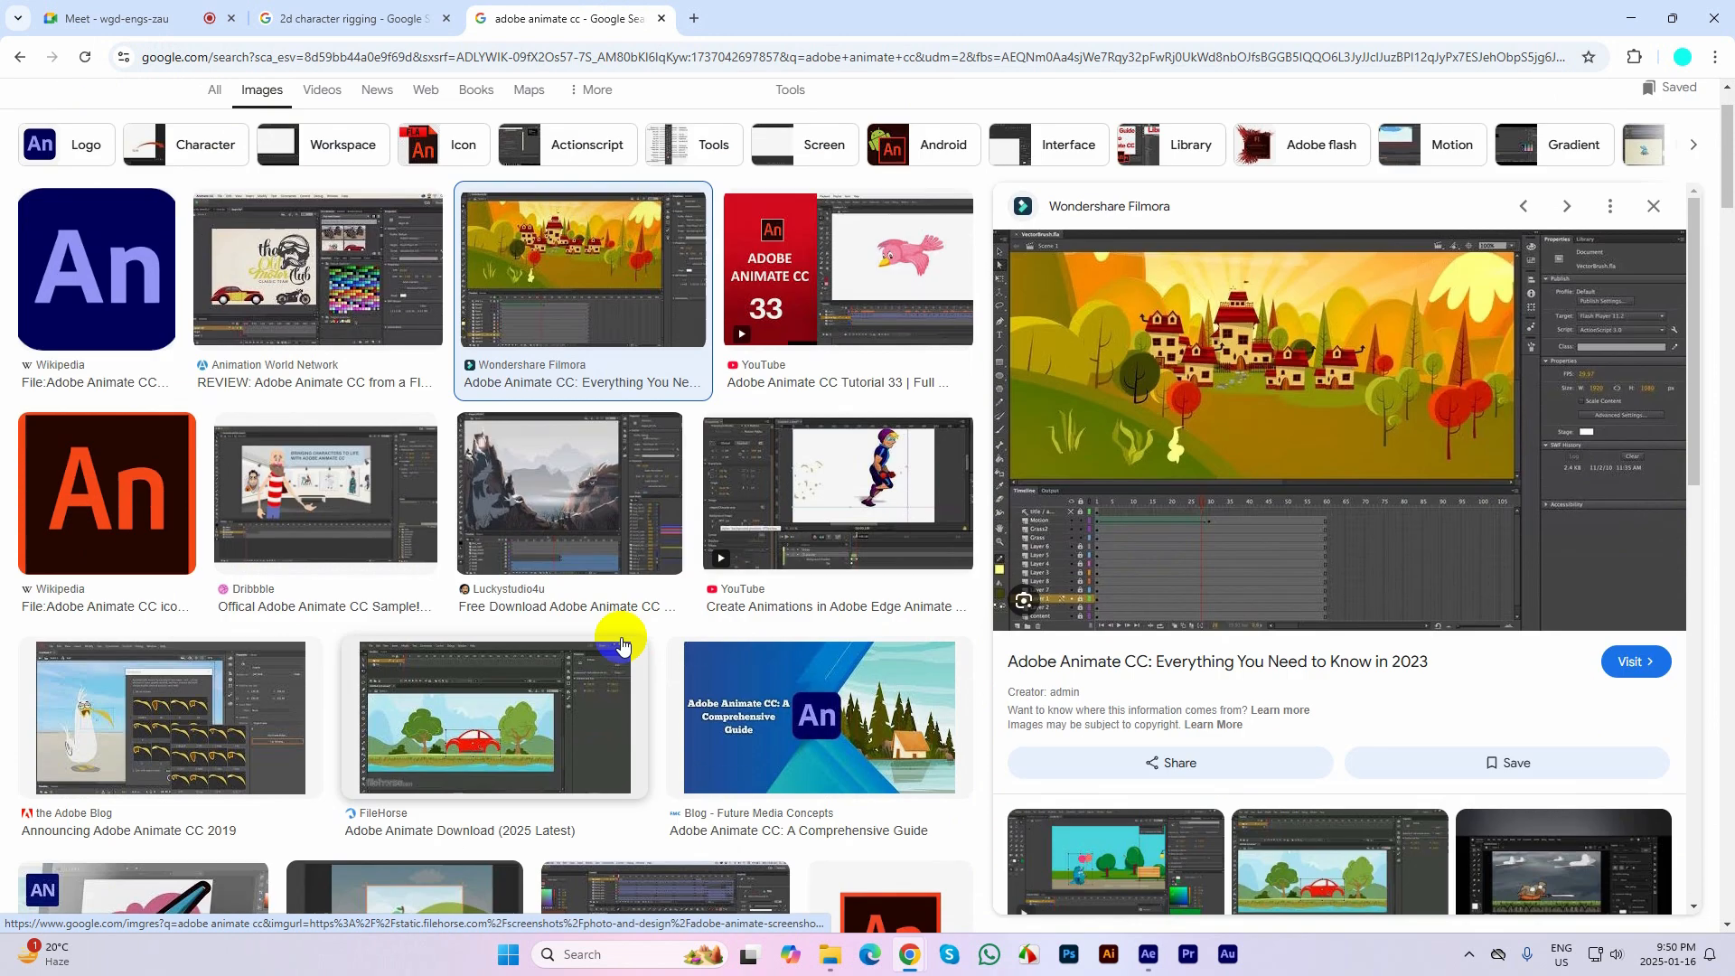
{"action": "scroll", "coordinate": [622, 644], "scroll_direction": "down", "scroll_amount": 3}
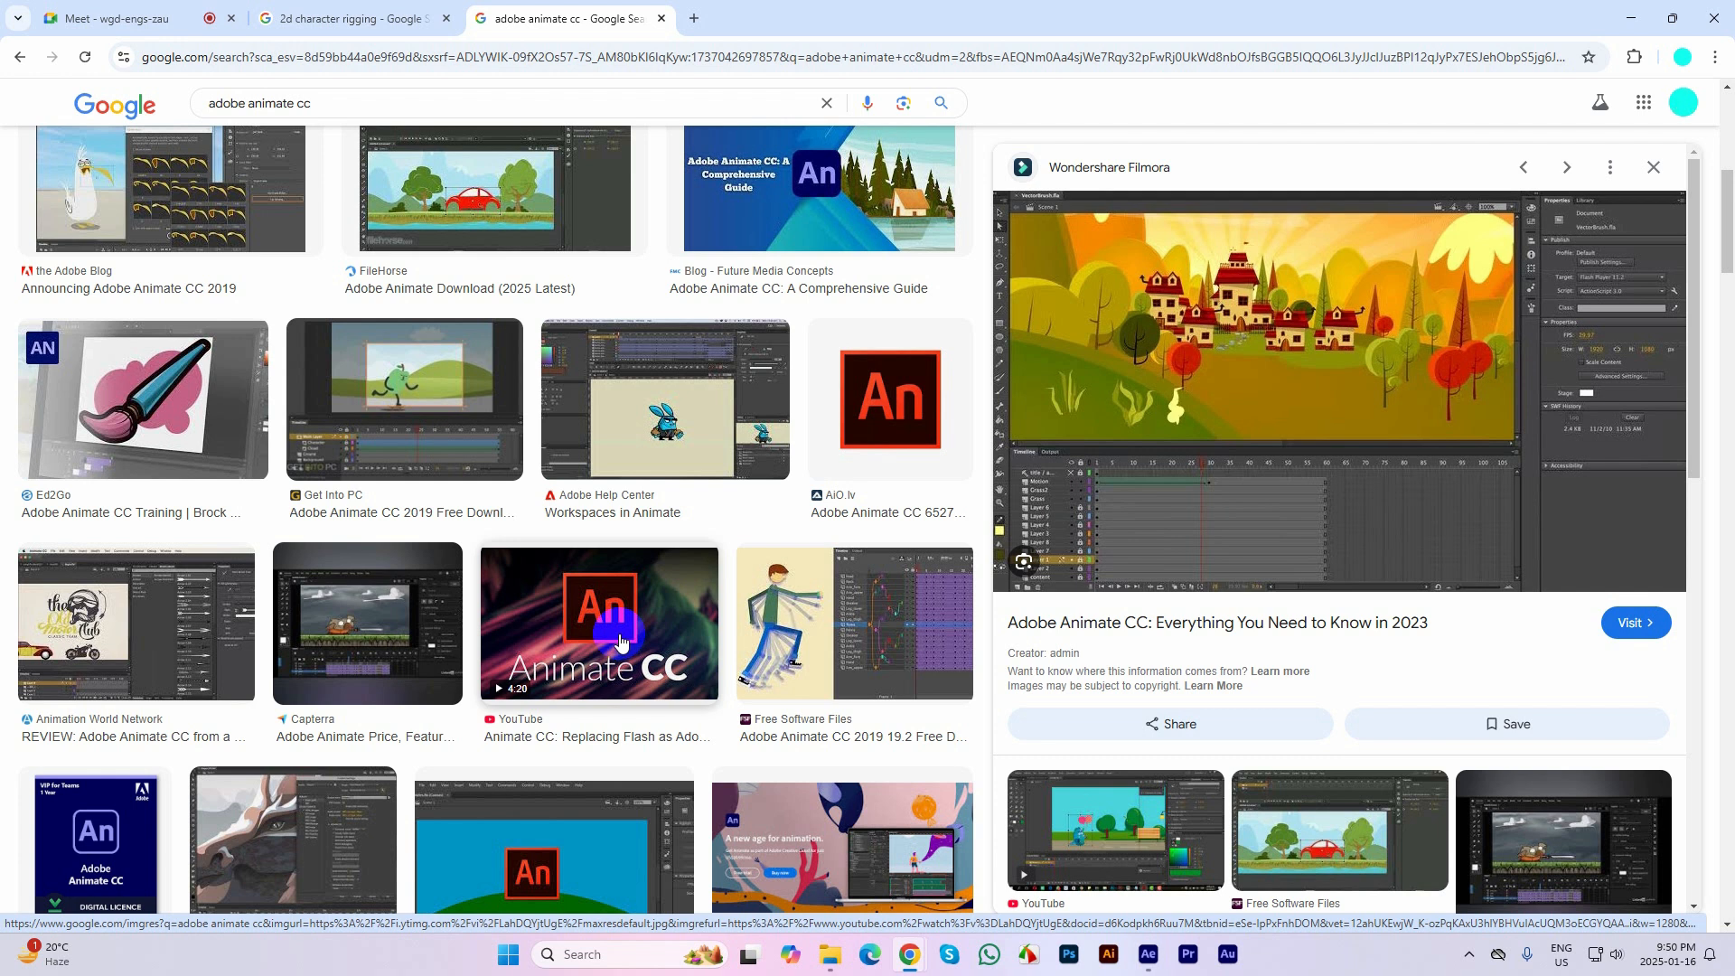
{"action": "scroll", "coordinate": [620, 640], "scroll_direction": "down", "scroll_amount": 3}
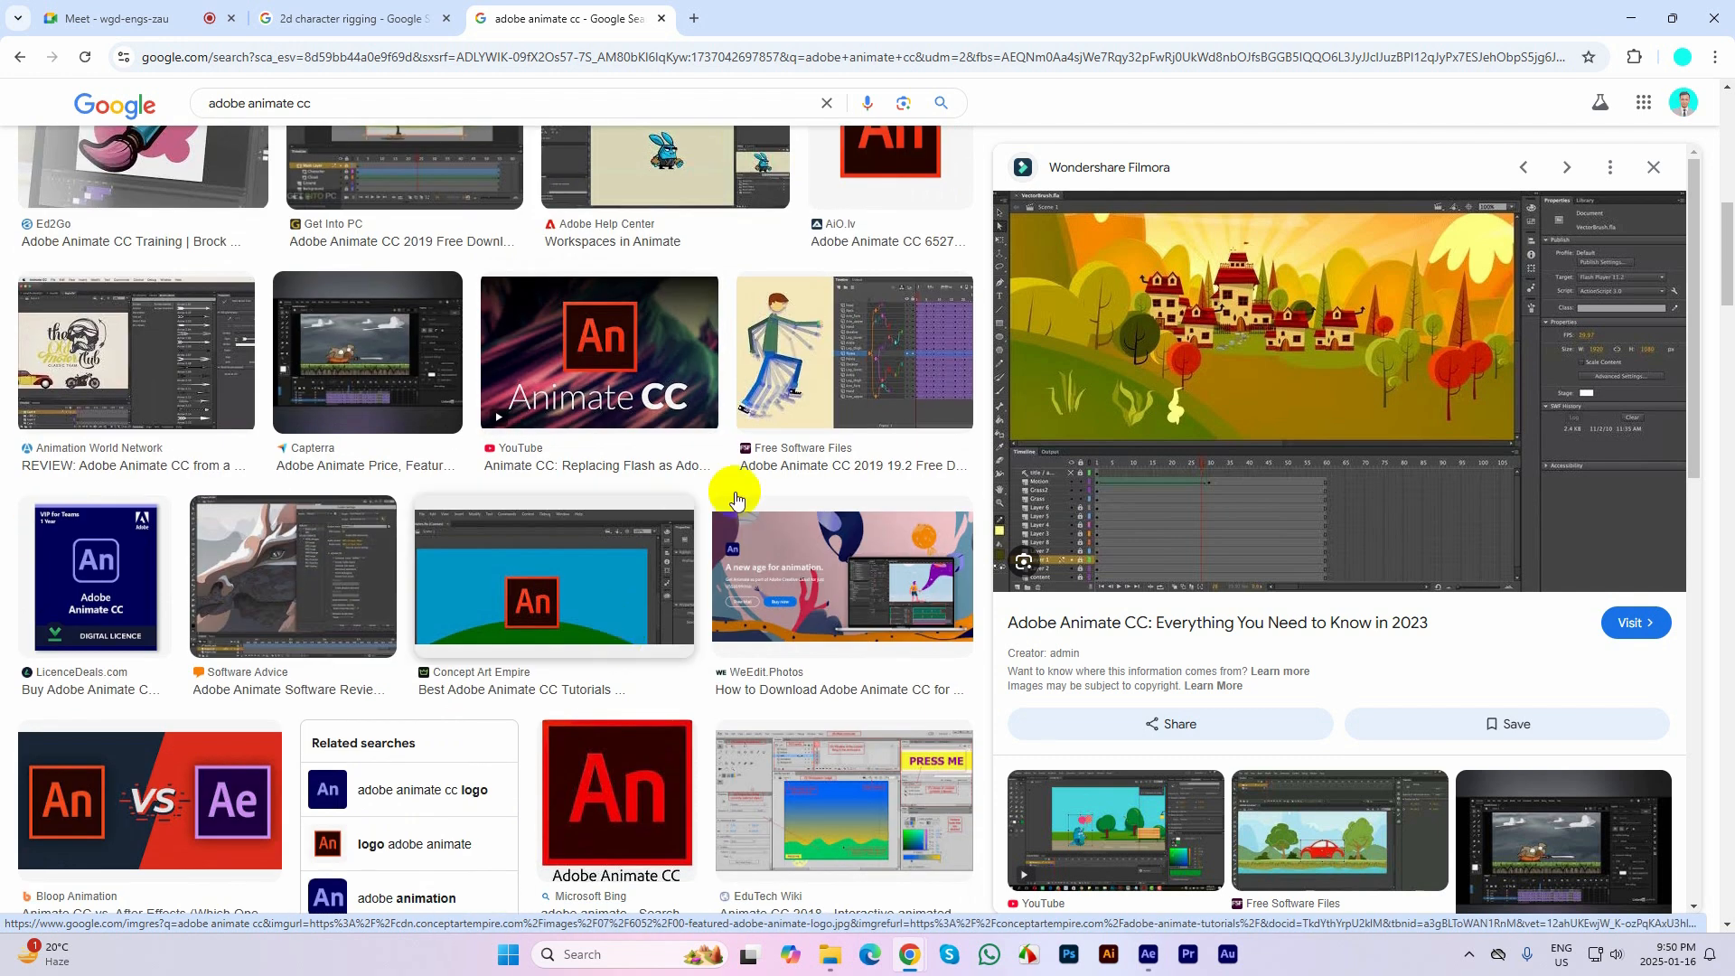
{"action": "left_click", "coordinate": [809, 377]}
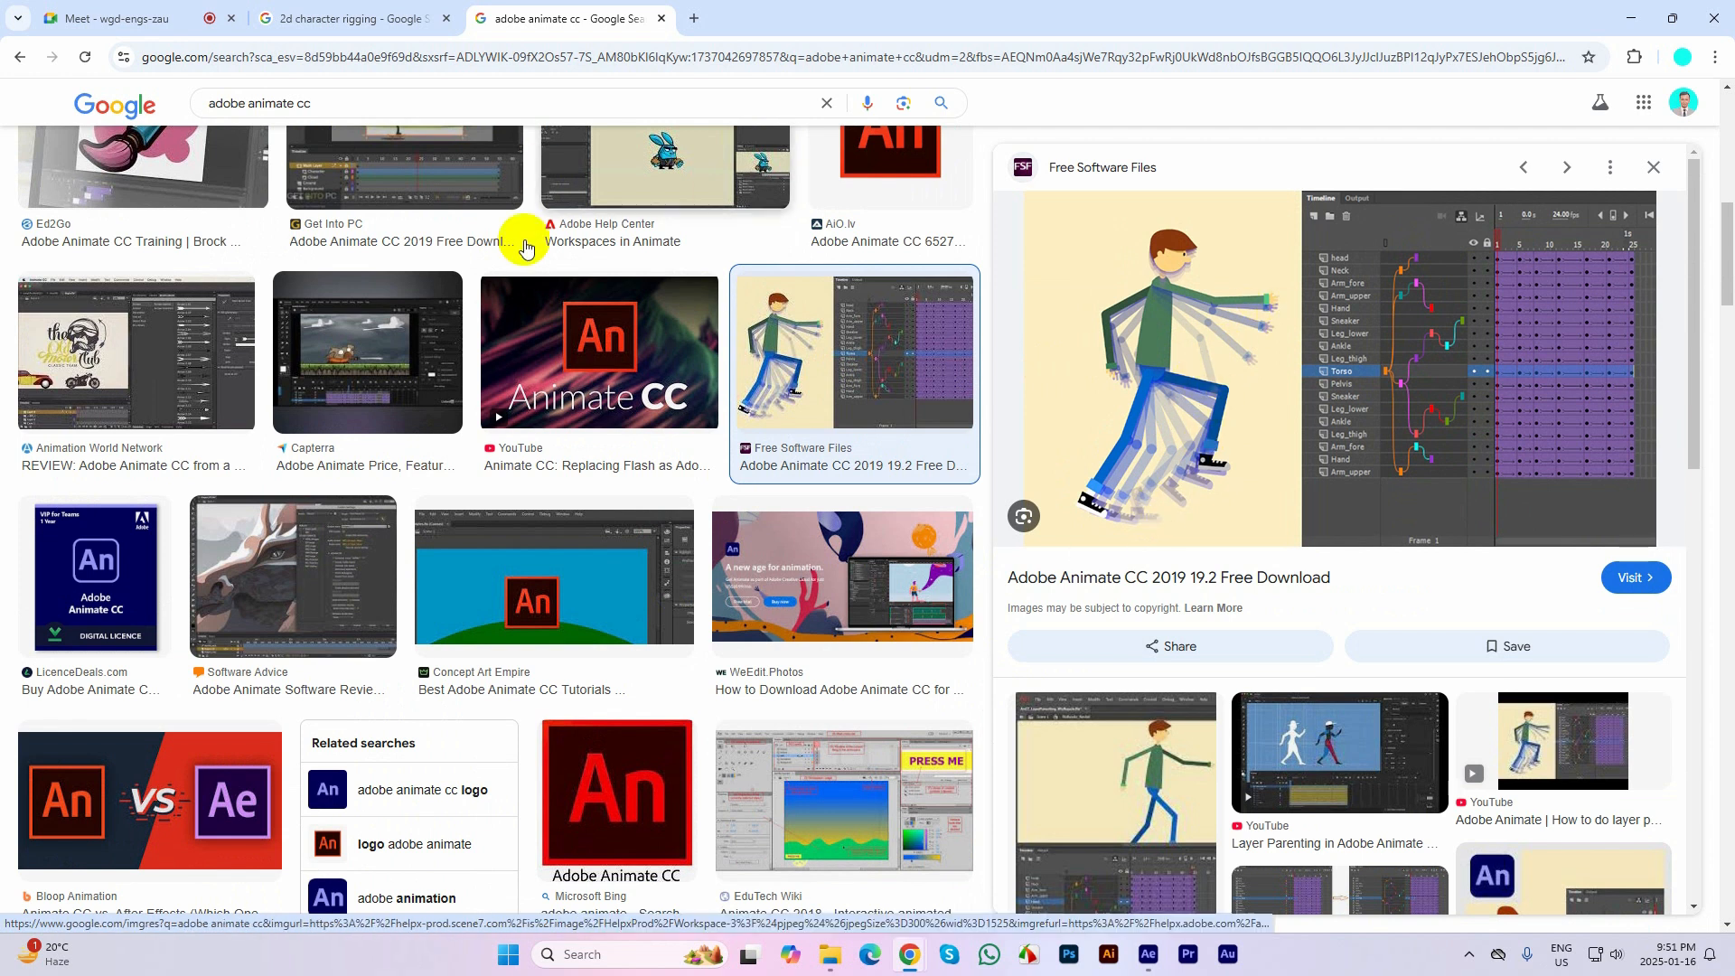
Return to the "2d character rigging" image results and preview the Shutterstock adult man character constructor
{"action": "left_click", "coordinate": [127, 18]}
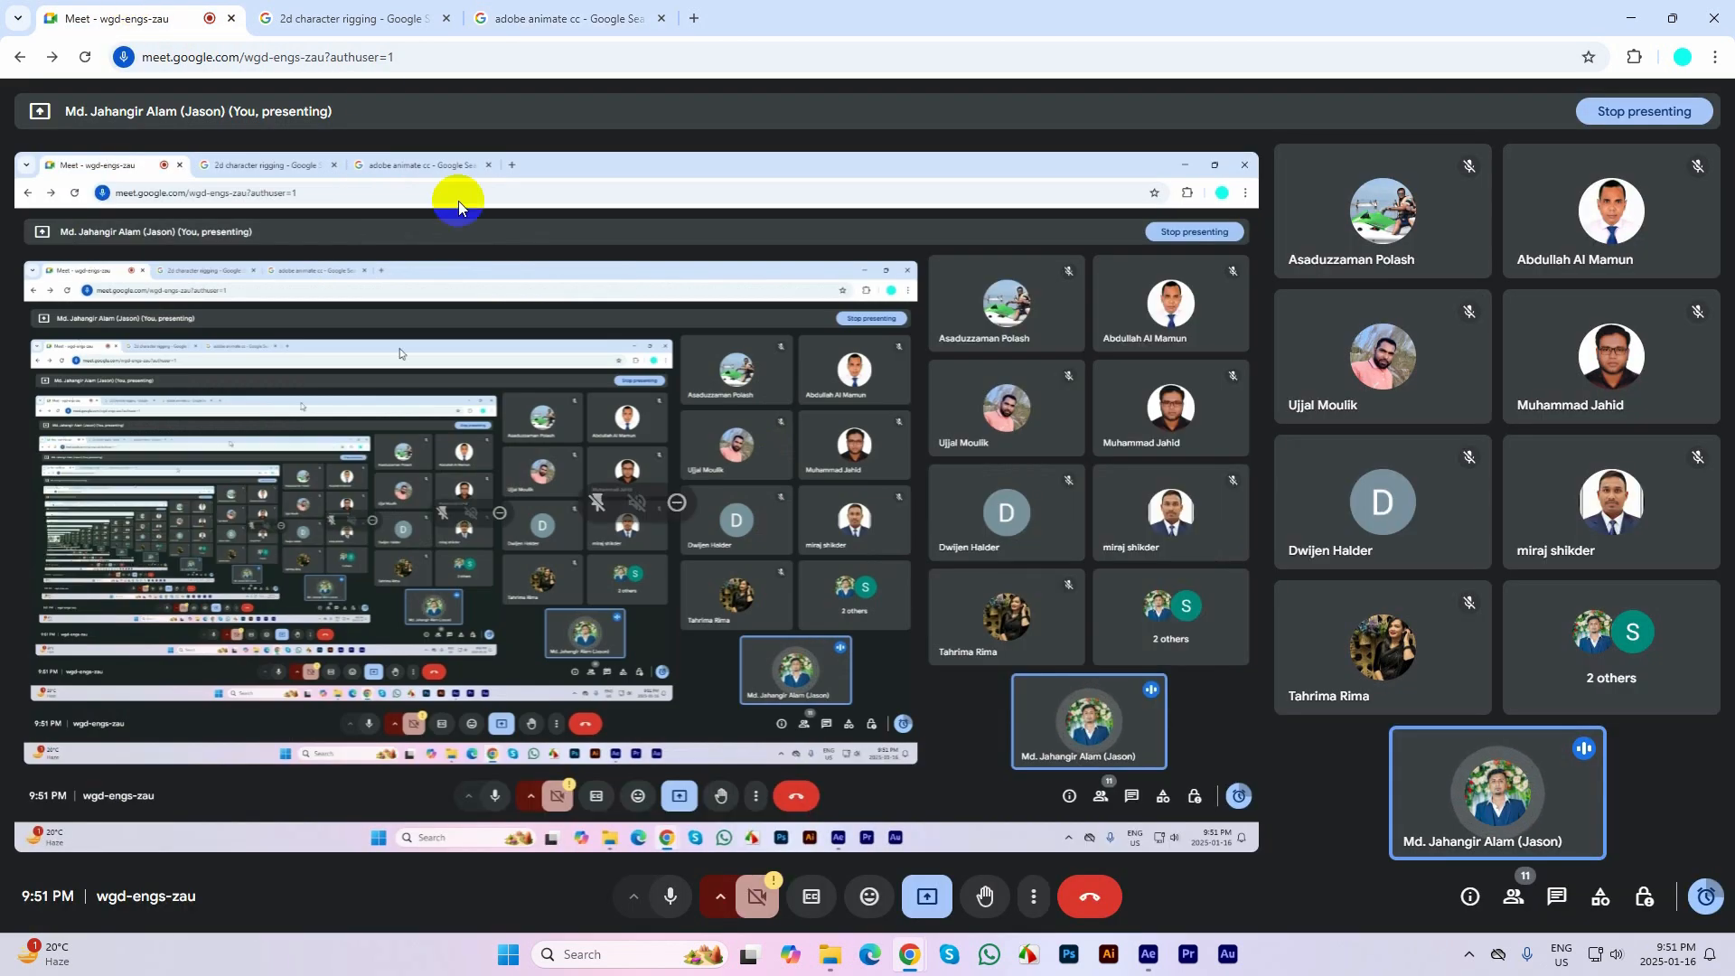
{"action": "left_click", "coordinate": [349, 18]}
{"action": "scroll", "coordinate": [680, 601], "scroll_direction": "down", "scroll_amount": 2}
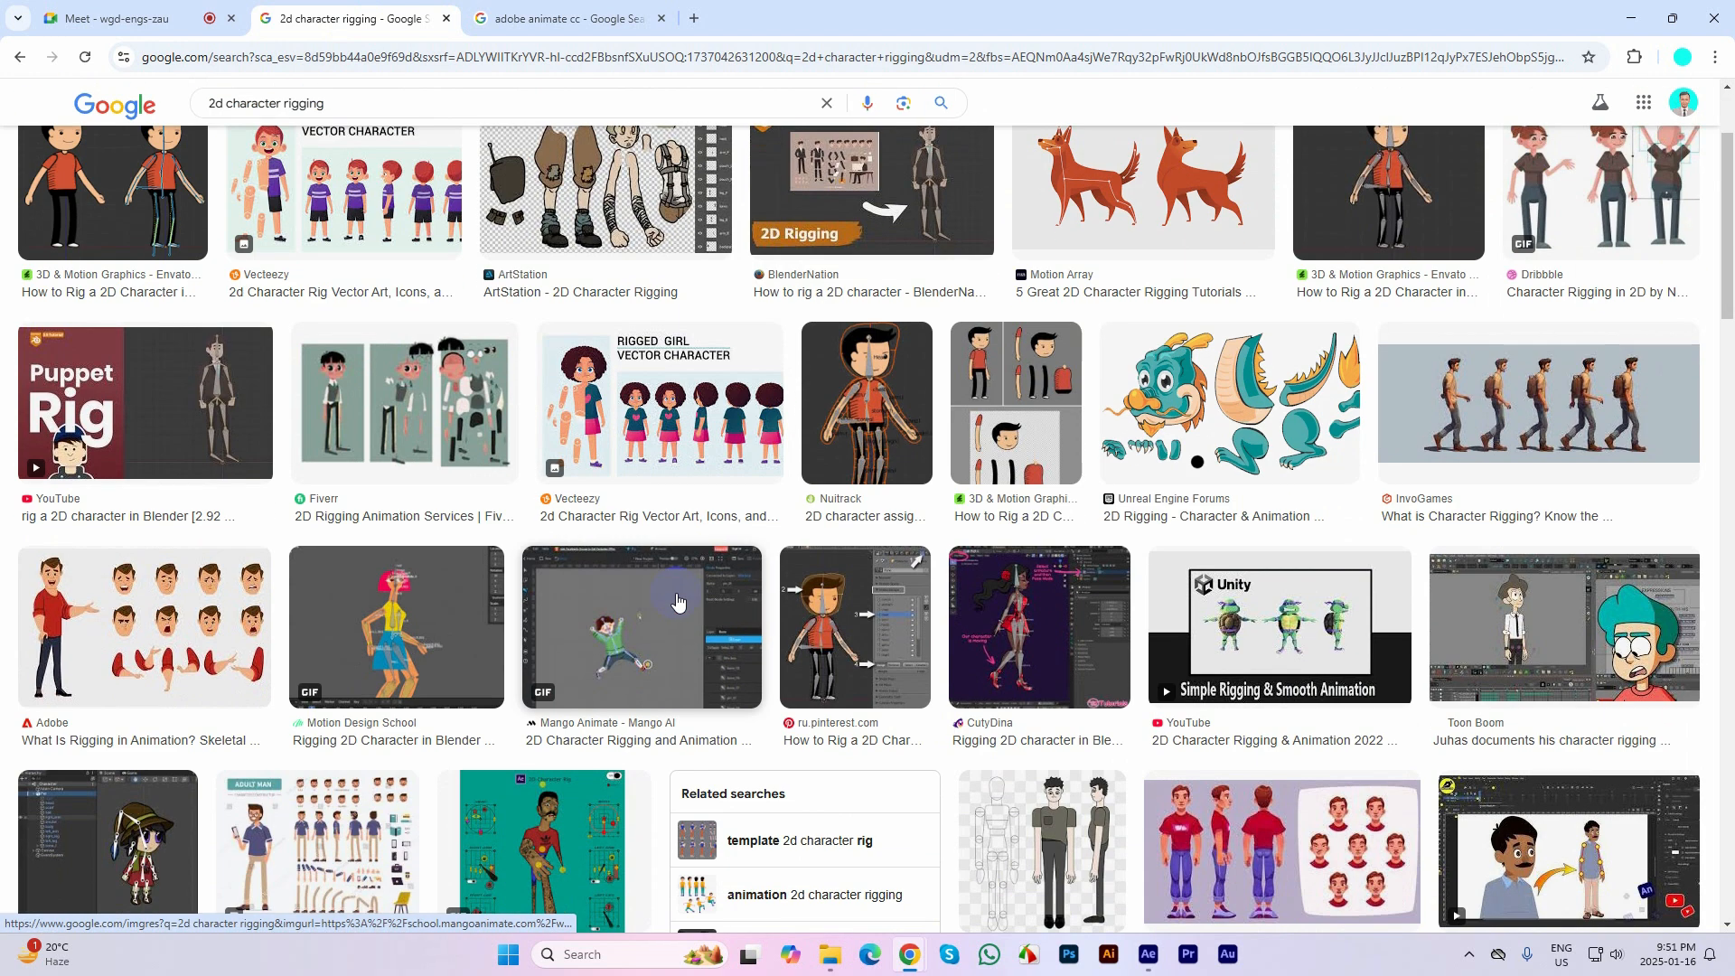
{"action": "scroll", "coordinate": [679, 601], "scroll_direction": "down", "scroll_amount": 3}
{"action": "left_click", "coordinate": [351, 587]}
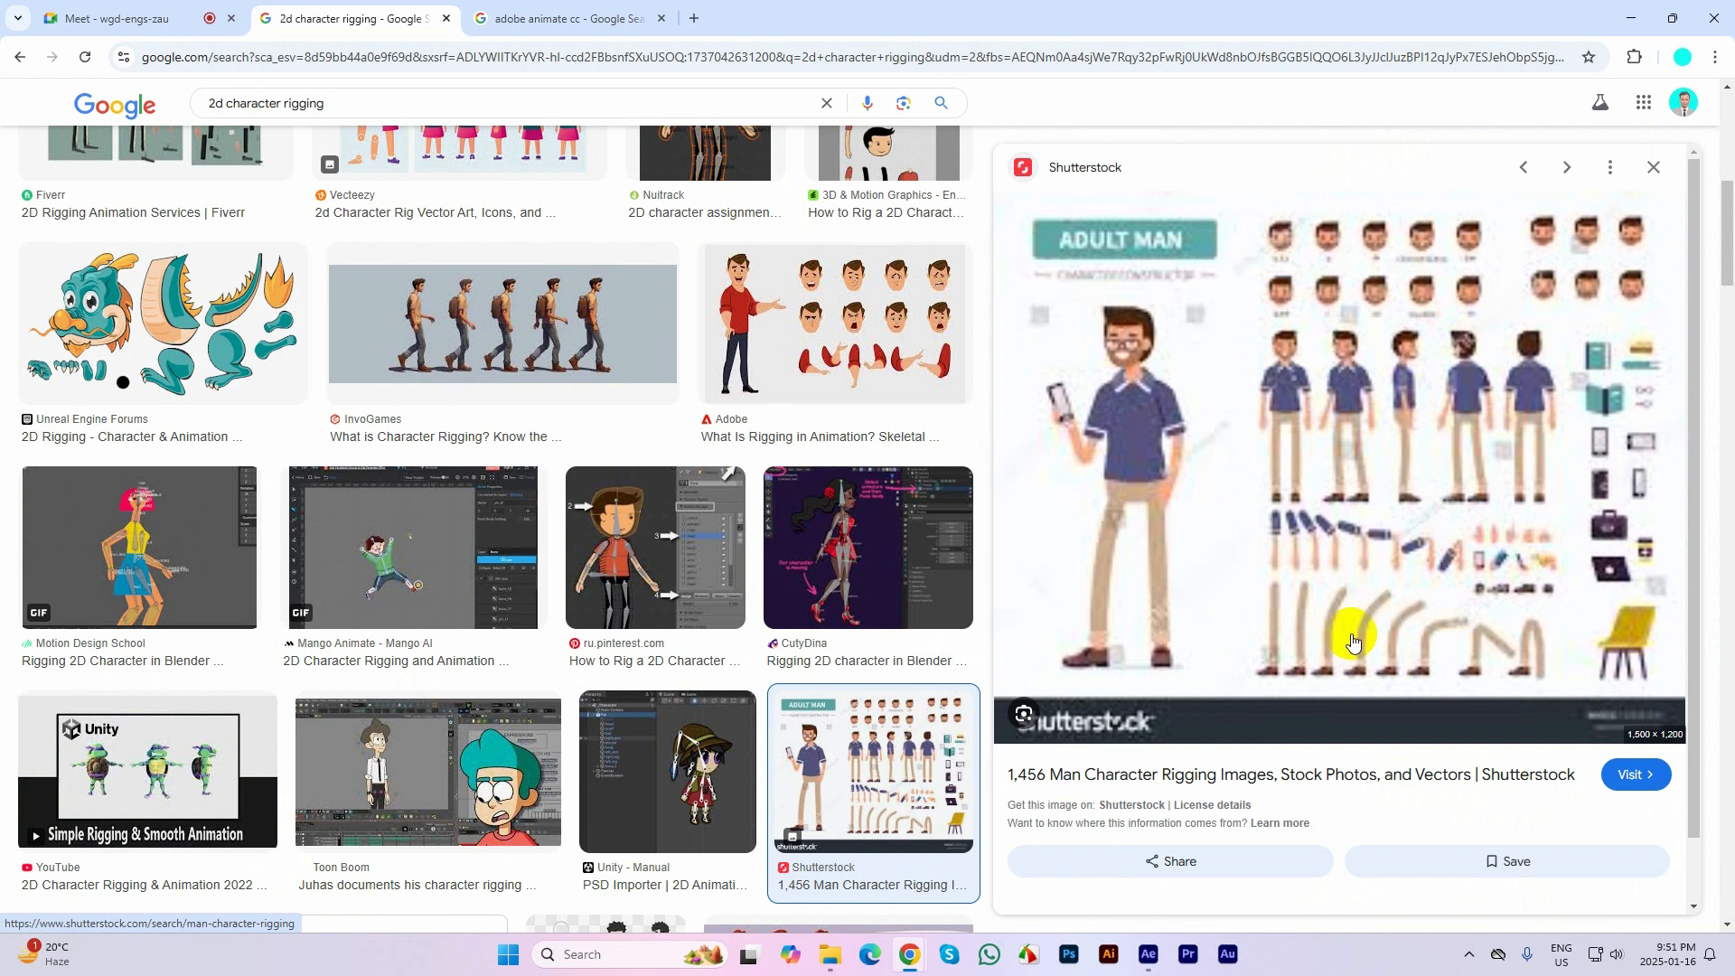
Try to preview other rigging examples from the image results, such as the boy with bones and the BlenderNation image
{"action": "scroll", "coordinate": [373, 589], "scroll_direction": "up", "scroll_amount": 1}
{"action": "scroll", "coordinate": [373, 589], "scroll_direction": "up", "scroll_amount": 4}
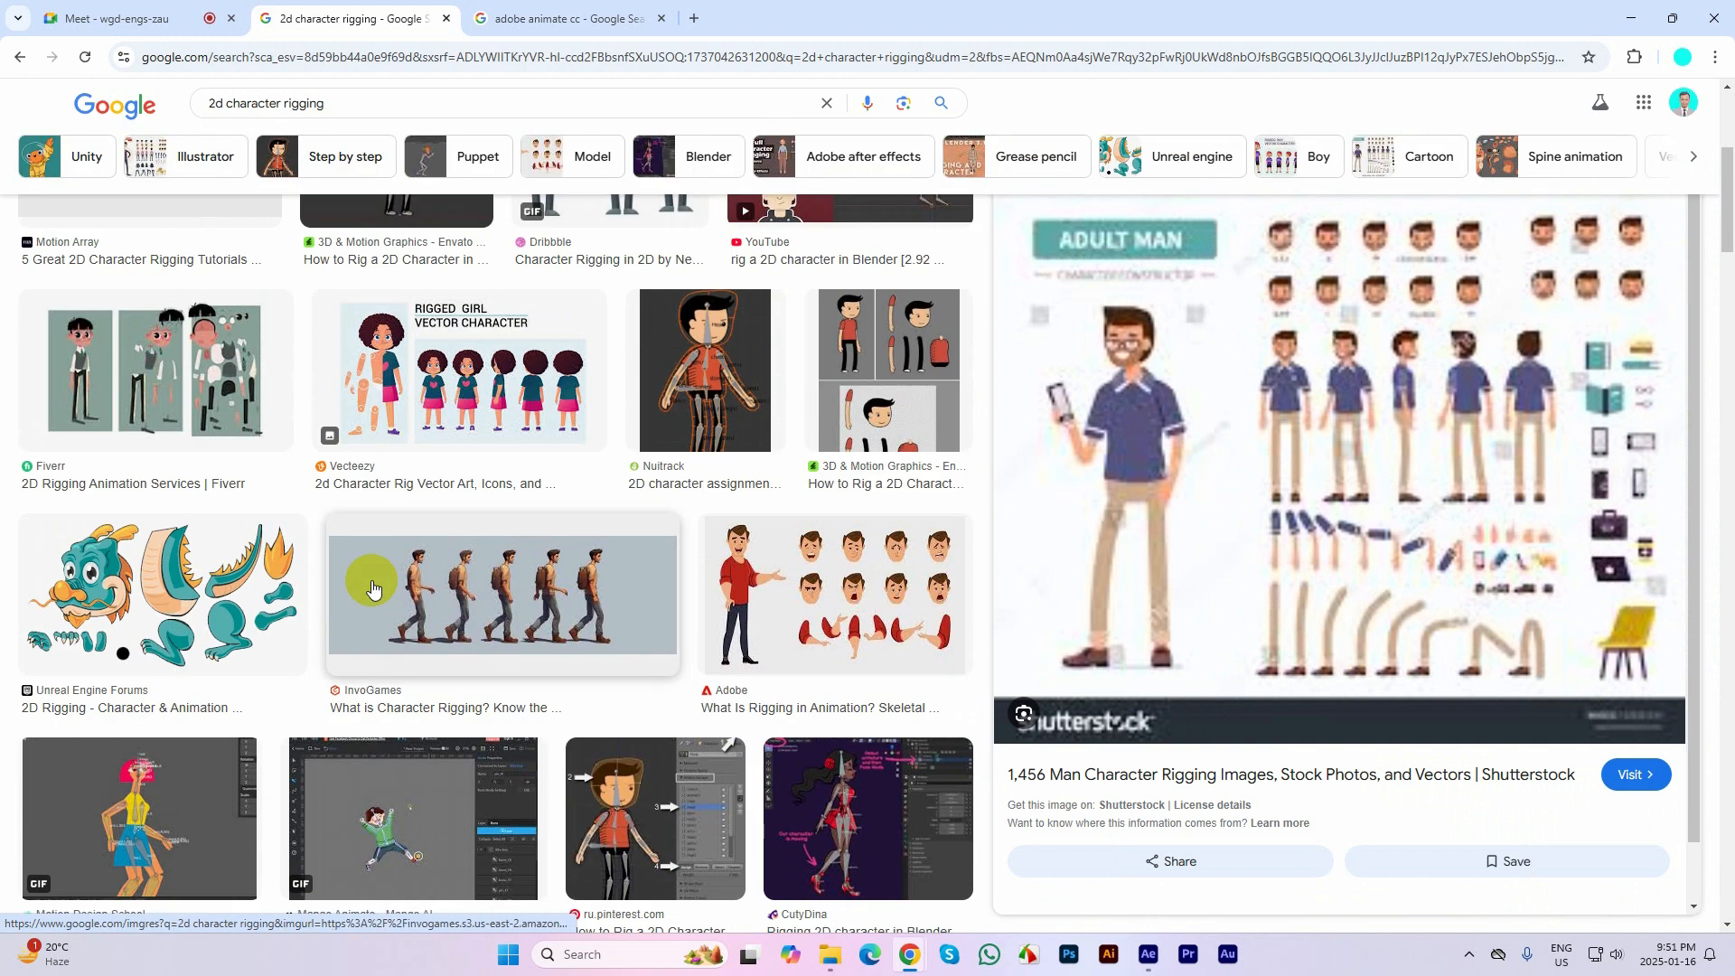
{"action": "scroll", "coordinate": [373, 589], "scroll_direction": "up", "scroll_amount": 4}
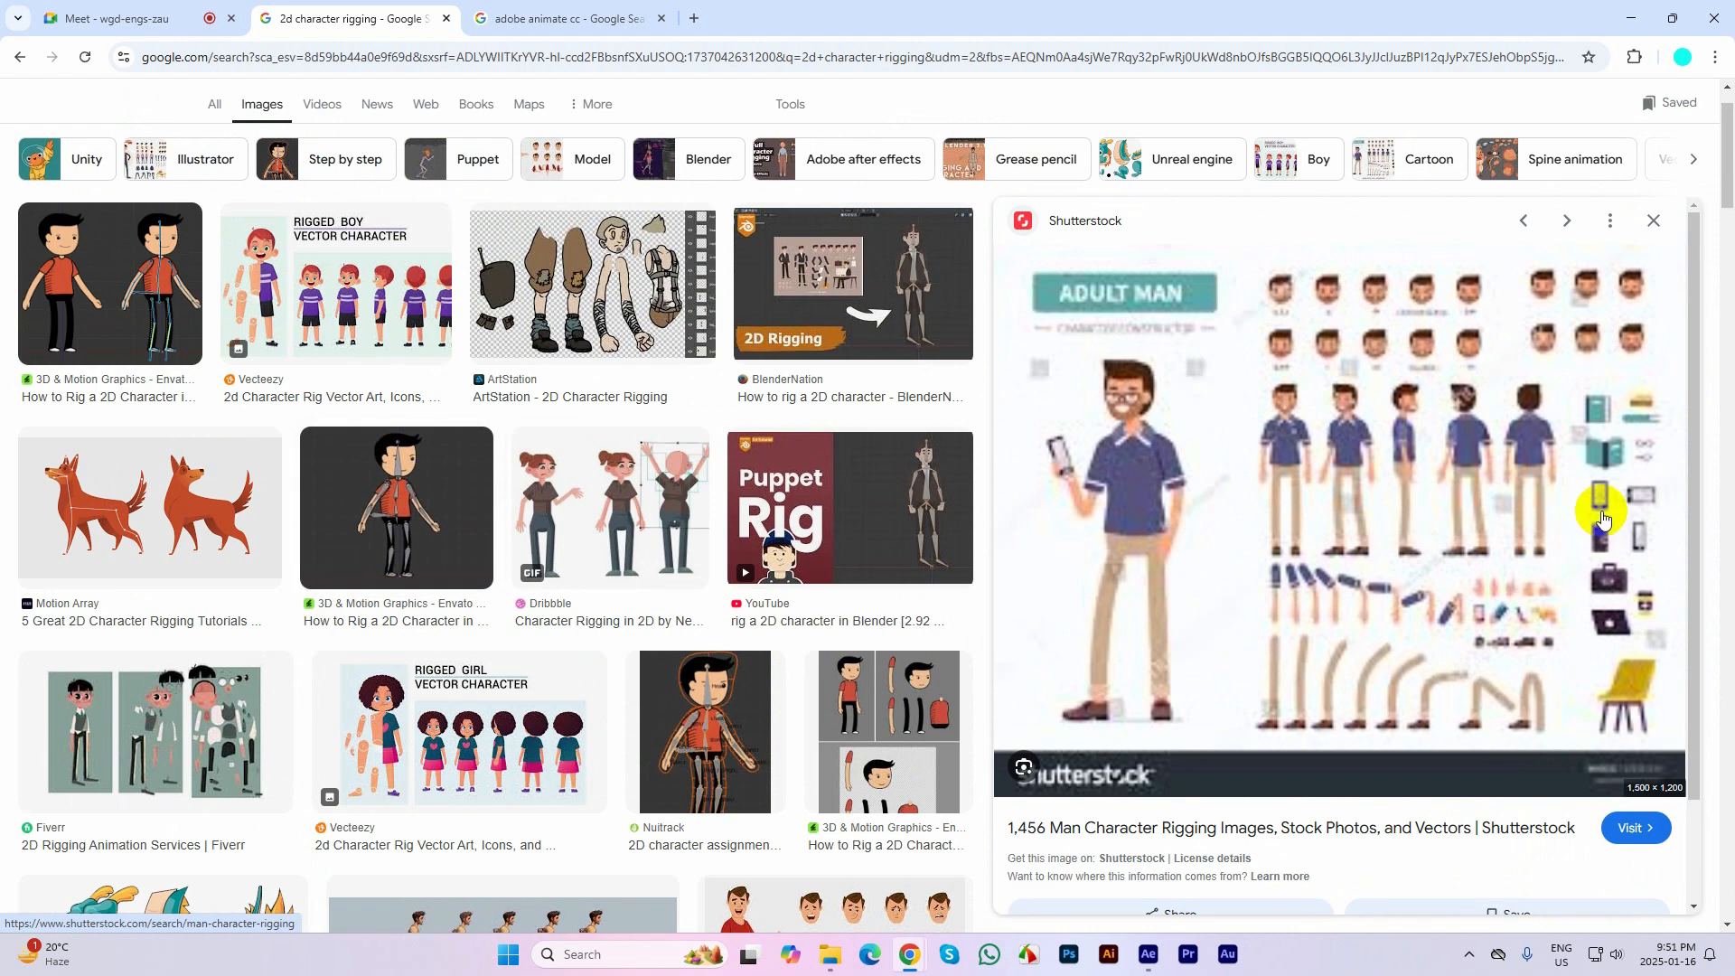
{"action": "scroll", "coordinate": [1726, 149], "scroll_direction": "up", "scroll_amount": 1}
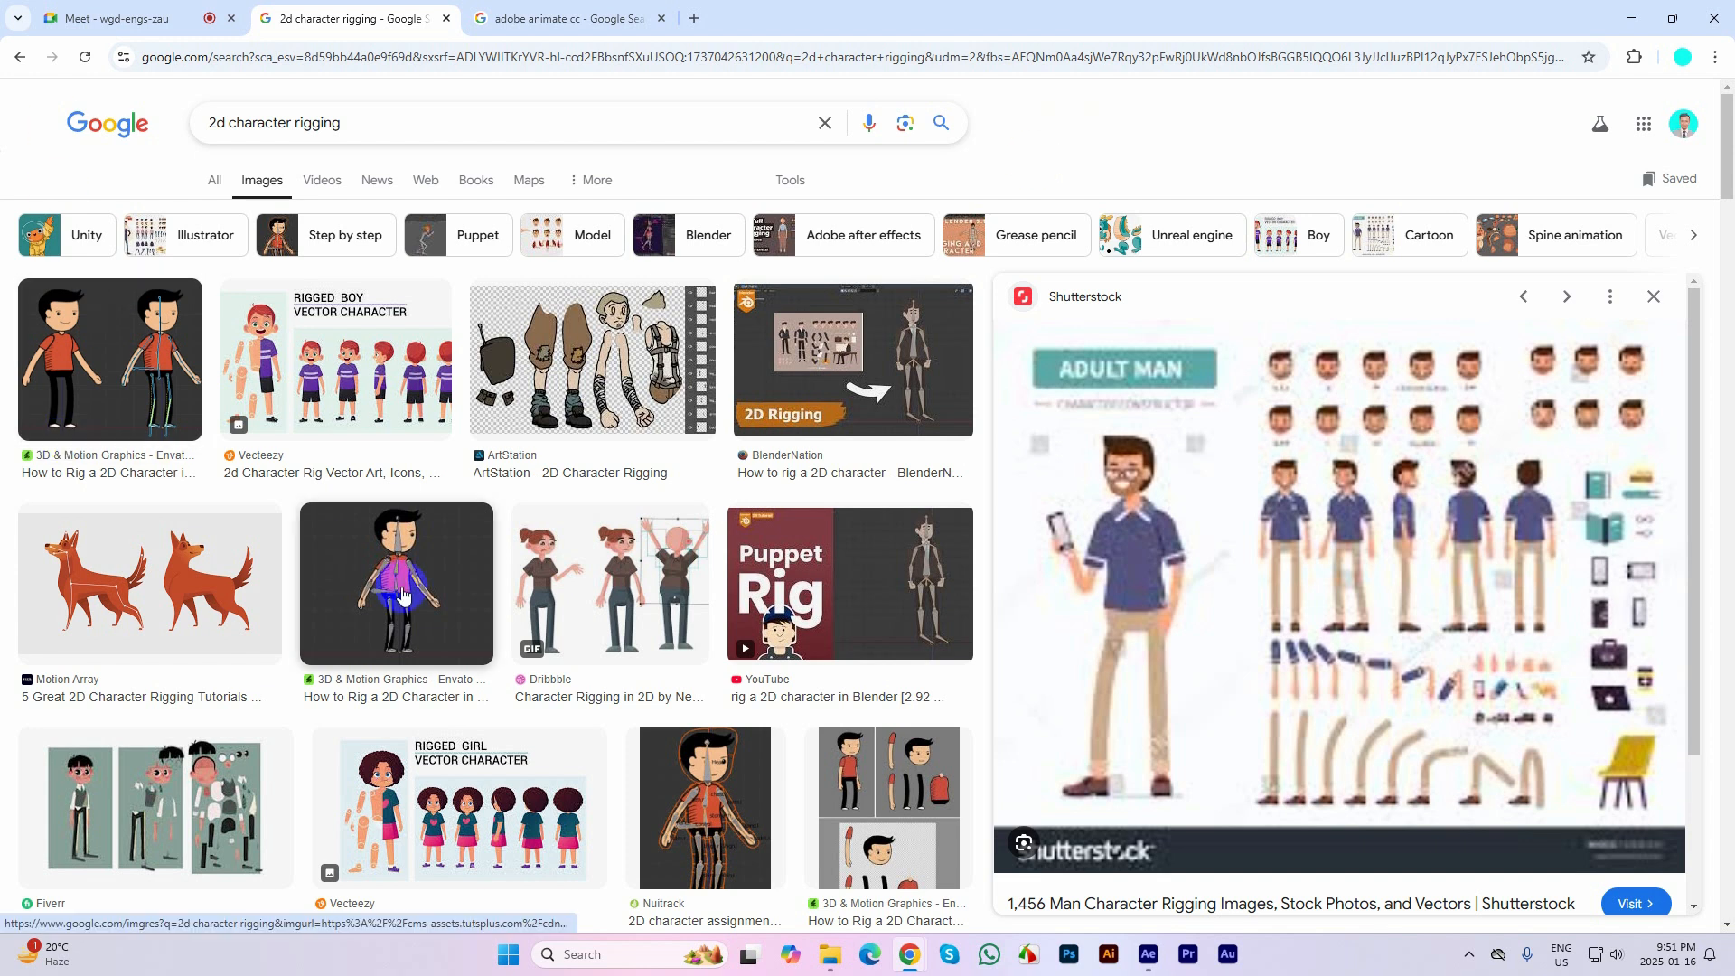
{"action": "left_click", "coordinate": [406, 584]}
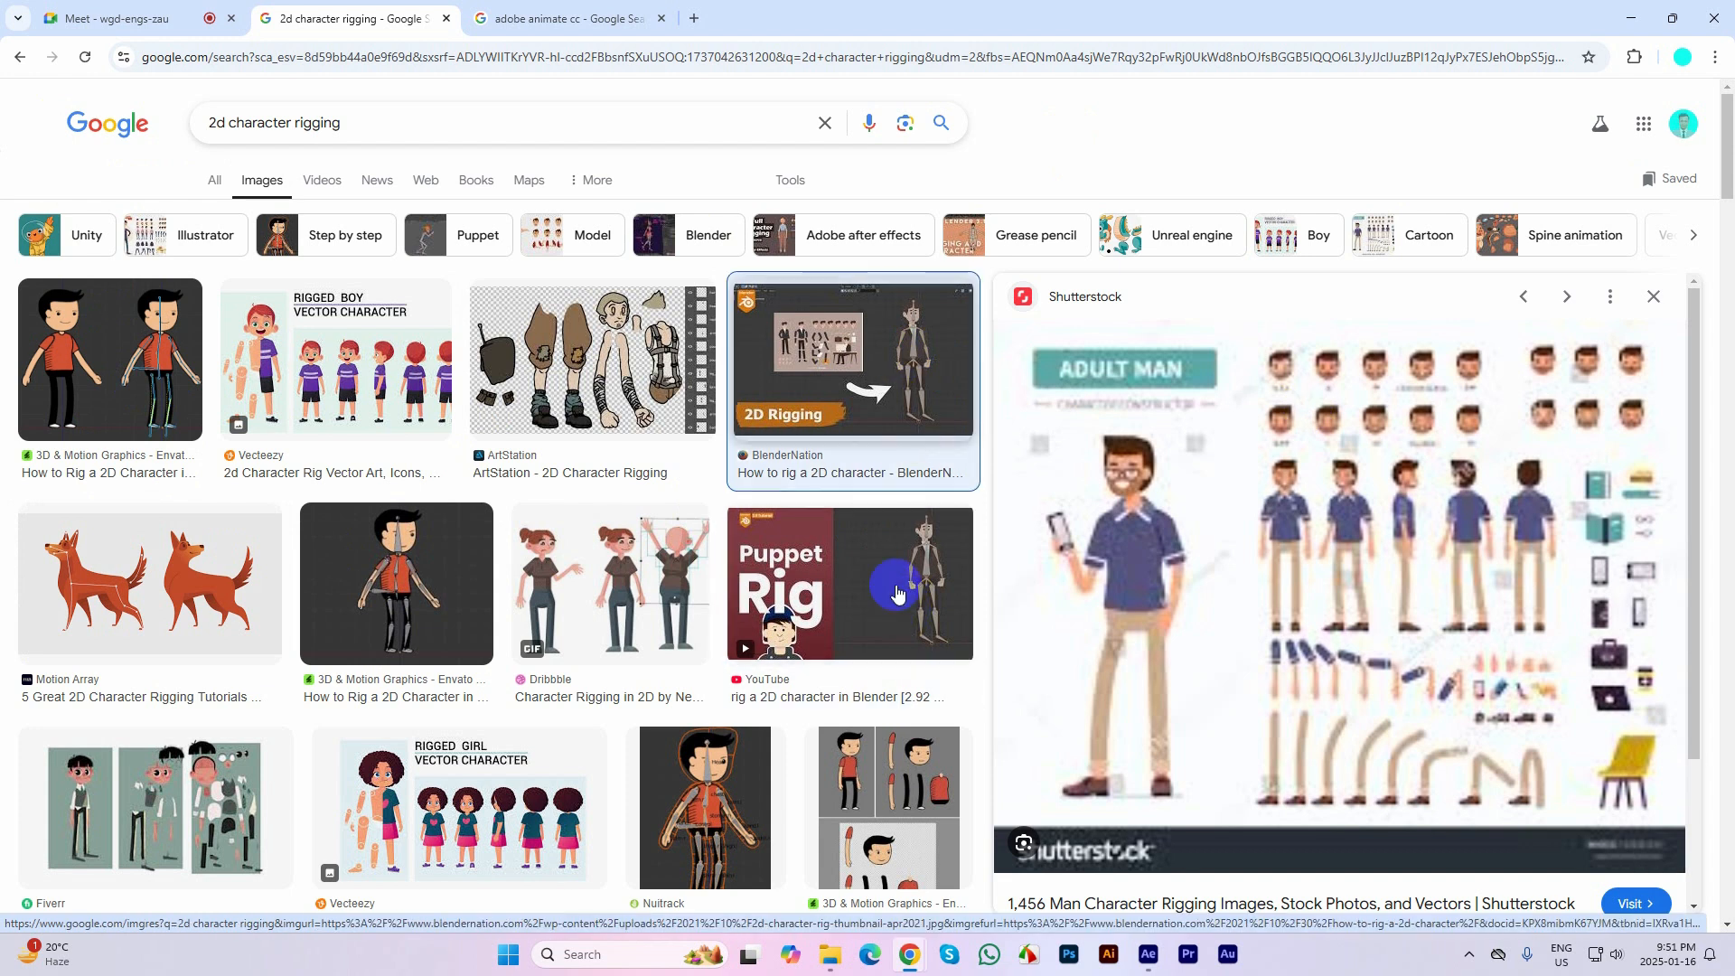
{"action": "scroll", "coordinate": [1220, 497], "scroll_direction": "down", "scroll_amount": 2}
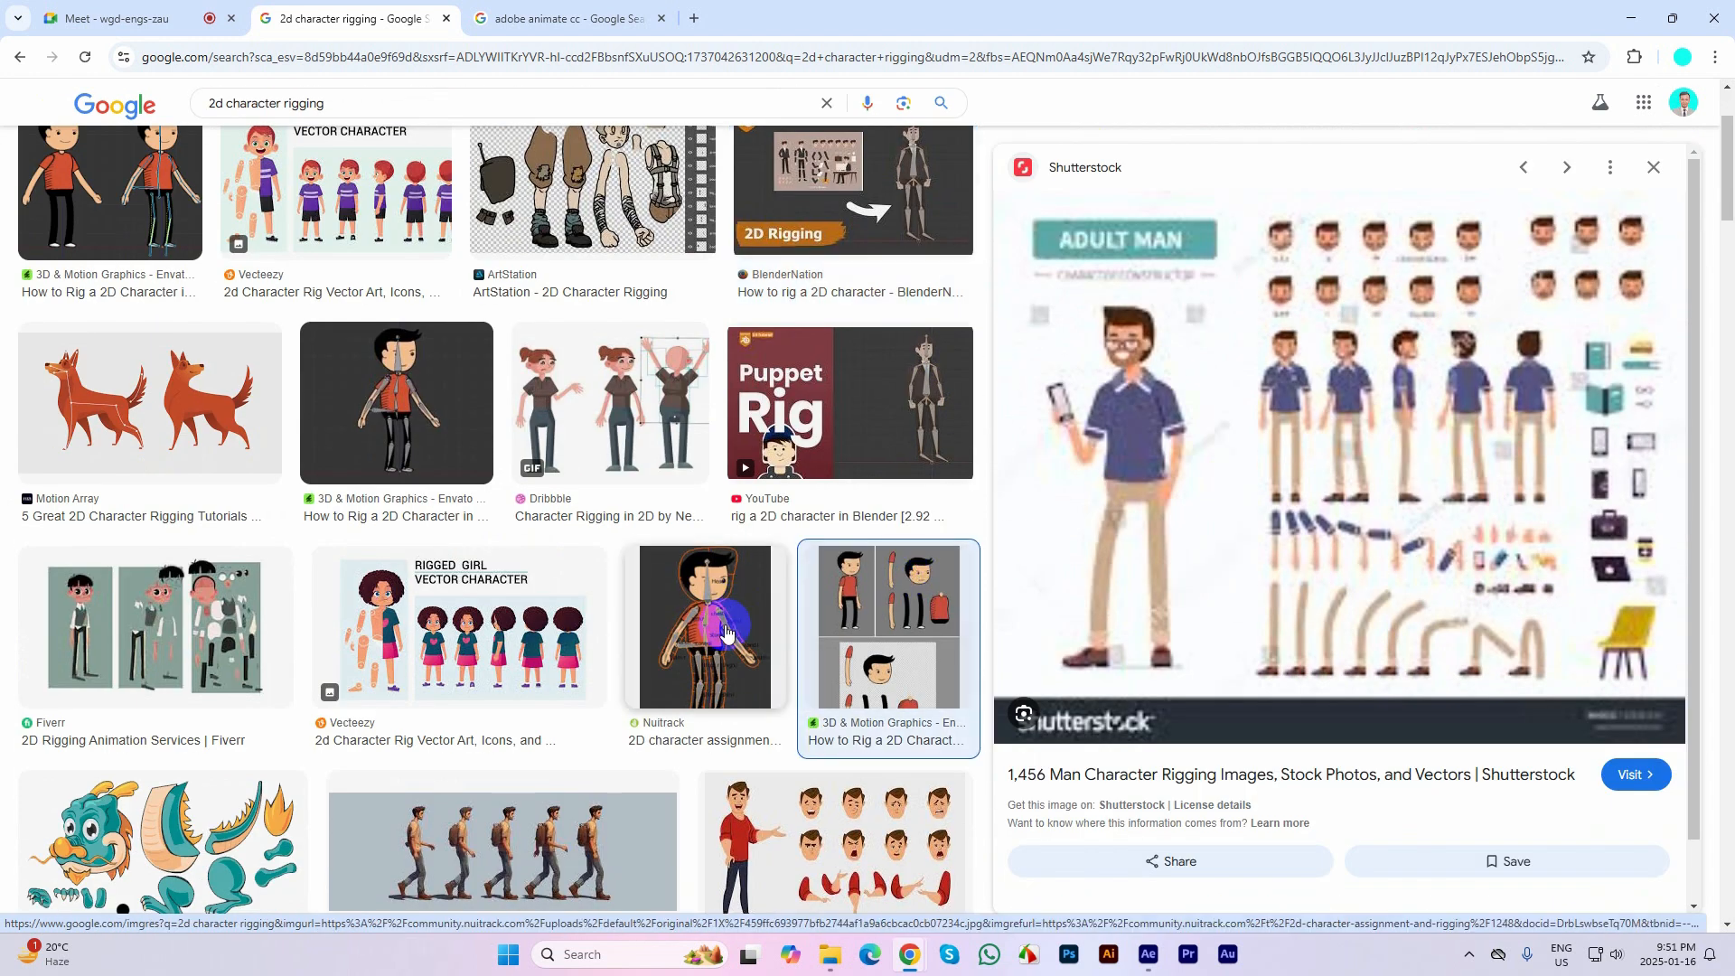
{"action": "scroll", "coordinate": [640, 750], "scroll_direction": "up", "scroll_amount": 2}
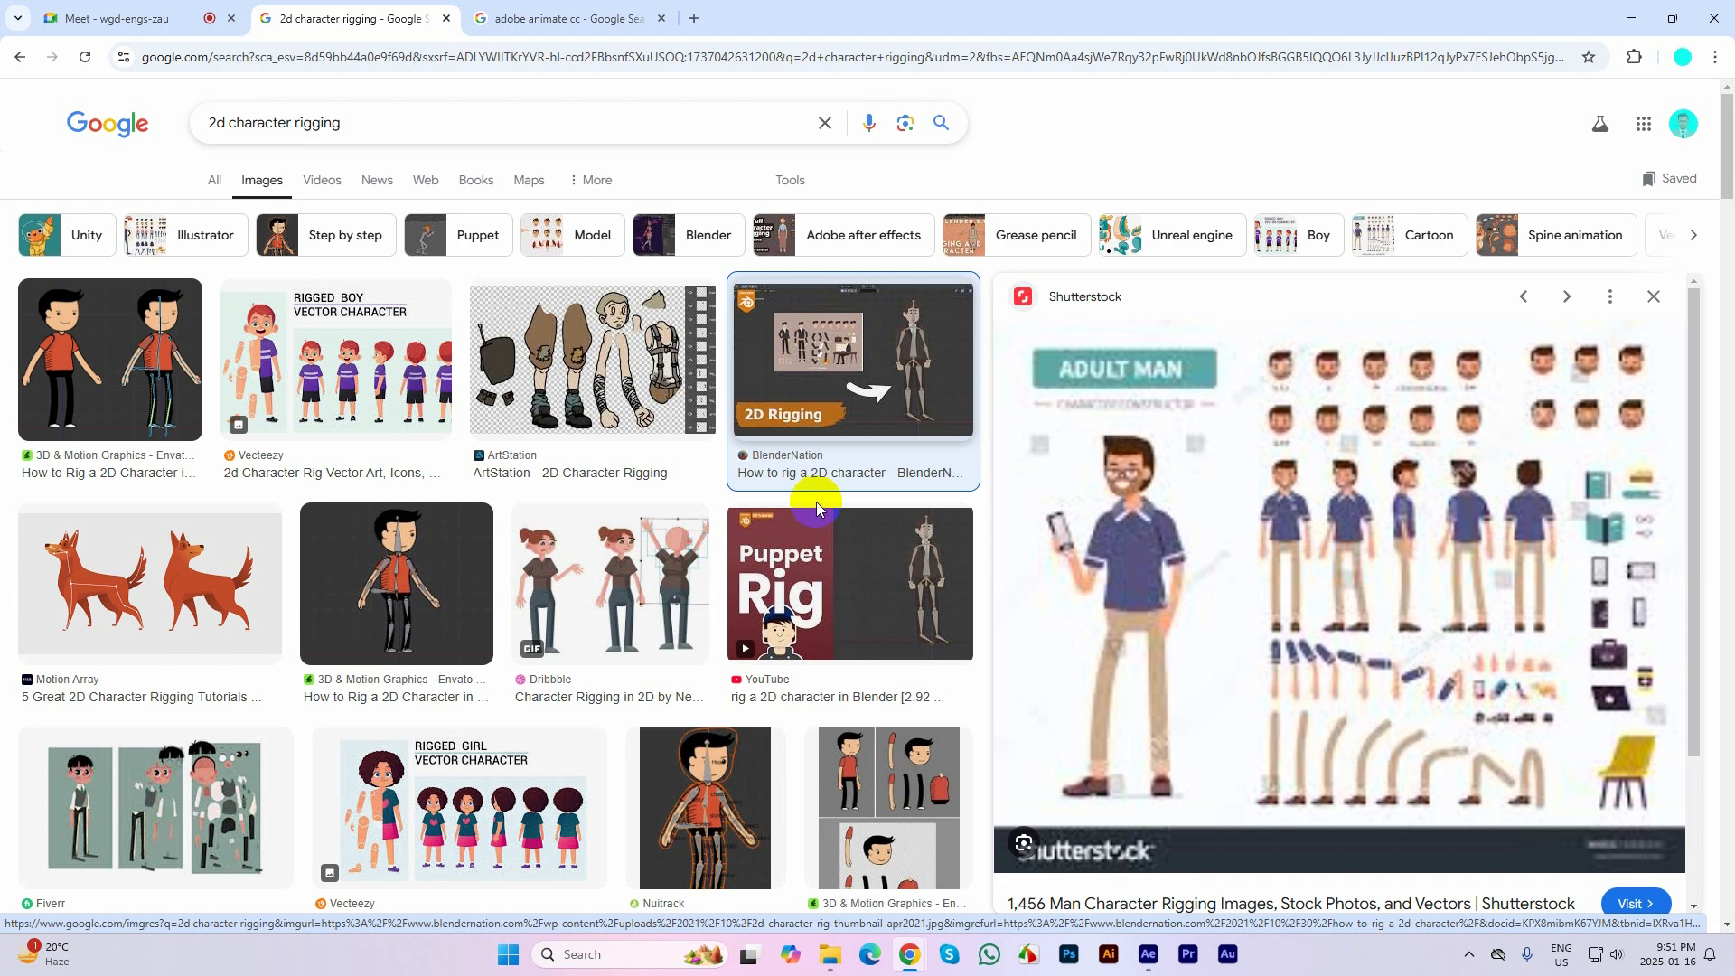
Reload the image results and preview the BlenderNation 2D rigging image, then the Nuitrack boy rig with its related images
{"action": "left_click", "coordinate": [85, 57]}
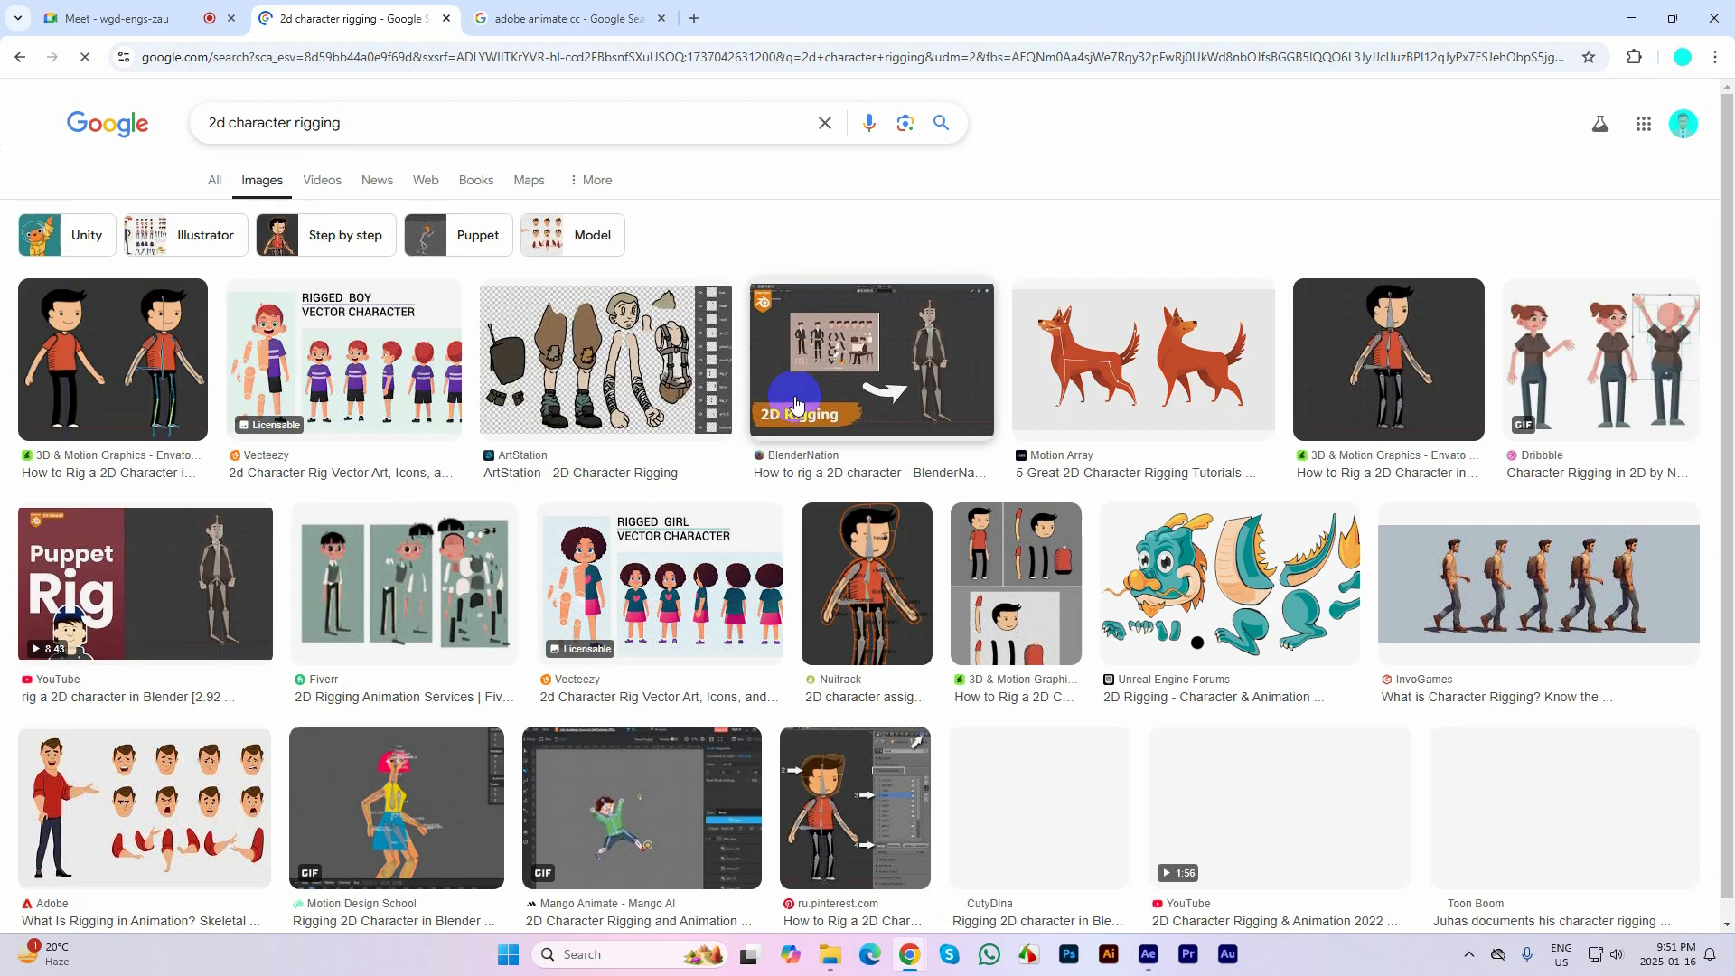
{"action": "left_click", "coordinate": [810, 389]}
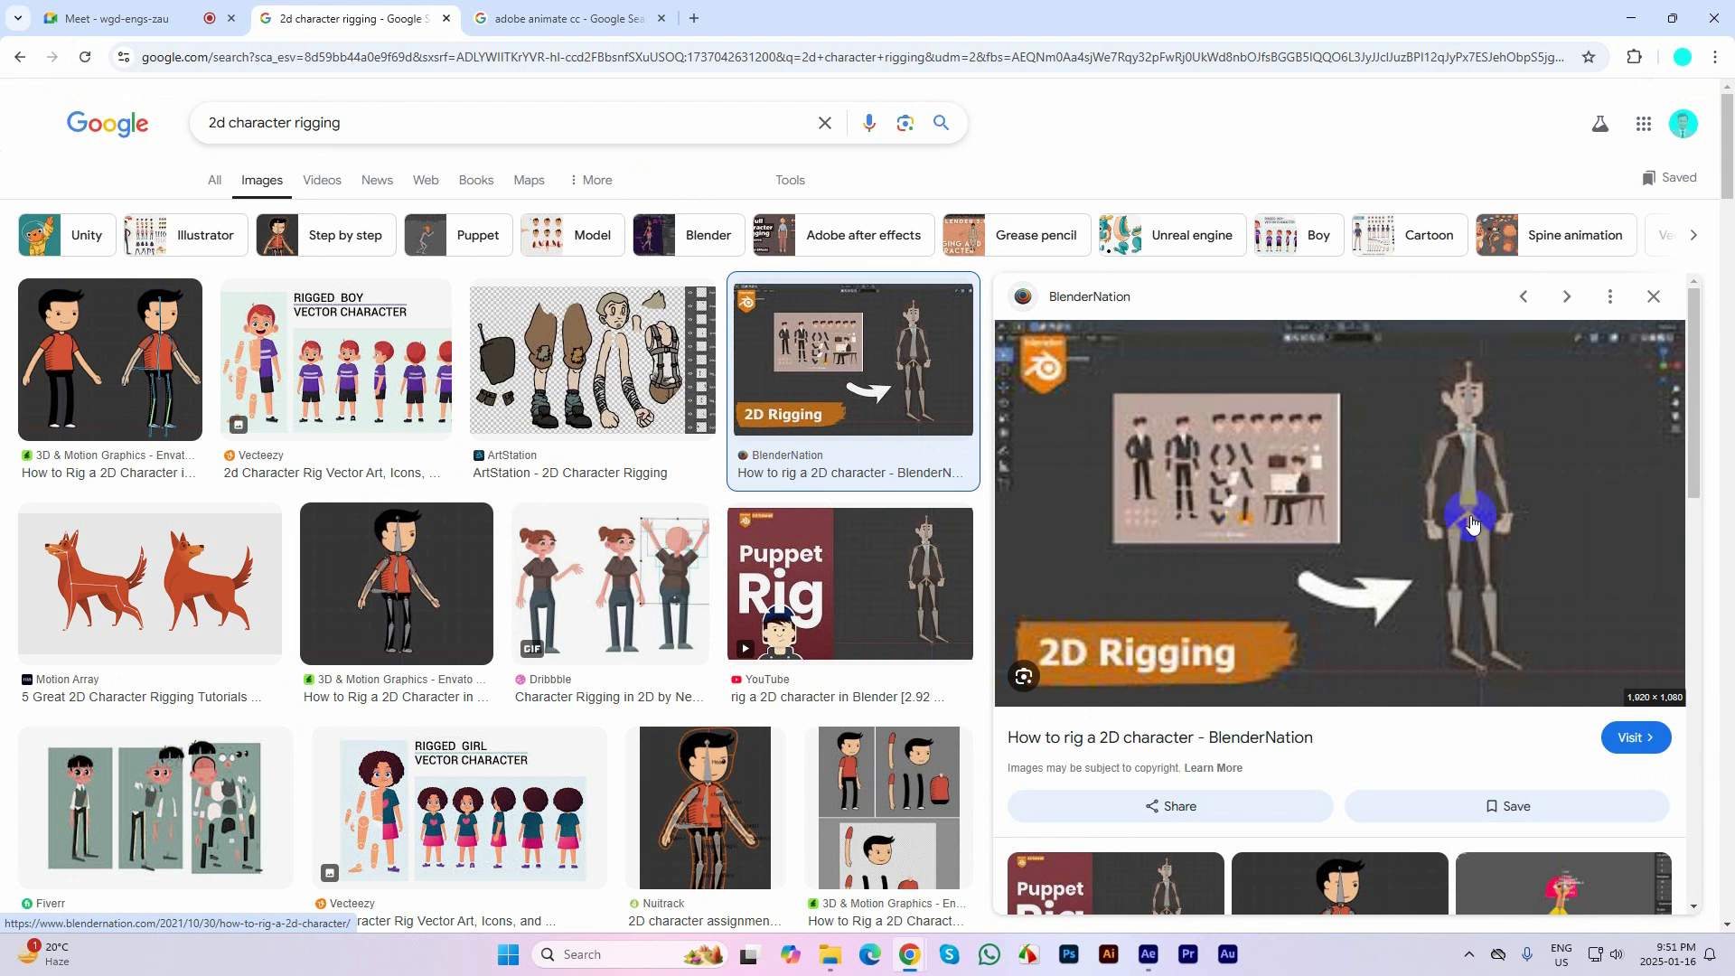
{"action": "left_click", "coordinate": [723, 772]}
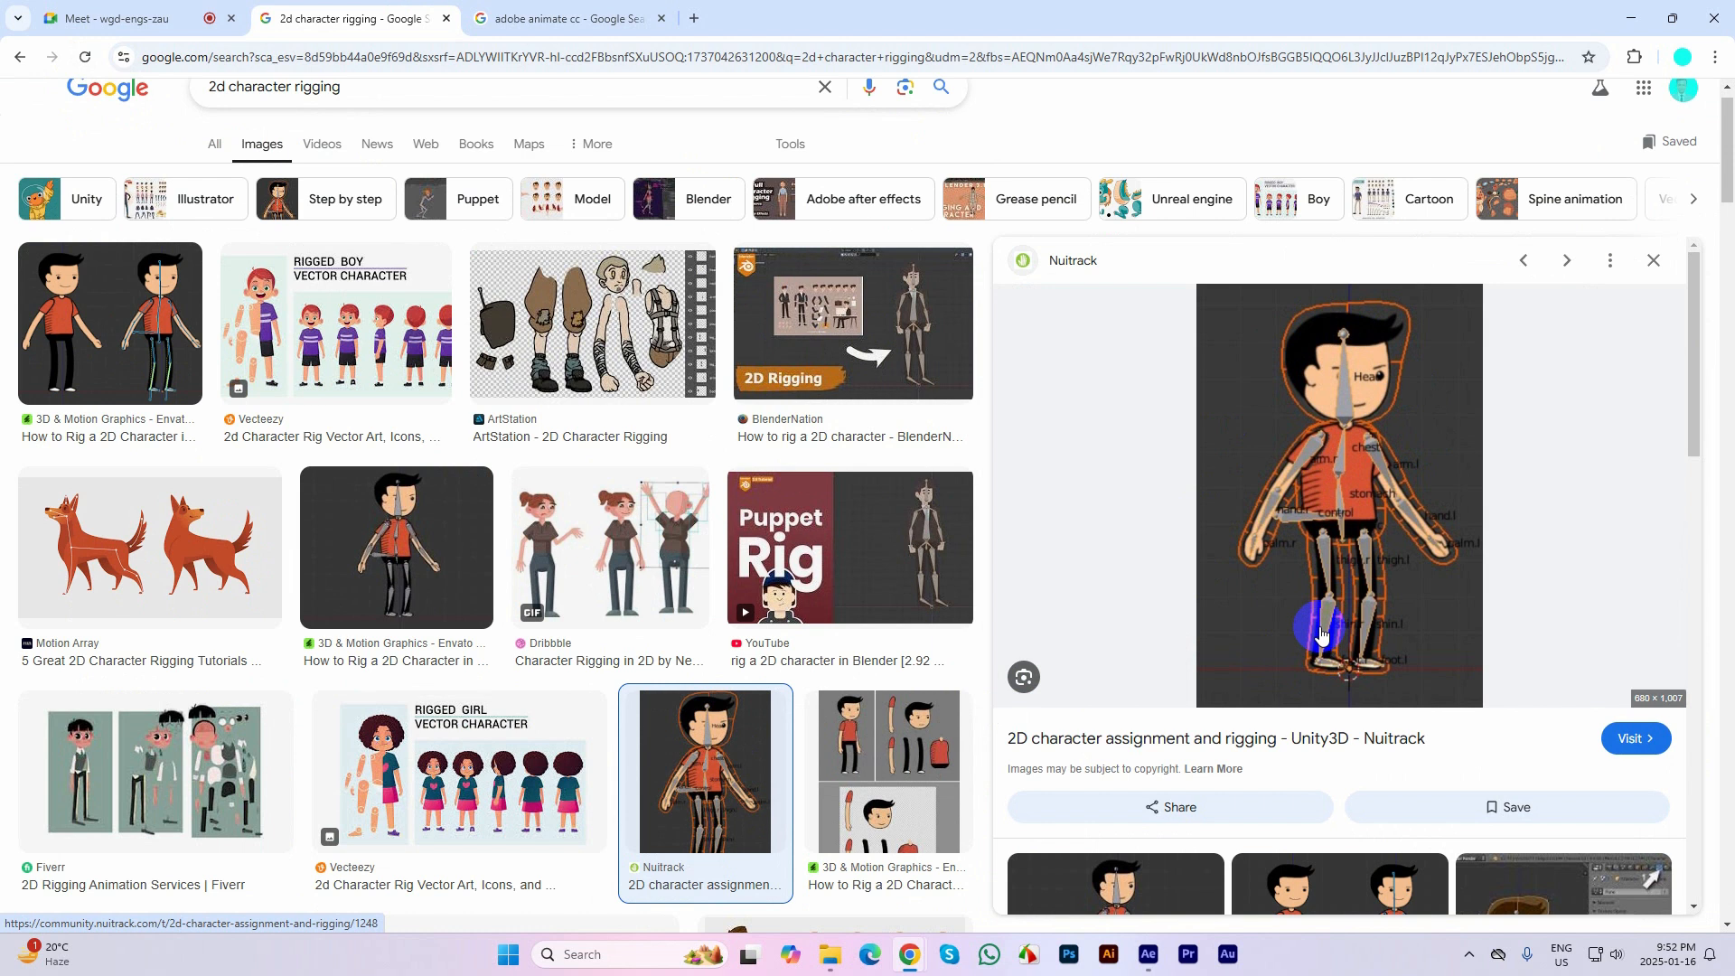
{"action": "scroll", "coordinate": [1322, 539], "scroll_direction": "down", "scroll_amount": 1}
{"action": "scroll", "coordinate": [1337, 533], "scroll_direction": "down", "scroll_amount": 7}
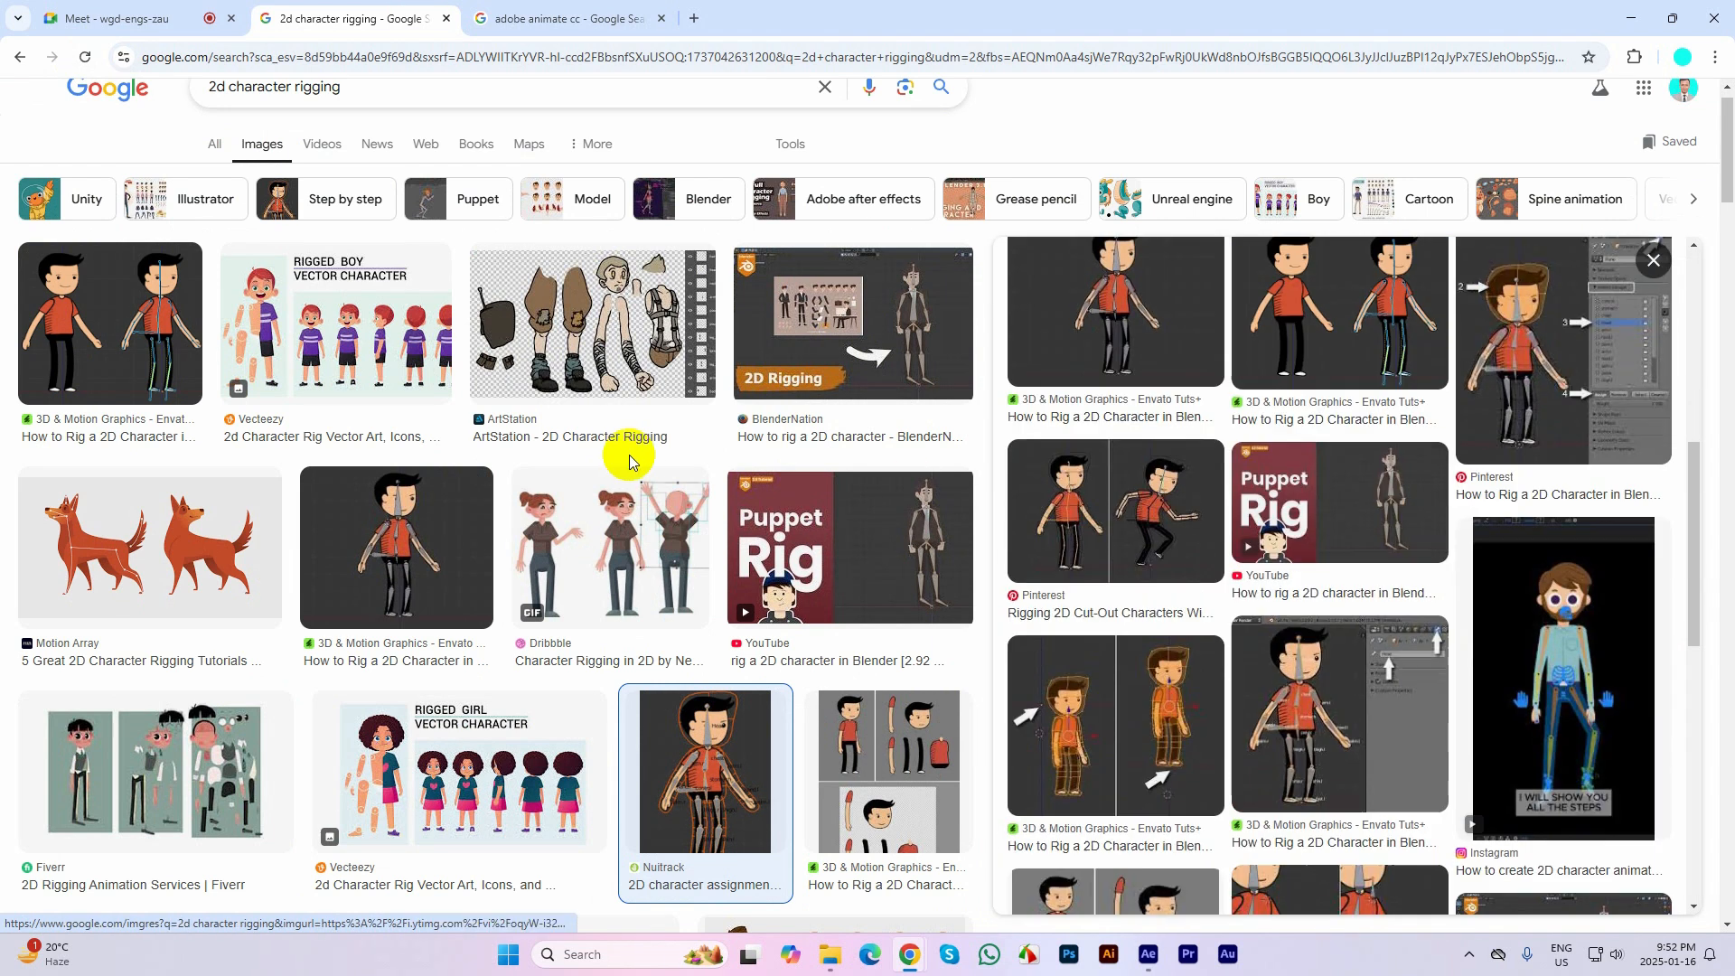
Preview the Unreal Engine Forums dragon split into body parts, then the Motion Array image of the rigged dog
{"action": "scroll", "coordinate": [637, 452], "scroll_direction": "down", "scroll_amount": 5}
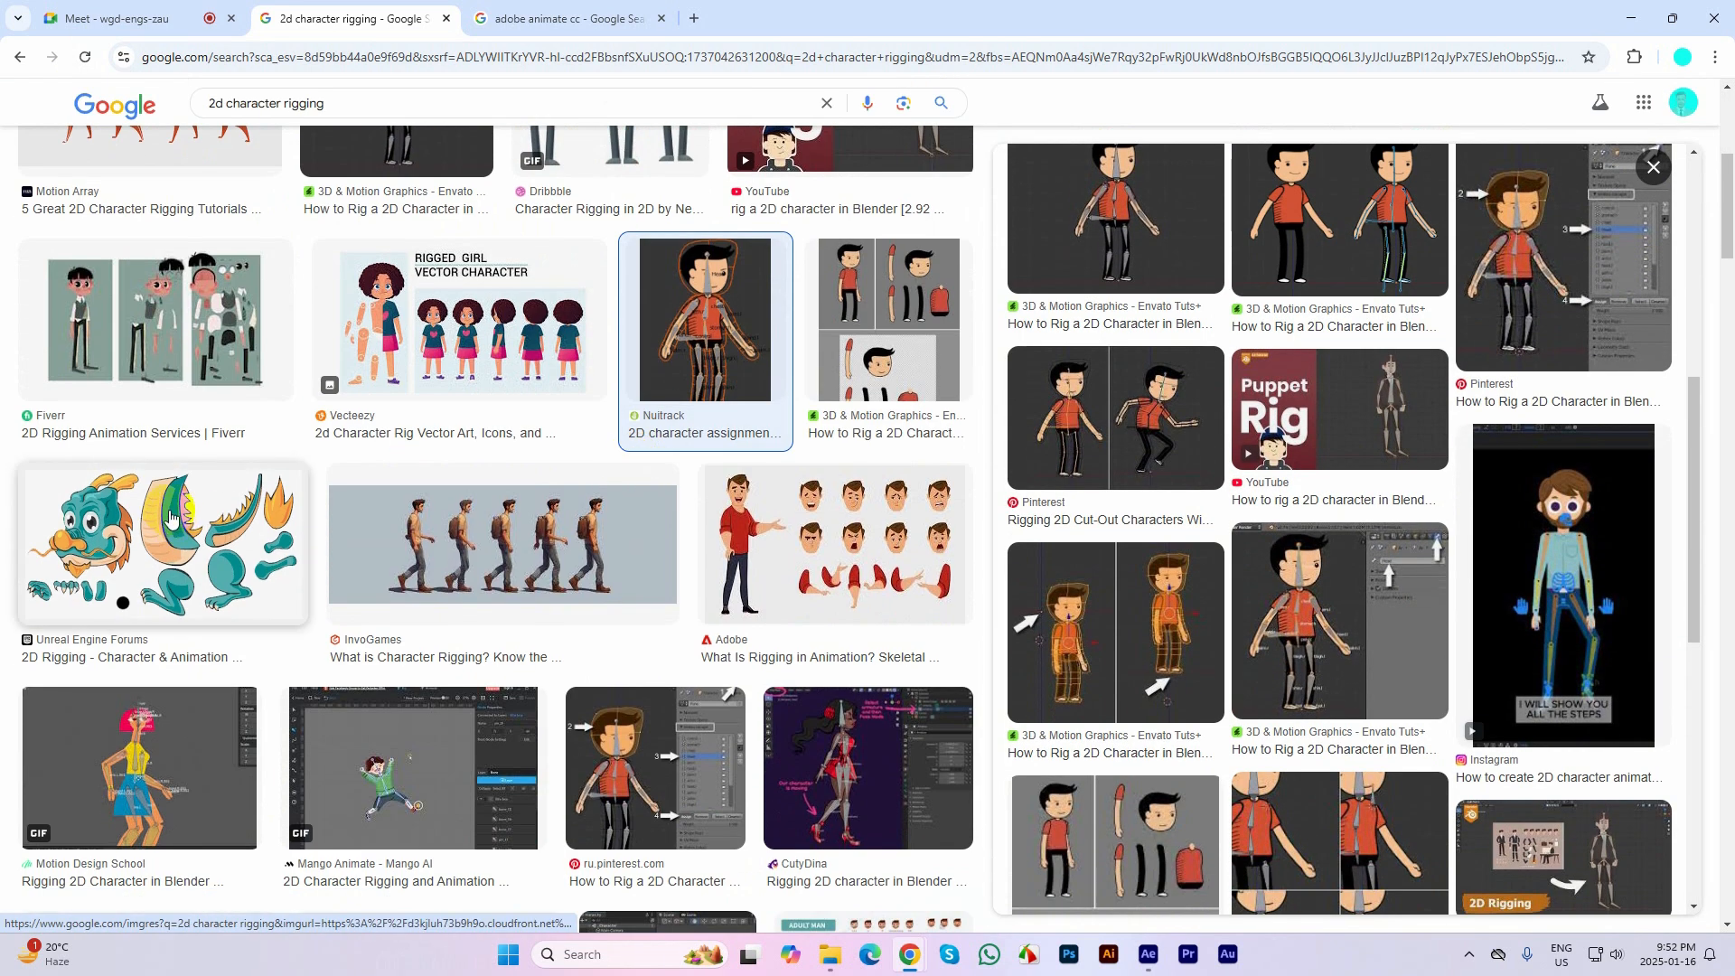
{"action": "left_click", "coordinate": [172, 517]}
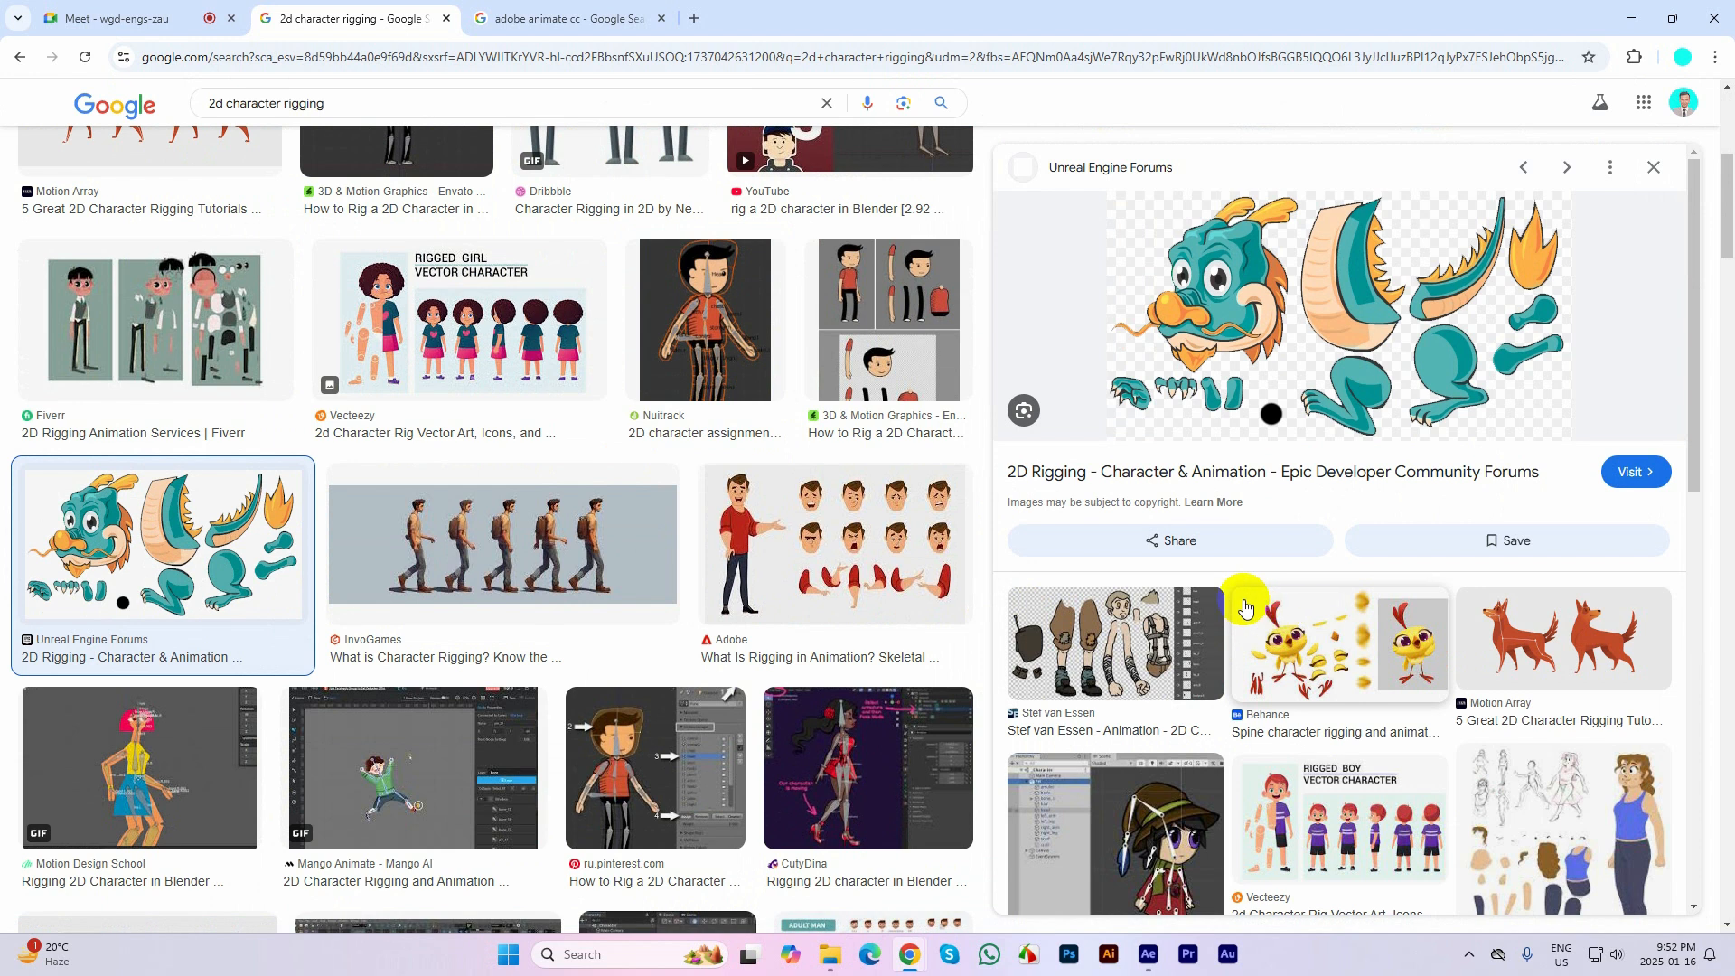
{"action": "left_click", "coordinate": [1566, 679]}
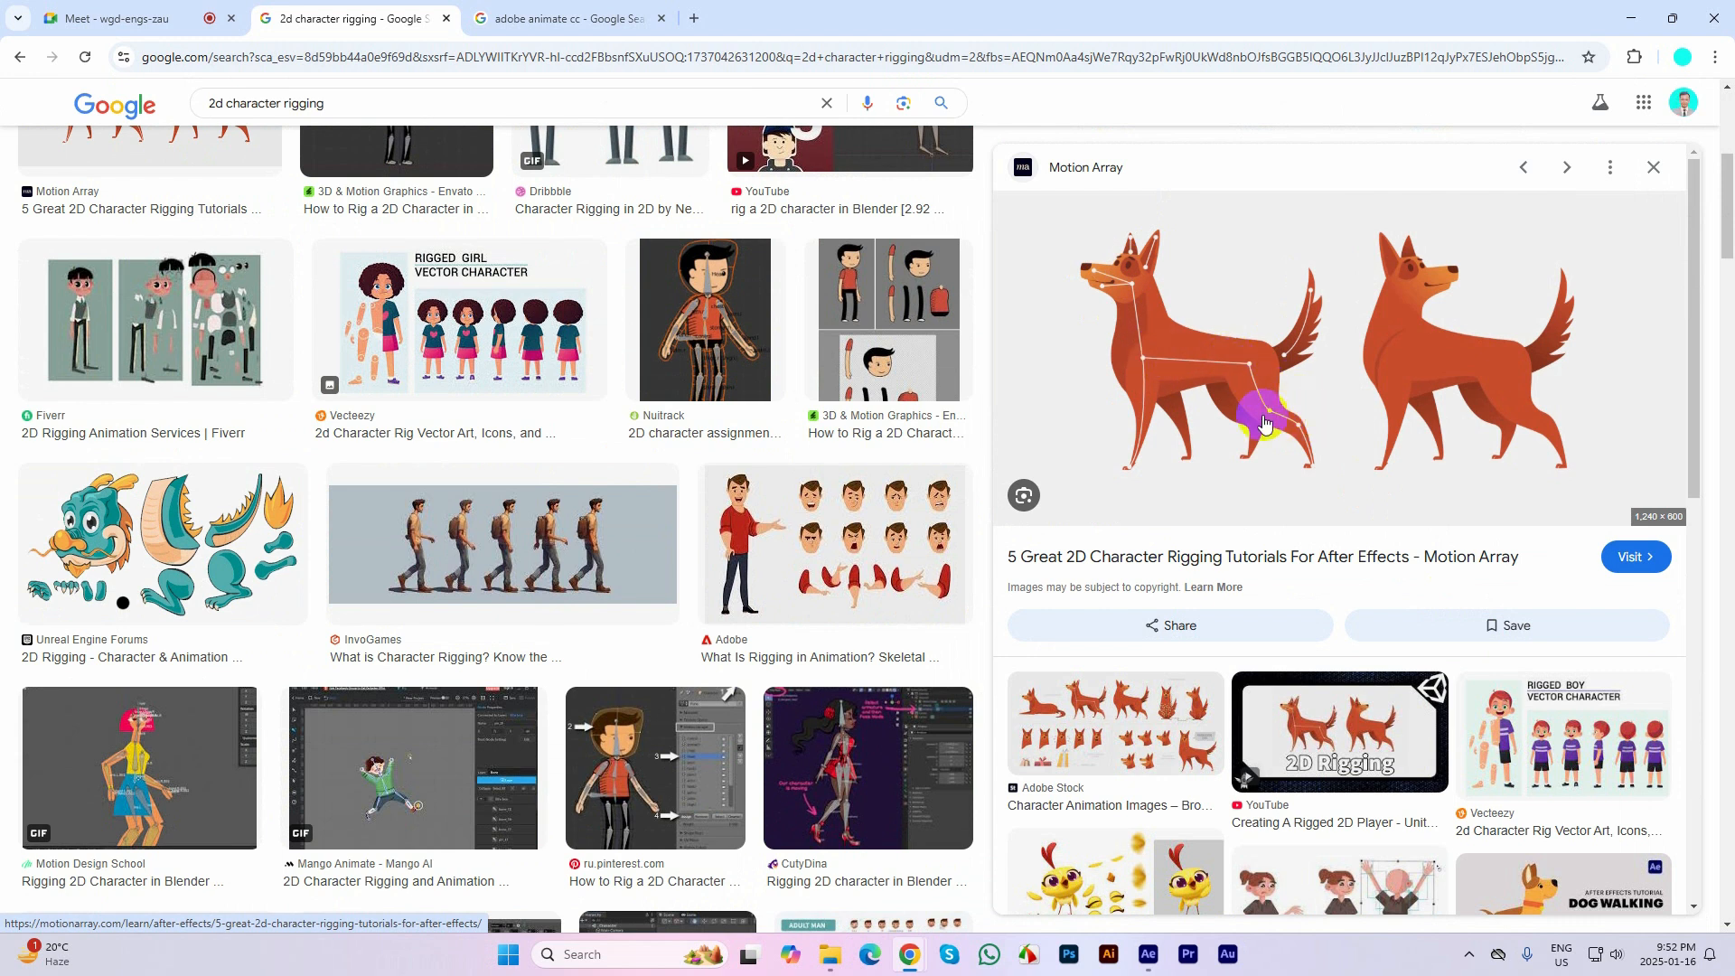
{"action": "scroll", "coordinate": [789, 572], "scroll_direction": "up", "scroll_amount": 5}
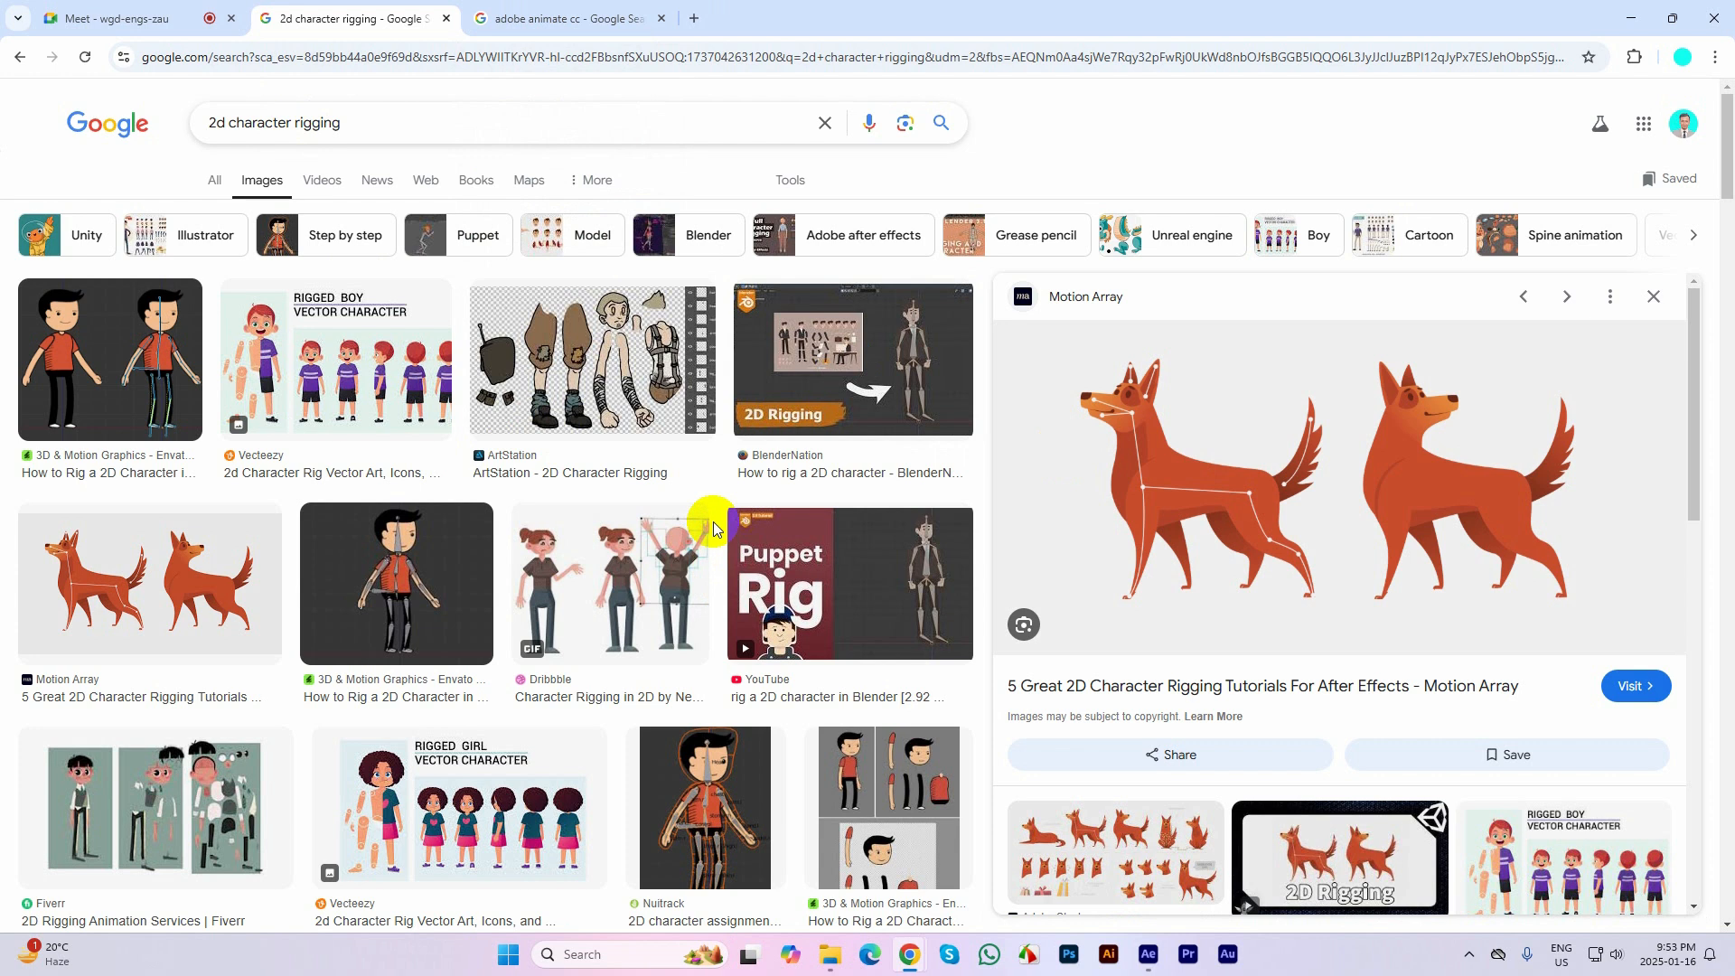
Close the Adobe Animate CC search page and search Google Images for "2d character"
{"action": "middle_click", "coordinate": [569, 19]}
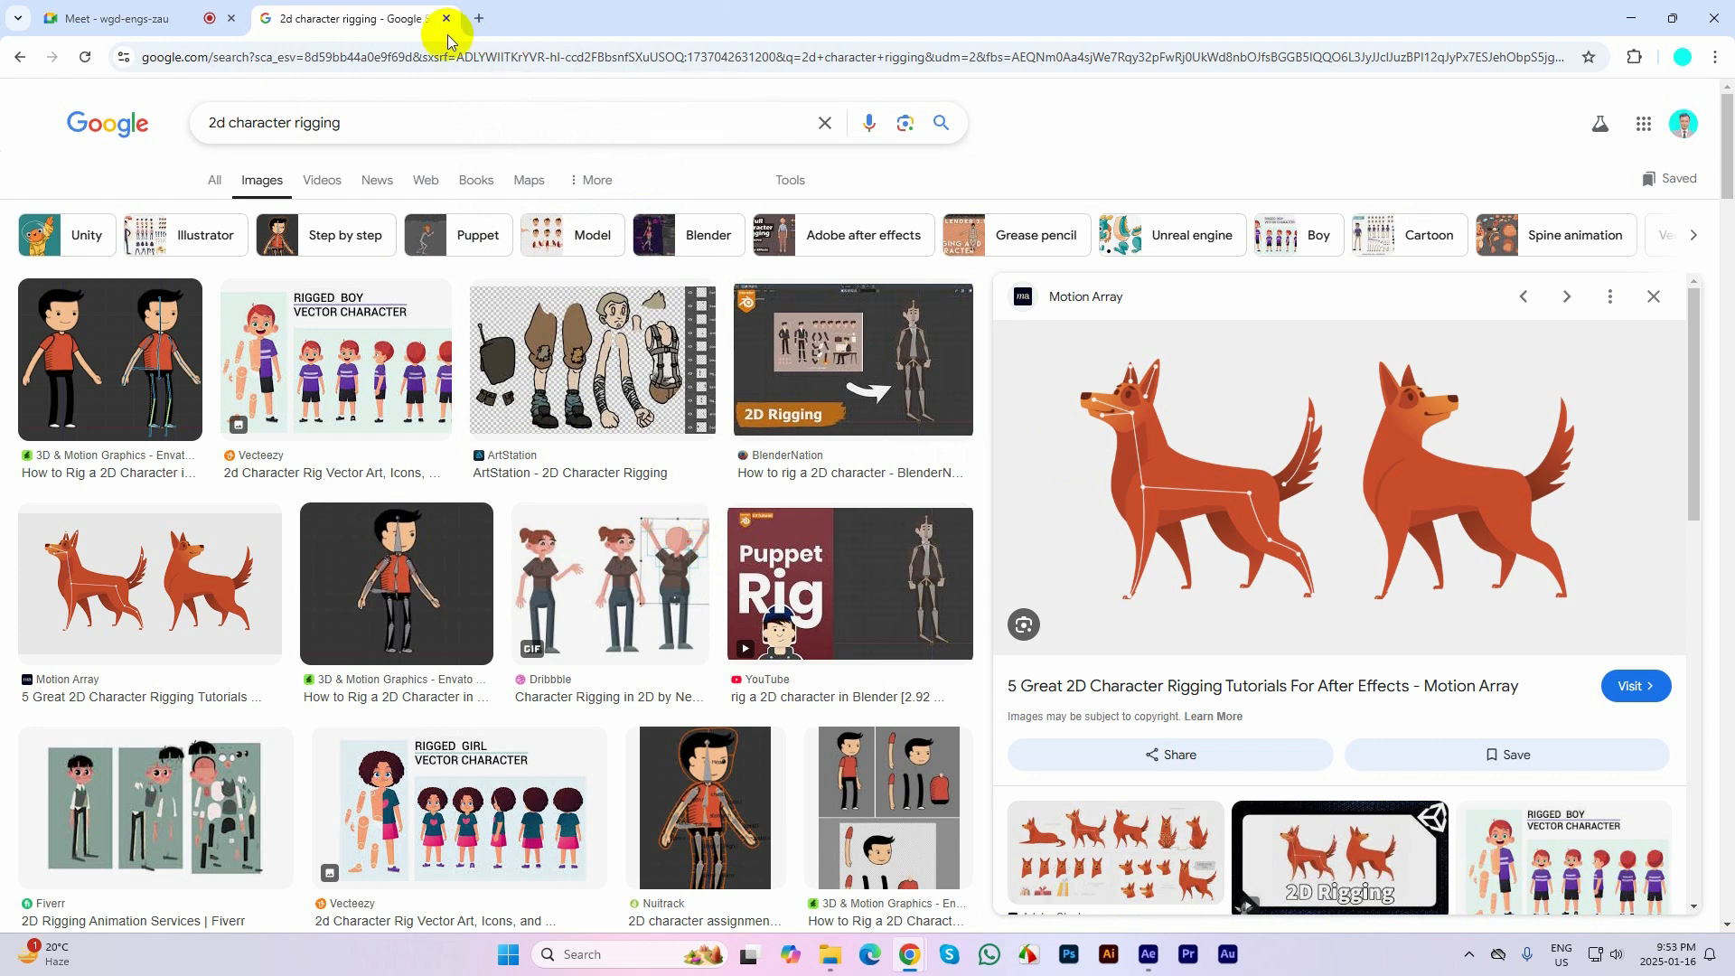
{"action": "left_click_drag", "start_coordinate": [295, 124], "coordinate": [468, 138]}
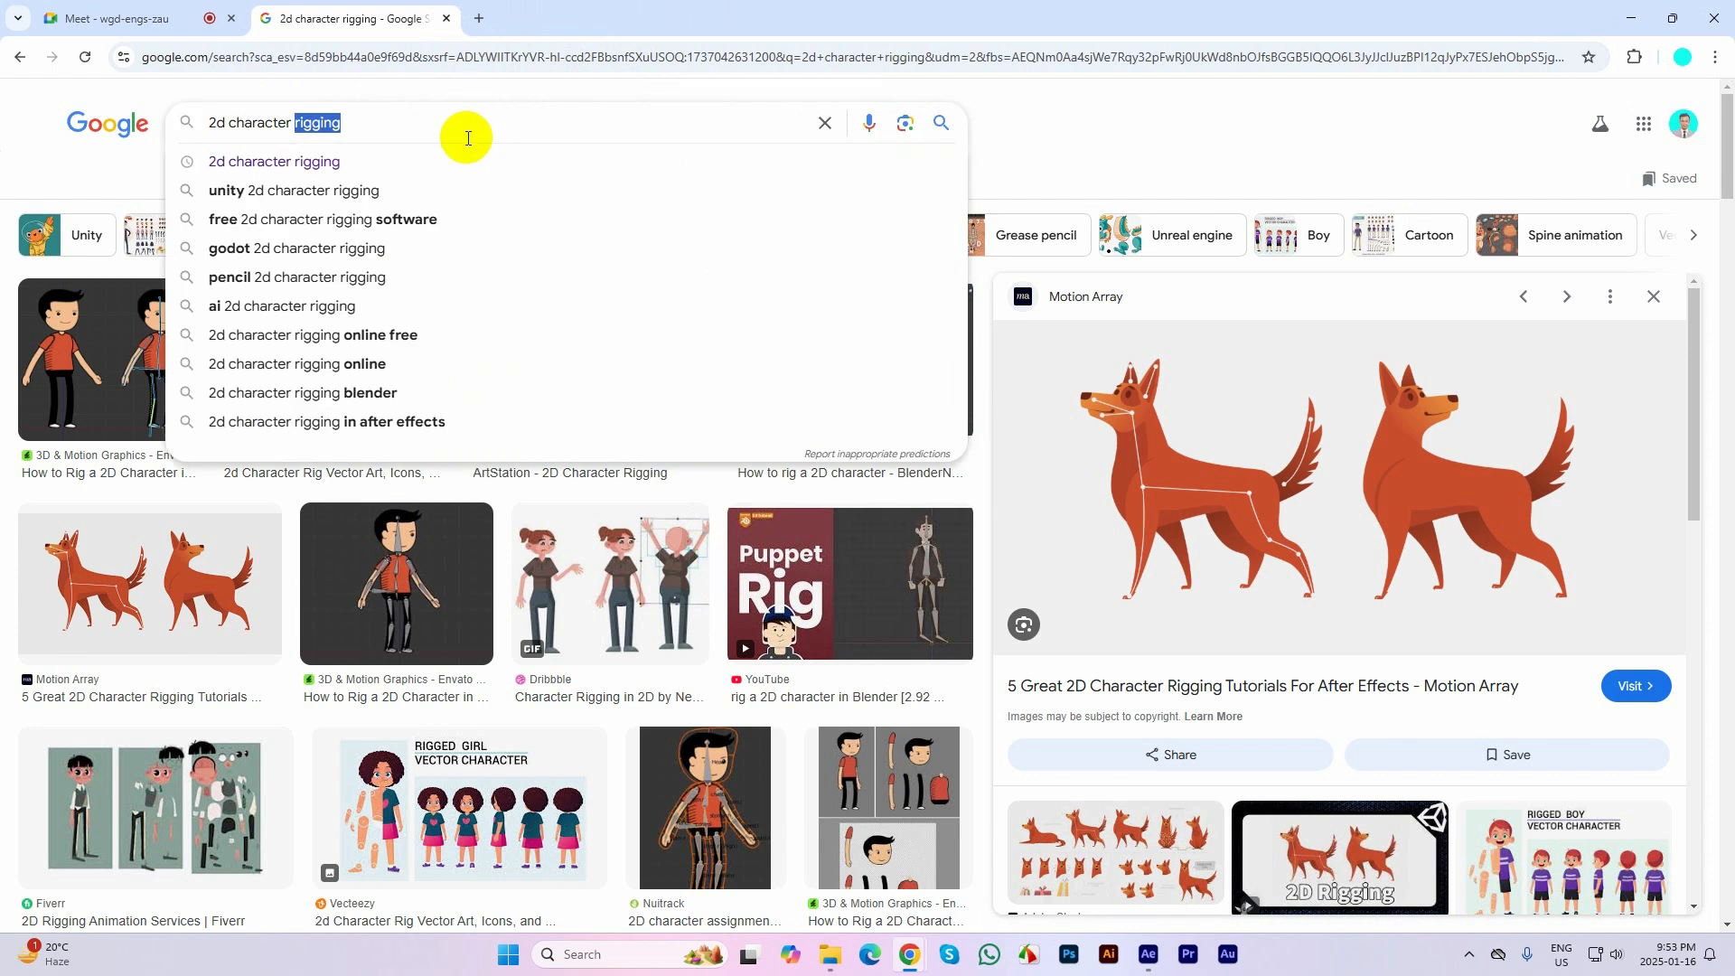
{"action": "key", "text": "BackSpace"}
{"action": "key", "text": "BackSpace"}
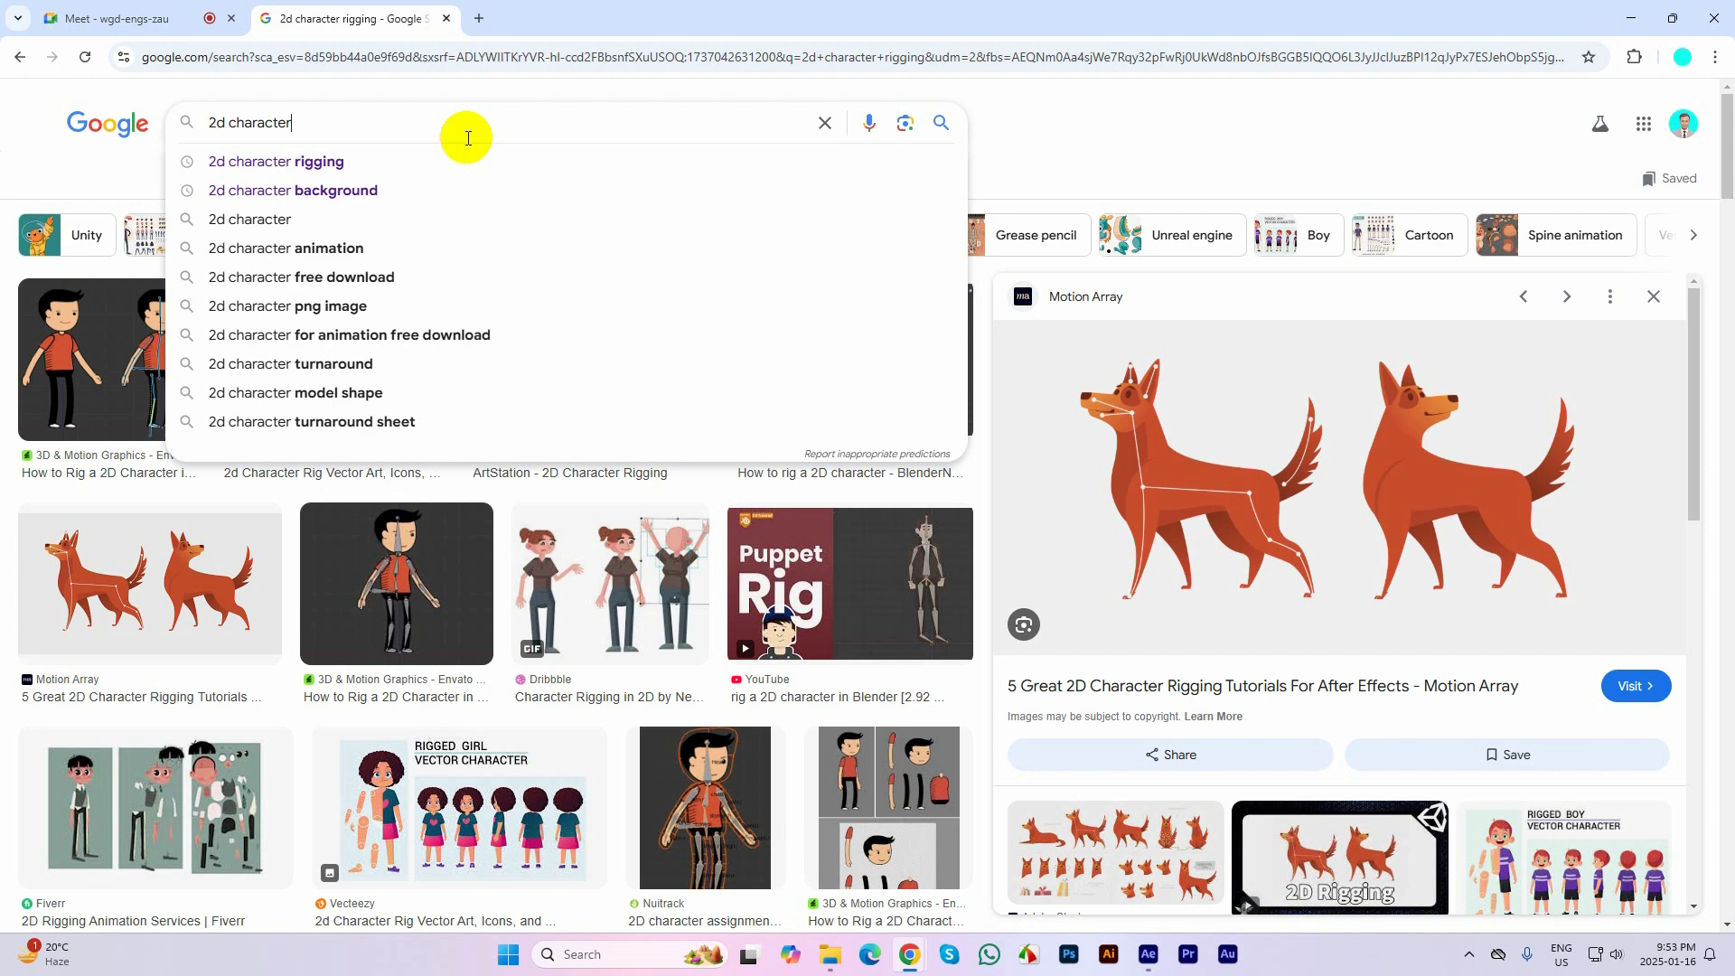
{"action": "key", "text": "Return"}
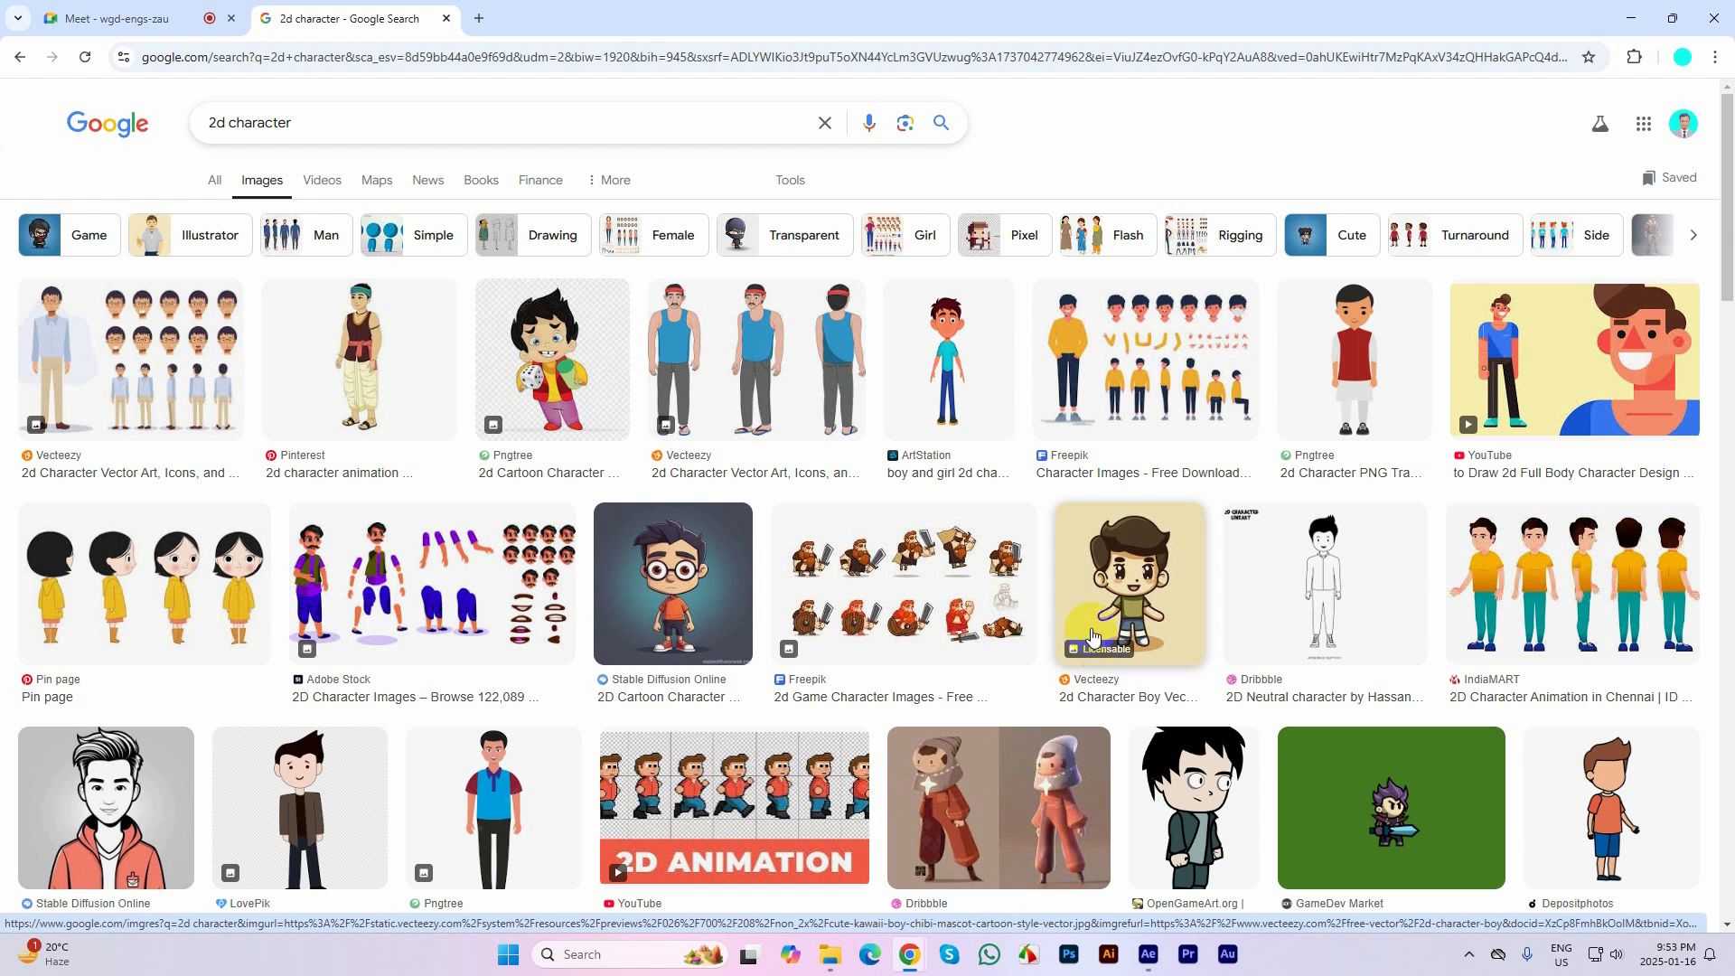
Preview the Freepik yellow-sweater character and the Vecteezy man with glasses, opening each source page in a separate background tab
{"action": "left_click", "coordinate": [1141, 338]}
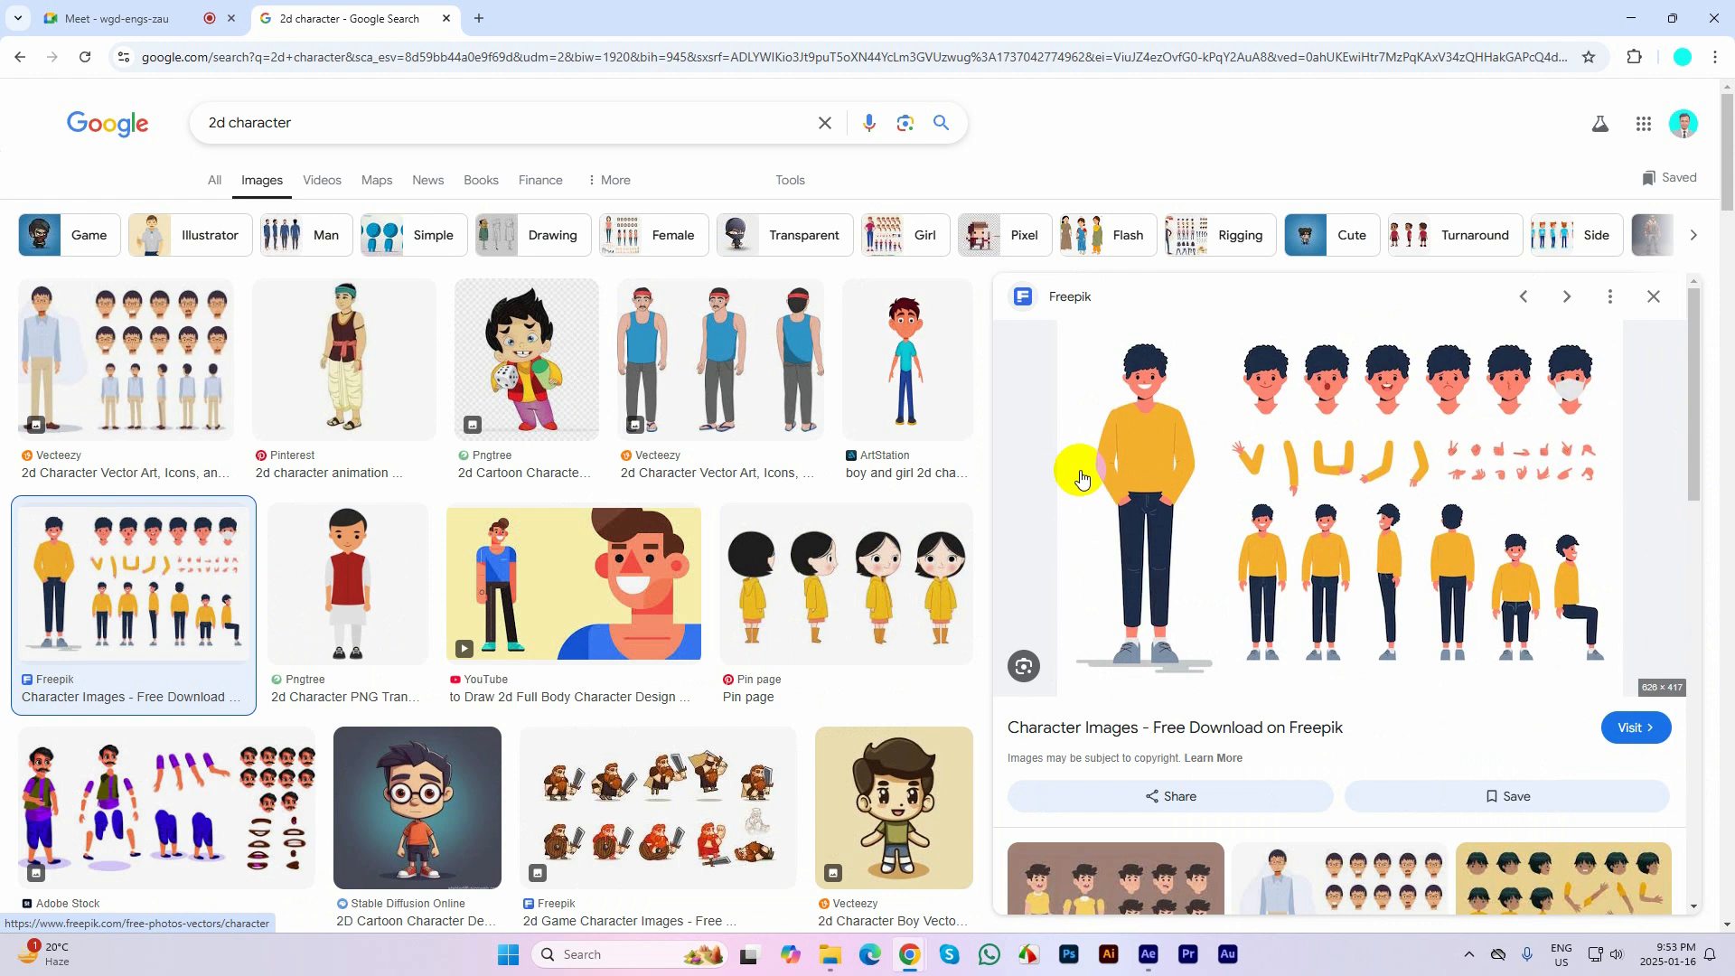
{"action": "scroll", "coordinate": [1353, 540], "scroll_direction": "down", "scroll_amount": 1}
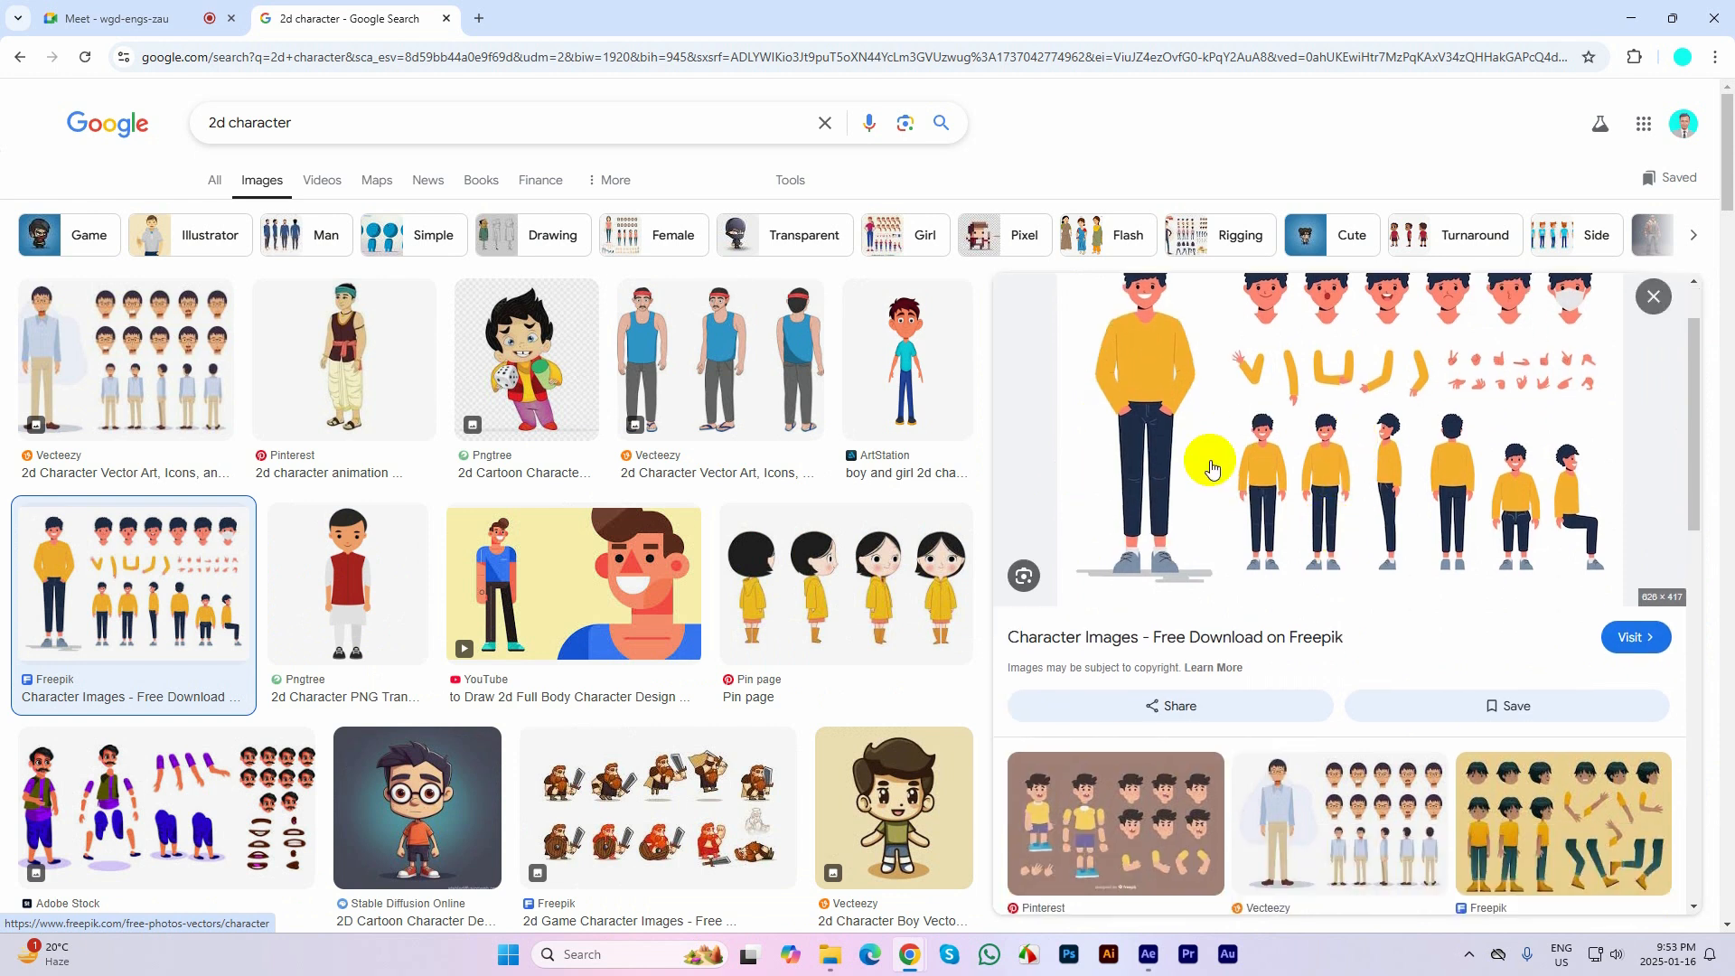
{"action": "middle_click", "coordinate": [1182, 644]}
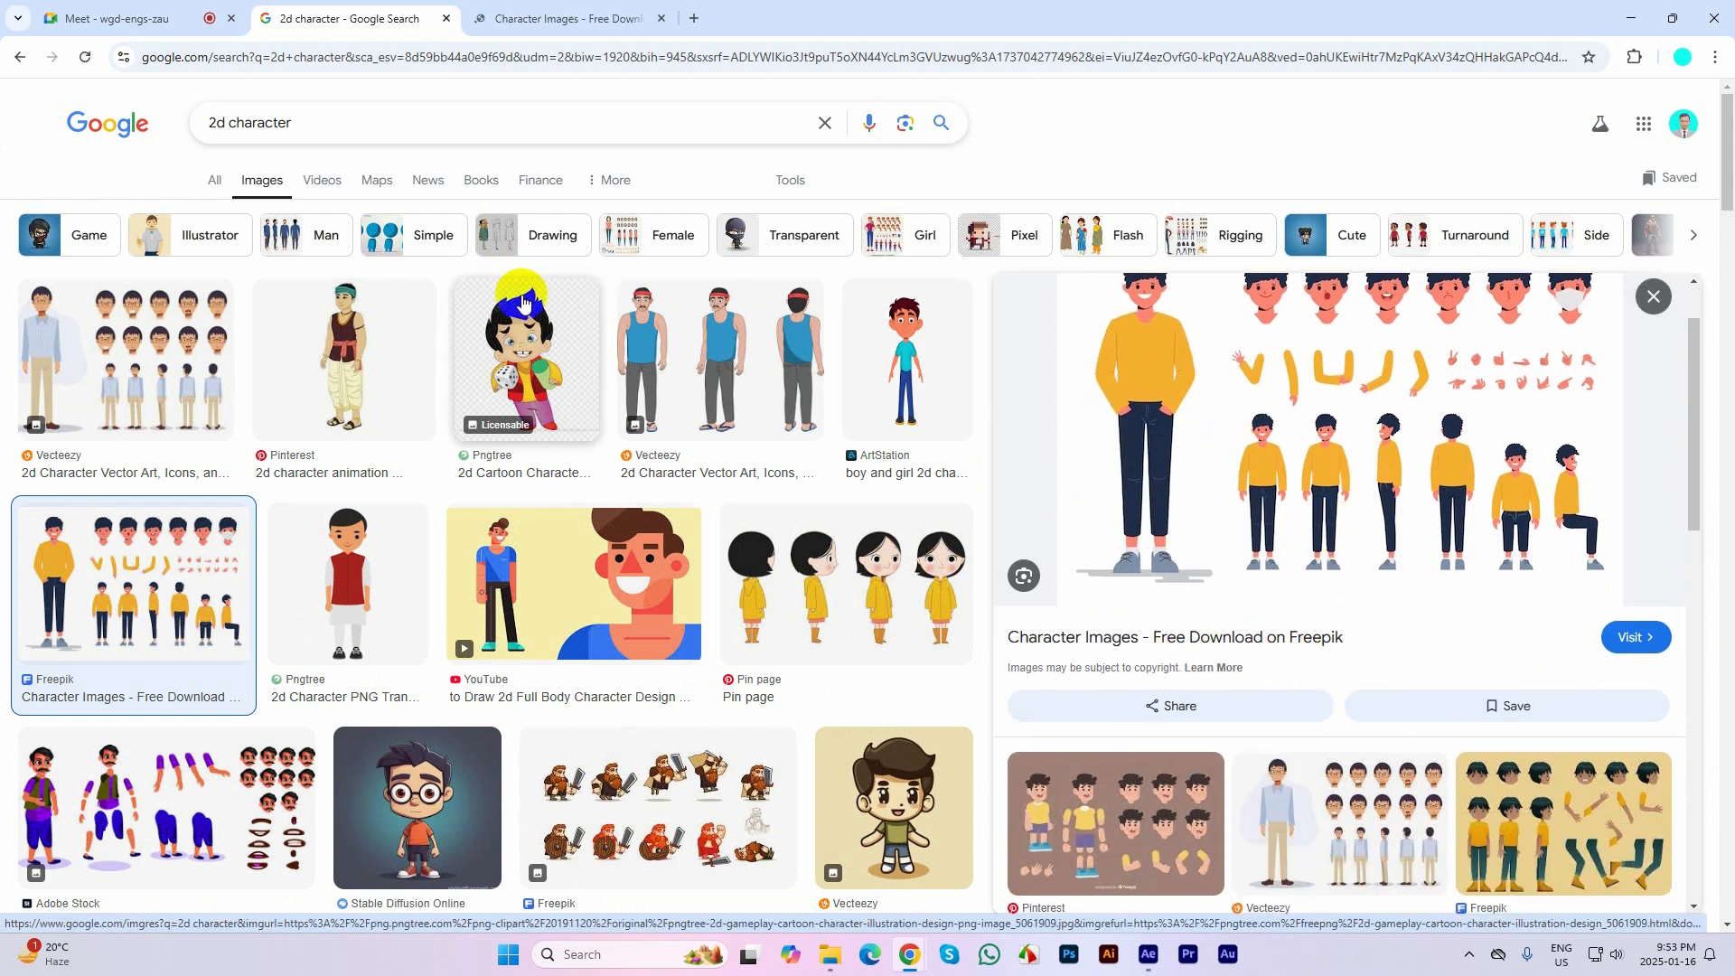
{"action": "scroll", "coordinate": [128, 250], "scroll_direction": "down", "scroll_amount": 1}
{"action": "left_click", "coordinate": [127, 251]}
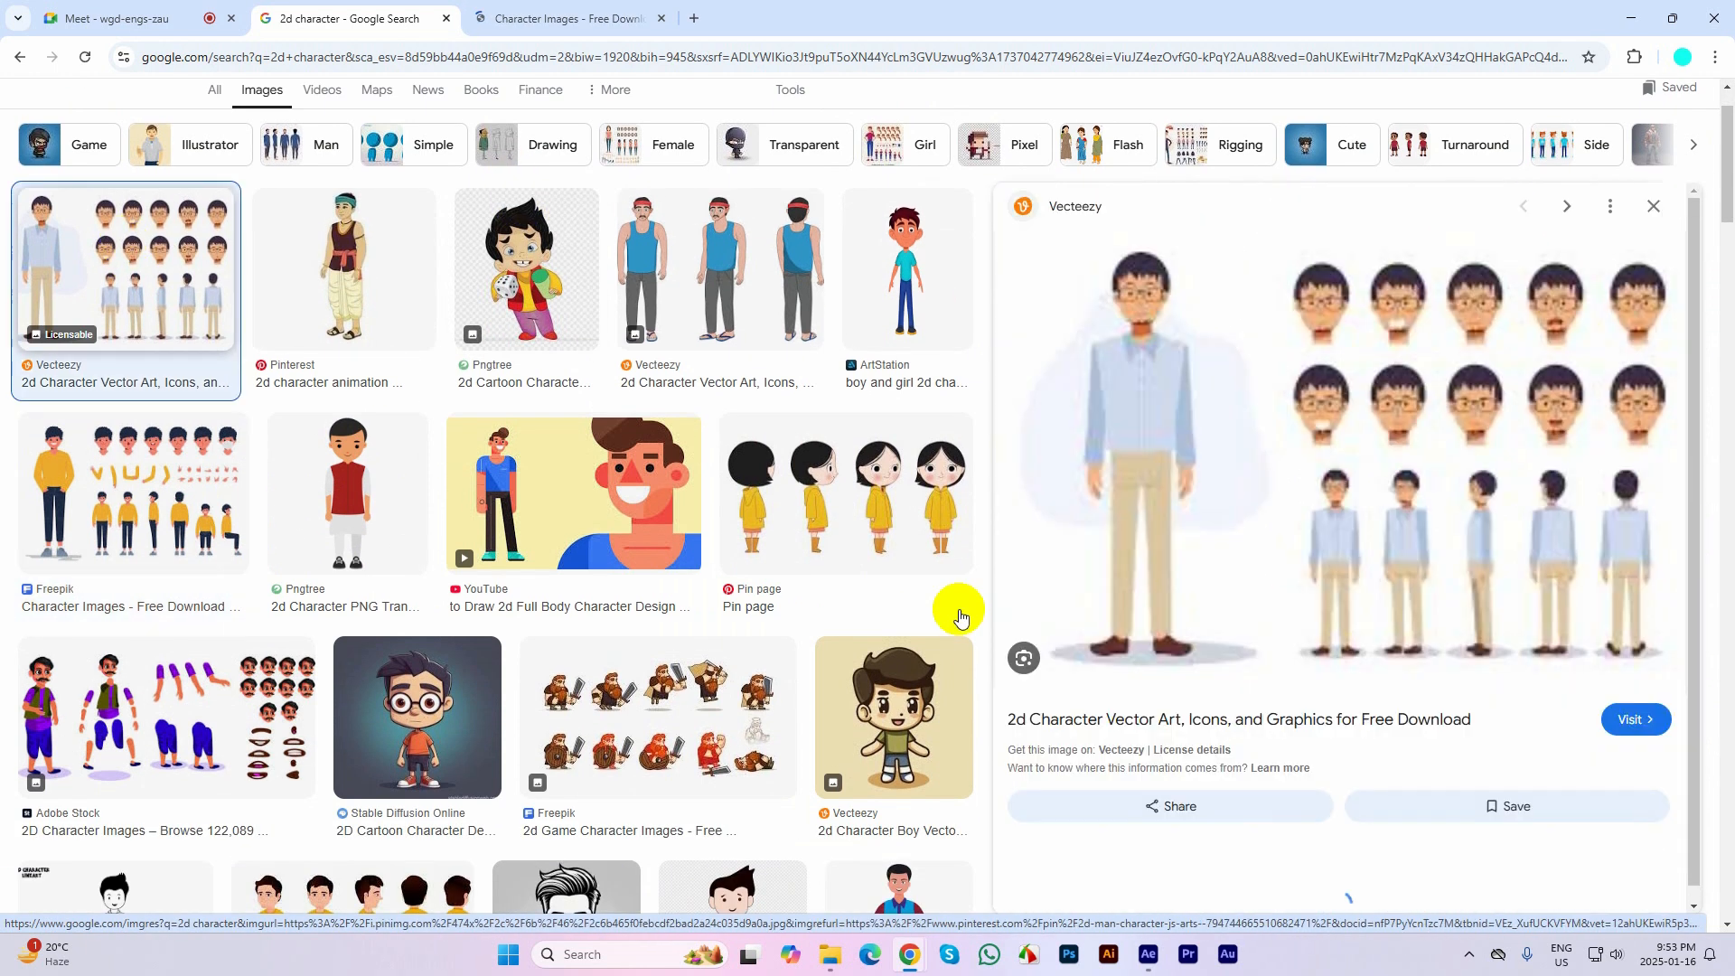
{"action": "middle_click", "coordinate": [1247, 725]}
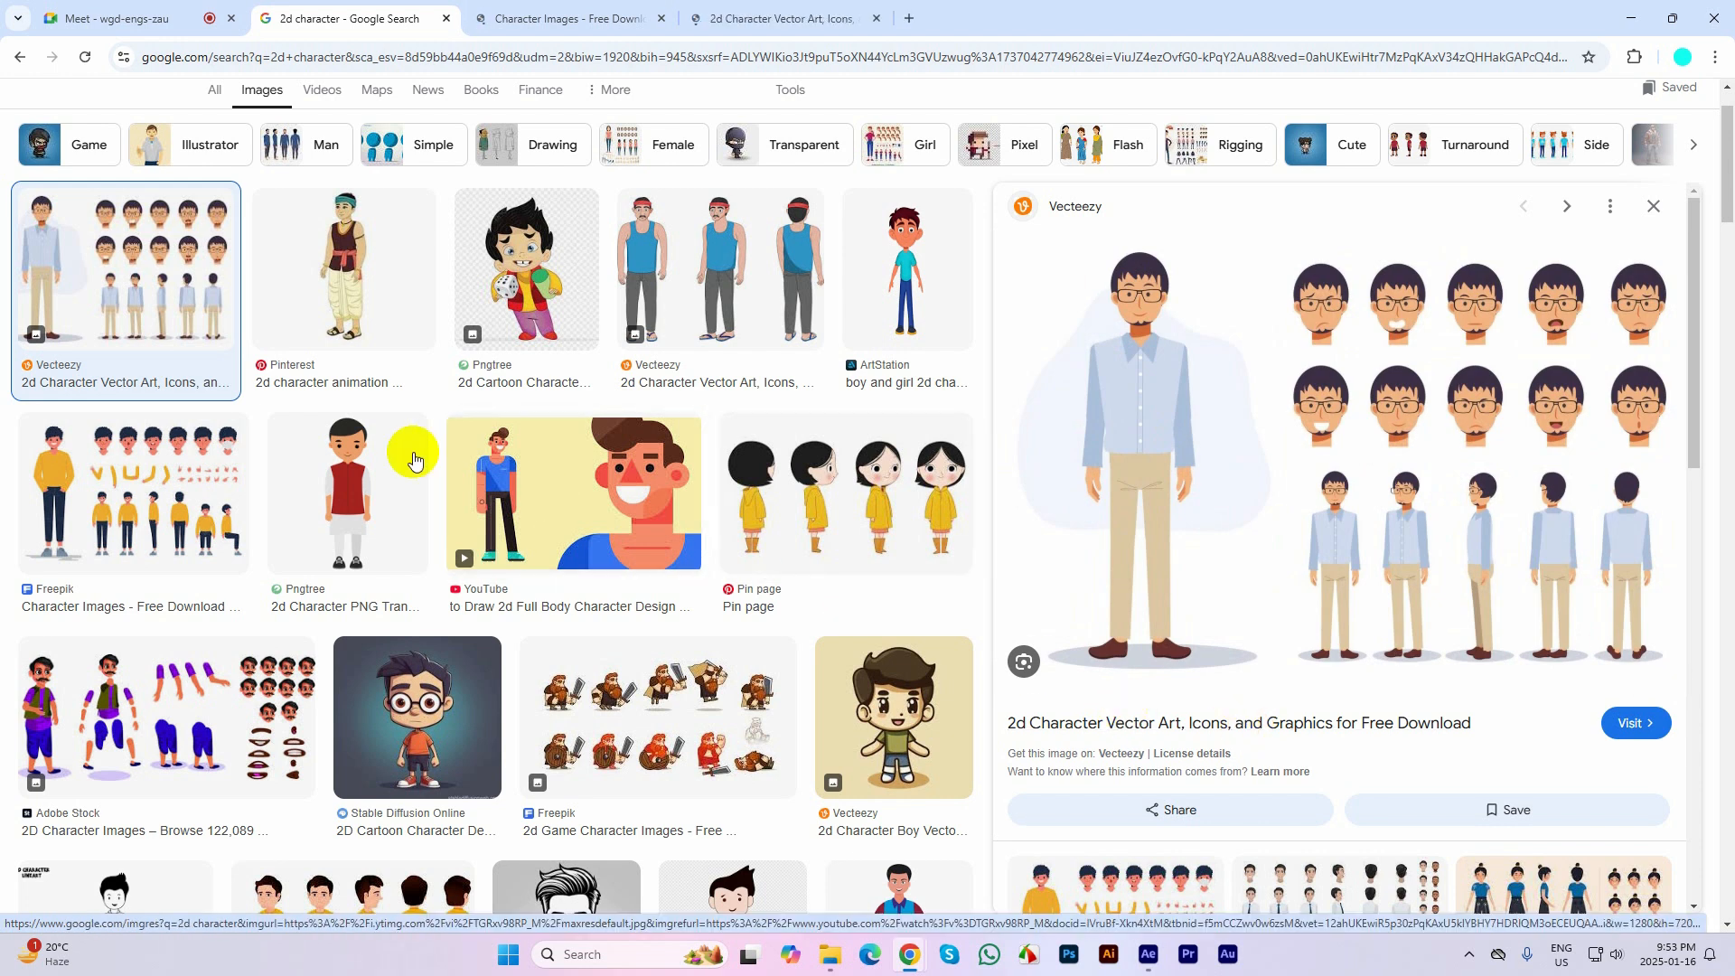
Look through more of the "2d character" image results for turnaround sheets and separated body parts
{"action": "scroll", "coordinate": [414, 459], "scroll_direction": "down", "scroll_amount": 2}
{"action": "scroll", "coordinate": [414, 459], "scroll_direction": "down", "scroll_amount": 9}
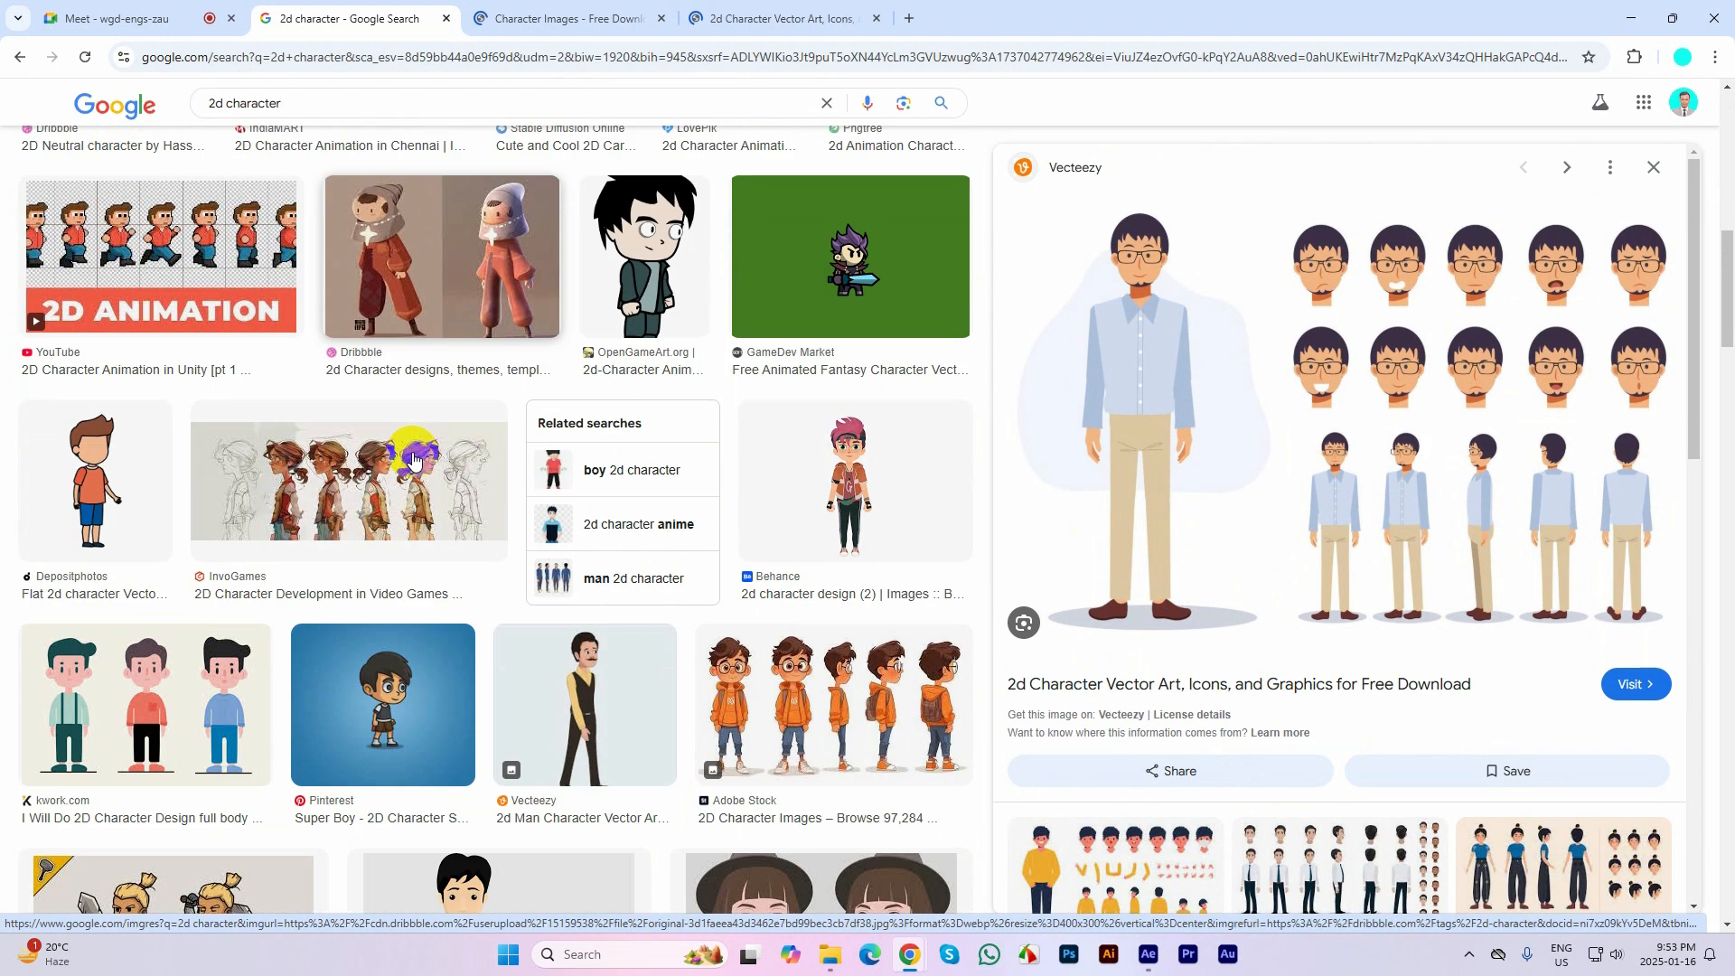
{"action": "scroll", "coordinate": [413, 459], "scroll_direction": "down", "scroll_amount": 3}
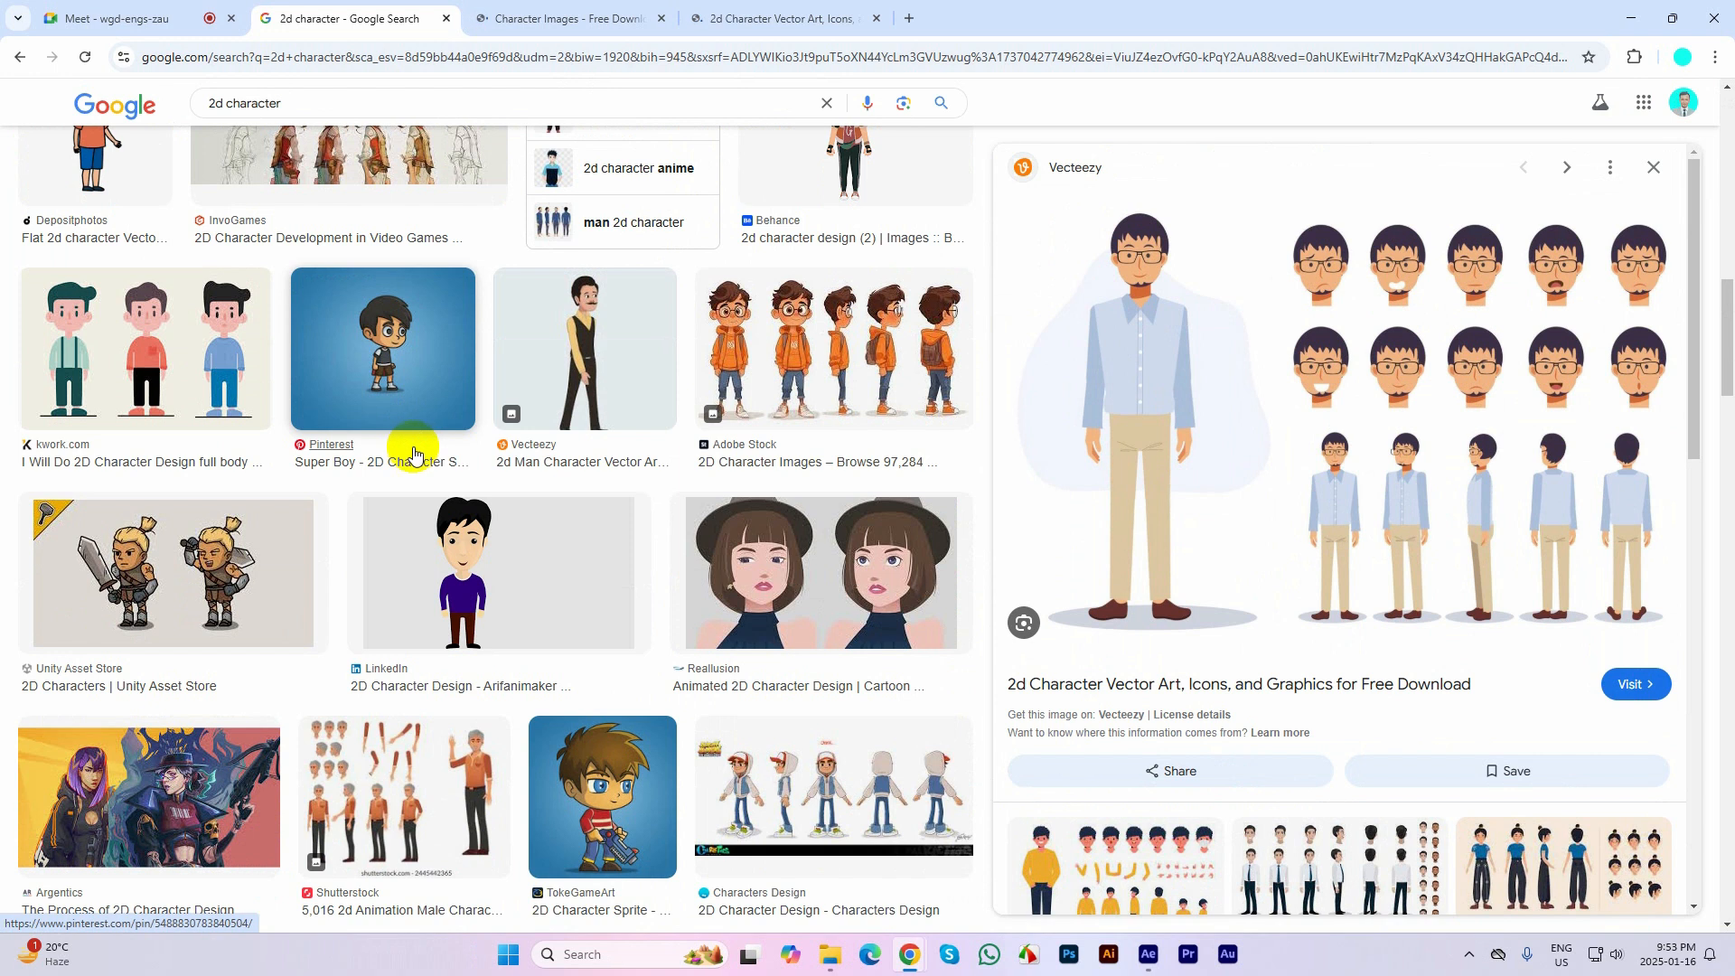
{"action": "scroll", "coordinate": [414, 450], "scroll_direction": "down", "scroll_amount": 6}
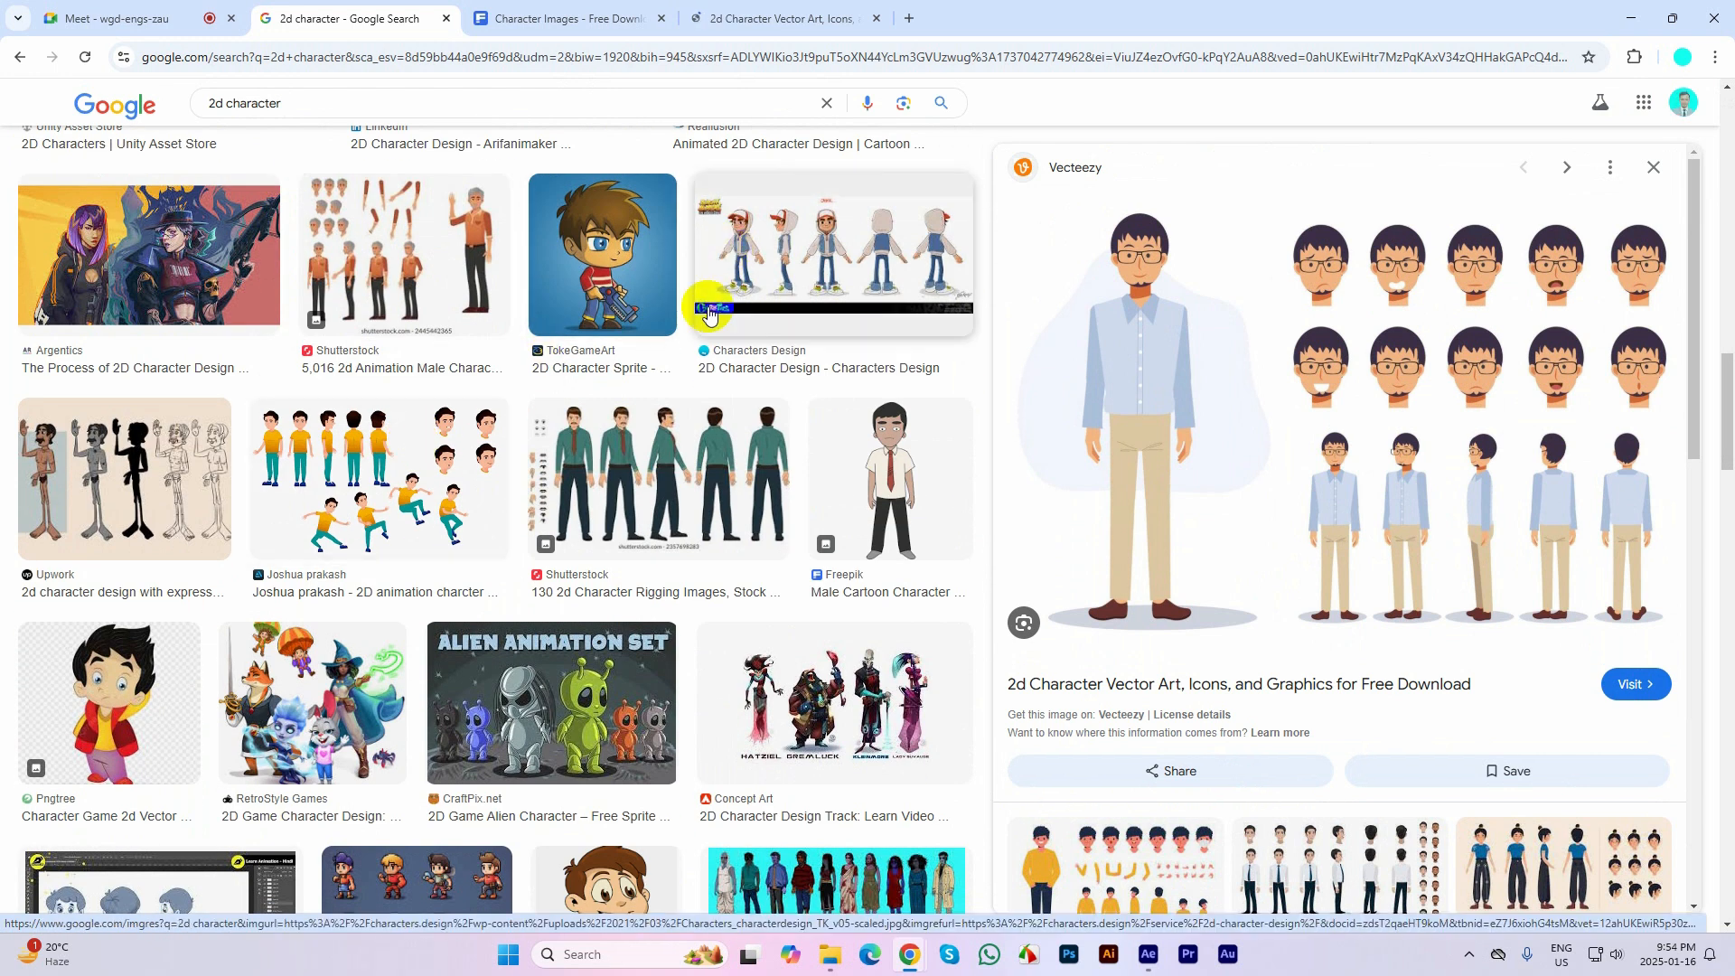
{"action": "scroll", "coordinate": [701, 469], "scroll_direction": "down", "scroll_amount": 3}
{"action": "scroll", "coordinate": [701, 468], "scroll_direction": "down", "scroll_amount": 2}
{"action": "scroll", "coordinate": [701, 468], "scroll_direction": "down", "scroll_amount": 5}
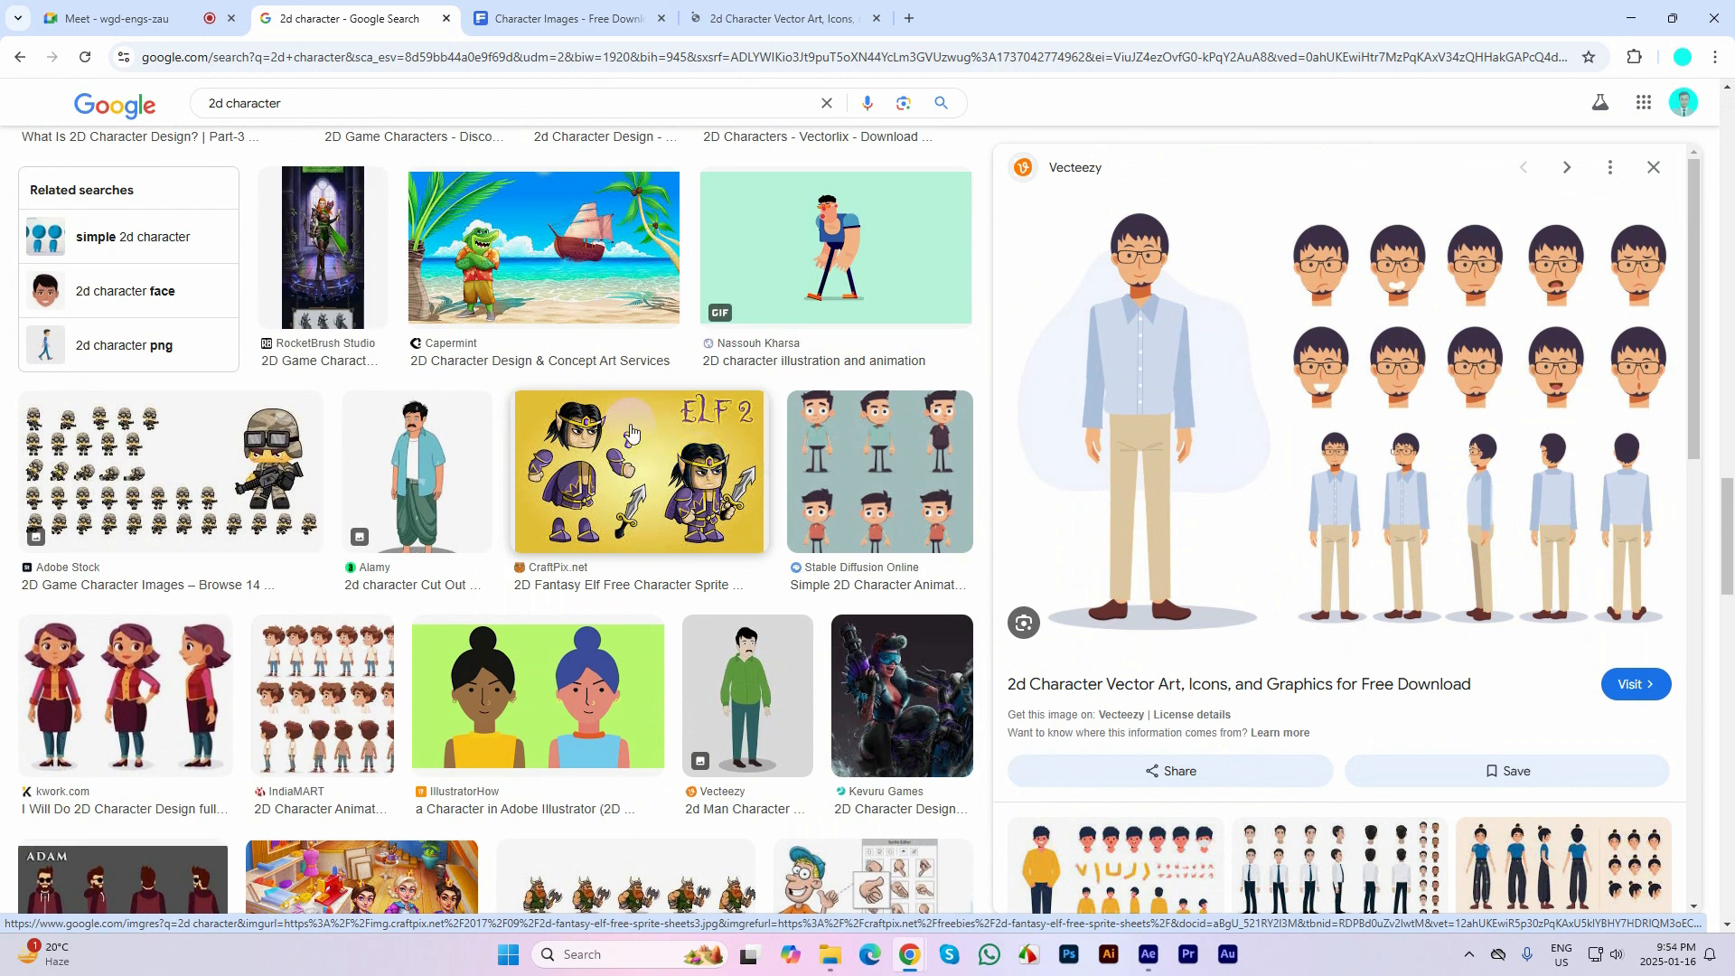
Download Freepik's "Cartoon boy character template" with the striped shirt as an AI file and close its page
{"action": "left_click", "coordinate": [575, 10]}
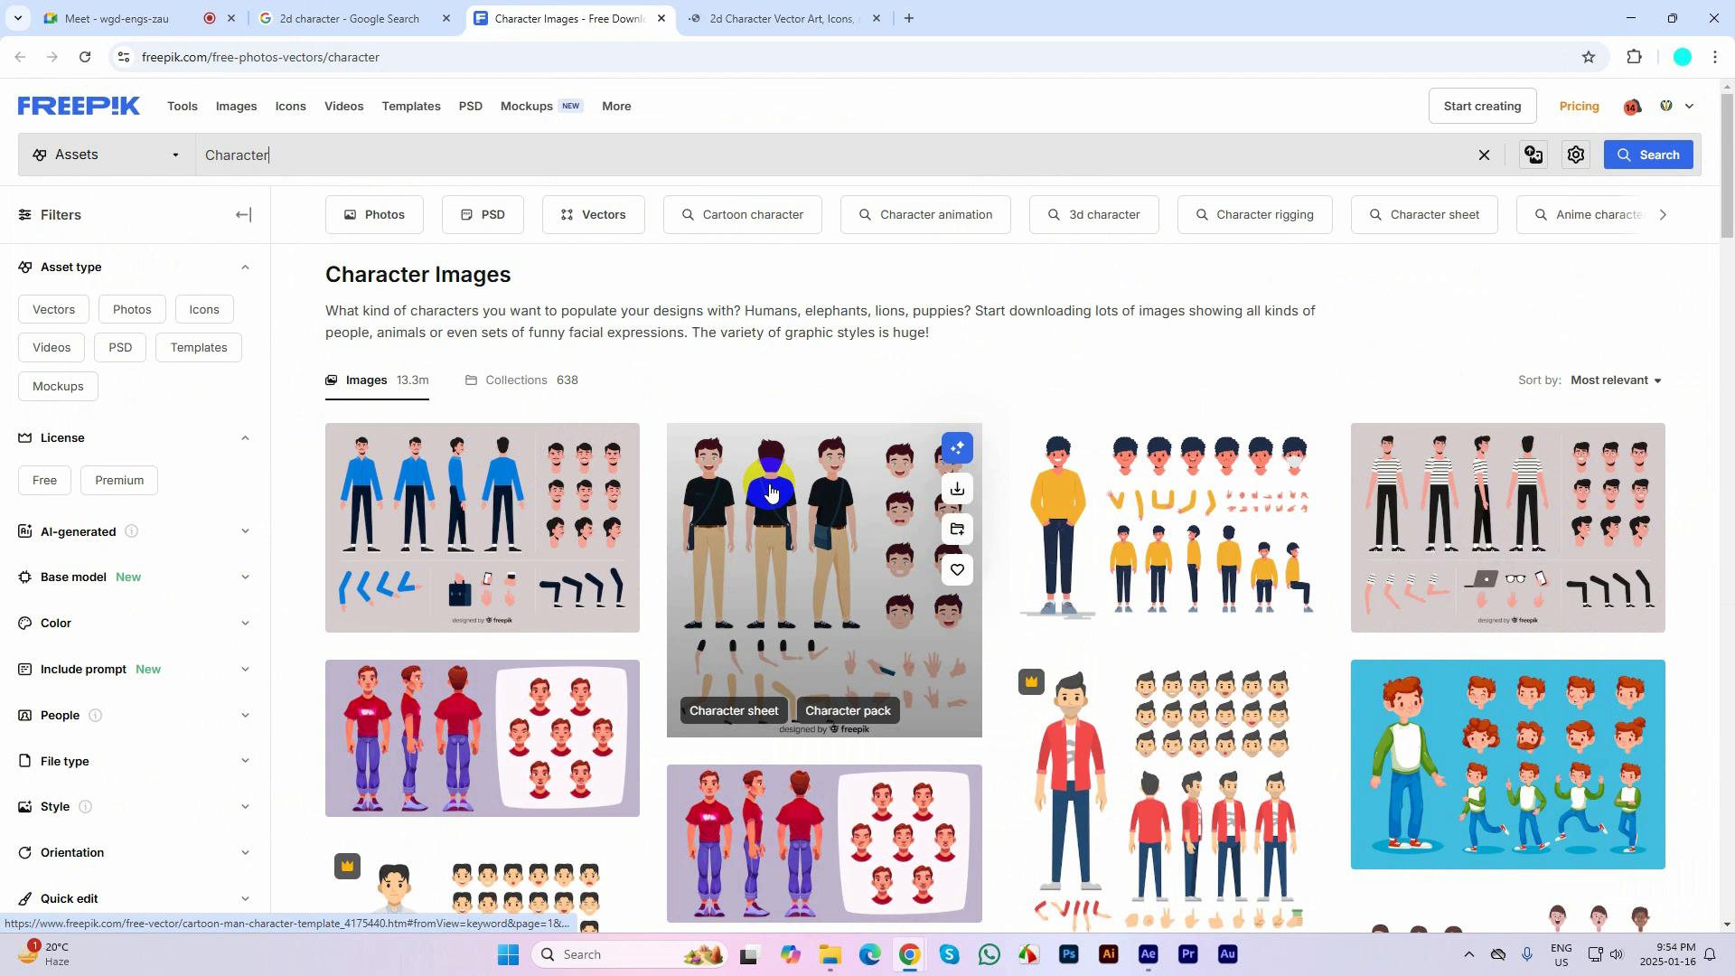
{"action": "scroll", "coordinate": [813, 452], "scroll_direction": "down", "scroll_amount": 1}
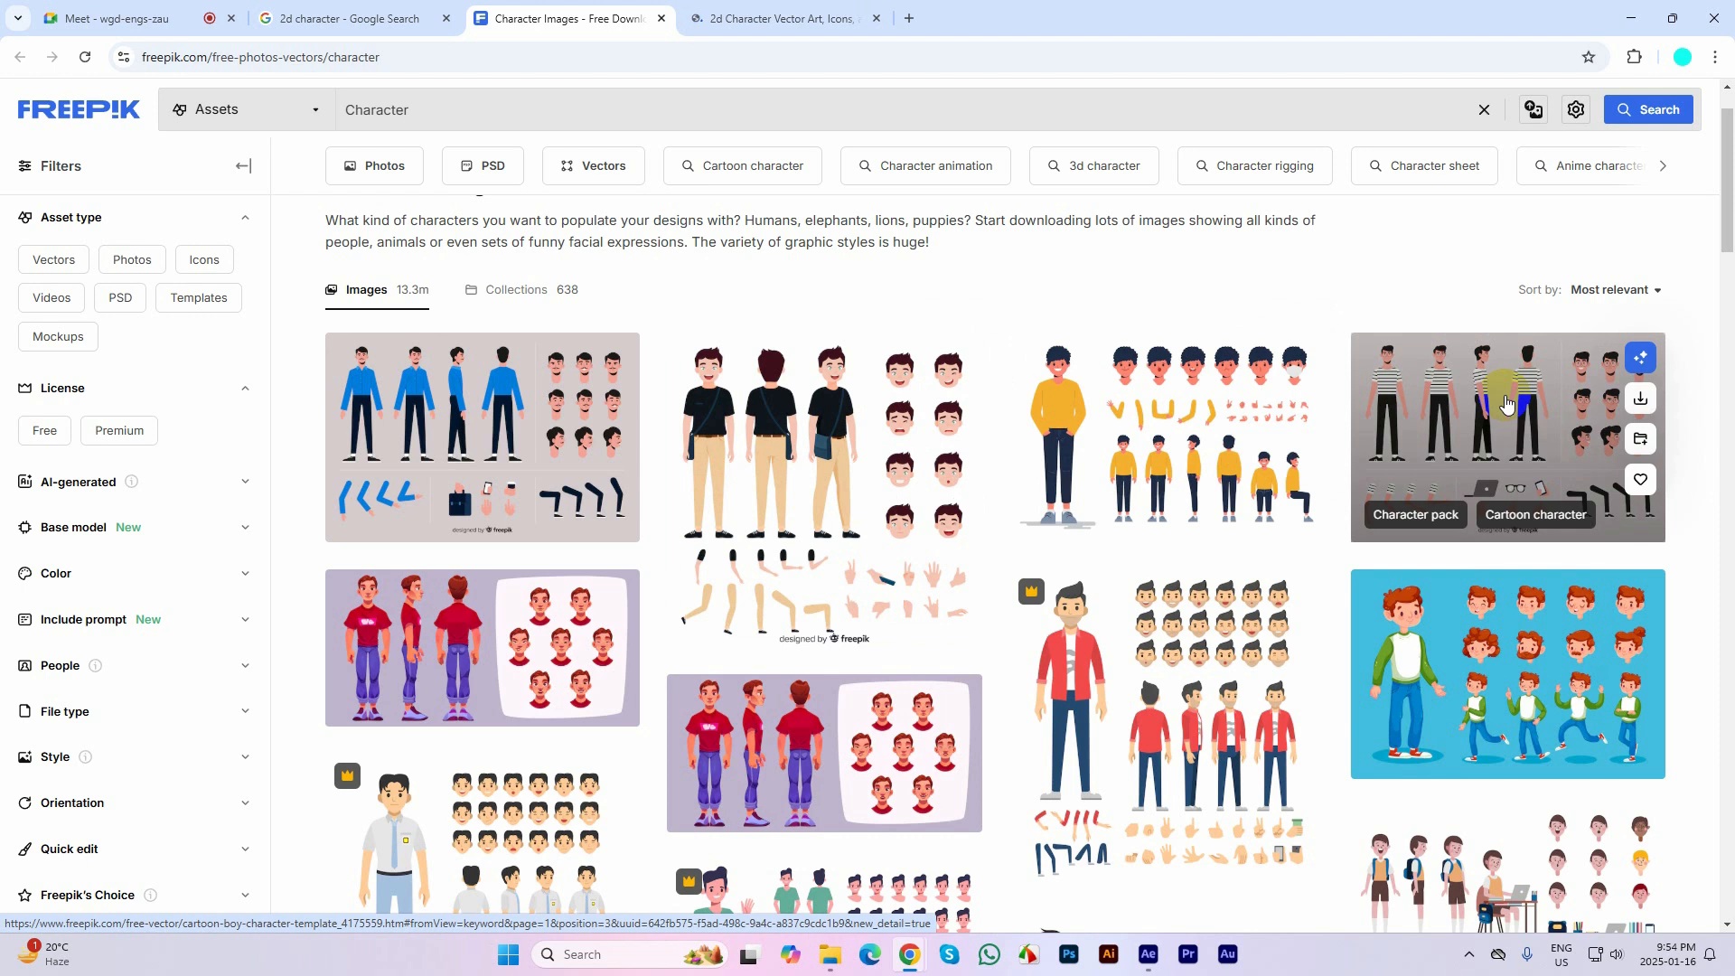
{"action": "left_click", "coordinate": [1505, 404]}
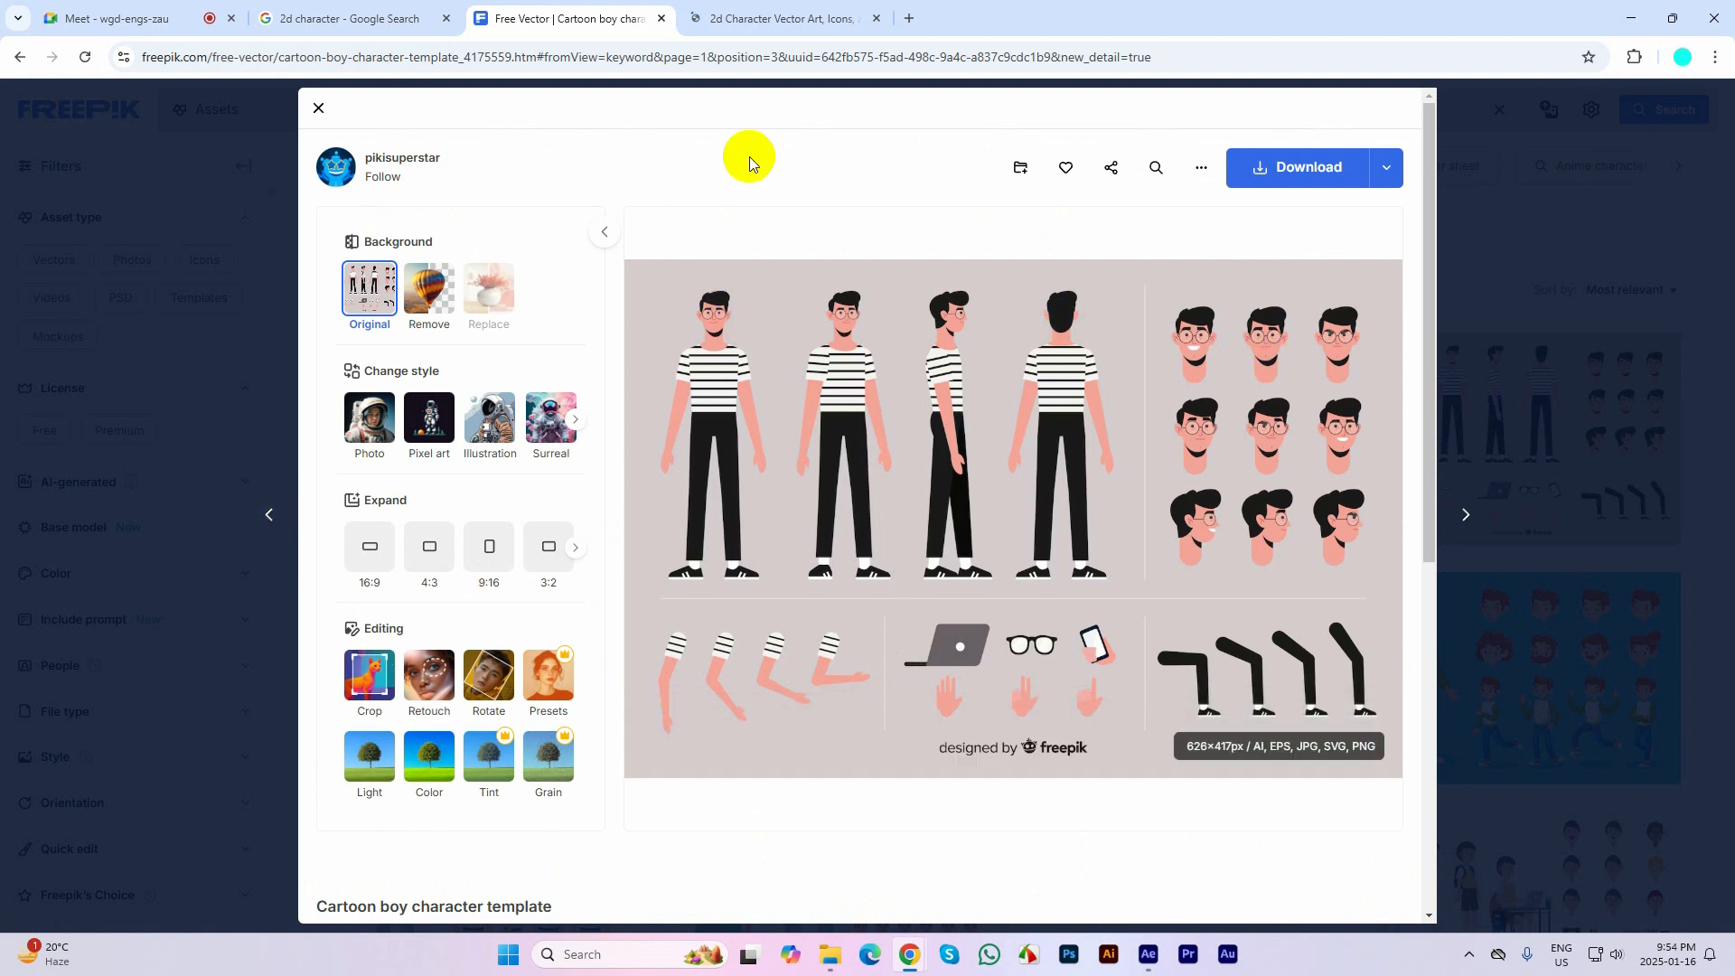
{"action": "mouse_move", "coordinate": [825, 391]}
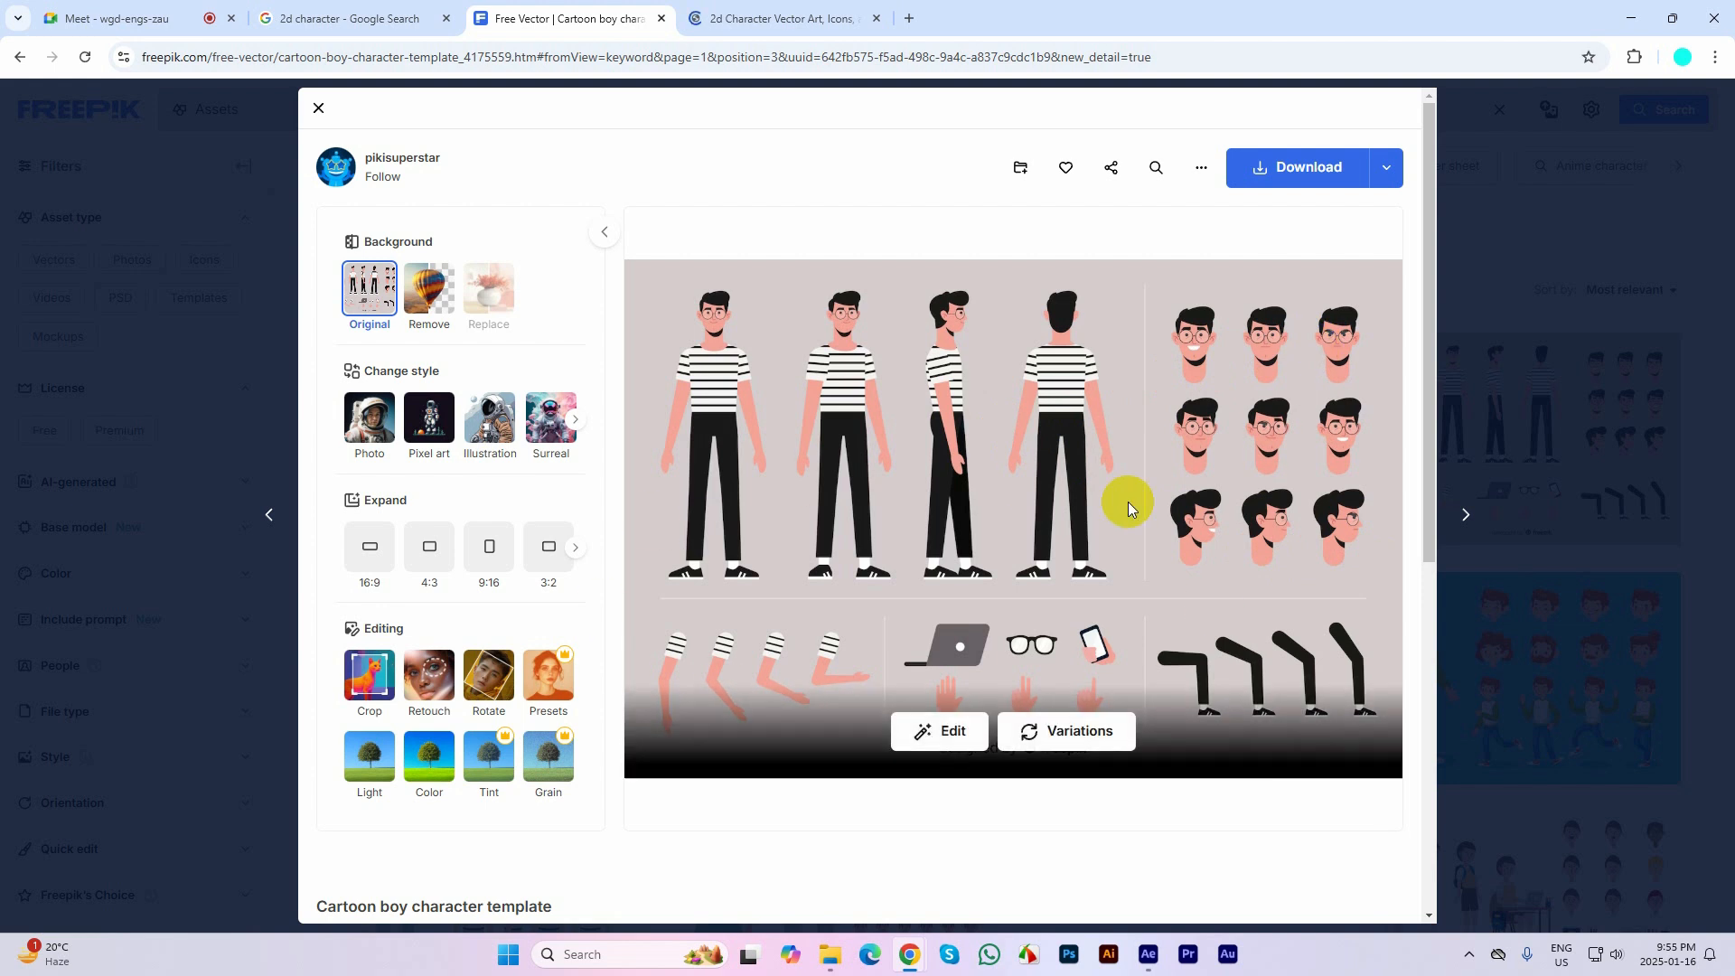
{"action": "left_click", "coordinate": [1386, 168]}
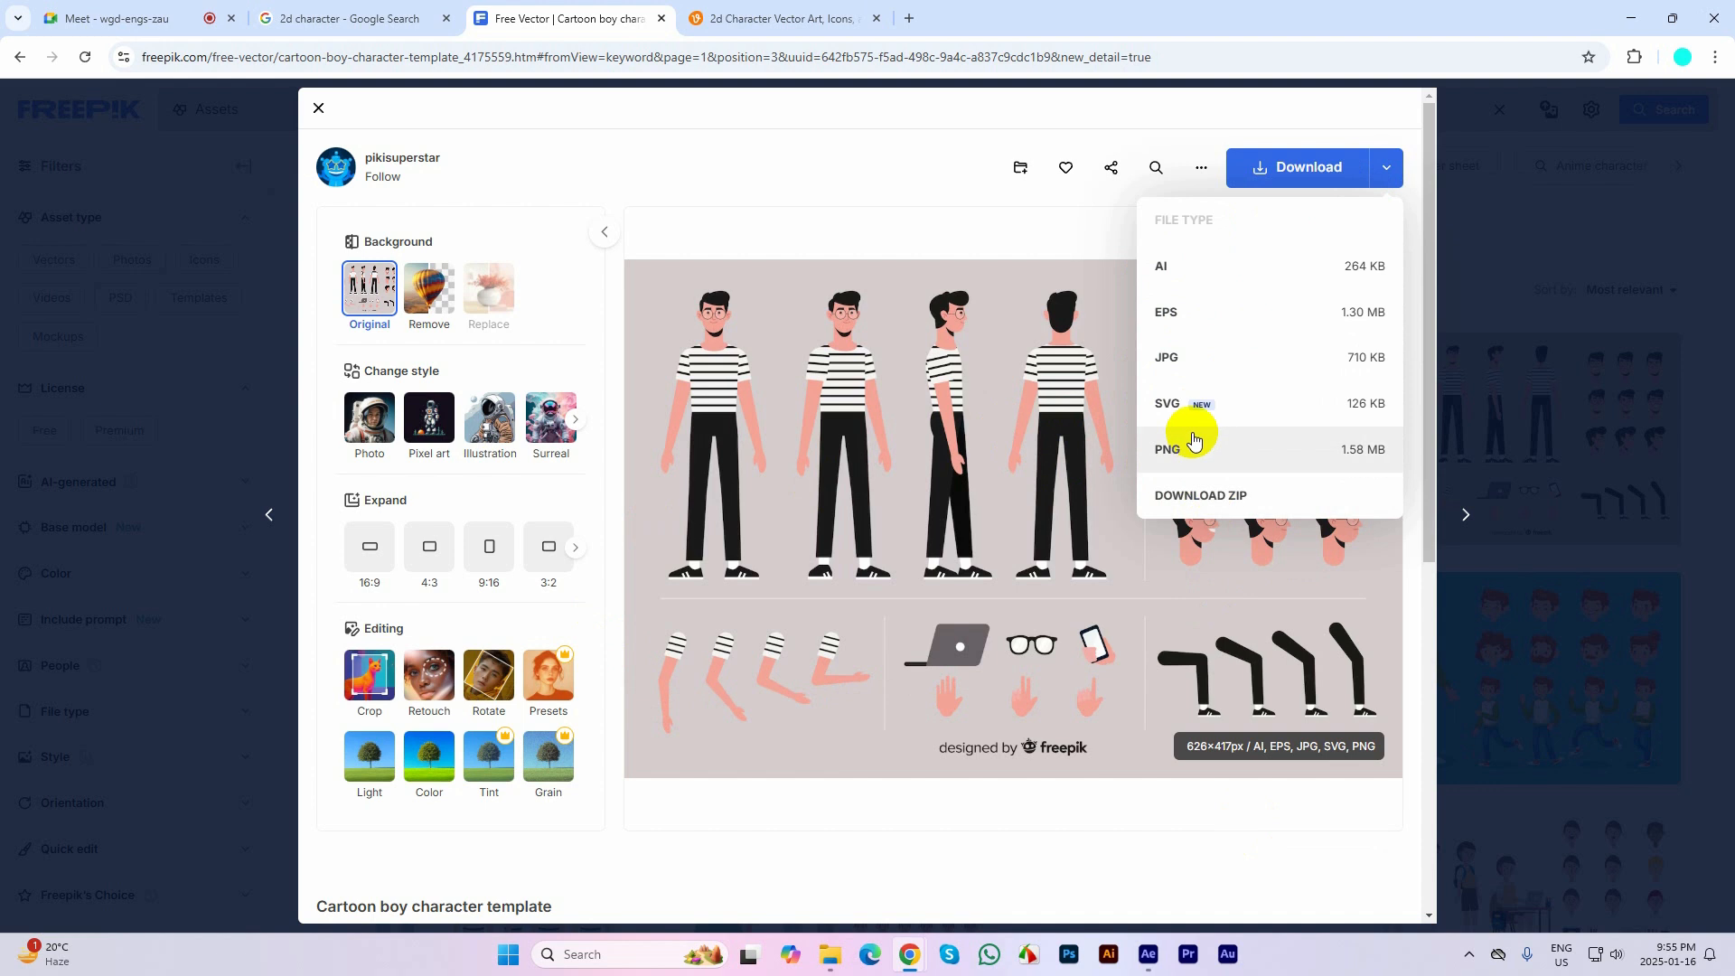
{"action": "left_click", "coordinate": [1175, 264]}
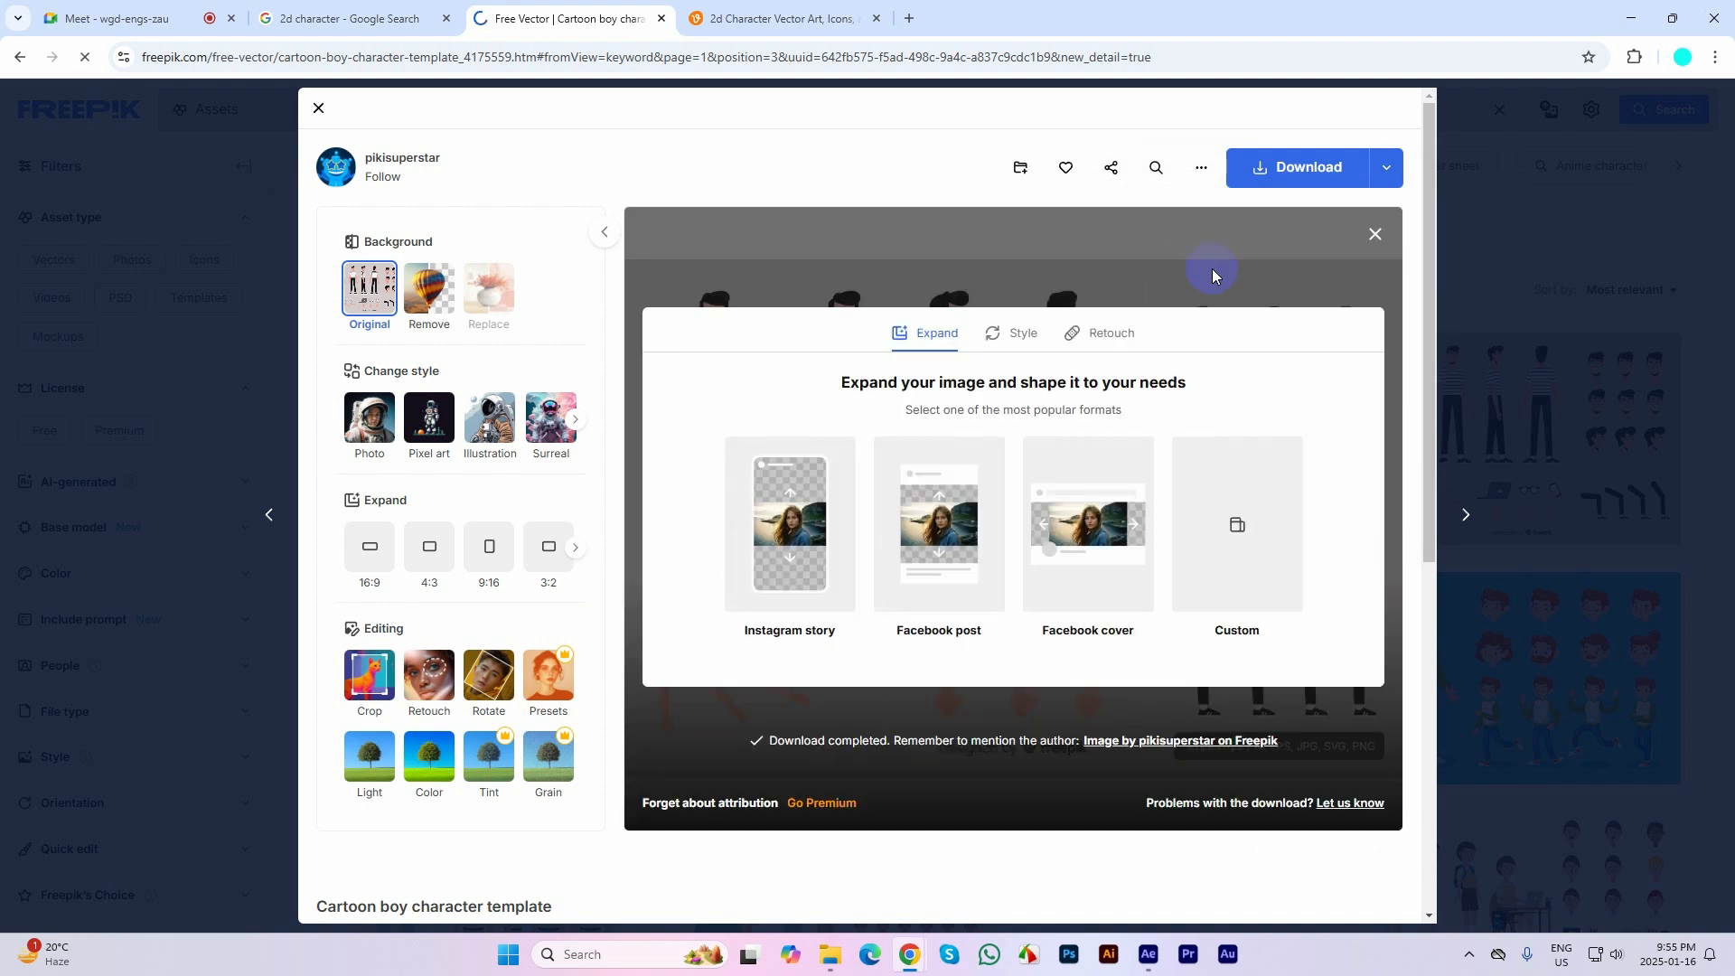
{"action": "middle_click", "coordinate": [563, 23]}
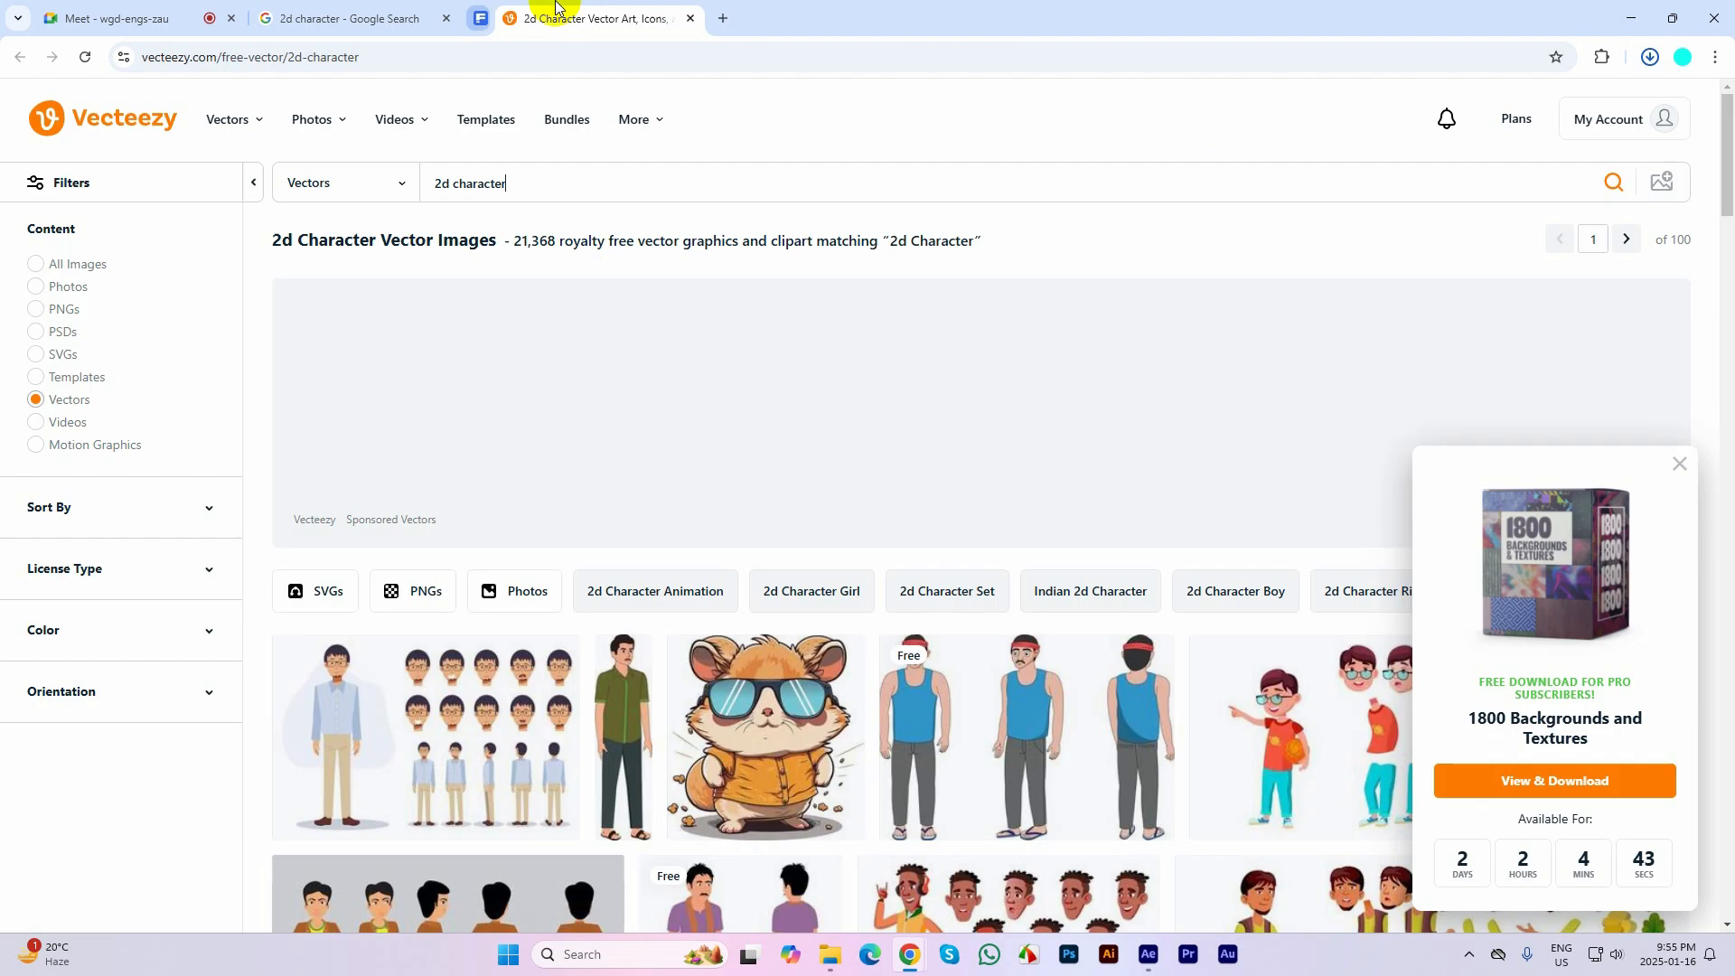
Examine Vecteezy's three sided boy character in the blue tank top and its related vectors, dismissing the promotion and closing the page
{"action": "scroll", "coordinate": [1033, 599], "scroll_direction": "down", "scroll_amount": 6}
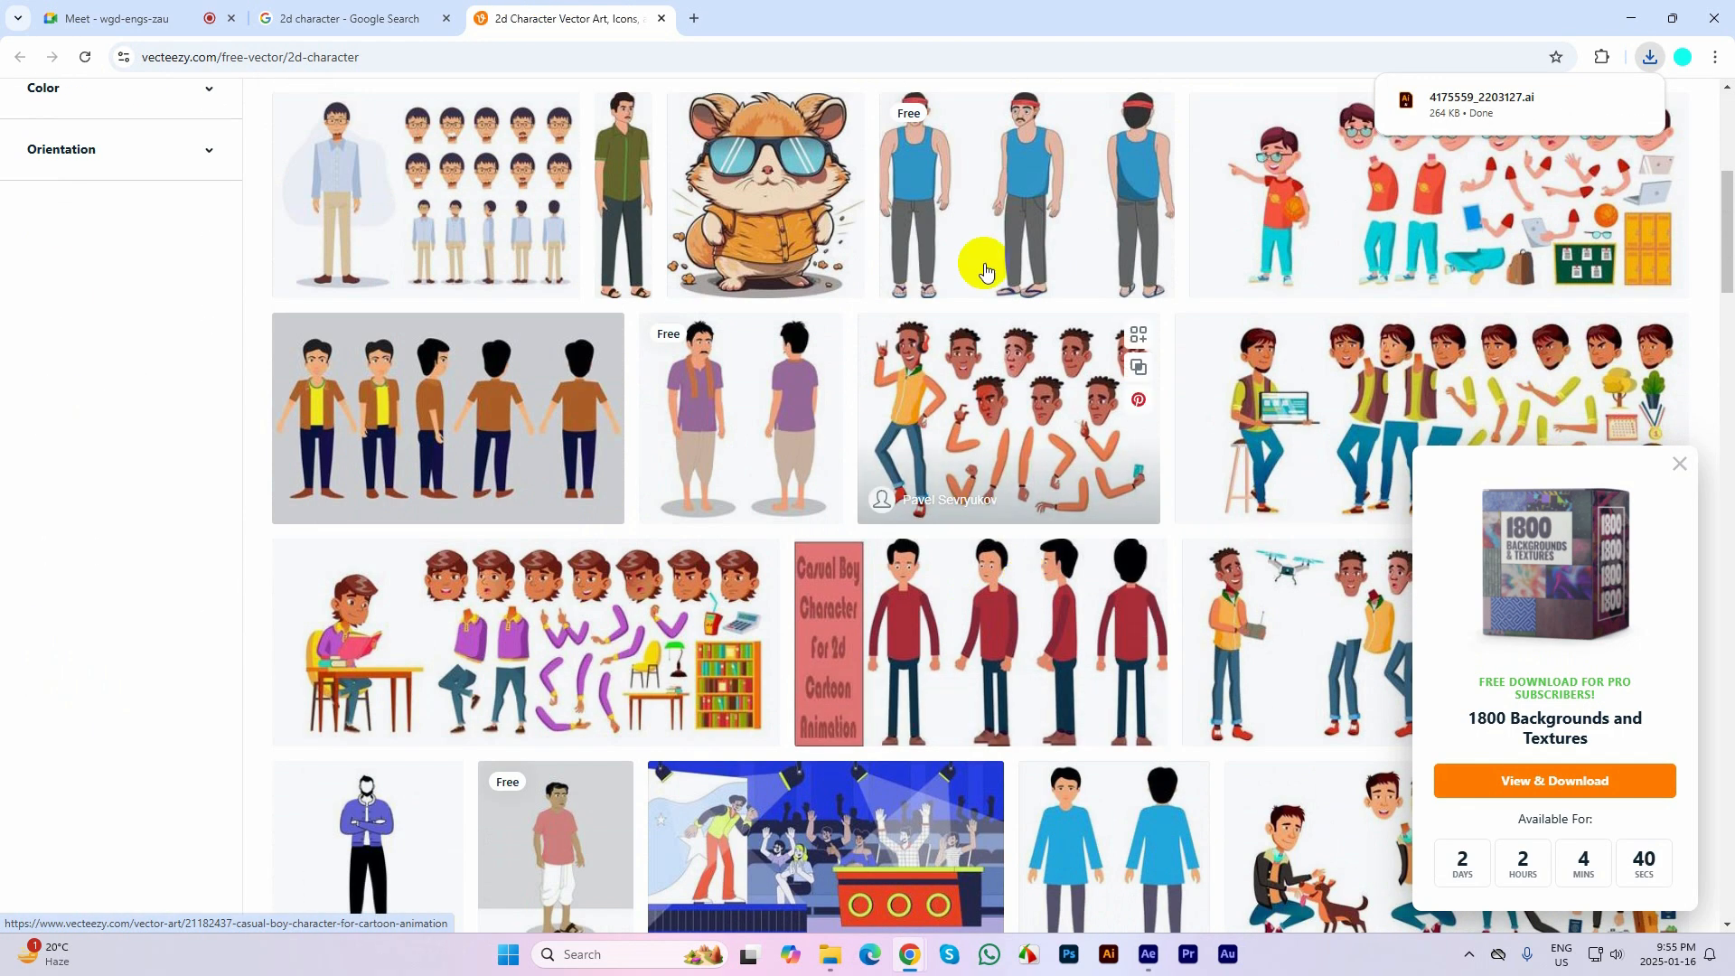
{"action": "left_click", "coordinate": [963, 195]}
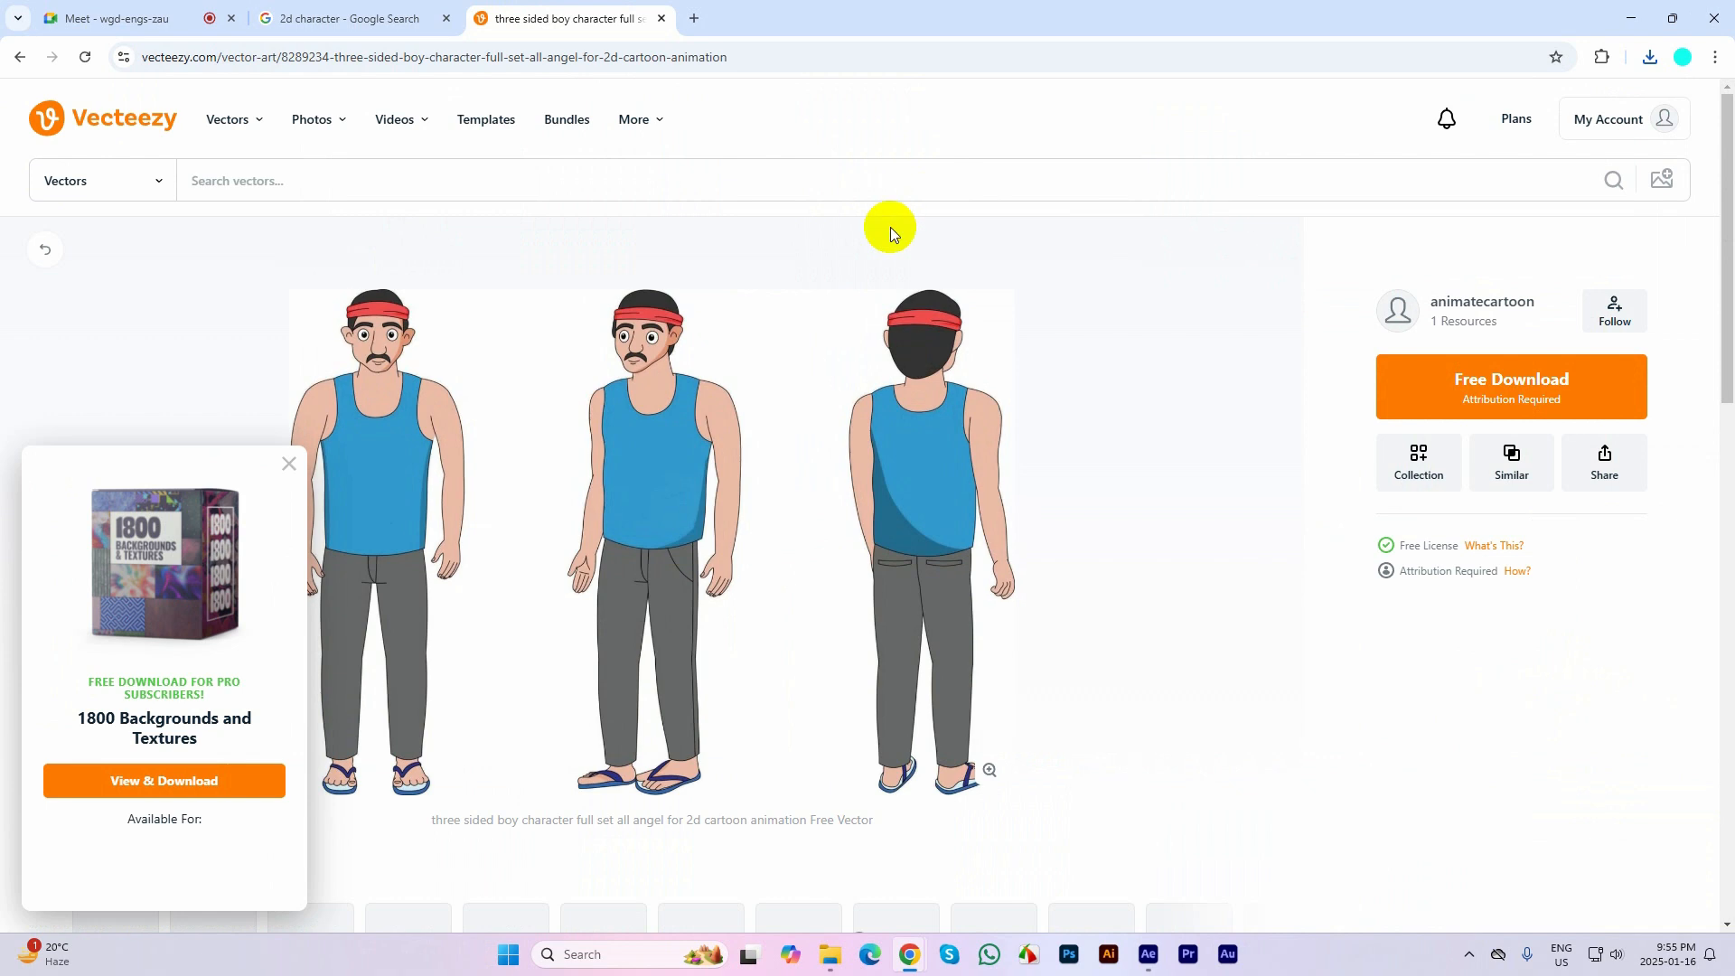
{"action": "scroll", "coordinate": [829, 426], "scroll_direction": "down", "scroll_amount": 2}
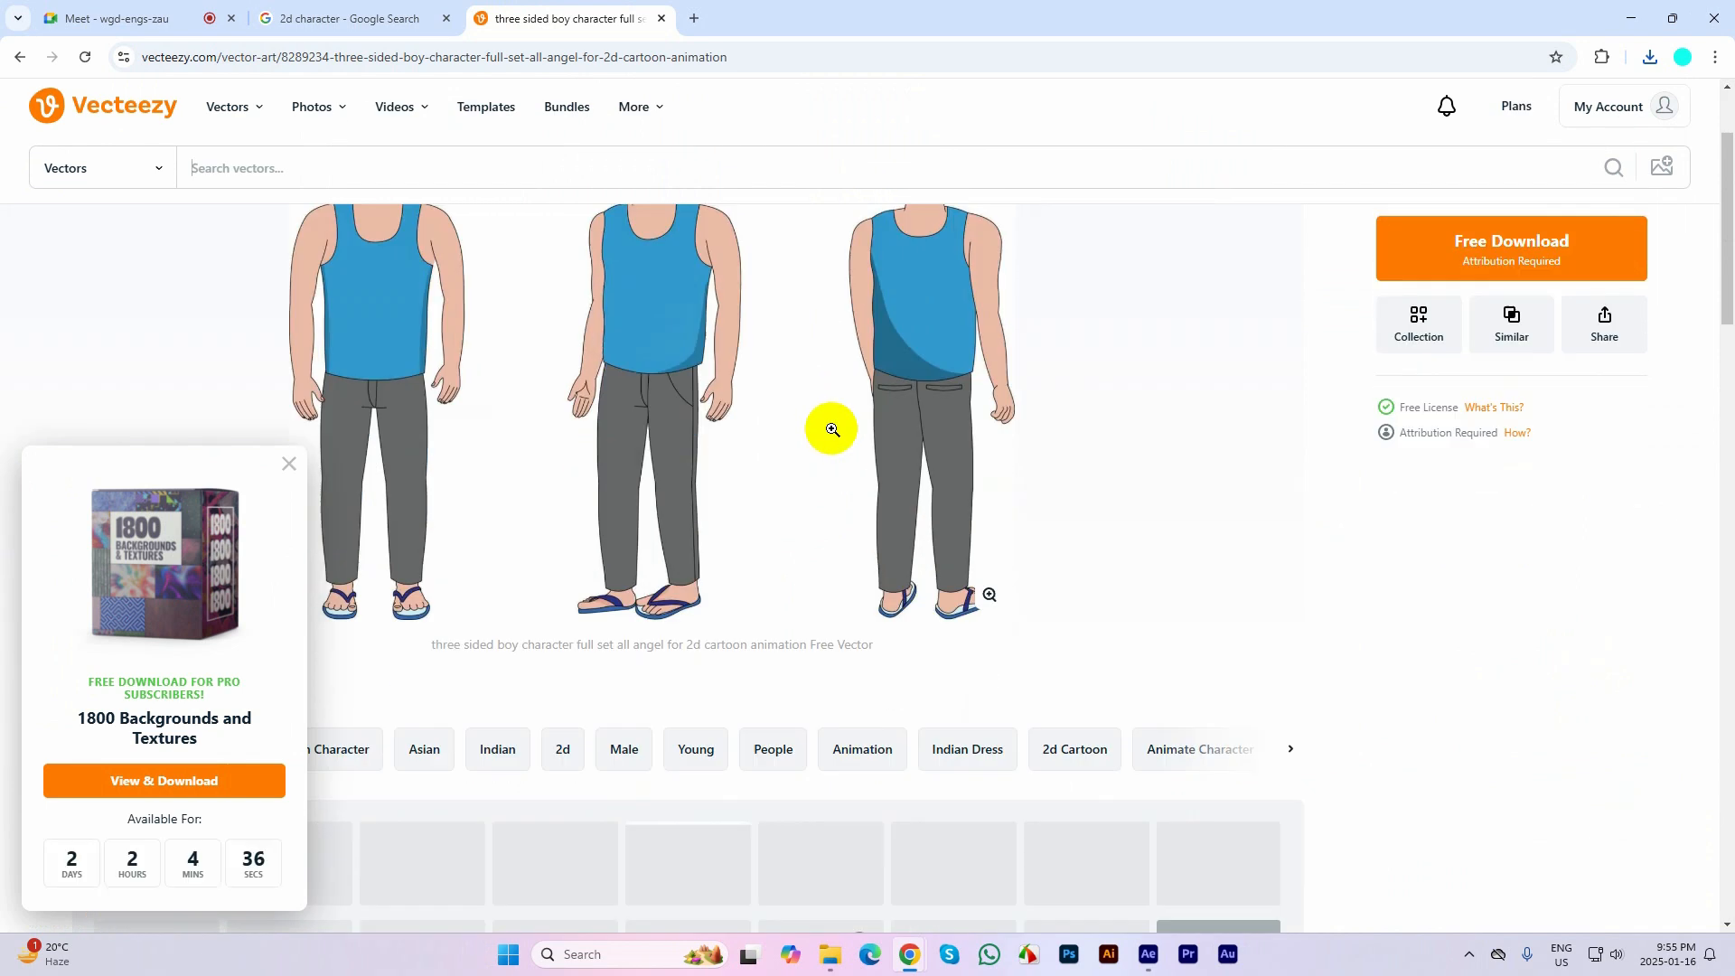
{"action": "left_click", "coordinate": [288, 463]}
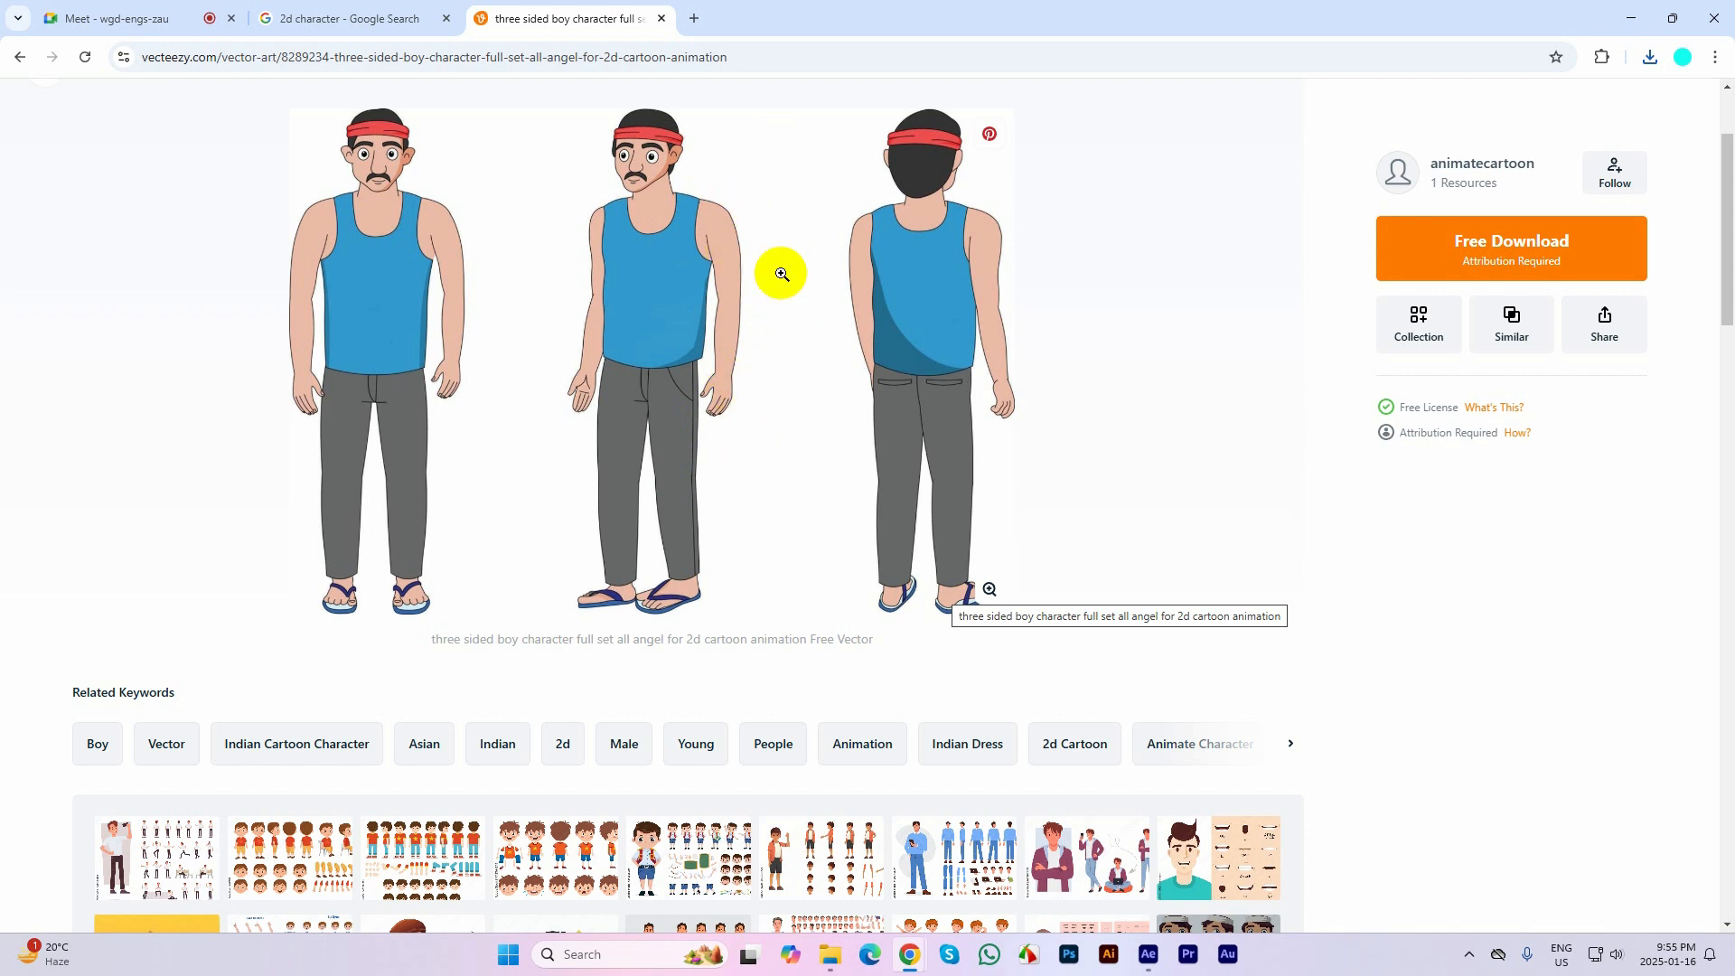
{"action": "scroll", "coordinate": [458, 324], "scroll_direction": "down", "scroll_amount": 8}
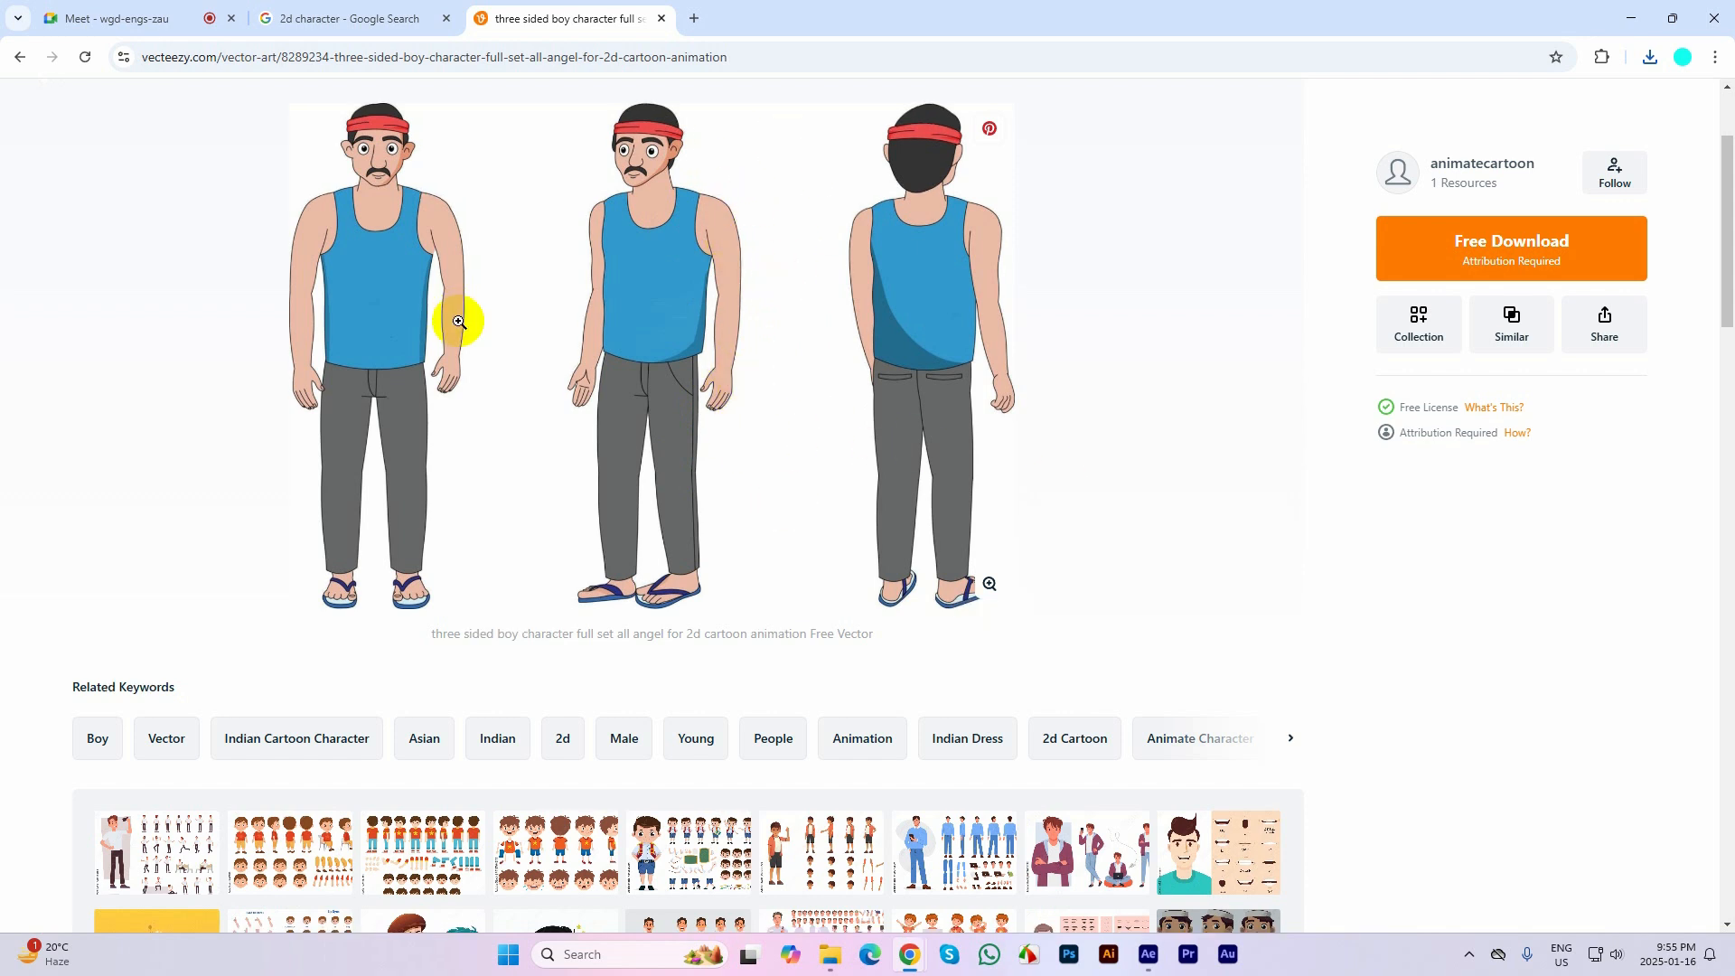
{"action": "scroll", "coordinate": [461, 327], "scroll_direction": "down", "scroll_amount": 4}
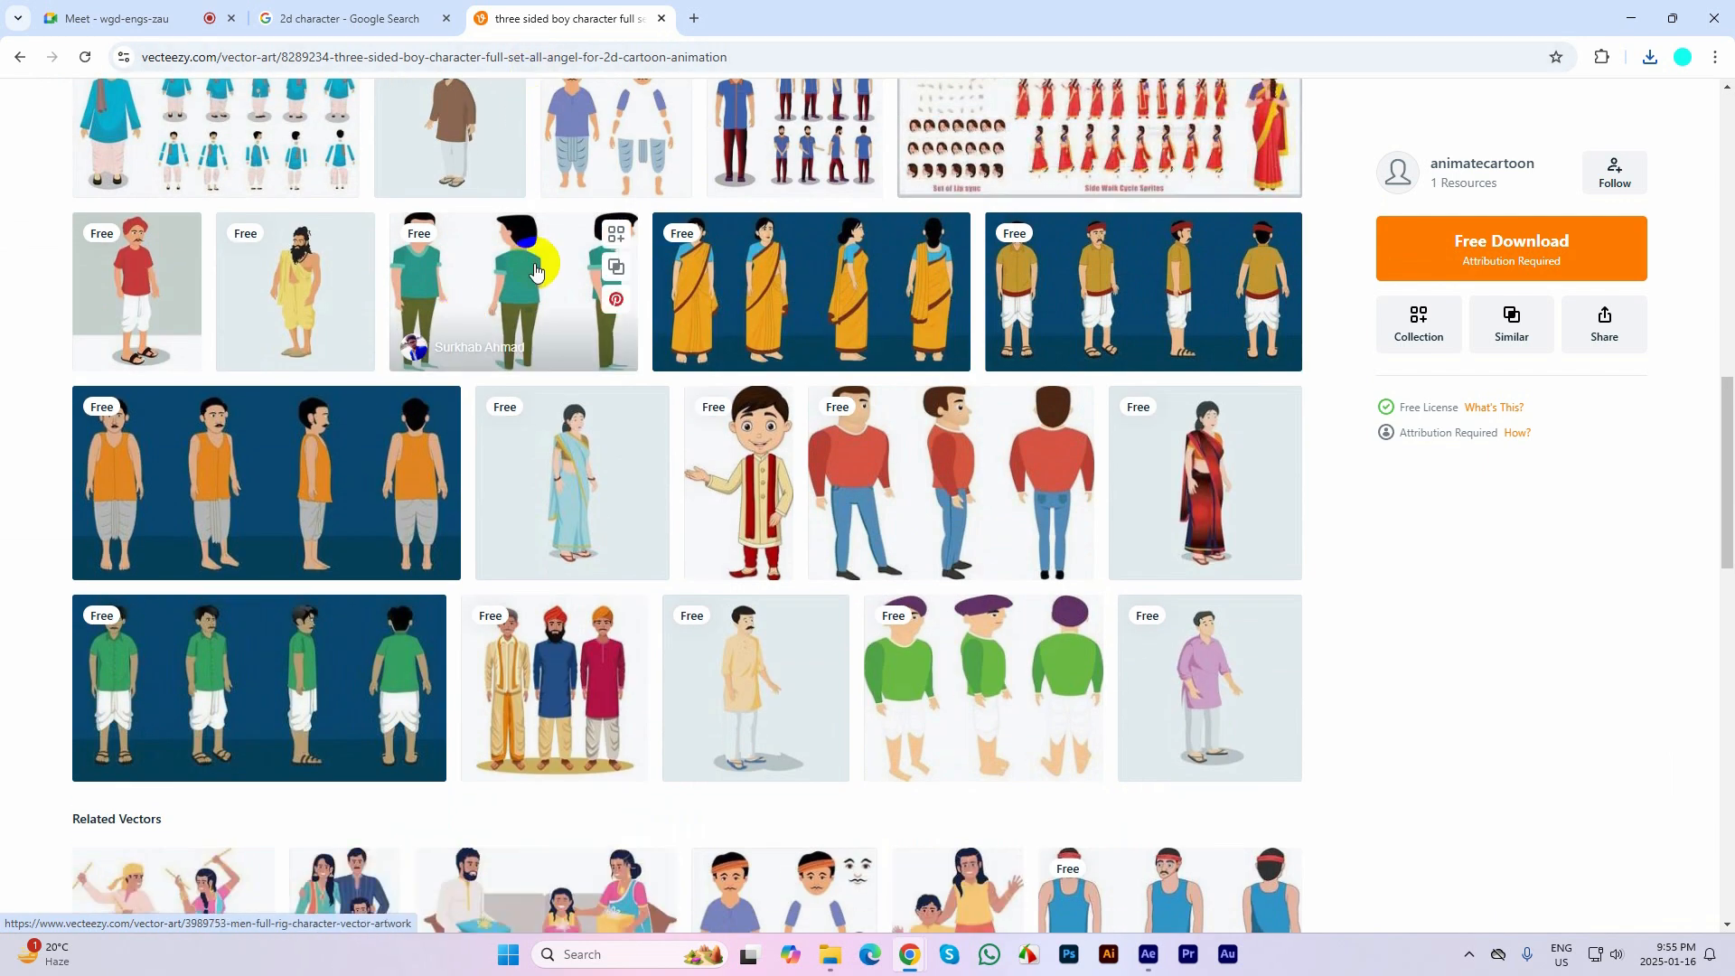
{"action": "middle_click", "coordinate": [529, 9]}
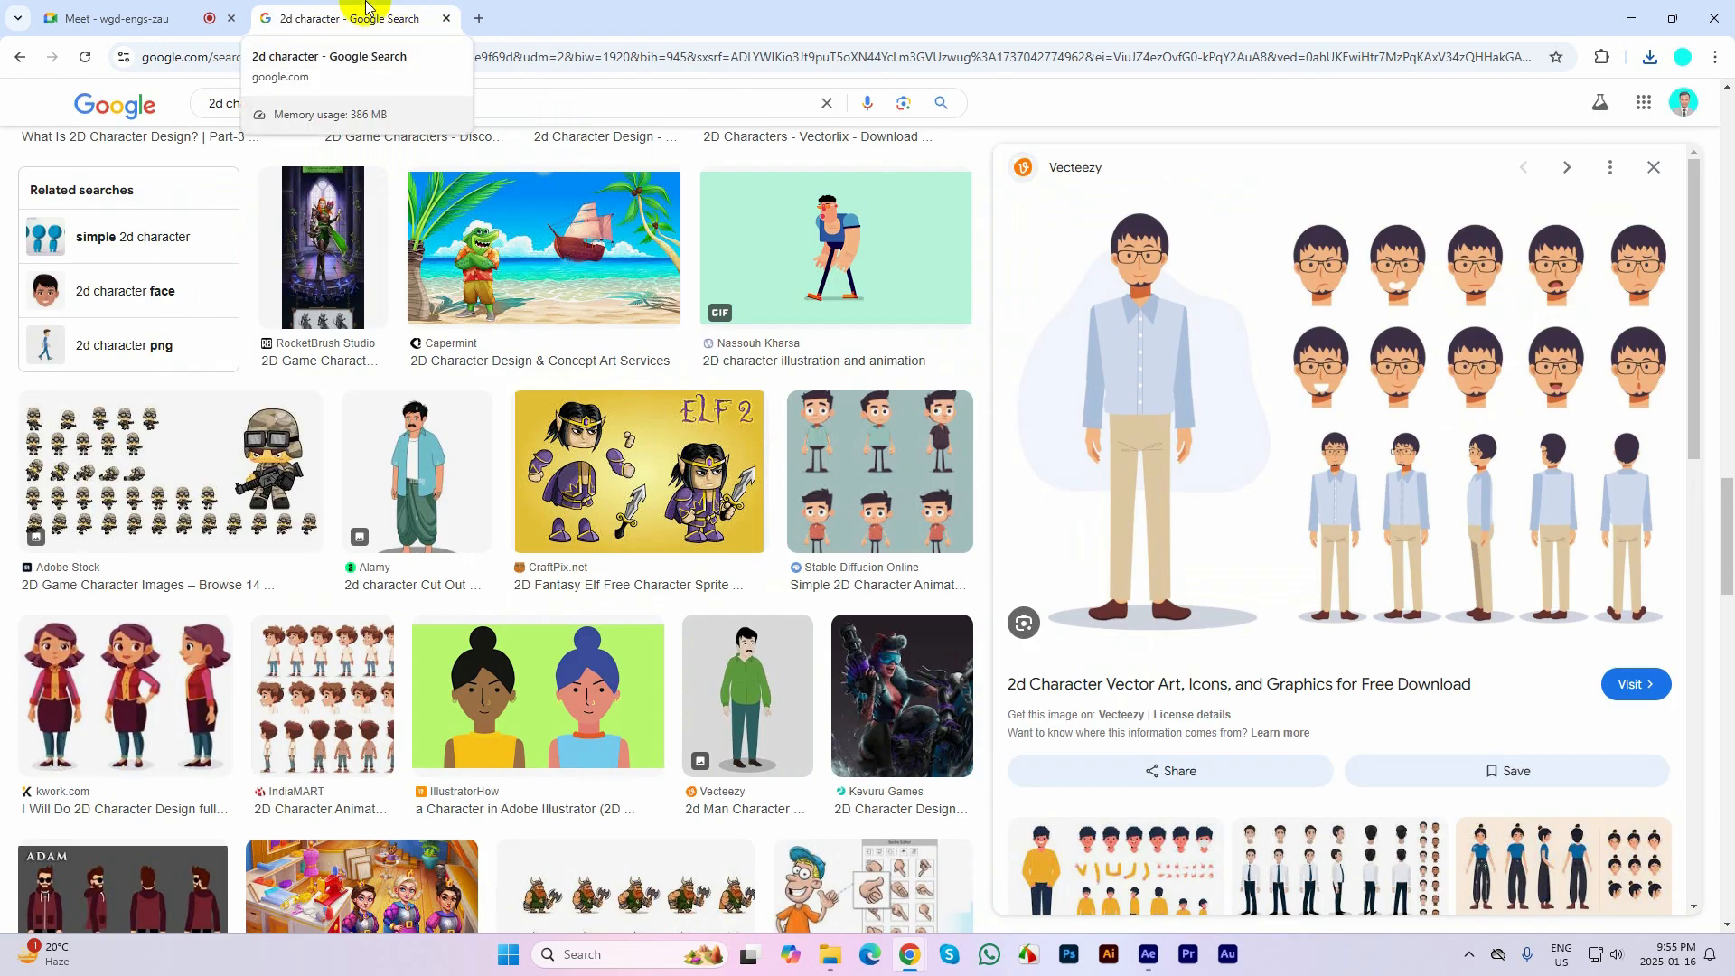
Minimize the browser and move the downloaded file 4175559_2203127 from the Downloads folder to the desktop
{"action": "left_click", "coordinate": [1631, 18]}
{"action": "left_click", "coordinate": [1631, 18]}
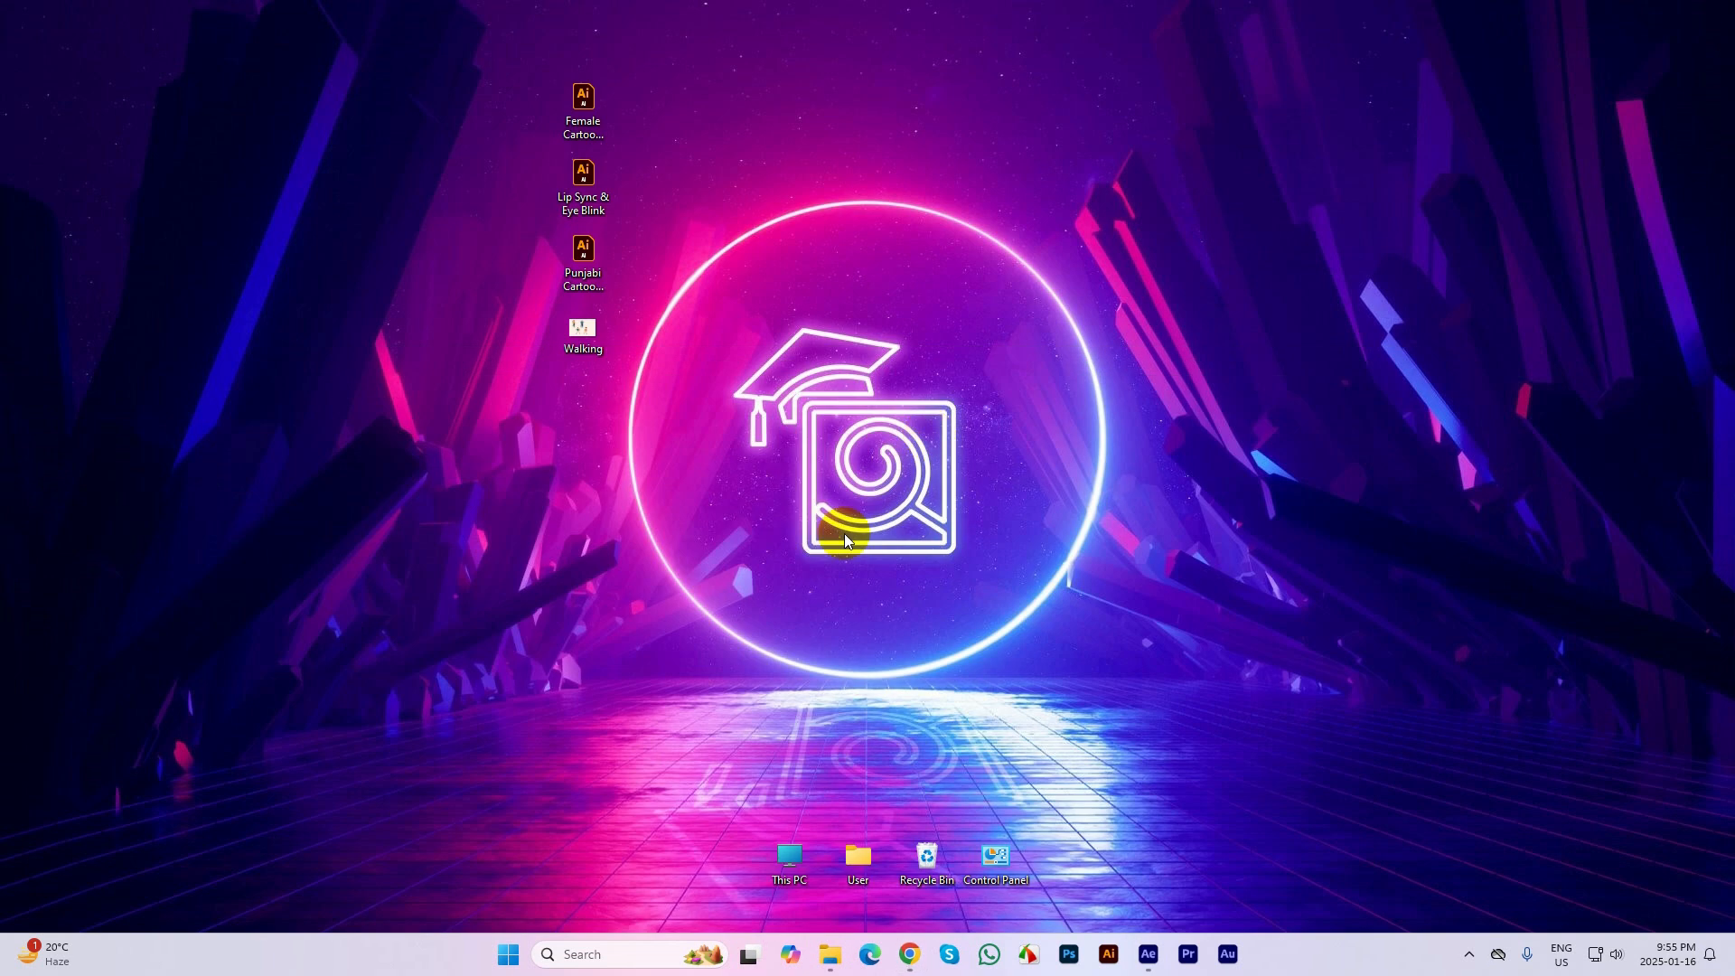
{"action": "left_click", "coordinate": [840, 954]}
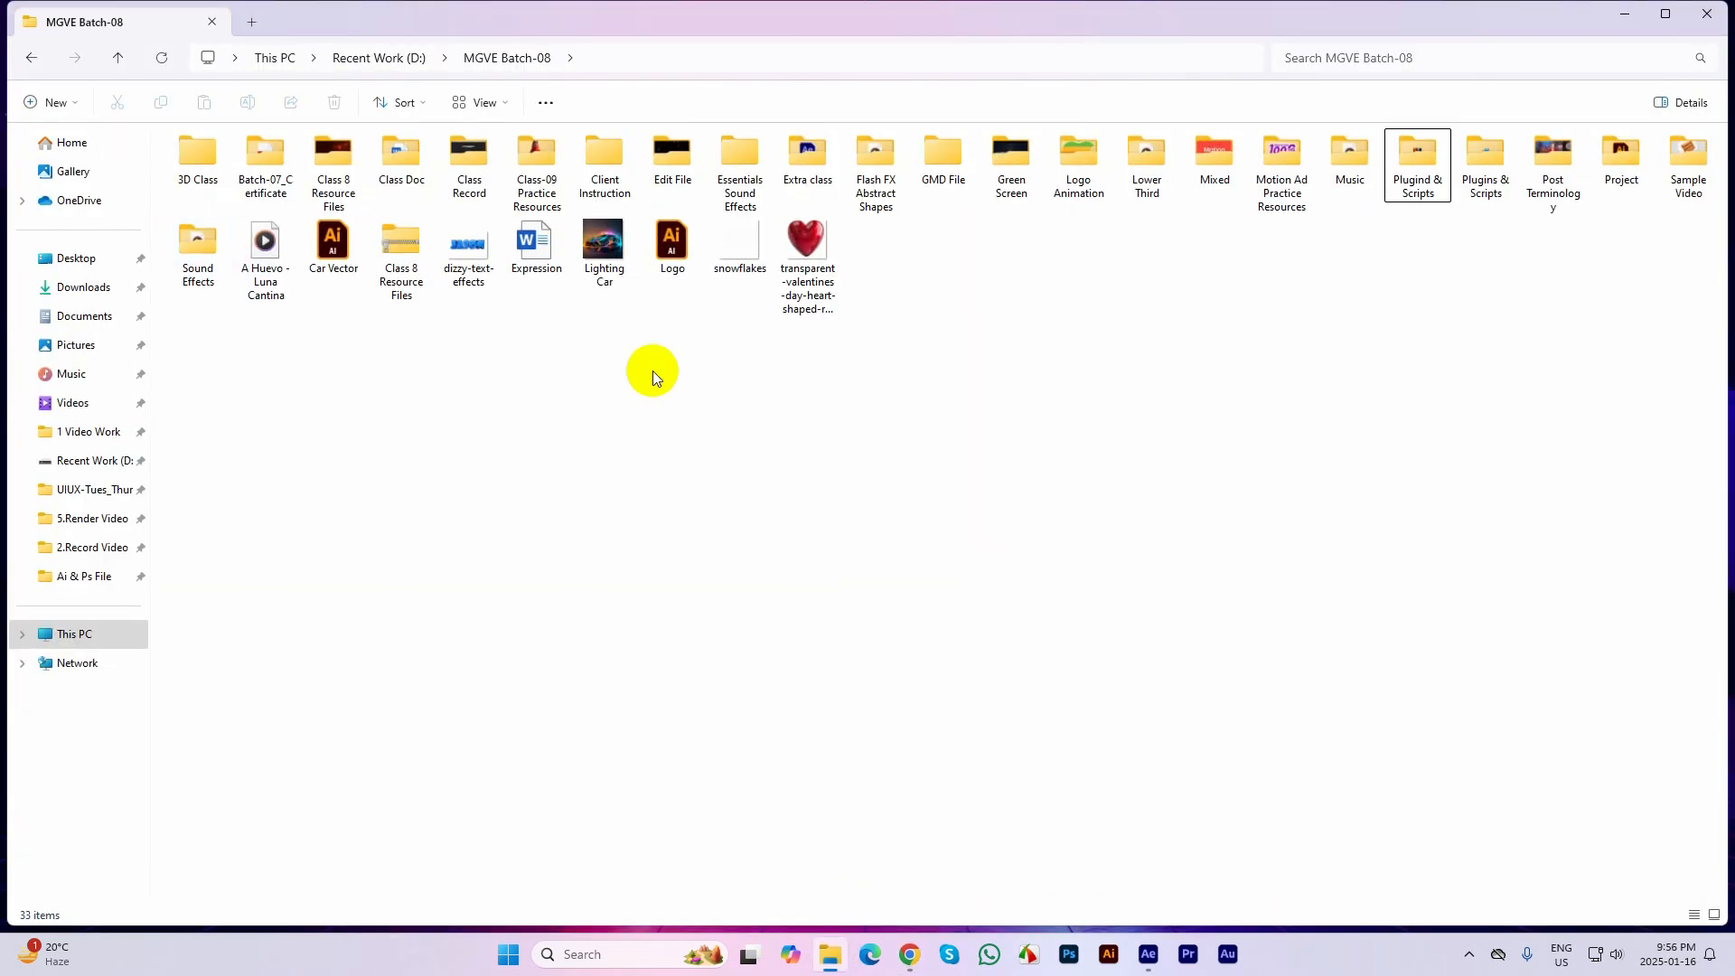
{"action": "left_click", "coordinate": [83, 287]}
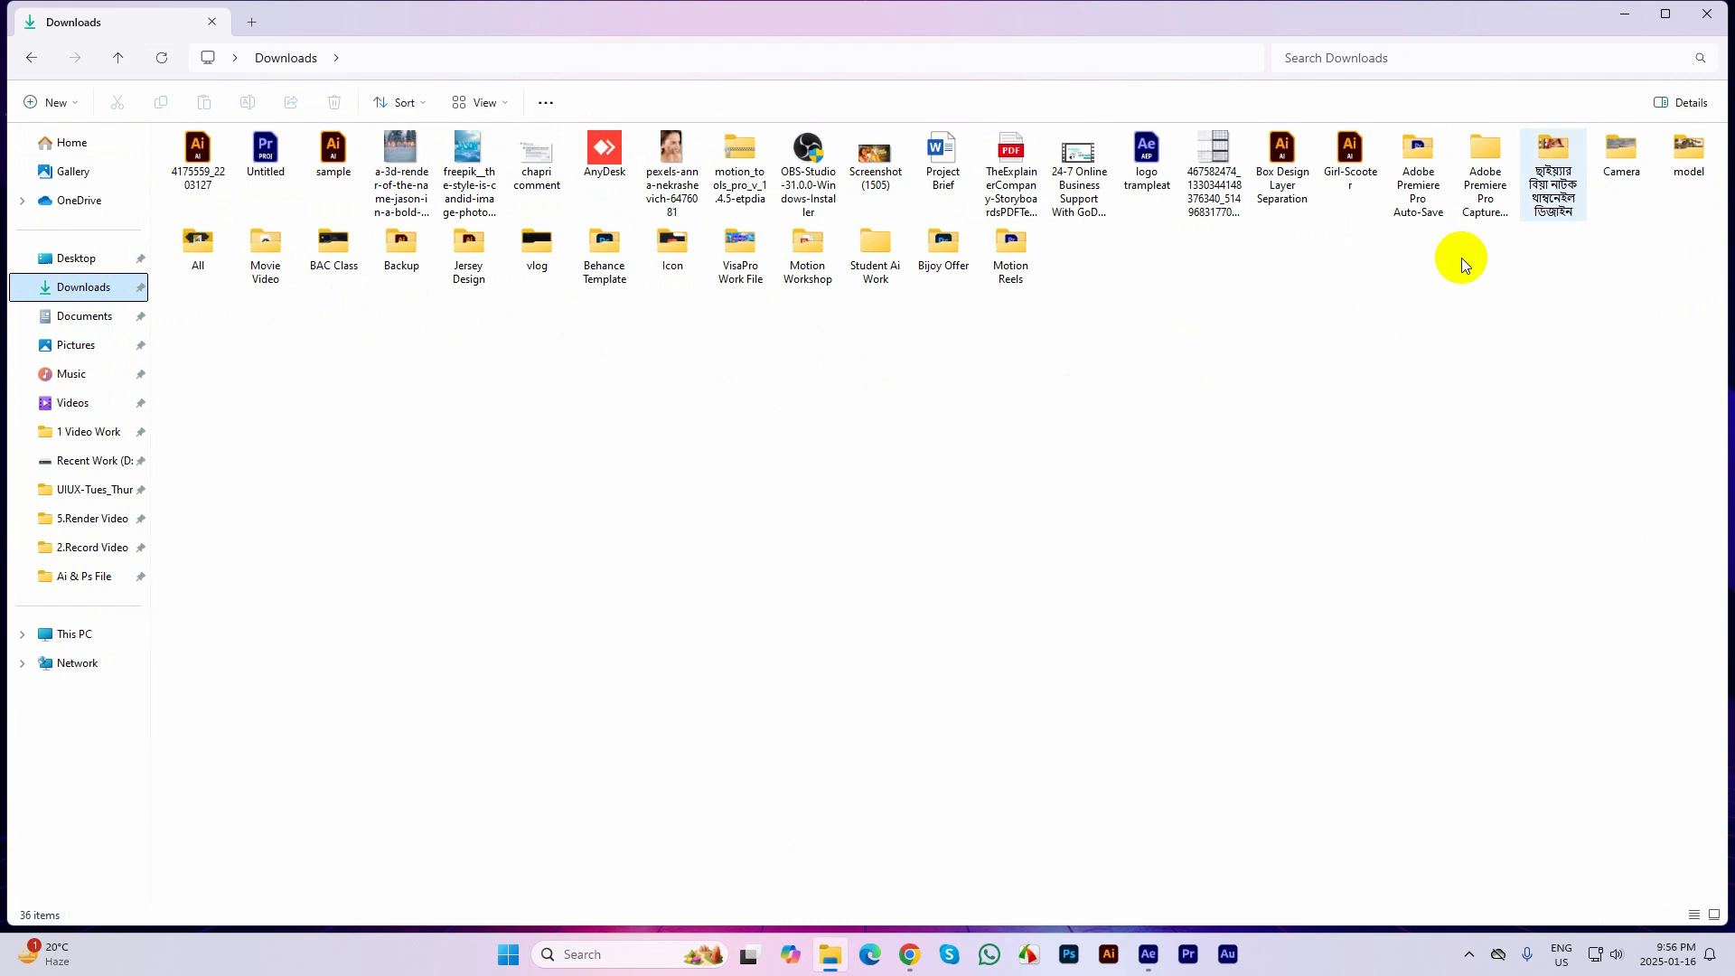
{"action": "left_click", "coordinate": [191, 165]}
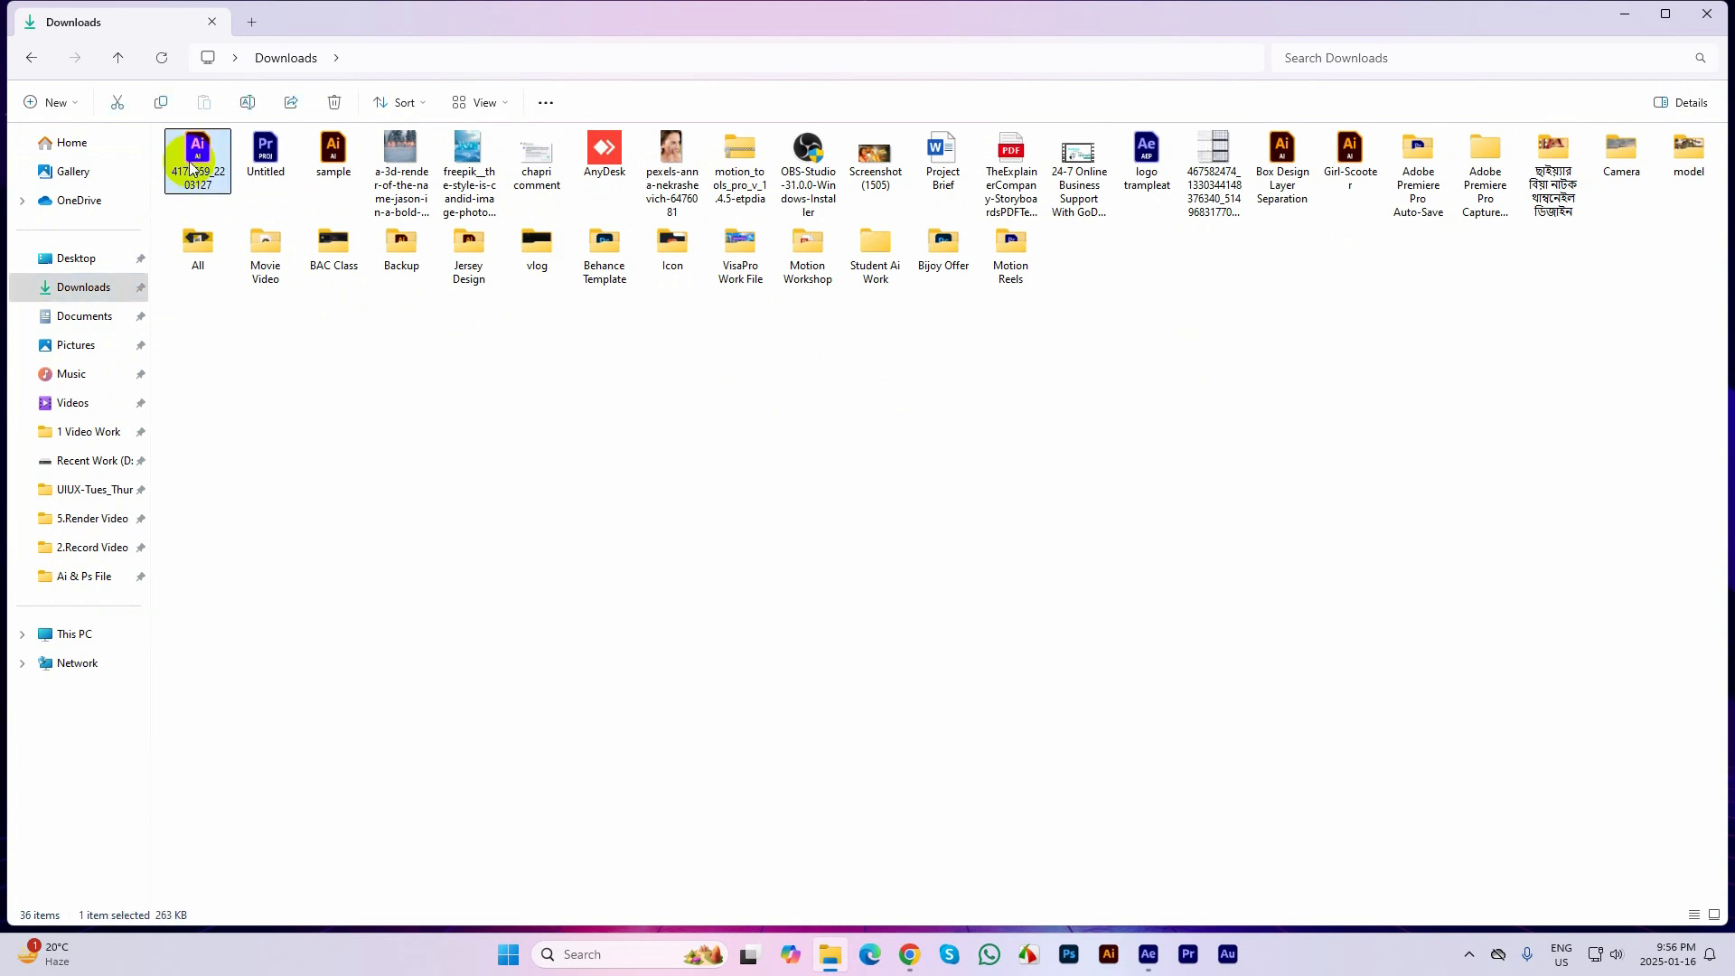
{"action": "key", "text": "ctrl+x"}
{"action": "key", "text": "super+d"}
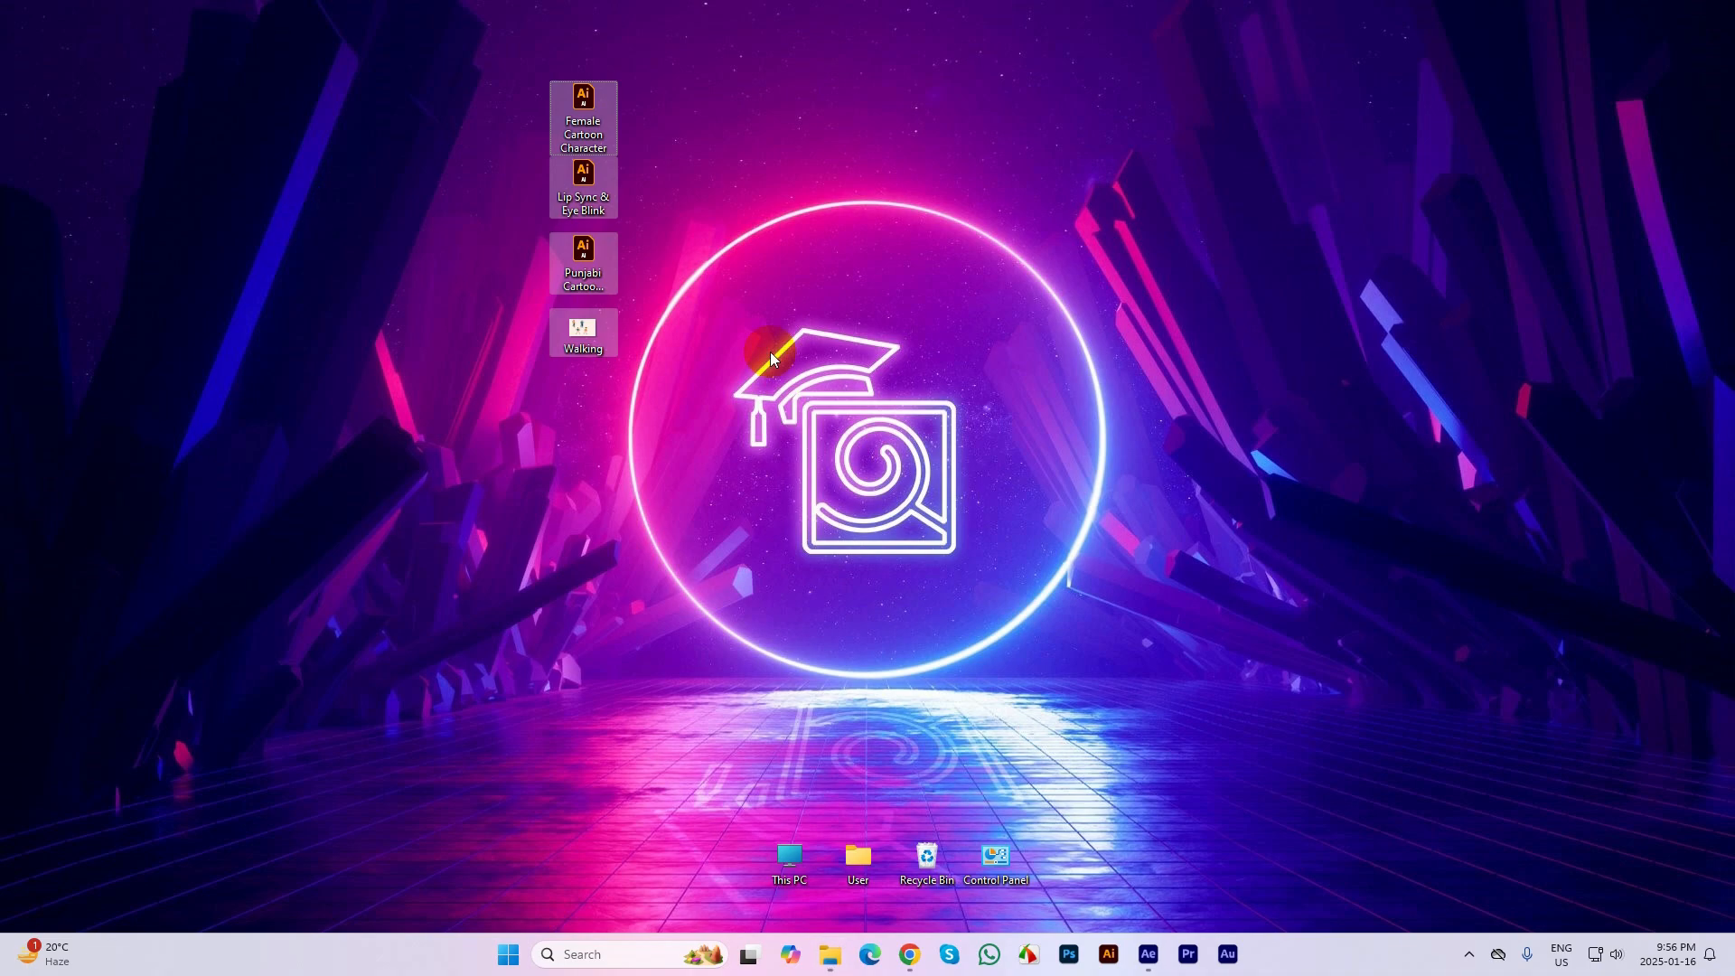
{"action": "key", "text": "ctrl+v"}
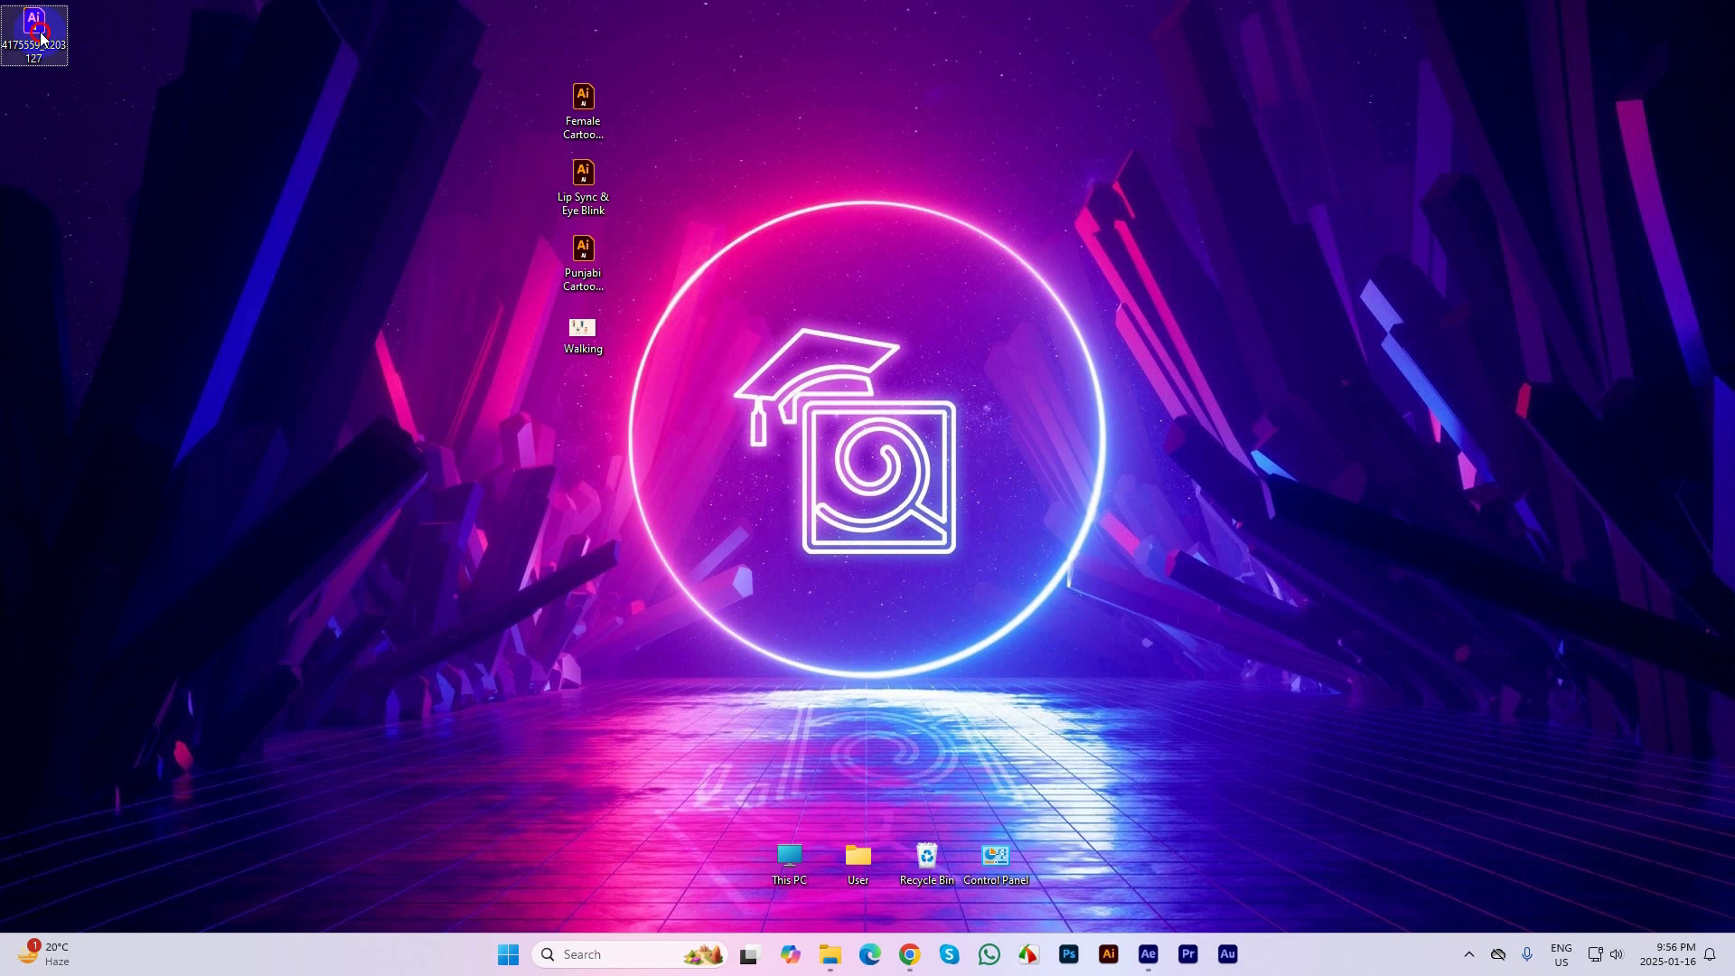
Open the 4175559_2203127 character file in Illustrator and activate the Selection tool
{"action": "left_click_drag", "start_coordinate": [40, 28], "coordinate": [933, 105]}
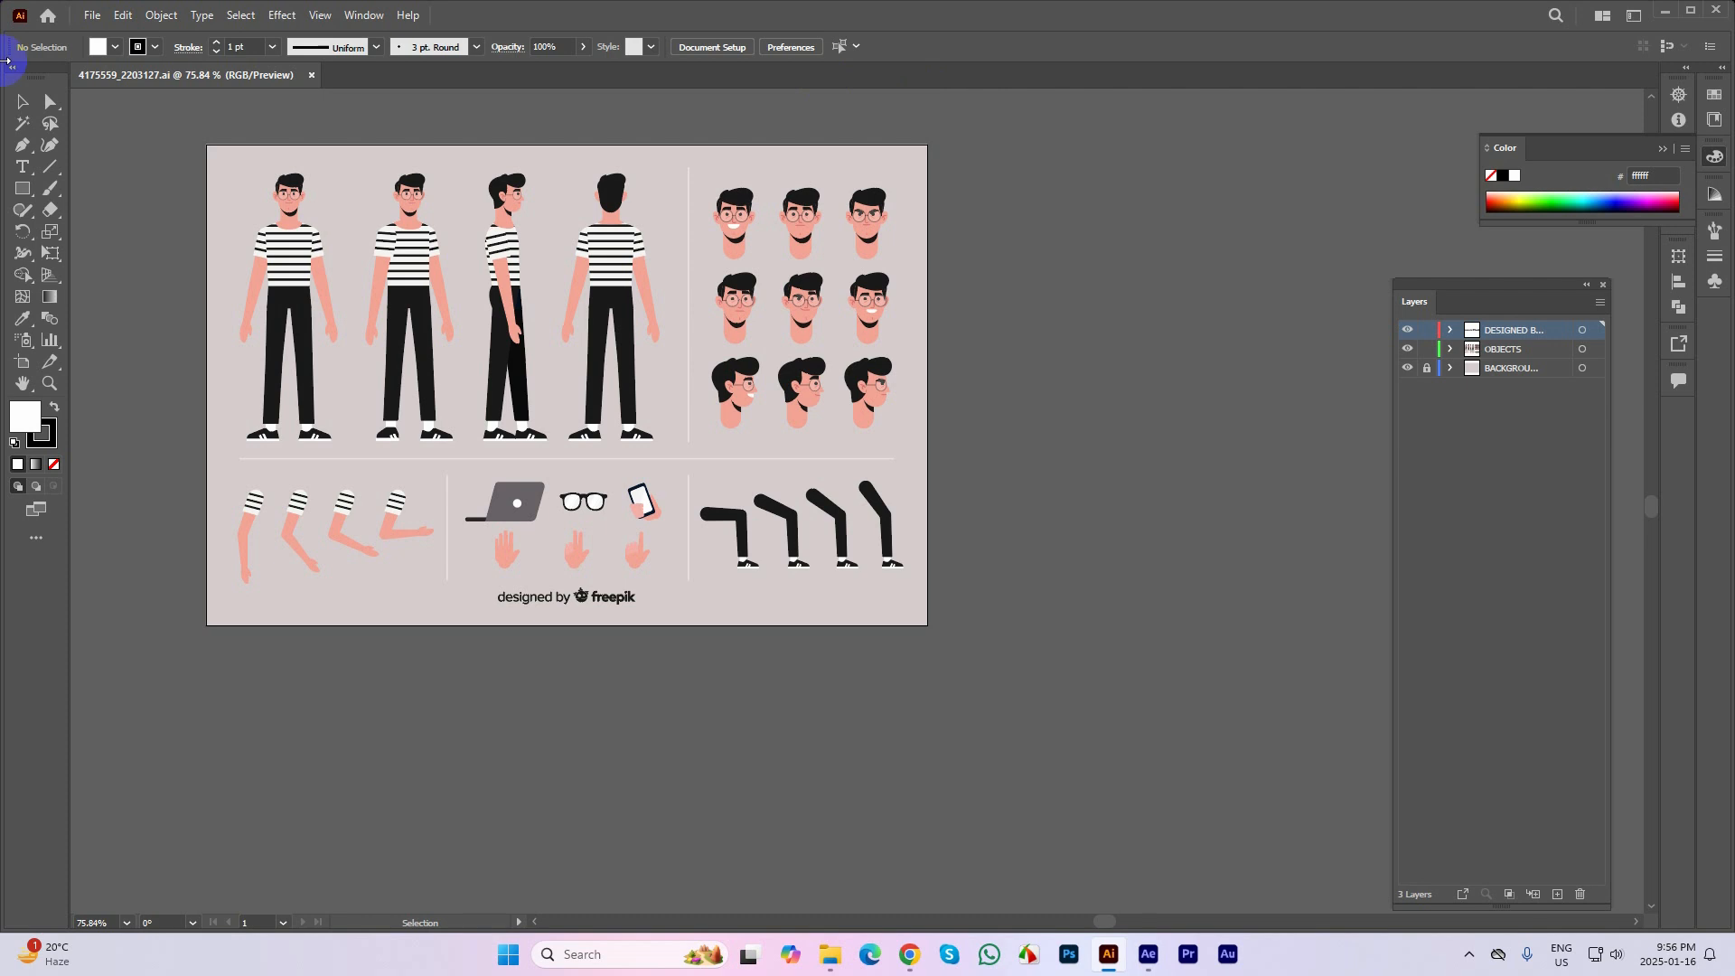
{"action": "left_click", "coordinate": [23, 102]}
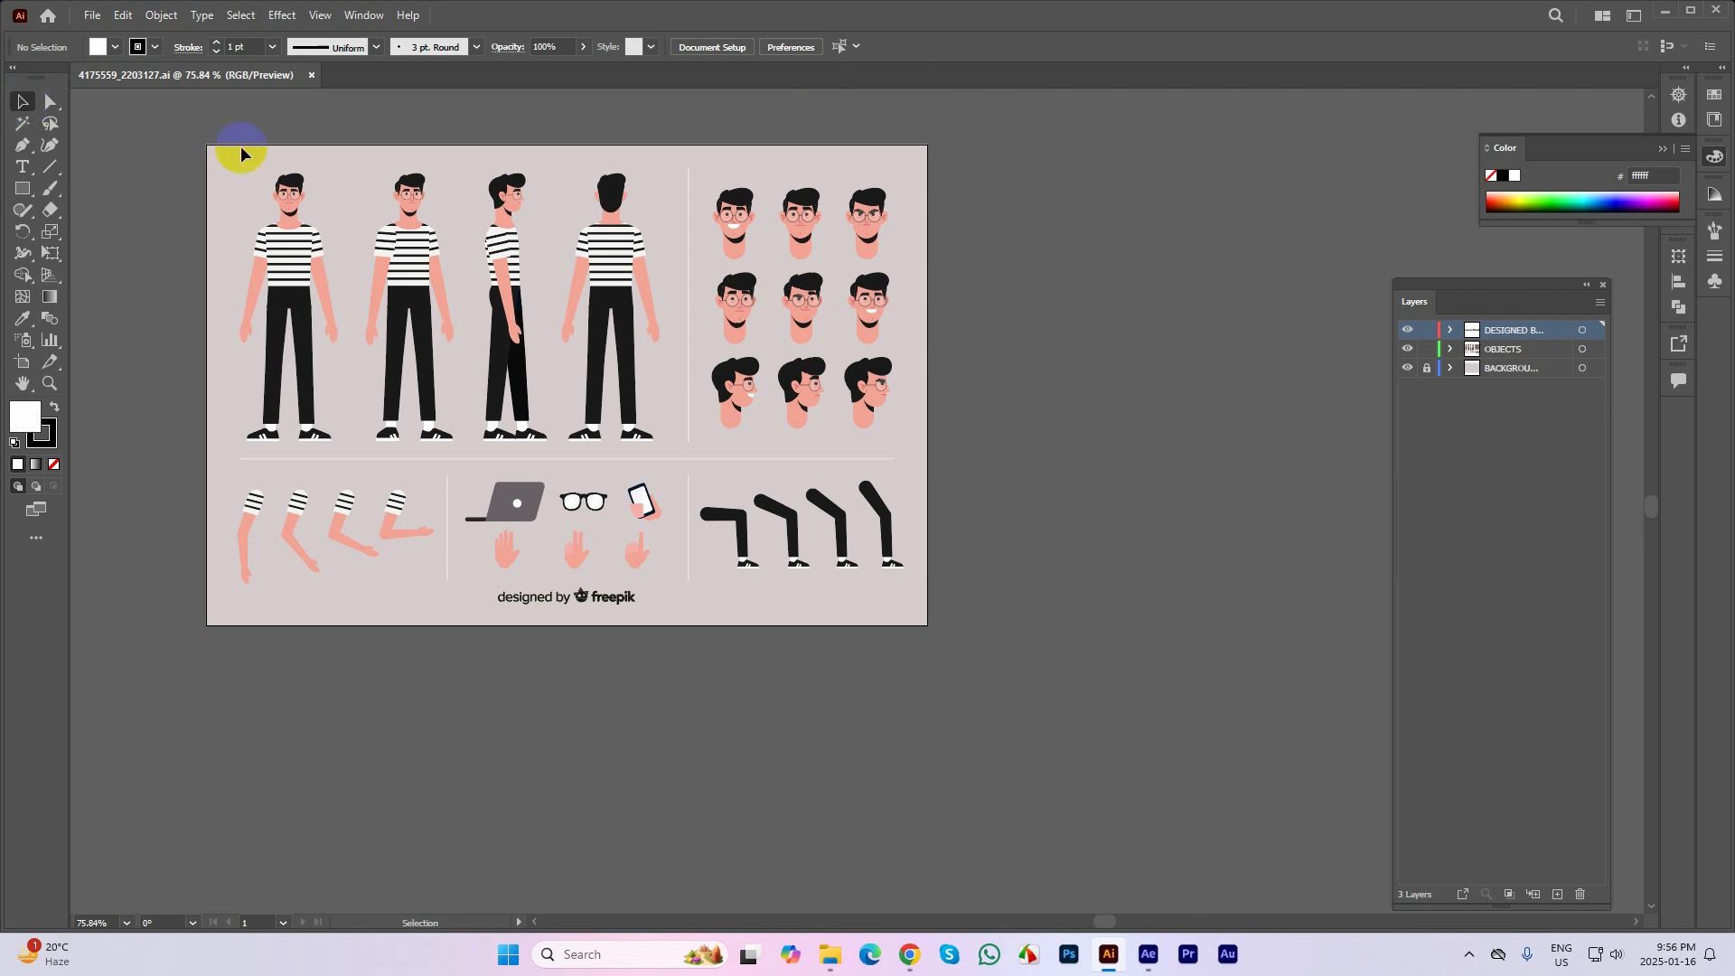
Examine the template's character figures, selecting the side-view figure to check that its parts are grouped
{"action": "left_click_drag", "start_coordinate": [192, 121], "coordinate": [1021, 649]}
{"action": "left_click", "coordinate": [1008, 366]}
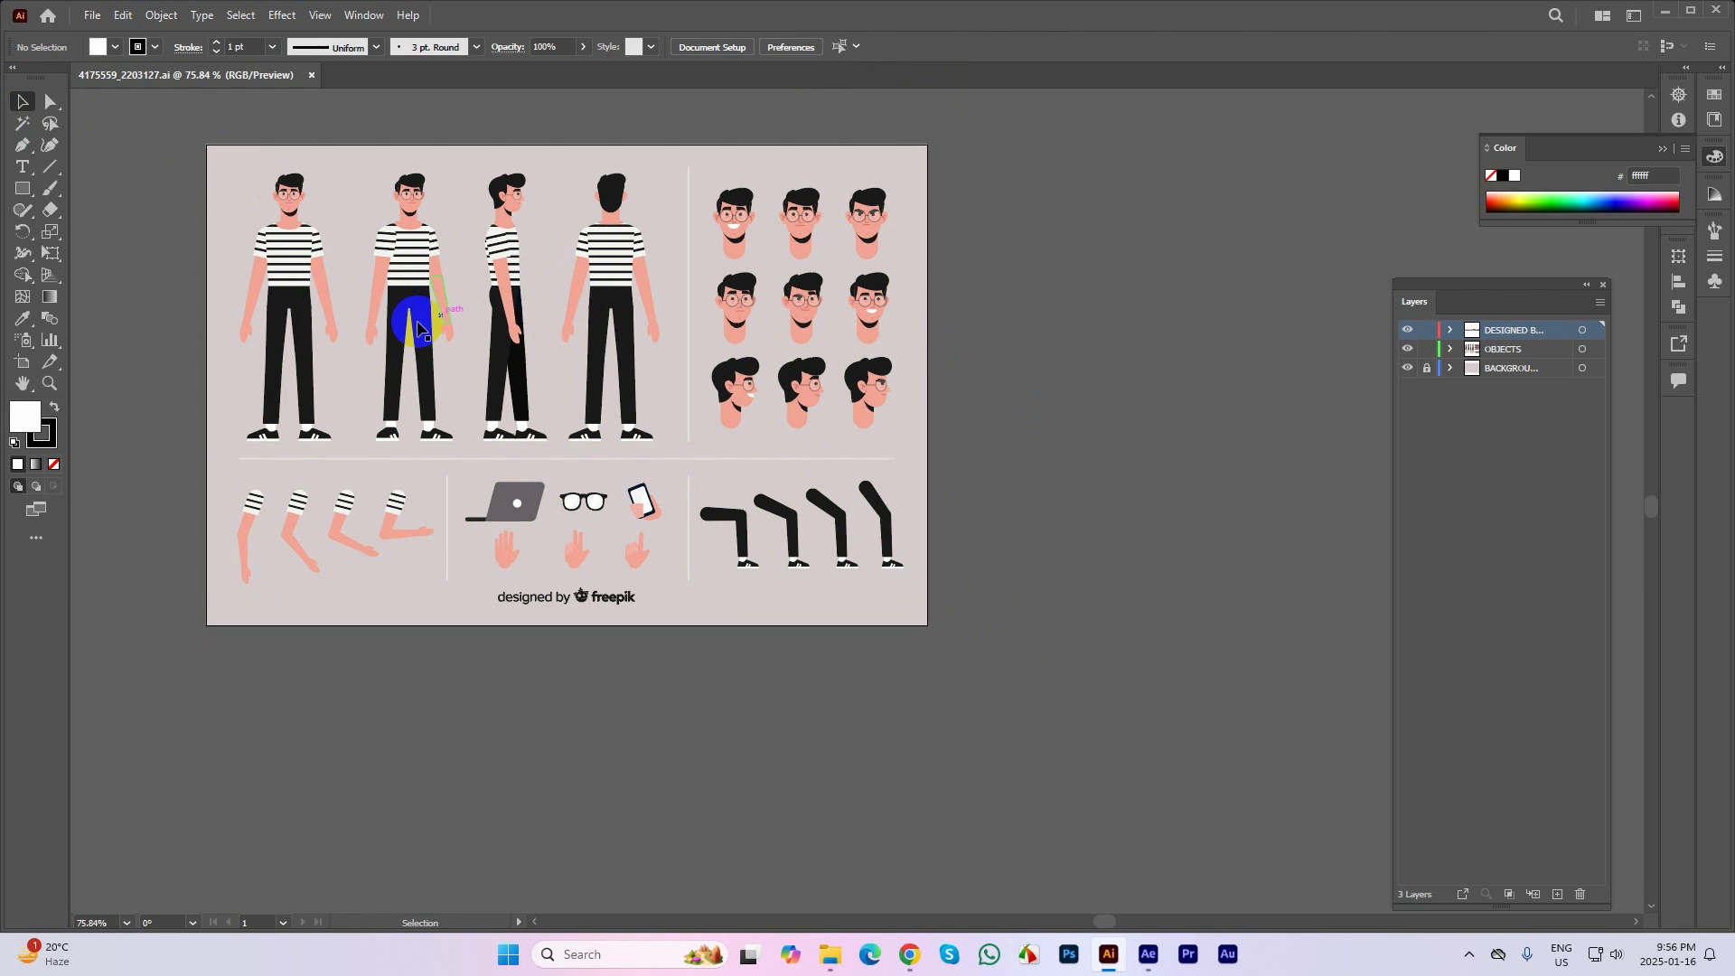
{"action": "left_click", "coordinate": [509, 296]}
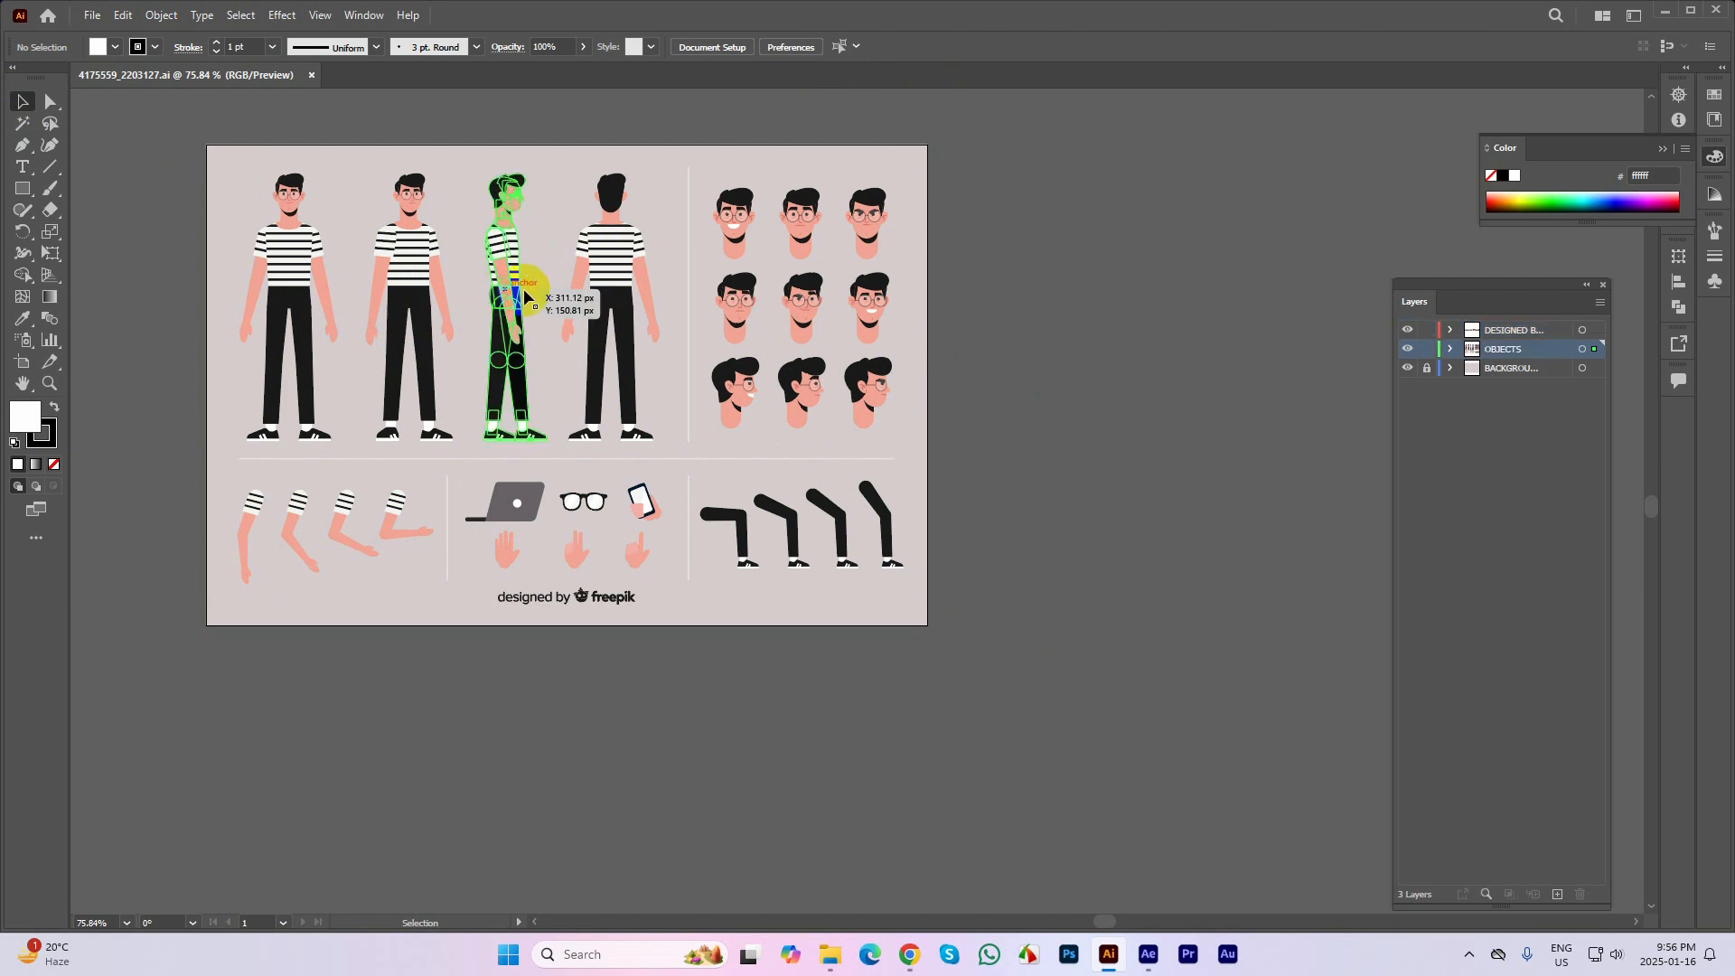
{"action": "left_click", "coordinate": [1026, 275]}
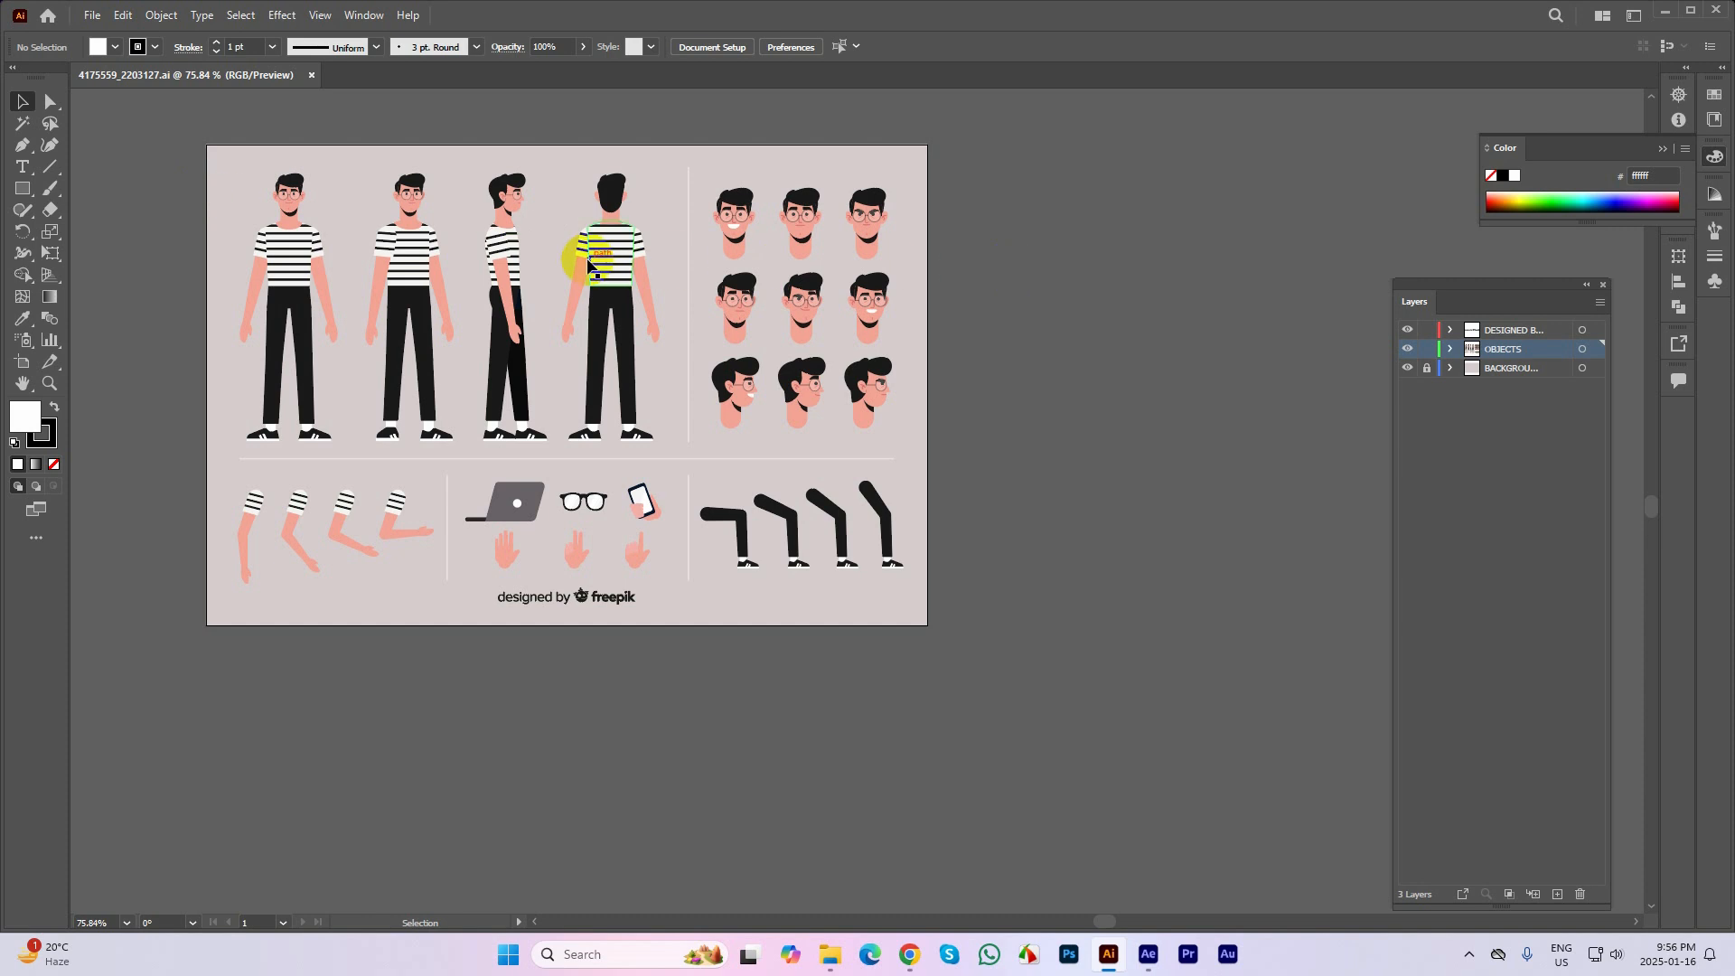
{"action": "left_click", "coordinate": [496, 240]}
{"action": "left_click", "coordinate": [1031, 267]}
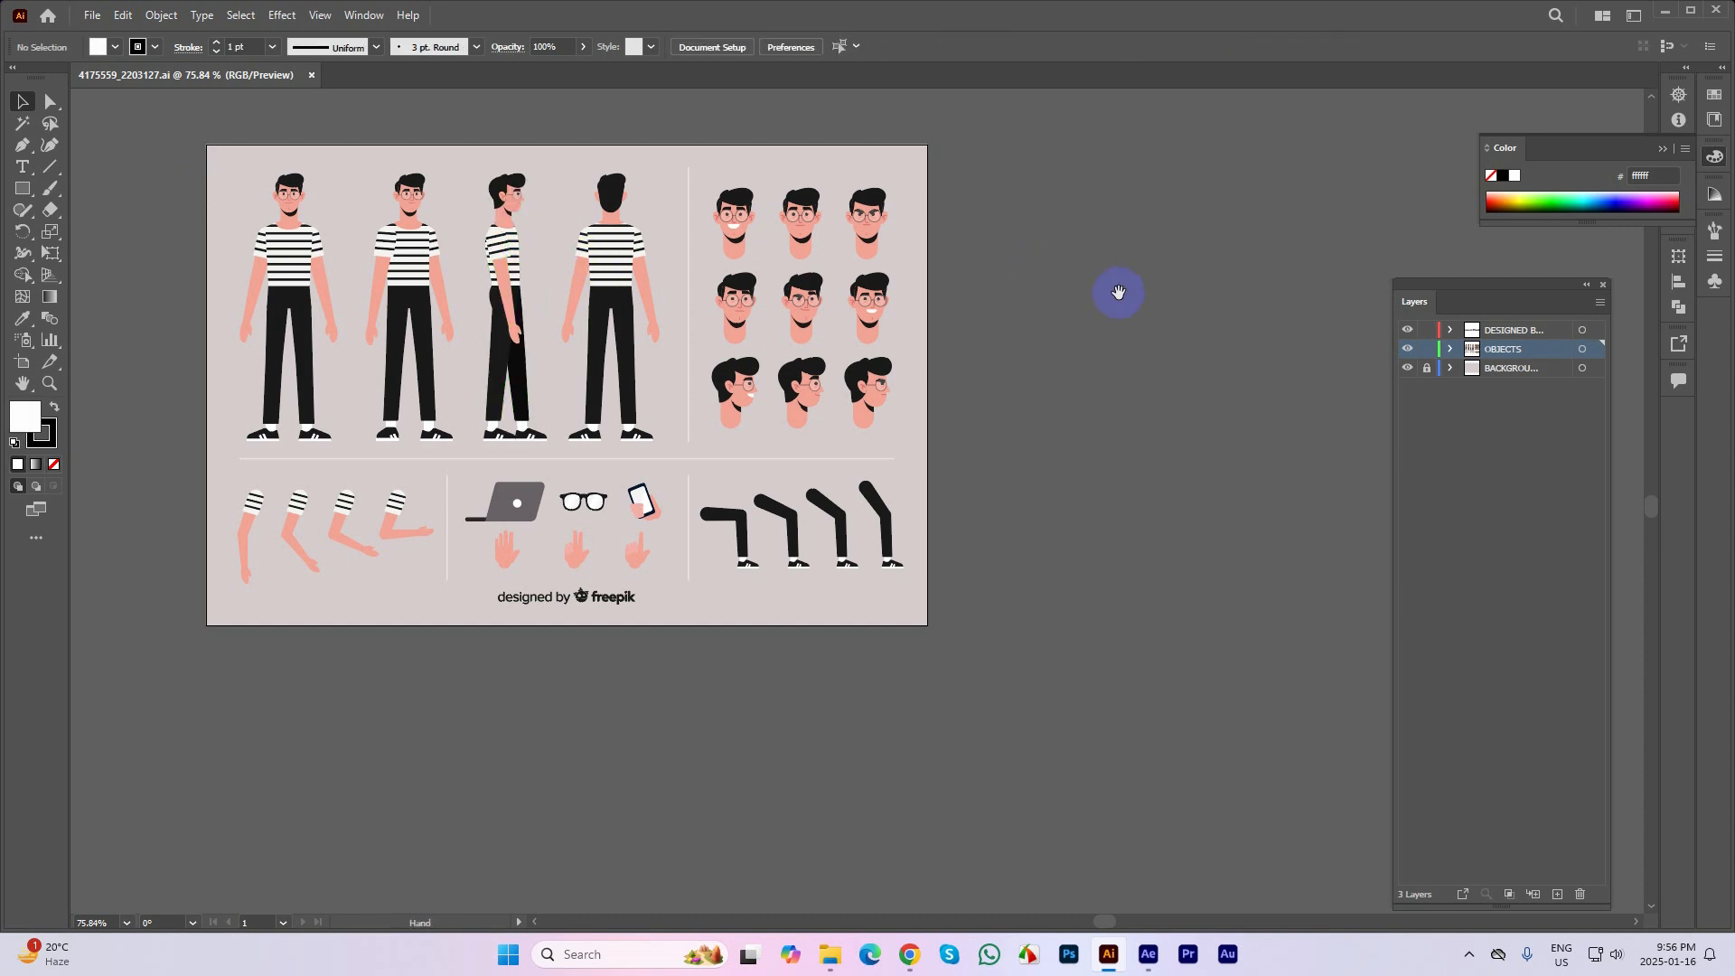
{"action": "left_click_drag", "start_coordinate": [1092, 294], "coordinate": [942, 306]}
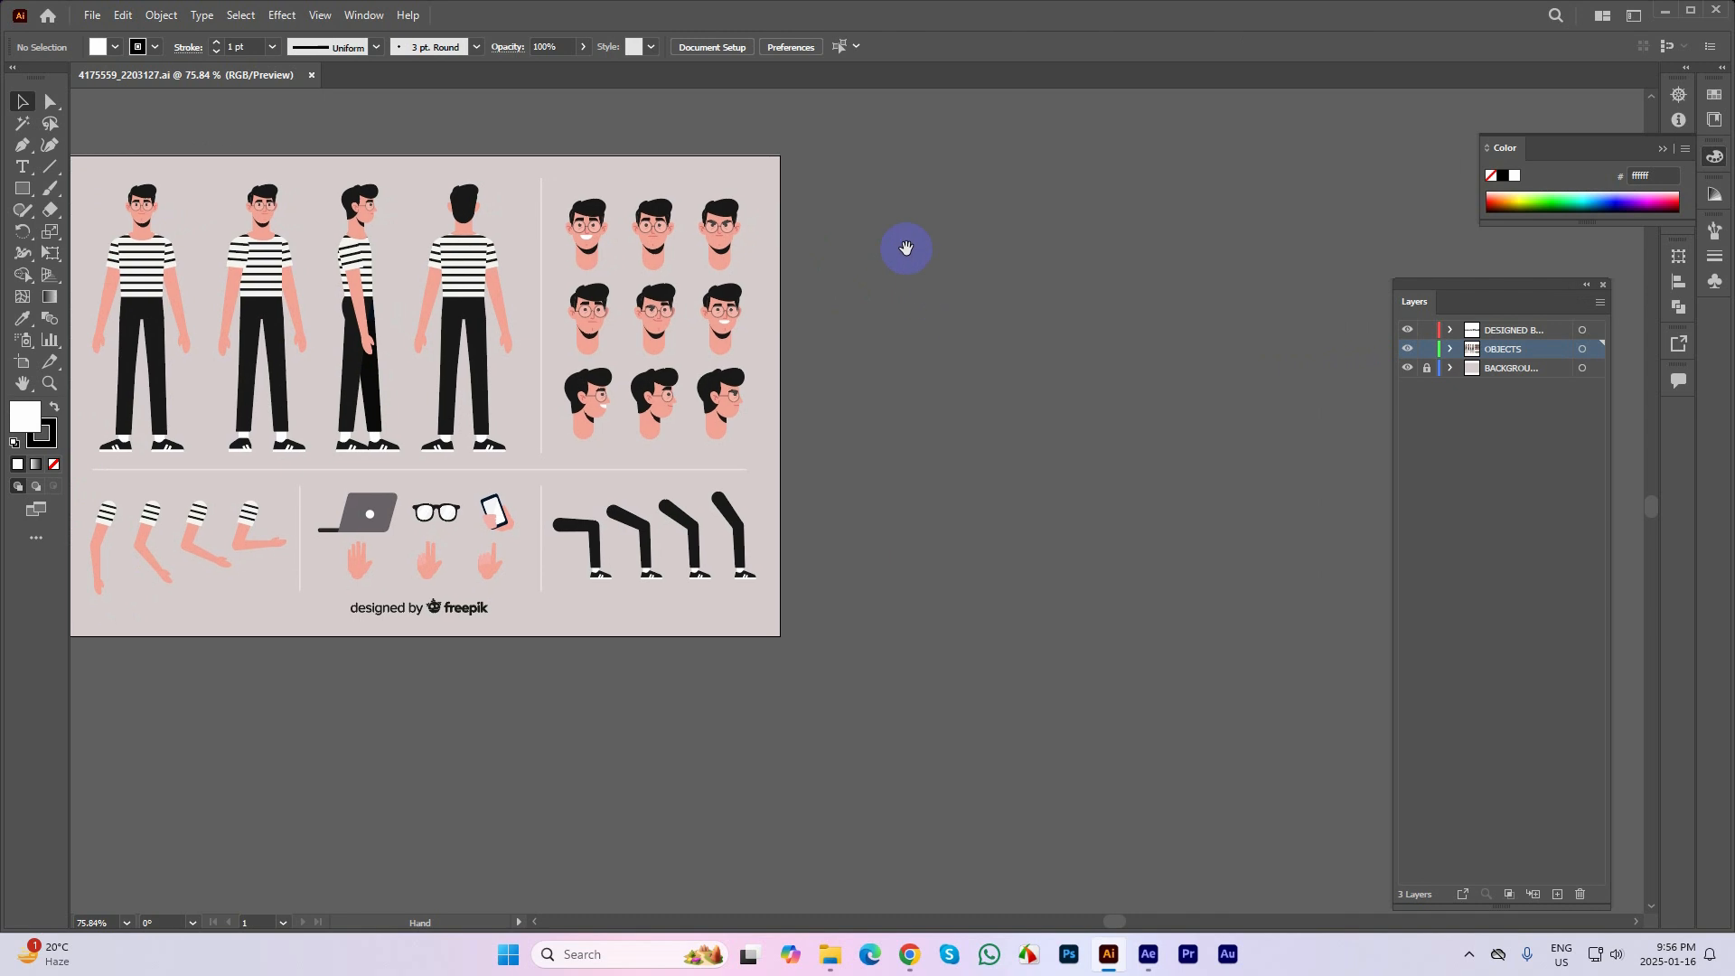
Create a new document from the Web-Large preset at 1920 x 1080 px
{"action": "key", "text": "ctrl+n"}
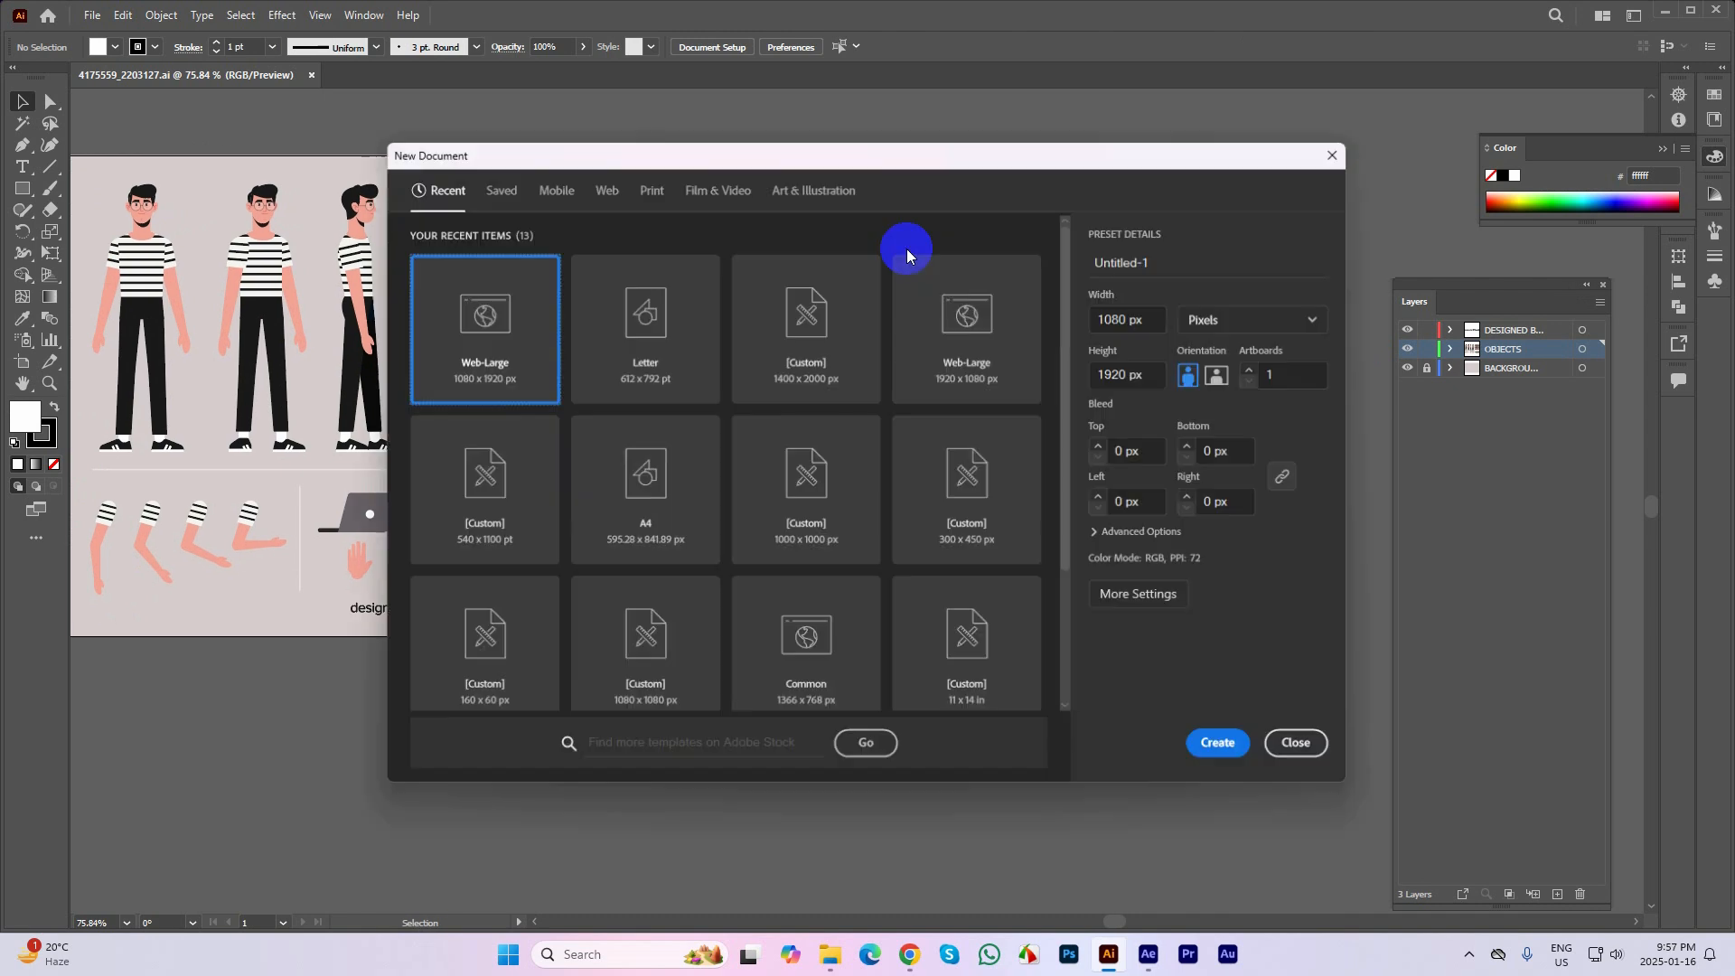
{"action": "left_click_drag", "start_coordinate": [901, 157], "coordinate": [1035, 118]}
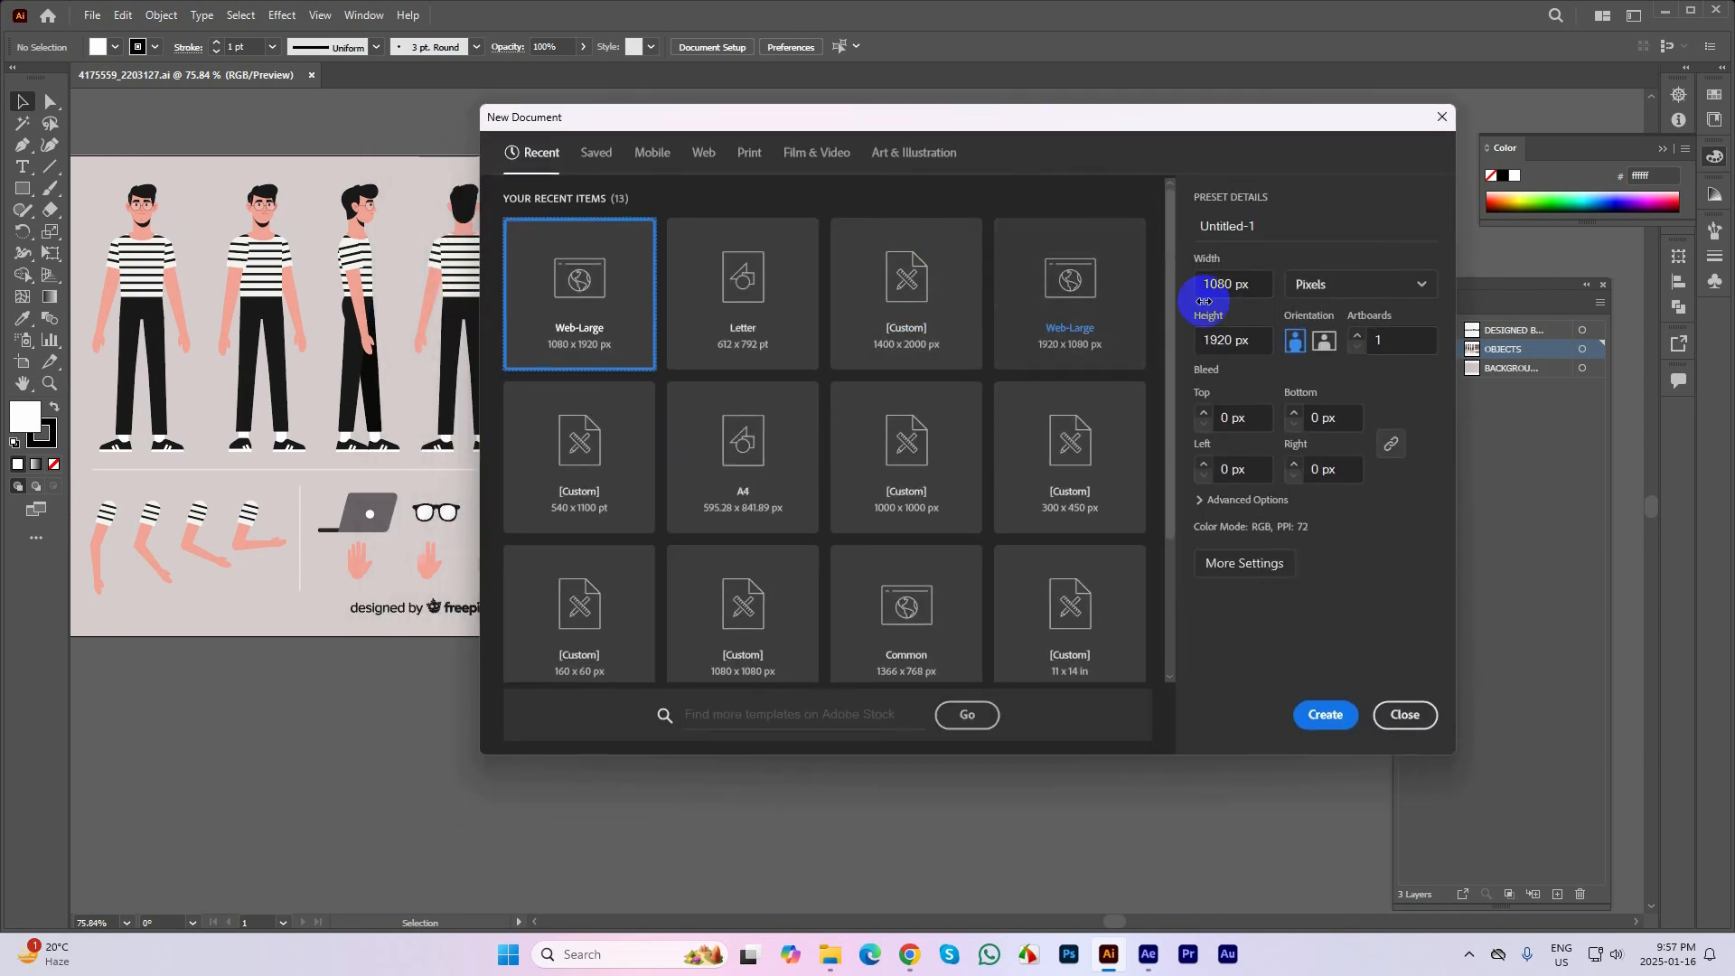
{"action": "left_click", "coordinate": [1247, 283]}
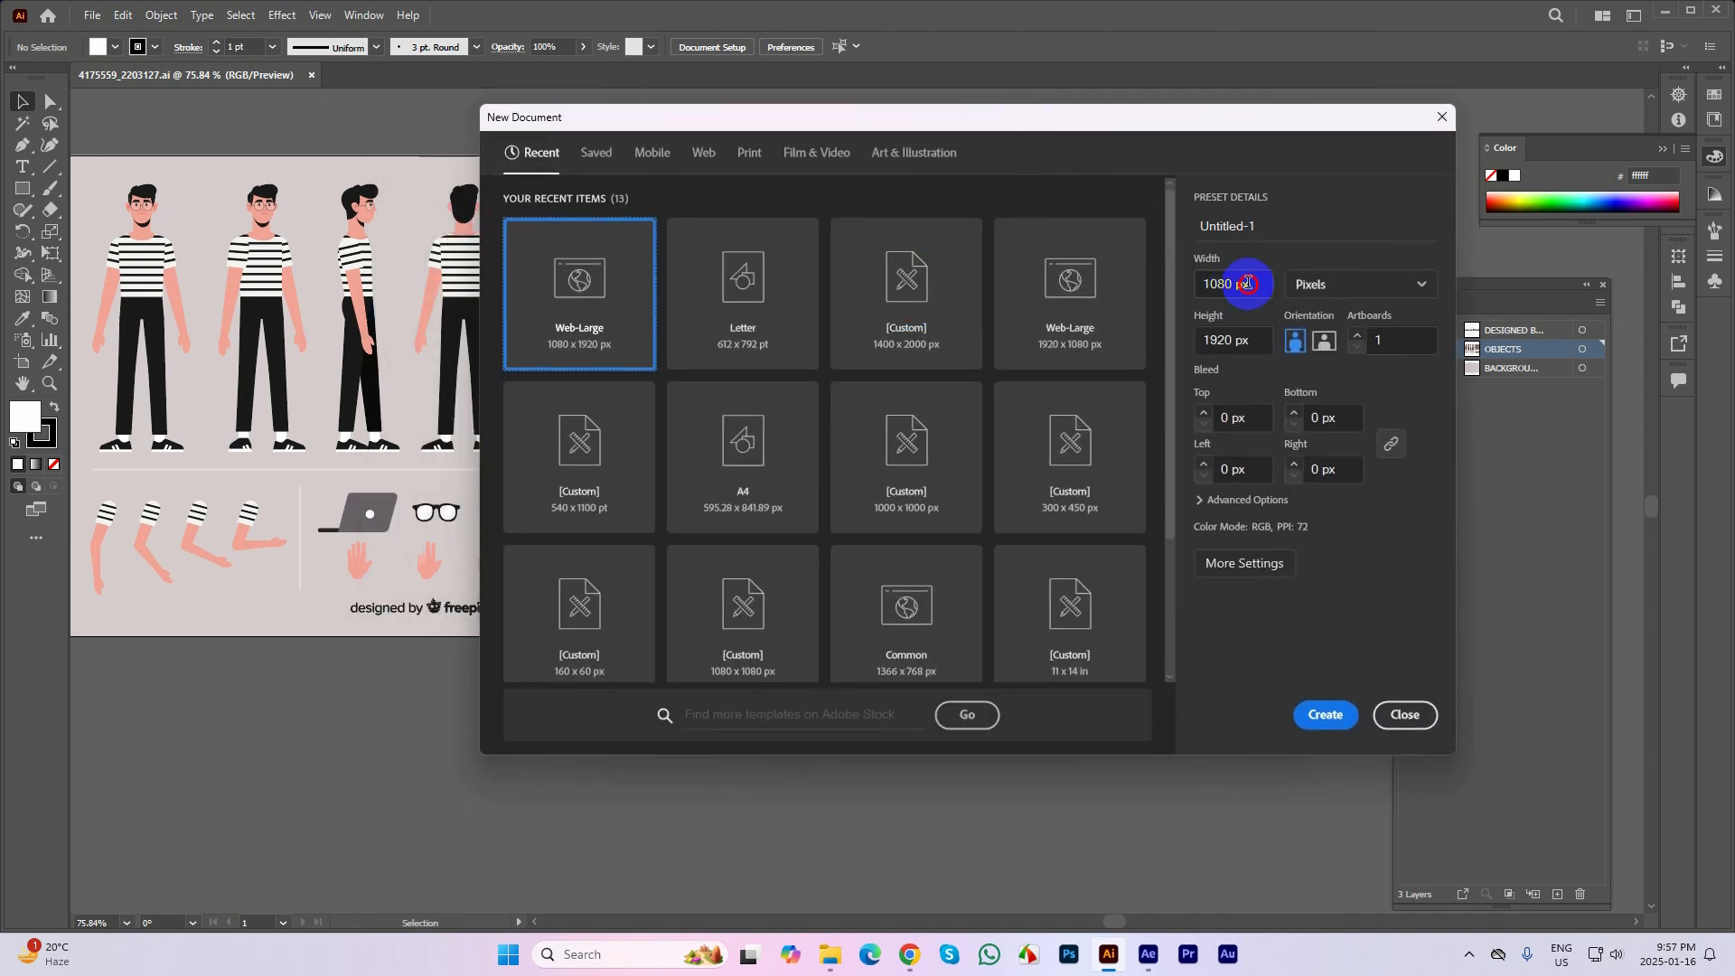
{"action": "left_click", "coordinate": [704, 152]}
{"action": "left_click", "coordinate": [741, 299]}
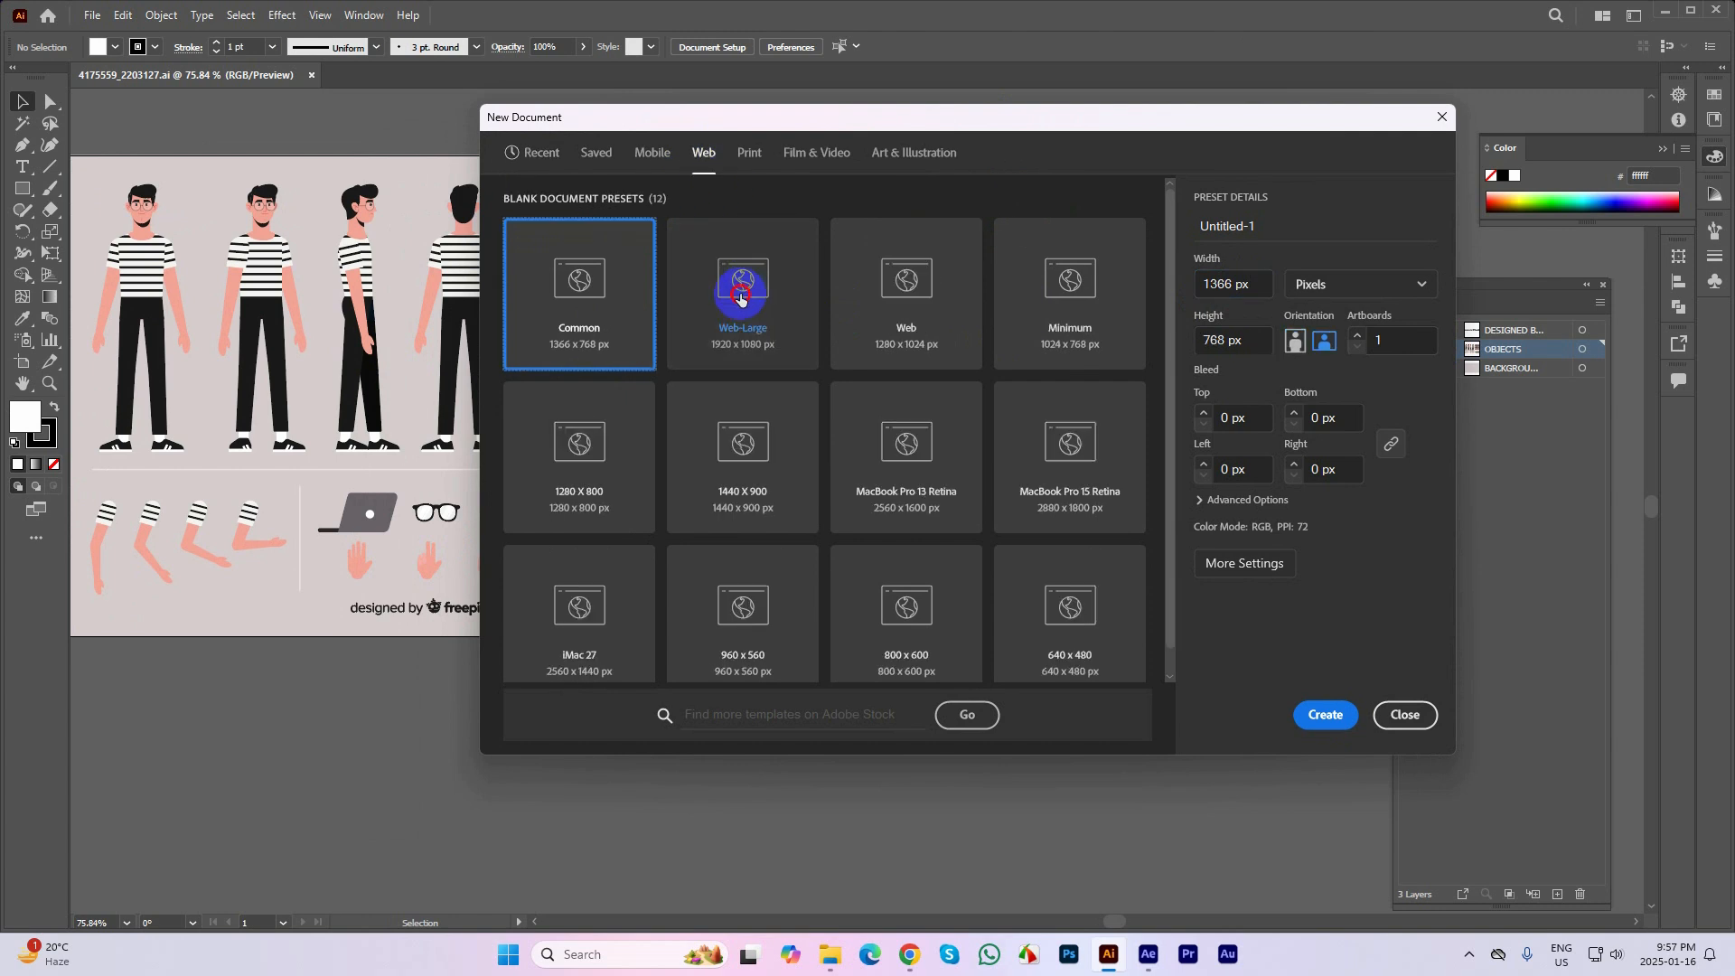
{"action": "left_click", "coordinate": [1326, 714]}
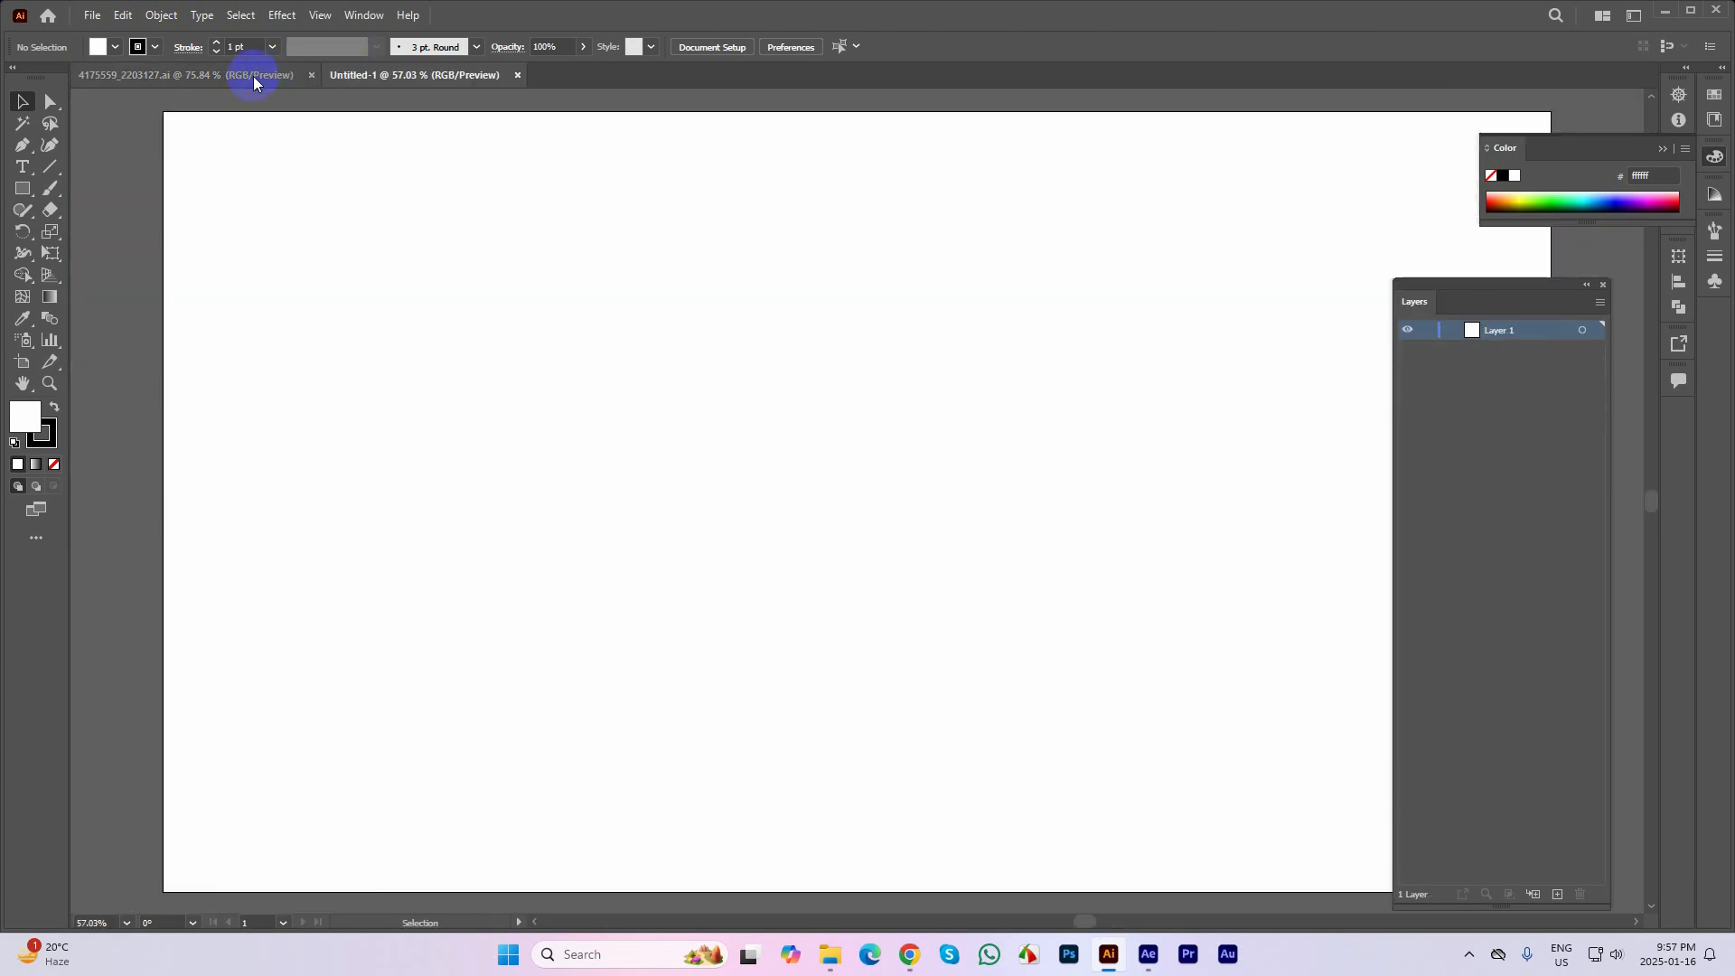
Cut the side-view character from the 4175559_2203127 template and paste it into the new Untitled-1 document
{"action": "left_click", "coordinate": [253, 75]}
{"action": "left_click", "coordinate": [342, 252]}
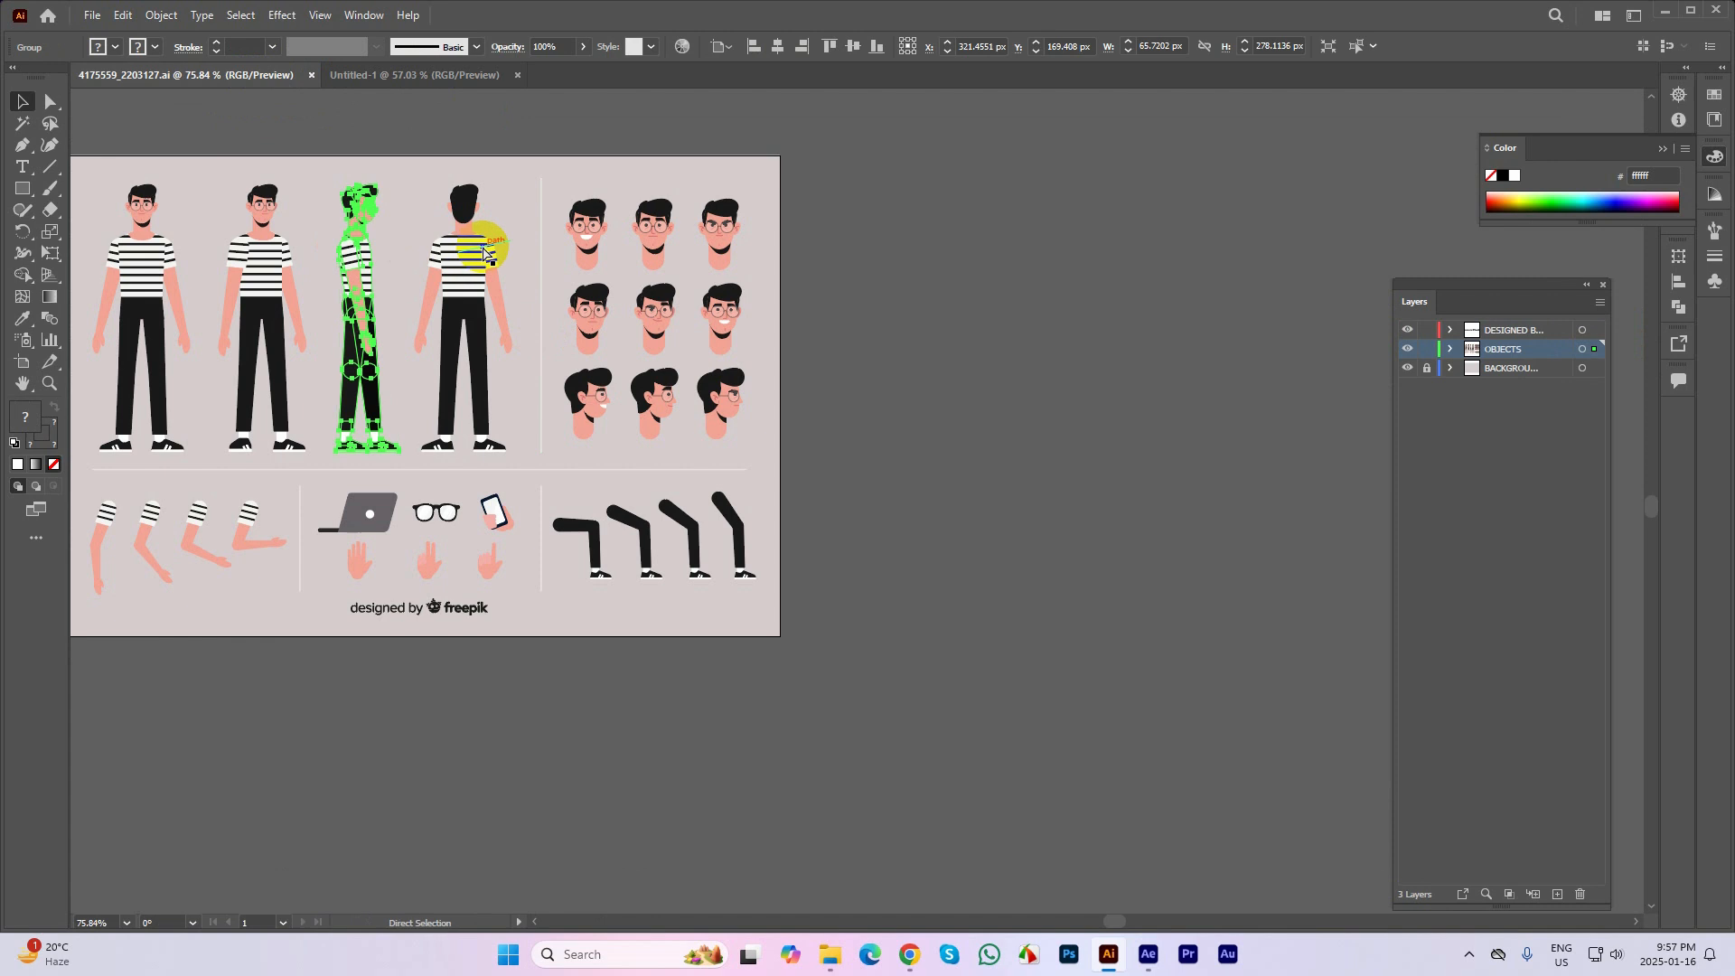
{"action": "key", "text": "ctrl+x"}
{"action": "left_click", "coordinate": [389, 76]}
{"action": "key", "text": "ctrl+v"}
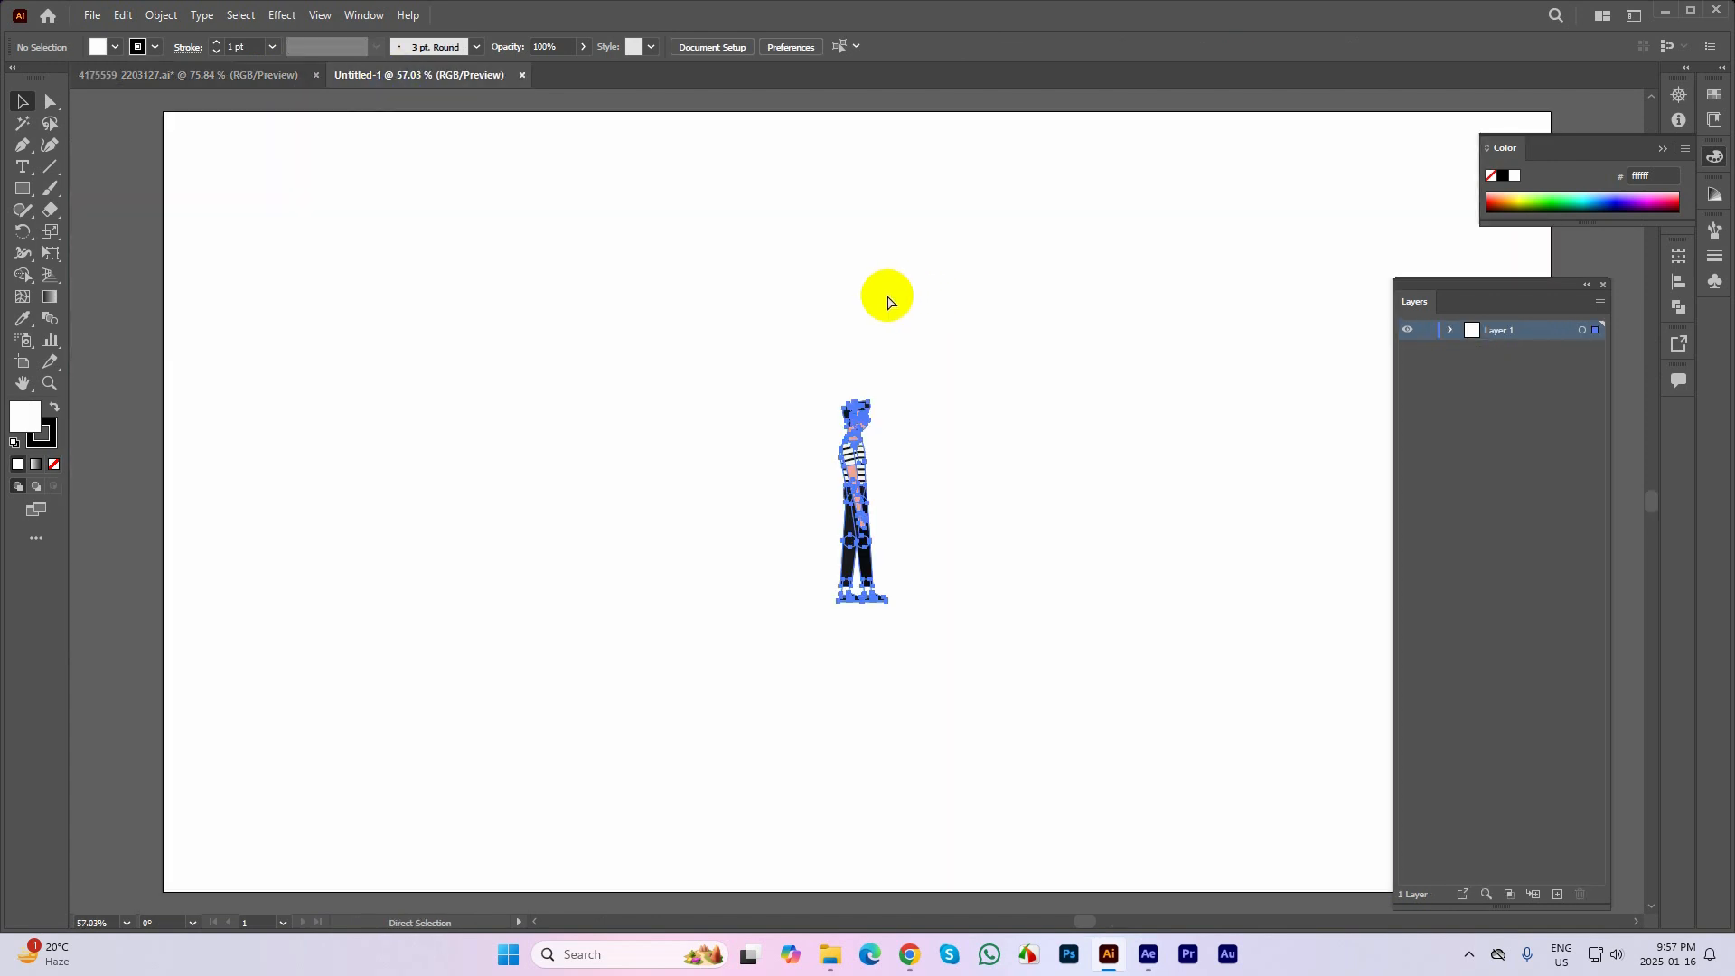
Enlarge the pasted side-view character to about 218 x 922 px, centred on the artboard
{"action": "key", "text": "ctrl+minus"}
{"action": "left_click_drag", "start_coordinate": [842, 395], "coordinate": [1137, 192]}
{"action": "left_click", "coordinate": [1061, 449]}
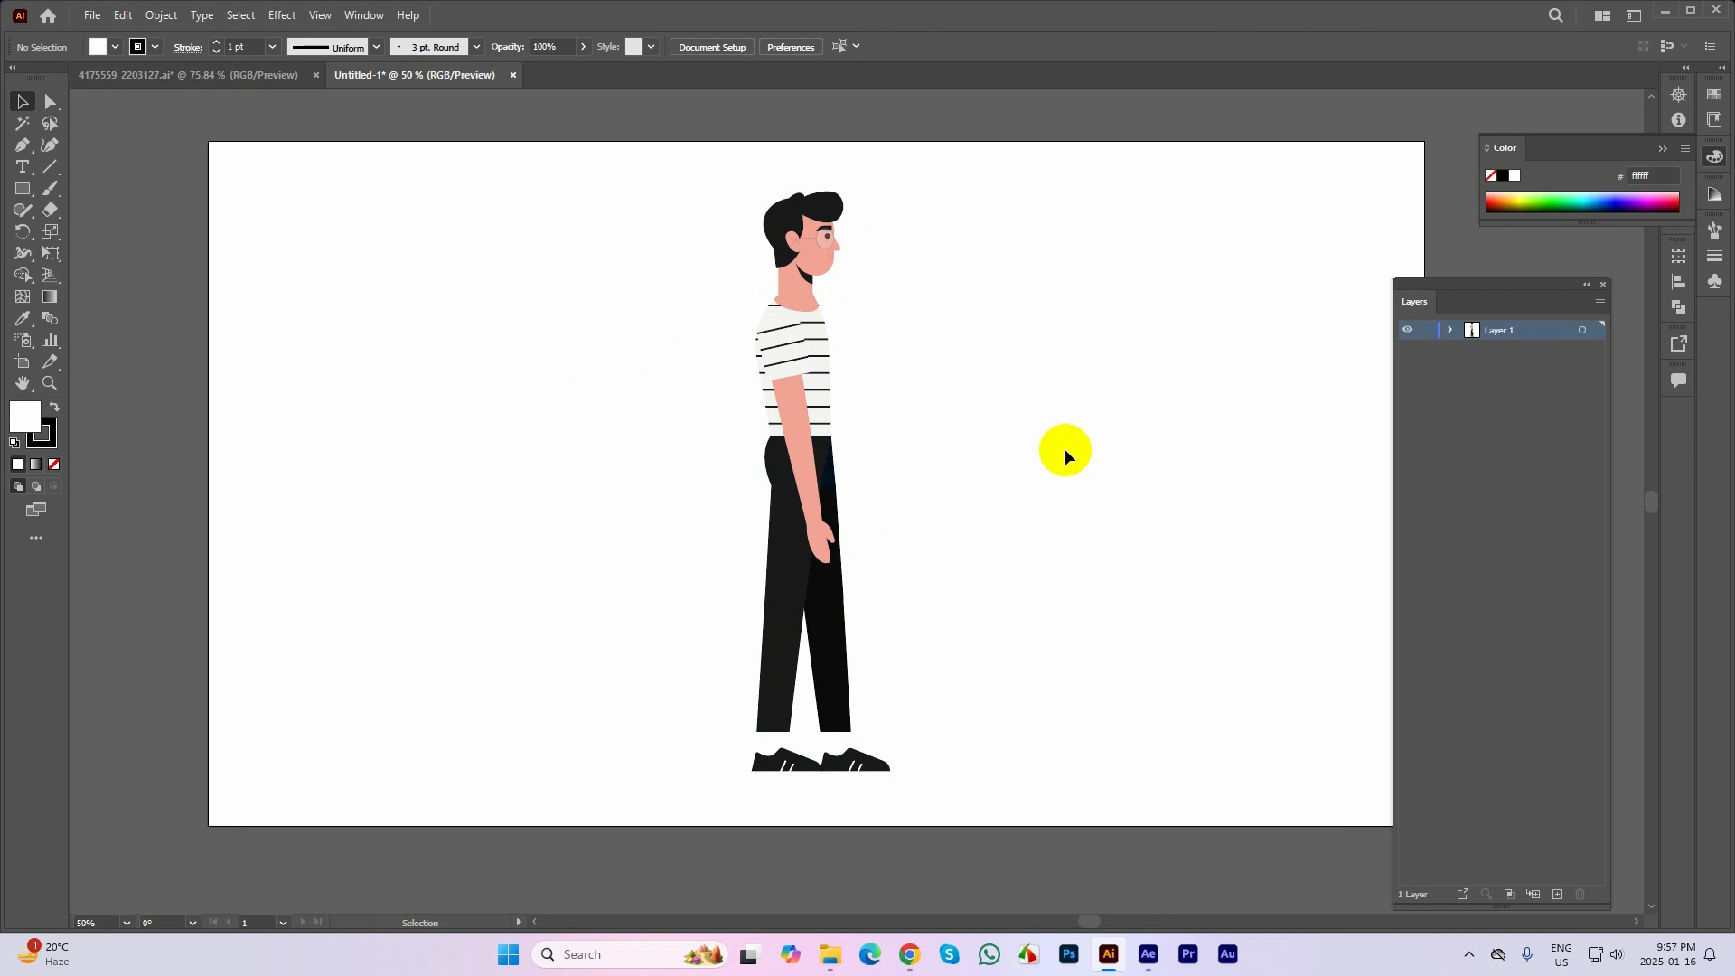
{"action": "scroll", "coordinate": [988, 403], "scroll_direction": "right", "scroll_amount": 3}
{"action": "left_click", "coordinate": [689, 515]}
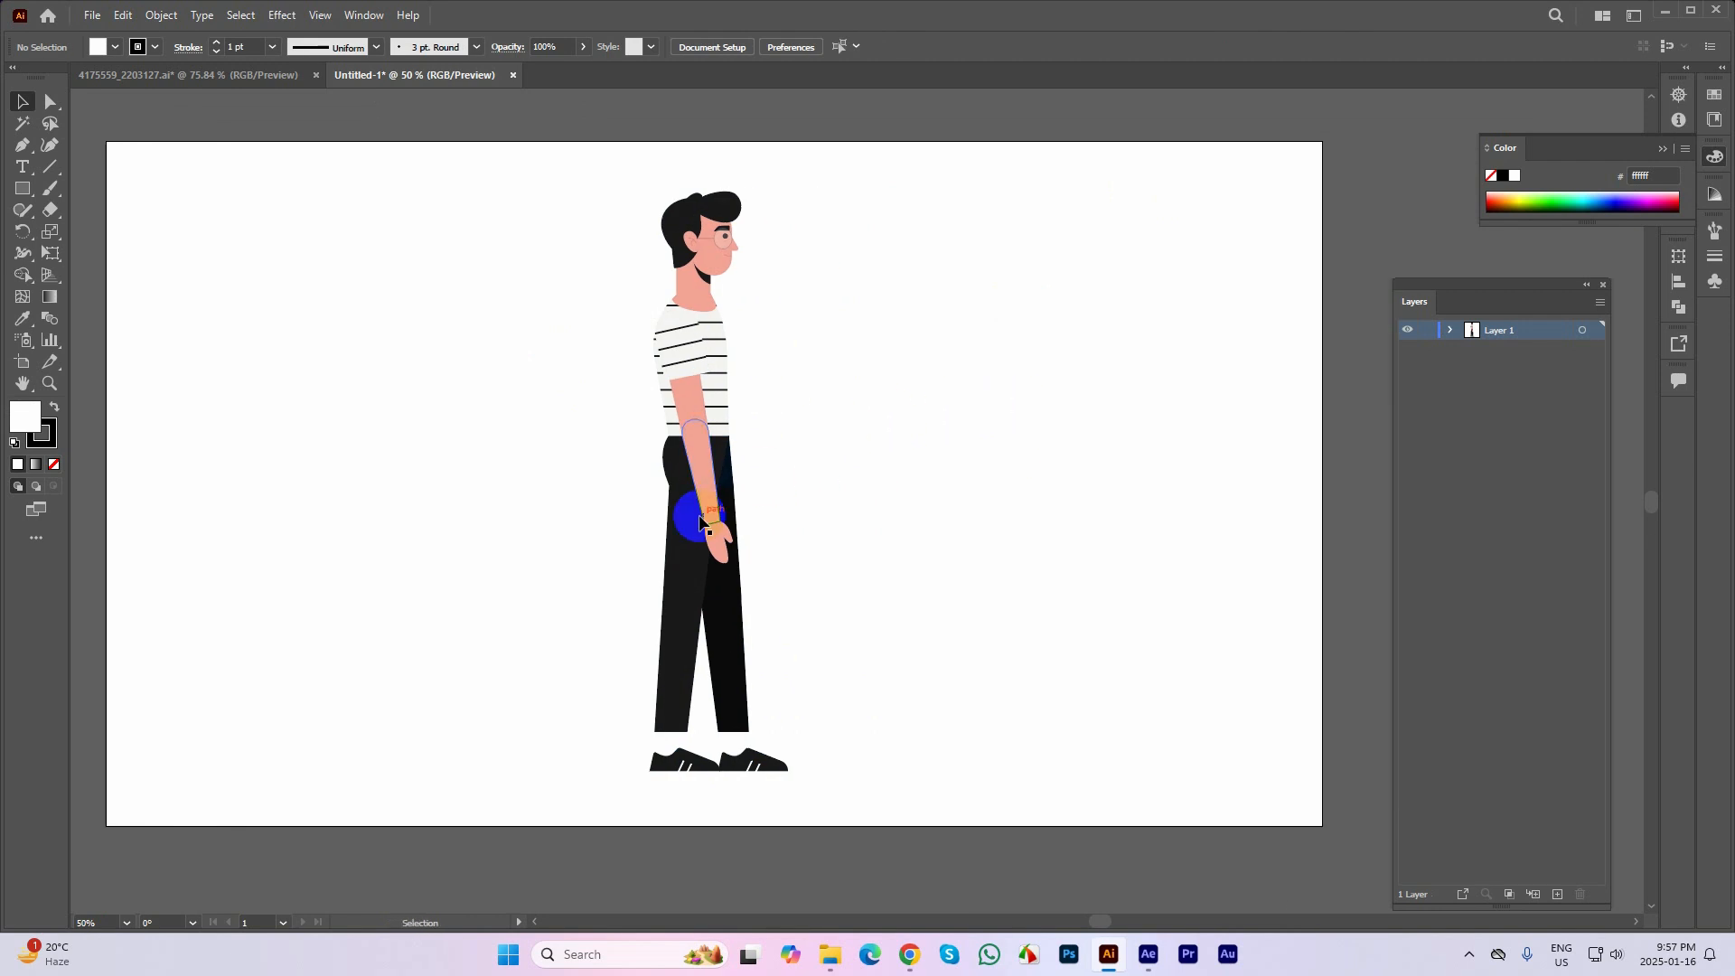
{"action": "left_click", "coordinate": [77, 224]}
Draw a 1920 x 1080 px rectangle over the artboard, send it behind the character and remove its stroke
{"action": "left_click", "coordinate": [22, 188]}
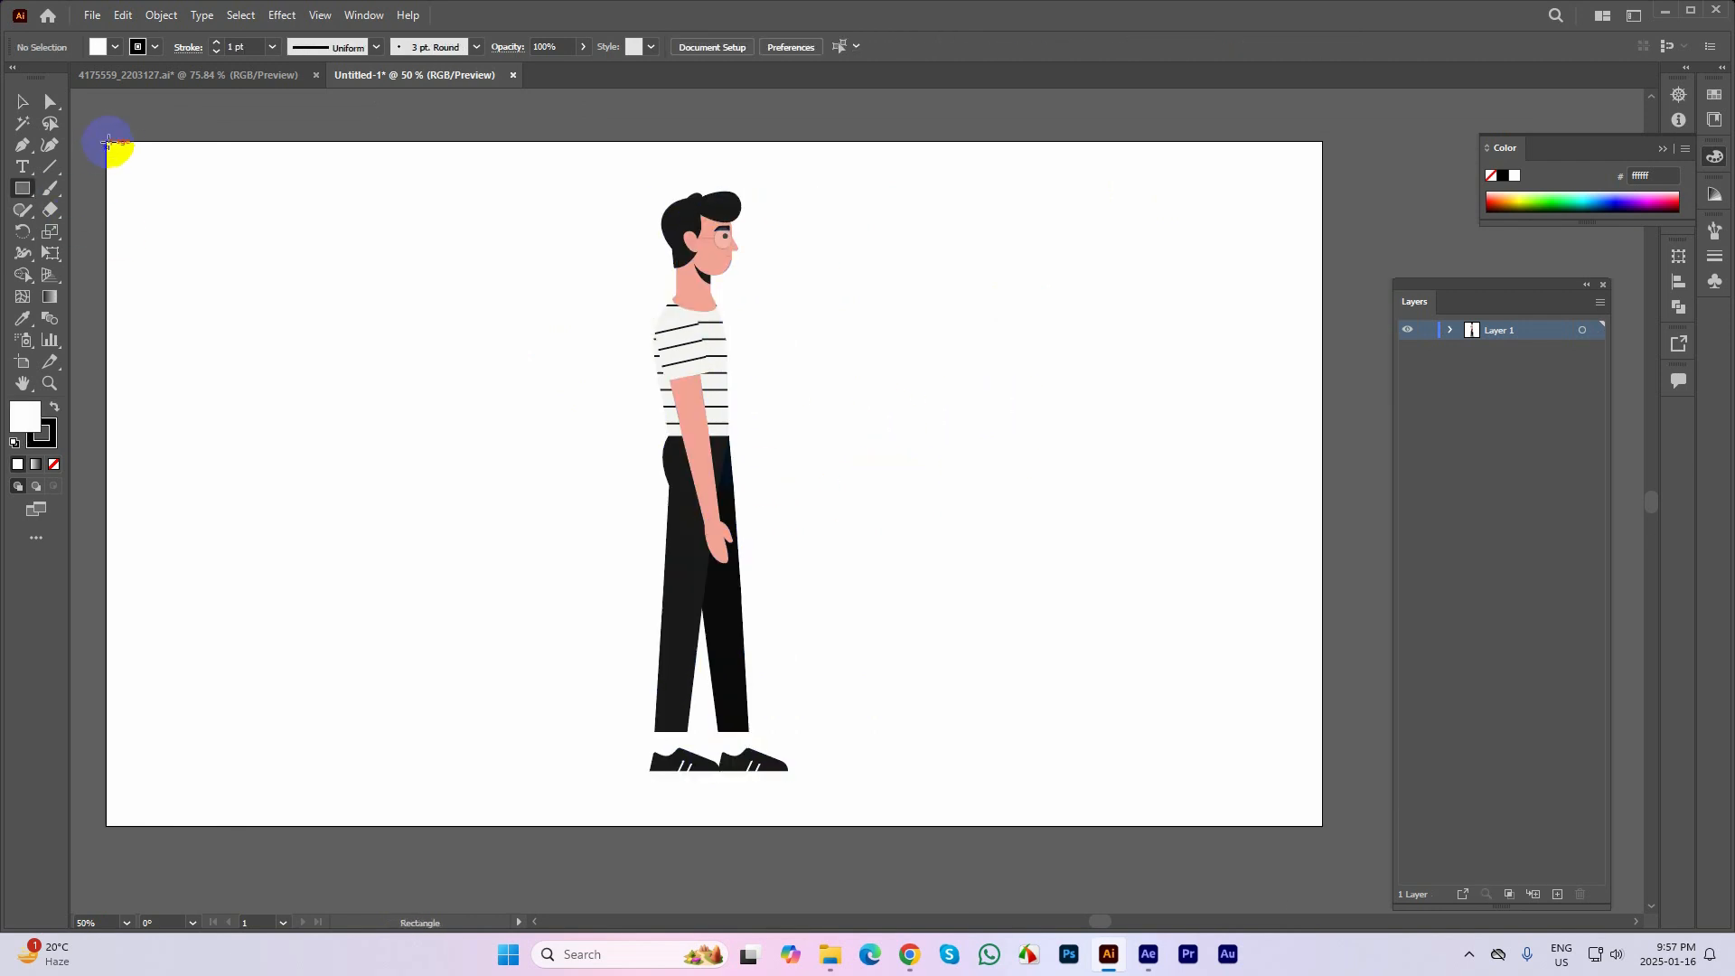
{"action": "left_click_drag", "start_coordinate": [104, 139], "coordinate": [1323, 823]}
{"action": "key", "text": "ctrl+shift+bracketleft"}
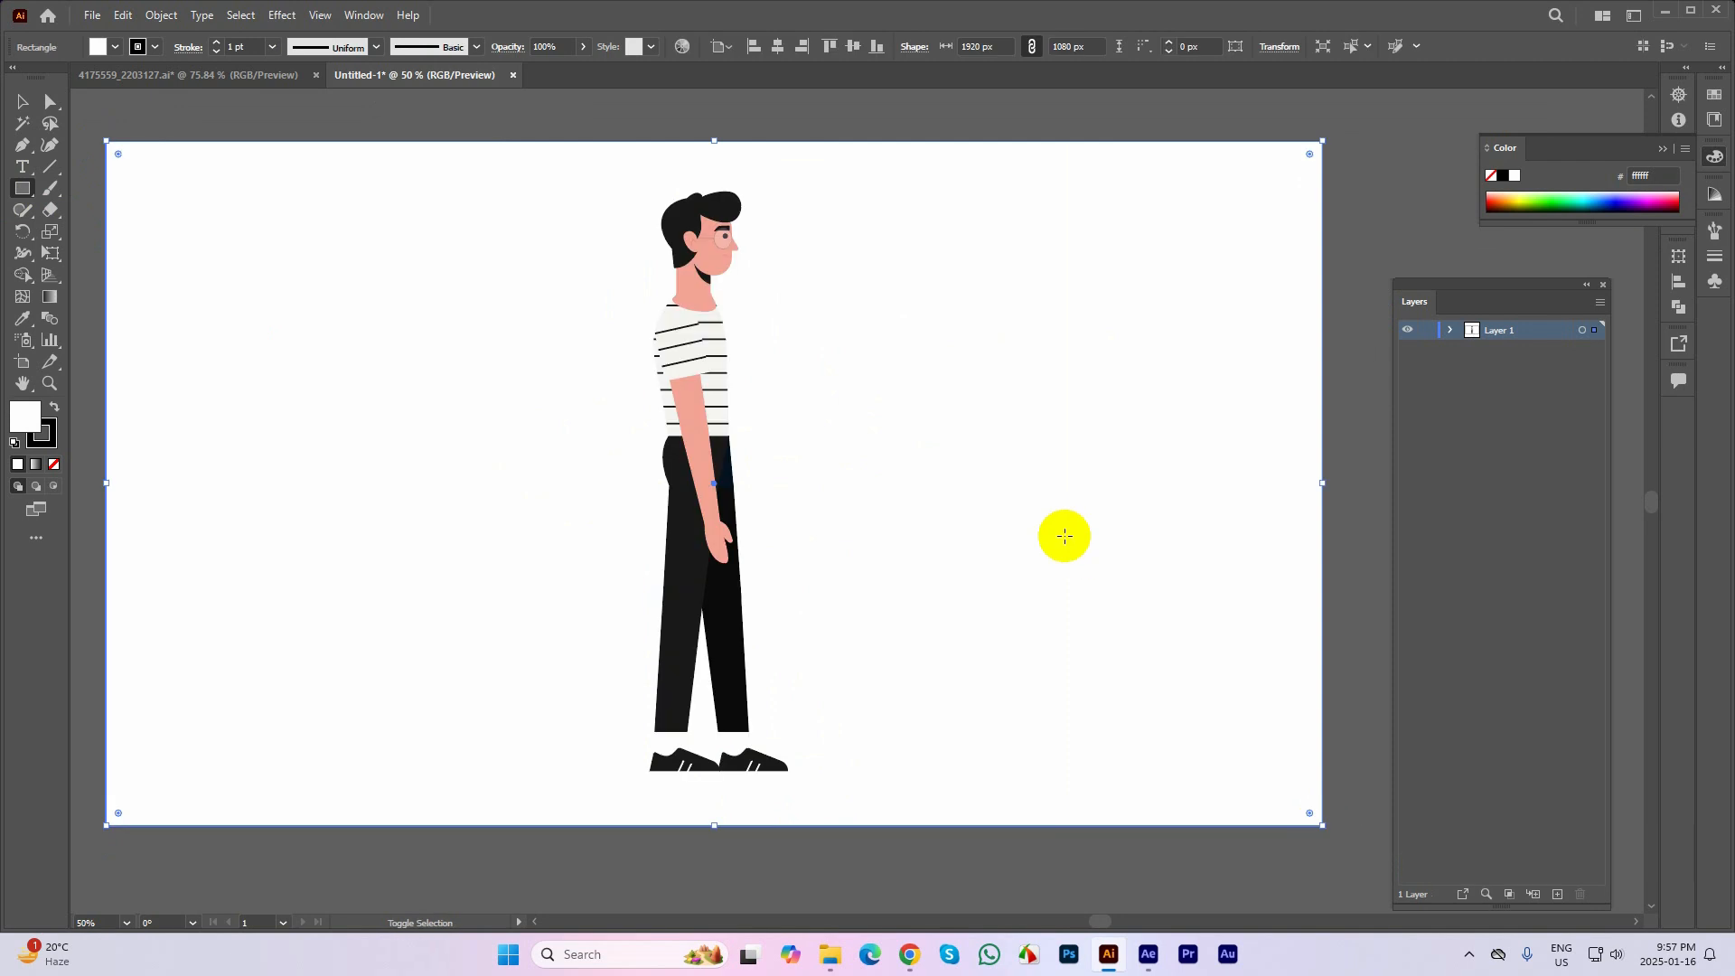
{"action": "left_click", "coordinate": [48, 440]}
{"action": "left_click", "coordinate": [54, 464]}
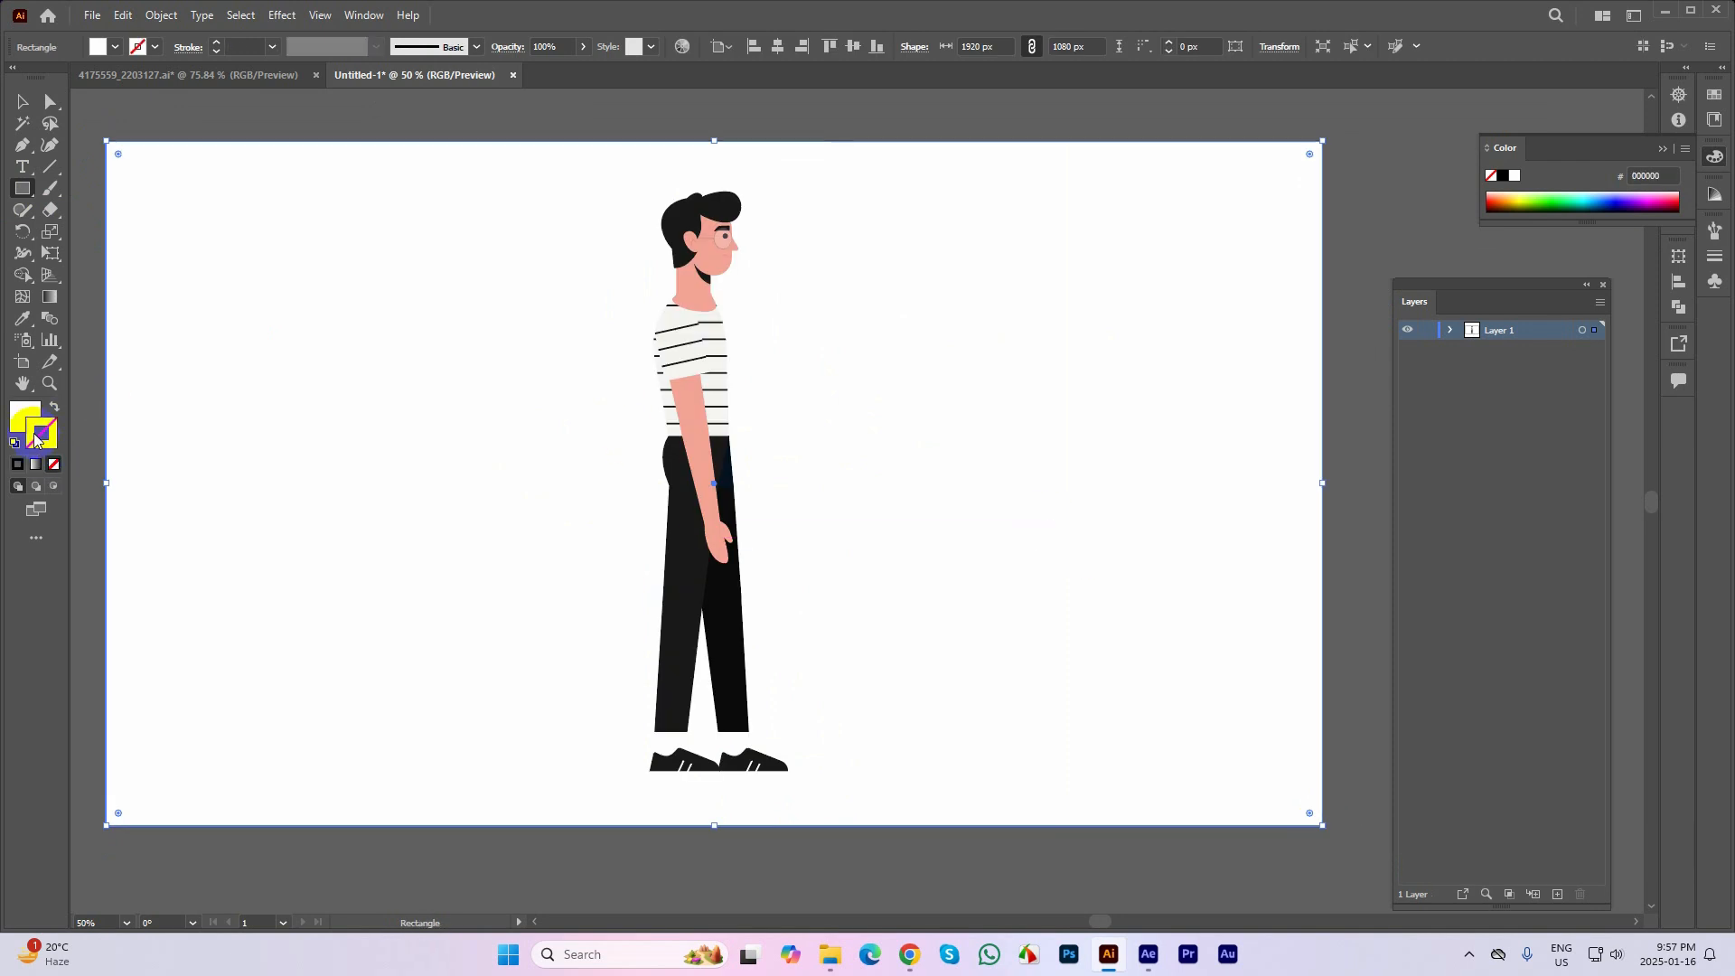
Fill the background rectangle with pink #fcb4b4 and deselect it
{"action": "left_click", "coordinate": [20, 419]}
{"action": "double_click", "coordinate": [20, 419]}
{"action": "left_click", "coordinate": [775, 415]}
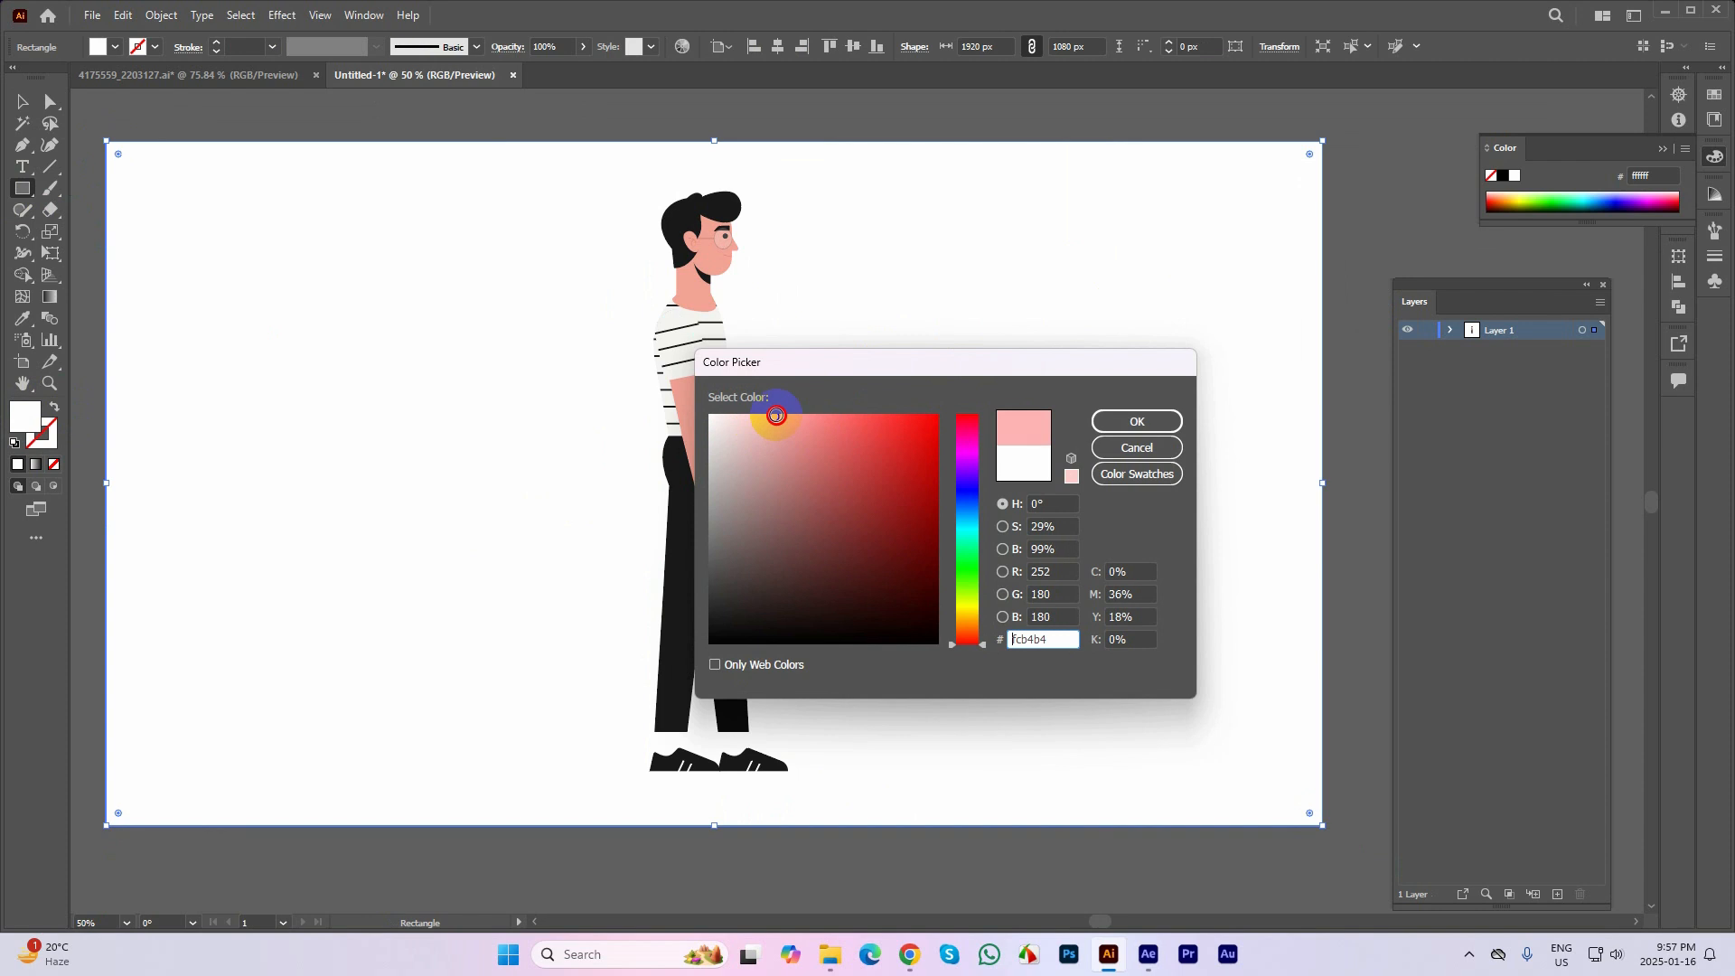
{"action": "left_click", "coordinate": [1130, 421]}
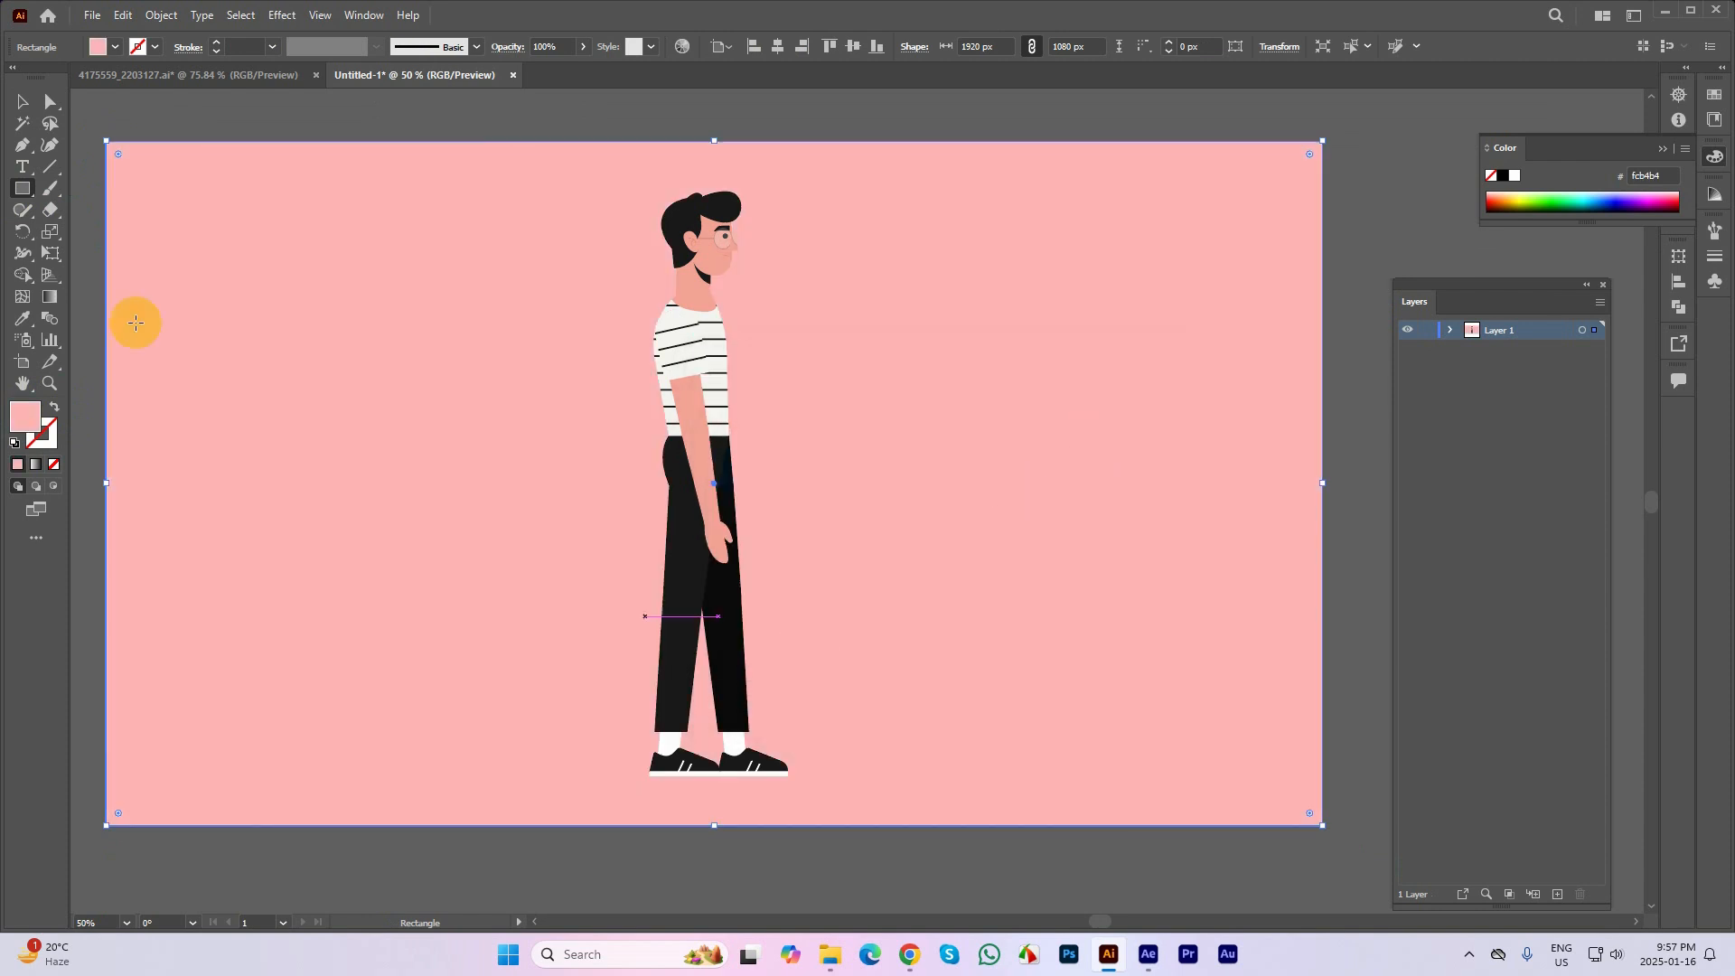
{"action": "left_click", "coordinate": [24, 103]}
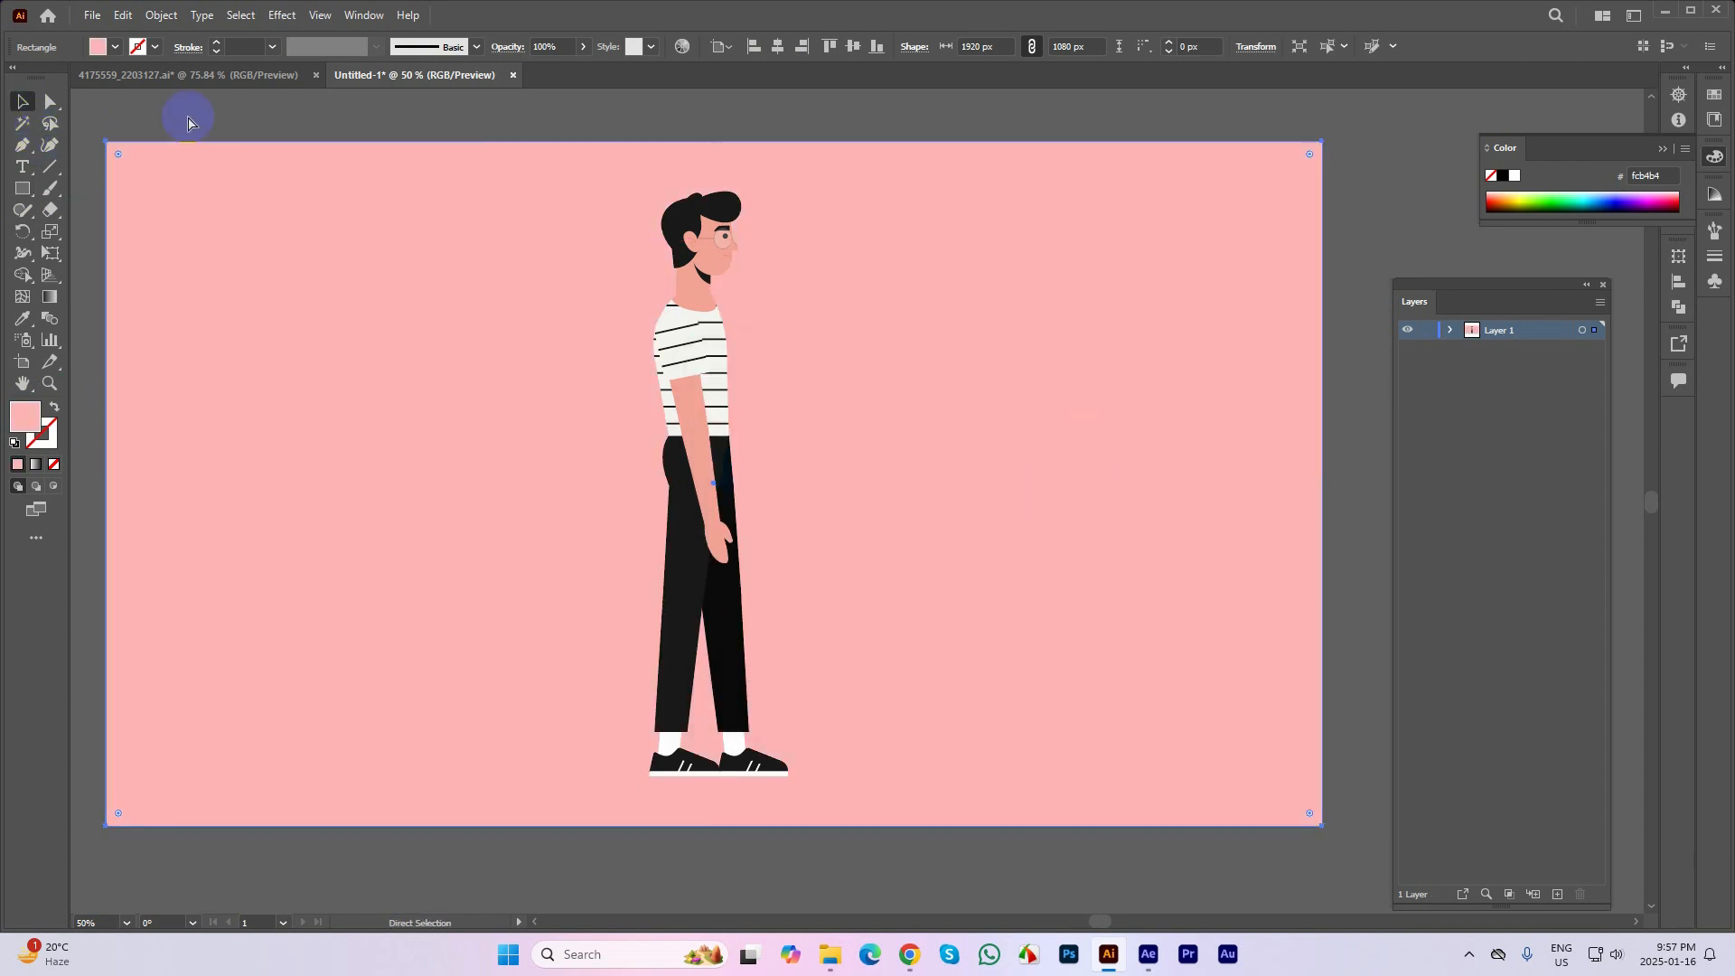
{"action": "left_click", "coordinate": [184, 118]}
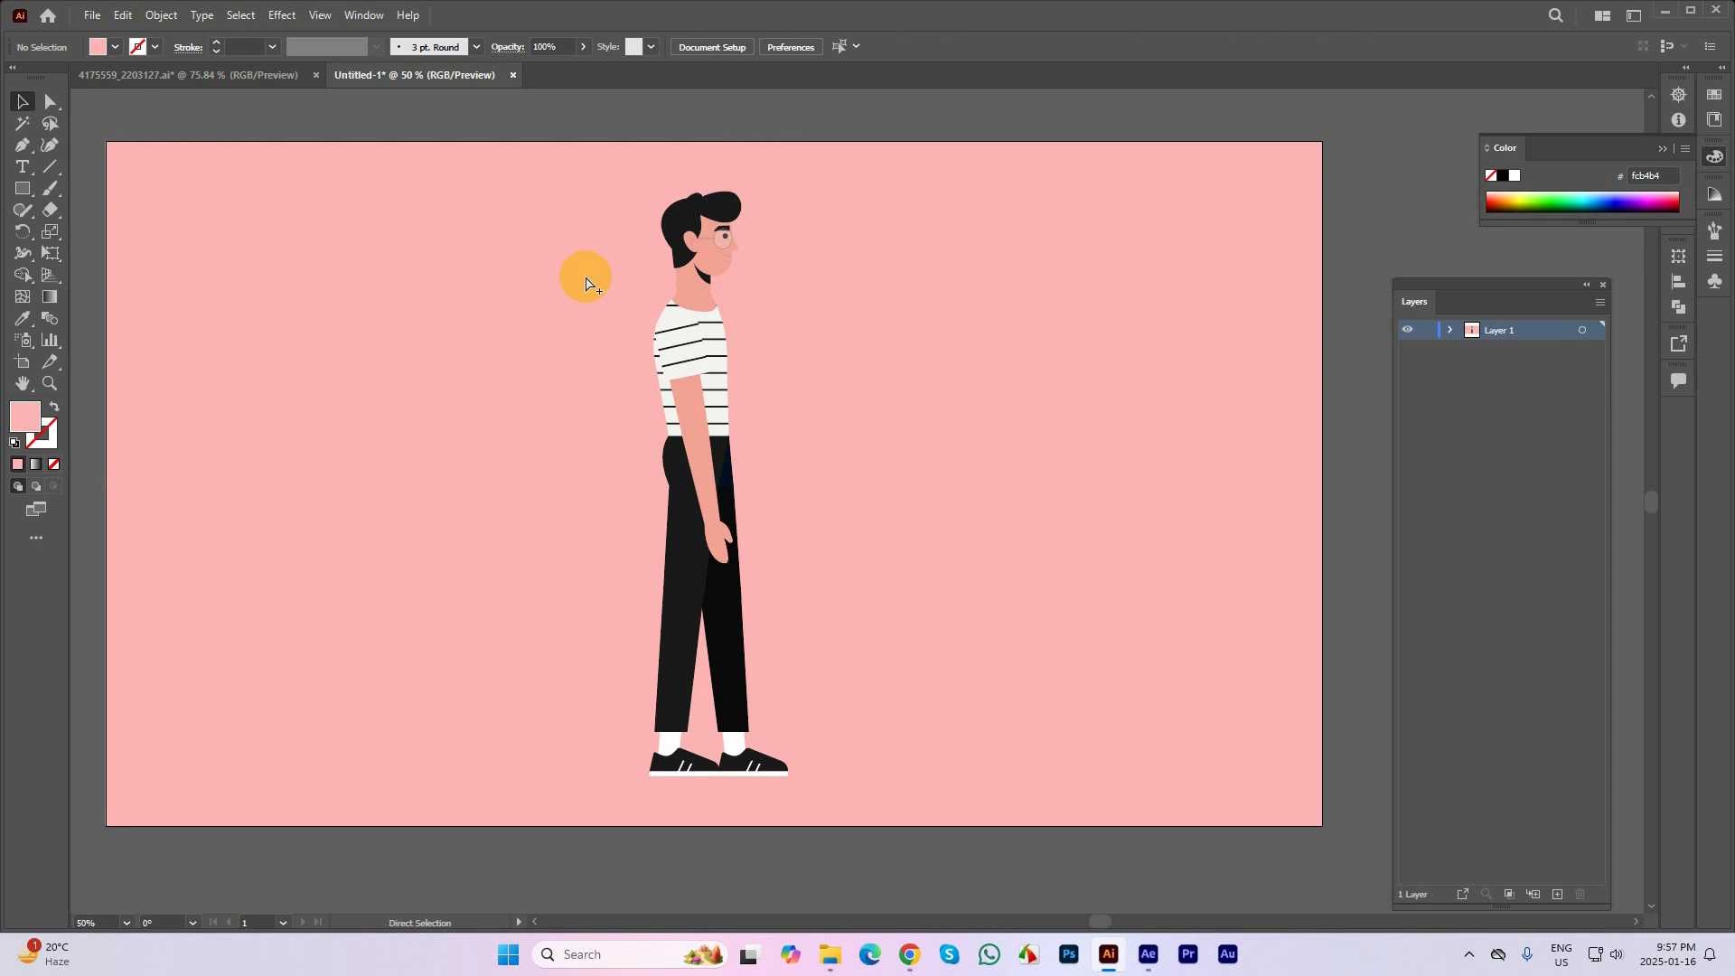
{"action": "left_click", "coordinate": [584, 271]}
{"action": "left_click", "coordinate": [588, 111]}
Fill the background rectangle with light blue #b4c6f9 and lock it
{"action": "left_click", "coordinate": [501, 241]}
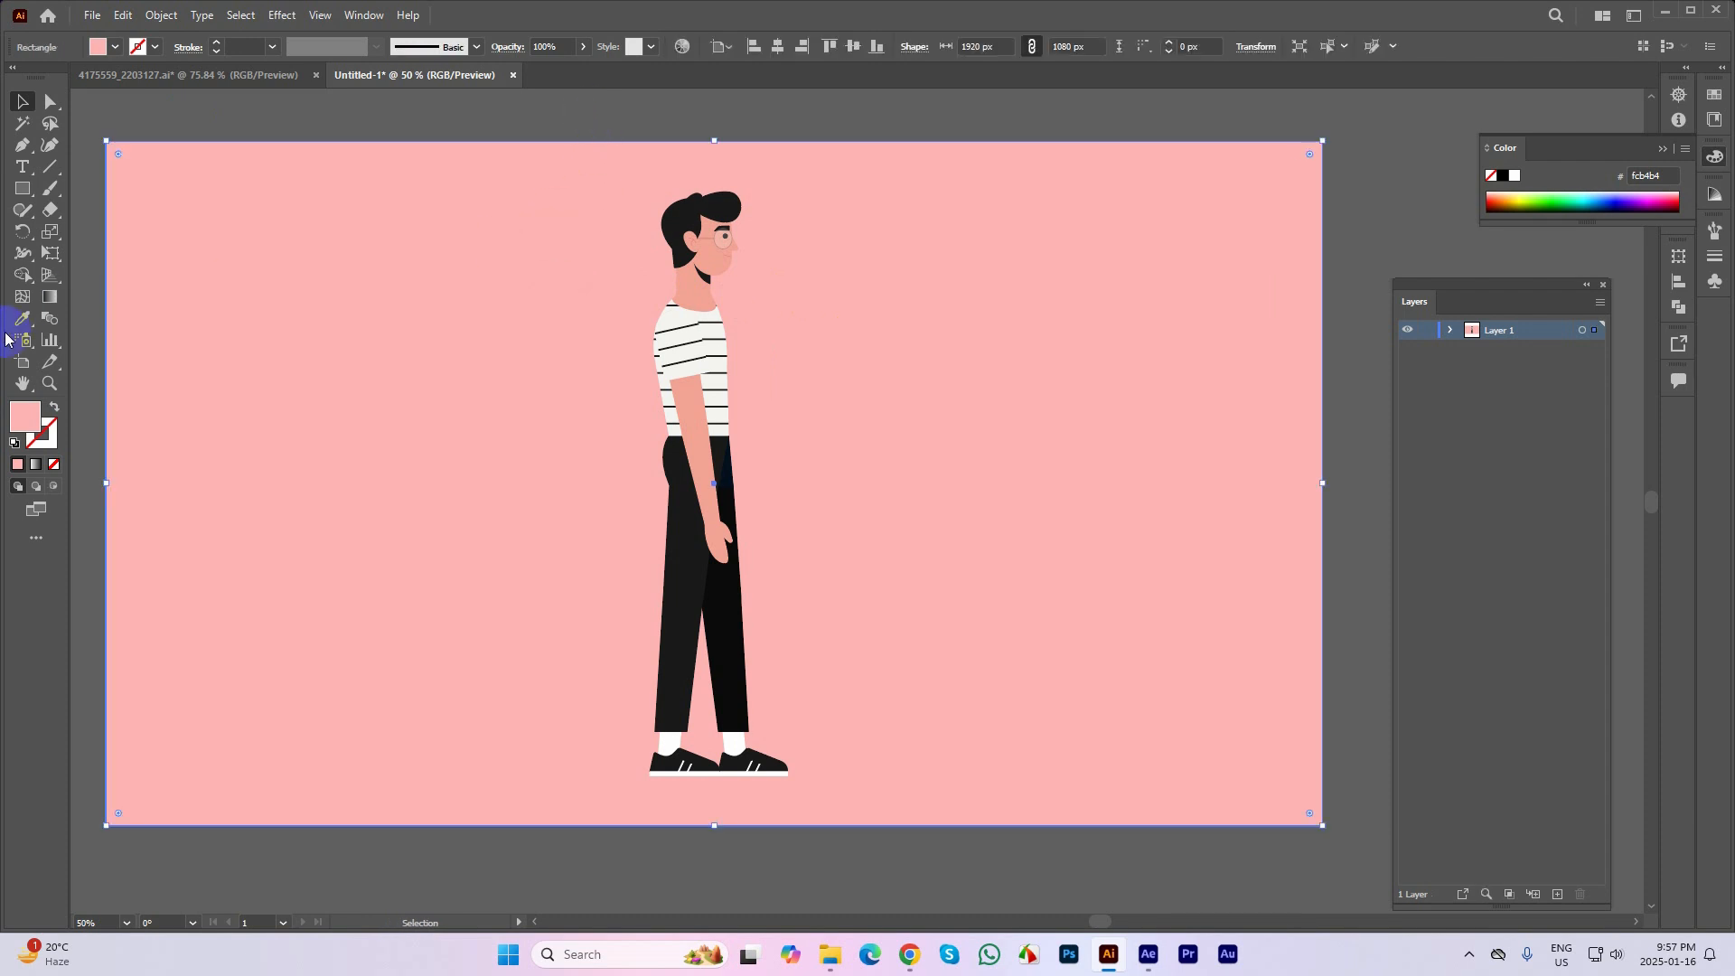
{"action": "double_click", "coordinate": [24, 416]}
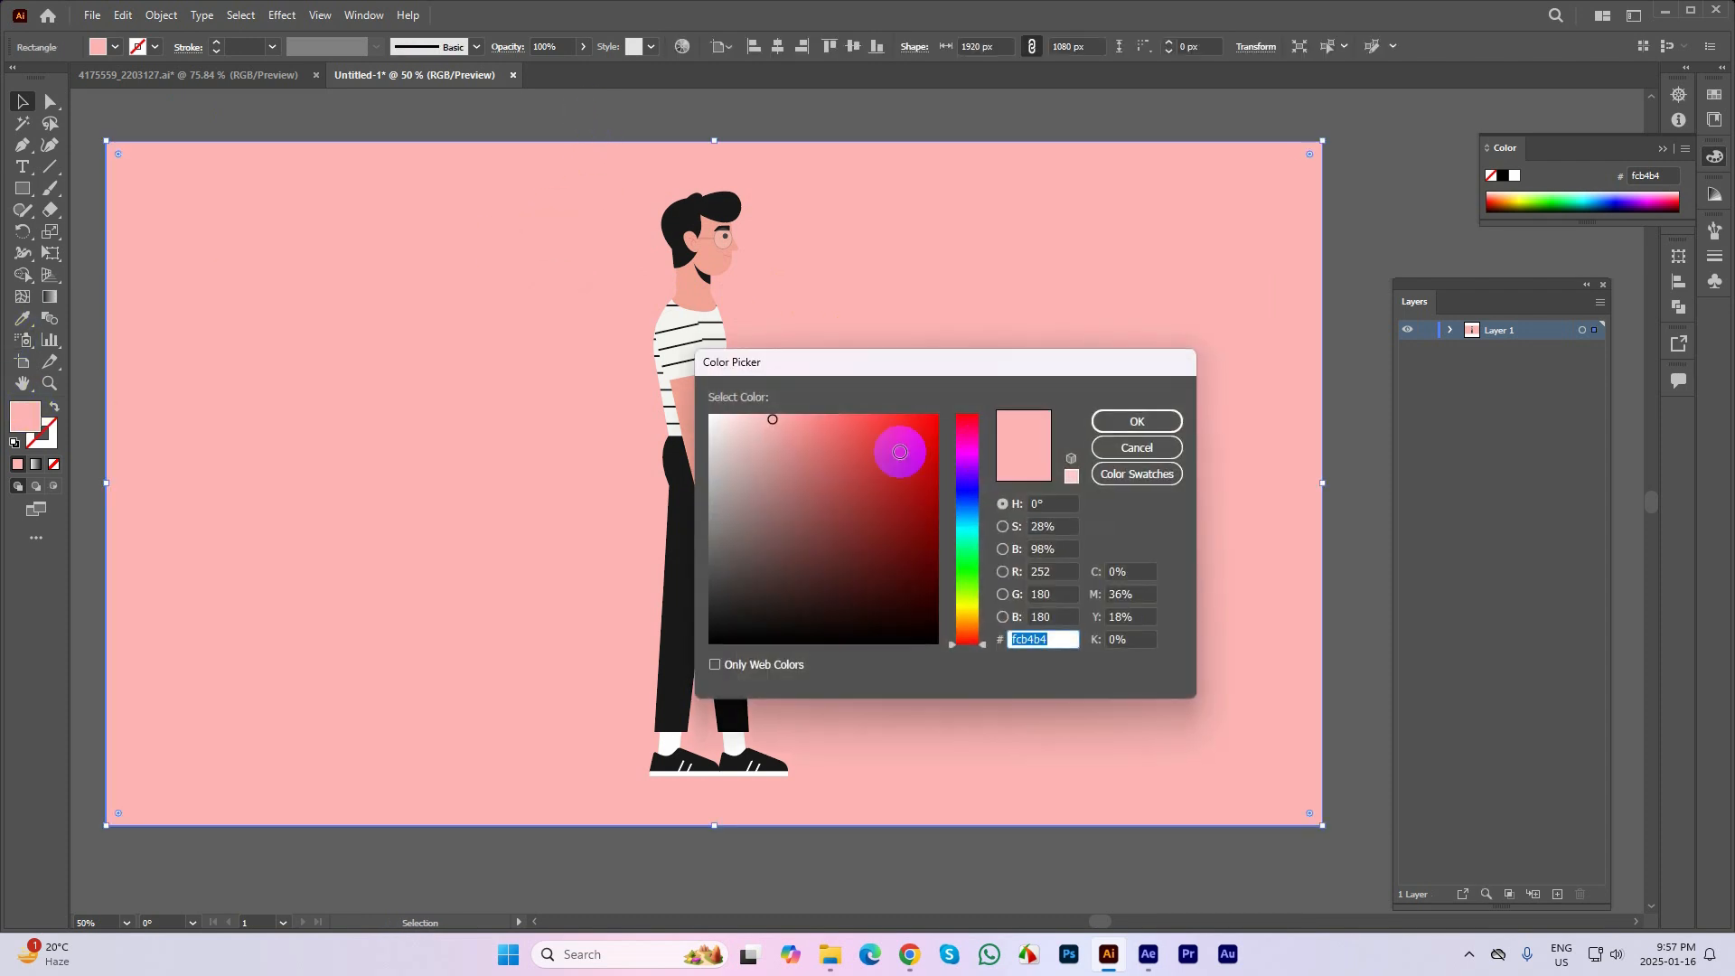
{"action": "left_click_drag", "start_coordinate": [974, 637], "coordinate": [976, 502]}
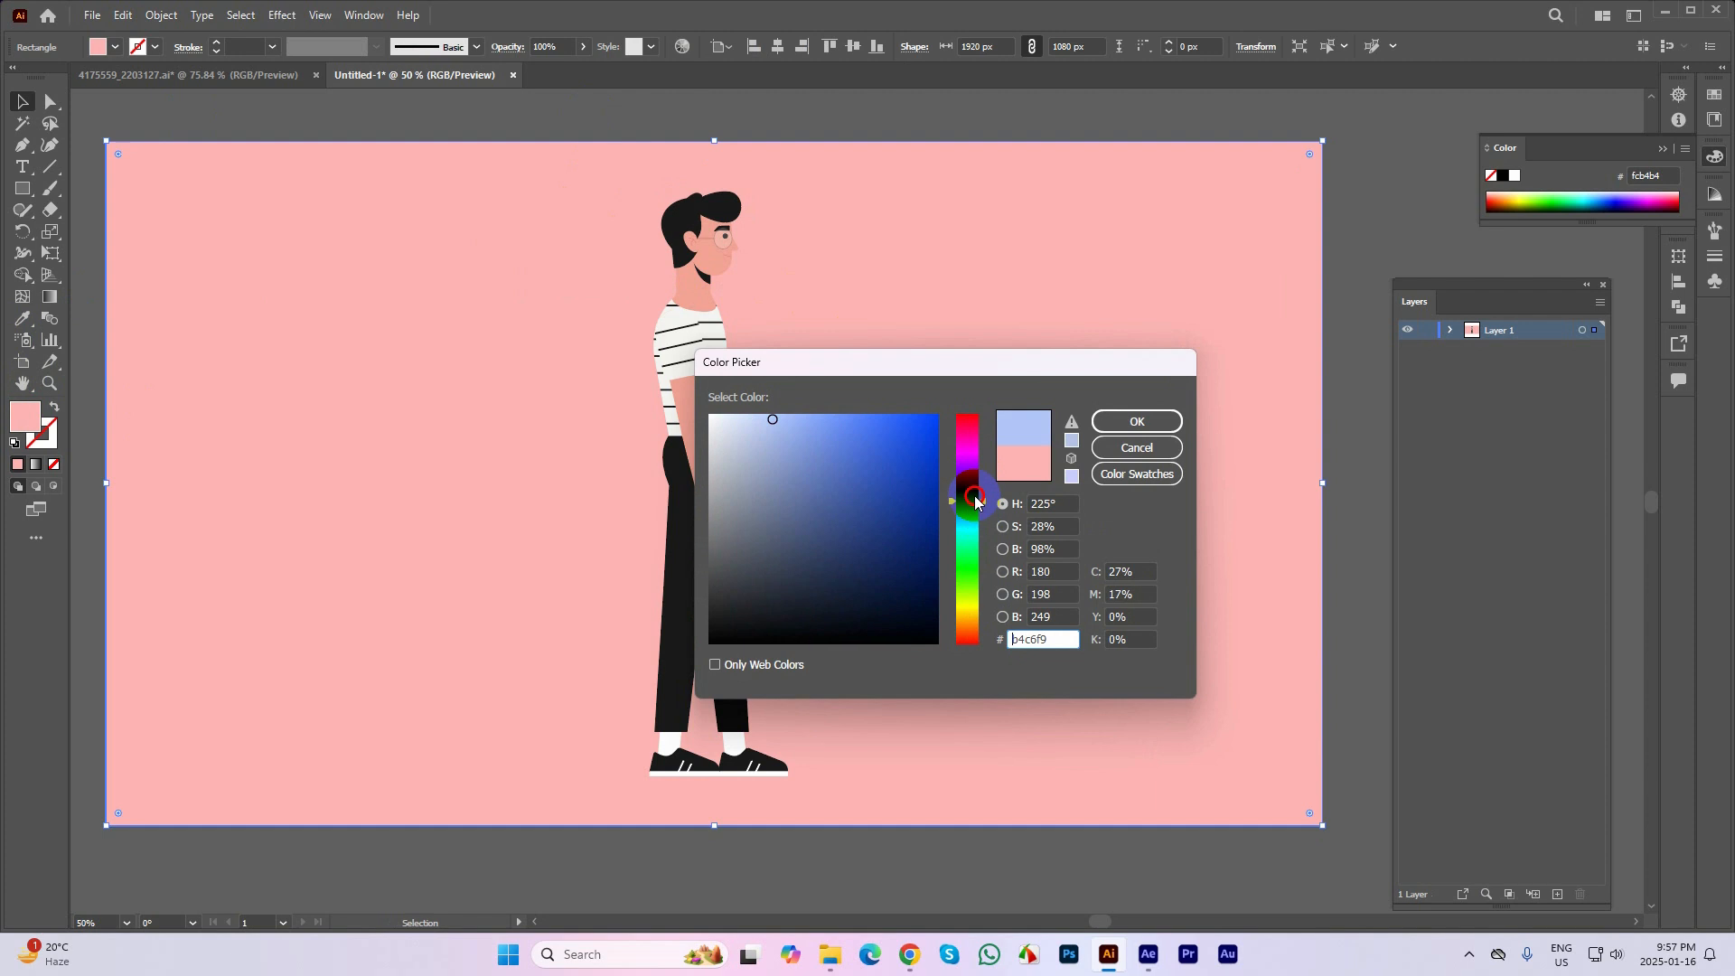
{"action": "left_click", "coordinate": [1137, 421]}
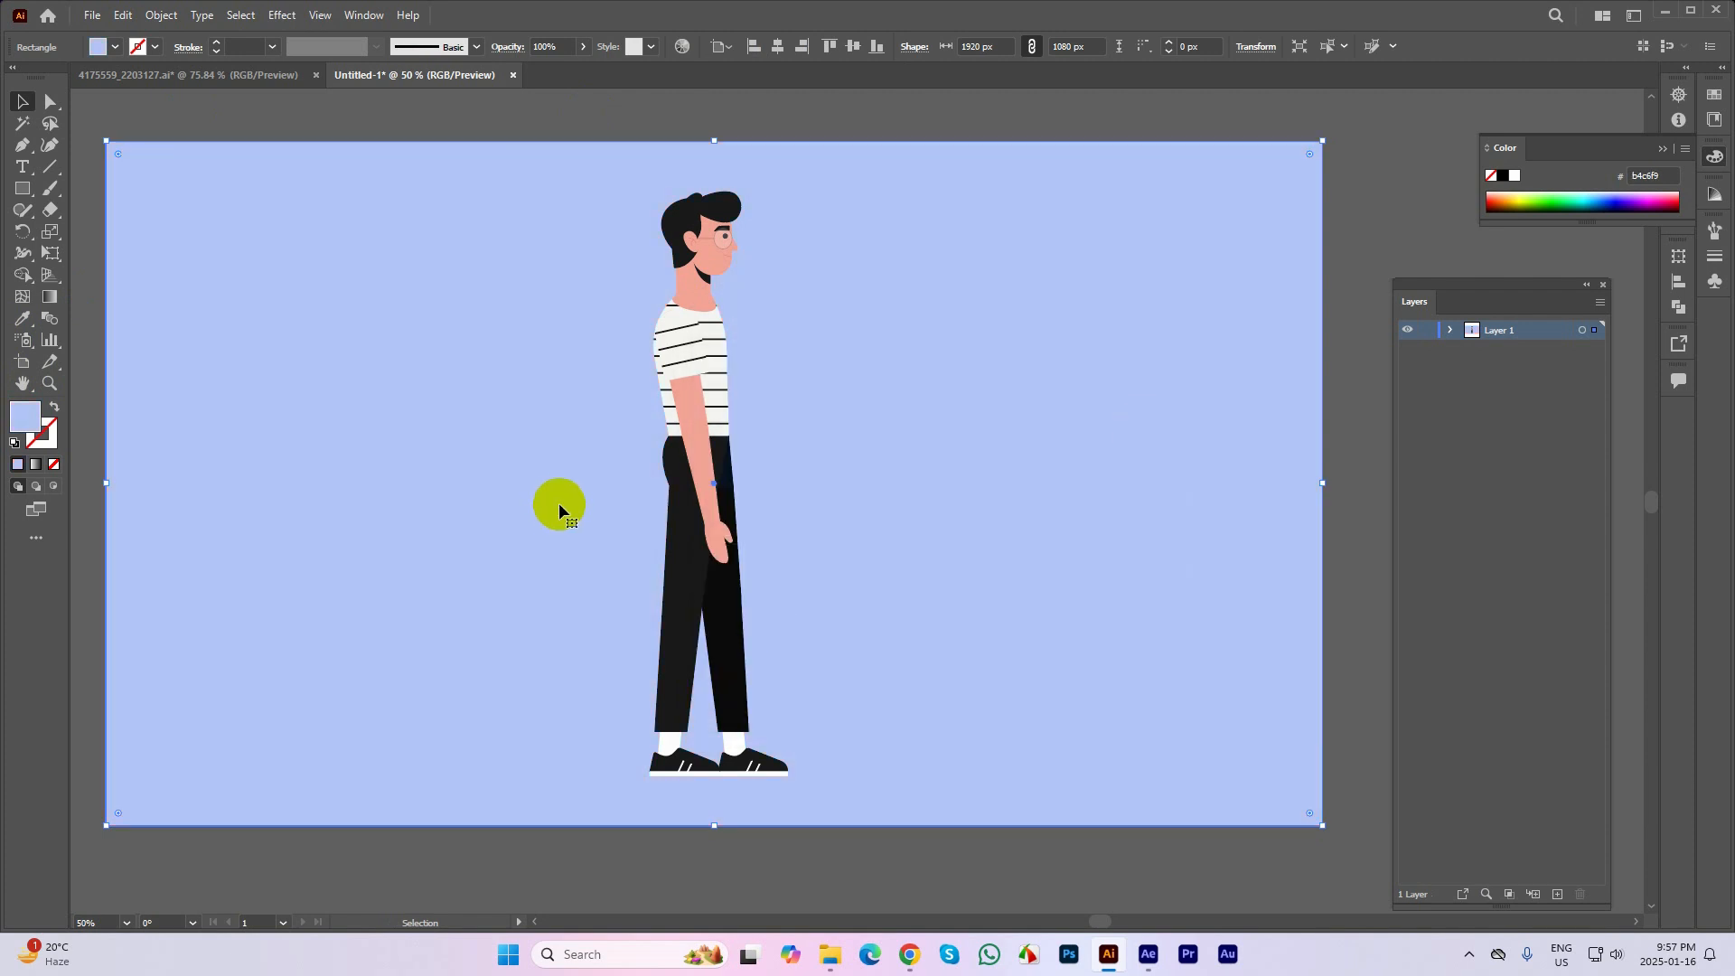
{"action": "key", "text": "ctrl+2"}
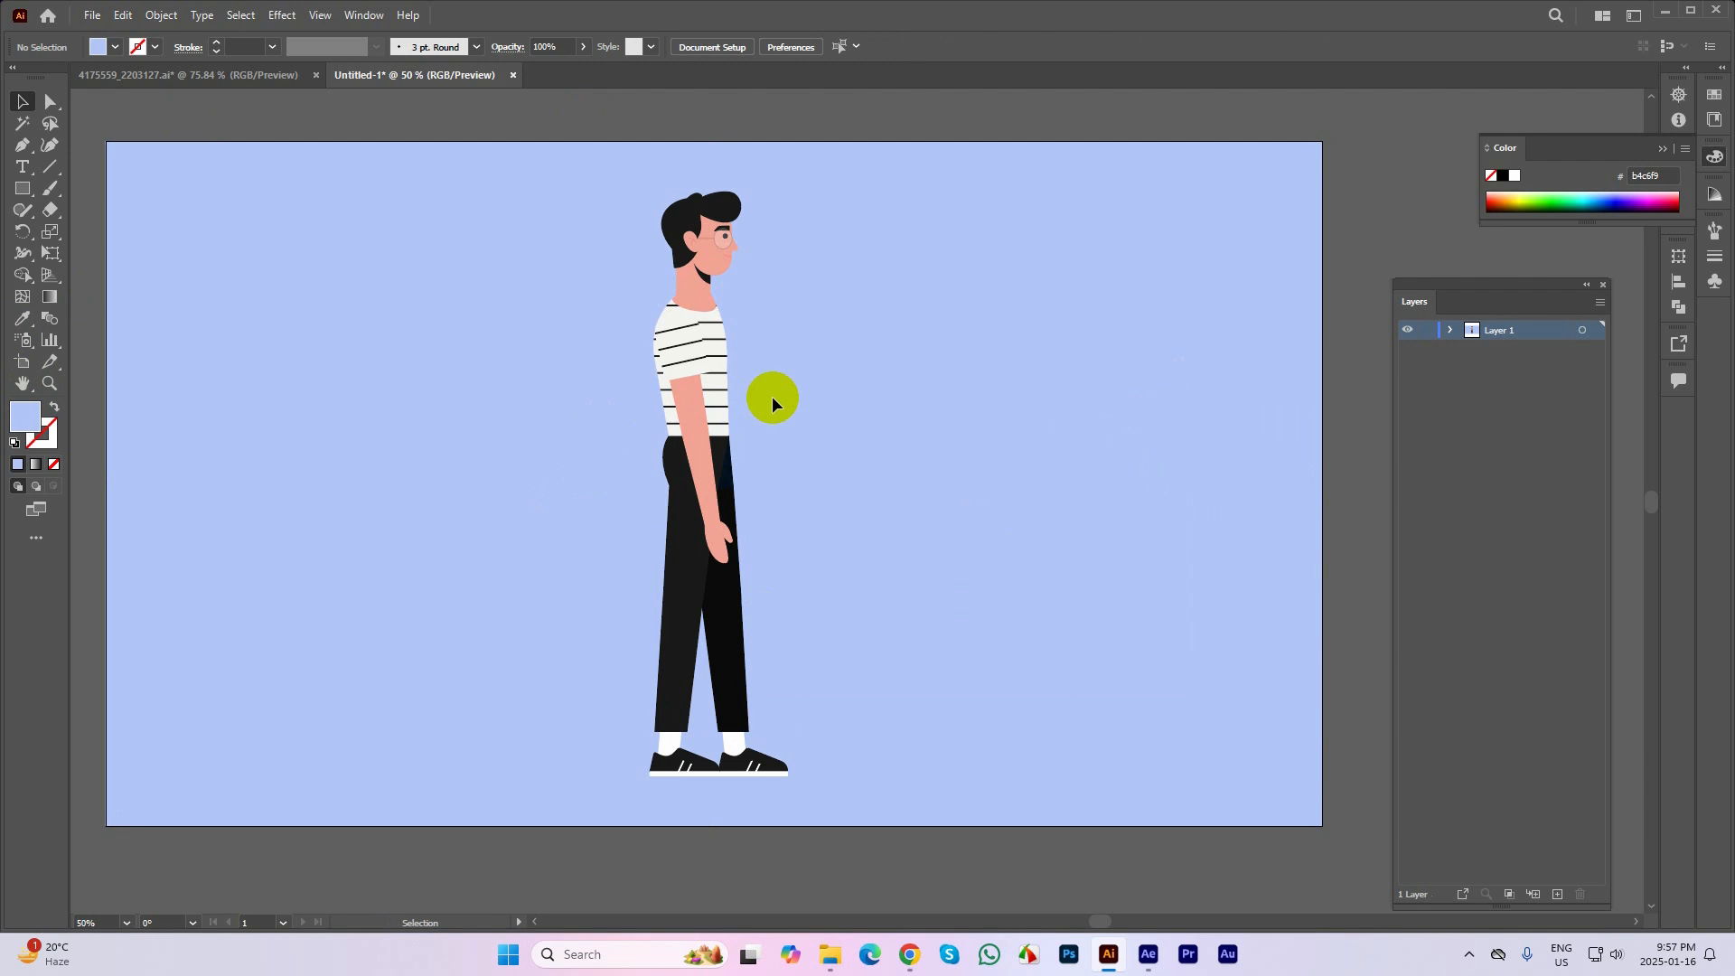
Reopen the Layers panel and place it beside the side-view character, selecting the character to check its layer
{"action": "left_click_drag", "start_coordinate": [812, 346], "coordinate": [824, 339]}
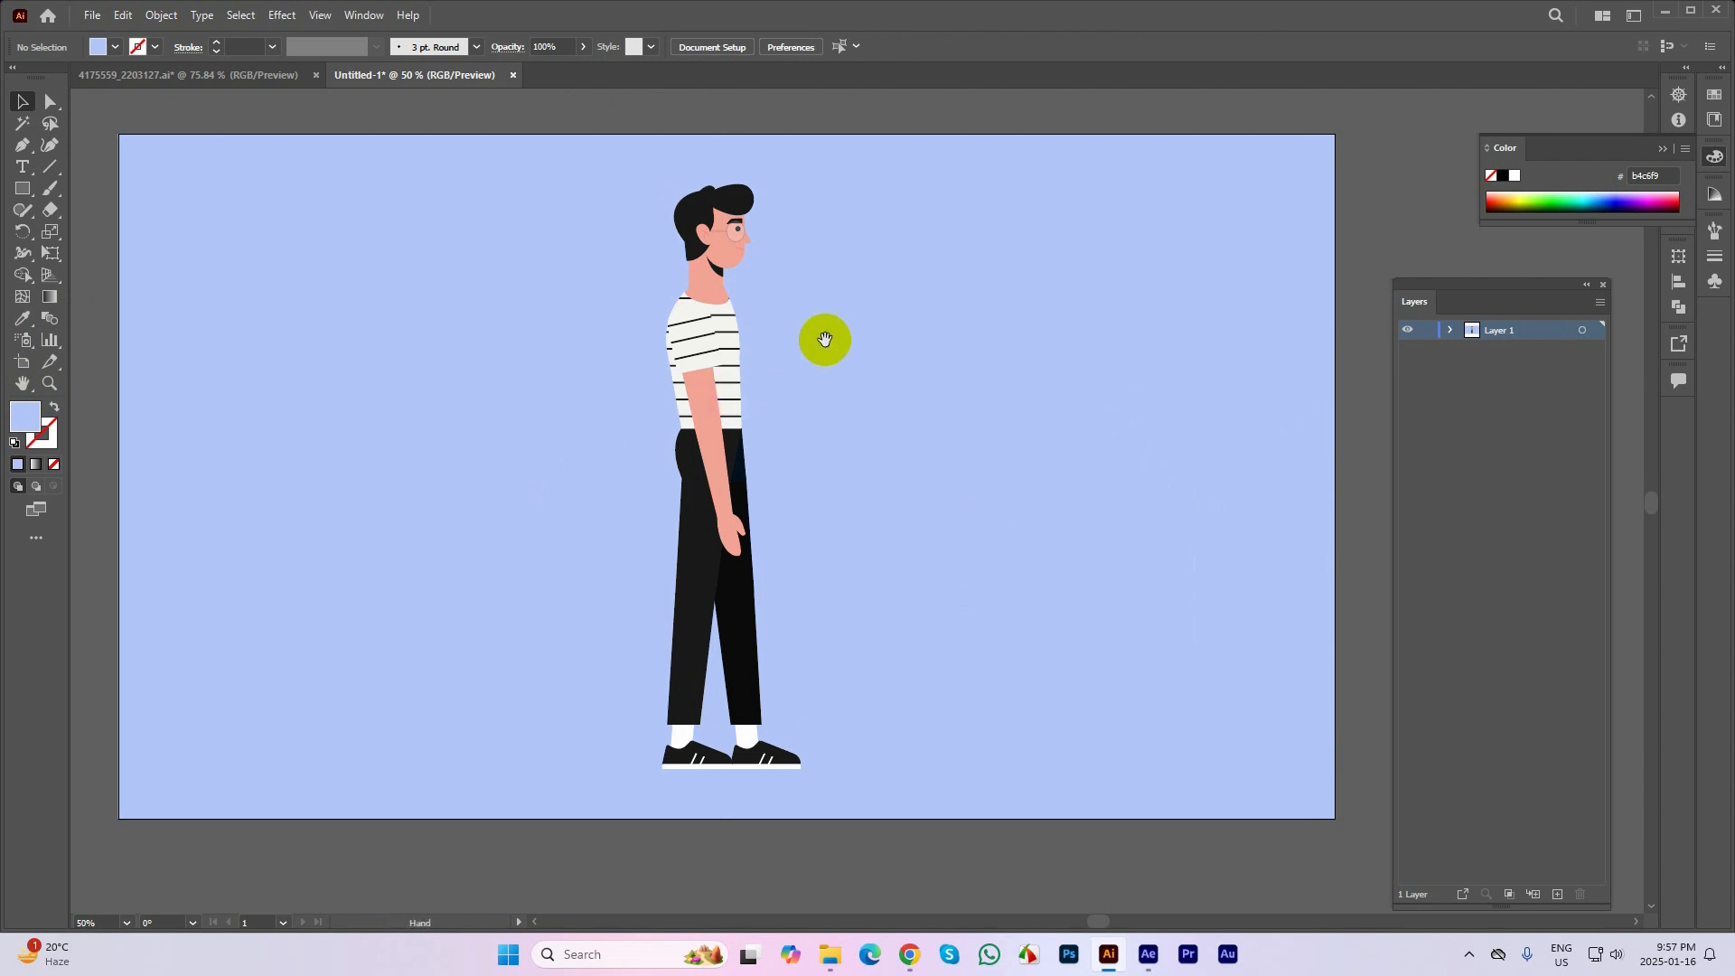
{"action": "left_click", "coordinate": [722, 266]}
{"action": "left_click_drag", "start_coordinate": [913, 371], "coordinate": [724, 383]}
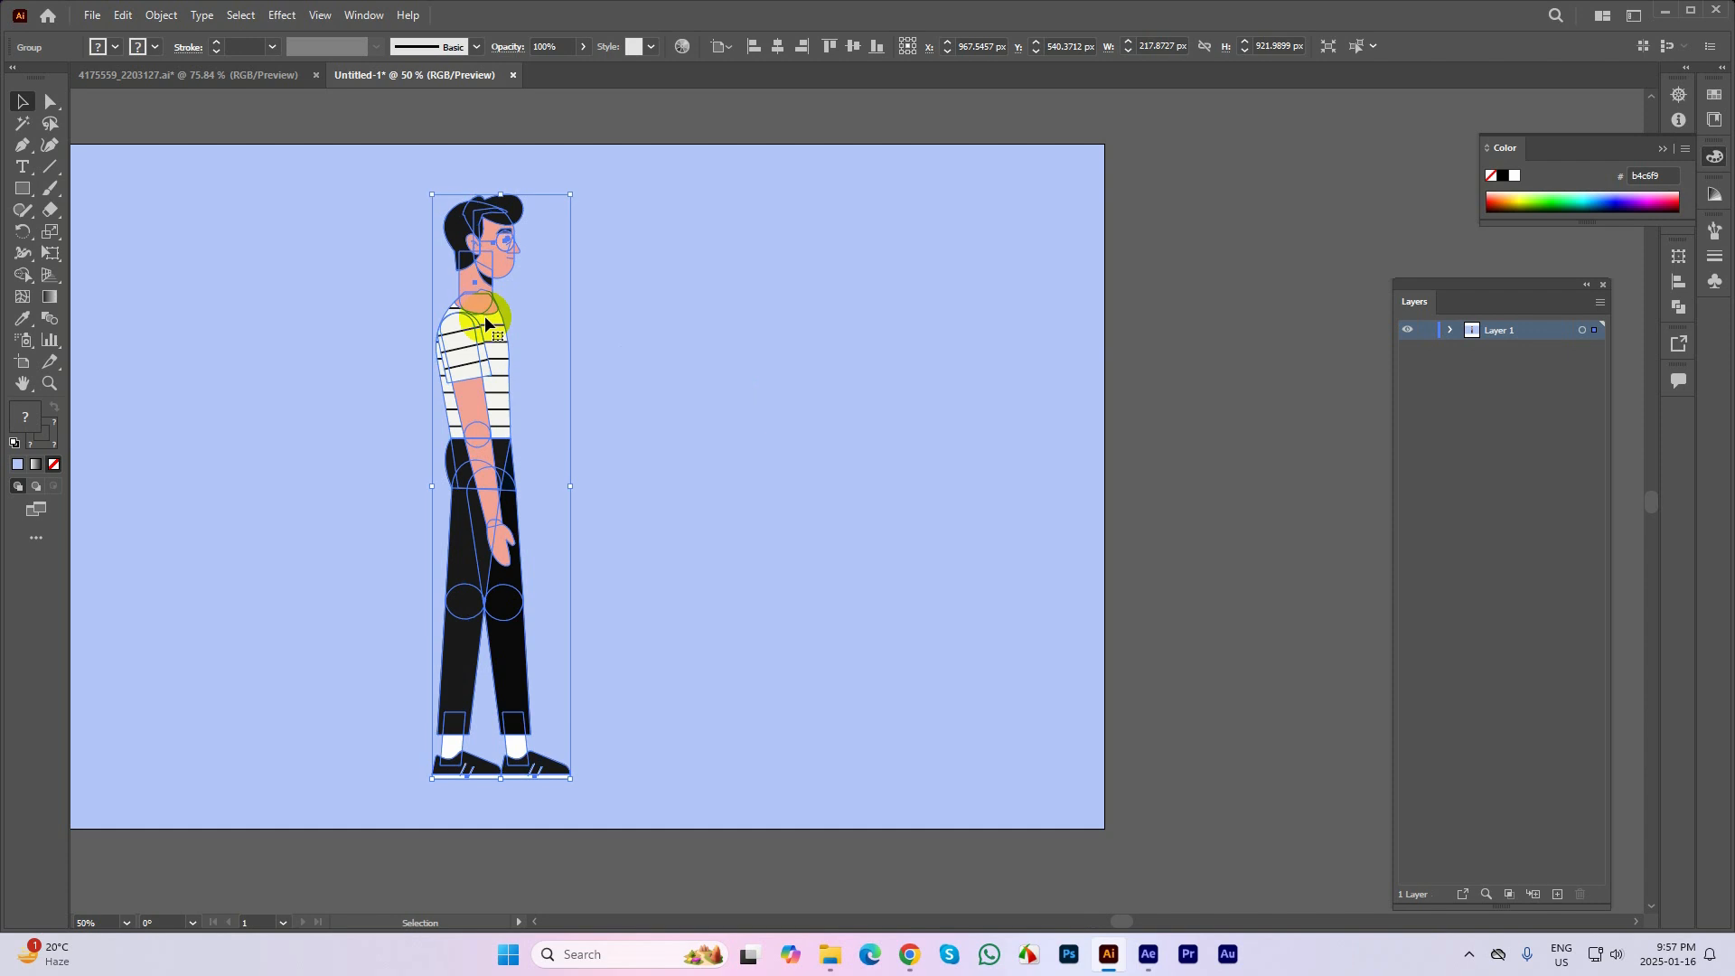
{"action": "left_click_drag", "start_coordinate": [1430, 295], "coordinate": [1661, 157]}
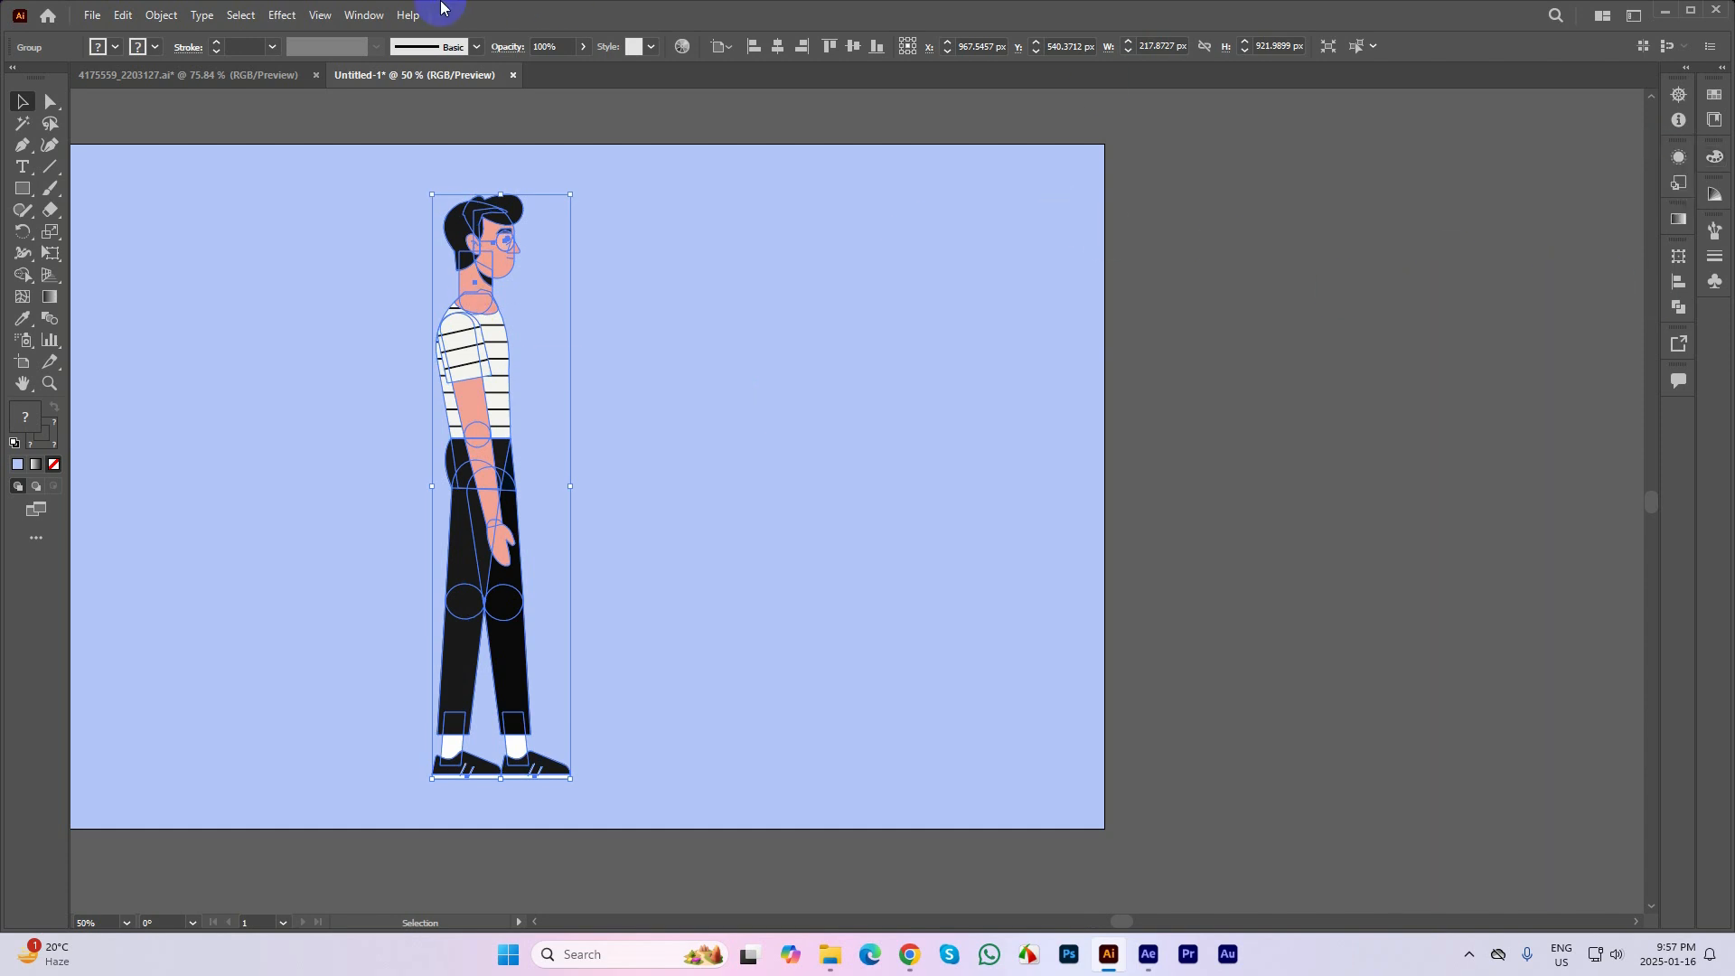
{"action": "left_click", "coordinate": [362, 16]}
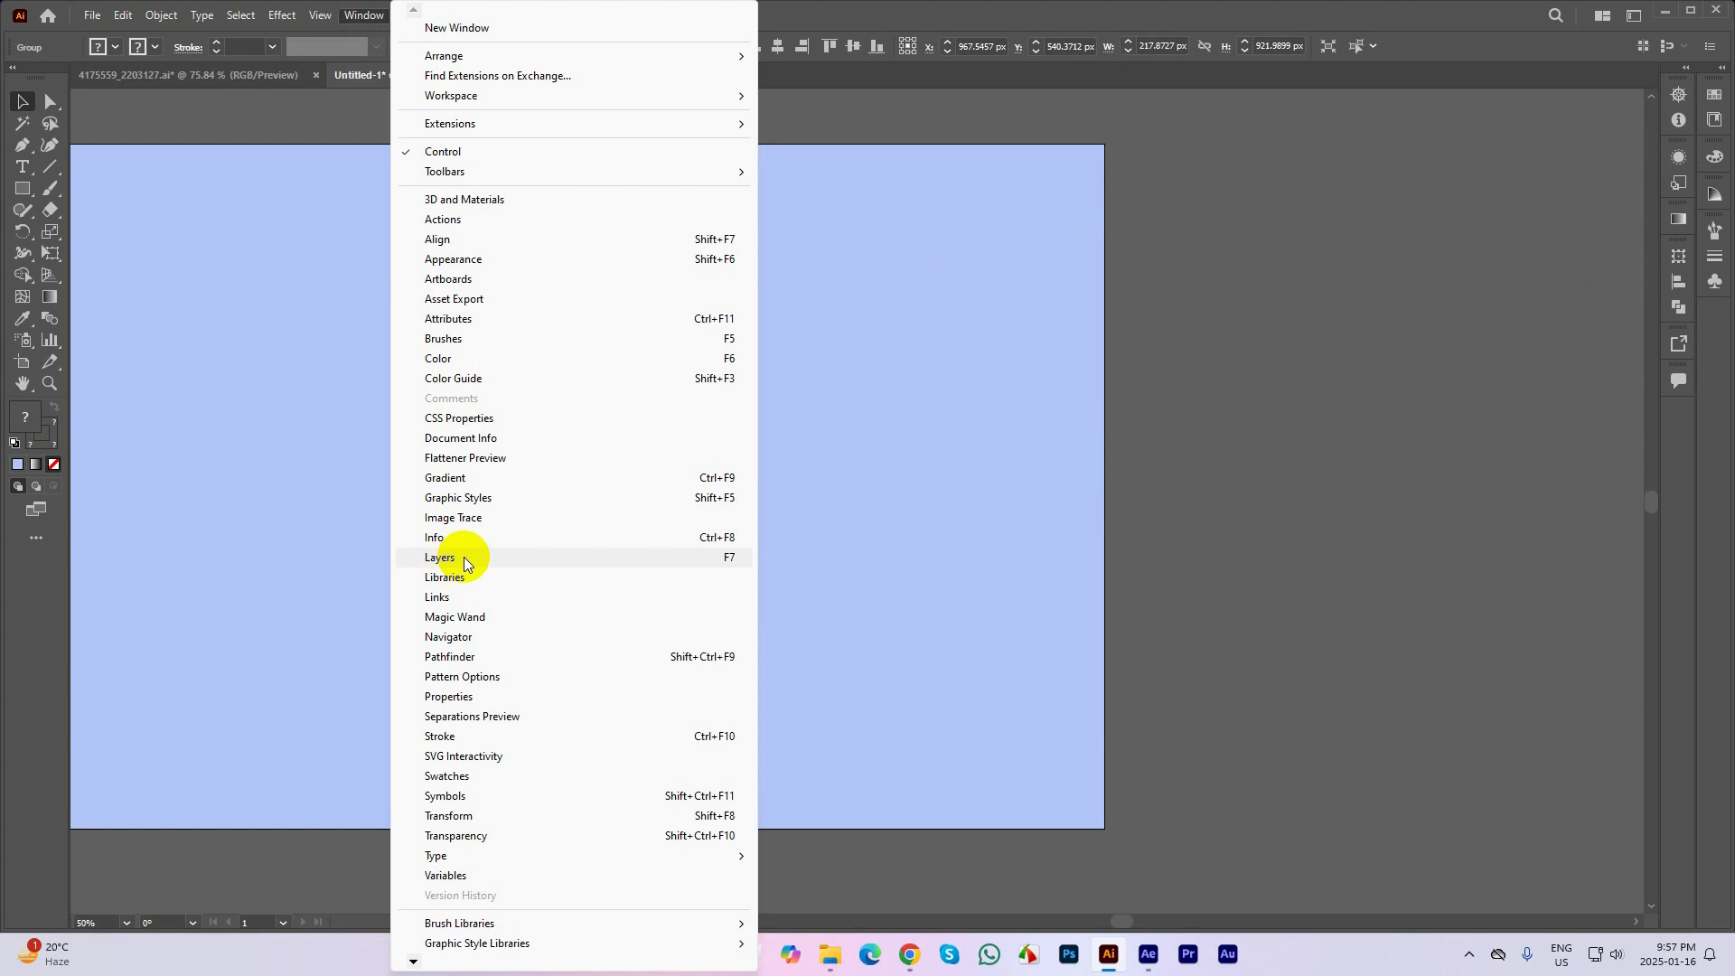
{"action": "left_click", "coordinate": [714, 561]}
{"action": "left_click_drag", "start_coordinate": [1472, 299], "coordinate": [891, 229]}
{"action": "left_click", "coordinate": [1425, 337]}
{"action": "left_click", "coordinate": [479, 206]}
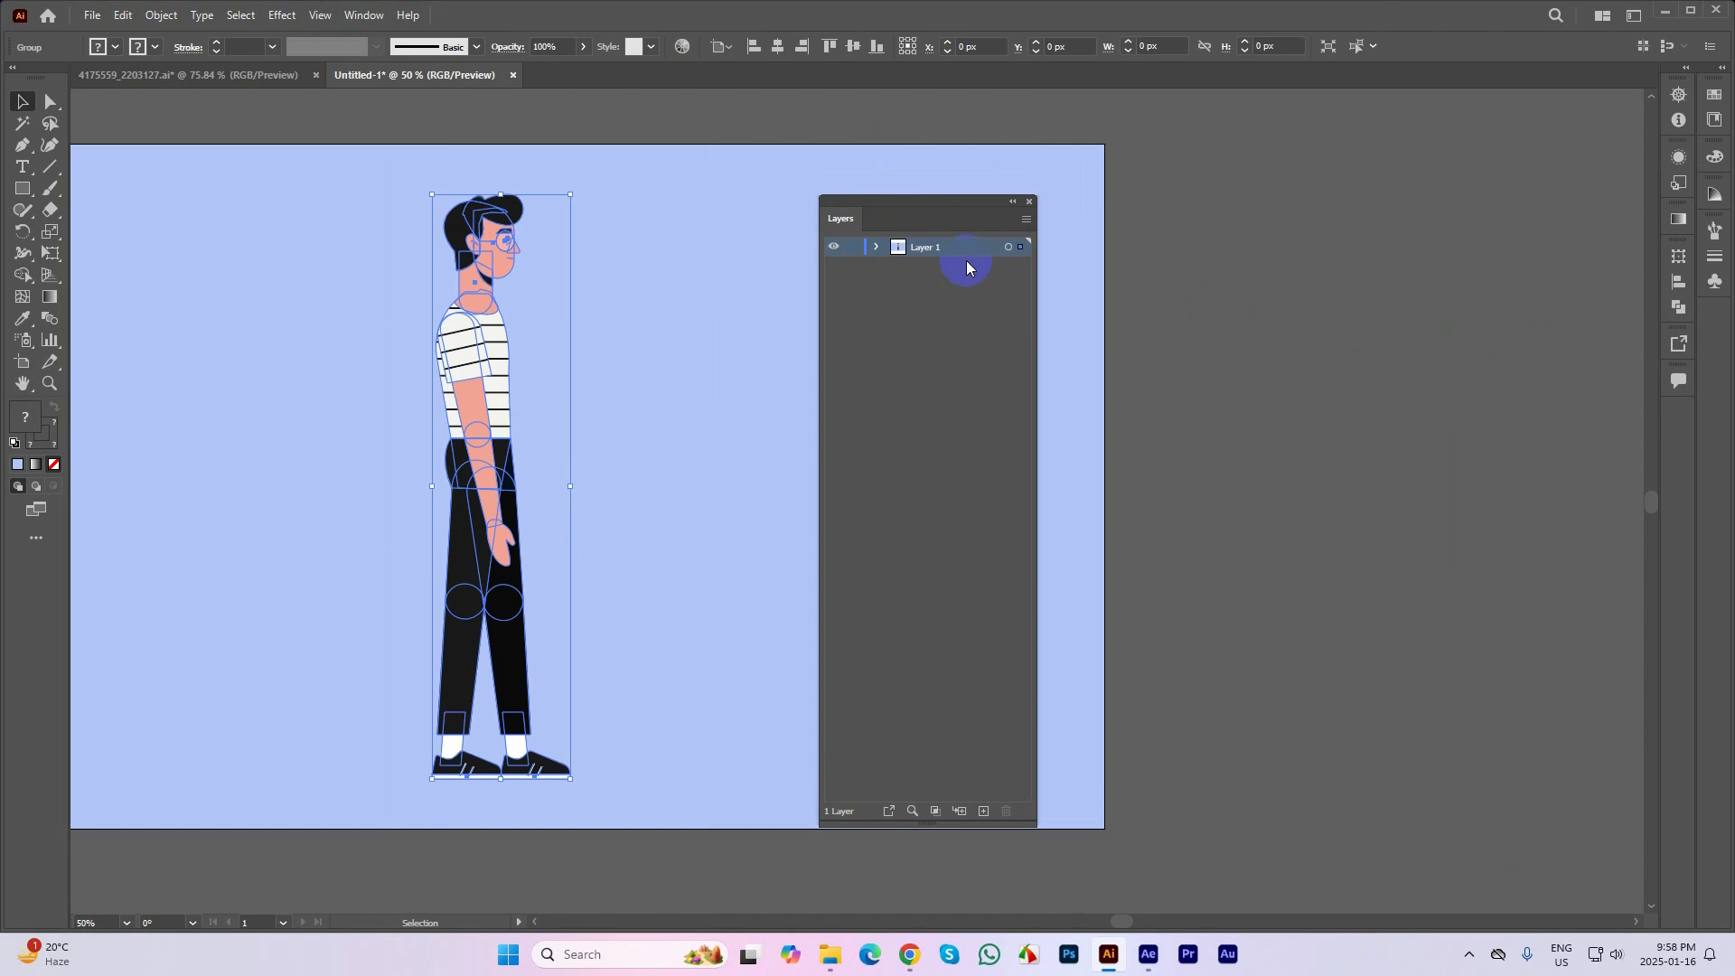
{"action": "left_click", "coordinate": [1081, 307]}
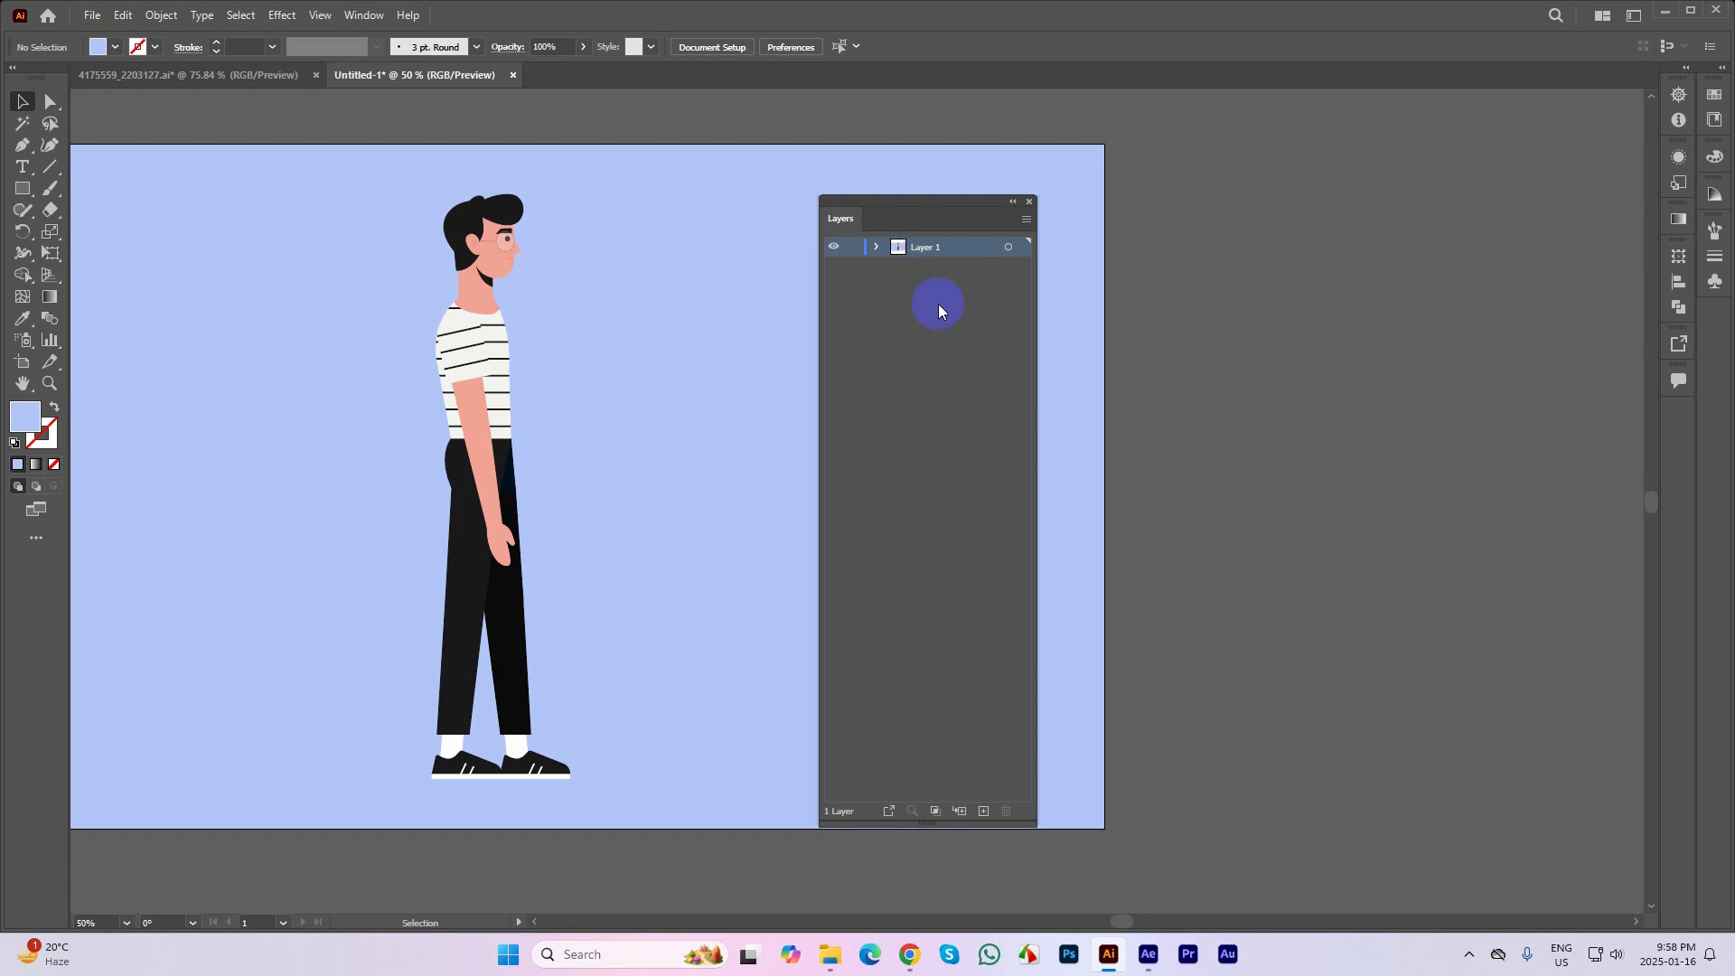
Add fourteen new layers above Layer 1 and select Layer 2 through Layer 15
{"action": "left_click", "coordinate": [984, 811]}
{"action": "left_click", "coordinate": [983, 811]}
{"action": "left_click", "coordinate": [983, 810]}
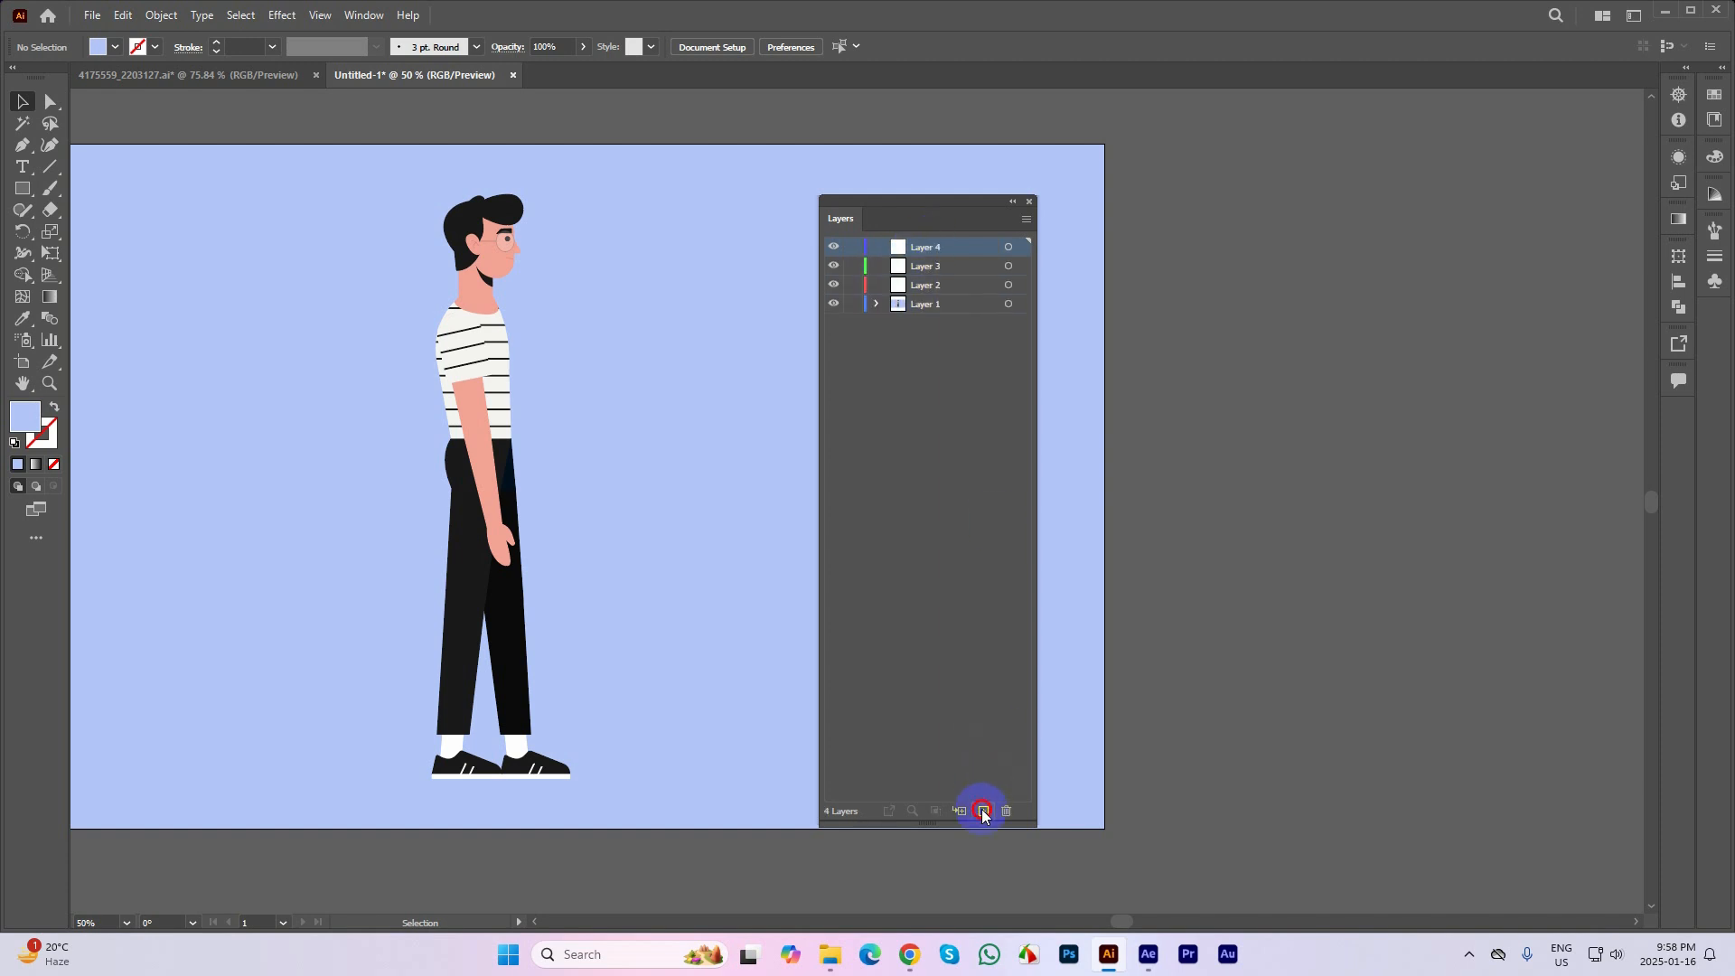
{"action": "left_click", "coordinate": [983, 811]}
{"action": "left_click", "coordinate": [983, 811]}
{"action": "left_click", "coordinate": [983, 811]}
{"action": "left_click", "coordinate": [983, 810]}
{"action": "left_click", "coordinate": [983, 810]}
{"action": "left_click", "coordinate": [983, 810]}
{"action": "left_click", "coordinate": [984, 810]}
{"action": "left_click", "coordinate": [984, 810]}
{"action": "left_click", "coordinate": [983, 811]}
{"action": "left_click", "coordinate": [983, 811]}
{"action": "left_click", "coordinate": [983, 811]}
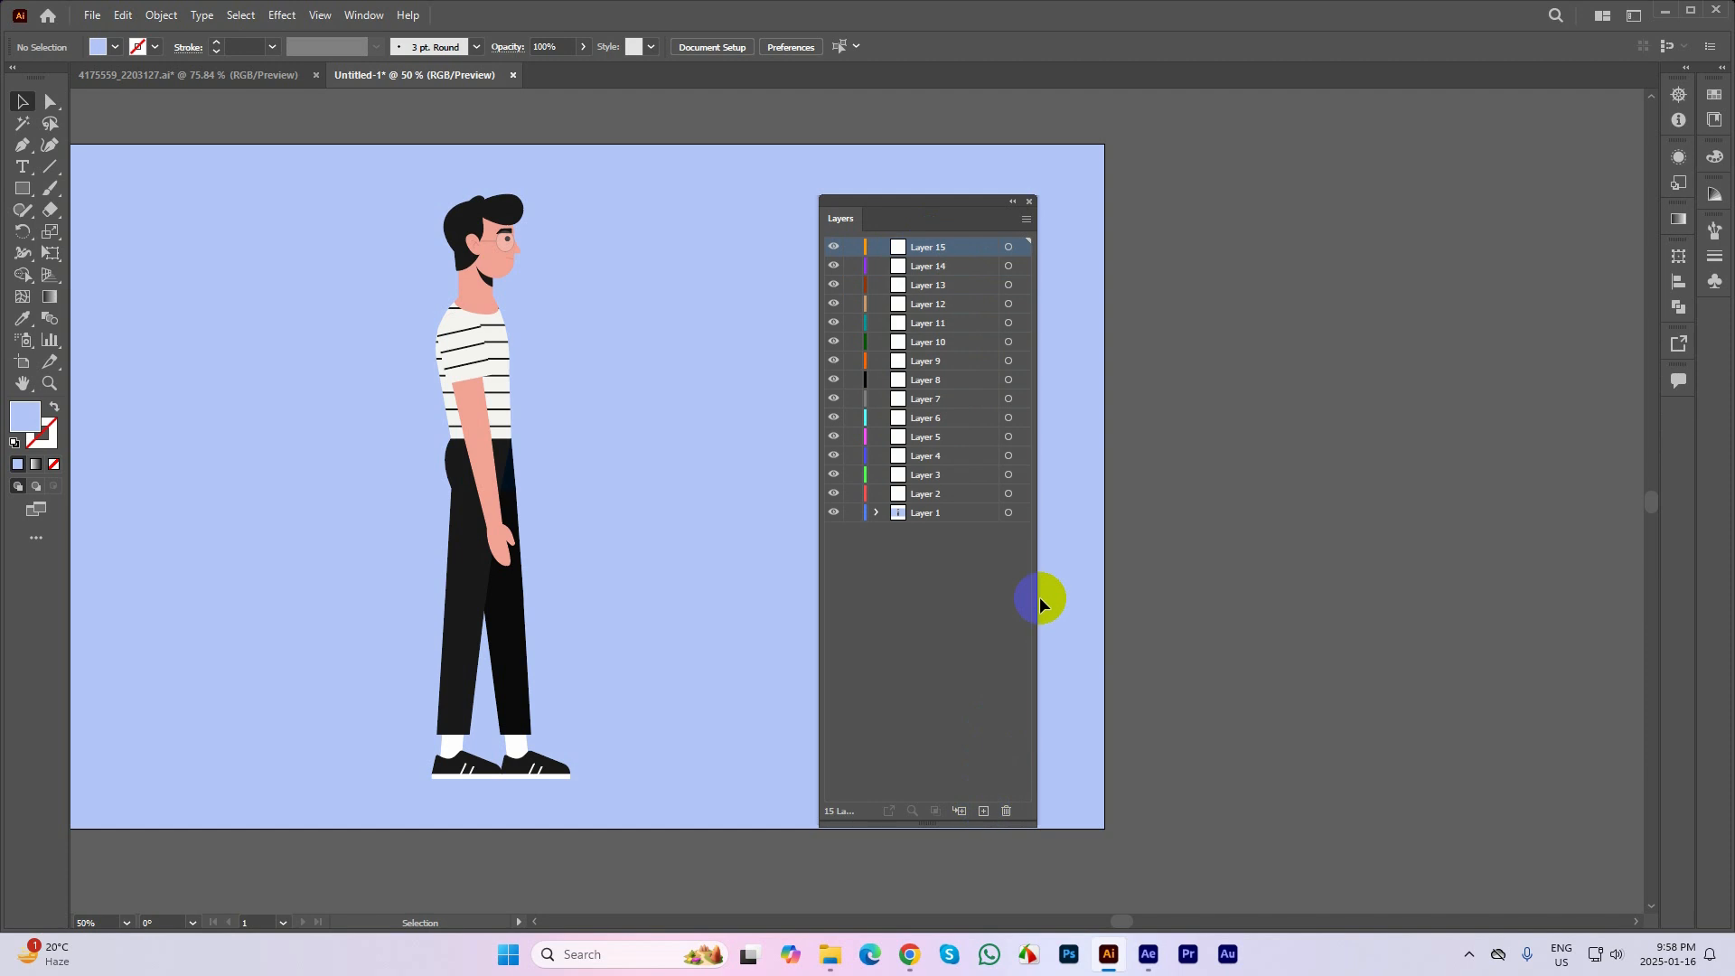
{"action": "left_click", "coordinate": [949, 495], "text": "shift"}
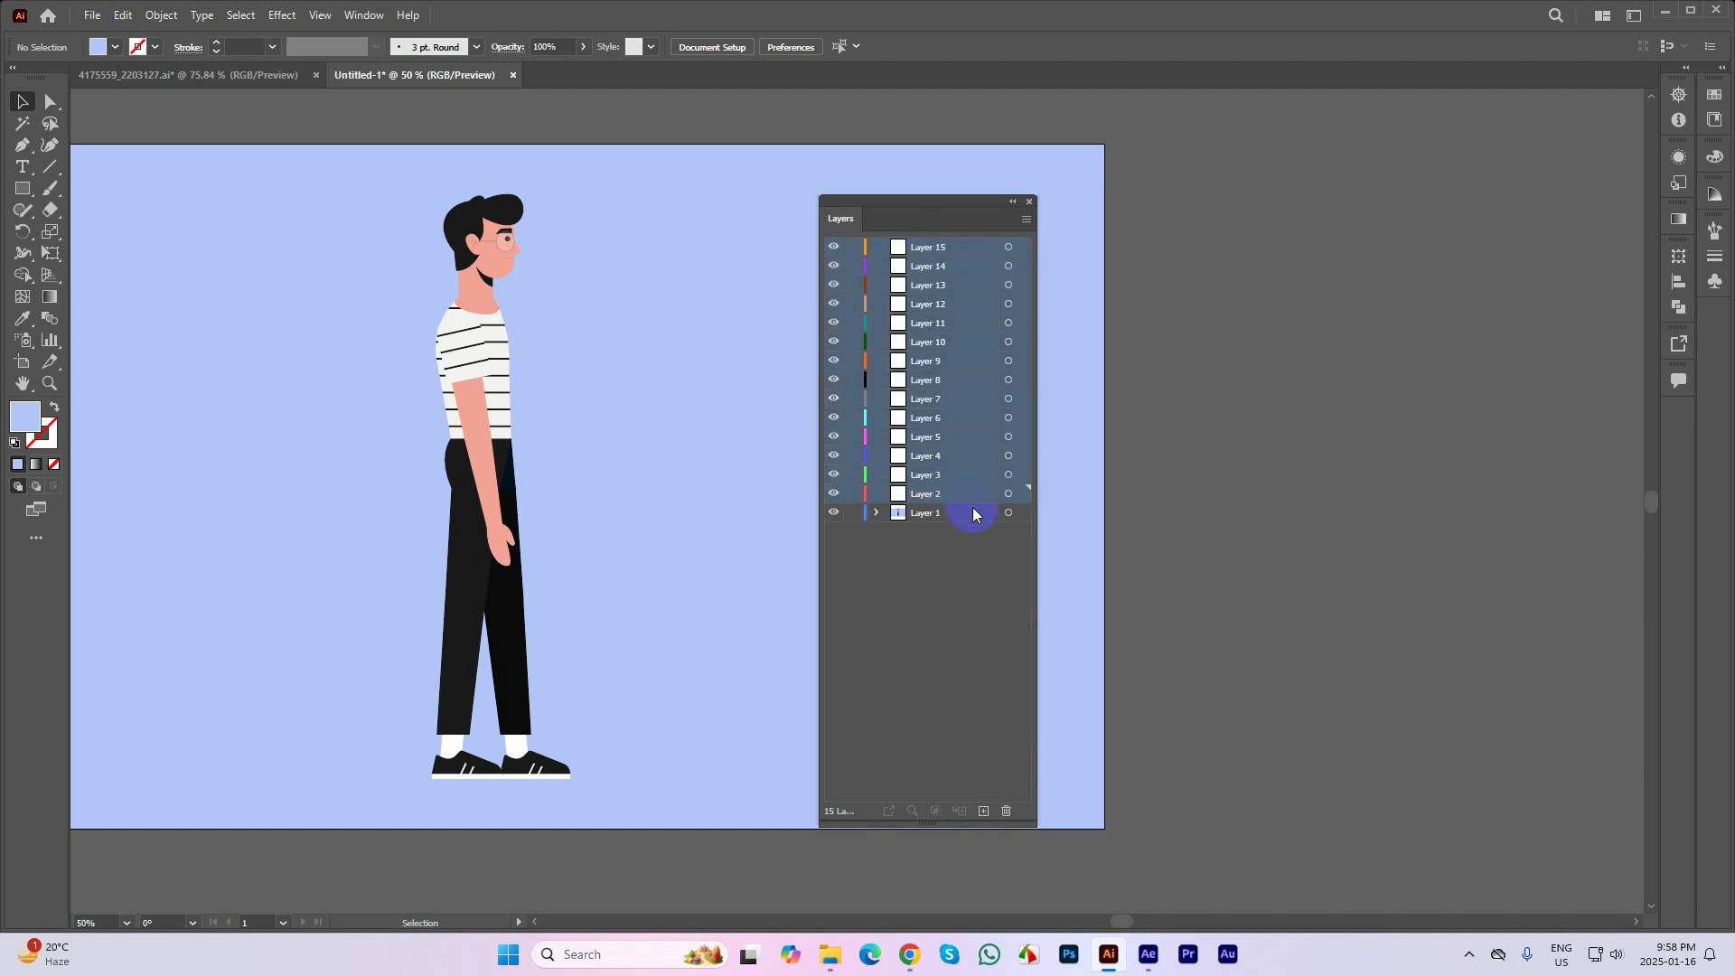
Undo the creation of the fourteen new layers and move the Layers panel farther from the character
{"action": "key", "text": "ctrl+z"}
{"action": "key", "text": "ctrl+z"}
{"action": "key", "text": "ctrl+z"}
{"action": "key", "text": "ctrl+z"}
{"action": "key", "text": "ctrl+z"}
{"action": "key", "text": "ctrl+z"}
{"action": "key", "text": "ctrl+z"}
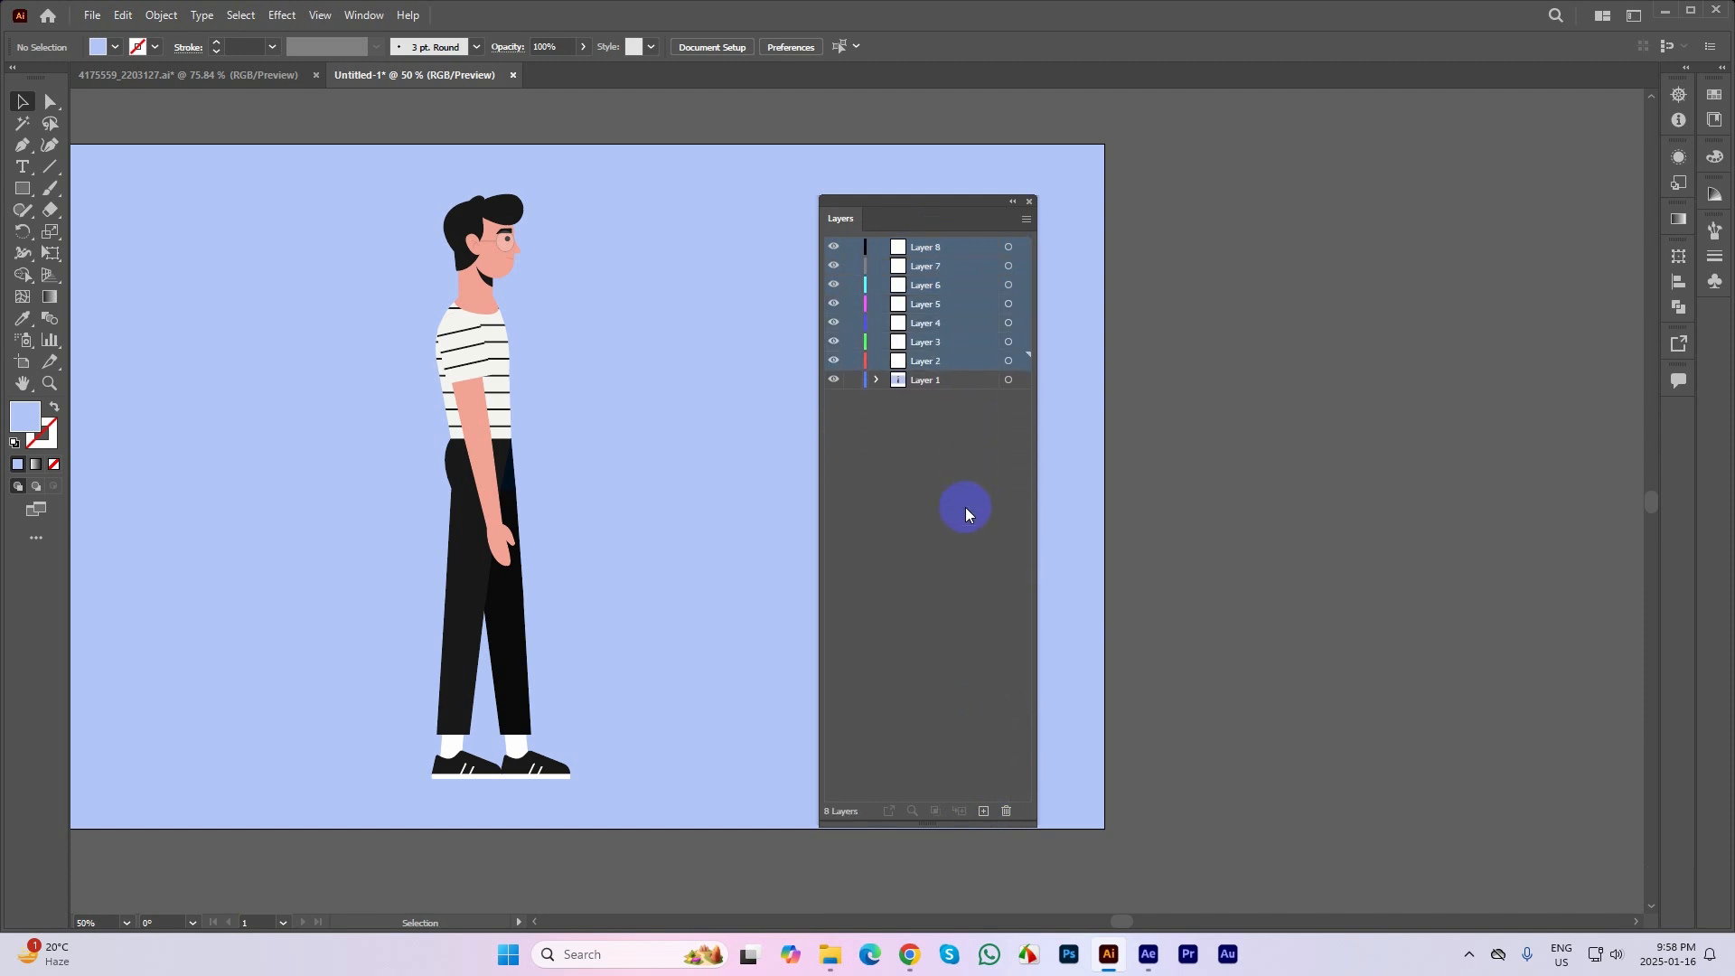
{"action": "key", "text": "ctrl+z"}
{"action": "key", "text": "ctrl+z"}
{"action": "key", "text": "ctrl+z"}
{"action": "key", "text": "ctrl+z"}
{"action": "key", "text": "ctrl+z"}
{"action": "key", "text": "ctrl+z"}
{"action": "key", "text": "ctrl+z"}
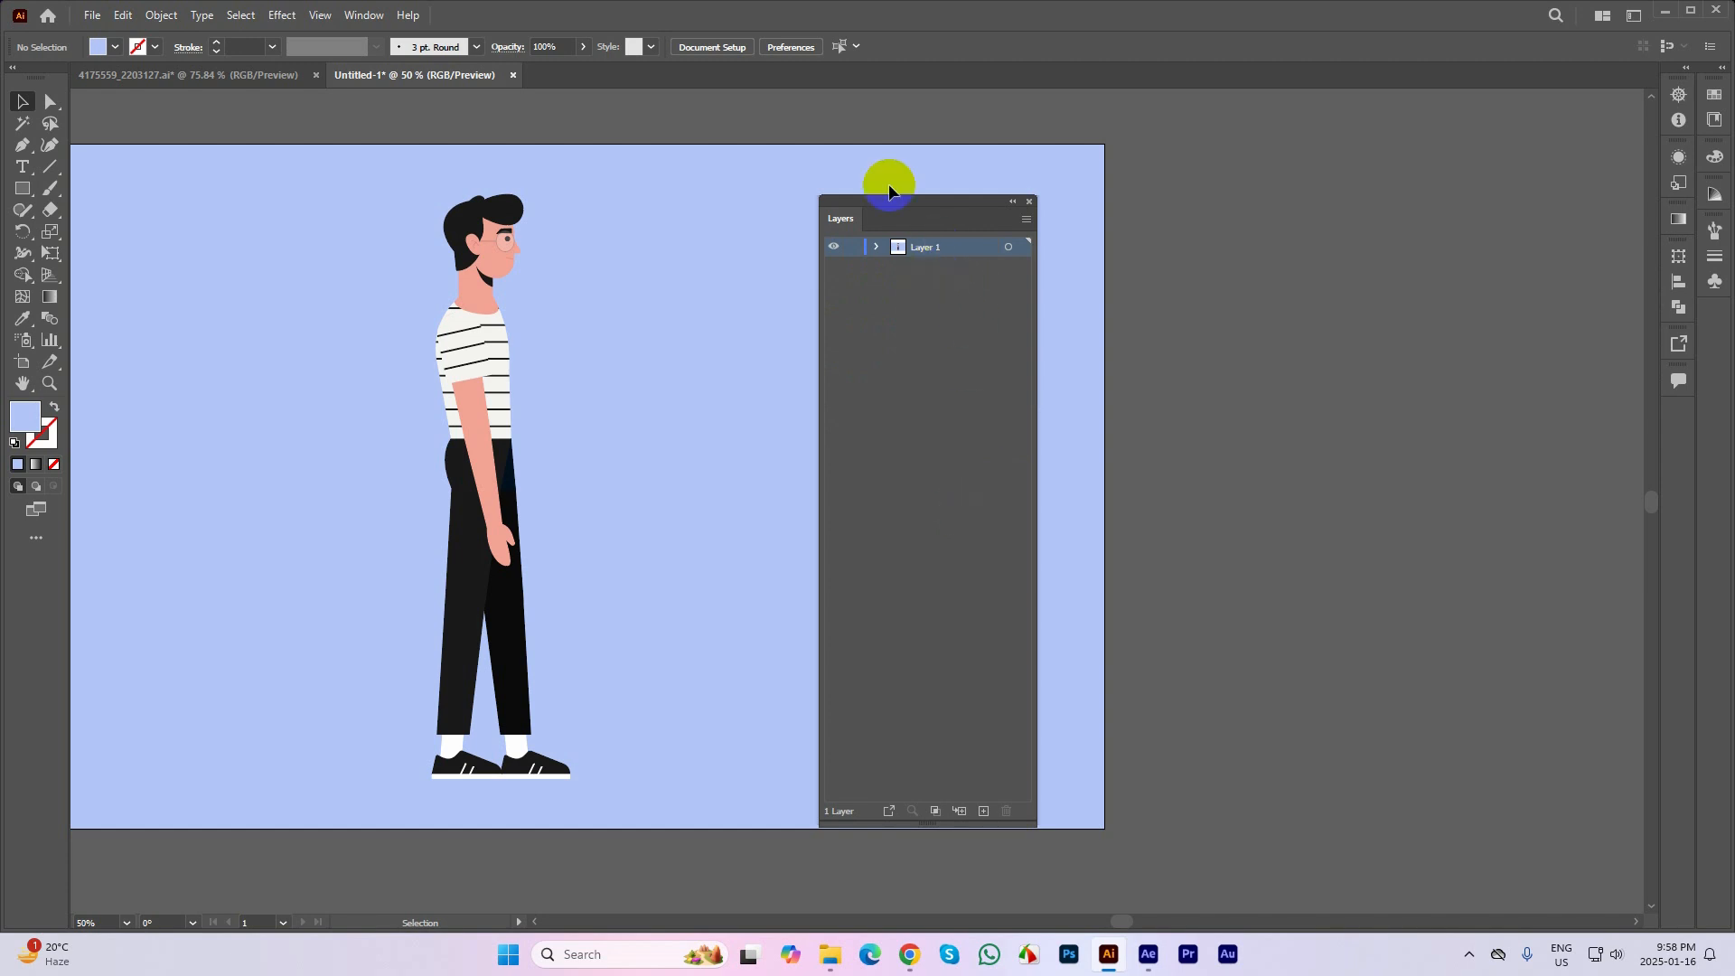
{"action": "left_click_drag", "start_coordinate": [889, 199], "coordinate": [1065, 174]}
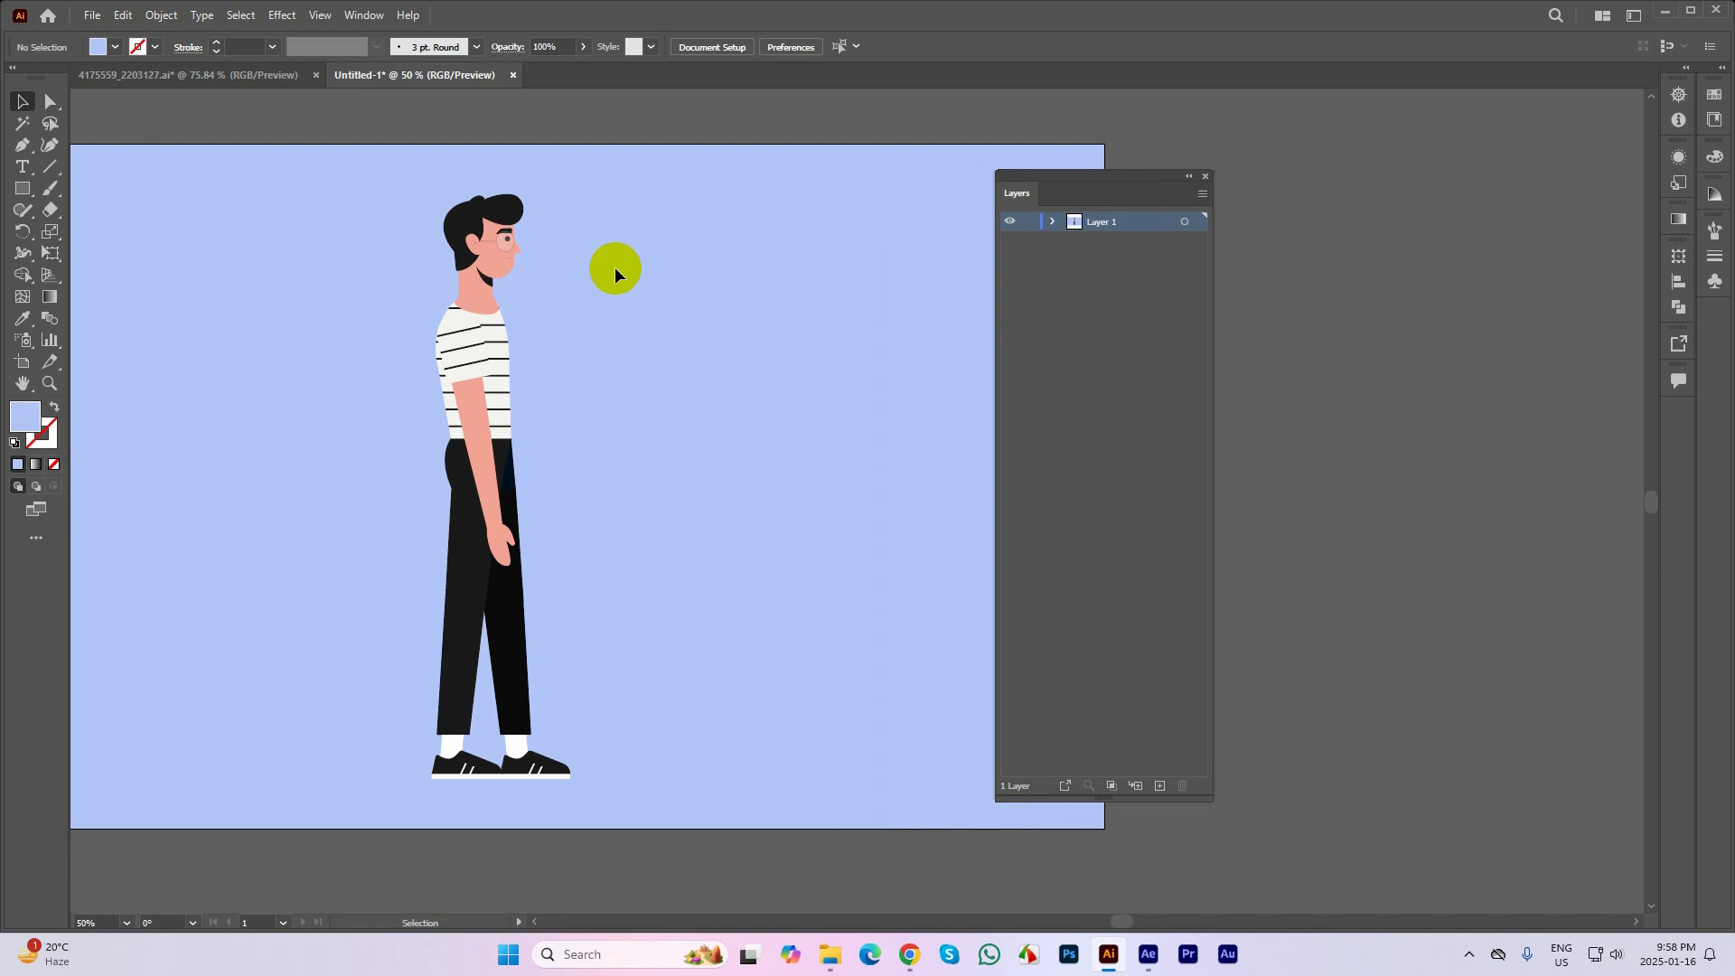
Select the character group to examine its overlapping body-part paths
{"action": "left_click", "coordinate": [503, 226]}
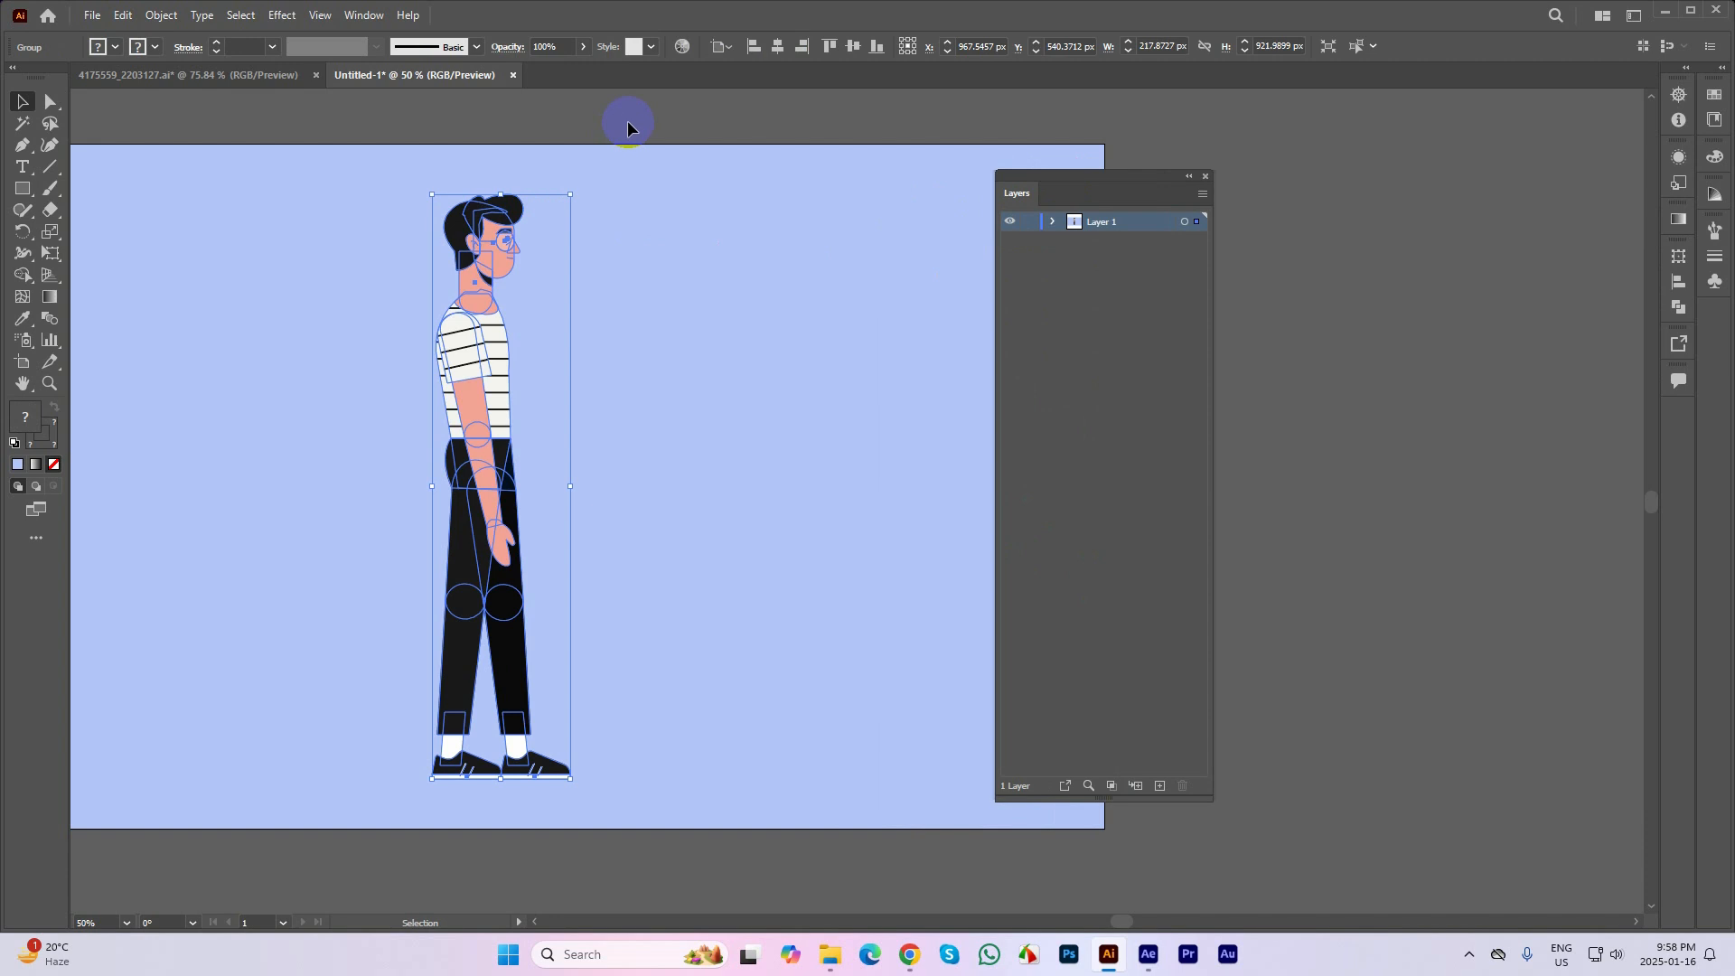
{"action": "left_click", "coordinate": [562, 170]}
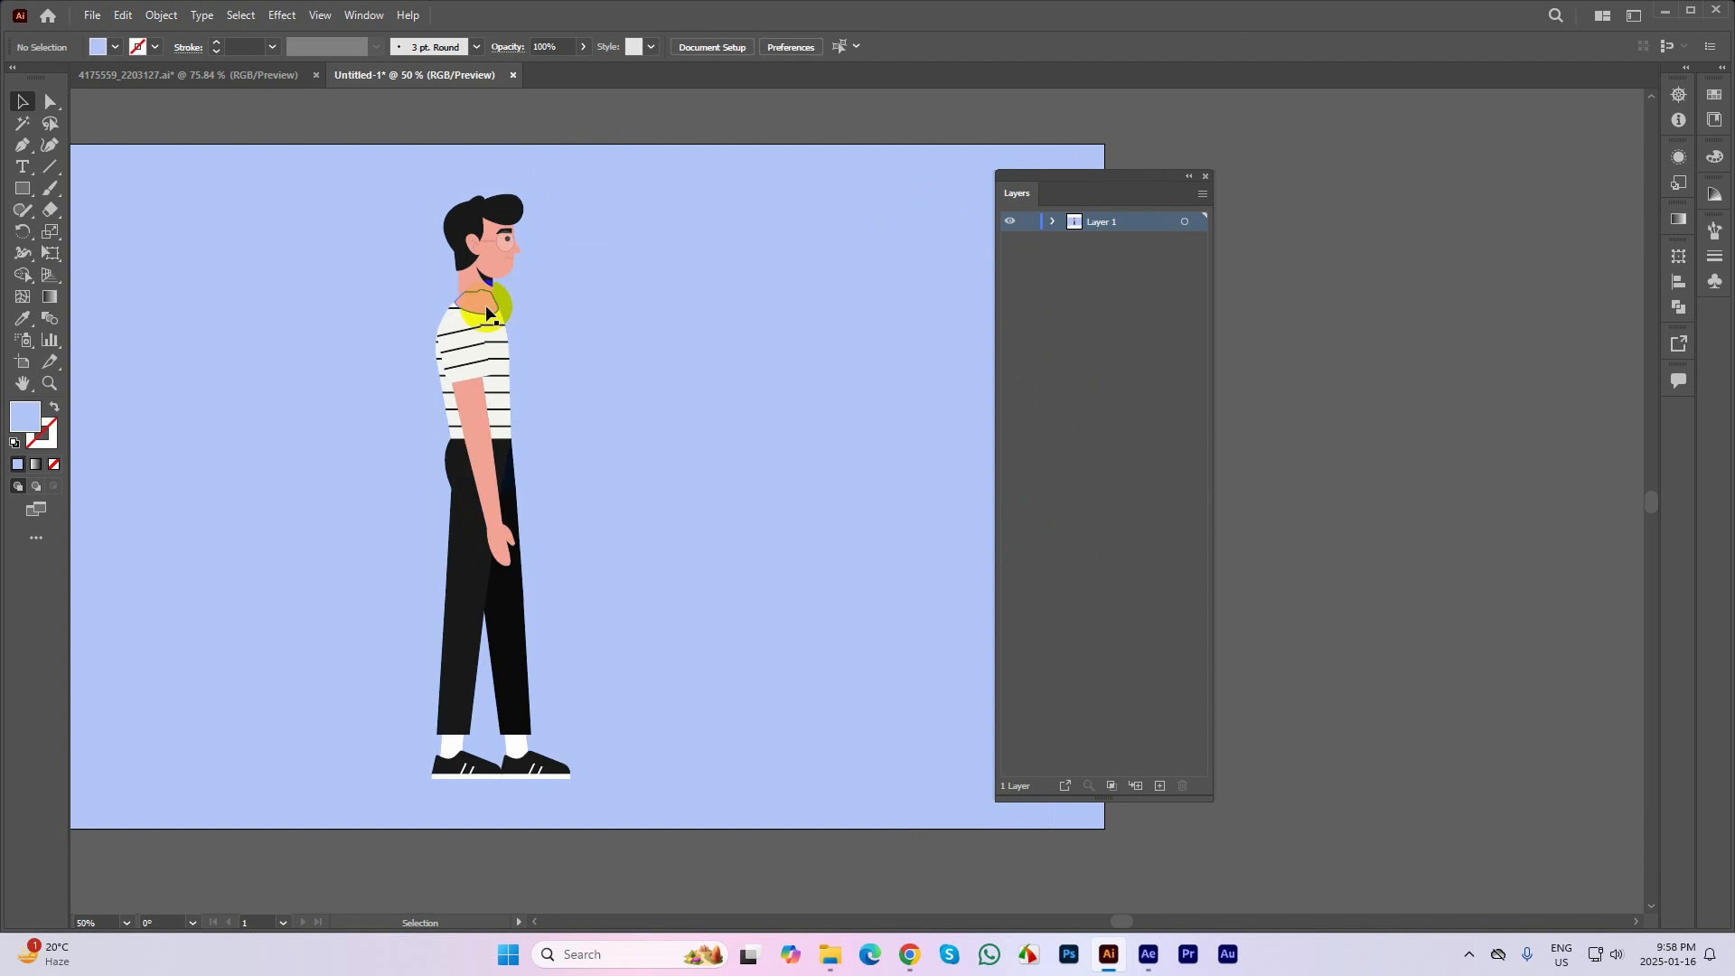
{"action": "left_click", "coordinate": [466, 418]}
{"action": "scroll", "coordinate": [466, 431], "scroll_direction": "up", "scroll_amount": 1}
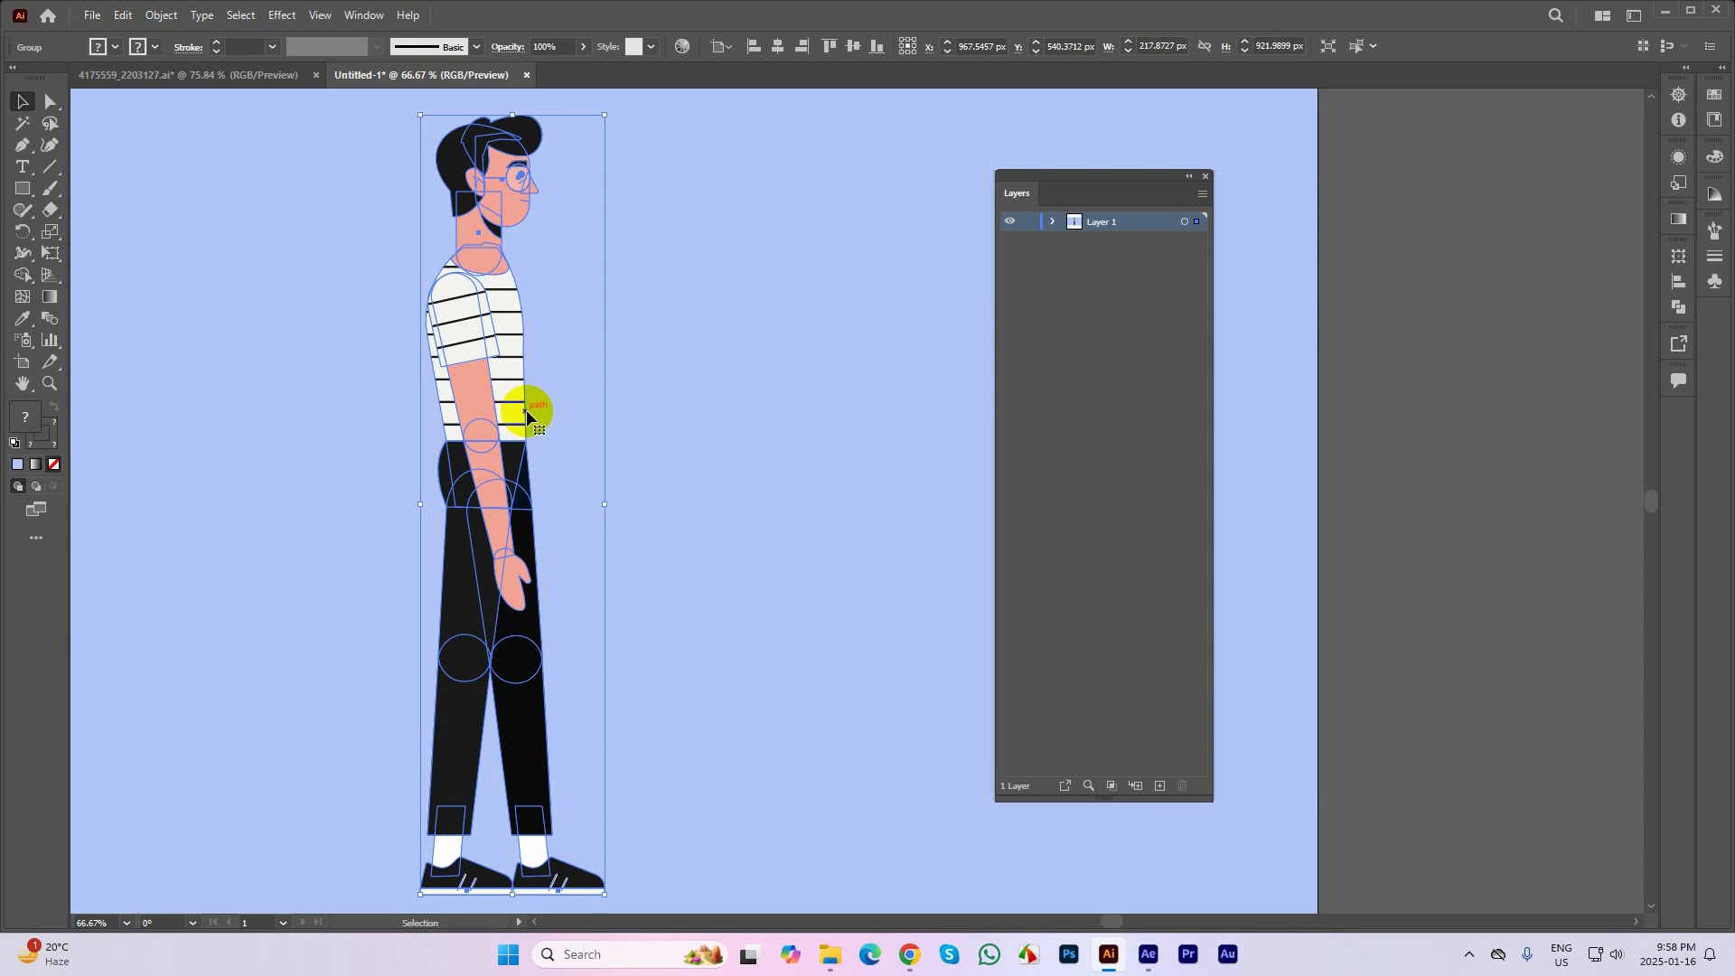
Examine the character in outline view, checking the torso and hip paths individually, and return to preview
{"action": "key", "text": "ctrl+y"}
{"action": "left_click", "coordinate": [588, 307]}
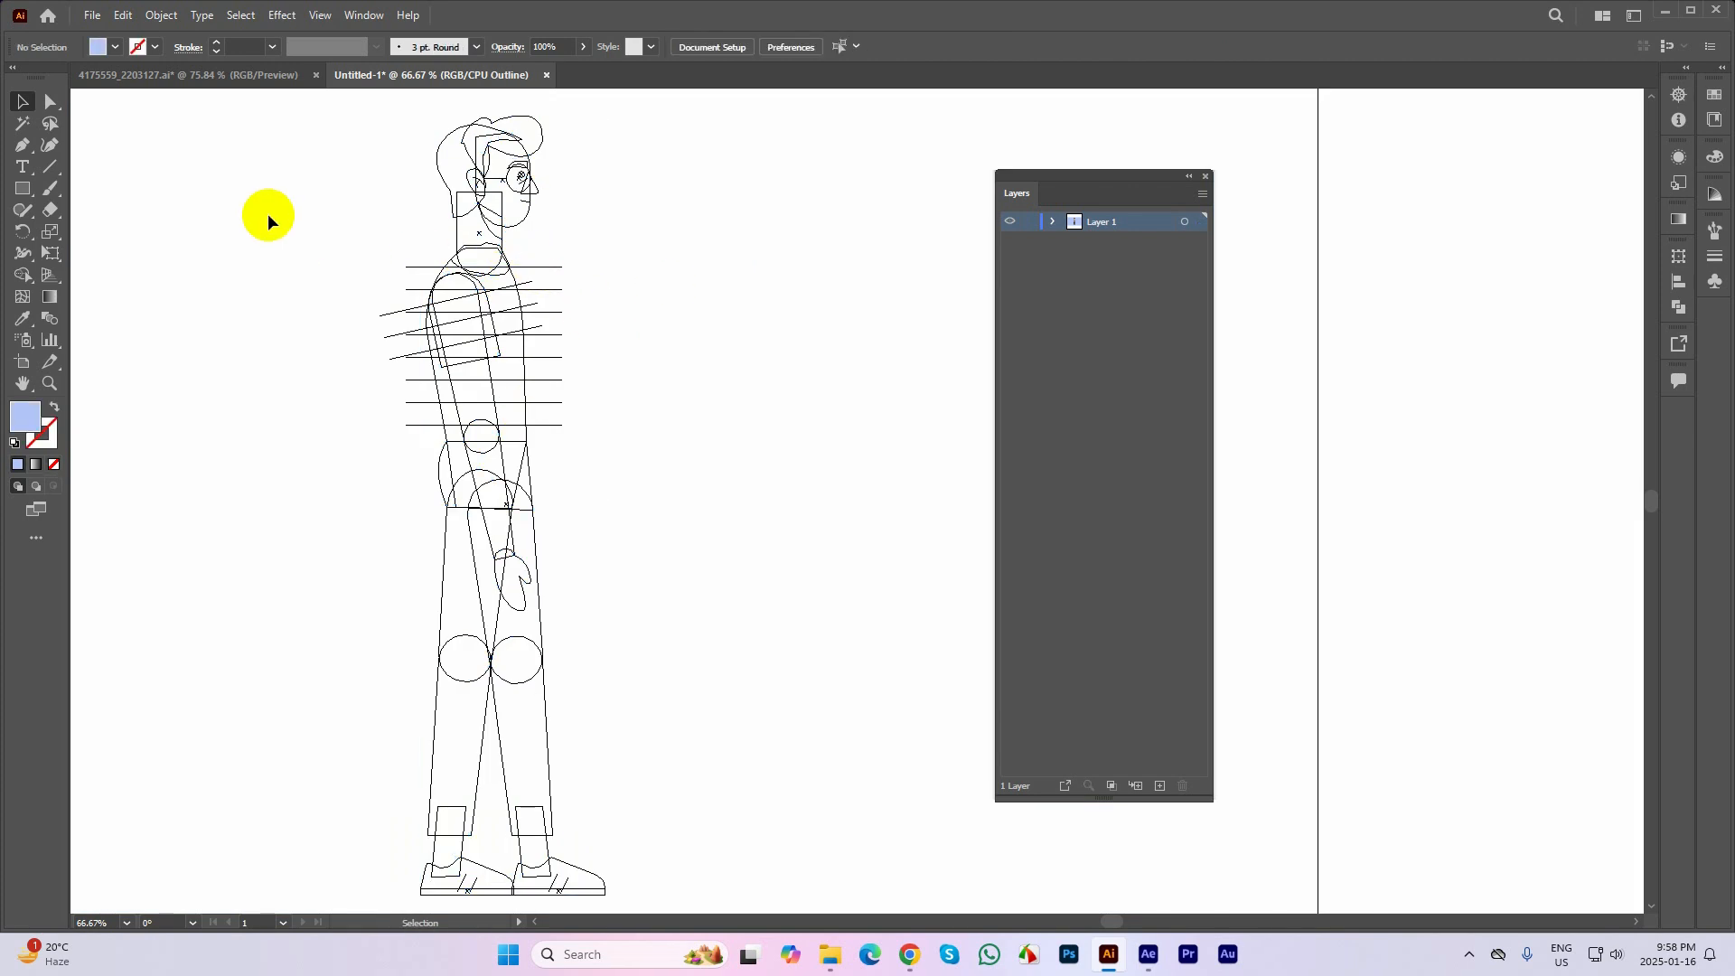
{"action": "left_click", "coordinate": [50, 102]}
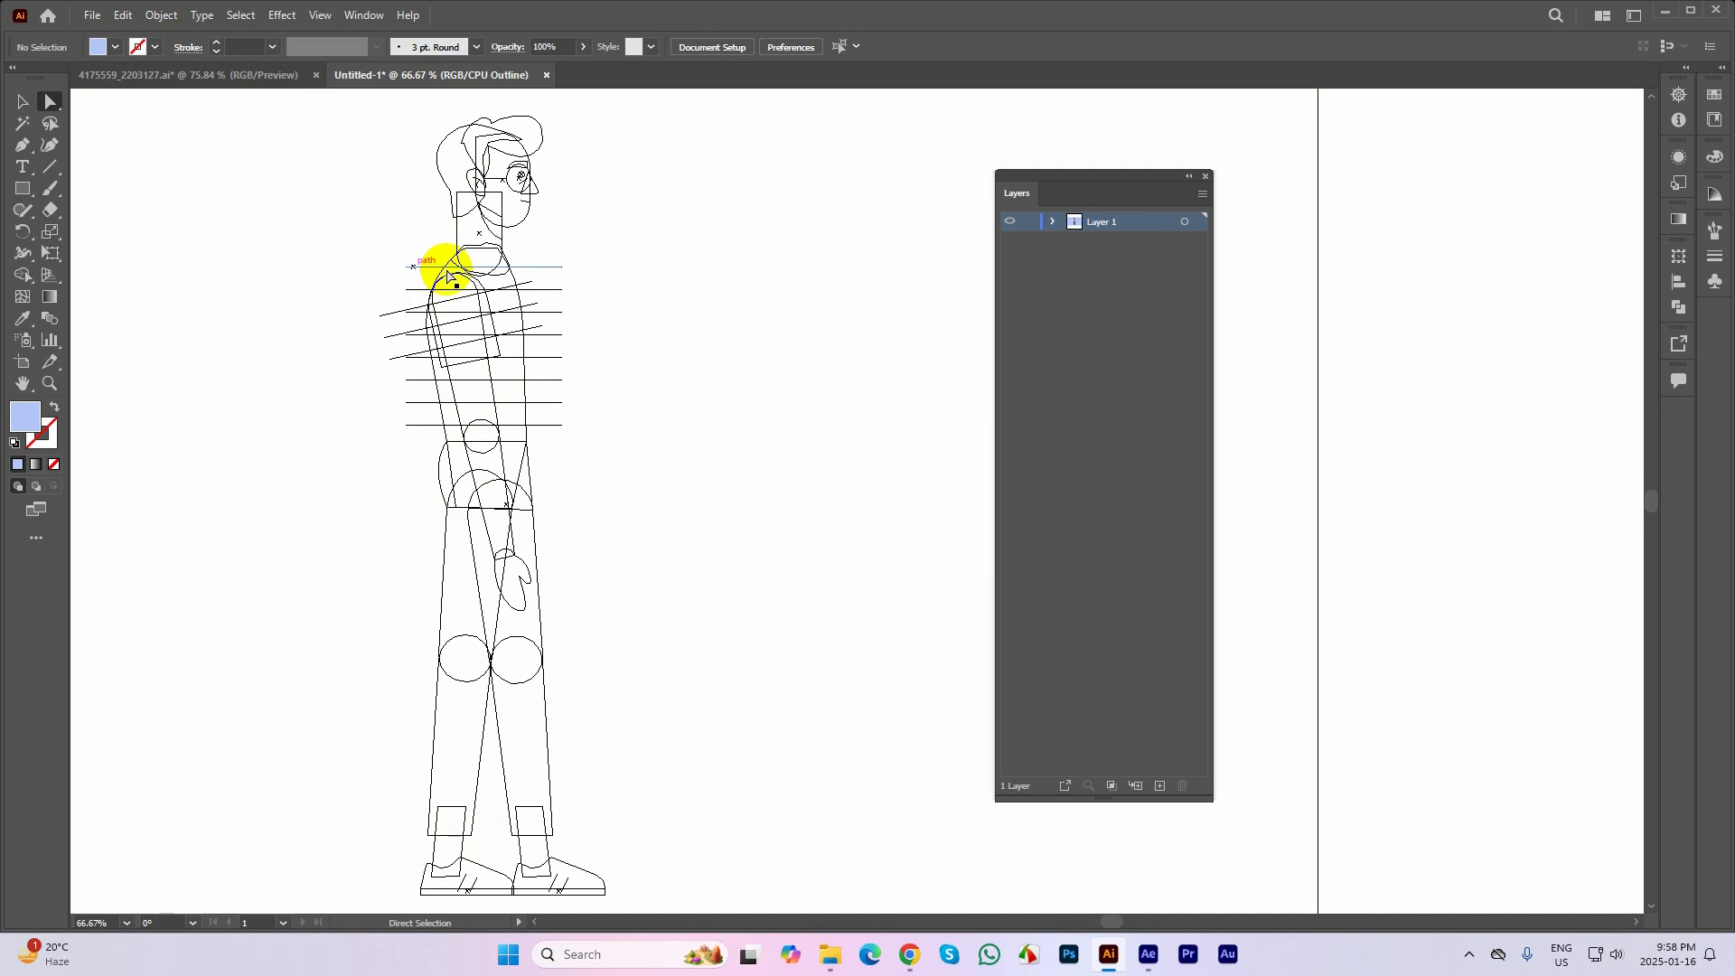
{"action": "left_click_drag", "start_coordinate": [547, 253], "coordinate": [568, 272]}
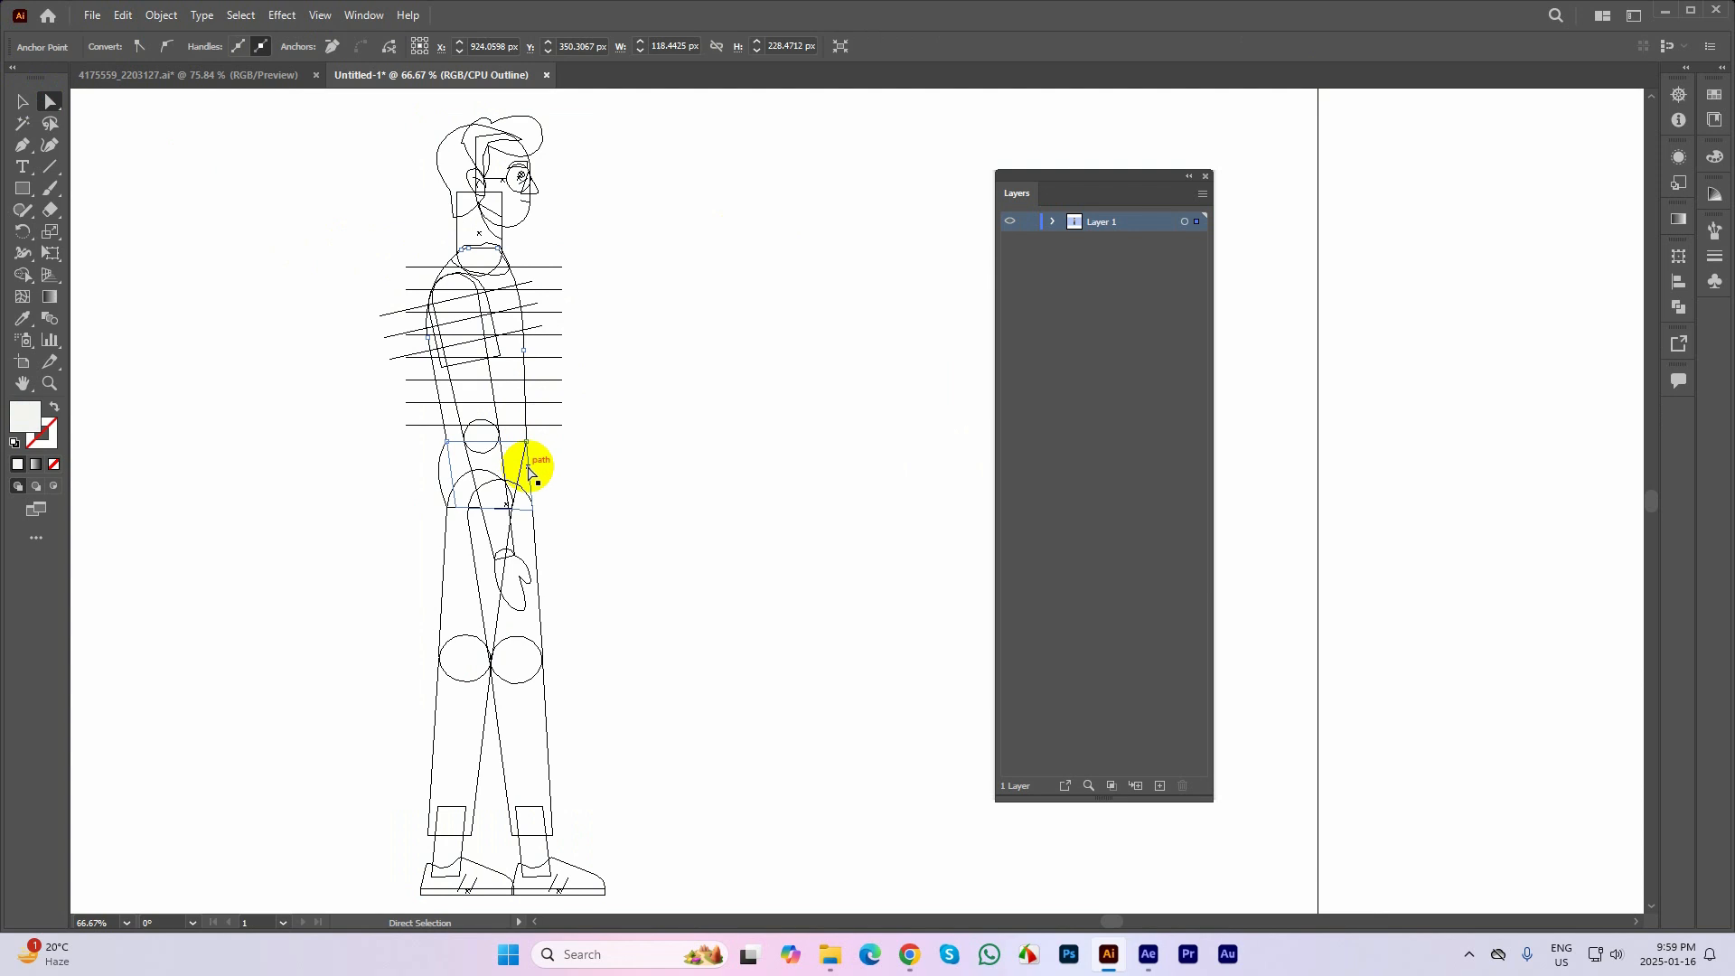
{"action": "left_click", "coordinate": [525, 449]}
{"action": "left_click", "coordinate": [22, 102]}
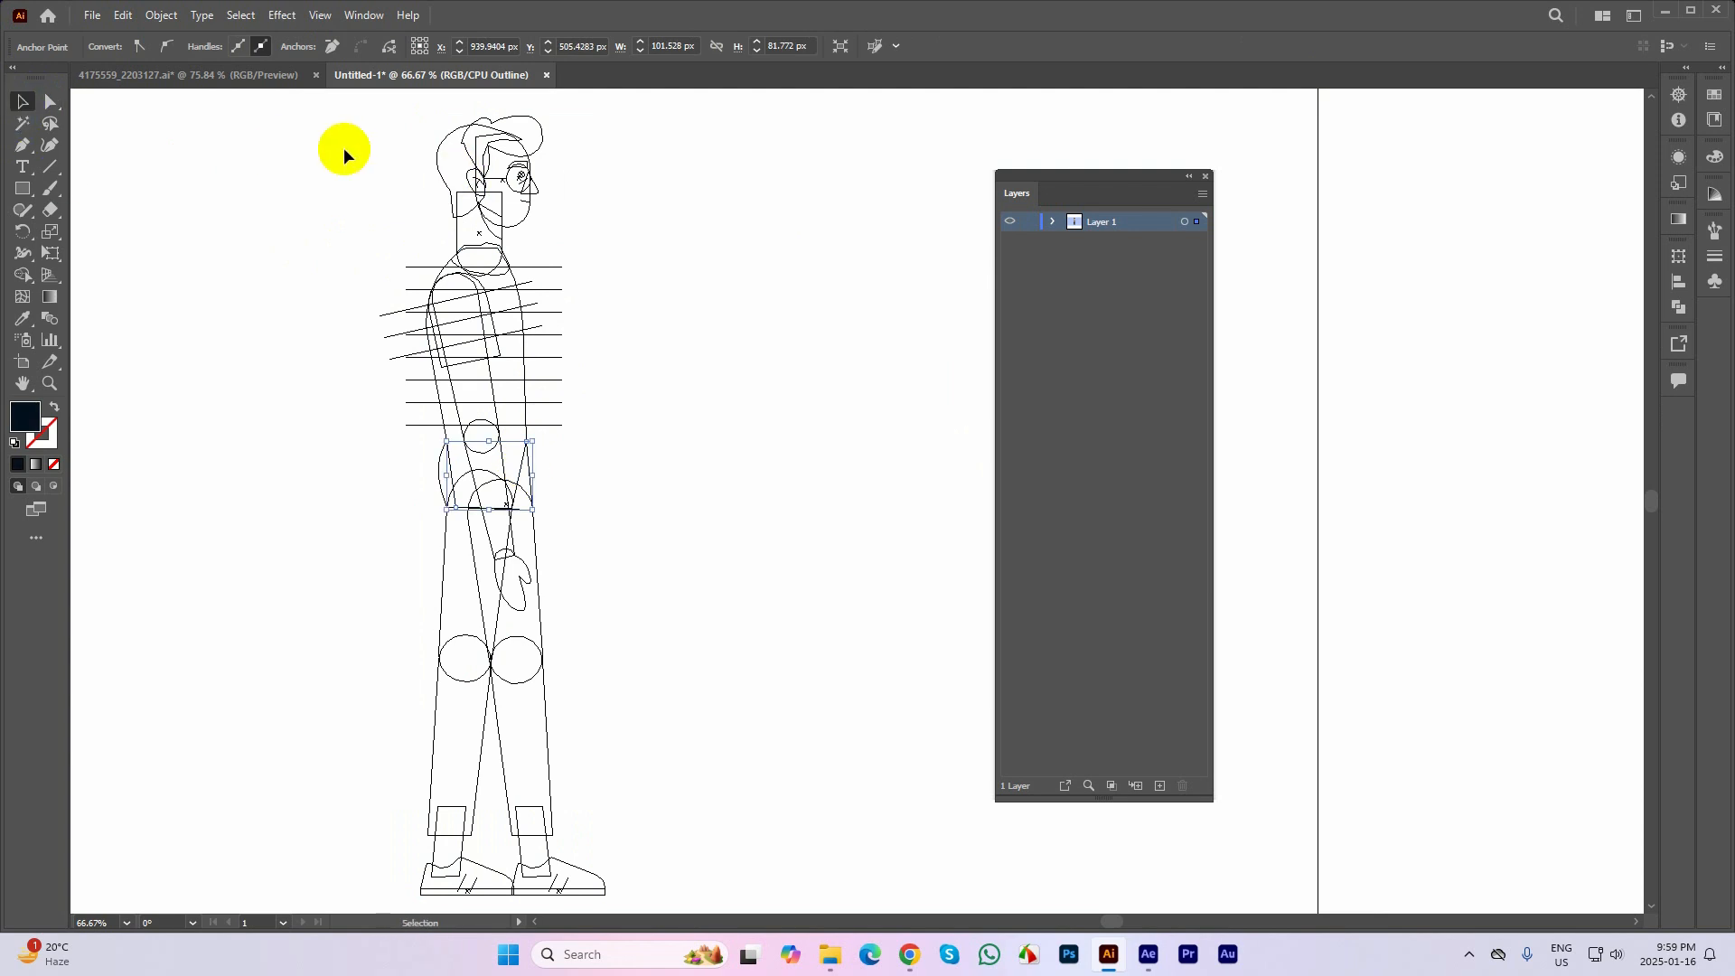
{"action": "left_click", "coordinate": [622, 184]}
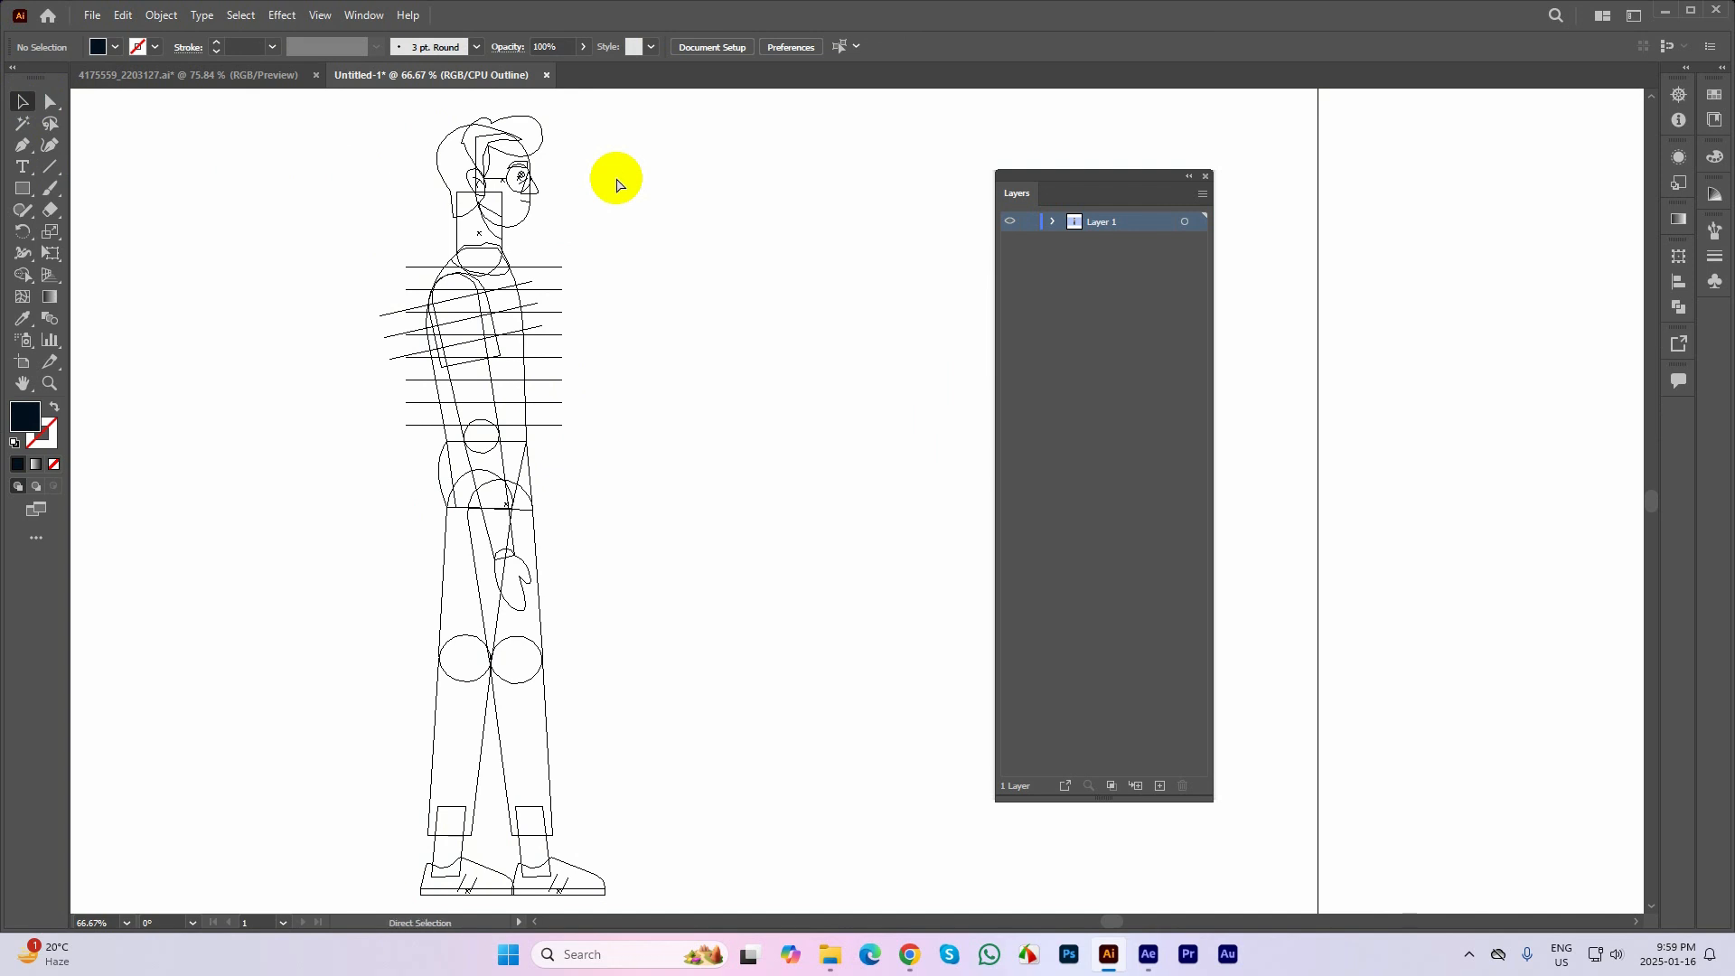
{"action": "key", "text": "ctrl+y"}
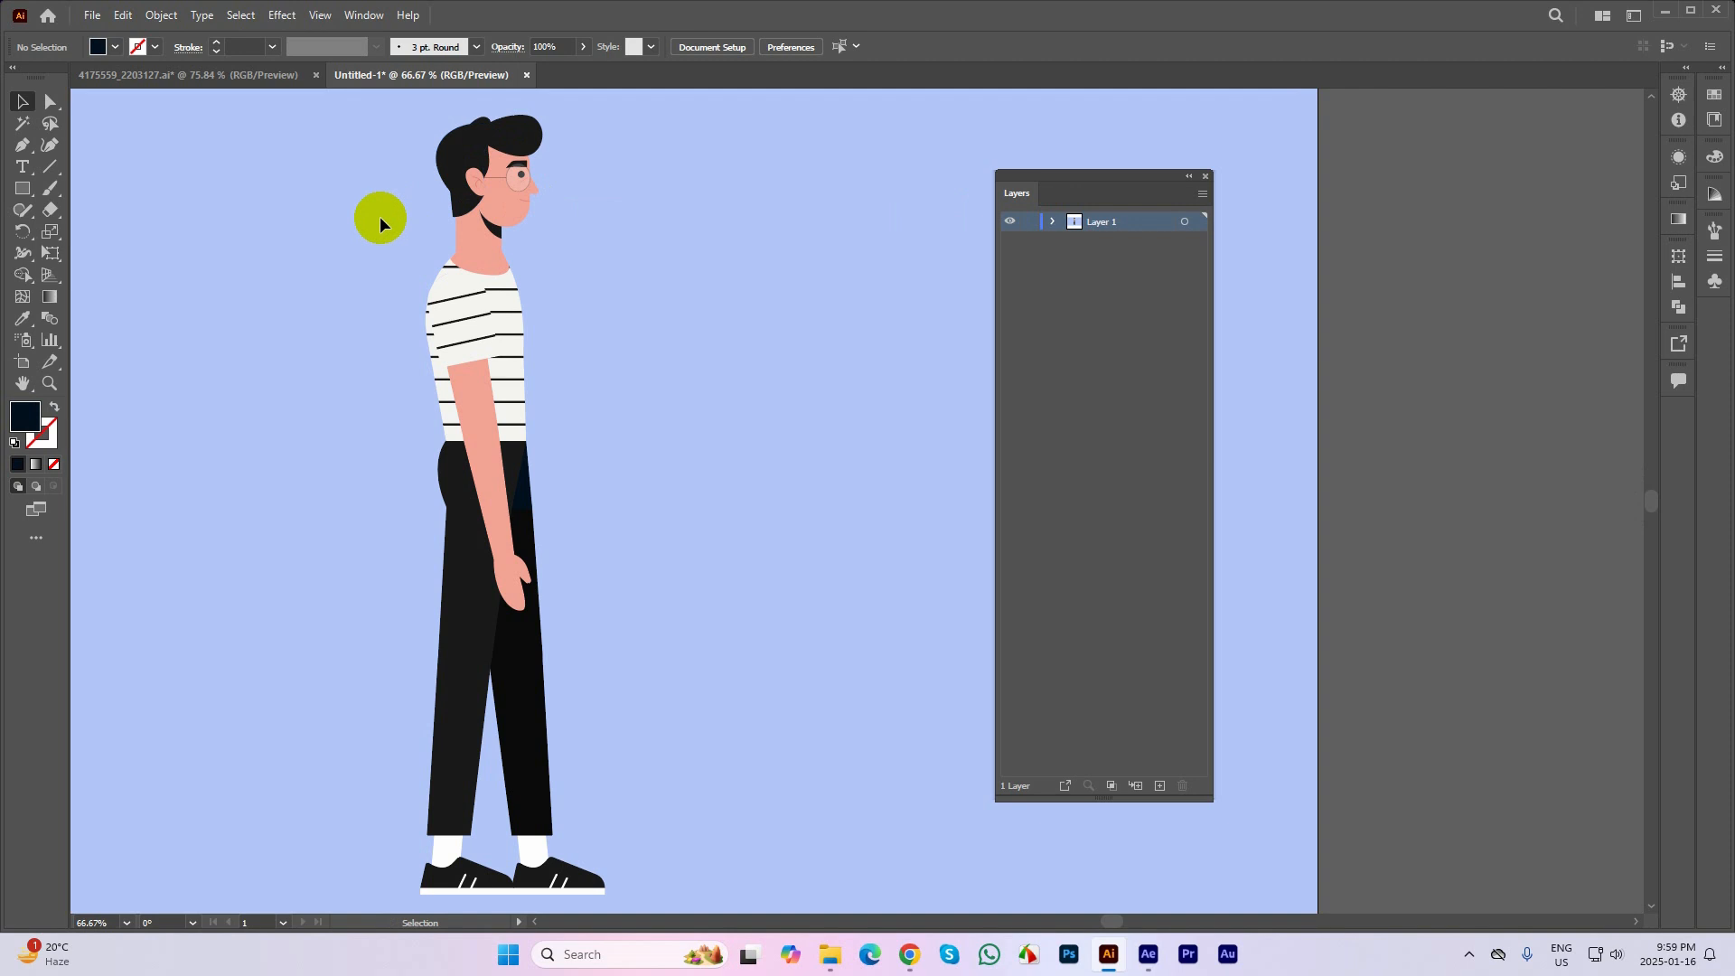
Select the character, bring the Layers panel closer, and release Layer 1 to layers in sequence
{"action": "key", "text": "space"}
{"action": "left_click_drag", "start_coordinate": [822, 327], "coordinate": [807, 314]}
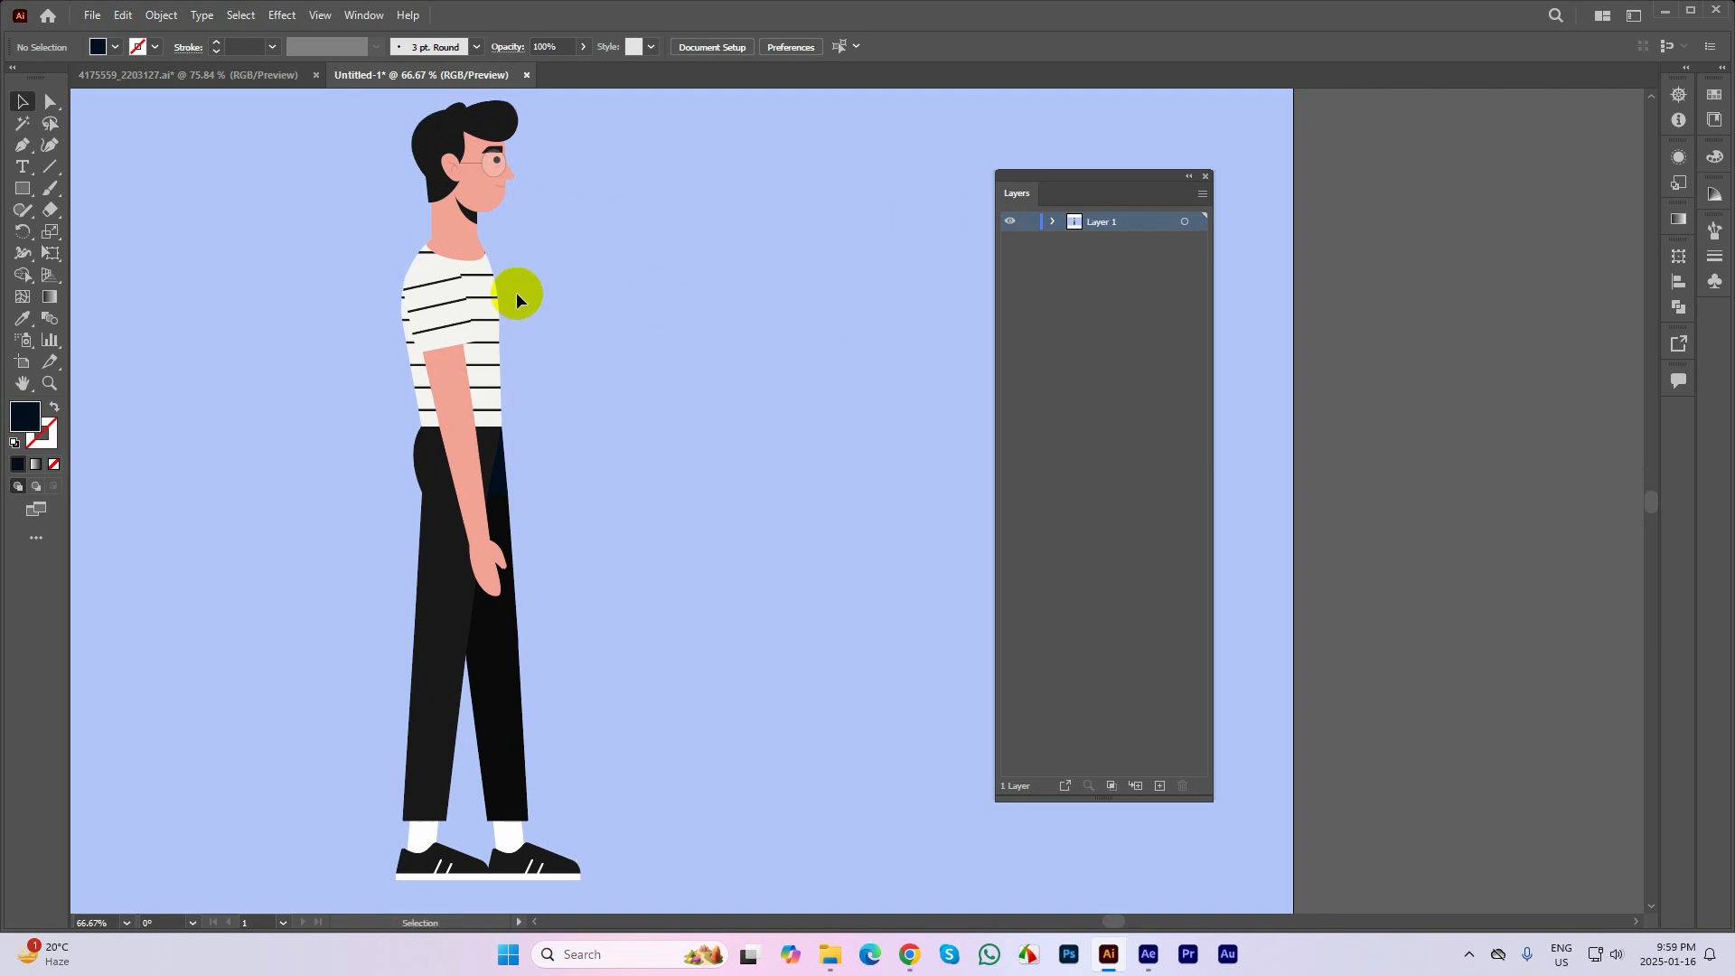
{"action": "left_click", "coordinate": [445, 298]}
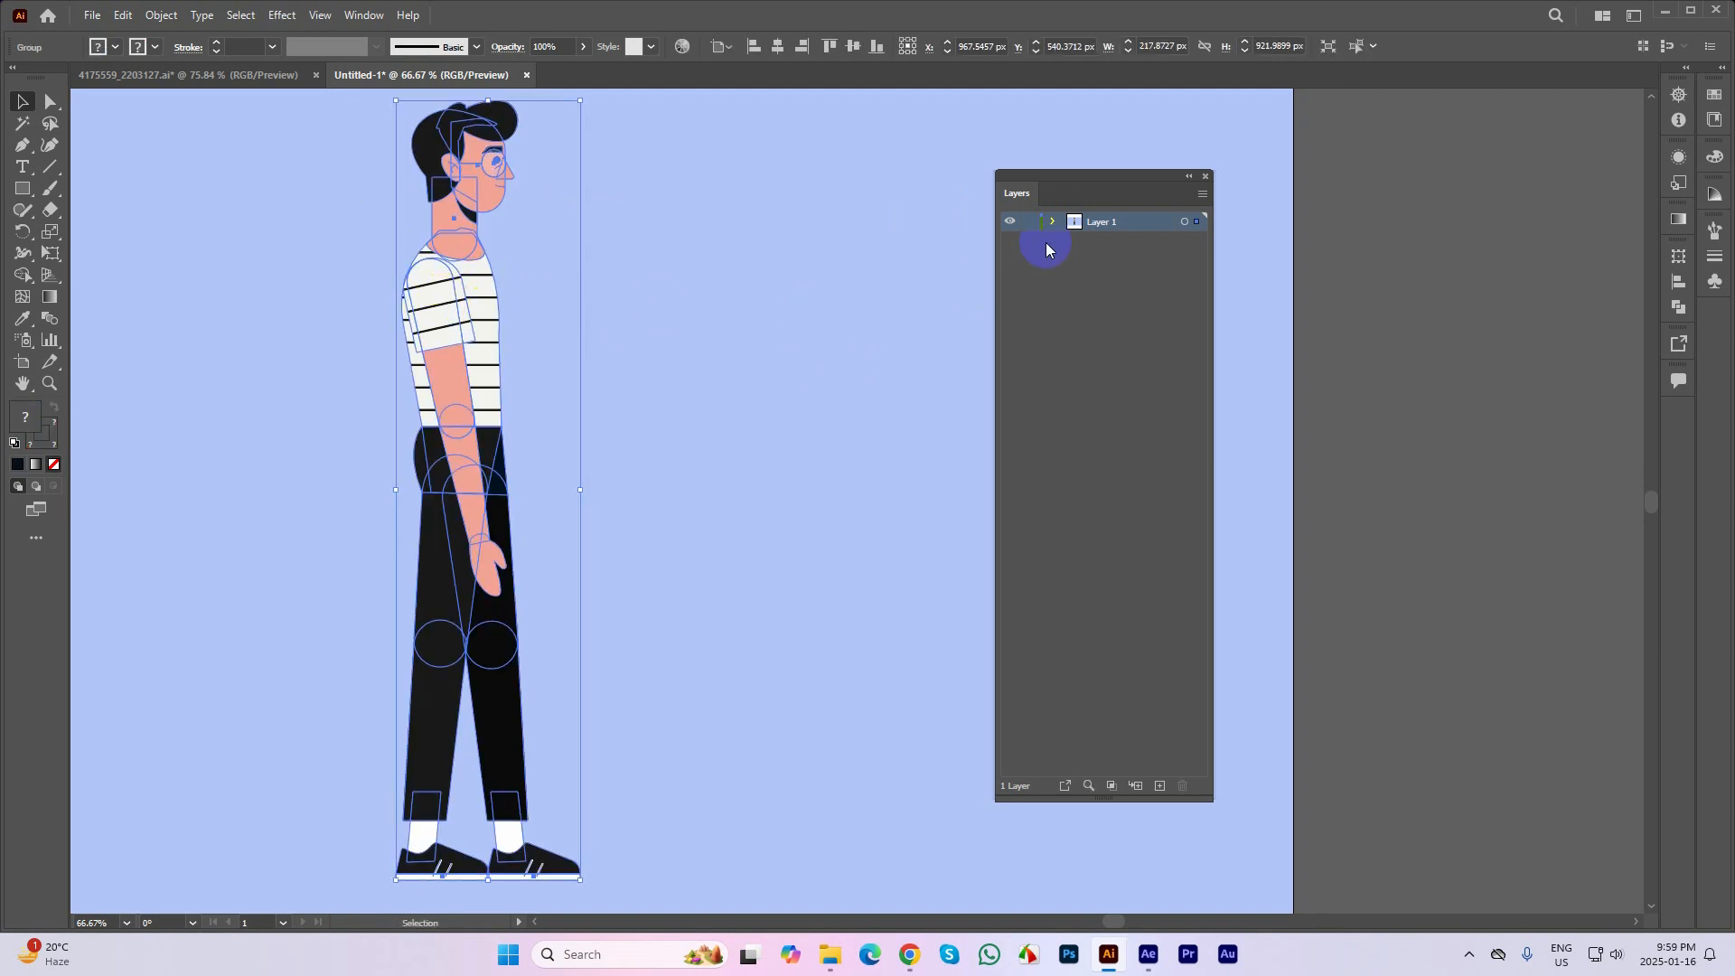
{"action": "left_click_drag", "start_coordinate": [1038, 190], "coordinate": [922, 178]}
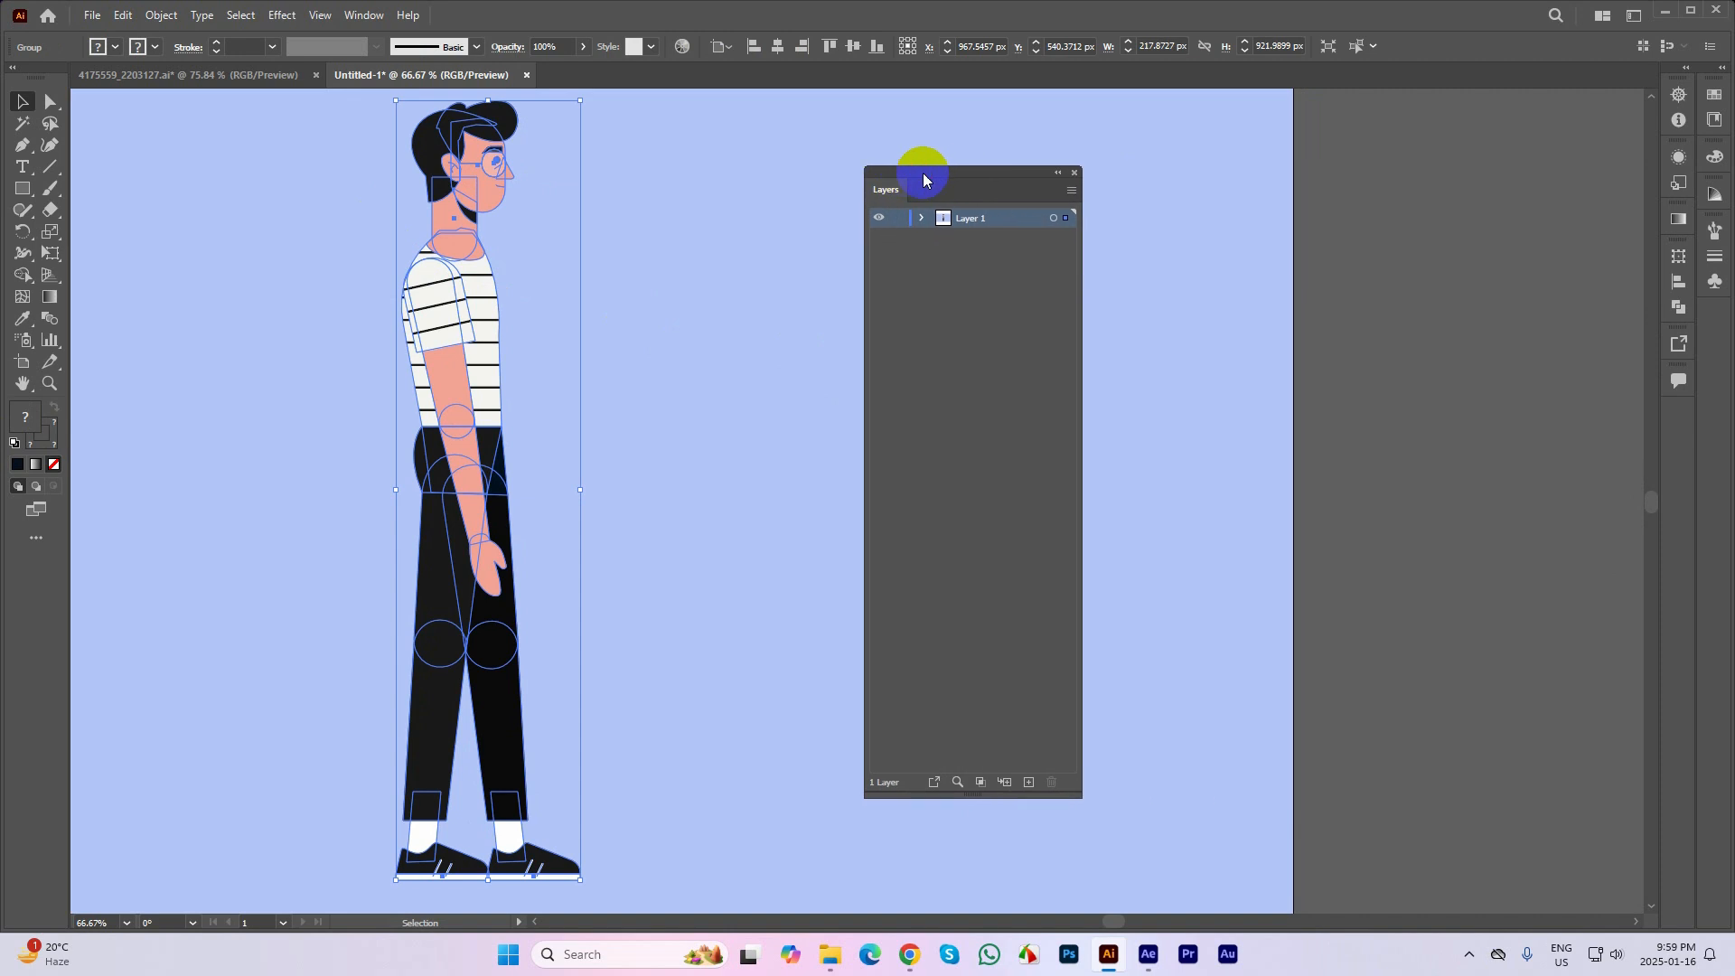
{"action": "left_click", "coordinate": [1073, 199]}
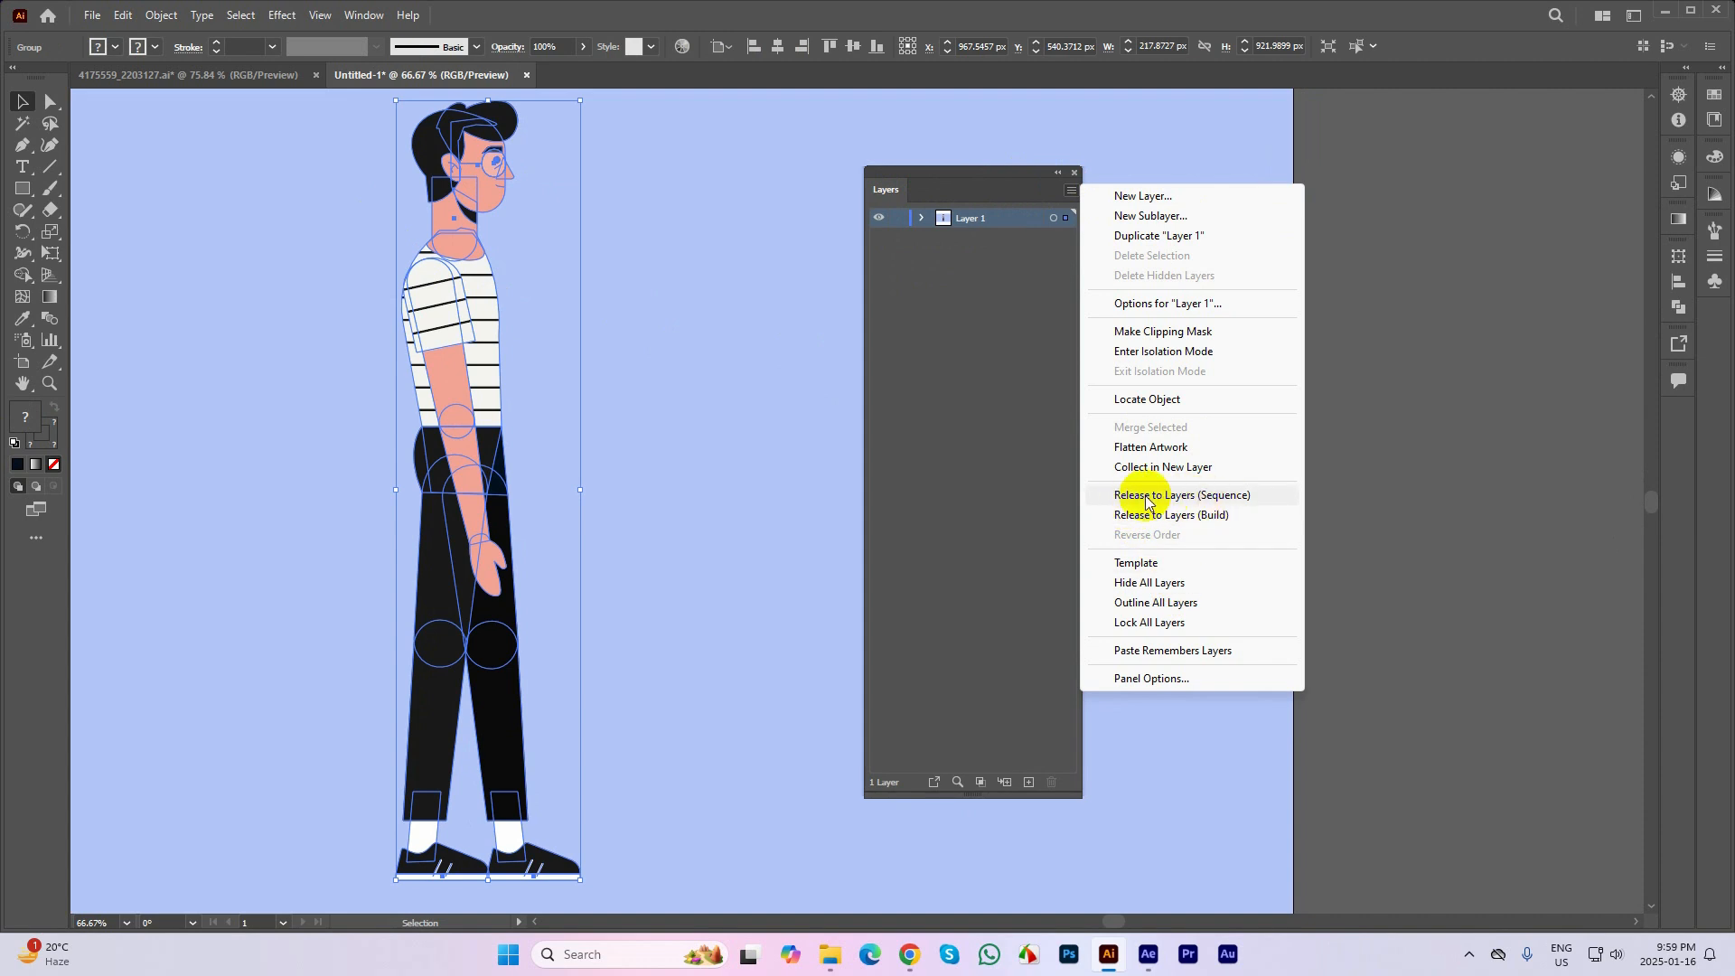
{"action": "left_click", "coordinate": [1201, 495]}
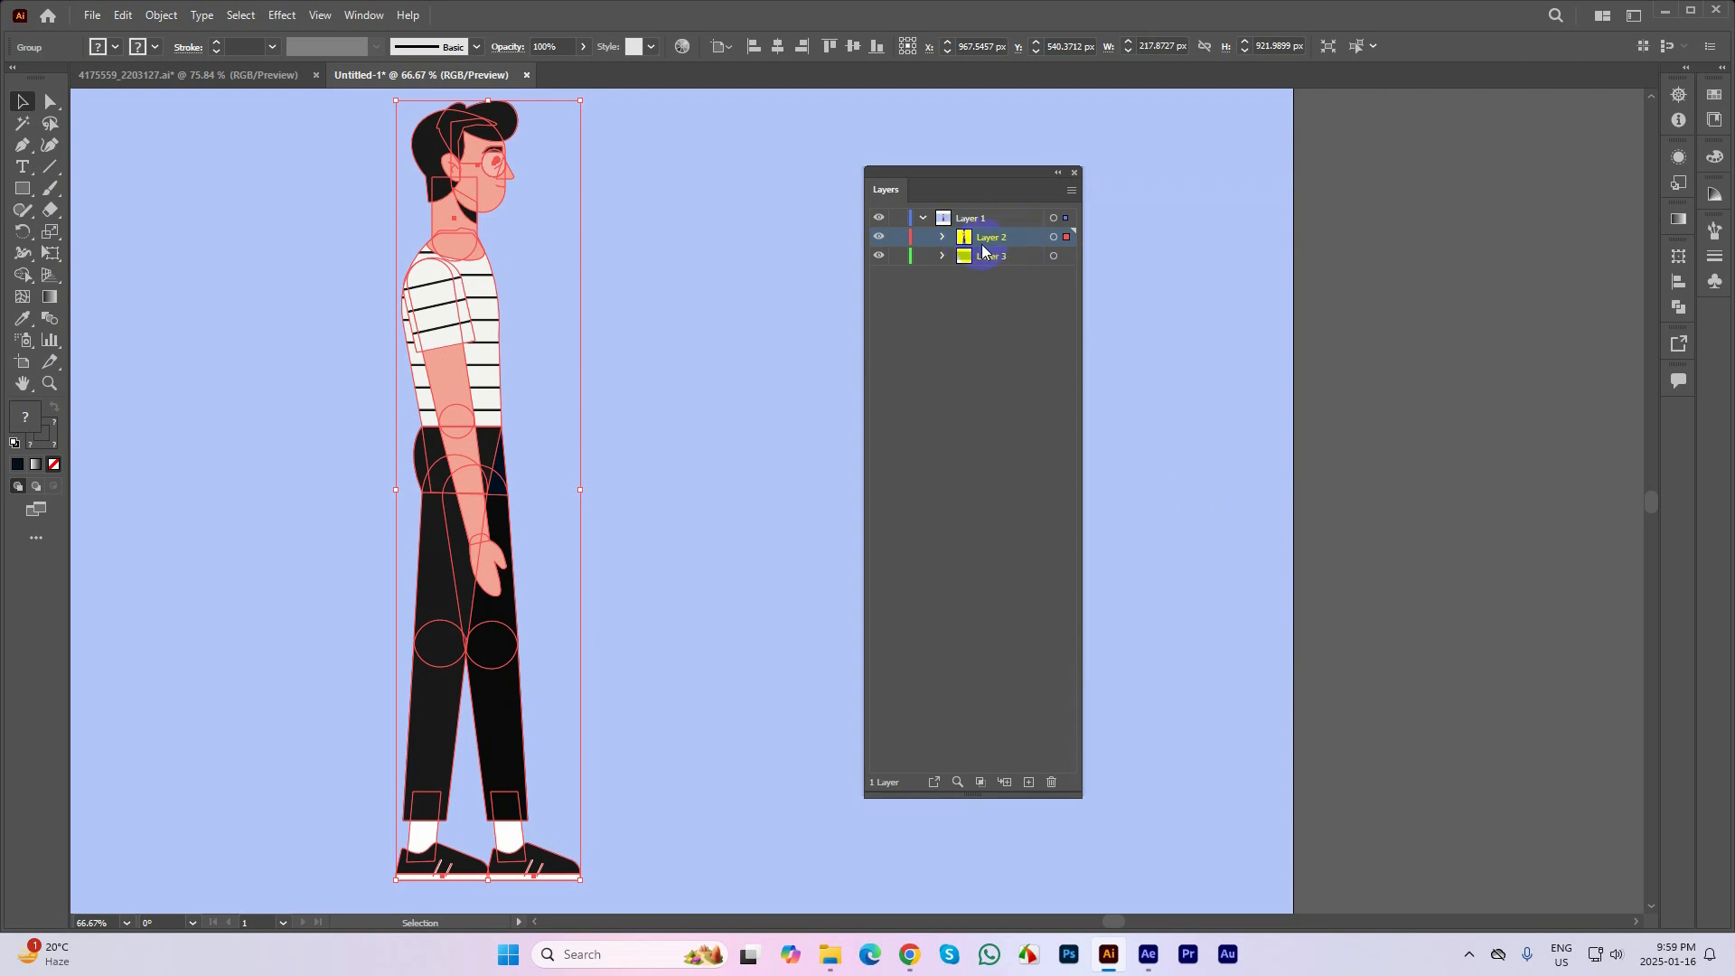
Examine the contents of Layer 2 and Layer 3, expanding the character group to see its subgroups
{"action": "left_click", "coordinate": [944, 259]}
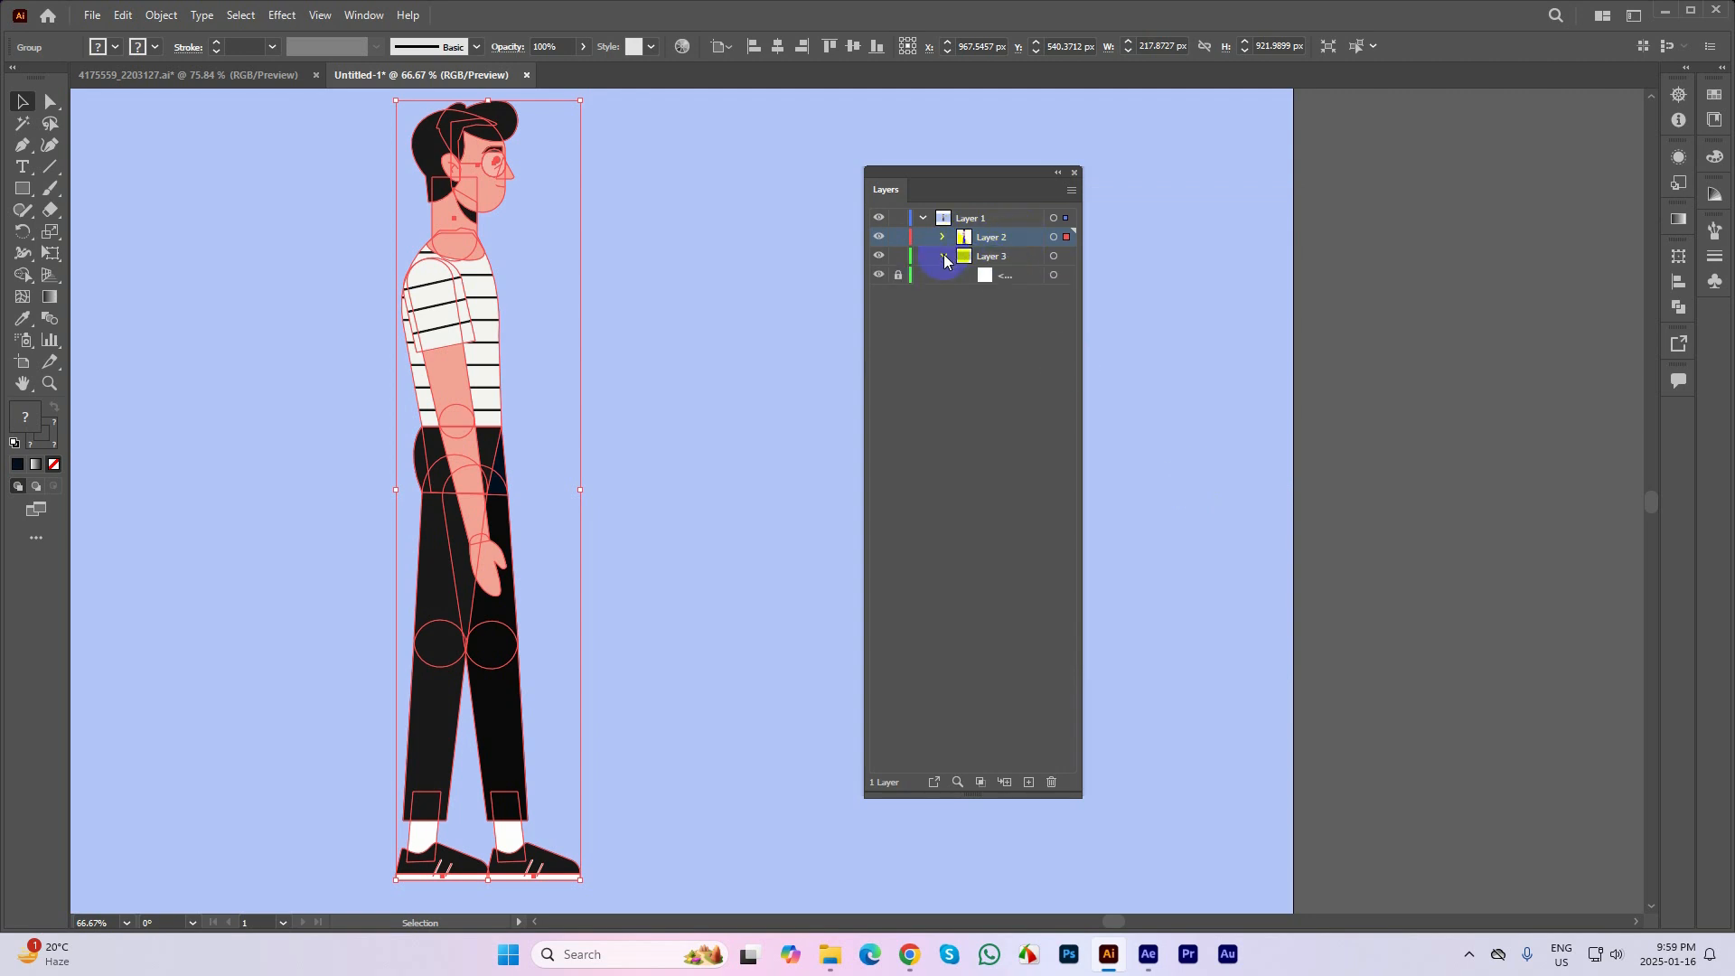
{"action": "left_click", "coordinate": [943, 257]}
{"action": "left_click", "coordinate": [943, 237]}
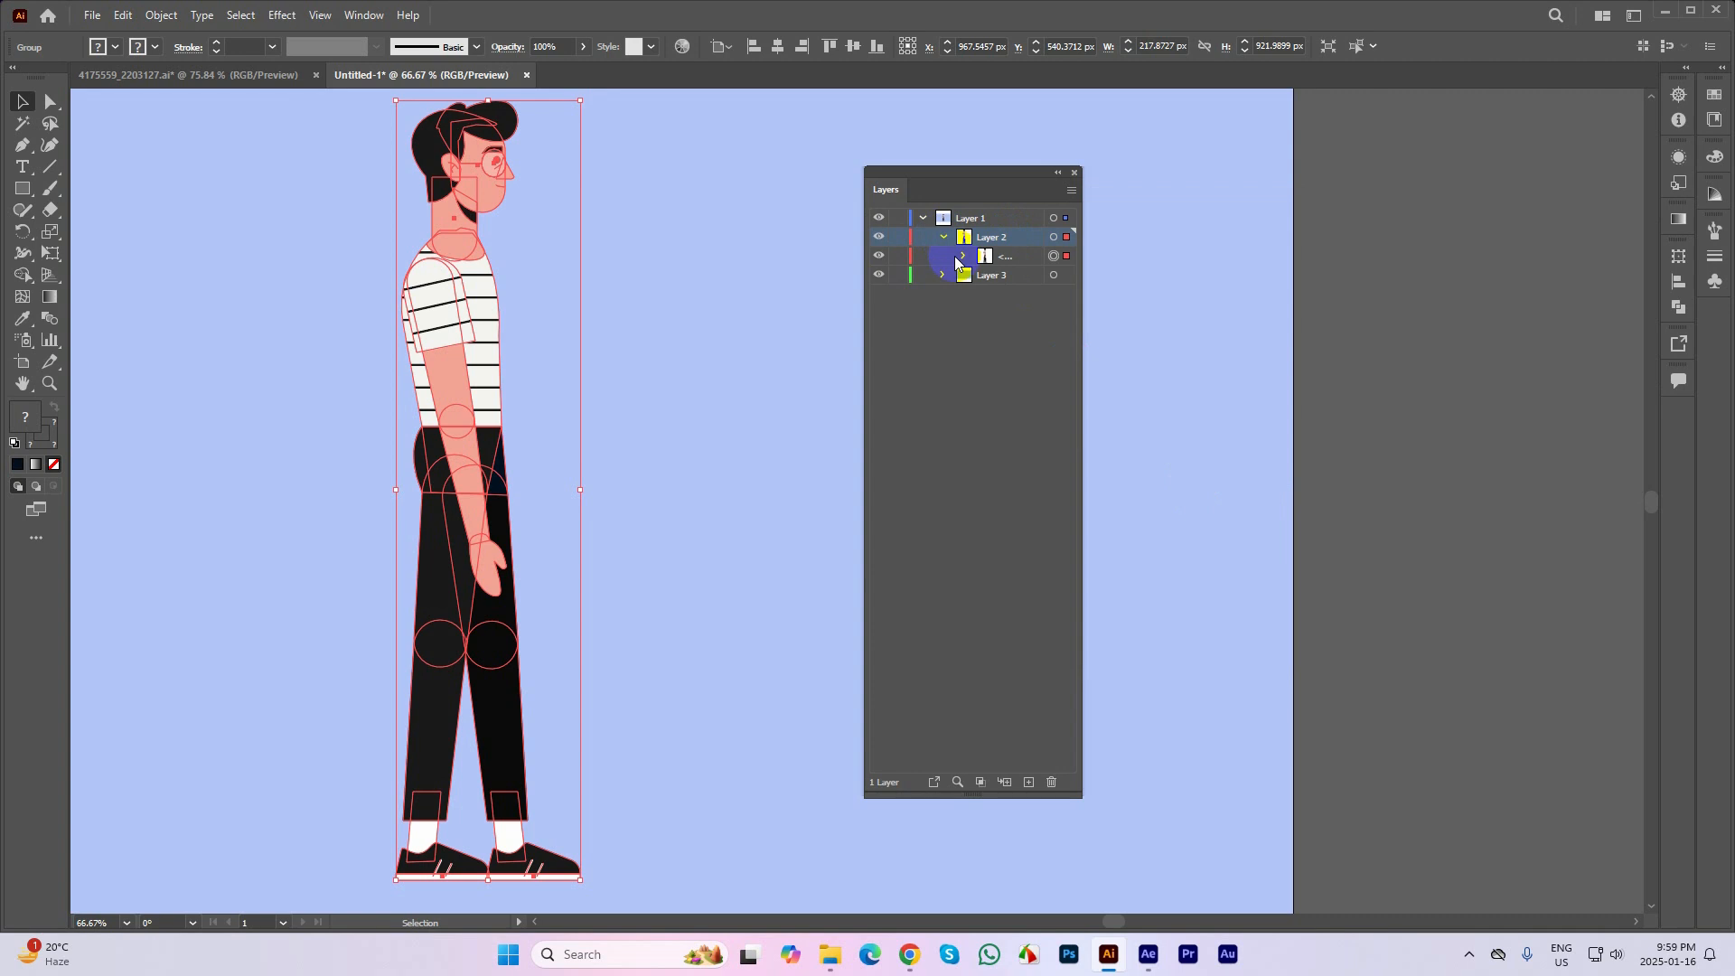
{"action": "left_click", "coordinate": [962, 259]}
{"action": "left_click", "coordinate": [943, 236]}
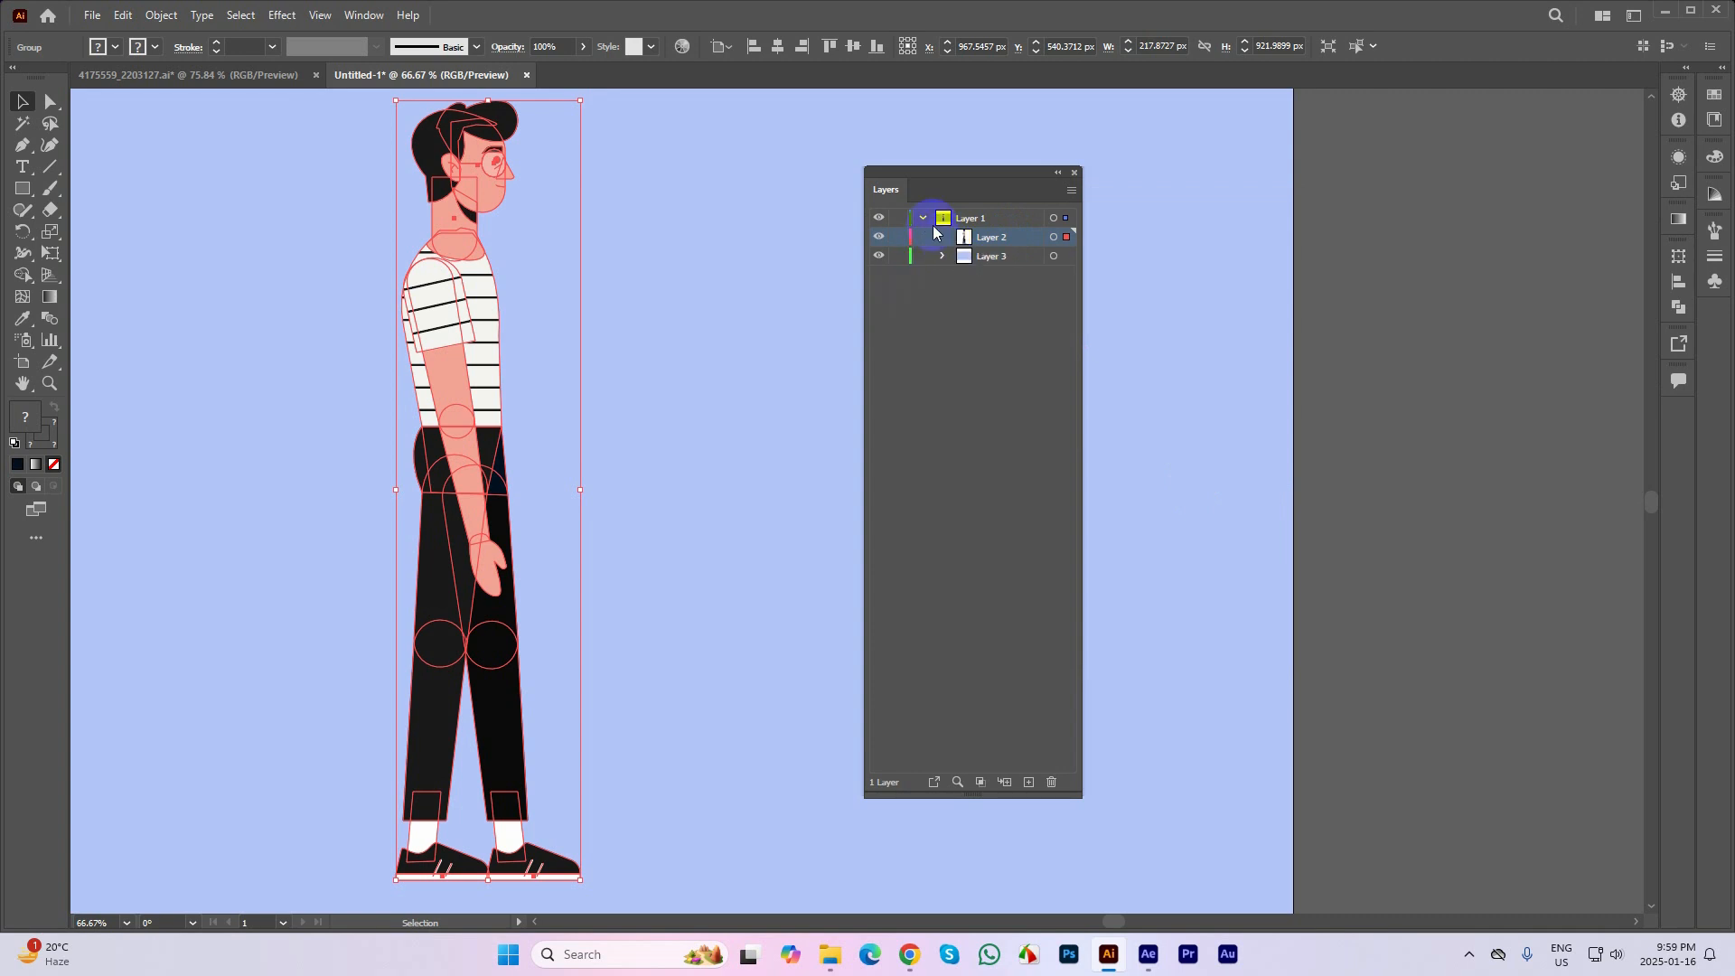
{"action": "left_click", "coordinate": [924, 219]}
{"action": "left_click", "coordinate": [924, 221]}
{"action": "left_click", "coordinate": [942, 237]}
{"action": "left_click", "coordinate": [1026, 263]}
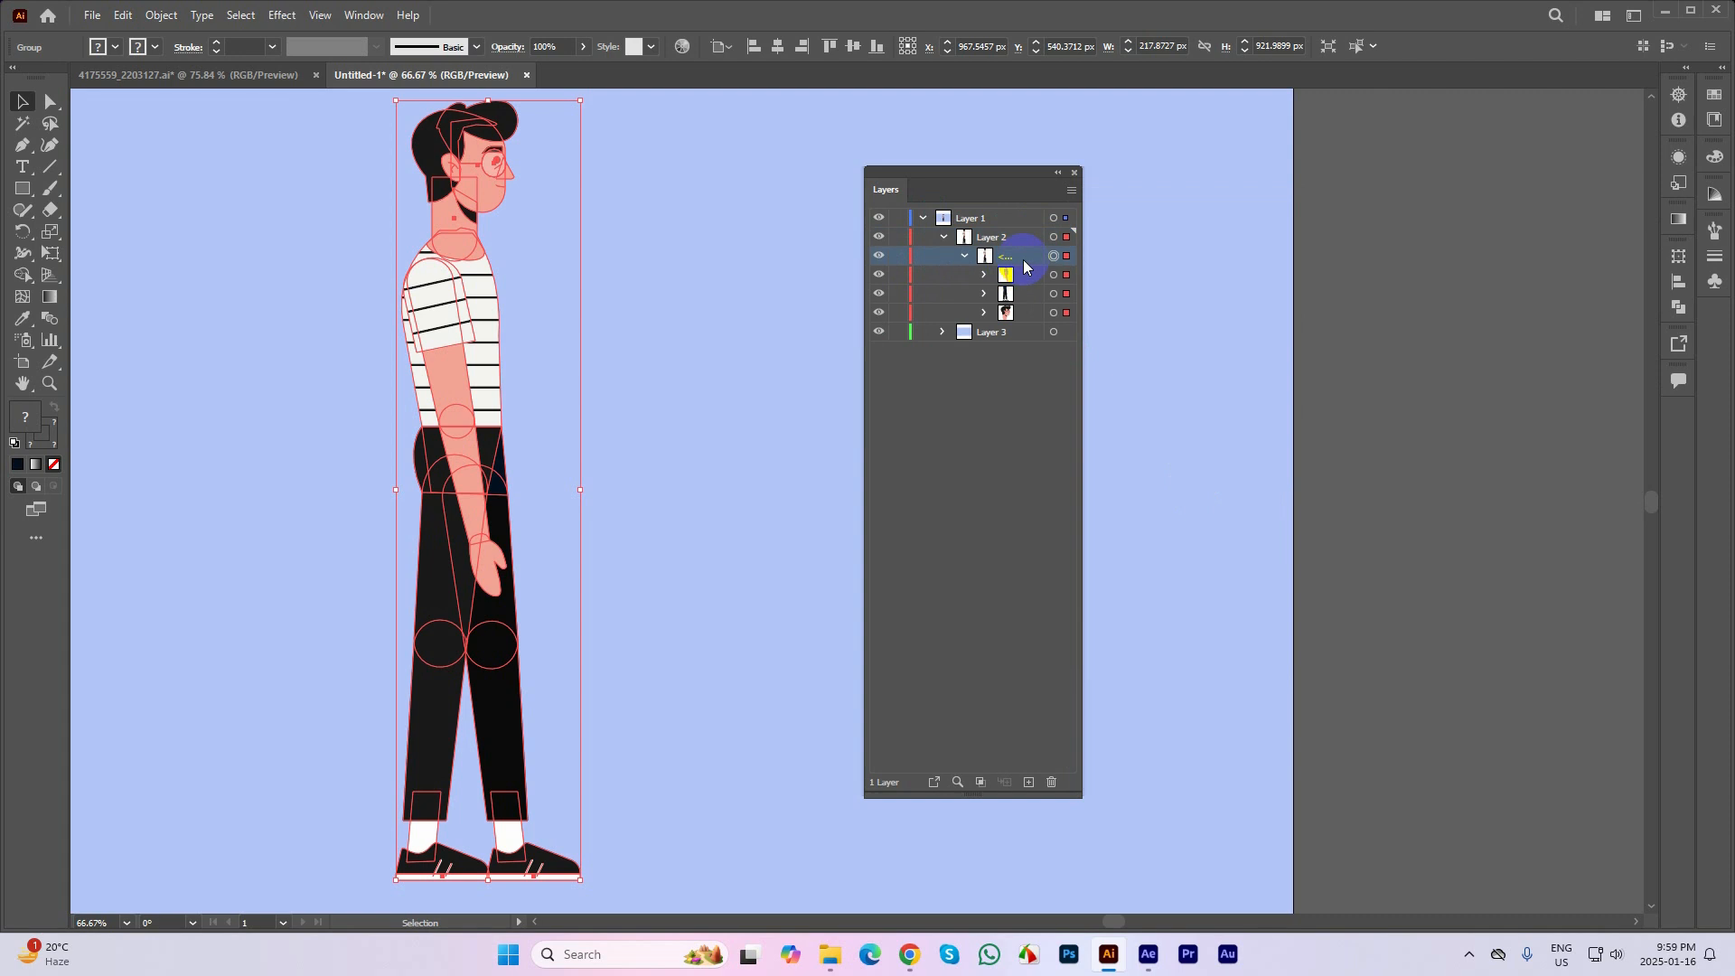
Release Layer 2 to layers in sequence and repeat the release on the resulting nested layers
{"action": "left_click", "coordinate": [997, 239]}
{"action": "left_click", "coordinate": [1072, 190]}
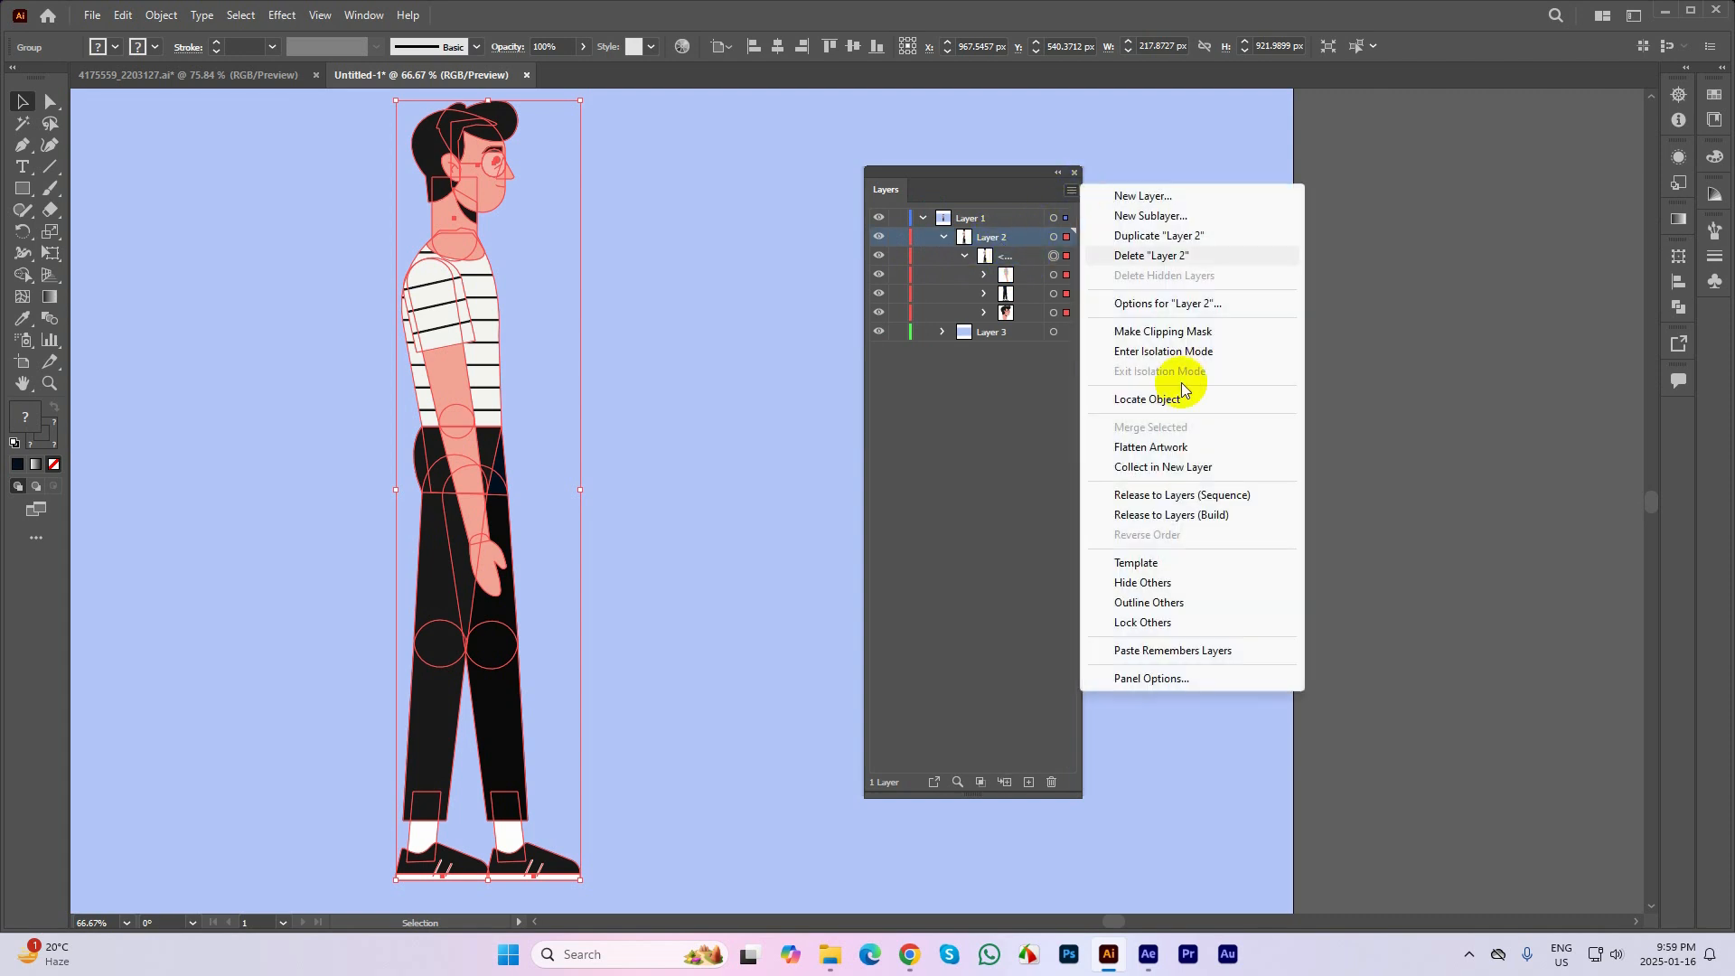
{"action": "left_click", "coordinate": [1178, 495]}
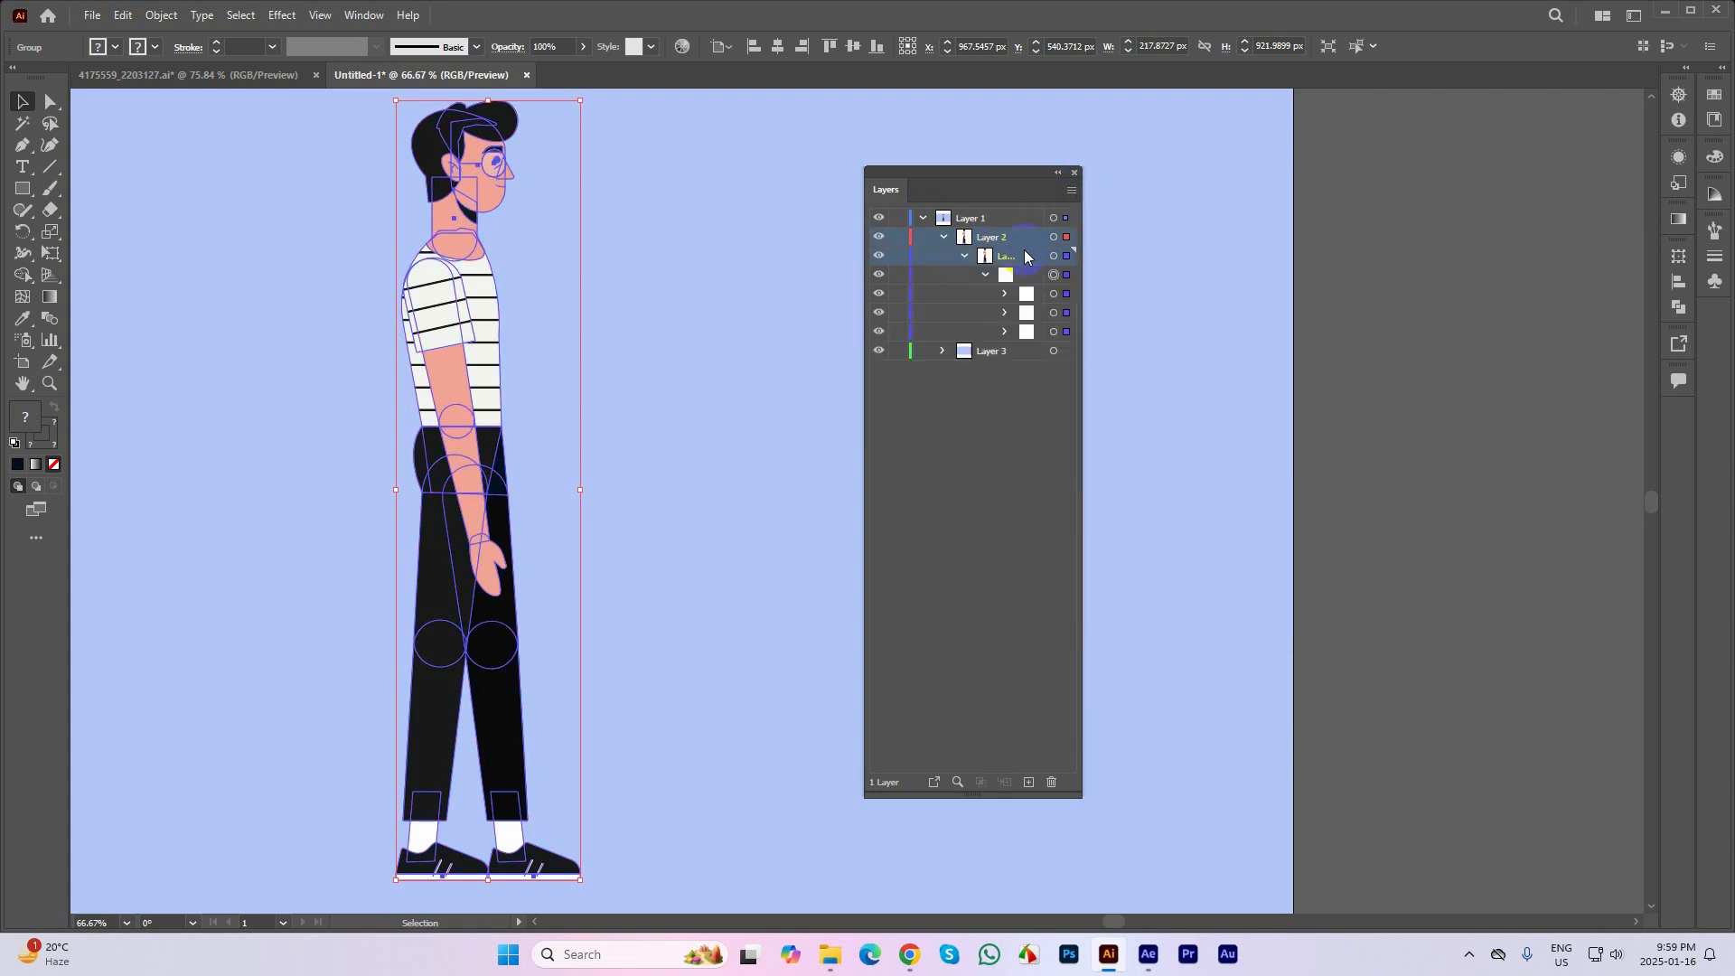
{"action": "left_click", "coordinate": [1072, 197]}
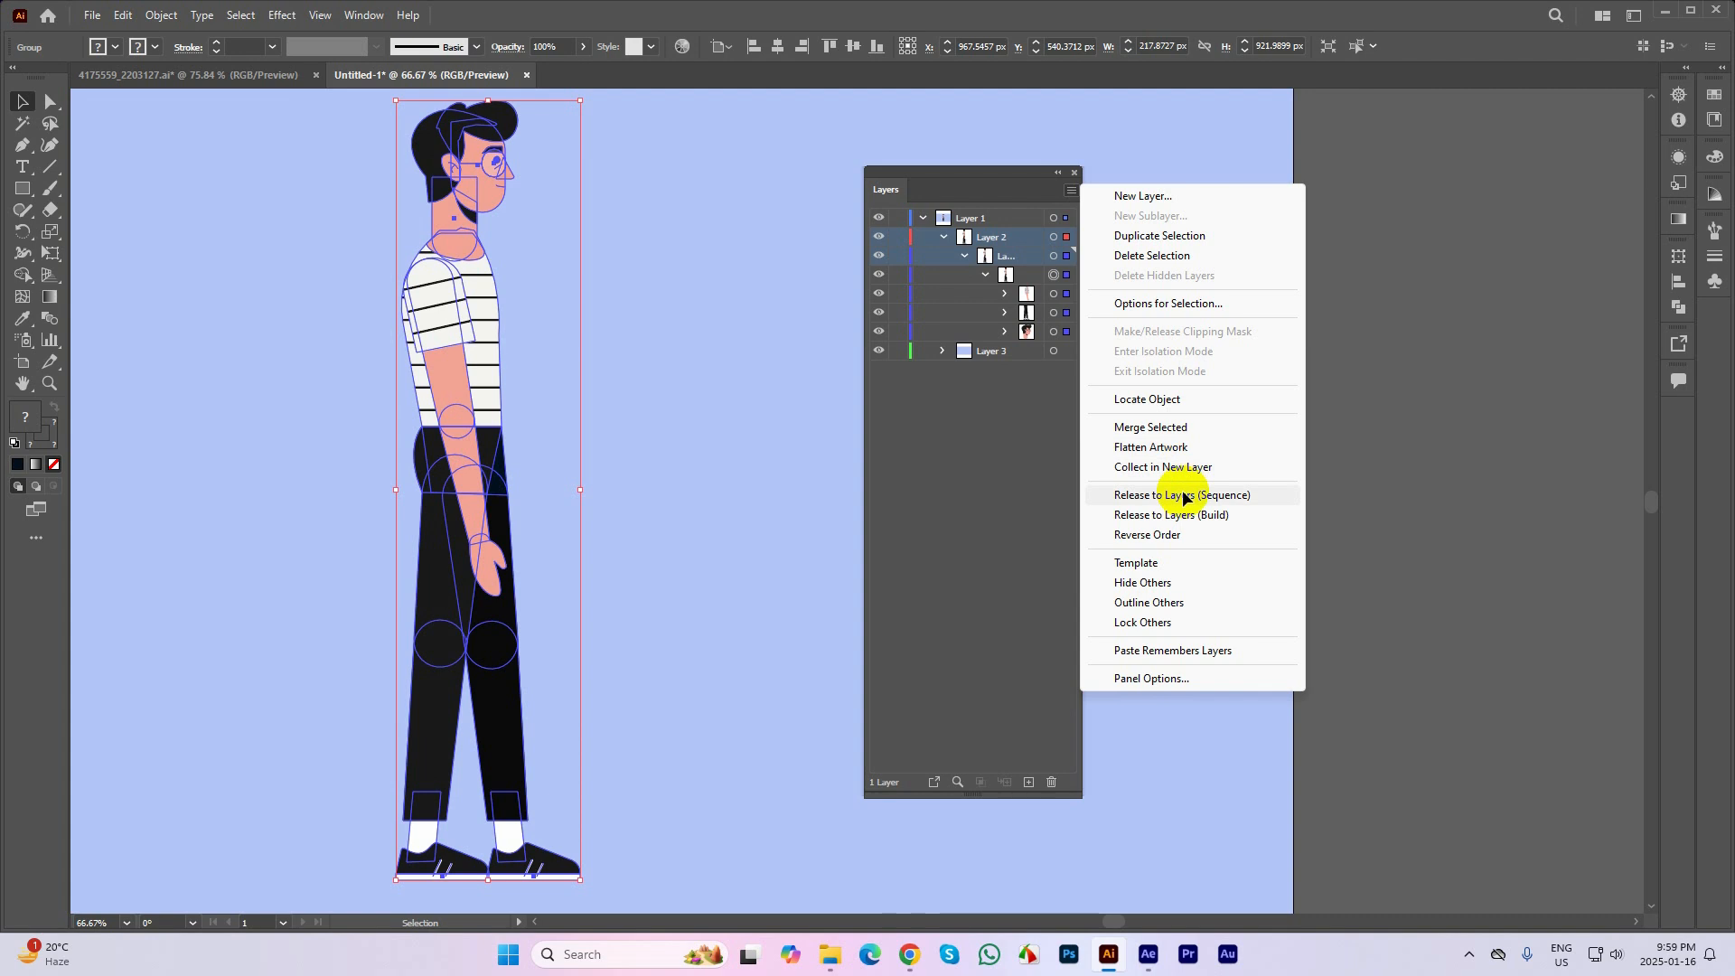
{"action": "left_click", "coordinate": [1188, 495]}
{"action": "left_click", "coordinate": [1012, 469]}
{"action": "left_click", "coordinate": [1013, 272]}
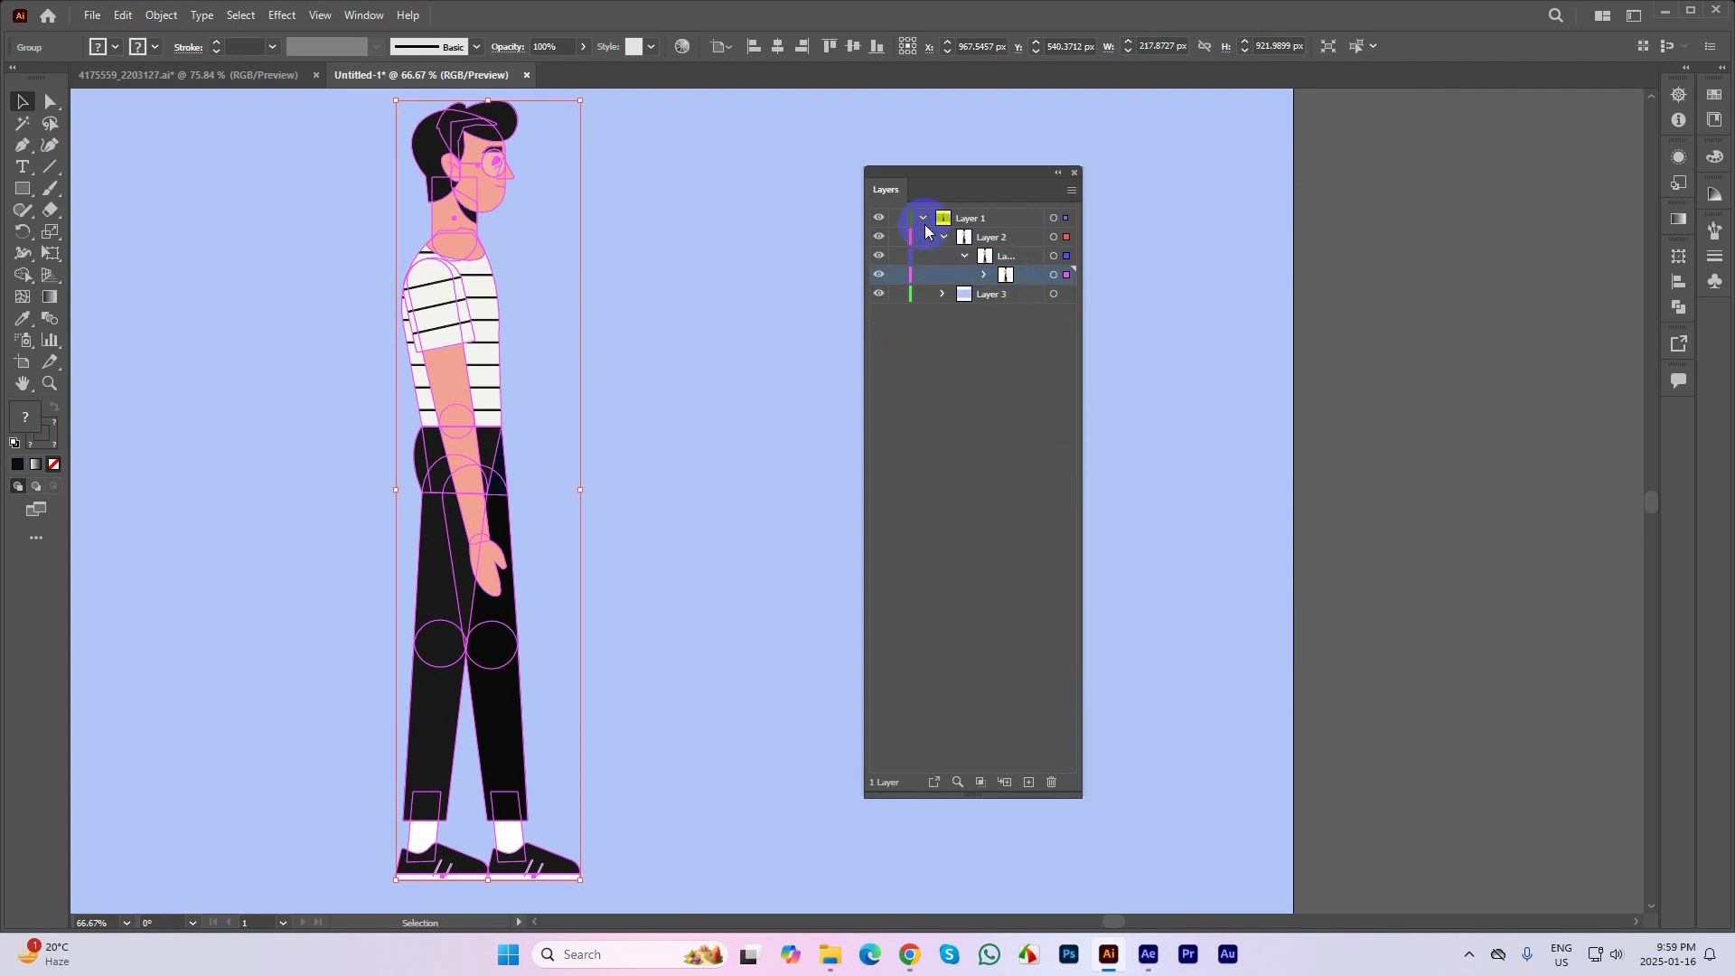
Deselect the character, undo the layer releases, and restore the light blue fill of the background rectangle
{"action": "left_click", "coordinate": [687, 430]}
{"action": "scroll", "coordinate": [687, 430], "scroll_direction": "down", "scroll_amount": 1}
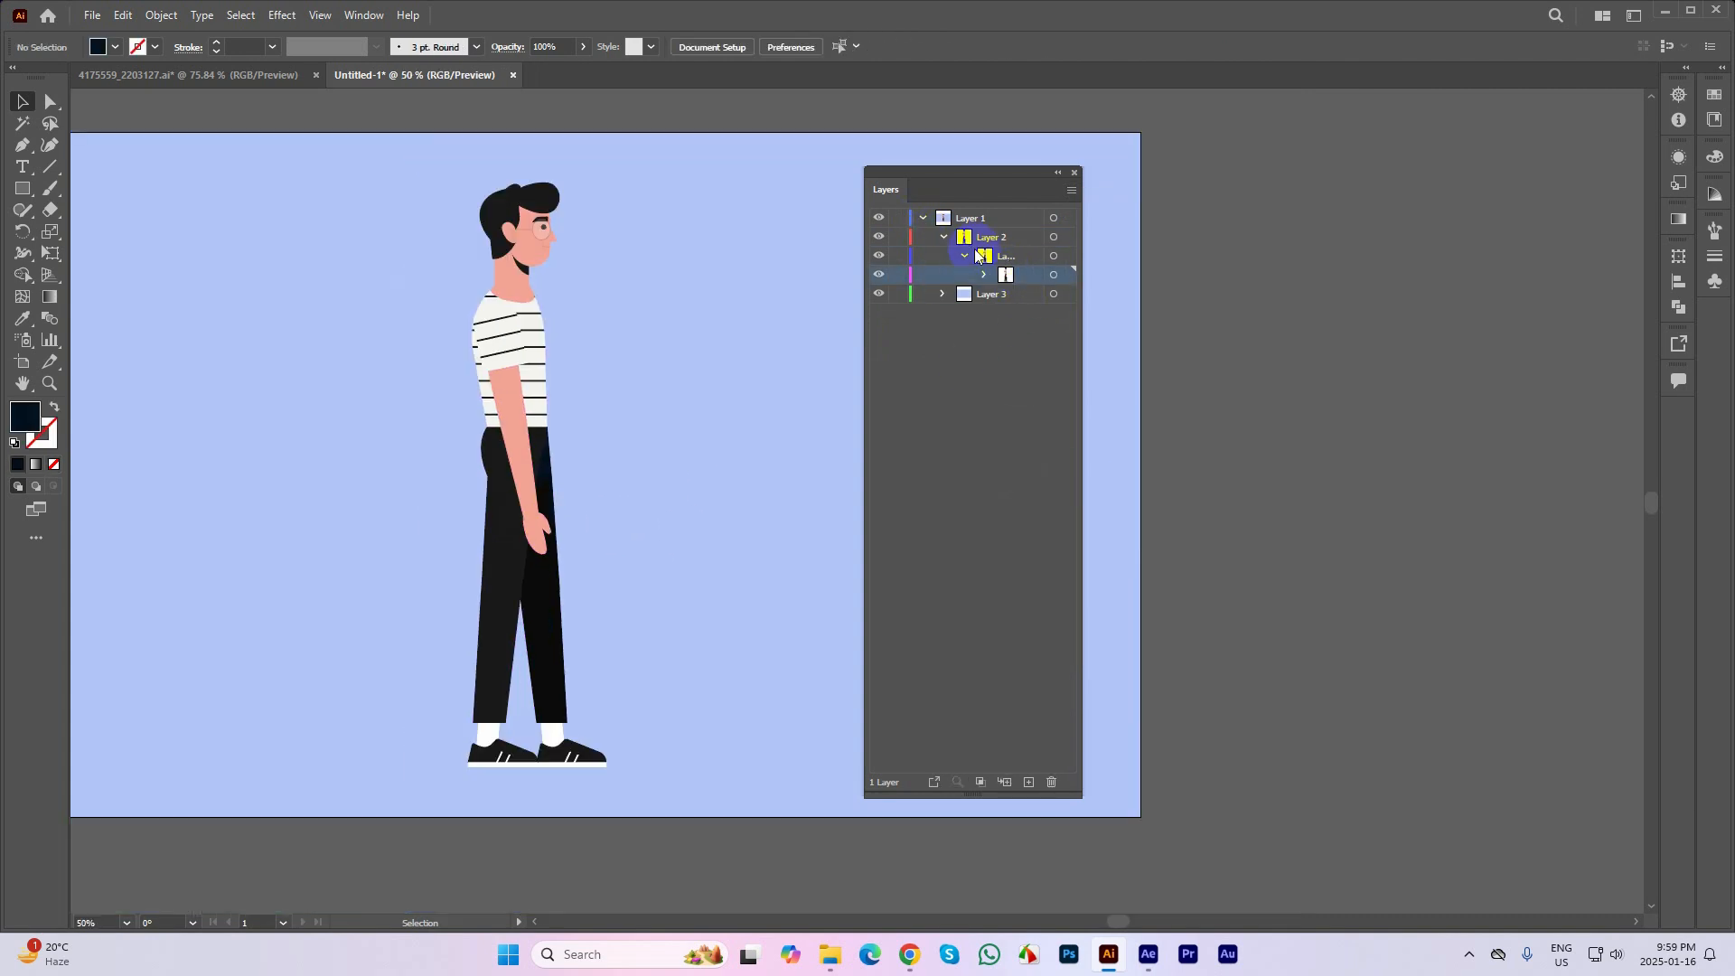
{"action": "key", "text": "ctrl+z"}
{"action": "key", "text": "ctrl+z"}
{"action": "key", "text": "ctrl+z"}
{"action": "key", "text": "ctrl+z"}
{"action": "key", "text": "ctrl+z"}
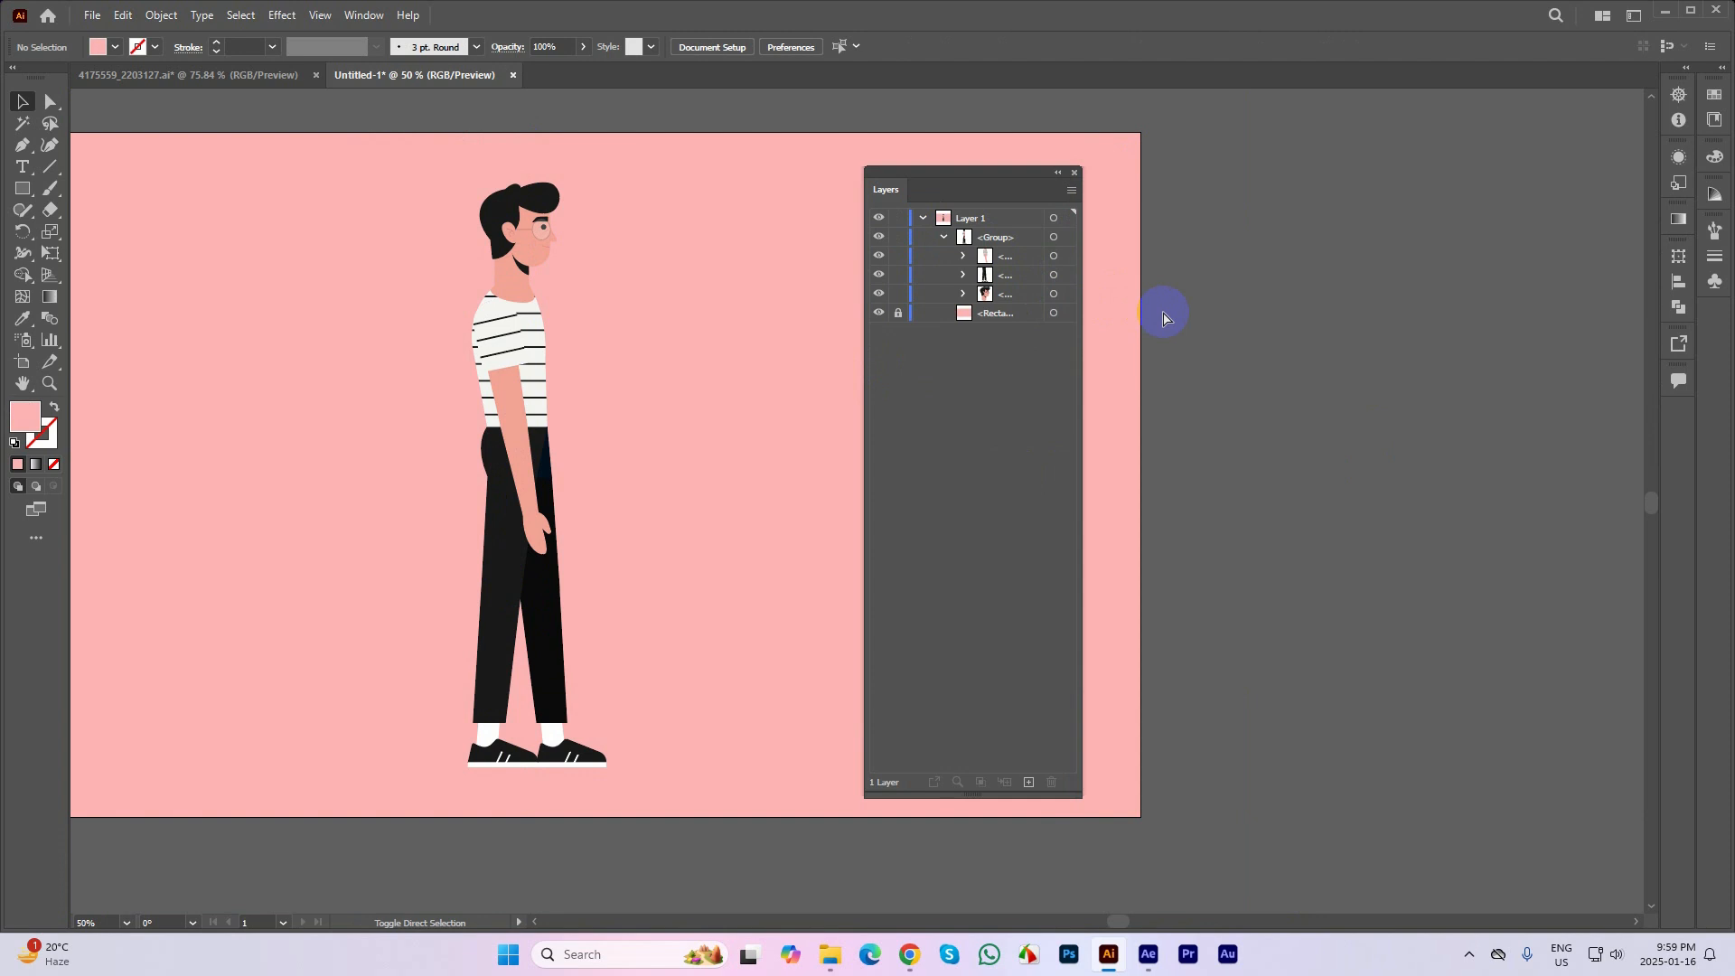
{"action": "key", "text": "ctrl+shift+z"}
{"action": "left_click", "coordinate": [1269, 333]}
{"action": "left_click", "coordinate": [807, 292]}
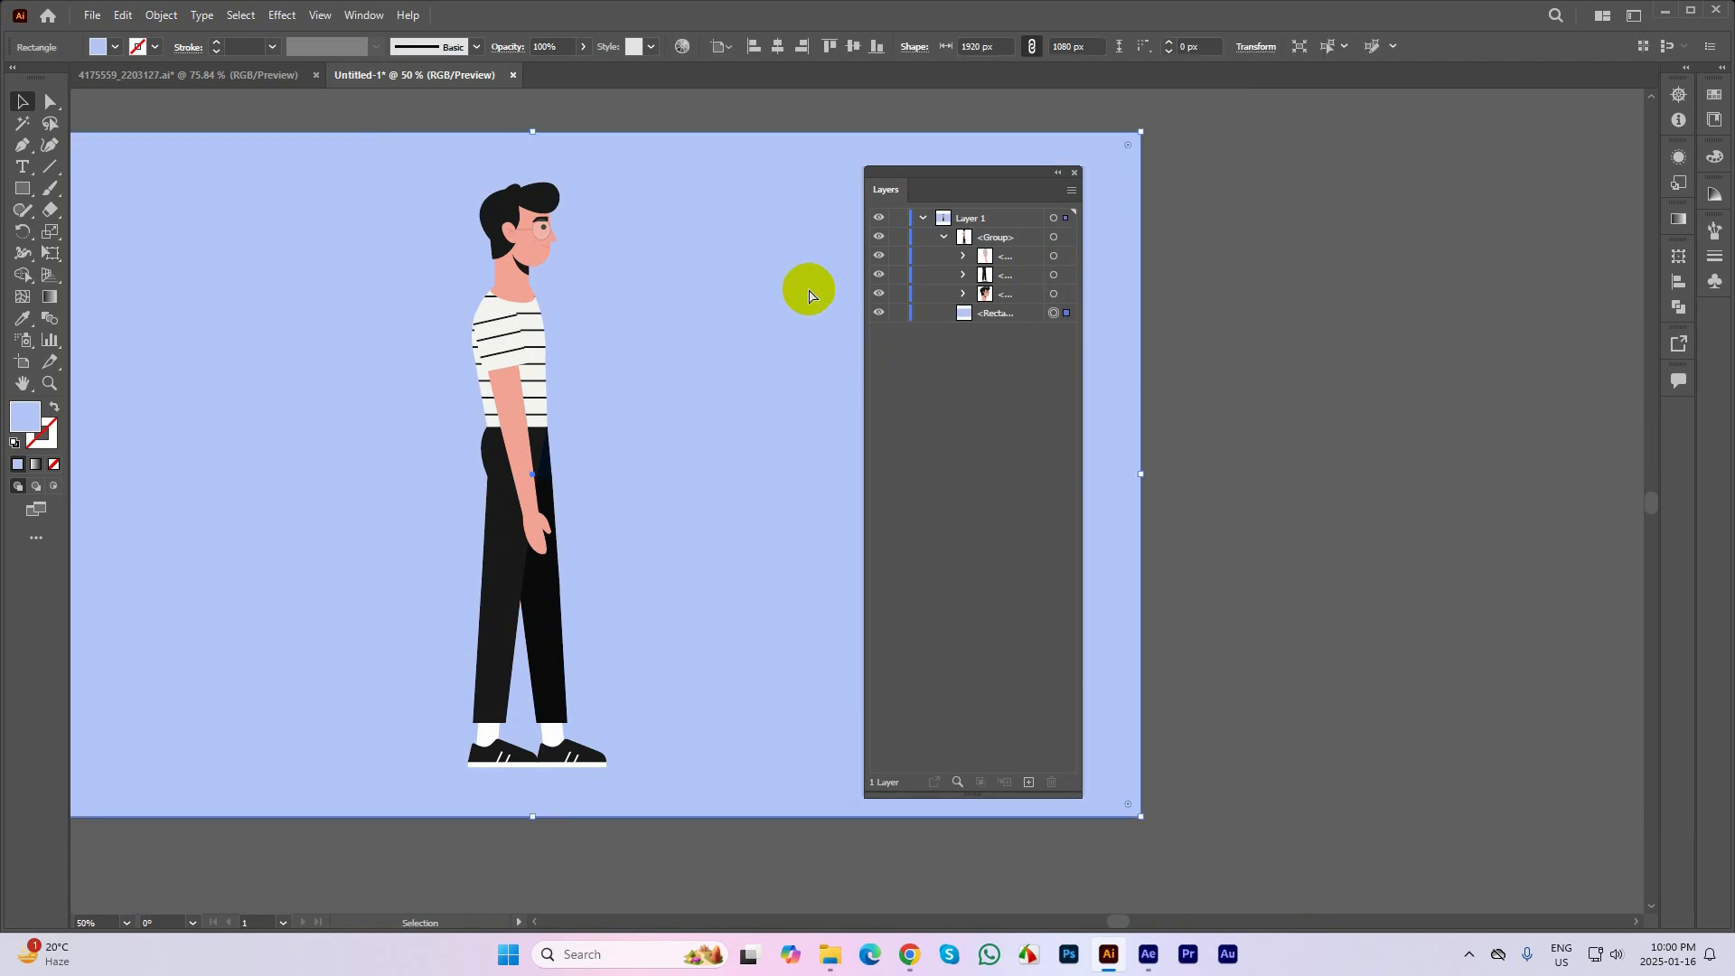
Collapse and select Layer 1 with the artwork deselected, and release it to layers in sequence
{"action": "left_click", "coordinate": [924, 219]}
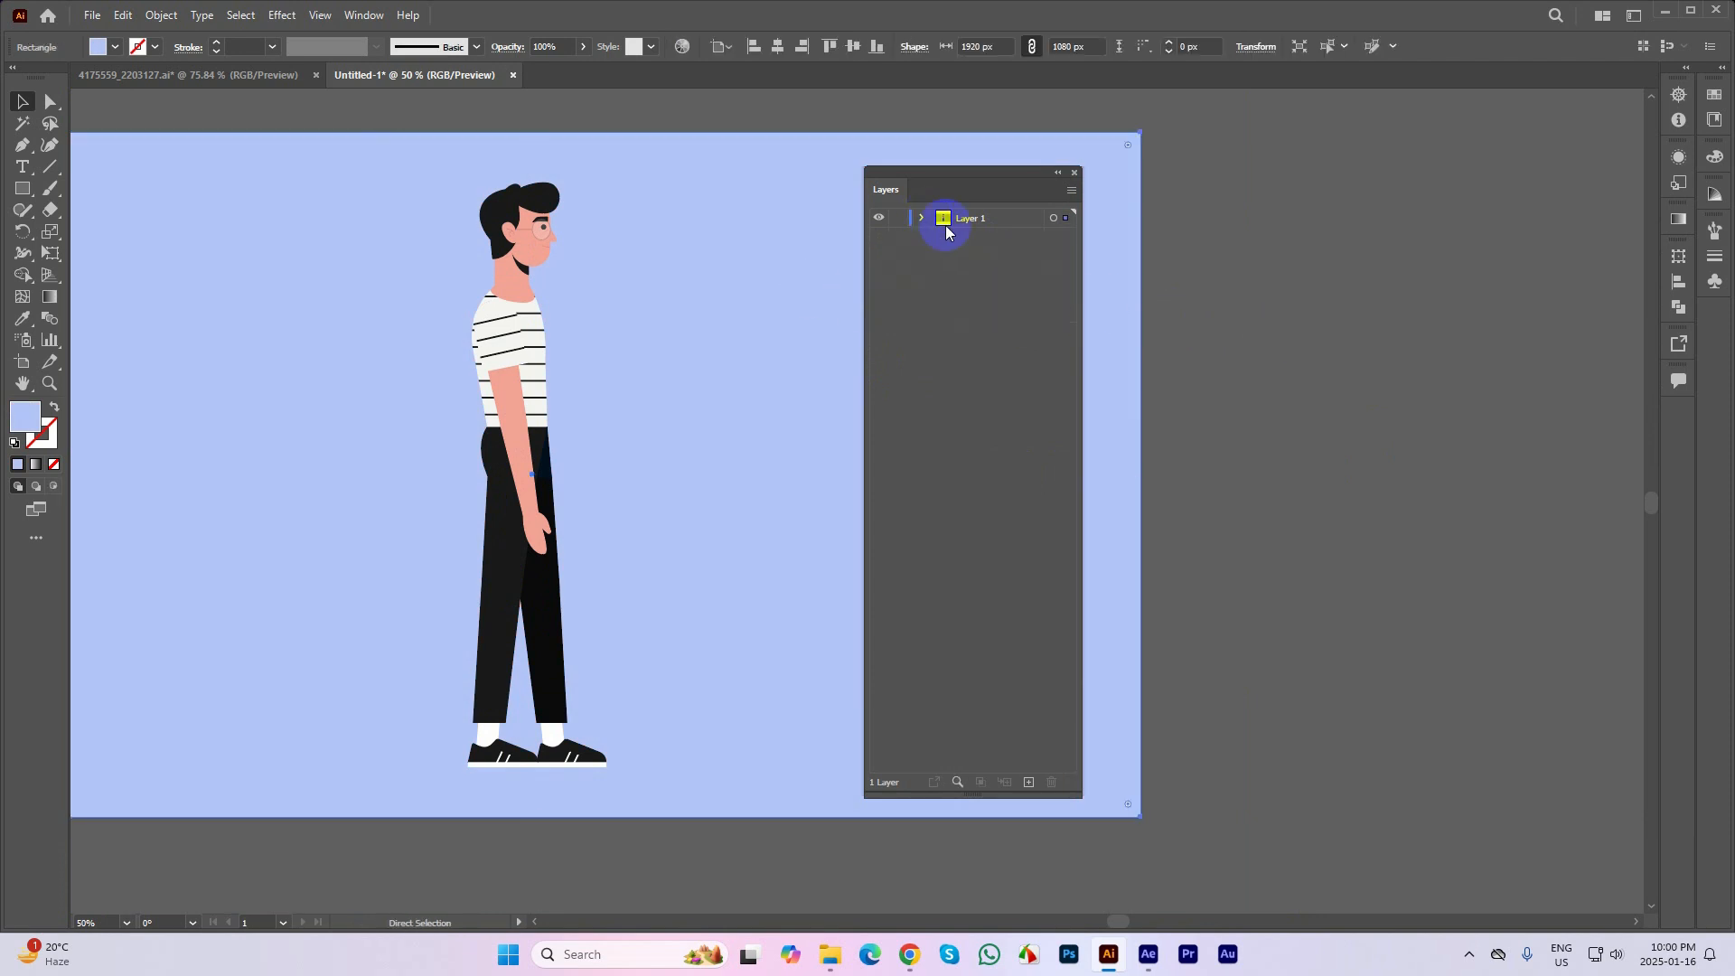
{"action": "left_click", "coordinate": [1229, 297]}
{"action": "left_click", "coordinate": [755, 262]}
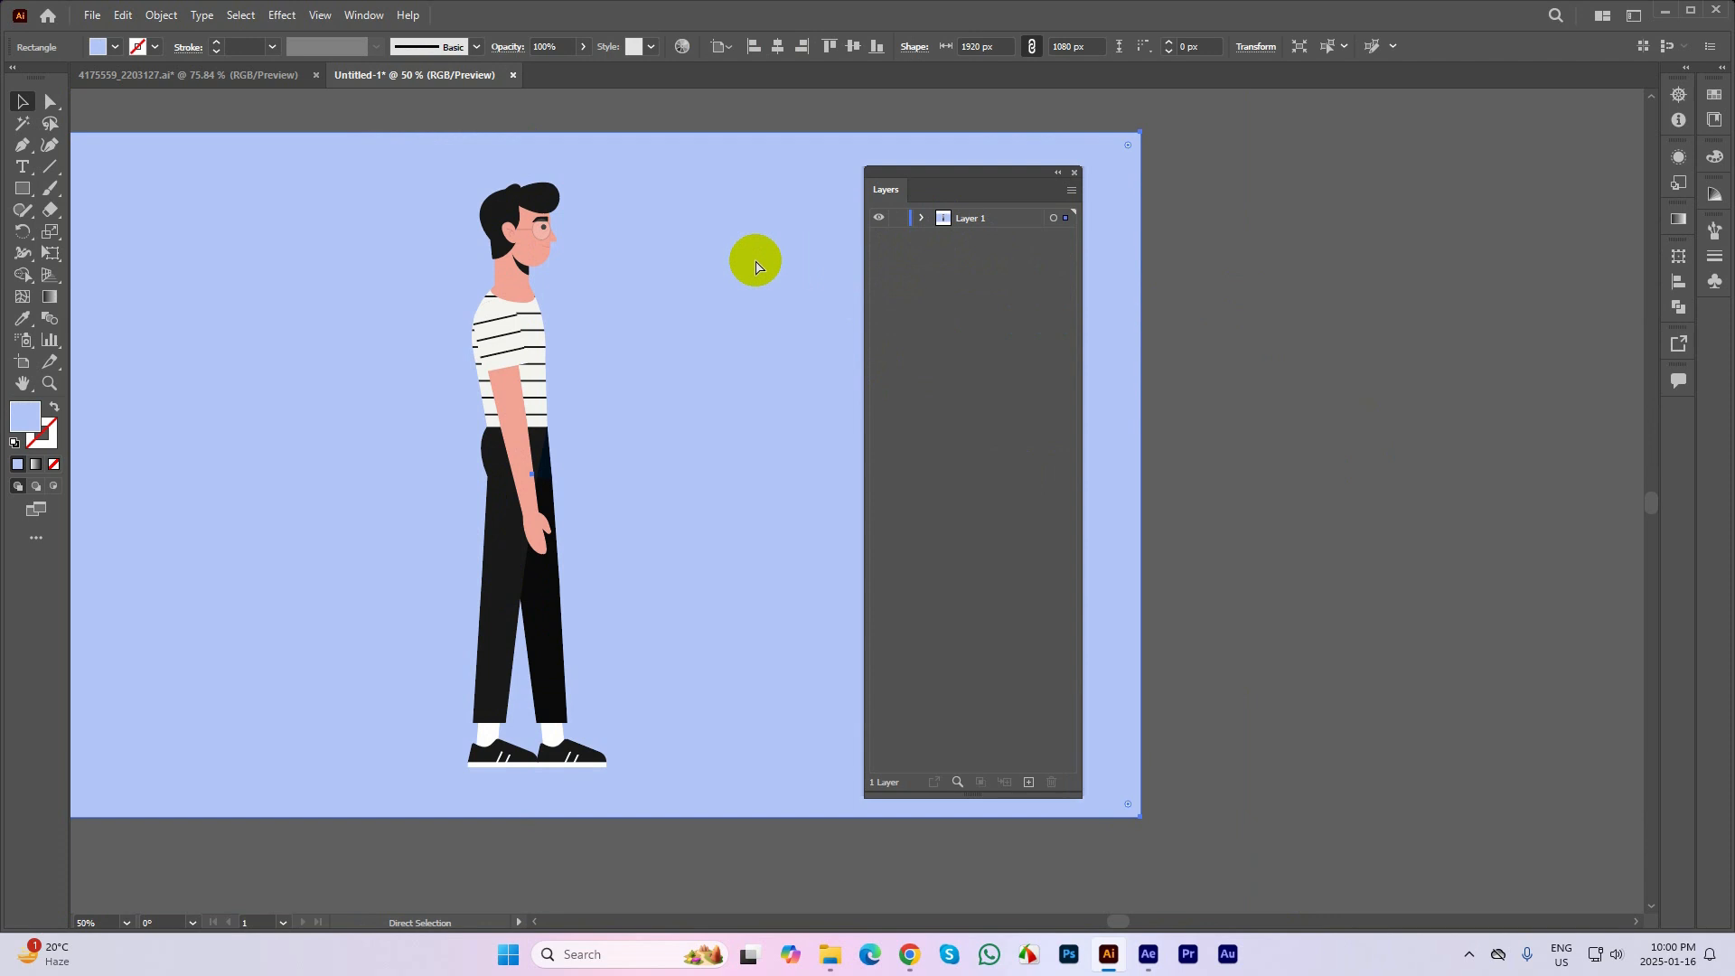
{"action": "left_click", "coordinate": [1079, 259]}
{"action": "left_click", "coordinate": [1071, 193]}
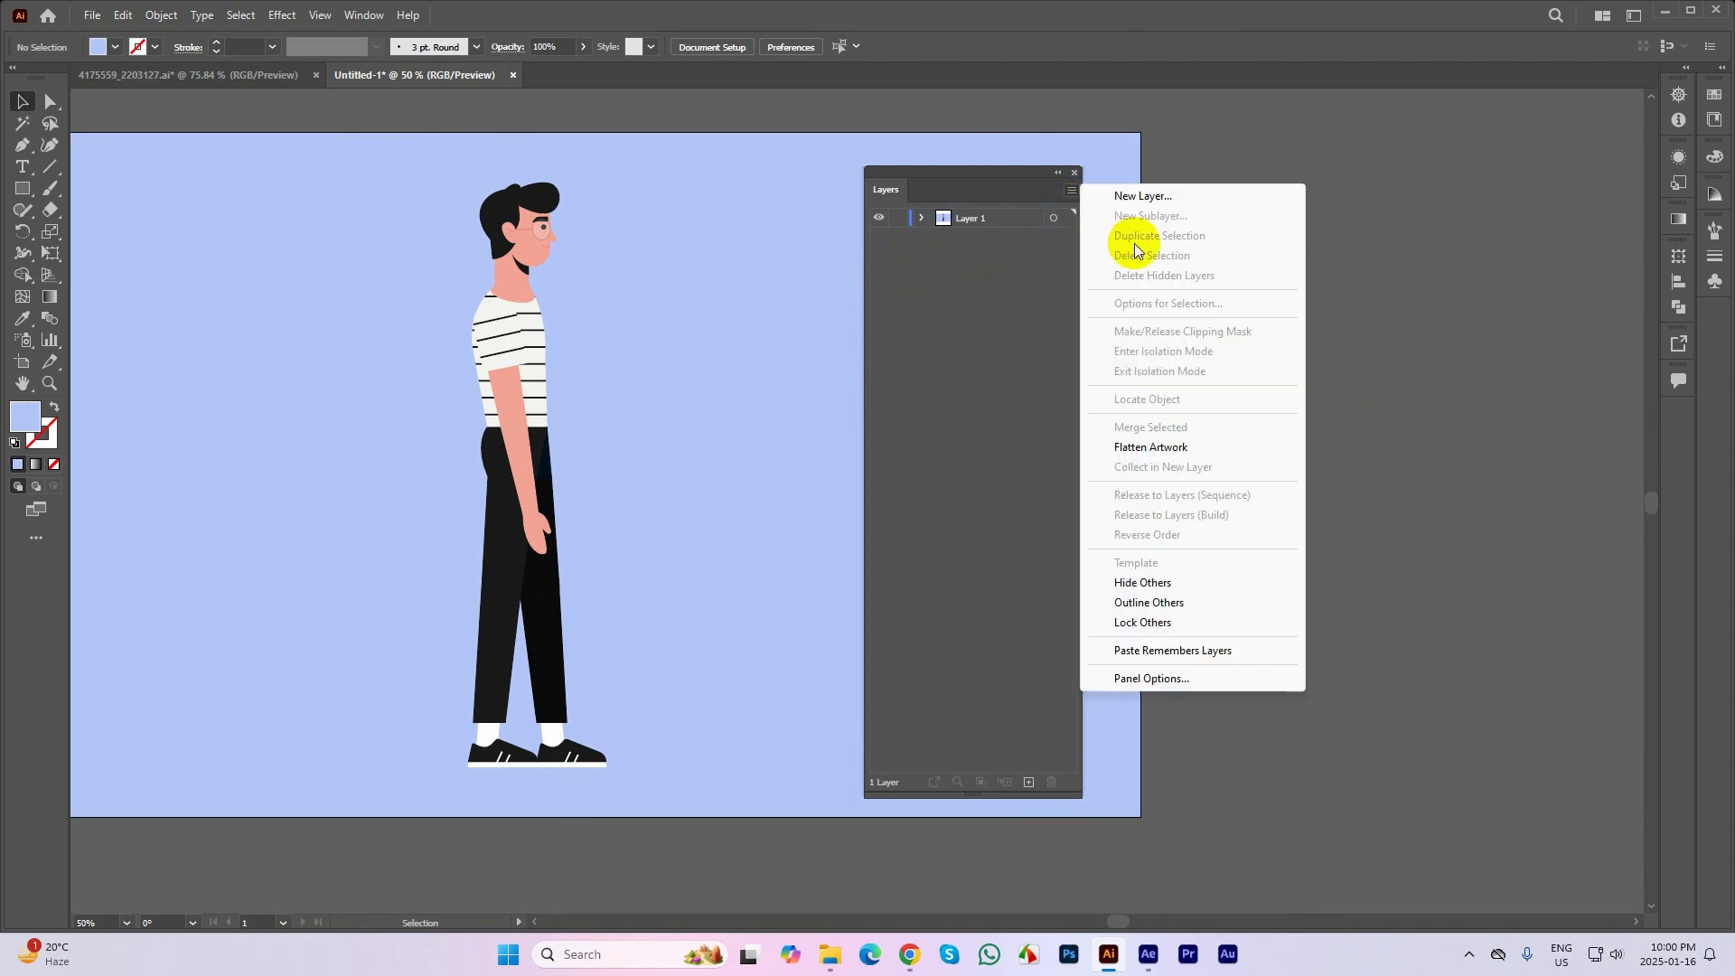
{"action": "left_click", "coordinate": [946, 226]}
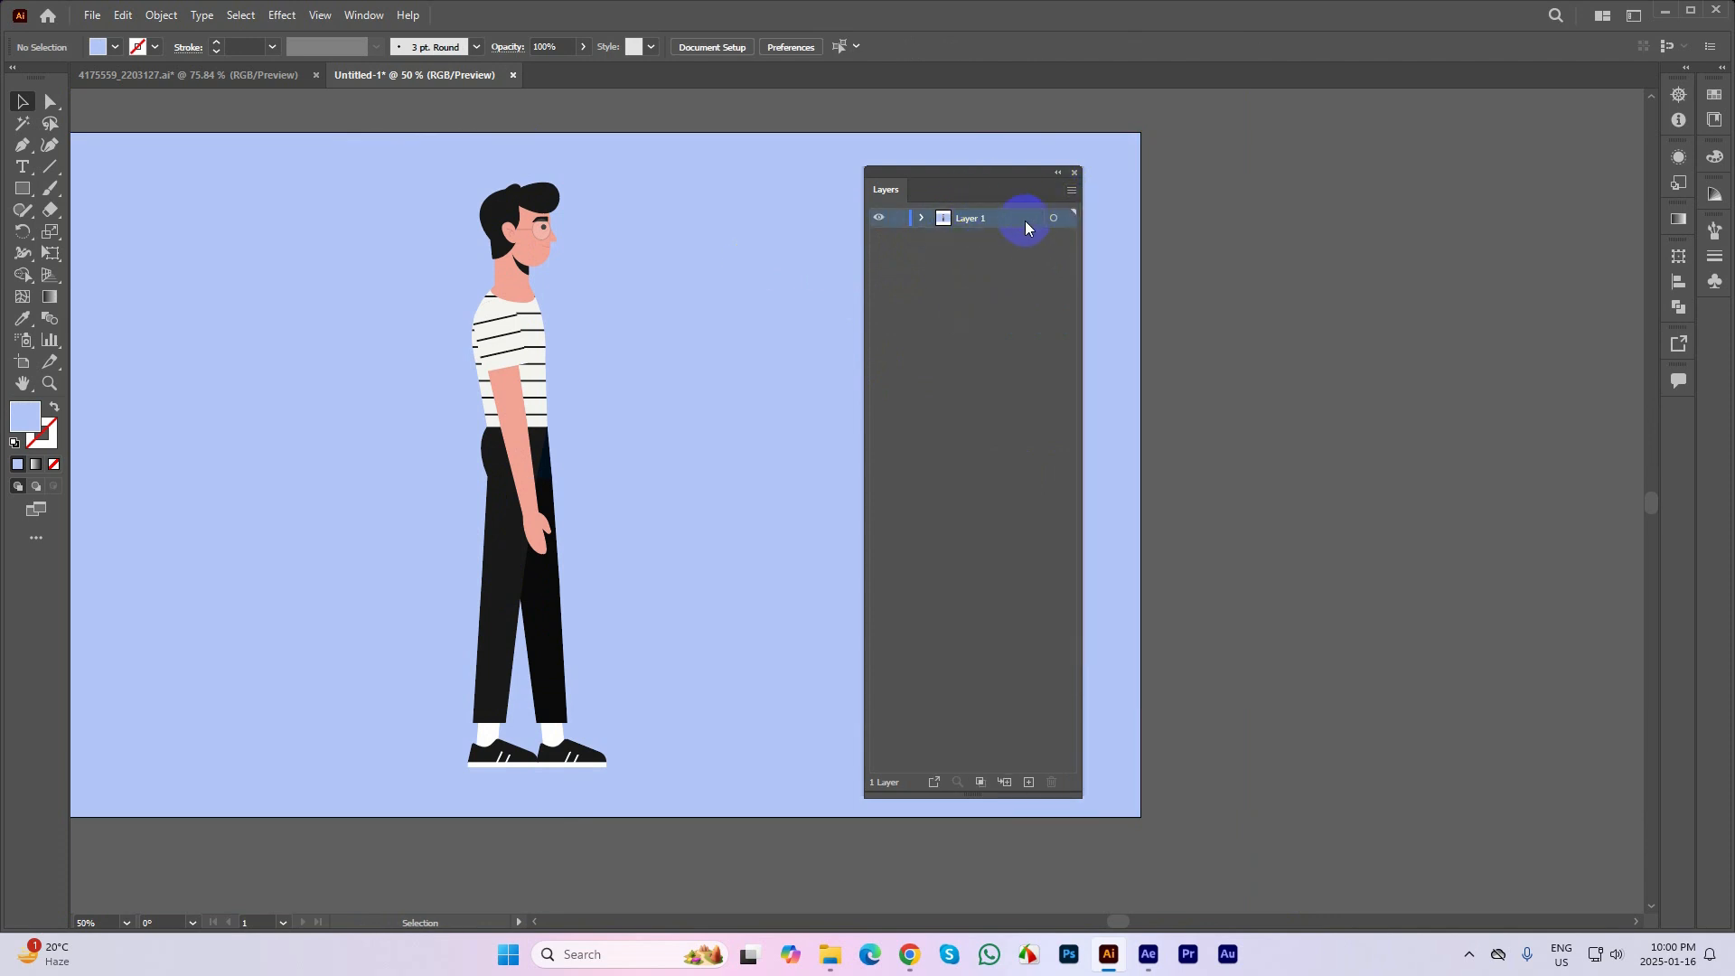
{"action": "left_click", "coordinate": [1073, 192]}
{"action": "left_click", "coordinate": [1202, 494]}
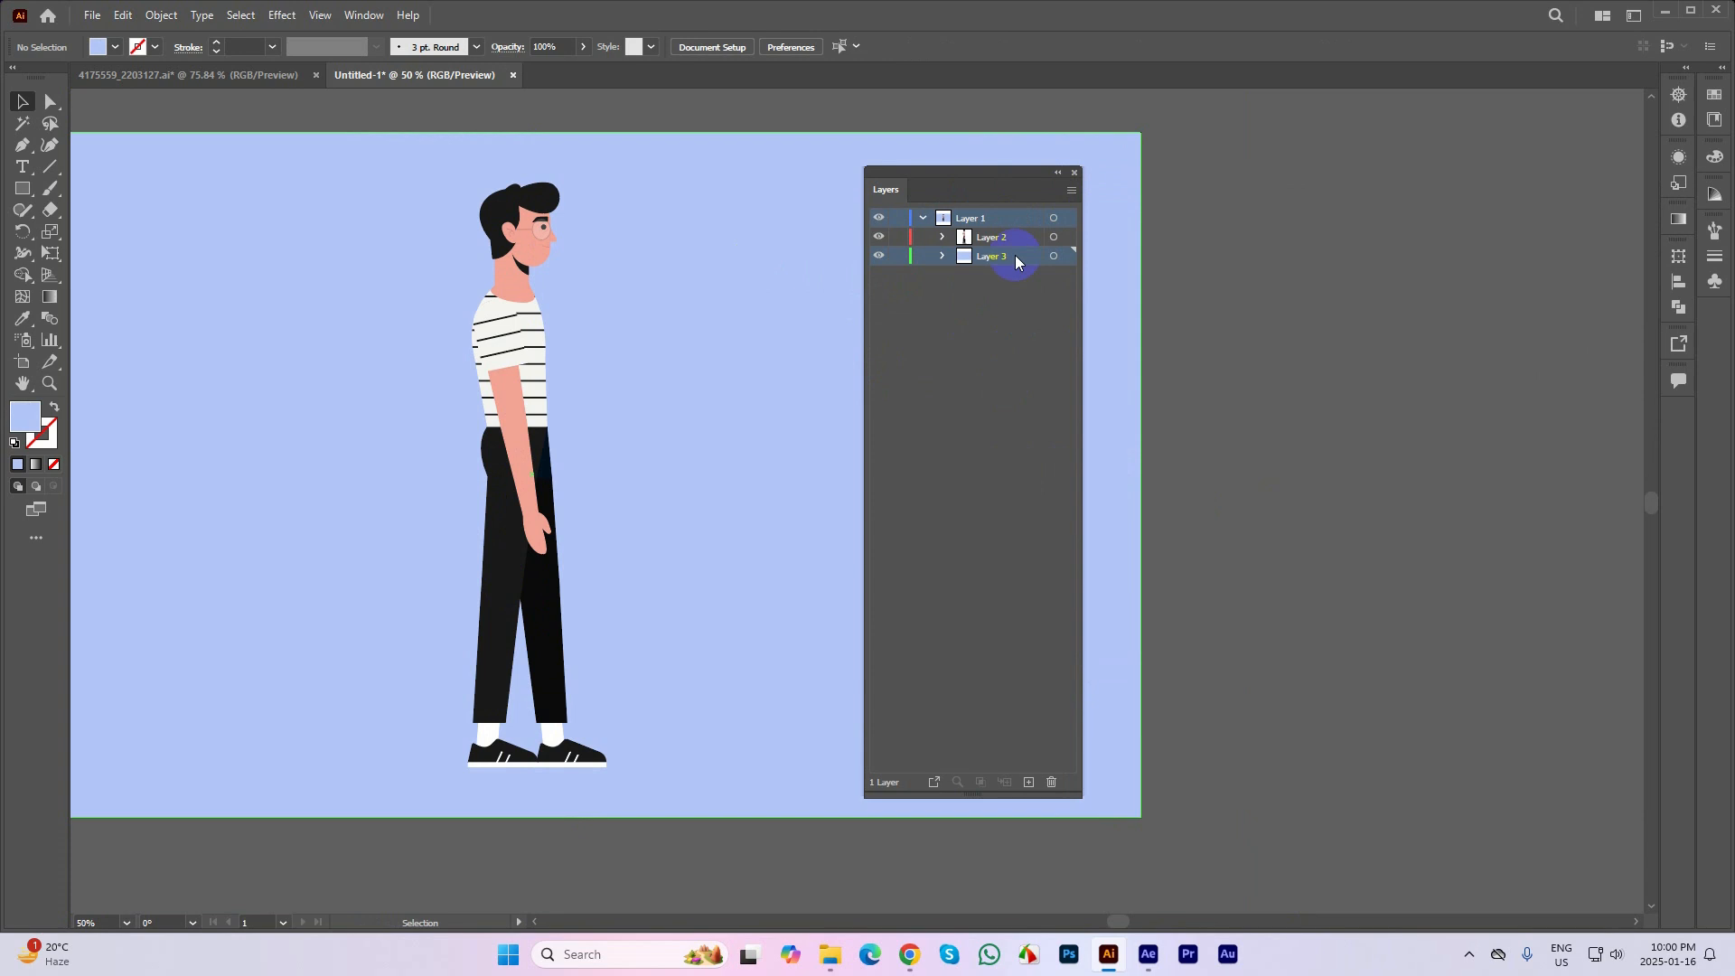
Release Layer 3 to layers in sequence and repeat the release on each resulting nested layer
{"action": "left_click", "coordinate": [1072, 191]}
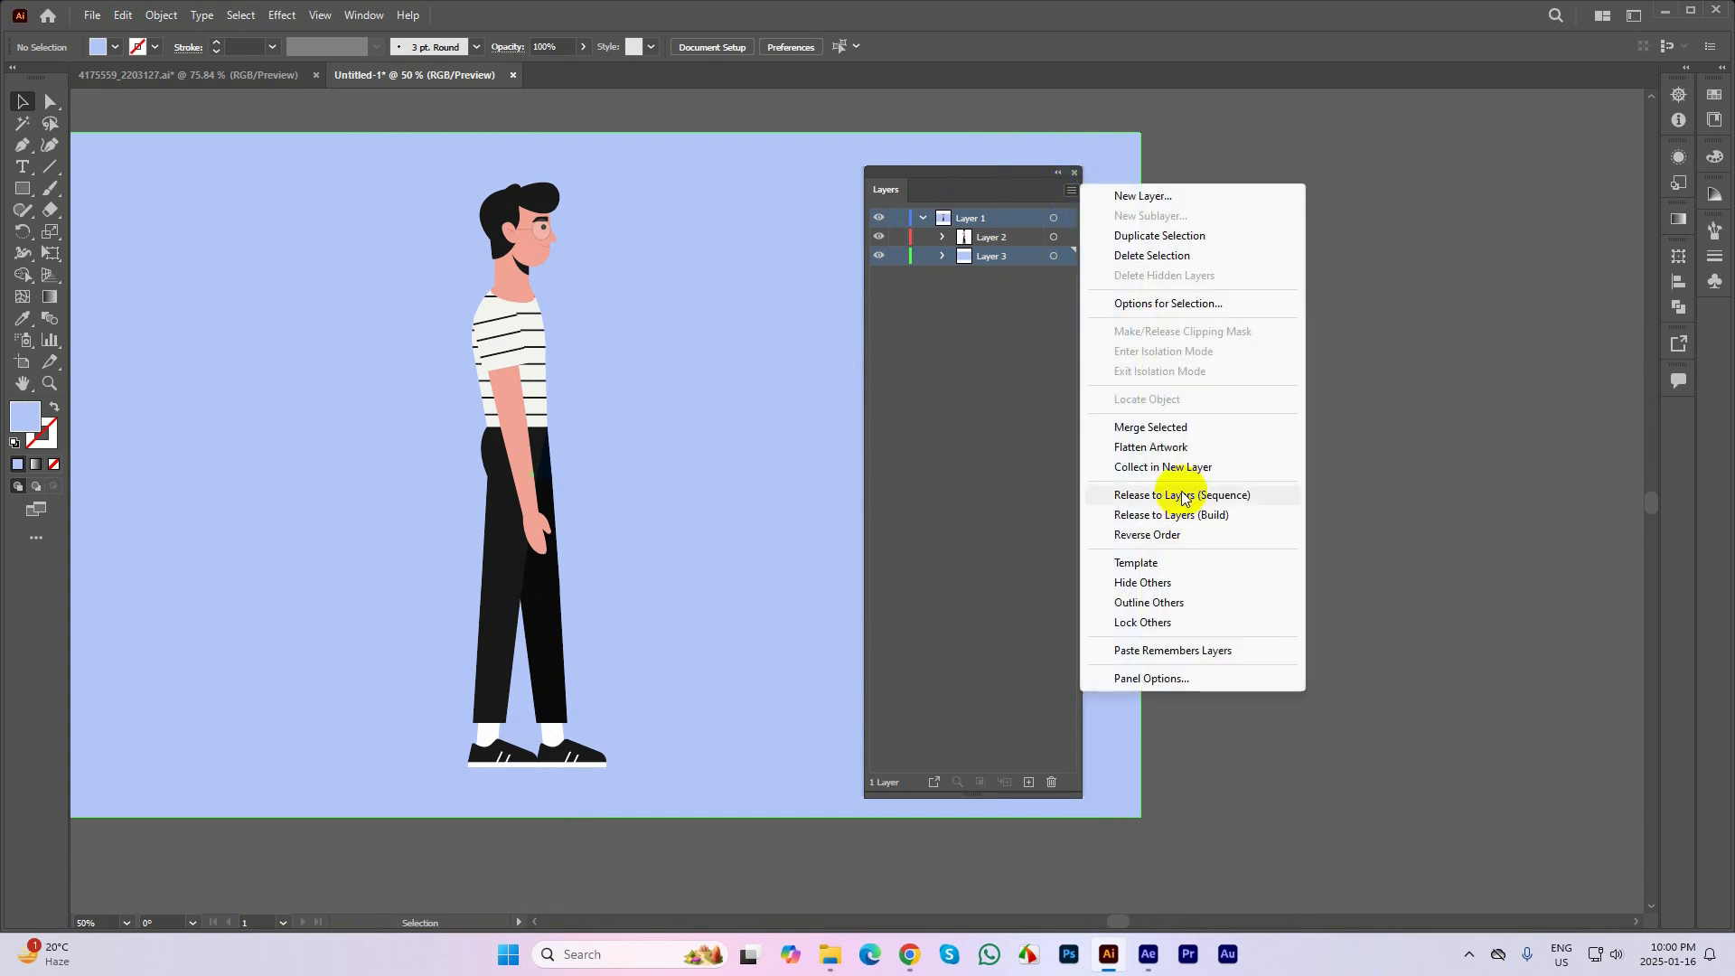
{"action": "left_click", "coordinate": [1191, 495]}
{"action": "left_click", "coordinate": [1072, 191]}
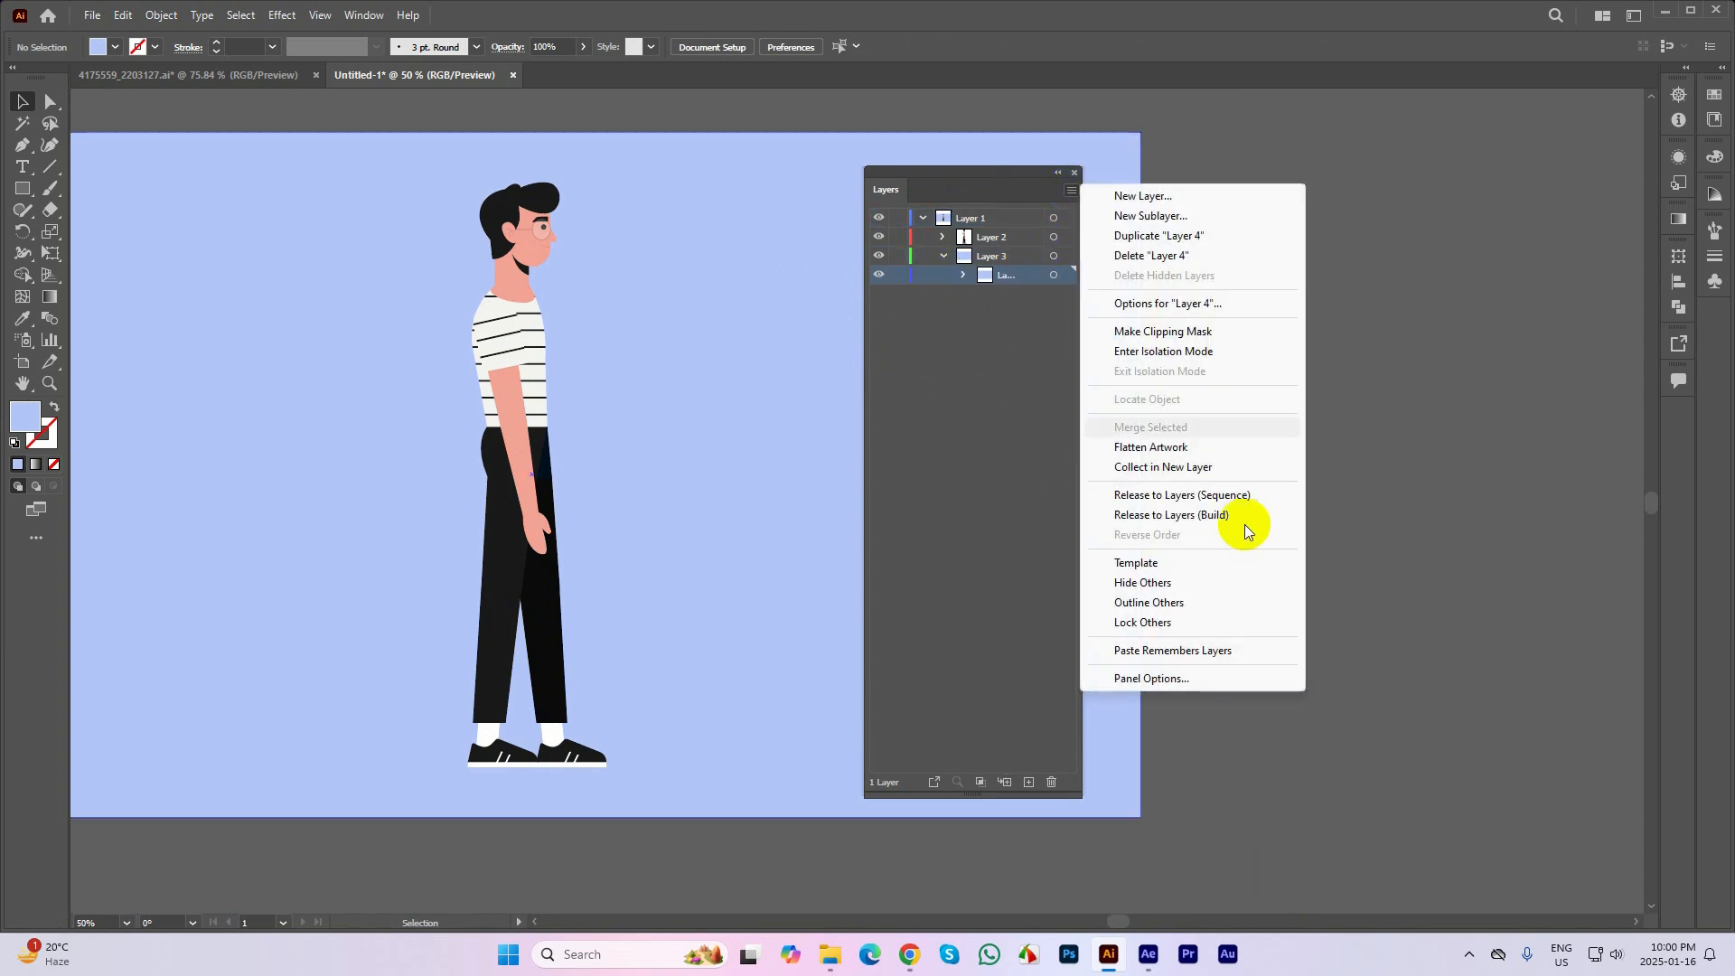
{"action": "left_click", "coordinate": [1205, 496]}
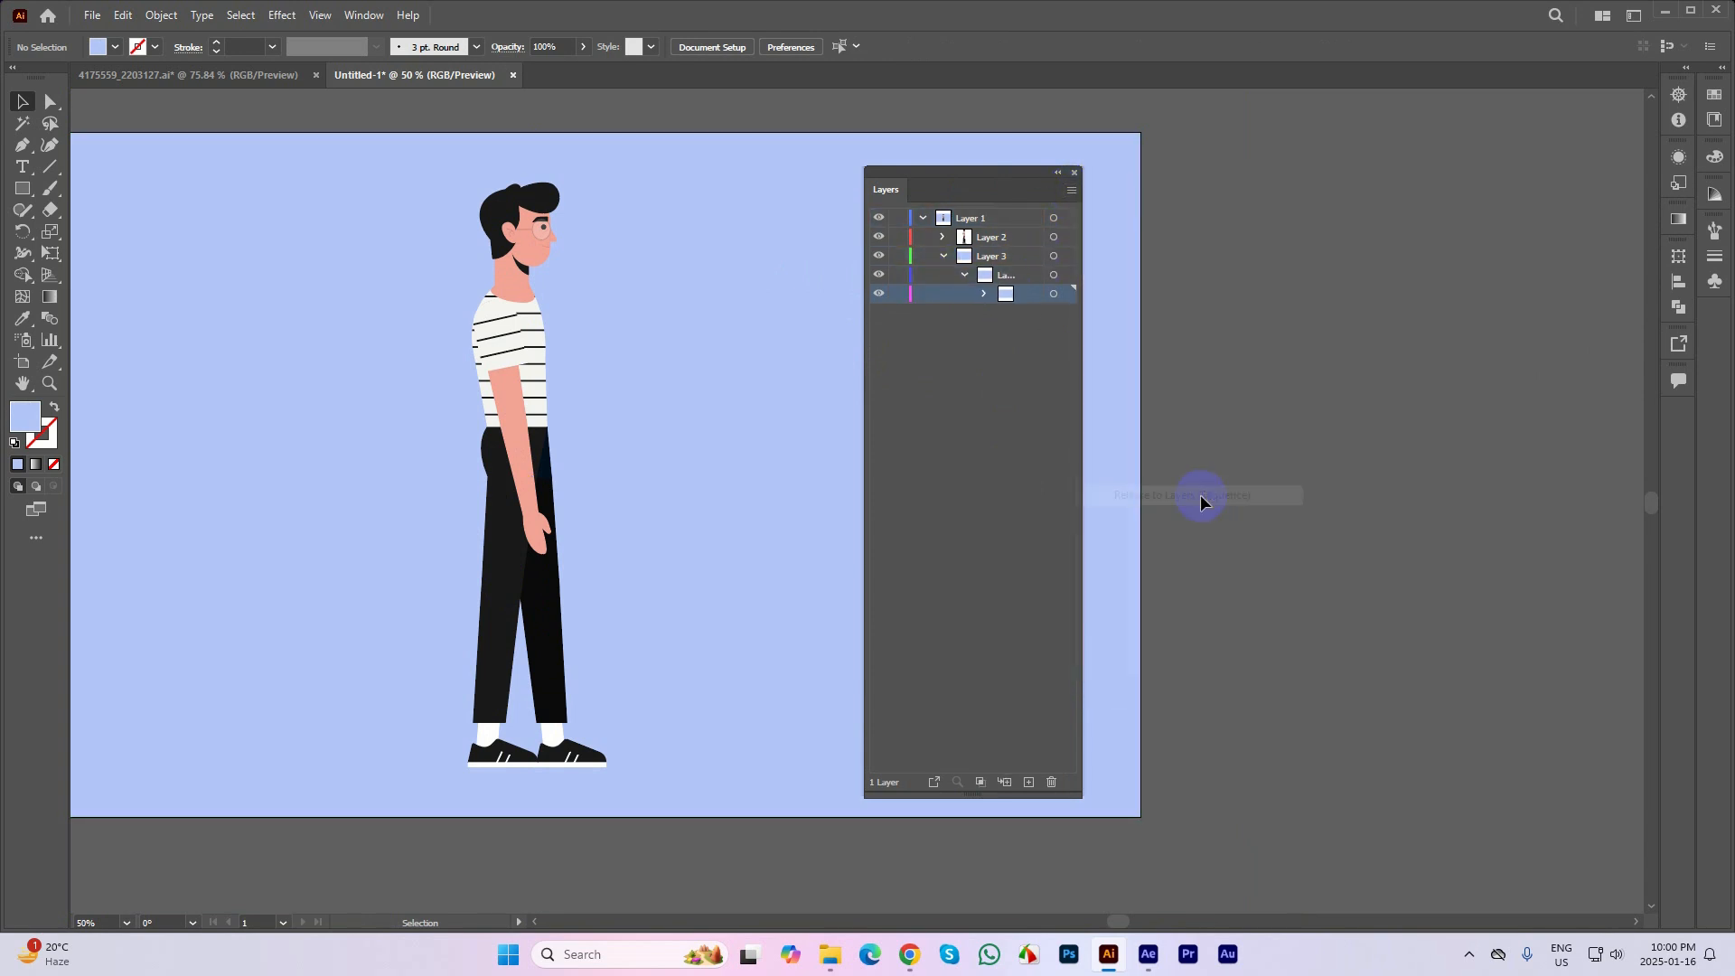
{"action": "left_click", "coordinate": [1071, 192]}
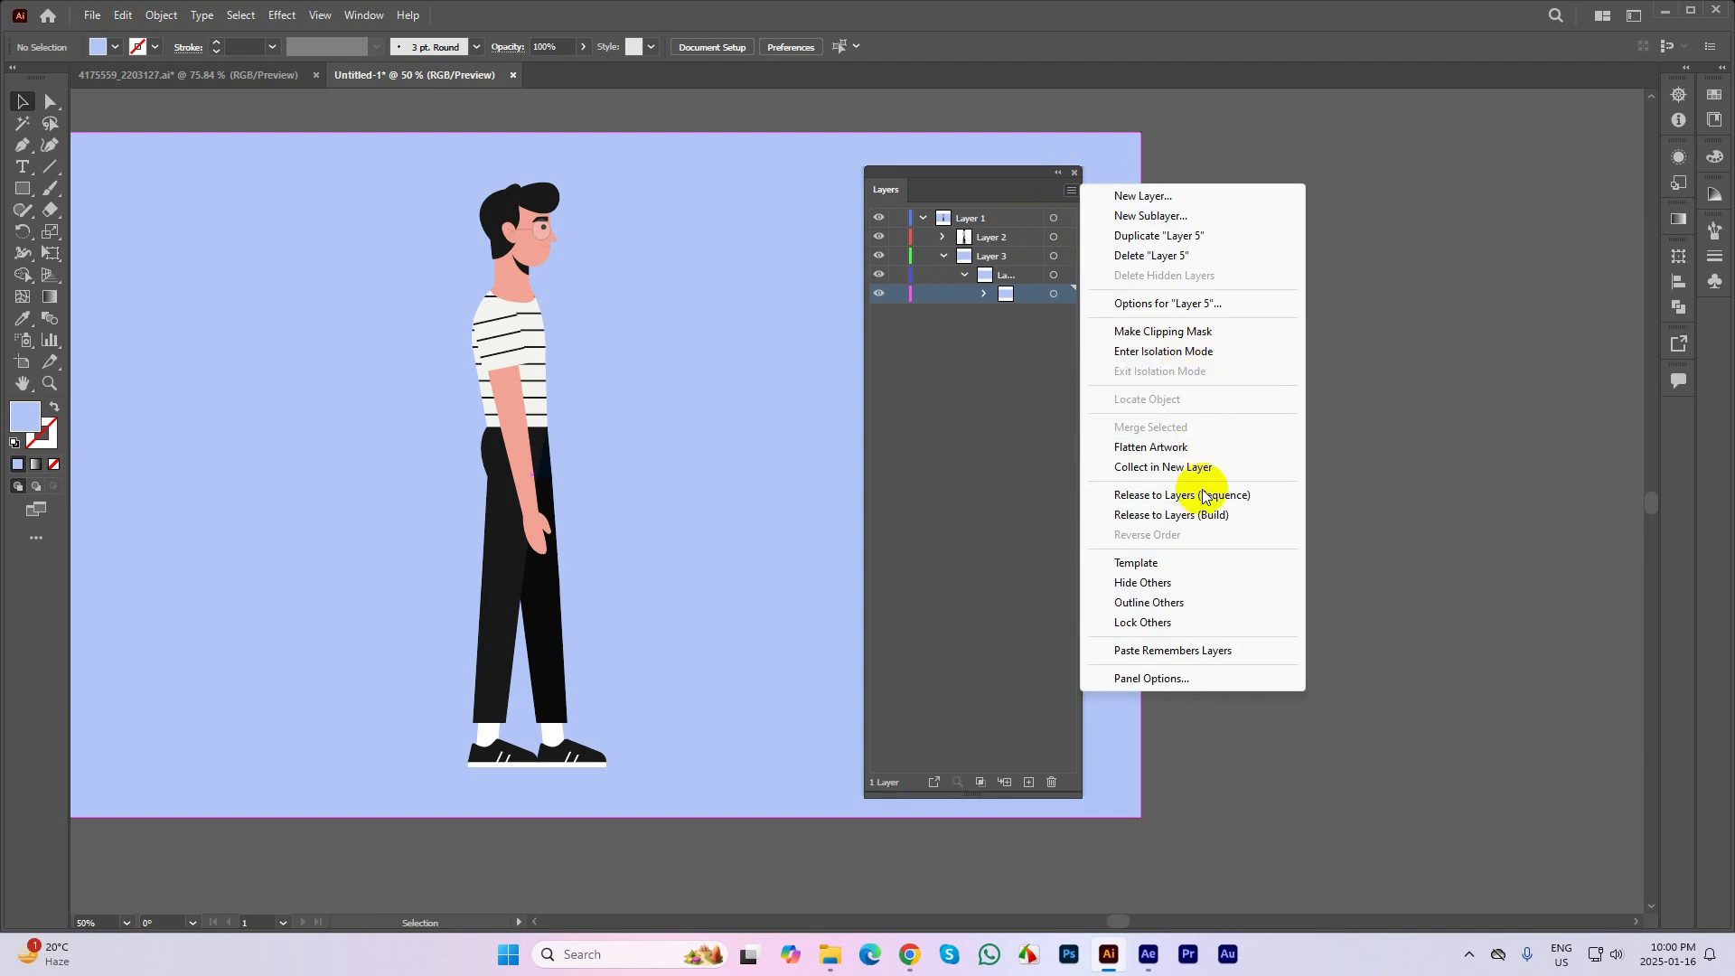
{"action": "left_click", "coordinate": [1202, 496]}
Release Layer 2, which holds the character, to layers in sequence
{"action": "left_click", "coordinate": [949, 237]}
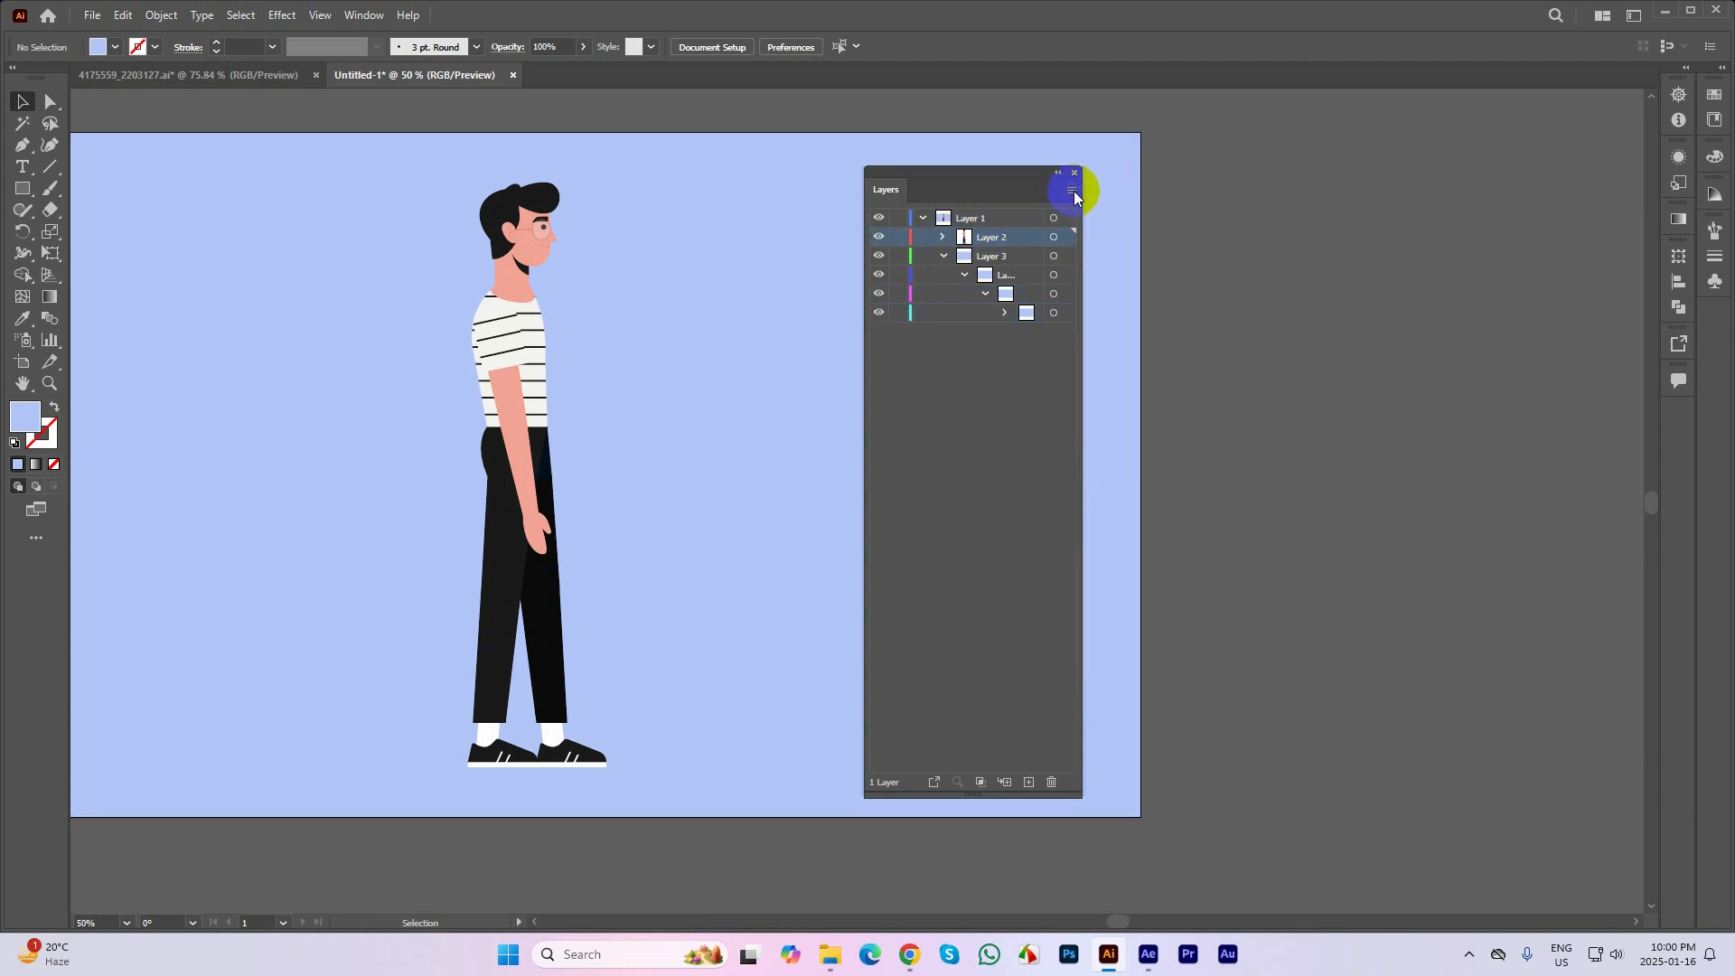
{"action": "left_click", "coordinate": [1073, 191]}
{"action": "left_click", "coordinate": [1221, 496]}
{"action": "left_click", "coordinate": [943, 222]}
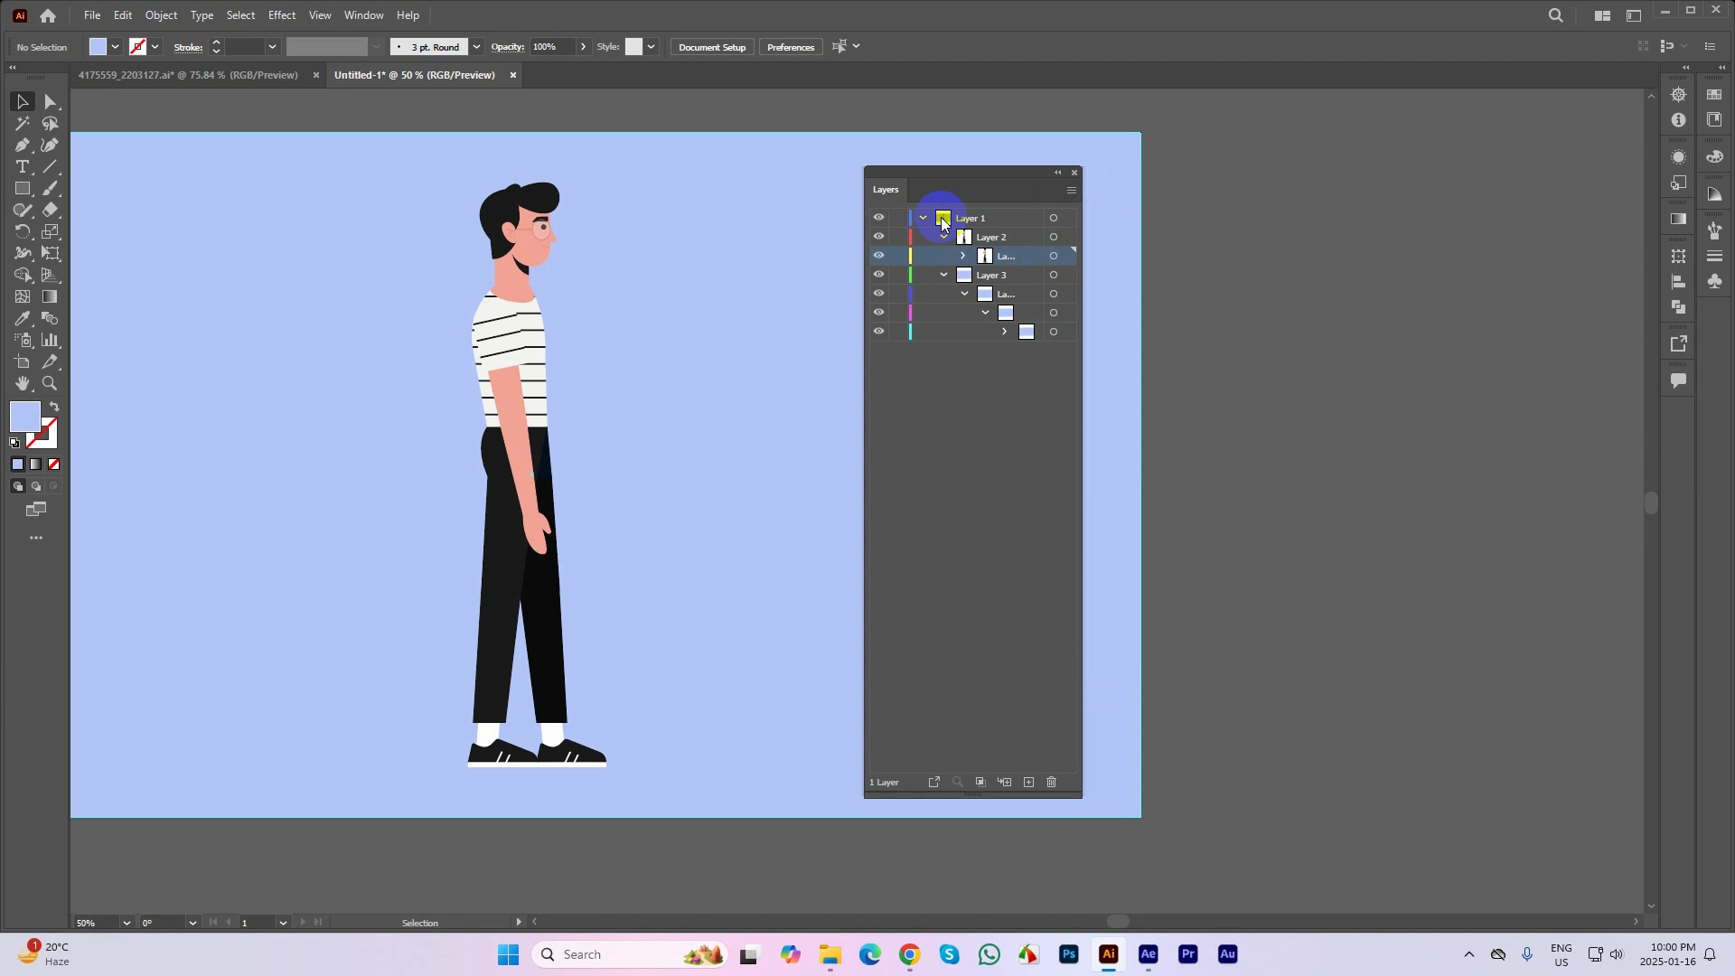
Collapse Layer 2 and Layer 3 and move both out of Layer 1 to the top level of the layer stack
{"action": "left_click", "coordinate": [995, 240]}
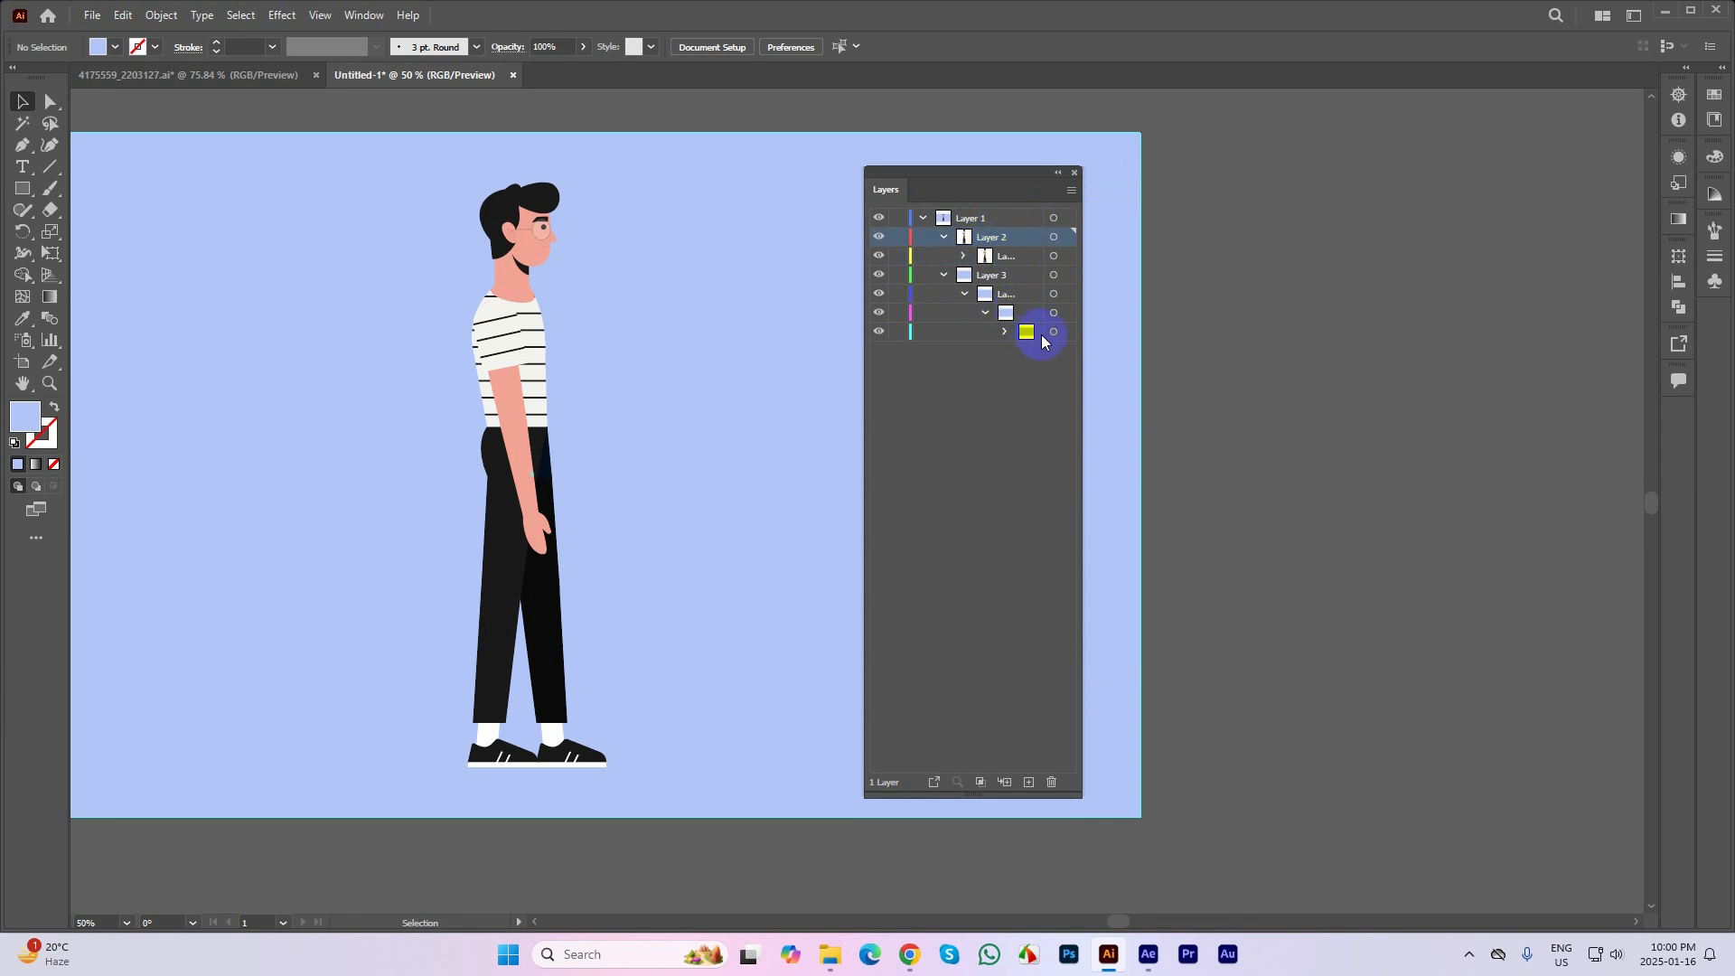
{"action": "left_click", "coordinate": [1037, 333]}
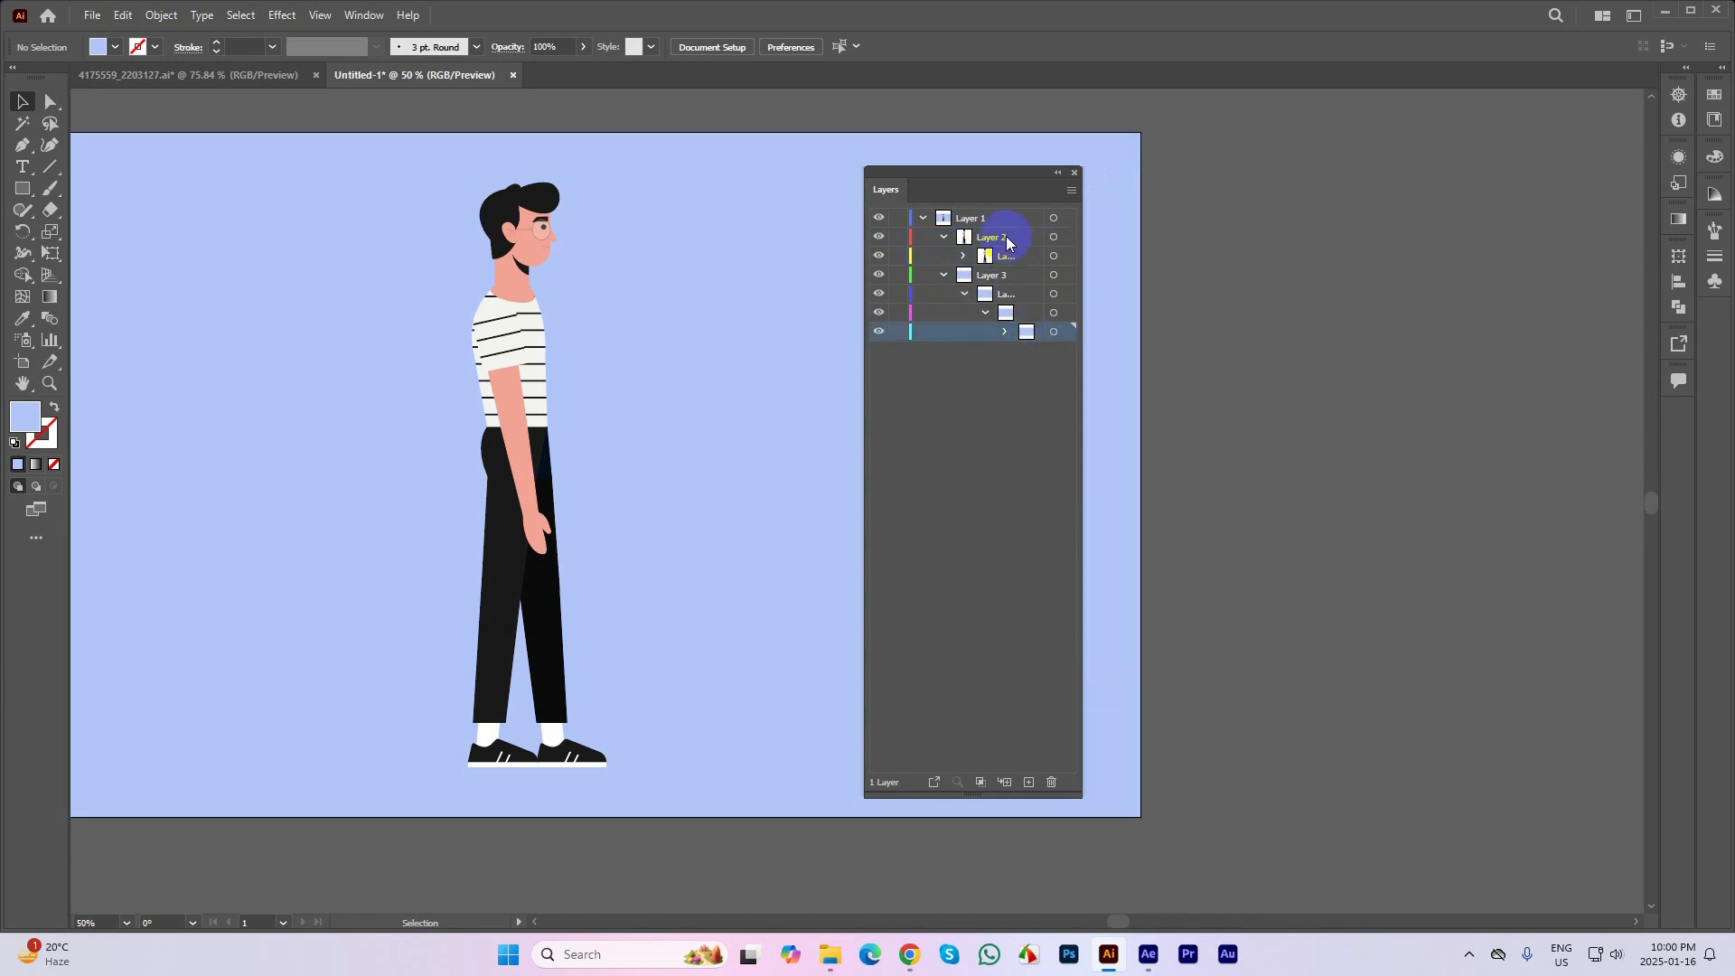
{"action": "left_click", "coordinate": [1002, 238]}
{"action": "left_click", "coordinate": [991, 276], "text": "shift"}
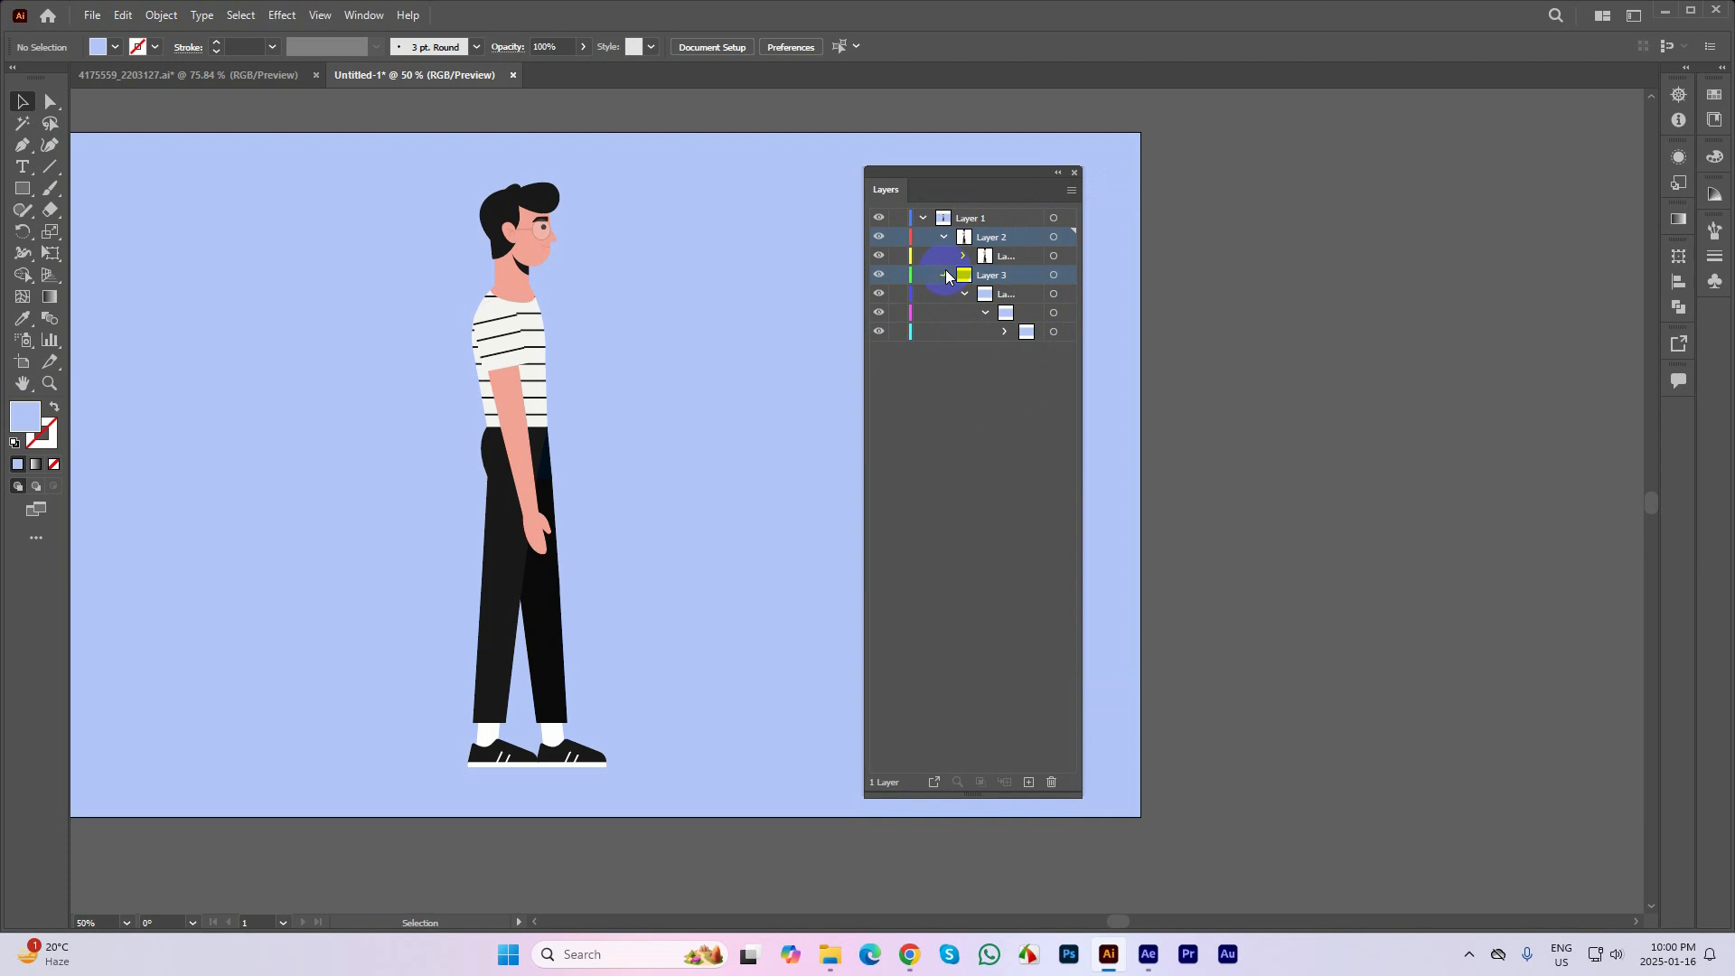
{"action": "left_click", "coordinate": [943, 274]}
{"action": "left_click", "coordinate": [943, 239]}
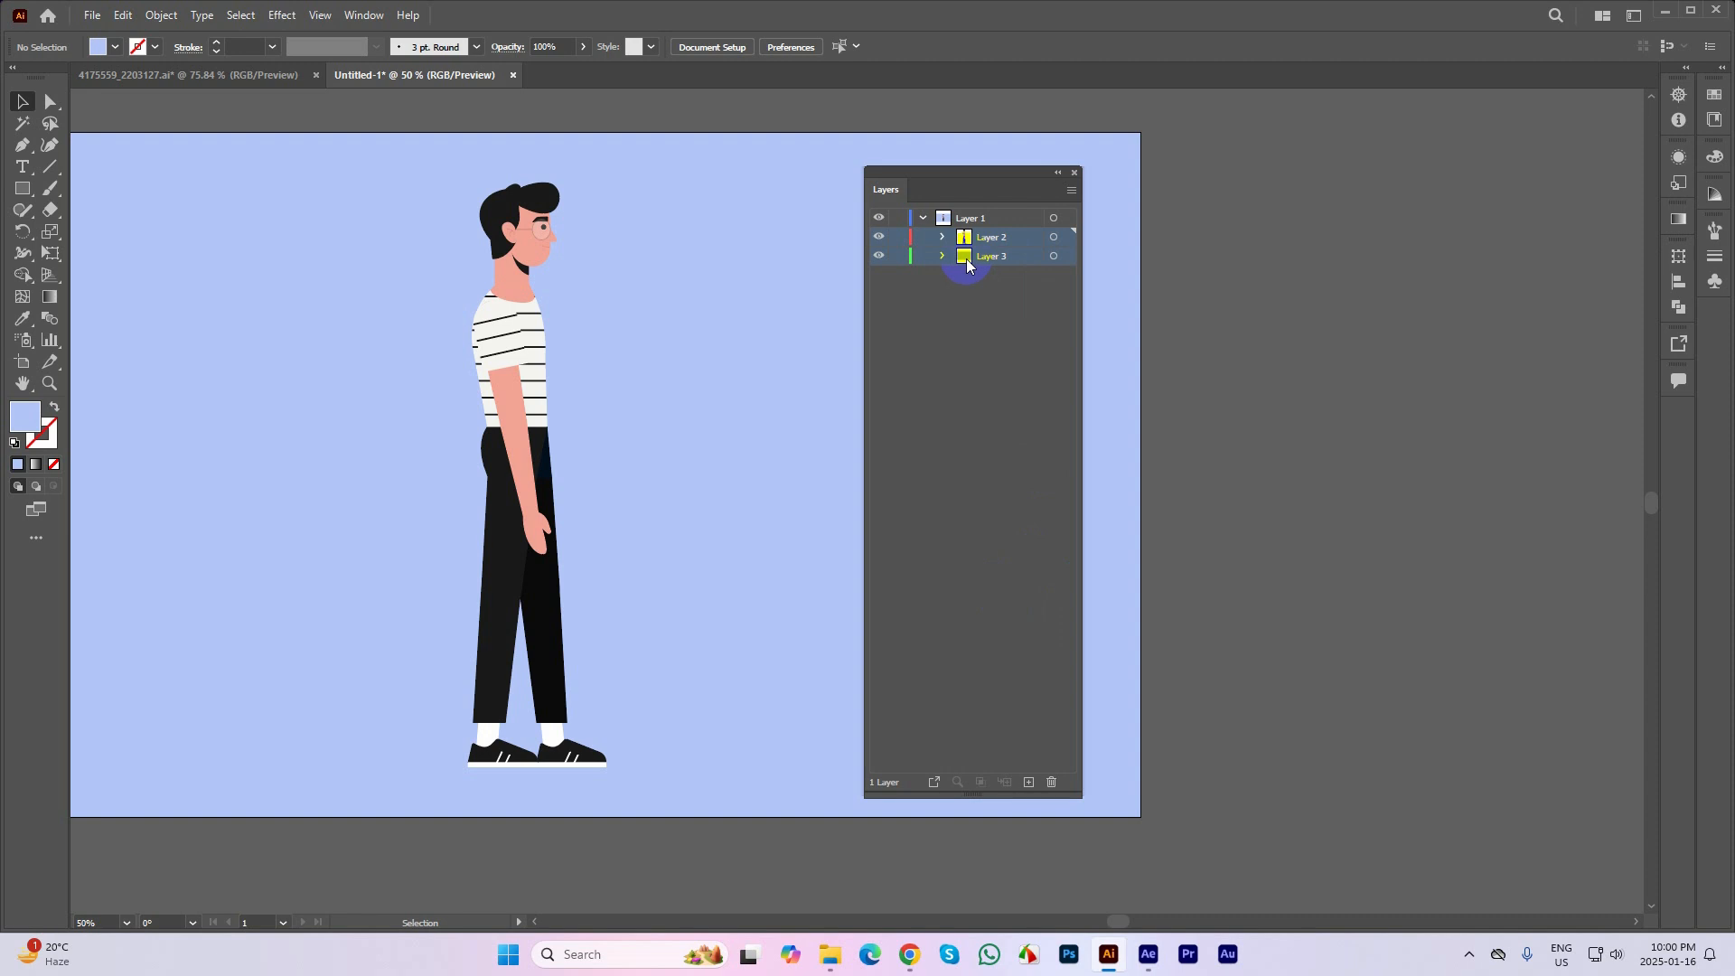
{"action": "left_click_drag", "start_coordinate": [980, 262], "coordinate": [934, 289]}
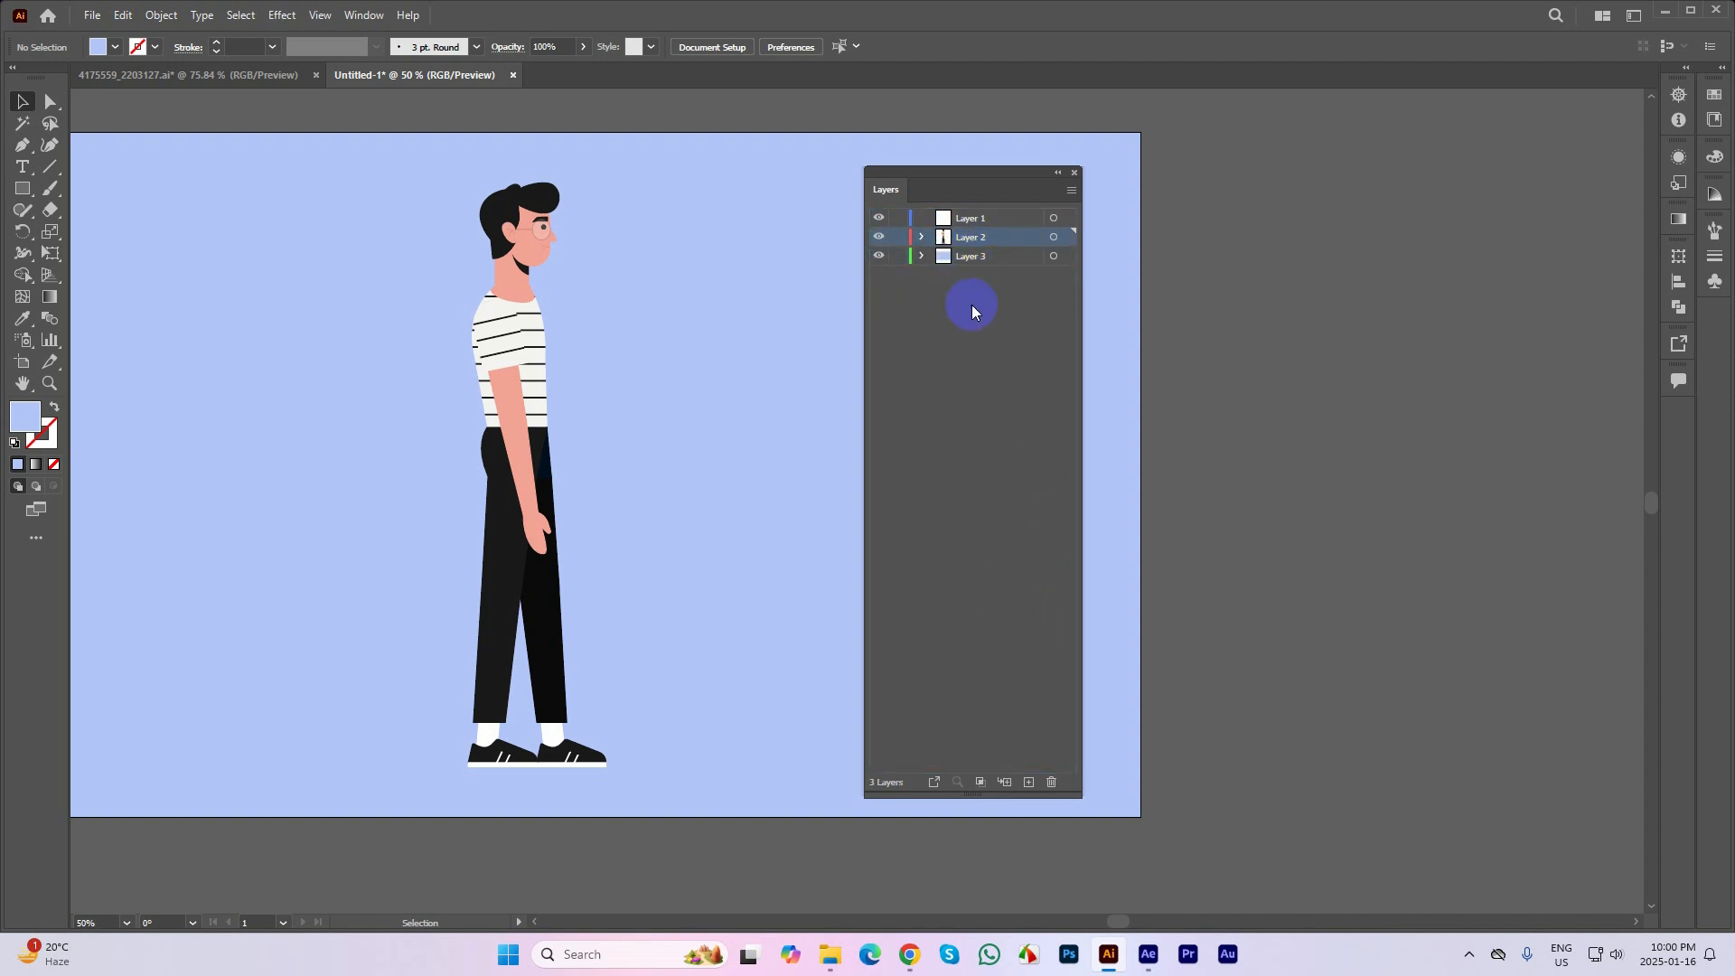
Release the top-level Layer 2 to layers in sequence and repeat the release on its nested Layer 8
{"action": "left_click", "coordinate": [1066, 206]}
{"action": "left_click", "coordinate": [1164, 496]}
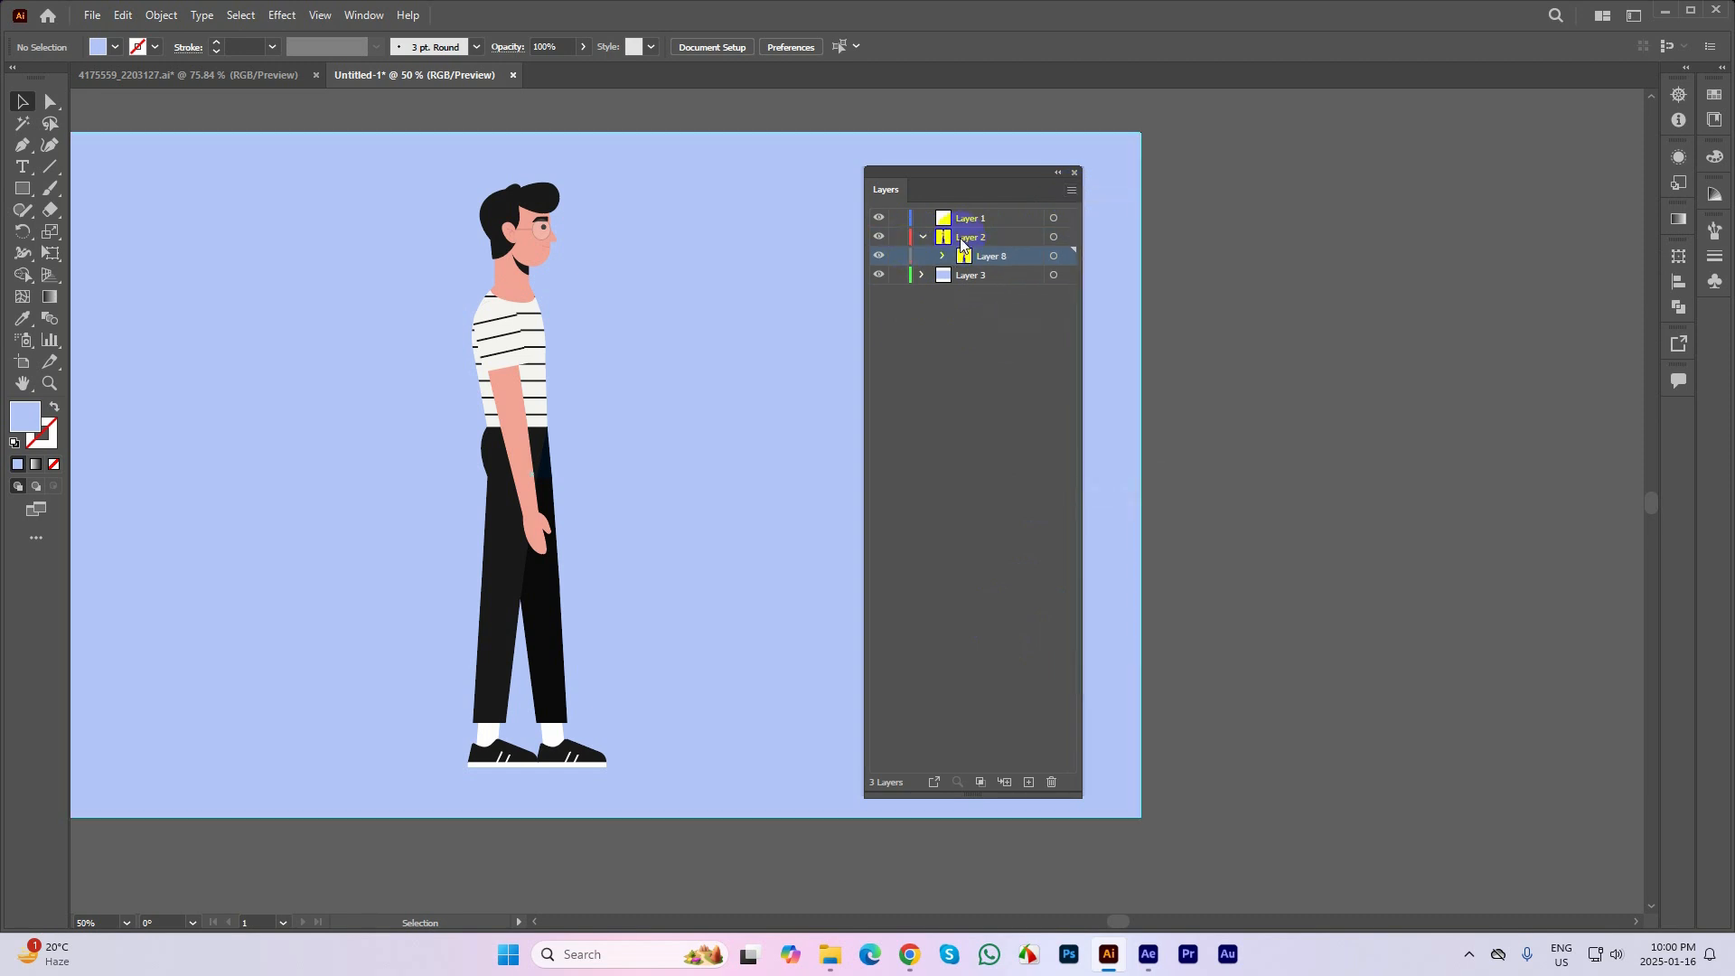
{"action": "left_click", "coordinate": [1070, 190]}
{"action": "left_click", "coordinate": [1178, 495]}
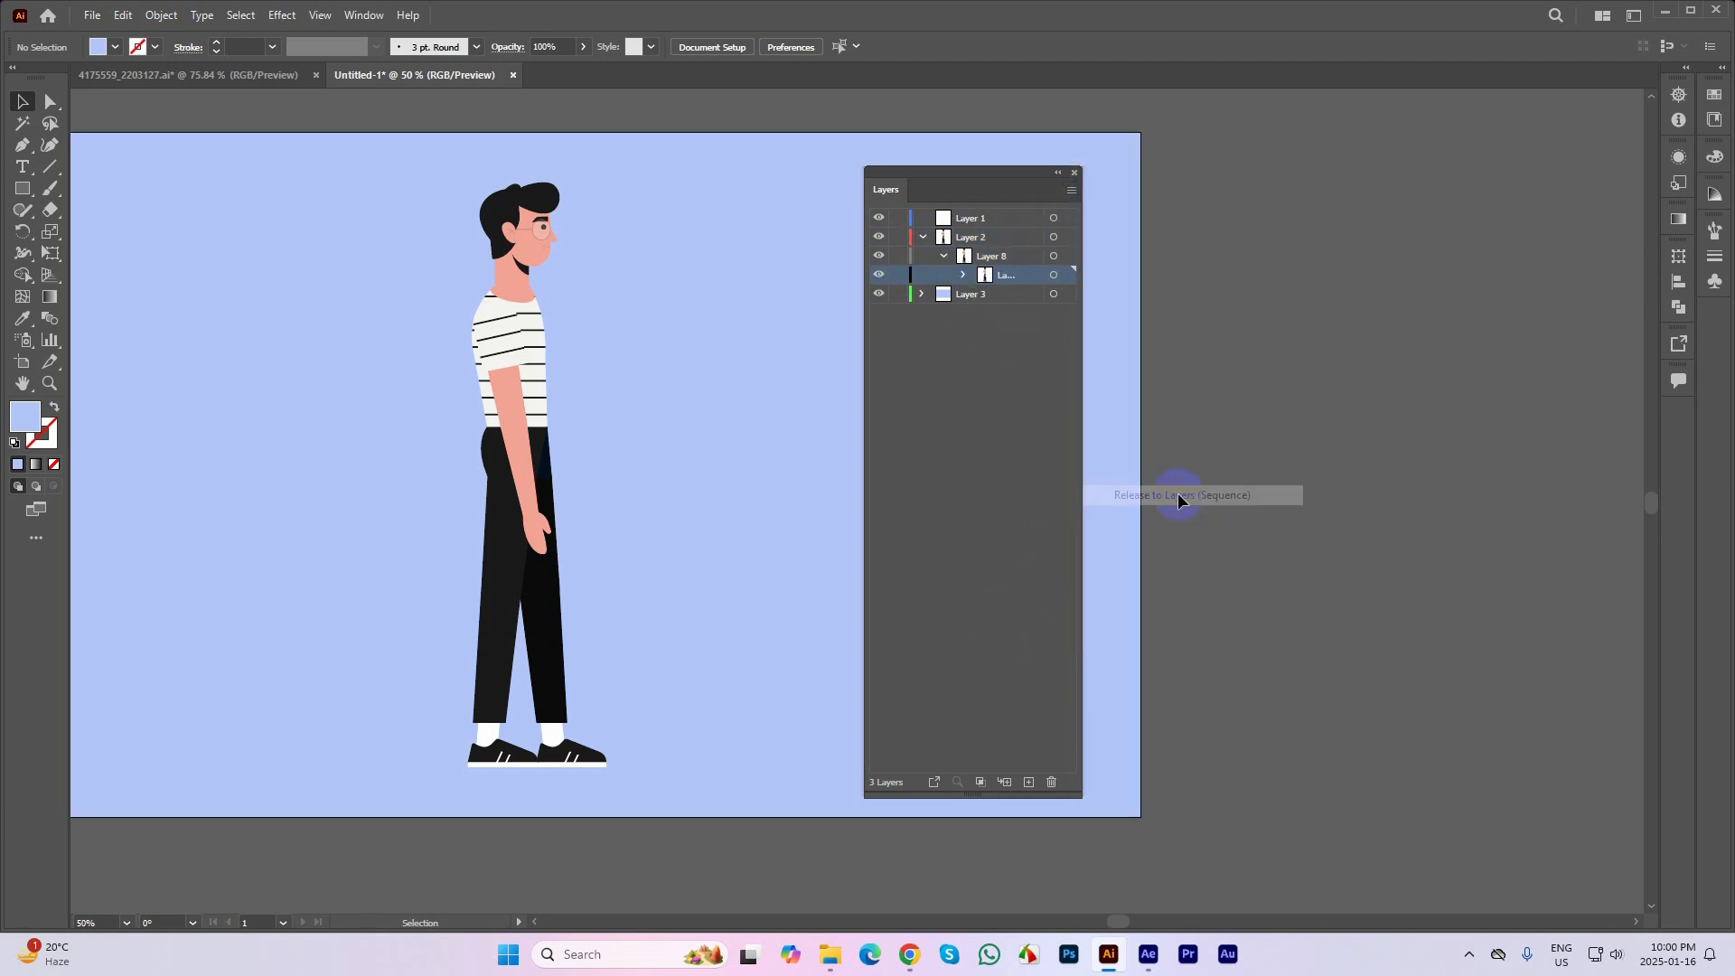
Examine the hierarchy of Layer 2, expanding its nested layers down to the character's group
{"action": "left_click", "coordinate": [959, 258]}
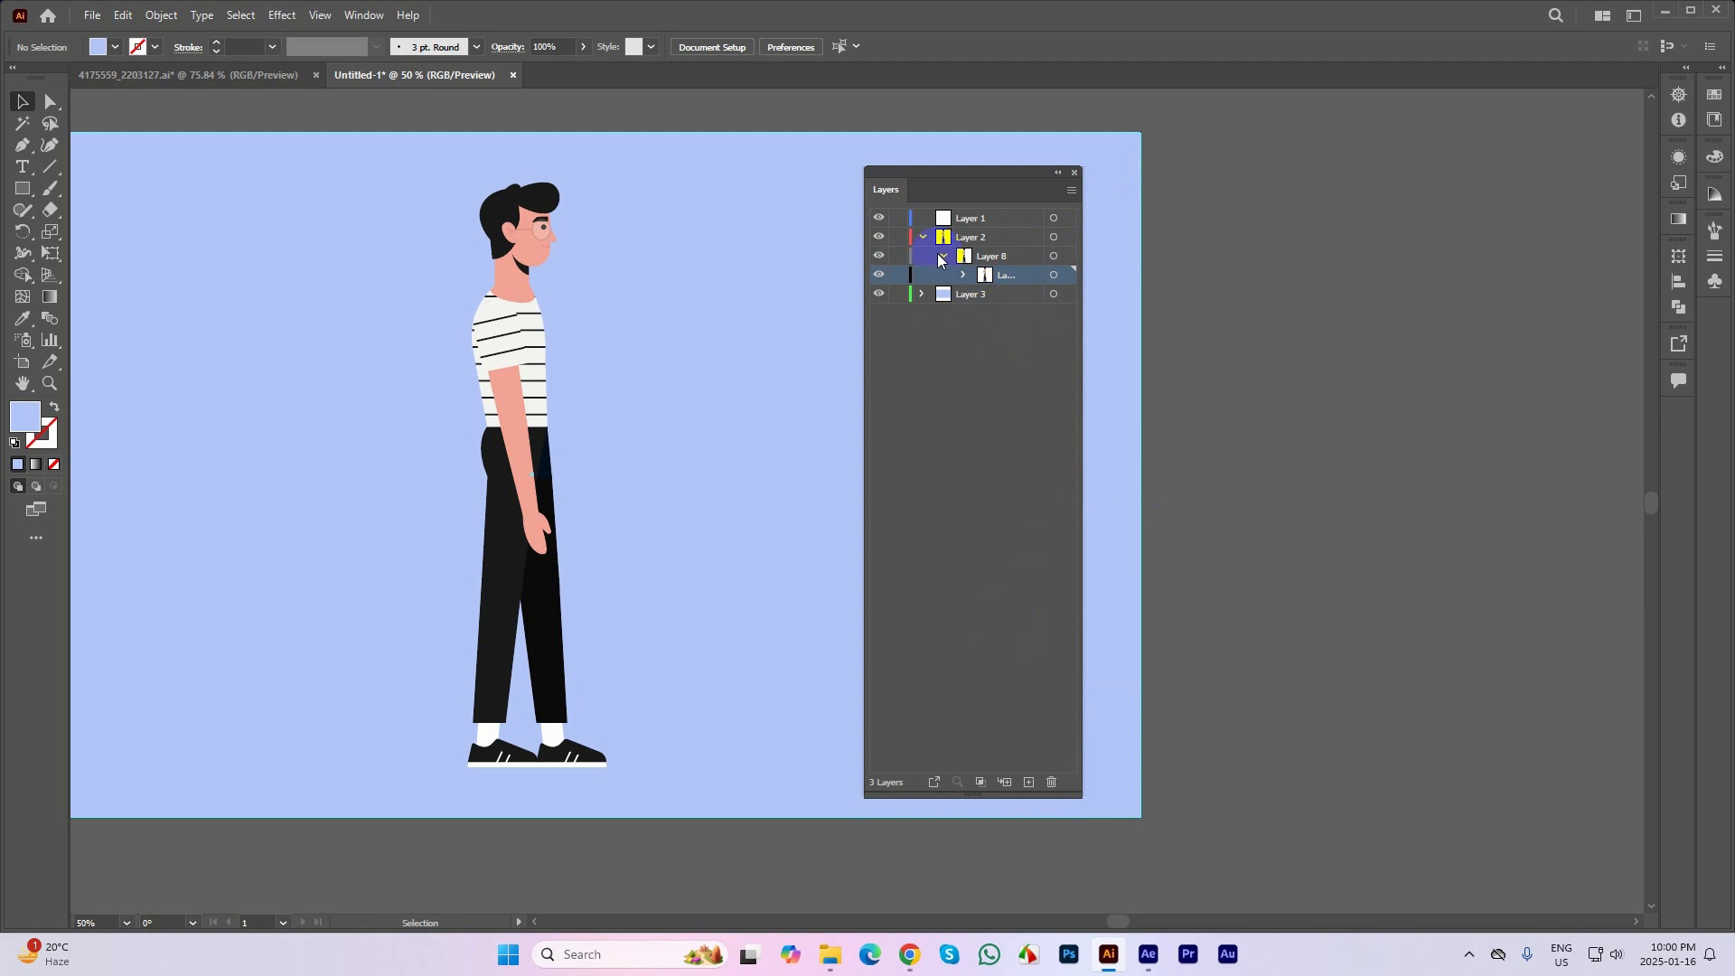
{"action": "left_click", "coordinate": [923, 237]}
{"action": "left_click", "coordinate": [957, 249]}
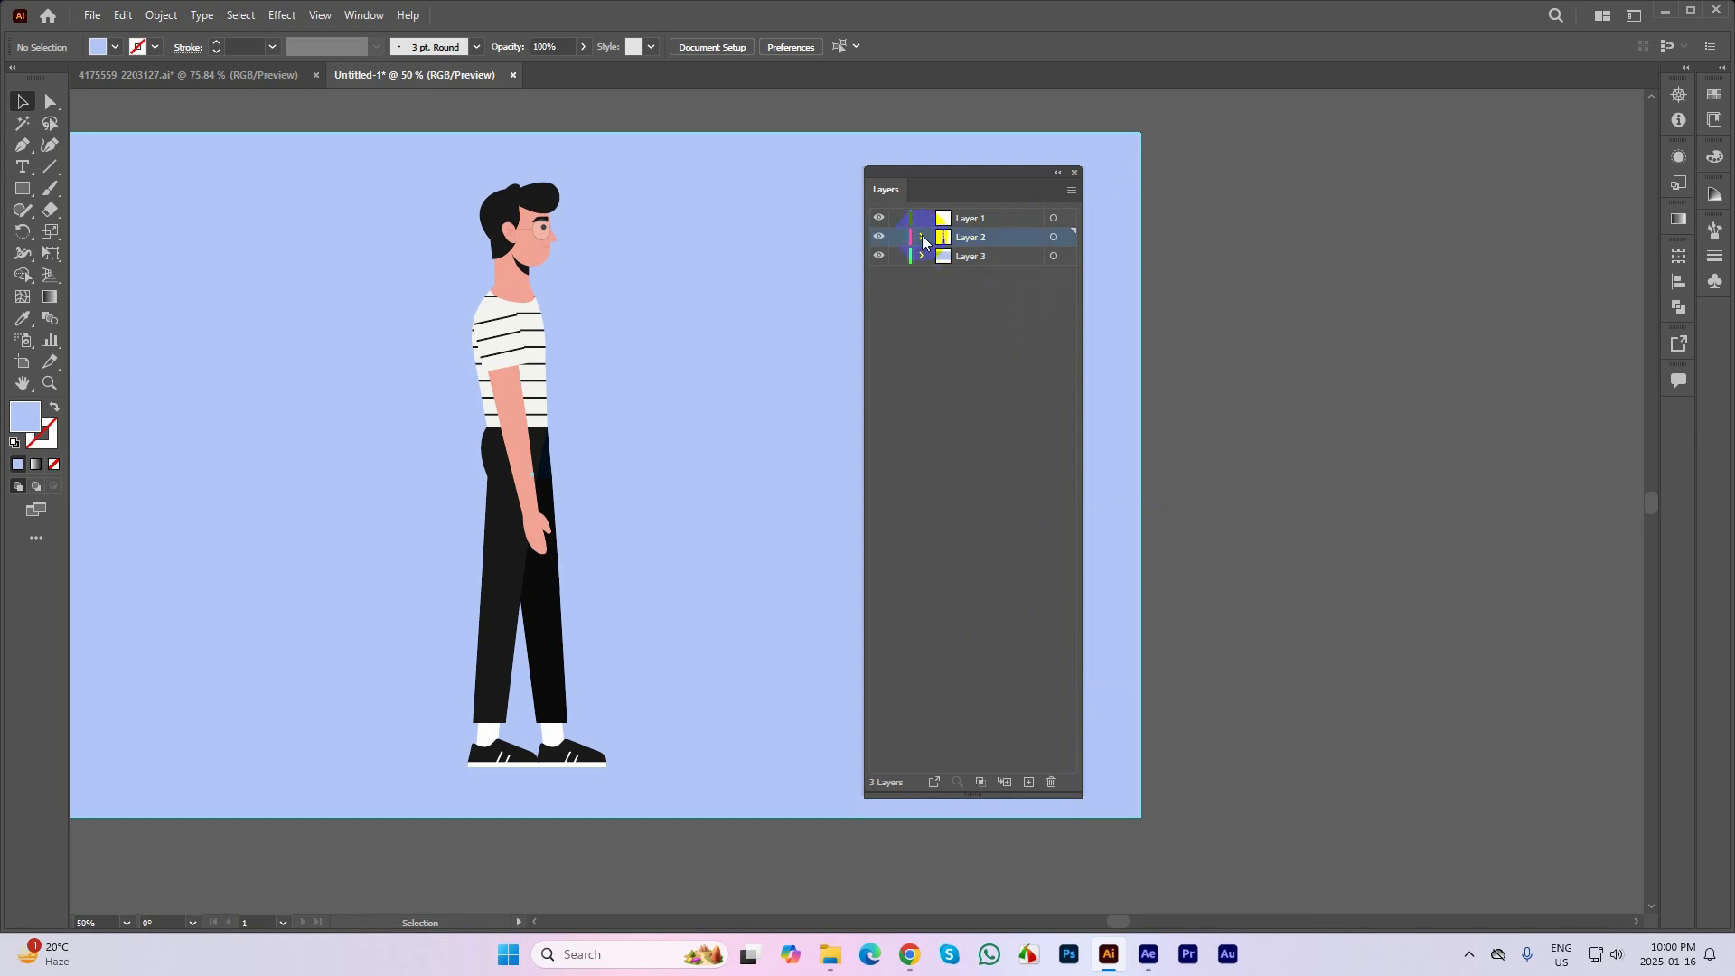
{"action": "left_click", "coordinate": [923, 237]}
{"action": "left_click", "coordinate": [986, 285]}
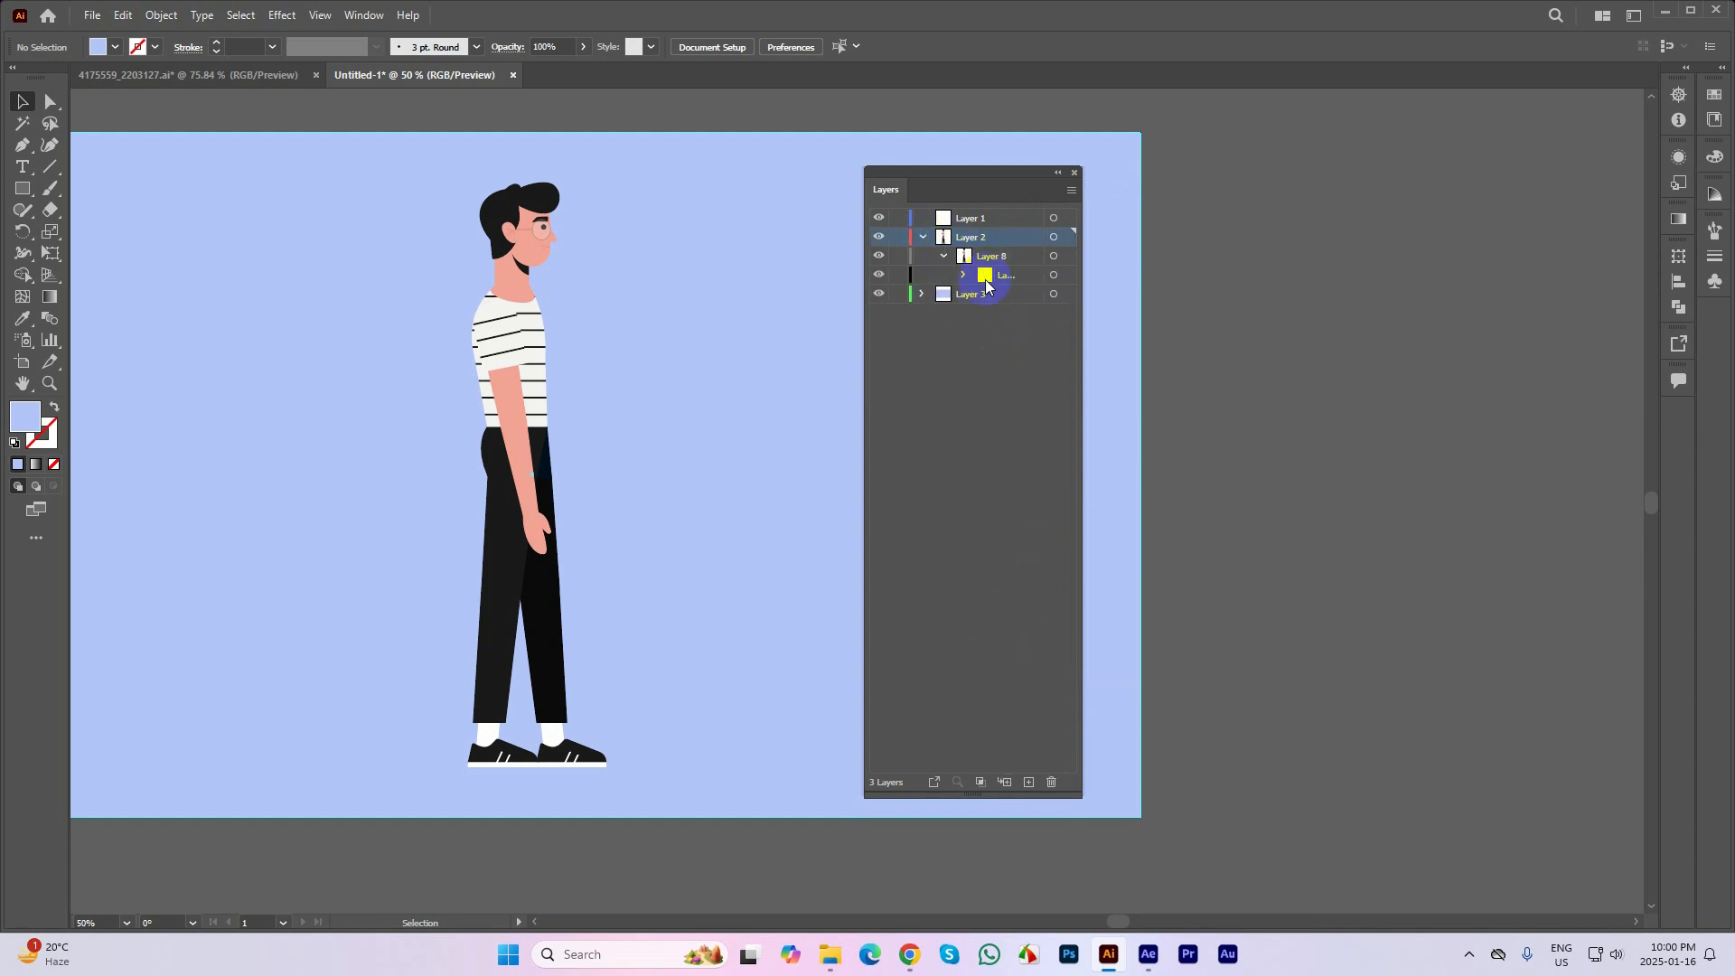
{"action": "left_click", "coordinate": [965, 277]}
{"action": "left_click", "coordinate": [984, 294]}
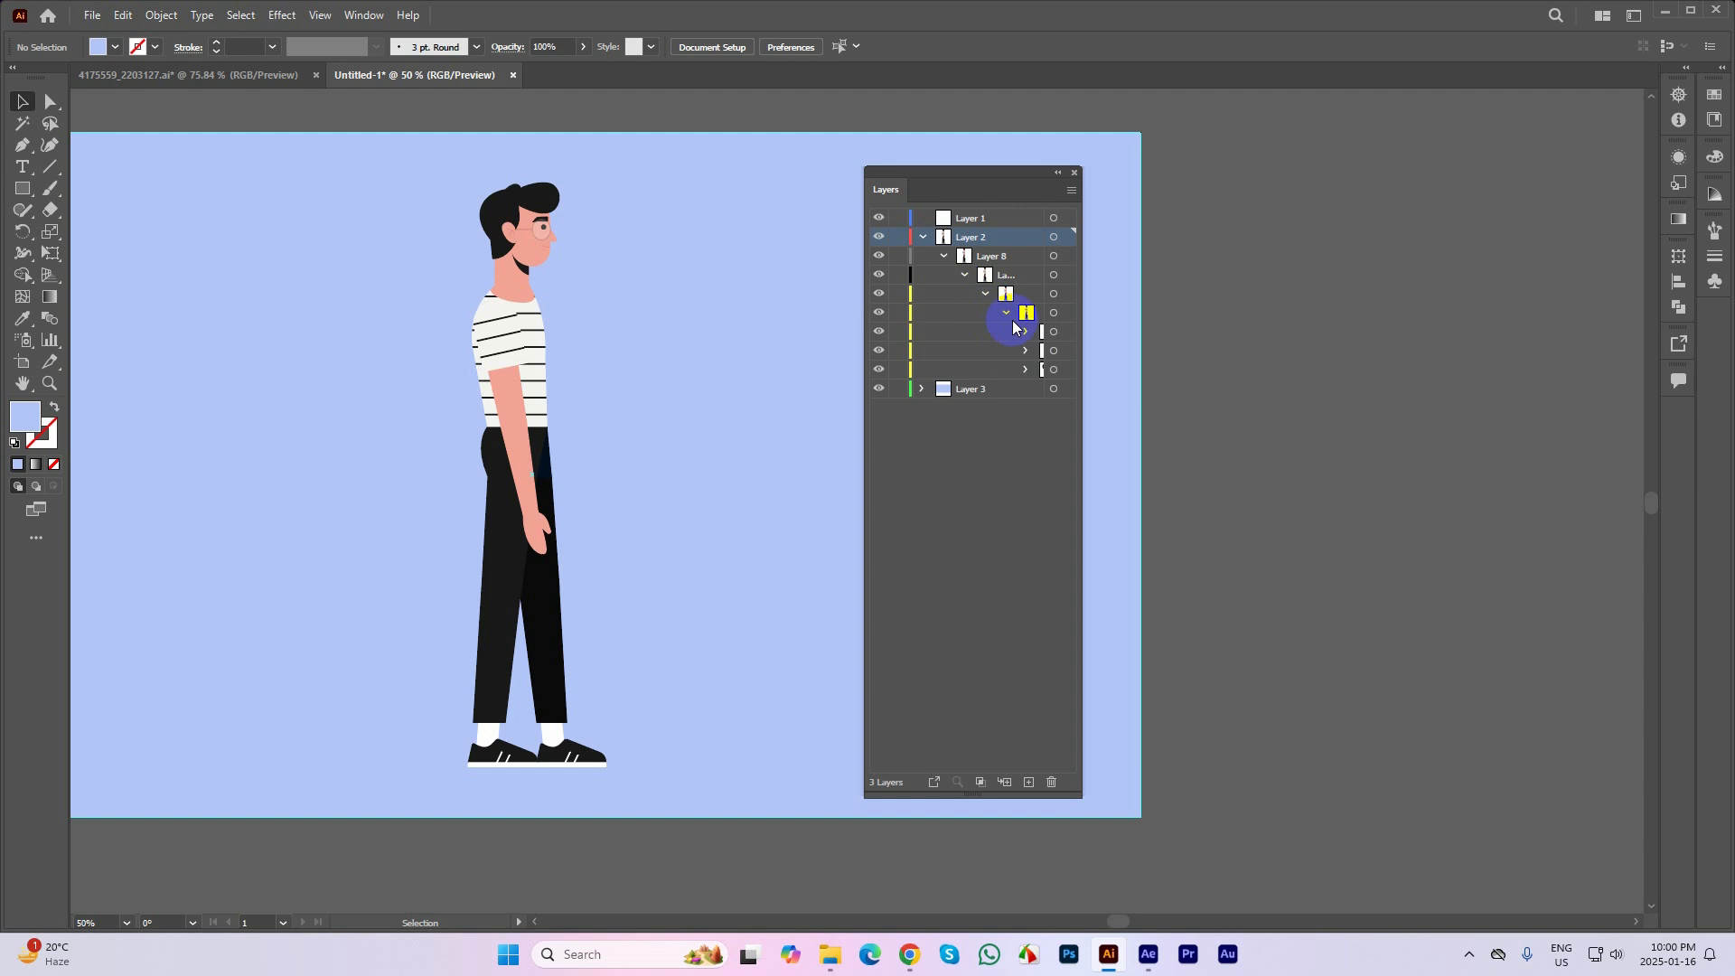
{"action": "left_click", "coordinate": [1005, 314]}
{"action": "left_click", "coordinate": [1005, 313]}
Widen the layer list and expand the legs and head groups to inspect their subgroups and paths
{"action": "left_click_drag", "start_coordinate": [1082, 336], "coordinate": [1391, 343]}
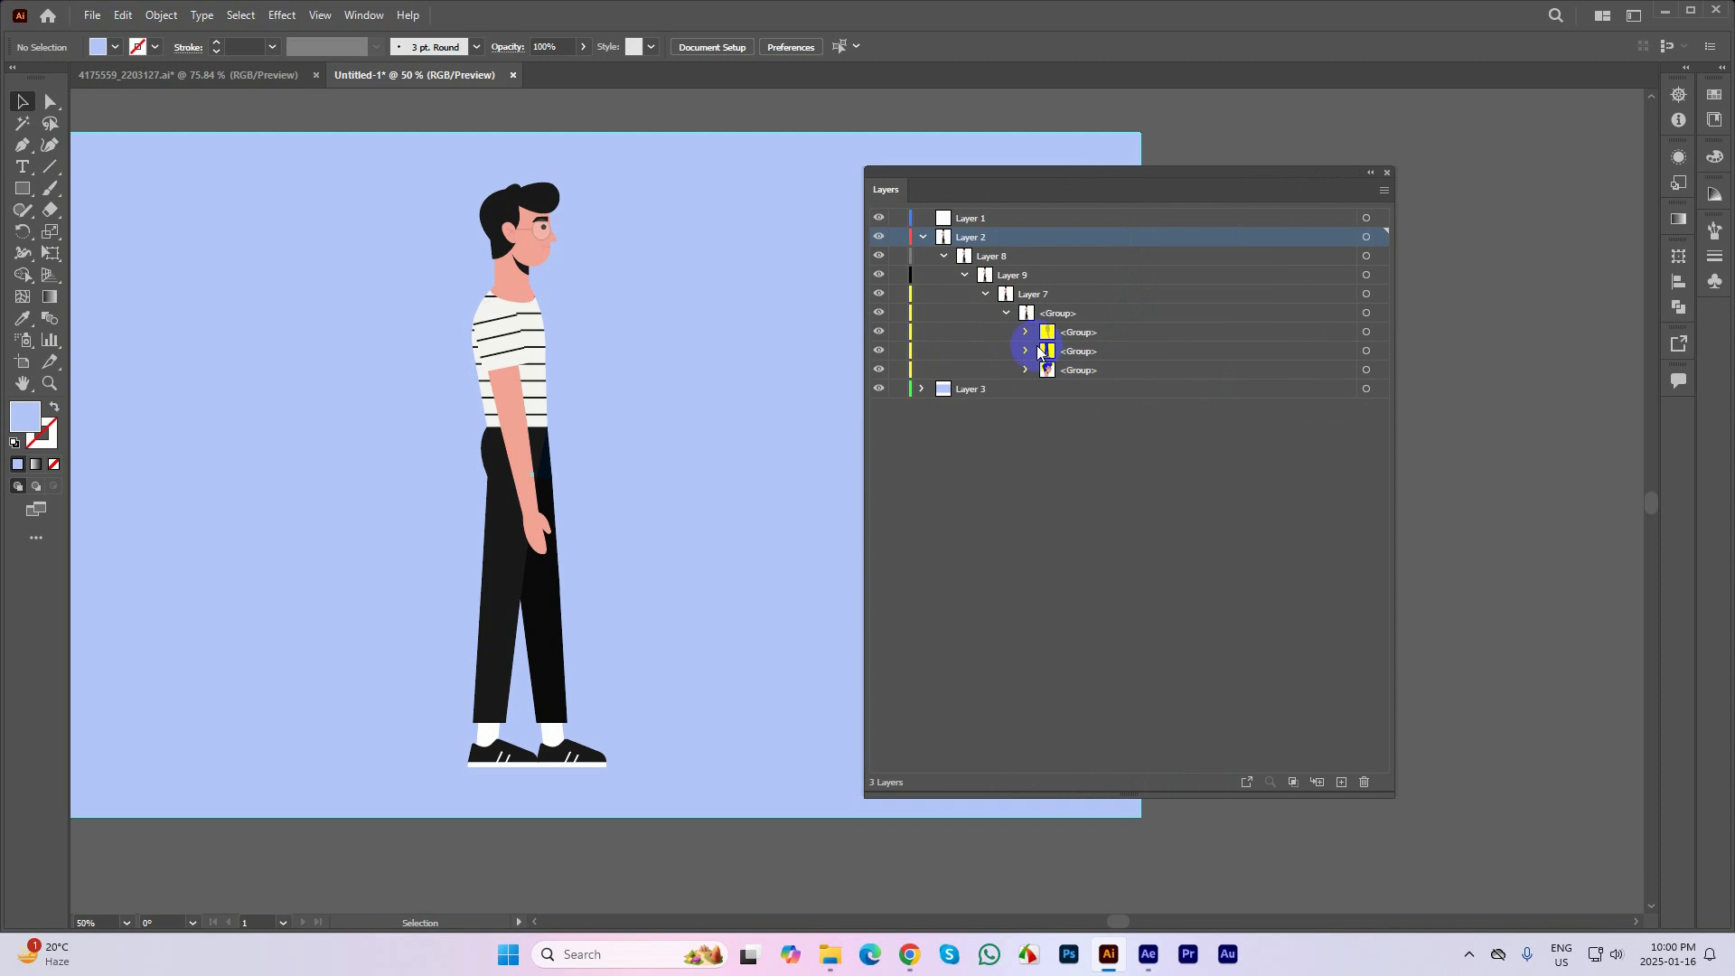
{"action": "left_click", "coordinate": [1027, 352]}
{"action": "left_click", "coordinate": [1027, 426]}
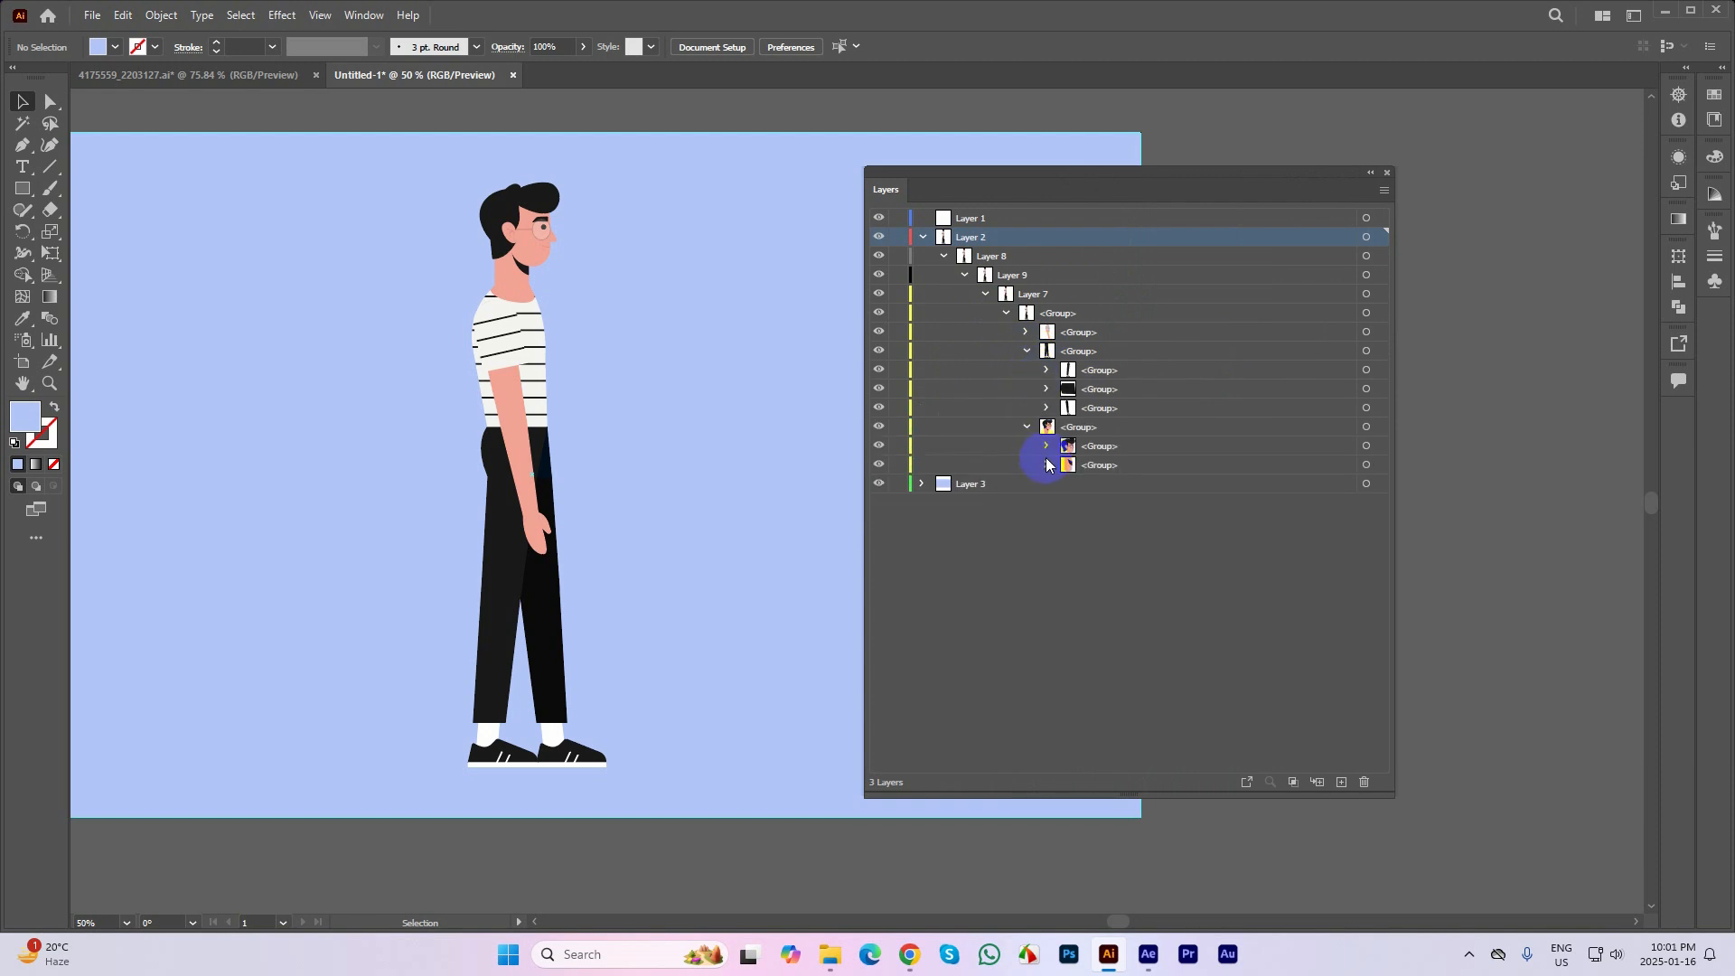
{"action": "left_click", "coordinate": [1046, 465]}
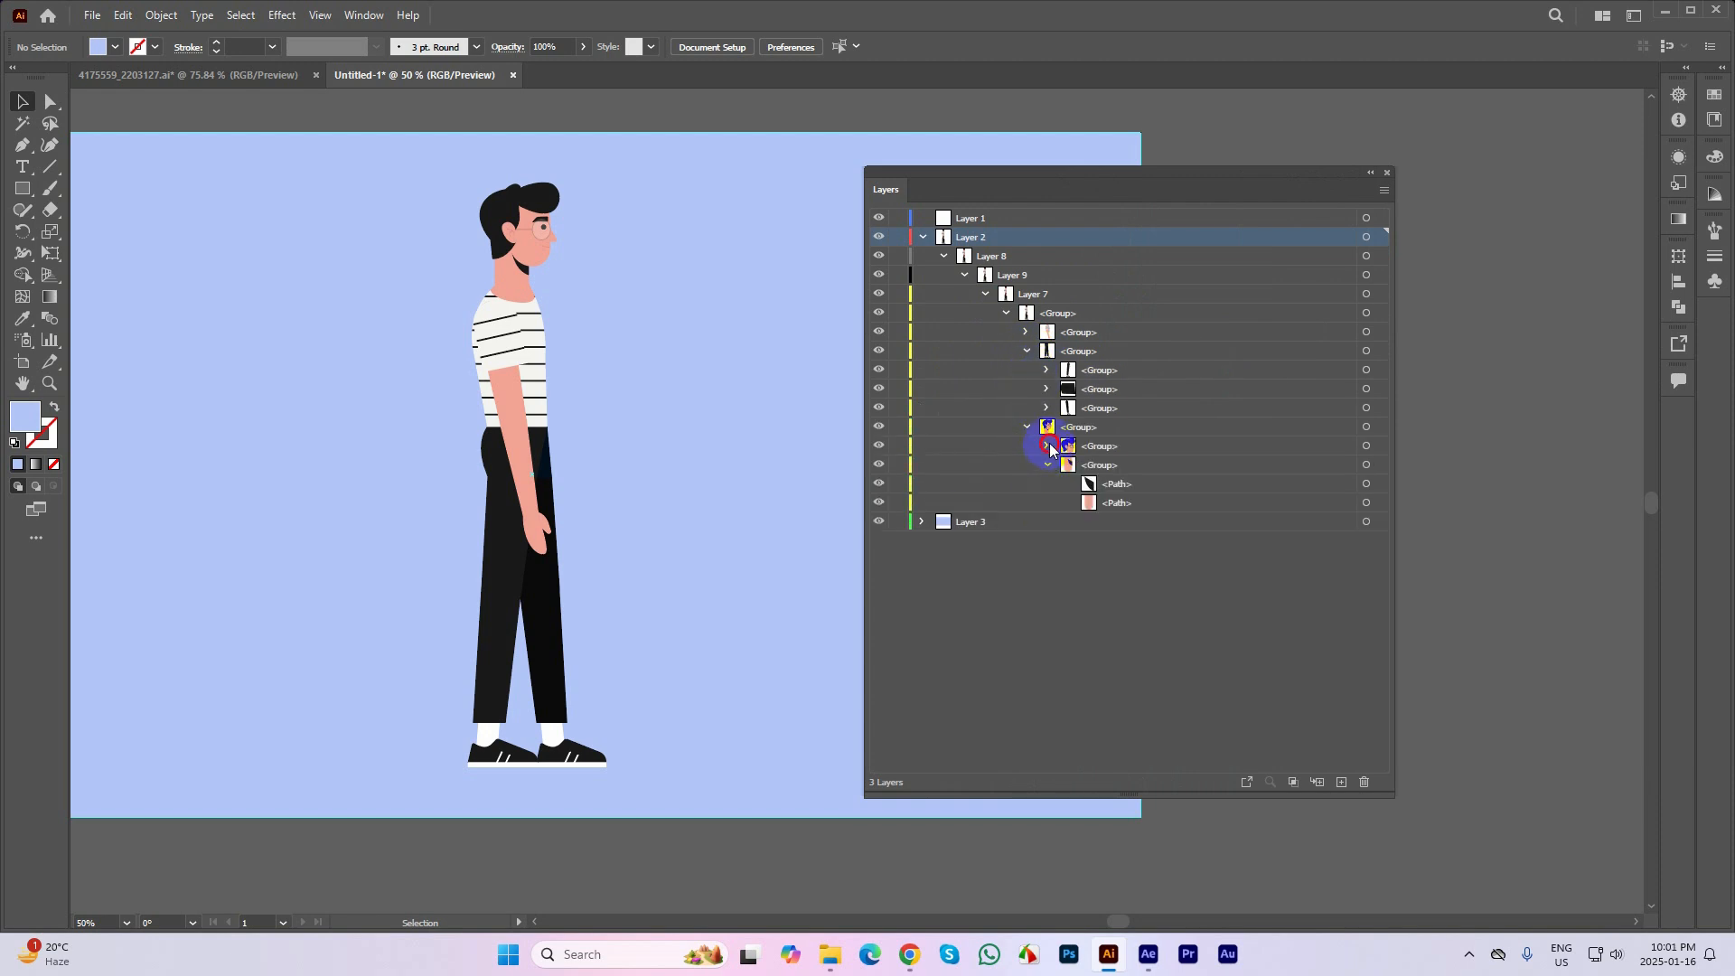
{"action": "left_click", "coordinate": [1047, 446]}
Move Layer 9 and Layer 7 out of their parent layers to the top level below Layer 3
{"action": "left_click", "coordinate": [1031, 276]}
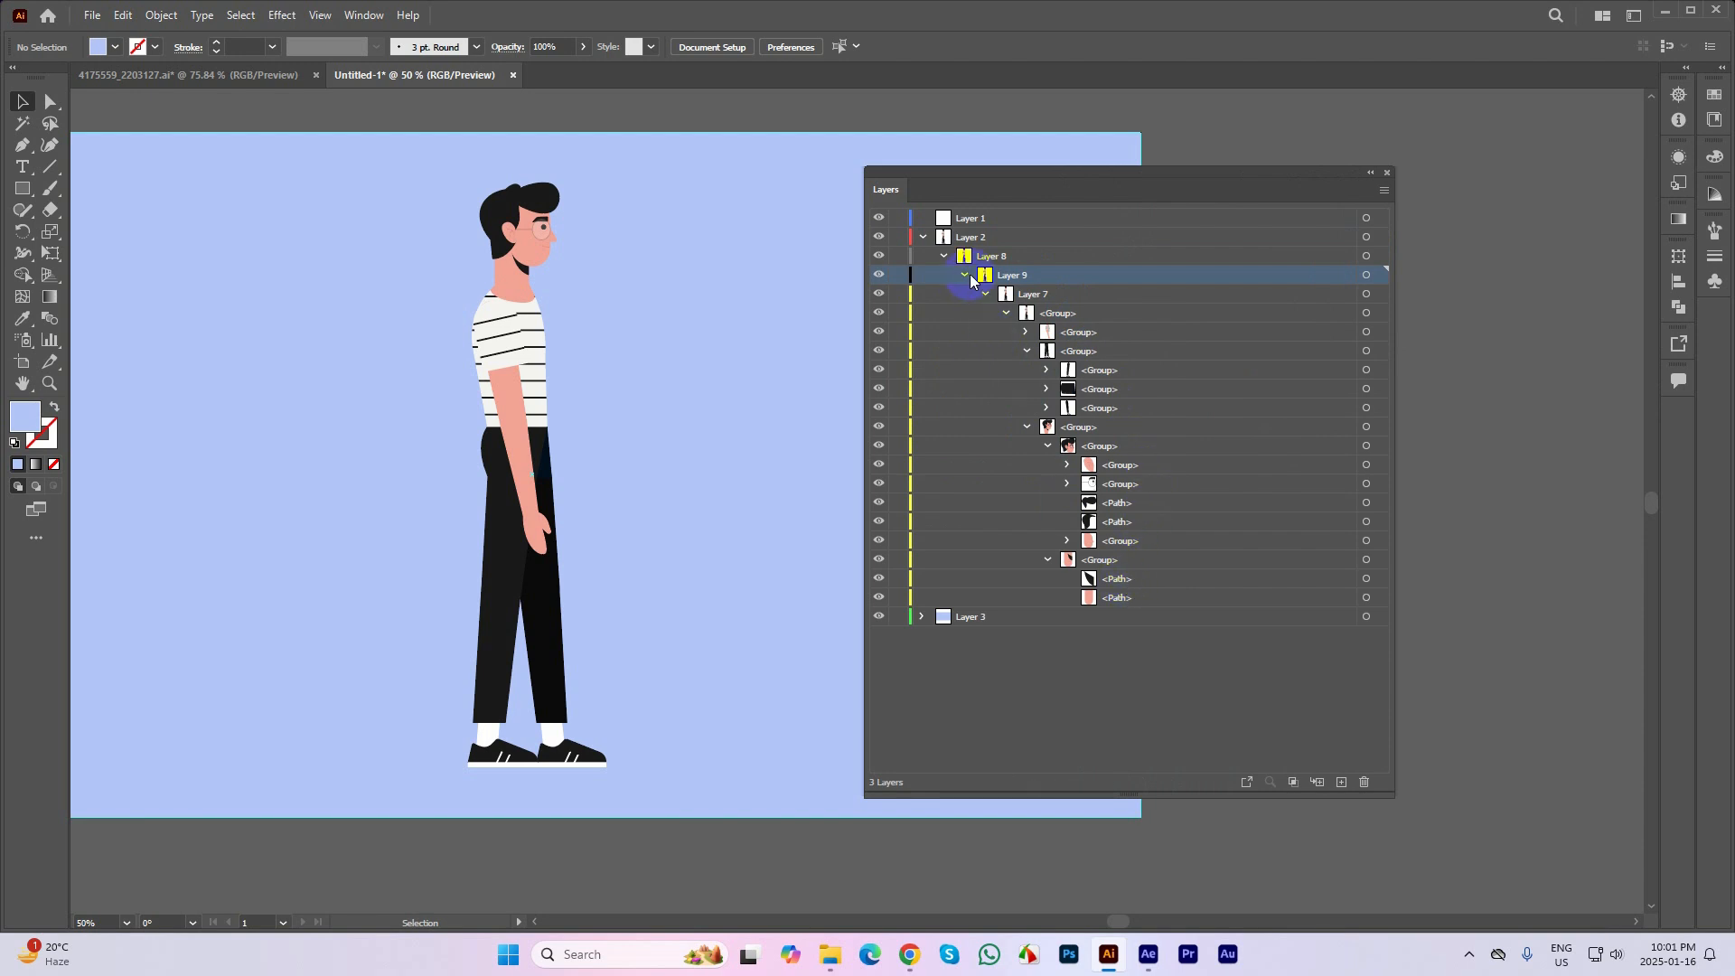
{"action": "left_click_drag", "start_coordinate": [971, 280], "coordinate": [961, 653]}
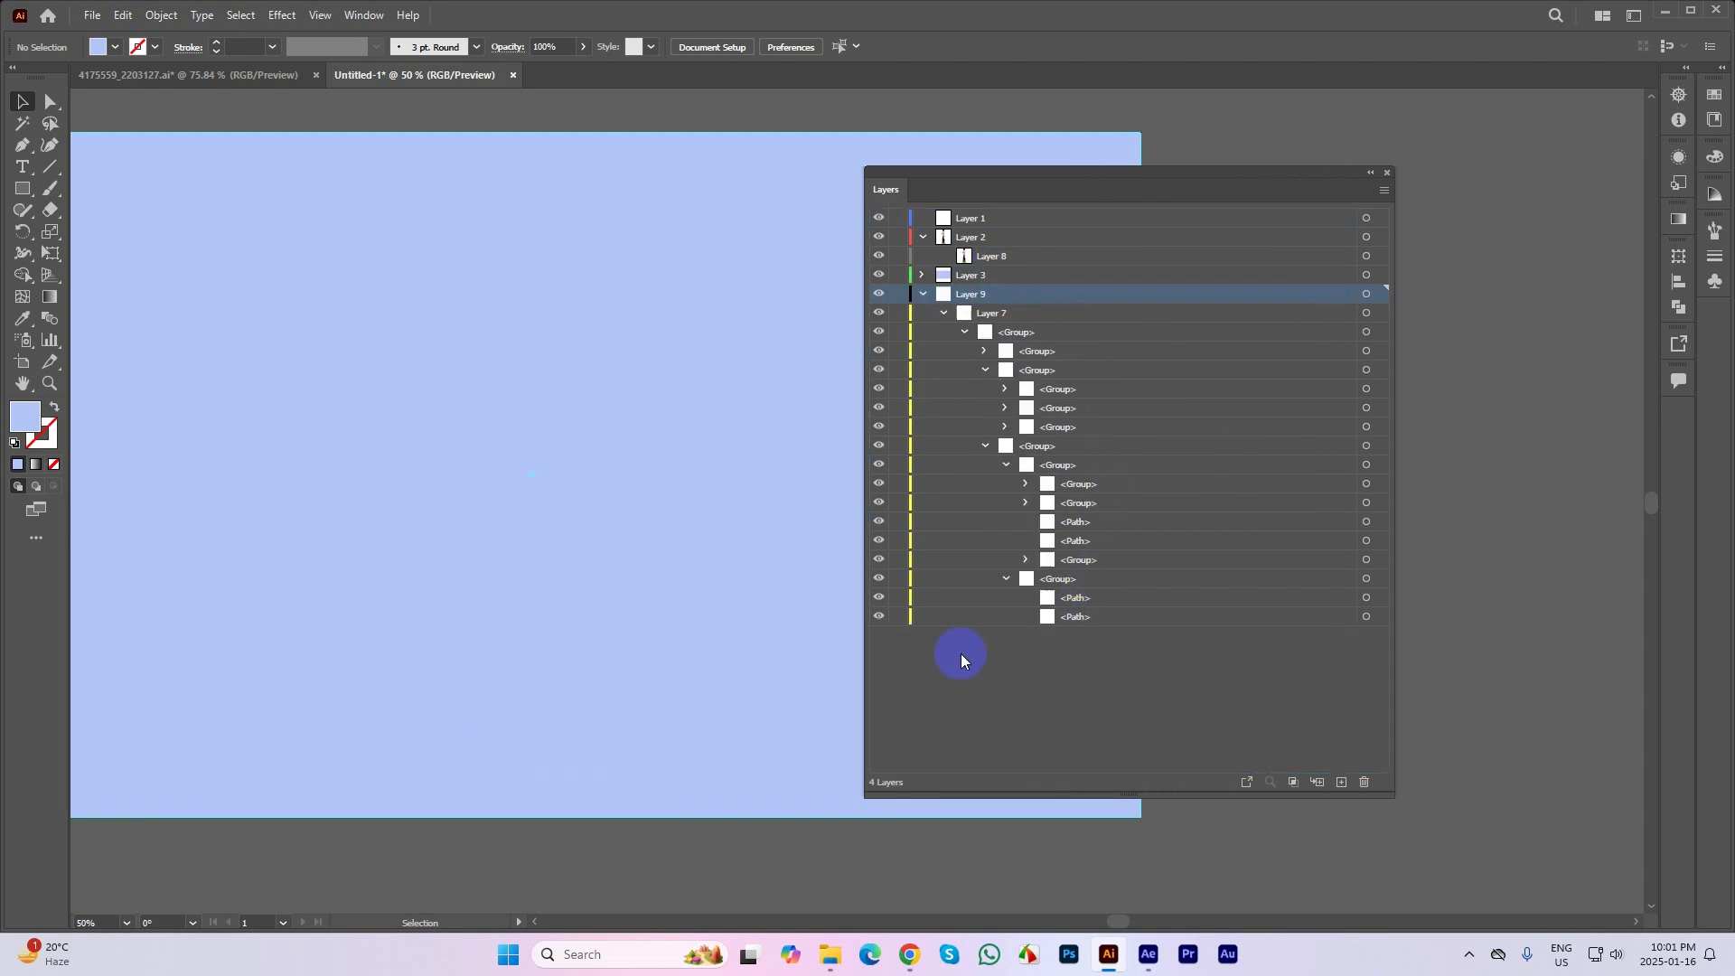
{"action": "left_click", "coordinate": [923, 294]}
{"action": "left_click", "coordinate": [923, 297]}
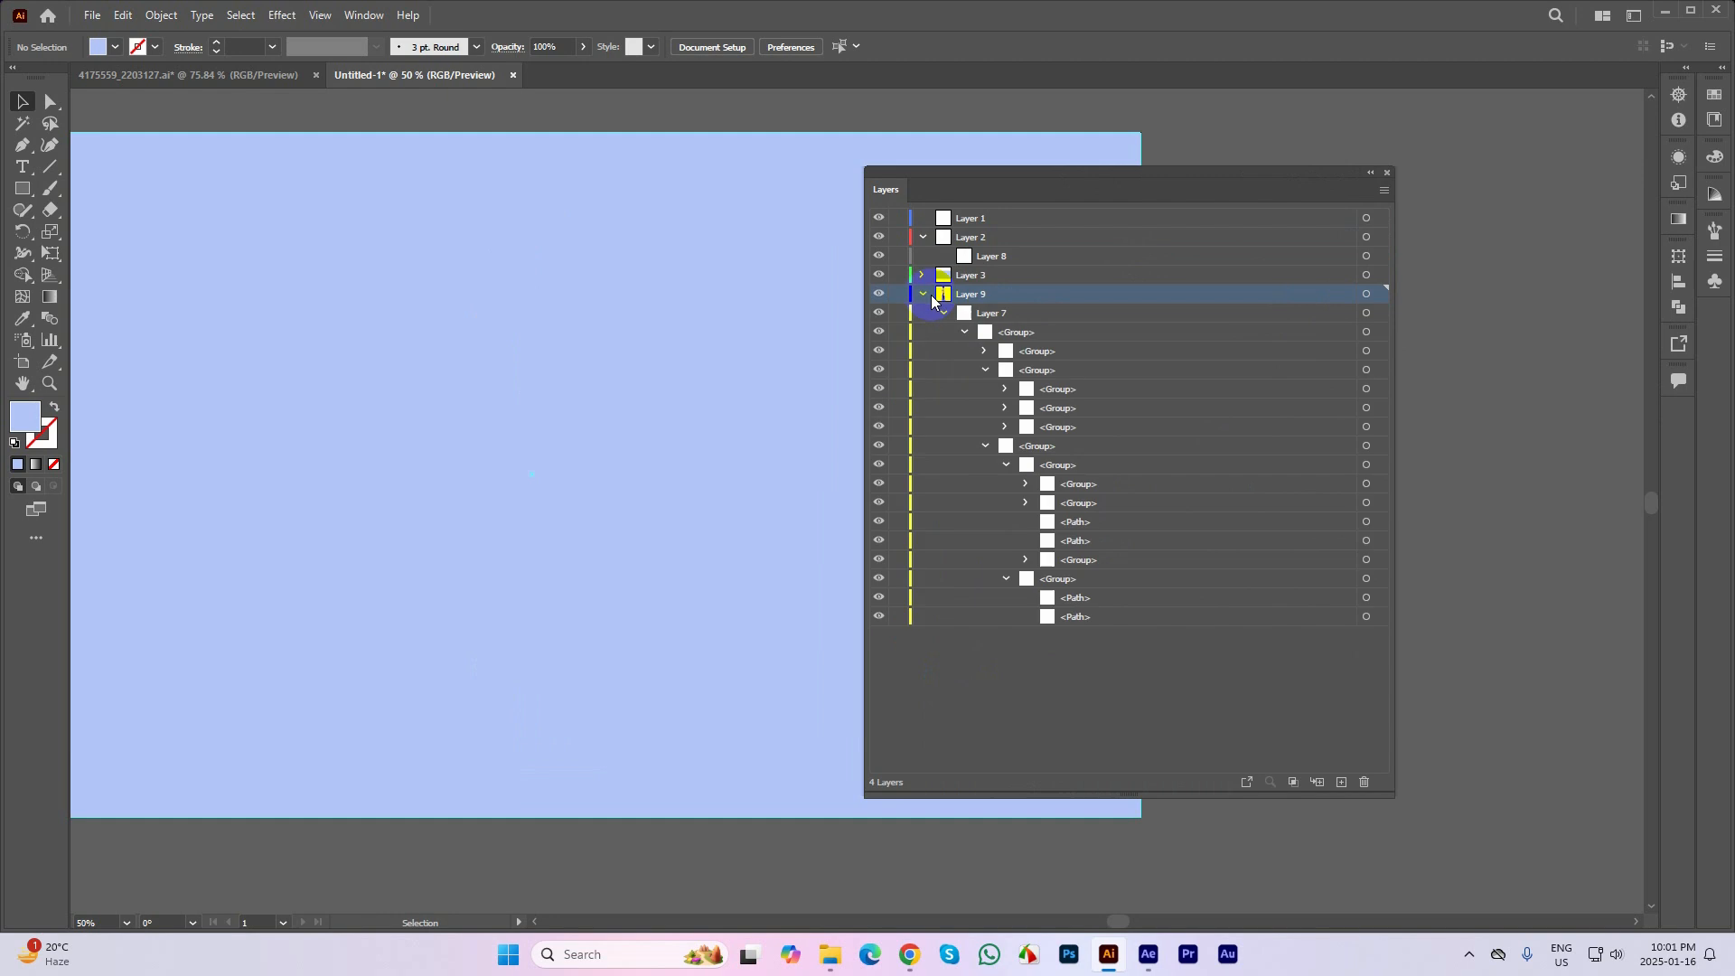
{"action": "left_click_drag", "start_coordinate": [944, 312], "coordinate": [943, 652]}
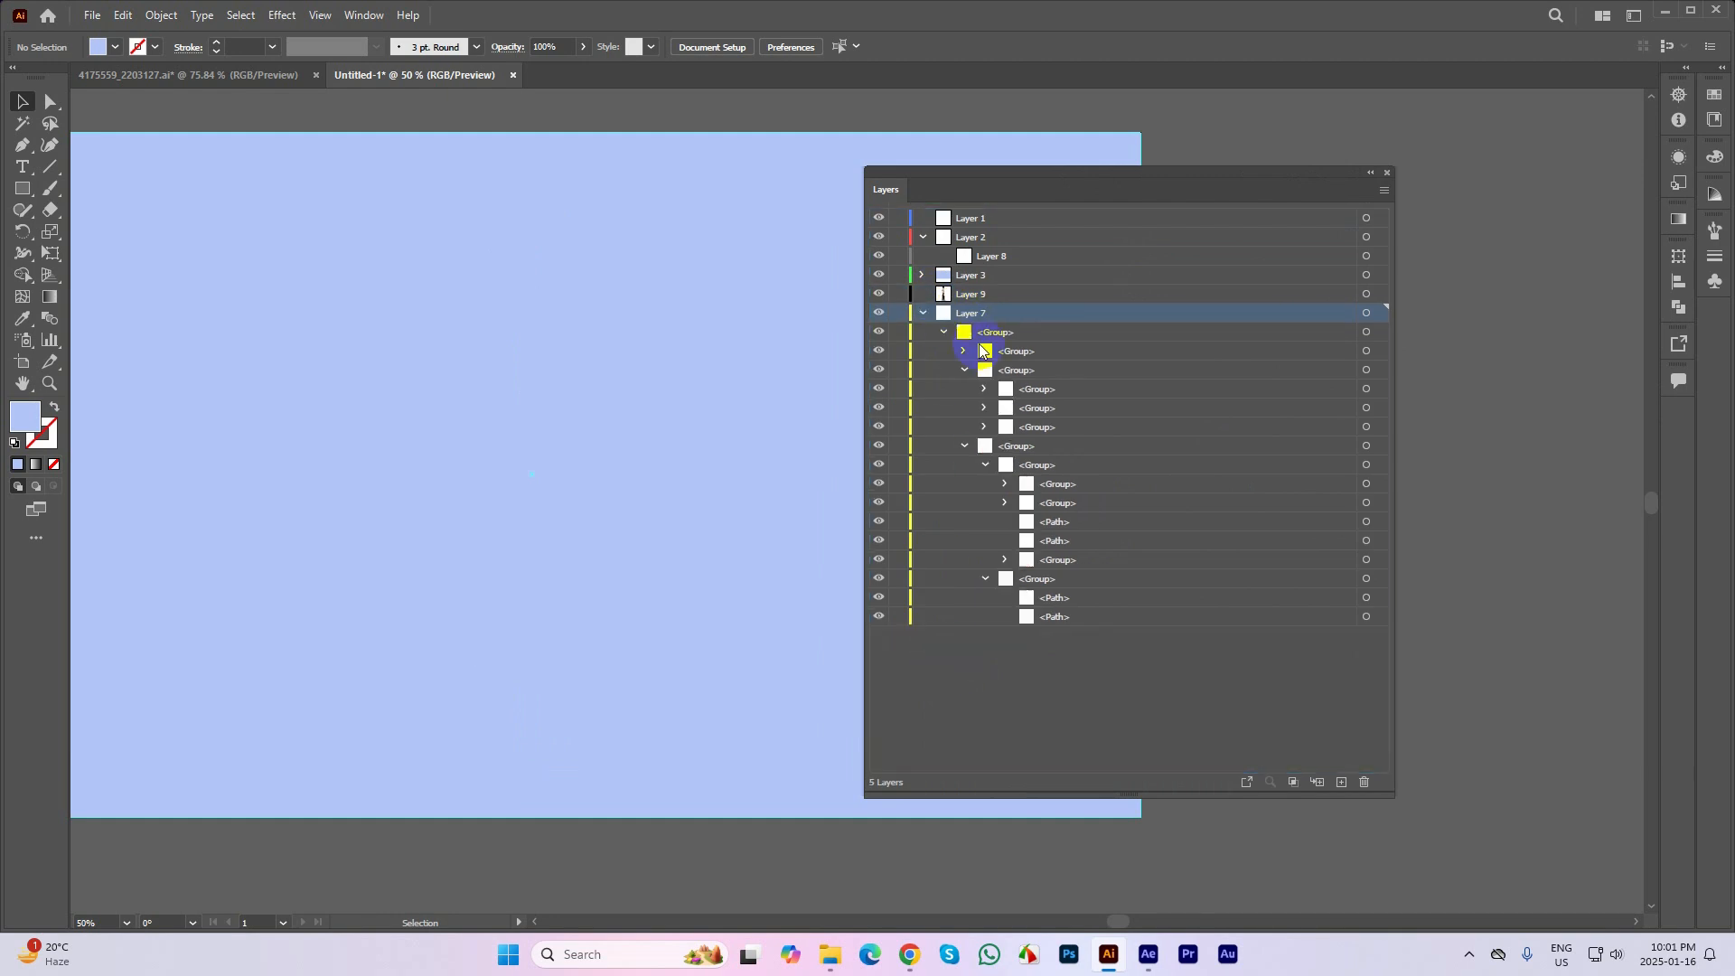
{"action": "left_click_drag", "start_coordinate": [985, 334], "coordinate": [961, 646]}
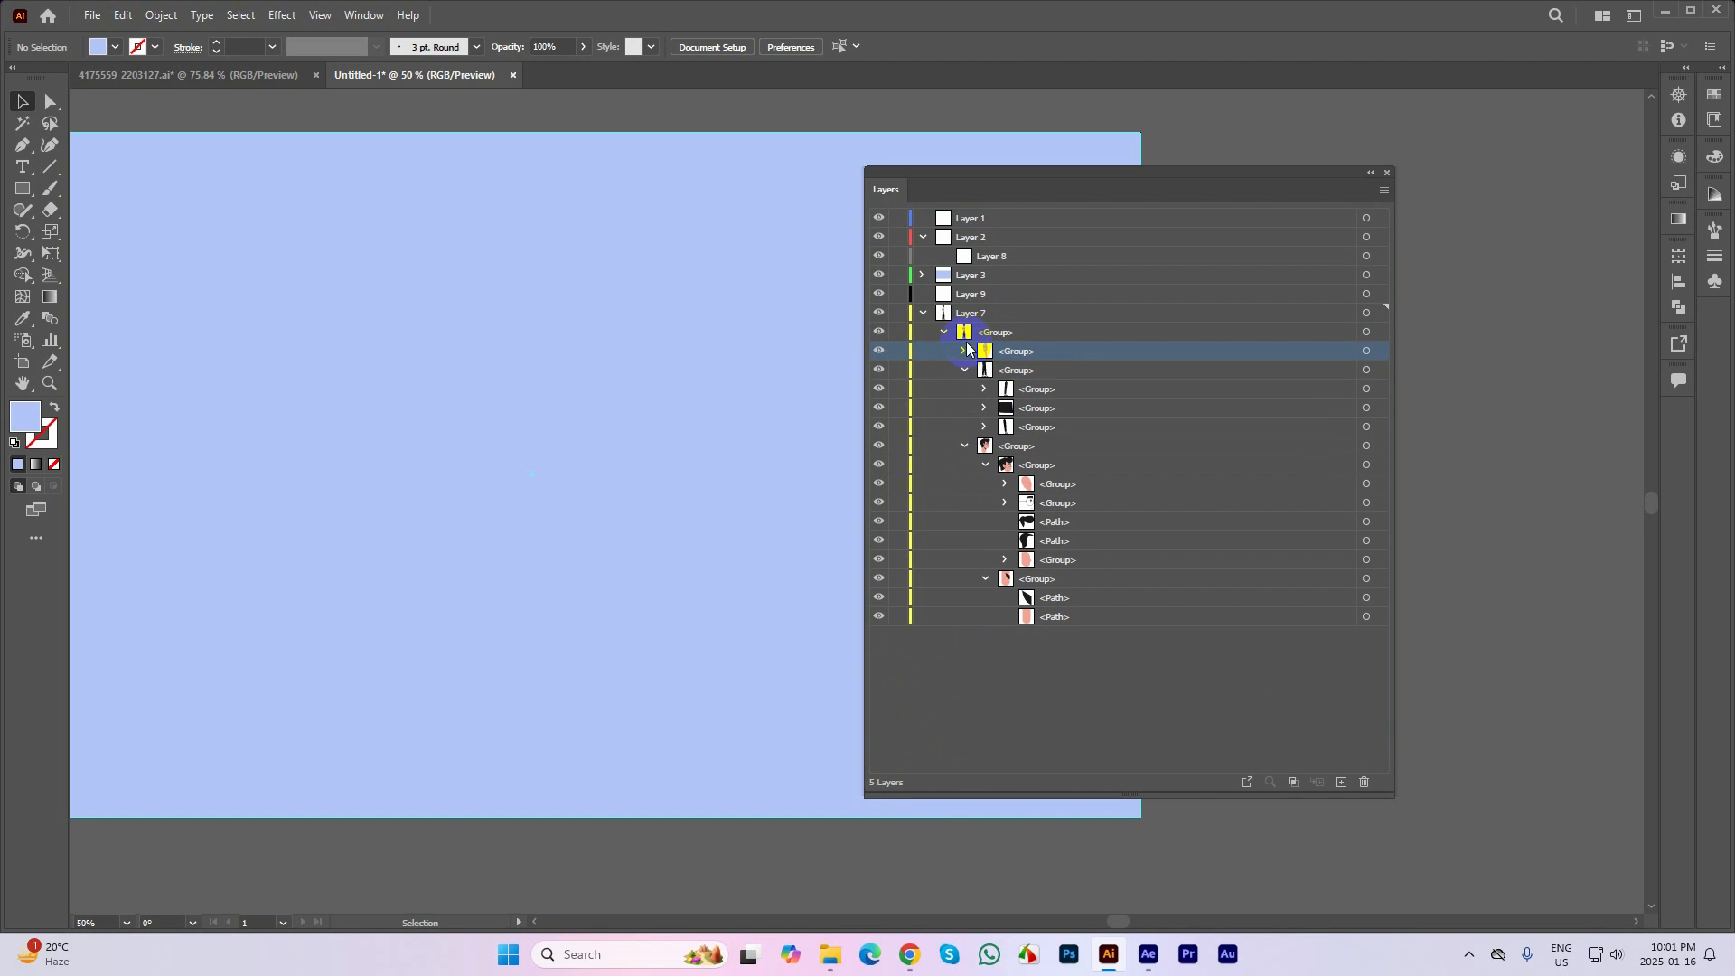
Release the character's main group inside Layer 7 to layers in sequence
{"action": "left_click_drag", "start_coordinate": [980, 331], "coordinate": [1016, 352]}
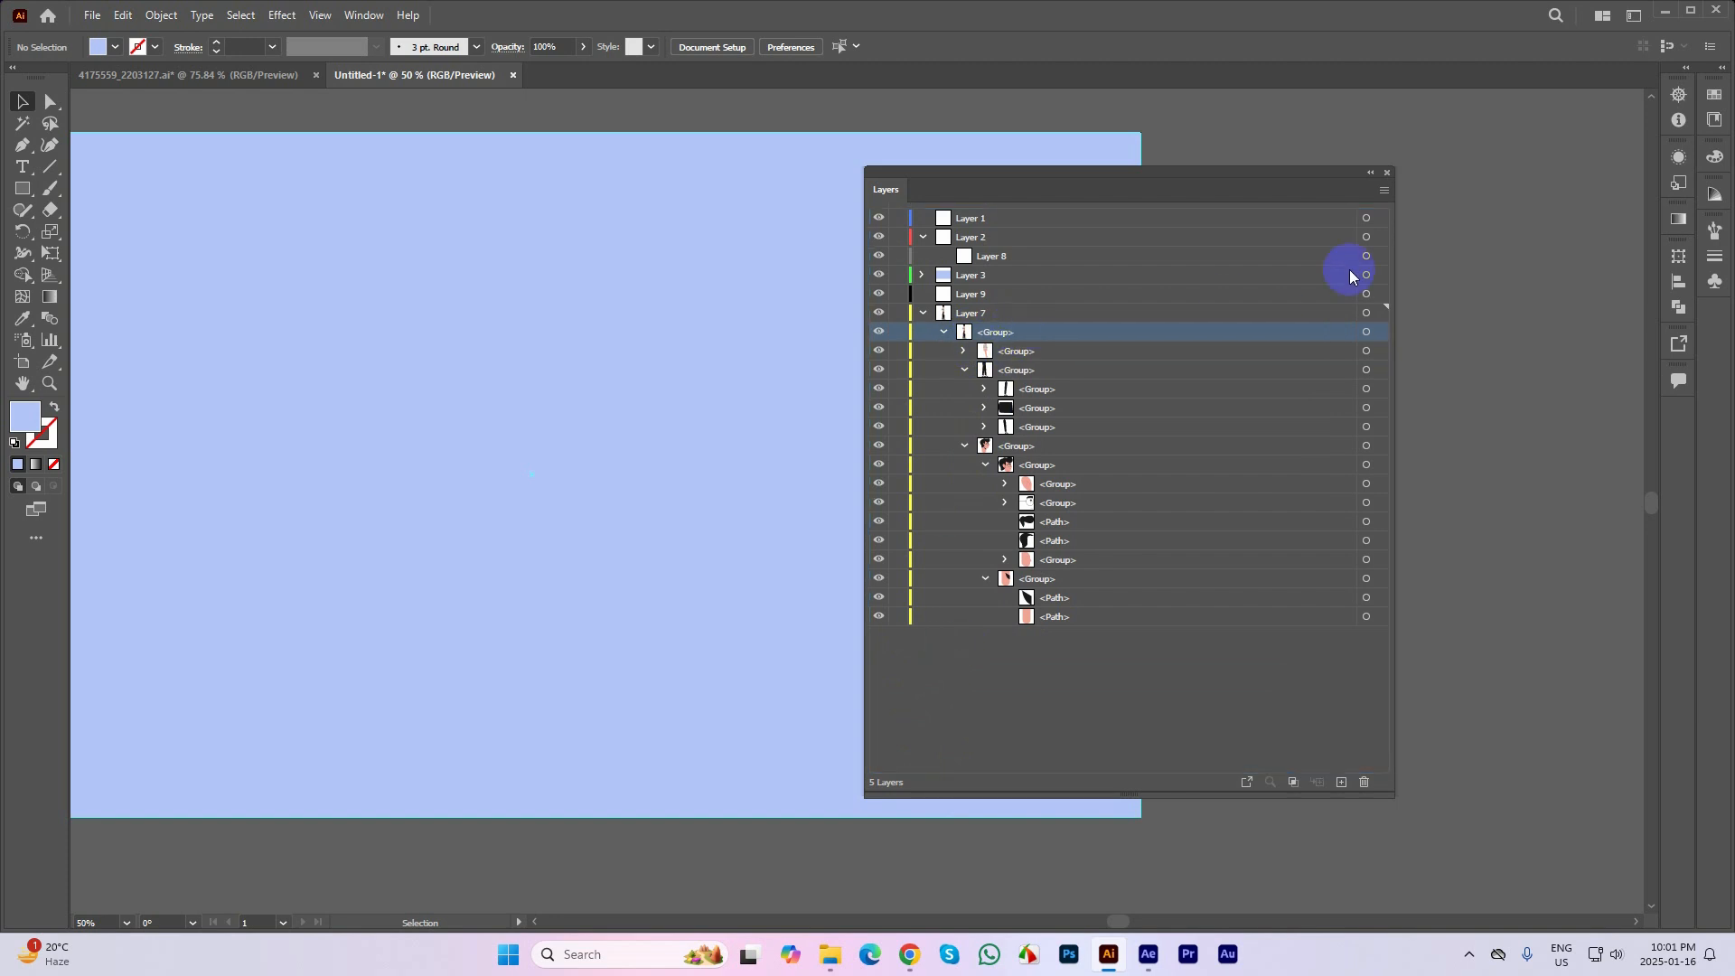
{"action": "left_click", "coordinate": [1383, 190]}
{"action": "left_click", "coordinate": [1437, 494]}
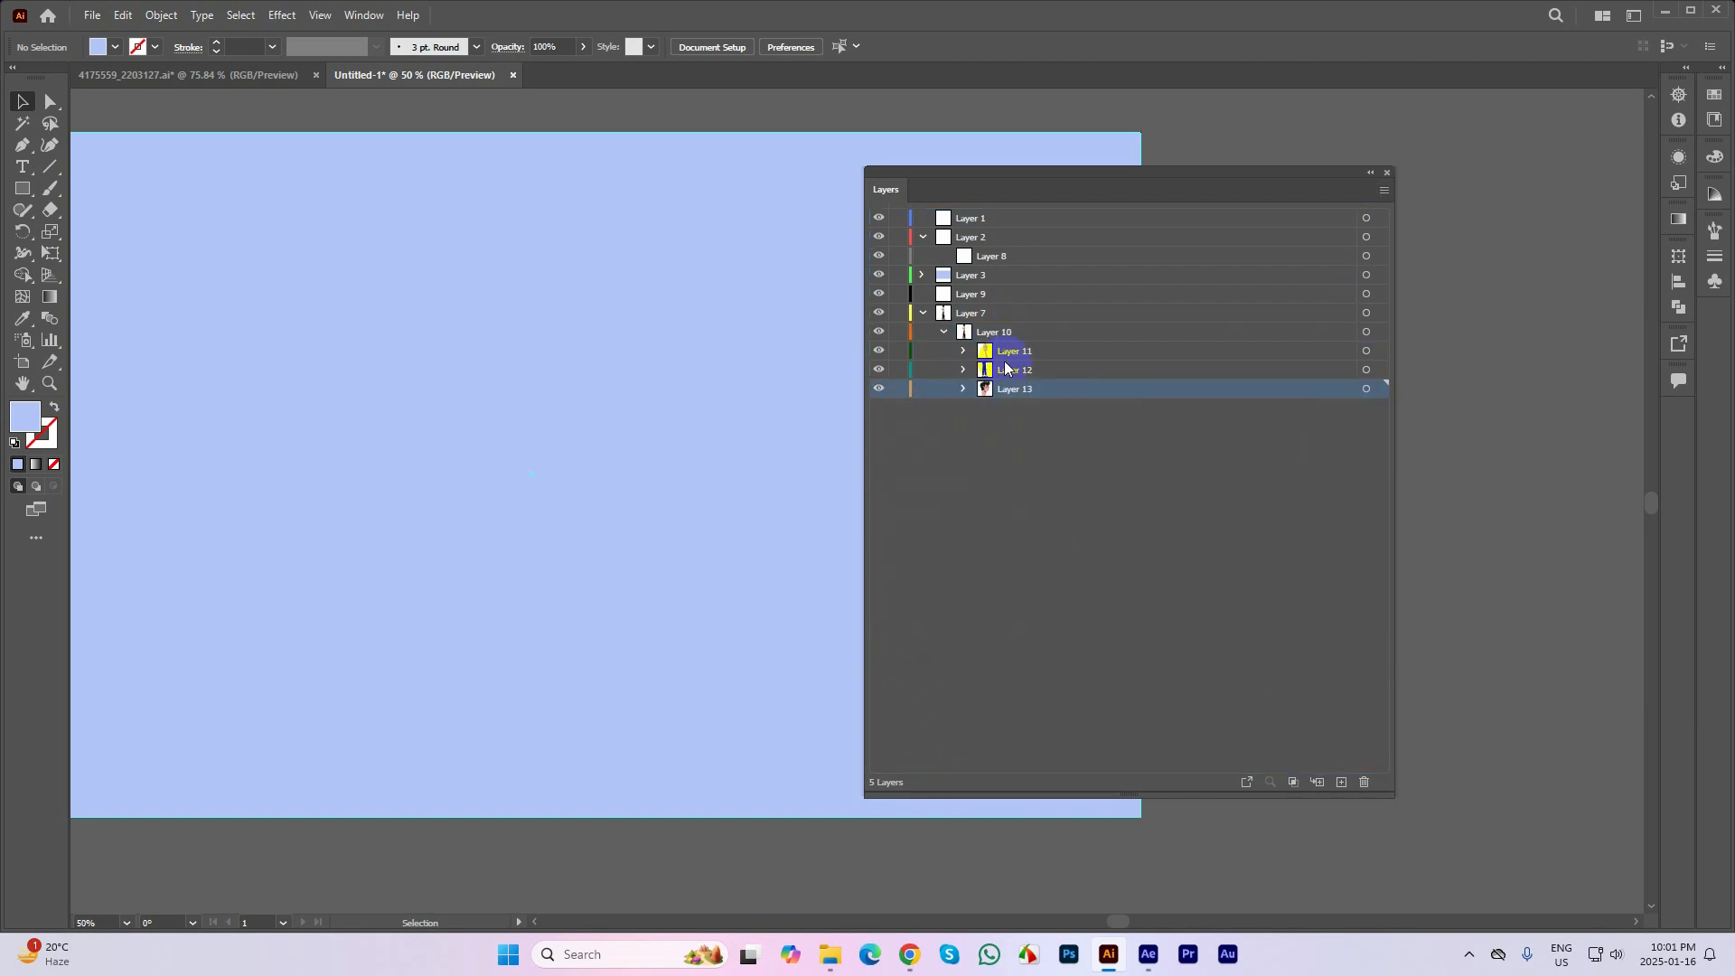
Move Layer 10 and its sublayers Layer 11, Layer 12 and Layer 13 to the top level below Layer 7
{"action": "left_click_drag", "start_coordinate": [968, 338], "coordinate": [932, 447]}
{"action": "left_click", "coordinate": [995, 360]}
{"action": "left_click", "coordinate": [994, 390], "text": "shift"}
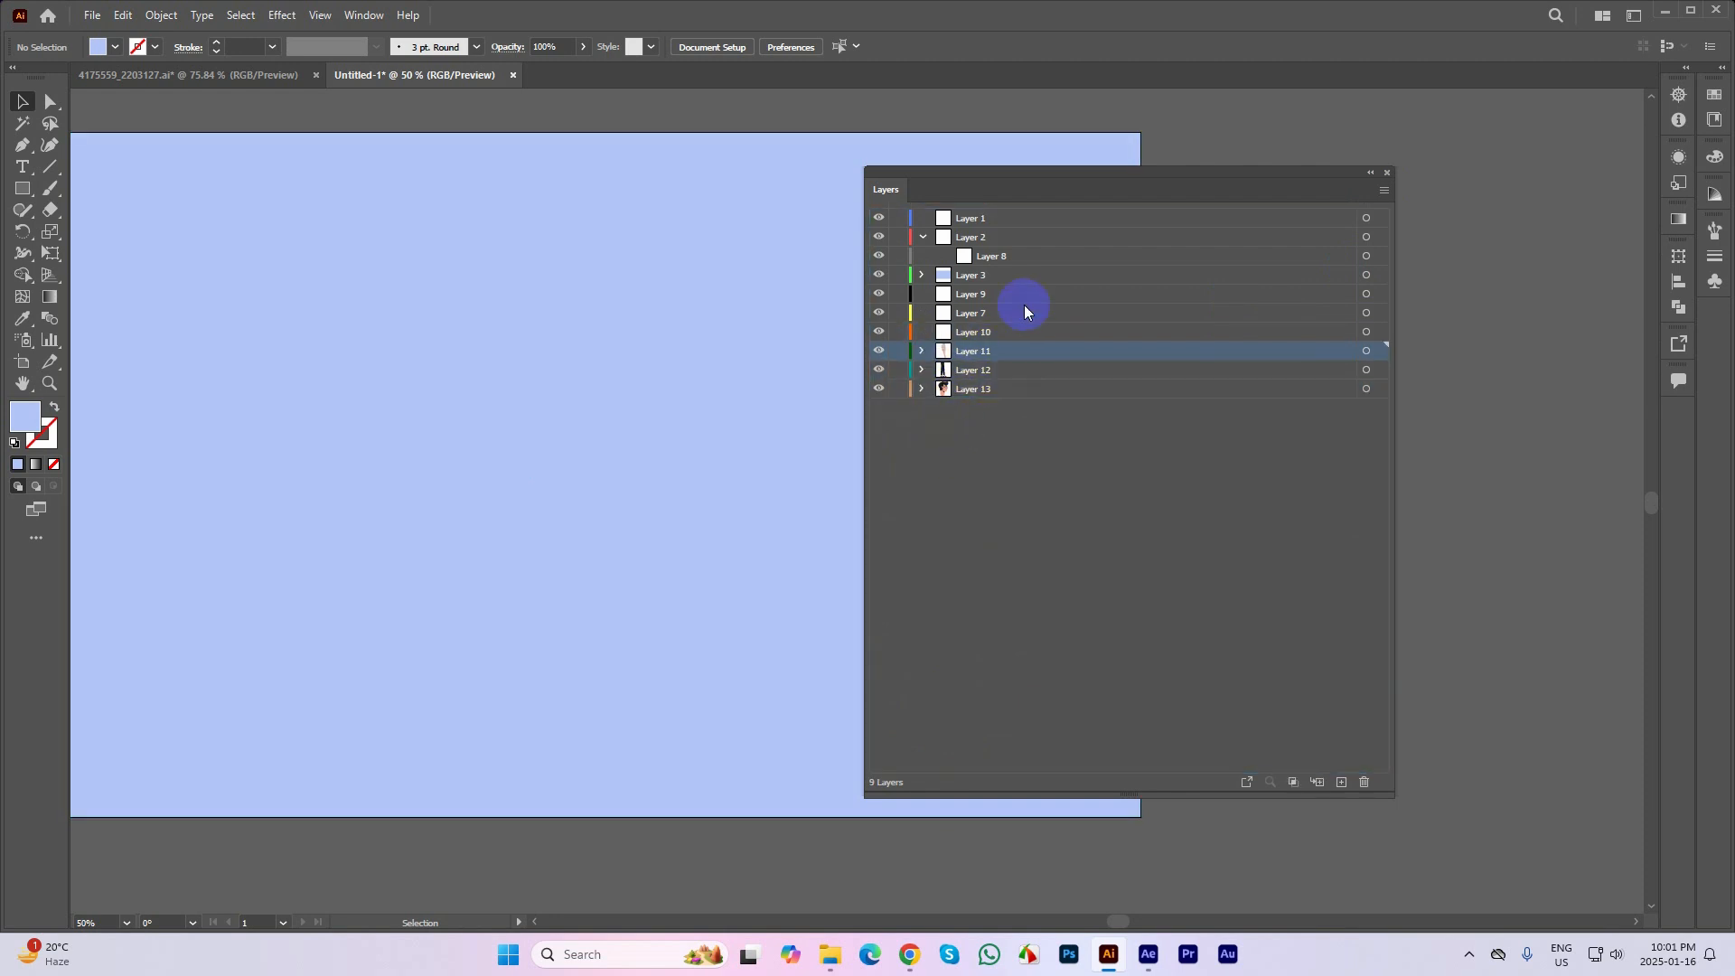
Expand Layer 12 and release its legs group to layers in sequence
{"action": "left_click", "coordinate": [957, 370]}
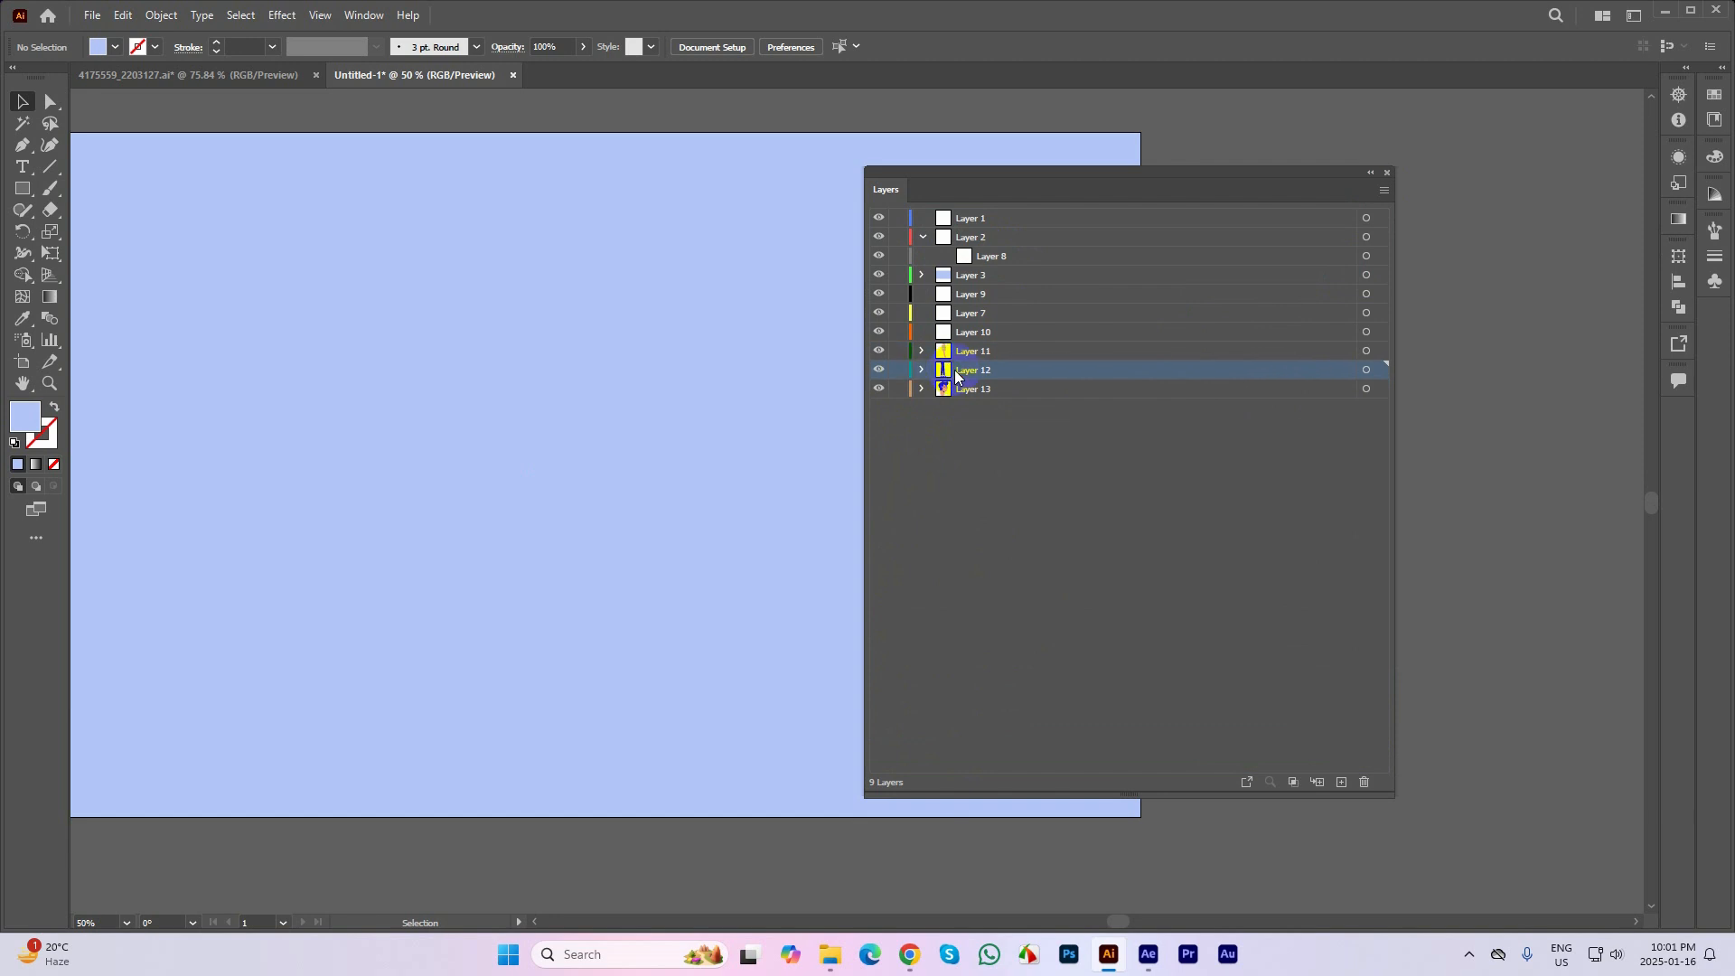
{"action": "left_click", "coordinate": [922, 370]}
{"action": "left_click", "coordinate": [943, 389]}
{"action": "left_click", "coordinate": [989, 389]}
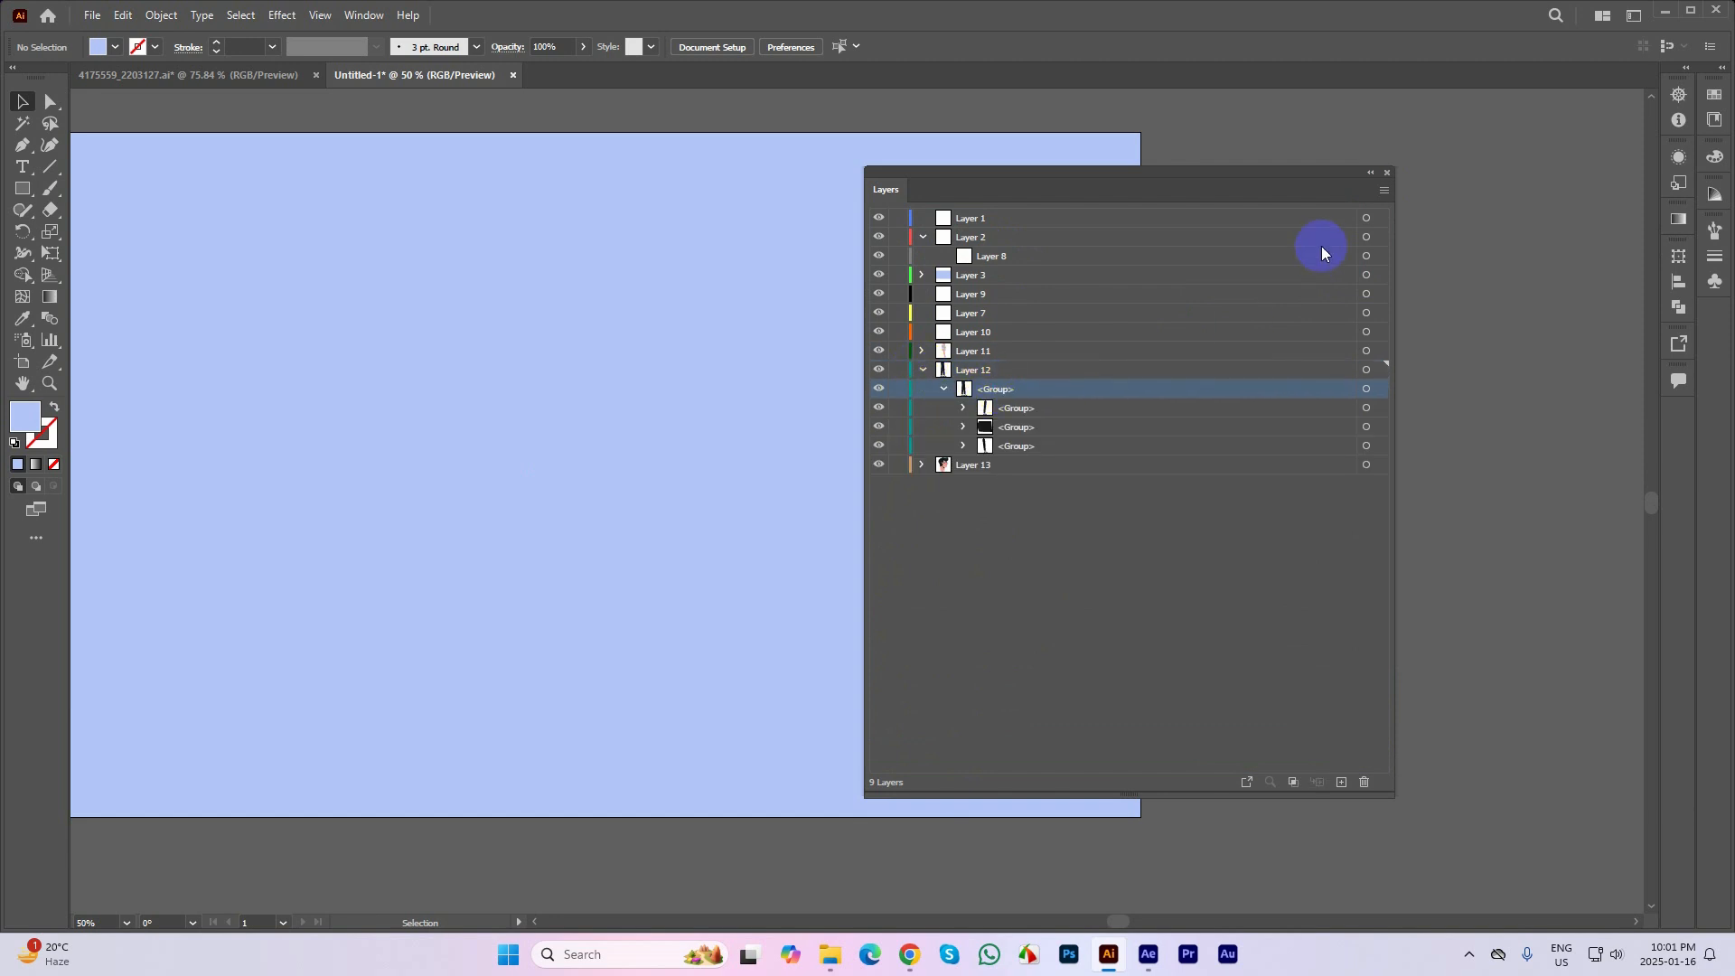
{"action": "left_click", "coordinate": [1384, 191]}
{"action": "left_click", "coordinate": [1483, 492]}
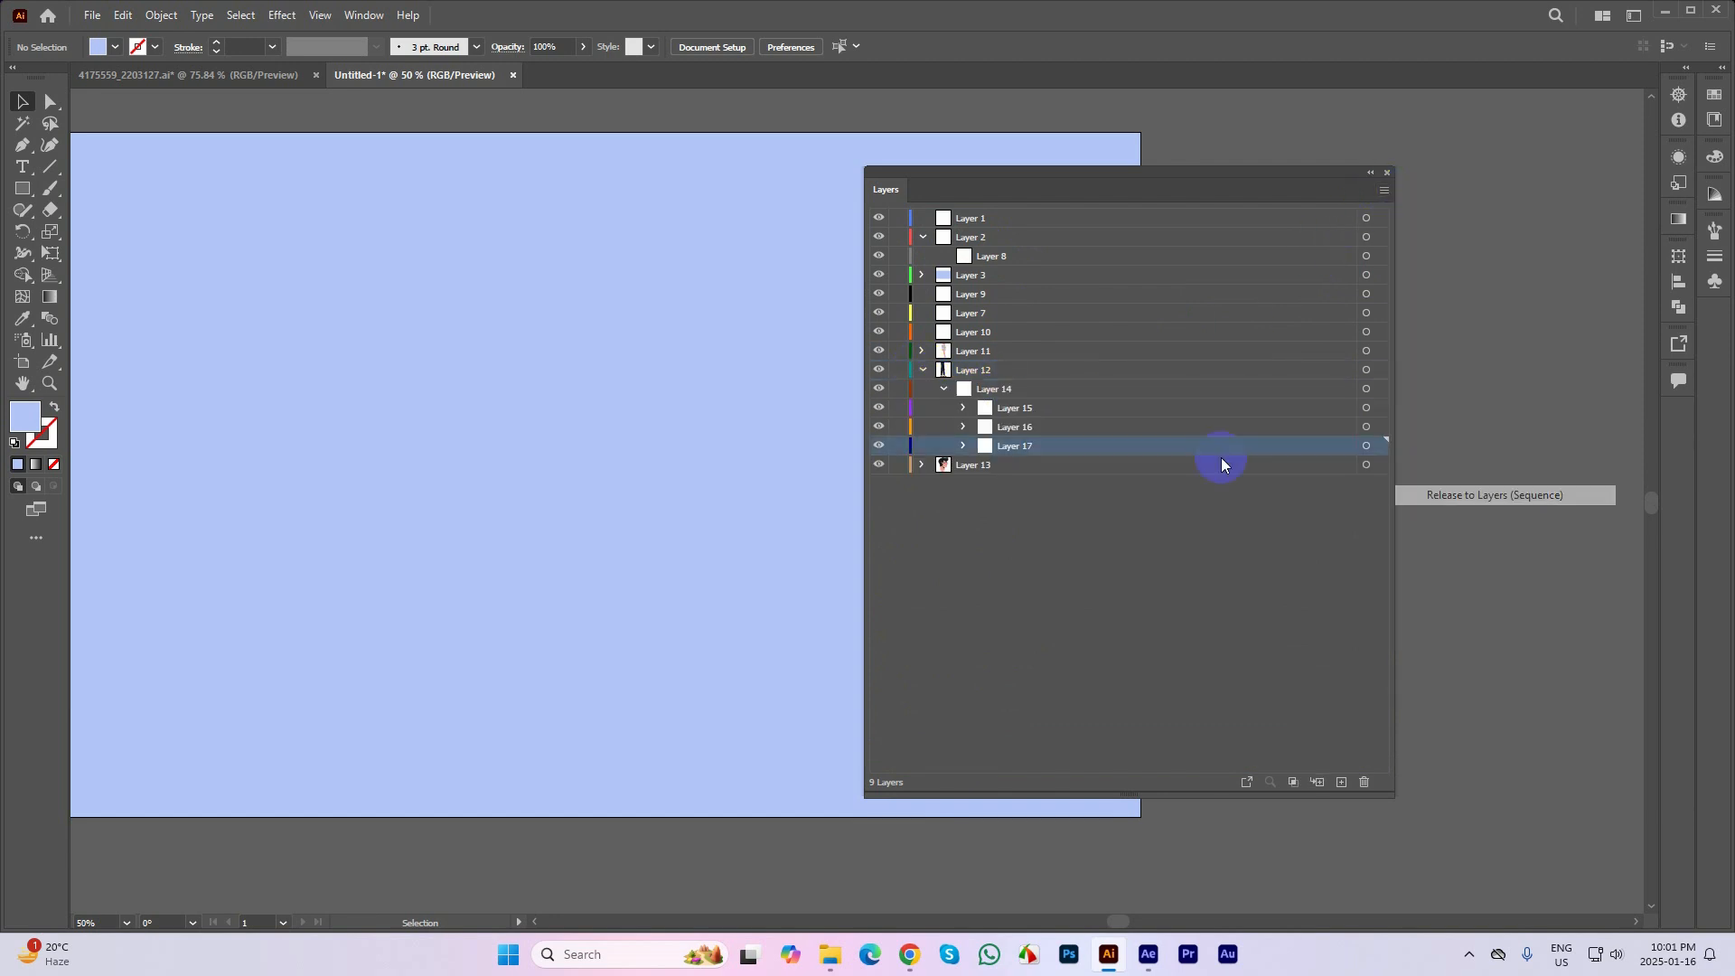
Move Layer 14 to the top level, place the background Layer 3 beneath all other layers, and collapse Layers 2 and 14
{"action": "left_click_drag", "start_coordinate": [990, 390], "coordinate": [949, 506]}
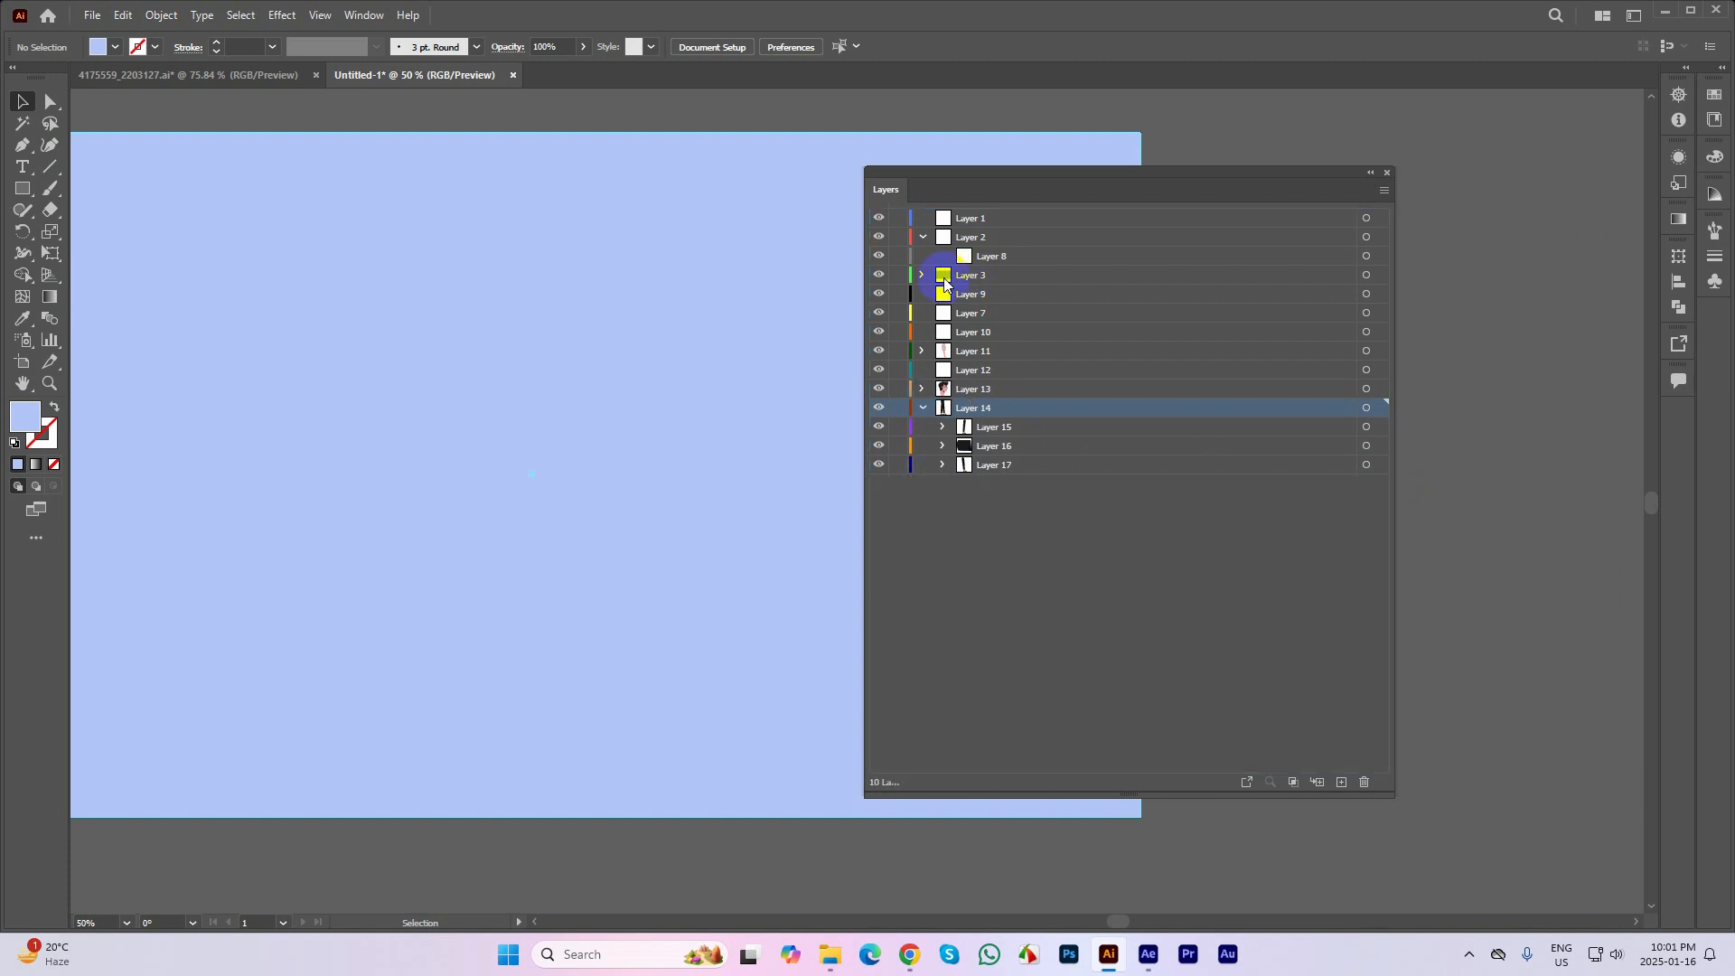
{"action": "left_click_drag", "start_coordinate": [943, 274], "coordinate": [952, 483]}
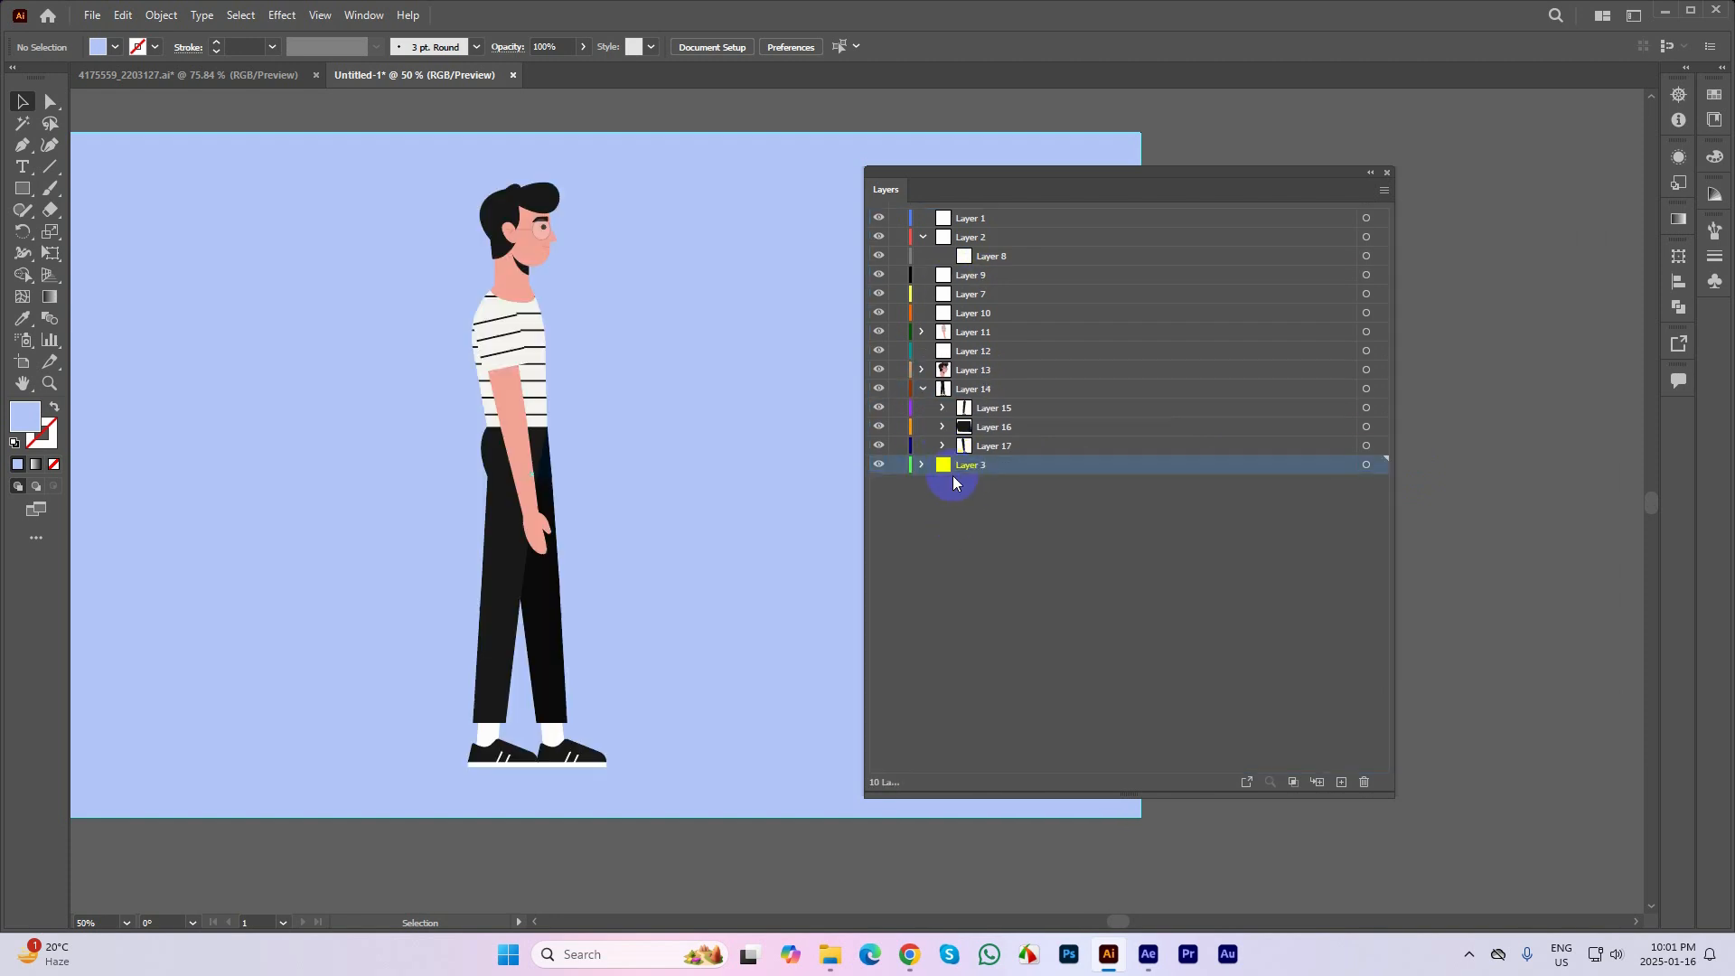
{"action": "left_click", "coordinate": [923, 237]}
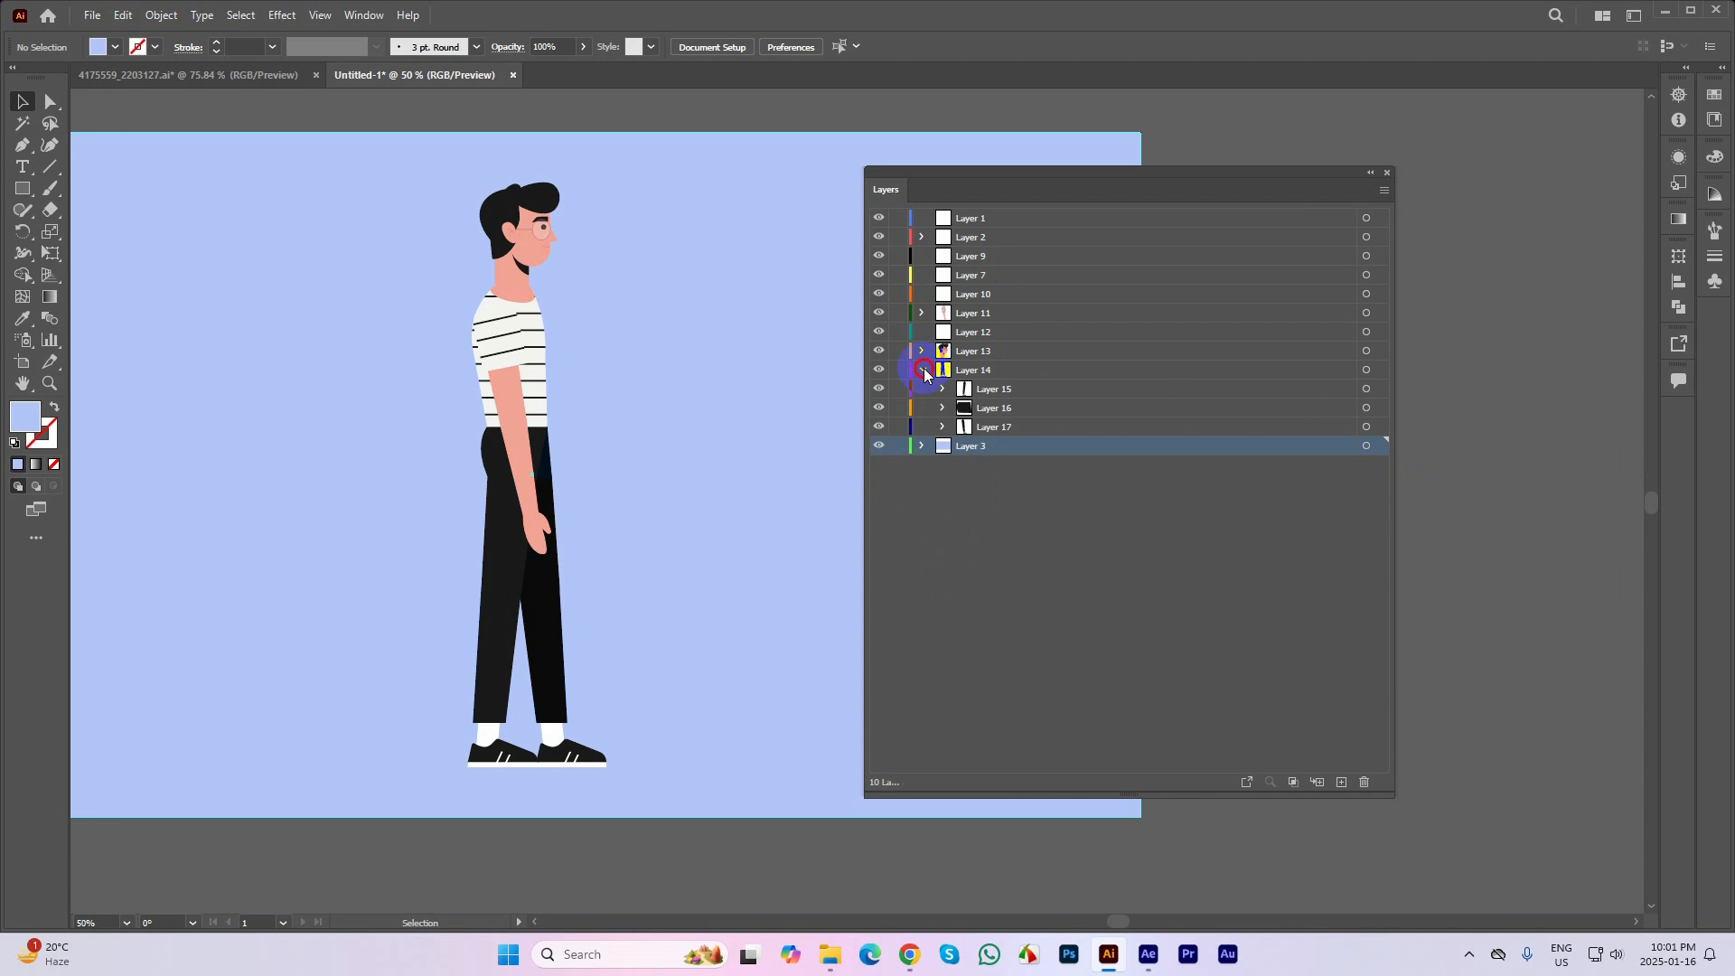
{"action": "left_click", "coordinate": [923, 370]}
Hide and show Layer 11 to check which part of the character it contains
{"action": "left_click", "coordinate": [879, 312]}
{"action": "left_click", "coordinate": [879, 312]}
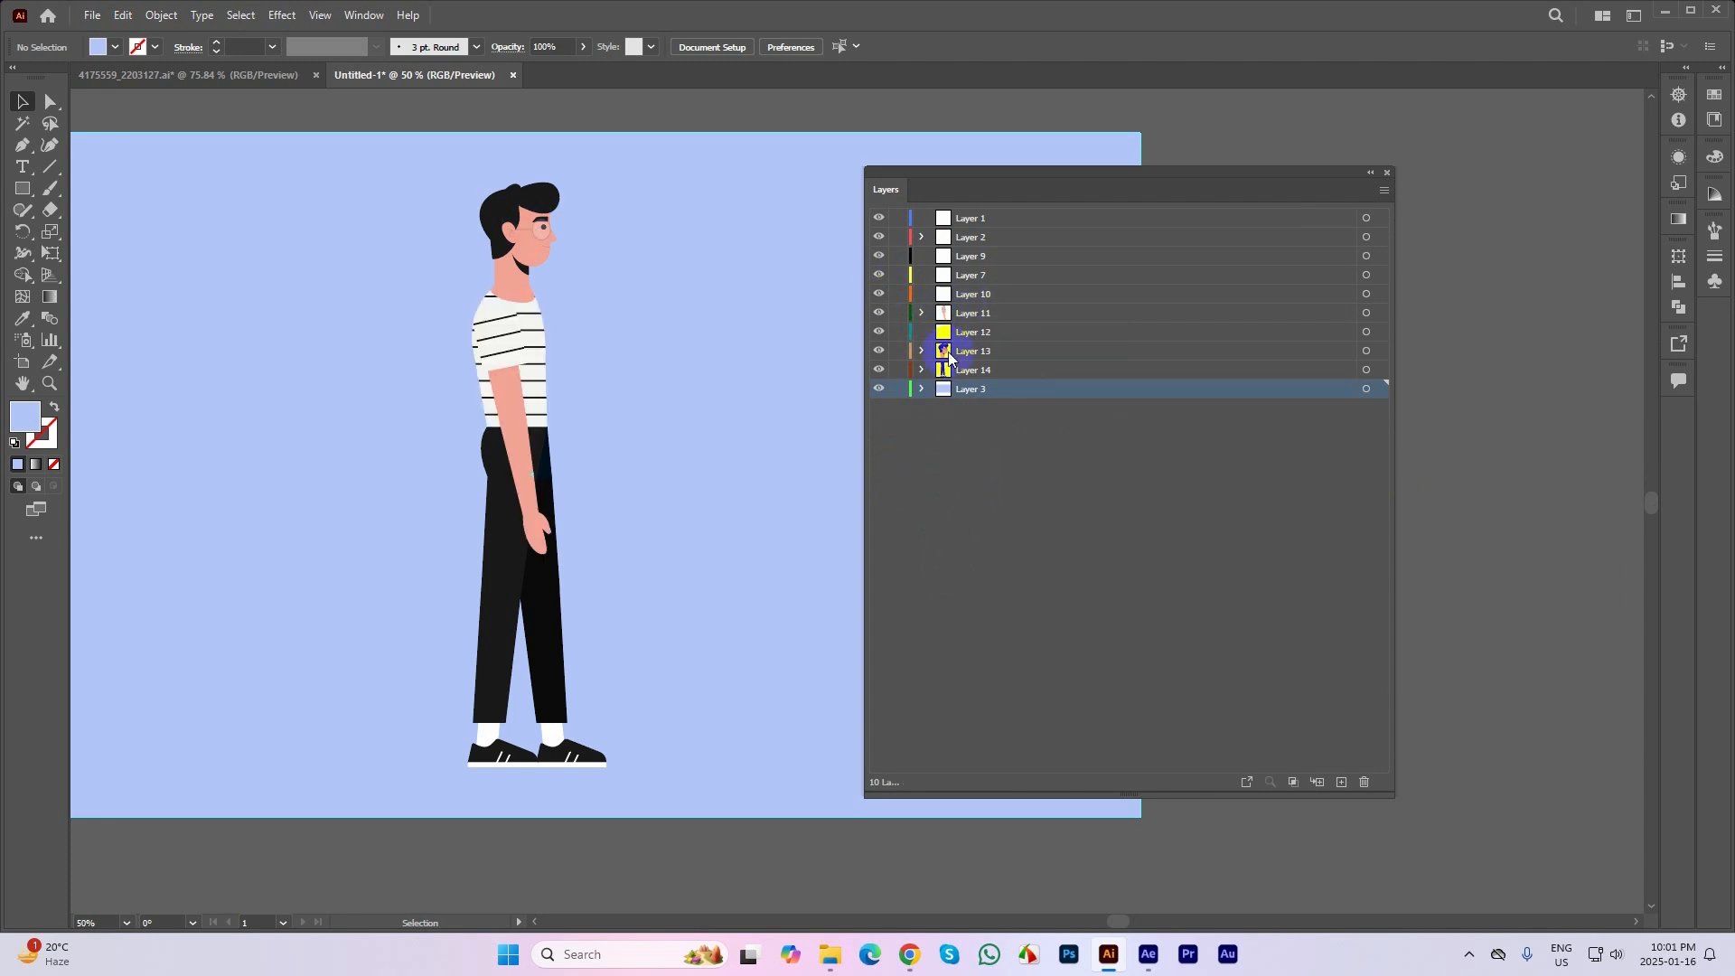
Delete all of the side-view character's artwork from the artboard, leaving the blue background
{"action": "scroll", "coordinate": [684, 347], "scroll_direction": "down", "scroll_amount": 1}
{"action": "left_click_drag", "start_coordinate": [522, 197], "coordinate": [639, 627]}
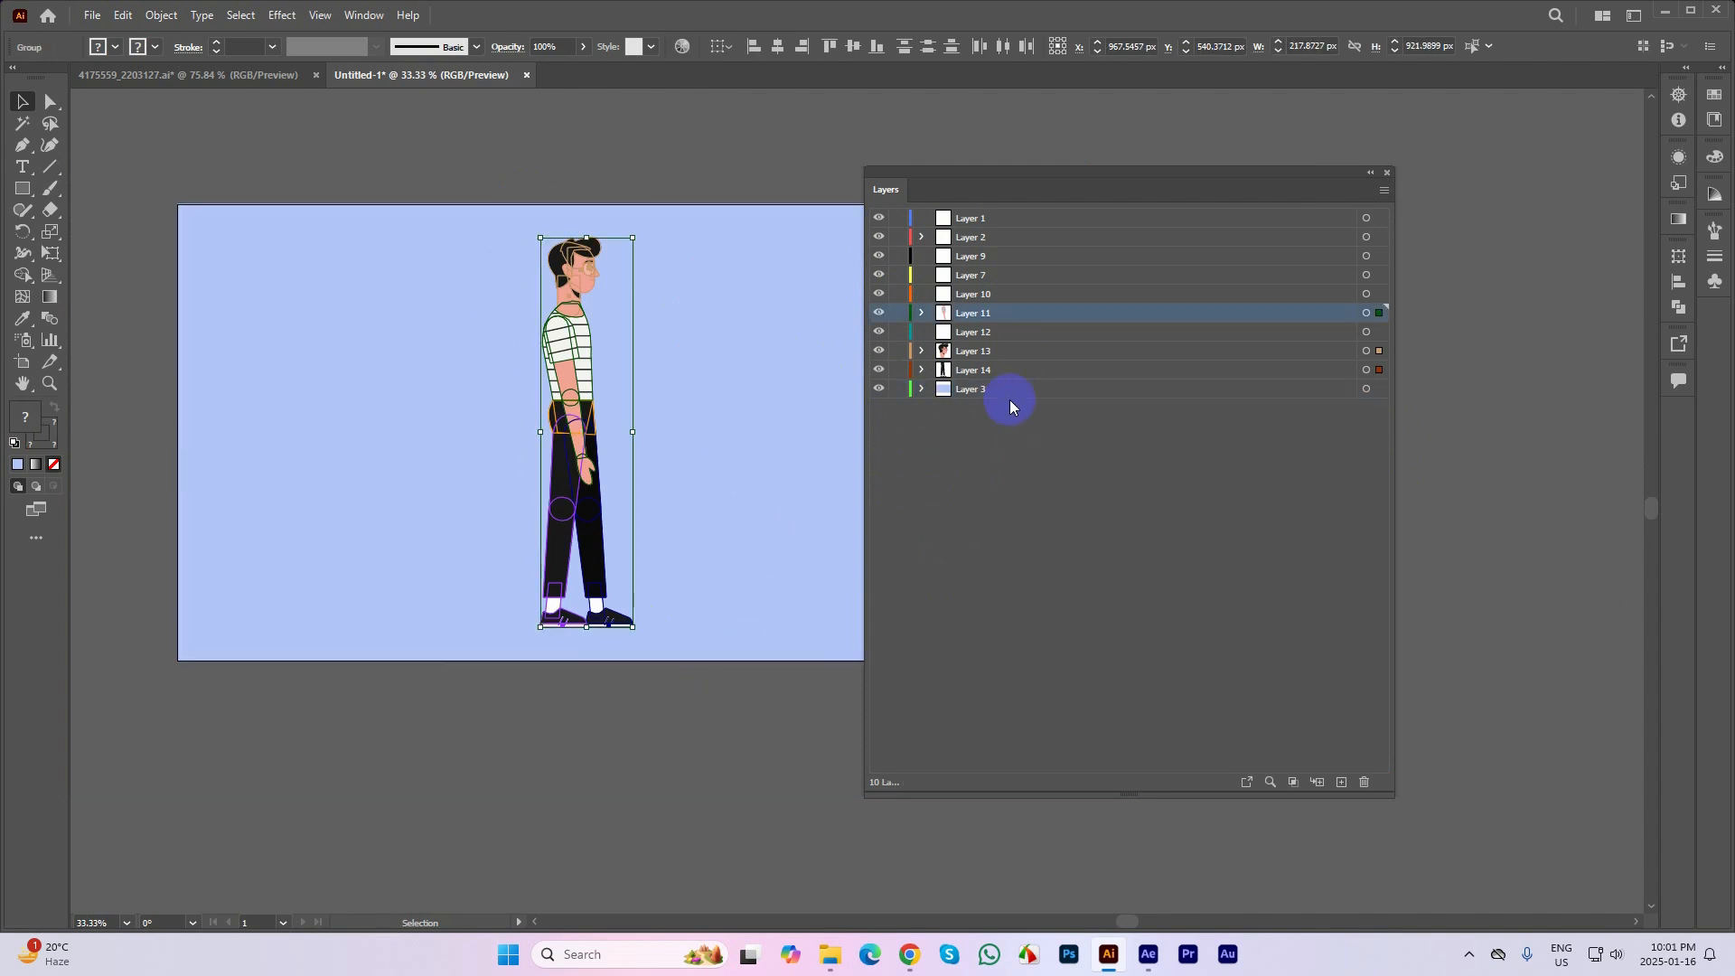
{"action": "key", "text": "Delete"}
Delete the emptied layers from Layer 1 through Layer 14, keeping only the background Layer 3
{"action": "left_click", "coordinate": [922, 238]}
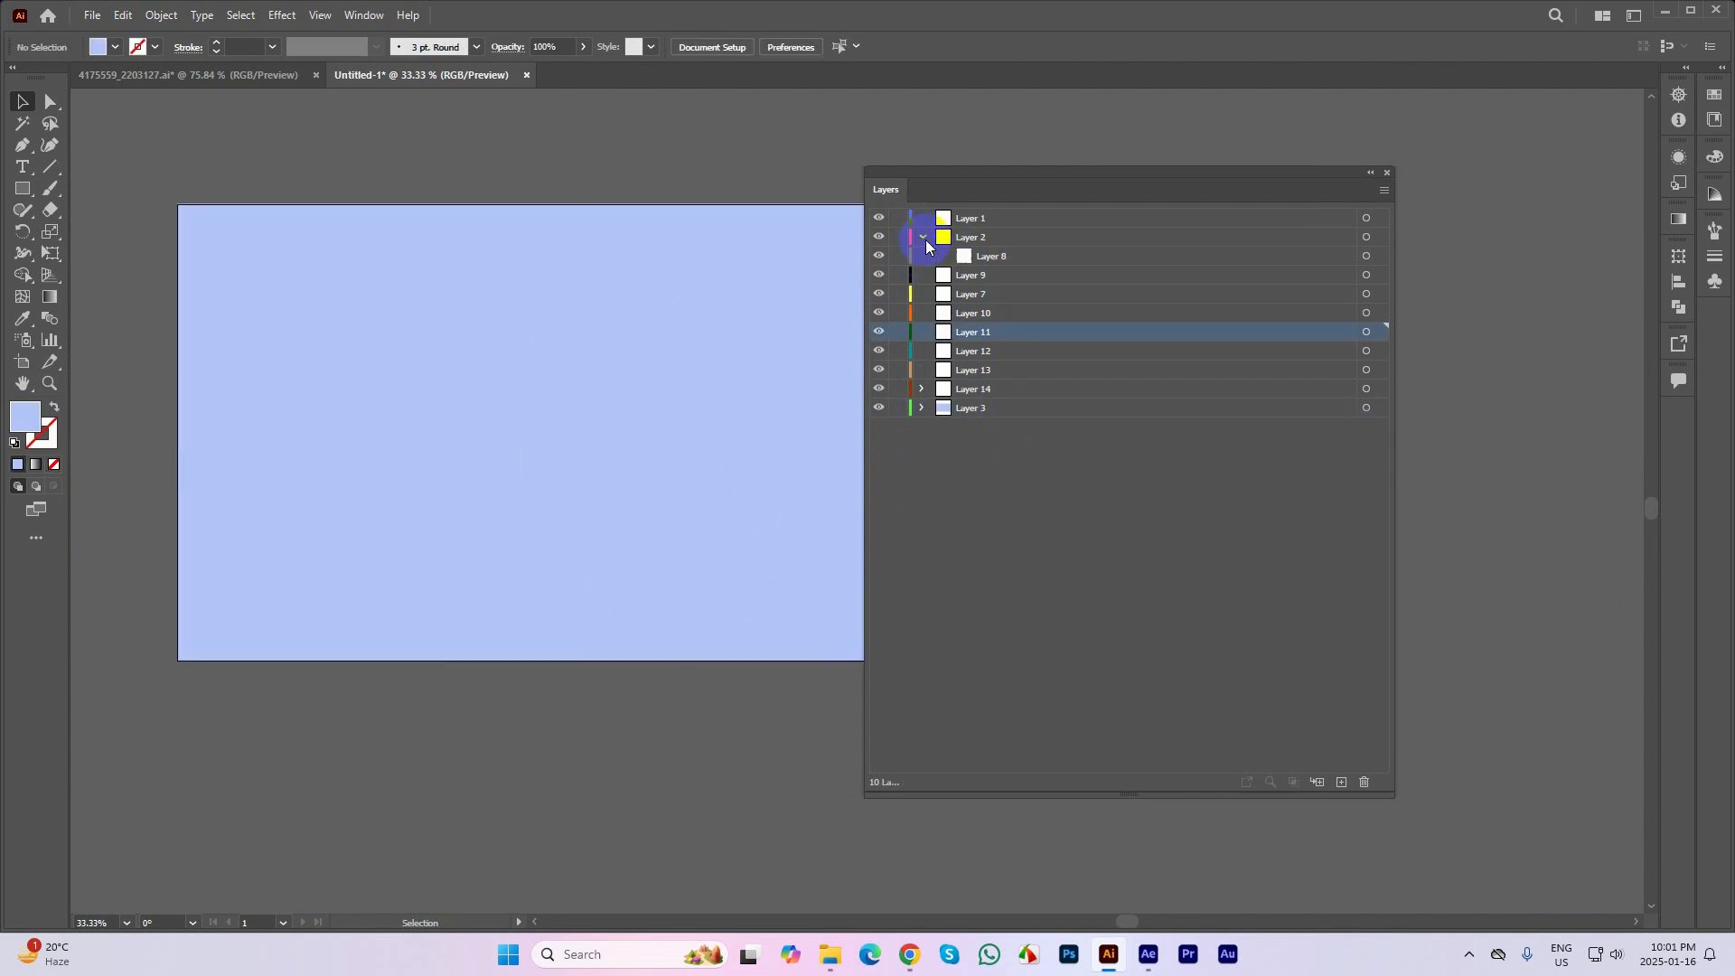
{"action": "left_click", "coordinate": [923, 238]}
{"action": "left_click", "coordinate": [978, 373]}
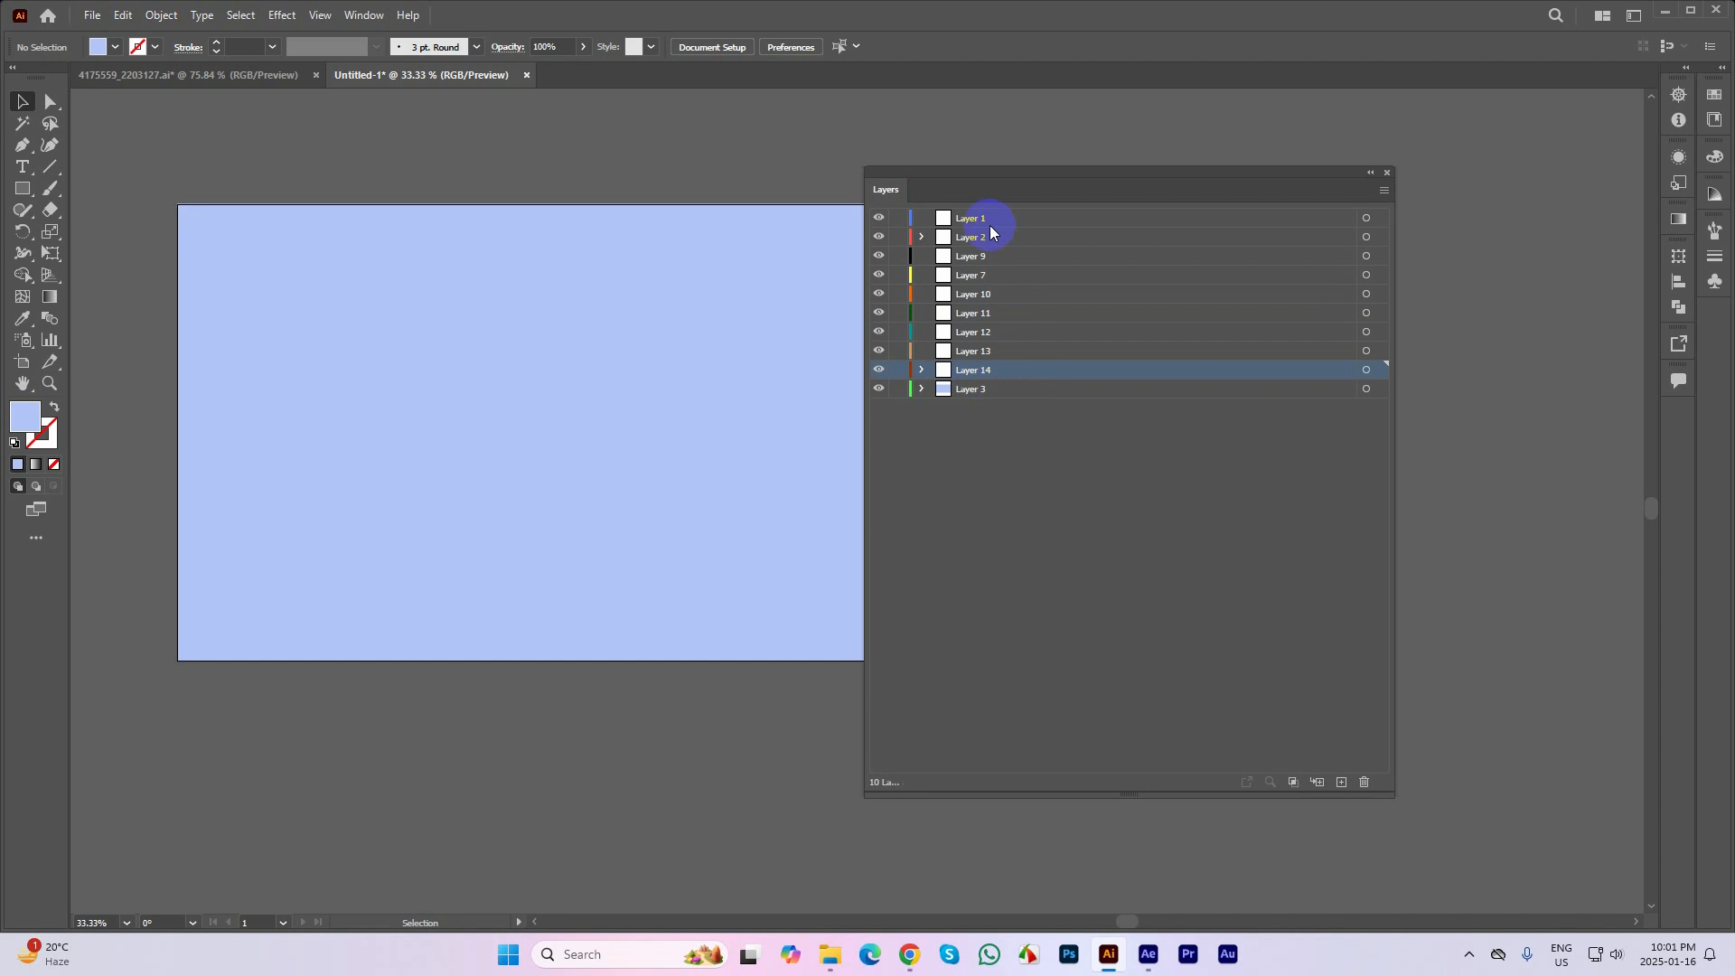
{"action": "left_click", "coordinate": [986, 220], "text": "shift"}
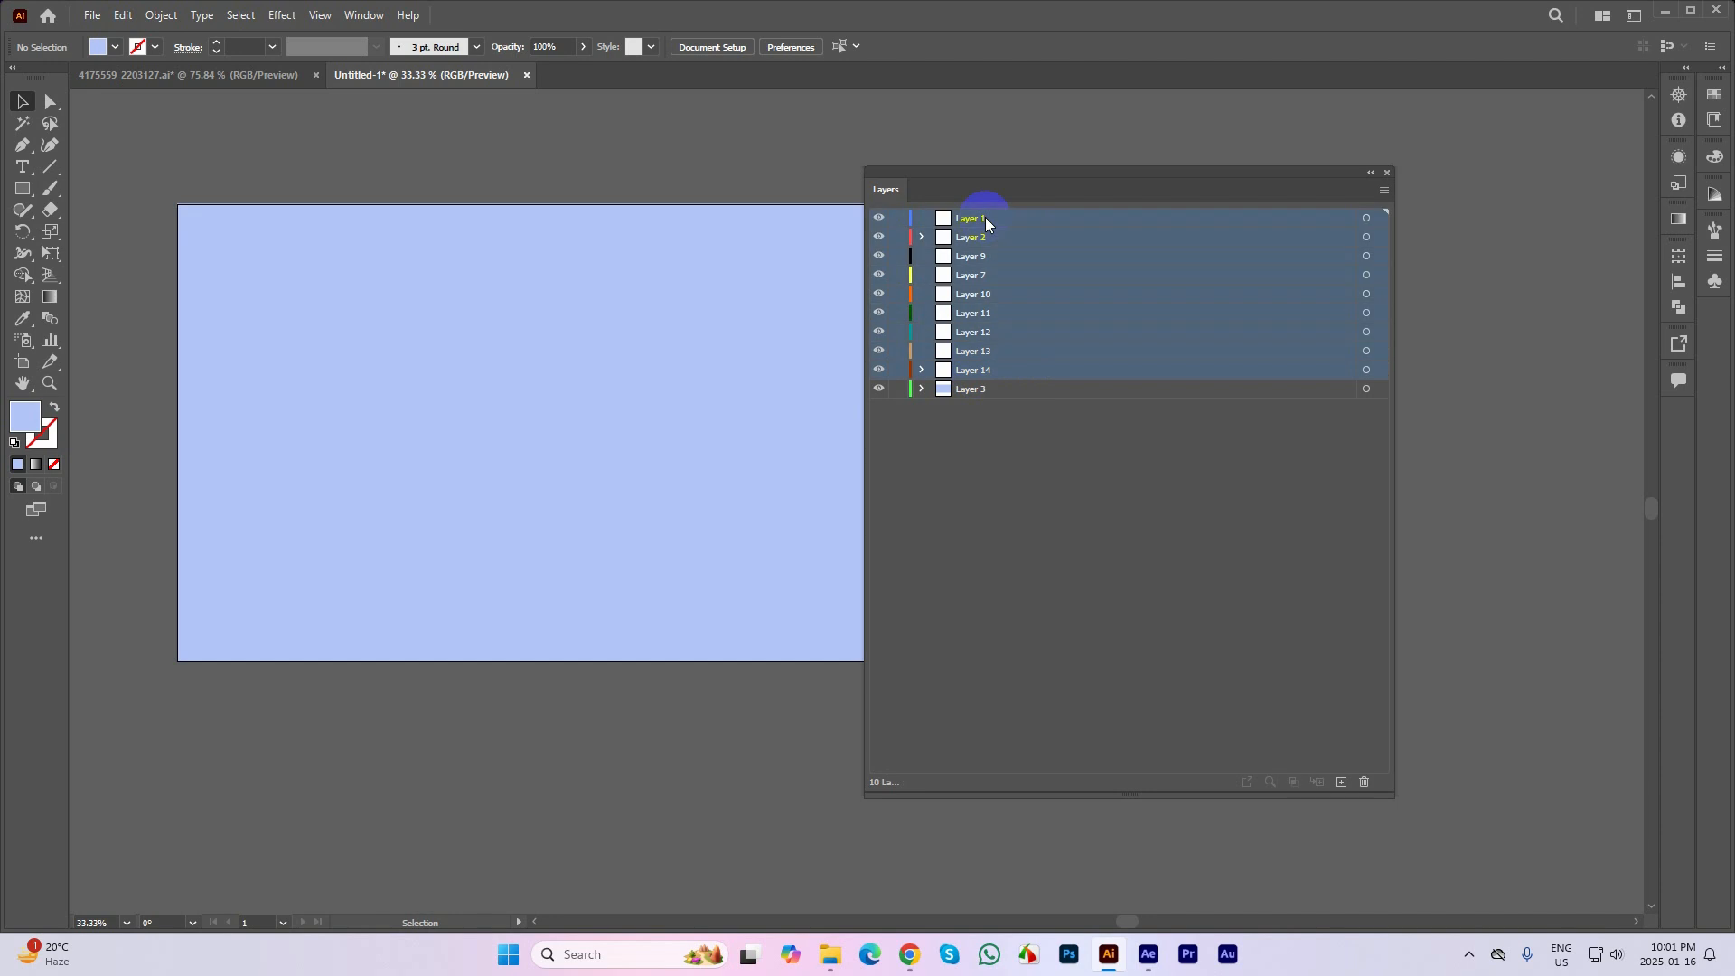
{"action": "left_click", "coordinate": [1350, 771]}
Restore the side-view character in 4175559_2203127.ai and copy it from there into the Untitled-1 document
{"action": "left_click", "coordinate": [555, 441]}
{"action": "key", "text": "a"}
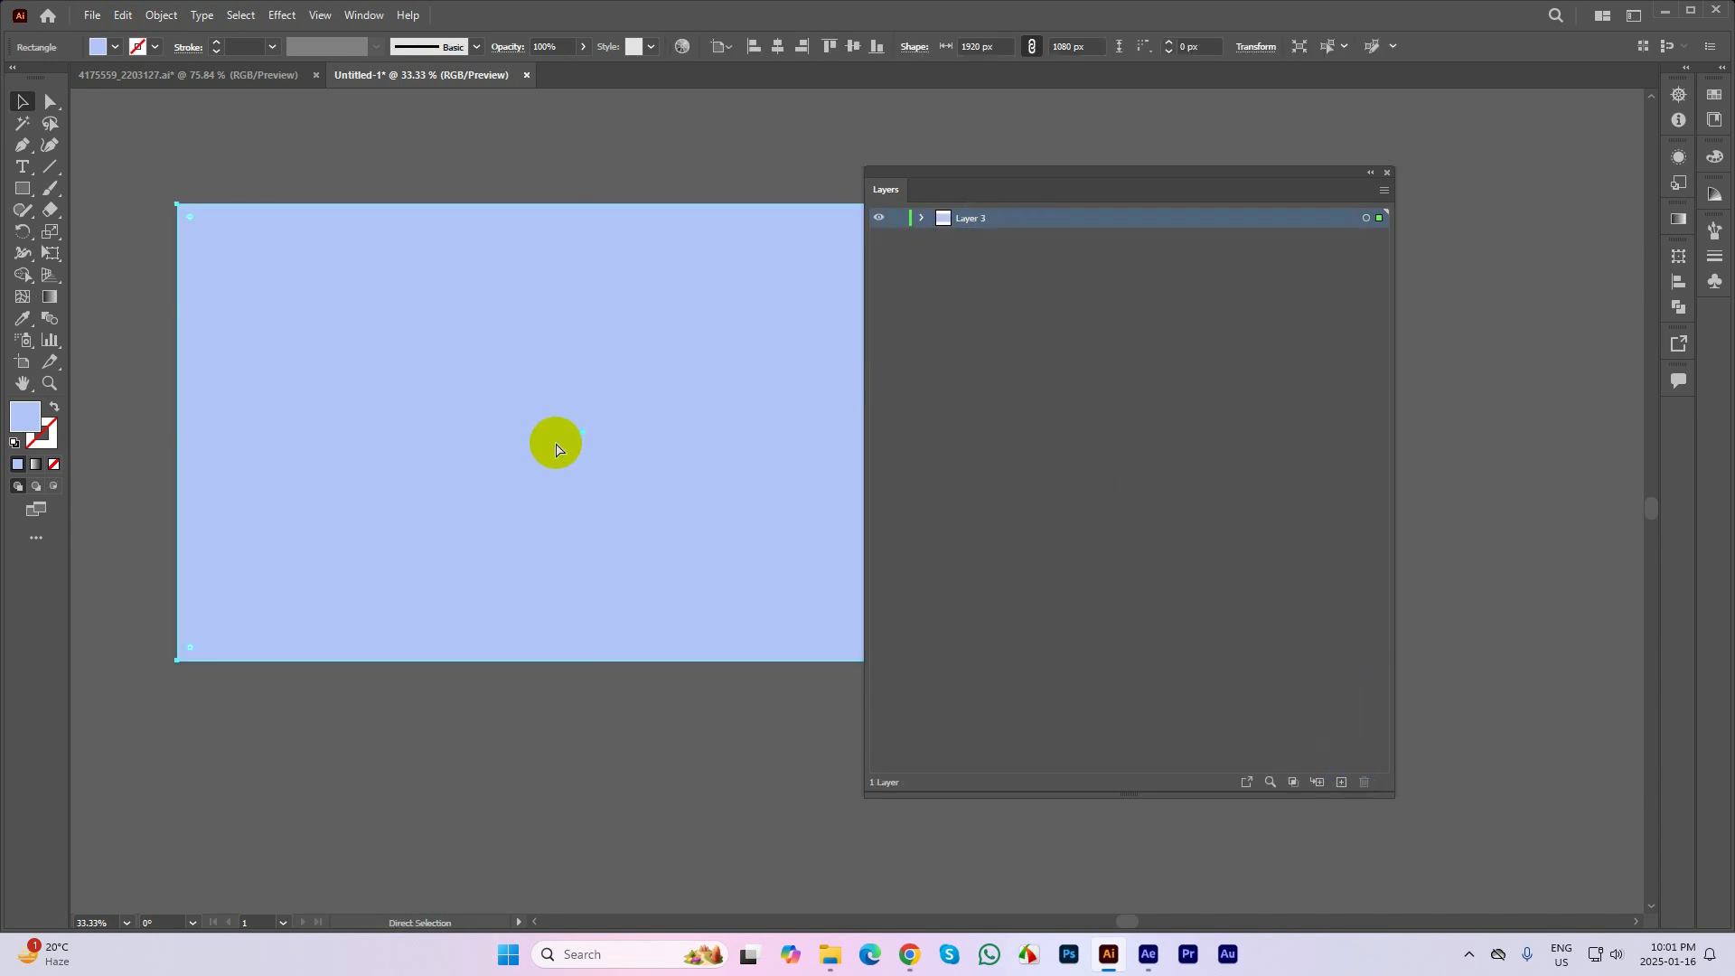
{"action": "left_click", "coordinate": [278, 84]}
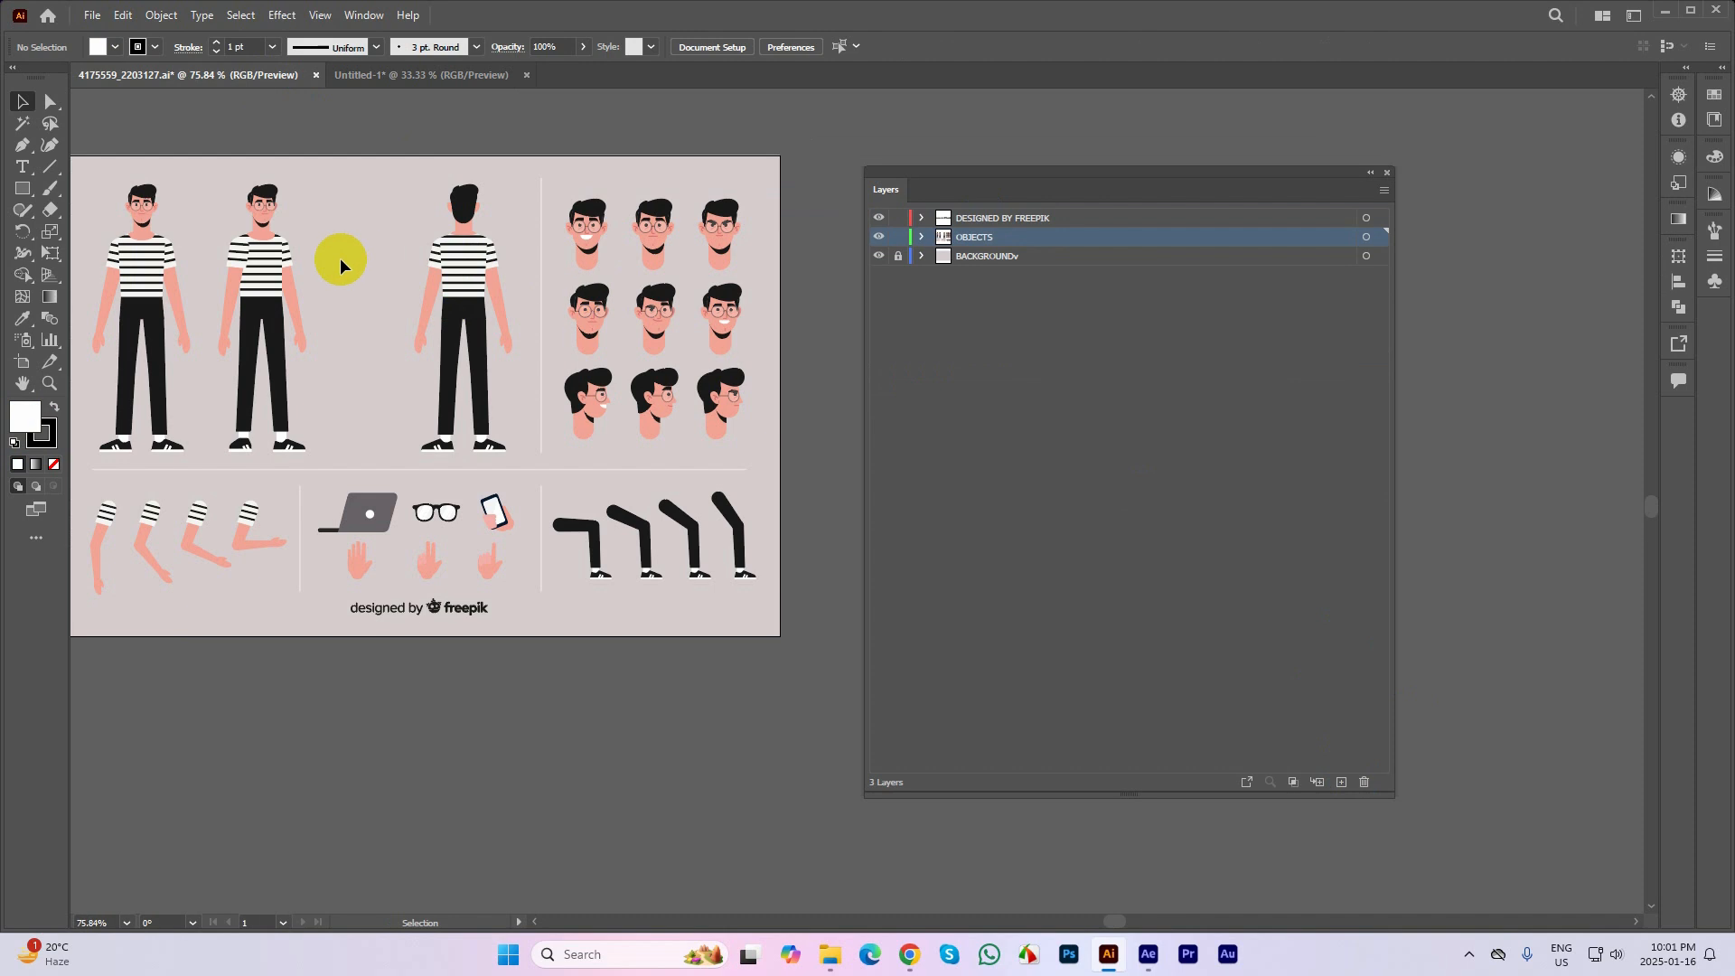
{"action": "left_click", "coordinate": [396, 273]}
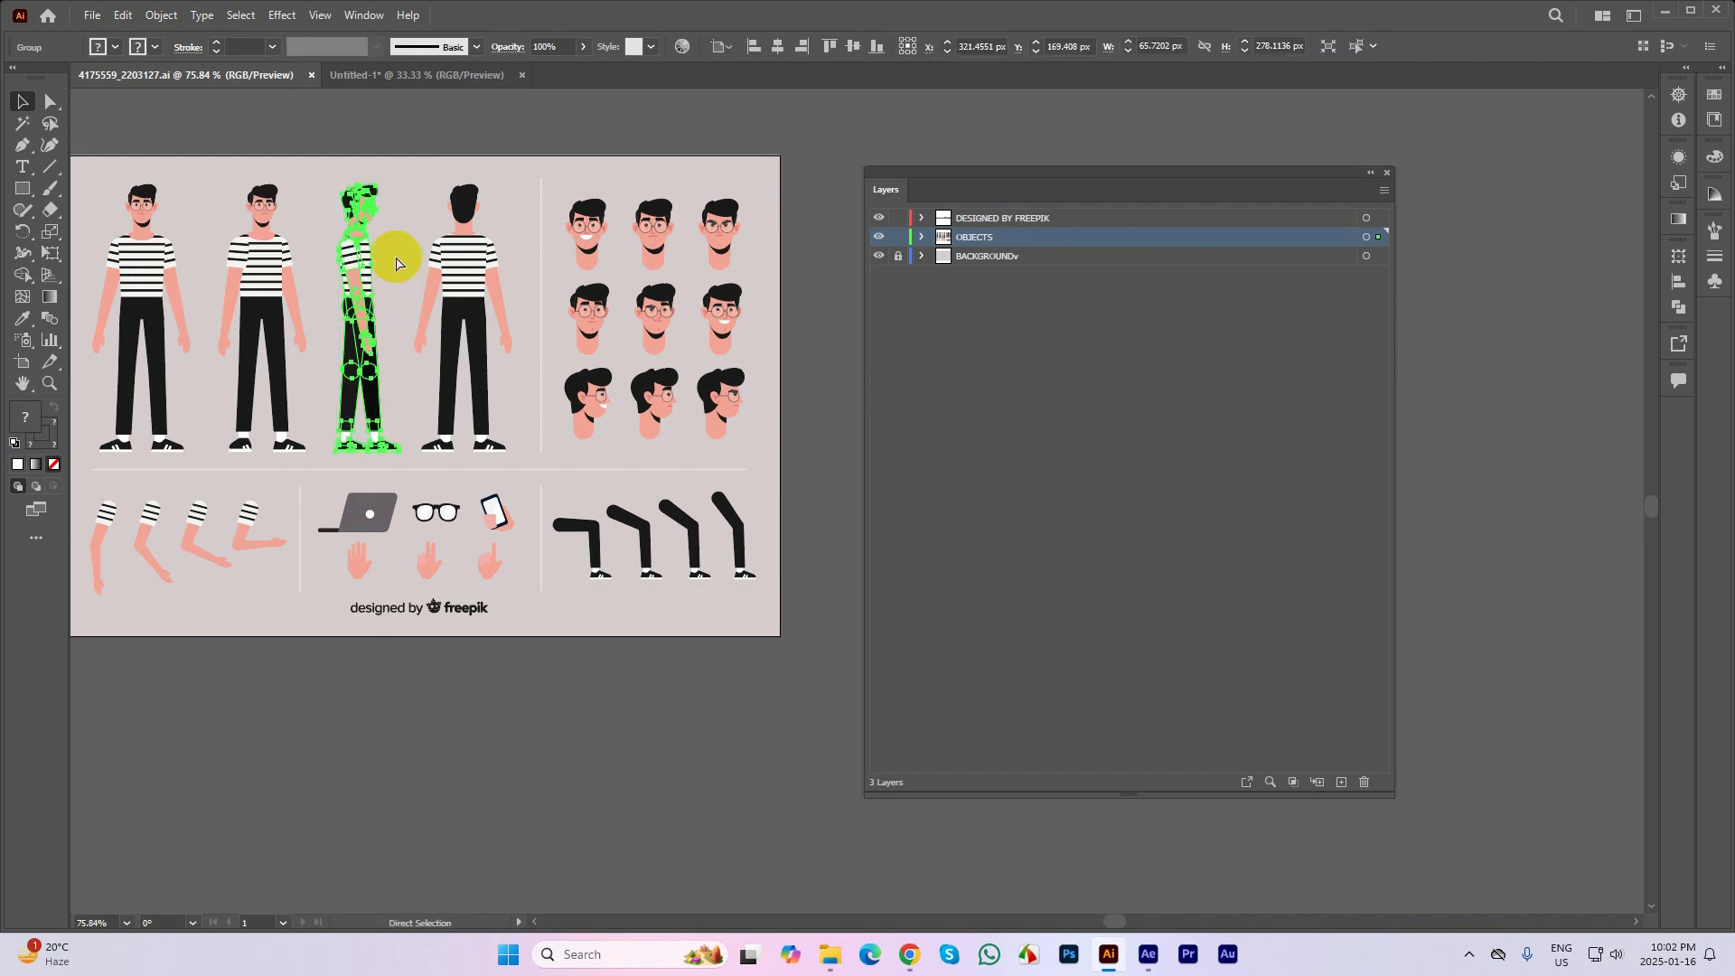
{"action": "left_click", "coordinate": [393, 75]}
{"action": "left_click_drag", "start_coordinate": [629, 273], "coordinate": [590, 494]}
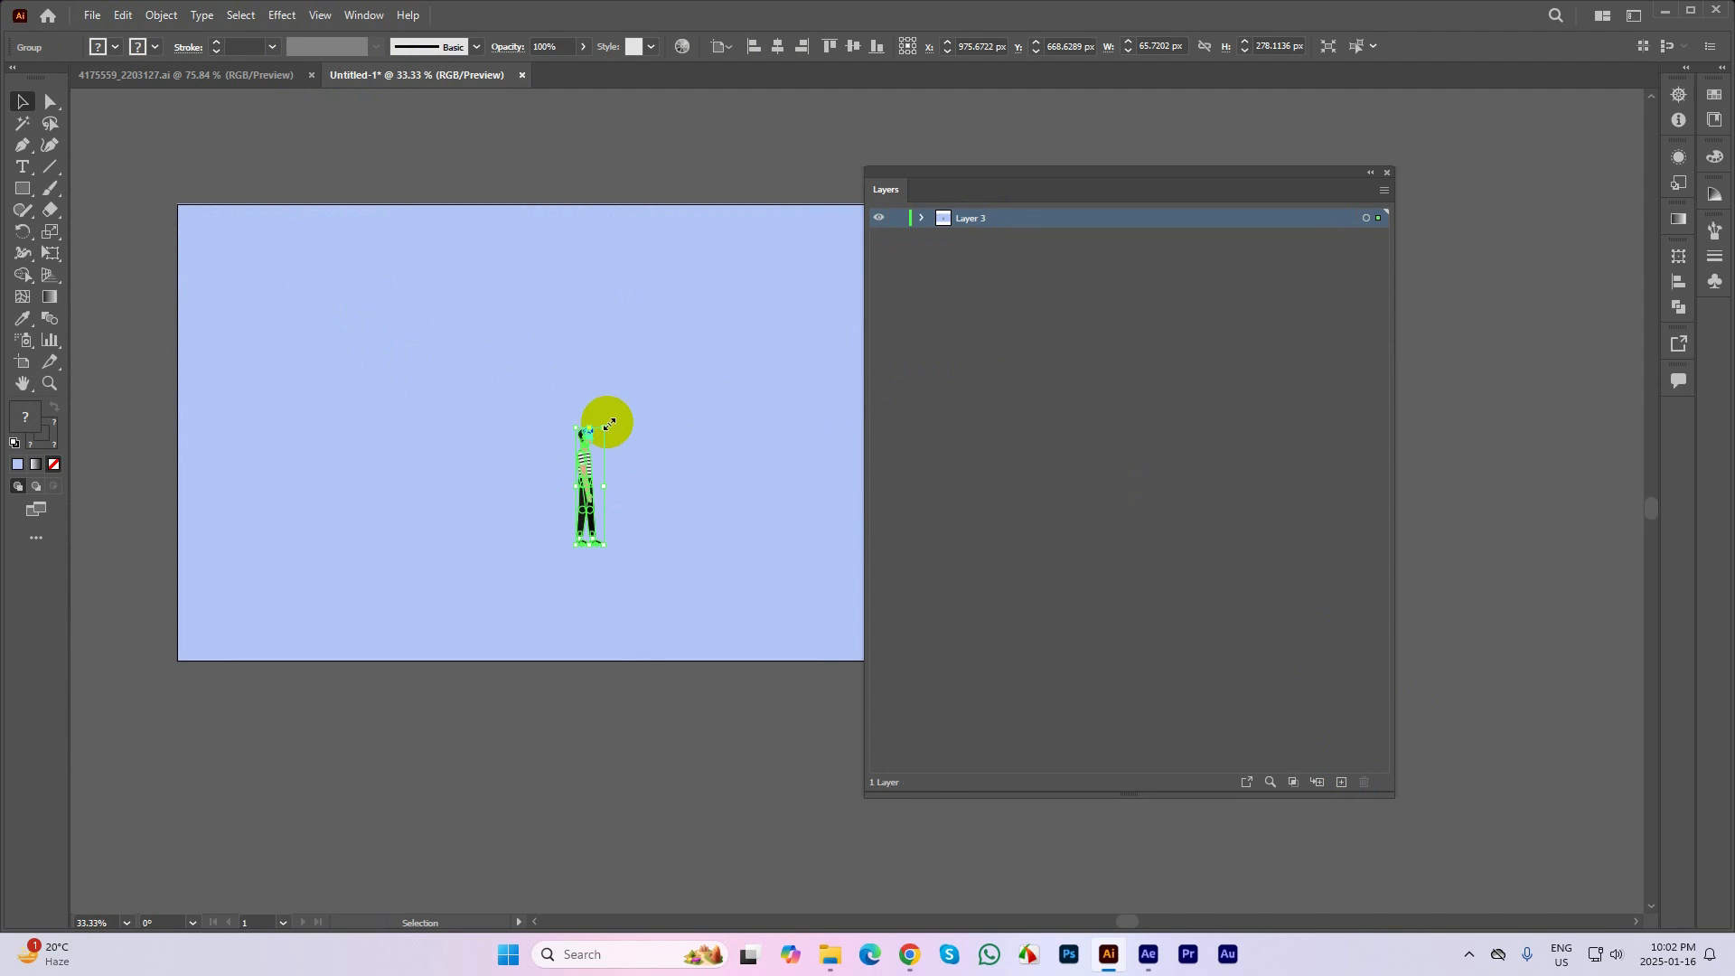
Scale the pasted character up proportionally to about 207 × 878 px and place it near the artboard's centre
{"action": "left_click_drag", "start_coordinate": [603, 423], "coordinate": [772, 302]}
{"action": "left_click_drag", "start_coordinate": [565, 461], "coordinate": [561, 402]}
{"action": "left_click", "coordinate": [641, 431]}
{"action": "left_click", "coordinate": [569, 347]}
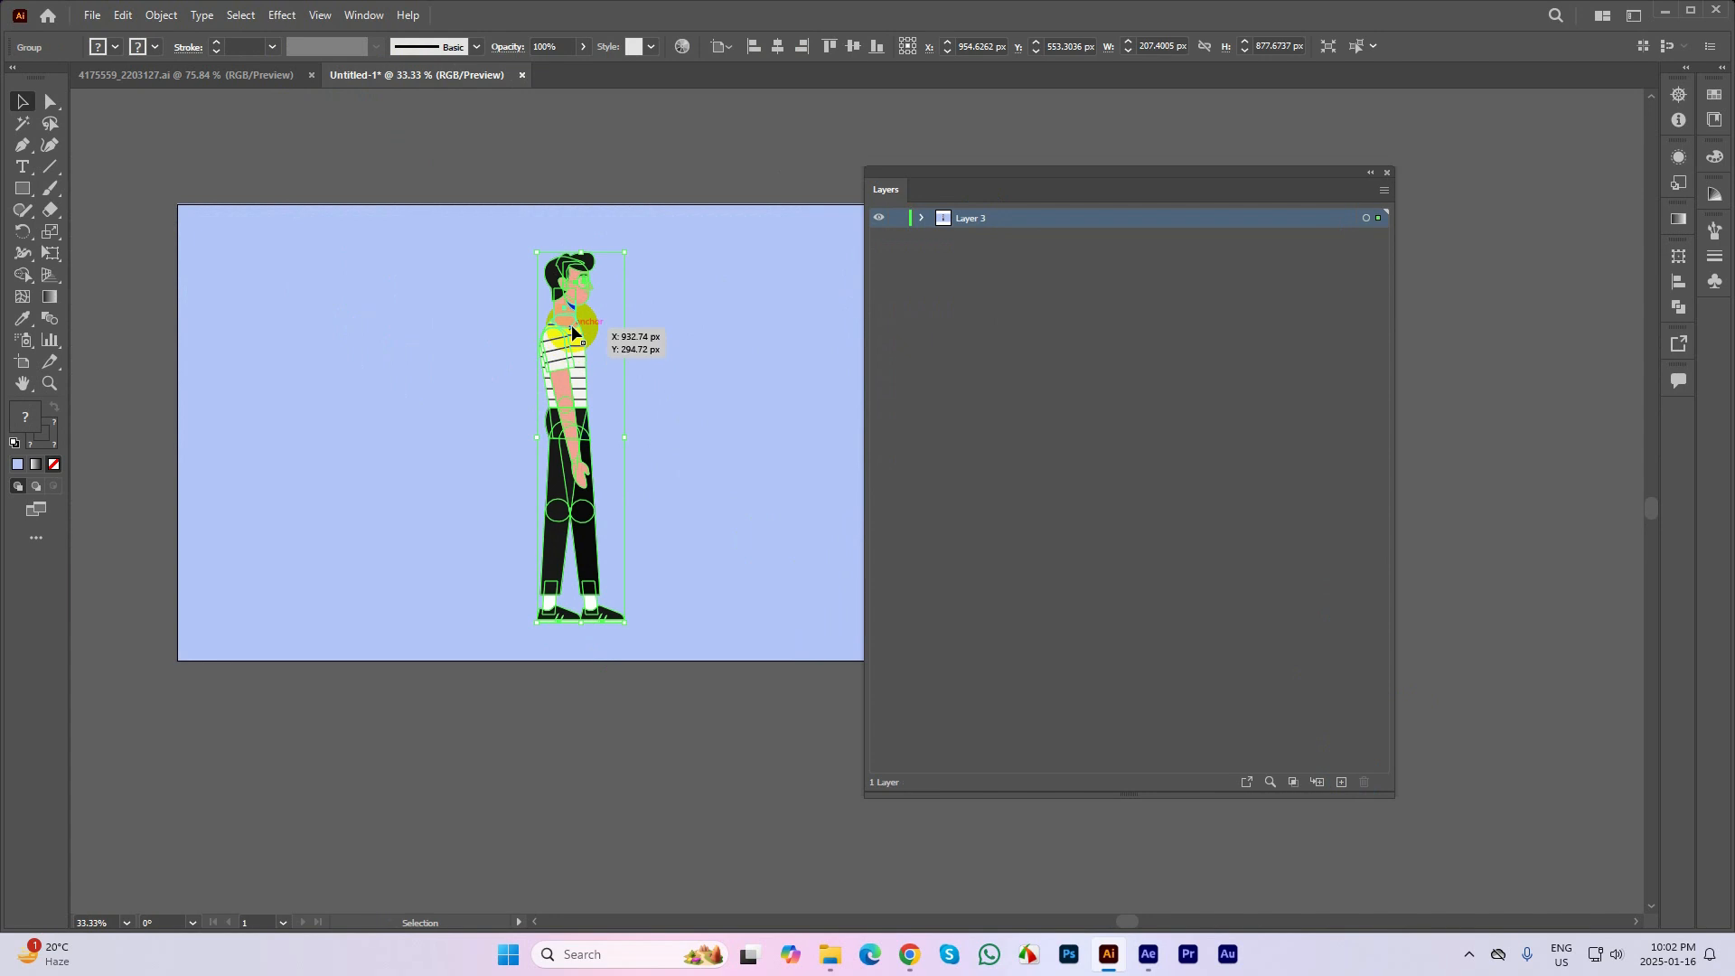
{"action": "scroll", "coordinate": [572, 332], "scroll_direction": "up", "scroll_amount": 1}
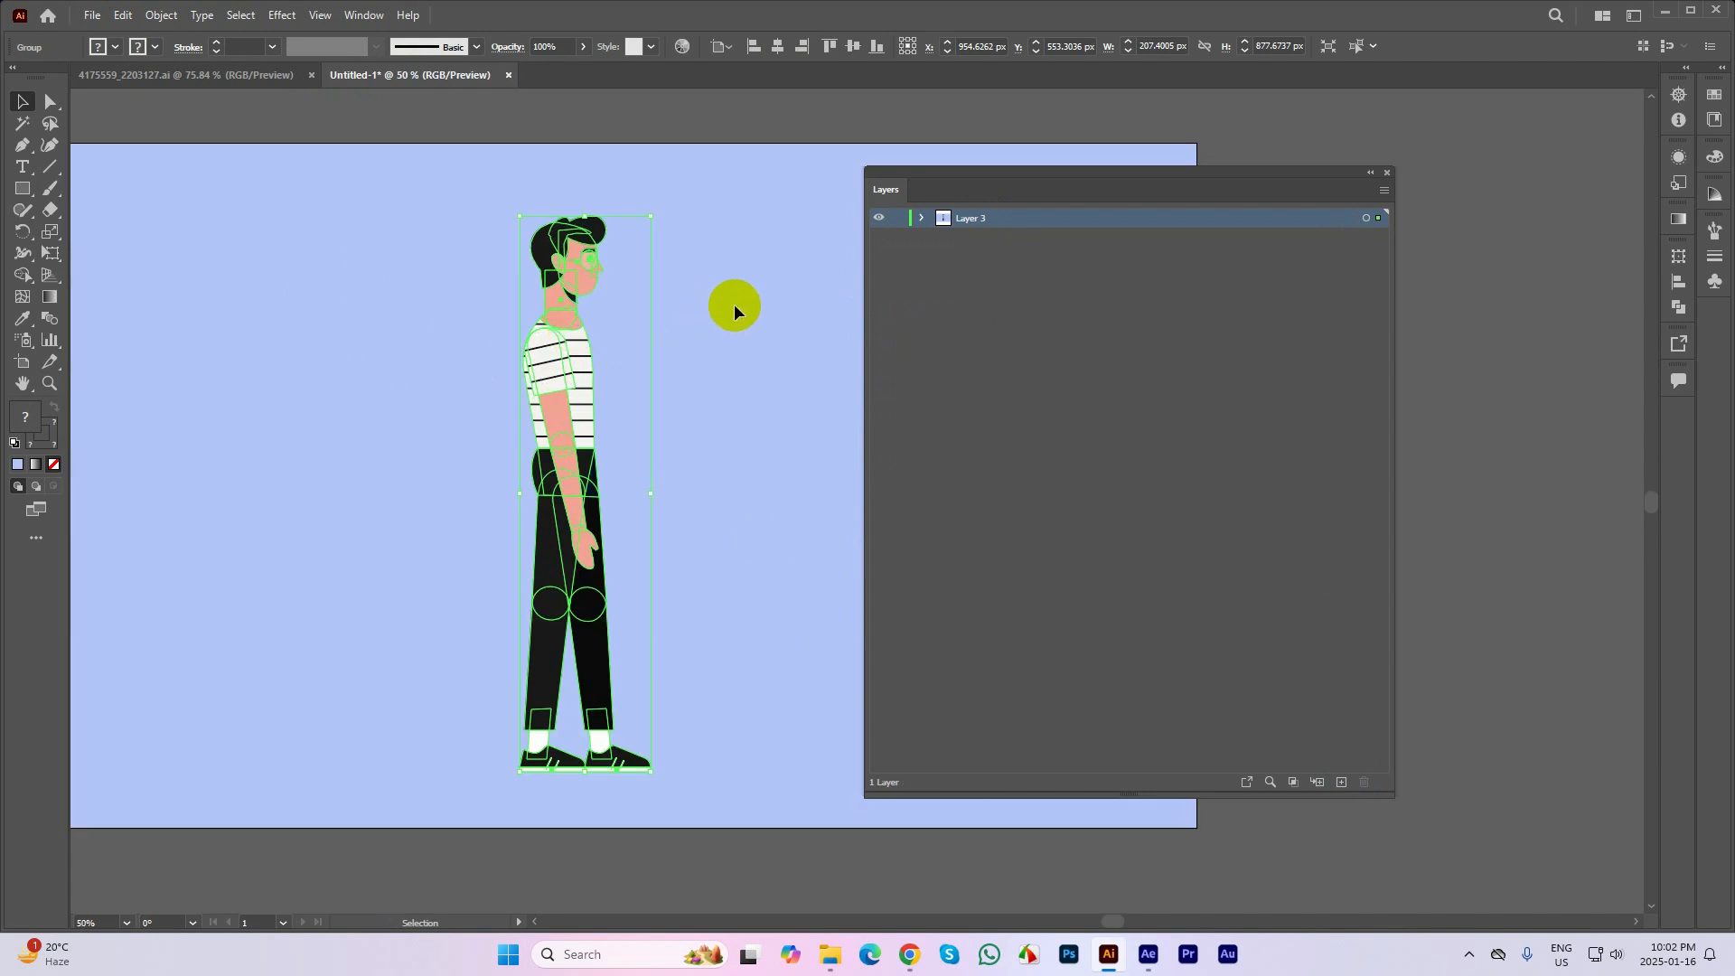
{"action": "left_click_drag", "start_coordinate": [732, 302], "coordinate": [679, 289]}
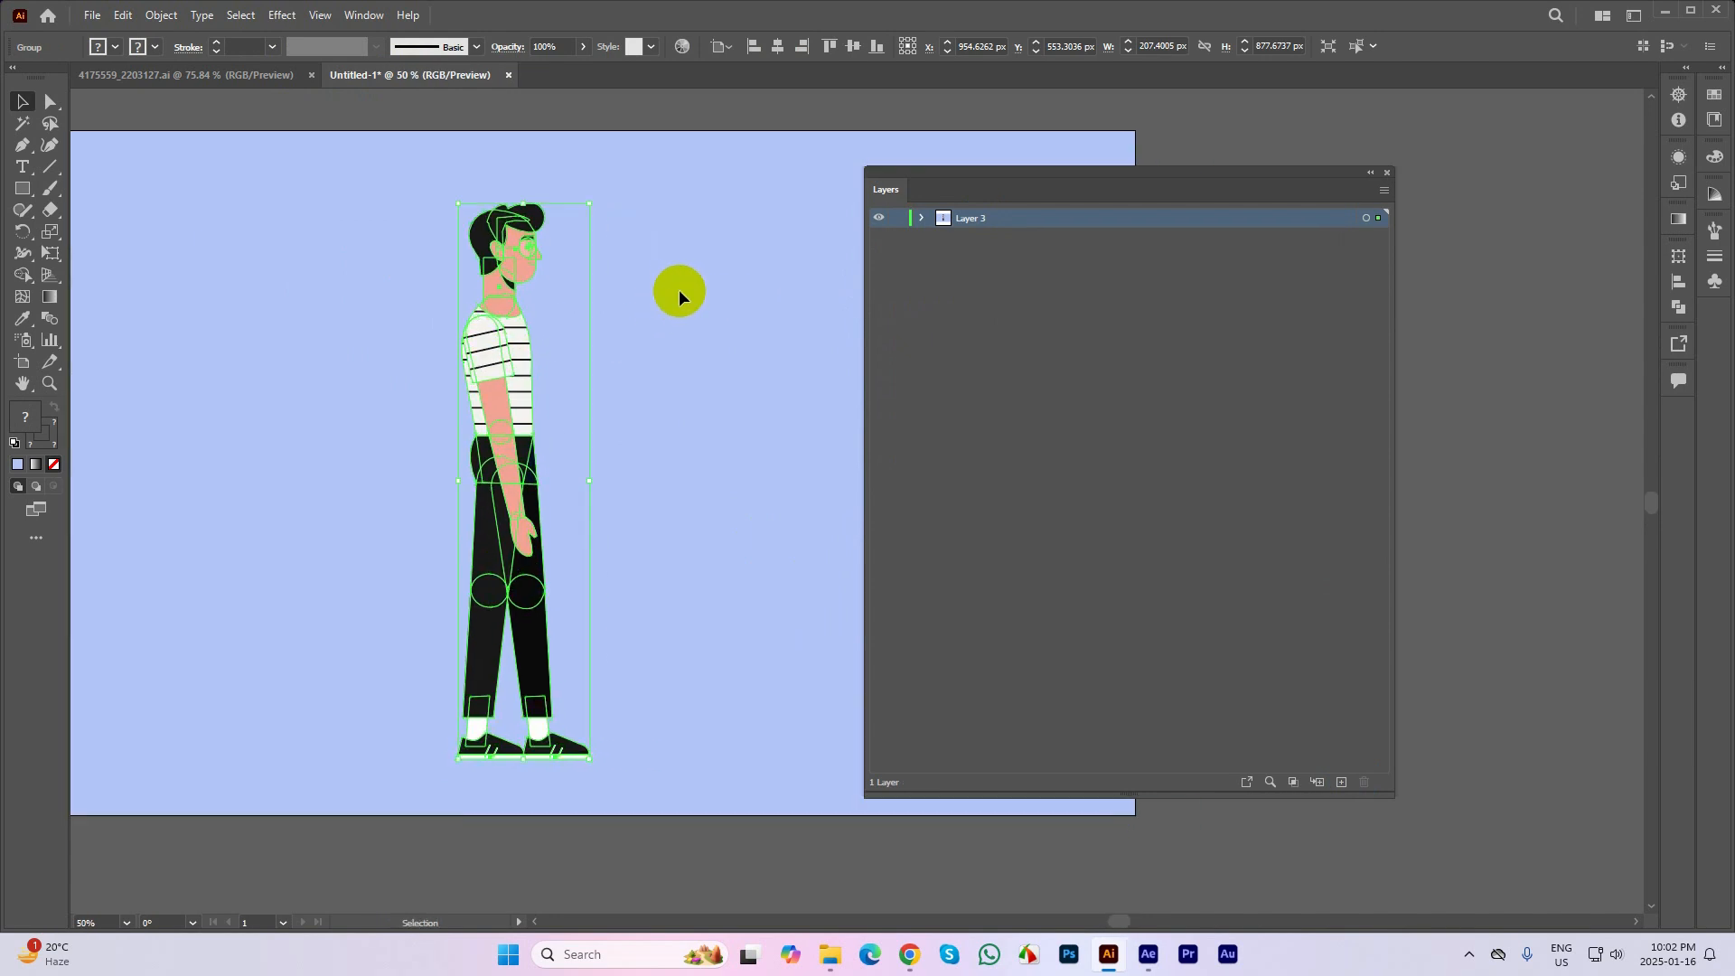
{"action": "left_click", "coordinate": [680, 290]}
Ungroup the character once and select its head, legs and torso to check how they are still grouped
{"action": "right_click", "coordinate": [498, 240]}
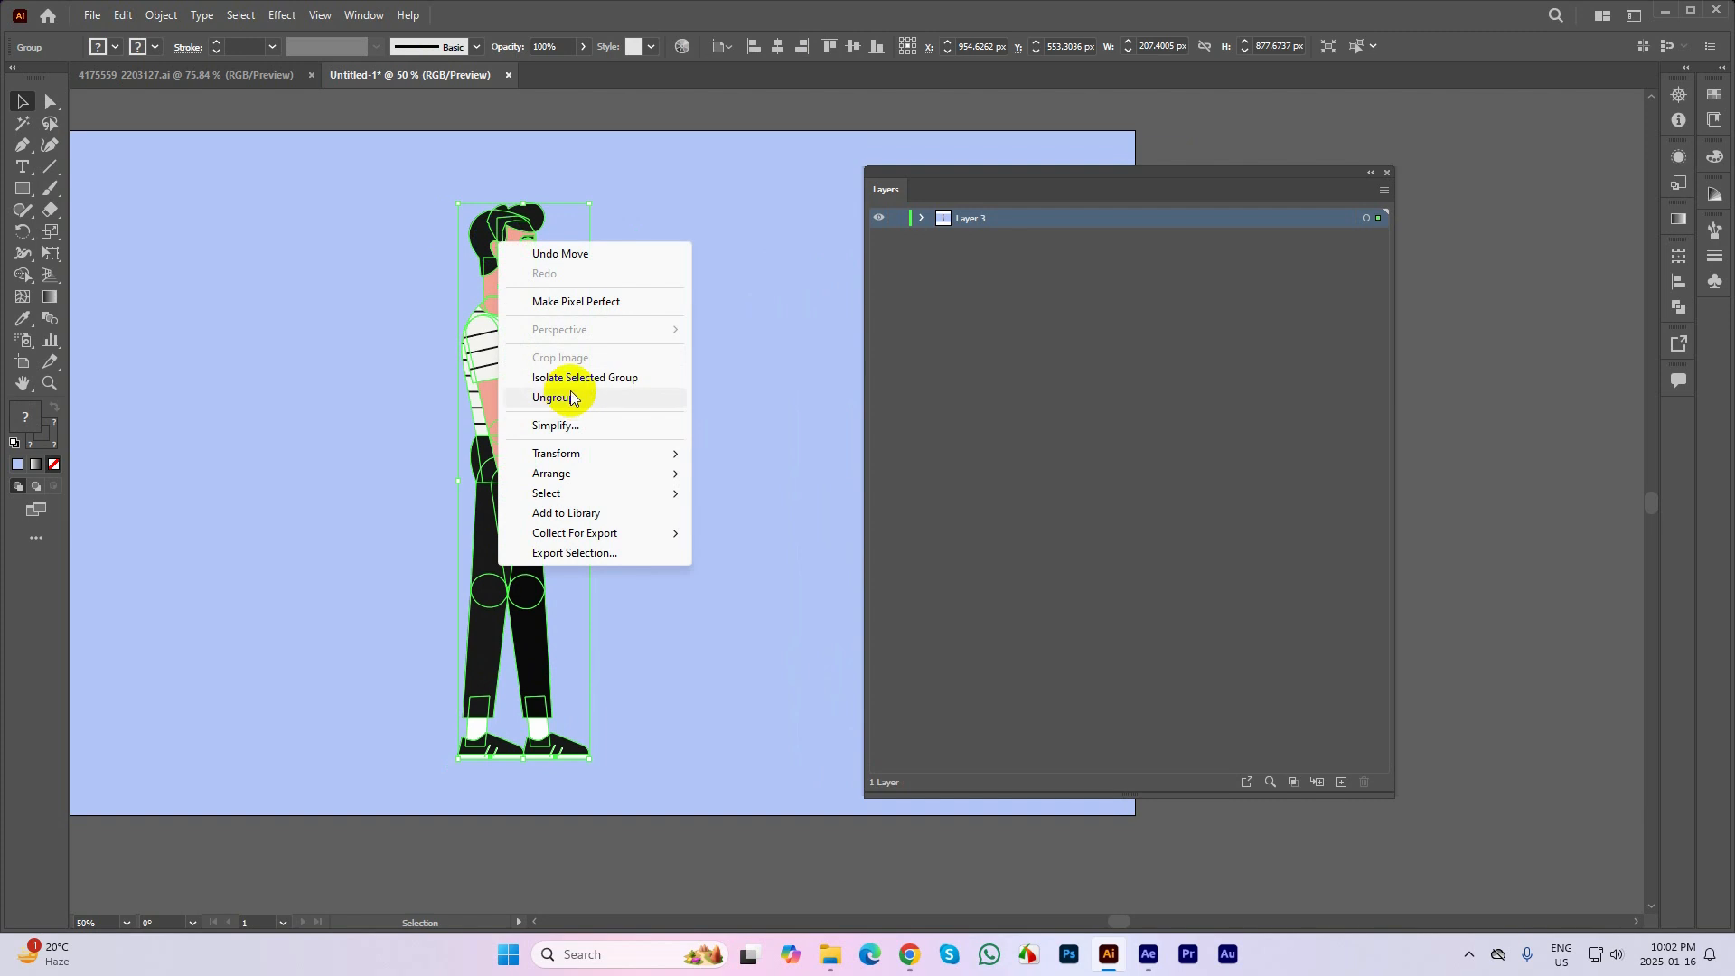
{"action": "left_click", "coordinate": [554, 398]}
{"action": "left_click", "coordinate": [515, 337]}
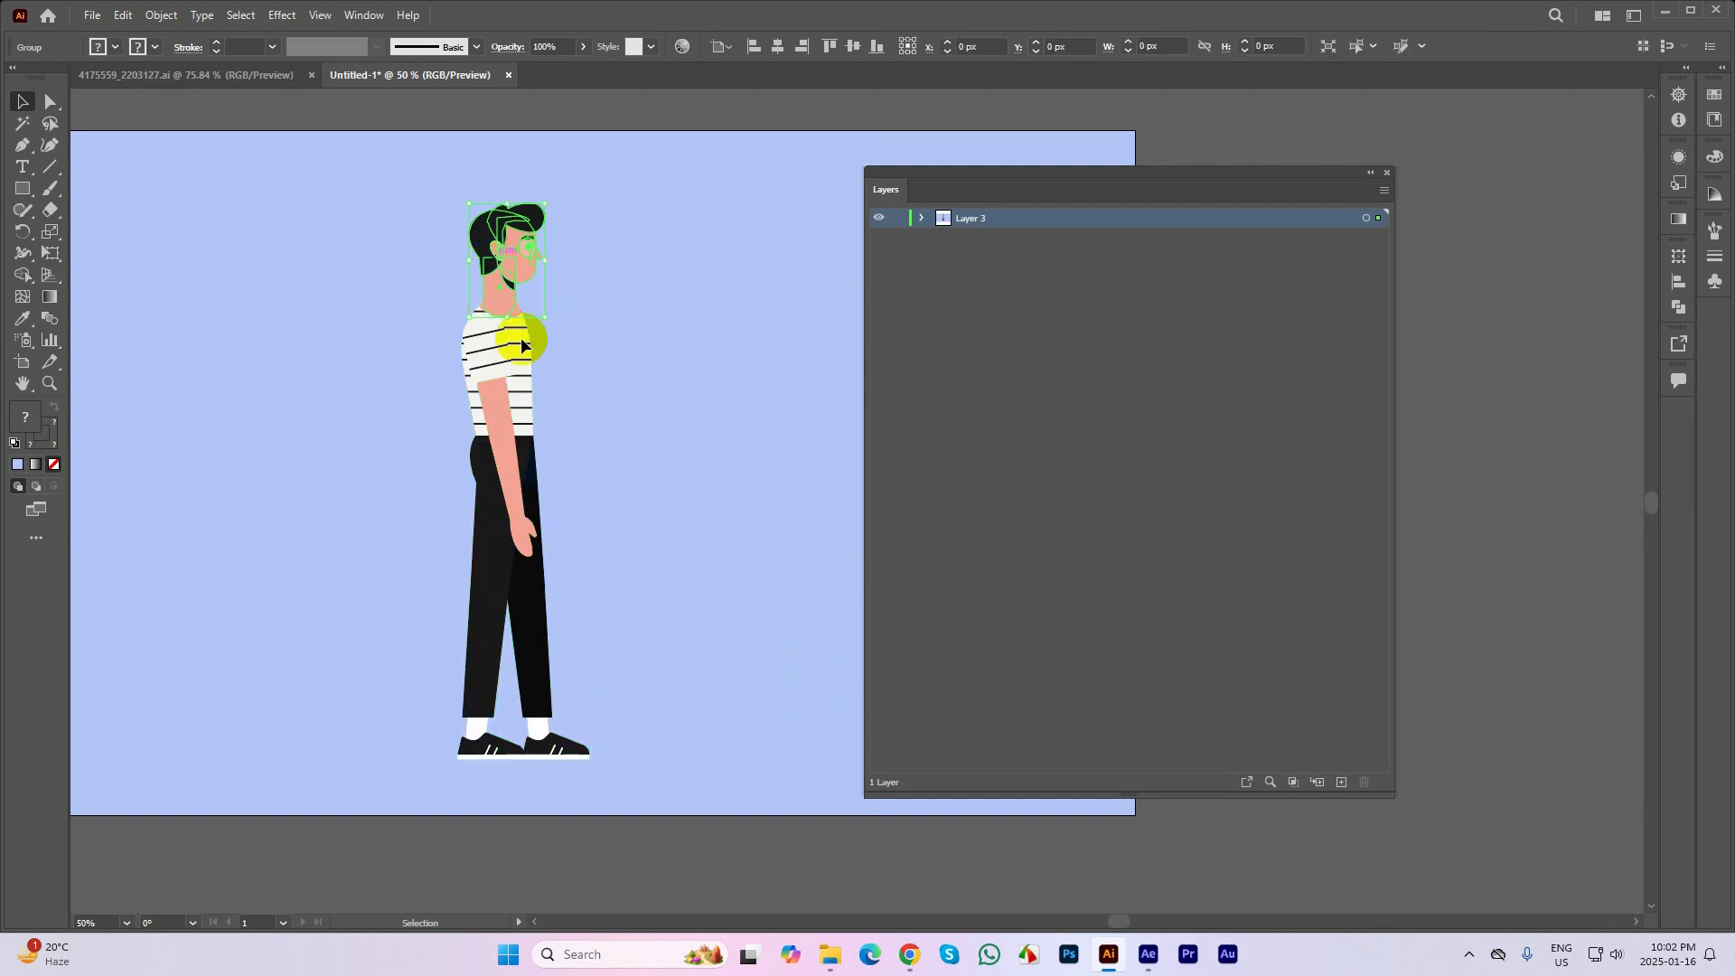
{"action": "left_click", "coordinate": [528, 583]}
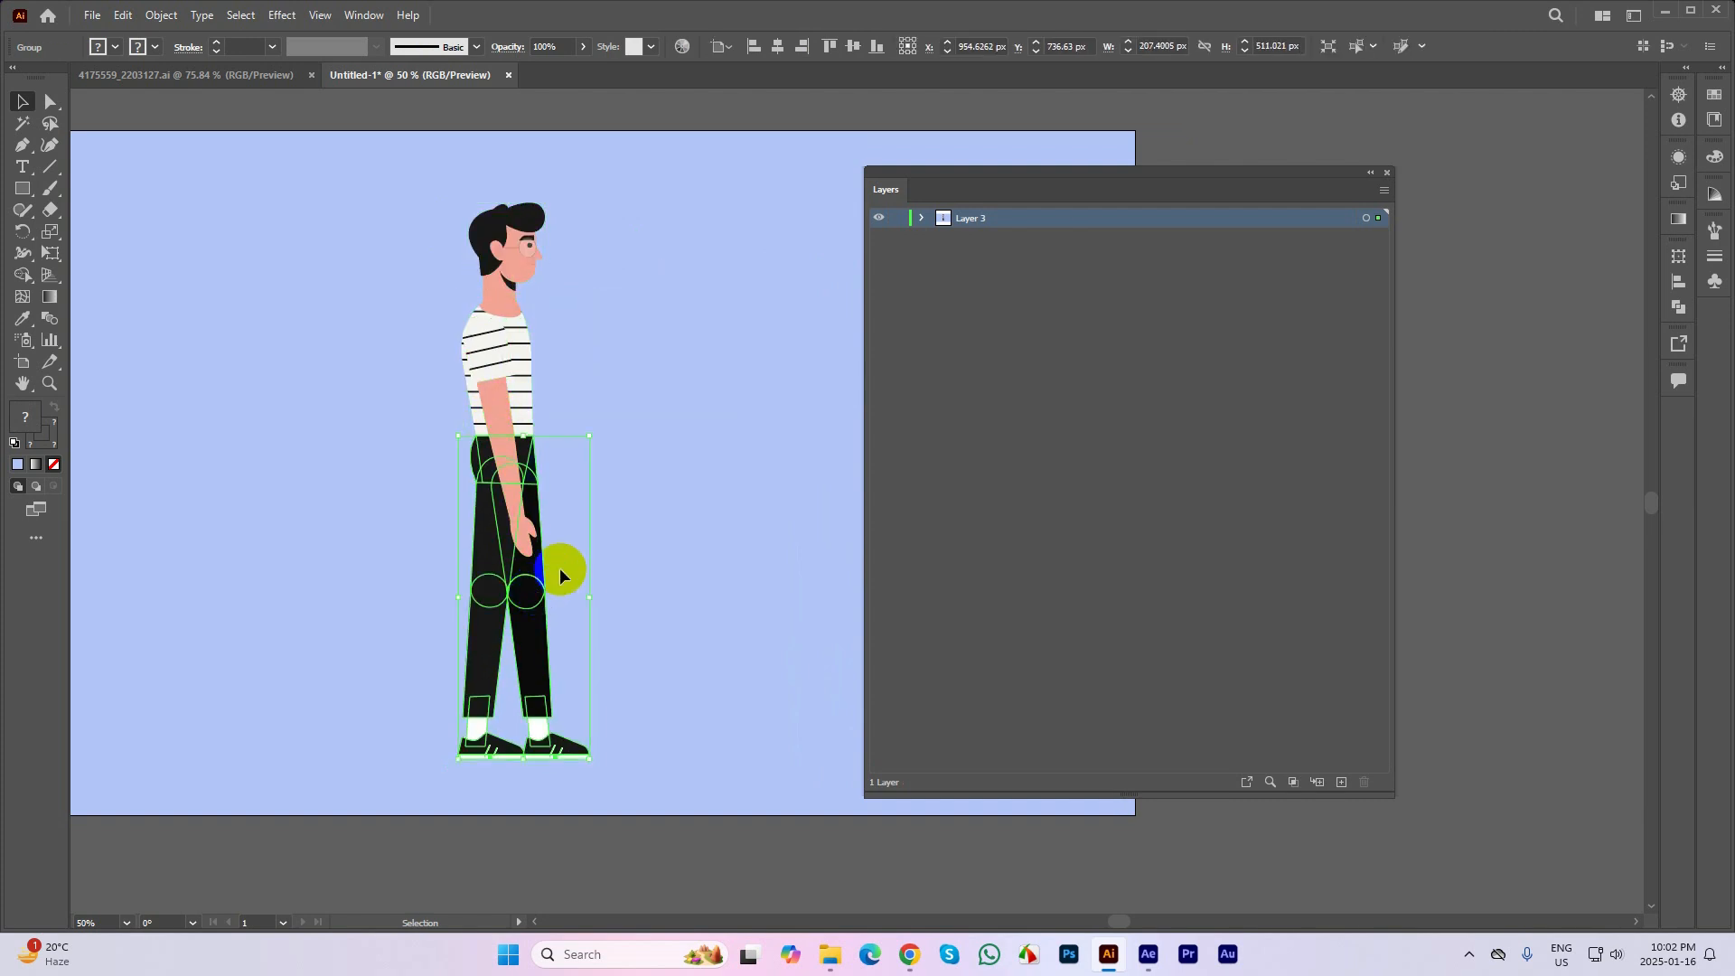
{"action": "left_click", "coordinate": [560, 329]}
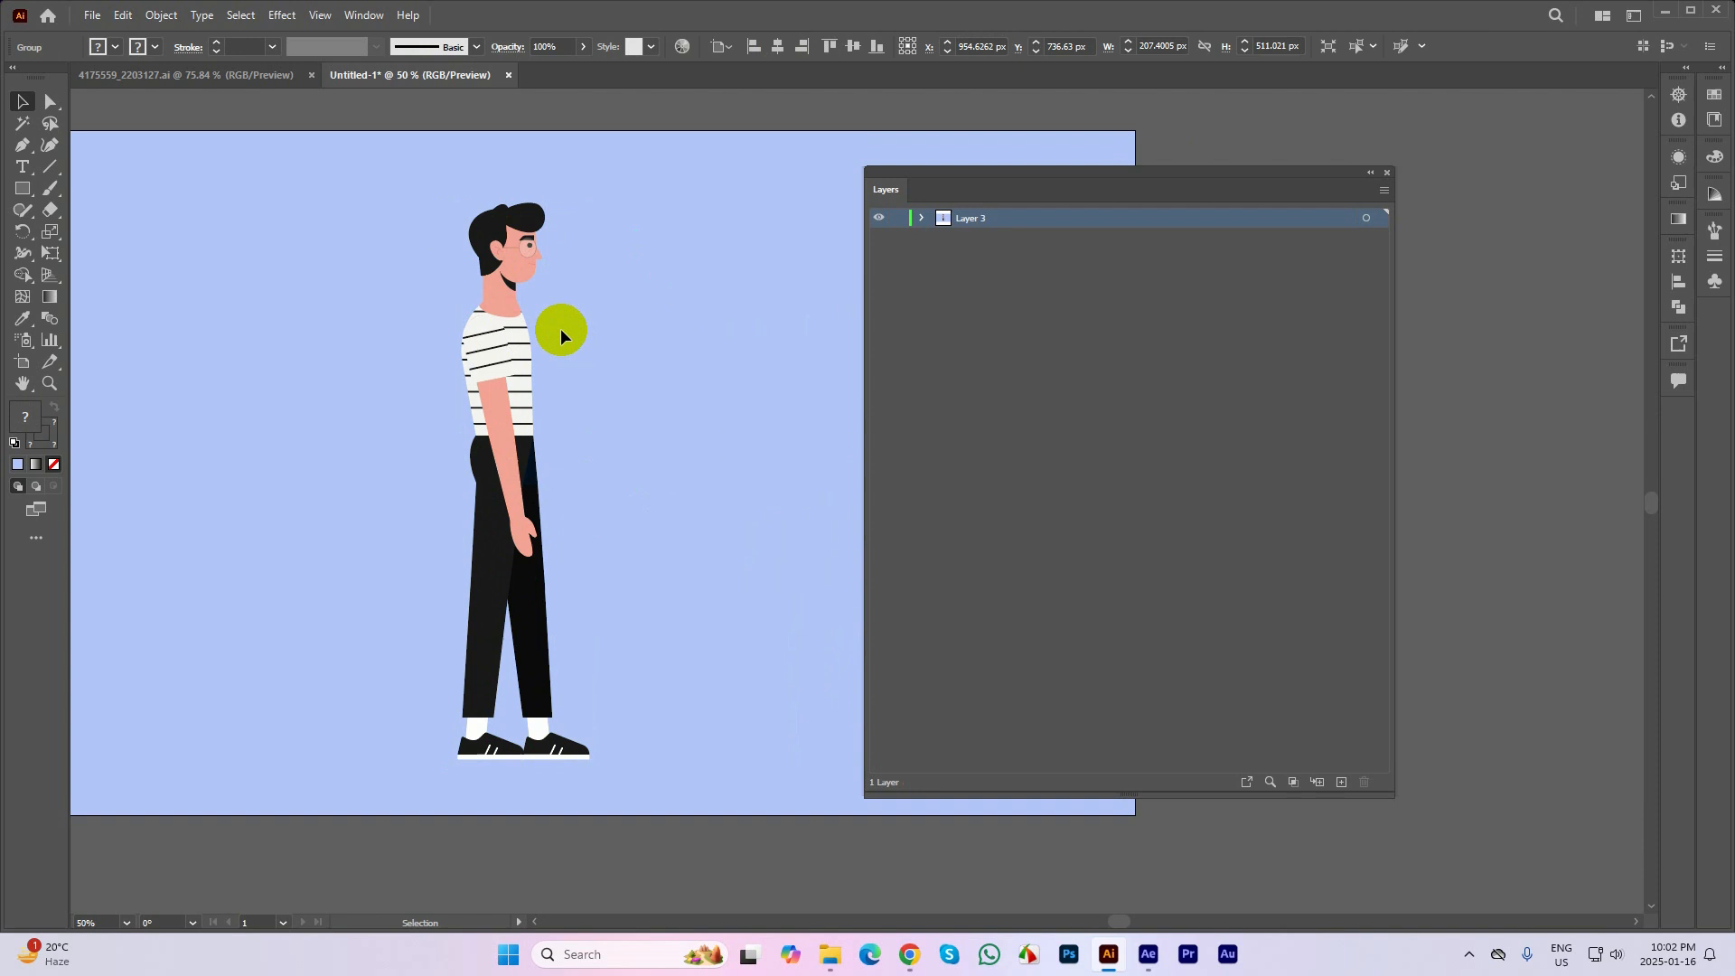
{"action": "left_click", "coordinate": [496, 335]}
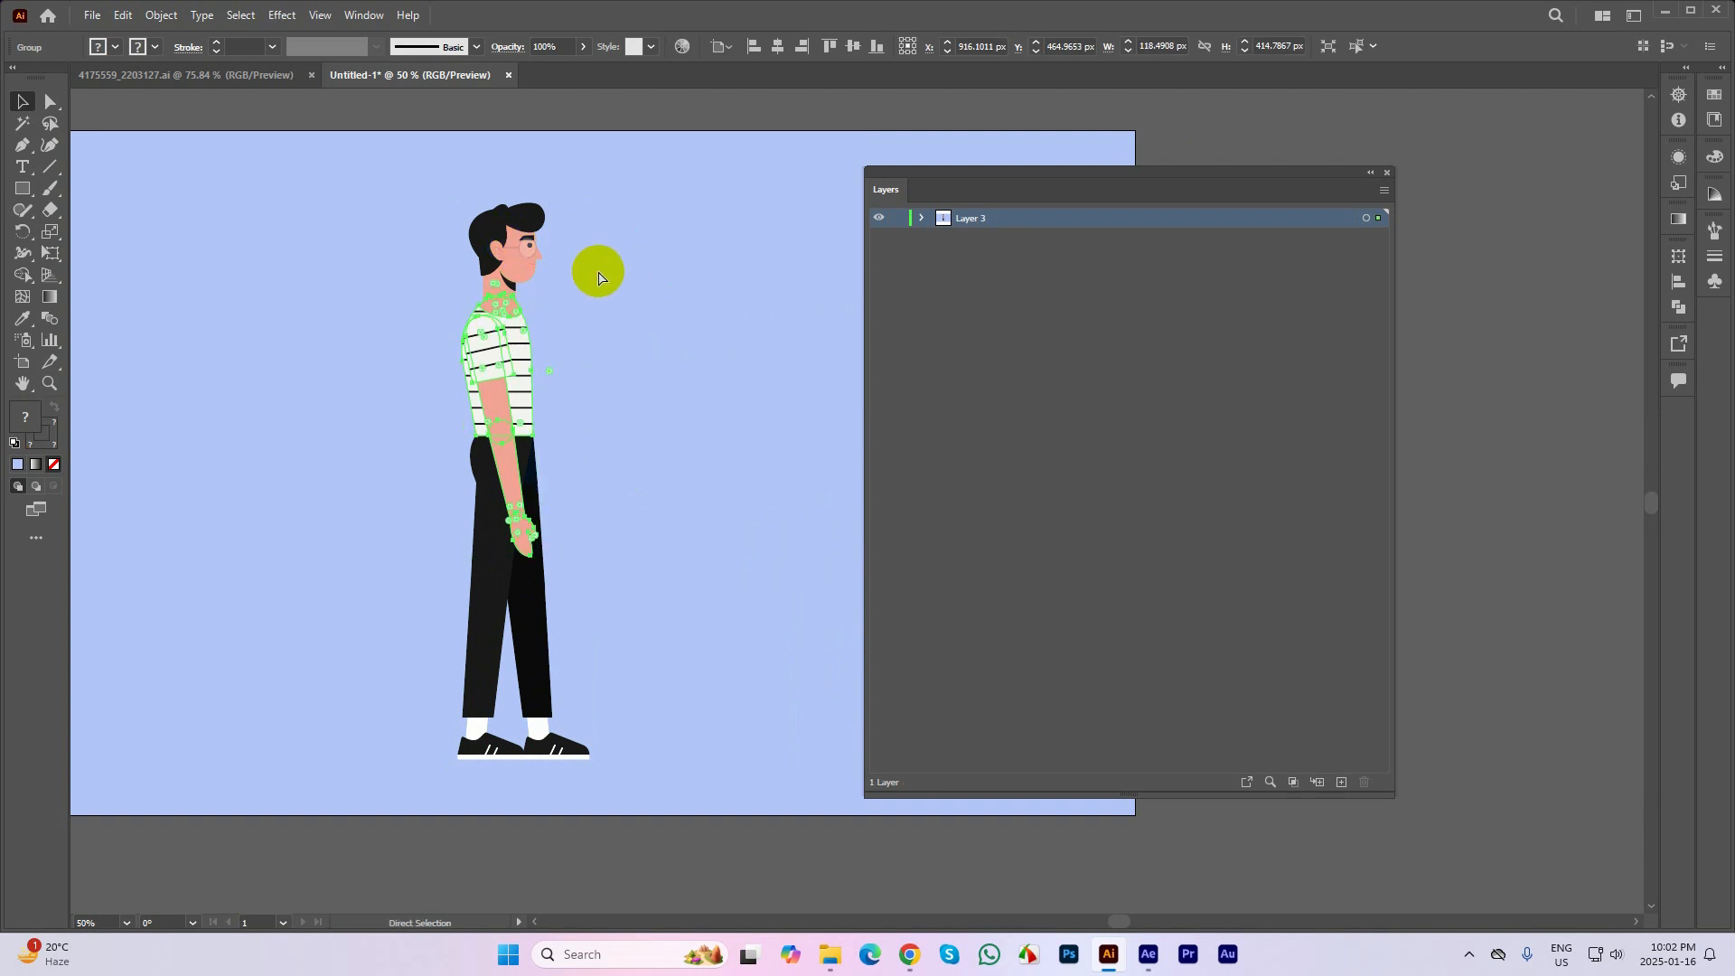
Undo the ungrouping and reselect the whole character
{"action": "key", "text": "ctrl+z"}
{"action": "left_click", "coordinate": [615, 269]}
{"action": "left_click", "coordinate": [480, 259]}
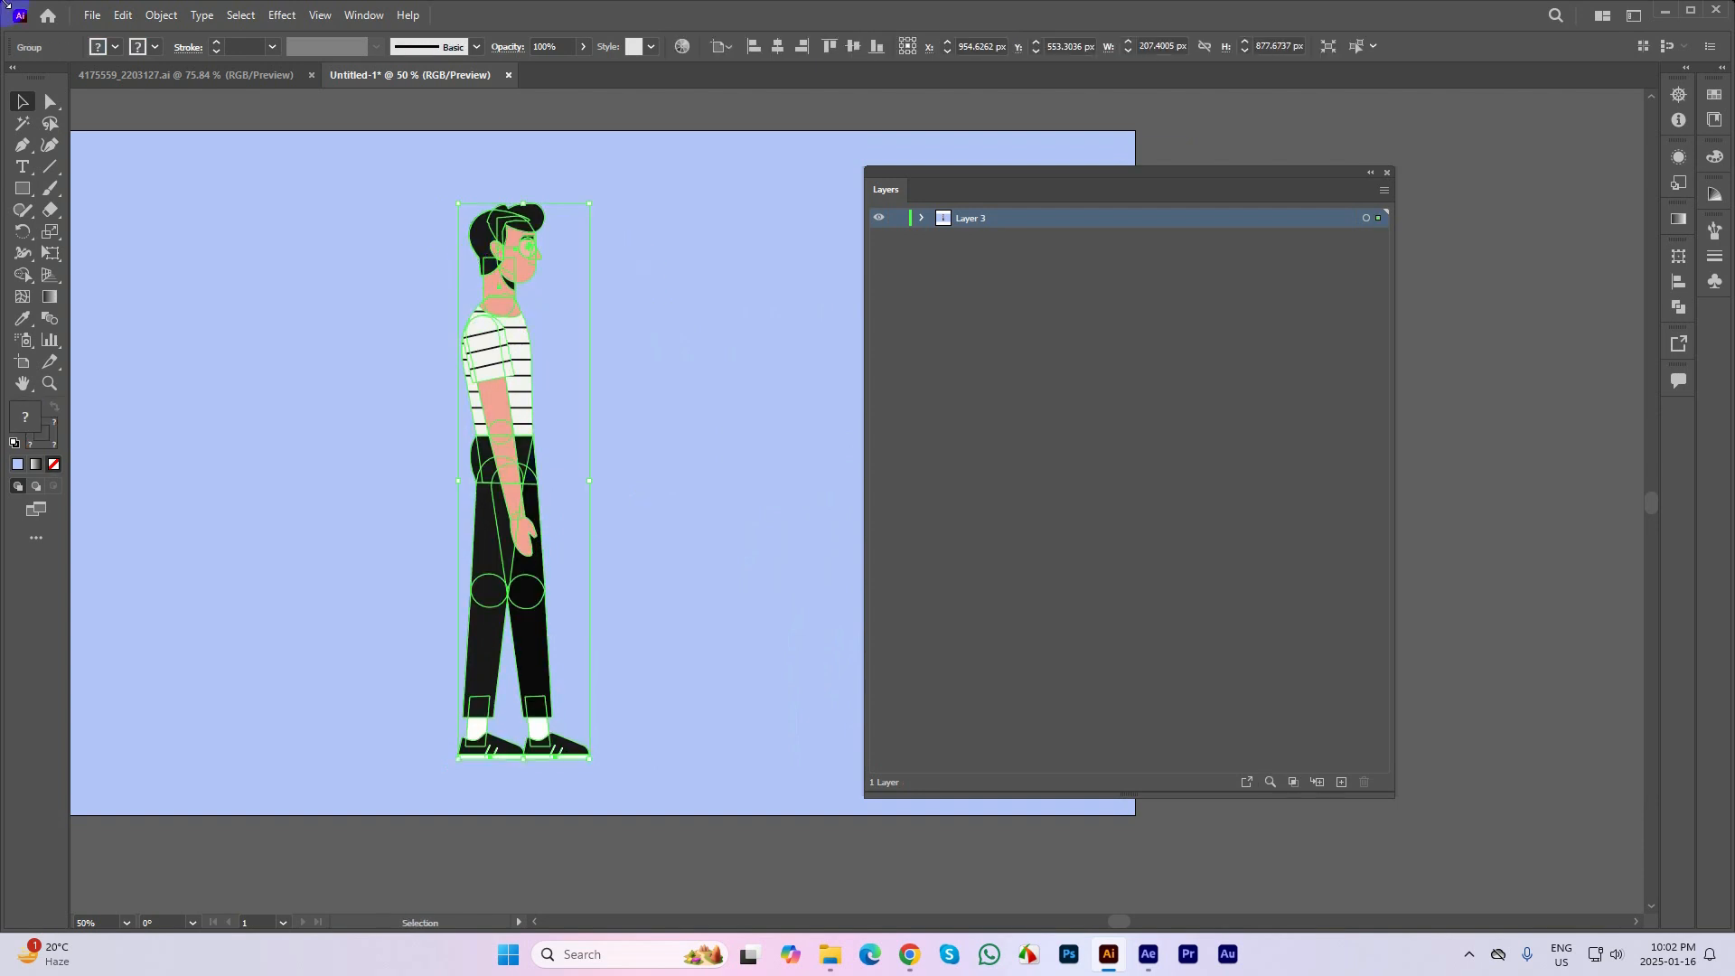
{"action": "left_click", "coordinate": [92, 15]}
{"action": "mouse_move", "coordinate": [169, 439]}
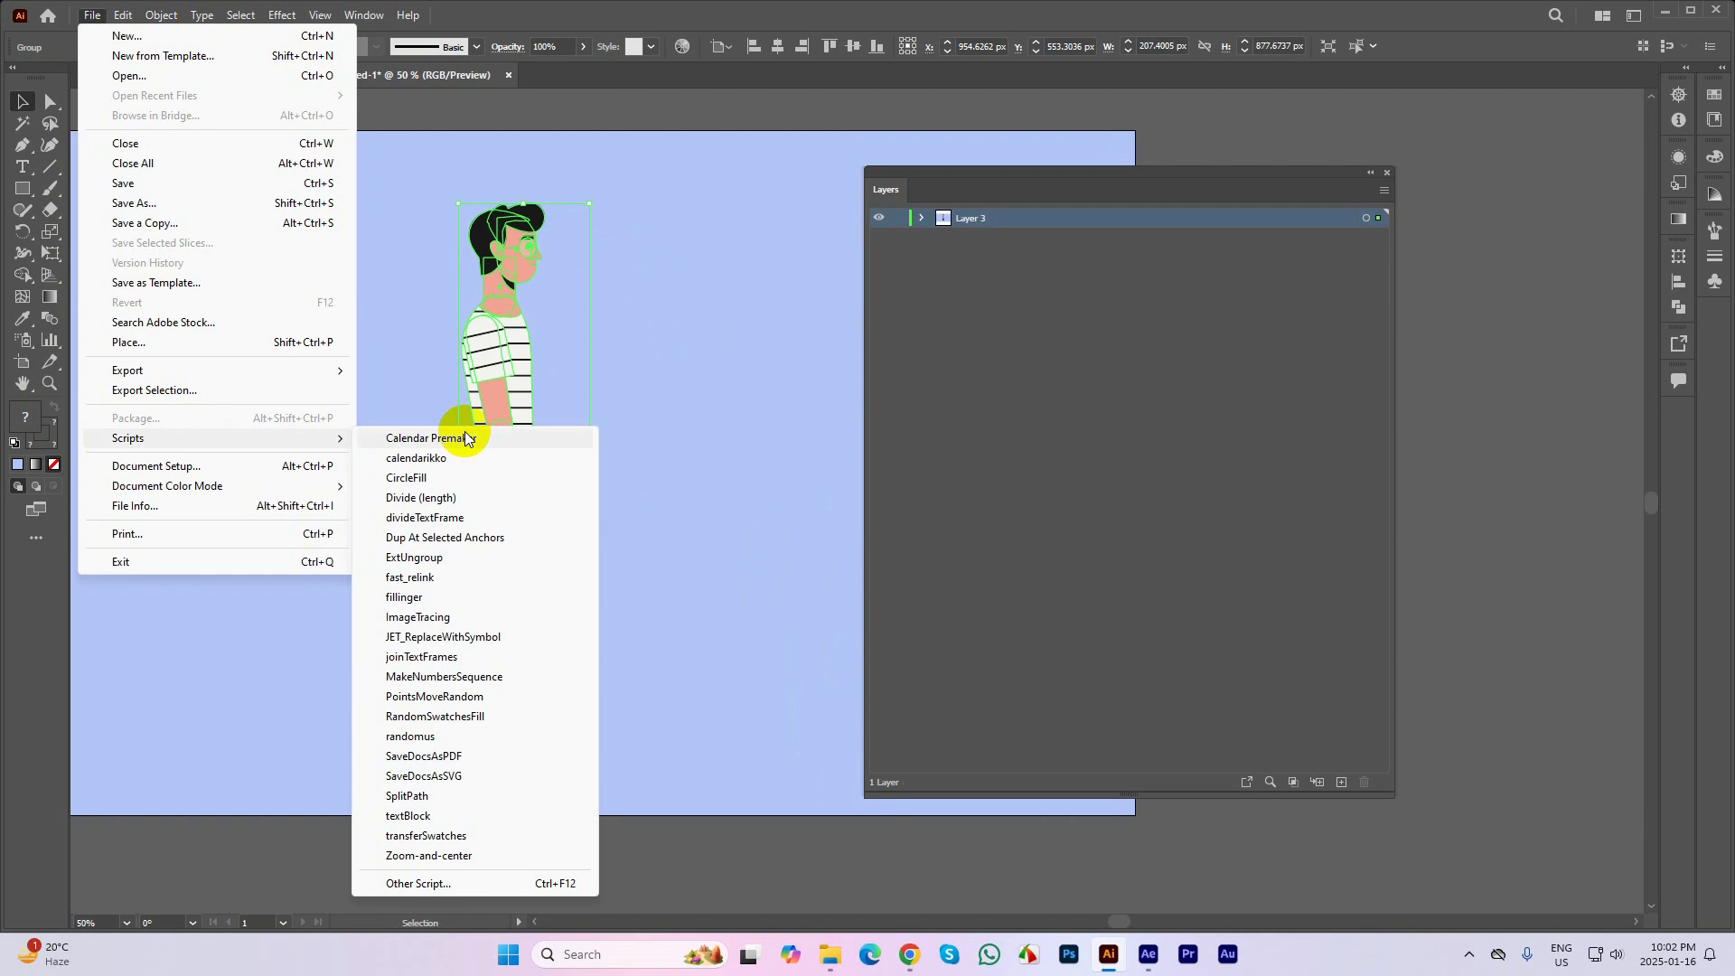
{"action": "left_click", "coordinate": [428, 560]}
{"action": "left_click", "coordinate": [654, 369]}
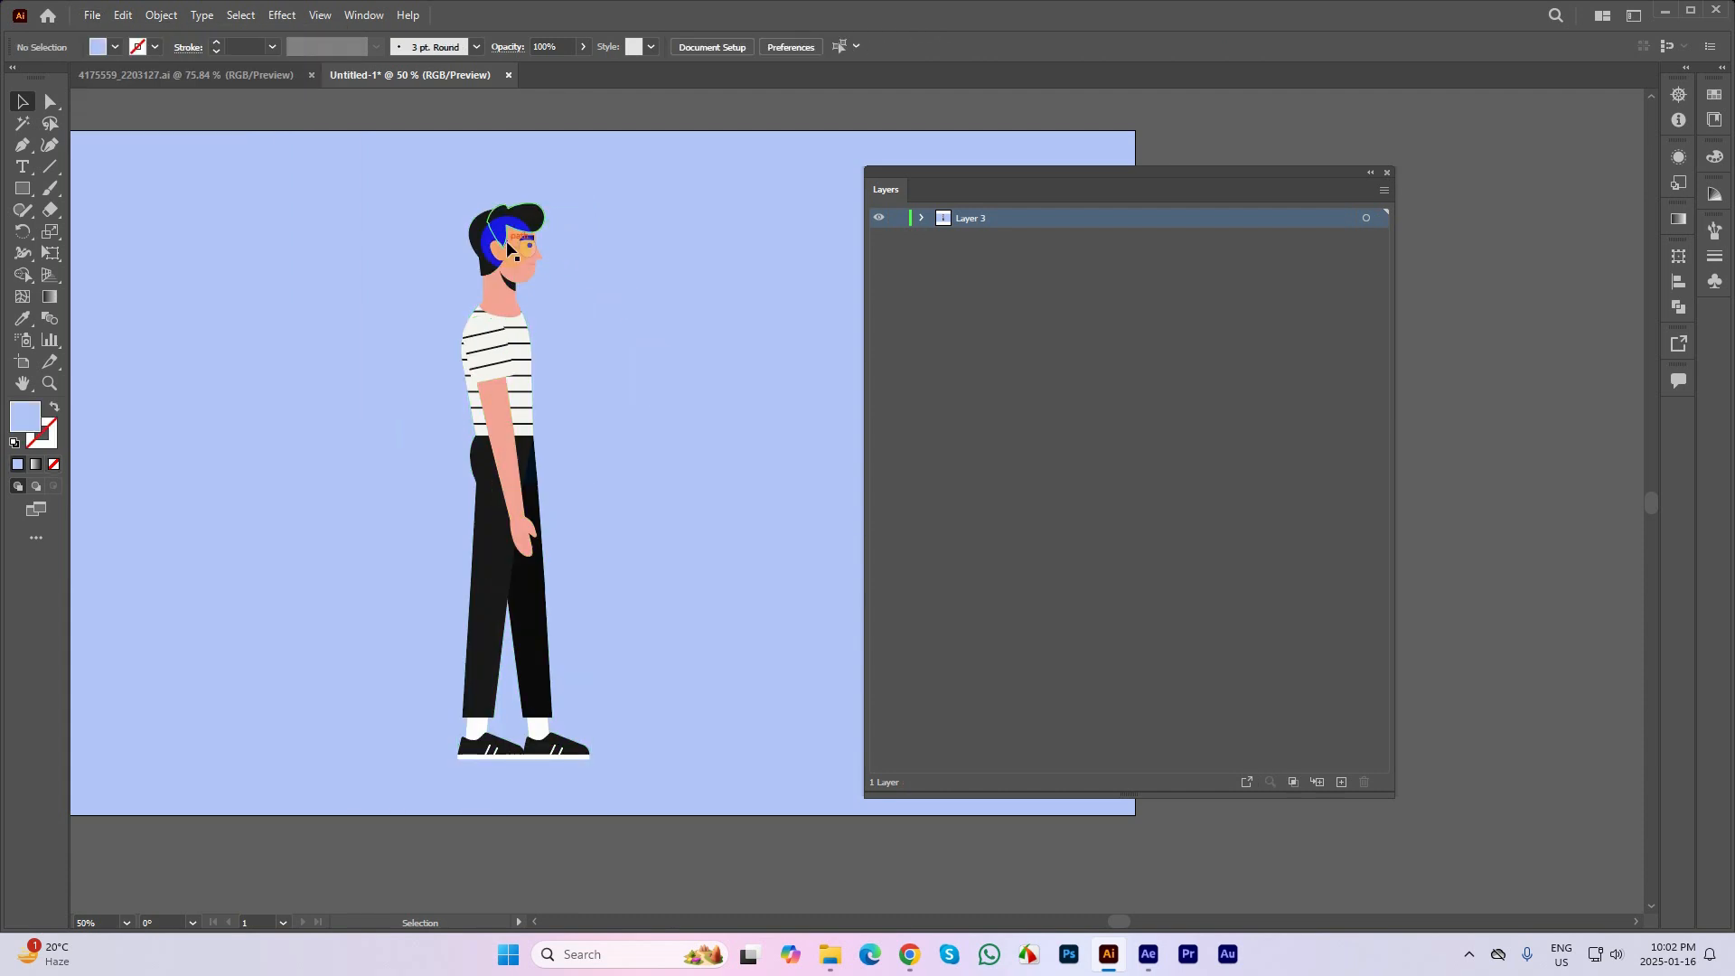
Ungroup the character by hand and ungroup its head-and-neck group one level further
{"action": "left_click", "coordinate": [506, 240]}
{"action": "right_click", "coordinate": [506, 241]}
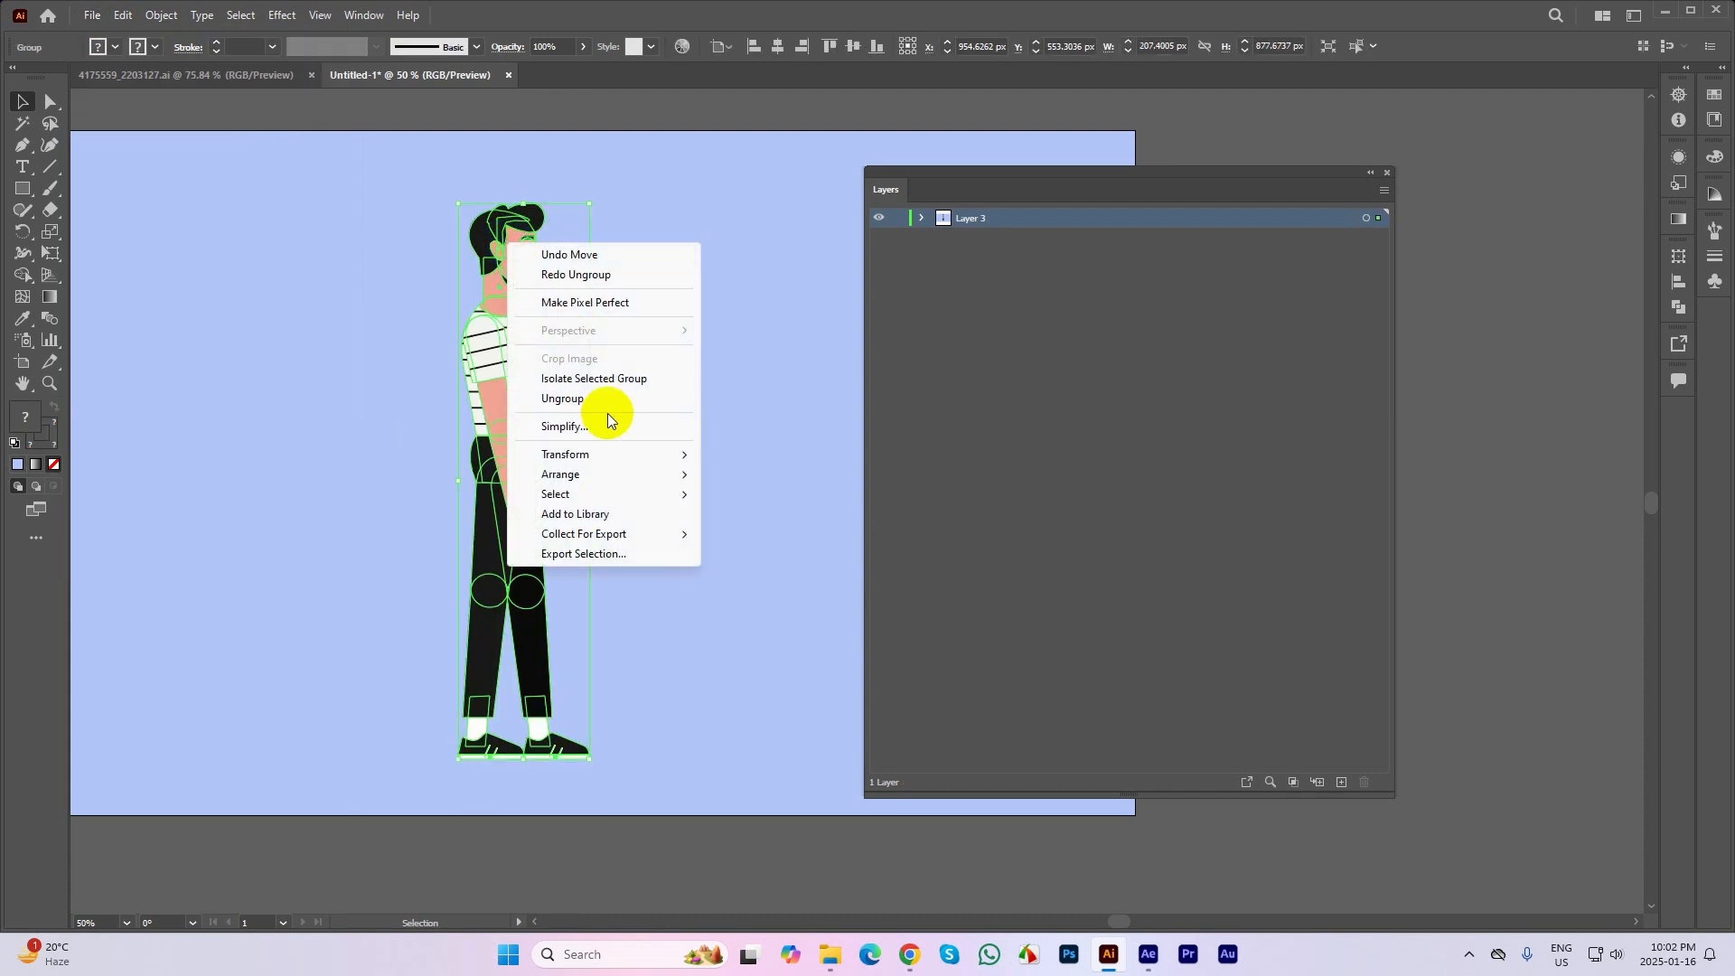
{"action": "left_click", "coordinate": [581, 401]}
{"action": "left_click", "coordinate": [513, 255]}
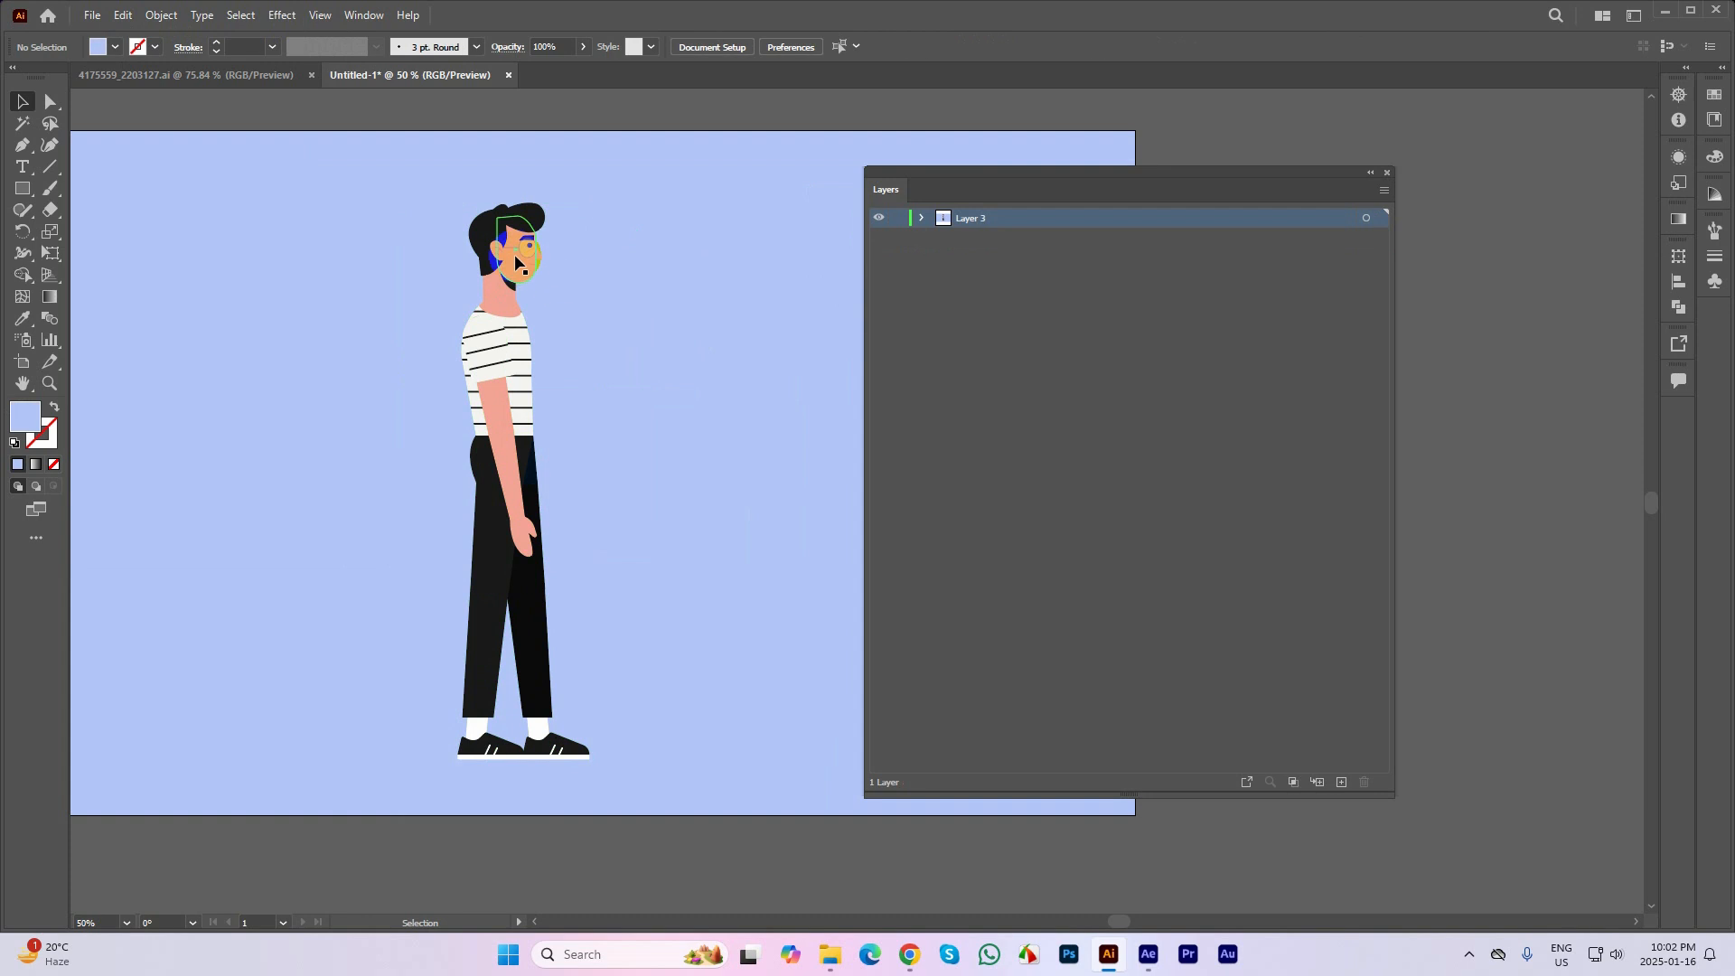
{"action": "right_click", "coordinate": [514, 254]}
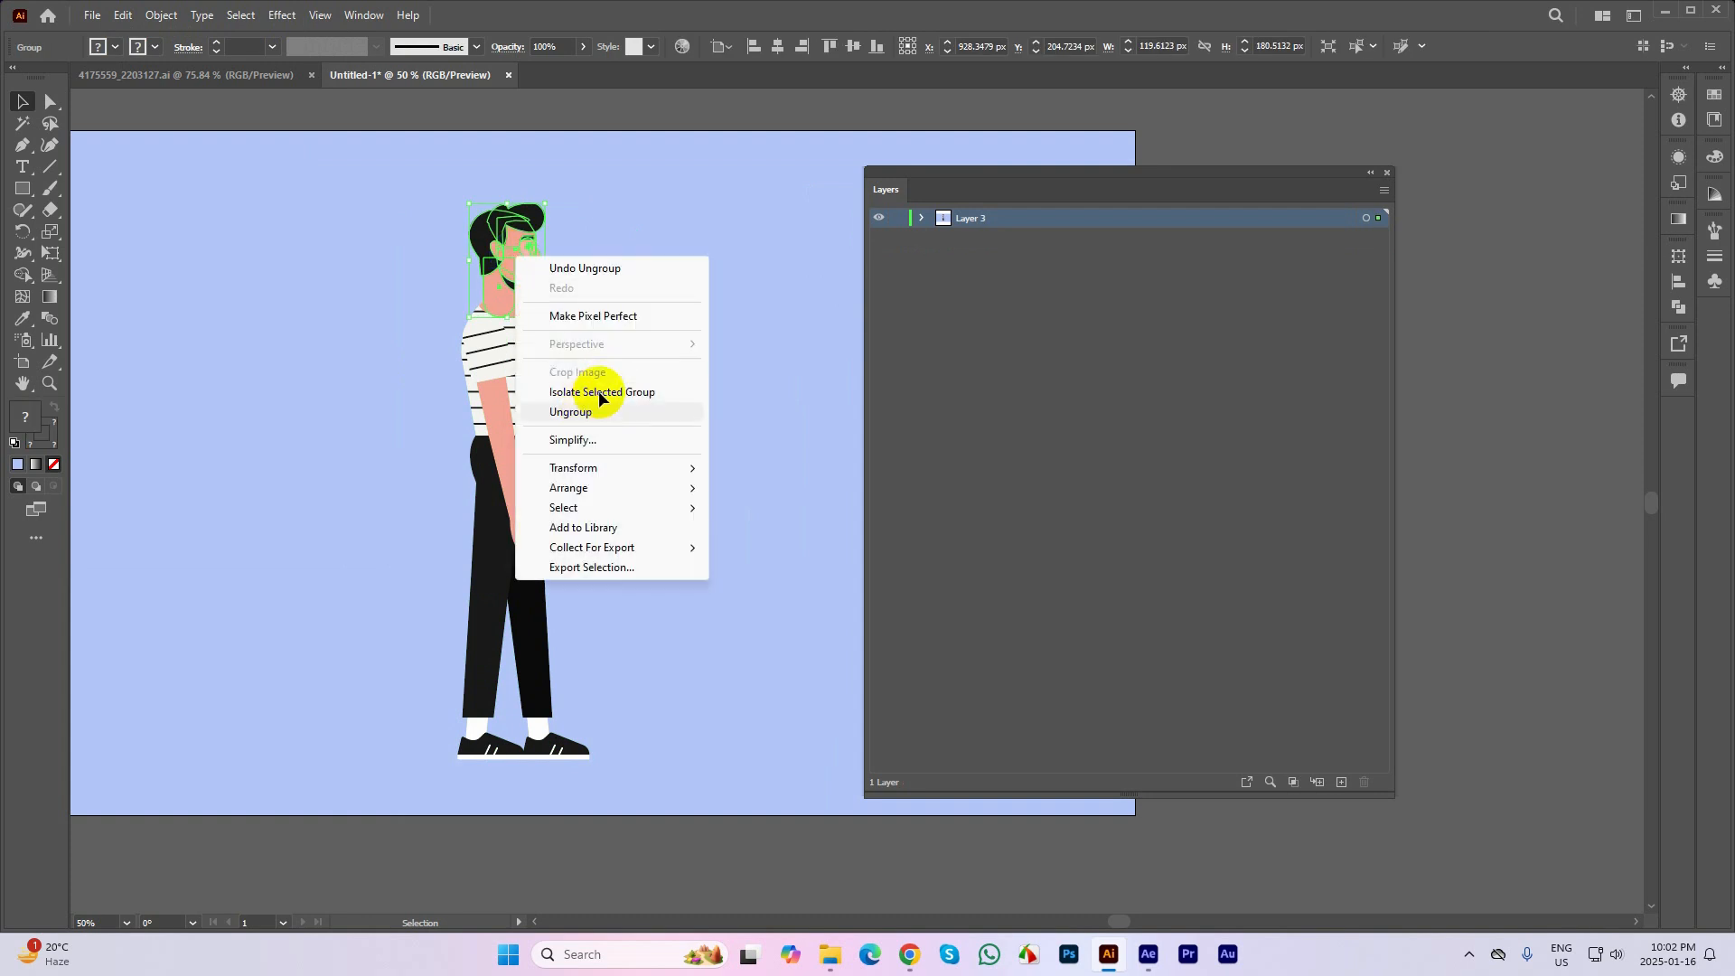
{"action": "left_click", "coordinate": [598, 408]}
{"action": "left_click", "coordinate": [644, 315]}
Ungroup the nested face-and-hair group and check the selection on the striped shirt
{"action": "left_click", "coordinate": [513, 262]}
{"action": "right_click", "coordinate": [508, 253]}
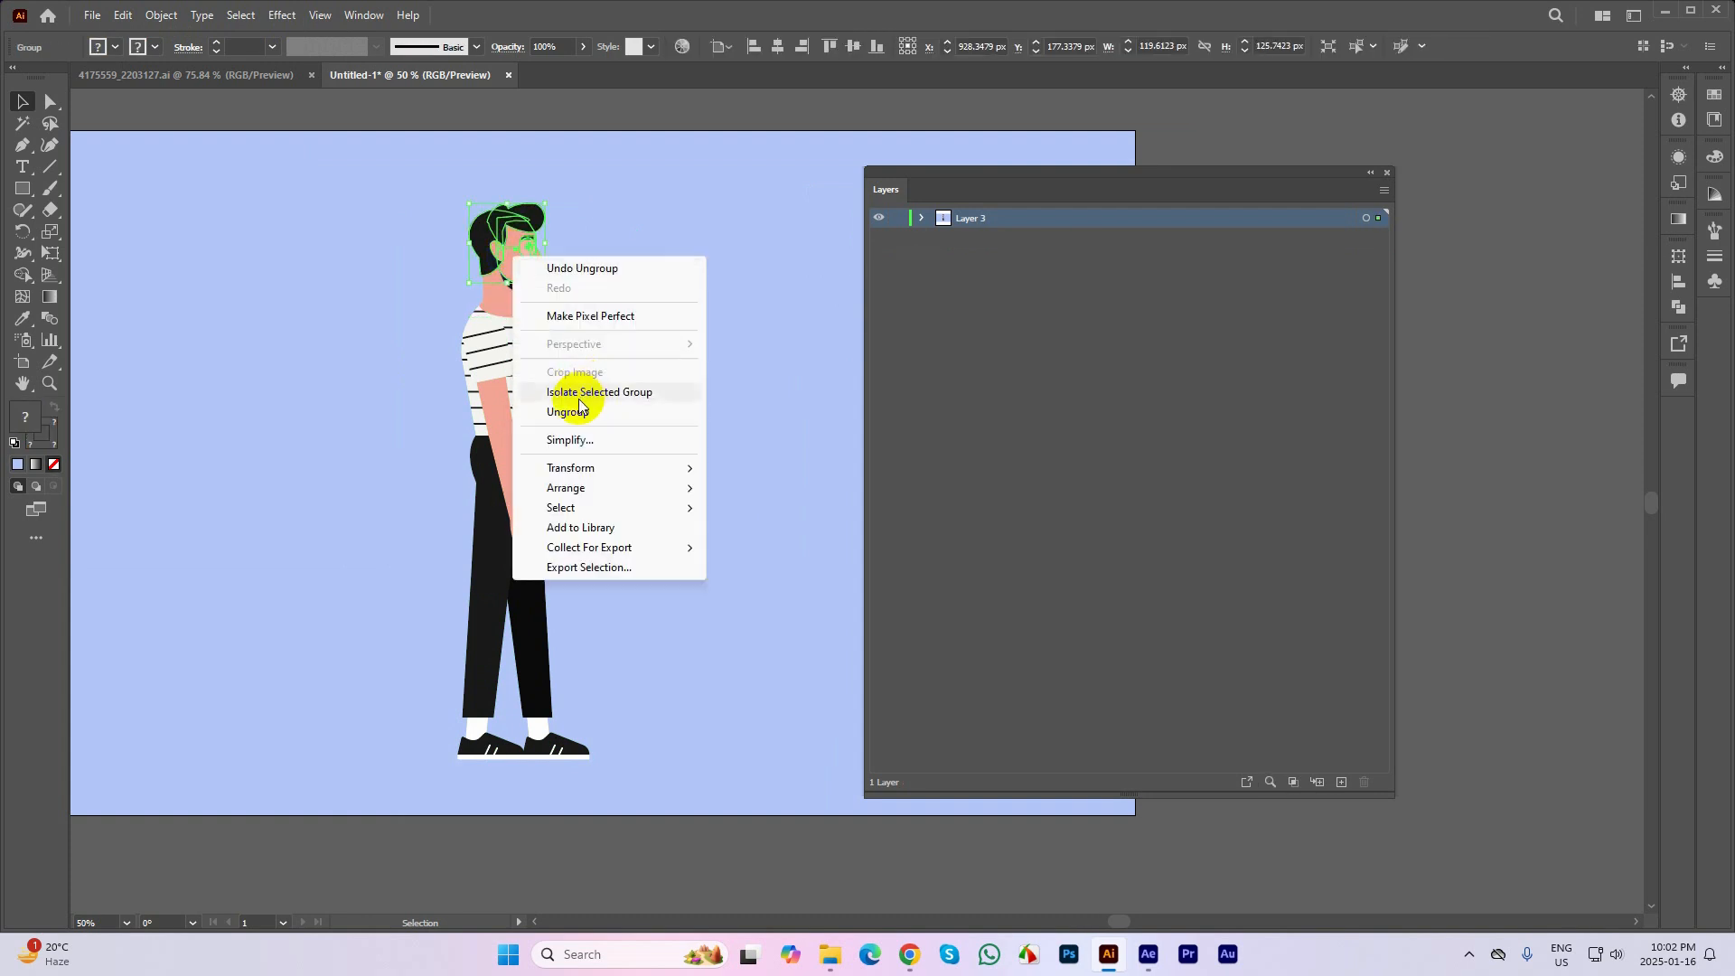
{"action": "left_click", "coordinate": [582, 402]}
{"action": "left_click", "coordinate": [677, 317]}
{"action": "left_click", "coordinate": [490, 363]}
{"action": "left_click", "coordinate": [640, 358]}
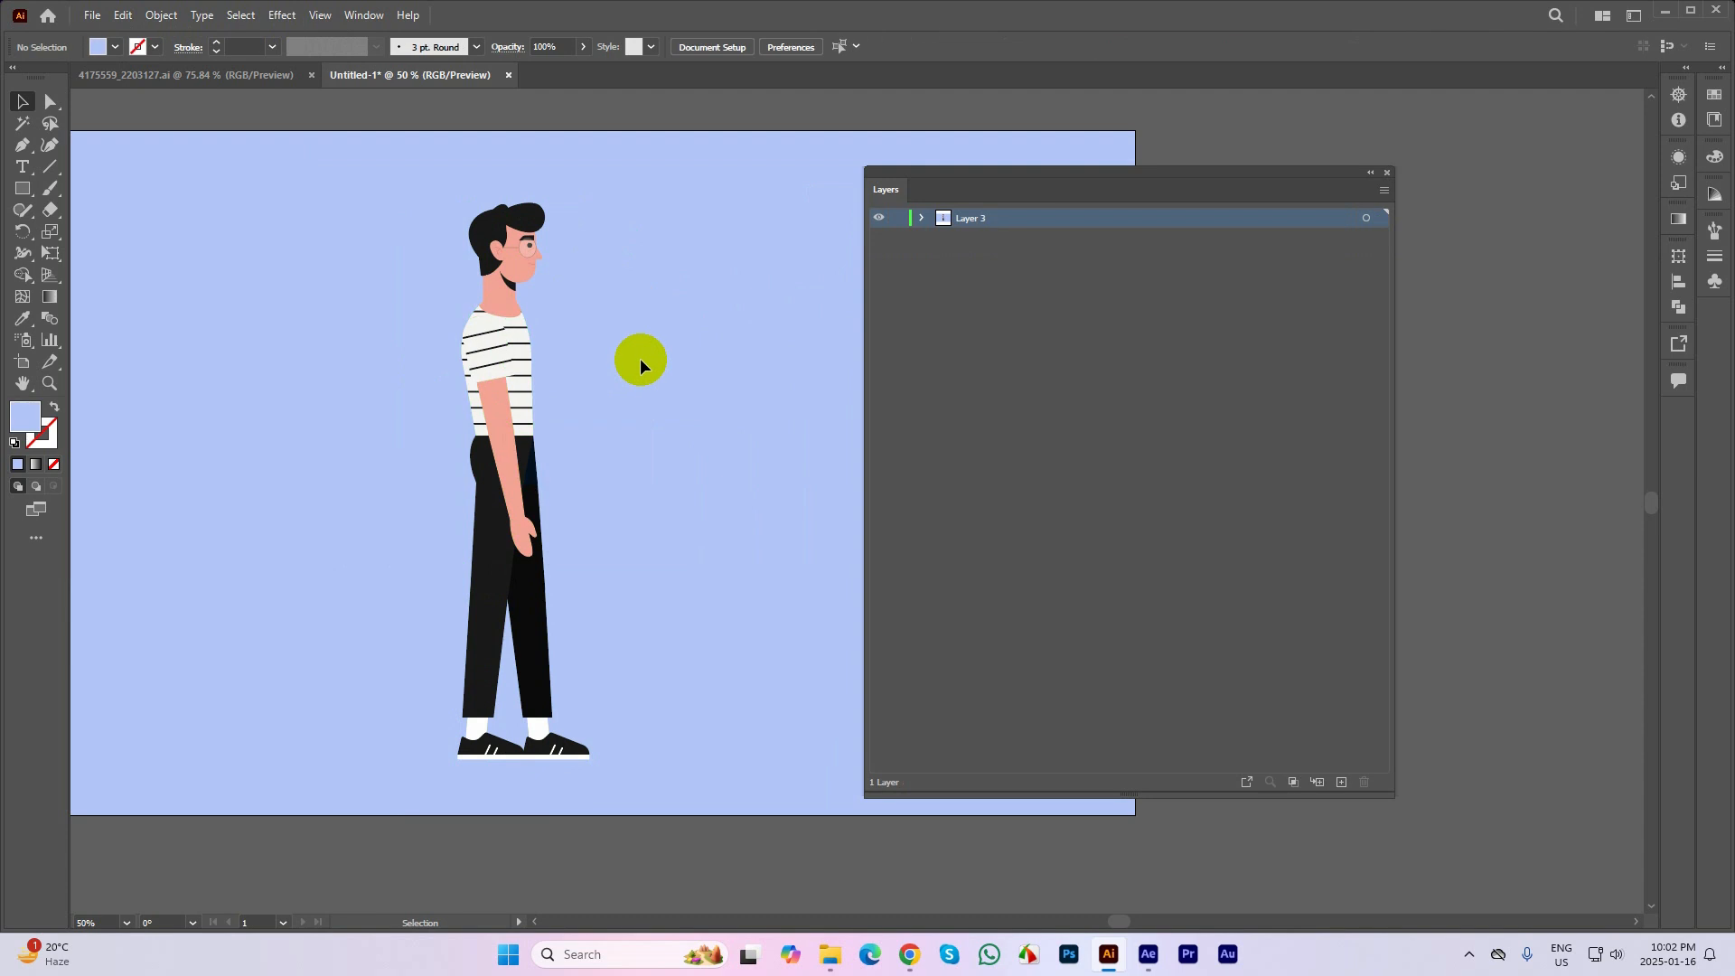
Undo the manual ungrouping while keeping the whole character at its centred position
{"action": "key", "text": "ctrl+z"}
{"action": "key", "text": "ctrl+z"}
{"action": "key", "text": "ctrl+z"}
{"action": "key", "text": "ctrl+z"}
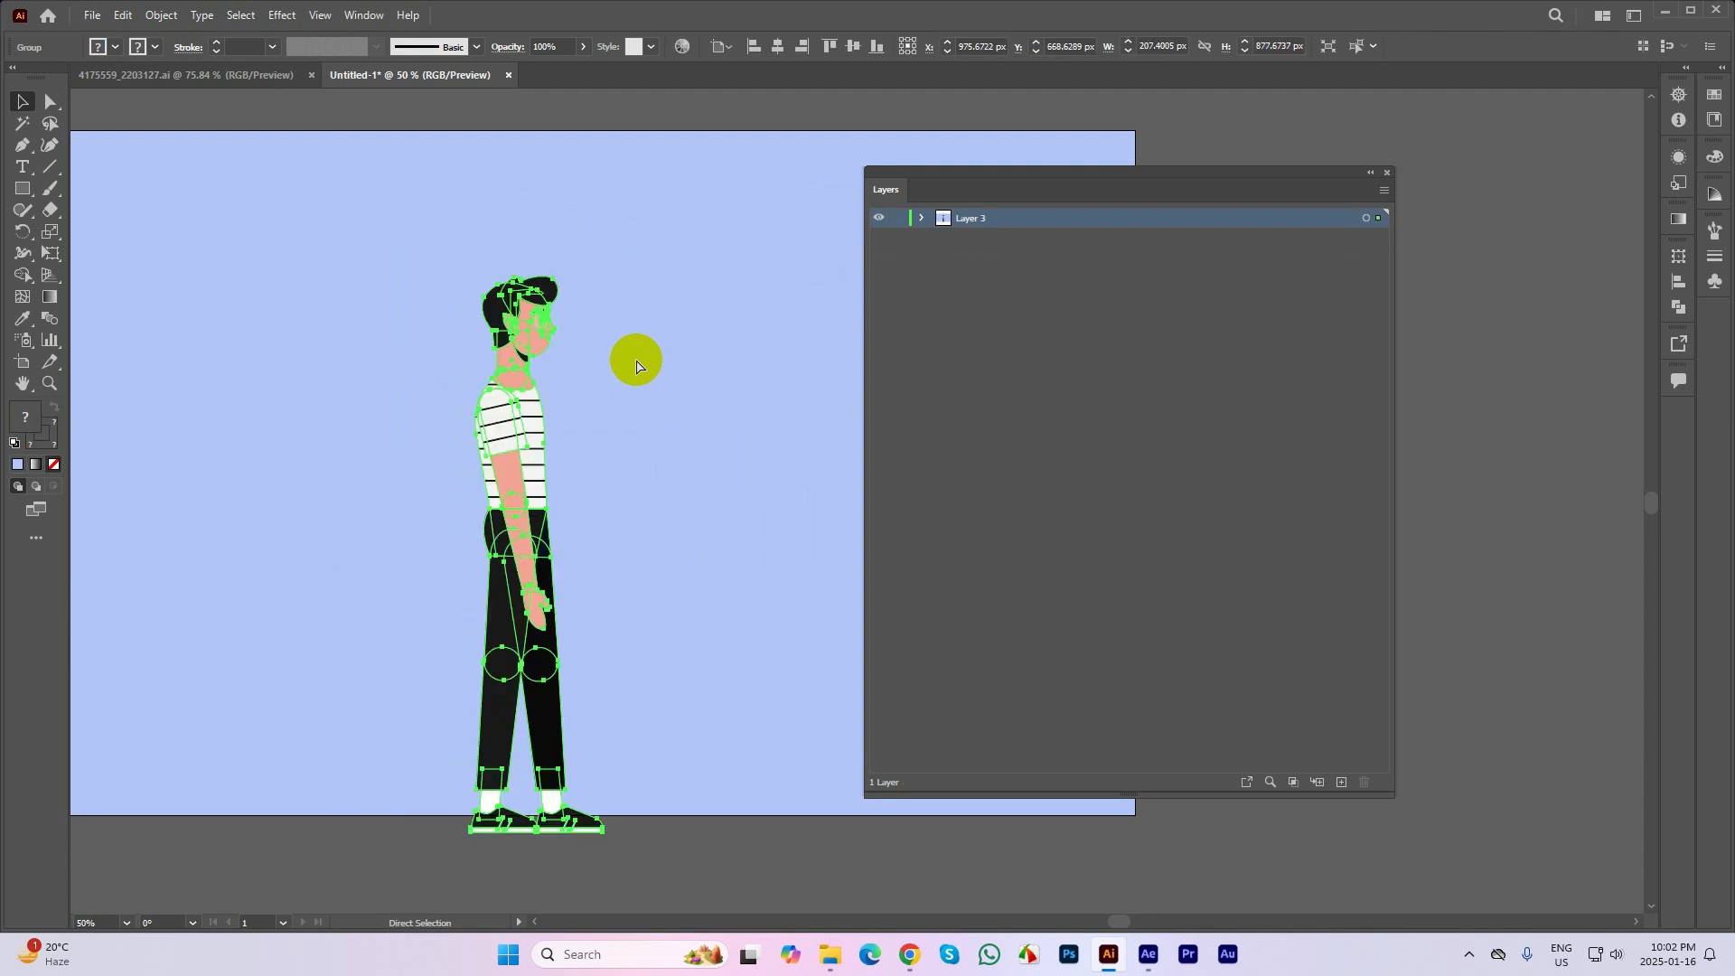
{"action": "key", "text": "ctrl+shift+z"}
{"action": "left_click", "coordinate": [637, 359]}
Run the ExtUngroup script on the selected character with Ungroup All enabled and Release Clipping Masks disabled
{"action": "left_click", "coordinate": [511, 280]}
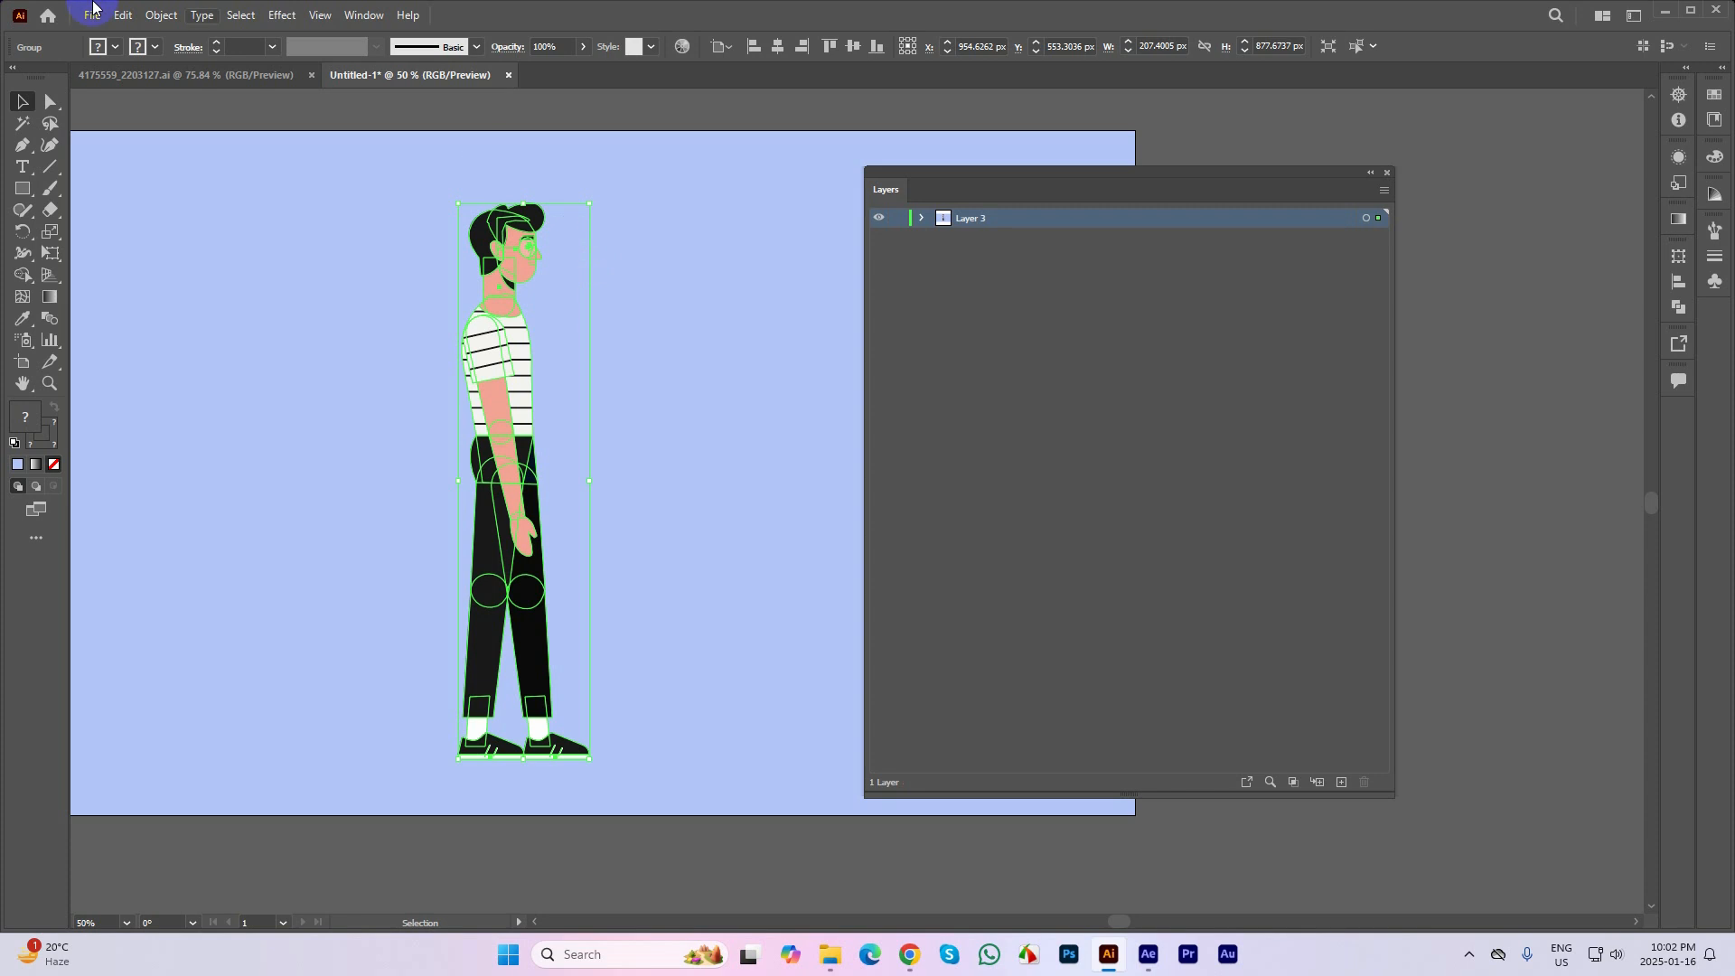
{"action": "left_click", "coordinate": [91, 25]}
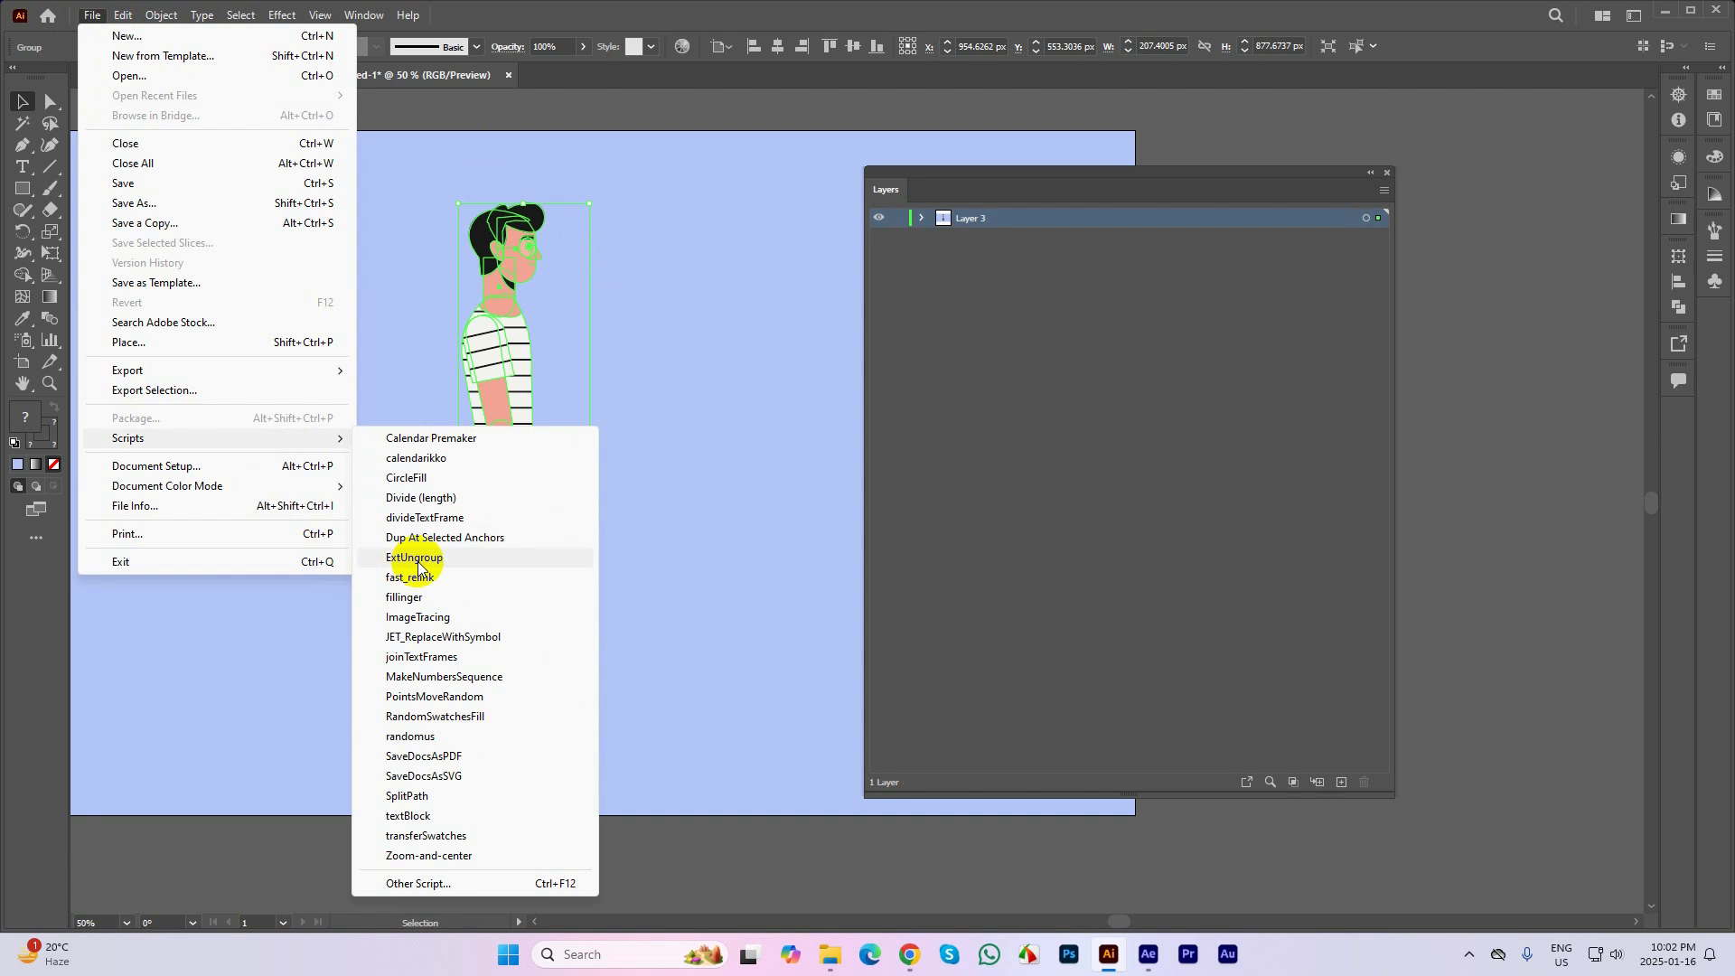
{"action": "left_click", "coordinate": [429, 567]}
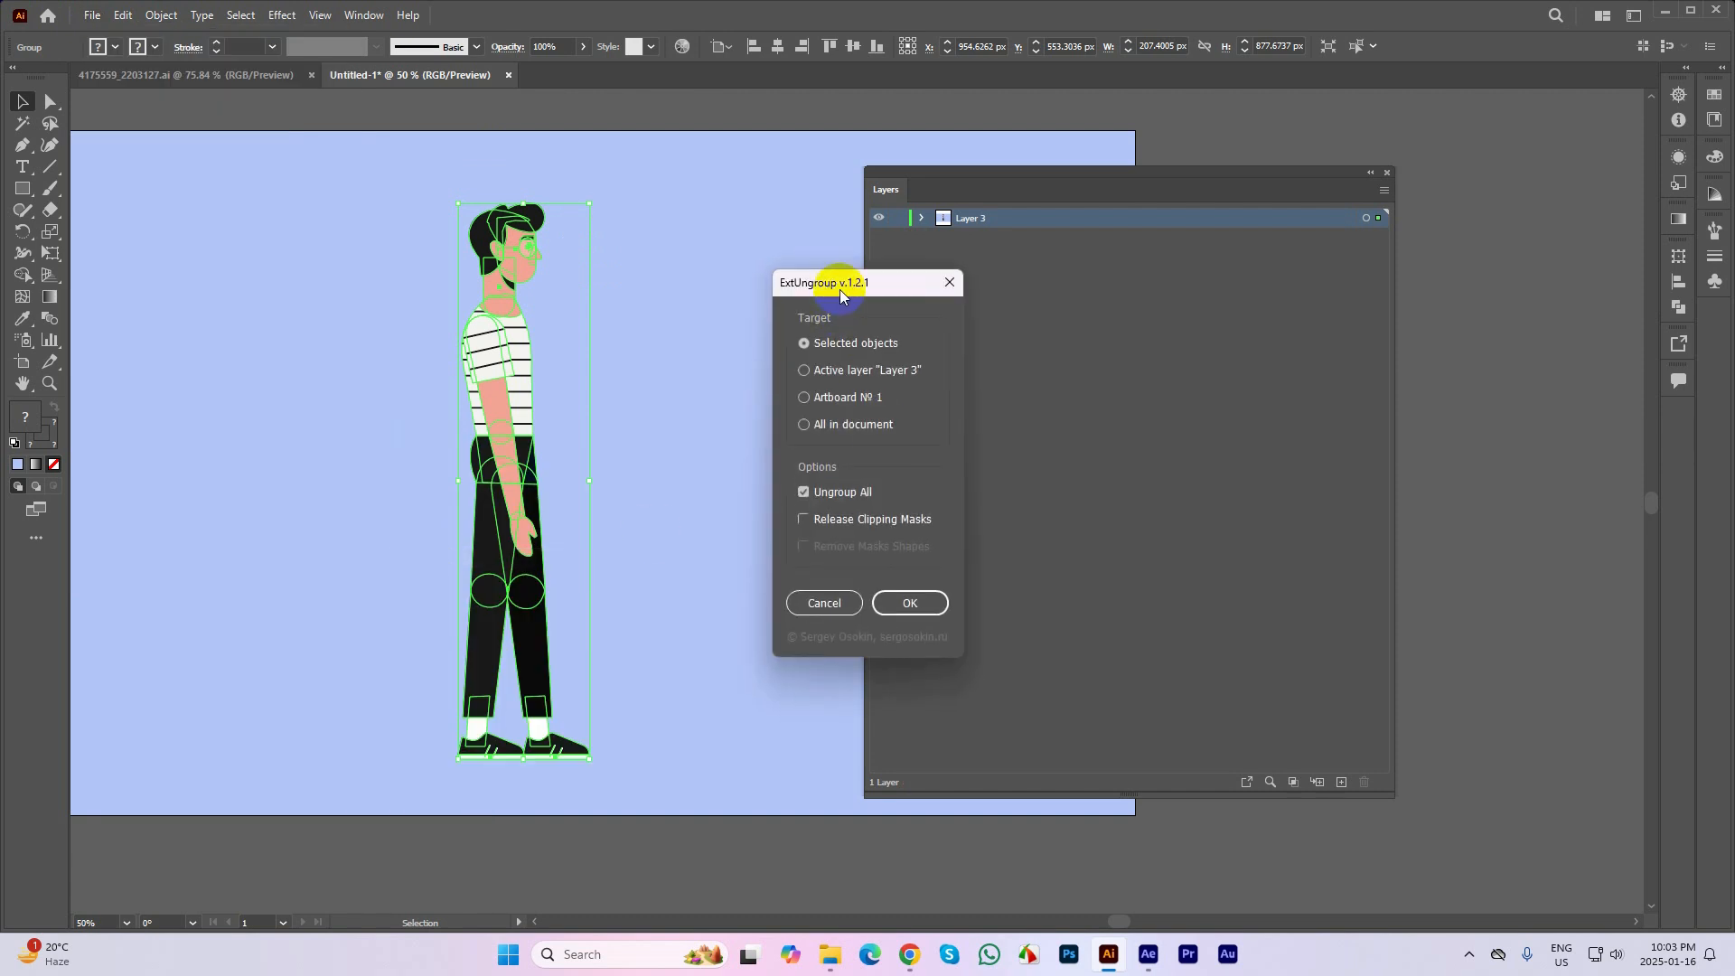
{"action": "left_click_drag", "start_coordinate": [838, 286], "coordinate": [726, 266]}
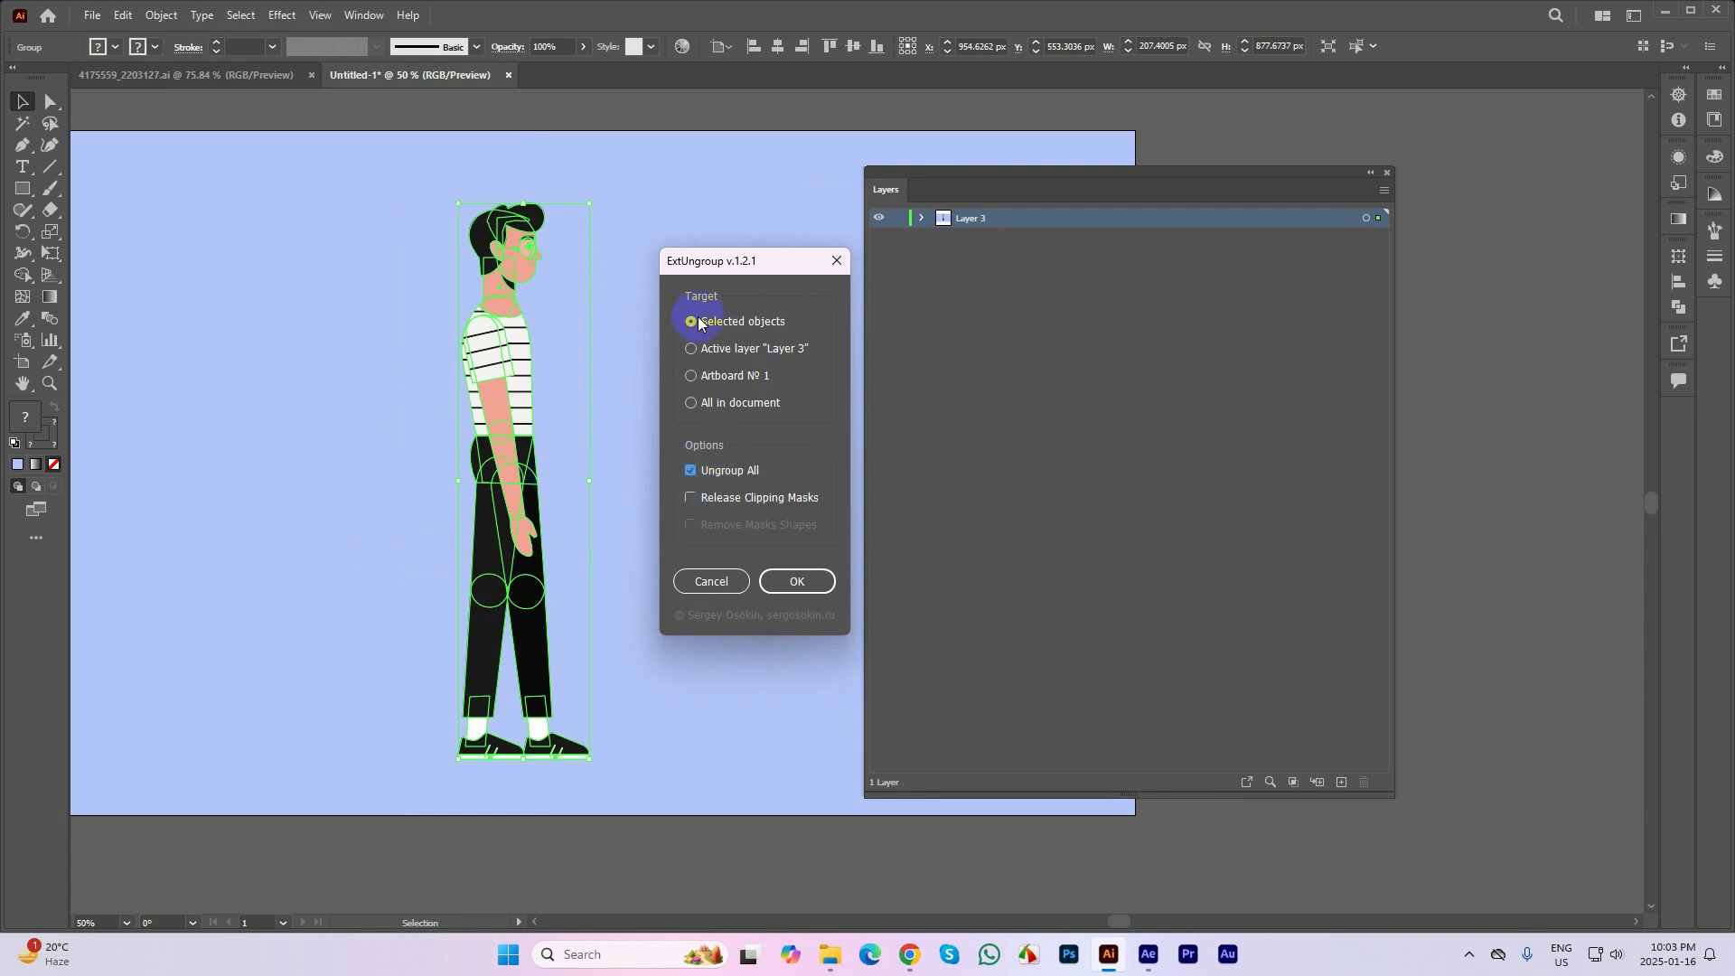
{"action": "left_click", "coordinate": [692, 500]}
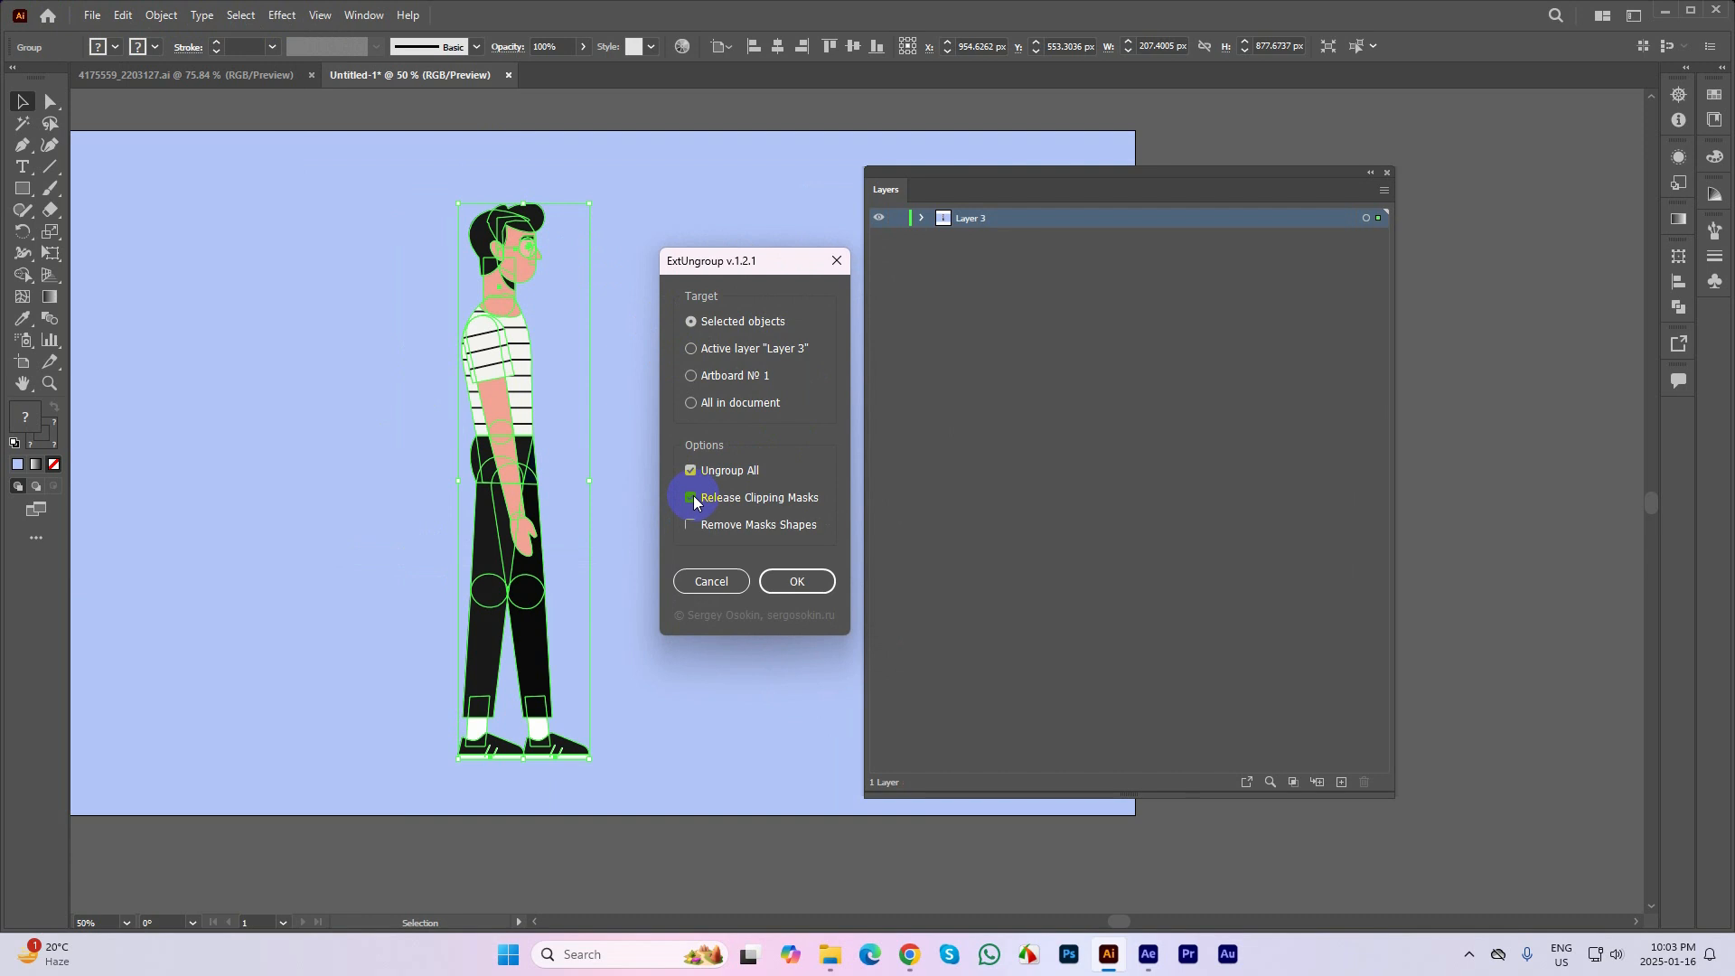
{"action": "left_click", "coordinate": [692, 500]}
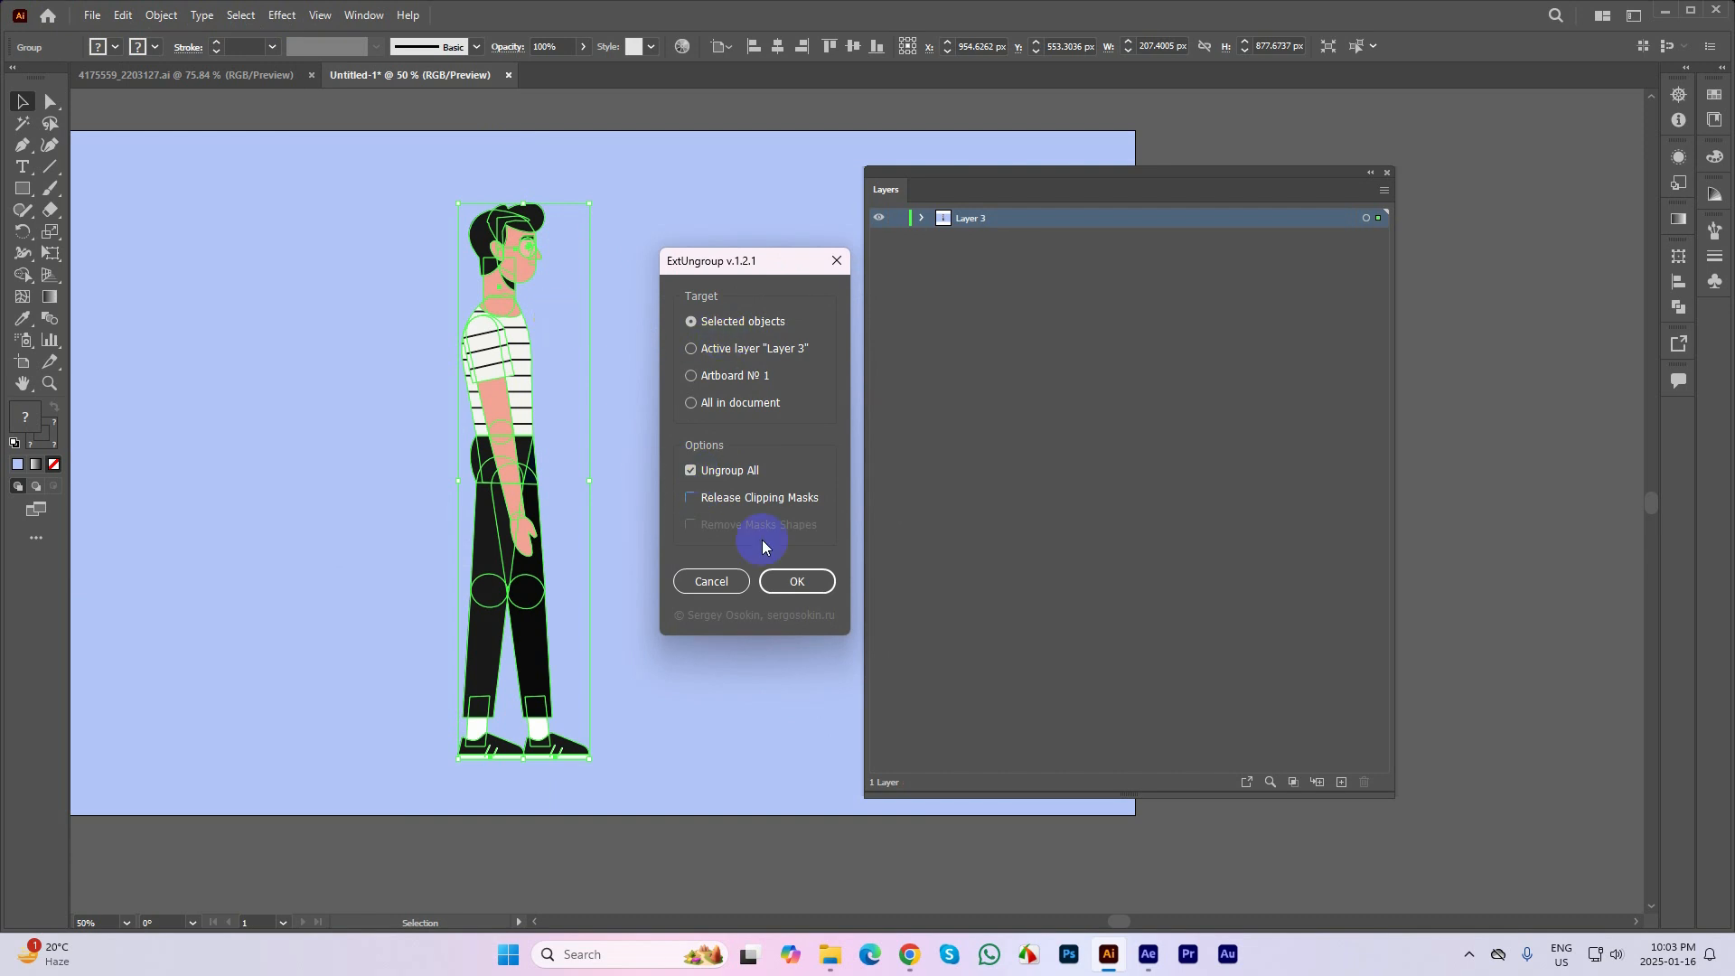
{"action": "left_click", "coordinate": [795, 581]}
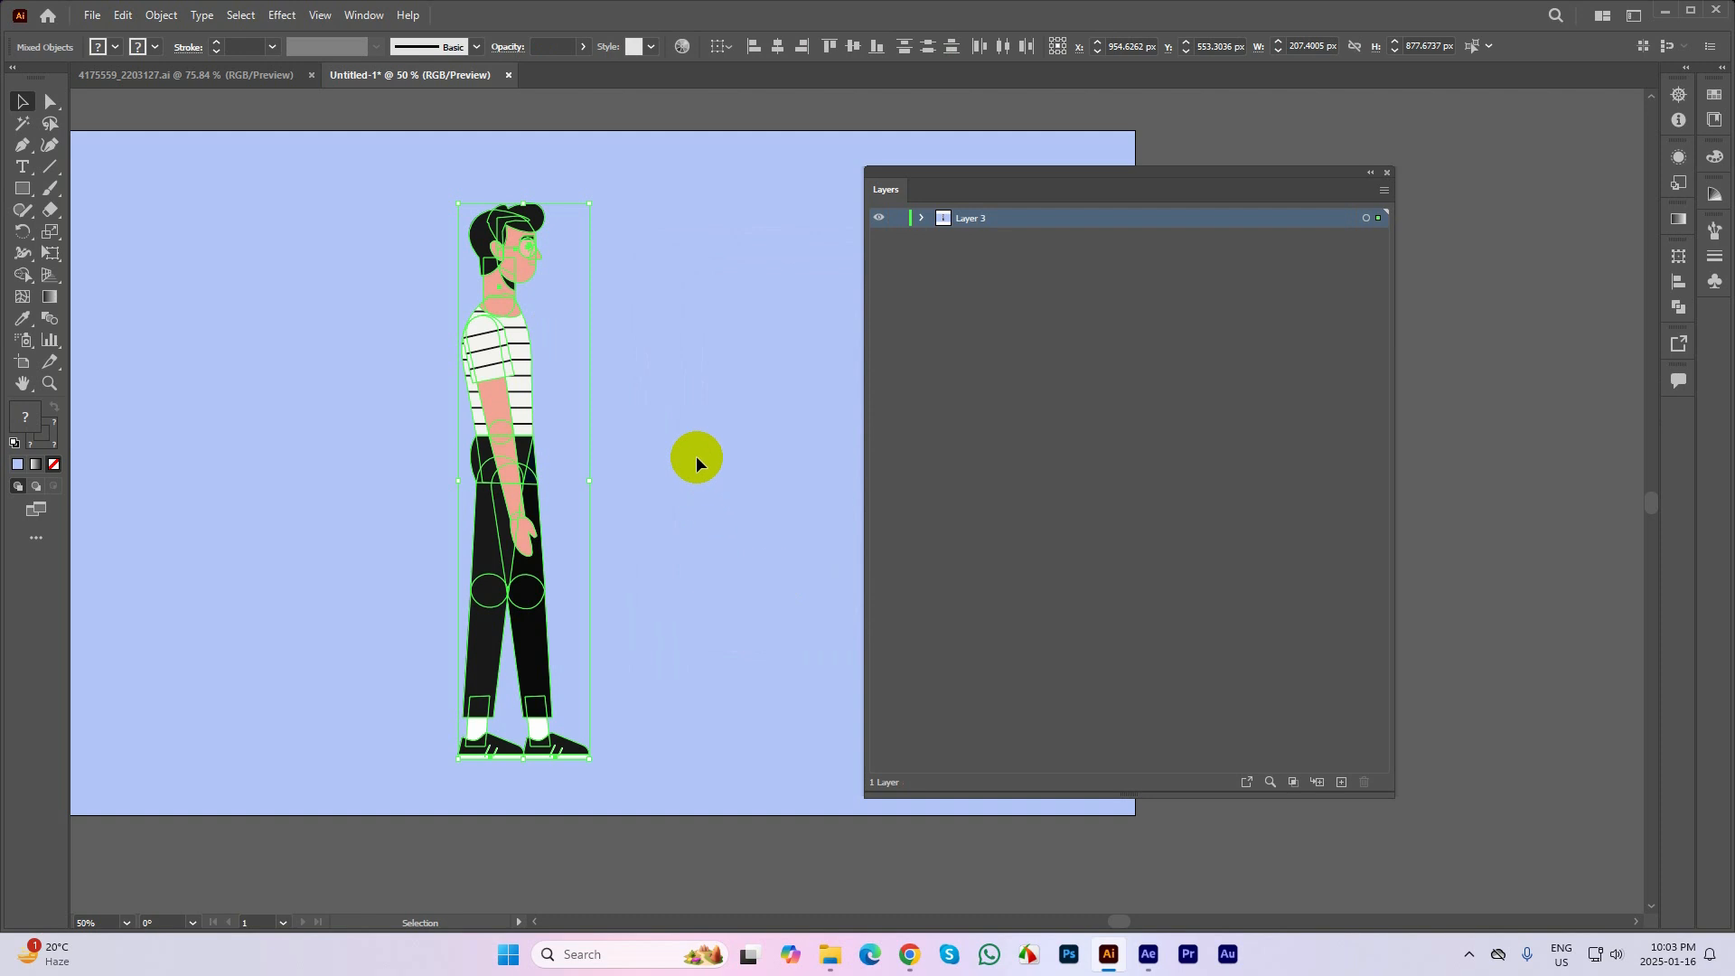
Select the face, shirt, forearm and front shoe in turn to check whether each part is ungrouped
{"action": "left_click", "coordinate": [696, 369]}
{"action": "left_click", "coordinate": [520, 266]}
{"action": "left_click", "coordinate": [519, 331]}
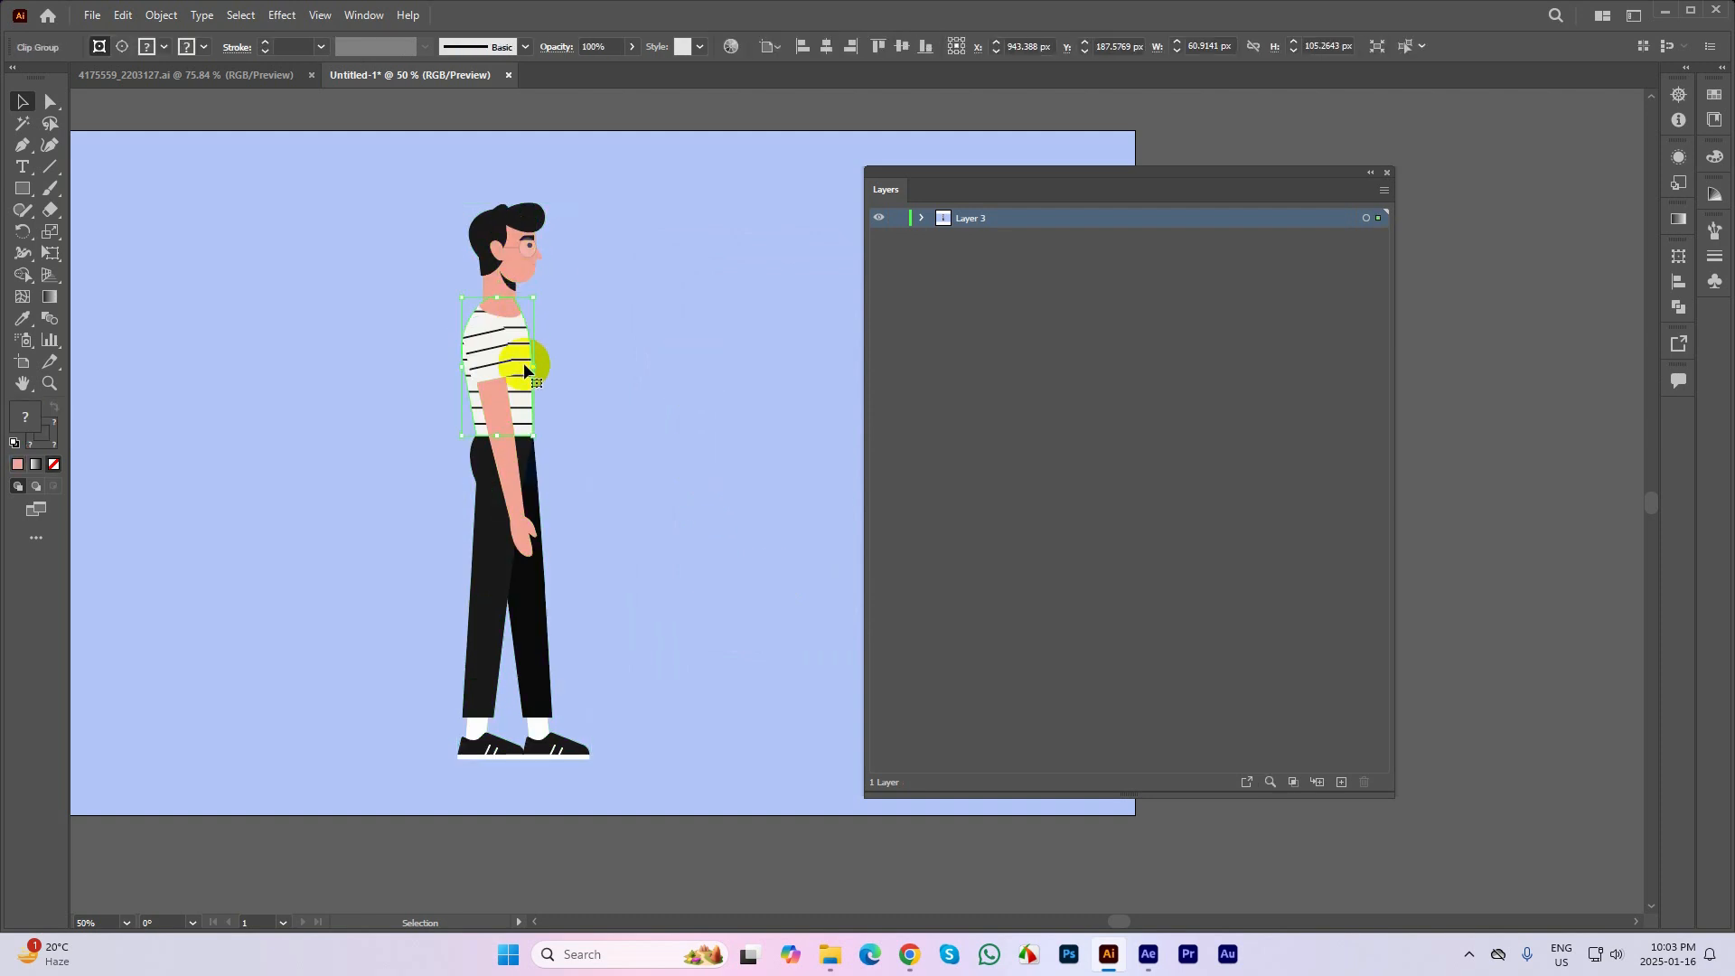
{"action": "left_click", "coordinate": [518, 484]}
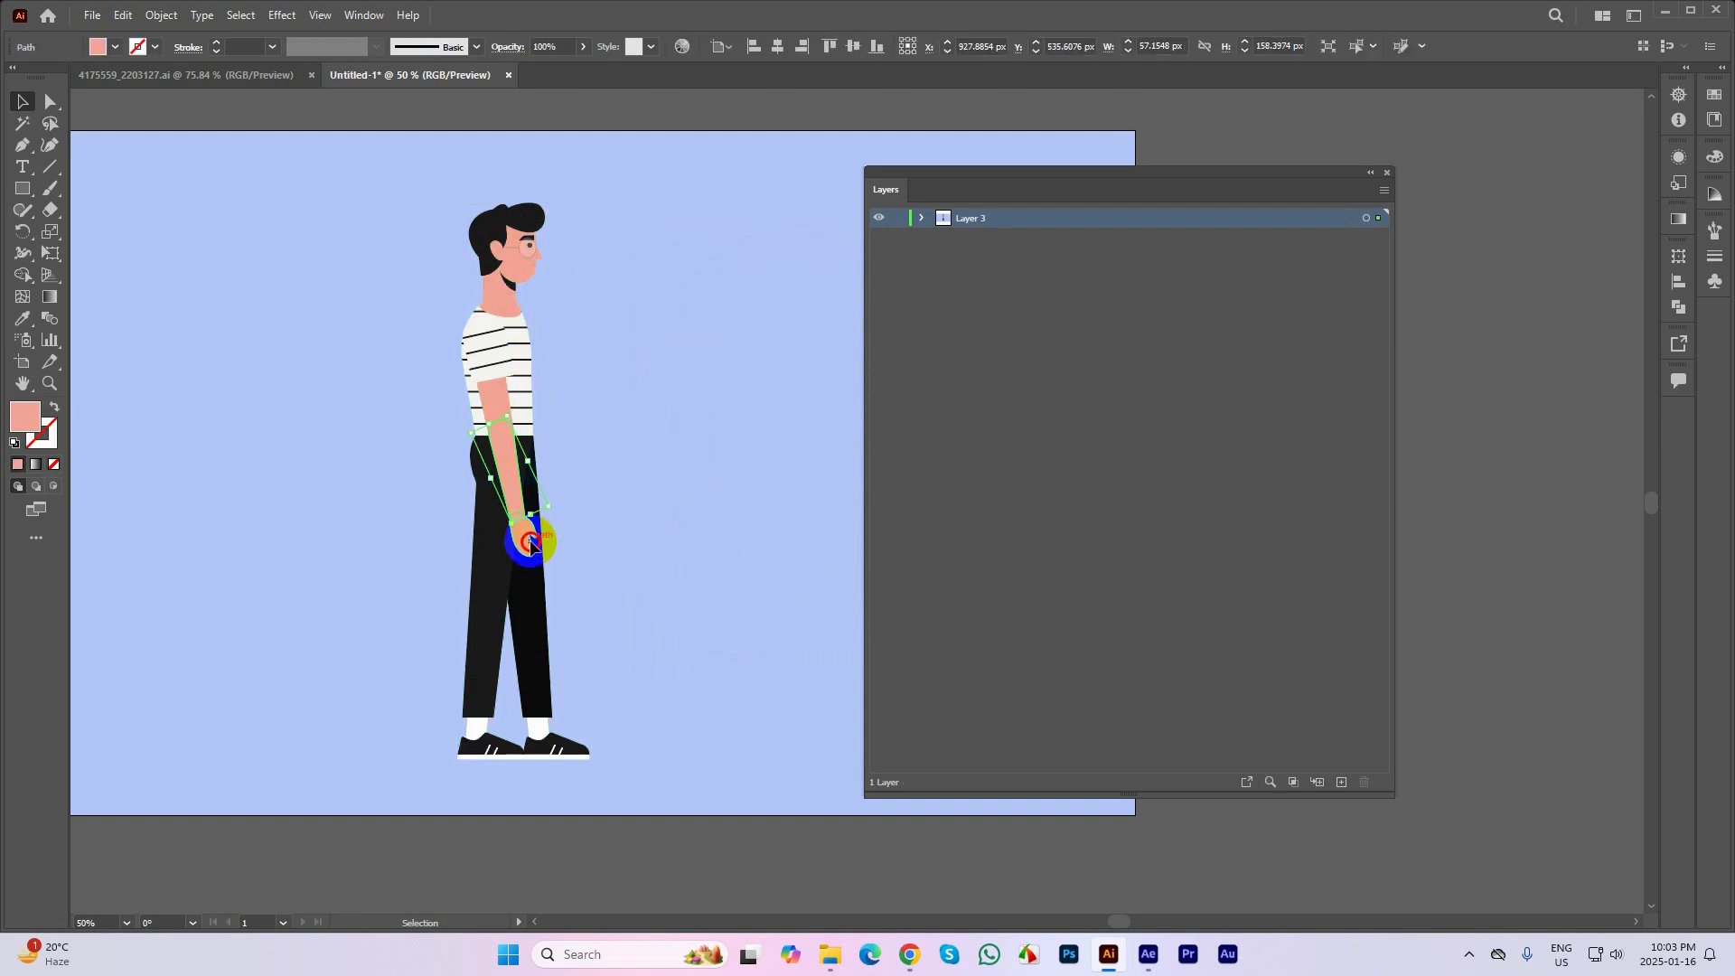
{"action": "left_click", "coordinate": [565, 743]}
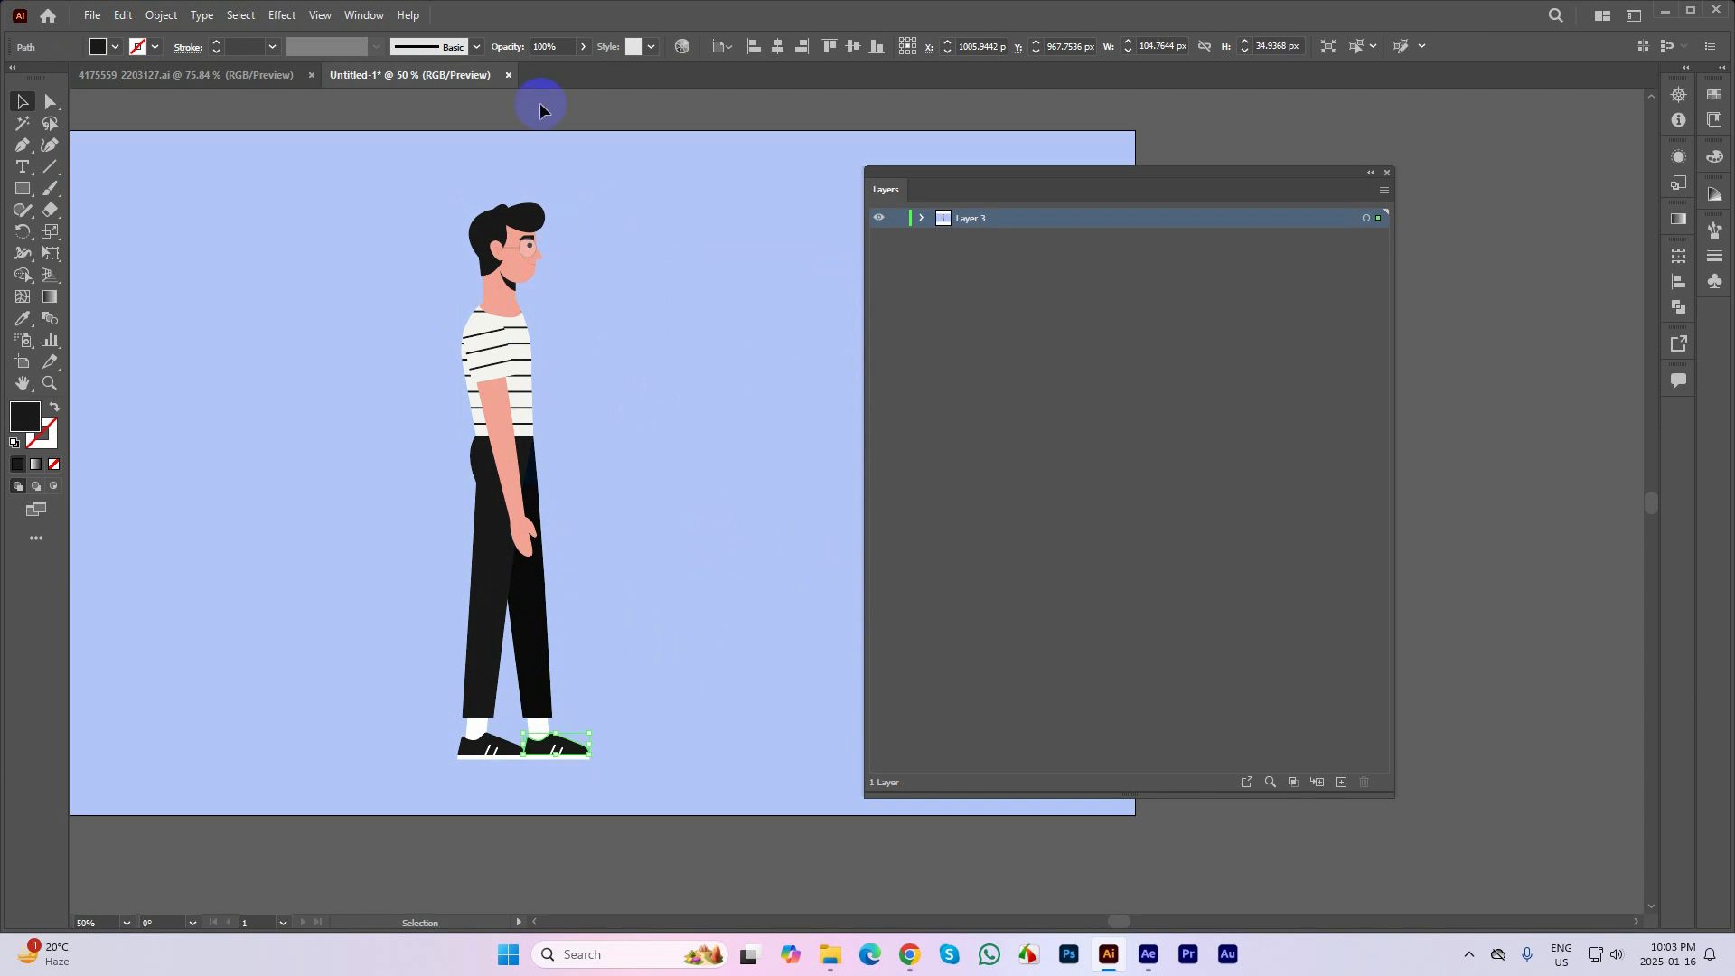
Rename Layer 3 as bg and add a new empty layer above it
{"action": "left_click", "coordinate": [653, 286]}
{"action": "left_click_drag", "start_coordinate": [678, 383], "coordinate": [643, 391]}
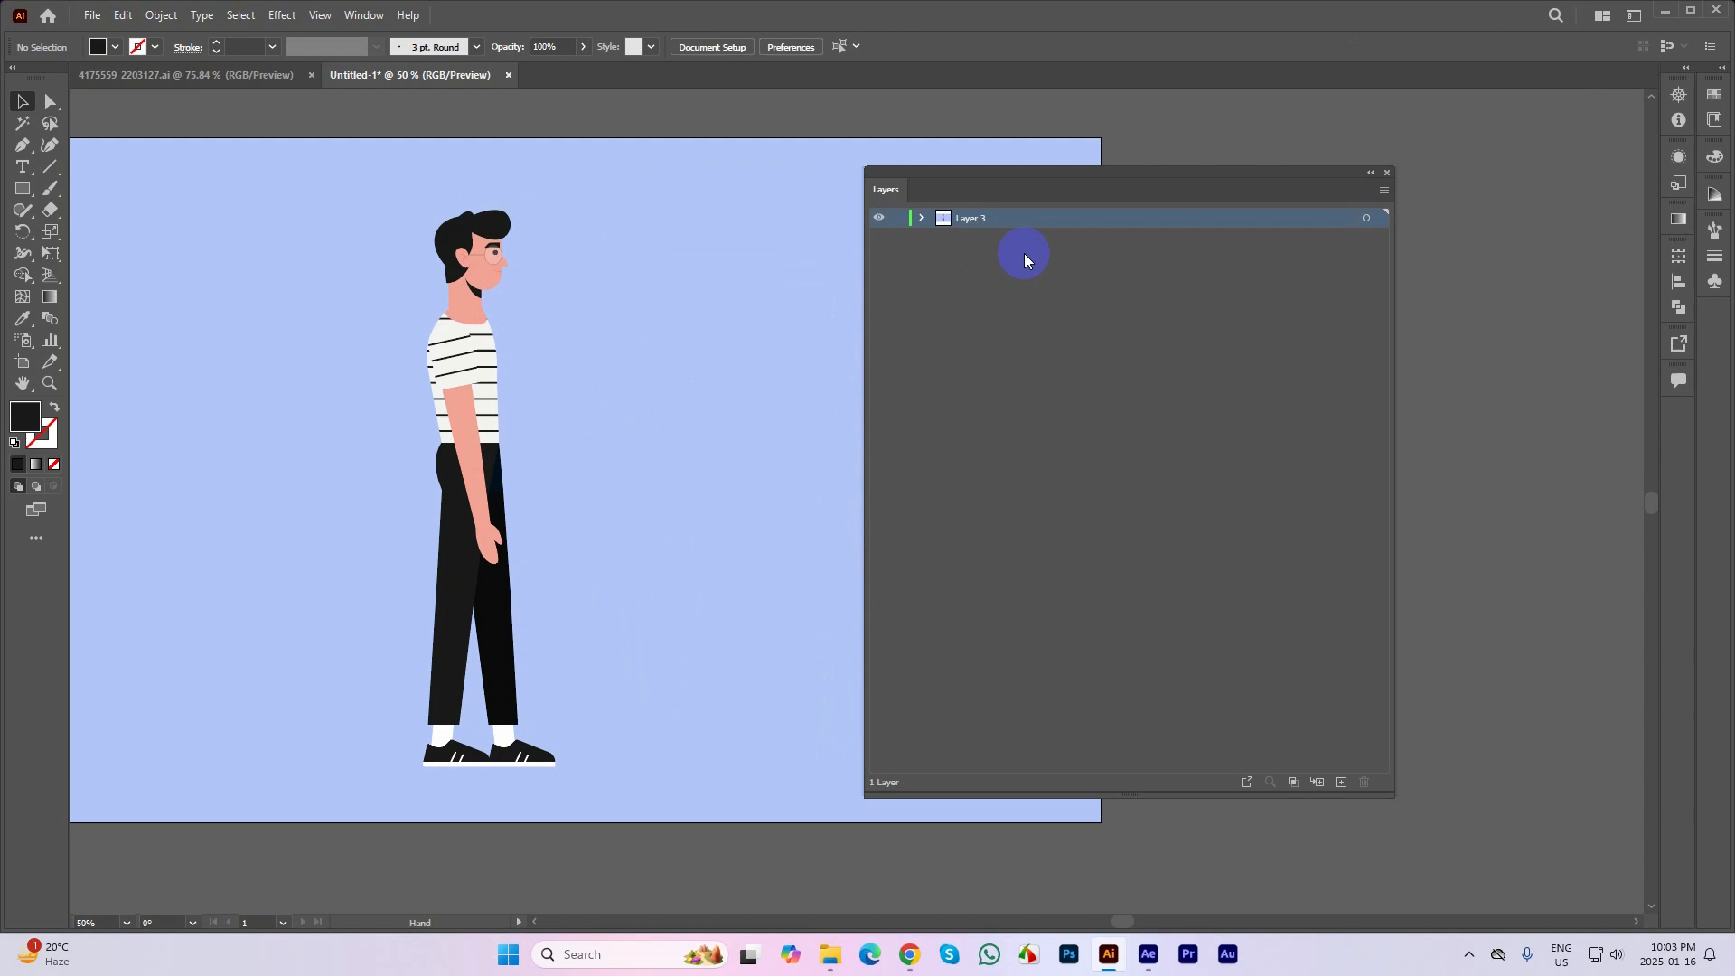
{"action": "double_click", "coordinate": [966, 221]}
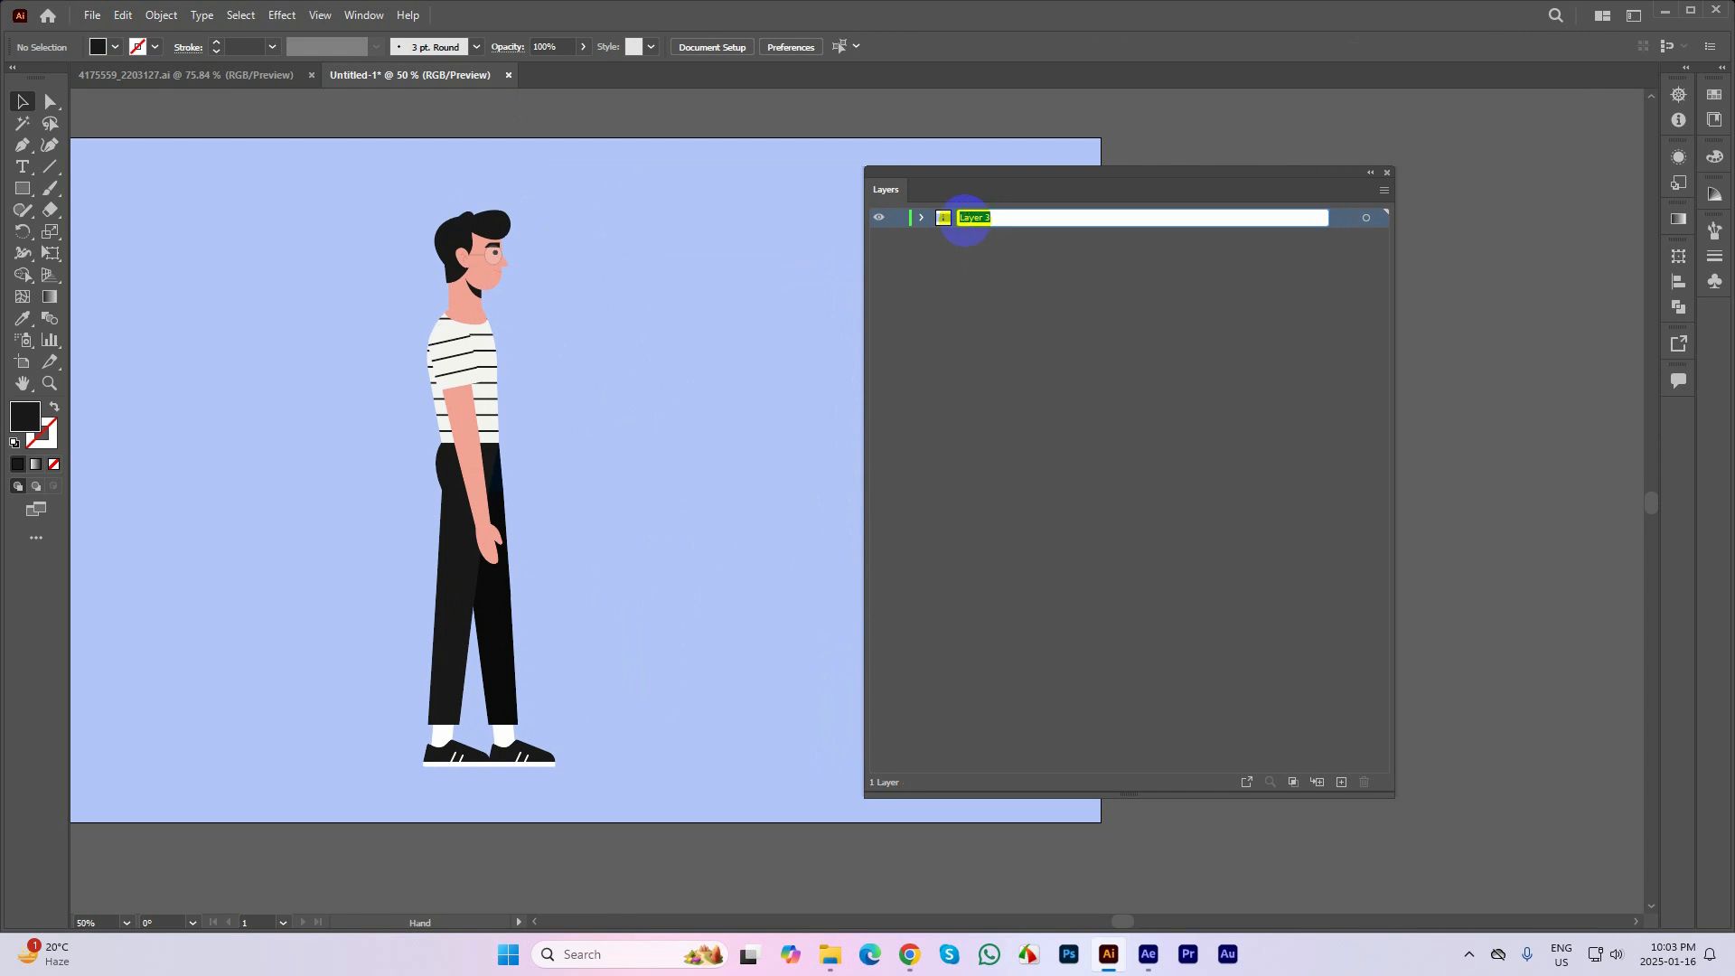
{"action": "type", "text": "bg"}
{"action": "left_click", "coordinate": [1034, 222]}
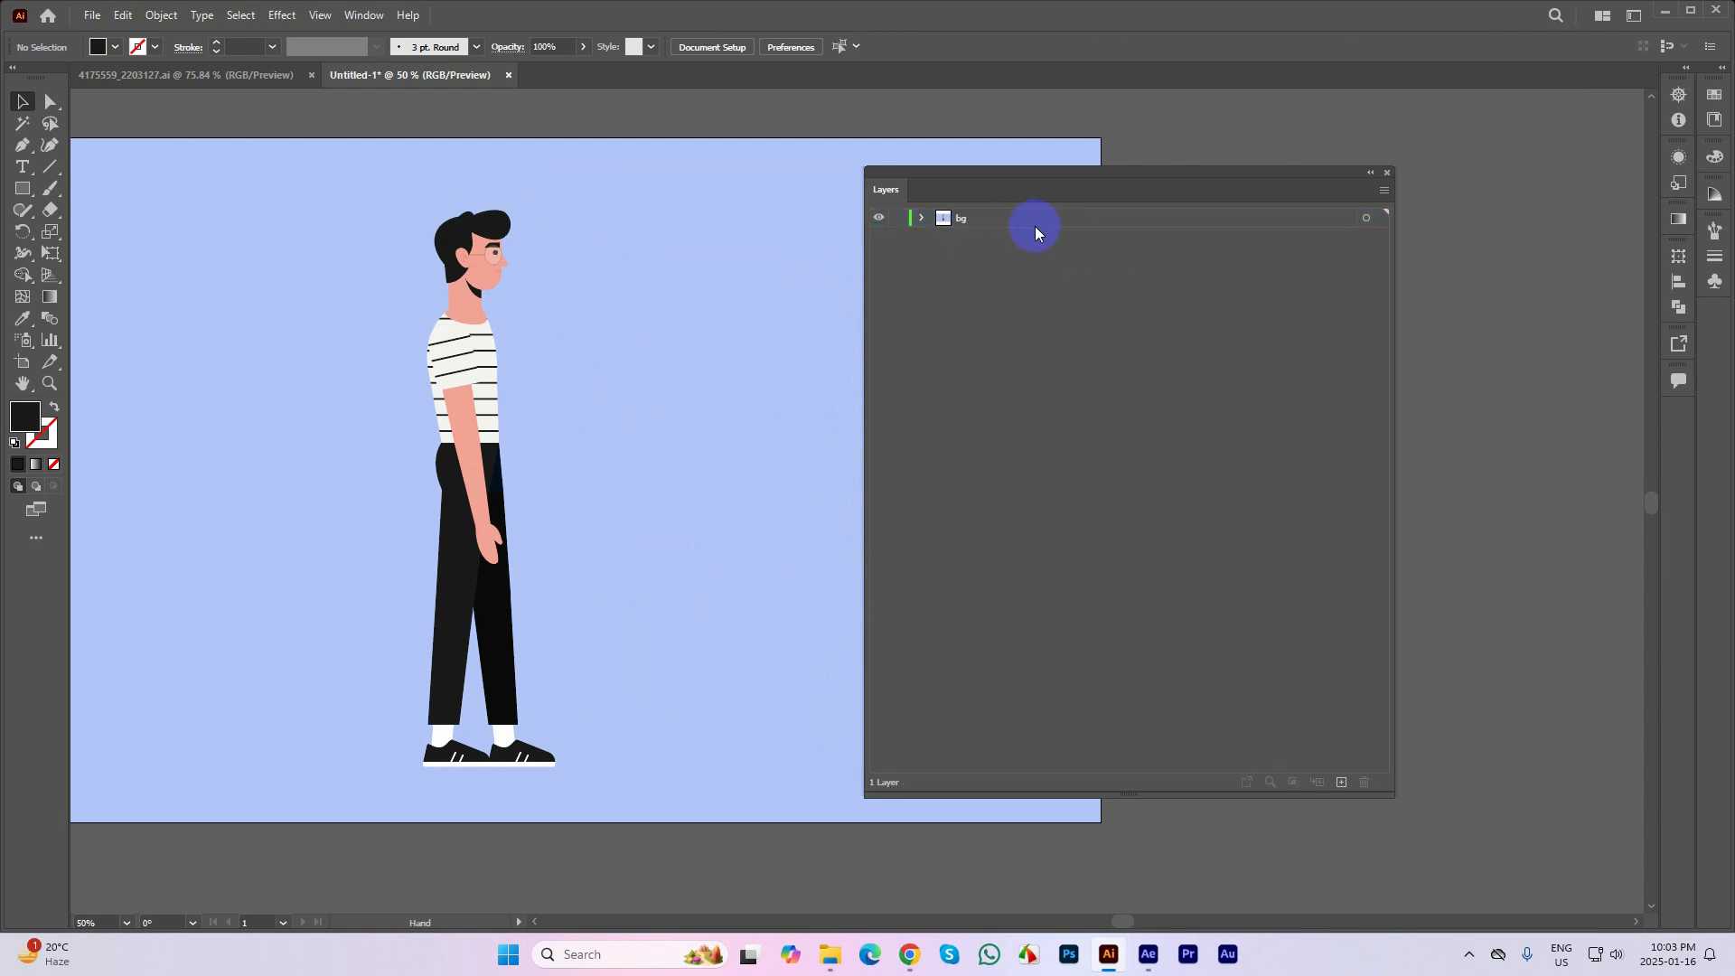
{"action": "left_click", "coordinate": [1325, 777]}
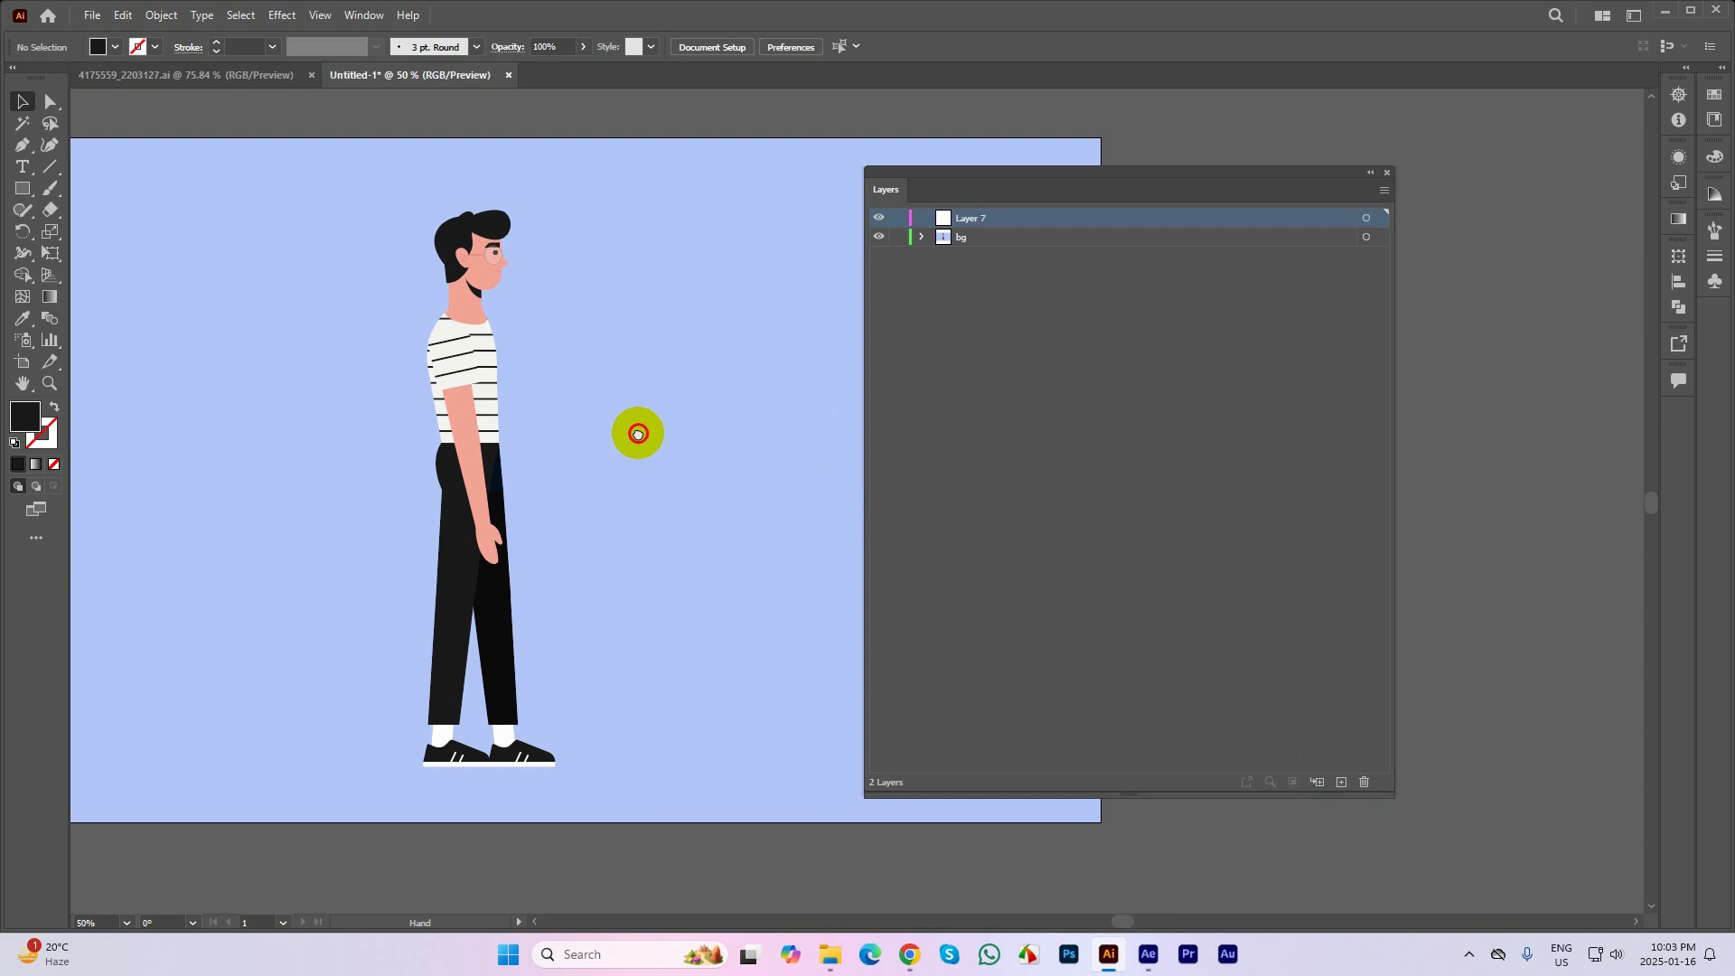
Move the striped shirt torso aside to check that it is a separate piece, undo the move, and test-select the upper arm
{"action": "left_click_drag", "start_coordinate": [638, 434], "coordinate": [620, 365]}
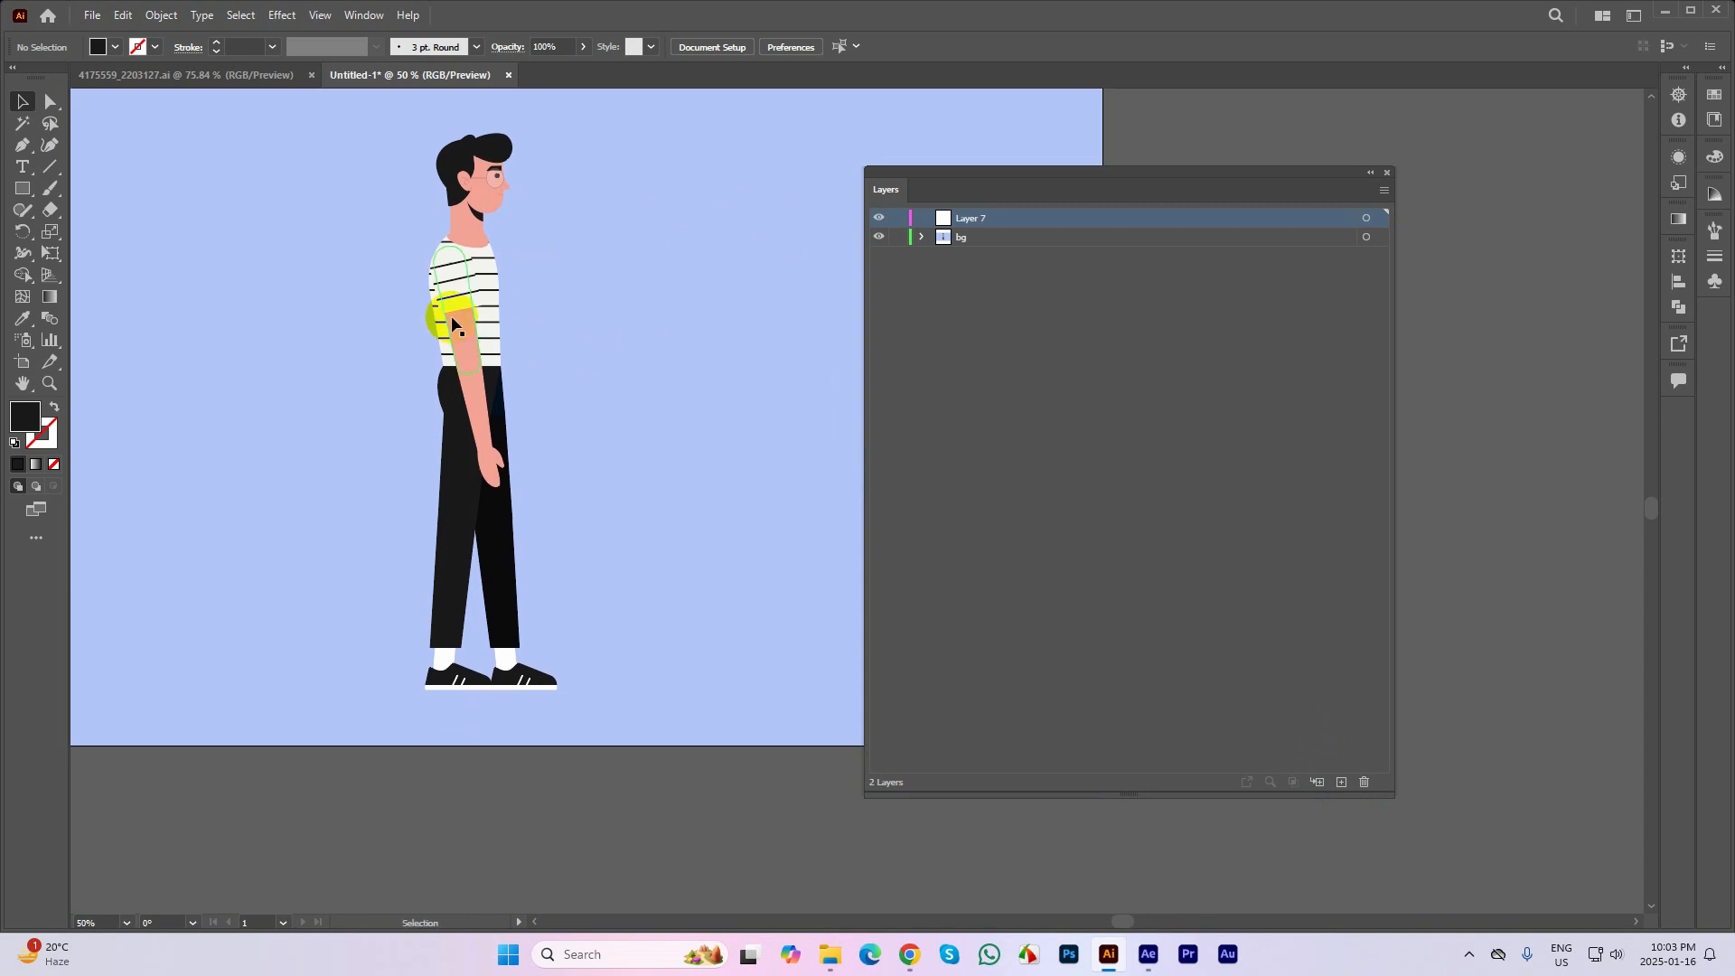
{"action": "left_click_drag", "start_coordinate": [493, 296], "coordinate": [372, 294]}
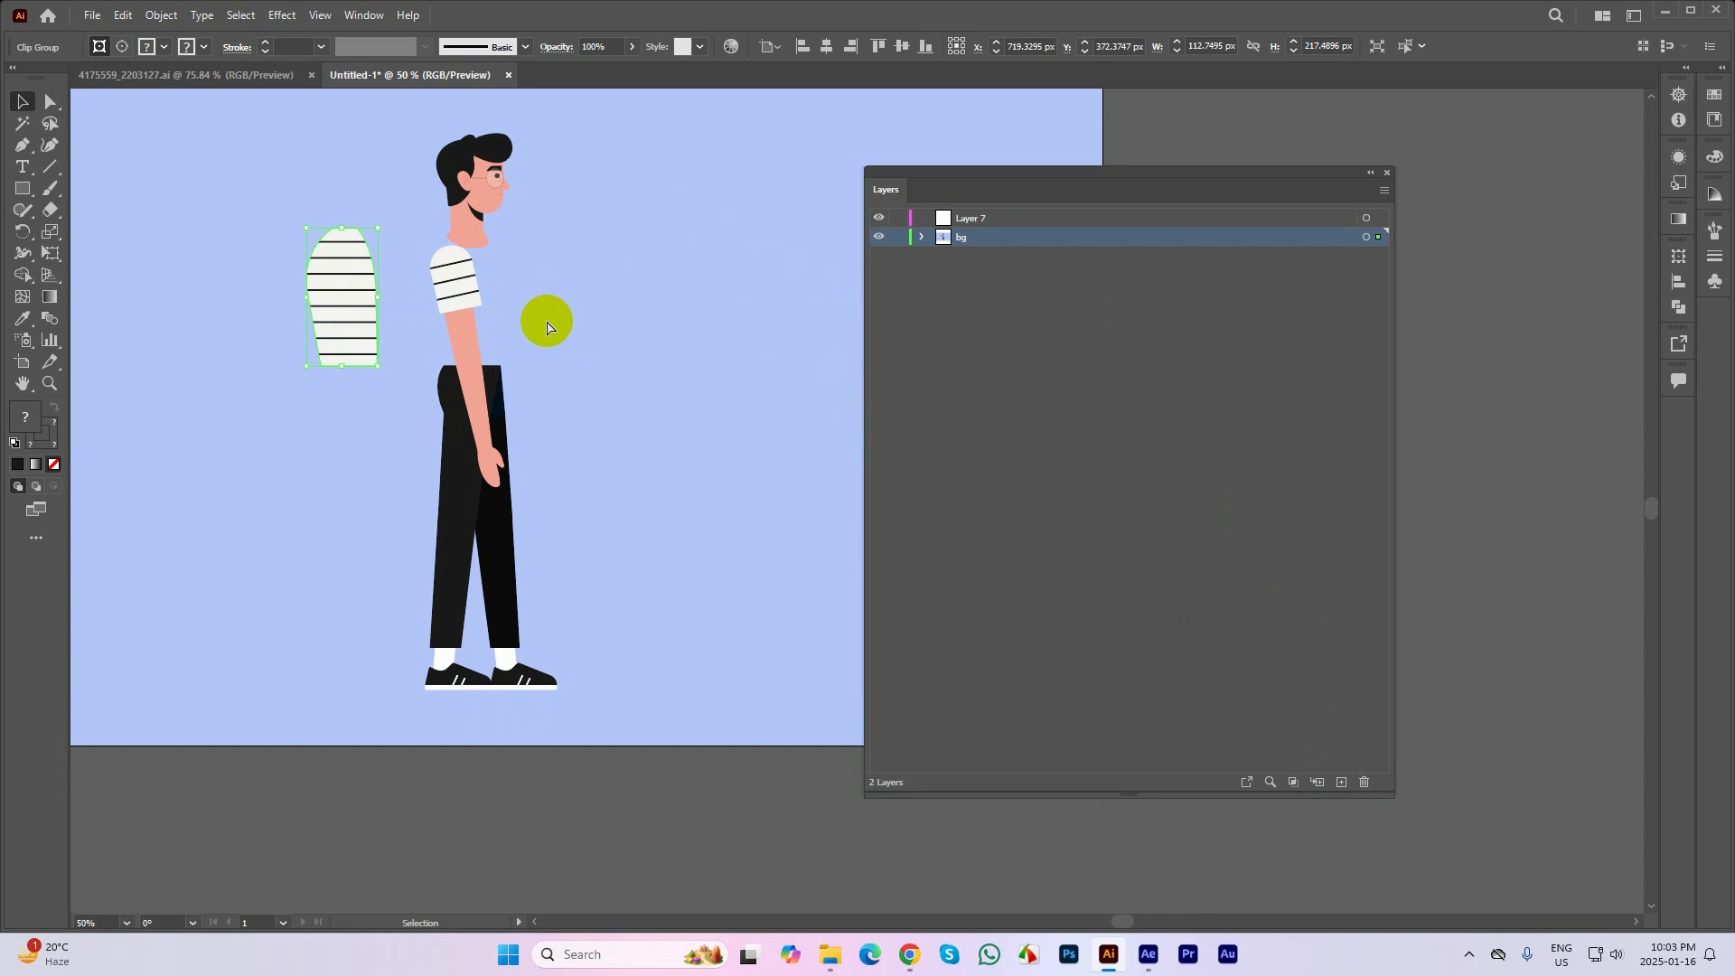
{"action": "key", "text": "ctrl+z"}
{"action": "left_click", "coordinate": [678, 321]}
{"action": "left_click", "coordinate": [473, 306]}
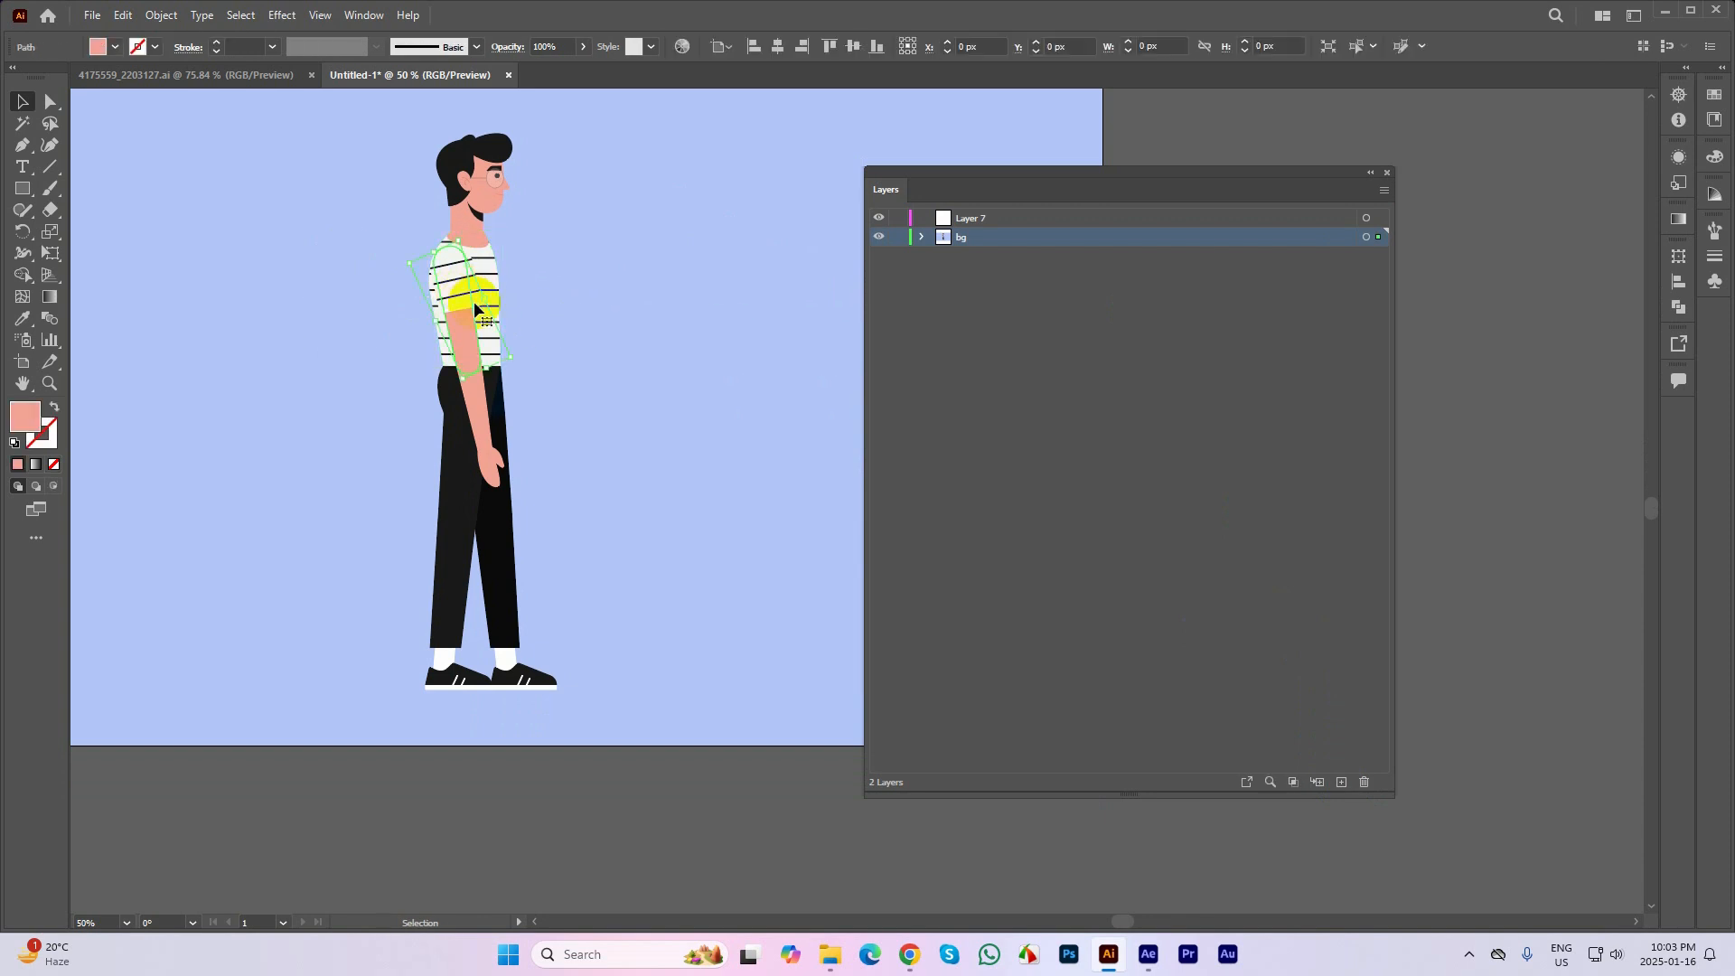
{"action": "scroll", "coordinate": [473, 307], "scroll_direction": "up", "scroll_amount": 1}
{"action": "left_click", "coordinate": [617, 319]}
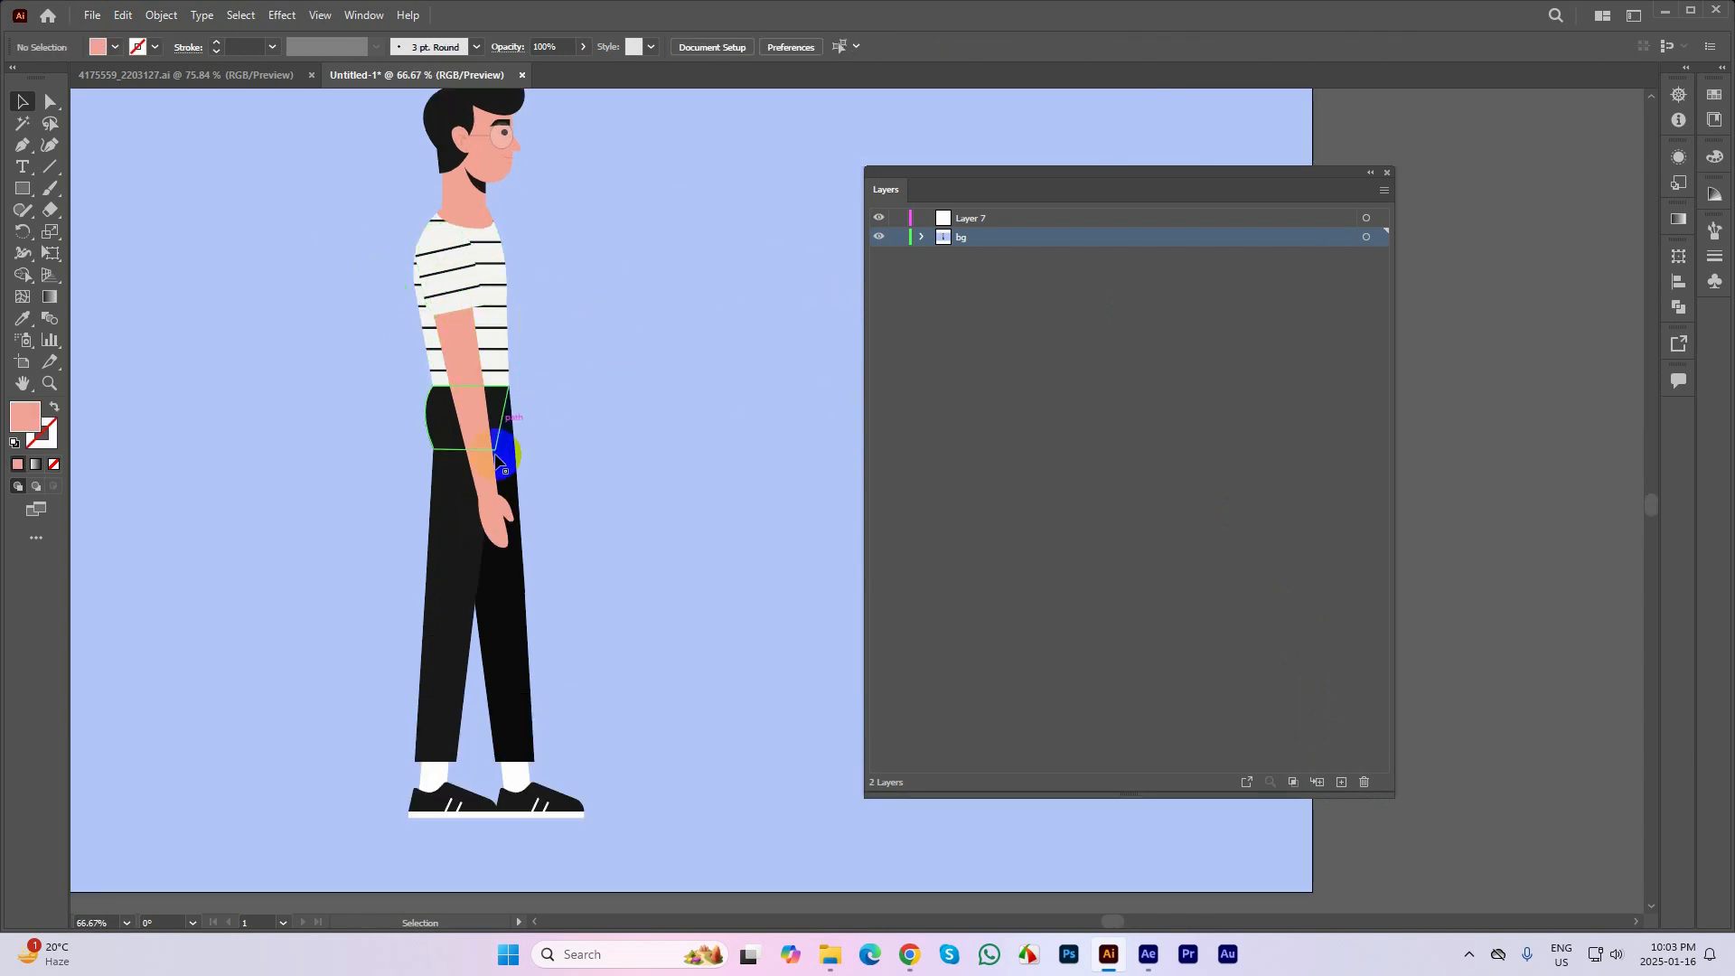
Select the character's hand and rename the new empty layer as left hand
{"action": "left_click", "coordinate": [488, 511]}
{"action": "key", "text": "a"}
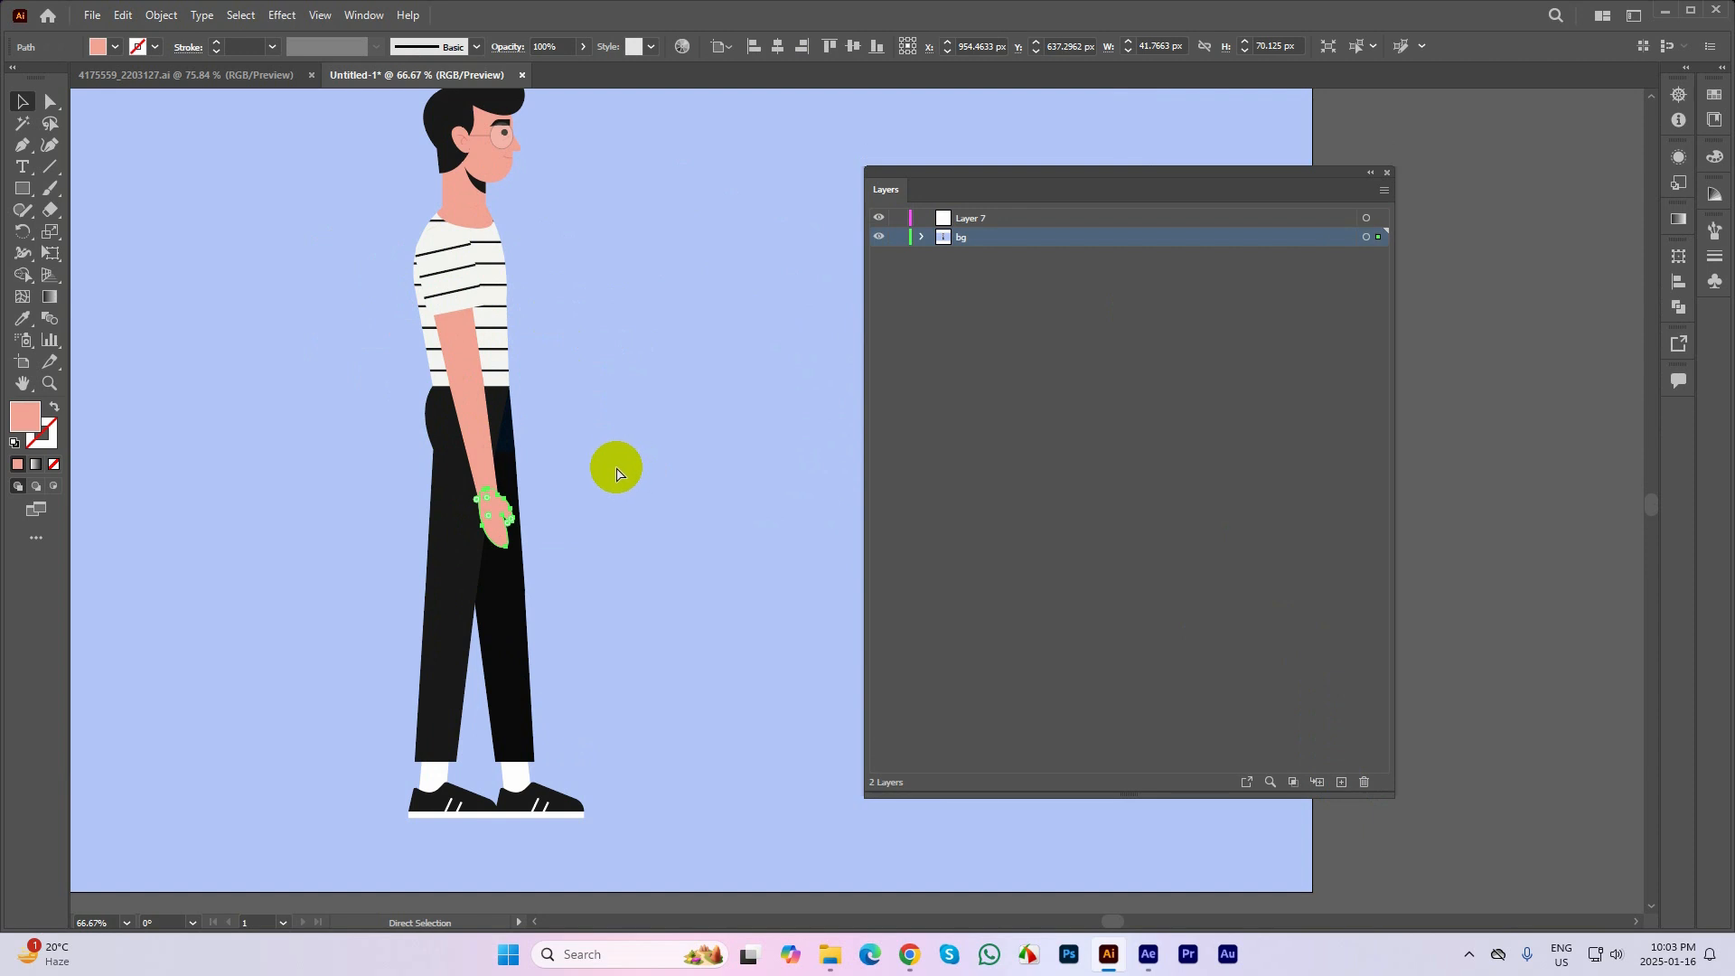
{"action": "left_click", "coordinate": [972, 218]}
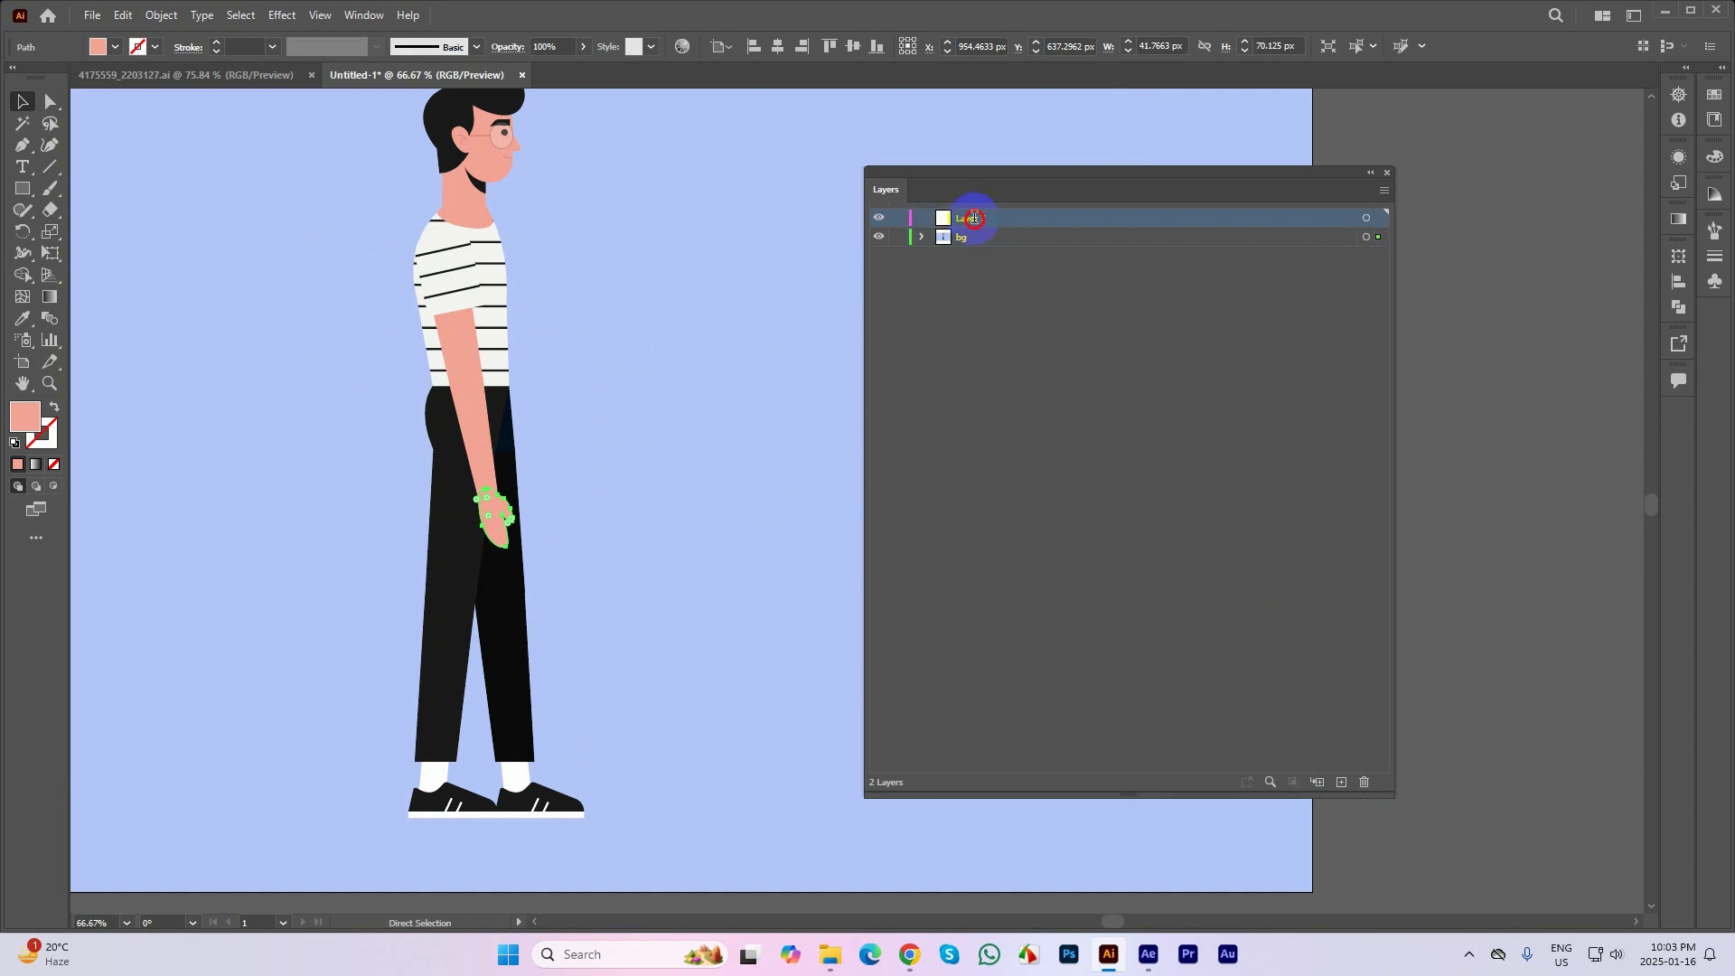
{"action": "double_click", "coordinate": [974, 218]}
{"action": "key", "text": "BackSpace"}
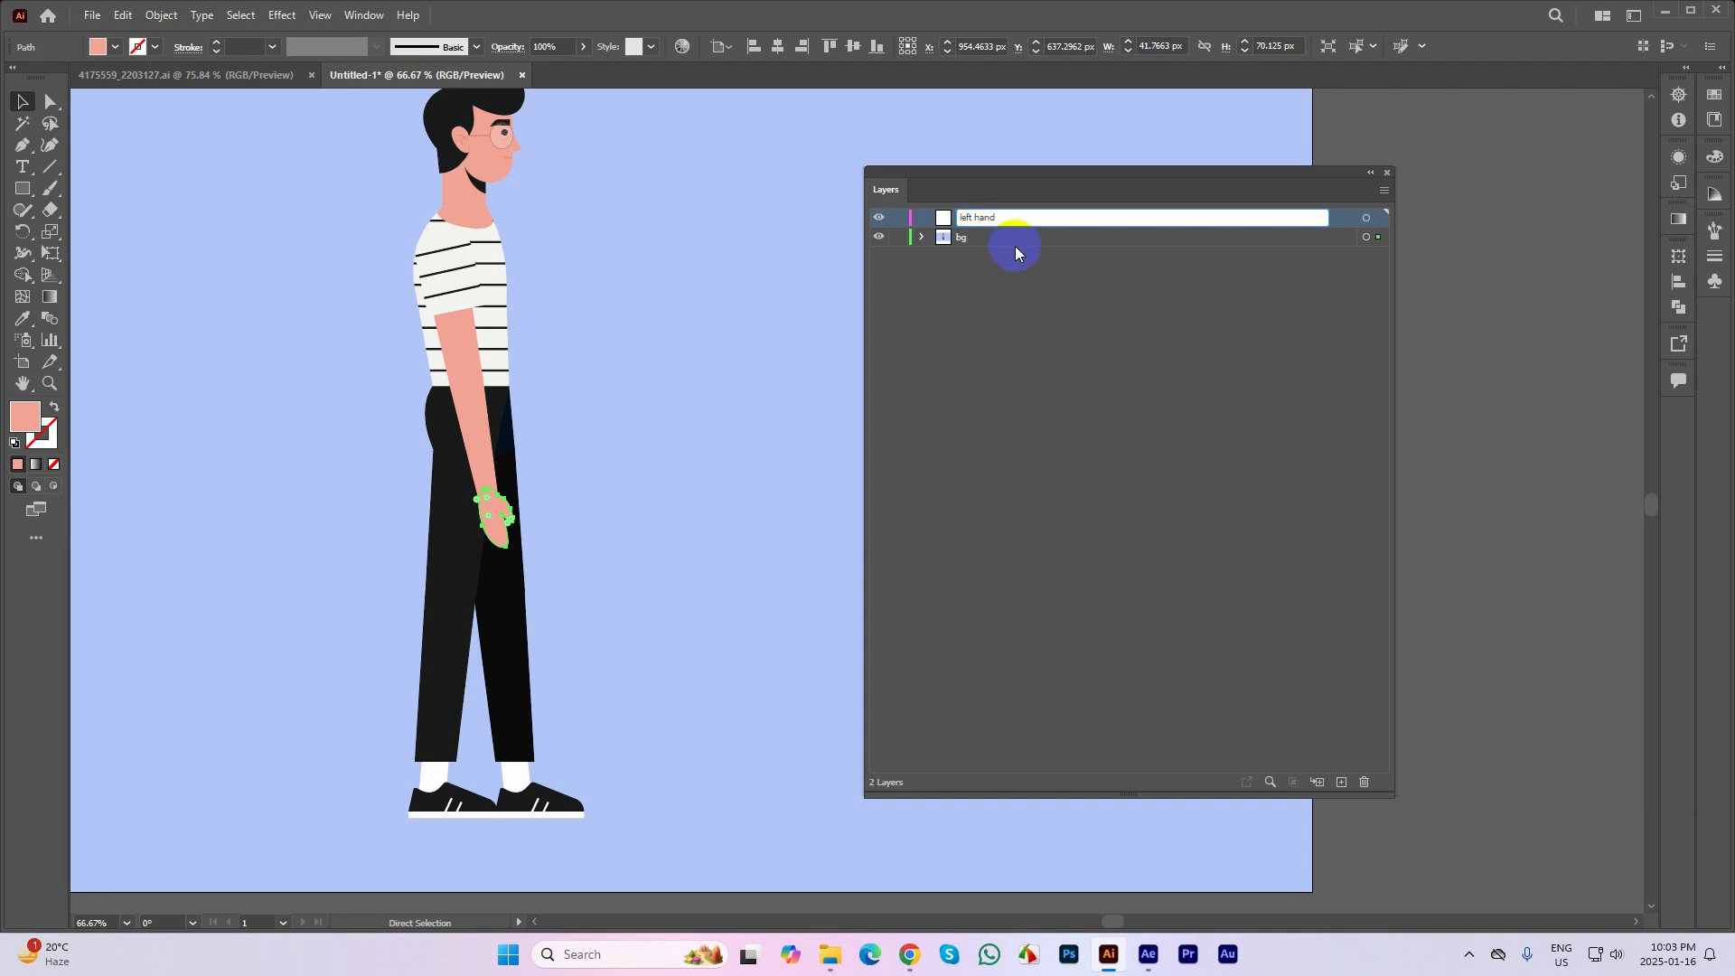
{"action": "key", "text": "Return"}
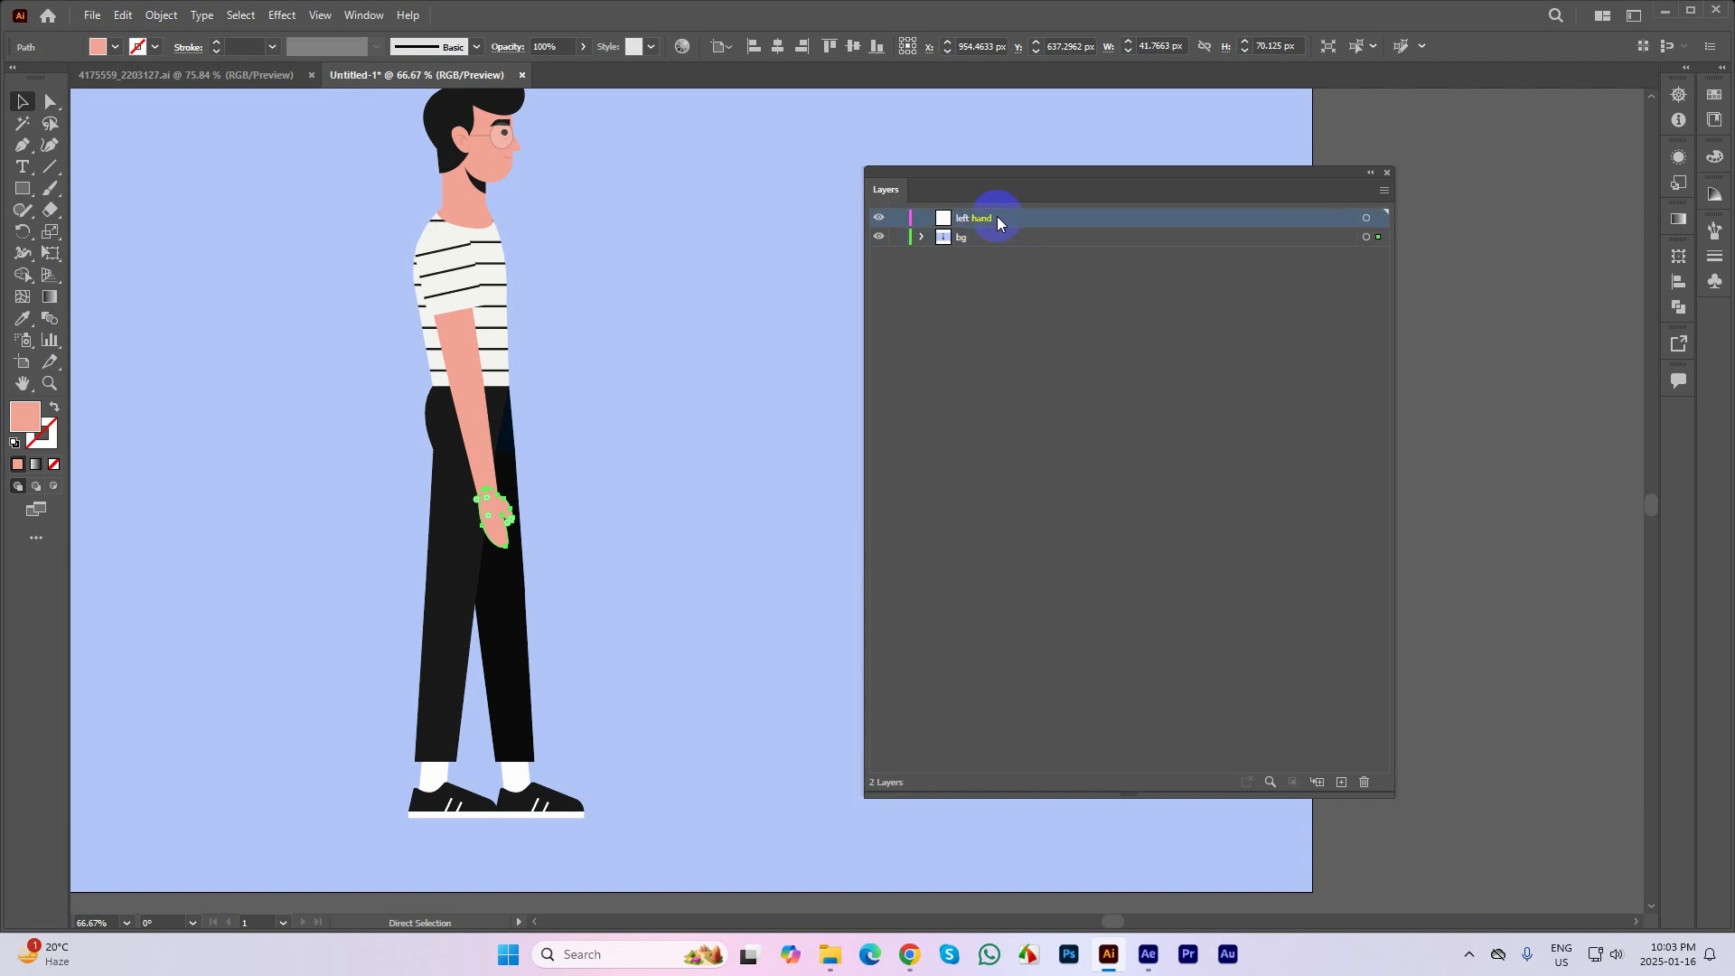
Cut the hand from the bg layer and paste it in place on the left hand layer
{"action": "key", "text": "ctrl+x"}
{"action": "left_click", "coordinate": [596, 501]}
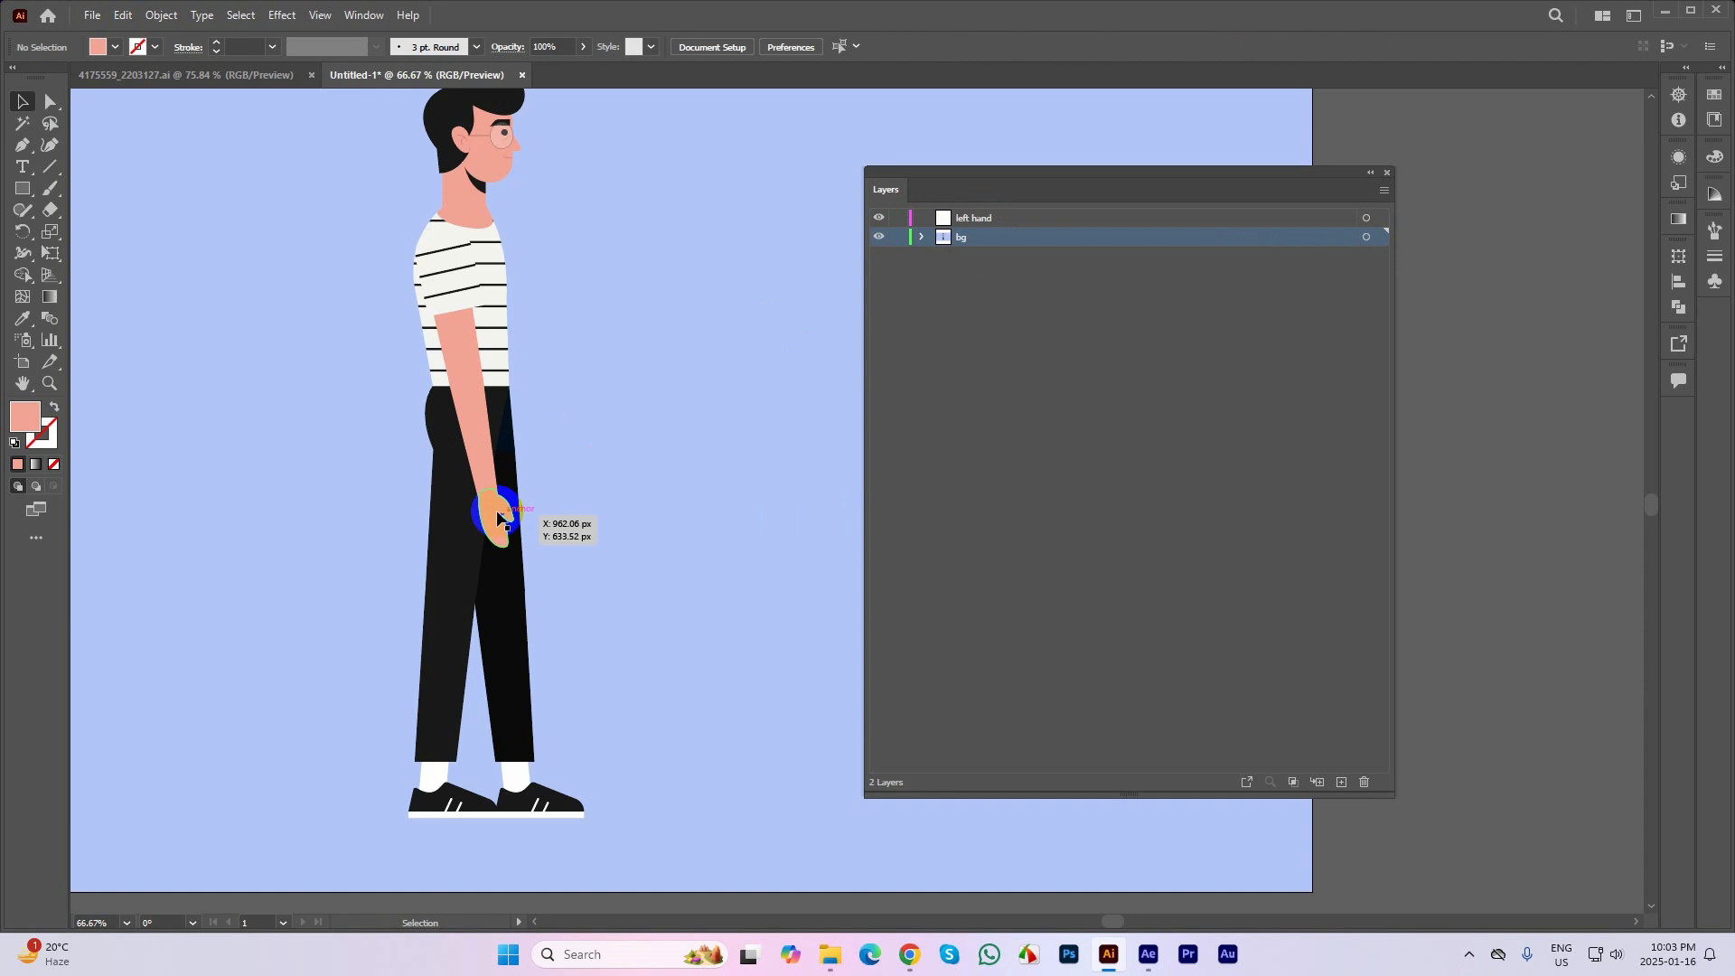
{"action": "left_click", "coordinate": [498, 513]}
{"action": "left_click", "coordinate": [885, 397]}
{"action": "left_click", "coordinate": [981, 218]}
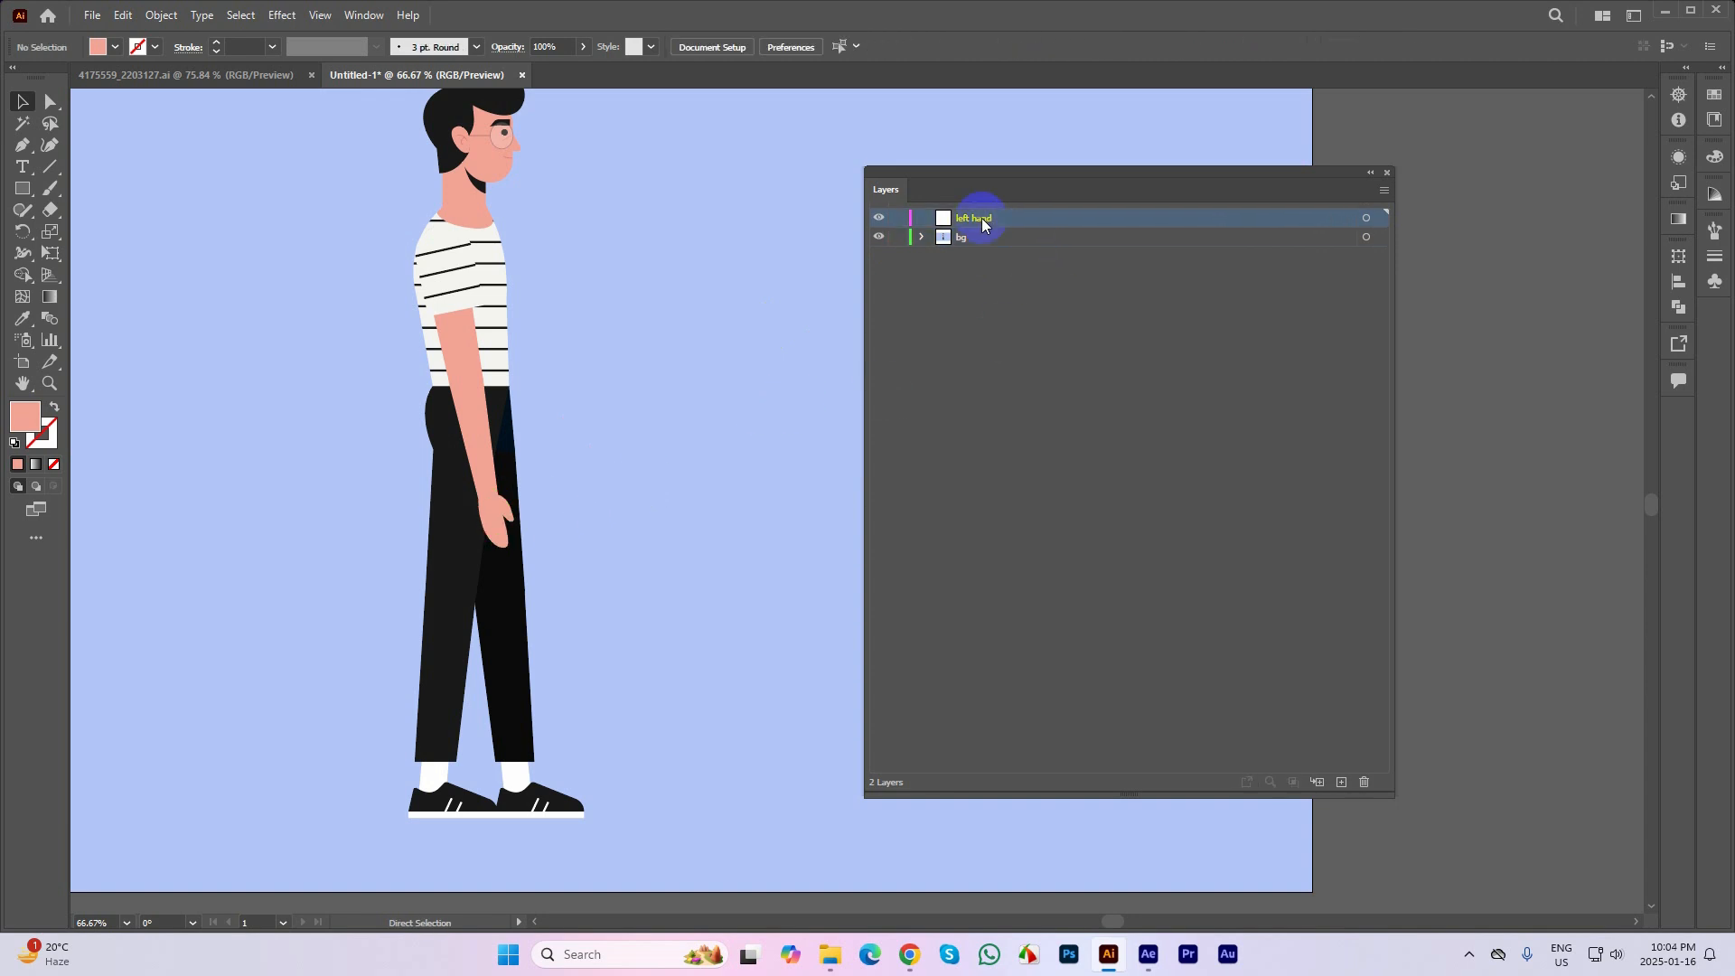
{"action": "key", "text": "ctrl+f"}
{"action": "left_click", "coordinate": [717, 367]}
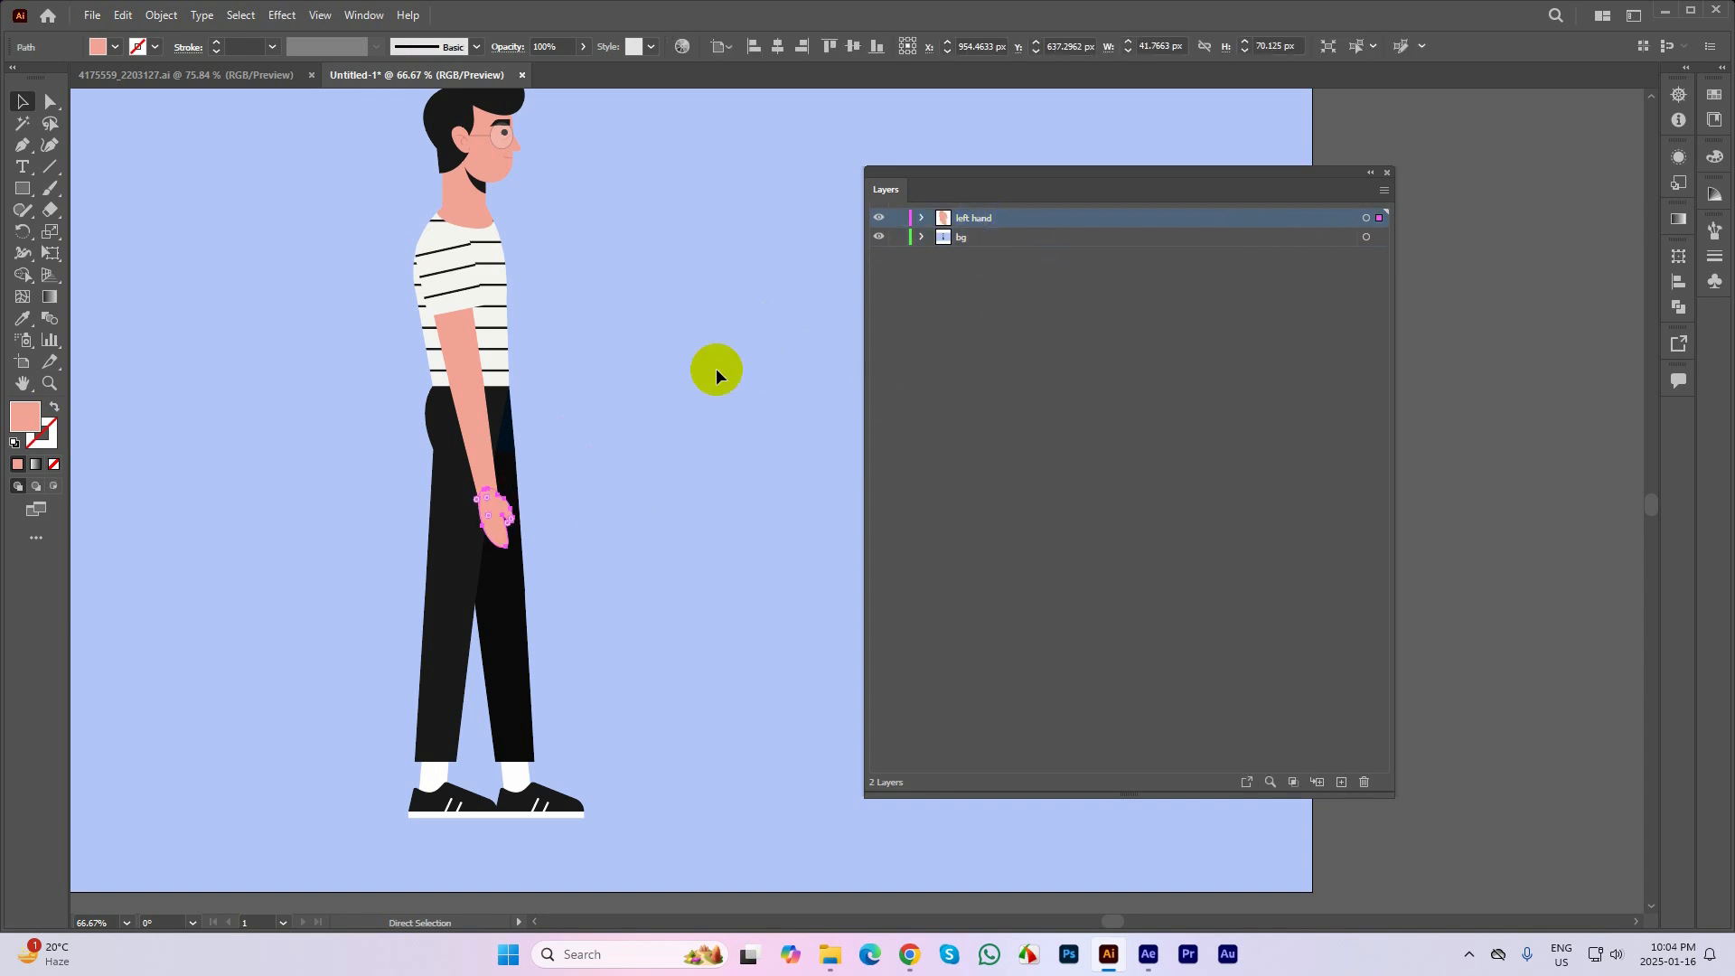
Cut the forearm from the bg layer, add a new layer above left hand, and paste the forearm back in place
{"action": "left_click", "coordinate": [472, 419]}
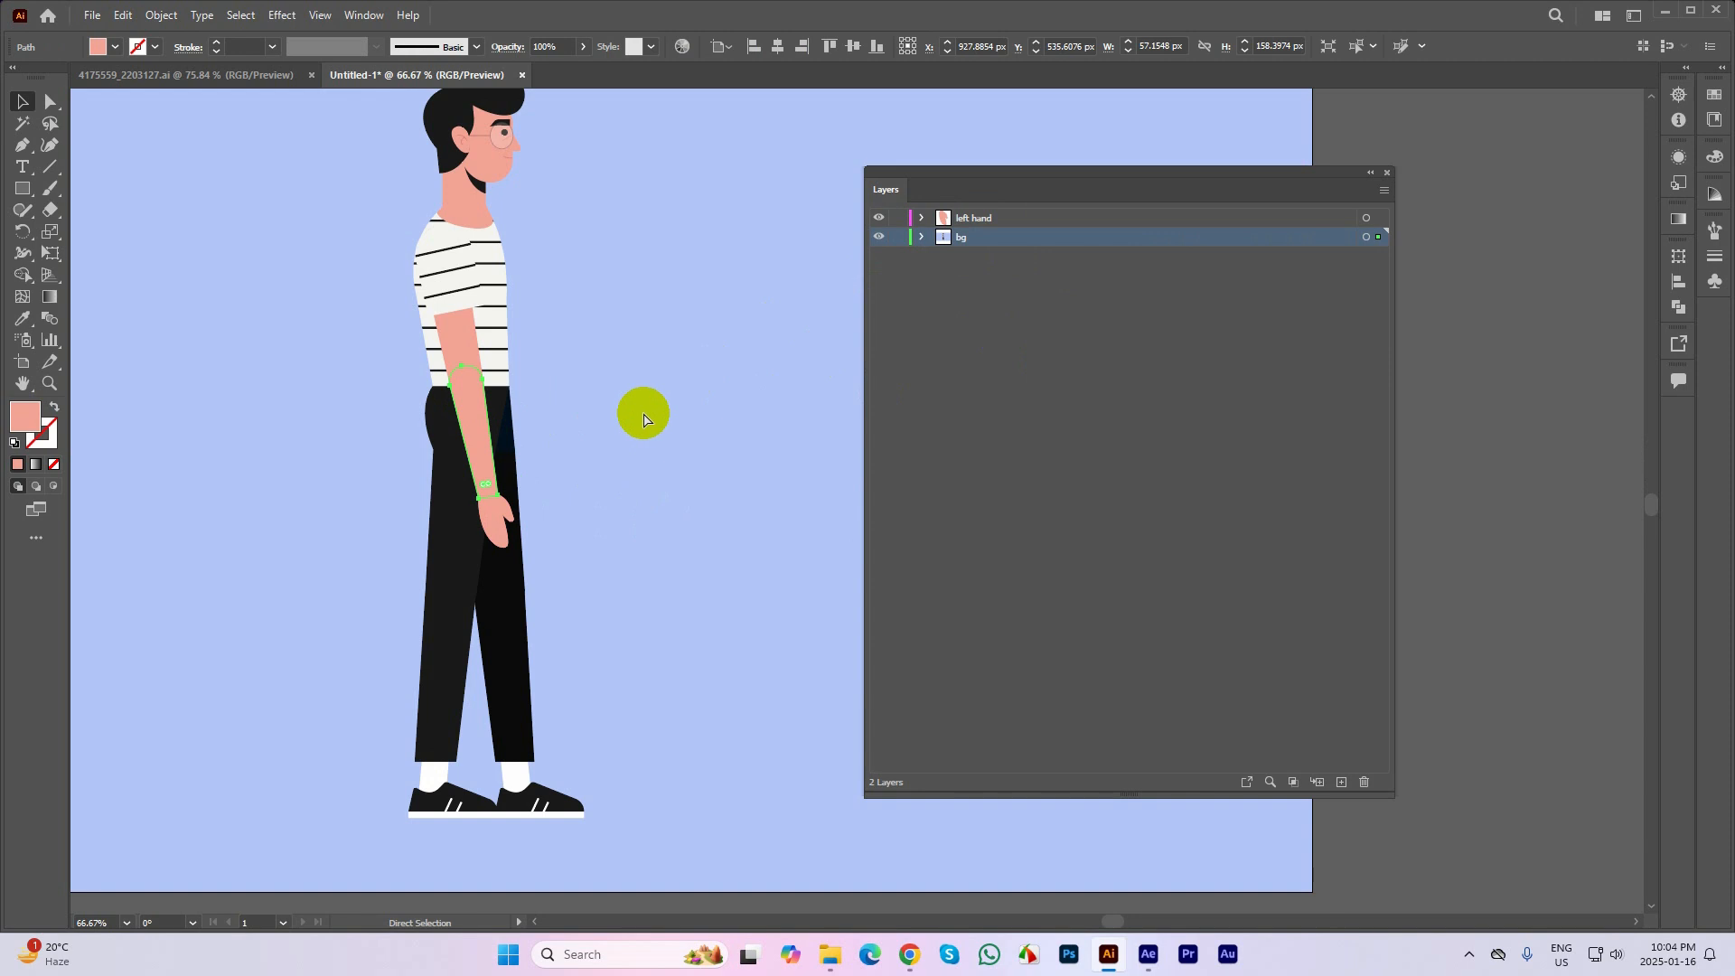
{"action": "left_click", "coordinate": [640, 416]}
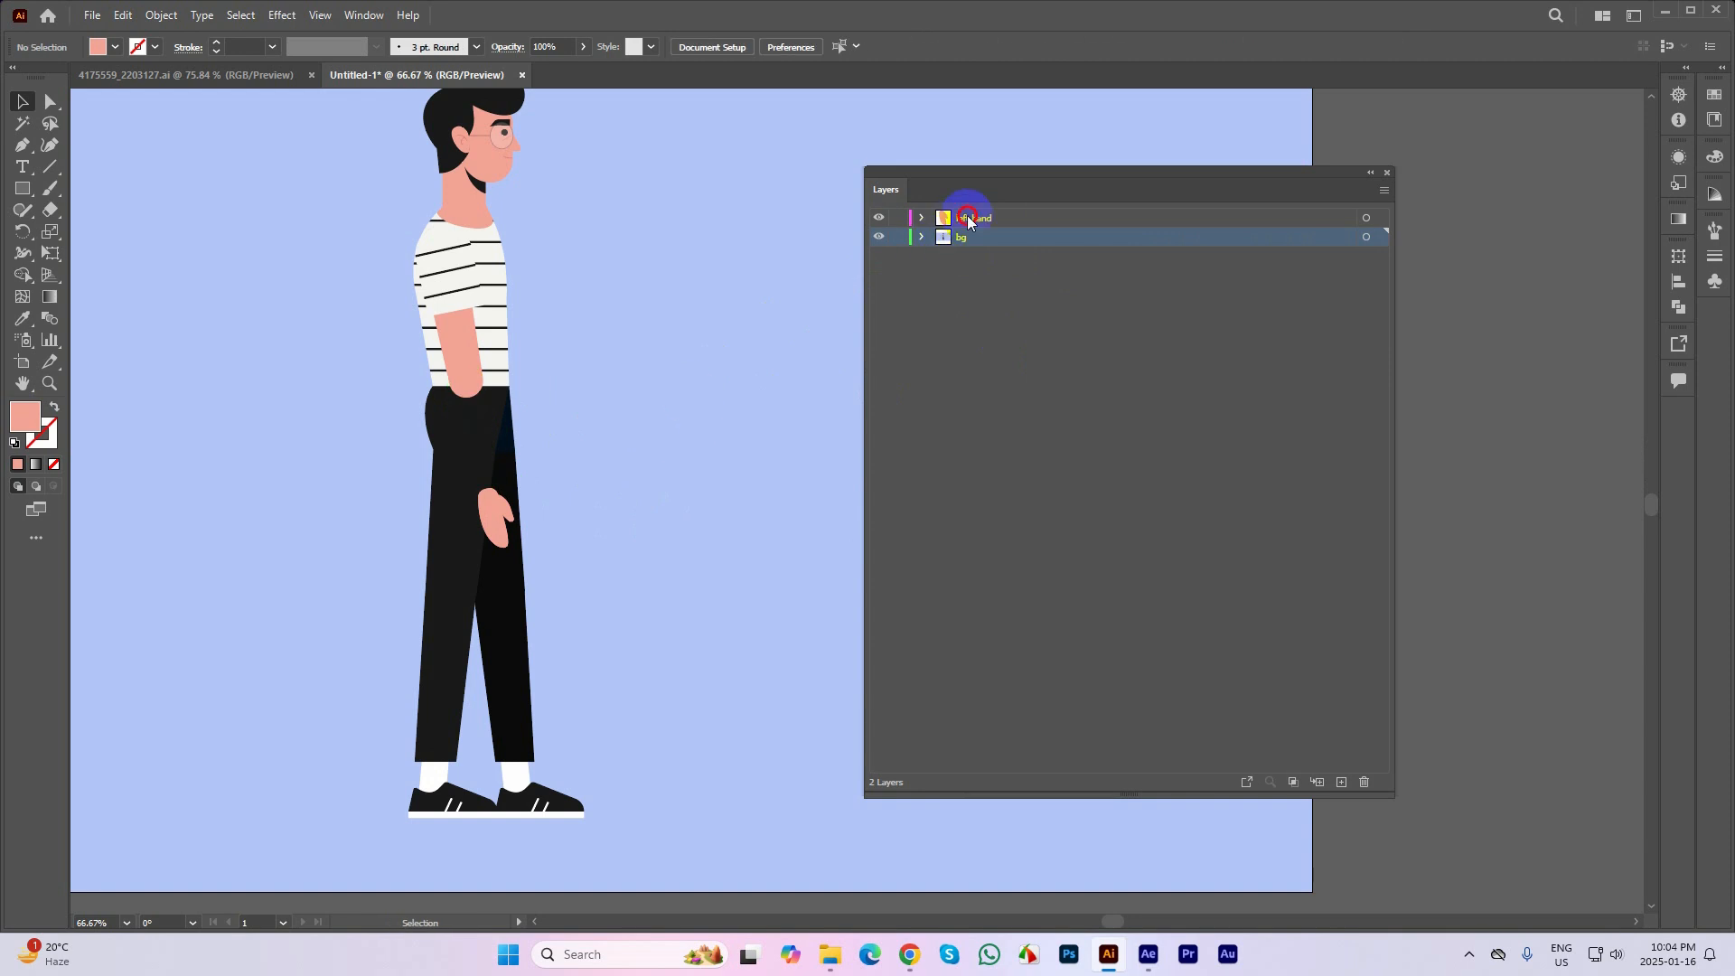
{"action": "left_click", "coordinate": [965, 218]}
{"action": "left_click", "coordinate": [1341, 783]}
{"action": "left_click", "coordinate": [962, 220]}
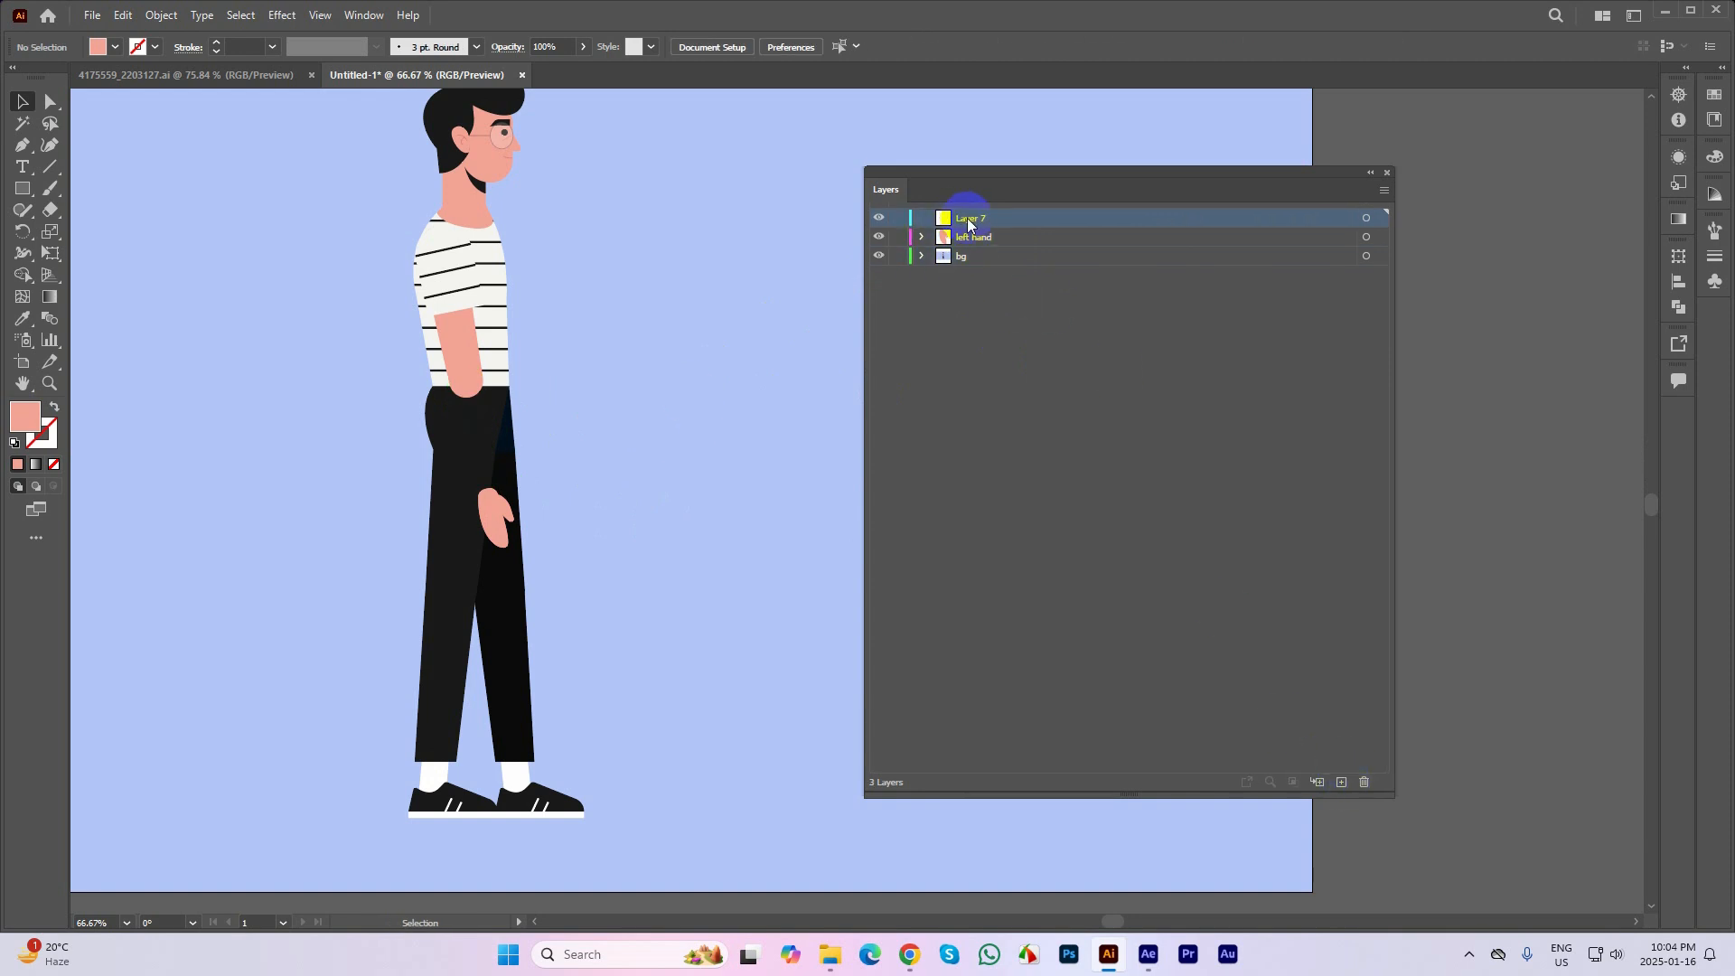
{"action": "double_click", "coordinate": [967, 219]}
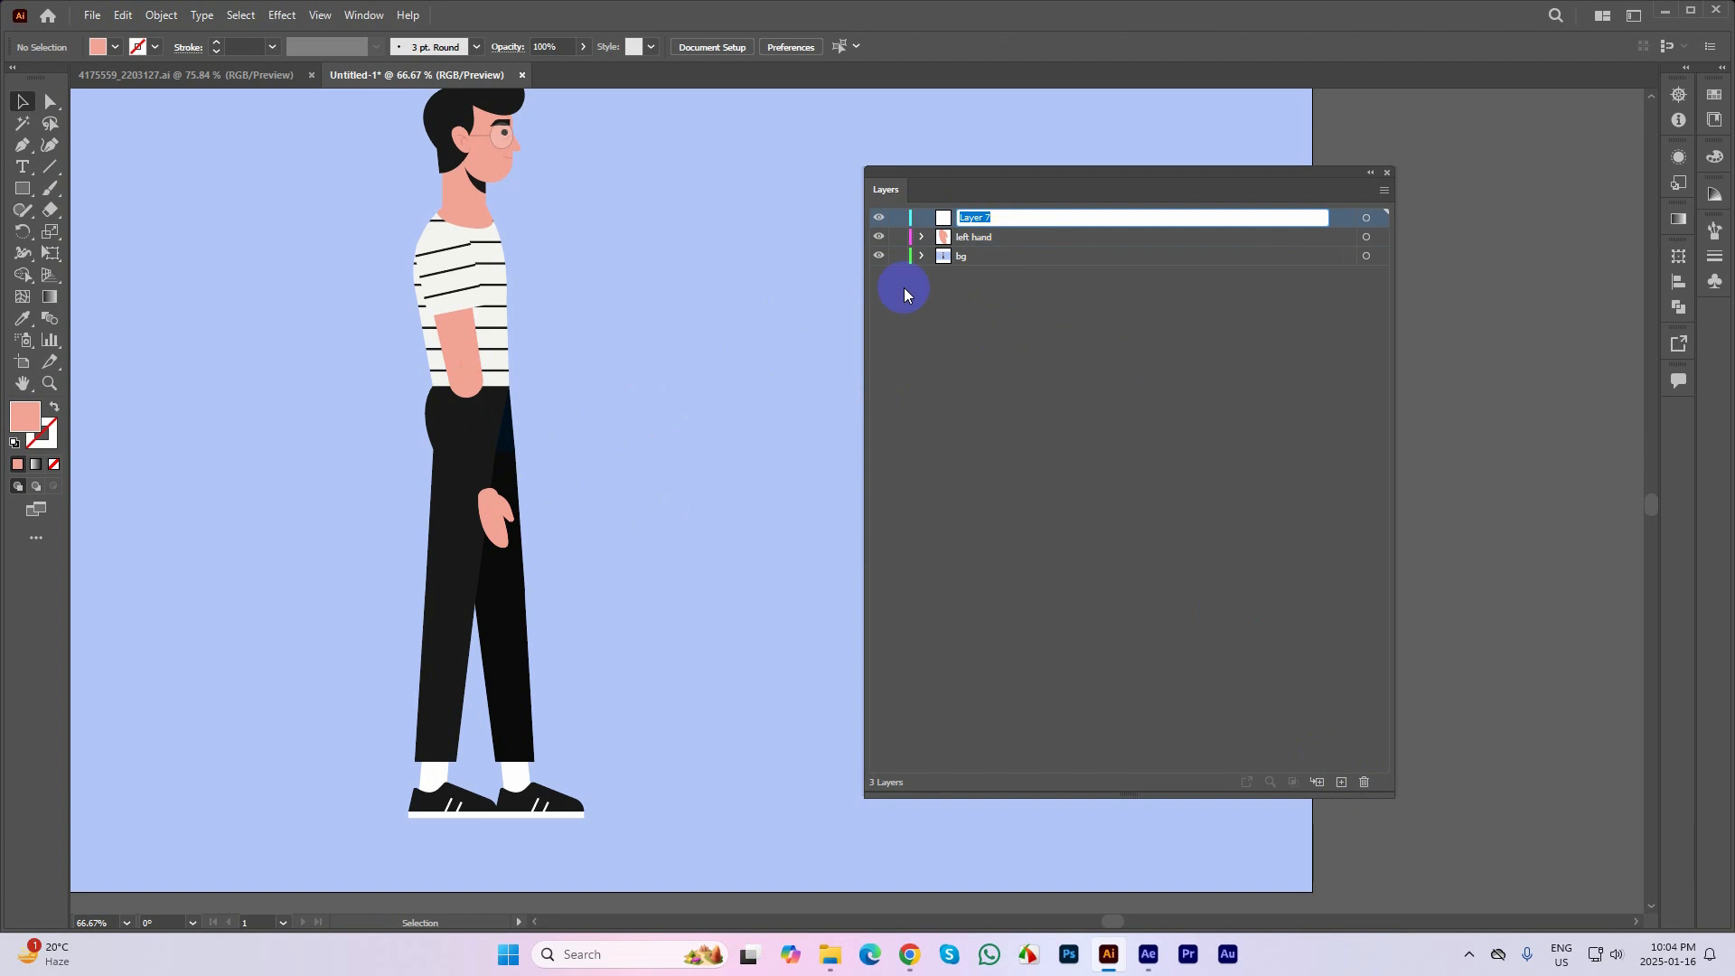
{"action": "mouse_move", "coordinate": [495, 522]}
{"action": "left_mouse_down"}
{"action": "mouse_move", "coordinate": [569, 492]}
{"action": "mouse_move", "coordinate": [494, 510]}
{"action": "left_mouse_up"}
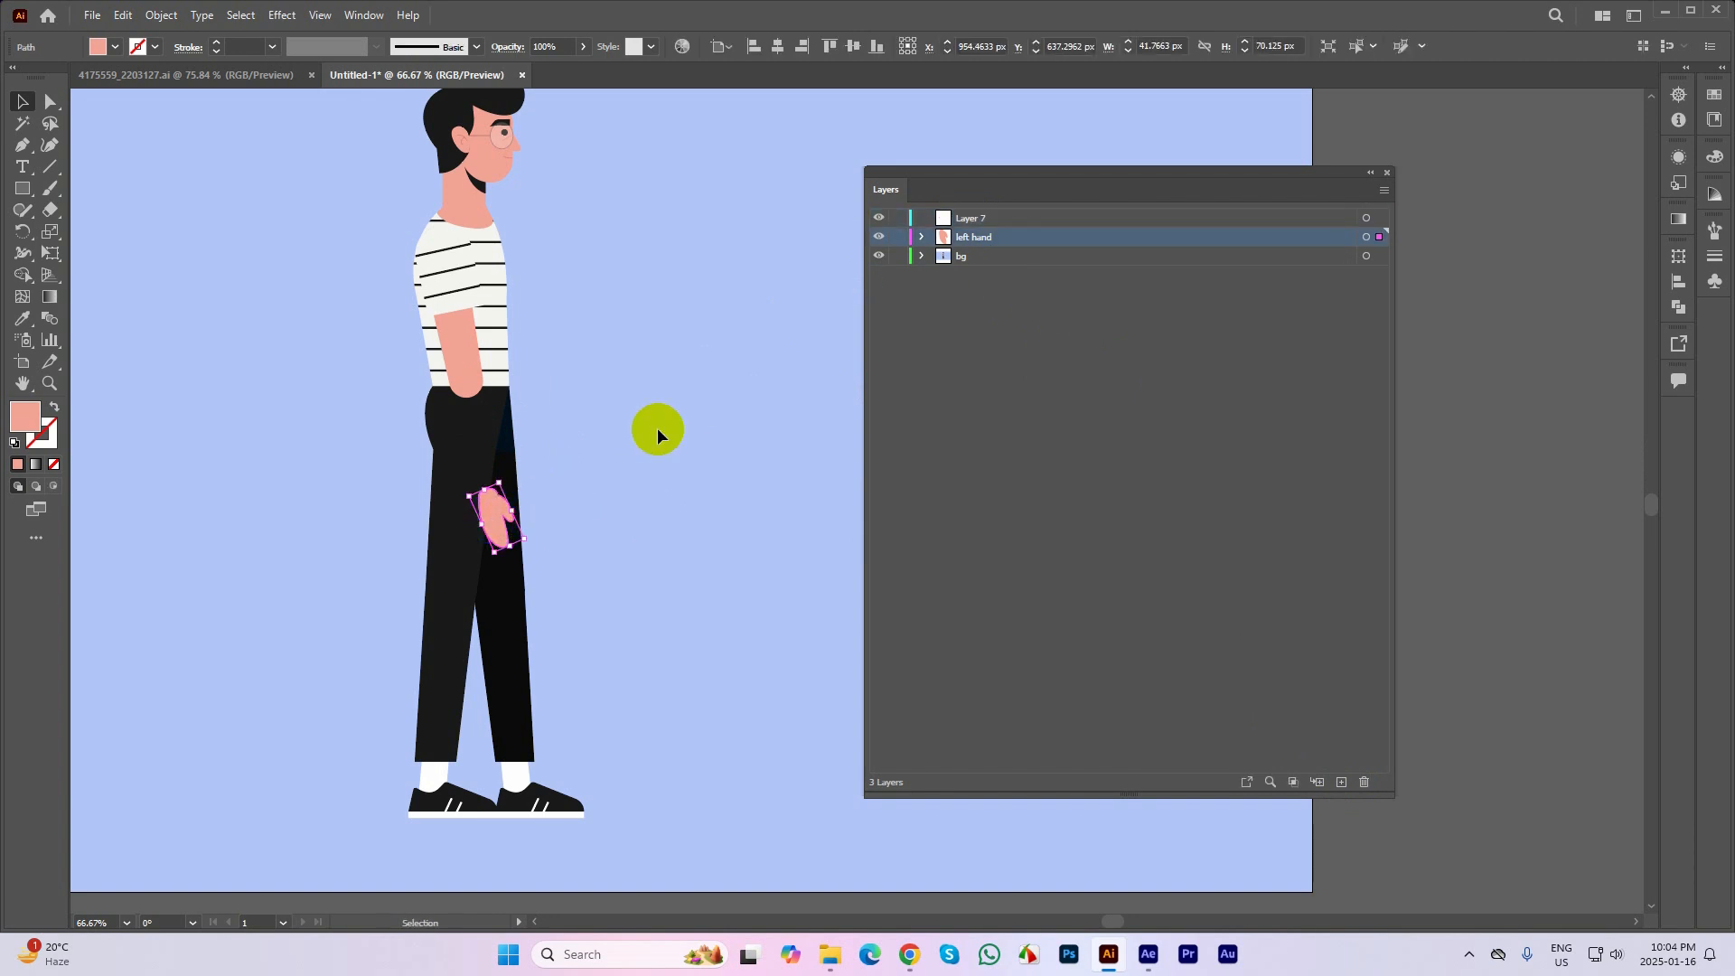
{"action": "left_click", "coordinate": [959, 217]}
{"action": "key", "text": "ctrl+f"}
{"action": "left_click", "coordinate": [766, 373]}
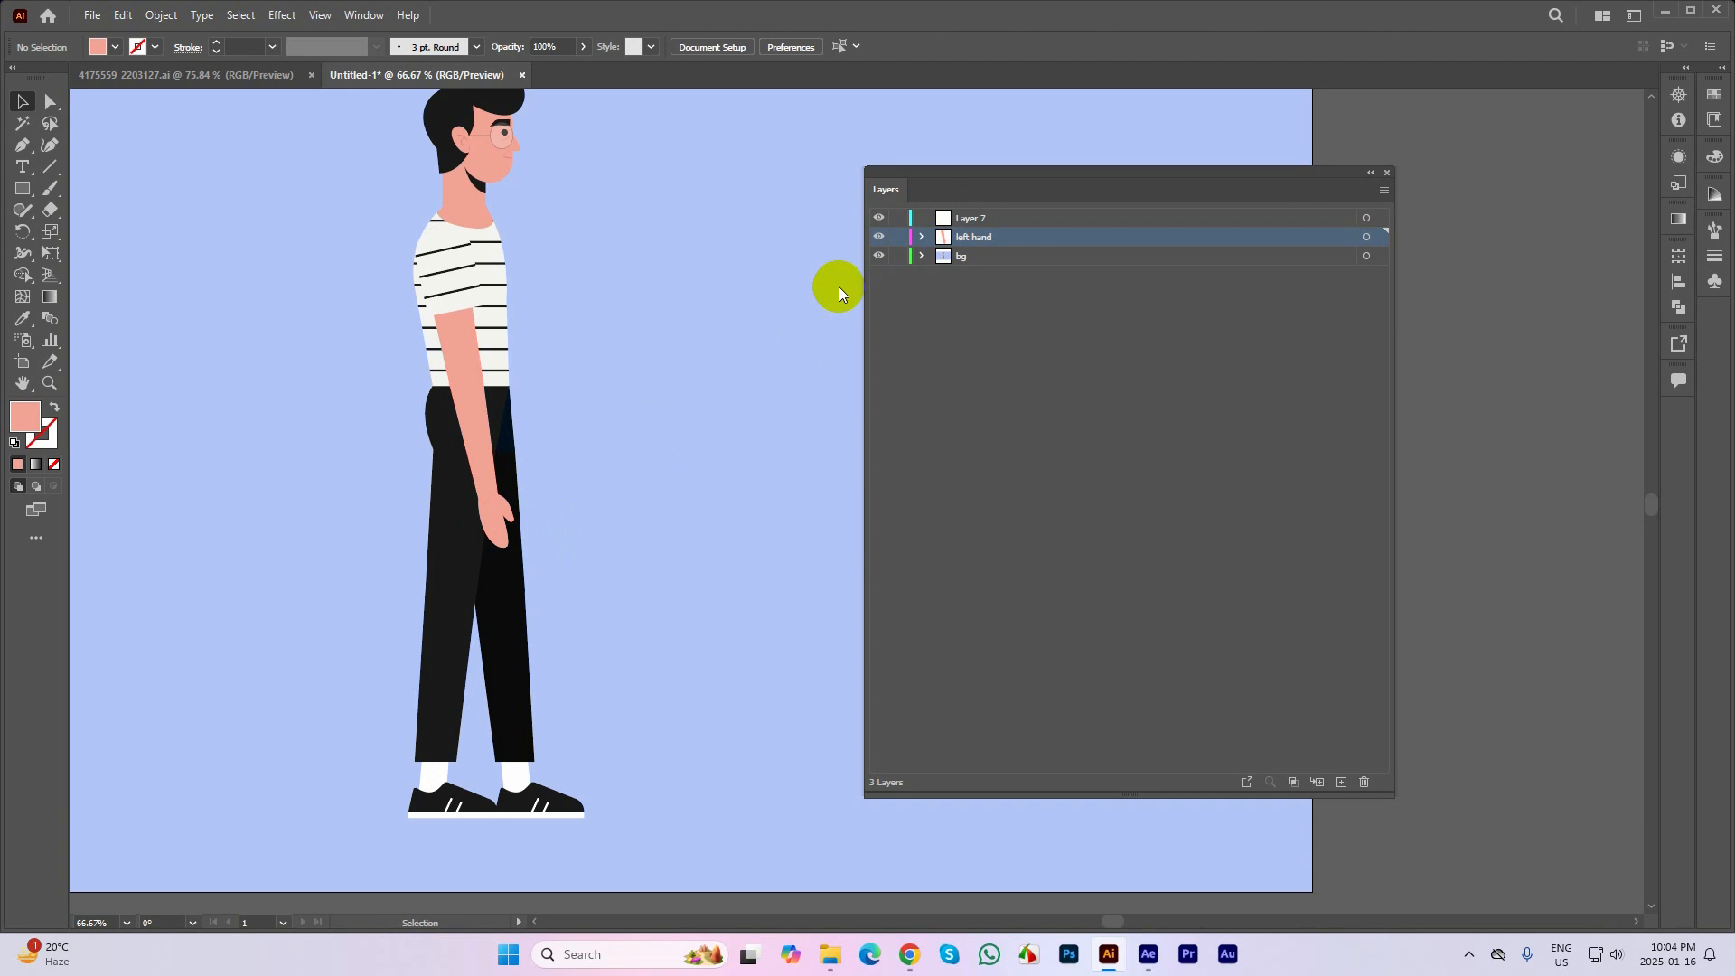
Delete the duplicate hand from the left hand layer and move the remaining bg hand onto that layer in place
{"action": "left_click_drag", "start_coordinate": [507, 515], "coordinate": [658, 498]}
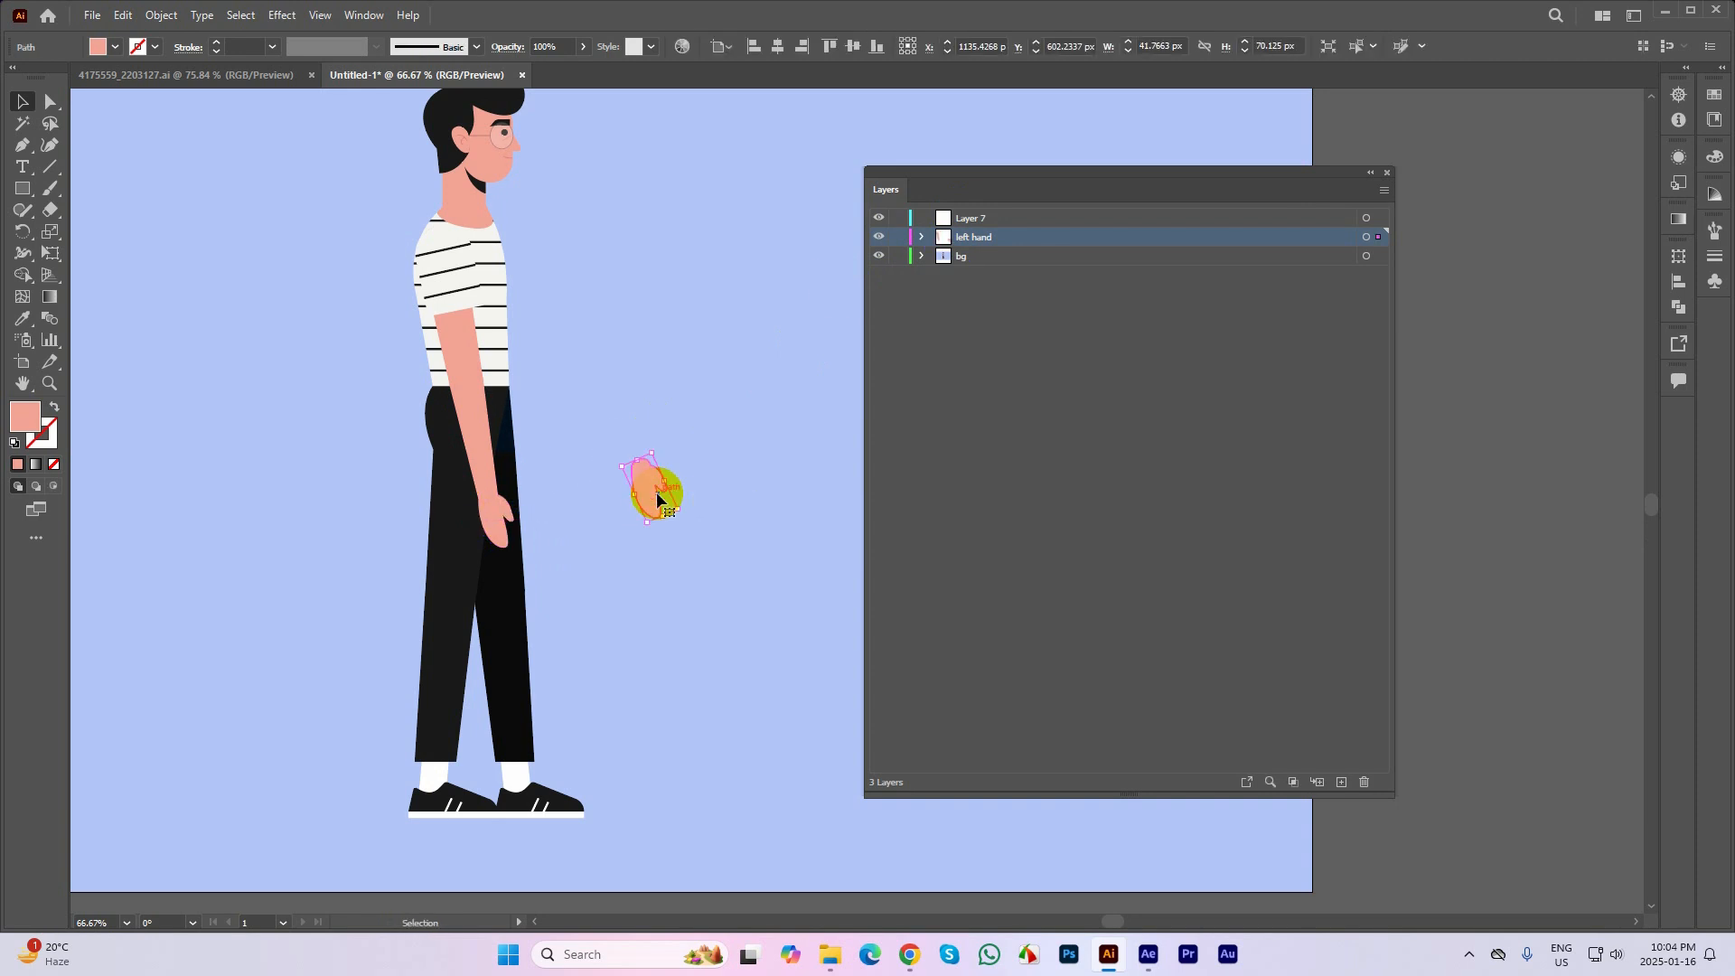
{"action": "key", "text": "Delete"}
{"action": "left_click", "coordinate": [509, 520]}
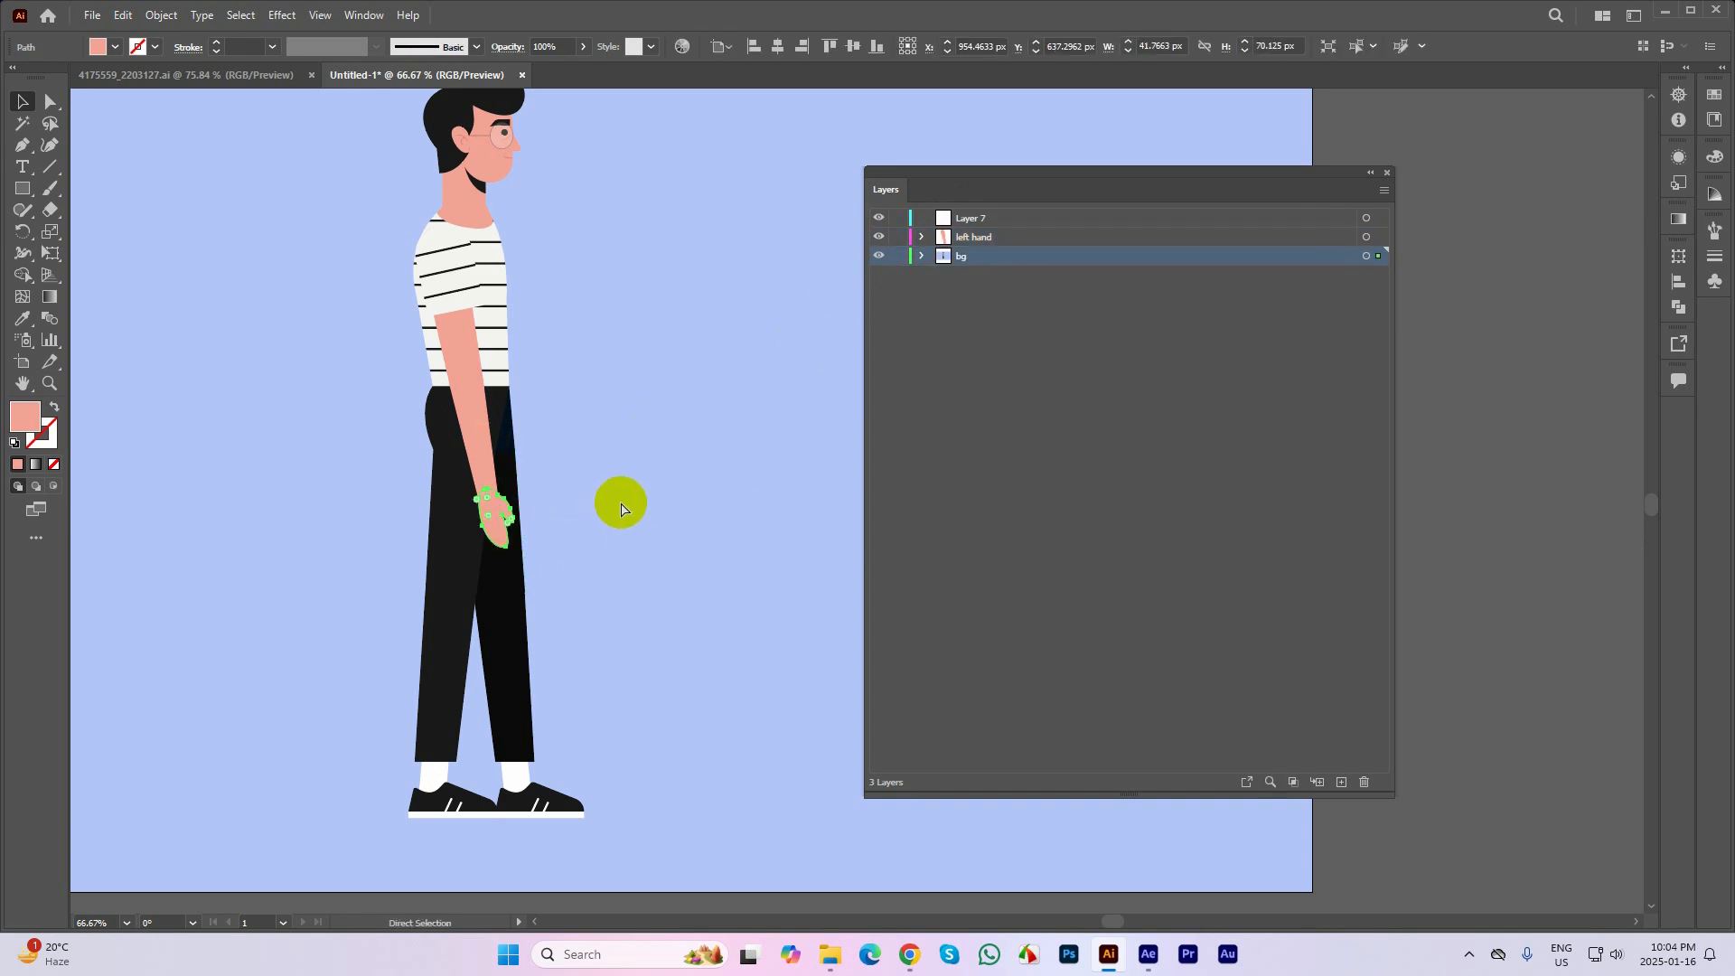
{"action": "key", "text": "Delete"}
{"action": "left_click", "coordinate": [992, 237]}
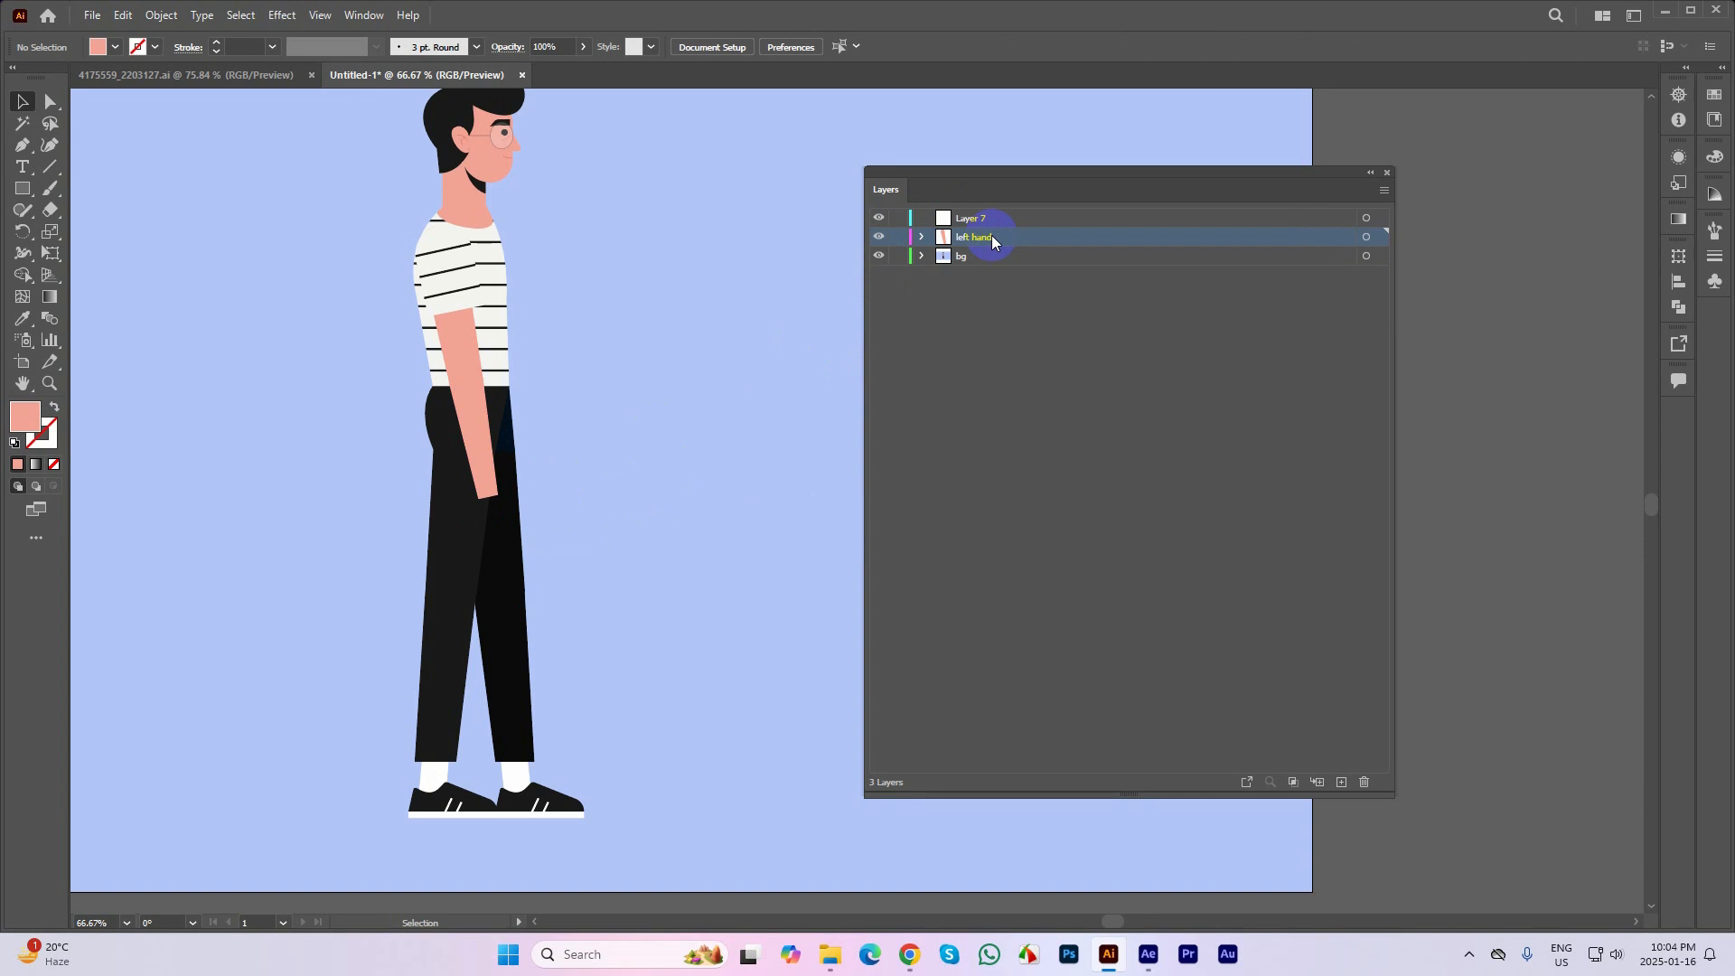
{"action": "key", "text": "ctrl+f"}
Move the forearm from the left hand layer to the empty top layer in place and name that layer left arm
{"action": "left_click", "coordinate": [486, 452]}
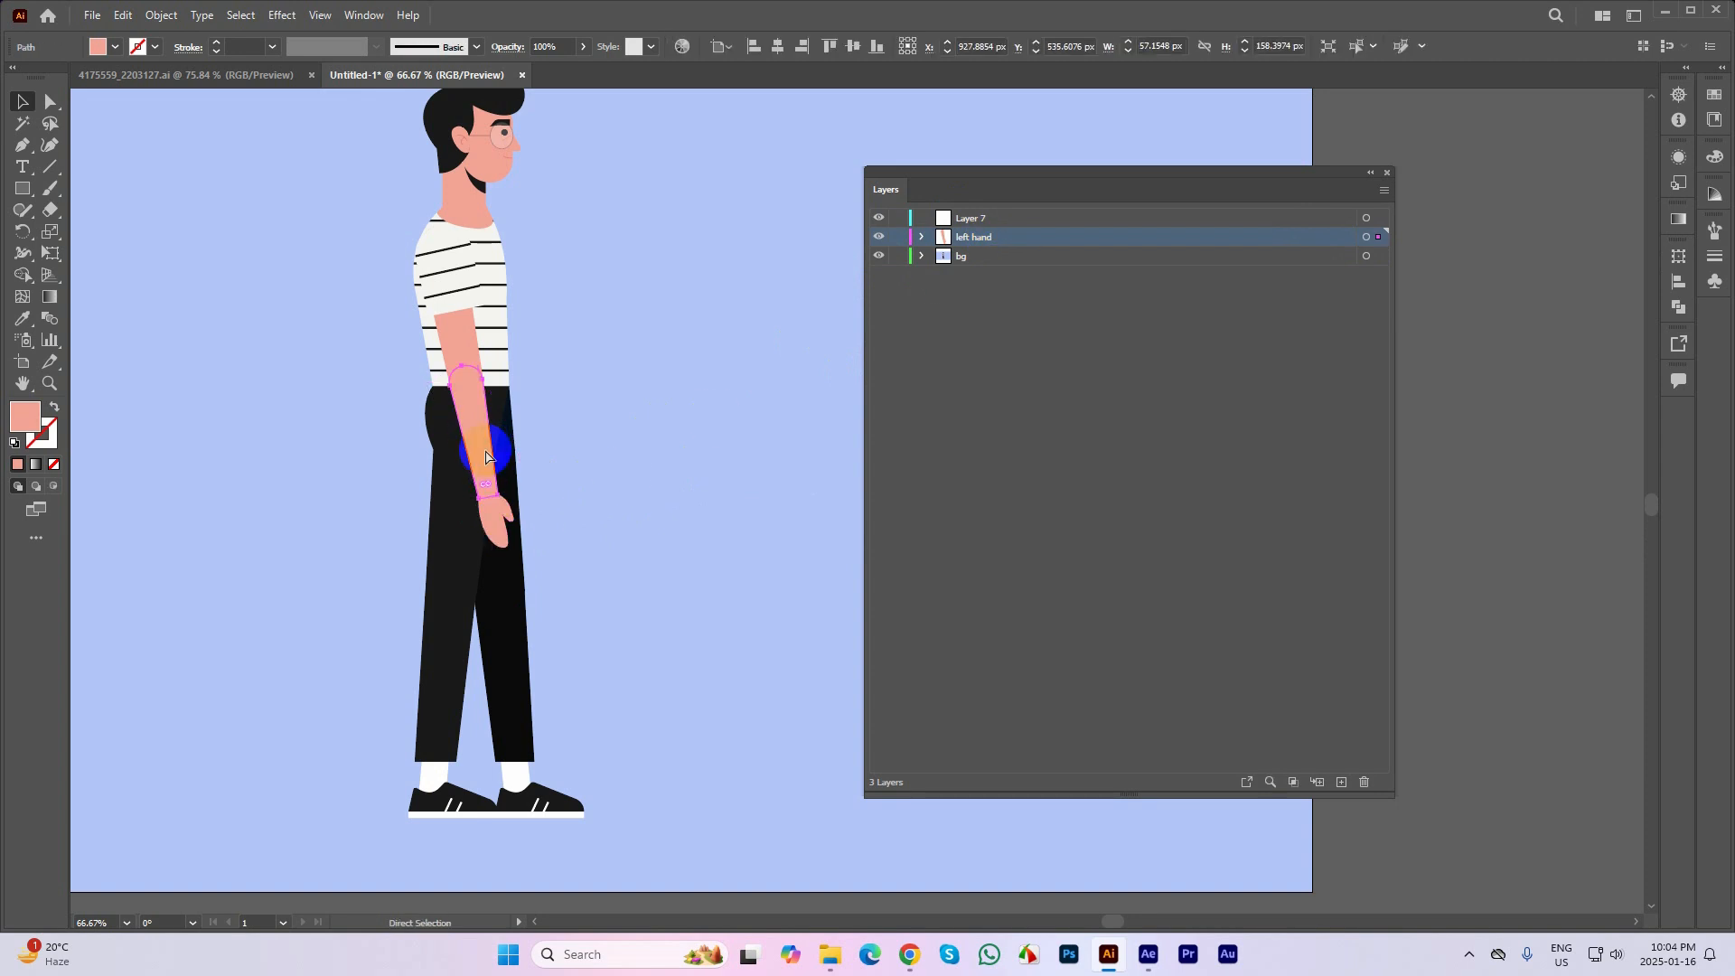
{"action": "key", "text": "Delete"}
{"action": "left_click", "coordinate": [983, 220]}
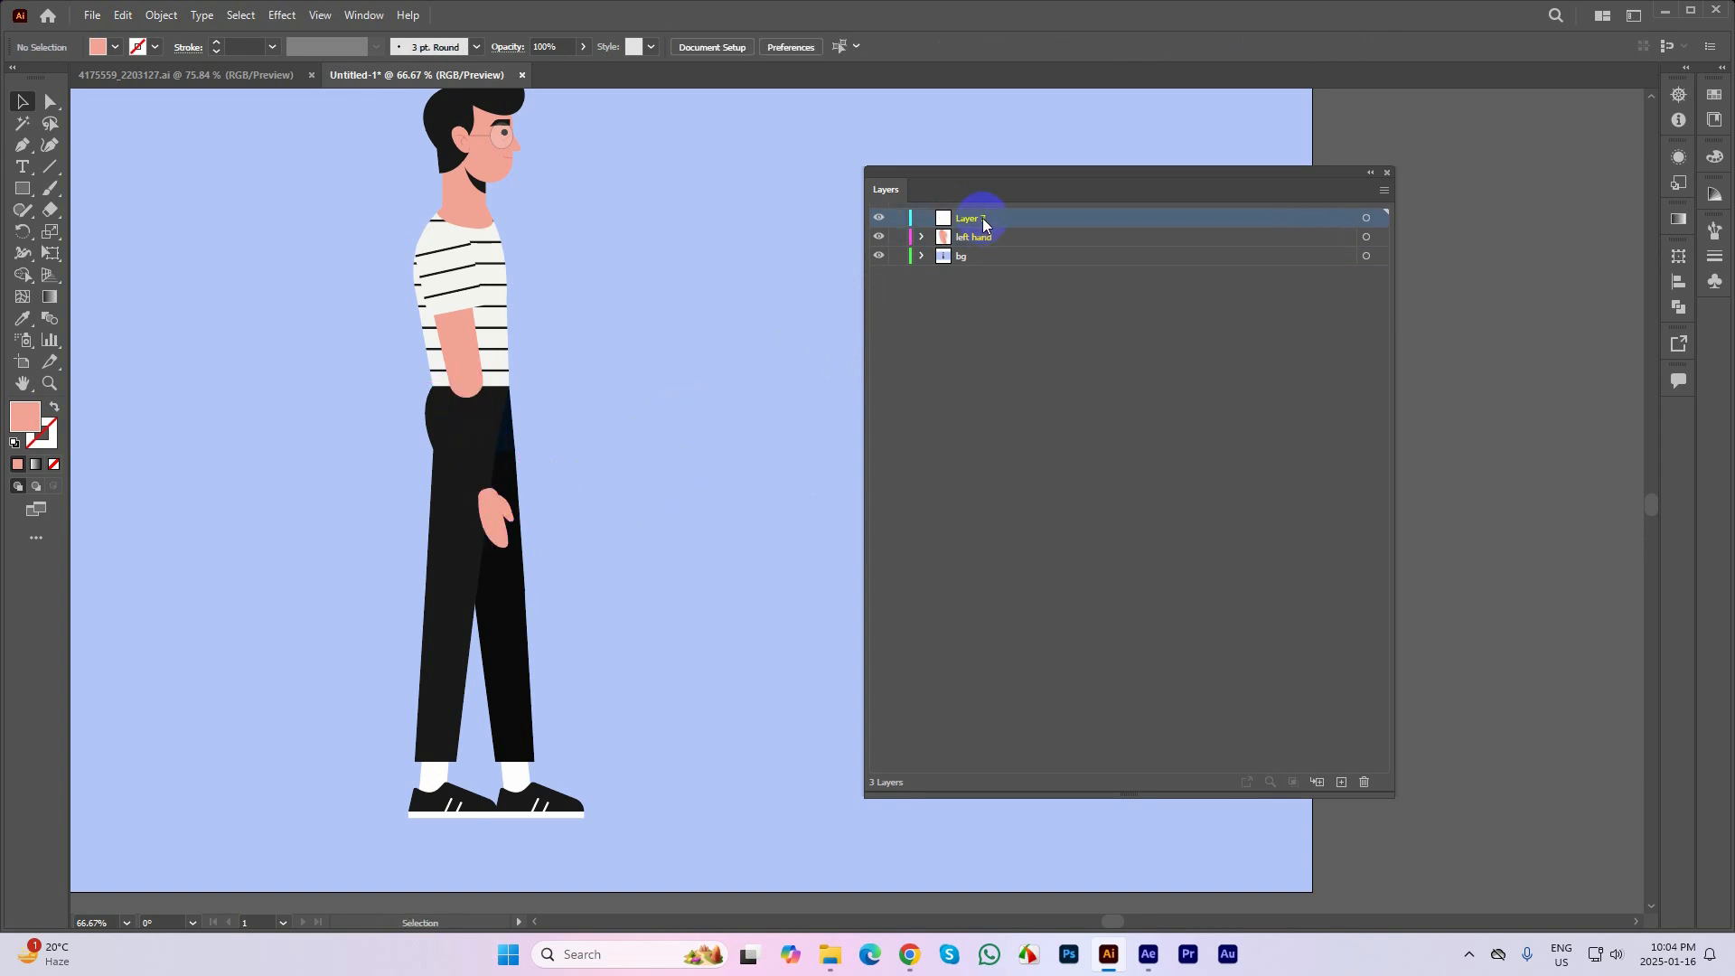
{"action": "key", "text": "ctrl+f"}
{"action": "double_click", "coordinate": [1012, 219]}
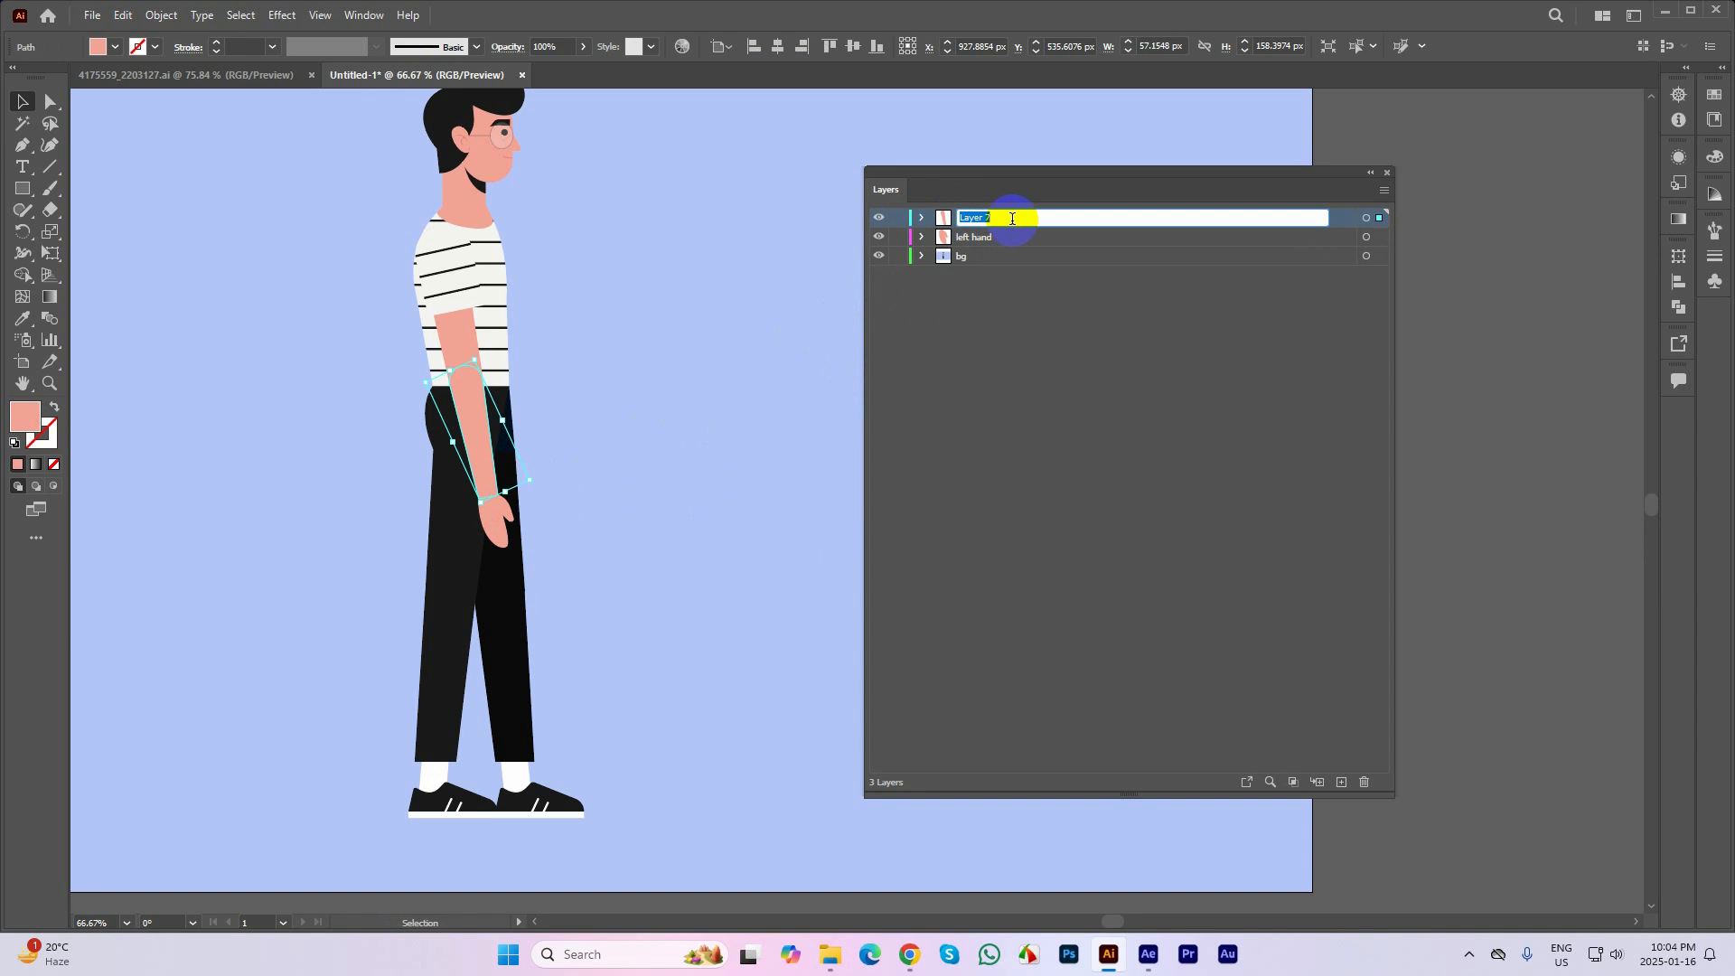
{"action": "type", "text": "left arm"}
Add another layer above left arm and name it left forearm
{"action": "left_click", "coordinate": [1341, 783]}
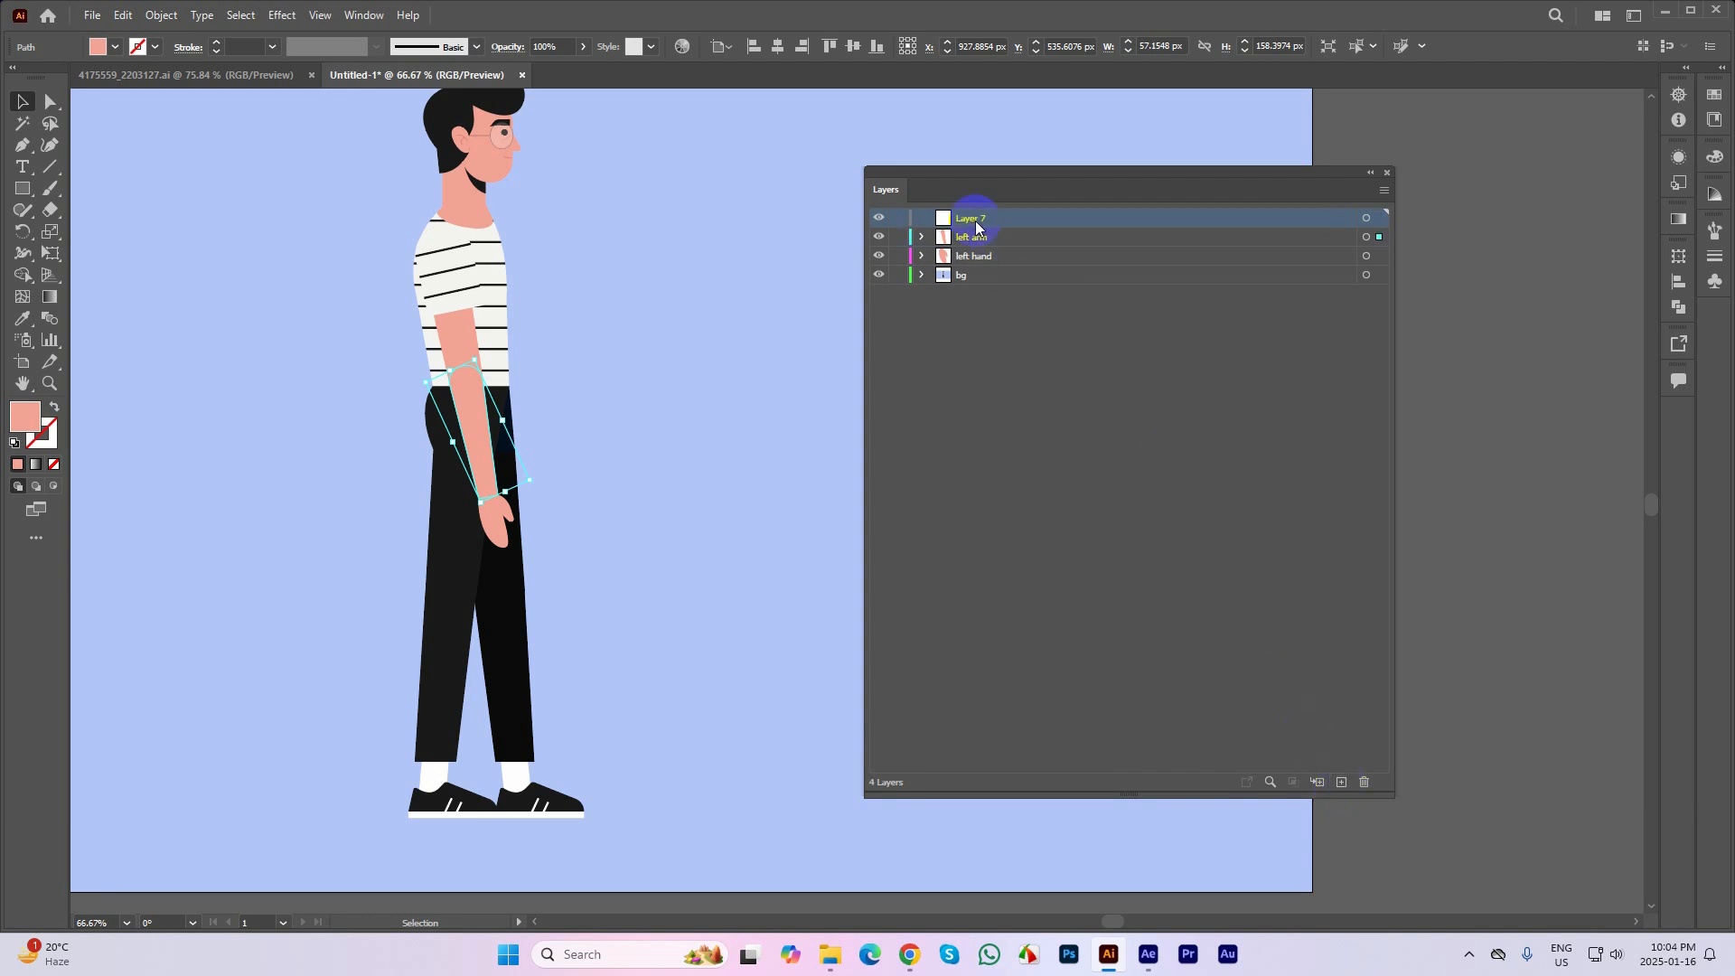
{"action": "double_click", "coordinate": [974, 219]}
{"action": "key", "text": "BackSpace"}
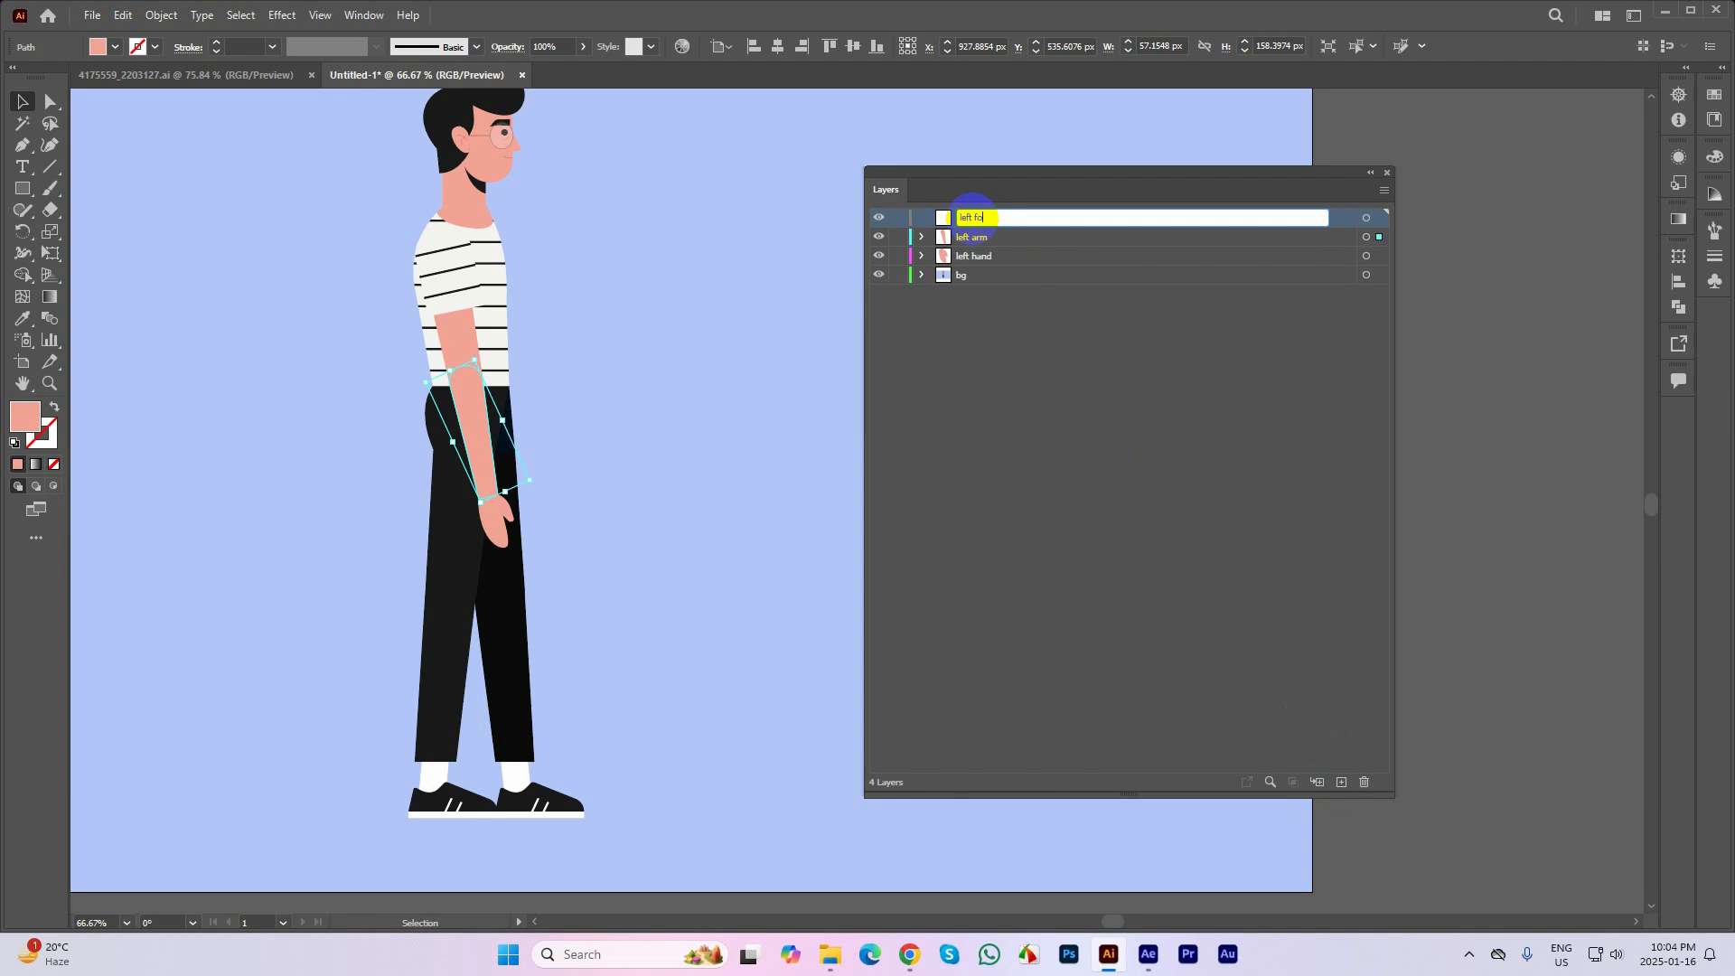
{"action": "type", "text": "left forearm"}
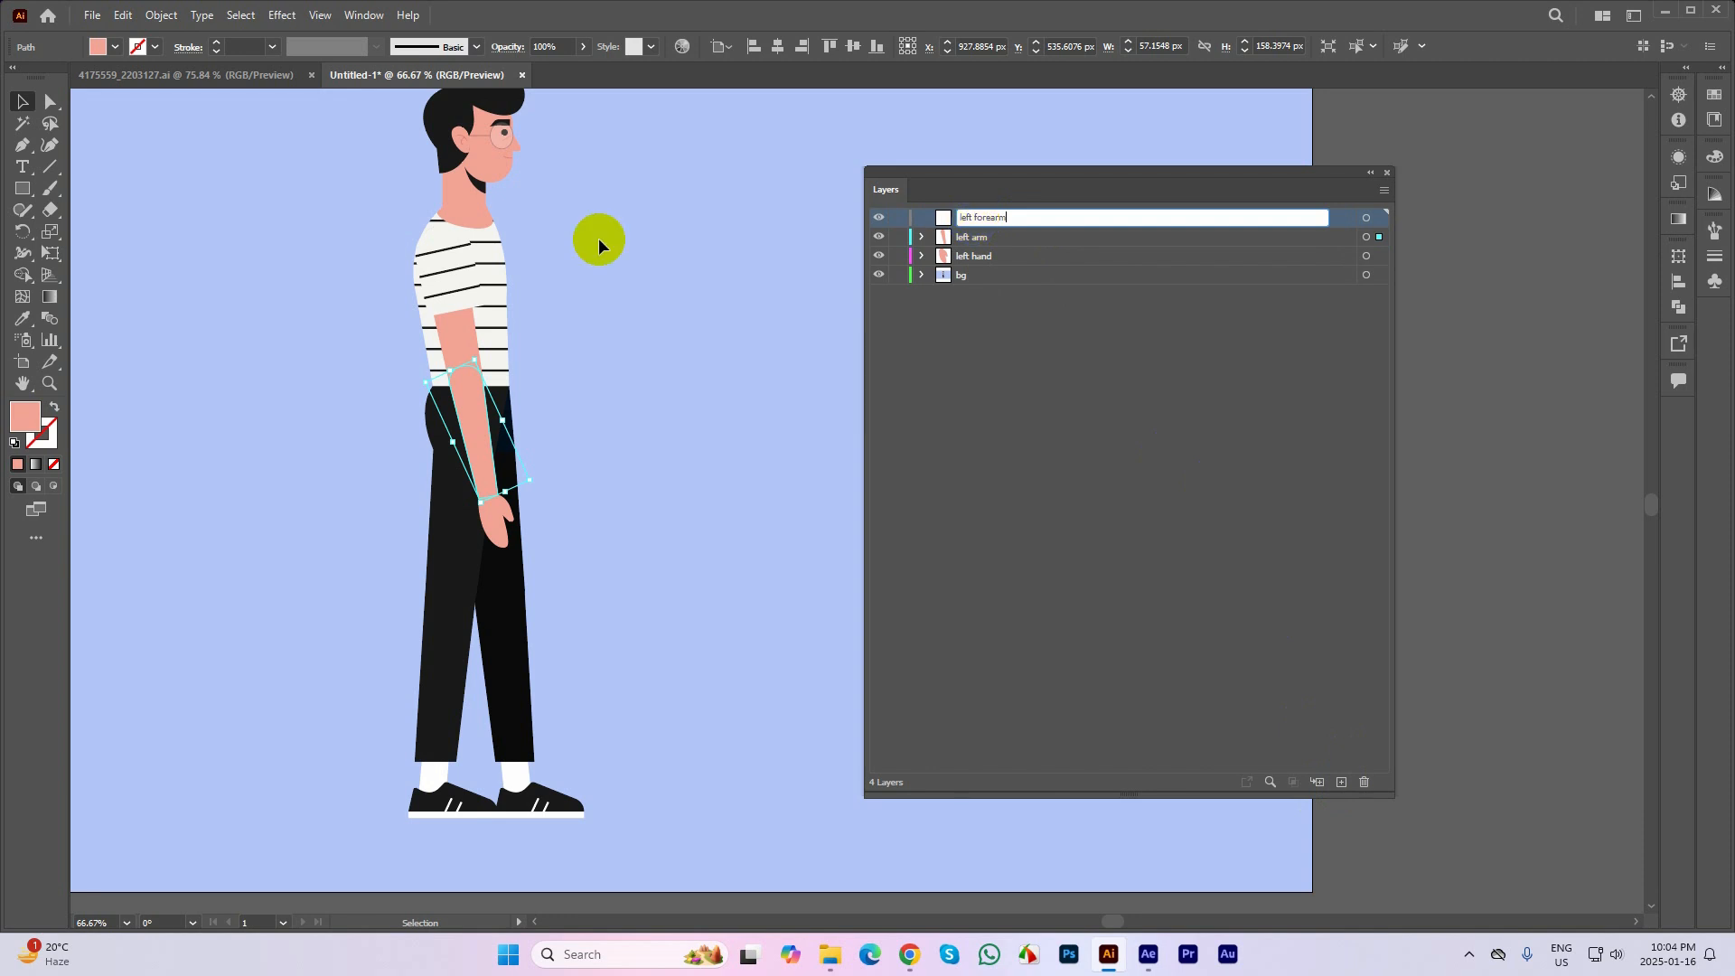
{"action": "left_click", "coordinate": [600, 503]}
Try moving the striped sleeve away from the arm and undo the move
{"action": "left_click", "coordinate": [447, 344]}
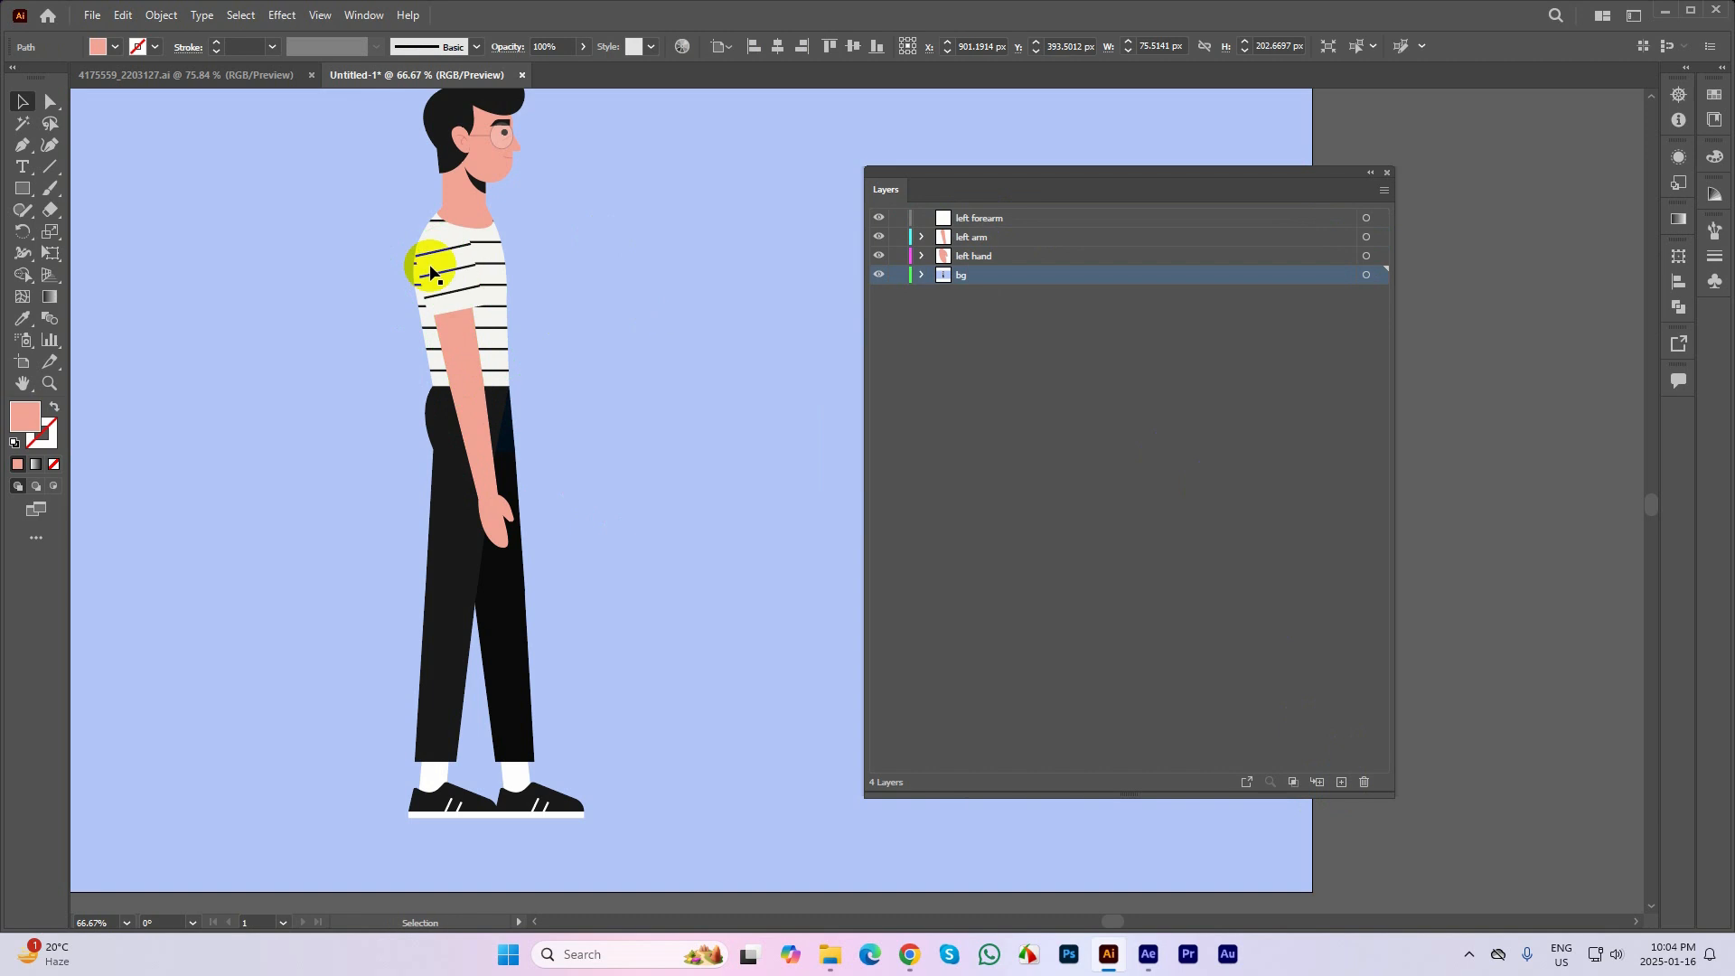
{"action": "left_click_drag", "start_coordinate": [437, 271], "coordinate": [248, 258]}
{"action": "key", "text": "ctrl+z"}
{"action": "key", "text": "ctrl+z"}
{"action": "left_click", "coordinate": [641, 265]}
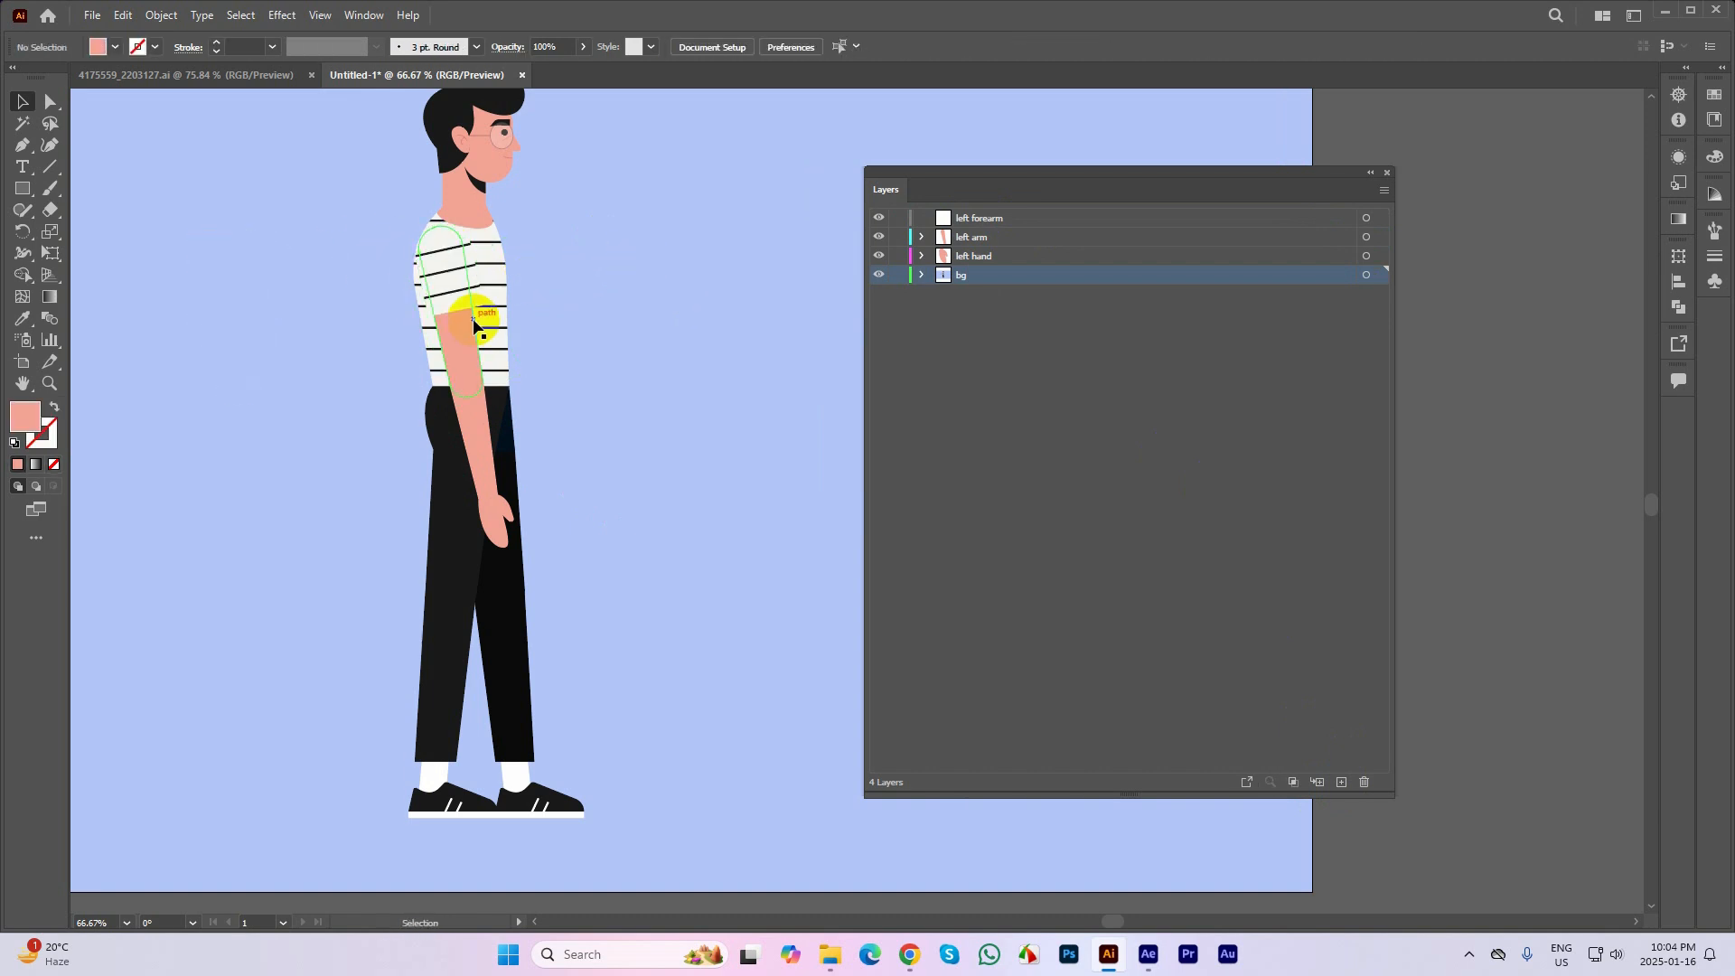
Move the upper arm together with its striped sleeve from the bg layer onto the left forearm layer, keeping their position
{"action": "left_click", "coordinate": [464, 339]}
{"action": "left_click", "coordinate": [455, 267], "text": "shift"}
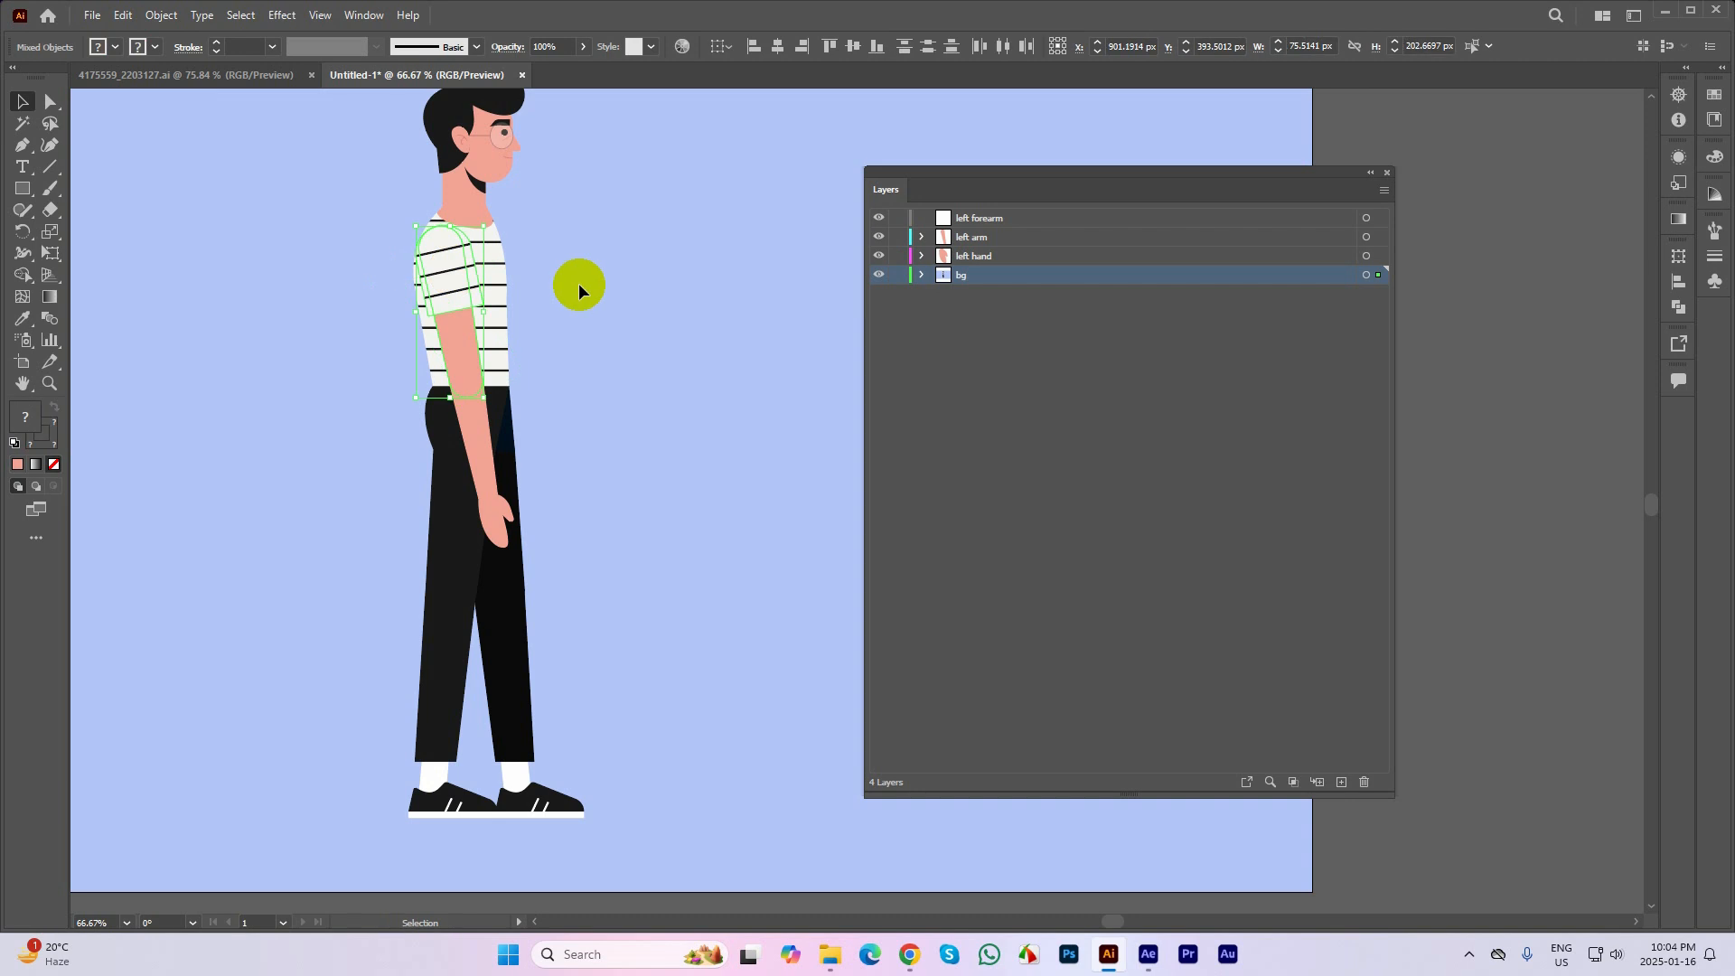
{"action": "key", "text": "ctrl+x"}
{"action": "left_click", "coordinate": [988, 218]}
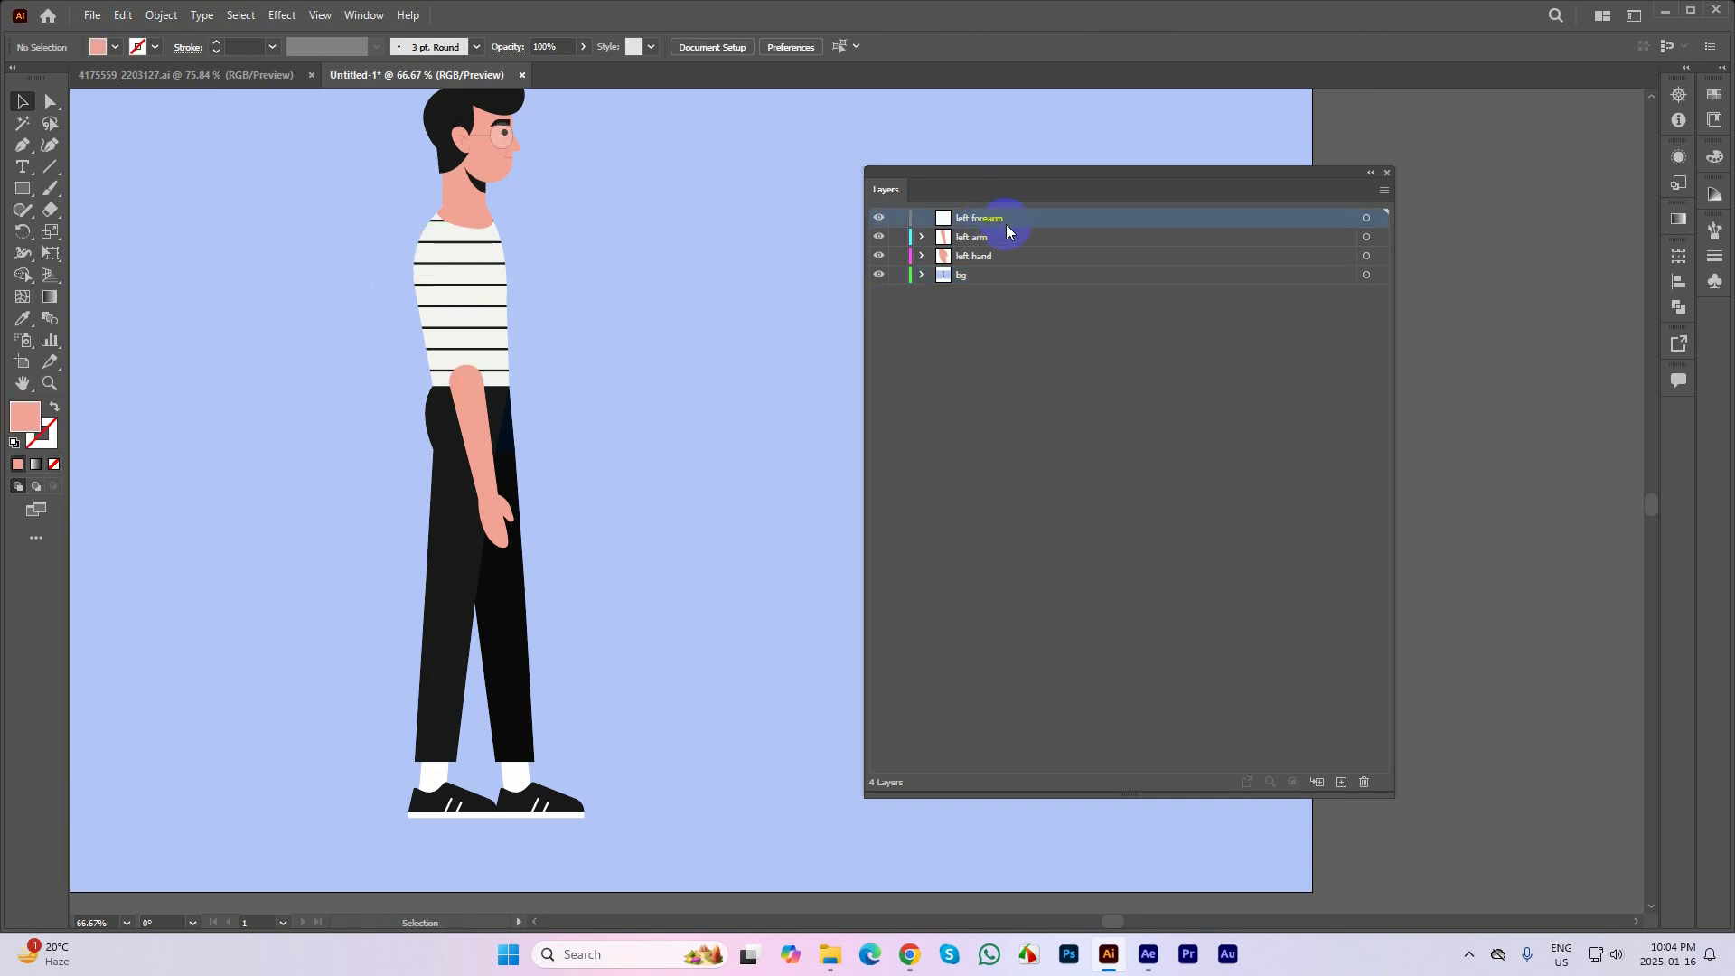
{"action": "key", "text": "ctrl+f"}
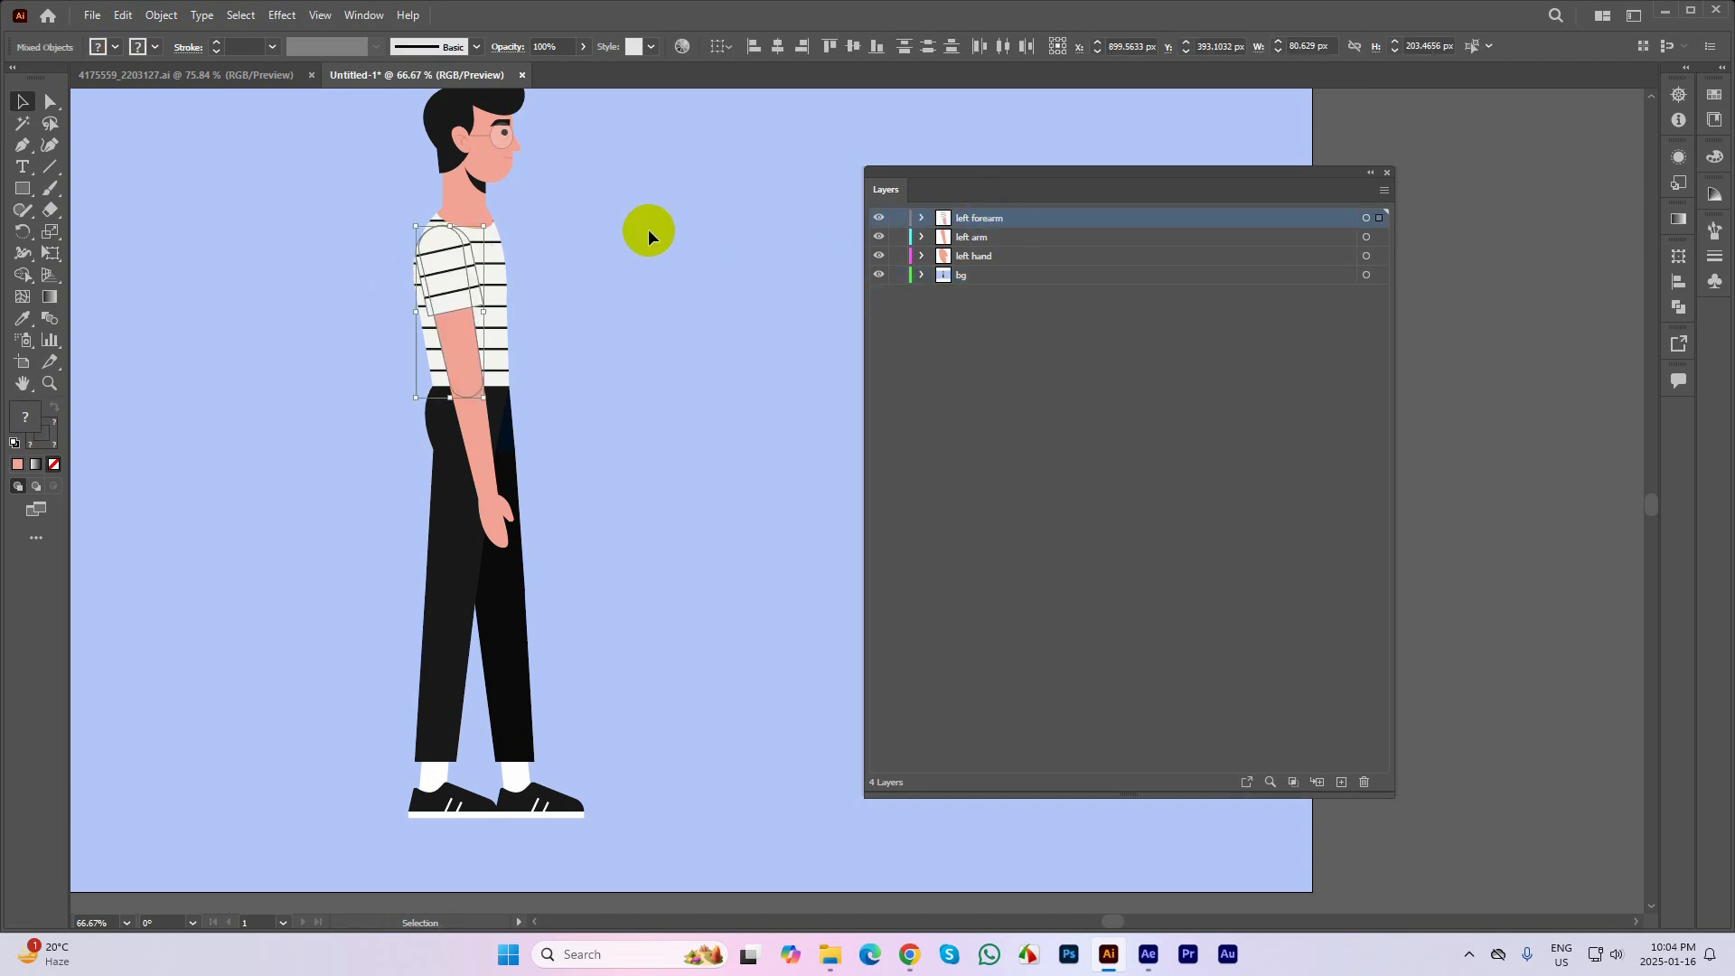
{"action": "left_click", "coordinate": [648, 230]}
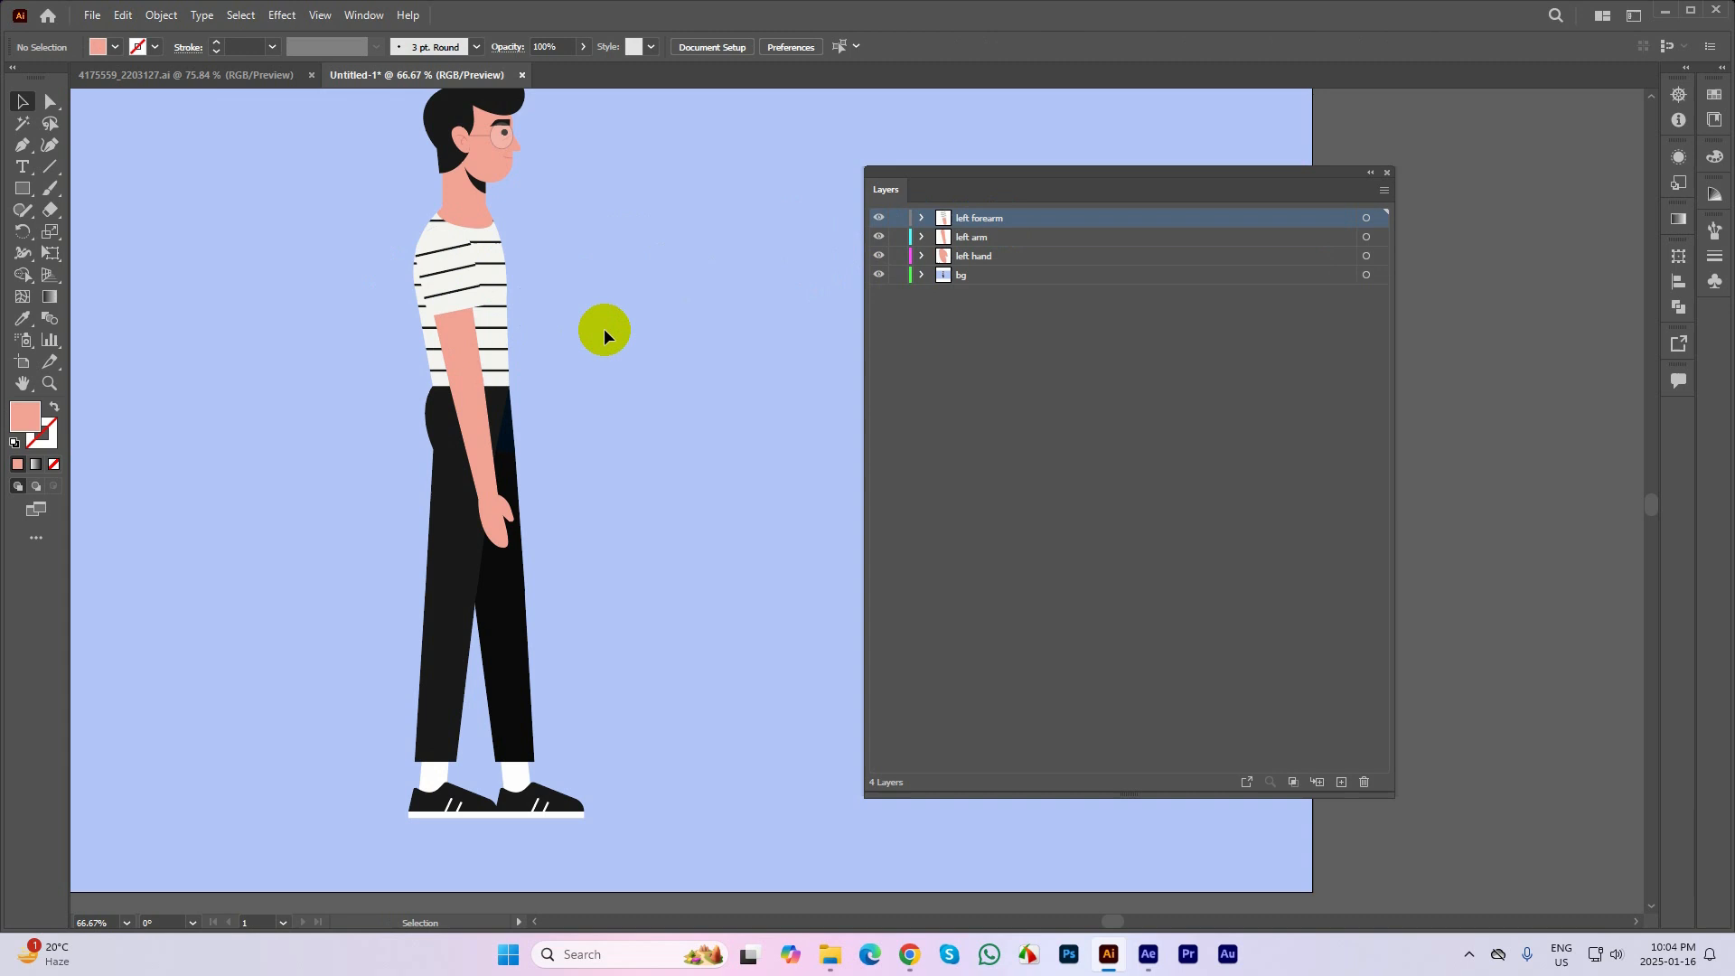
Hide the bg layer to check the separated arm, test-move the sleeve and undo it, and show the bg layer again
{"action": "left_click", "coordinate": [876, 275]}
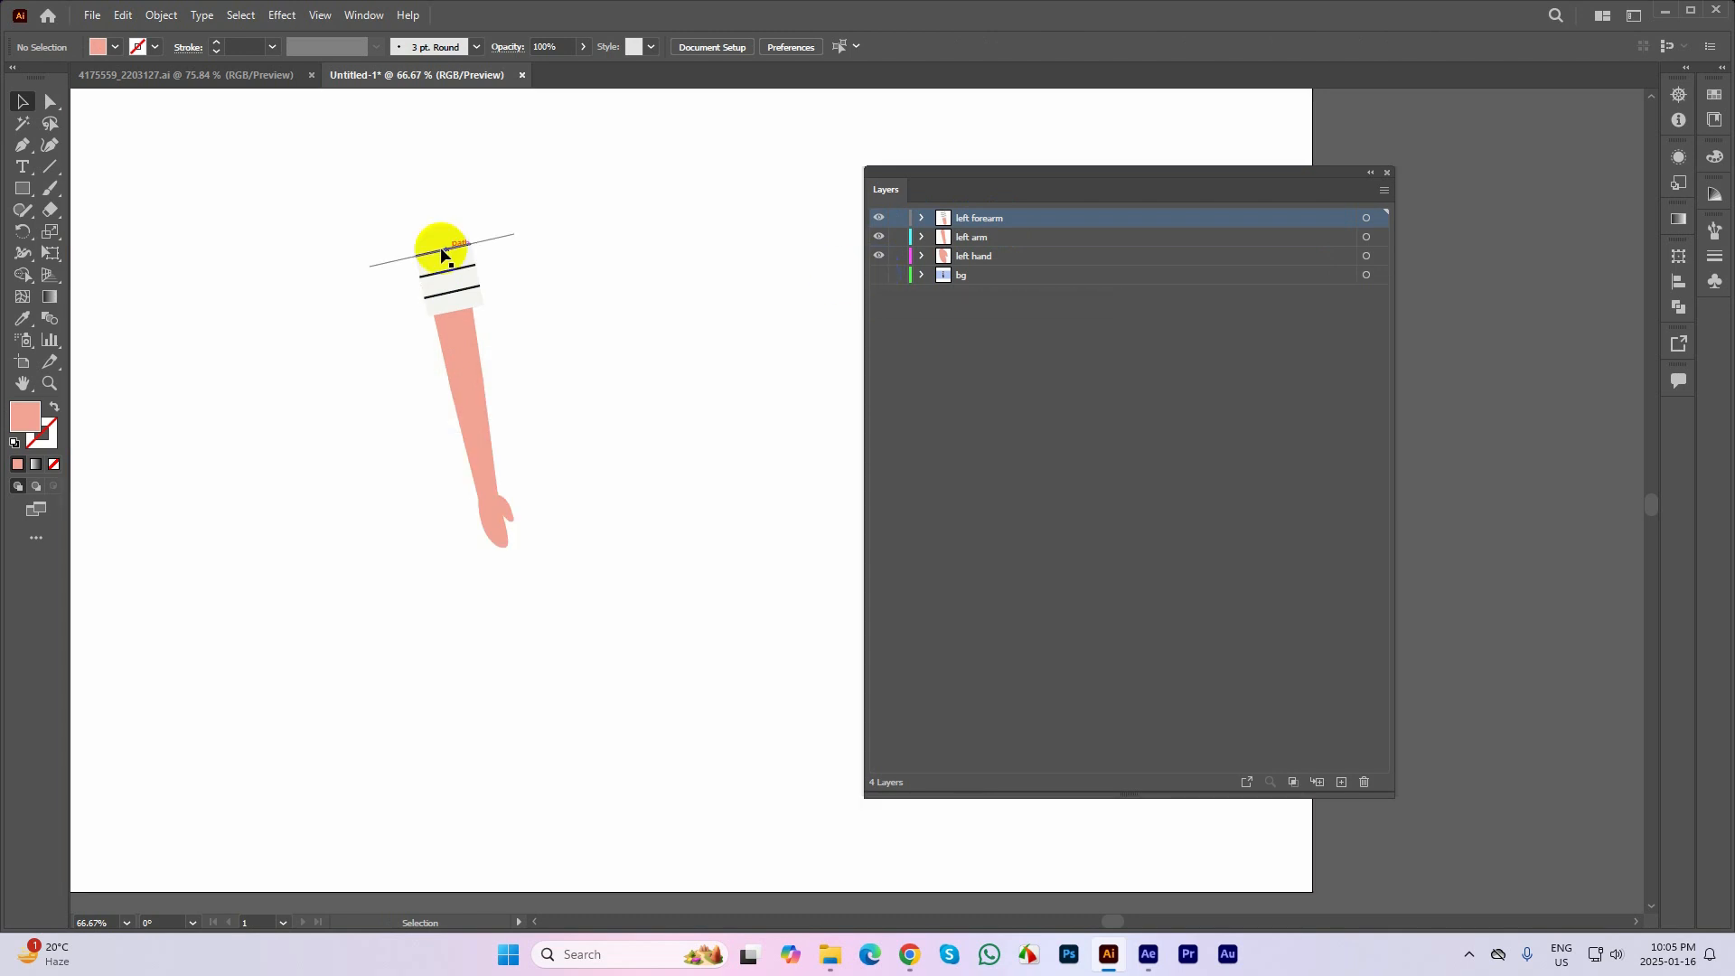
{"action": "left_click_drag", "start_coordinate": [442, 248], "coordinate": [561, 173]}
{"action": "key", "text": "ctrl+z"}
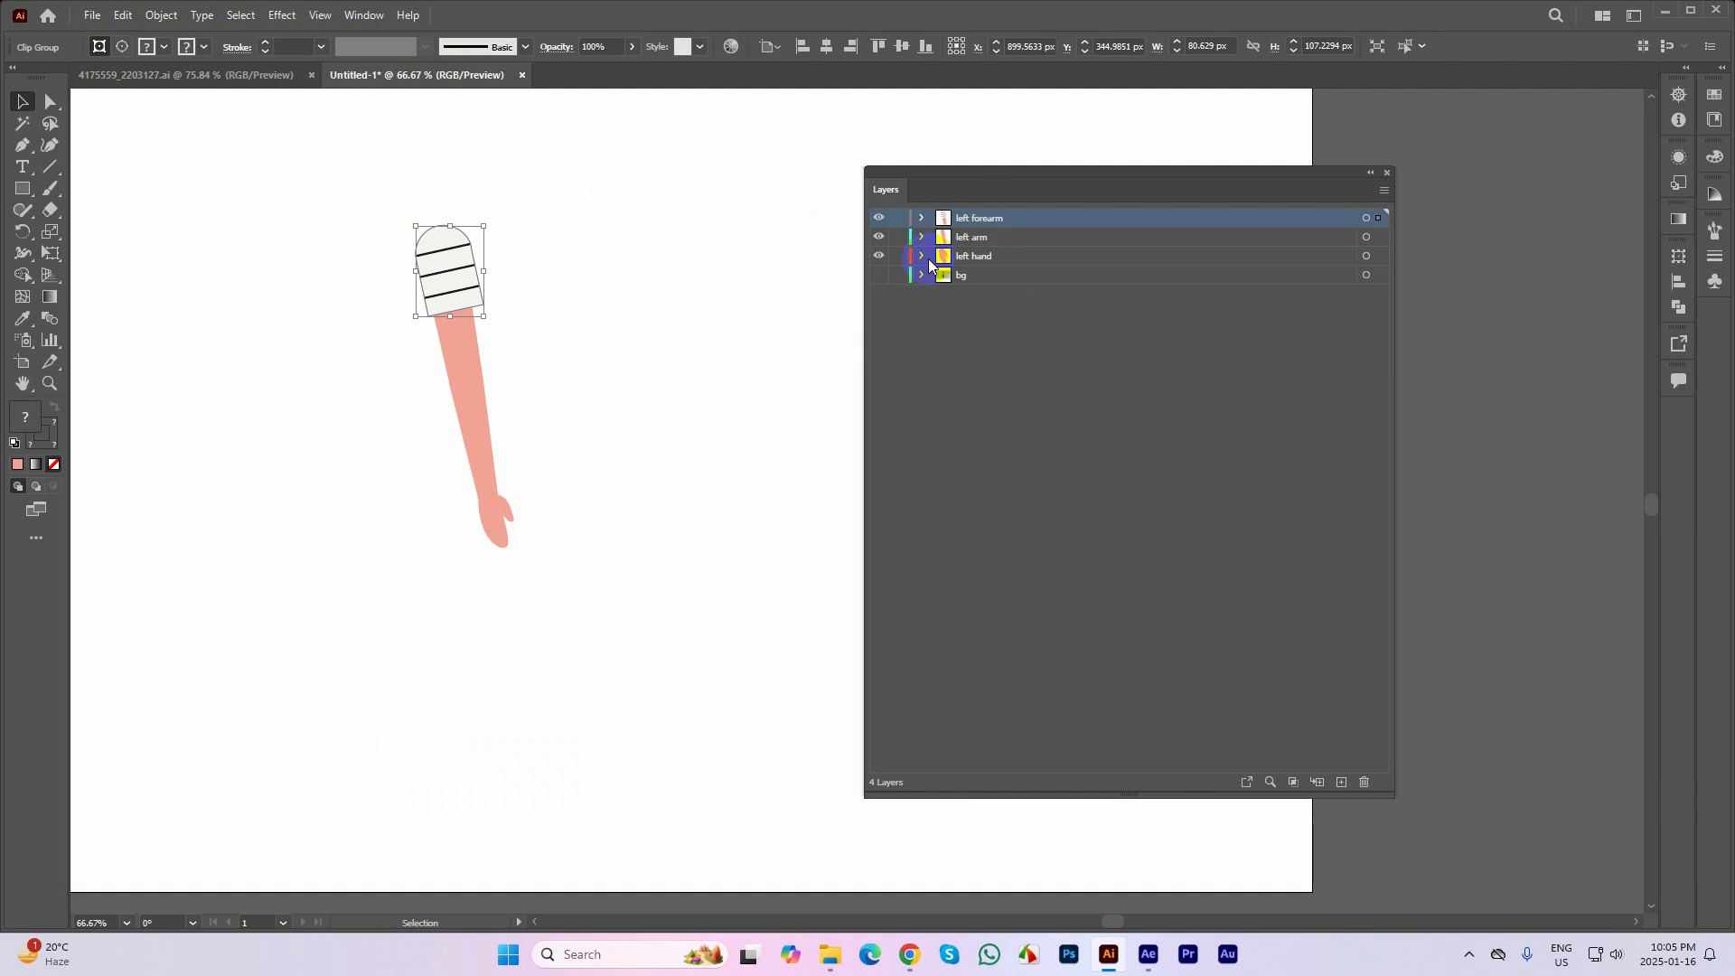
{"action": "left_click", "coordinate": [879, 276]}
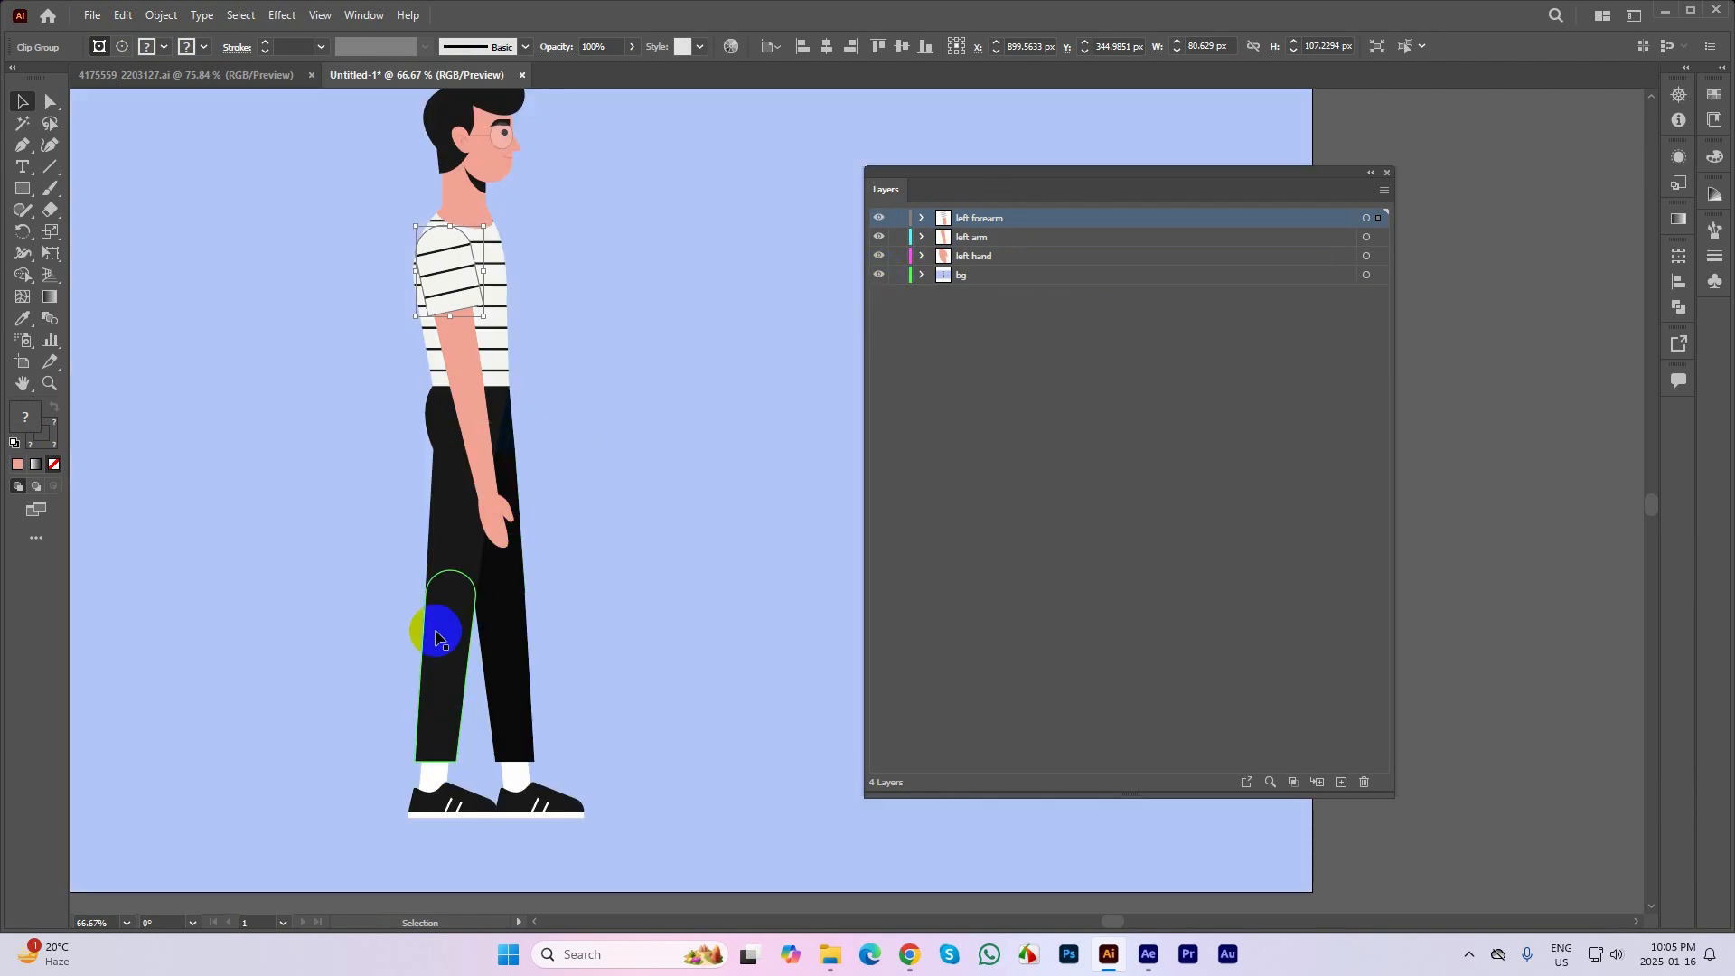
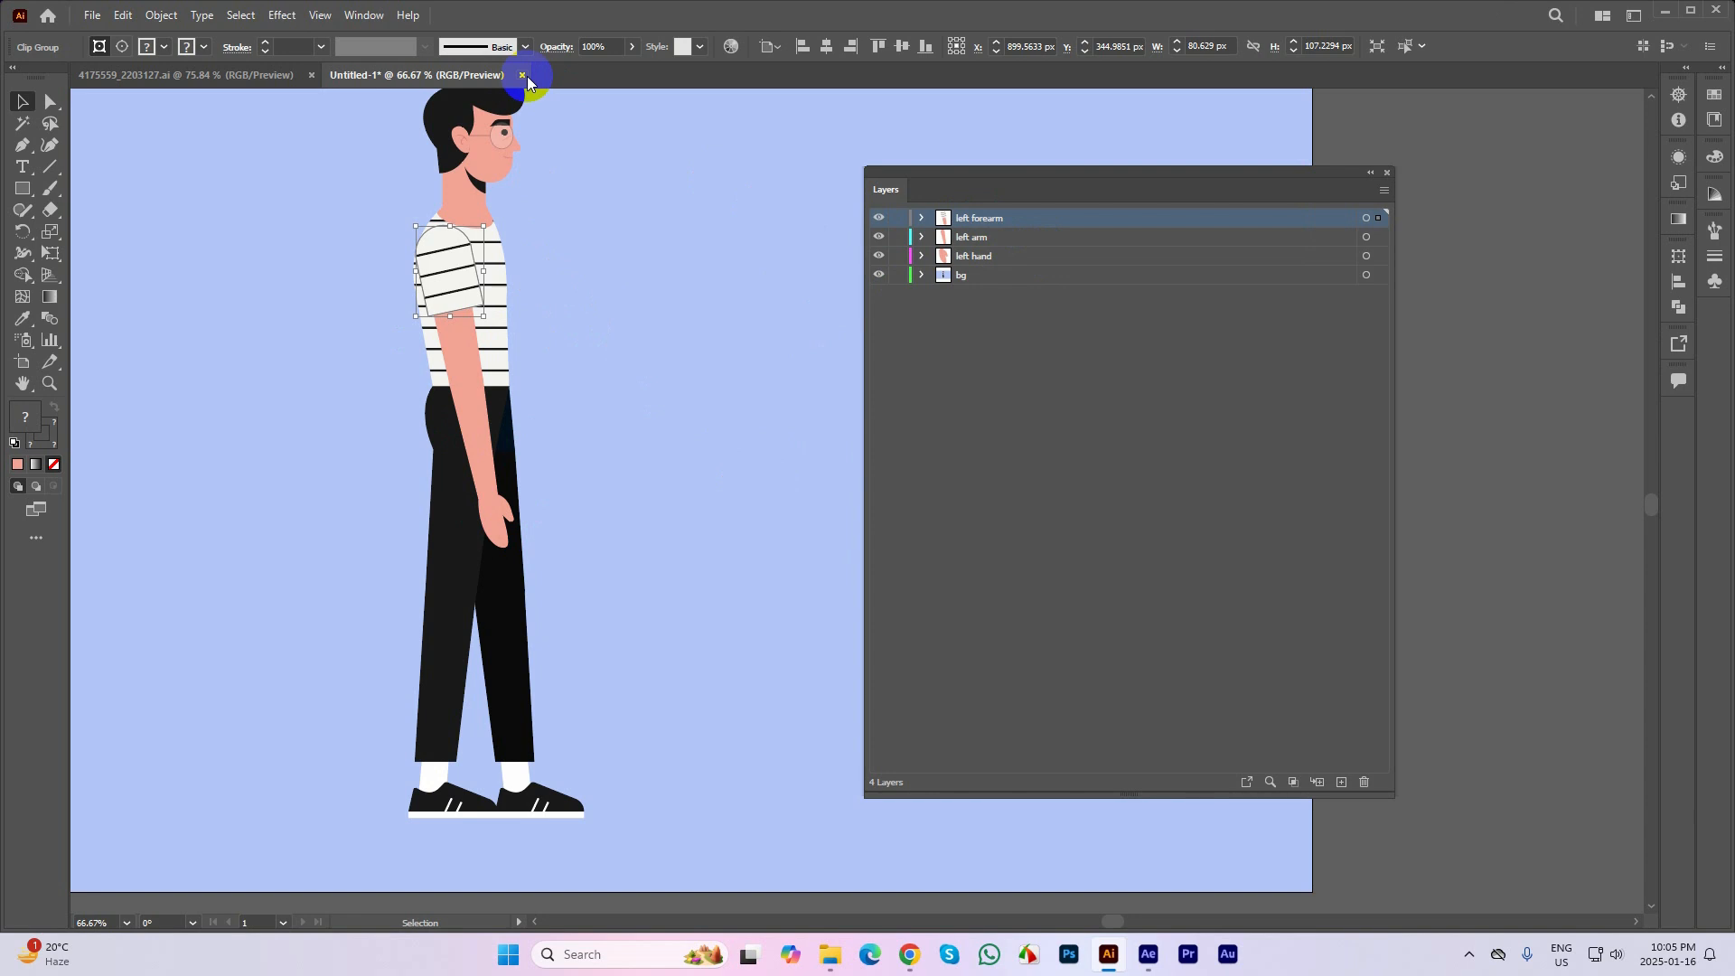
Close the 4175559_2203127.ai document and the untitled character document without saving the changes
{"action": "left_click", "coordinate": [311, 75]}
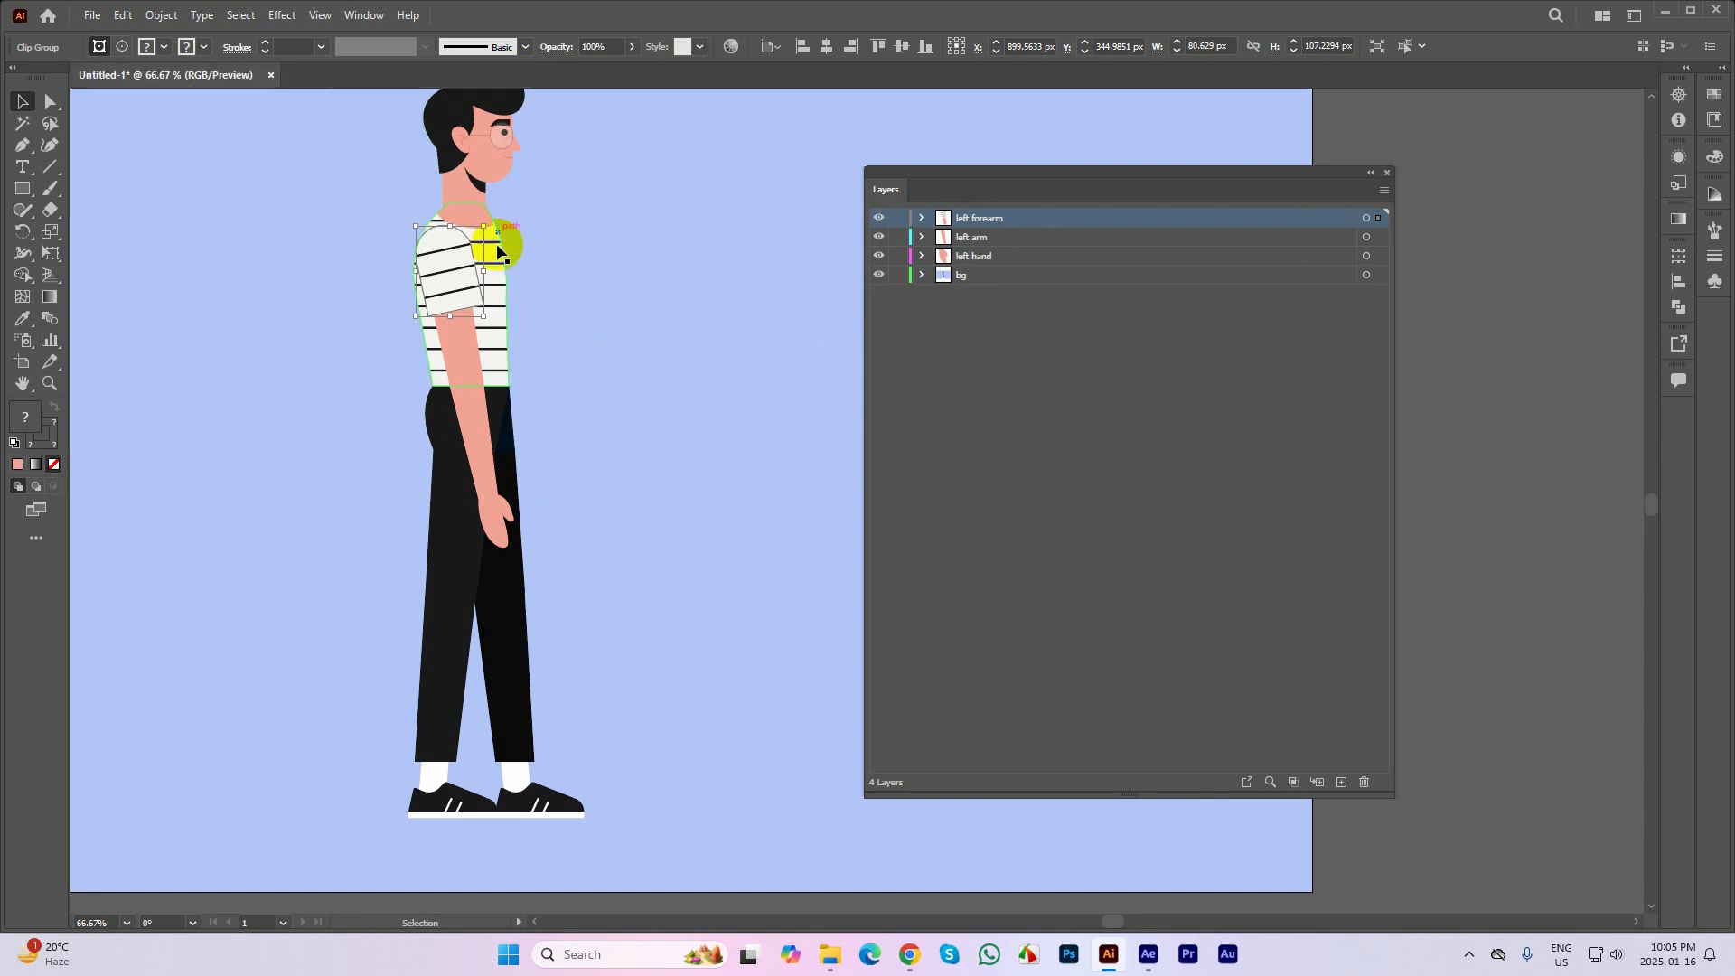
{"action": "left_click", "coordinate": [270, 75]}
{"action": "left_click", "coordinate": [961, 503]}
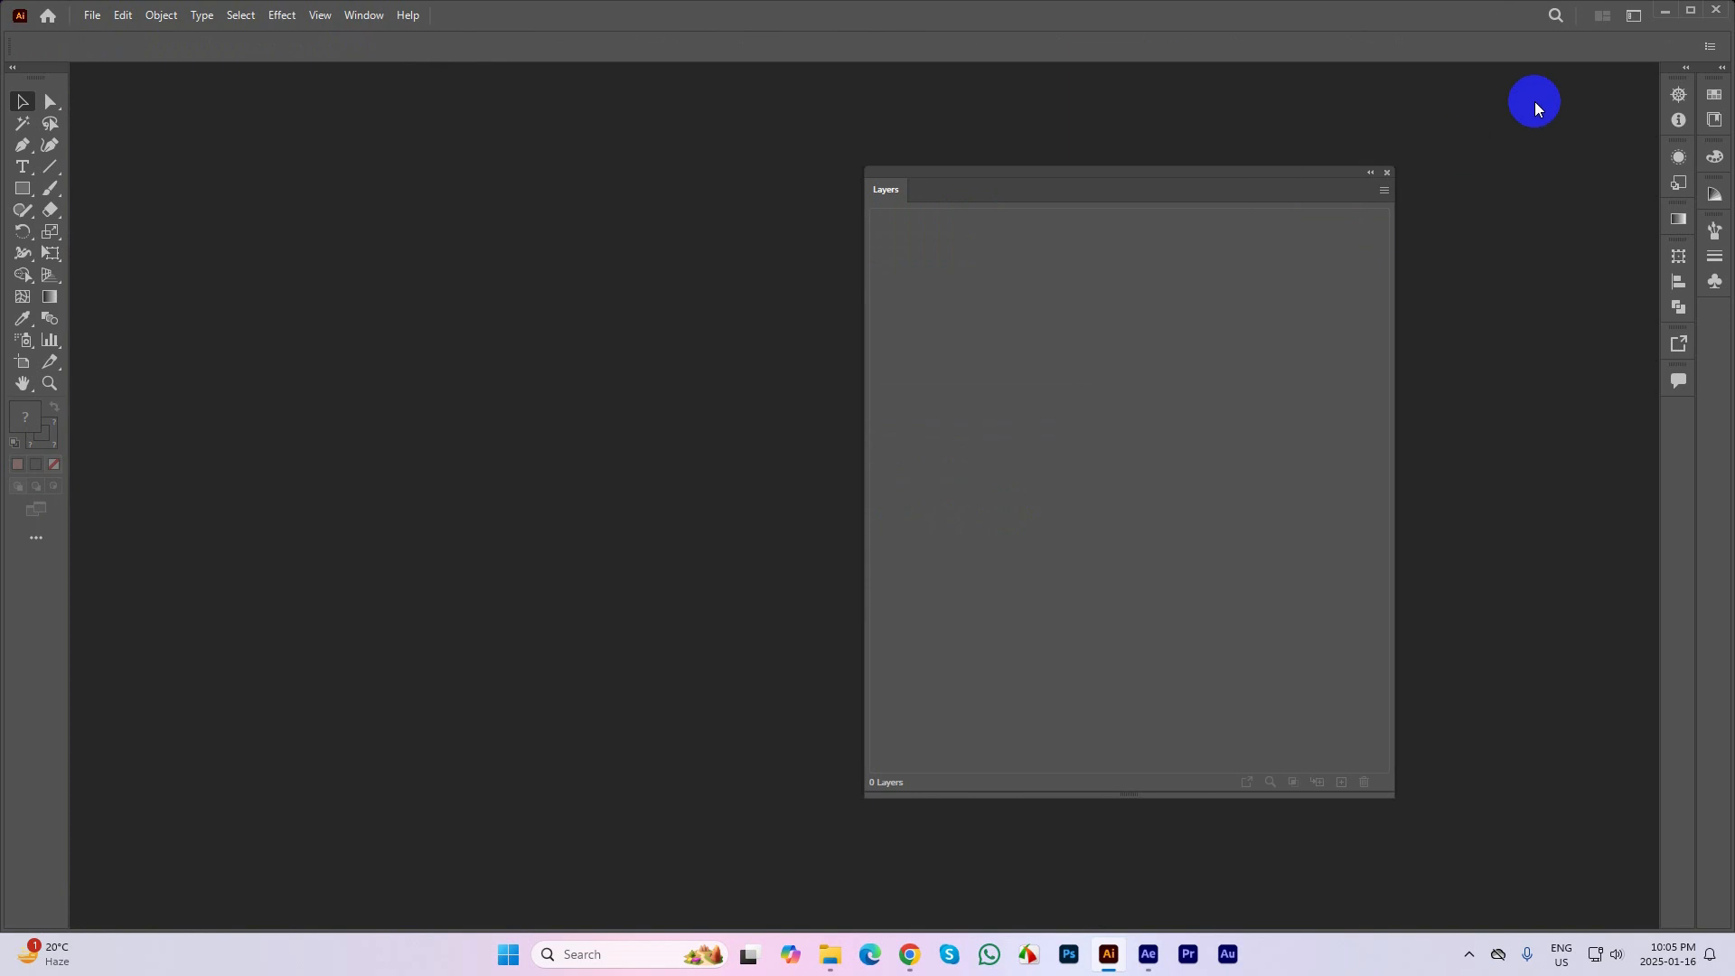
Open the Female Cartoon Character file from the desktop and collapse its layer list to reveal the artwork
{"action": "key", "text": "super+d"}
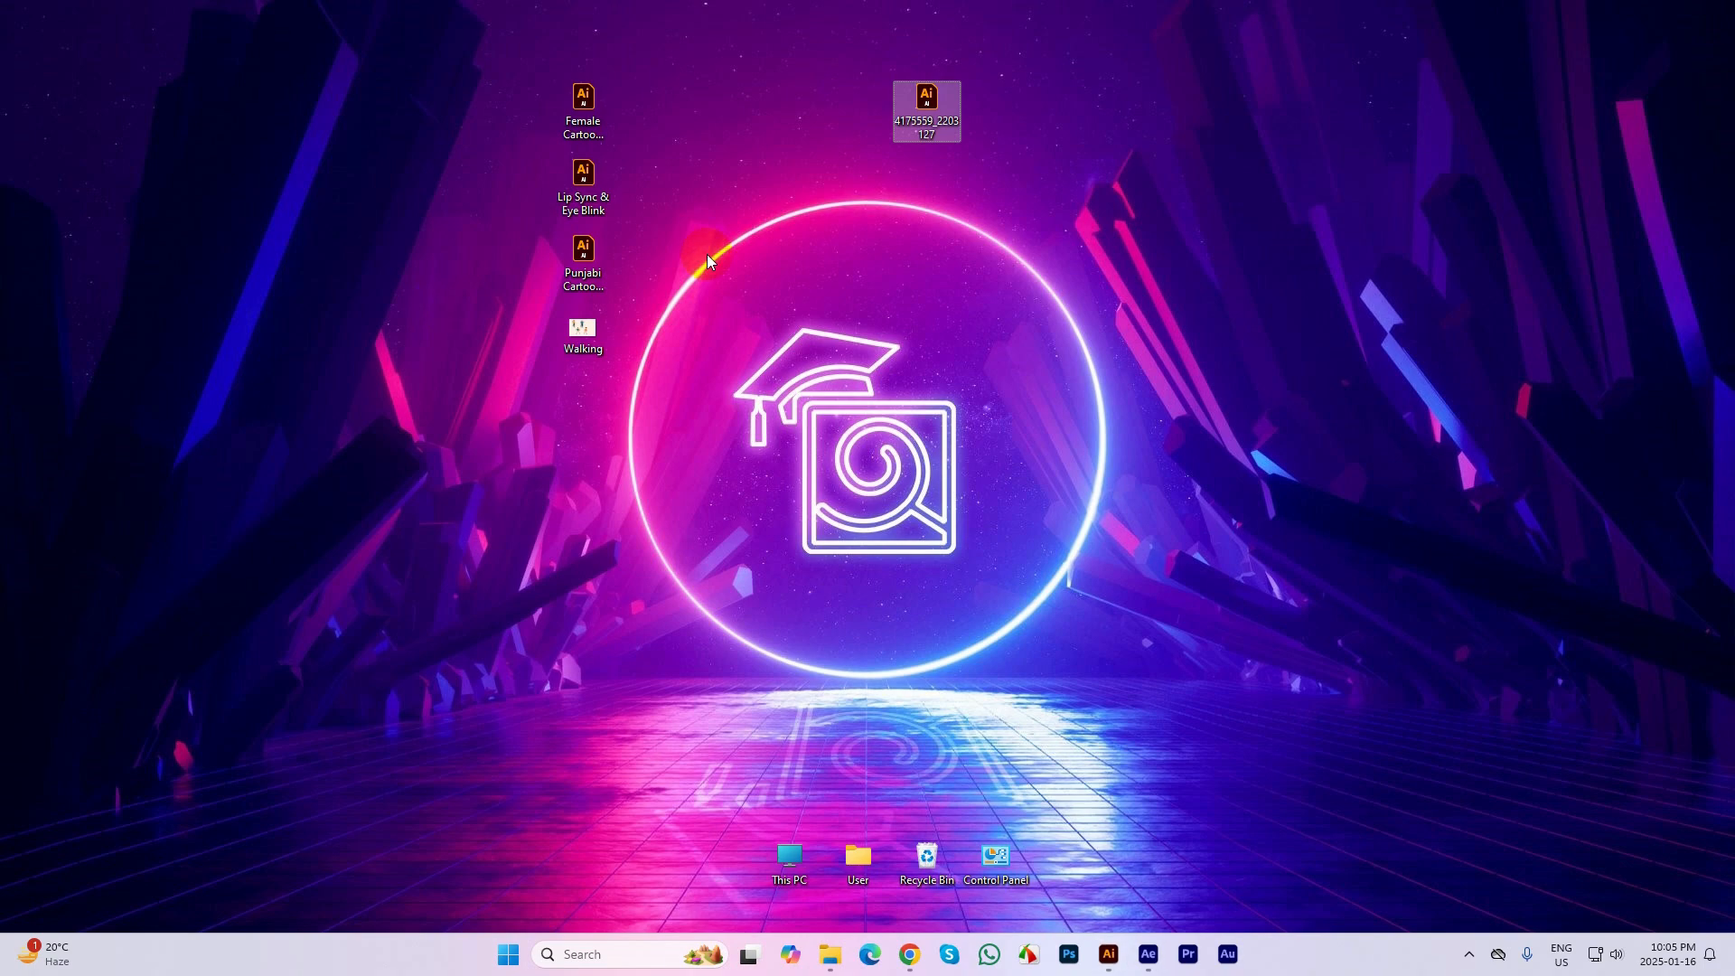
{"action": "left_click", "coordinate": [1005, 244]}
{"action": "double_click", "coordinate": [578, 110]}
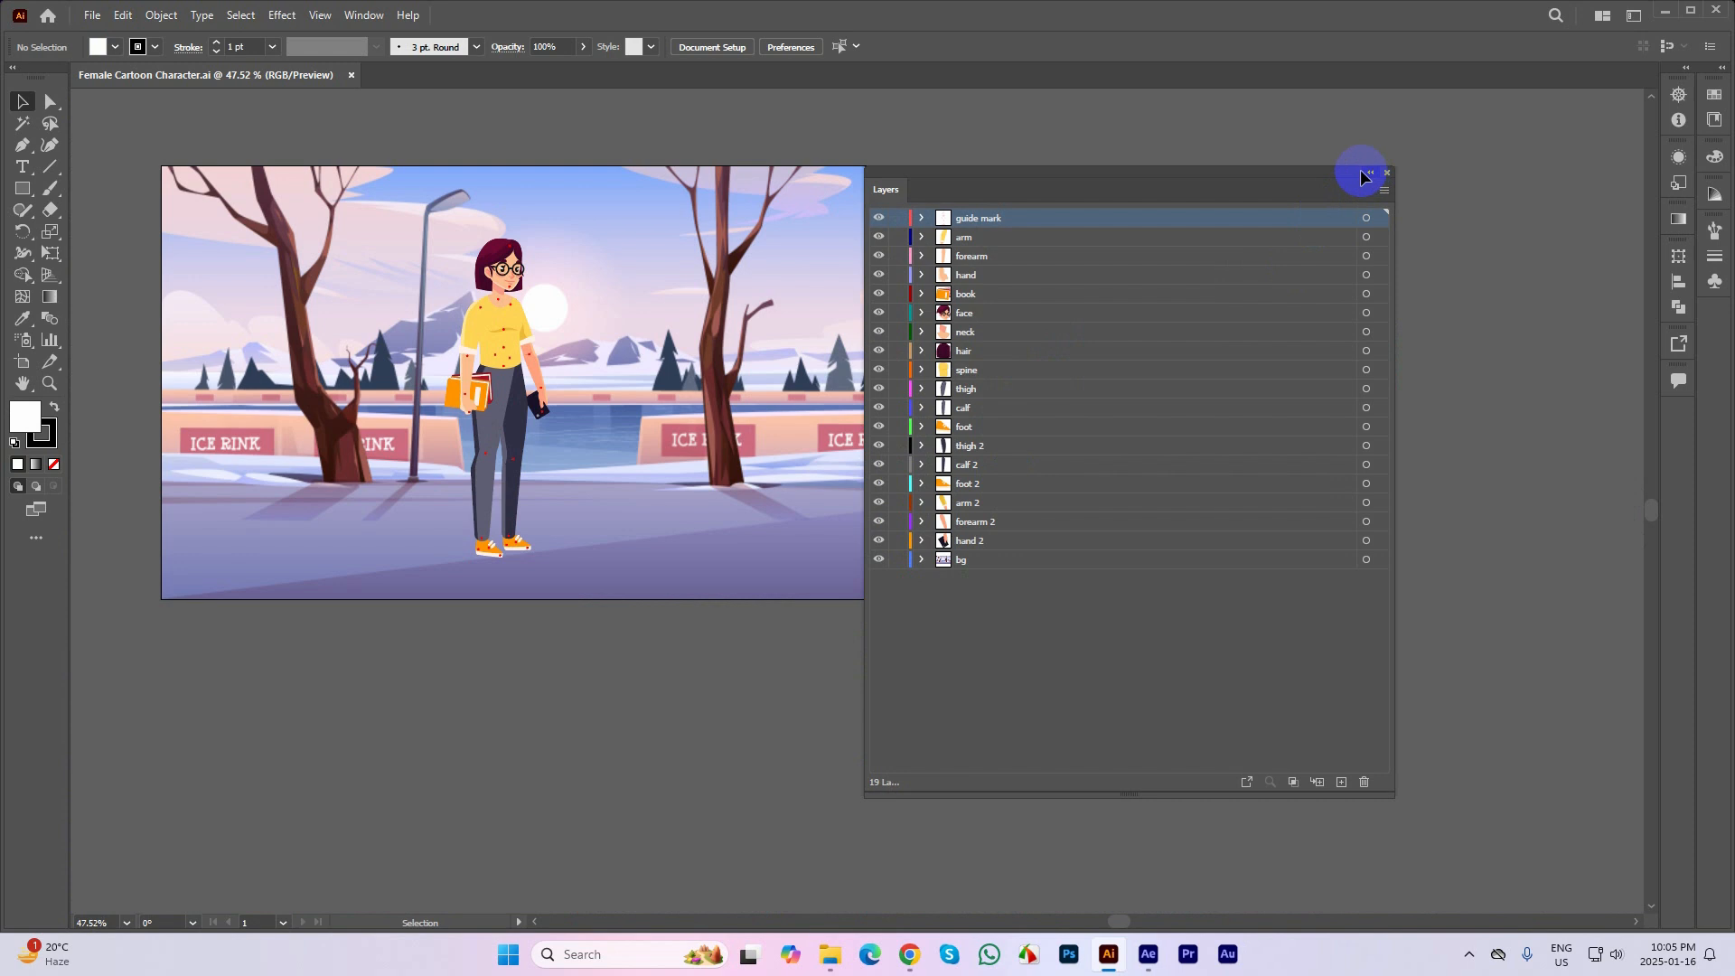
{"action": "left_click", "coordinate": [1370, 172]}
Examine the red guide marks placed at the female character's joints from the head down to the feet
{"action": "scroll", "coordinate": [432, 280], "scroll_direction": "up", "scroll_amount": 2}
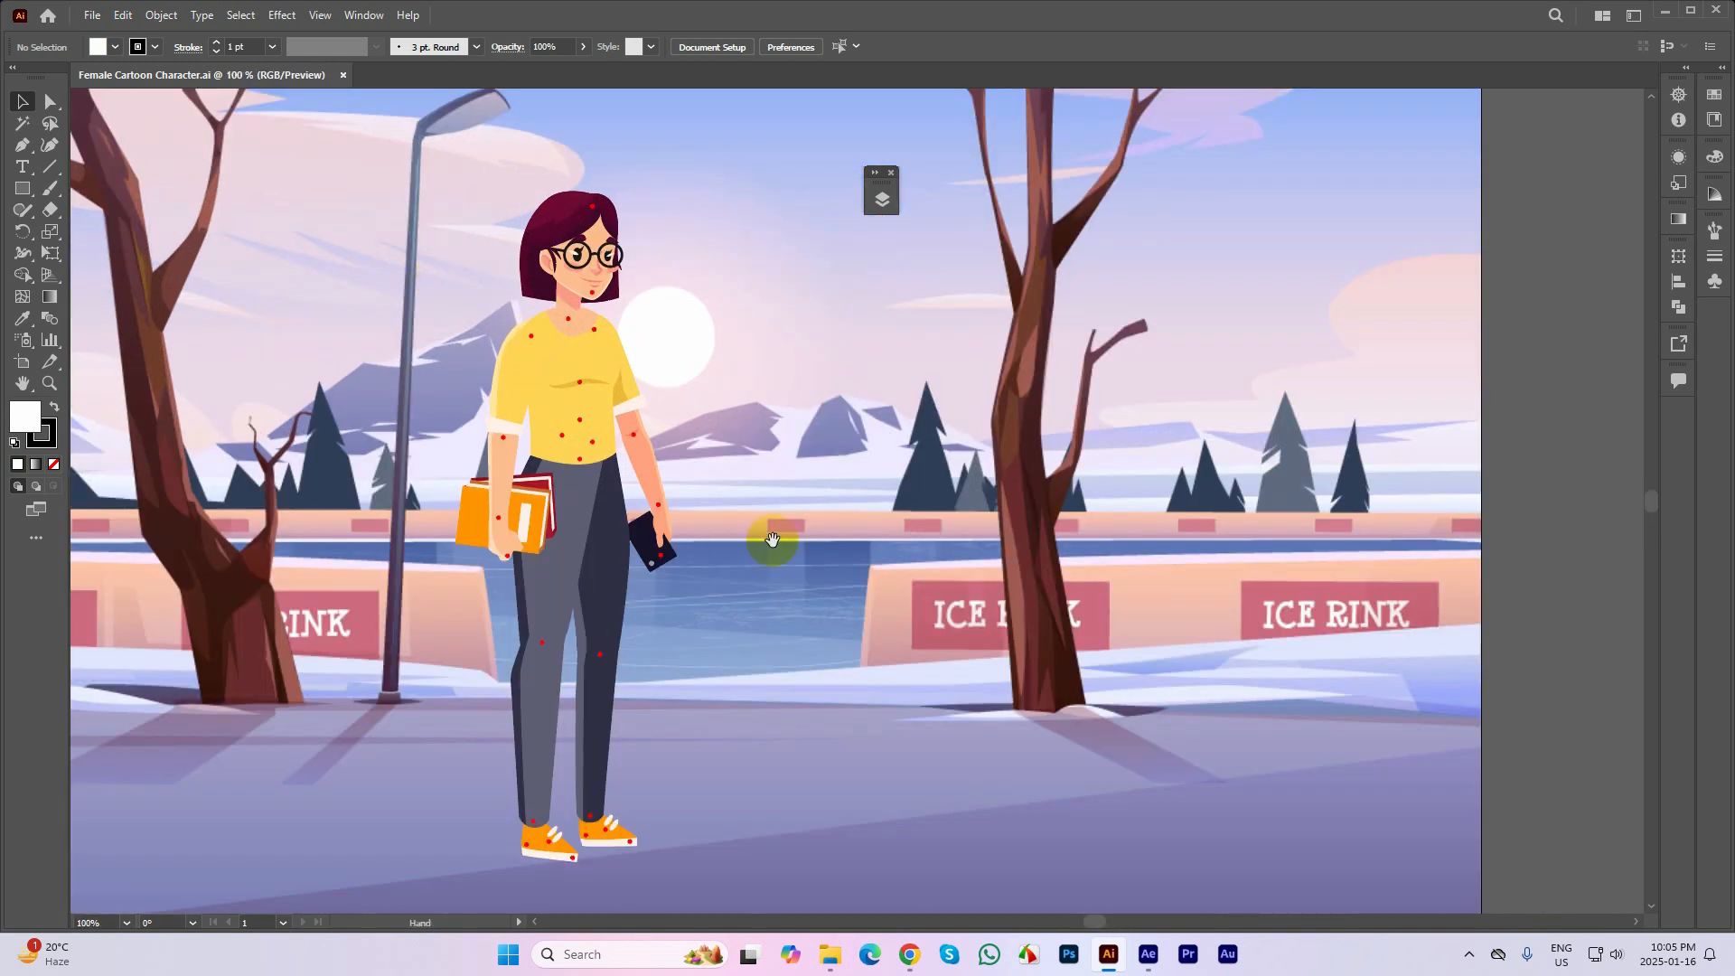
{"action": "key", "text": "space"}
{"action": "left_click_drag", "start_coordinate": [767, 534], "coordinate": [950, 535]}
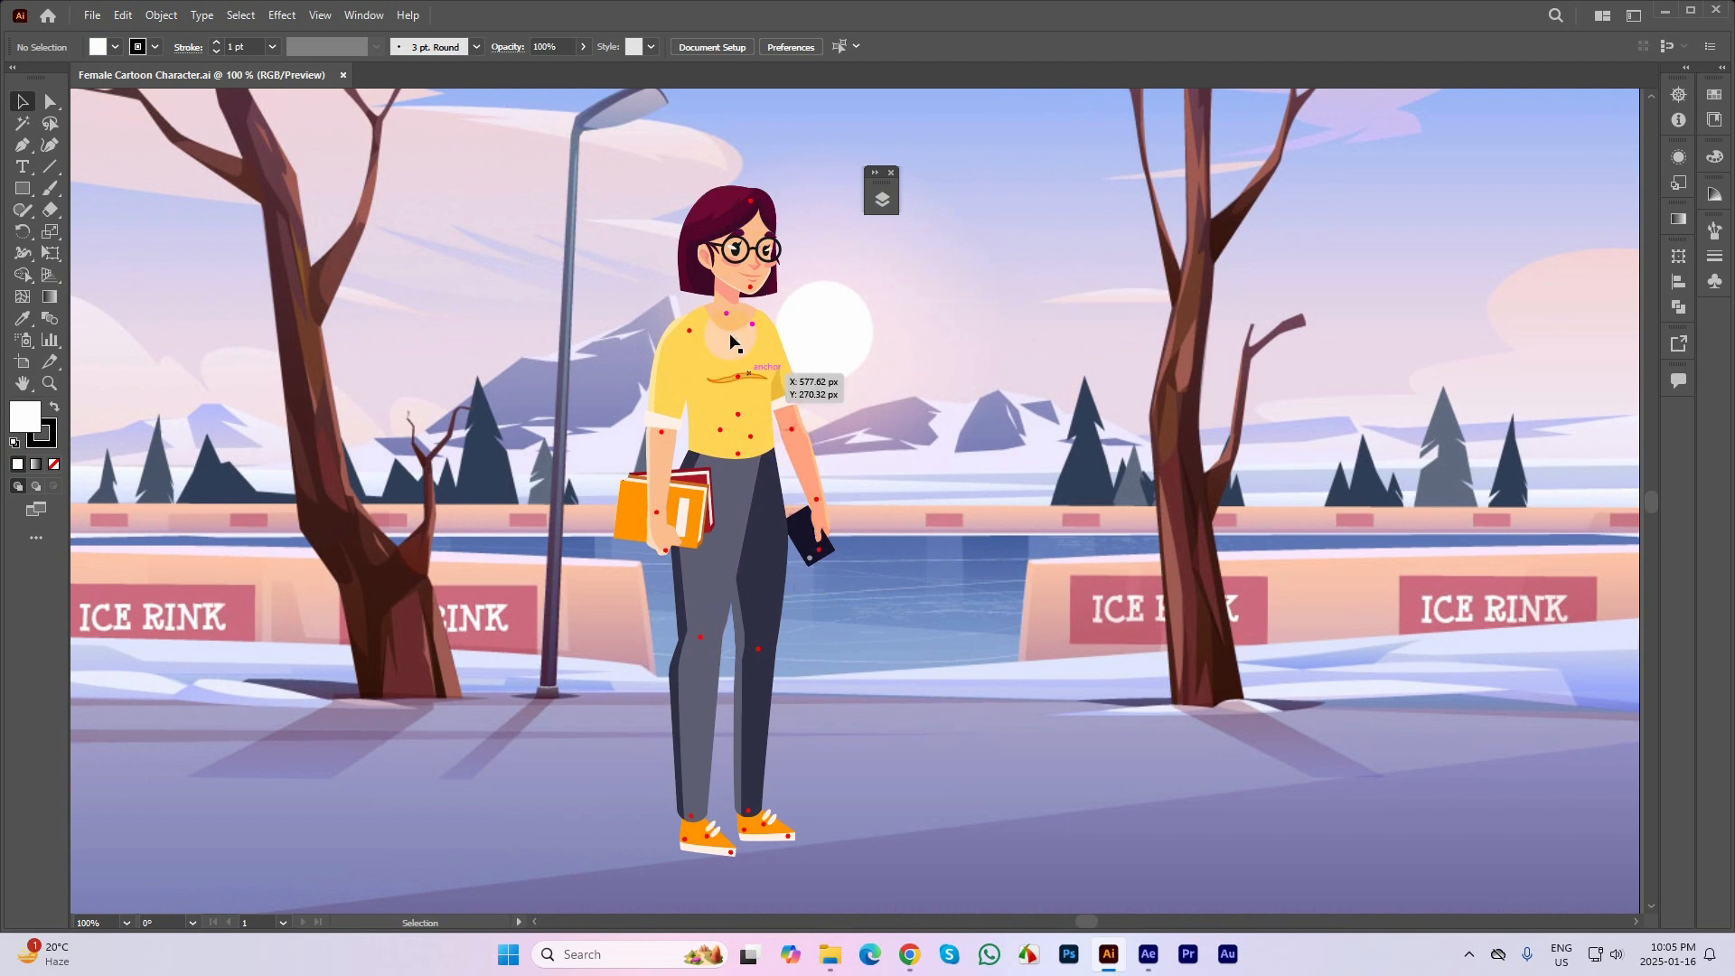
{"action": "scroll", "coordinate": [794, 358], "scroll_direction": "up", "scroll_amount": 2, "text": "alt"}
{"action": "scroll", "coordinate": [550, 274], "scroll_direction": "down", "scroll_amount": 1, "text": "alt"}
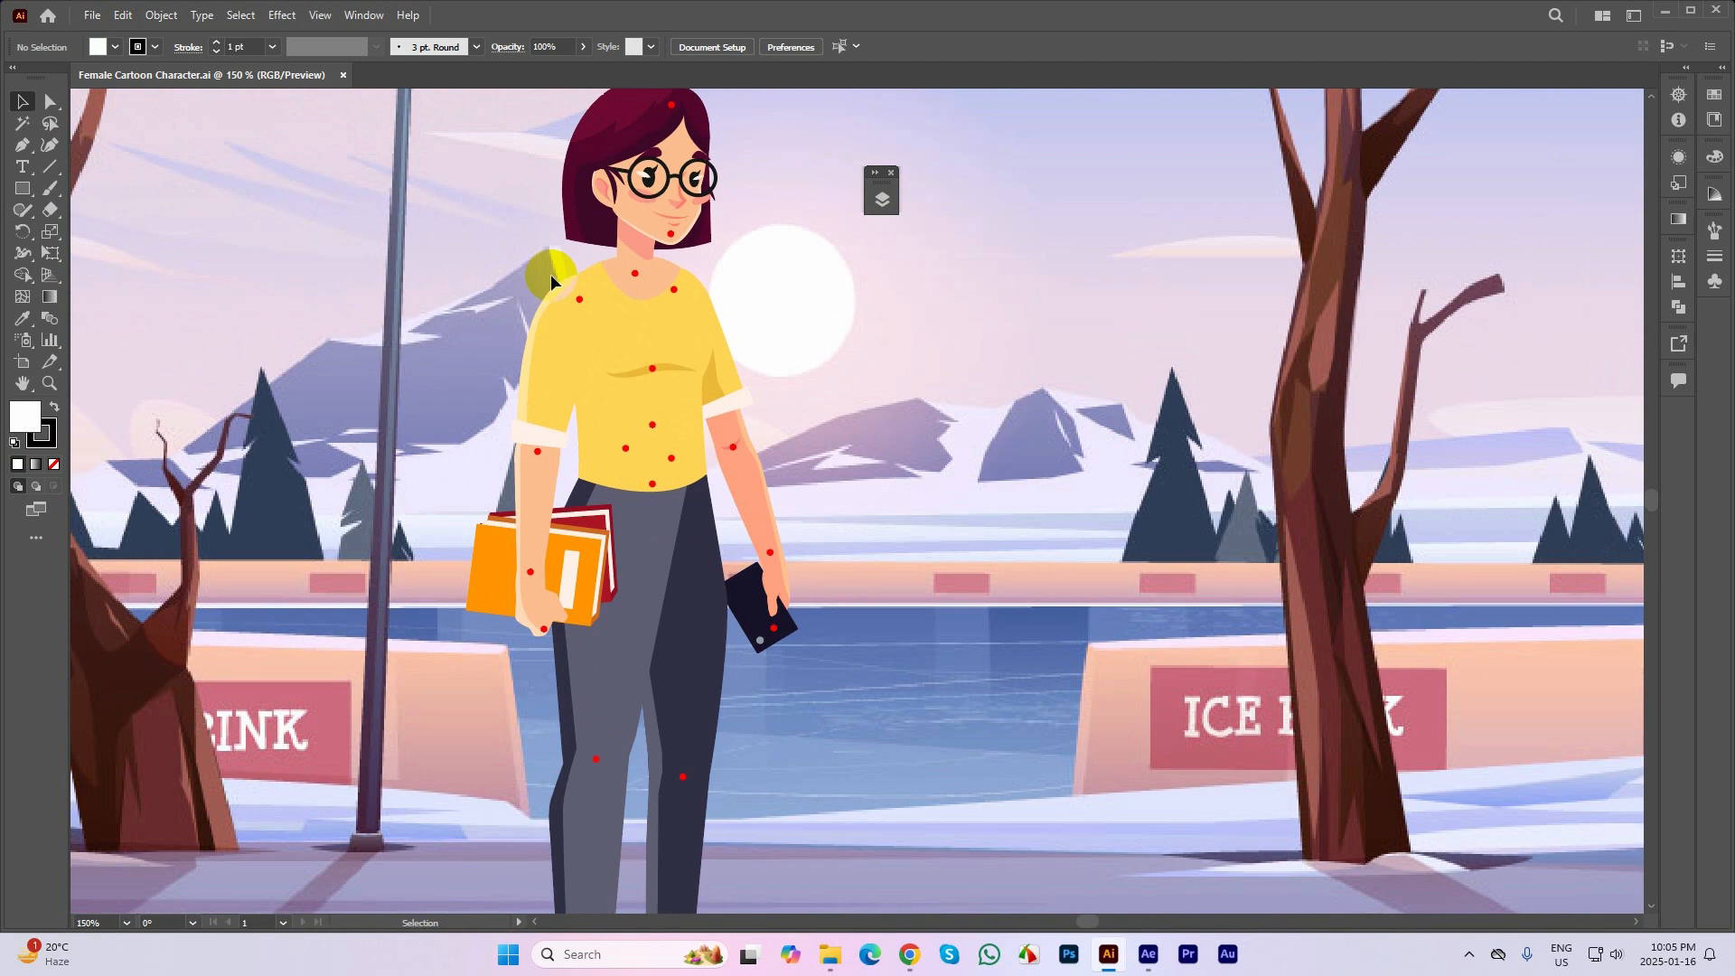
{"action": "left_click_drag", "start_coordinate": [913, 658], "coordinate": [843, 579]}
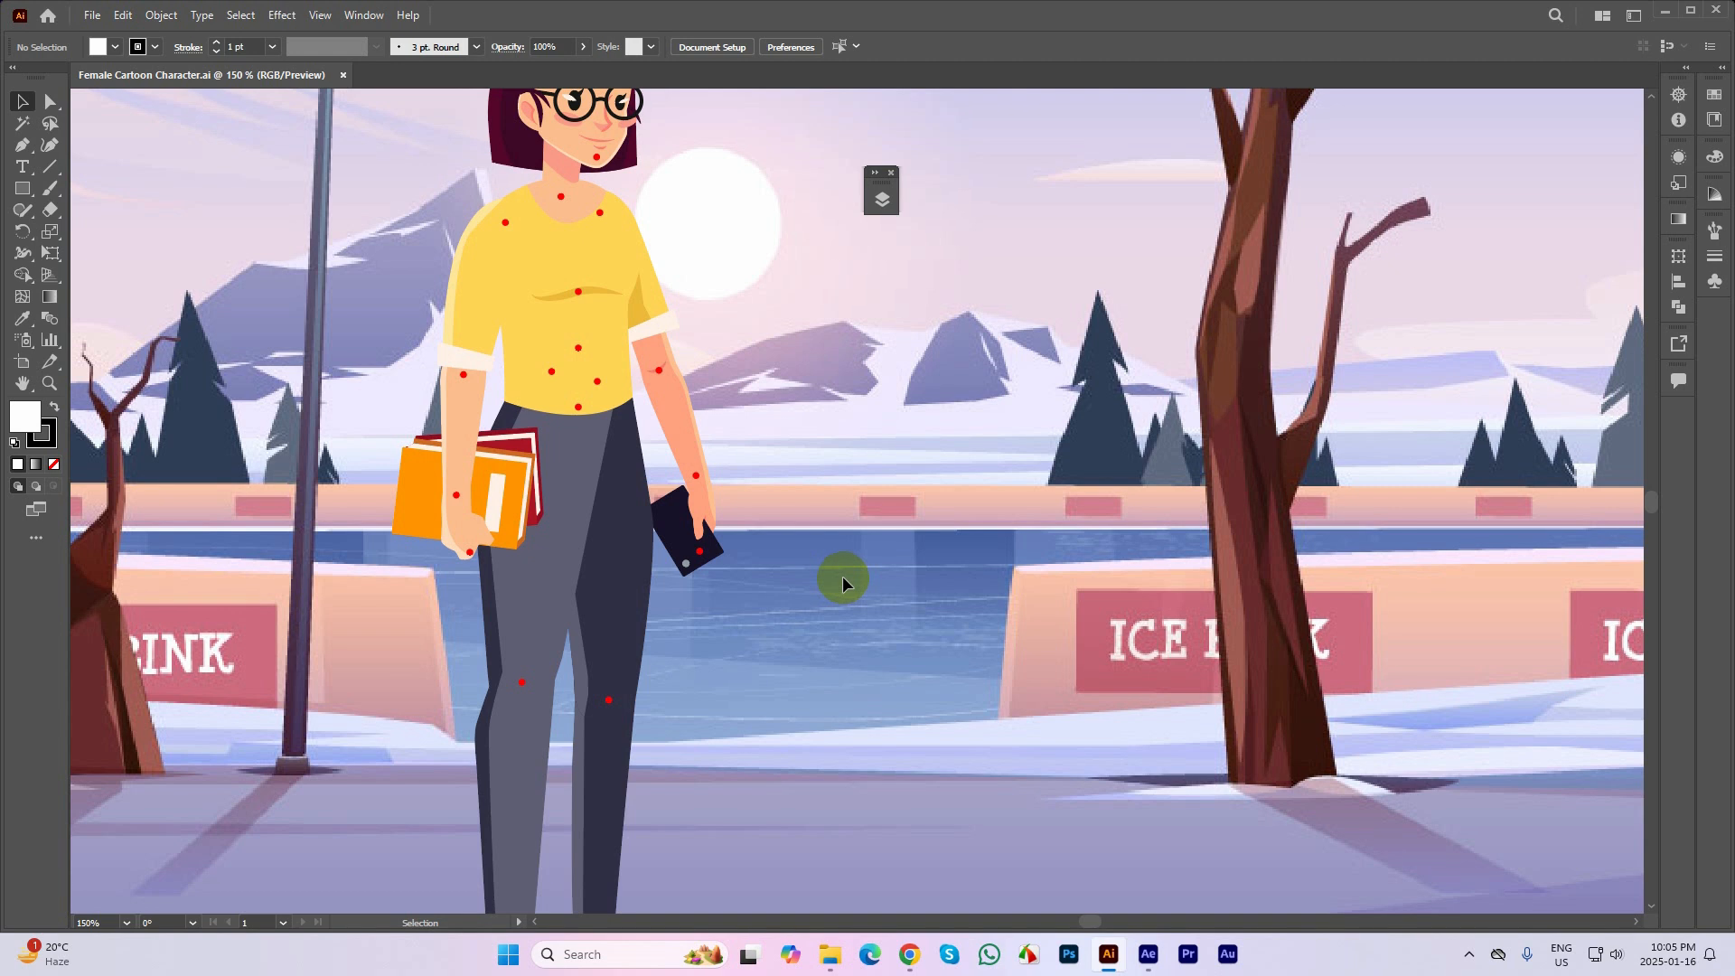
{"action": "scroll", "coordinate": [607, 260], "scroll_direction": "down", "scroll_amount": 1, "text": "alt"}
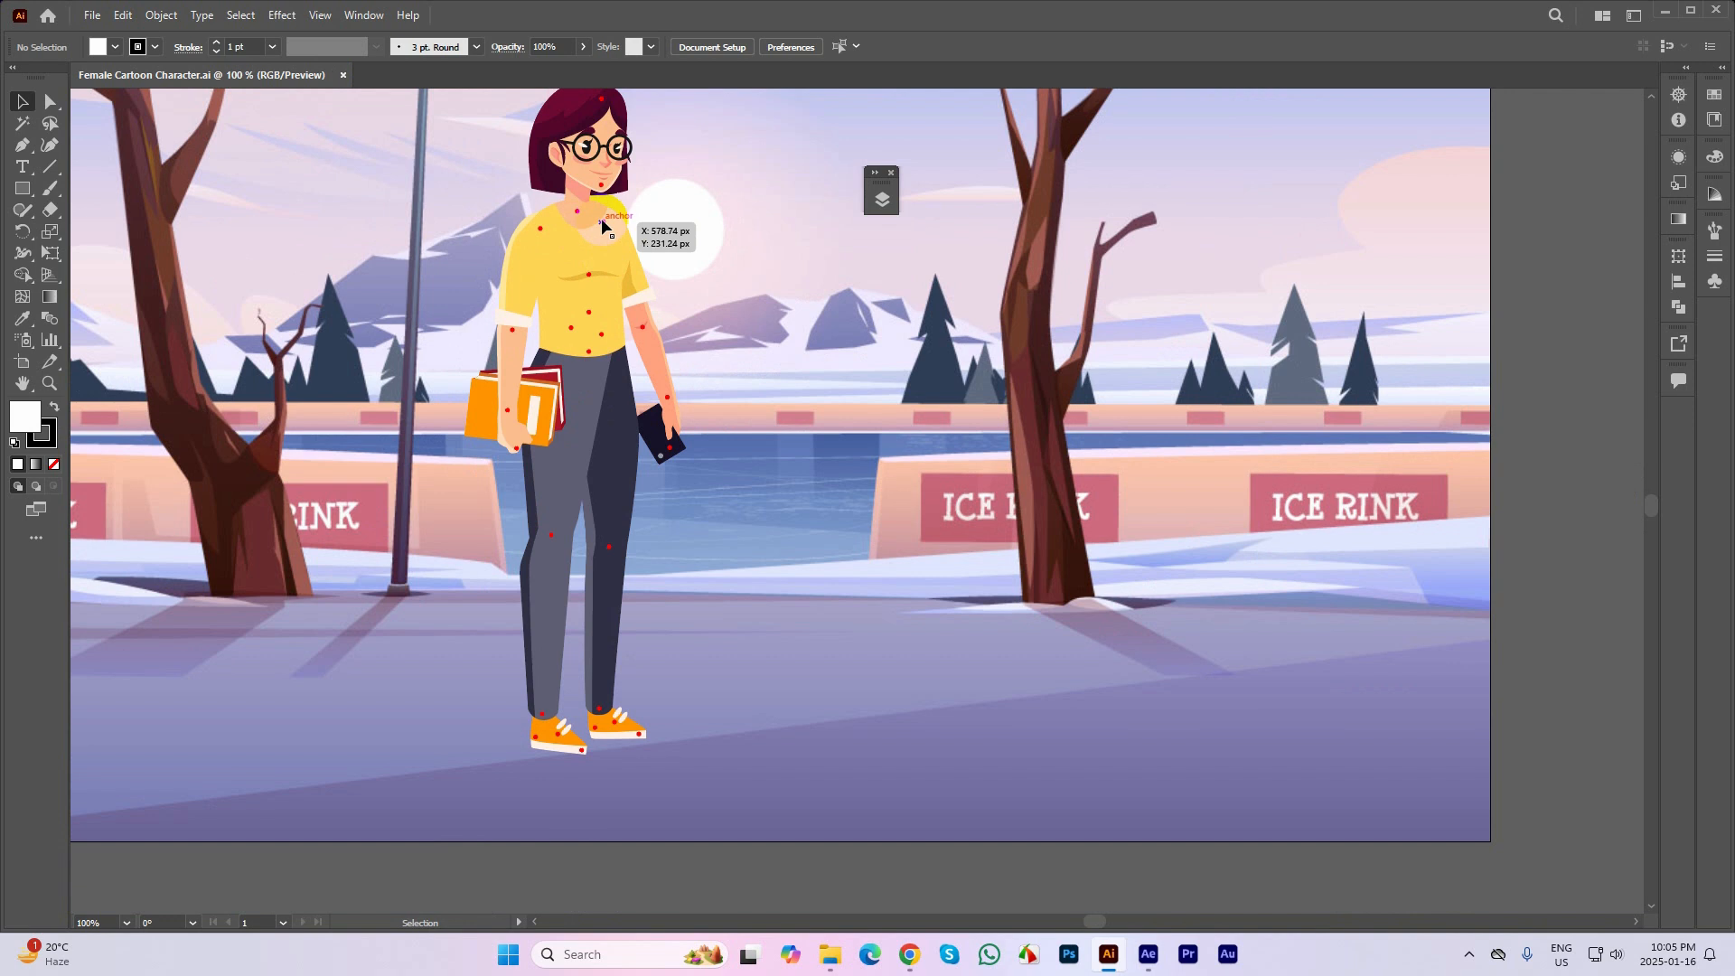
{"action": "scroll", "coordinate": [603, 219], "scroll_direction": "up", "scroll_amount": 2, "text": "alt"}
{"action": "left_click_drag", "start_coordinate": [741, 305], "coordinate": [768, 505]}
{"action": "key", "text": "alt+space"}
{"action": "key", "text": "Escape"}
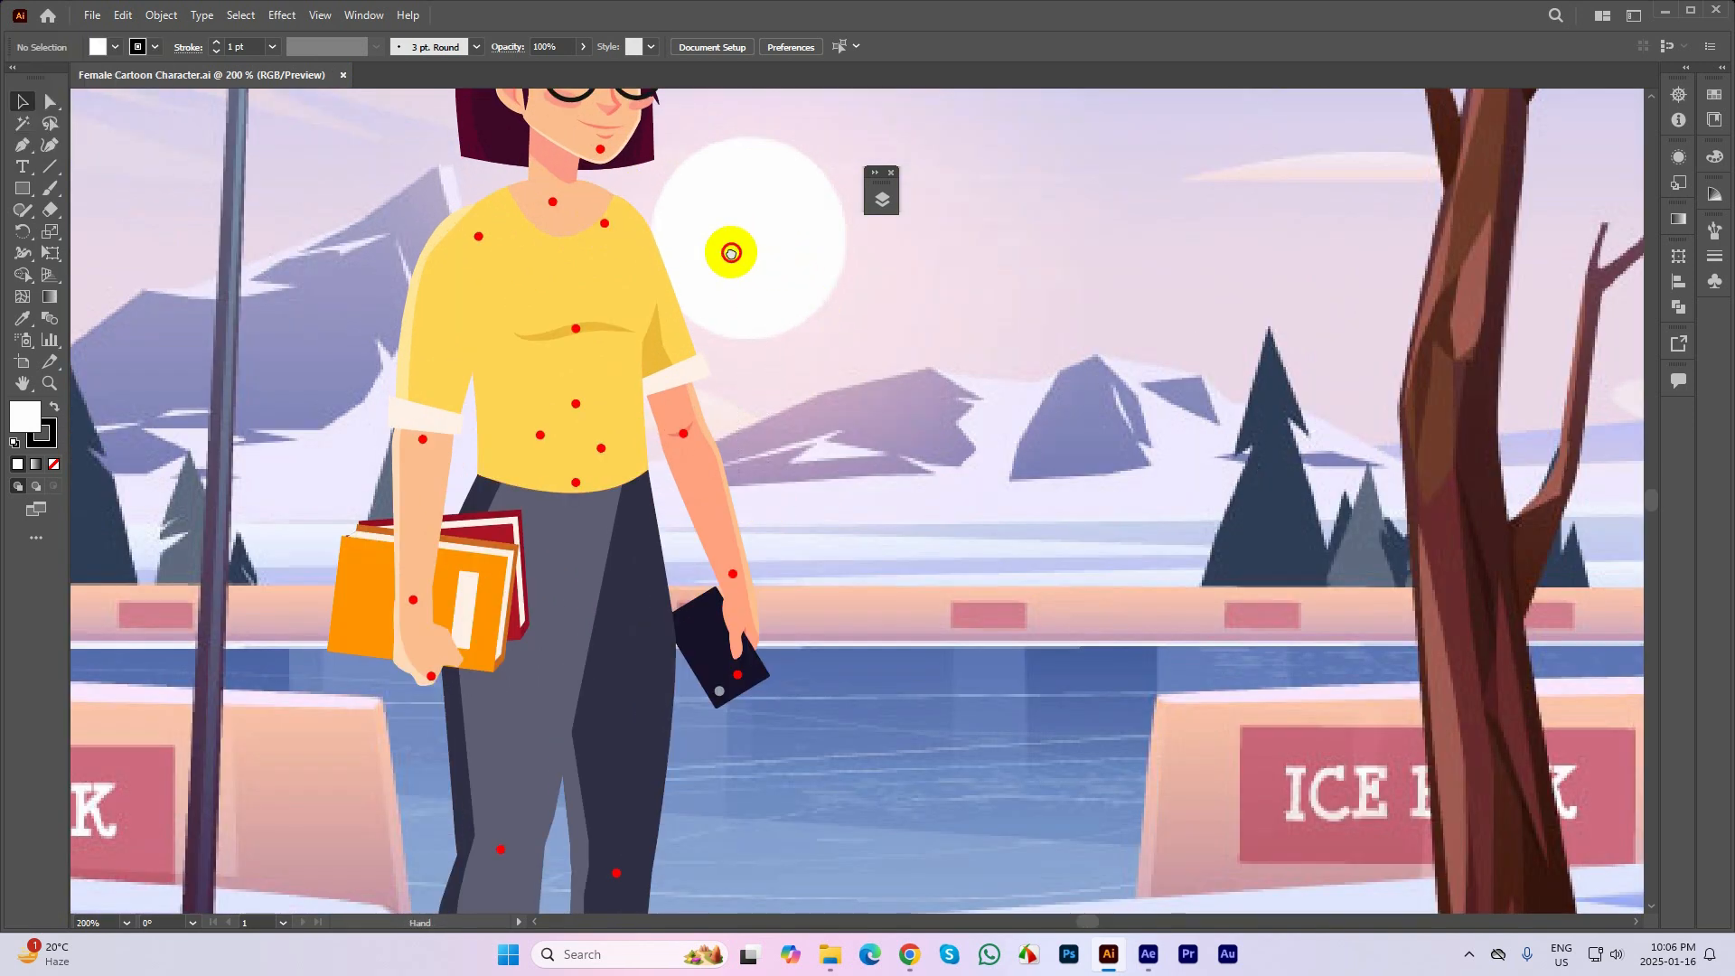
{"action": "scroll", "coordinate": [600, 175], "scroll_direction": "up", "scroll_amount": 1, "text": "alt"}
Inspect the individual guide marks on the head and both shoulders by selecting them one at a time
{"action": "left_click", "coordinate": [627, 172]}
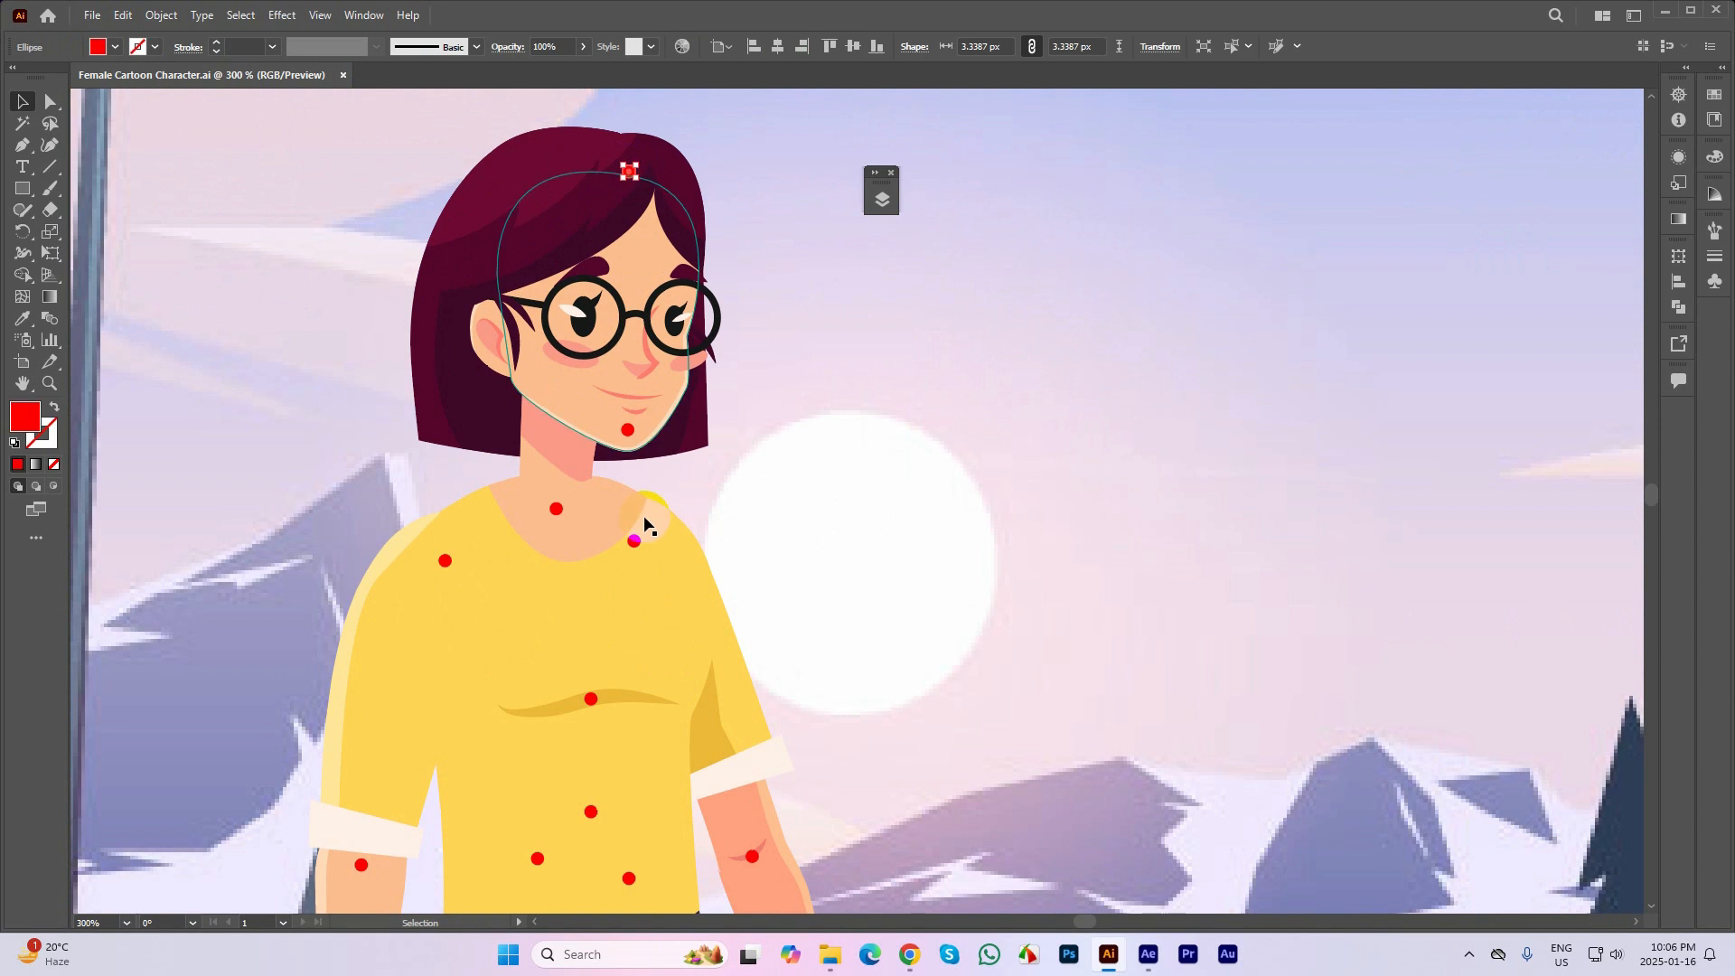
{"action": "left_click", "coordinate": [634, 541]}
{"action": "left_click", "coordinate": [761, 459]}
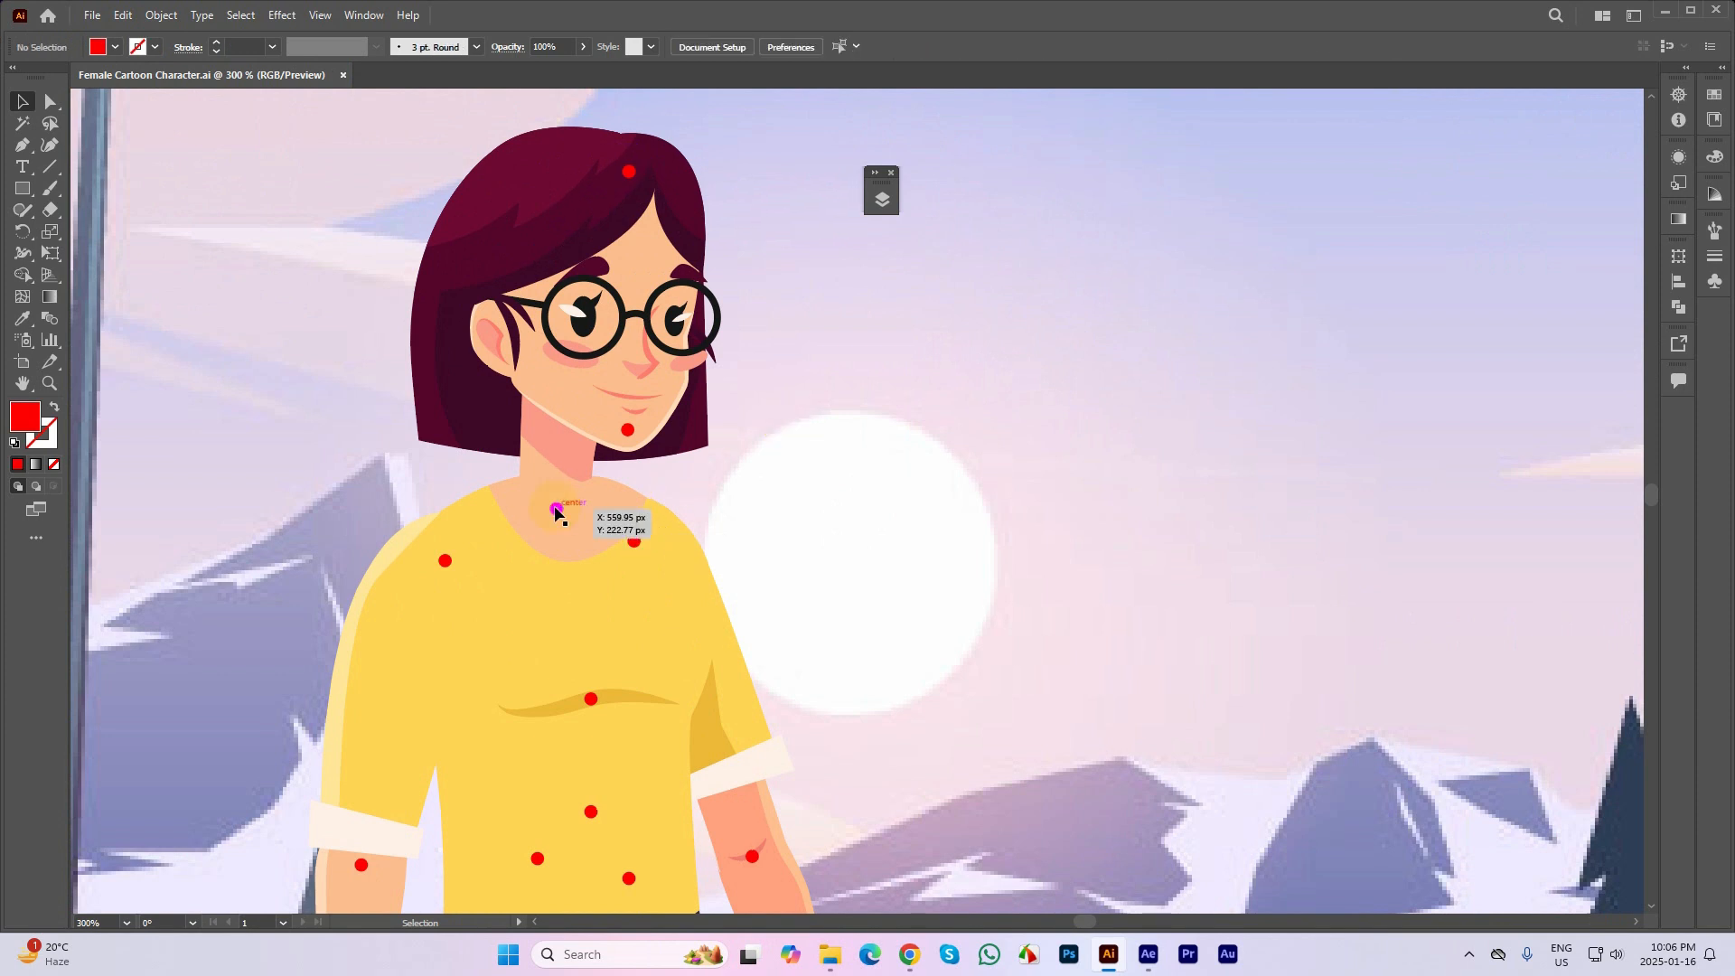
{"action": "left_click", "coordinate": [445, 561]}
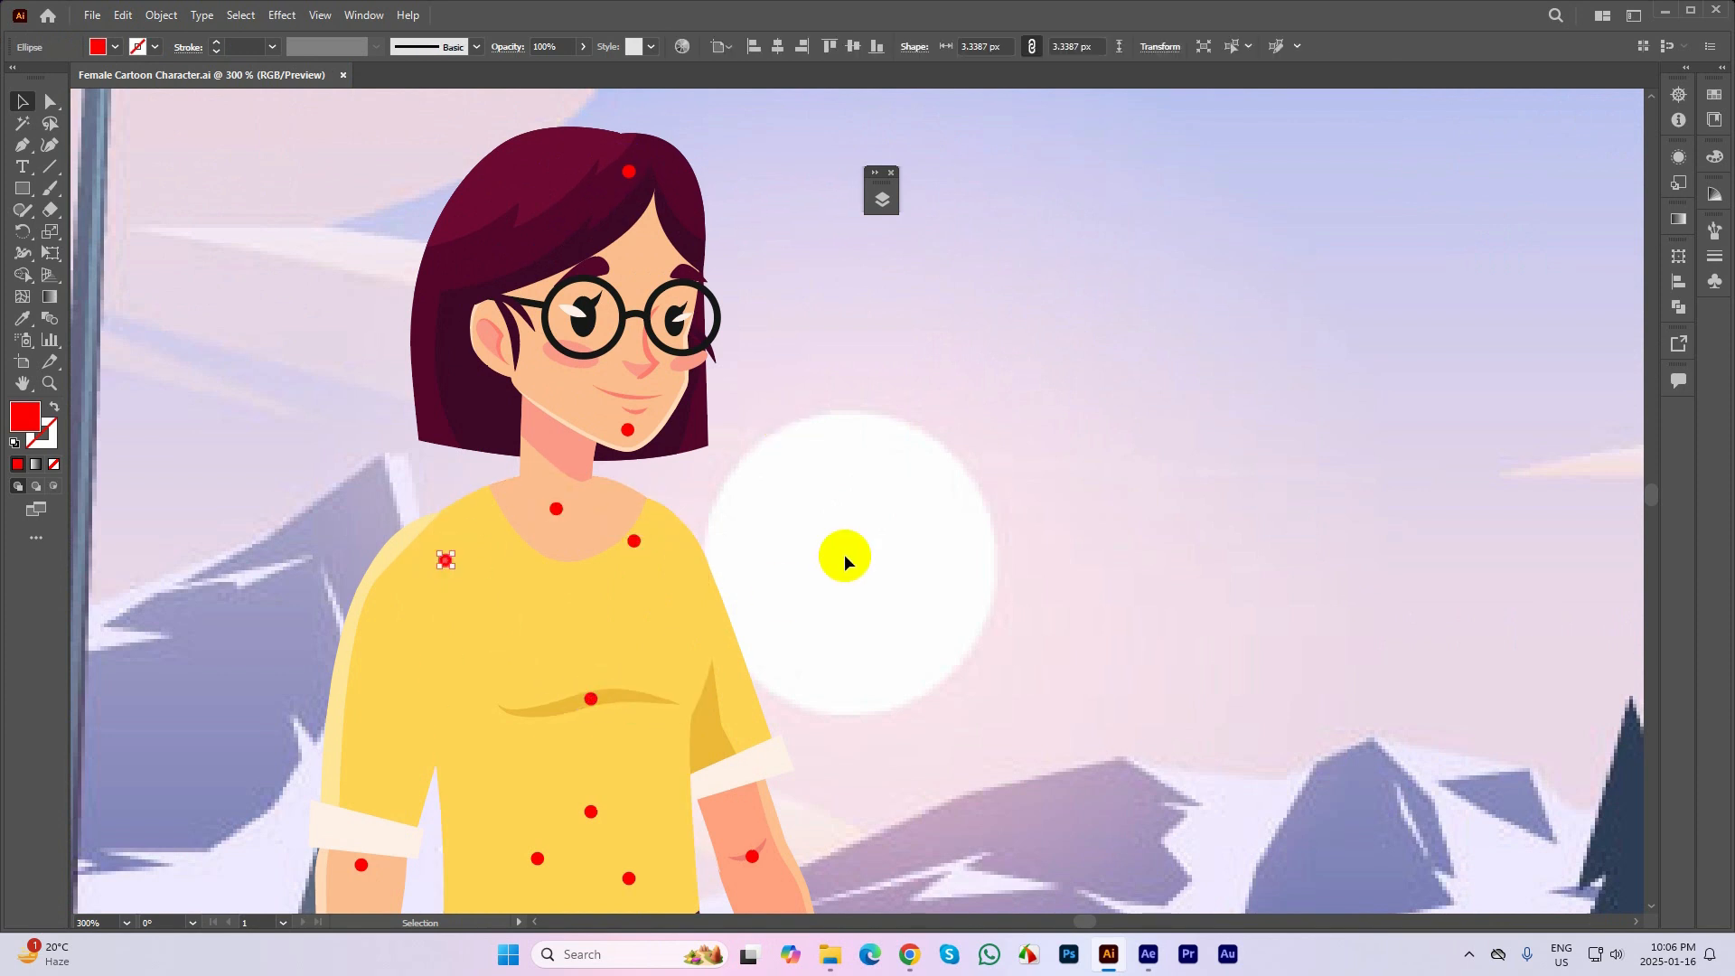
View the character in outline mode to examine the overlapping shapes at the shoulders, elbows and wrists, and return to the normal preview
{"action": "key", "text": "ctrl+y"}
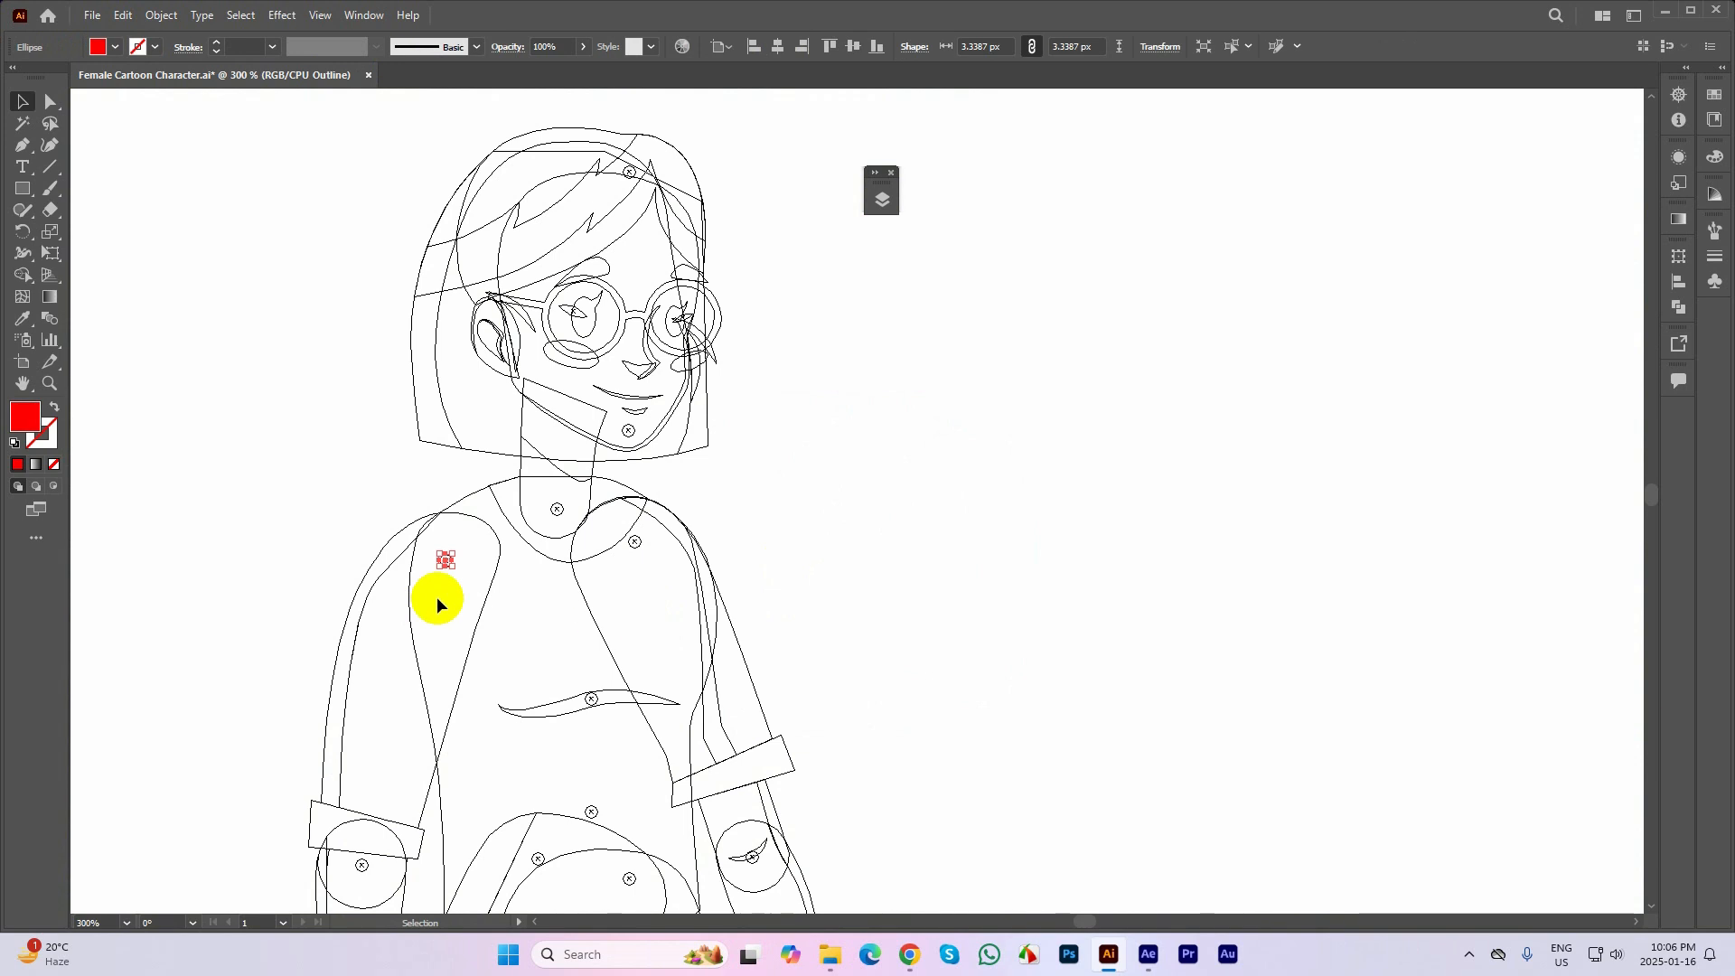
{"action": "scroll", "coordinate": [442, 592], "scroll_direction": "up", "scroll_amount": 3}
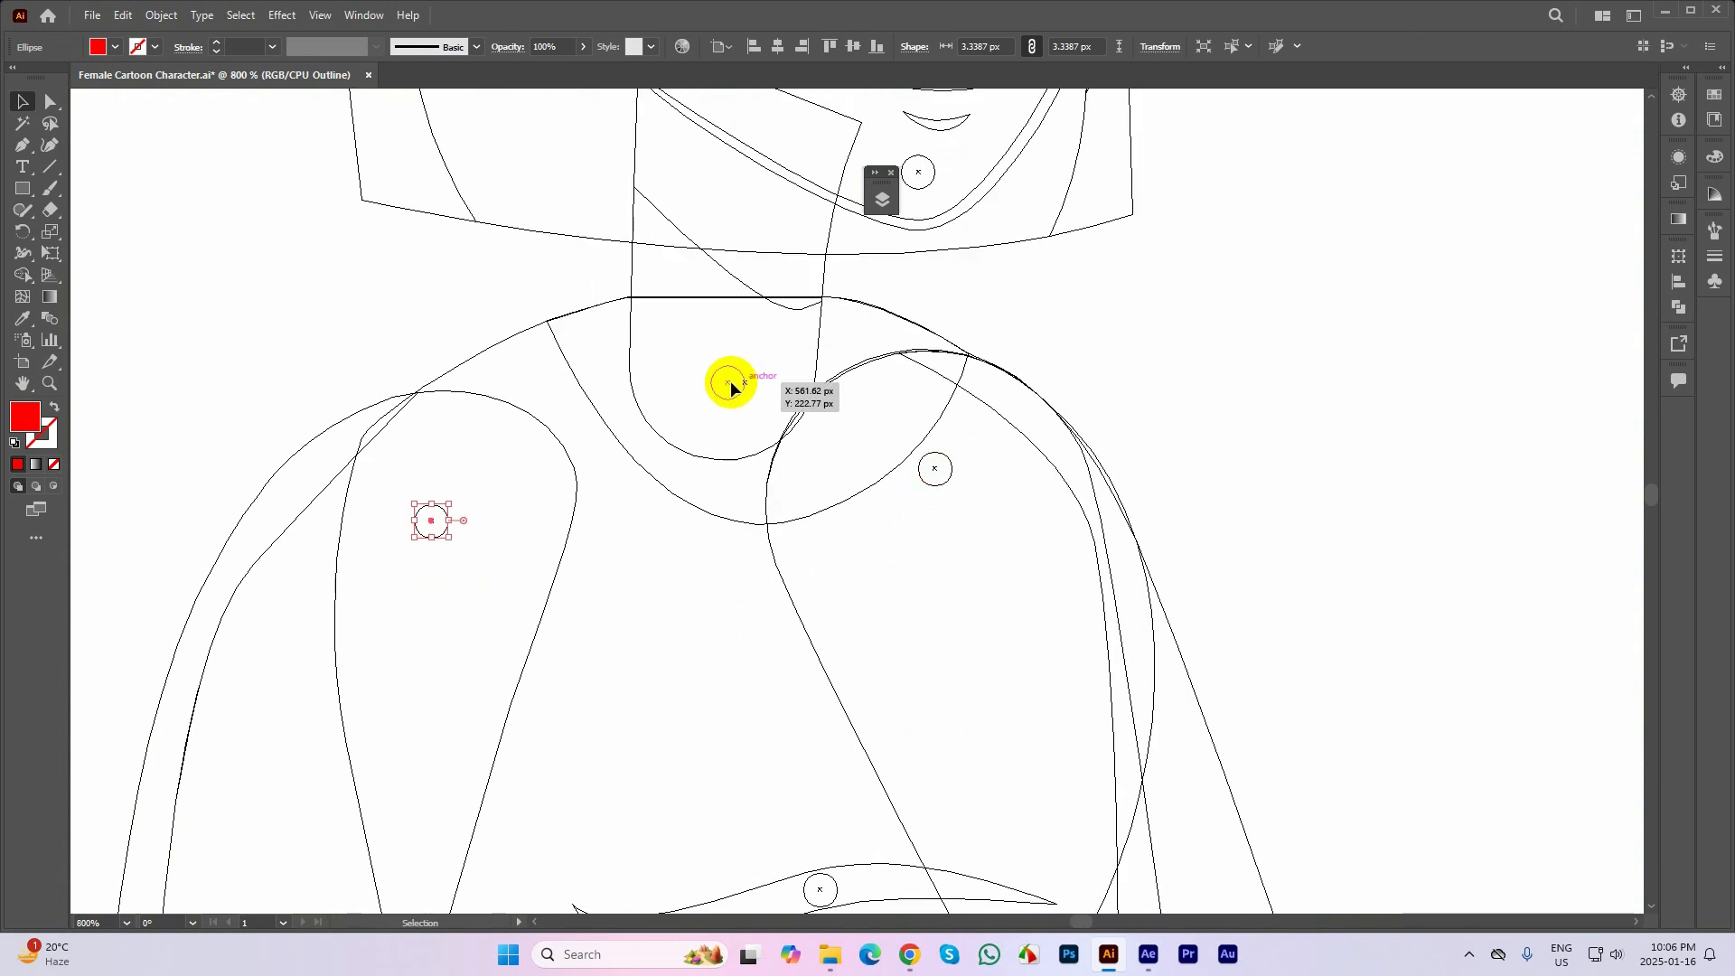
{"action": "key", "text": "space"}
{"action": "left_click_drag", "start_coordinate": [537, 459], "coordinate": [442, 271]}
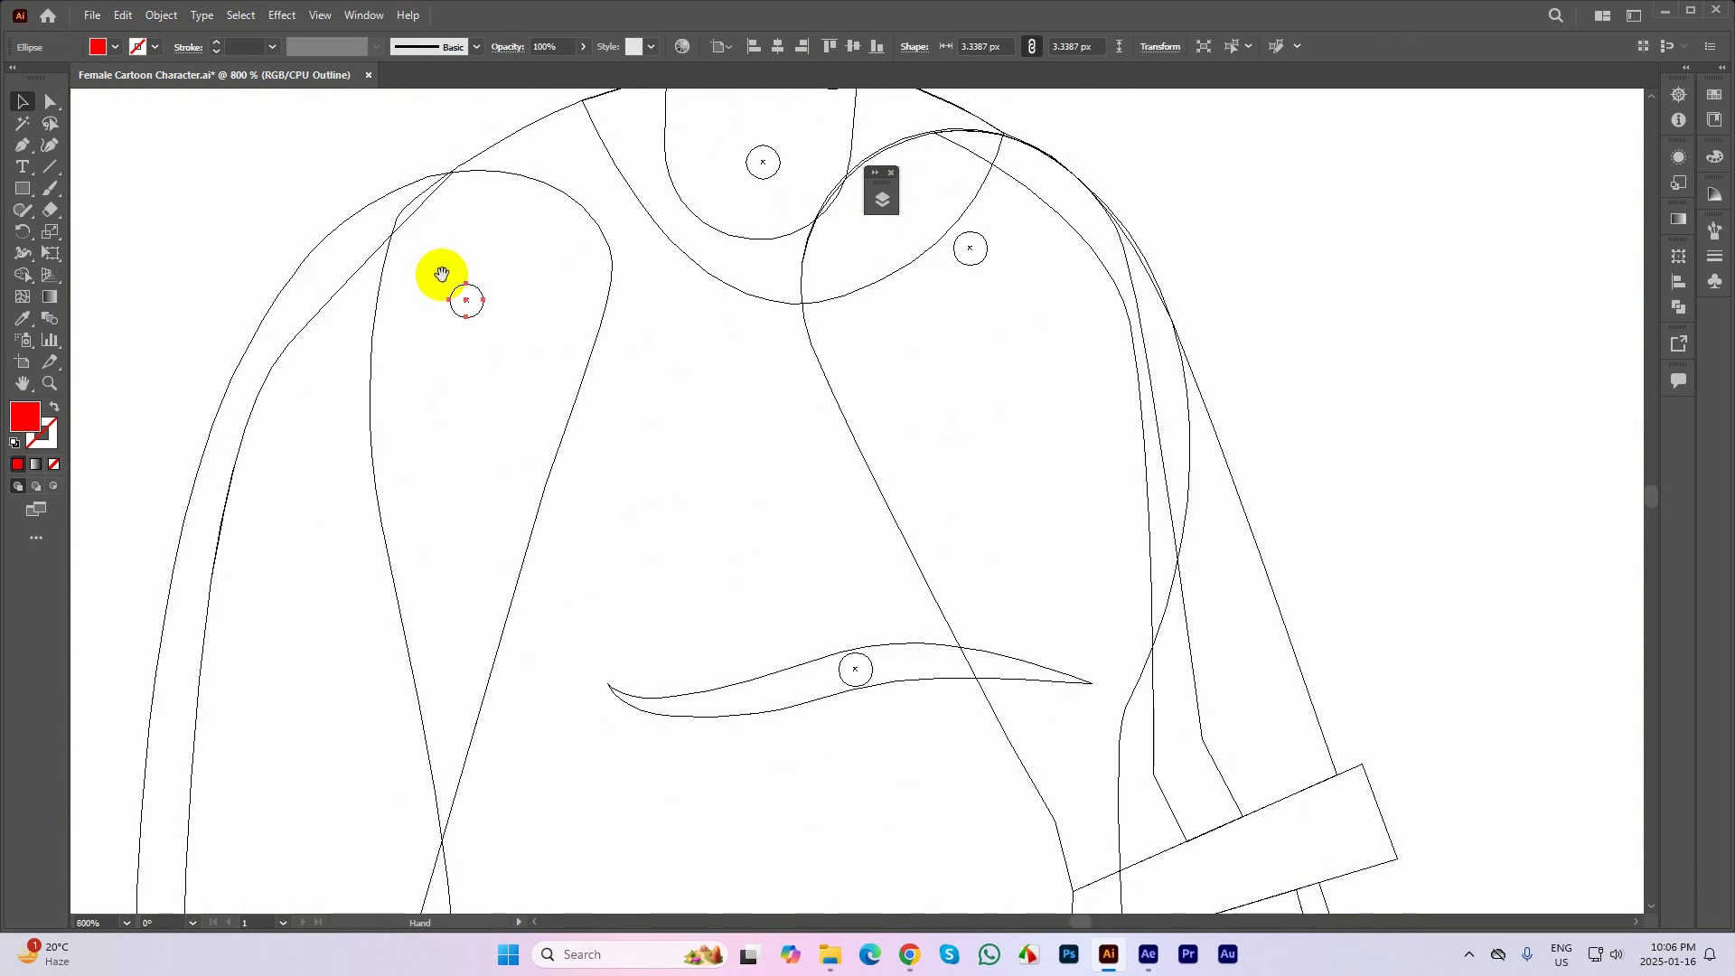
{"action": "scroll", "coordinate": [613, 425], "scroll_direction": "down", "scroll_amount": 1}
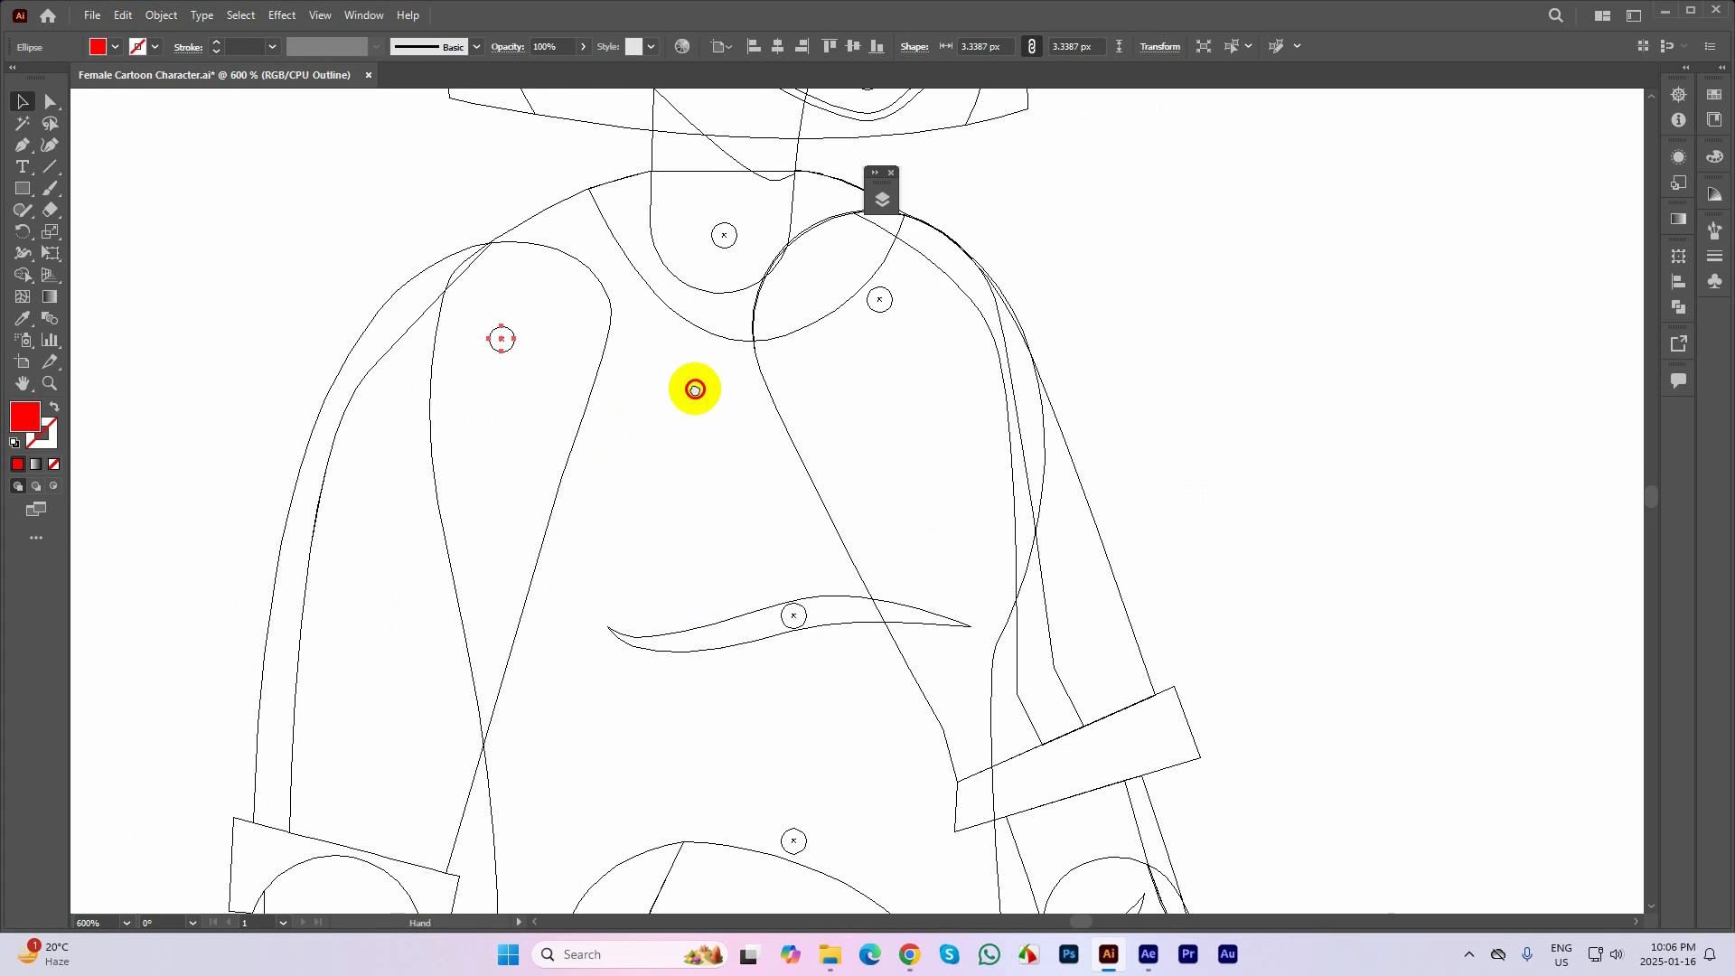
{"action": "scroll", "coordinate": [696, 387], "scroll_direction": "down", "scroll_amount": 4}
{"action": "scroll", "coordinate": [350, 541], "scroll_direction": "down", "scroll_amount": 2}
{"action": "scroll", "coordinate": [504, 406], "scroll_direction": "down", "scroll_amount": 3}
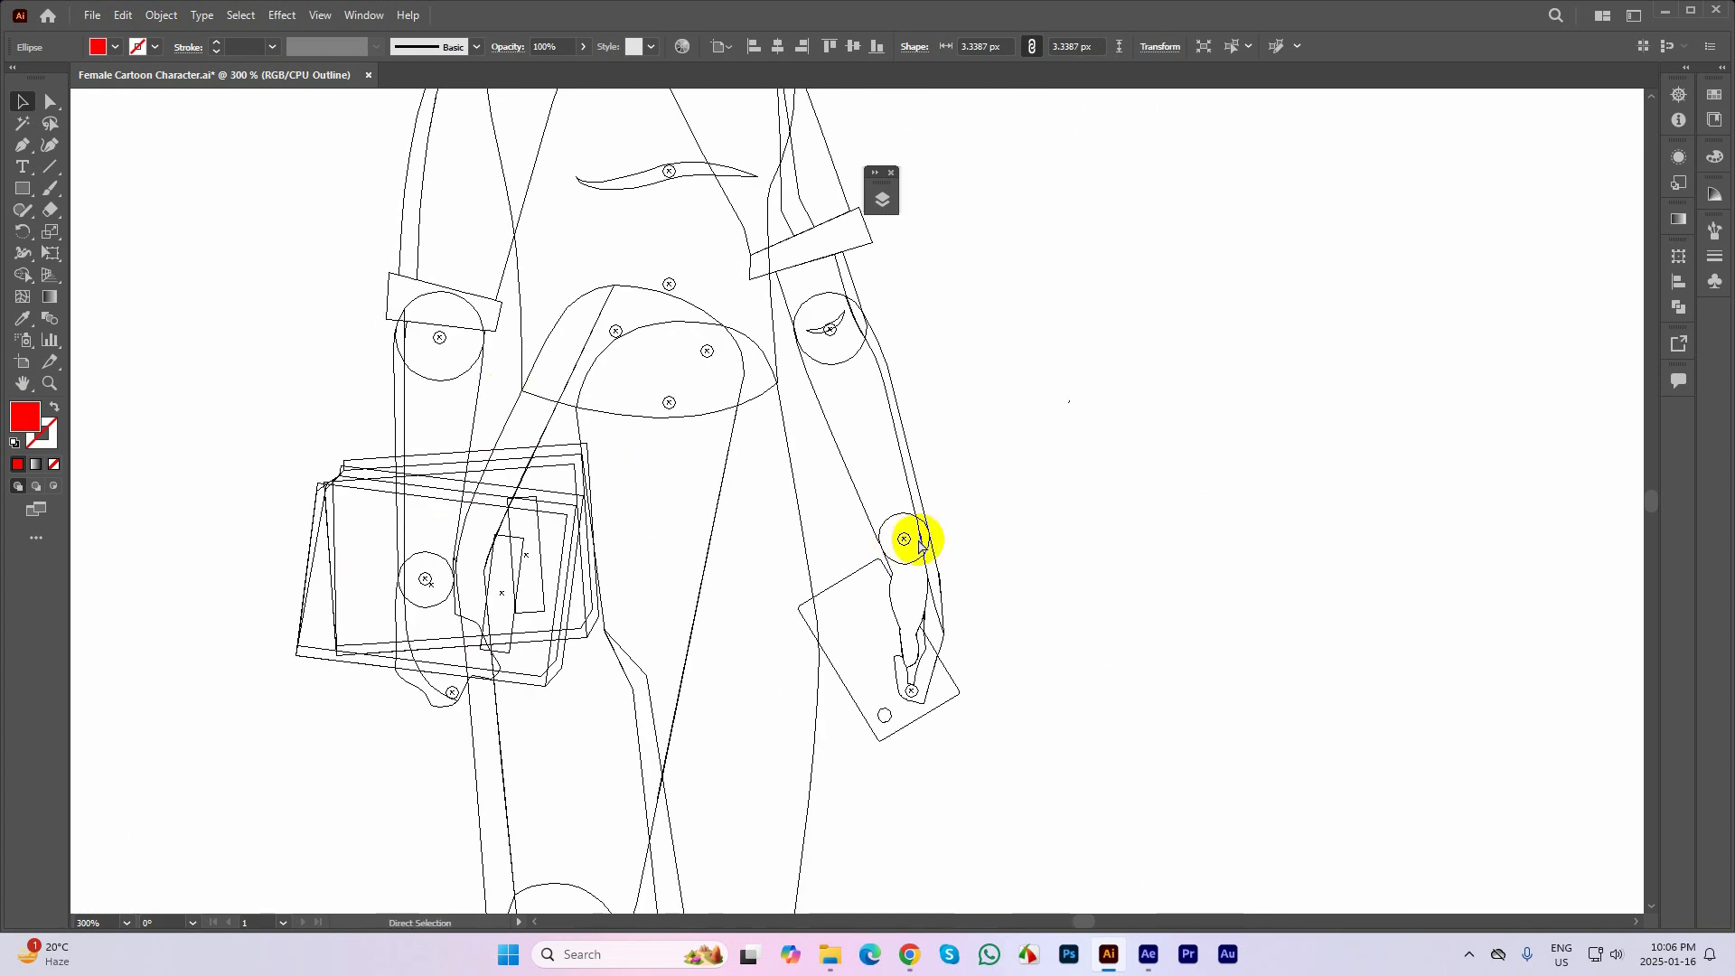
{"action": "key", "text": "ctrl+y"}
Bring up the layer list beside the full character and toggle the arm layer's visibility to check which part it holds
{"action": "scroll", "coordinate": [730, 539], "scroll_direction": "down", "scroll_amount": 1}
{"action": "scroll", "coordinate": [730, 540], "scroll_direction": "down", "scroll_amount": 1}
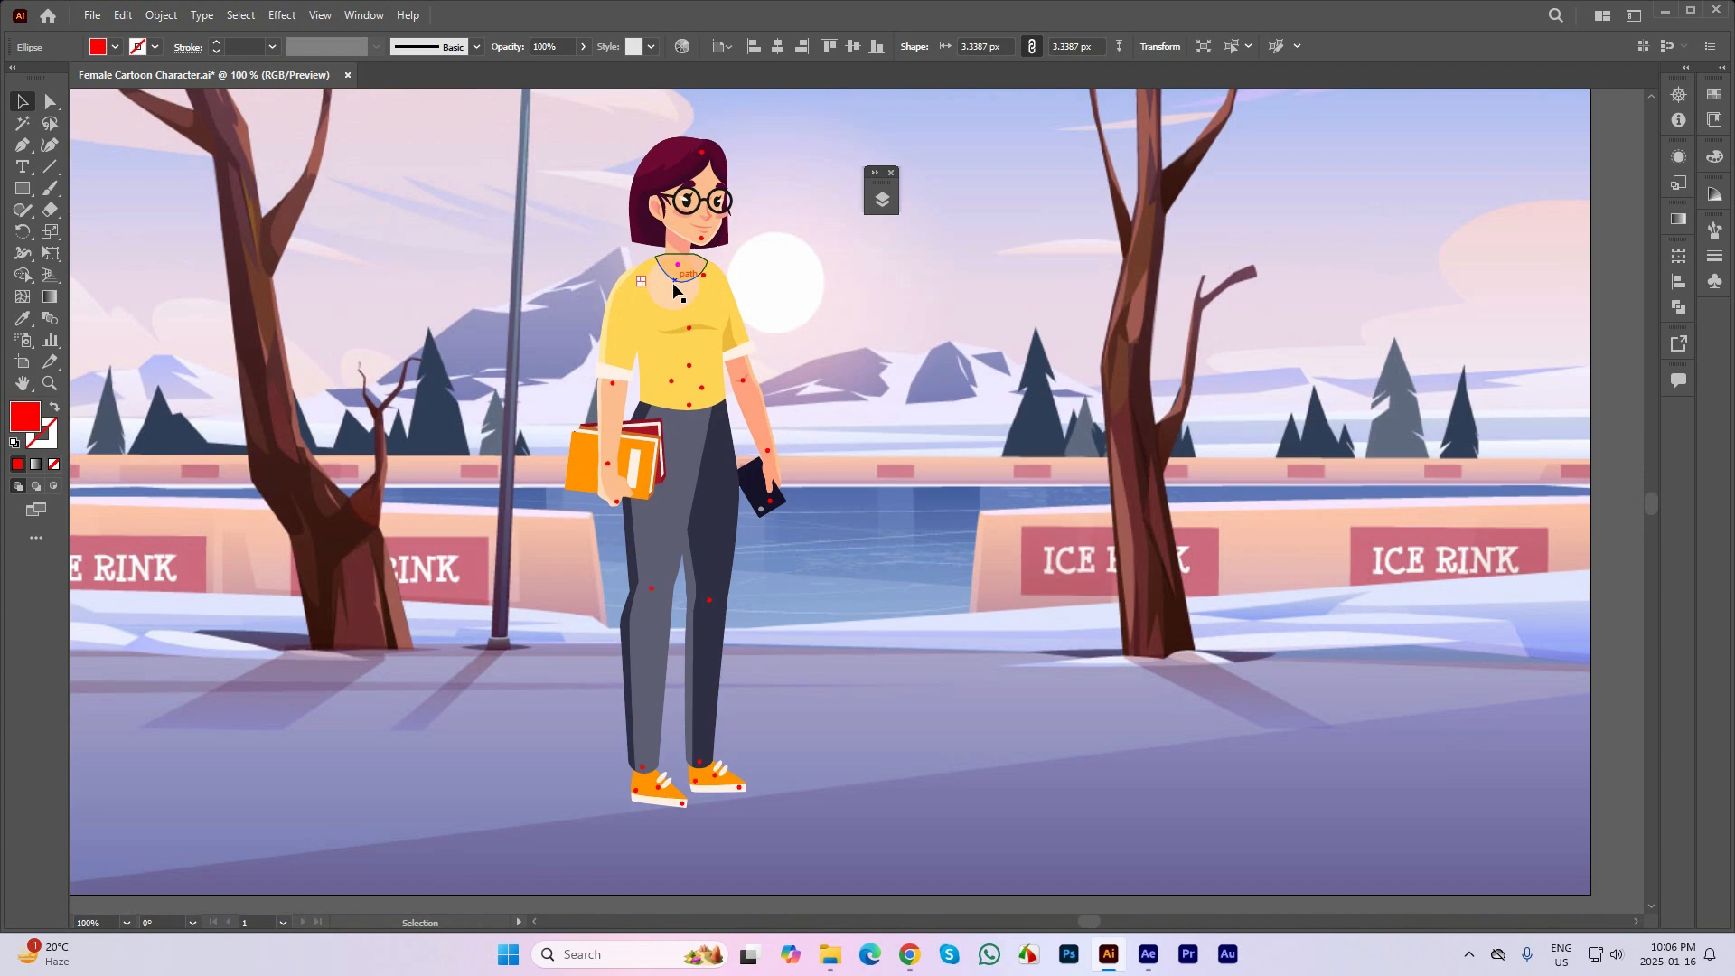
{"action": "left_click", "coordinate": [882, 200]}
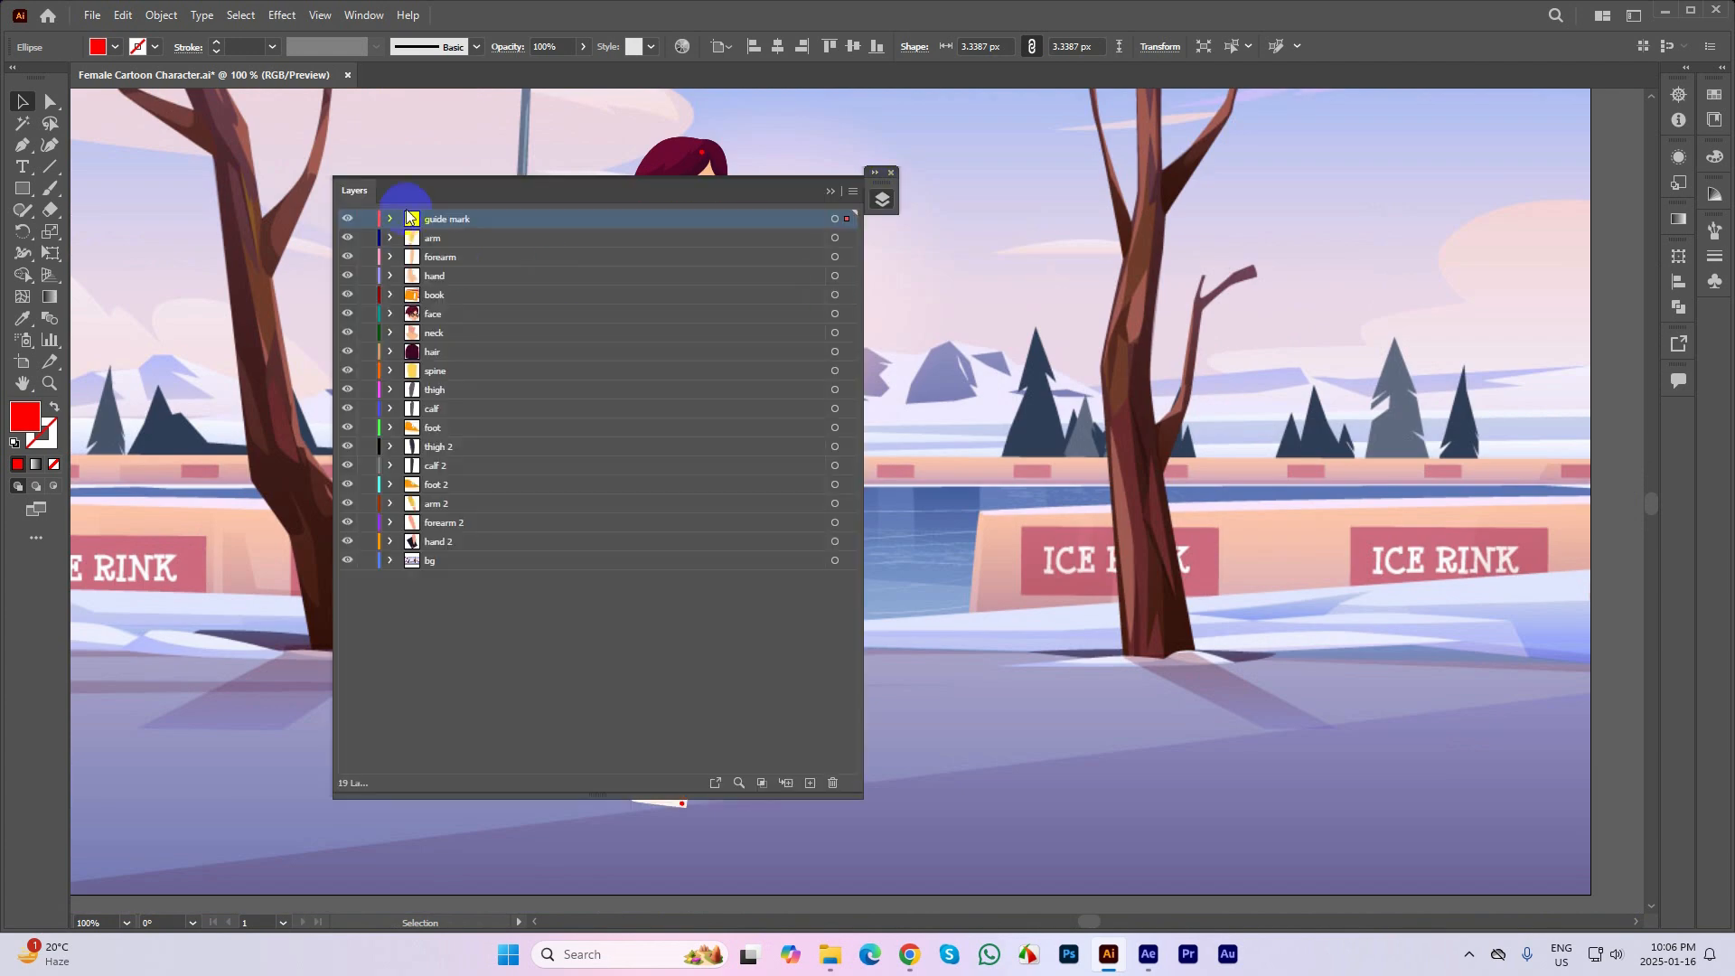
{"action": "left_click_drag", "start_coordinate": [453, 192], "coordinate": [985, 215]}
{"action": "left_click", "coordinate": [989, 270]}
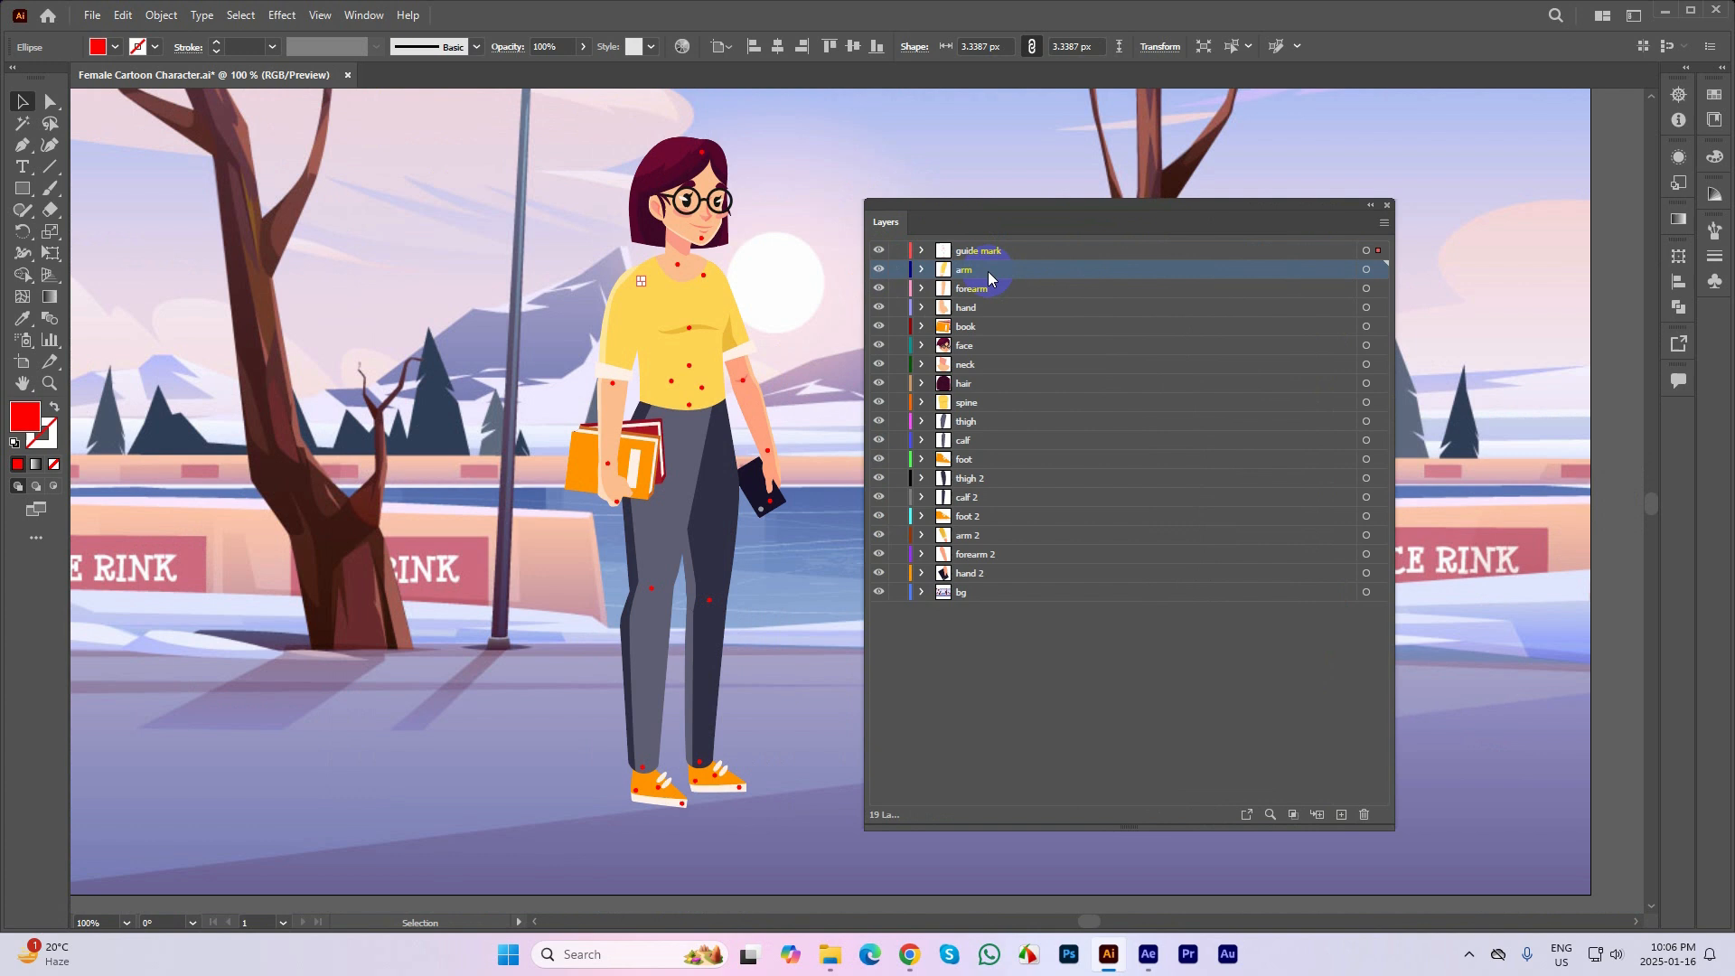
{"action": "left_click", "coordinate": [880, 271]}
{"action": "left_click", "coordinate": [880, 270]}
{"action": "left_click", "coordinate": [880, 270]}
{"action": "left_click", "coordinate": [880, 270]}
{"action": "left_click", "coordinate": [880, 270]}
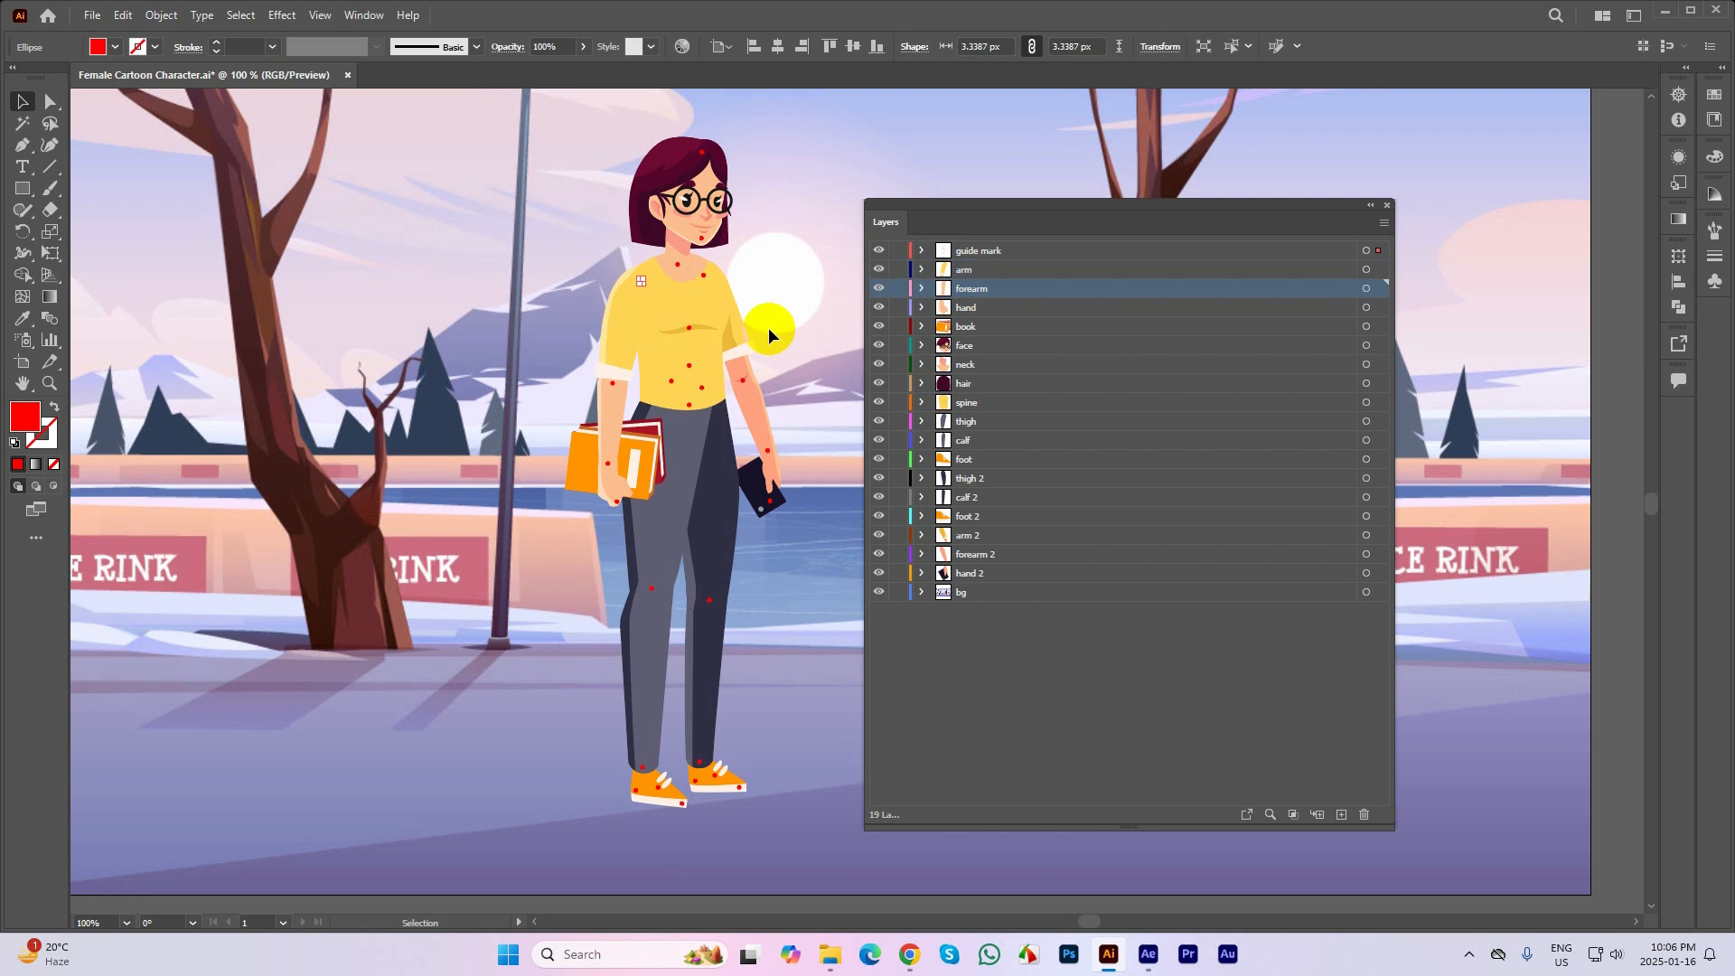
Check the layer of the forearm on the phone side by selecting it and toggling the forearm 2 layer's visibility
{"action": "left_click", "coordinate": [763, 411]}
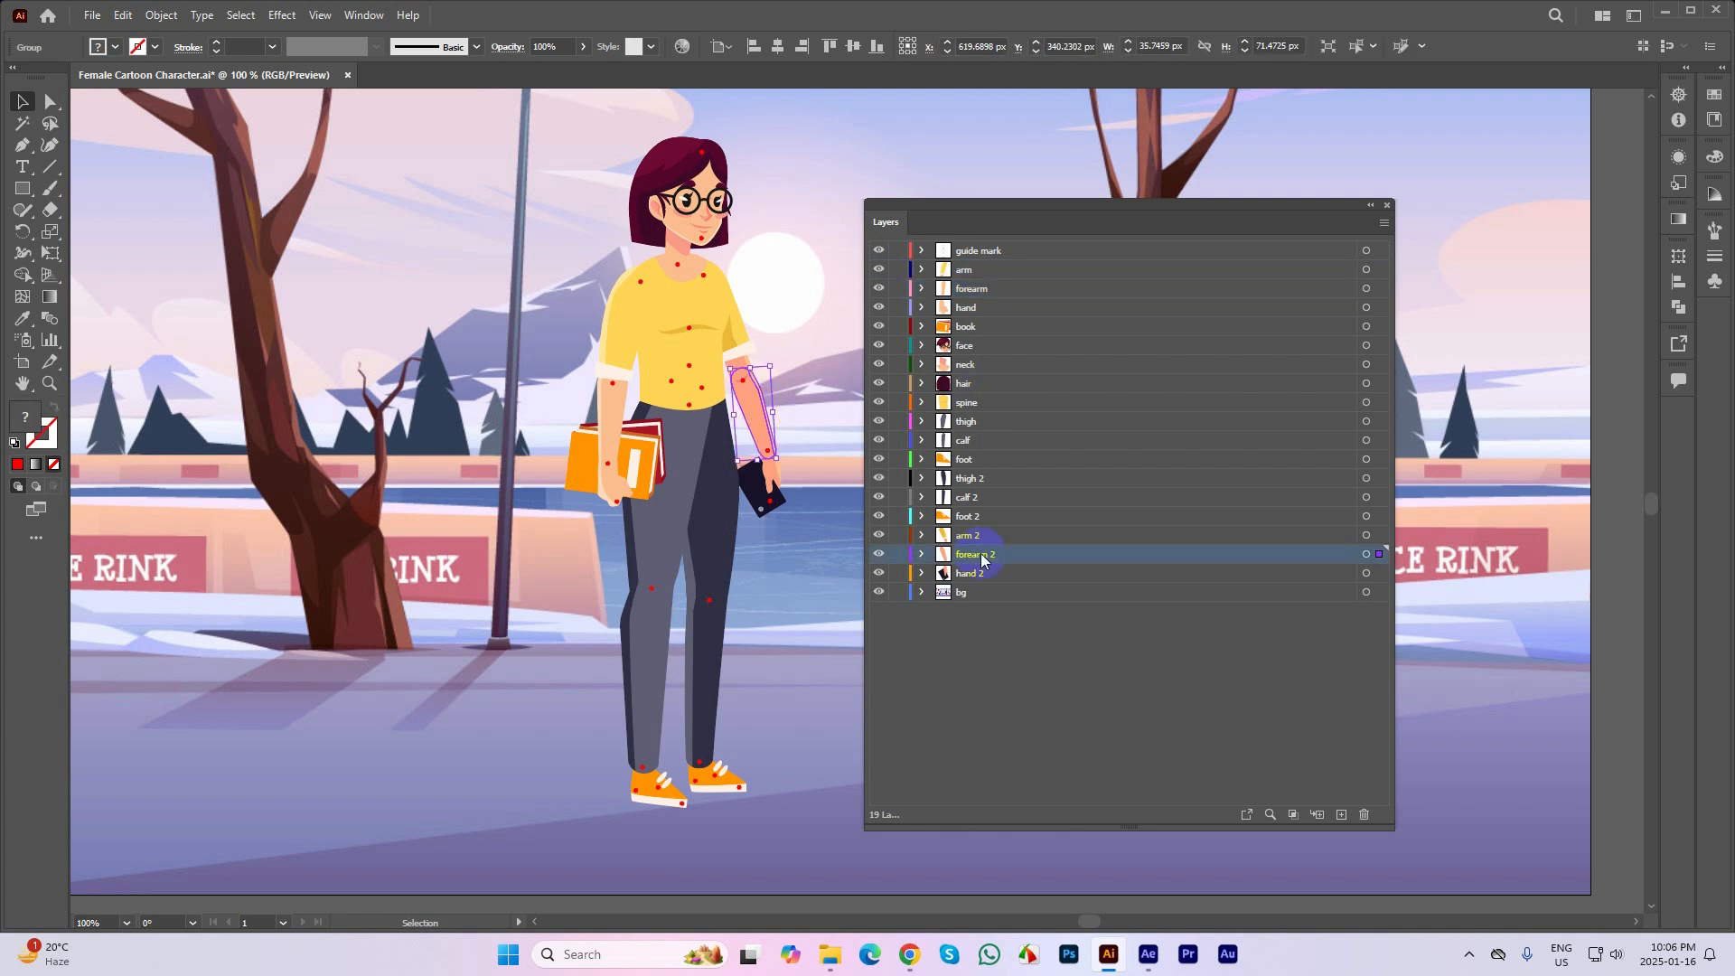
{"action": "left_click", "coordinate": [967, 571]}
{"action": "left_click", "coordinate": [967, 557]}
{"action": "left_click", "coordinate": [876, 557]}
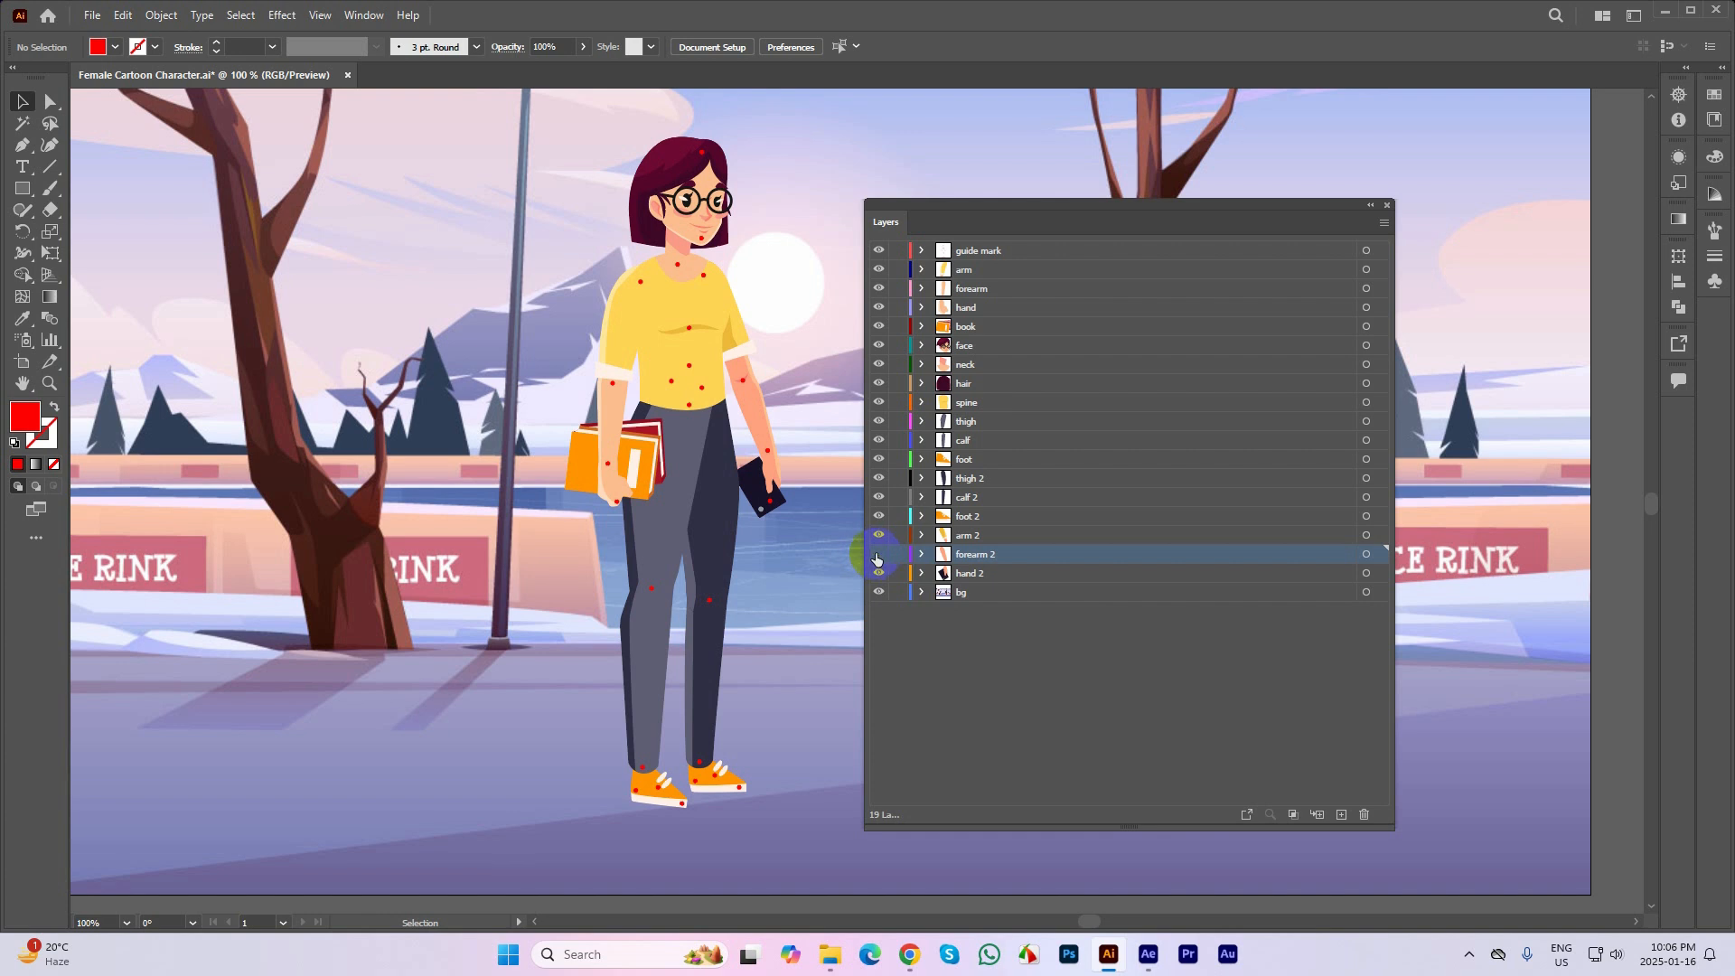
{"action": "left_click", "coordinate": [877, 556]}
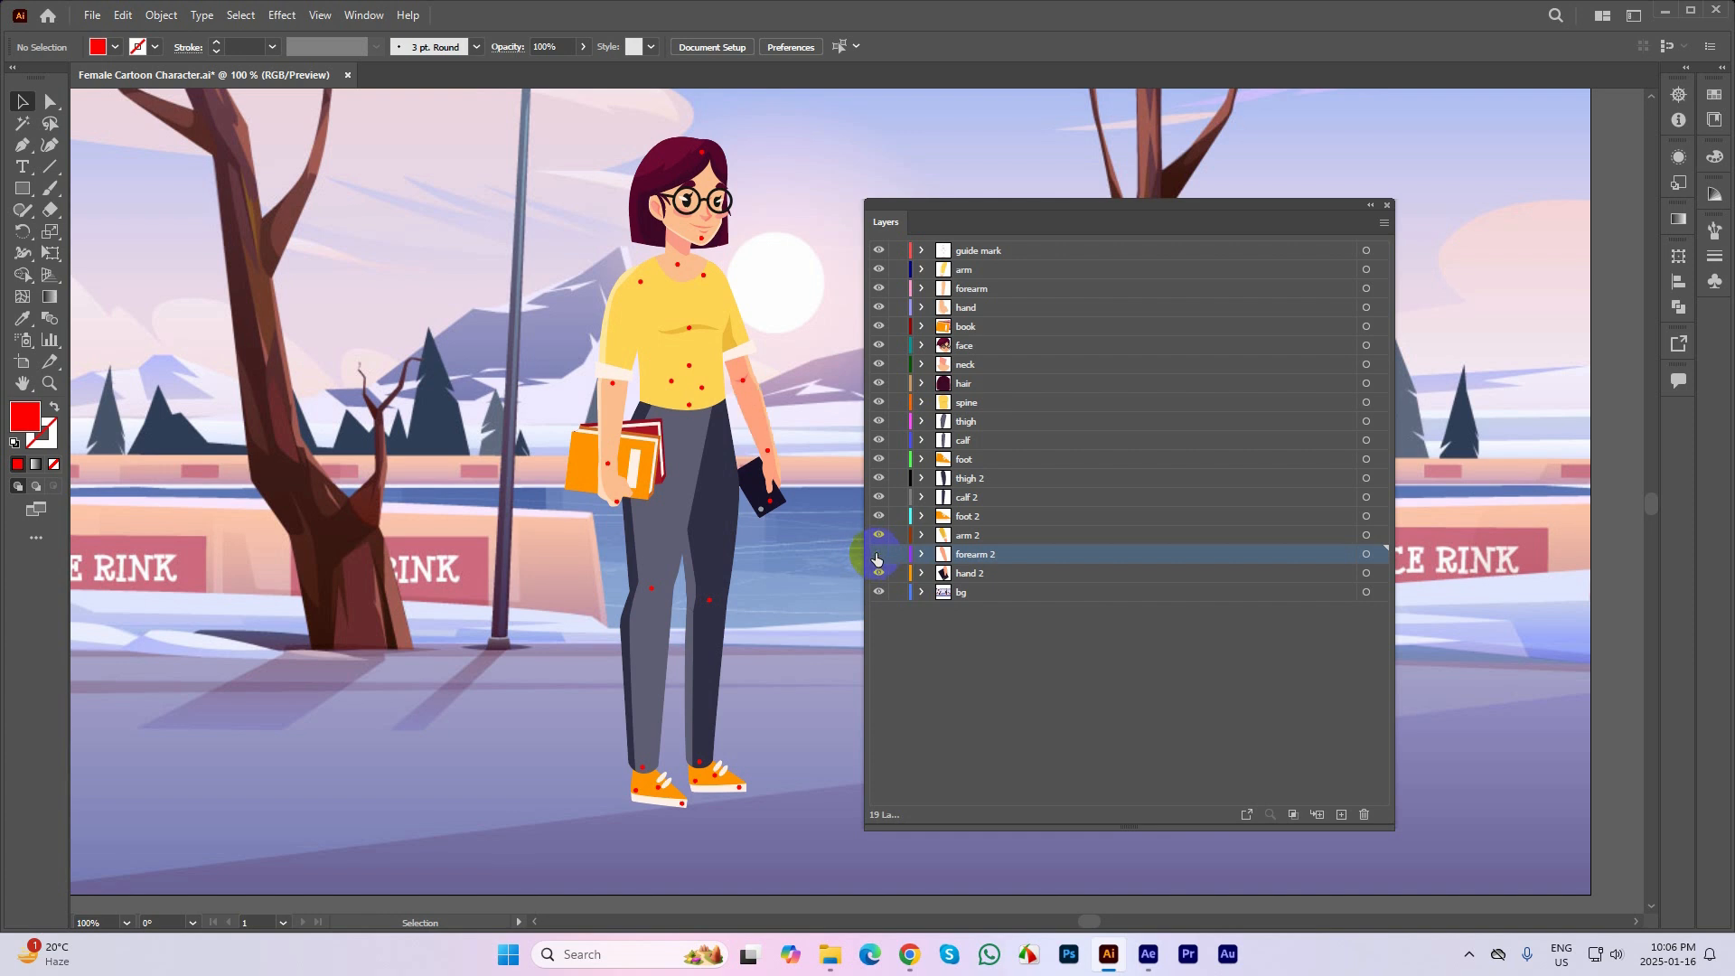
{"action": "left_click", "coordinate": [973, 271]}
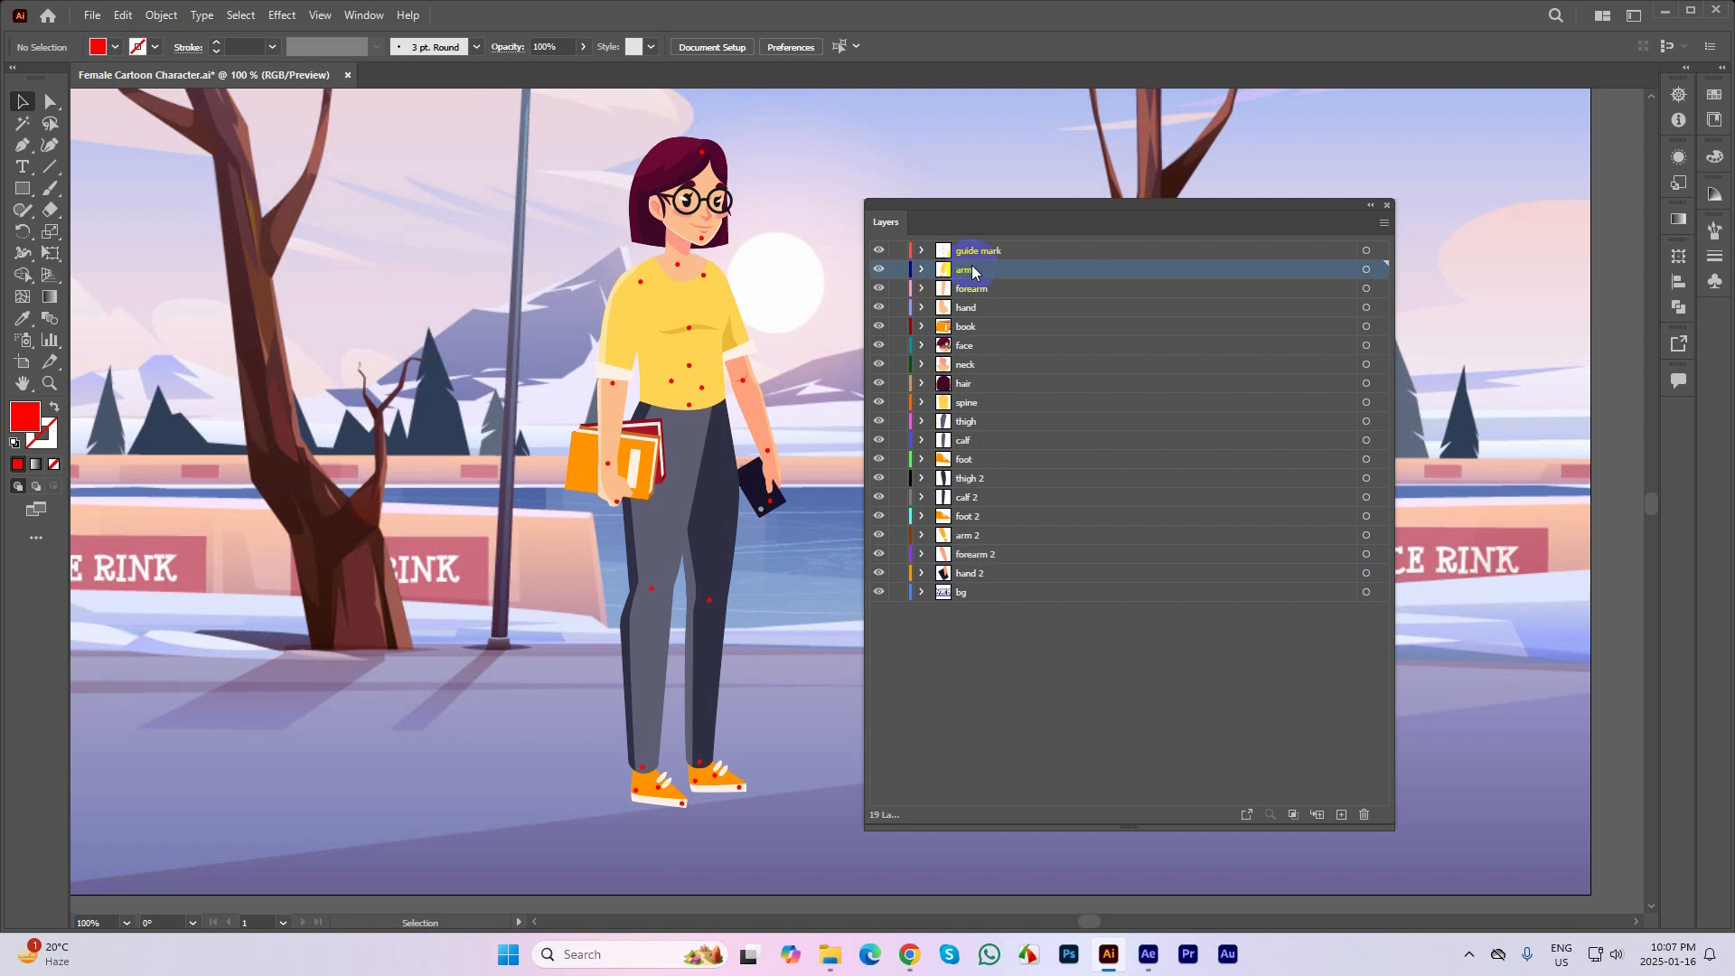
{"action": "scroll", "coordinate": [718, 429], "scroll_direction": "down", "scroll_amount": 1}
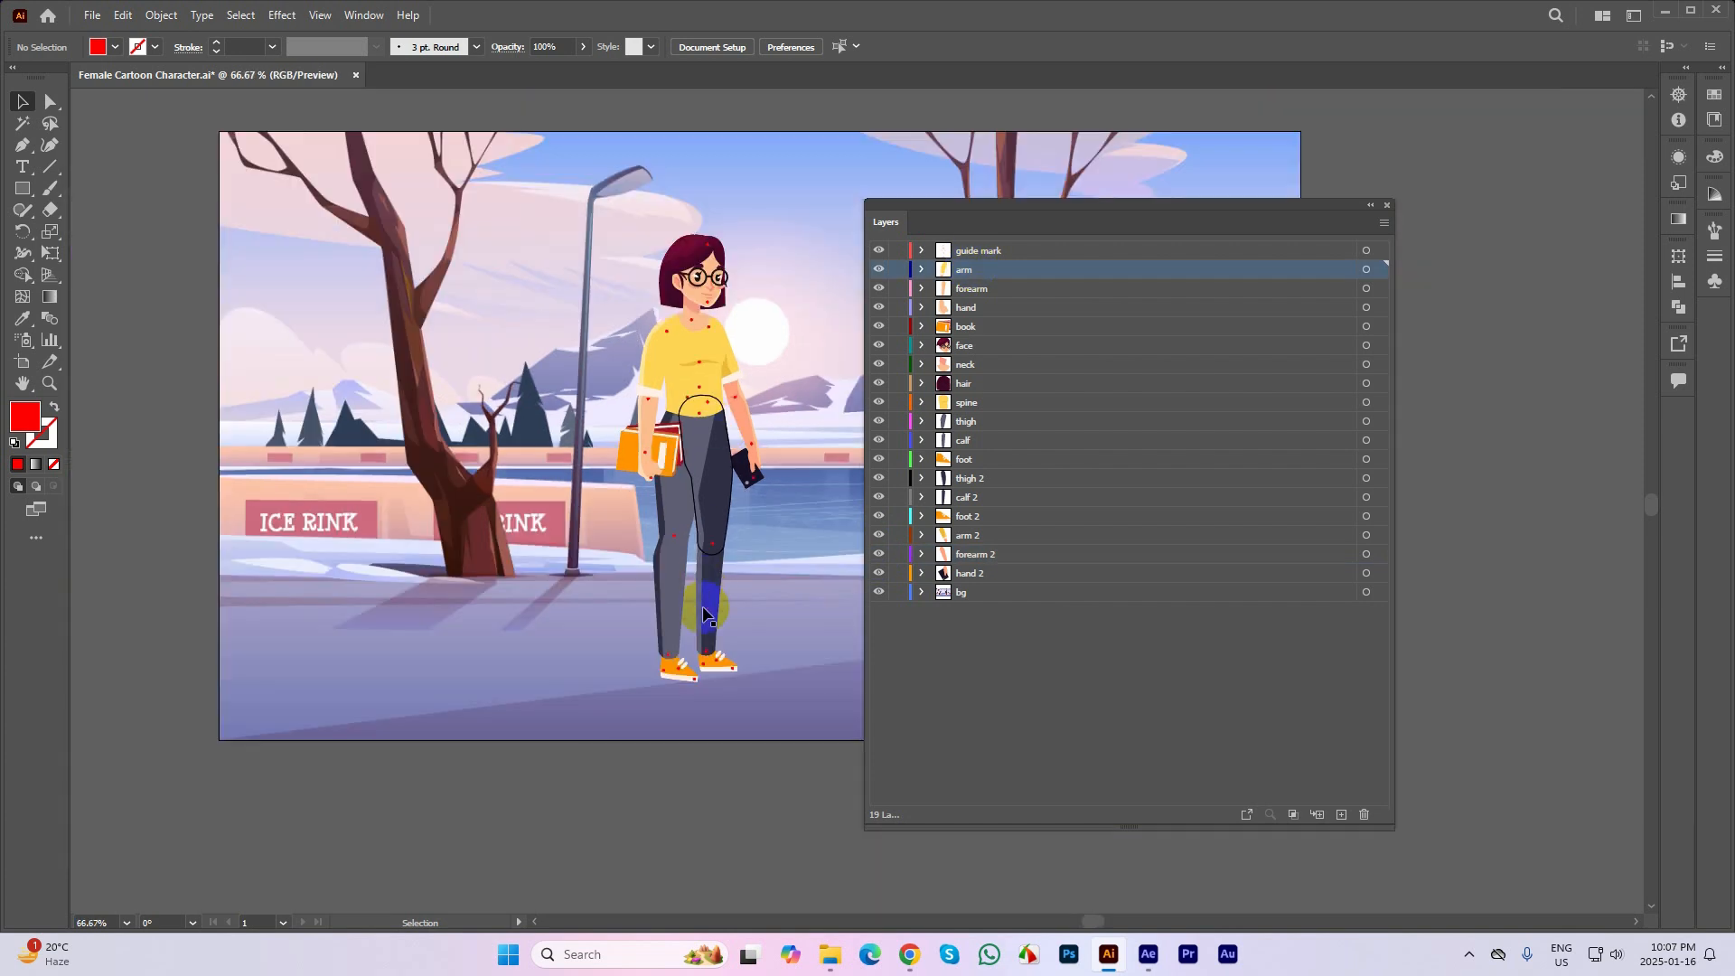
{"action": "scroll", "coordinate": [708, 578], "scroll_direction": "up", "scroll_amount": 1}
{"action": "scroll", "coordinate": [778, 573], "scroll_direction": "right", "scroll_amount": 1}
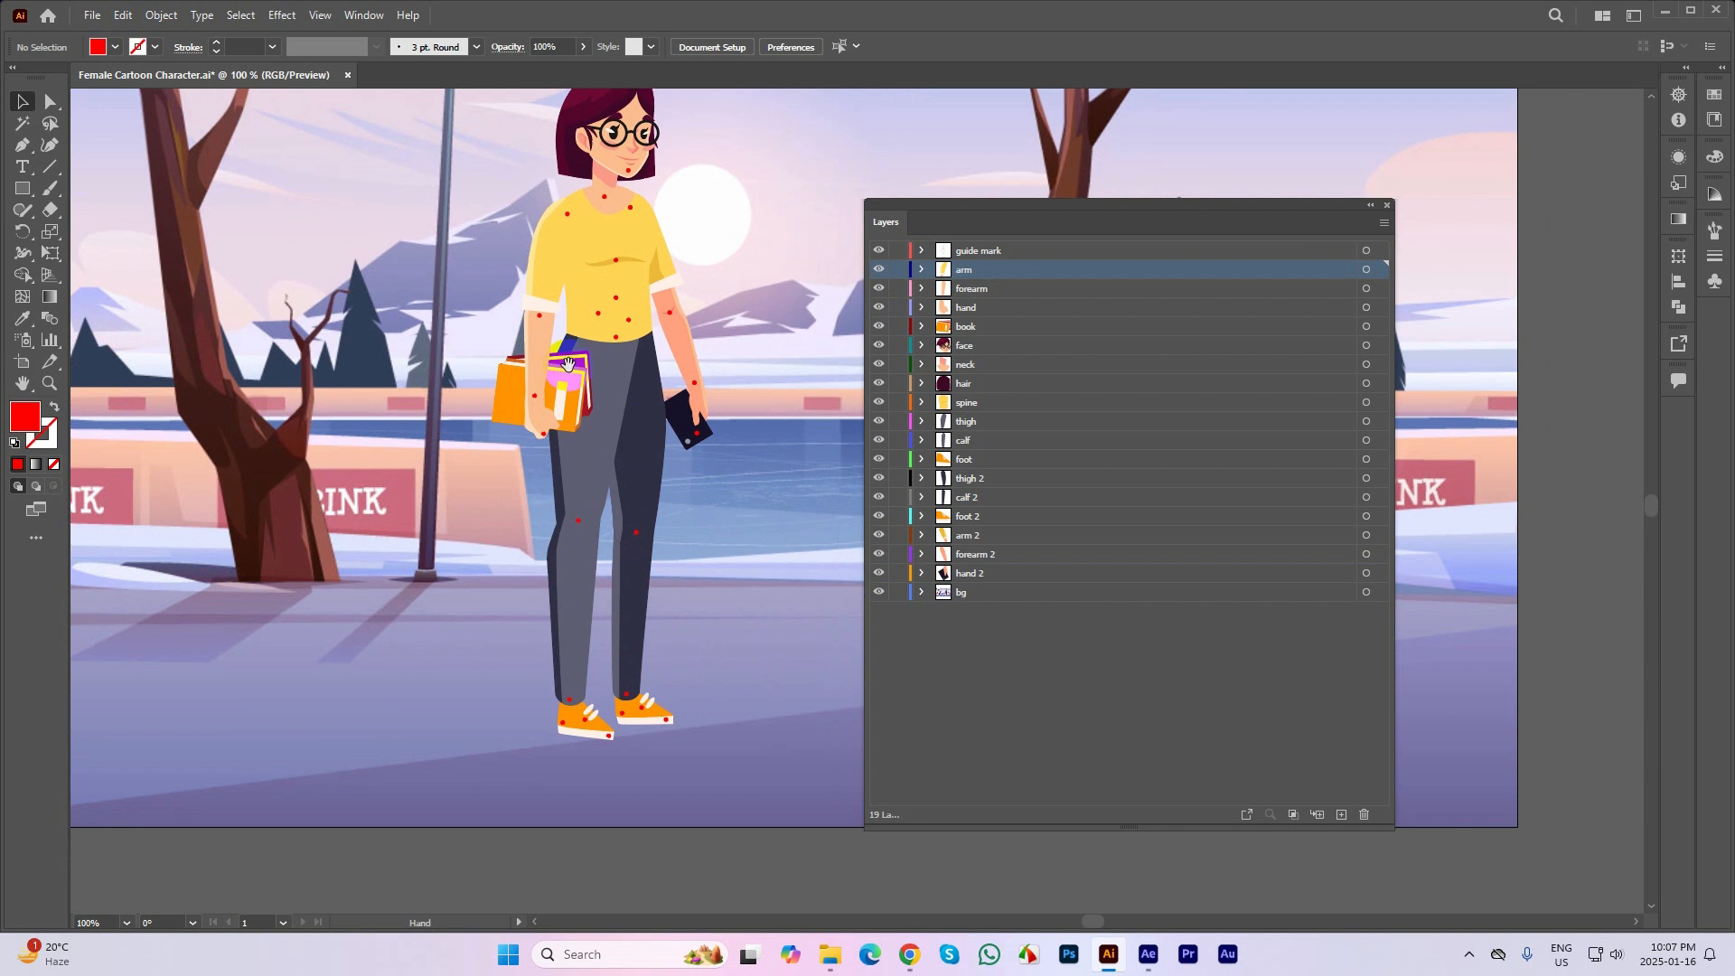
Close Female Cartoon Character.ai without saving the changes and open the Punjabi Cartoon Character file from the desktop
{"action": "left_click", "coordinate": [347, 75]}
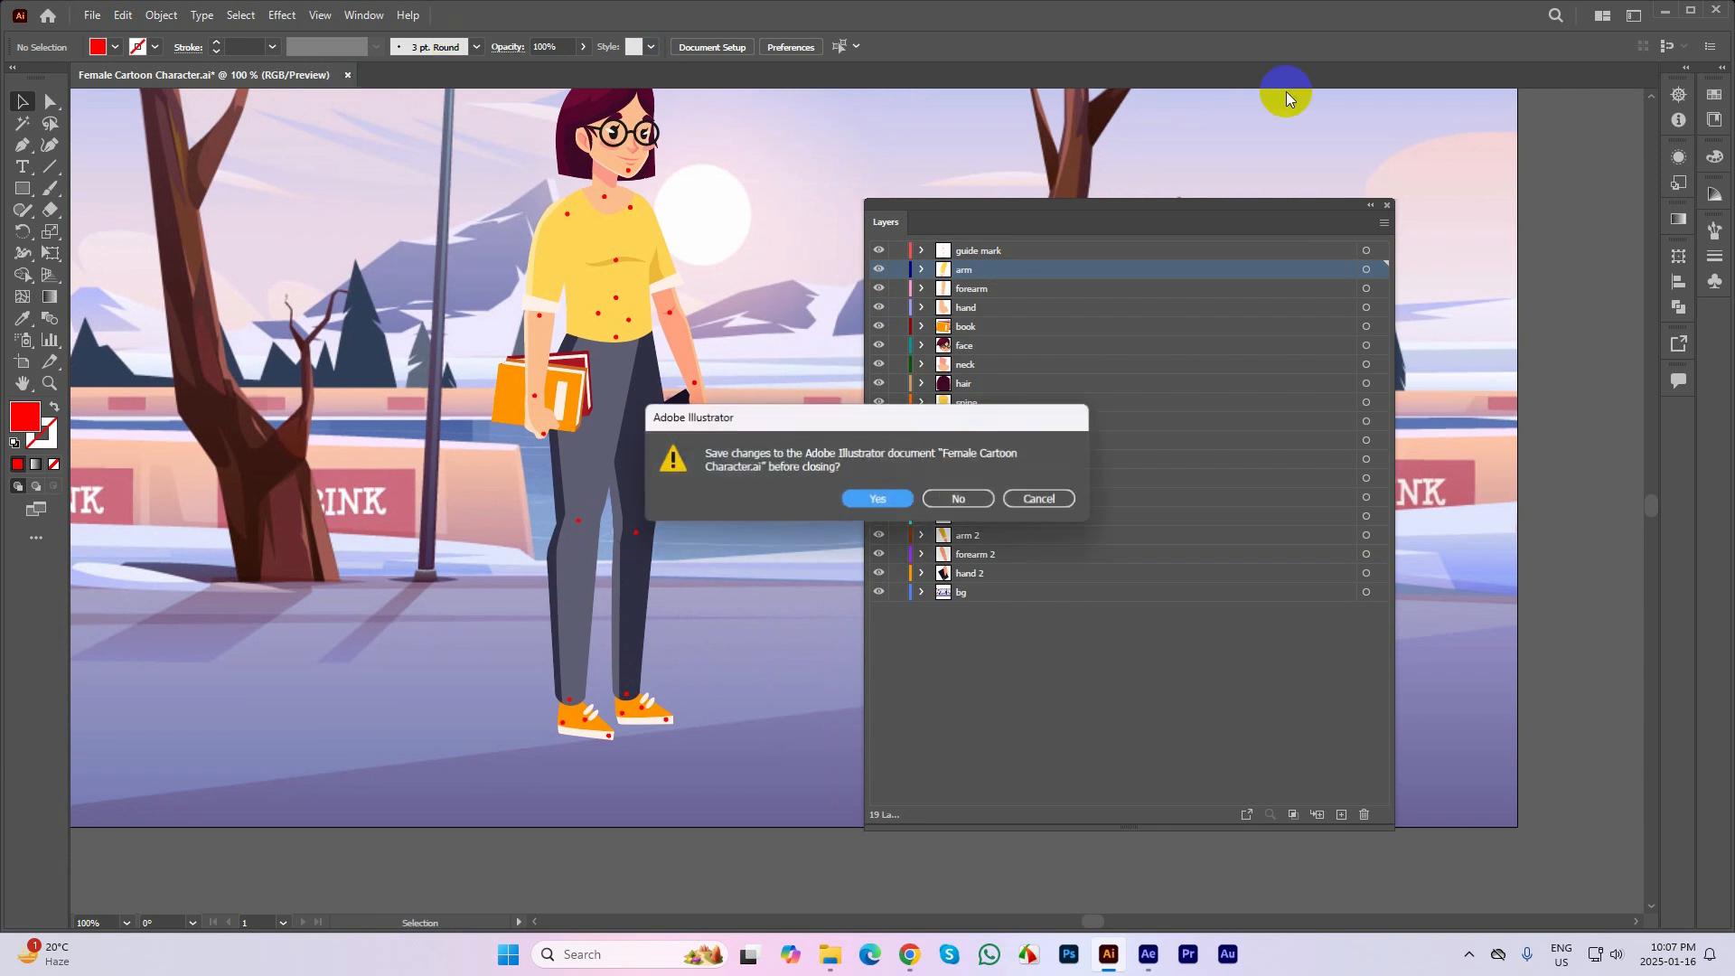
{"action": "left_click", "coordinate": [960, 498]}
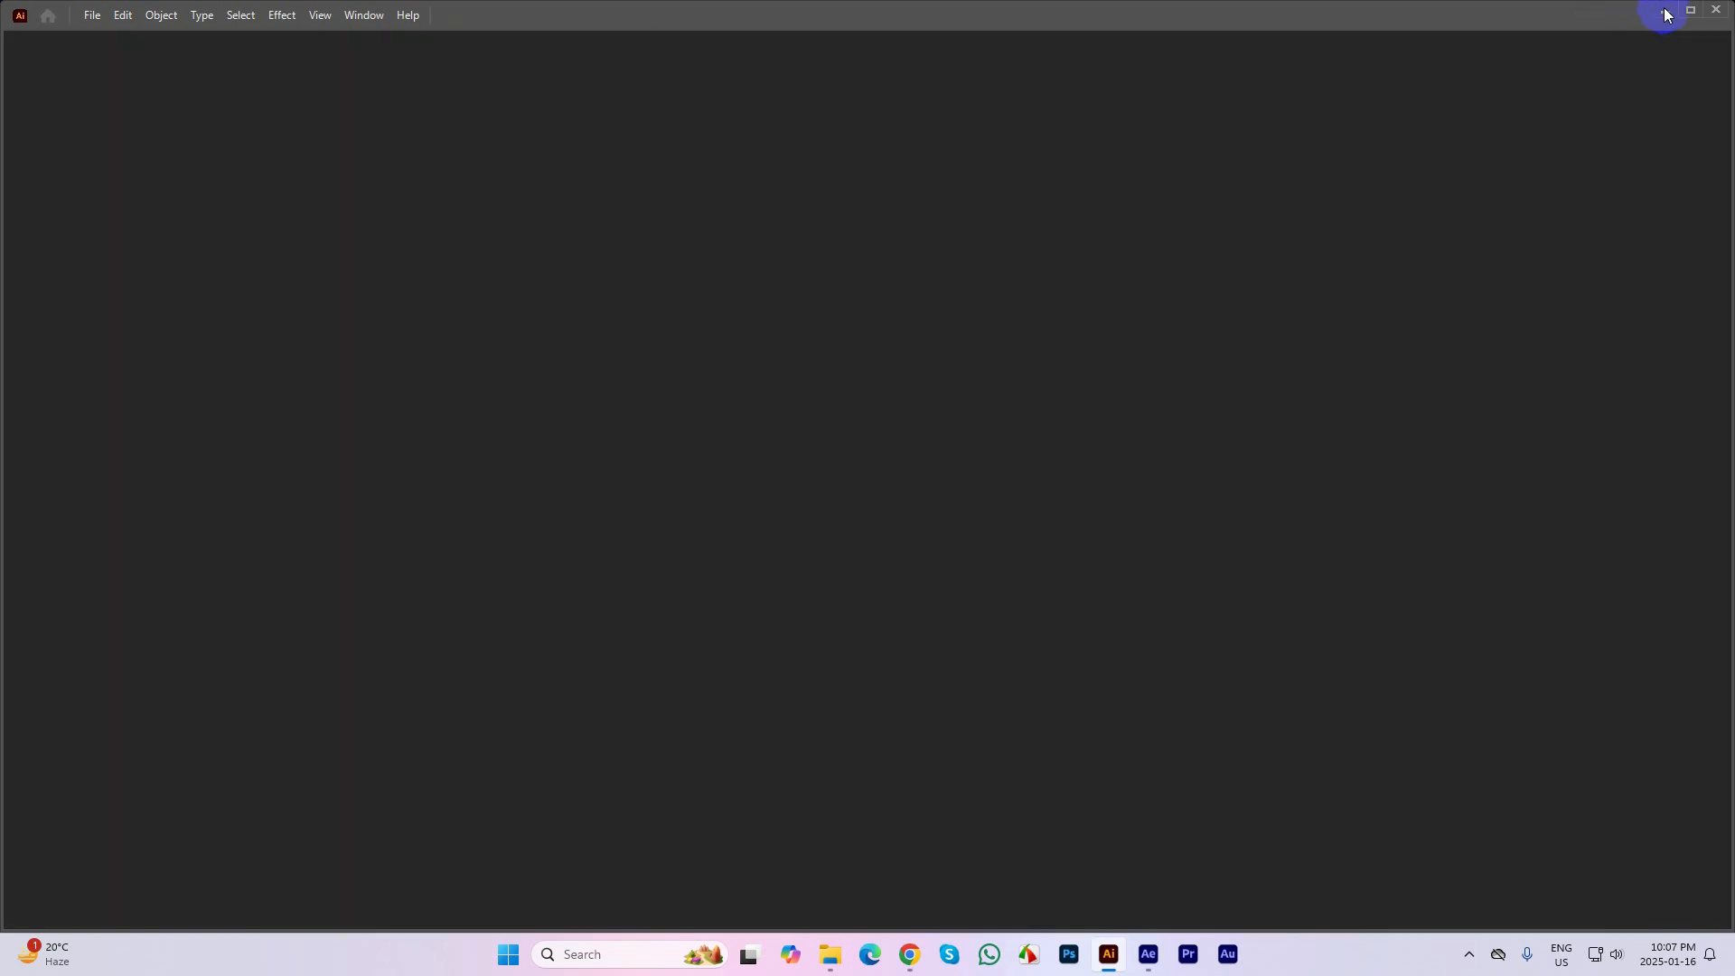
{"action": "left_click", "coordinate": [1690, 11]}
{"action": "double_click", "coordinate": [586, 252]}
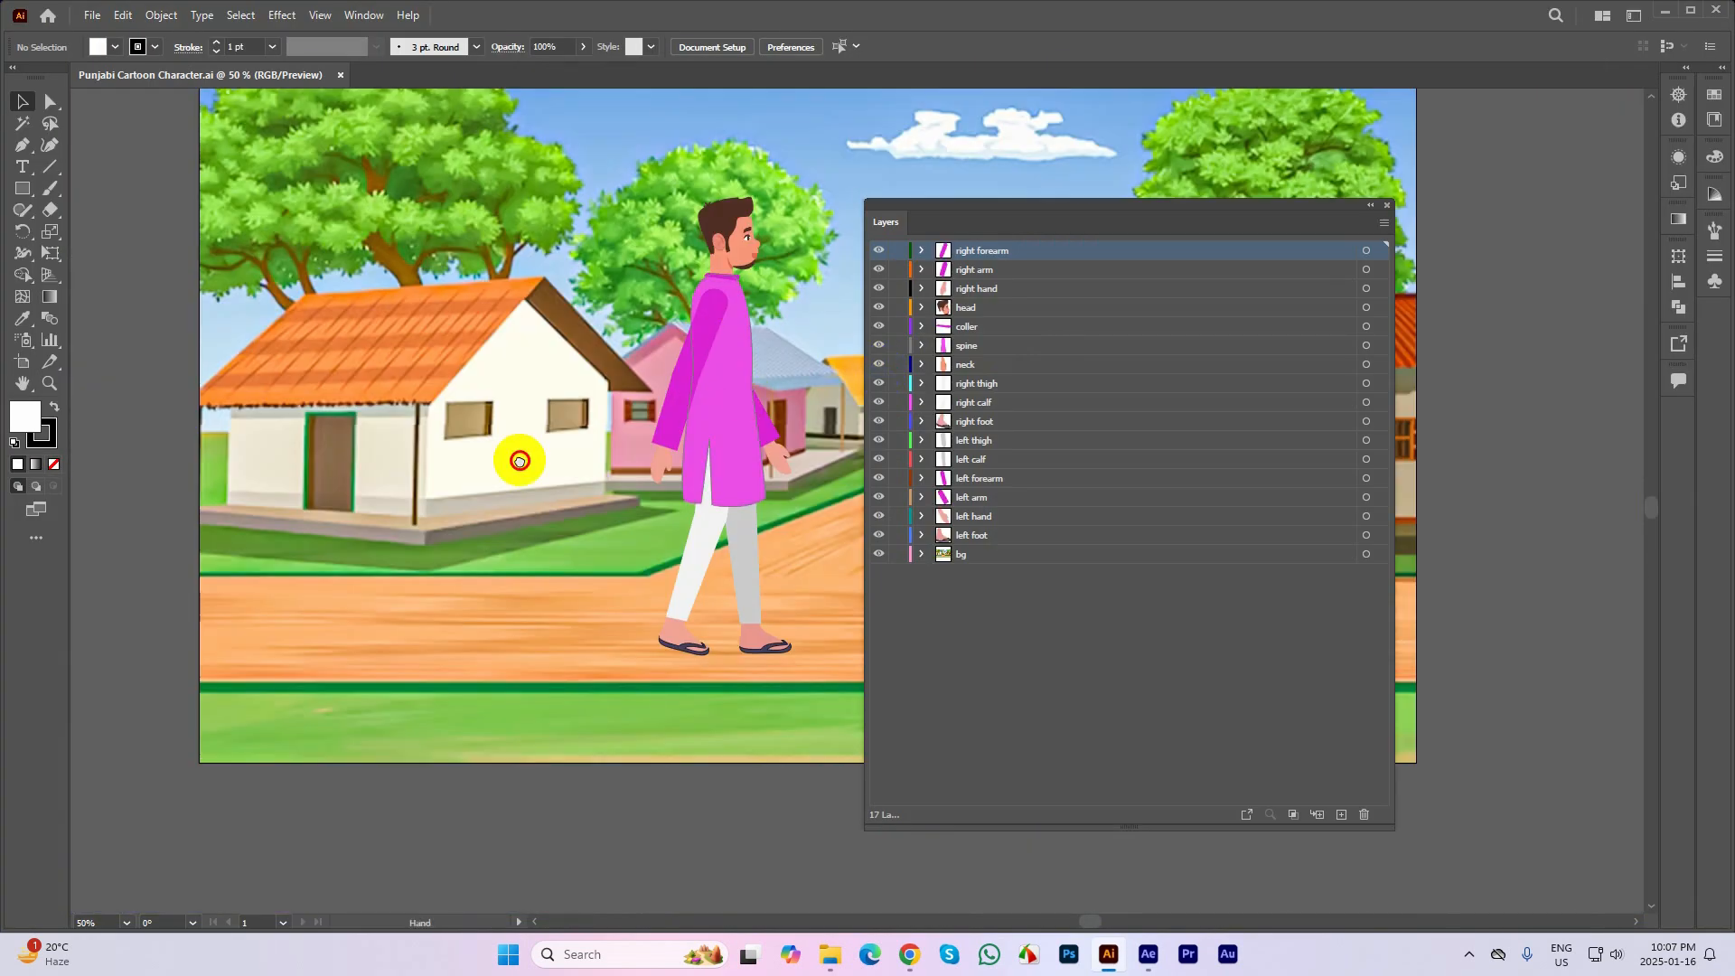
Examine how the Punjabi character's limbs are split by selecting the right arm, left foot and left hand layers and toggling the left arm layer's visibility
{"action": "scroll", "coordinate": [585, 363], "scroll_direction": "down", "scroll_amount": 1}
{"action": "scroll", "coordinate": [501, 400], "scroll_direction": "up", "scroll_amount": 2}
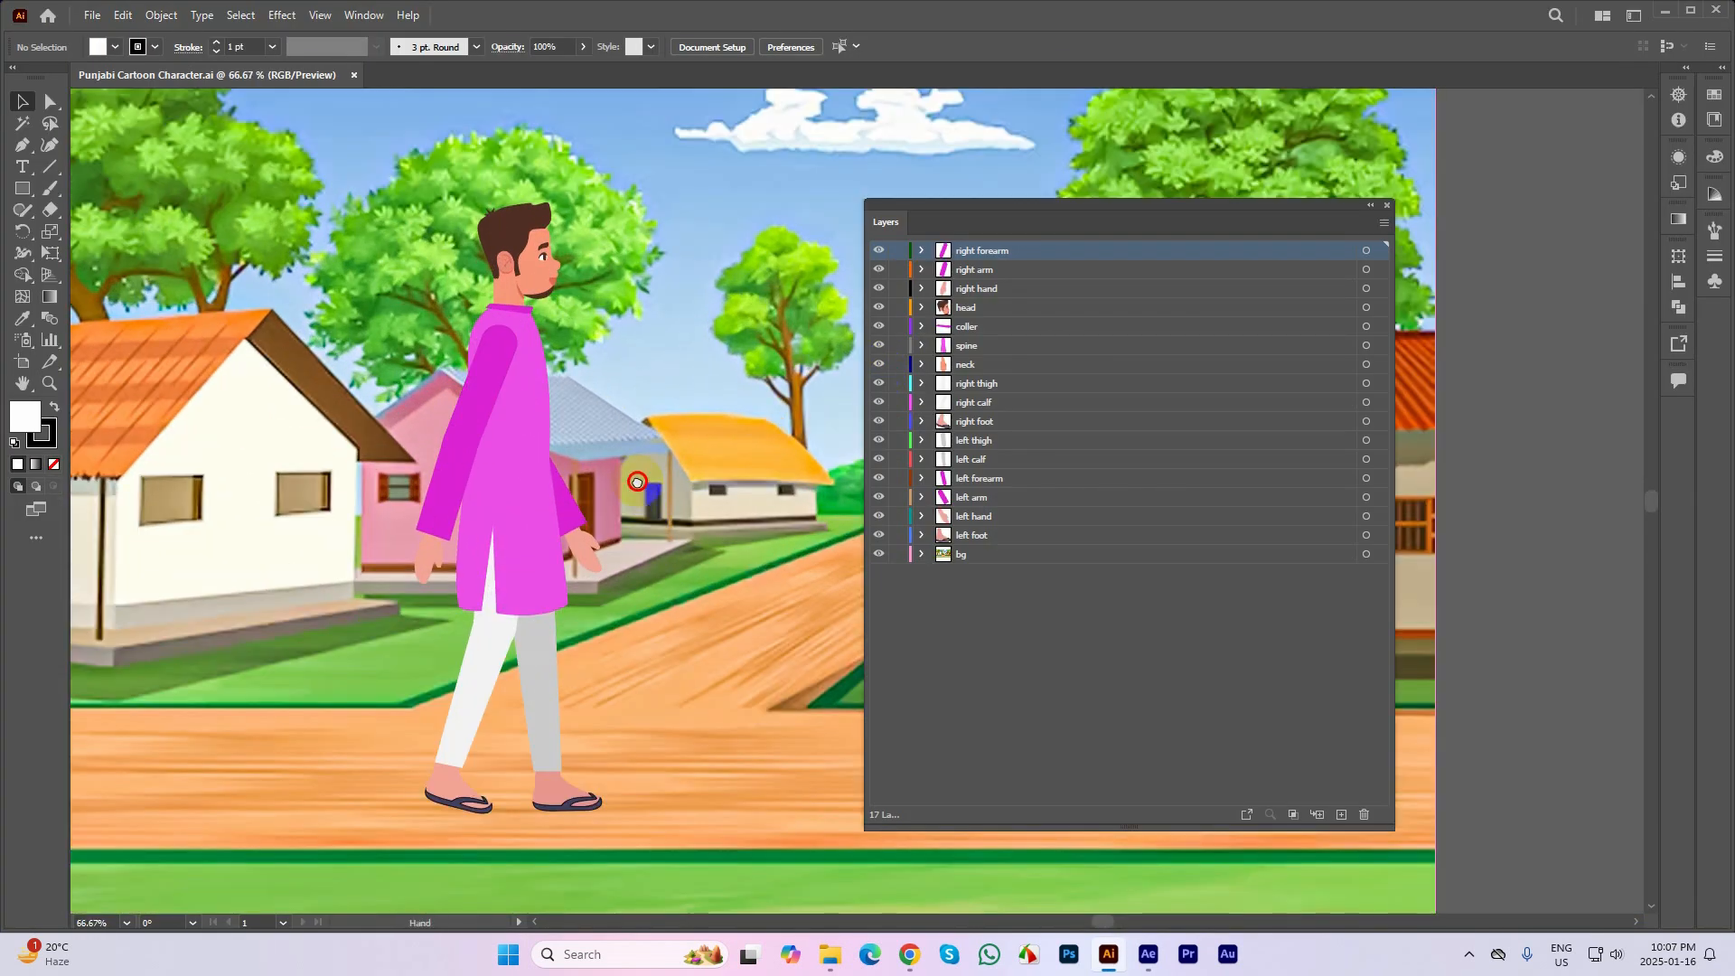
{"action": "left_click_drag", "start_coordinate": [650, 515], "coordinate": [578, 444]}
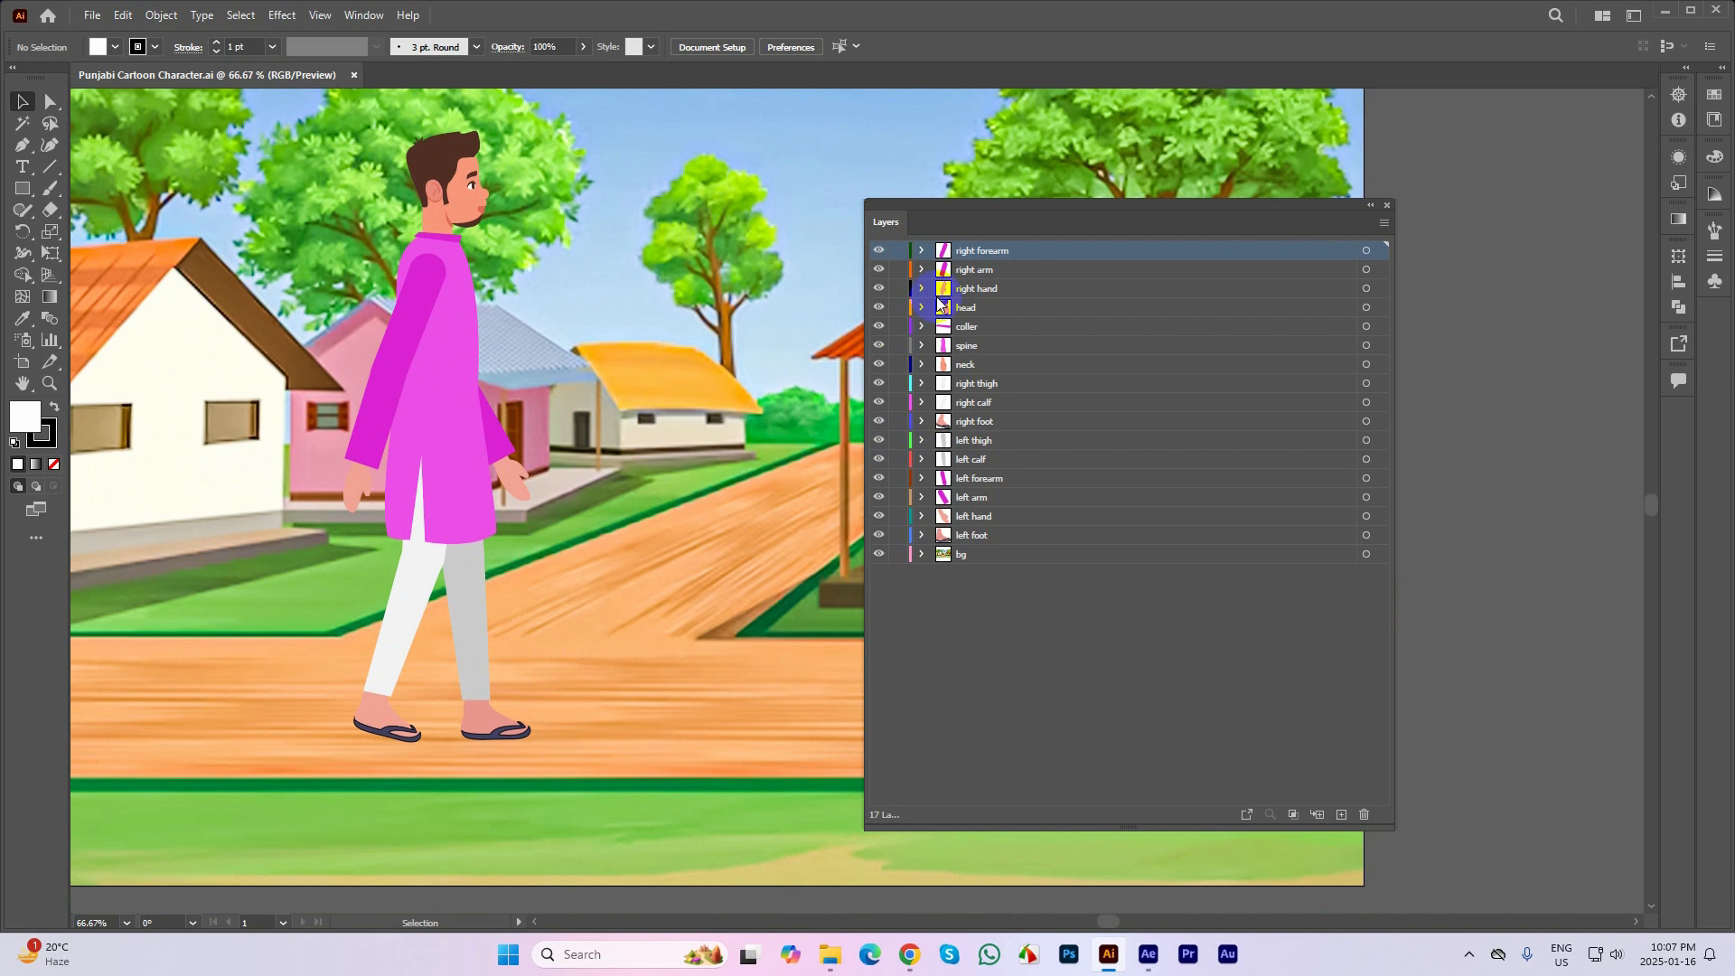
{"action": "left_click", "coordinate": [978, 276]}
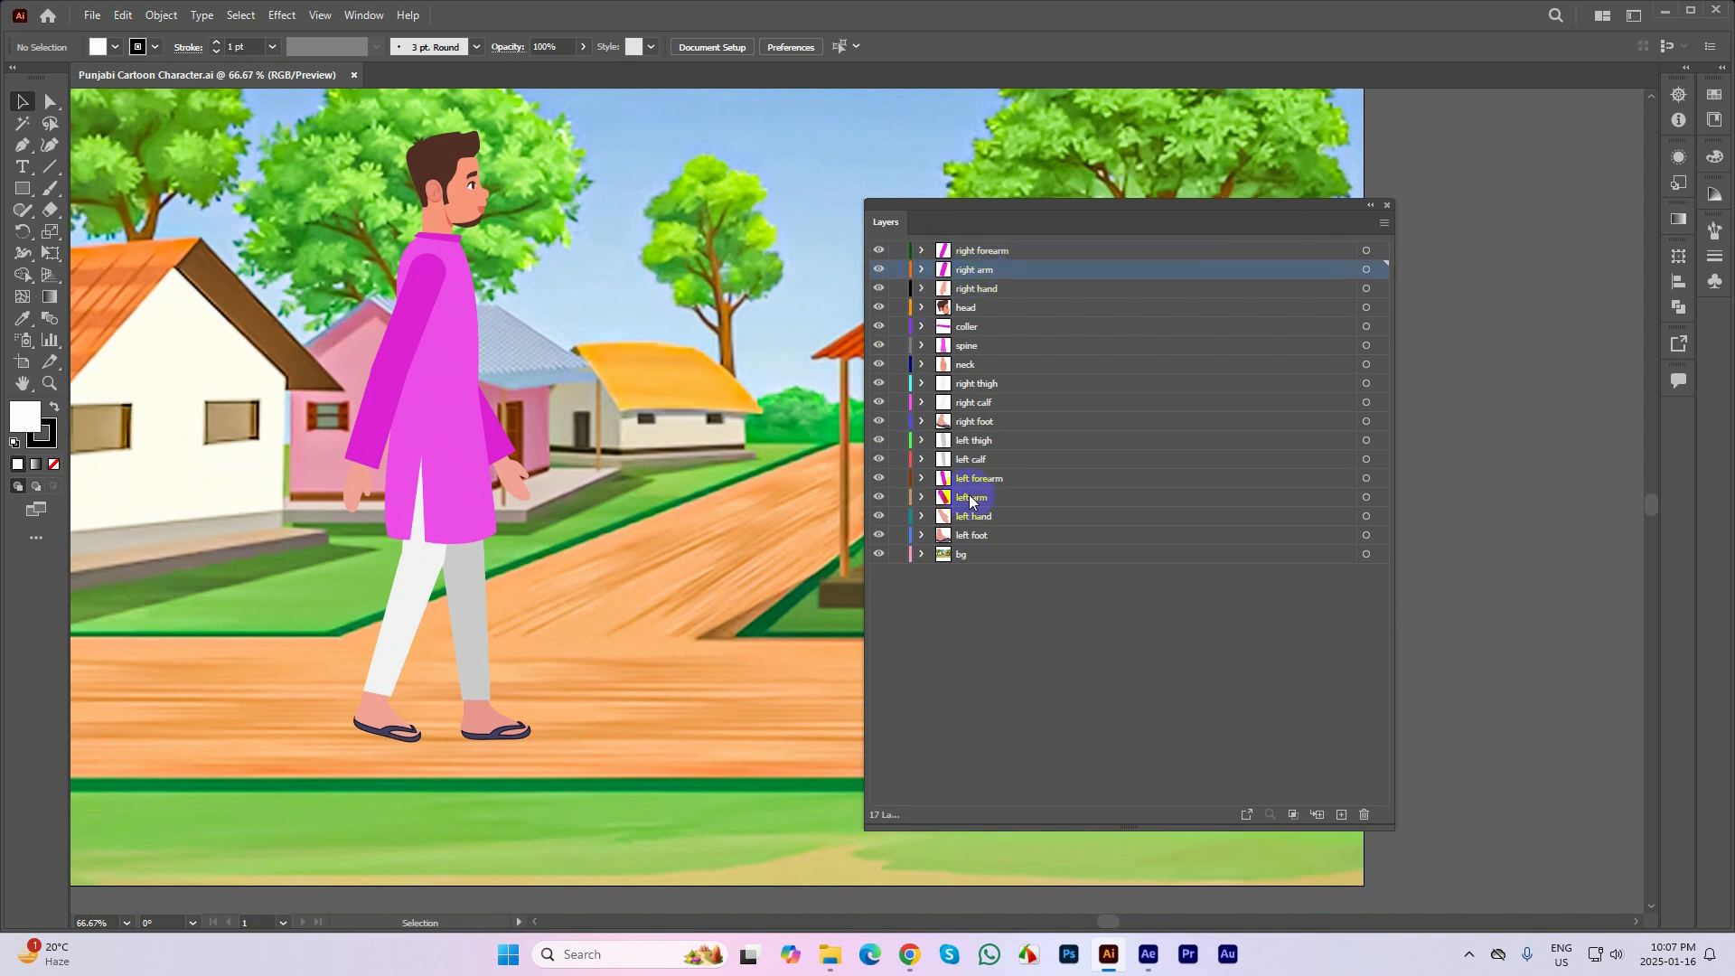
{"action": "left_click", "coordinate": [960, 535]}
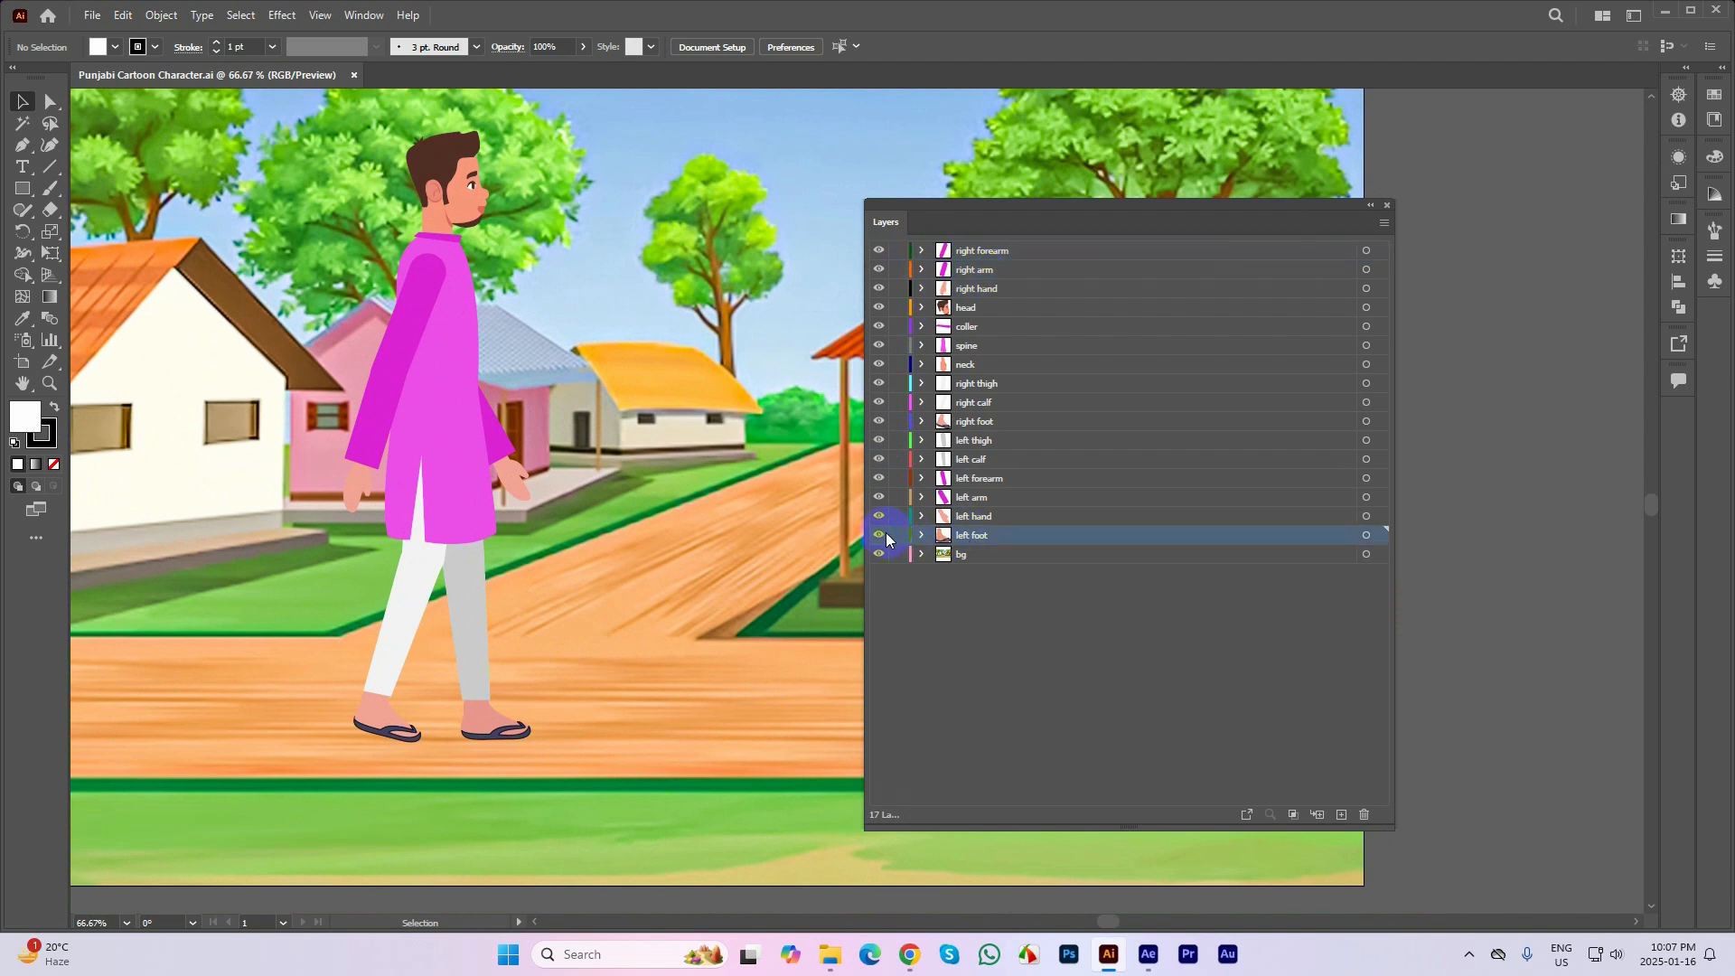
{"action": "left_click", "coordinate": [981, 514]}
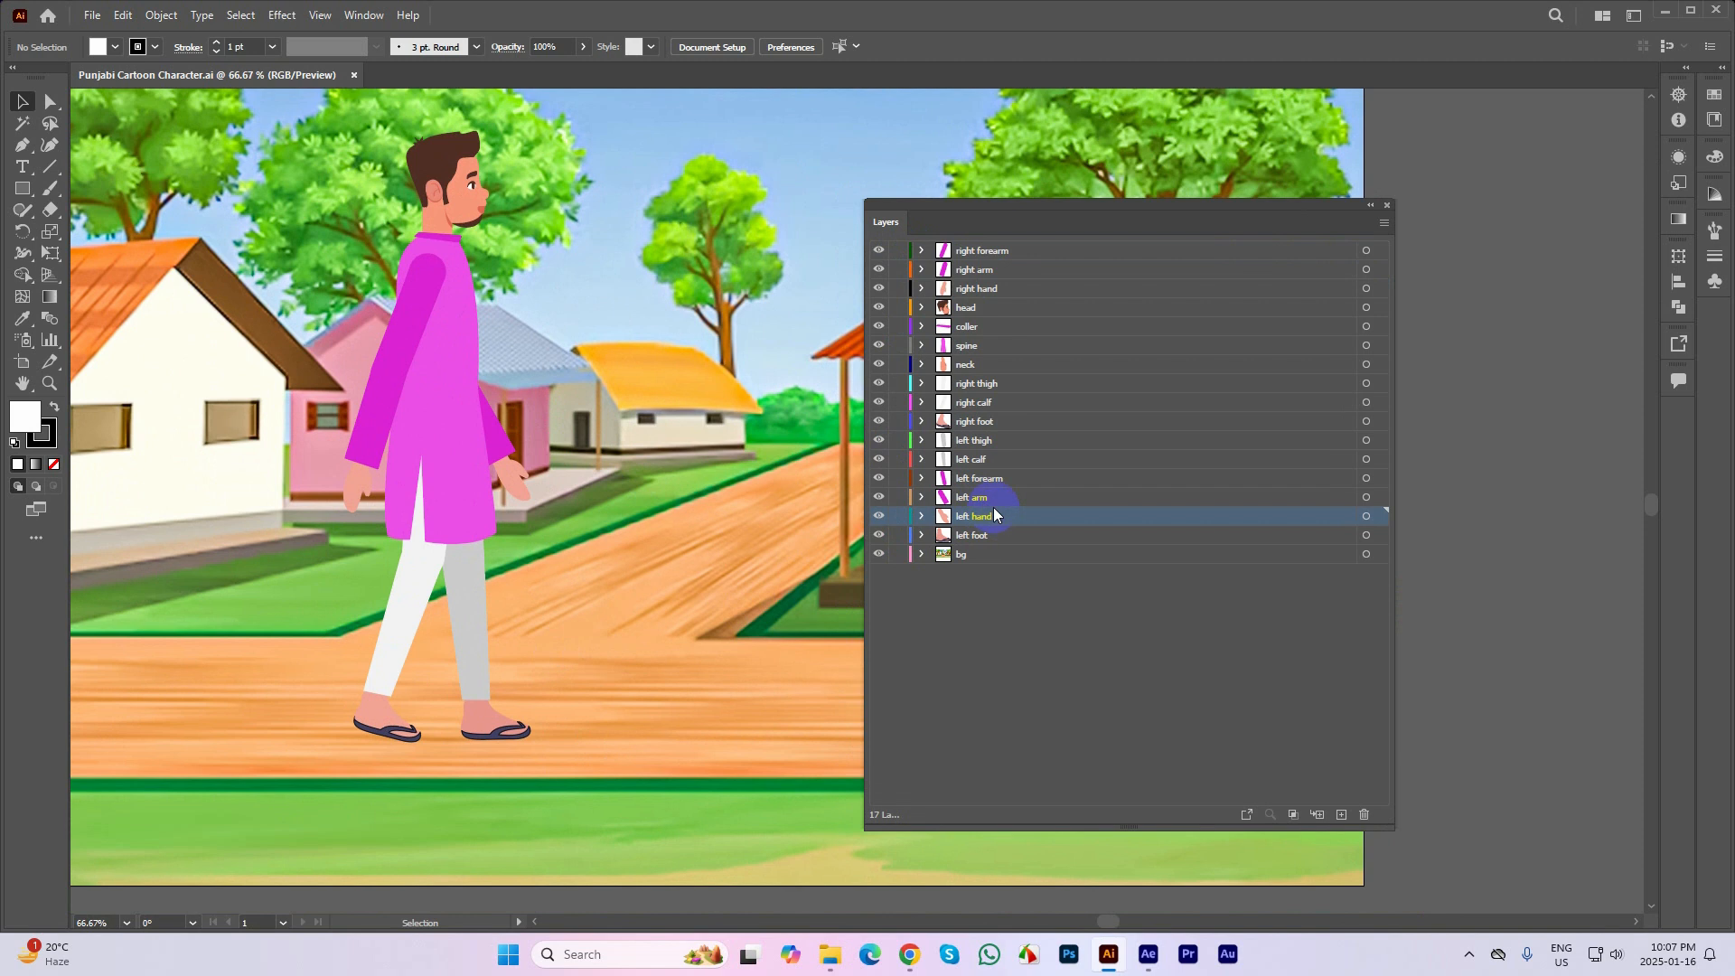
{"action": "left_click", "coordinate": [990, 499]}
{"action": "left_click", "coordinate": [881, 498]}
{"action": "left_click", "coordinate": [881, 497]}
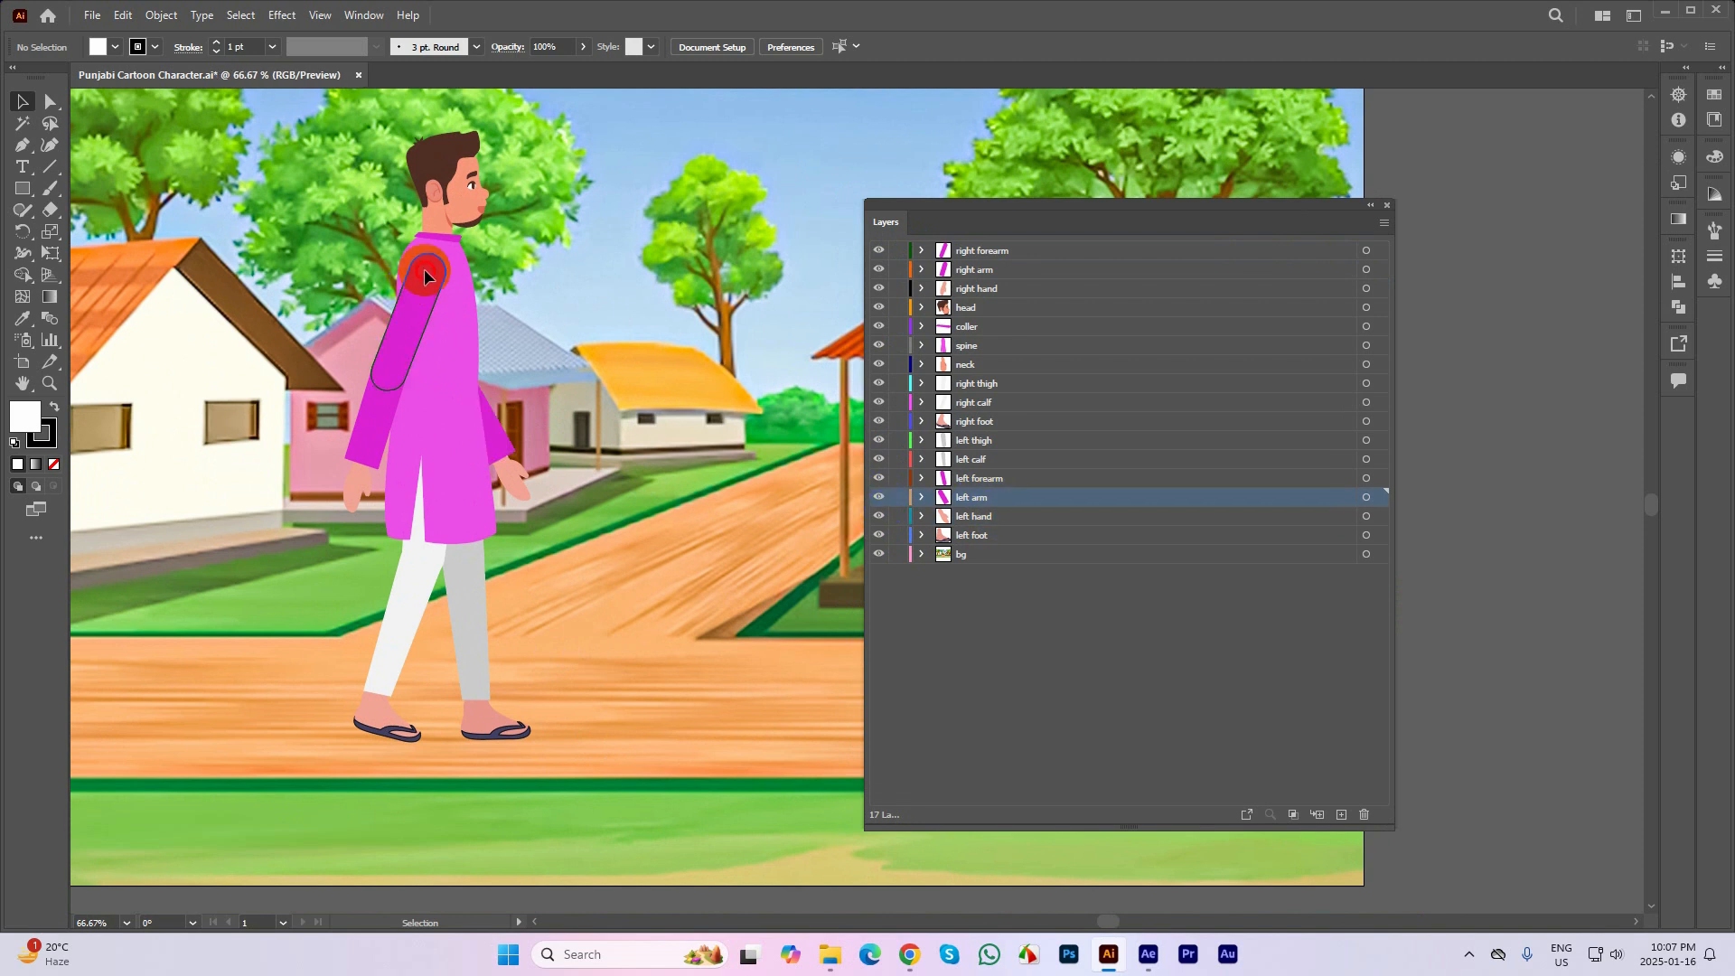
Try moving the near upper sleeve over the head and raising the left arm layer to the top of the stack, undoing each change
{"action": "left_click_drag", "start_coordinate": [424, 269], "coordinate": [441, 170]}
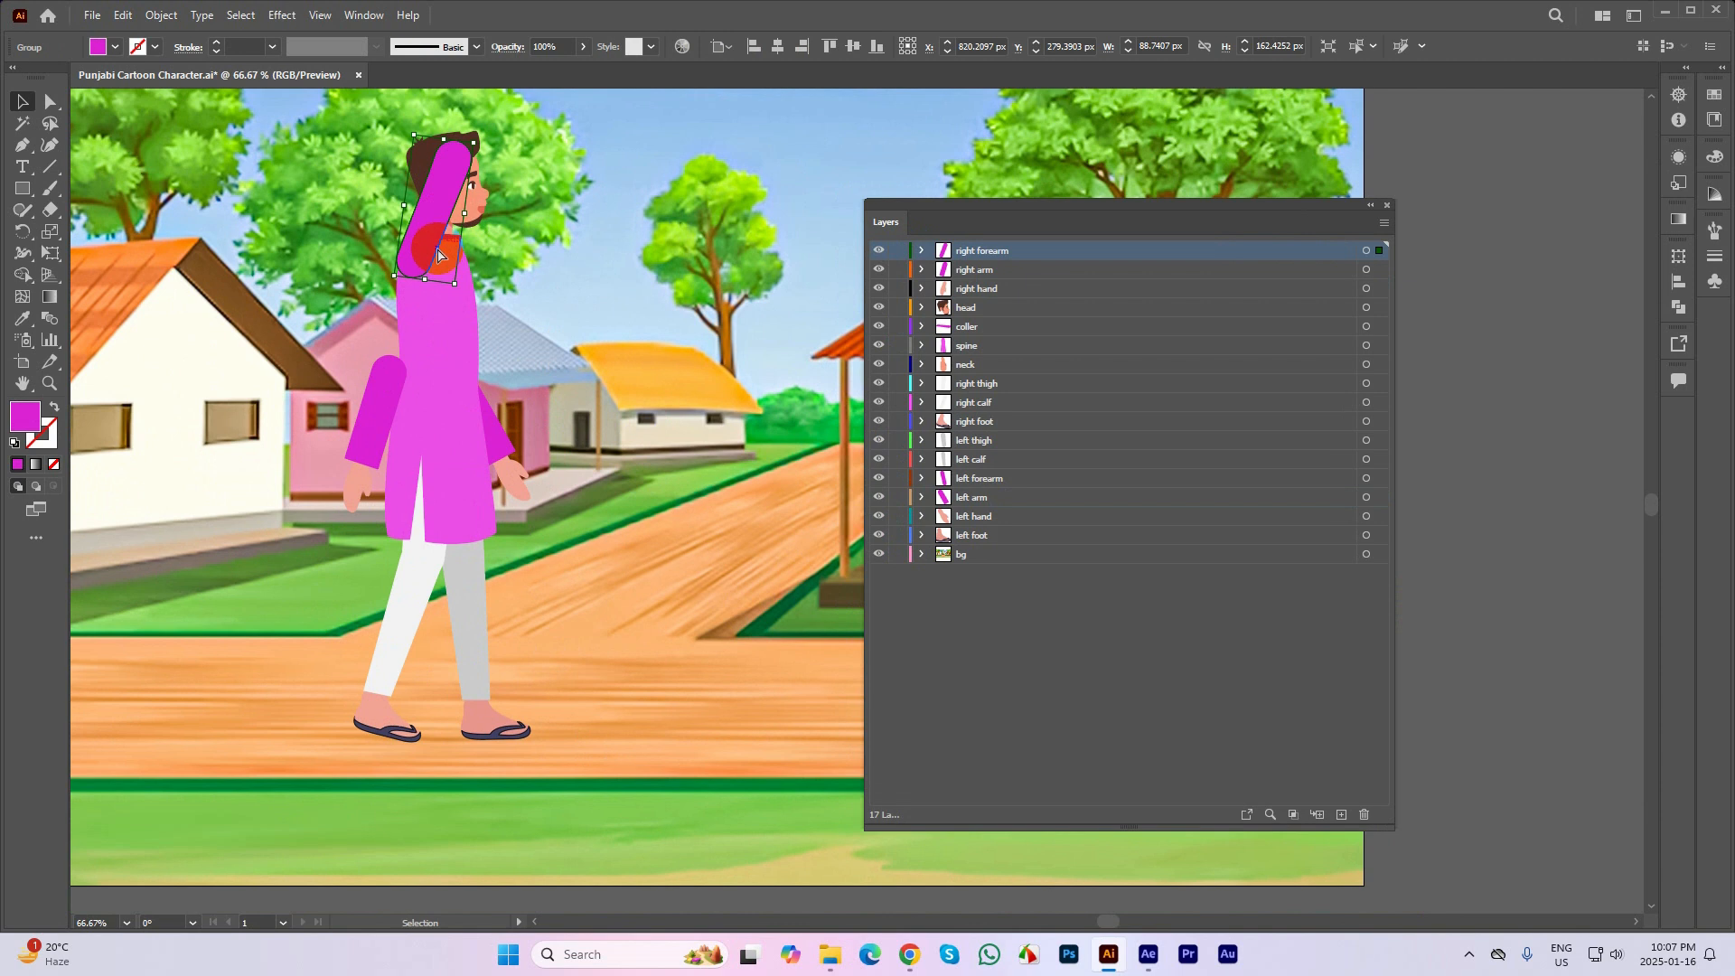
{"action": "key", "text": "ctrl+z"}
{"action": "left_click", "coordinate": [514, 476]}
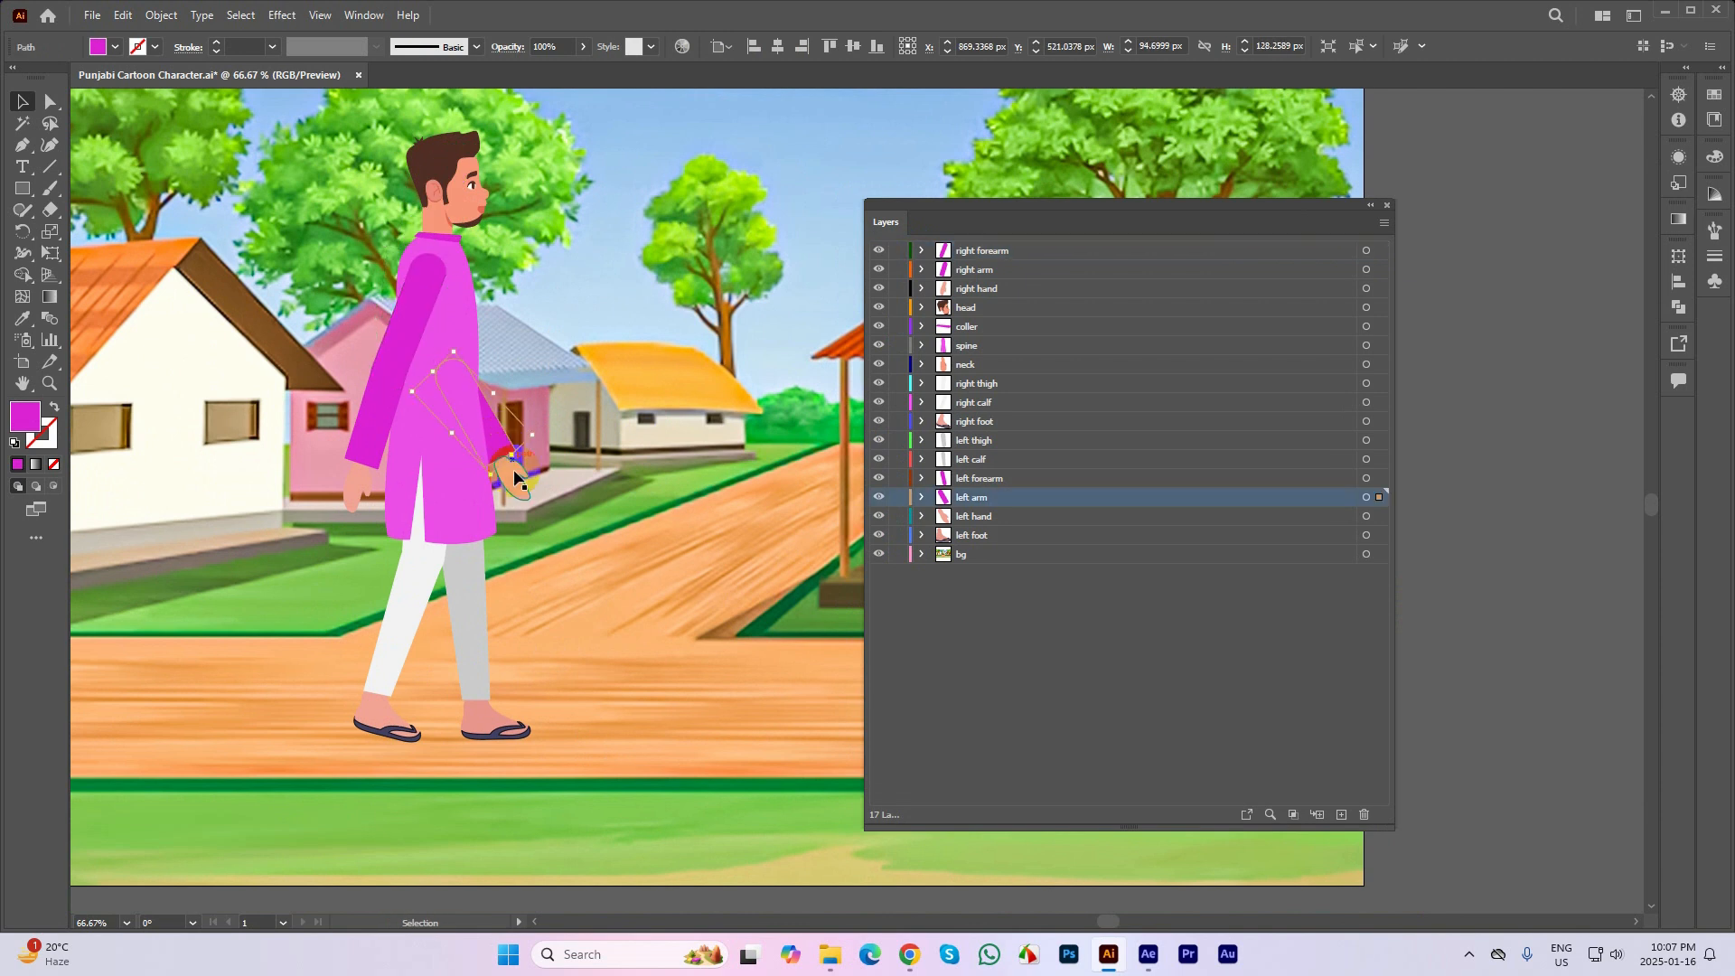
{"action": "left_click", "coordinate": [516, 475], "text": "shift"}
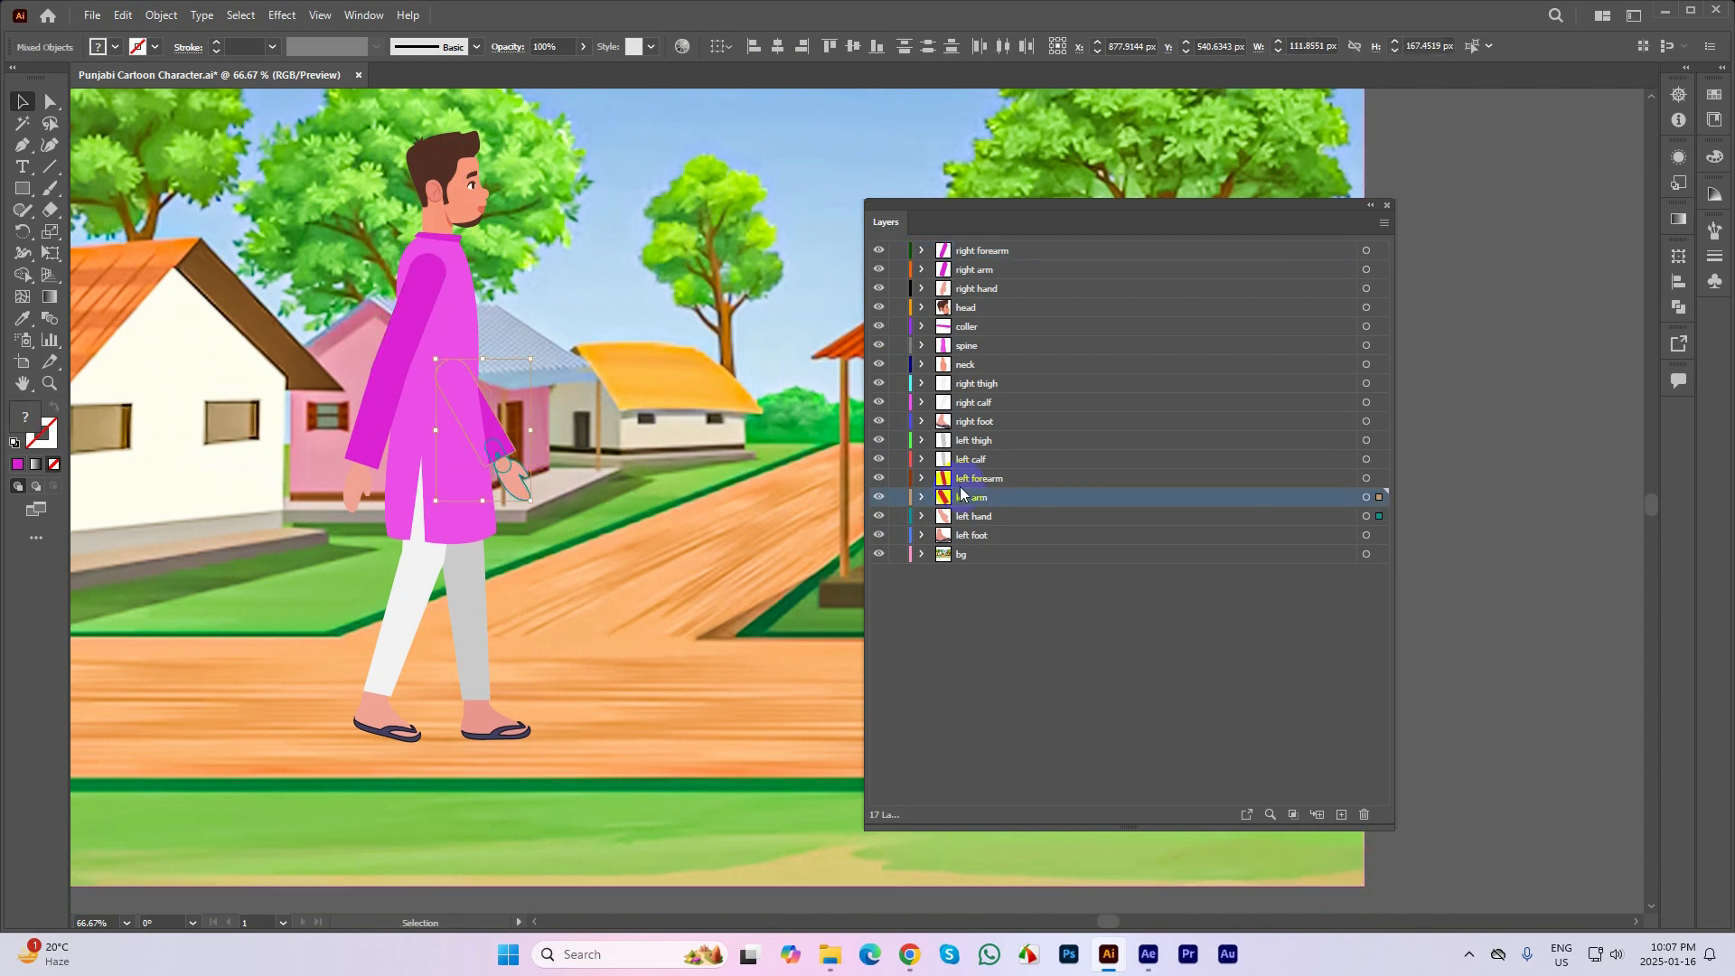
{"action": "left_click_drag", "start_coordinate": [959, 496], "coordinate": [953, 244]}
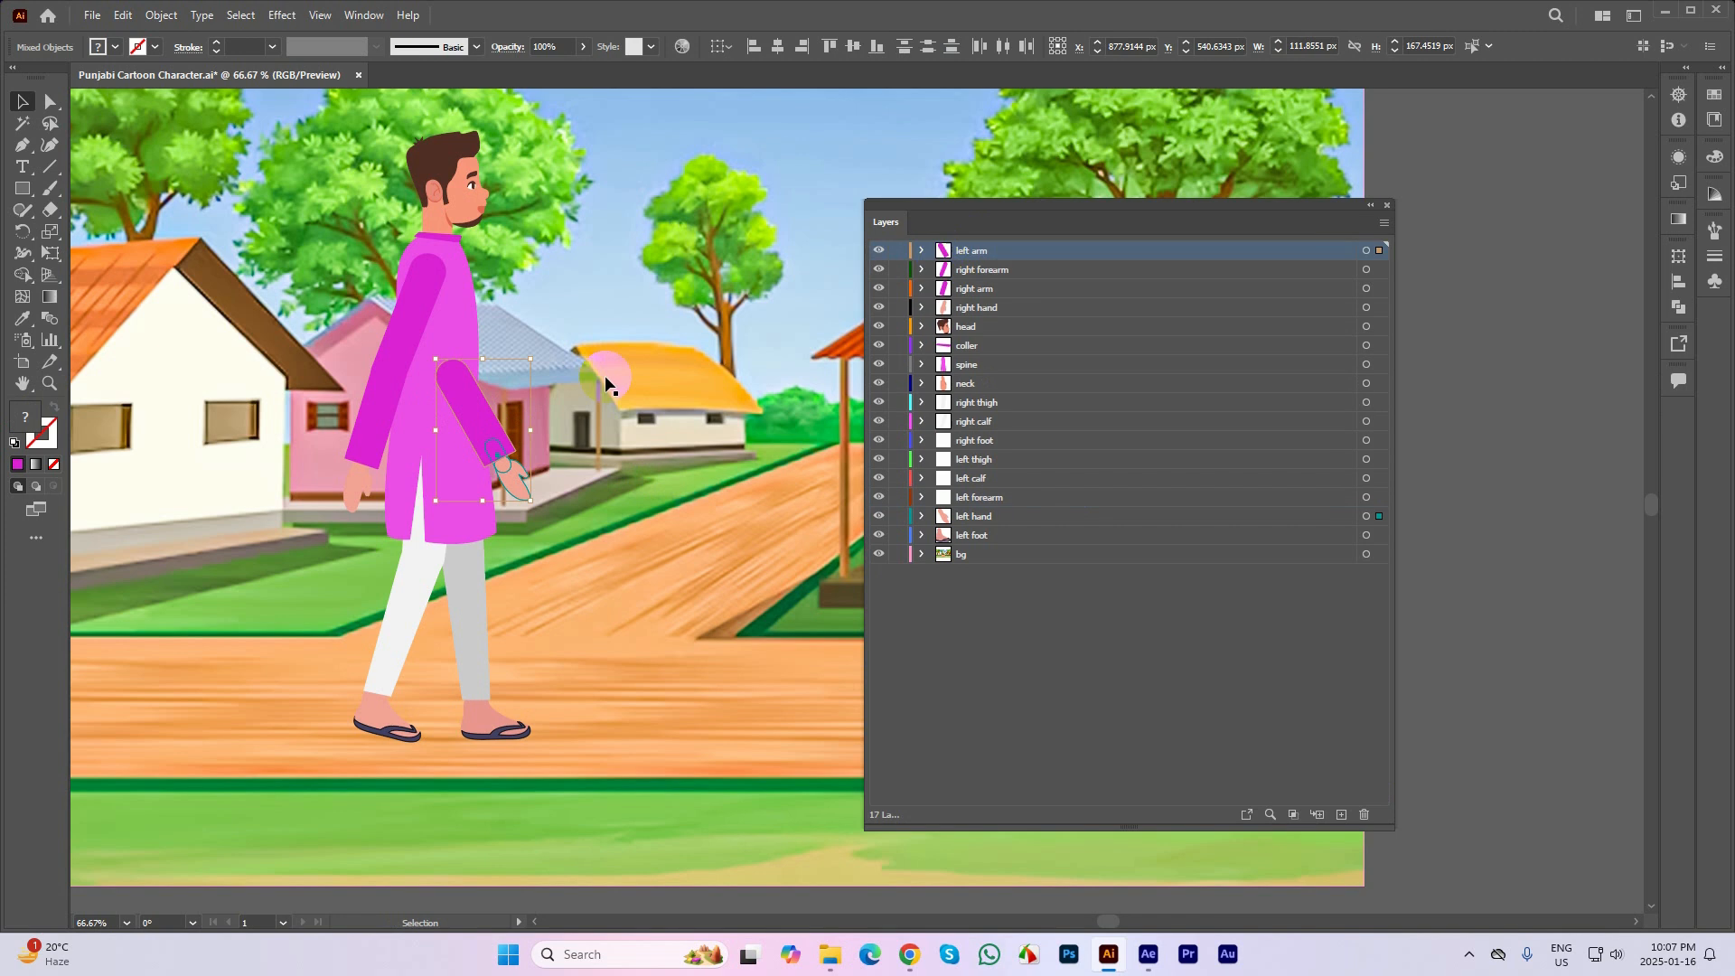
{"action": "left_click", "coordinate": [553, 408]}
{"action": "left_click", "coordinate": [475, 403]}
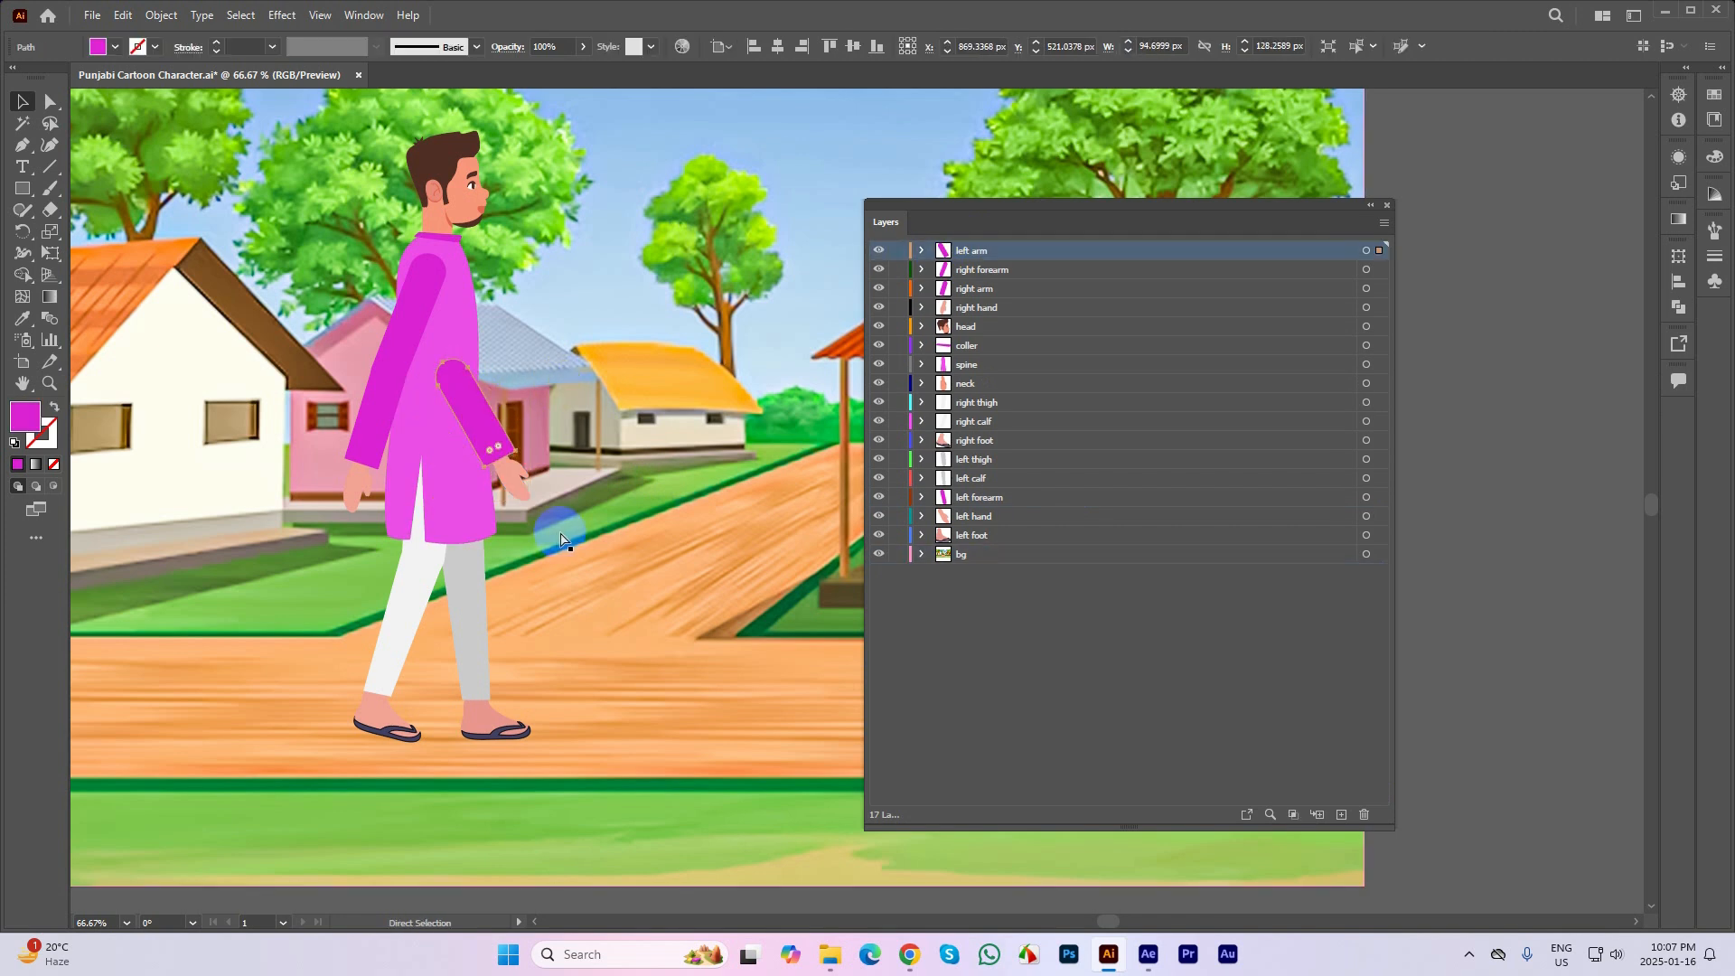
{"action": "key", "text": "ctrl+z"}
{"action": "left_click", "coordinate": [578, 824]}
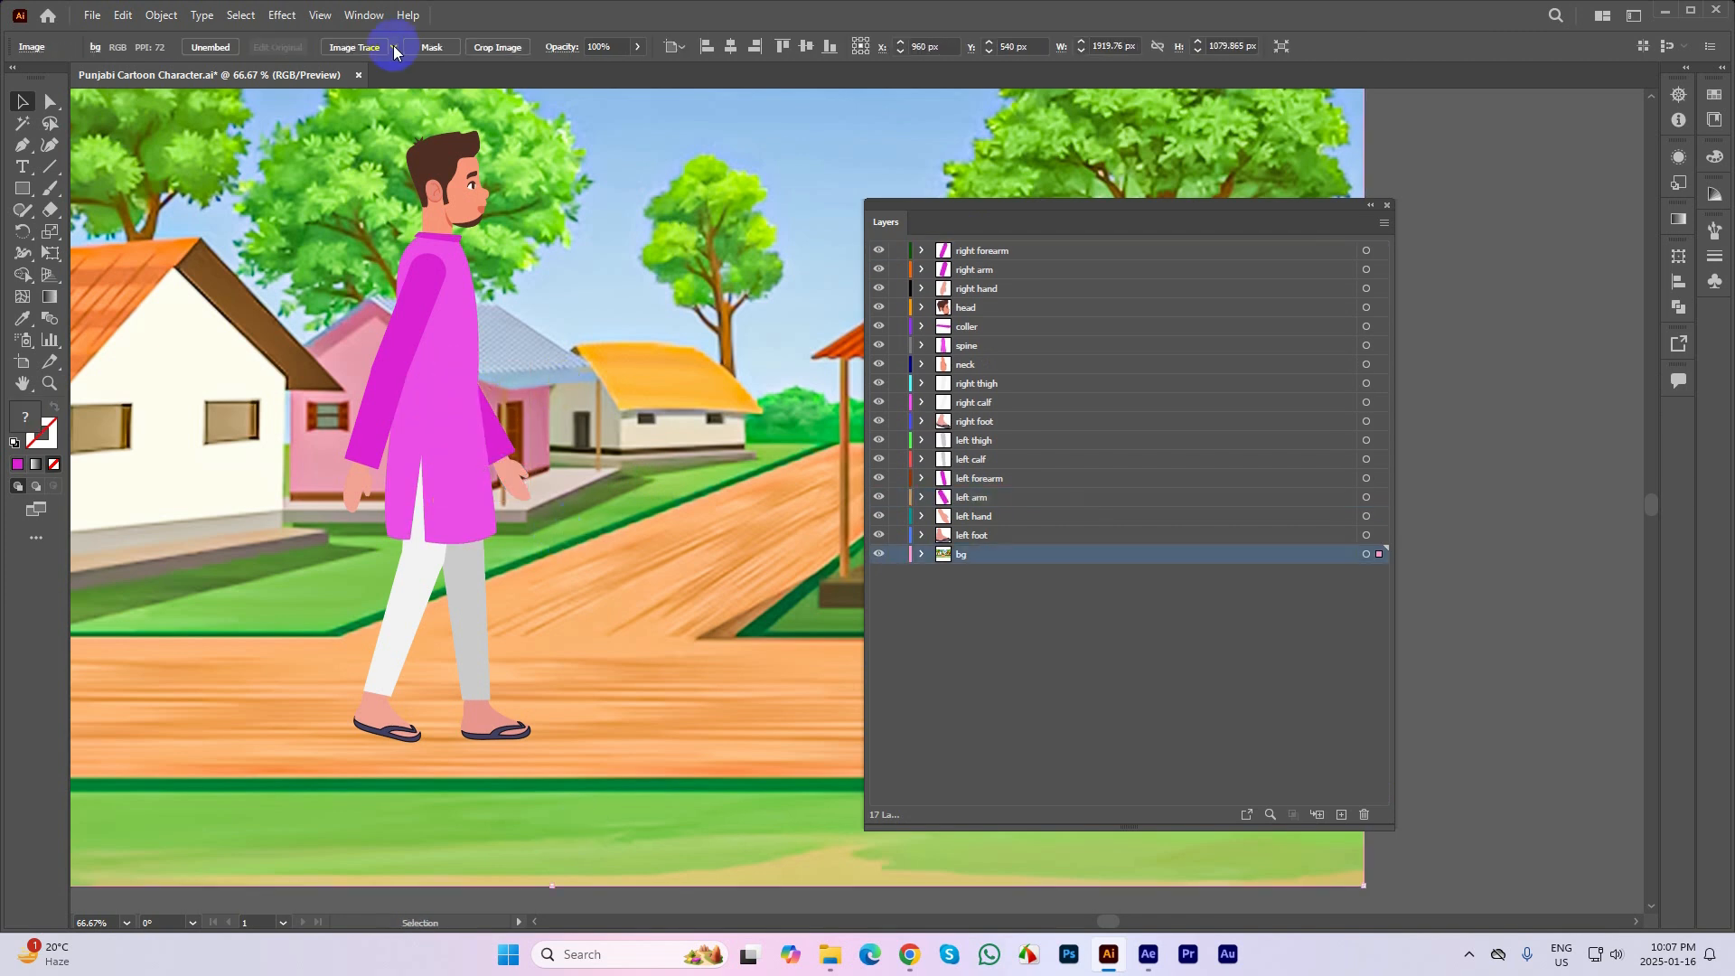
Close Punjabi Cartoon Character.ai without saving the changes and open the Lip Sync & Eye Blink file from the desktop
{"action": "left_click", "coordinate": [359, 75]}
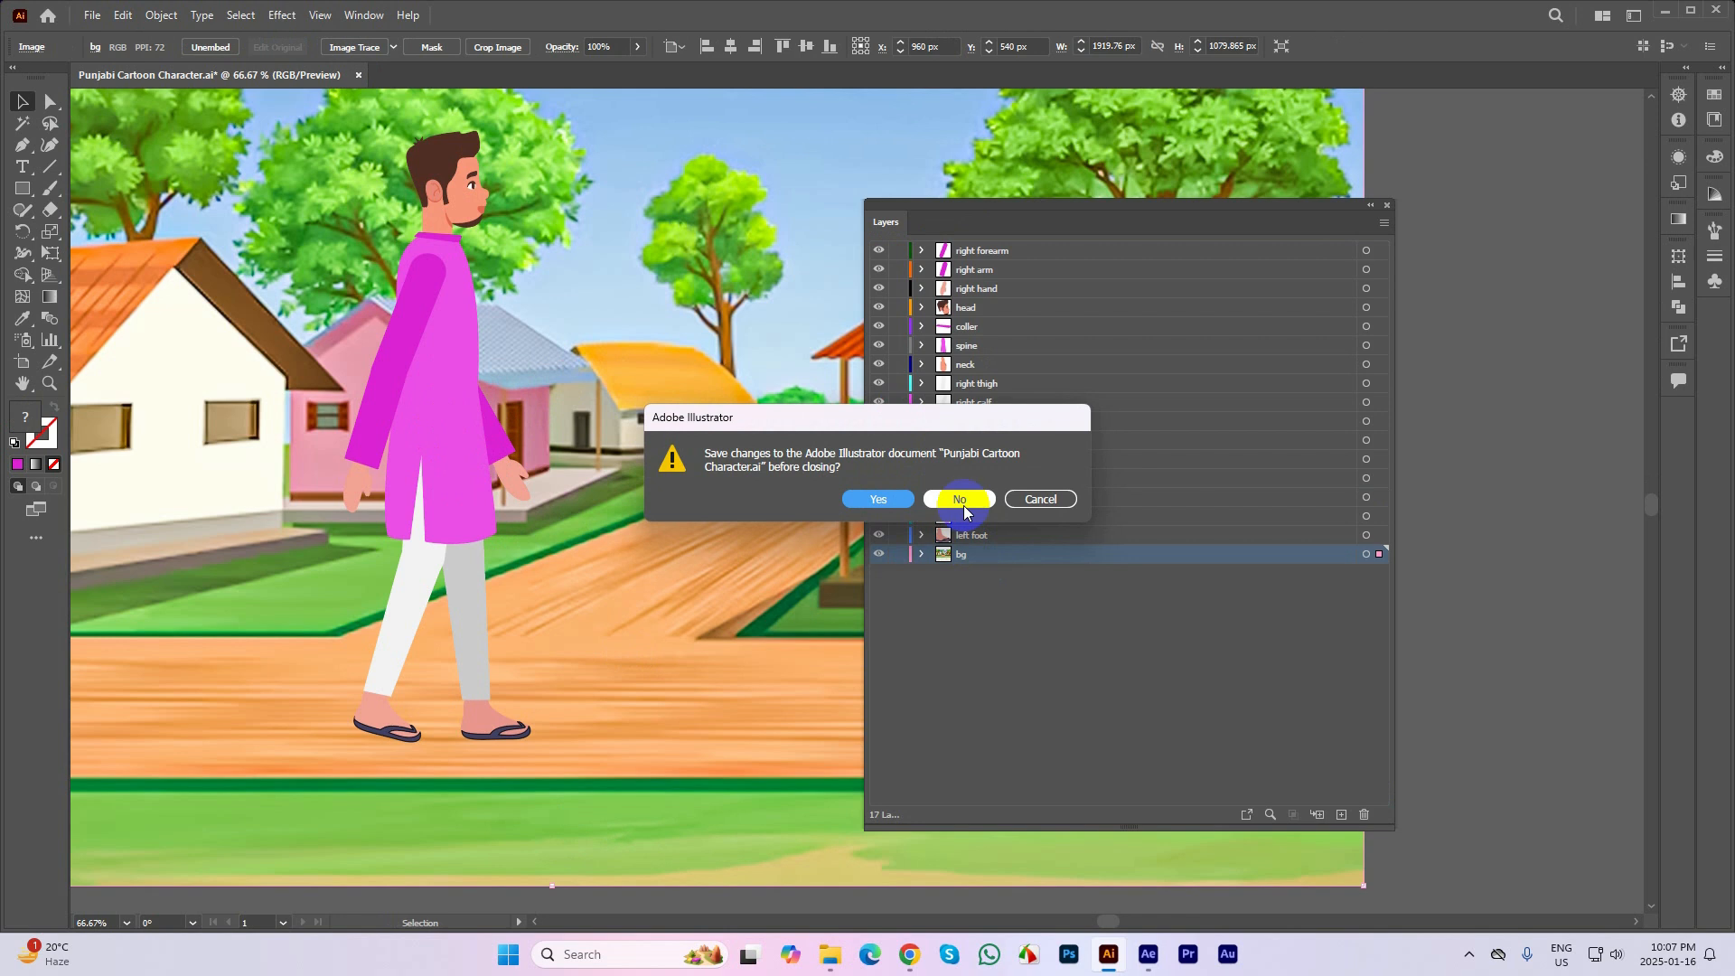
{"action": "left_click", "coordinate": [965, 500]}
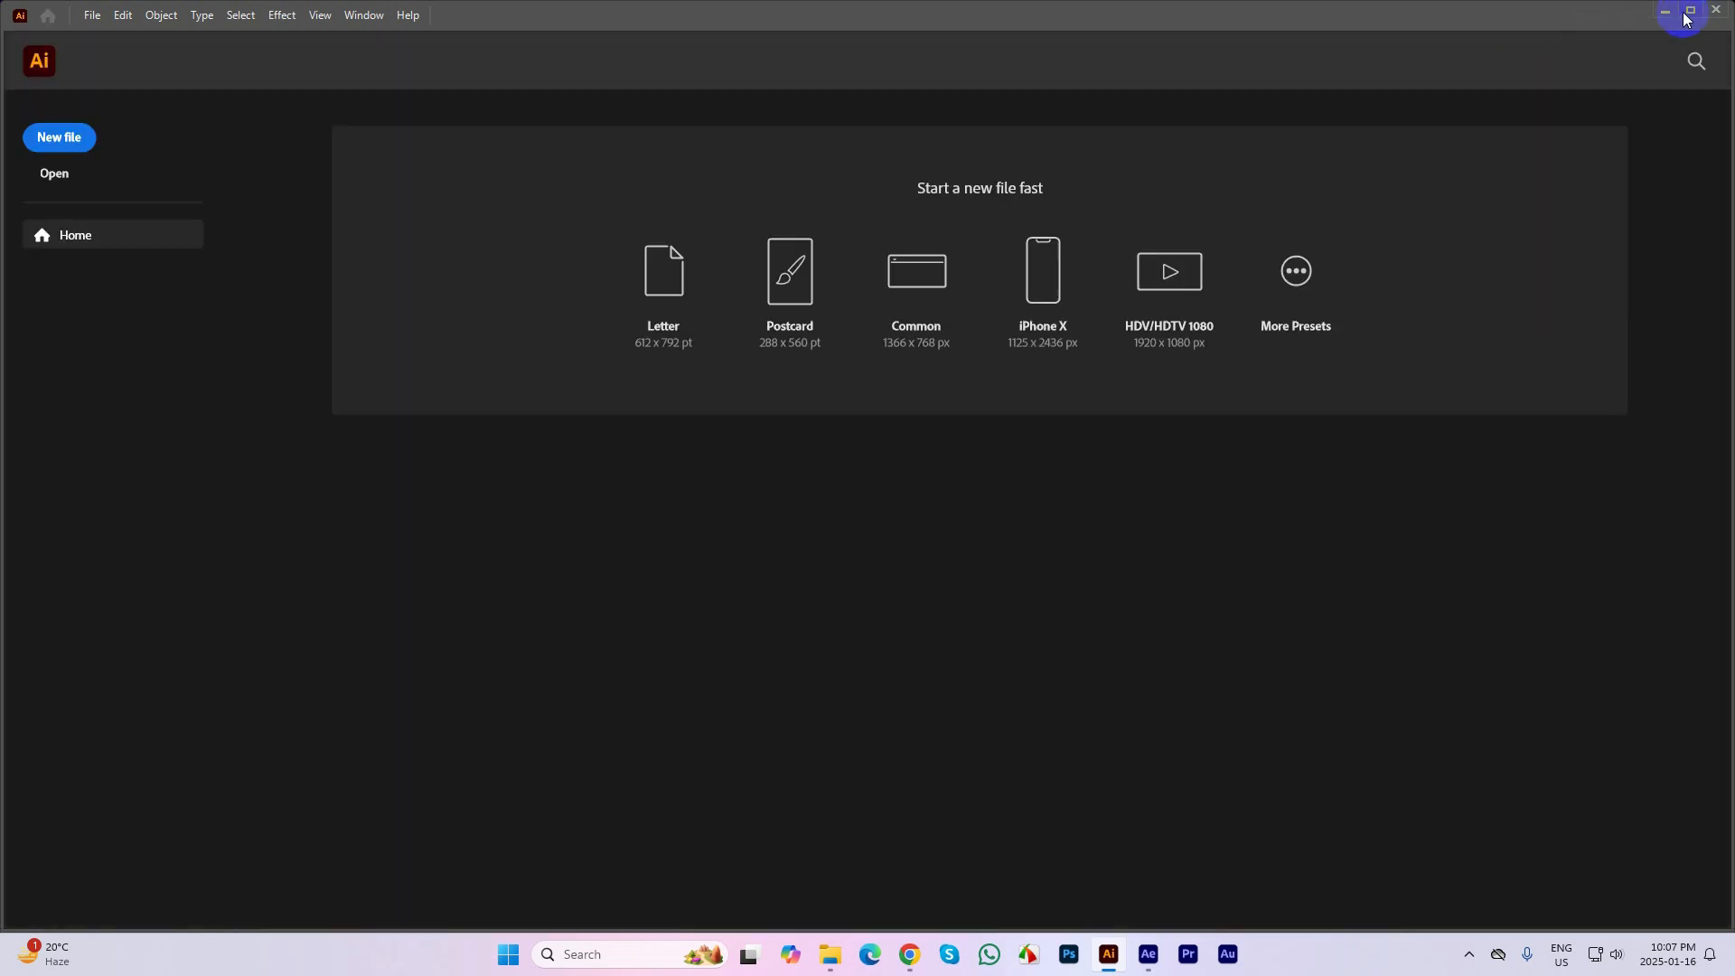
{"action": "left_click", "coordinate": [1667, 13]}
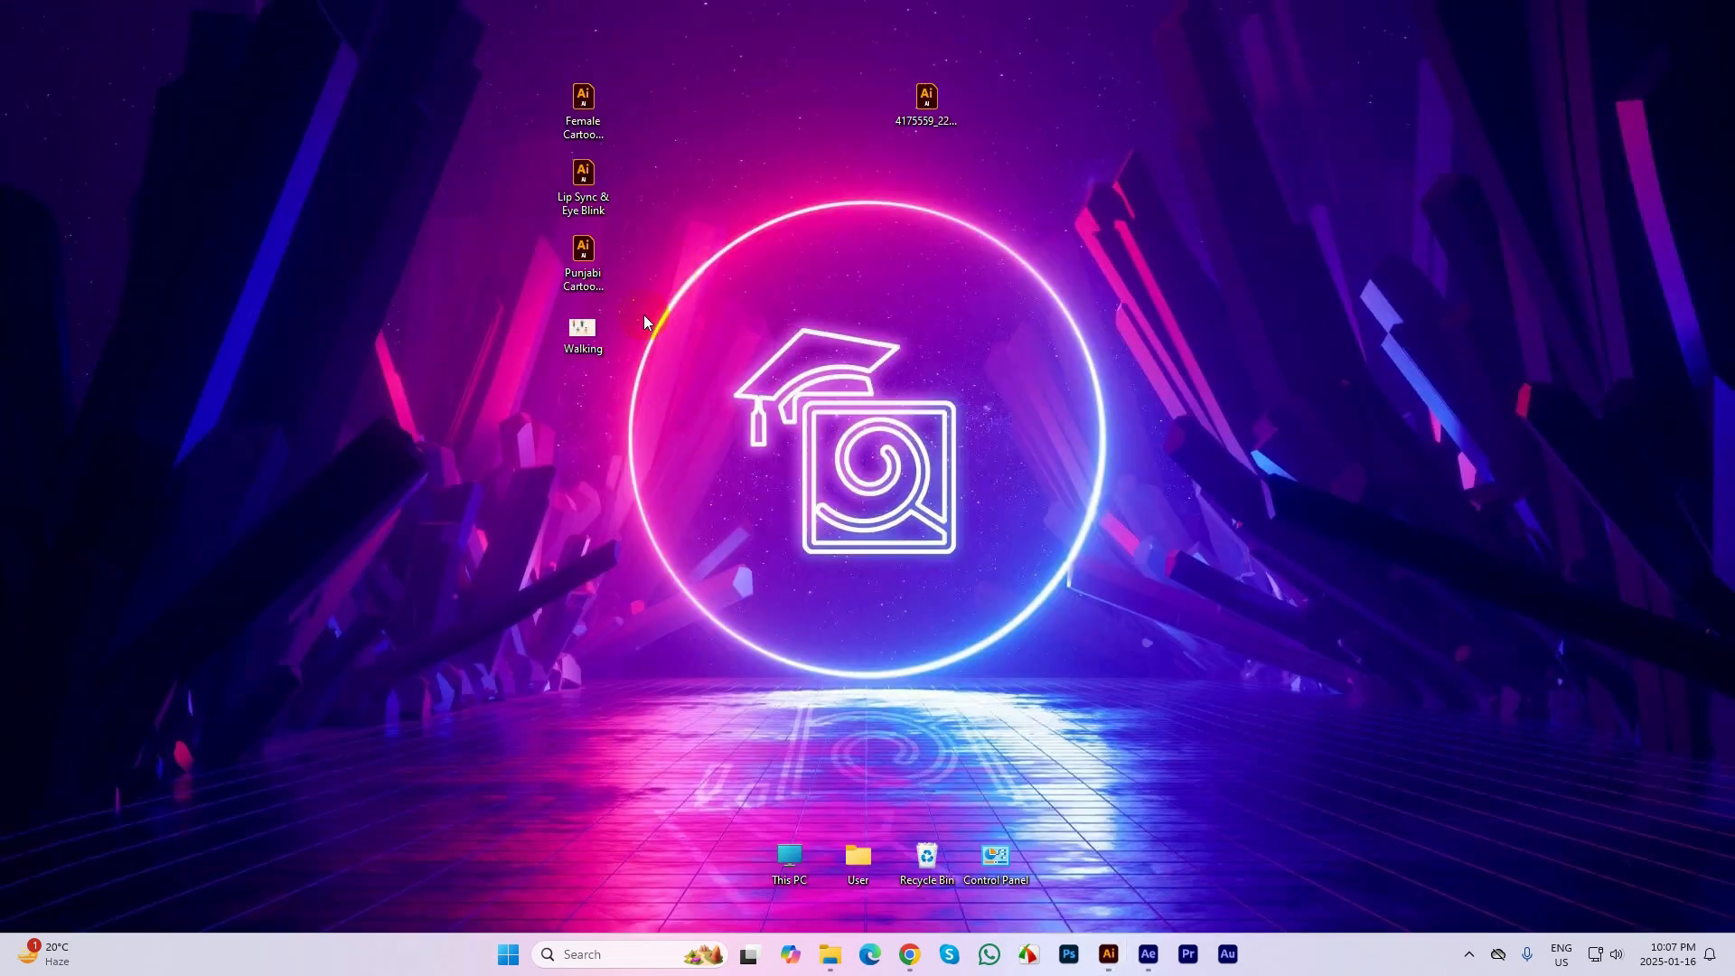
{"action": "double_click", "coordinate": [583, 185]}
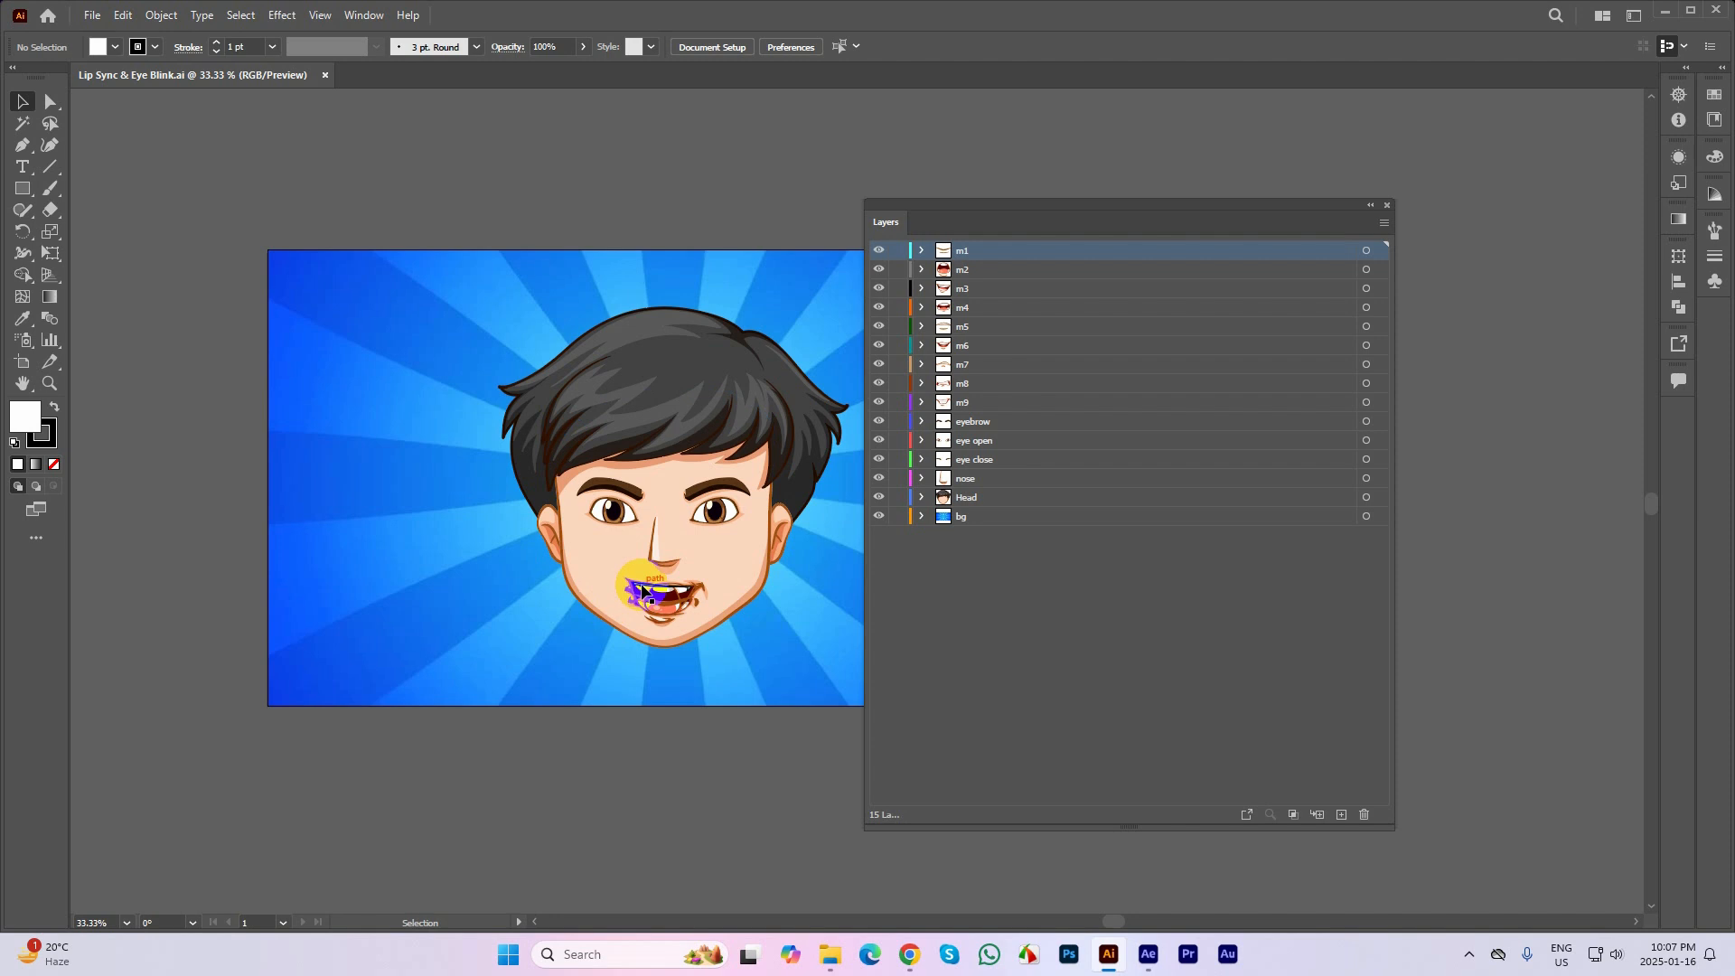
Hide the mouth layers m2 to m9 so that only the m1 mouth shape stays visible on the face
{"action": "scroll", "coordinate": [642, 585], "scroll_direction": "up", "scroll_amount": 1}
{"action": "scroll", "coordinate": [645, 589], "scroll_direction": "up", "scroll_amount": 1}
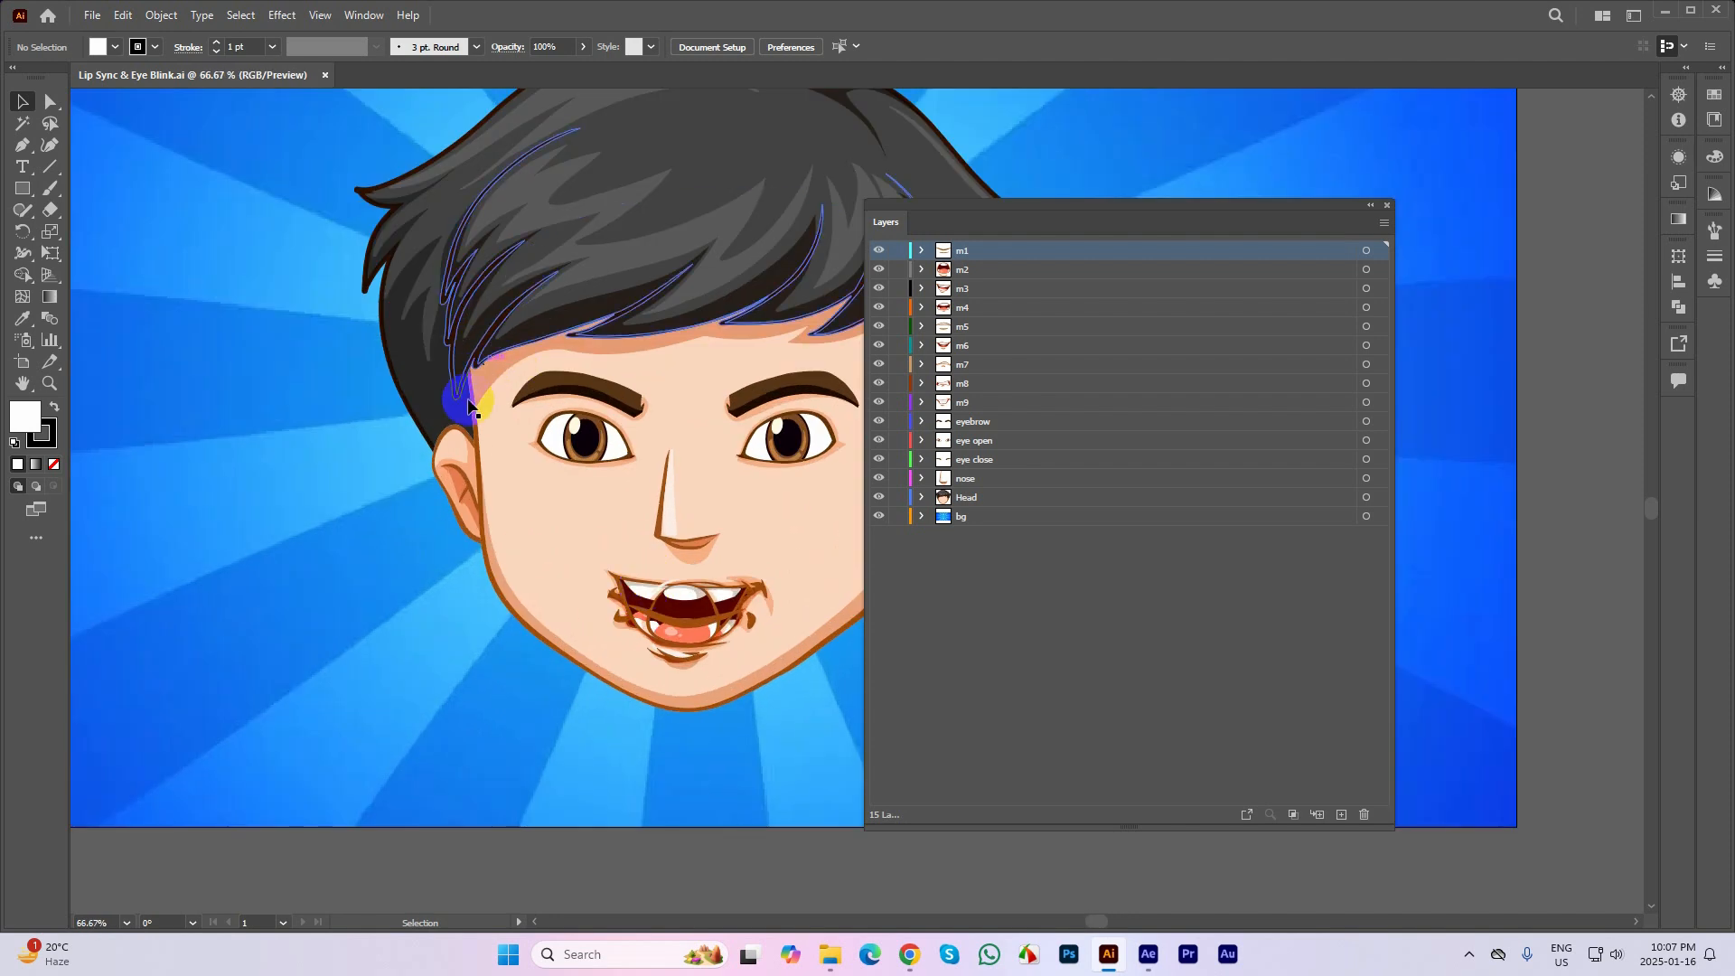
{"action": "scroll", "coordinate": [506, 531], "scroll_direction": "down", "scroll_amount": 1}
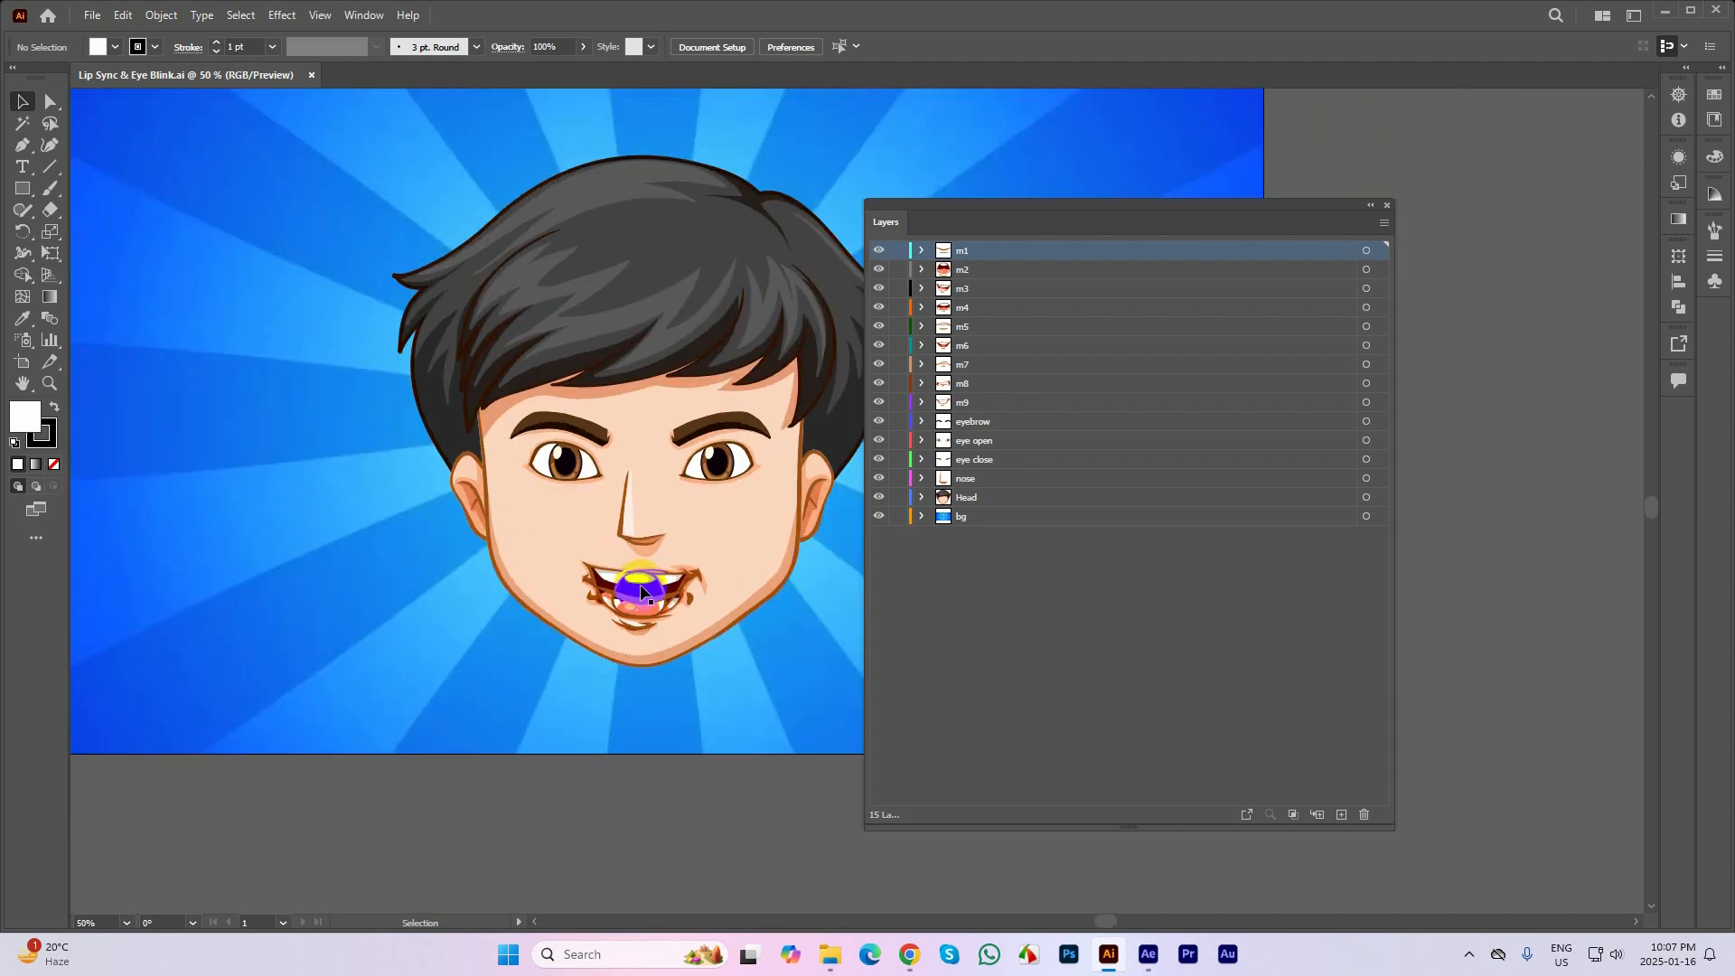
{"action": "left_click", "coordinate": [664, 595]}
{"action": "left_click_drag", "start_coordinate": [878, 269], "coordinate": [881, 399]}
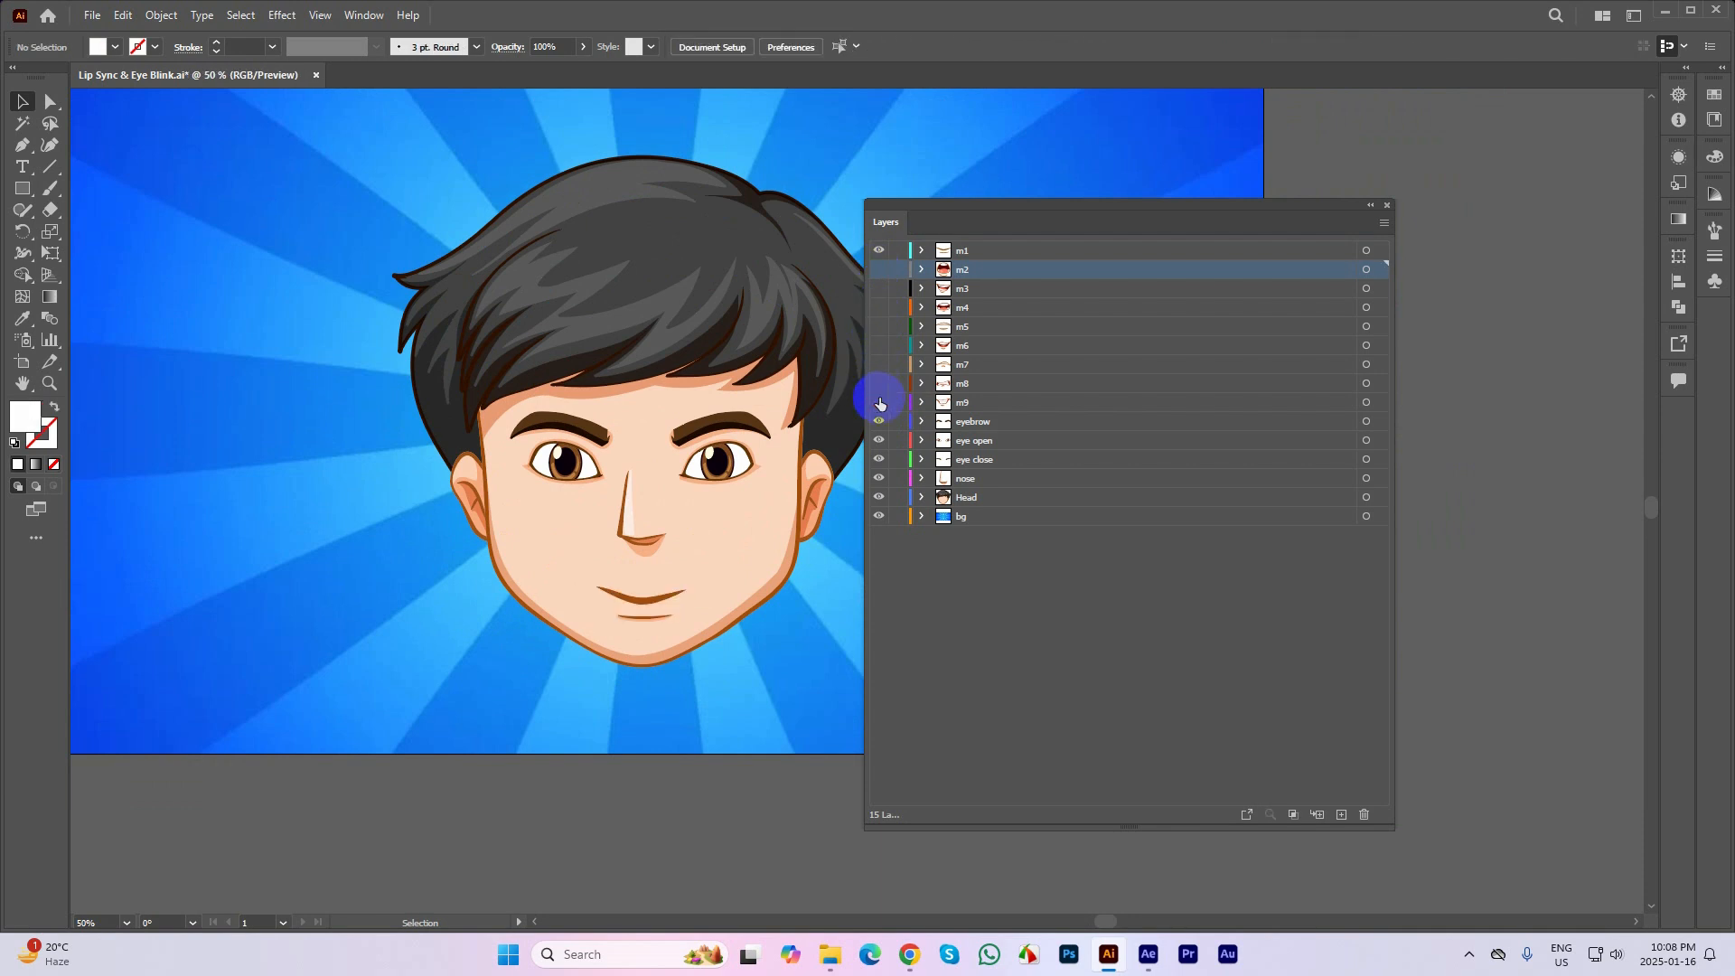
Show the m9 mouth layer and toggle the m8 and eyebrow layers to check which facial parts they hold
{"action": "left_click", "coordinate": [879, 403]}
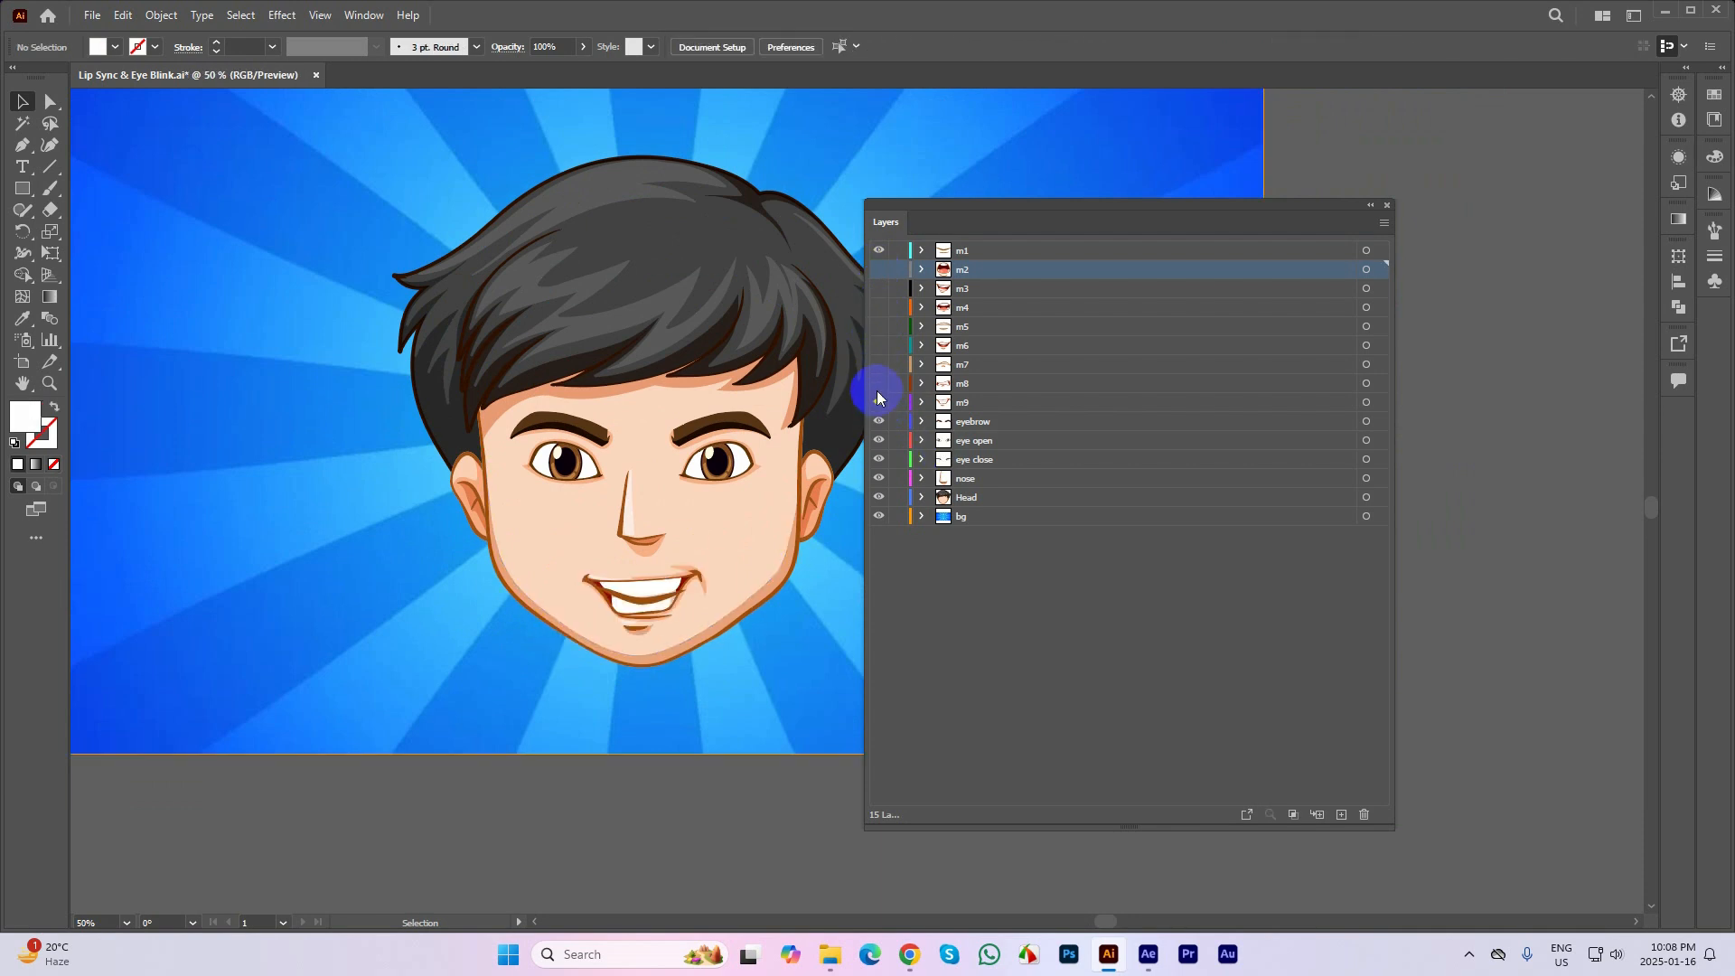
{"action": "left_click", "coordinate": [875, 387]}
{"action": "left_click", "coordinate": [874, 388]}
{"action": "left_click", "coordinate": [877, 423]}
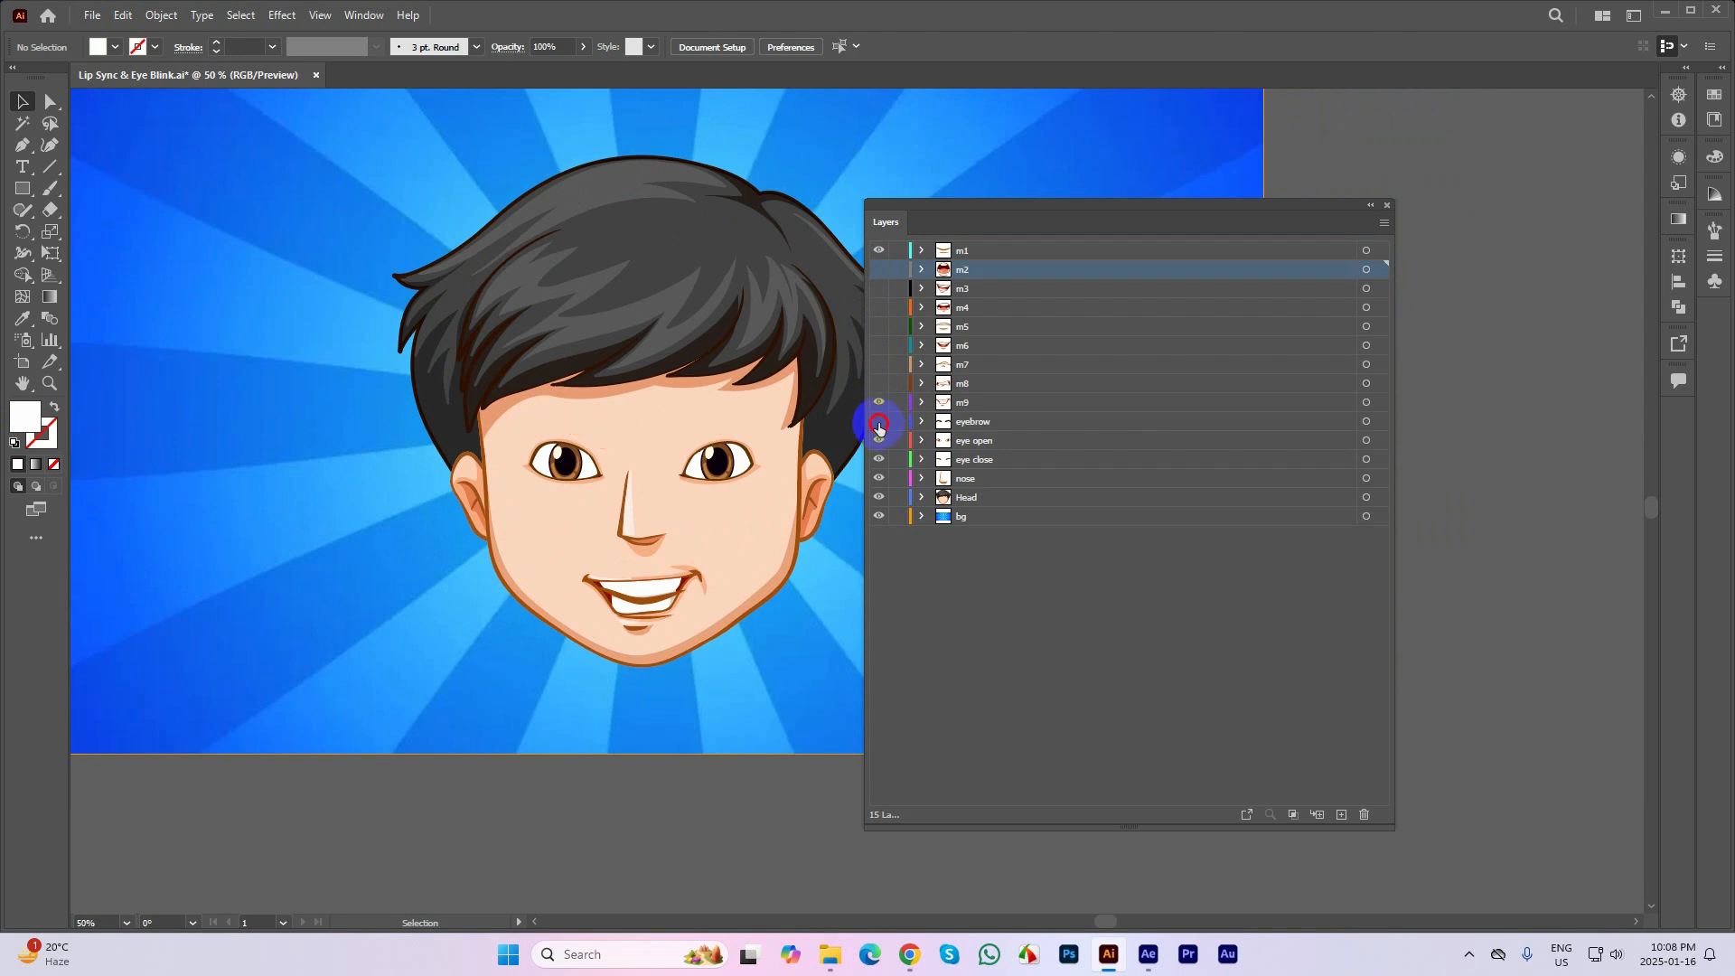
Compare mouth shapes by toggling the m1, m2 and m8 layers, and hide m9 and m1 to leave the face without a mouth
{"action": "left_click", "coordinate": [878, 253]}
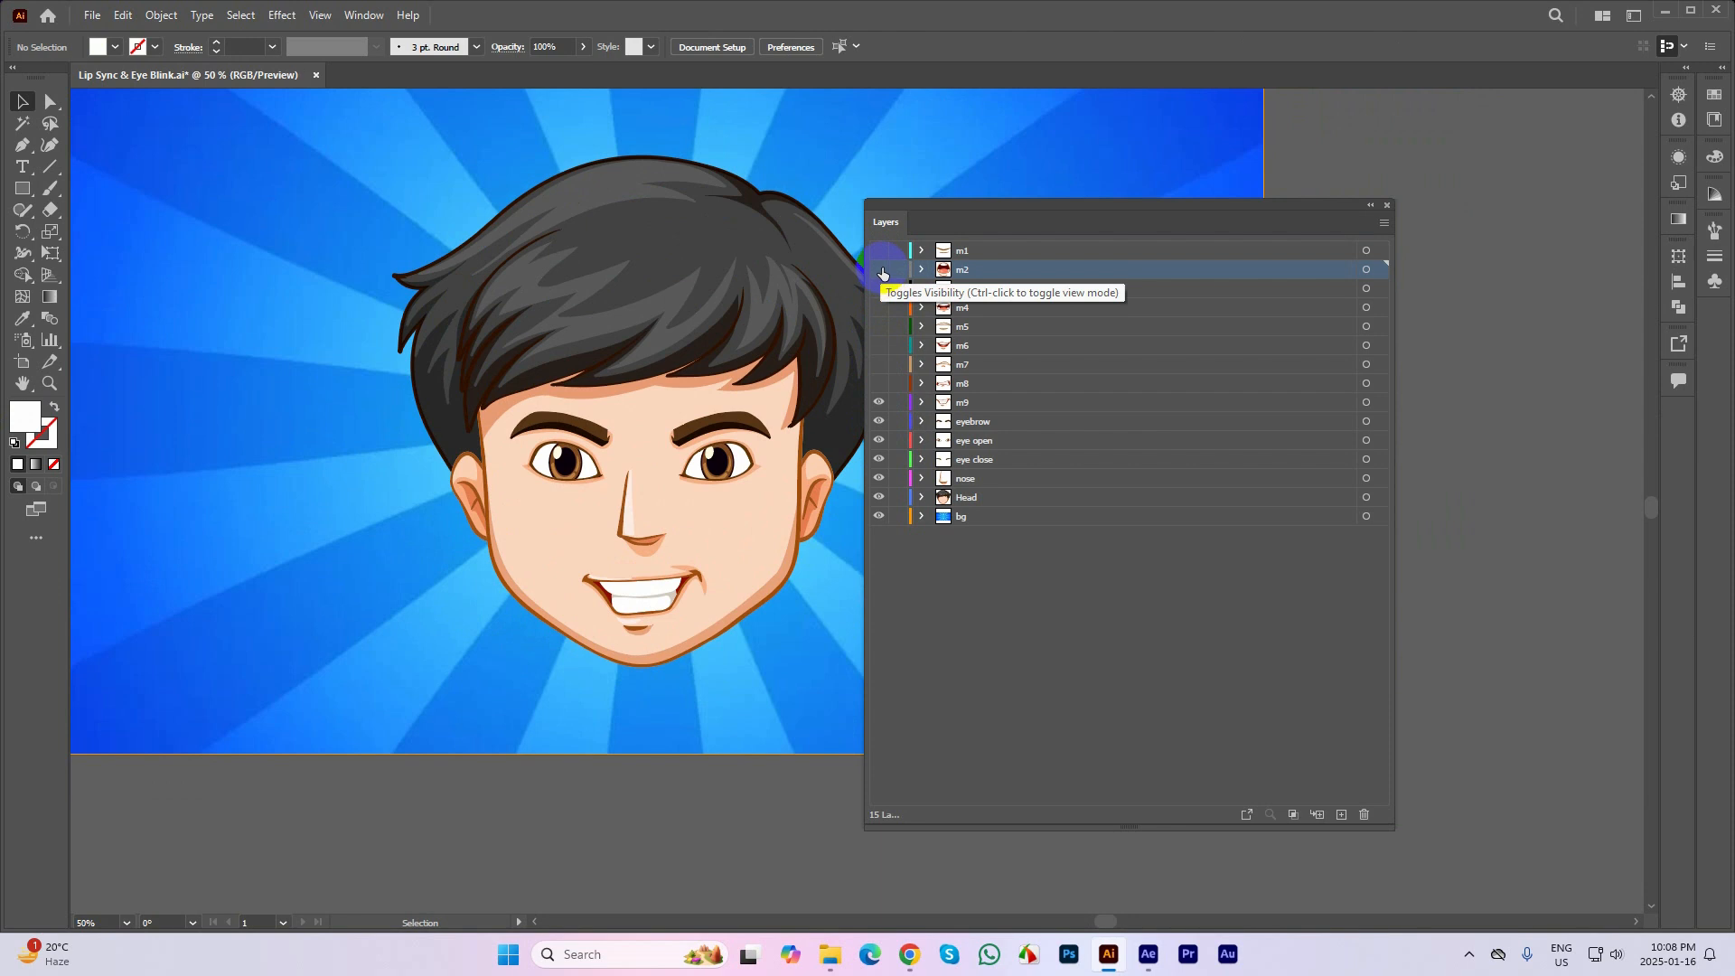
{"action": "left_click", "coordinate": [878, 251]}
{"action": "left_click", "coordinate": [878, 270]}
{"action": "left_click", "coordinate": [878, 270]}
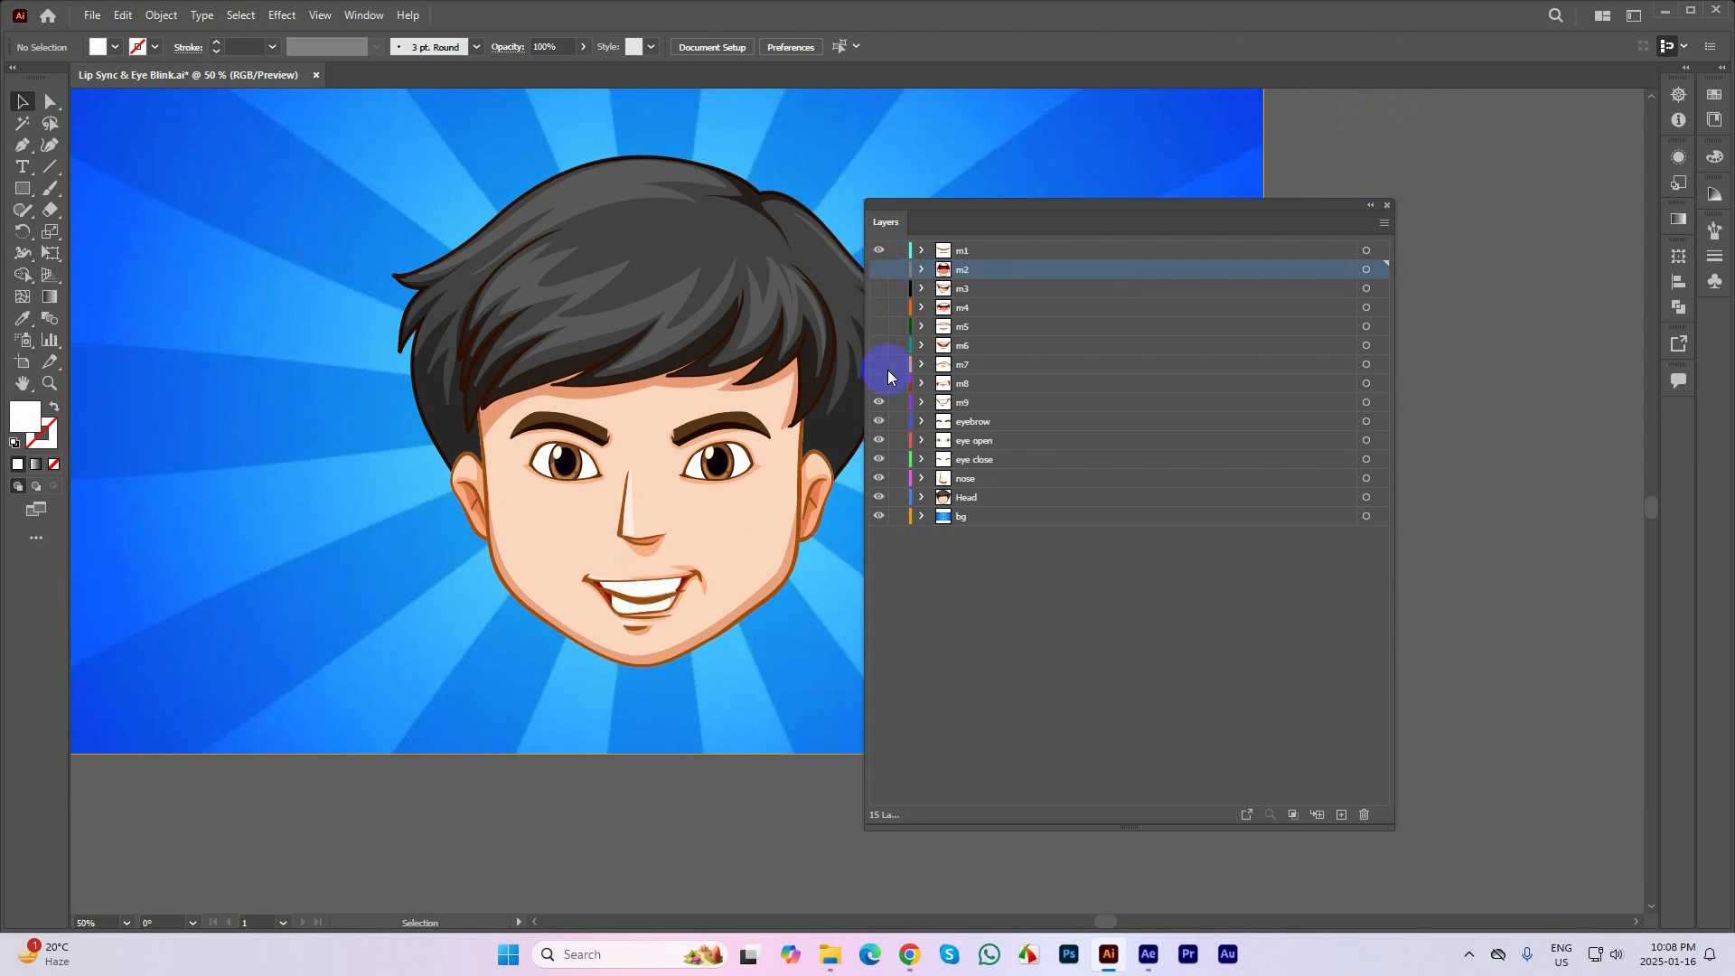
{"action": "left_click", "coordinate": [878, 393]}
{"action": "left_click", "coordinate": [877, 393]}
{"action": "left_click", "coordinate": [876, 403]}
{"action": "left_click", "coordinate": [878, 251]}
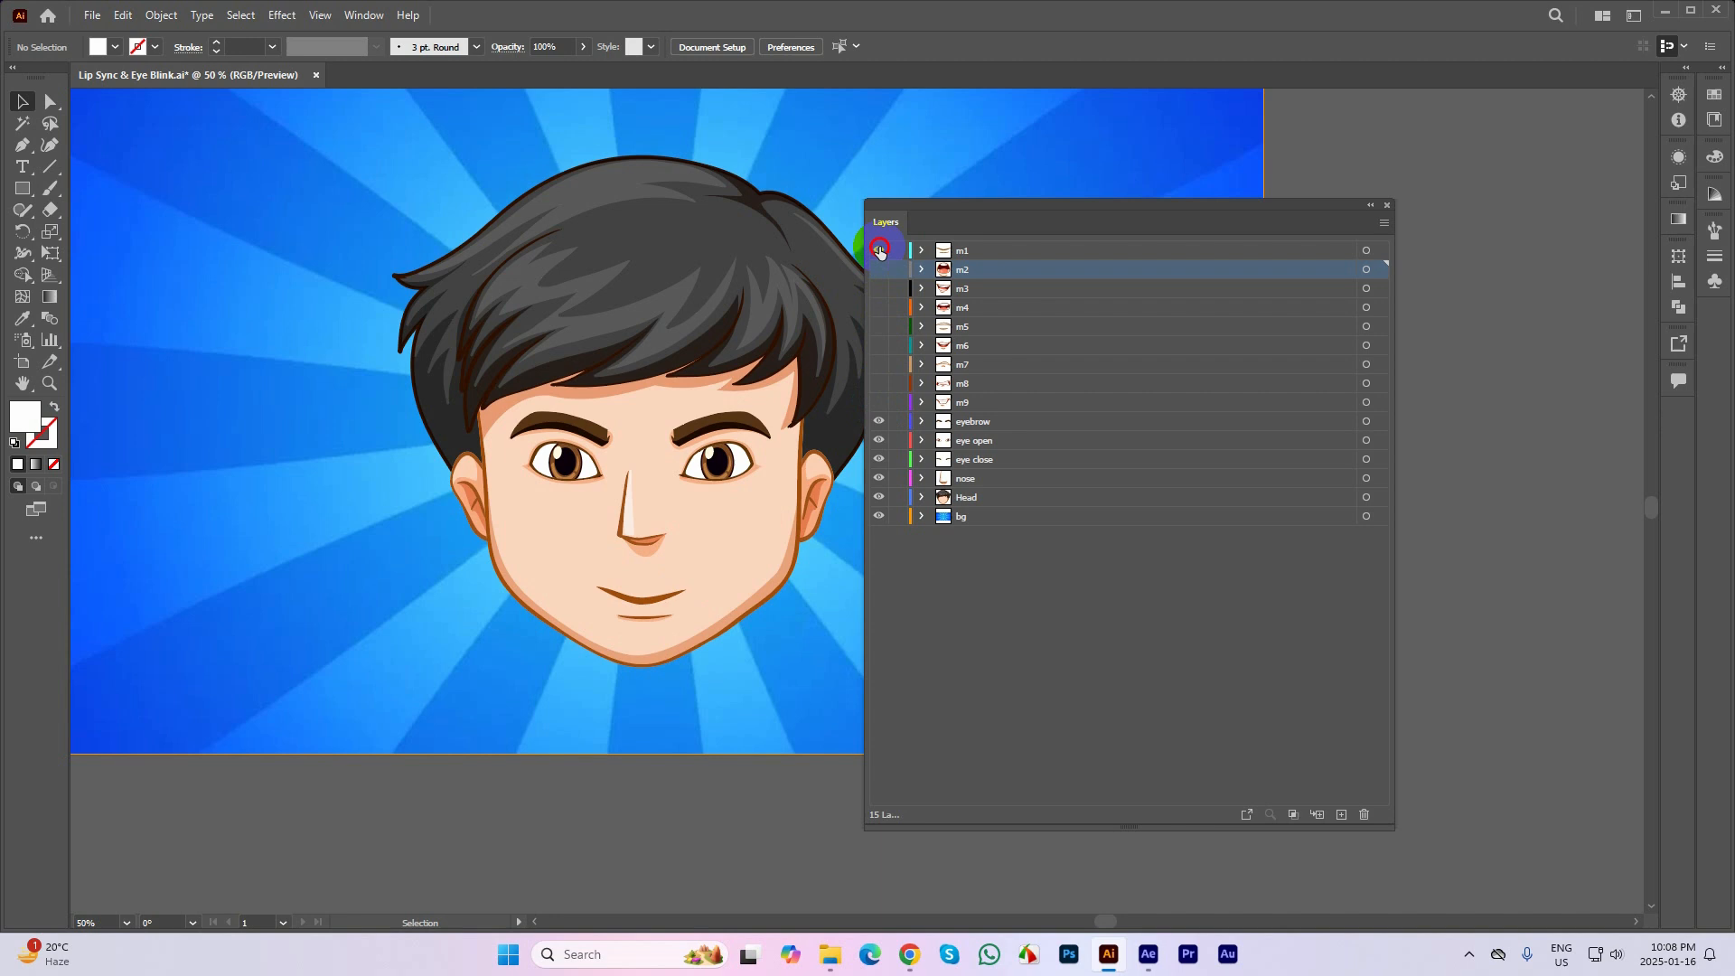
Preview the mouth shapes from m8 up to m4 one at a time, and make all mouth layers visible again
{"action": "left_click", "coordinate": [875, 381]}
{"action": "left_click", "coordinate": [876, 379]}
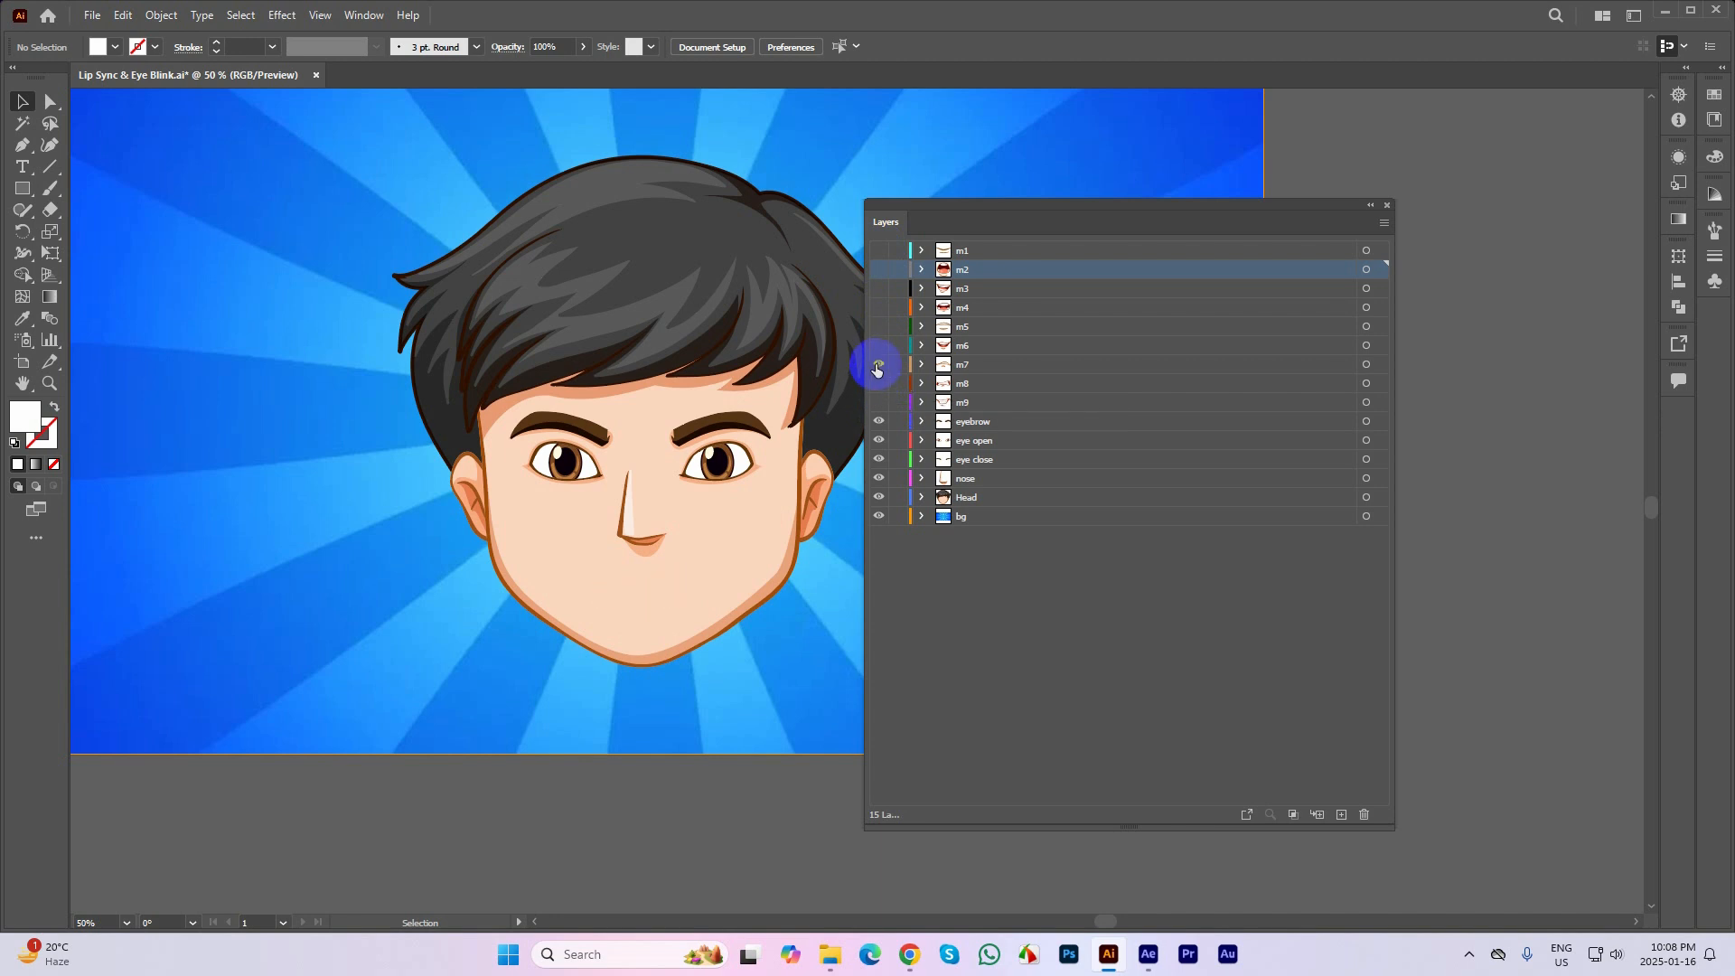
{"action": "left_click", "coordinate": [877, 366]}
{"action": "left_click", "coordinate": [879, 363]}
{"action": "left_click", "coordinate": [880, 349]}
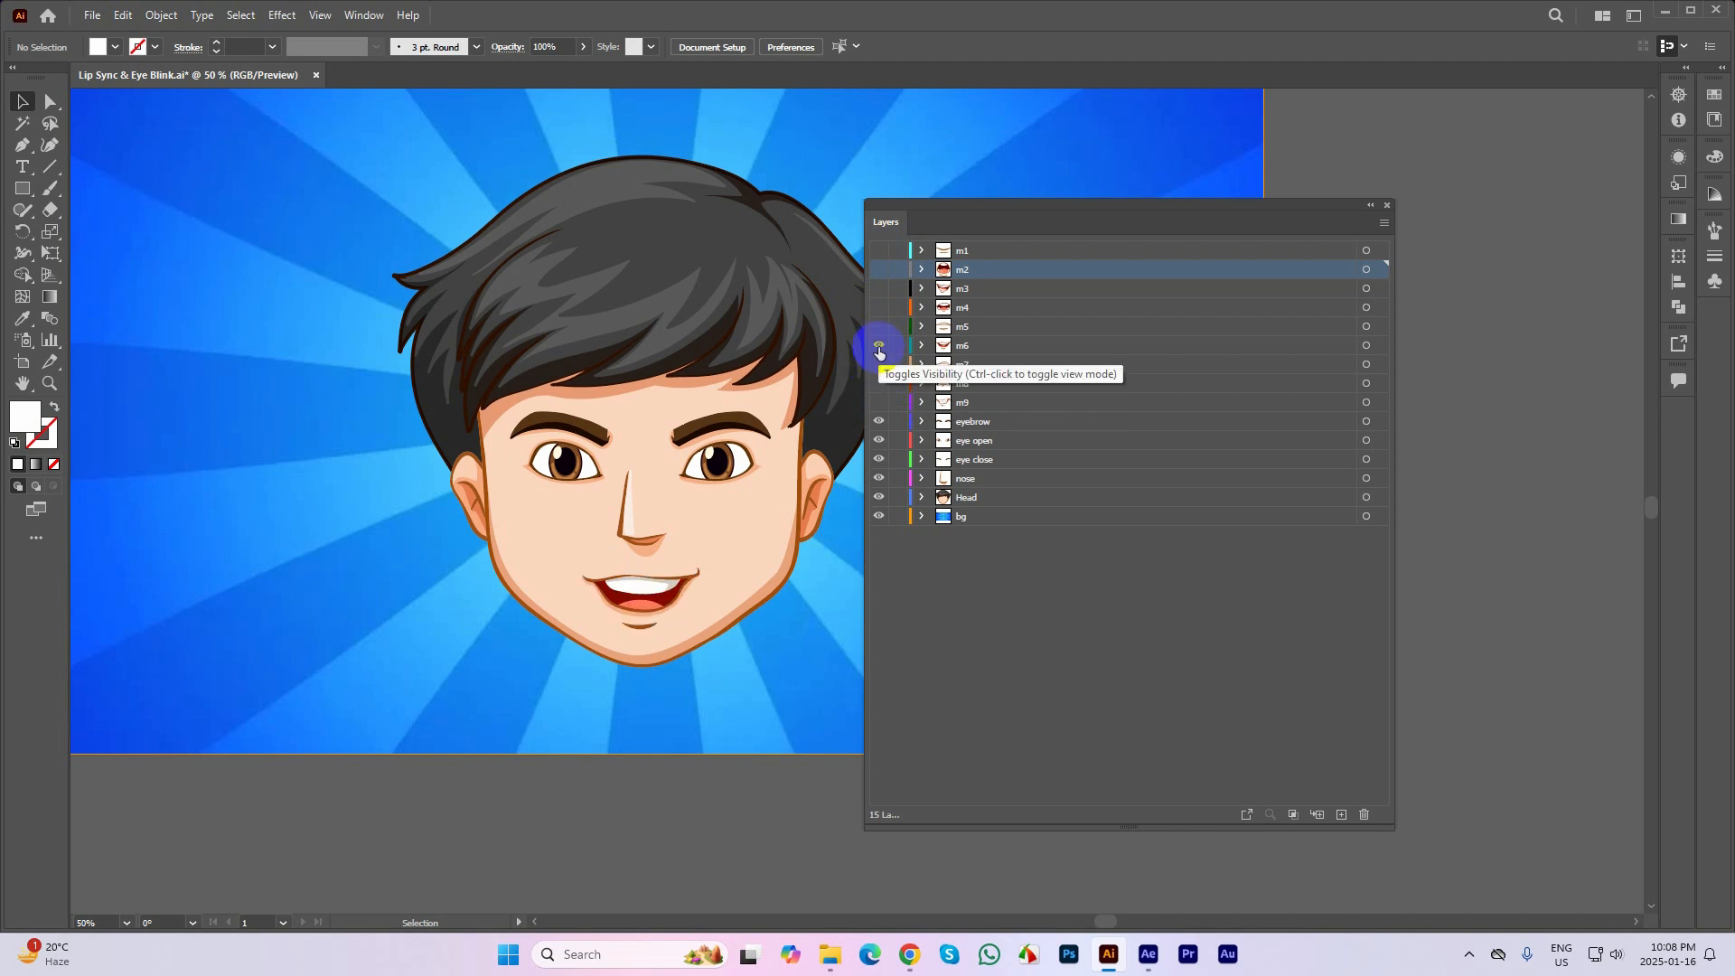
{"action": "left_click", "coordinate": [879, 346]}
{"action": "left_click", "coordinate": [878, 327]}
{"action": "left_click", "coordinate": [880, 326]}
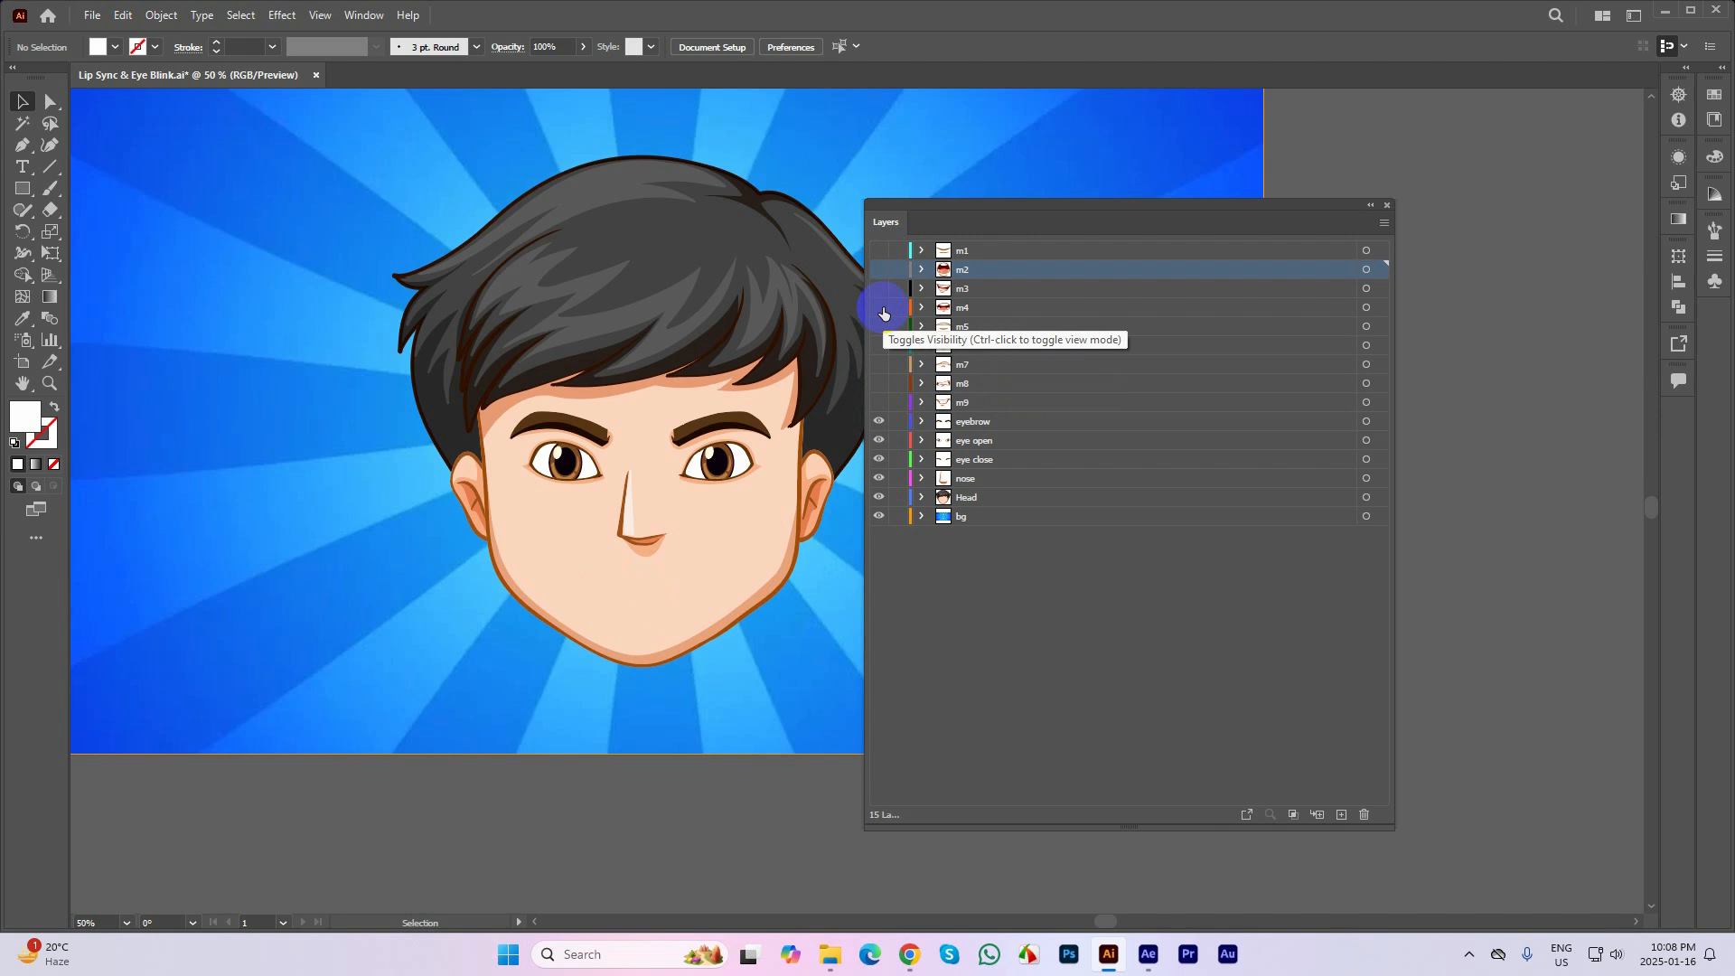
{"action": "left_click", "coordinate": [880, 309]}
{"action": "left_click", "coordinate": [882, 306]}
{"action": "left_click_drag", "start_coordinate": [882, 250], "coordinate": [886, 455]}
Toggle the eyebrow layer, and hide and show the eye open layer repeatedly to preview the eye blink
{"action": "left_click_drag", "start_coordinate": [764, 457], "coordinate": [706, 406]}
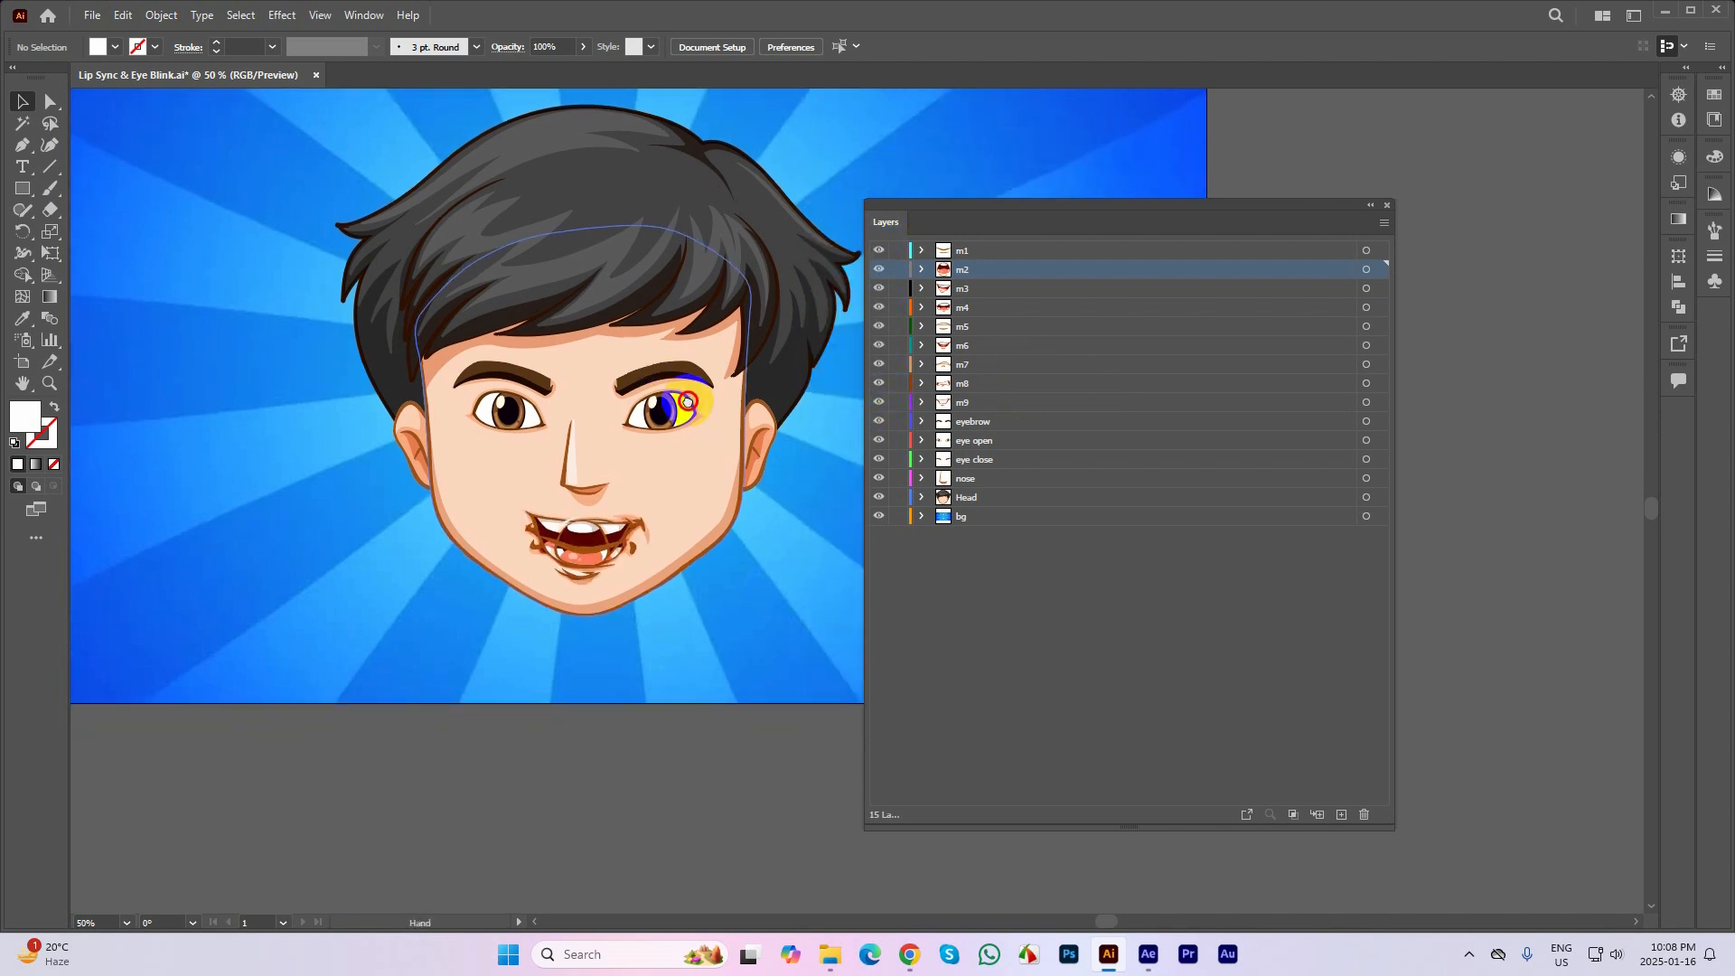
{"action": "left_click", "coordinate": [878, 422]}
{"action": "left_click", "coordinate": [879, 422]}
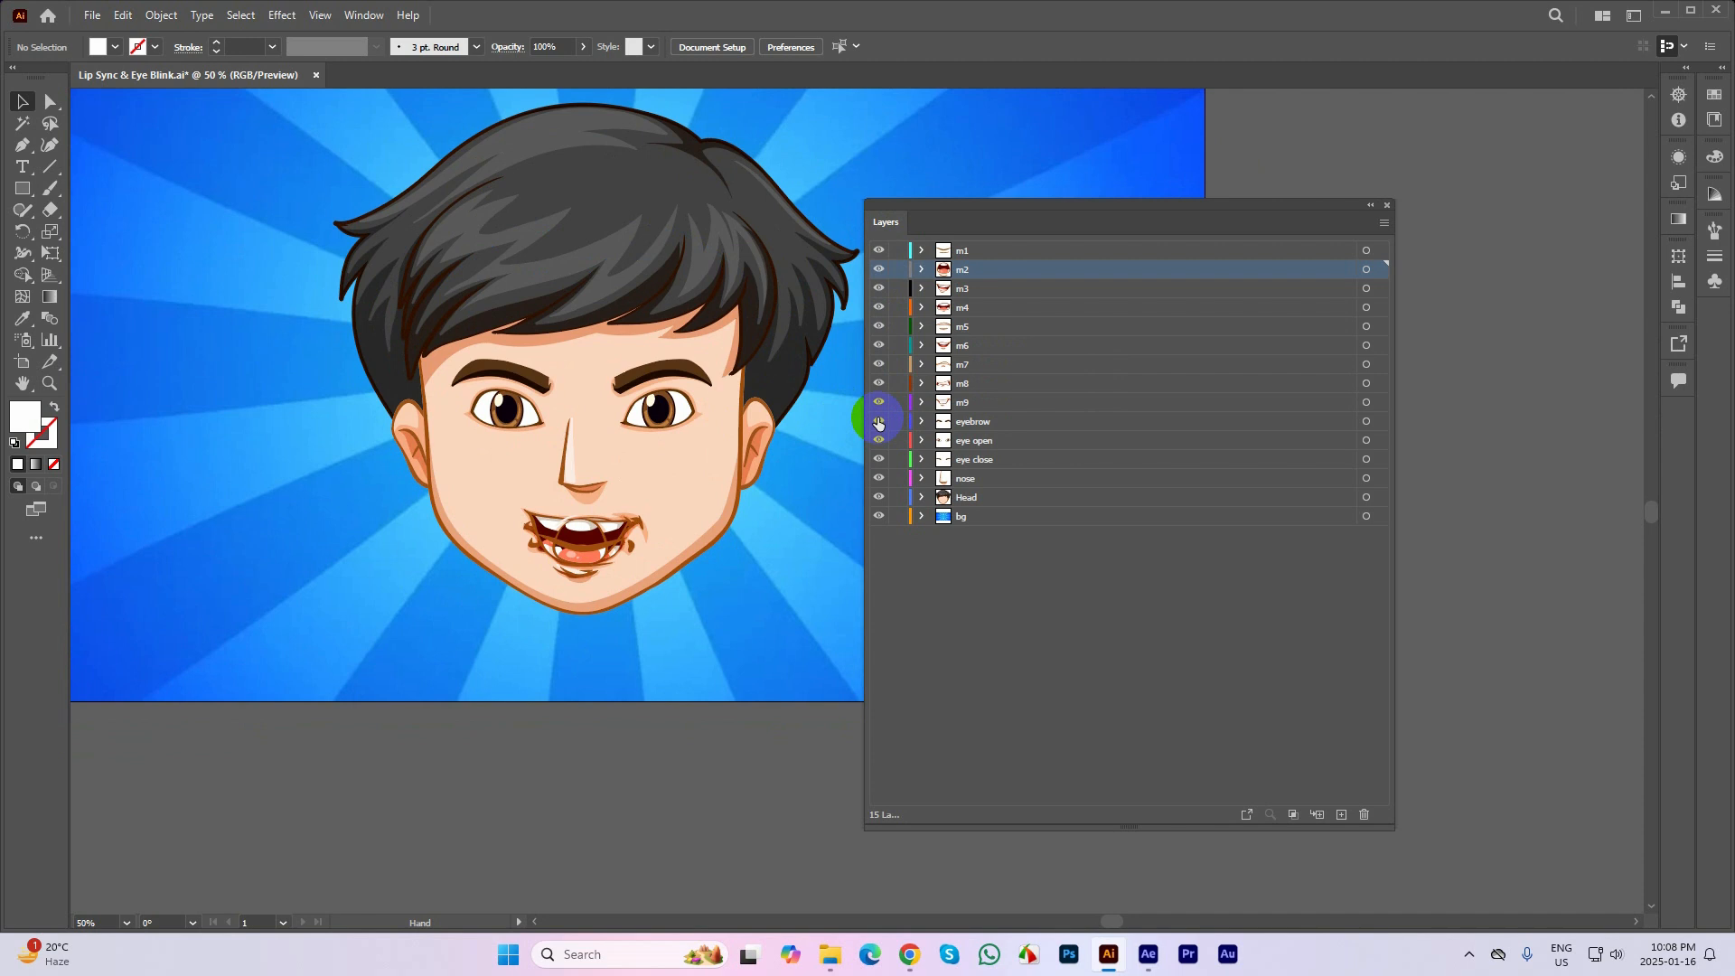
{"action": "left_click", "coordinate": [878, 440]}
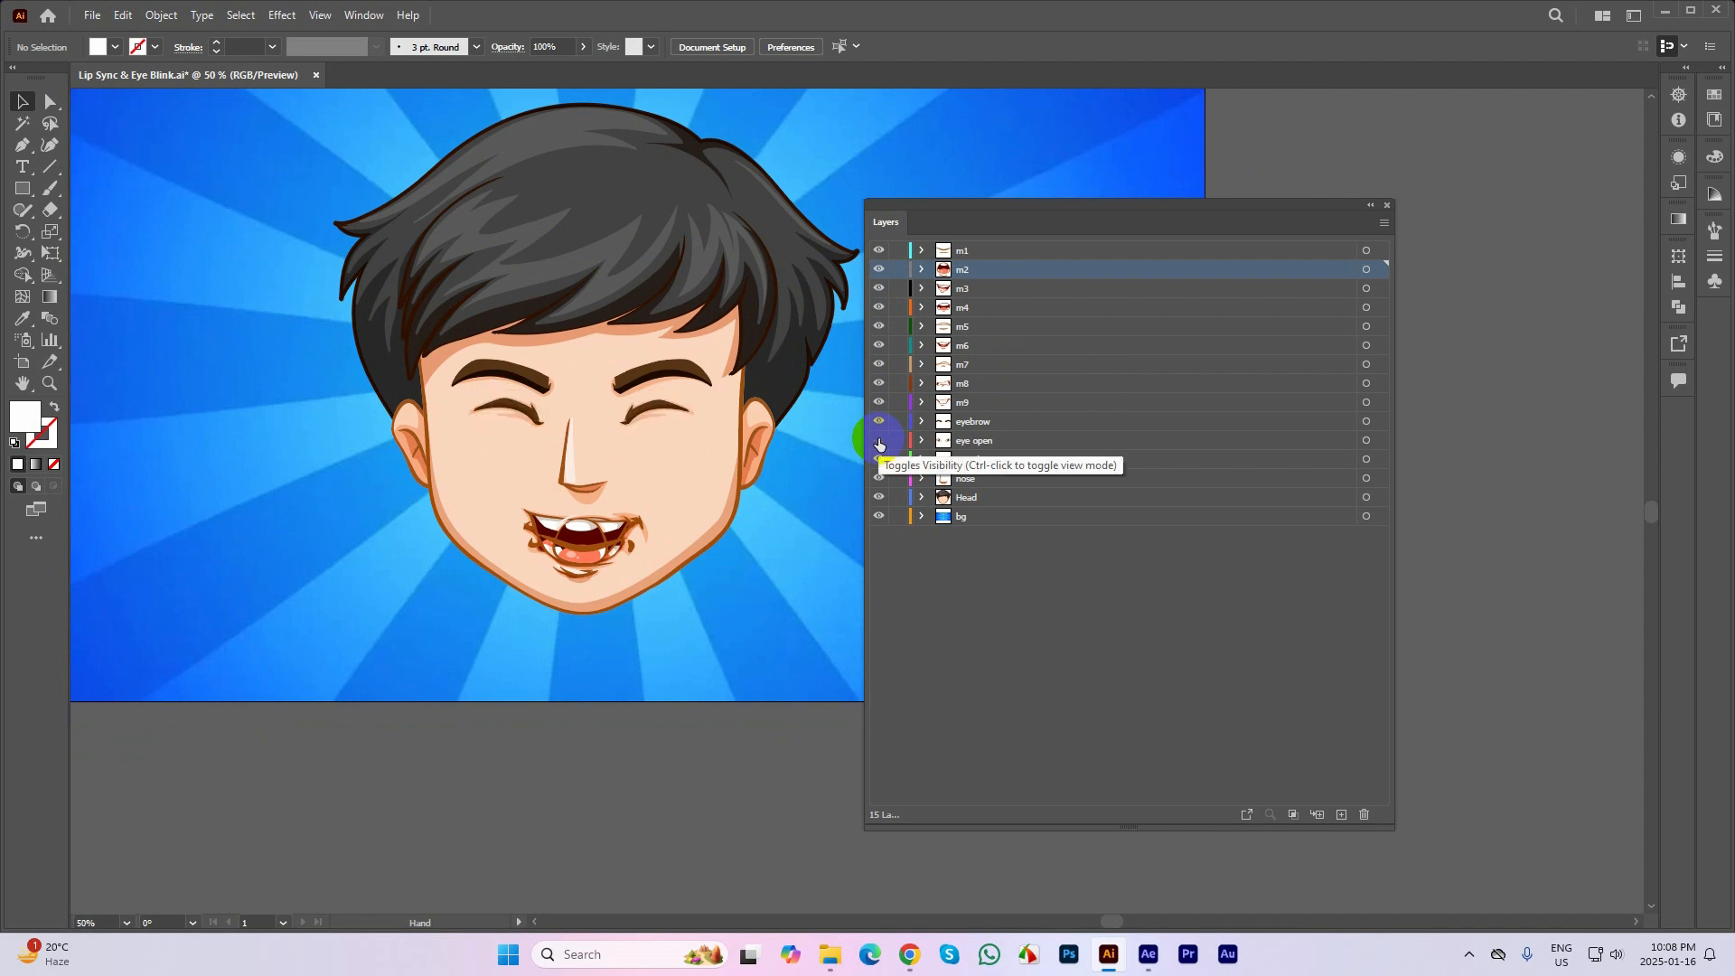
{"action": "left_click", "coordinate": [878, 440]}
{"action": "left_click", "coordinate": [878, 441]}
{"action": "left_click", "coordinate": [879, 441]}
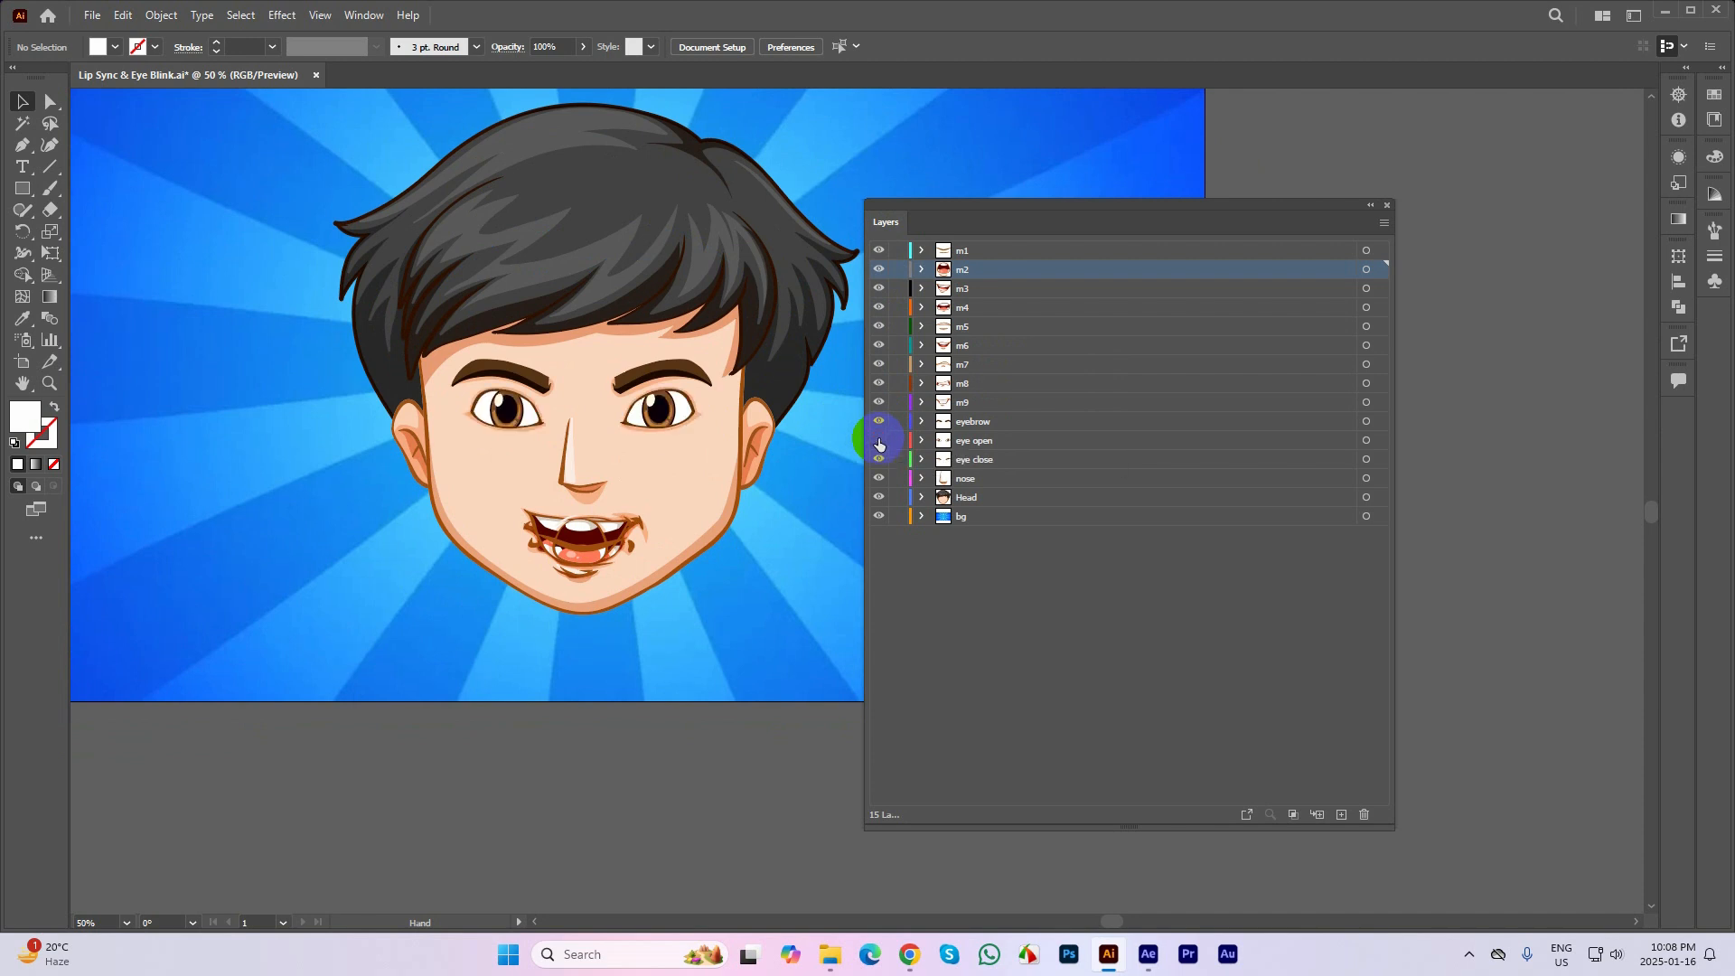
{"action": "left_click", "coordinate": [878, 441]}
{"action": "left_click", "coordinate": [878, 441]}
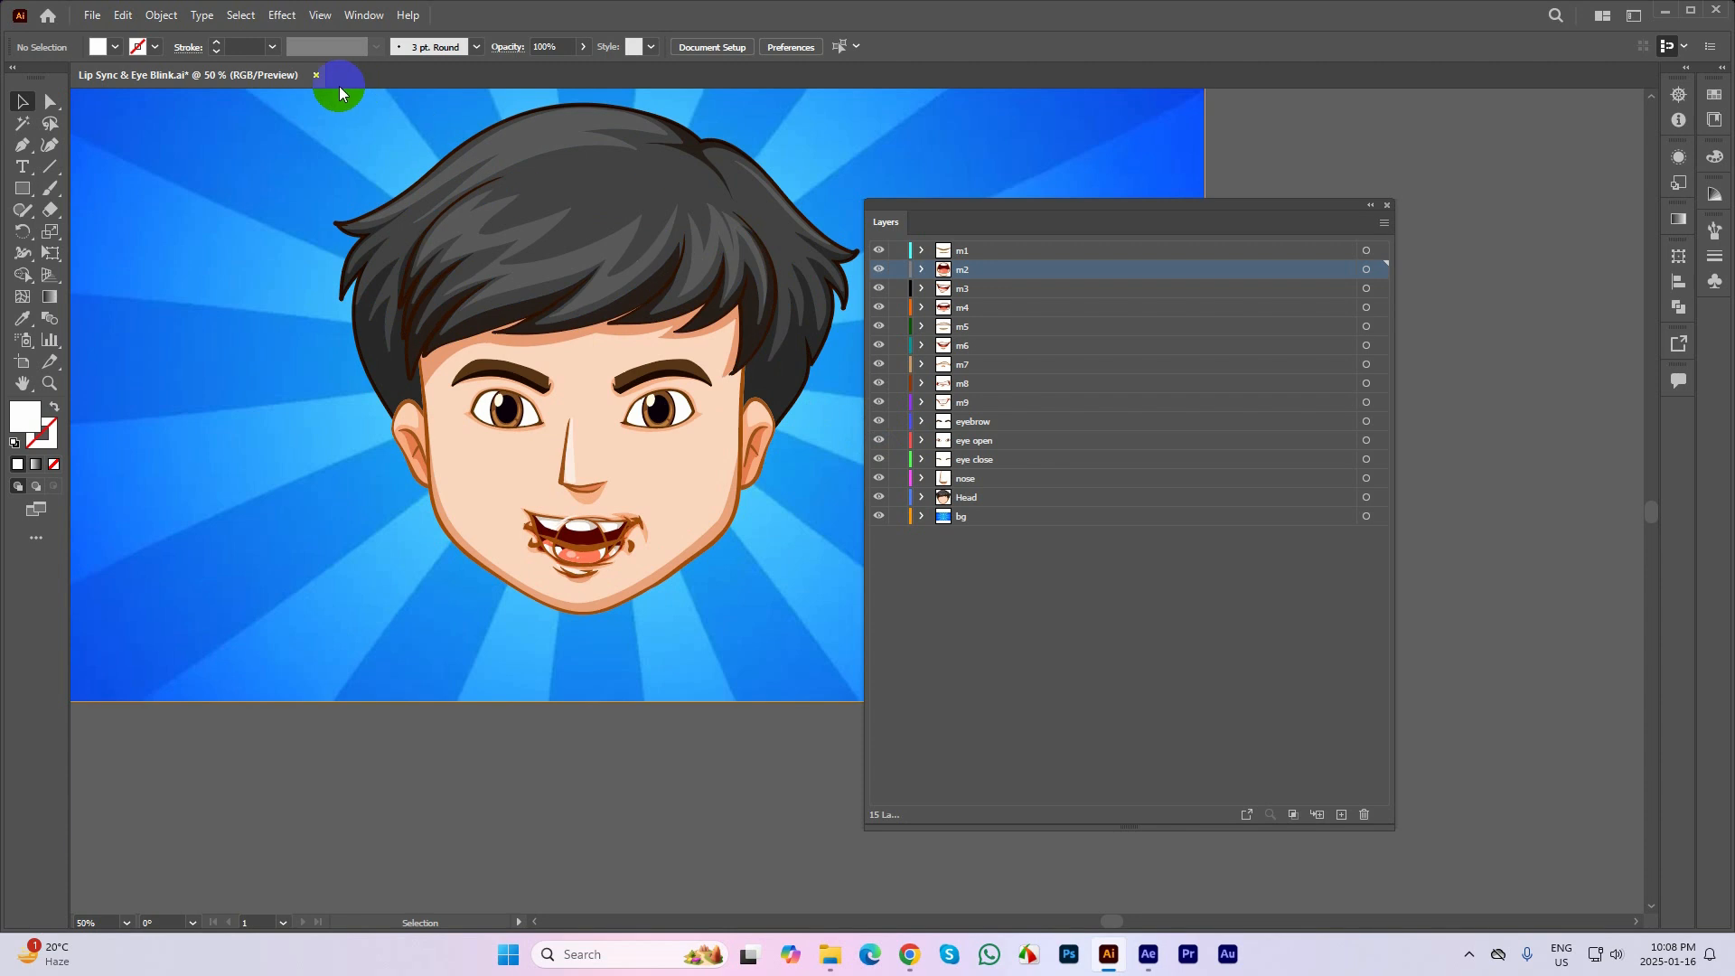
Close Lip Sync & Eye Blink.ai without saving the changes and exit Illustrator
{"action": "left_click", "coordinate": [317, 75]}
{"action": "left_click", "coordinate": [959, 500]}
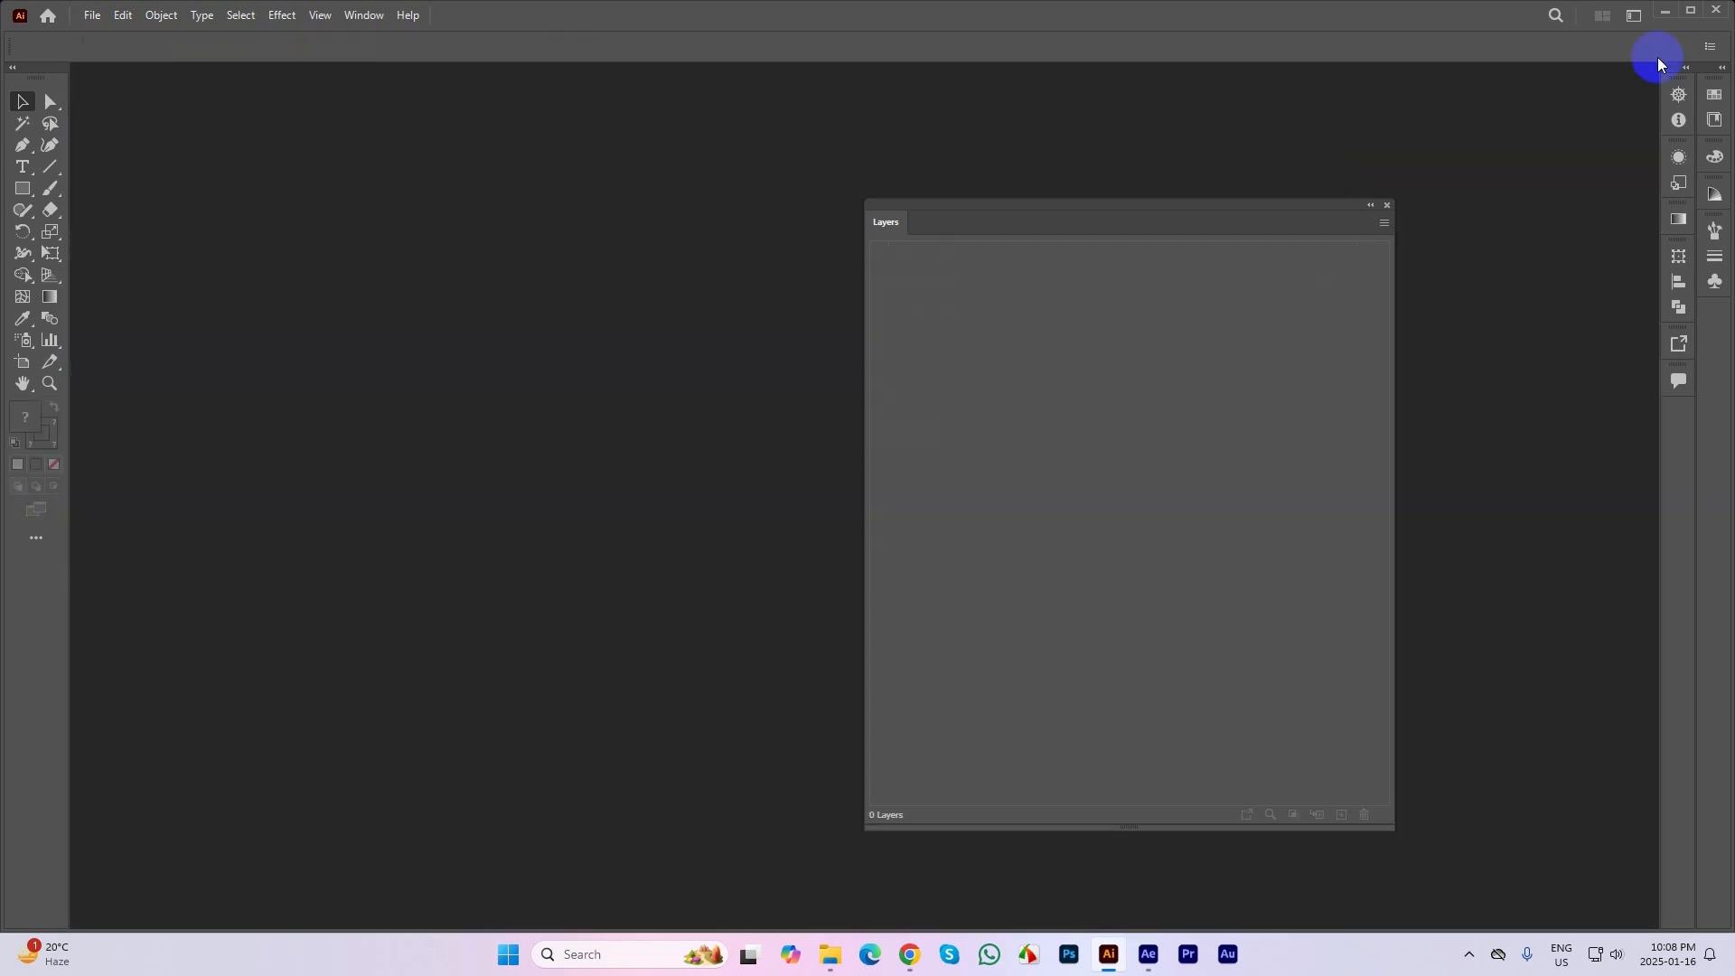
{"action": "left_click", "coordinate": [1719, 18]}
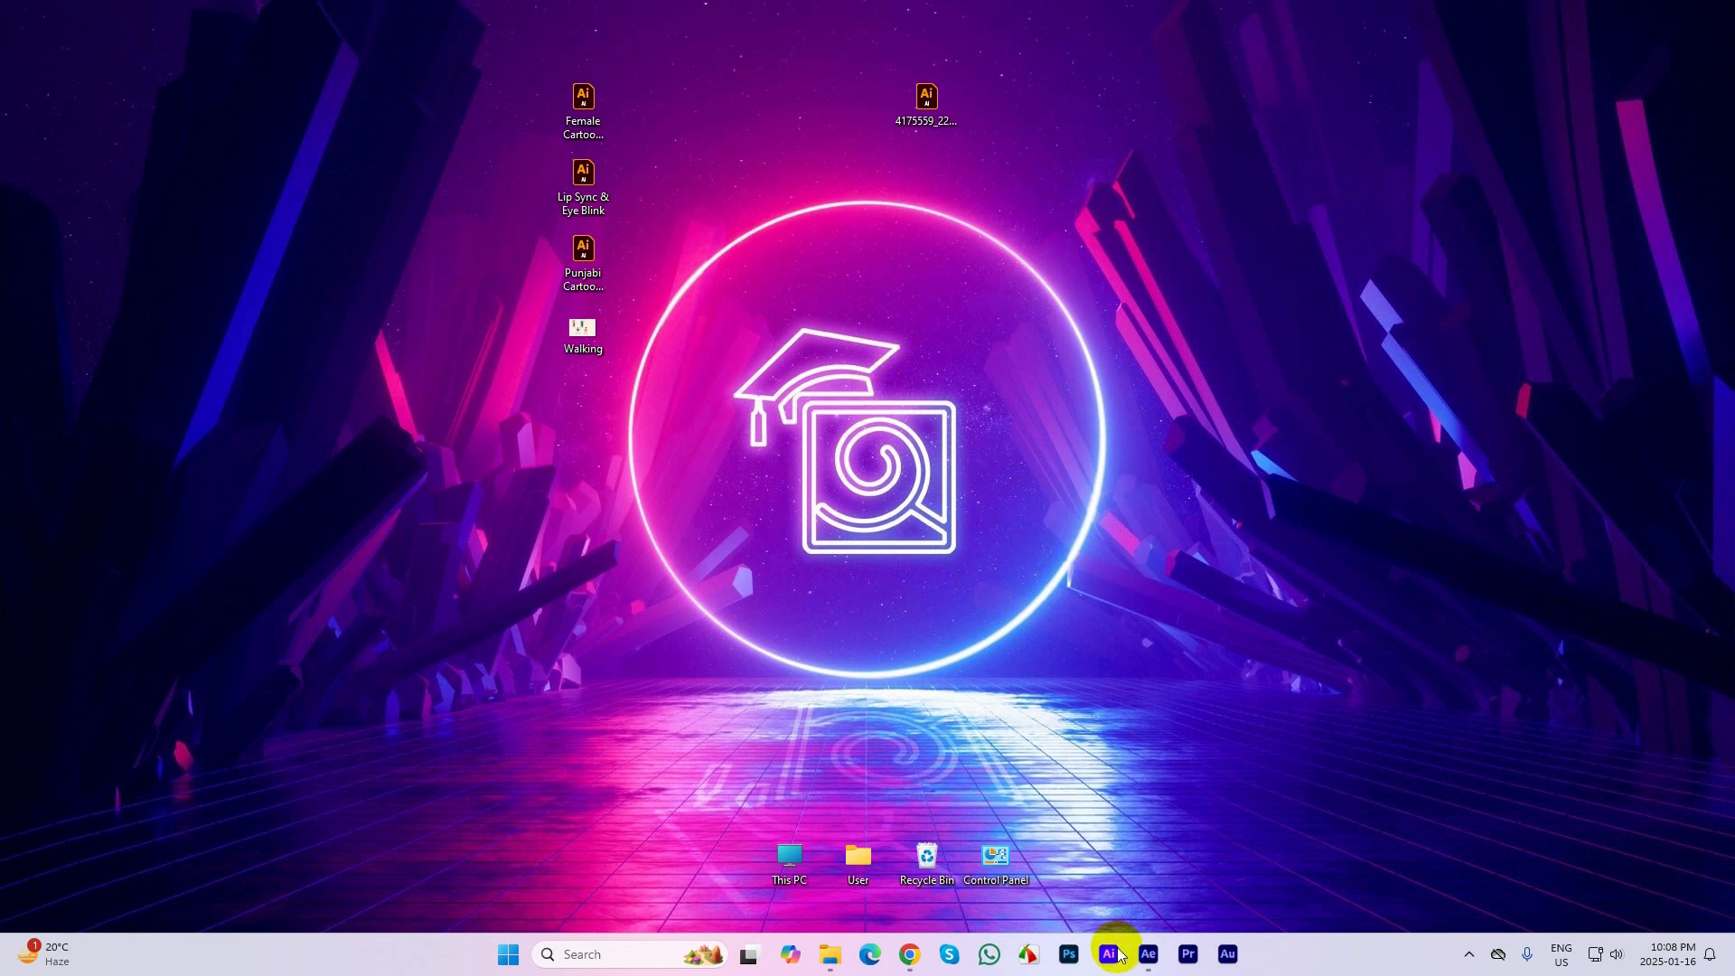
Switch to After Effects and import Punjabi Cartoon Character from the Desktop as Composition - Retain Layer Sizes
{"action": "left_click", "coordinate": [1146, 950]}
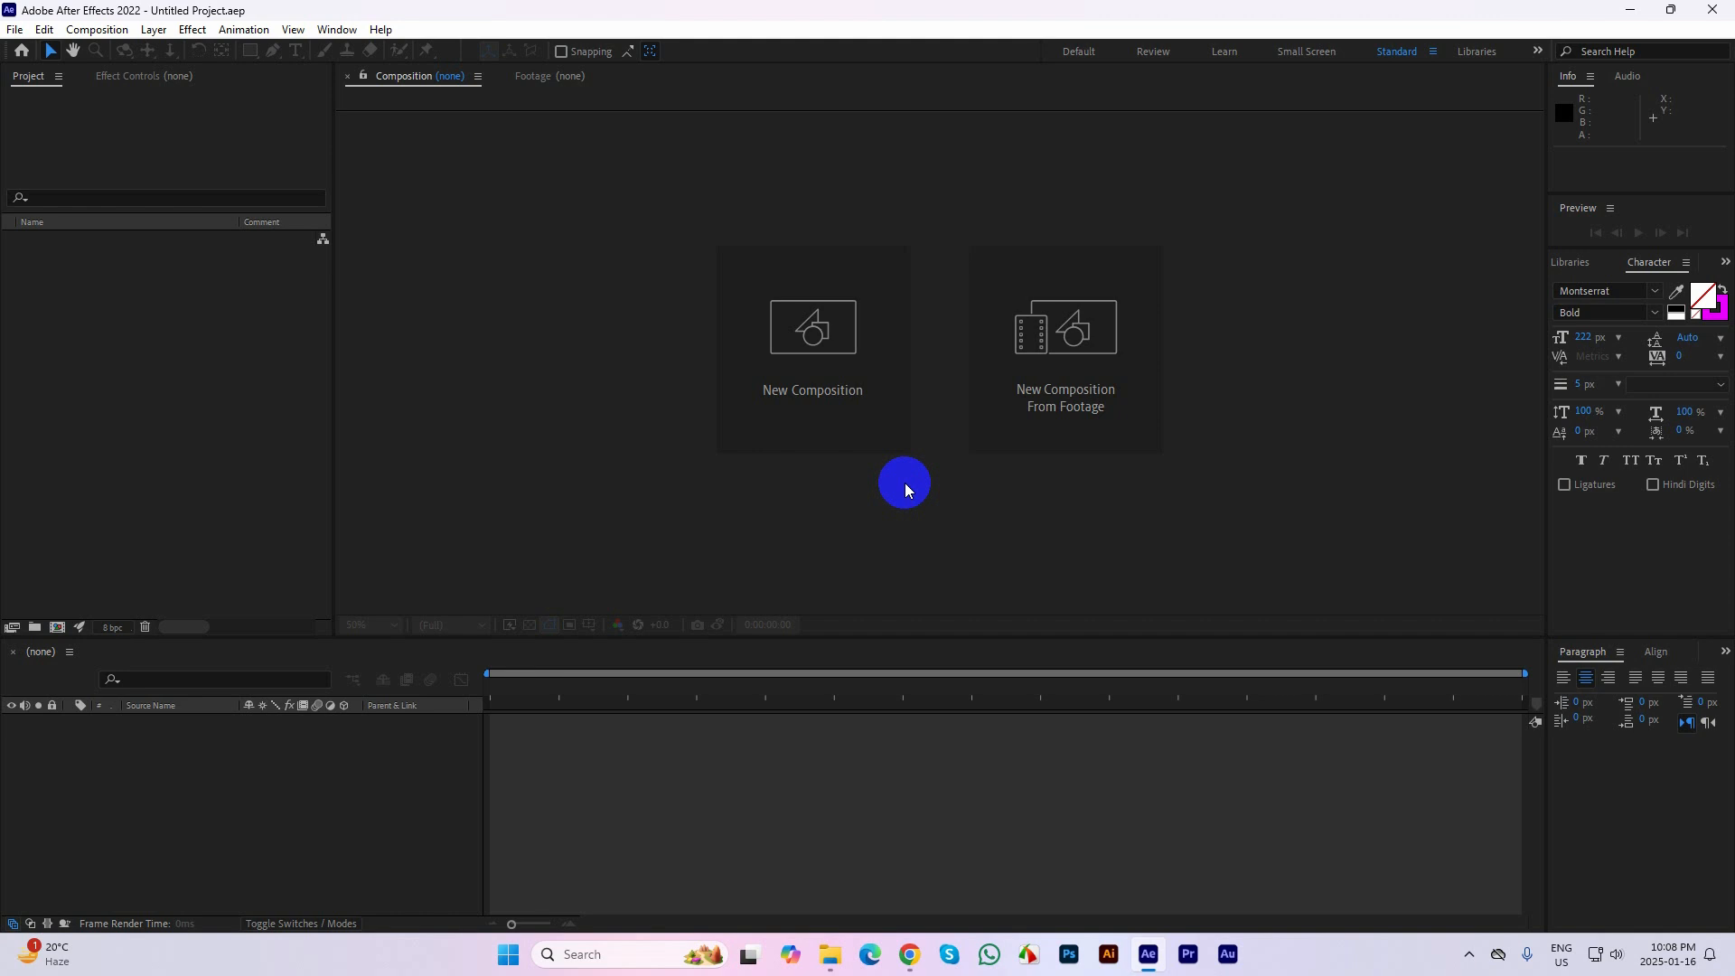
{"action": "double_click", "coordinate": [195, 320]}
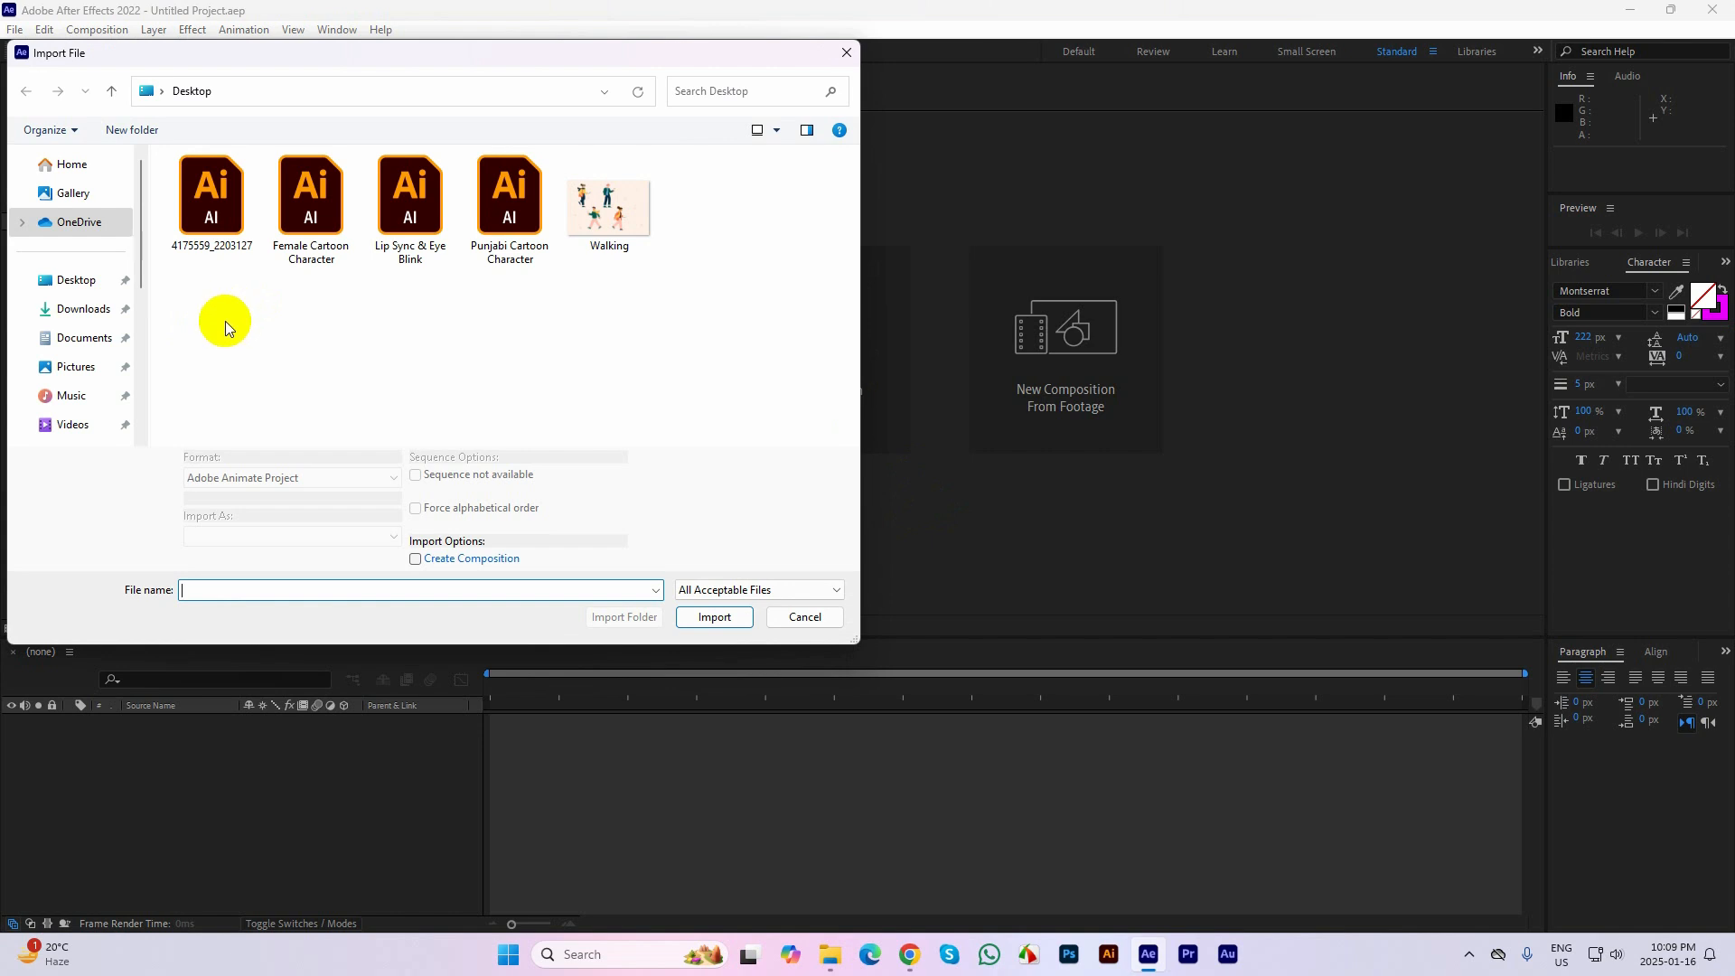
{"action": "left_click", "coordinate": [496, 220]}
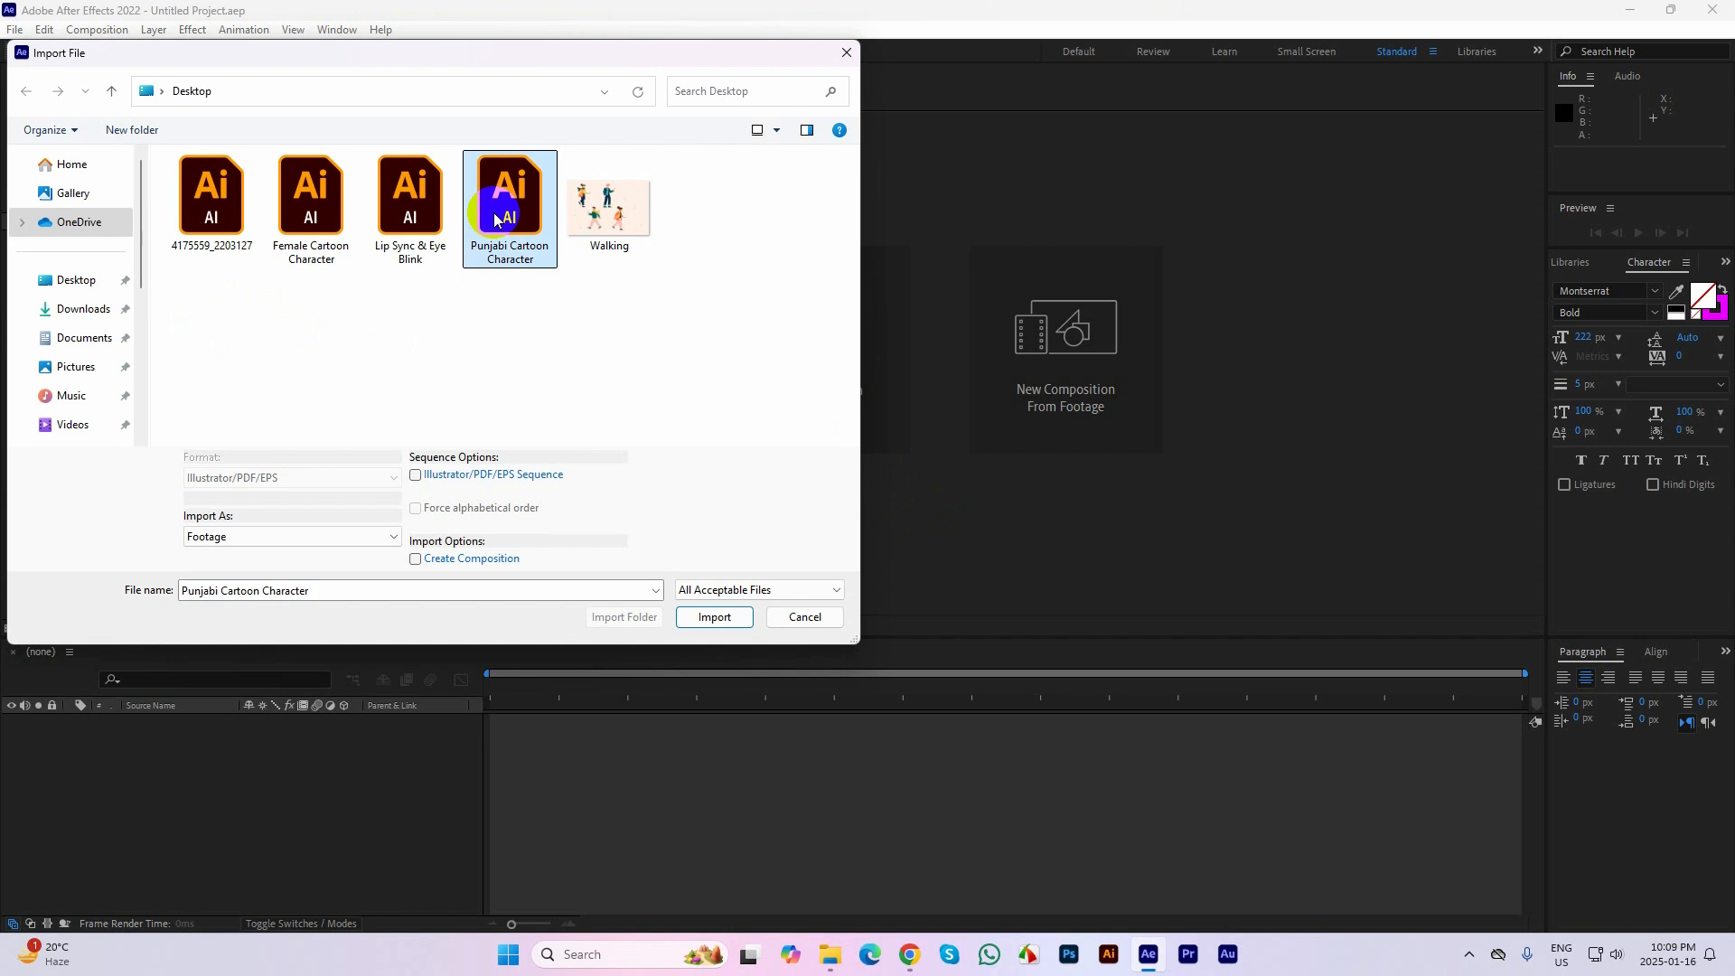
{"action": "left_click", "coordinate": [275, 537]}
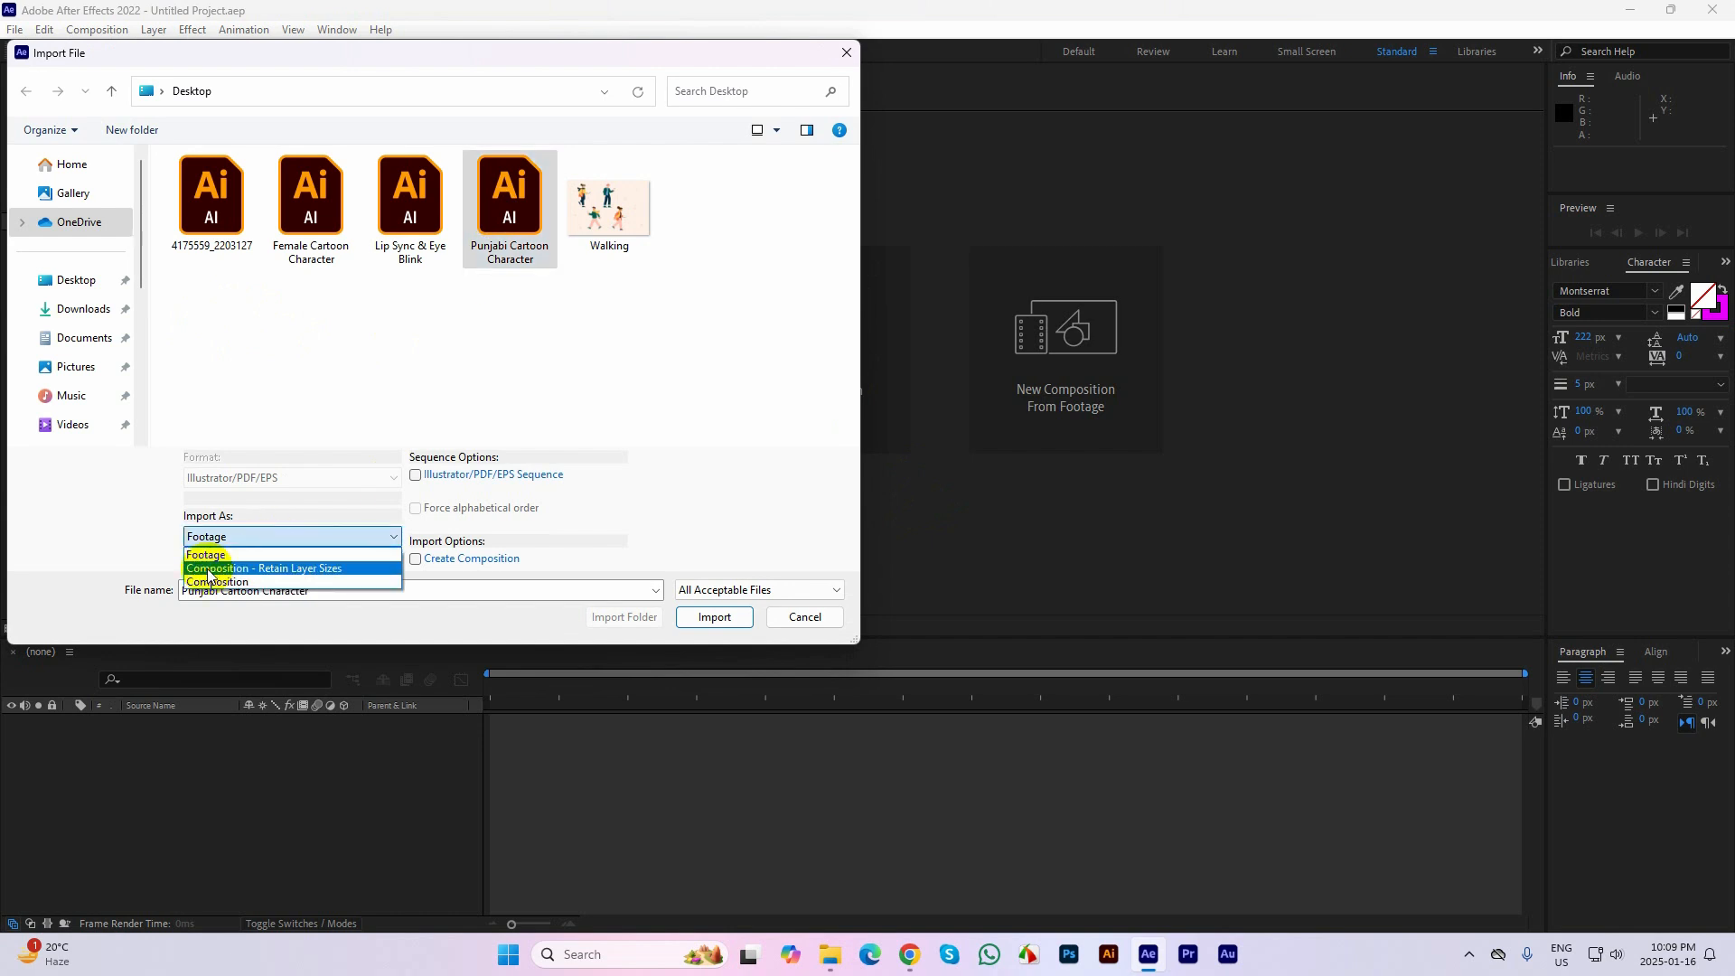
{"action": "left_click", "coordinate": [290, 567]}
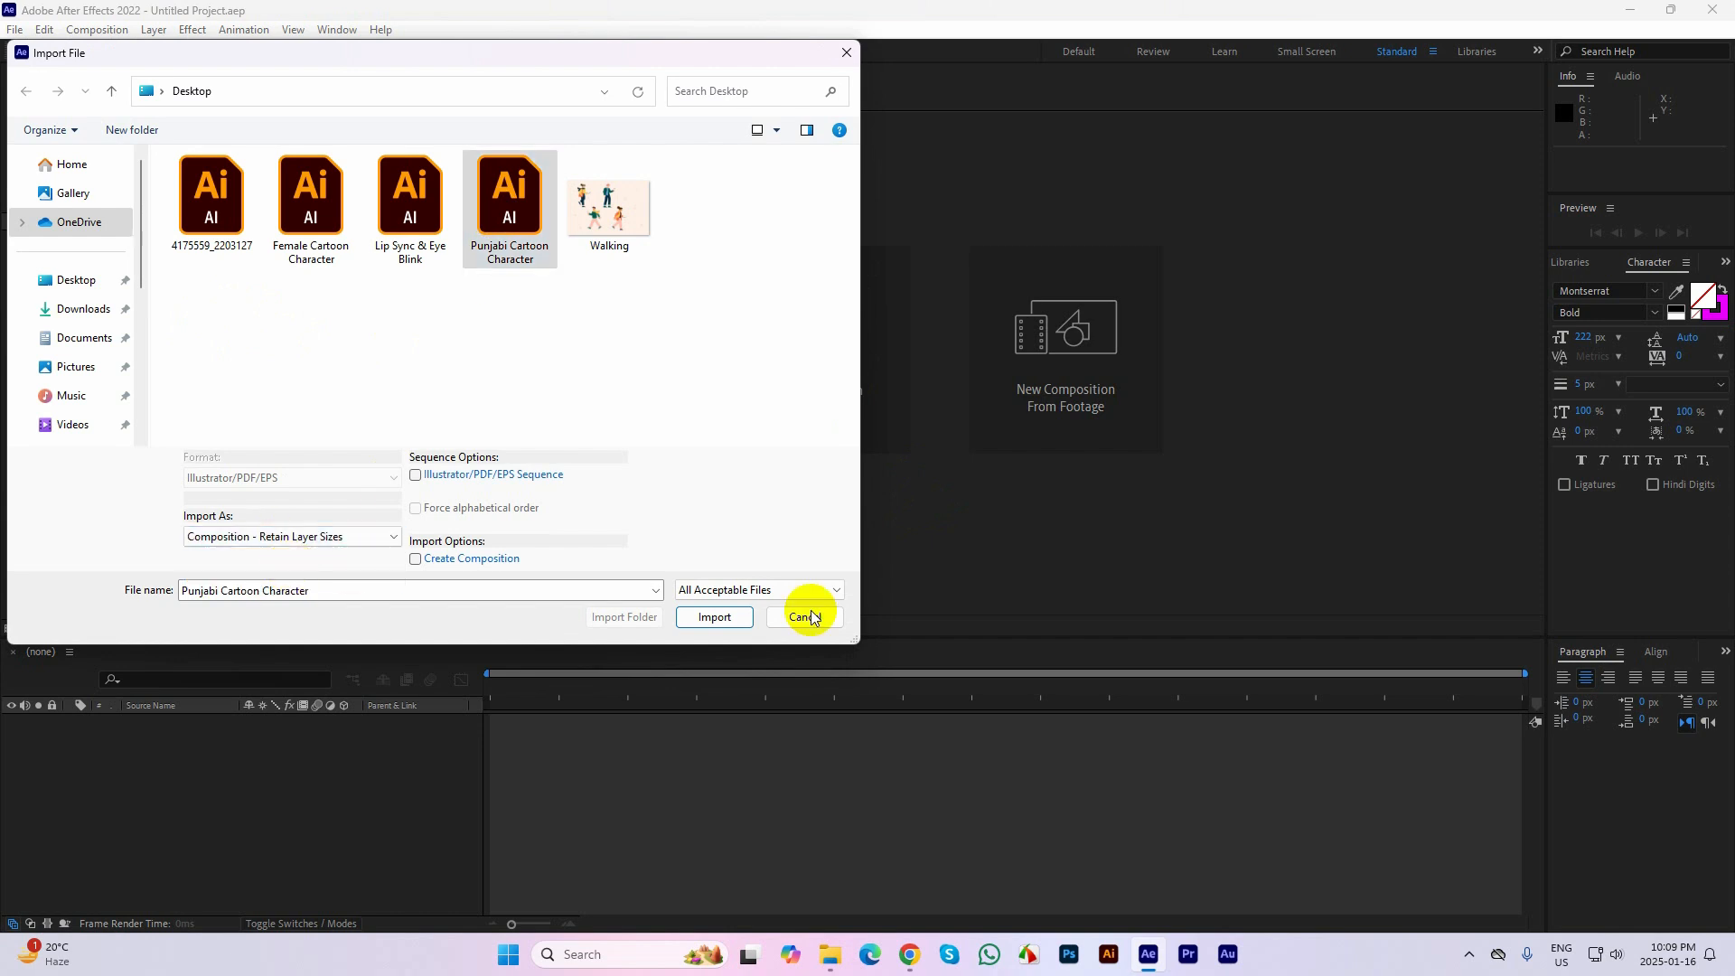
{"action": "left_click", "coordinate": [698, 615]}
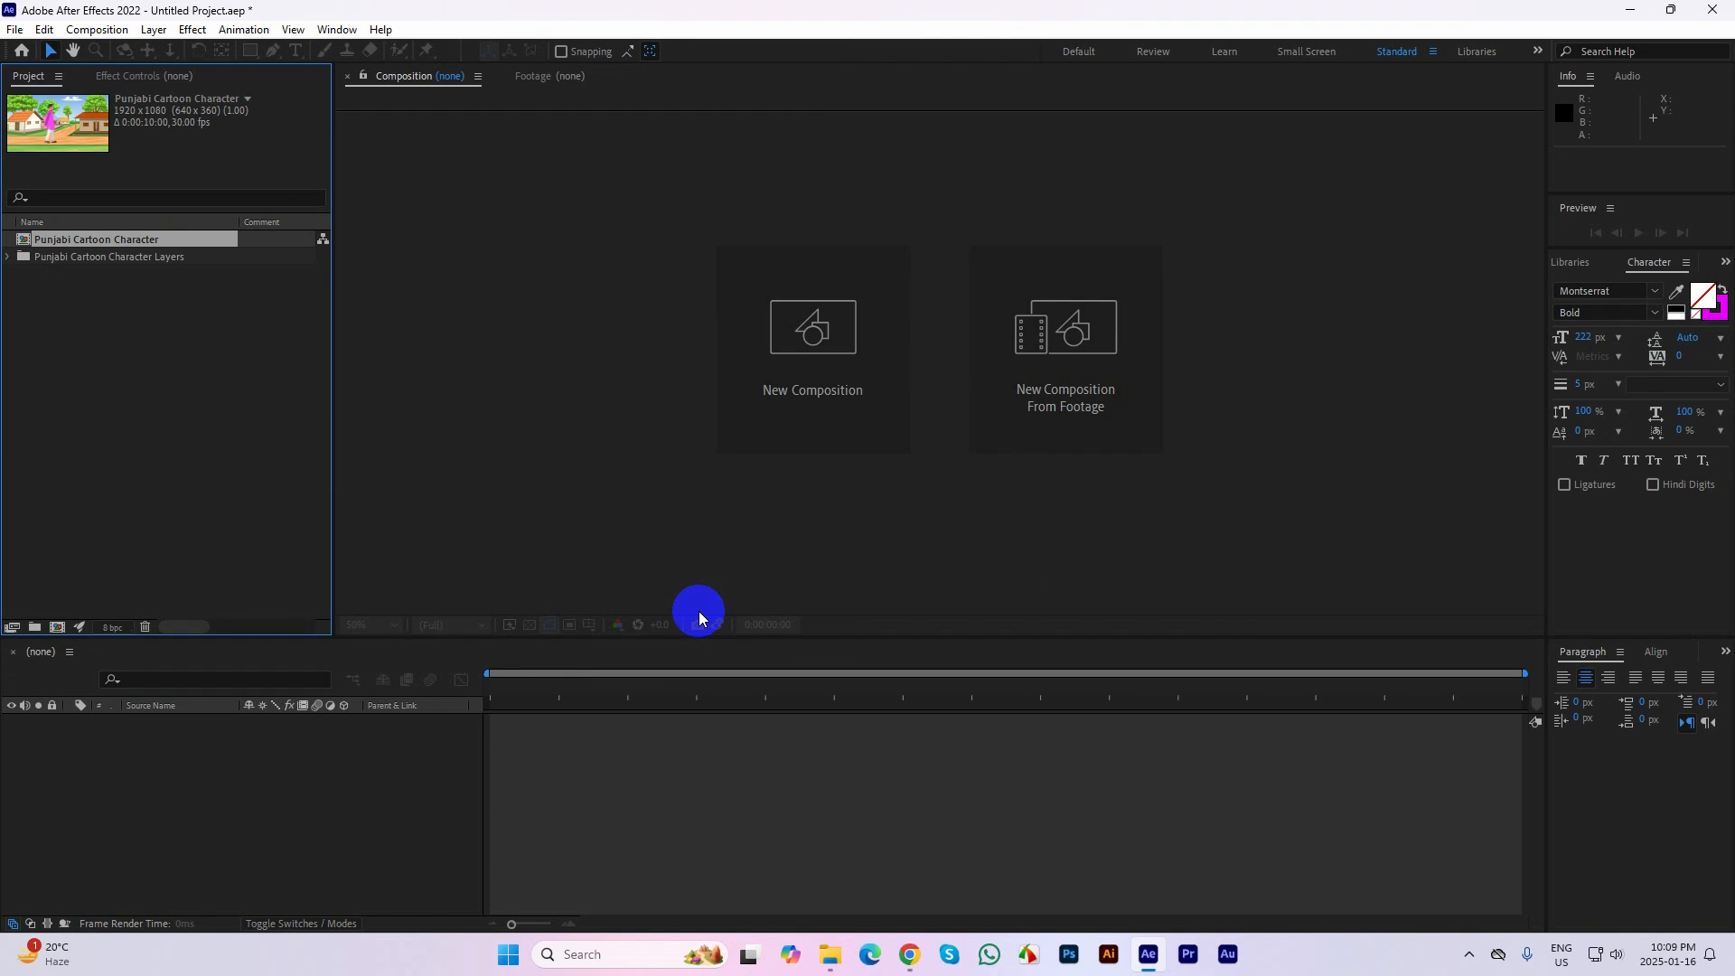
Open the Punjabi Cartoon Character composition and create shapes from the right forearm vector layer
{"action": "double_click", "coordinate": [24, 240]}
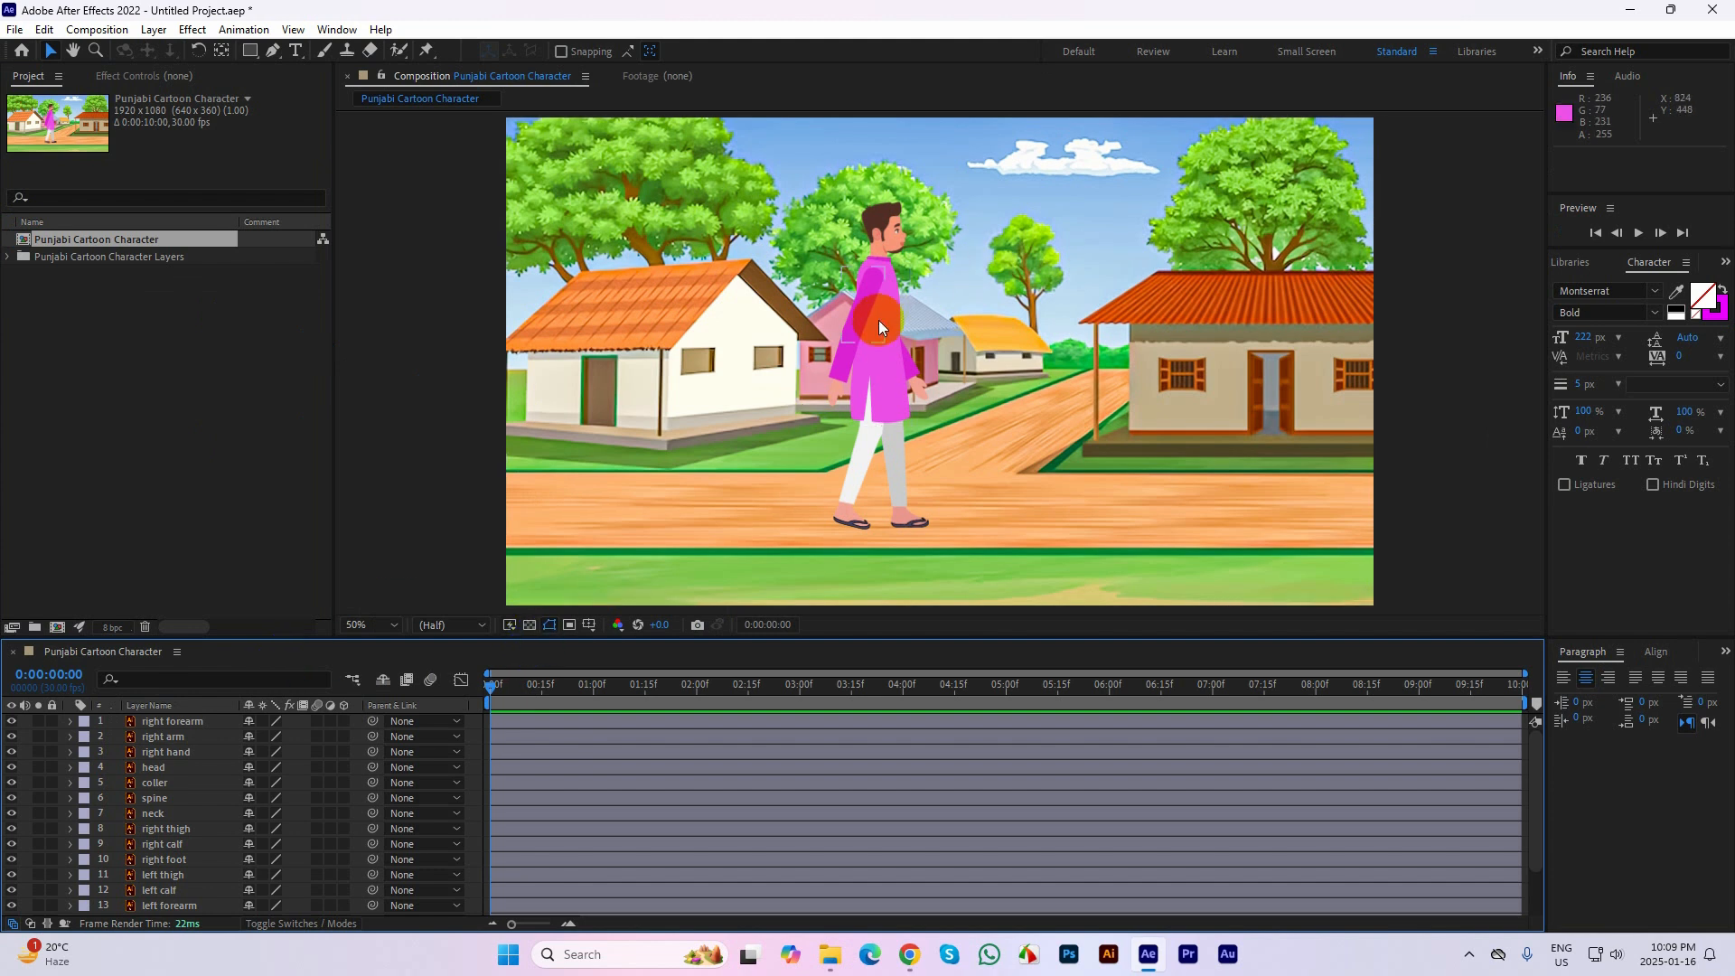
{"action": "left_click_drag", "start_coordinate": [474, 638], "coordinate": [496, 341]}
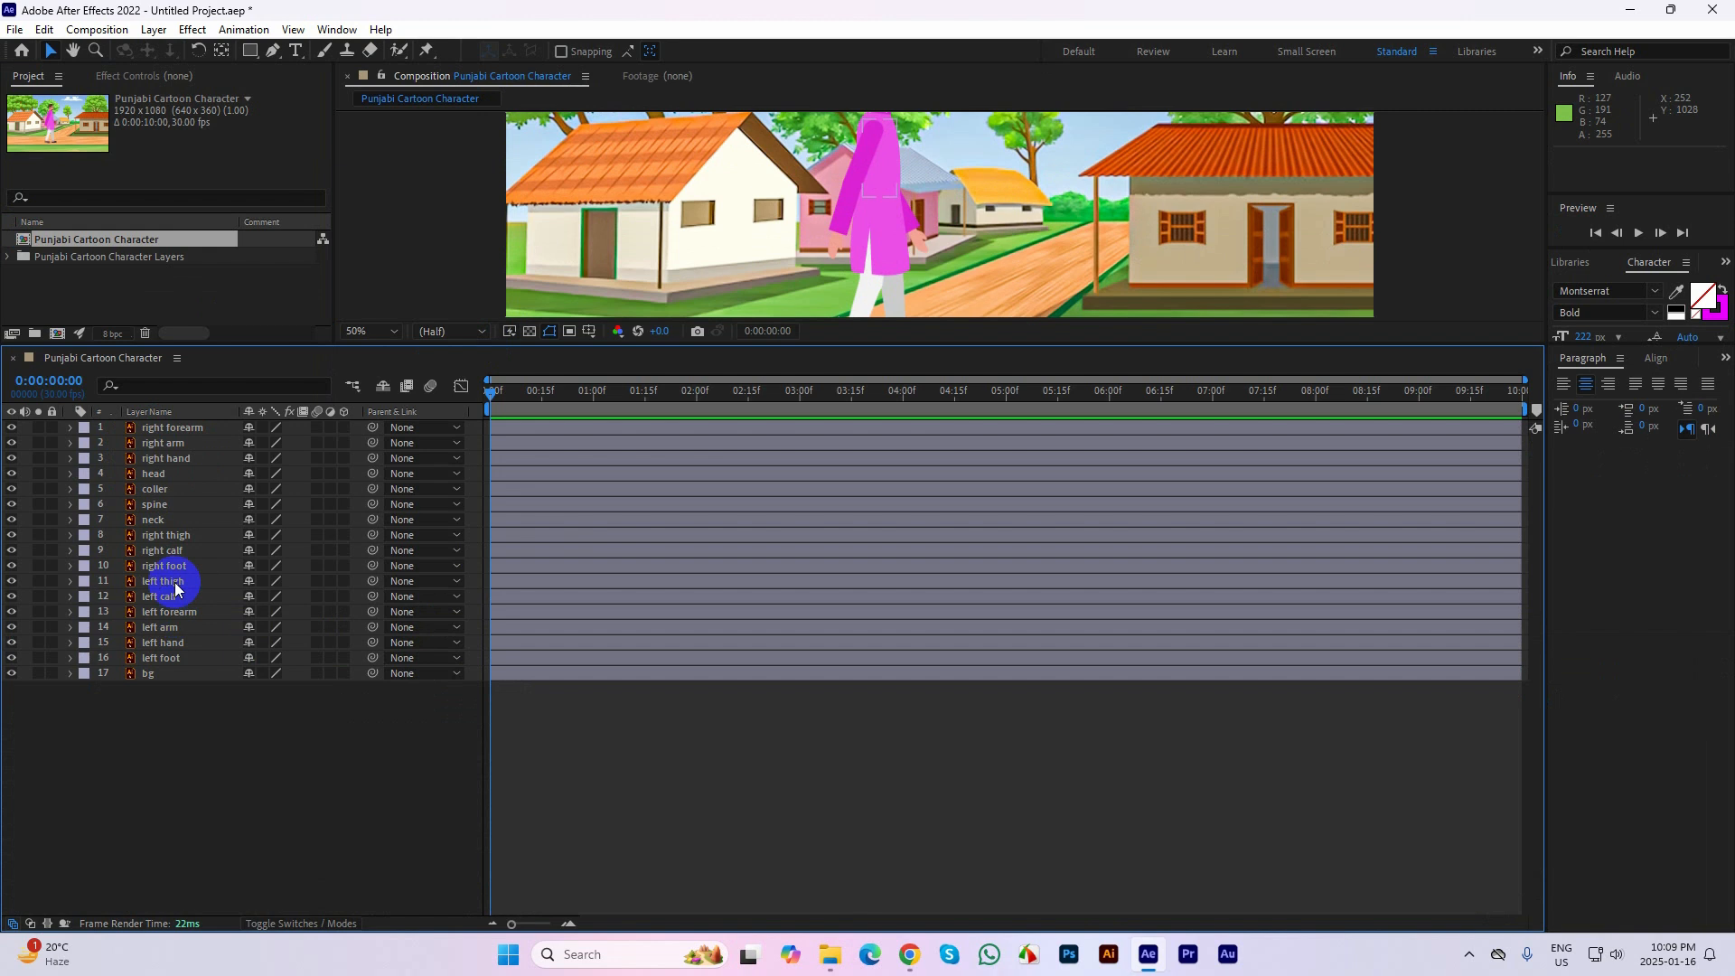
{"action": "left_click", "coordinate": [165, 431]}
{"action": "right_click", "coordinate": [165, 431]}
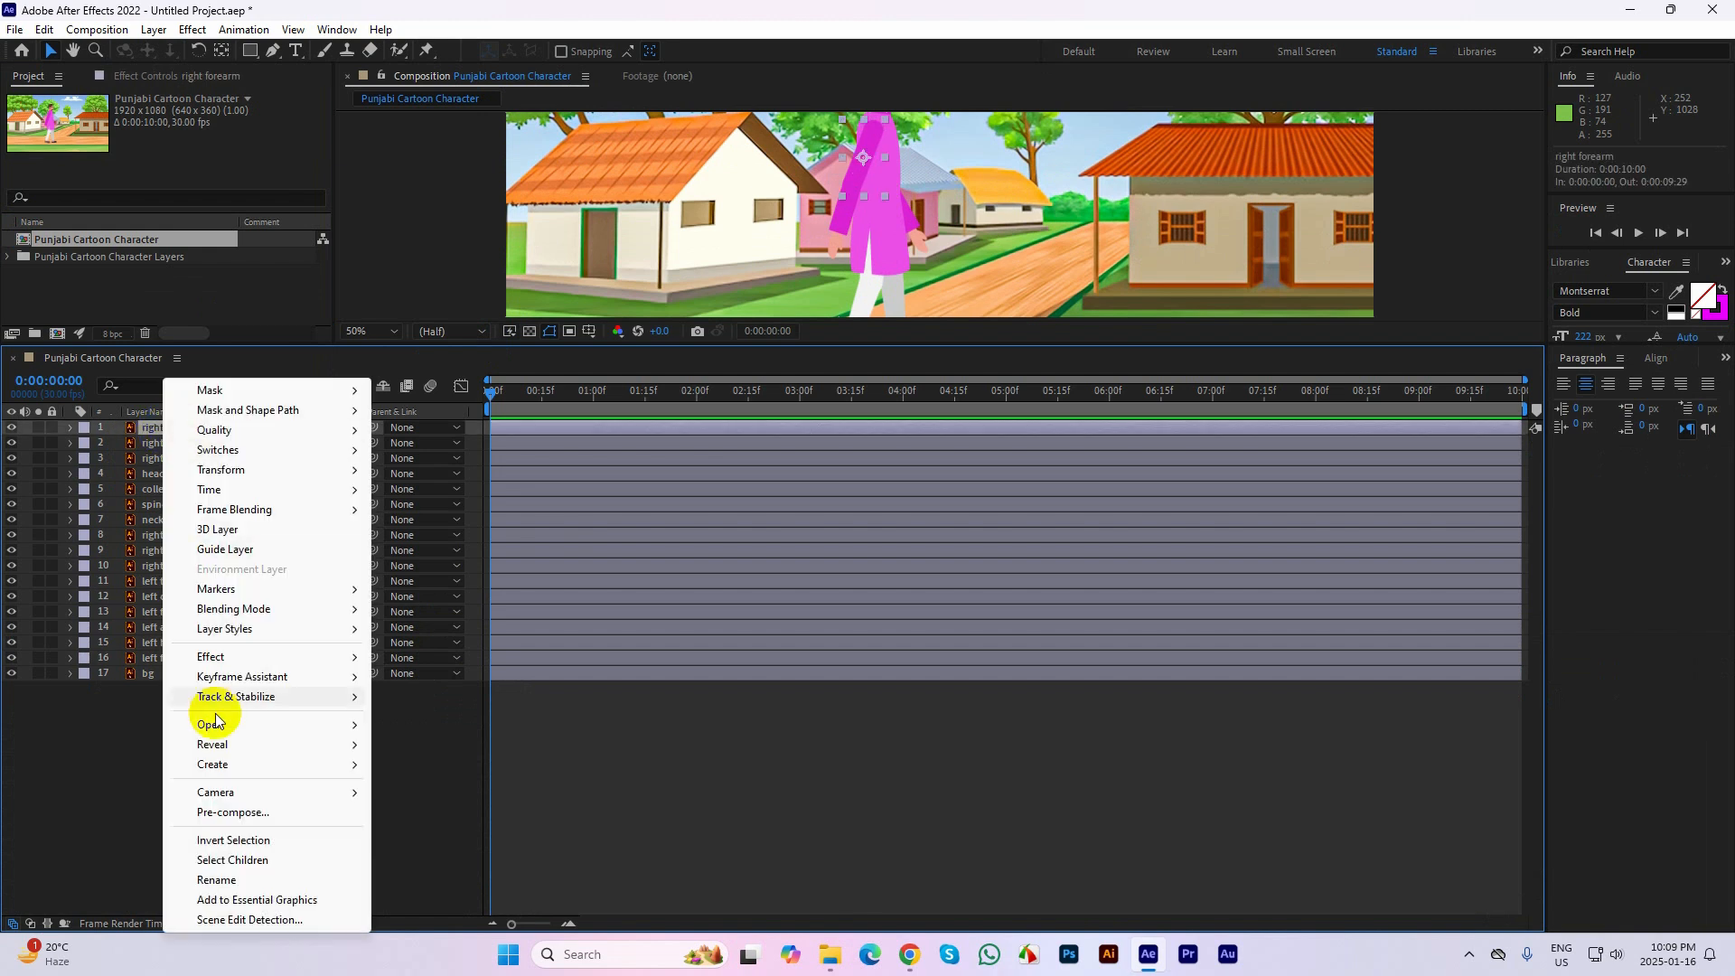
{"action": "mouse_move", "coordinate": [225, 766]}
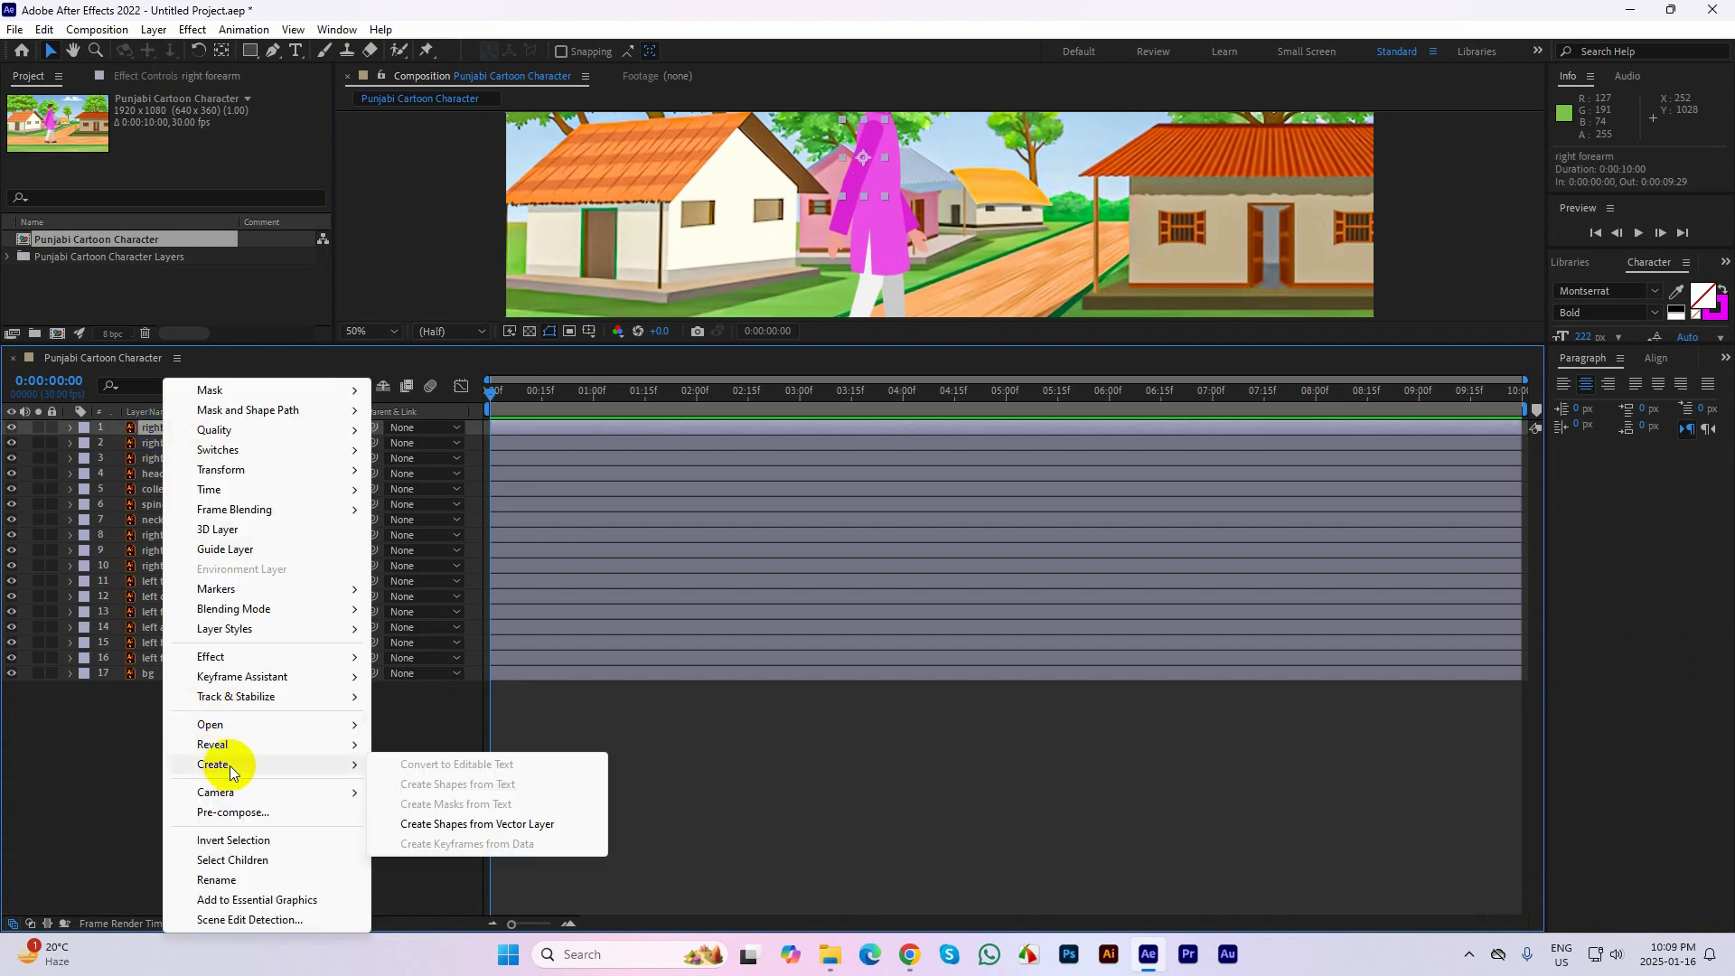
{"action": "left_click", "coordinate": [470, 824]}
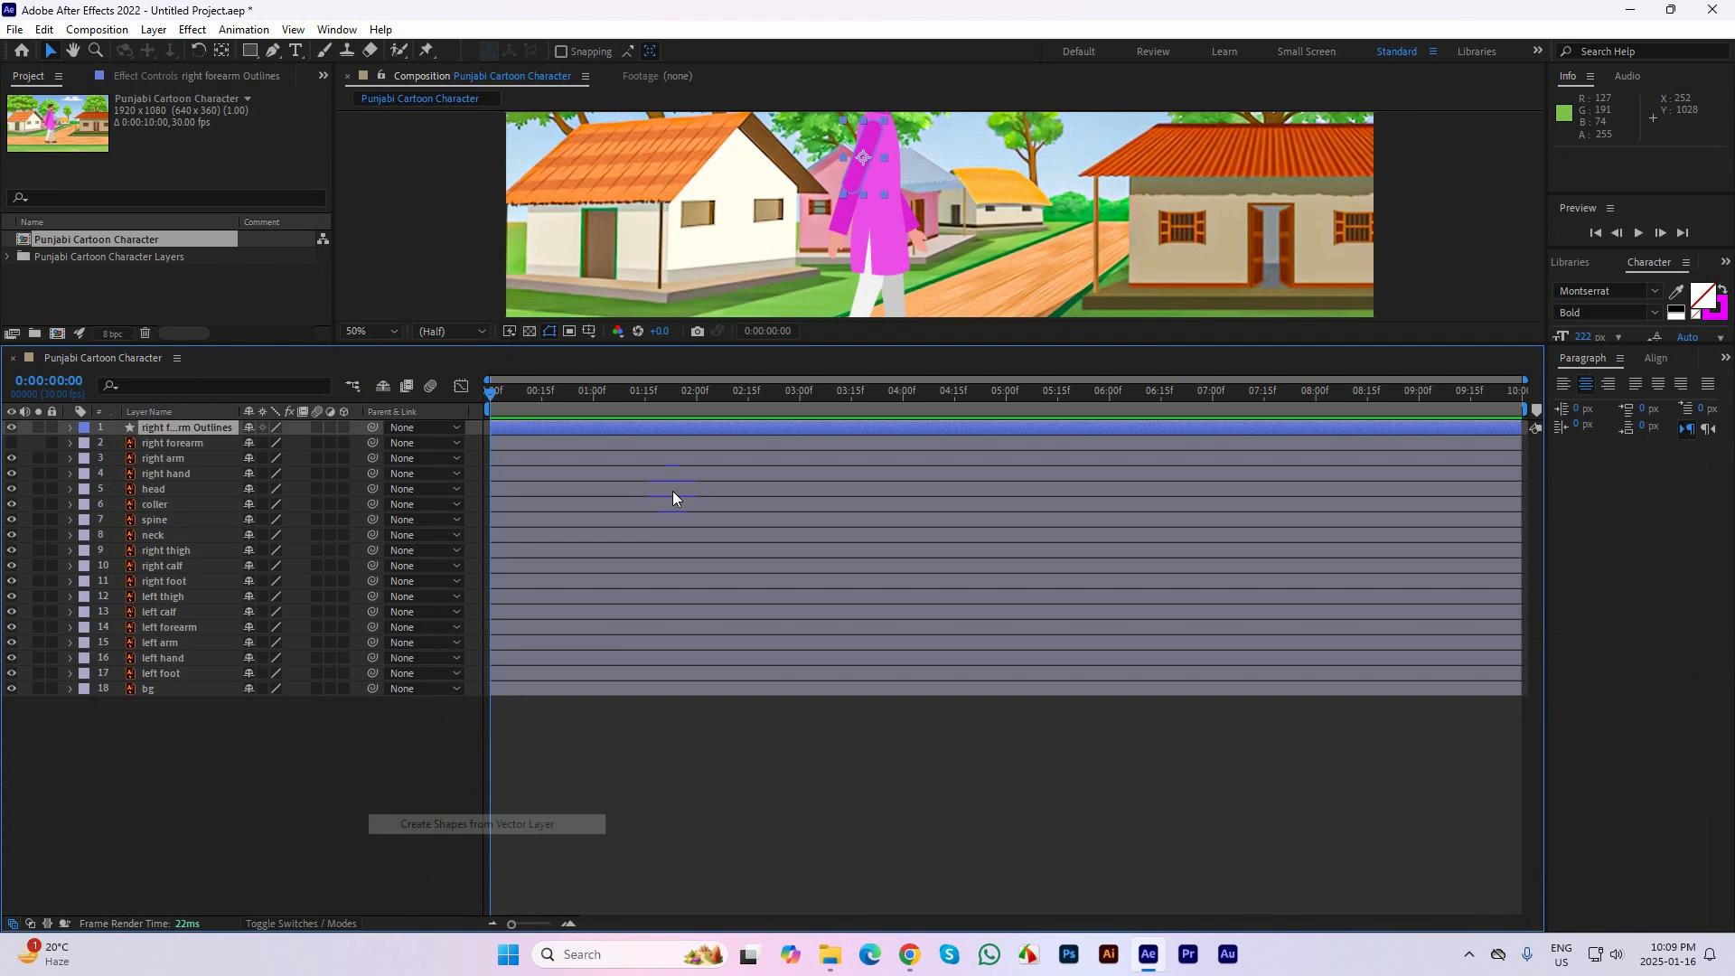
Change the fill color of the right forearm outlines to yellow
{"action": "left_click_drag", "start_coordinate": [641, 341], "coordinate": [641, 534]}
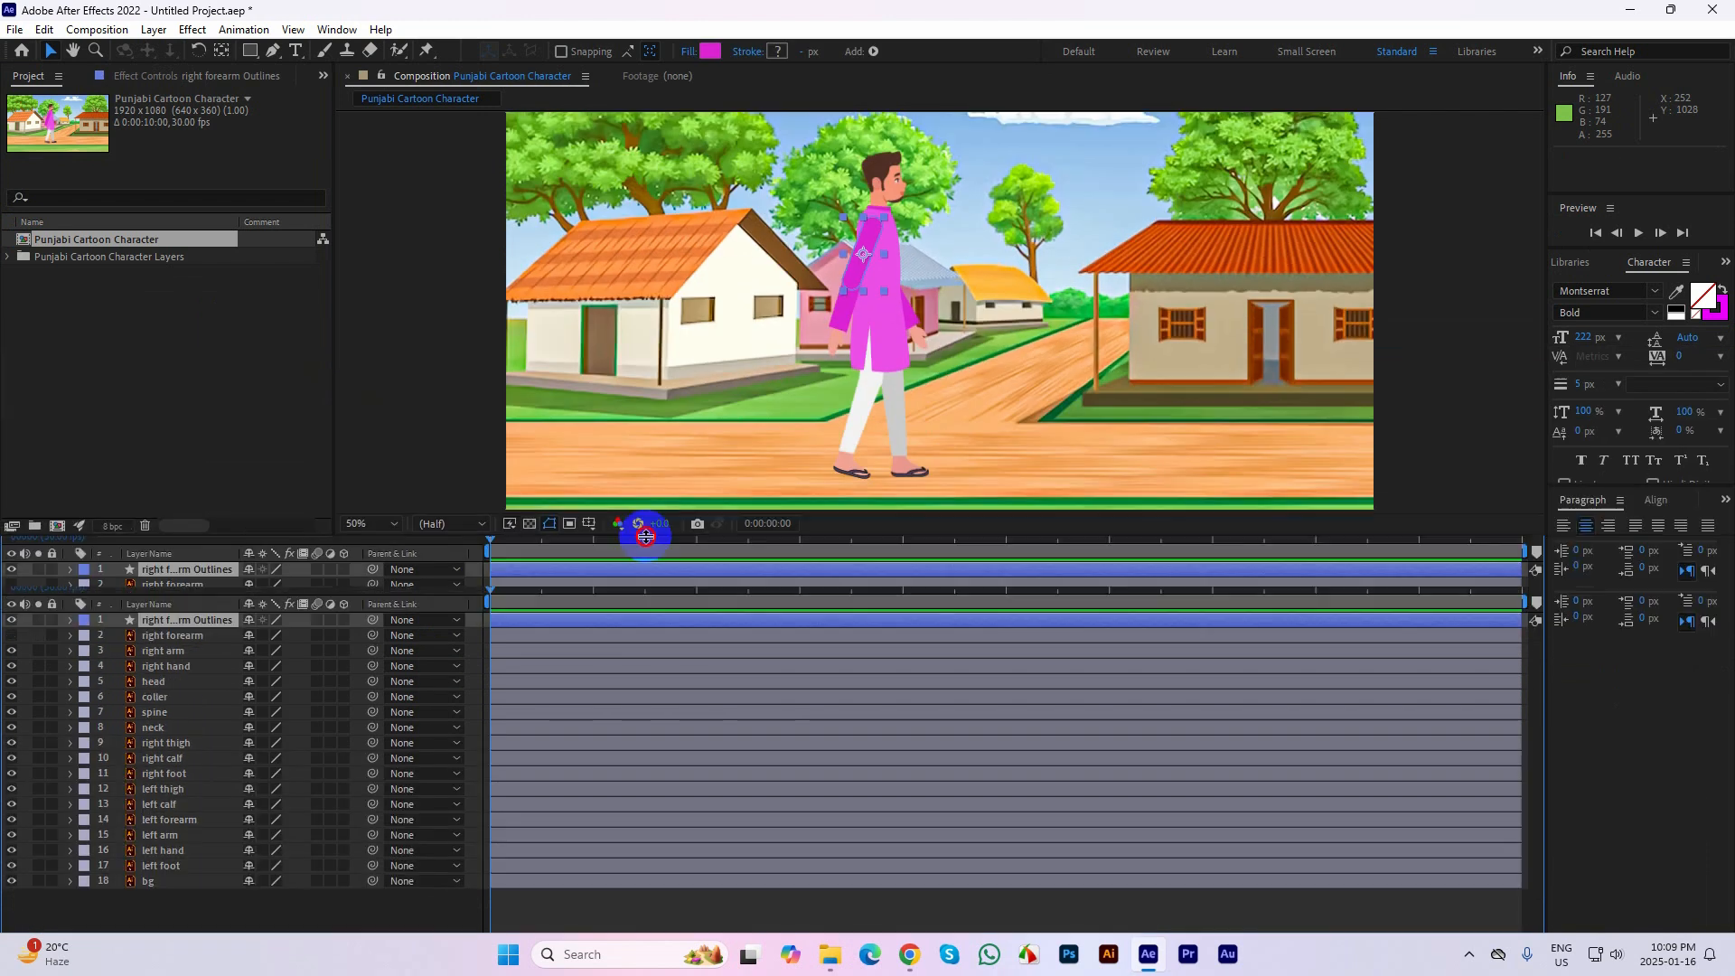
{"action": "left_click", "coordinate": [710, 51]}
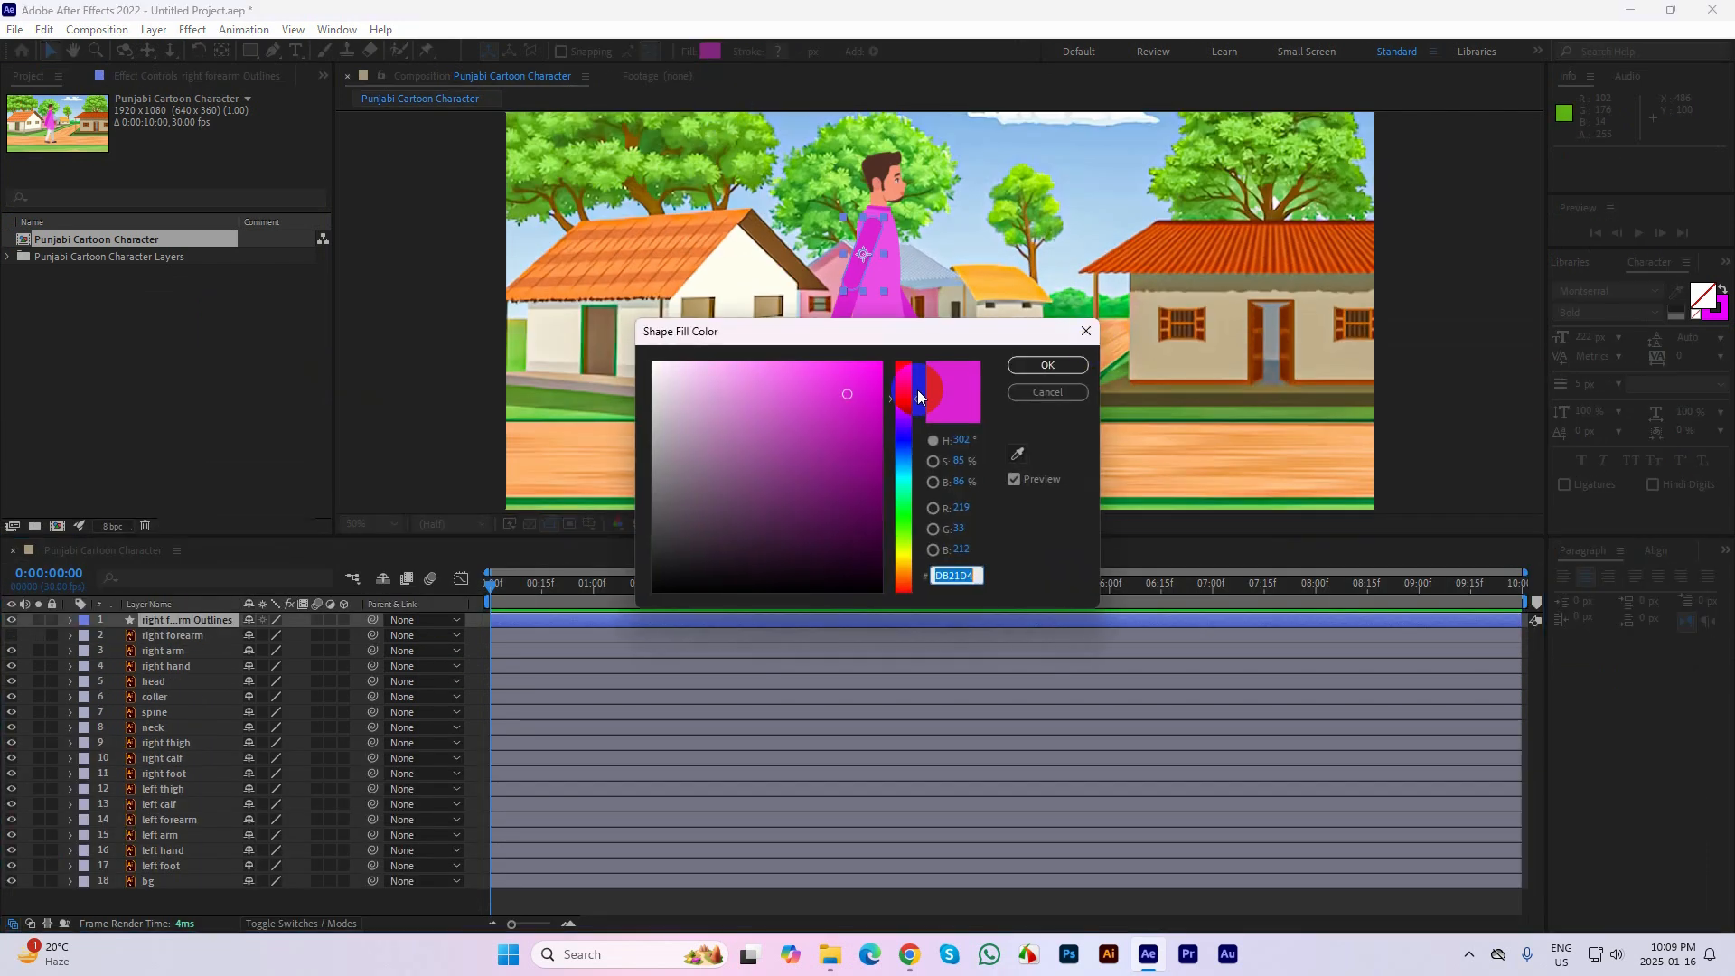
{"action": "left_click_drag", "start_coordinate": [907, 446], "coordinate": [911, 553]}
{"action": "left_click", "coordinate": [1037, 390]}
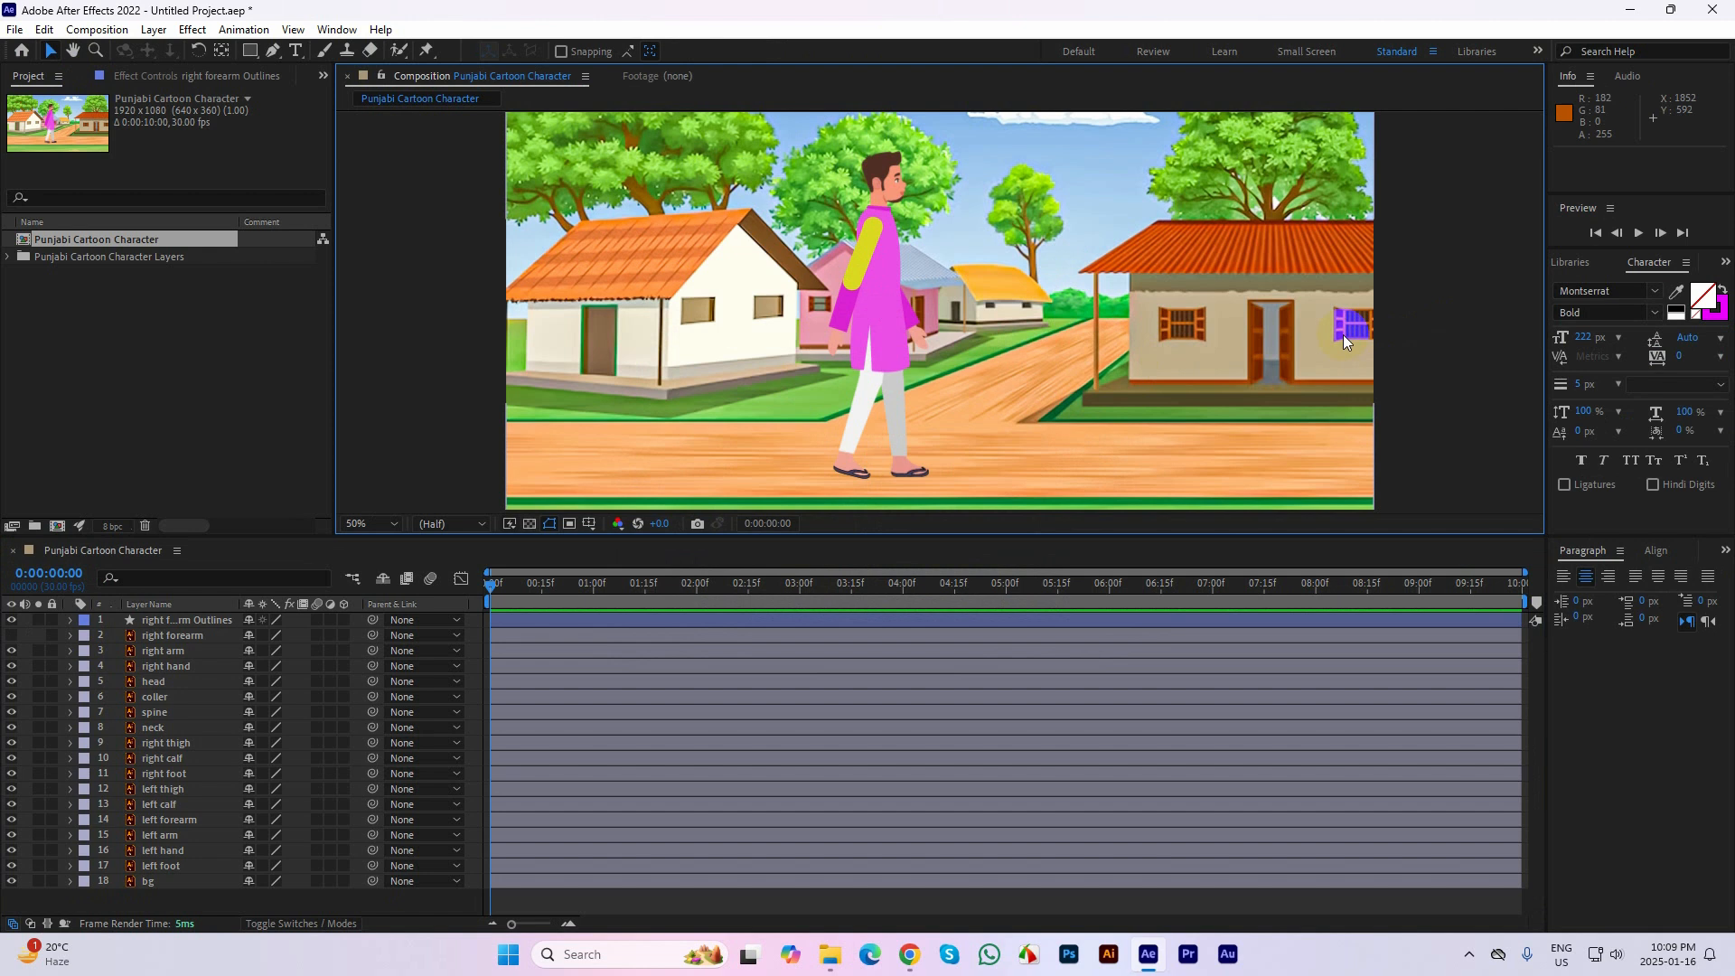
Undo the fill color change and the shape conversion of the right forearm
{"action": "key", "text": "ctrl+z"}
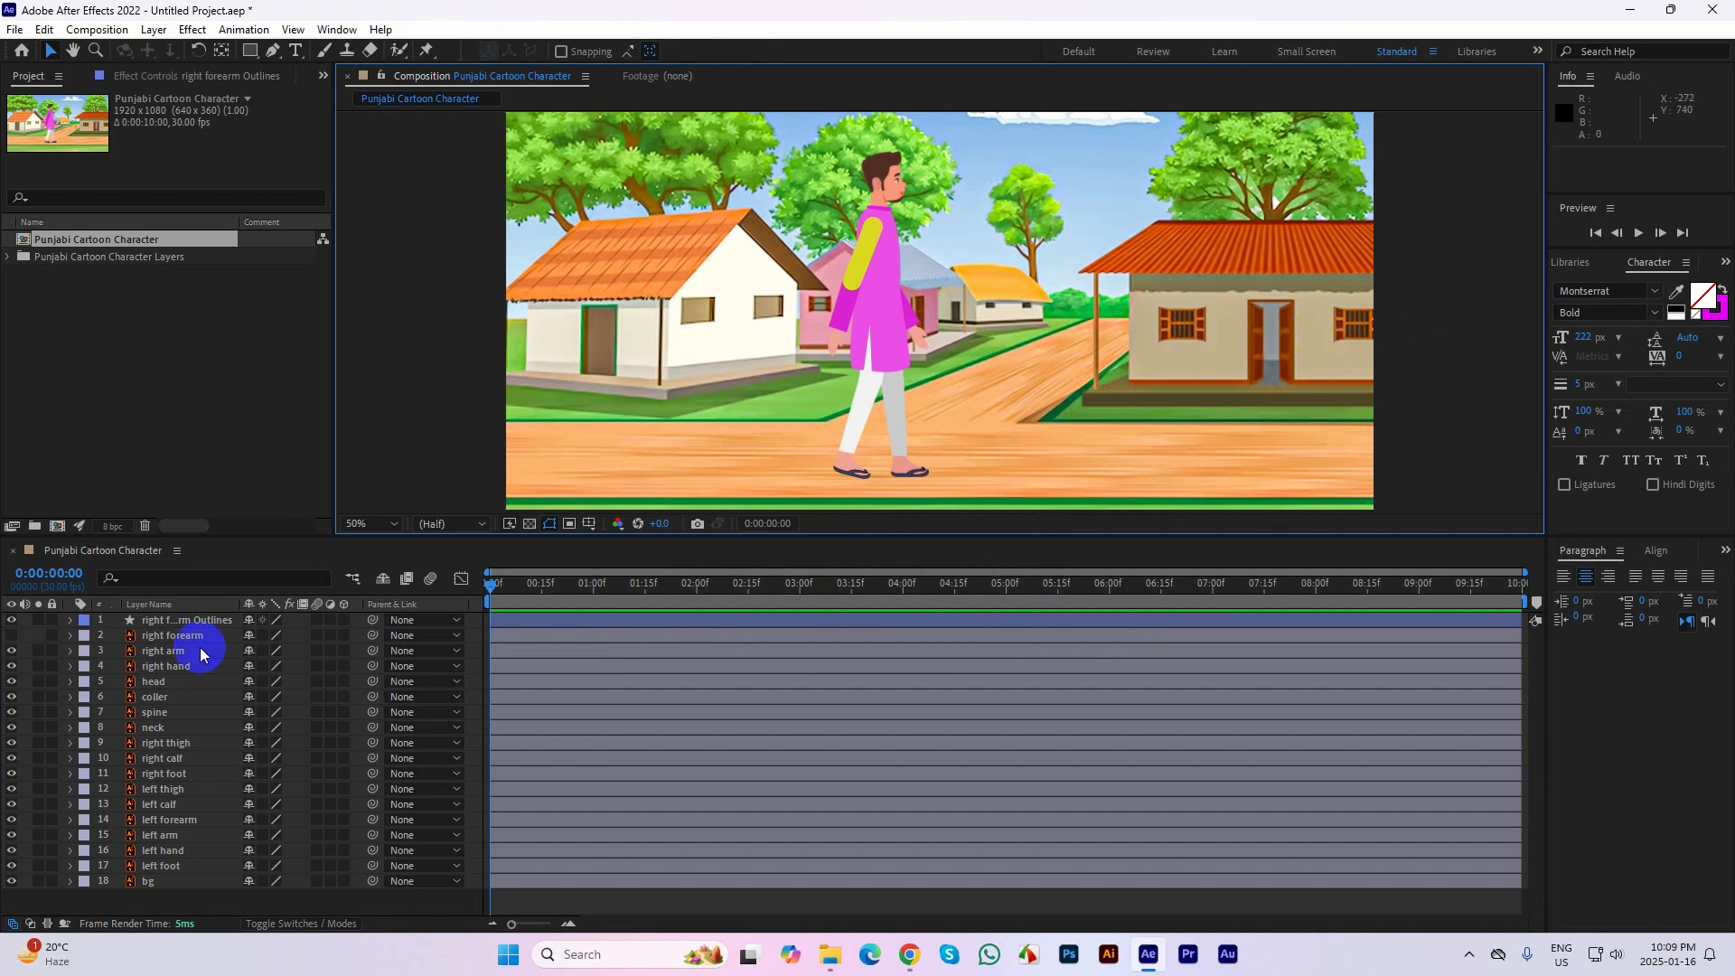
{"action": "key", "text": "ctrl+z"}
{"action": "key", "text": "ctrl+z"}
{"action": "key", "text": "ctrl+z"}
{"action": "key", "text": "ctrl+z"}
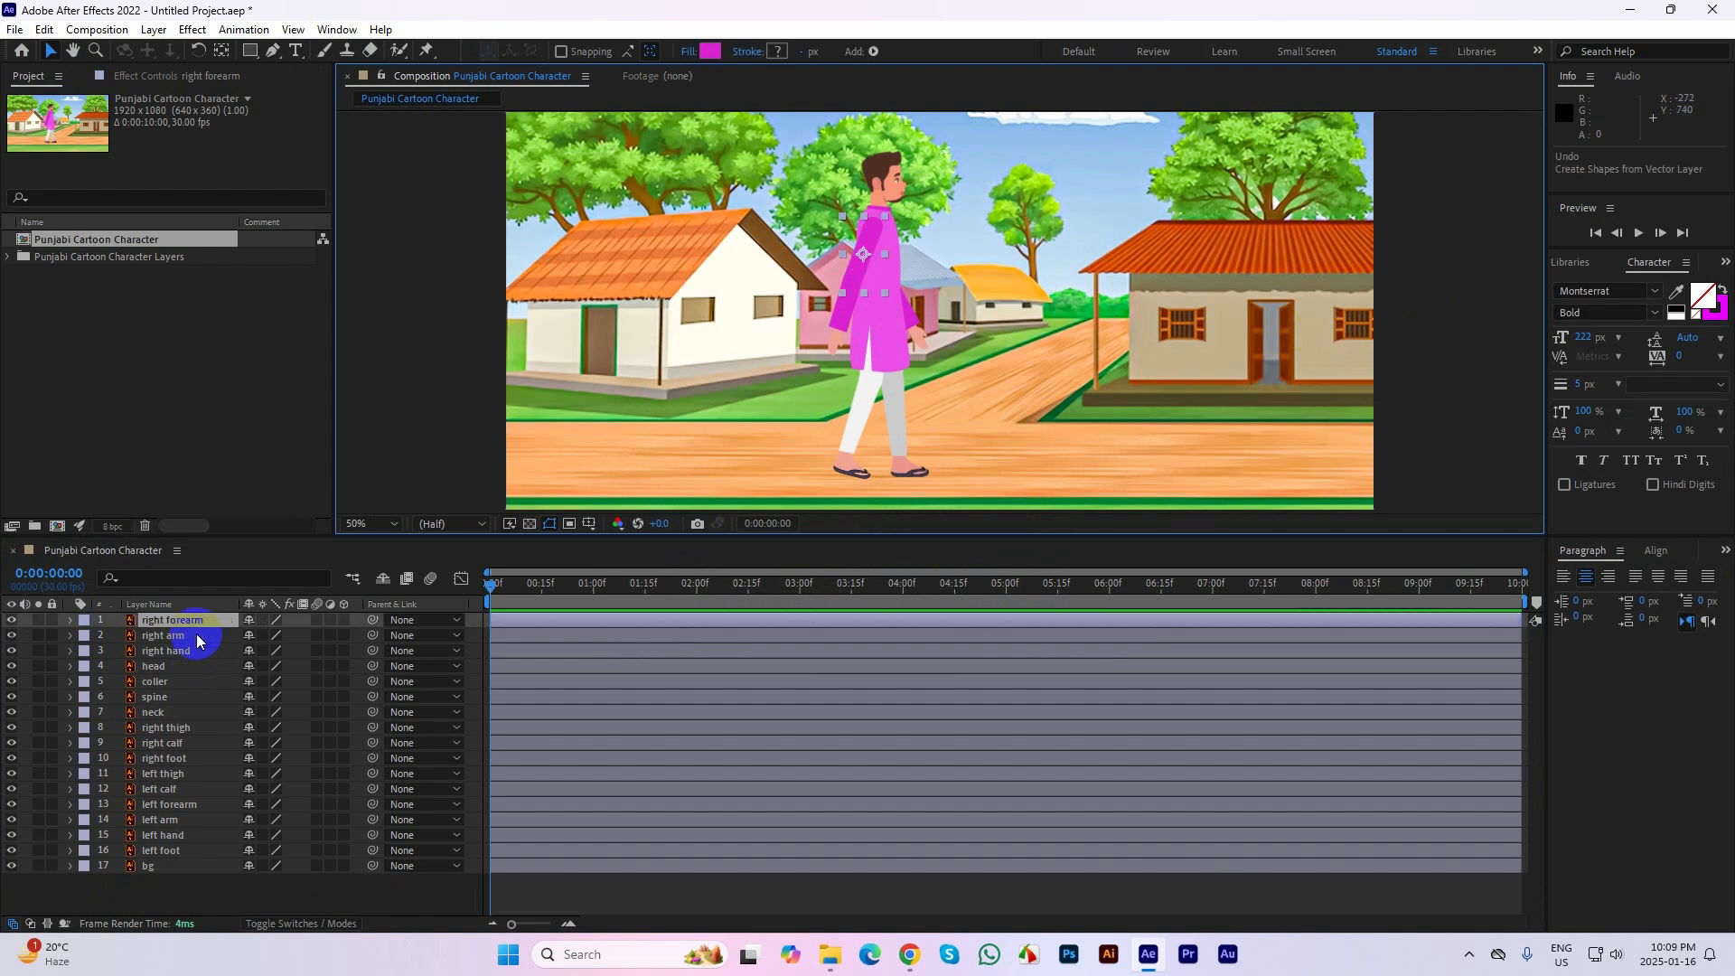
Reopen the Punjabi Cartoon Character composition, enlarge the viewer area and select the character's head
{"action": "double_click", "coordinate": [24, 239]}
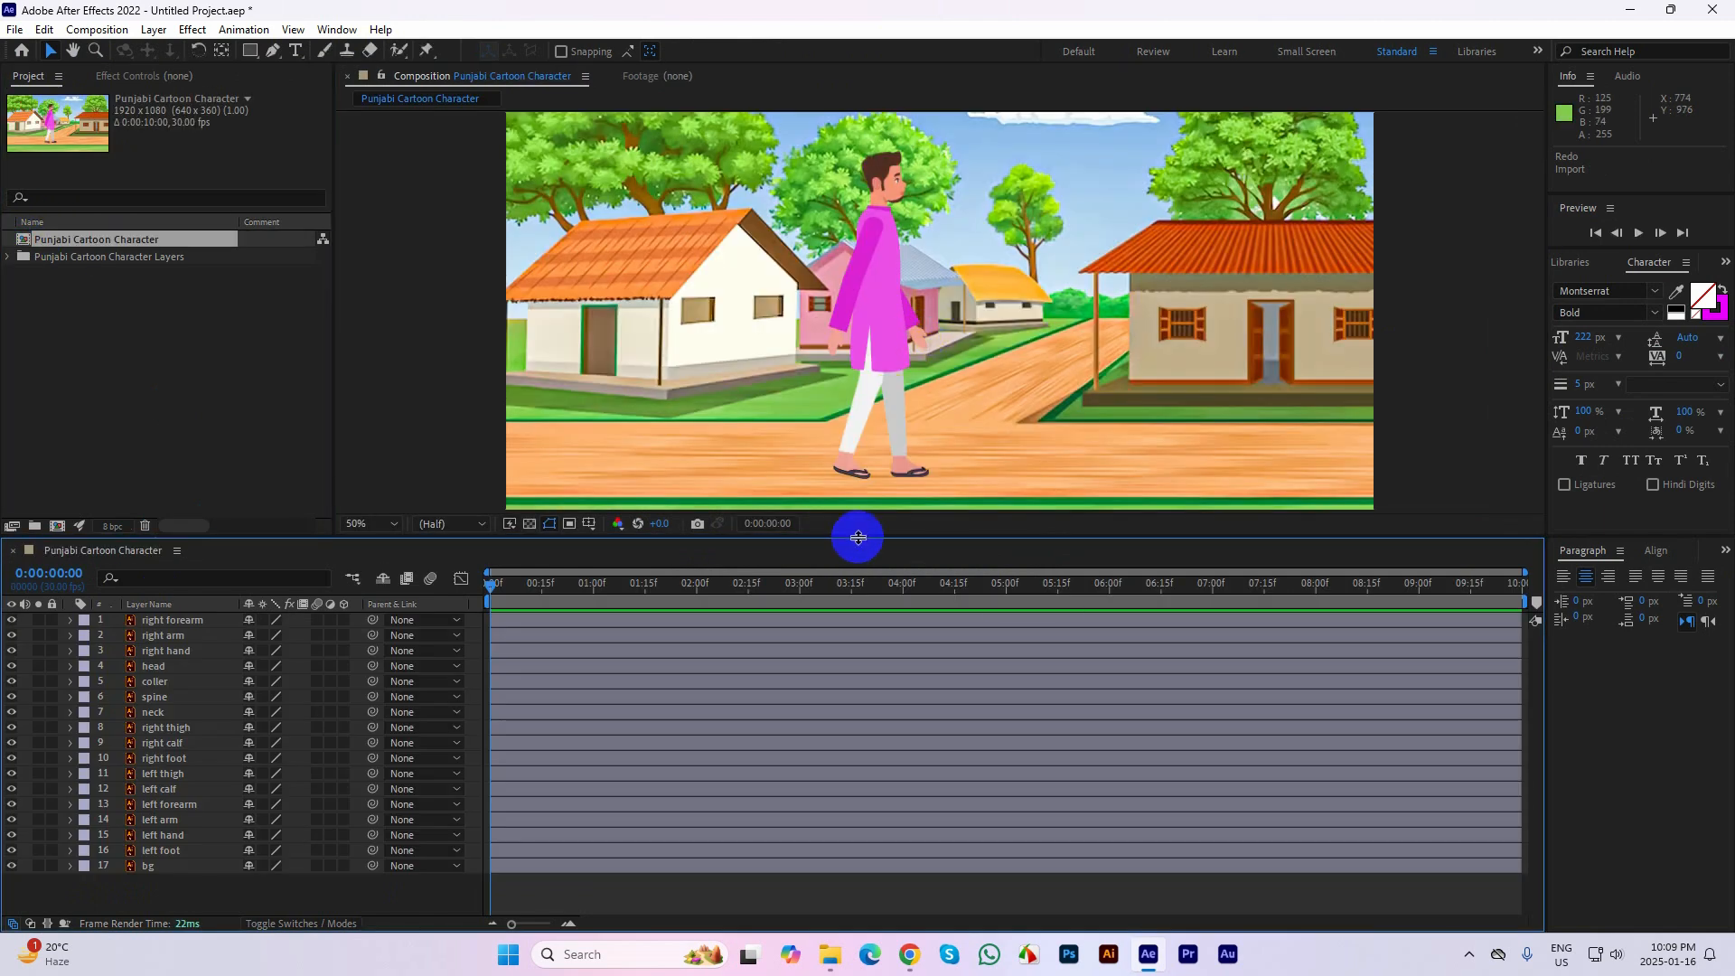
{"action": "left_click_drag", "start_coordinate": [857, 536], "coordinate": [859, 653]}
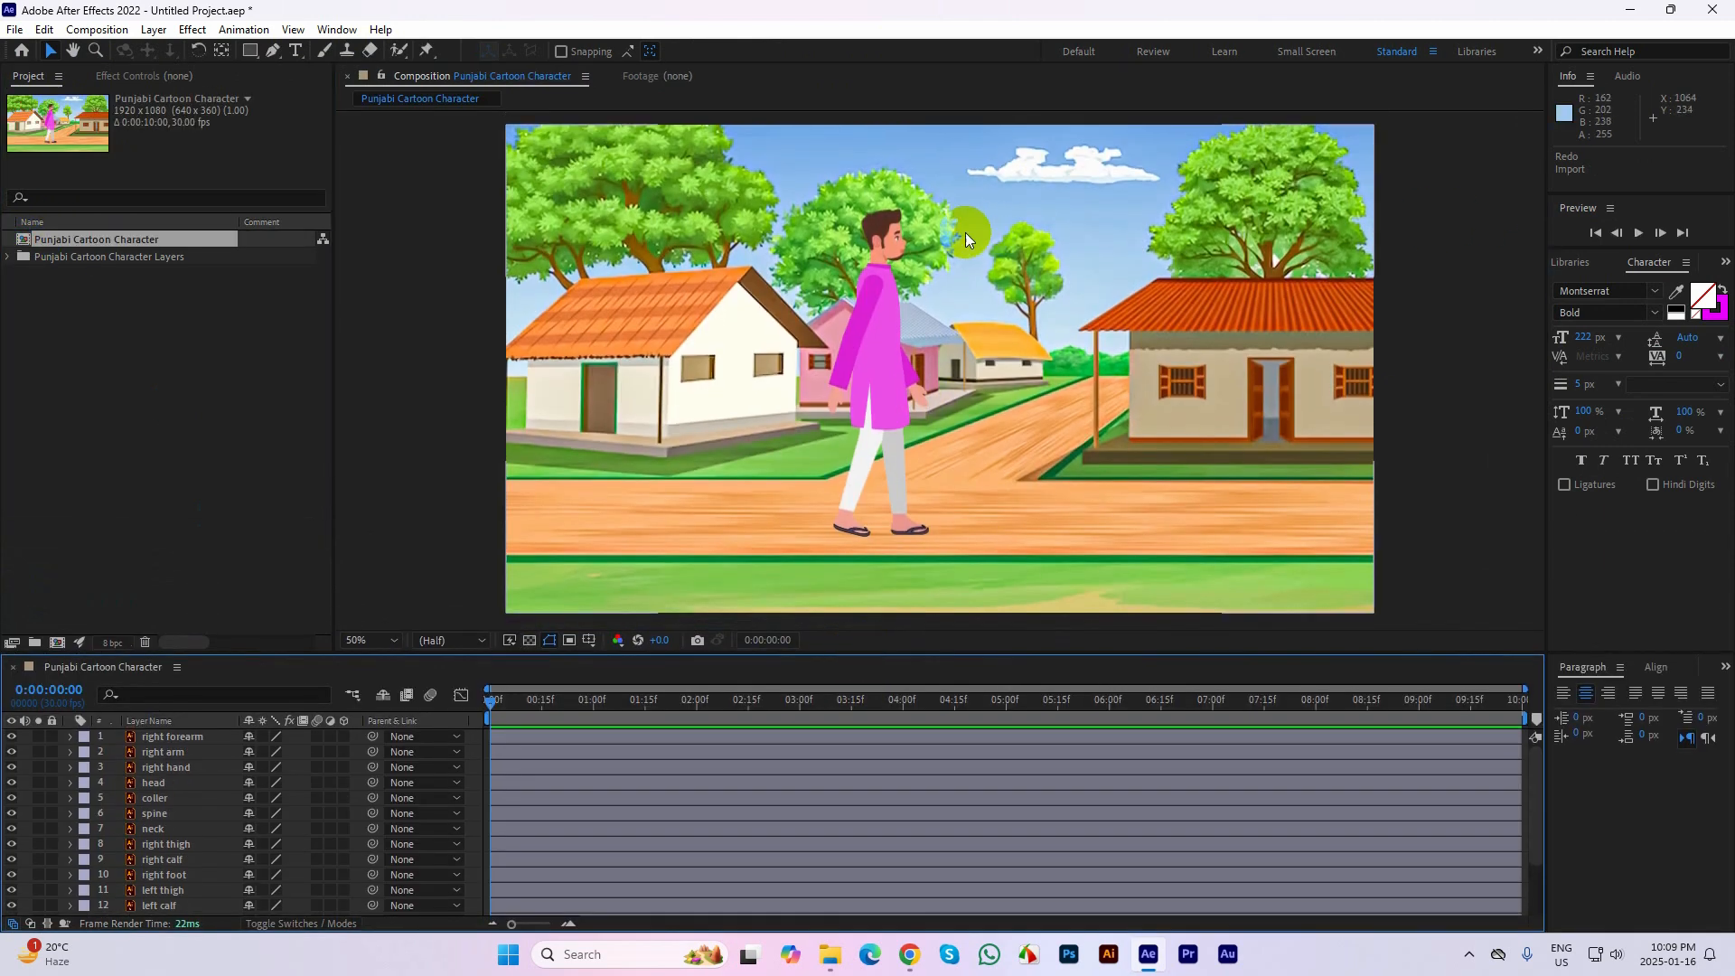
{"action": "scroll", "coordinate": [965, 231], "scroll_direction": "up", "scroll_amount": 1}
{"action": "left_click_drag", "start_coordinate": [1001, 253], "coordinate": [1010, 384]}
{"action": "key", "text": "v"}
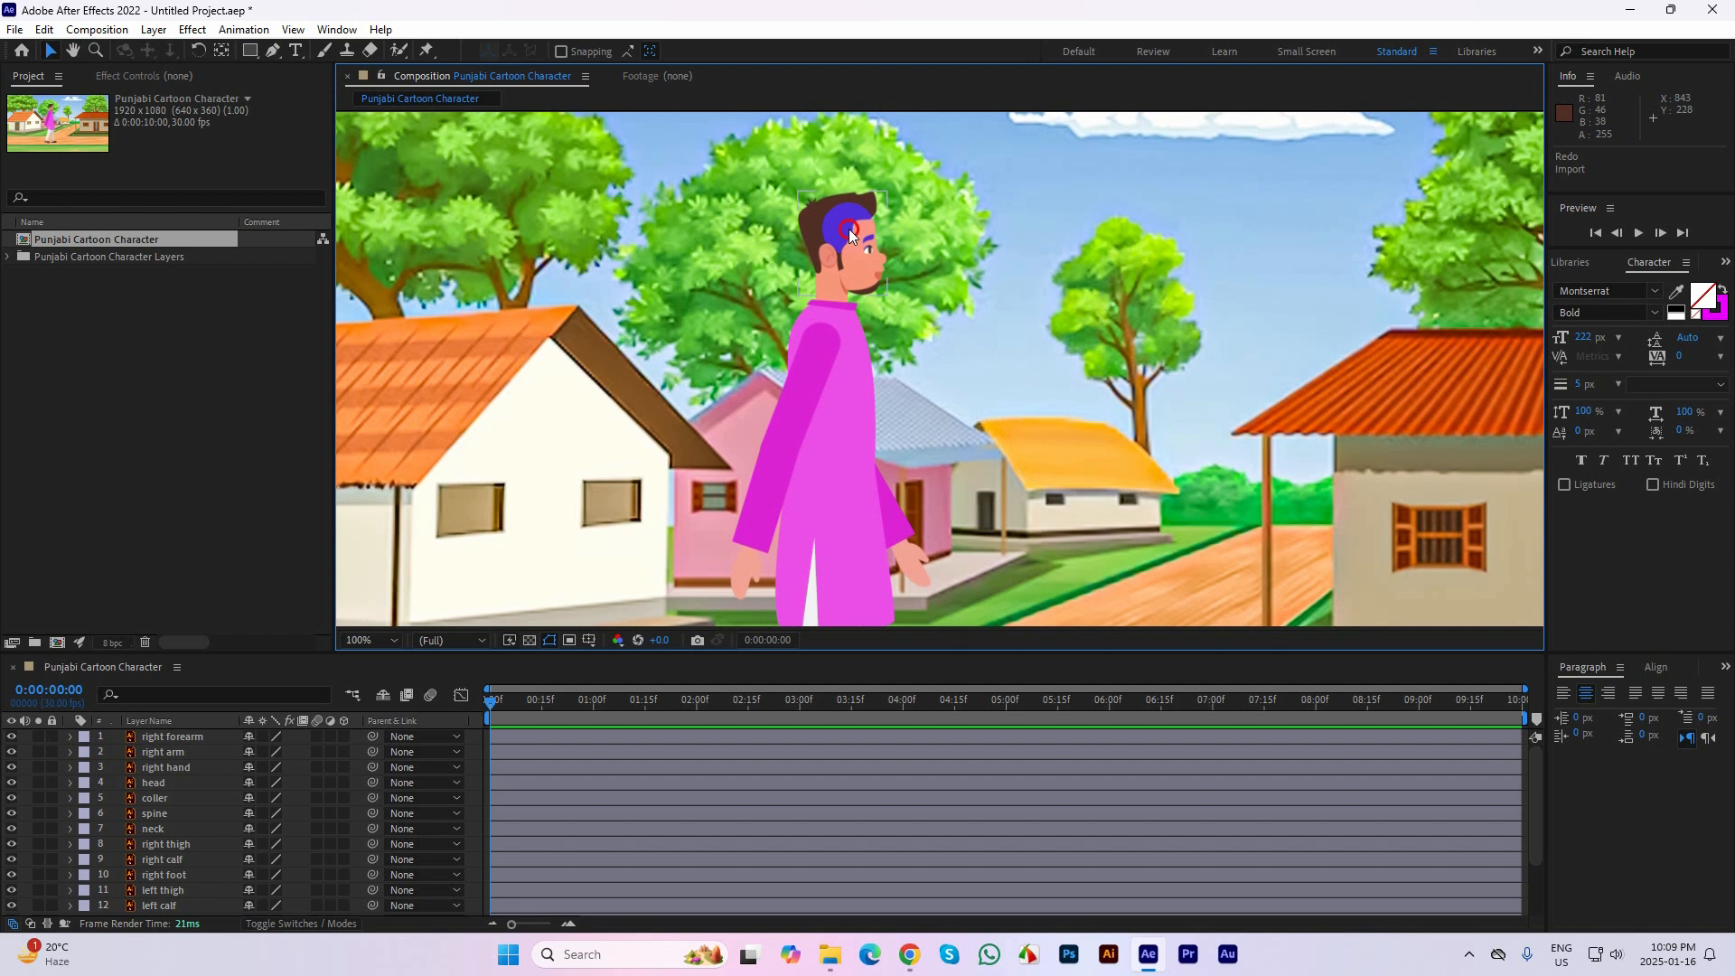
{"action": "left_click", "coordinate": [895, 246]}
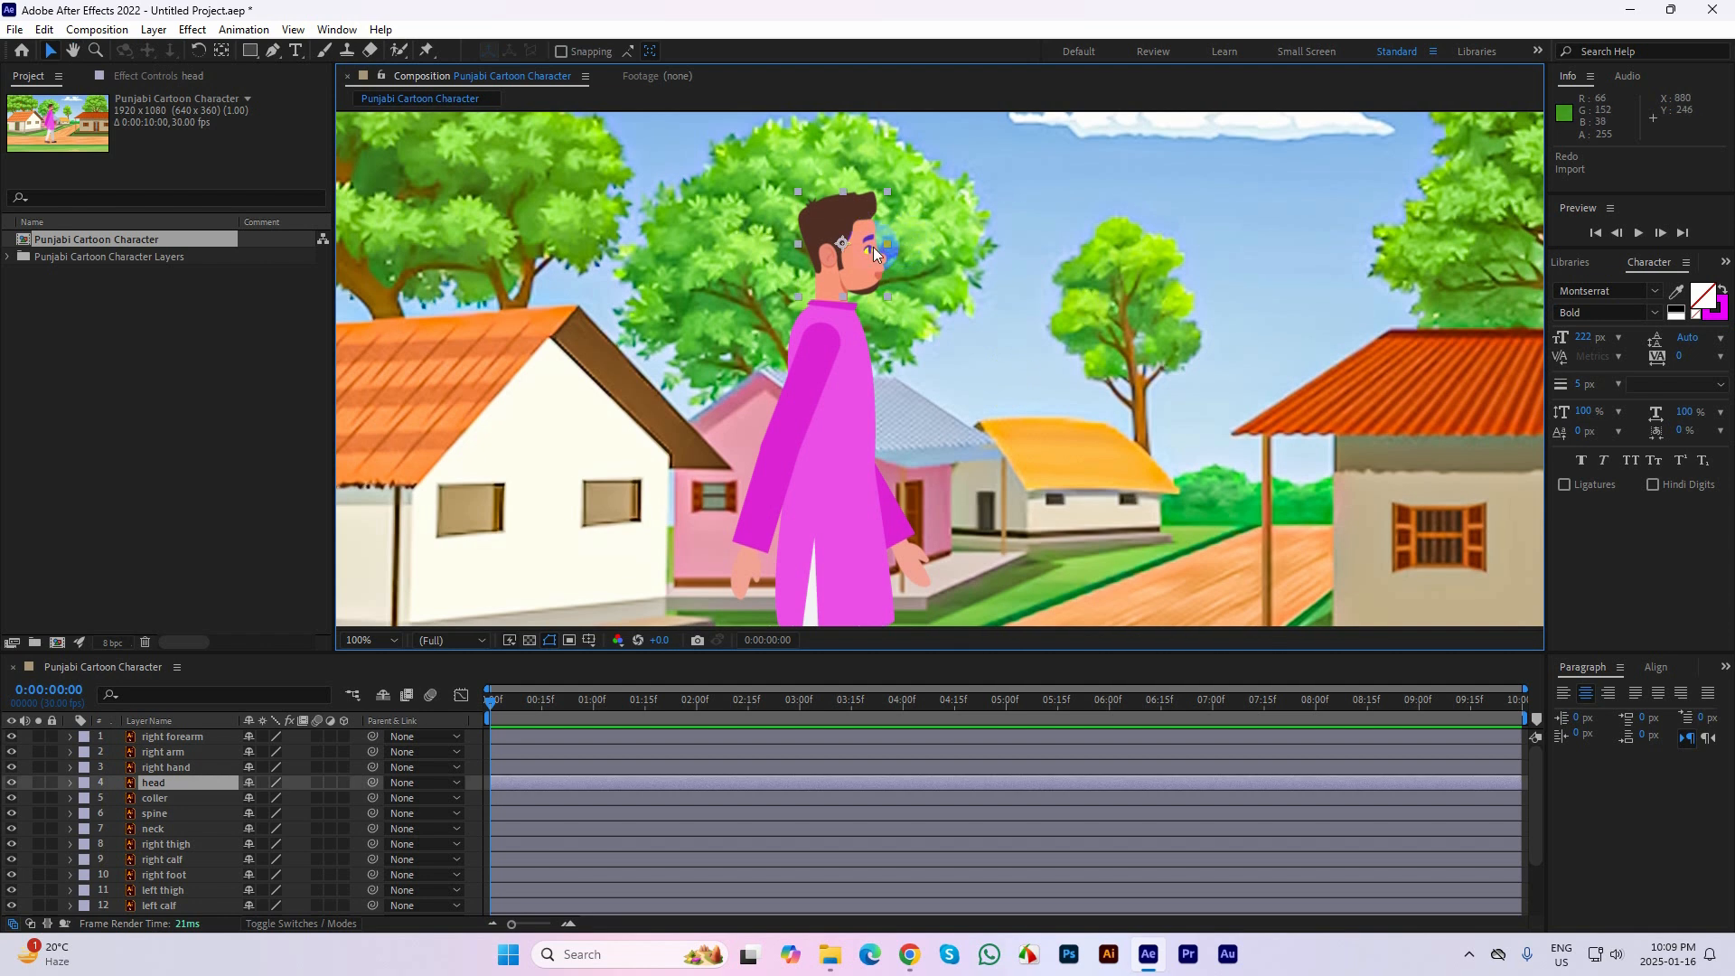
Try moving the head away from the neck, and undo the move
{"action": "left_click_drag", "start_coordinate": [854, 274], "coordinate": [904, 229]}
{"action": "key", "text": "ctrl+z"}
Move the head layer's anchor point from its center to just beside the mouth with the Pan Behind tool
{"action": "left_click_drag", "start_coordinate": [1042, 335], "coordinate": [983, 320]}
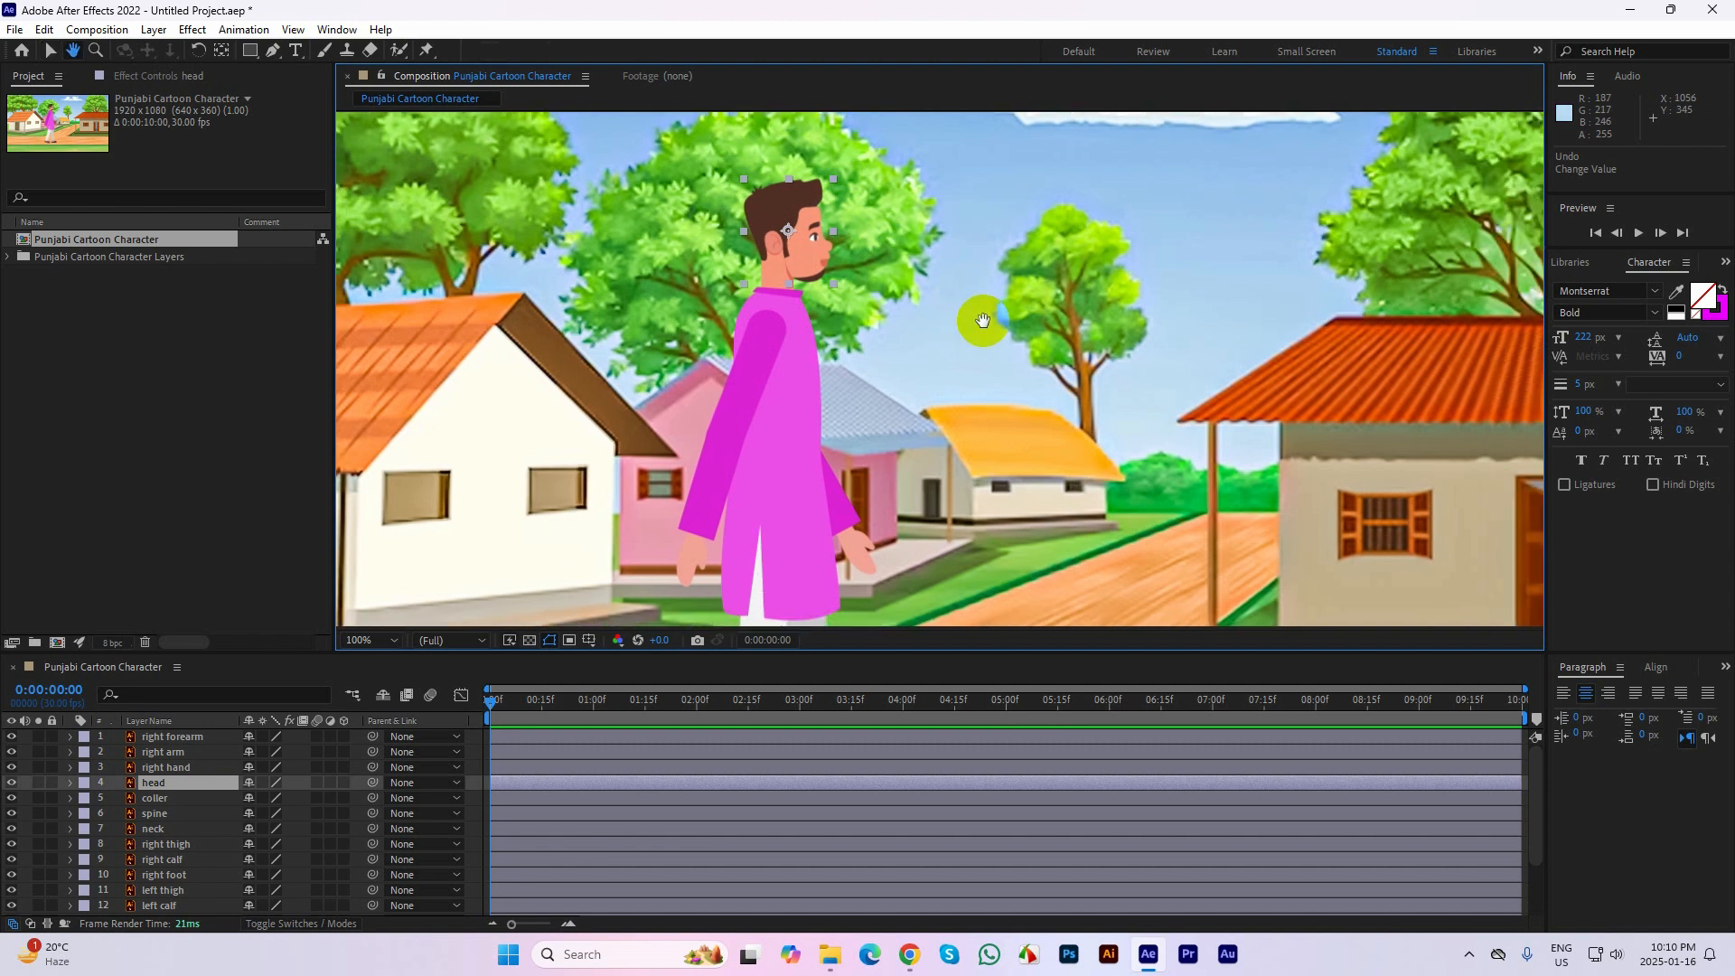
{"action": "key", "text": "v"}
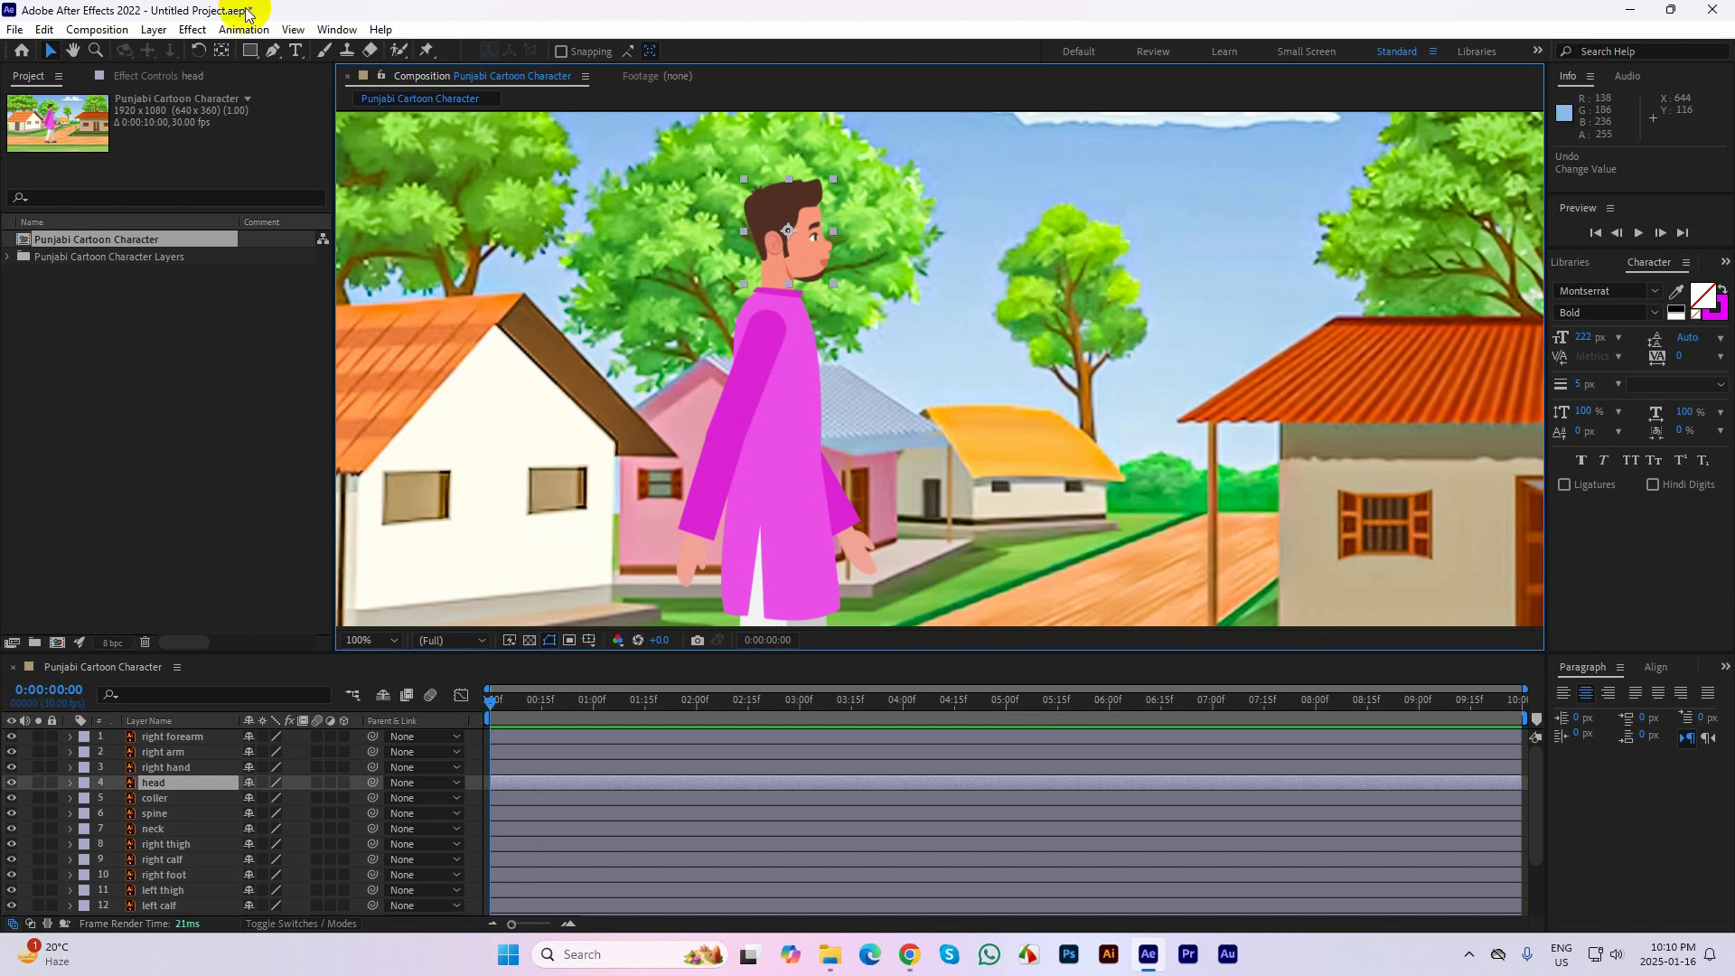
{"action": "left_click", "coordinate": [224, 56]}
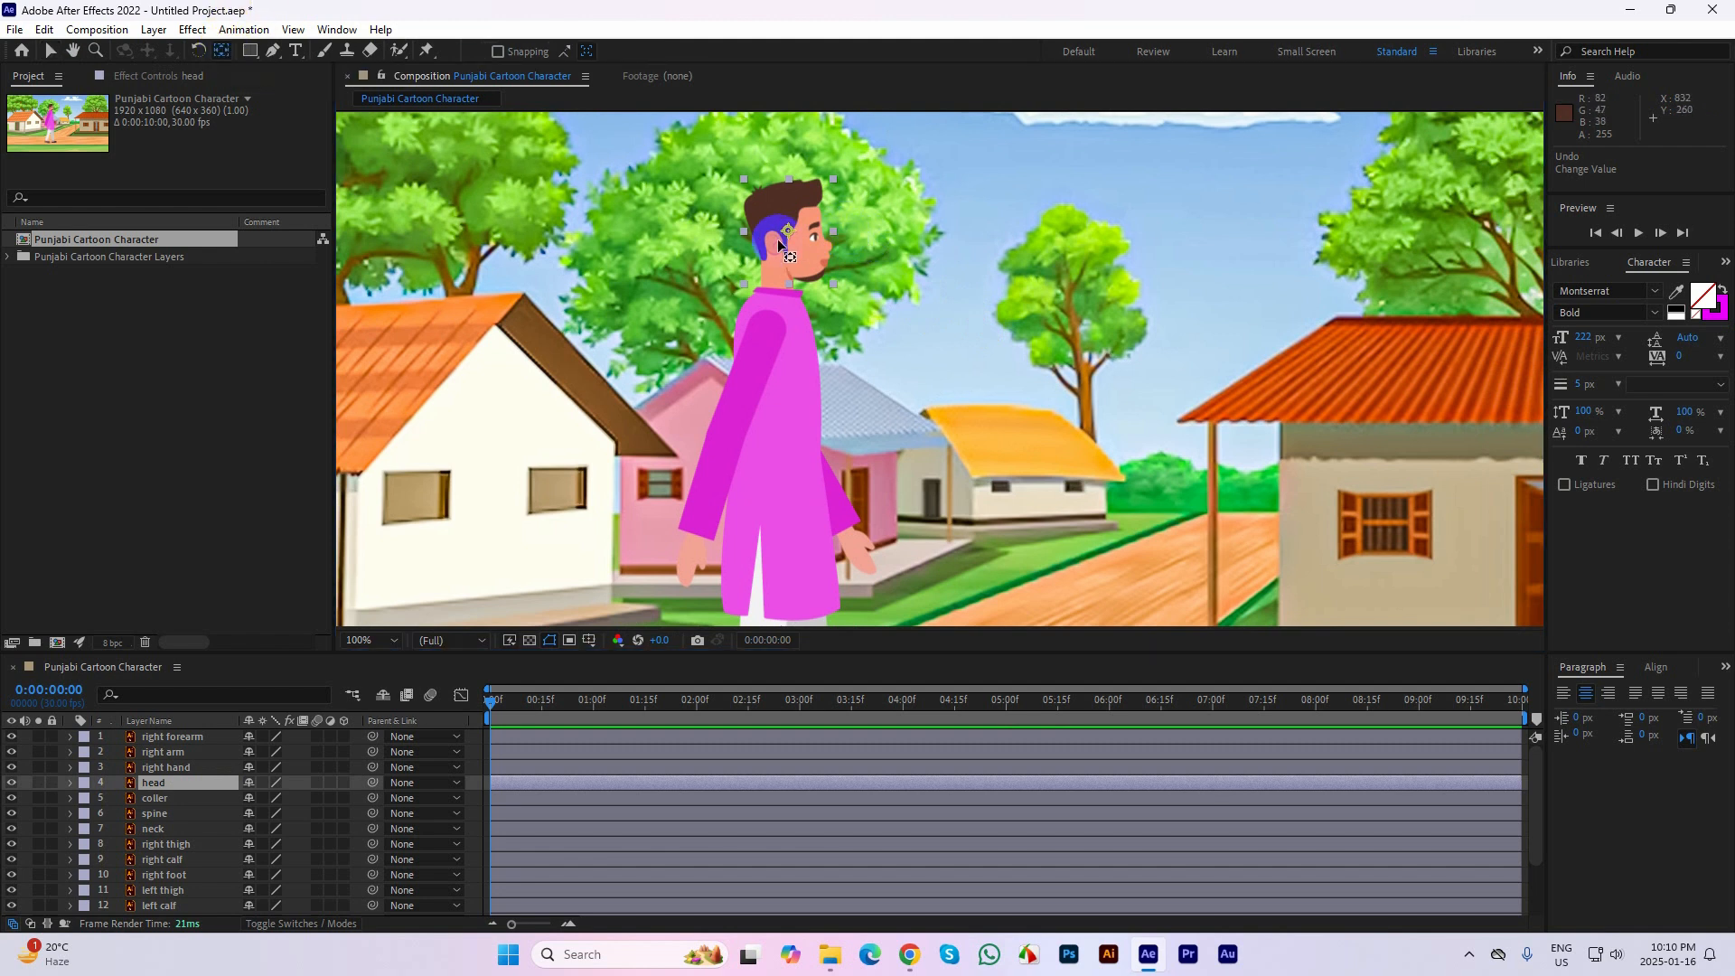
{"action": "left_click_drag", "start_coordinate": [790, 230], "coordinate": [813, 262]}
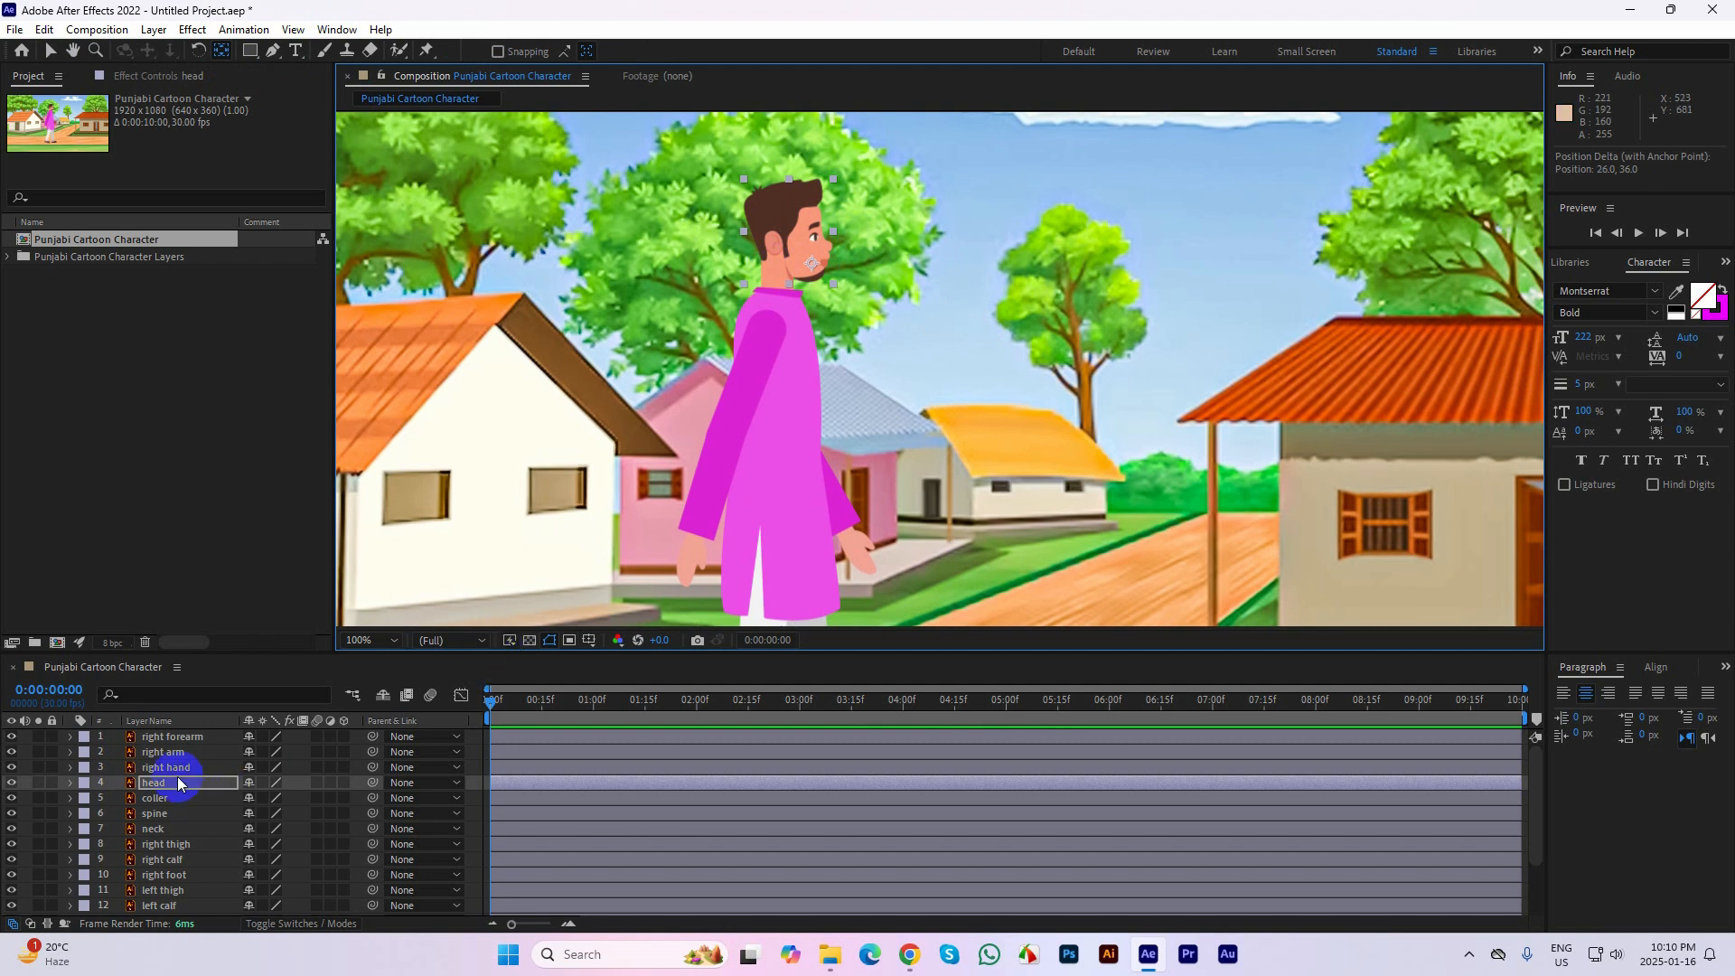
Select the right forearm layer and move its anchor point up to the shoulder joint
{"action": "scroll", "coordinate": [174, 763], "scroll_direction": "down", "scroll_amount": 1}
{"action": "scroll", "coordinate": [152, 807], "scroll_direction": "up", "scroll_amount": 1}
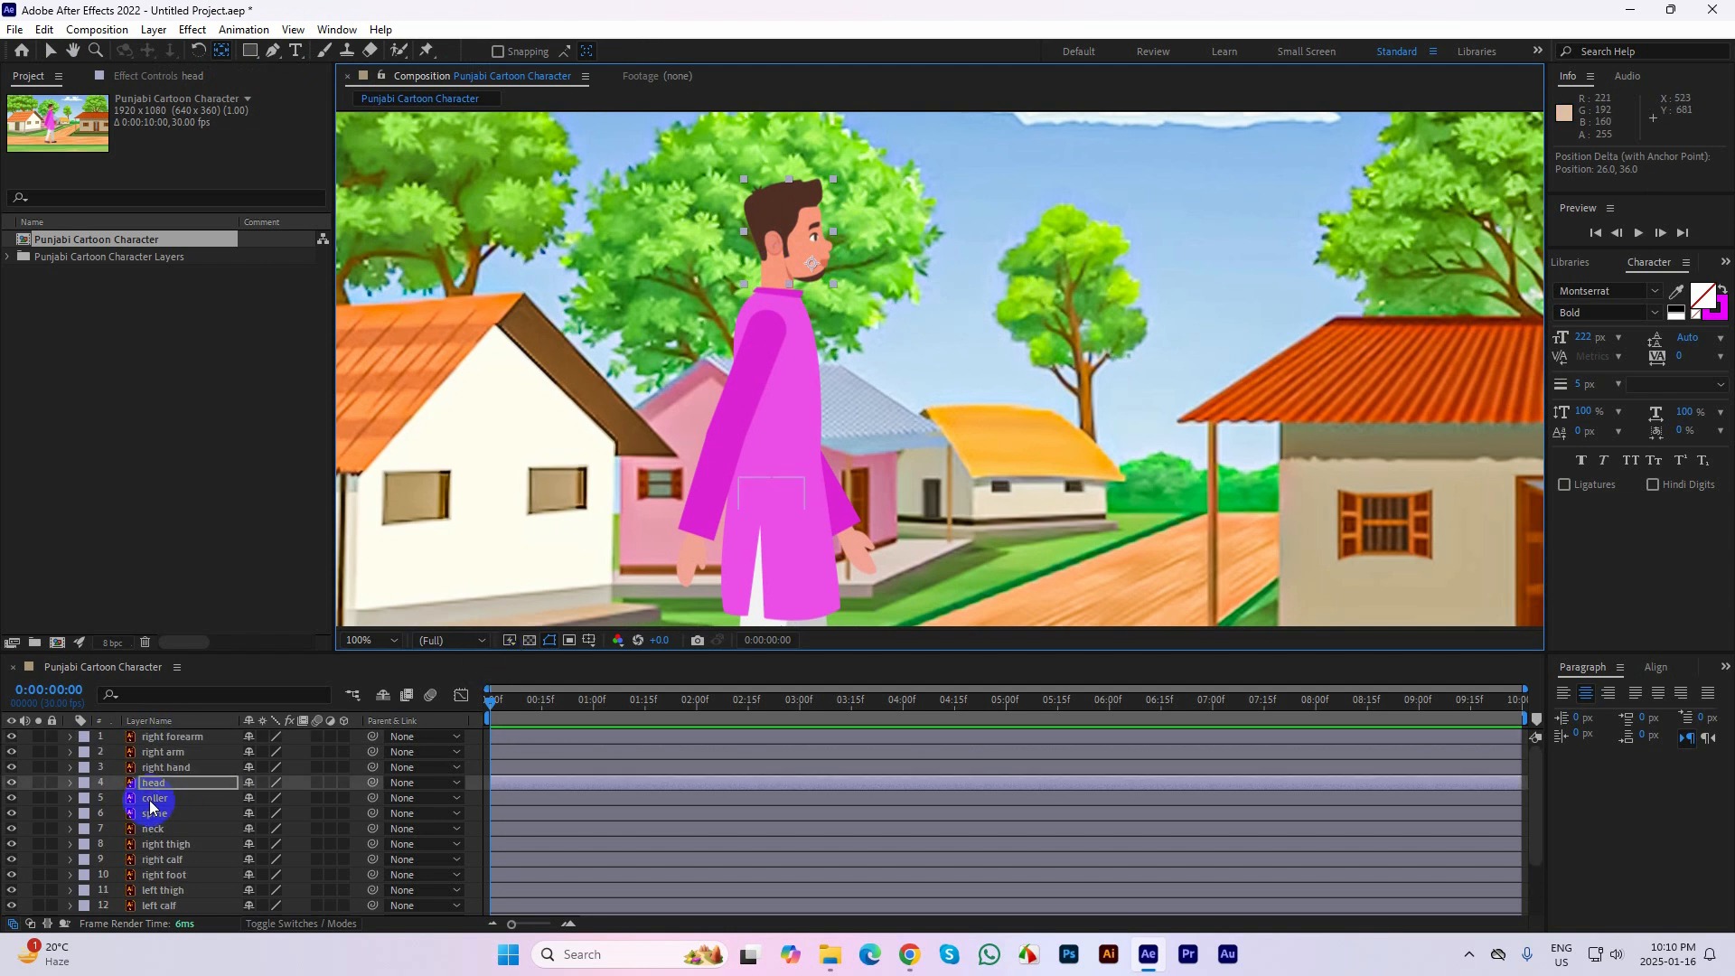
{"action": "left_click", "coordinate": [172, 746]}
{"action": "key", "text": "h"}
{"action": "left_click_drag", "start_coordinate": [844, 387], "coordinate": [917, 467]}
{"action": "scroll", "coordinate": [789, 230], "scroll_direction": "up", "scroll_amount": 1}
{"action": "left_click_drag", "start_coordinate": [695, 366], "coordinate": [736, 245]}
Solo the right arm layer, move its anchor point to the rounded upper end, and turn the solo off
{"action": "left_click_drag", "start_coordinate": [910, 480], "coordinate": [930, 356]}
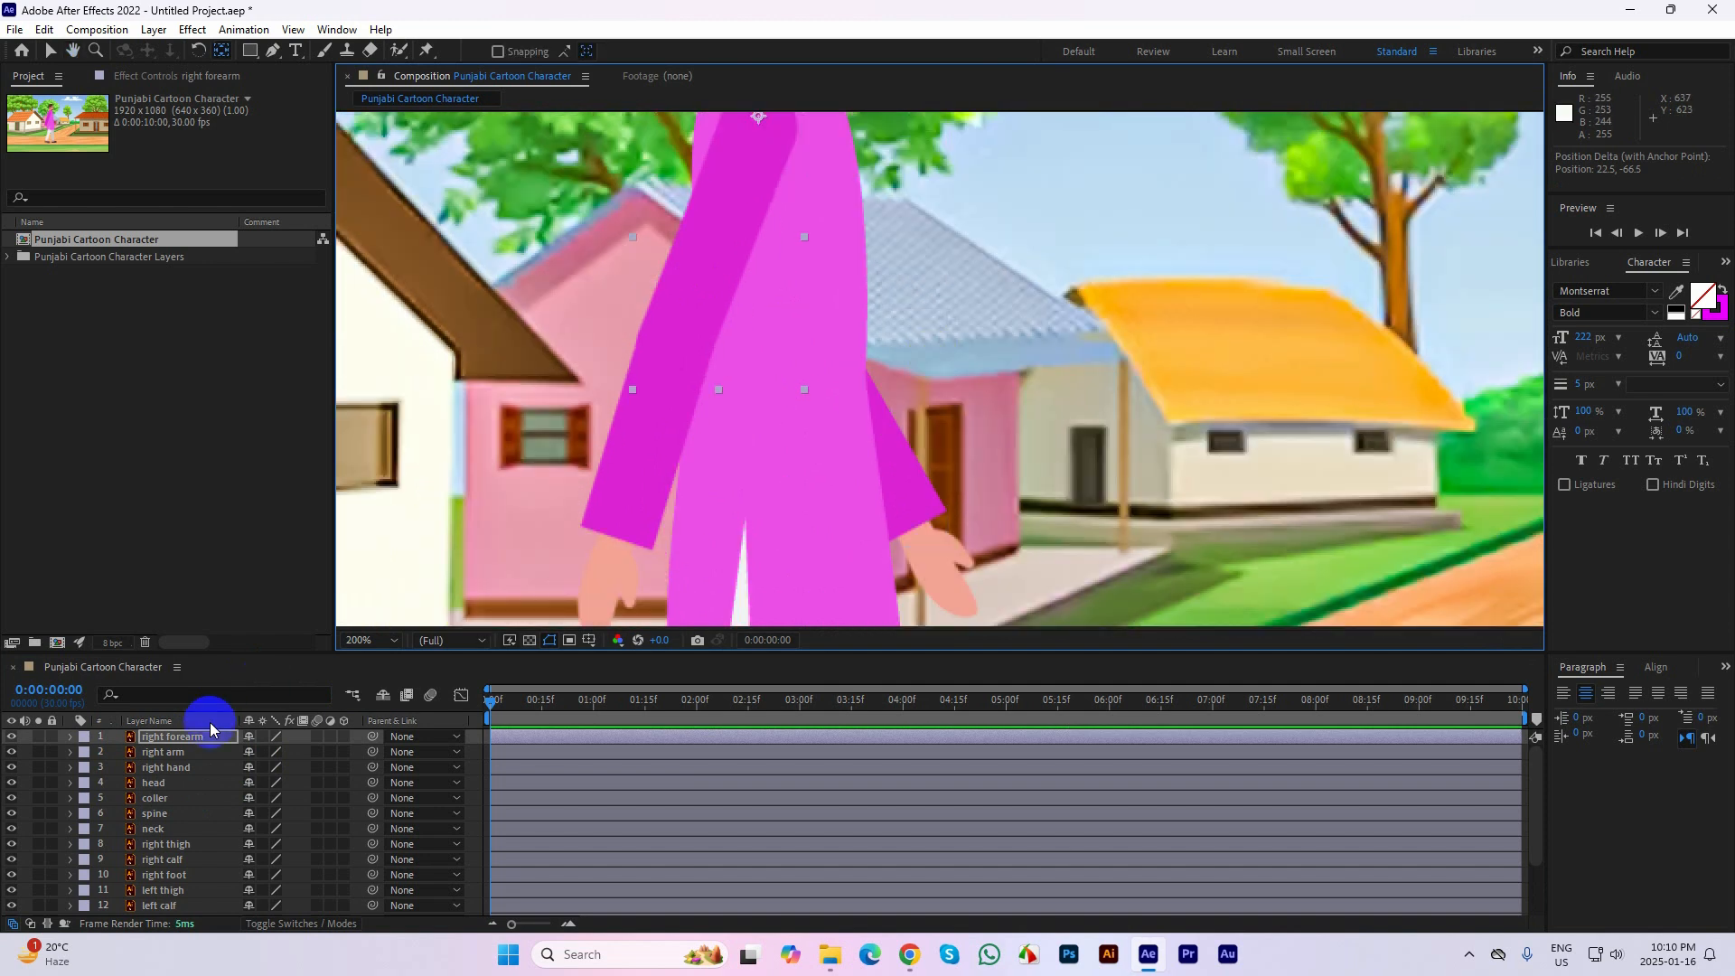
{"action": "left_click", "coordinate": [185, 756]}
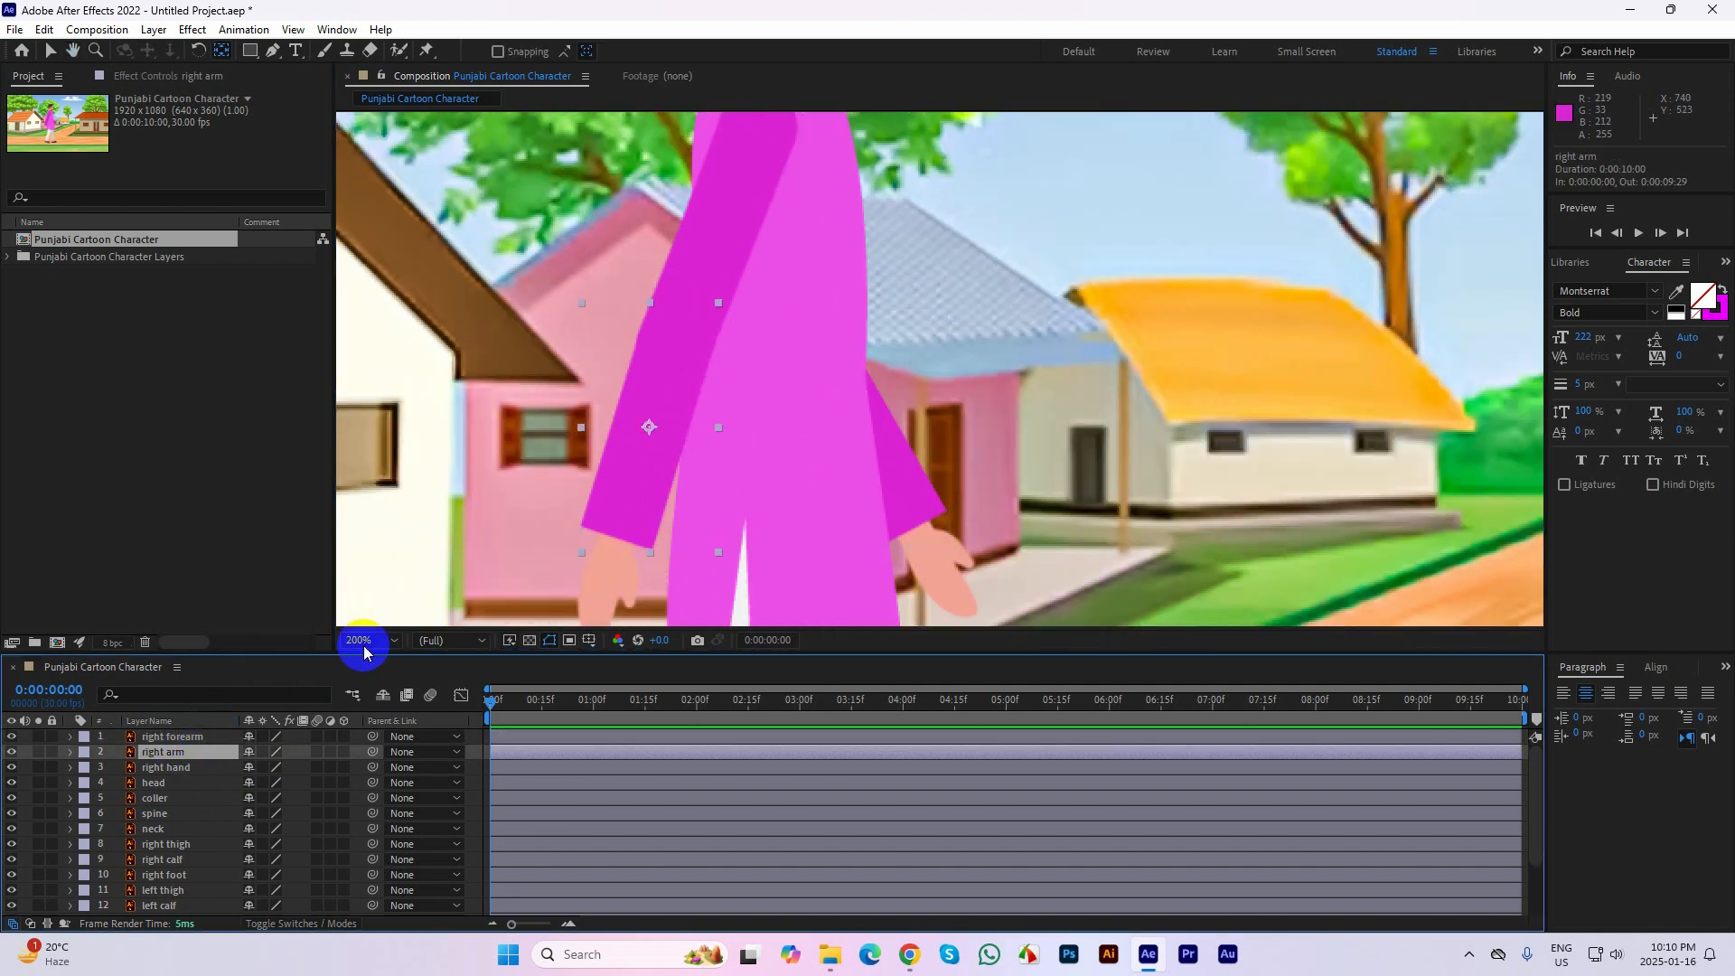
{"action": "left_click", "coordinate": [38, 753]}
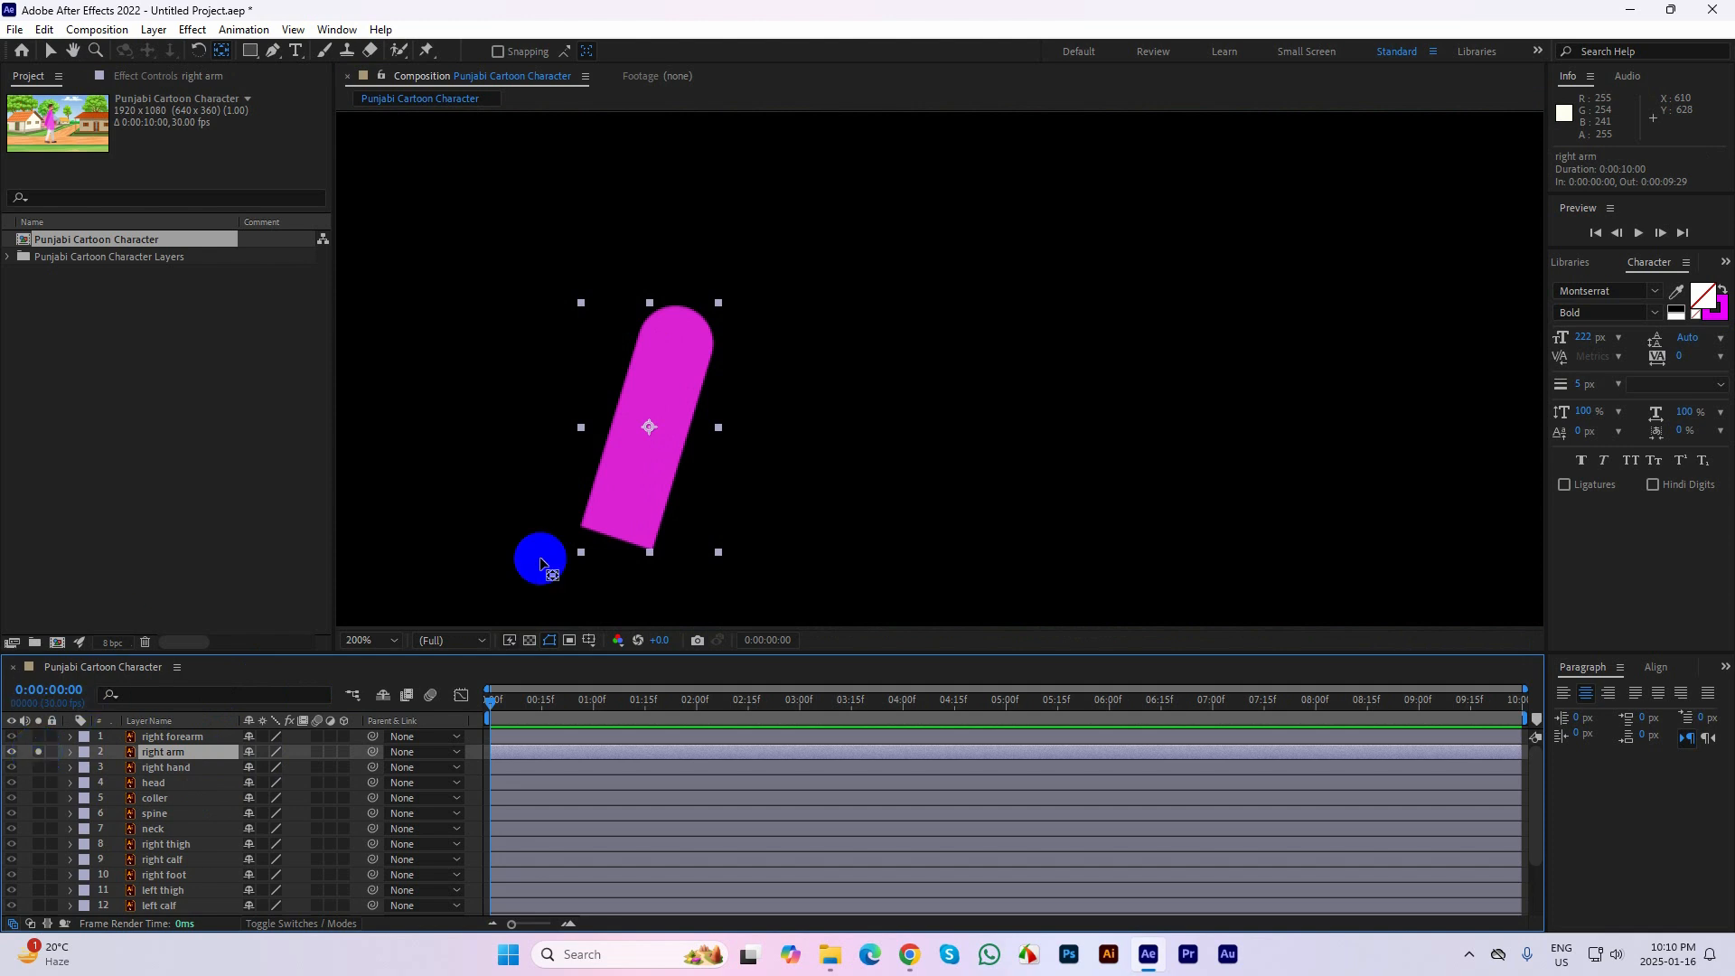
{"action": "left_click_drag", "start_coordinate": [655, 416], "coordinate": [676, 328]}
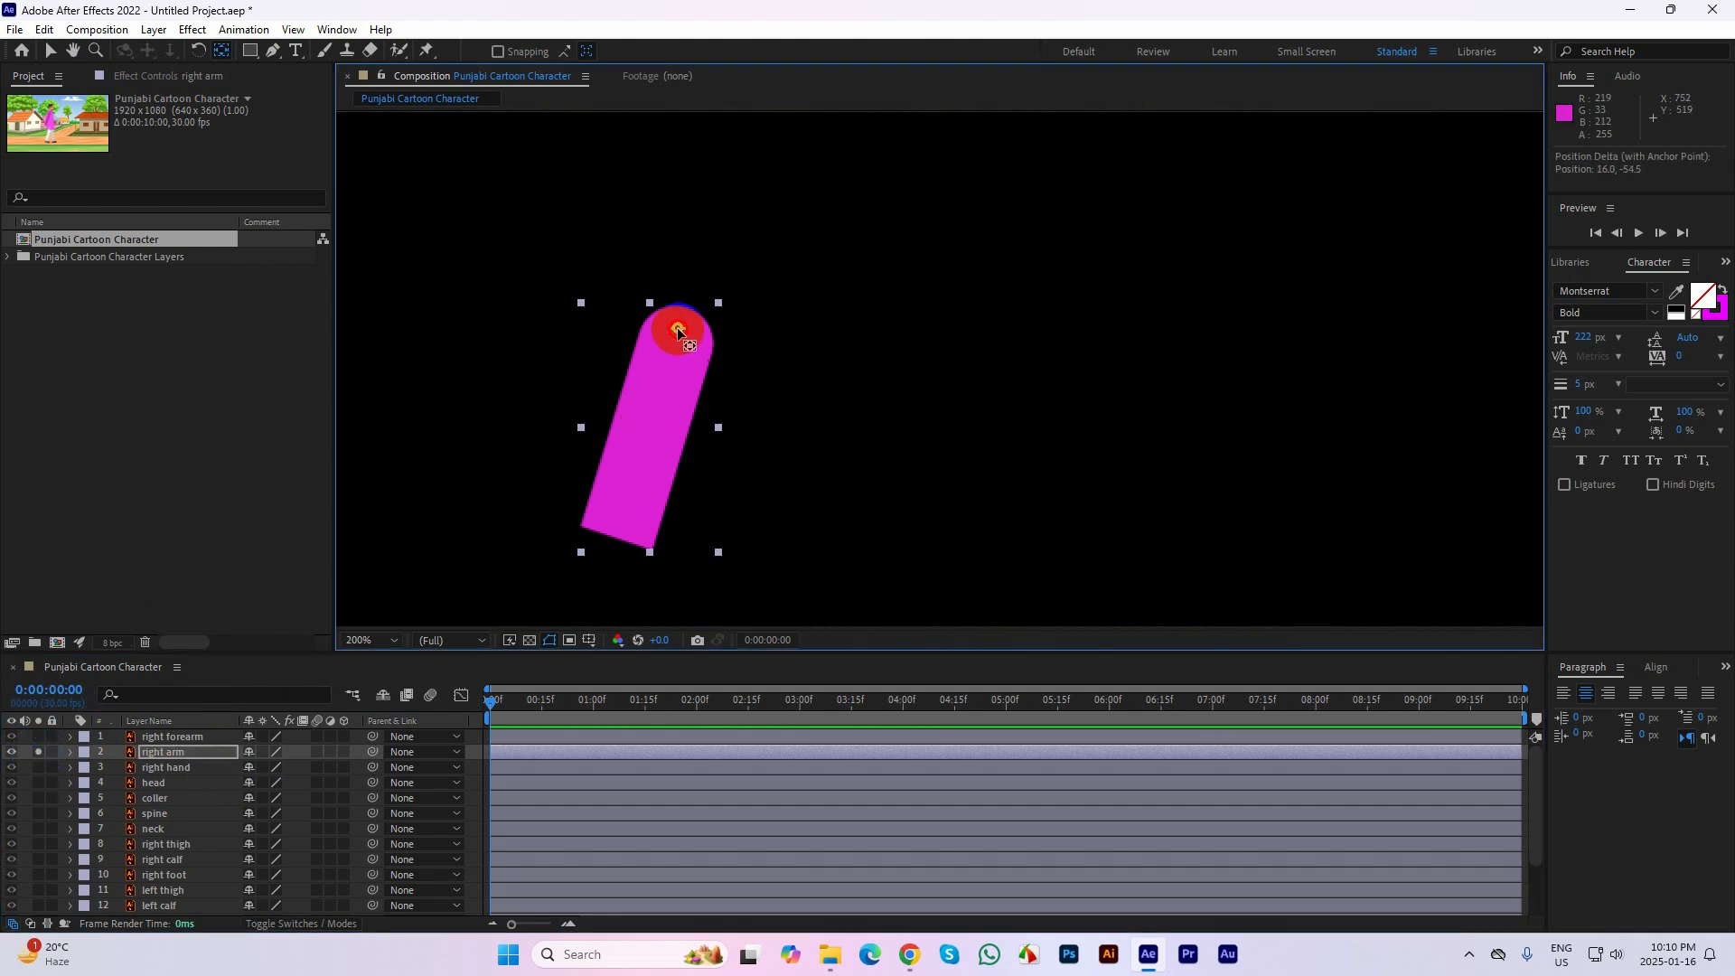
{"action": "left_click", "coordinate": [38, 755]}
Solo the right hand layer and move its anchor point to the wrist end
{"action": "left_click", "coordinate": [38, 767]}
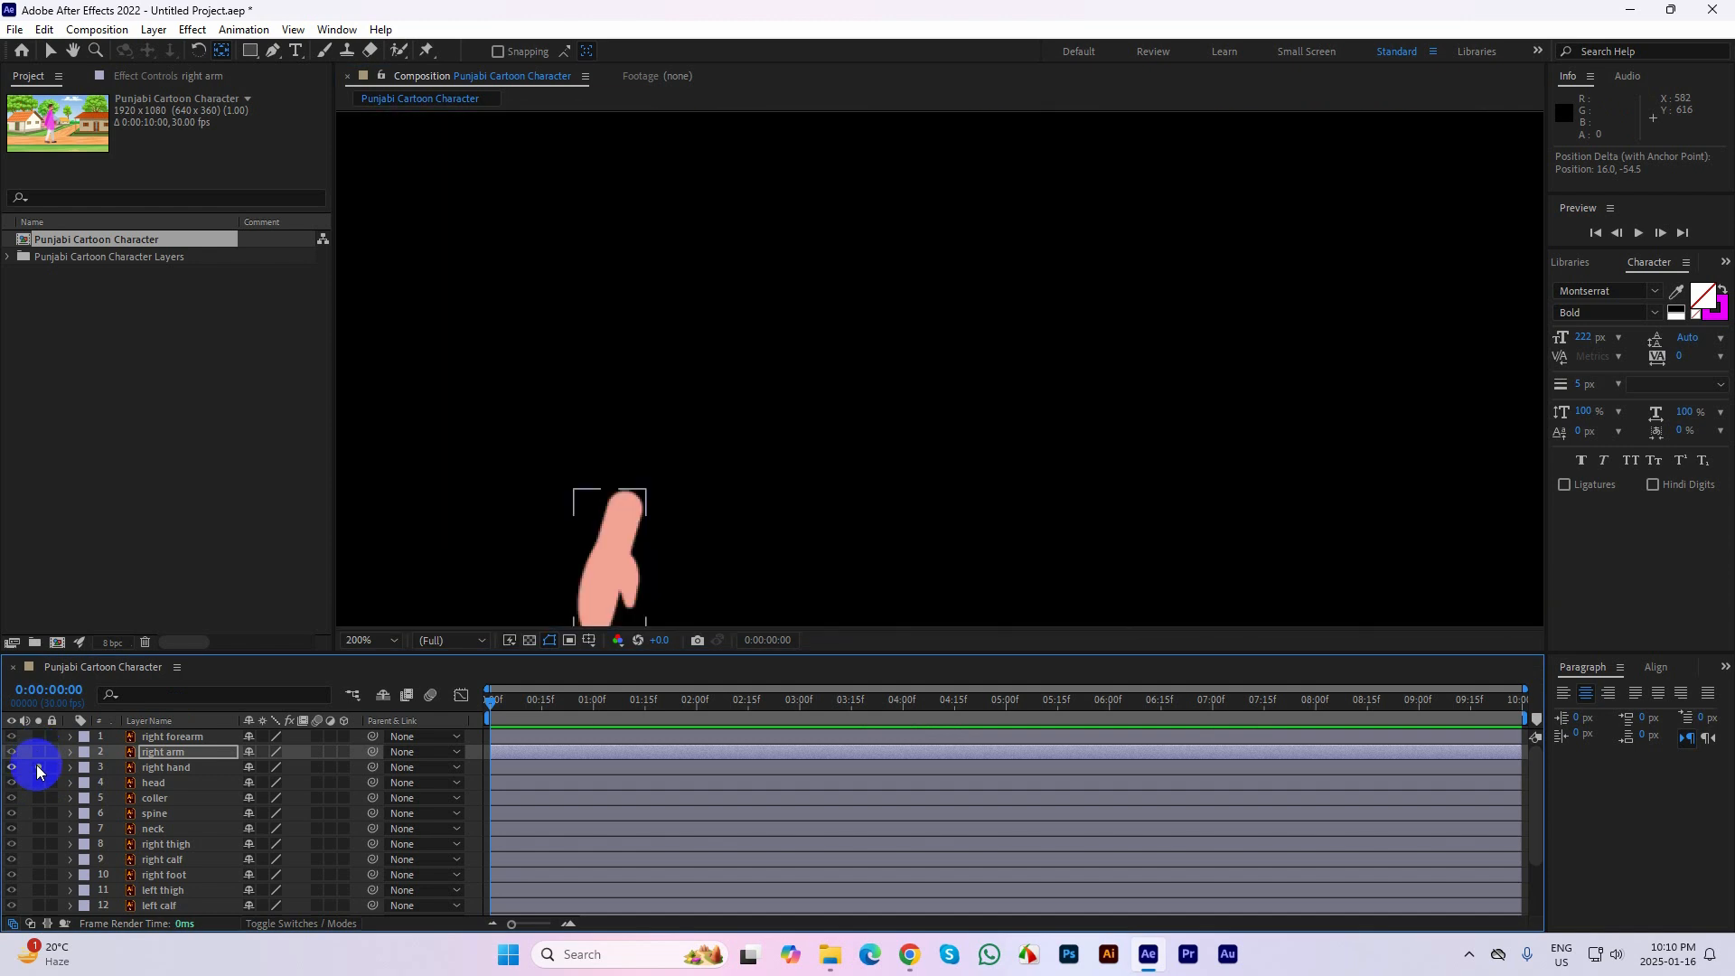
{"action": "left_click", "coordinate": [680, 584]}
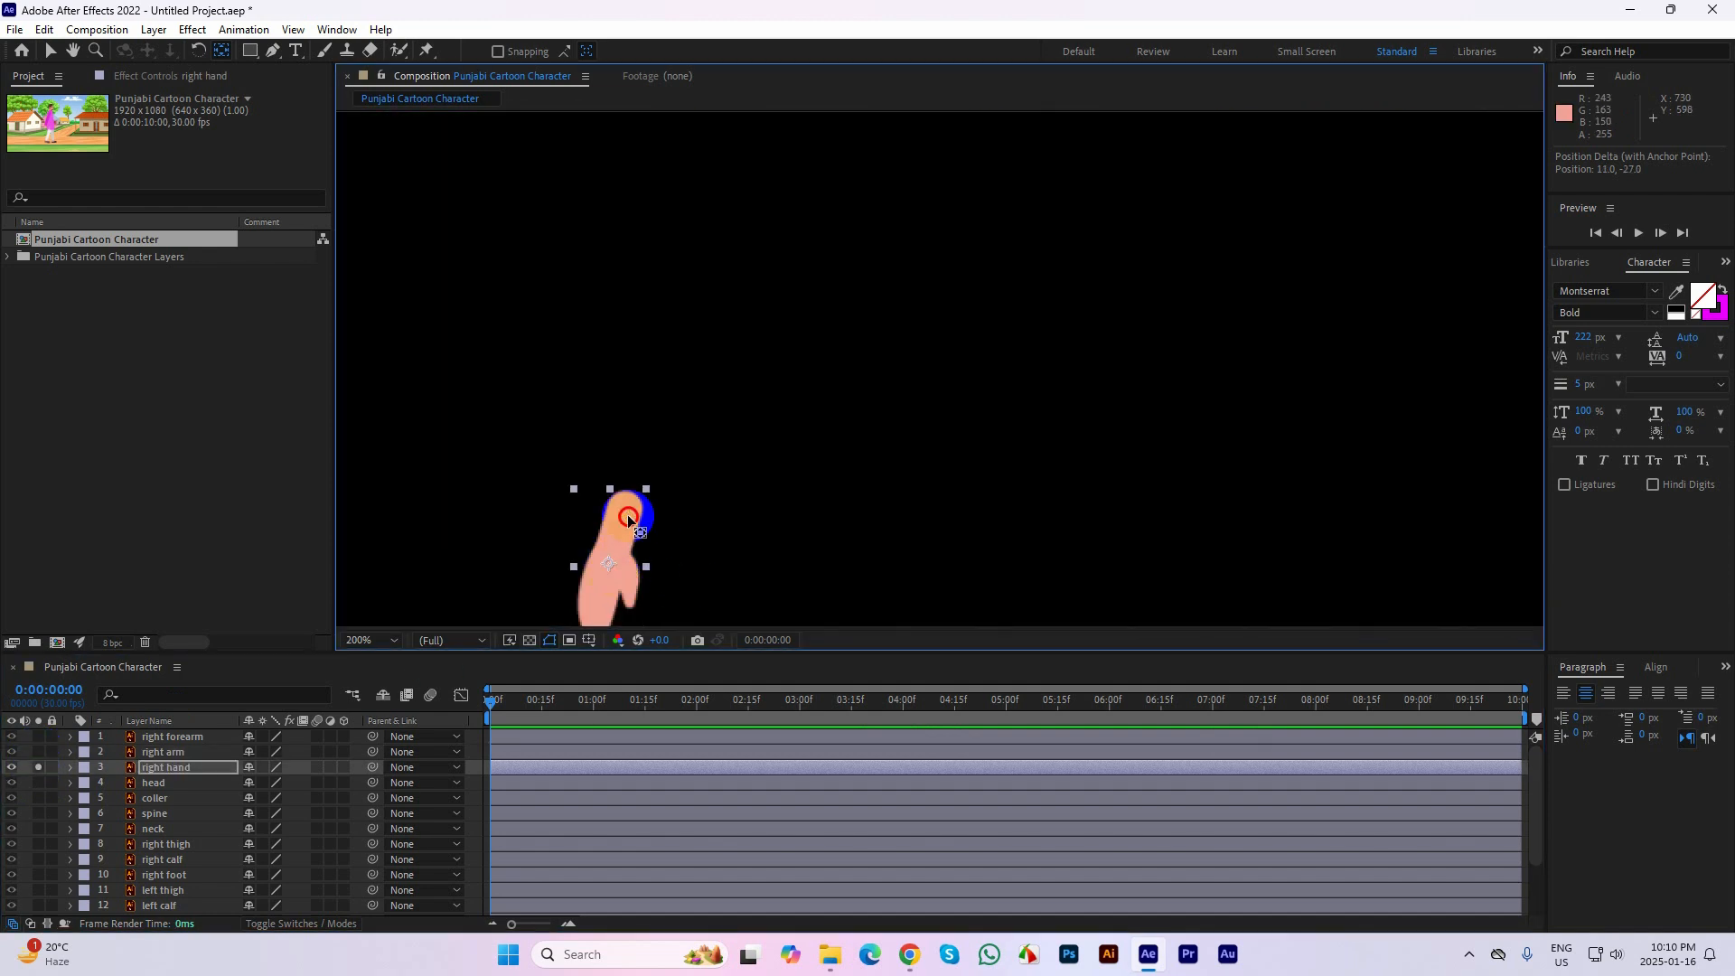
{"action": "left_click_drag", "start_coordinate": [627, 513], "coordinate": [625, 508]}
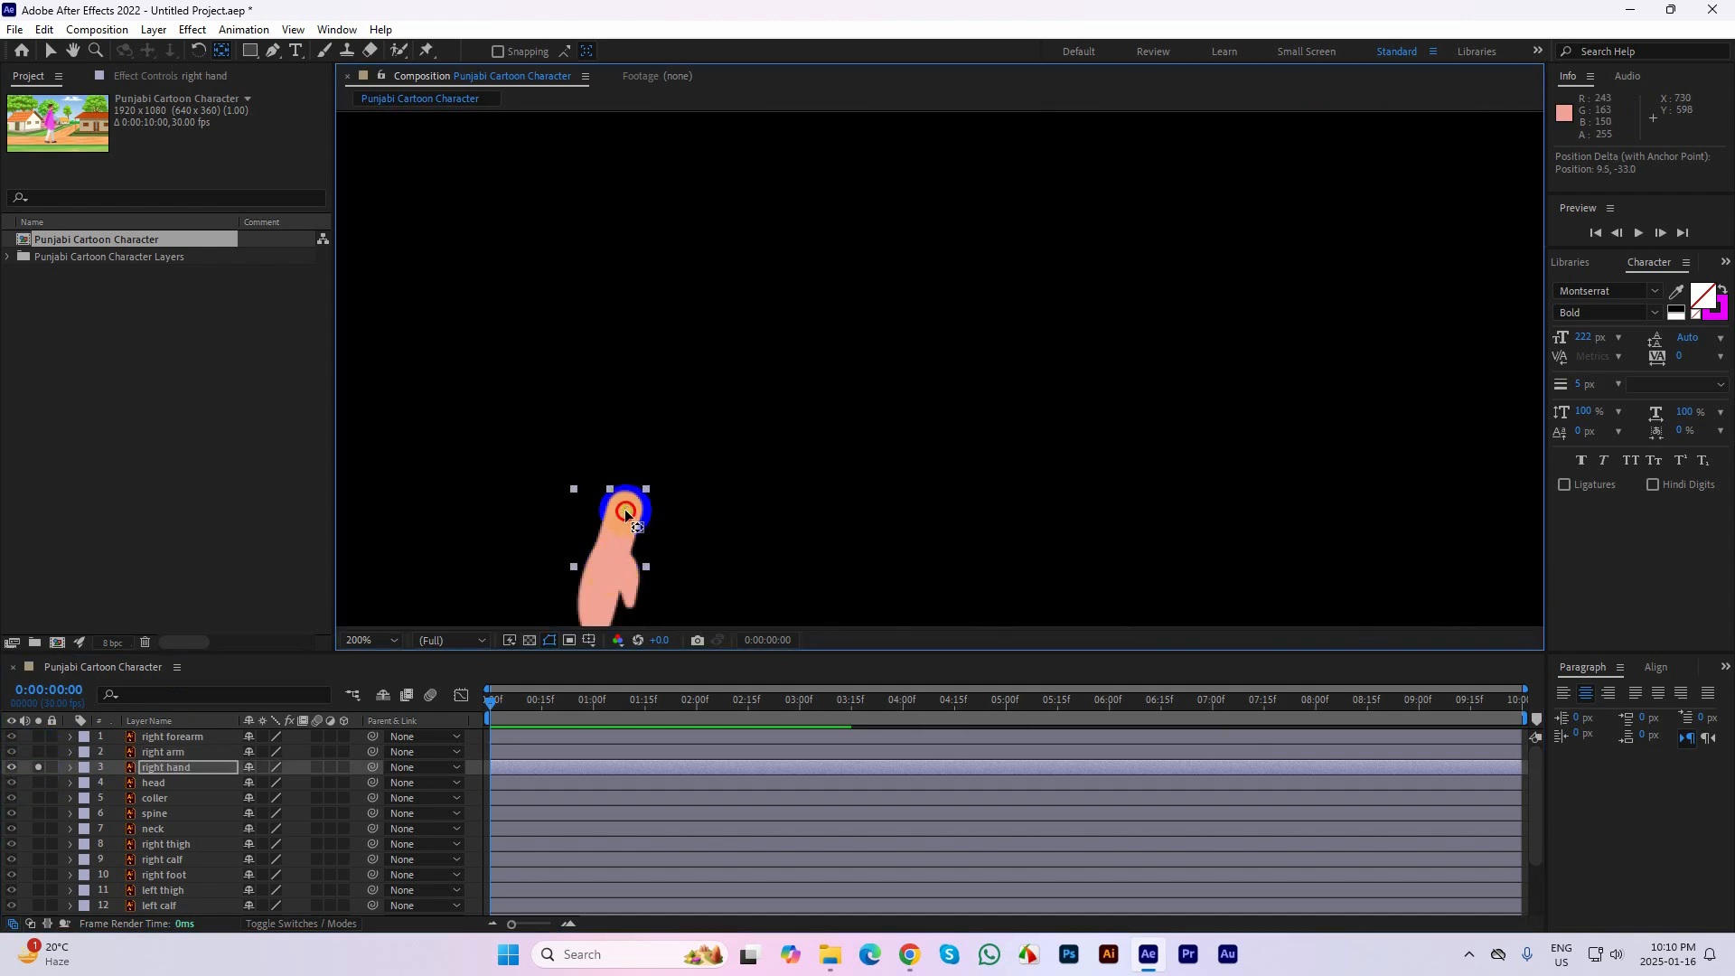
Solo the head layer and bring it into view to examine it on its own
{"action": "left_click", "coordinate": [137, 784]}
{"action": "left_click", "coordinate": [37, 783]}
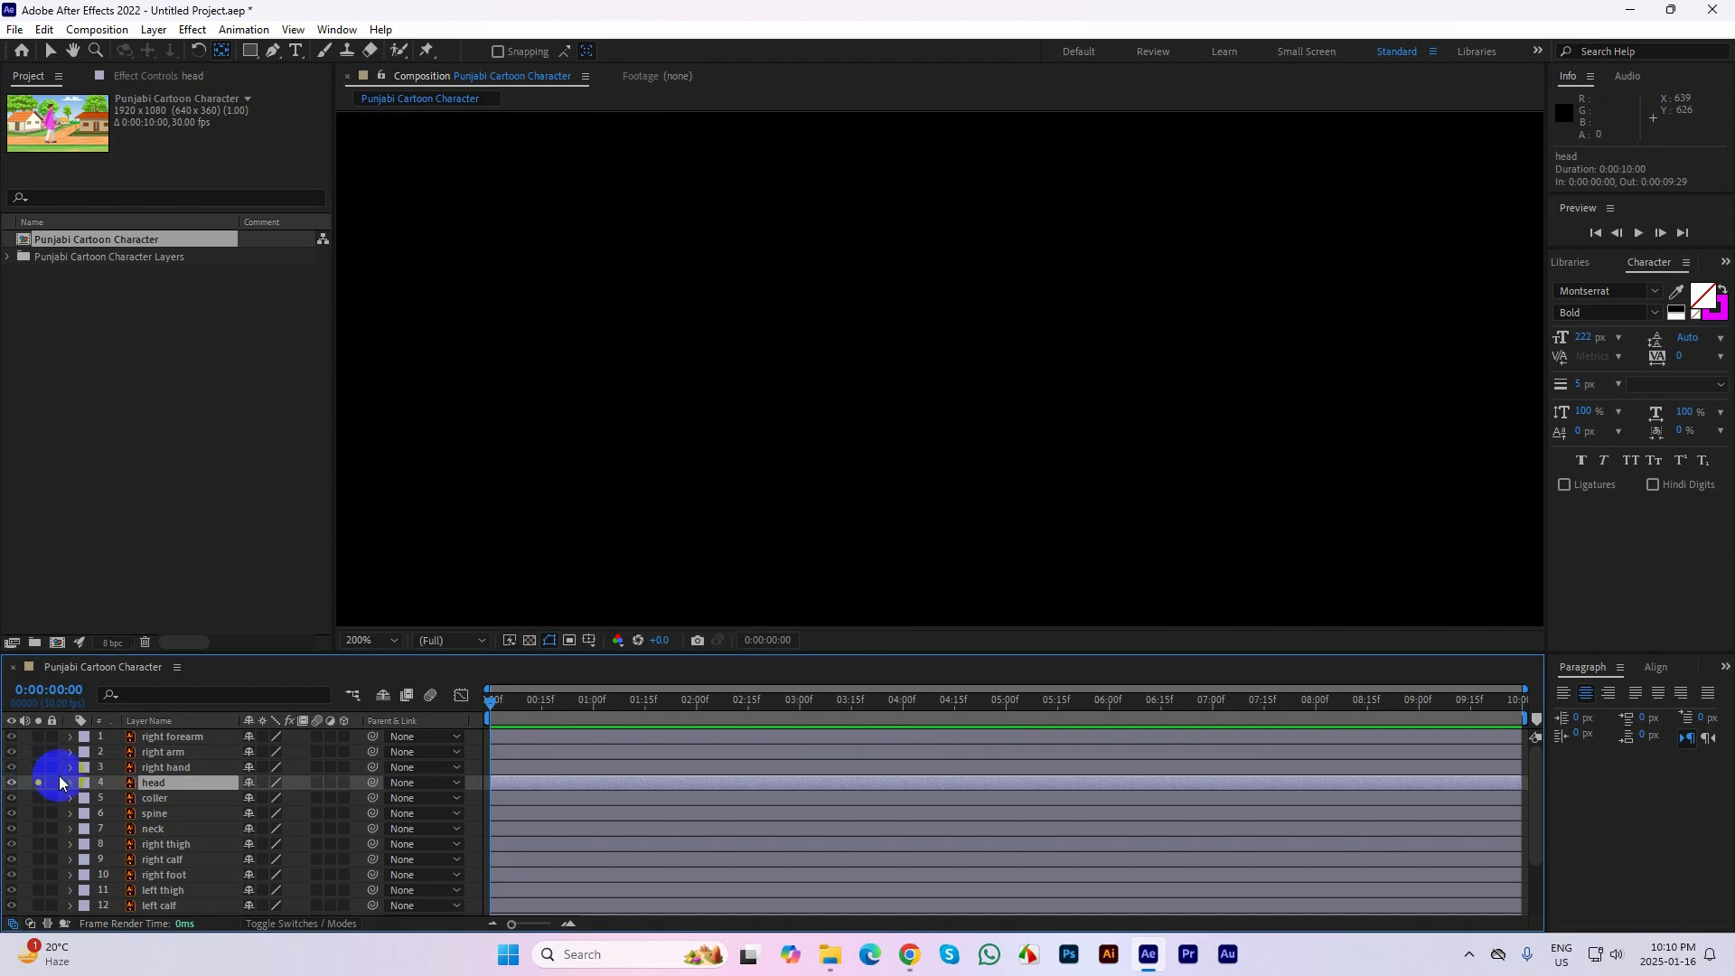
{"action": "key", "text": "space"}
{"action": "left_click_drag", "start_coordinate": [941, 485], "coordinate": [668, 478]}
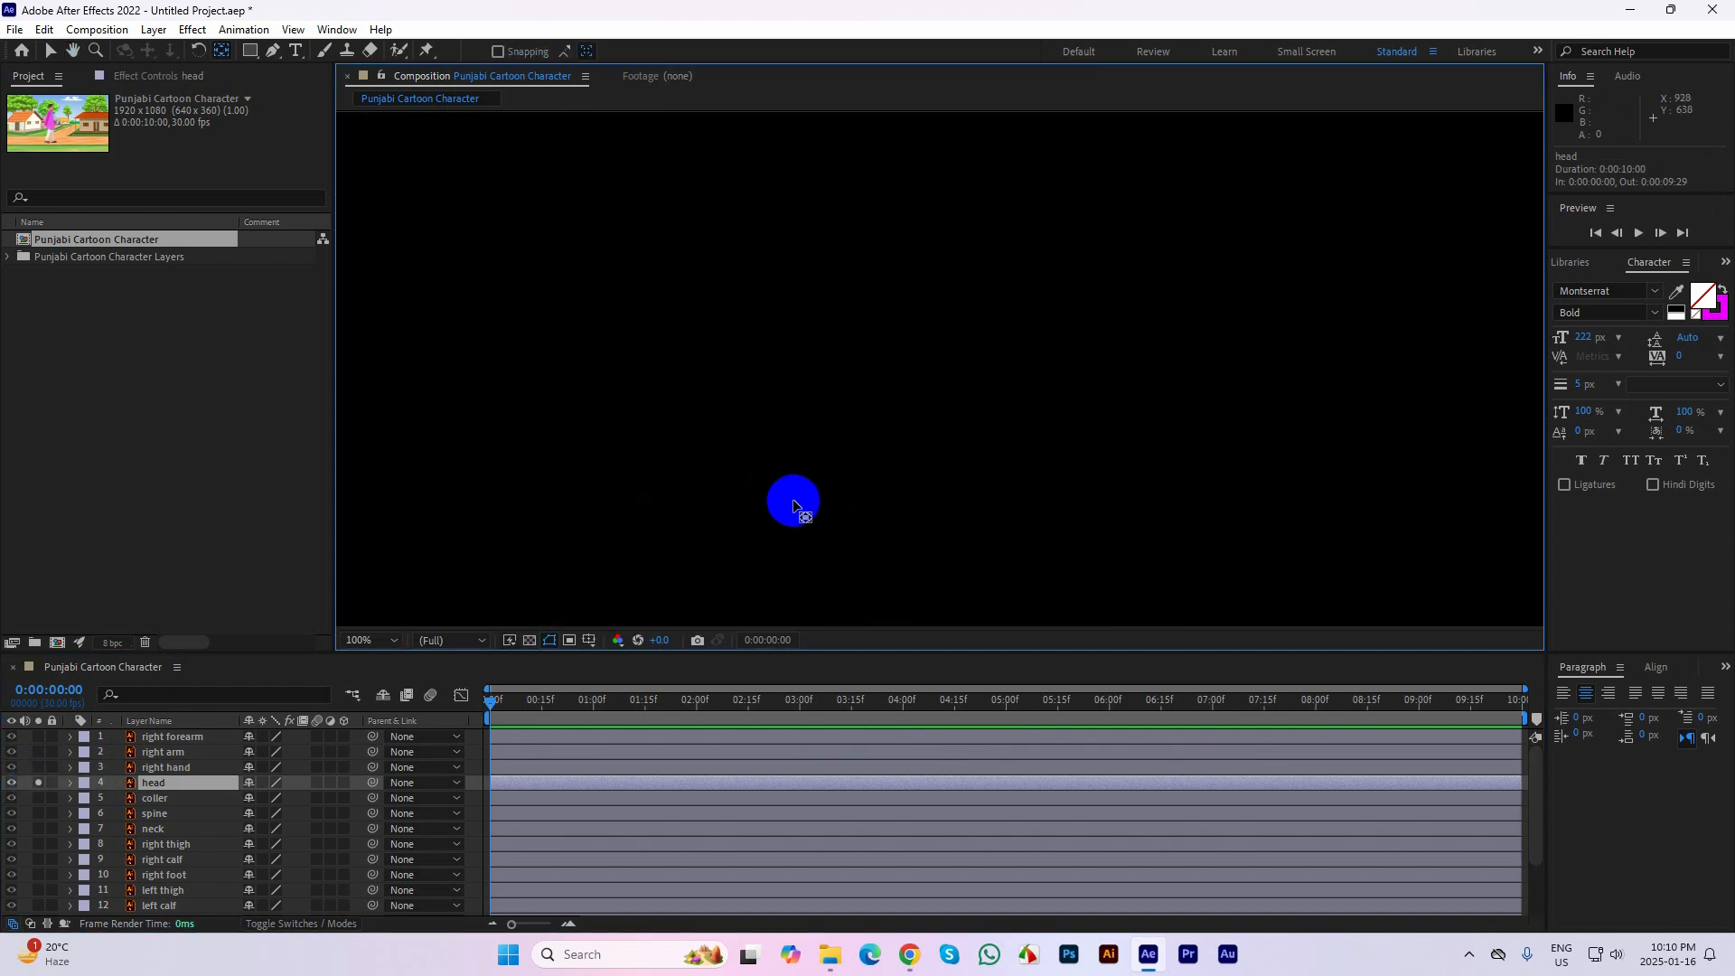
{"action": "scroll", "coordinate": [794, 501], "scroll_direction": "down", "scroll_amount": 2}
{"action": "scroll", "coordinate": [827, 260], "scroll_direction": "up", "scroll_amount": 2}
{"action": "key", "text": "space"}
{"action": "left_click_drag", "start_coordinate": [748, 339], "coordinate": [1000, 393]}
Switch the solo from the head to the coller layer, select it to check its anchor point, and turn the solo off
{"action": "left_click", "coordinate": [38, 783]}
{"action": "left_click", "coordinate": [38, 799]}
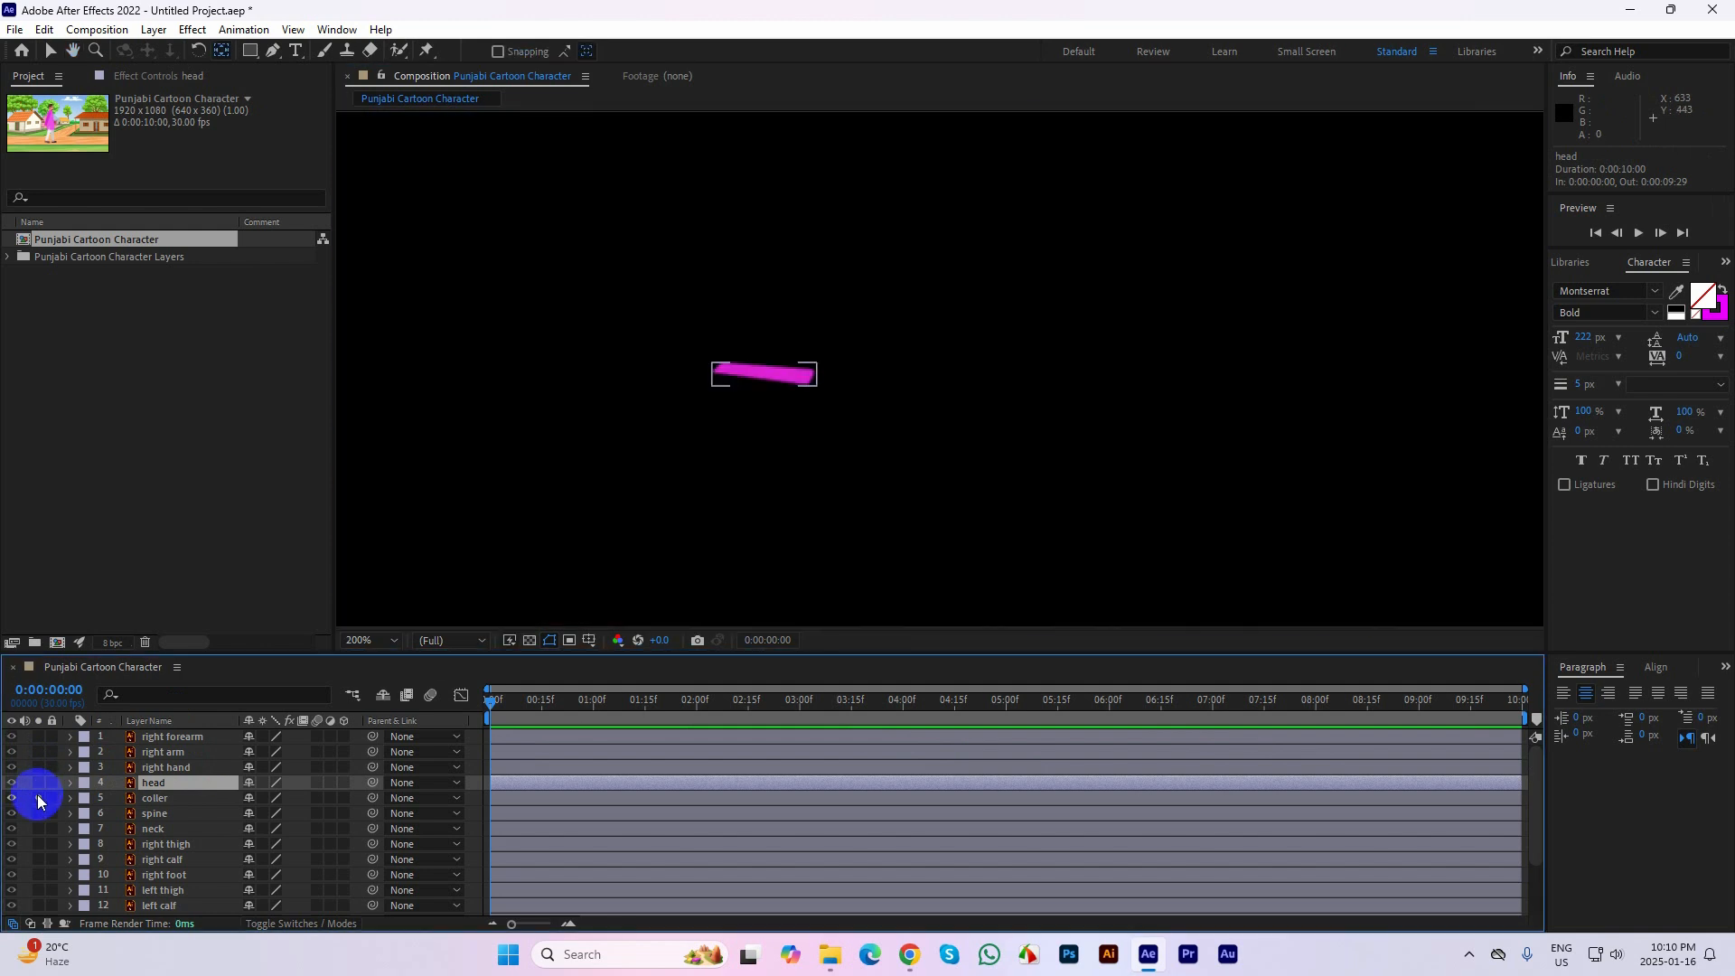
{"action": "left_click", "coordinate": [773, 378]}
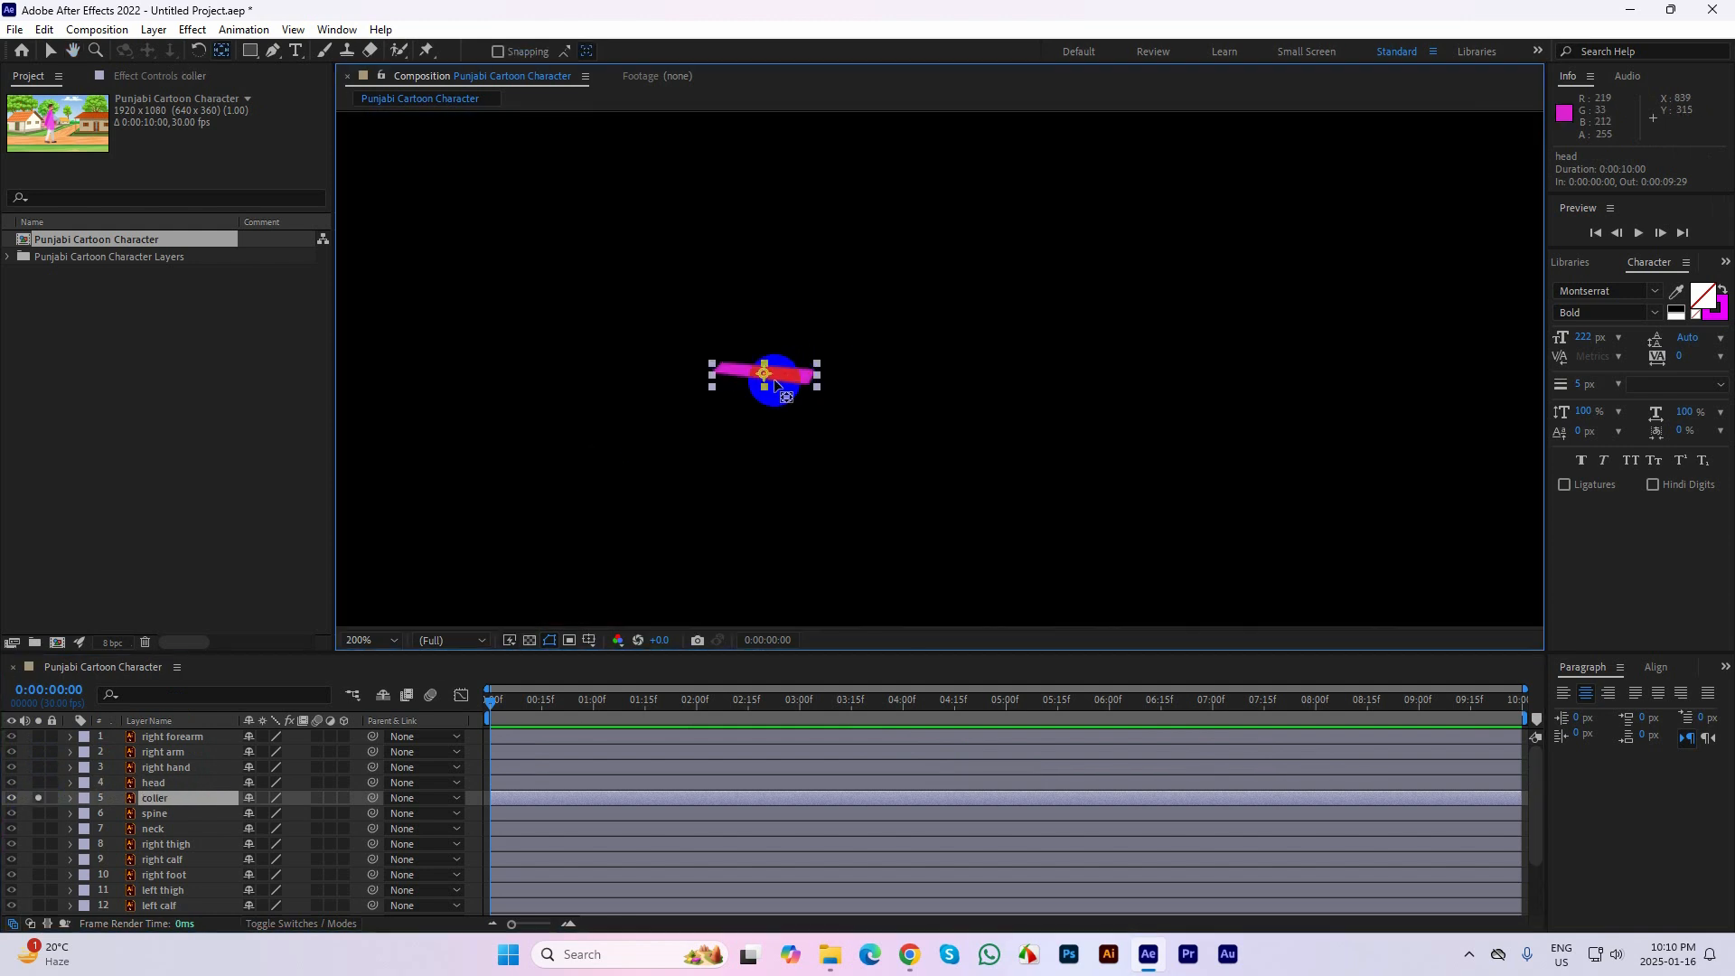
{"action": "left_click", "coordinate": [39, 798]}
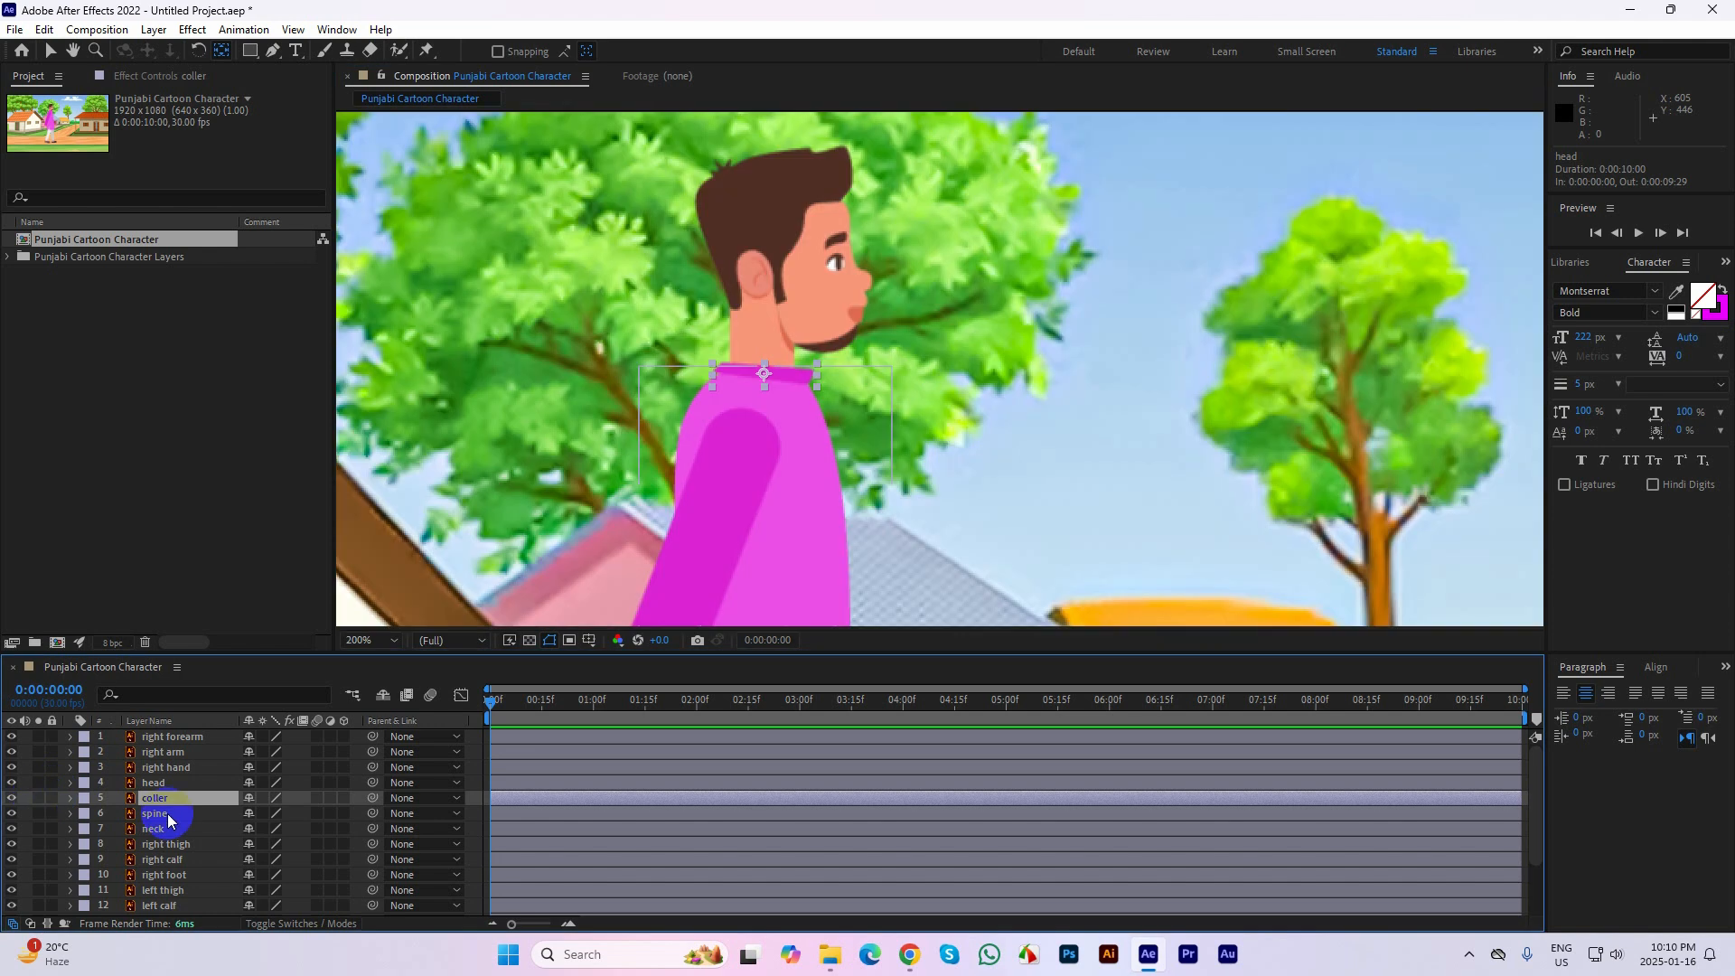
Solo the spine layer to examine its shape and anchor point, and turn the solo off
{"action": "left_click", "coordinate": [169, 820]}
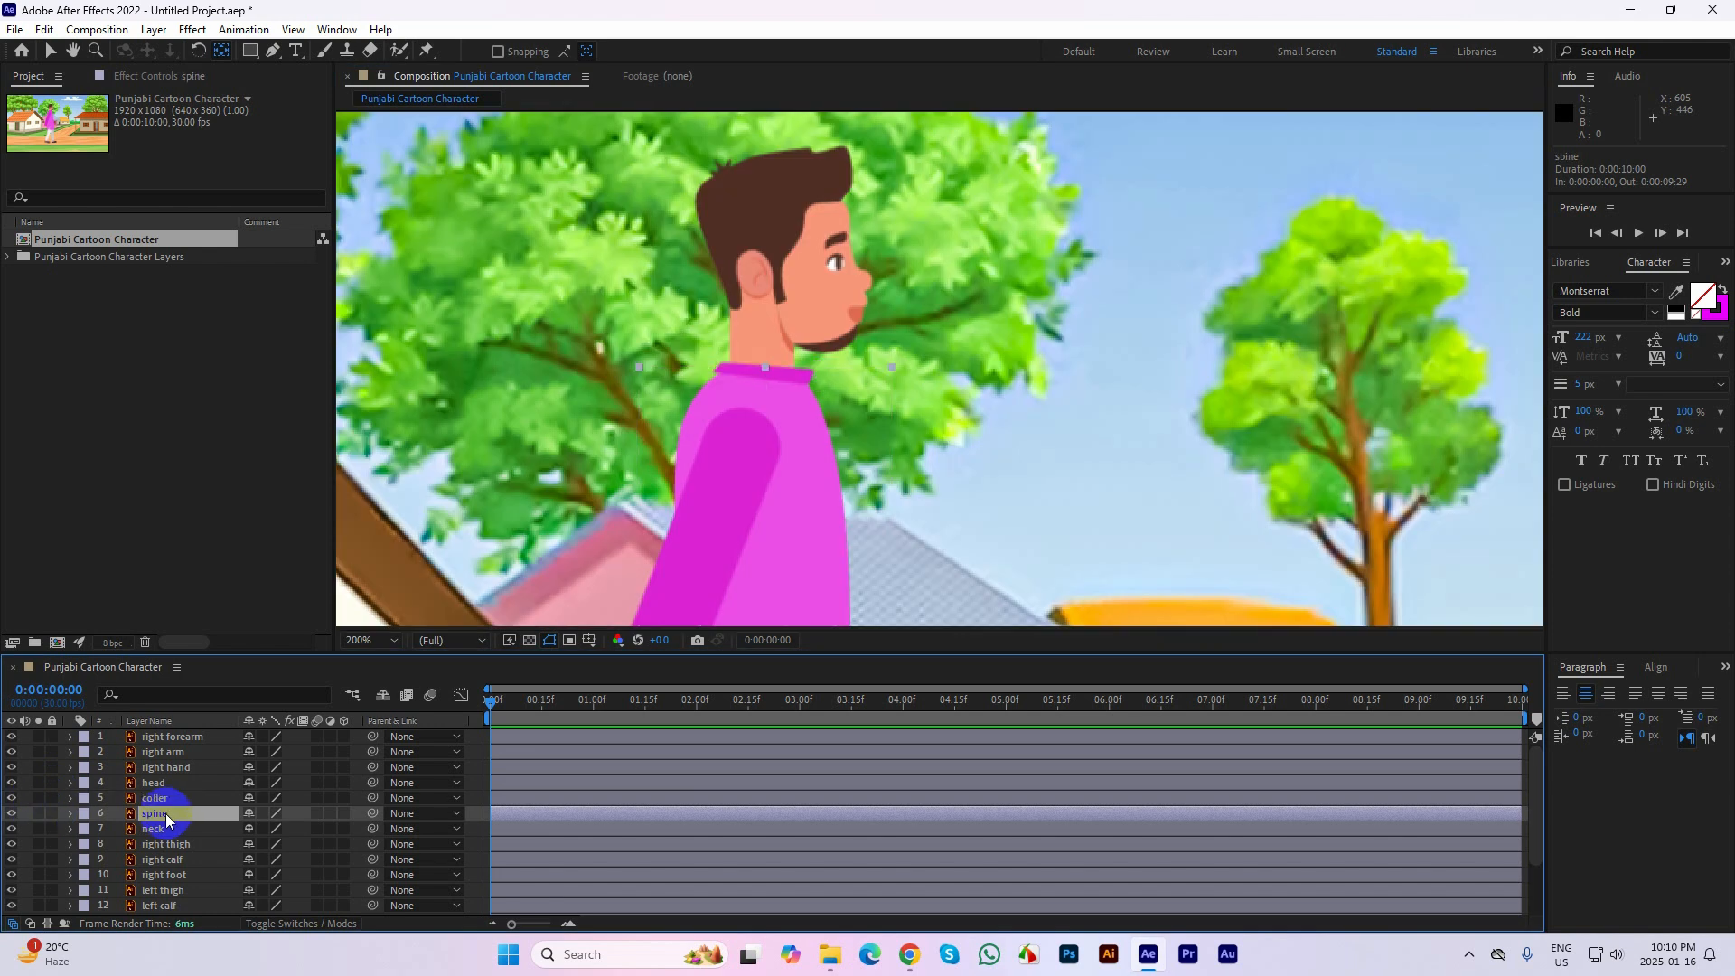
{"action": "left_click", "coordinate": [36, 812]}
{"action": "left_click", "coordinate": [813, 420]}
{"action": "left_click_drag", "start_coordinate": [828, 479], "coordinate": [832, 174]}
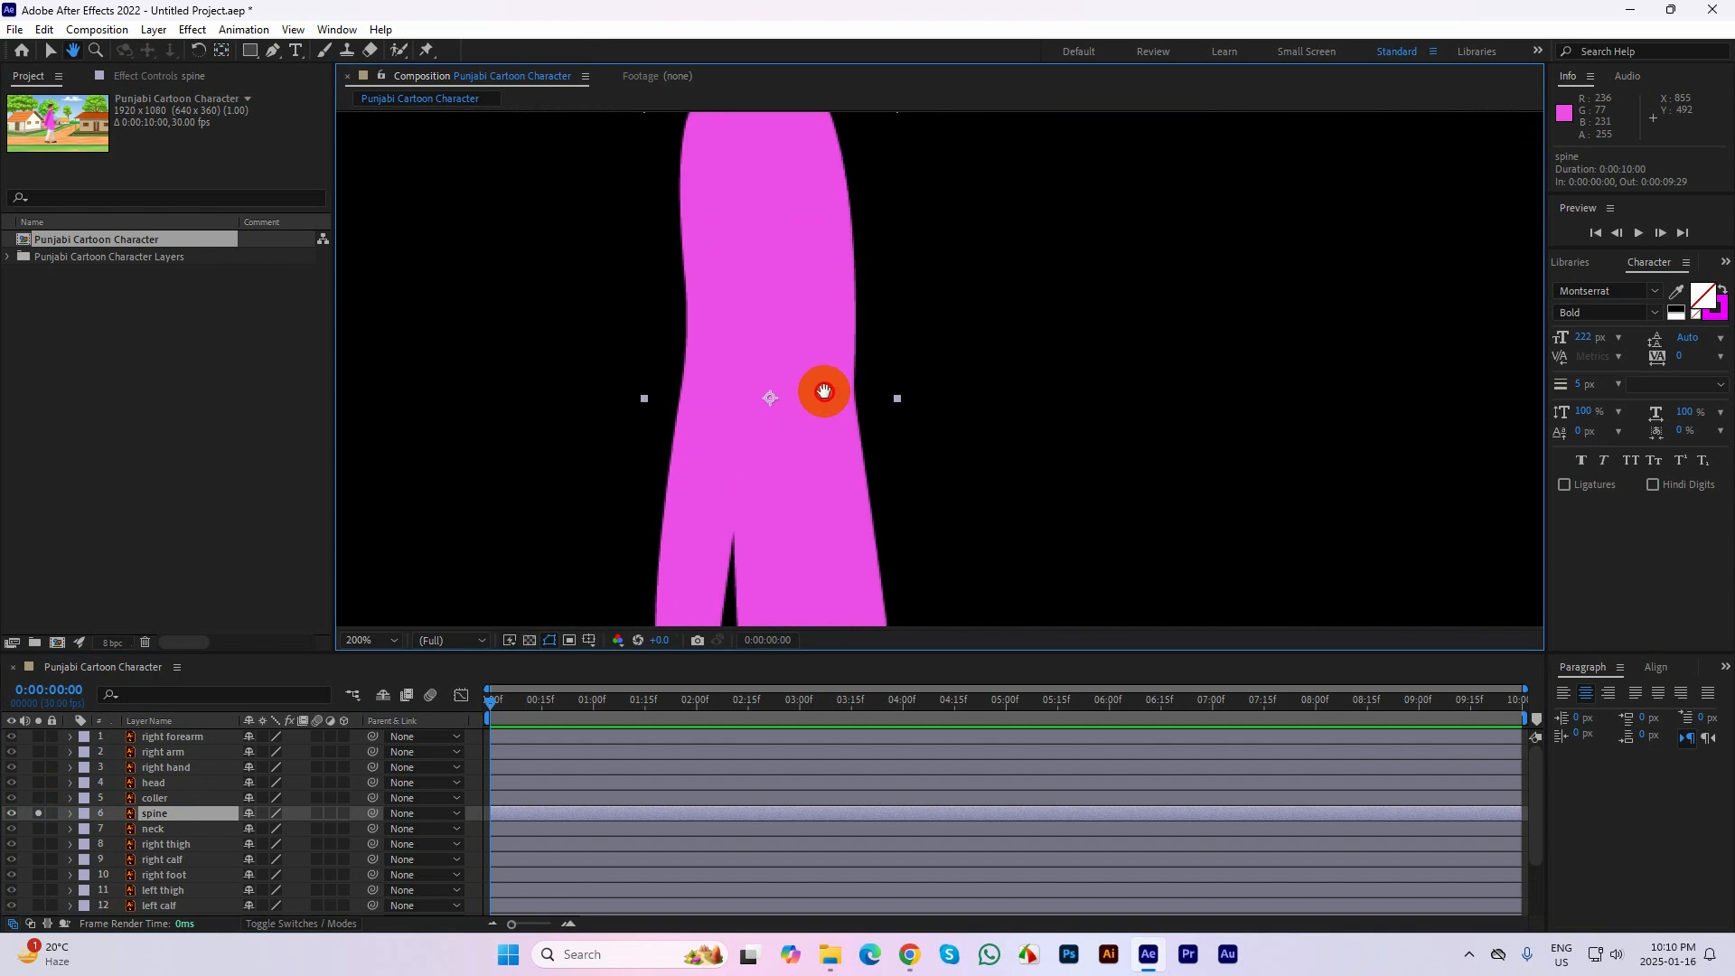
{"action": "left_click", "coordinate": [39, 812]}
Solo the neck layer and move its anchor point down to the rounded lower end
{"action": "left_click", "coordinate": [47, 828]}
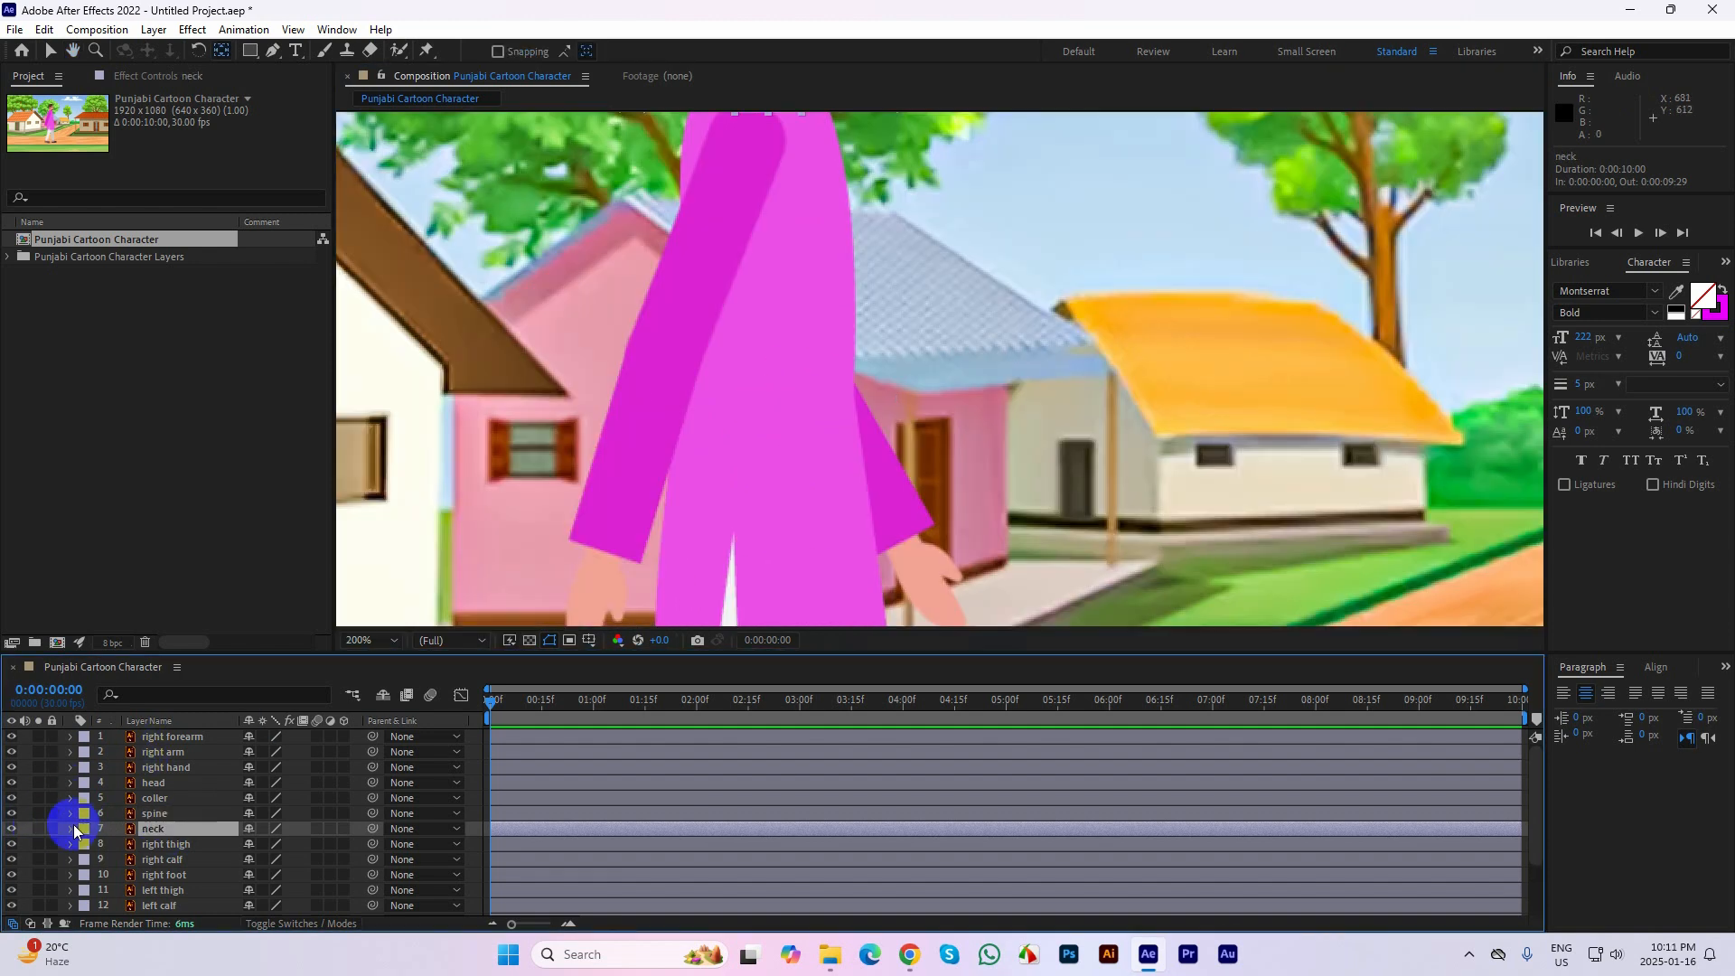
{"action": "left_click", "coordinate": [51, 830]}
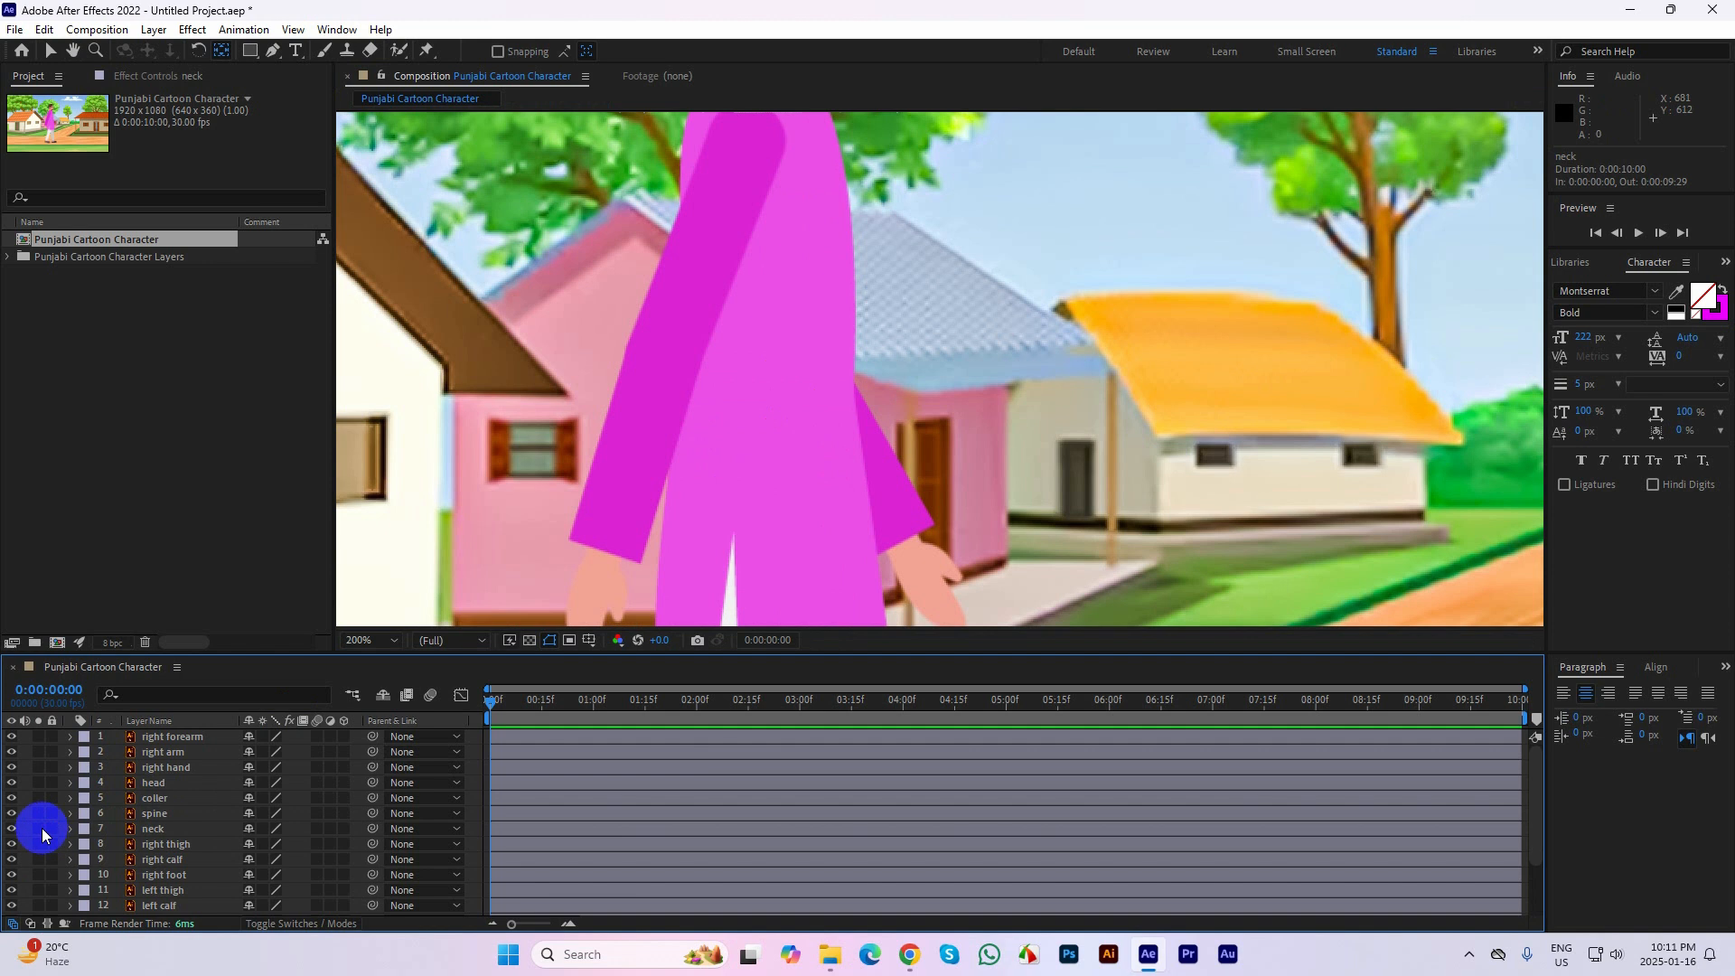
{"action": "left_click", "coordinate": [39, 829]}
{"action": "left_click_drag", "start_coordinate": [781, 265], "coordinate": [808, 400]}
{"action": "left_click", "coordinate": [734, 358]}
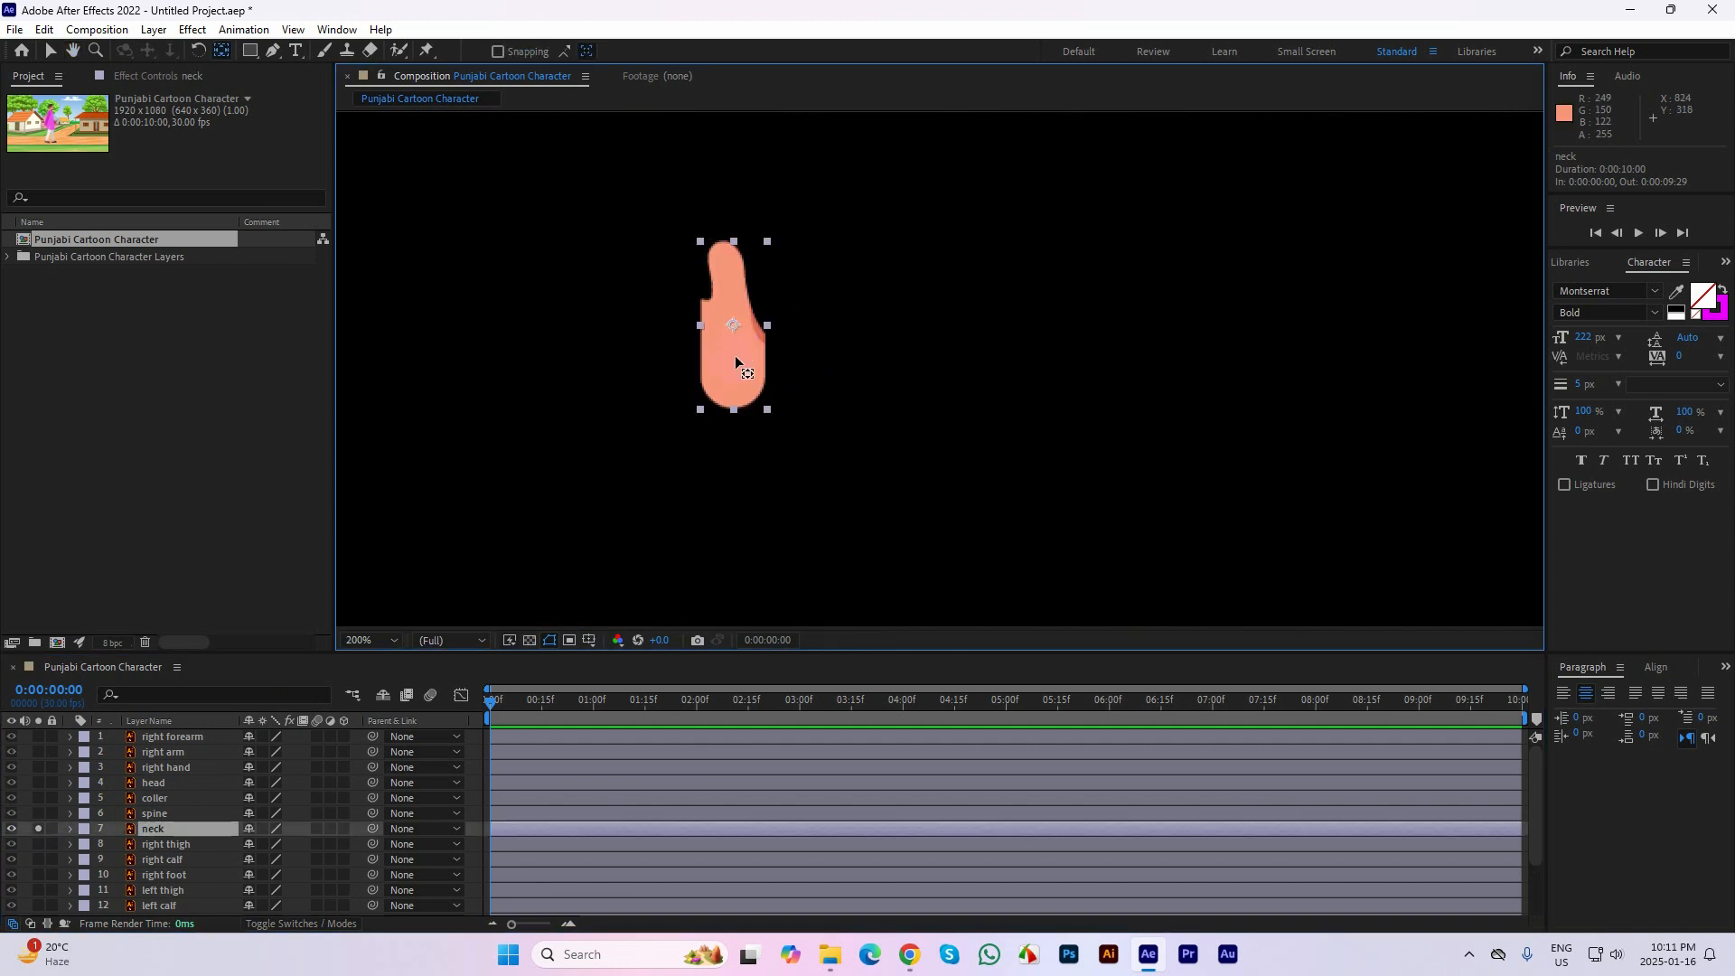
{"action": "left_click_drag", "start_coordinate": [734, 352], "coordinate": [732, 385]}
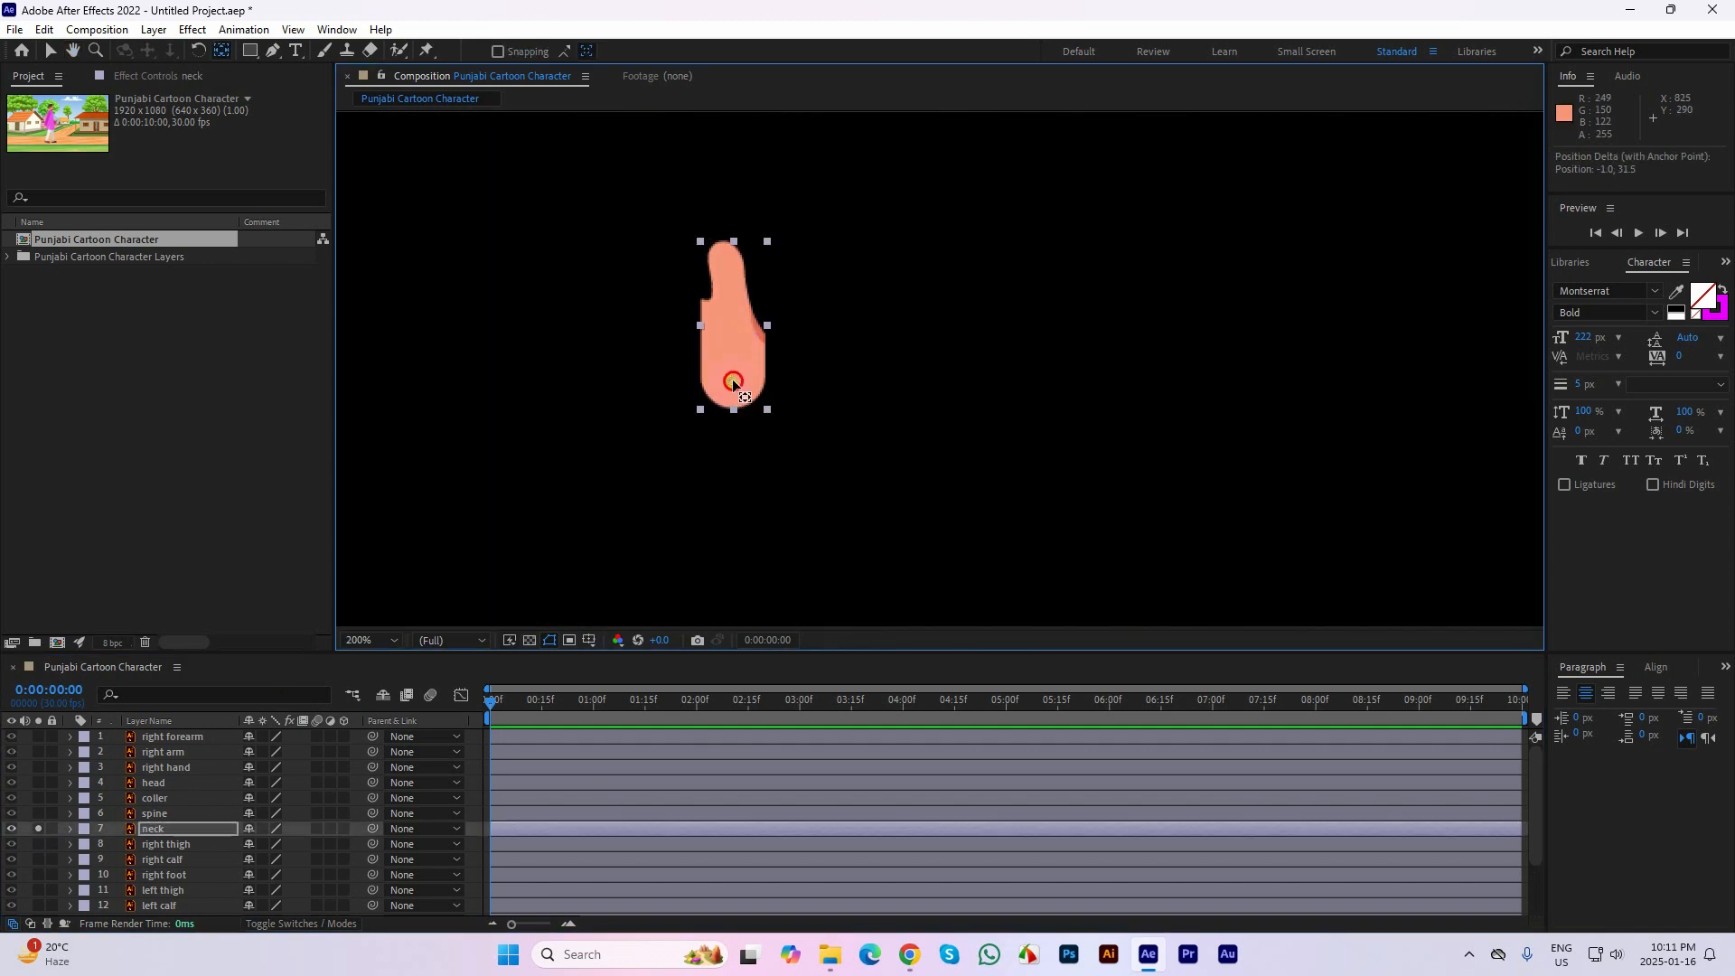
{"action": "left_click_drag", "start_coordinate": [813, 449], "coordinate": [822, 379]}
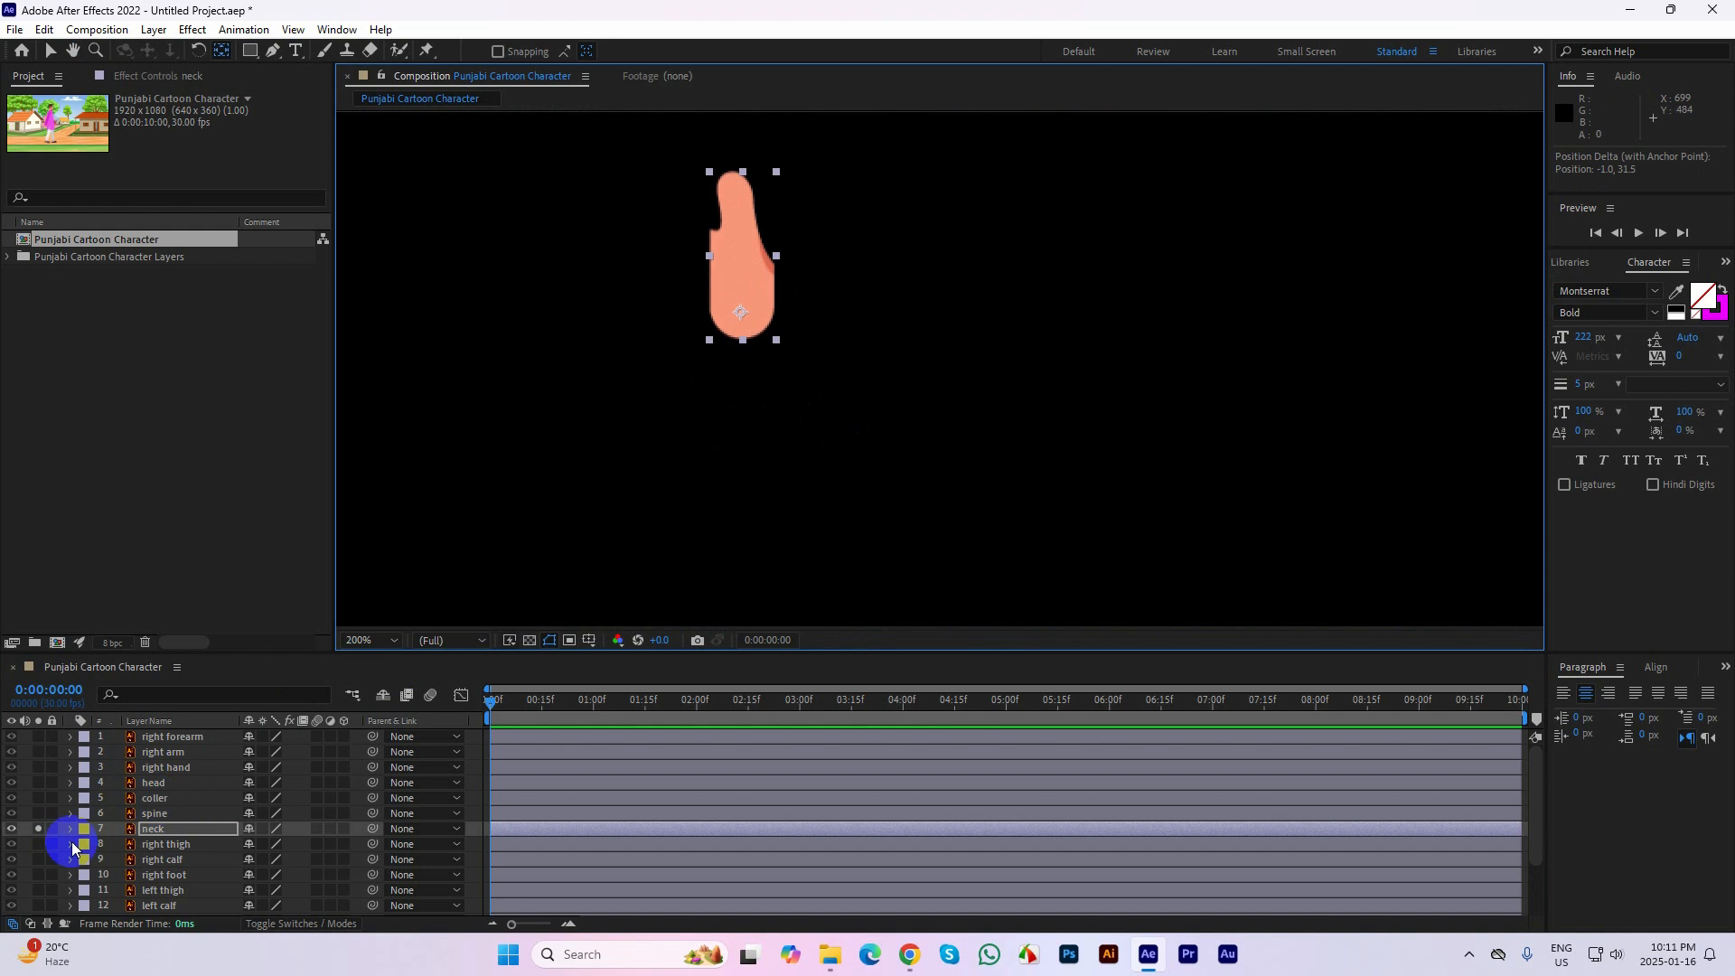
Turn off the solos on the neck and right thigh layers and leave the neck layer unlocked
{"action": "left_click", "coordinate": [49, 830]}
{"action": "left_click", "coordinate": [157, 843]}
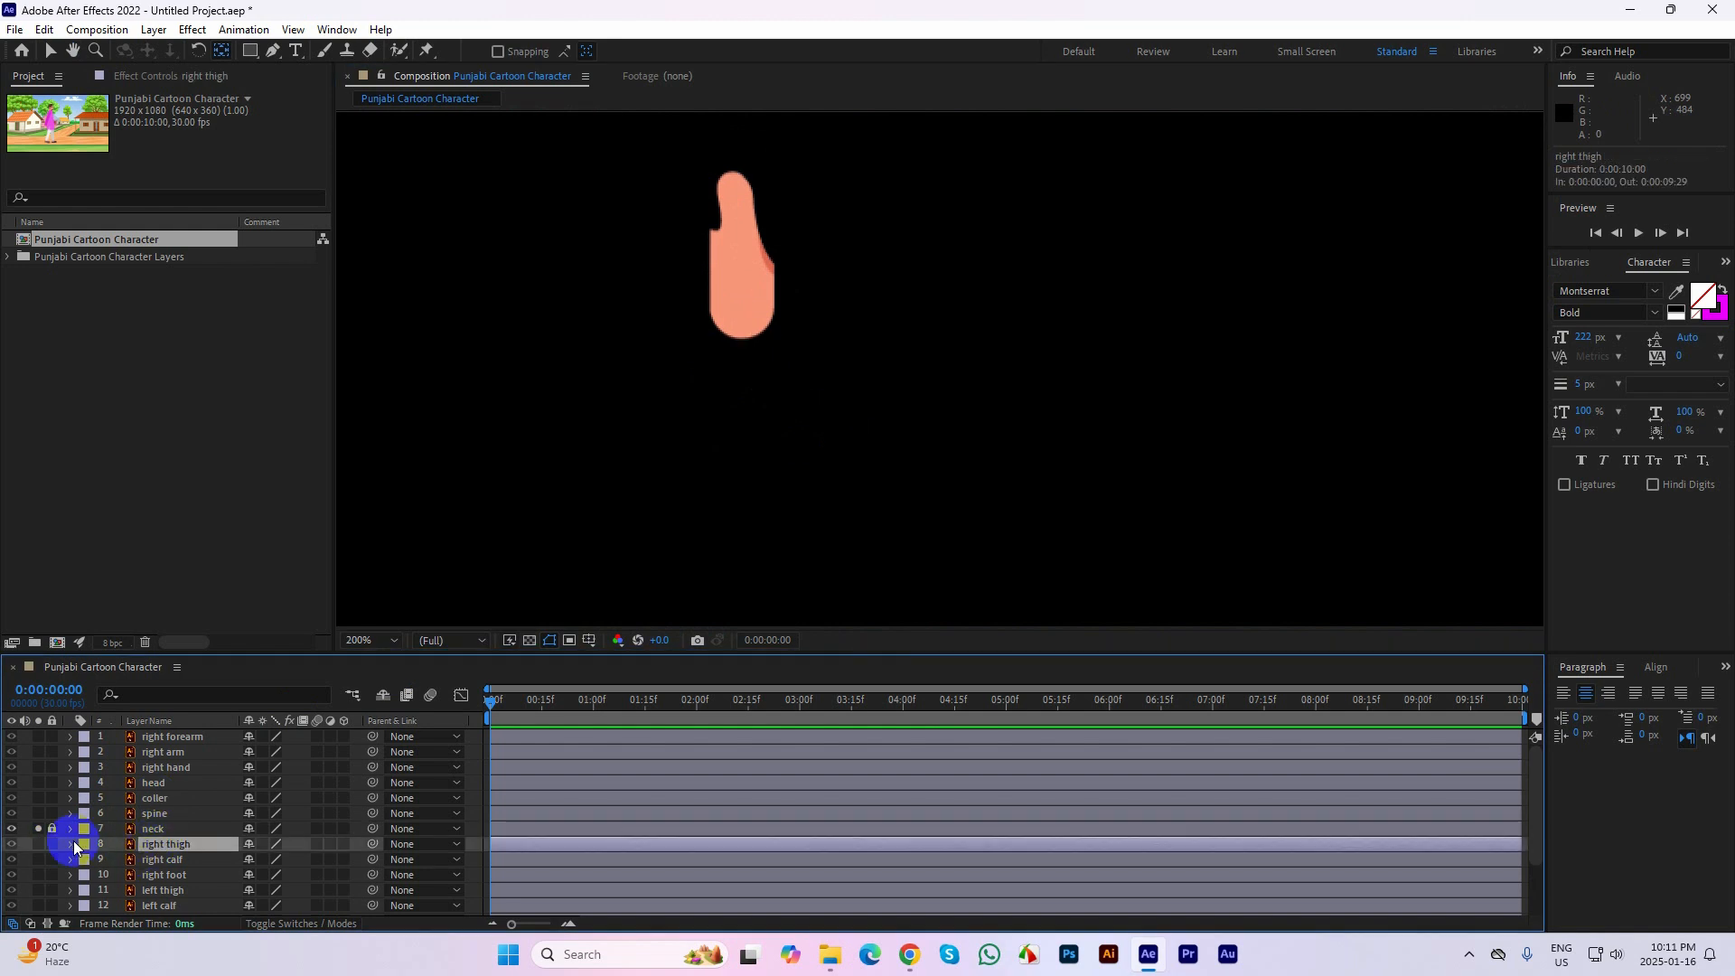
{"action": "left_click", "coordinate": [31, 829]}
{"action": "left_click", "coordinate": [38, 829]}
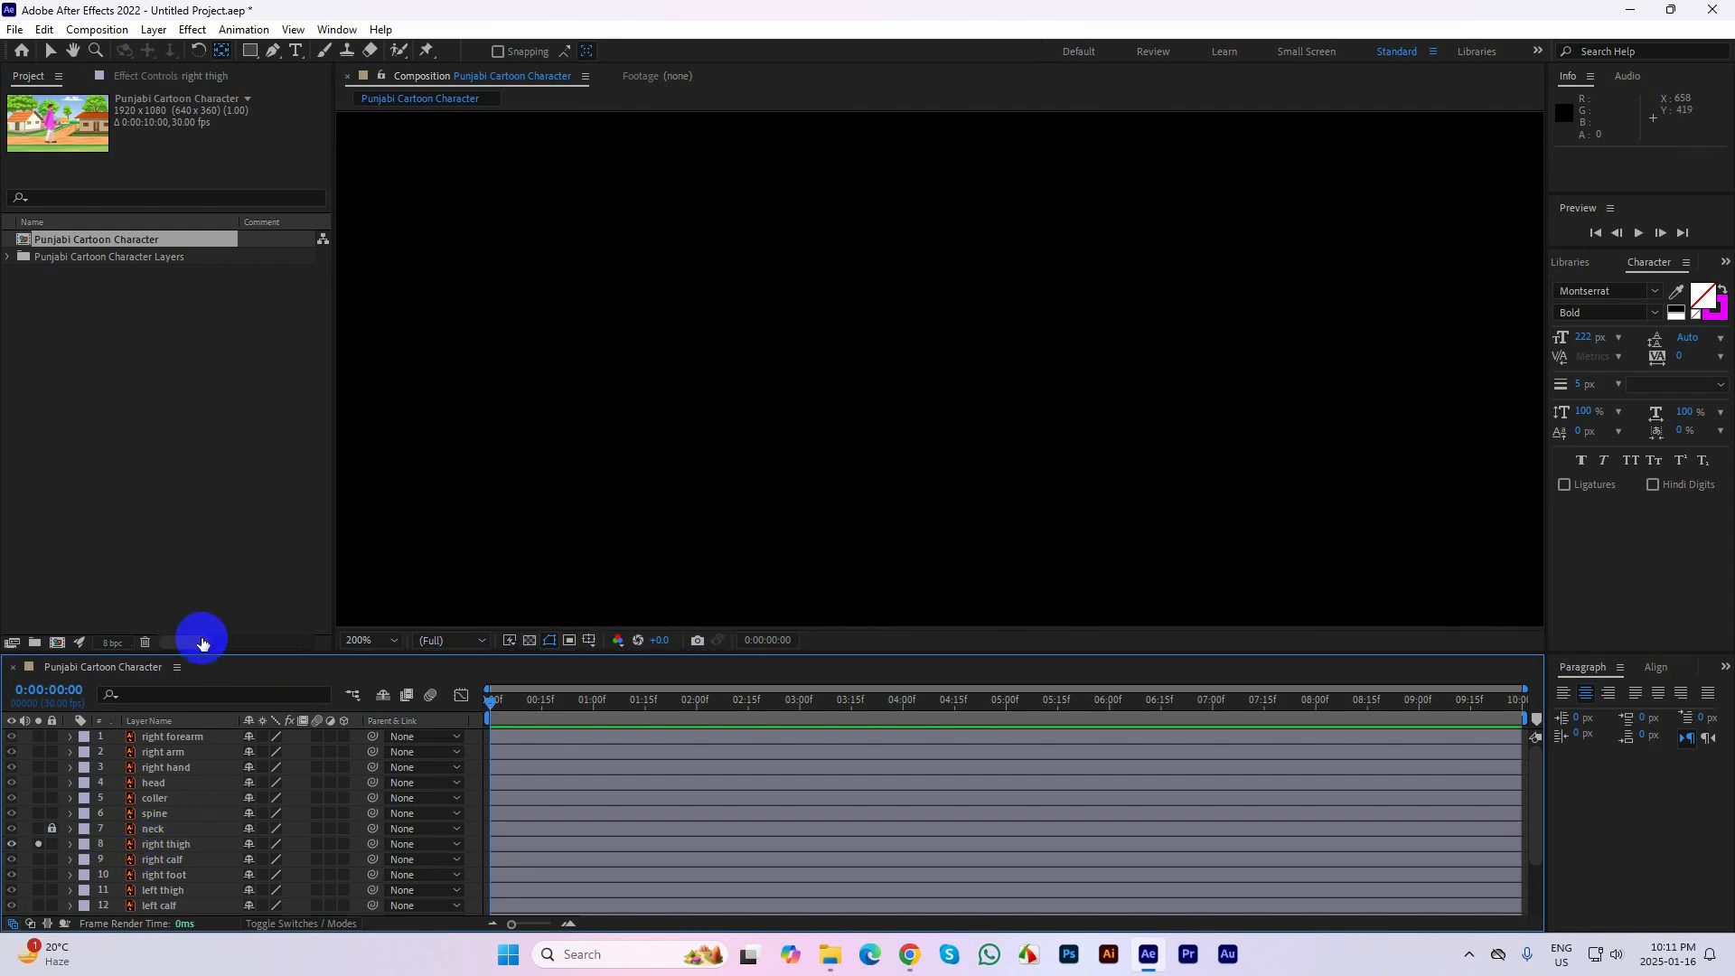
{"action": "left_click", "coordinate": [48, 830]}
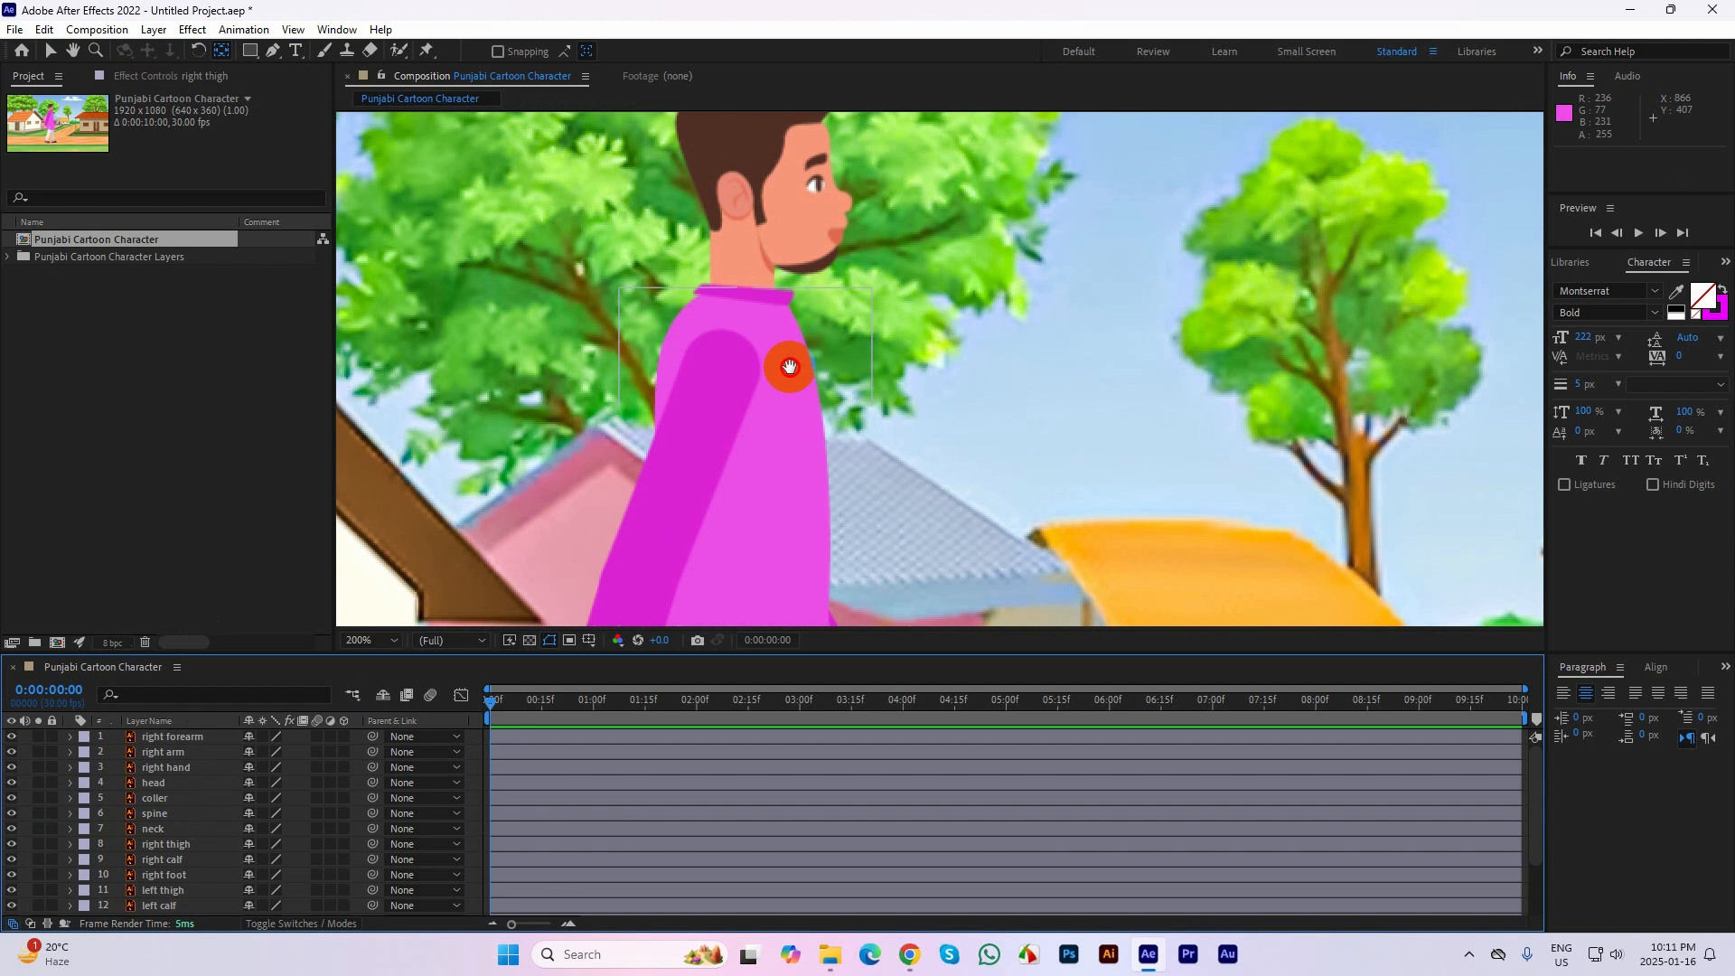
Solo the right thigh layer and move its anchor point up to the hip end
{"action": "left_click_drag", "start_coordinate": [790, 366], "coordinate": [786, 45]}
{"action": "left_click_drag", "start_coordinate": [787, 578], "coordinate": [788, 363]}
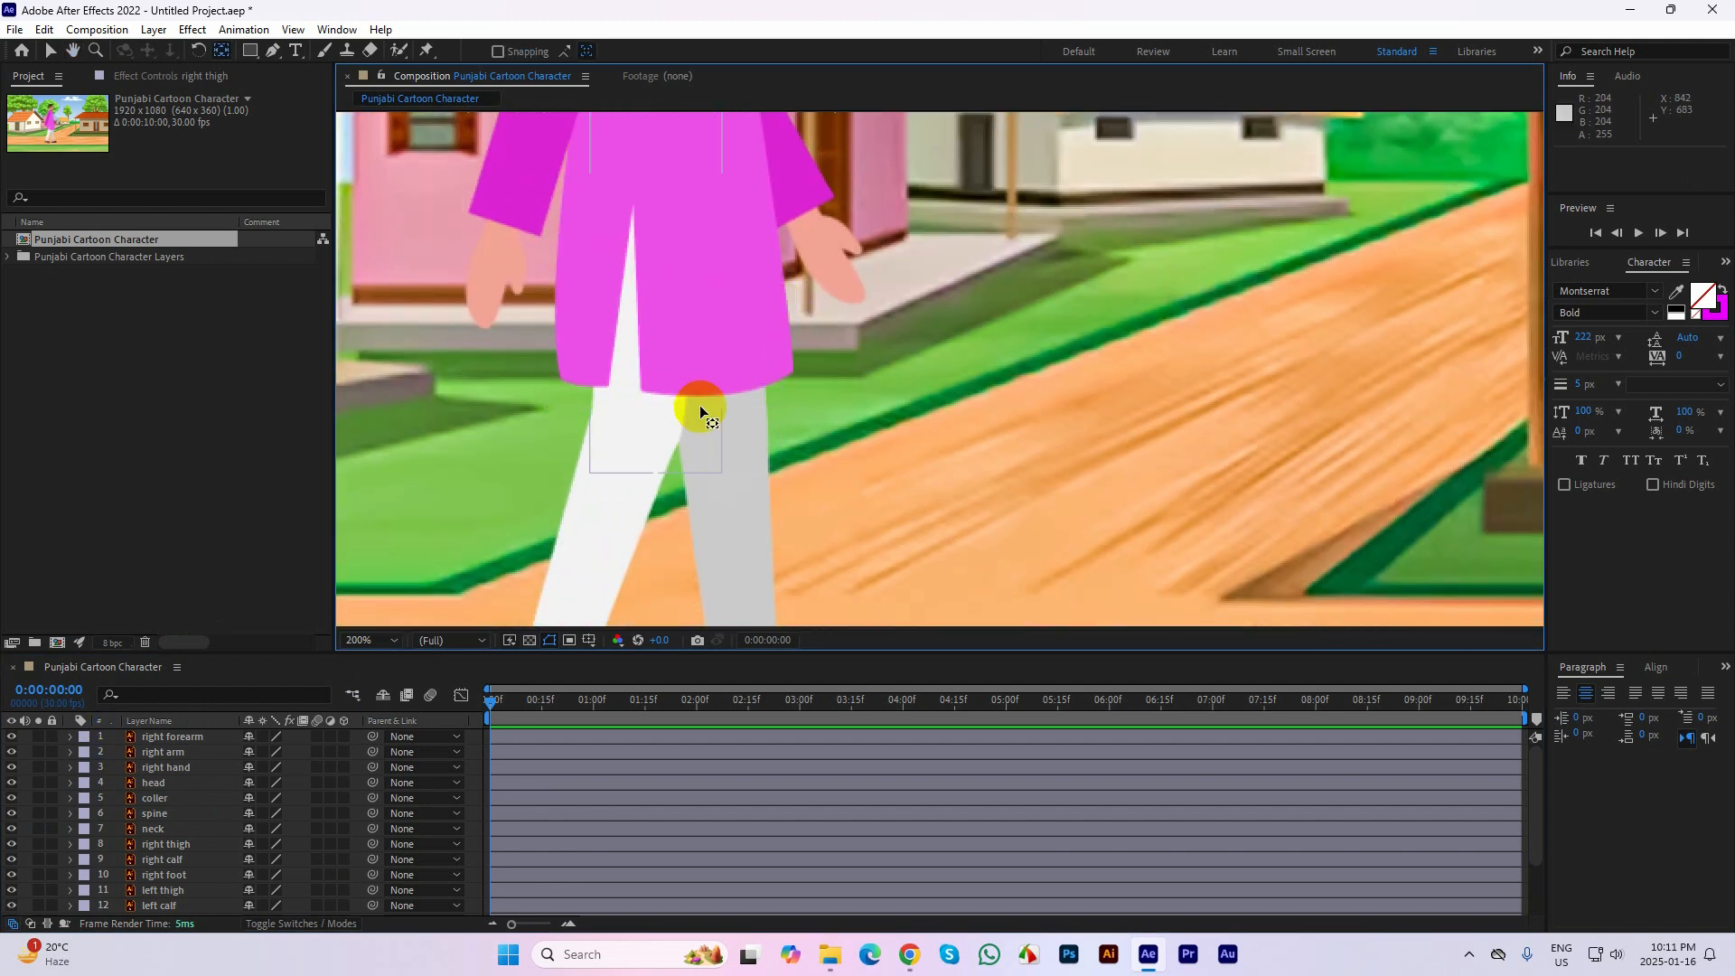
{"action": "key", "text": "y"}
{"action": "key", "text": "comma"}
{"action": "left_click", "coordinate": [843, 504]}
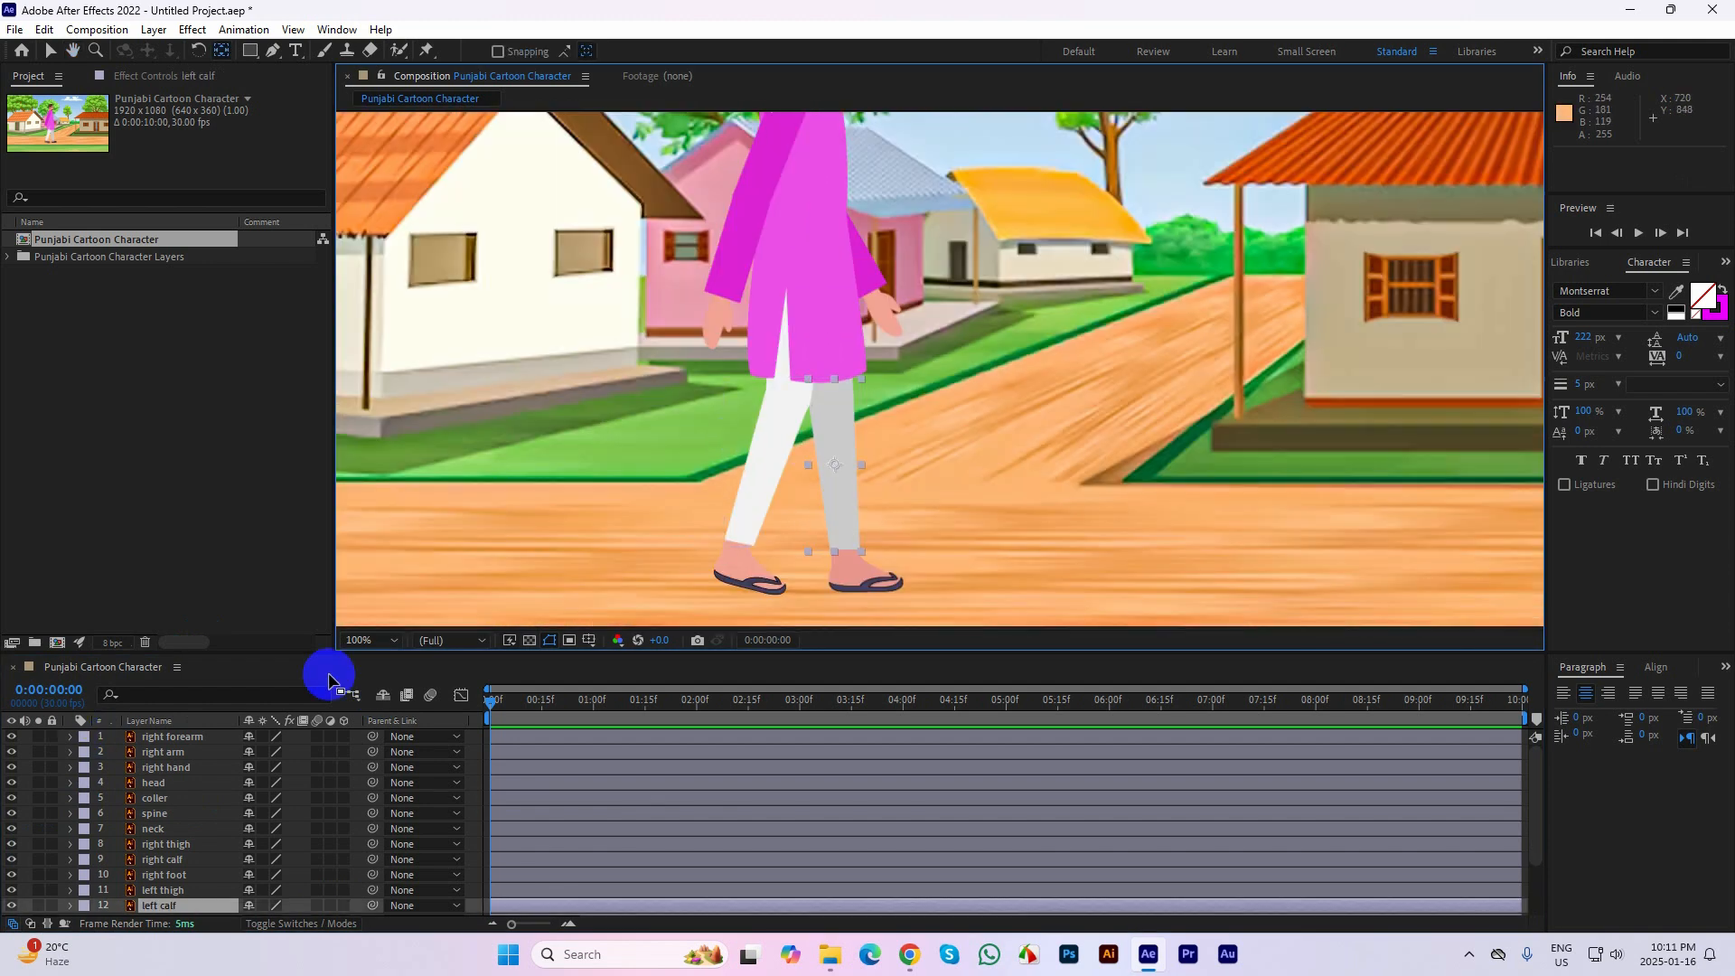
{"action": "left_click", "coordinate": [167, 800]}
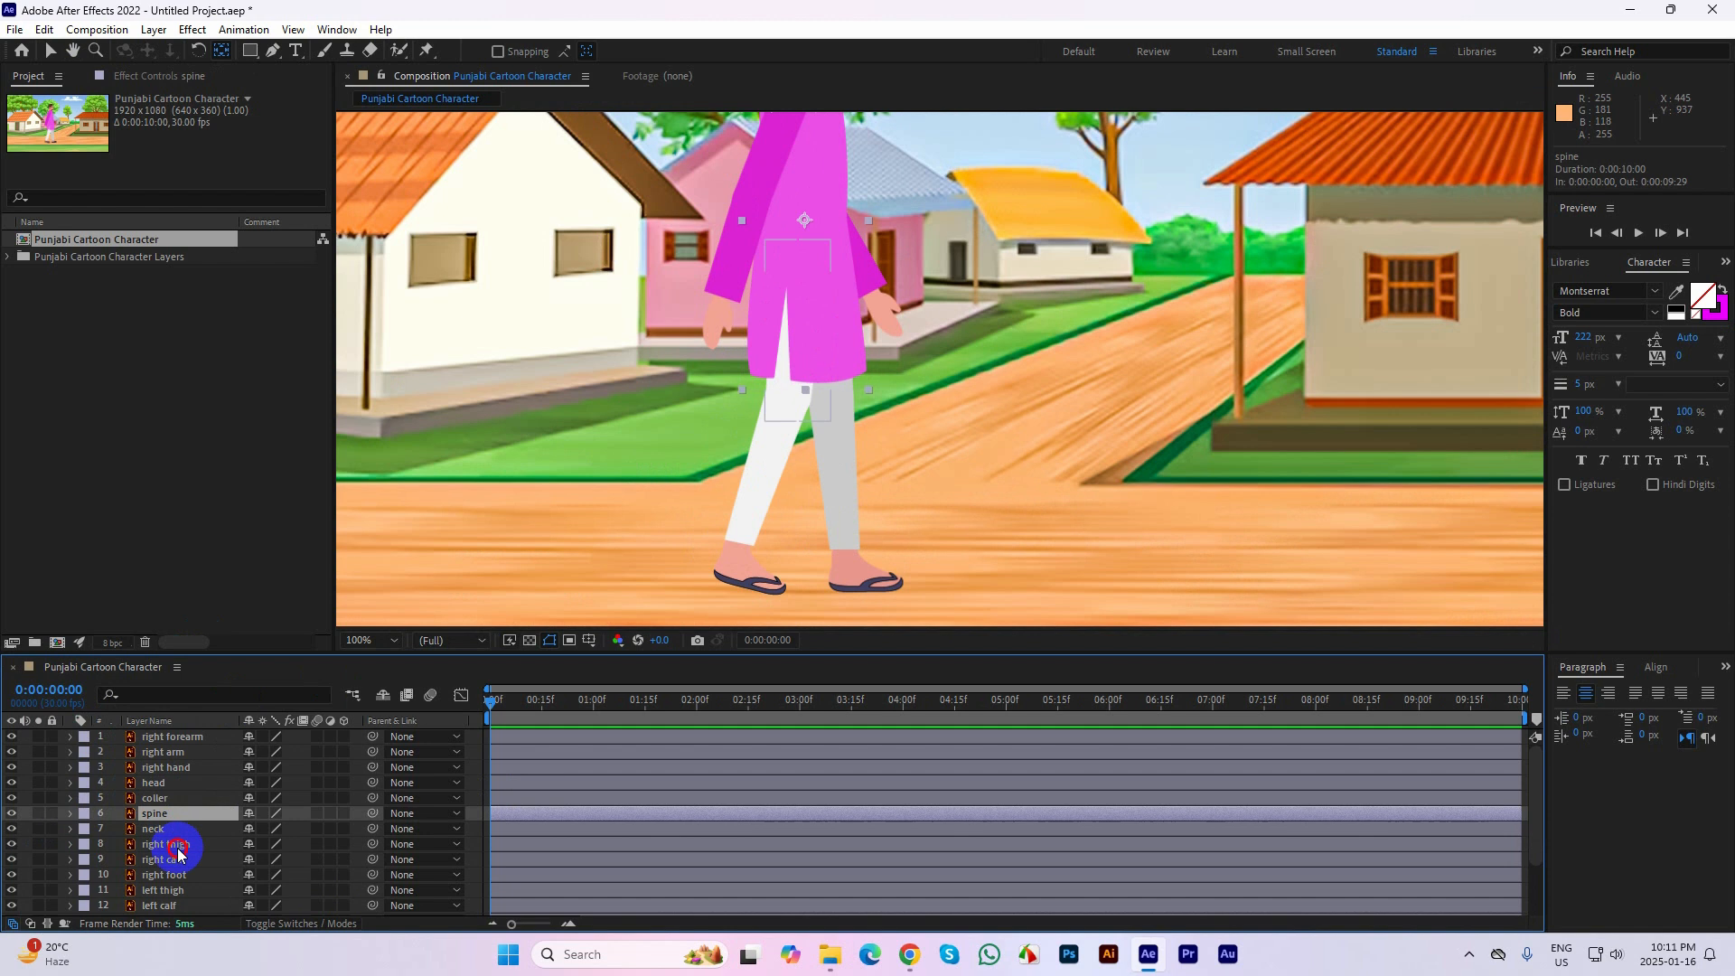
{"action": "left_click", "coordinate": [172, 844]}
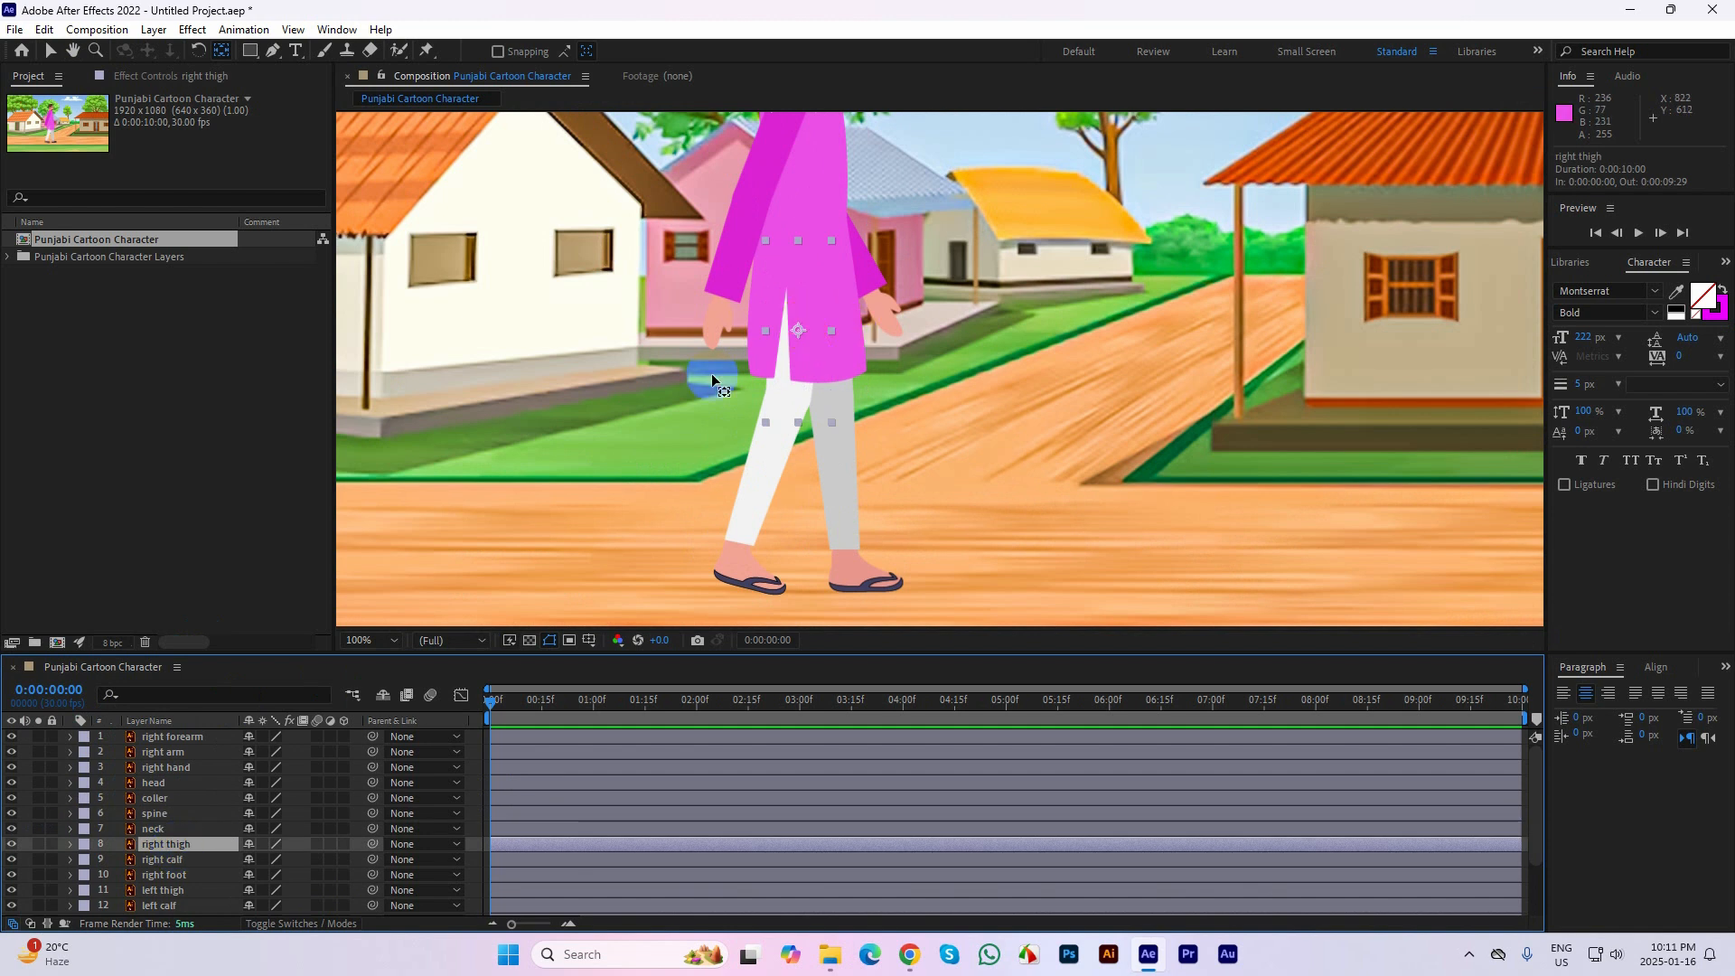
{"action": "left_click", "coordinate": [36, 845]}
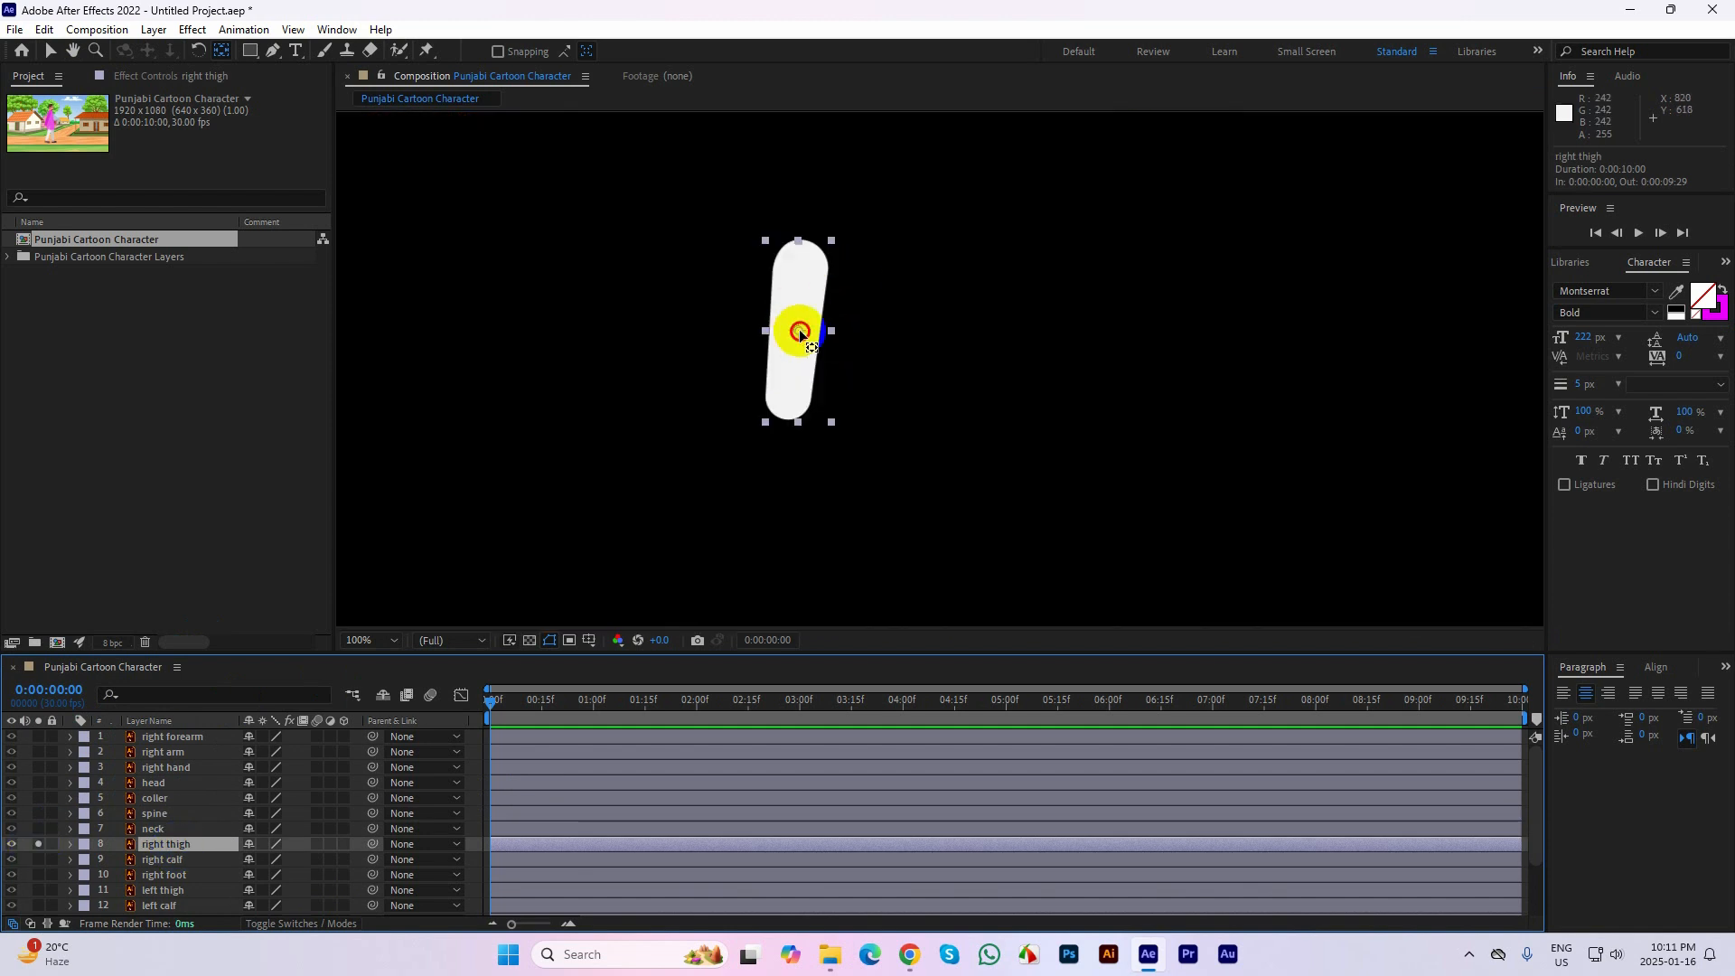
{"action": "left_click_drag", "start_coordinate": [799, 330], "coordinate": [801, 254]}
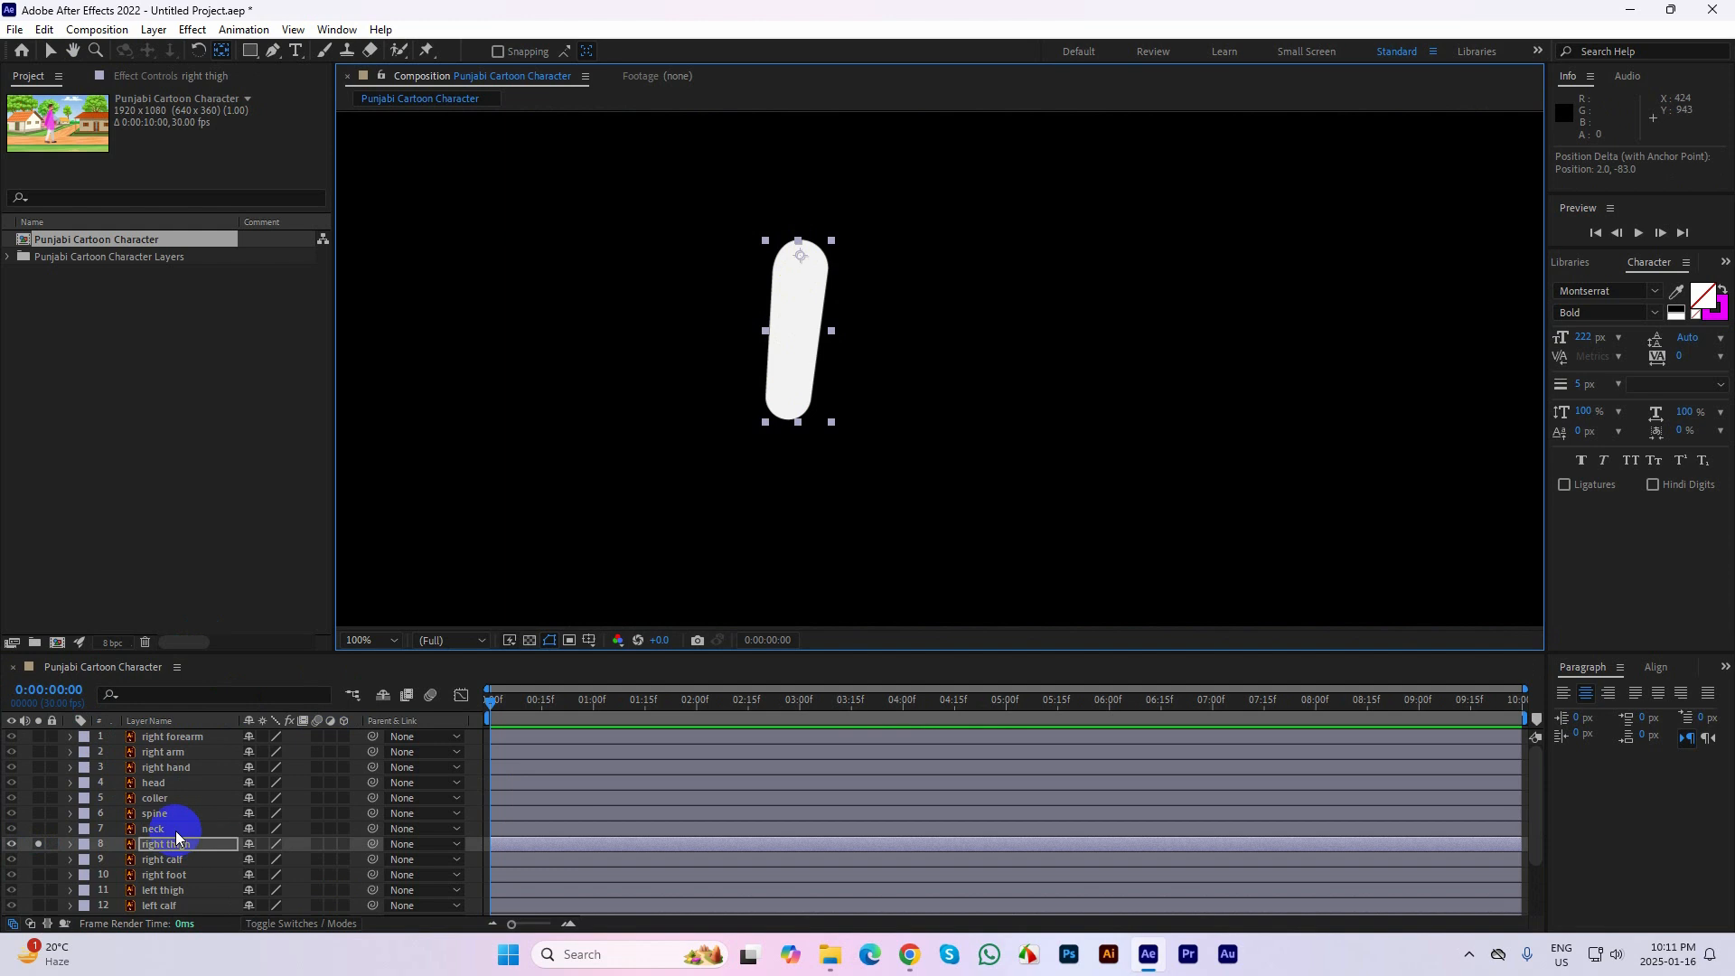
Solo the right calf layer in place of the right thigh and move its anchor point up to the knee end
{"action": "left_click", "coordinate": [173, 860]}
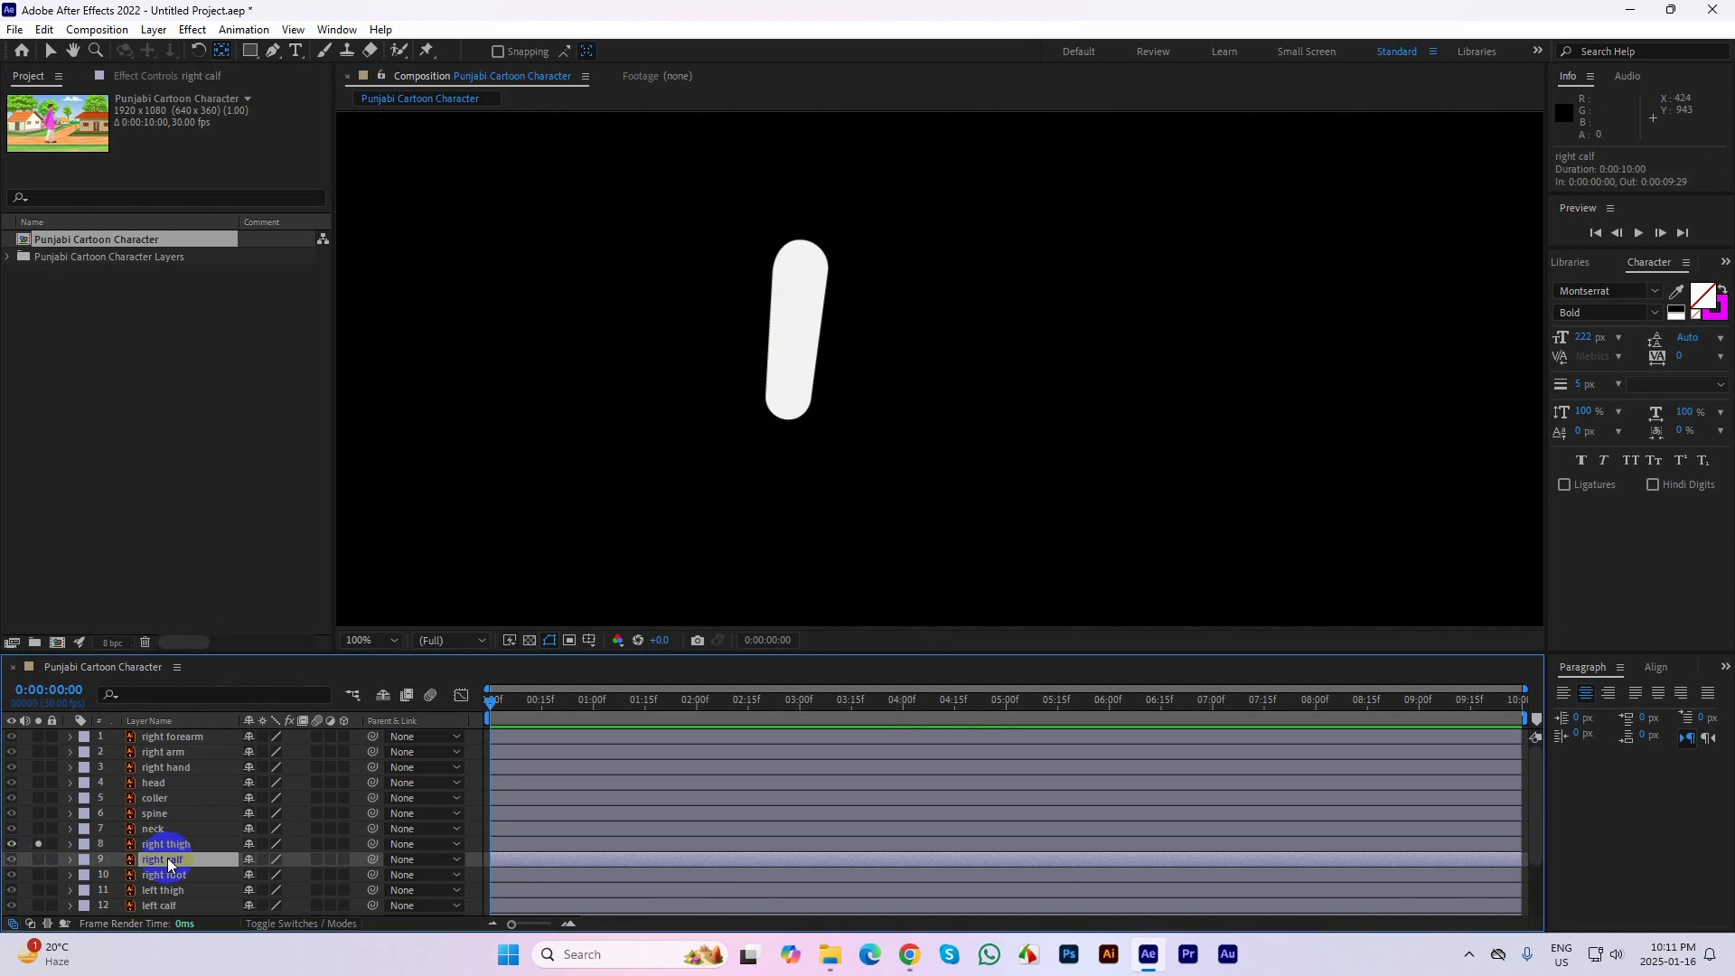
{"action": "left_click", "coordinate": [39, 860]}
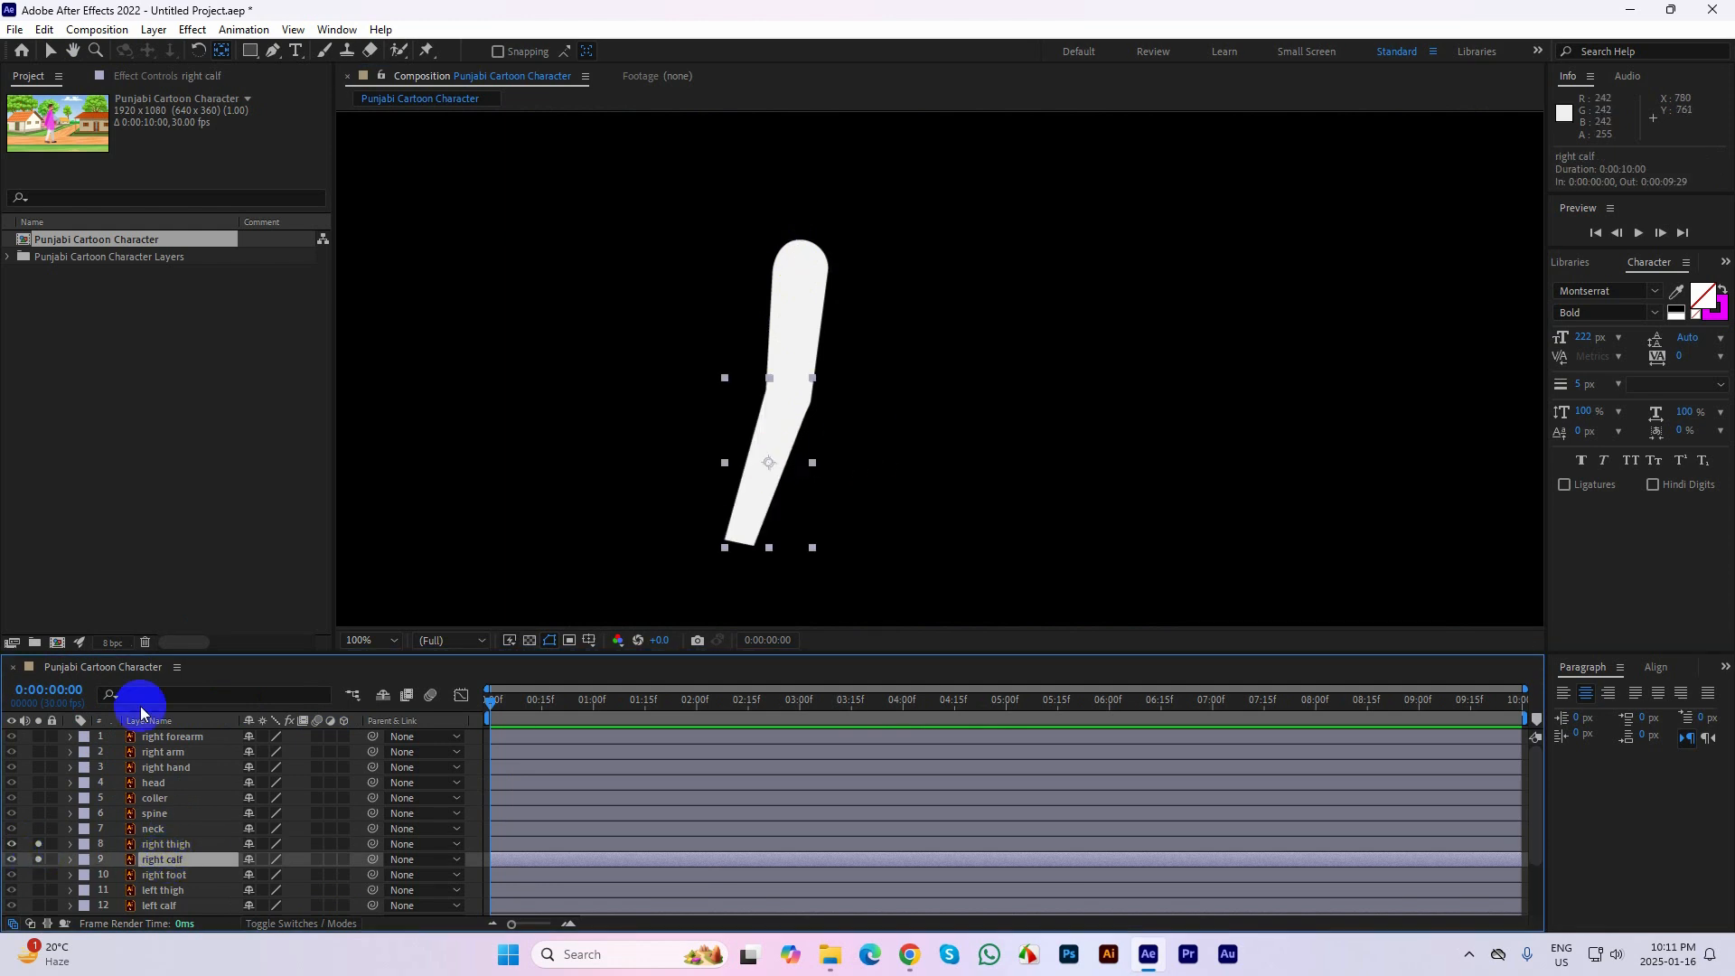
{"action": "left_click", "coordinate": [38, 844]}
{"action": "left_click_drag", "start_coordinate": [769, 462], "coordinate": [784, 400]}
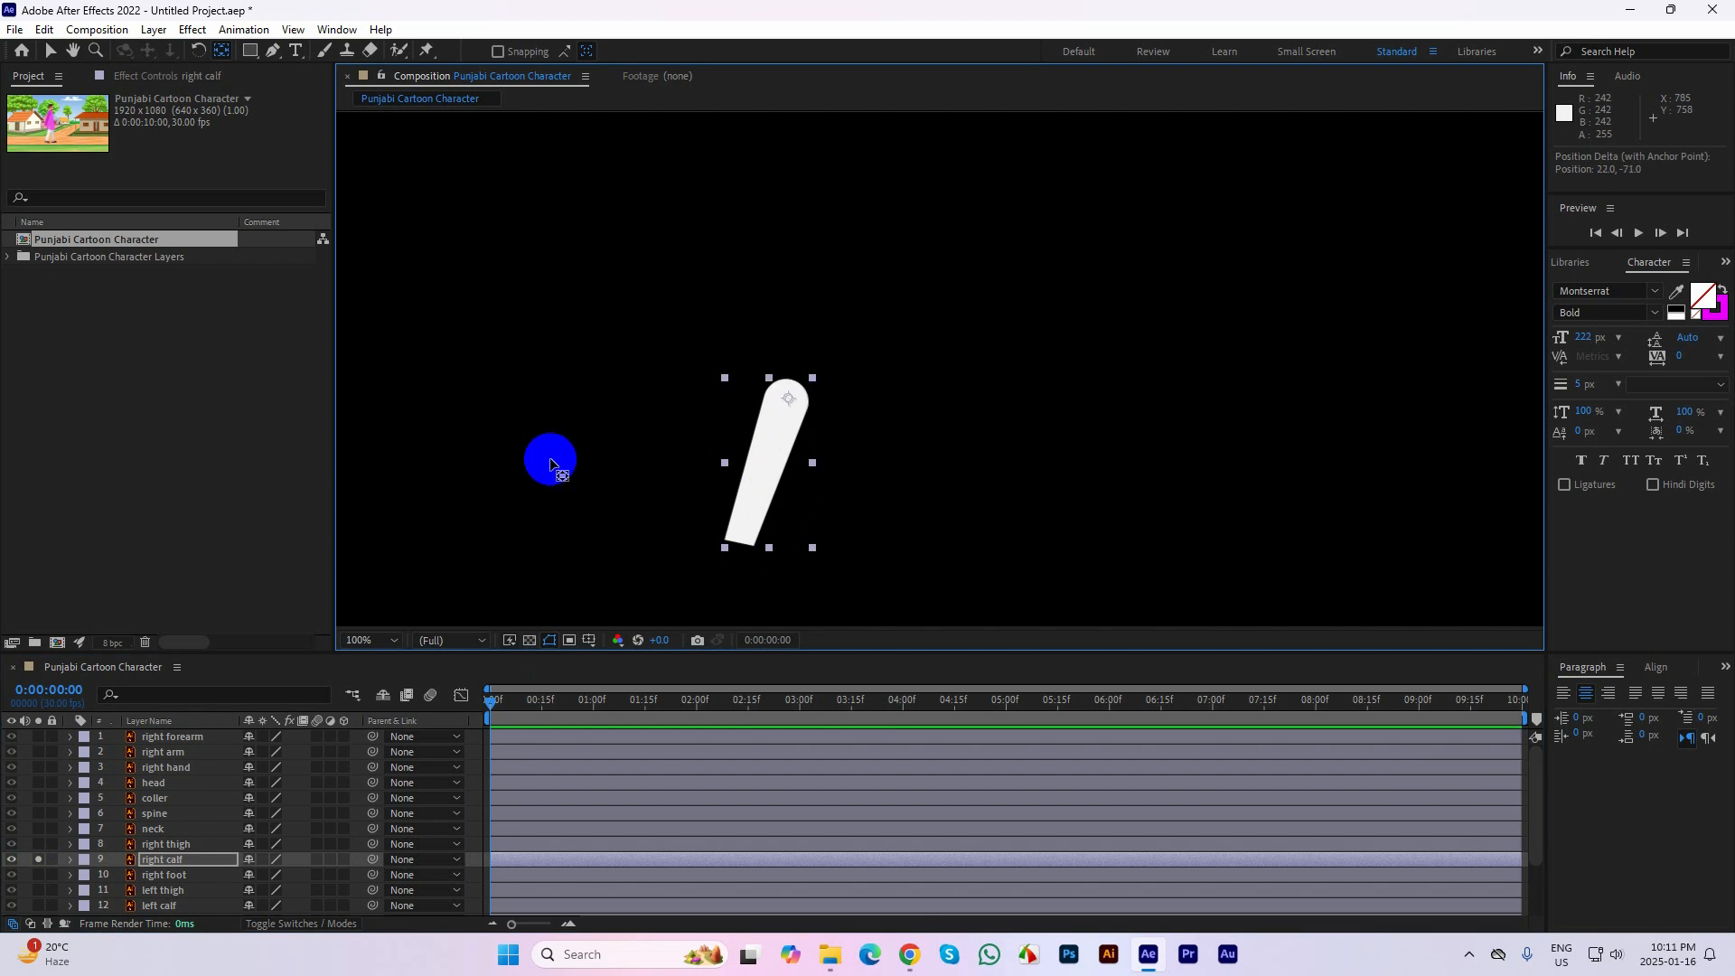
Solo the right foot layer in place of the right calf, move its anchor point to the ankle, and turn the solo off
{"action": "left_click", "coordinate": [38, 874]}
{"action": "left_click", "coordinate": [38, 859]}
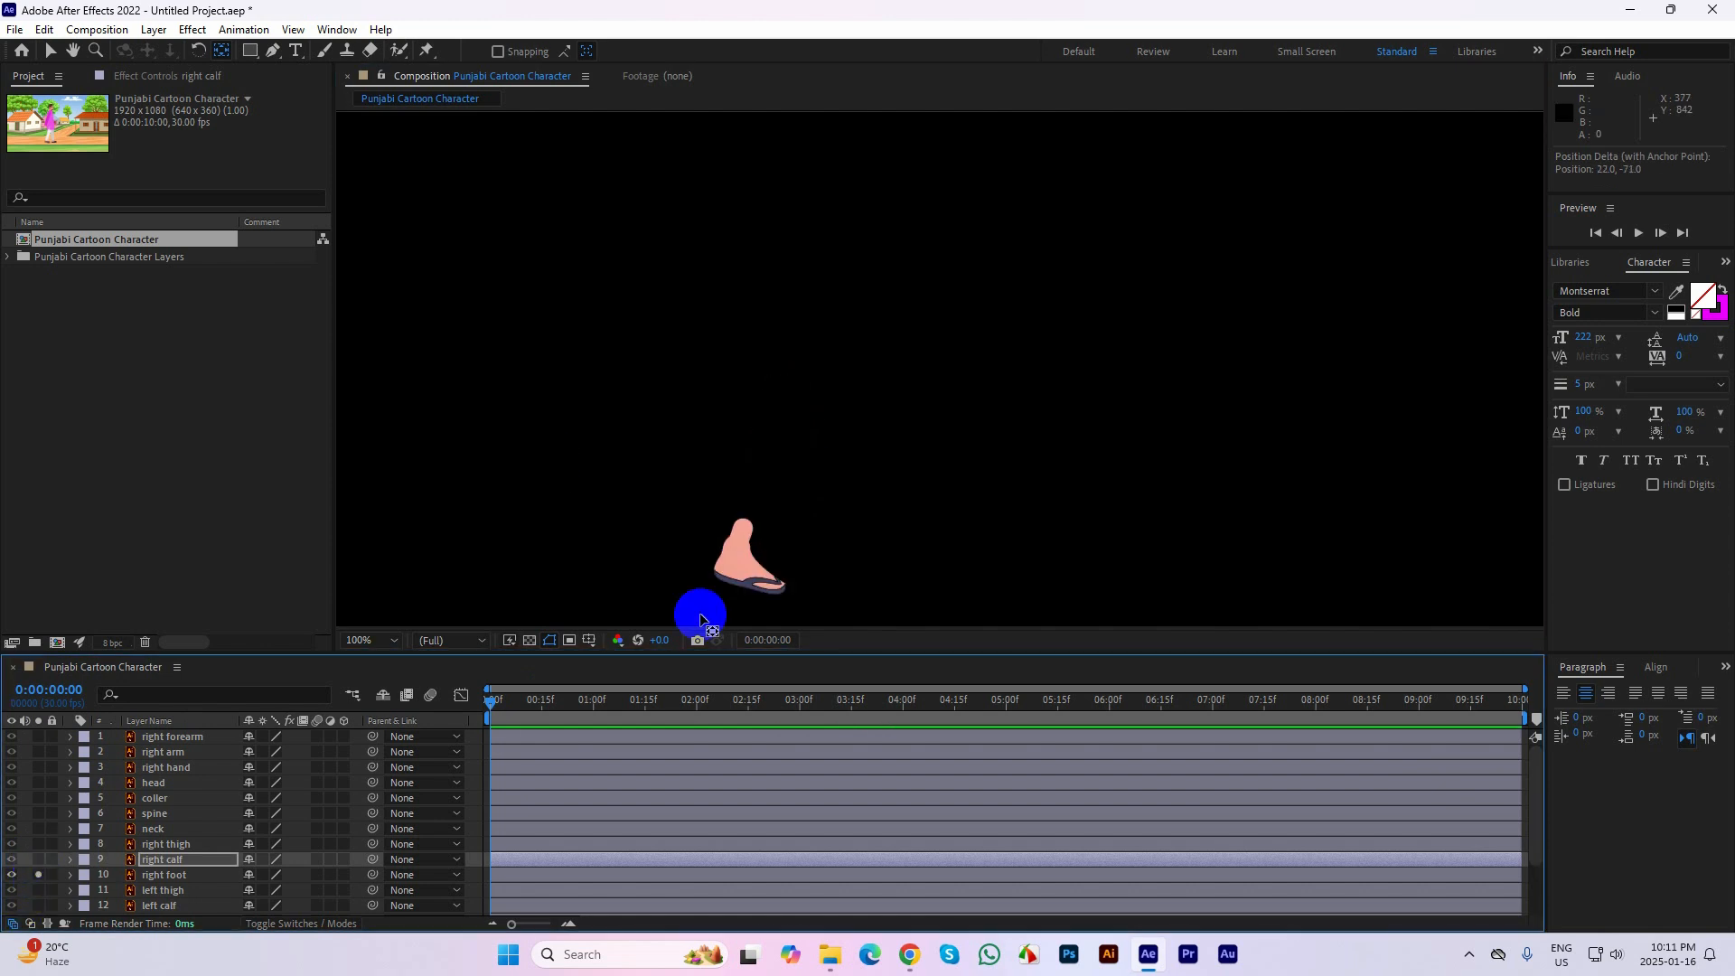
{"action": "left_click", "coordinate": [759, 432]}
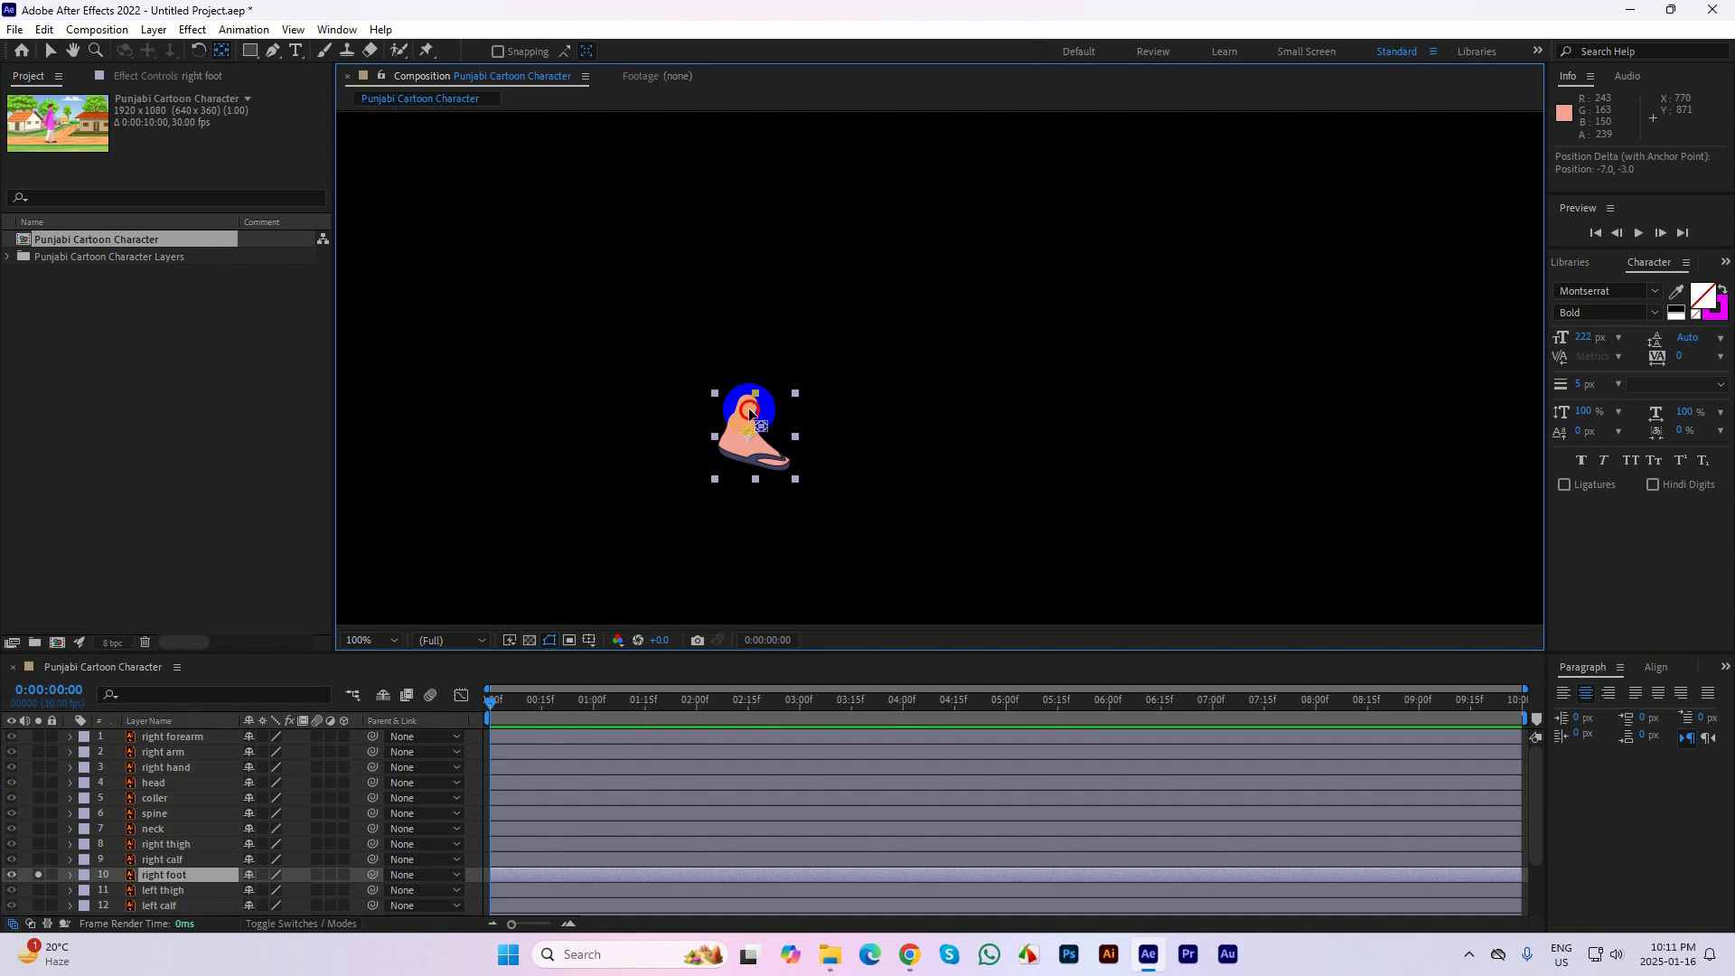
{"action": "left_click_drag", "start_coordinate": [748, 408], "coordinate": [748, 409]}
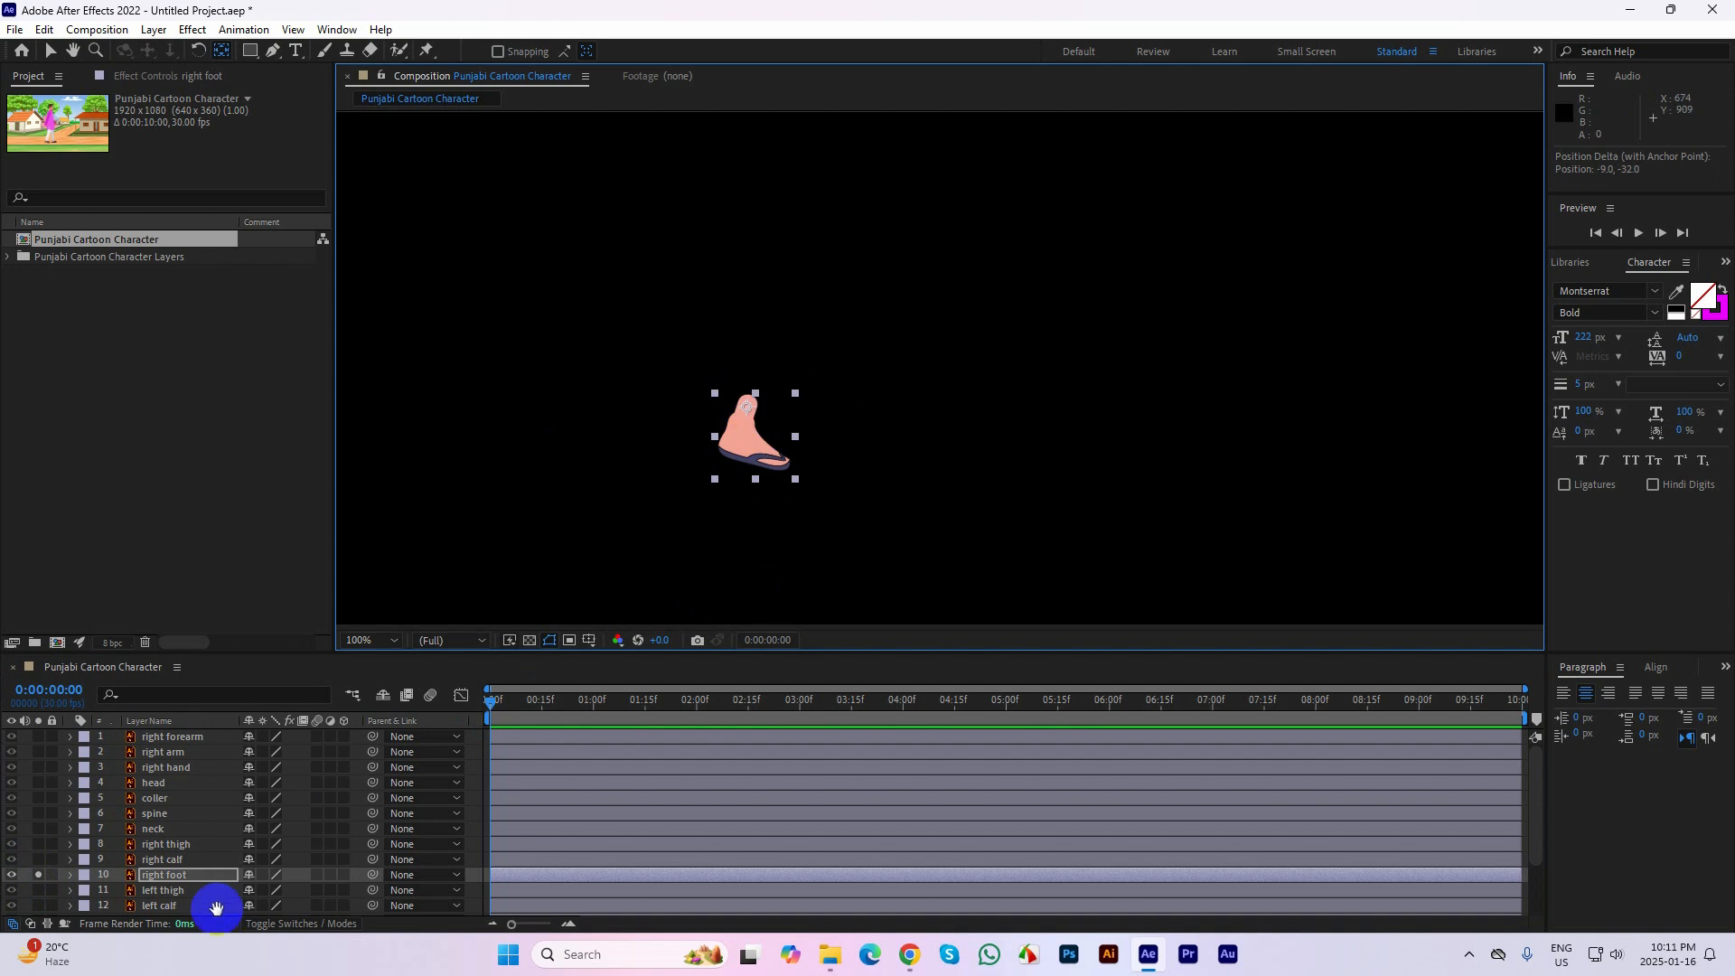
{"action": "left_click", "coordinate": [39, 876]}
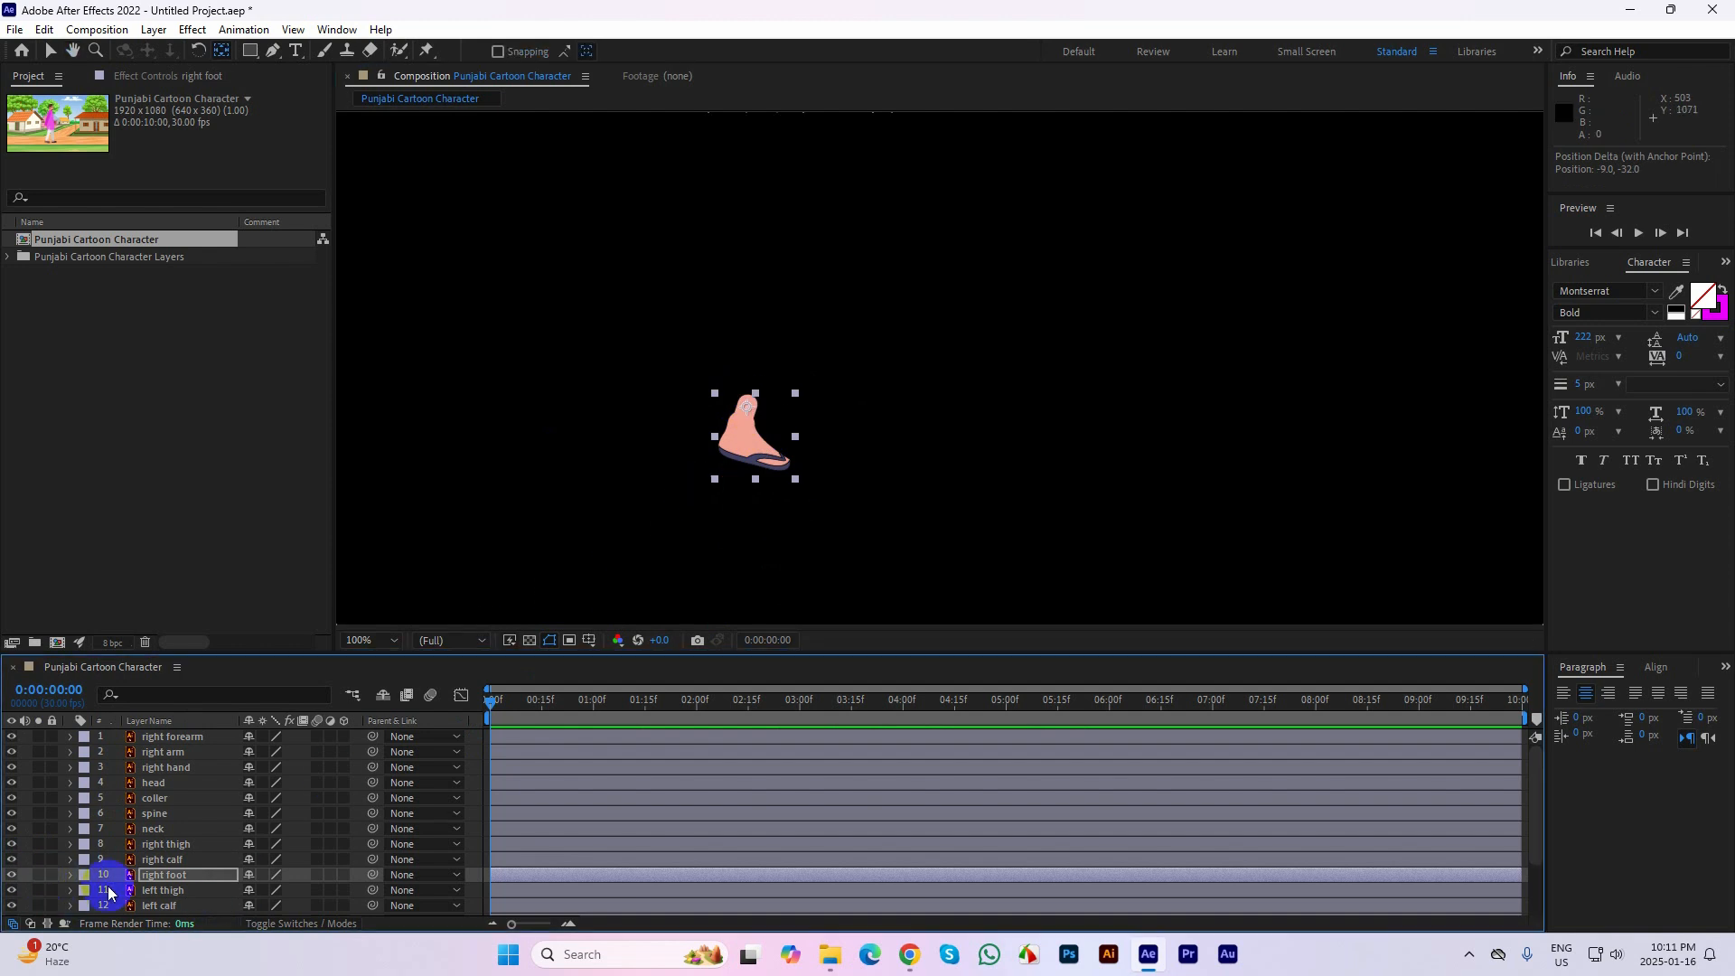
Solo the left thigh layer and move its anchor point up to the hip end
{"action": "left_click", "coordinate": [38, 890]}
{"action": "key", "text": "h"}
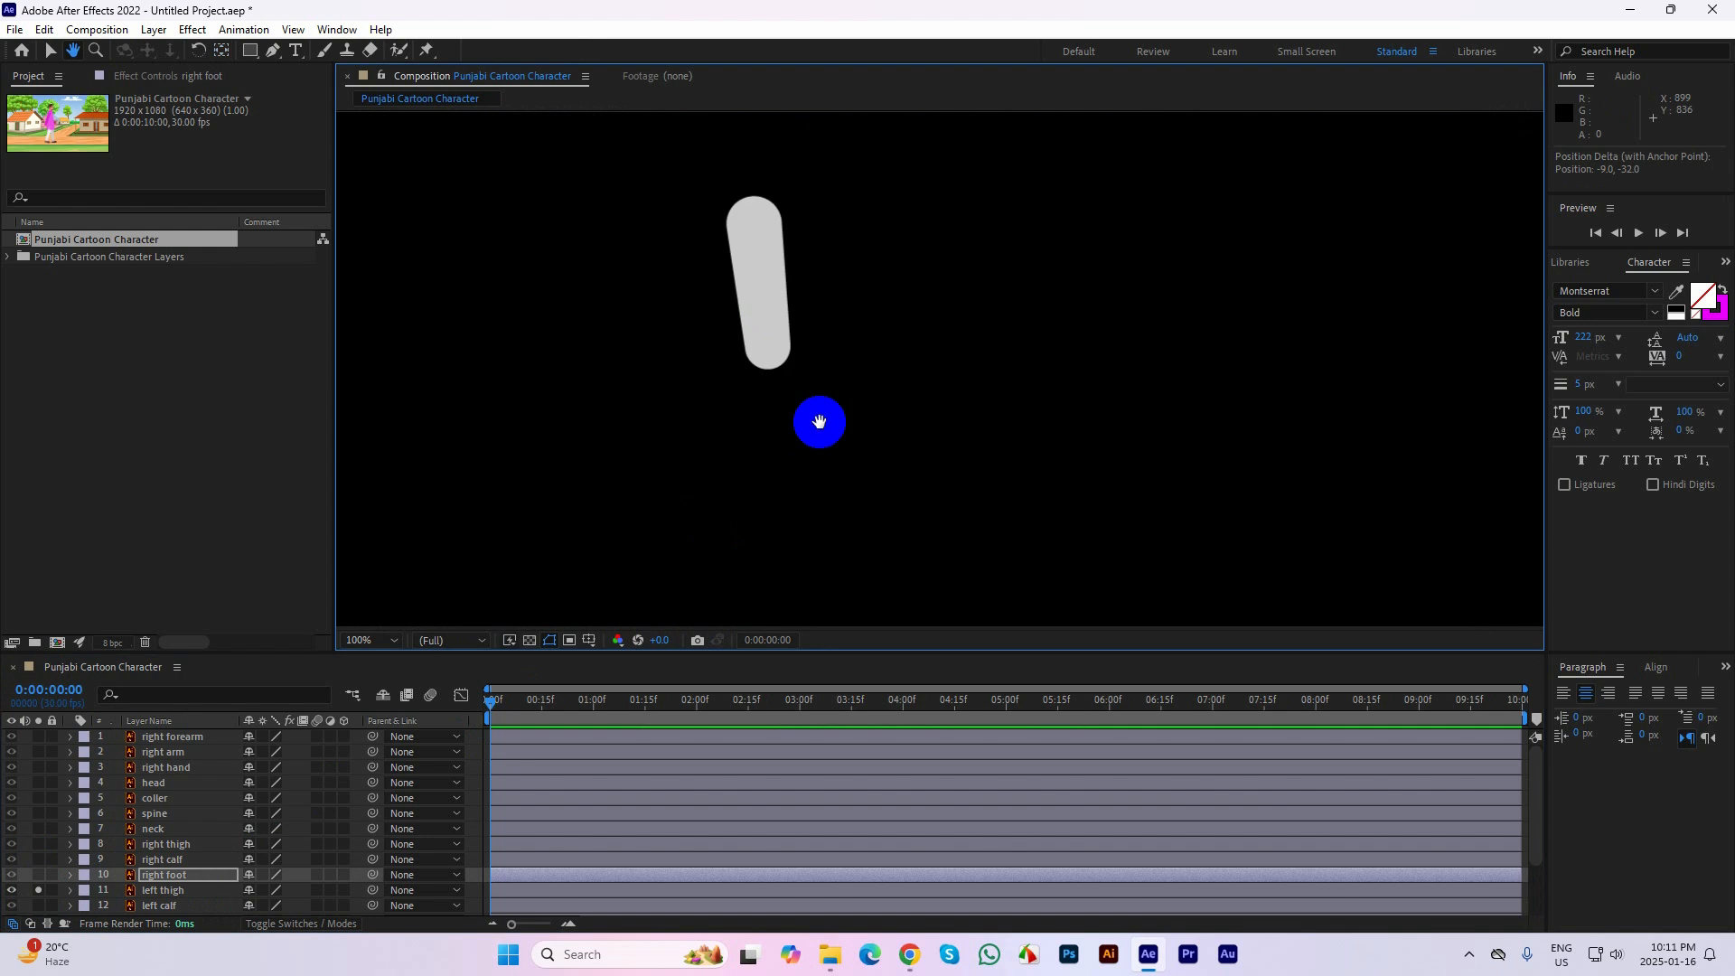
{"action": "key", "text": "v"}
{"action": "left_click", "coordinate": [775, 291]}
{"action": "mouse_move", "coordinate": [751, 244]}
{"action": "left_mouse_down"}
{"action": "mouse_move", "coordinate": [746, 208]}
{"action": "mouse_move", "coordinate": [735, 239]}
{"action": "left_mouse_up"}
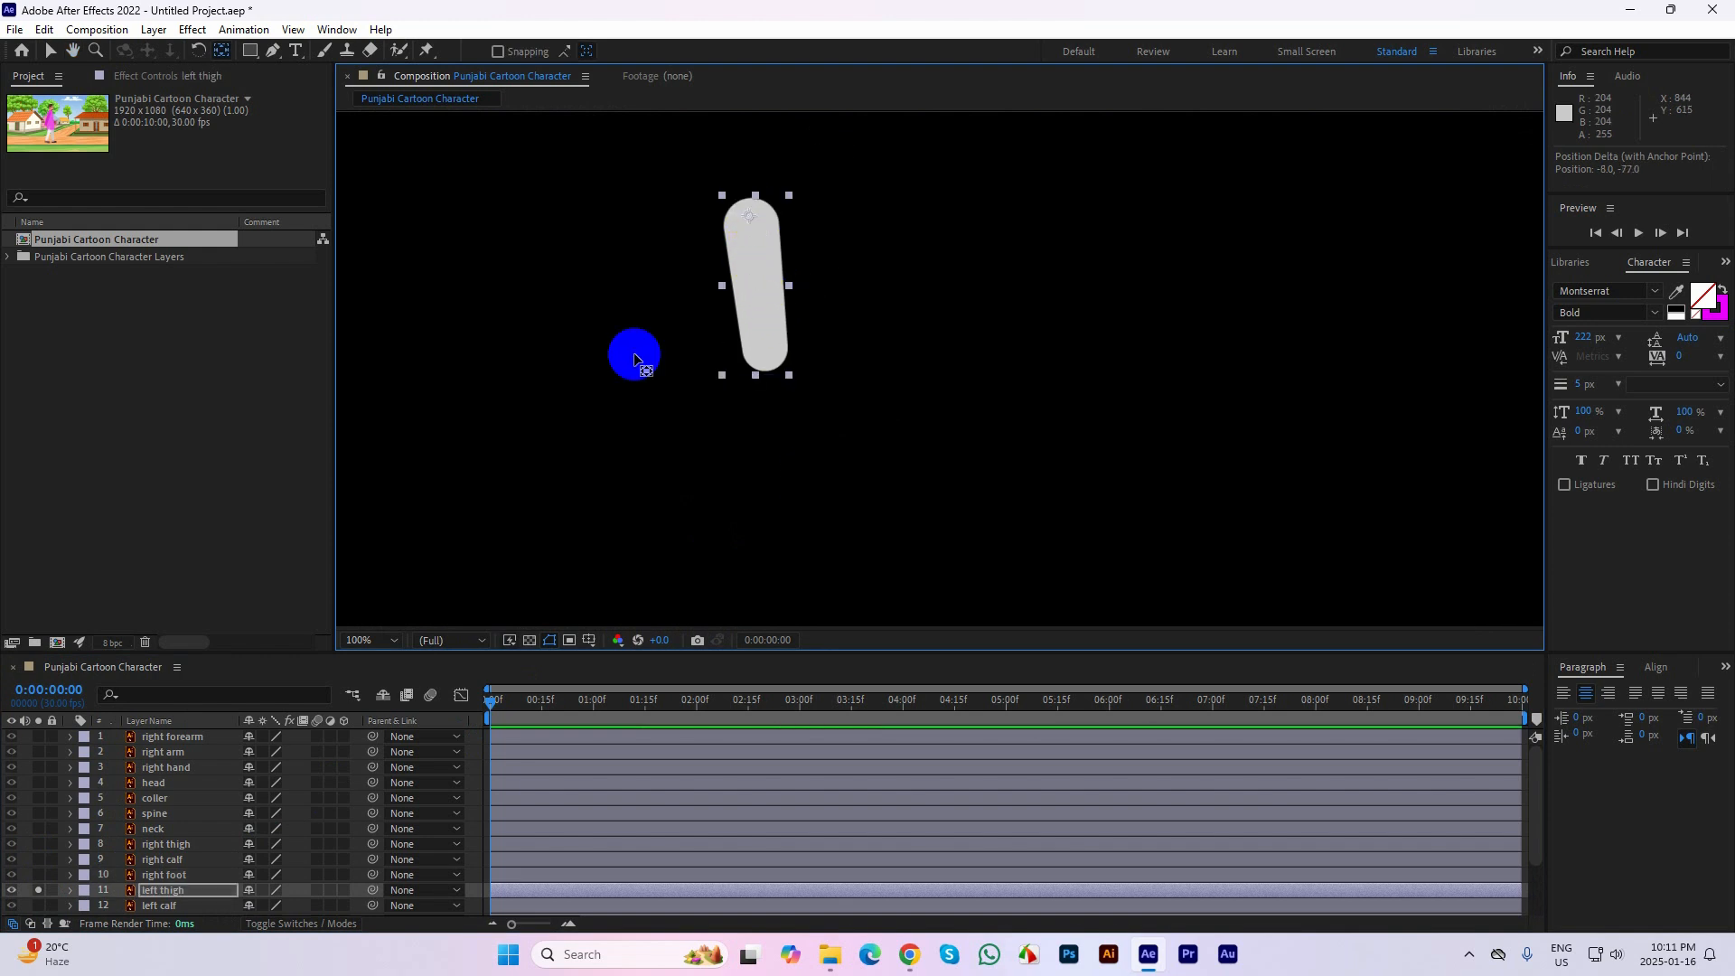
Solo the left calf layer in place of the left thigh and try to move its anchor point to the knee end
{"action": "scroll", "coordinate": [127, 845], "scroll_direction": "down", "scroll_amount": 3}
{"action": "left_click", "coordinate": [39, 829]}
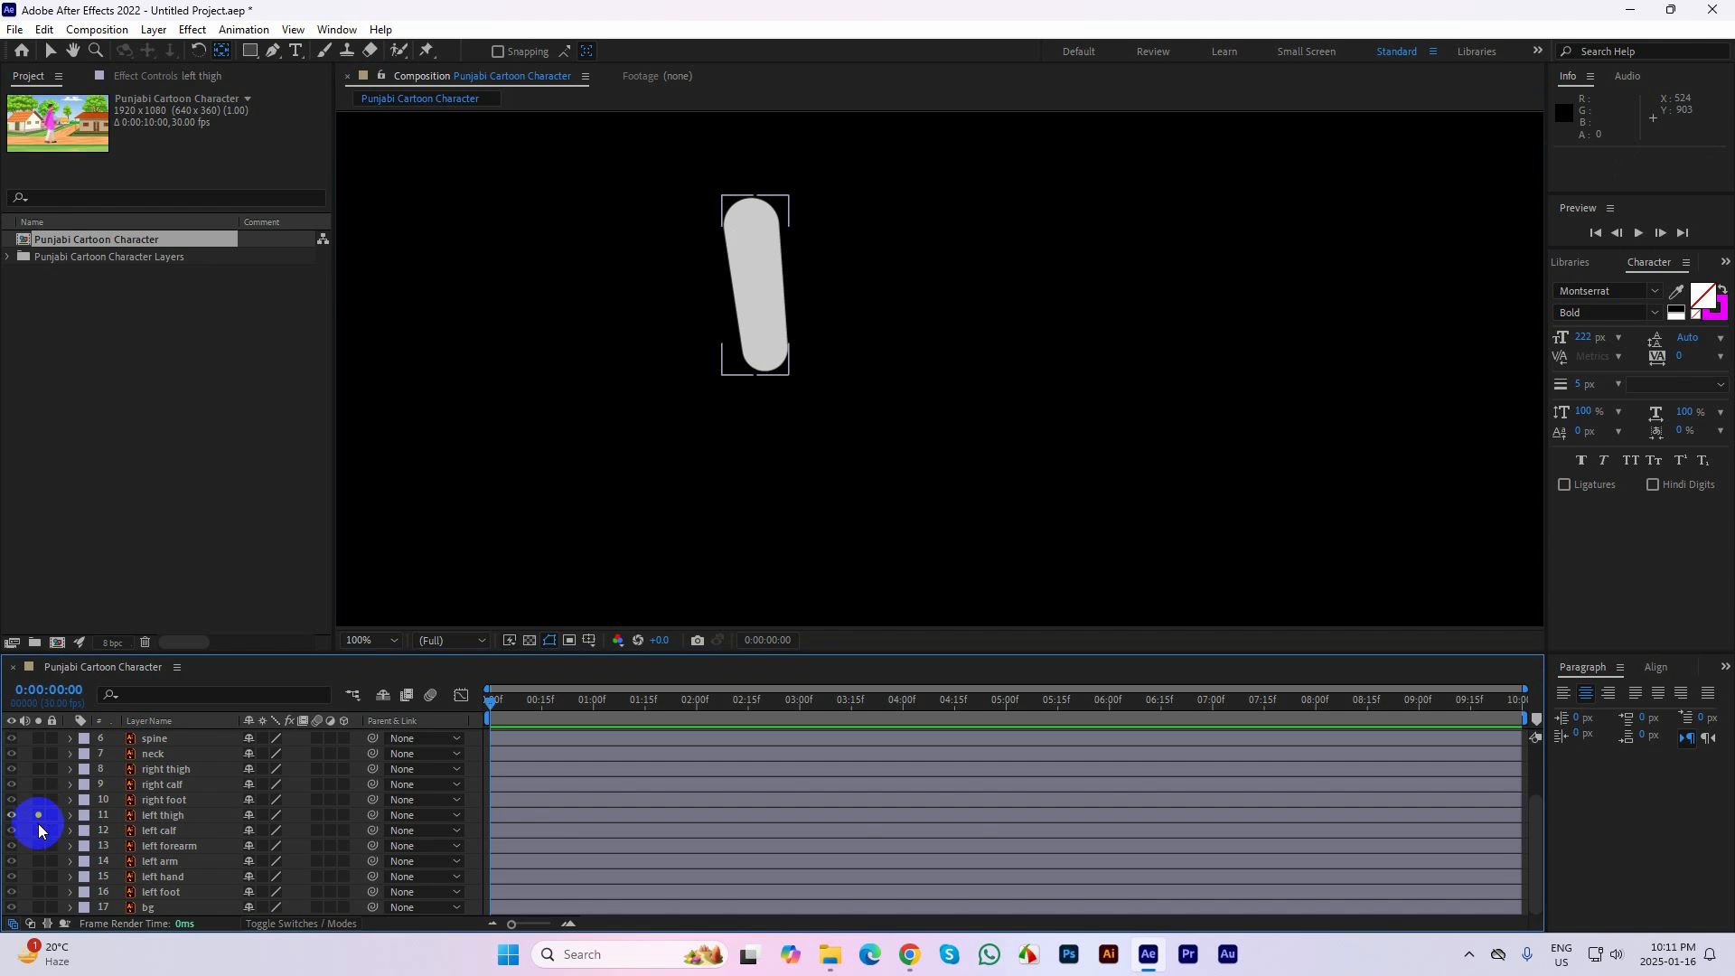
{"action": "left_click", "coordinate": [38, 829]}
{"action": "left_click", "coordinate": [772, 435]}
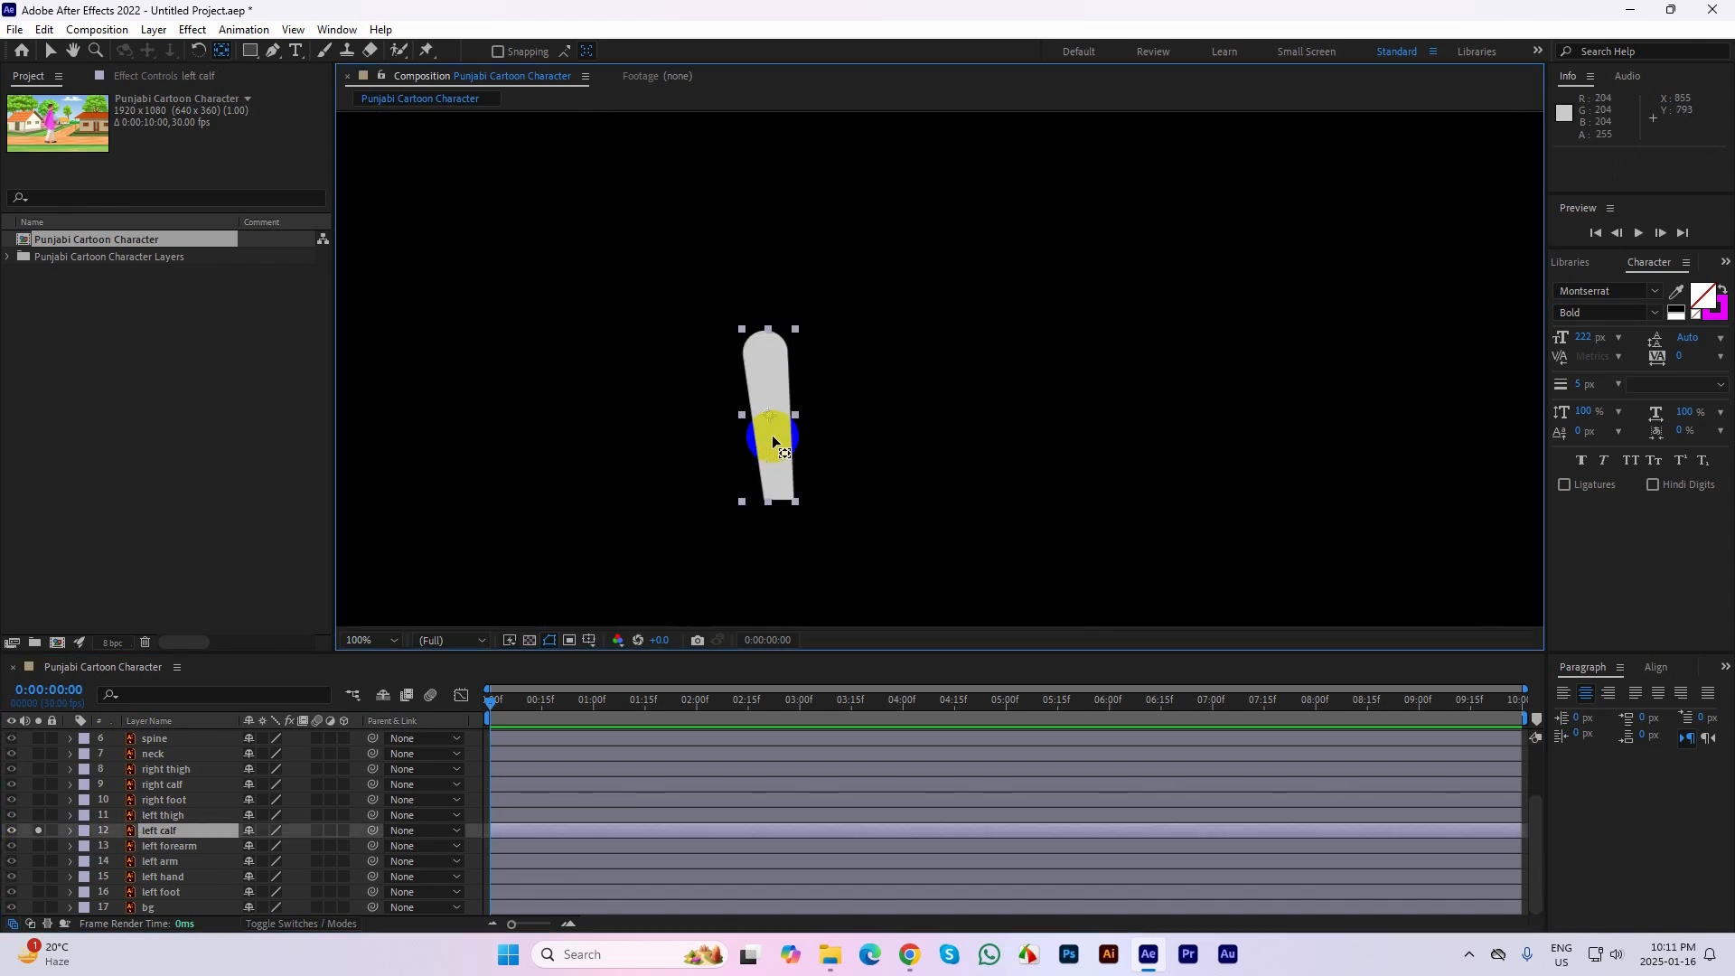
{"action": "left_click_drag", "start_coordinate": [764, 412], "coordinate": [769, 353]}
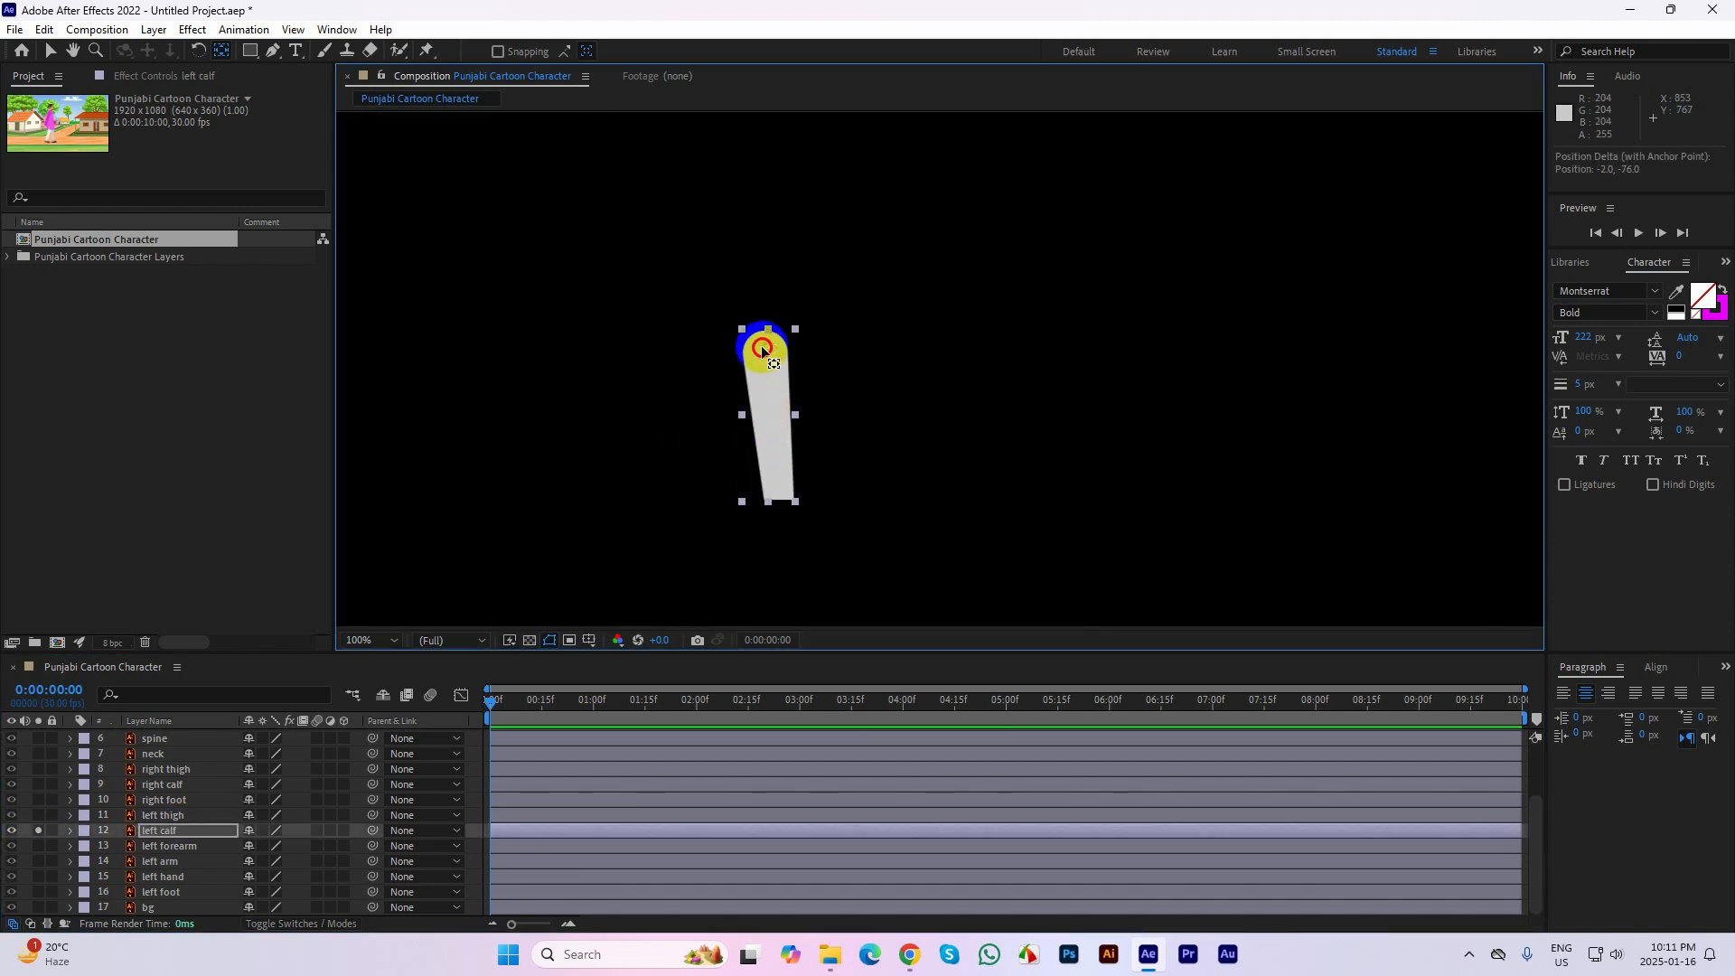
Solo the left forearm layer in place of the left calf and try to move its anchor point to the shoulder end
{"action": "left_click", "coordinate": [38, 831]}
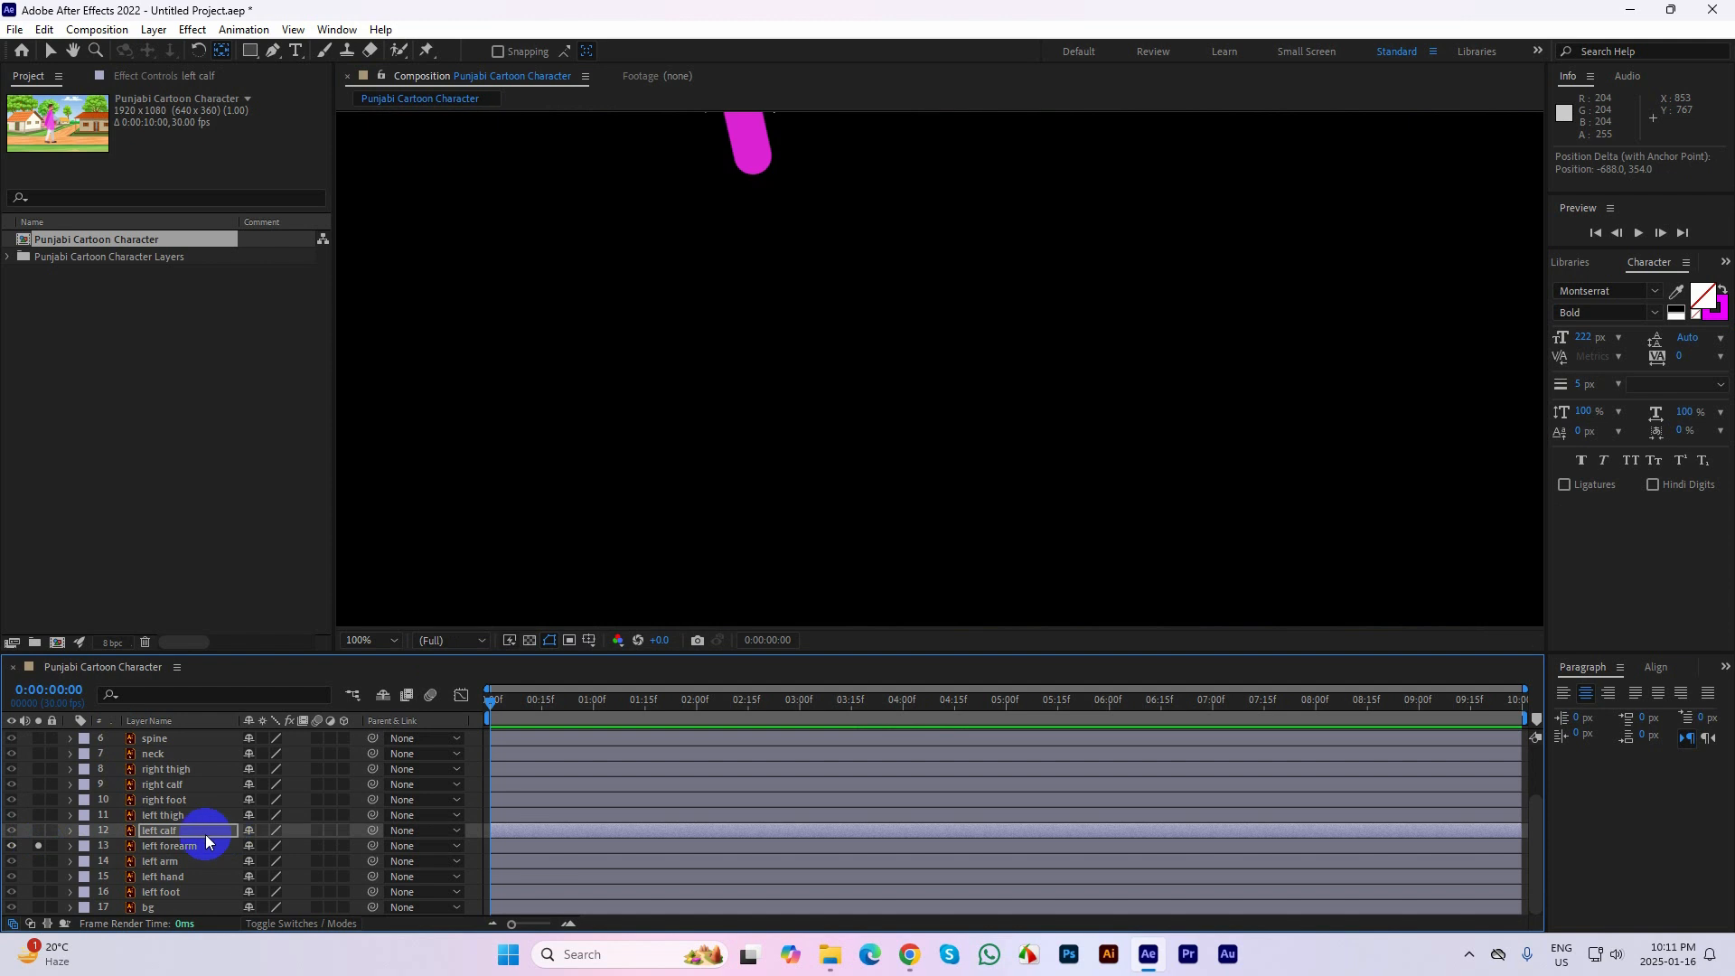
{"action": "key", "text": "space"}
{"action": "left_click_drag", "start_coordinate": [783, 312], "coordinate": [770, 510]}
{"action": "left_click", "coordinate": [730, 307]}
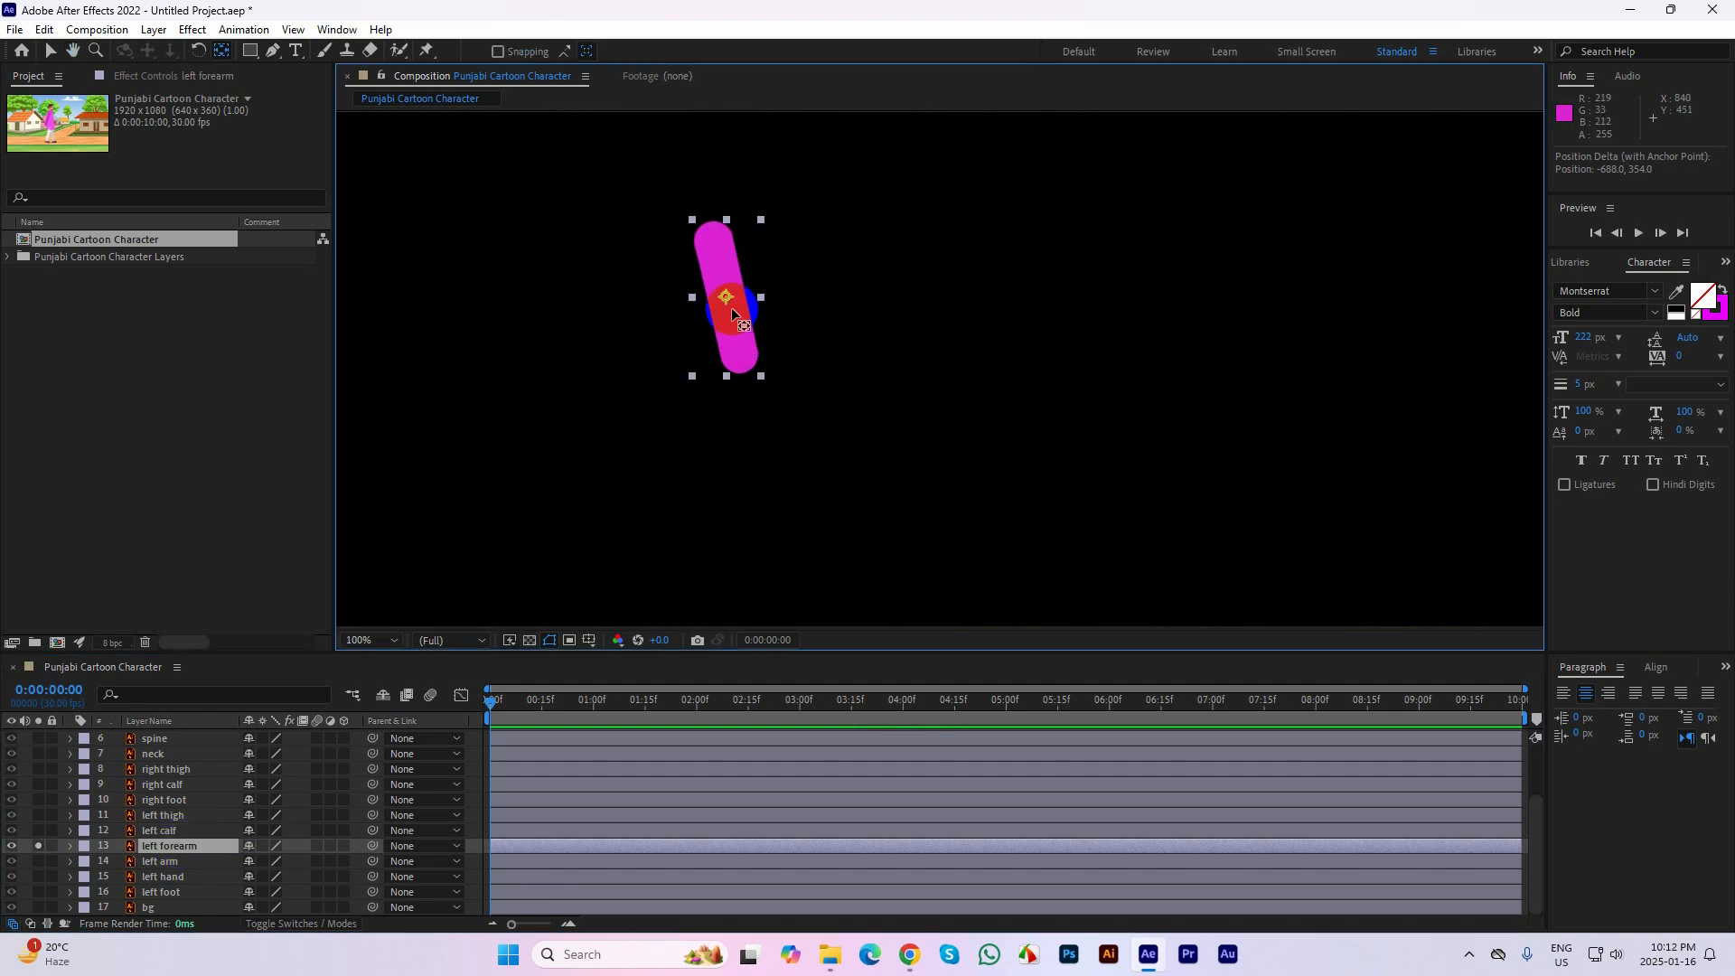
{"action": "left_click_drag", "start_coordinate": [729, 300], "coordinate": [714, 244]}
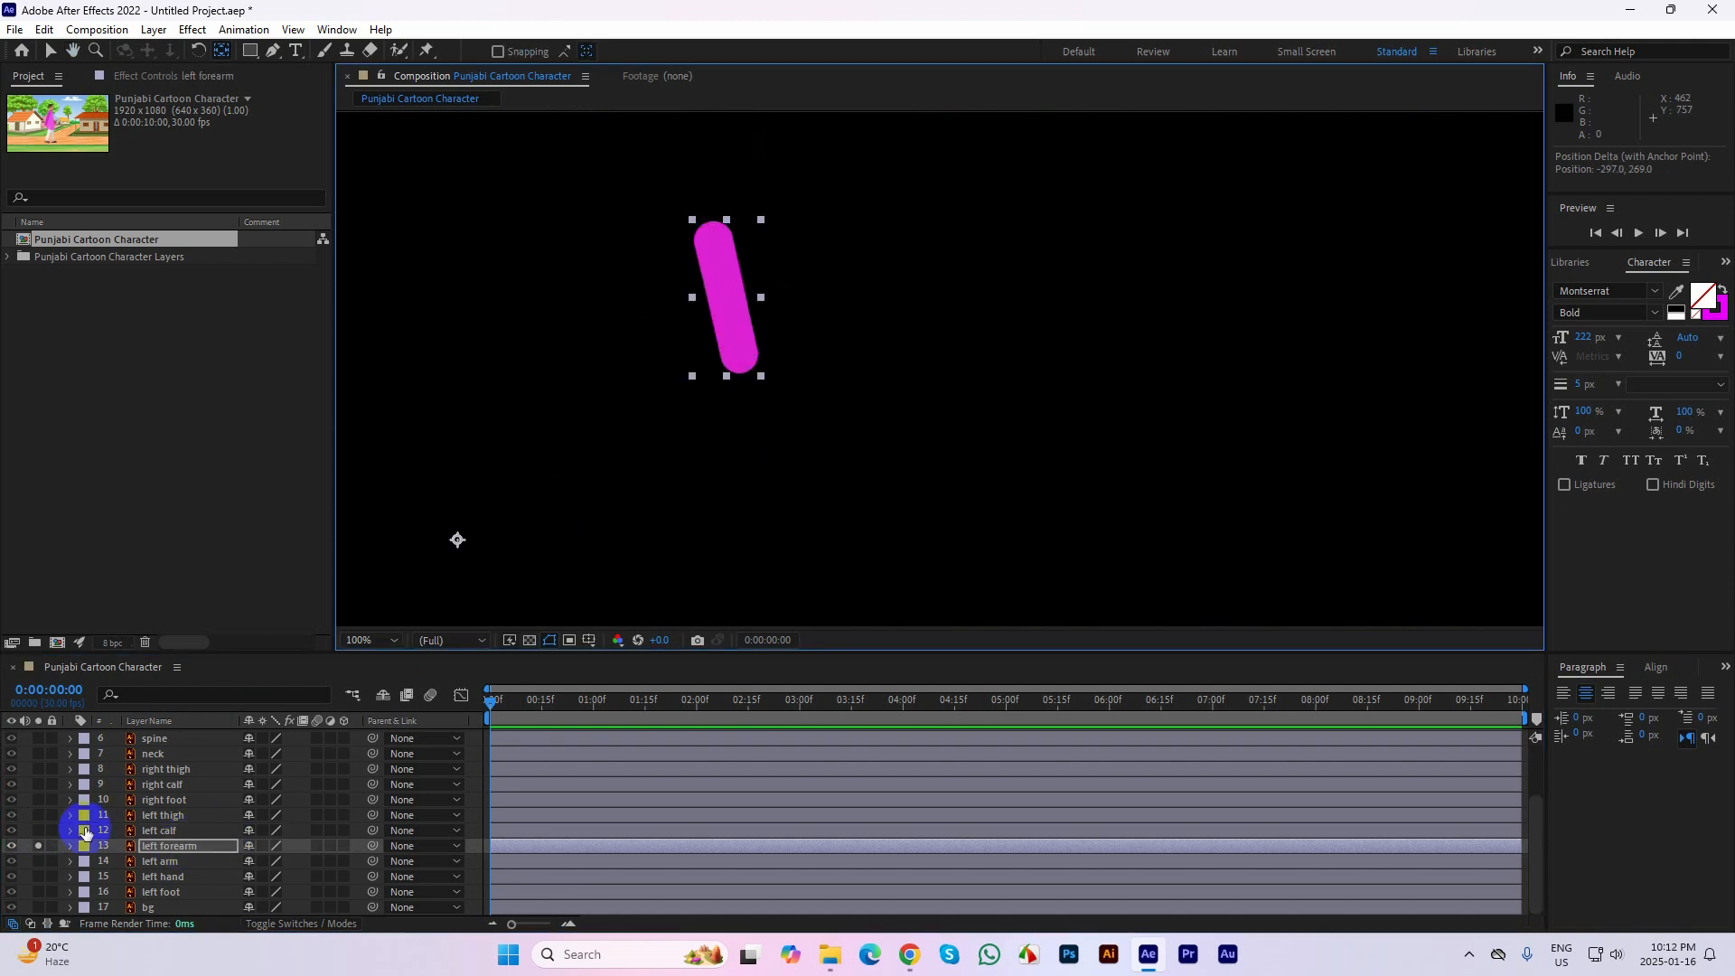
Solo the left arm layer in place of the left forearm, move its anchor point to the elbow end, and turn the solo off
{"action": "left_click", "coordinate": [38, 846]}
{"action": "left_click", "coordinate": [38, 861]}
{"action": "left_click", "coordinate": [162, 861]}
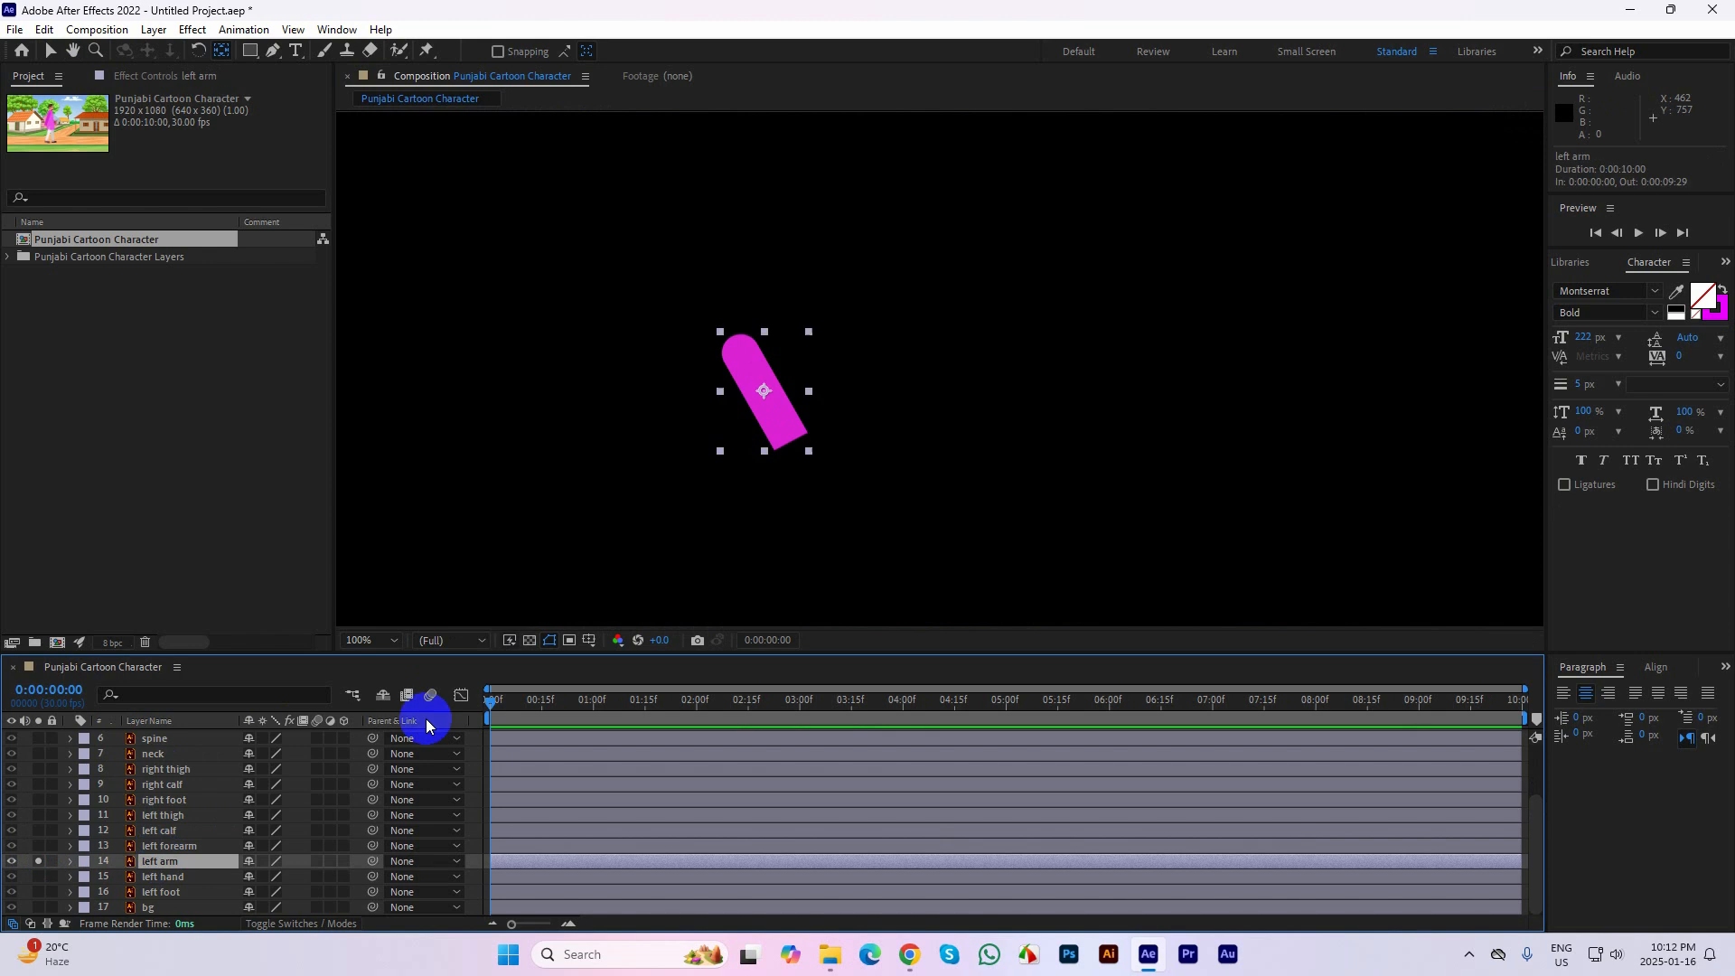
{"action": "left_click_drag", "start_coordinate": [764, 391], "coordinate": [738, 349]}
{"action": "left_click", "coordinate": [38, 863]}
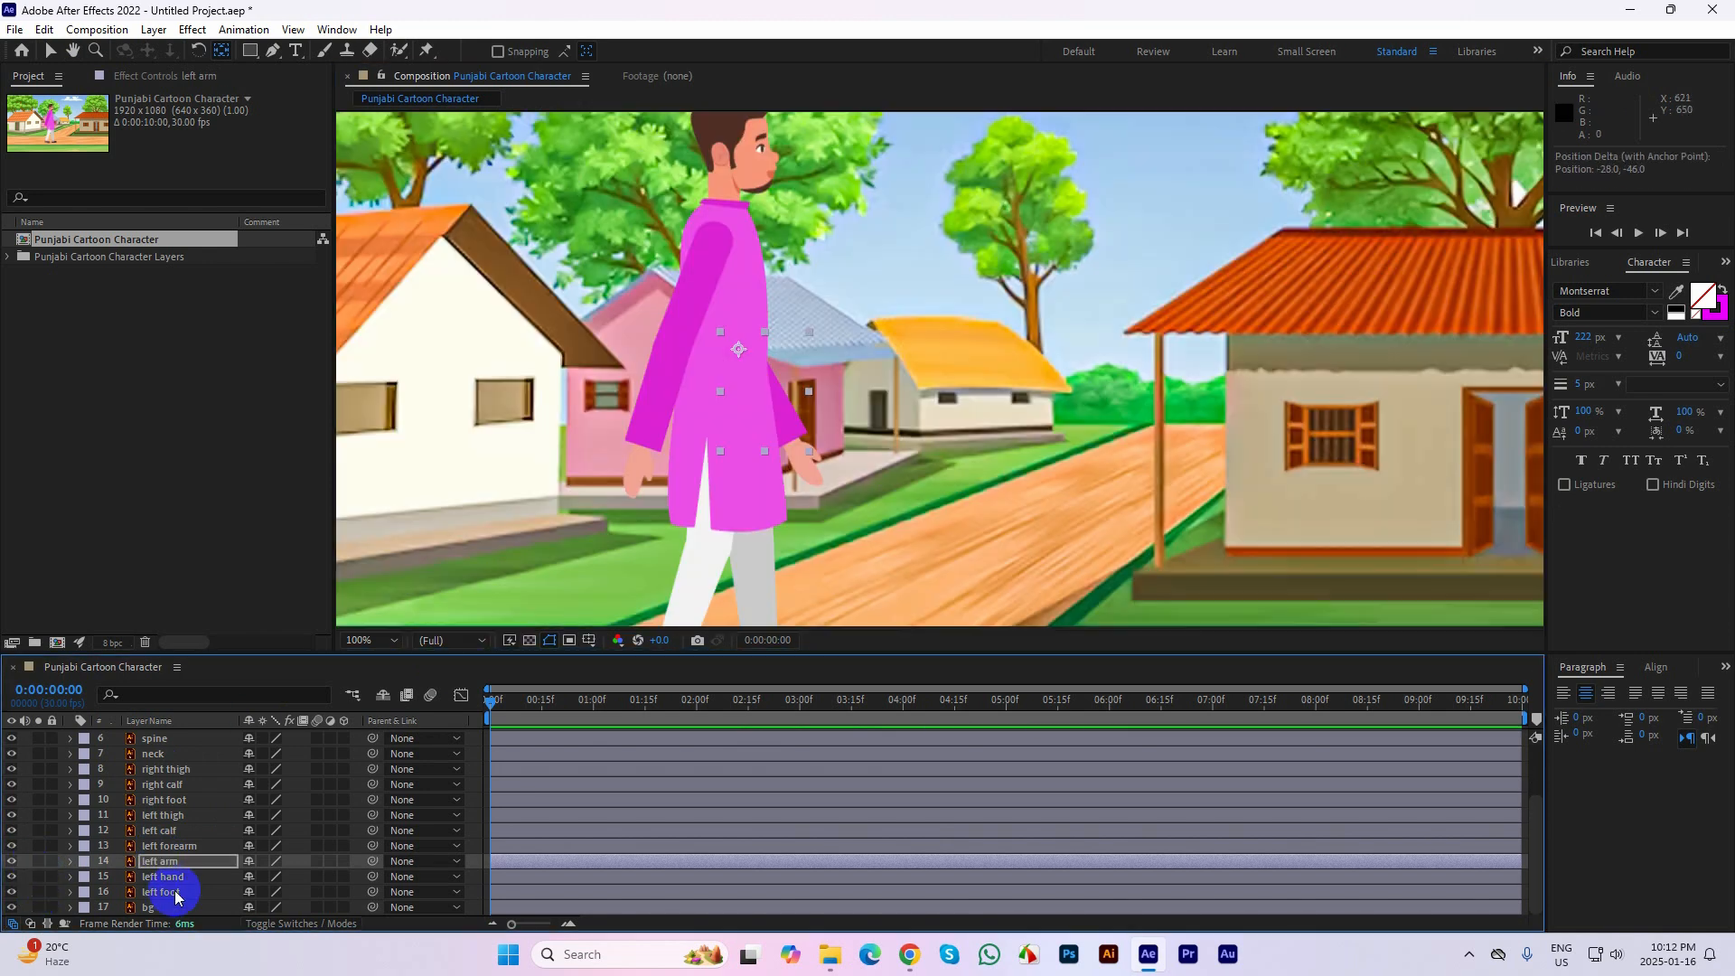
Solo the left hand layer, move its anchor point up to the wrist, and turn the solo off
{"action": "key", "text": "ctrl+Down"}
{"action": "left_click", "coordinate": [38, 876]}
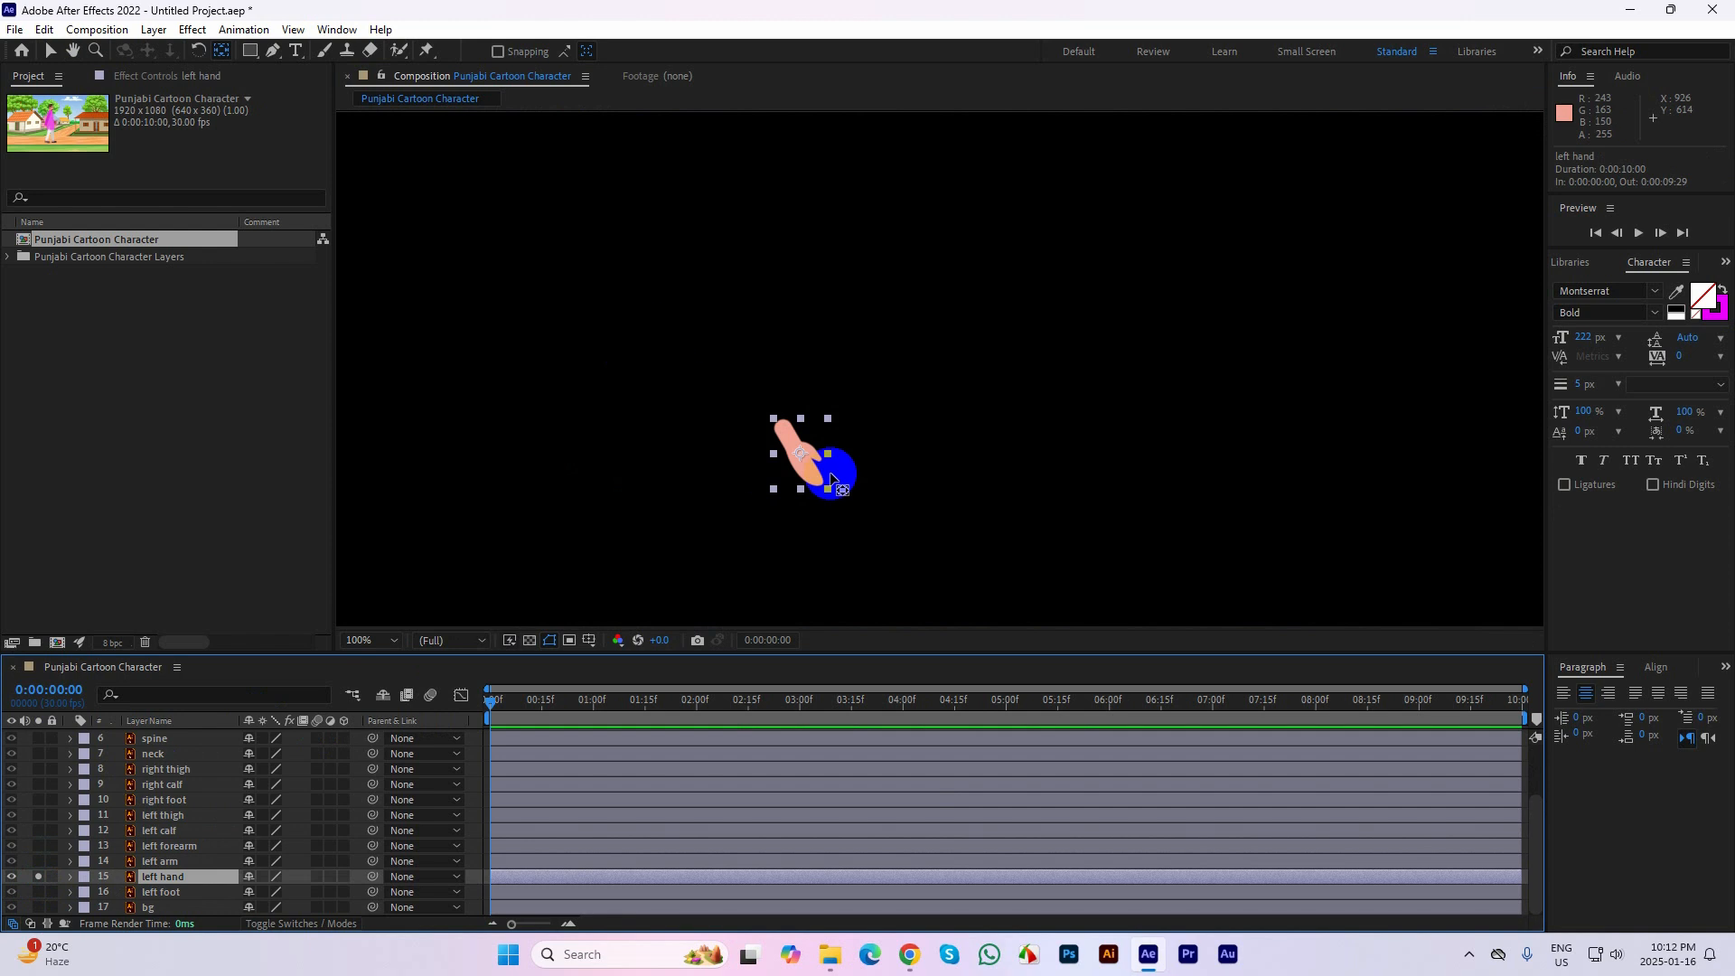
{"action": "left_click_drag", "start_coordinate": [794, 445], "coordinate": [784, 430]}
{"action": "left_click", "coordinate": [84, 844]}
{"action": "left_click", "coordinate": [38, 876]}
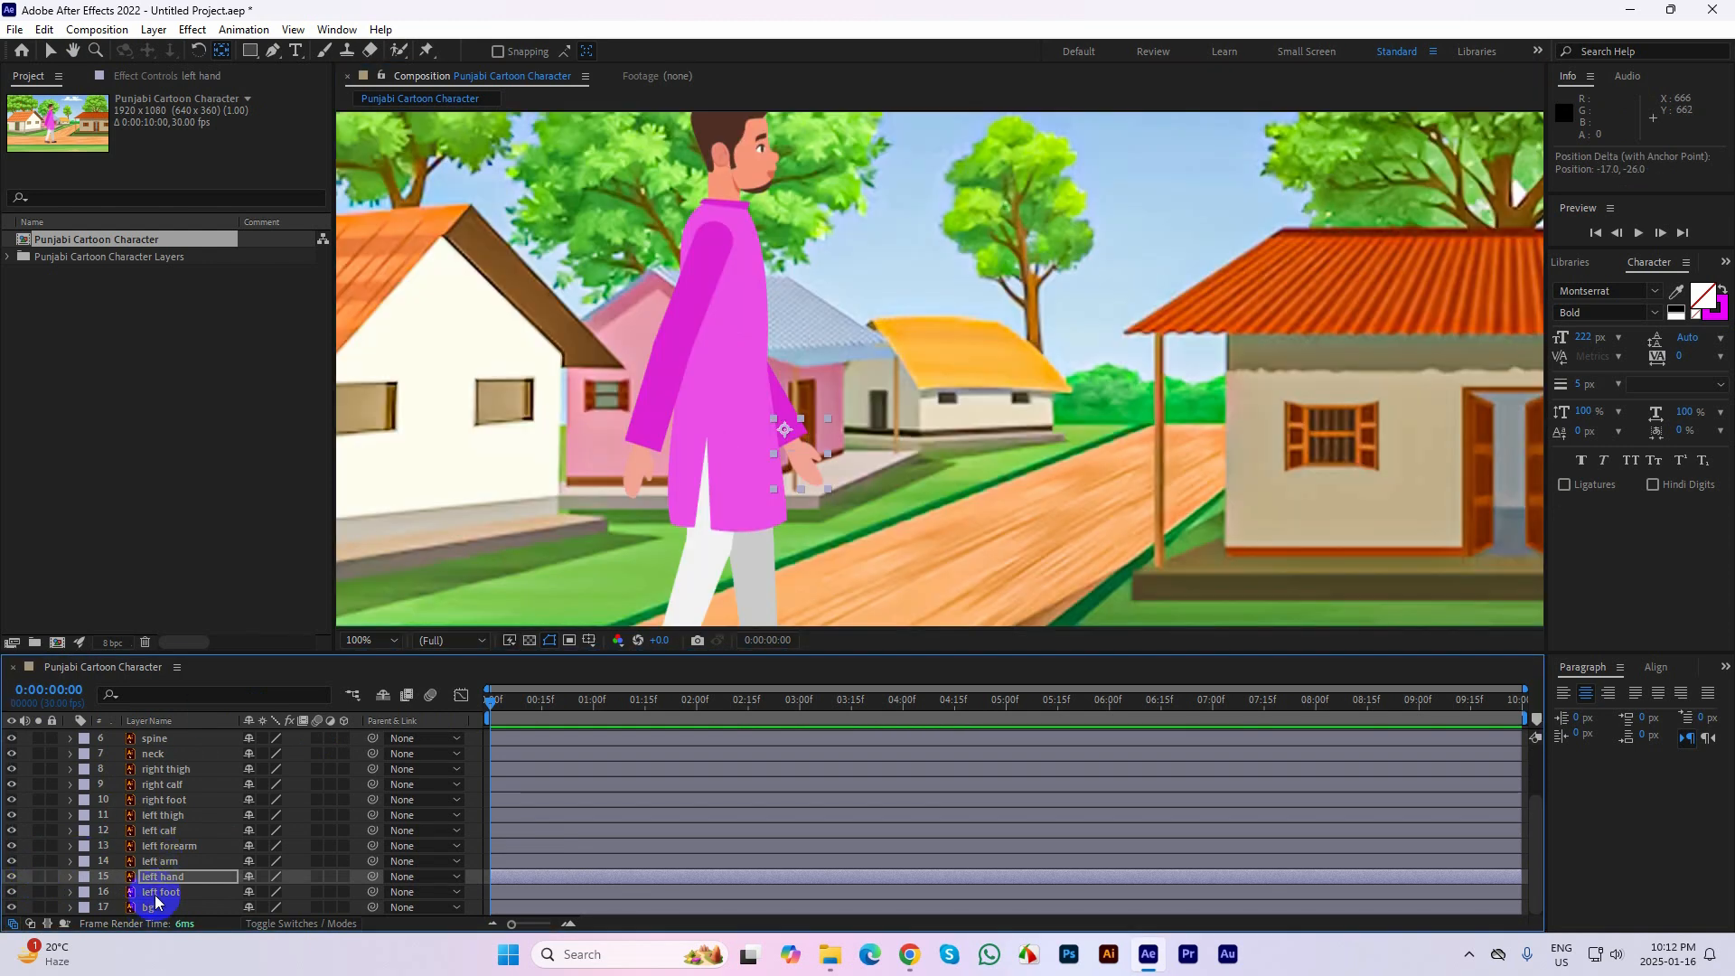
Solo the left foot layer, move its anchor point up to the ankle, turn the solo off, and deselect the layer
{"action": "left_click", "coordinate": [156, 895]}
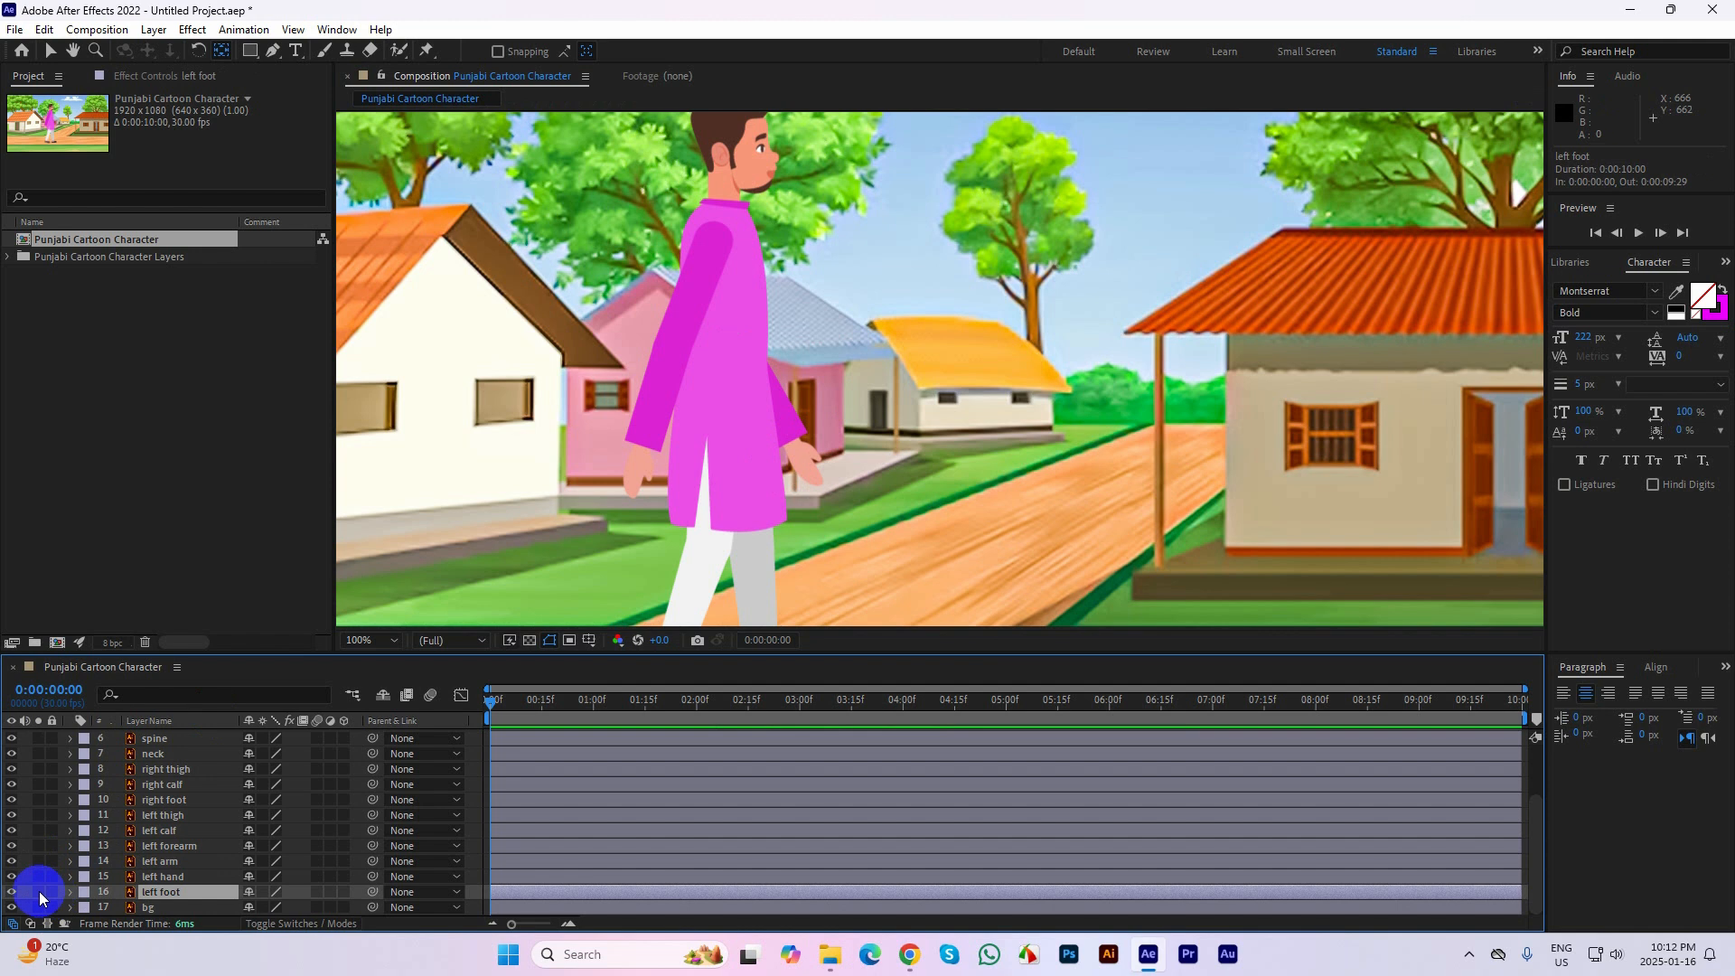
{"action": "left_click", "coordinate": [38, 892]}
{"action": "scroll", "coordinate": [848, 425], "scroll_direction": "down", "scroll_amount": 1}
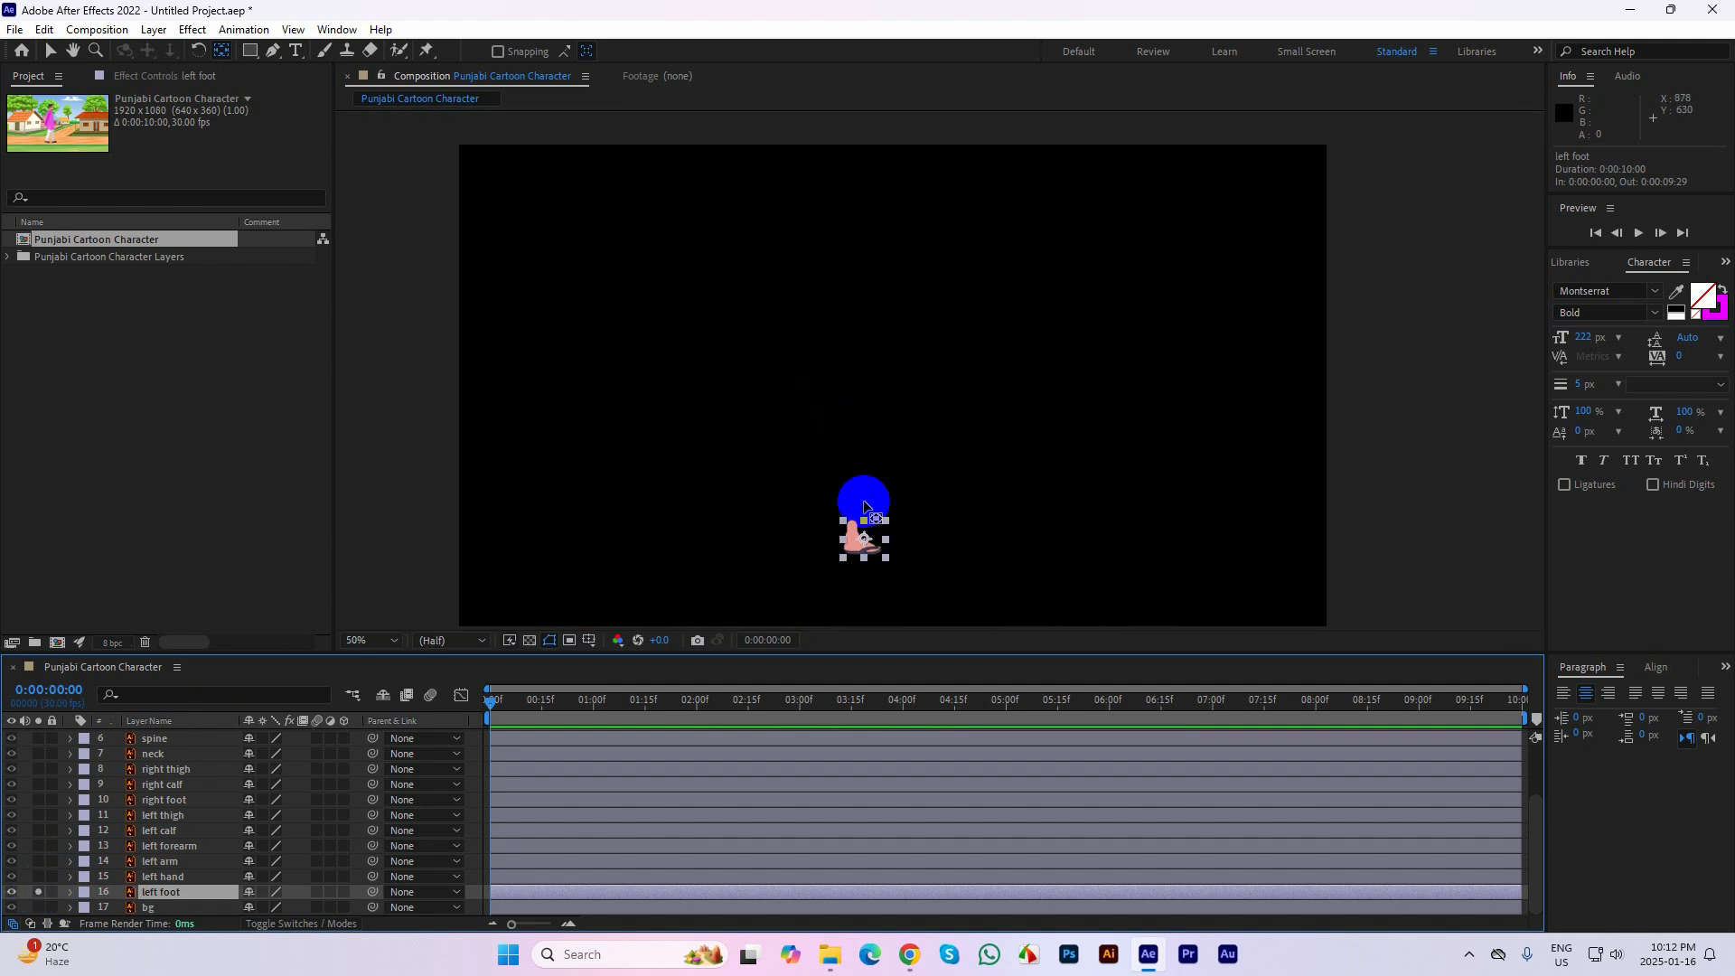
{"action": "scroll", "coordinate": [872, 537], "scroll_direction": "up", "scroll_amount": 1}
{"action": "left_click_drag", "start_coordinate": [873, 537], "coordinate": [913, 280]}
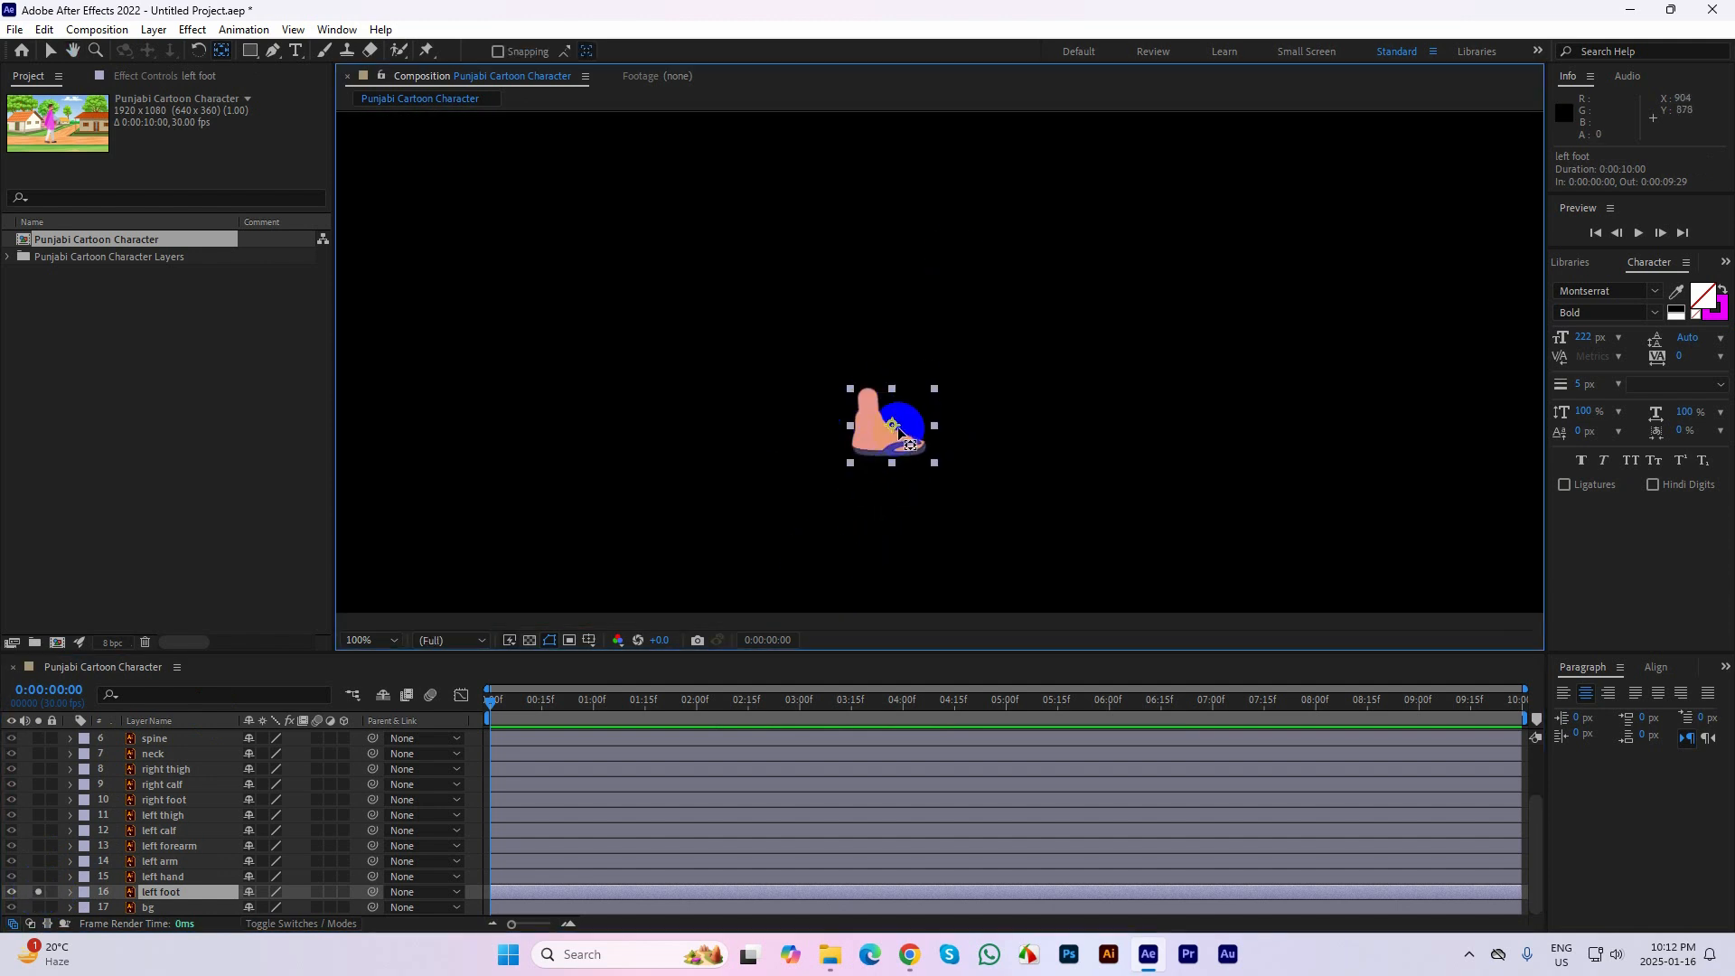
{"action": "left_click_drag", "start_coordinate": [890, 421], "coordinate": [869, 394]}
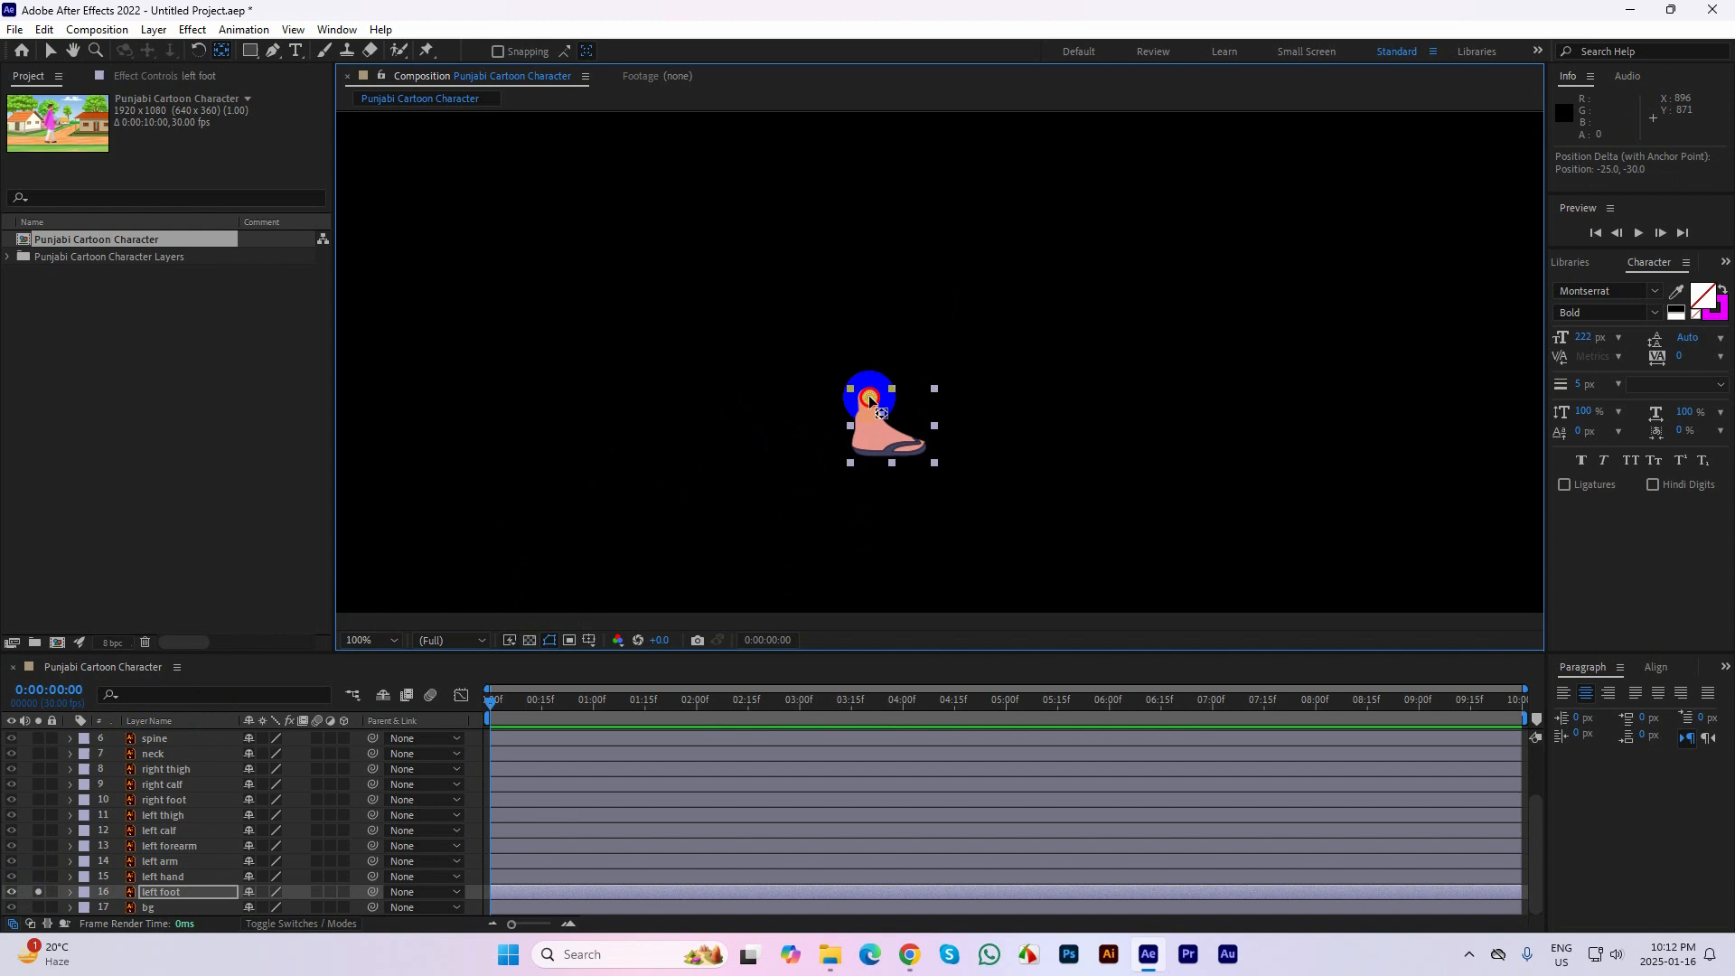
{"action": "left_click", "coordinate": [38, 892]}
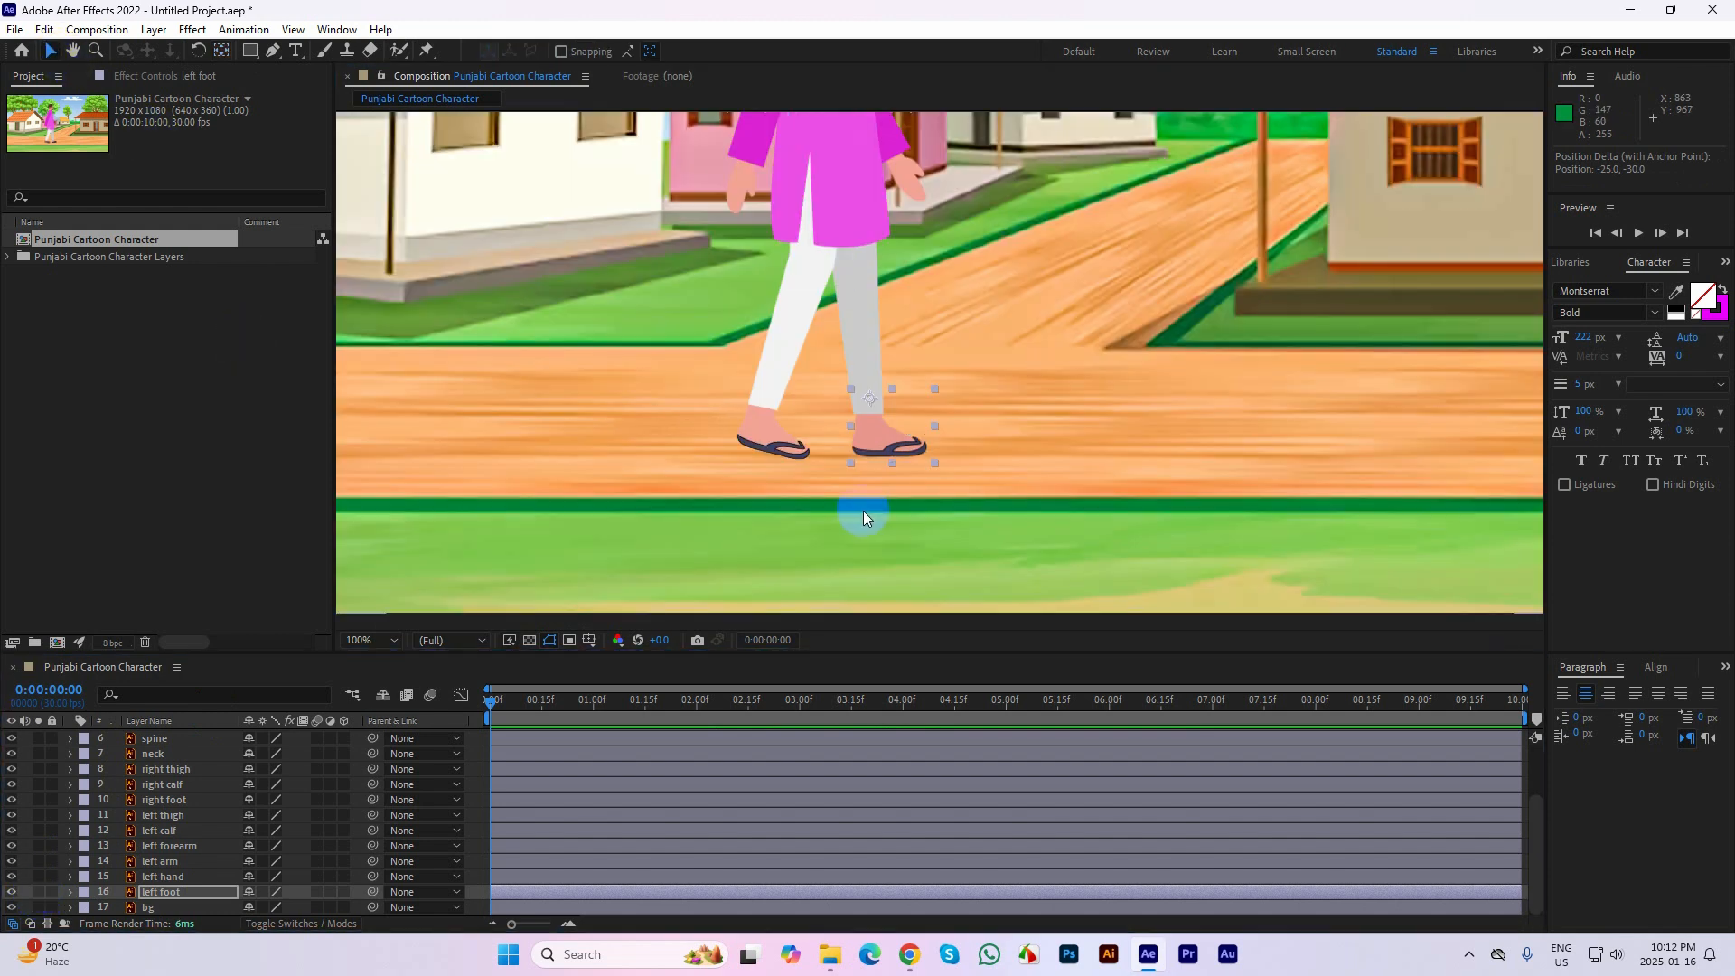
{"action": "scroll", "coordinate": [859, 512], "scroll_direction": "down", "scroll_amount": 2}
{"action": "left_click_drag", "start_coordinate": [1112, 328], "coordinate": [1113, 353]}
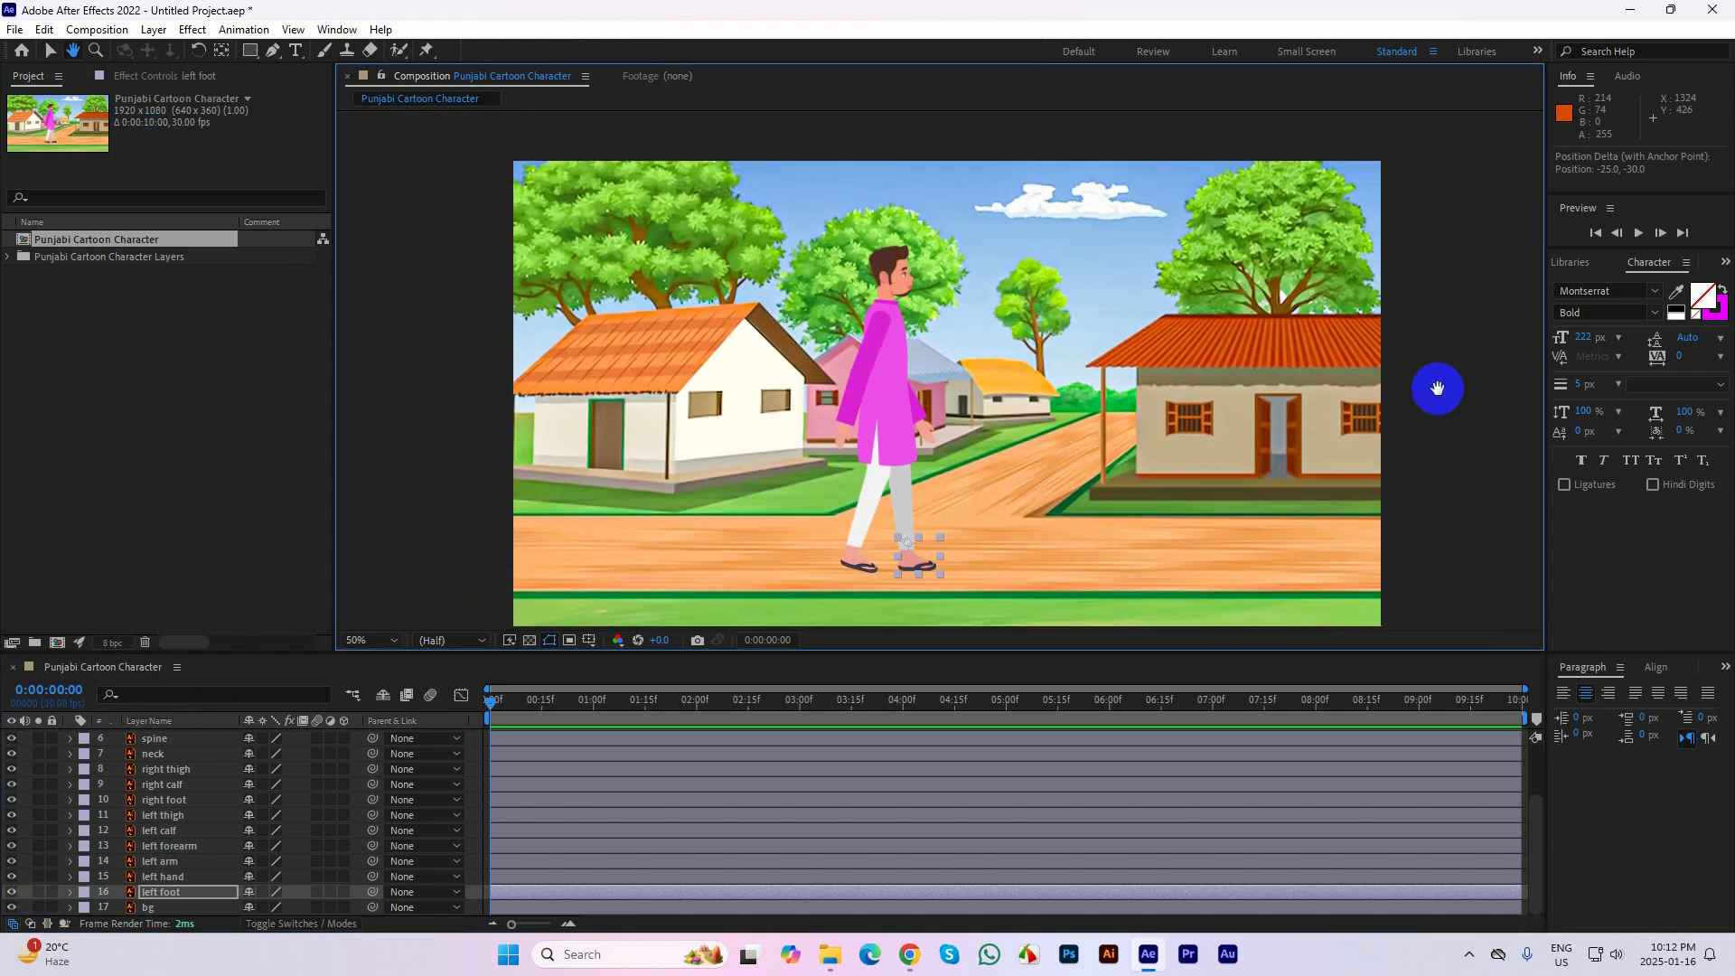
{"action": "left_click", "coordinate": [1452, 377]}
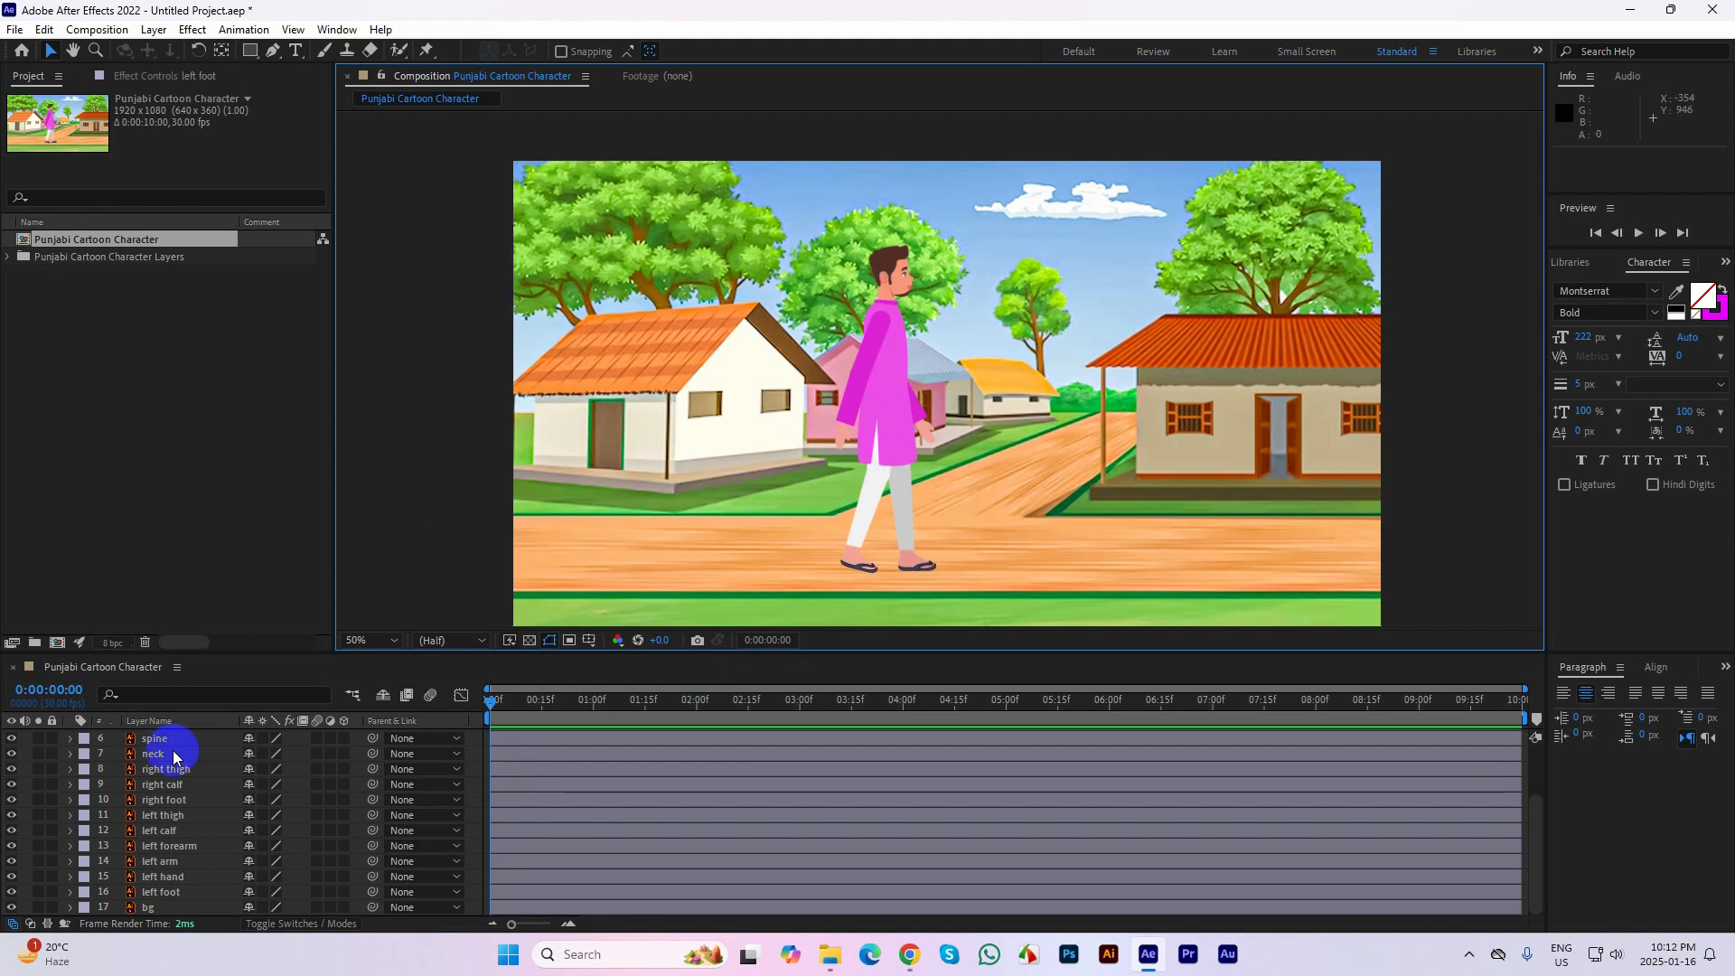
Open the Duik Bassel.2 script panel and place it beside the character
{"action": "scroll", "coordinate": [176, 757], "scroll_direction": "up", "scroll_amount": 3}
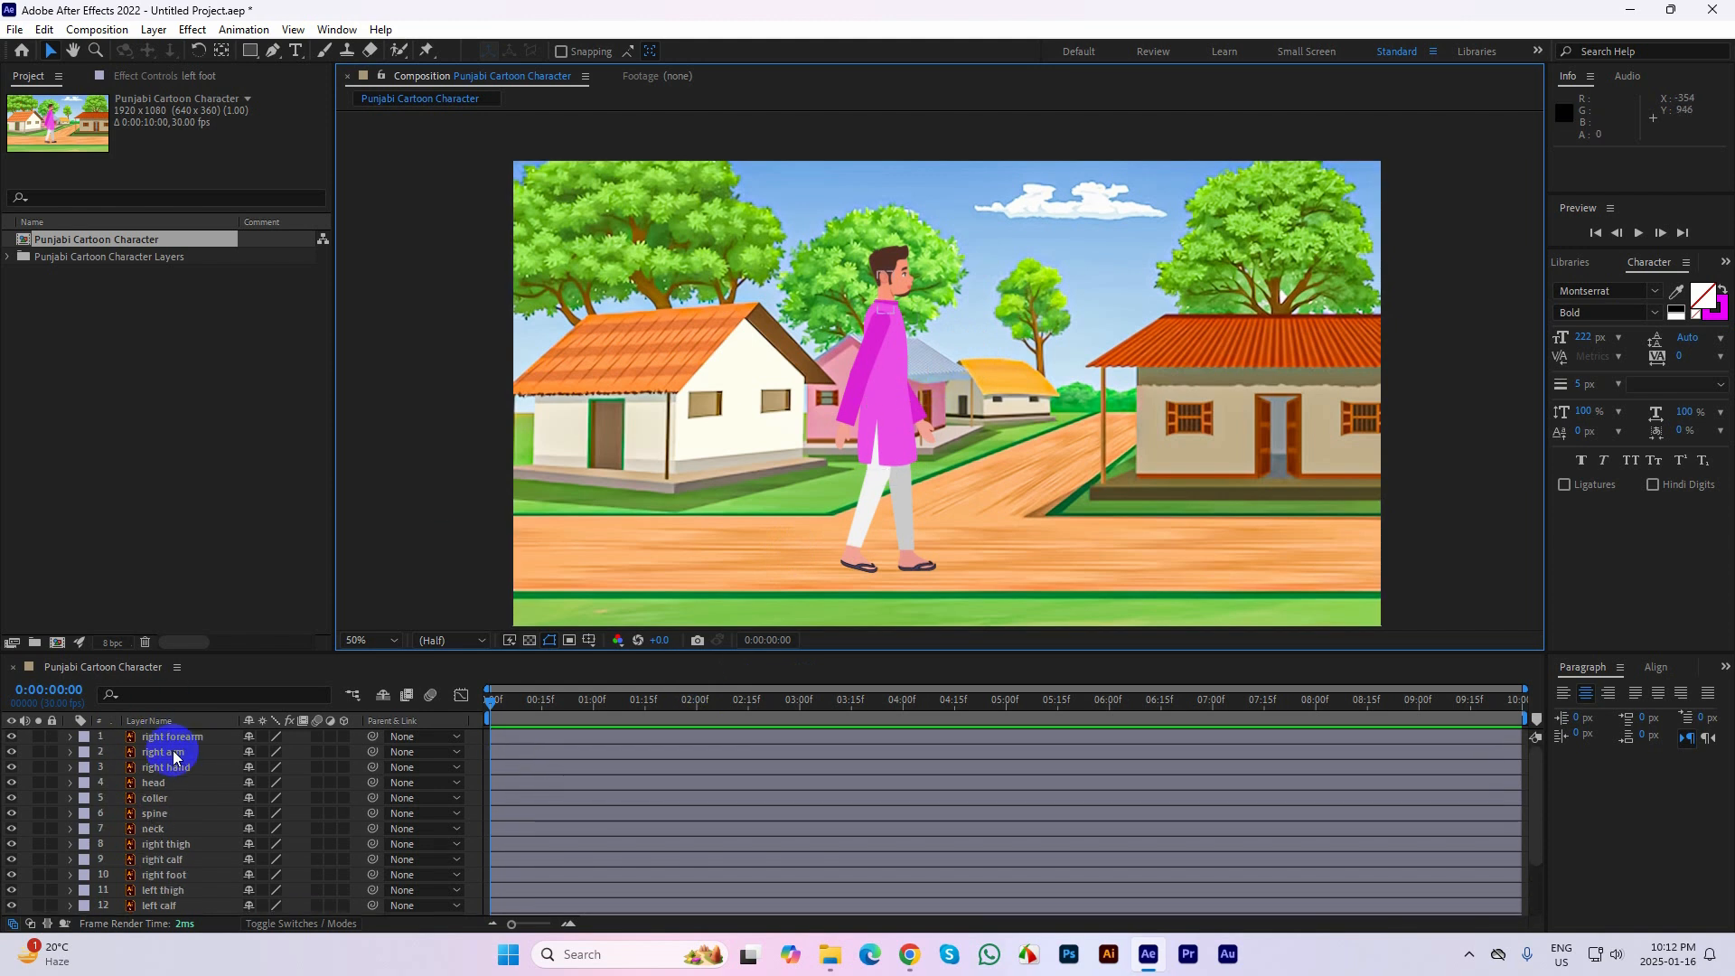
{"action": "left_click", "coordinate": [336, 29]}
{"action": "left_click", "coordinate": [418, 798]}
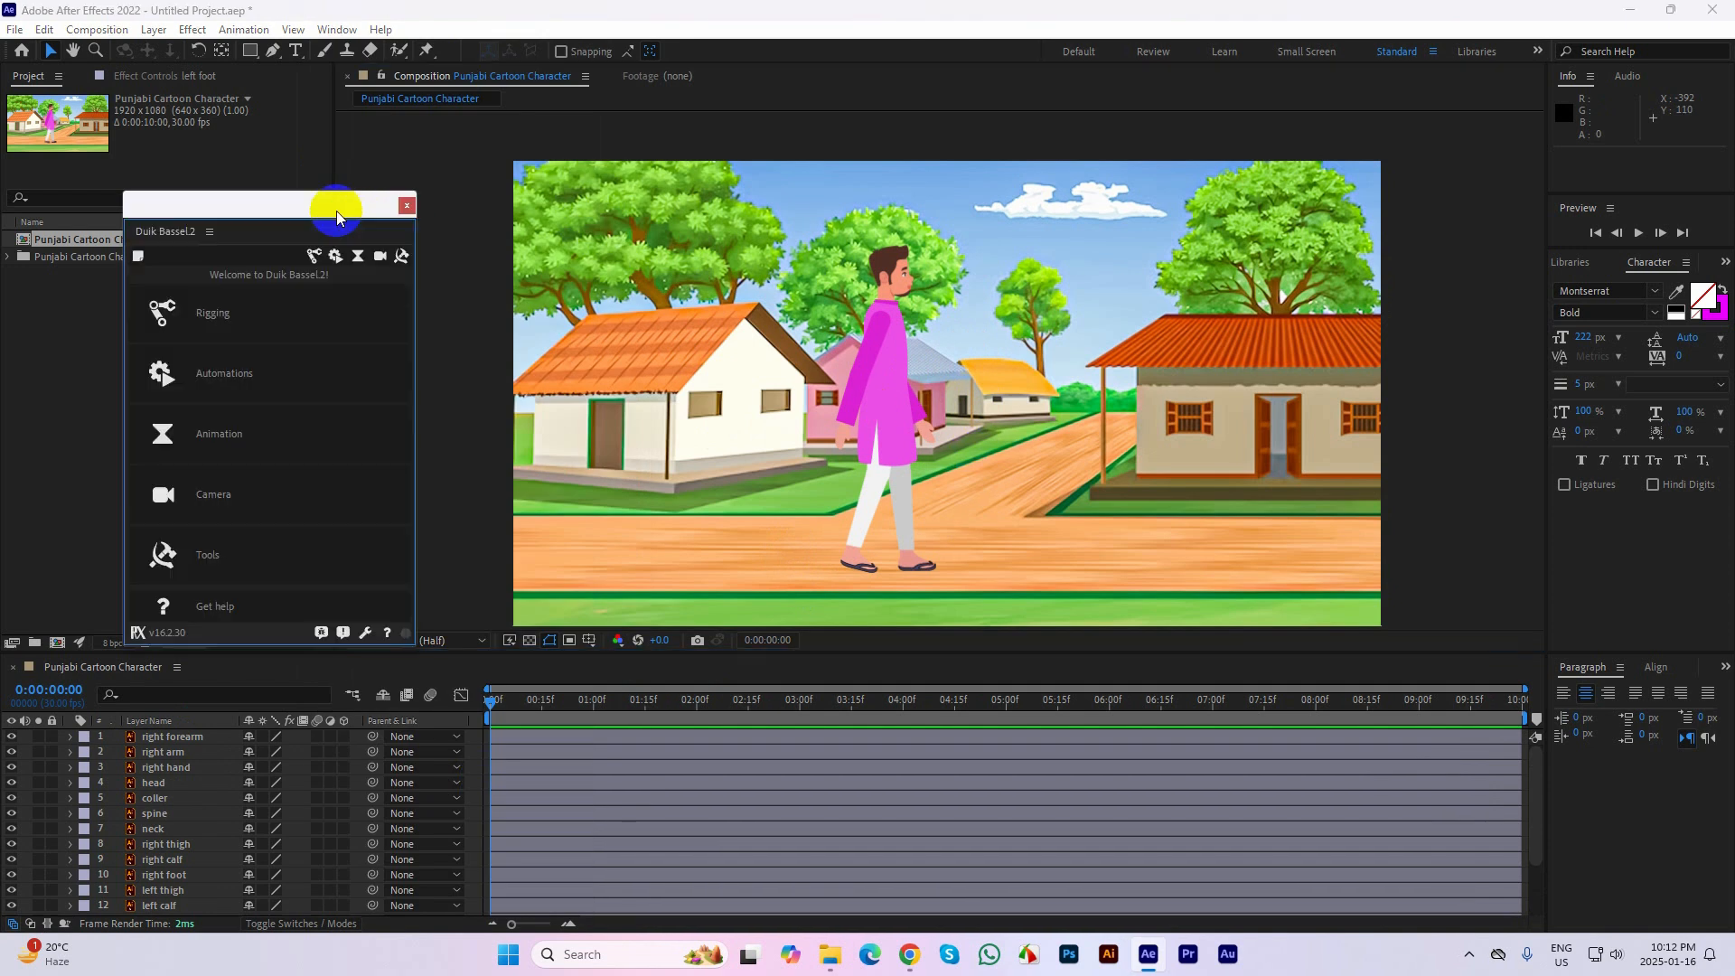
{"action": "left_click_drag", "start_coordinate": [331, 213], "coordinate": [470, 155]}
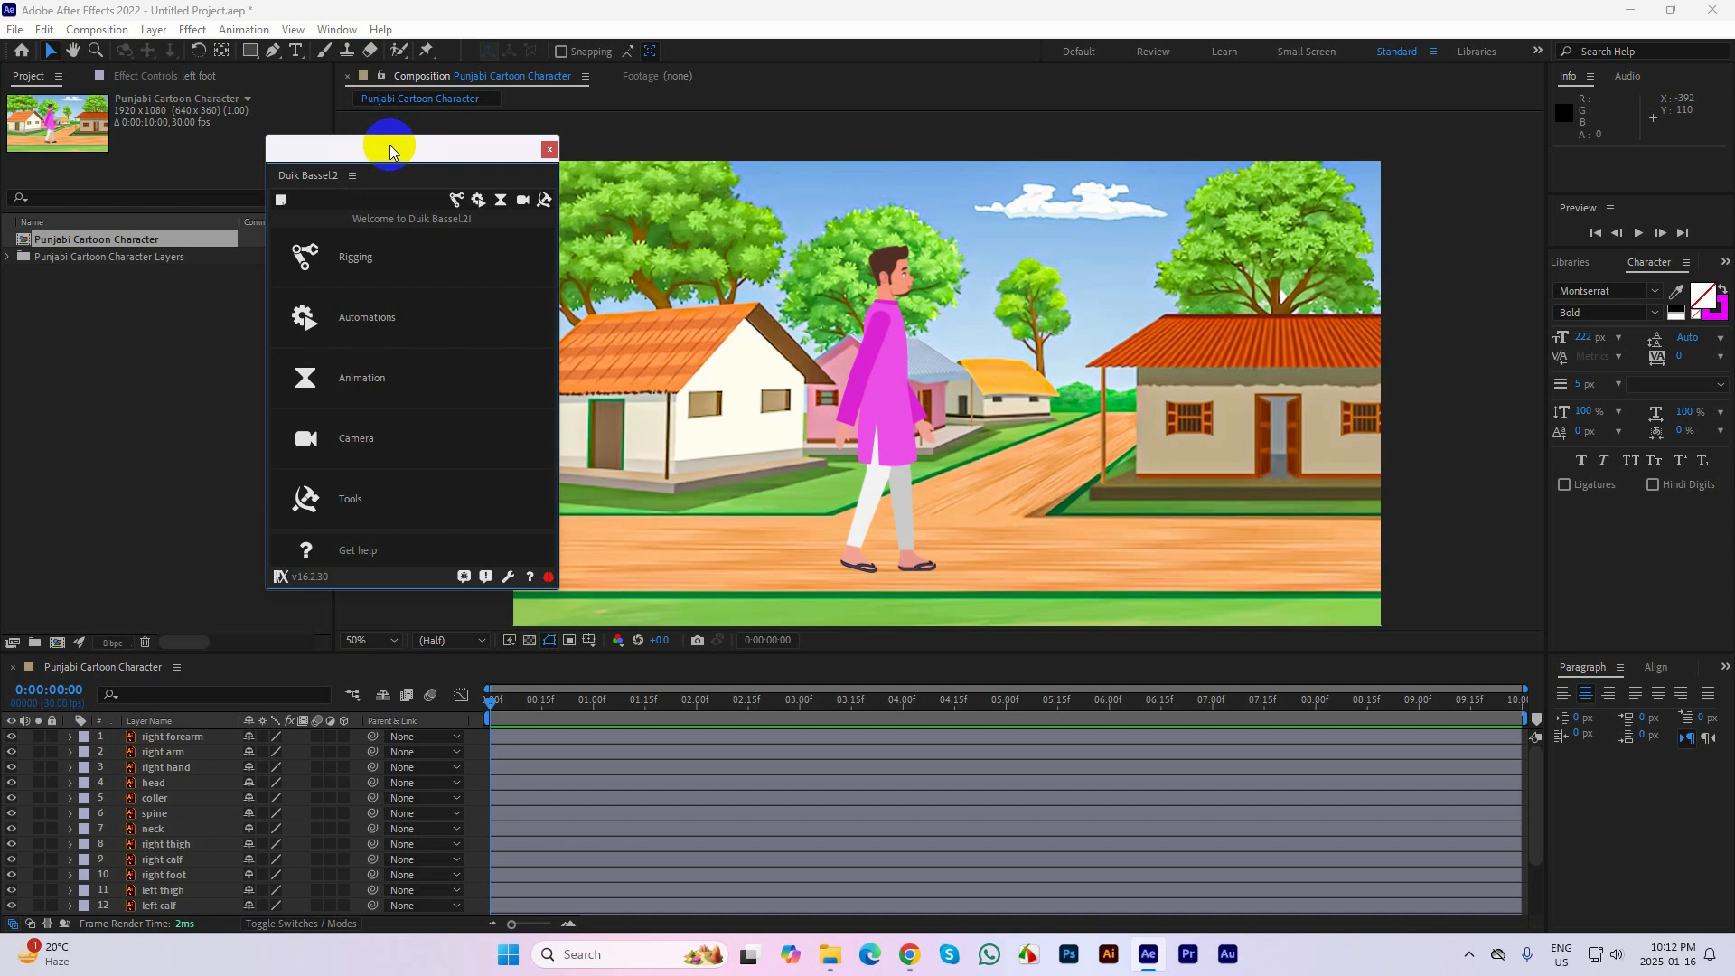
{"action": "left_click_drag", "start_coordinate": [388, 147], "coordinate": [333, 140]}
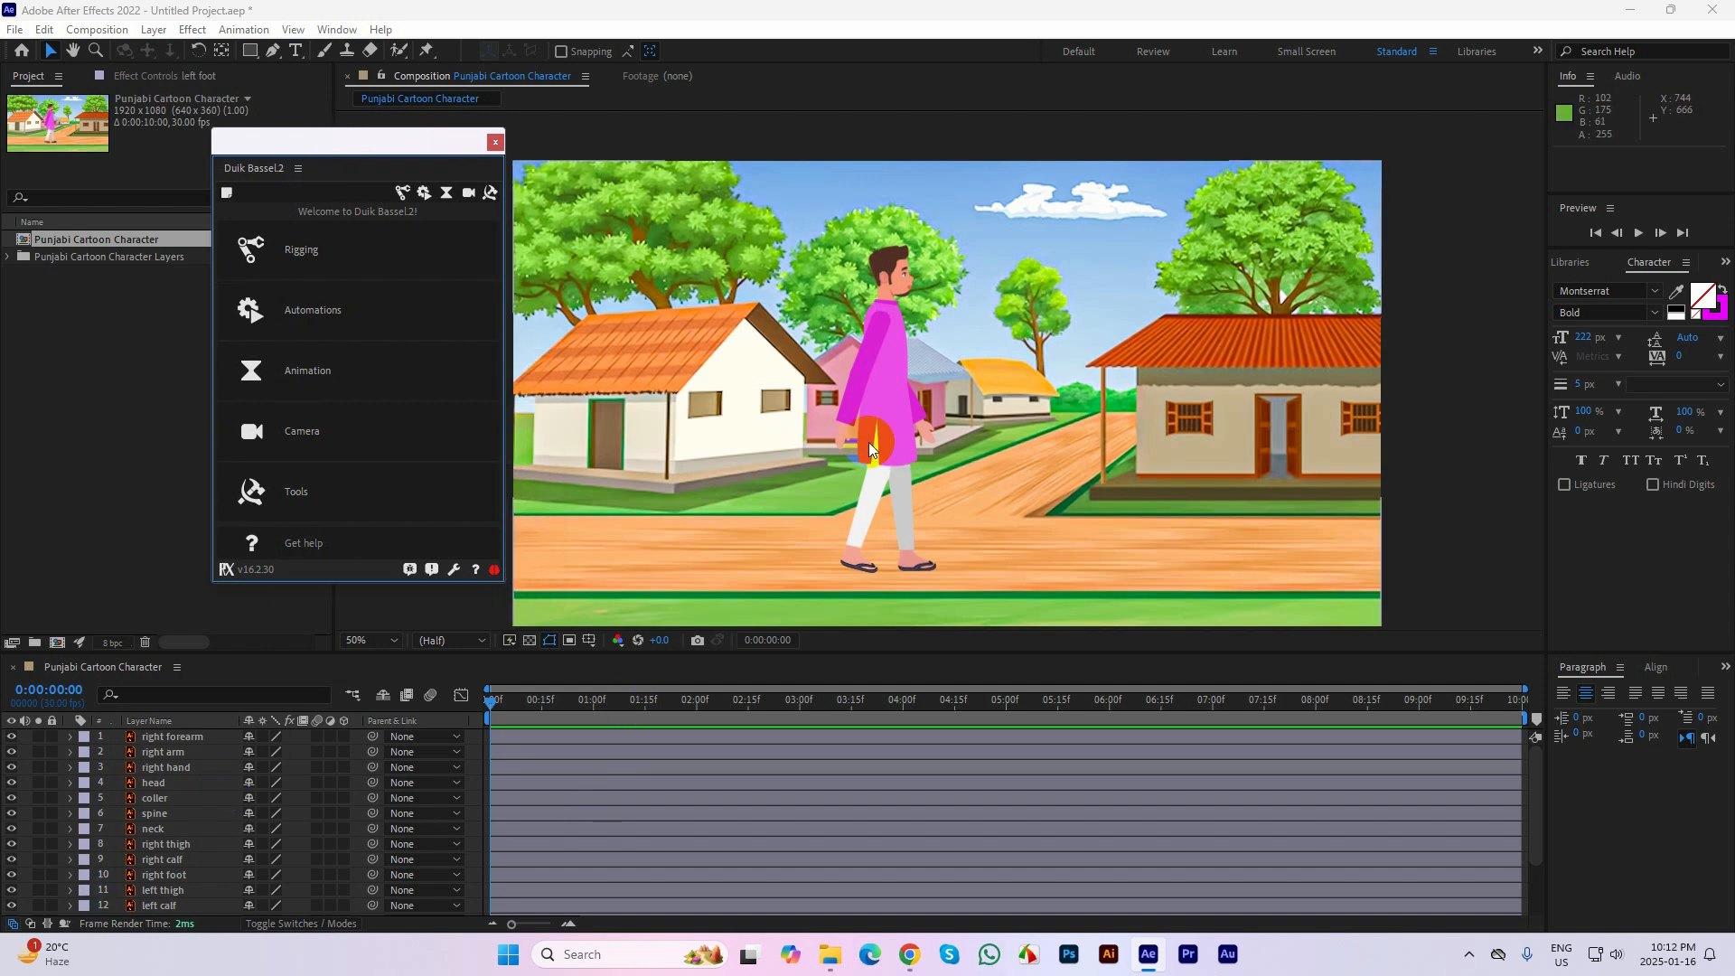
{"action": "left_click", "coordinate": [849, 401]}
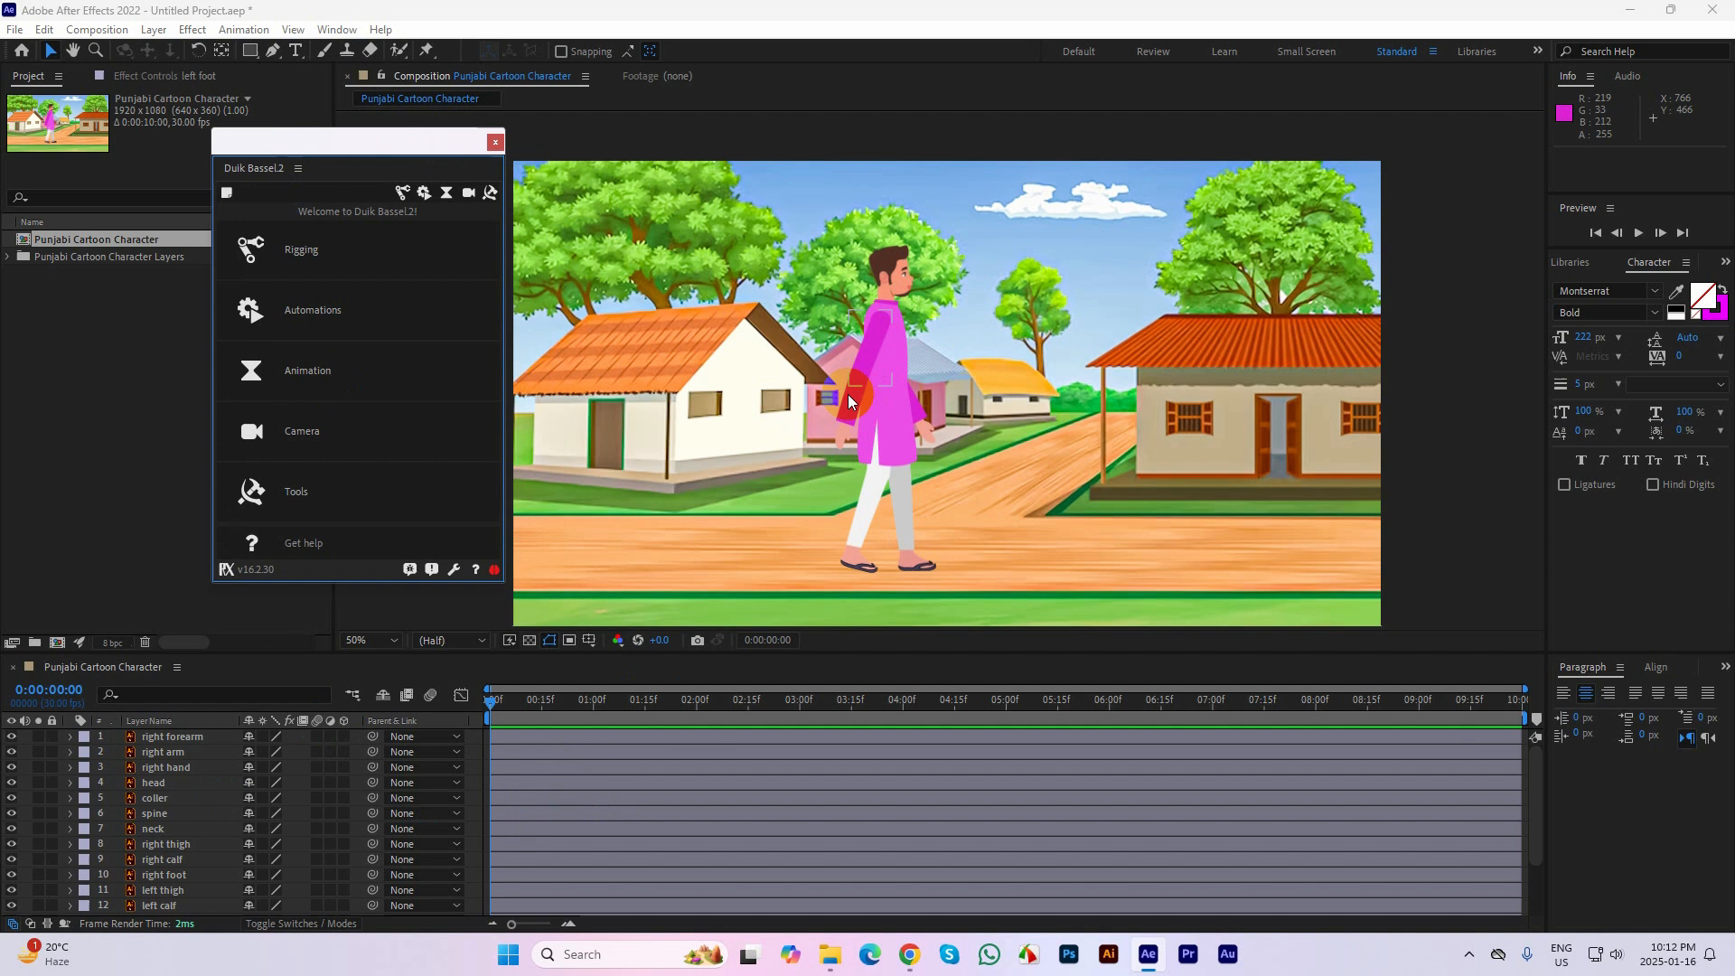
{"action": "left_click", "coordinate": [845, 441]}
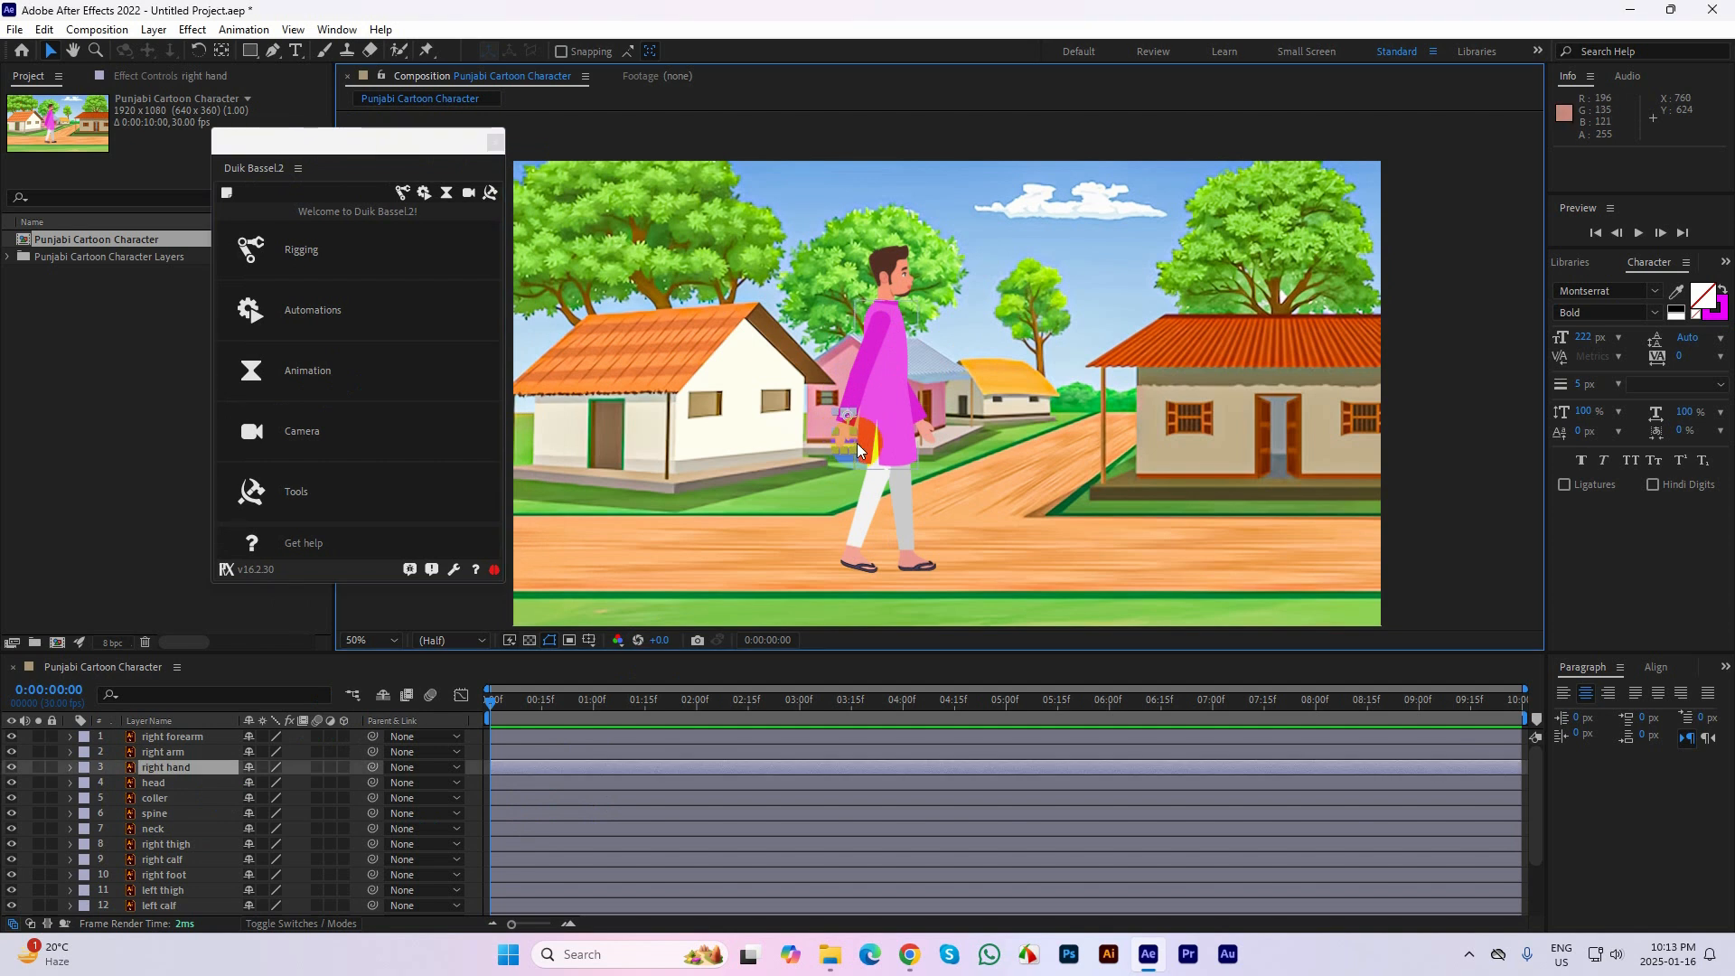
{"action": "scroll", "coordinate": [896, 362], "scroll_direction": "up", "scroll_amount": 4}
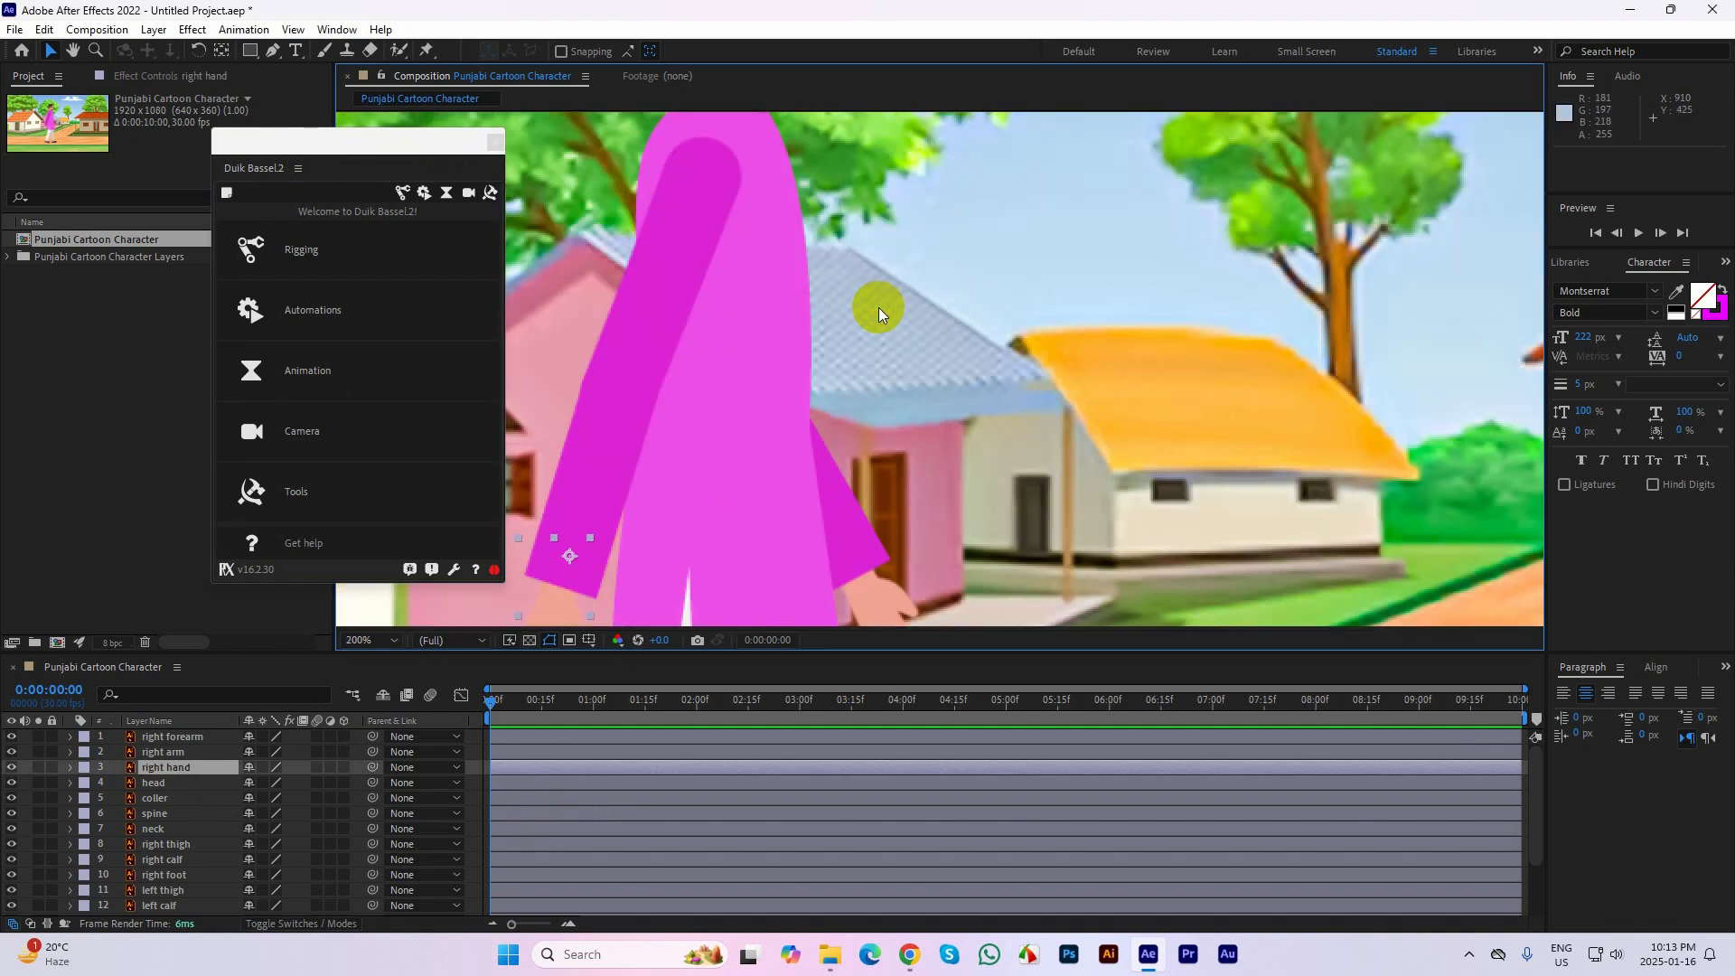
{"action": "scroll", "coordinate": [925, 339], "scroll_direction": "down", "scroll_amount": 2}
{"action": "left_click_drag", "start_coordinate": [940, 456], "coordinate": [1012, 433]}
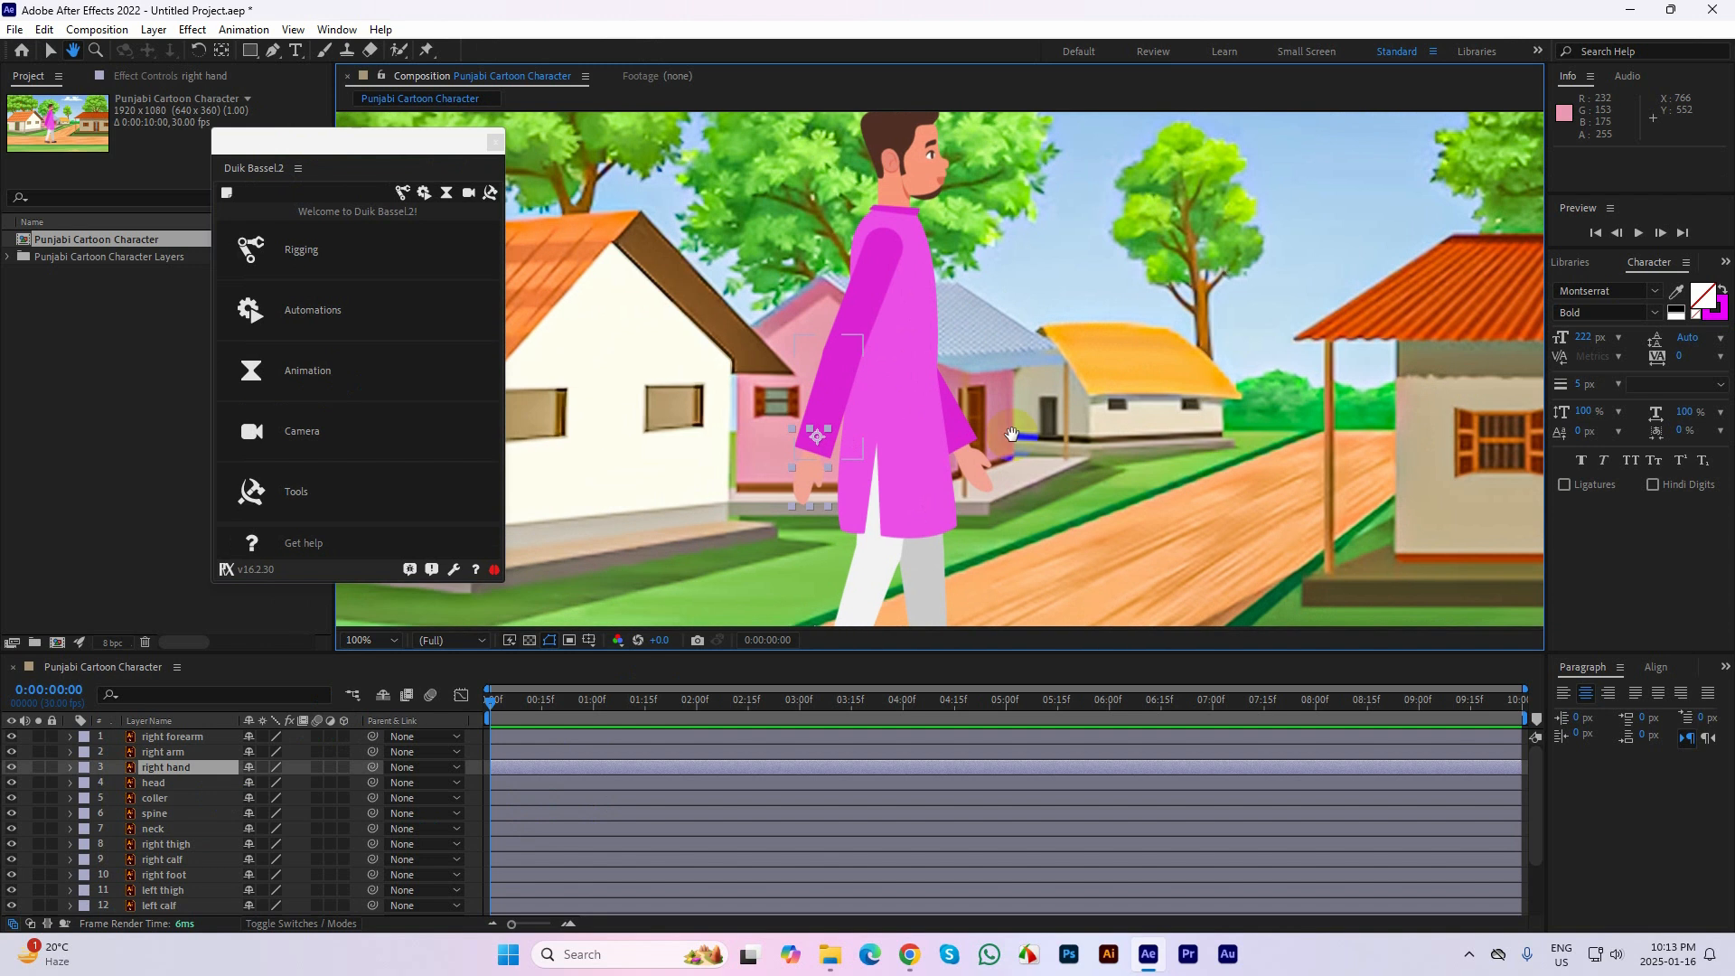
{"action": "key", "text": "v"}
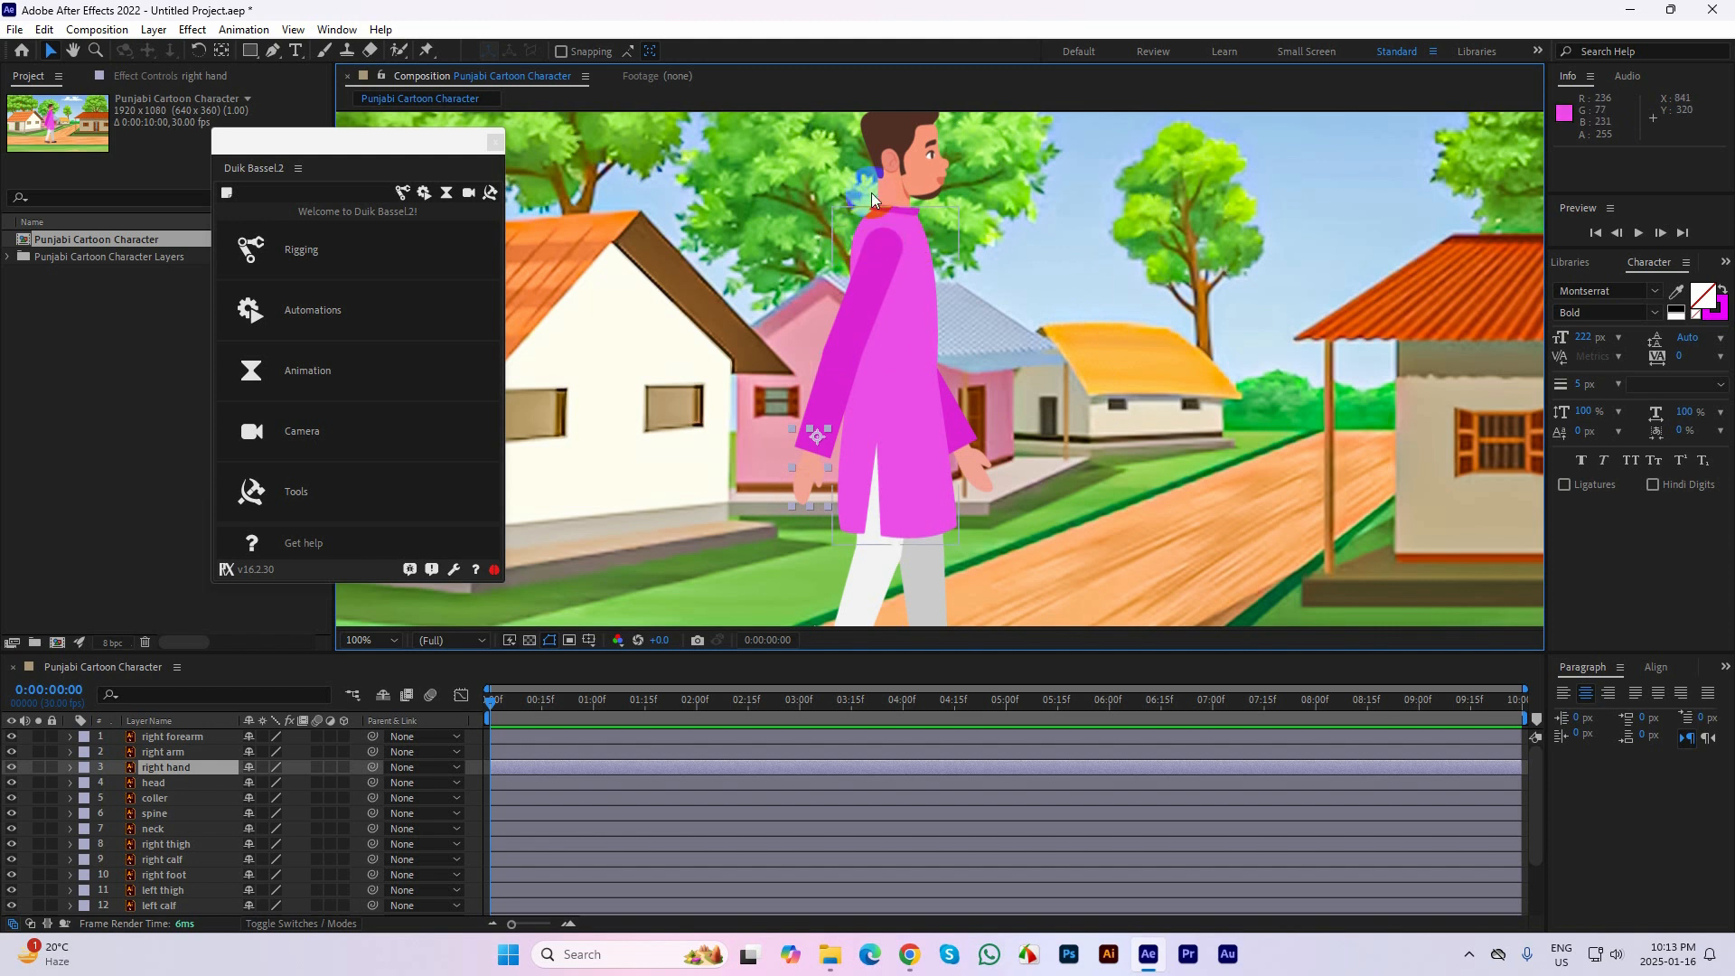
{"action": "left_click", "coordinate": [1087, 271]}
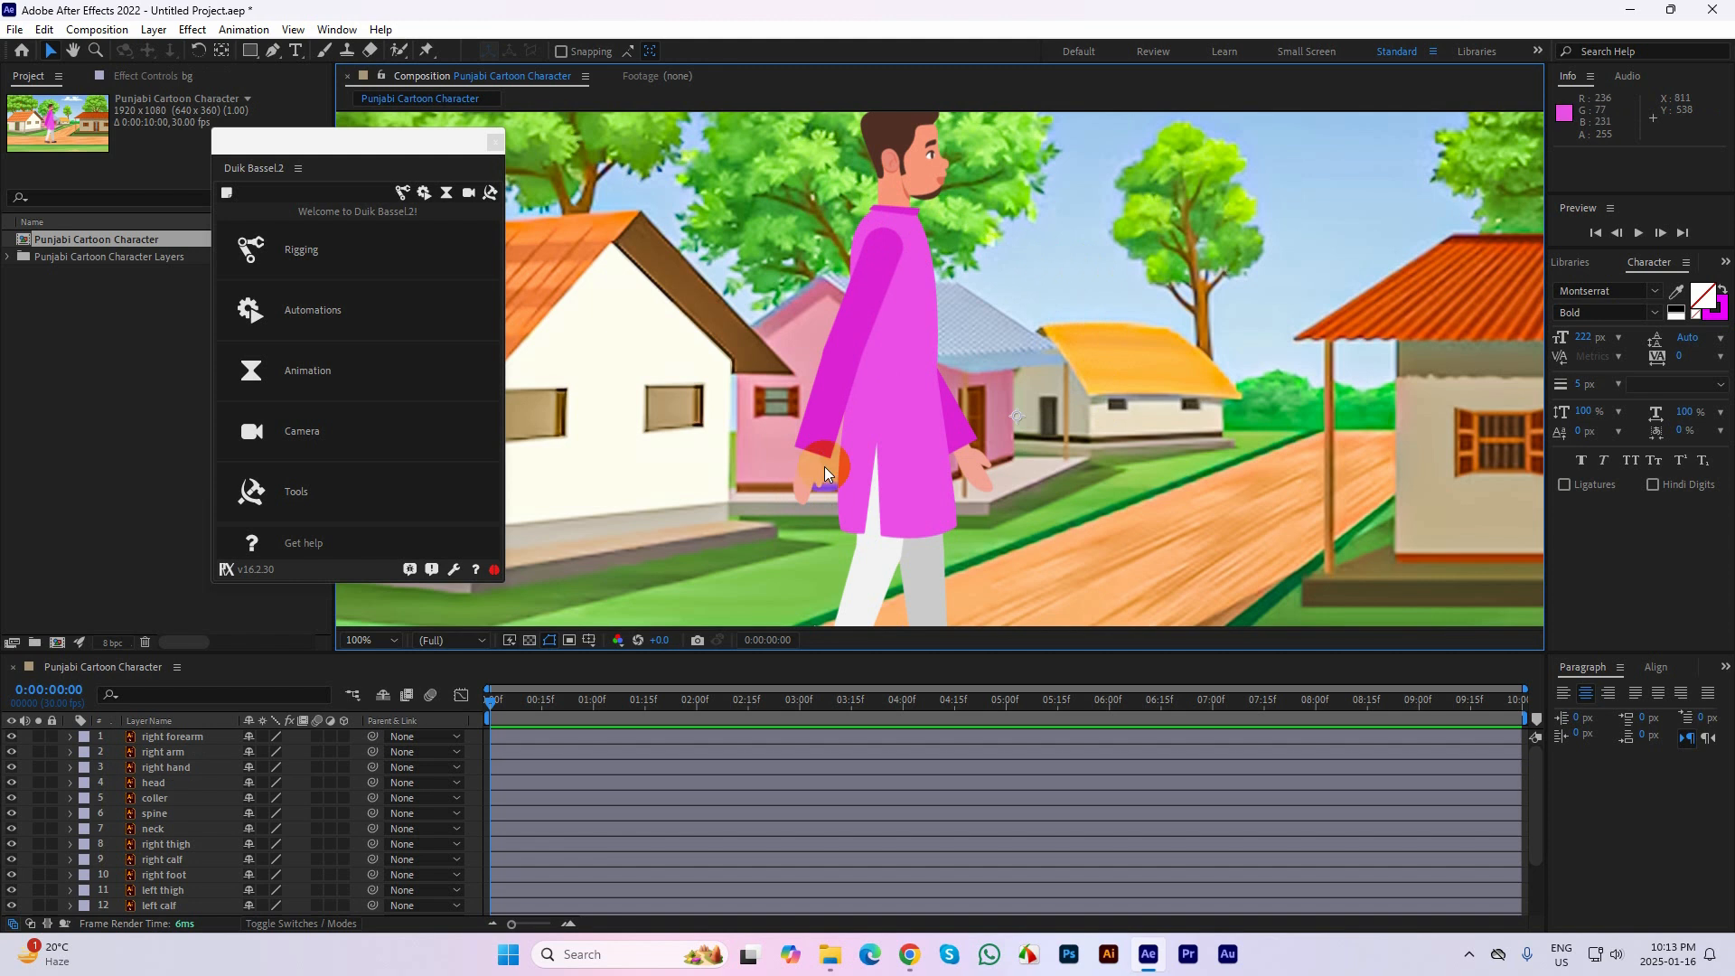
{"action": "left_click", "coordinate": [169, 752]}
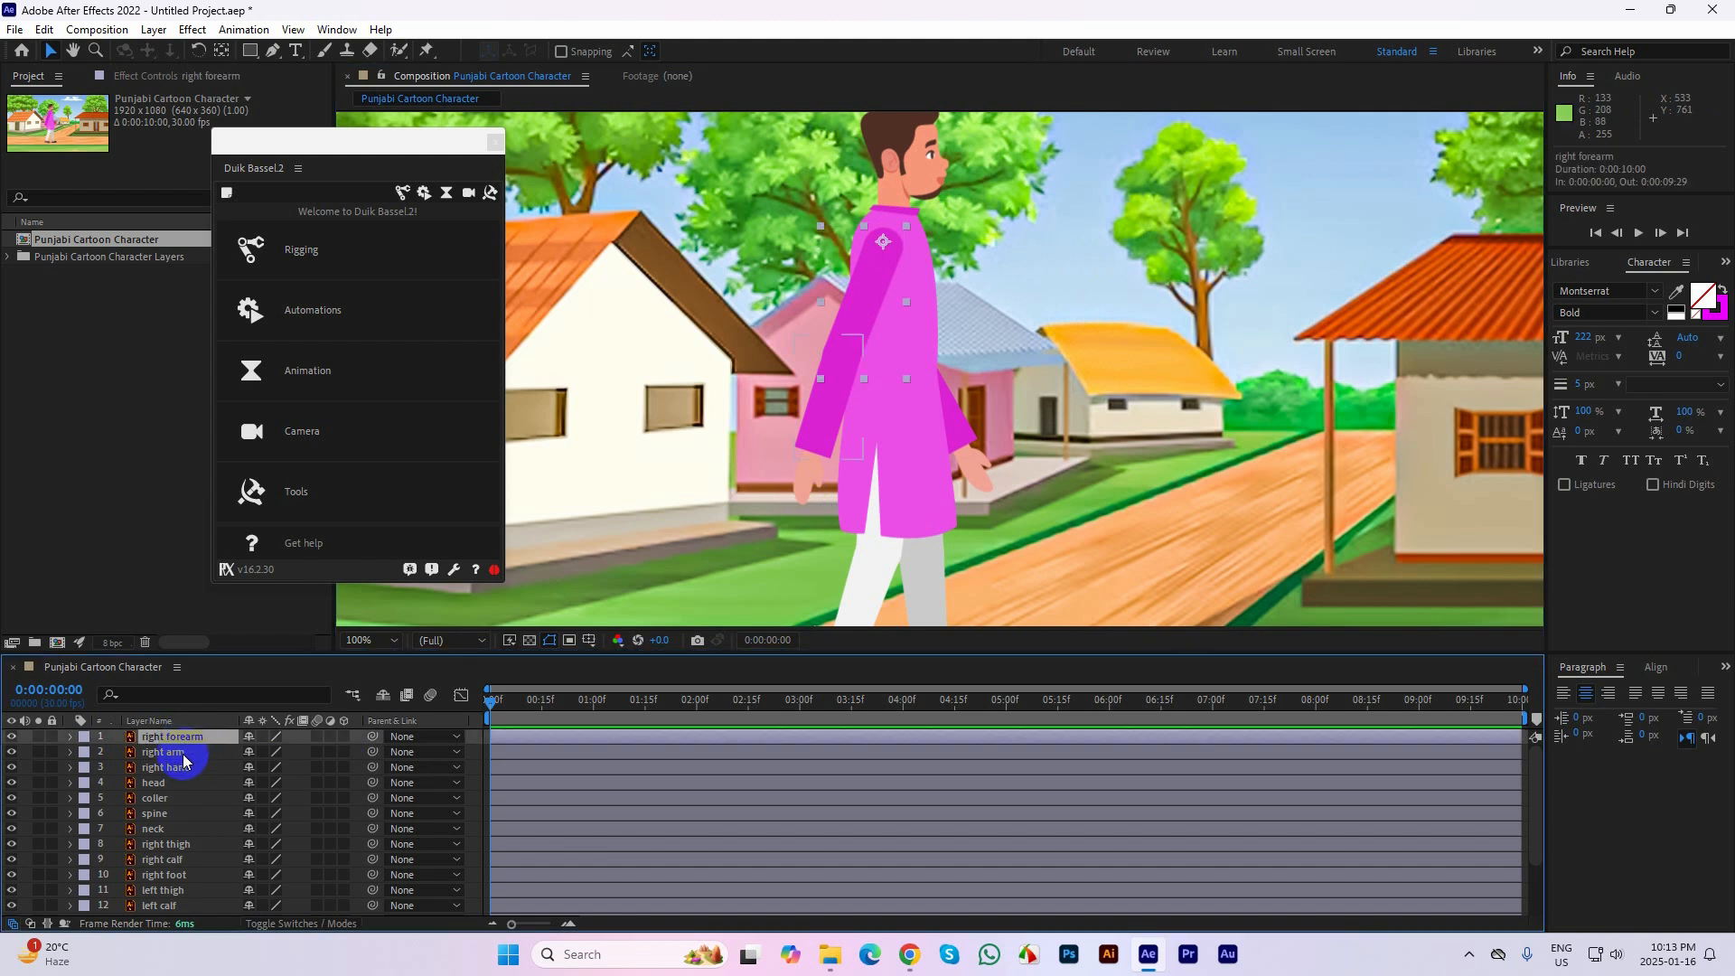
Select the right hand, right arm and right forearm layers together, starting from the hand
{"action": "left_click", "coordinate": [804, 486]}
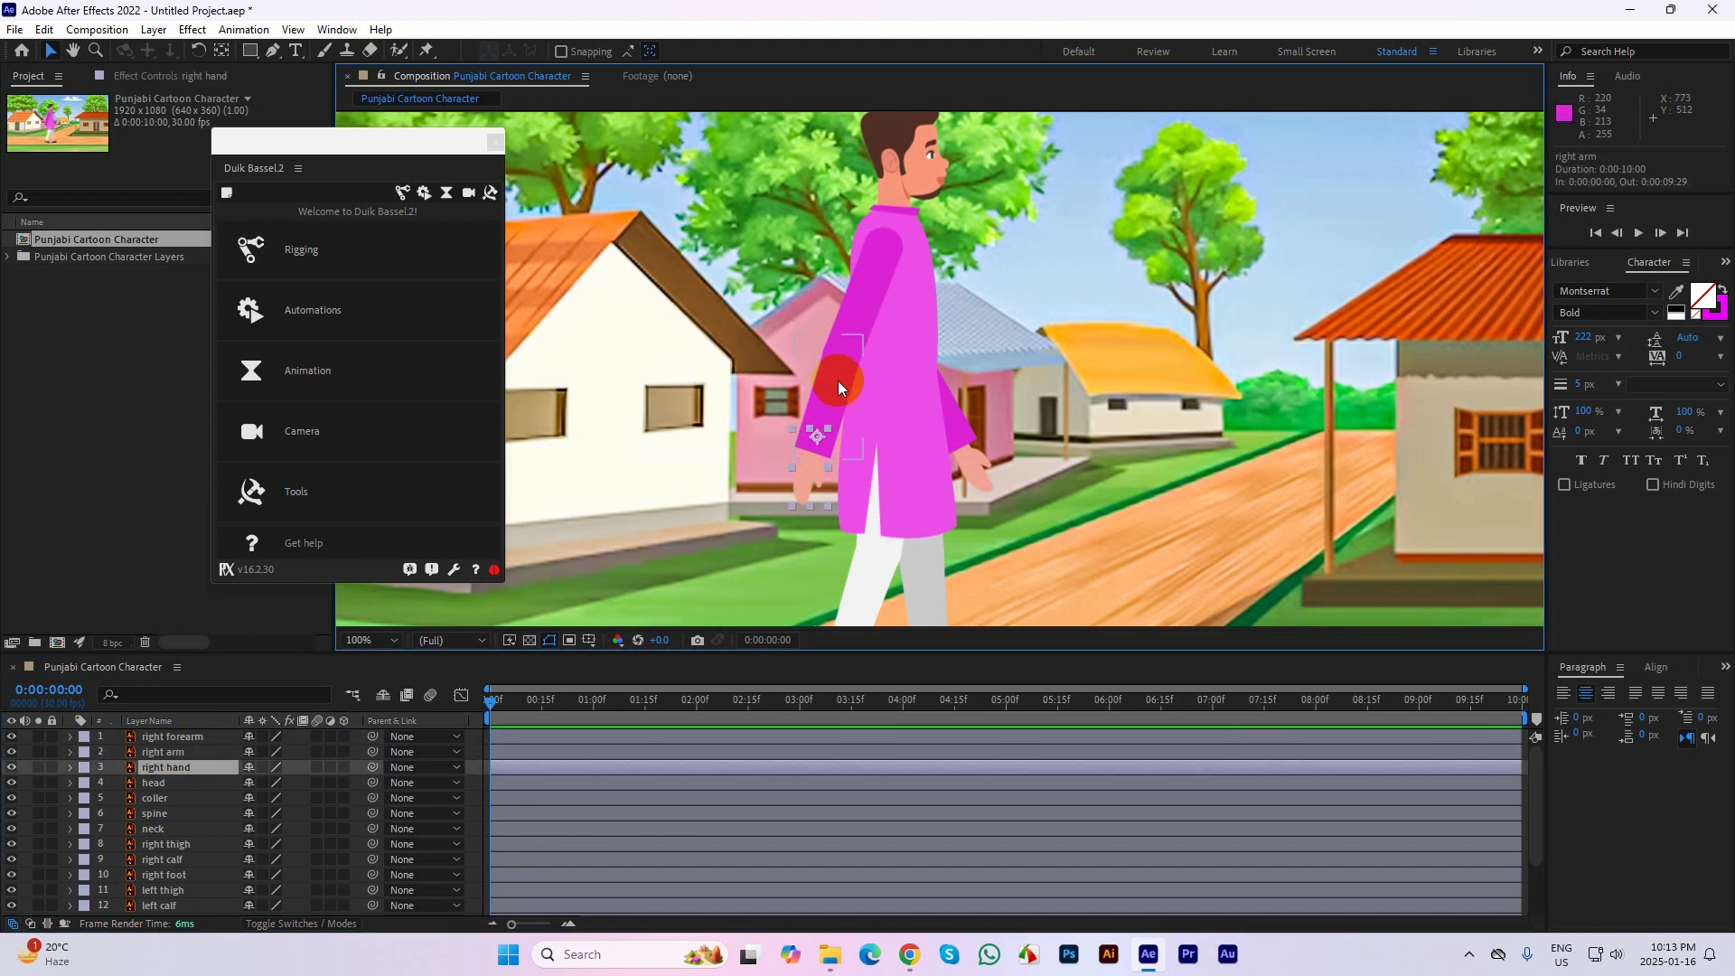
{"action": "left_click", "coordinate": [877, 282], "text": "shift"}
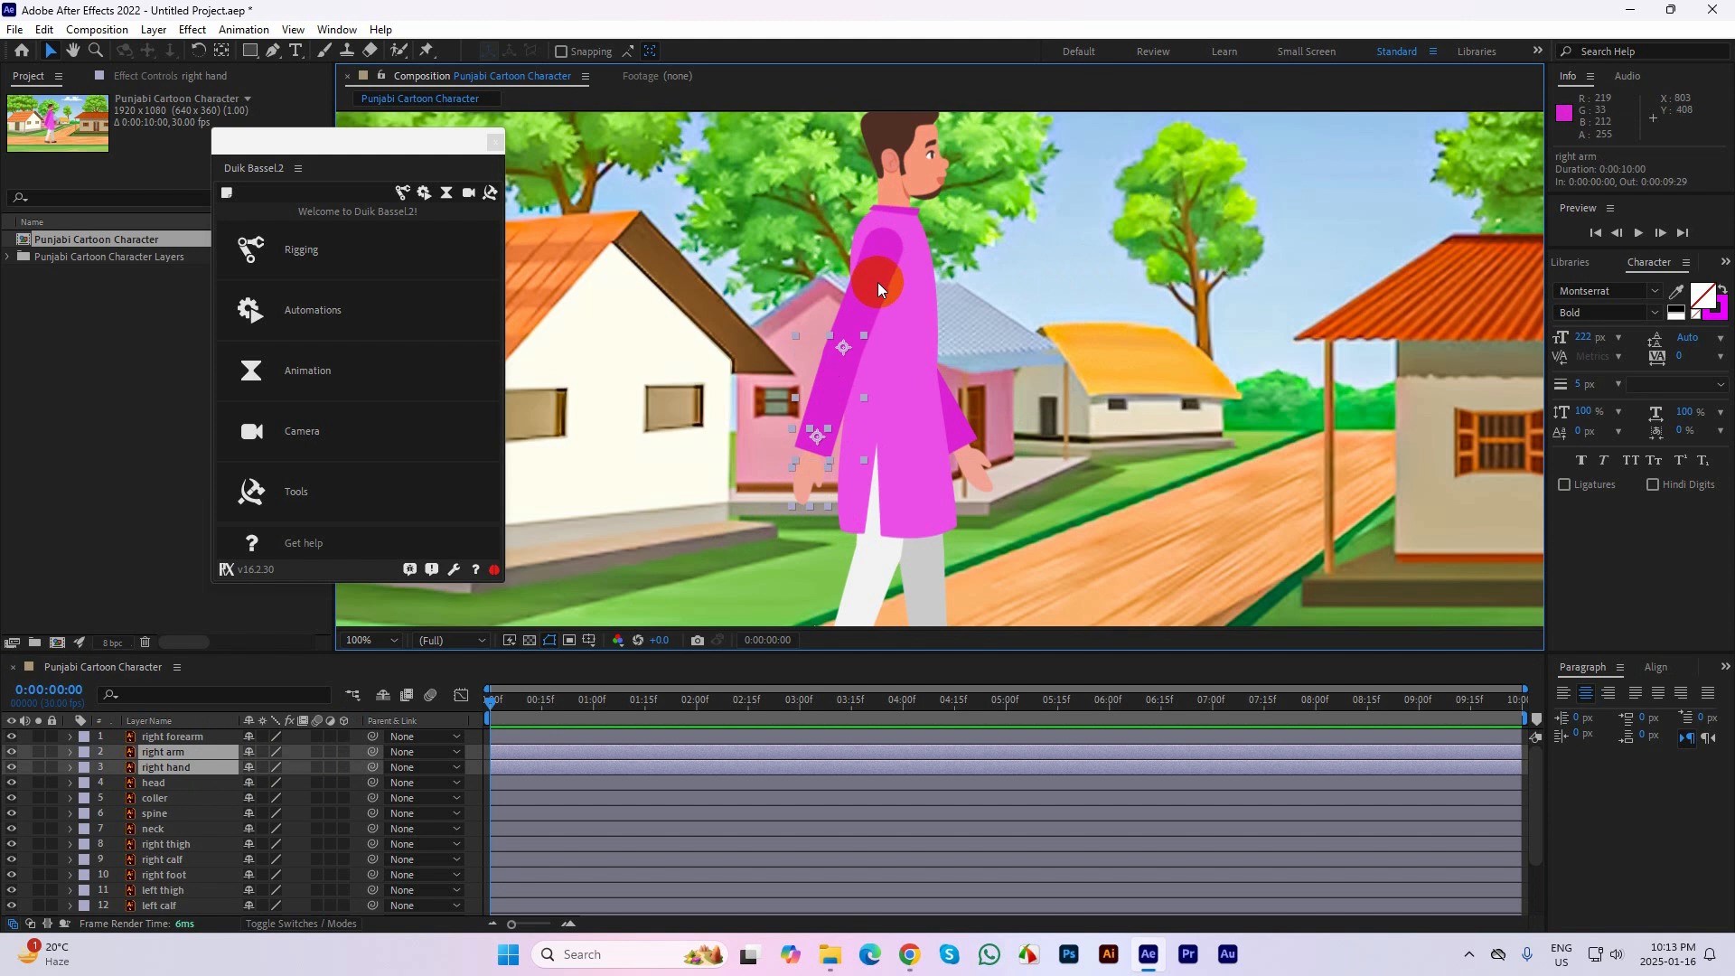
{"action": "left_click", "coordinate": [877, 280], "text": "shift"}
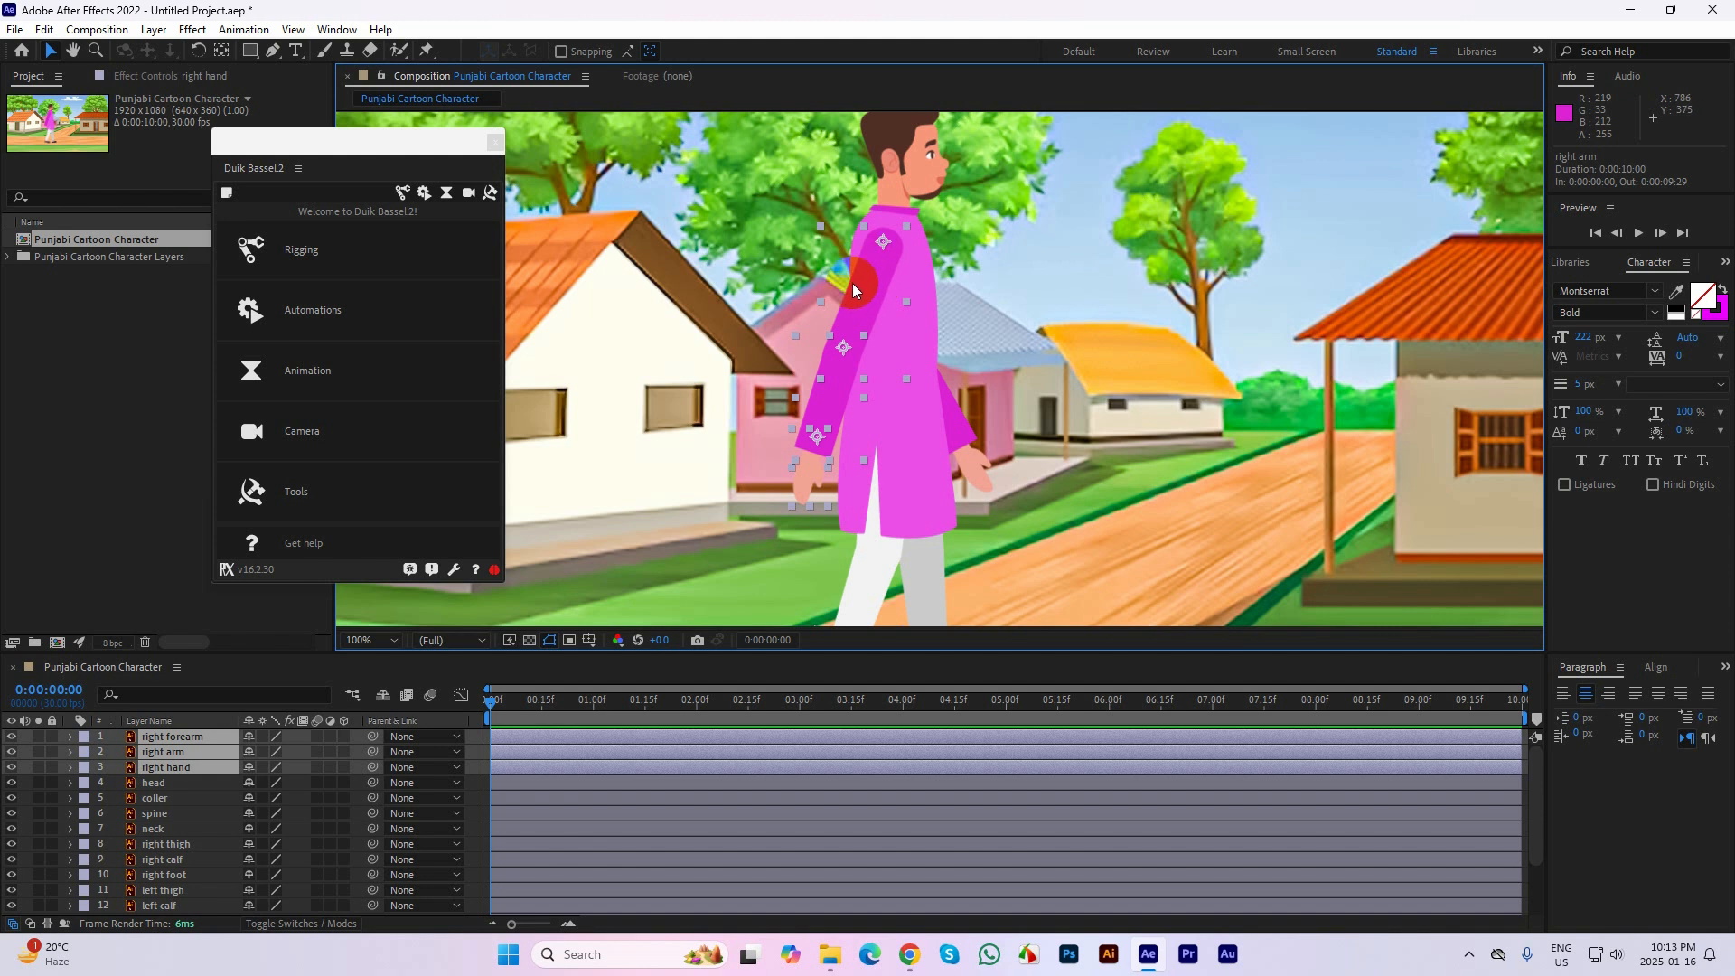
Widen the Duik panel and apply Auto-rig & IK from its rigging links and constraints to the selected right arm layers
{"action": "left_click_drag", "start_coordinate": [326, 145], "coordinate": [386, 123]}
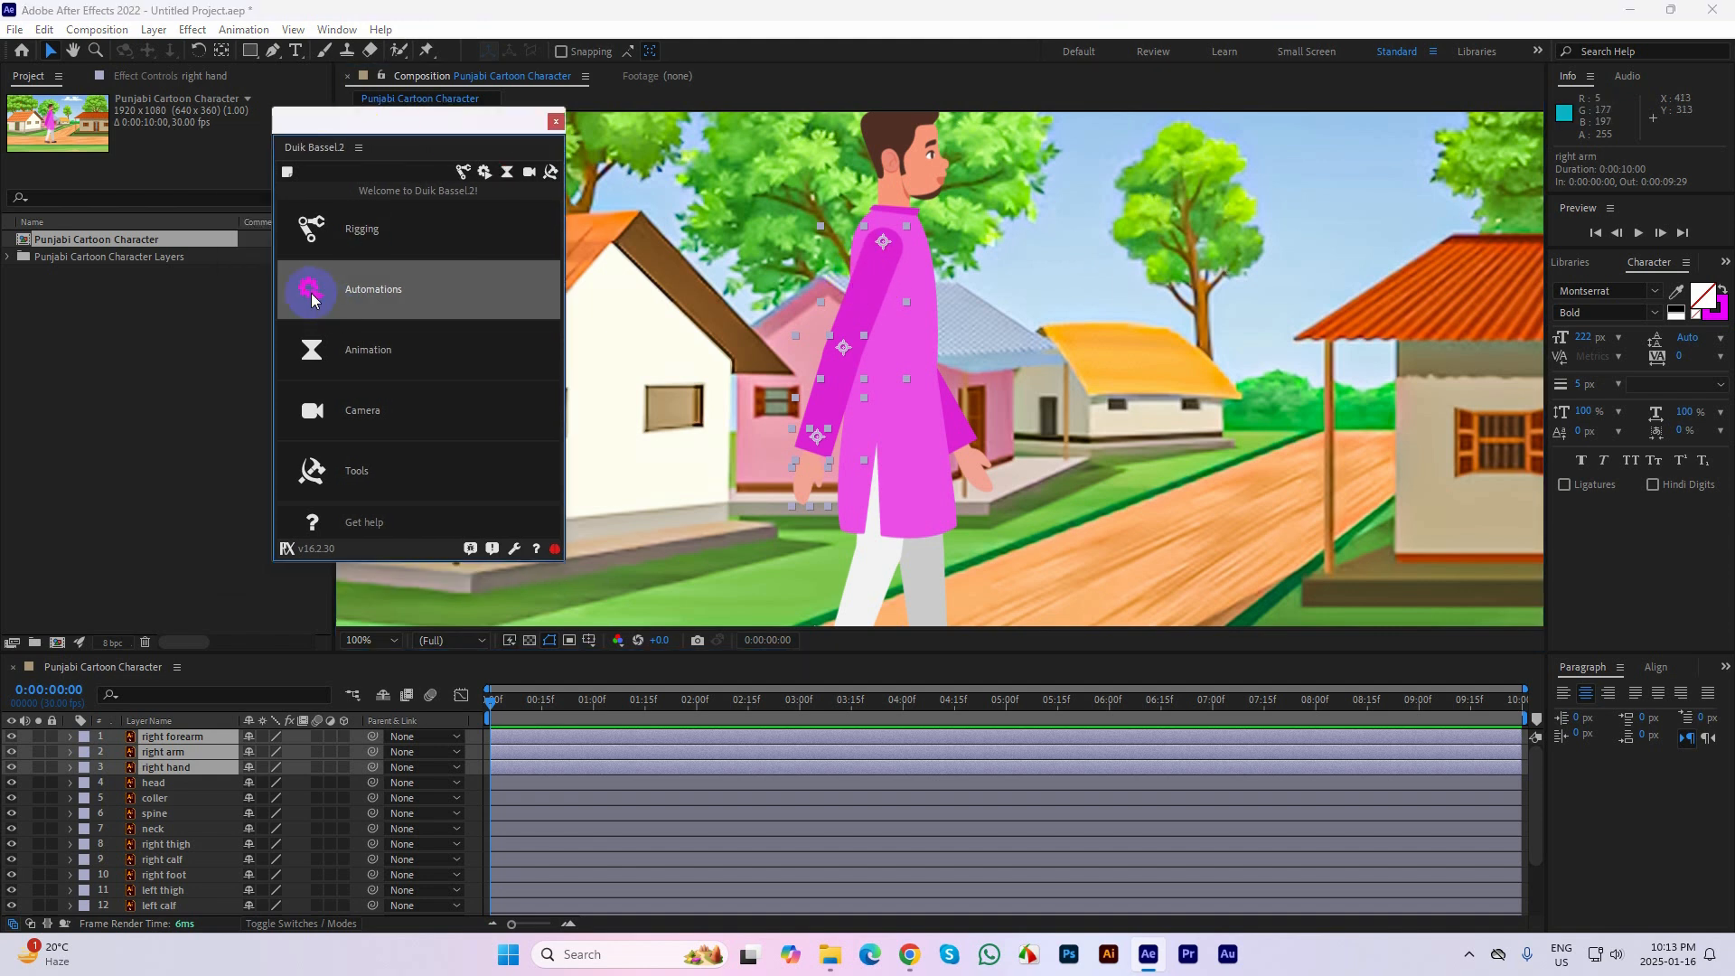
{"action": "left_click_drag", "start_coordinate": [271, 275], "coordinate": [221, 271]}
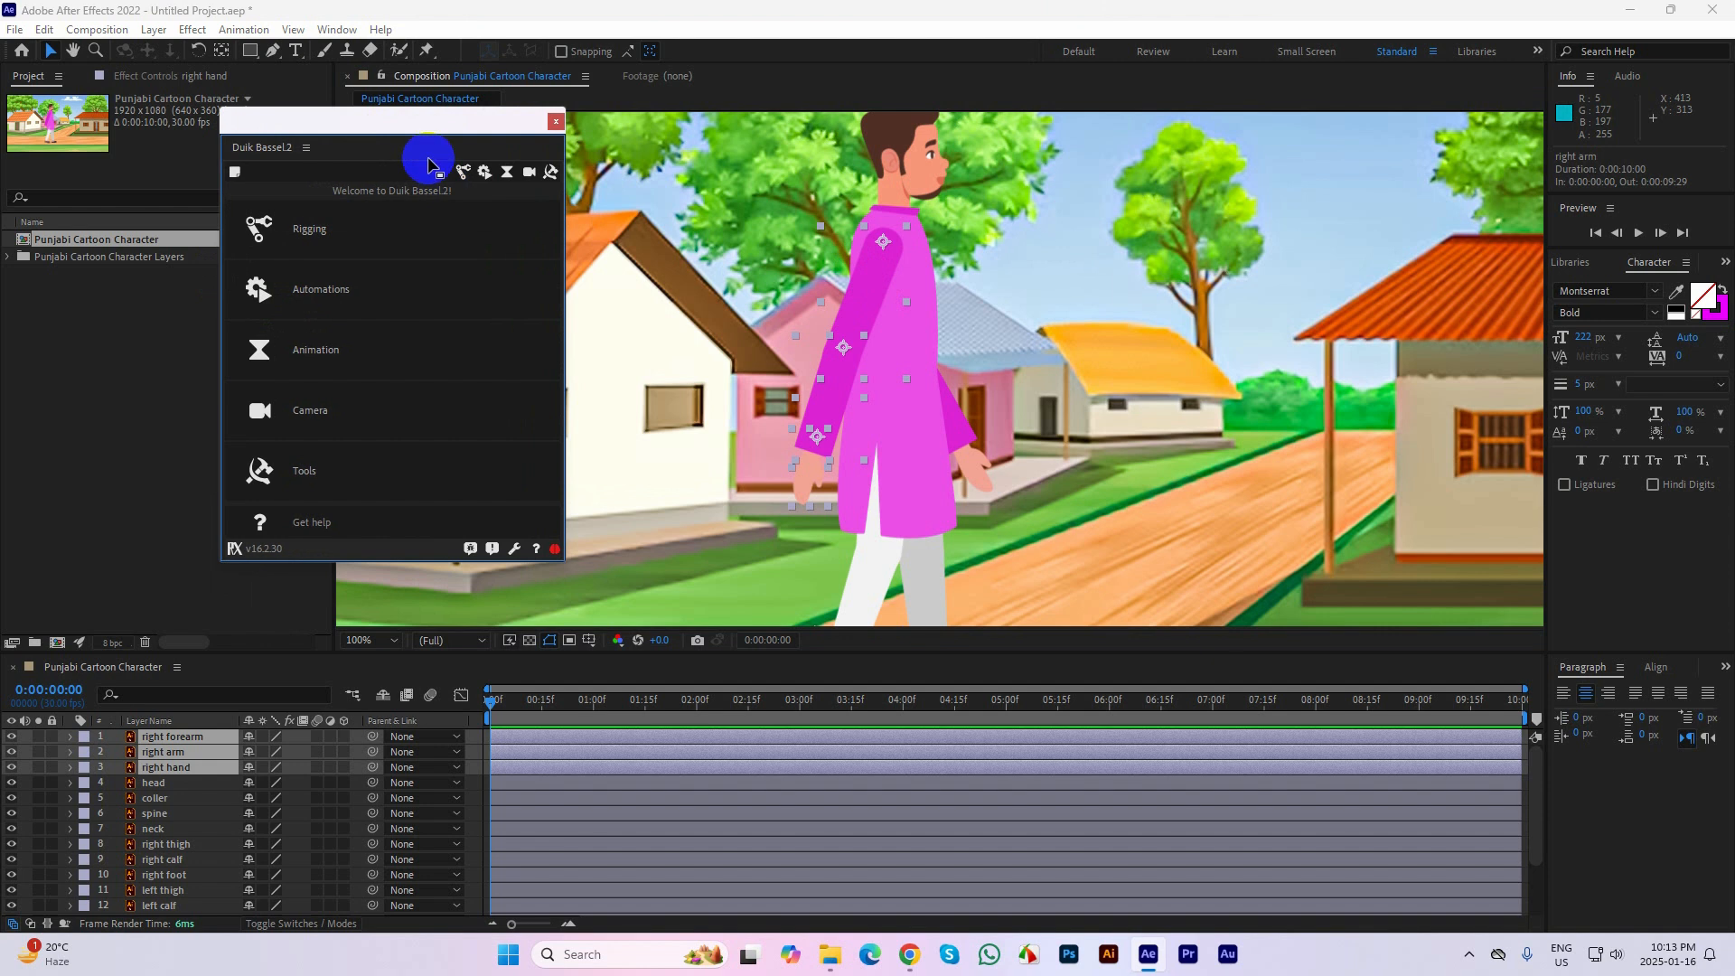
{"action": "left_click", "coordinate": [461, 175]}
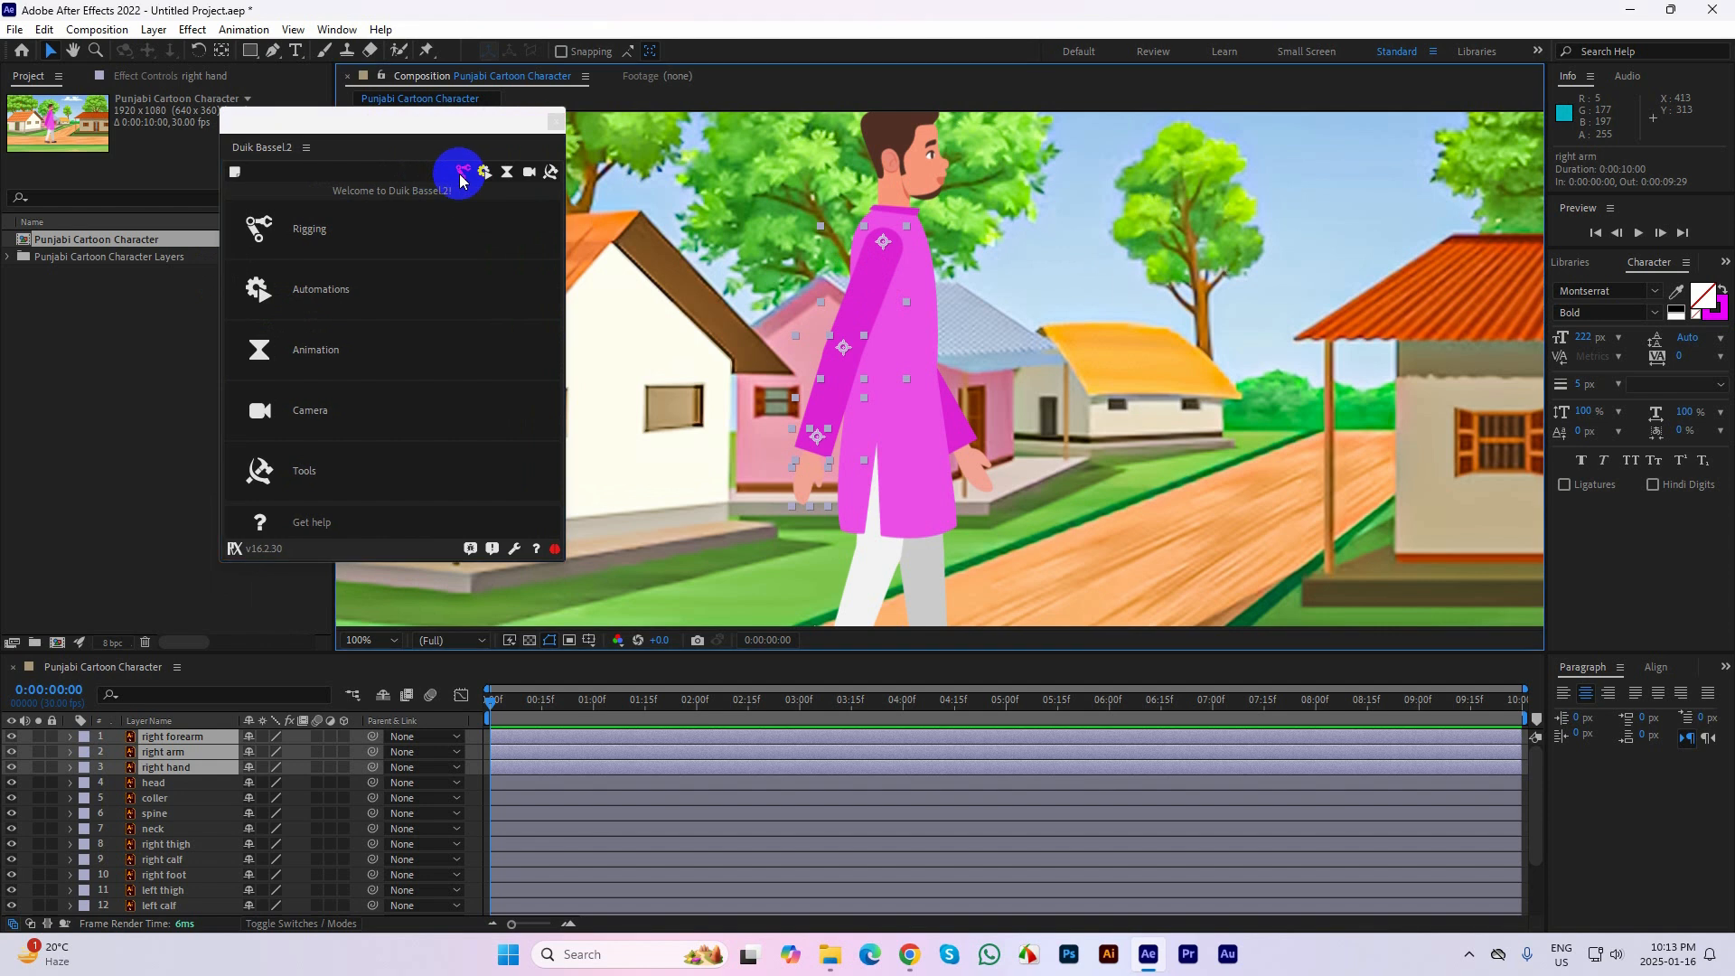
{"action": "left_click", "coordinate": [461, 178]}
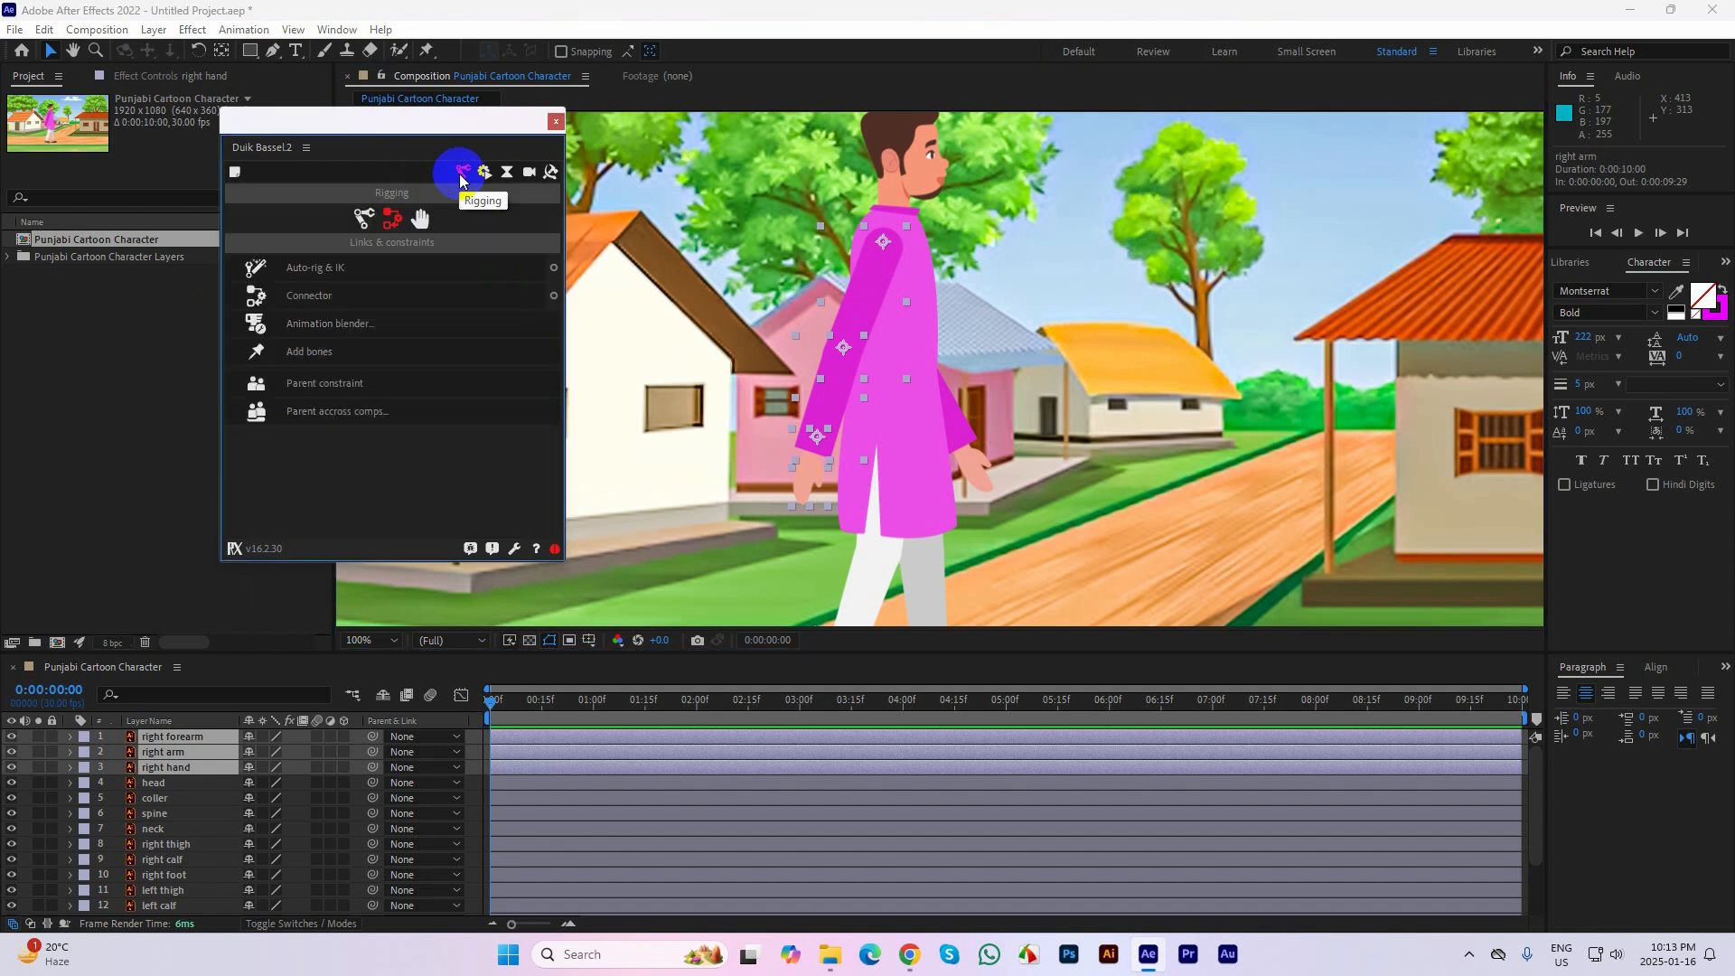
{"action": "left_click", "coordinate": [362, 216]}
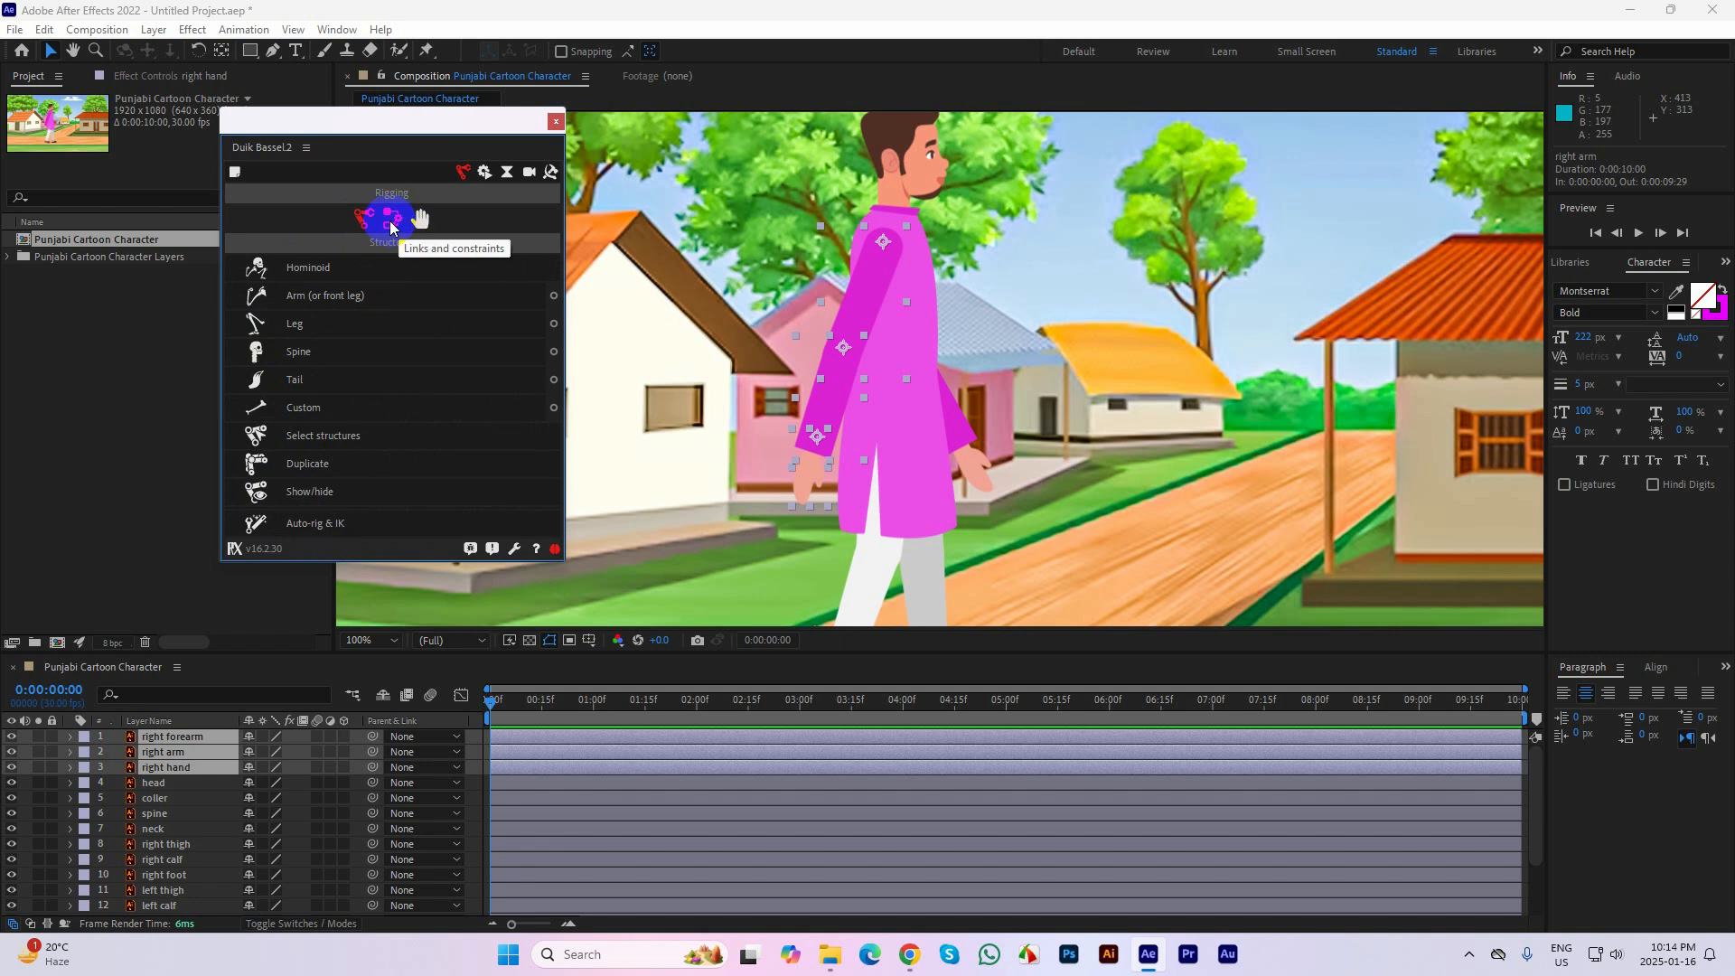
{"action": "left_click", "coordinate": [391, 223]}
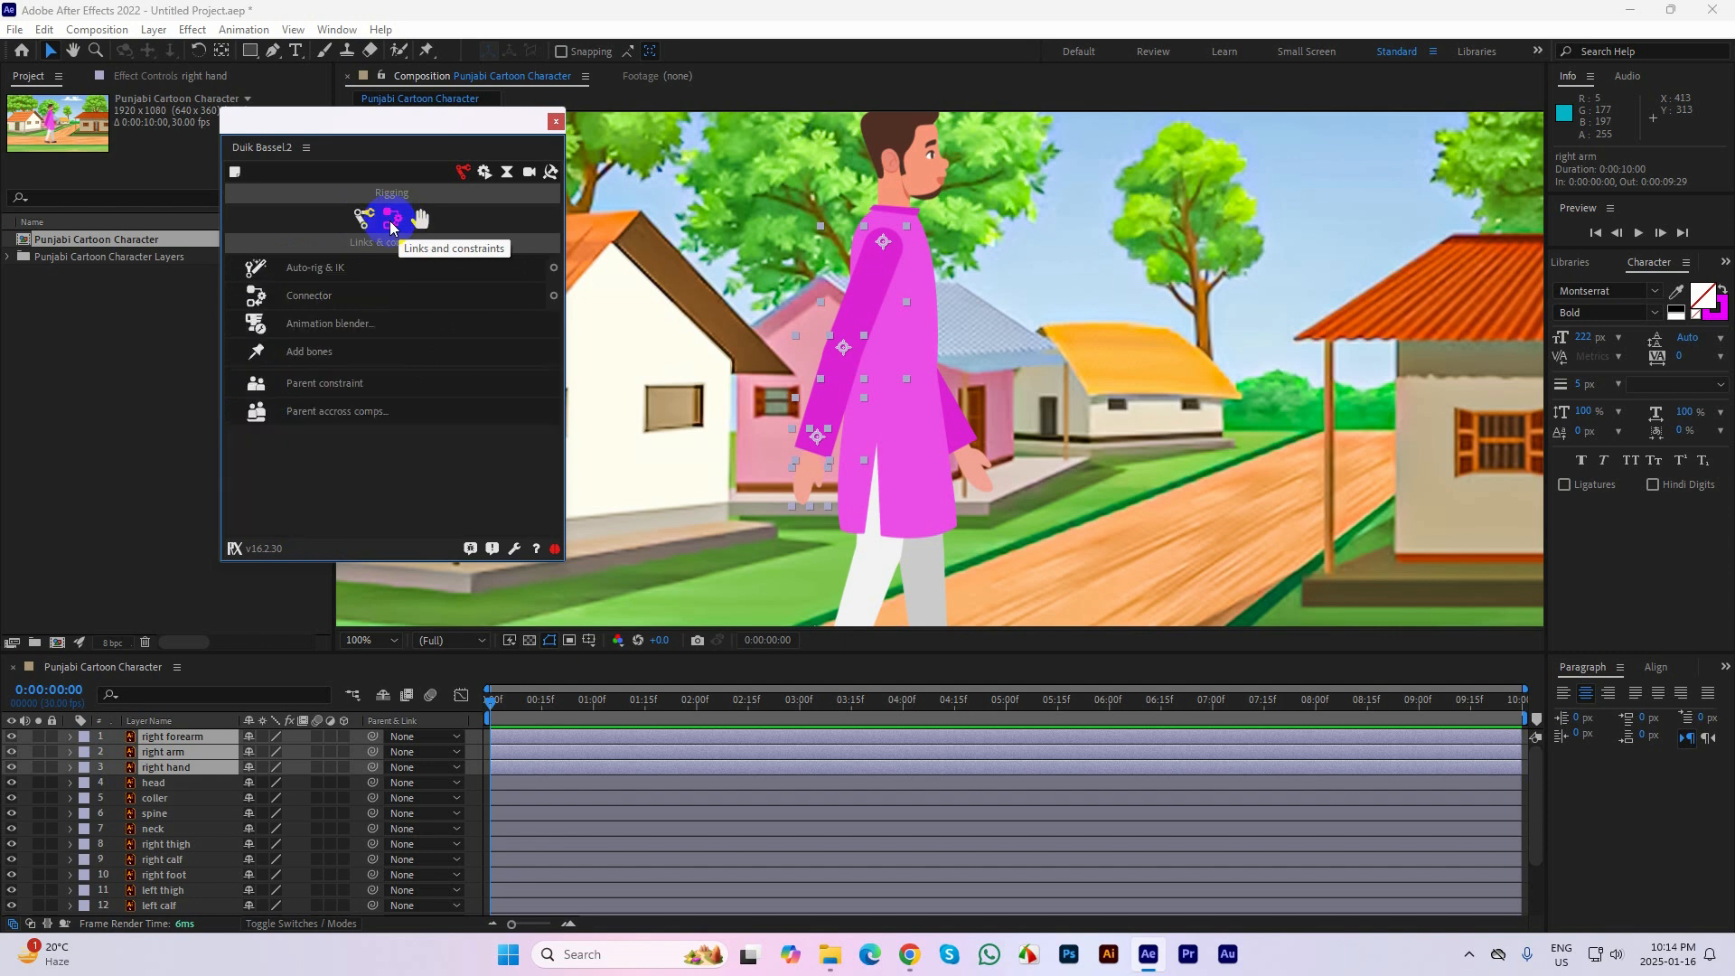
{"action": "left_click", "coordinate": [343, 274]}
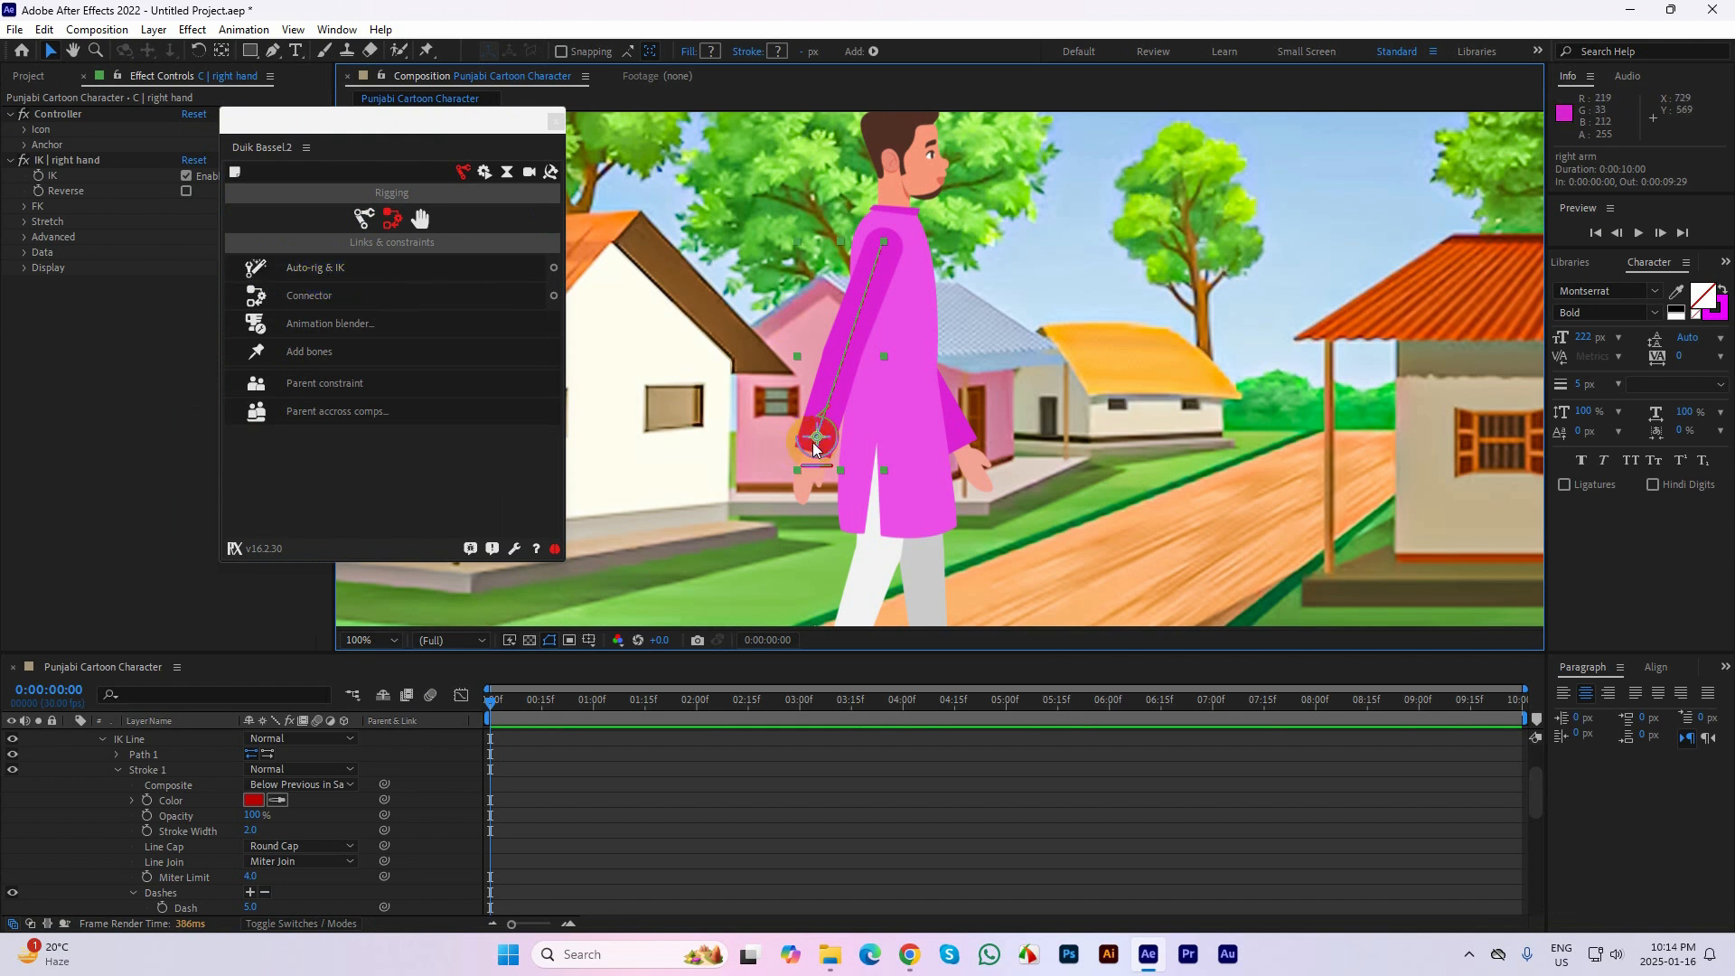
Move the right hand's IK controller forward over the torso to about 832, 523, and select the right hand layer
{"action": "left_click_drag", "start_coordinate": [816, 449], "coordinate": [898, 412]}
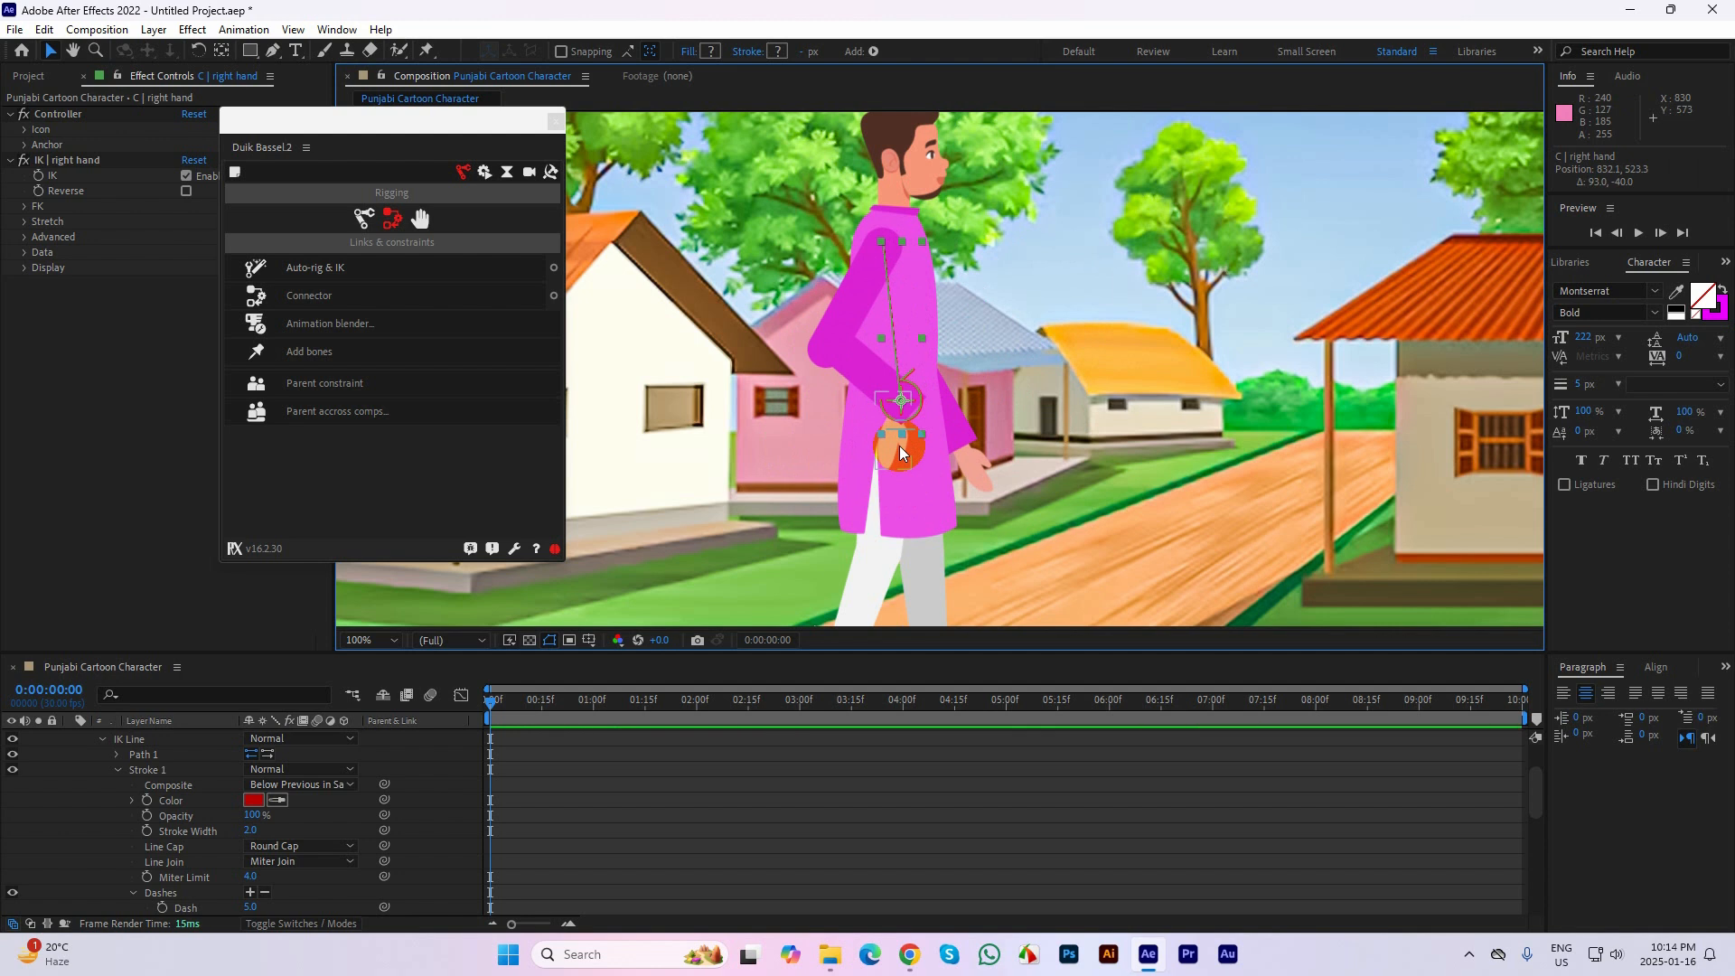
{"action": "left_click", "coordinate": [906, 455]}
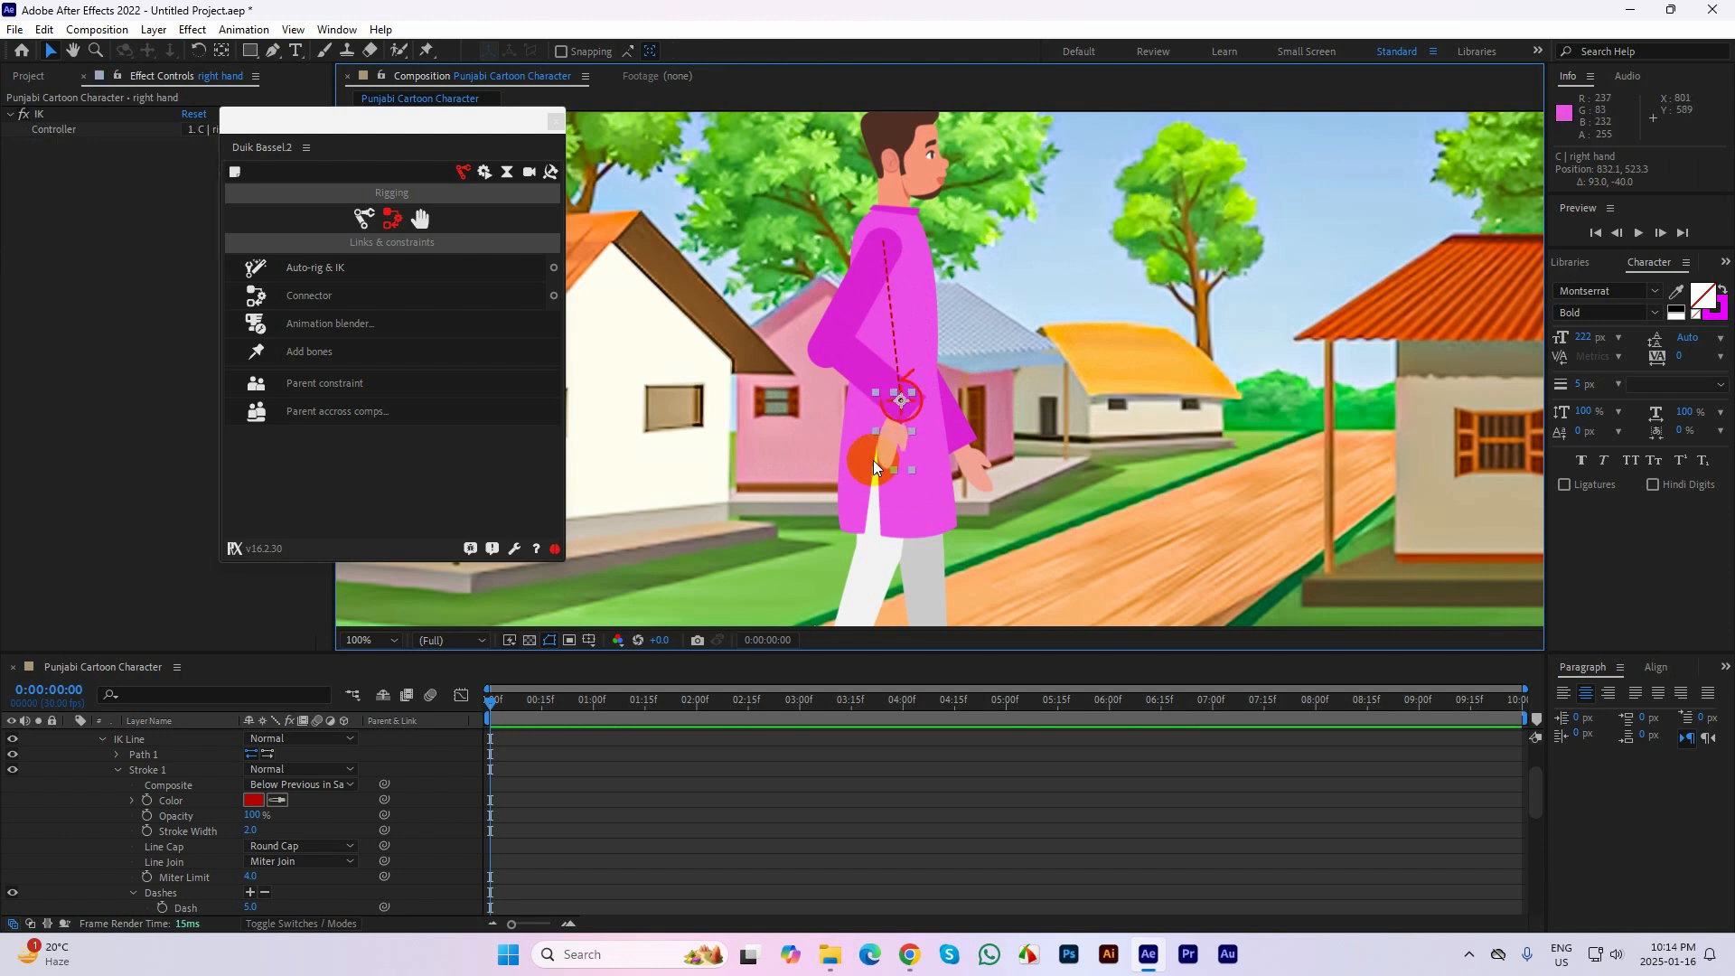
{"action": "scroll", "coordinate": [193, 764], "scroll_direction": "down", "scroll_amount": 5}
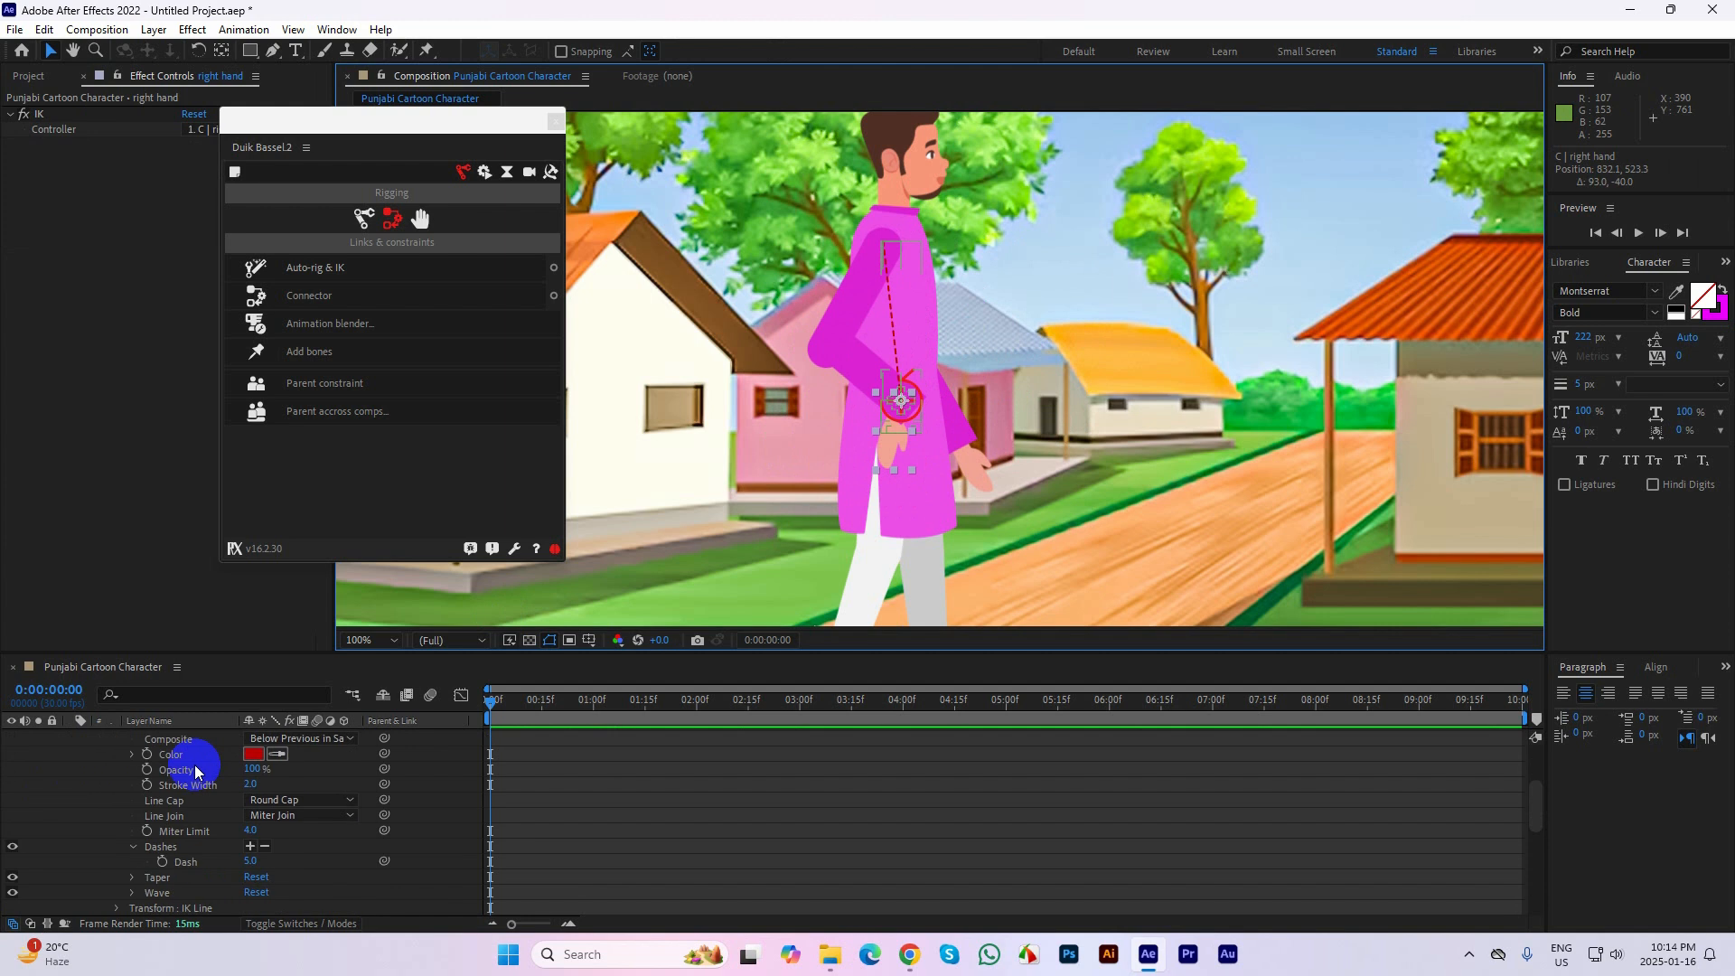
Try changing the right hand layer's rotation, and undo back to the right arm's original pose
{"action": "scroll", "coordinate": [195, 825], "scroll_direction": "down", "scroll_amount": 2}
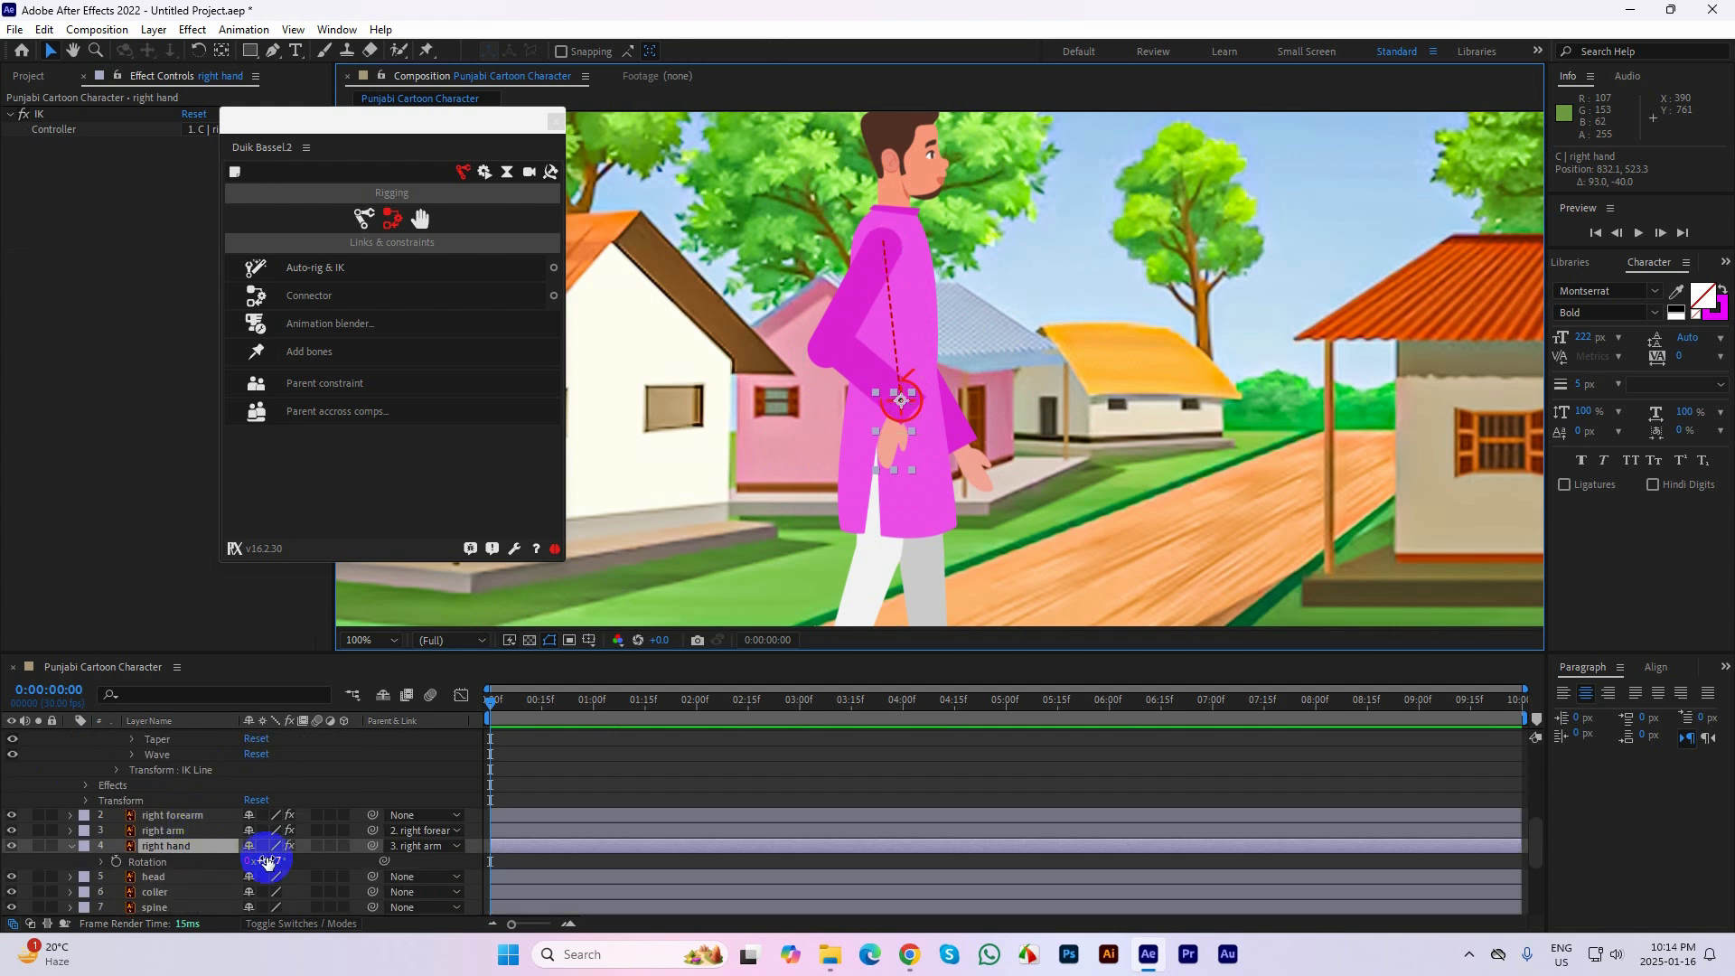
{"action": "mouse_move", "coordinate": [267, 861]}
{"action": "left_mouse_down"}
{"action": "mouse_move", "coordinate": [352, 855]}
{"action": "mouse_move", "coordinate": [301, 861]}
{"action": "left_mouse_up"}
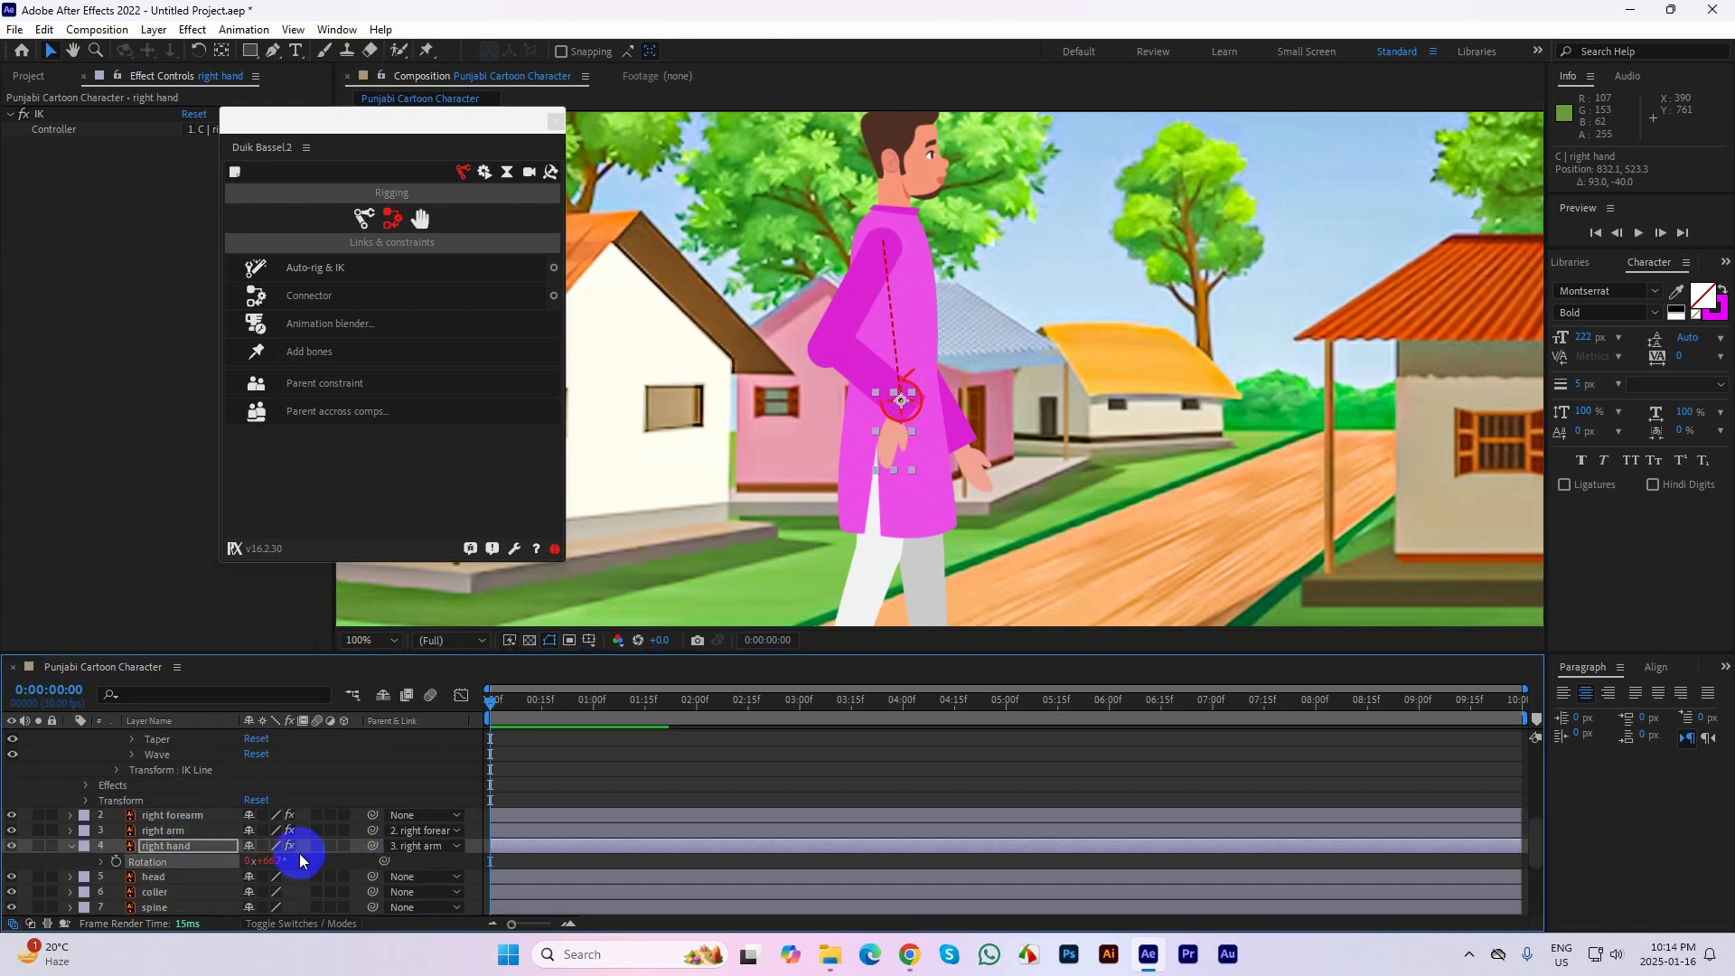
{"action": "key", "text": "ctrl+z"}
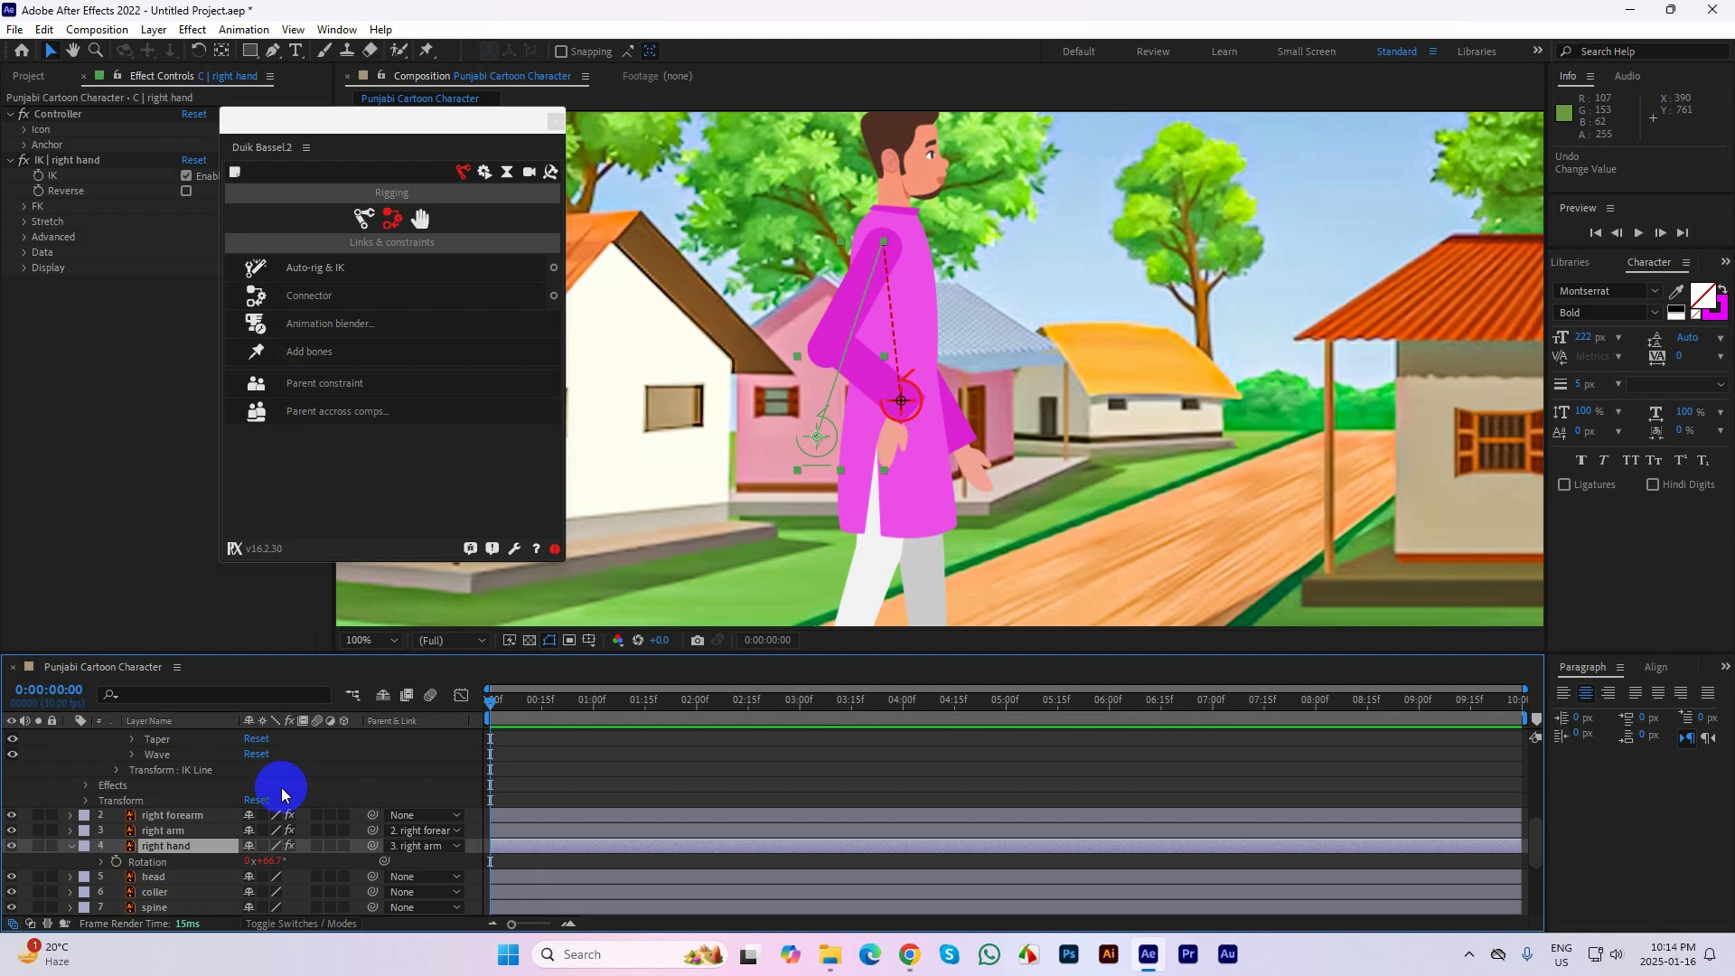
{"action": "left_click", "coordinate": [757, 553]}
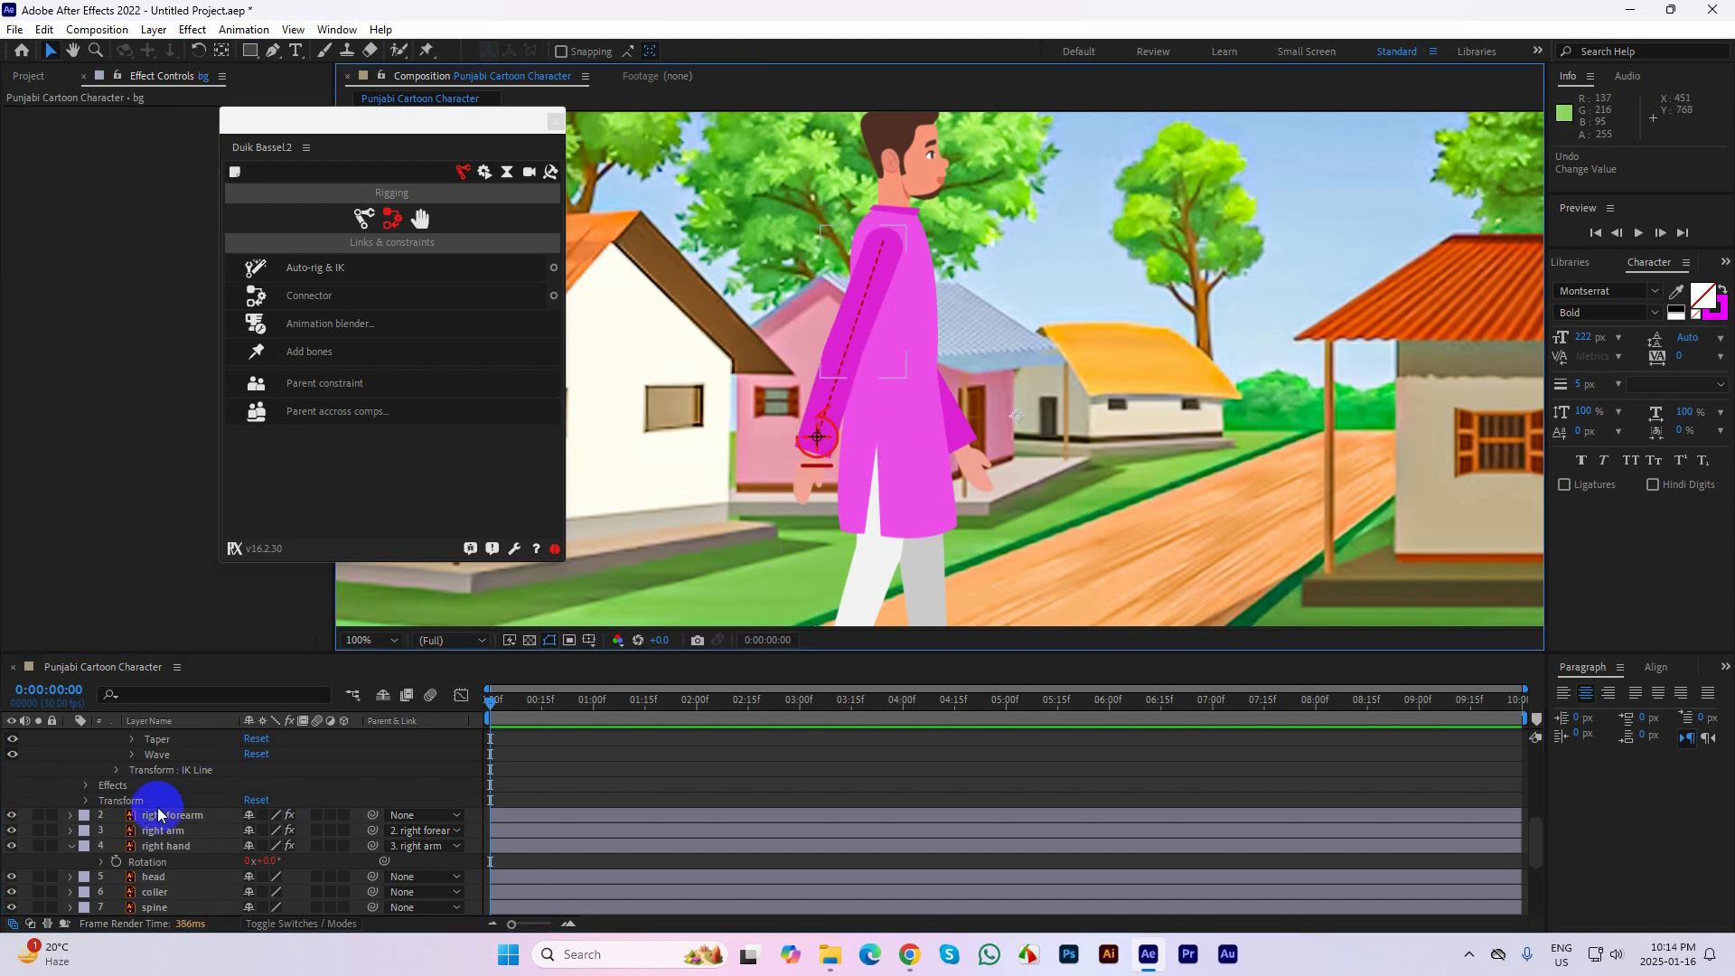
Examine the FK individual controls in the IK effect of the right hand controller layer
{"action": "scroll", "coordinate": [158, 814], "scroll_direction": "up", "scroll_amount": 6}
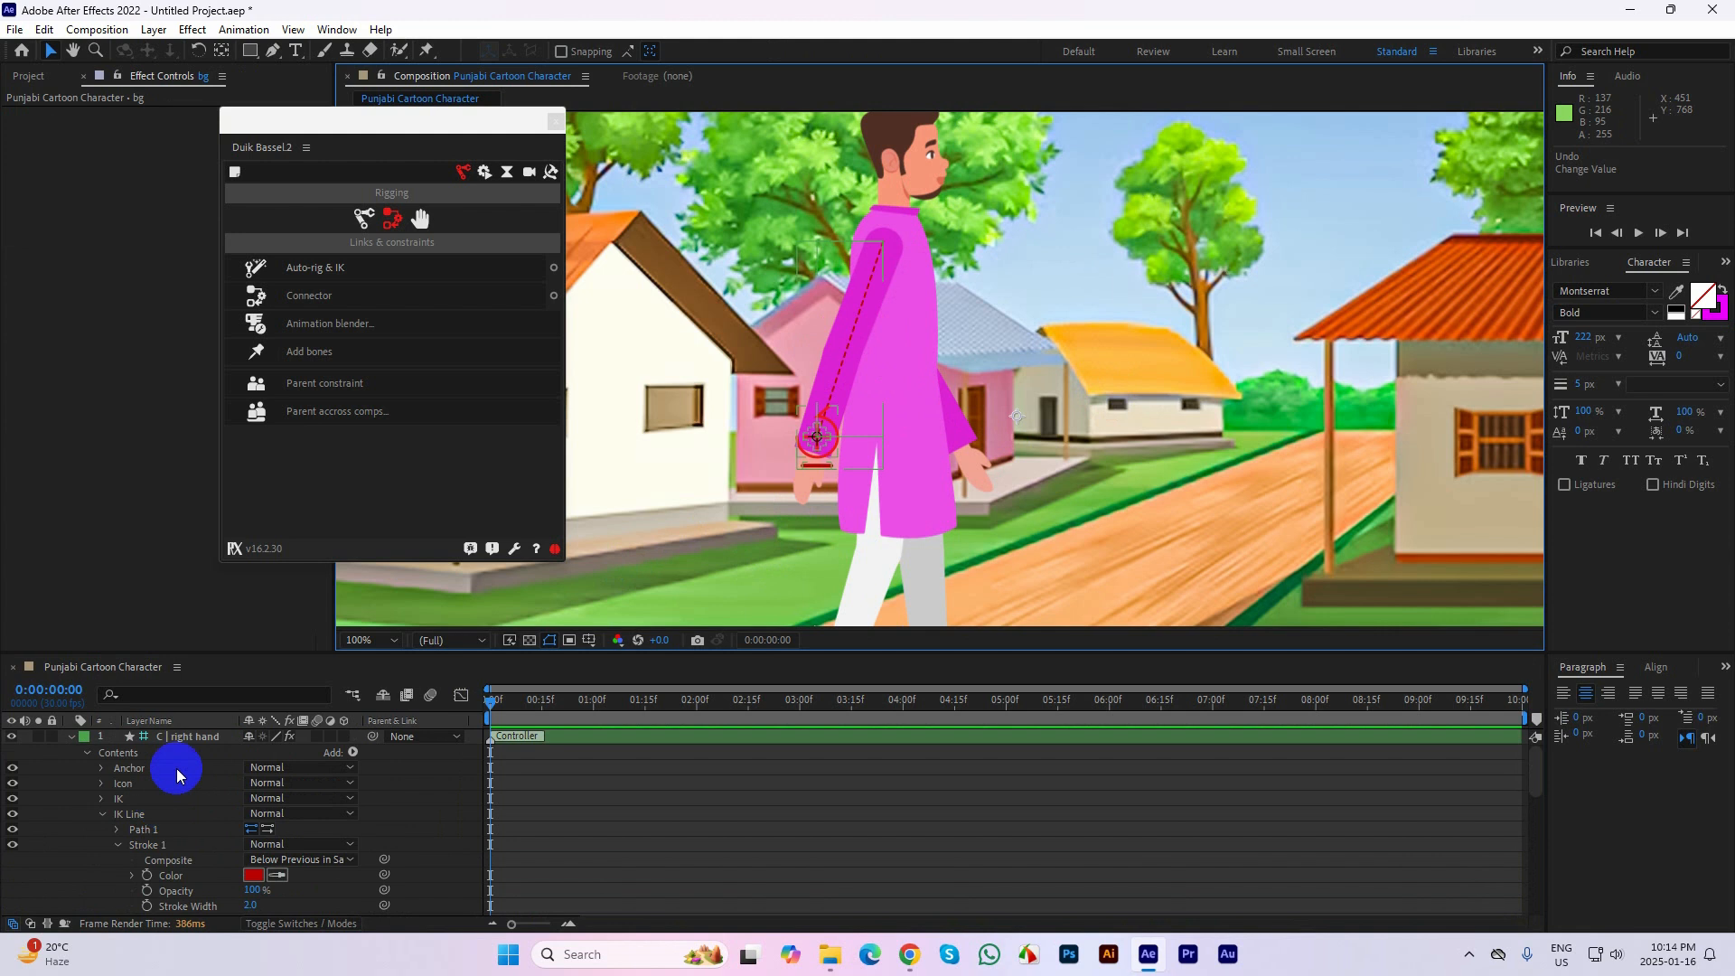
{"action": "left_click", "coordinate": [188, 737]}
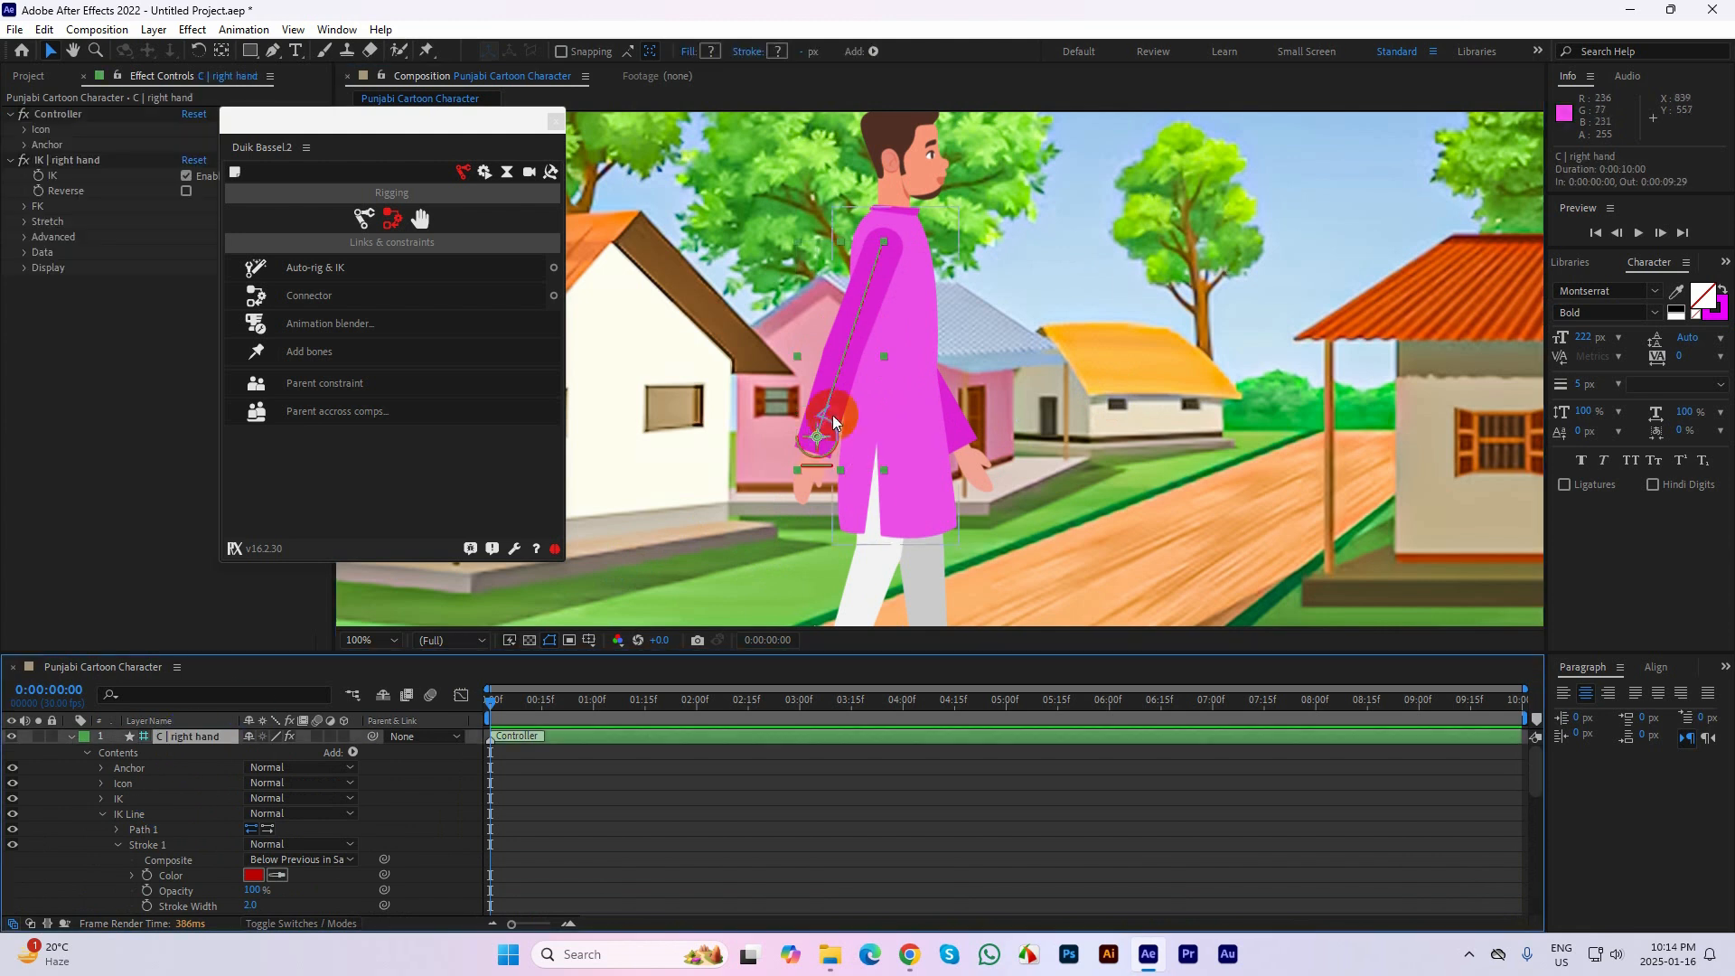
{"action": "left_click", "coordinate": [24, 207]}
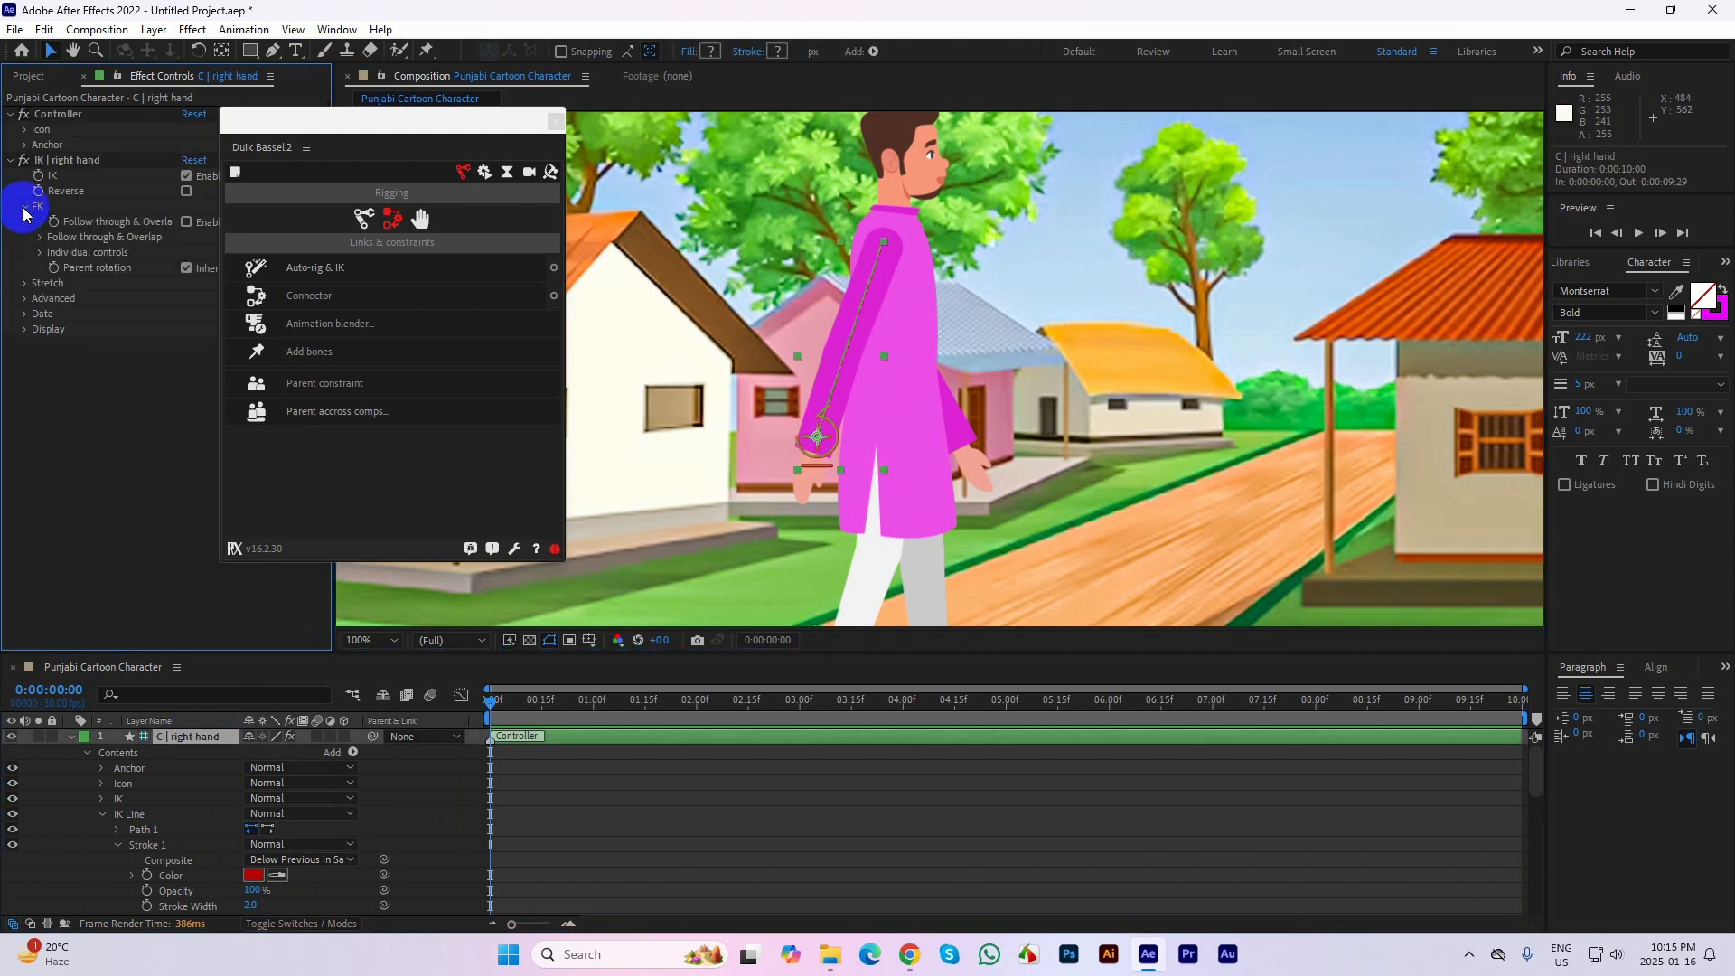
{"action": "left_click", "coordinate": [40, 254]}
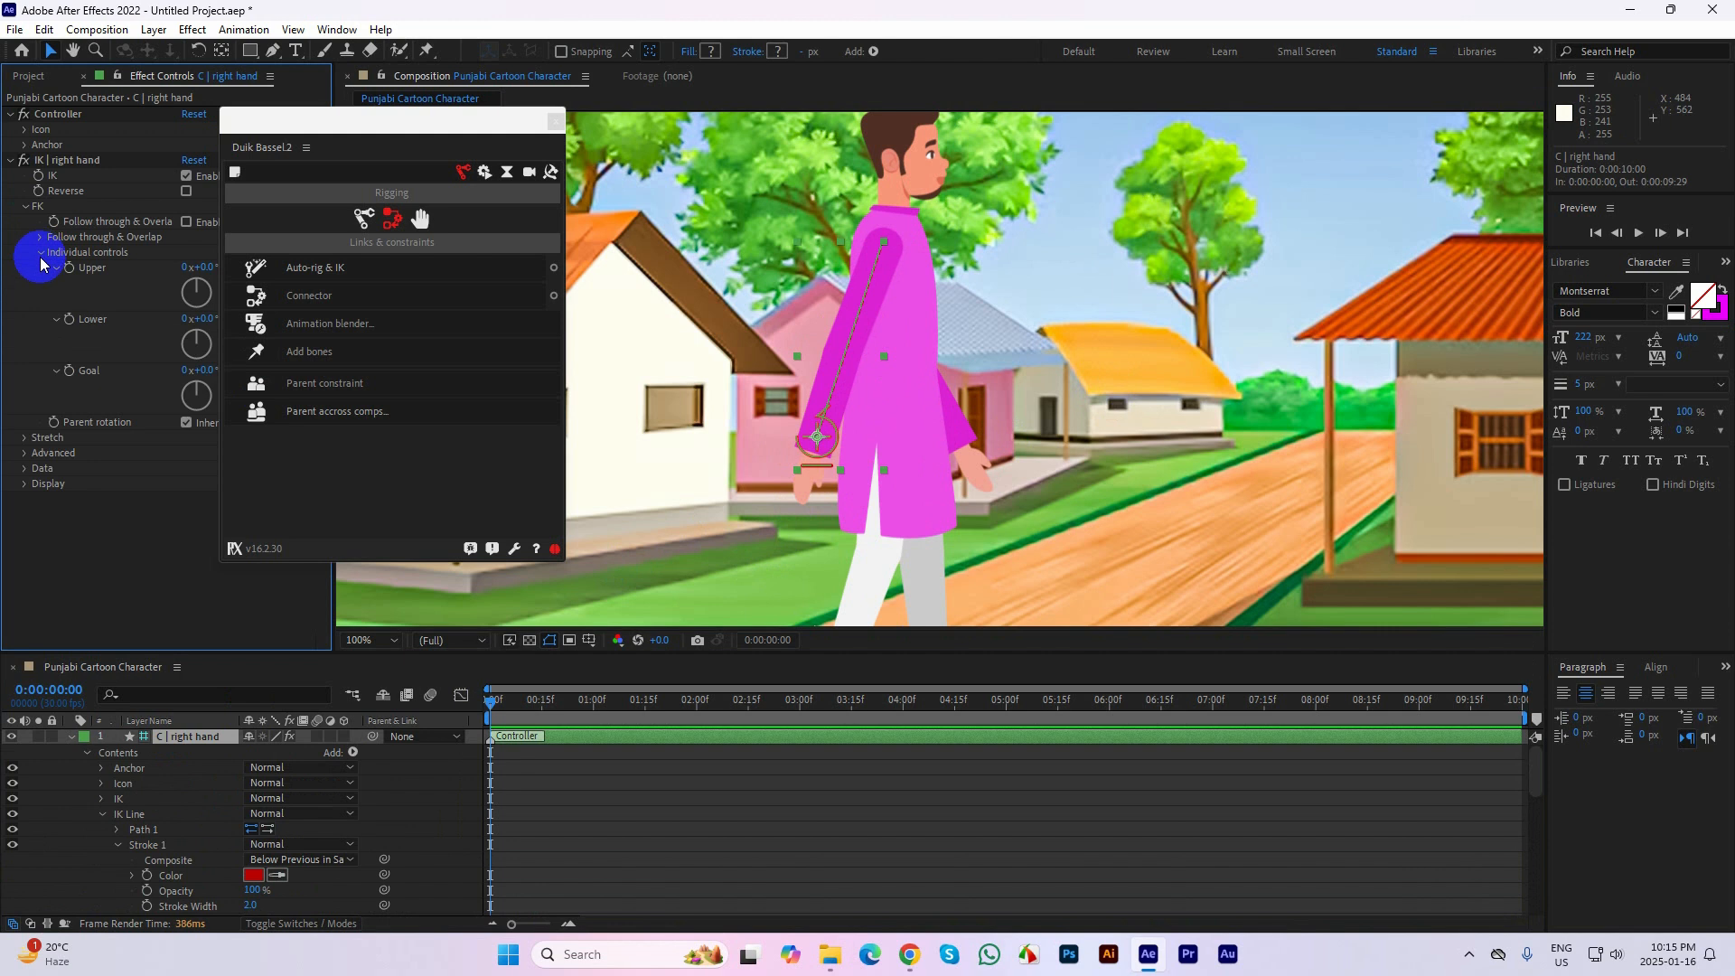
{"action": "left_click", "coordinate": [40, 254]}
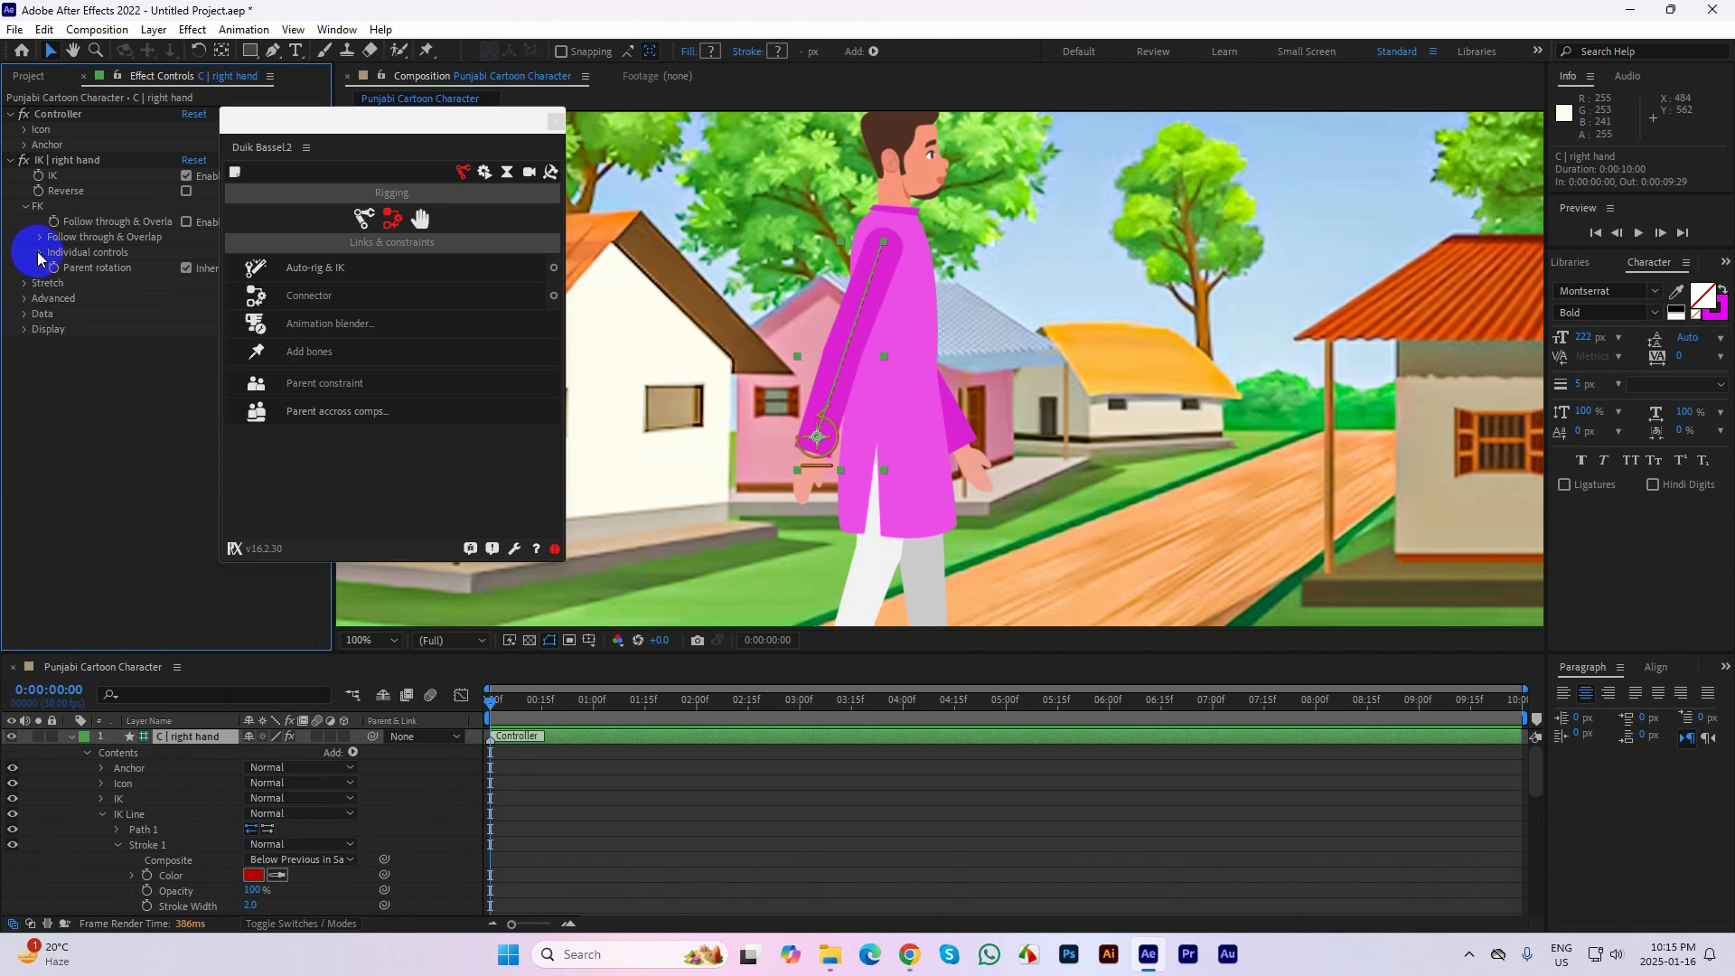
{"action": "left_click", "coordinate": [25, 206]}
{"action": "left_click", "coordinate": [11, 160]}
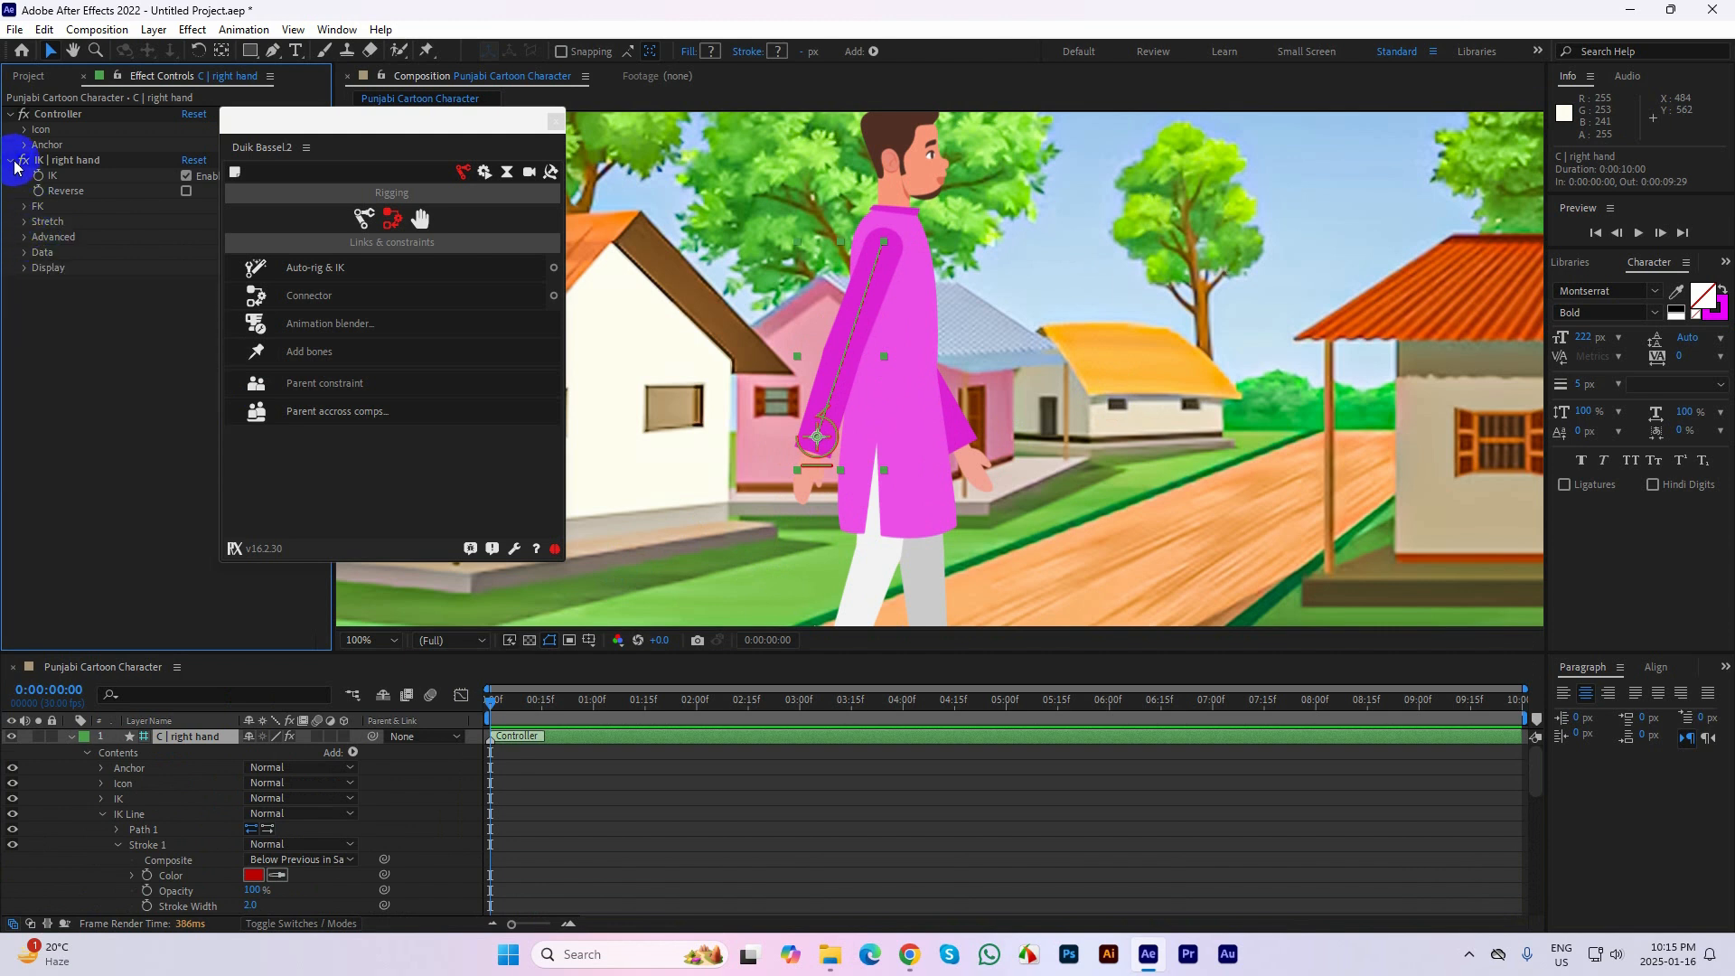
Try moving the right hand's IK controller toward the torso, and undo the move
{"action": "left_click", "coordinate": [926, 425]}
{"action": "left_click_drag", "start_coordinate": [926, 425], "coordinate": [853, 457]}
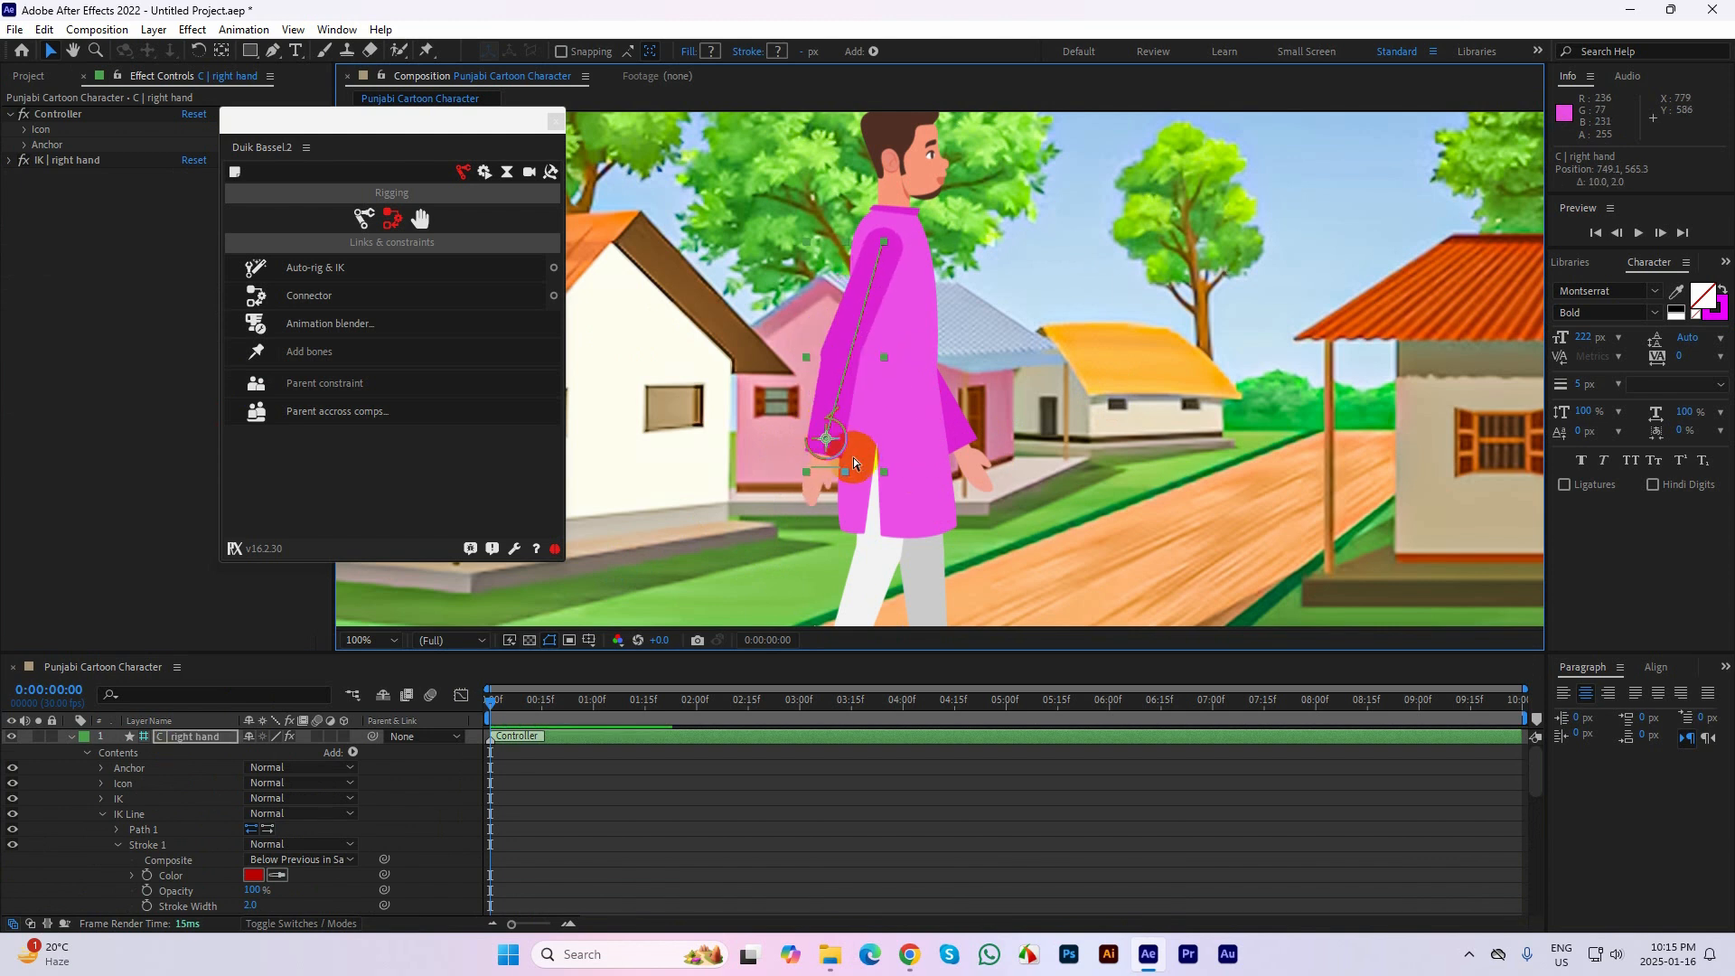
{"action": "key", "text": "ctrl+z"}
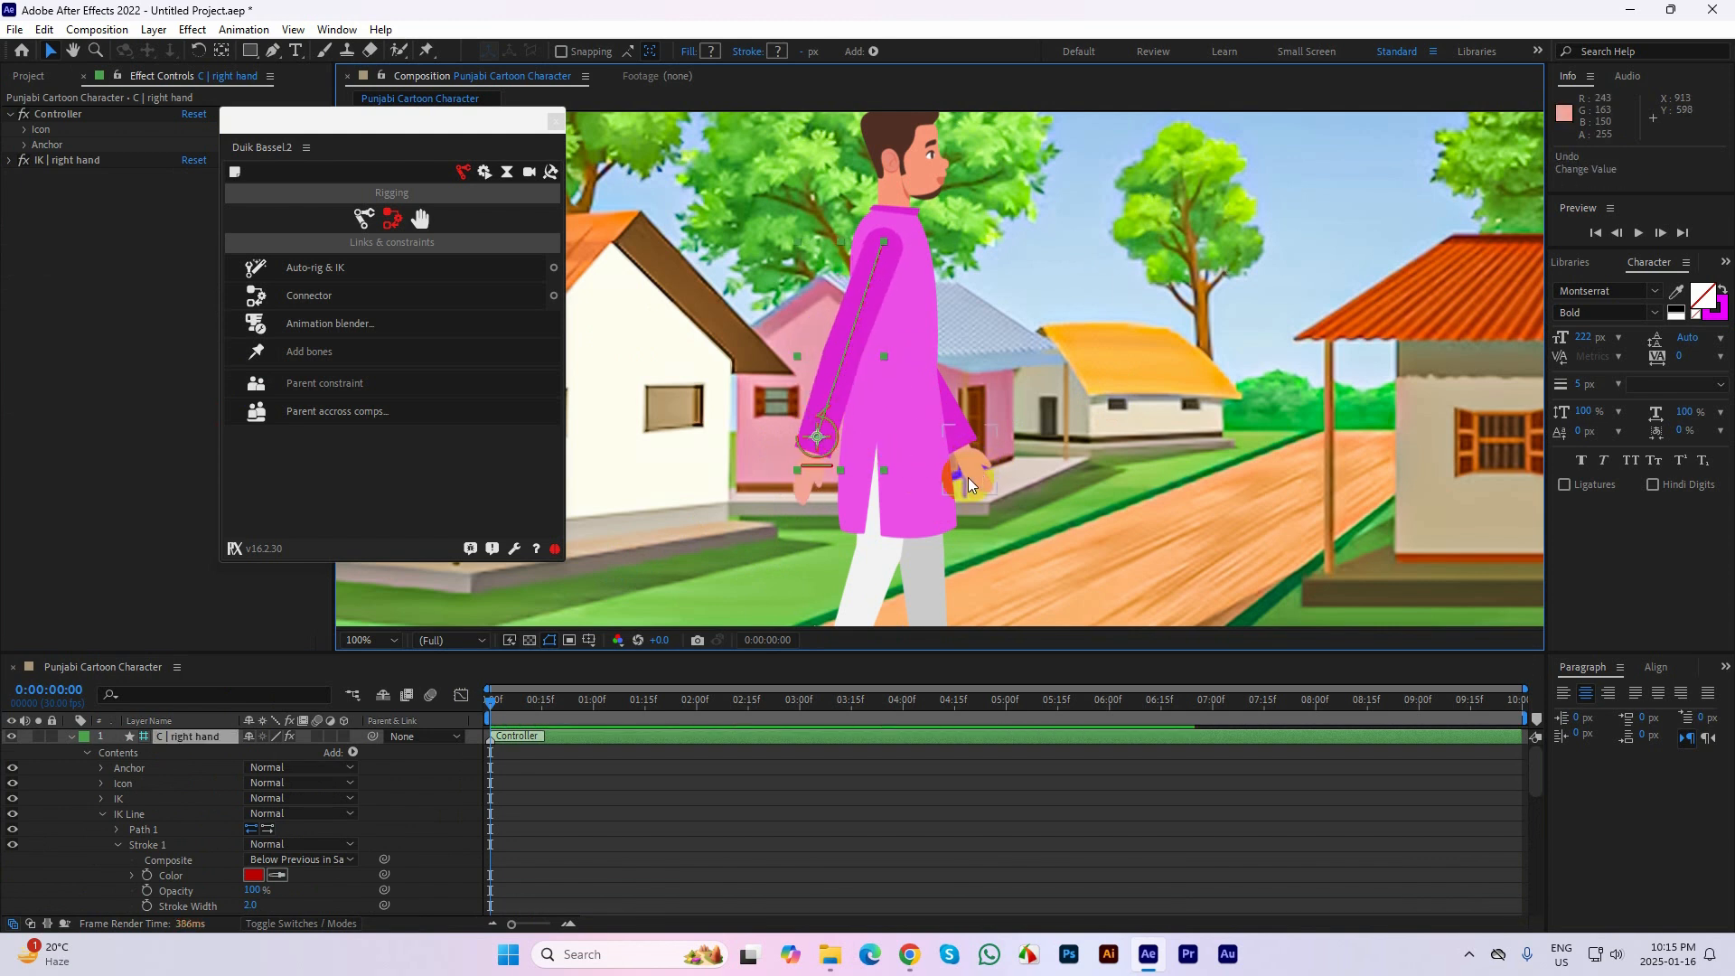
Collapse the expanded properties of the right hand controller and the right hand layer in the timeline
{"action": "left_click", "coordinate": [72, 738]}
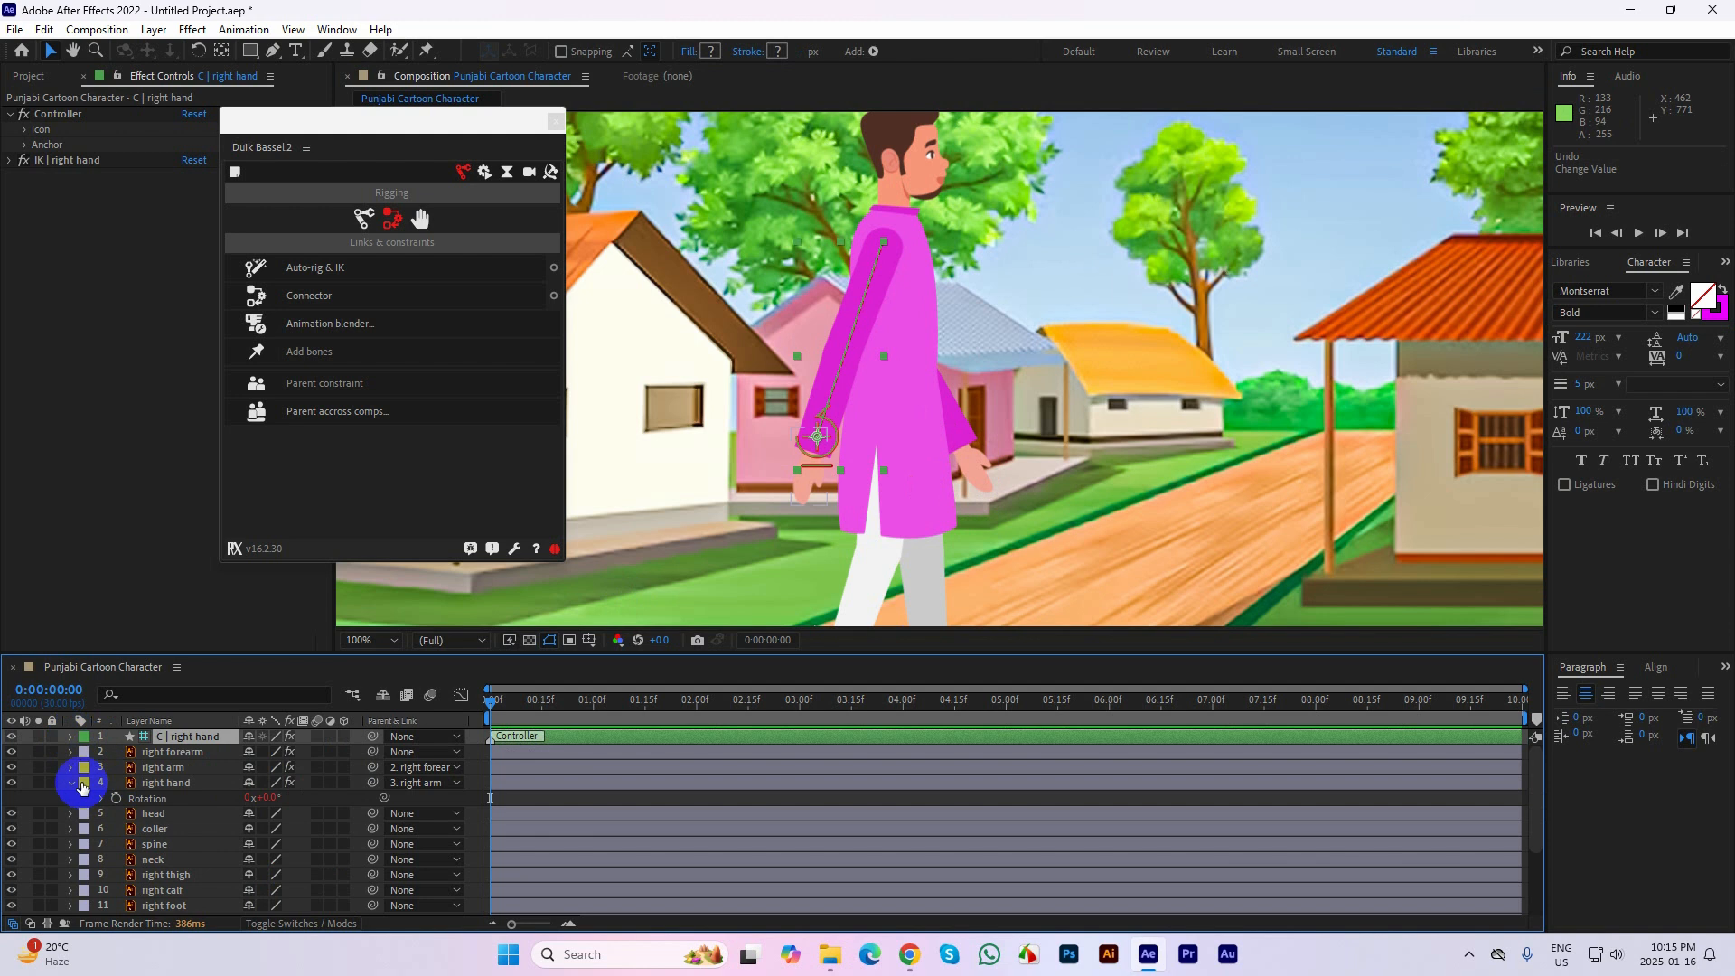
{"action": "left_click", "coordinate": [985, 473]}
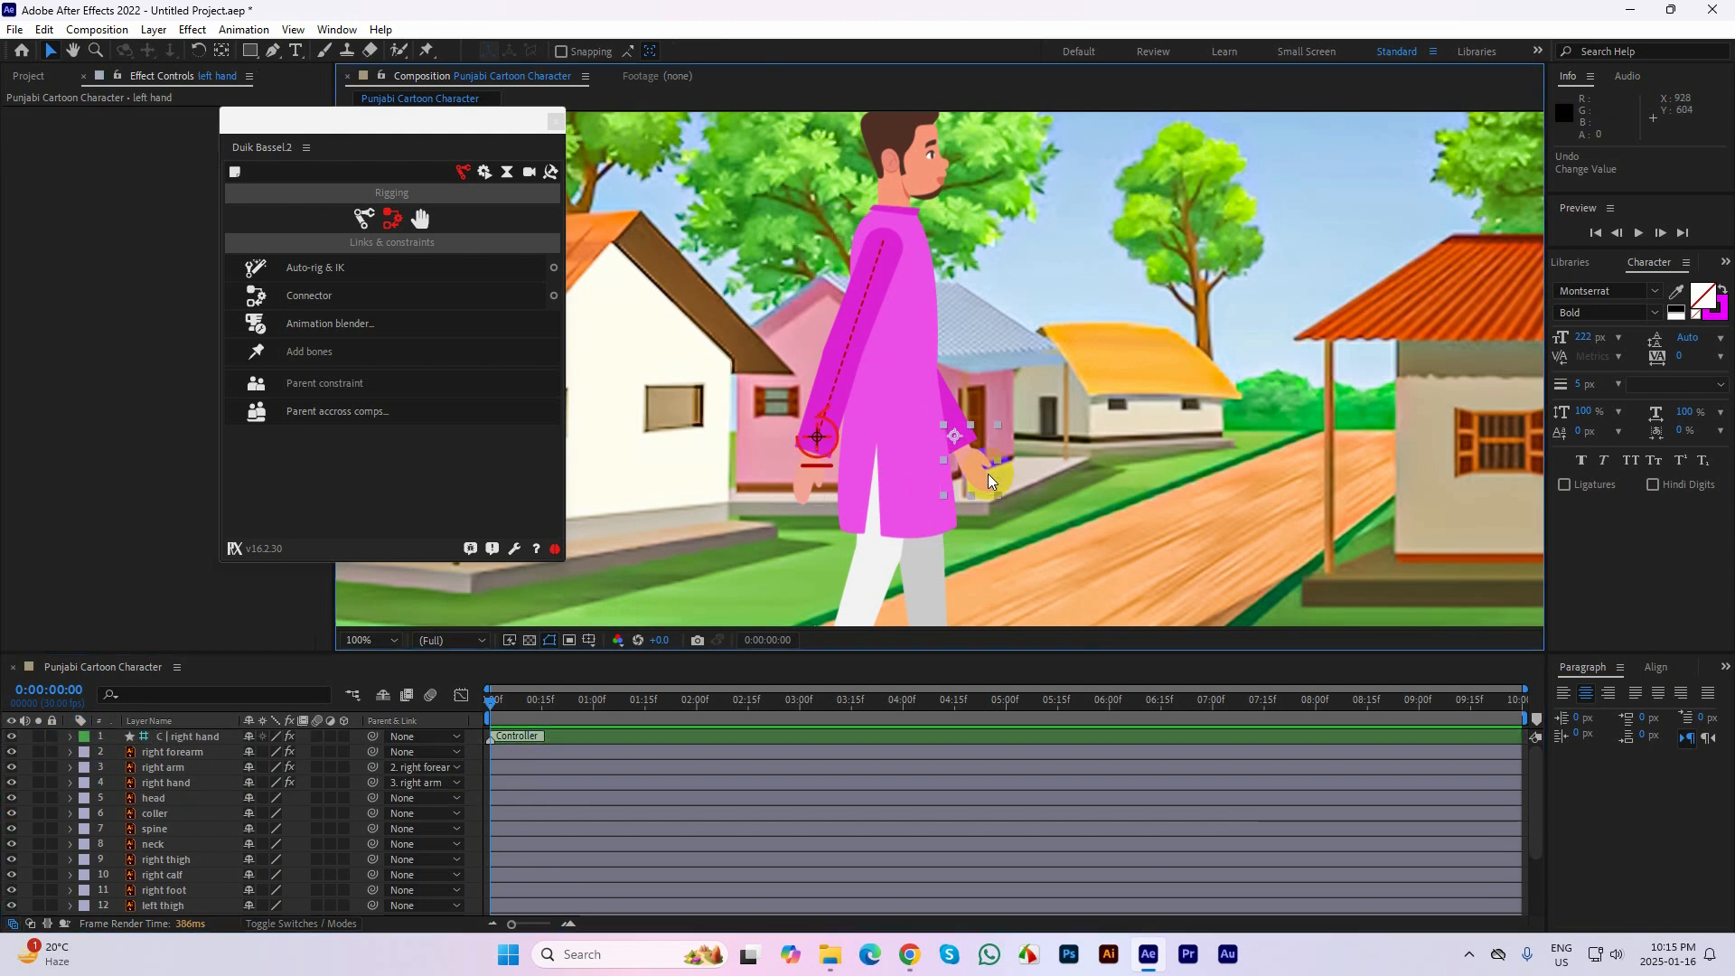
{"action": "left_click", "coordinate": [958, 404], "text": "shift"}
{"action": "left_click", "coordinate": [1018, 431]}
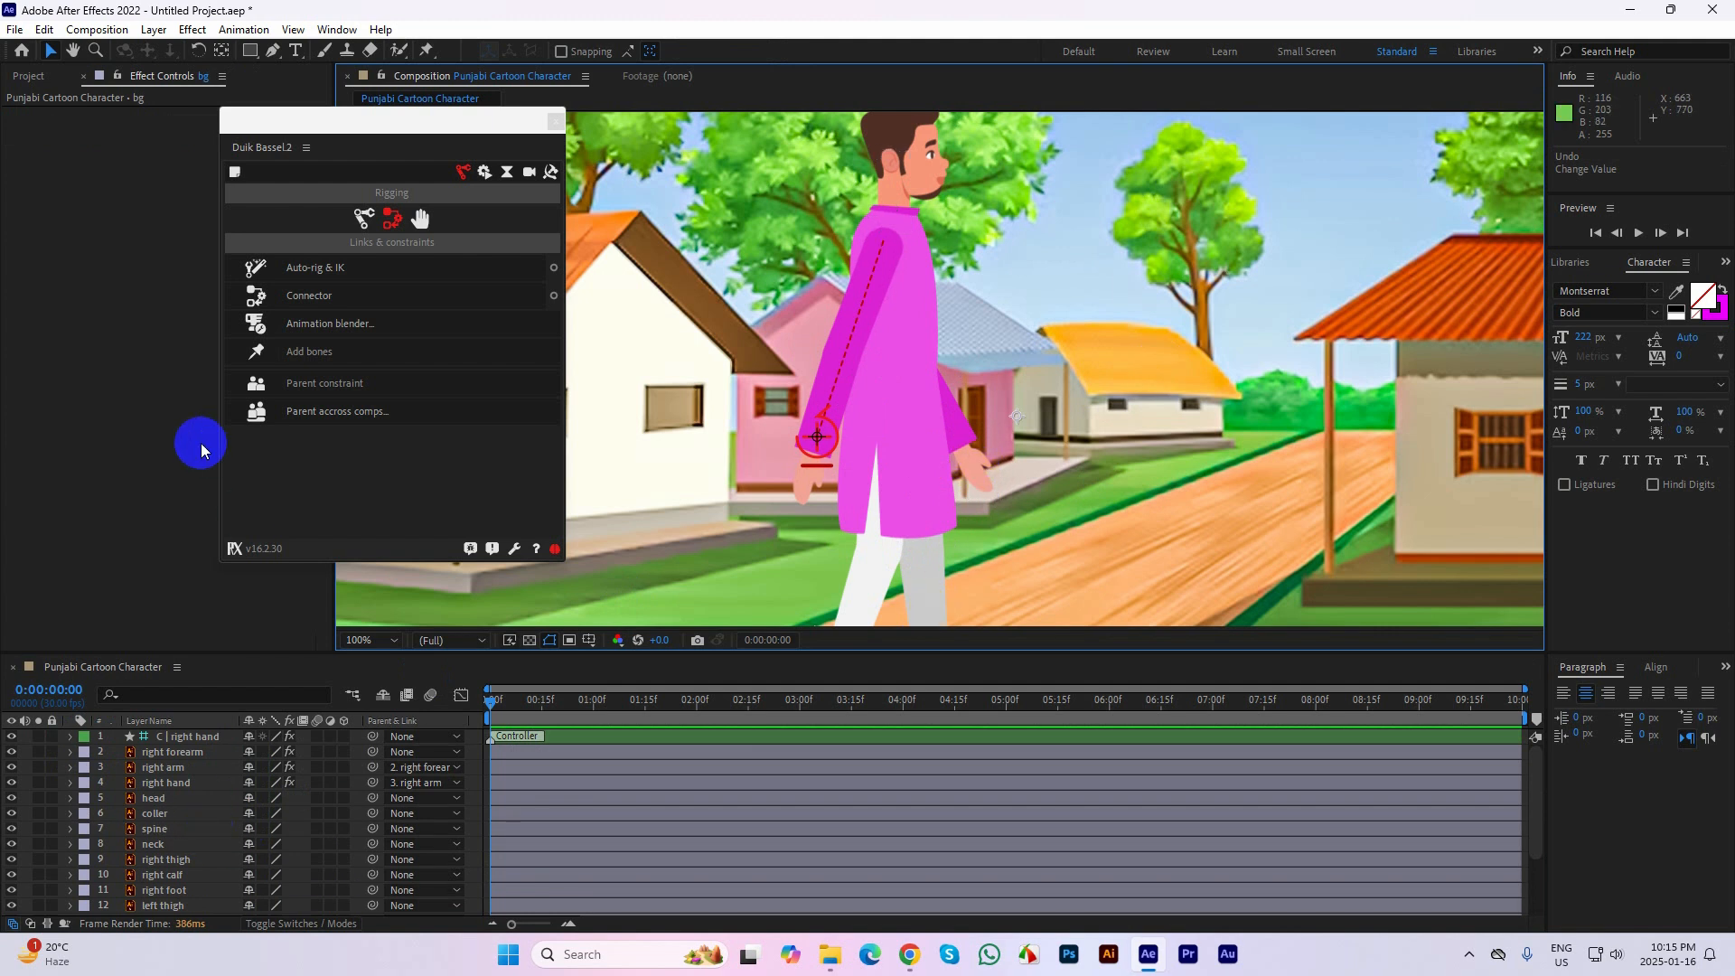
{"action": "left_click", "coordinate": [99, 433]}
{"action": "scroll", "coordinate": [1349, 493], "scroll_direction": "down", "scroll_amount": 3}
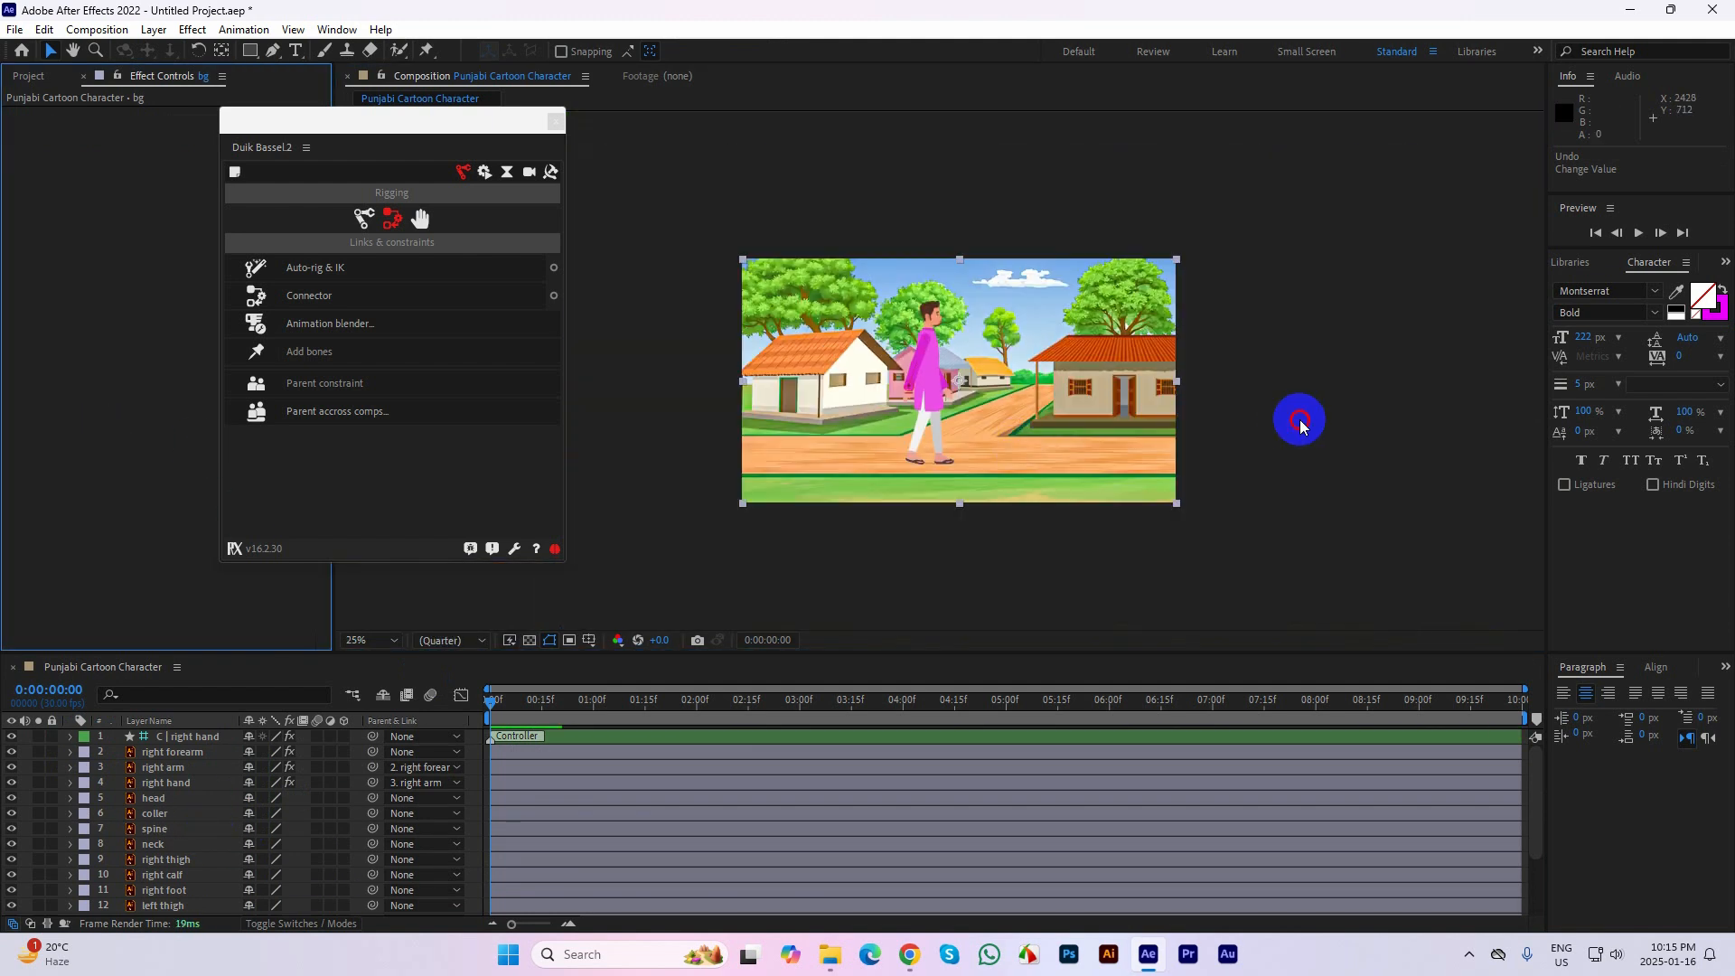
{"action": "left_click", "coordinate": [1300, 420]}
{"action": "scroll", "coordinate": [989, 424], "scroll_direction": "up", "scroll_amount": 3}
Try applying Auto-rig & IK to the left hand, left arm and left forearm layers, and undo the rig
{"action": "left_click", "coordinate": [987, 486]}
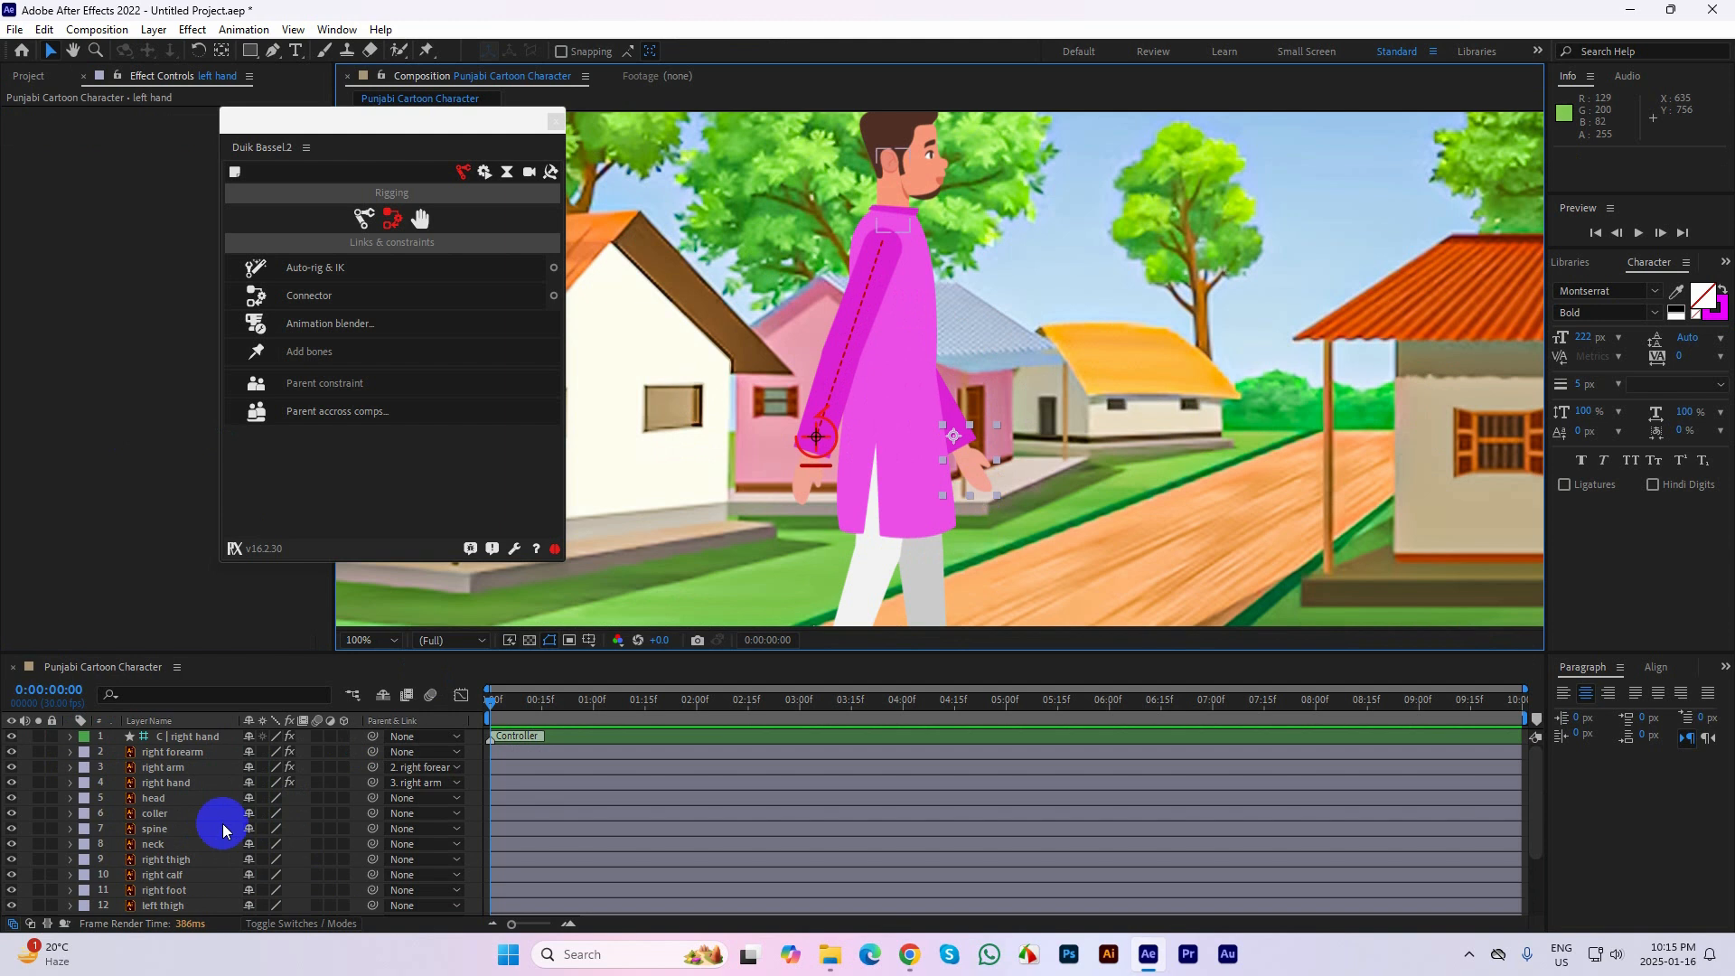
{"action": "scroll", "coordinate": [191, 827], "scroll_direction": "down", "scroll_amount": 3}
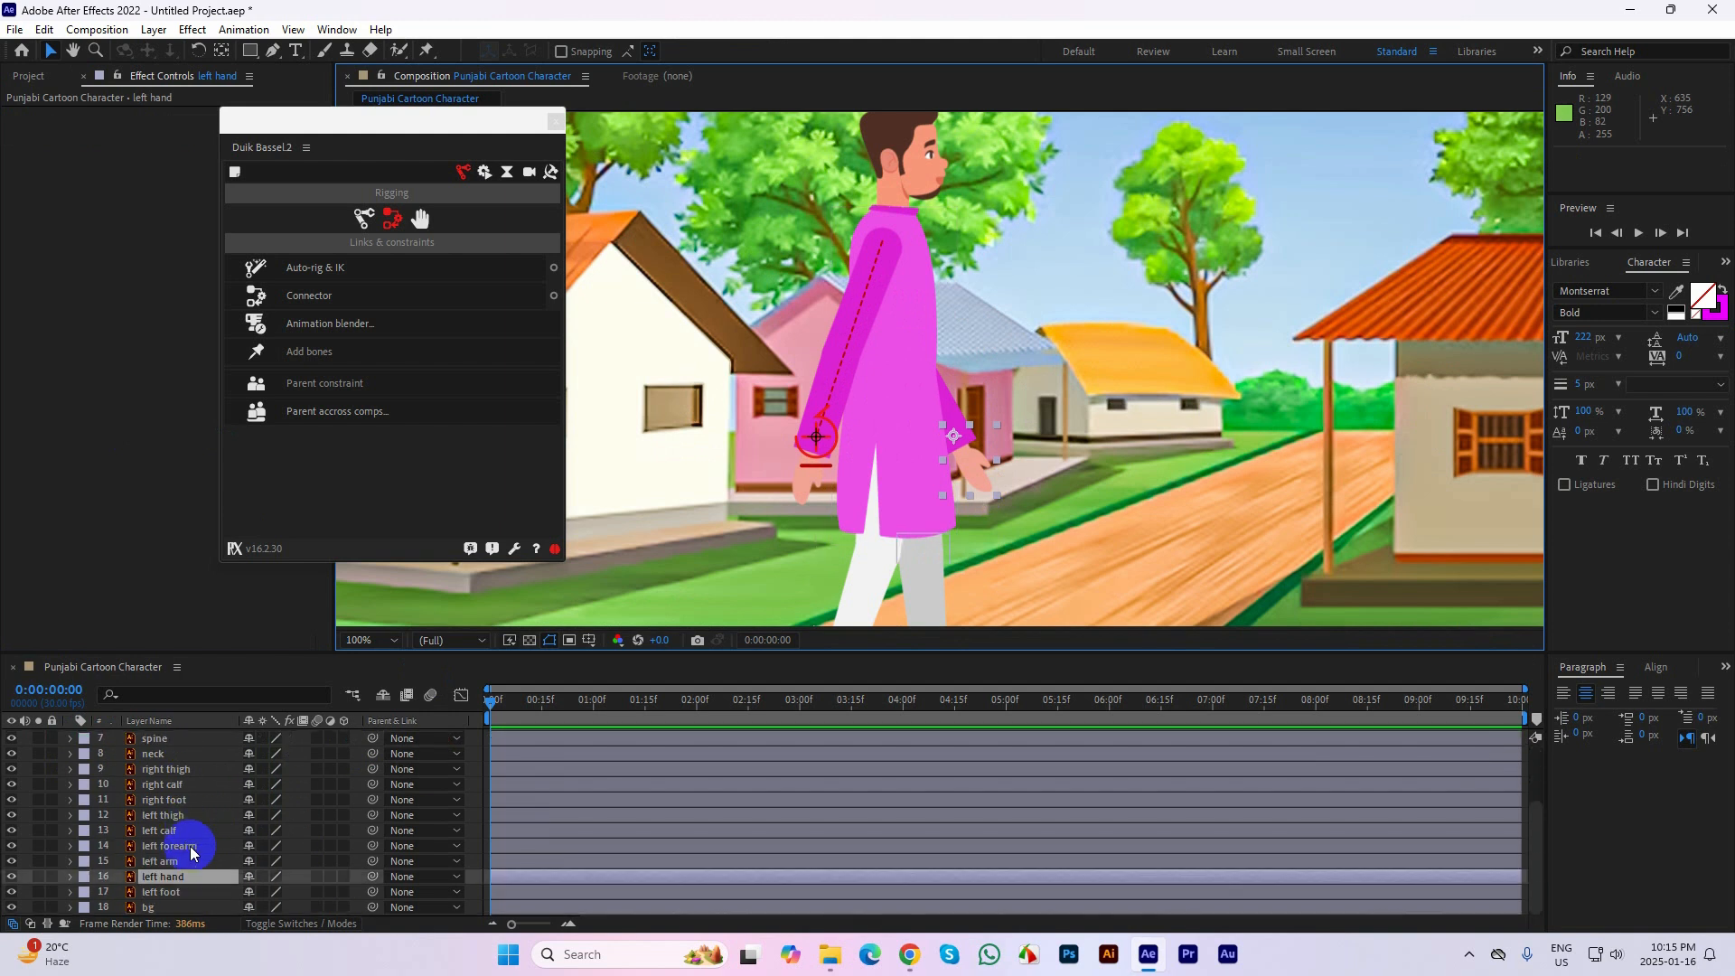
{"action": "left_click", "coordinate": [178, 861], "text": "ctrl"}
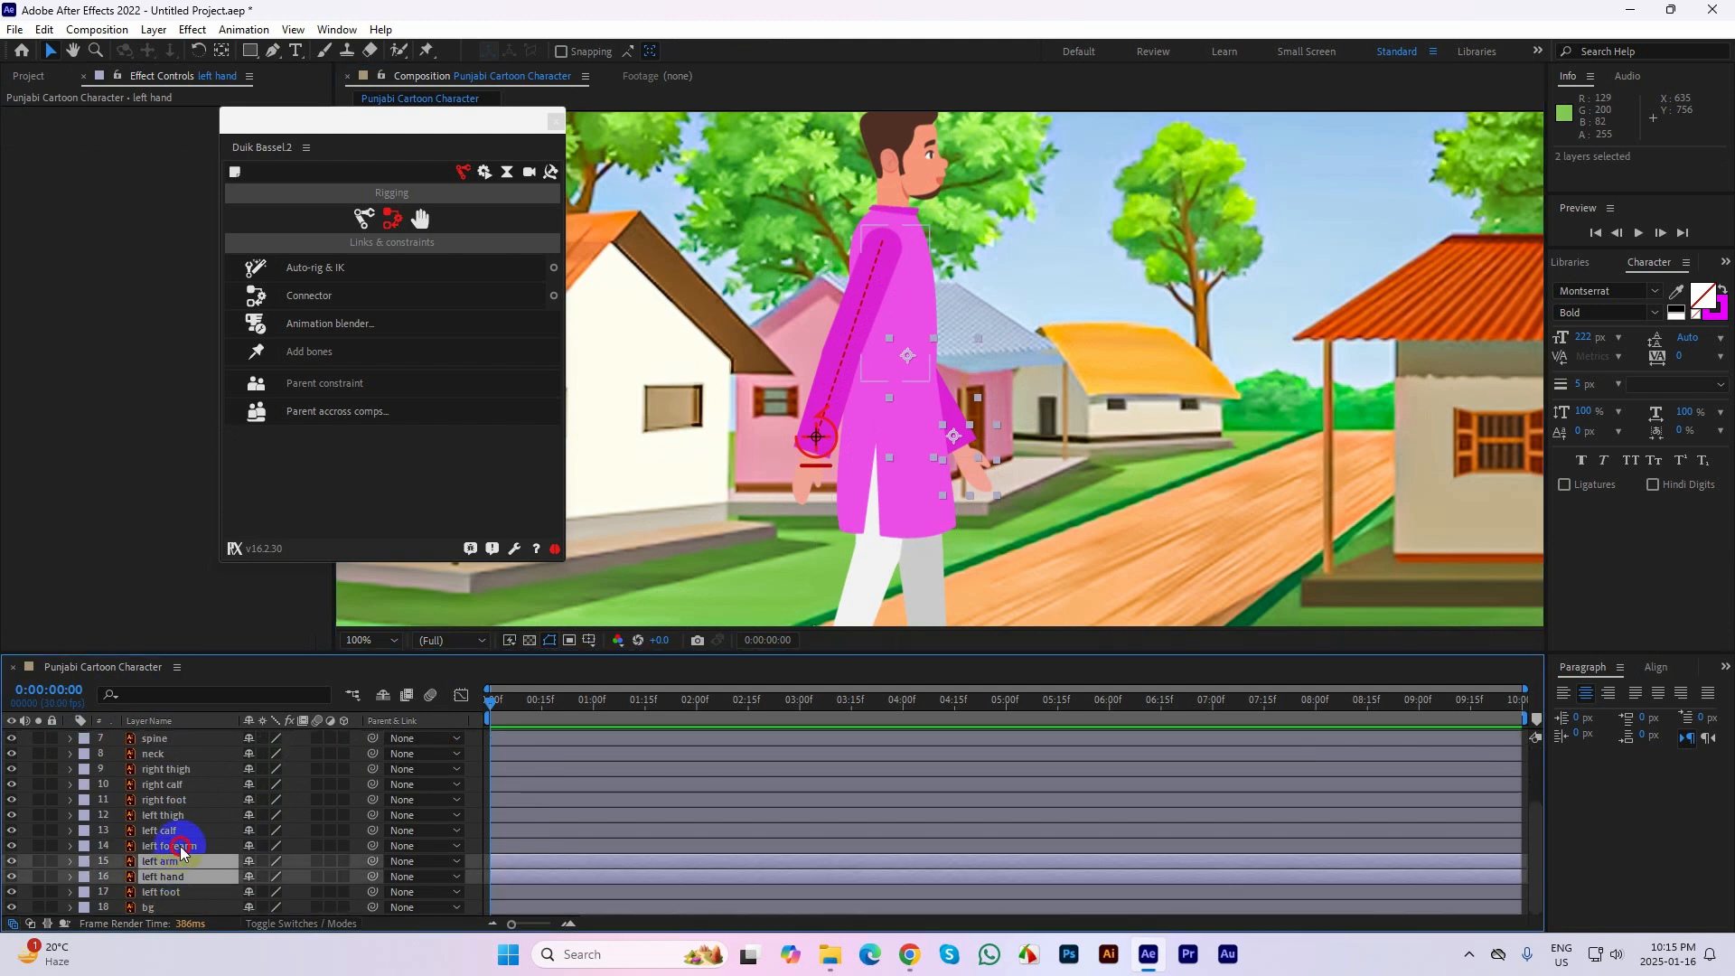
{"action": "left_click", "coordinate": [181, 847], "text": "ctrl"}
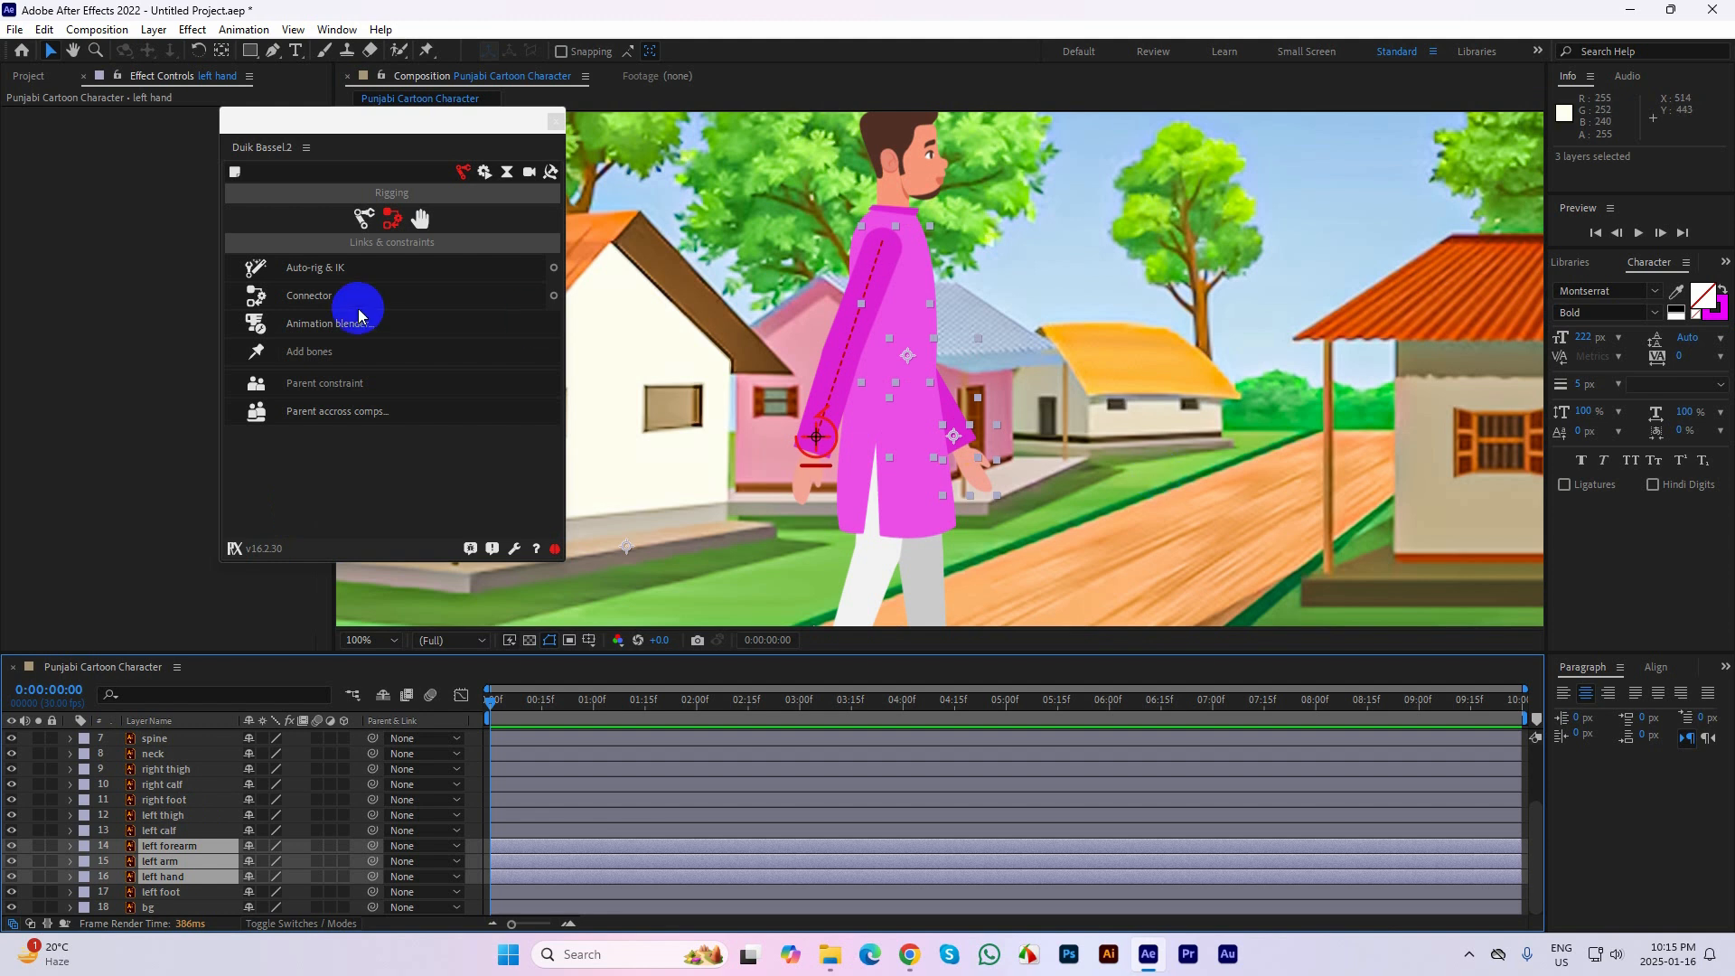
{"action": "left_click", "coordinate": [310, 269]}
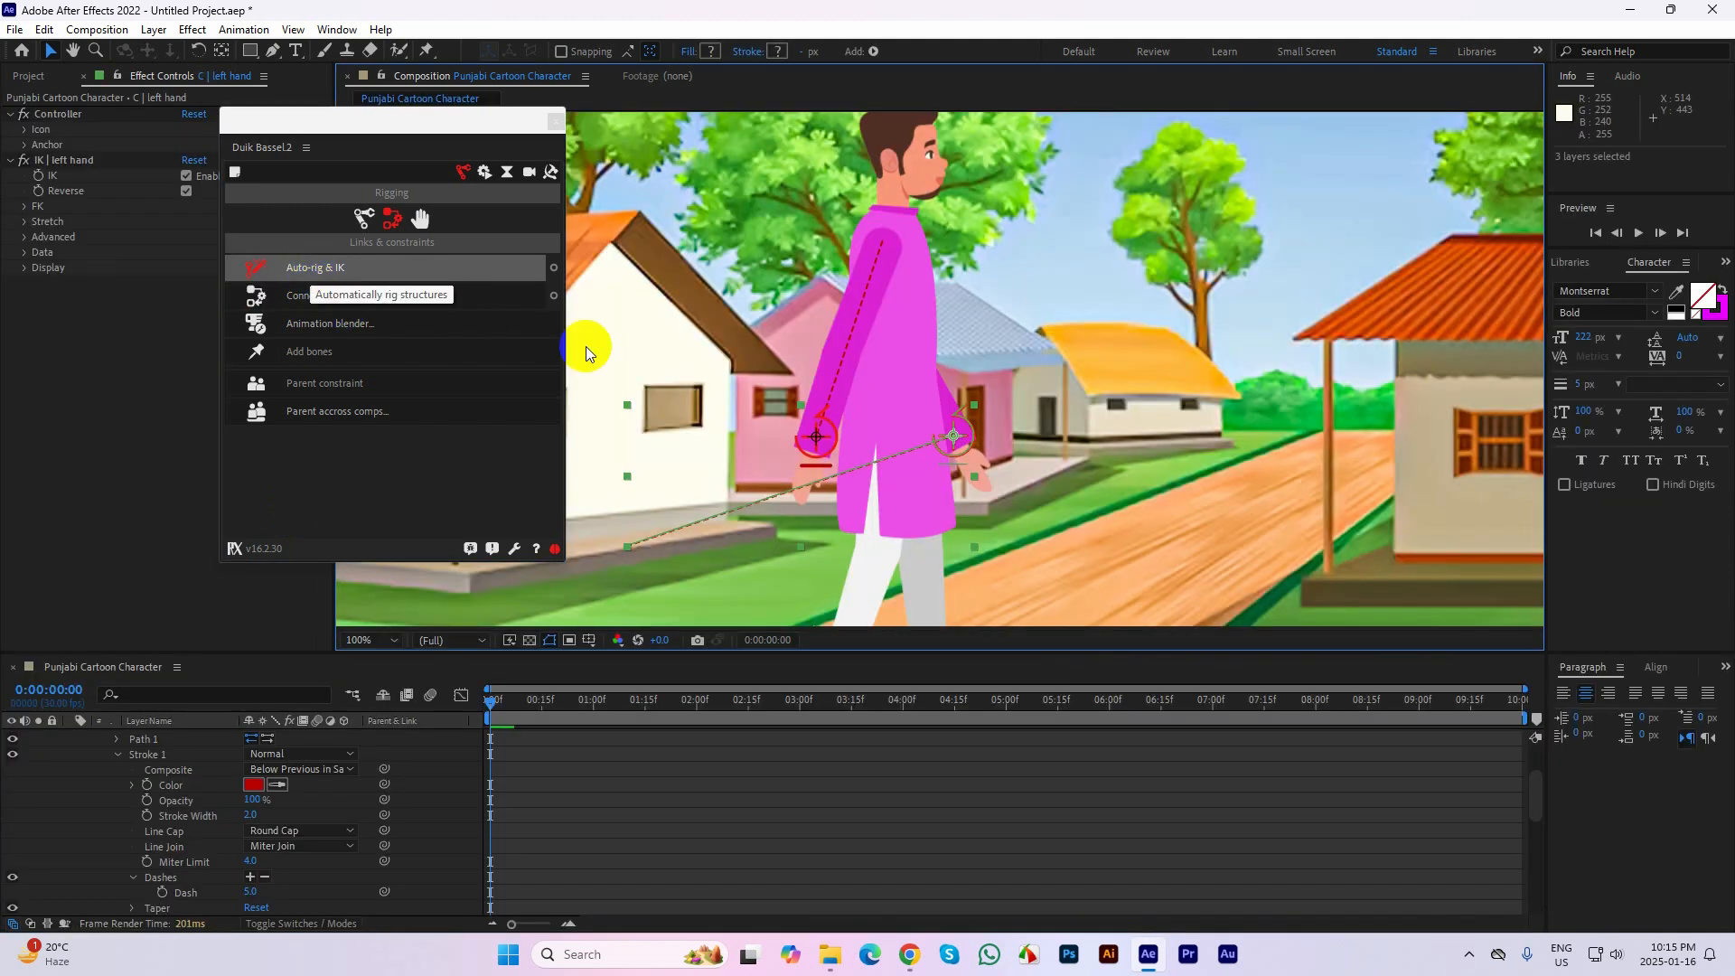
{"action": "scroll", "coordinate": [1023, 491], "scroll_direction": "down", "scroll_amount": 1}
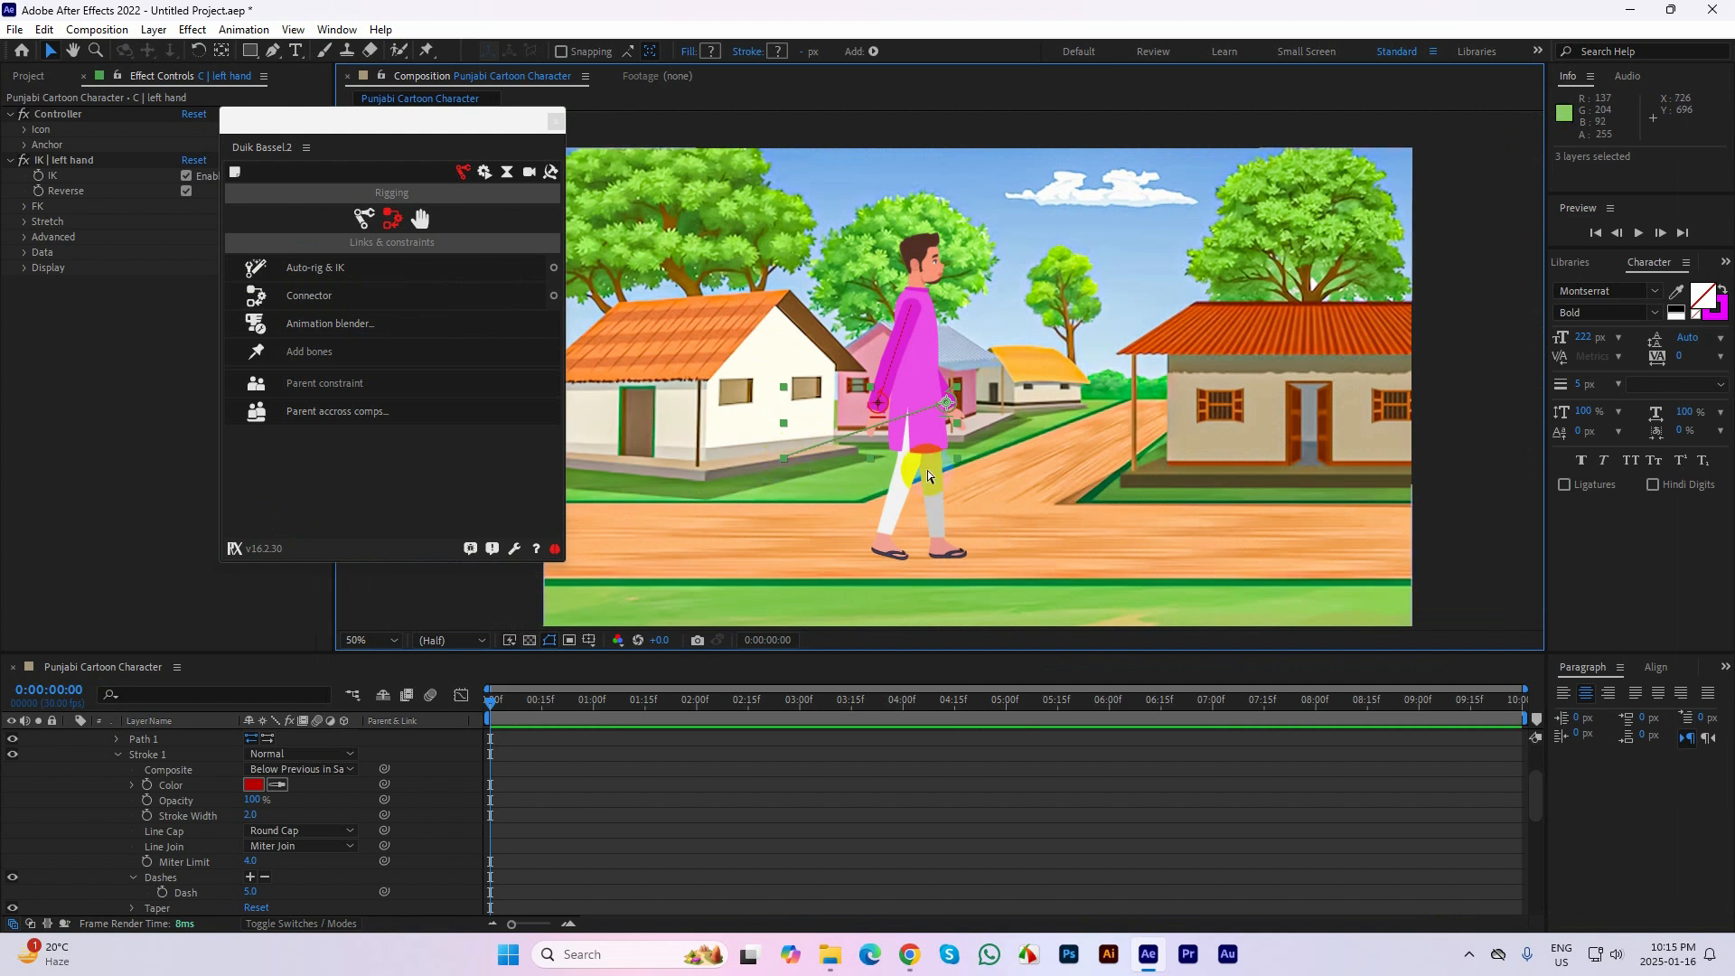
{"action": "key", "text": "ctrl+z"}
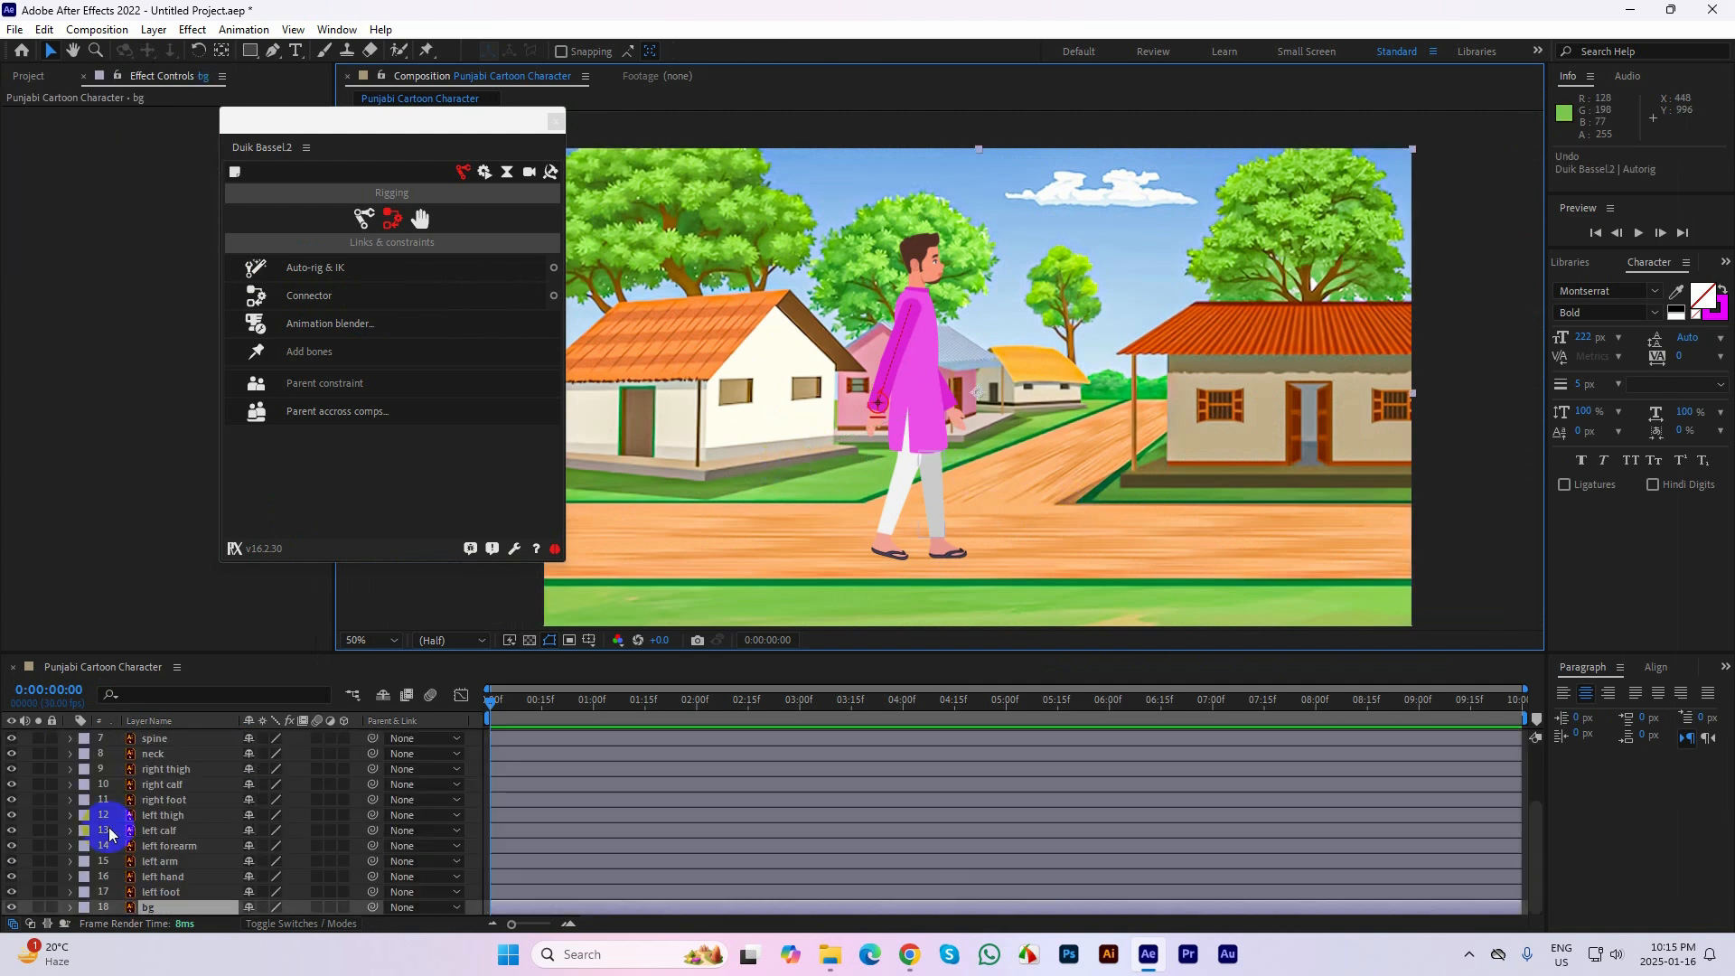
Lock the bg layer so the background cannot be selected by accident
{"action": "left_click", "coordinate": [158, 815]}
{"action": "left_click", "coordinate": [956, 412]}
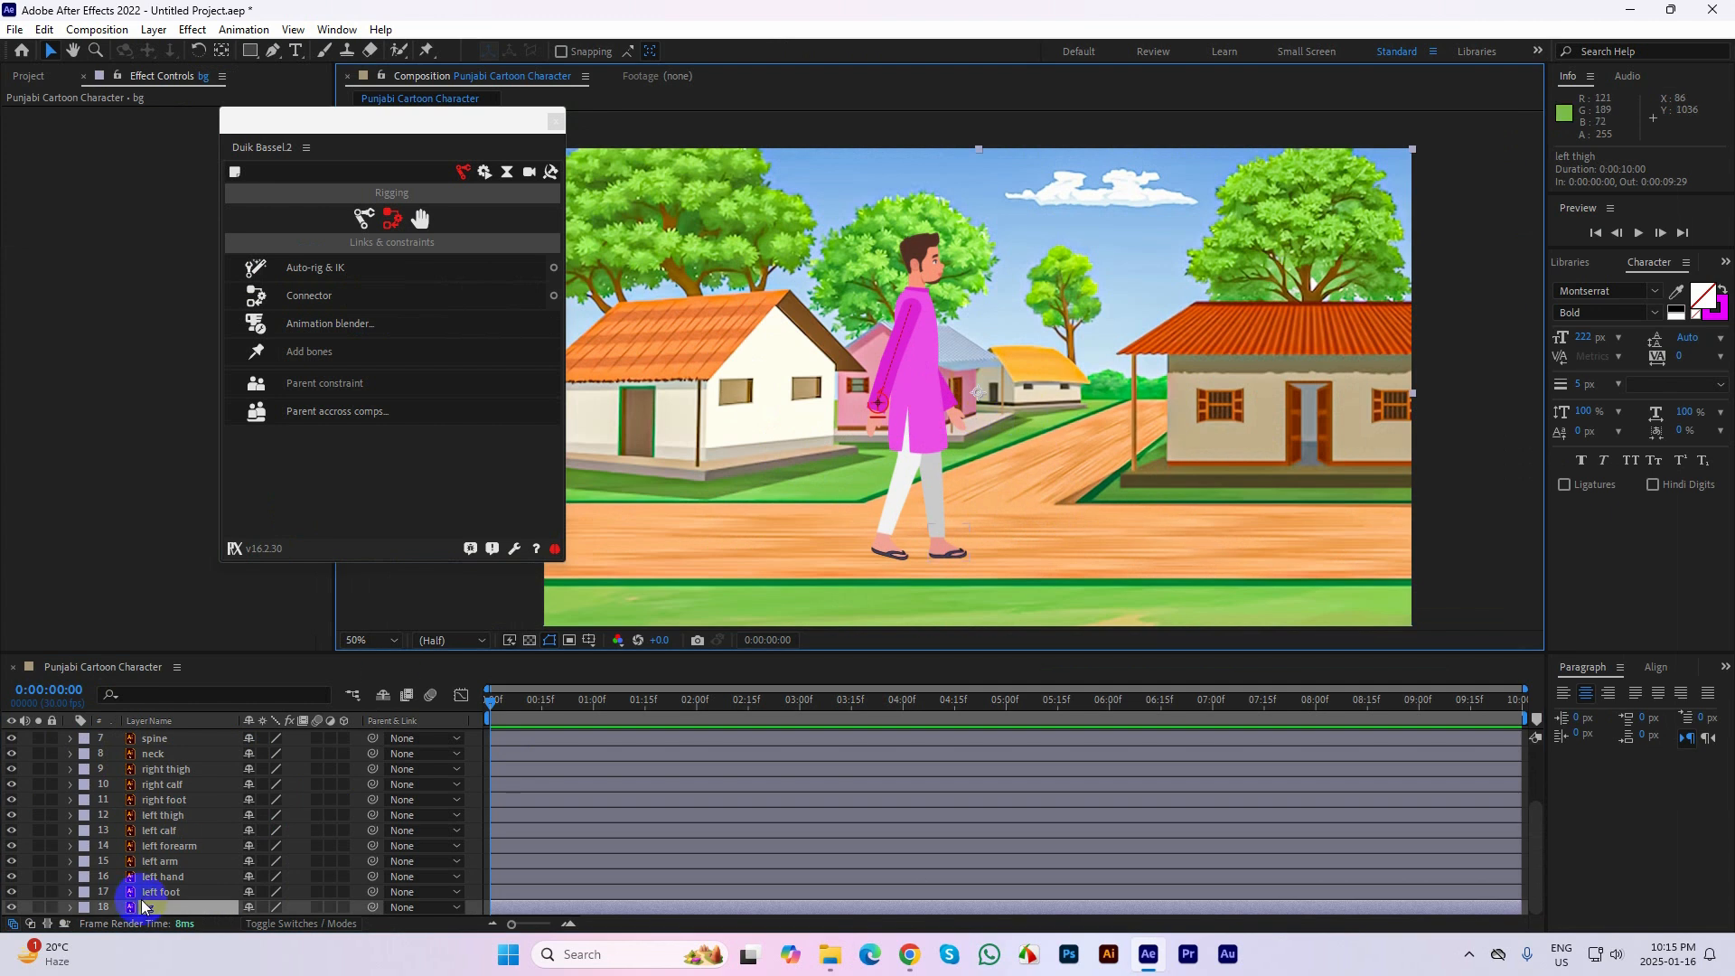
{"action": "left_click", "coordinate": [52, 906]}
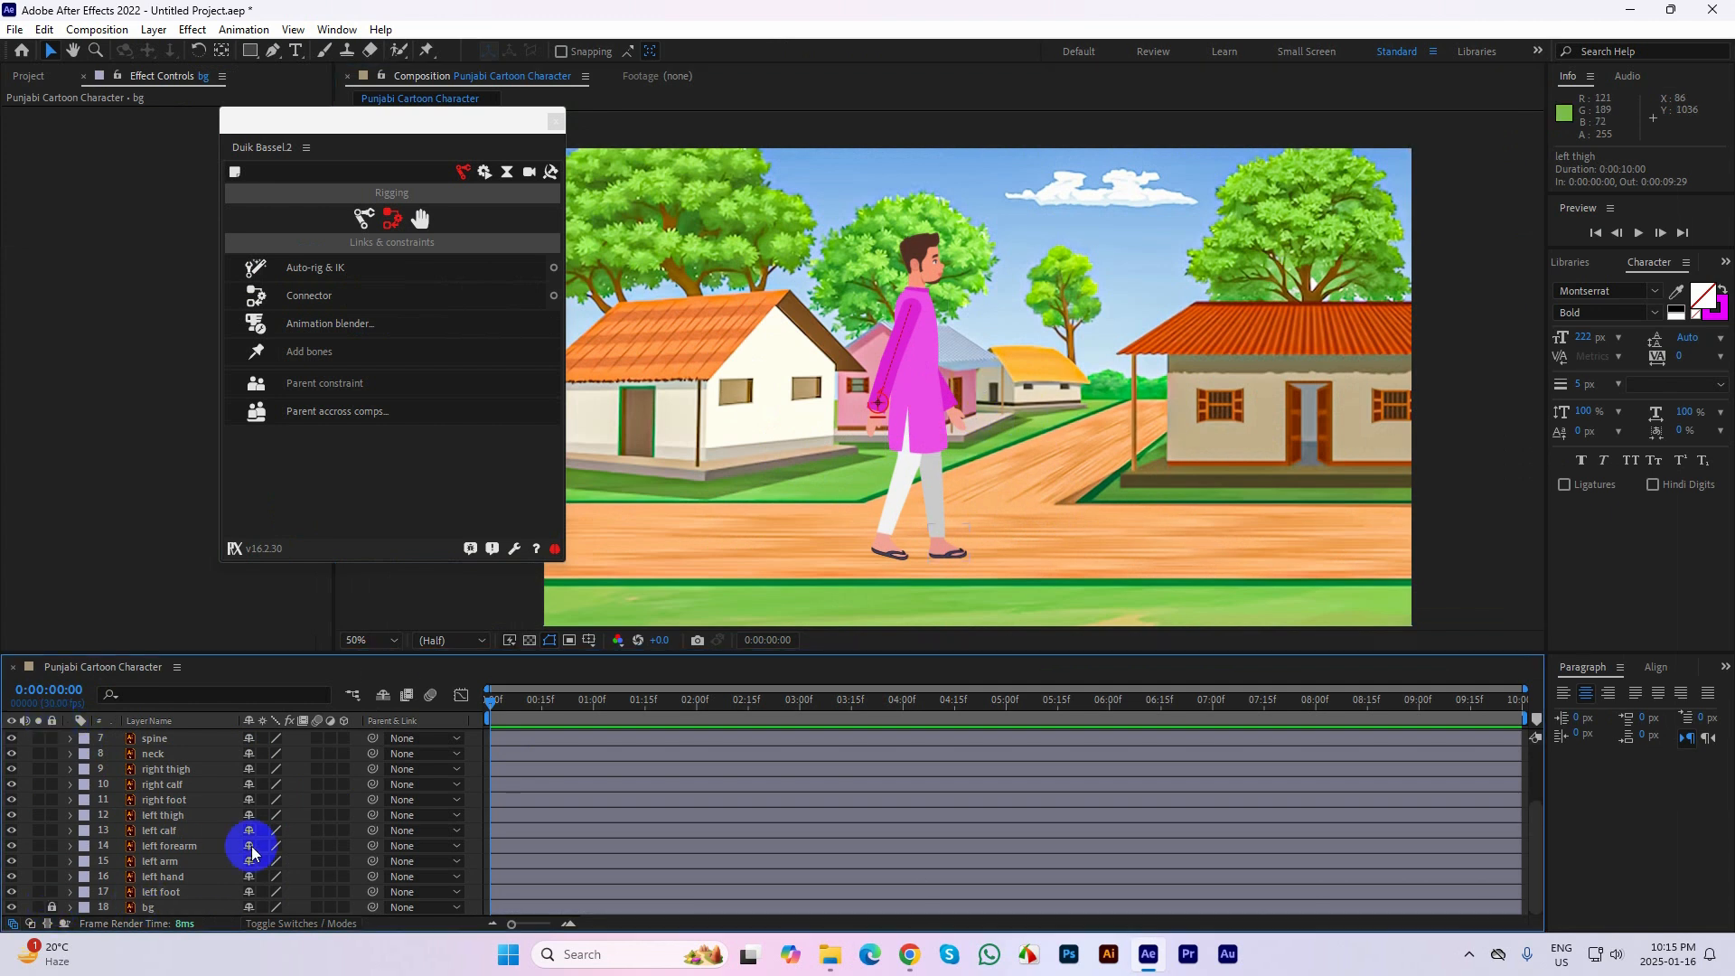
Check the left arm layers' anchor points, and move the left forearm's anchor point to its shoulder joint while the layer is soloed
{"action": "left_click", "coordinate": [172, 877]}
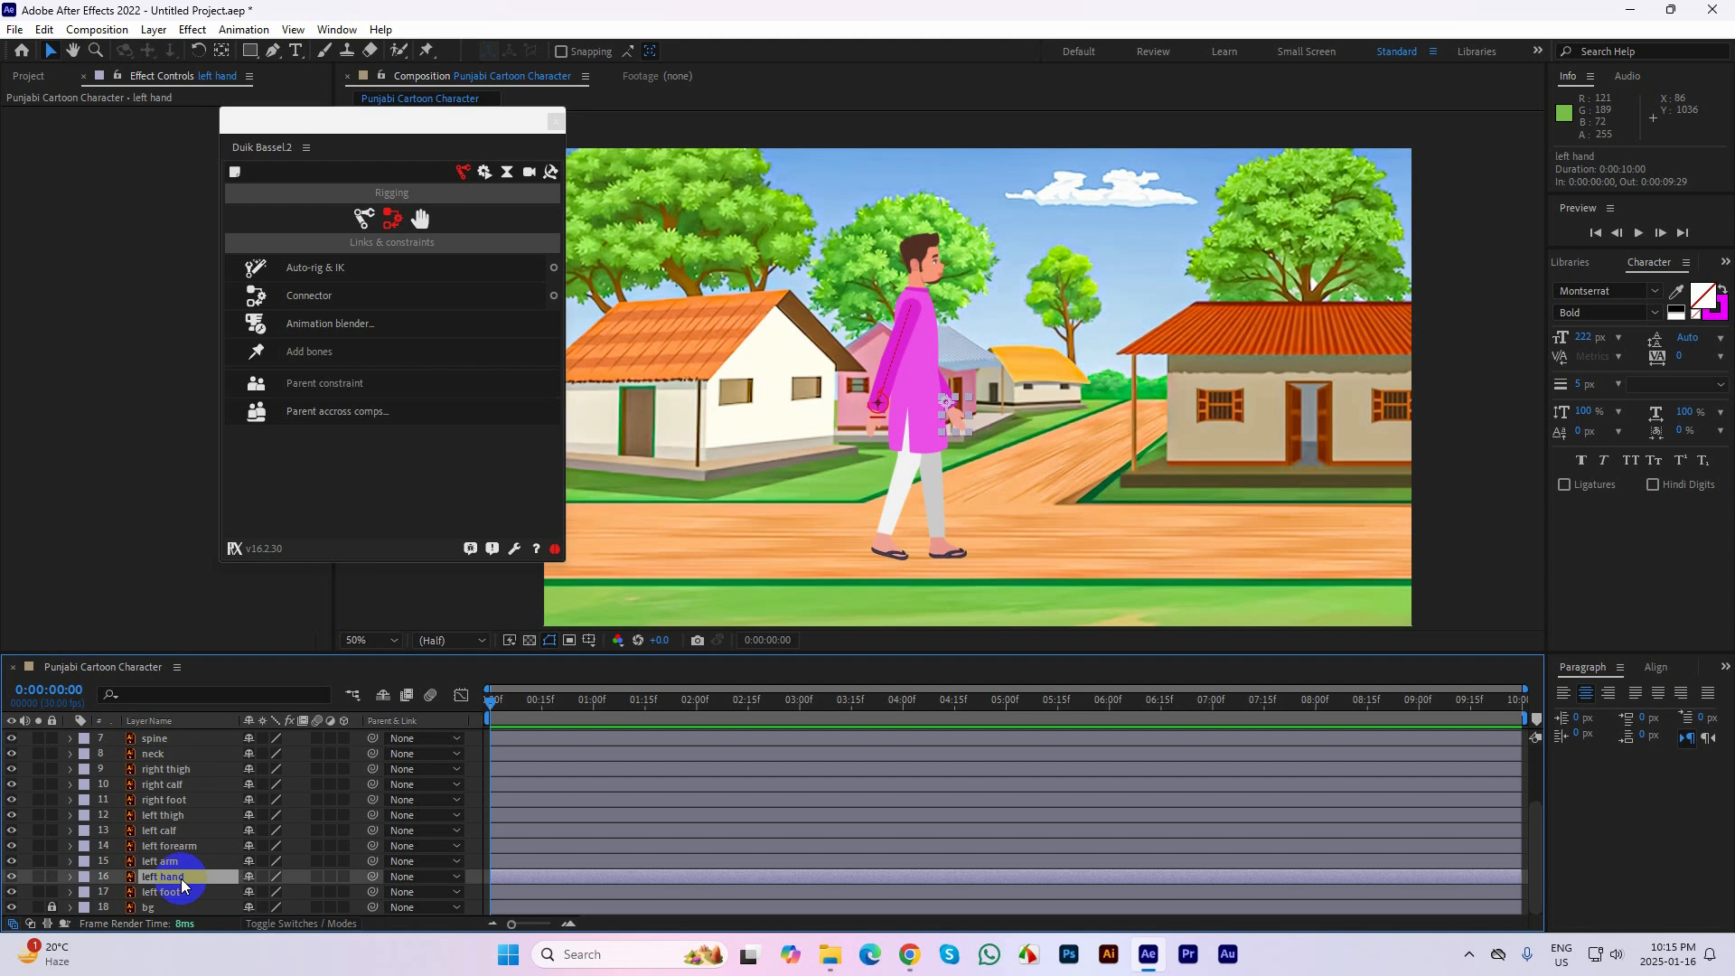
{"action": "key", "text": "."}
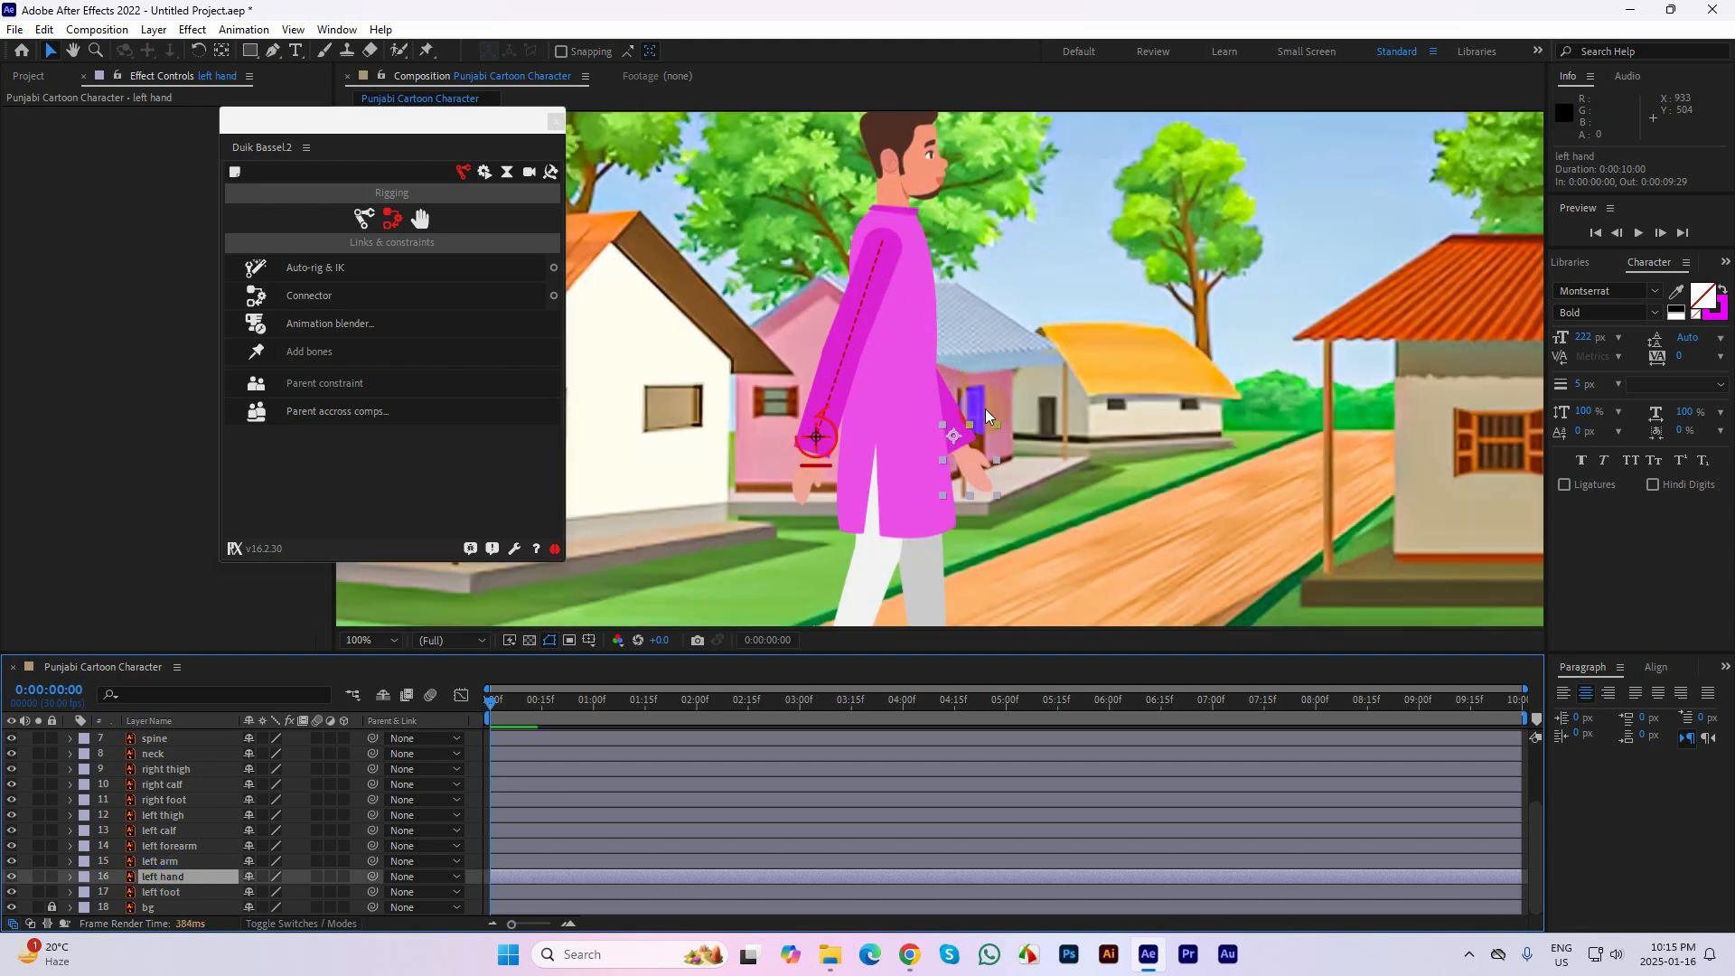
{"action": "left_click", "coordinate": [168, 862]}
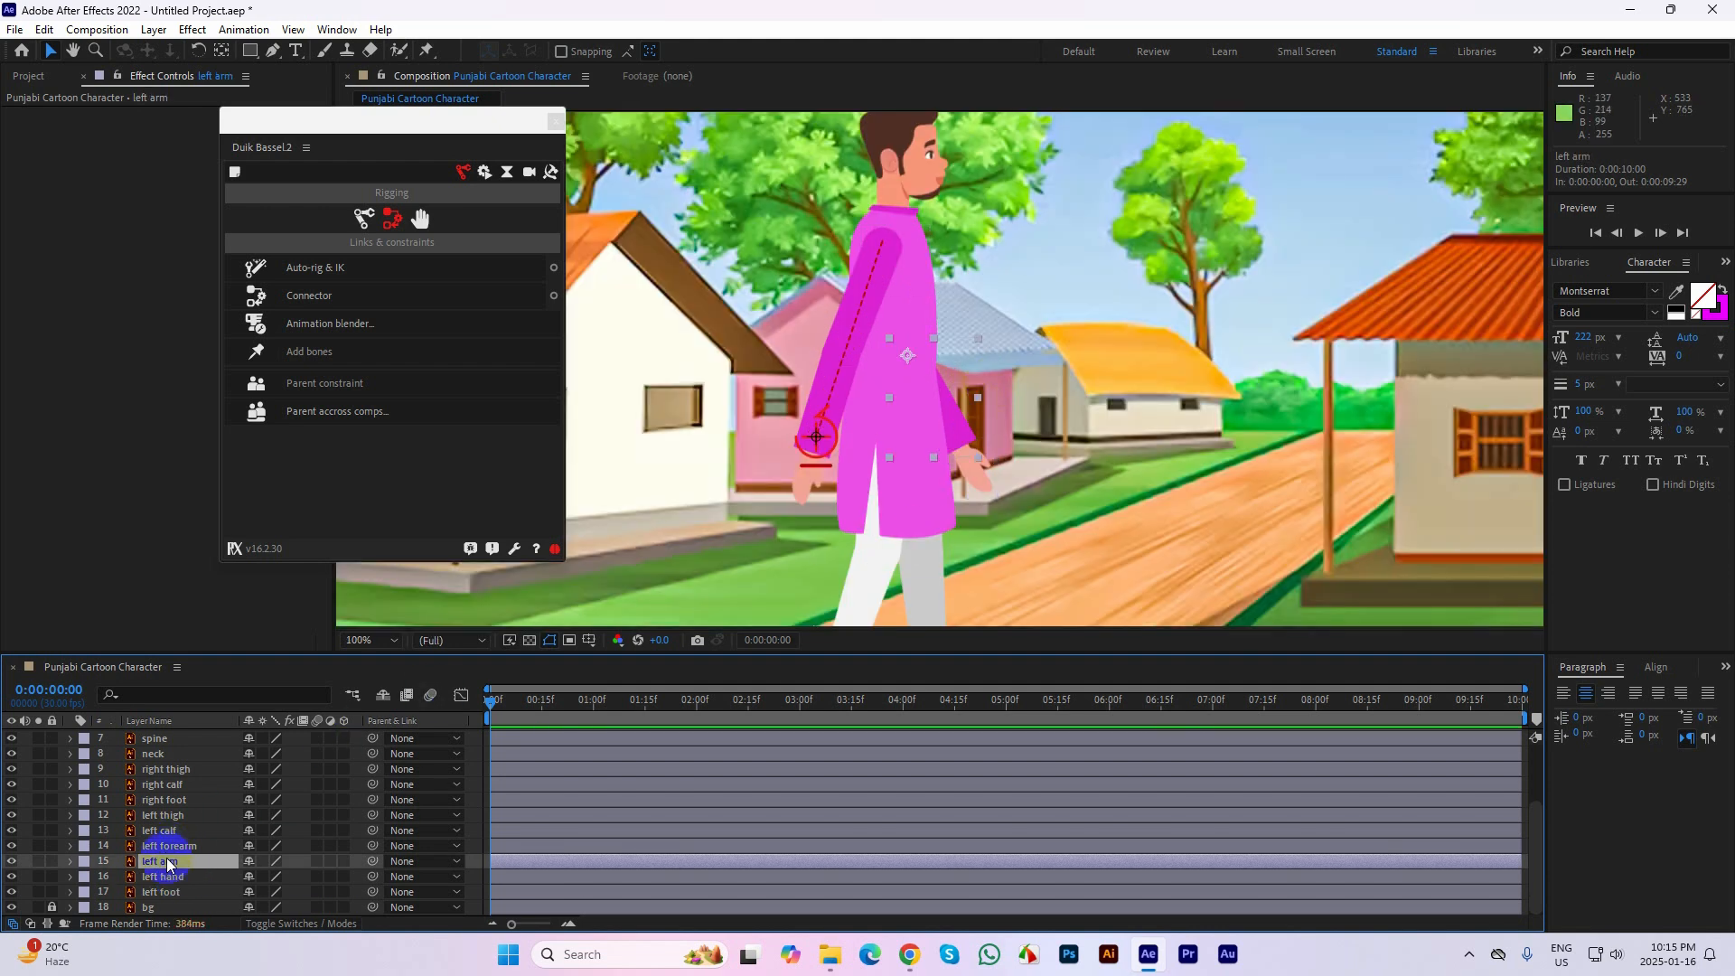
{"action": "left_click", "coordinate": [171, 846]}
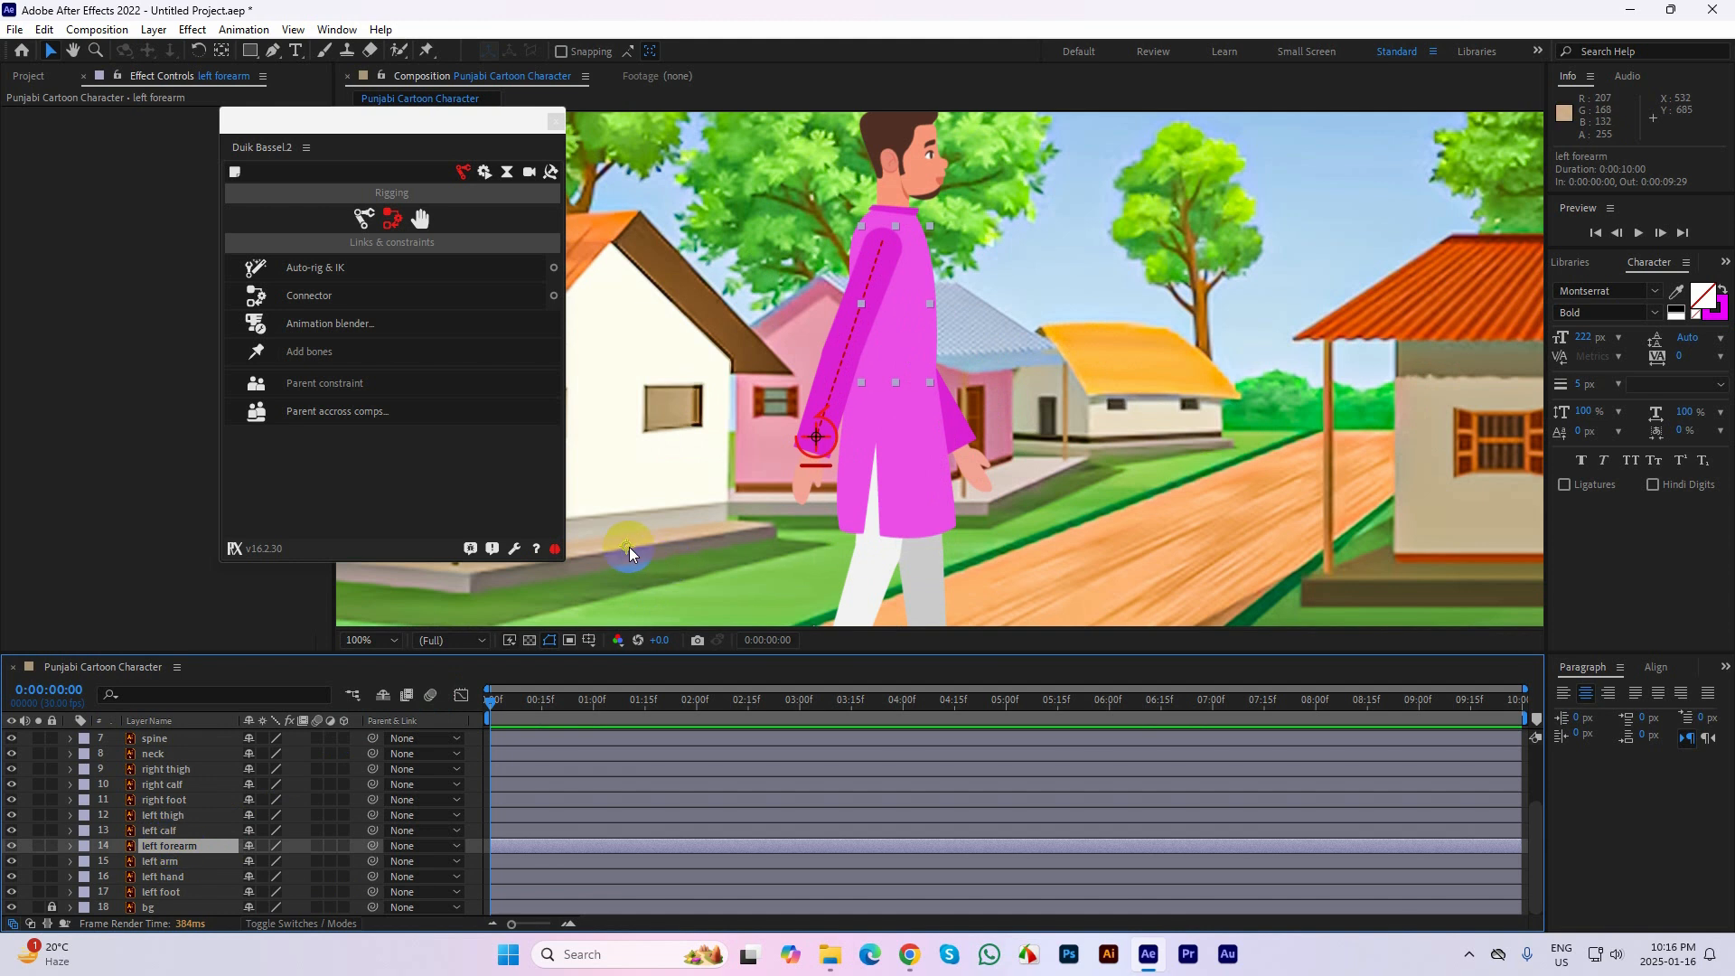
{"action": "left_click", "coordinate": [222, 49]}
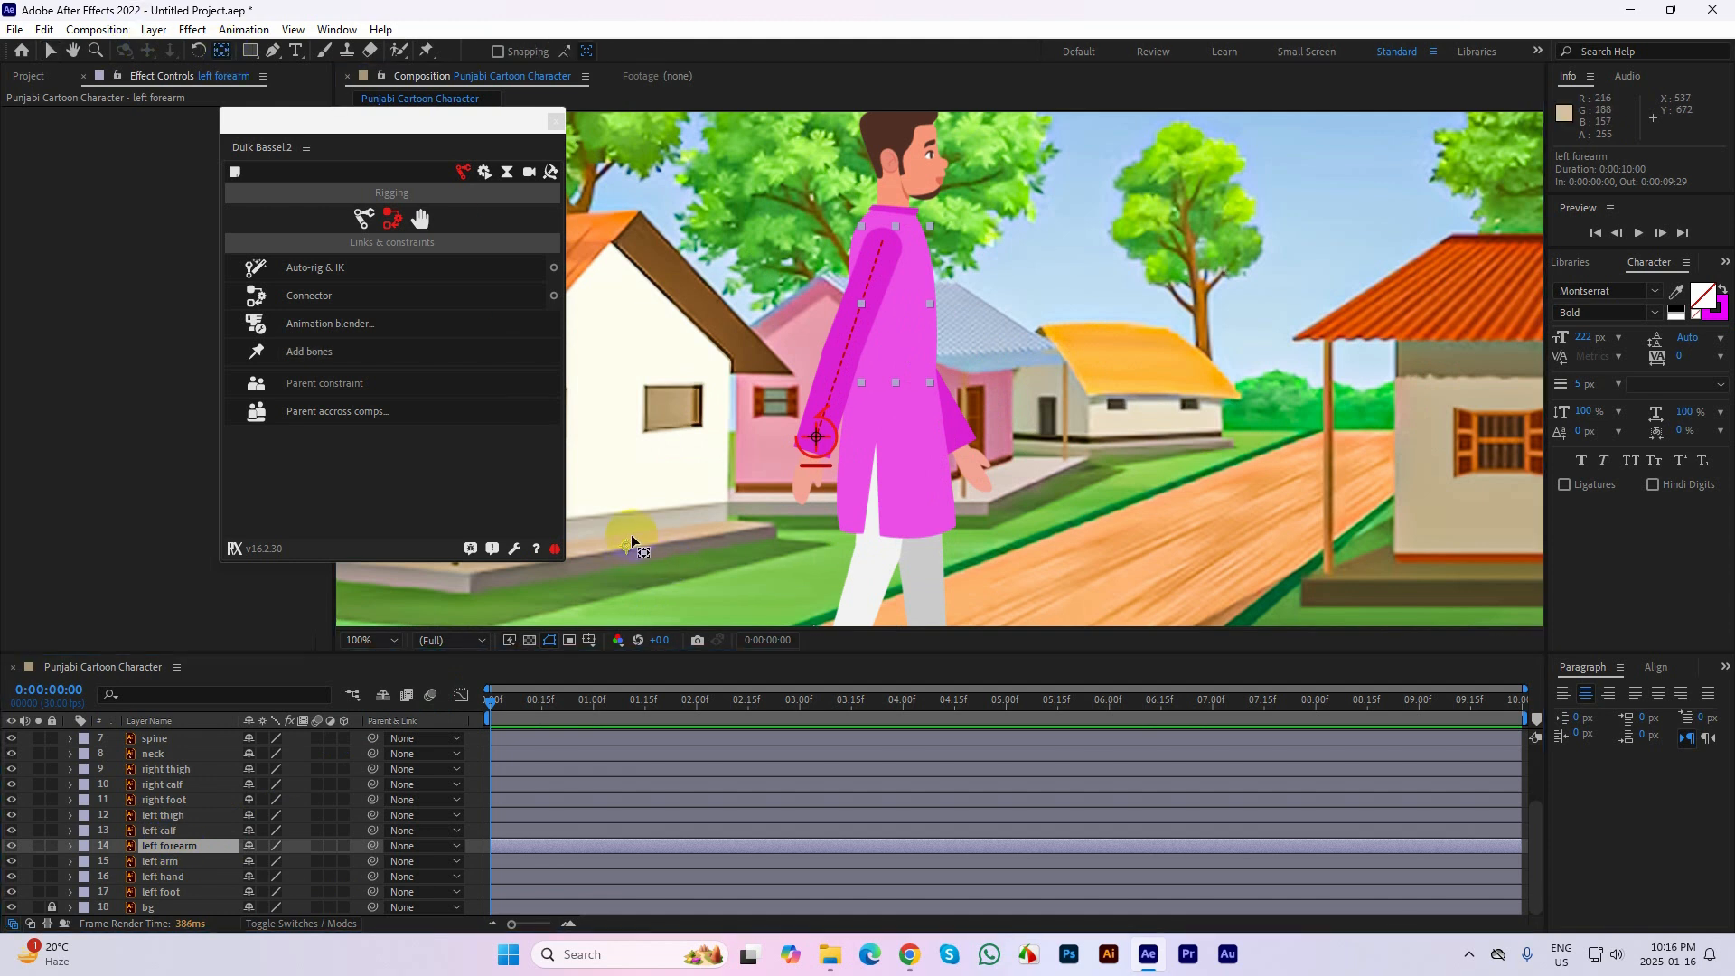
{"action": "left_click", "coordinate": [38, 846]}
{"action": "left_click_drag", "start_coordinate": [816, 437], "coordinate": [882, 242]}
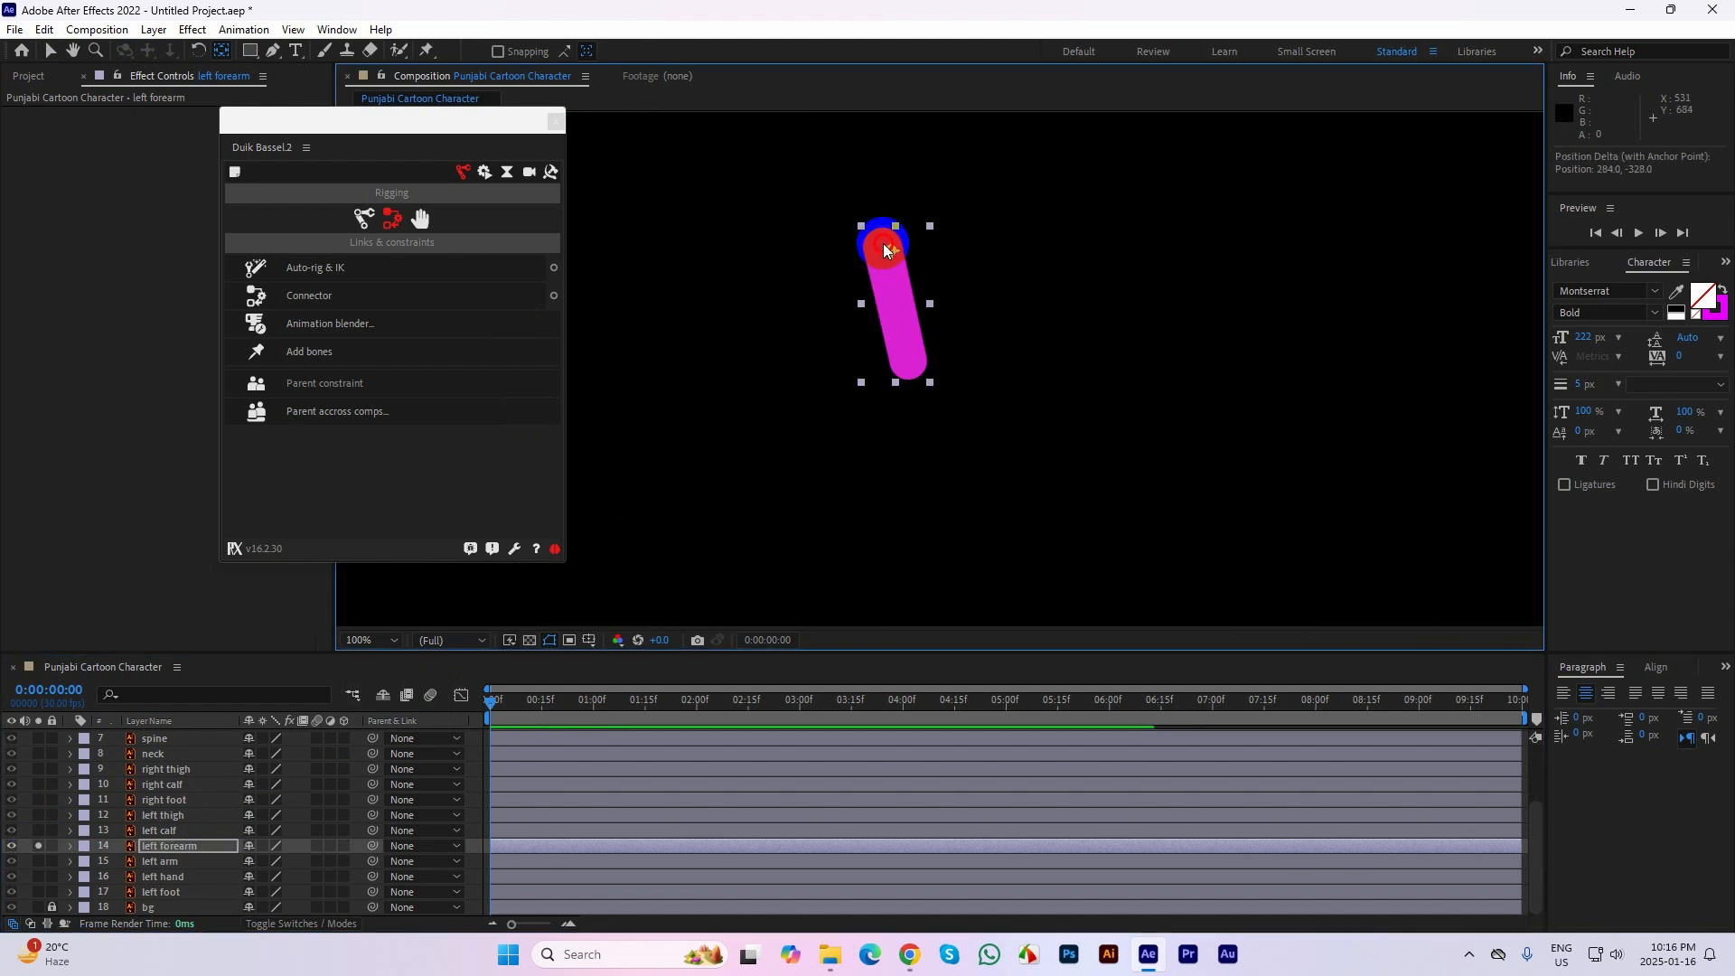
{"action": "left_click", "coordinate": [50, 51]}
{"action": "left_click", "coordinate": [38, 845]}
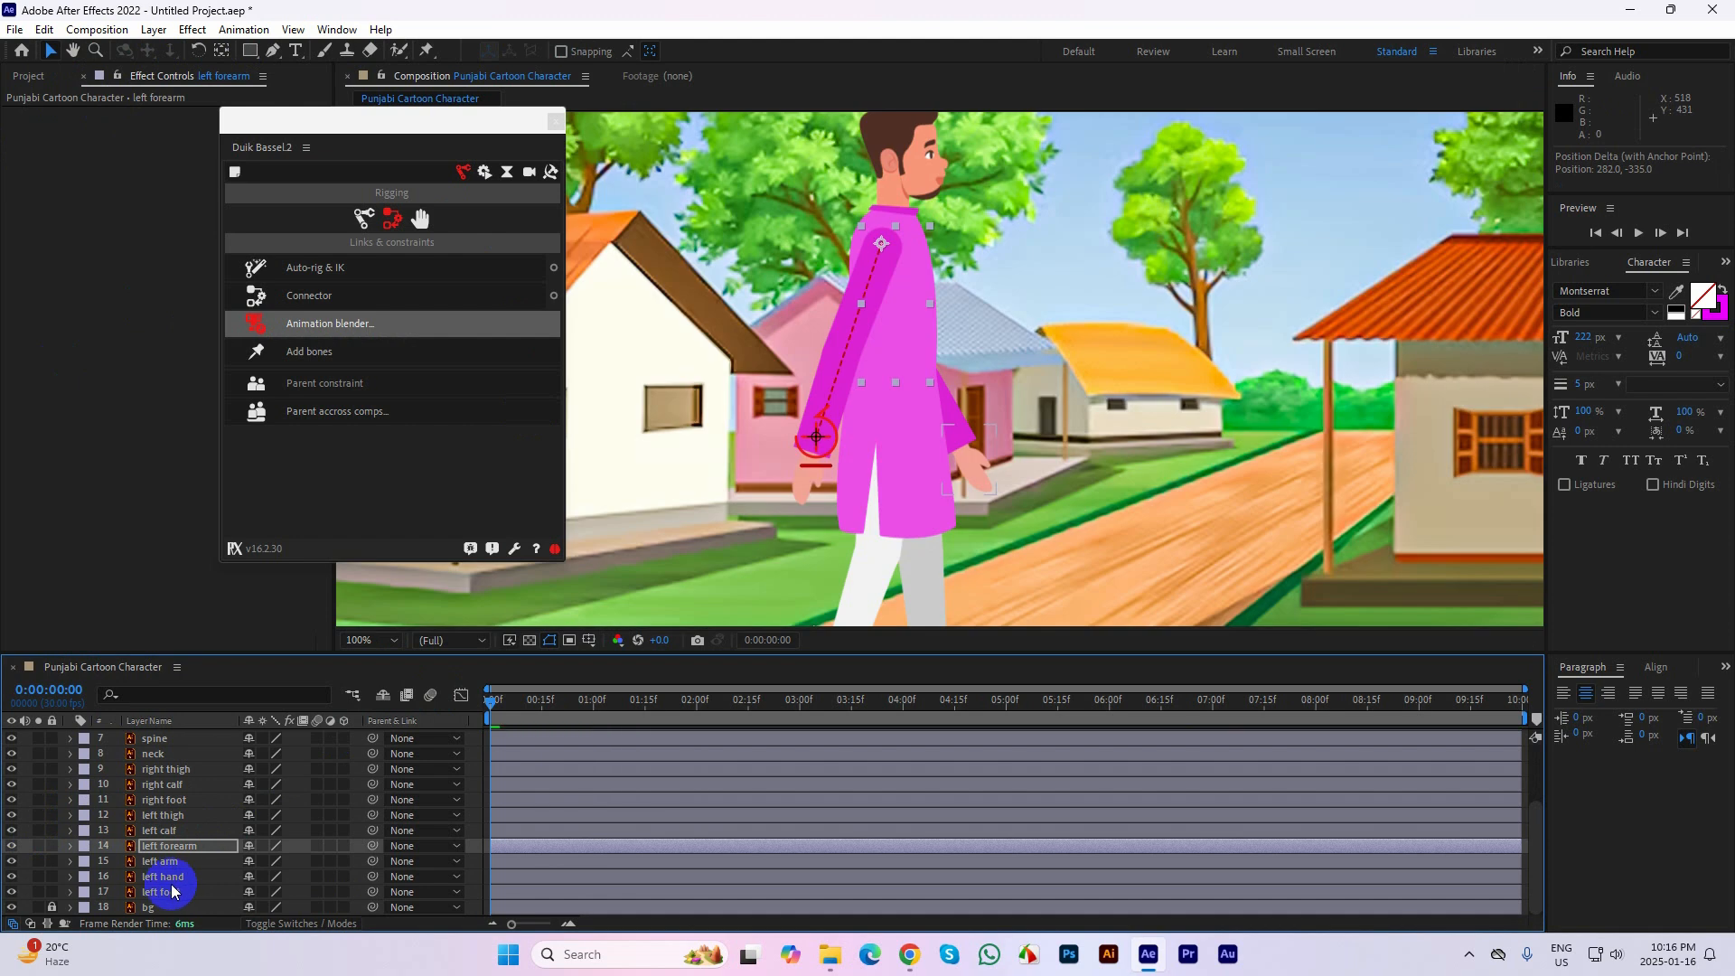
Apply Auto-rig & IK to the left hand, left arm and left forearm layers, and test-move the left hand's controller forward and up
{"action": "left_click", "coordinate": [170, 877]}
{"action": "left_click", "coordinate": [168, 861], "text": "ctrl"}
{"action": "left_click", "coordinate": [187, 846], "text": "ctrl"}
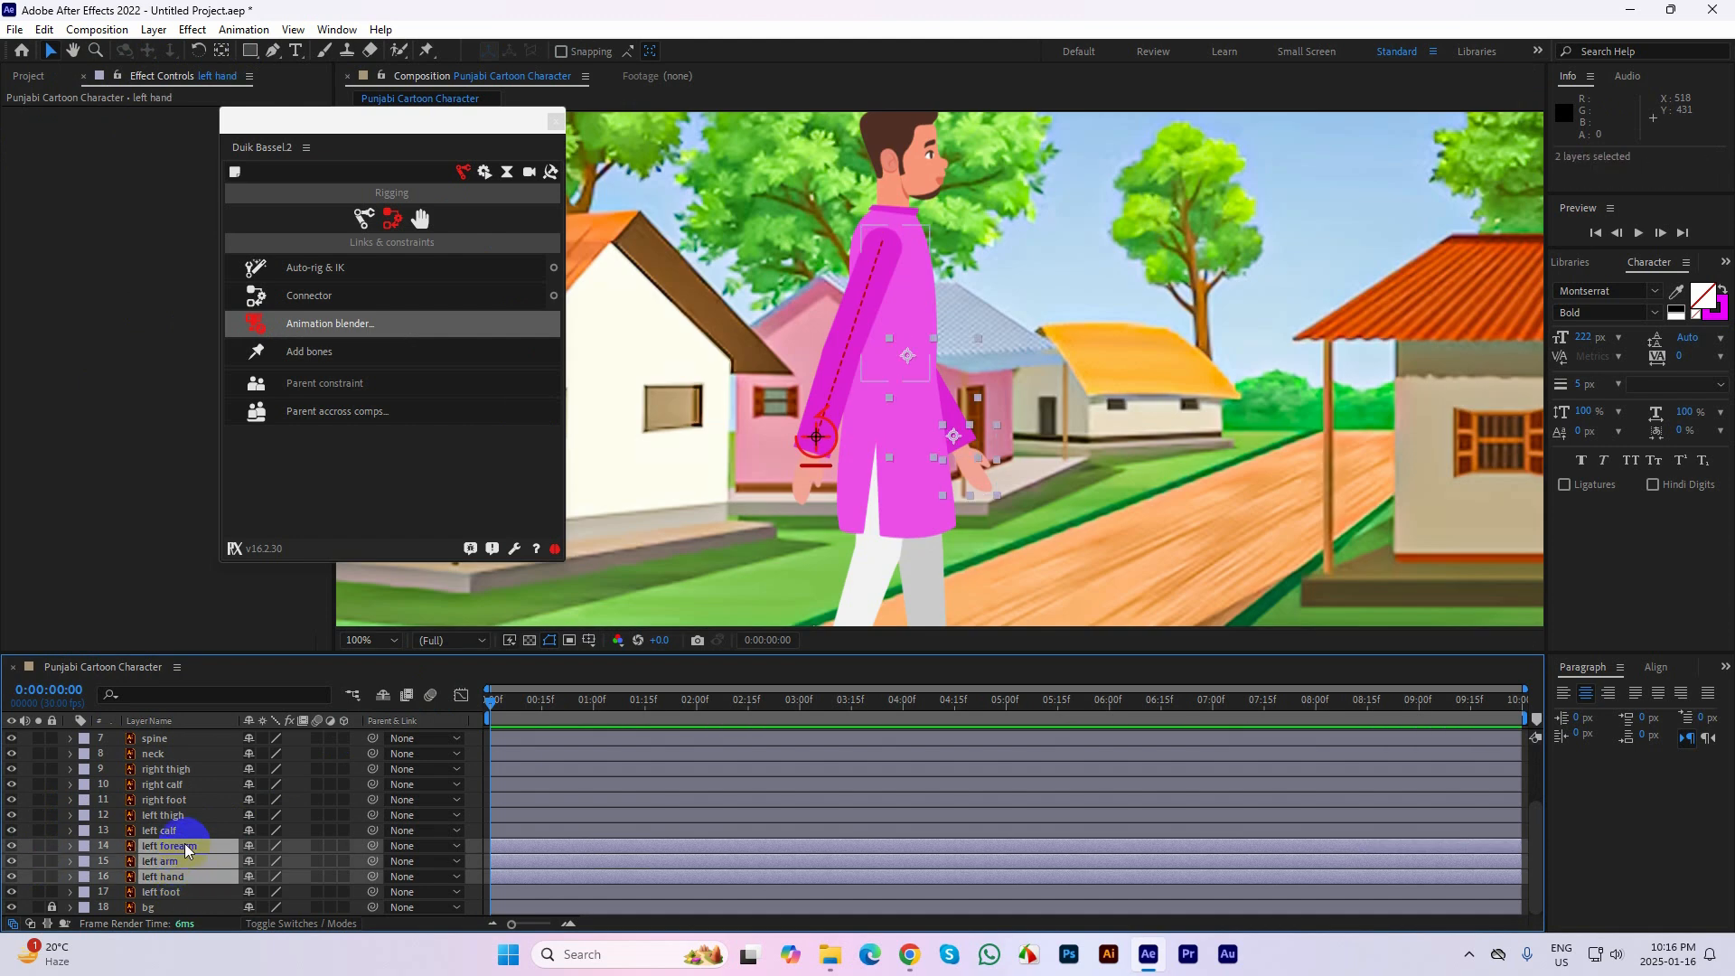
{"action": "left_click", "coordinate": [389, 263]}
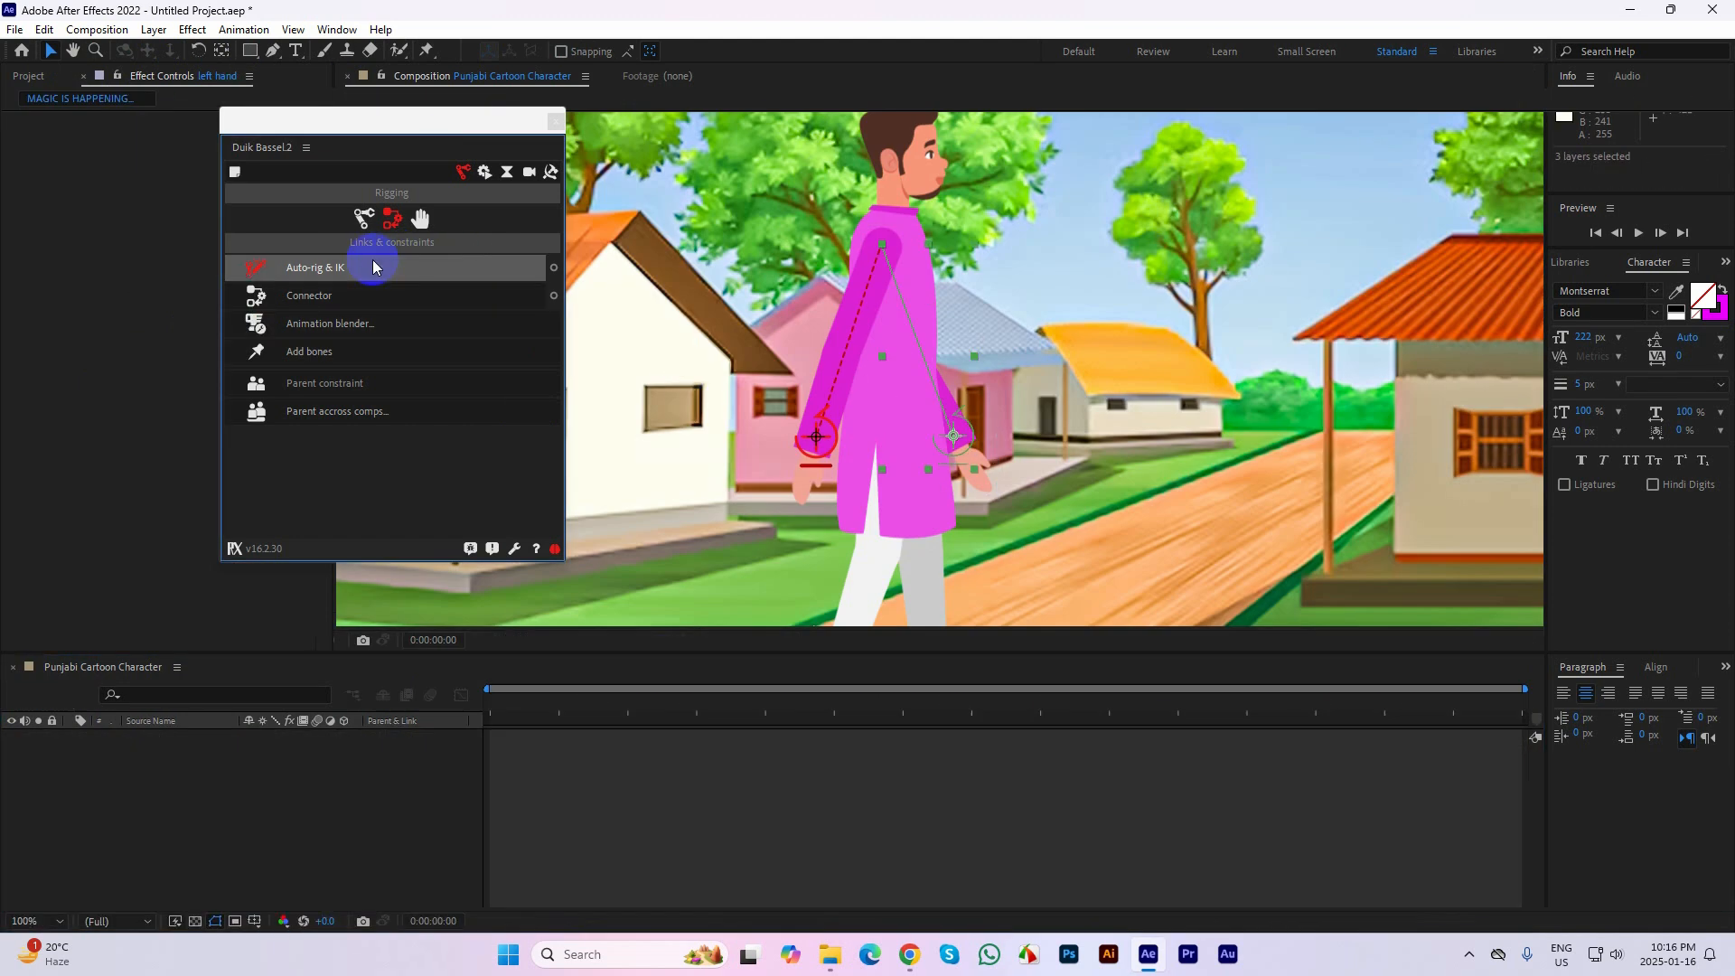
{"action": "left_click_drag", "start_coordinate": [956, 437], "coordinate": [1019, 399]}
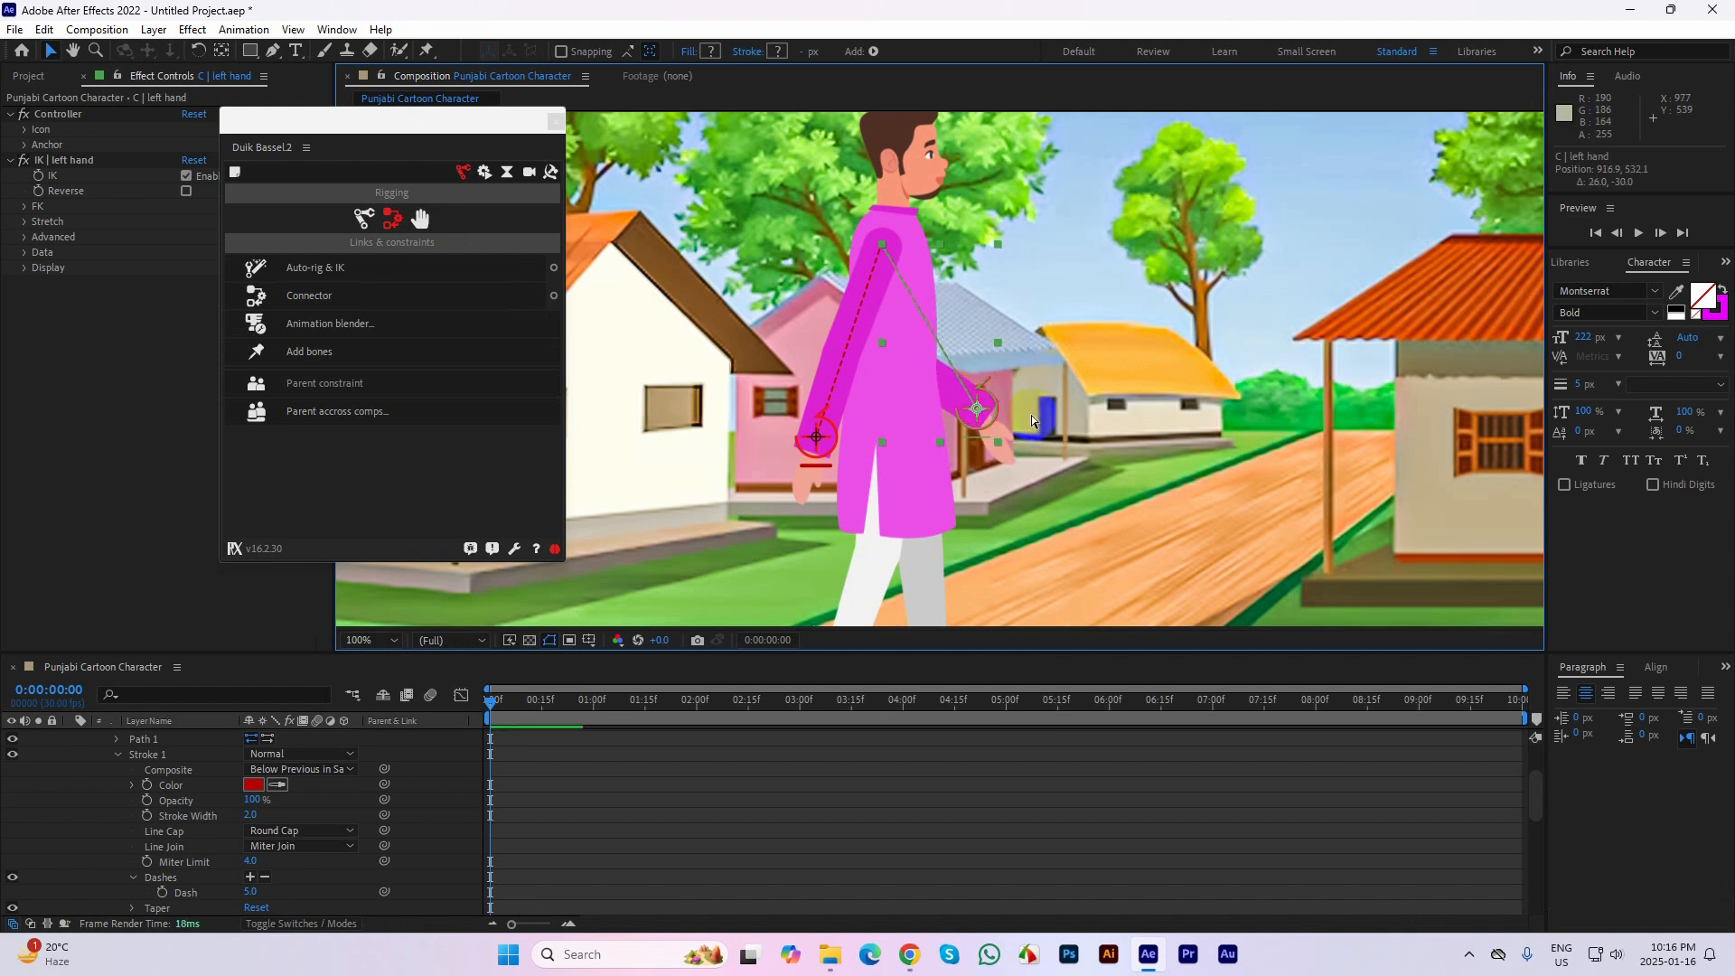
Undo the left hand's test move, pose its controller forward and up and the right hand's controller higher, and collapse the expanded controller layer
{"action": "key", "text": "ctrl+z"}
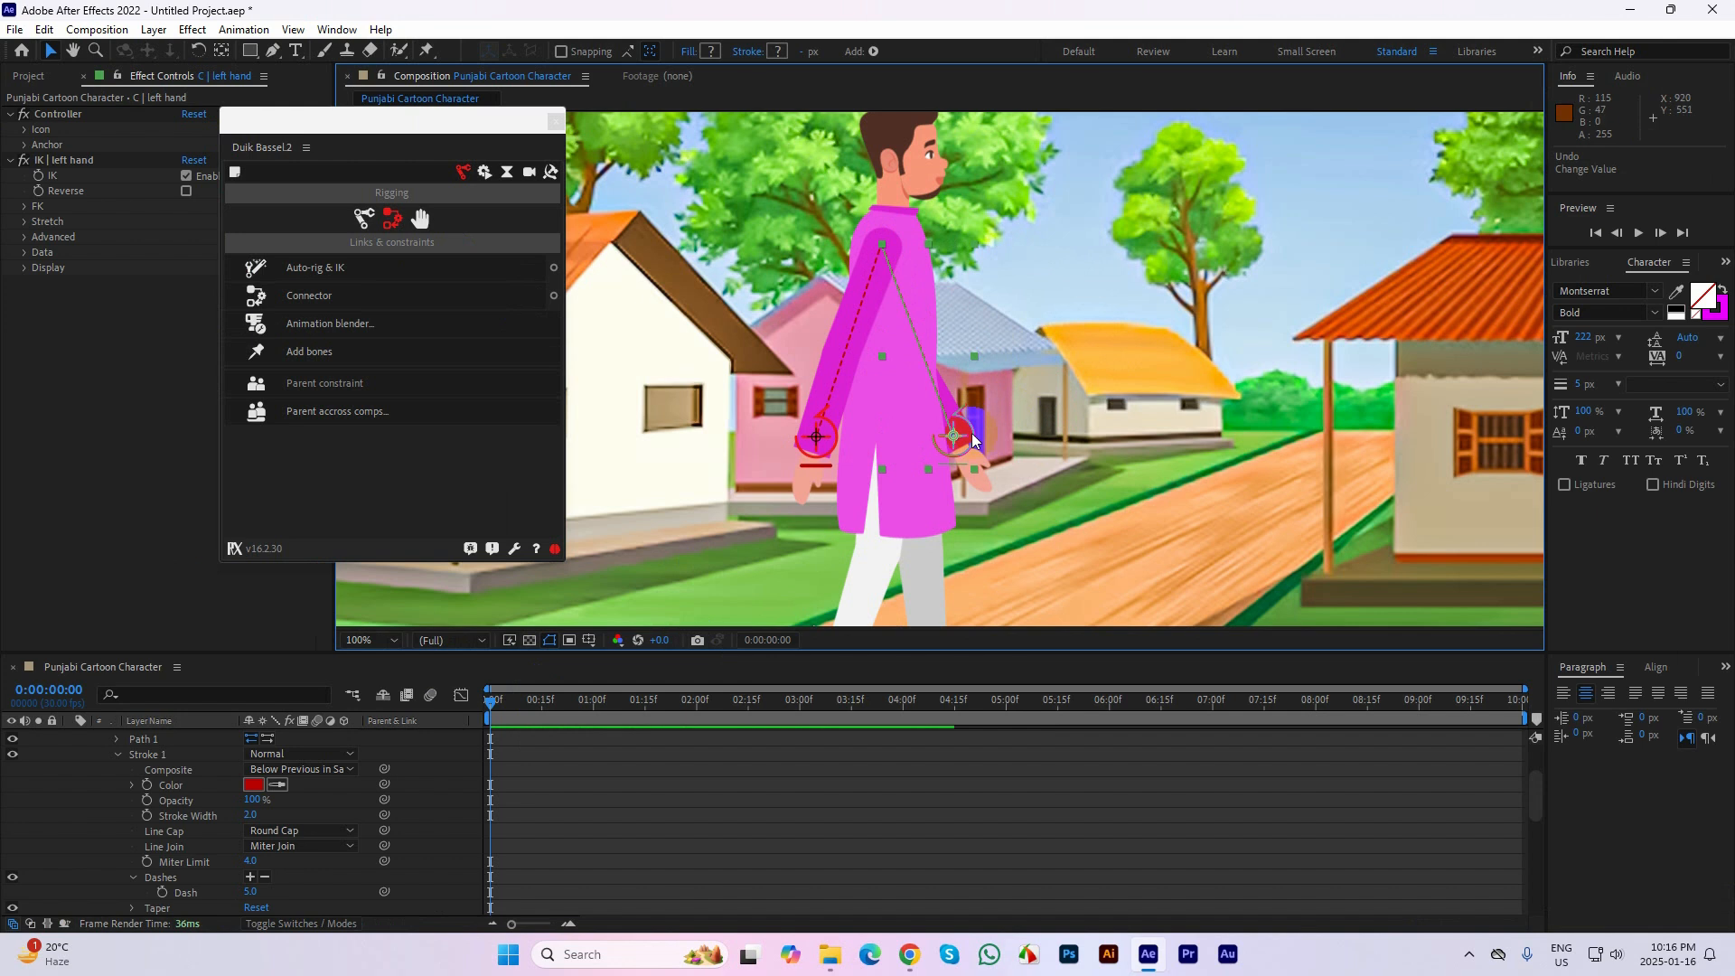
{"action": "left_click_drag", "start_coordinate": [974, 440], "coordinate": [1007, 406]}
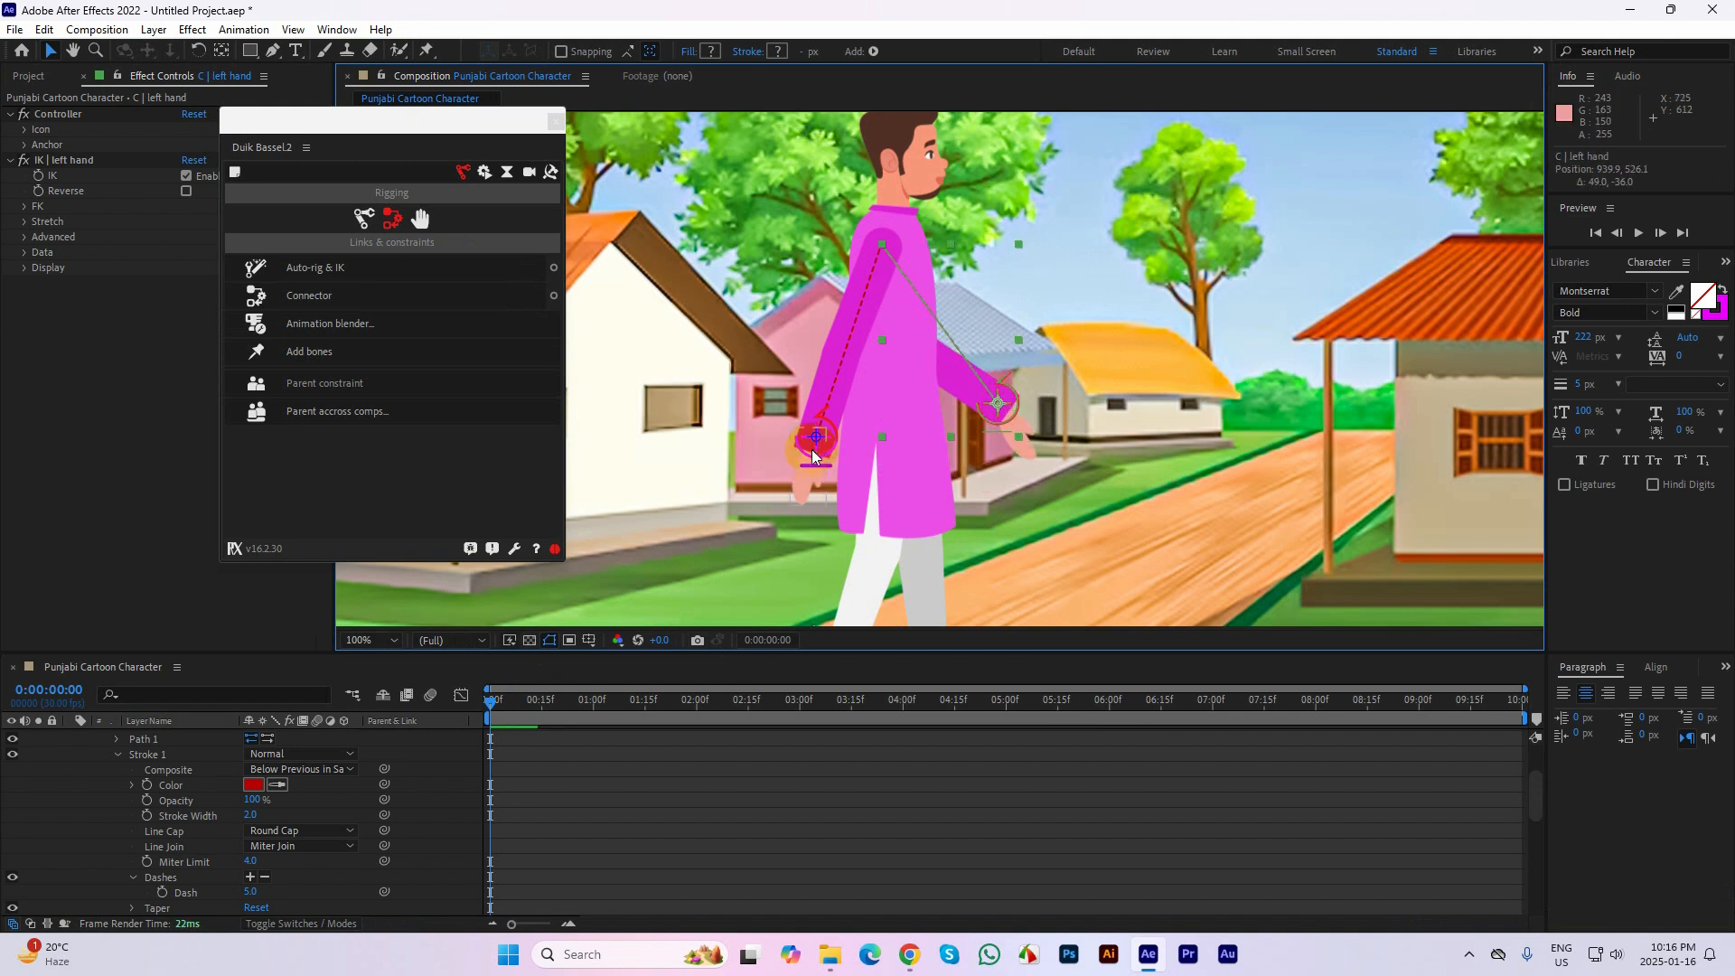
{"action": "left_click_drag", "start_coordinate": [816, 442], "coordinate": [822, 398]}
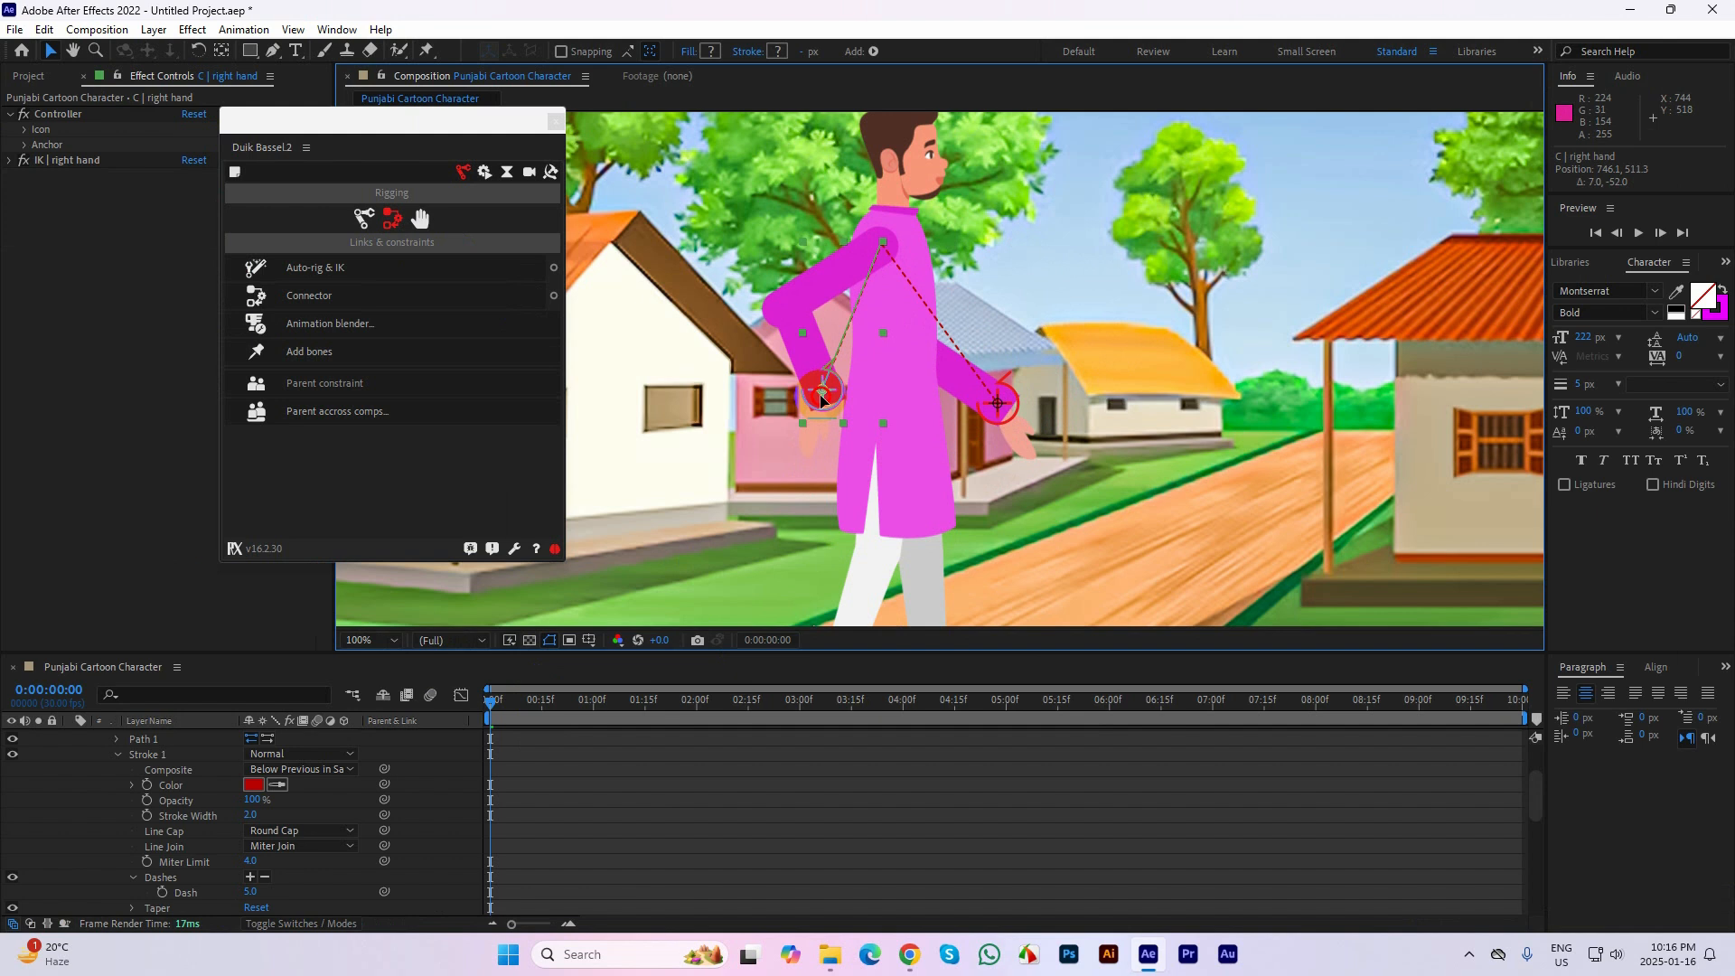
{"action": "left_click_drag", "start_coordinate": [824, 397], "coordinate": [828, 403]}
{"action": "scroll", "coordinate": [210, 752], "scroll_direction": "up", "scroll_amount": 2}
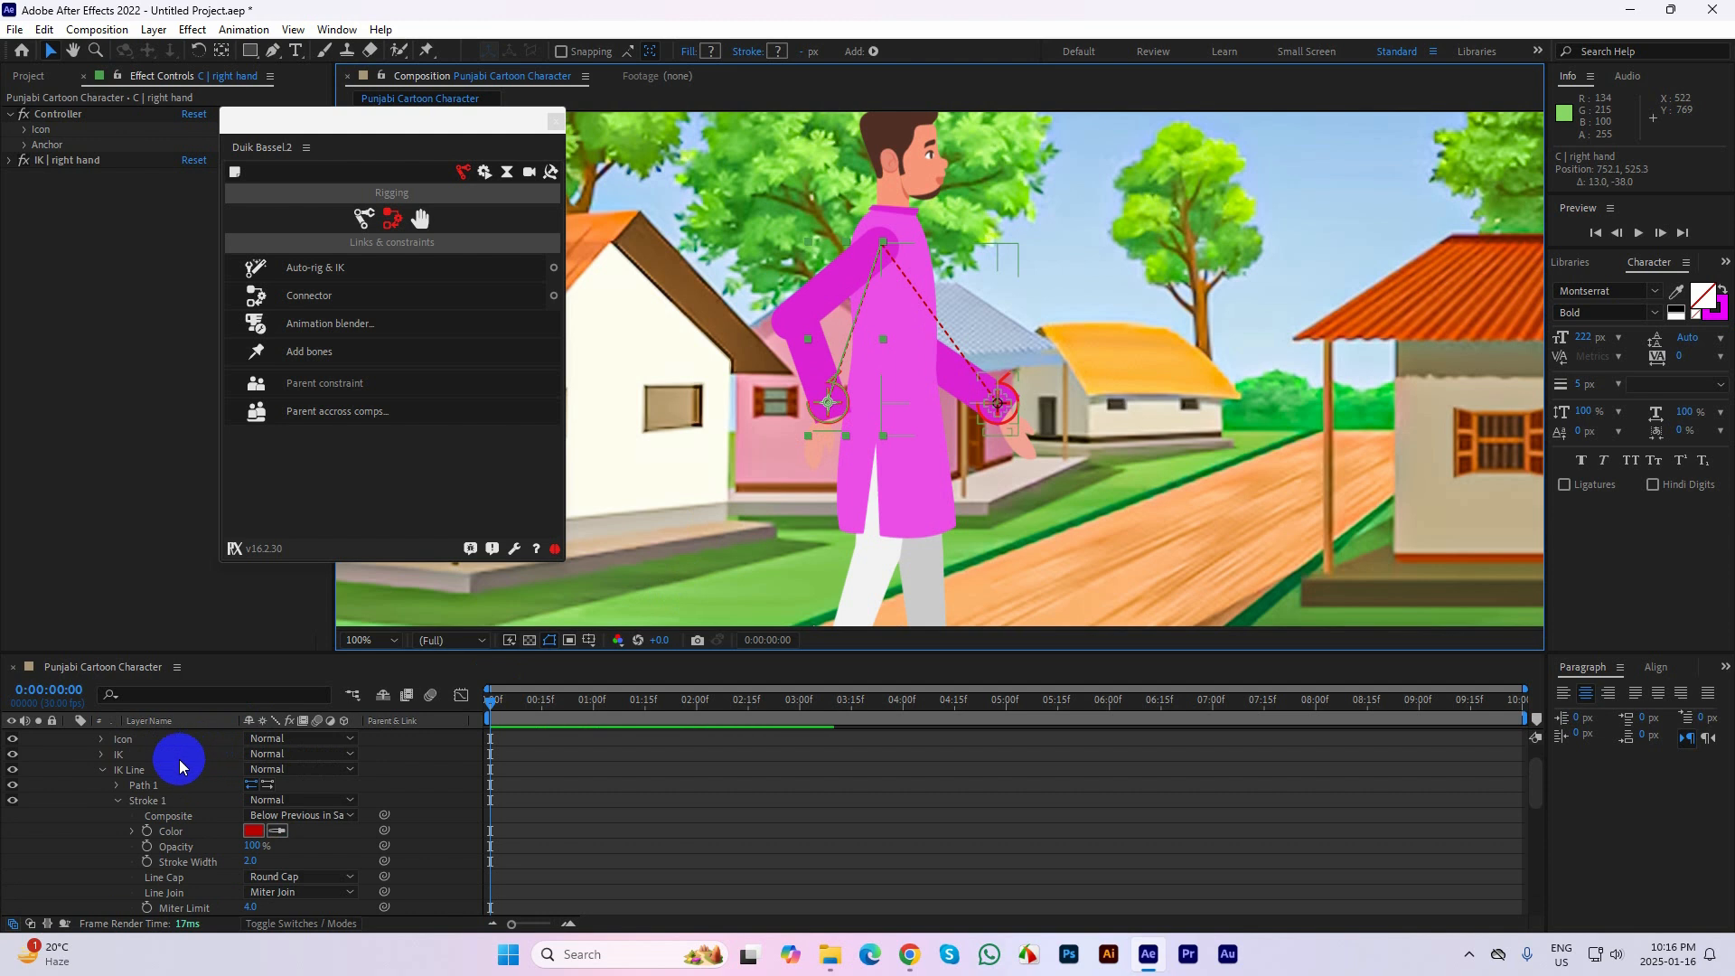
{"action": "scroll", "coordinate": [180, 767], "scroll_direction": "up", "scroll_amount": 2}
{"action": "left_click", "coordinate": [71, 737]}
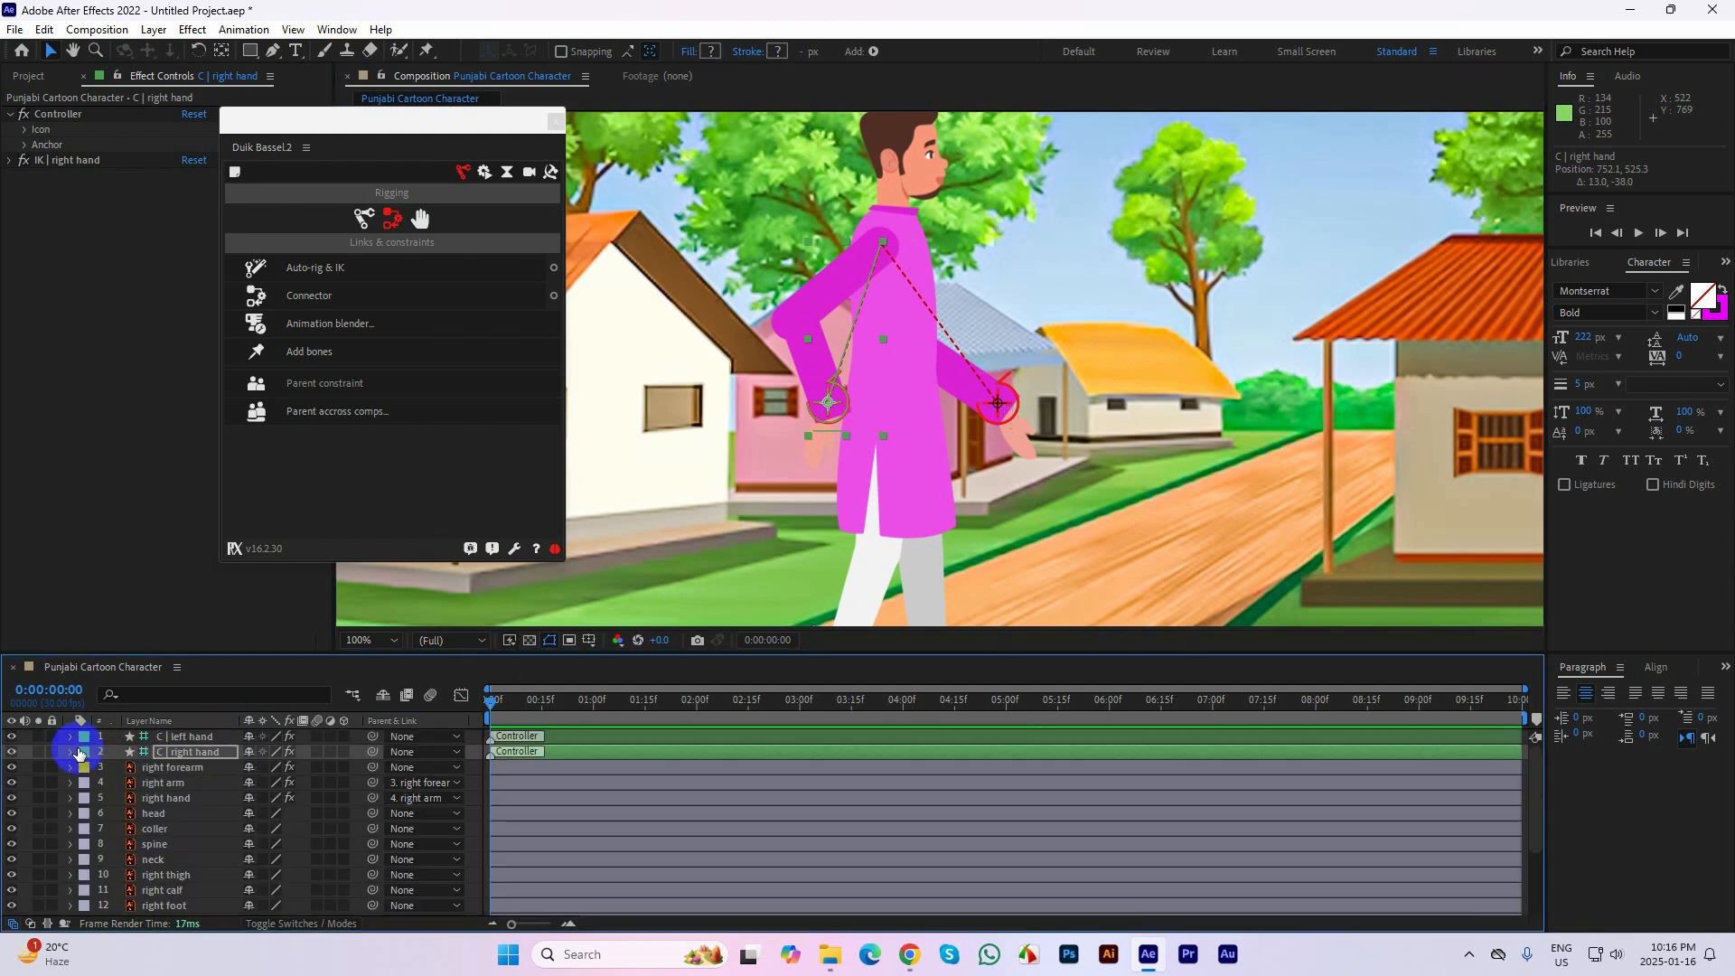
Apply Auto-rig & IK to the right foot, right calf and right thigh layers, and test the right foot's controller
{"action": "left_click_drag", "start_coordinate": [1140, 421], "coordinate": [1120, 401]}
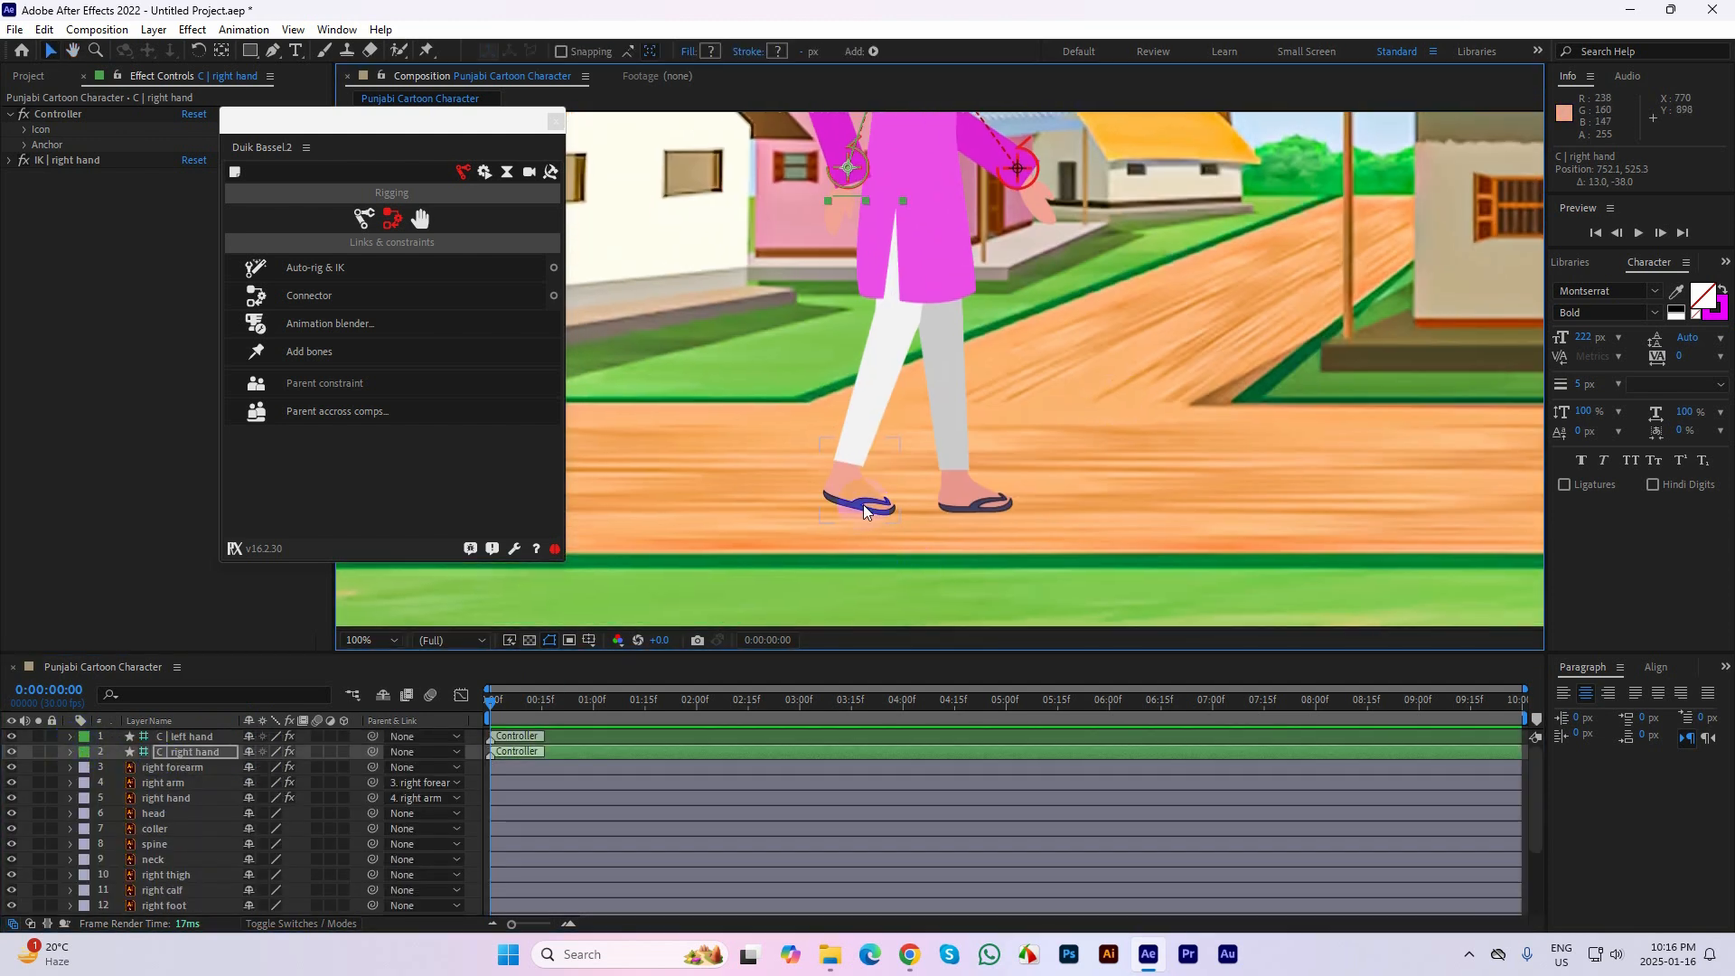
{"action": "left_click", "coordinate": [864, 504]}
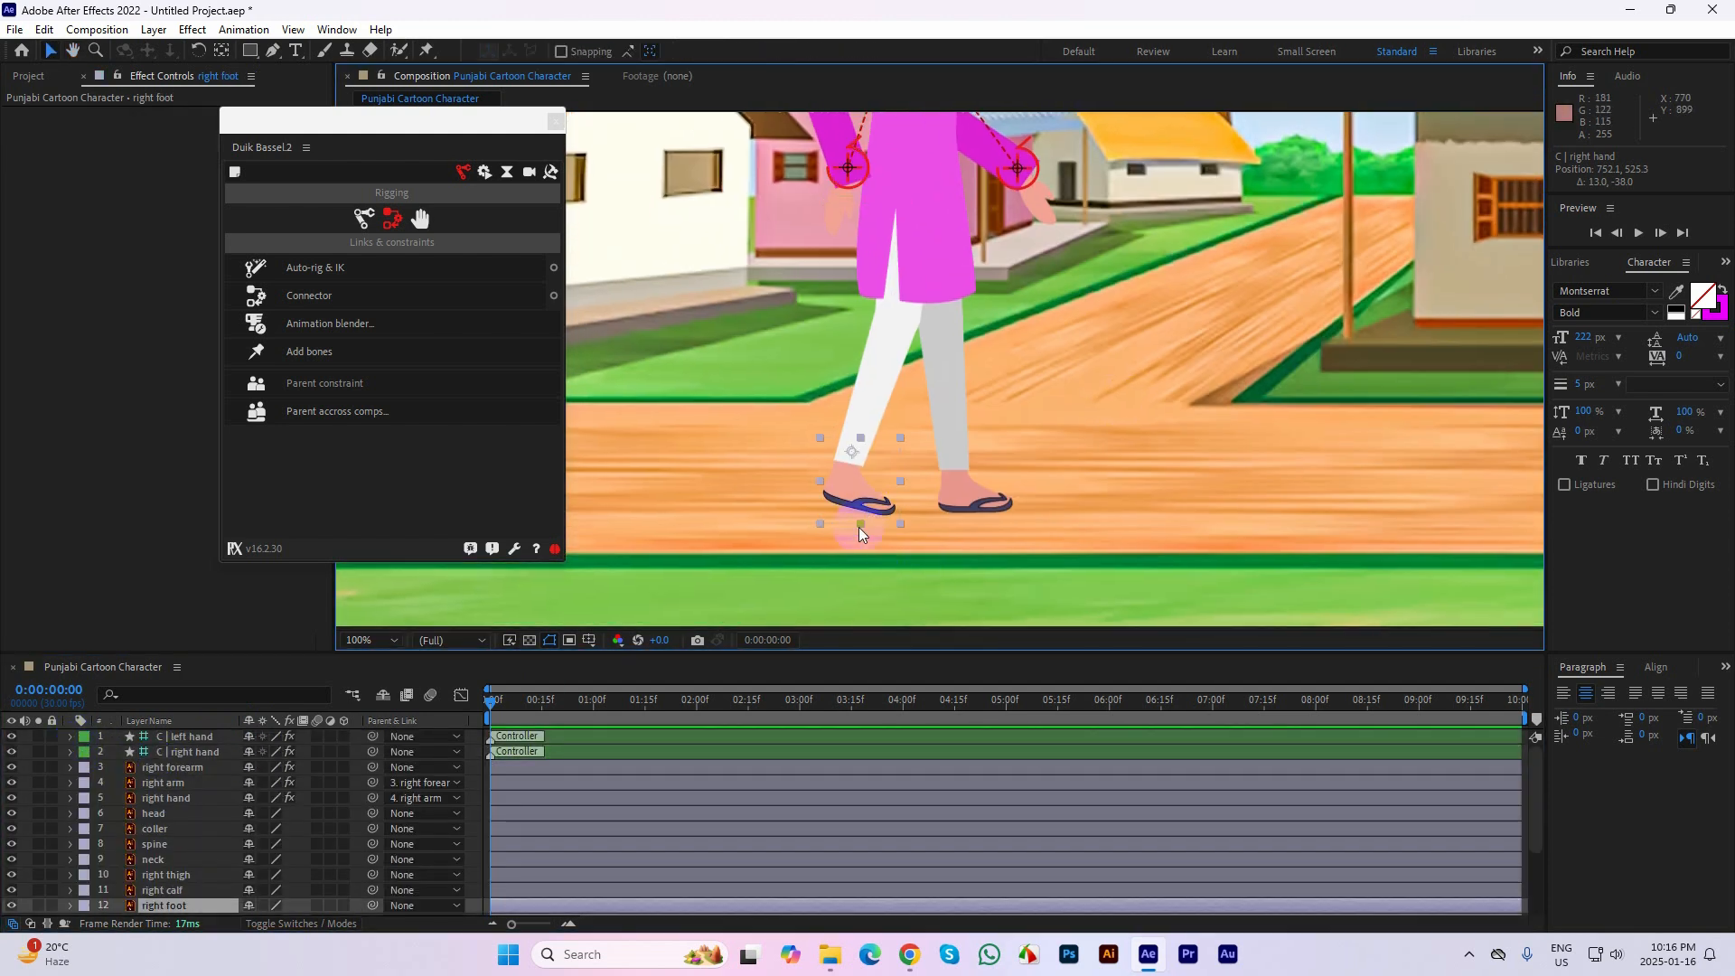
{"action": "left_click", "coordinate": [873, 387], "text": "shift"}
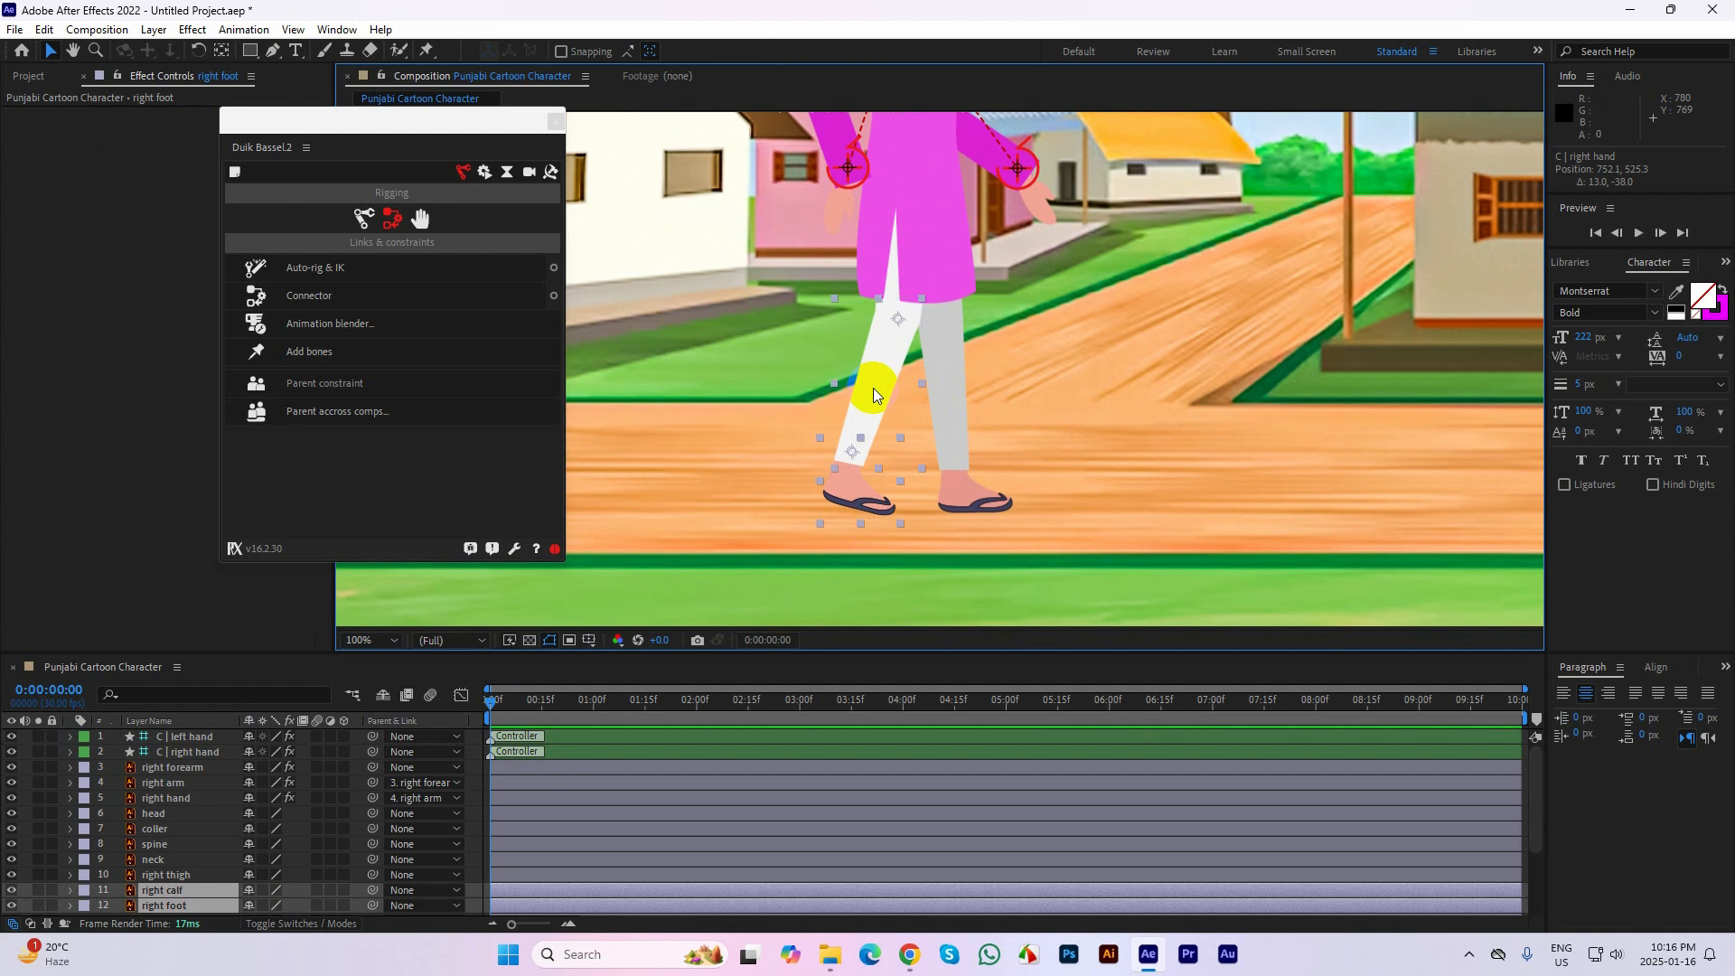
{"action": "left_click", "coordinate": [190, 877], "text": "shift"}
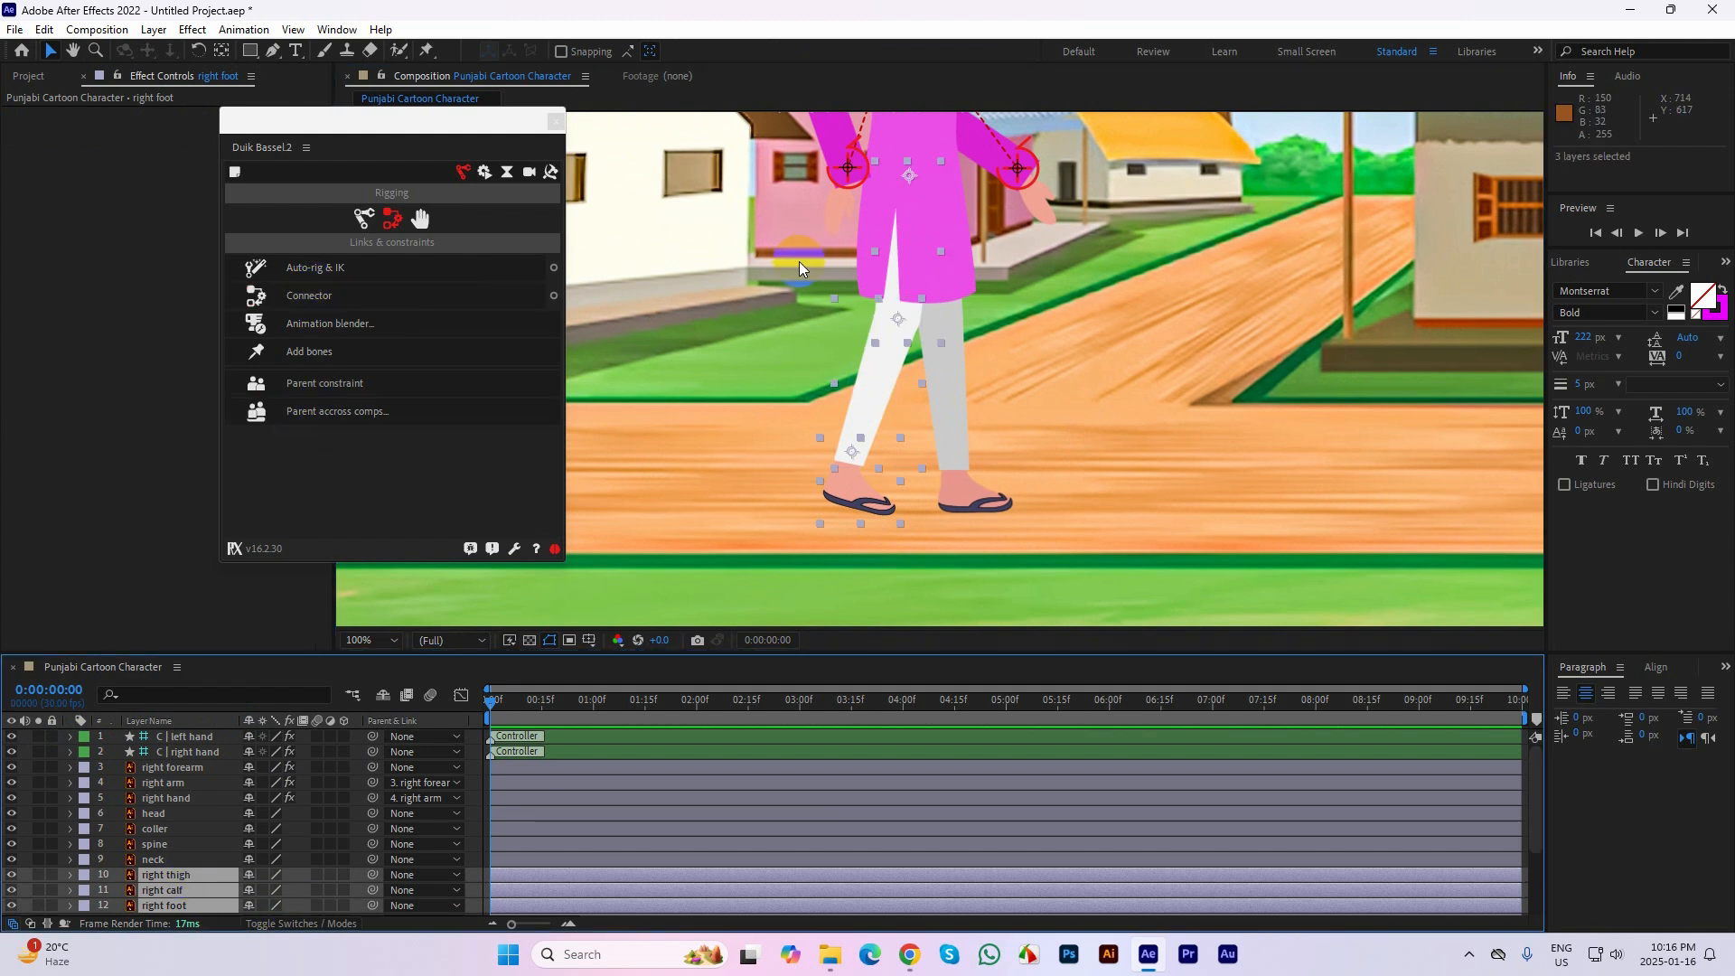
{"action": "left_click", "coordinate": [397, 268]}
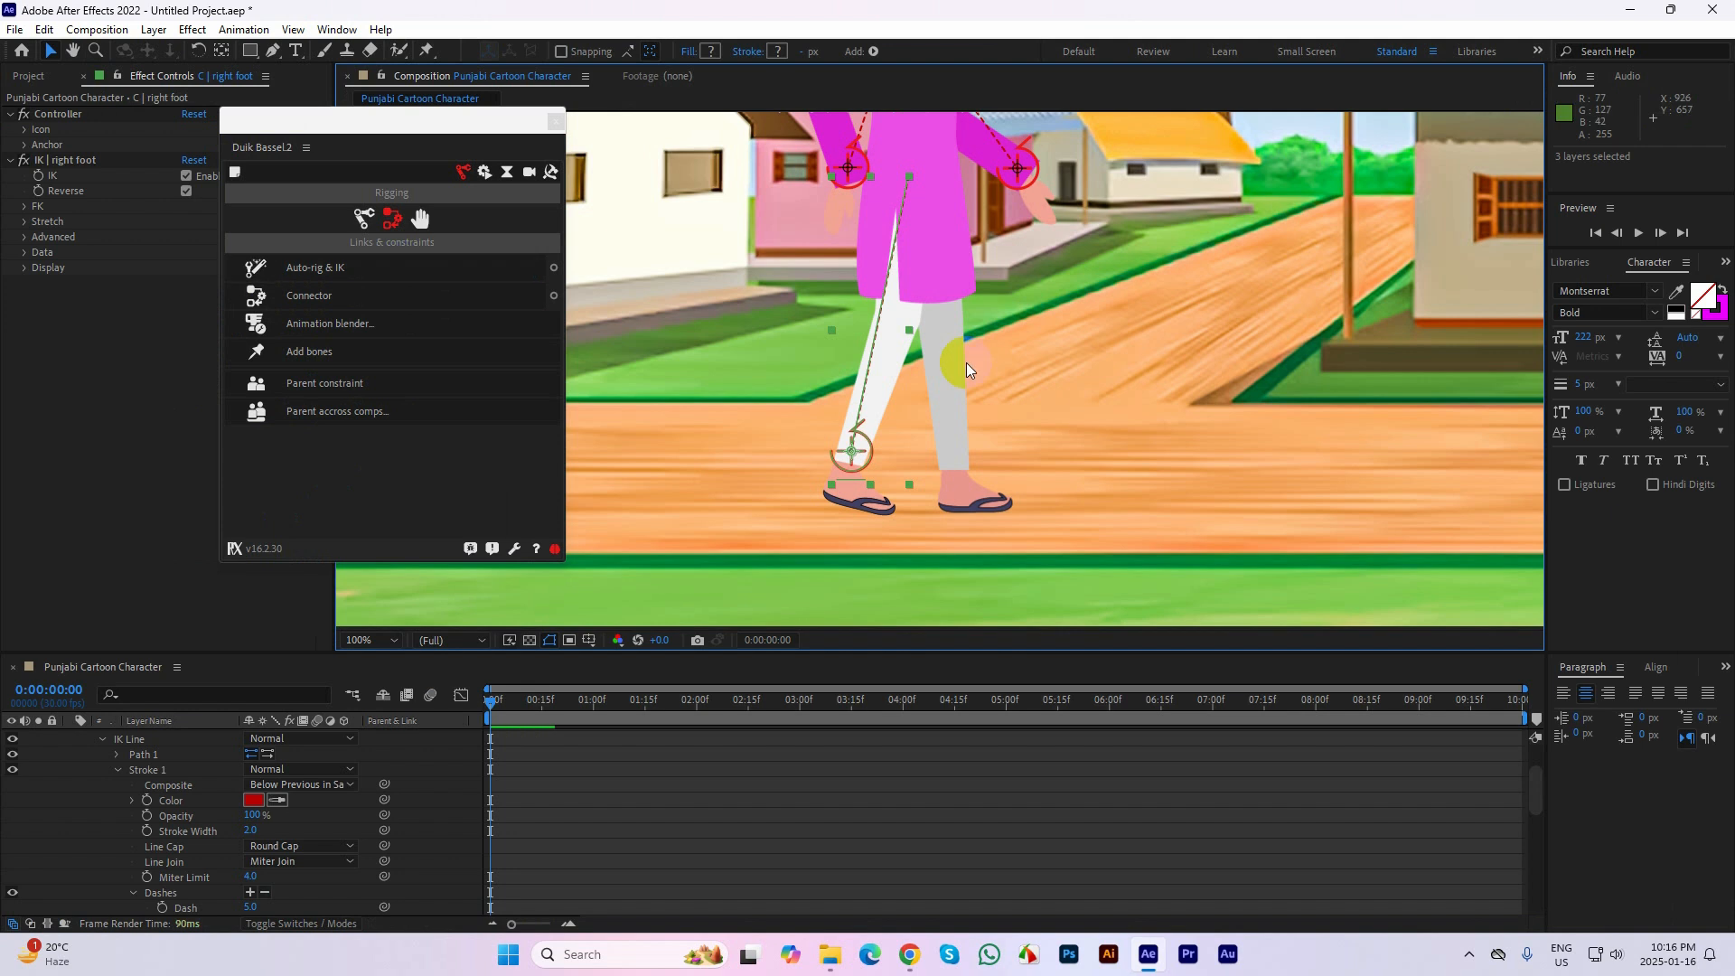
{"action": "mouse_move", "coordinate": [851, 450]}
{"action": "left_mouse_down"}
{"action": "mouse_move", "coordinate": [887, 369]}
{"action": "mouse_move", "coordinate": [829, 434]}
{"action": "mouse_move", "coordinate": [852, 391]}
{"action": "mouse_move", "coordinate": [879, 458]}
{"action": "mouse_move", "coordinate": [871, 344]}
{"action": "mouse_move", "coordinate": [879, 479]}
{"action": "mouse_move", "coordinate": [874, 358]}
{"action": "mouse_move", "coordinate": [851, 450]}
{"action": "left_mouse_up"}
Collapse the right foot controller's properties, and reorder the left foot layer to sit directly below the left calf layer
{"action": "left_click", "coordinate": [969, 502]}
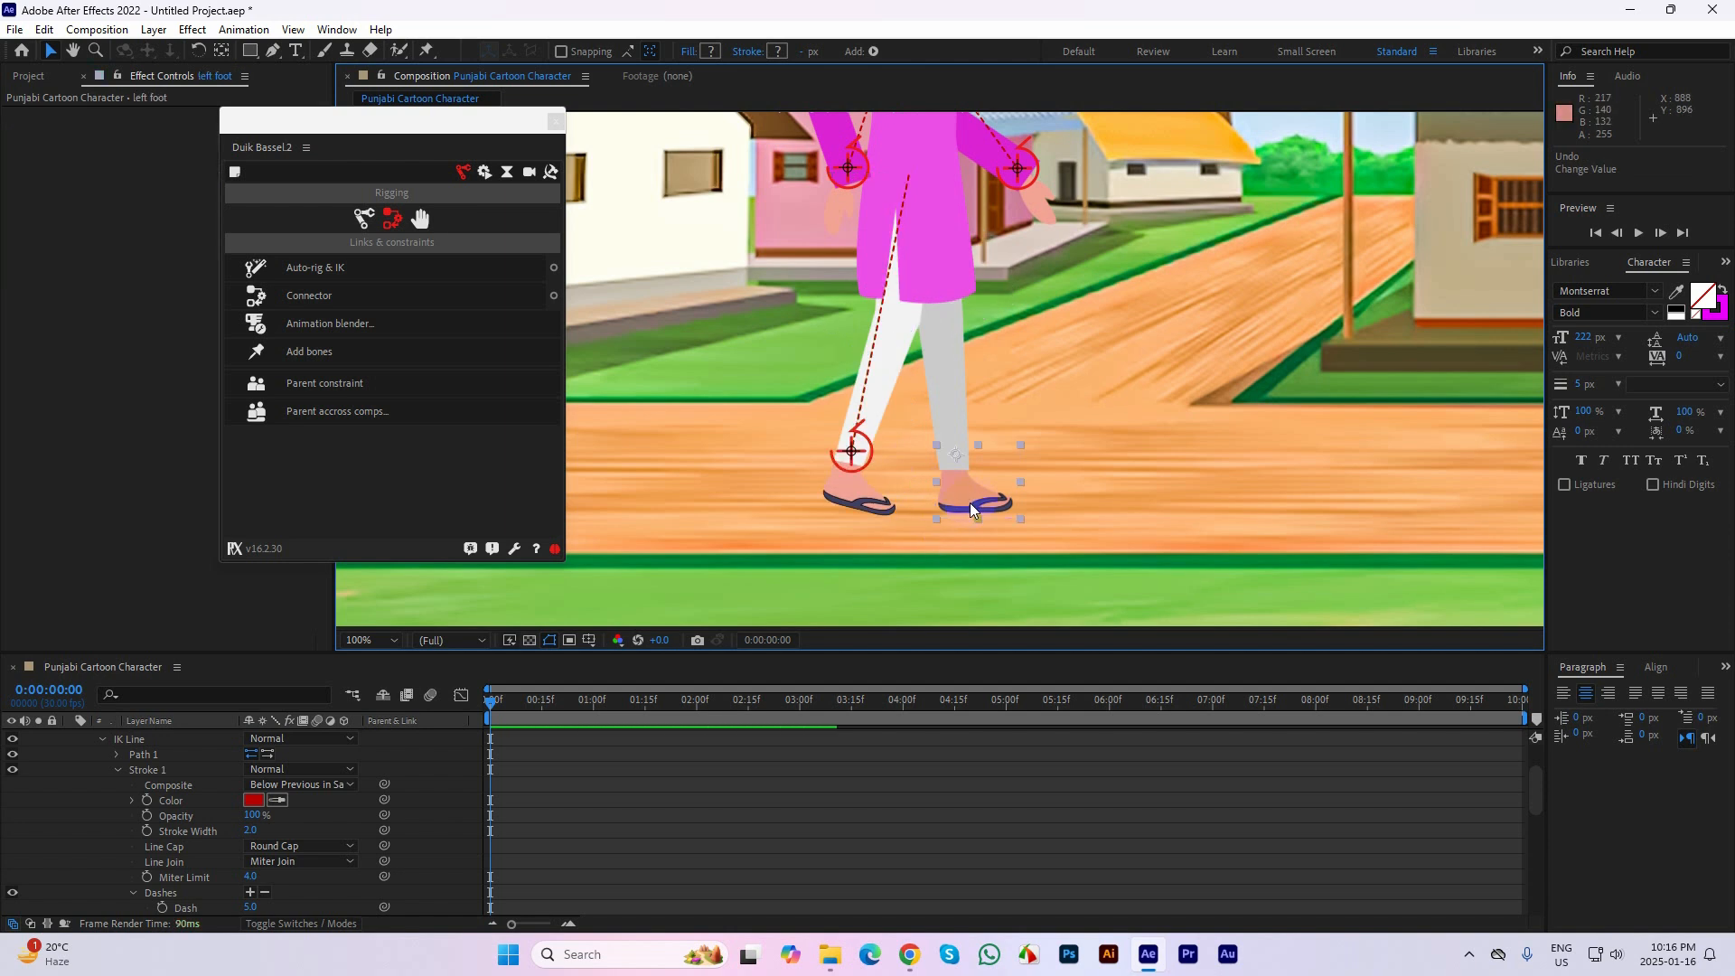
{"action": "scroll", "coordinate": [169, 795], "scroll_direction": "up", "scroll_amount": 2}
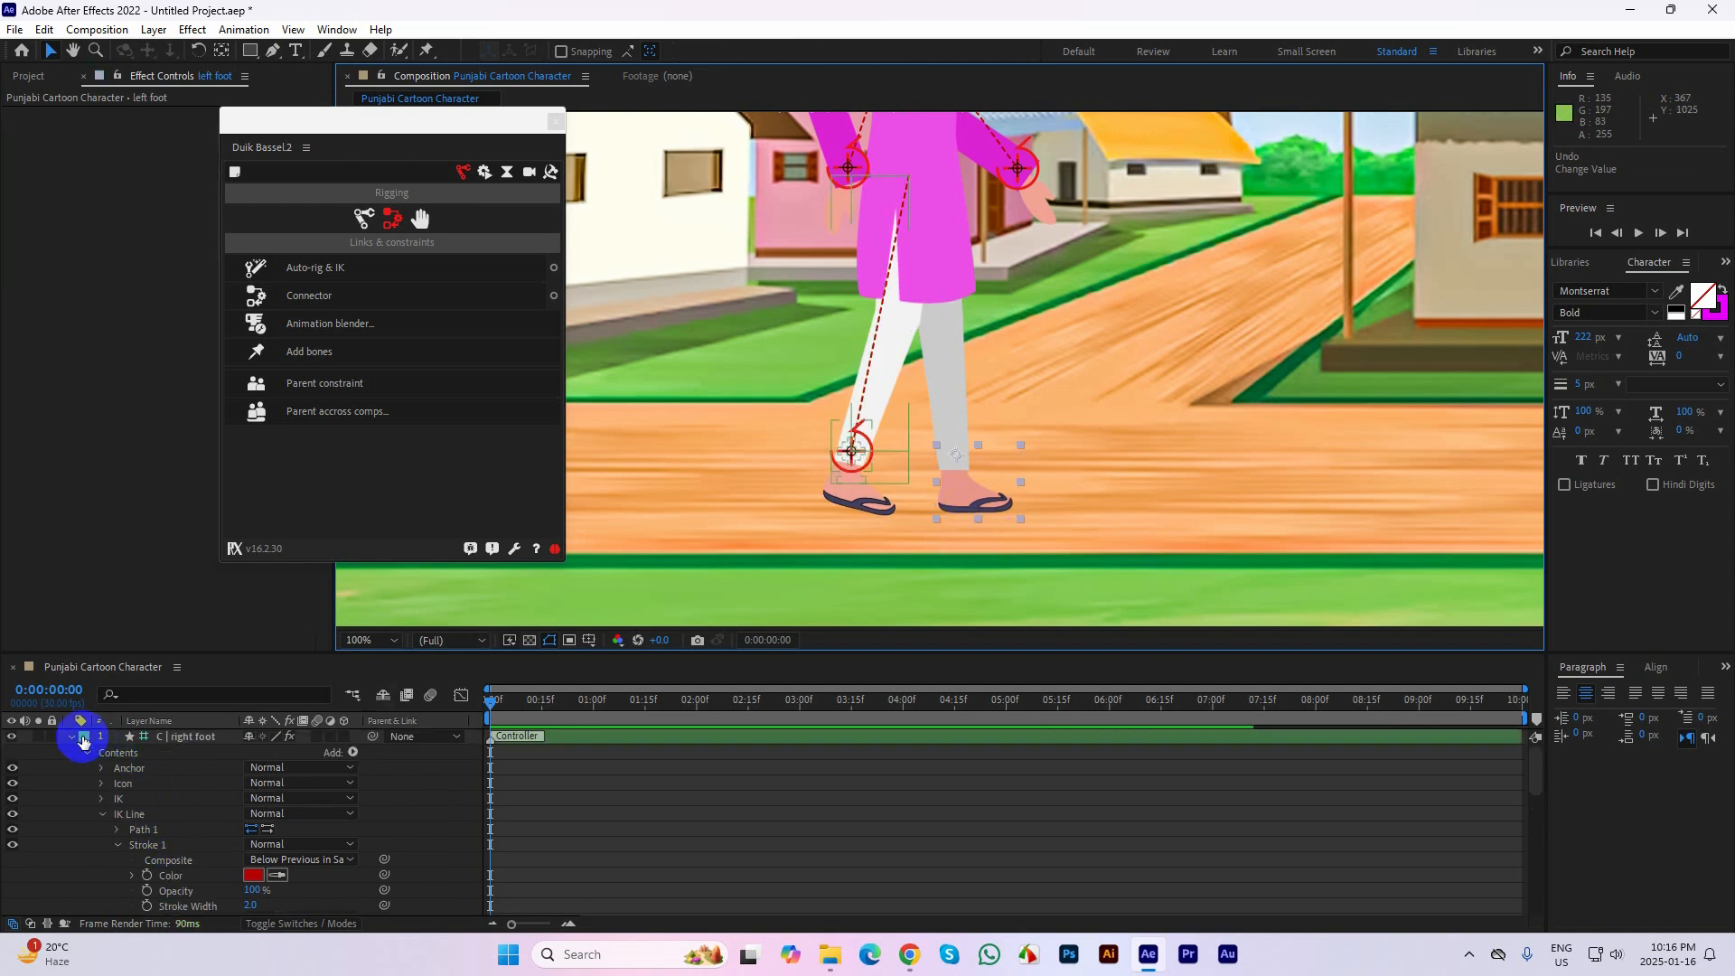
{"action": "left_click", "coordinate": [78, 736]}
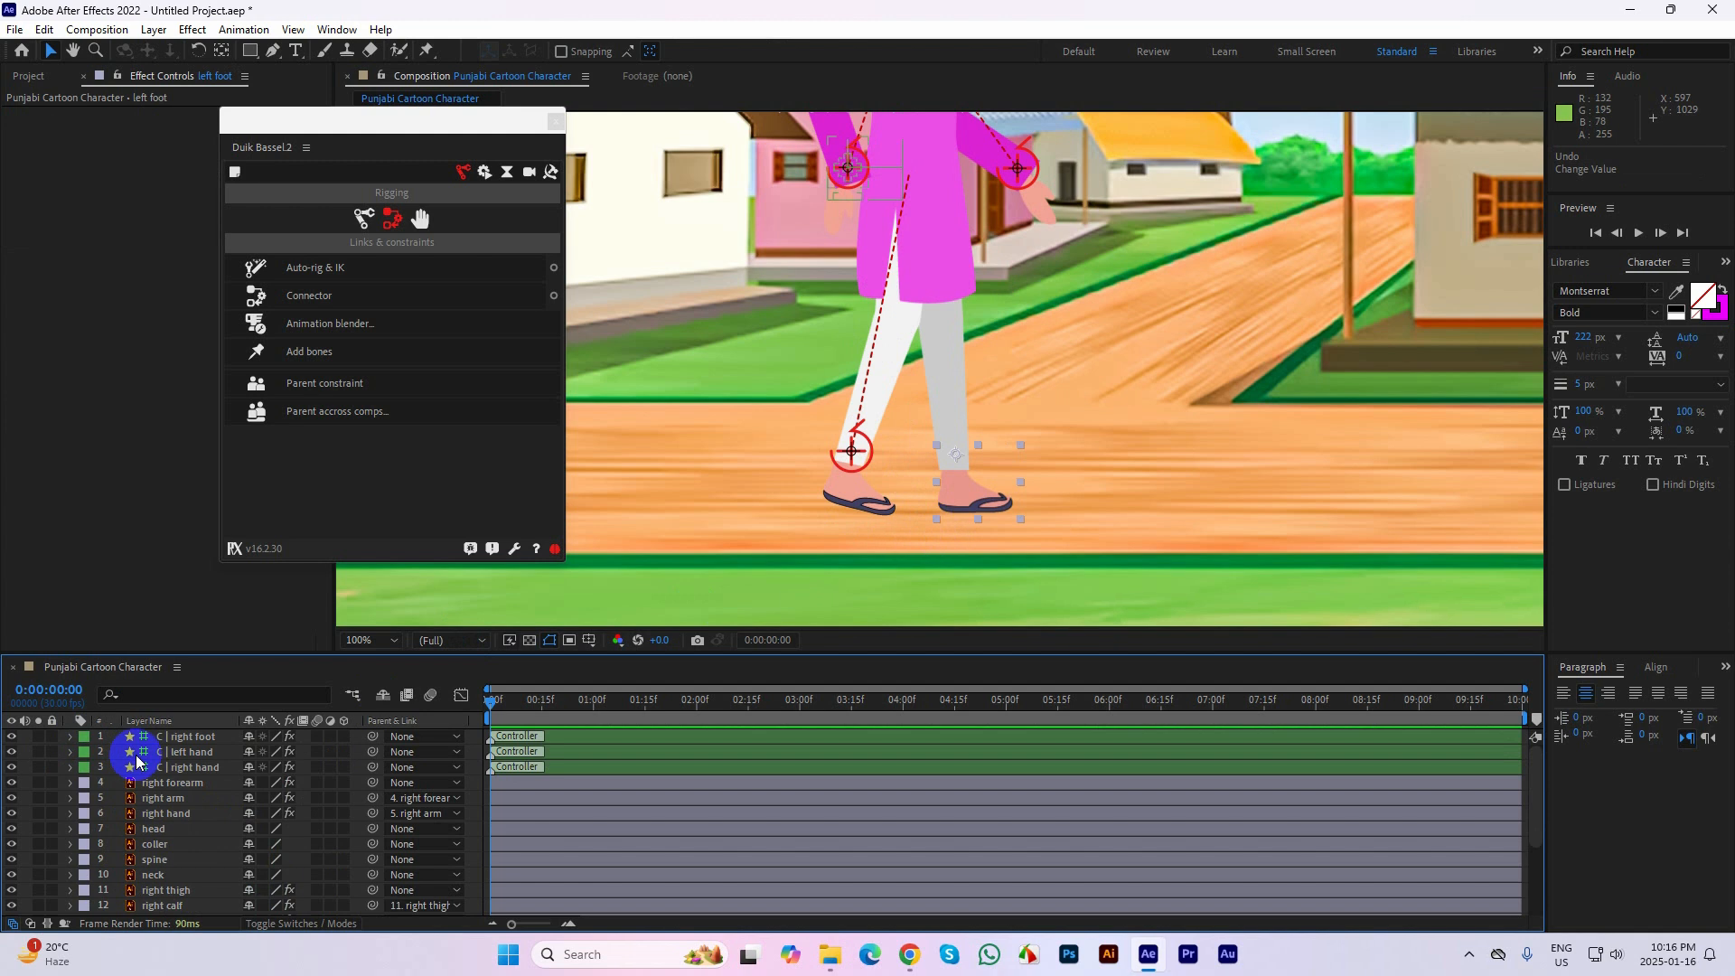
{"action": "scroll", "coordinate": [168, 800], "scroll_direction": "down", "scroll_amount": 3}
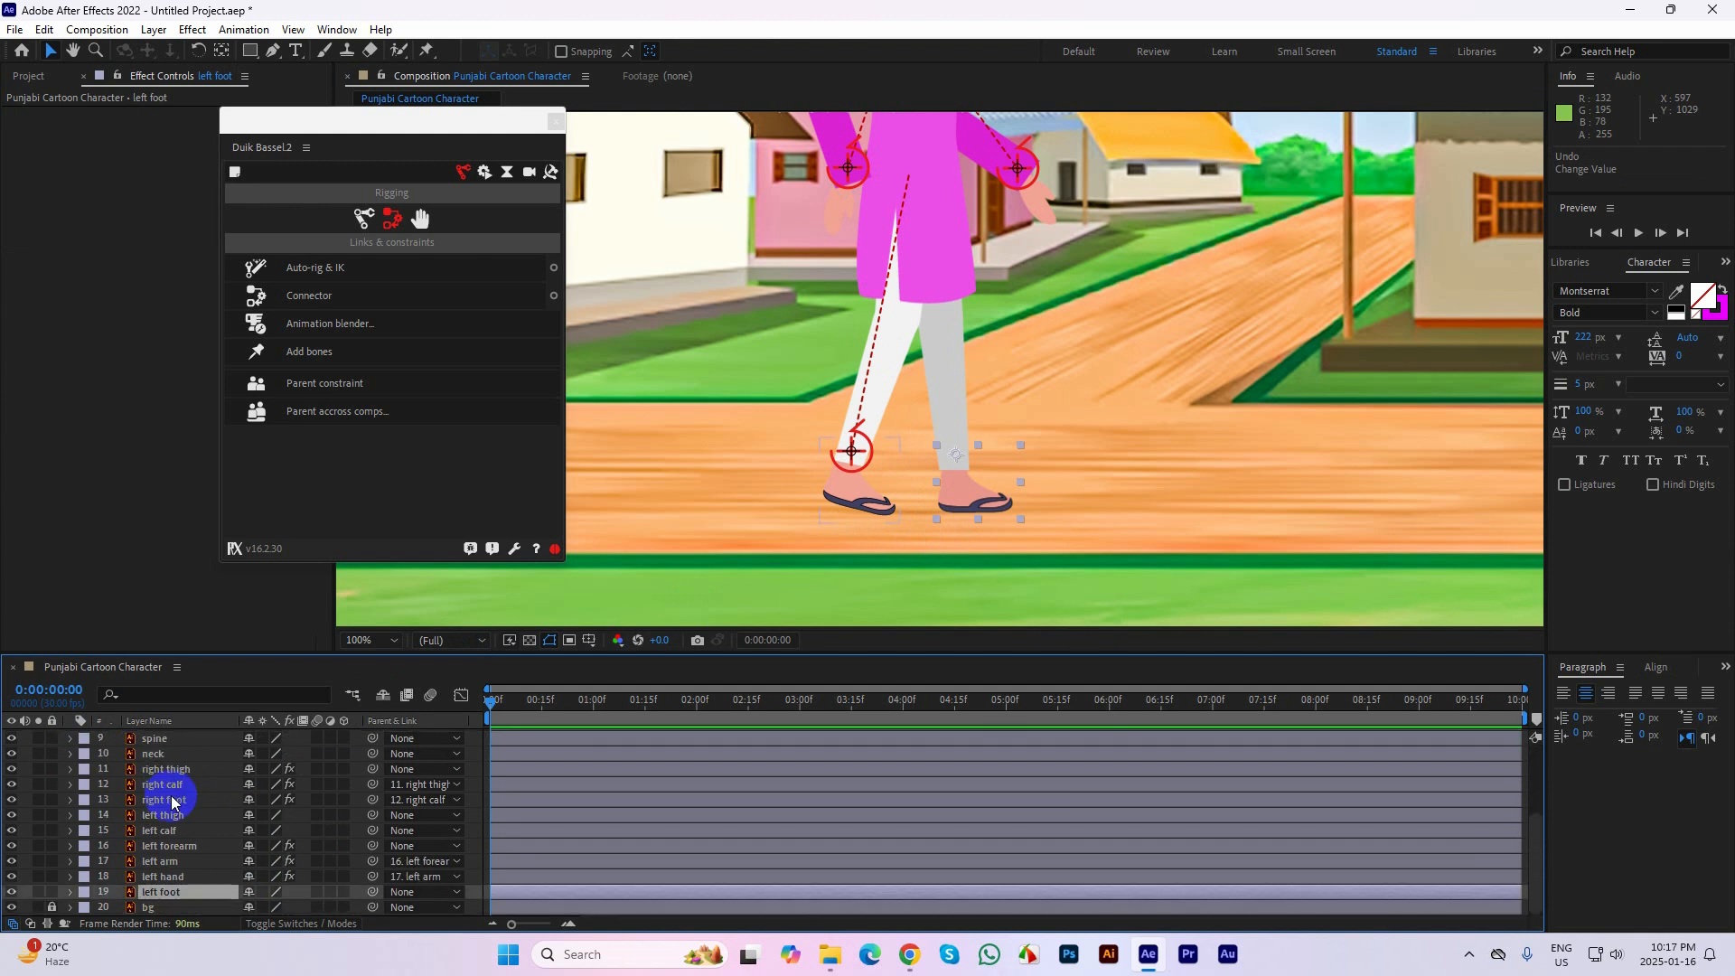
{"action": "left_click", "coordinate": [181, 891]}
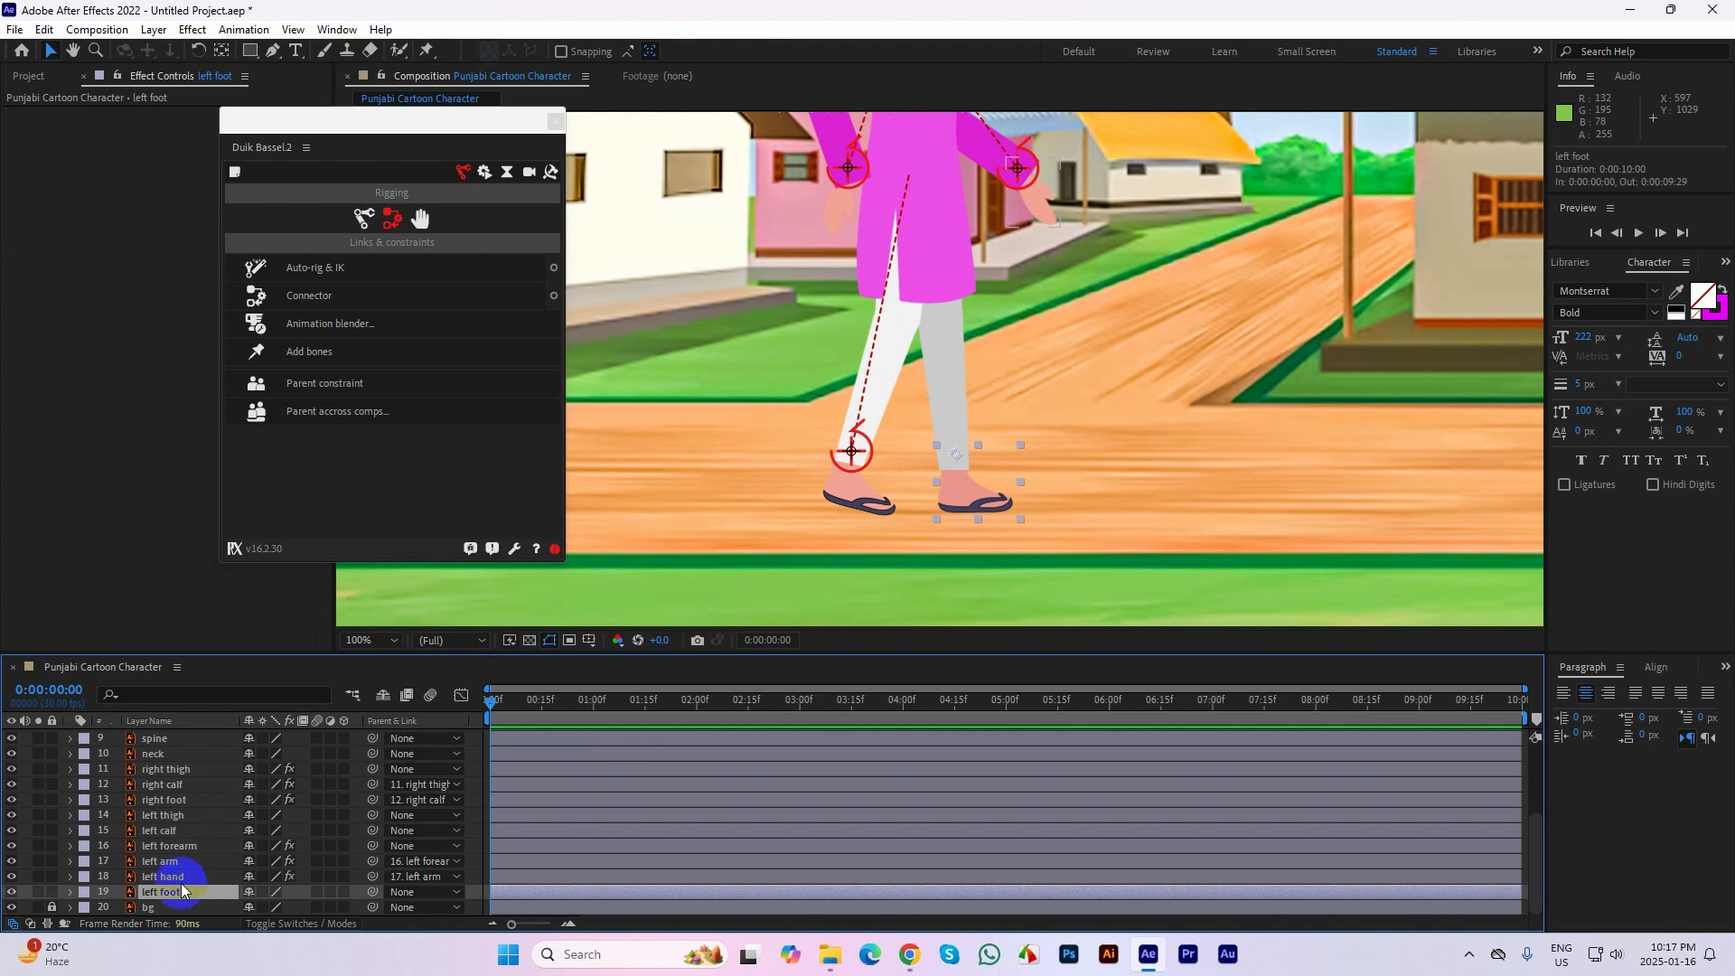
{"action": "left_click", "coordinate": [949, 373]}
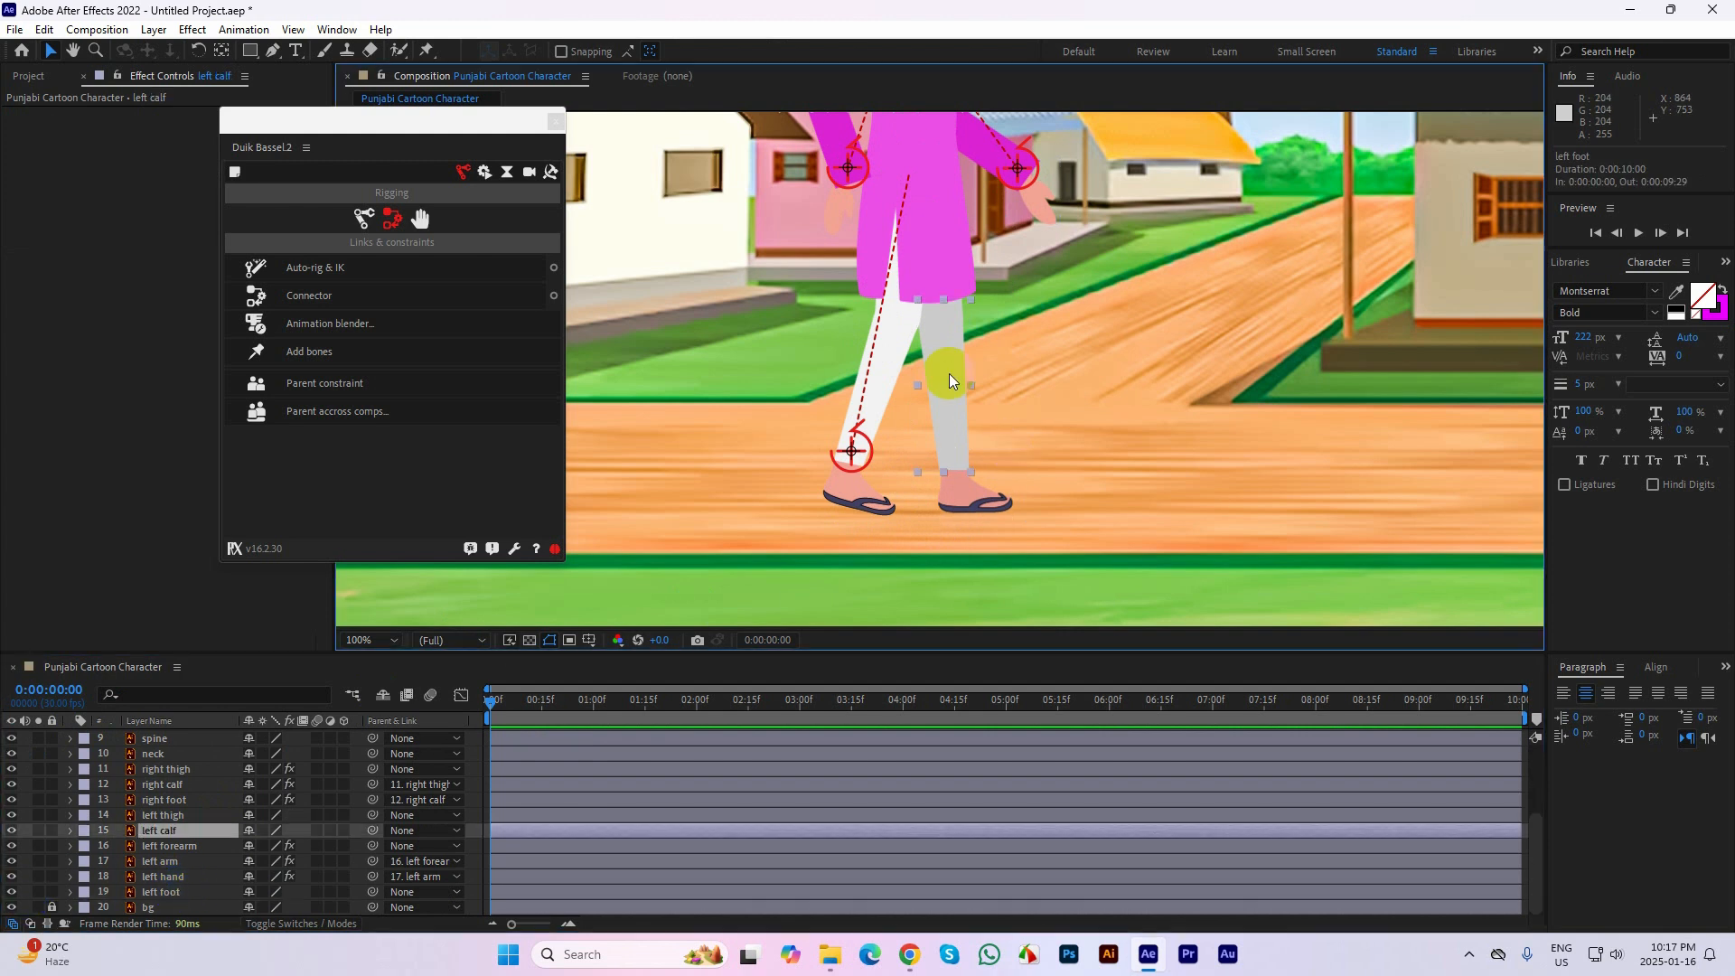
{"action": "left_click", "coordinate": [179, 892]}
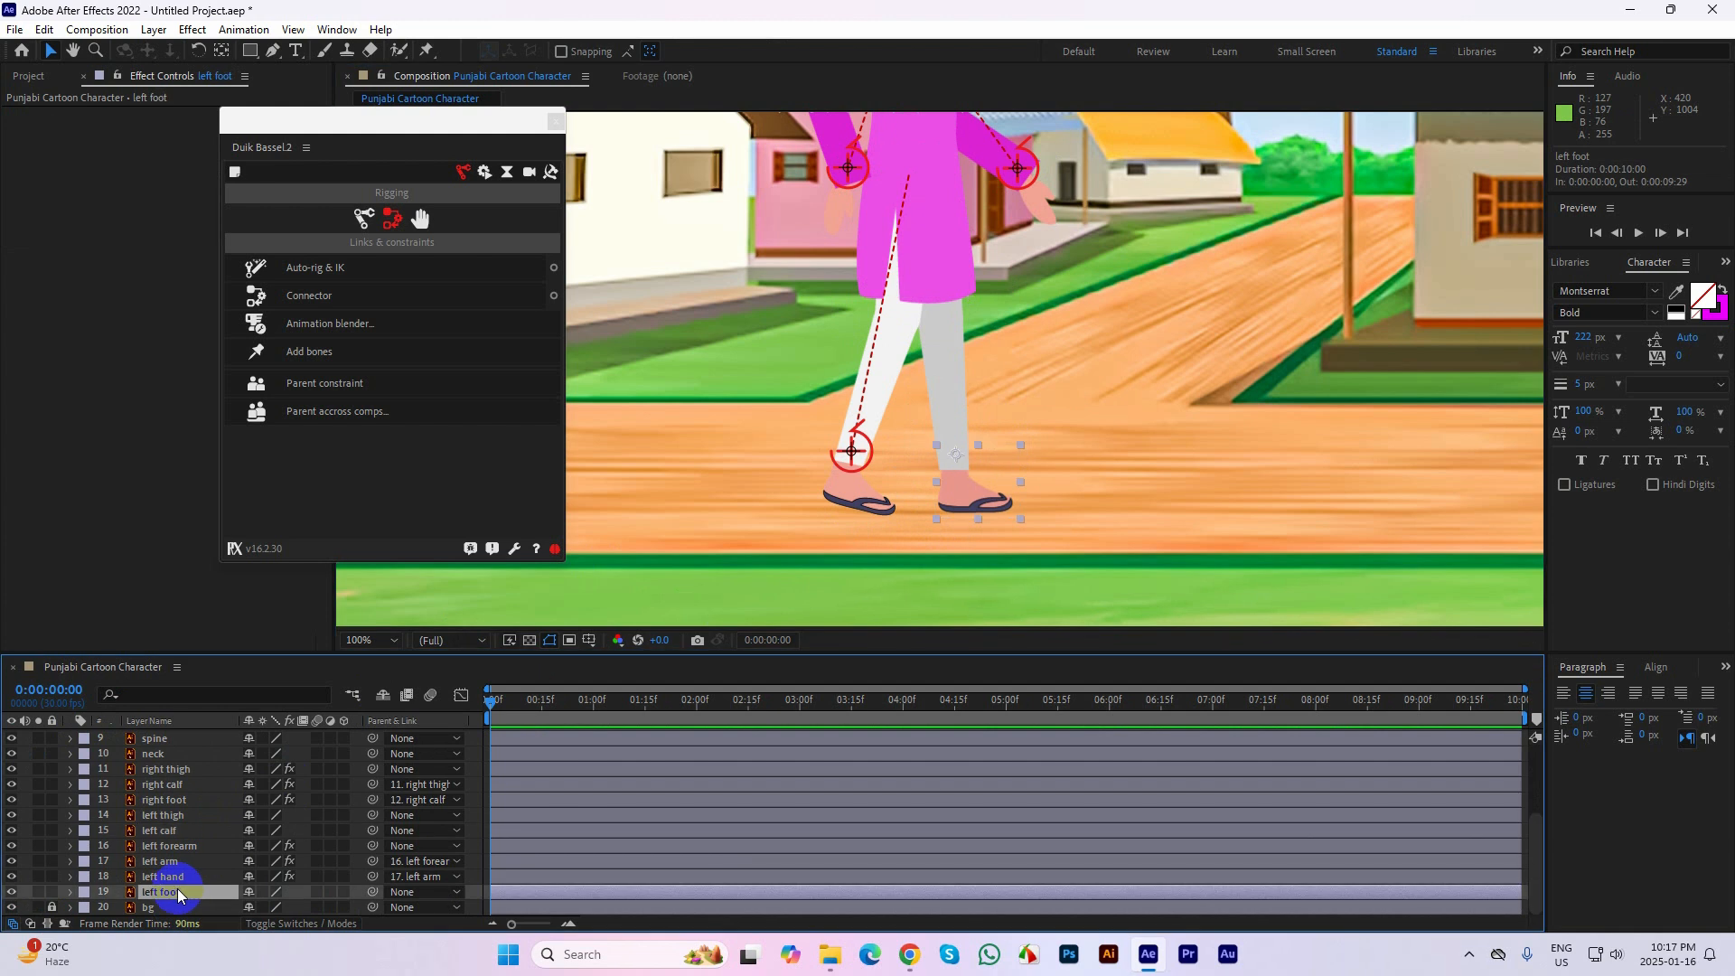
{"action": "left_click_drag", "start_coordinate": [165, 891], "coordinate": [176, 845]}
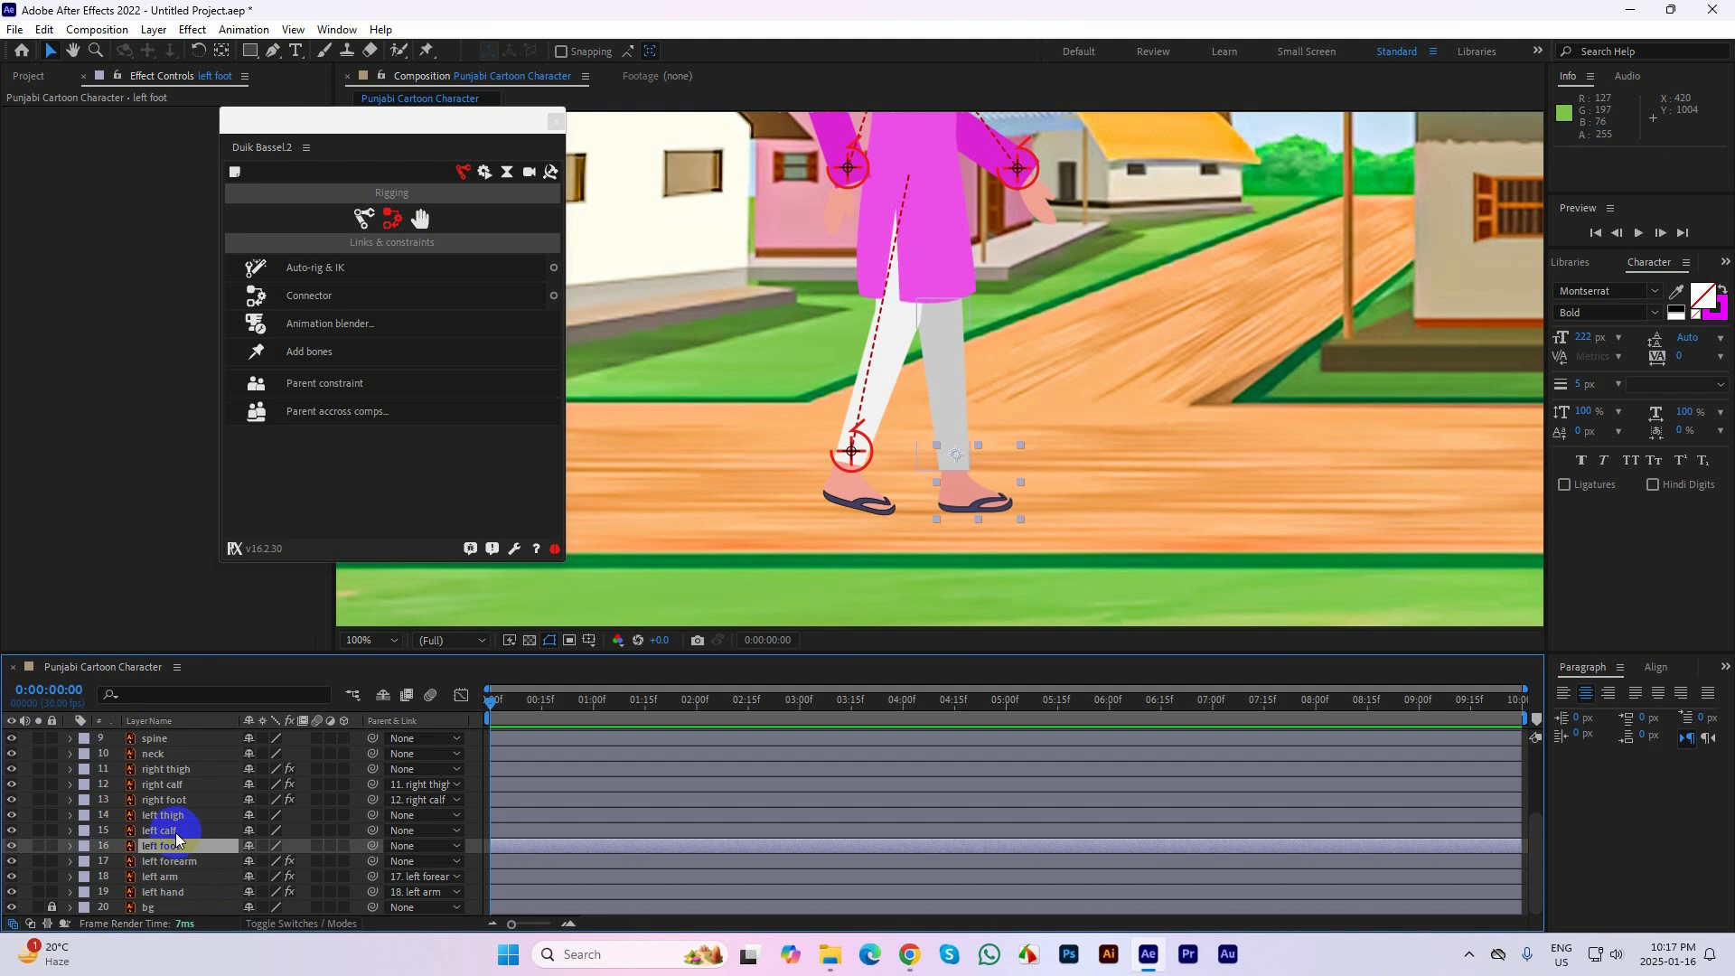
Try applying Auto-rig & IK to the left foot, left calf and left thigh layers, undo the rig, and test-move the right foot's controller
{"action": "left_click", "coordinate": [177, 829], "text": "ctrl"}
{"action": "left_click", "coordinate": [177, 815], "text": "ctrl"}
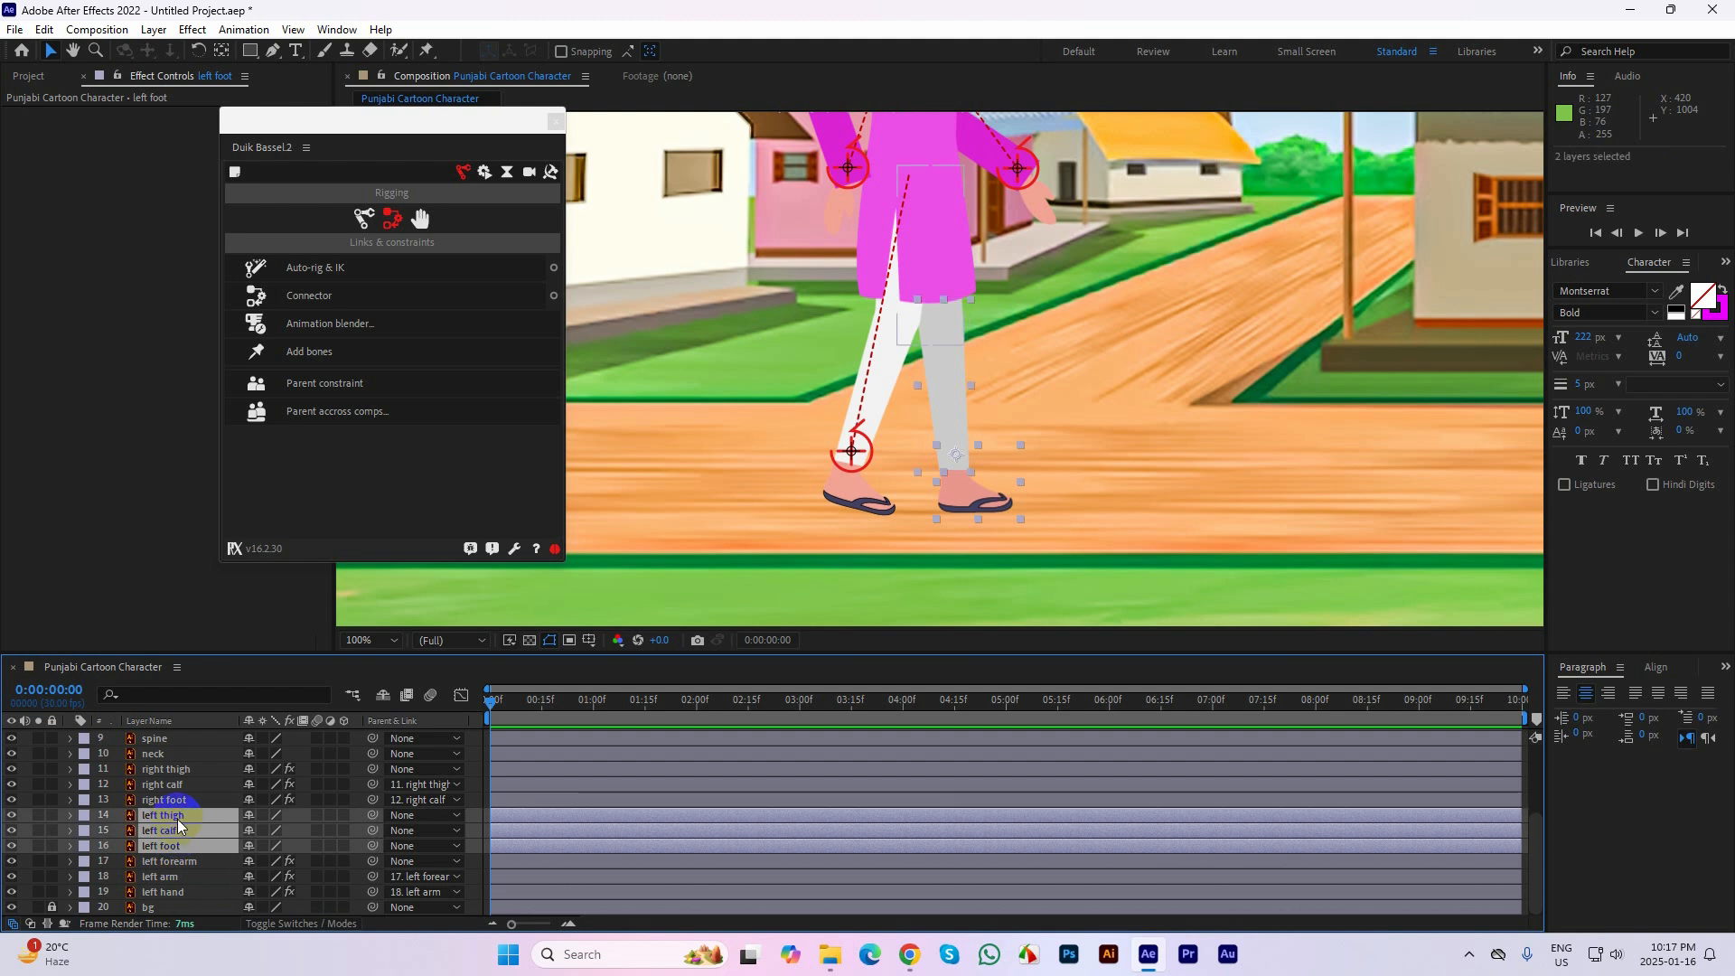
{"action": "left_click", "coordinate": [322, 266]}
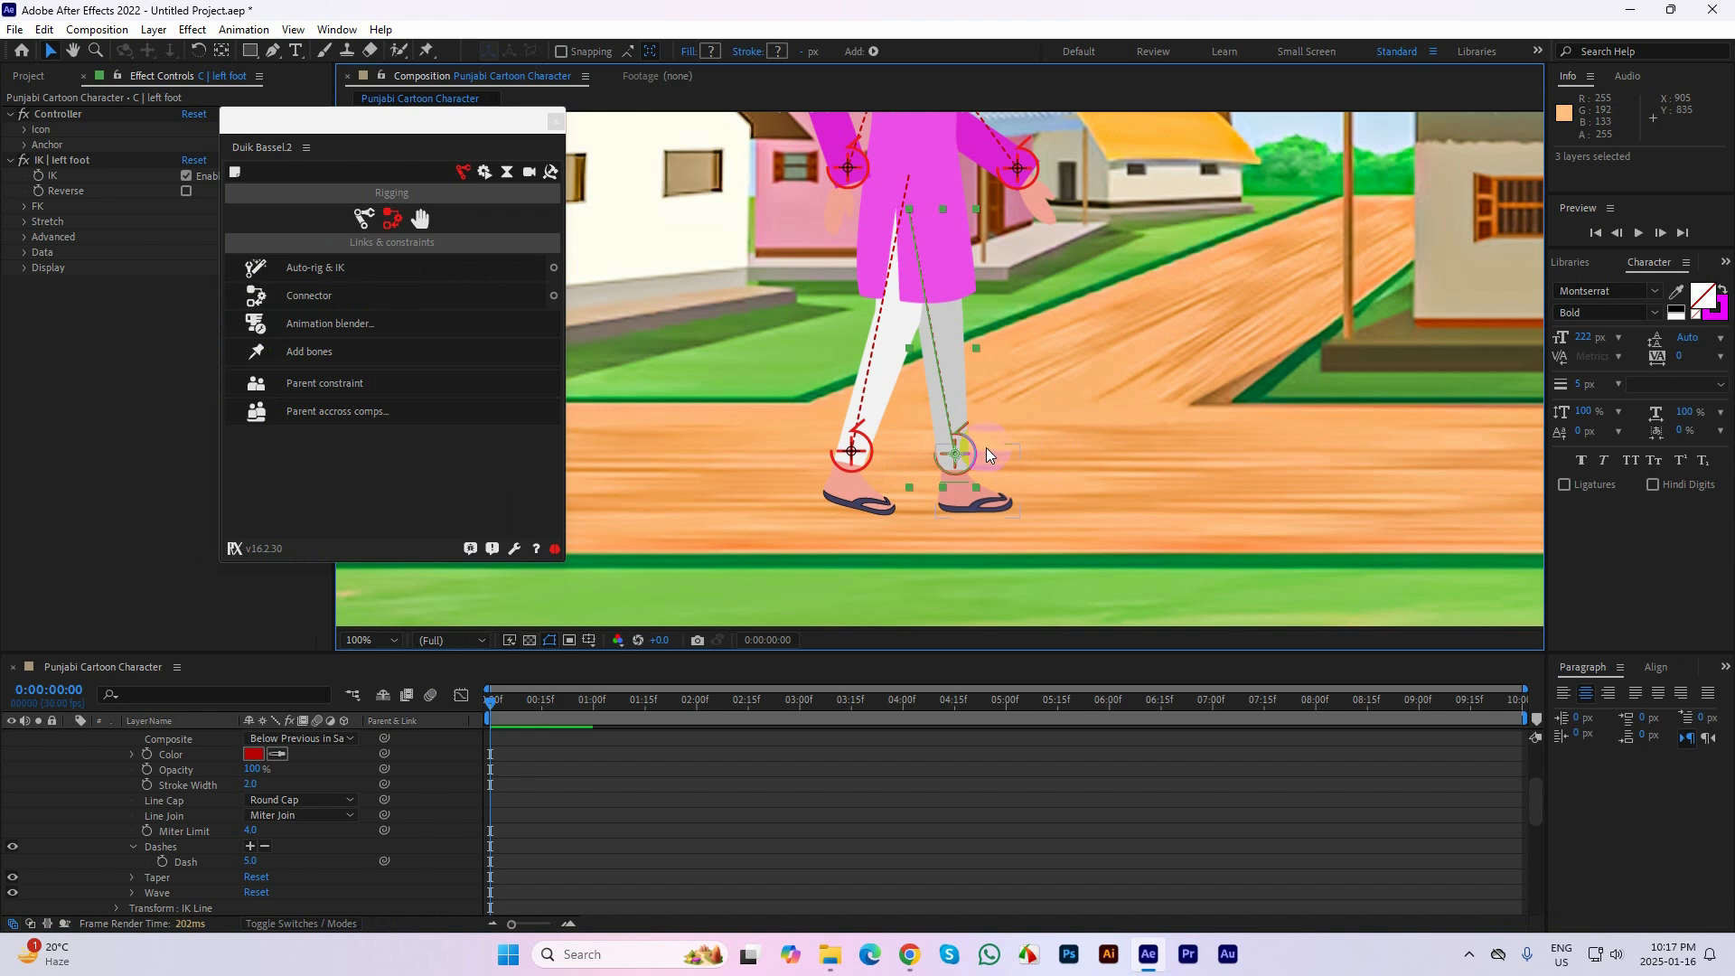
{"action": "scroll", "coordinate": [986, 450], "scroll_direction": "down", "scroll_amount": 1}
{"action": "mouse_move", "coordinate": [956, 419]}
{"action": "left_mouse_down"}
{"action": "mouse_move", "coordinate": [1026, 360]}
{"action": "mouse_move", "coordinate": [891, 376]}
{"action": "mouse_move", "coordinate": [818, 316]}
{"action": "mouse_move", "coordinate": [854, 361]}
{"action": "mouse_move", "coordinate": [978, 420]}
{"action": "mouse_move", "coordinate": [962, 392]}
{"action": "left_mouse_up"}
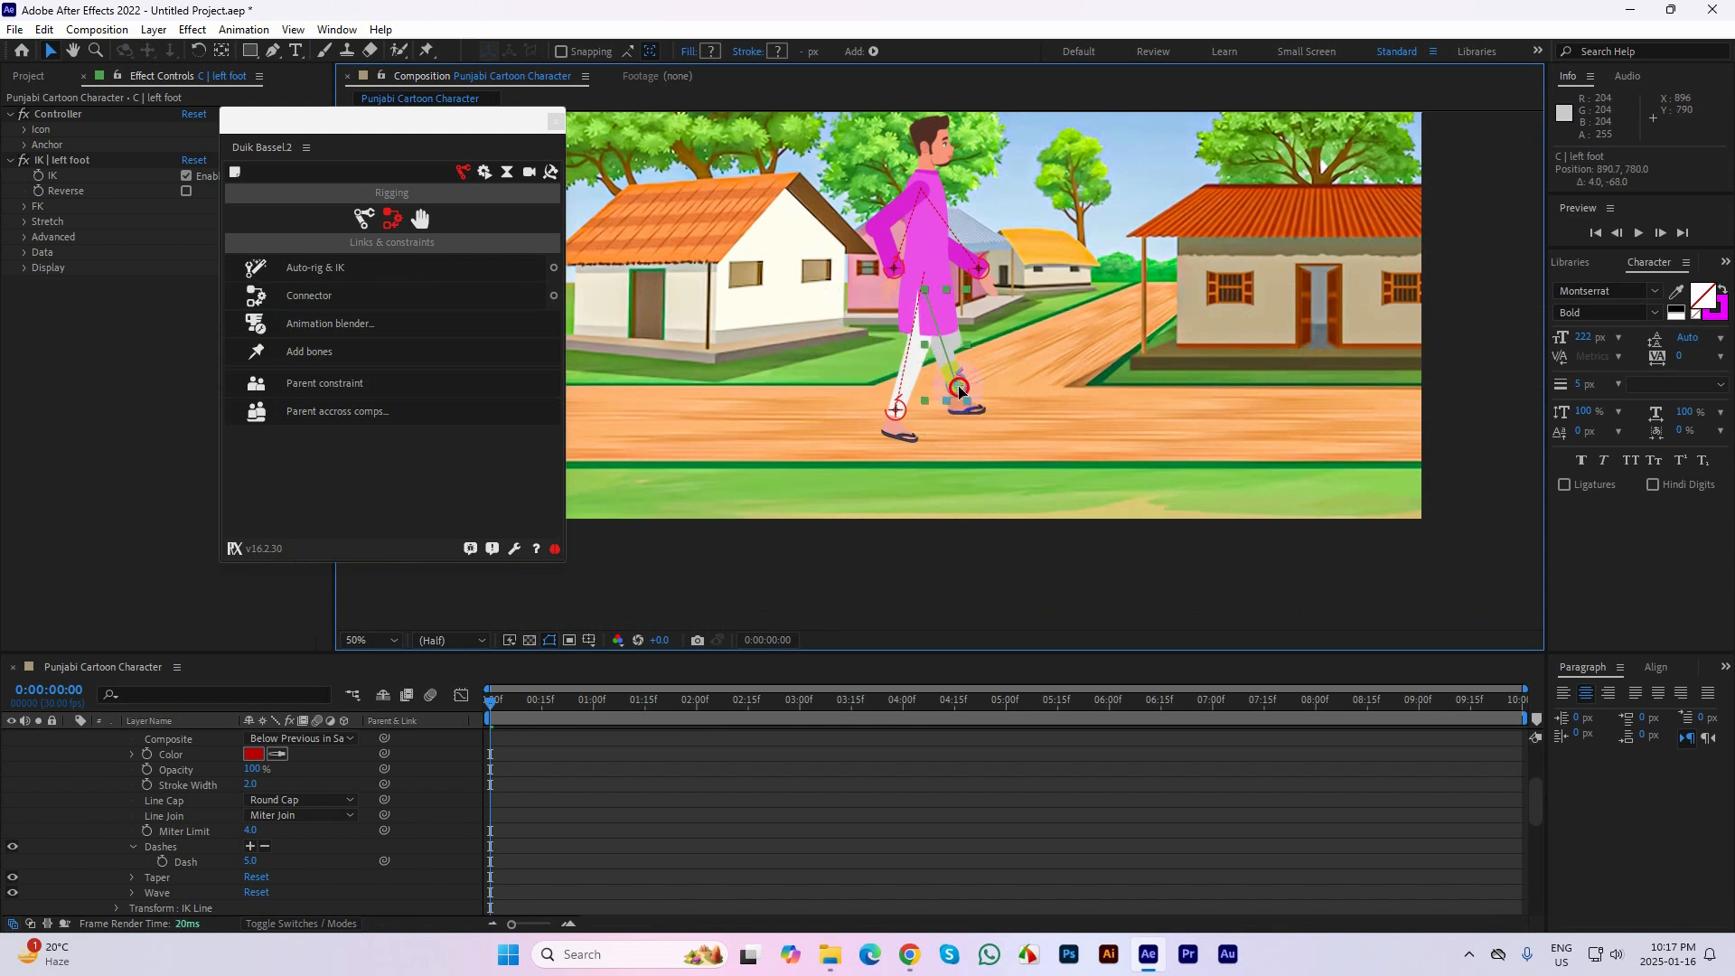
{"action": "key", "text": "ctrl+z"}
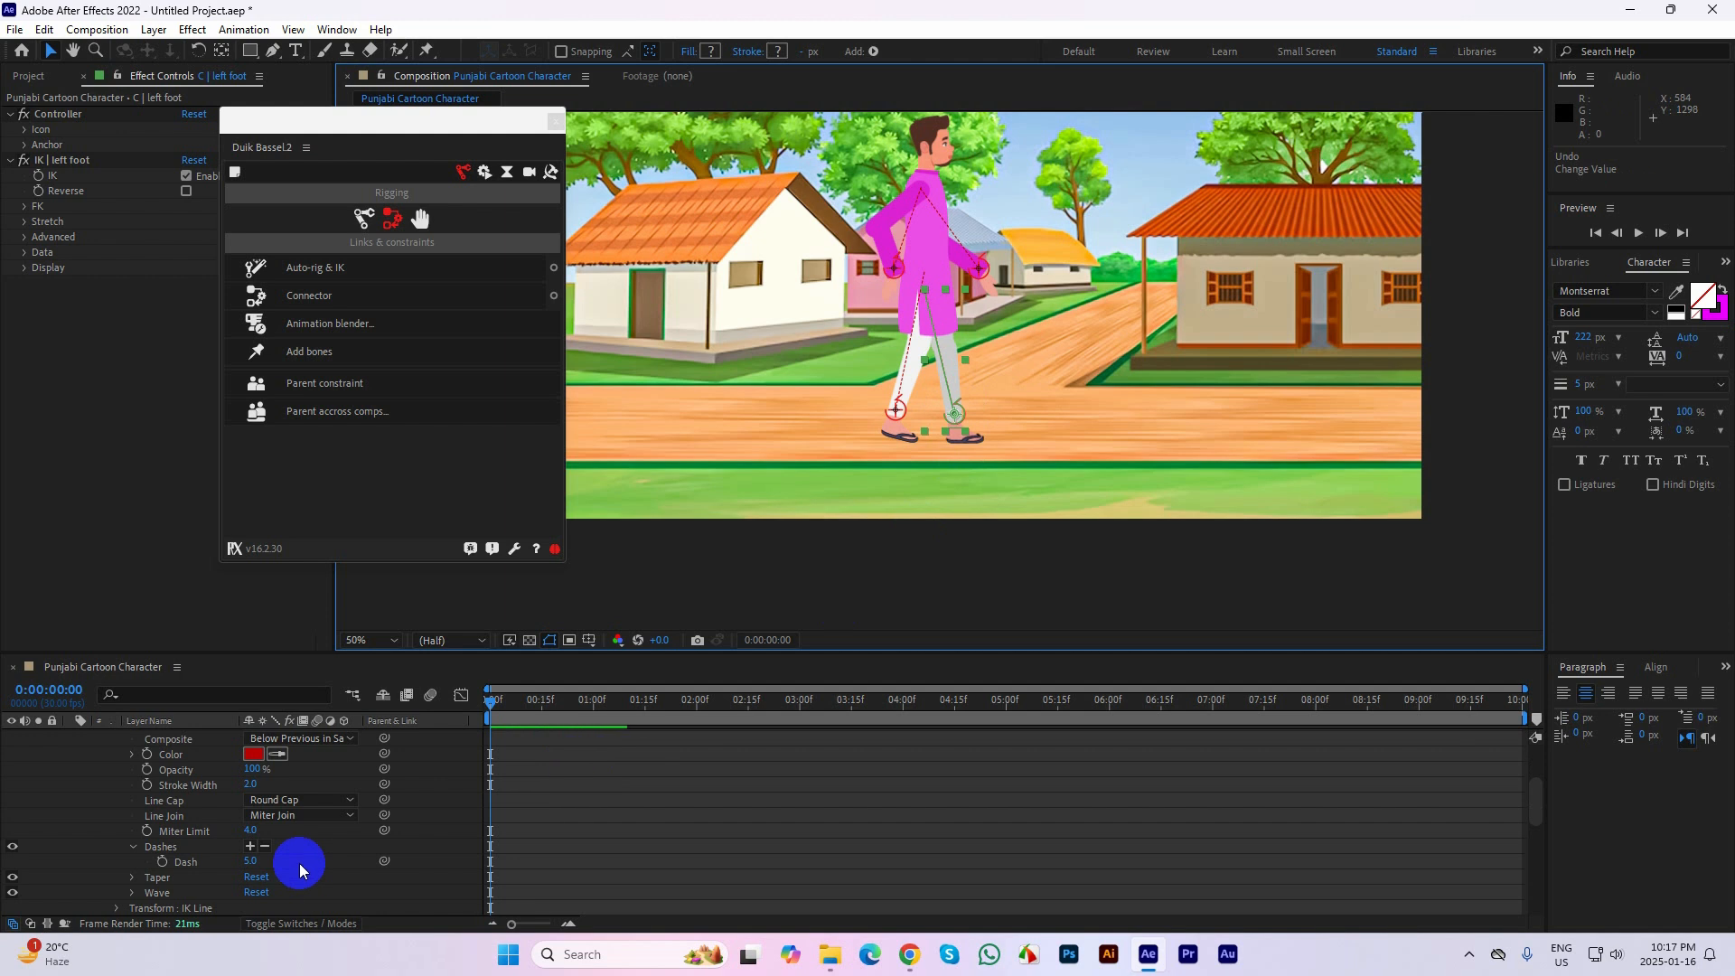
{"action": "left_click", "coordinate": [757, 544]}
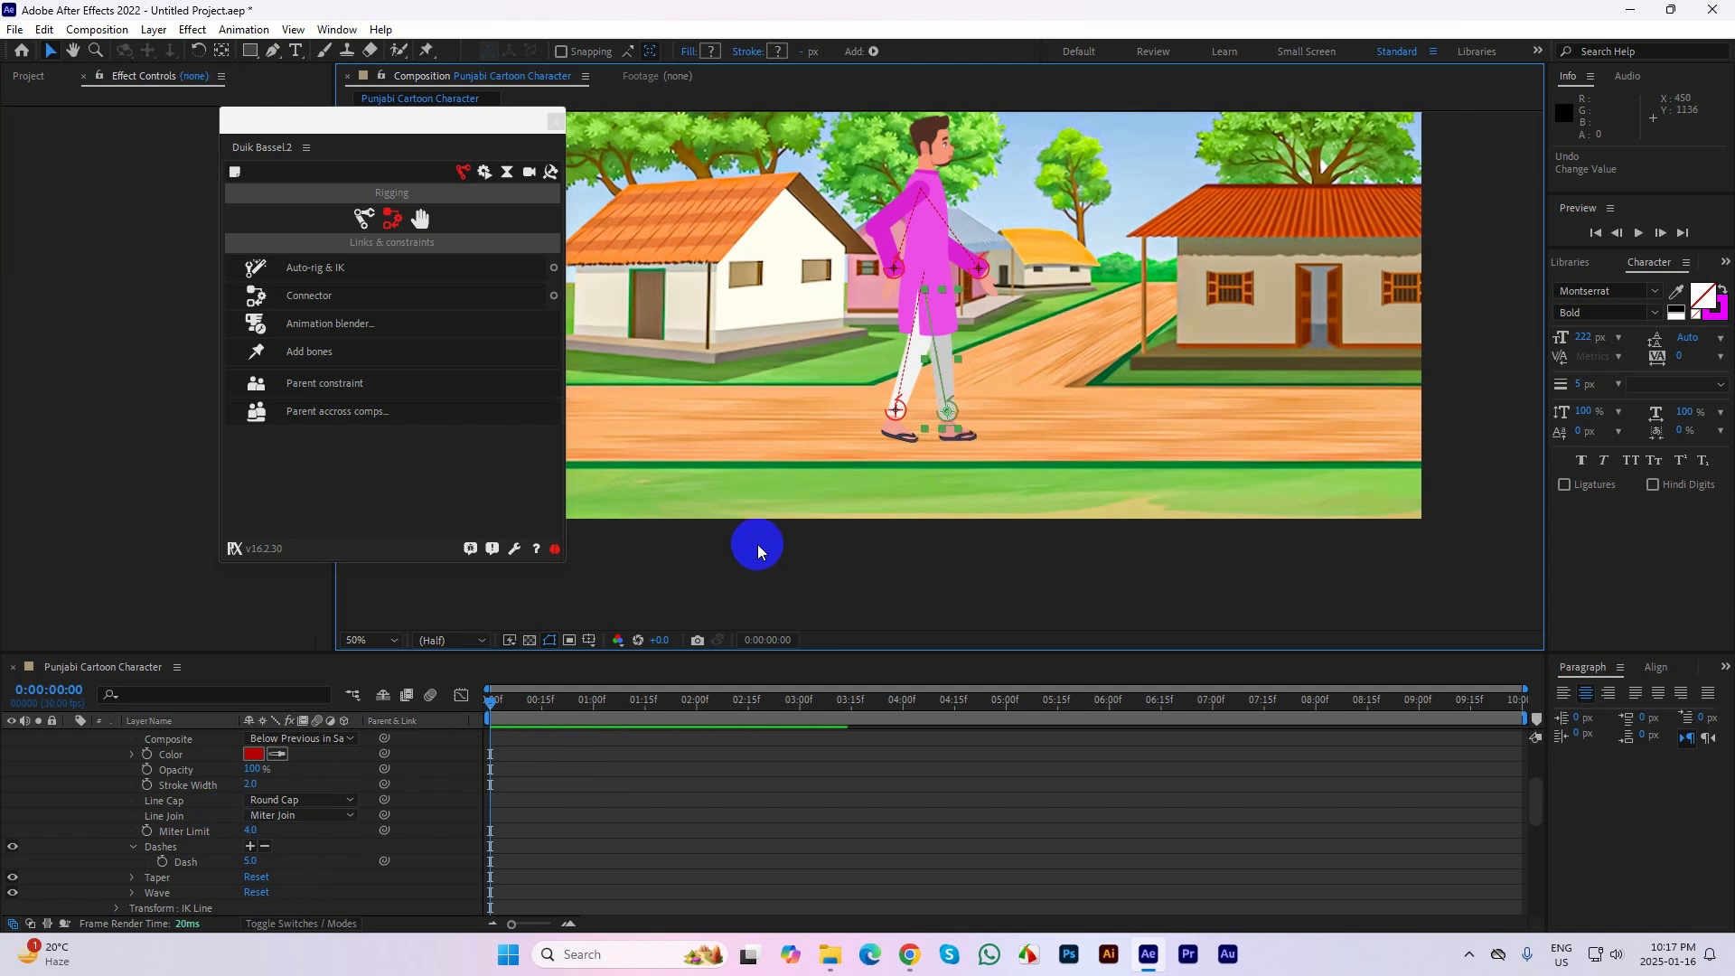
{"action": "left_click_drag", "start_coordinate": [898, 411], "coordinate": [913, 378]}
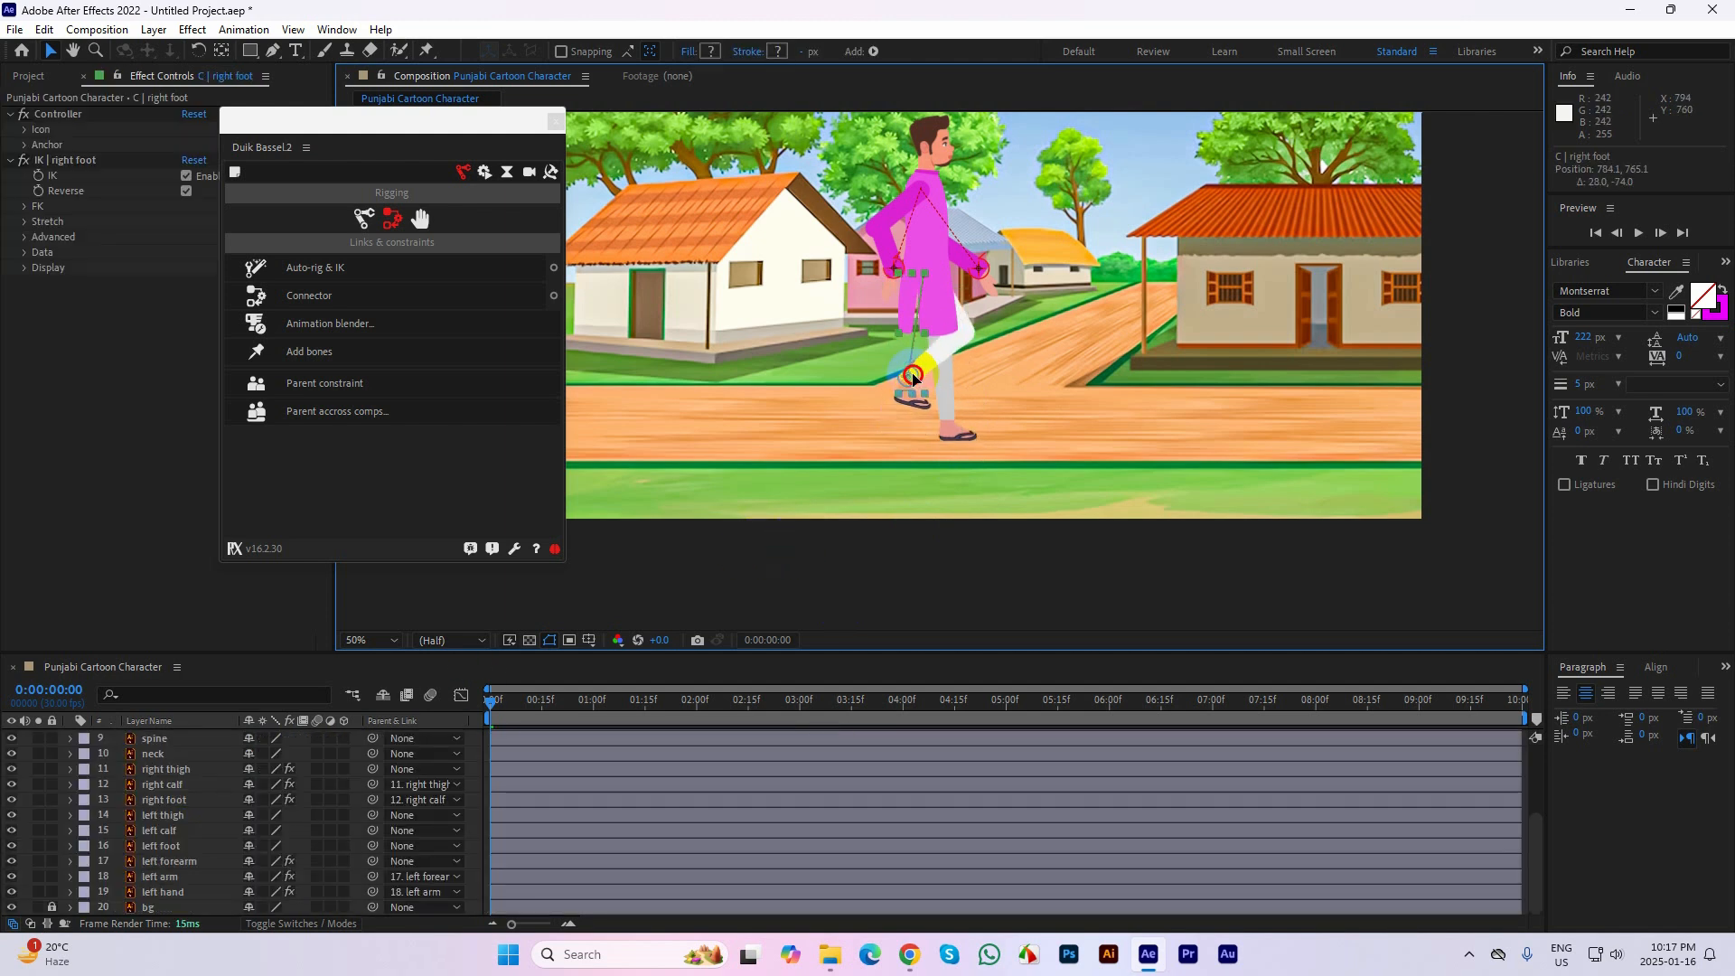
{"action": "key", "text": "ctrl+z"}
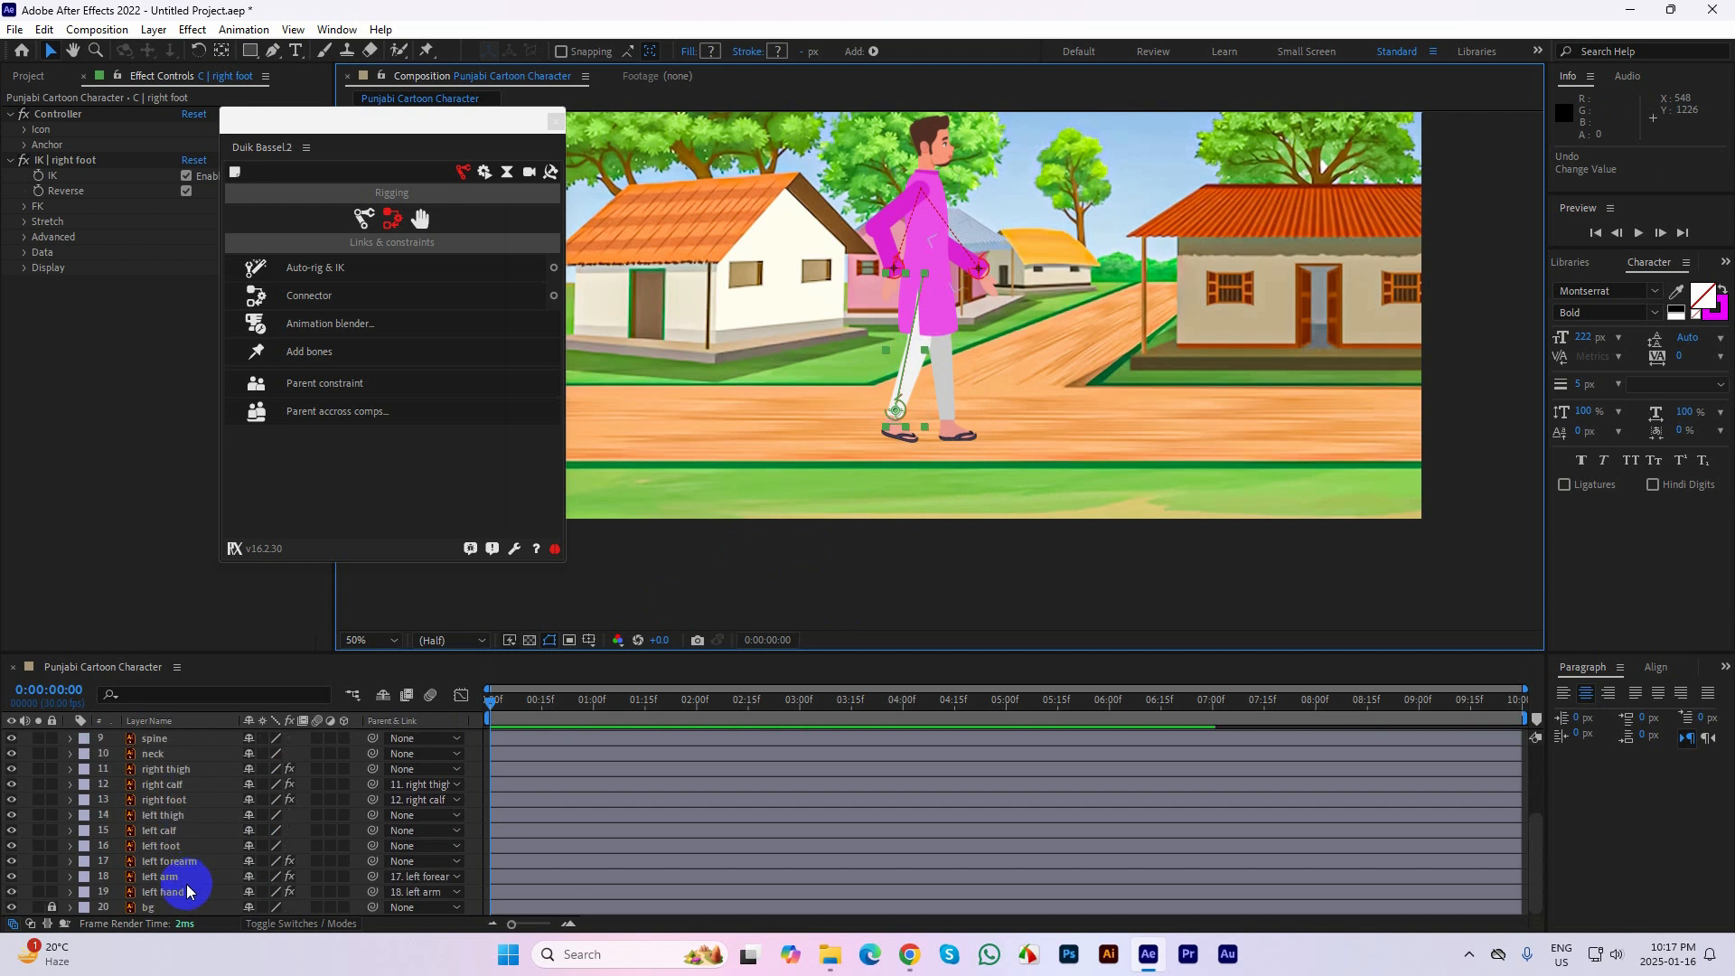
Check the left limb layers' anchor points, and move the left calf's anchor point to its knee joint while the layer is soloed
{"action": "left_click", "coordinate": [176, 893]}
{"action": "left_click", "coordinate": [186, 879]}
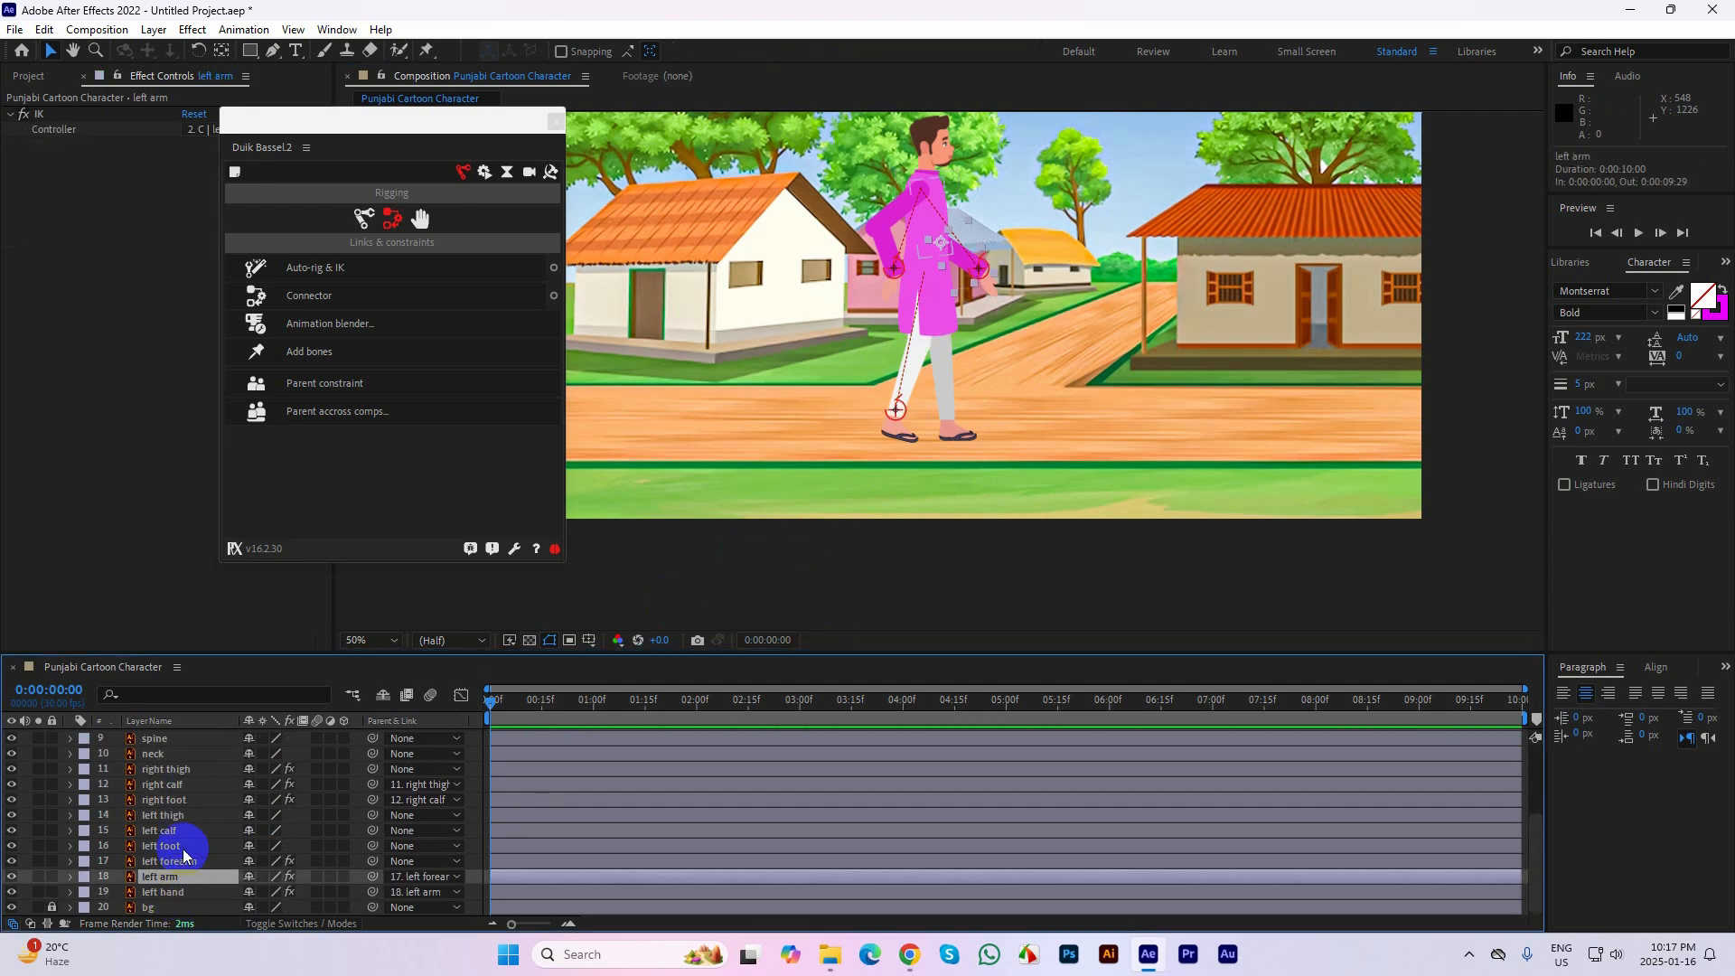
{"action": "left_click", "coordinate": [181, 845]}
{"action": "left_click", "coordinate": [182, 831]}
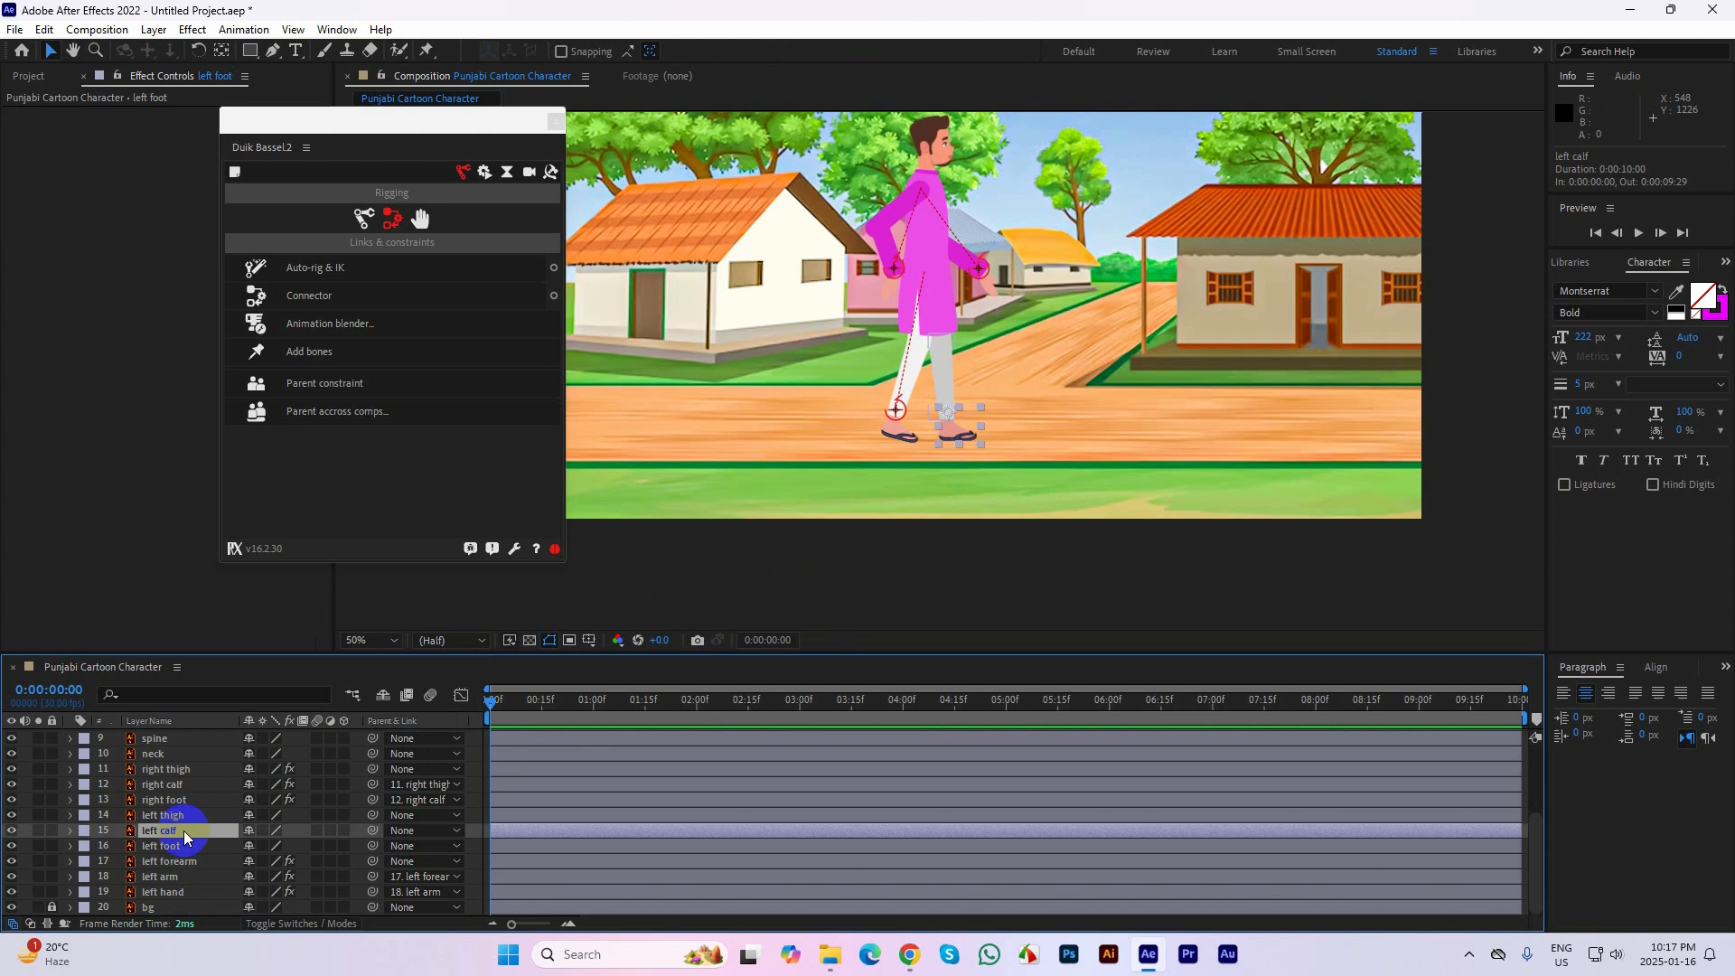
{"action": "left_click", "coordinate": [630, 537]}
{"action": "left_click", "coordinate": [224, 53]}
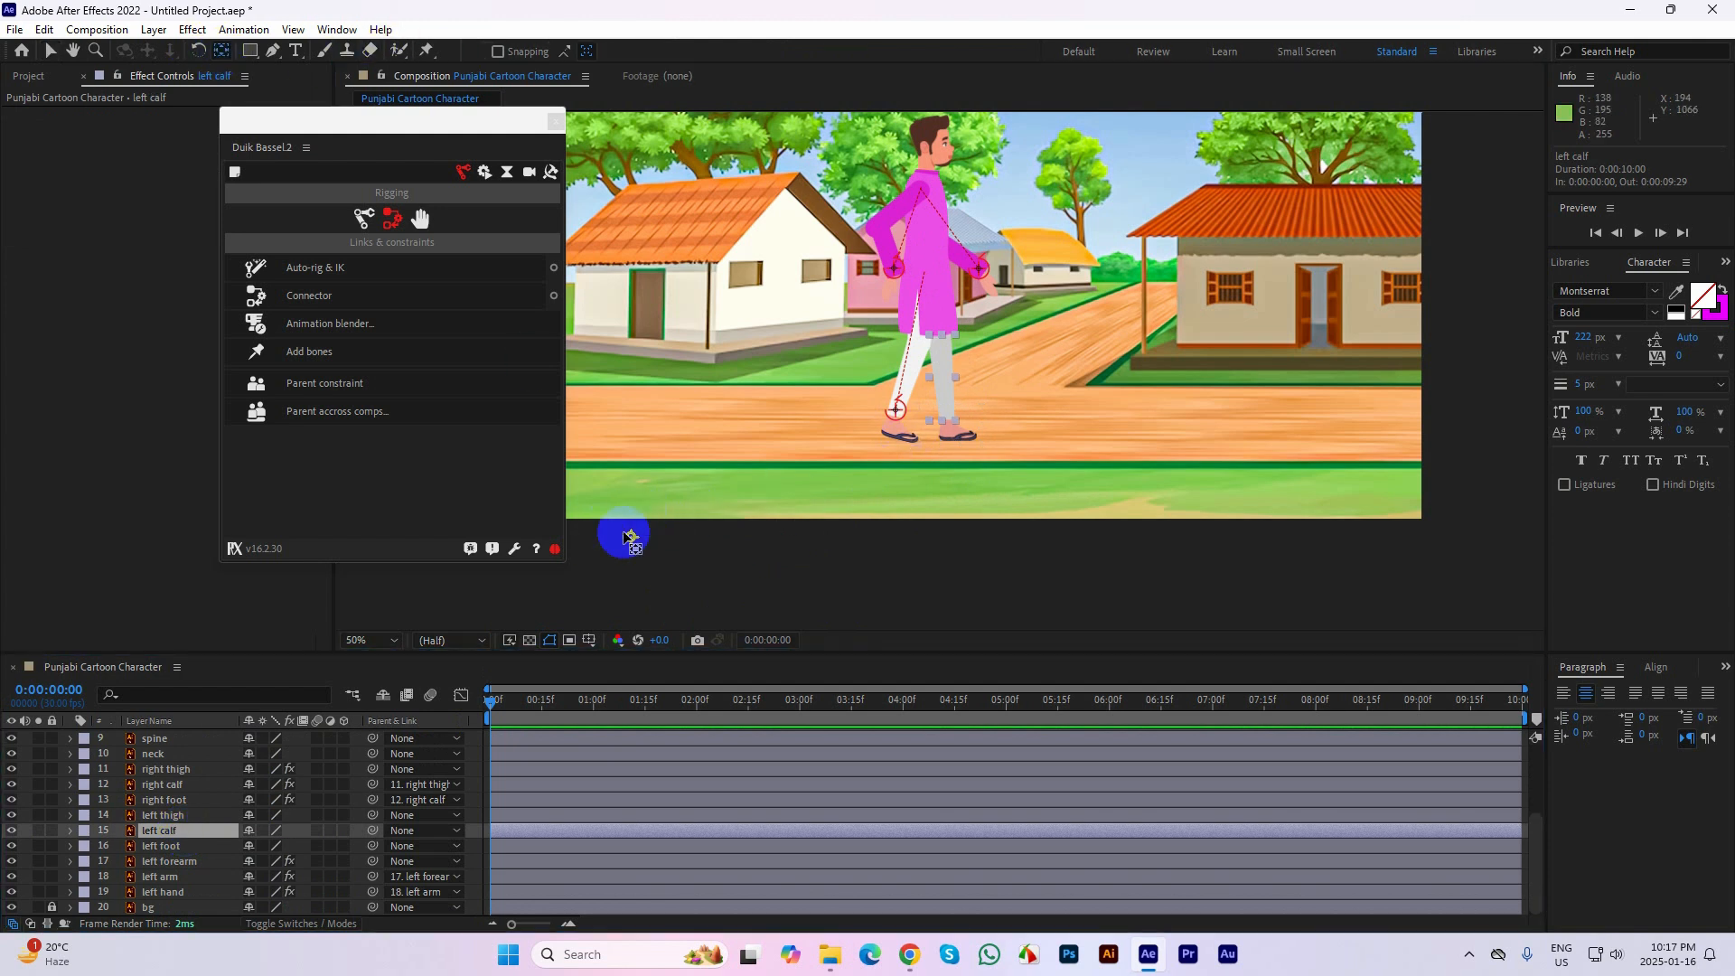
{"action": "left_click", "coordinate": [41, 828]}
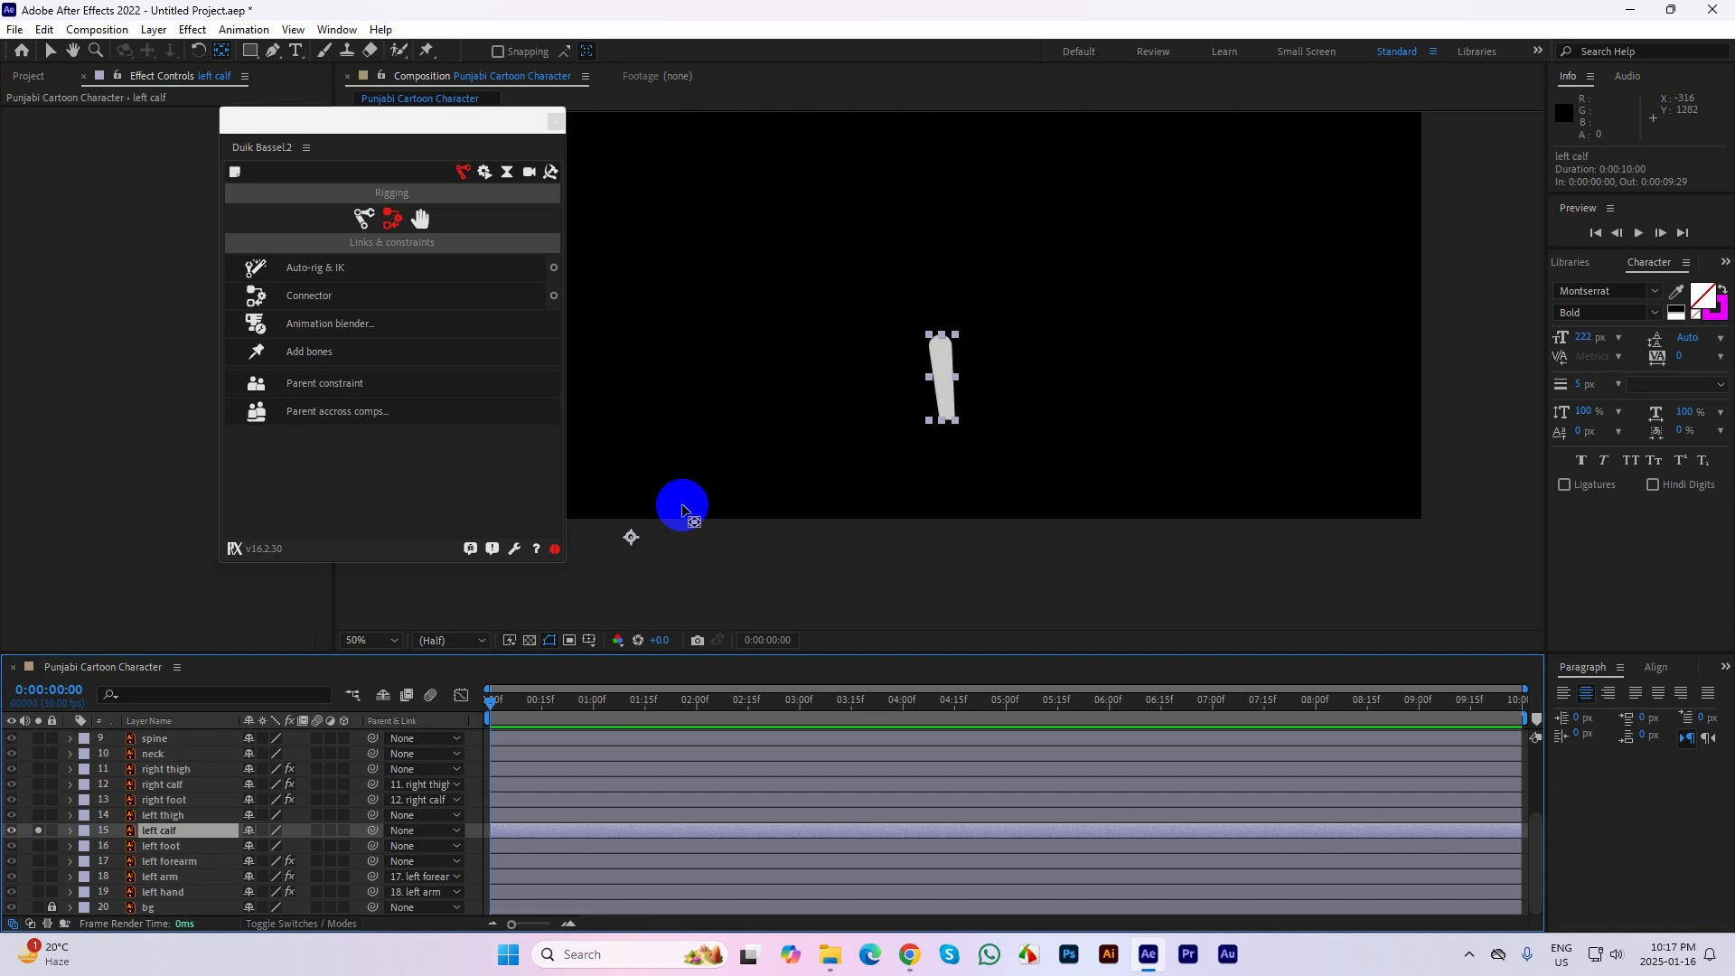
{"action": "left_click_drag", "start_coordinate": [631, 537], "coordinate": [942, 349]}
{"action": "left_click", "coordinate": [38, 829]}
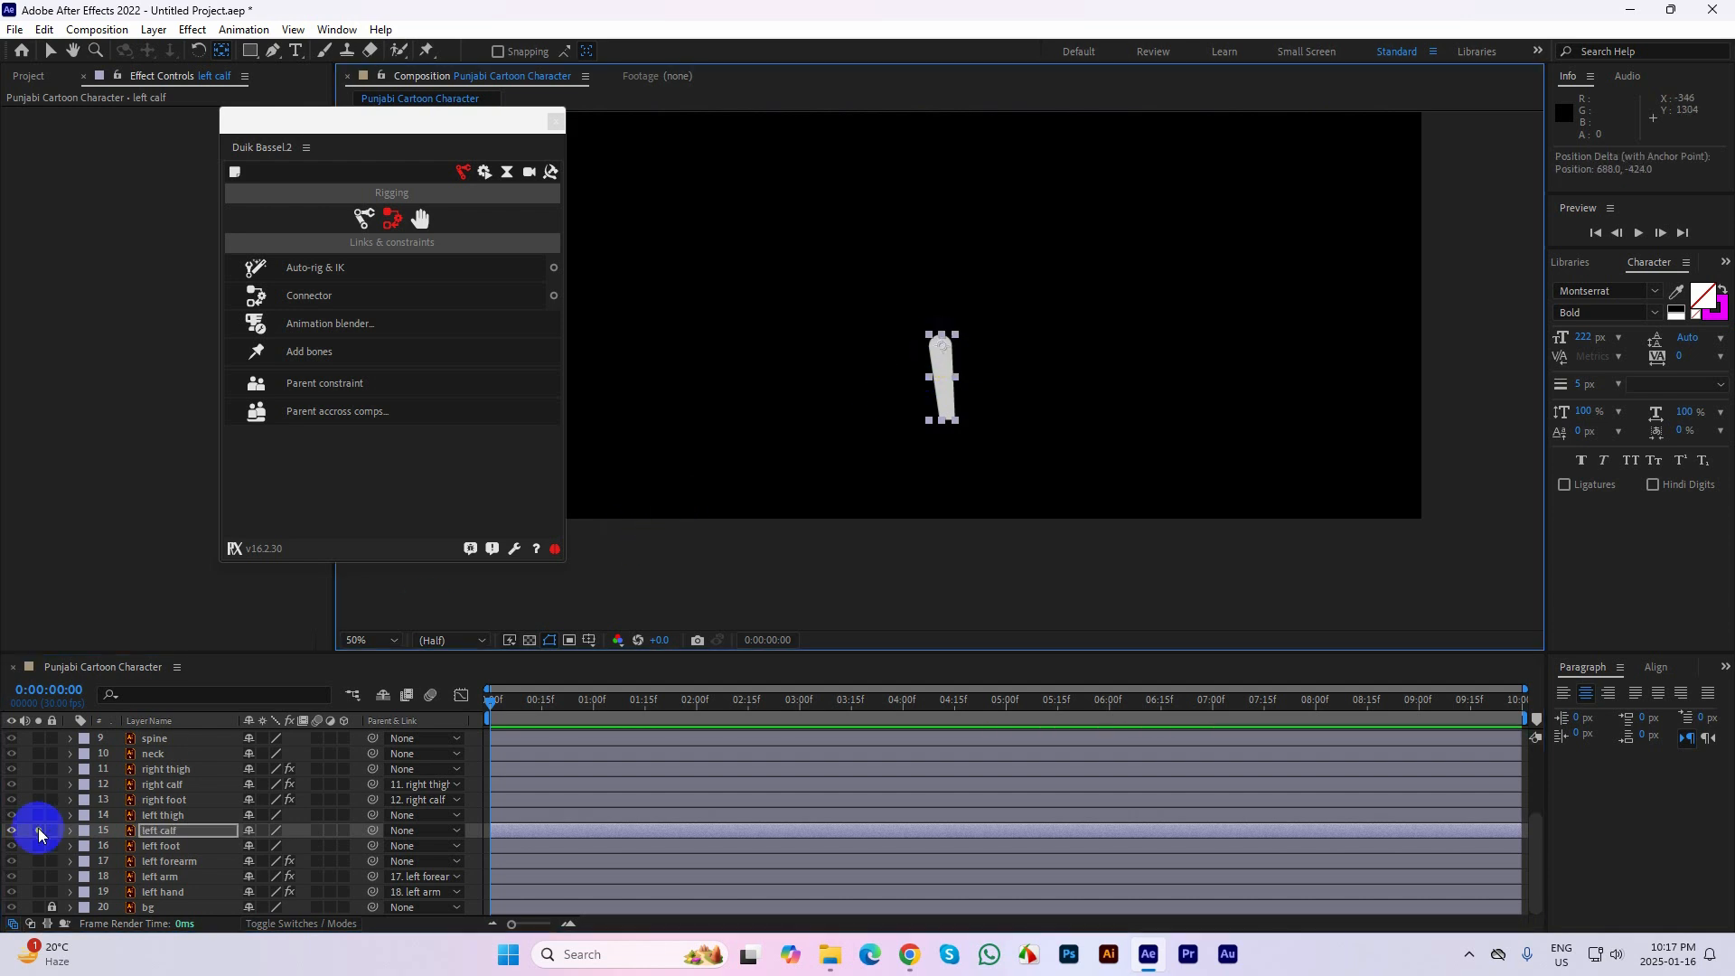
Center the left thigh's anchor point on its hip joint while the layer is soloed, and restore the full character view
{"action": "left_click", "coordinate": [149, 815]}
{"action": "left_click", "coordinate": [37, 815]}
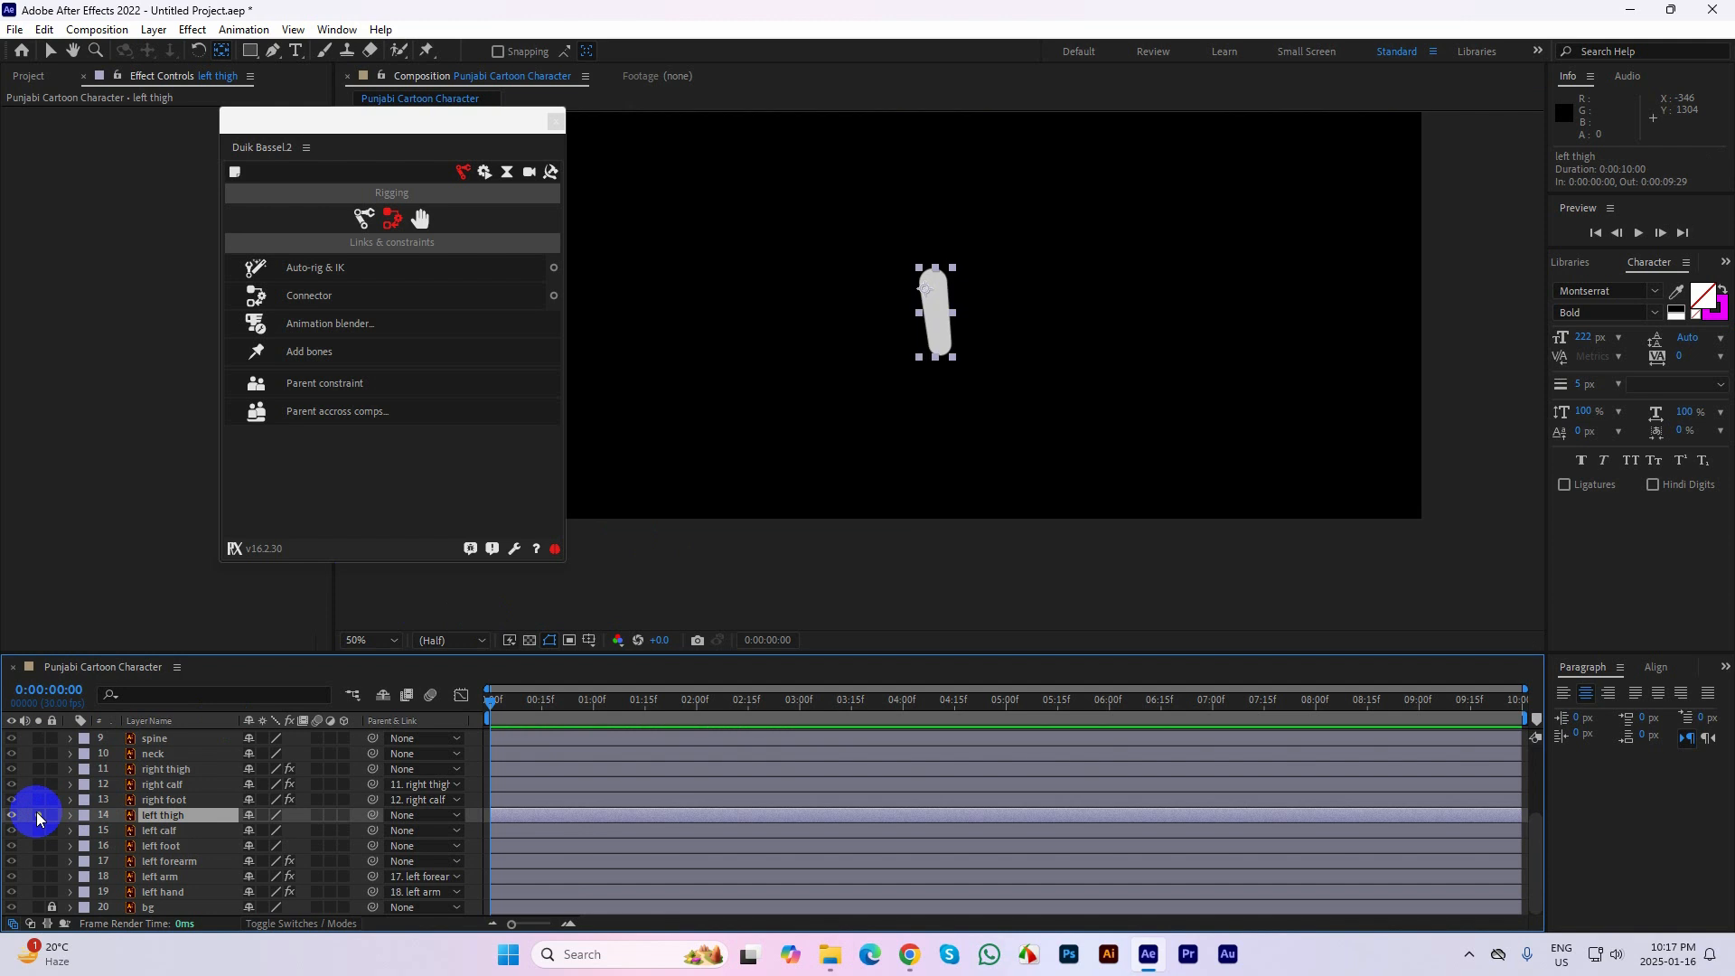
{"action": "left_click_drag", "start_coordinate": [924, 288], "coordinate": [934, 283]}
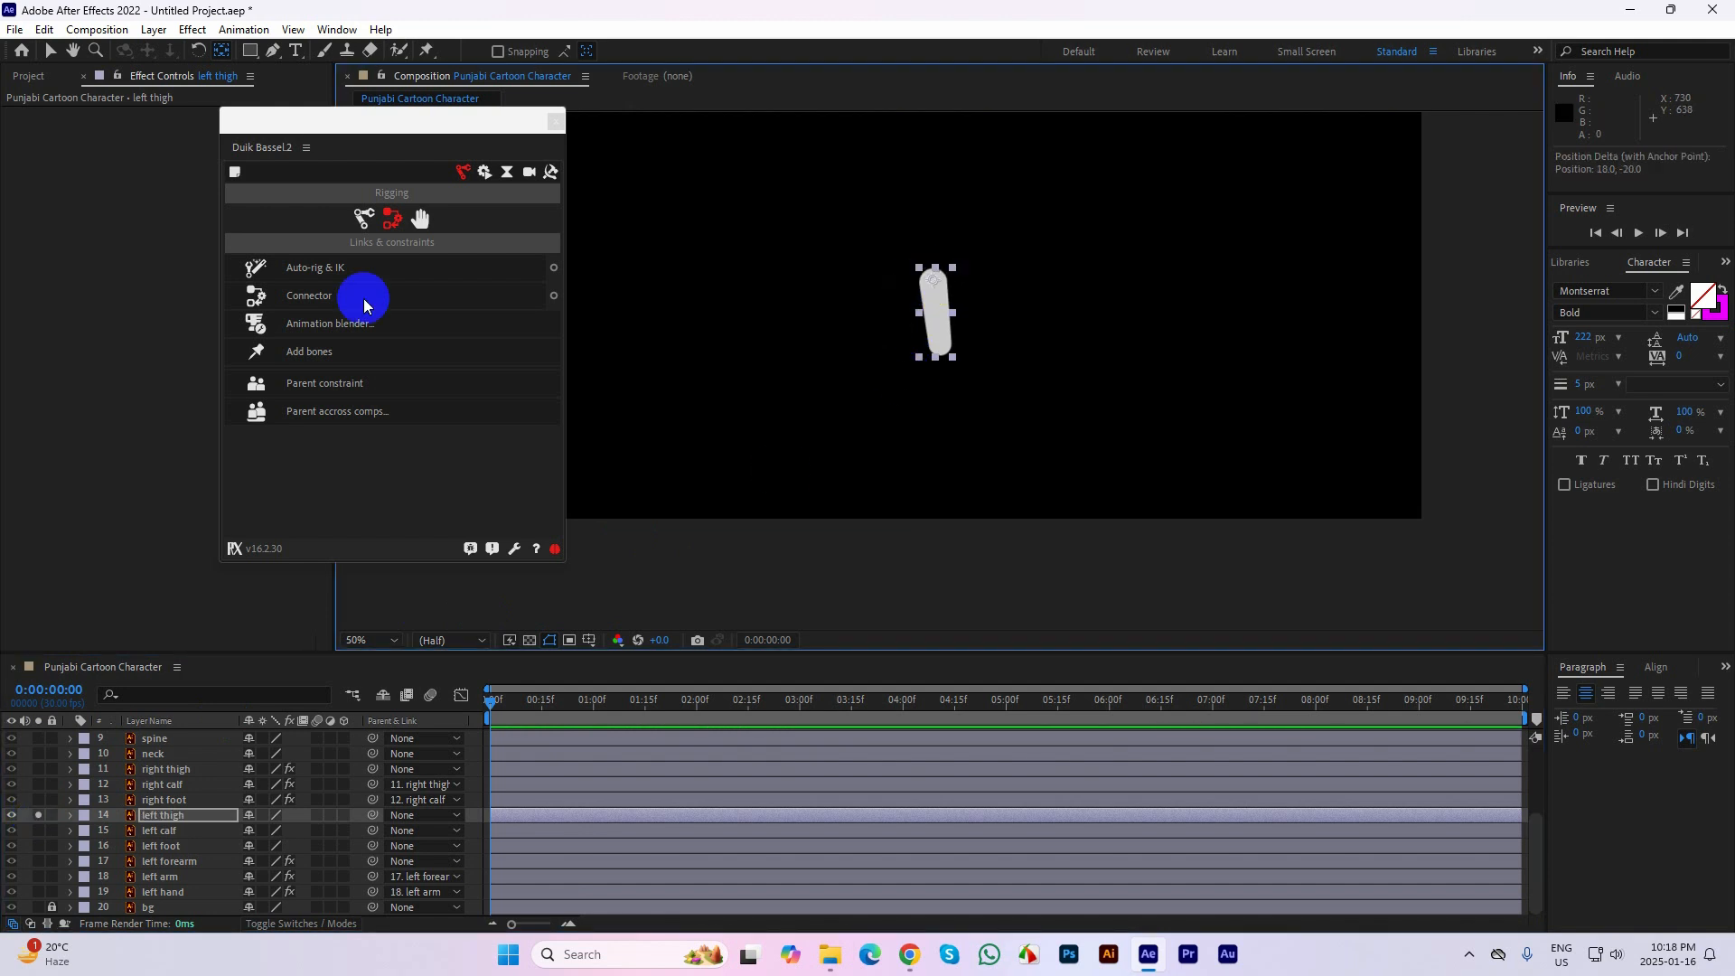
{"action": "left_click", "coordinate": [50, 51]}
{"action": "left_click", "coordinate": [39, 817]}
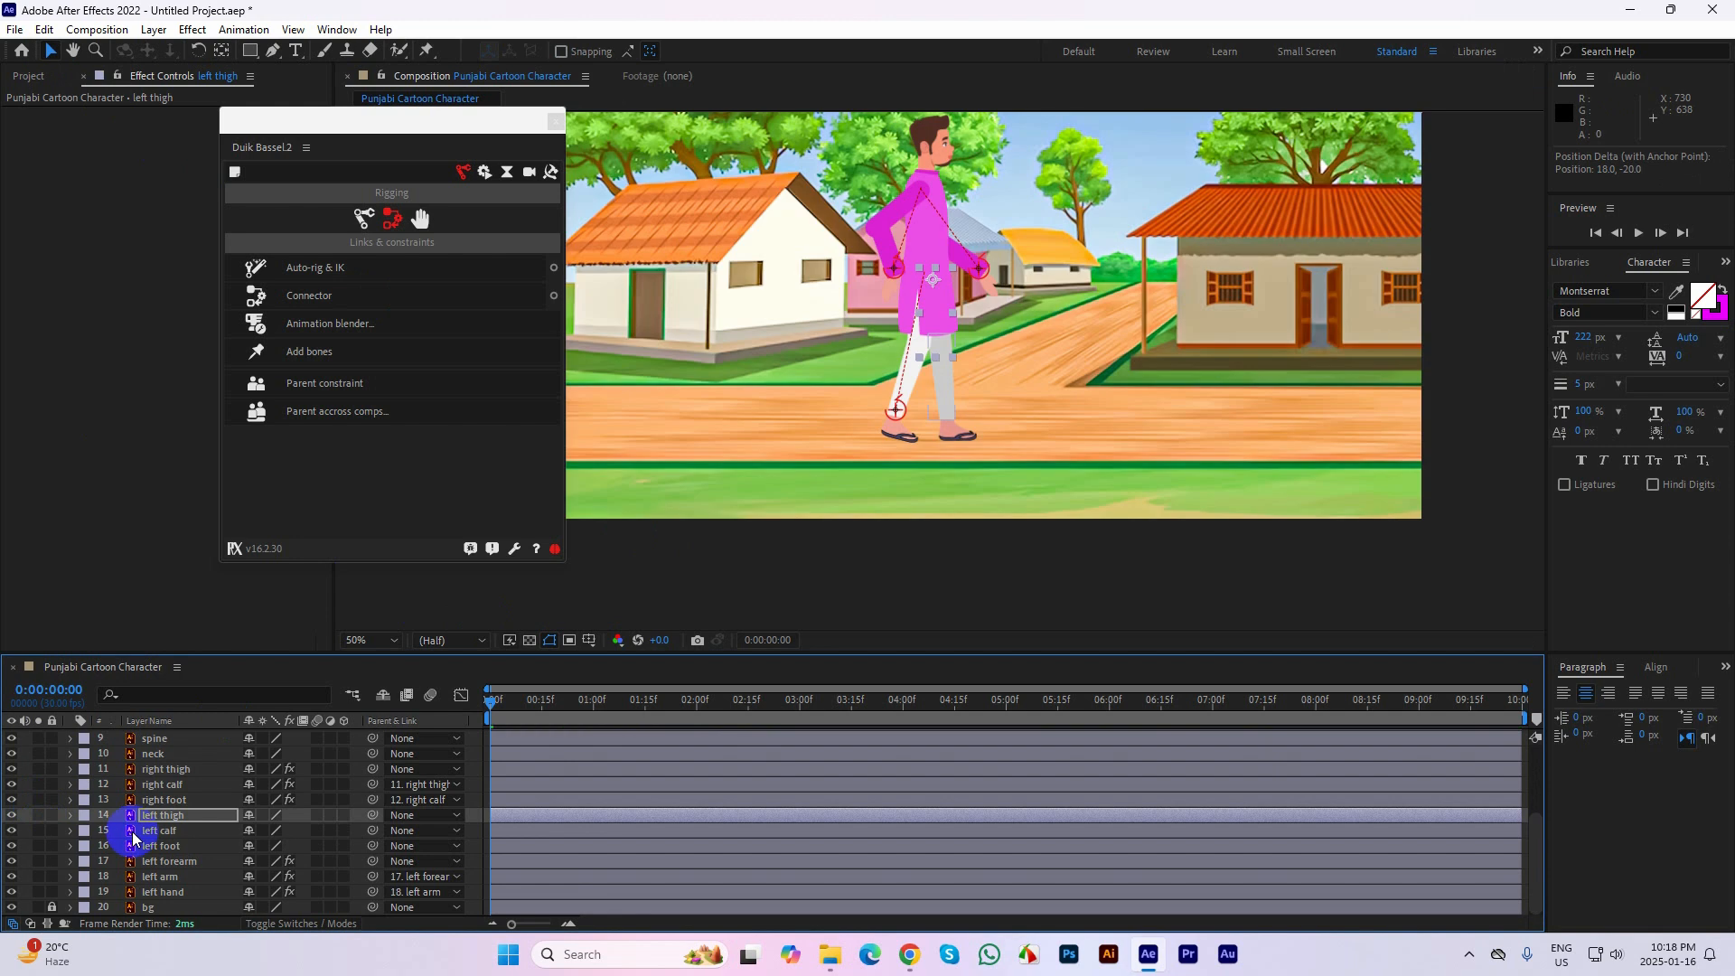
Apply Auto-rig & IK to the left foot, left calf and left thigh layers with the corrected anchor points
{"action": "left_click", "coordinate": [178, 847]}
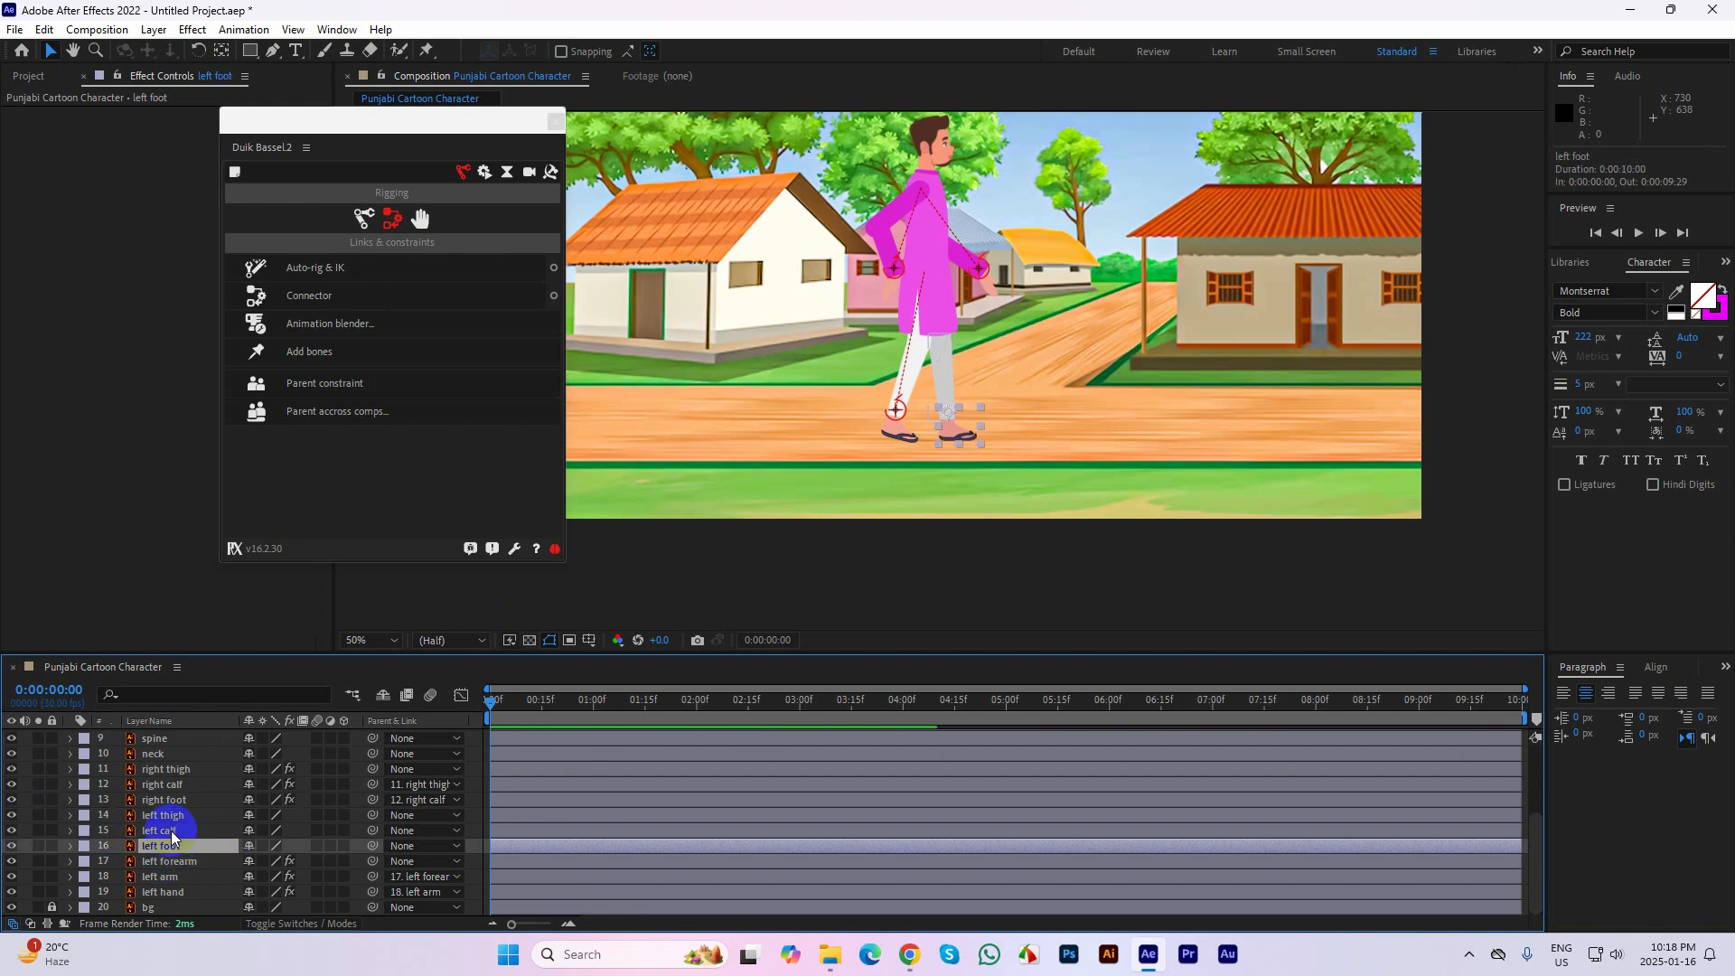
{"action": "left_click", "coordinate": [171, 831], "text": "ctrl"}
{"action": "left_click", "coordinate": [173, 816], "text": "ctrl"}
{"action": "left_click", "coordinate": [312, 268]}
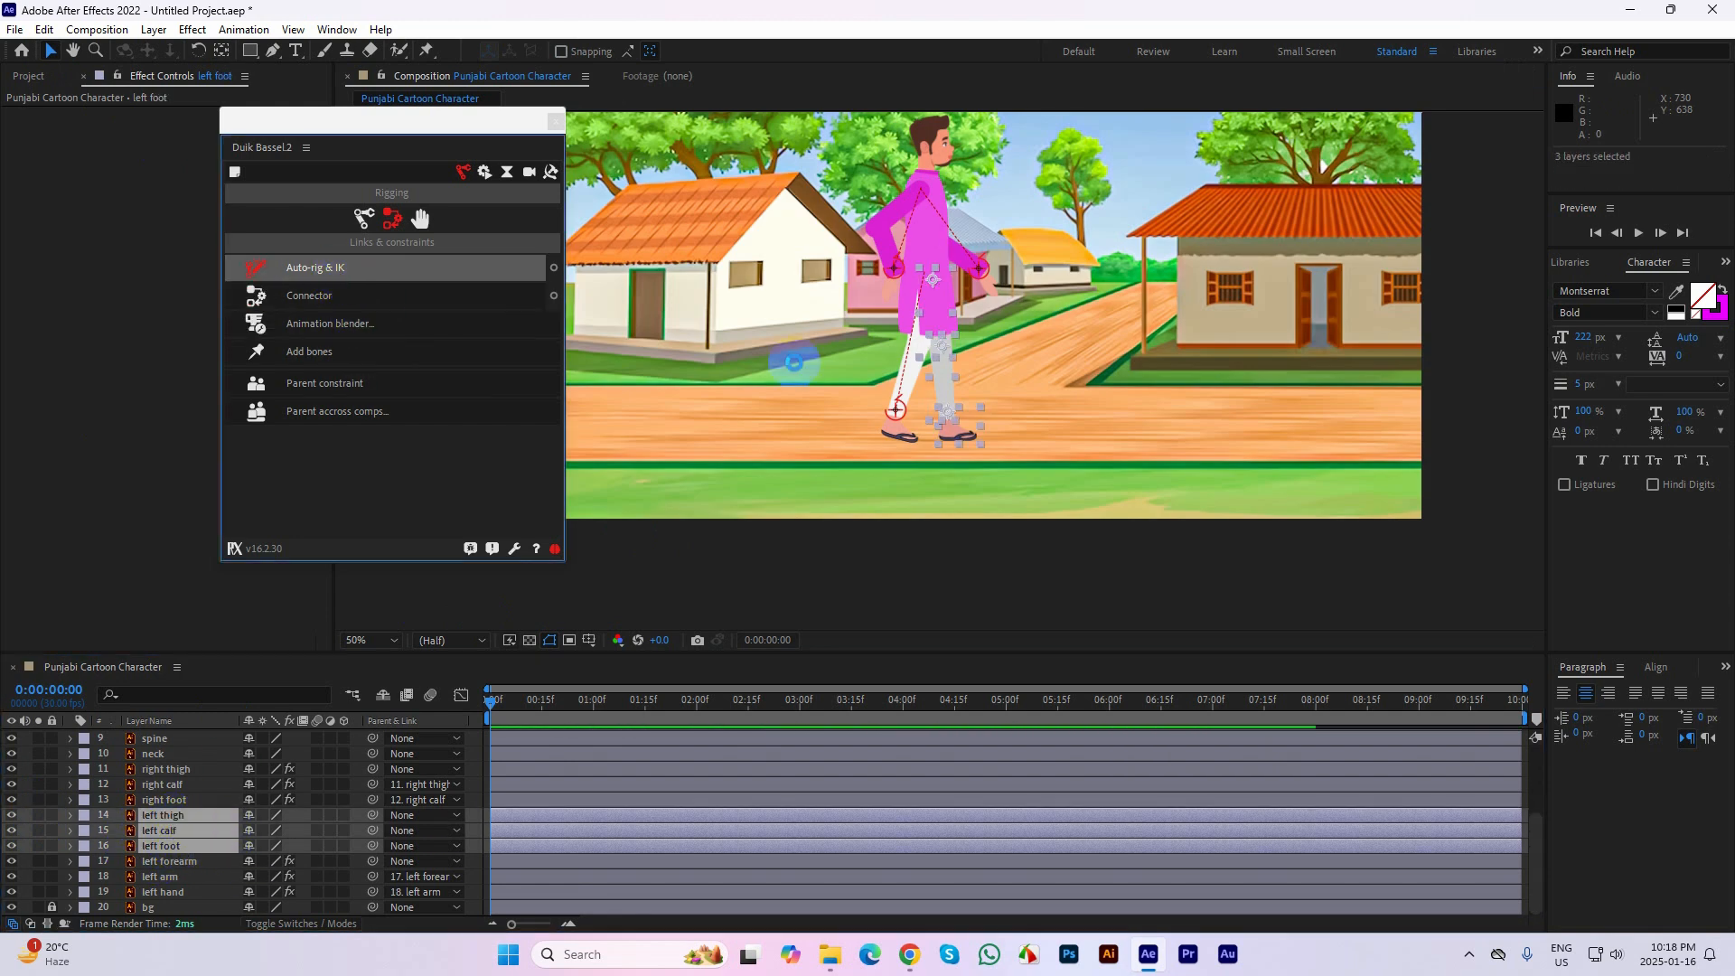
Test-move the left foot's controller, undo that move, and pose the legs with the left foot behind and the right foot ahead
{"action": "mouse_move", "coordinate": [978, 395]}
{"action": "left_mouse_down"}
{"action": "mouse_move", "coordinate": [942, 397]}
{"action": "mouse_move", "coordinate": [984, 381]}
{"action": "mouse_move", "coordinate": [918, 402]}
{"action": "mouse_move", "coordinate": [963, 412]}
{"action": "mouse_move", "coordinate": [862, 403]}
{"action": "mouse_move", "coordinate": [961, 412]}
{"action": "left_mouse_up"}
{"action": "key", "text": "ctrl+z"}
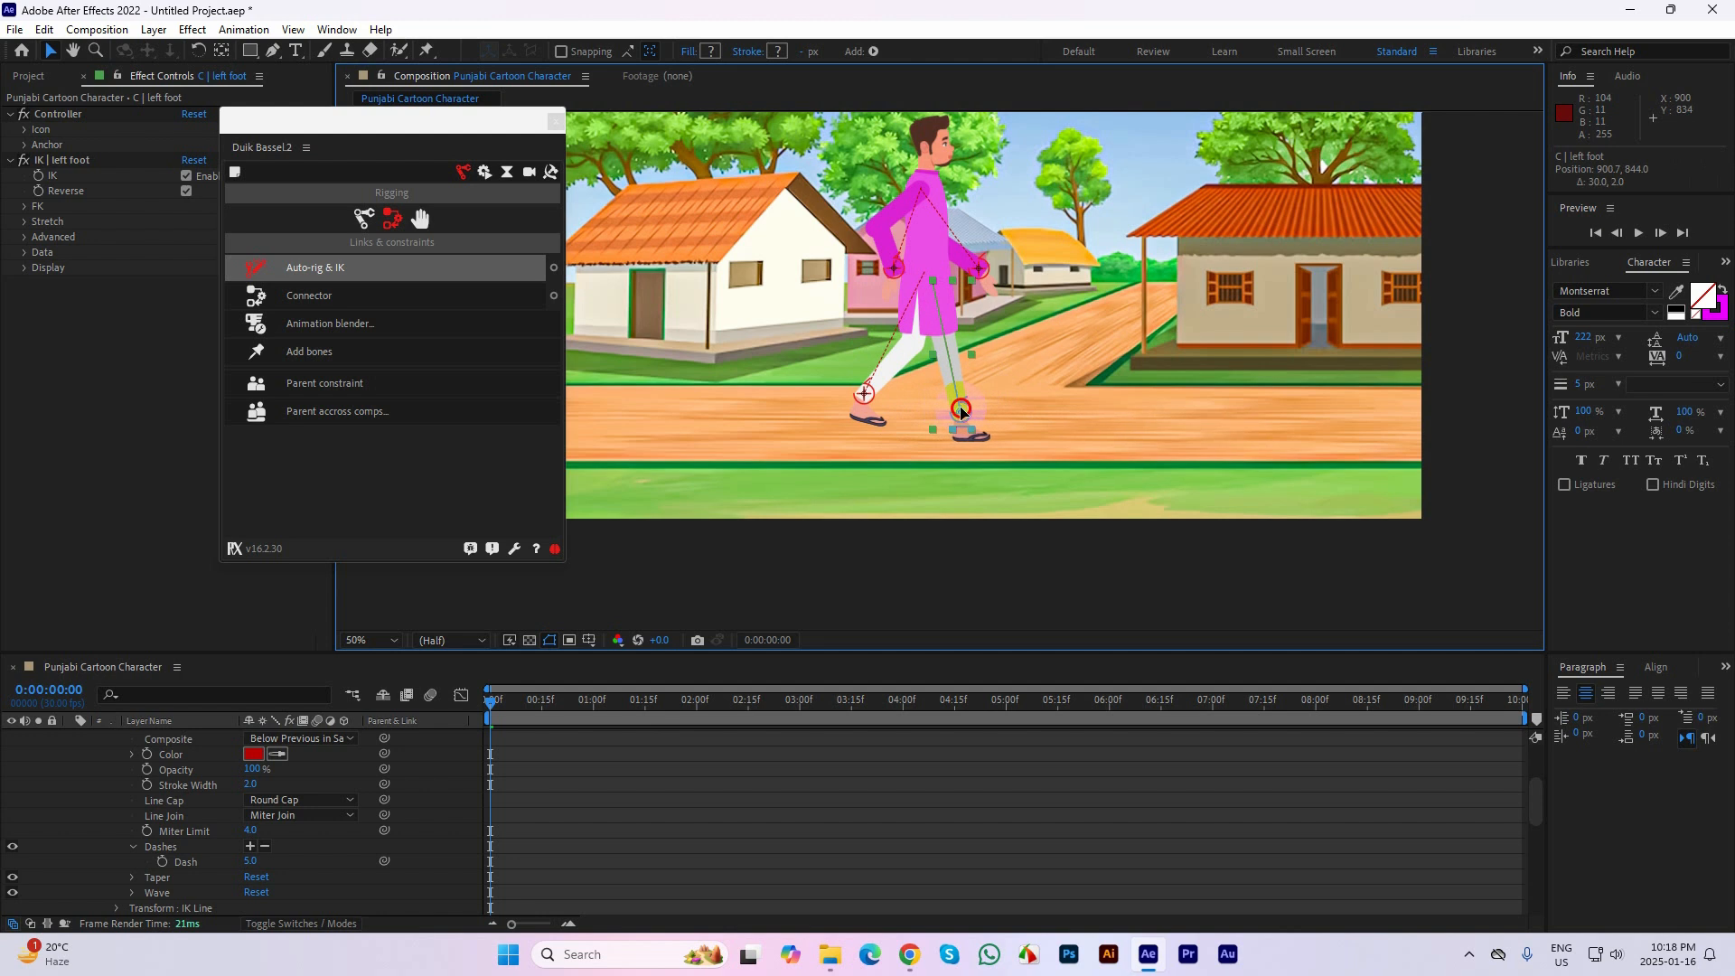
{"action": "key", "text": "ctrl+z"}
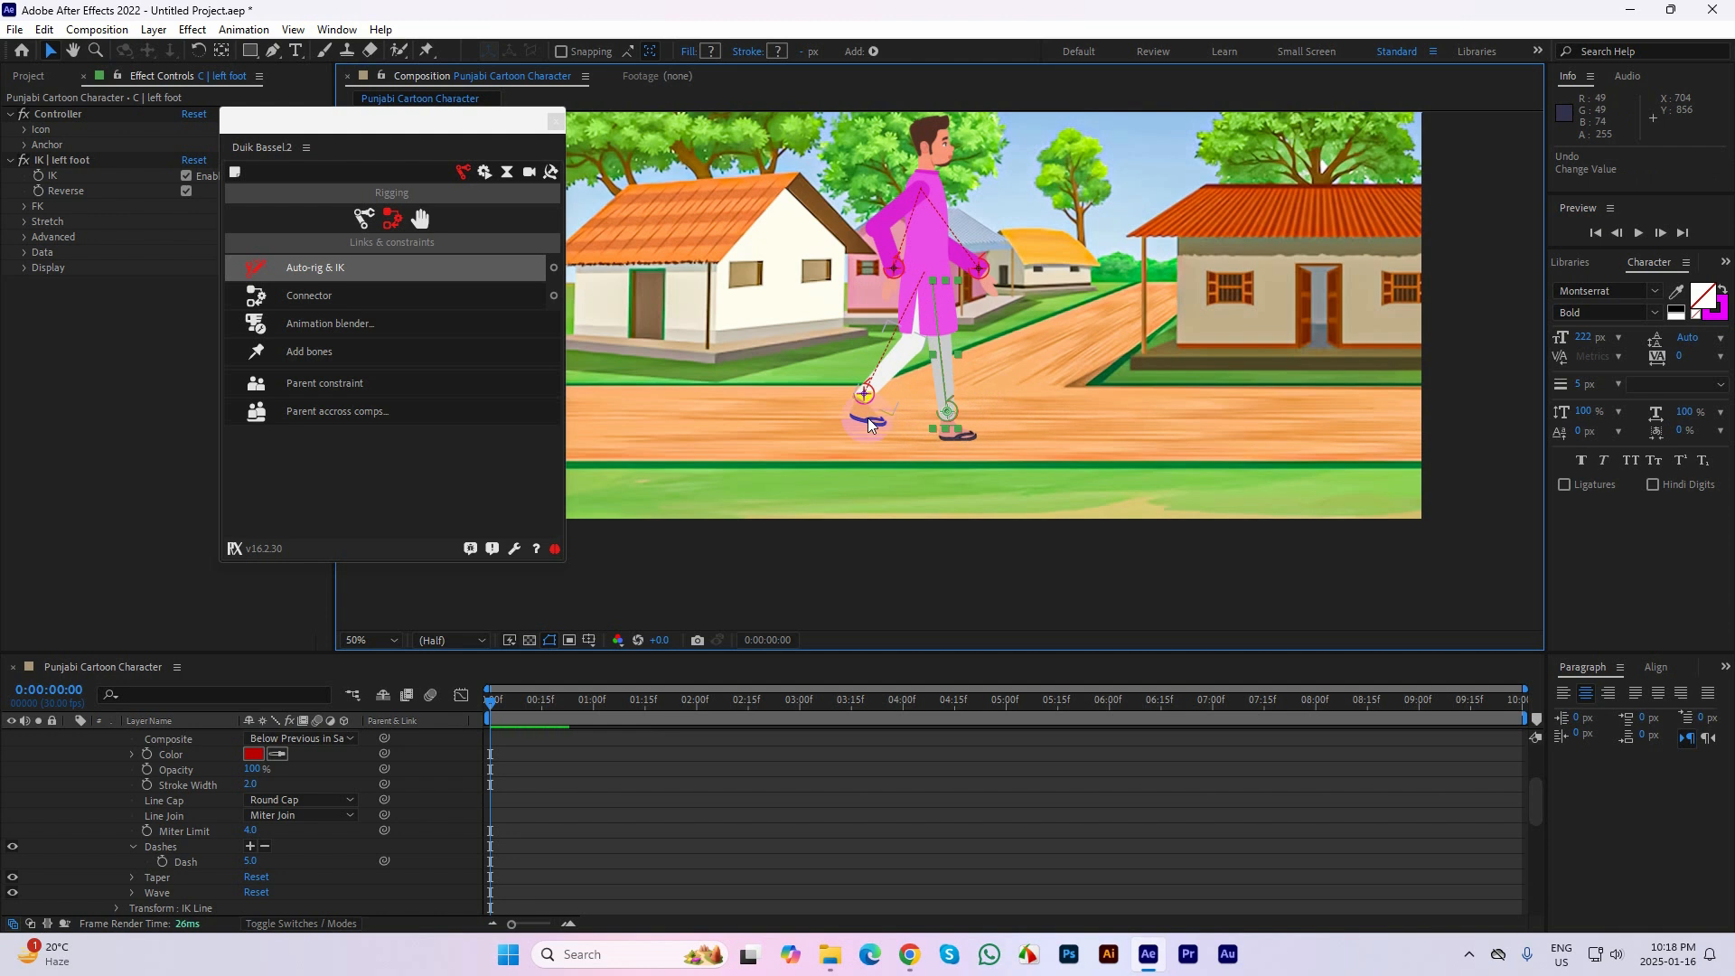
{"action": "left_click_drag", "start_coordinate": [869, 424], "coordinate": [873, 414]}
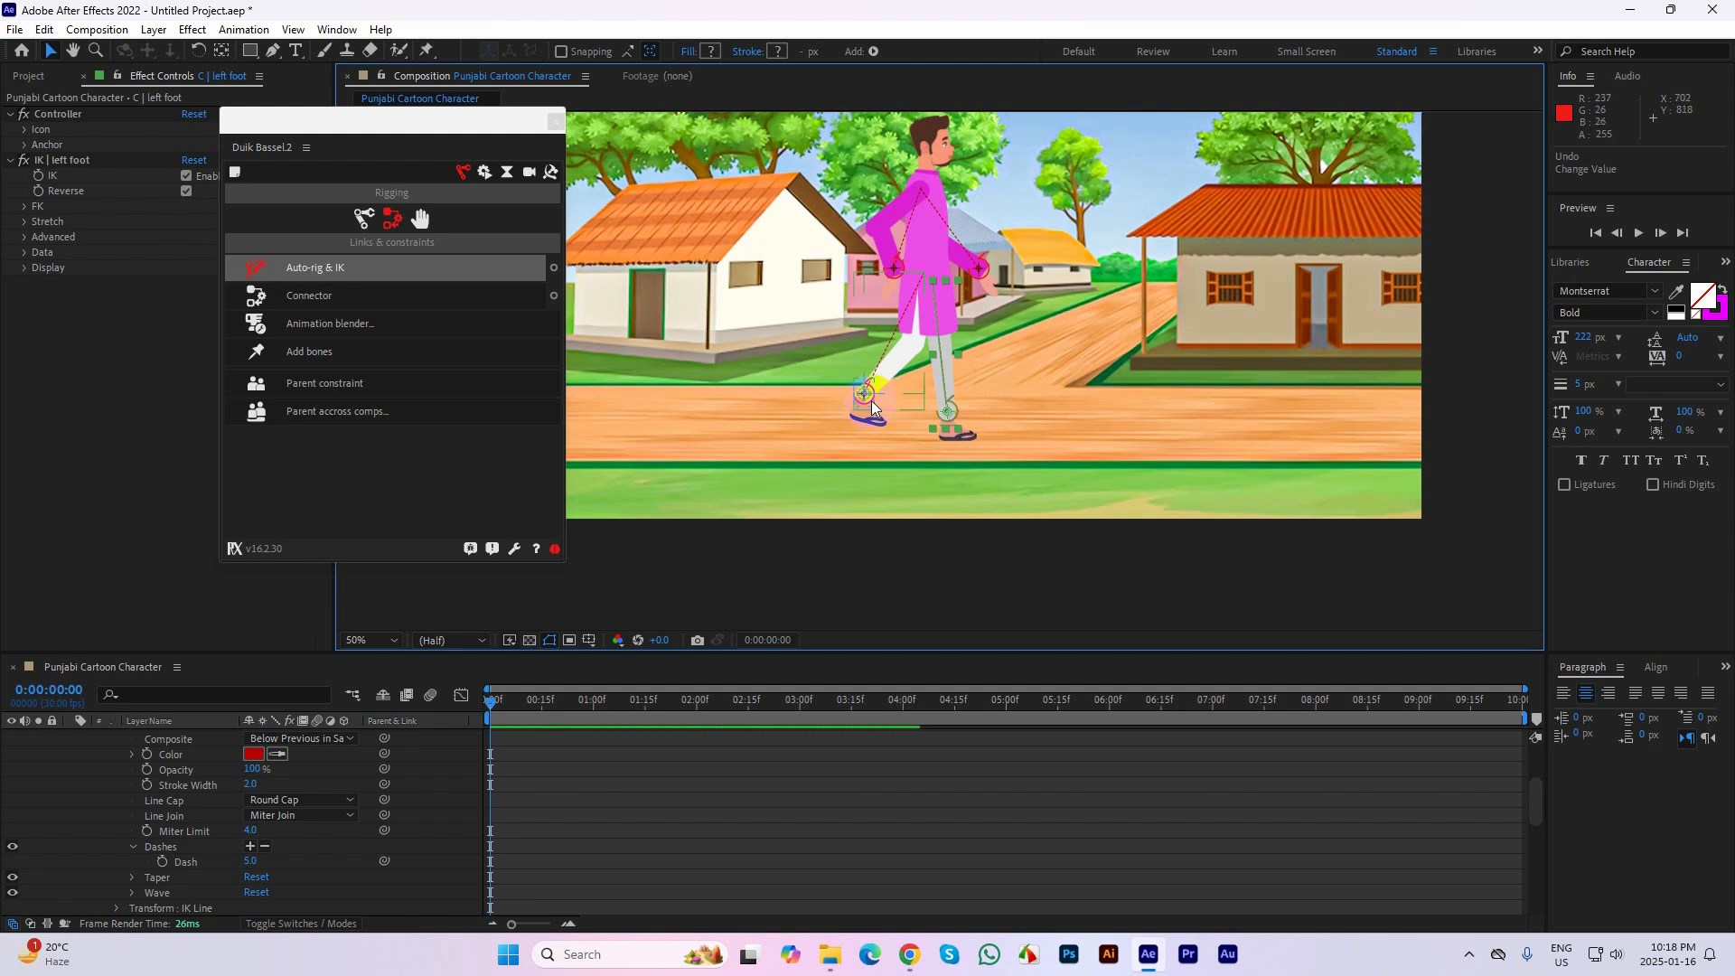
{"action": "mouse_move", "coordinate": [876, 398]}
{"action": "left_mouse_down"}
{"action": "mouse_move", "coordinate": [929, 378]}
{"action": "mouse_move", "coordinate": [978, 411]}
{"action": "mouse_move", "coordinate": [891, 412]}
{"action": "left_mouse_up"}
{"action": "left_click", "coordinate": [970, 430]}
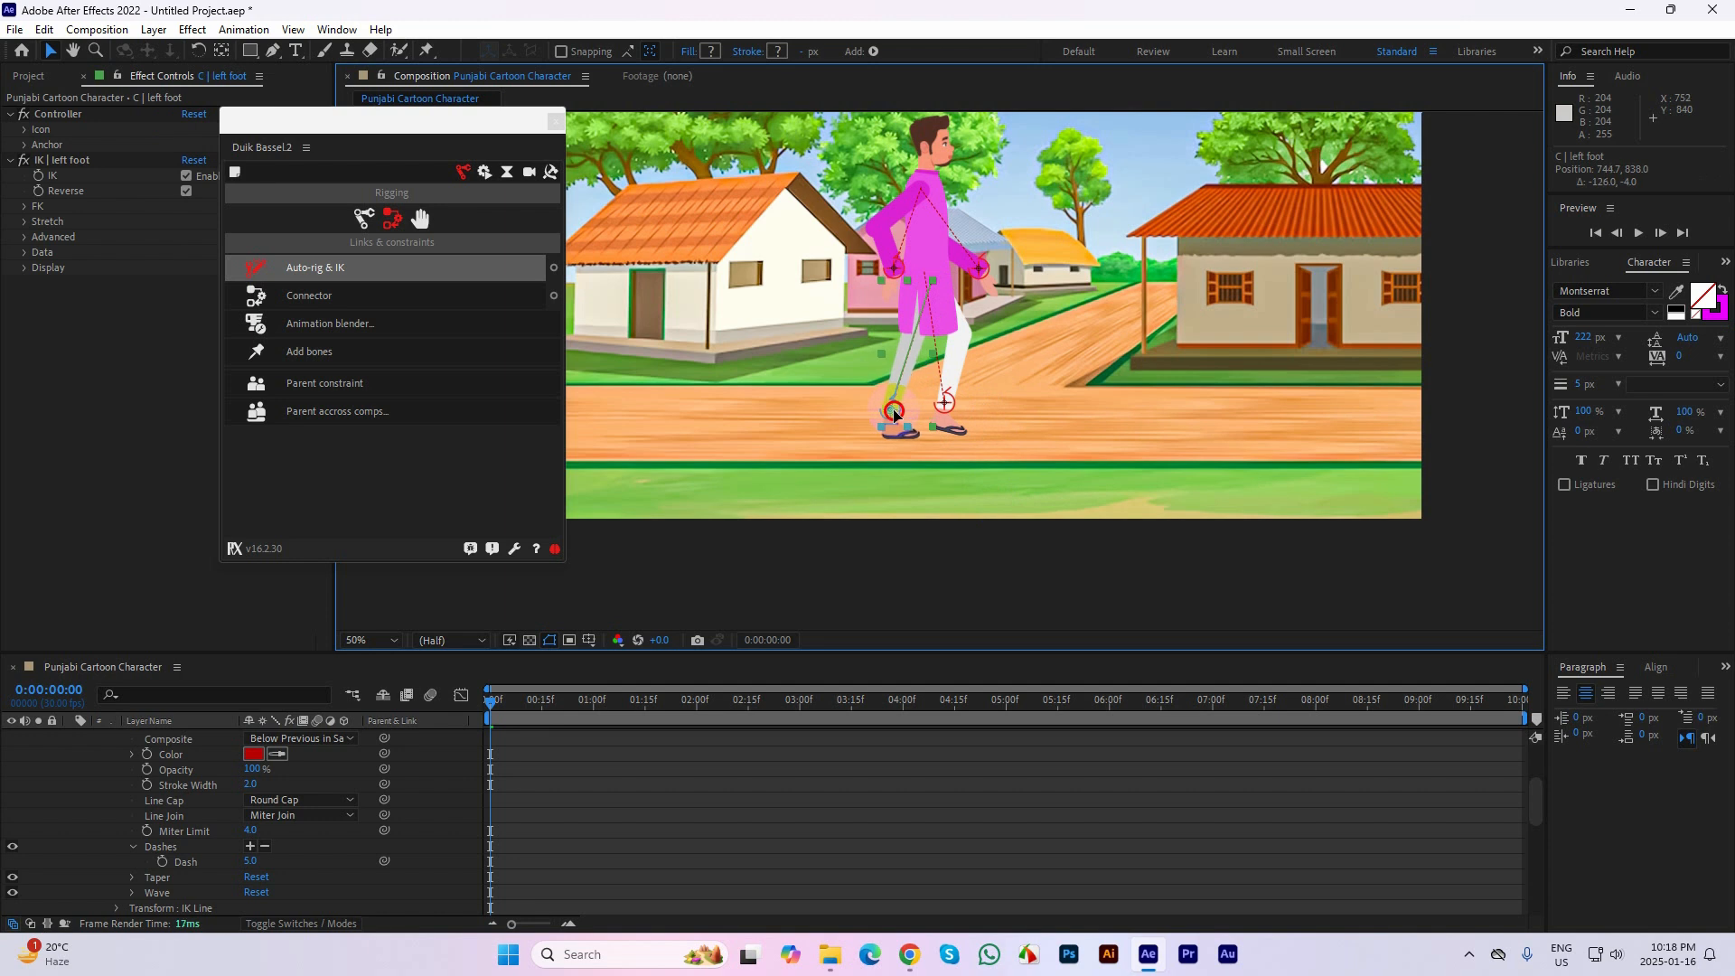
{"action": "left_click", "coordinate": [1012, 537]}
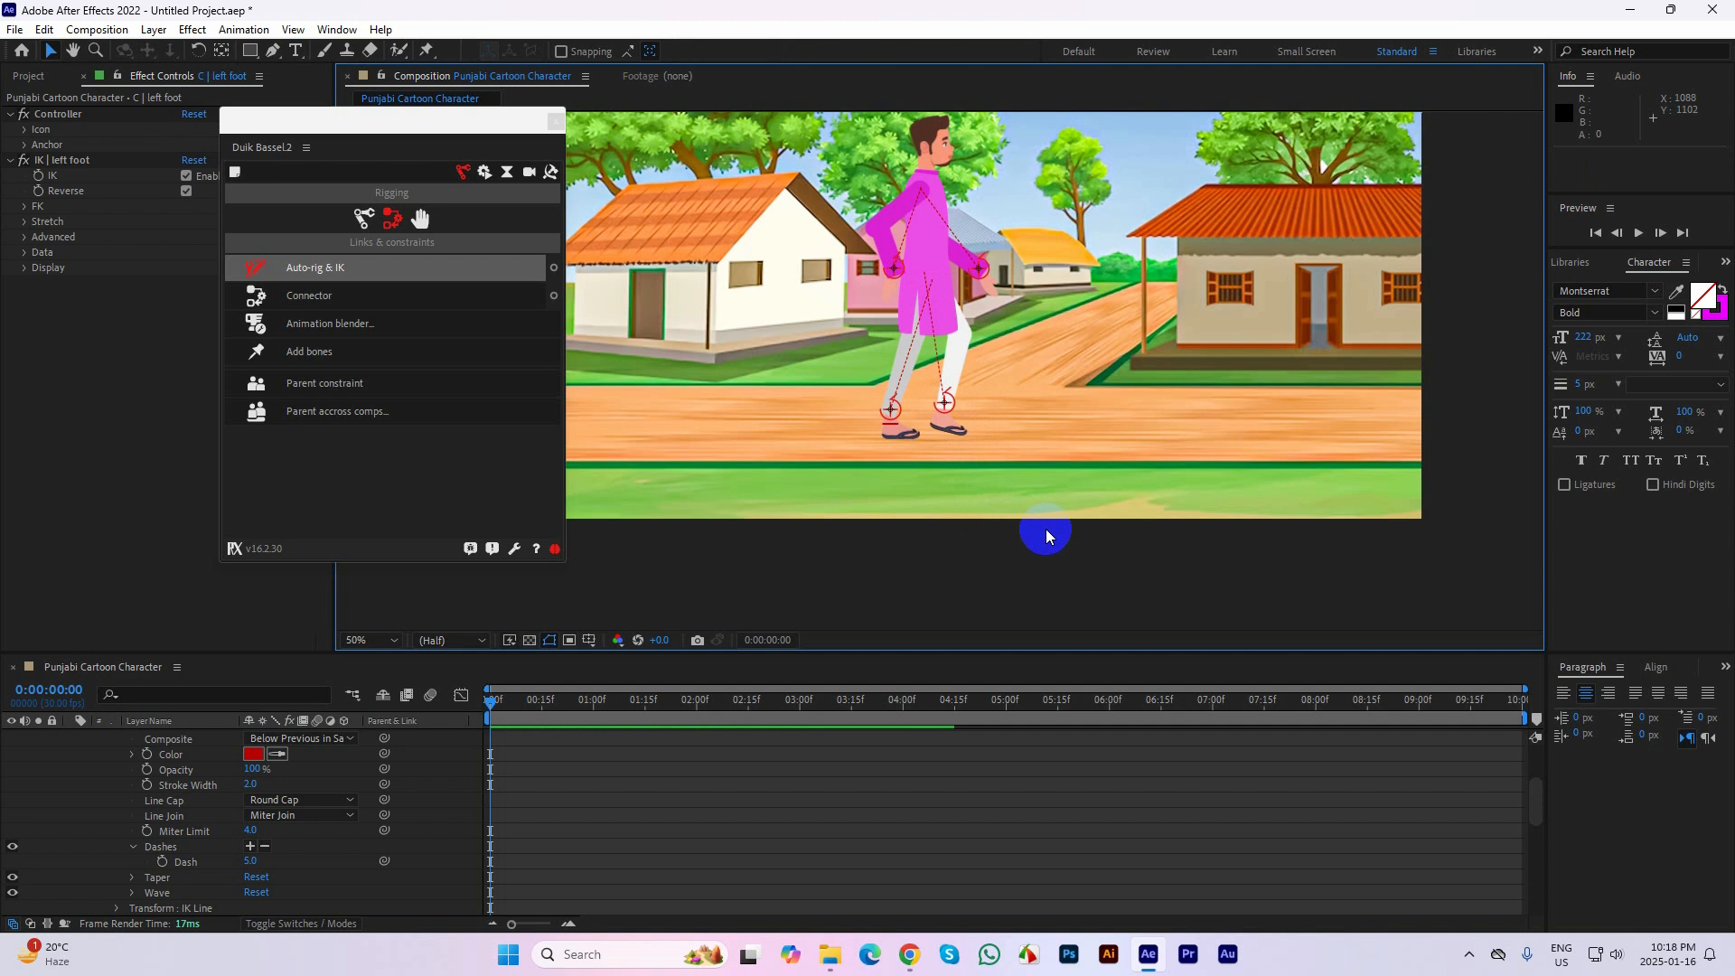
Collapse the C | left foot layer, enlarge the timeline area, and check the foot and hand controller layers, ending with C | left foot selected
{"action": "scroll", "coordinate": [219, 791], "scroll_direction": "up", "scroll_amount": 3}
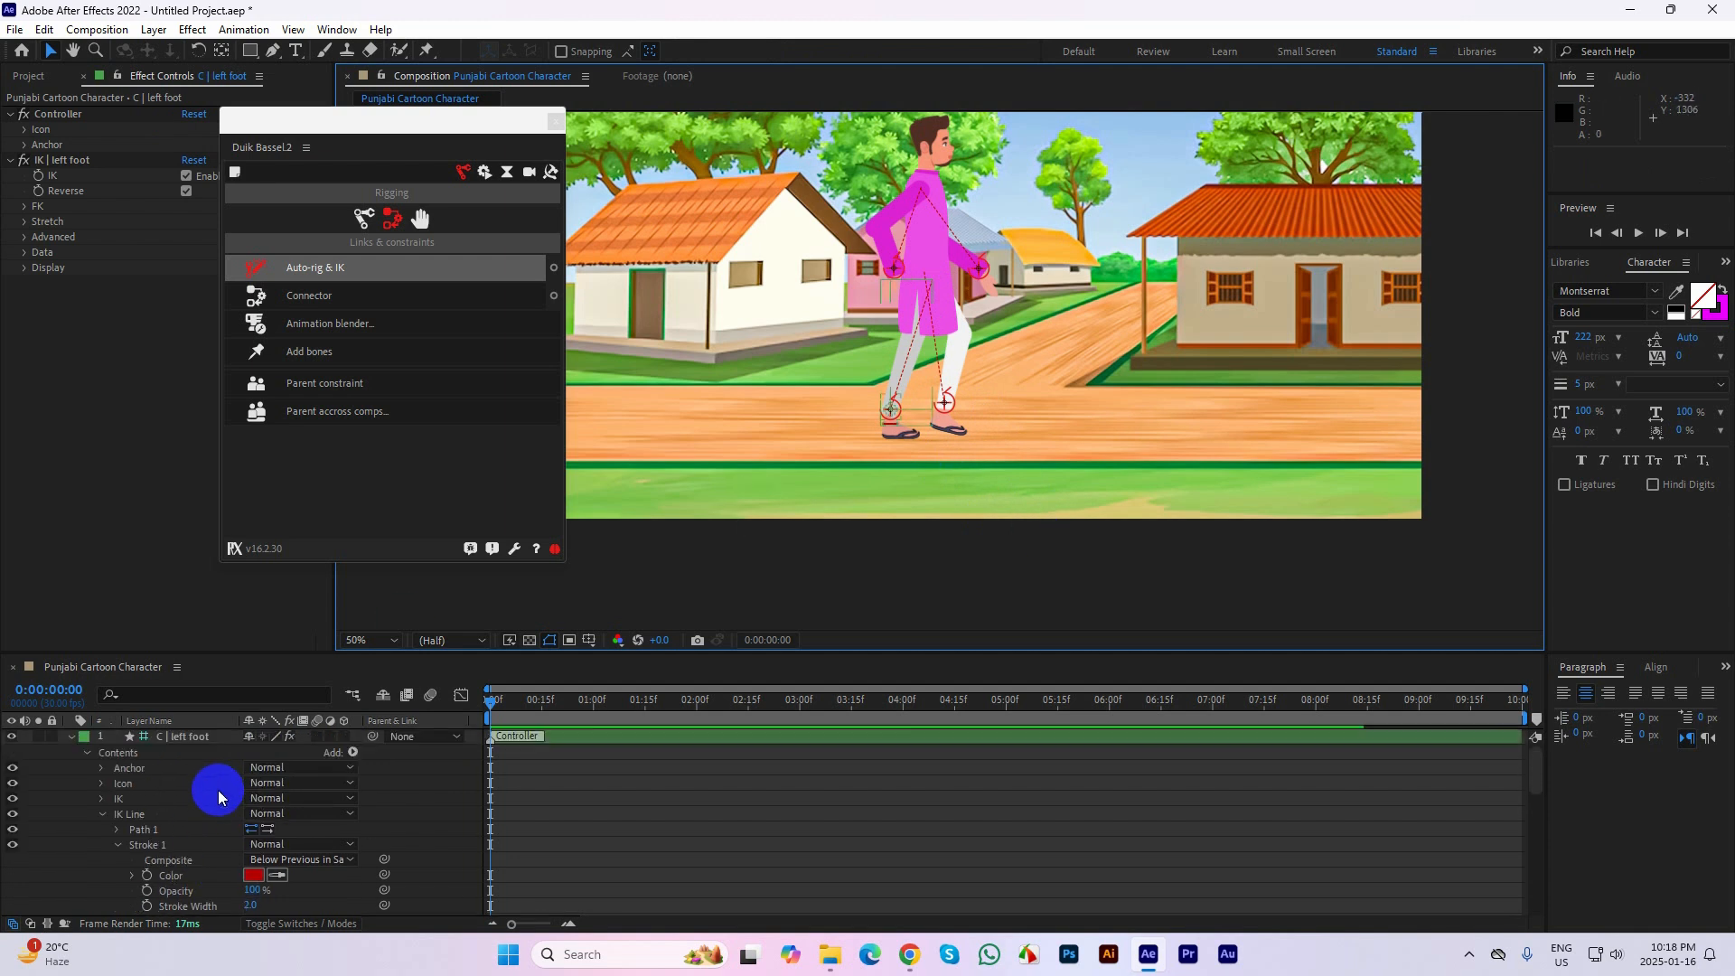
{"action": "left_click", "coordinate": [69, 738]}
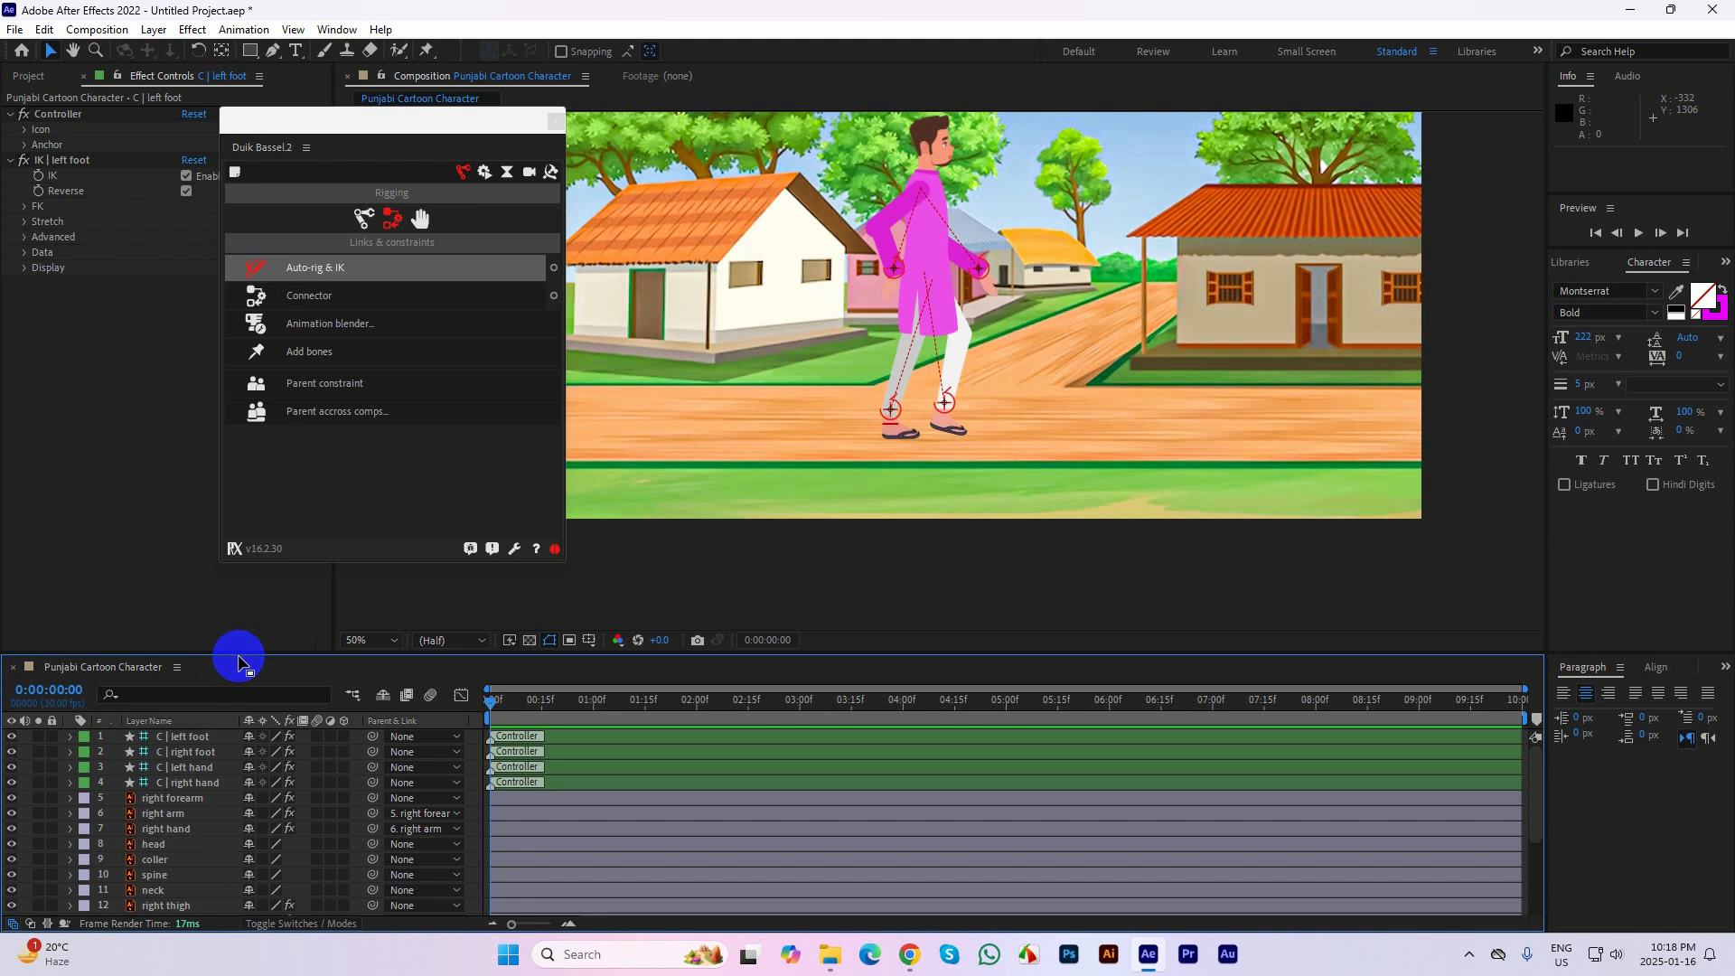
{"action": "left_click_drag", "start_coordinate": [239, 654], "coordinate": [238, 620]}
{"action": "left_click", "coordinate": [186, 704]}
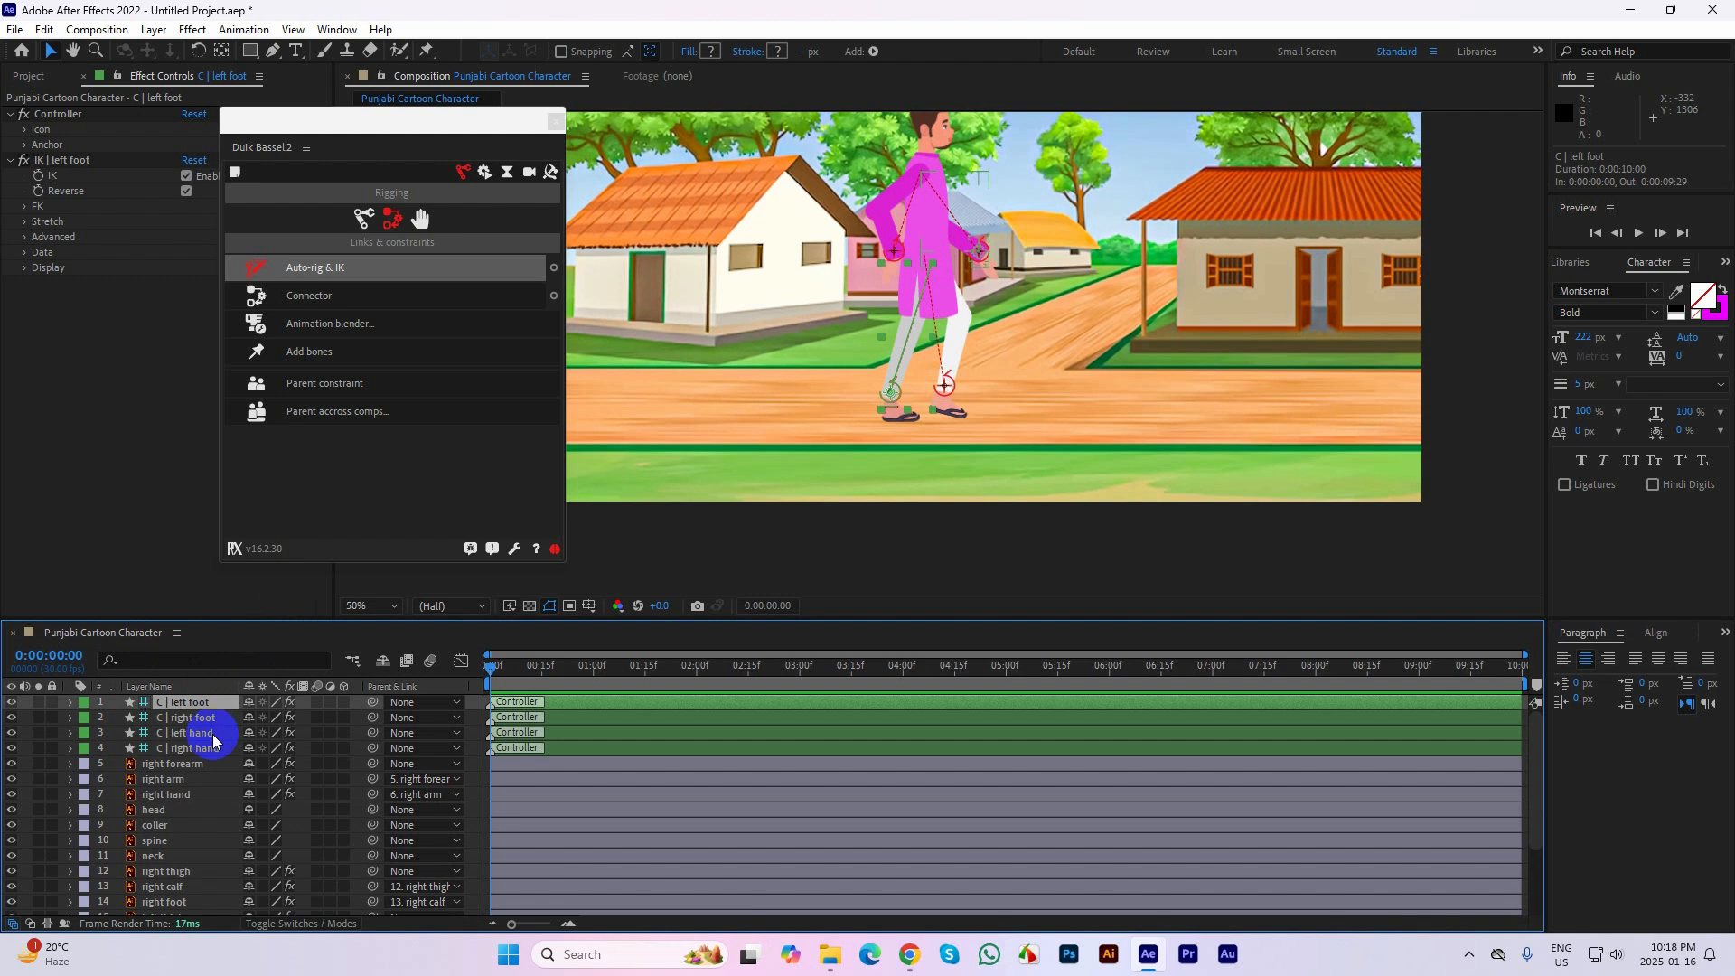
{"action": "left_click", "coordinate": [200, 734]}
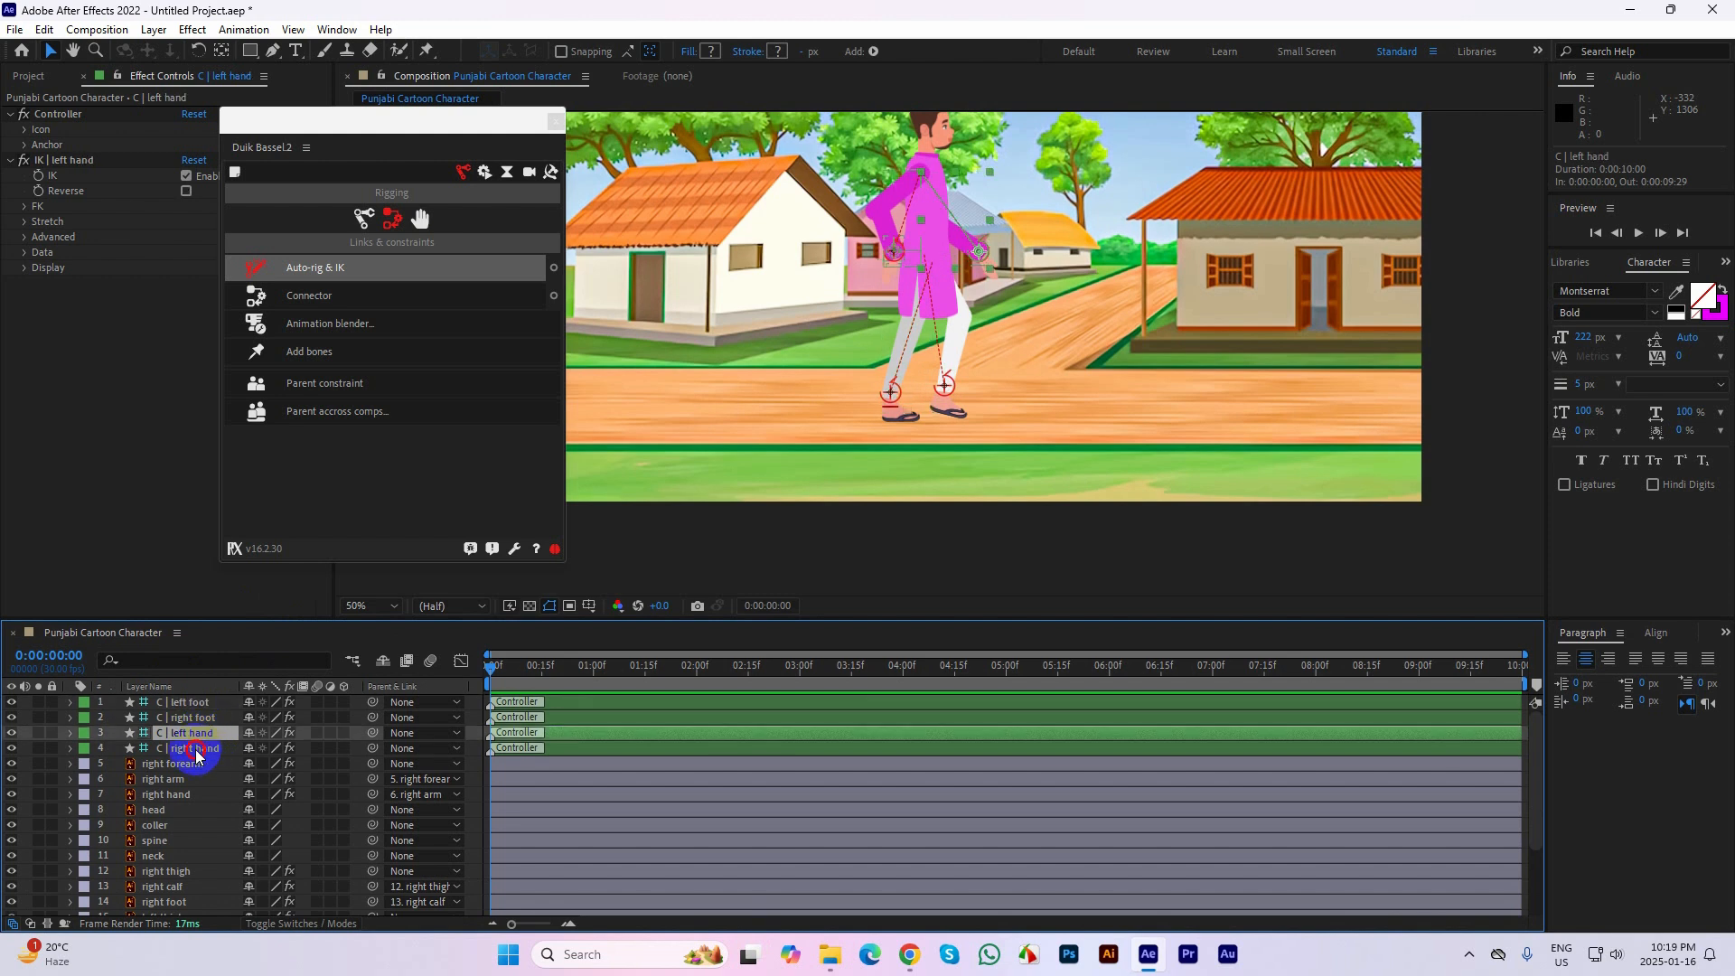
{"action": "left_click", "coordinate": [194, 750]}
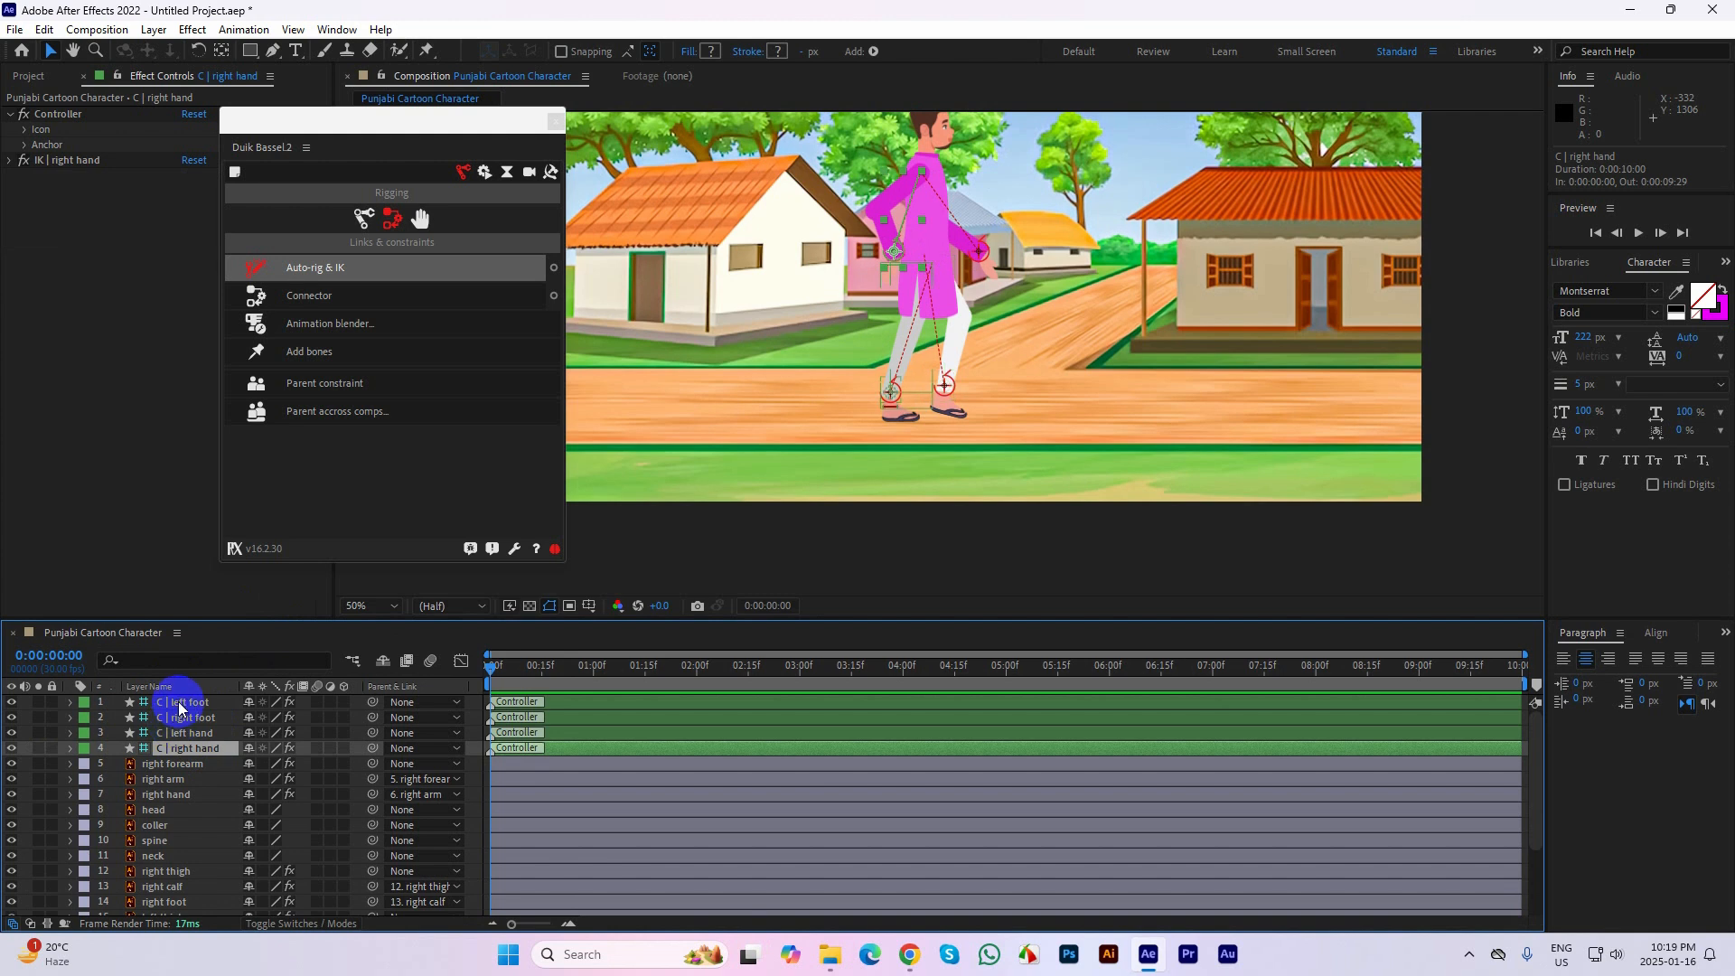
{"action": "left_click", "coordinate": [179, 703]}
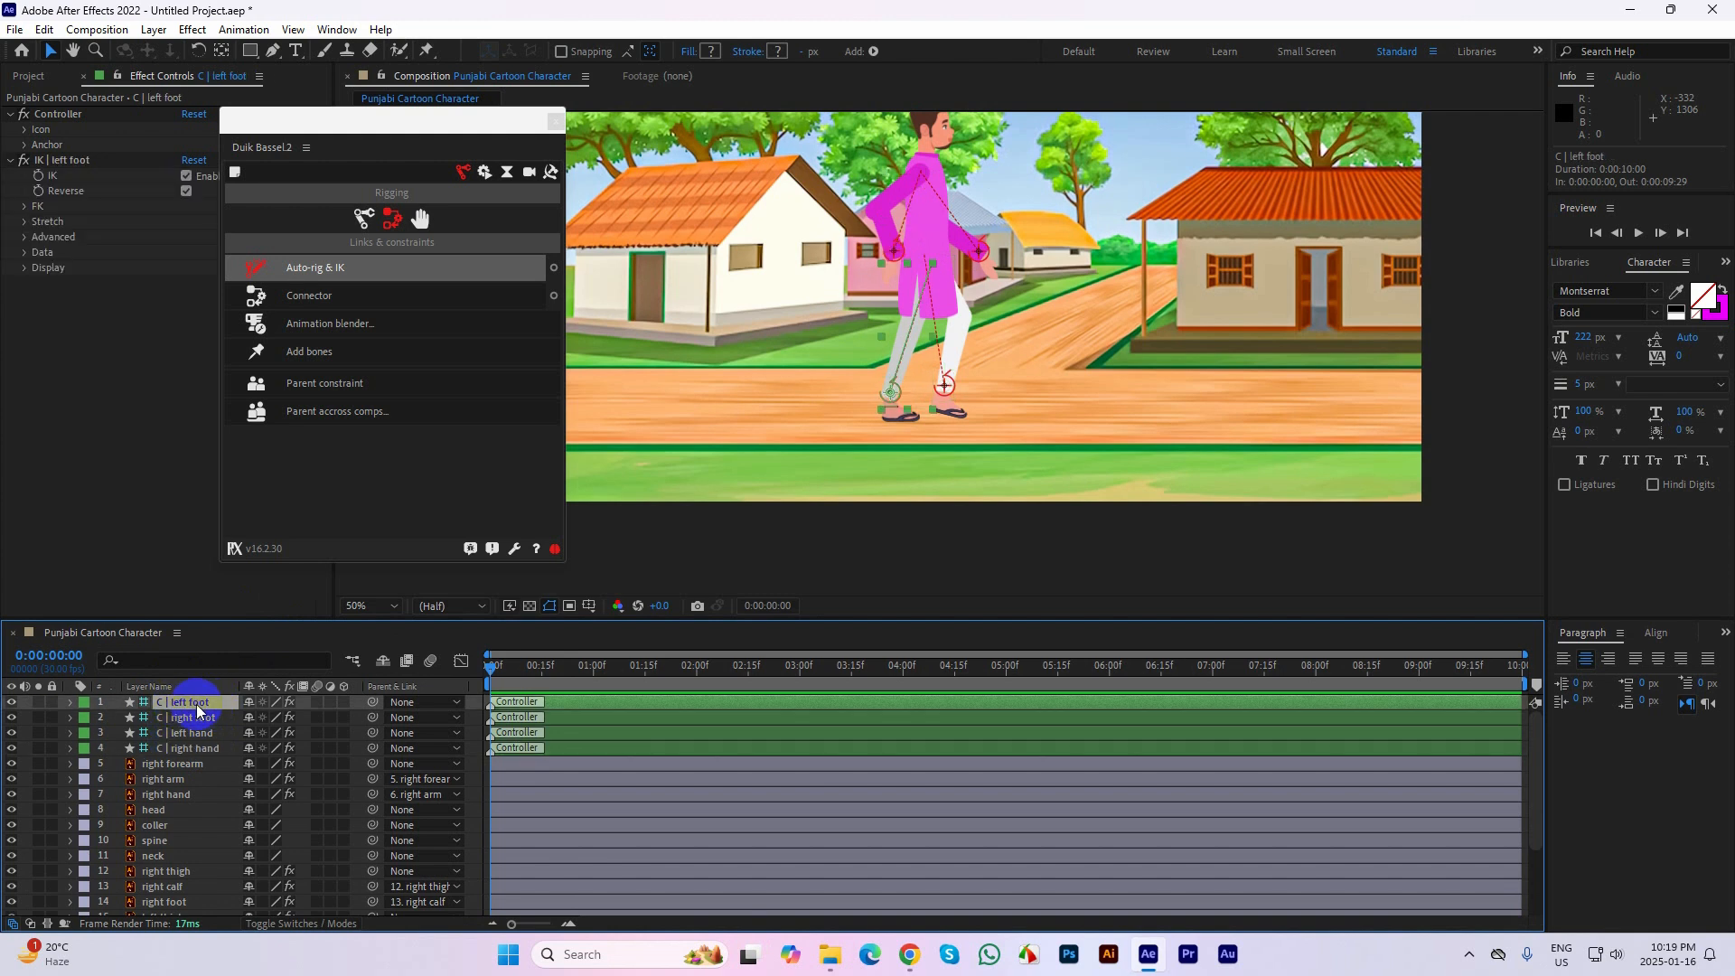
Dock the floating Duik Bassel.2 panel between Effect Controls and the Composition view, and narrow both side panels to enlarge the view
{"action": "left_click_drag", "start_coordinate": [267, 121], "coordinate": [349, 143]}
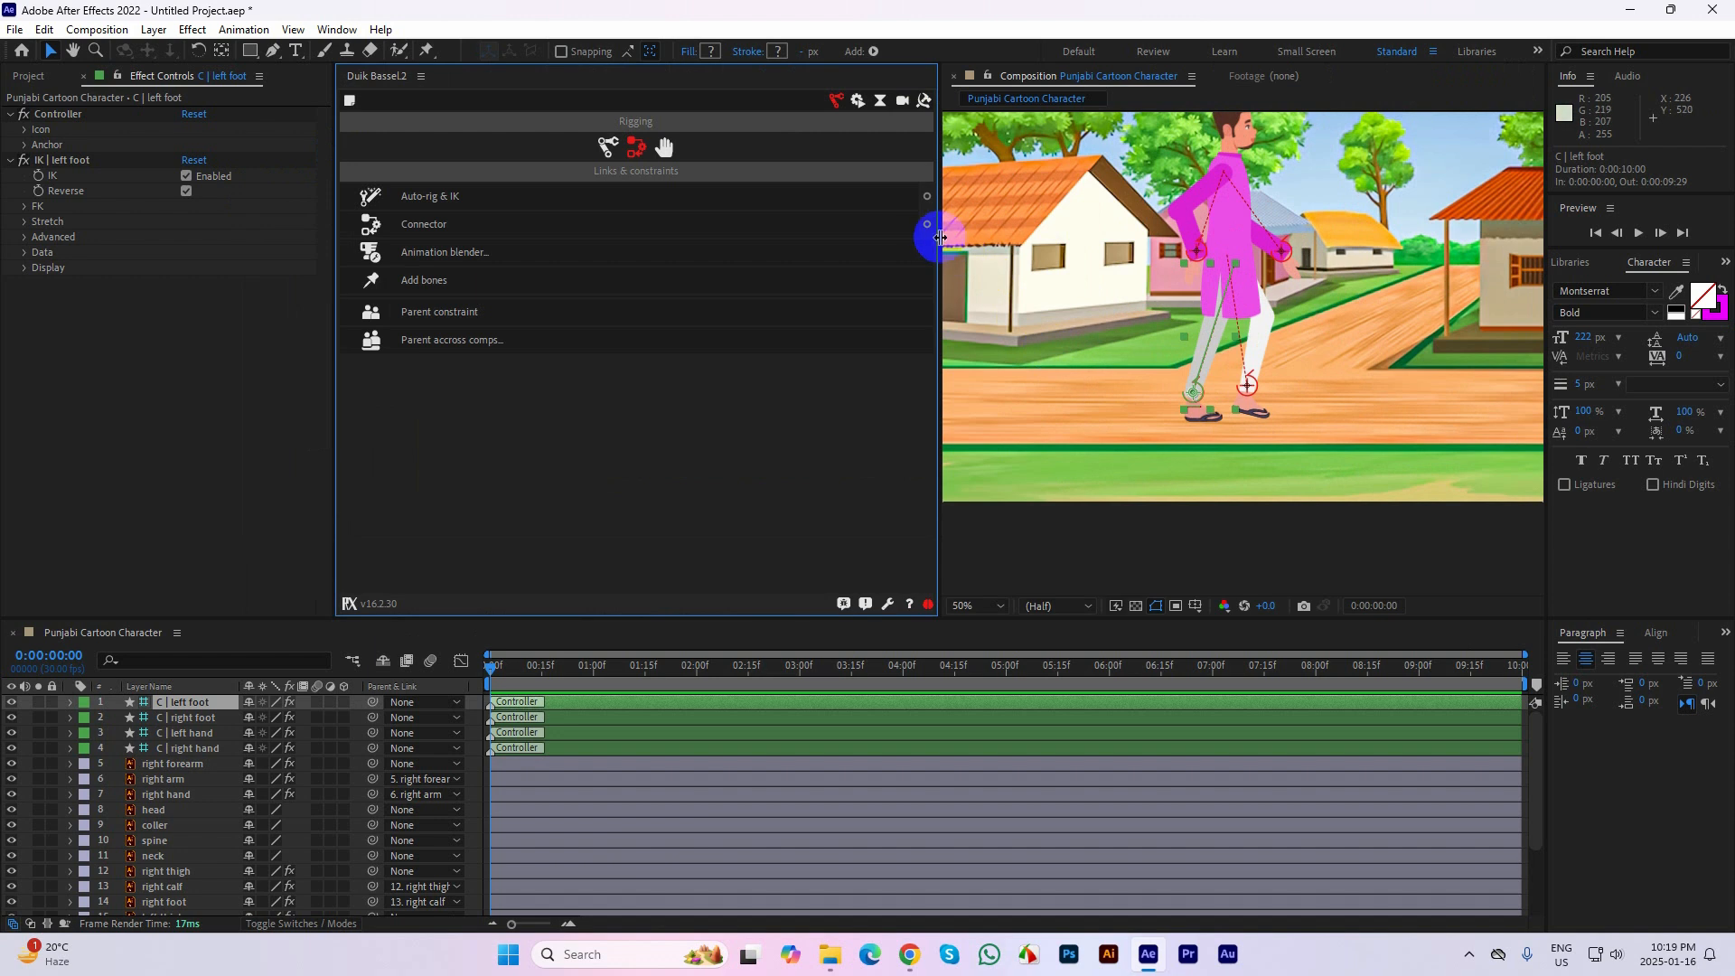
{"action": "left_click_drag", "start_coordinate": [940, 237], "coordinate": [478, 214]}
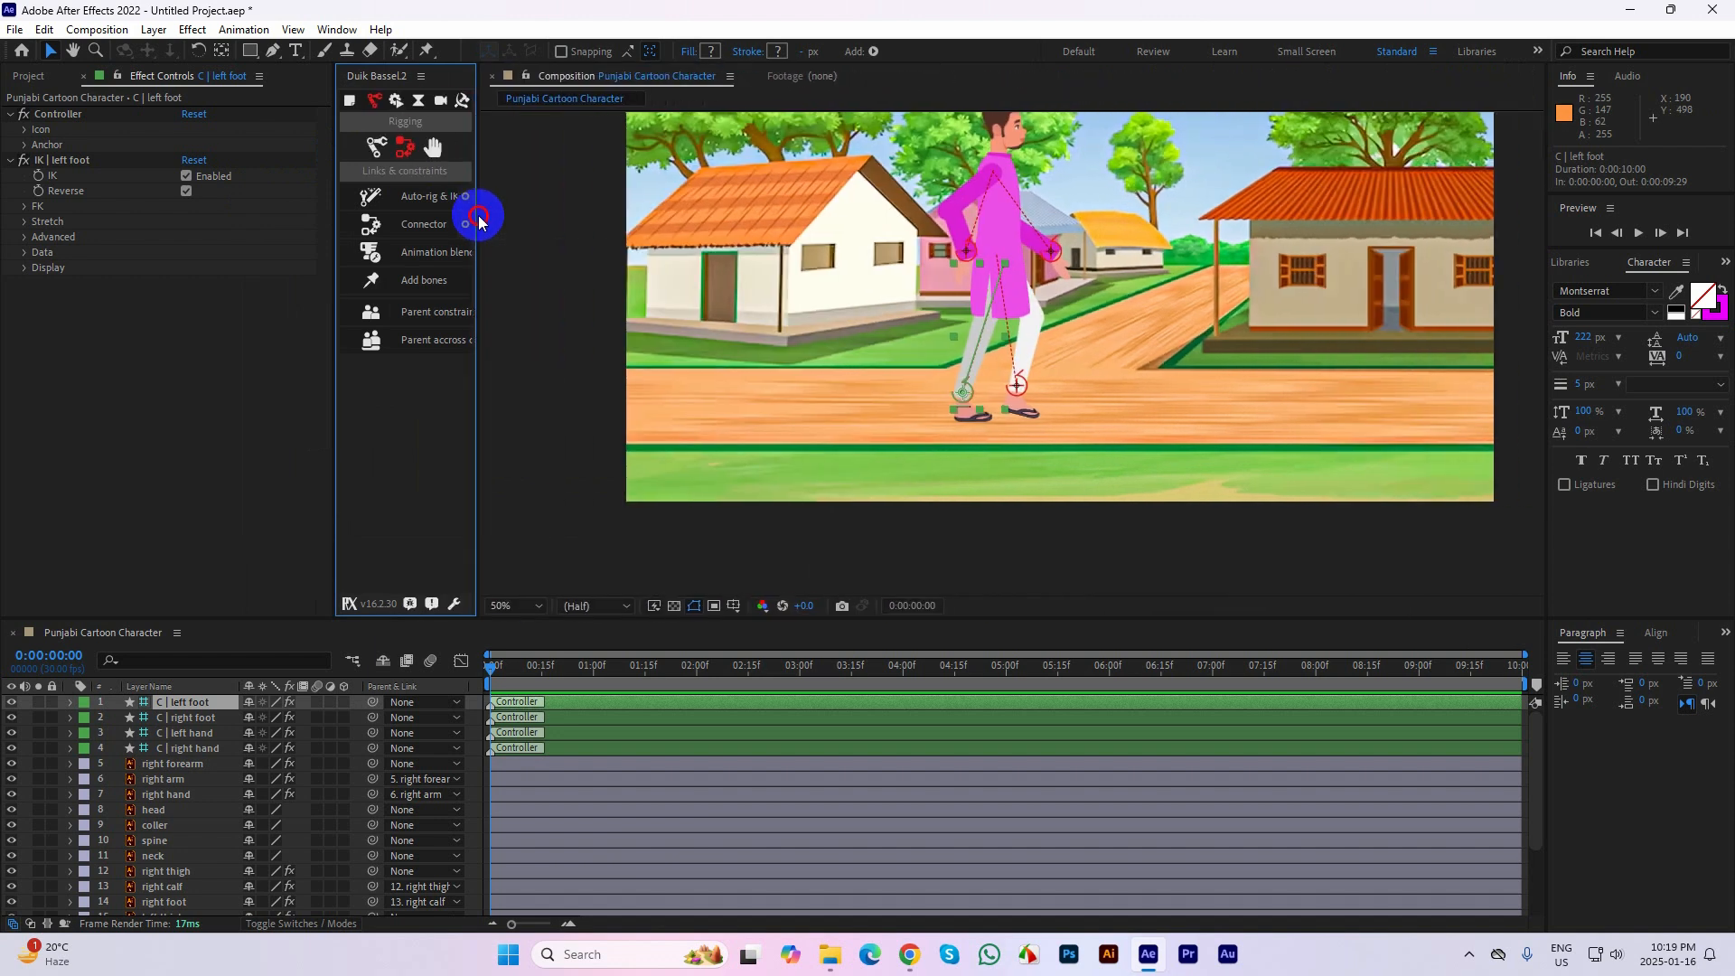
{"action": "left_click_drag", "start_coordinate": [334, 196], "coordinate": [235, 185]}
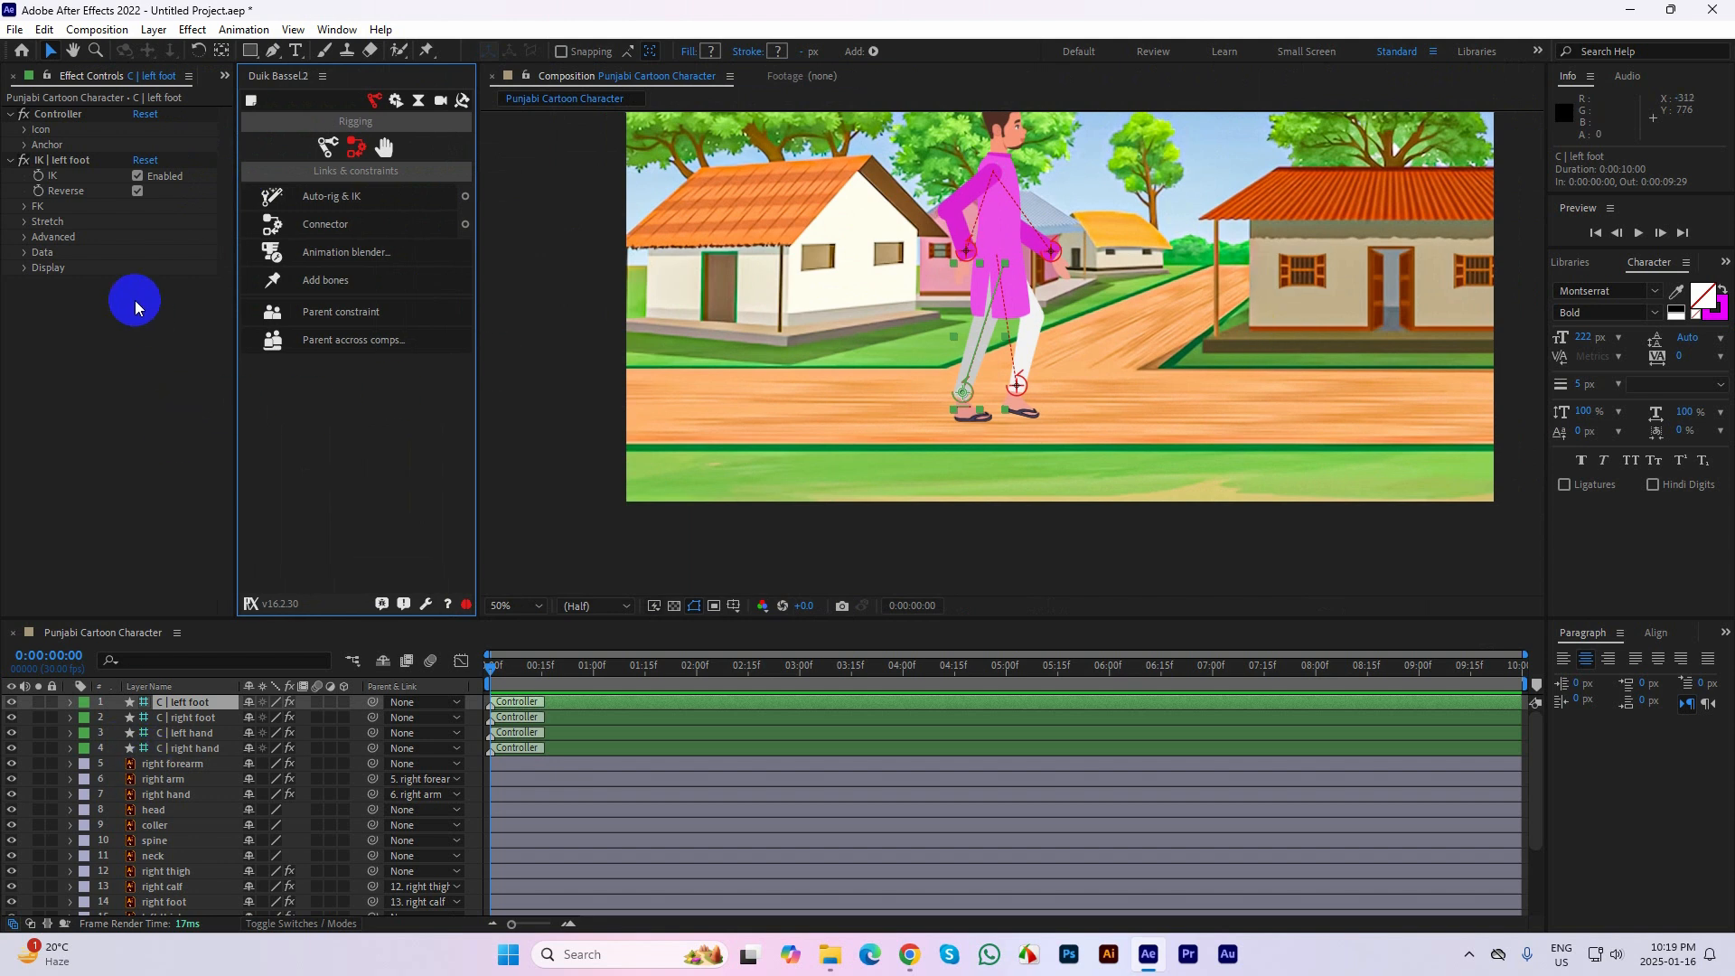
Examine the Icon settings in the Controller effect of the C | left foot layer, and collapse them again
{"action": "left_click", "coordinate": [83, 145]}
{"action": "left_click", "coordinate": [56, 117]}
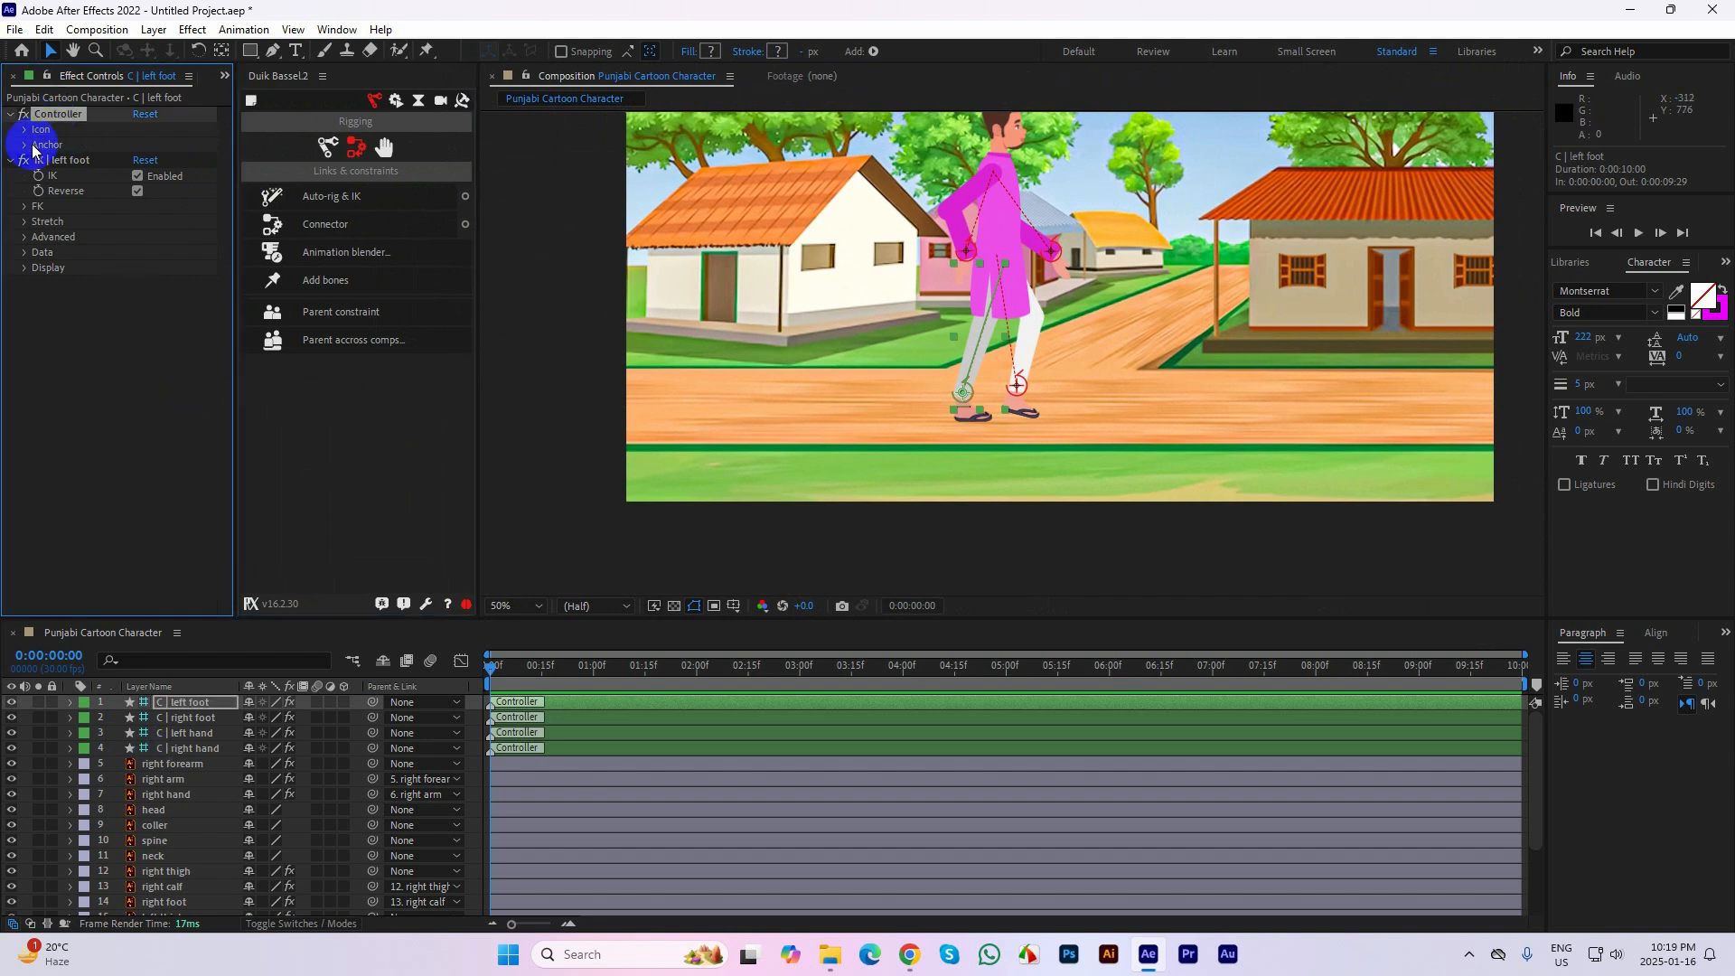
{"action": "left_click", "coordinate": [24, 131]}
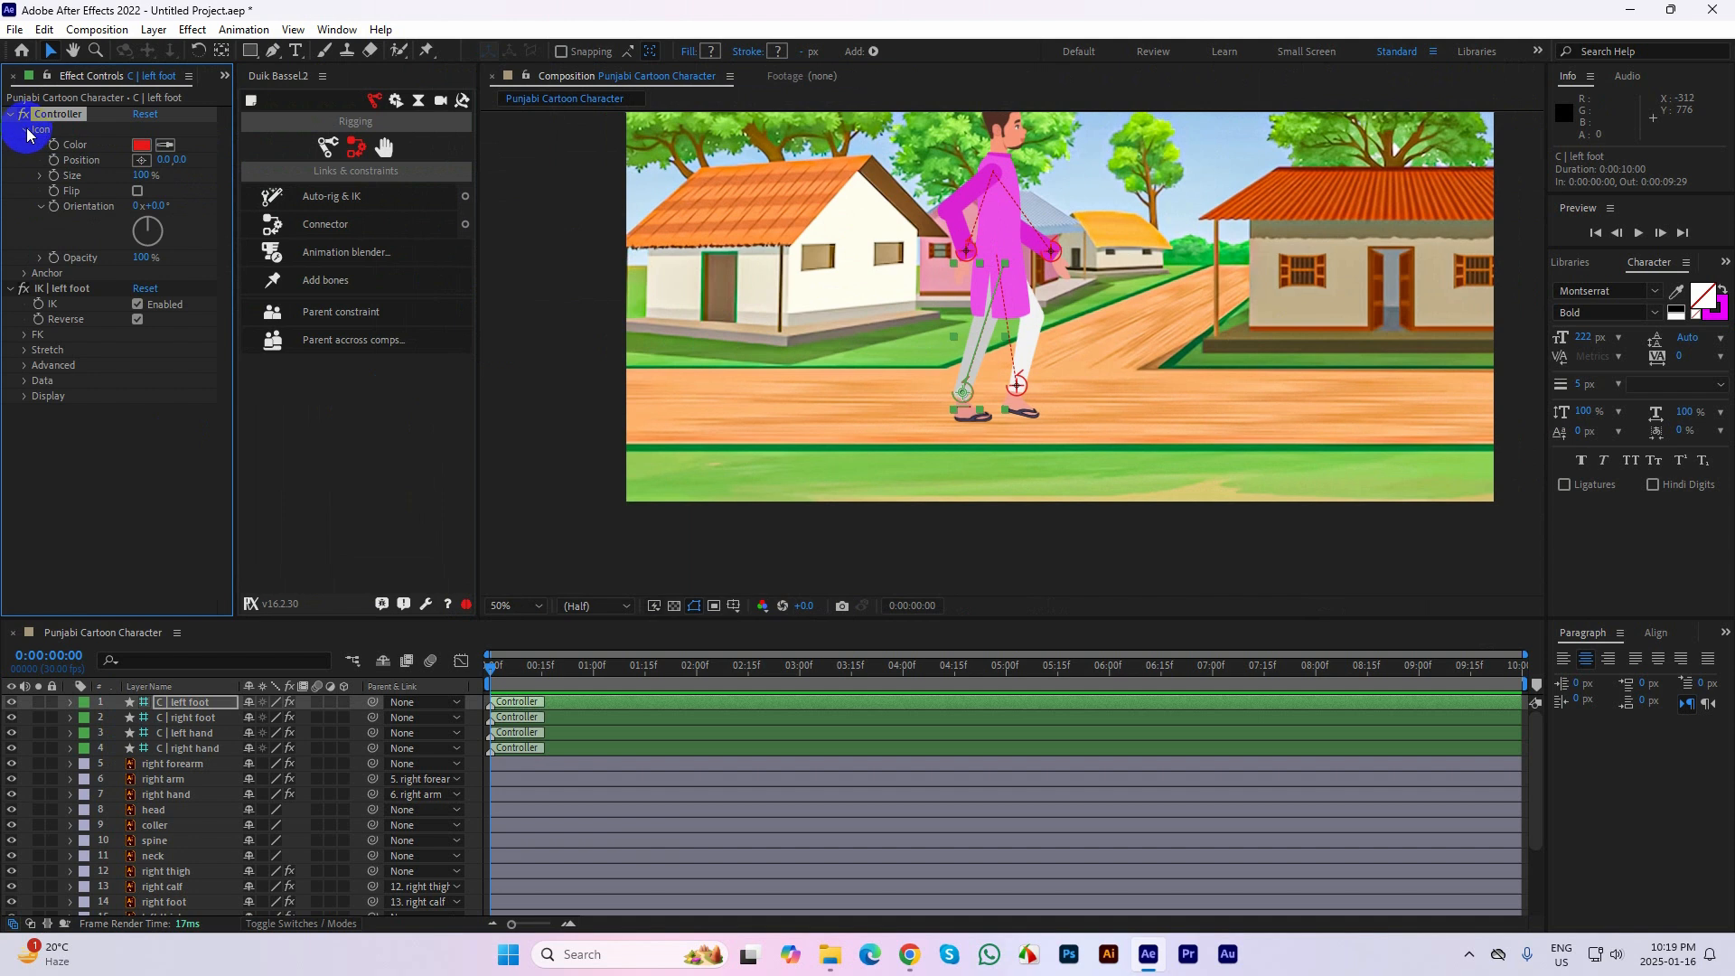
{"action": "left_click", "coordinate": [26, 132]}
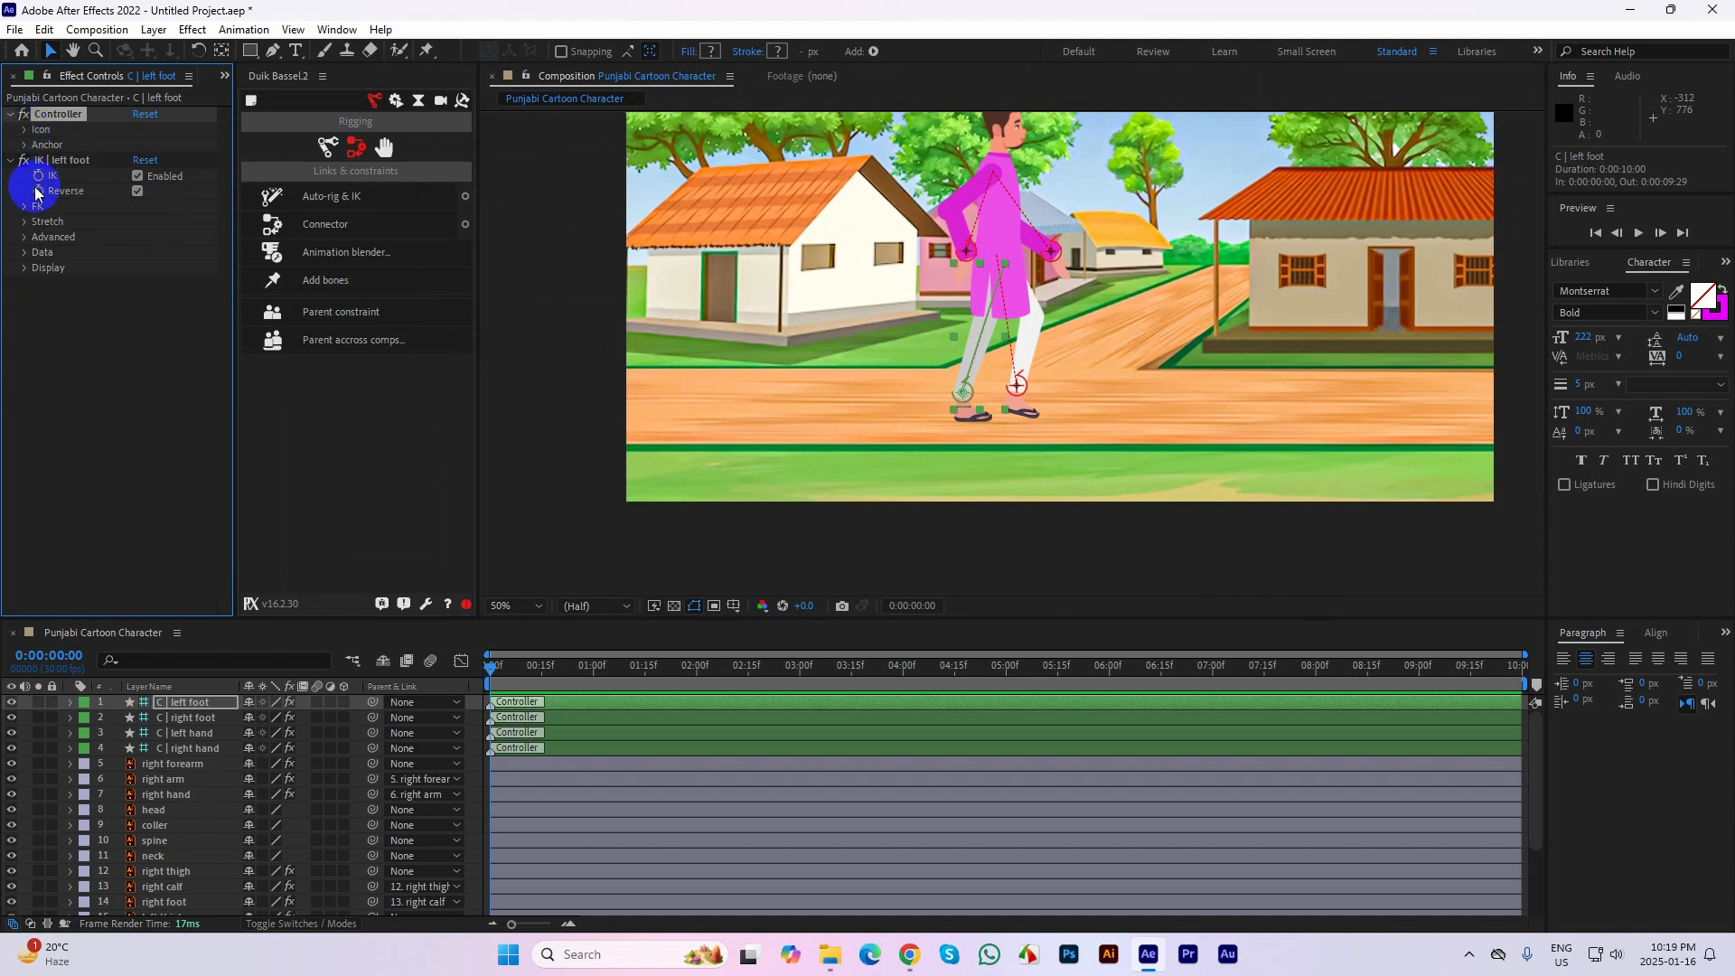
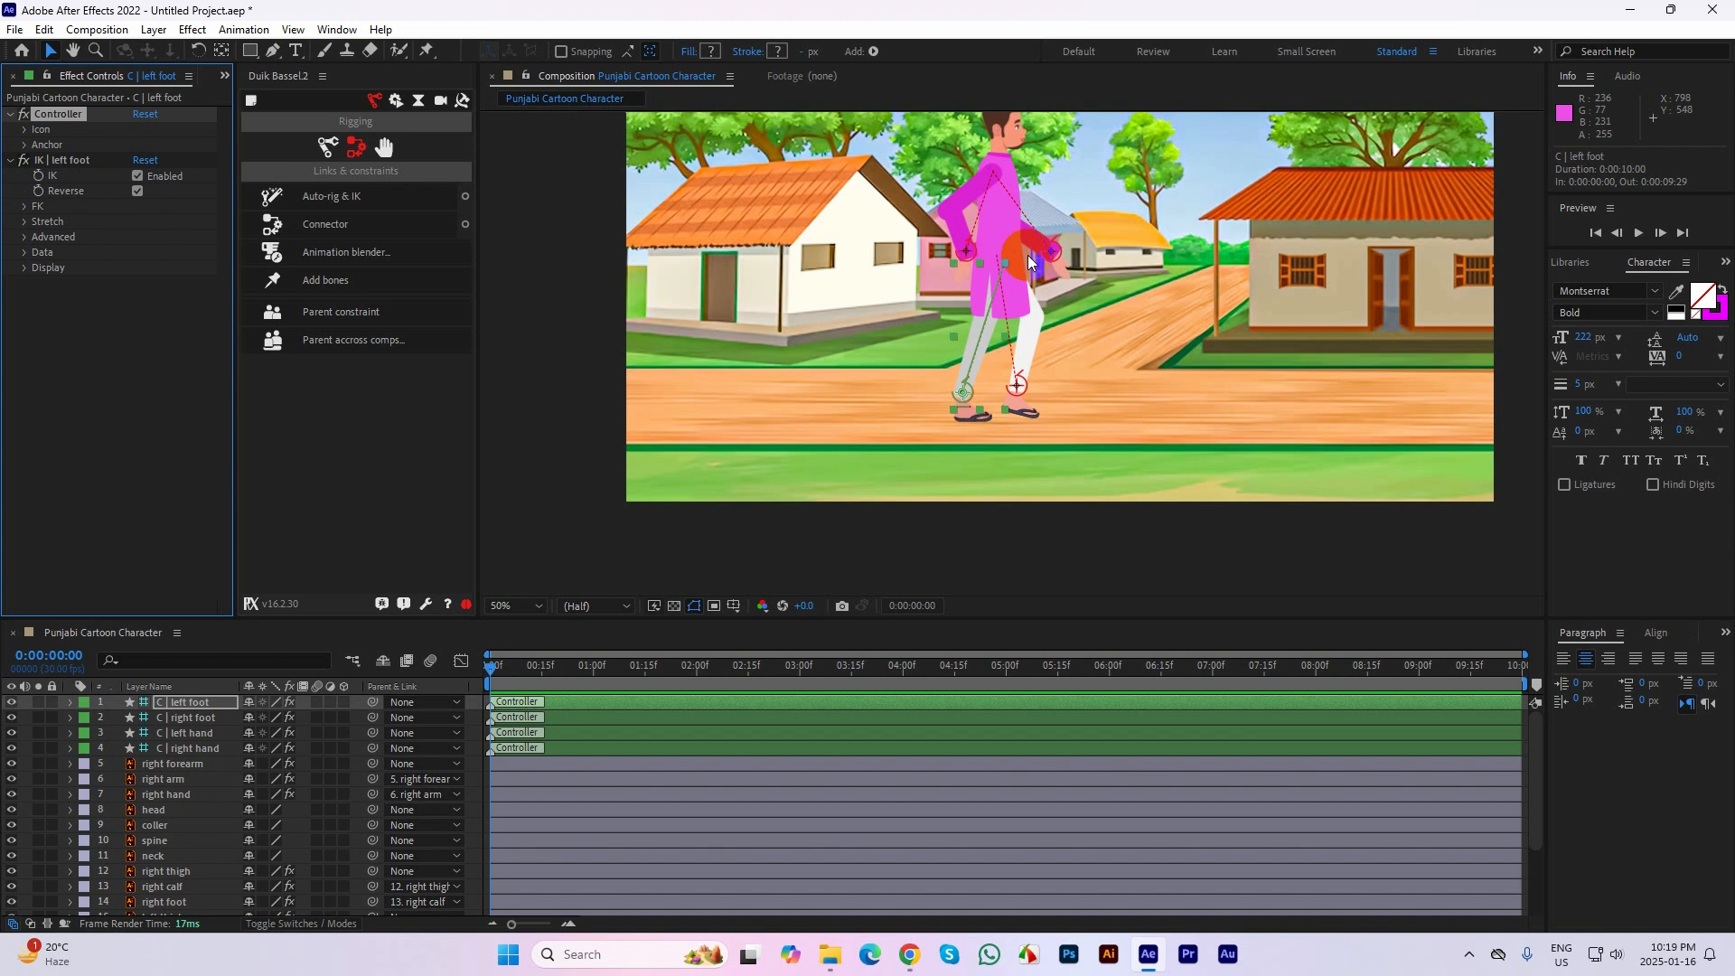
Try switching the Reverse option in the left foot controller's IK effect, and leave it enabled
{"action": "left_click", "coordinate": [1200, 282]}
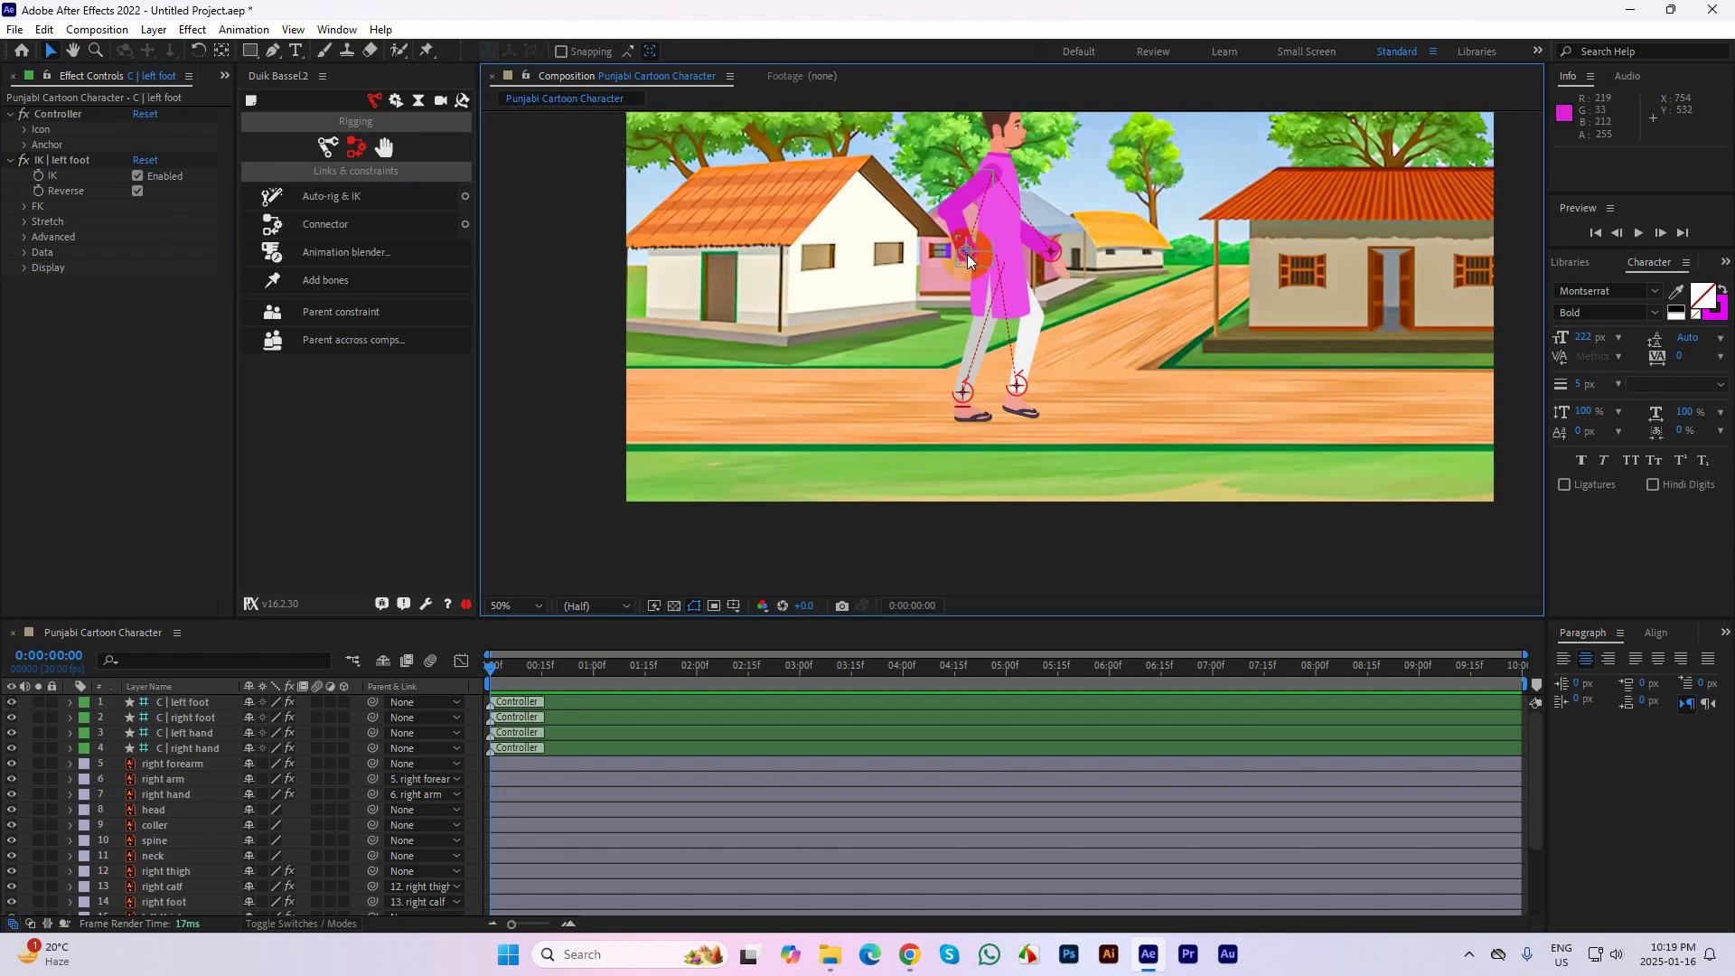
{"action": "left_click", "coordinate": [138, 192]}
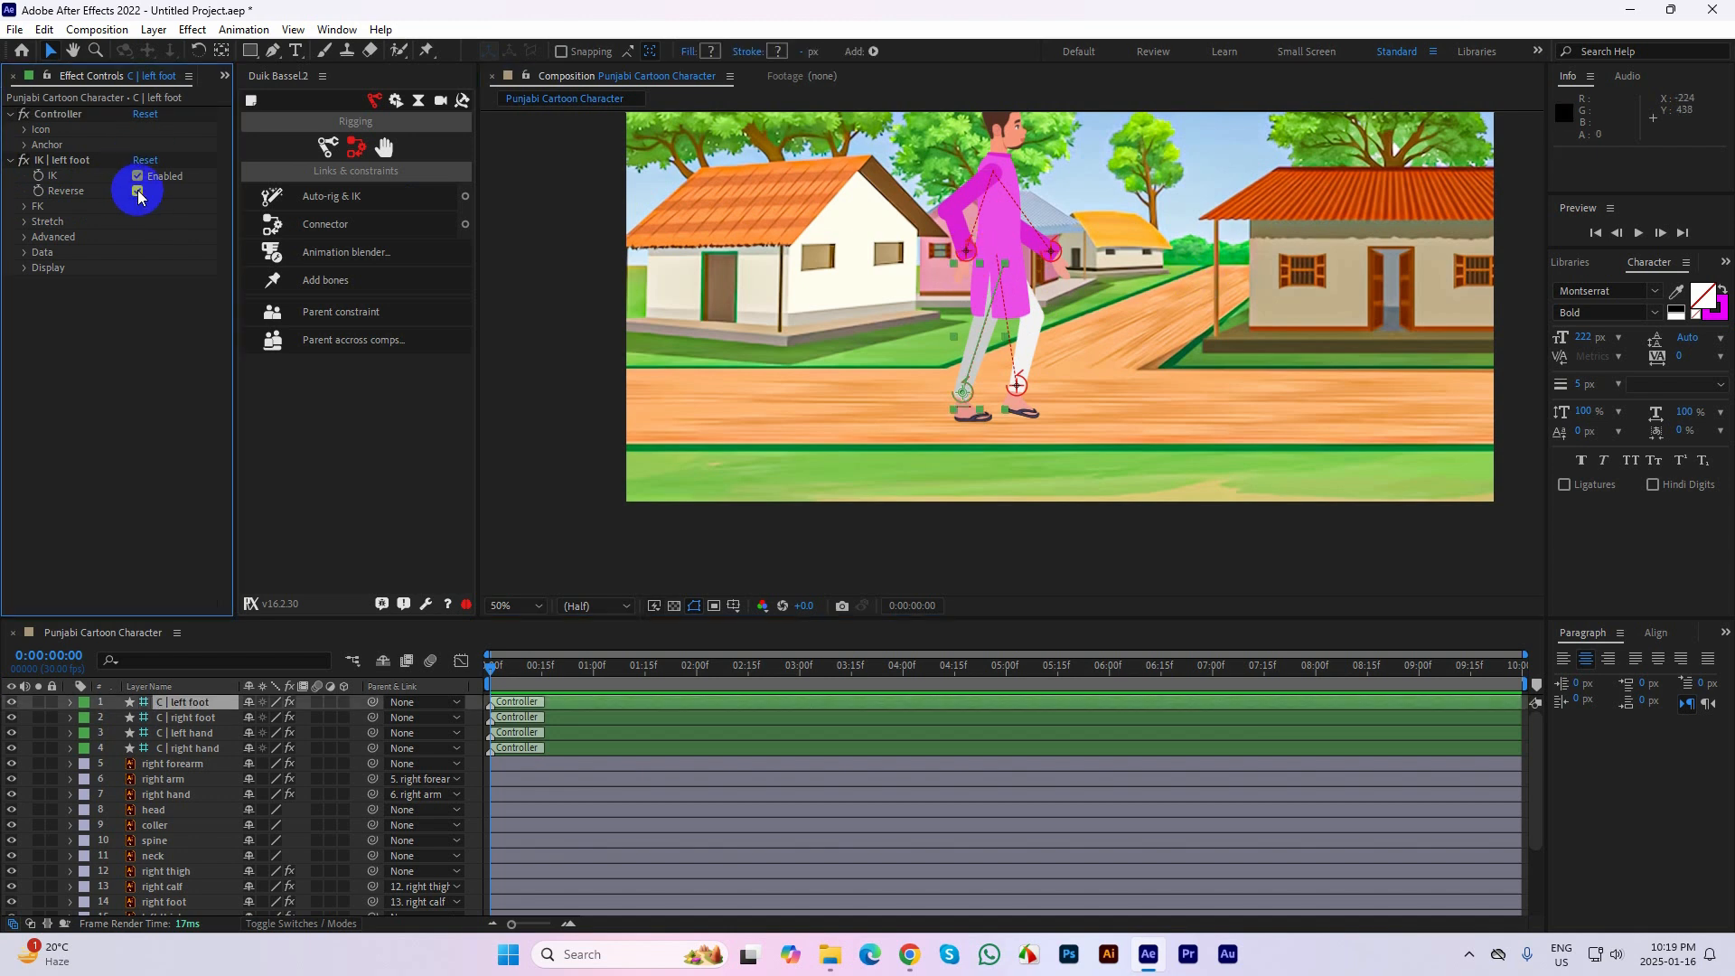
{"action": "left_click", "coordinate": [138, 193]}
{"action": "left_click", "coordinate": [138, 192]}
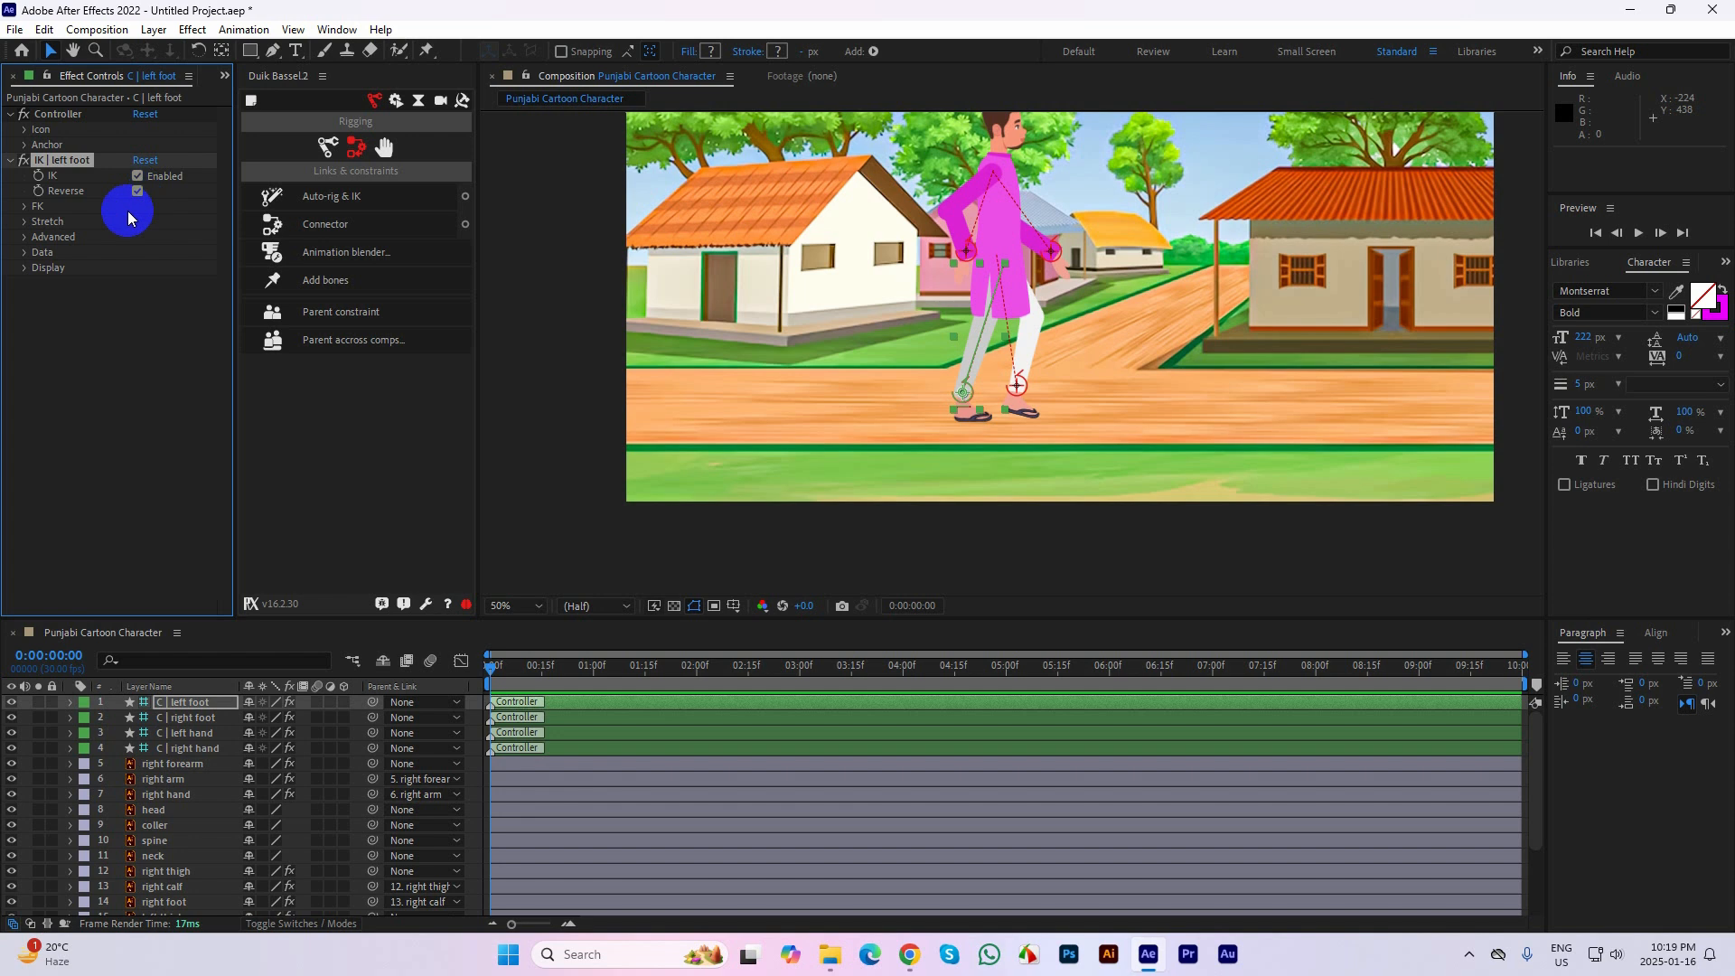
Try rotating the Upper FK control of the left foot's IK effect to 62°, and undo that change
{"action": "left_click", "coordinate": [24, 207]}
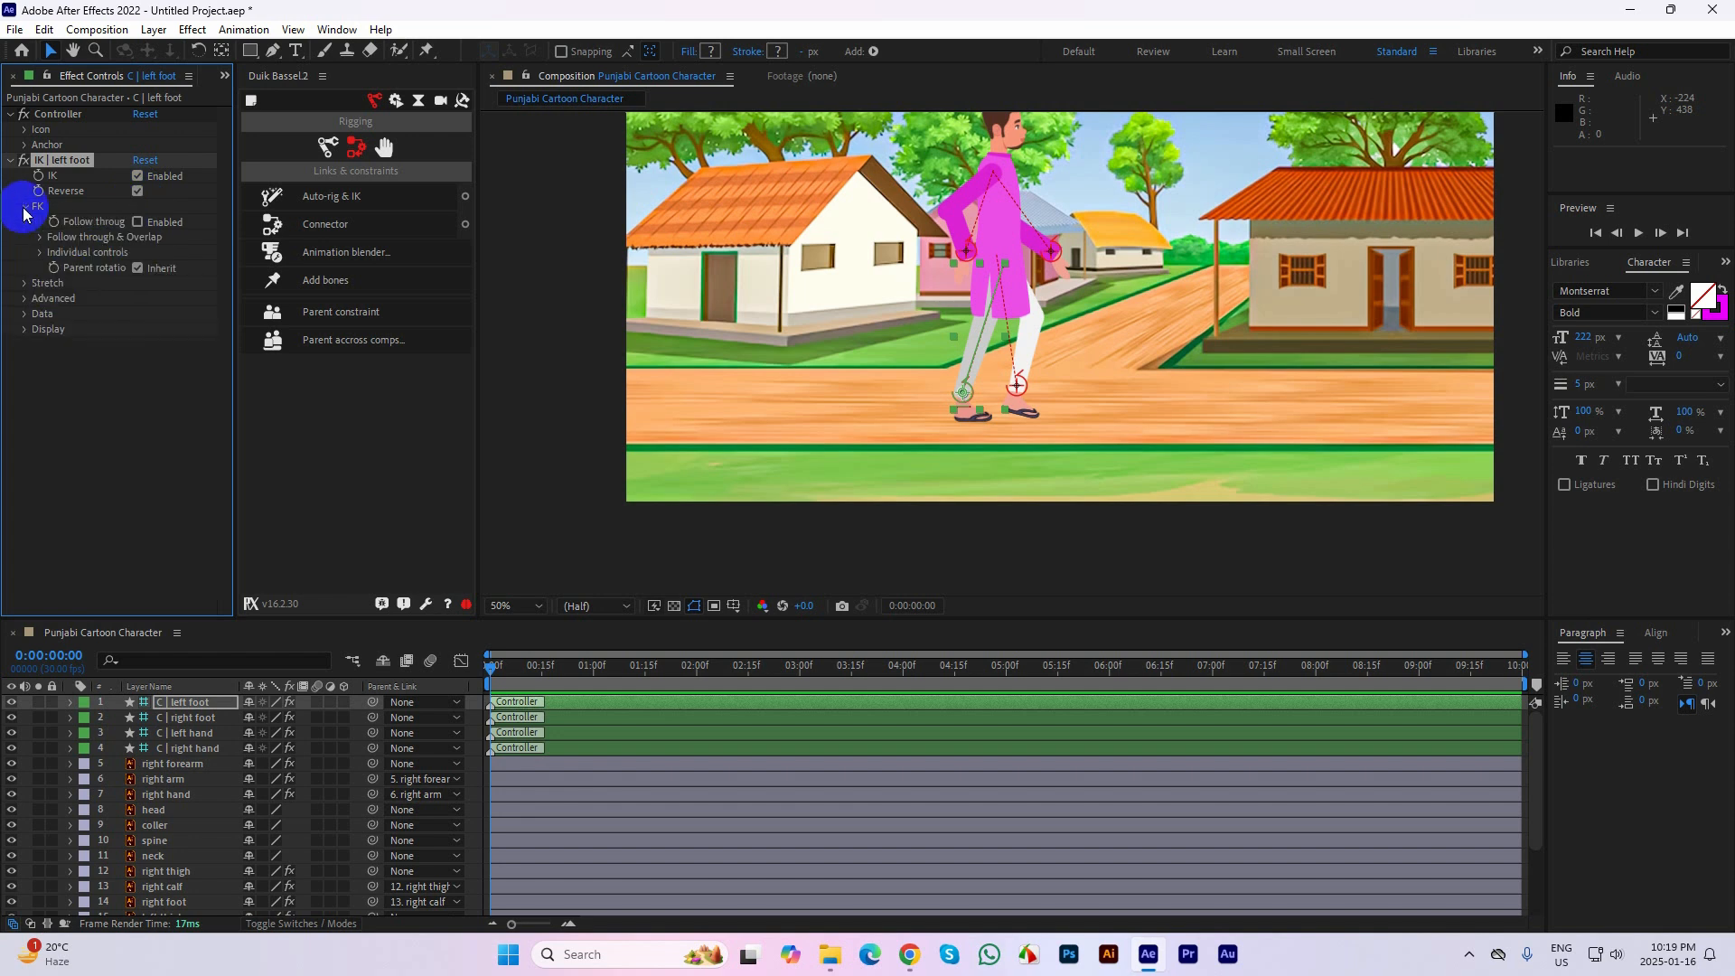
{"action": "left_click", "coordinate": [41, 253]}
{"action": "left_click_drag", "start_coordinate": [149, 267], "coordinate": [210, 269]}
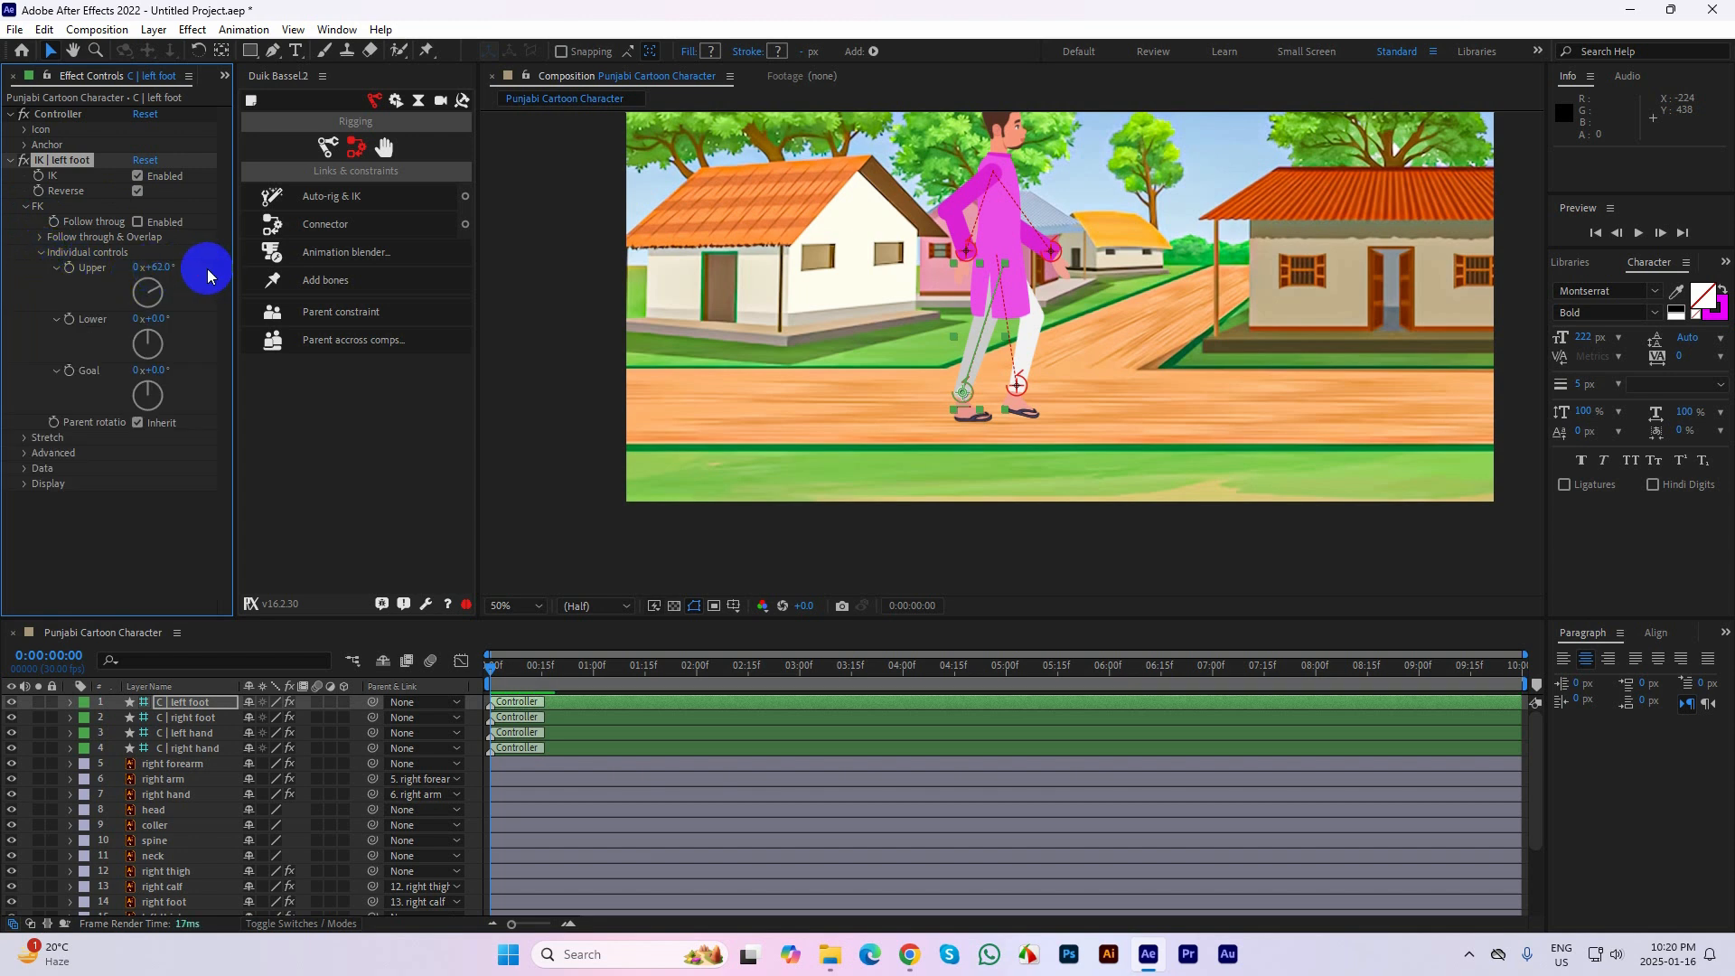
{"action": "key", "text": "ctrl+z"}
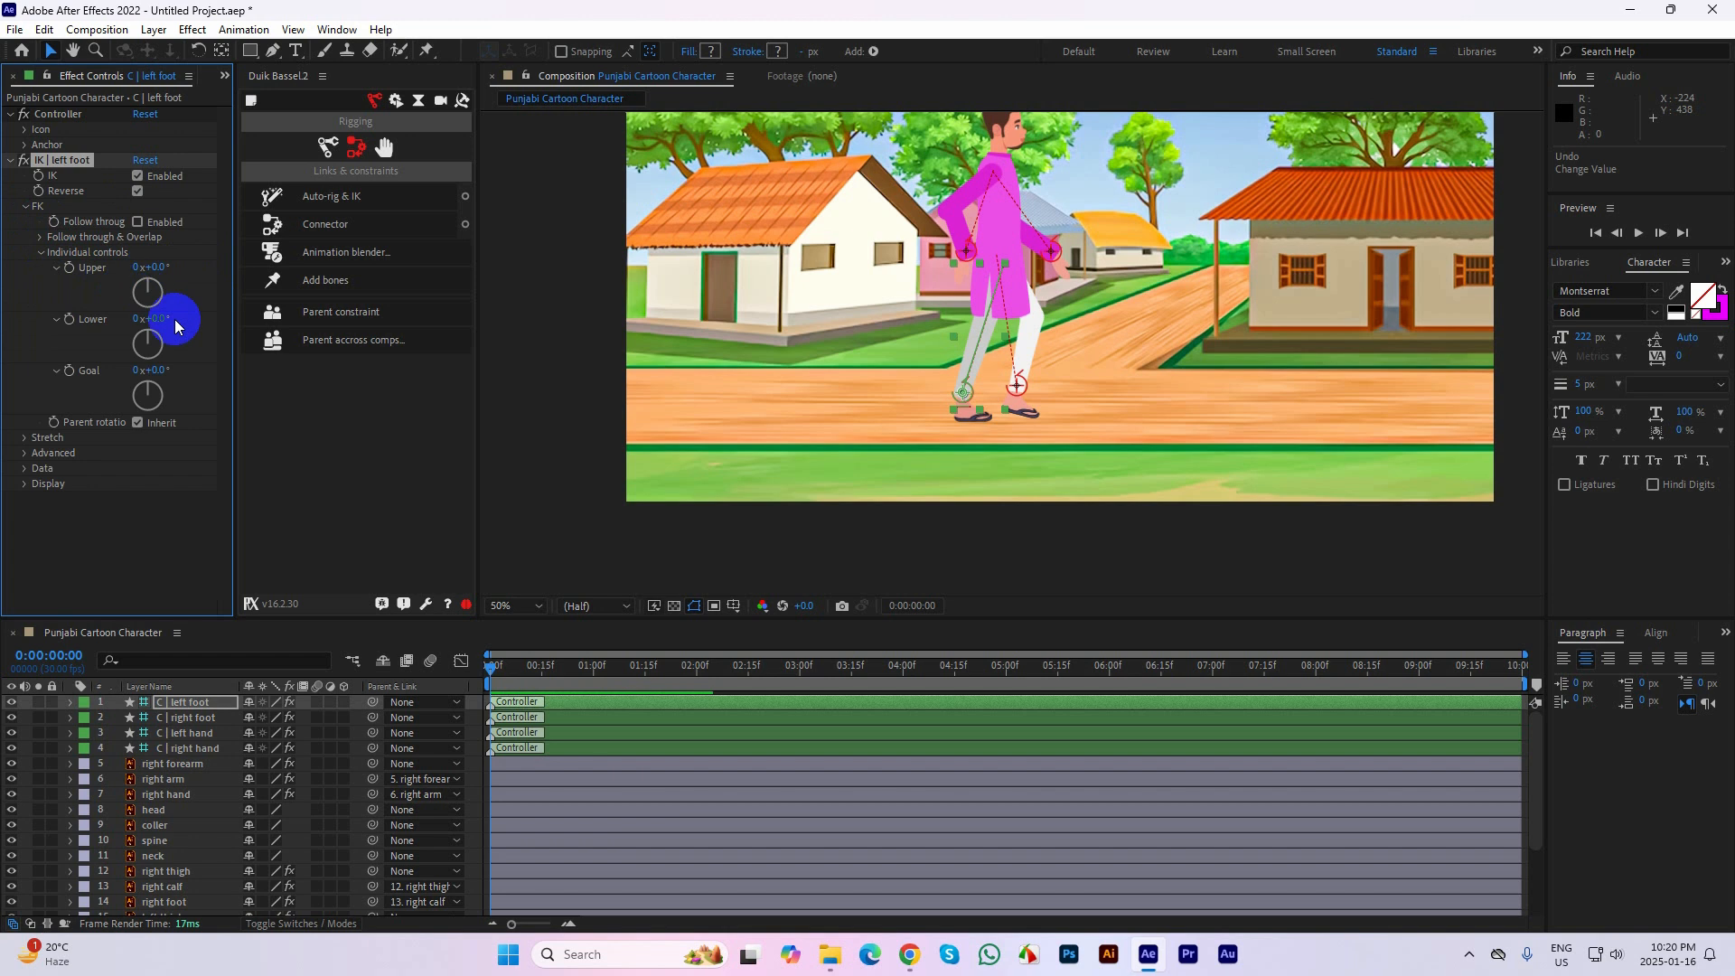
Examine the Advanced, Stretch and FK Individual controls settings of the left foot's IK effect, and collapse them again
{"action": "left_click", "coordinate": [41, 253]}
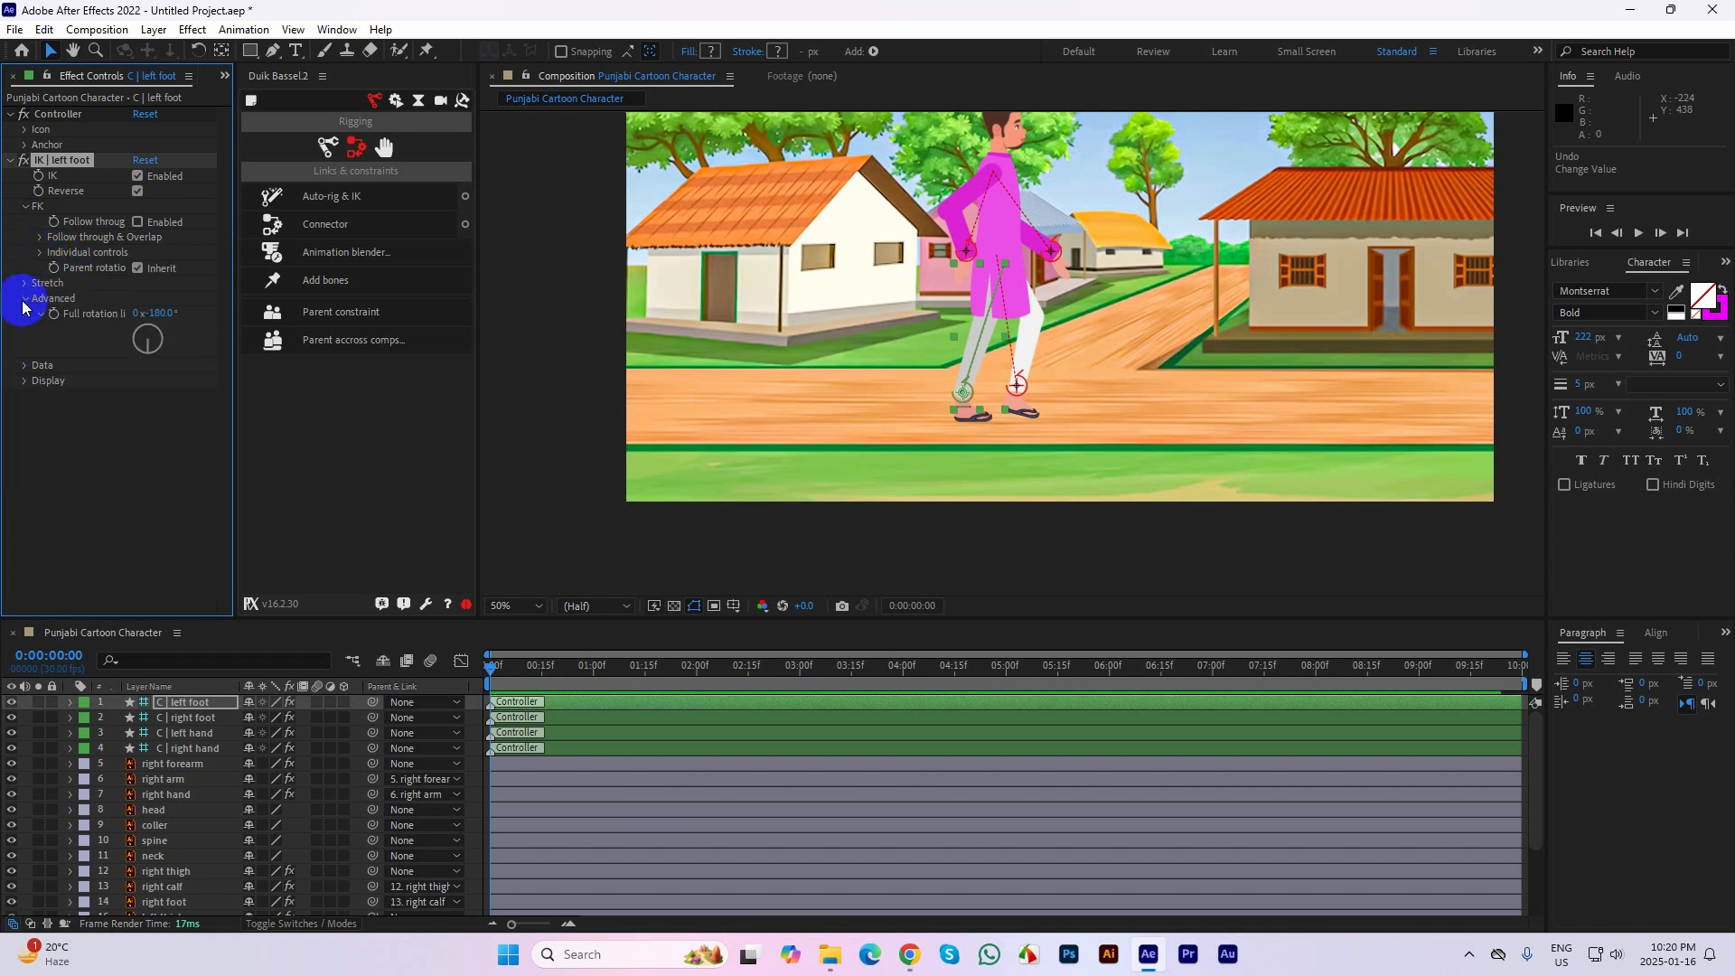
{"action": "left_click", "coordinate": [25, 299]}
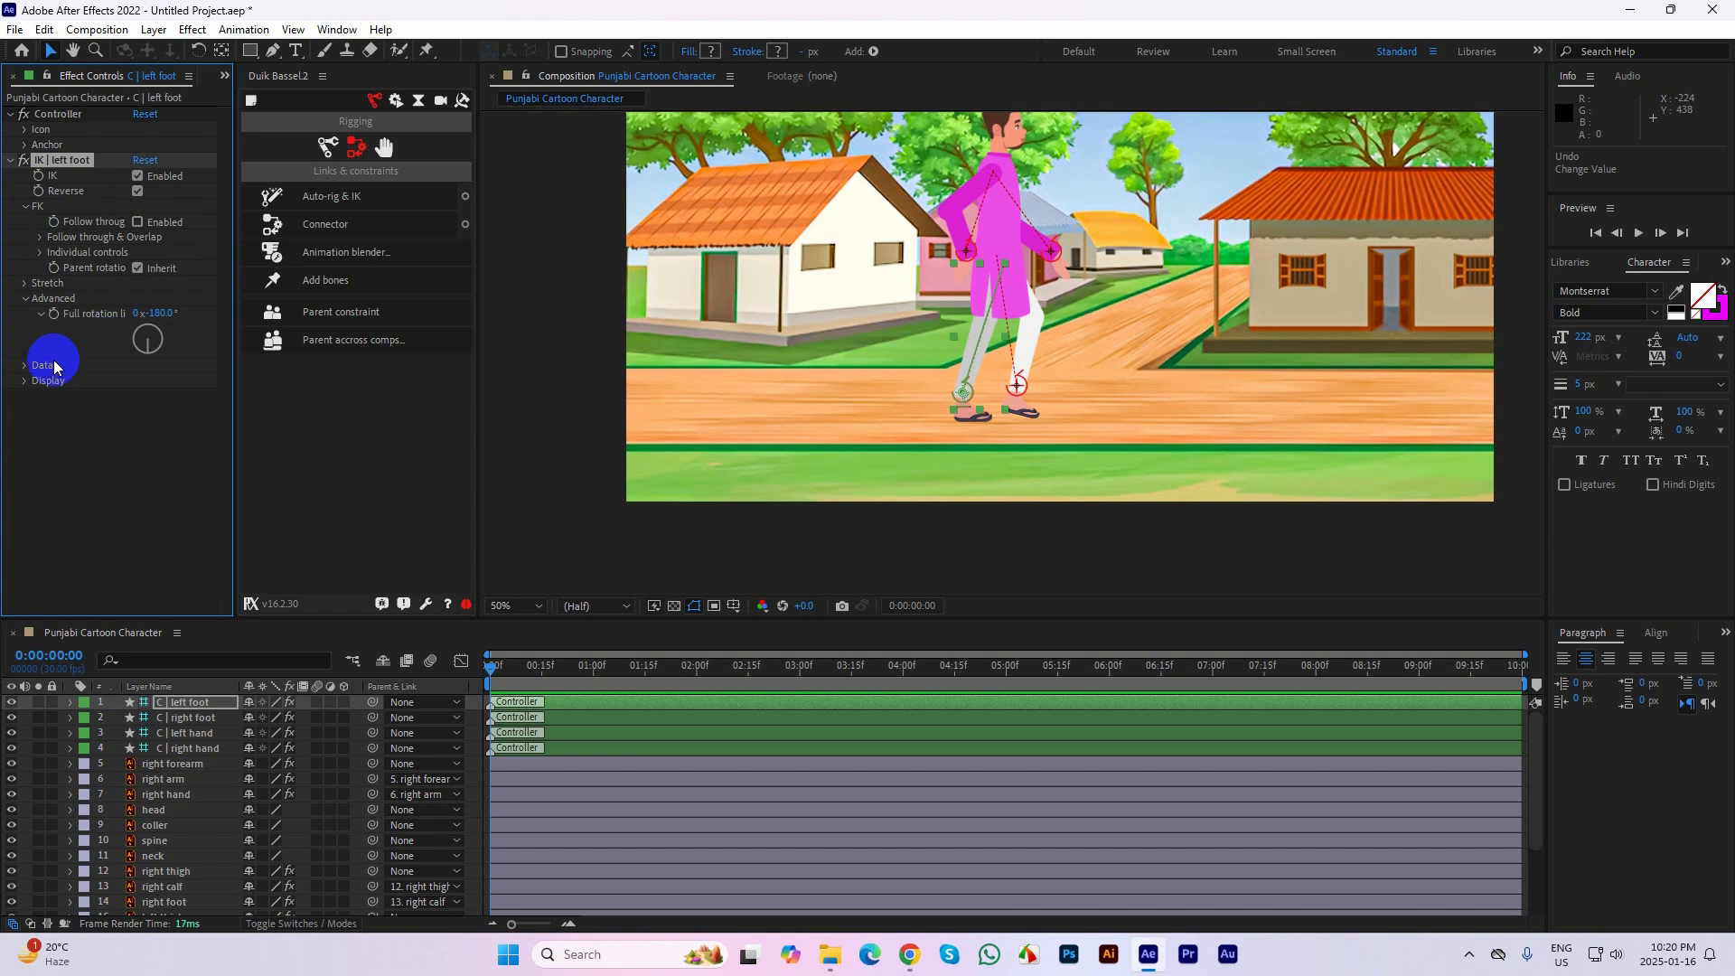
{"action": "left_click", "coordinate": [25, 298]}
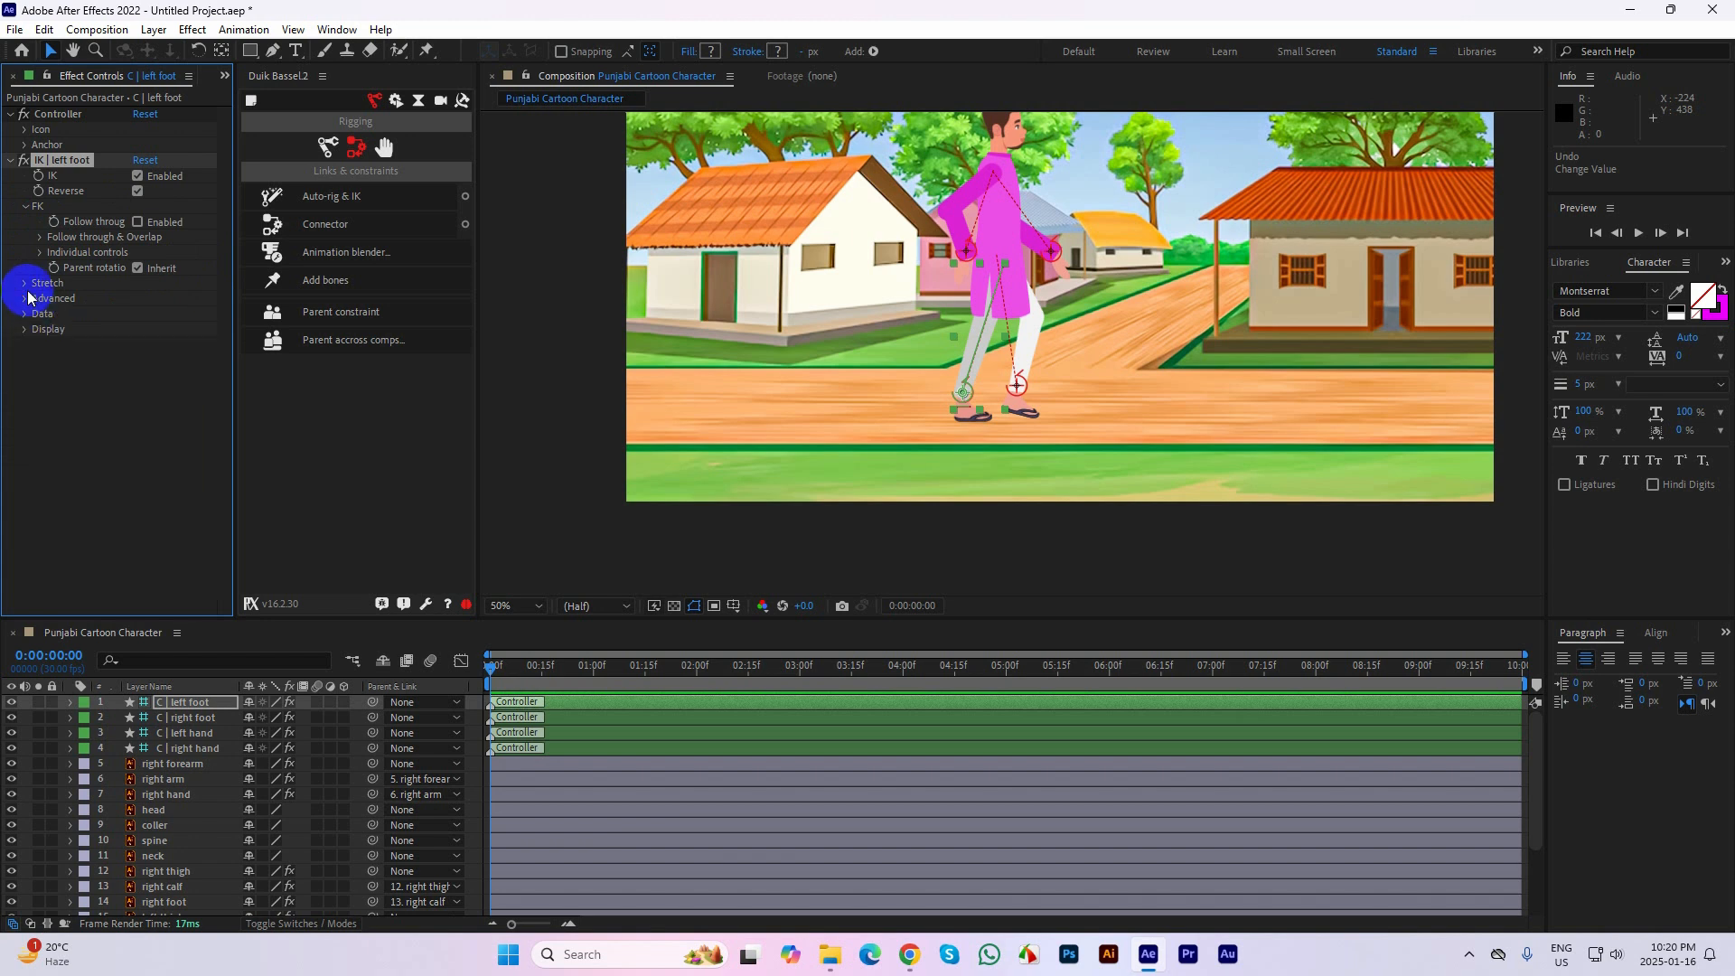
{"action": "left_click", "coordinate": [26, 285]}
{"action": "left_click", "coordinate": [26, 286]}
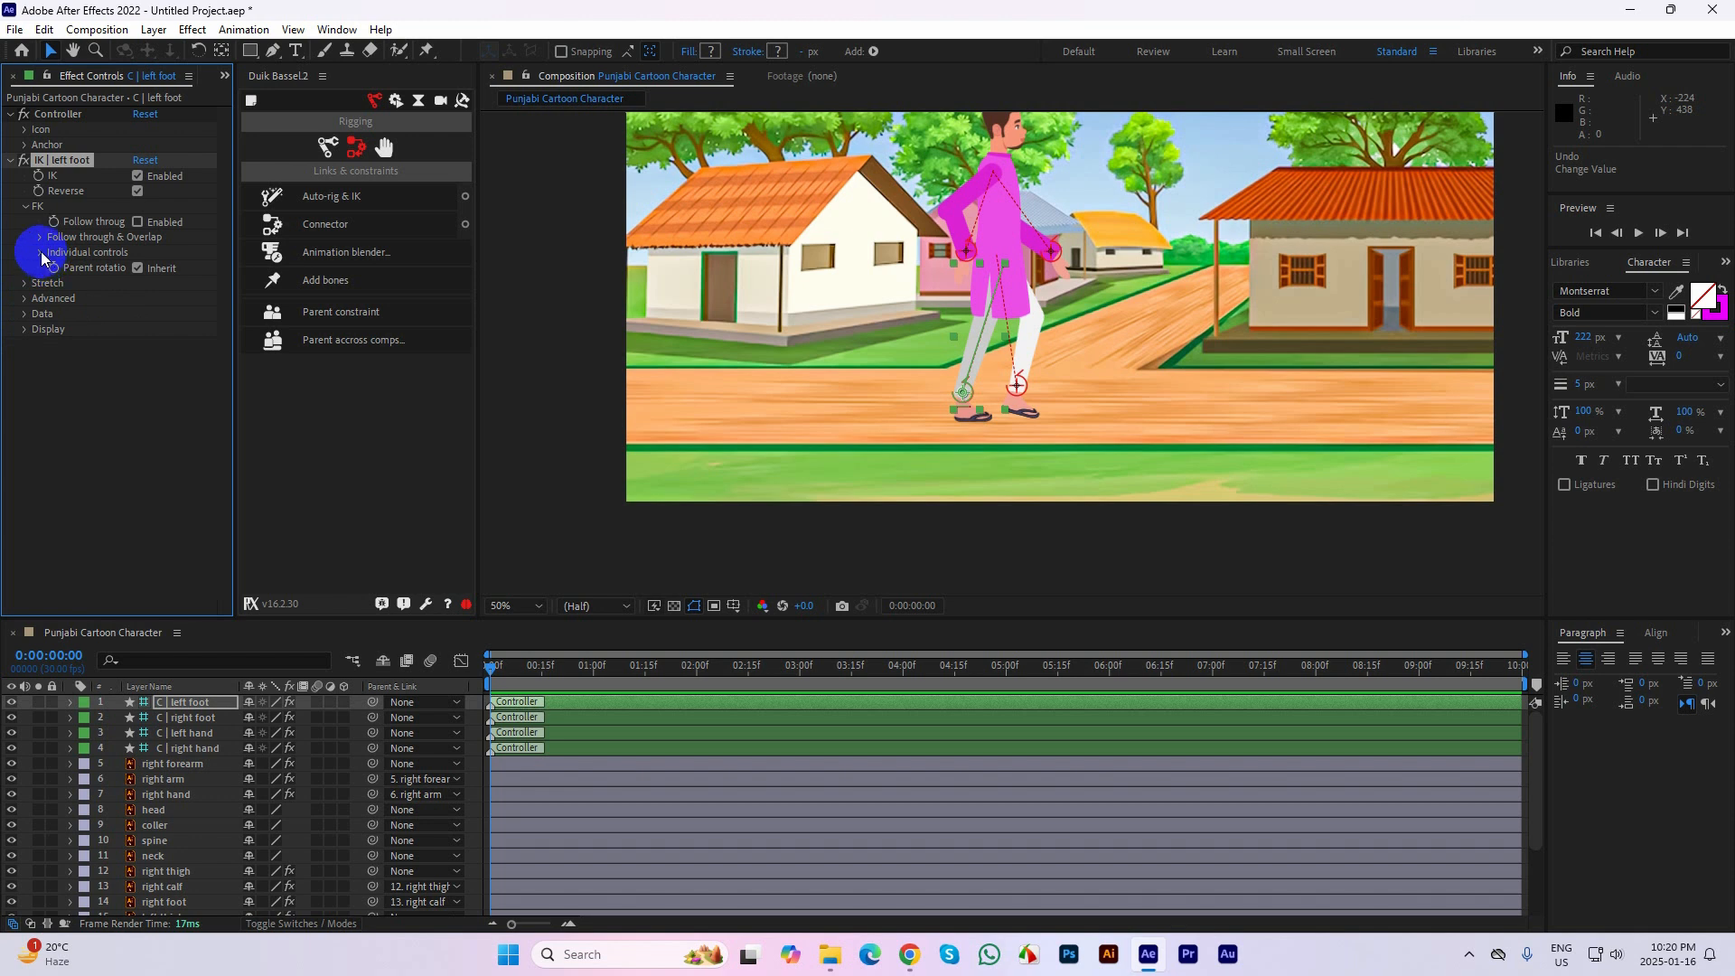
{"action": "left_click", "coordinate": [40, 253]}
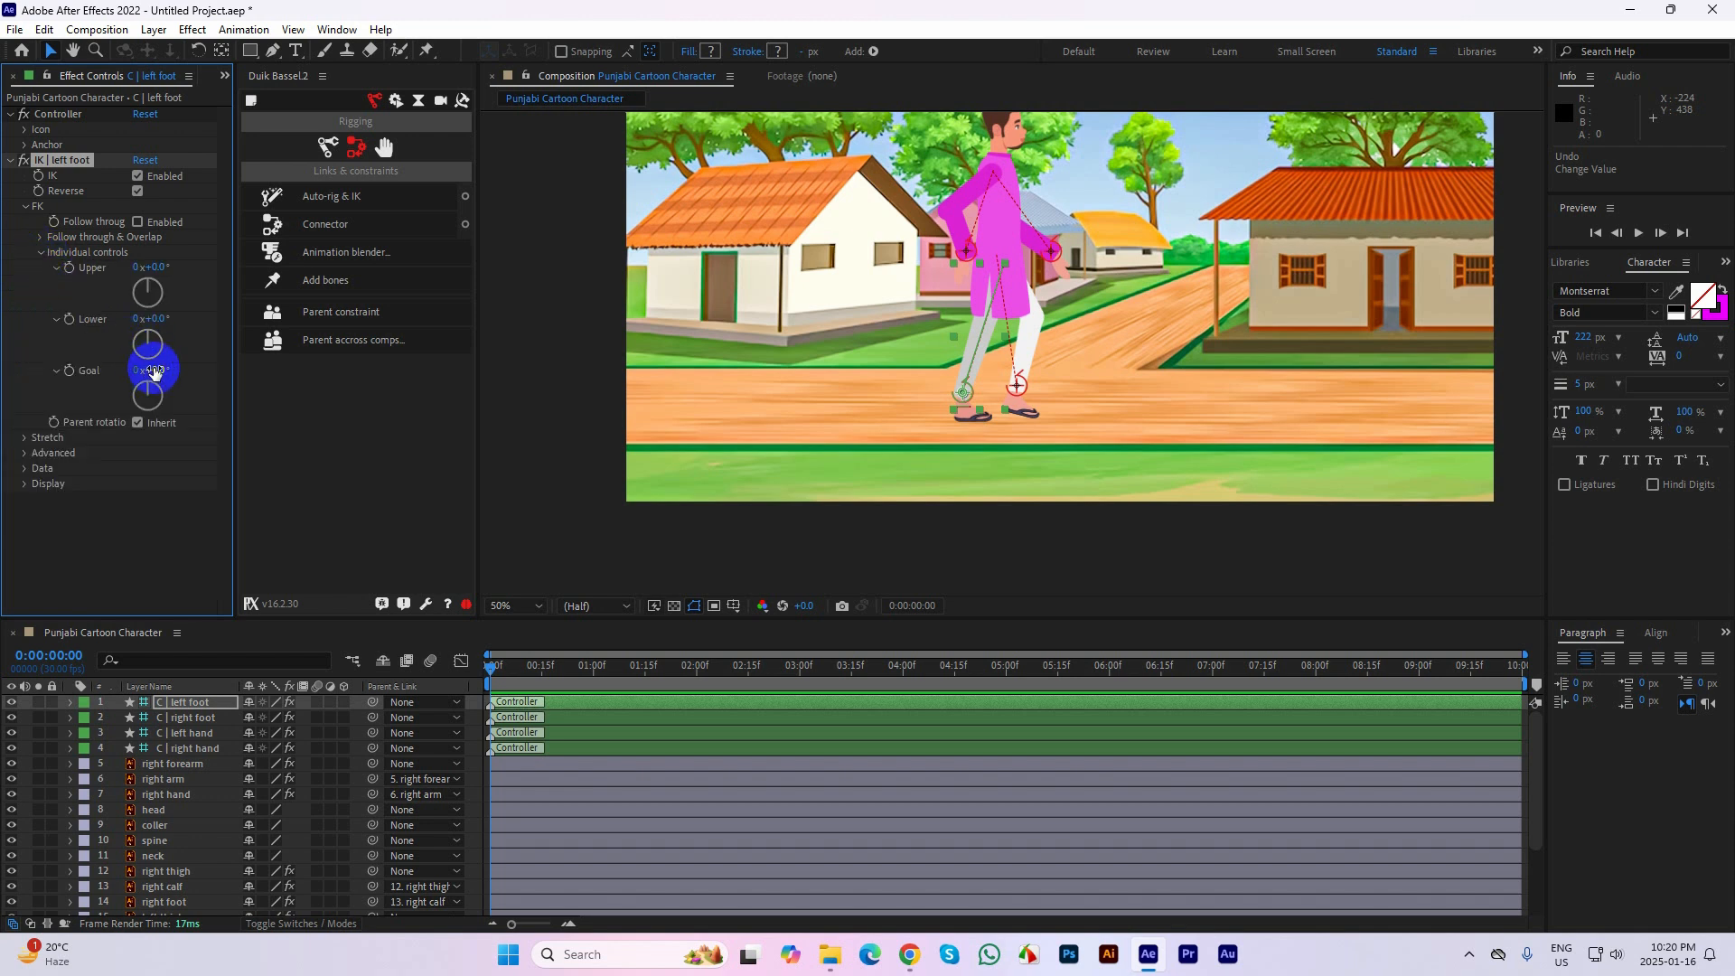
{"action": "mouse_move", "coordinate": [156, 371]}
{"action": "left_mouse_down"}
{"action": "mouse_move", "coordinate": [239, 375]}
{"action": "mouse_move", "coordinate": [55, 360]}
{"action": "mouse_move", "coordinate": [156, 372]}
{"action": "left_mouse_up"}
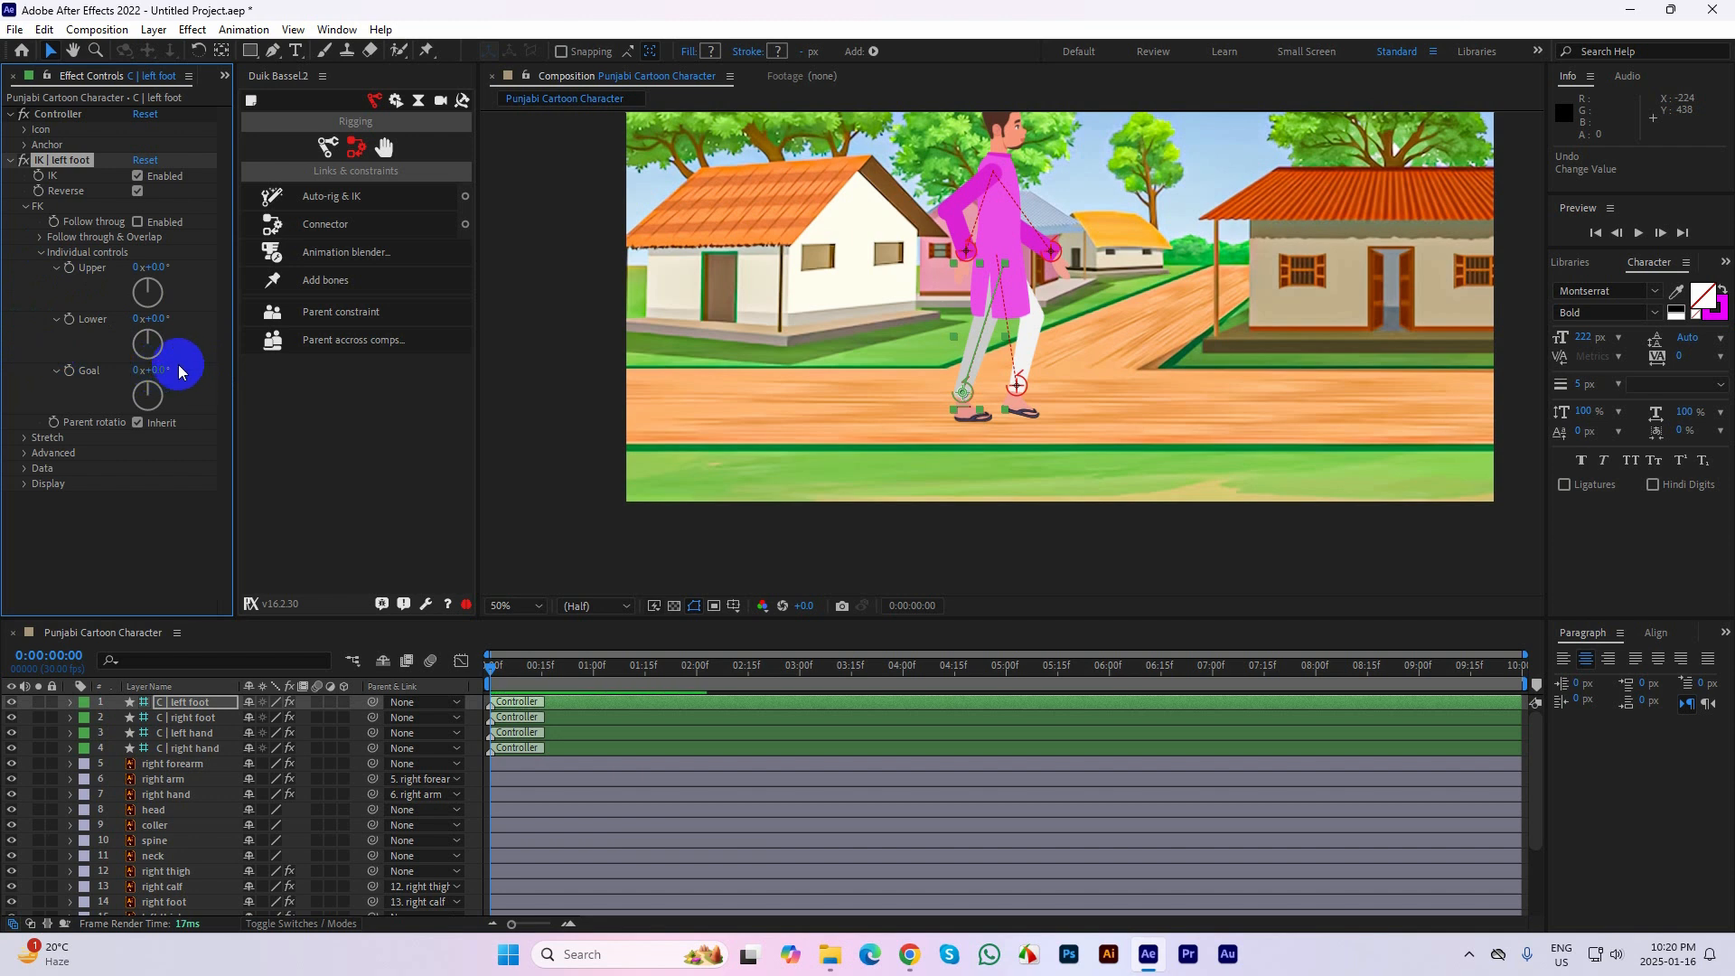
{"action": "left_click", "coordinate": [26, 206]}
Reveal the Position property of the C | left foot layer in the timeline
{"action": "left_click", "coordinate": [624, 312]}
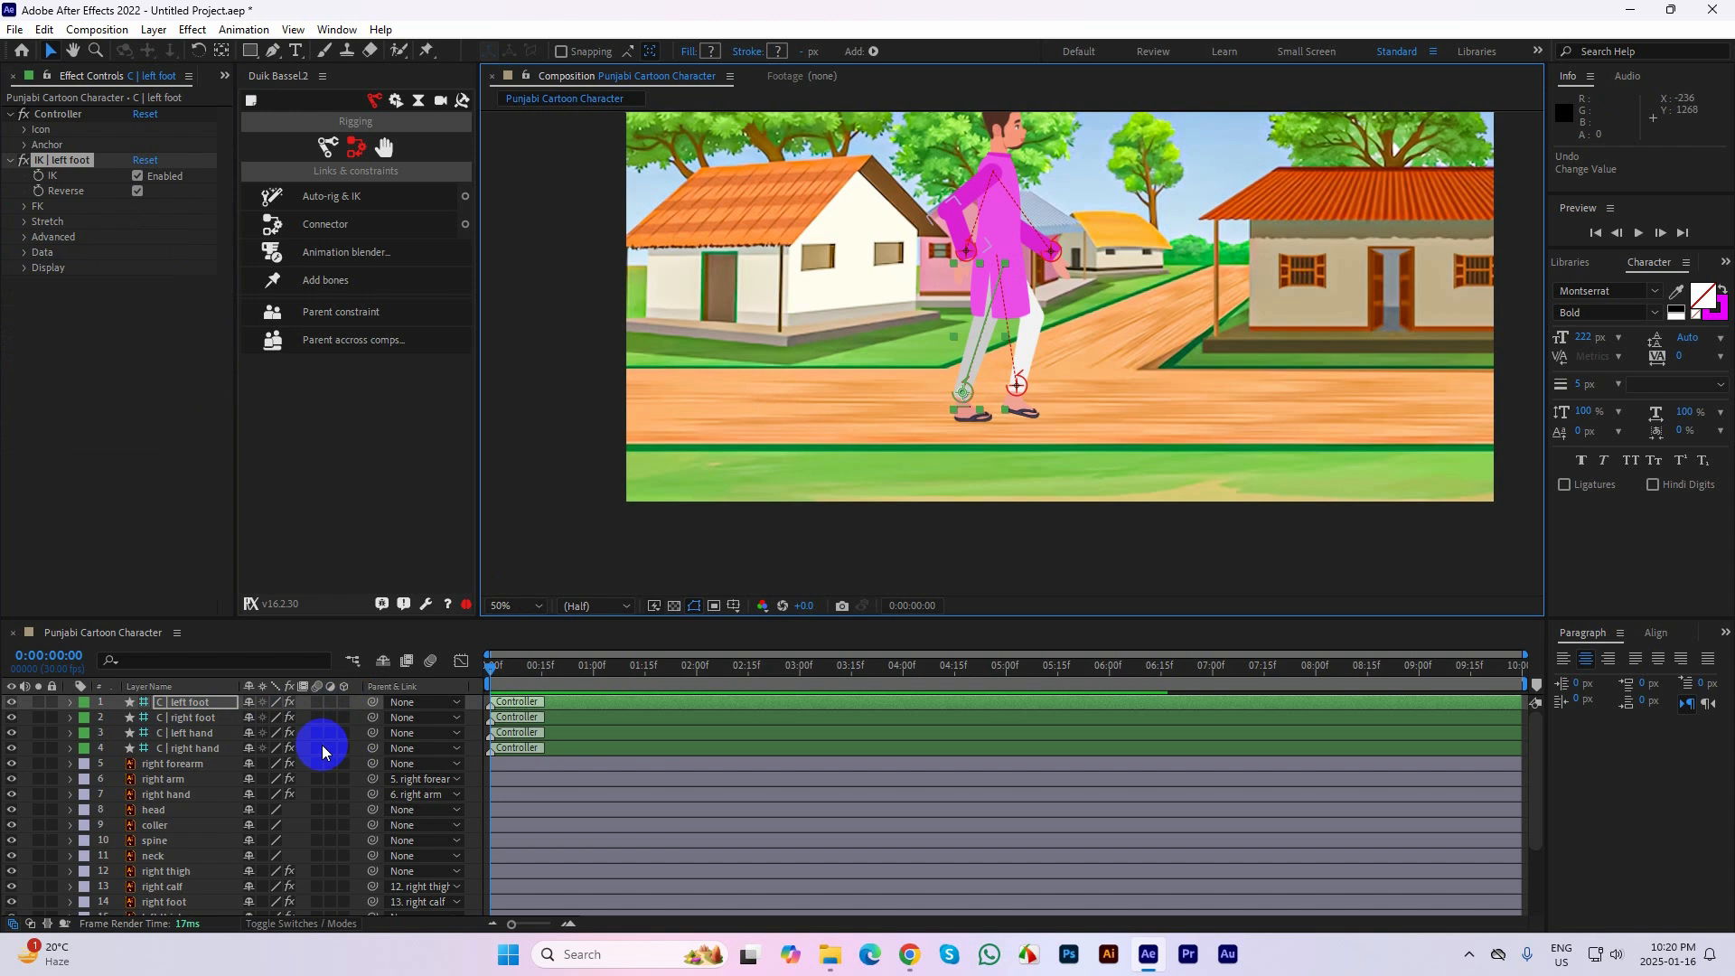
{"action": "key", "text": "p"}
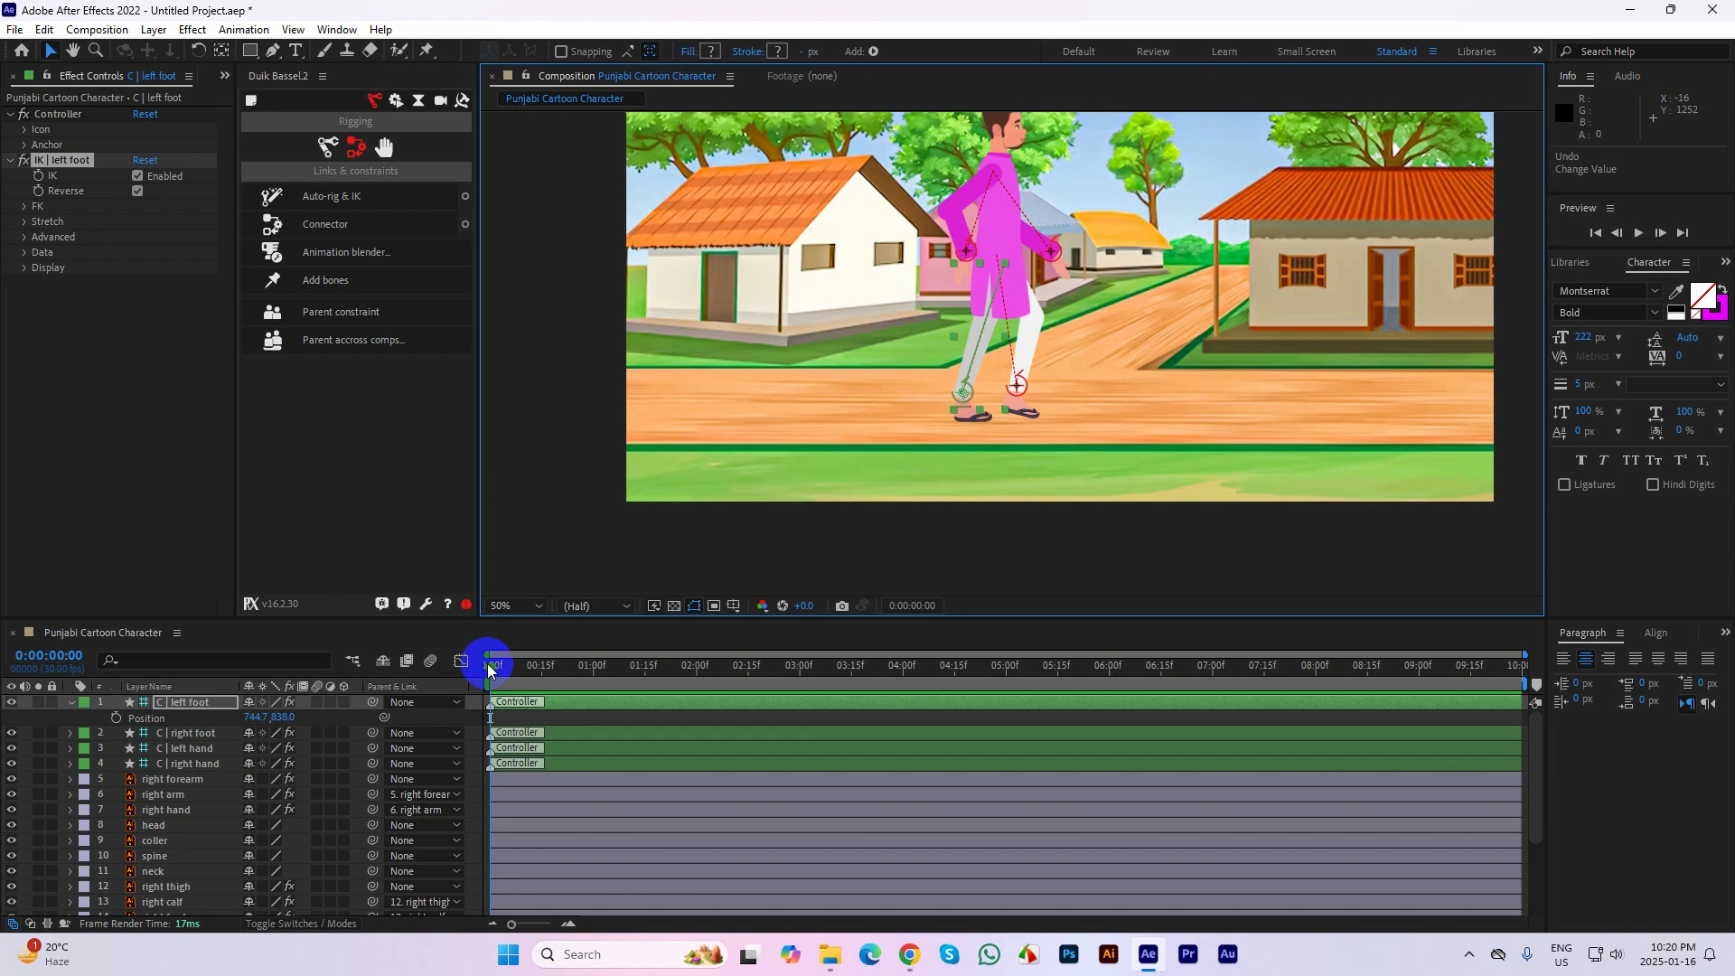
{"action": "left_click_drag", "start_coordinate": [488, 668], "coordinate": [503, 669]}
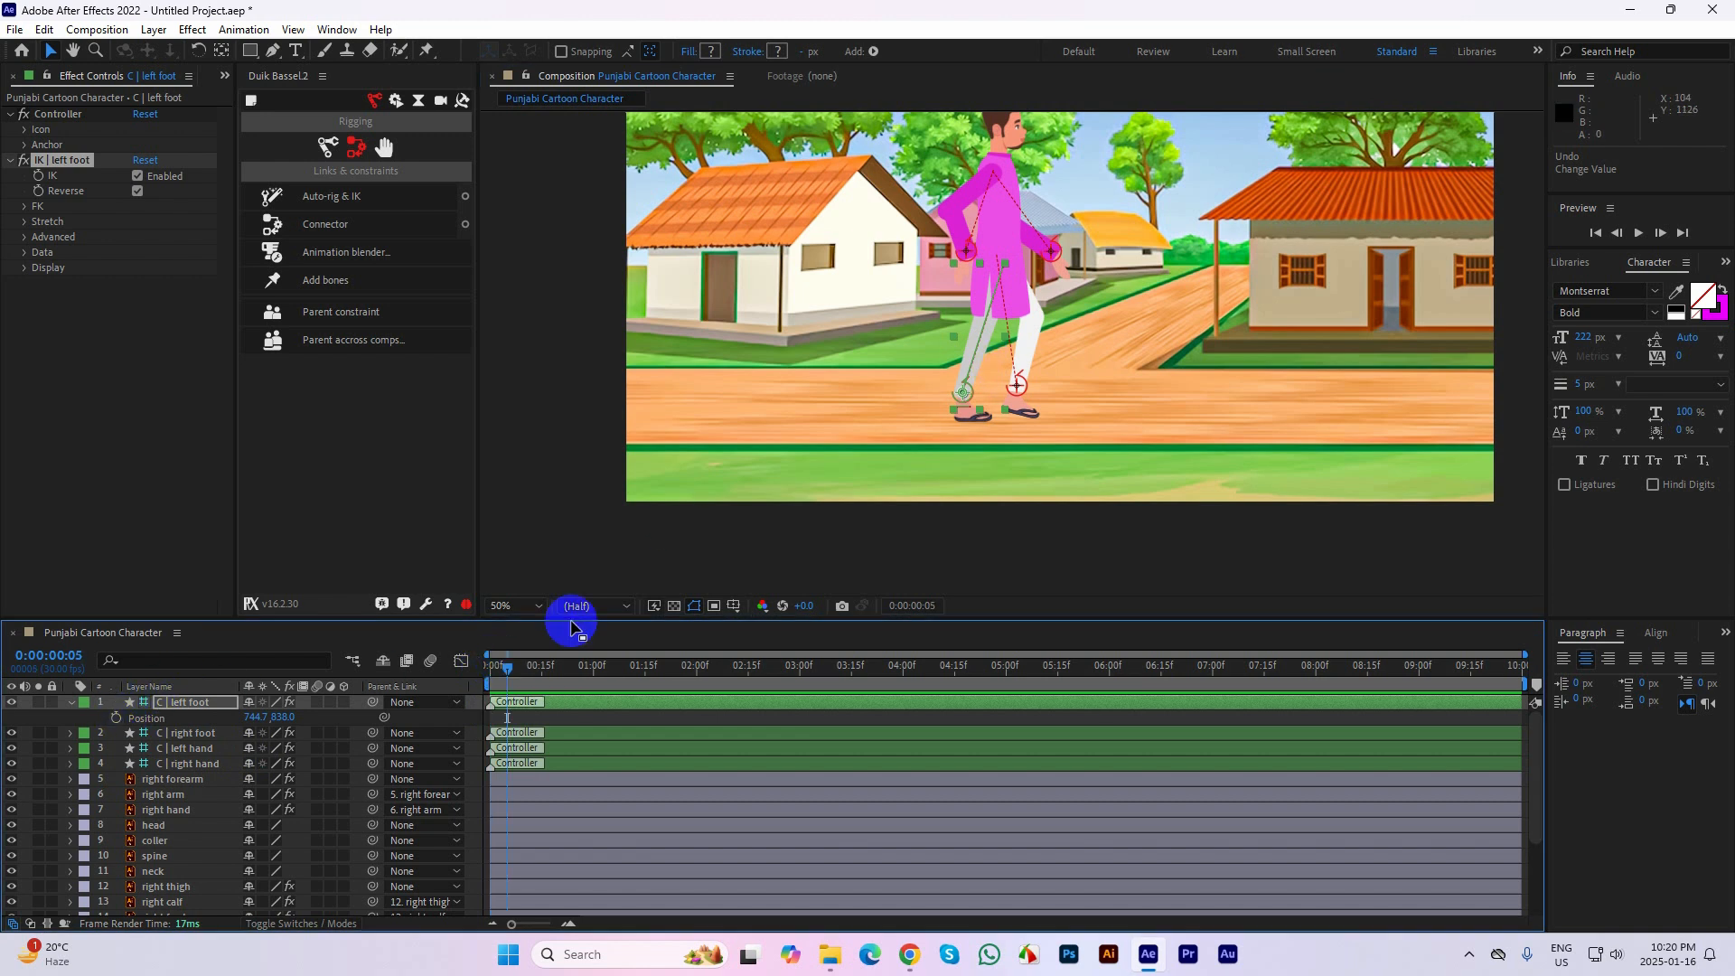
Test-move the right hand and right foot controllers, and undo those and the earlier leg moves until the left foot is ahead
{"action": "left_click_drag", "start_coordinate": [965, 248], "coordinate": [970, 266]}
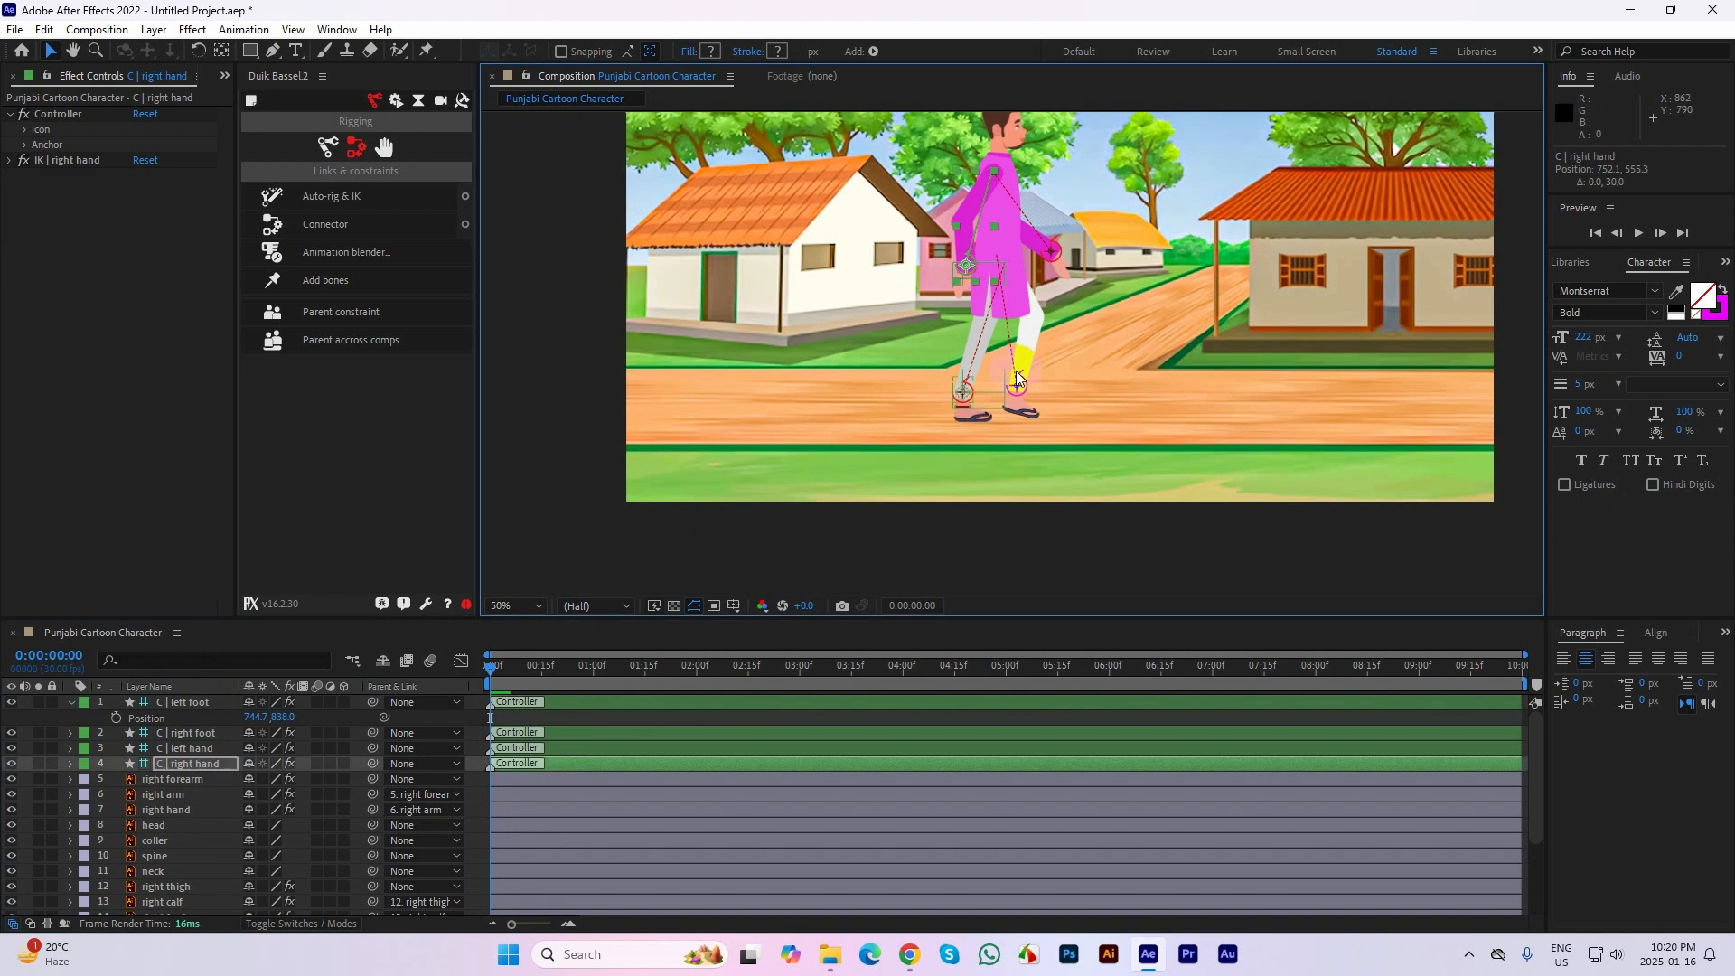
{"action": "left_click_drag", "start_coordinate": [1018, 386], "coordinate": [1013, 390]}
{"action": "key", "text": "ctrl+z"}
{"action": "key", "text": "ctrl+z"}
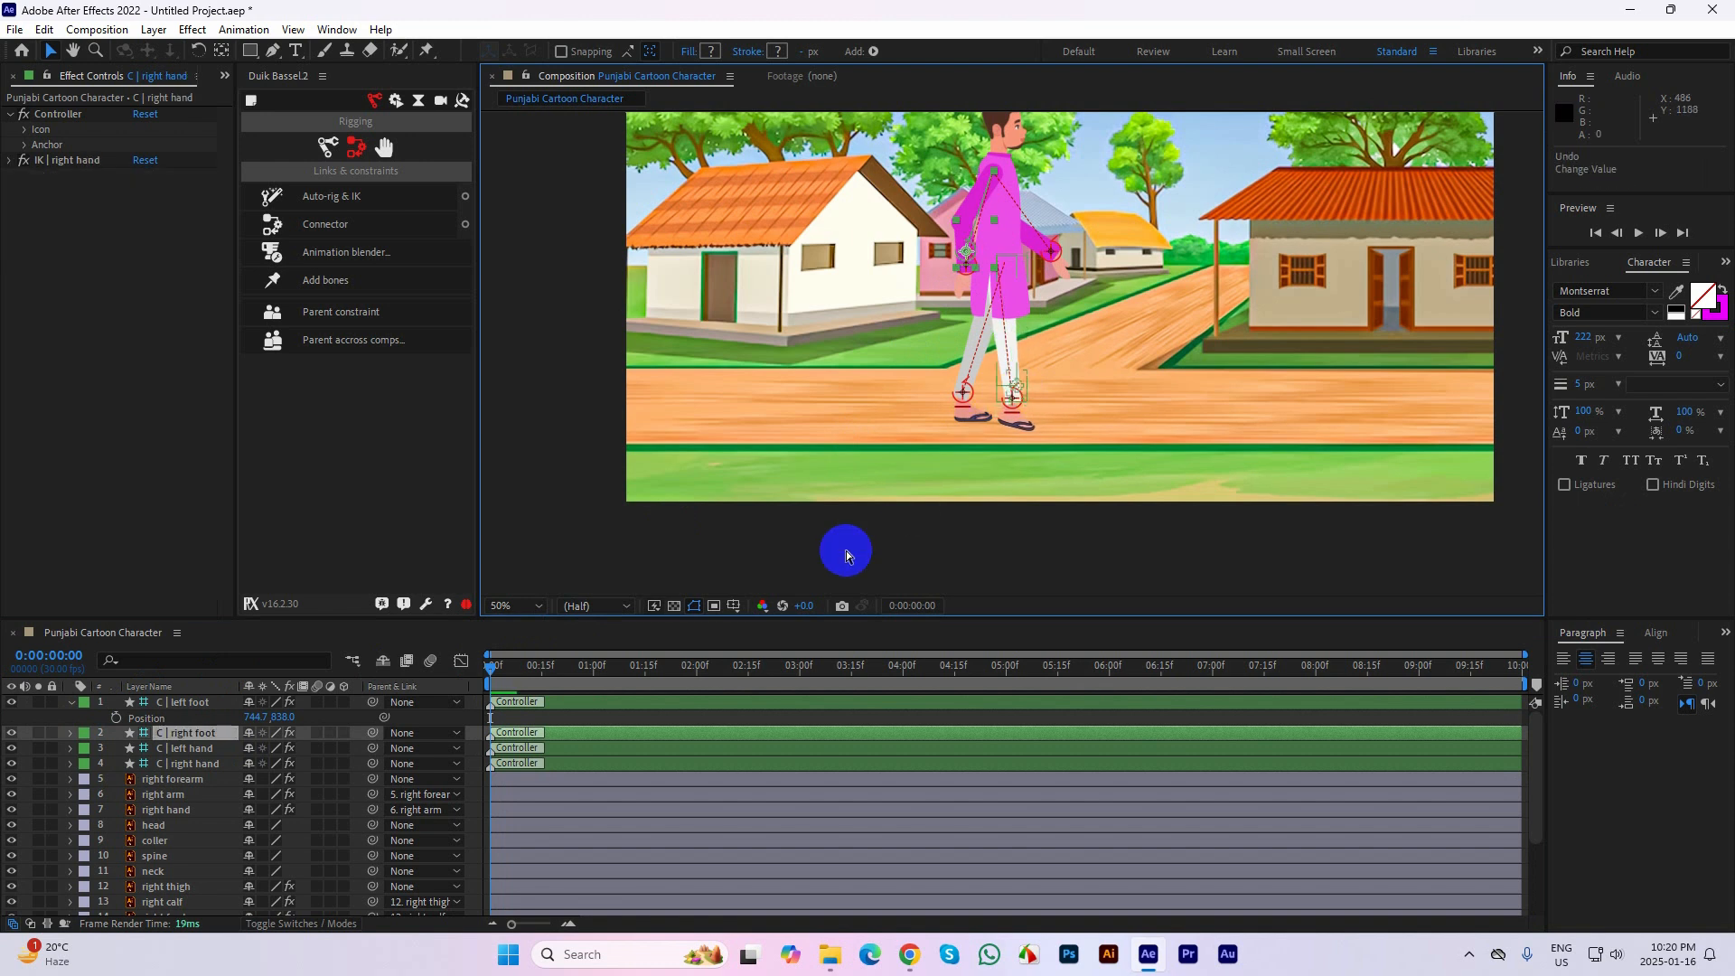
{"action": "key", "text": "ctrl+z"}
{"action": "key", "text": "ctrl+z"}
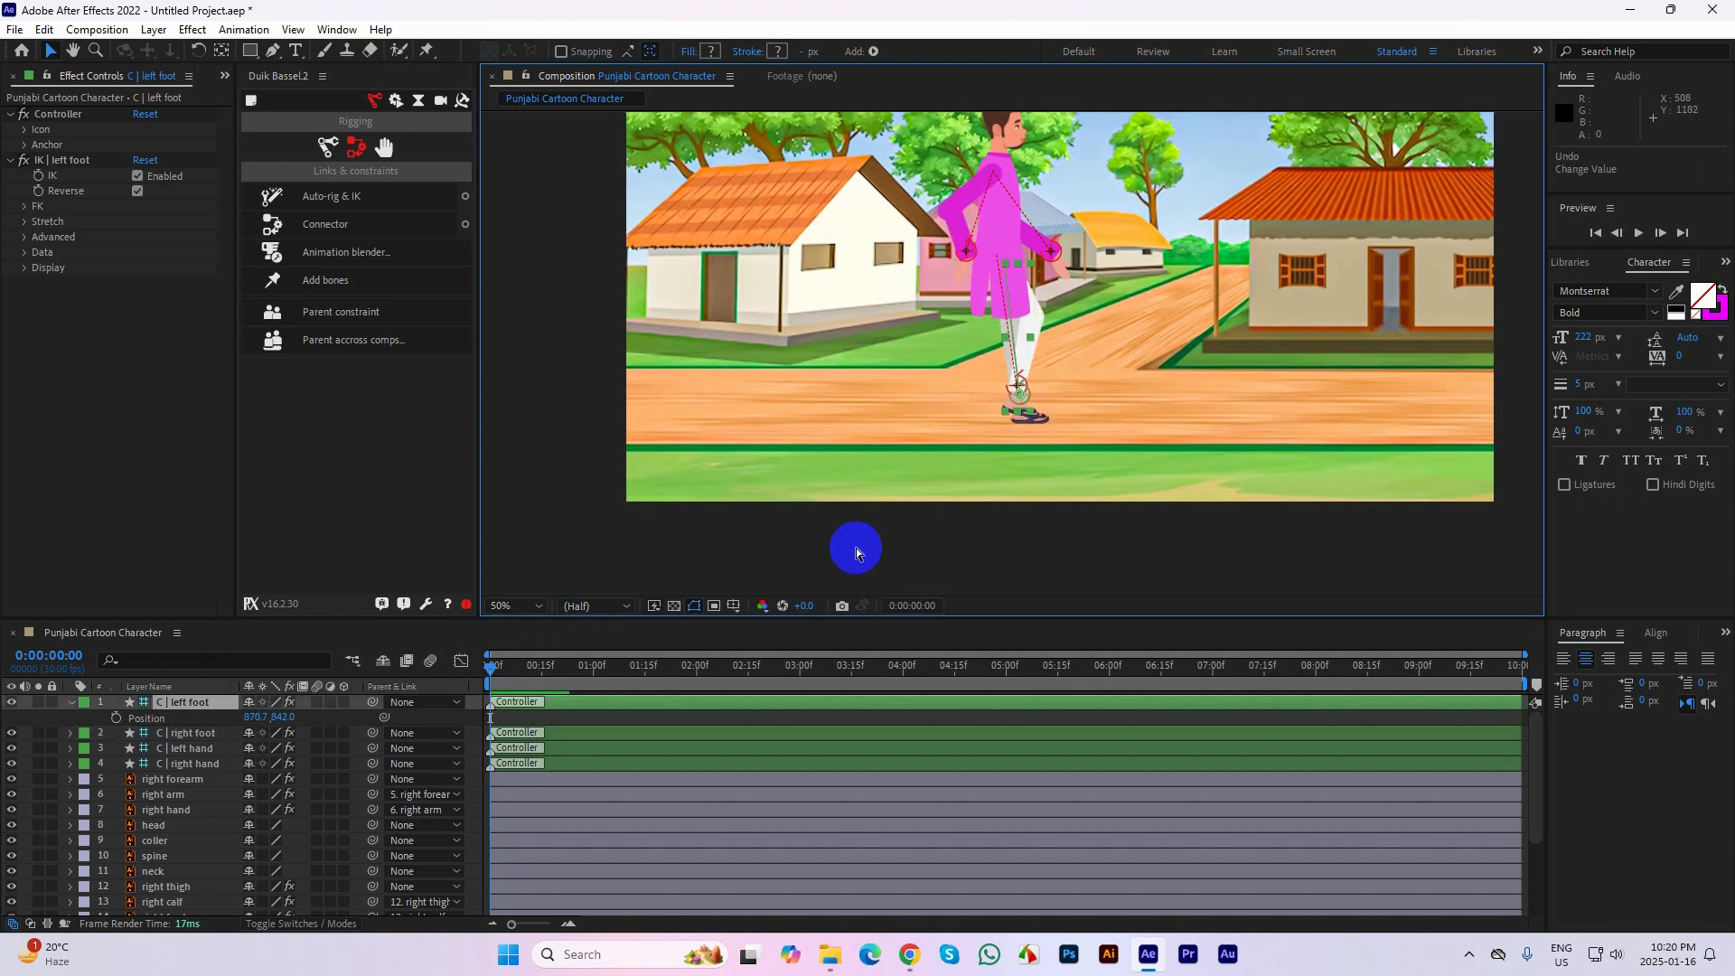
{"action": "key", "text": "ctrl+z"}
{"action": "key", "text": "ctrl+z"}
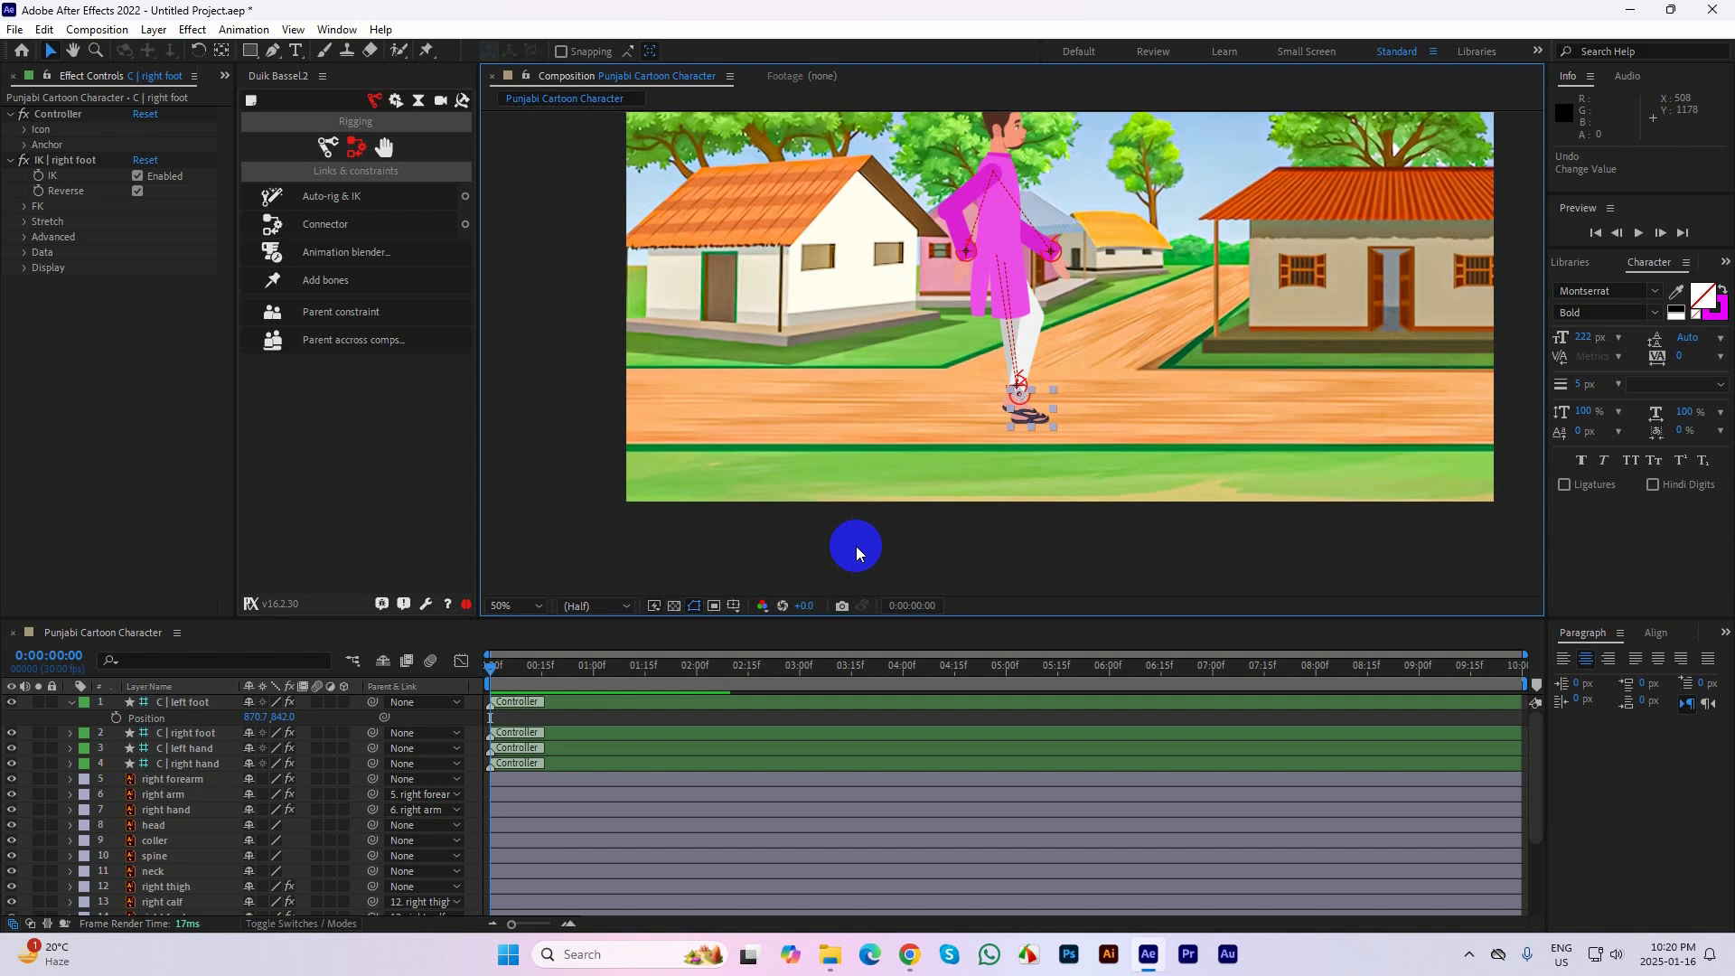
Pose both arms hanging down beside the body using the hand controllers, with the left hand controller at about 817.9, 546.1
{"action": "key", "text": "ctrl+z"}
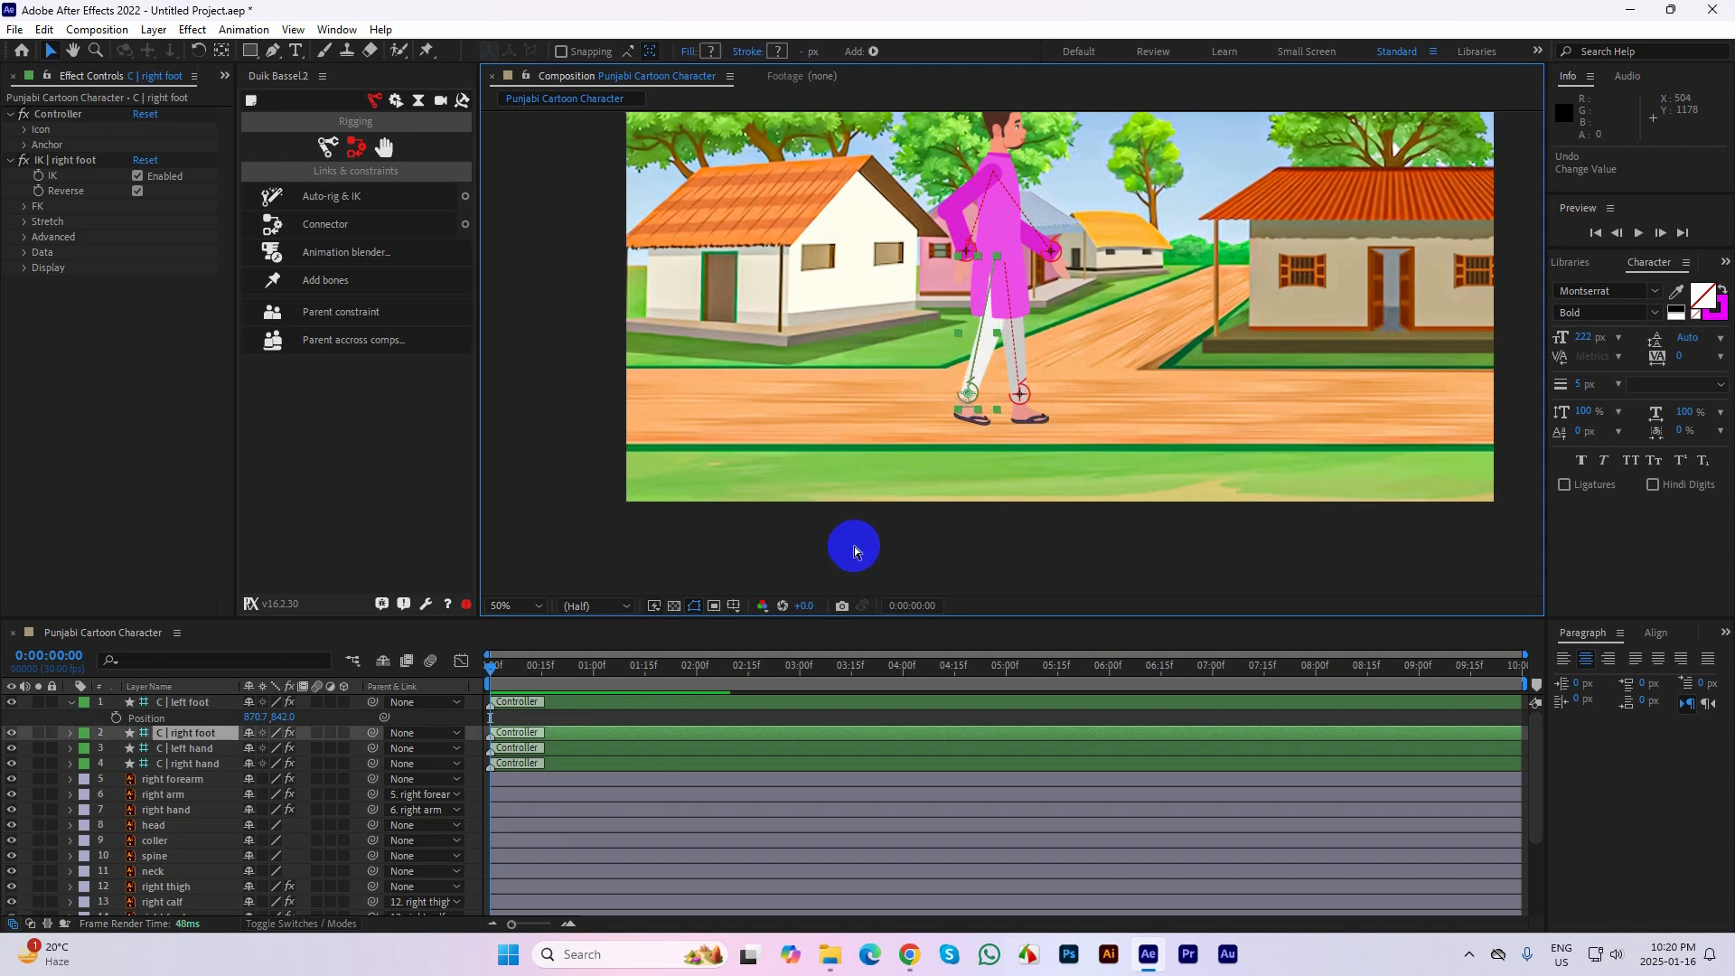
{"action": "left_click_drag", "start_coordinate": [970, 253], "coordinate": [1001, 272]}
{"action": "left_click", "coordinate": [1006, 535]}
{"action": "key", "text": "ctrl+z"}
{"action": "left_click", "coordinate": [963, 271]}
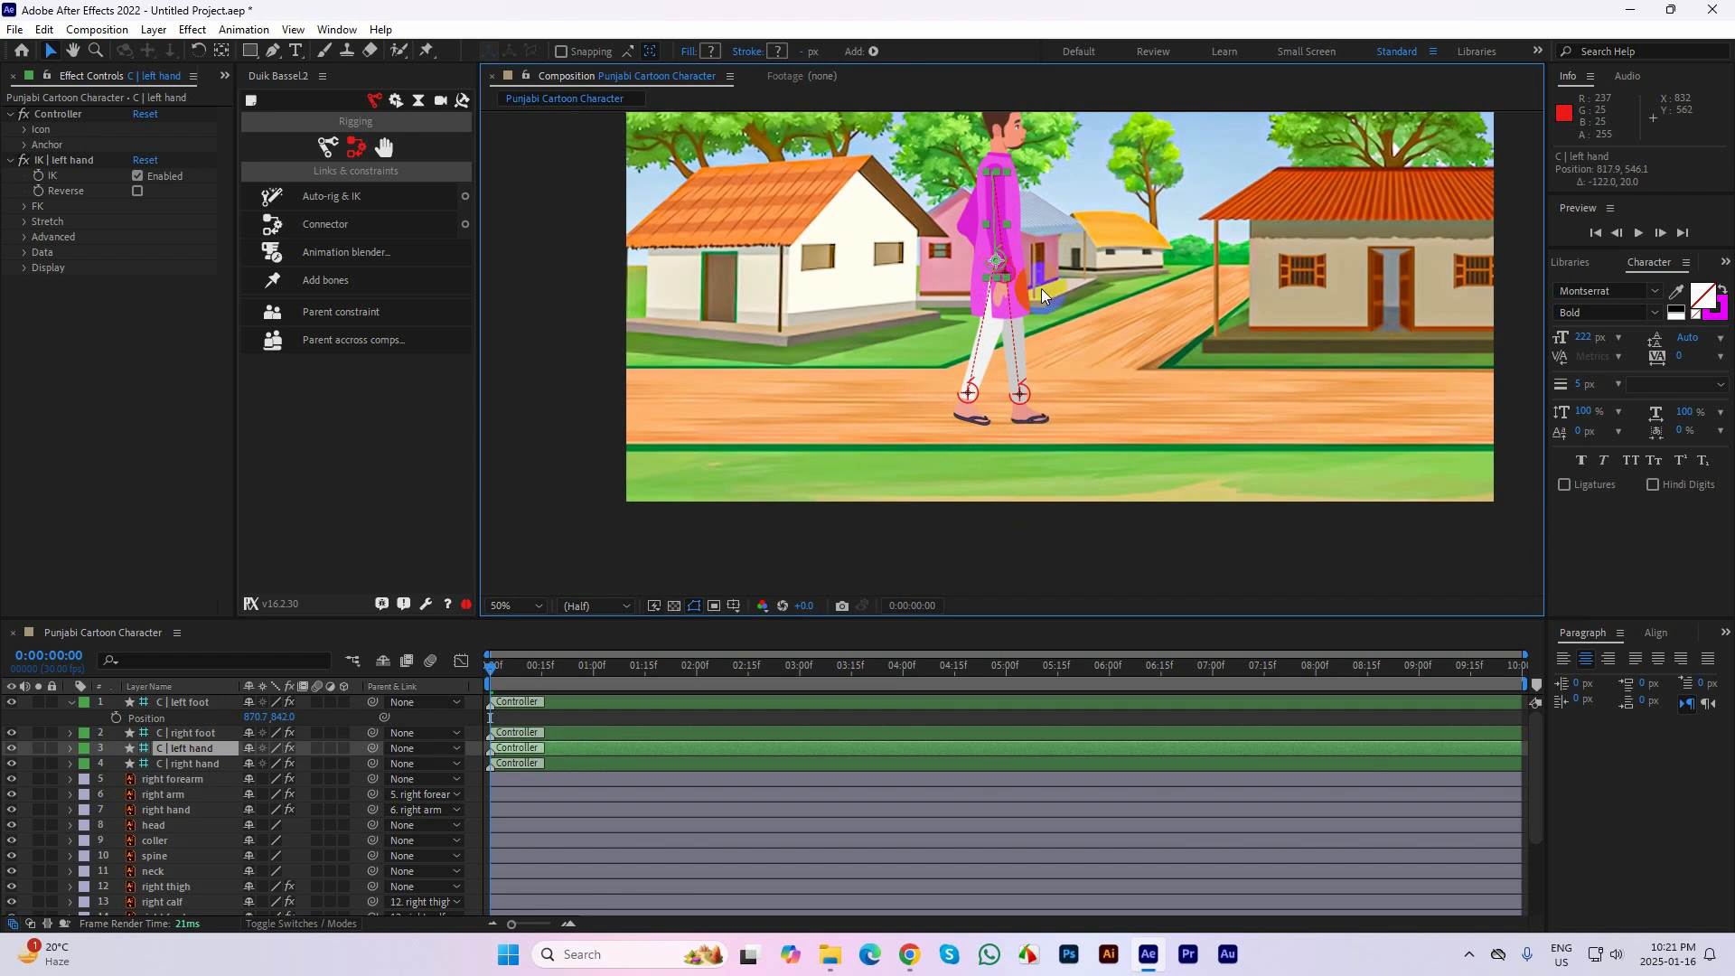
Add a Position keyframe to the C | left hand layer at frame 10
{"action": "left_click", "coordinate": [199, 703]}
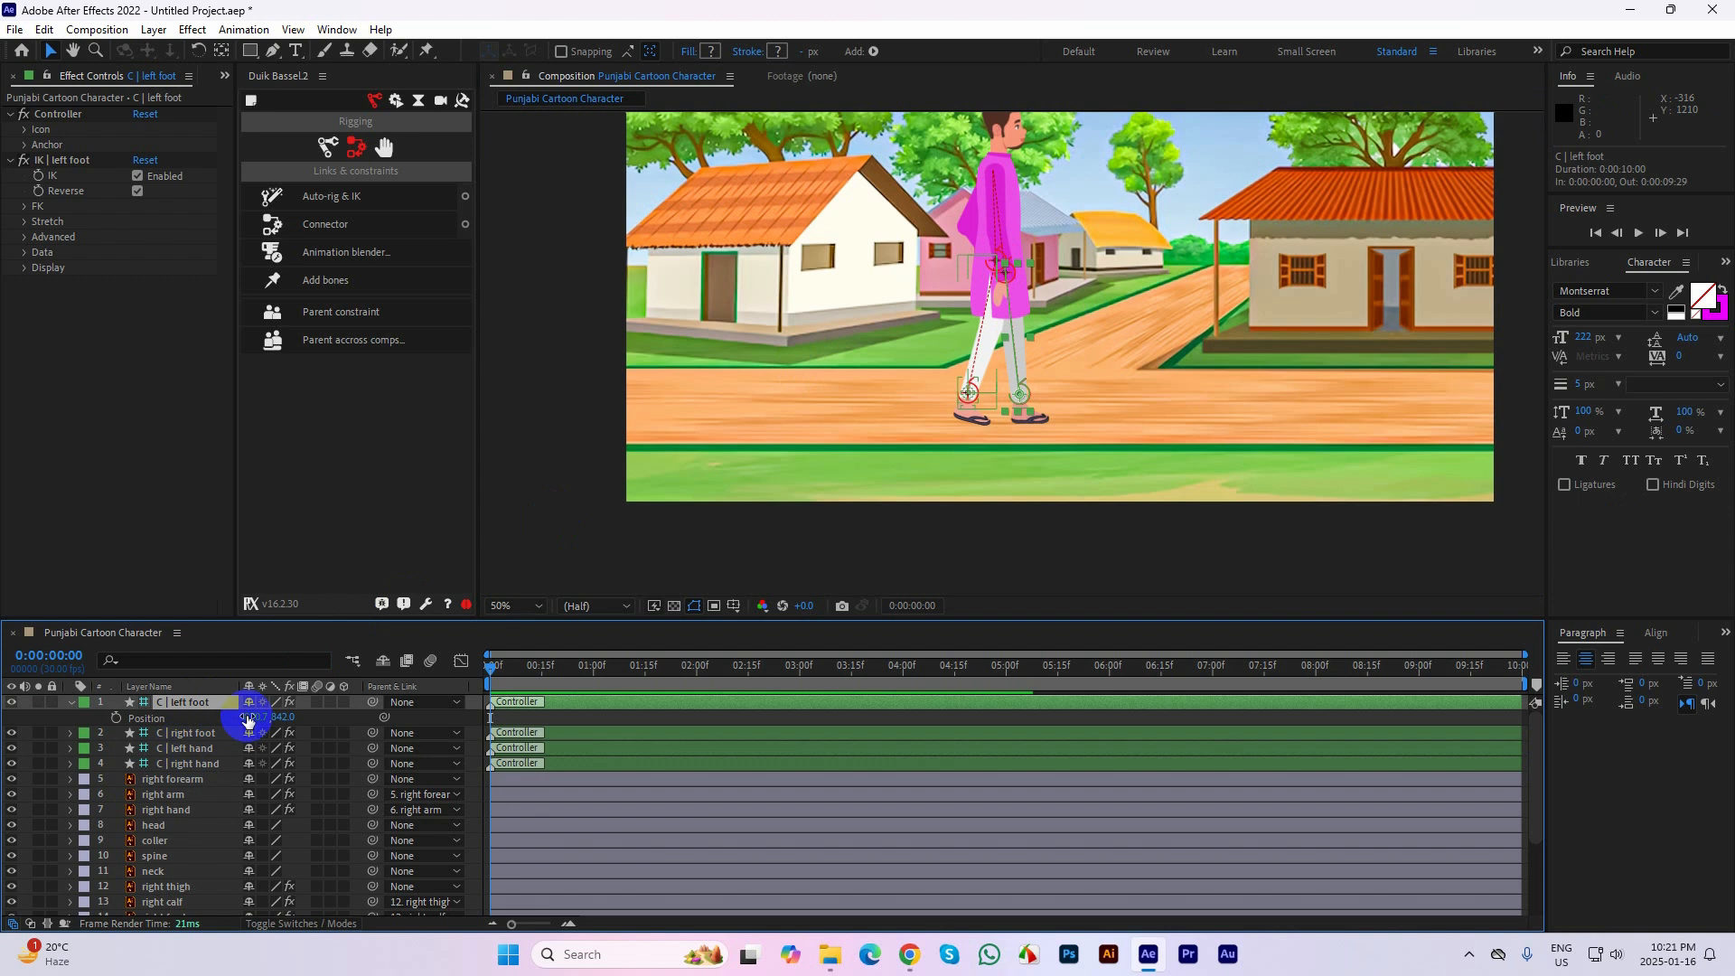
{"action": "left_click", "coordinate": [190, 733]}
{"action": "left_click", "coordinate": [201, 753]}
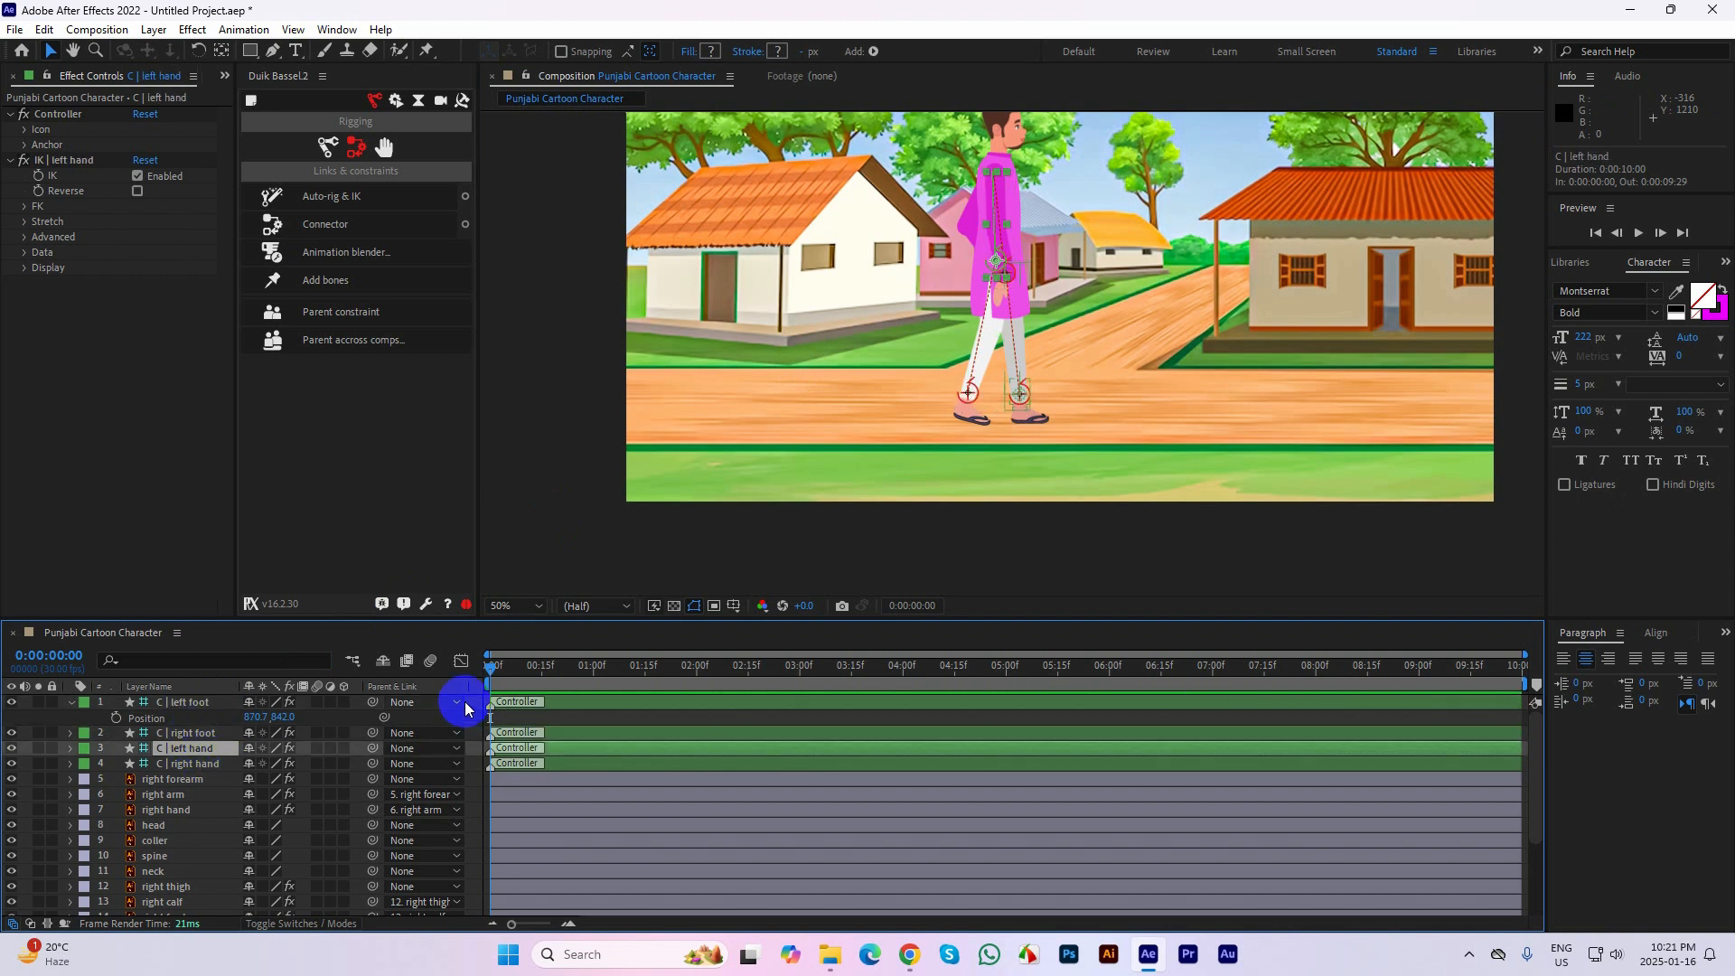
{"action": "key", "text": "shift+Page_Down"}
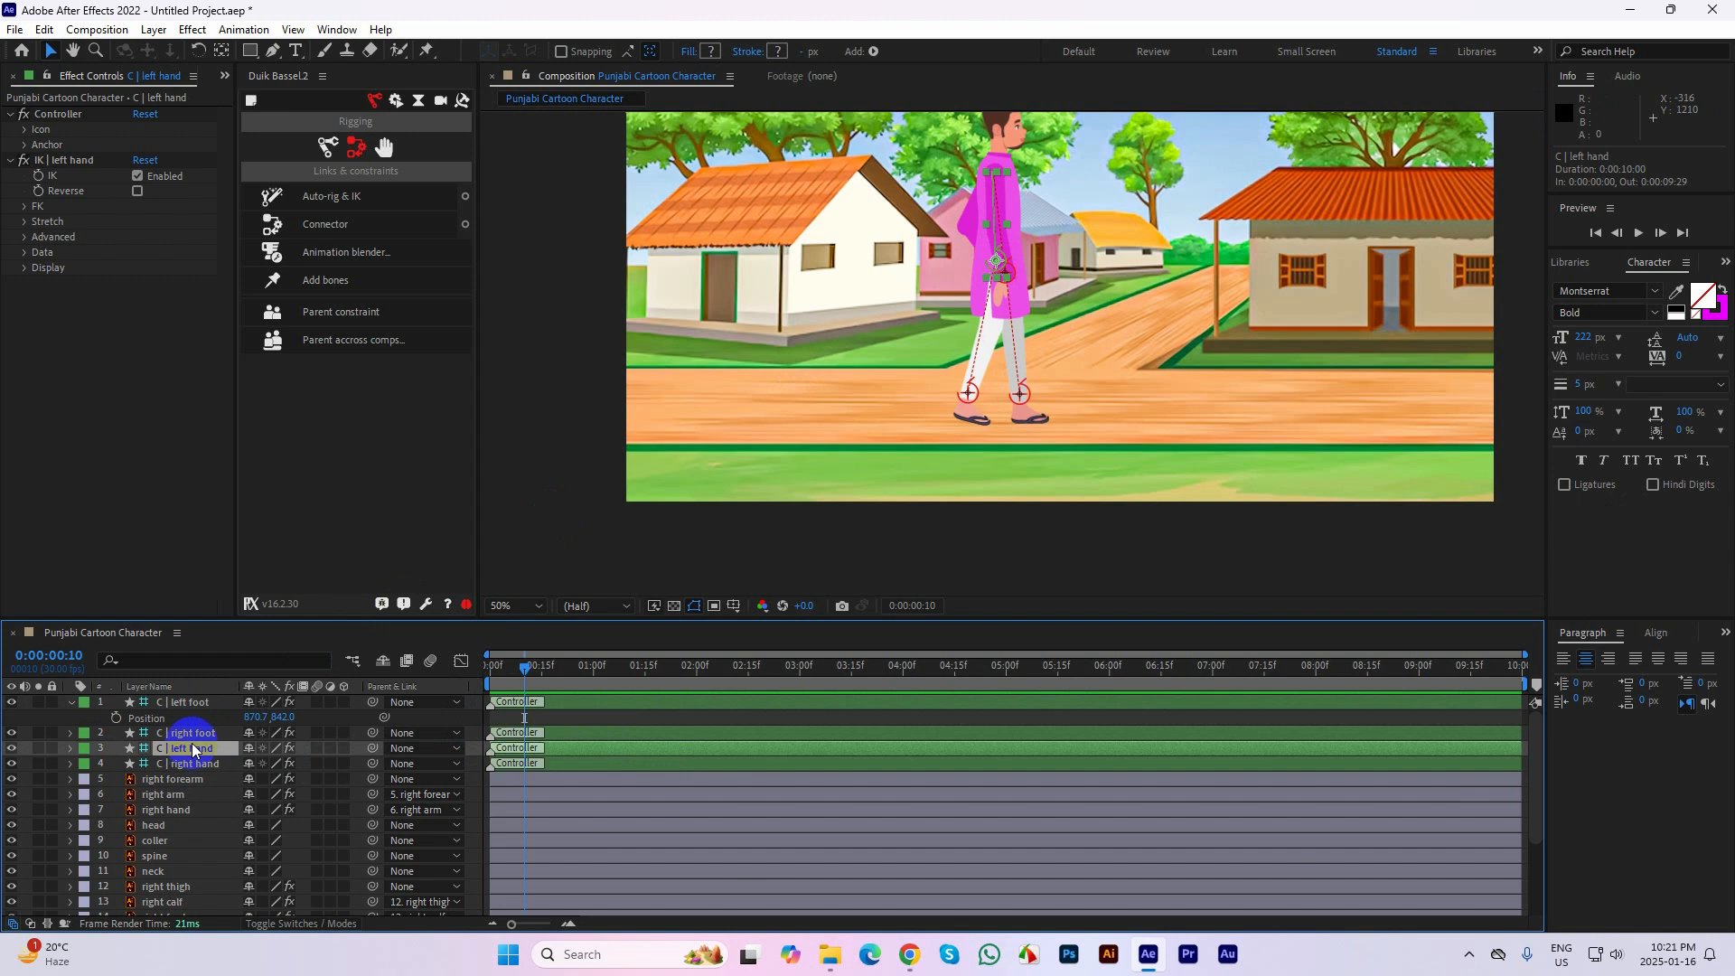
{"action": "key", "text": "p"}
{"action": "left_click", "coordinate": [116, 764]}
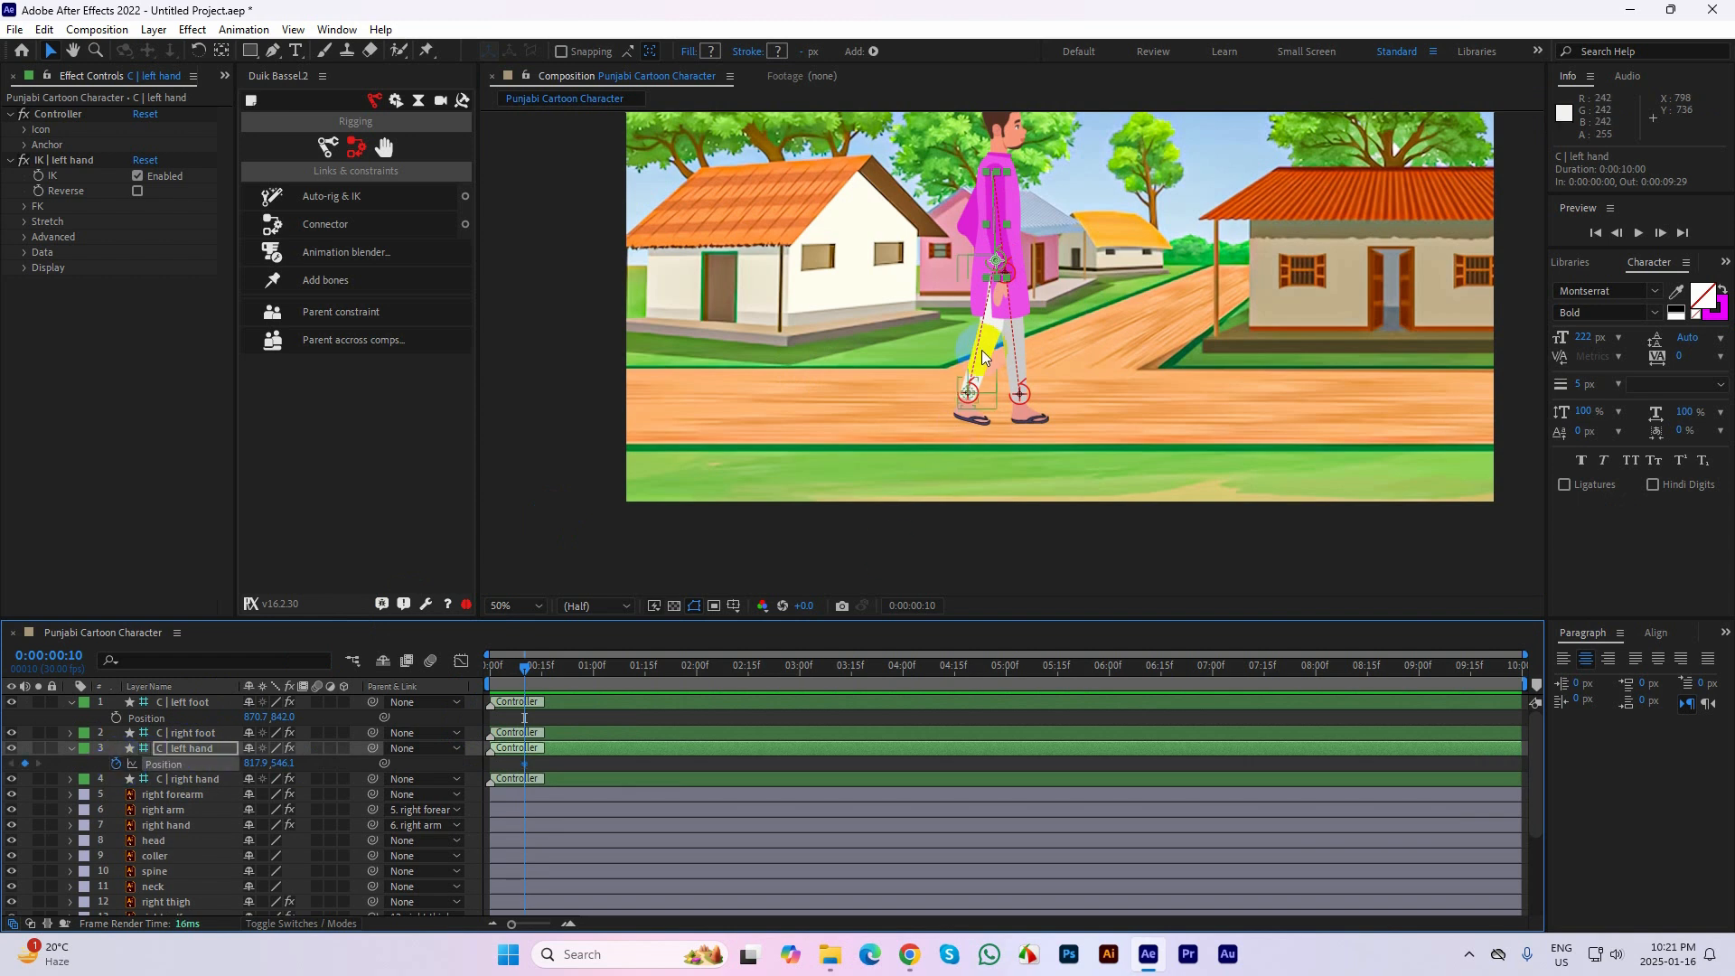
Try moving the left hand controller forward to about 878.9, 526.1 at frame 10, and undo that move
{"action": "left_click", "coordinate": [185, 751]}
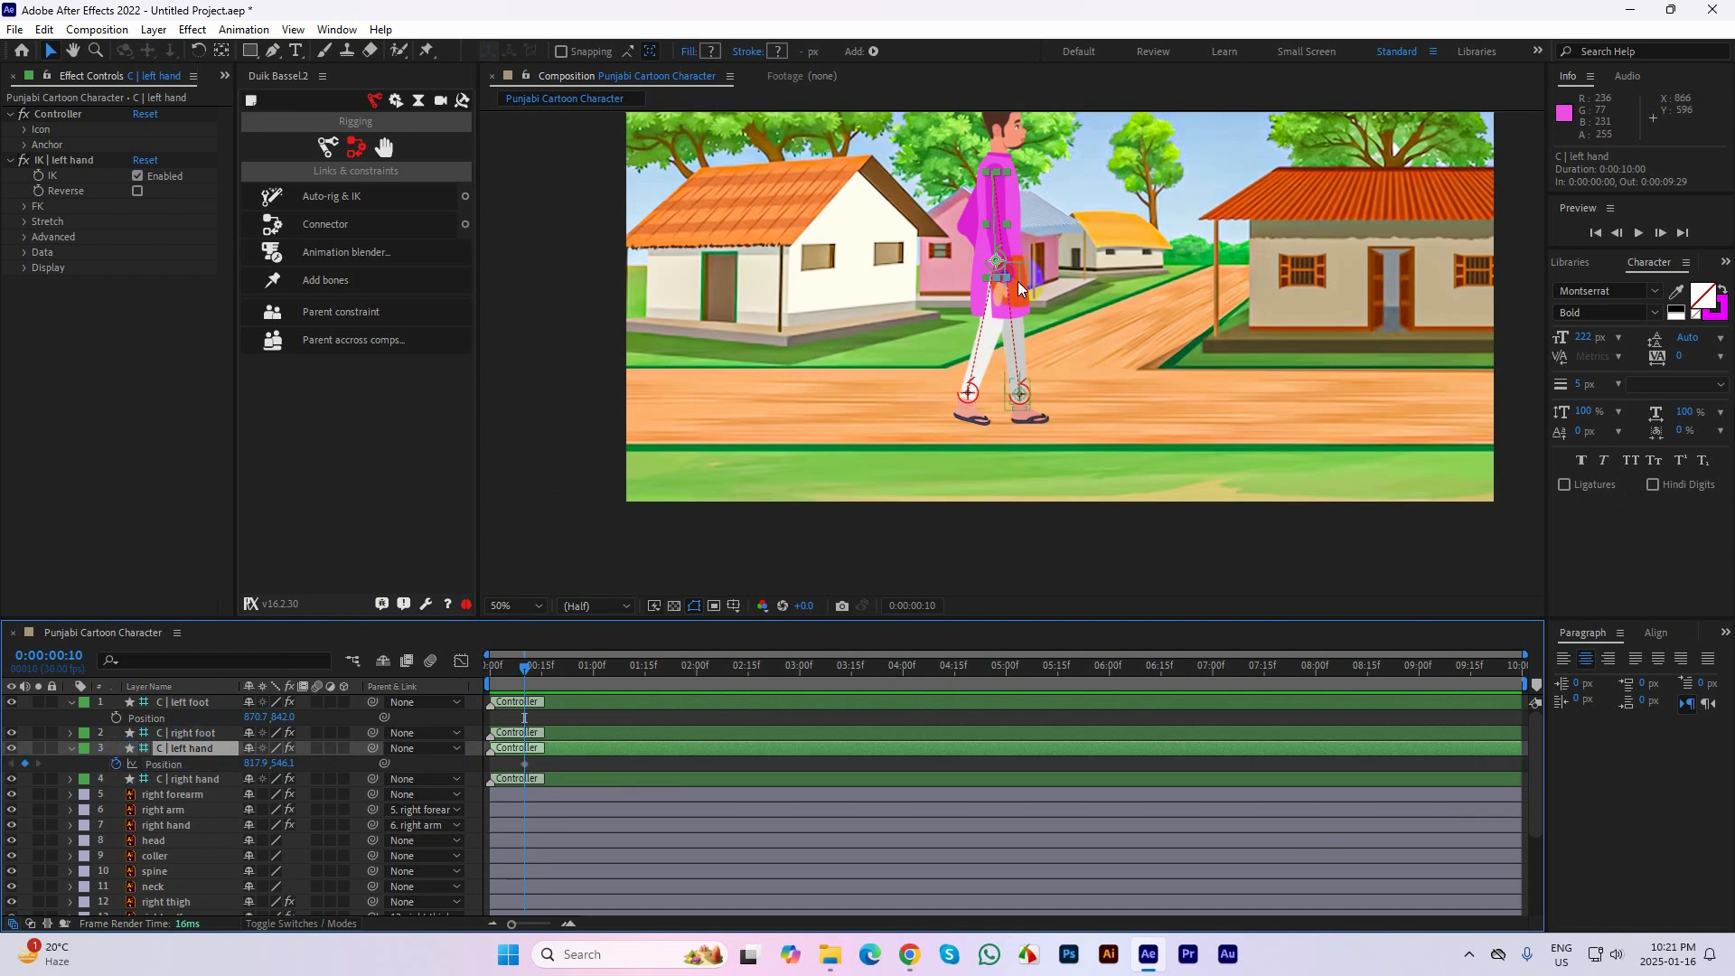
{"action": "scroll", "coordinate": [1023, 254], "scroll_direction": "up", "scroll_amount": 2}
{"action": "left_click_drag", "start_coordinate": [1151, 263], "coordinate": [1126, 410]}
{"action": "scroll", "coordinate": [1066, 361], "scroll_direction": "down", "scroll_amount": 1}
{"action": "left_click_drag", "start_coordinate": [966, 242], "coordinate": [1026, 223]}
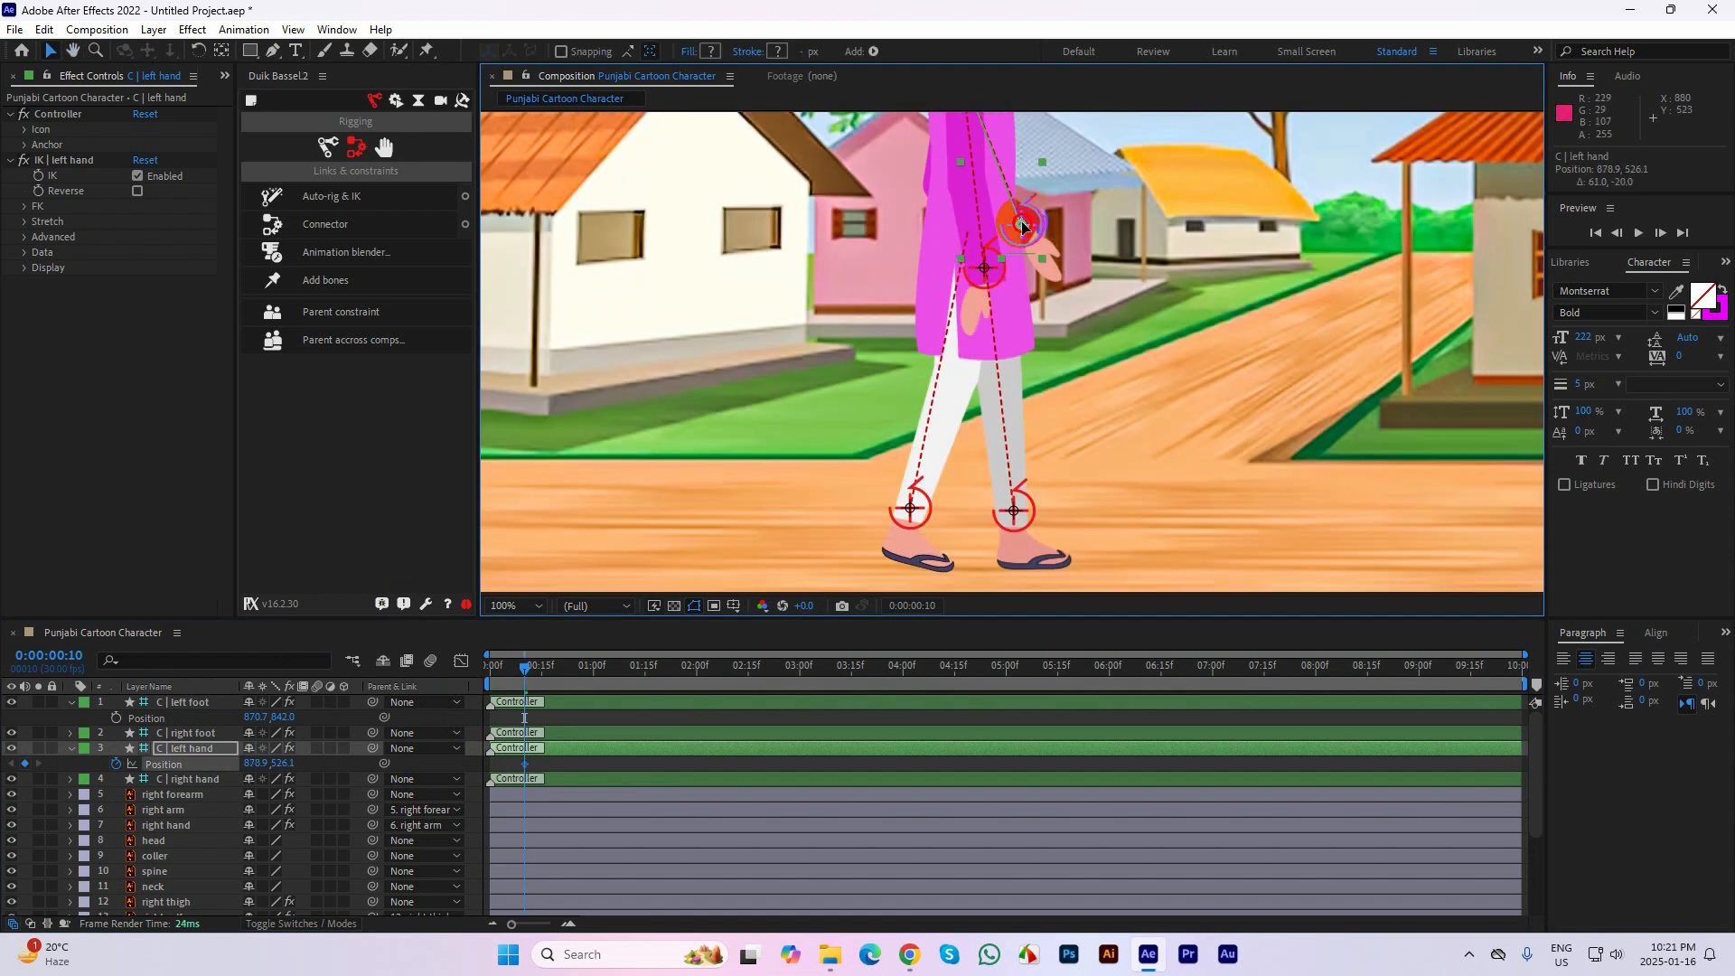
{"action": "key", "text": "ctrl+z"}
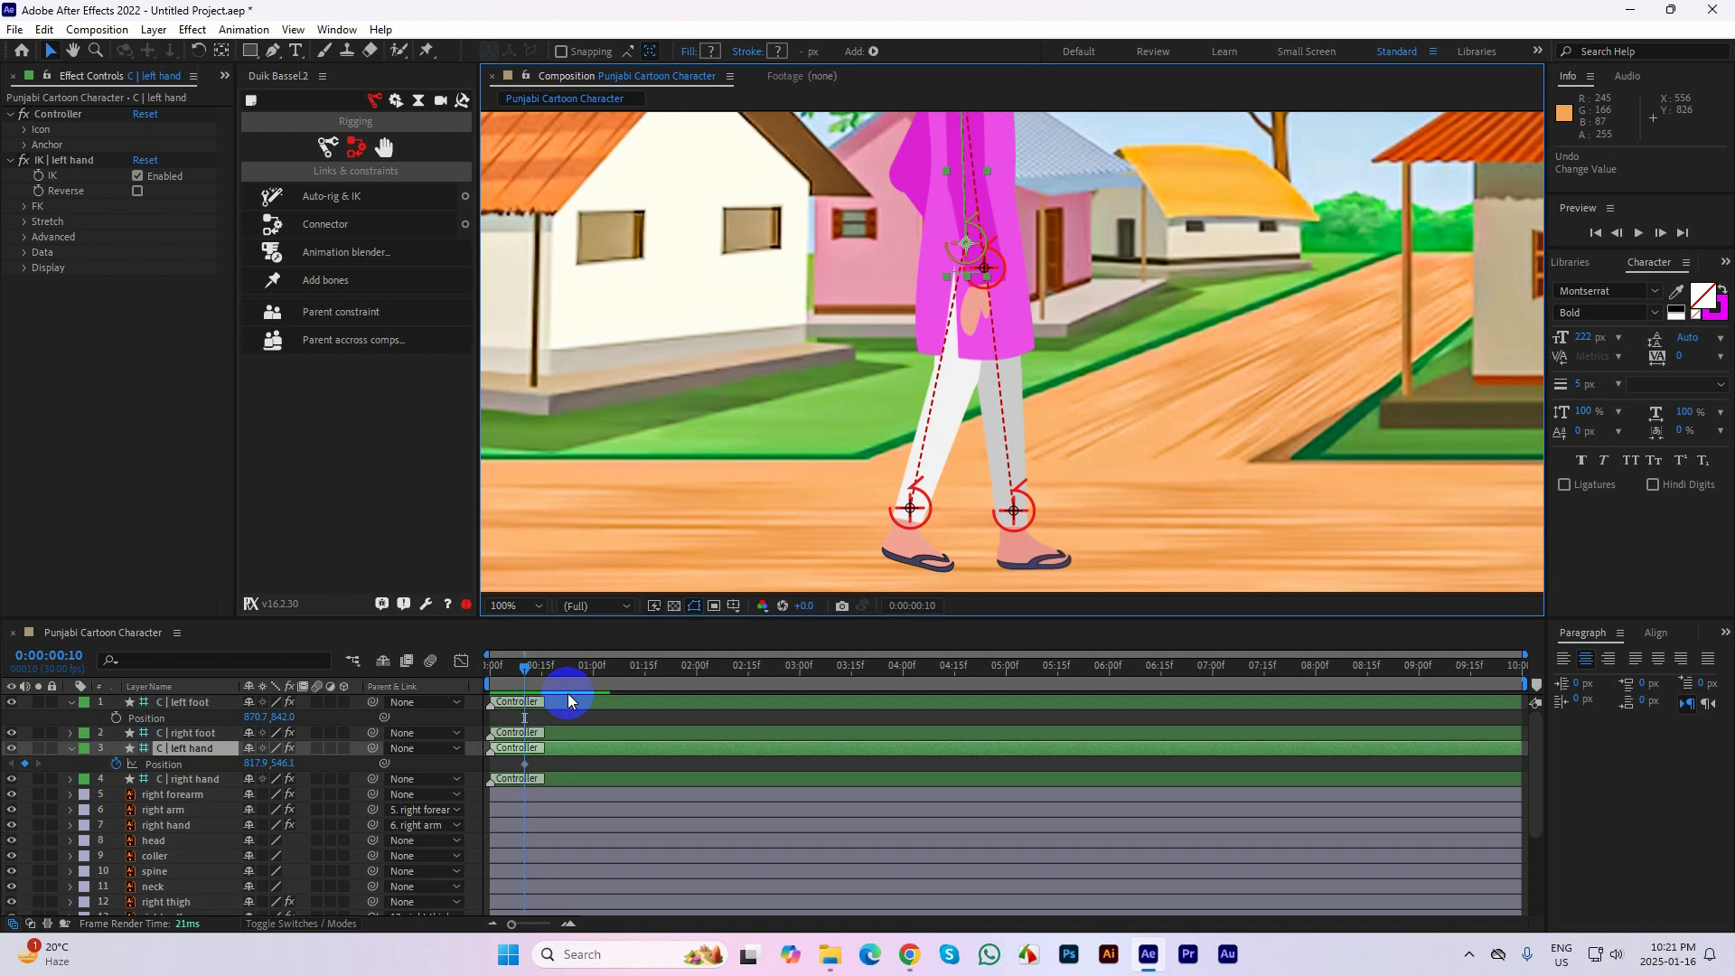
Move the left hand controller forward to about 872.9, 528.1 at frame 15 to keyframe the start of the arm swing
{"action": "key", "text": "Page_Down"}
{"action": "key", "text": "Page_Down"}
{"action": "key", "text": "Page_Down"}
{"action": "key", "text": "Page_Down"}
{"action": "left_click_drag", "start_coordinate": [983, 220], "coordinate": [1016, 224]}
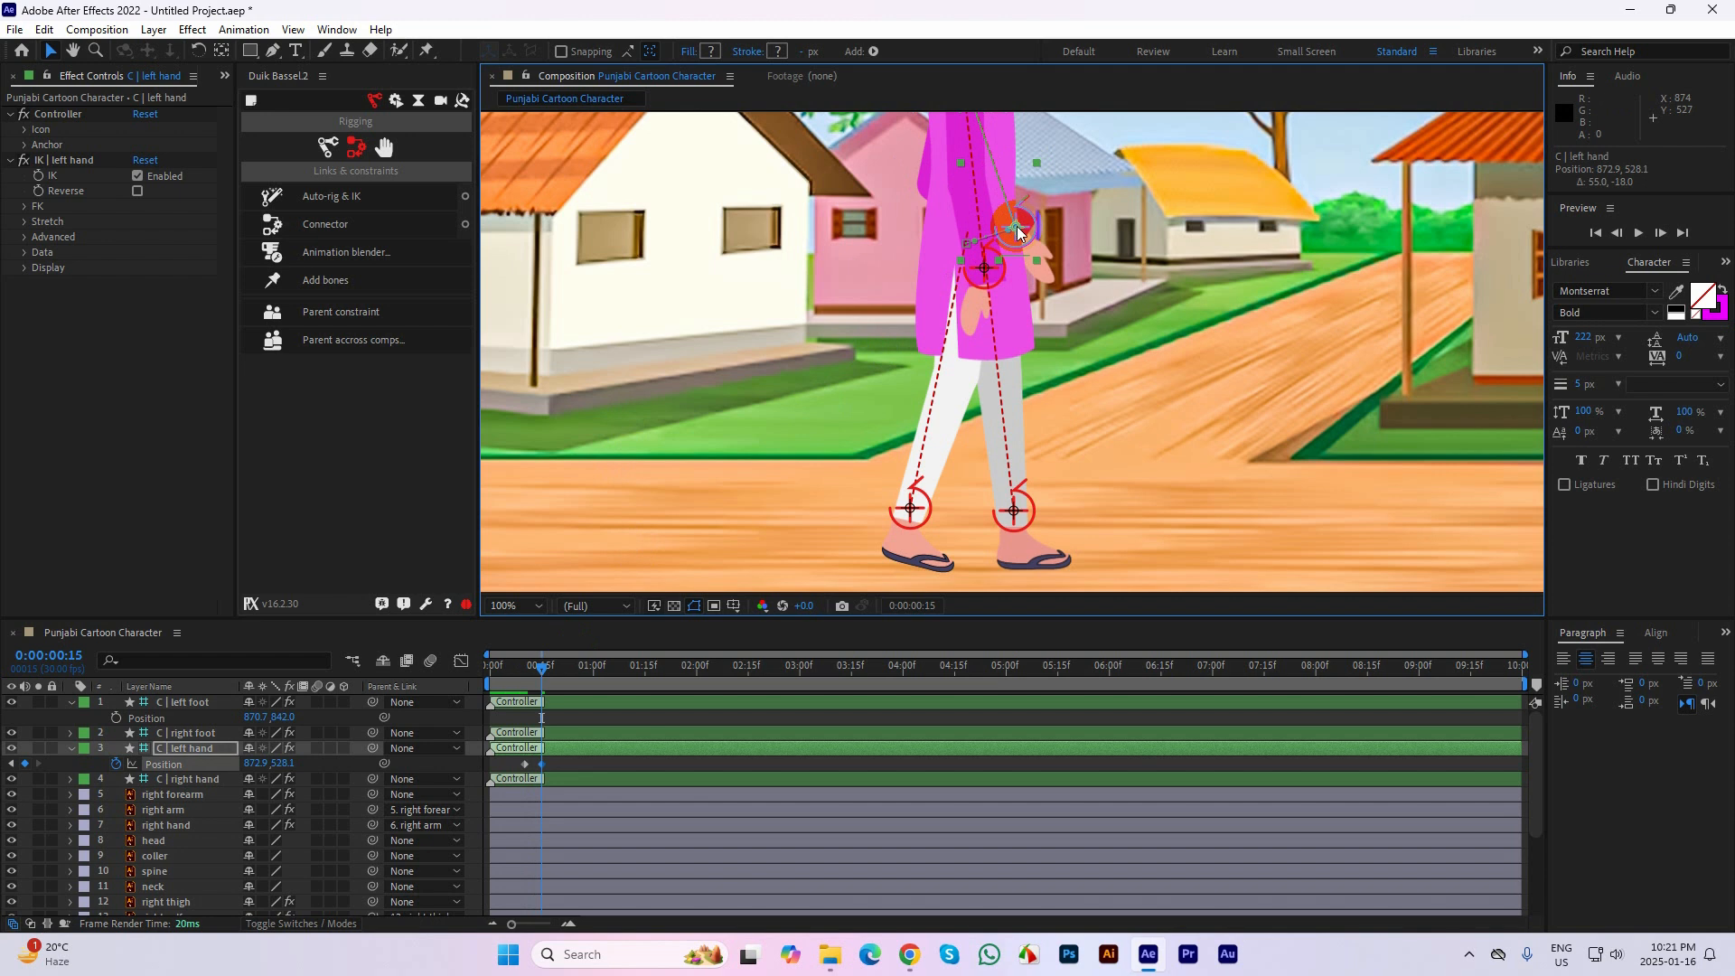
Raise the left hand controller further forward to about 910.9, 476.1 at frame 20 as the arm swing's next keyframe
{"action": "key", "text": "Page_Down"}
{"action": "key", "text": "Page_Down"}
{"action": "key", "text": "Page_Down"}
{"action": "key", "text": "Page_Down"}
{"action": "key", "text": "Page_Down"}
{"action": "left_click_drag", "start_coordinate": [1017, 226], "coordinate": [1061, 178]}
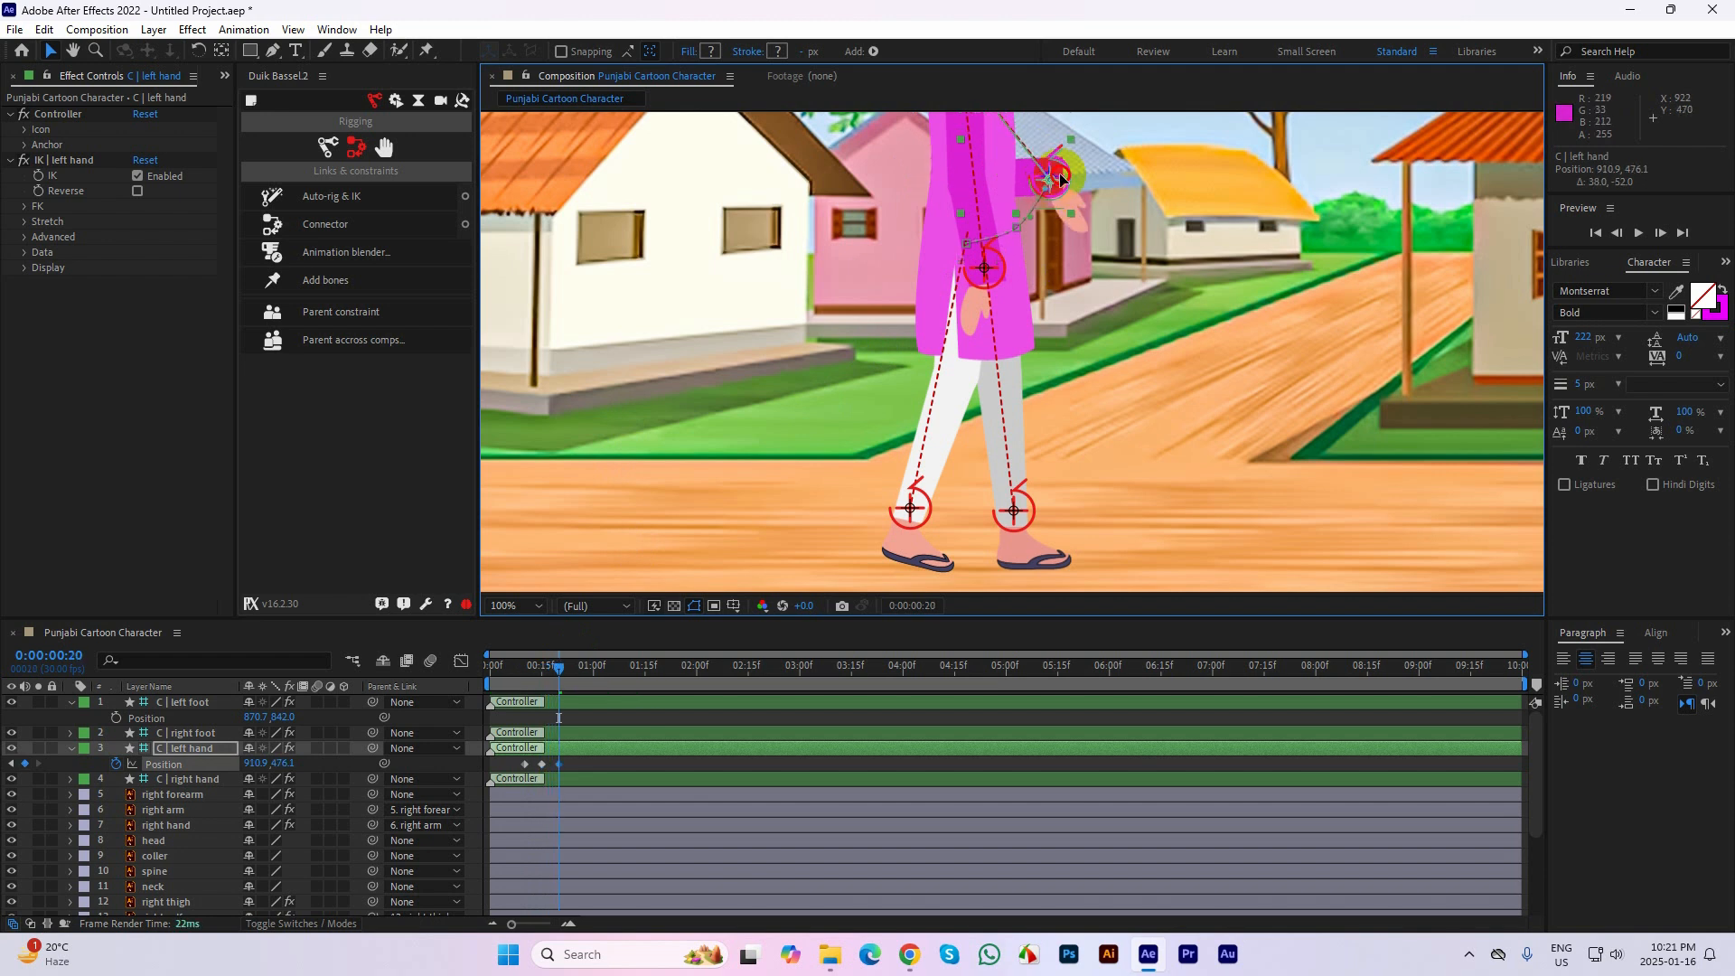
Review the left arm's swing across its Position keyframes from frame 10 to frame 20, ending at frame 24
{"action": "left_click_drag", "start_coordinate": [546, 669], "coordinate": [518, 670]}
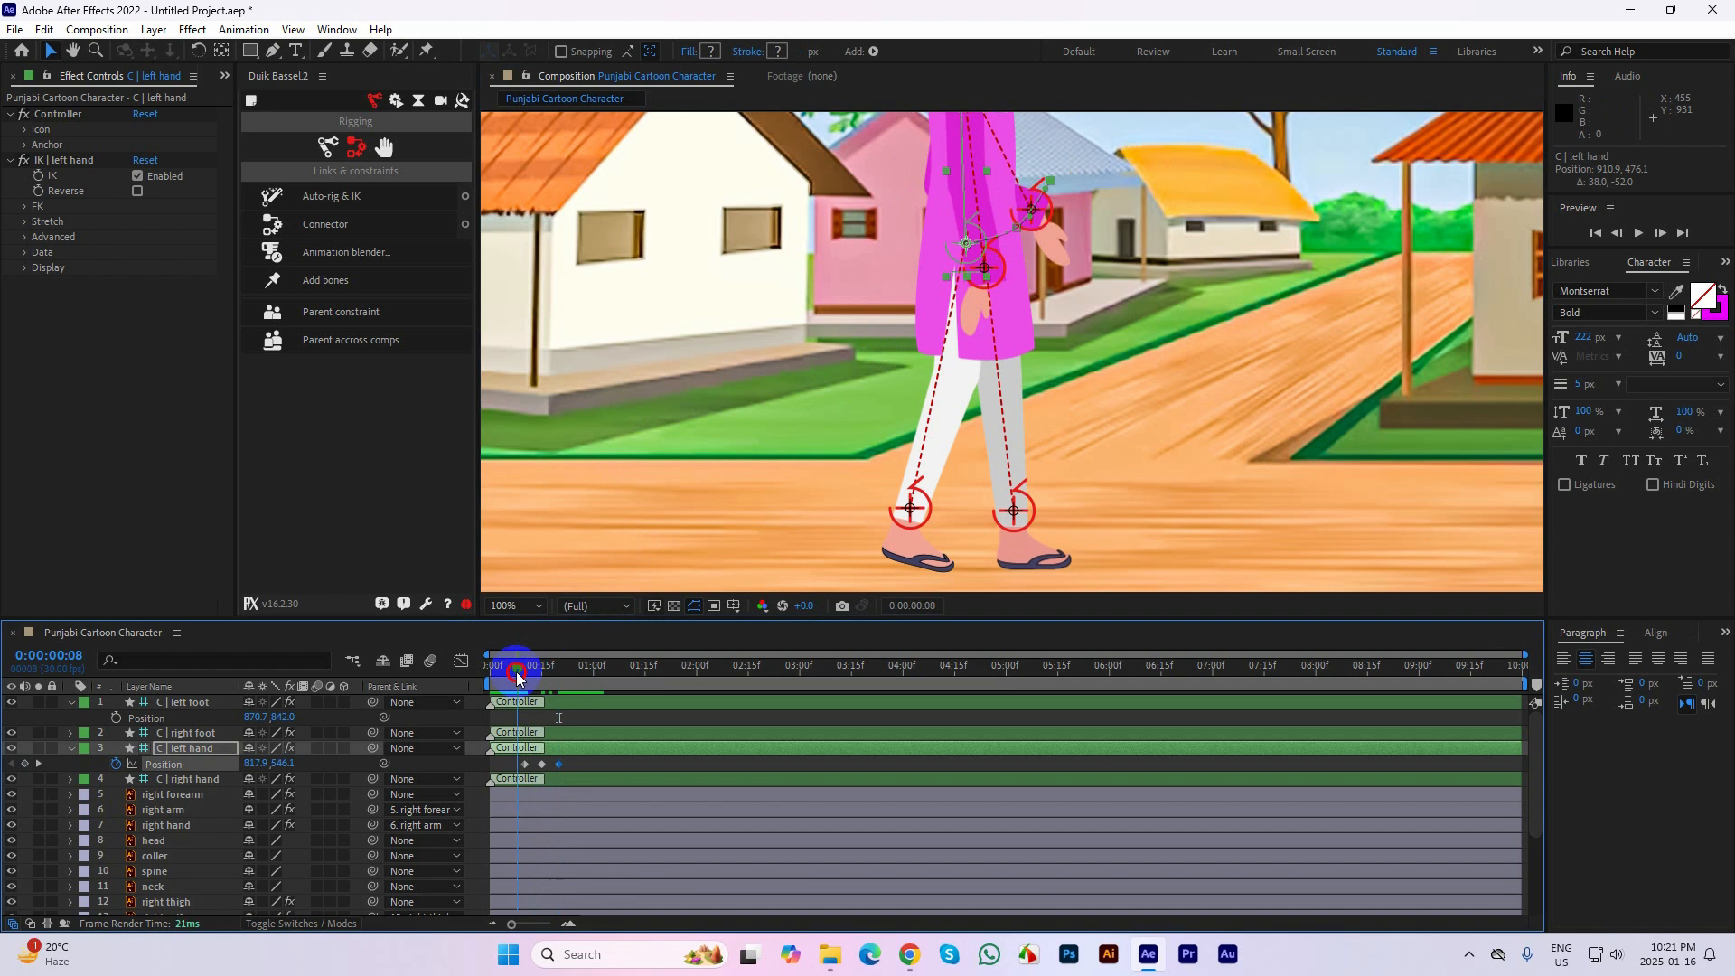
{"action": "left_click_drag", "start_coordinate": [1186, 343], "coordinate": [1045, 438]}
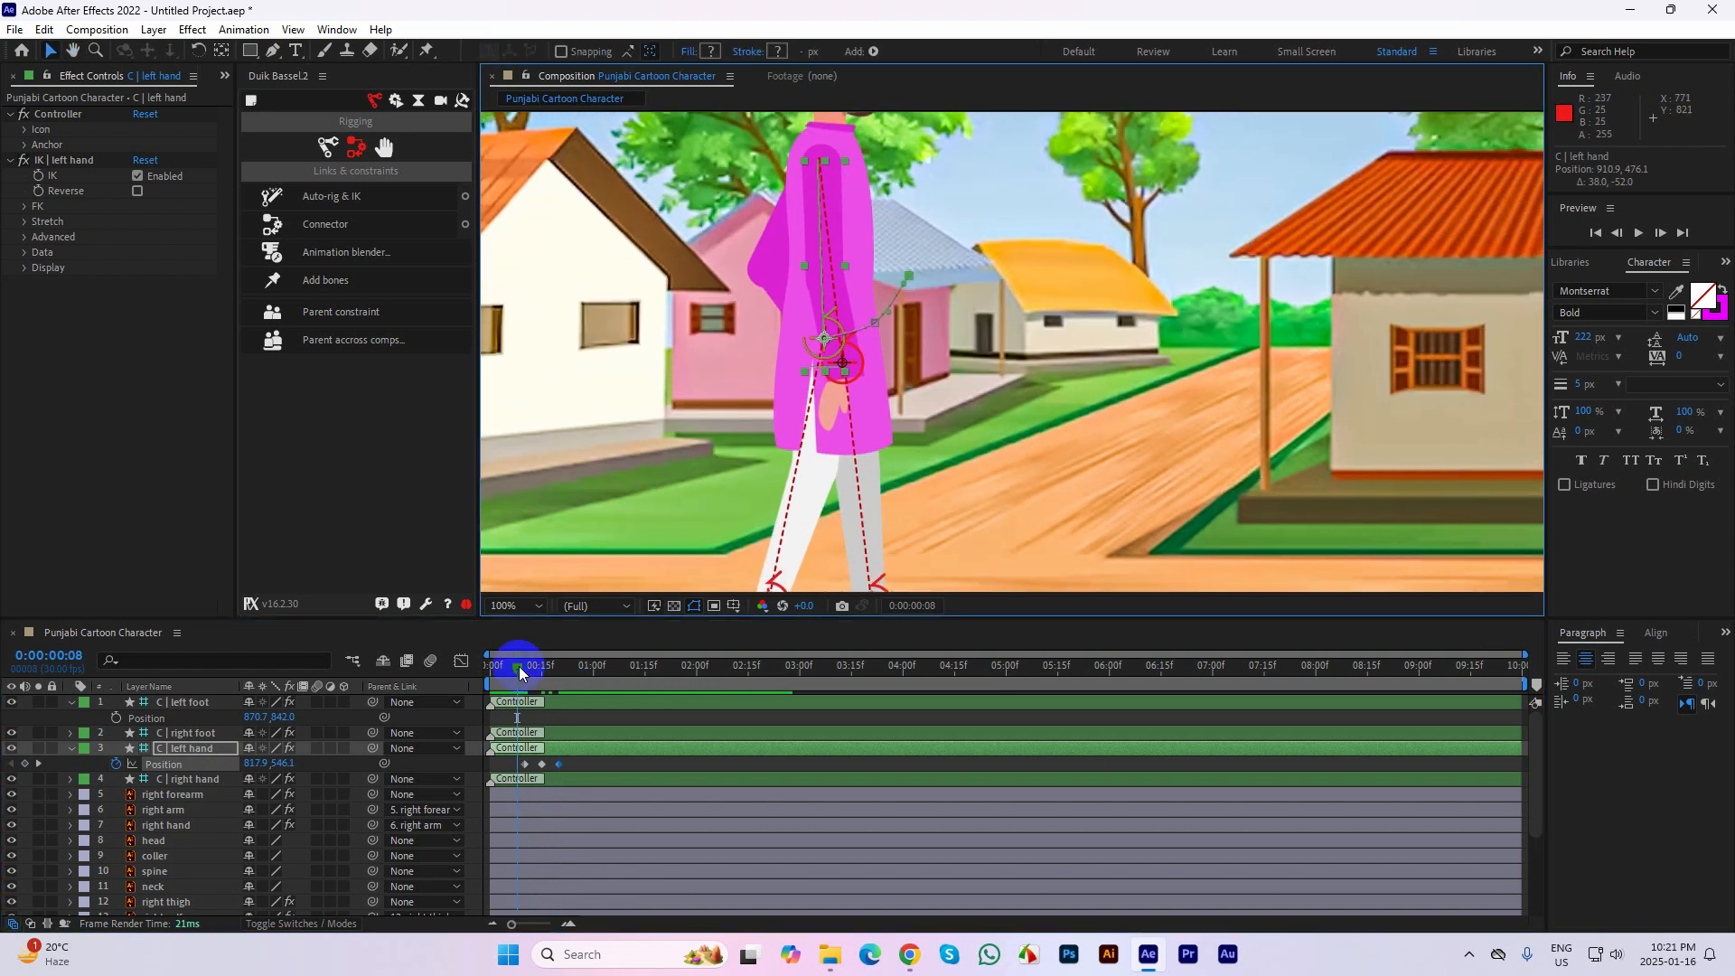
{"action": "left_click_drag", "start_coordinate": [518, 669], "coordinate": [561, 684]}
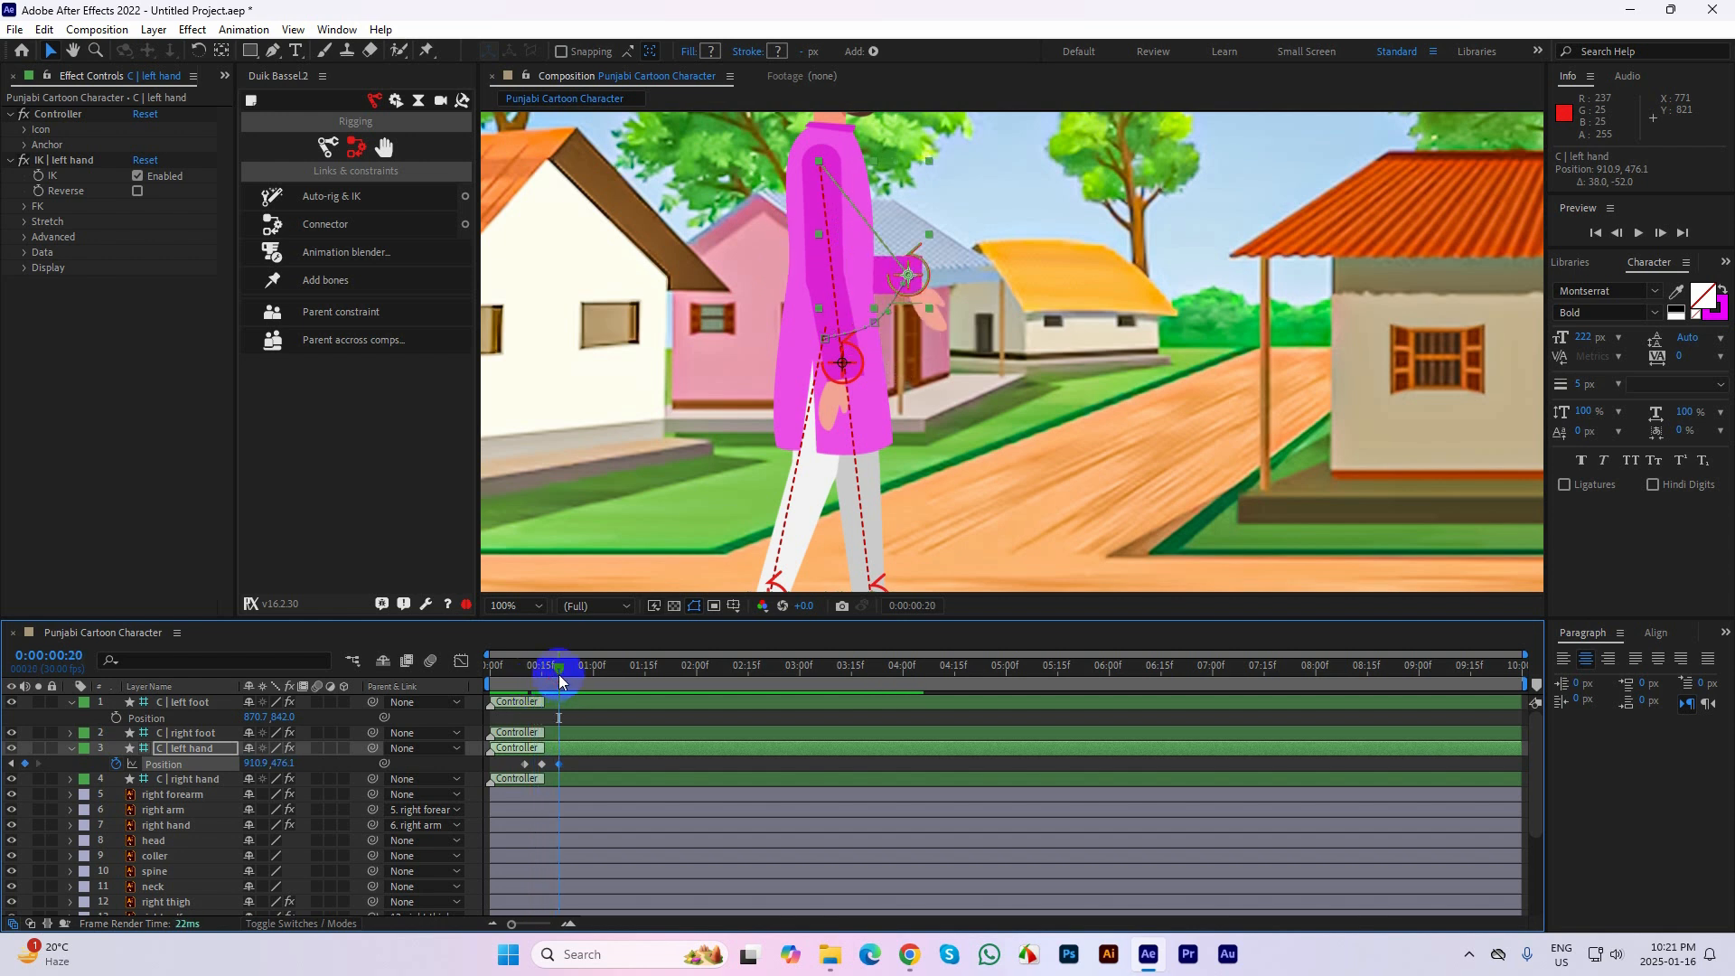
{"action": "key", "text": "shift+Page_Down"}
{"action": "key", "text": "shift+Page_Down"}
{"action": "key", "text": "shift+Page_Down"}
{"action": "key", "text": "shift+Page_Up"}
{"action": "key", "text": "shift+Page_Up"}
{"action": "key", "text": "shift+Page_Up"}
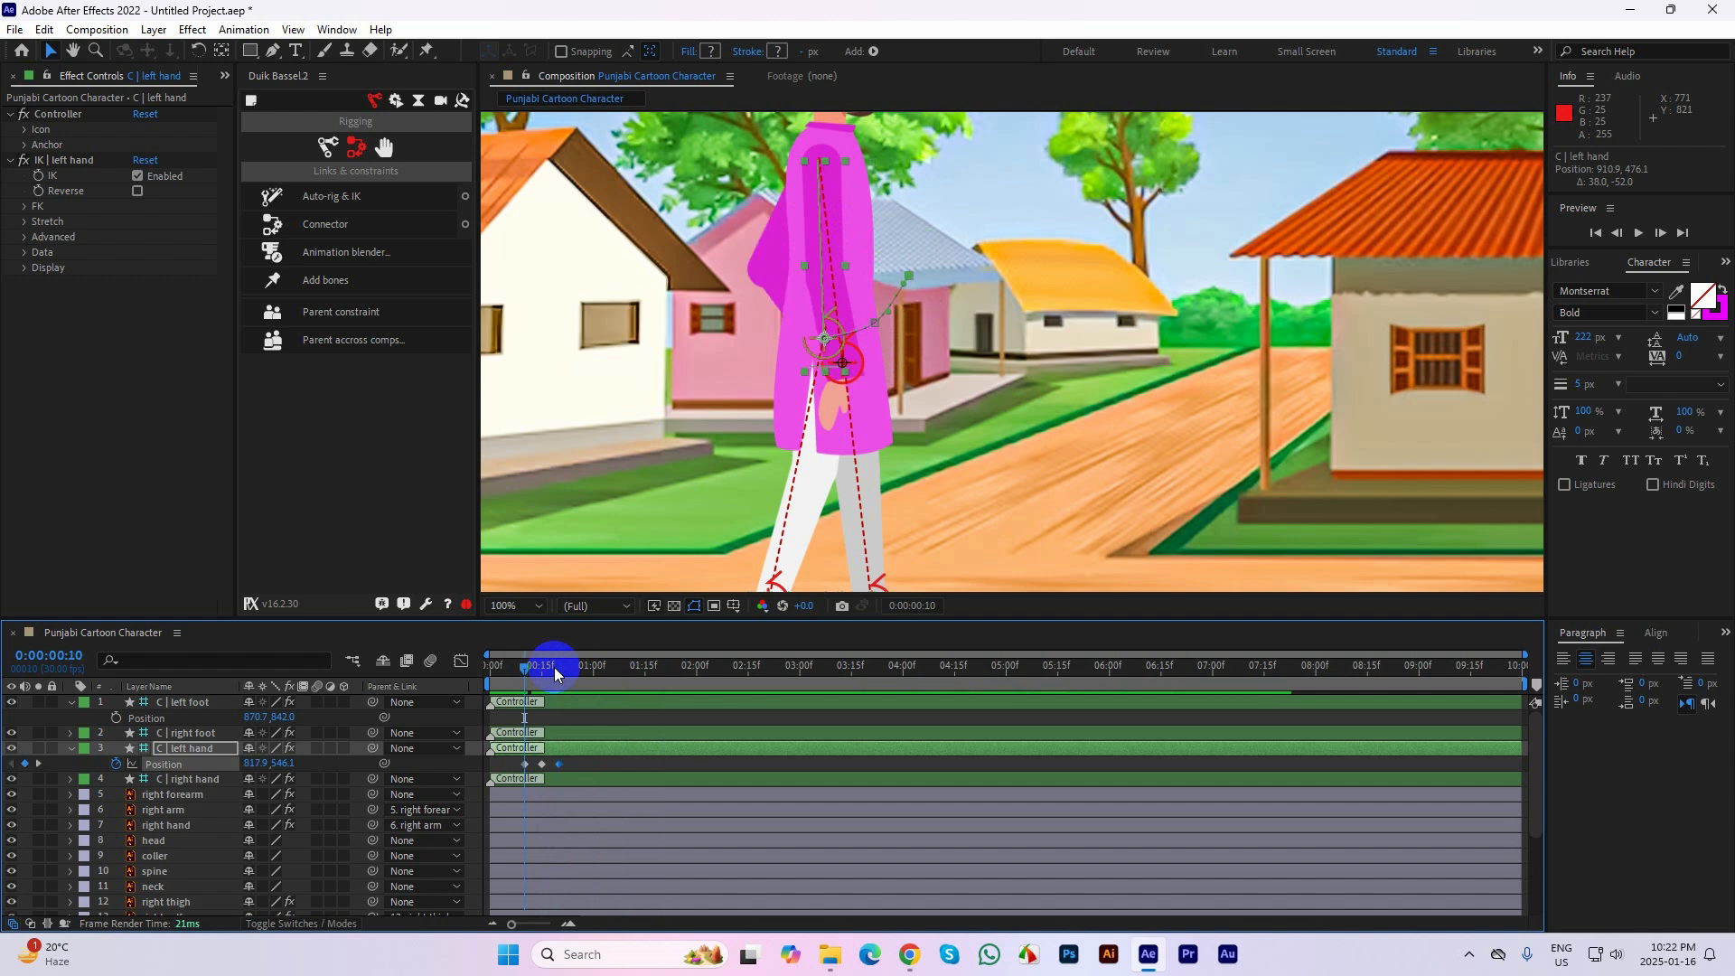
{"action": "key", "text": "Page_Down"}
{"action": "key", "text": "Page_Down"}
{"action": "key", "text": "Page_Down"}
{"action": "key", "text": "Page_Down"}
{"action": "key", "text": "Page_Down"}
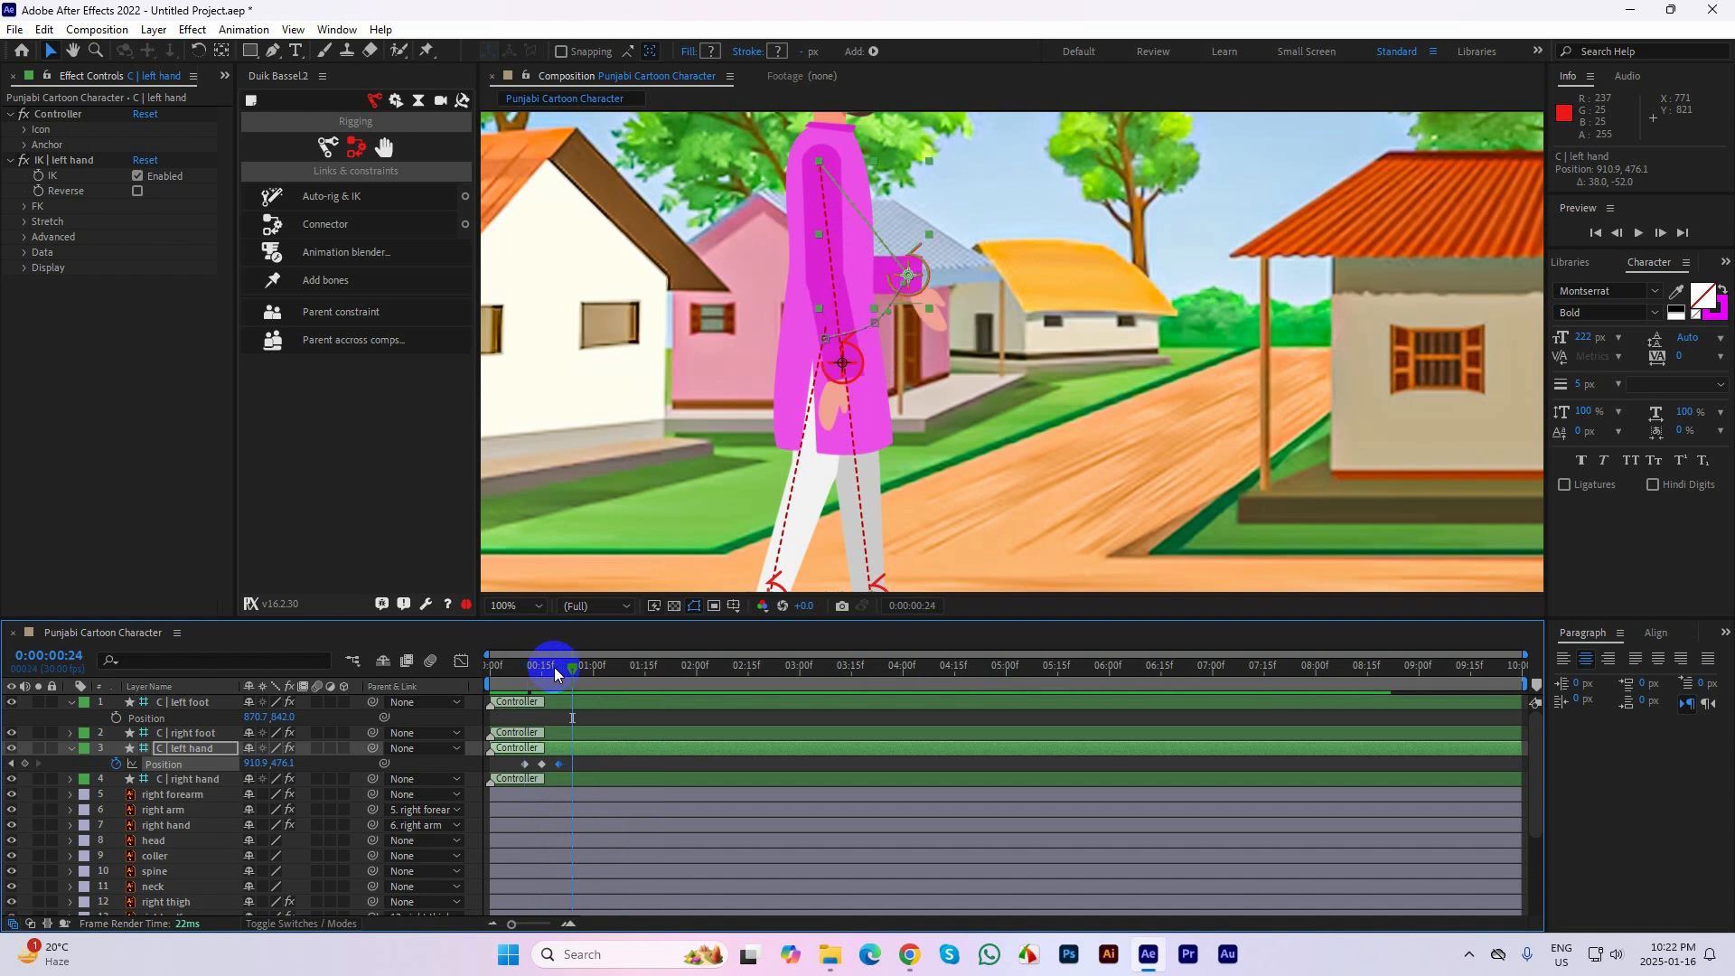
Lower the left hand controller back beside the body to 848.9, 573.1 at frame 25 and preview the arm swing
{"action": "left_click_drag", "start_coordinate": [911, 276], "coordinate": [857, 360]}
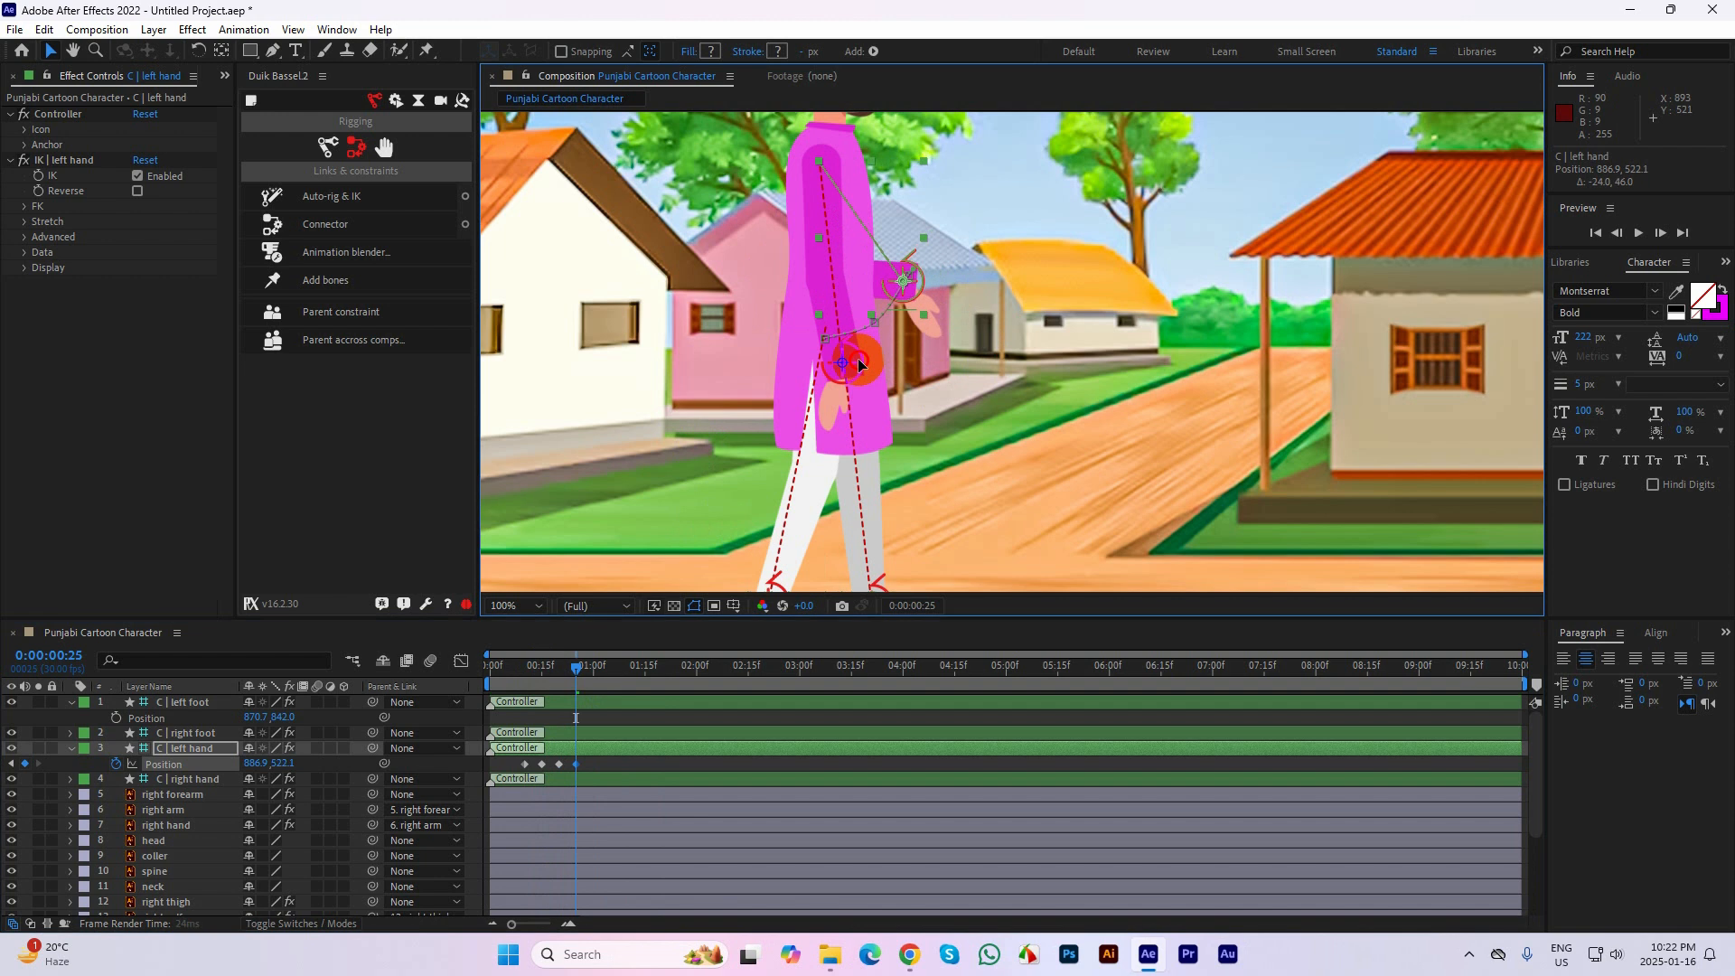
{"action": "left_click_drag", "start_coordinate": [579, 665], "coordinate": [488, 673]}
{"action": "key", "text": "space"}
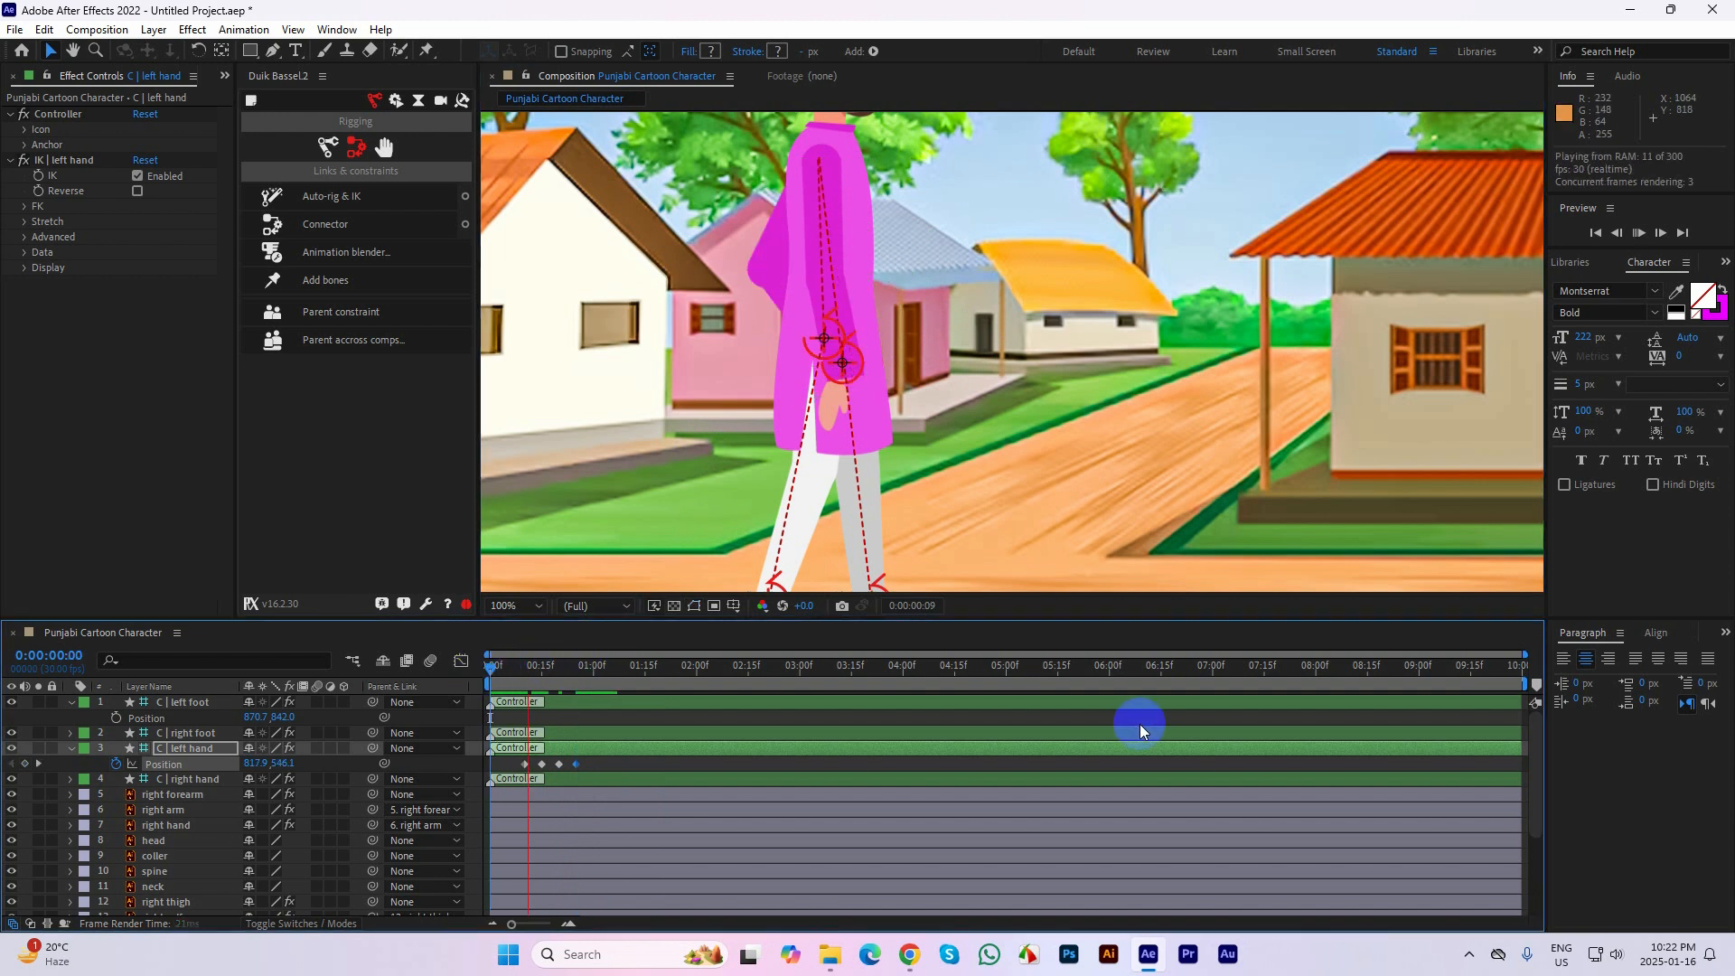
{"action": "key", "text": "space"}
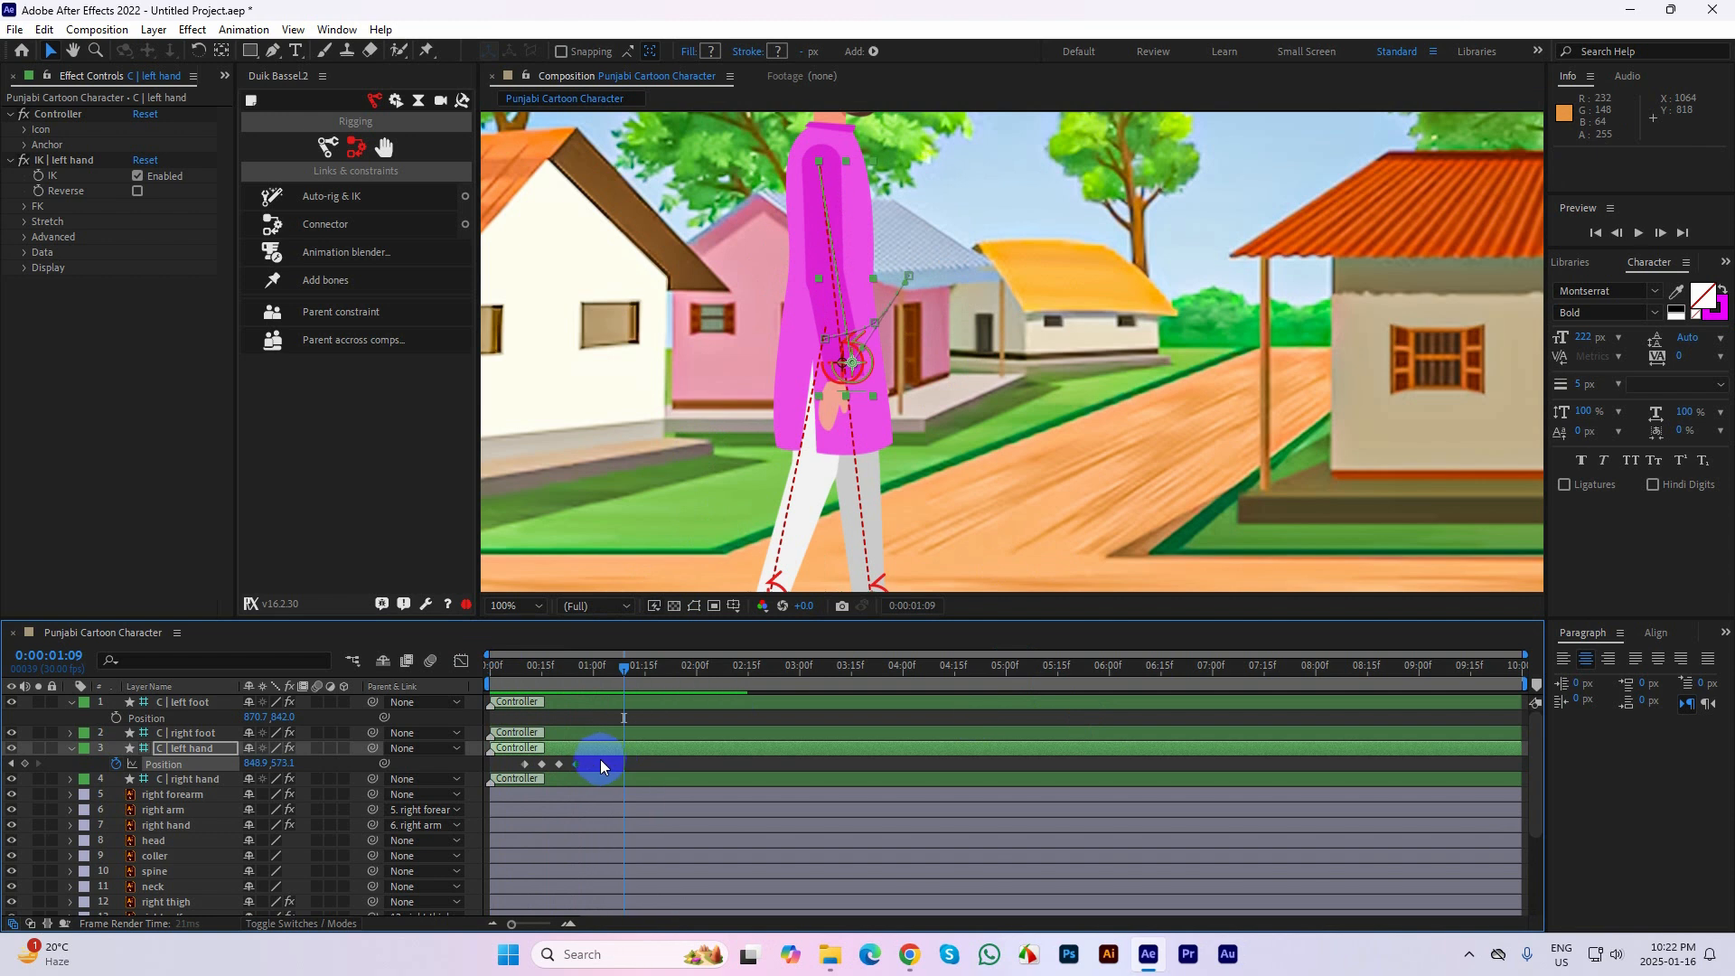
Stretch the left hand controller's Position keyframes so the last one falls at 0:00:01:19, and preview the slower swing
{"action": "left_click_drag", "start_coordinate": [589, 762], "coordinate": [659, 766]}
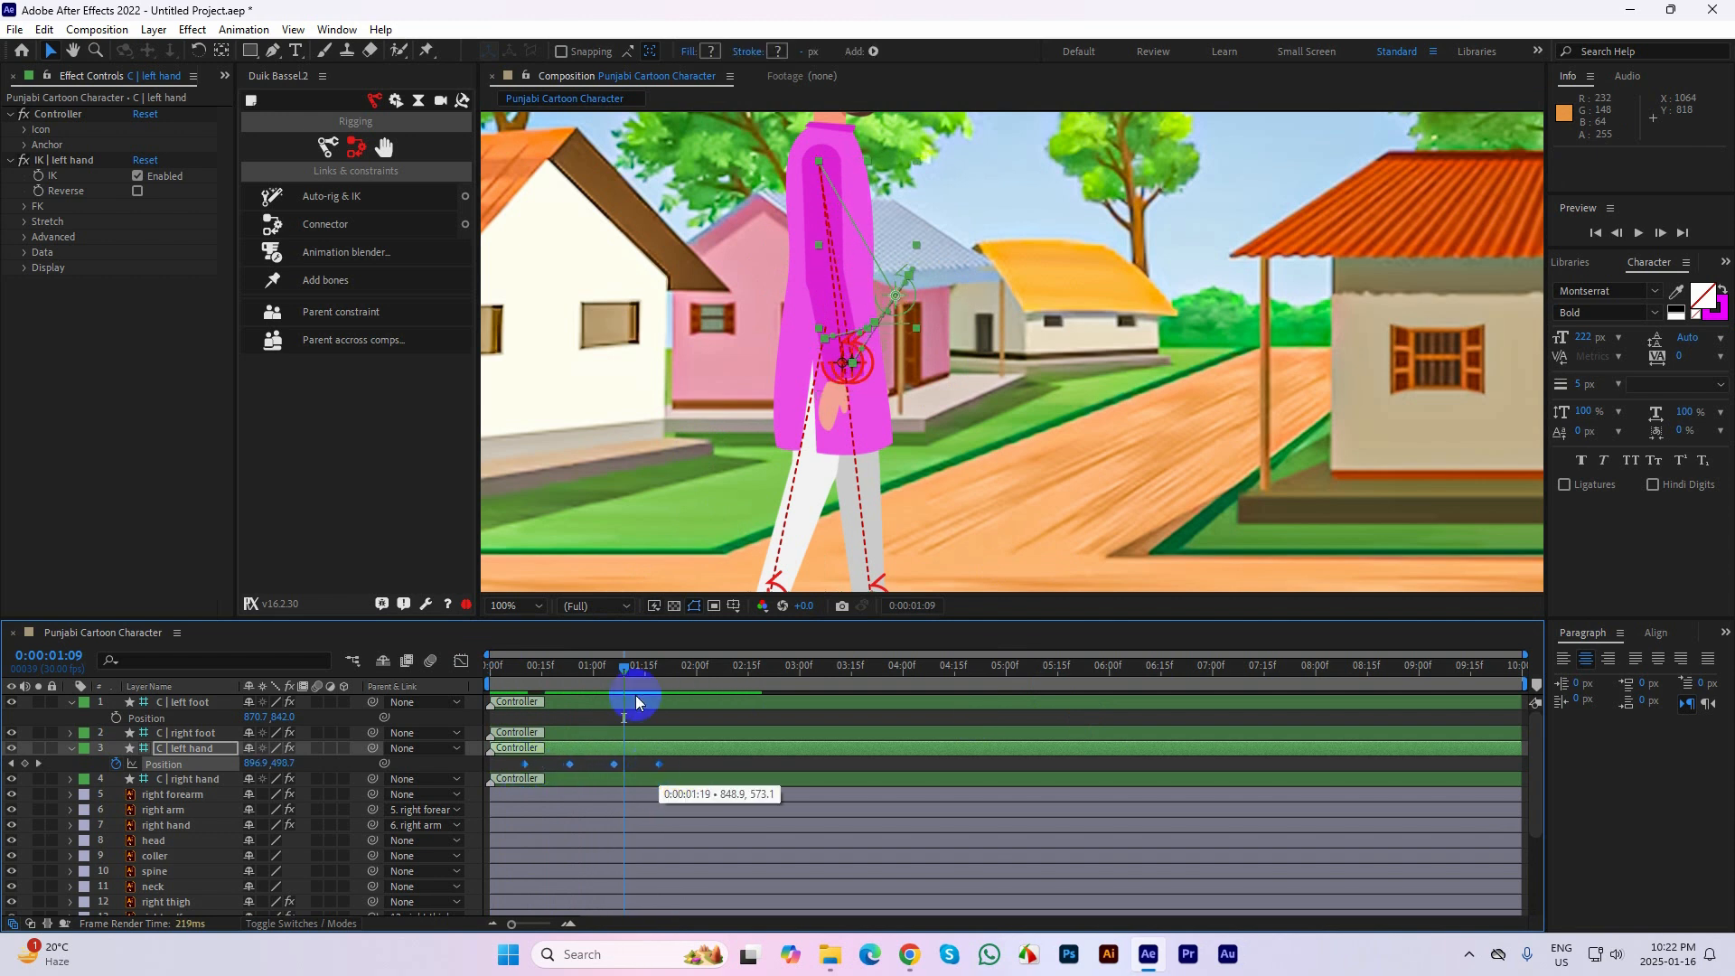
{"action": "left_click", "coordinate": [513, 679]}
{"action": "key", "text": "space"}
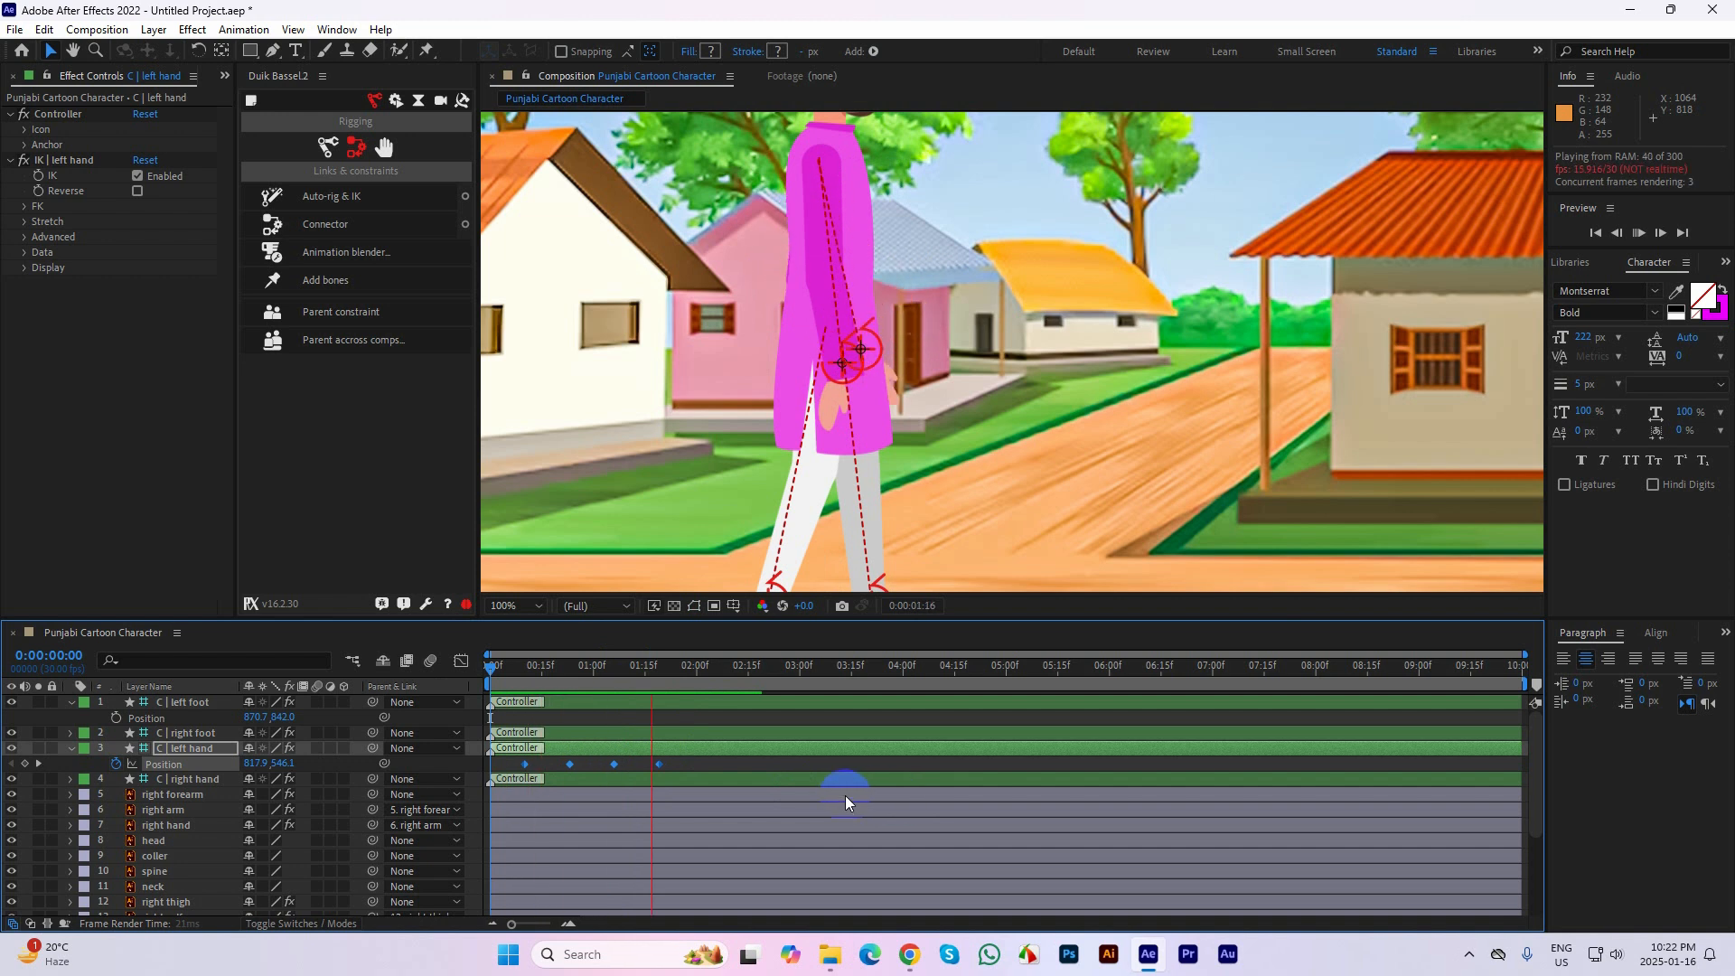
Compress the left hand controller's Position keyframes so the last one falls at about 0:00:01:08, and replay the swing
{"action": "left_click", "coordinate": [654, 767]}
{"action": "left_click_drag", "start_coordinate": [654, 767], "coordinate": [620, 764]}
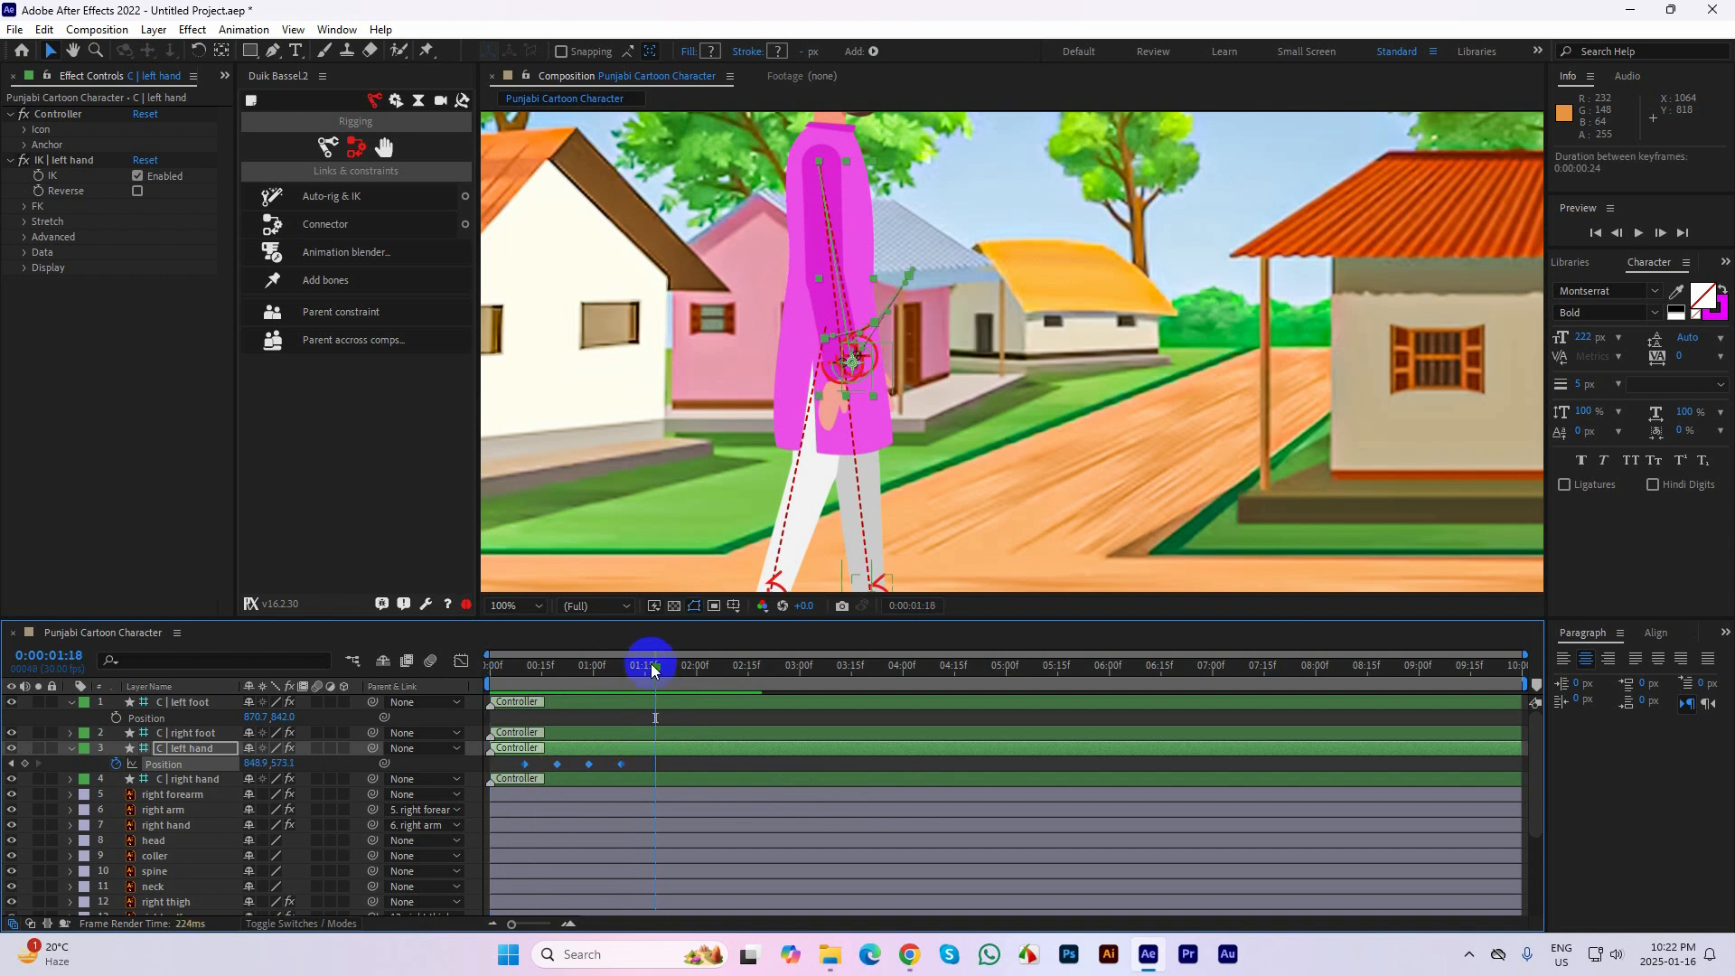
{"action": "left_click", "coordinate": [512, 684]}
{"action": "left_click", "coordinate": [832, 779]}
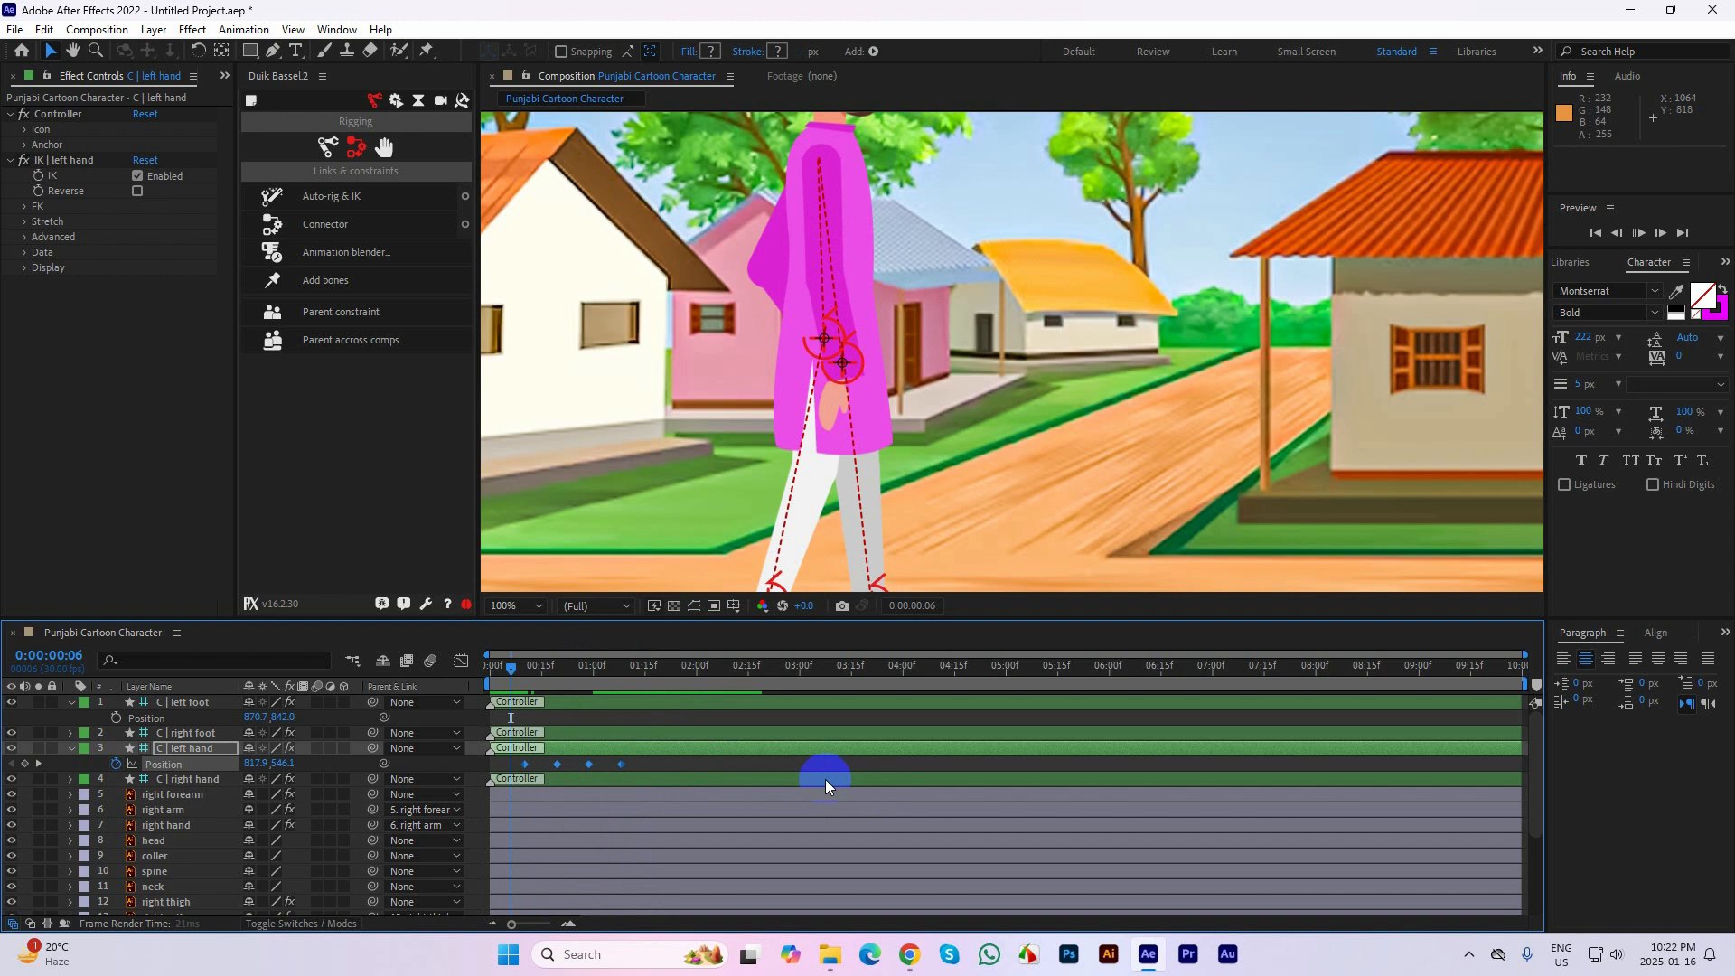
{"action": "key", "text": "space"}
{"action": "left_click", "coordinate": [658, 668]}
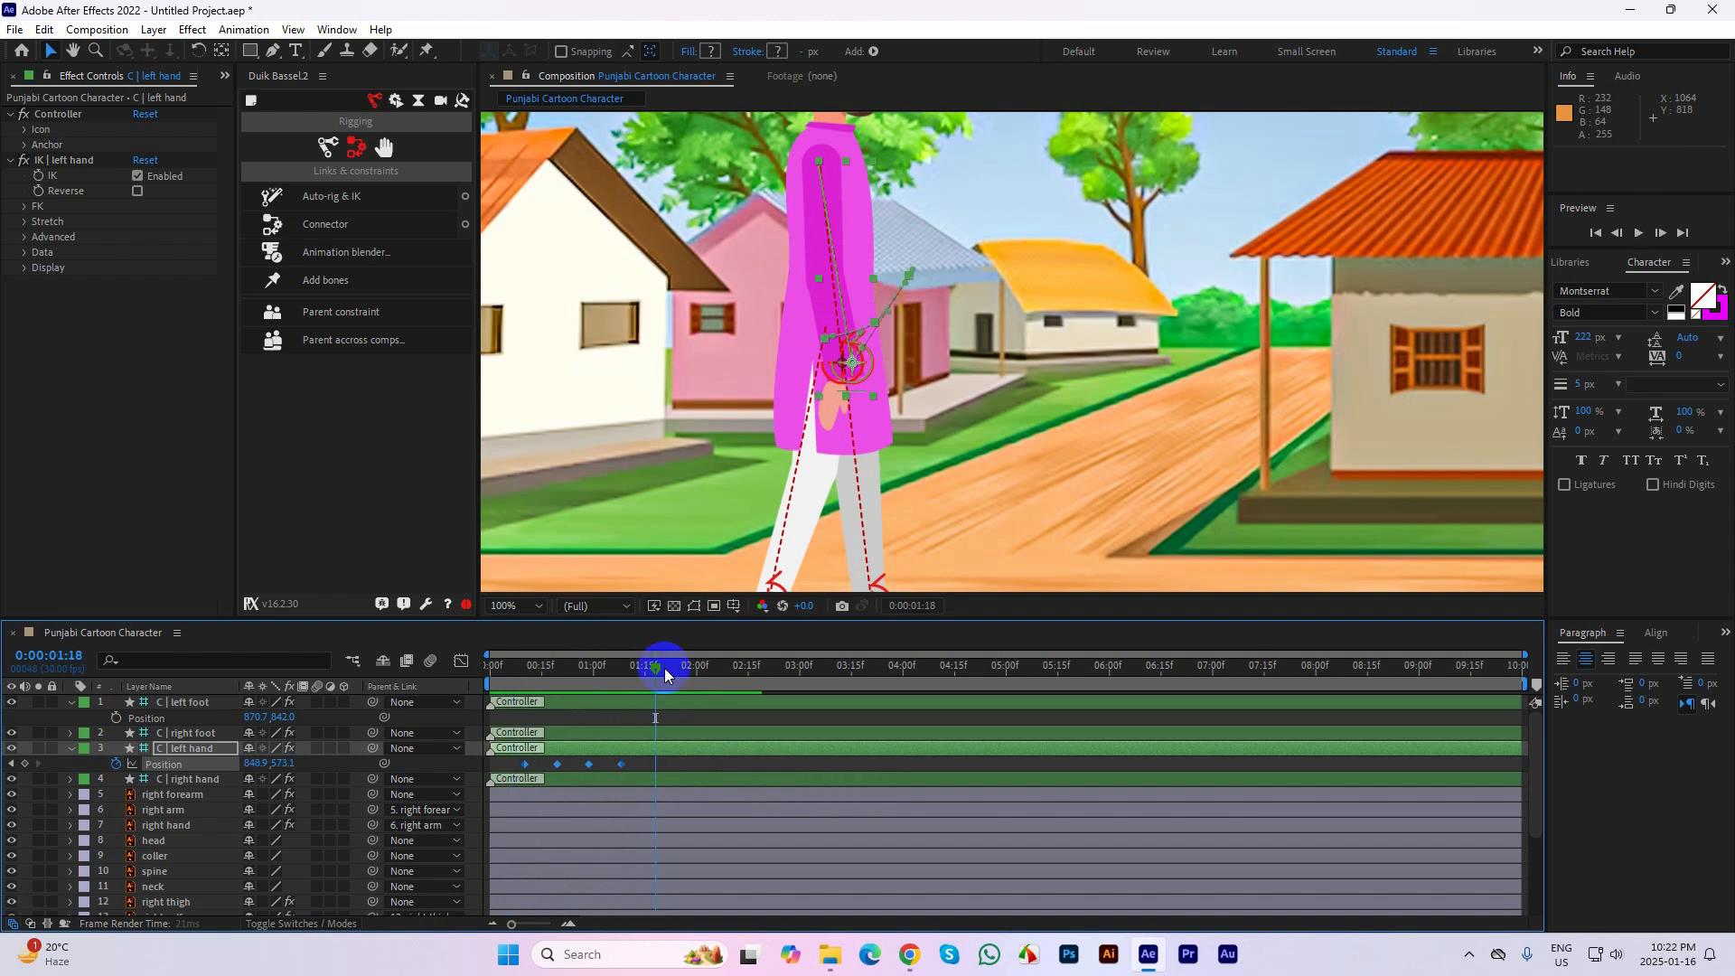
Start Position keyframing on the right hand controller at frame 20
{"action": "mouse_move", "coordinate": [575, 683]}
{"action": "left_mouse_down"}
{"action": "mouse_move", "coordinate": [535, 684]}
{"action": "mouse_move", "coordinate": [556, 687]}
{"action": "left_mouse_up"}
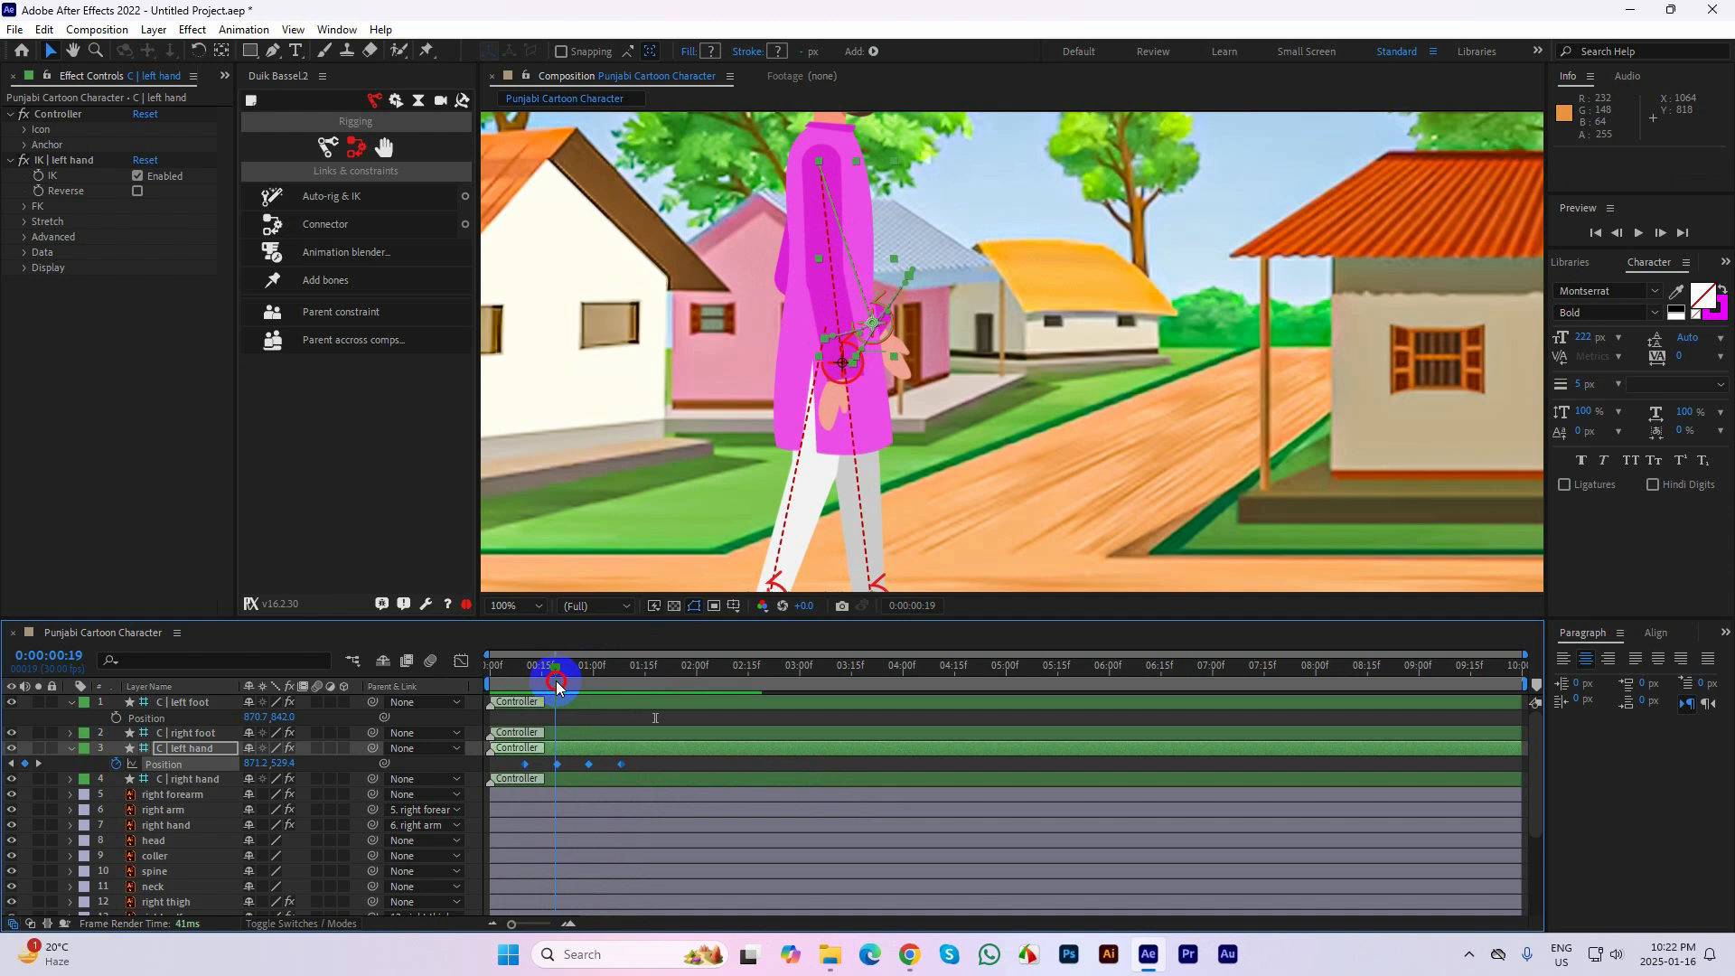
{"action": "left_click_drag", "start_coordinate": [563, 685], "coordinate": [558, 686]}
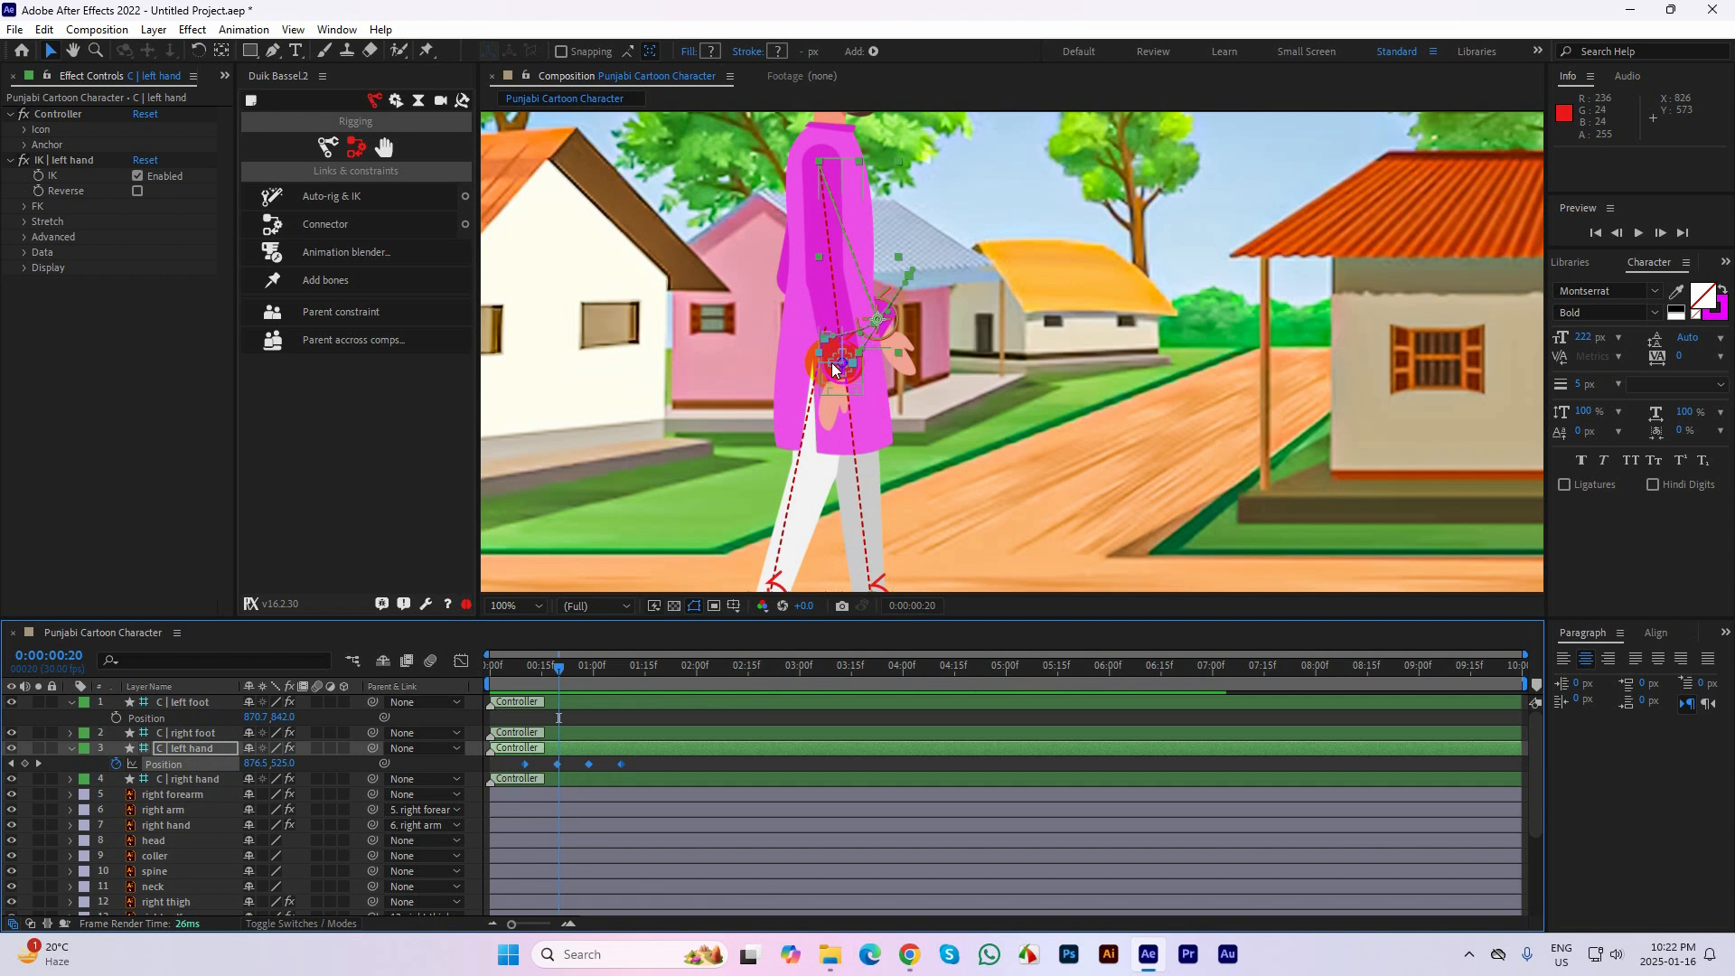
{"action": "left_click", "coordinate": [841, 367]}
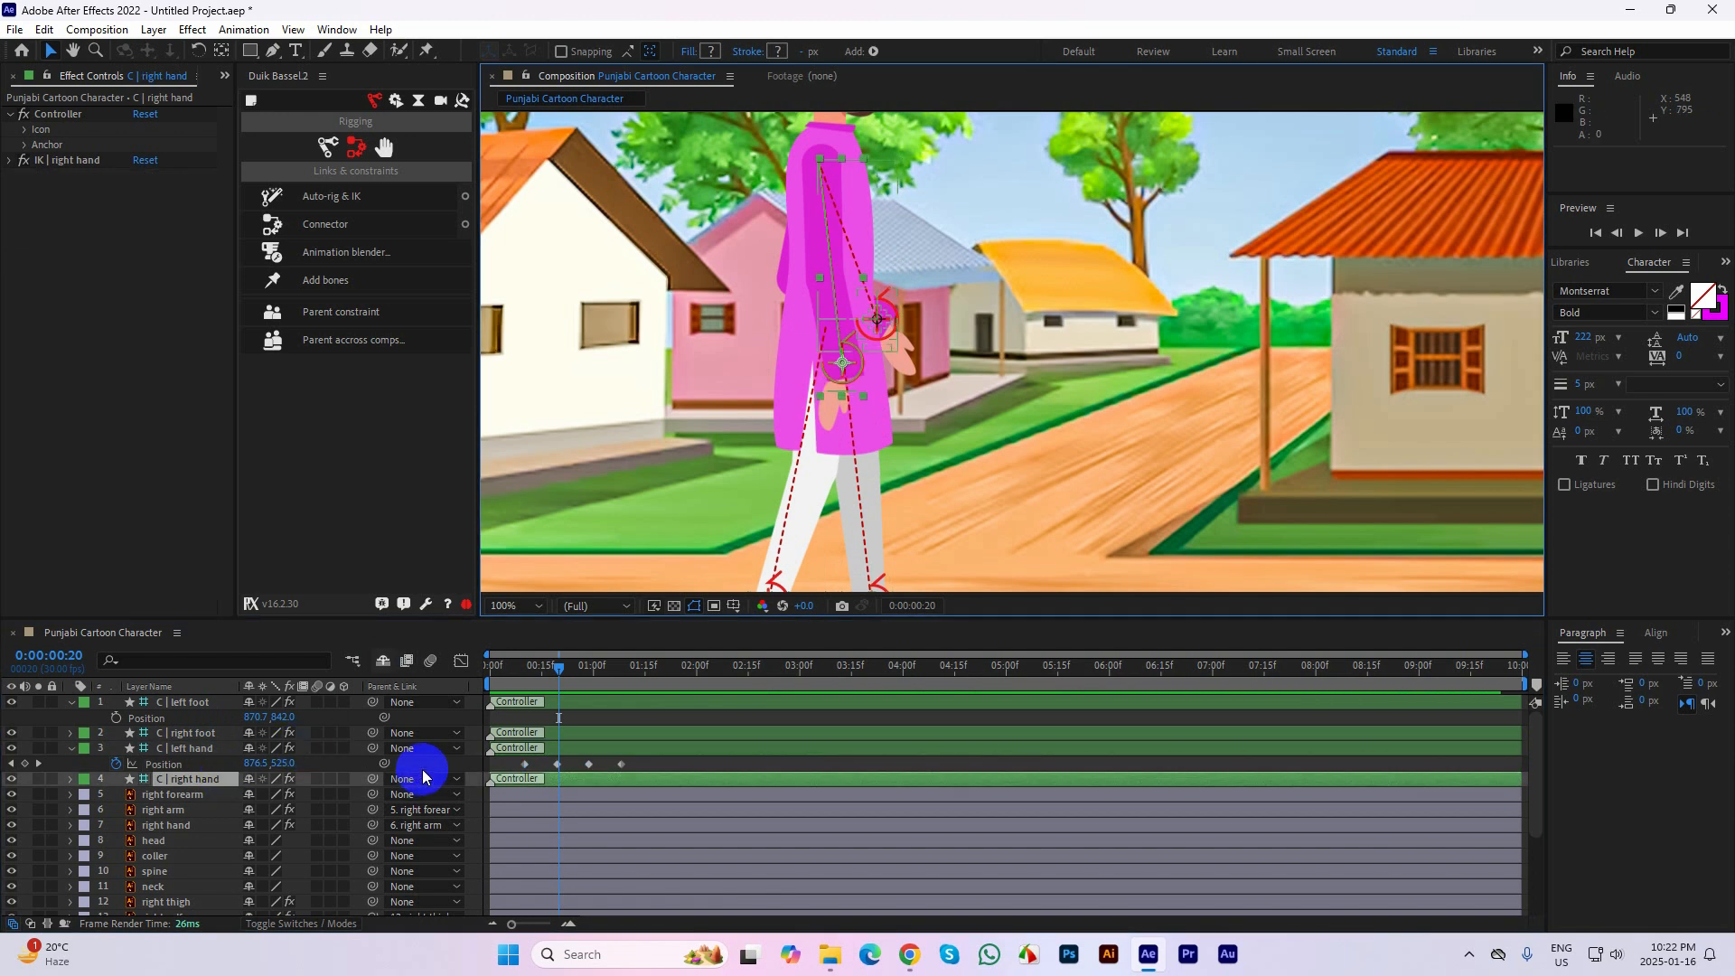
{"action": "key", "text": "p"}
{"action": "left_click", "coordinate": [178, 795]}
{"action": "left_click", "coordinate": [117, 795]}
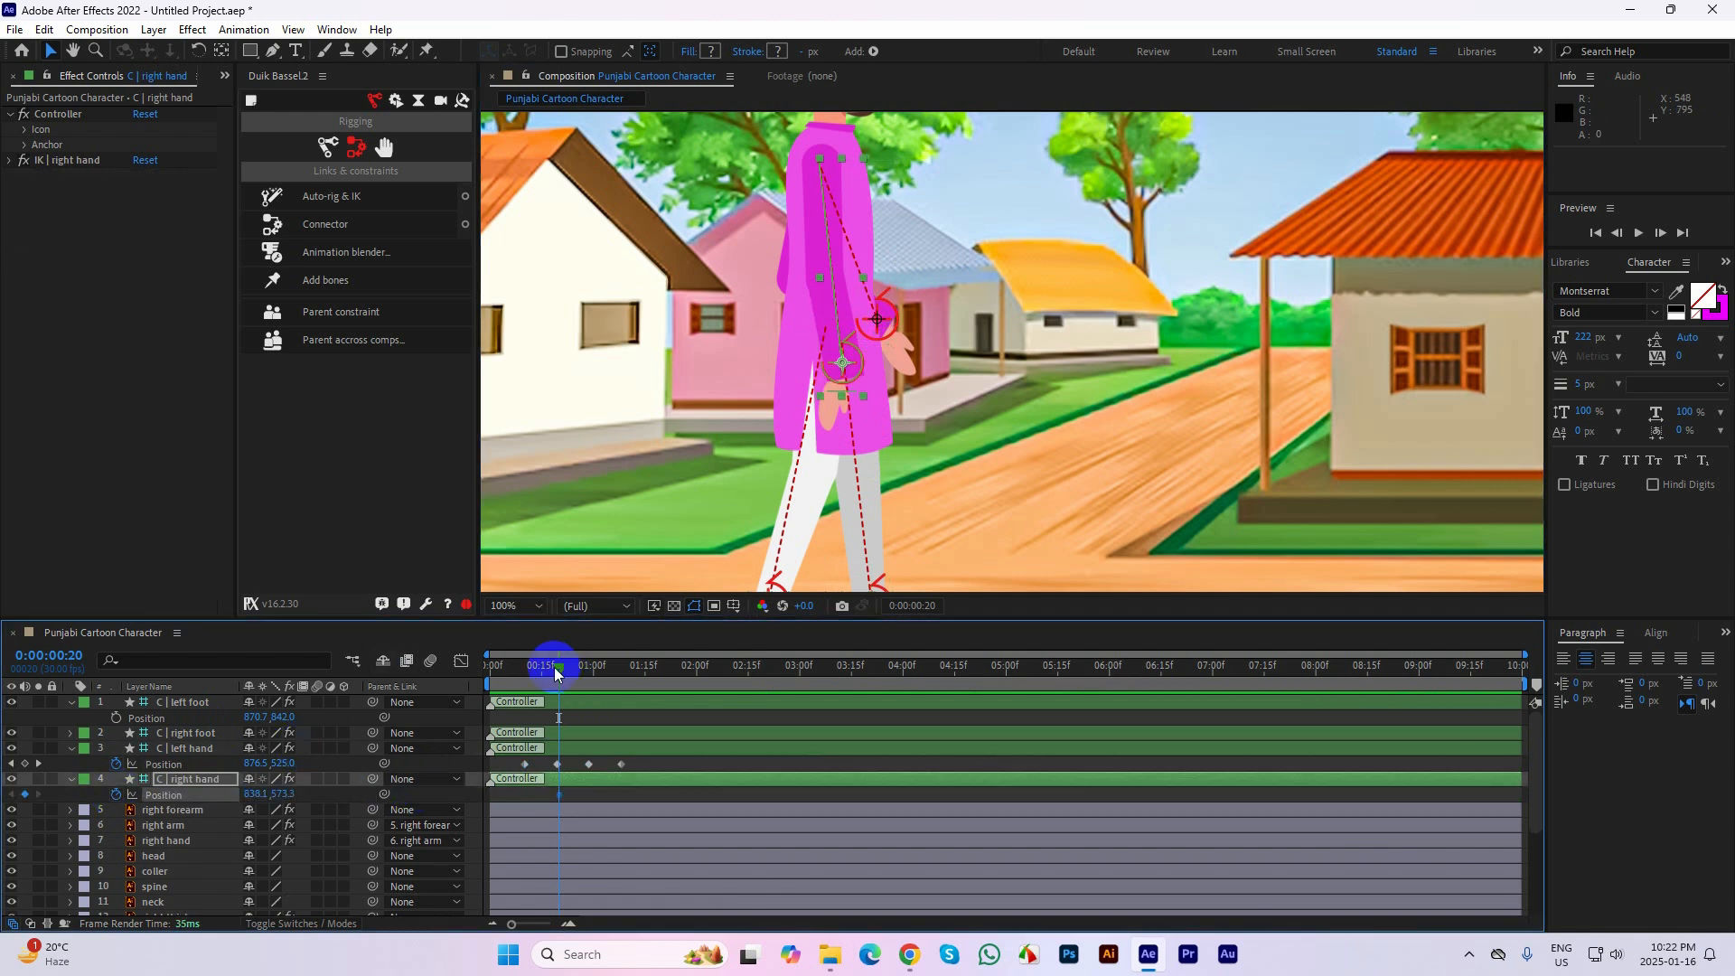
Move the right hand controller backward and up to about 814.1, 534.3 at frame 29 as its second Position keyframe
{"action": "left_click_drag", "start_coordinate": [579, 668], "coordinate": [588, 671]}
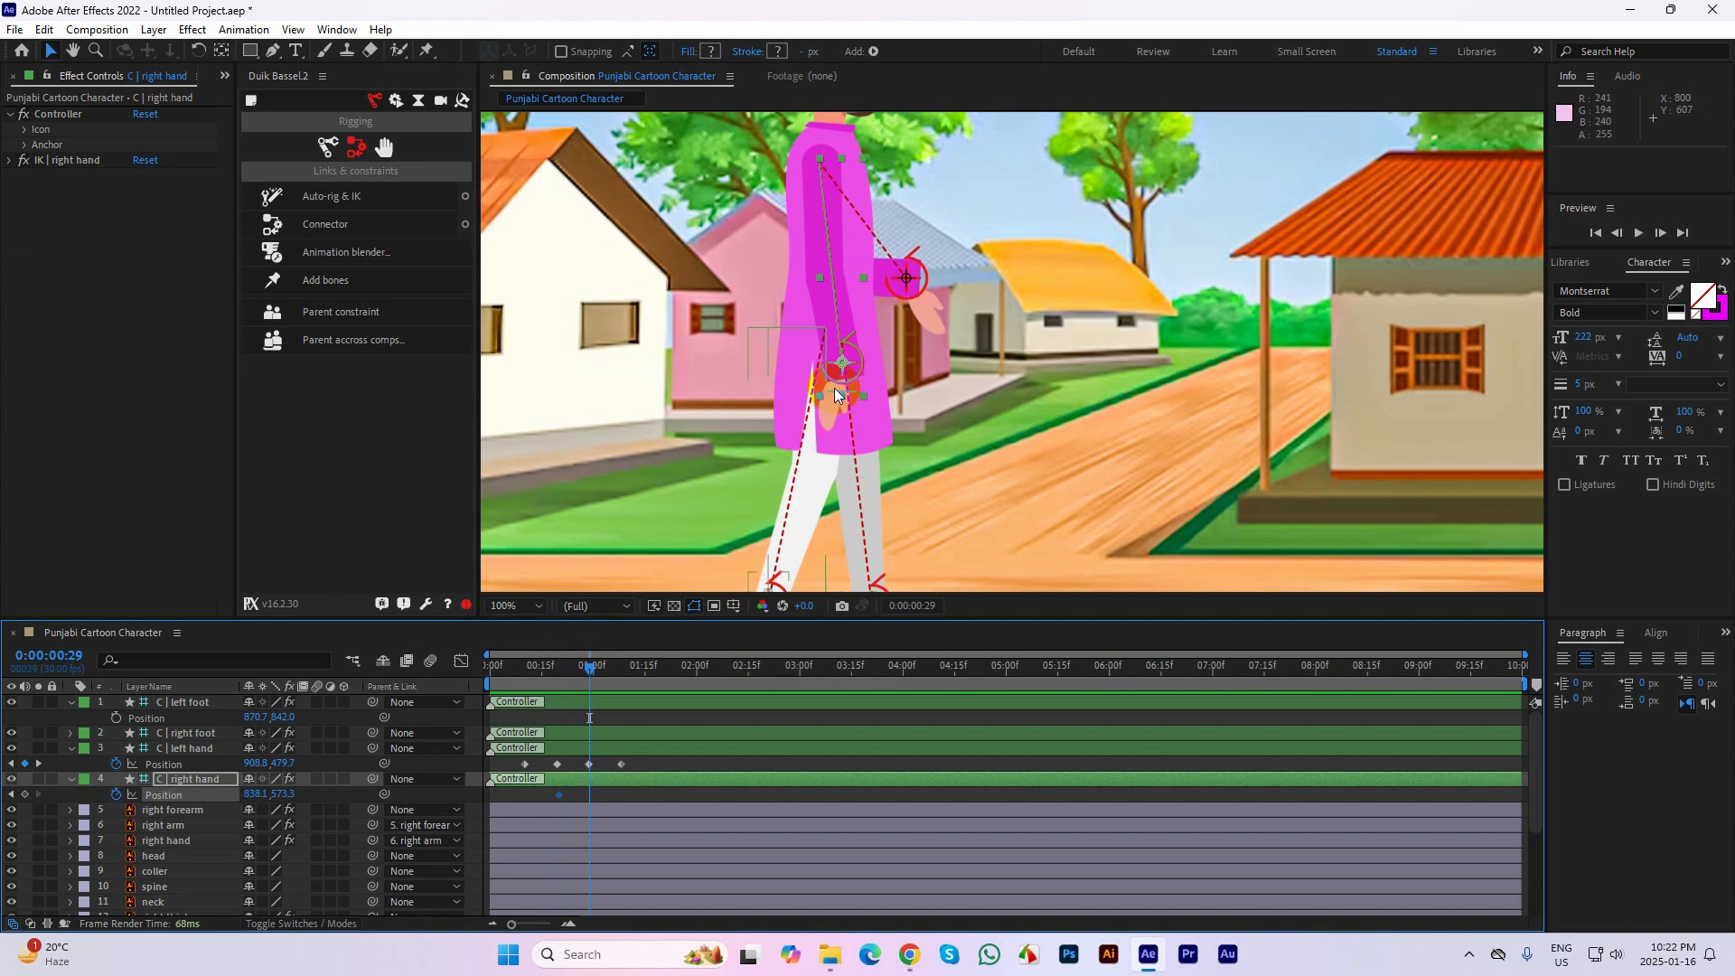
{"action": "left_click_drag", "start_coordinate": [840, 369], "coordinate": [822, 330]}
{"action": "key", "text": "space"}
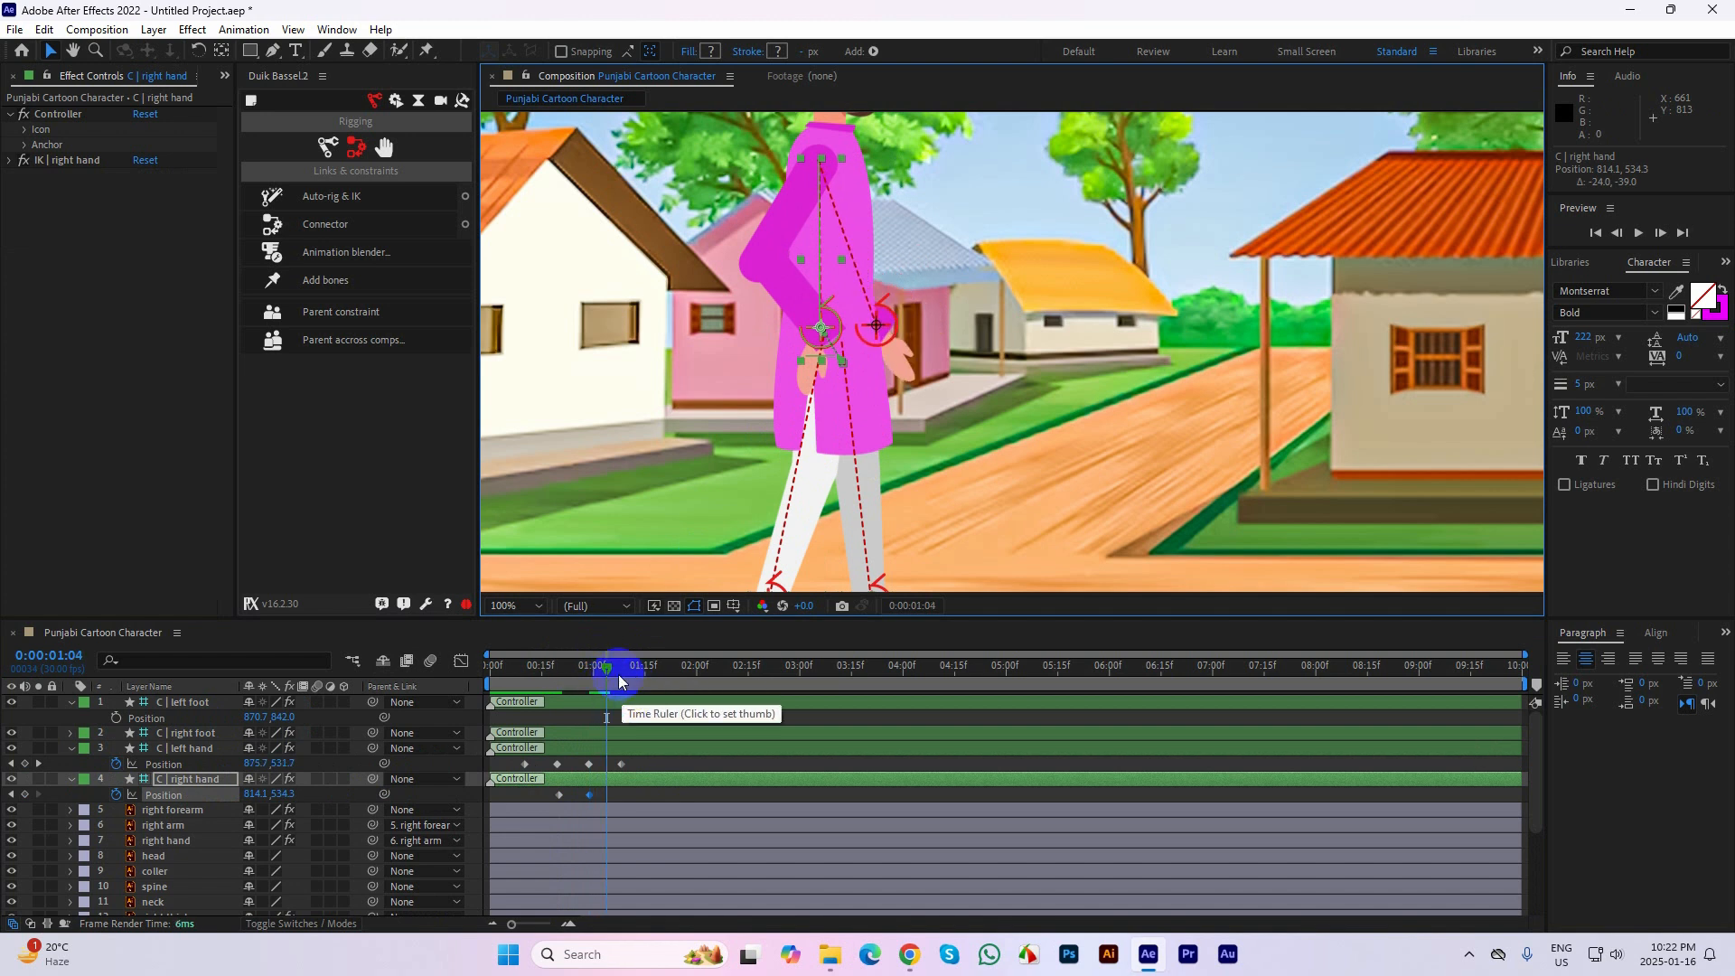
Keyframe the right hand controller at about 844.1, 536.3 on 0:00:01:08 and about 802.1, 570.3 on 0:00:01:18
{"action": "left_click", "coordinate": [623, 667]}
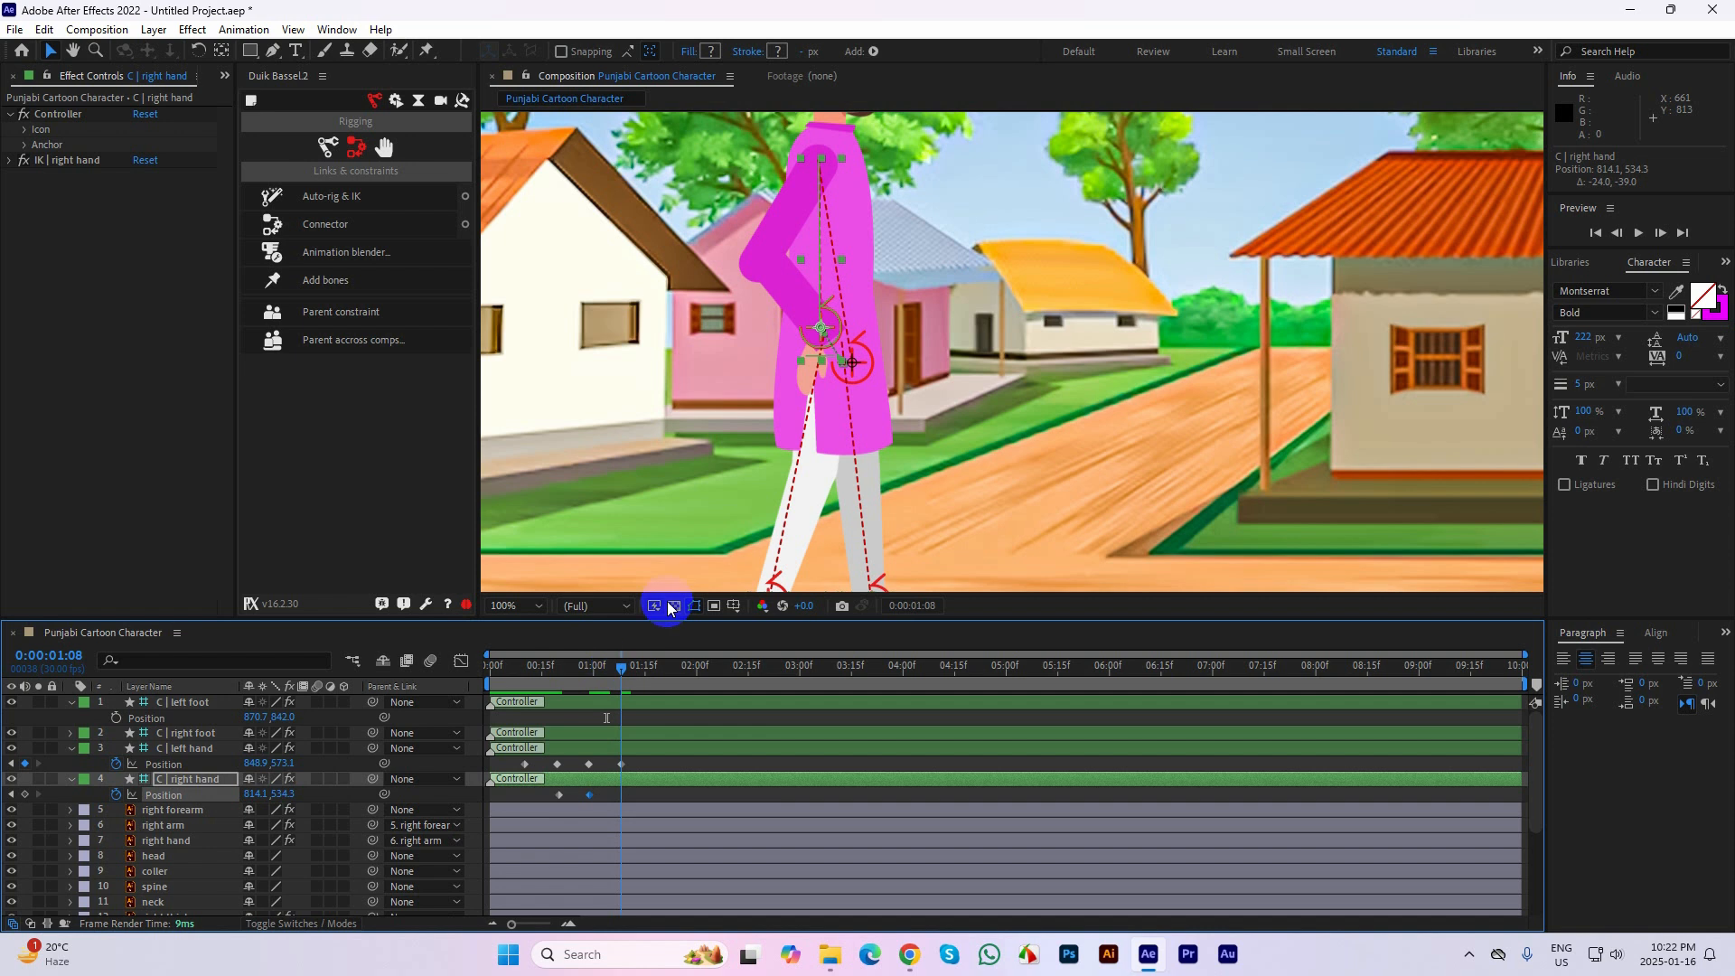
{"action": "mouse_move", "coordinate": [826, 333]}
{"action": "left_mouse_down"}
{"action": "mouse_move", "coordinate": [878, 316]}
{"action": "mouse_move", "coordinate": [854, 332]}
{"action": "left_mouse_up"}
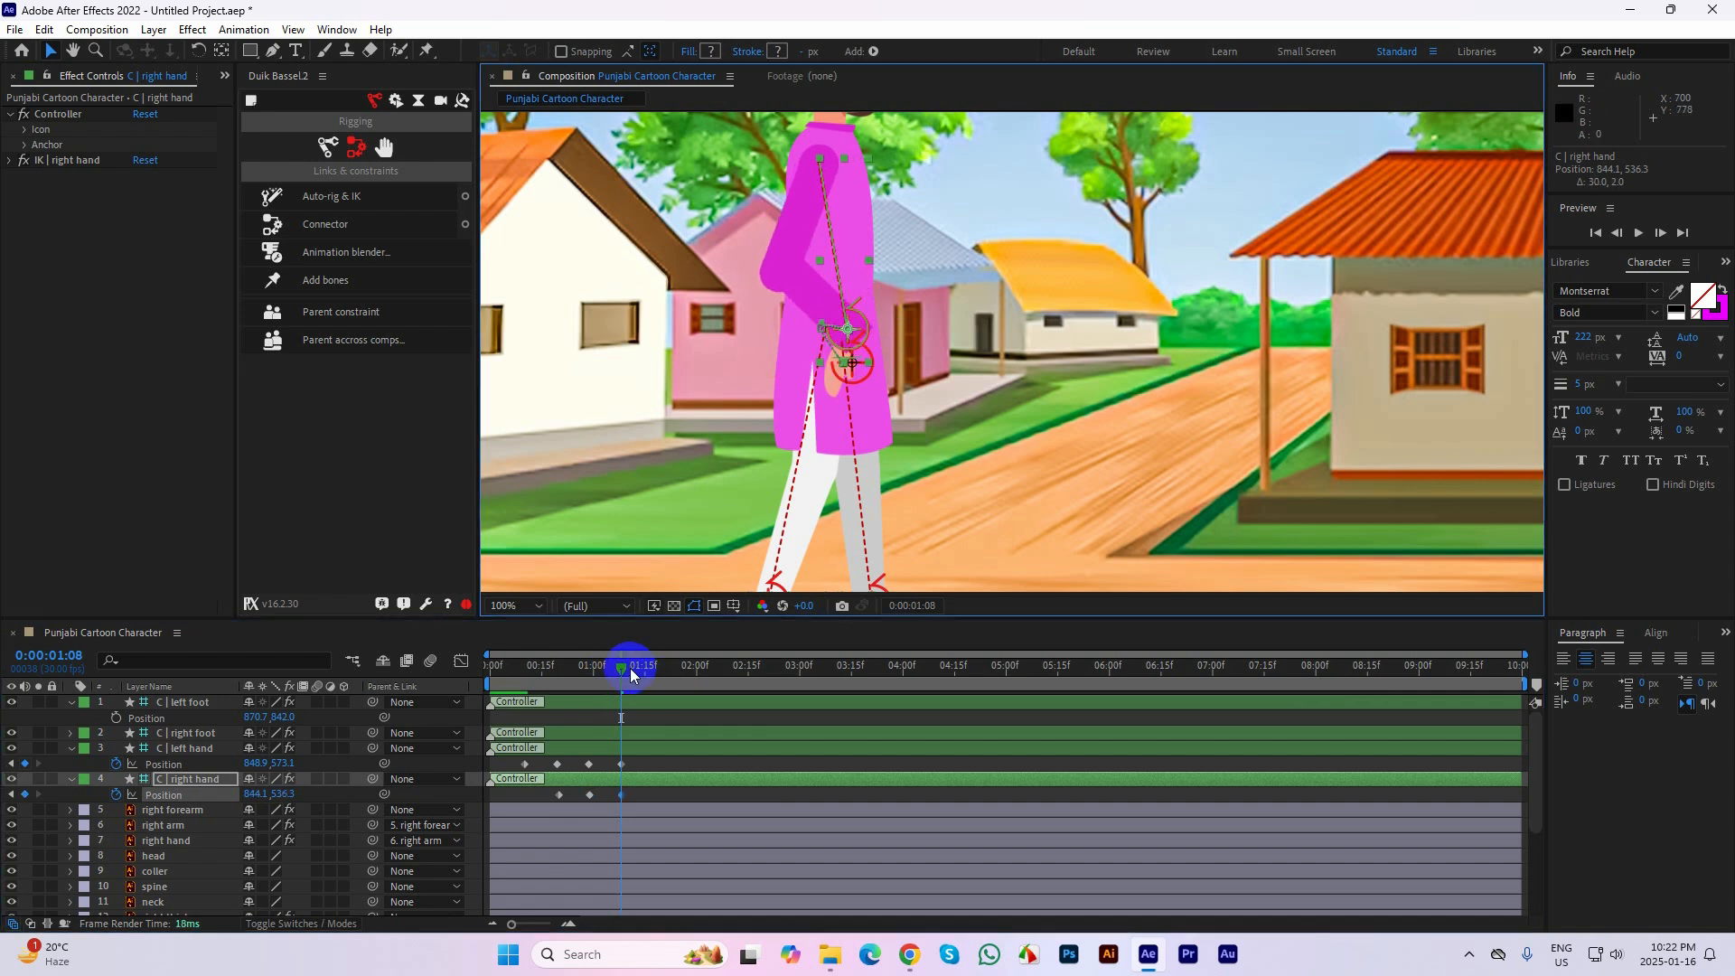
{"action": "left_click_drag", "start_coordinate": [631, 670], "coordinate": [656, 669]}
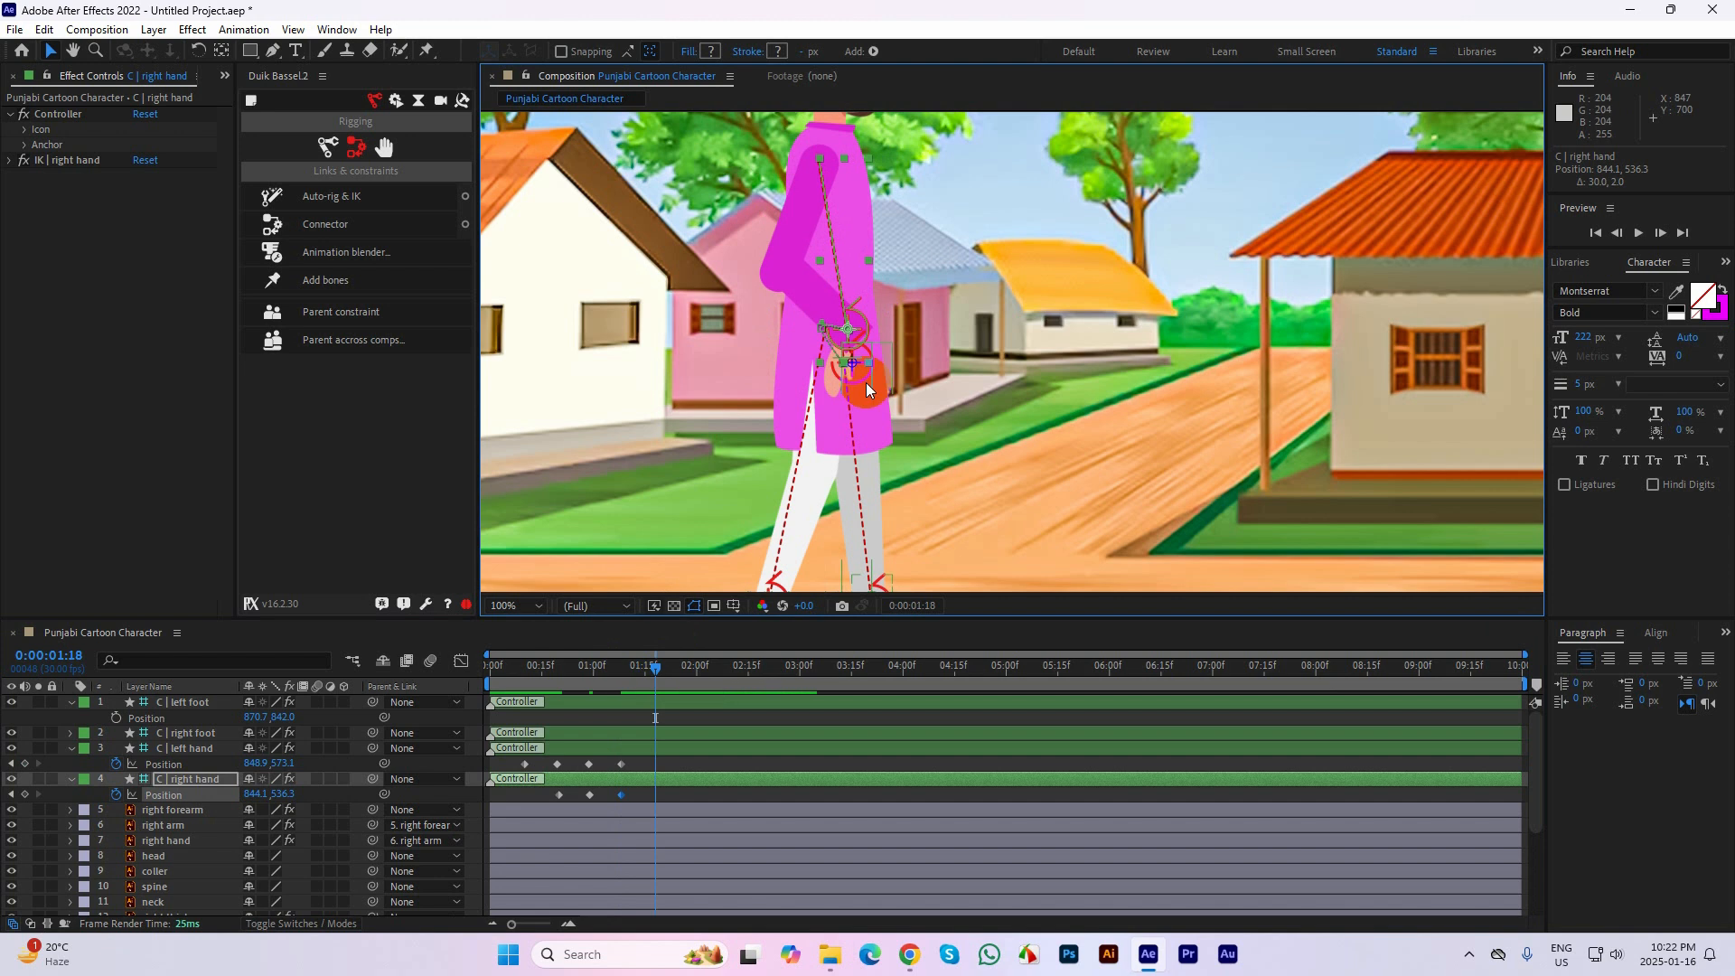
{"action": "left_click_drag", "start_coordinate": [866, 391], "coordinate": [811, 358]}
Preview both arm swings, and move the right hand controller forward to about 861.1, 538.3 at frame 29
{"action": "left_click_drag", "start_coordinate": [664, 667], "coordinate": [520, 698]}
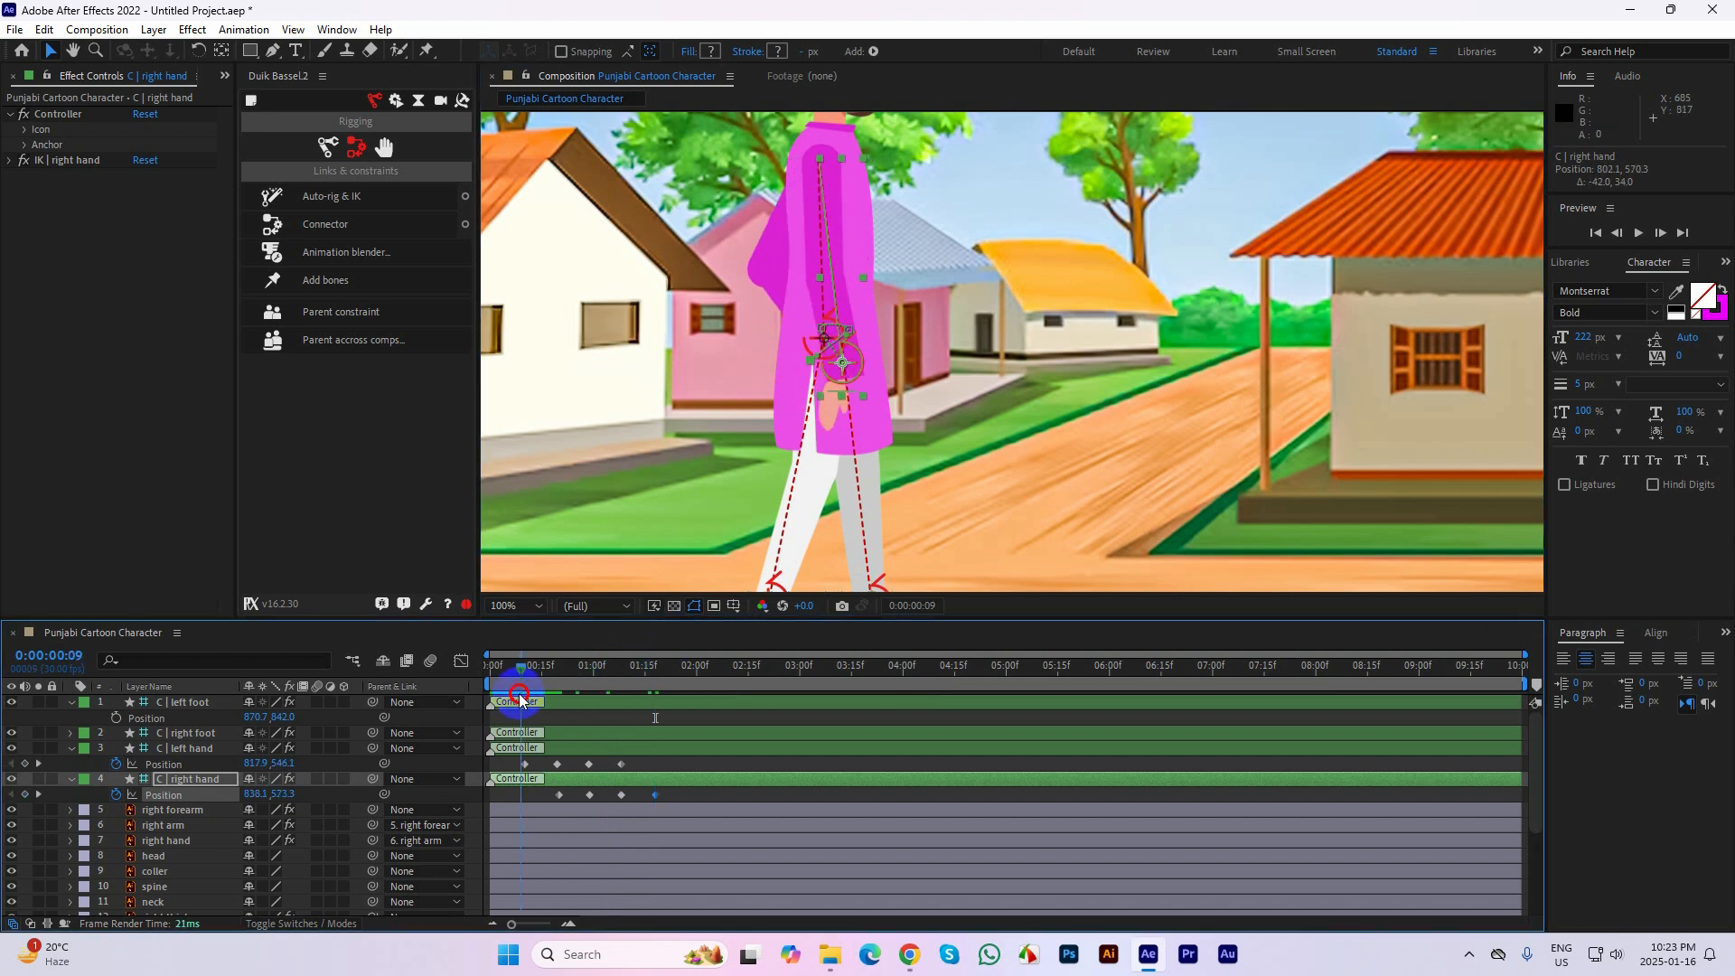
{"action": "key", "text": "space"}
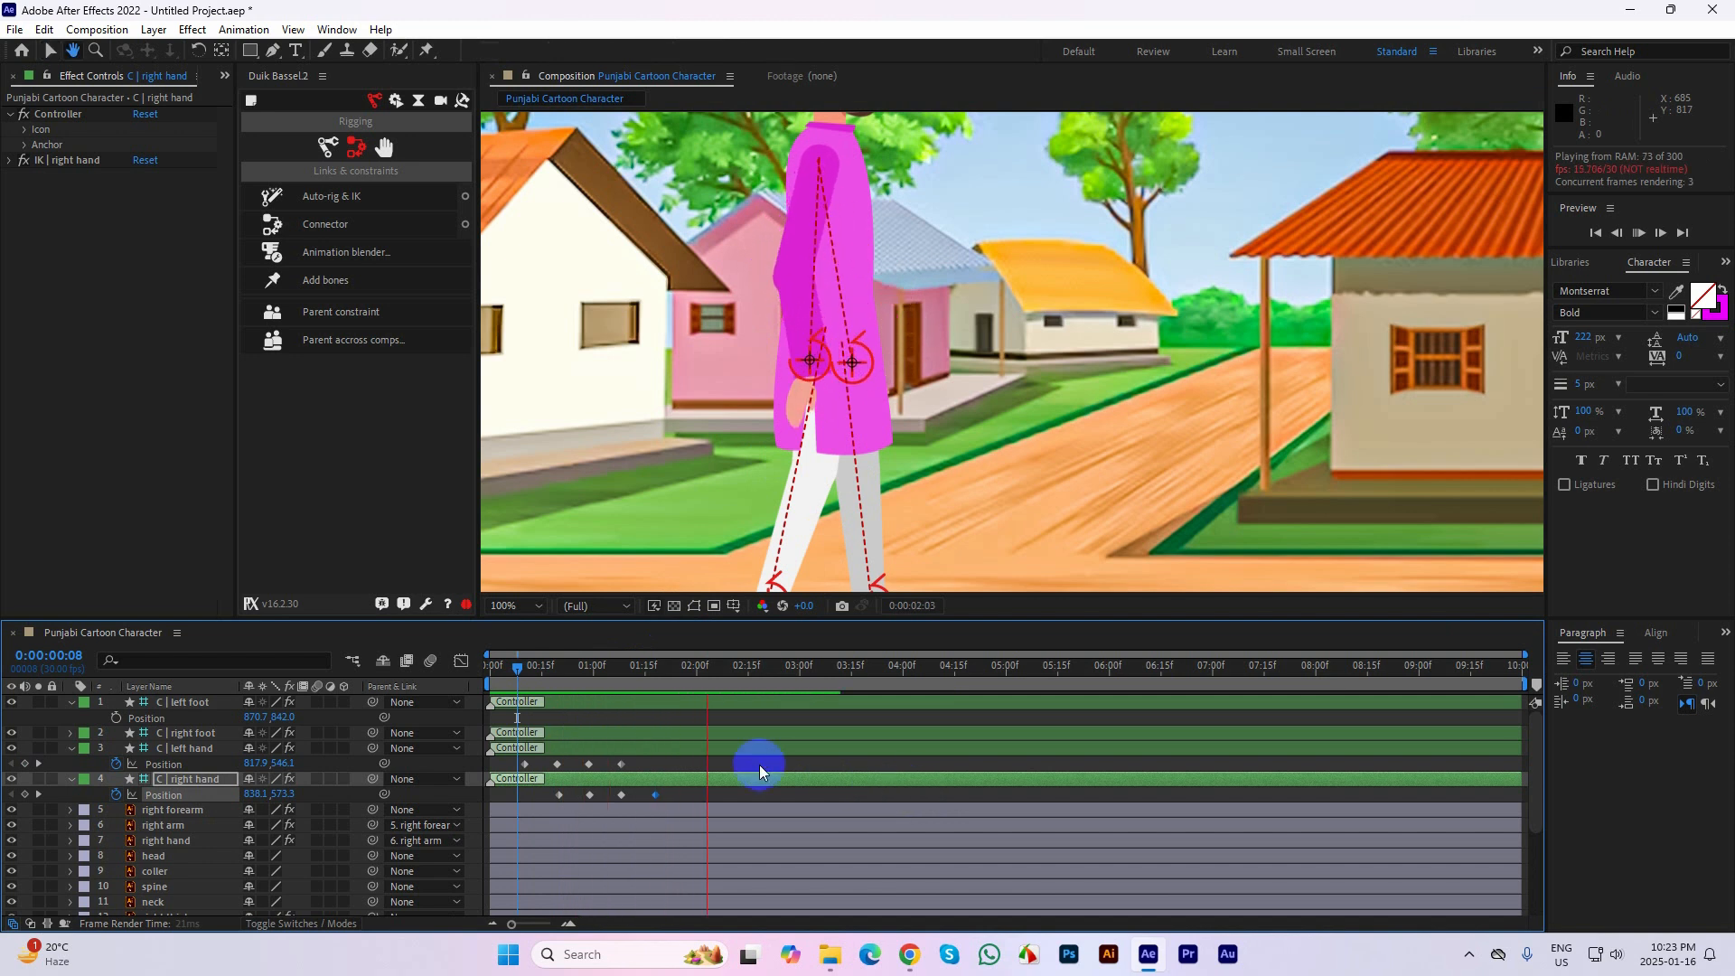
{"action": "key", "text": "space"}
{"action": "left_click_drag", "start_coordinate": [707, 666], "coordinate": [592, 718]}
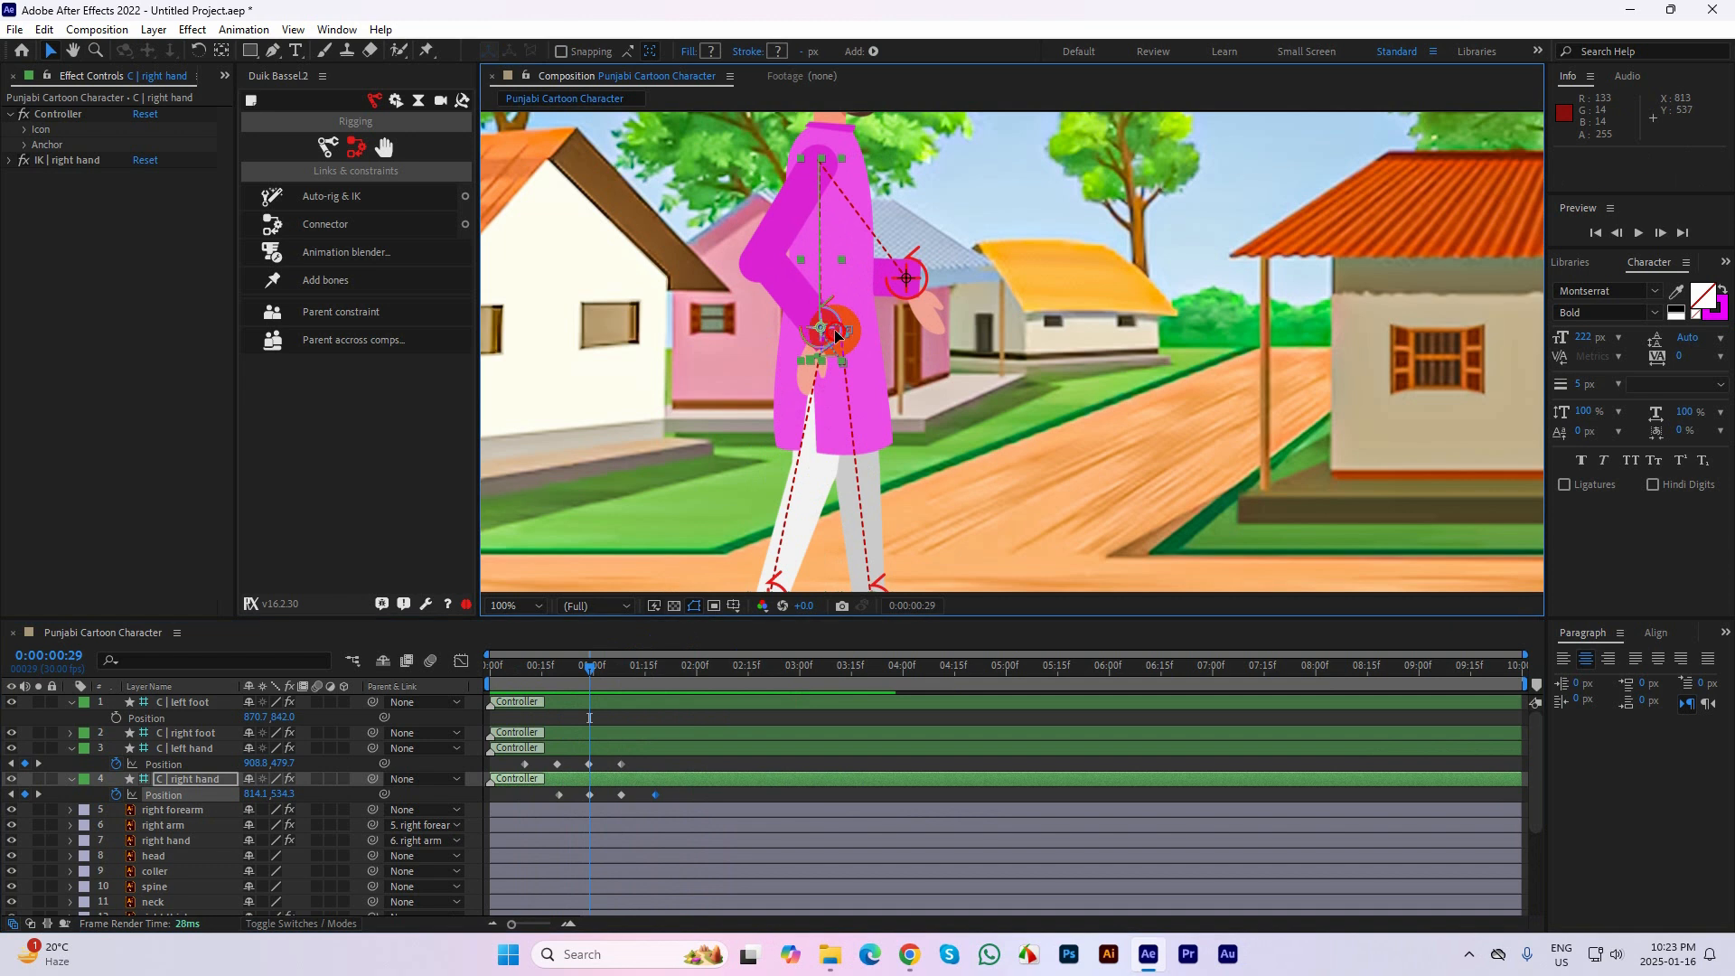
{"action": "left_click_drag", "start_coordinate": [820, 330], "coordinate": [862, 333]}
{"action": "left_click", "coordinate": [876, 412]}
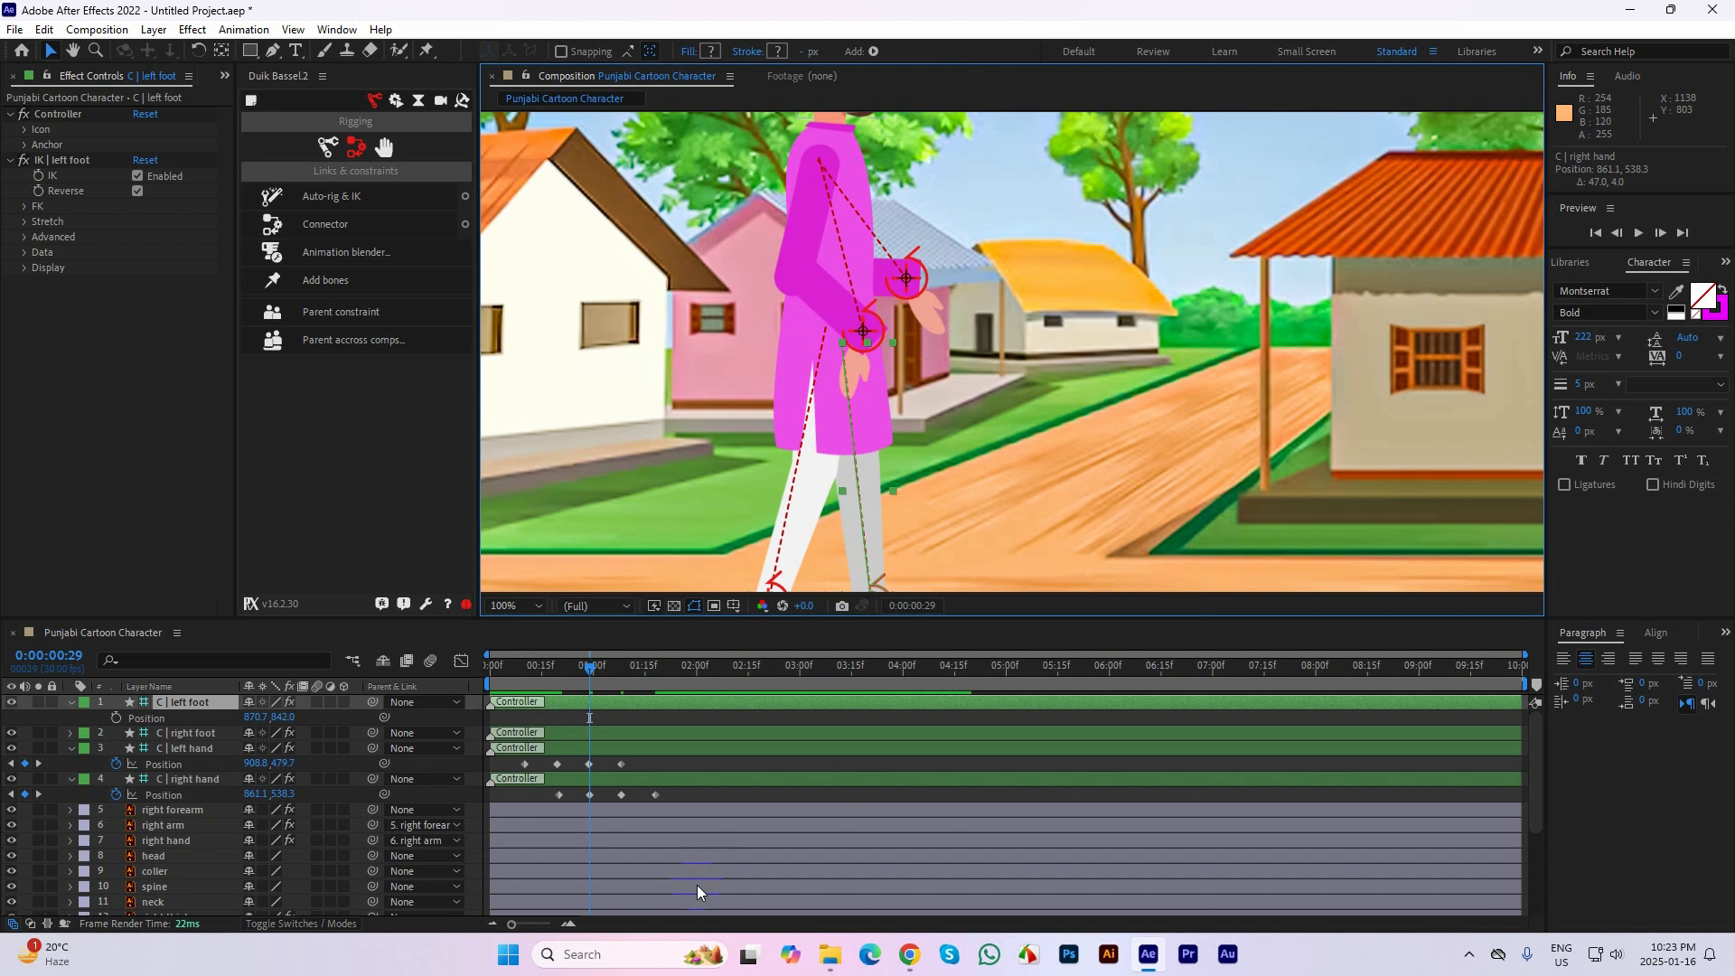
{"action": "left_click", "coordinate": [743, 794]}
{"action": "left_click", "coordinate": [860, 374]}
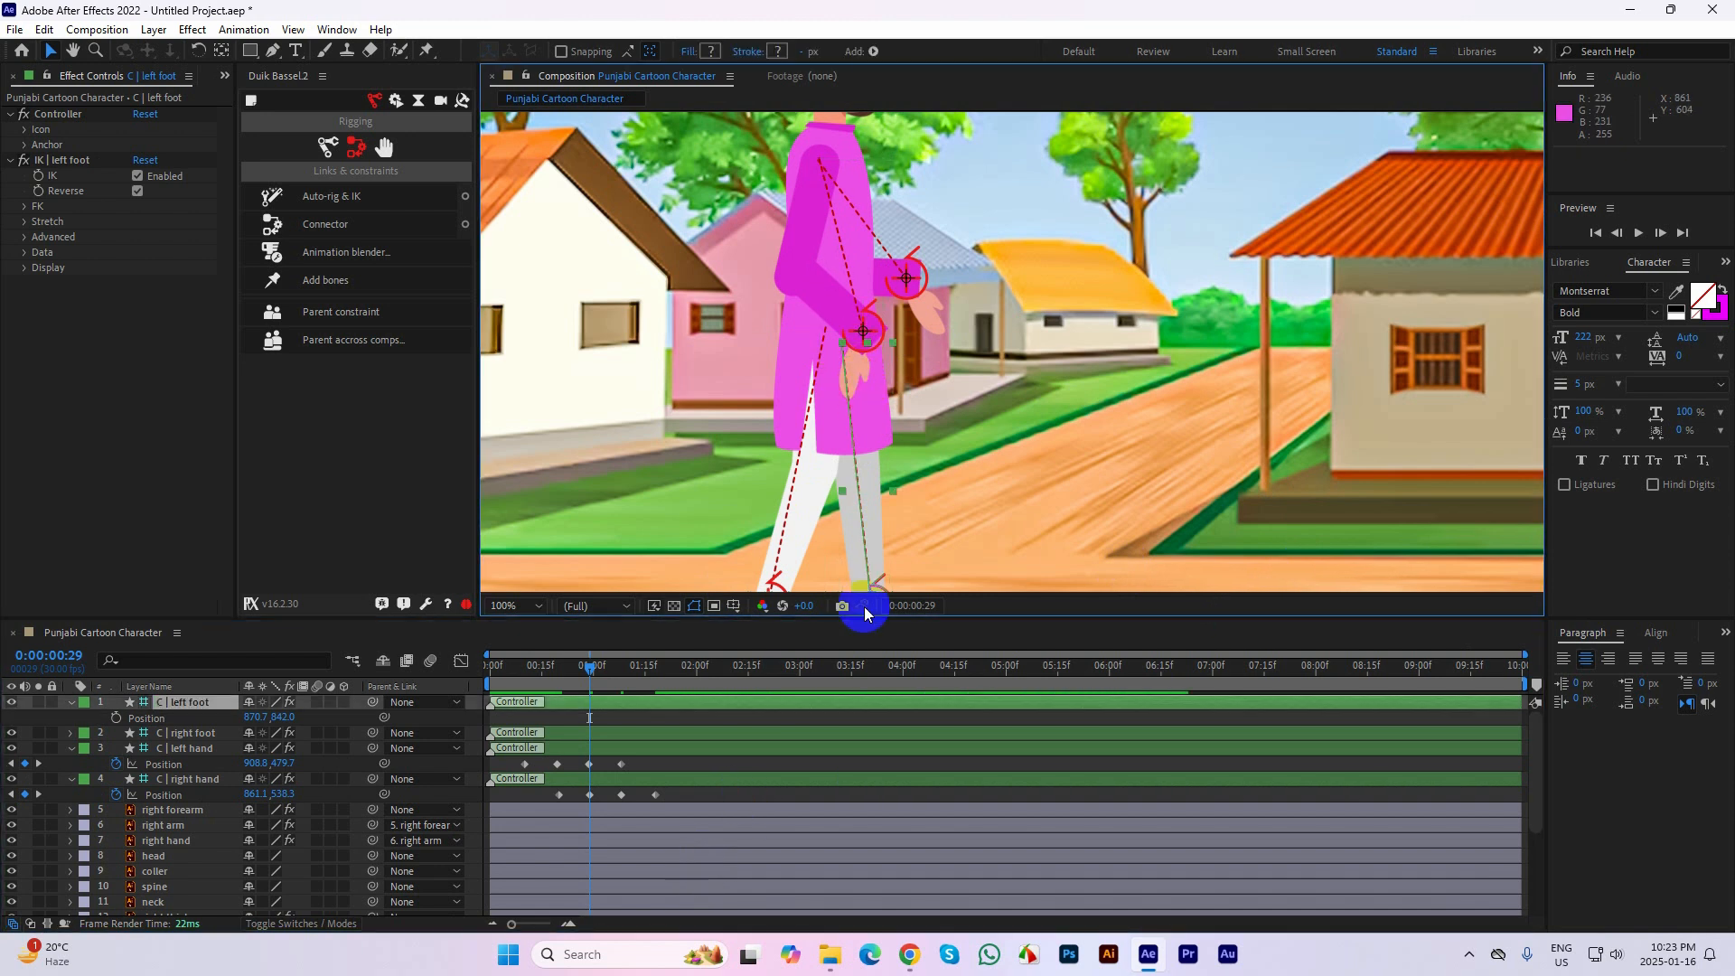
{"action": "left_click", "coordinate": [826, 740]}
Remove the Duik expression from the right hand layer's Rotation and check the hand's new angle around frame 29
{"action": "scroll", "coordinate": [182, 801], "scroll_direction": "down", "scroll_amount": 3}
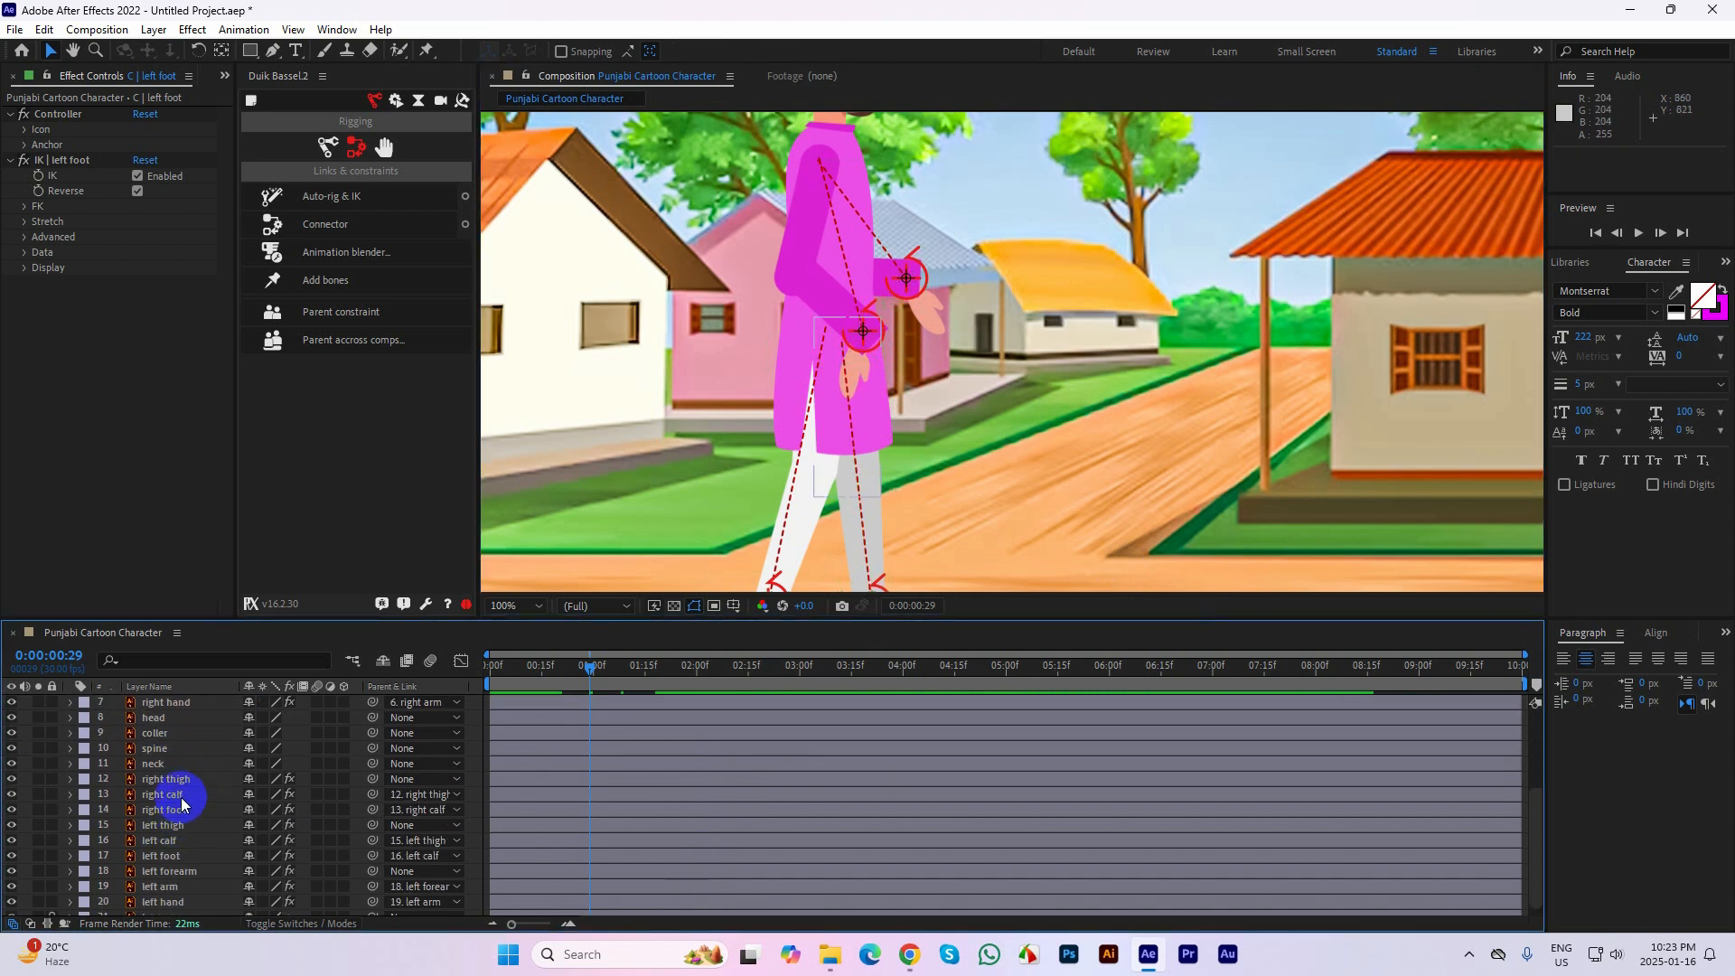
{"action": "left_click", "coordinate": [163, 734]}
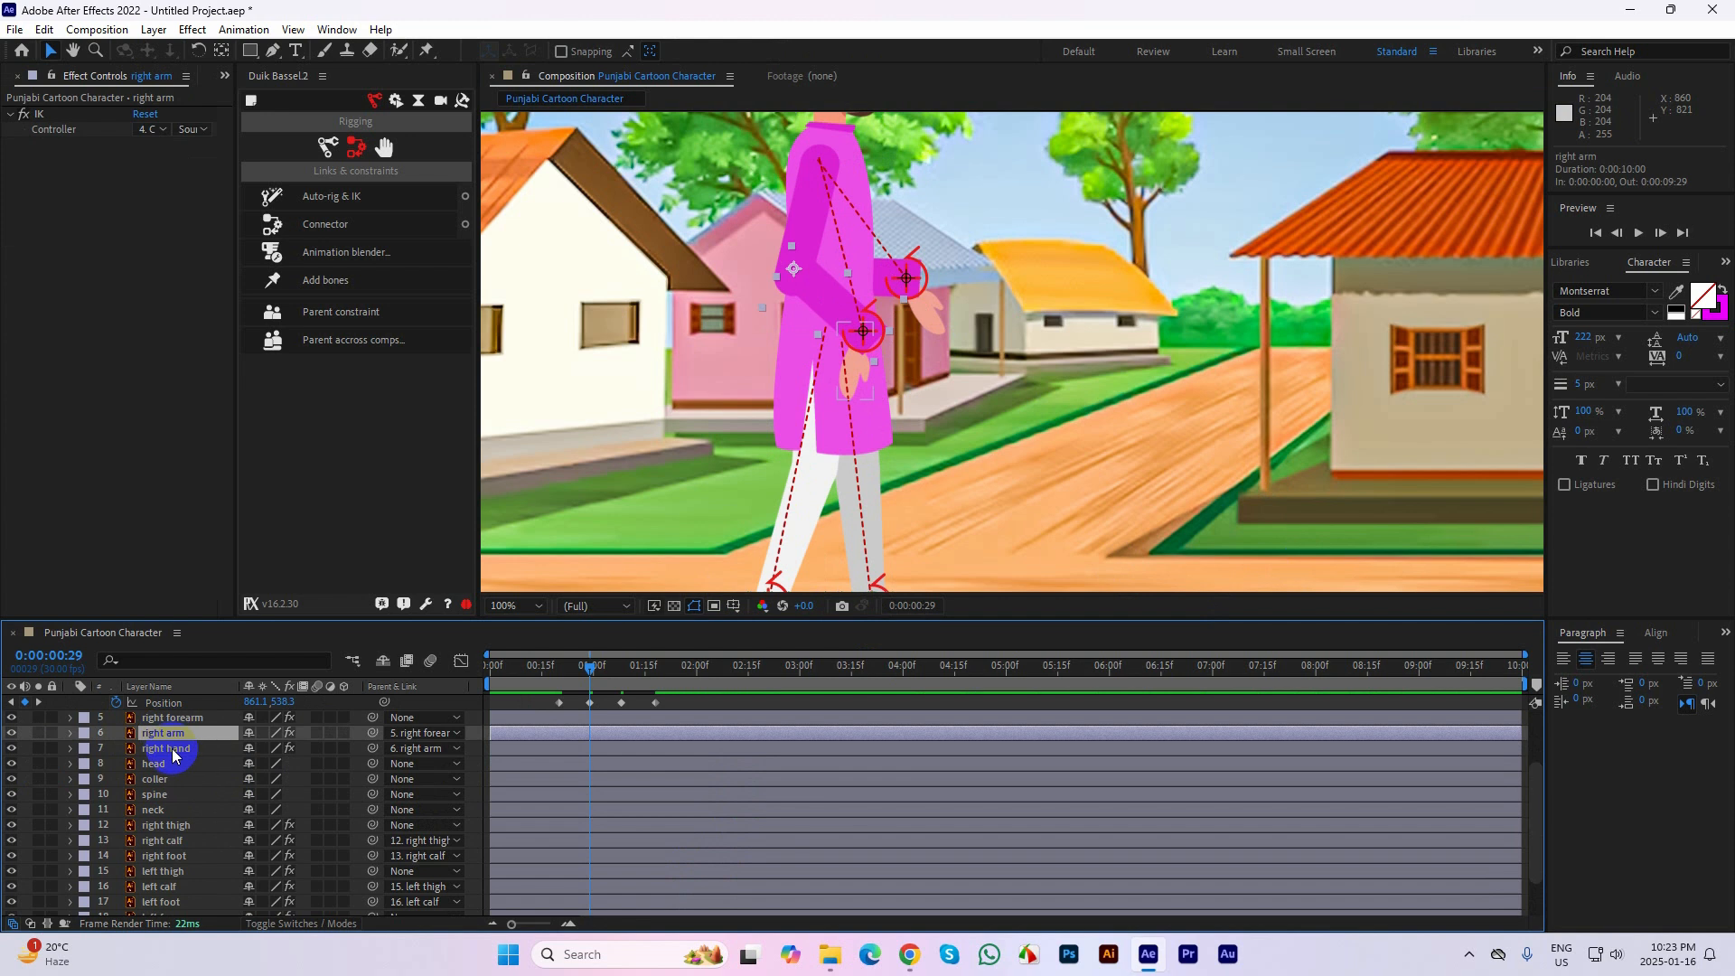
{"action": "left_click", "coordinate": [175, 756]}
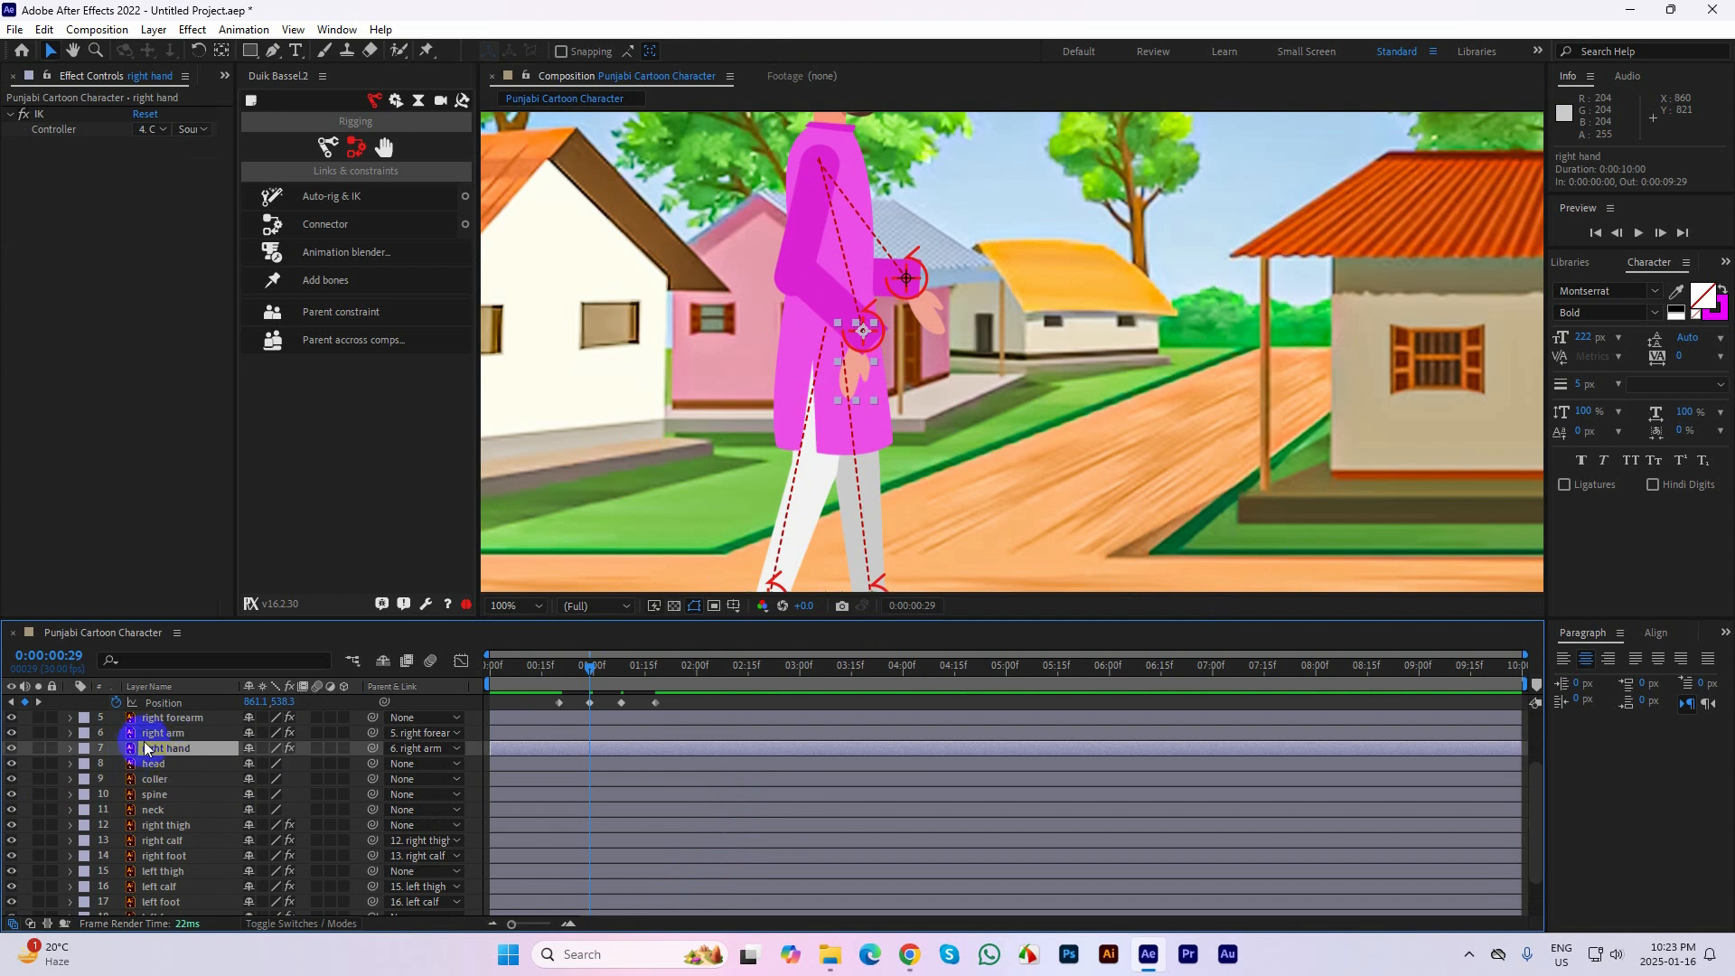
{"action": "key", "text": "r"}
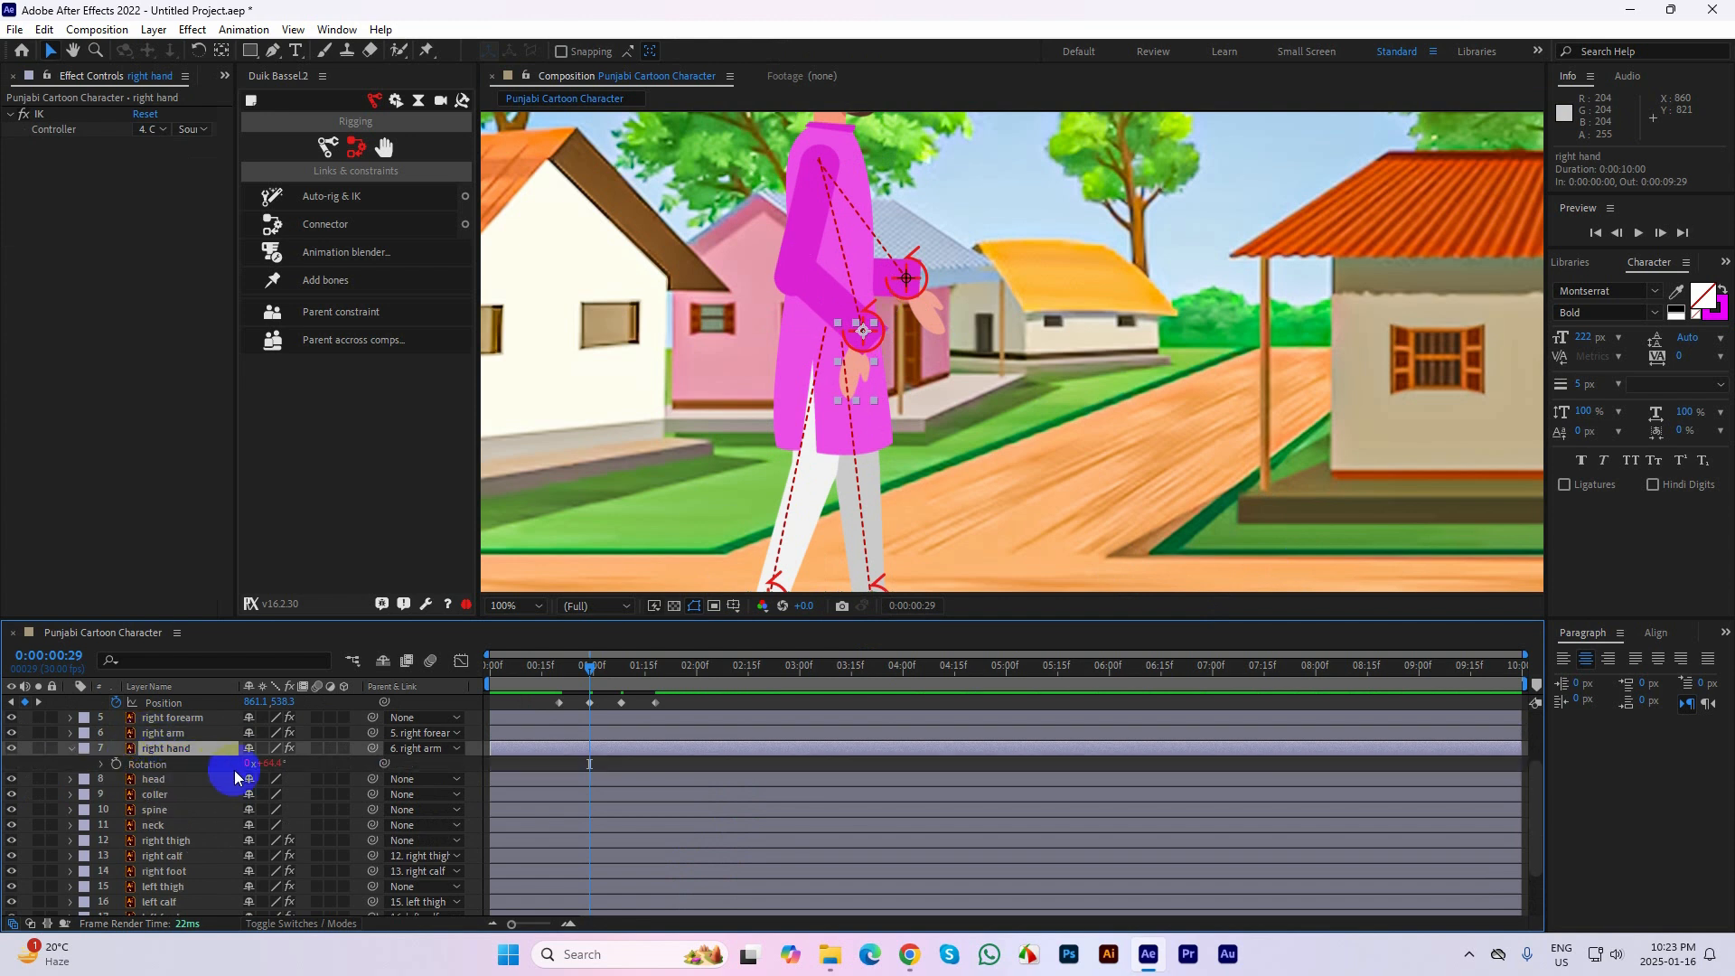
{"action": "left_click", "coordinate": [103, 767]}
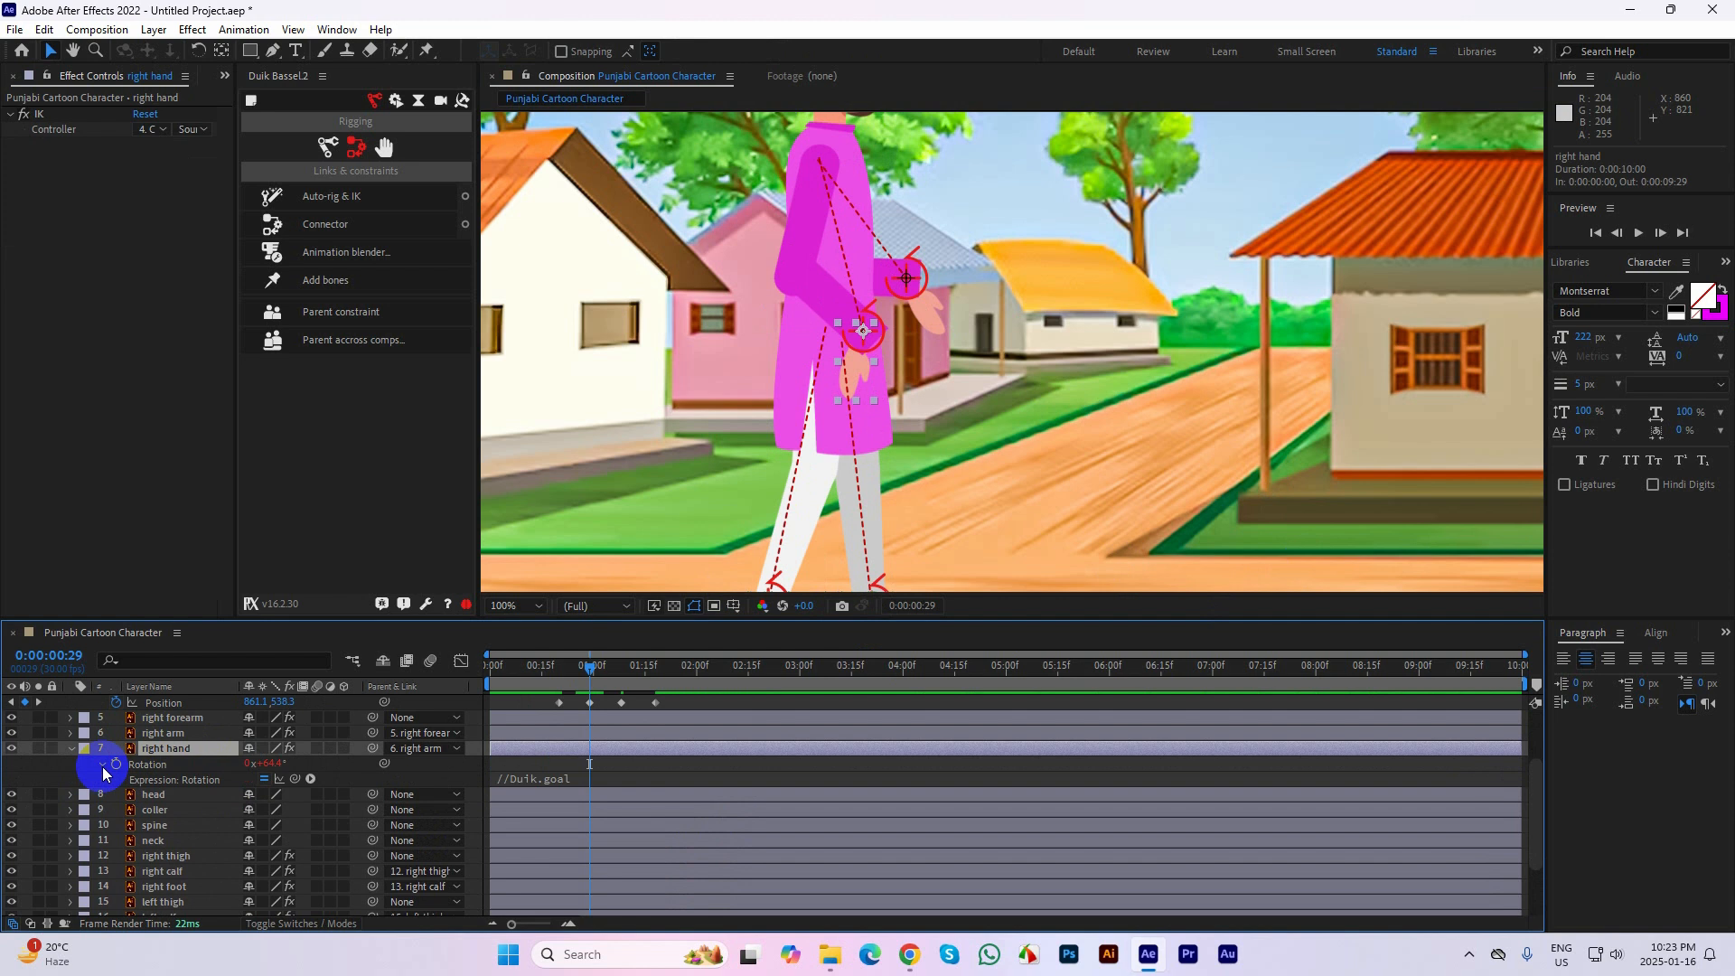
{"action": "left_click", "coordinate": [103, 767]}
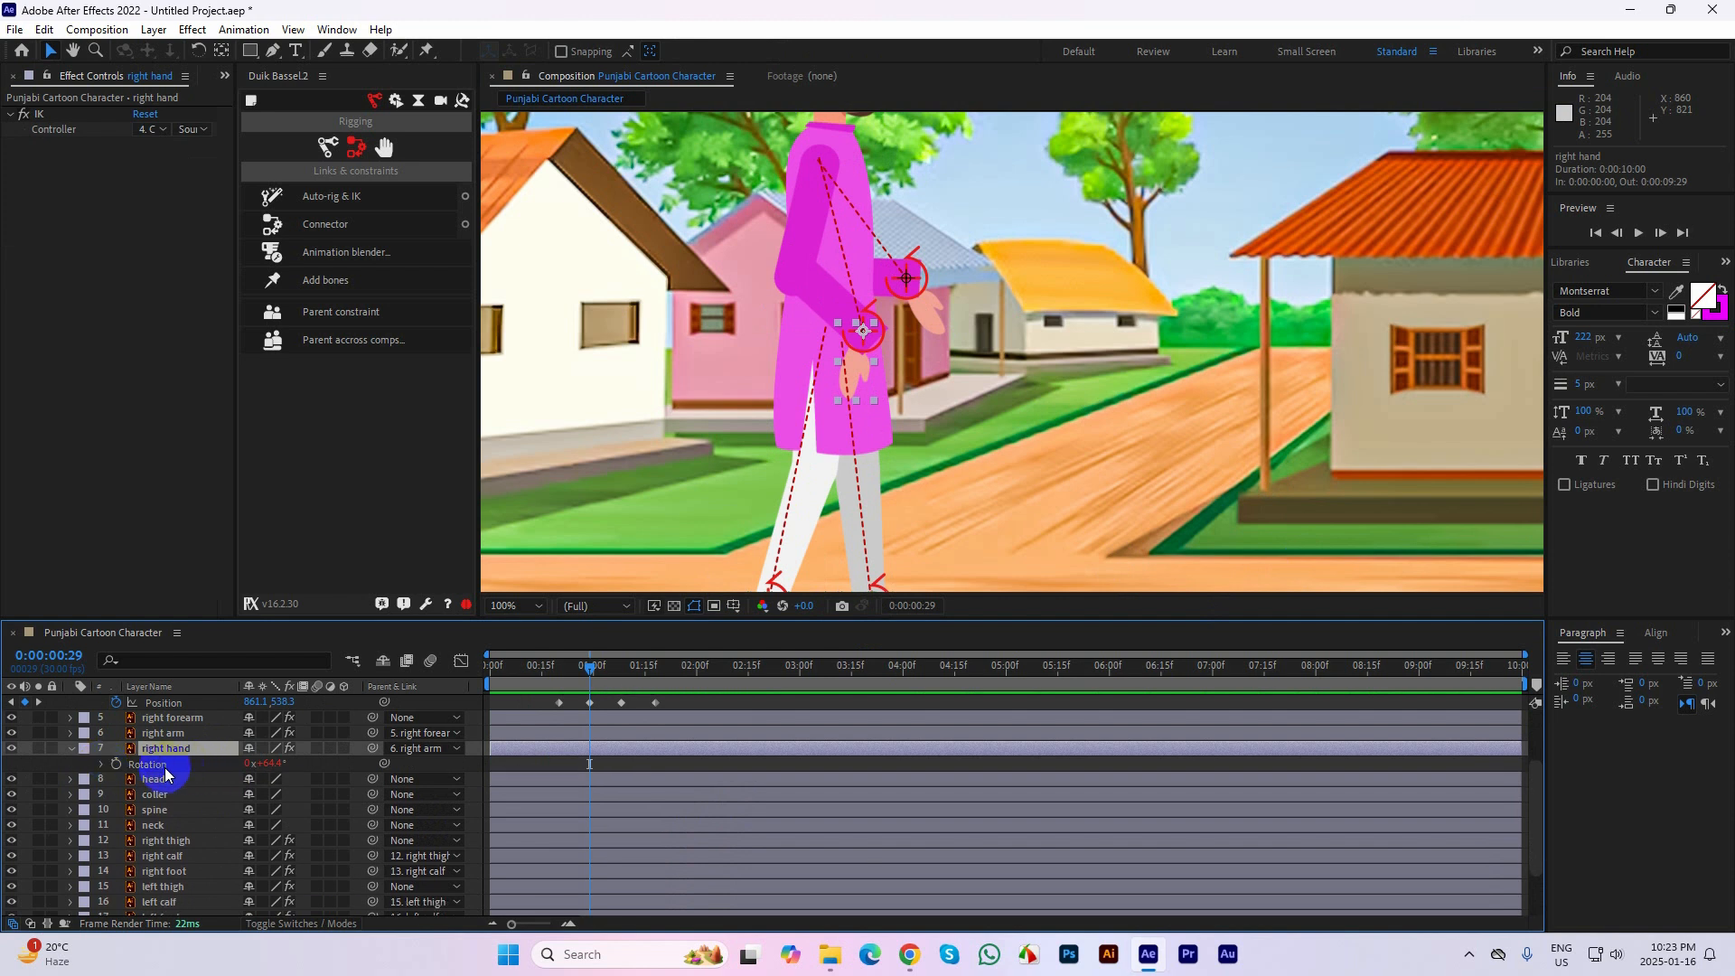
{"action": "left_click", "coordinate": [117, 765], "text": "alt"}
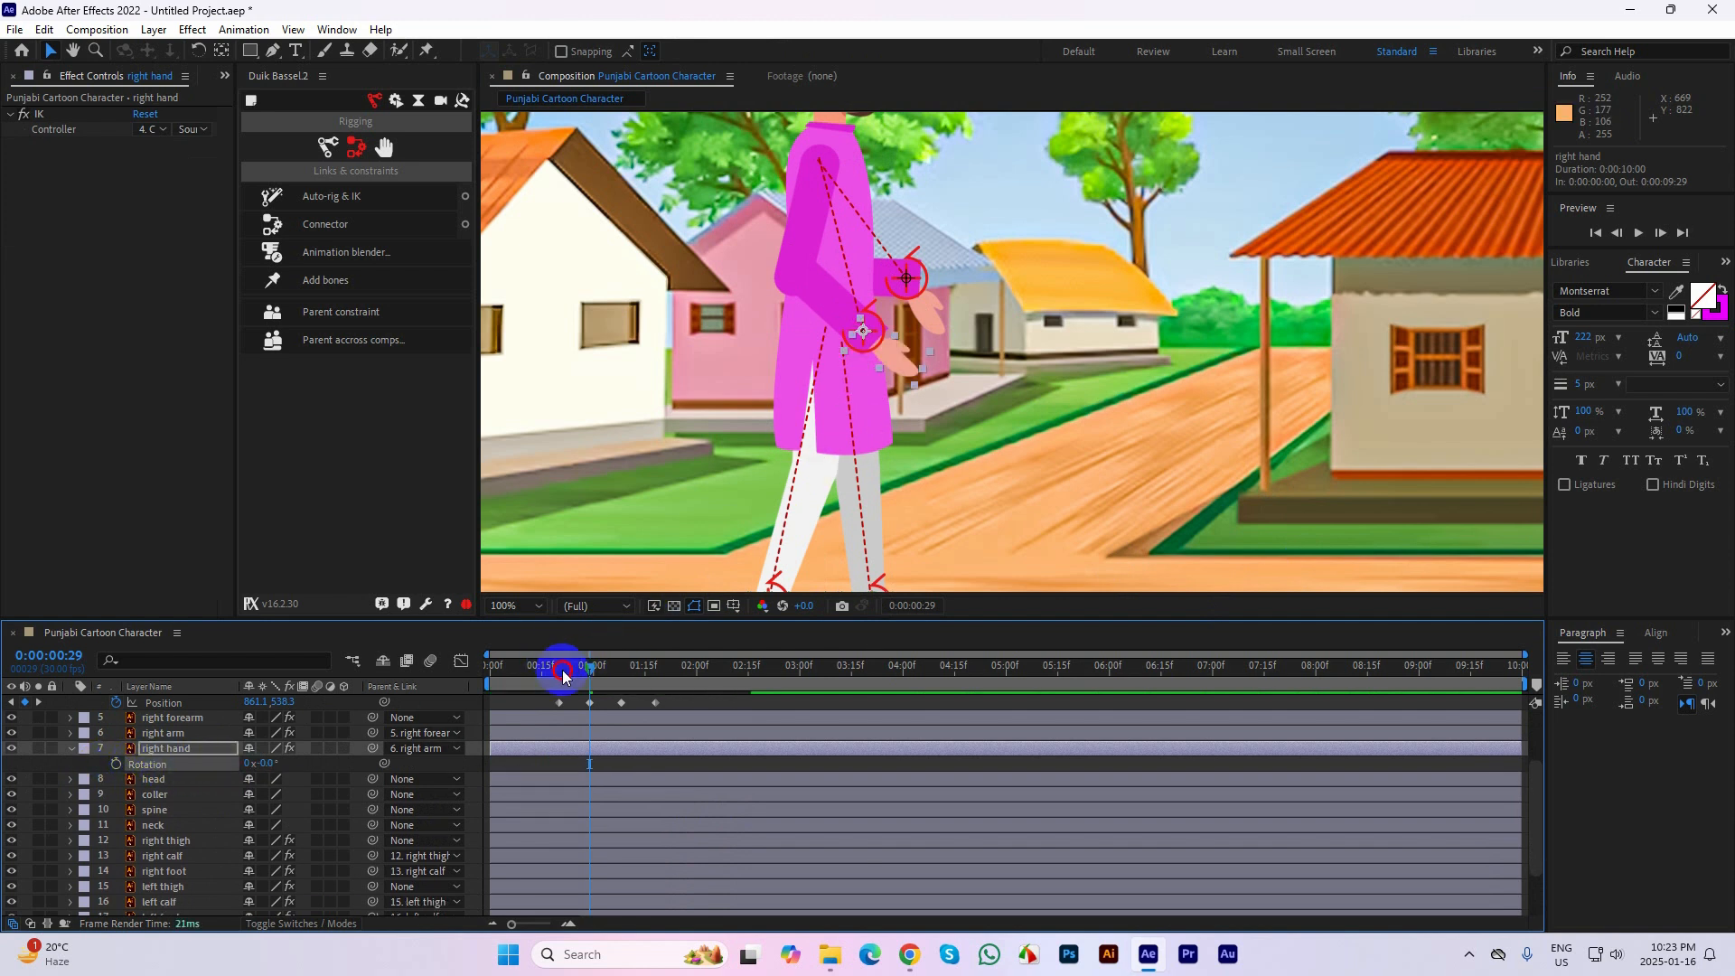
{"action": "left_click_drag", "start_coordinate": [563, 676], "coordinate": [592, 702]}
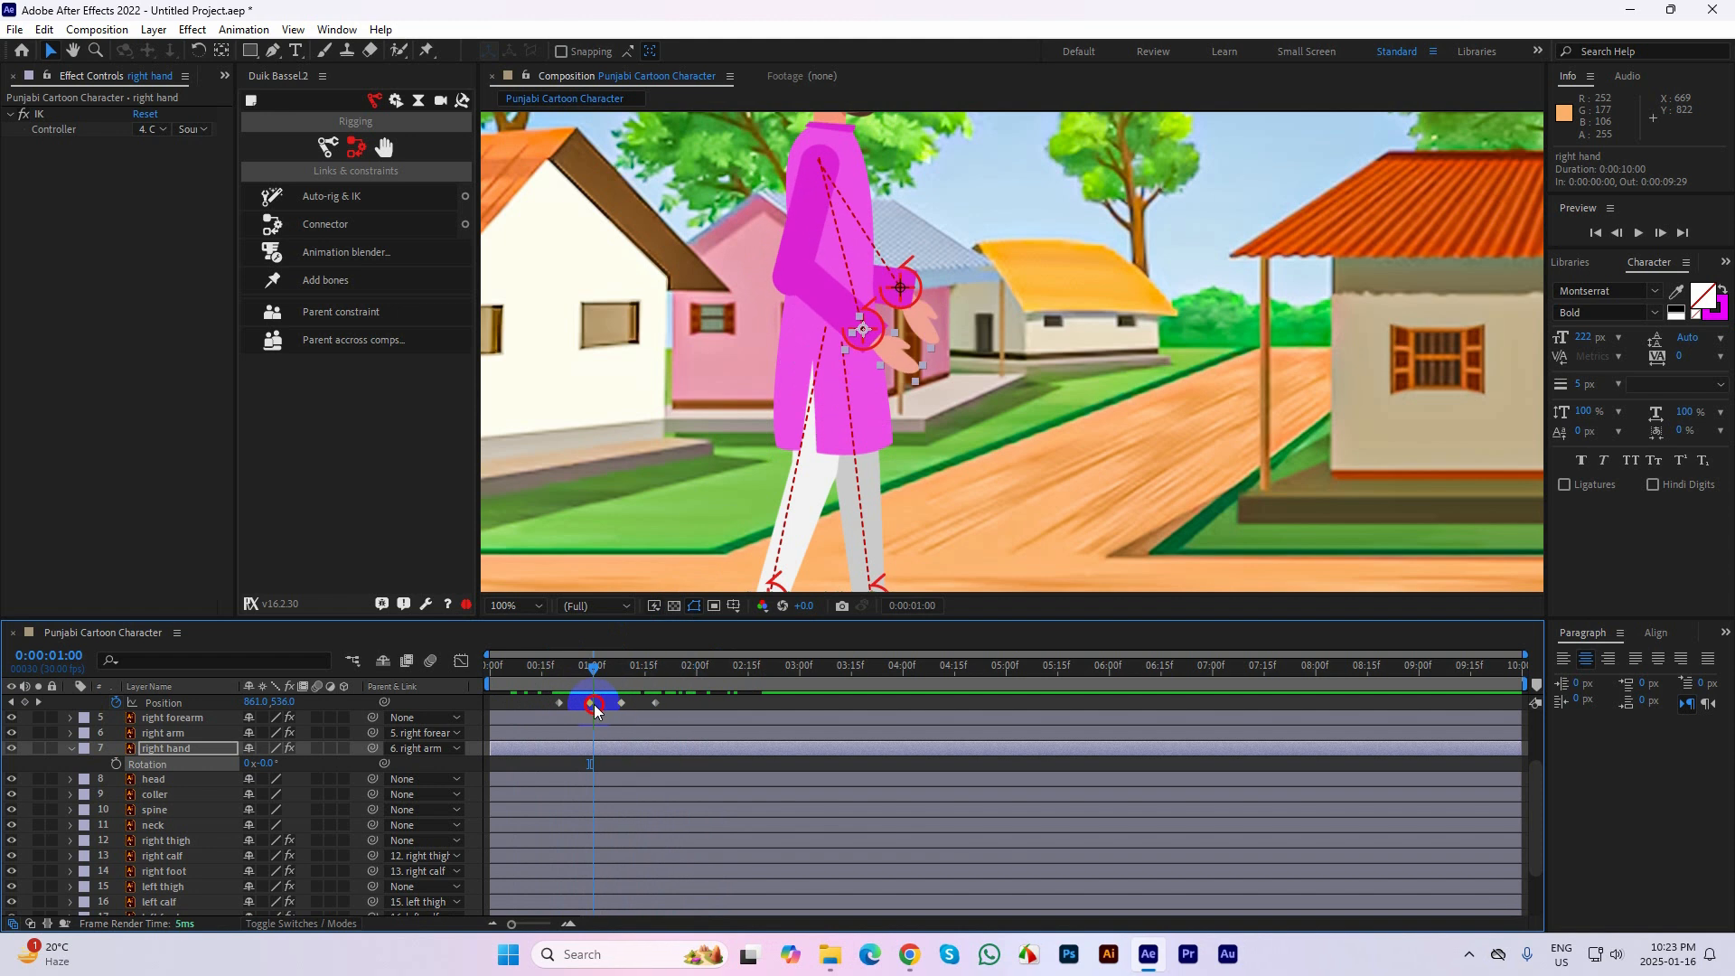
{"action": "left_click", "coordinate": [72, 750]}
Inspect the left hand layer's effects, transform and Position properties and check the hand's angle through the arm swing up to 0:00:01:06
{"action": "scroll", "coordinate": [155, 777], "scroll_direction": "down", "scroll_amount": 3}
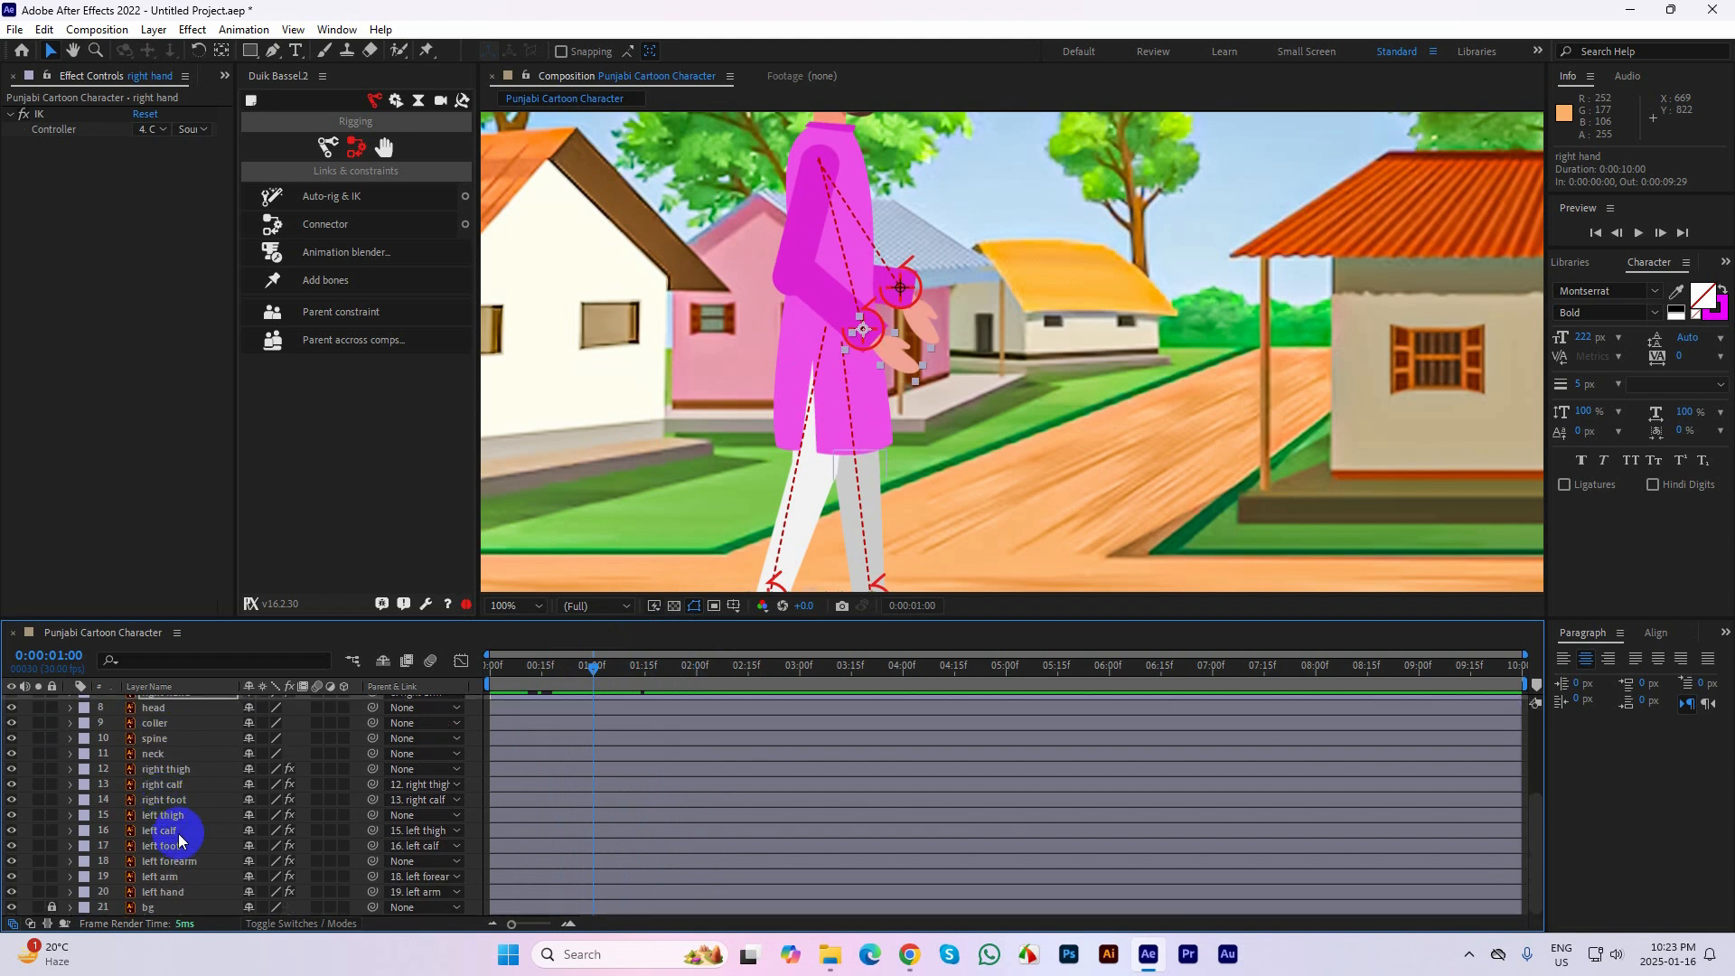
{"action": "left_click", "coordinate": [172, 831]}
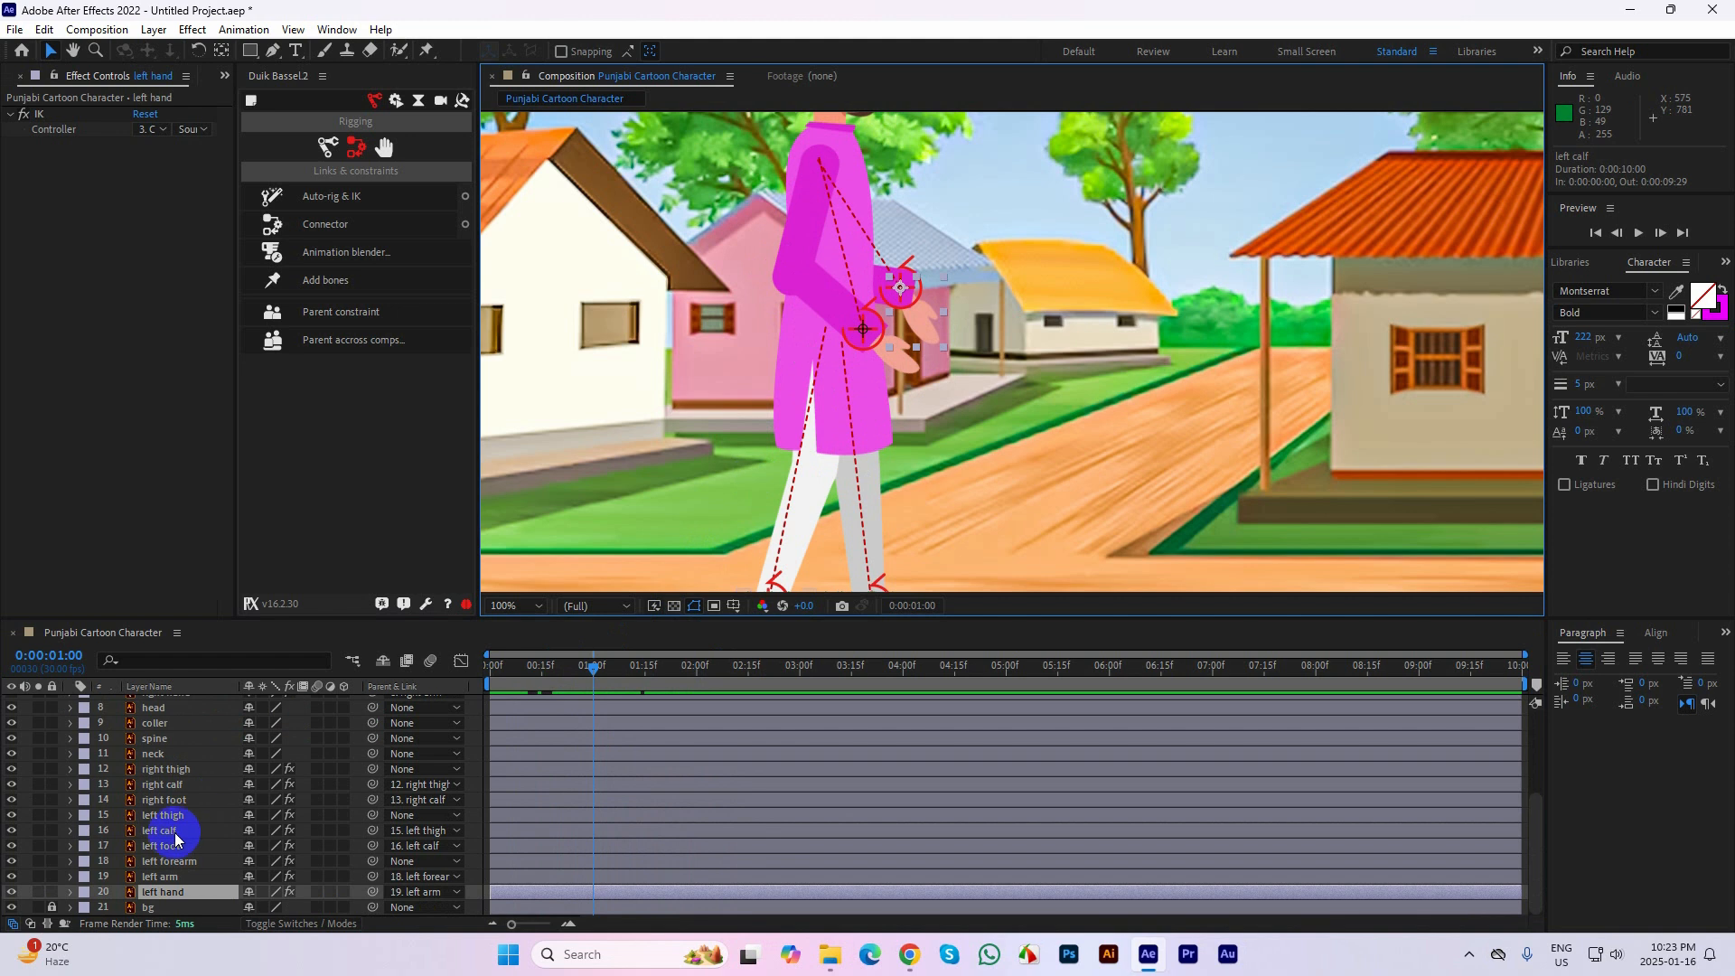
{"action": "left_click", "coordinate": [102, 894]}
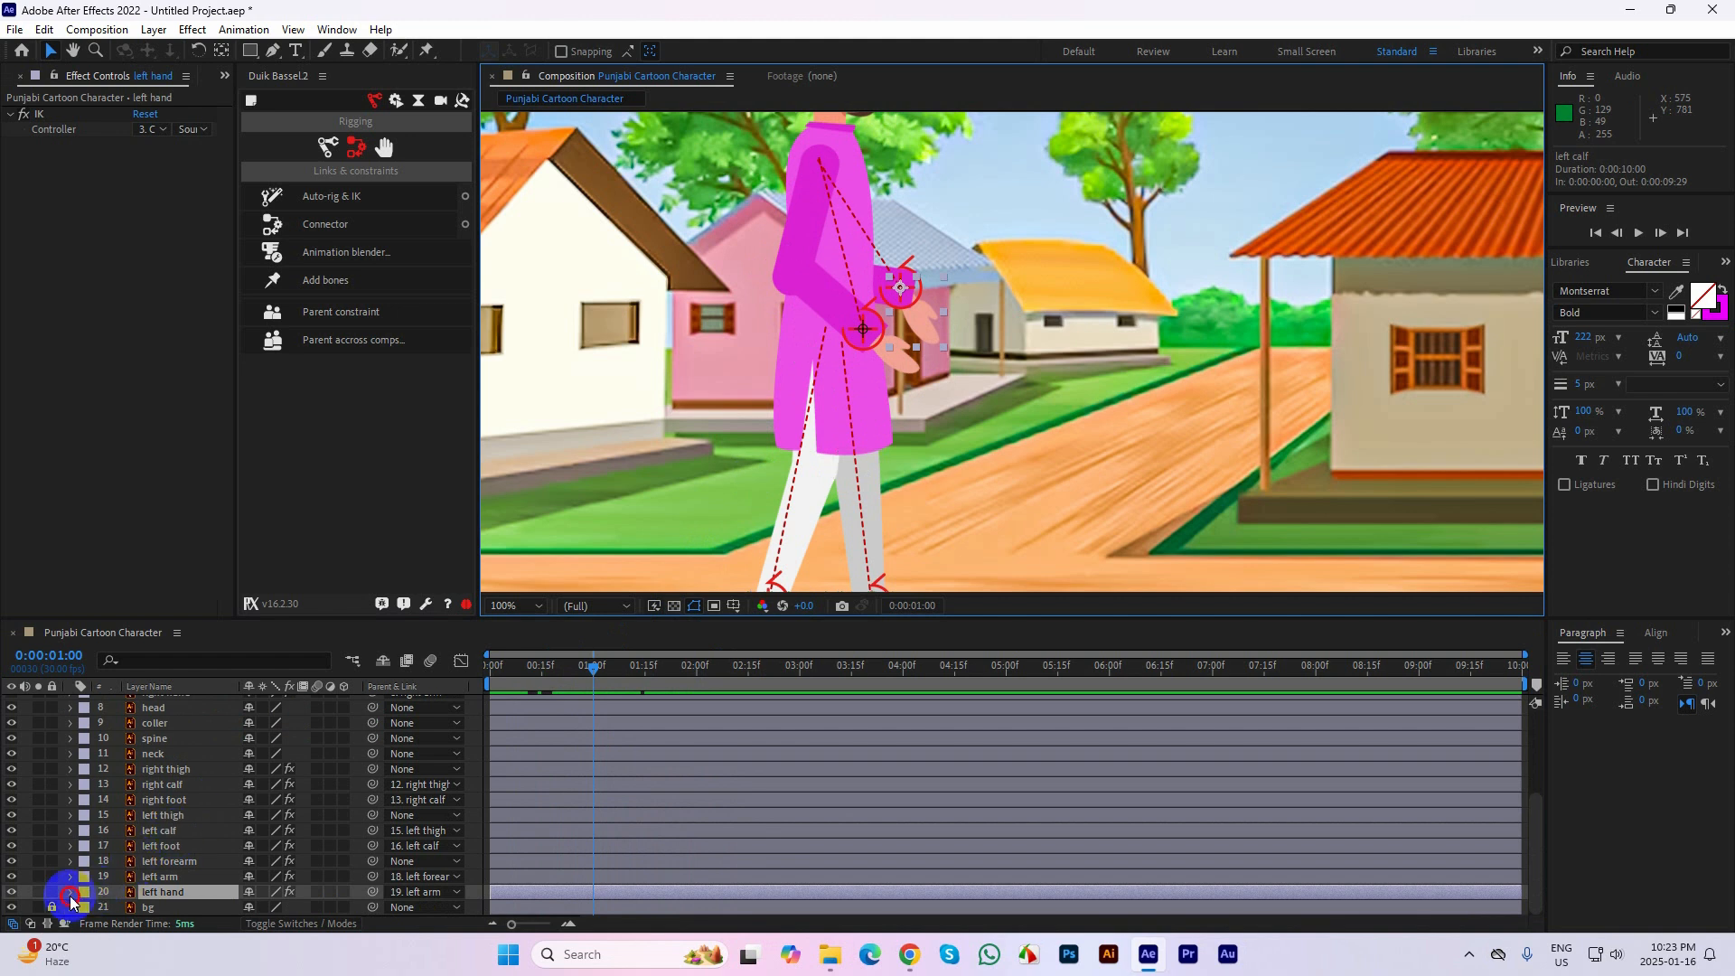
{"action": "left_click", "coordinate": [71, 893]}
{"action": "scroll", "coordinate": [206, 813], "scroll_direction": "down", "scroll_amount": 1}
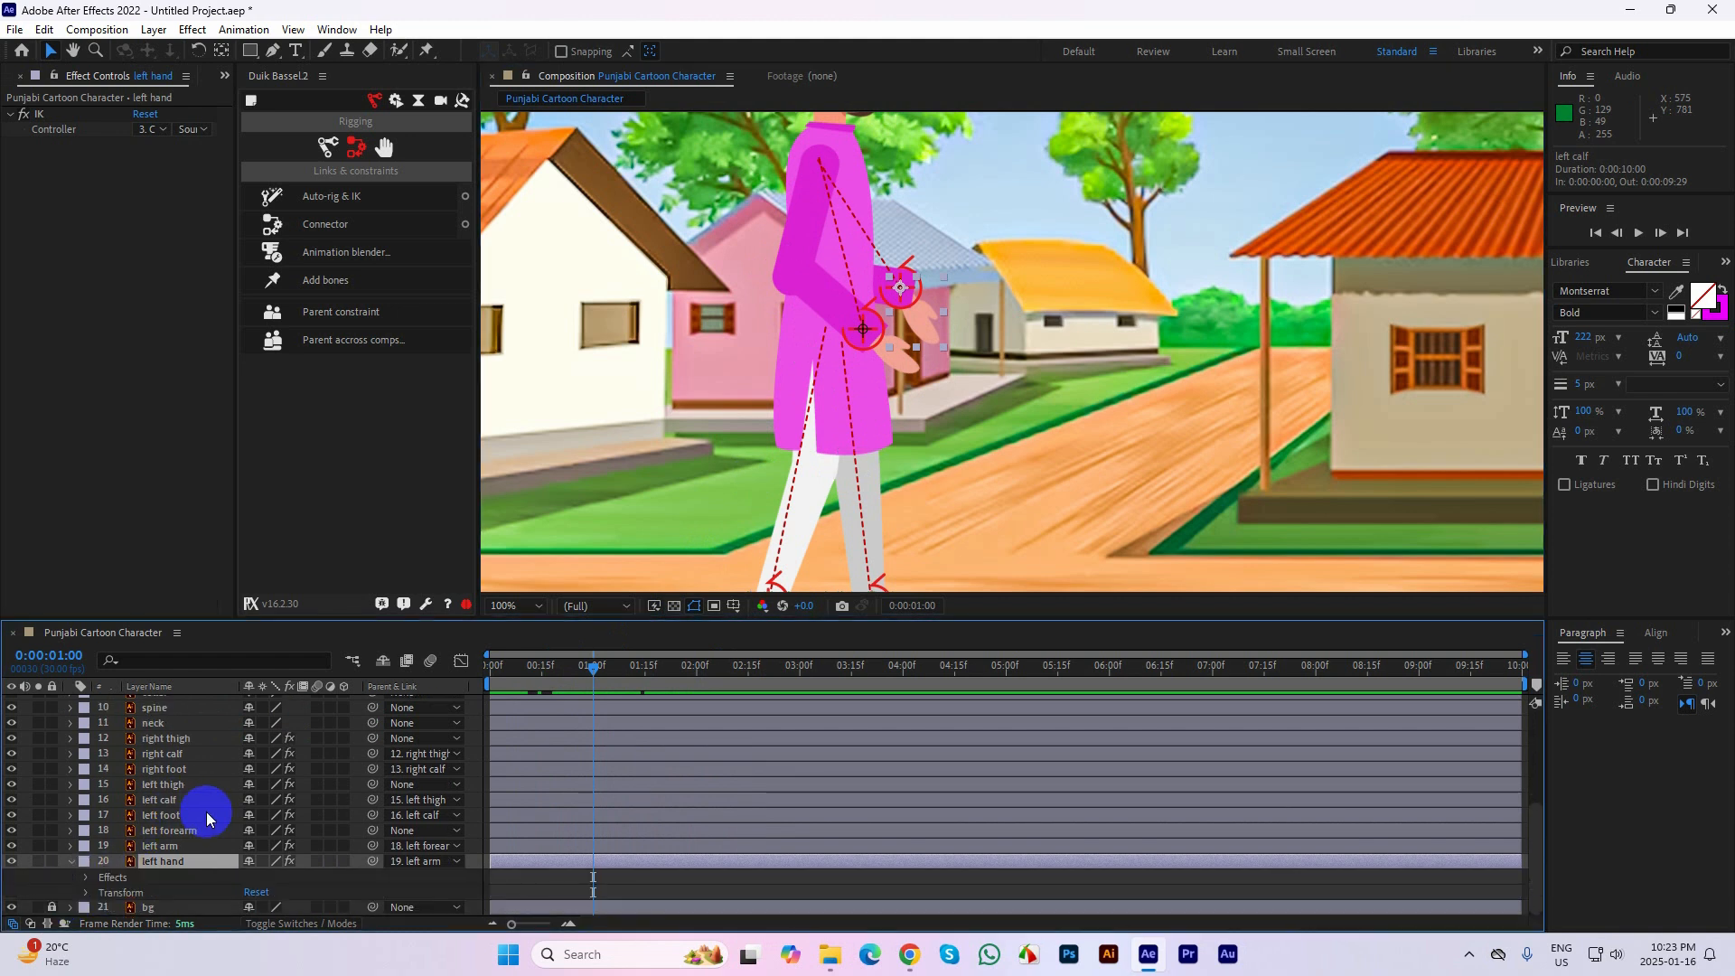
{"action": "left_click", "coordinate": [70, 863]}
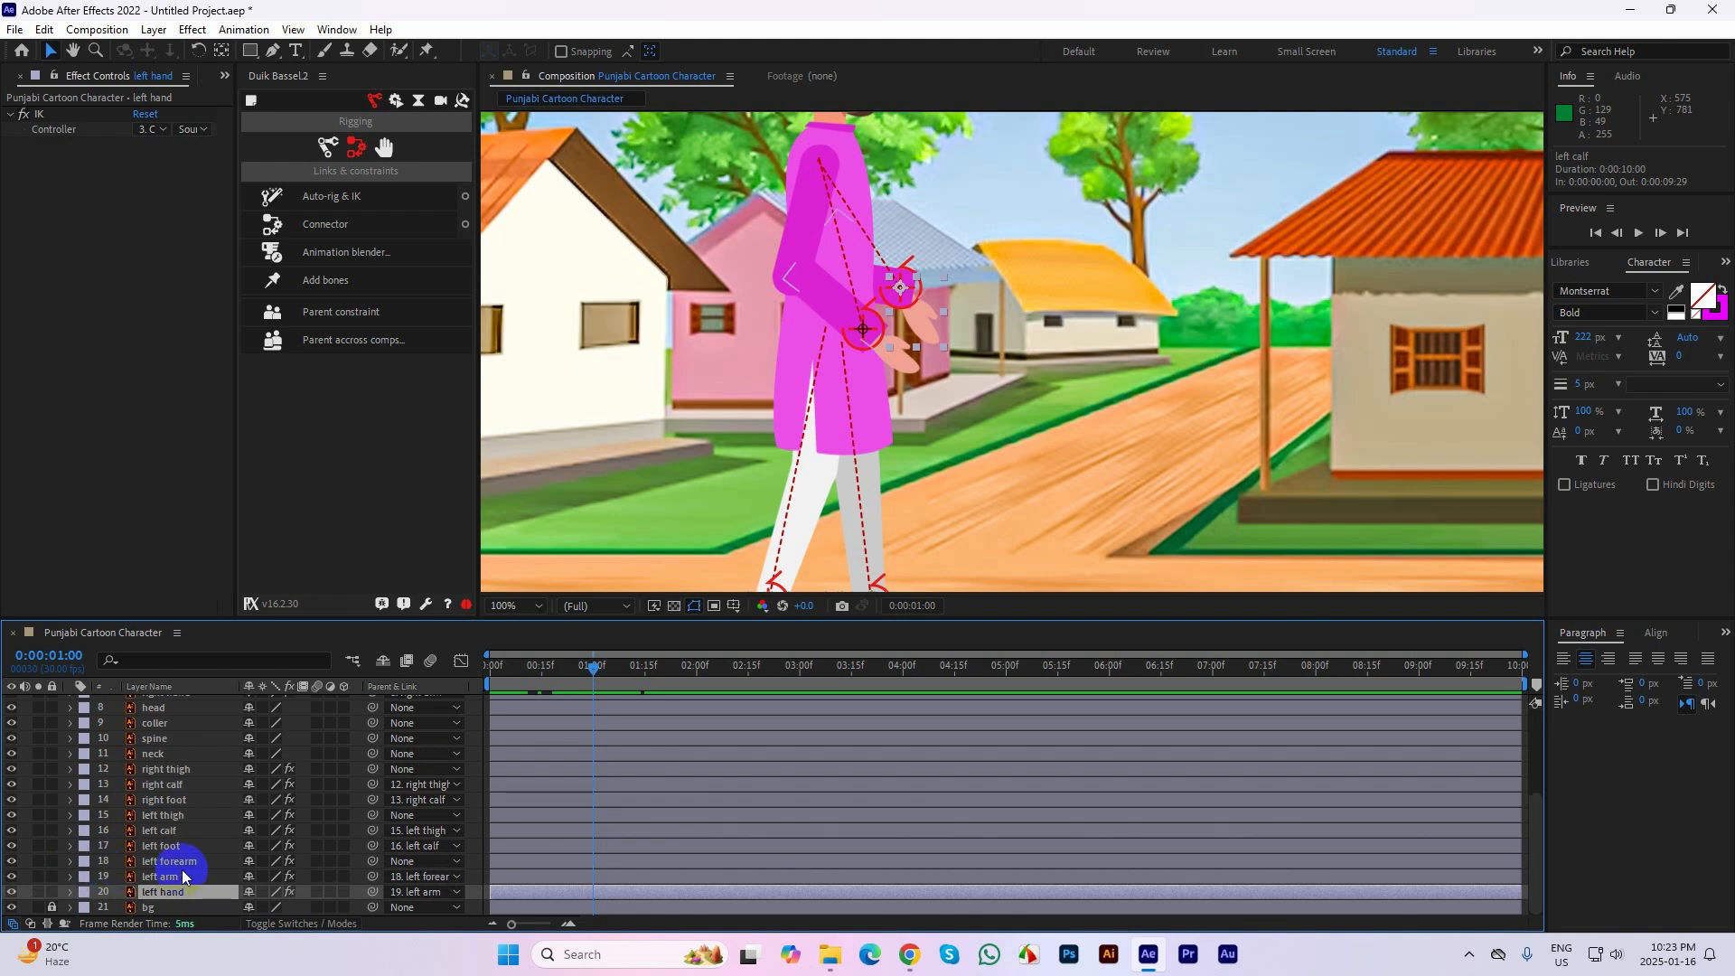
{"action": "key", "text": "p"}
{"action": "left_click", "coordinate": [115, 894]}
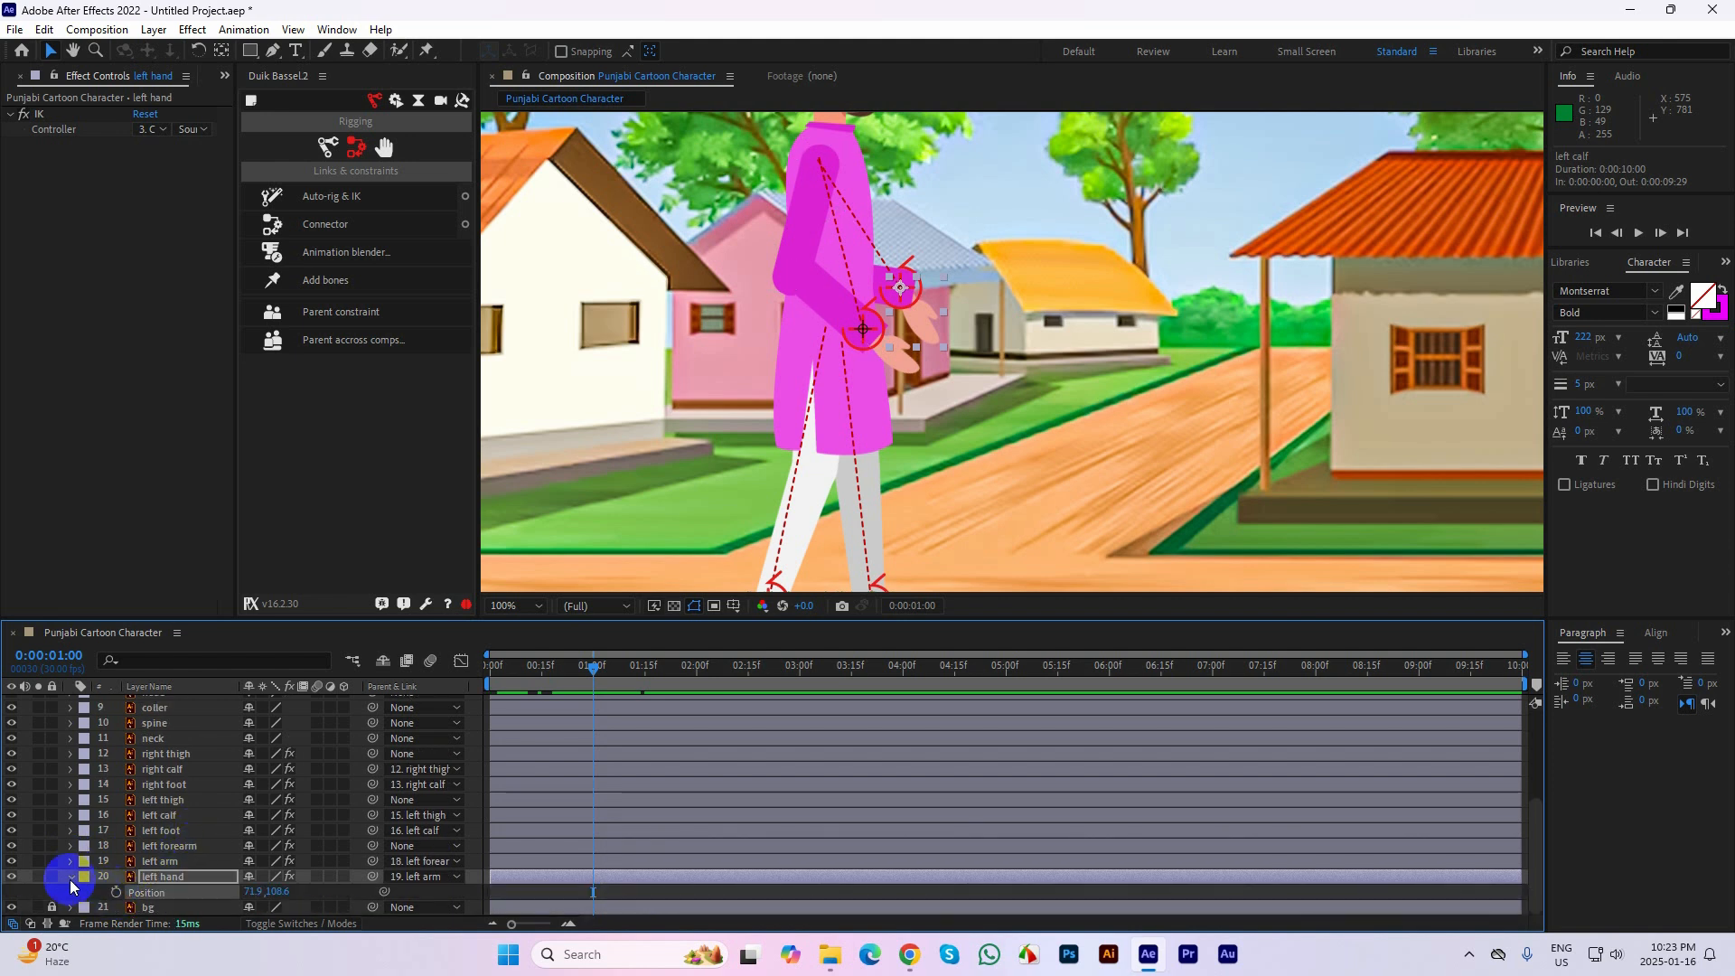
{"action": "left_click", "coordinate": [71, 878]}
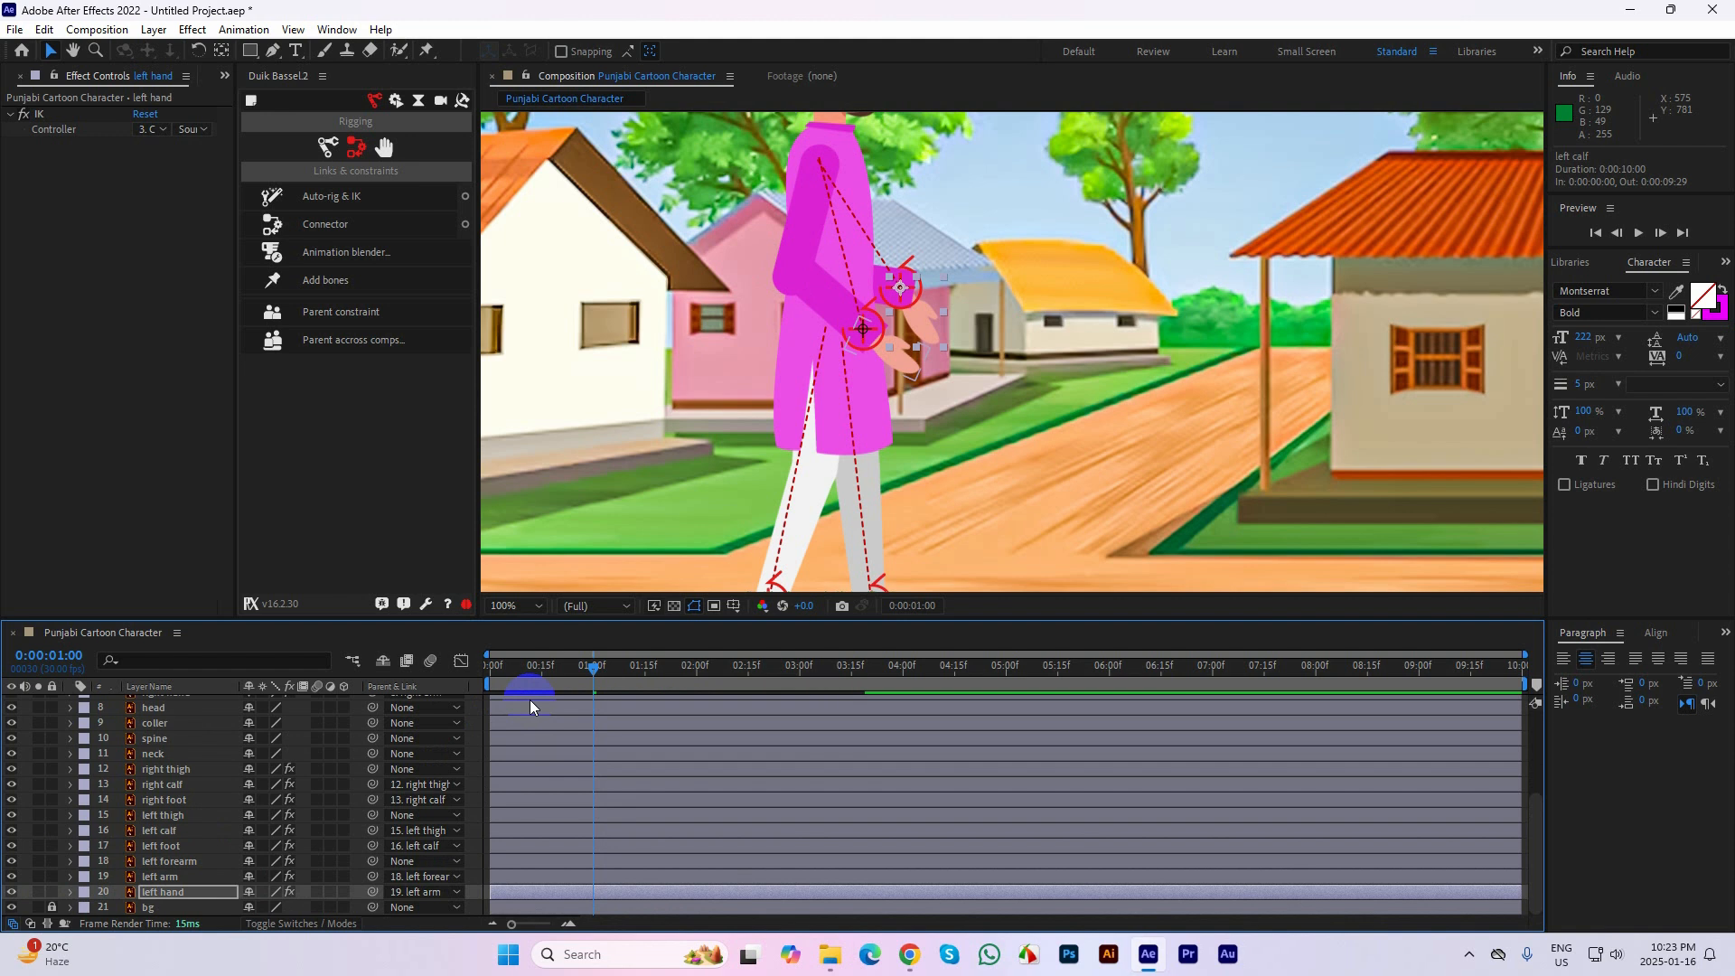
{"action": "left_click", "coordinate": [527, 676]}
{"action": "left_click_drag", "start_coordinate": [524, 679], "coordinate": [615, 667]}
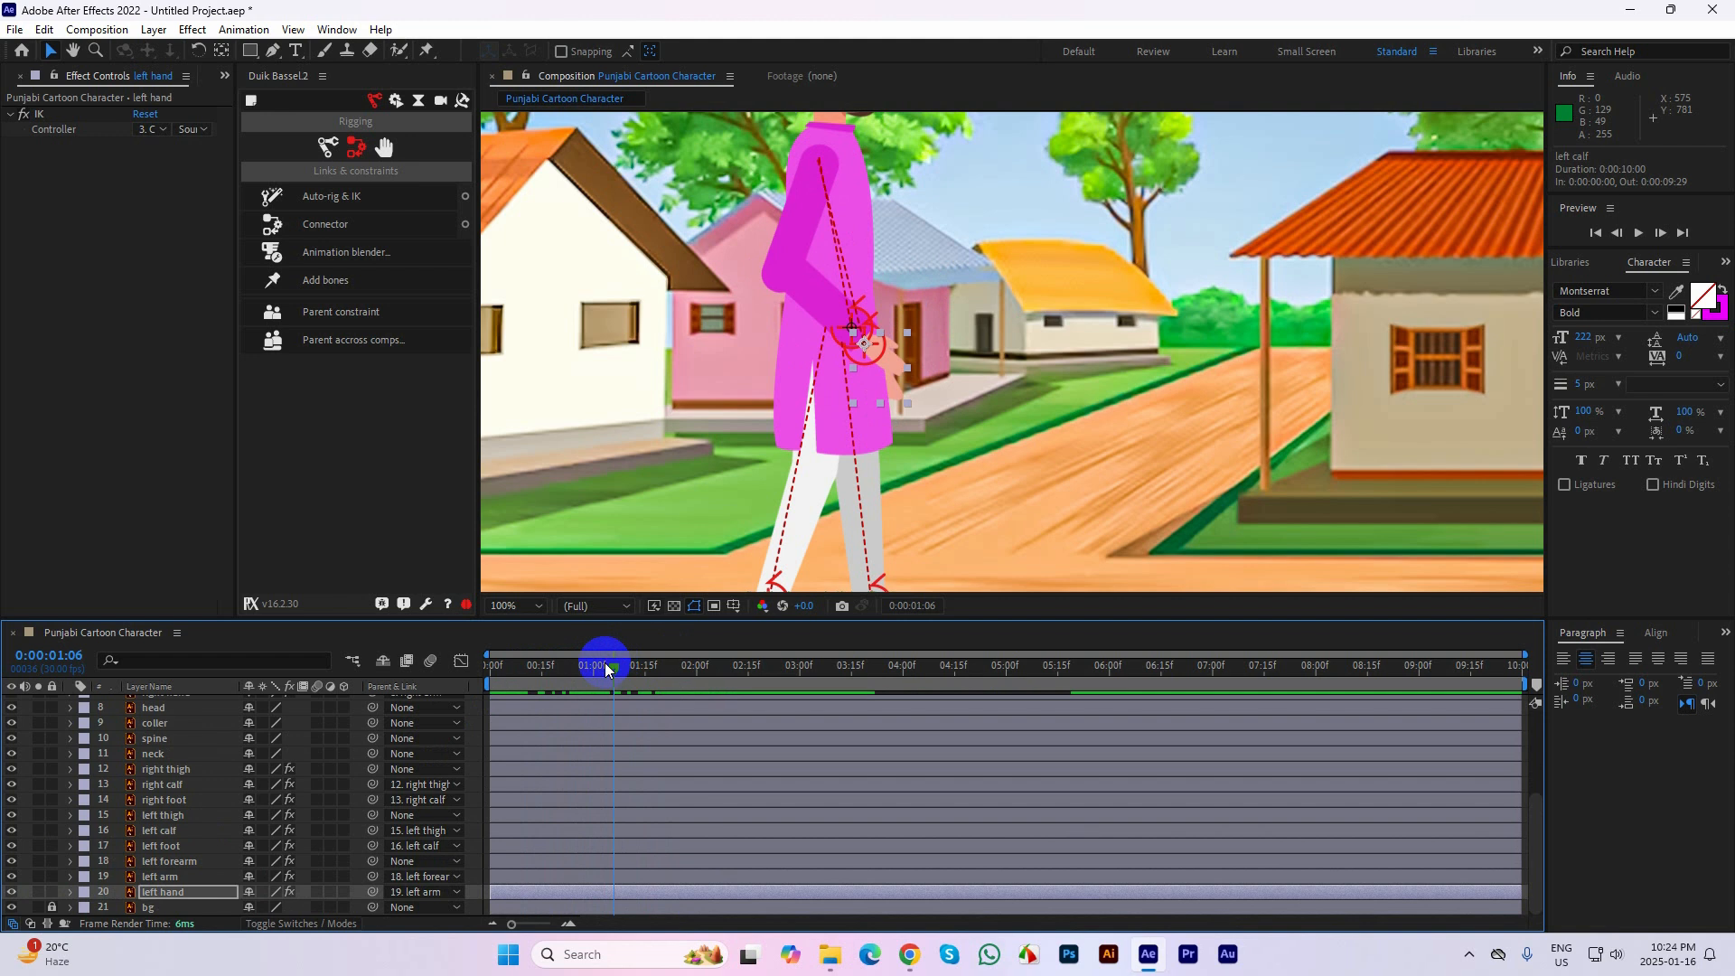
Remove the Duik expression from the left hand layer's Rotation and check the hand's angle up to 0:00:01:08
{"action": "key", "text": "r"}
{"action": "scroll", "coordinate": [185, 870], "scroll_direction": "down", "scroll_amount": 1}
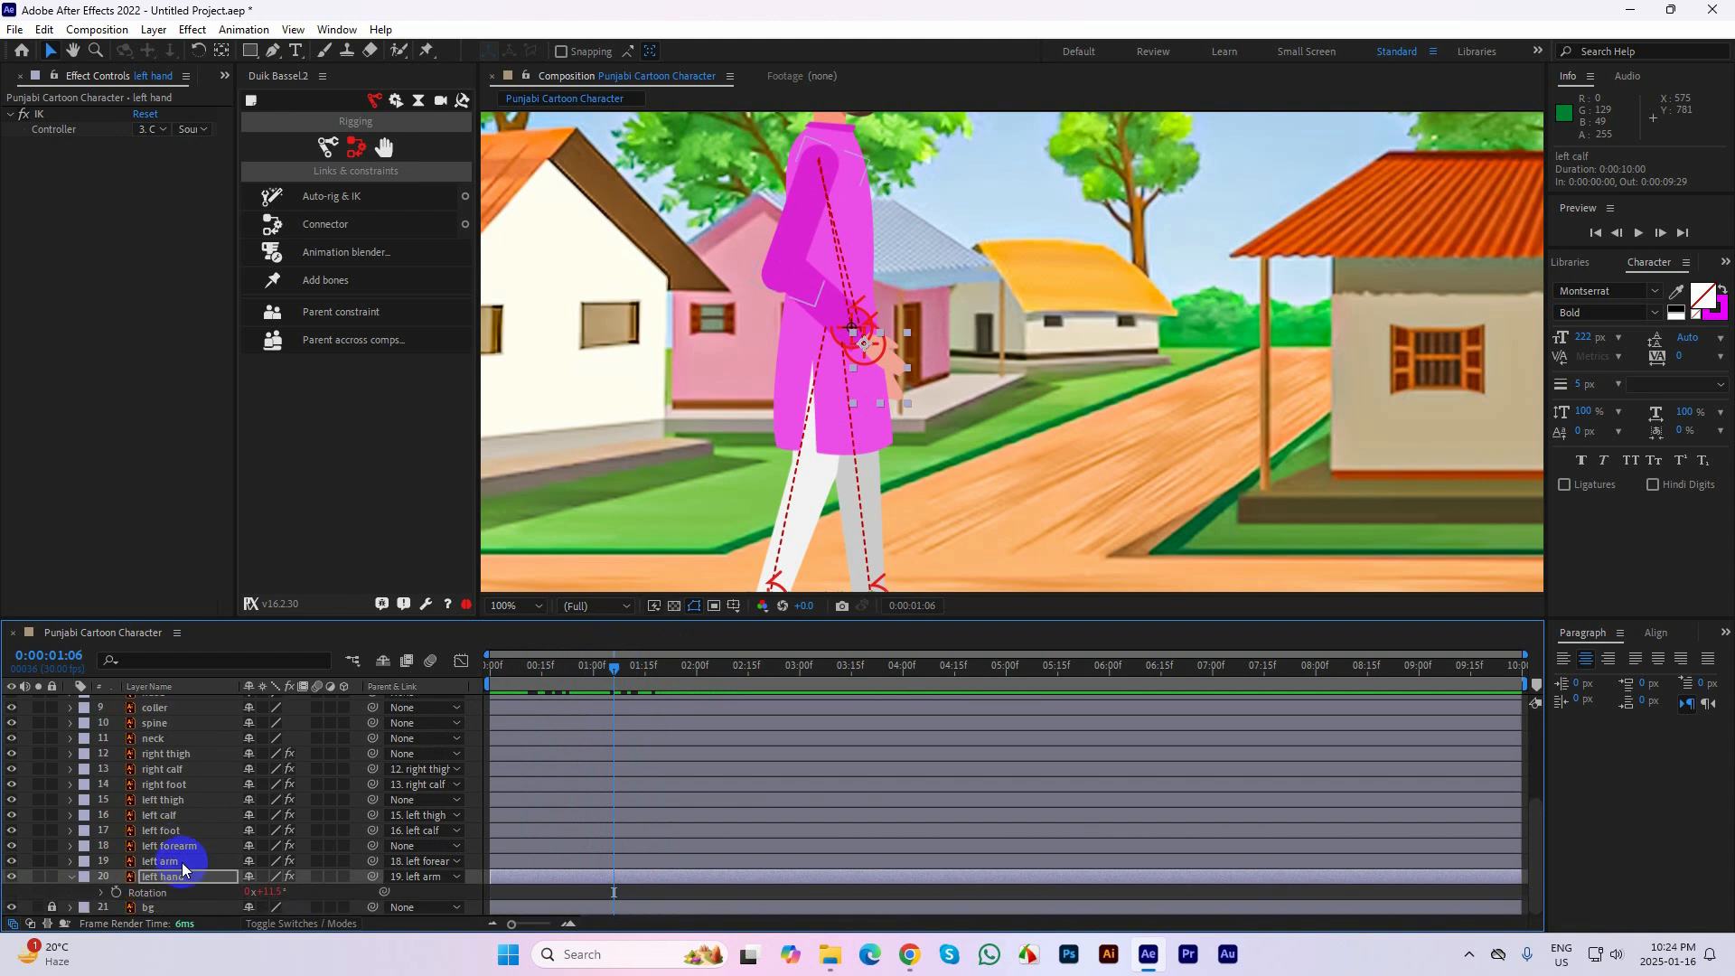
{"action": "left_click", "coordinate": [118, 894], "text": "alt"}
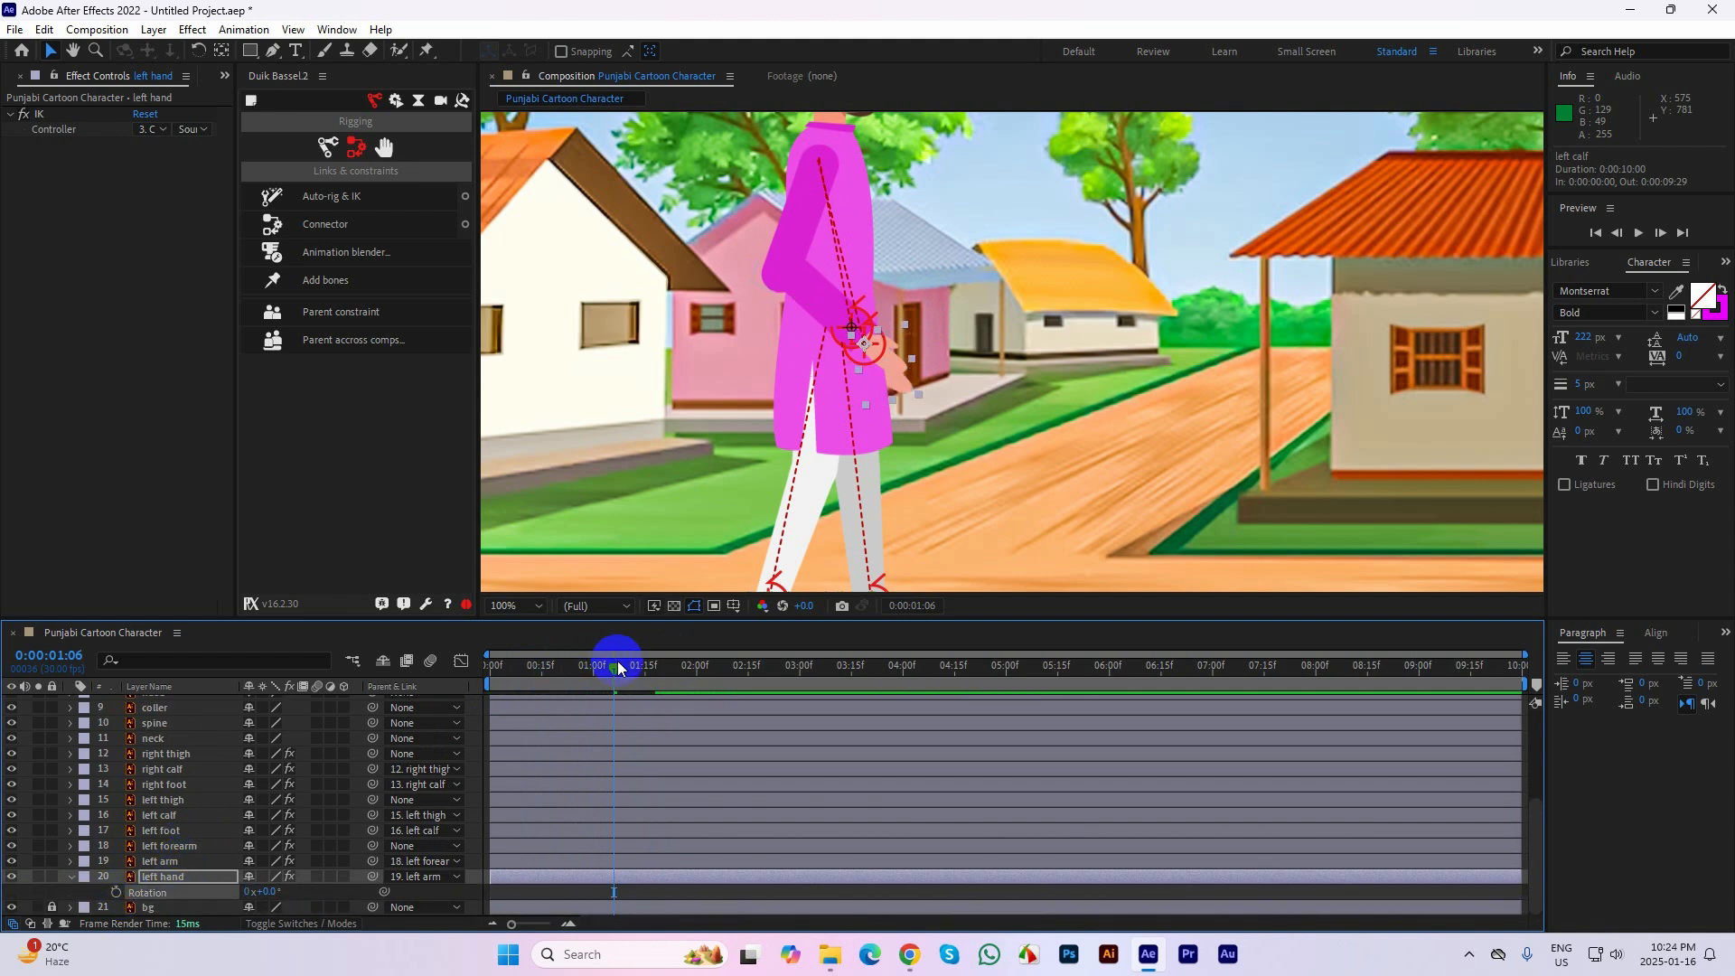
{"action": "left_click_drag", "start_coordinate": [500, 677], "coordinate": [621, 678]}
{"action": "scroll", "coordinate": [924, 454], "scroll_direction": "down", "scroll_amount": 2}
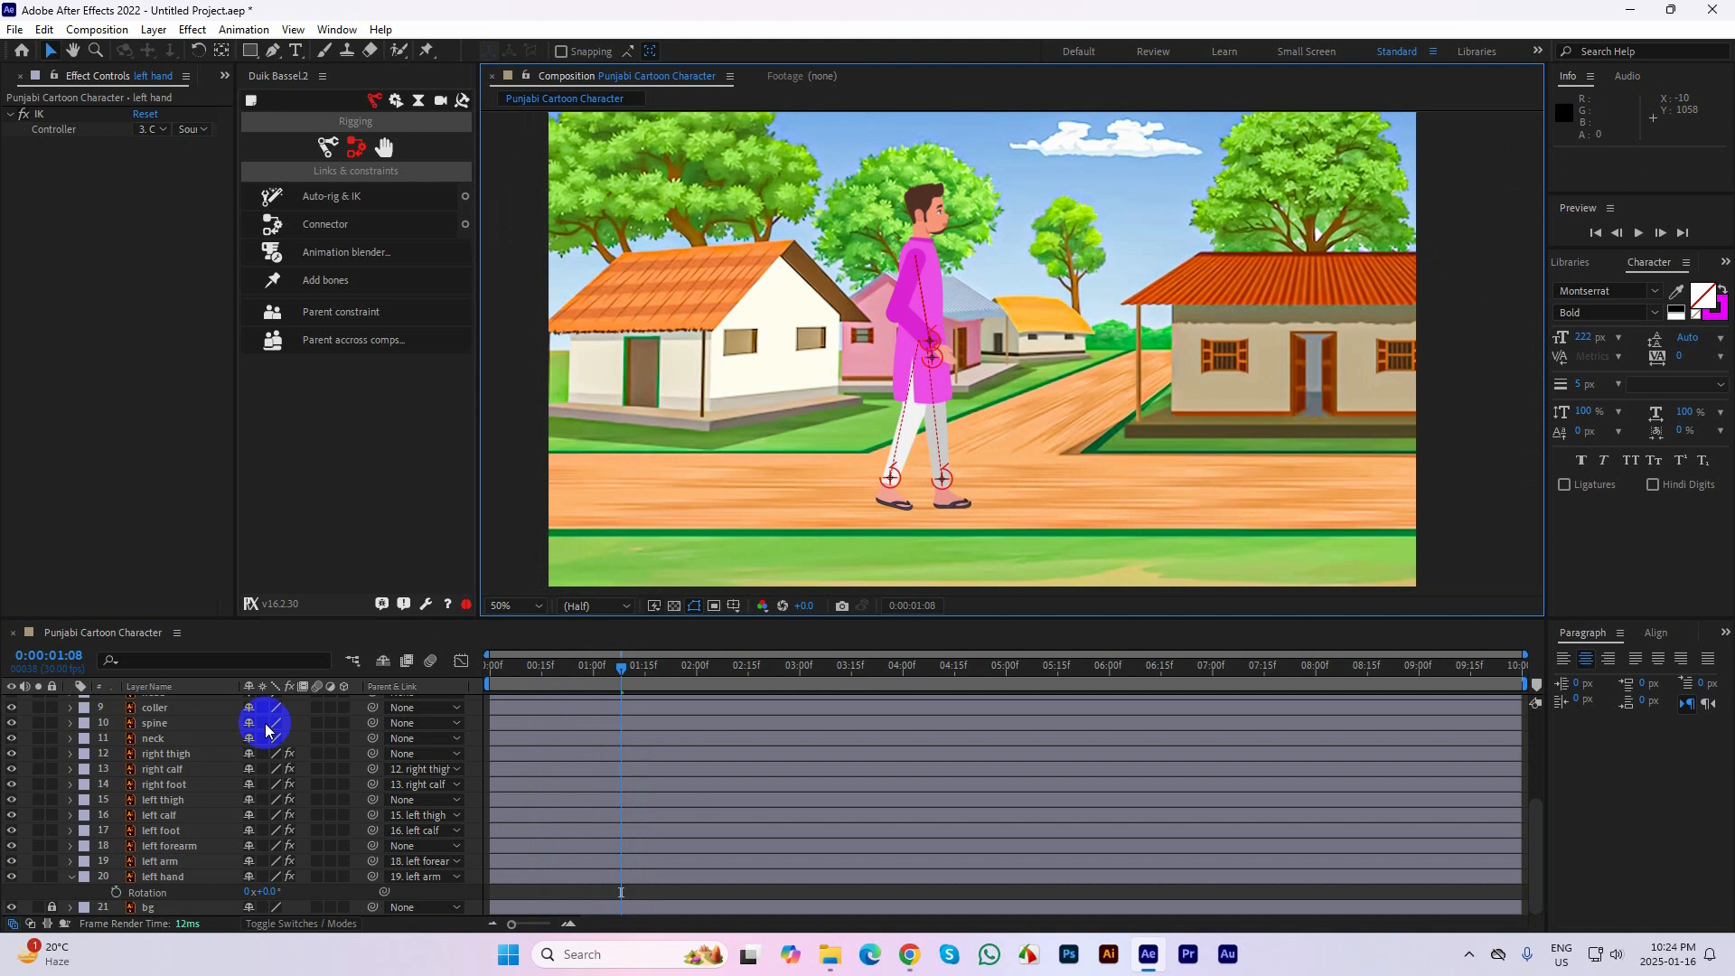
{"action": "left_click", "coordinate": [71, 878]}
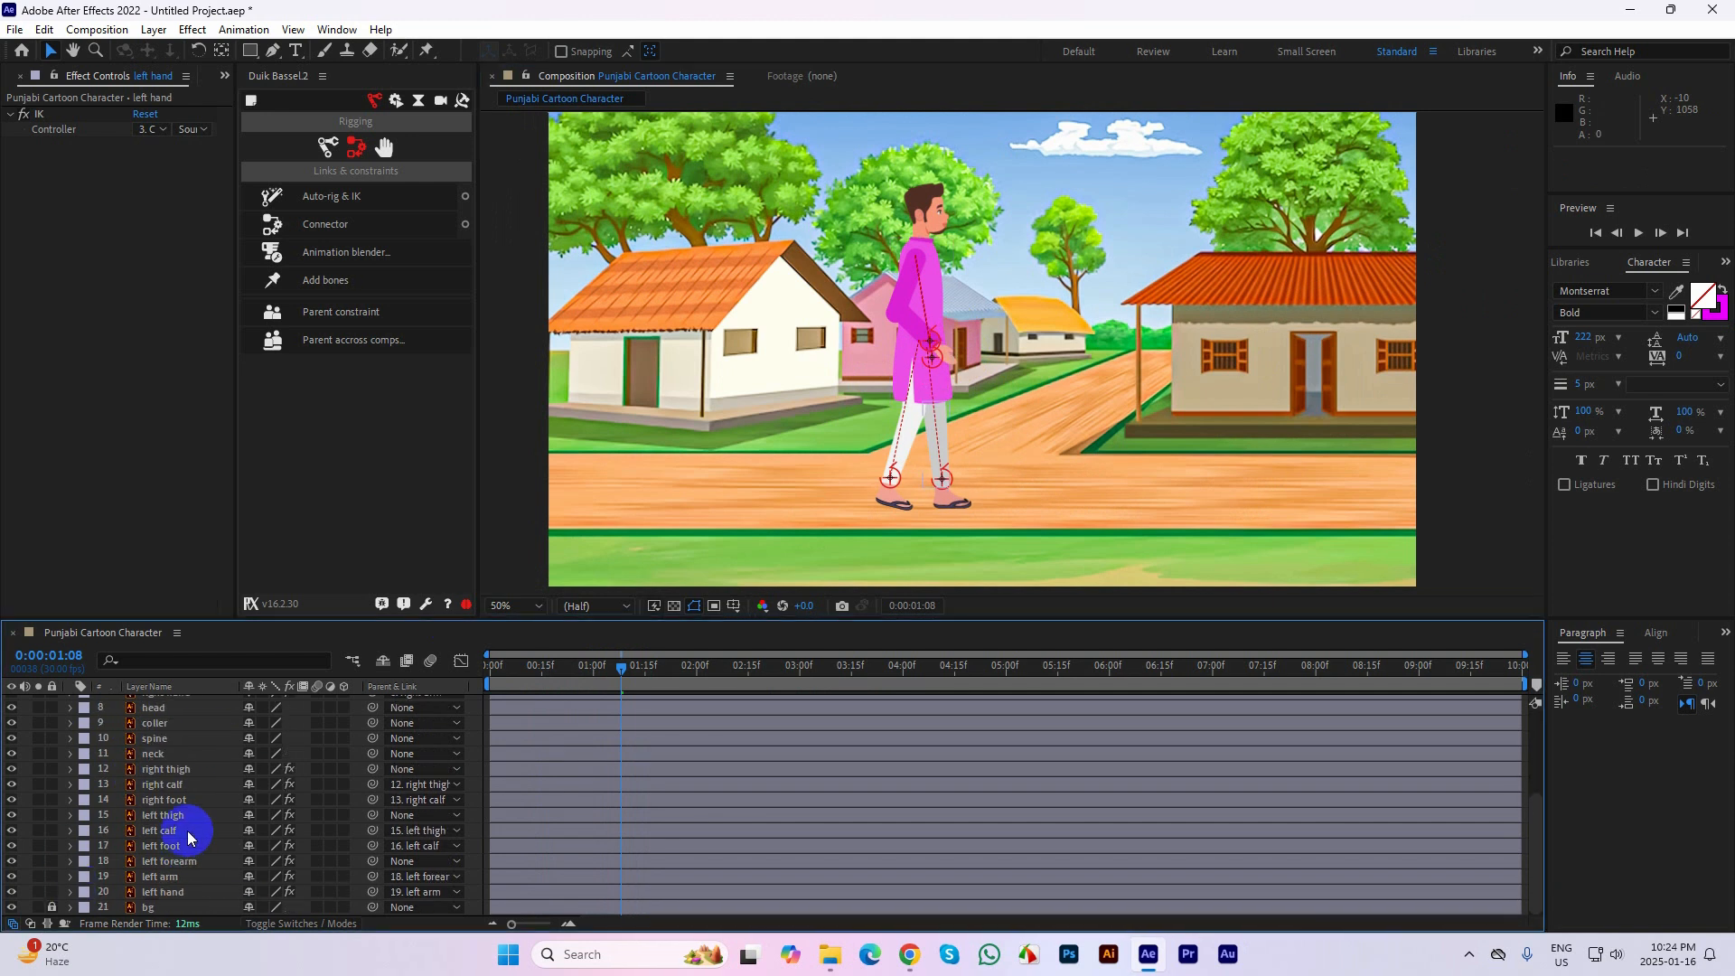
Collapse the controller layers' properties and hide all four foot and hand controllers
{"action": "scroll", "coordinate": [185, 822], "scroll_direction": "up", "scroll_amount": 3}
{"action": "scroll", "coordinate": [136, 781], "scroll_direction": "up", "scroll_amount": 1}
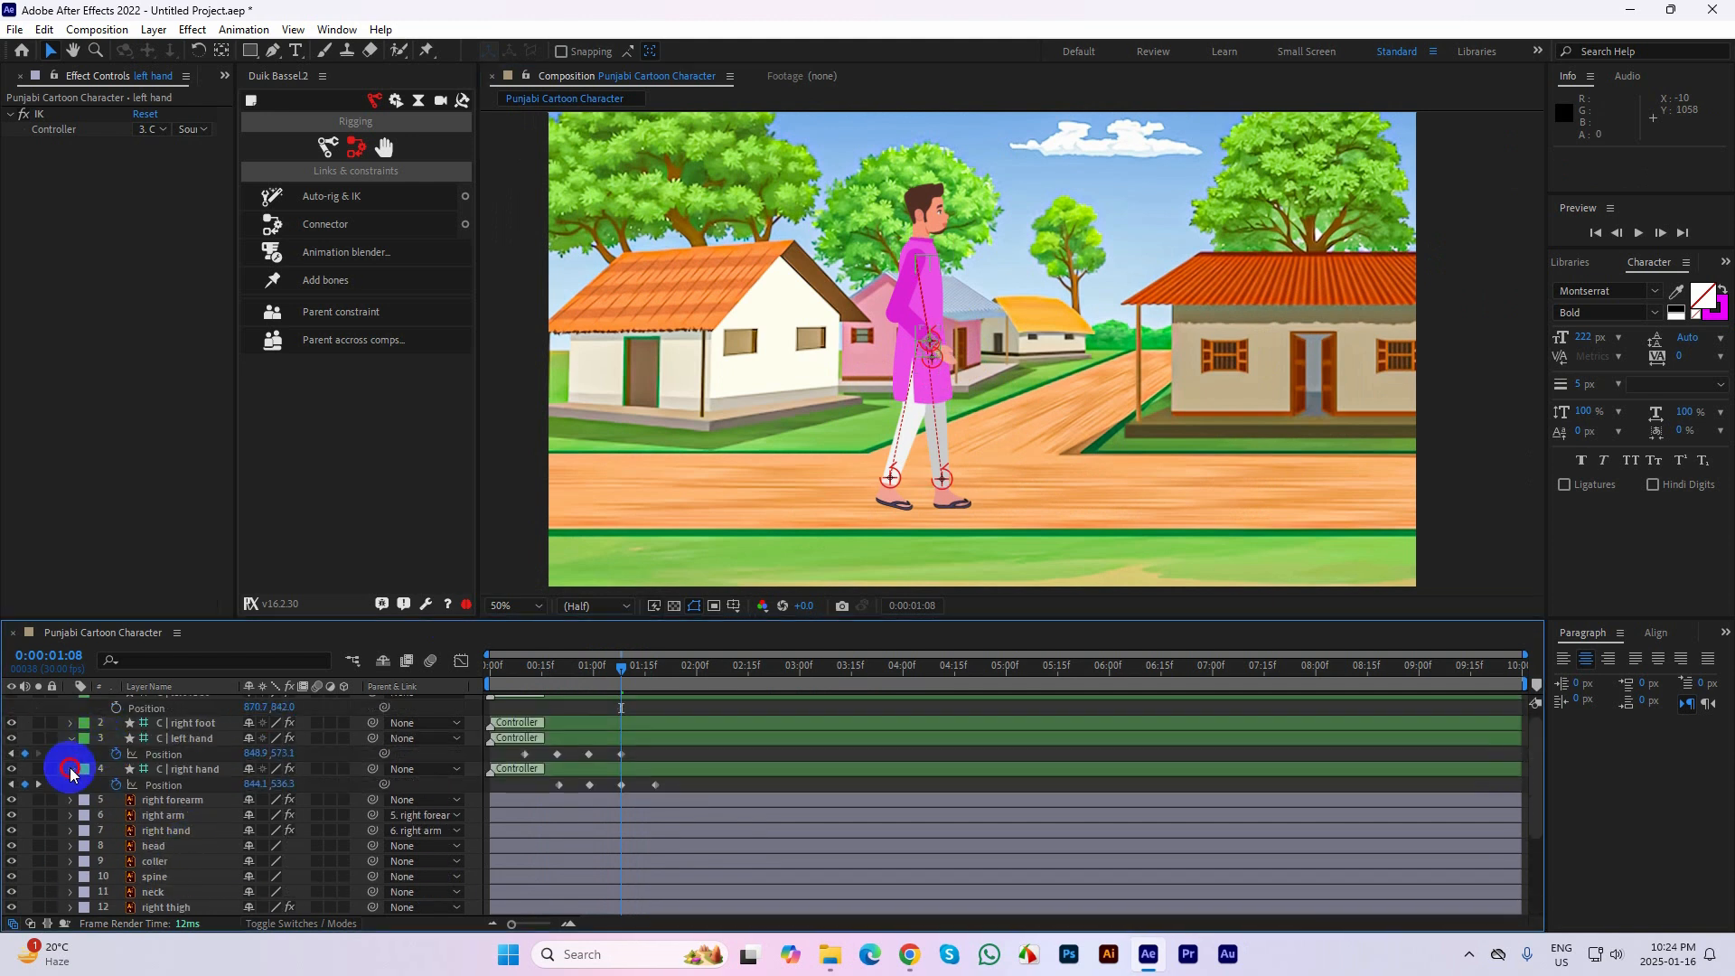
{"action": "left_click", "coordinate": [70, 769]}
{"action": "left_click", "coordinate": [71, 739]}
{"action": "left_click", "coordinate": [71, 723]}
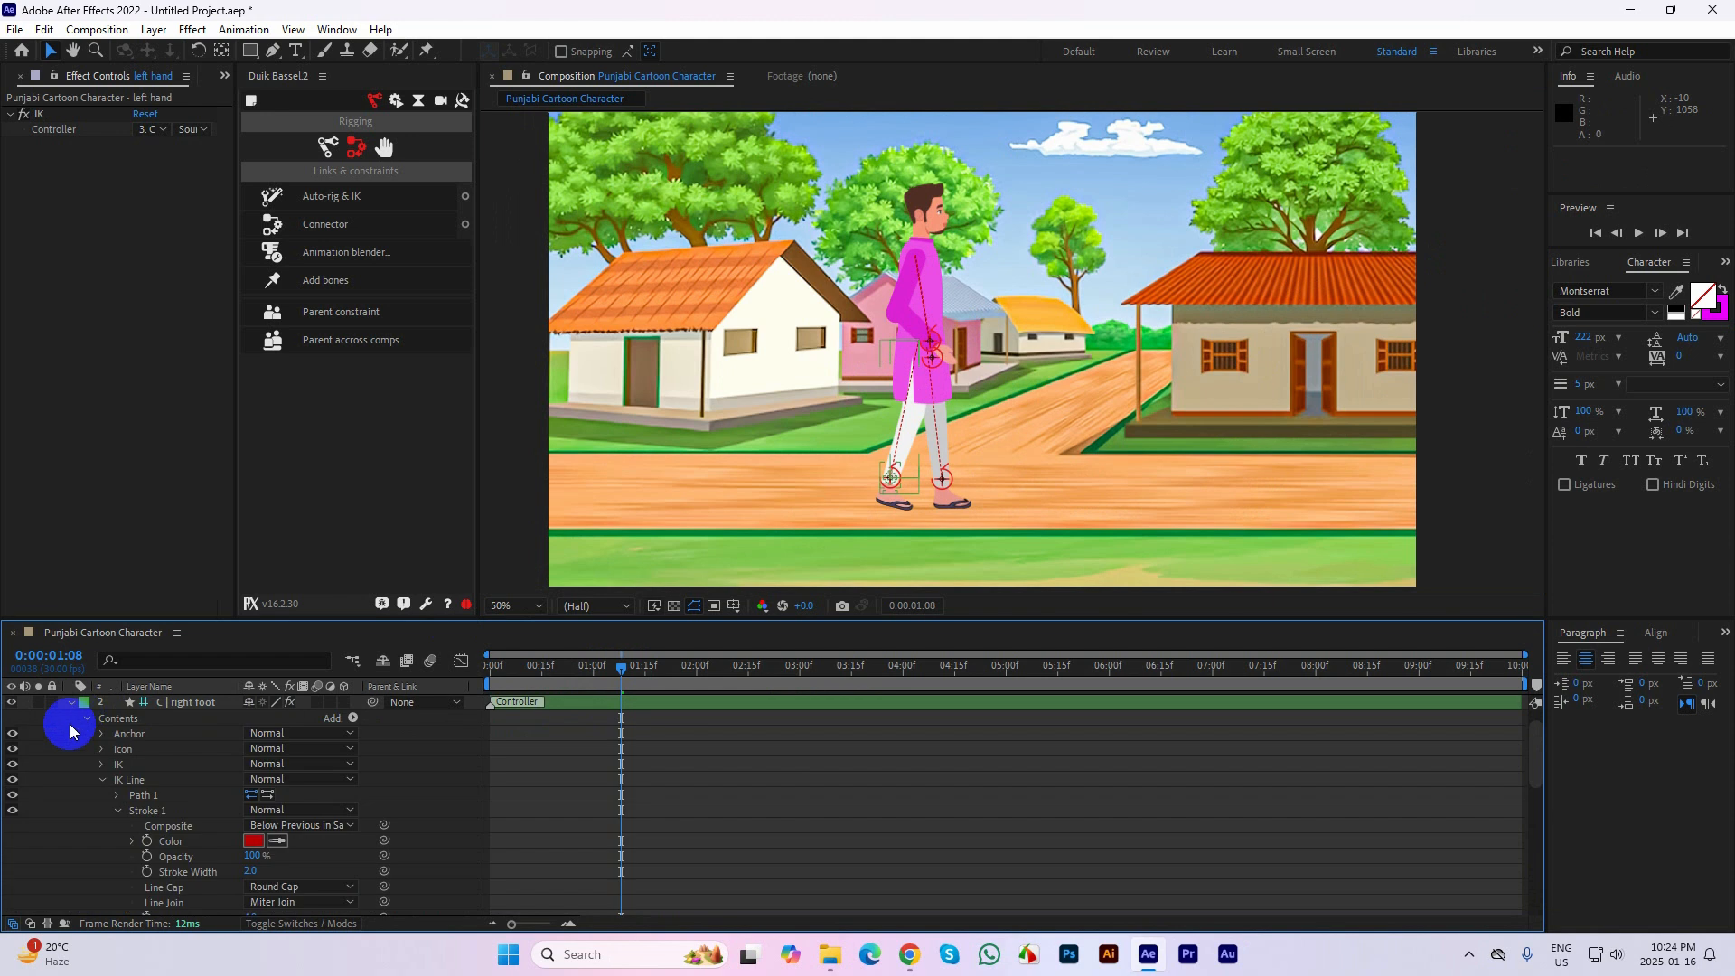
{"action": "left_click", "coordinate": [72, 703]}
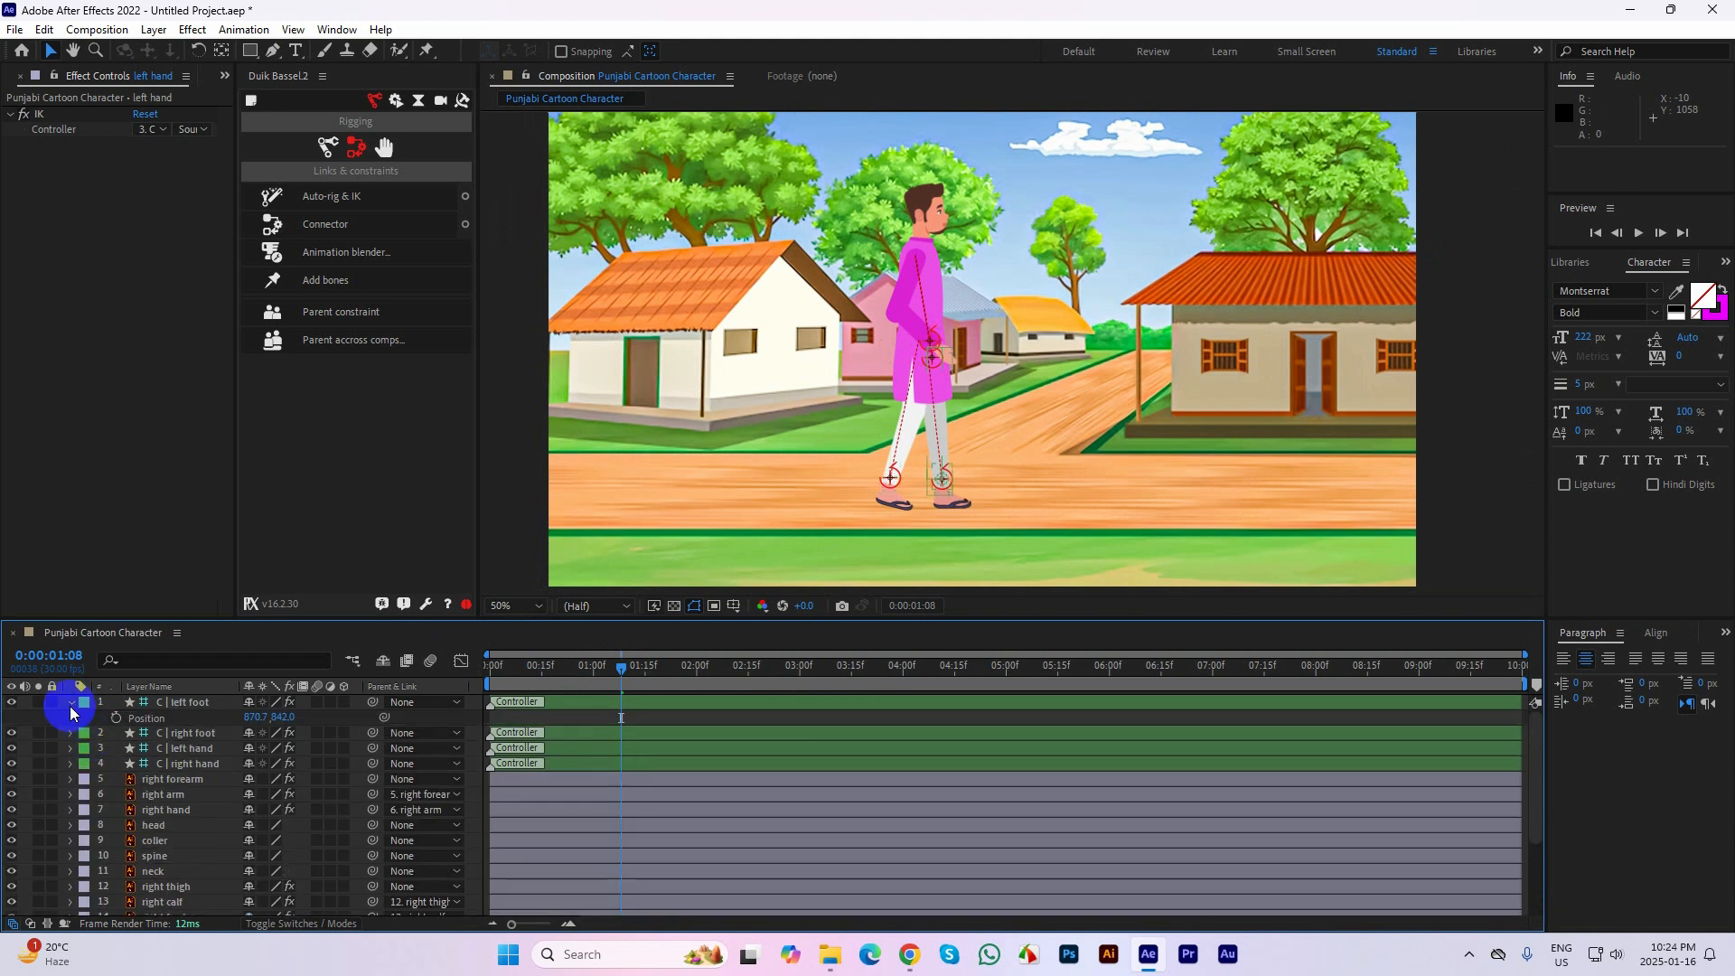
{"action": "left_click_drag", "start_coordinate": [7, 743], "coordinate": [9, 748]}
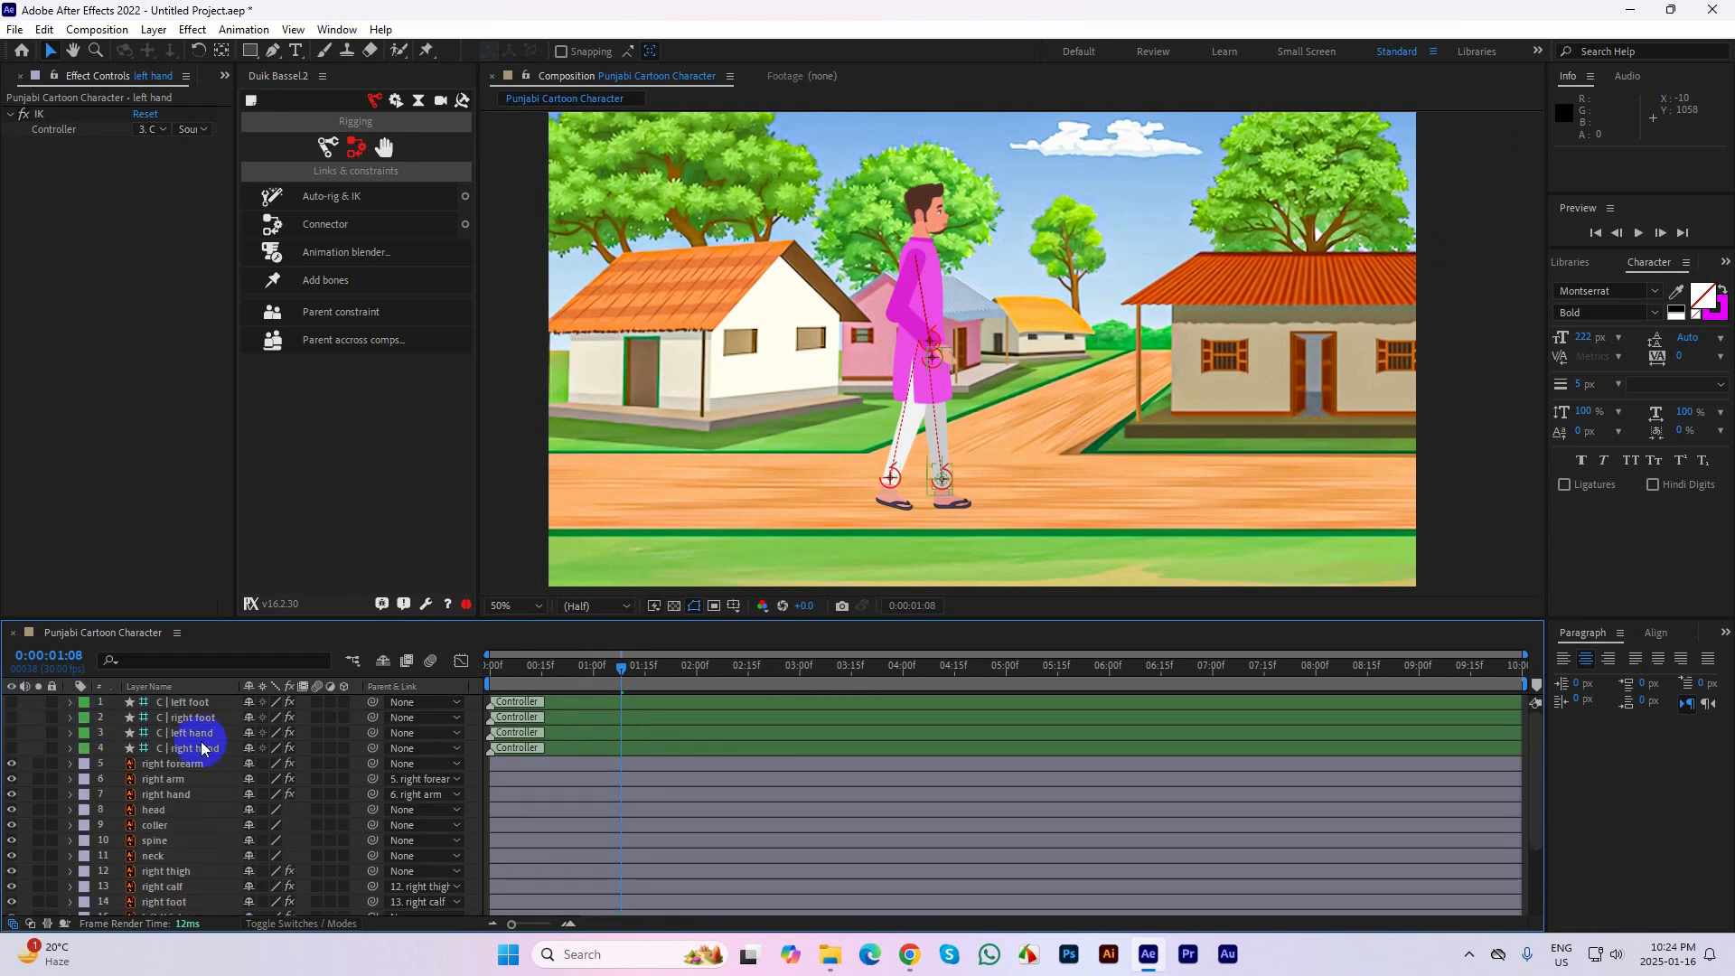
End the work area at 0:00:01:23 and preview both arm swings close-up from frame 0, stopping at 0:00:01:09
{"action": "left_click", "coordinate": [188, 749]}
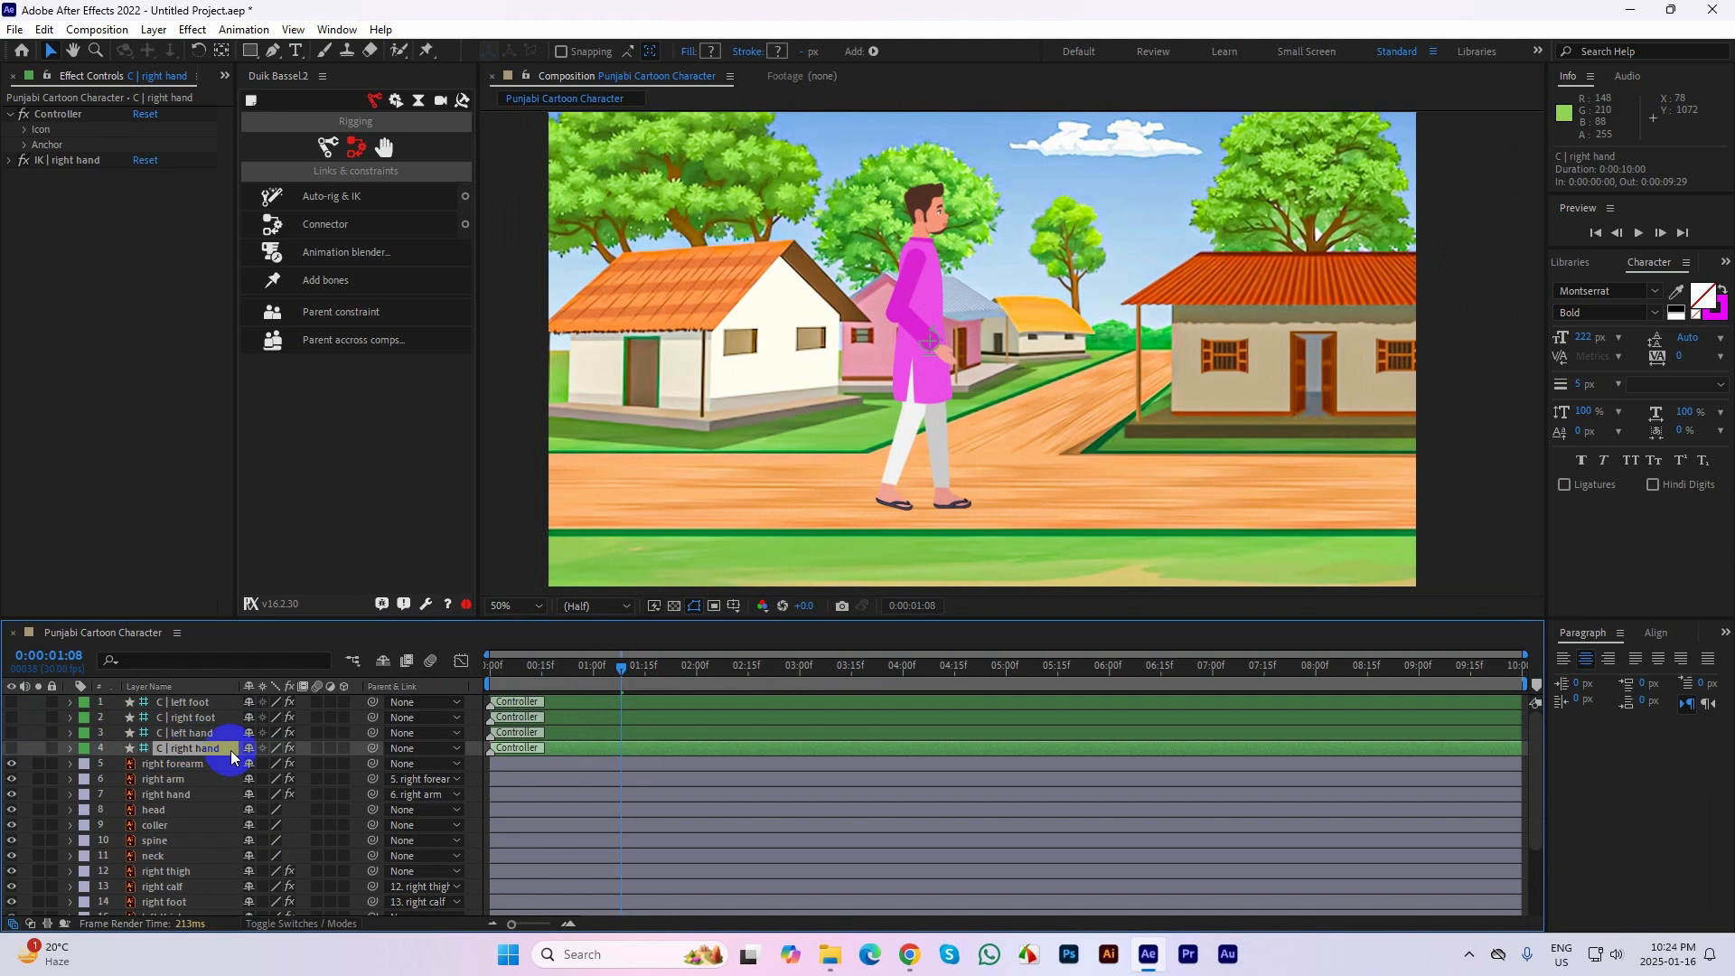
{"action": "left_click", "coordinate": [216, 732]}
{"action": "scroll", "coordinate": [947, 257], "scroll_direction": "up", "scroll_amount": 2}
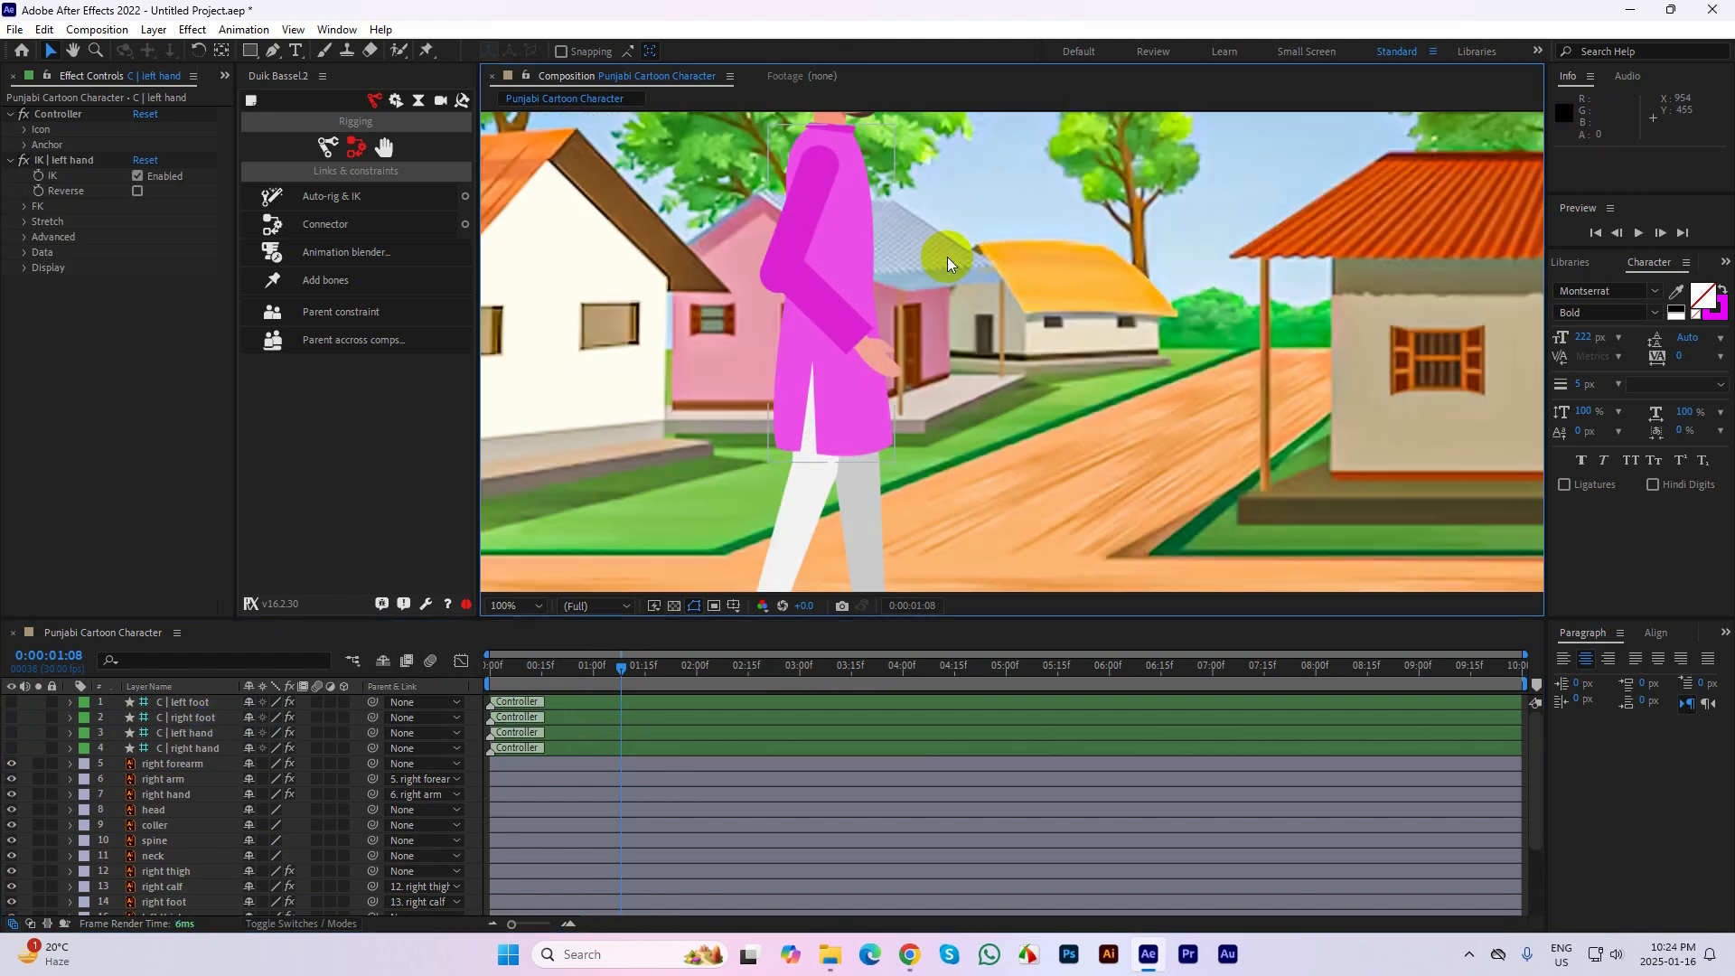
{"action": "left_click_drag", "start_coordinate": [1003, 400], "coordinate": [1071, 489]}
{"action": "left_click_drag", "start_coordinate": [633, 673], "coordinate": [673, 694]}
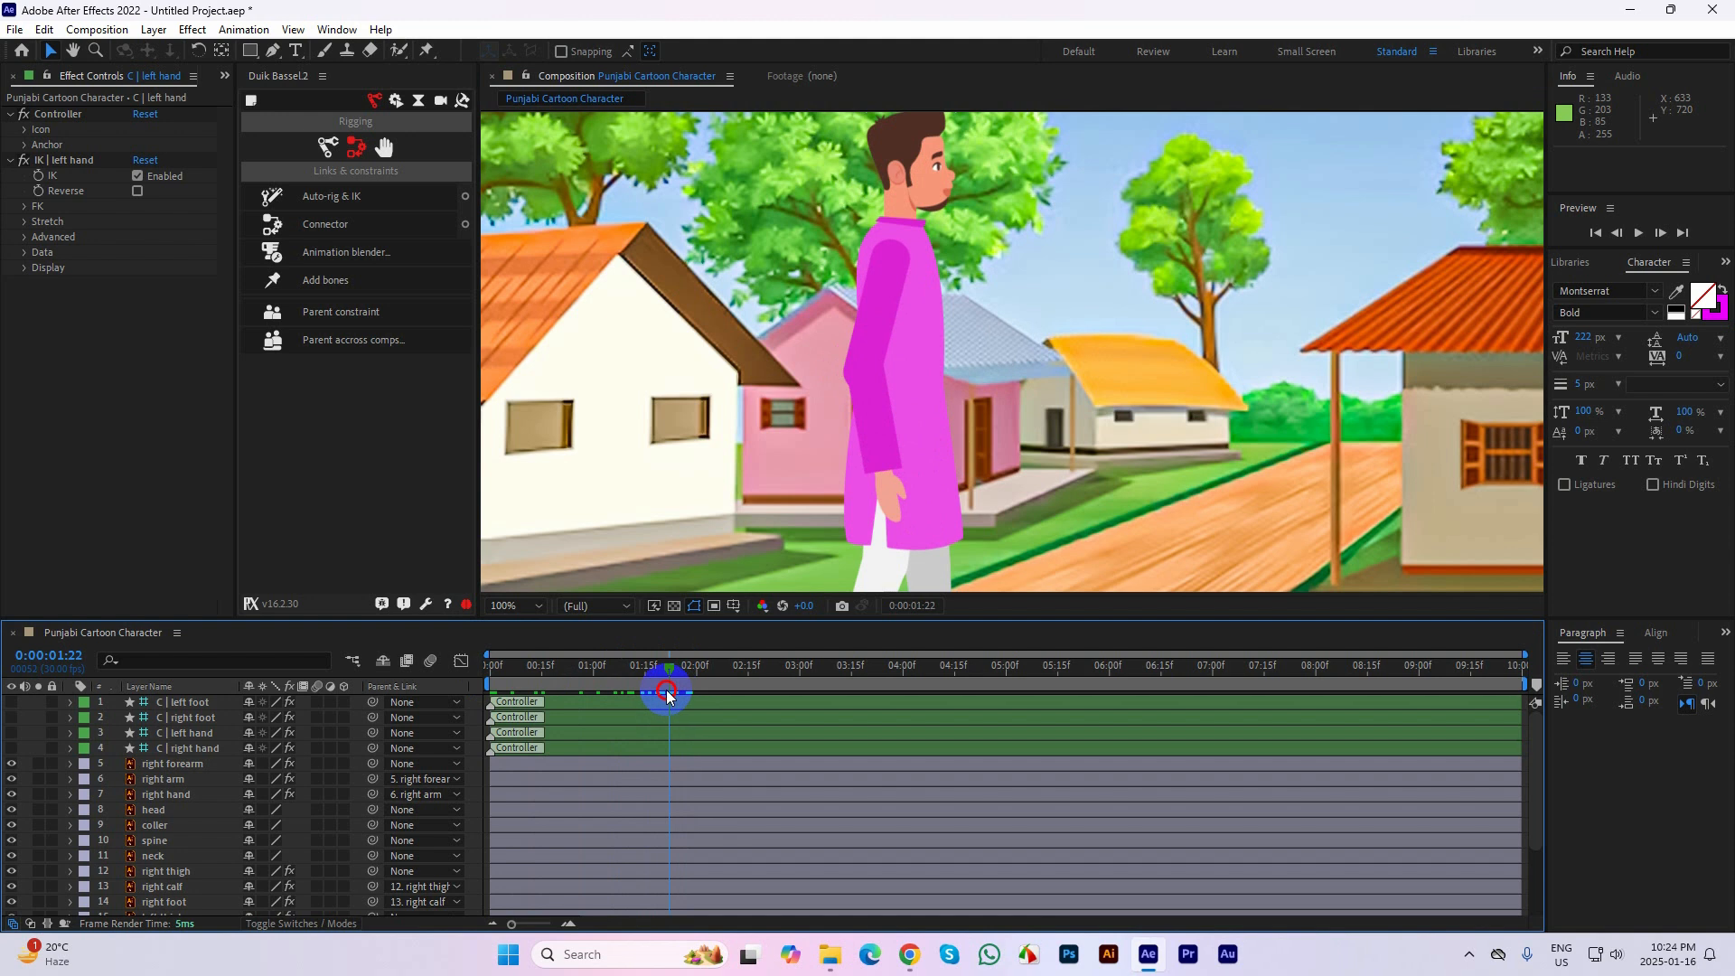
{"action": "key", "text": "n"}
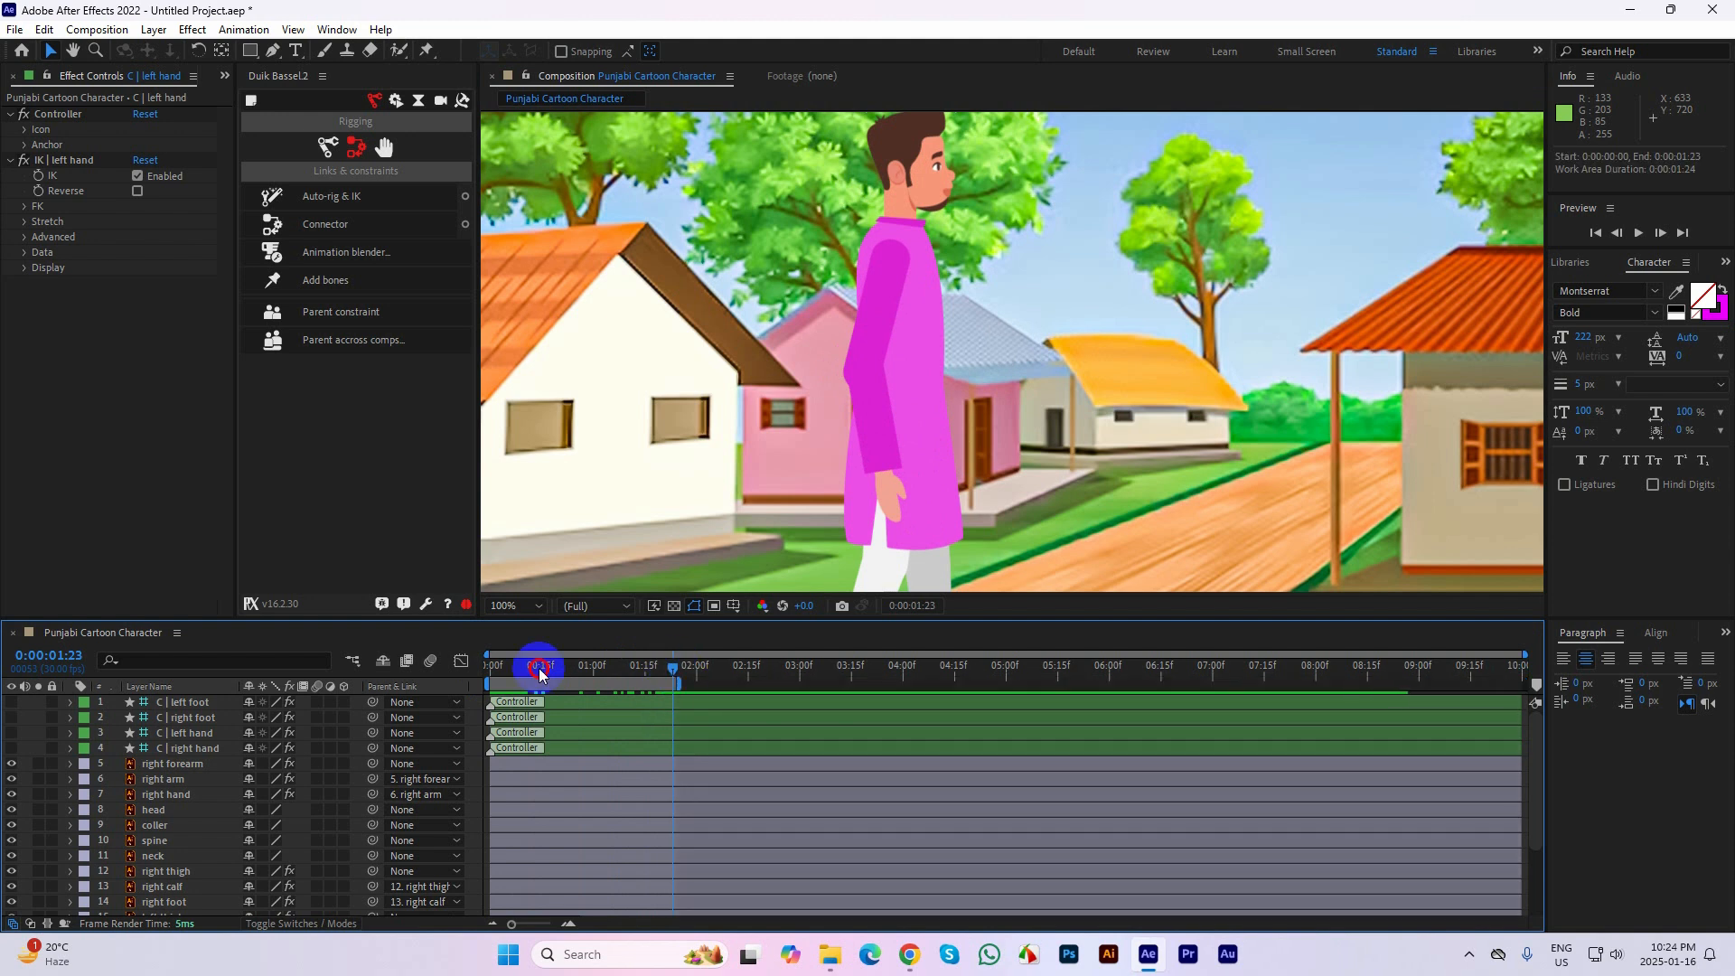
{"action": "left_click_drag", "start_coordinate": [541, 673], "coordinate": [488, 672]}
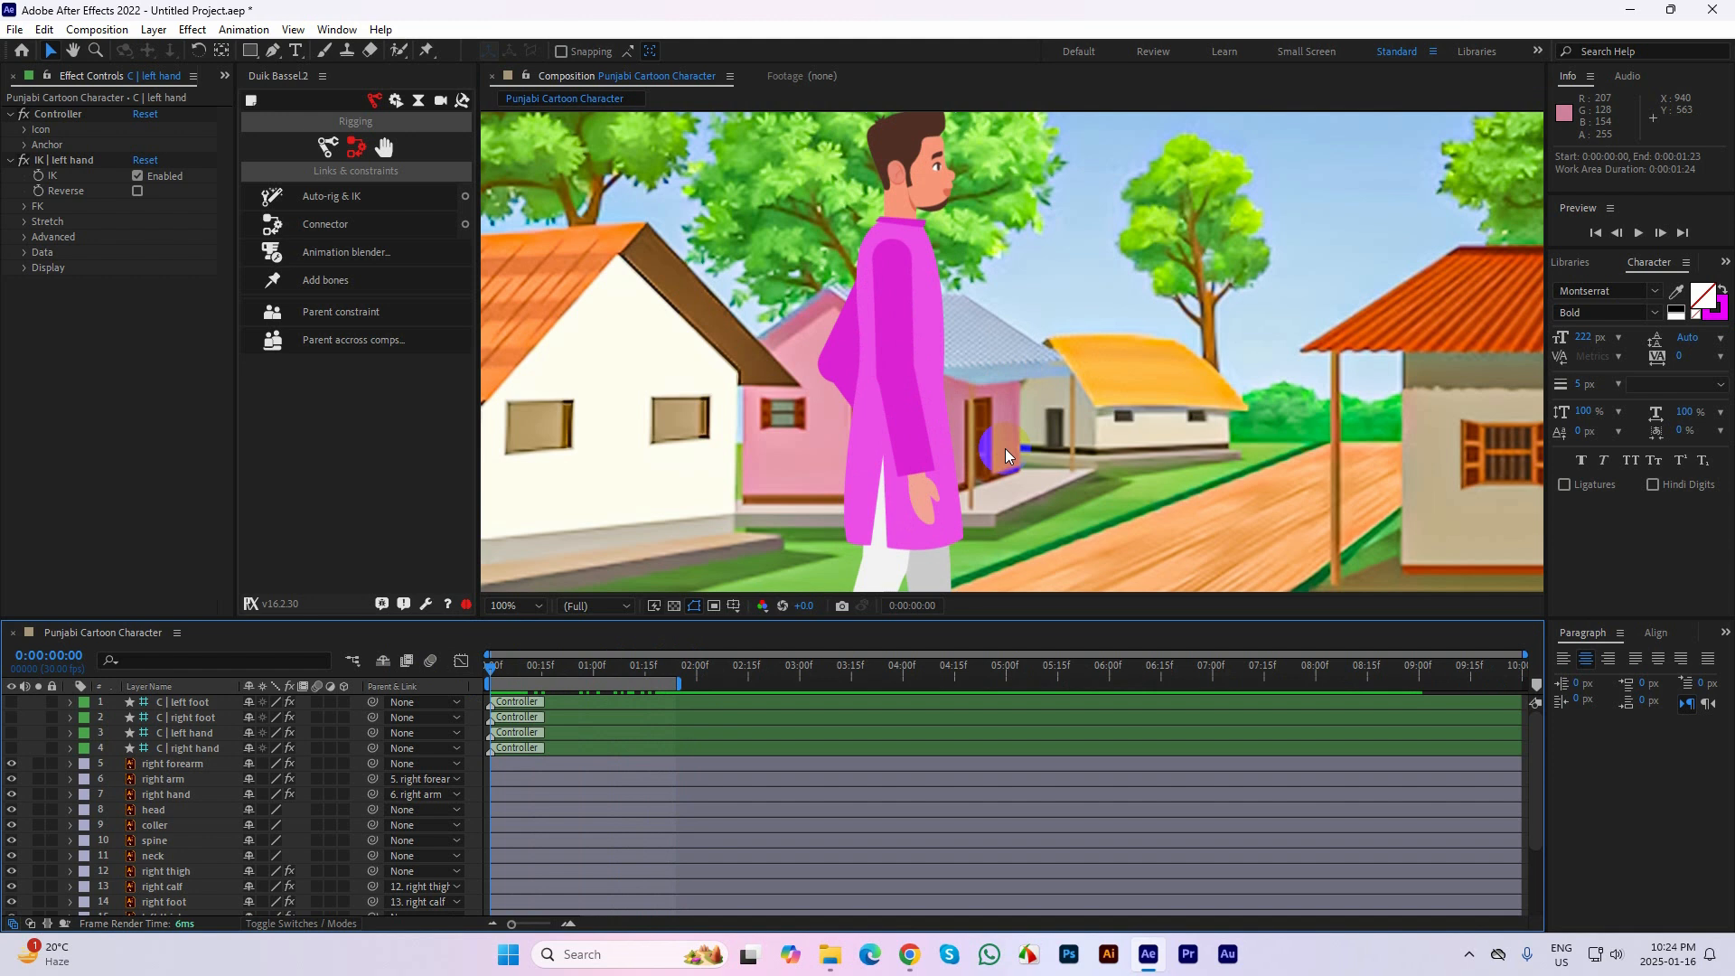
{"action": "key", "text": "space"}
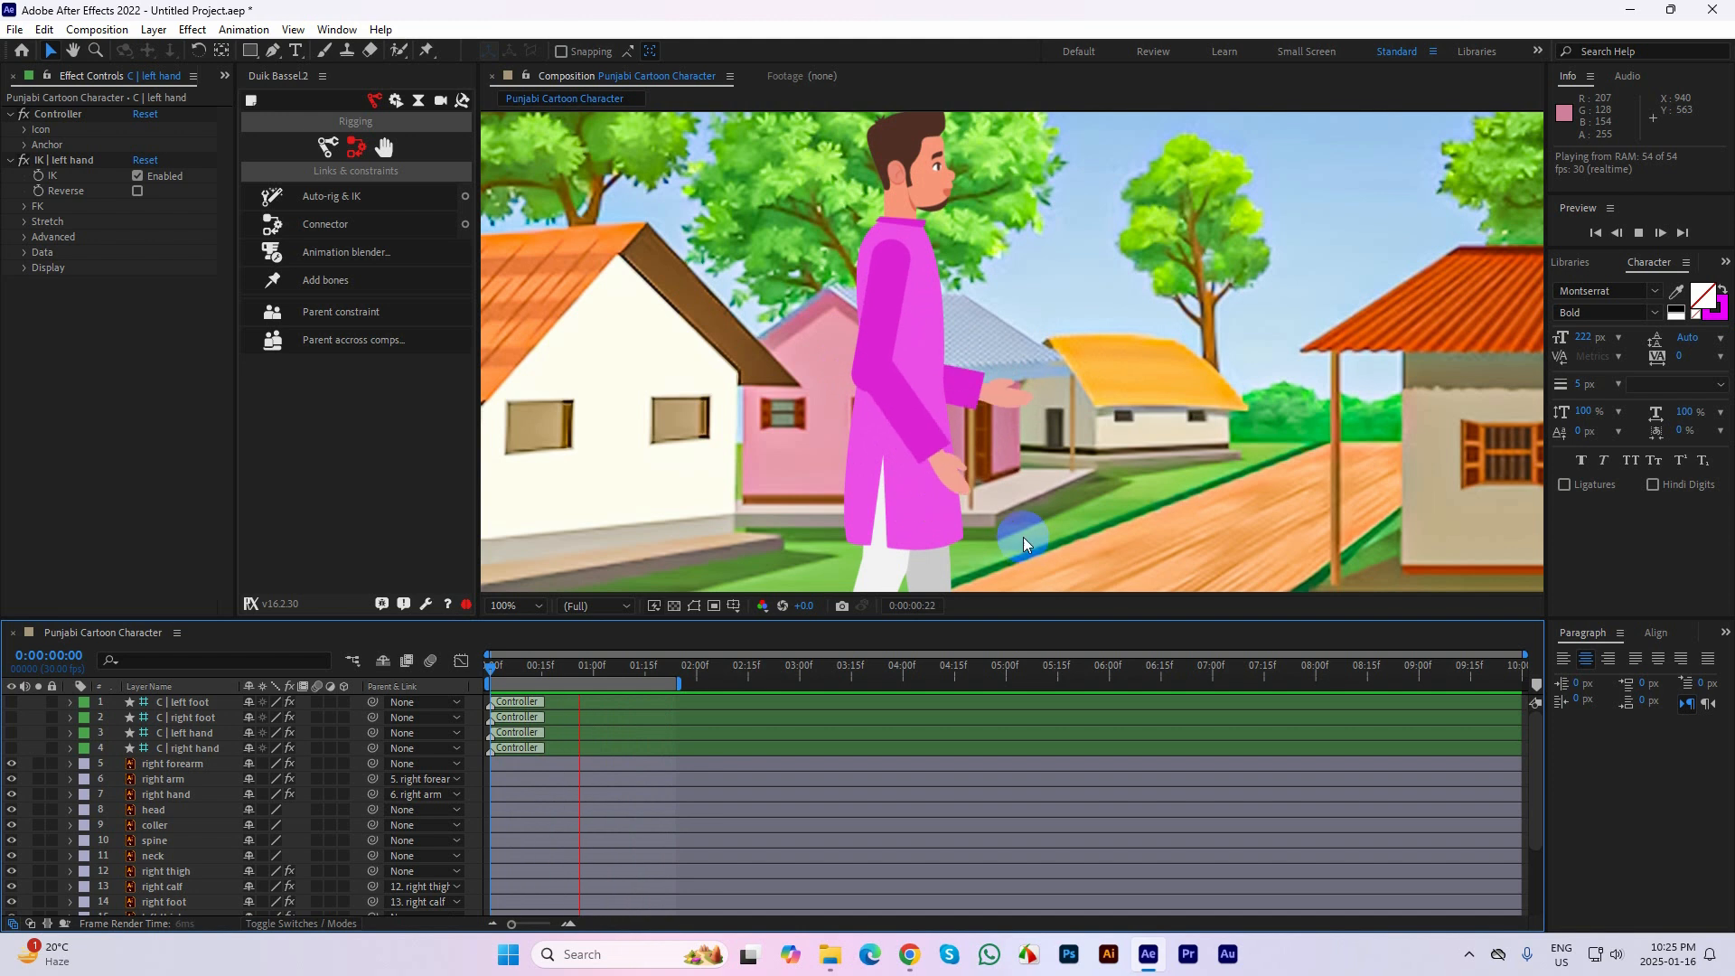
{"action": "left_click", "coordinate": [901, 110]}
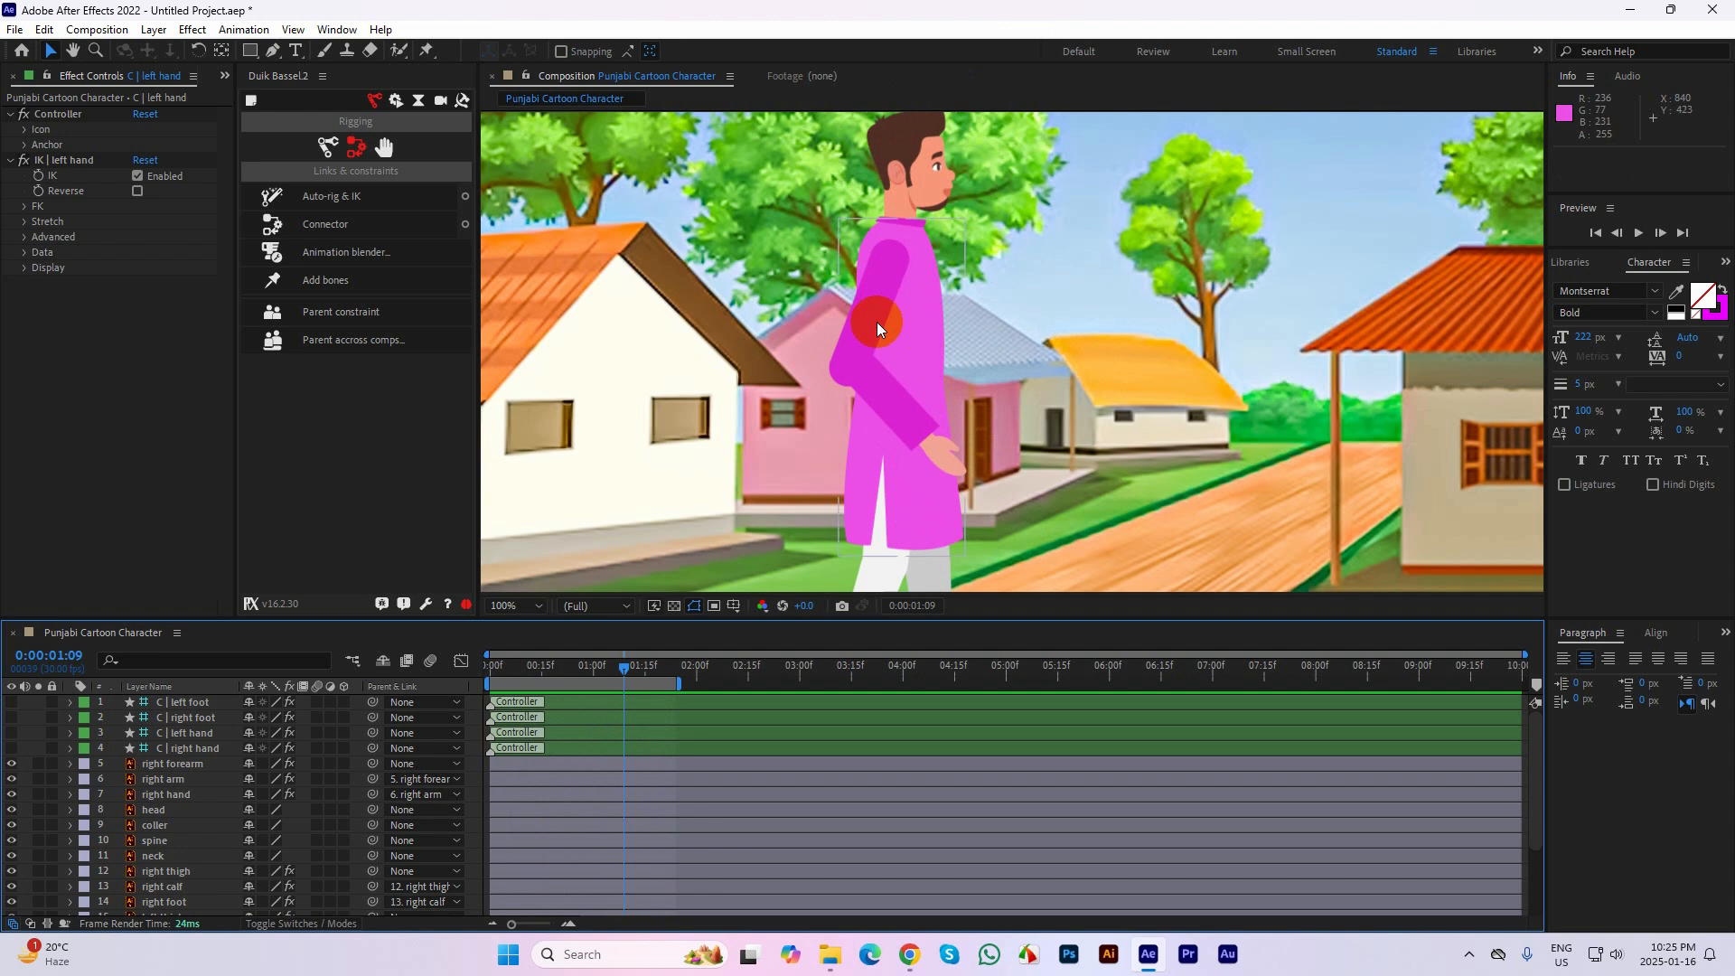
Reveal the bg layer's source file from the Punjabi Cartoon Character Layers folder in File Explorer, and return to After Effects
{"action": "left_click", "coordinate": [224, 750]}
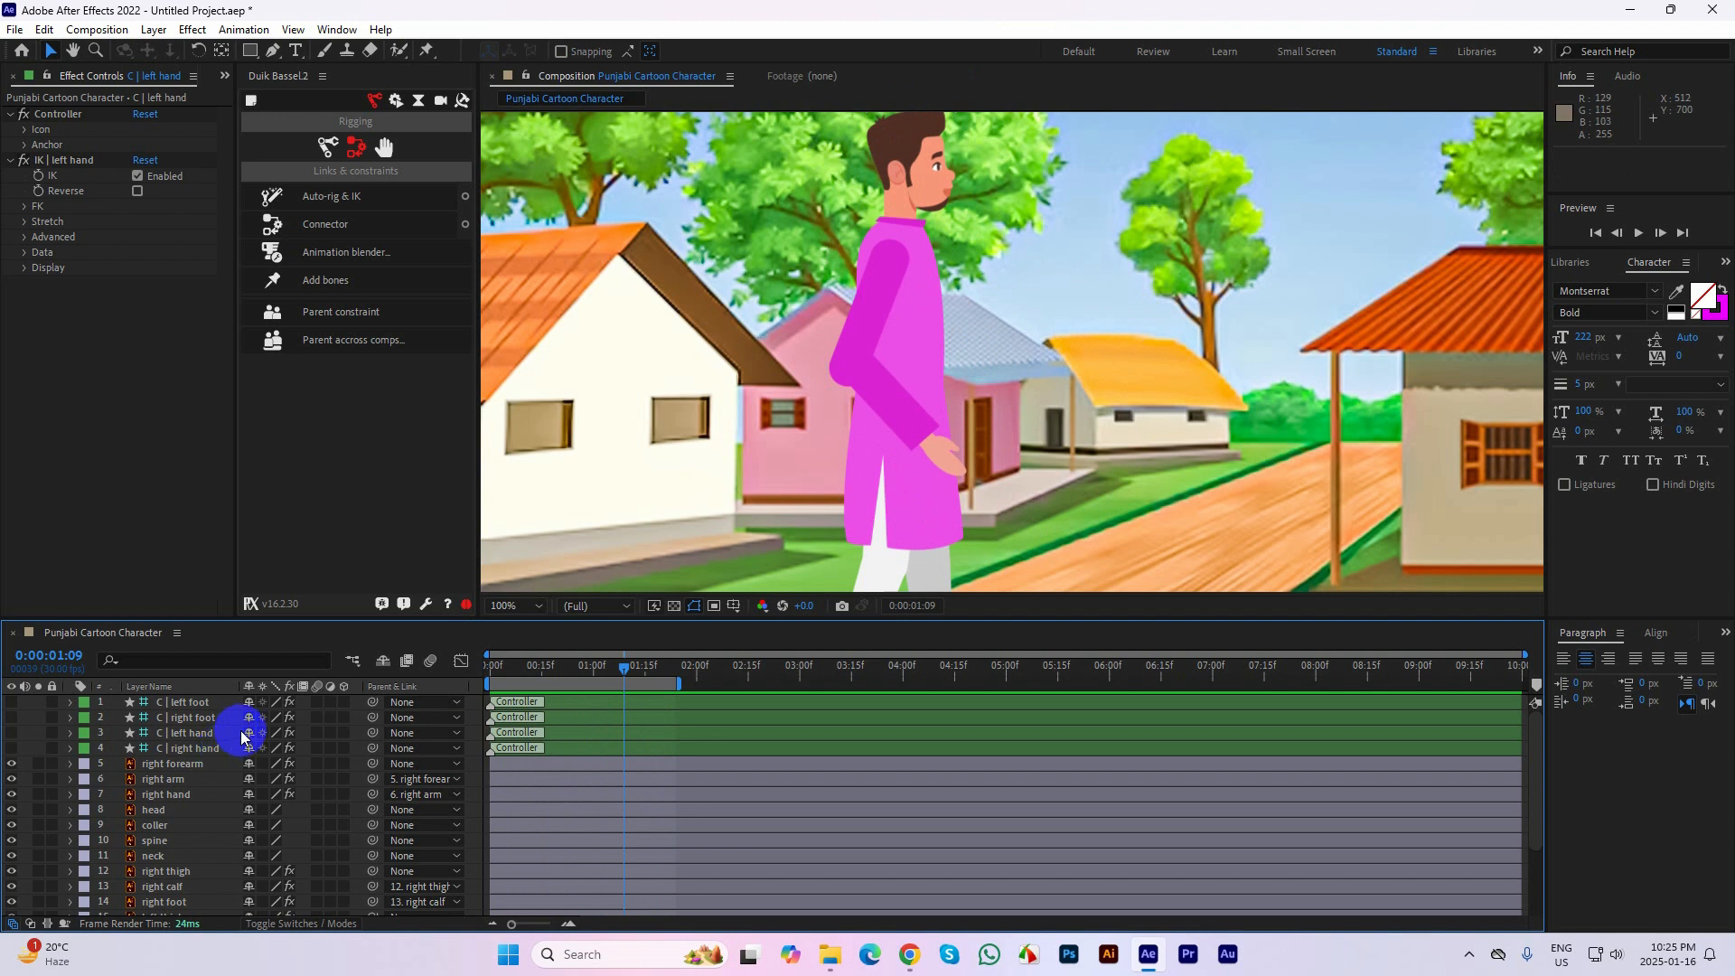
{"action": "left_click", "coordinate": [174, 764]}
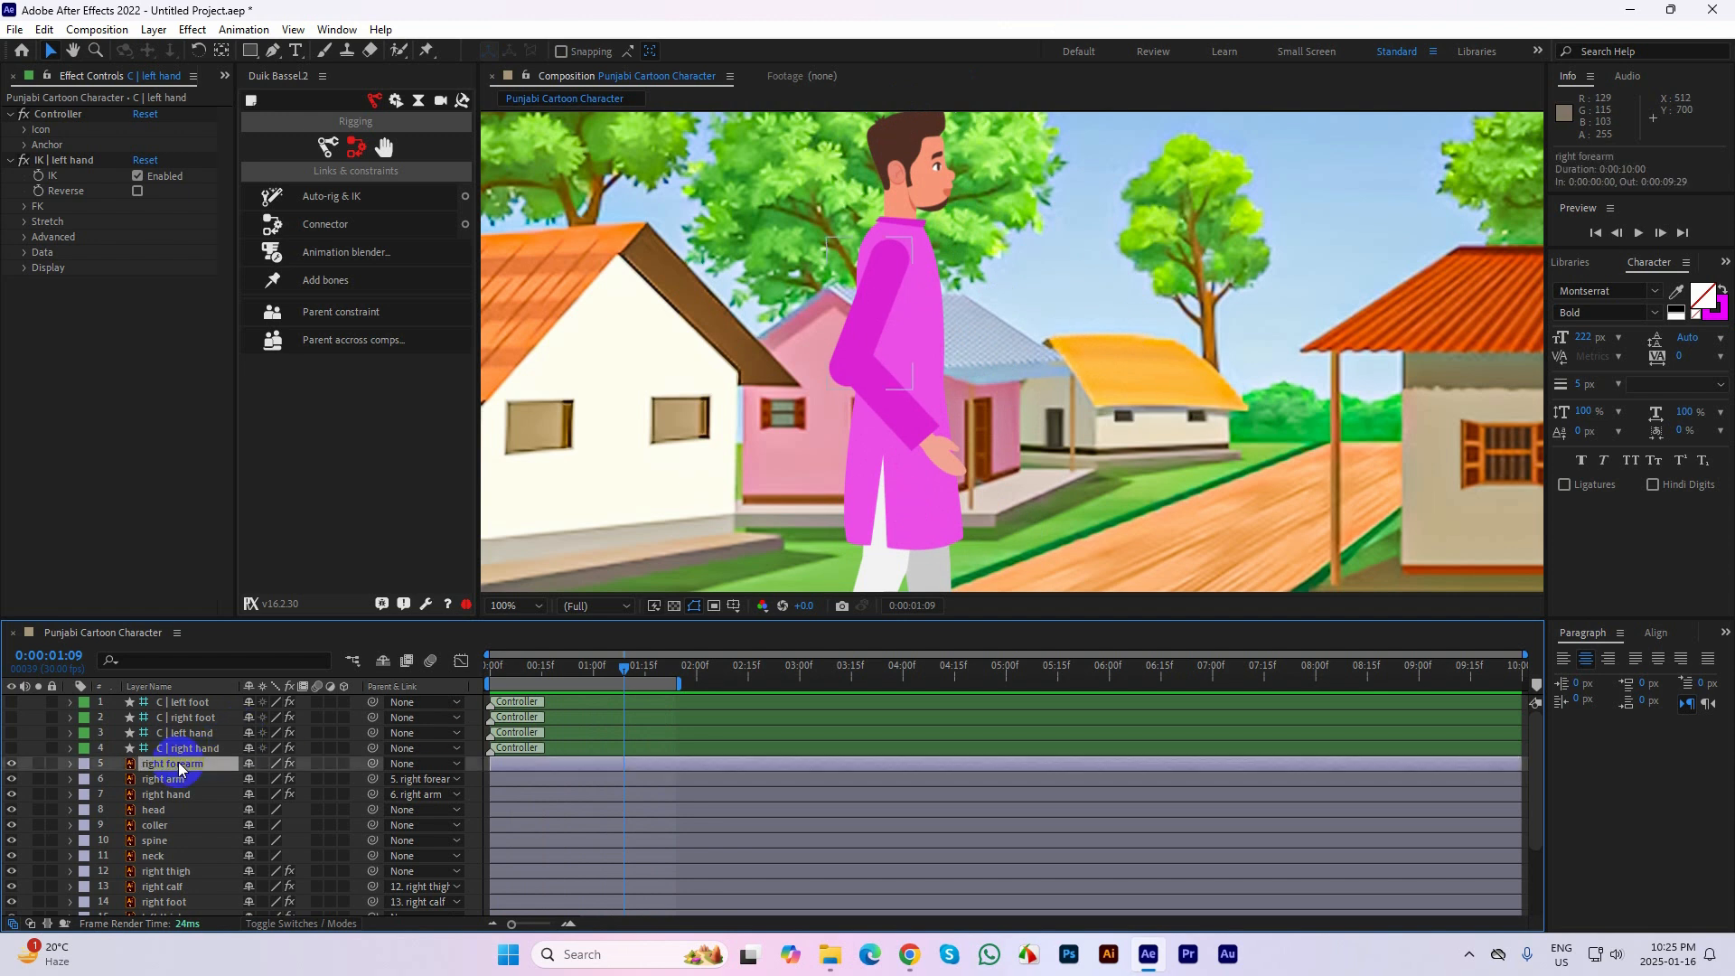
{"action": "left_click", "coordinate": [225, 76]}
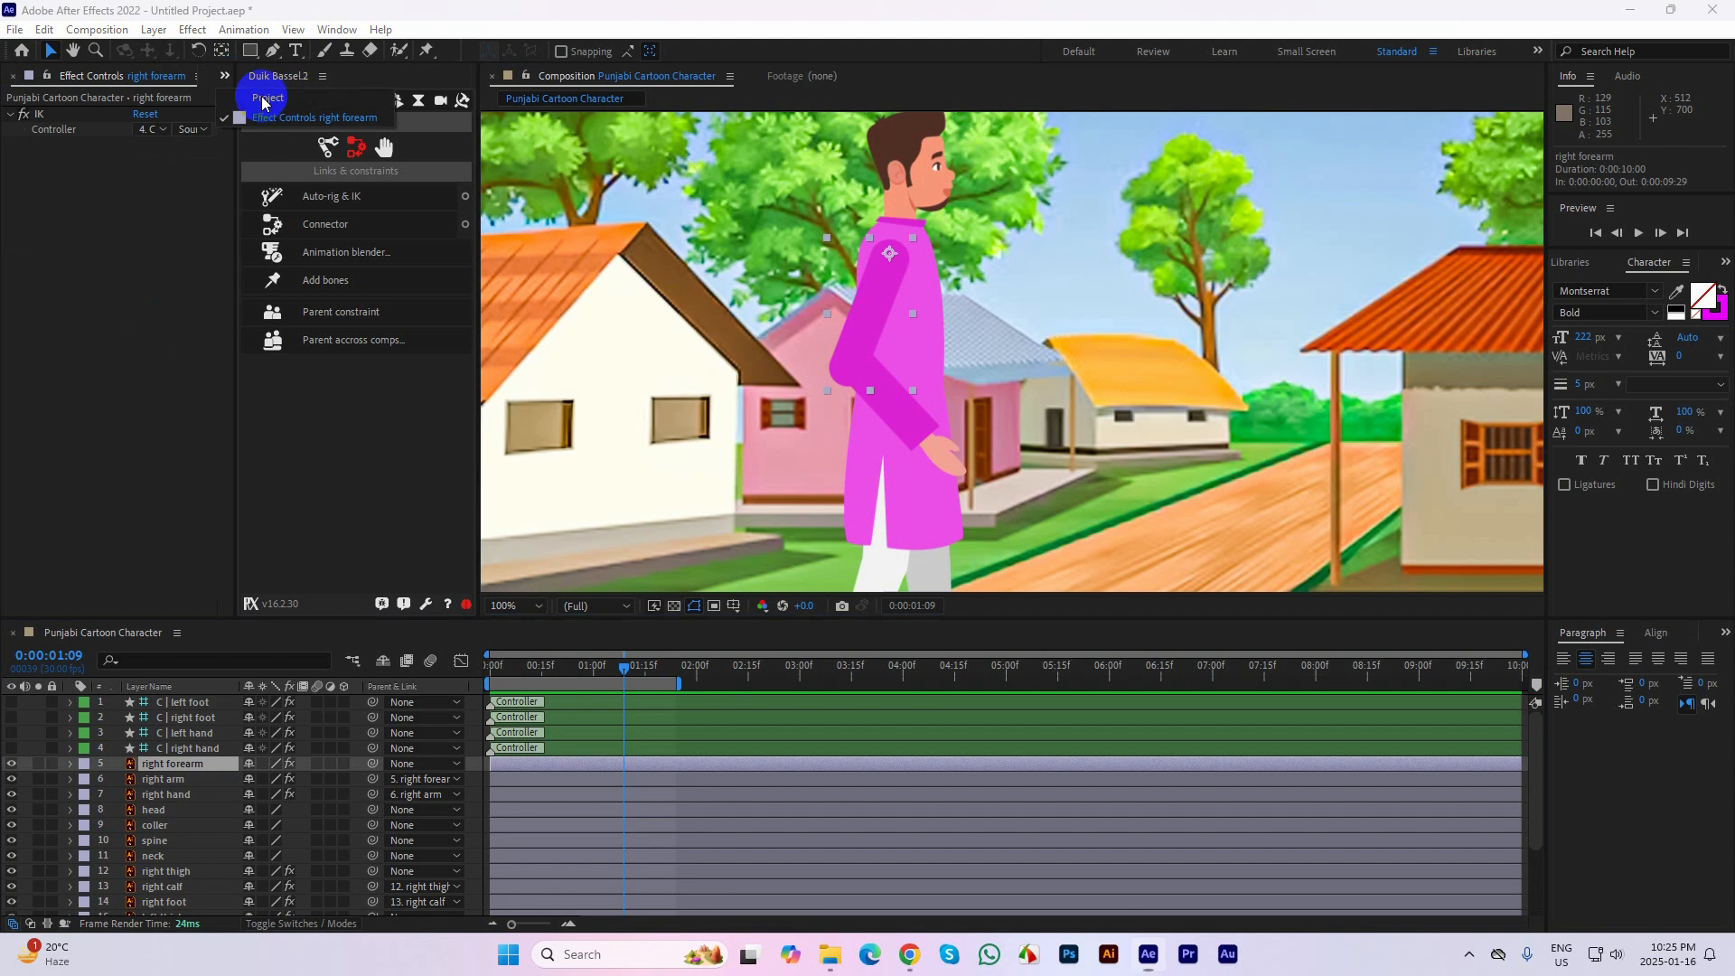
{"action": "left_click", "coordinate": [262, 99]}
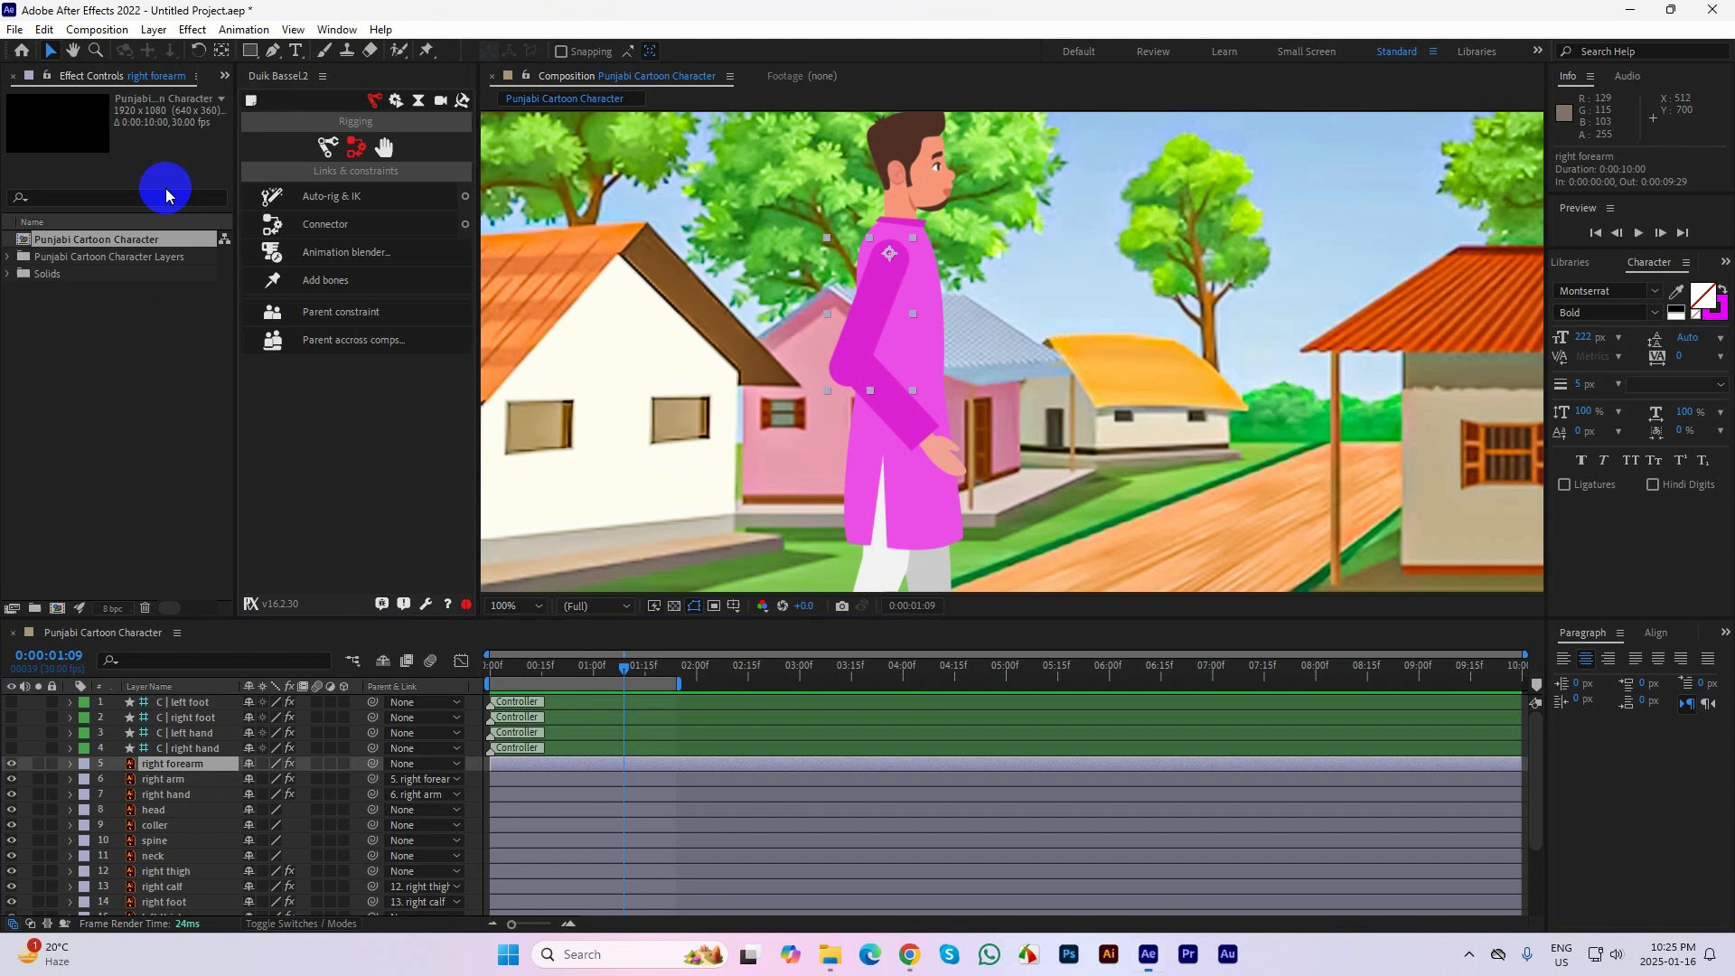
{"action": "left_click", "coordinate": [9, 257]}
{"action": "left_click", "coordinate": [80, 280]}
{"action": "right_click", "coordinate": [79, 279]}
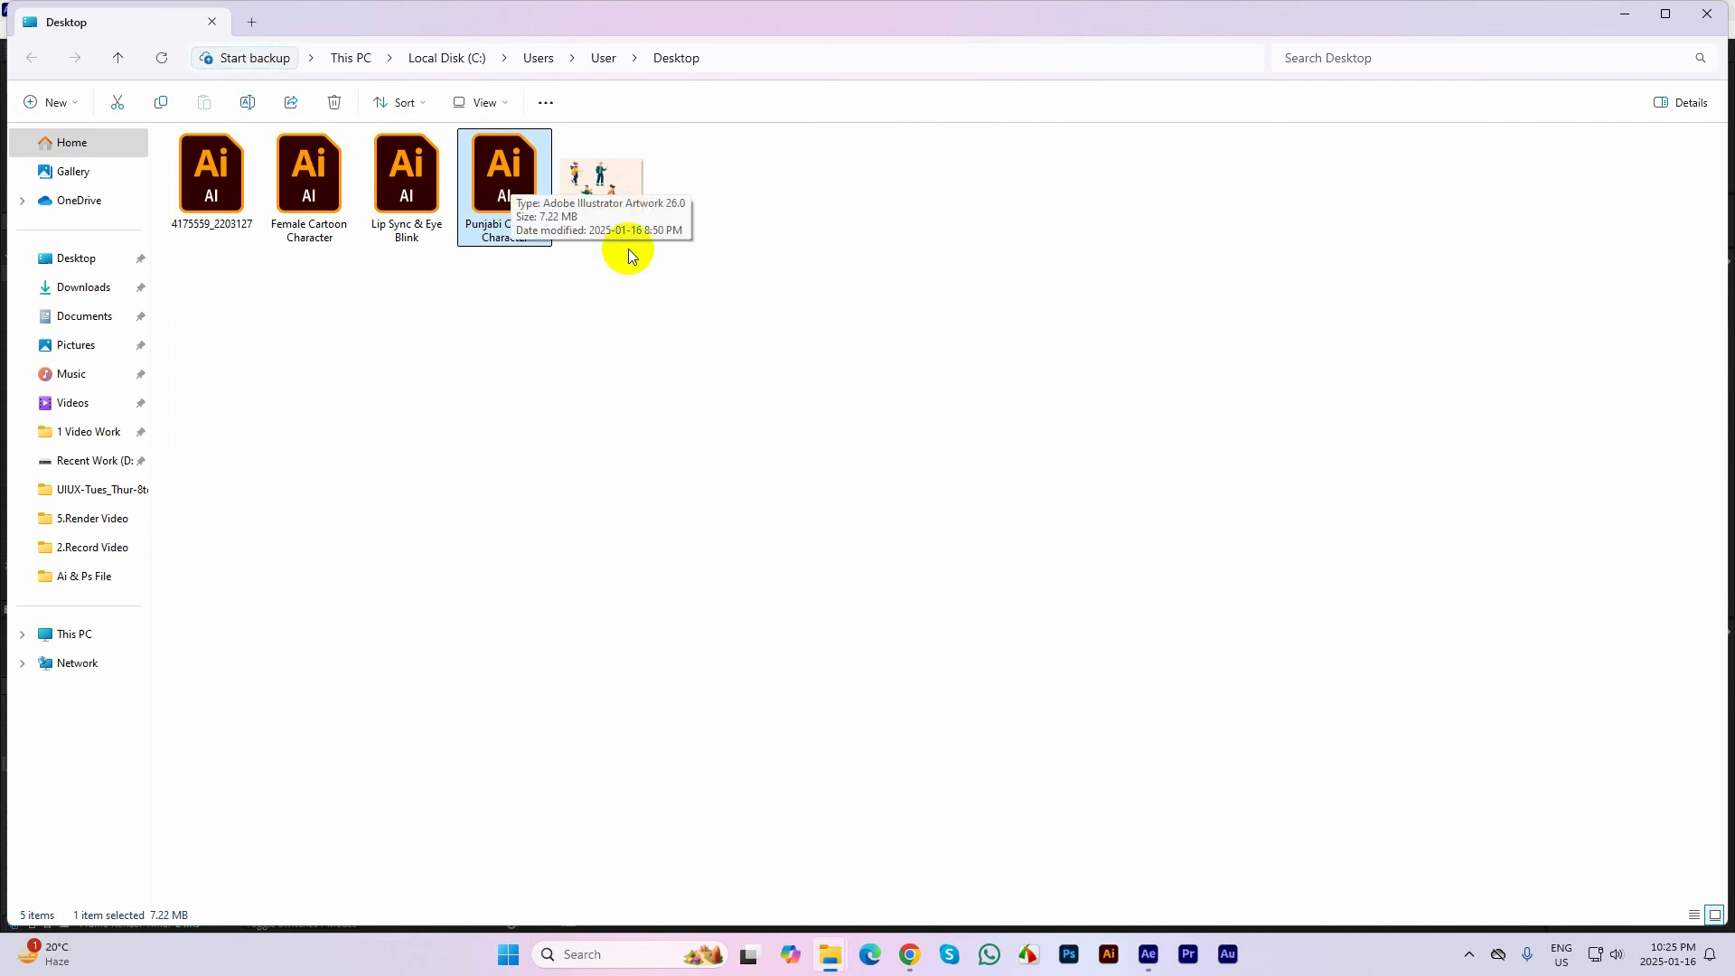
{"action": "left_click", "coordinate": [1148, 954]}
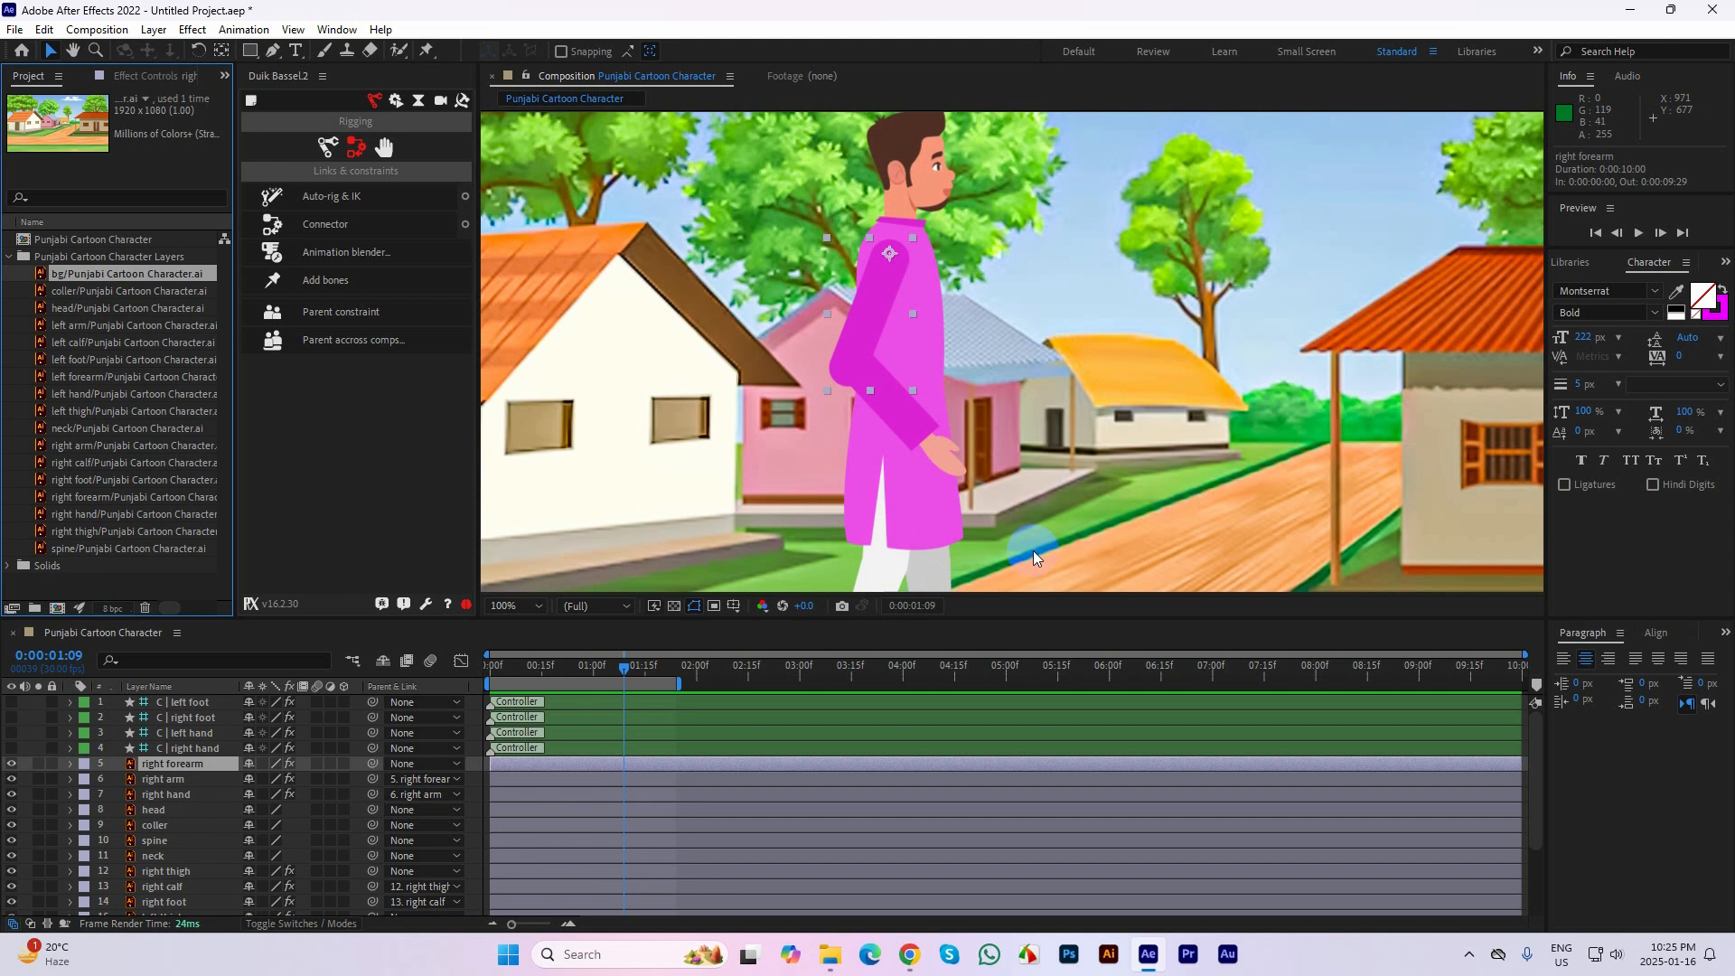
{"action": "left_click", "coordinate": [7, 258]}
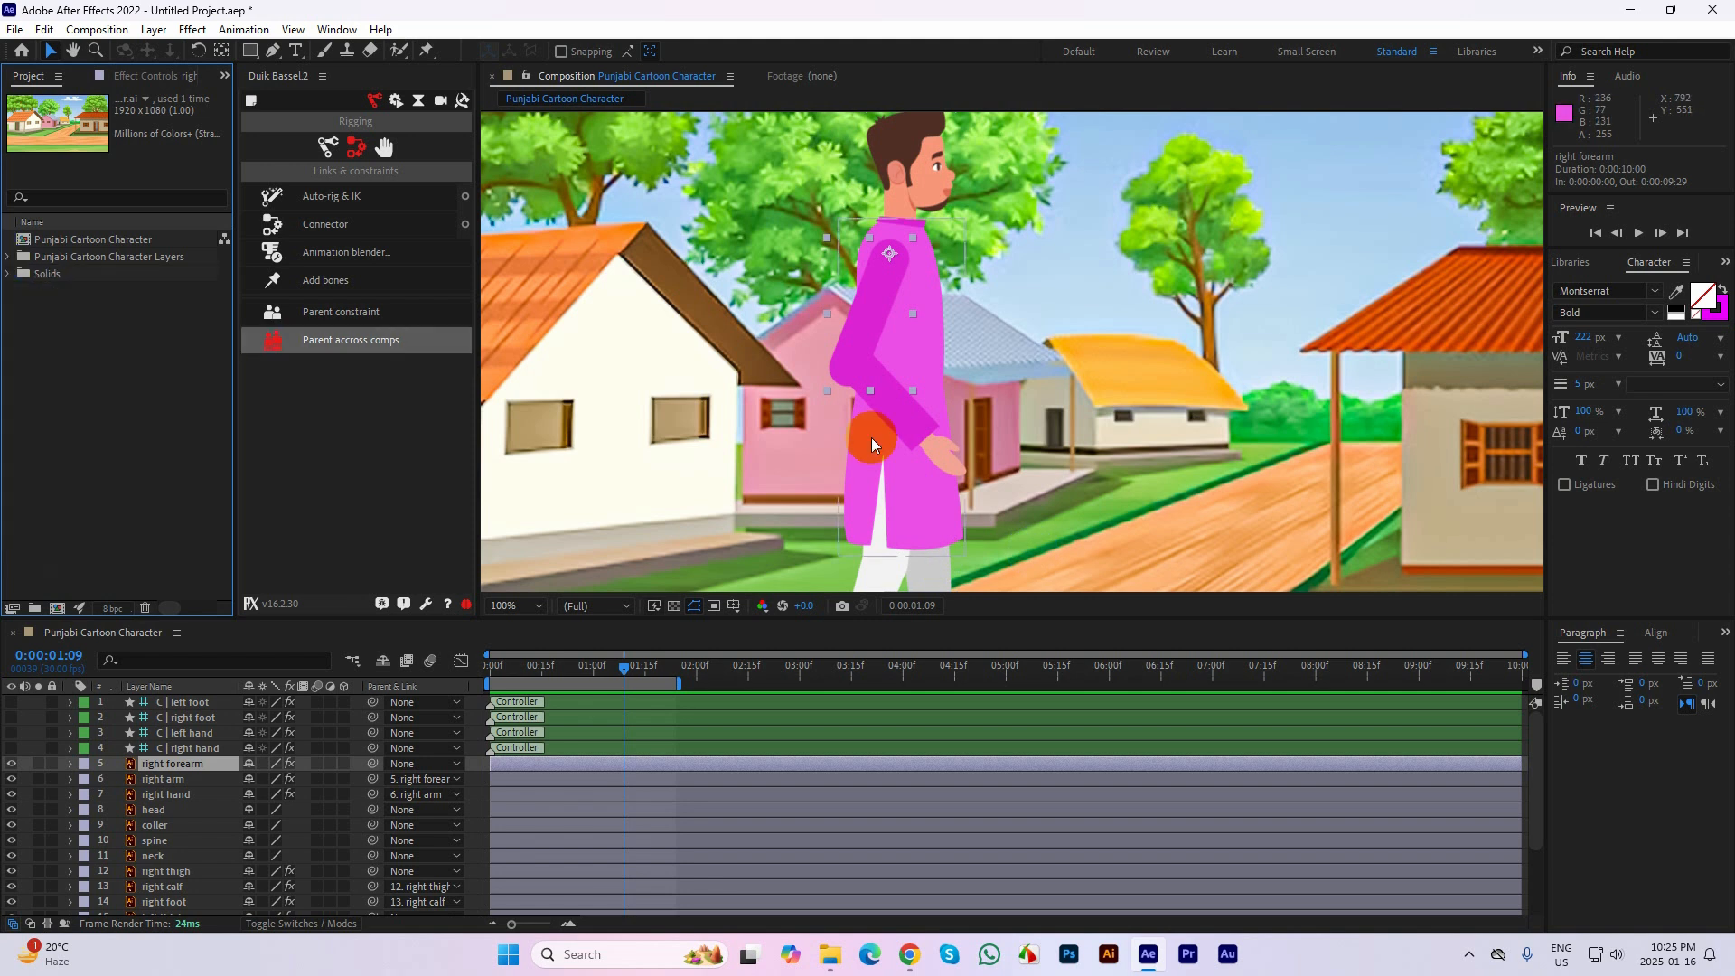
Extend the work area's end to 0:00:03:28 and move the current time to 0:00:01:29
{"action": "scroll", "coordinate": [896, 409], "scroll_direction": "down", "scroll_amount": 2}
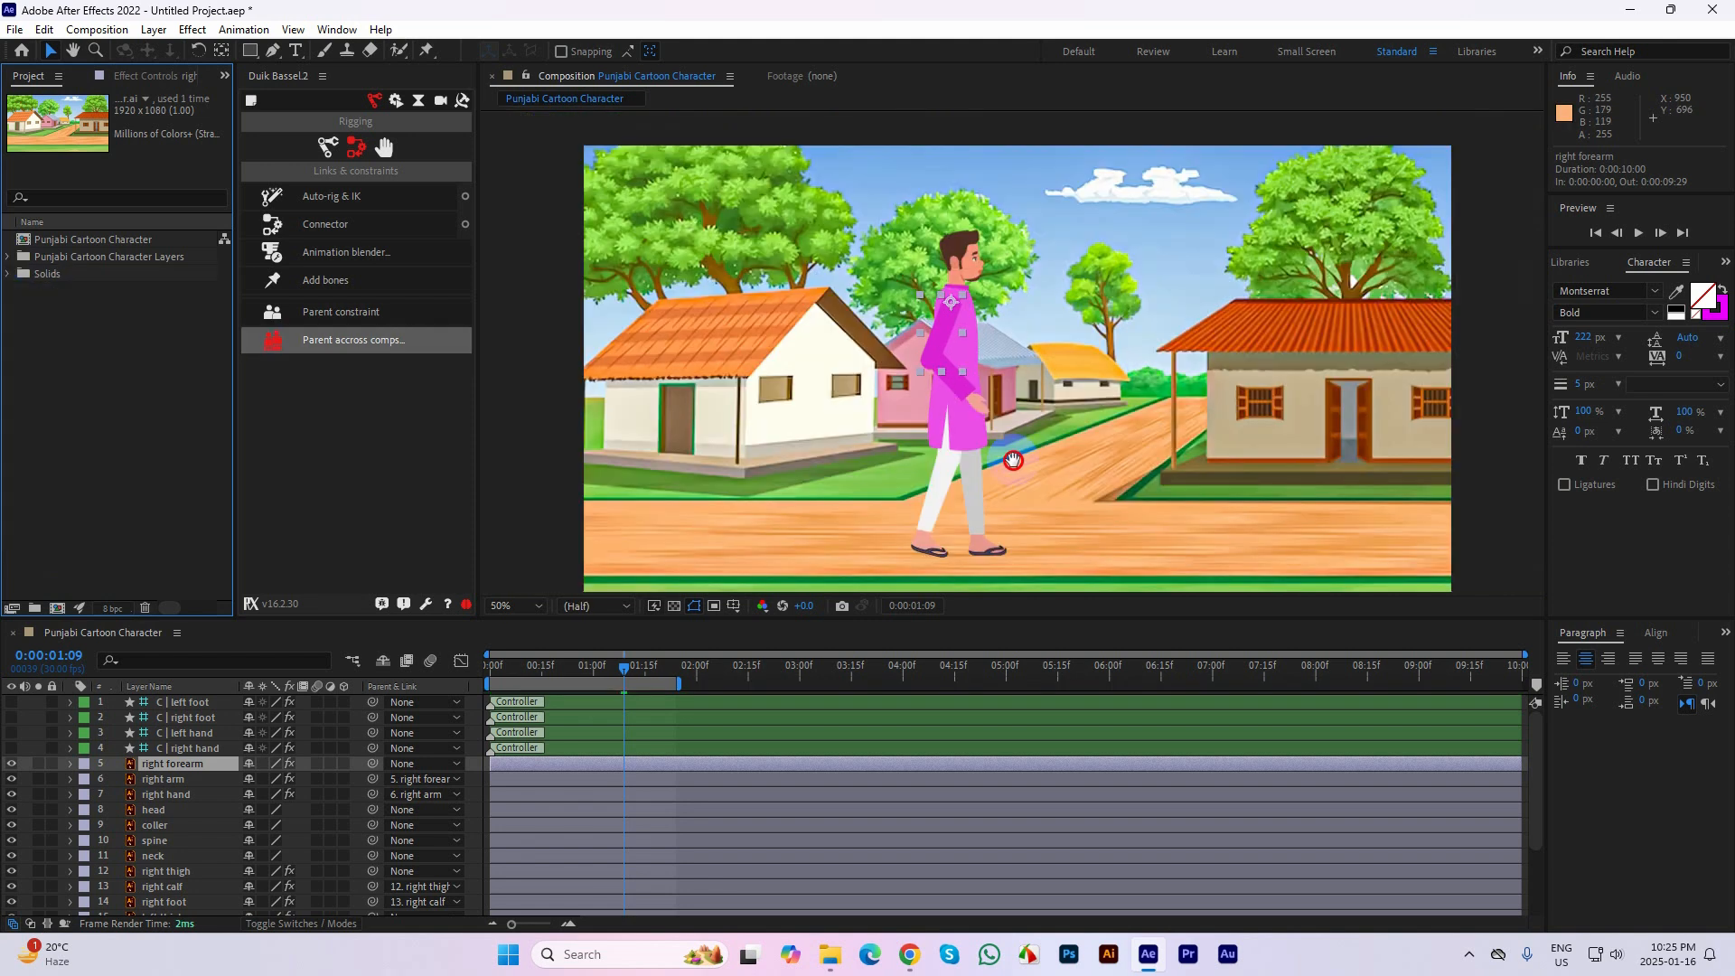
{"action": "left_click_drag", "start_coordinate": [611, 664], "coordinate": [905, 678]}
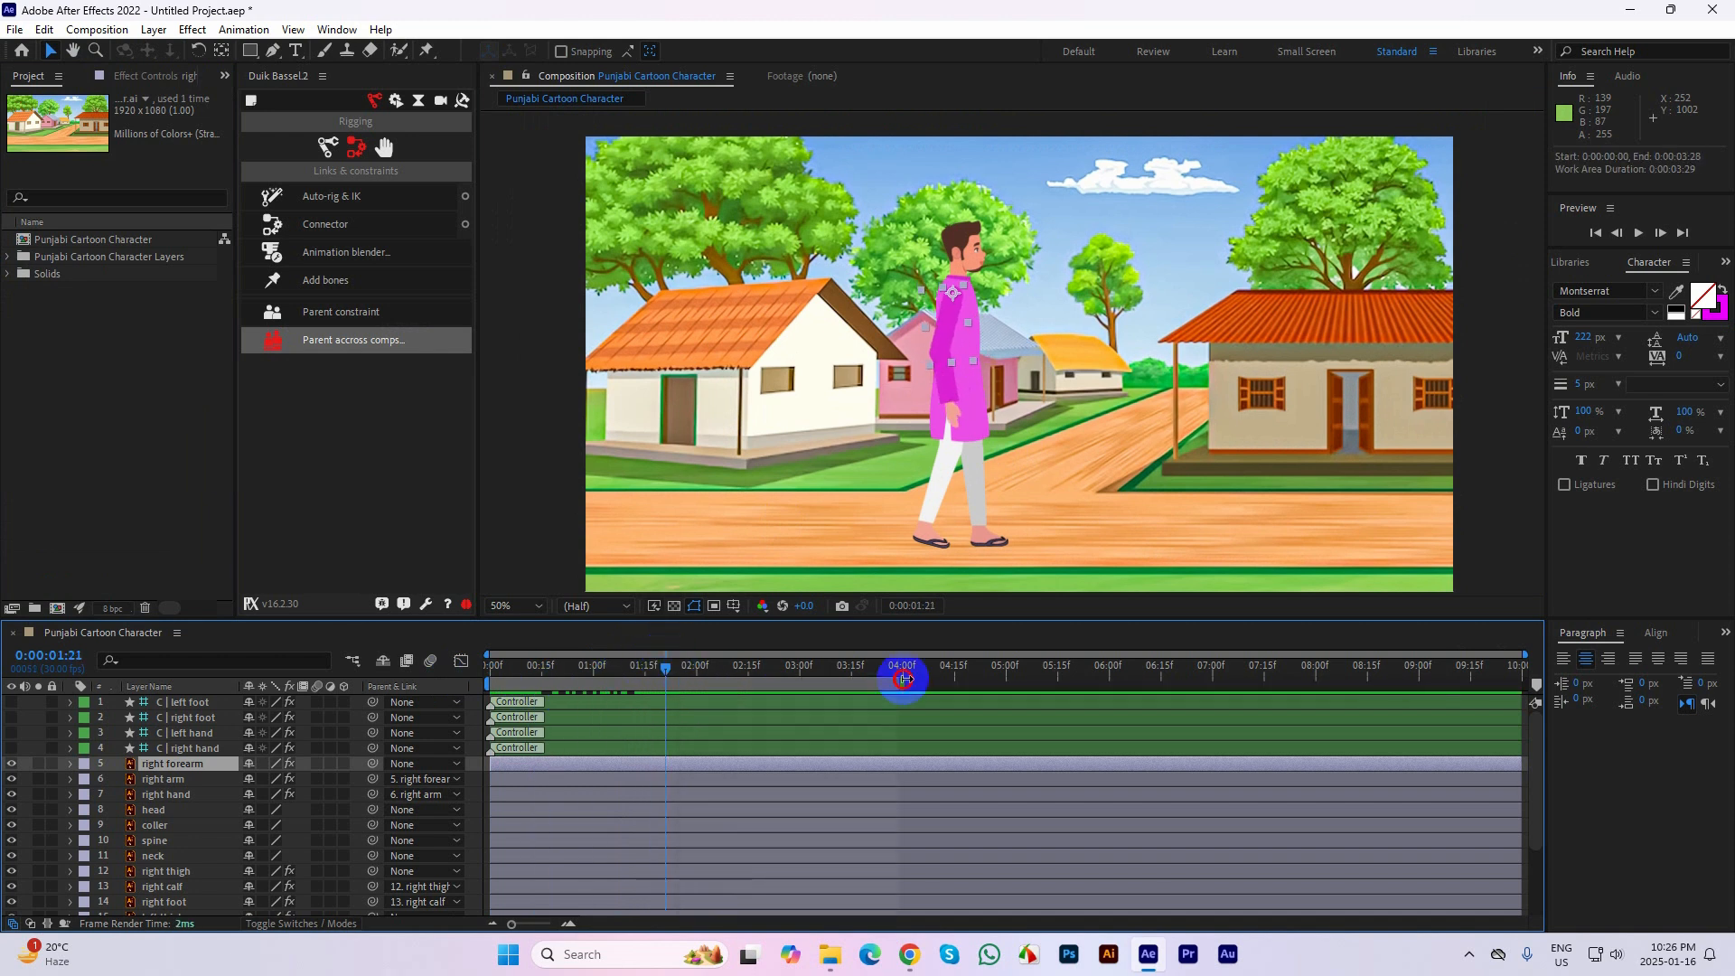
{"action": "mouse_move", "coordinate": [671, 668]}
{"action": "left_mouse_down"}
{"action": "mouse_move", "coordinate": [619, 681]}
{"action": "mouse_move", "coordinate": [694, 690]}
{"action": "left_mouse_up"}
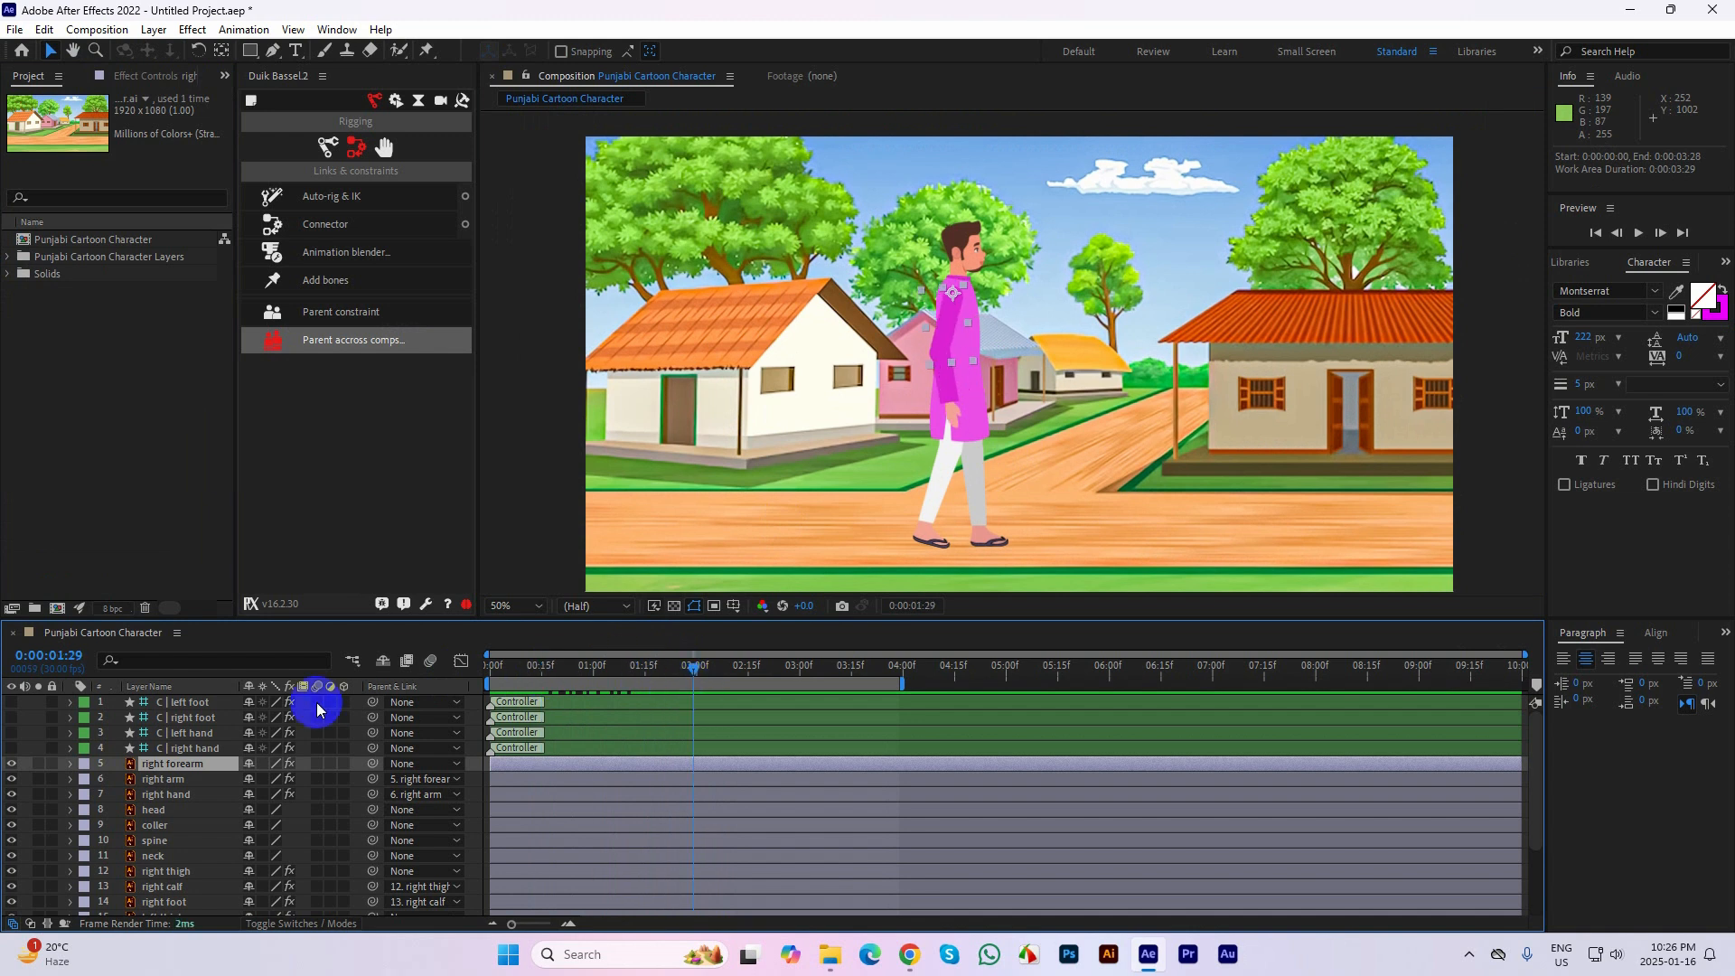
Show all four foot and hand controllers again and reveal the Position property of each one
{"action": "left_click_drag", "start_coordinate": [14, 749], "coordinate": [15, 712]}
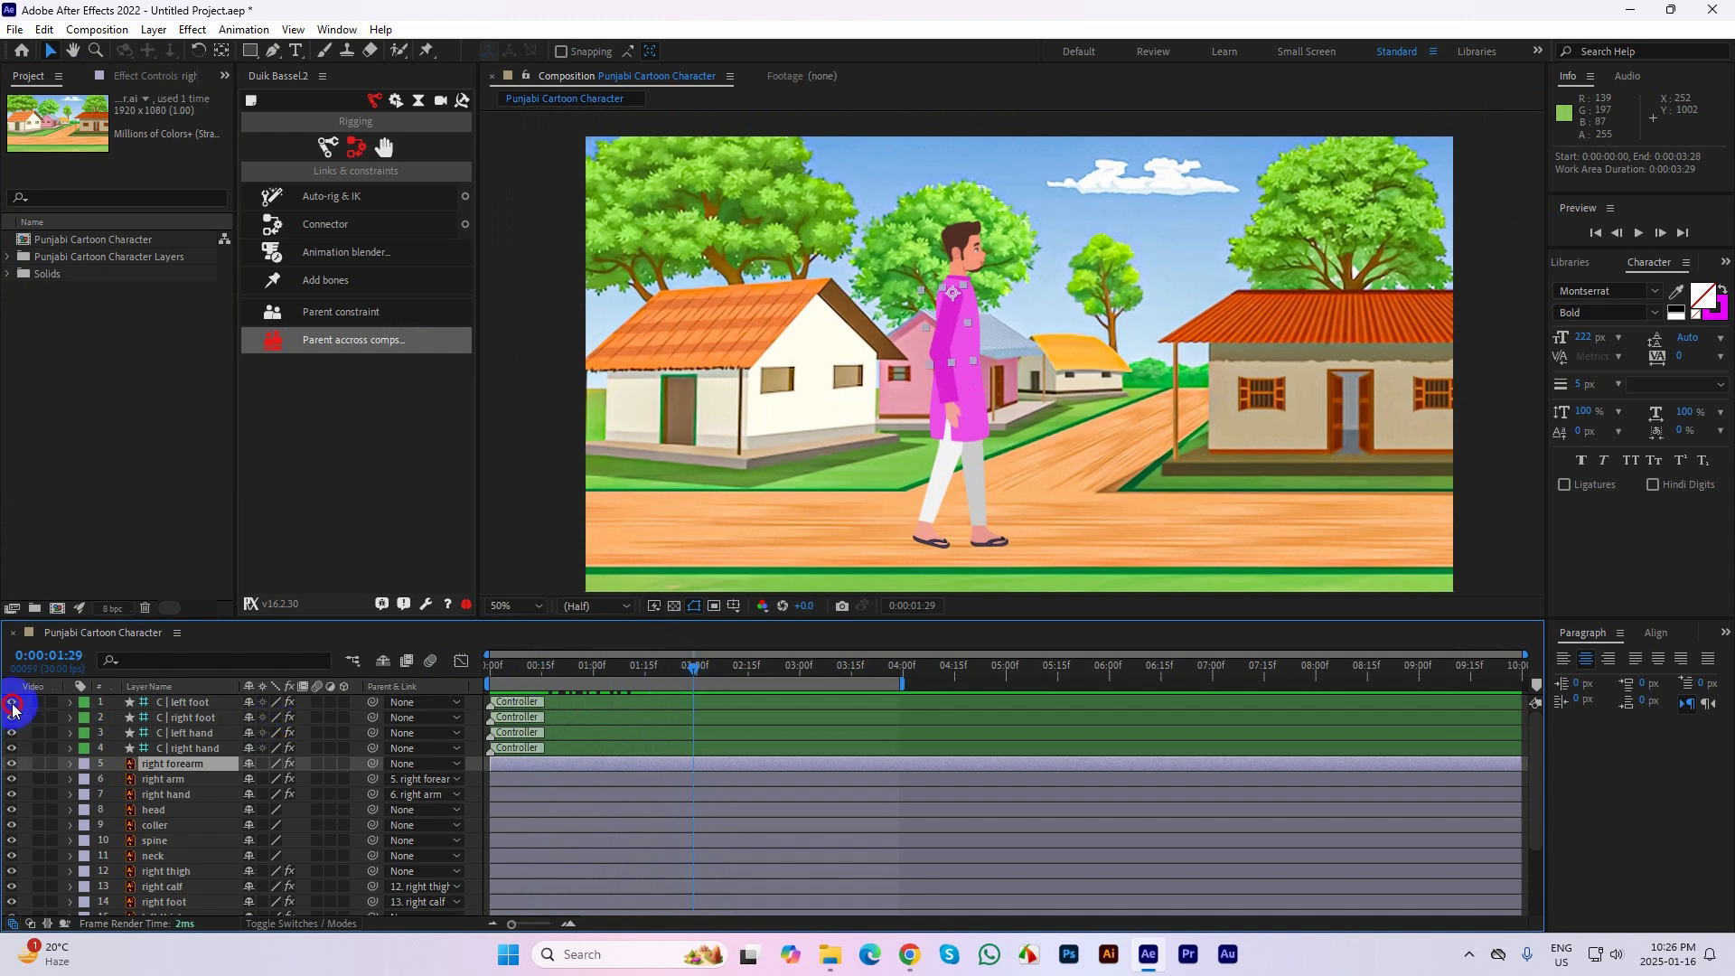
{"action": "left_click", "coordinate": [550, 748]}
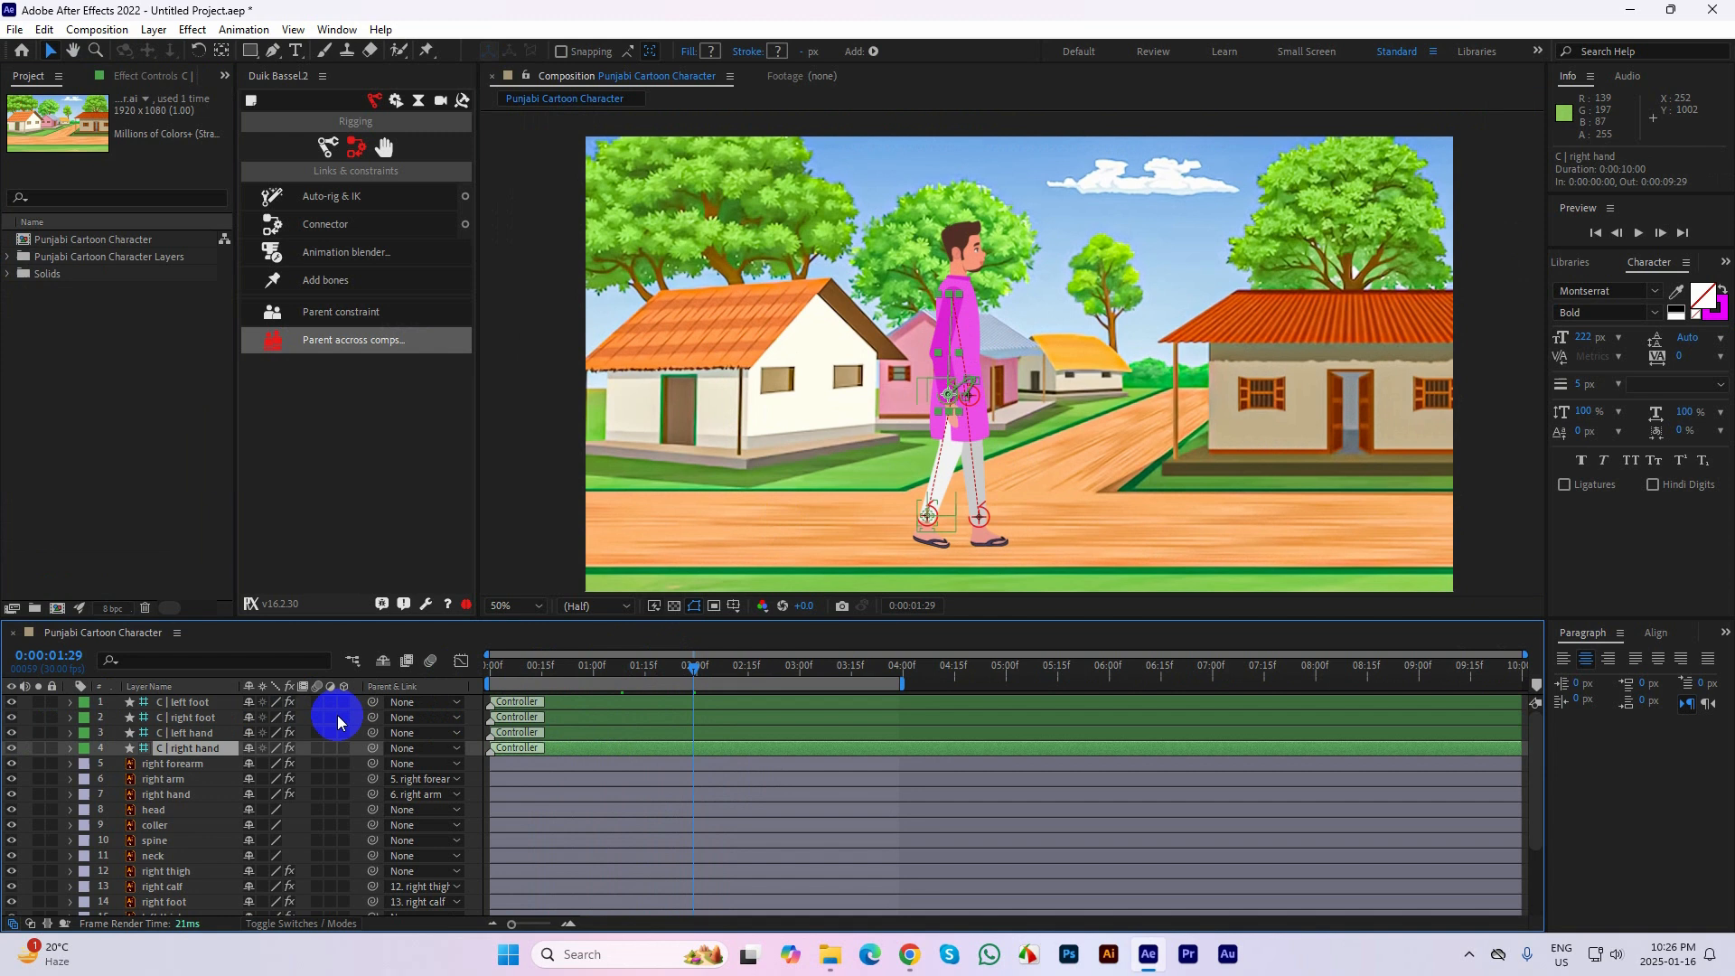
{"action": "left_click", "coordinate": [214, 704], "text": "shift"}
{"action": "key", "text": "p"}
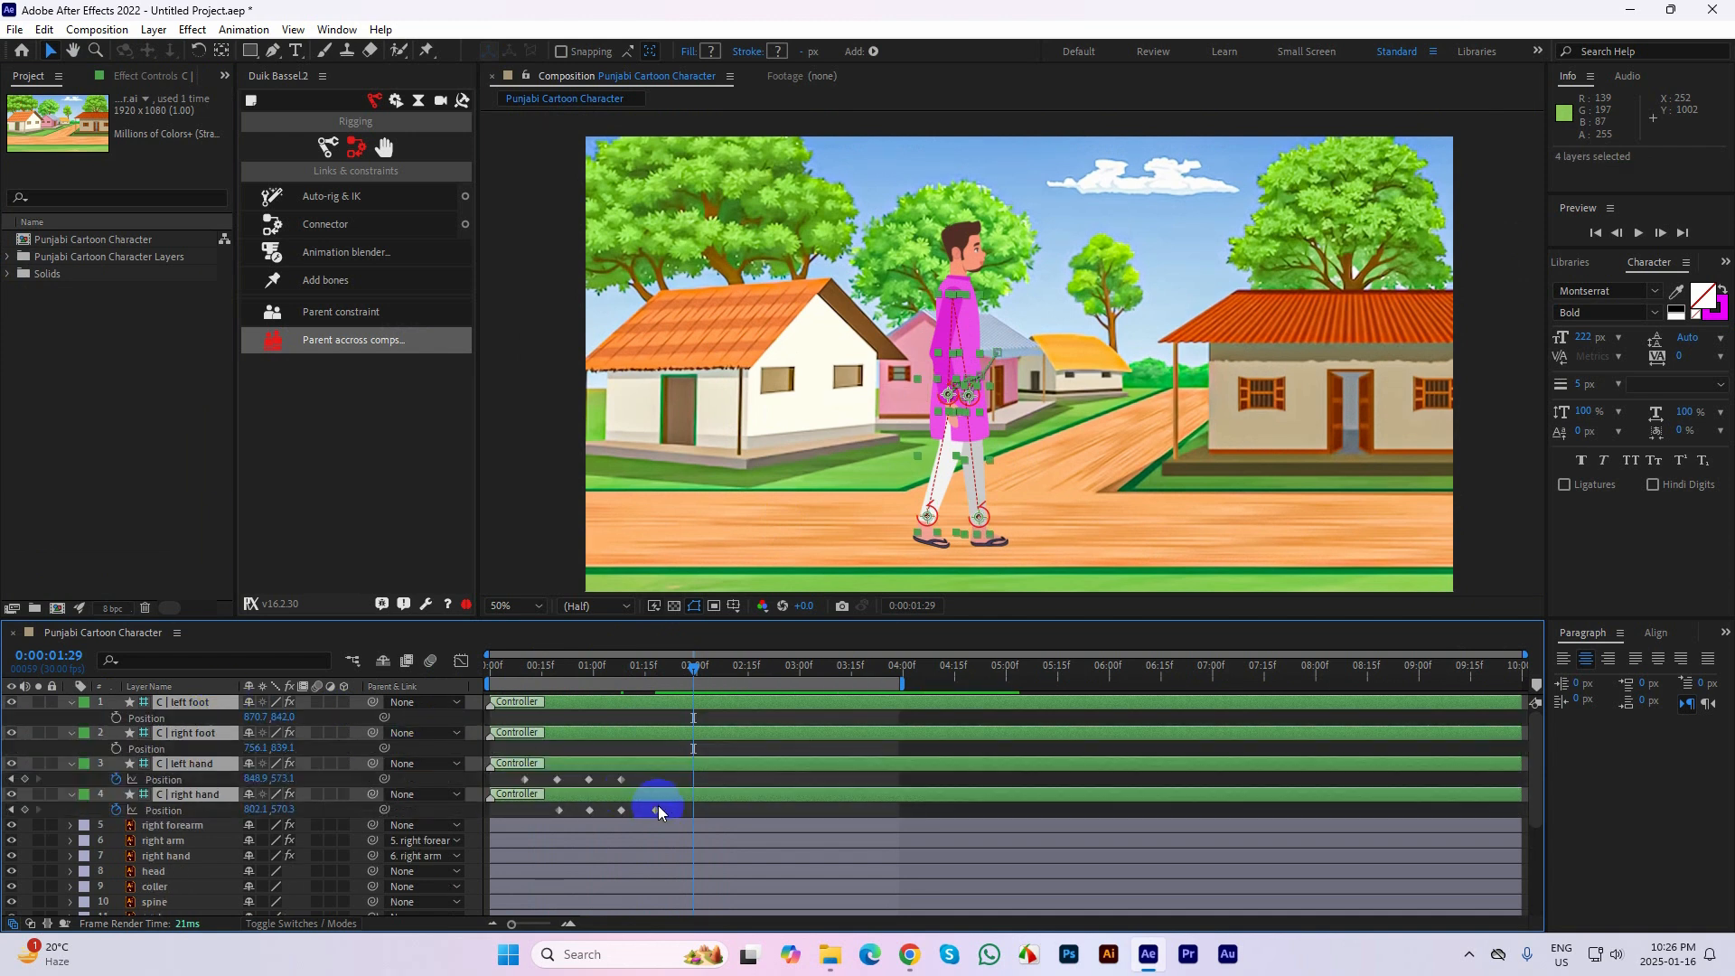
Delete all Position keyframes of the left and right hand controllers and return to frame 0
{"action": "left_click_drag", "start_coordinate": [656, 815], "coordinate": [503, 755]}
{"action": "key", "text": "Delete"}
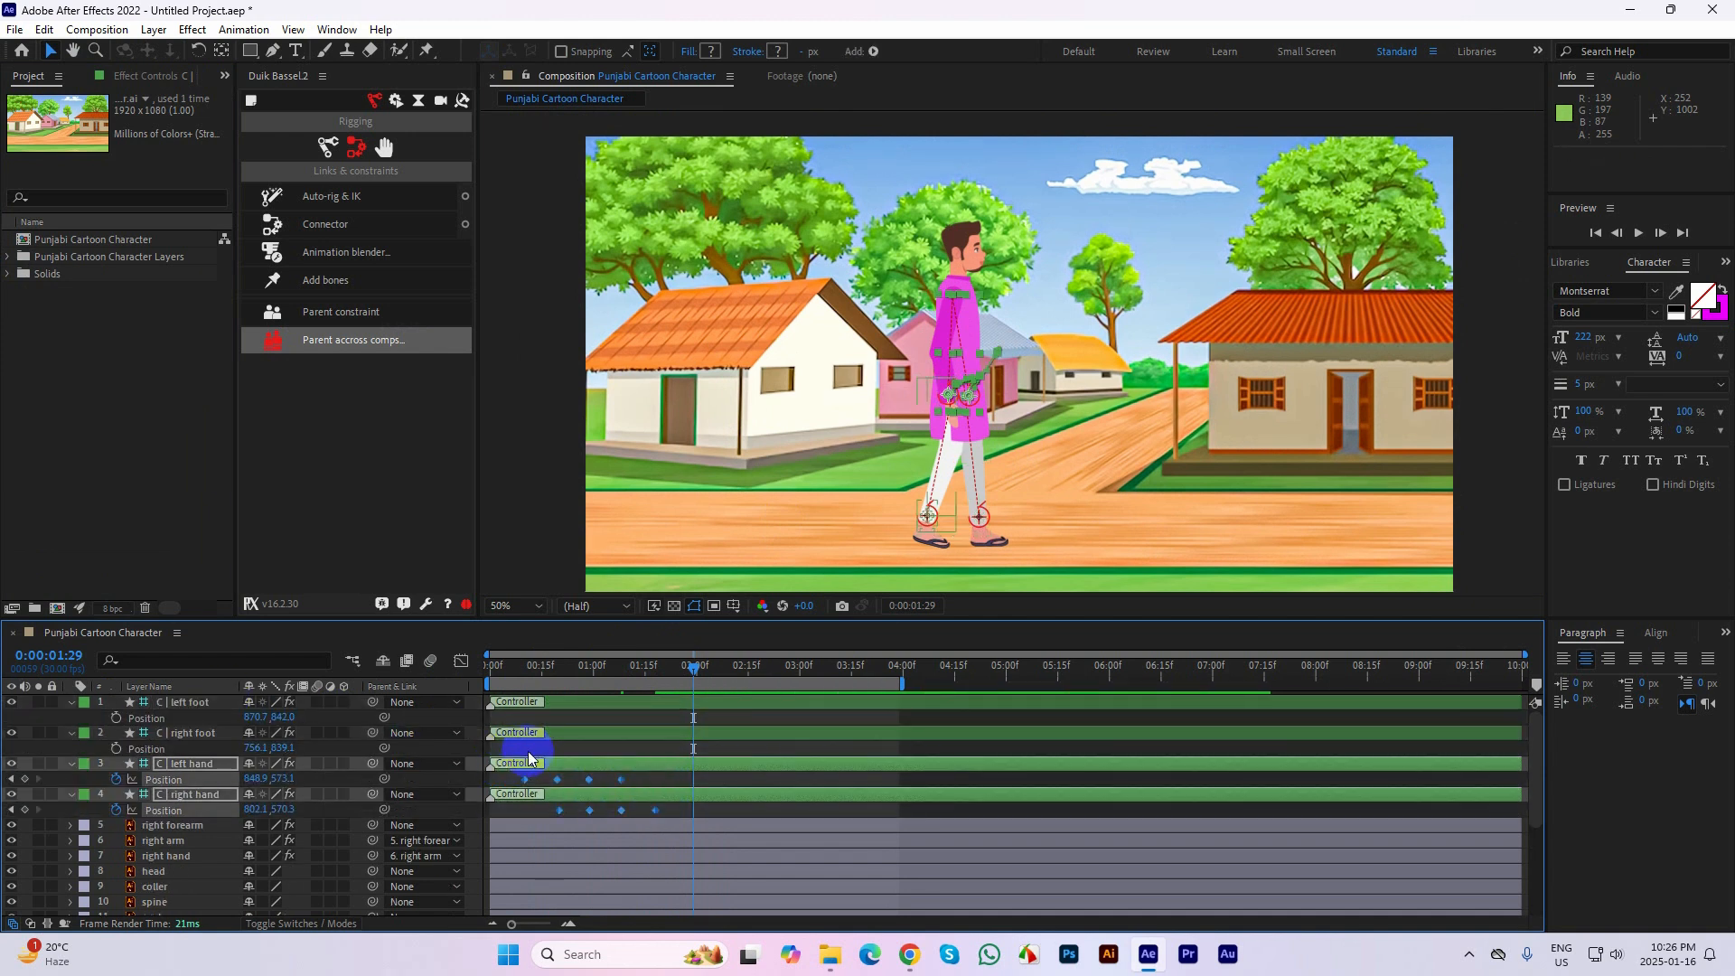
{"action": "left_click", "coordinate": [491, 666]}
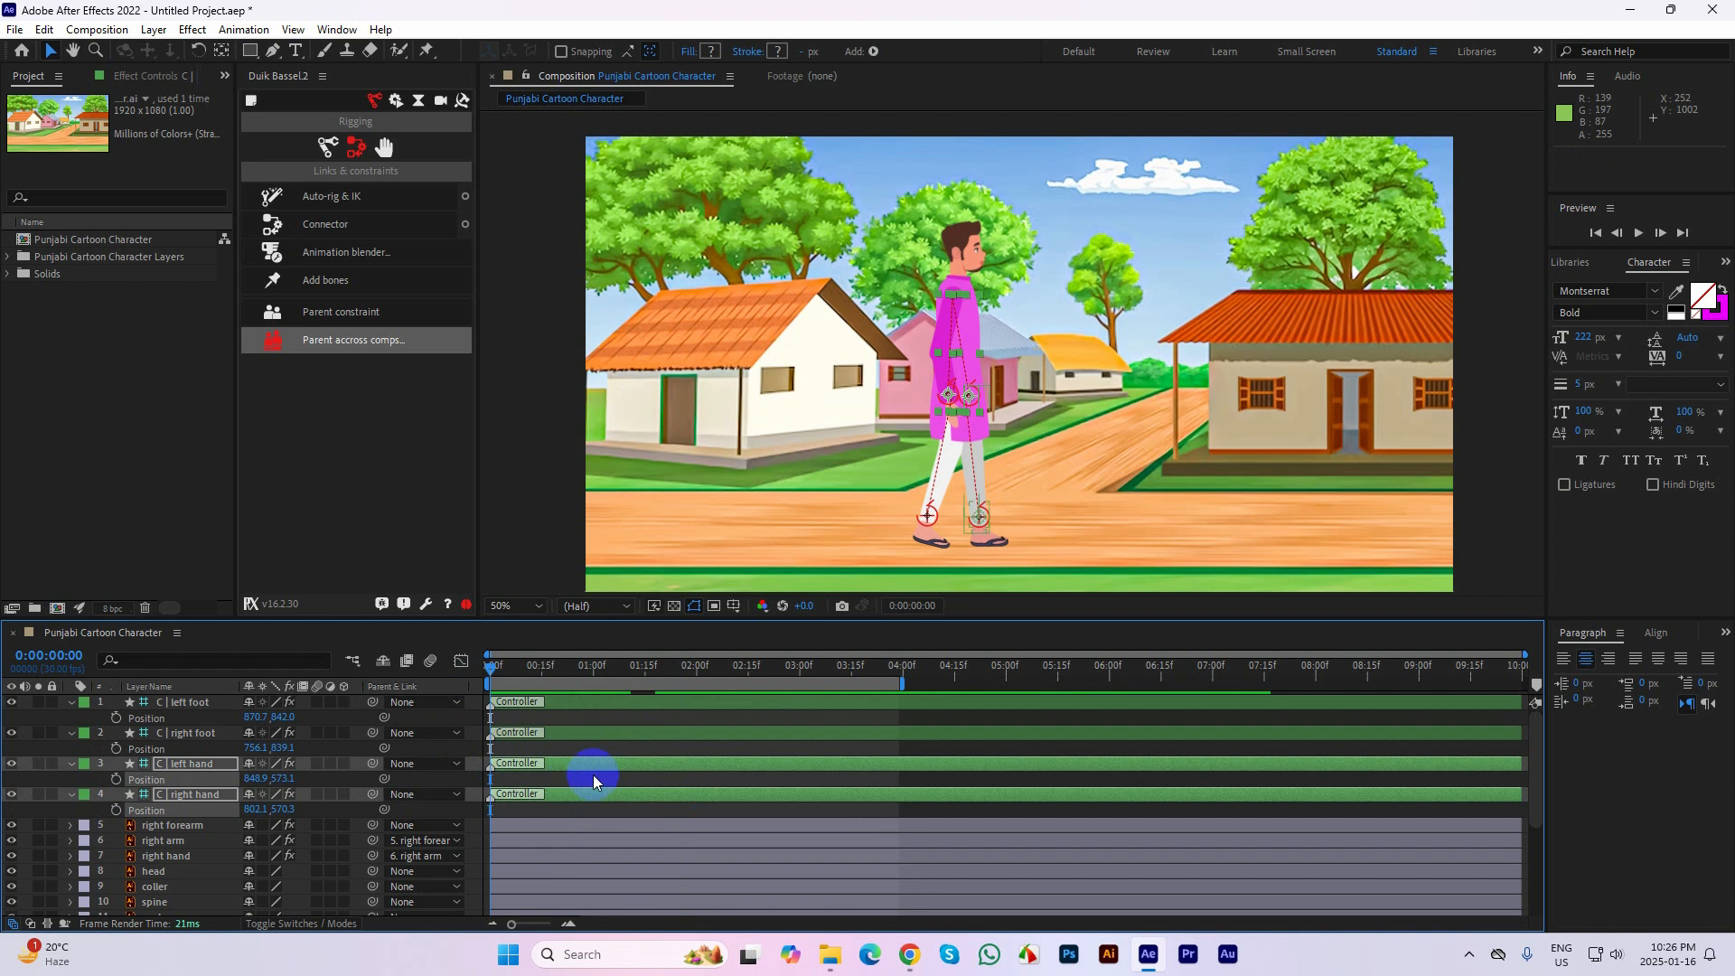
{"action": "left_click", "coordinate": [587, 804]}
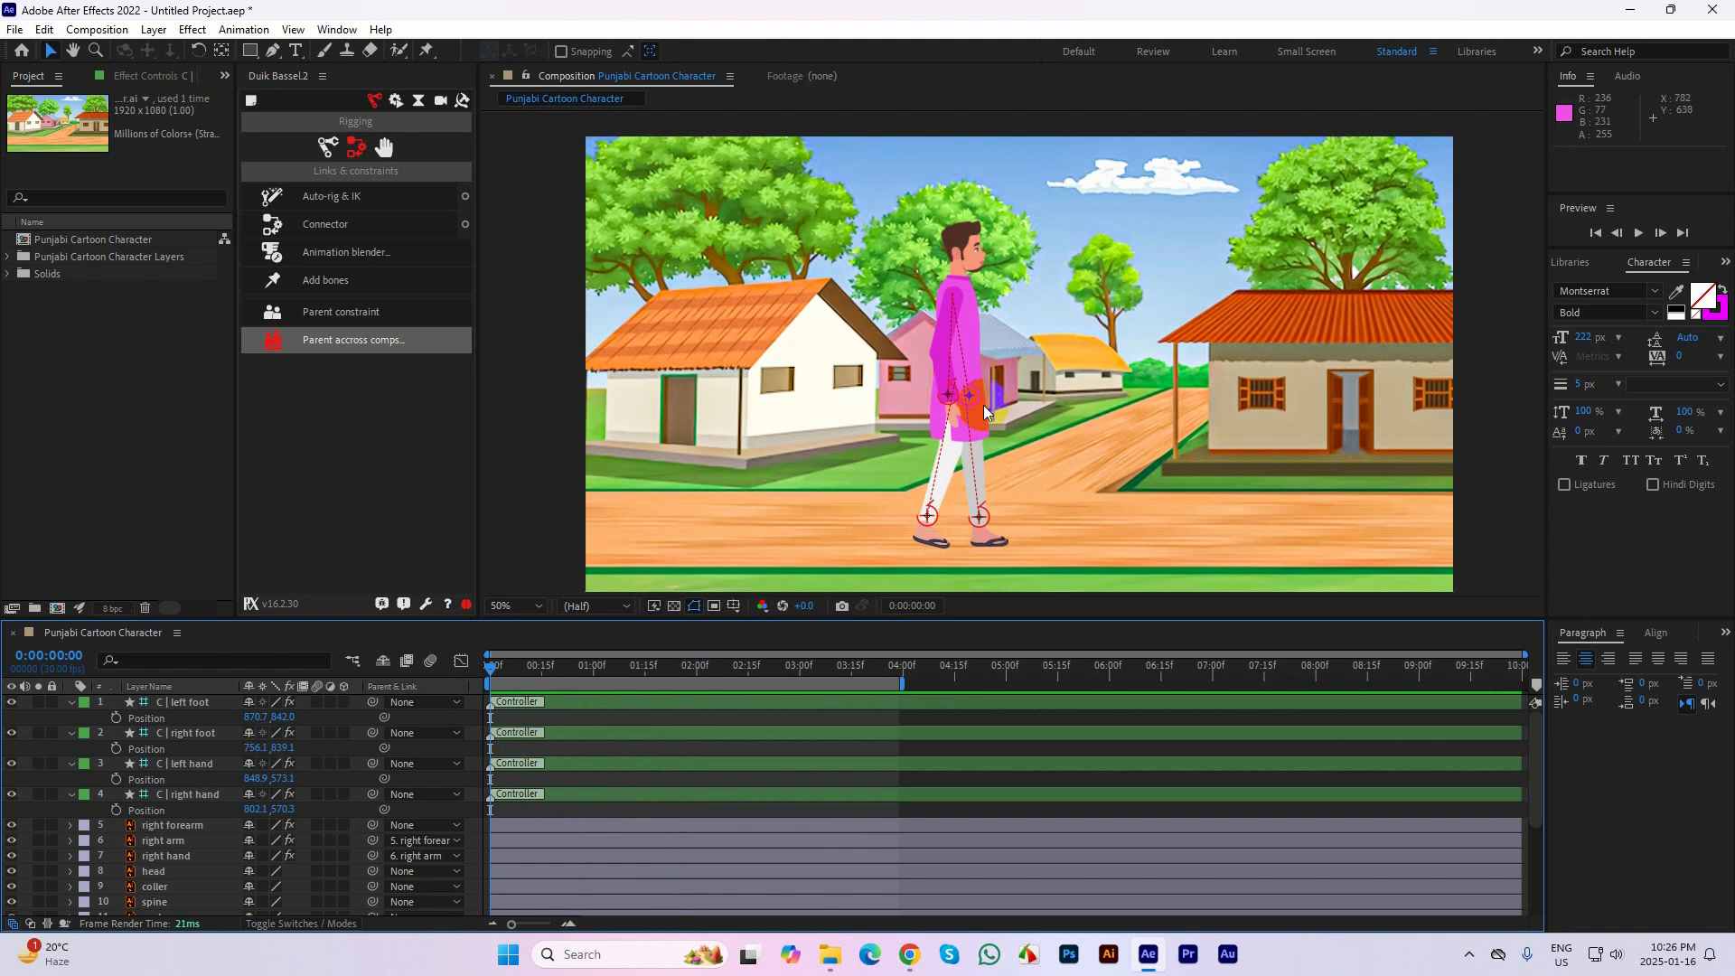
{"action": "left_click_drag", "start_coordinate": [927, 516], "coordinate": [1105, 480]}
{"action": "key", "text": "ctrl+z"}
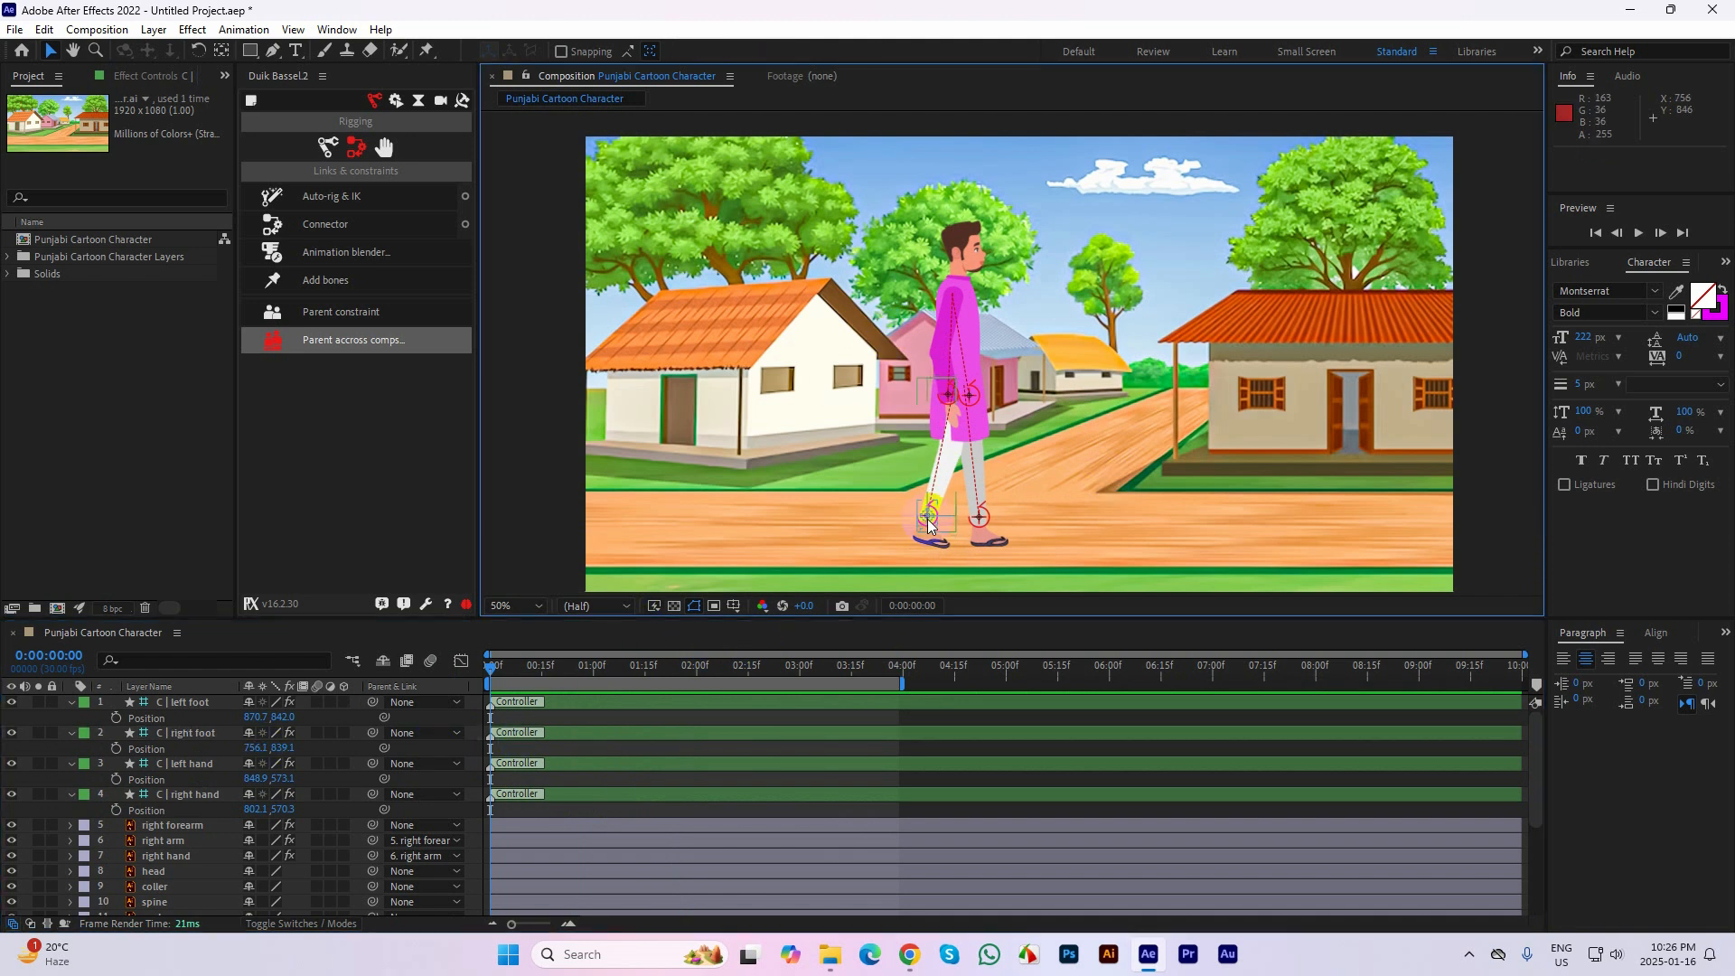
{"action": "left_click_drag", "start_coordinate": [927, 516], "coordinate": [850, 547]}
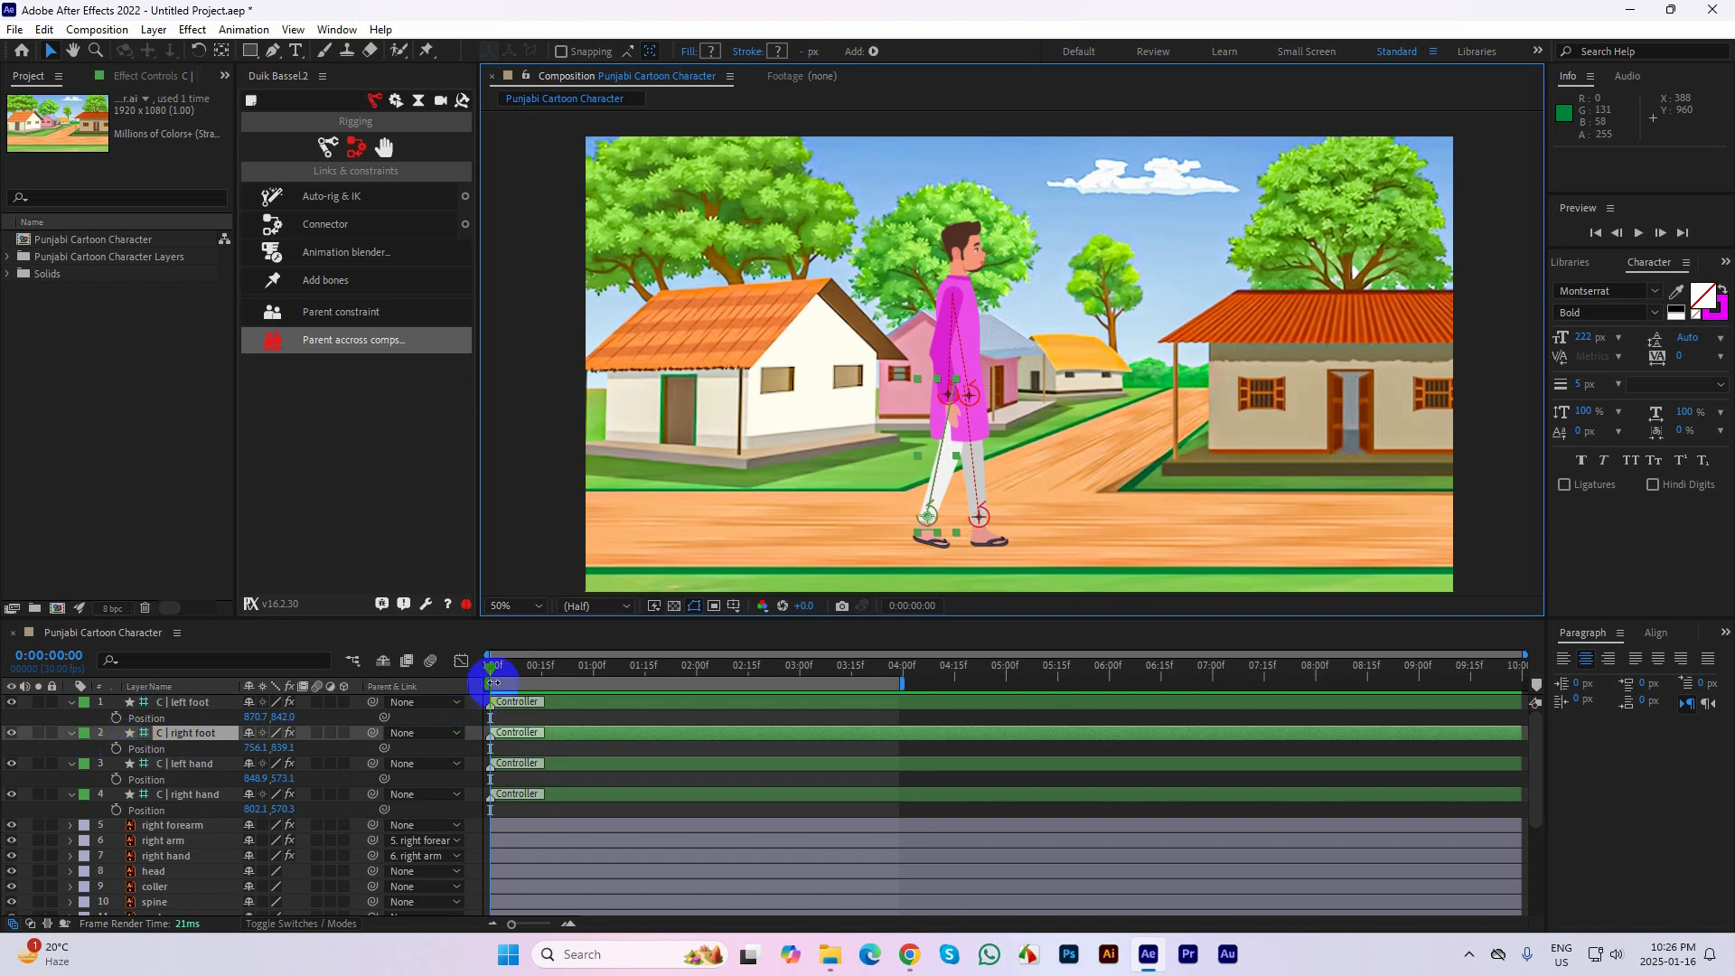
Keyframe the right foot controller's Position at 0:00:00:10 and raise the foot to 838.1, 731.1 at 0:00:00:20
{"action": "key", "text": "shift+Page_Down"}
{"action": "left_click", "coordinate": [117, 749]}
{"action": "key", "text": "period"}
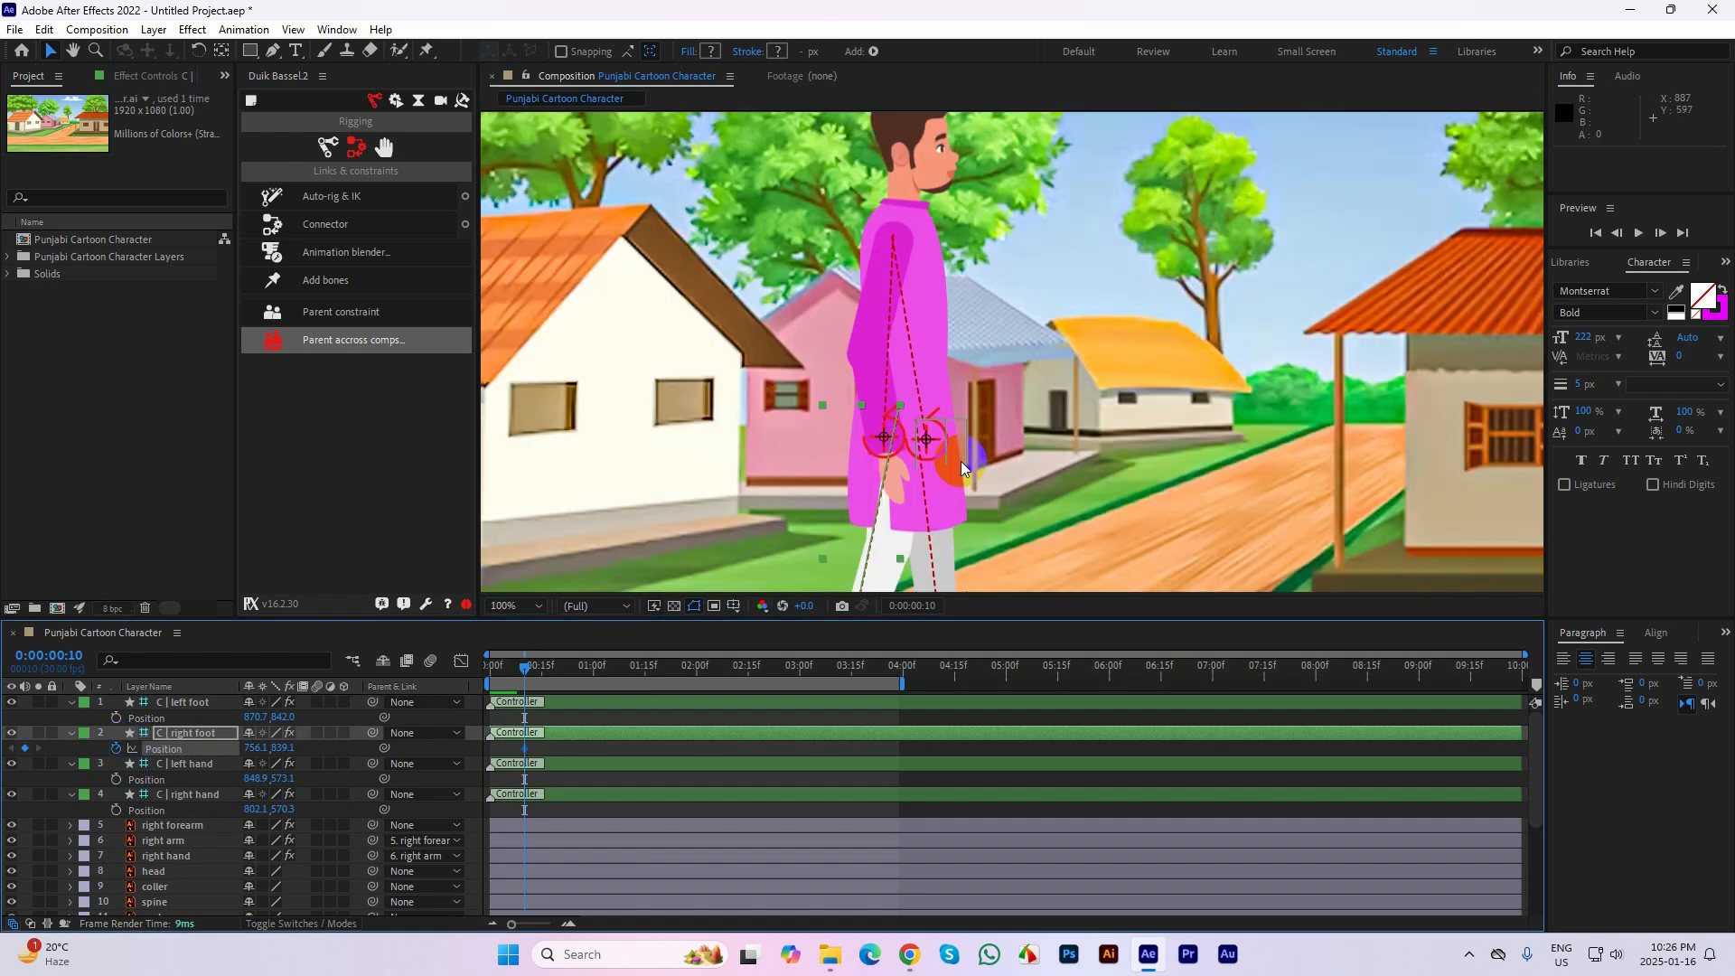
{"action": "key", "text": "shift+Page_Down"}
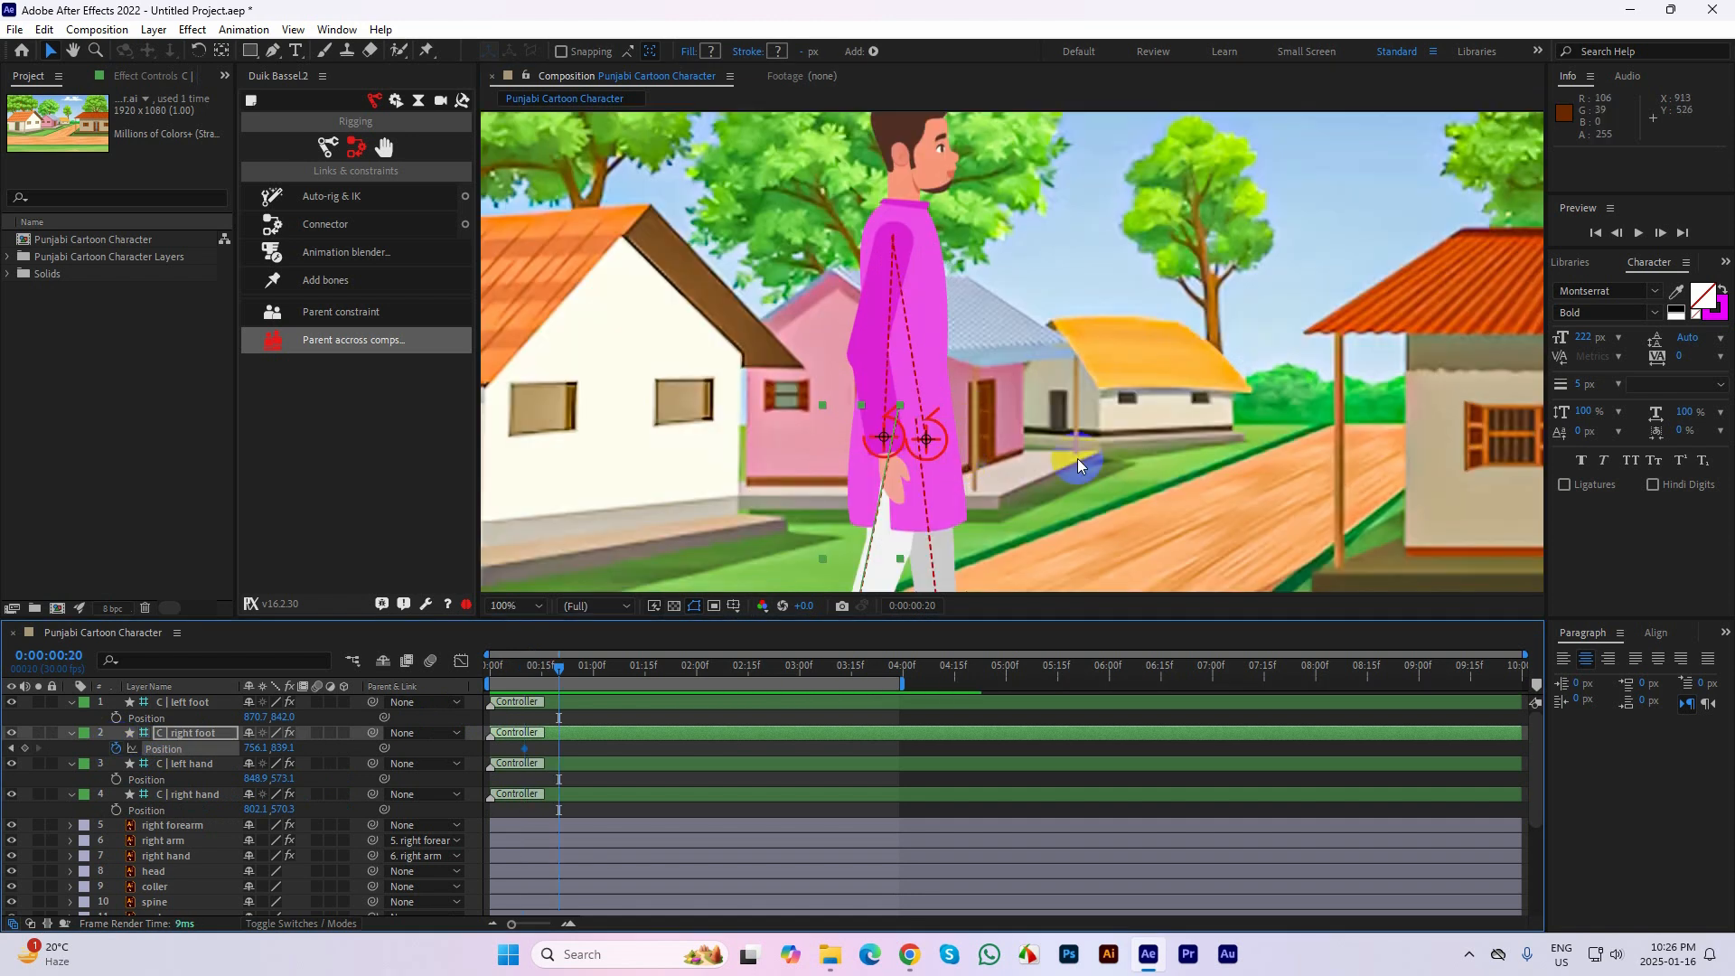
{"action": "left_click_drag", "start_coordinate": [1088, 468], "coordinate": [1112, 353]}
{"action": "key", "text": "comma"}
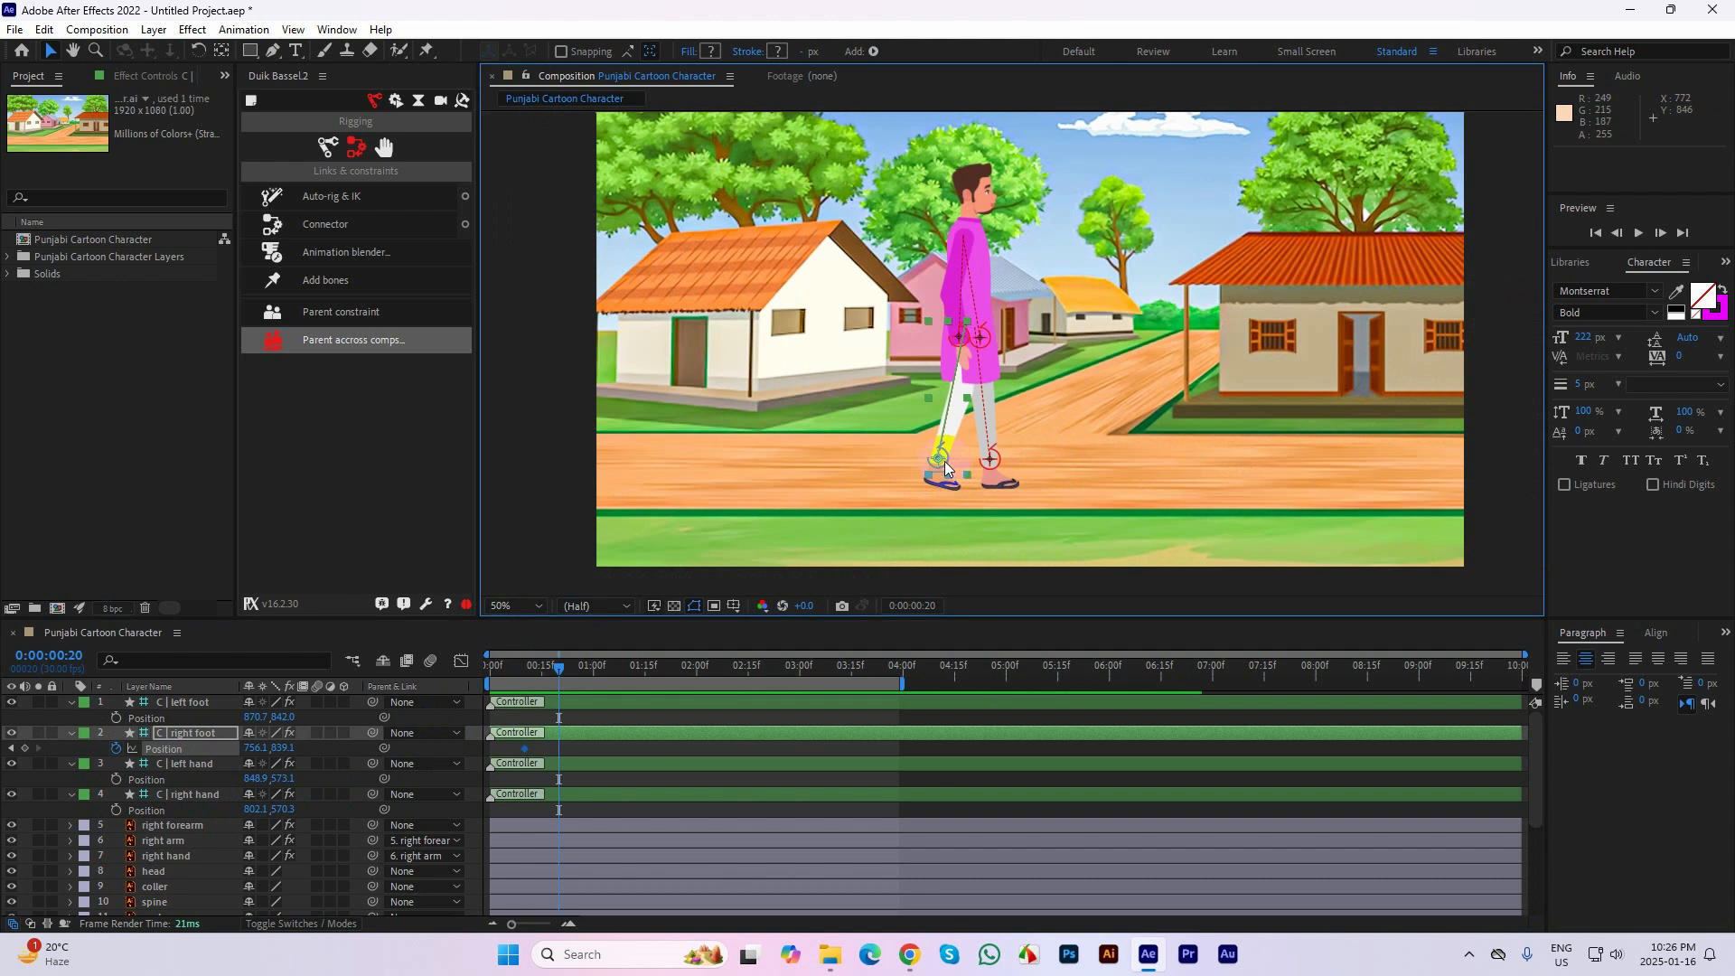
{"action": "left_click_drag", "start_coordinate": [958, 443], "coordinate": [980, 414]}
Lower the right foot controller to 798.1, 851.1 at 0:00:01:00 and preview the leg movement from near the start
{"action": "key", "text": "shift+Page_Down"}
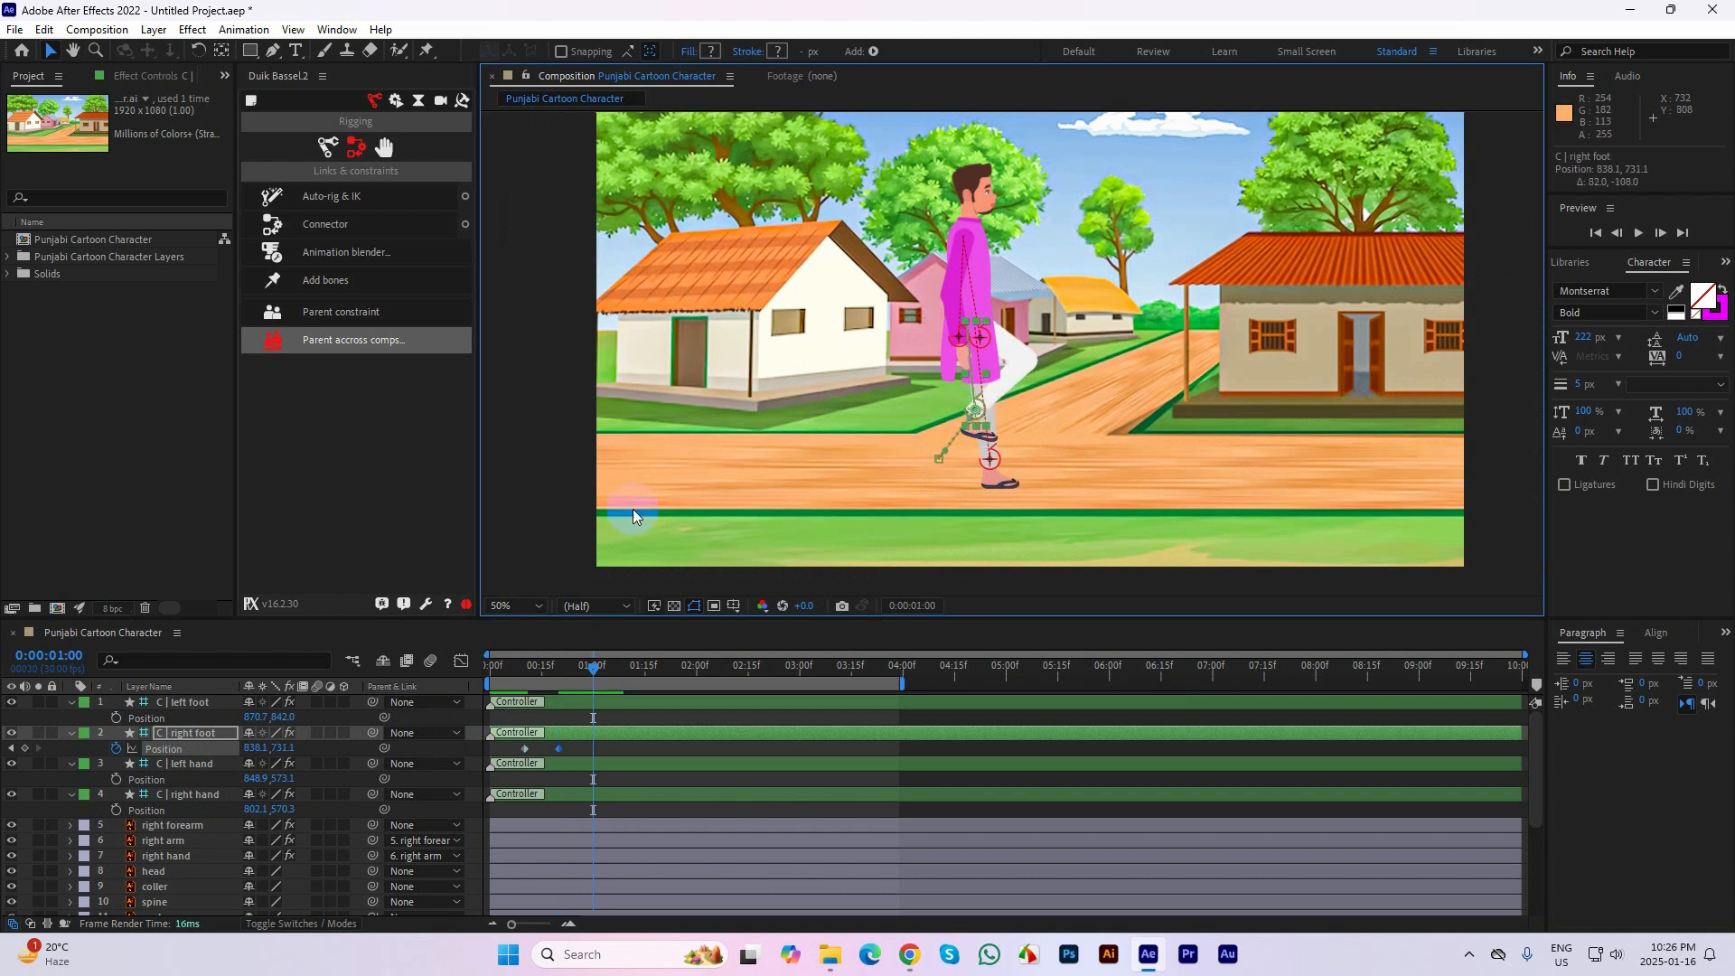
{"action": "left_click_drag", "start_coordinate": [969, 435], "coordinate": [958, 462]}
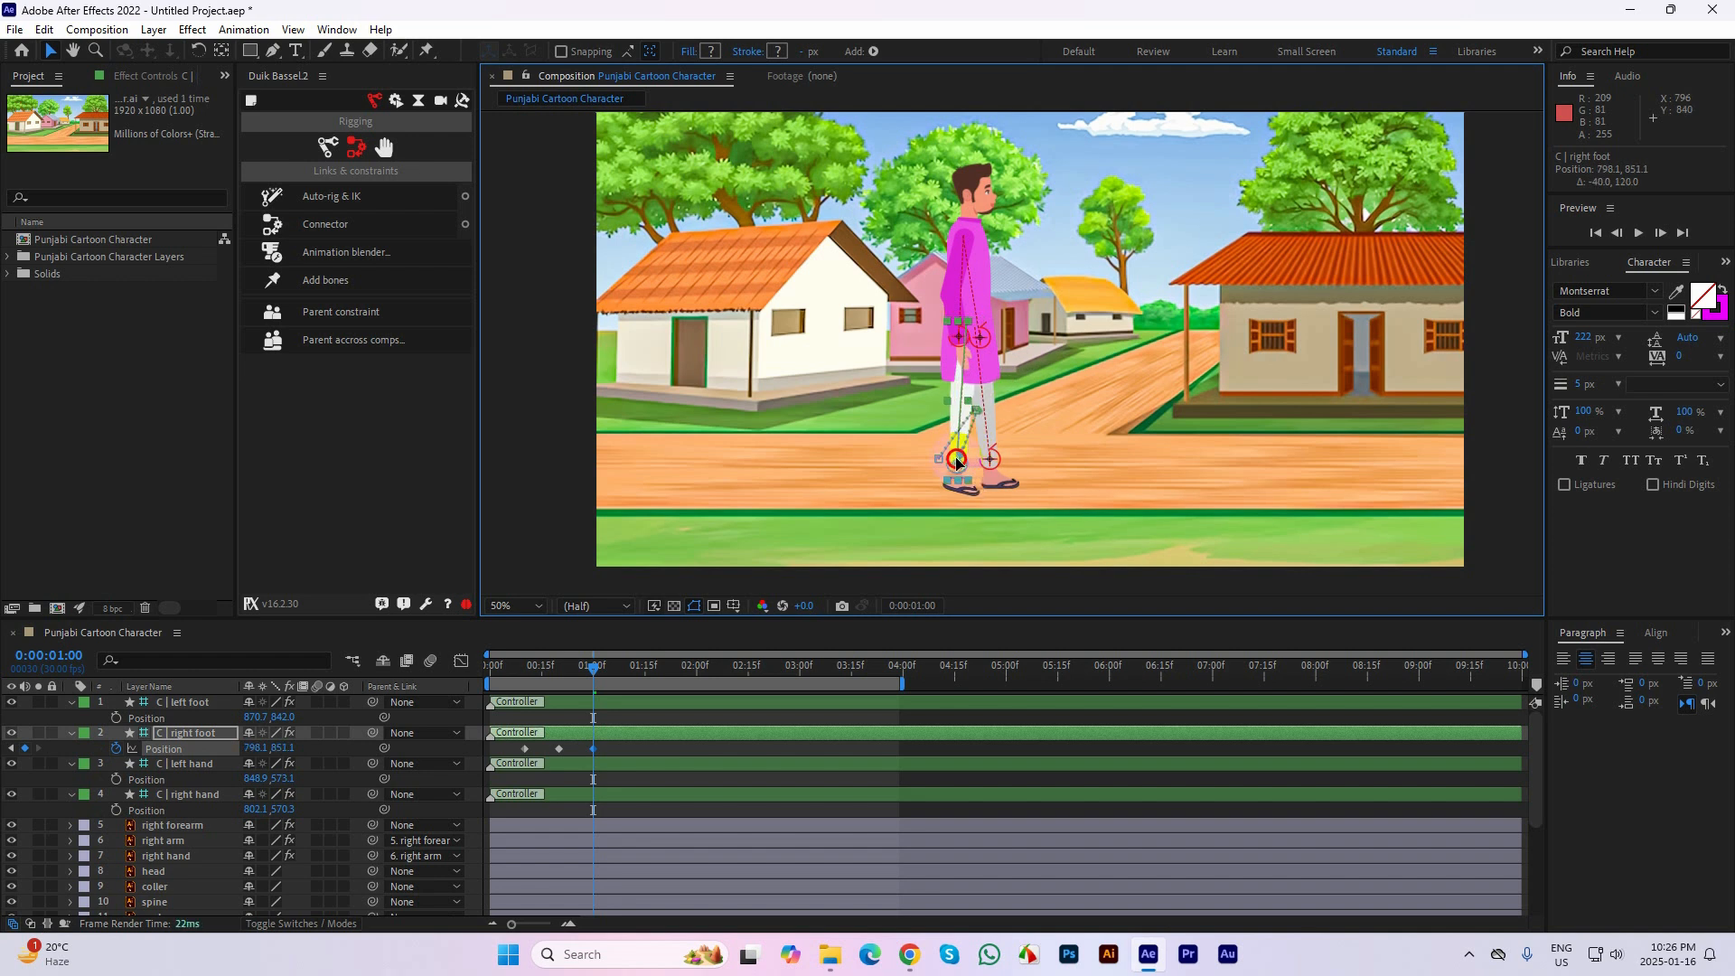
{"action": "left_click_drag", "start_coordinate": [600, 667], "coordinate": [512, 673]}
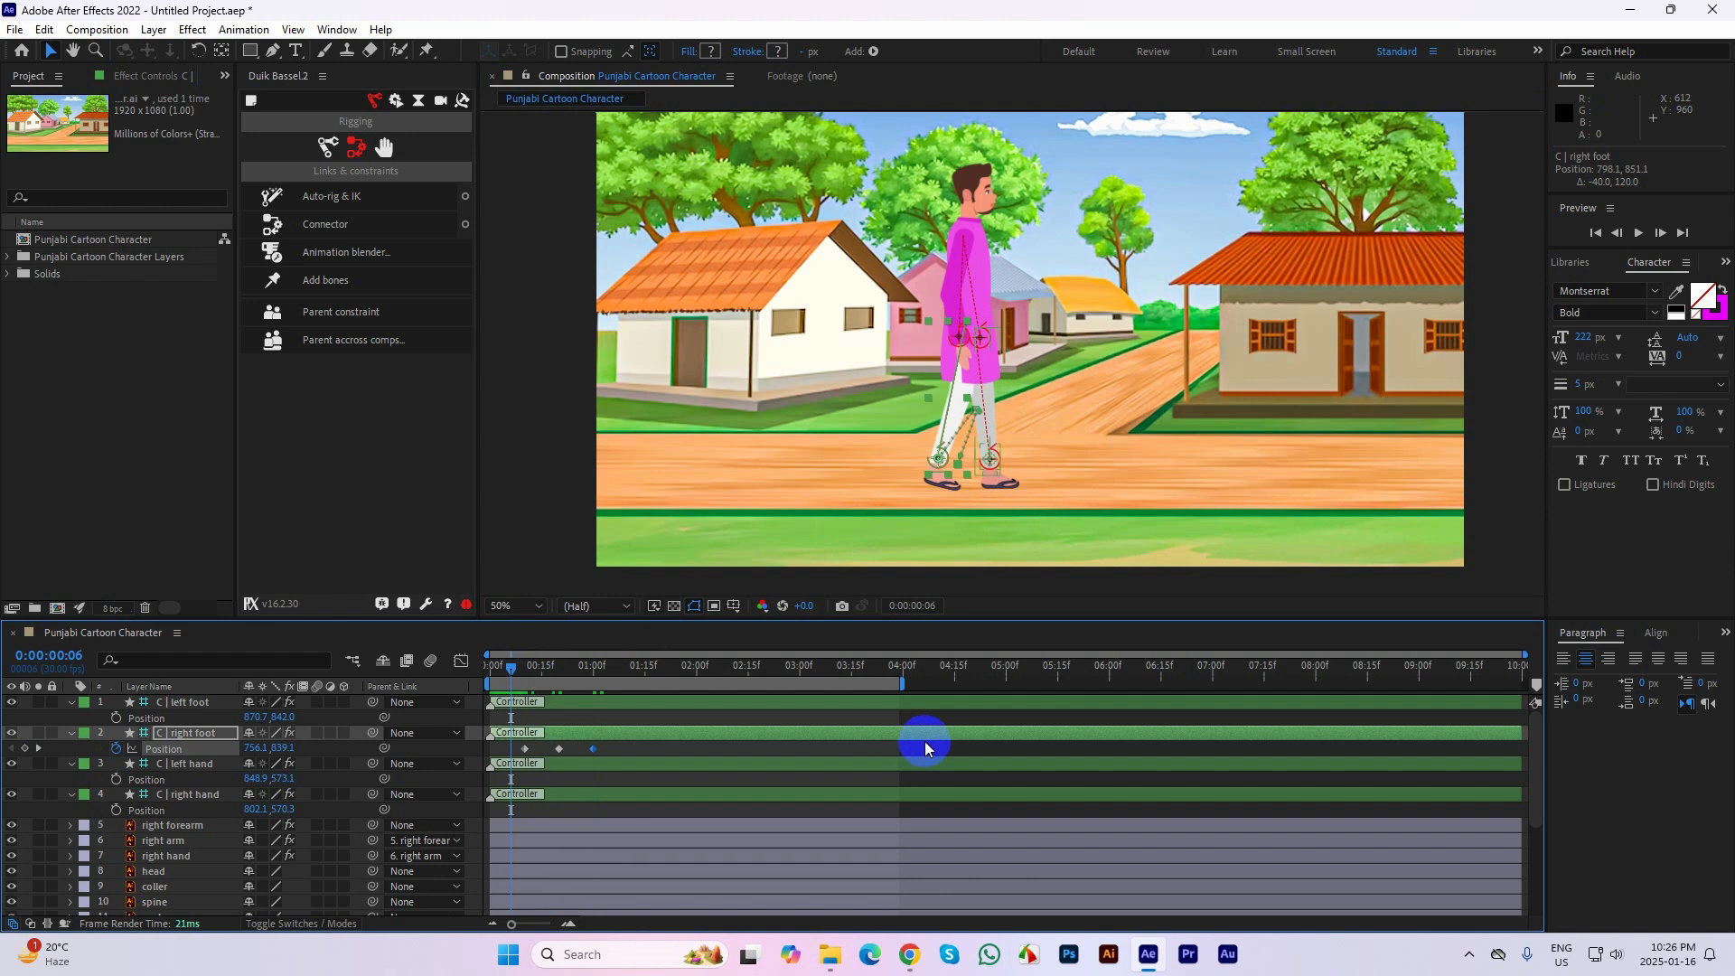
{"action": "left_click", "coordinate": [975, 746]}
{"action": "key", "text": "space"}
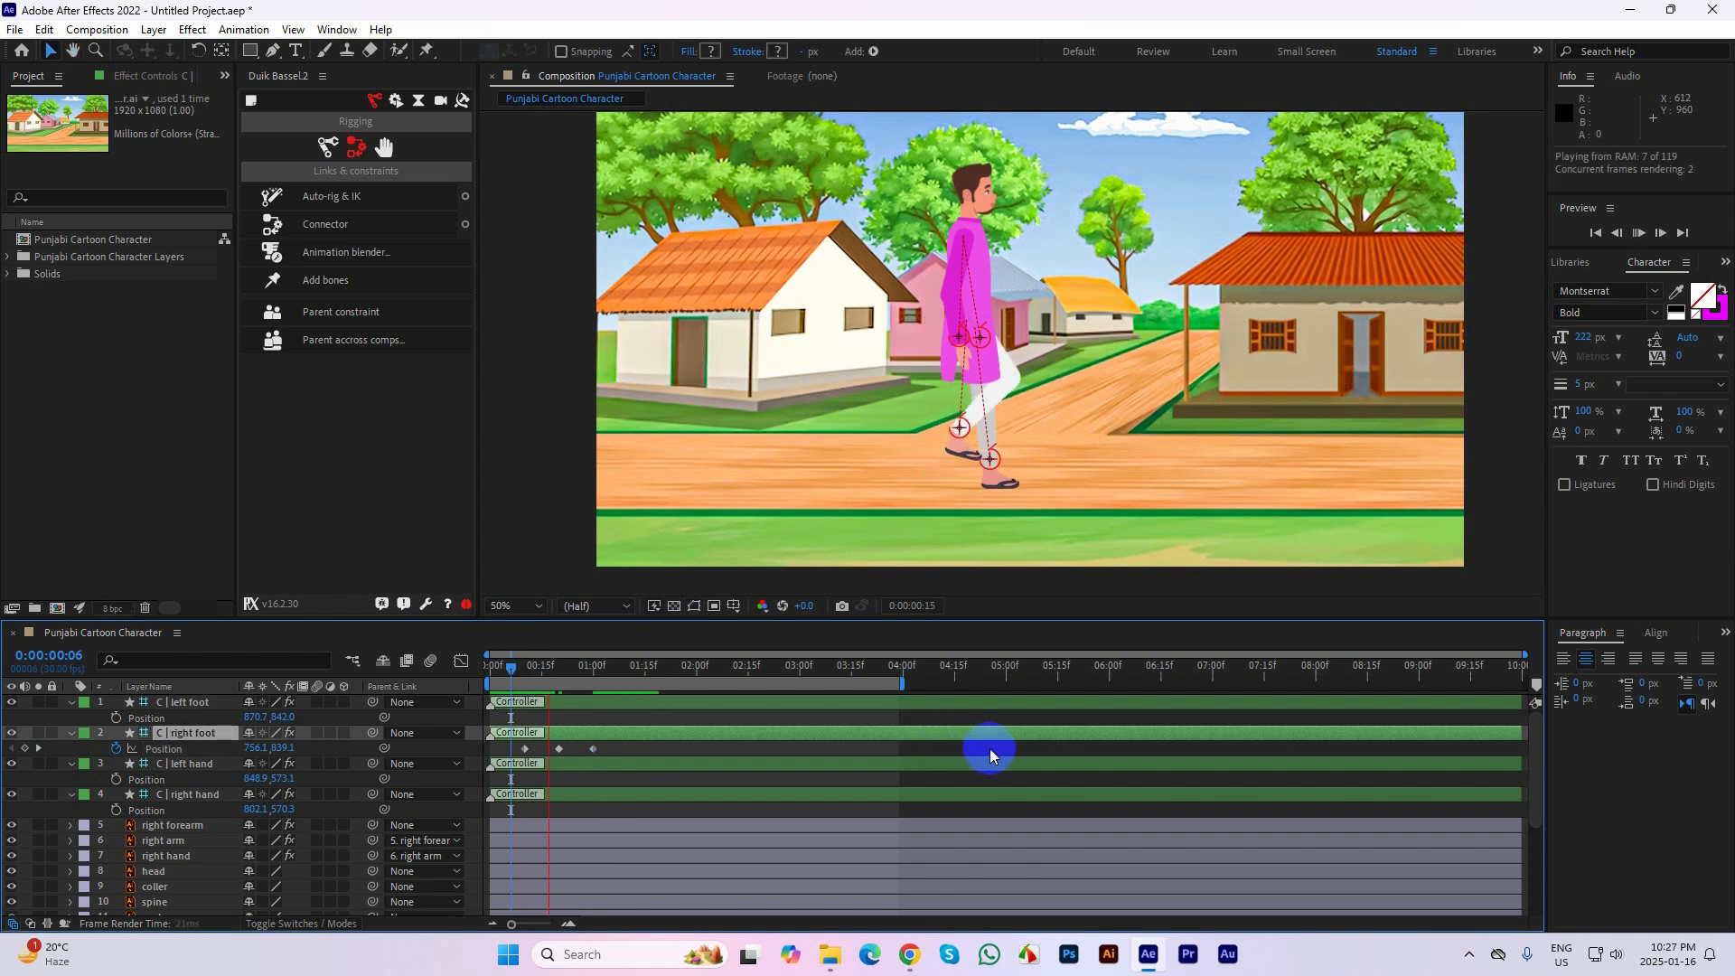
Raise the right foot controller to 832.1, 703.1 at 0:00:00:20 and preview the leg lift from frame 0
{"action": "left_click", "coordinate": [633, 666]}
{"action": "left_click_drag", "start_coordinate": [633, 666], "coordinate": [559, 671]}
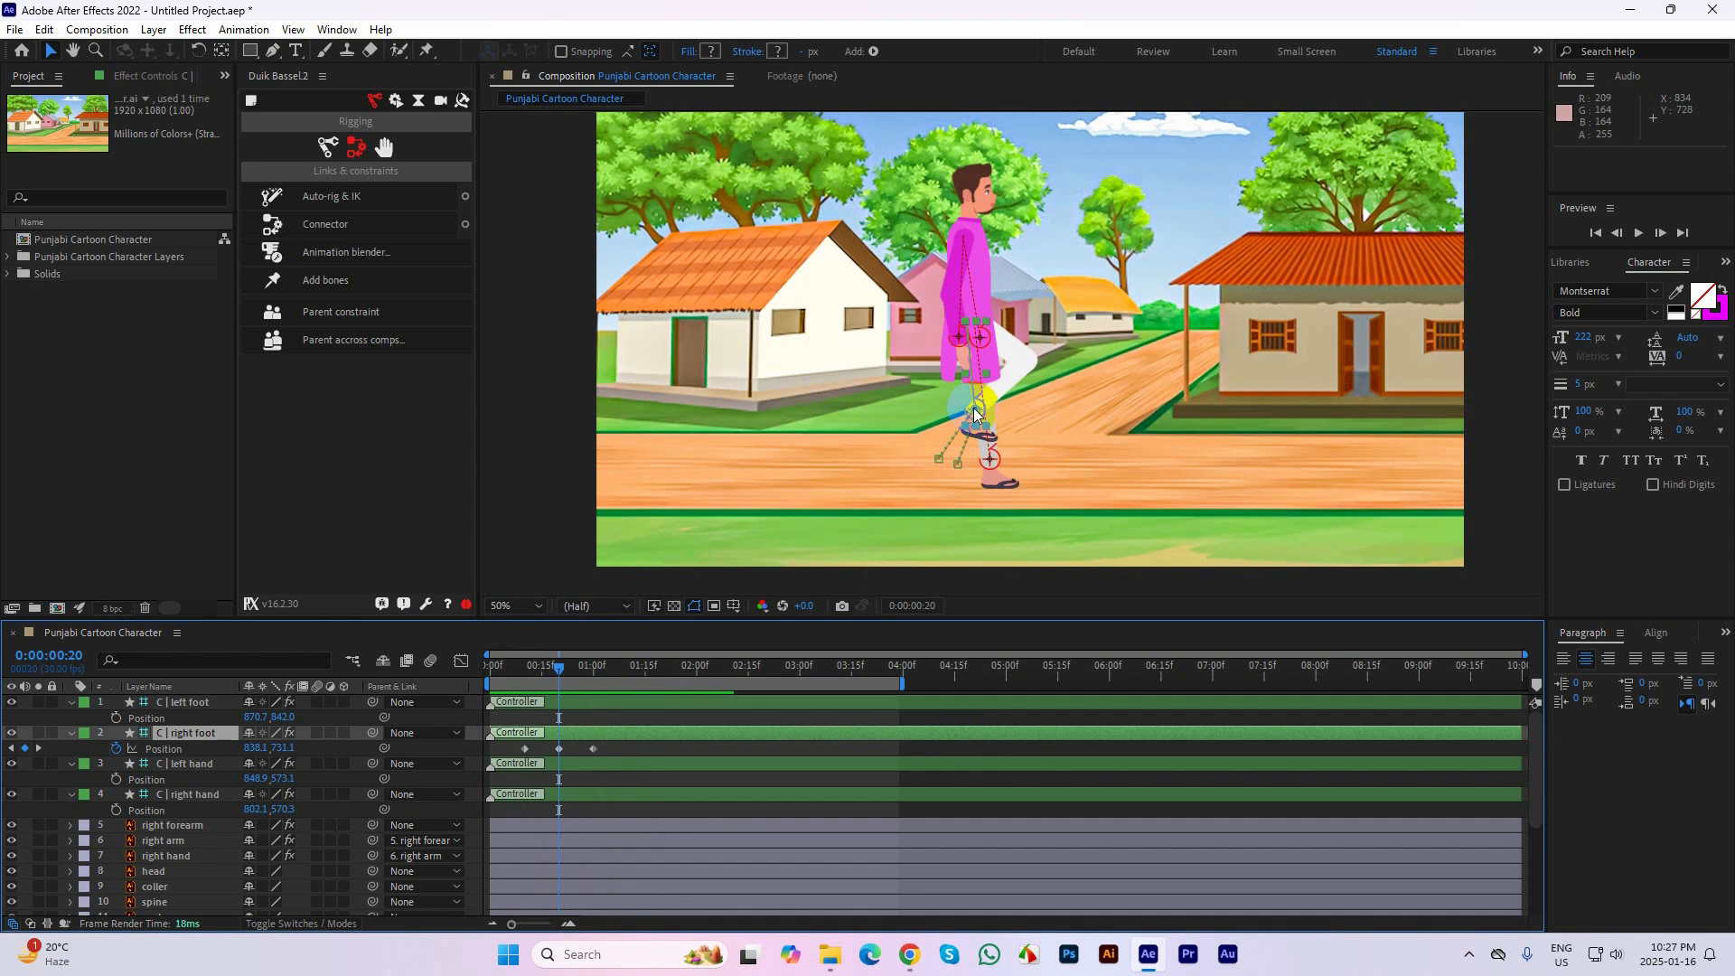
{"action": "left_click_drag", "start_coordinate": [973, 411], "coordinate": [971, 397]}
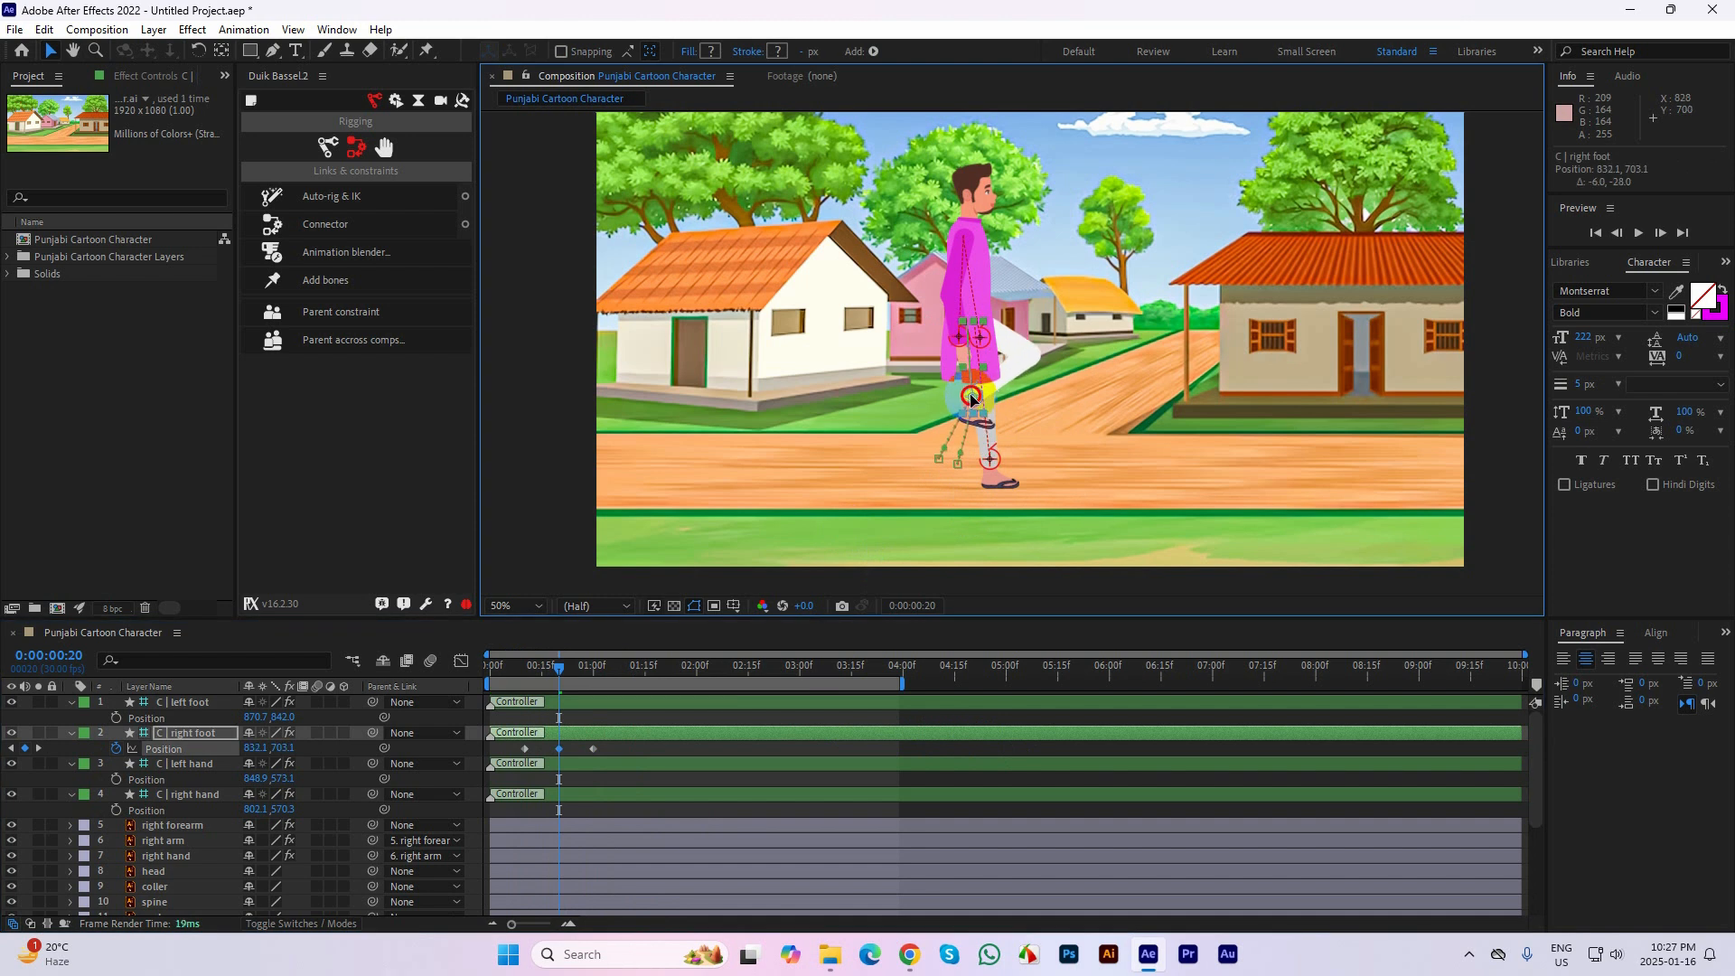
{"action": "left_click_drag", "start_coordinate": [563, 666], "coordinate": [488, 666]}
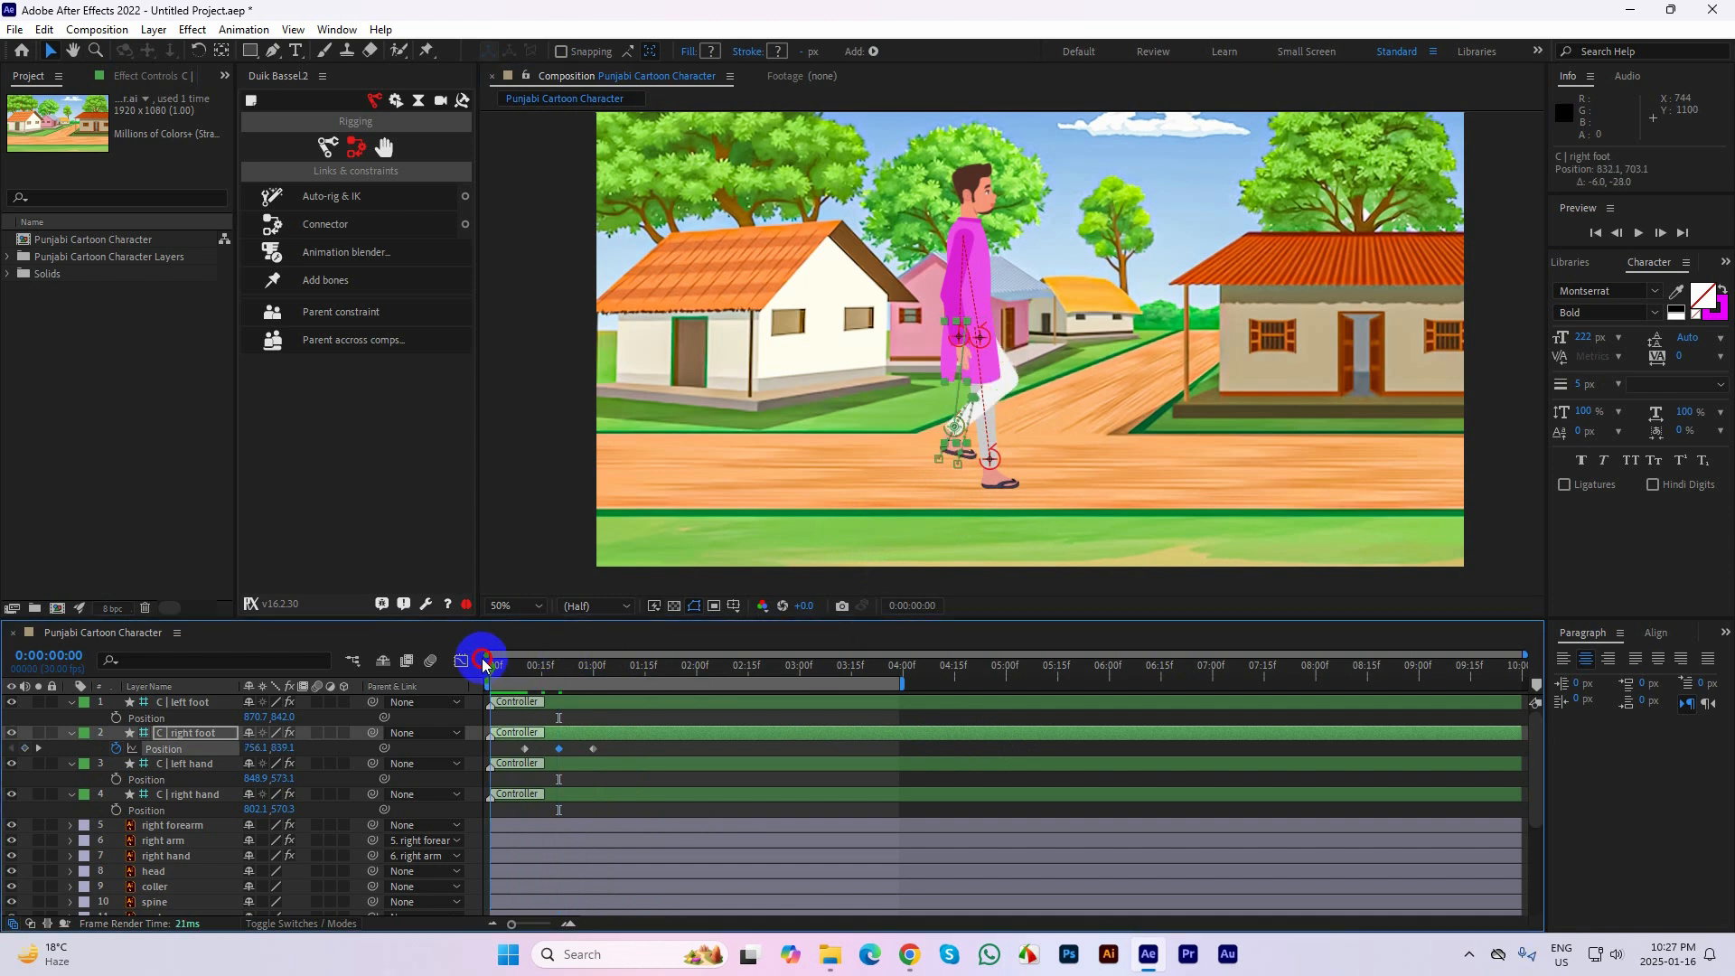
{"action": "key", "text": "space"}
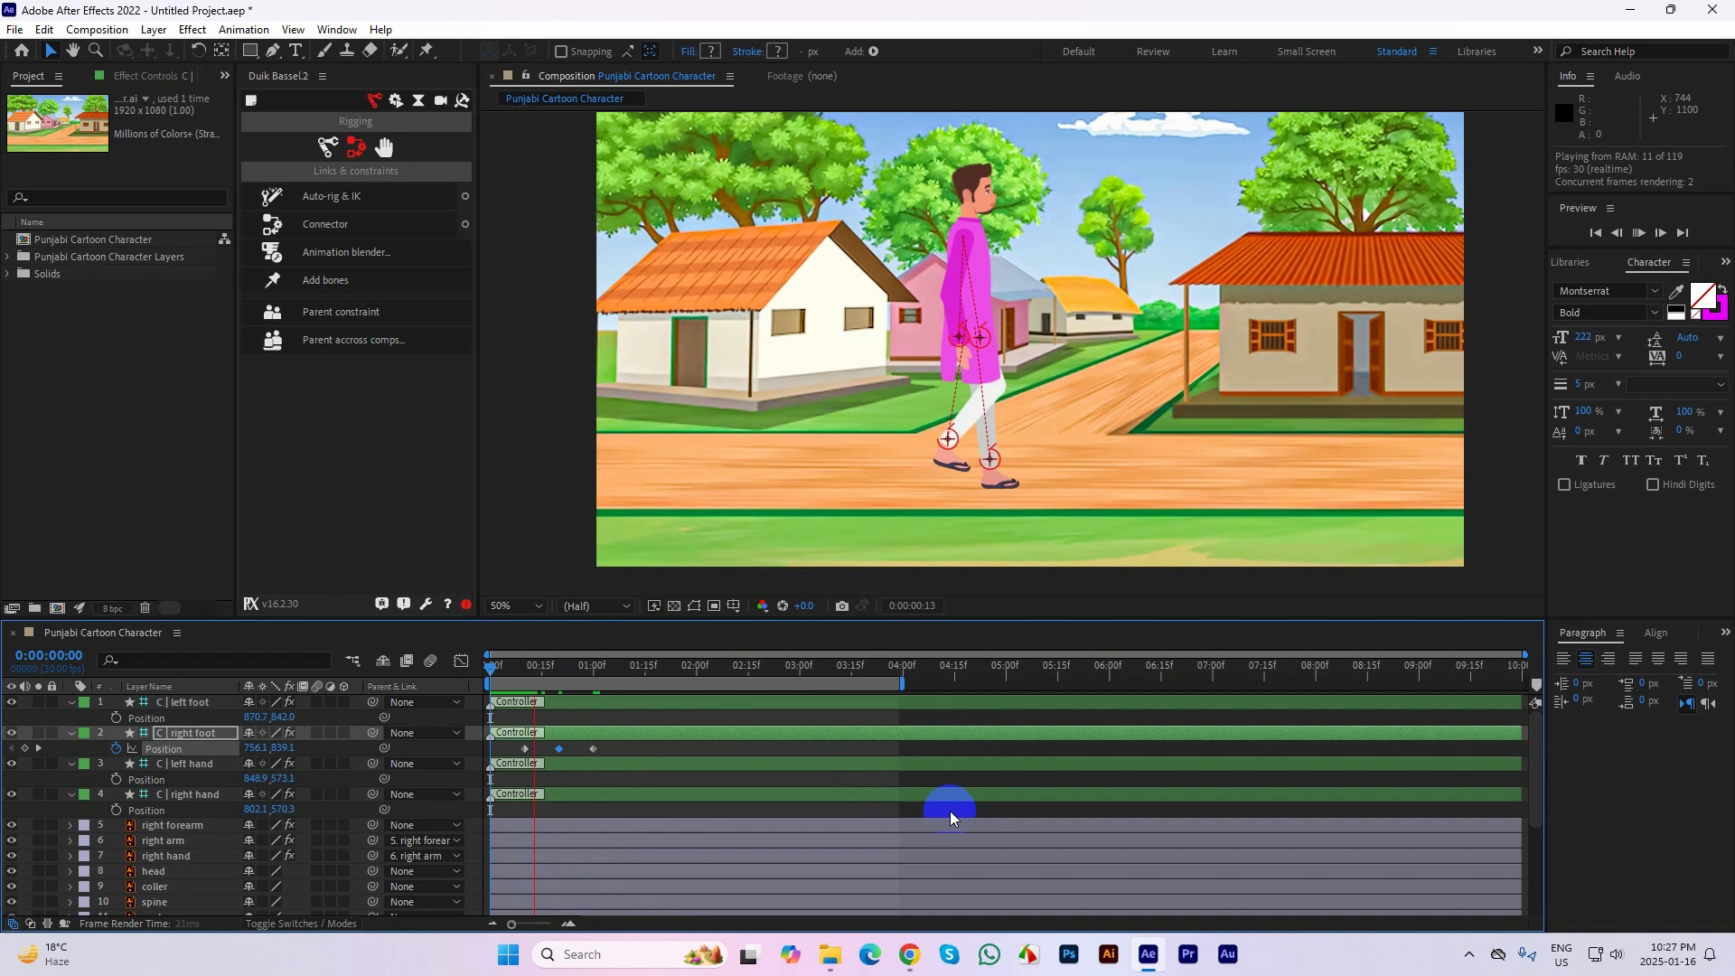
{"action": "key", "text": "space"}
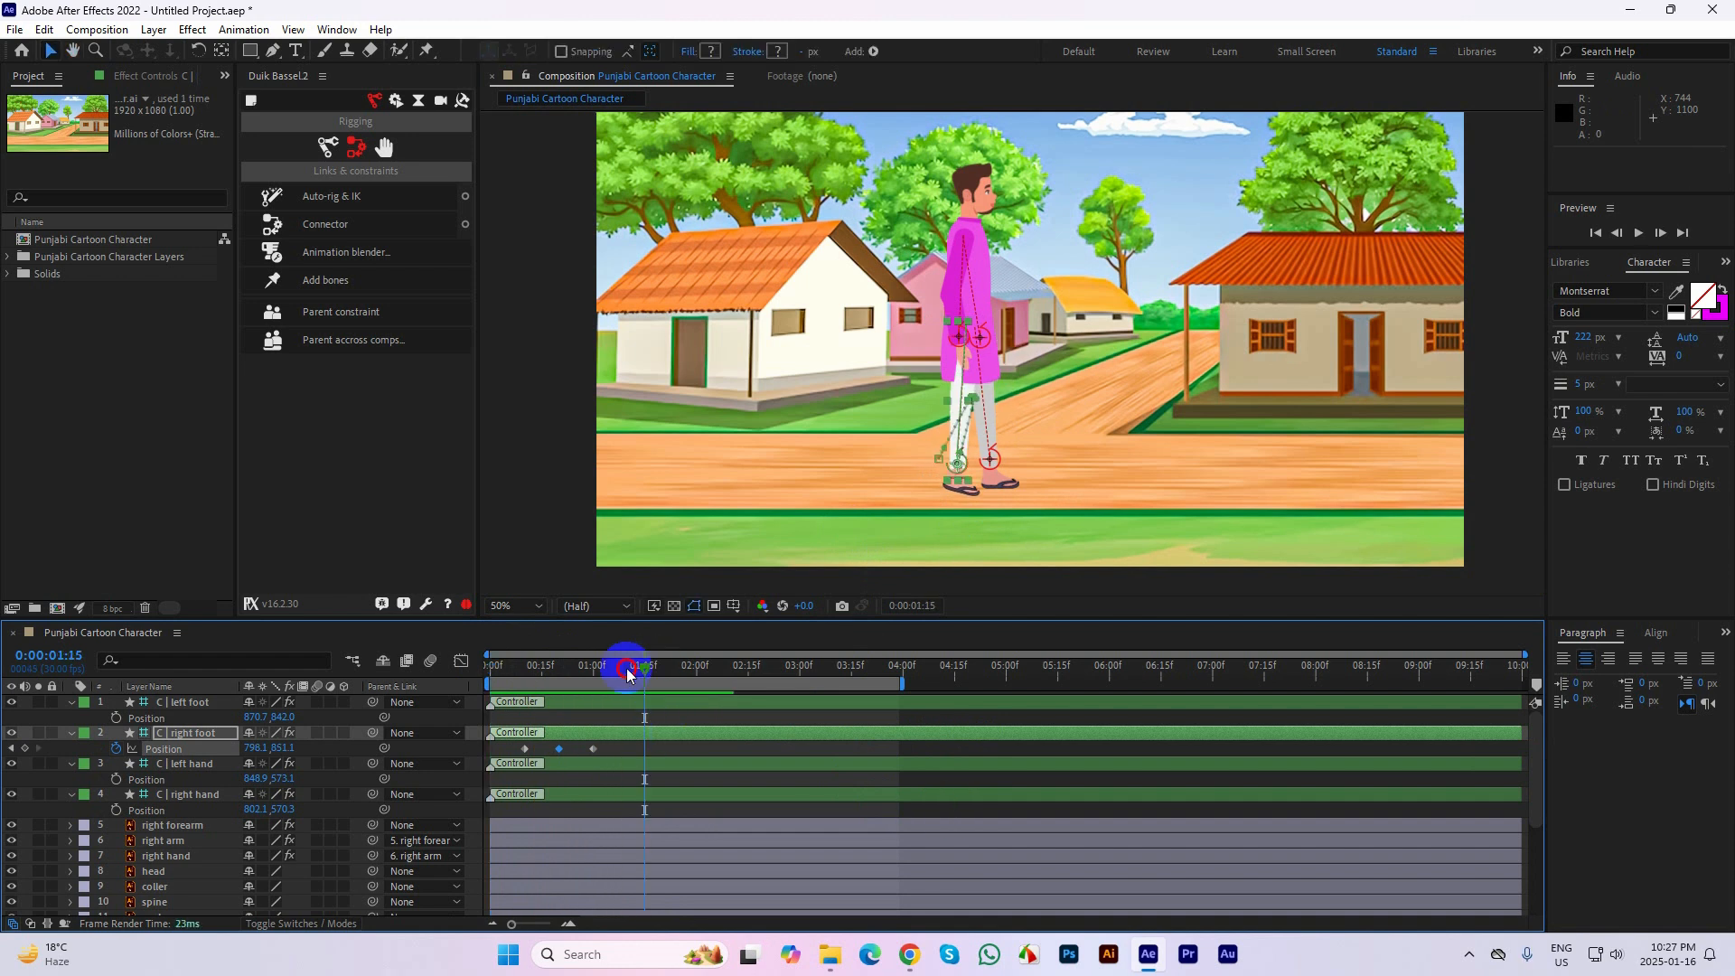
Set a starting Position keyframe for the right hand controller at 0:00:01:00
{"action": "left_click", "coordinate": [533, 684]}
{"action": "left_click_drag", "start_coordinate": [533, 684], "coordinate": [585, 691]}
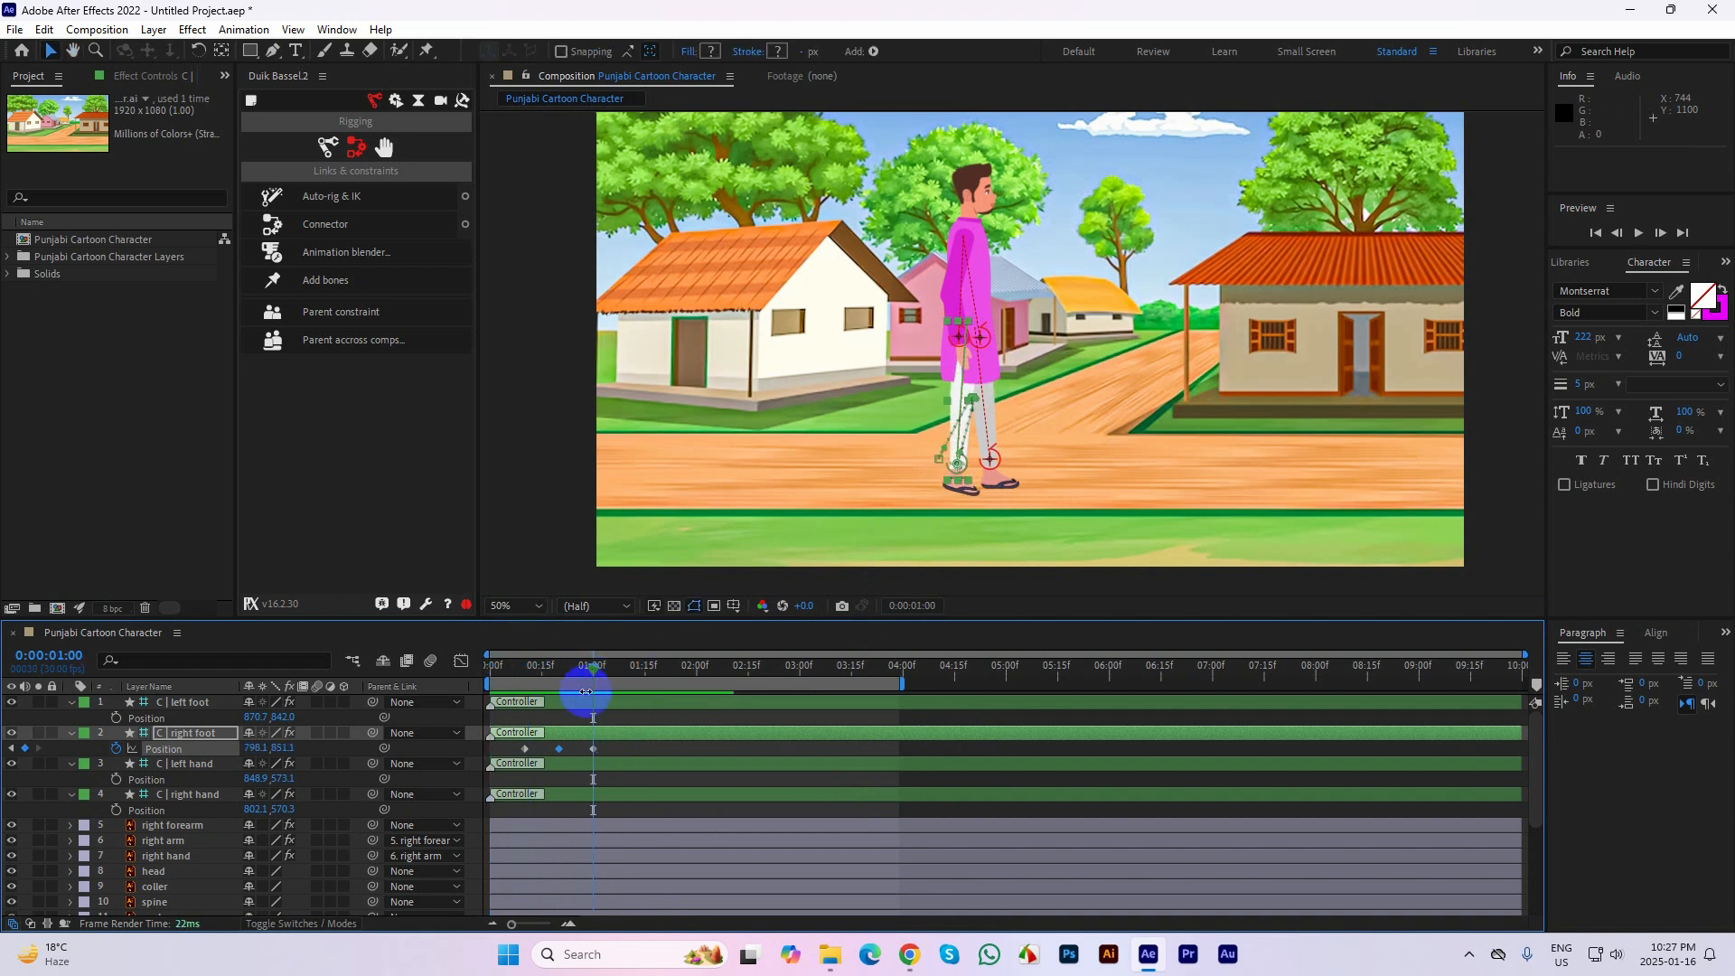
{"action": "left_click", "coordinate": [954, 338]}
{"action": "left_click", "coordinate": [1152, 421]}
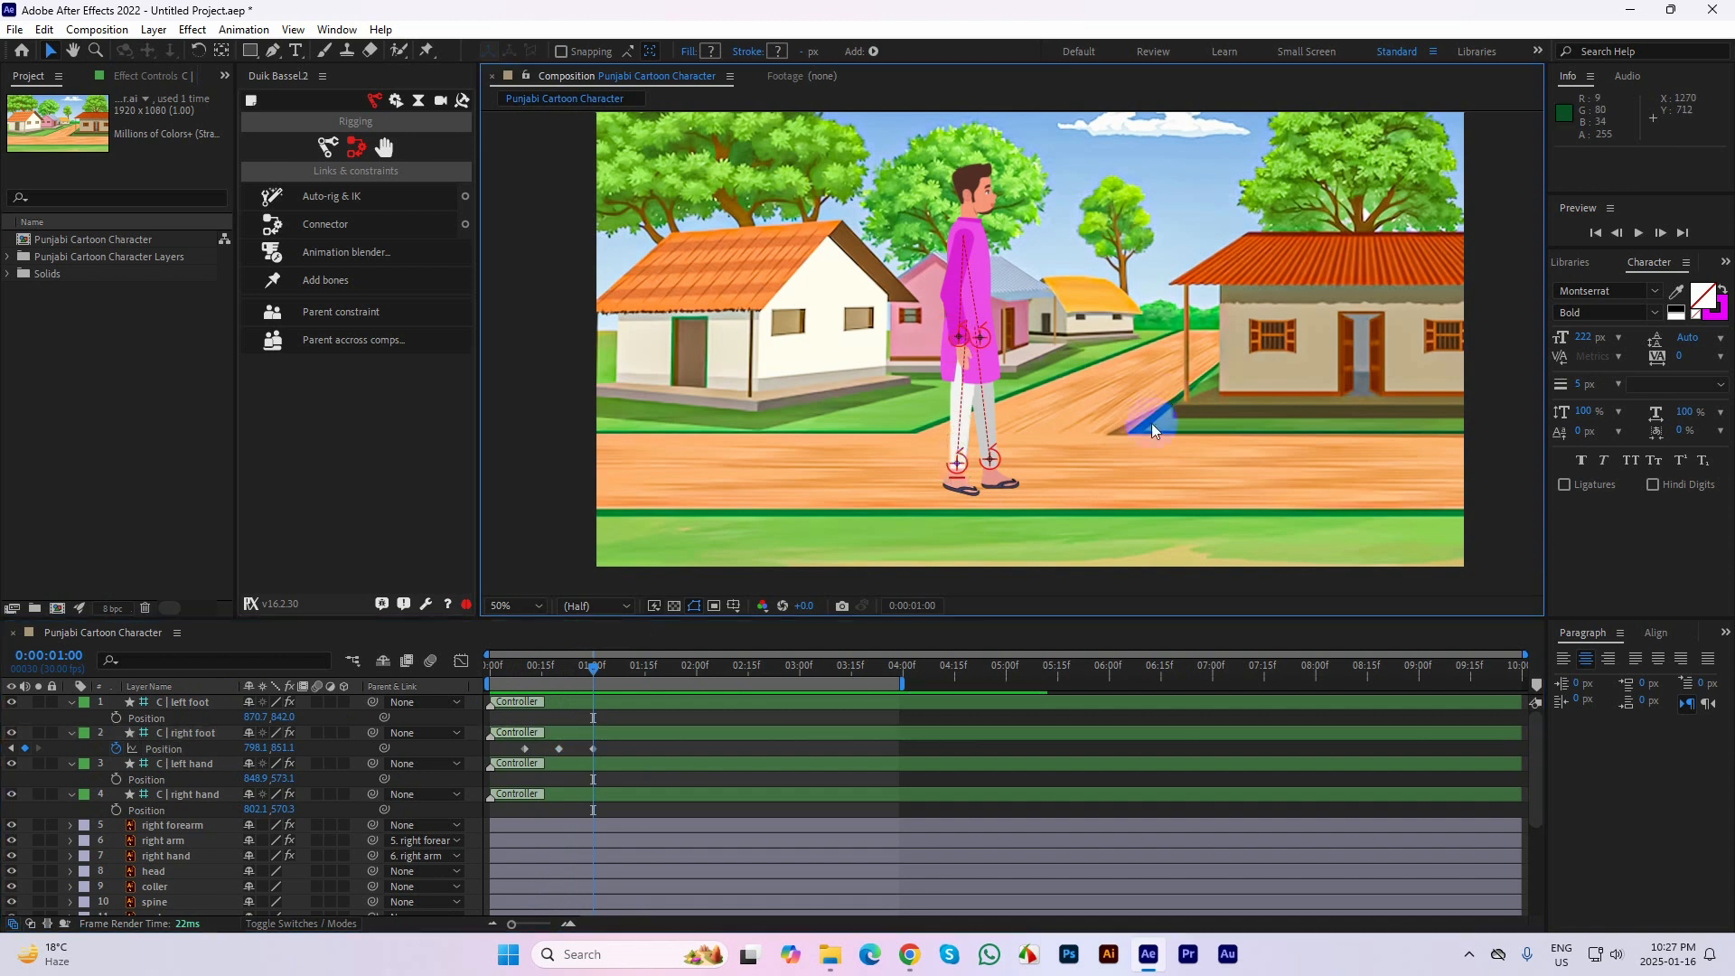
{"action": "left_click", "coordinate": [956, 339]}
{"action": "left_click", "coordinate": [884, 394]}
{"action": "left_click", "coordinate": [959, 337]}
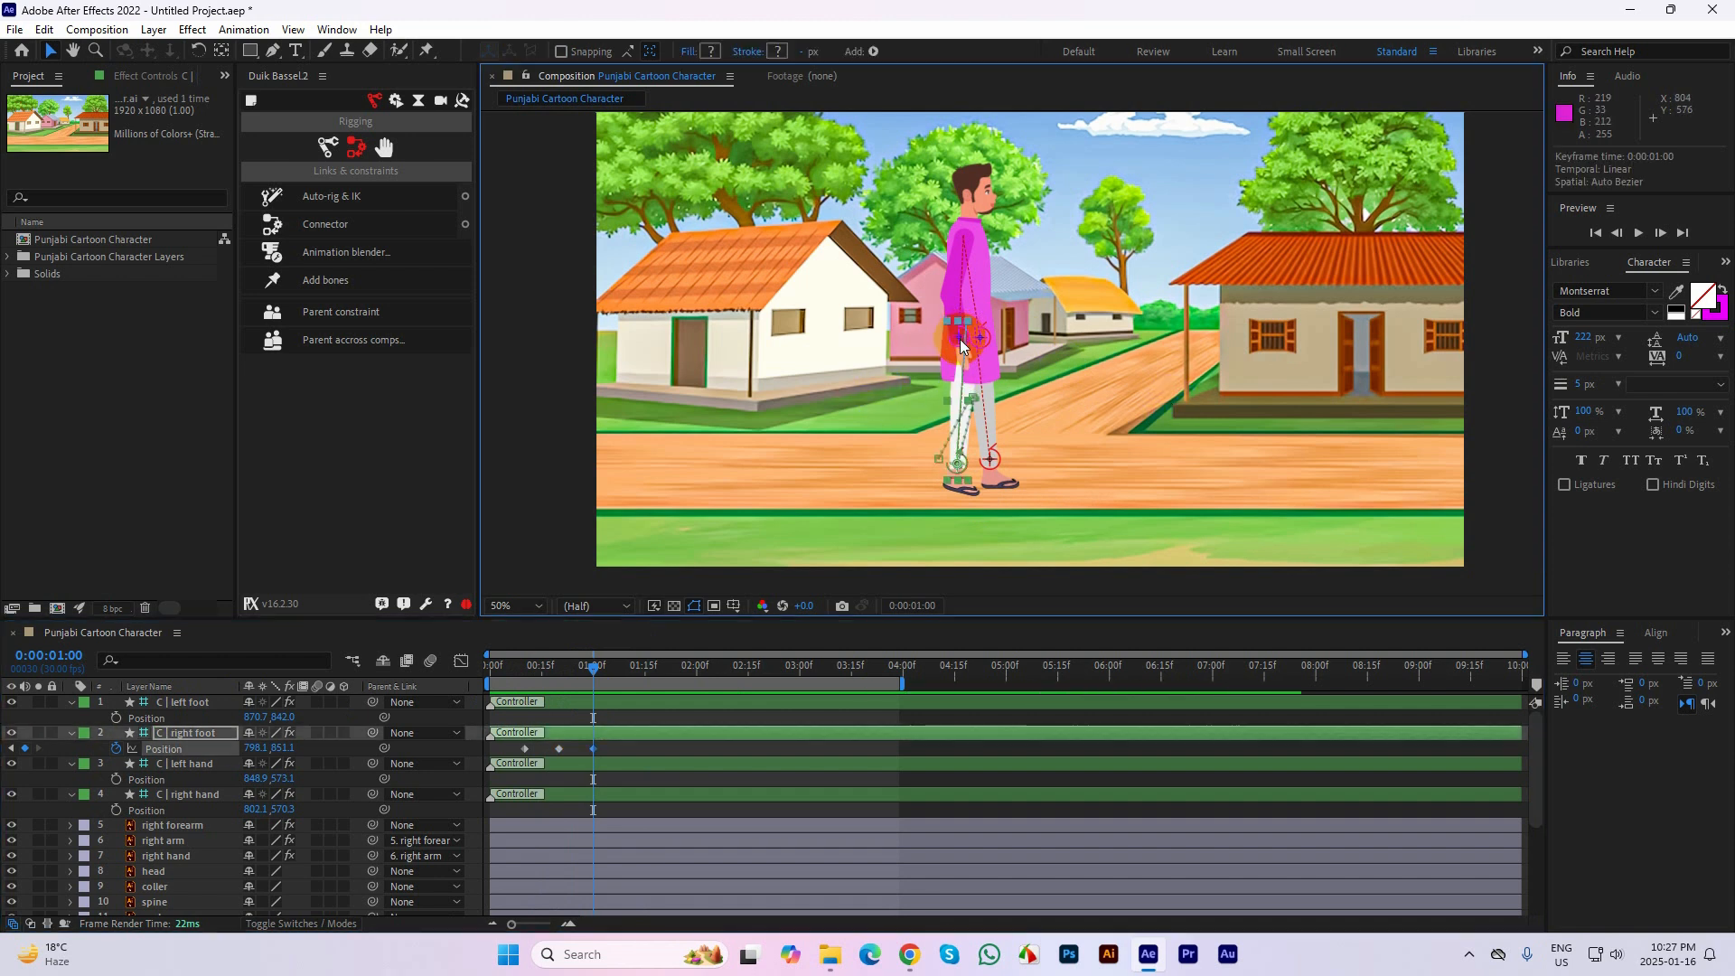
{"action": "left_click", "coordinate": [202, 762]}
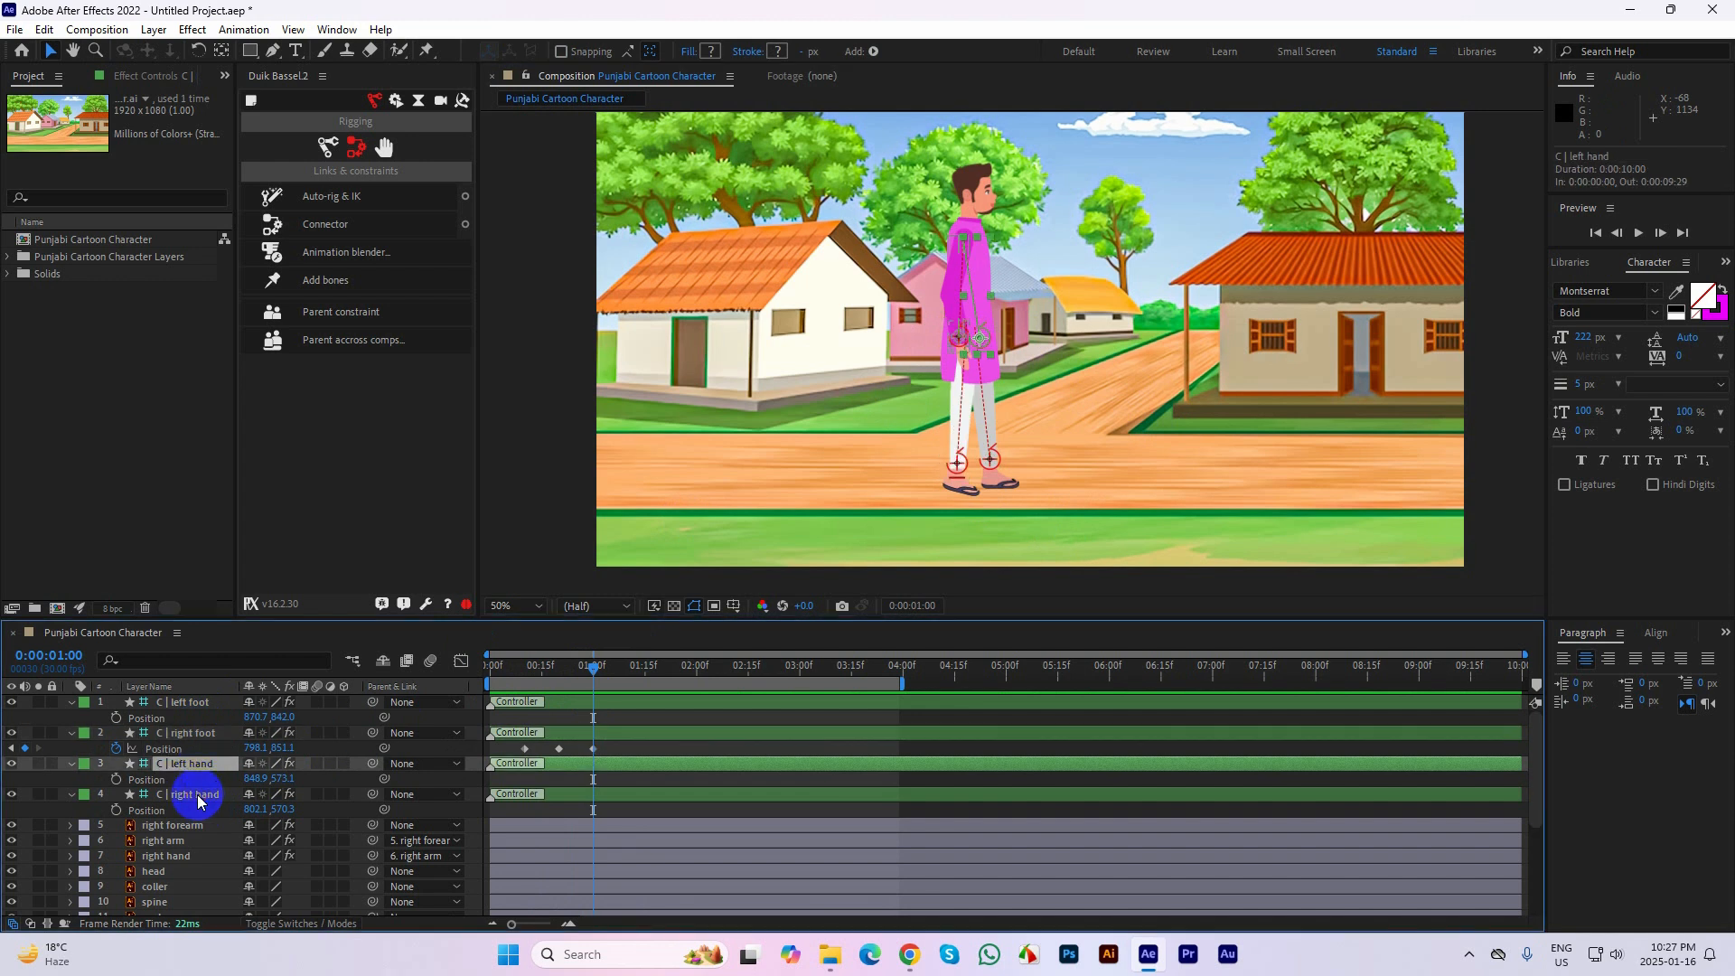
{"action": "left_click", "coordinate": [197, 794]}
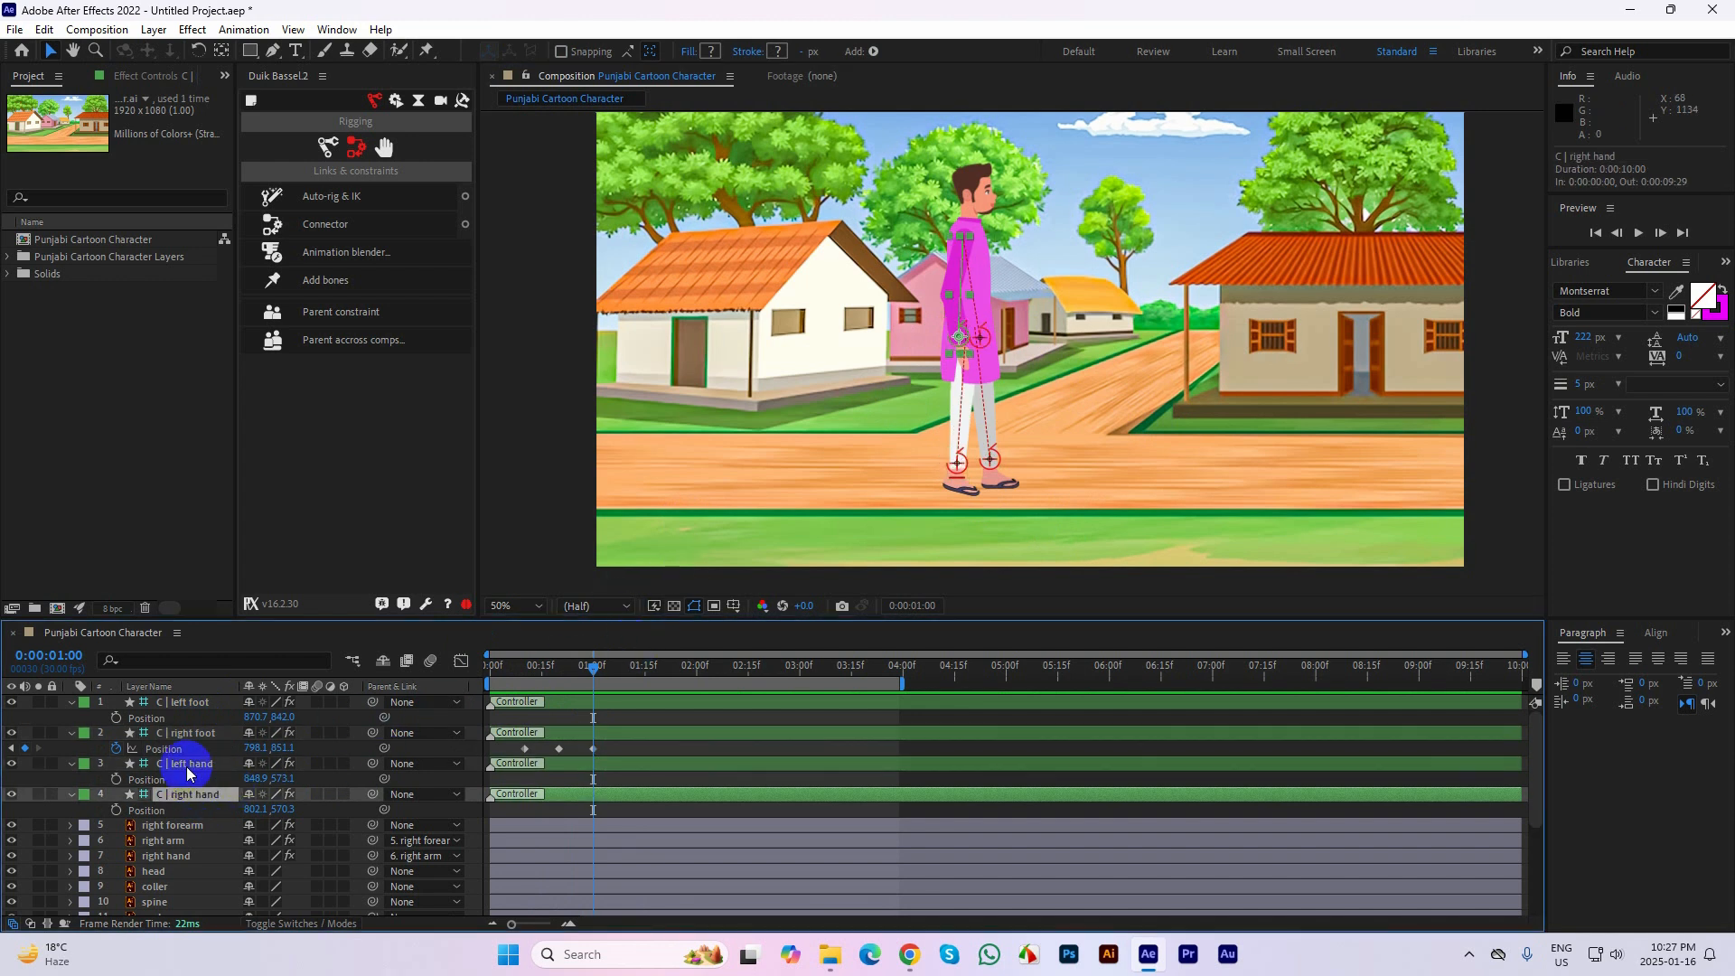
{"action": "left_click", "coordinate": [118, 809]}
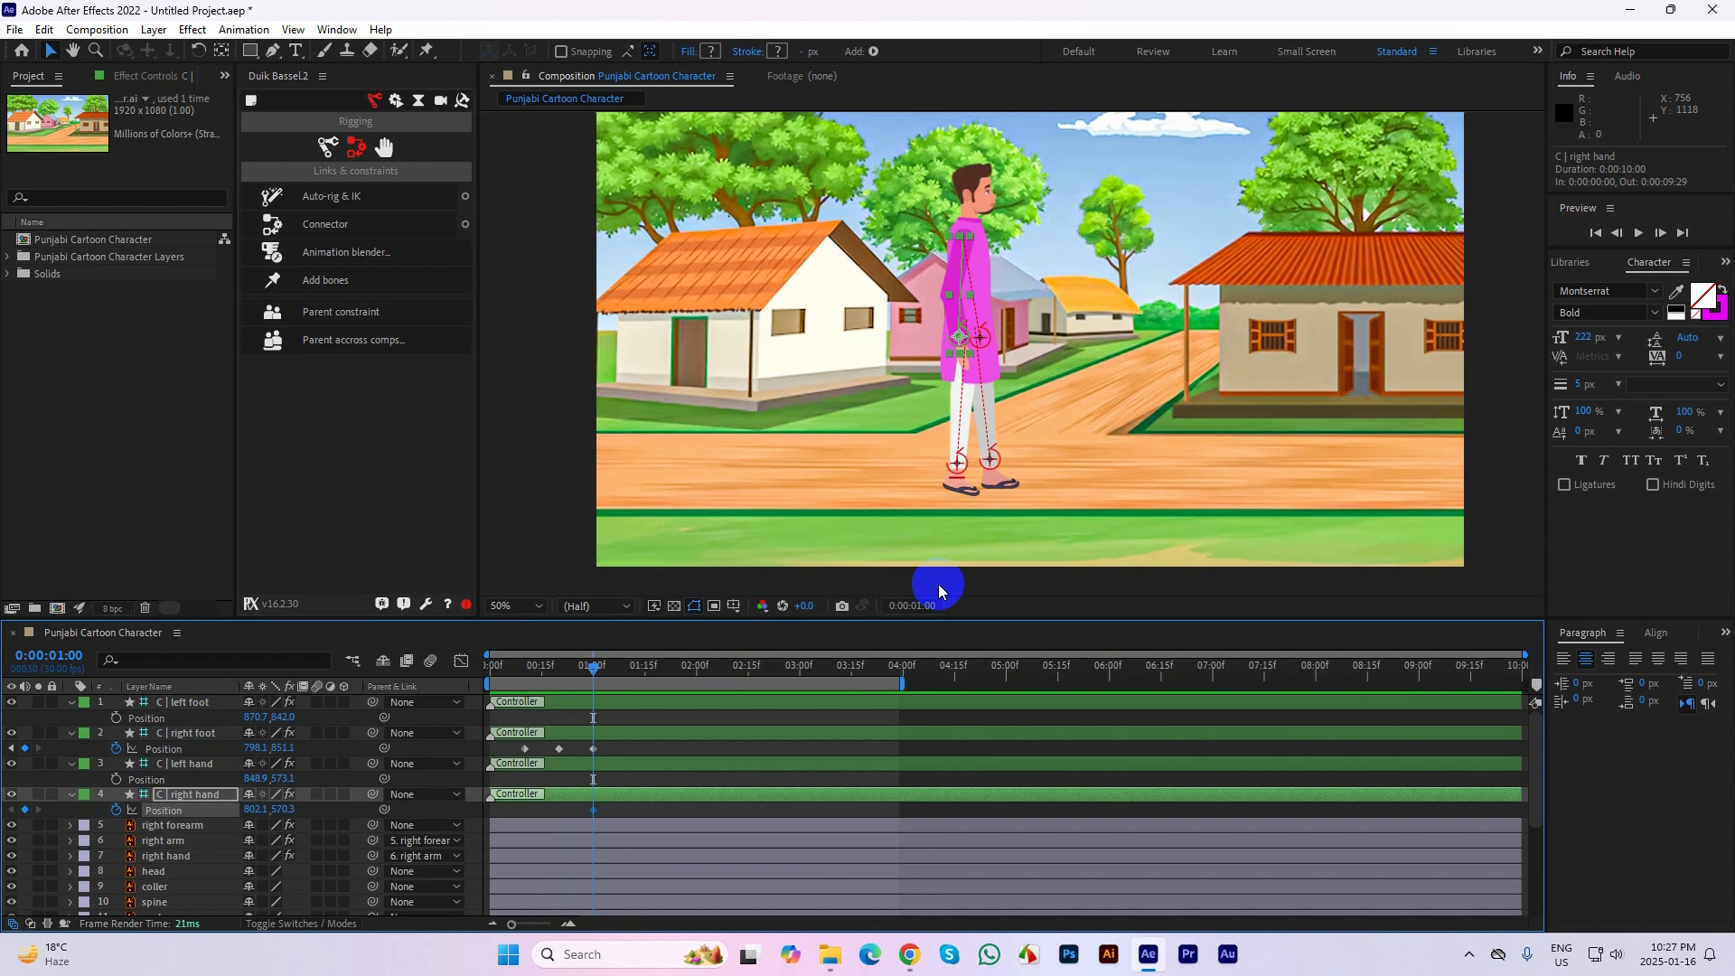
Raise the right hand controller to the face at 866.1, 262.3 at 0:00:01:10 and hold it with a keyframe at 0:00:01:20
{"action": "key", "text": "shift+Page_Down"}
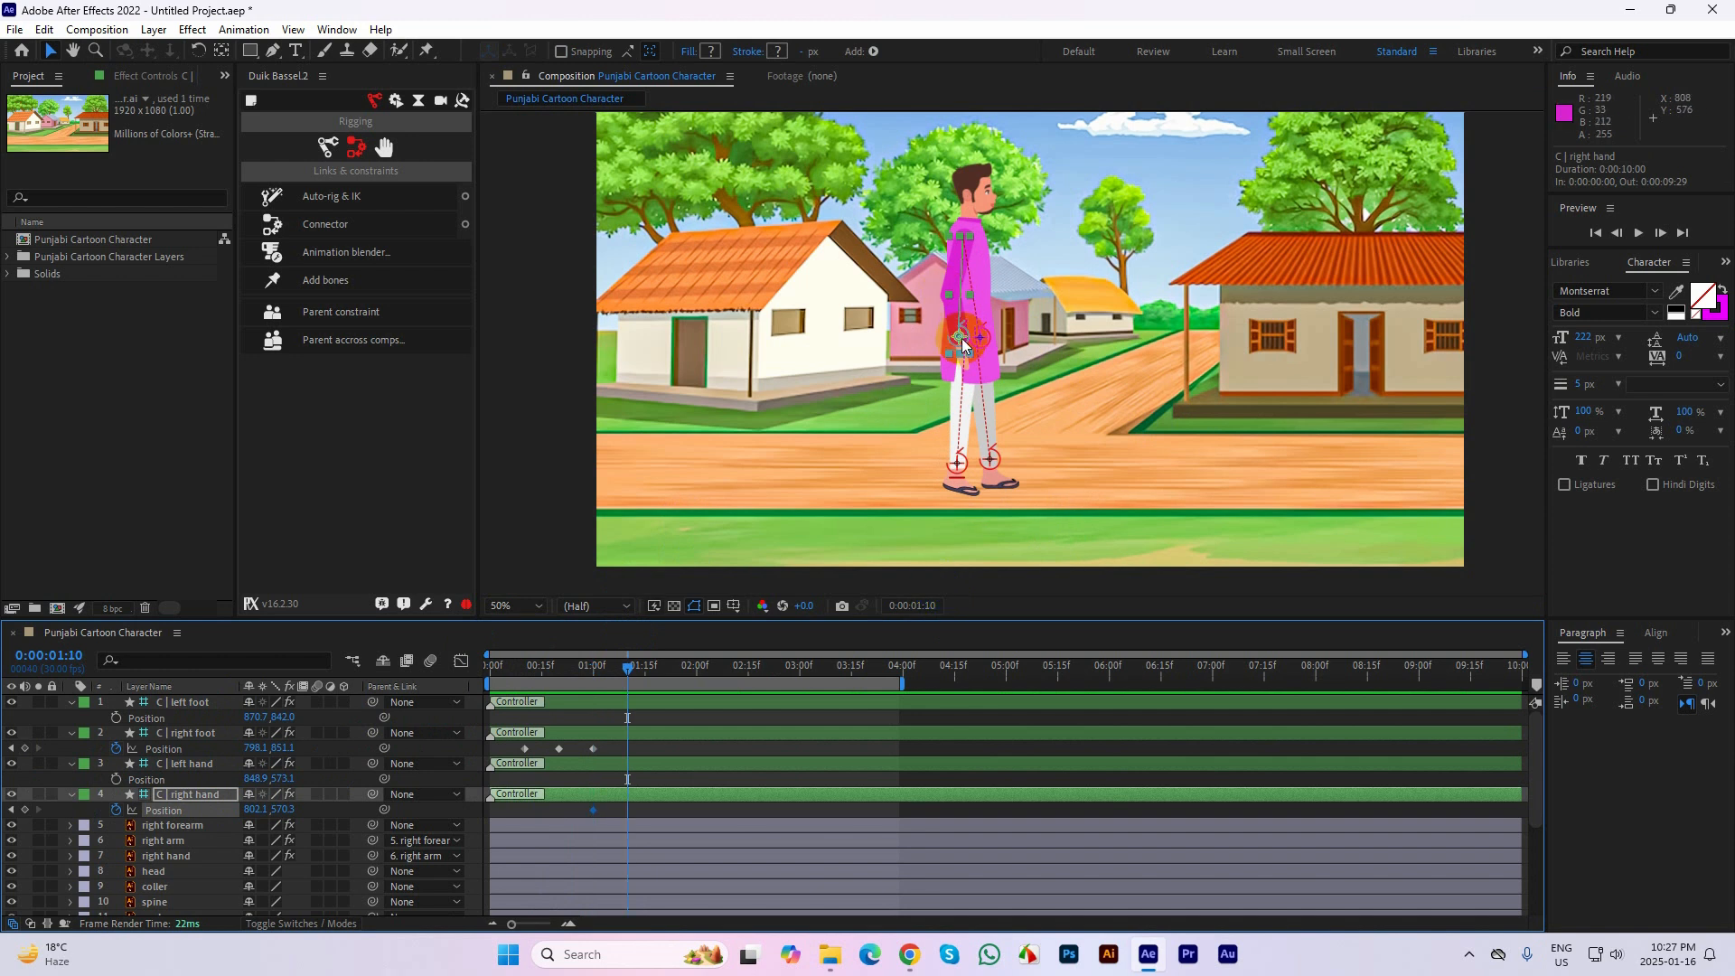
{"action": "left_click_drag", "start_coordinate": [962, 340], "coordinate": [992, 203]}
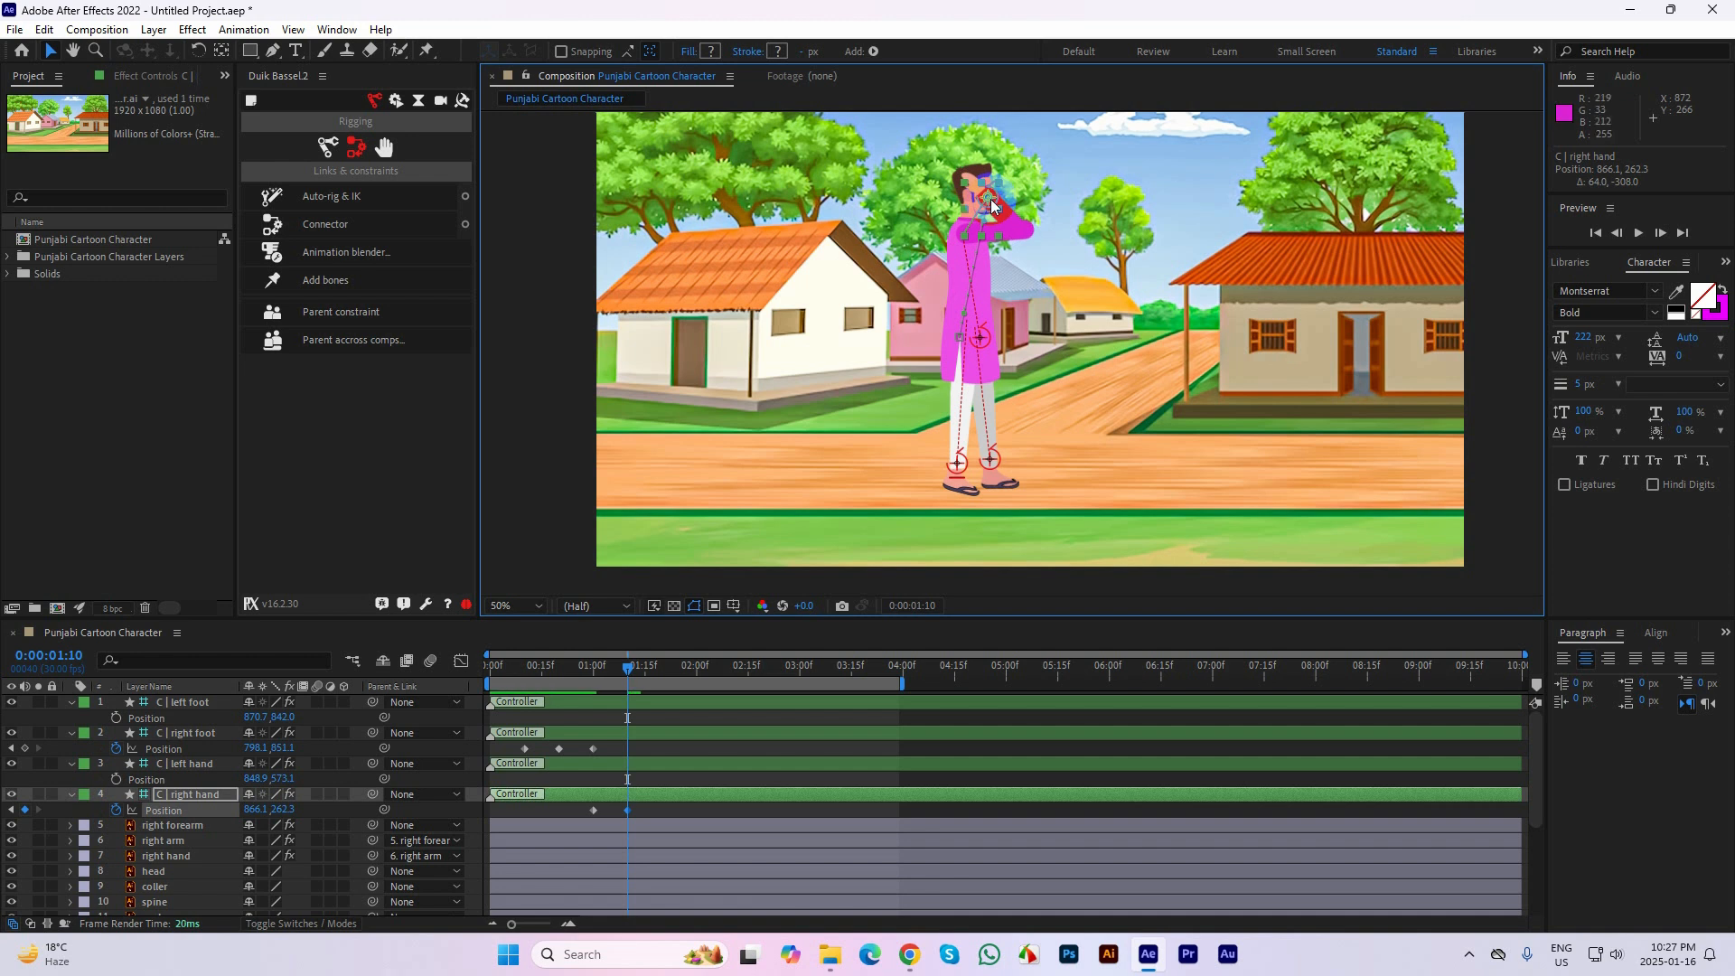
{"action": "key", "text": "shift+Page_Down"}
{"action": "left_click", "coordinate": [26, 811]}
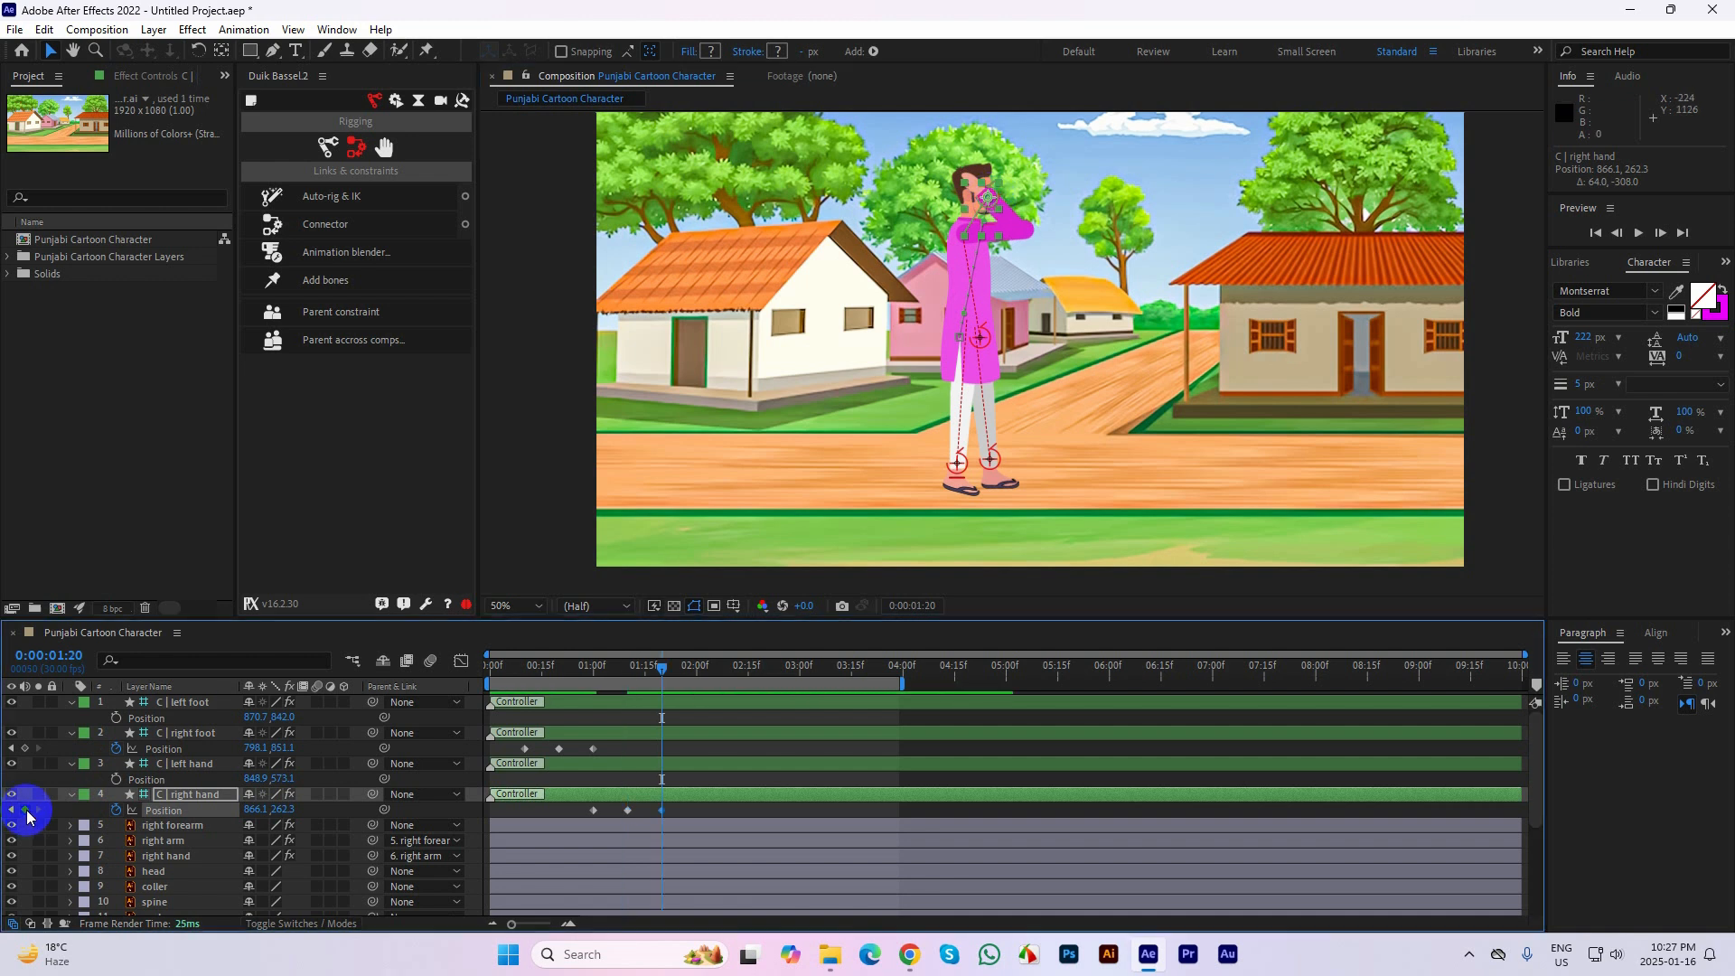
Lower the right hand controller to 848.1, 570.3 at 0:00:02:00 and scrub back to frame 0
{"action": "key", "text": "shift+Page_Down"}
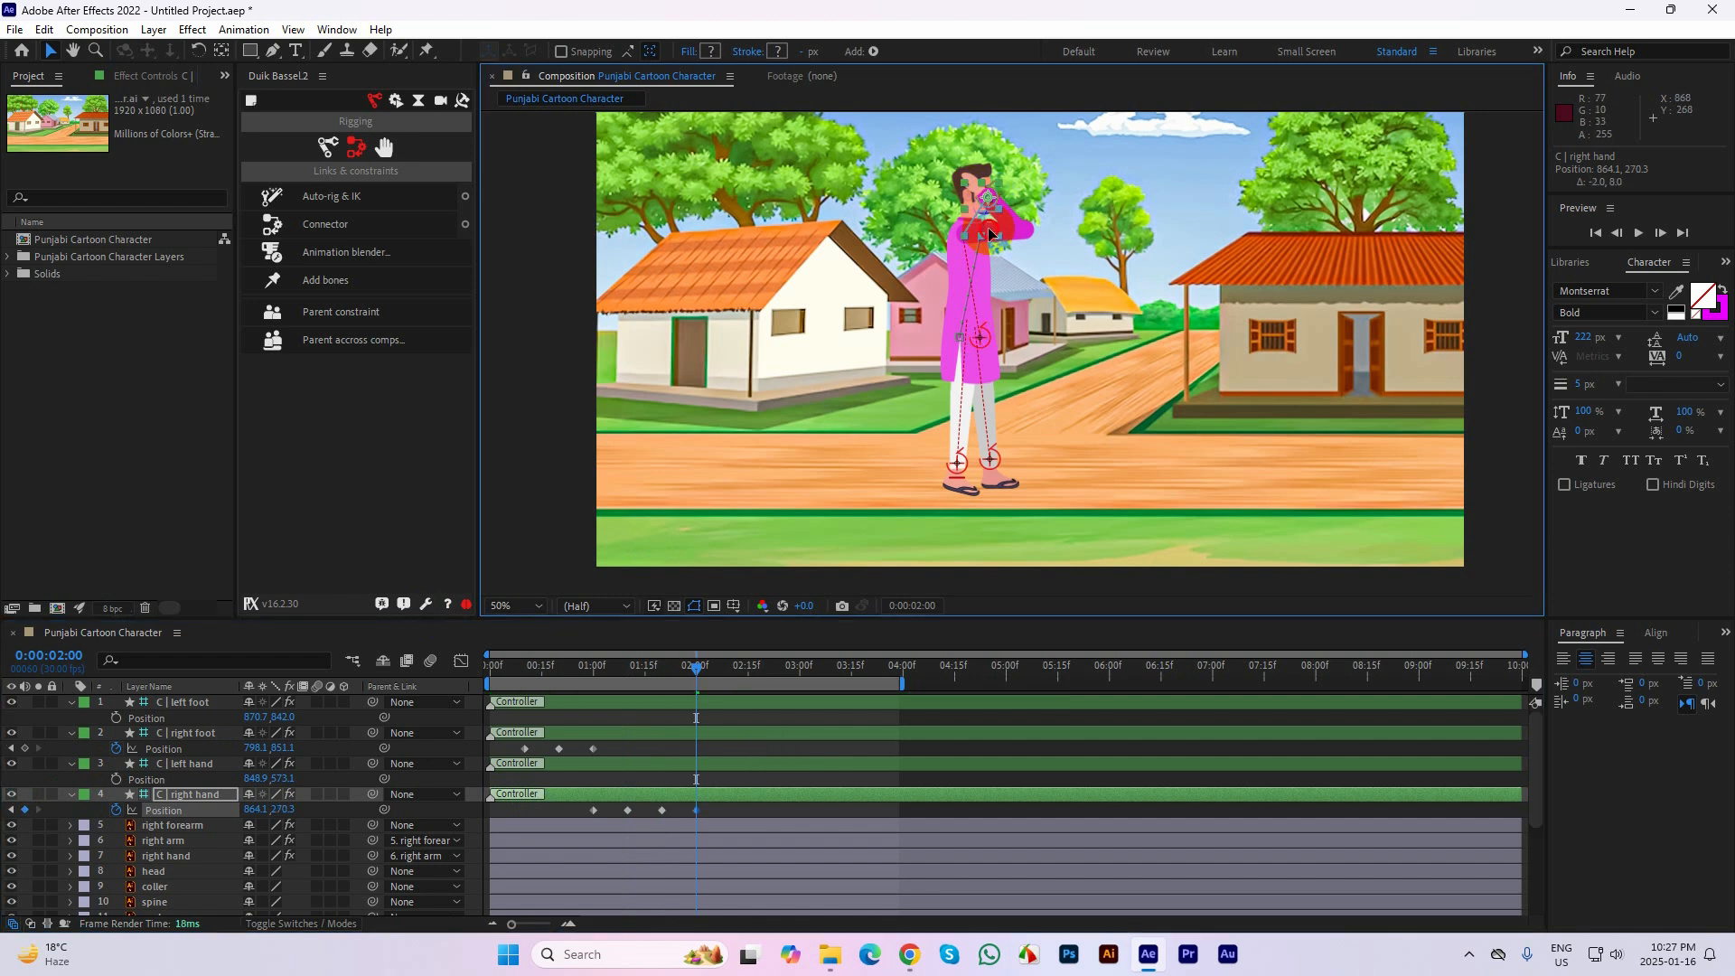
{"action": "left_click_drag", "start_coordinate": [990, 197], "coordinate": [983, 339]}
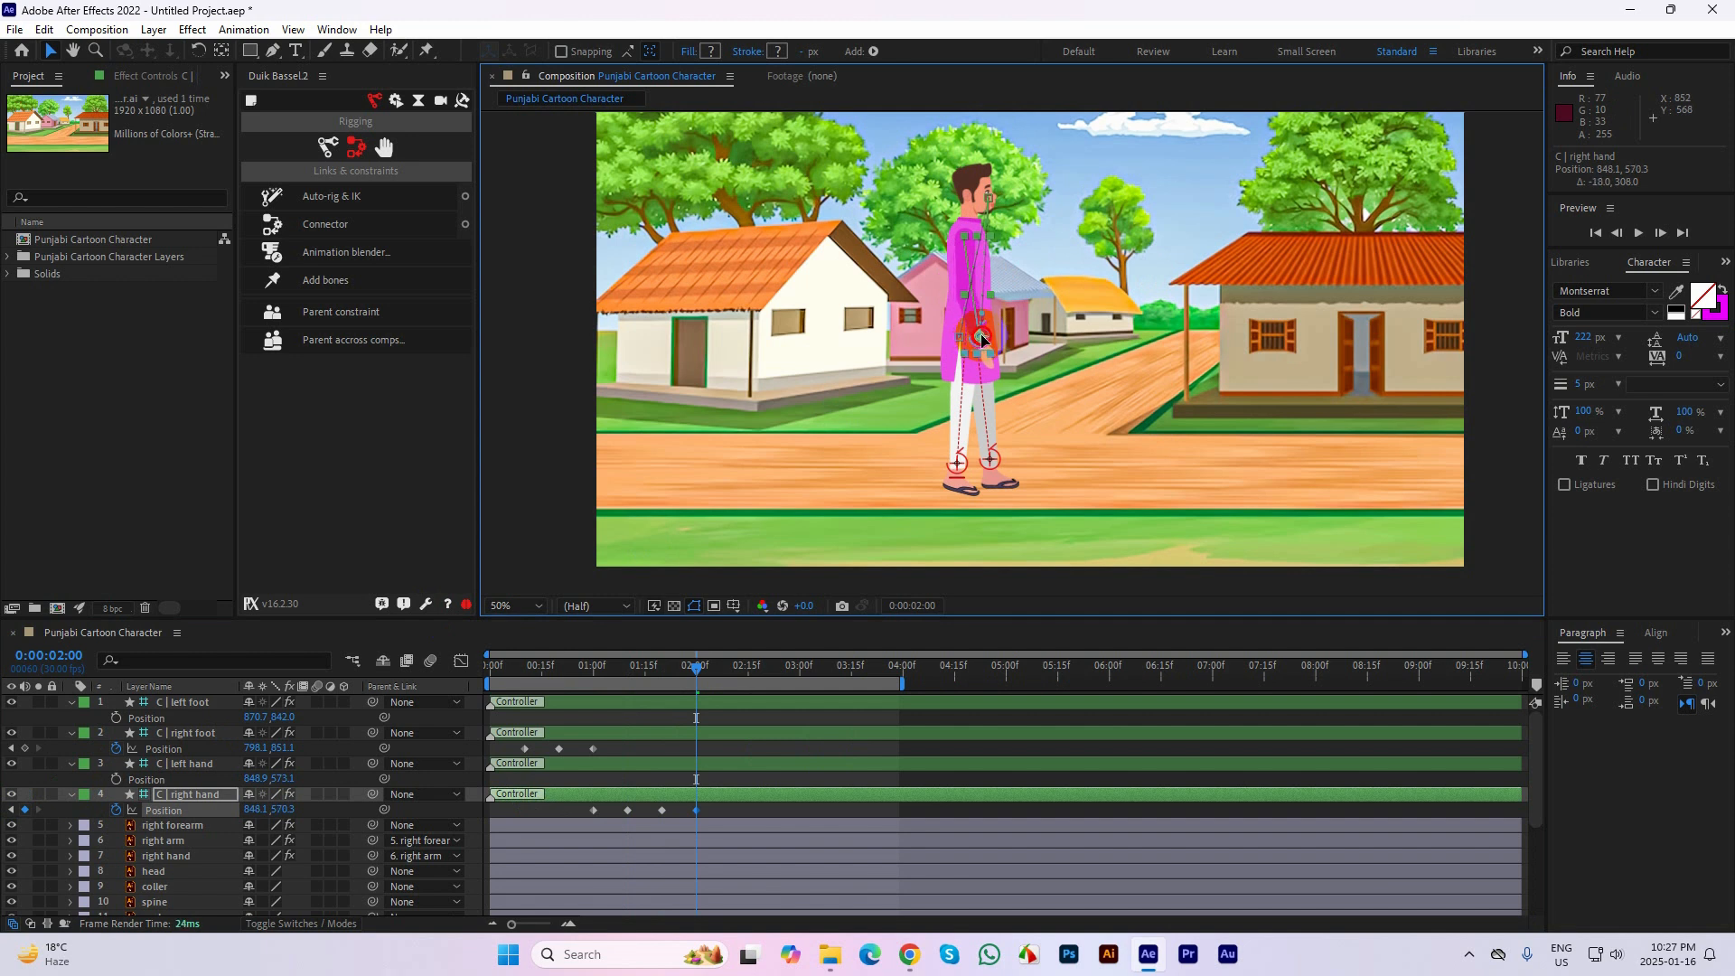
{"action": "left_click", "coordinate": [748, 665]}
{"action": "left_click_drag", "start_coordinate": [676, 667], "coordinate": [484, 706]}
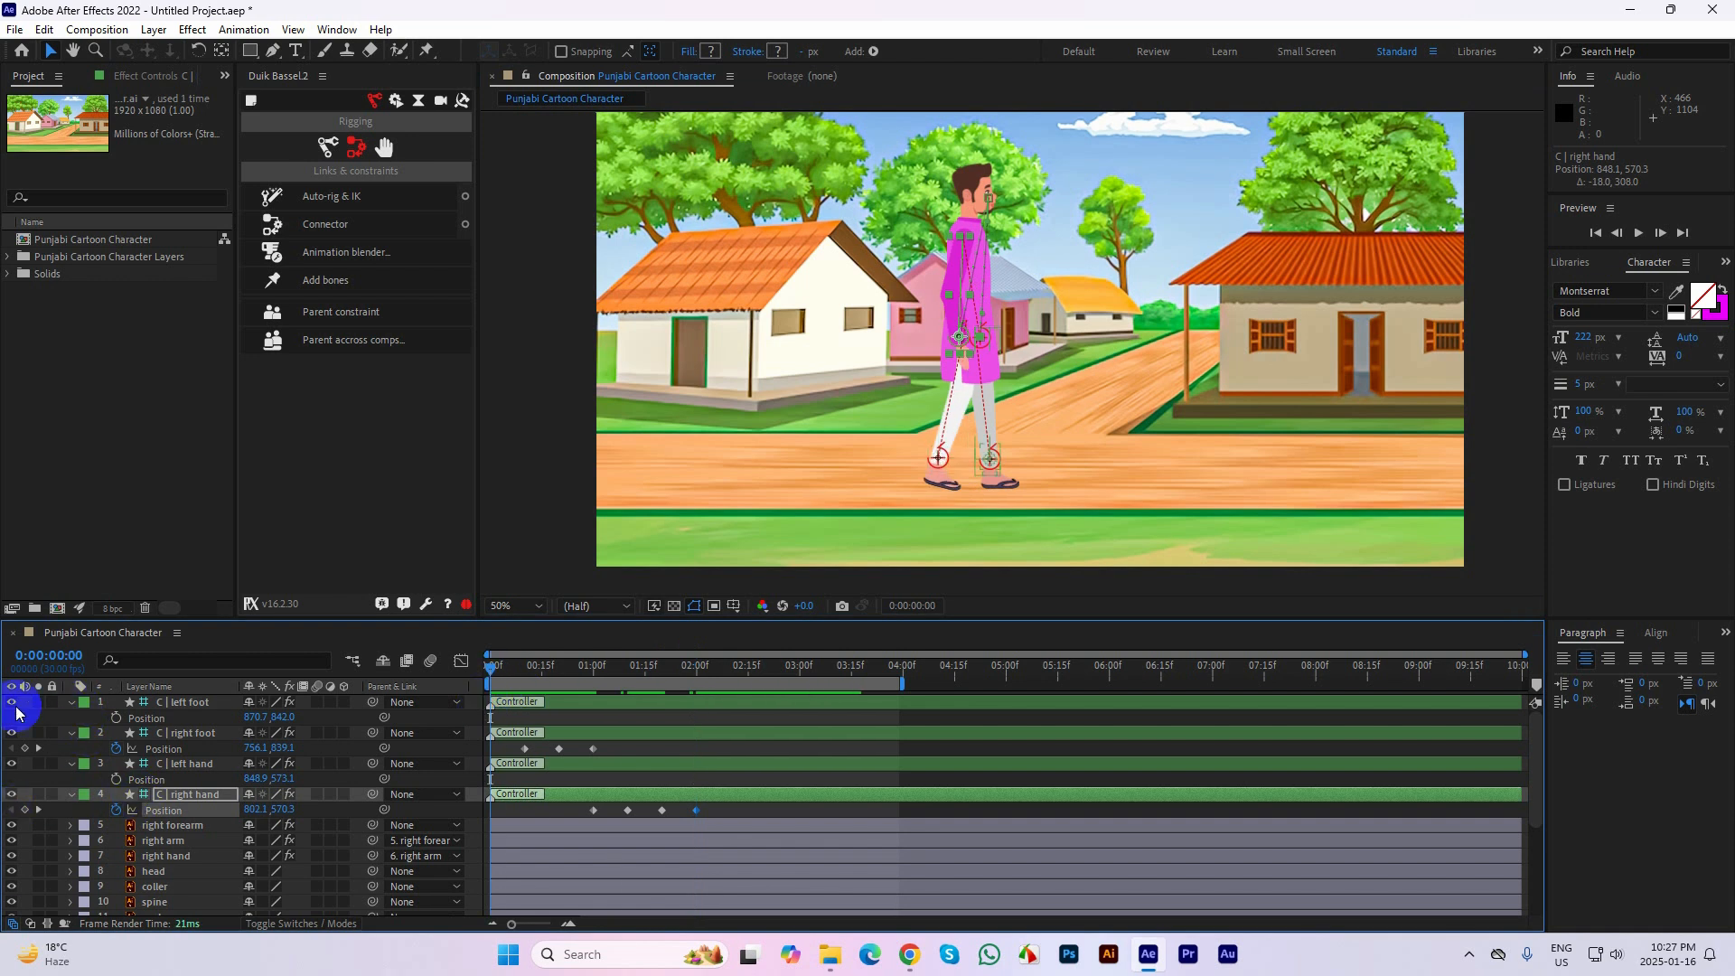
Hide all four foot and hand controllers, deselect the layers and keep the current time at frame 0
{"action": "left_click_drag", "start_coordinate": [16, 711], "coordinate": [15, 799]}
{"action": "mouse_move", "coordinate": [13, 708]}
{"action": "left_mouse_down"}
{"action": "mouse_move", "coordinate": [12, 795]}
{"action": "mouse_move", "coordinate": [12, 721]}
{"action": "left_mouse_up"}
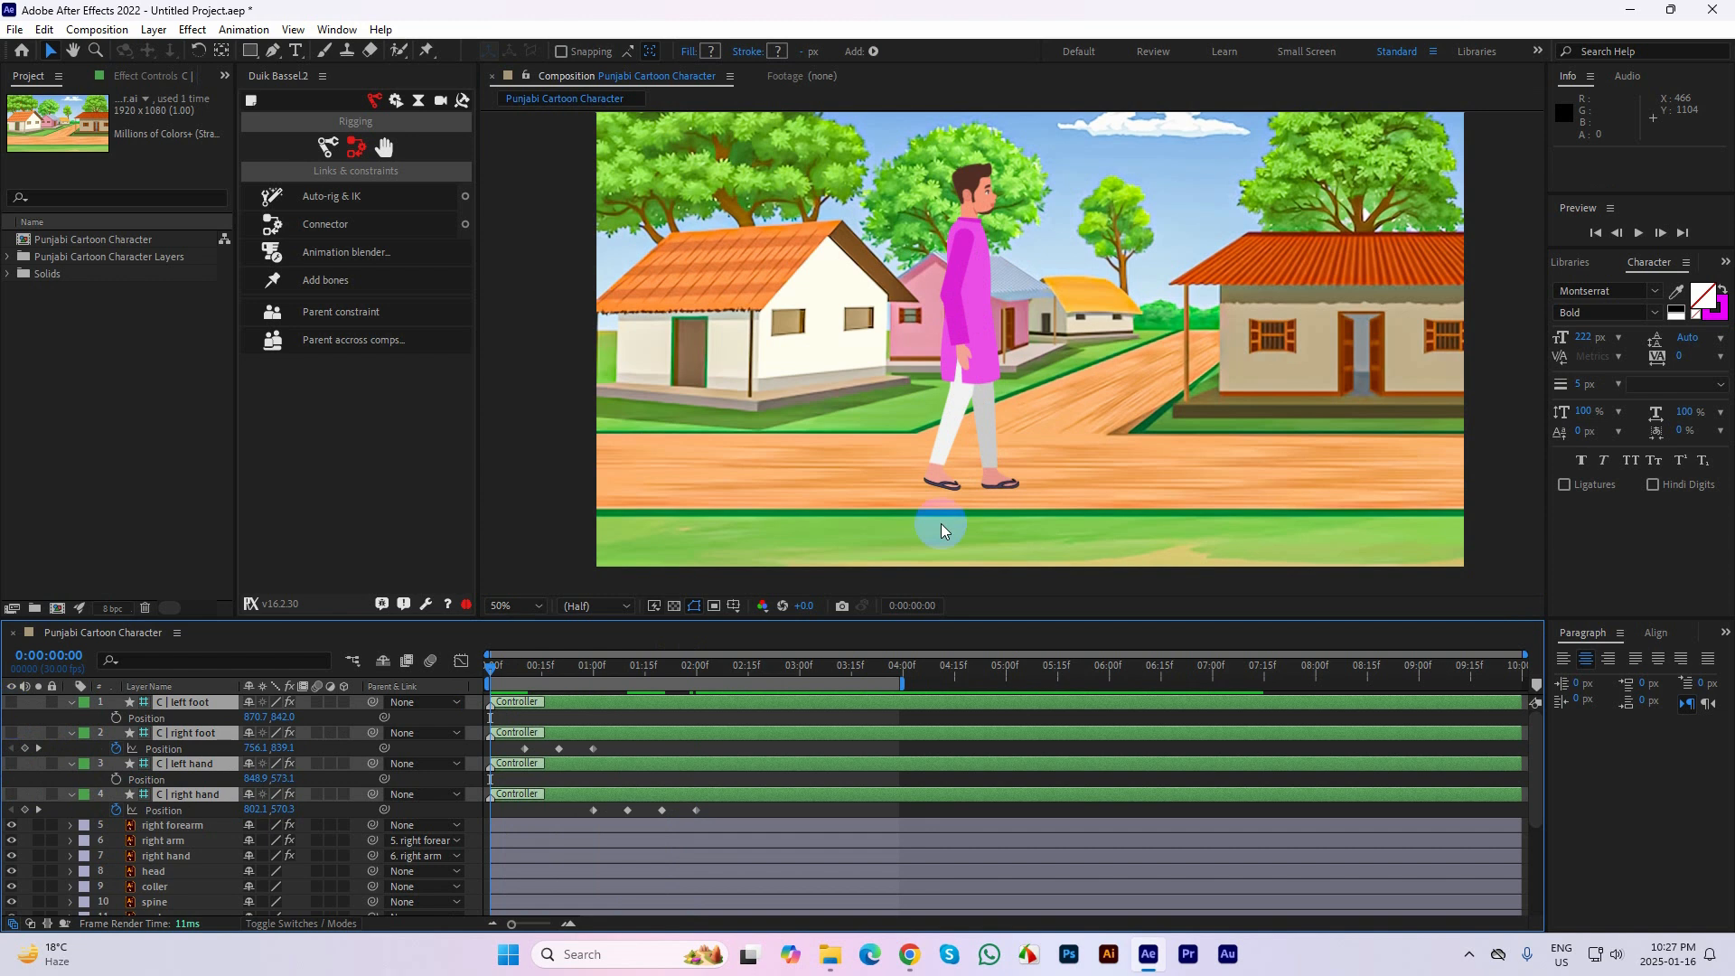
{"action": "left_click", "coordinate": [1480, 424]}
{"action": "left_click", "coordinate": [474, 660]}
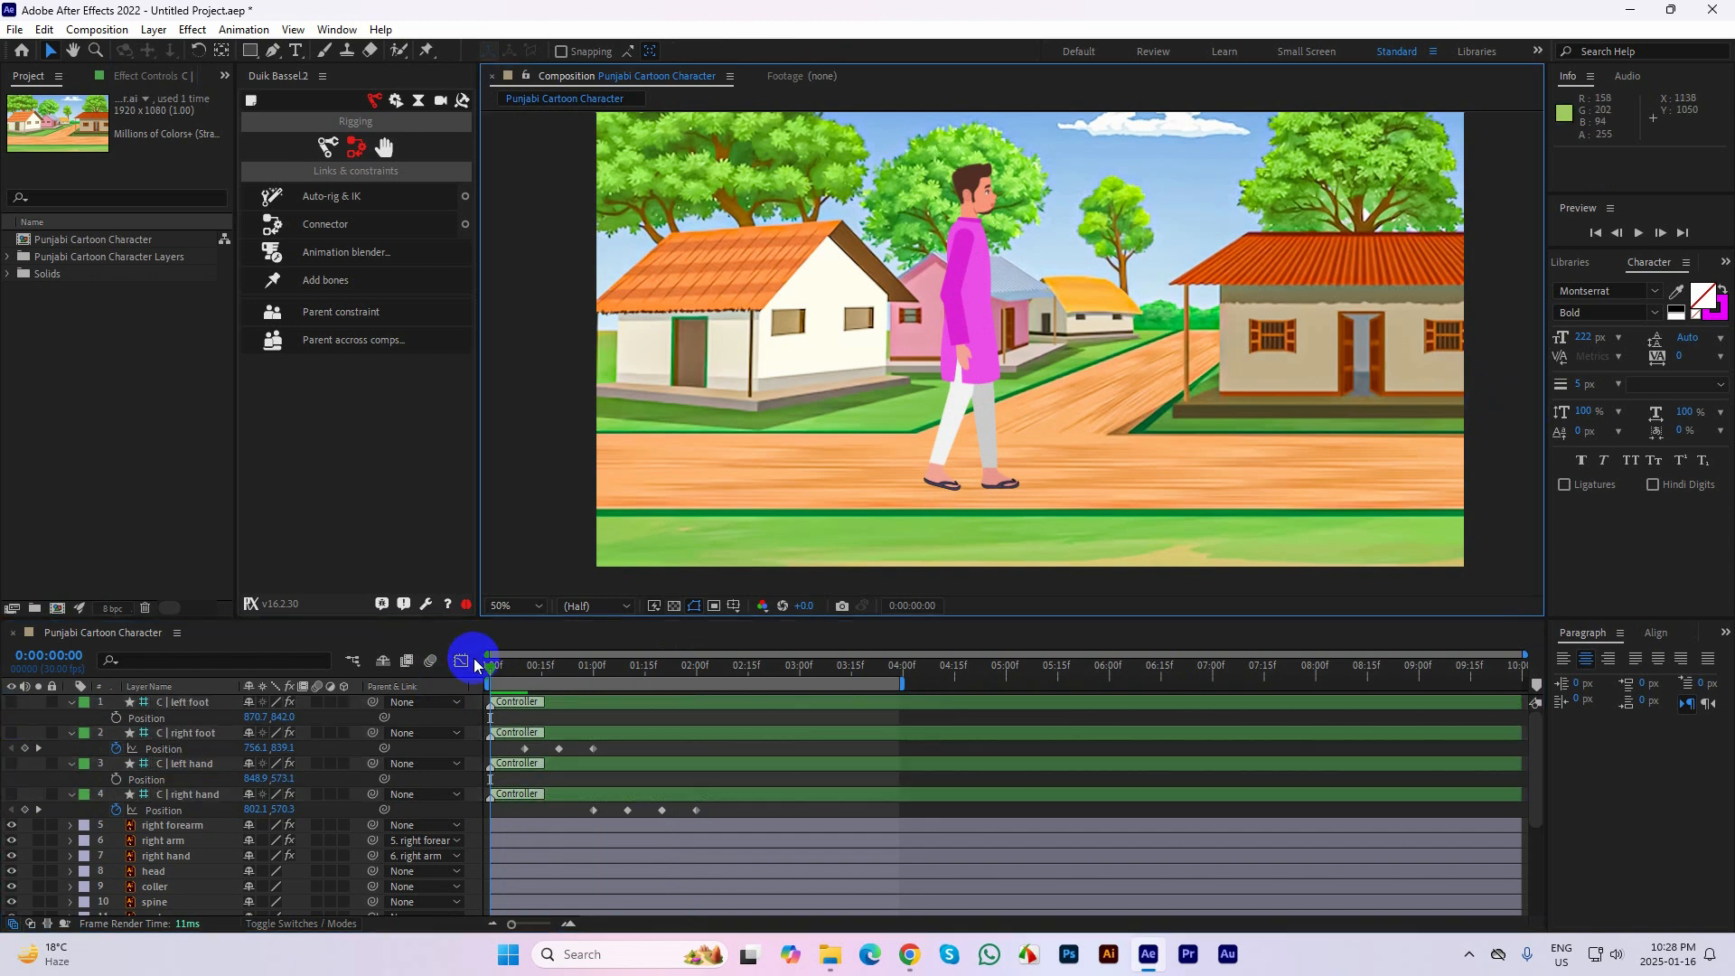
End the composition's work area at 0:00:02:16
{"action": "left_click_drag", "start_coordinate": [491, 664], "coordinate": [750, 673]}
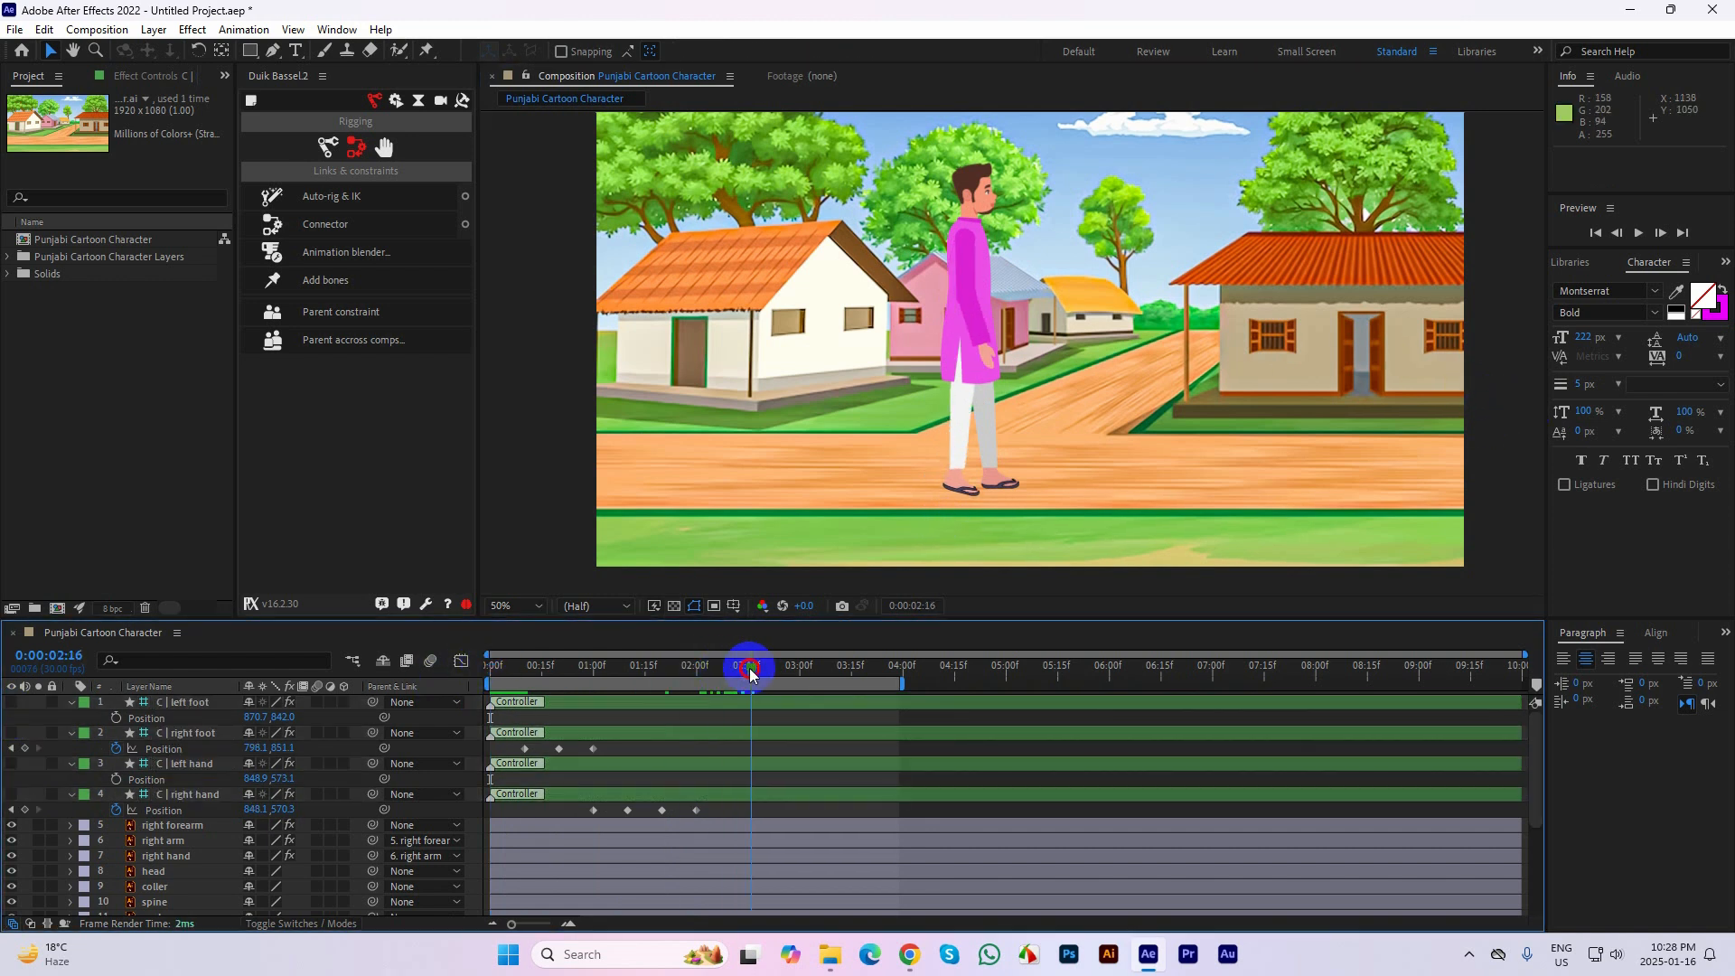
{"action": "key", "text": "n"}
{"action": "left_click", "coordinate": [1495, 414]}
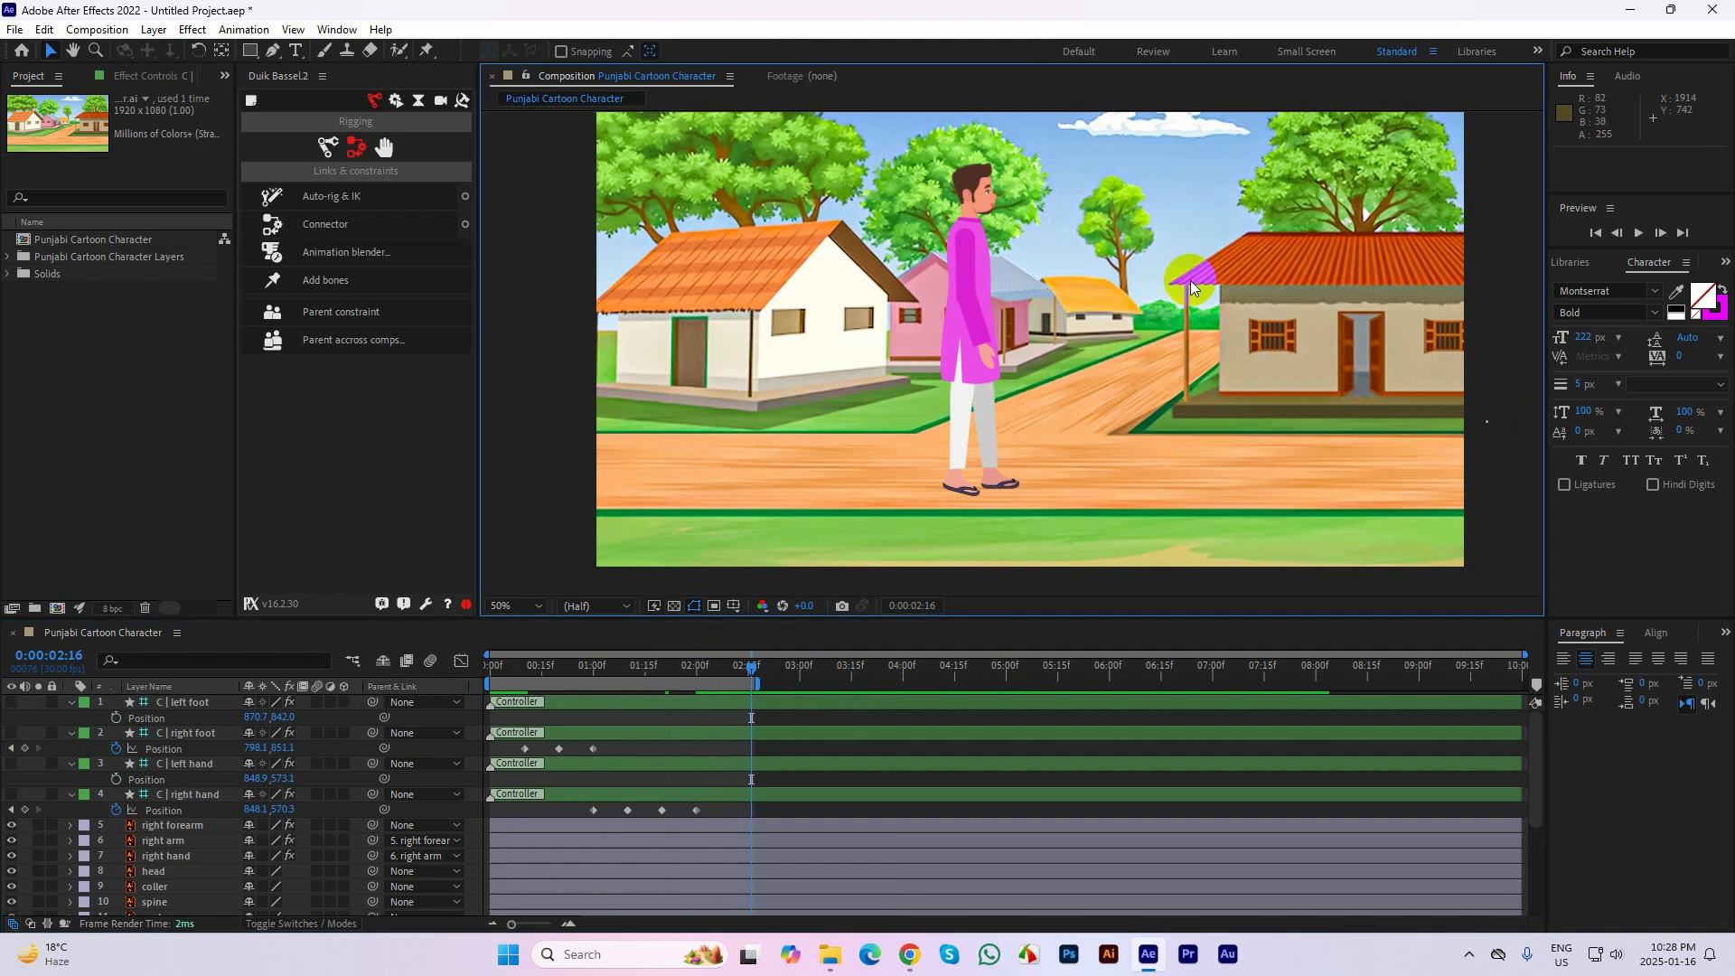
Fit the composition in an enlarged viewer, play back the finished animation, restore the layout and scrub back to 0:00:00:15
{"action": "left_click", "coordinate": [513, 605]}
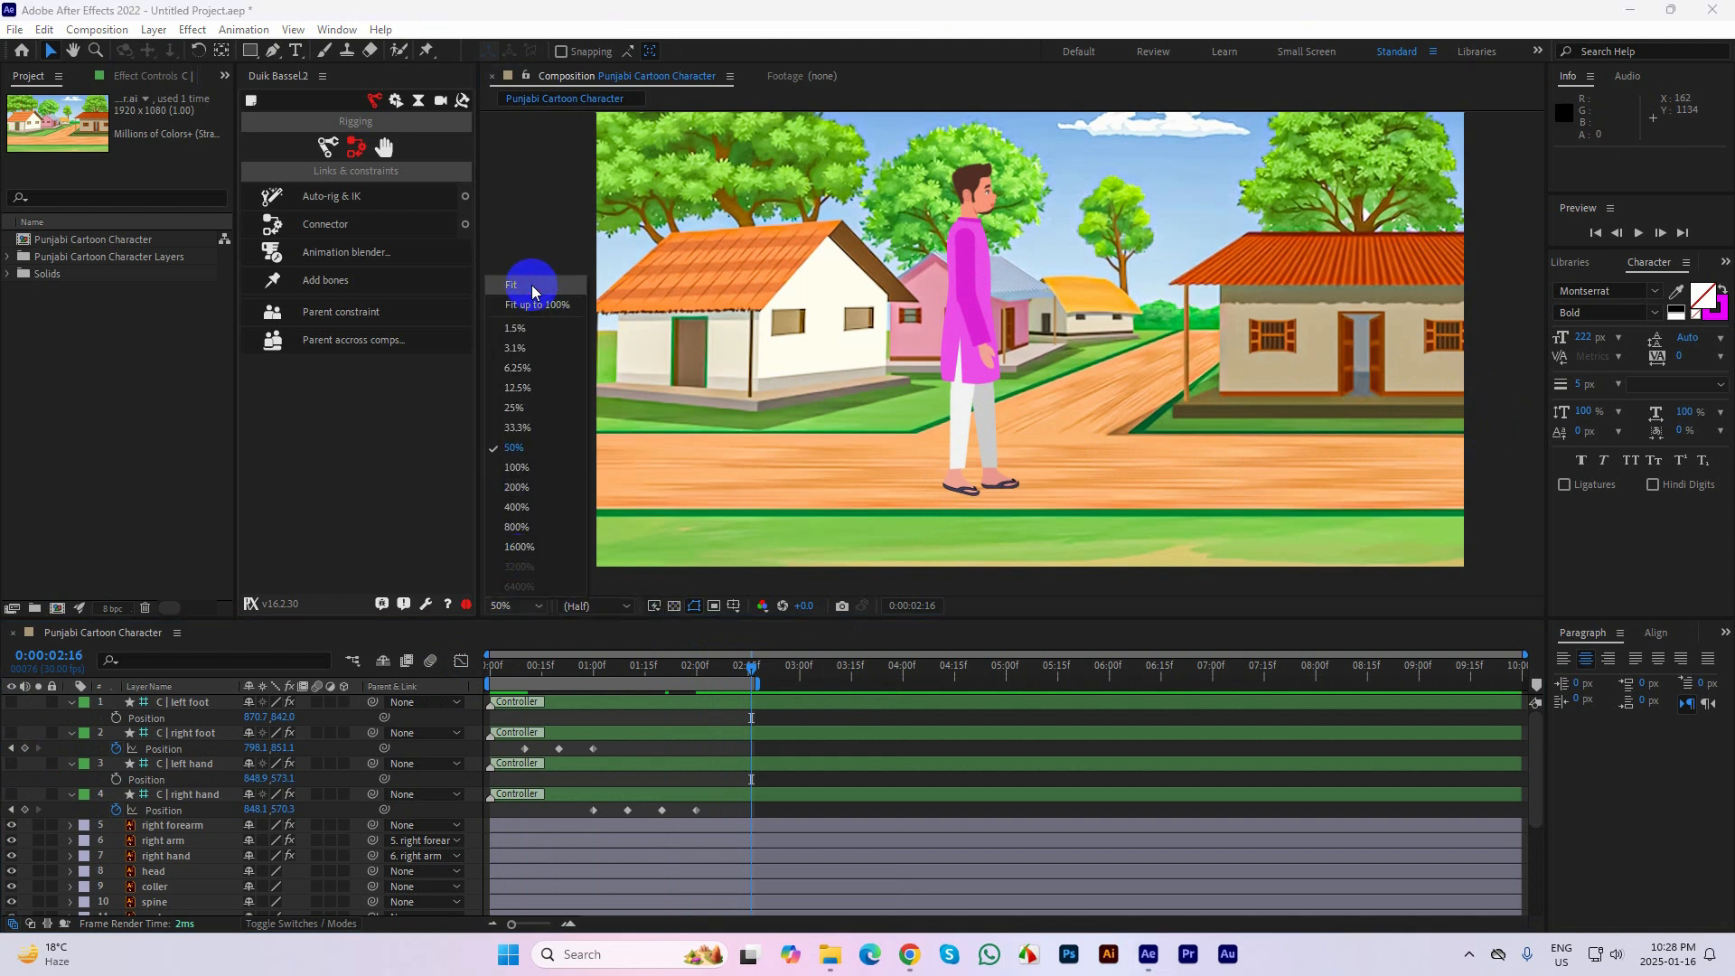
{"action": "left_click", "coordinate": [531, 285]}
{"action": "key", "text": "grave"}
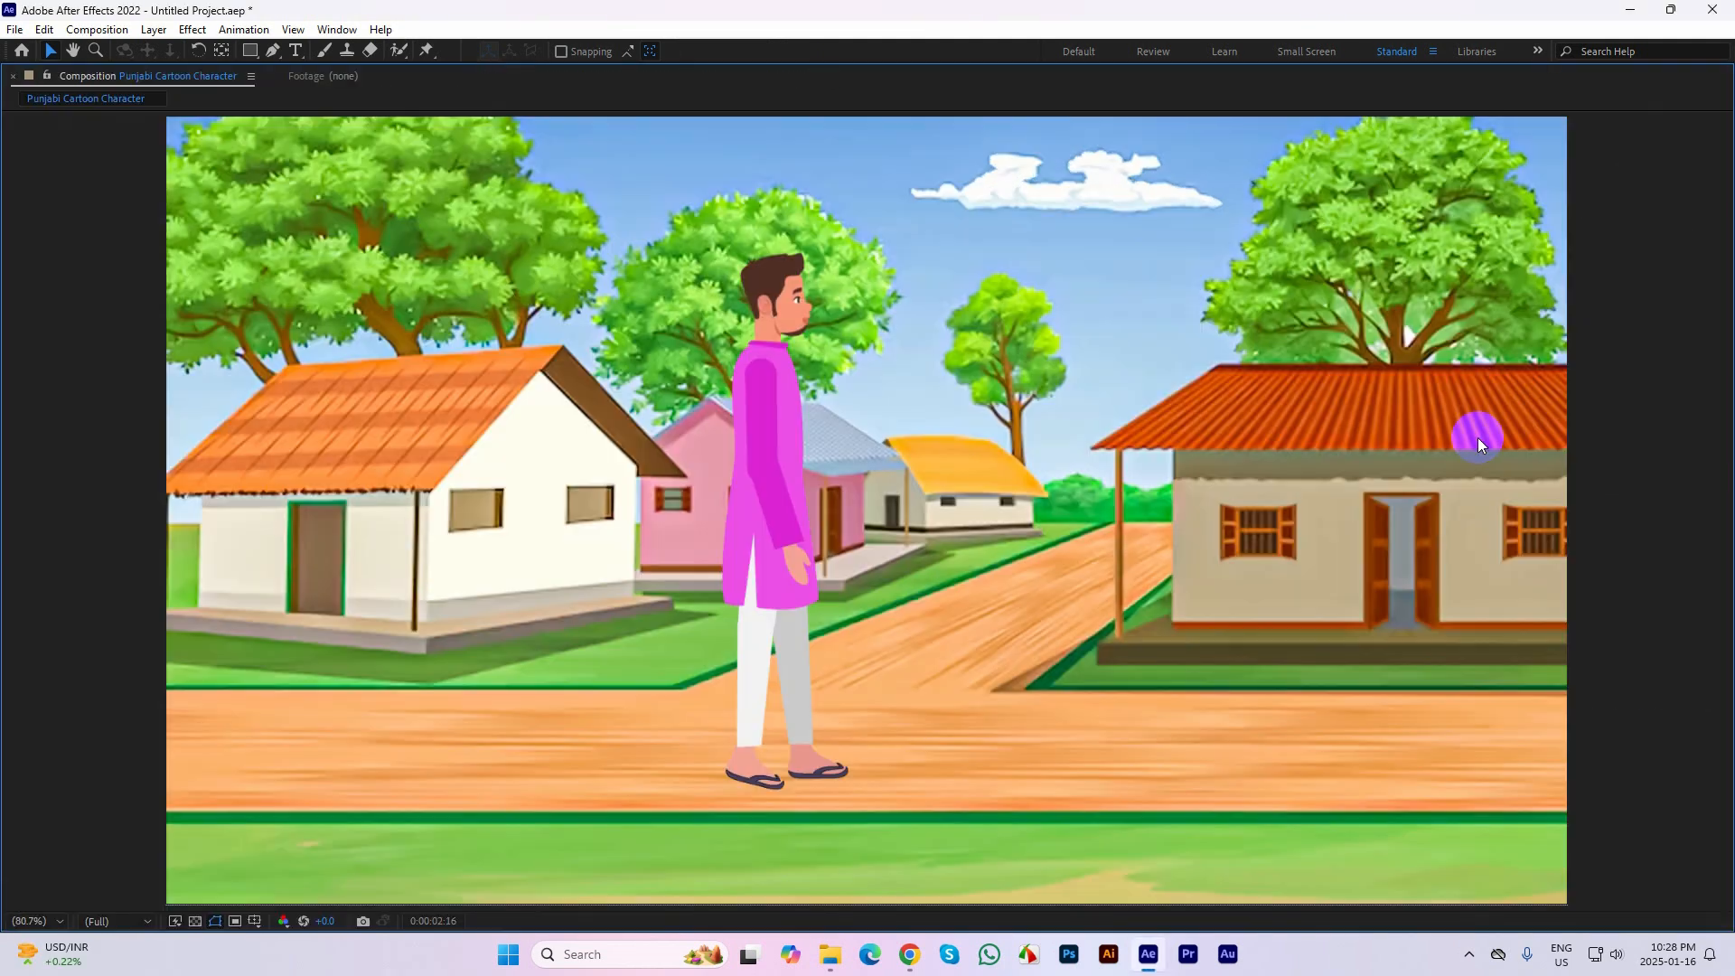
{"action": "key", "text": "space"}
{"action": "key", "text": "grave"}
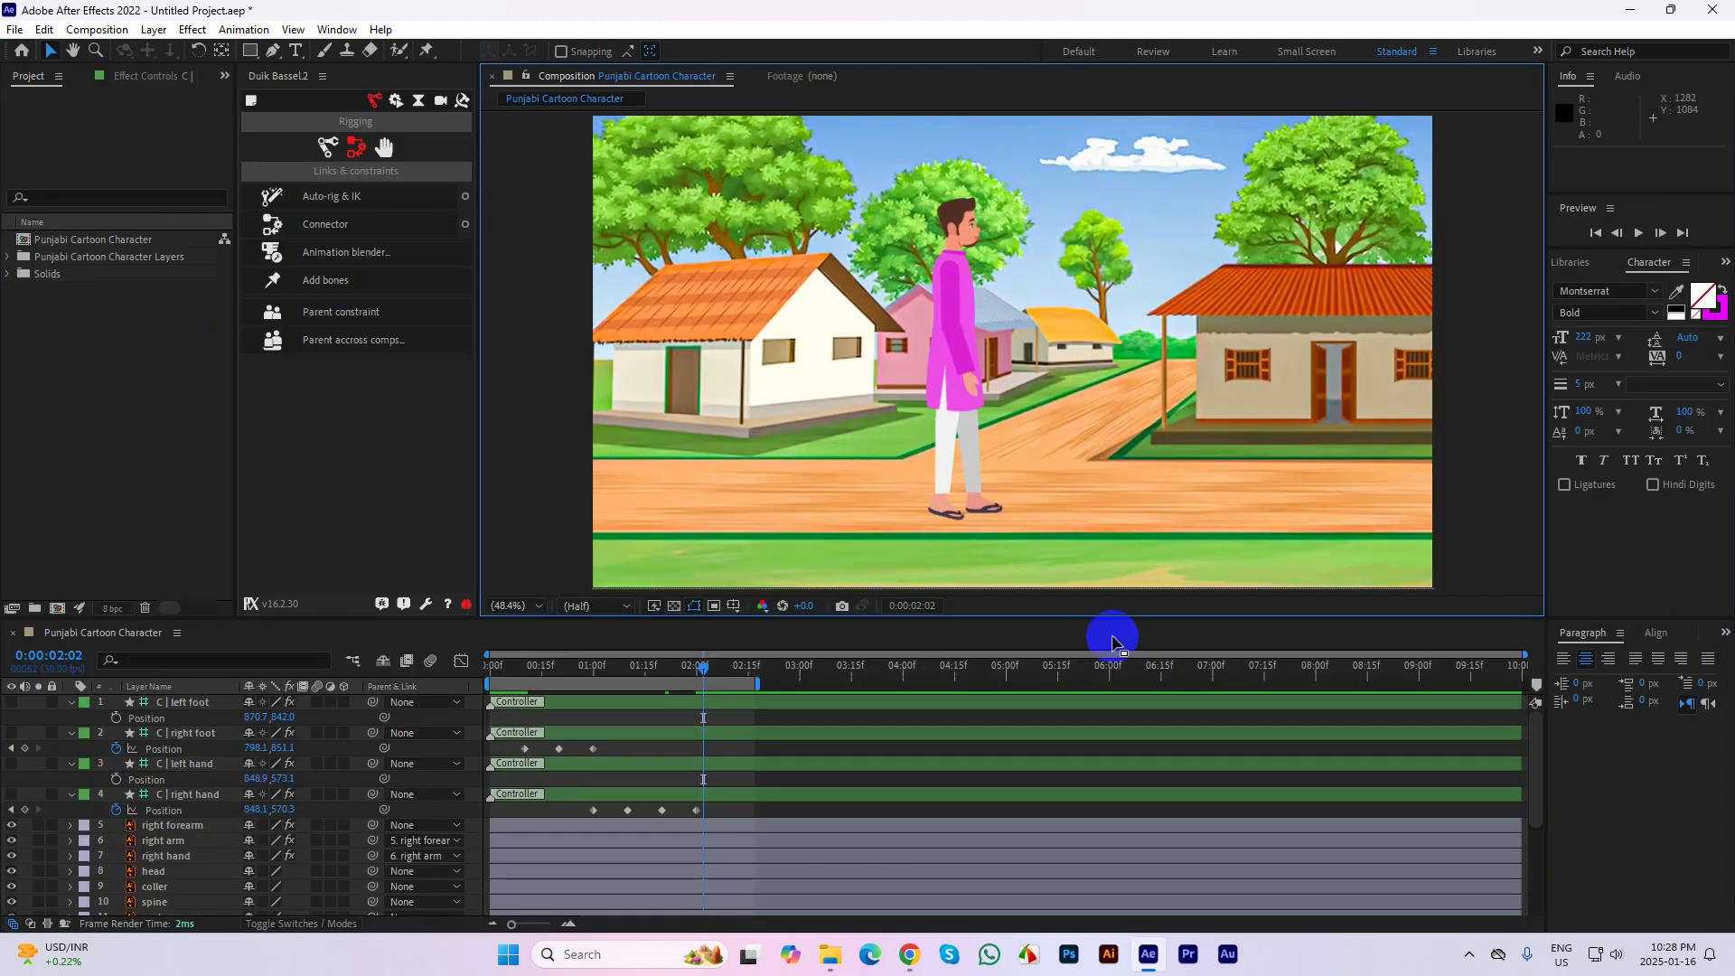
{"action": "left_click_drag", "start_coordinate": [707, 663], "coordinate": [542, 669]}
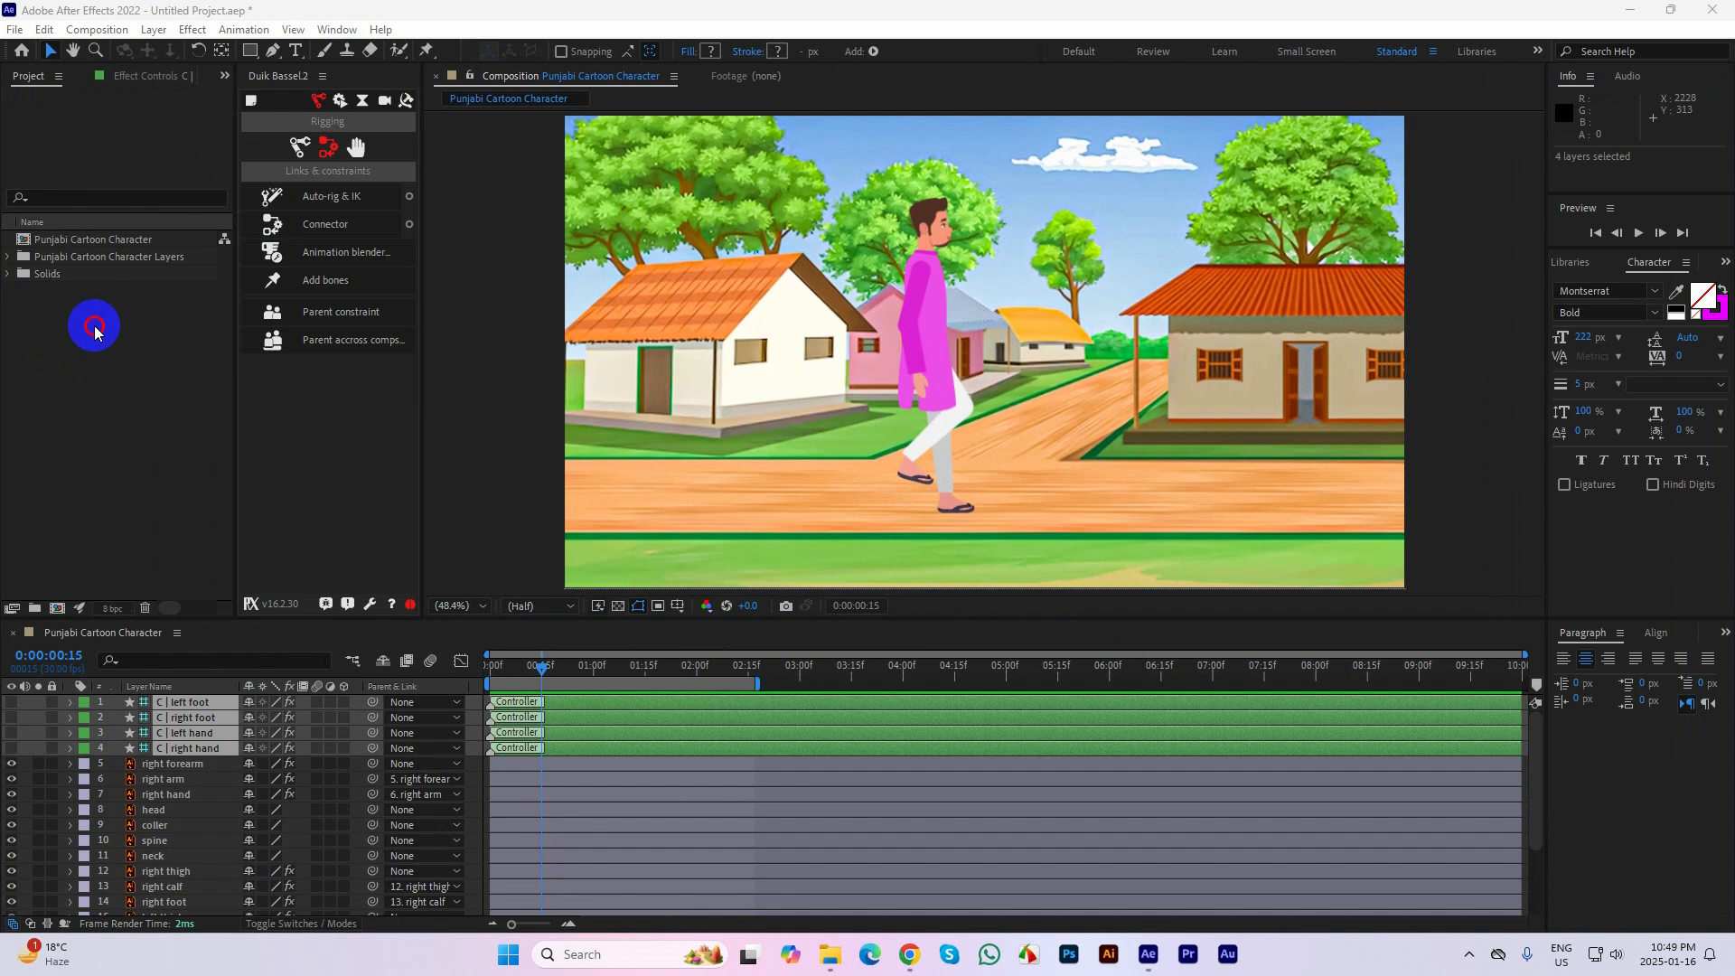
Delete the Punjabi Cartoon Character composition, its layers folder and the Solids folder from the project
{"action": "left_click_drag", "start_coordinate": [93, 318], "coordinate": [186, 300]}
{"action": "key", "text": "Delete"}
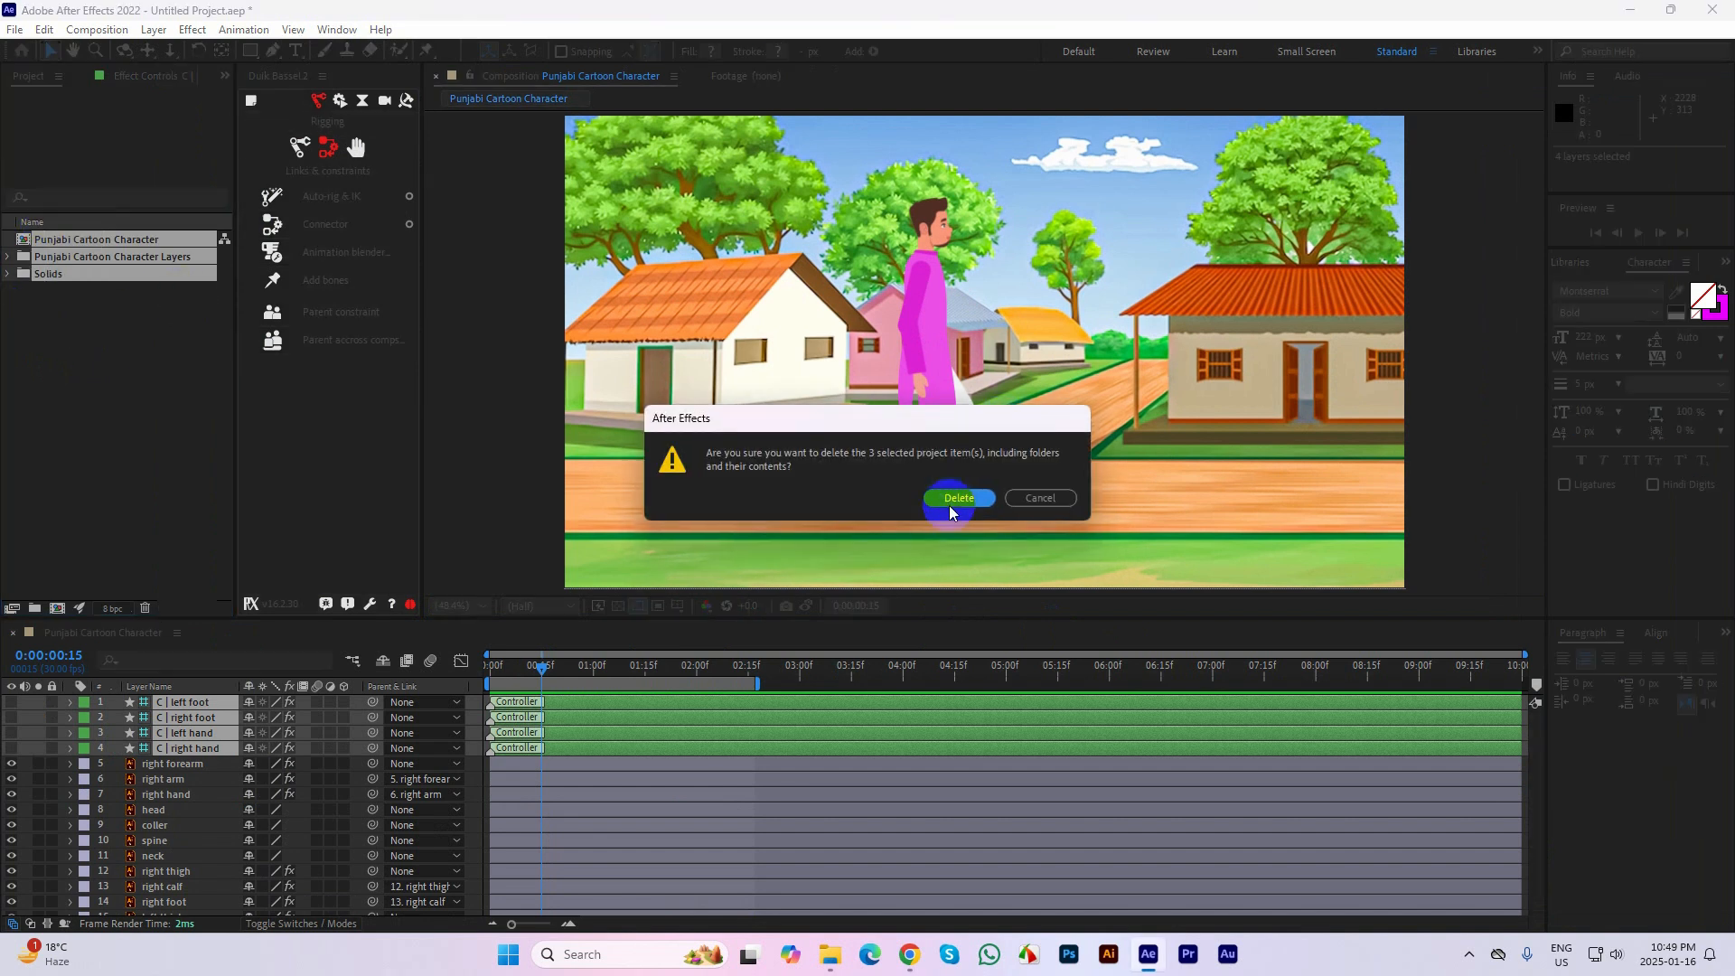
{"action": "key", "text": "Return"}
Import the Female Cartoon Character Illustrator file as a composition with Layer Size footage dimensions and open that composition
{"action": "double_click", "coordinate": [128, 325]}
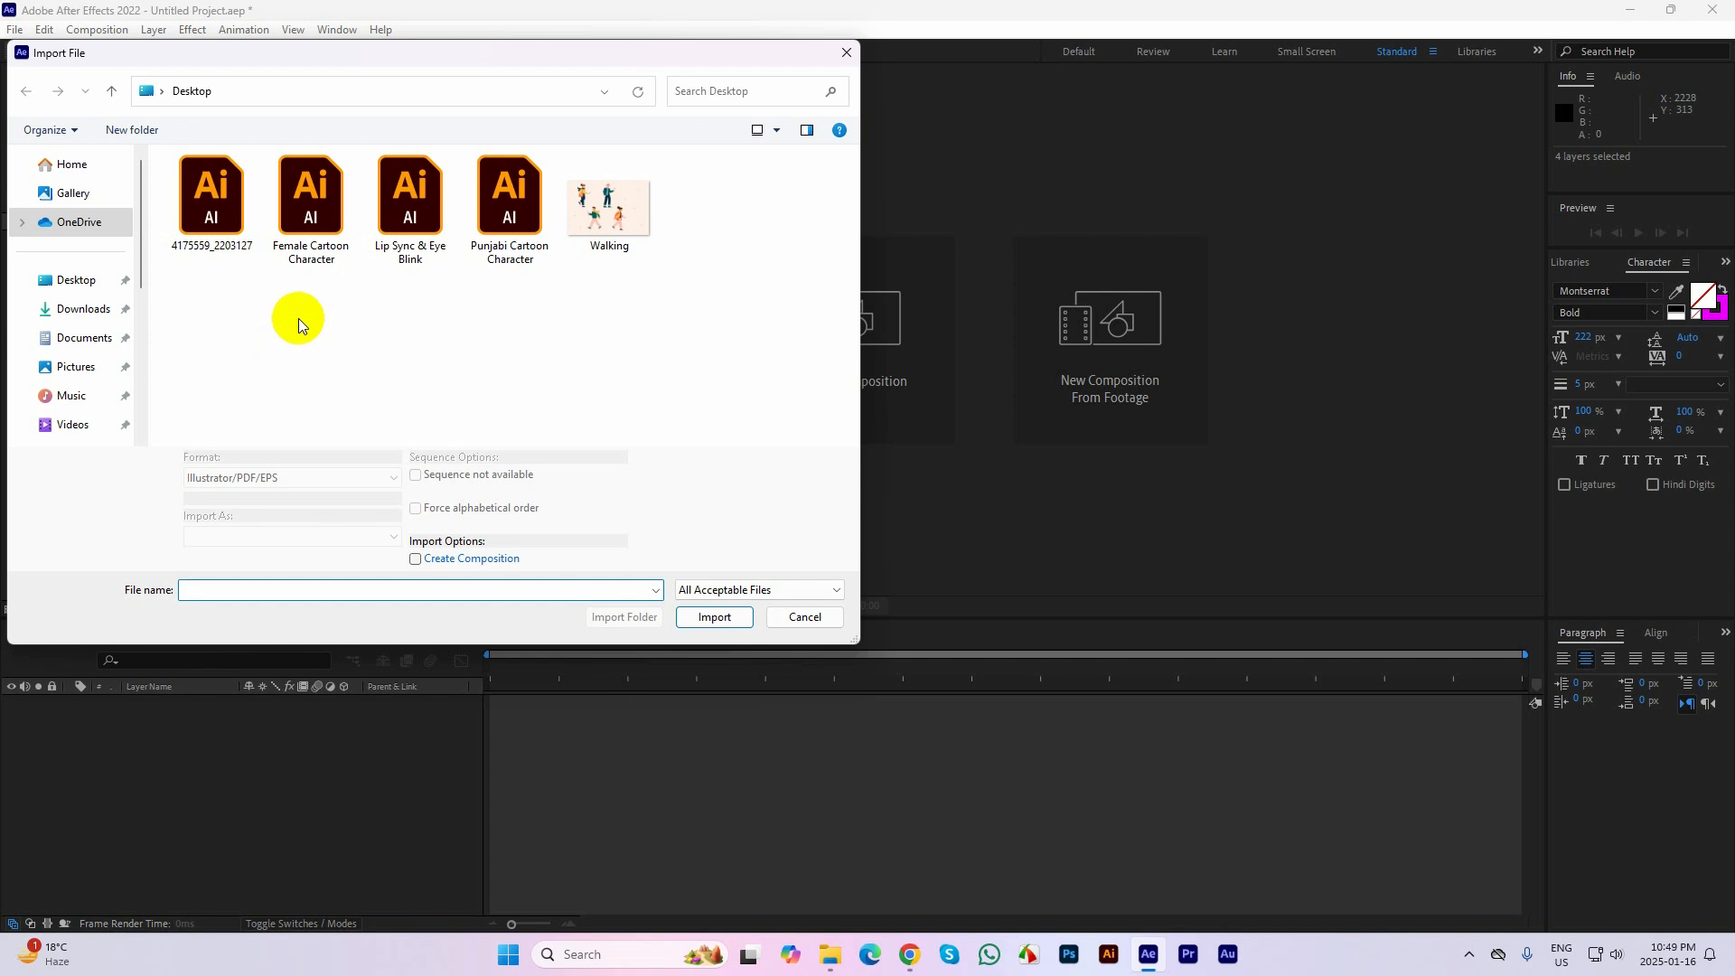
{"action": "left_click", "coordinate": [307, 194]}
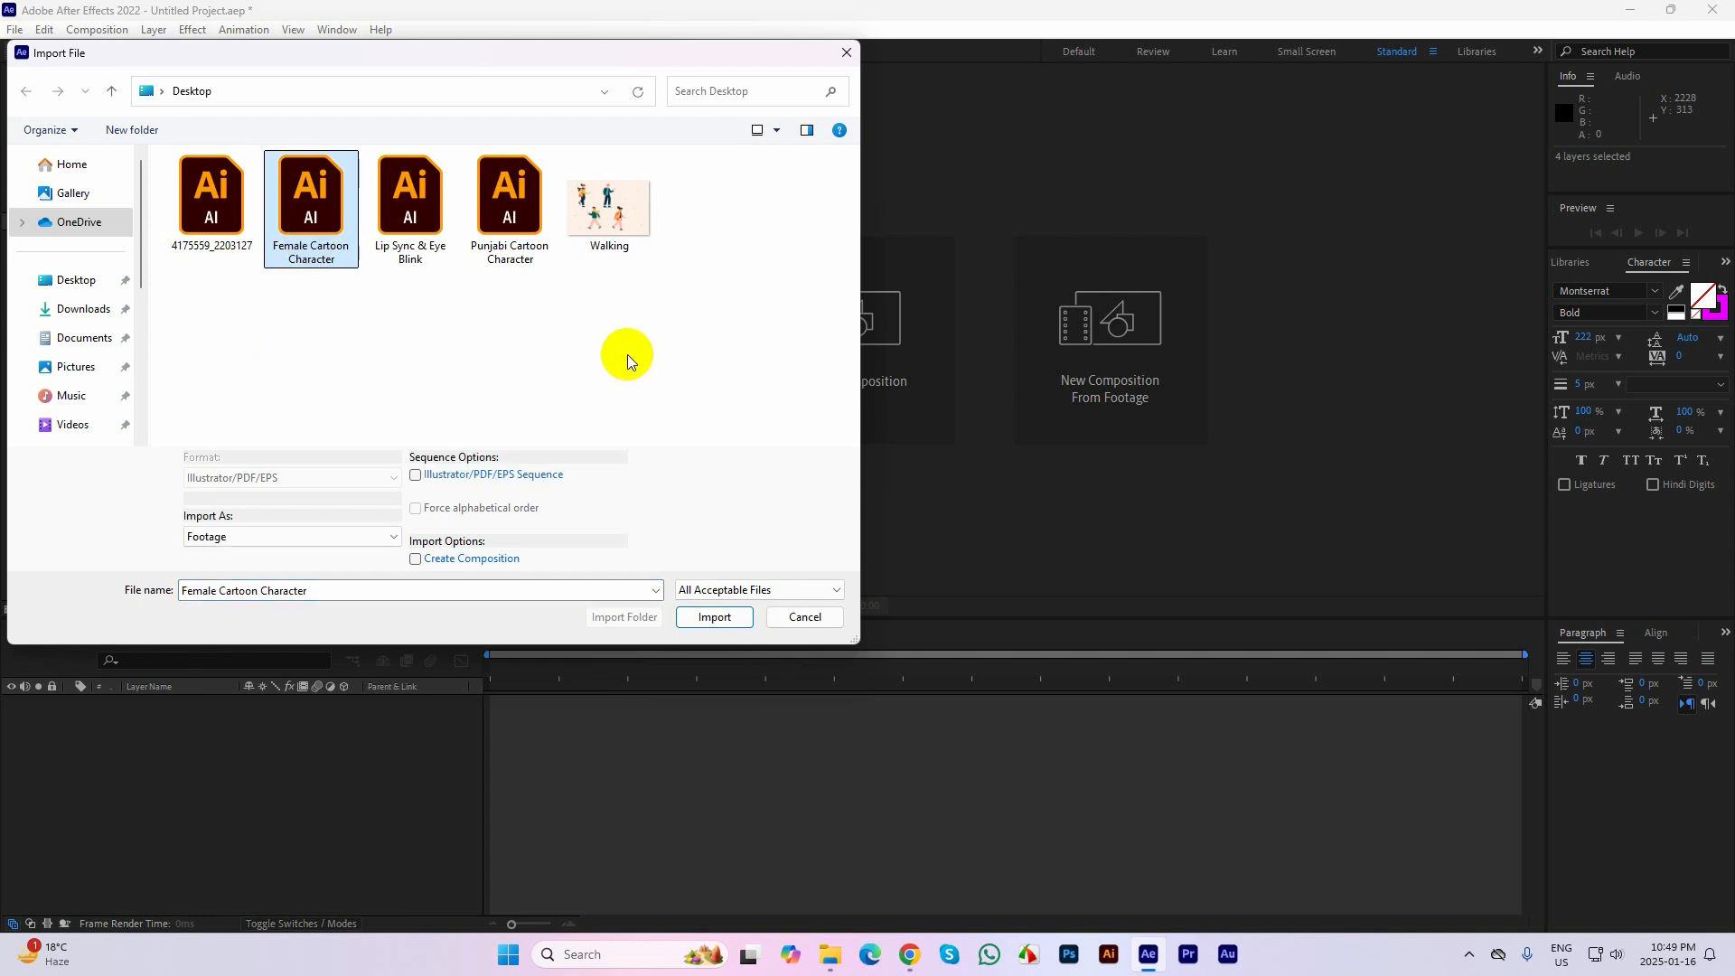
{"action": "left_click", "coordinate": [700, 623]}
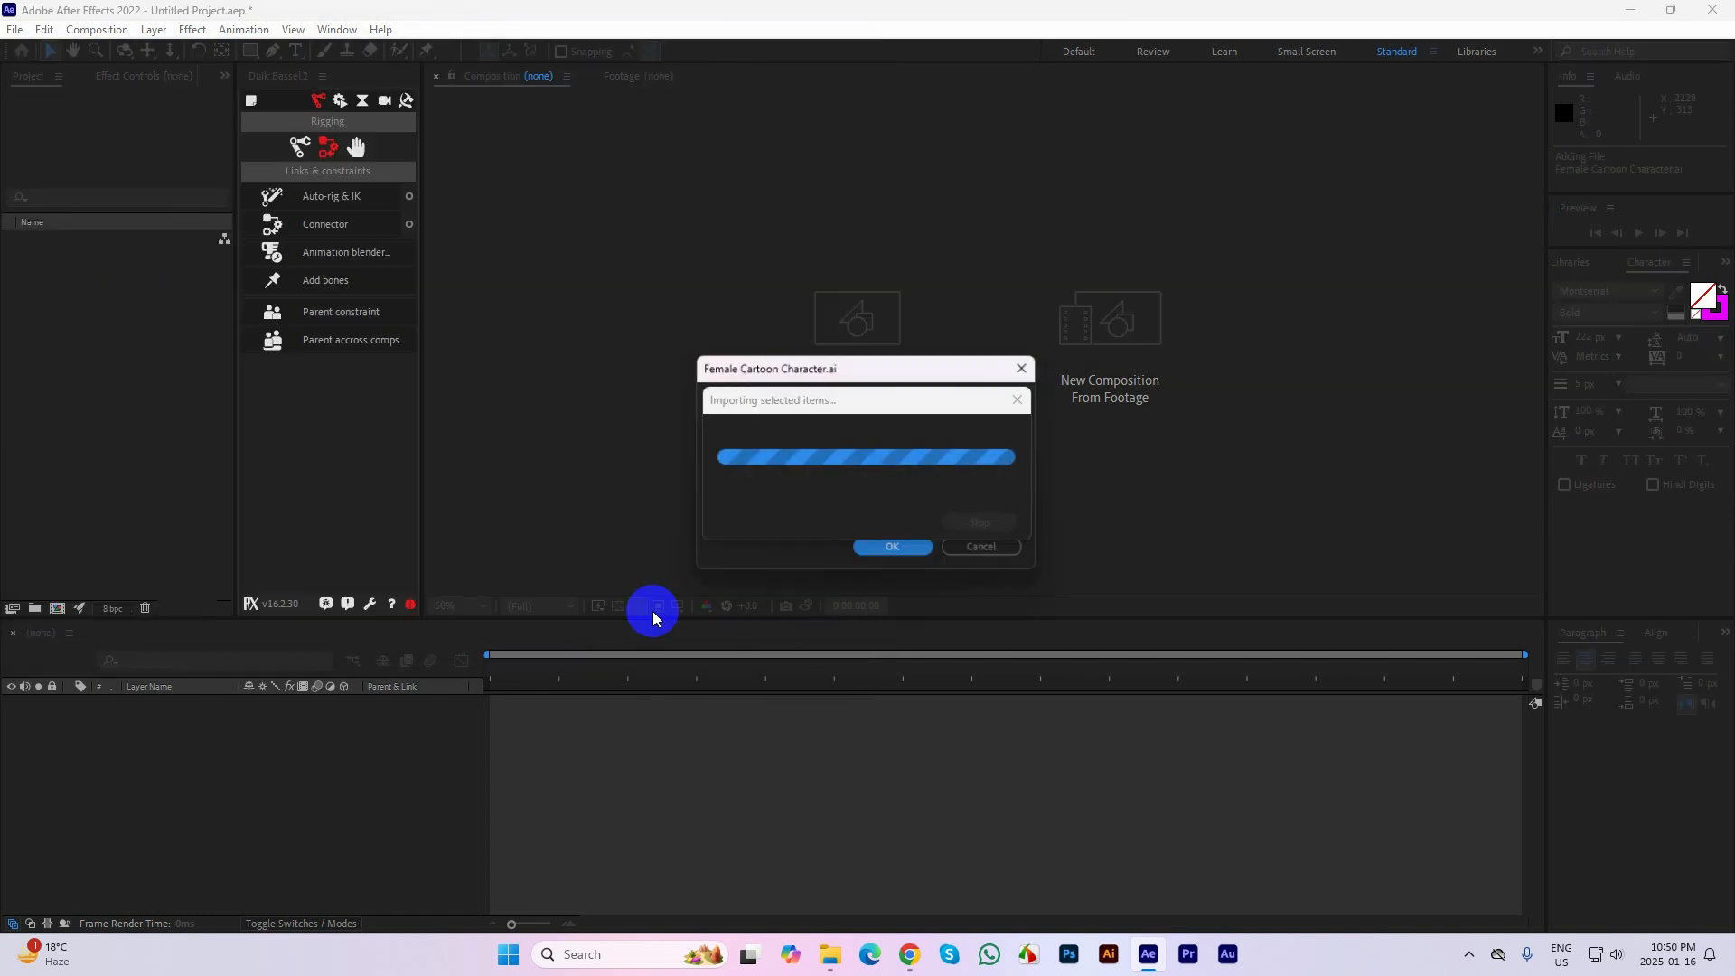
{"action": "left_click", "coordinate": [908, 553]}
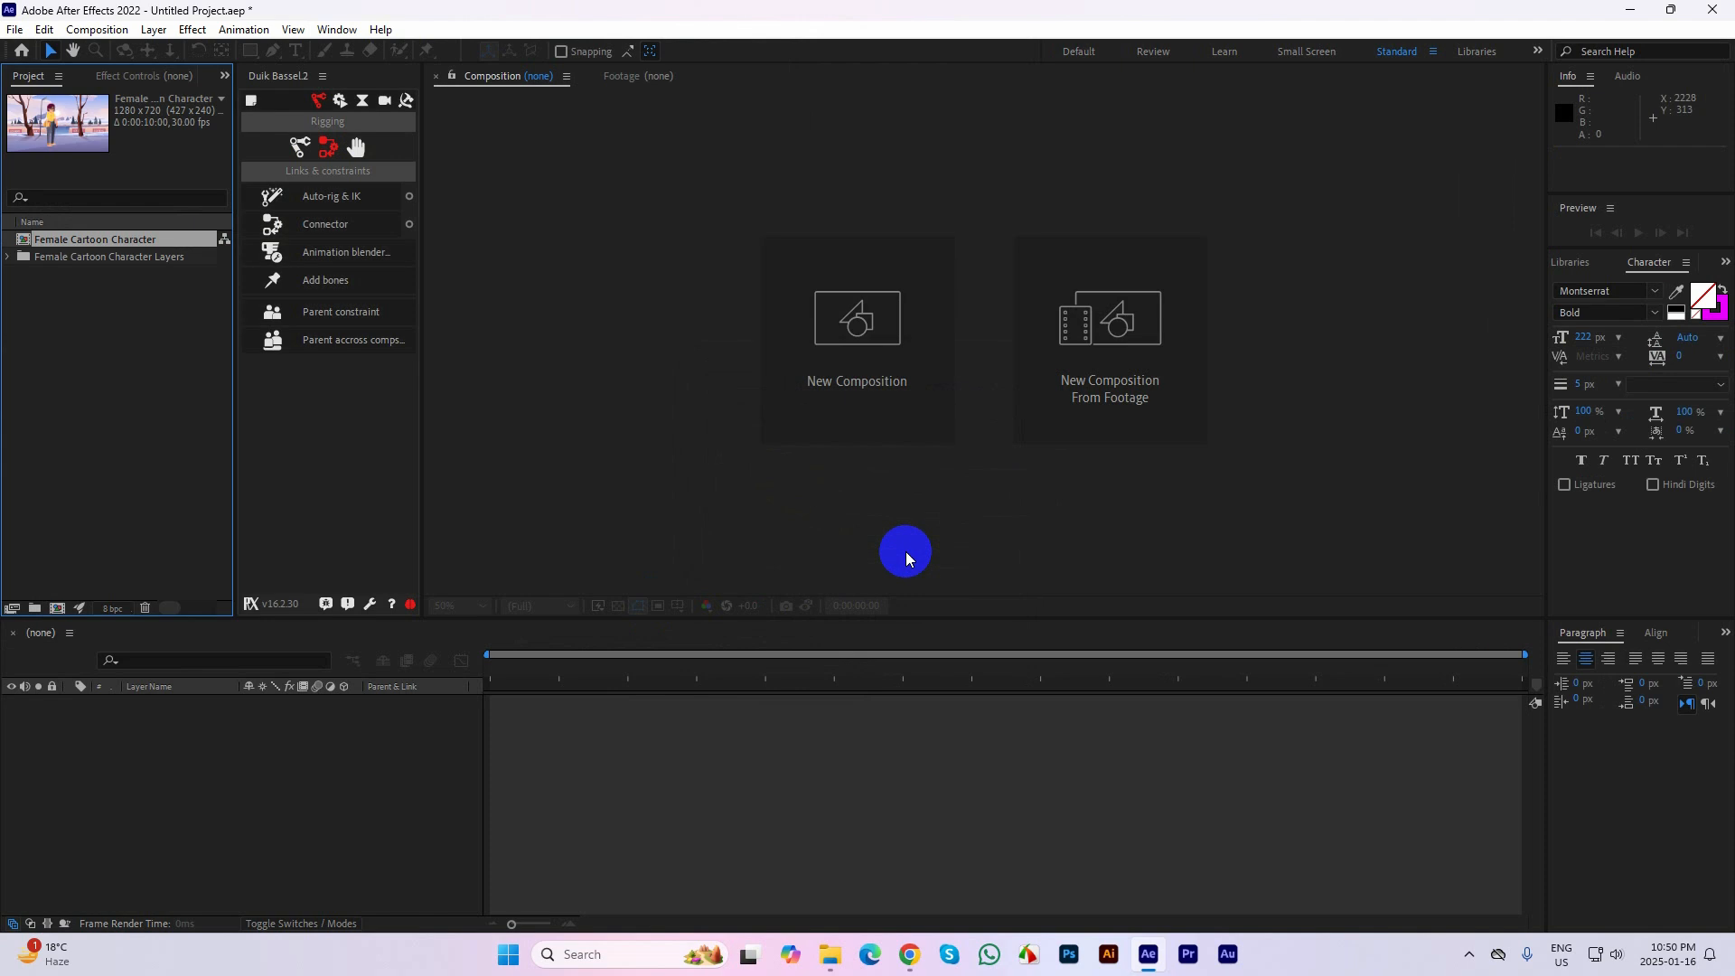
{"action": "double_click", "coordinate": [21, 240]}
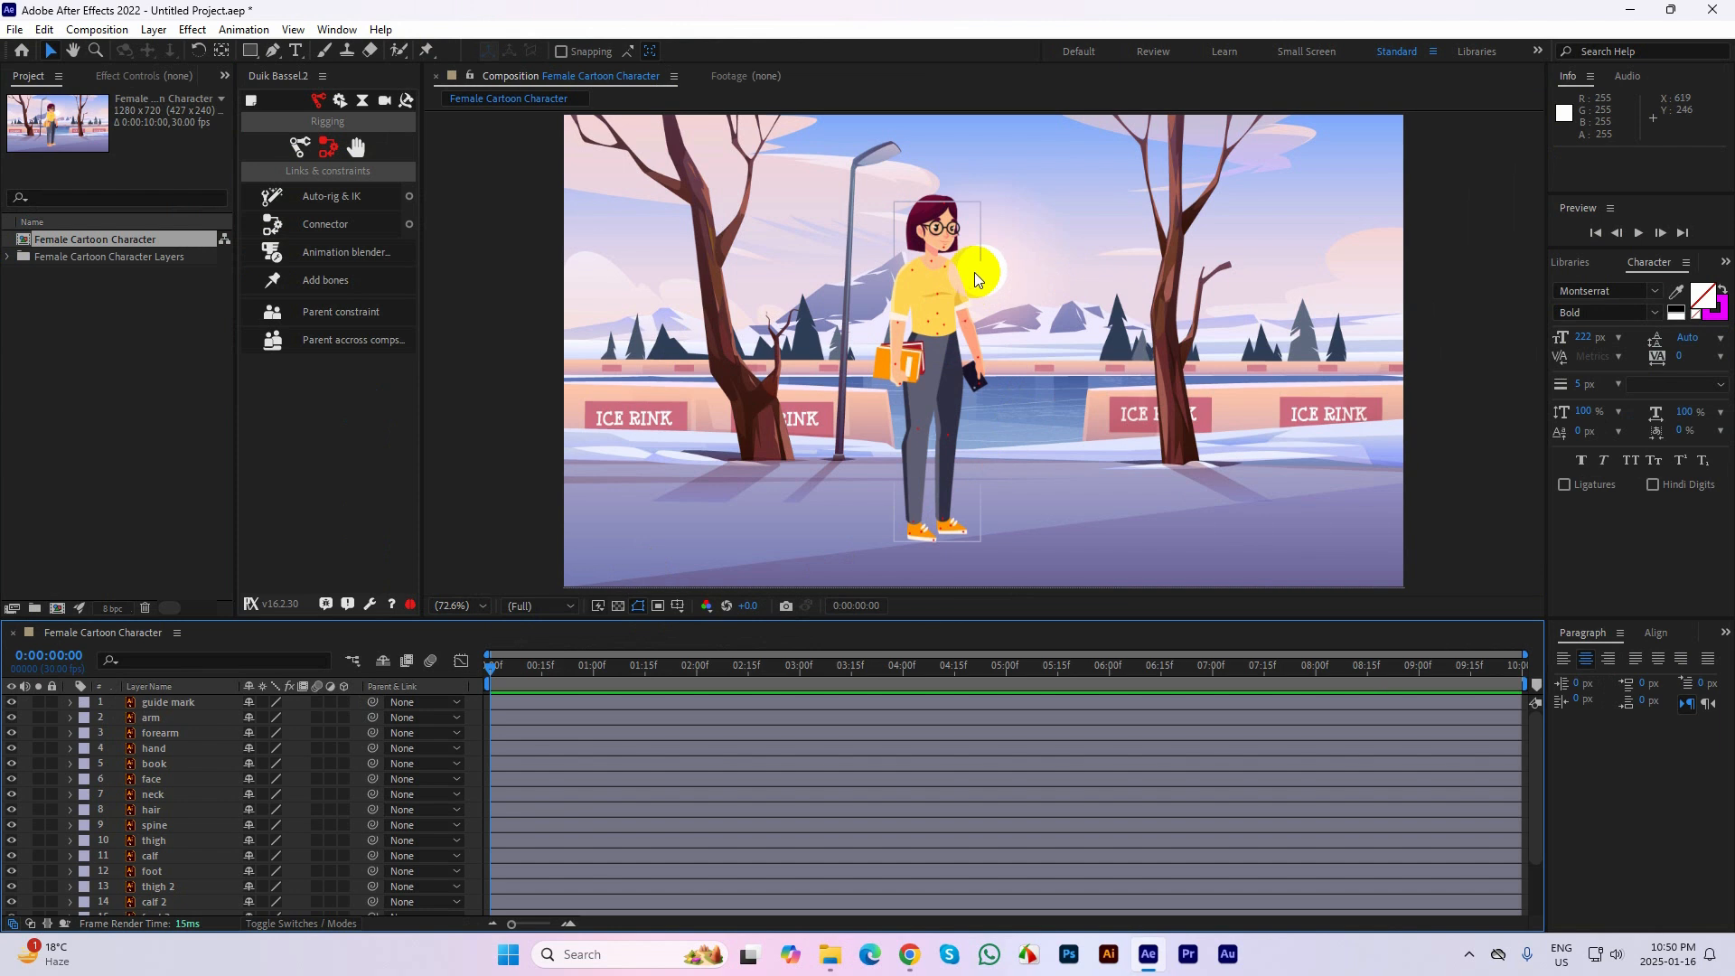
Lock the guide mark layer
{"action": "scroll", "coordinate": [963, 217], "scroll_direction": "up", "scroll_amount": 2}
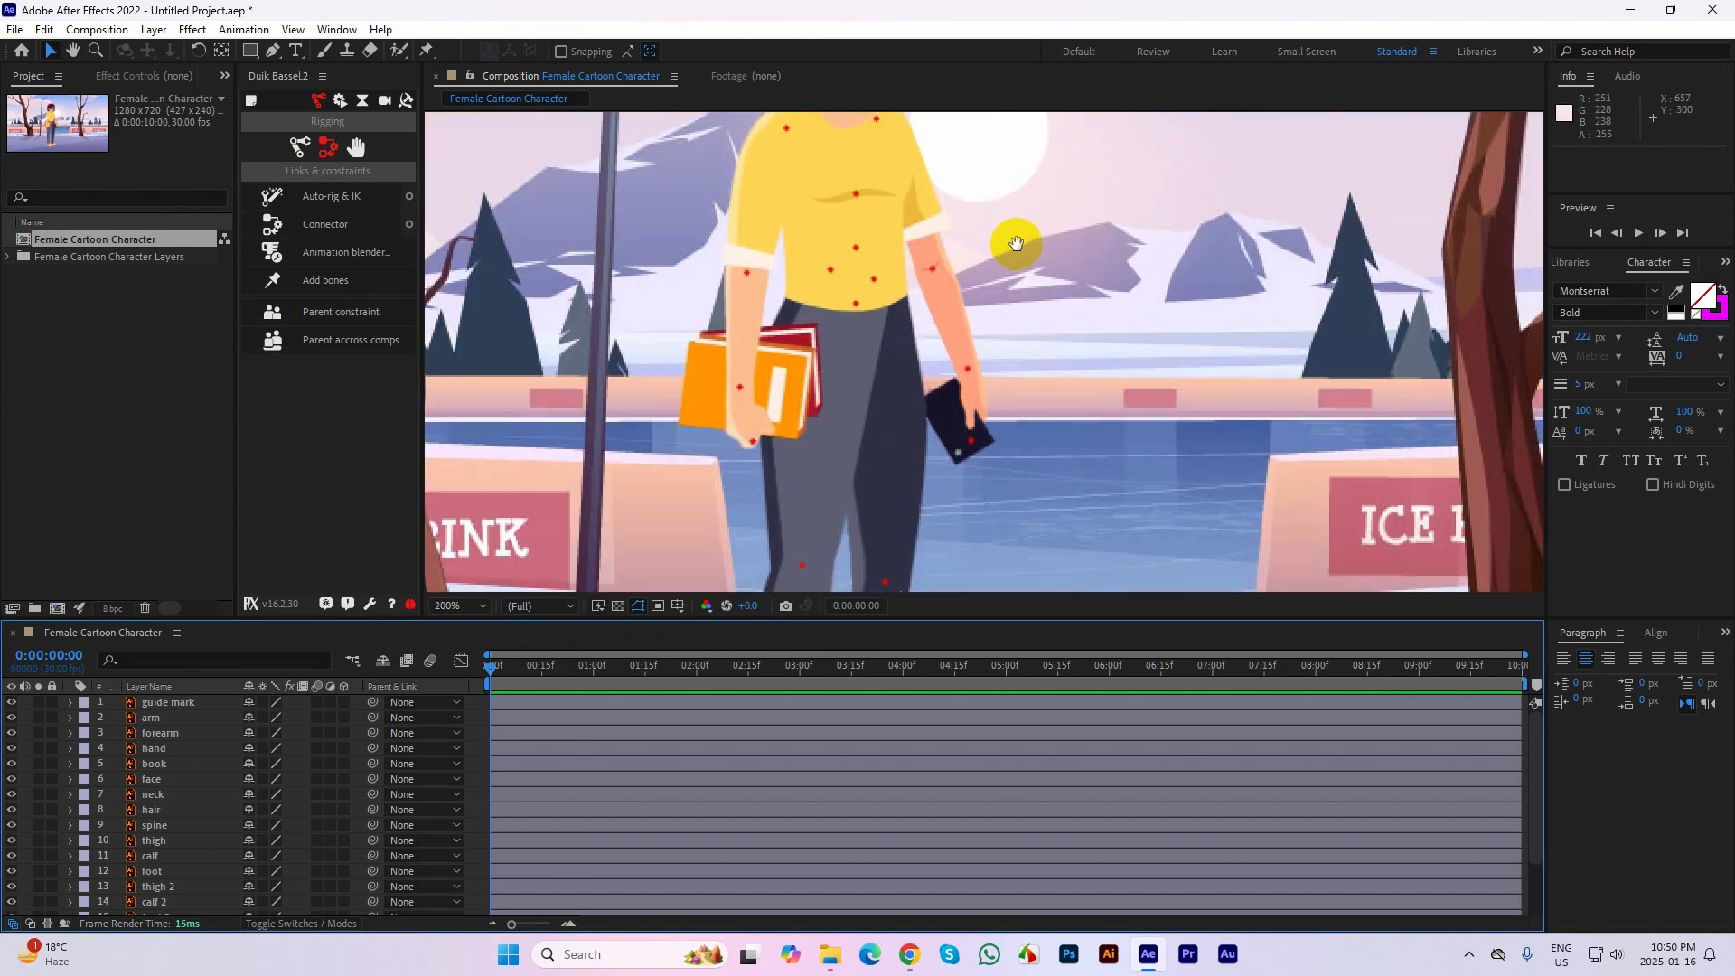
{"action": "left_click_drag", "start_coordinate": [1015, 241], "coordinate": [1041, 415]}
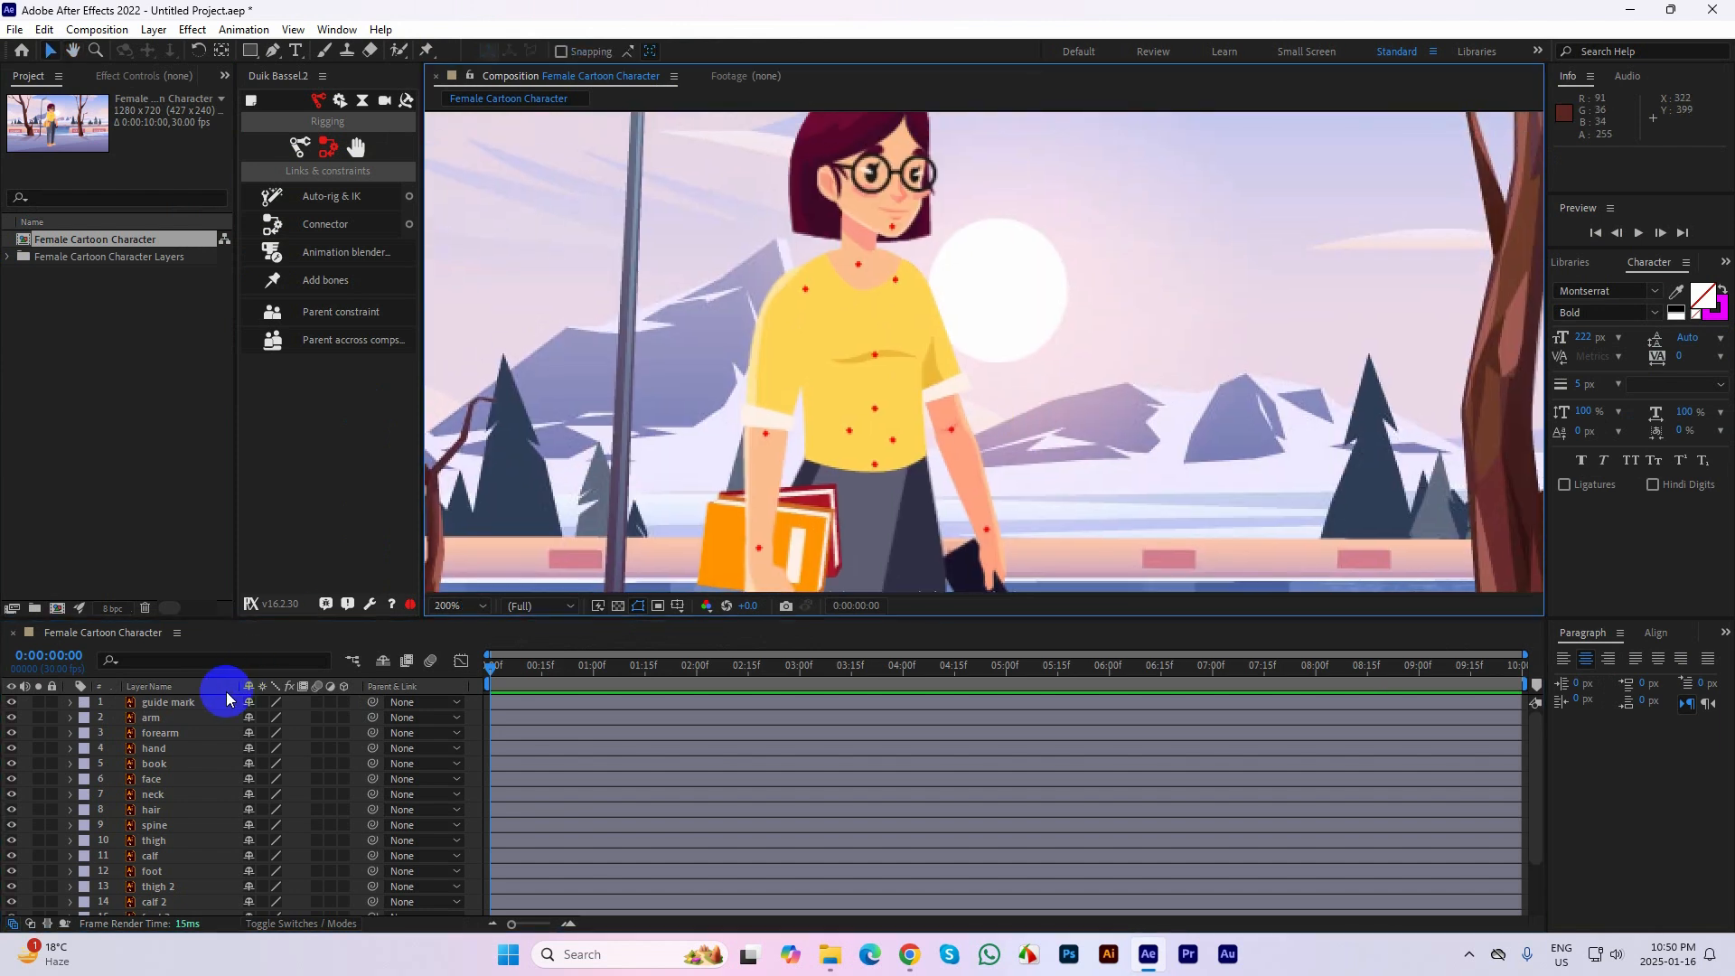
{"action": "left_click", "coordinate": [52, 702]}
Move the face layer's anchor point onto the red guide mark at the chin with the Pan Behind tool
{"action": "left_click", "coordinate": [250, 52]}
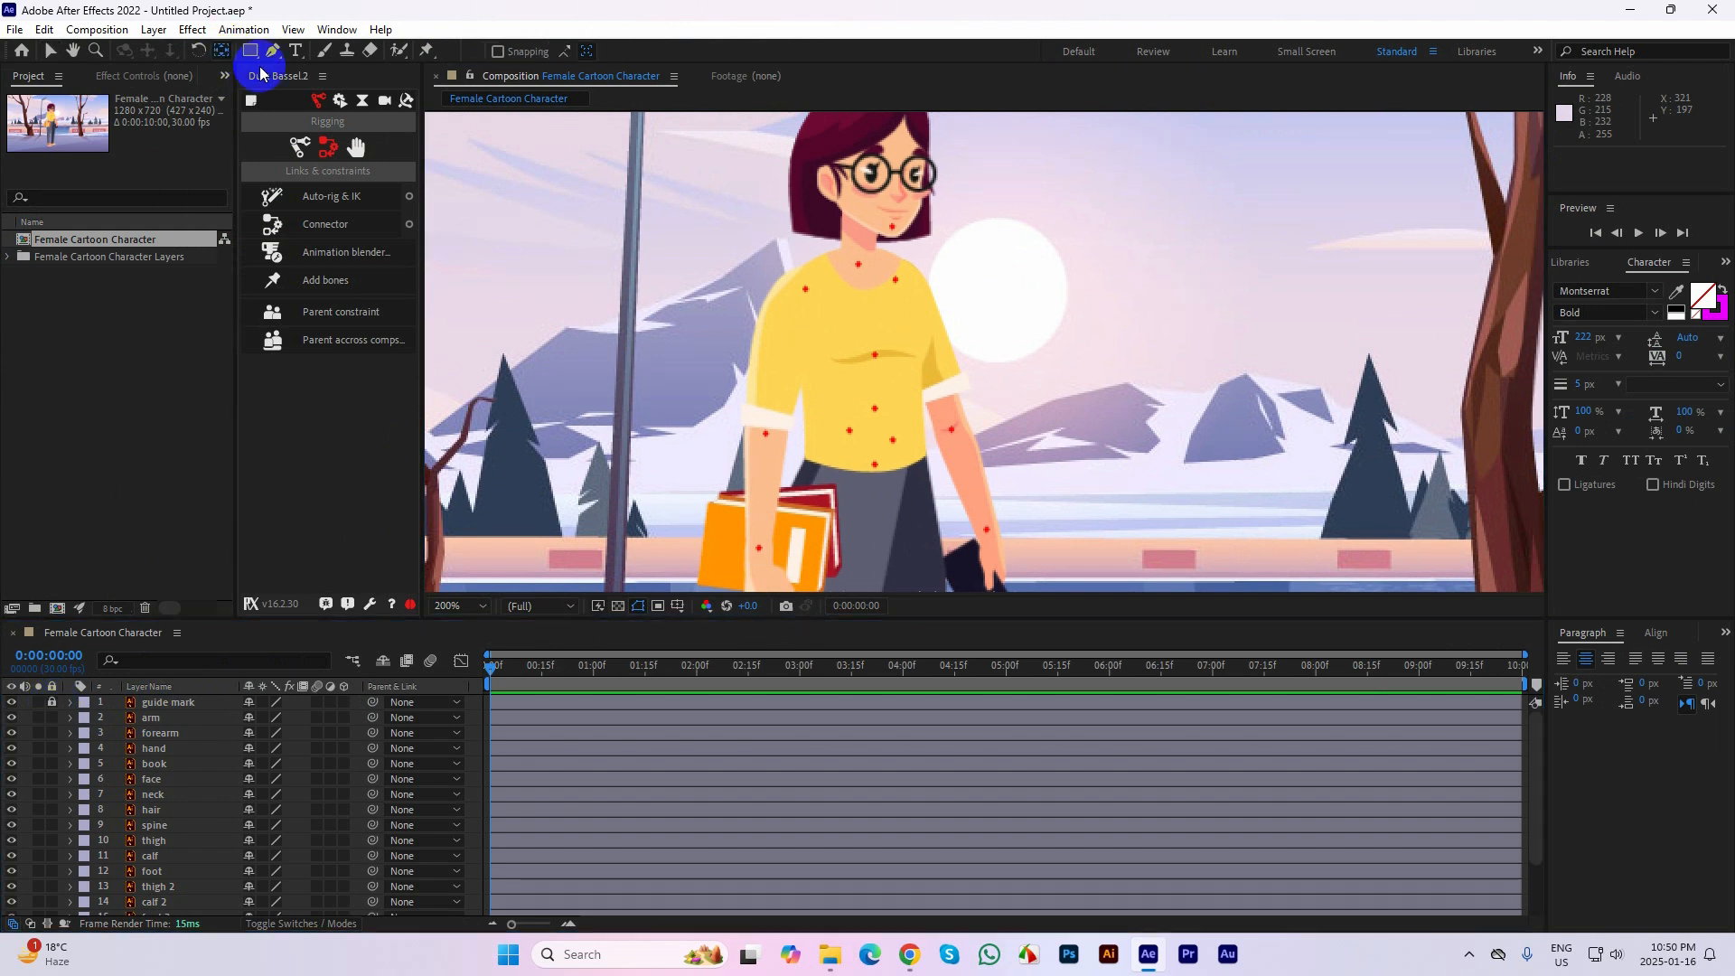
{"action": "left_click_drag", "start_coordinate": [989, 395], "coordinate": [980, 505]}
{"action": "left_click", "coordinate": [878, 240]}
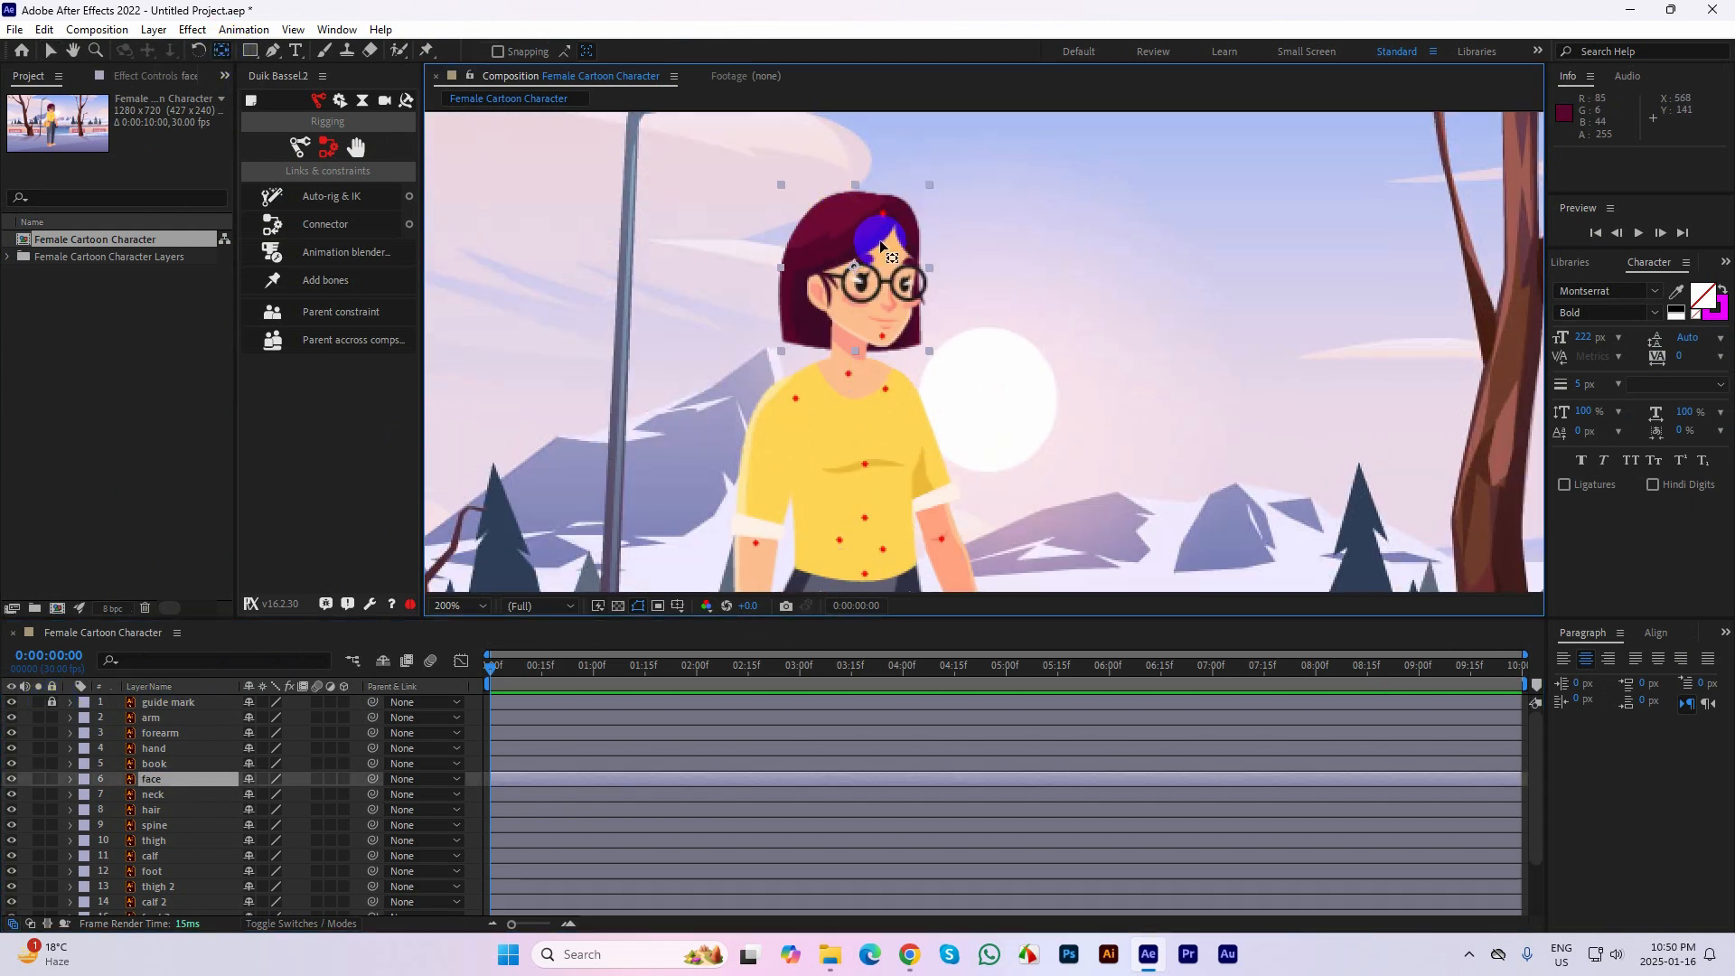
{"action": "scroll", "coordinate": [877, 241], "scroll_direction": "up", "scroll_amount": 1}
{"action": "left_click_drag", "start_coordinate": [877, 237], "coordinate": [1006, 312]}
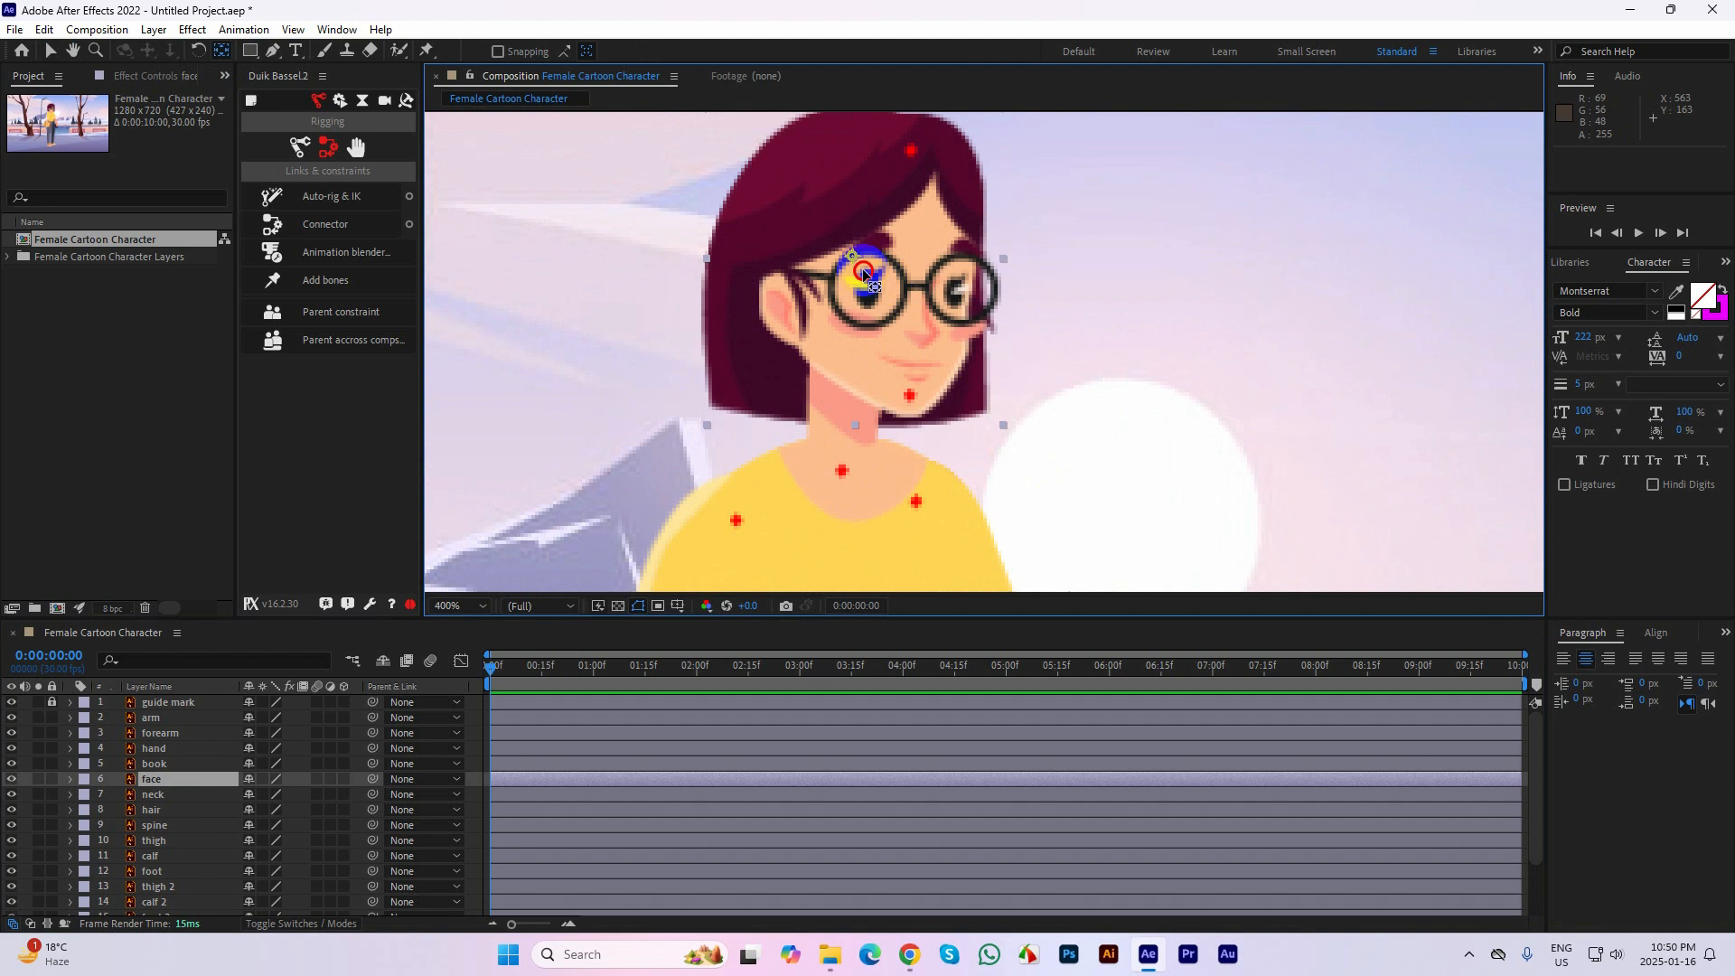
{"action": "left_click_drag", "start_coordinate": [854, 260], "coordinate": [912, 384]}
Move the neck layer's anchor point to the mark at the neck's base and the arm layer's to its shoulder mark
{"action": "left_click", "coordinate": [849, 492]}
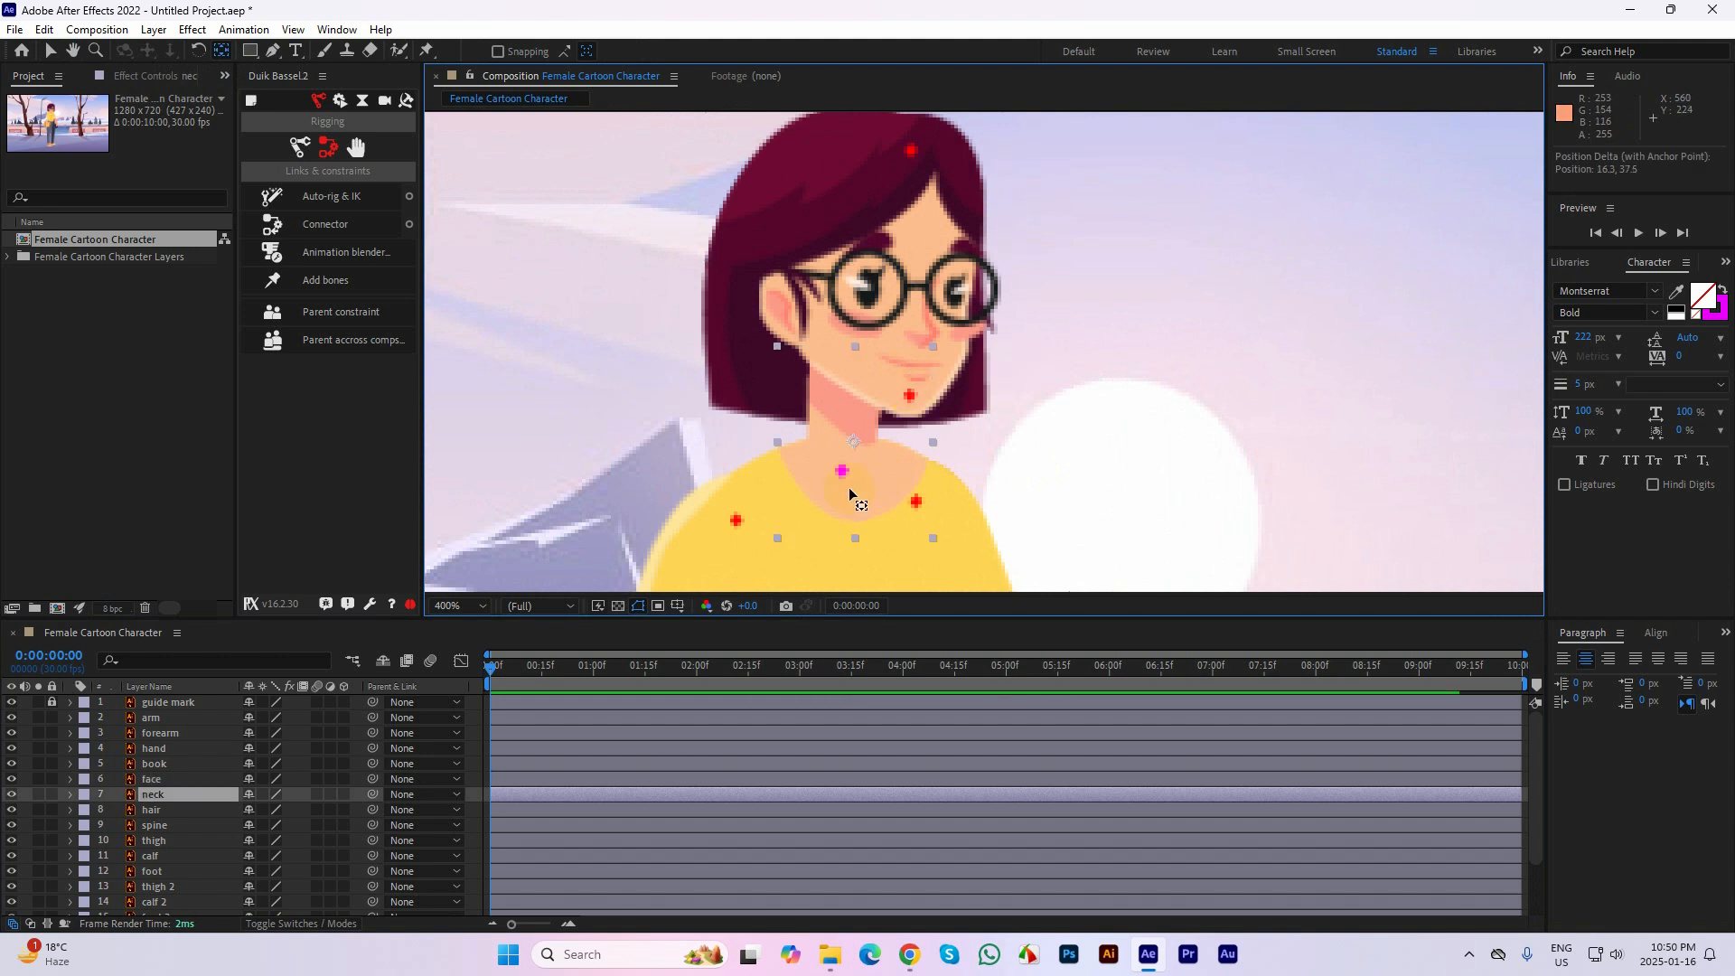
{"action": "left_click_drag", "start_coordinate": [846, 460], "coordinate": [939, 237]}
{"action": "left_click", "coordinate": [750, 466]}
{"action": "mouse_move", "coordinate": [783, 345]}
{"action": "left_mouse_down"}
{"action": "mouse_move", "coordinate": [792, 323]}
{"action": "mouse_move", "coordinate": [775, 374]}
{"action": "mouse_move", "coordinate": [796, 313]}
{"action": "left_mouse_up"}
{"action": "key", "text": "space"}
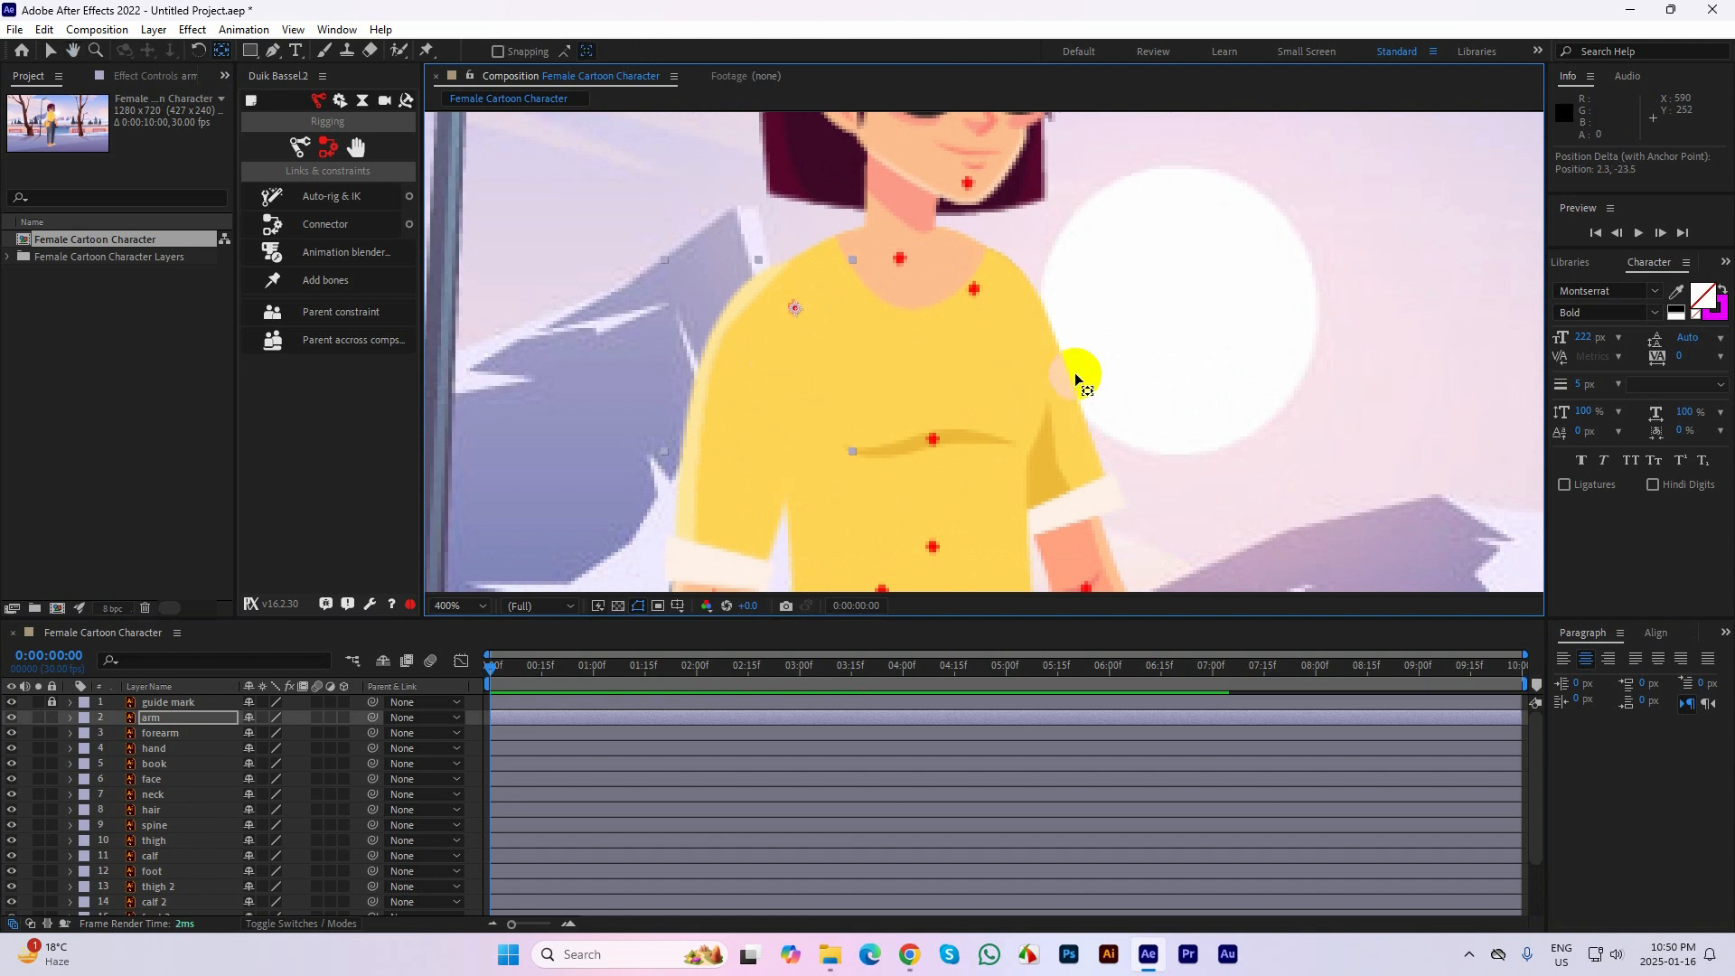
Try to move the arm 2 layer's anchor point onto its shoulder guide mark
{"action": "left_click", "coordinate": [1068, 424]}
{"action": "left_click_drag", "start_coordinate": [1025, 430], "coordinate": [987, 313]}
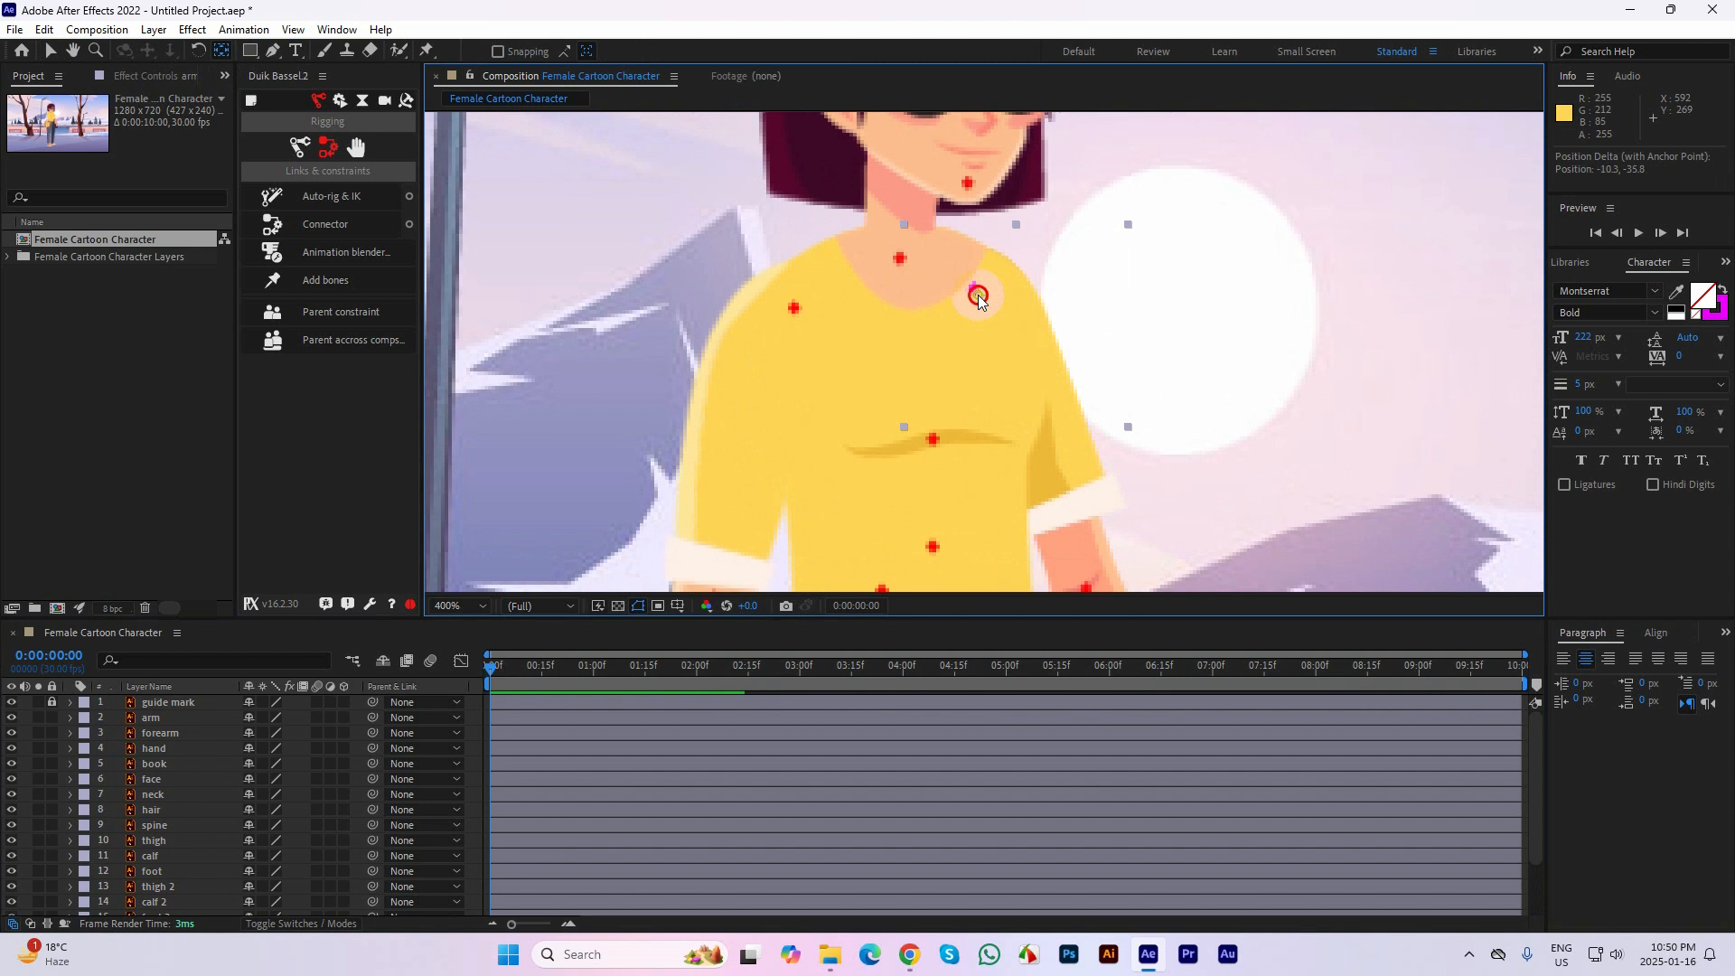
{"action": "left_click_drag", "start_coordinate": [1009, 372], "coordinate": [1011, 370]}
Move the forearm 2 layer's anchor point onto the elbow guide mark of the phone-holding arm
{"action": "left_click_drag", "start_coordinate": [1032, 481], "coordinate": [1026, 274]}
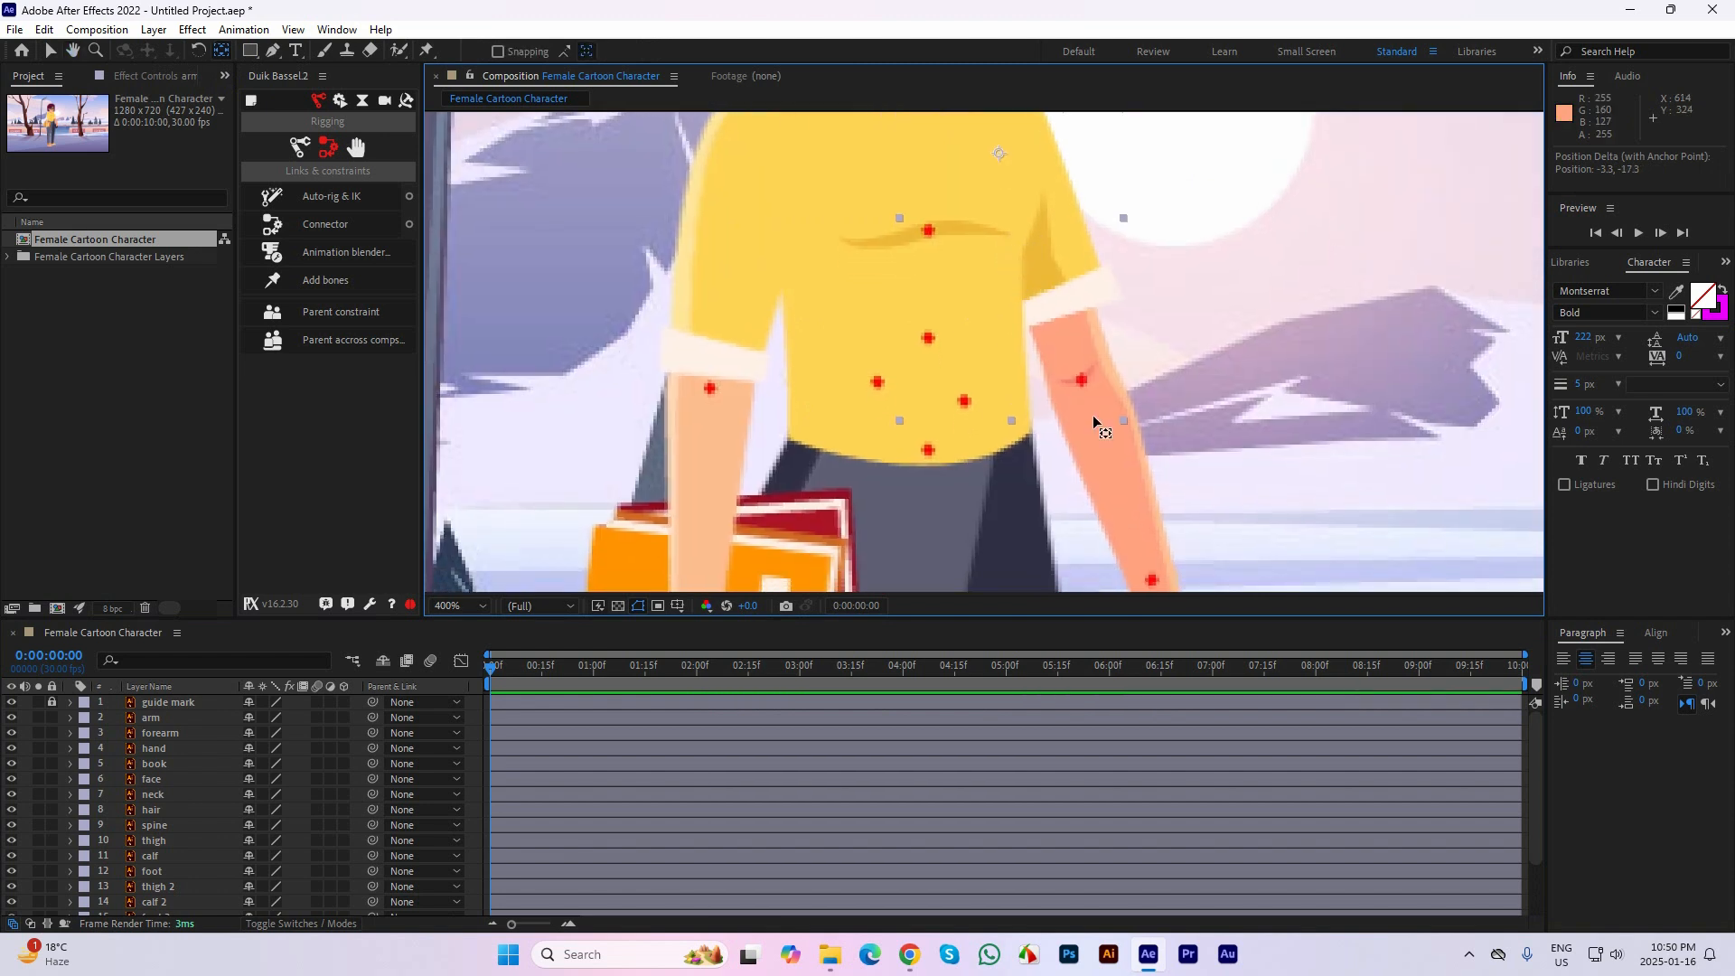
{"action": "scroll", "coordinate": [1092, 415], "scroll_direction": "down", "scroll_amount": 1}
{"action": "left_click", "coordinate": [1068, 432]}
{"action": "left_click_drag", "start_coordinate": [1048, 415], "coordinate": [1033, 368]}
Lock the bg layer at the end of the layer stack
{"action": "left_click", "coordinate": [1098, 520]}
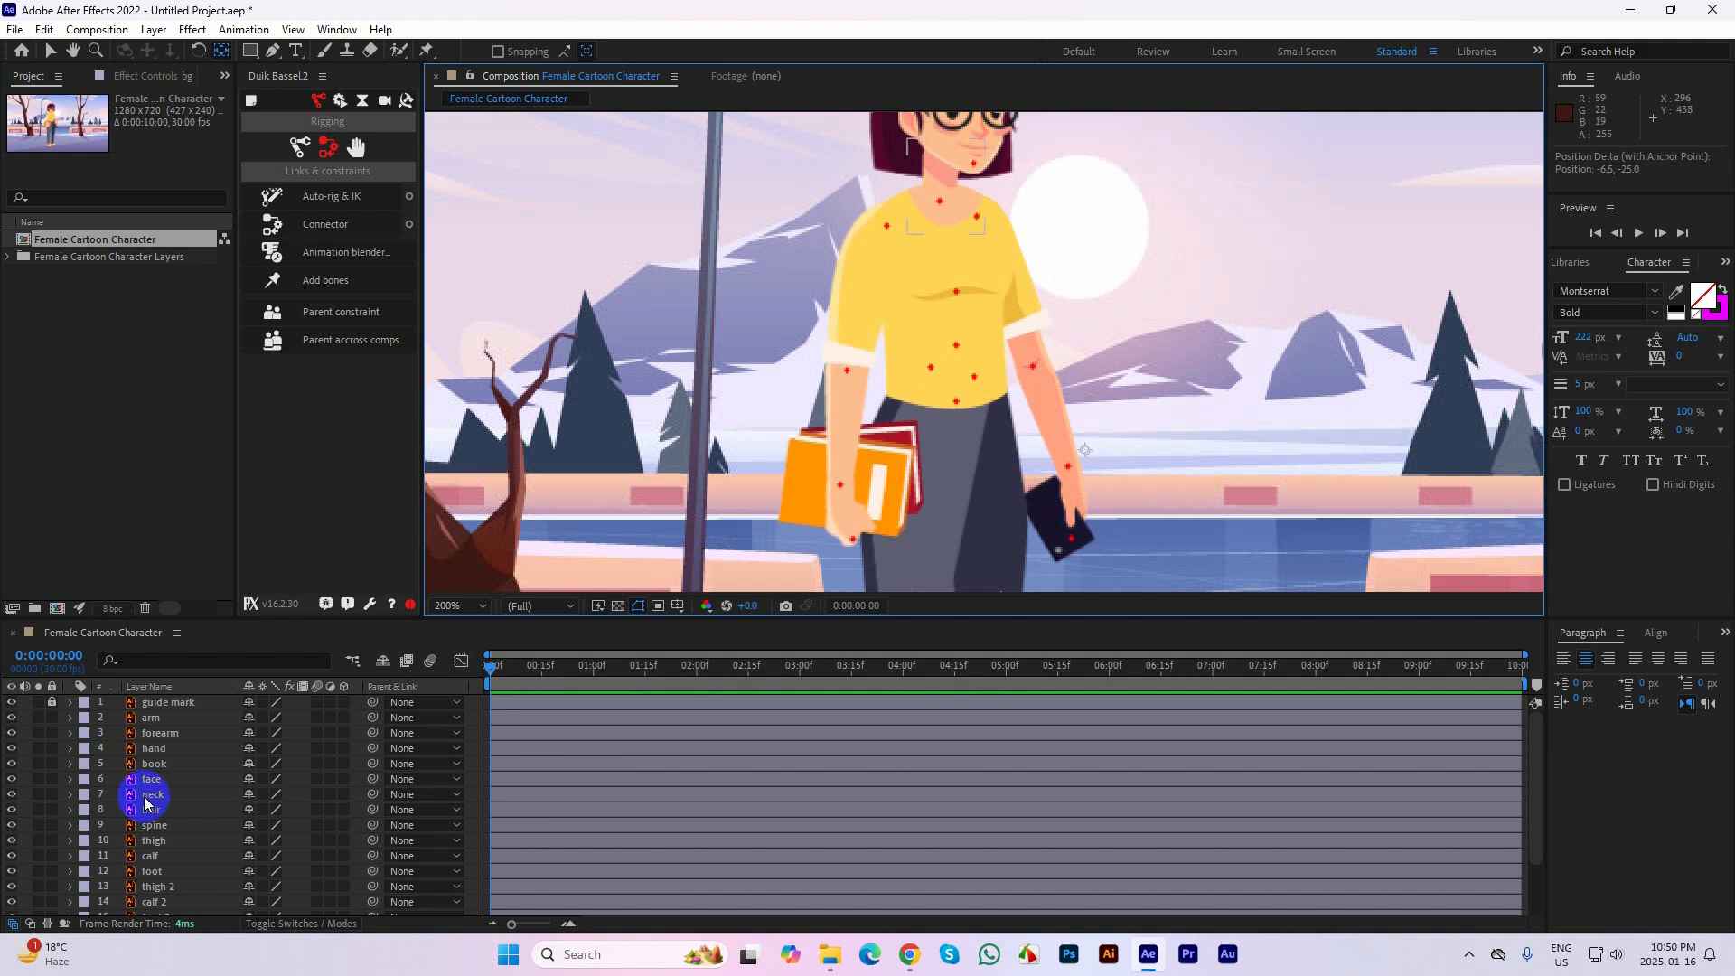
{"action": "scroll", "coordinate": [147, 798], "scroll_direction": "down", "scroll_amount": 3}
{"action": "scroll", "coordinate": [60, 897], "scroll_direction": "up", "scroll_amount": 1}
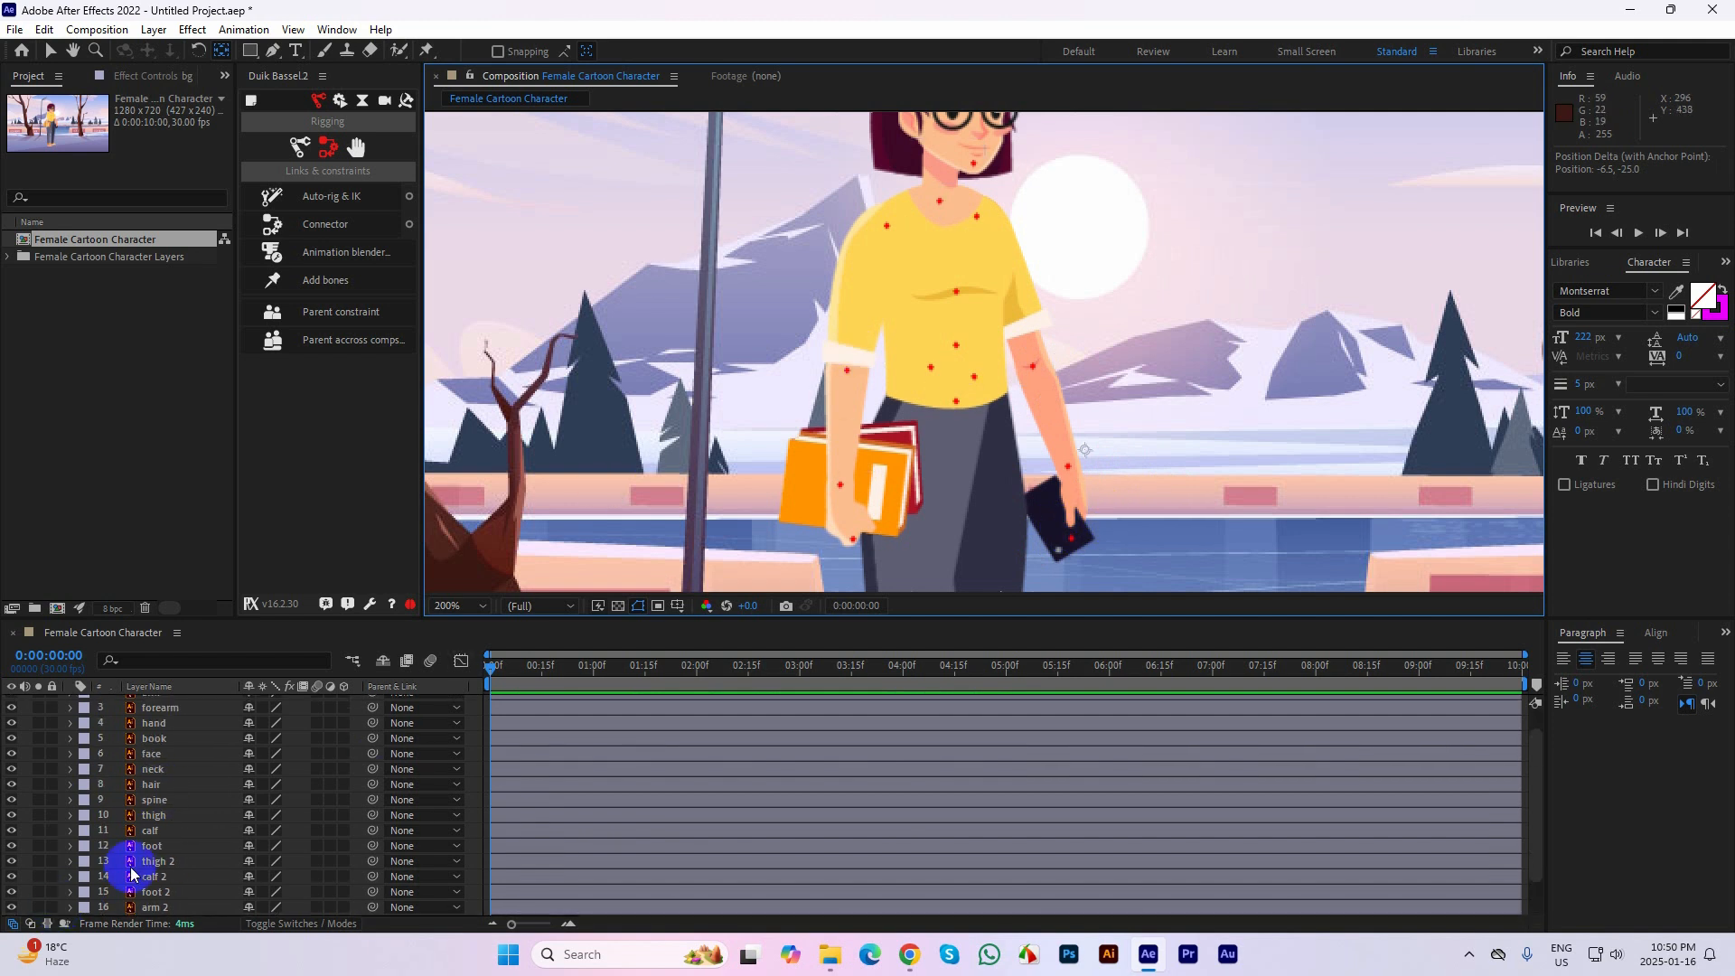
{"action": "scroll", "coordinate": [54, 908], "scroll_direction": "down", "scroll_amount": 1}
{"action": "left_click", "coordinate": [52, 906]}
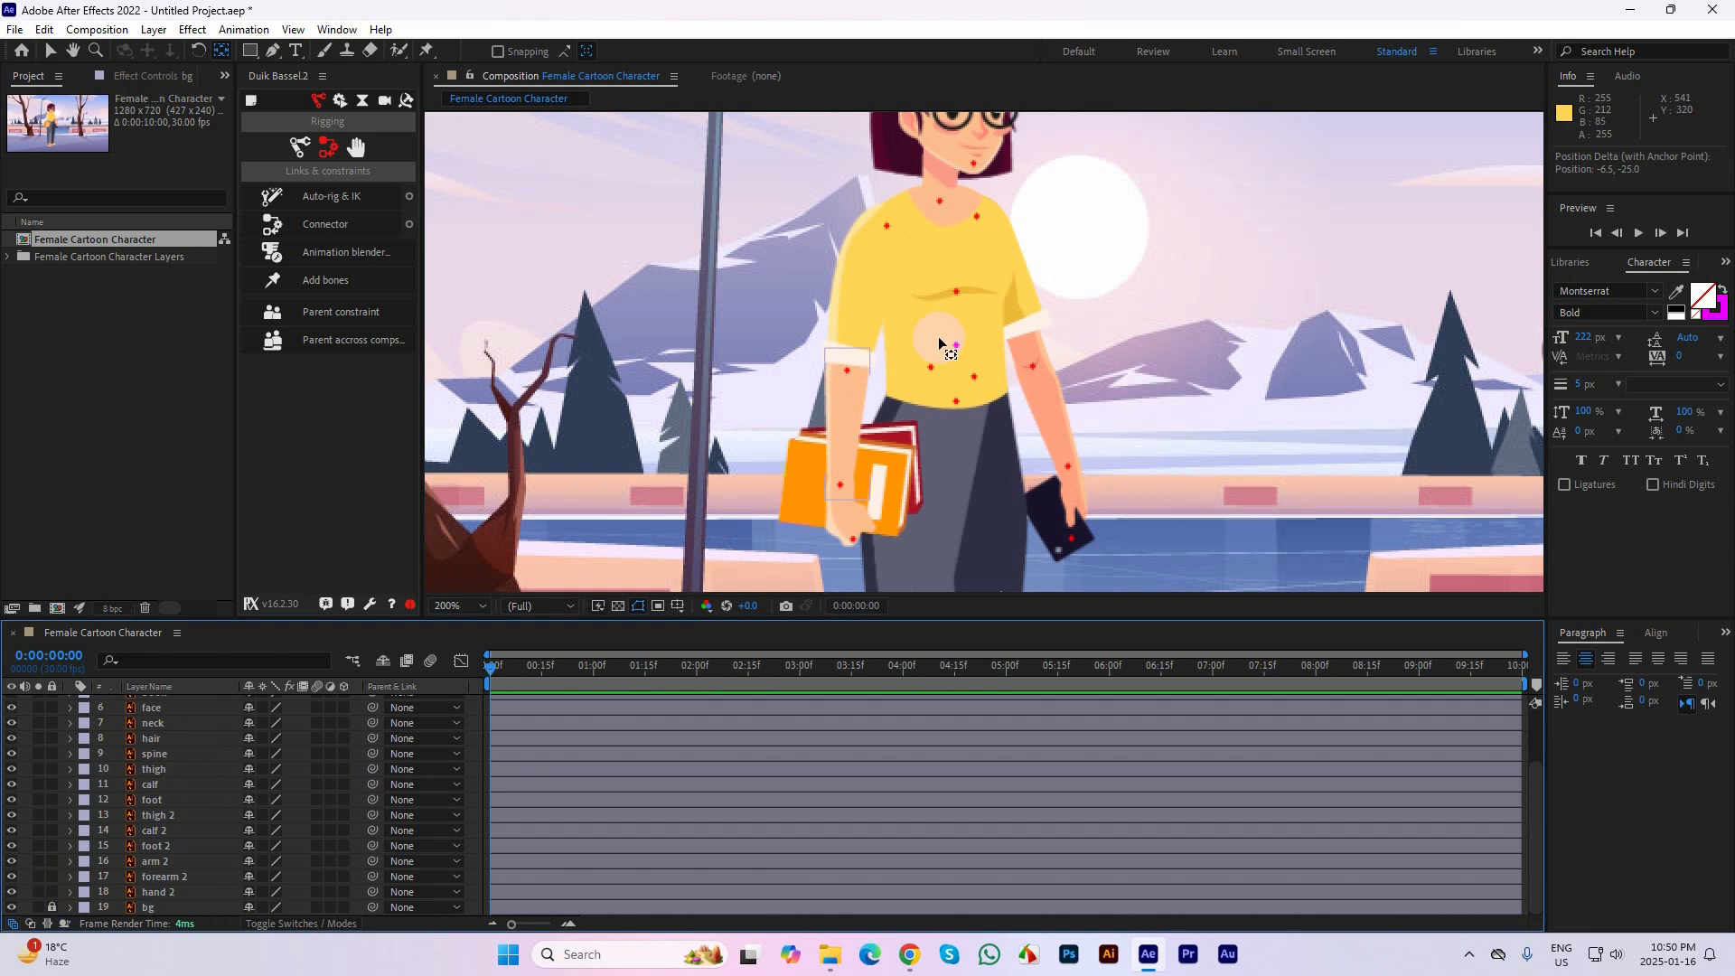
Move the hand 2 layer's anchor point to its wrist mark and the arm 2 layer's anchor point to its shoulder mark
{"action": "left_click", "coordinate": [1053, 490]}
{"action": "left_click_drag", "start_coordinate": [1056, 544], "coordinate": [1068, 470]}
{"action": "left_click", "coordinate": [1050, 382]}
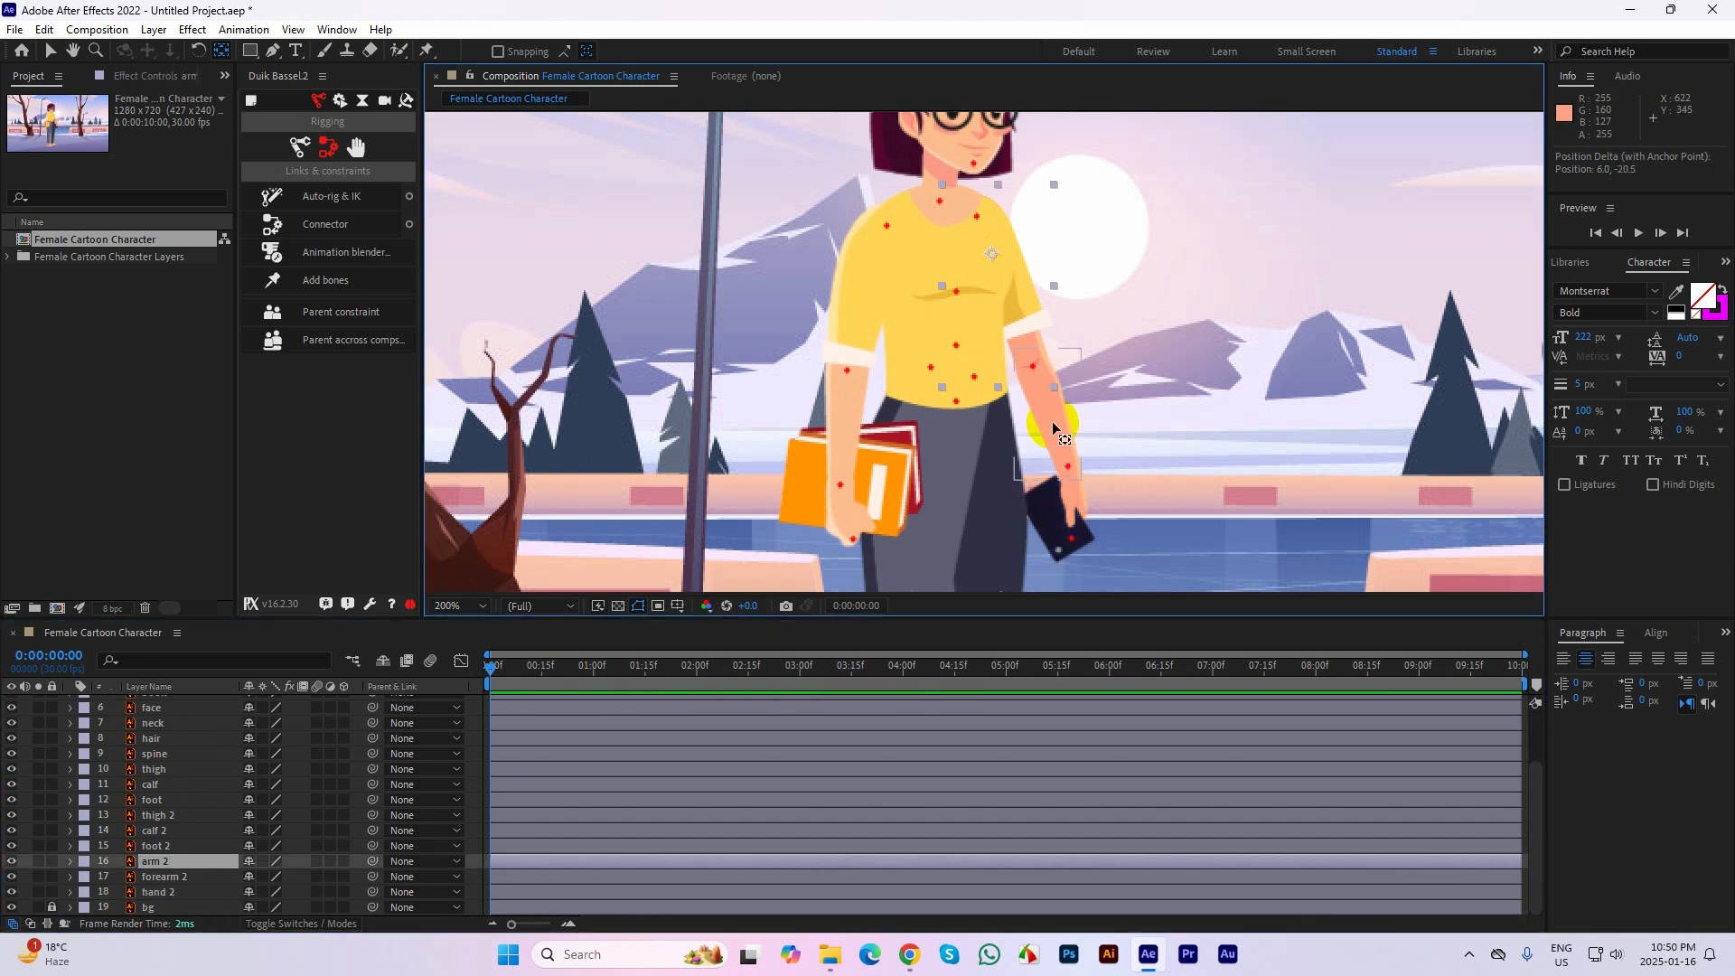
{"action": "left_click", "coordinate": [1052, 421]}
{"action": "left_click", "coordinate": [1015, 293]}
{"action": "left_click", "coordinate": [1041, 333]}
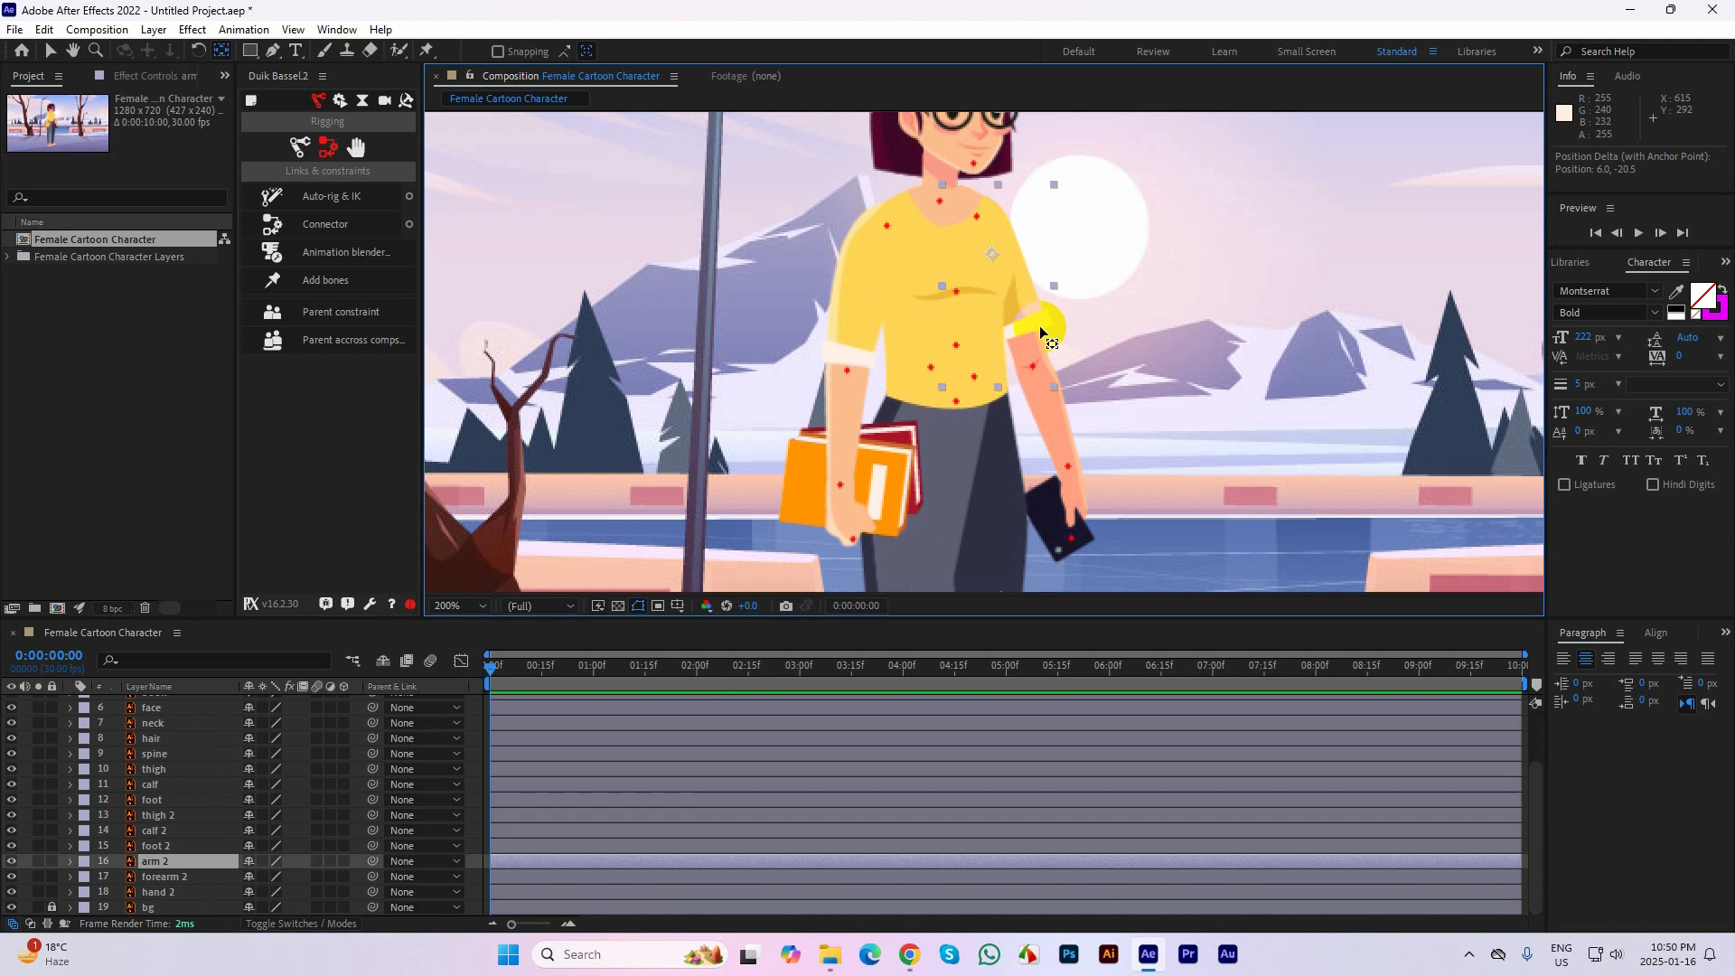
{"action": "left_click_drag", "start_coordinate": [992, 251], "coordinate": [977, 216]}
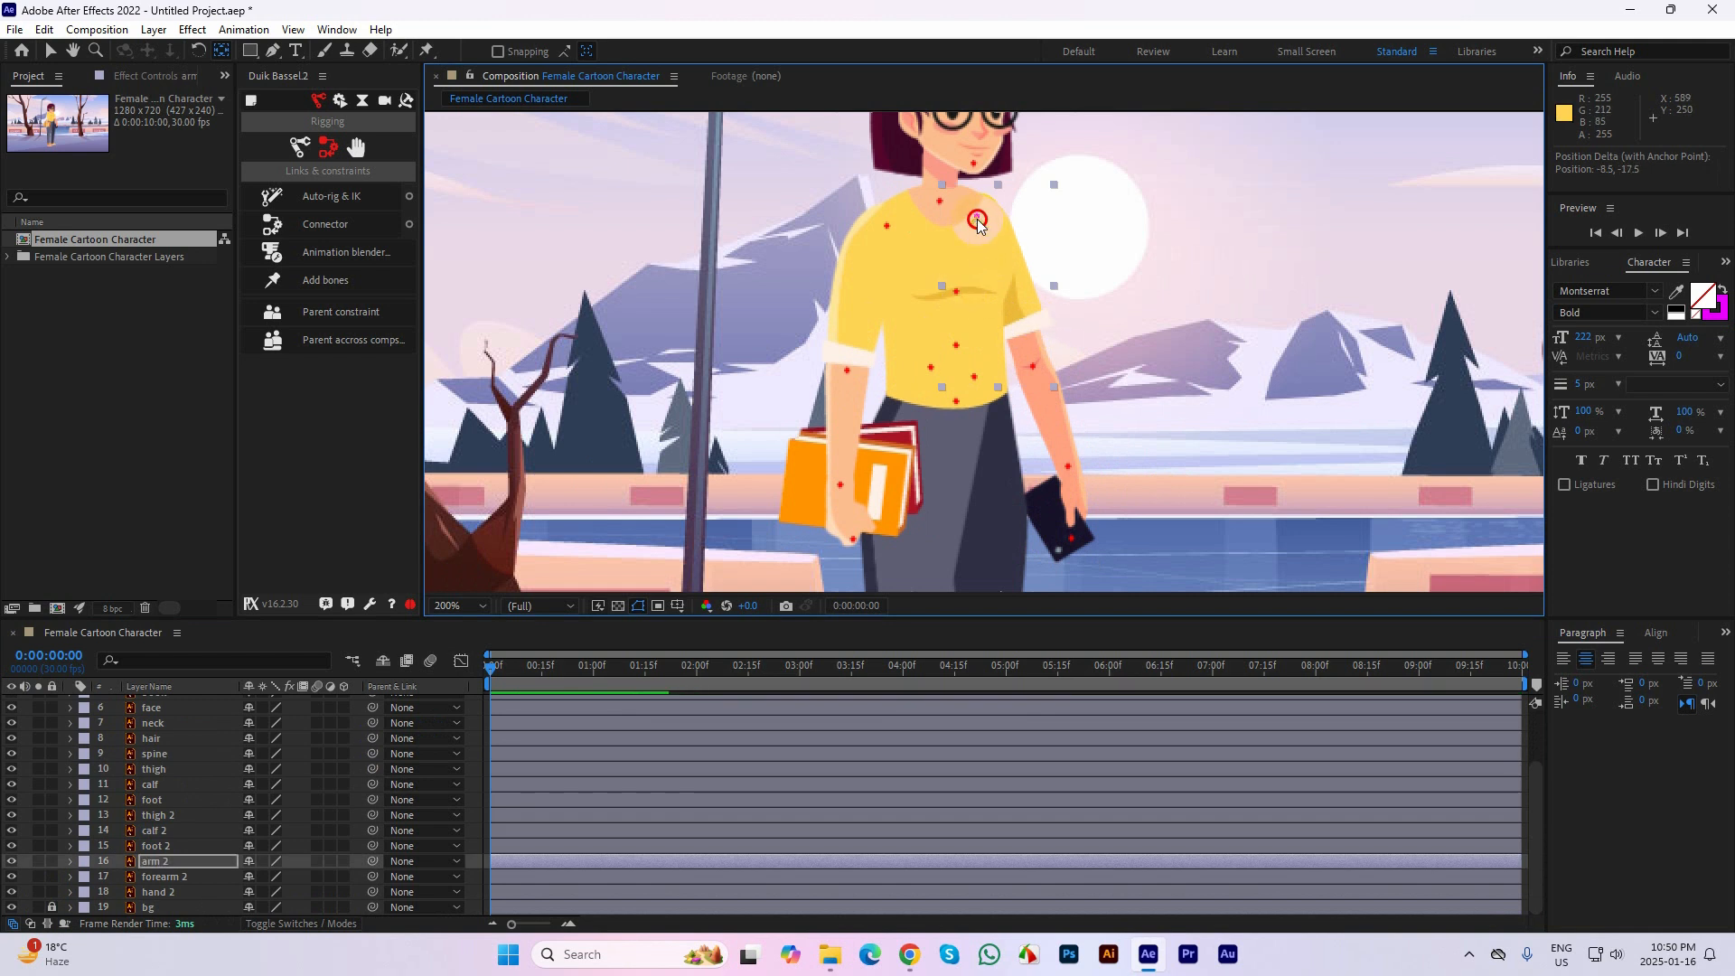
Move the forearm layer's anchor point to the elbow mark and the hand layer's to the wrist mark on the book-holding arm
{"action": "left_click", "coordinate": [848, 306]}
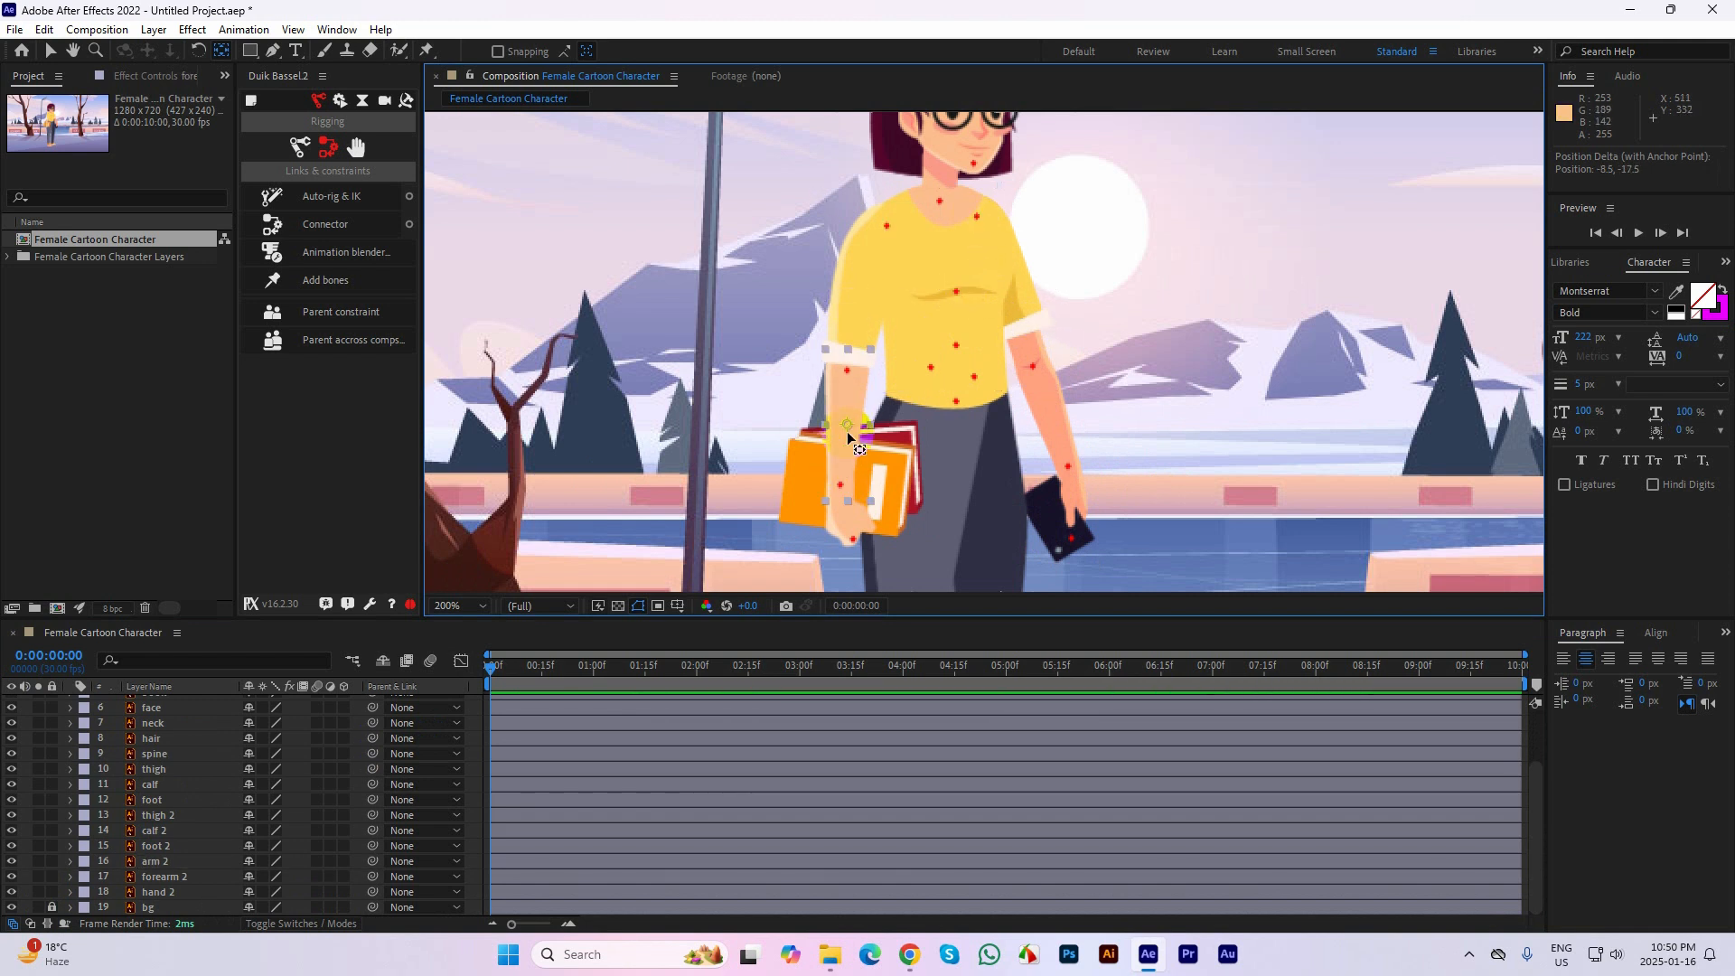
{"action": "left_click_drag", "start_coordinate": [847, 431], "coordinate": [847, 372]}
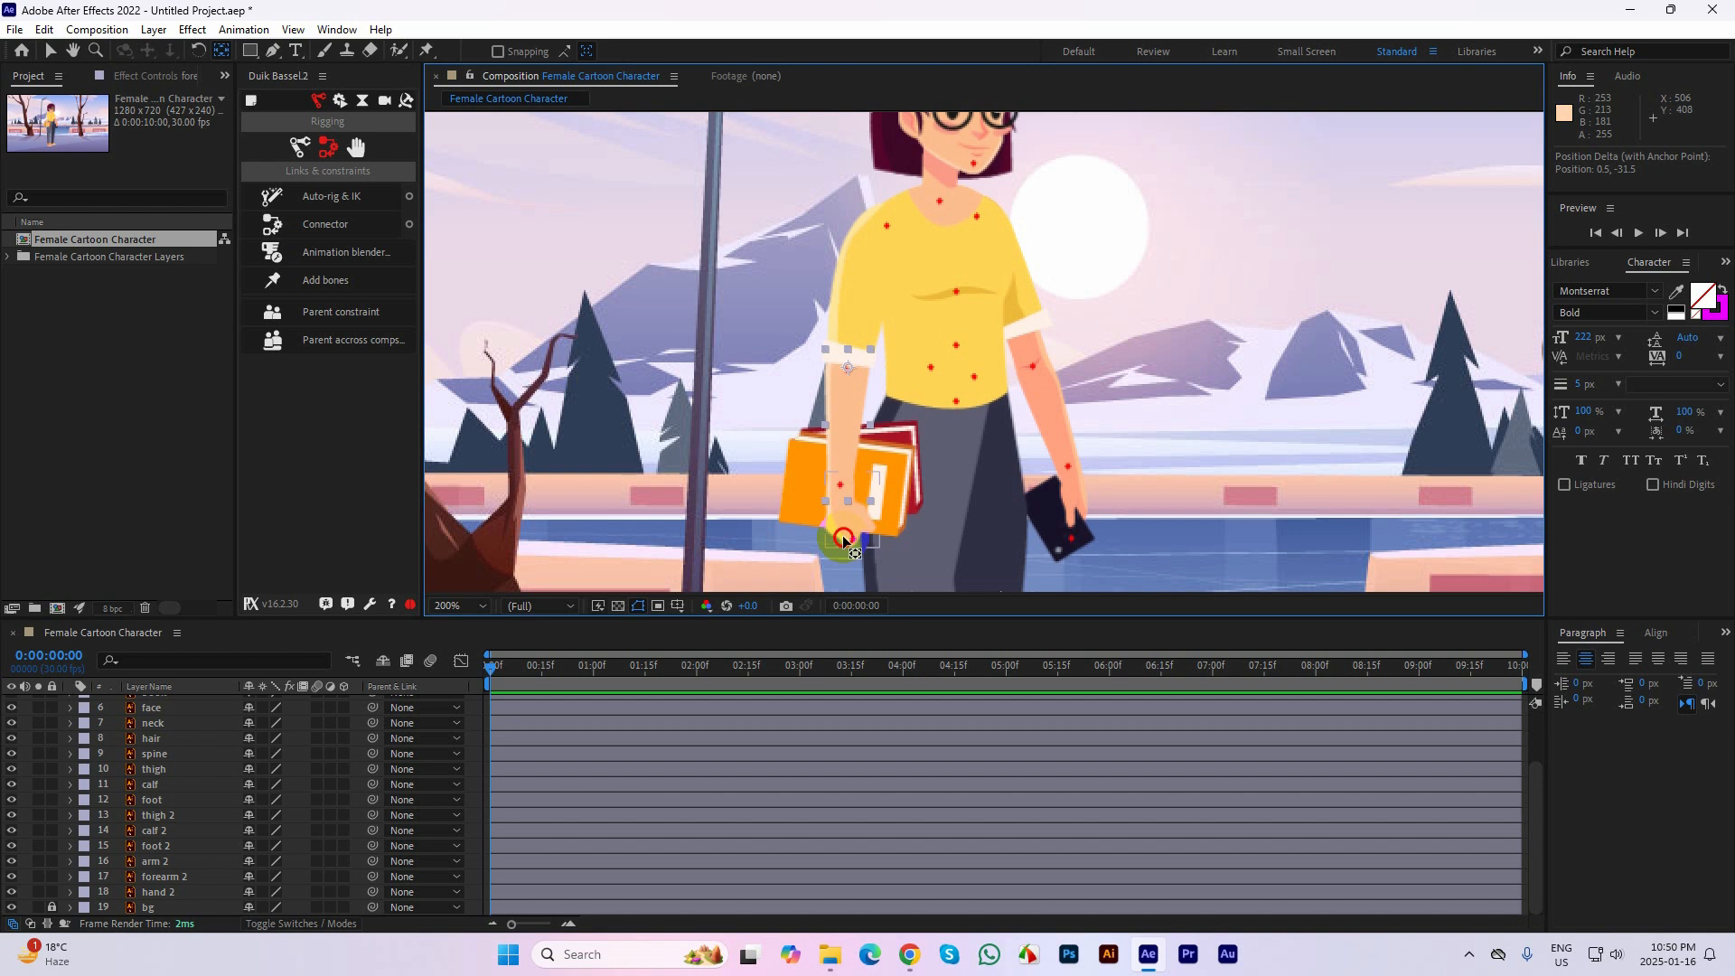
{"action": "left_click_drag", "start_coordinate": [843, 540], "coordinate": [844, 492]}
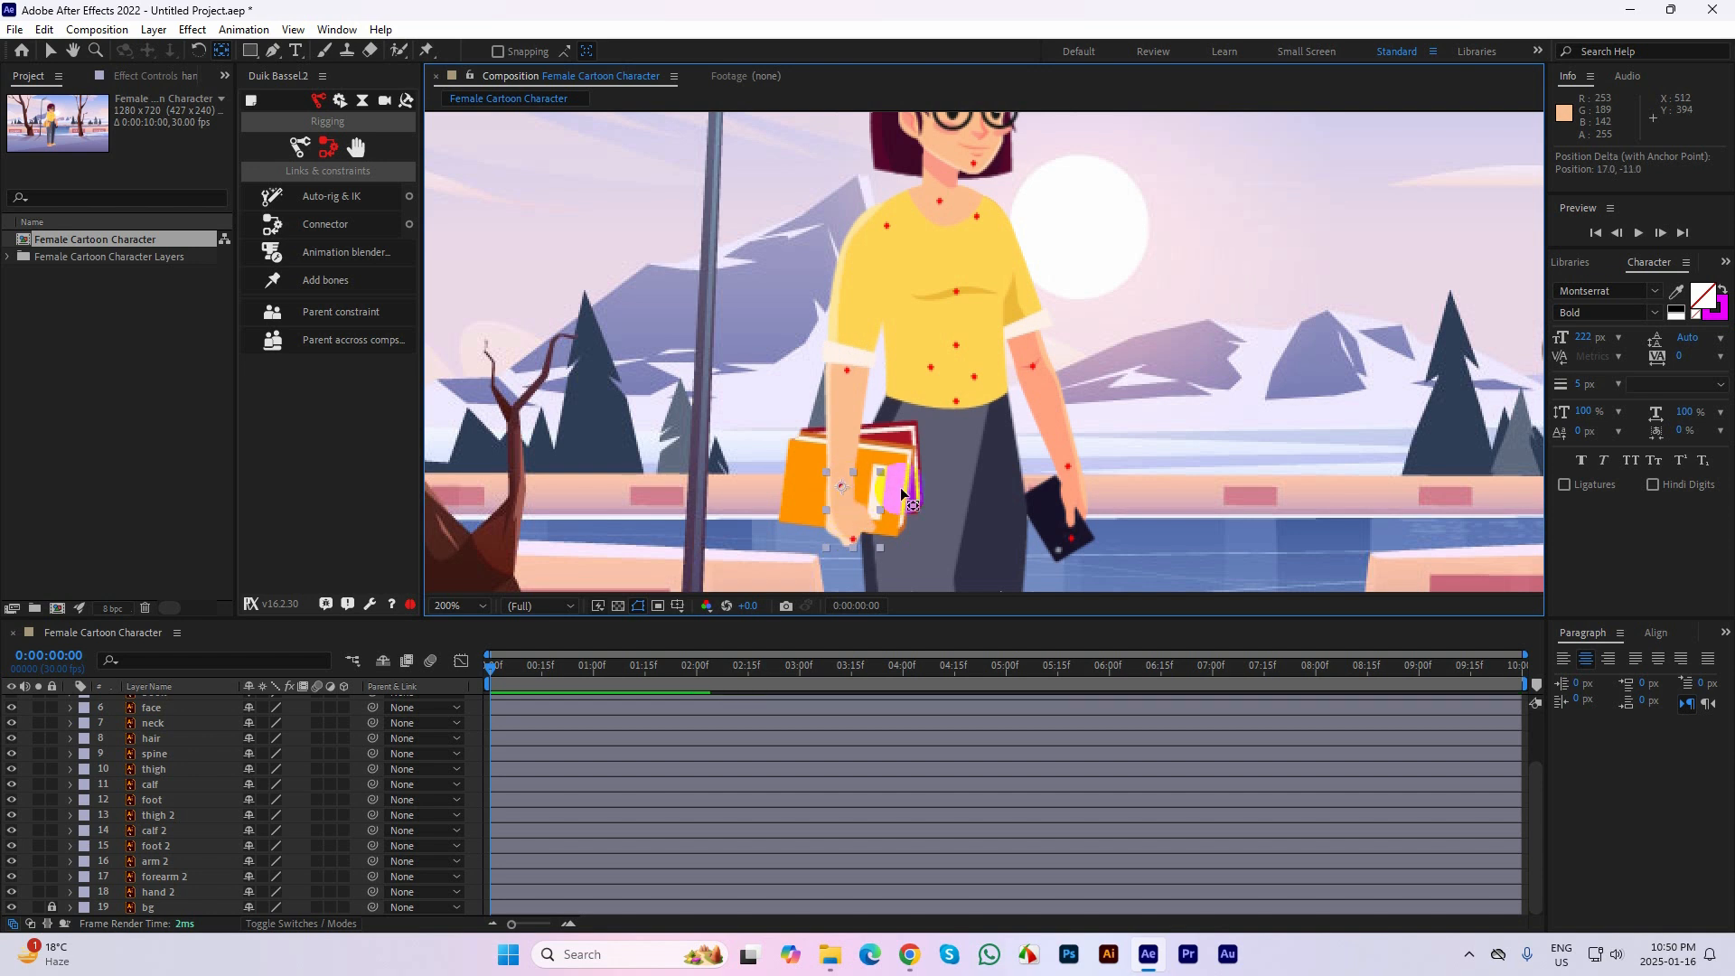
Move the thigh layer's anchor point onto its hip guide mark and the calf layer's anchor point onto its knee mark
{"action": "left_click", "coordinate": [950, 459]}
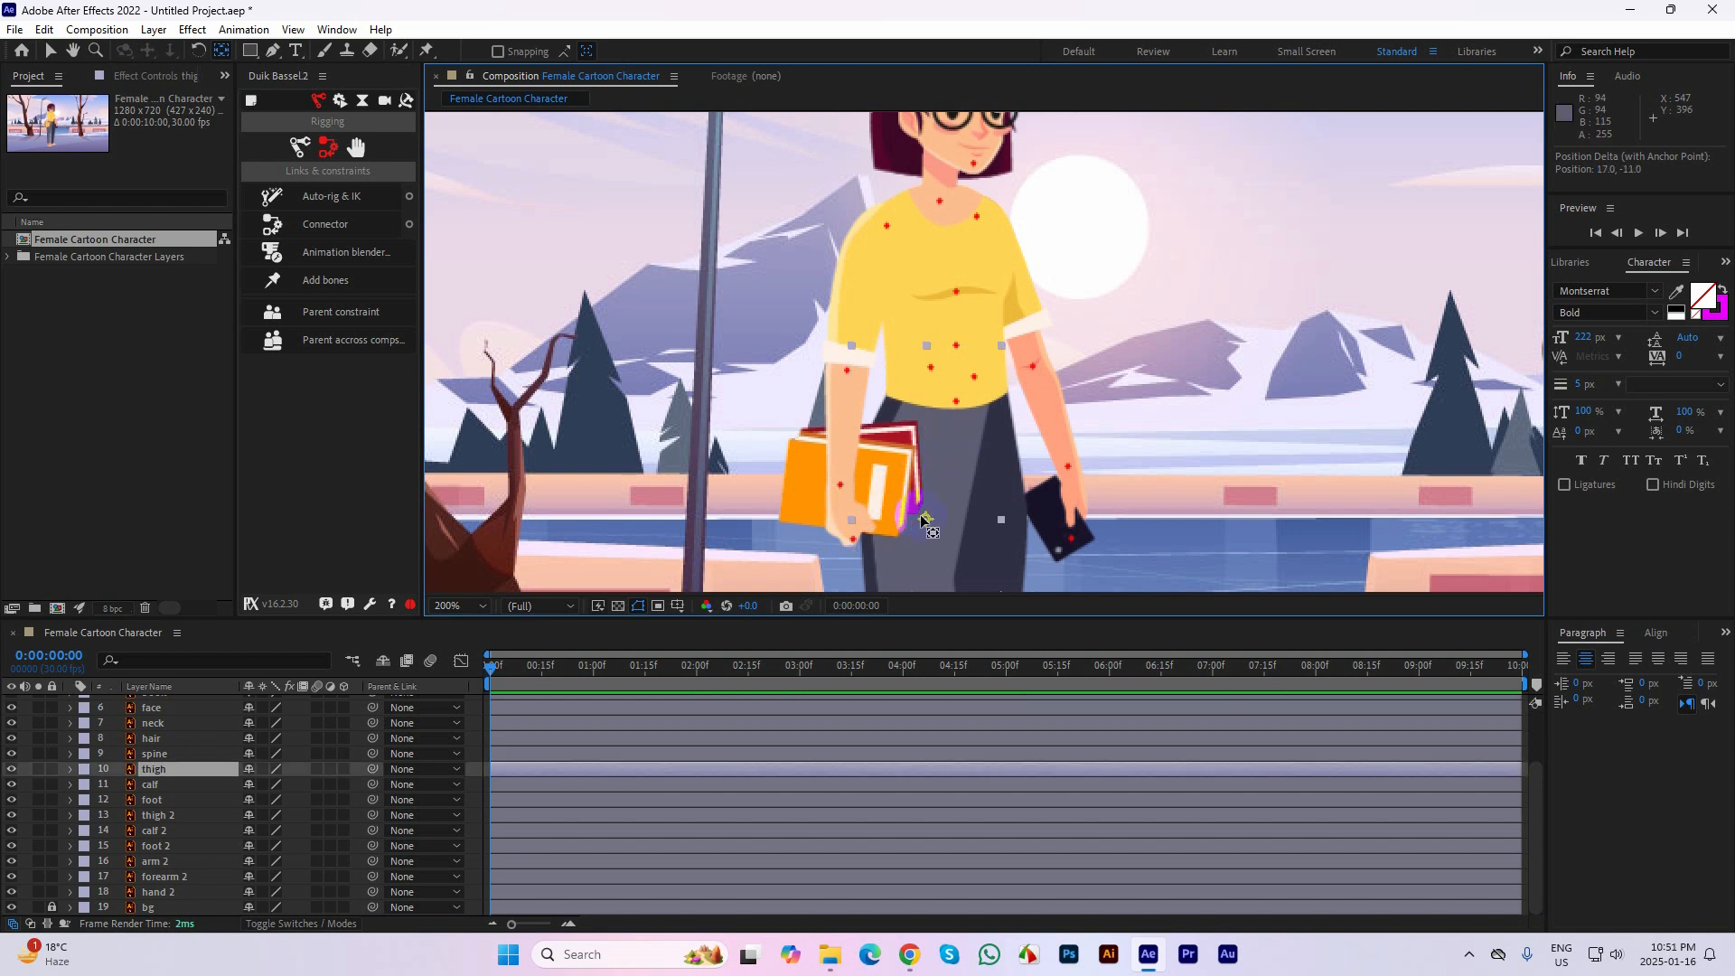
{"action": "left_click_drag", "start_coordinate": [923, 520], "coordinate": [932, 375]}
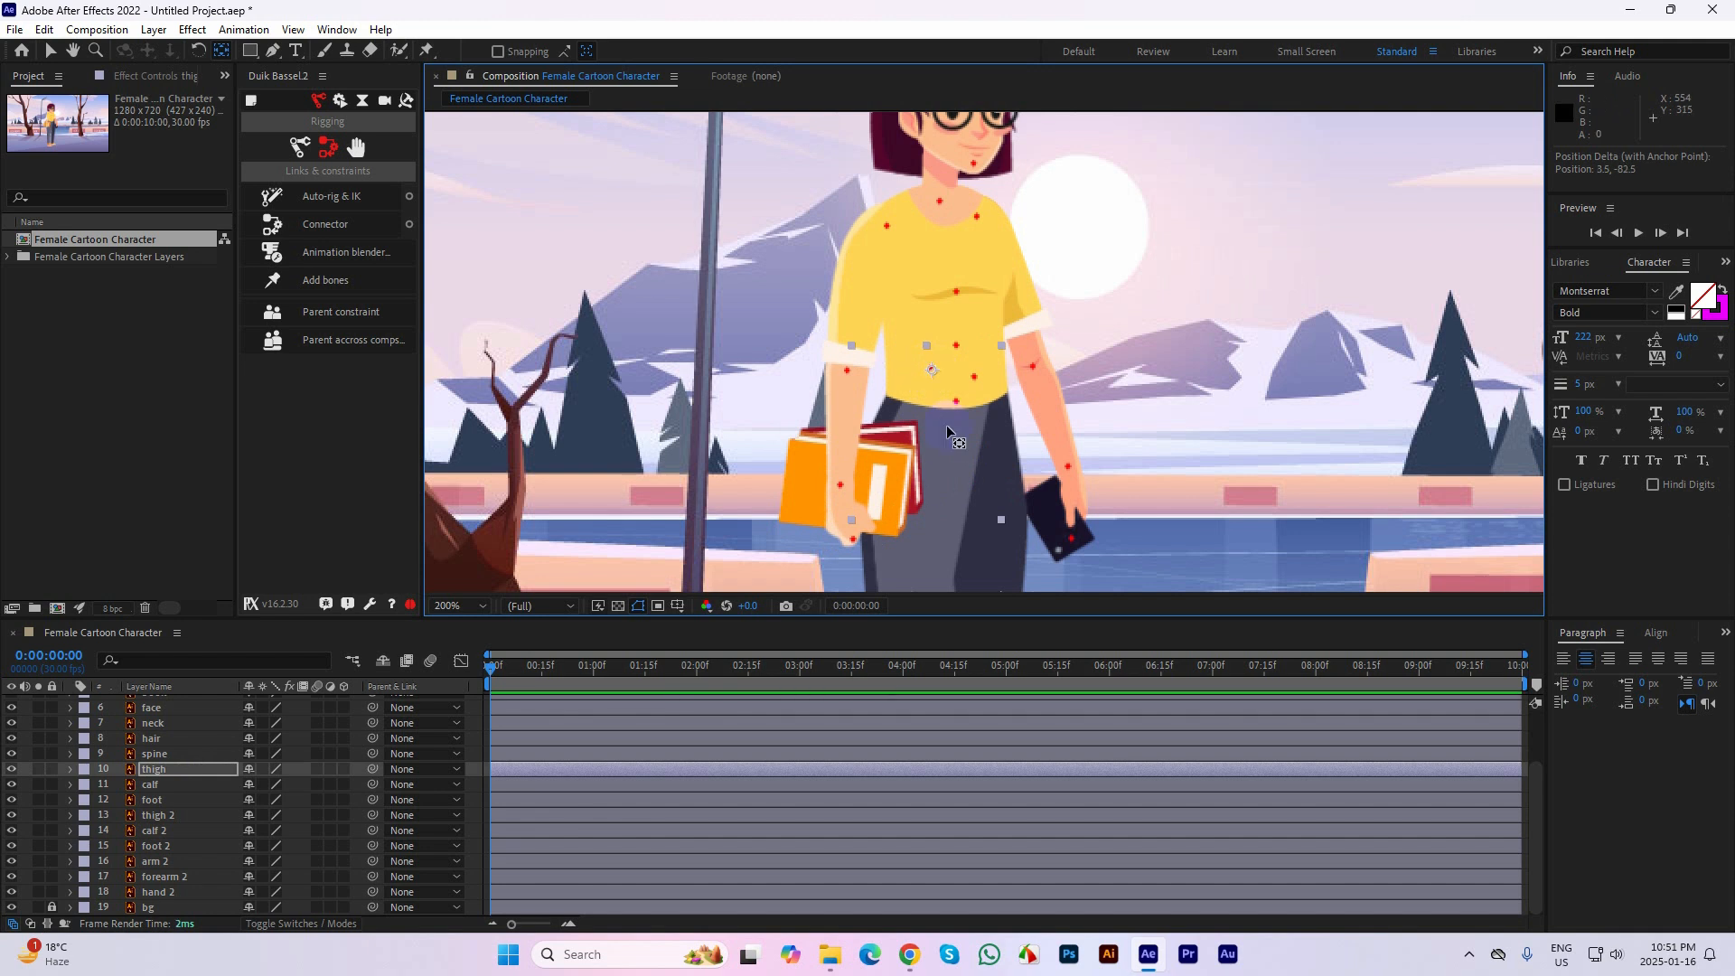
{"action": "scroll", "coordinate": [894, 506], "scroll_direction": "down", "scroll_amount": 3}
{"action": "left_click", "coordinate": [867, 537]}
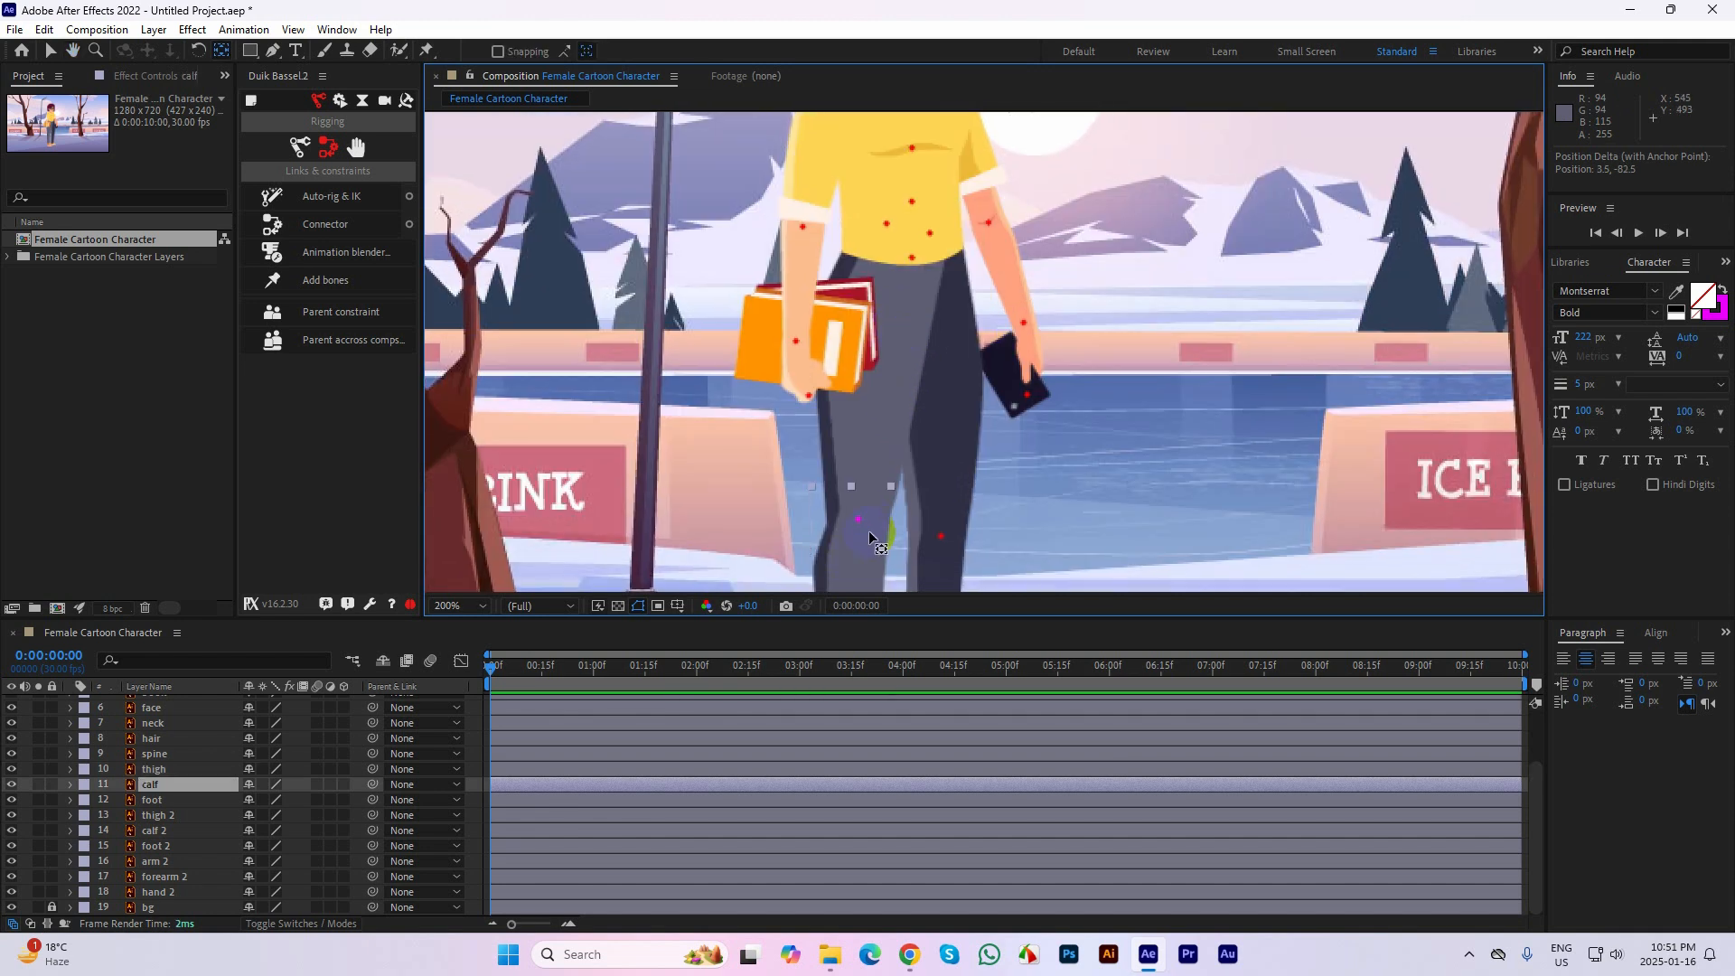
{"action": "left_click_drag", "start_coordinate": [878, 533], "coordinate": [879, 397]}
{"action": "left_click_drag", "start_coordinate": [852, 496], "coordinate": [977, 353]}
{"action": "left_click_drag", "start_coordinate": [977, 352], "coordinate": [854, 383]}
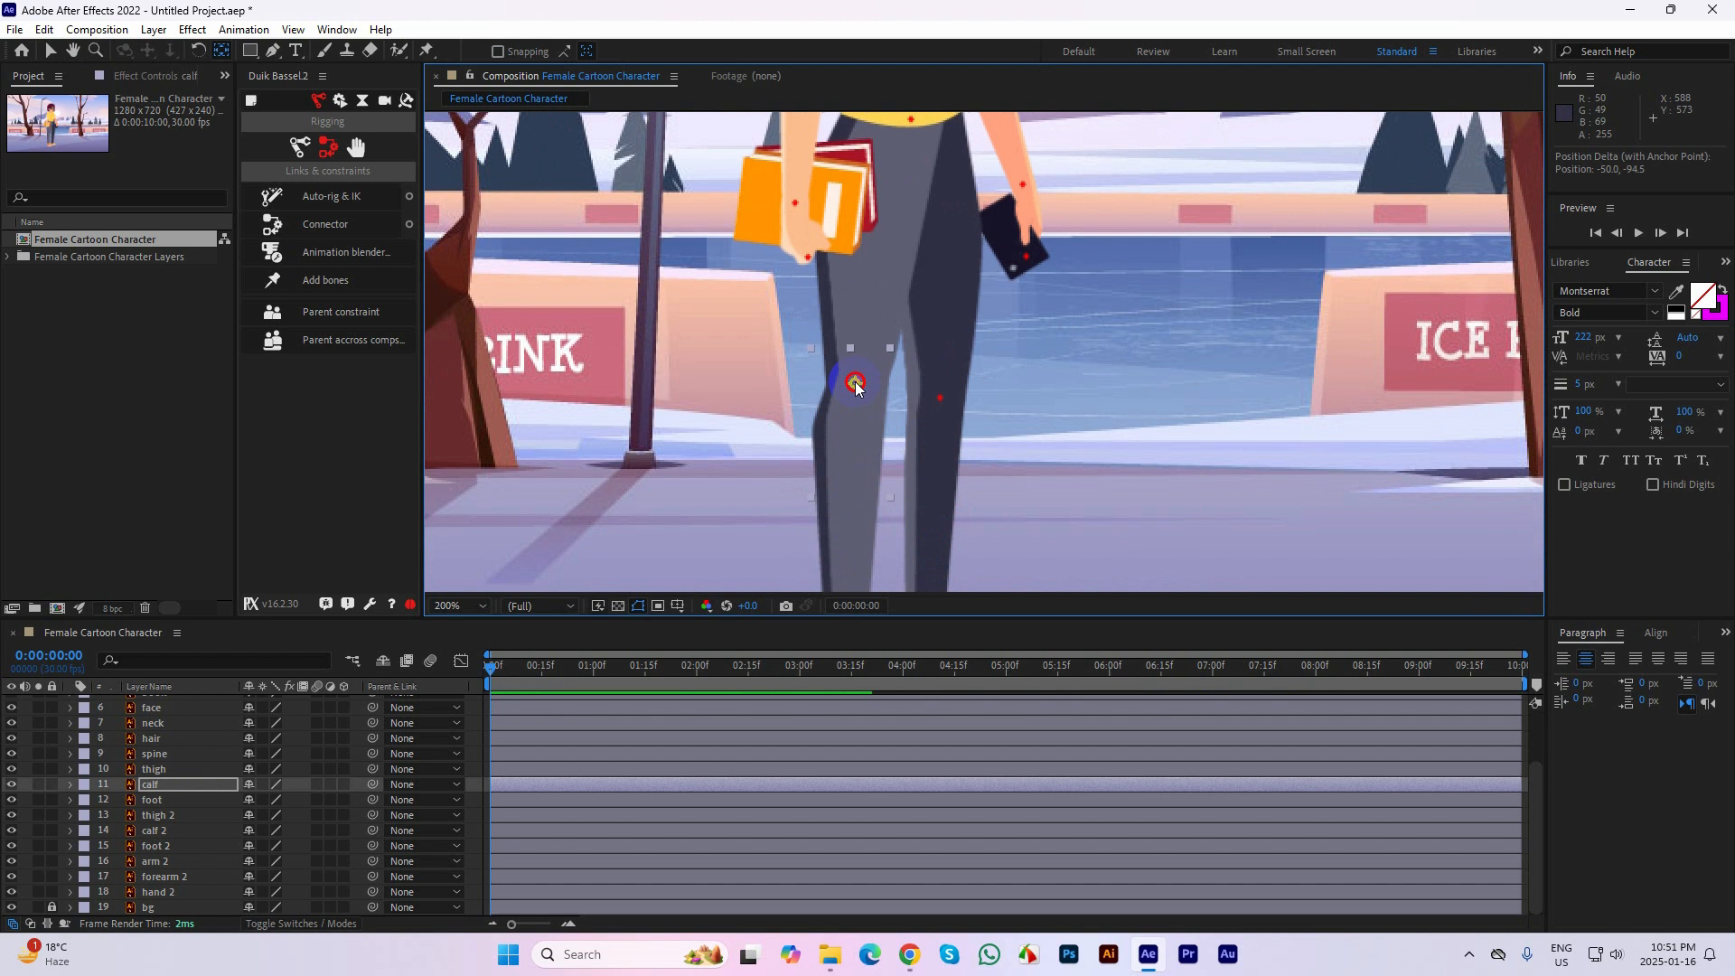
Move the calf 2 layer's anchor point to its knee mark and the thigh 2 layer's anchor point to its hip mark
{"action": "left_click", "coordinate": [940, 518]}
{"action": "left_click_drag", "start_coordinate": [940, 517], "coordinate": [940, 411]}
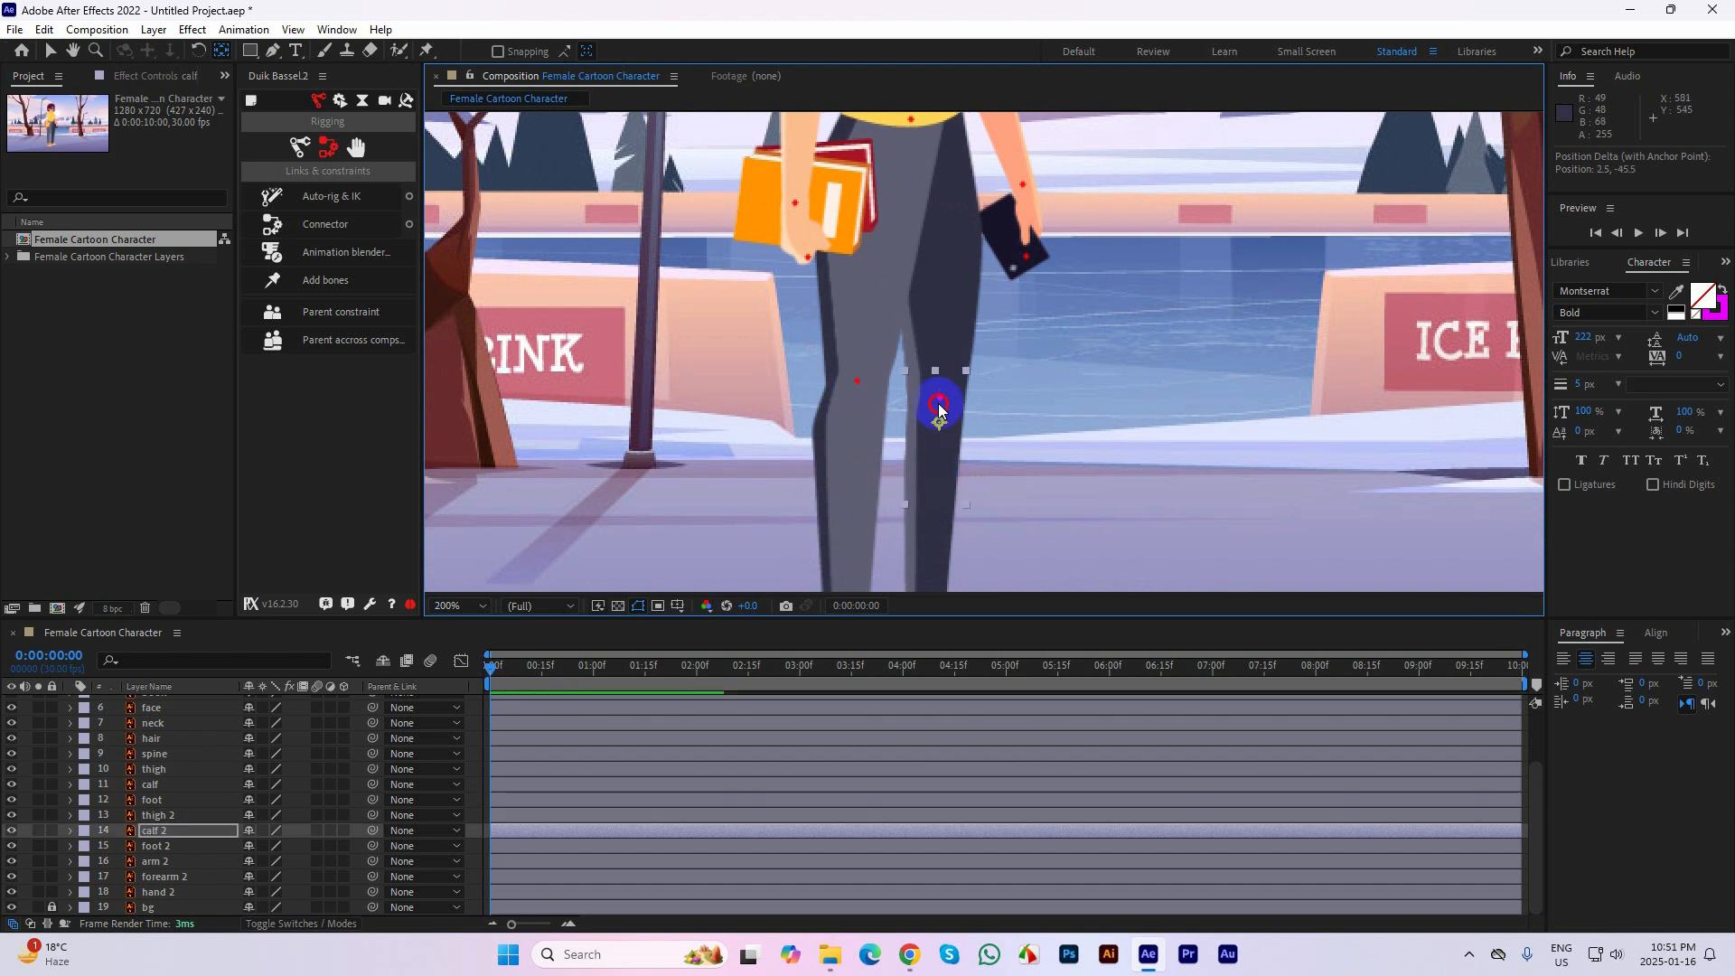
{"action": "left_click_drag", "start_coordinate": [963, 267], "coordinate": [923, 255]}
{"action": "left_click", "coordinate": [942, 437]}
{"action": "left_click", "coordinate": [969, 443]}
{"action": "left_click", "coordinate": [842, 443]}
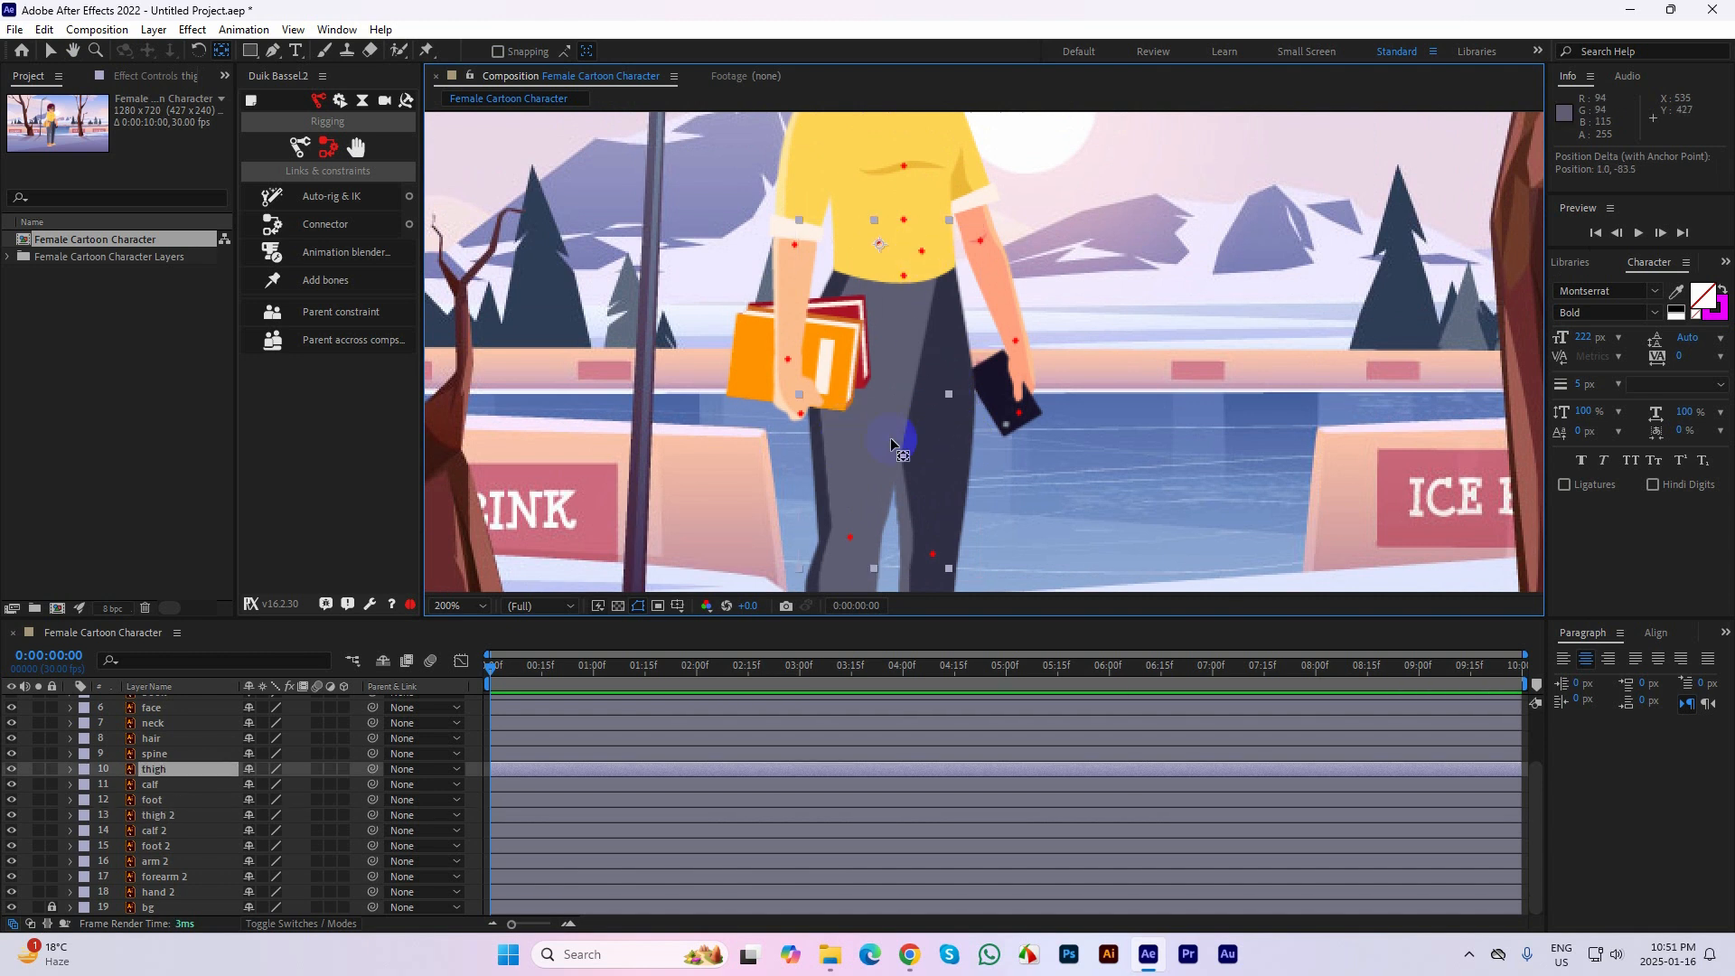
Check the hand 2 and calf anchor points and readjust the calf 2 layer's anchor point near its knee mark
{"action": "left_click", "coordinate": [1041, 403]}
{"action": "left_click_drag", "start_coordinate": [1073, 360], "coordinate": [1097, 440]}
{"action": "scroll", "coordinate": [1075, 409], "scroll_direction": "down", "scroll_amount": 1}
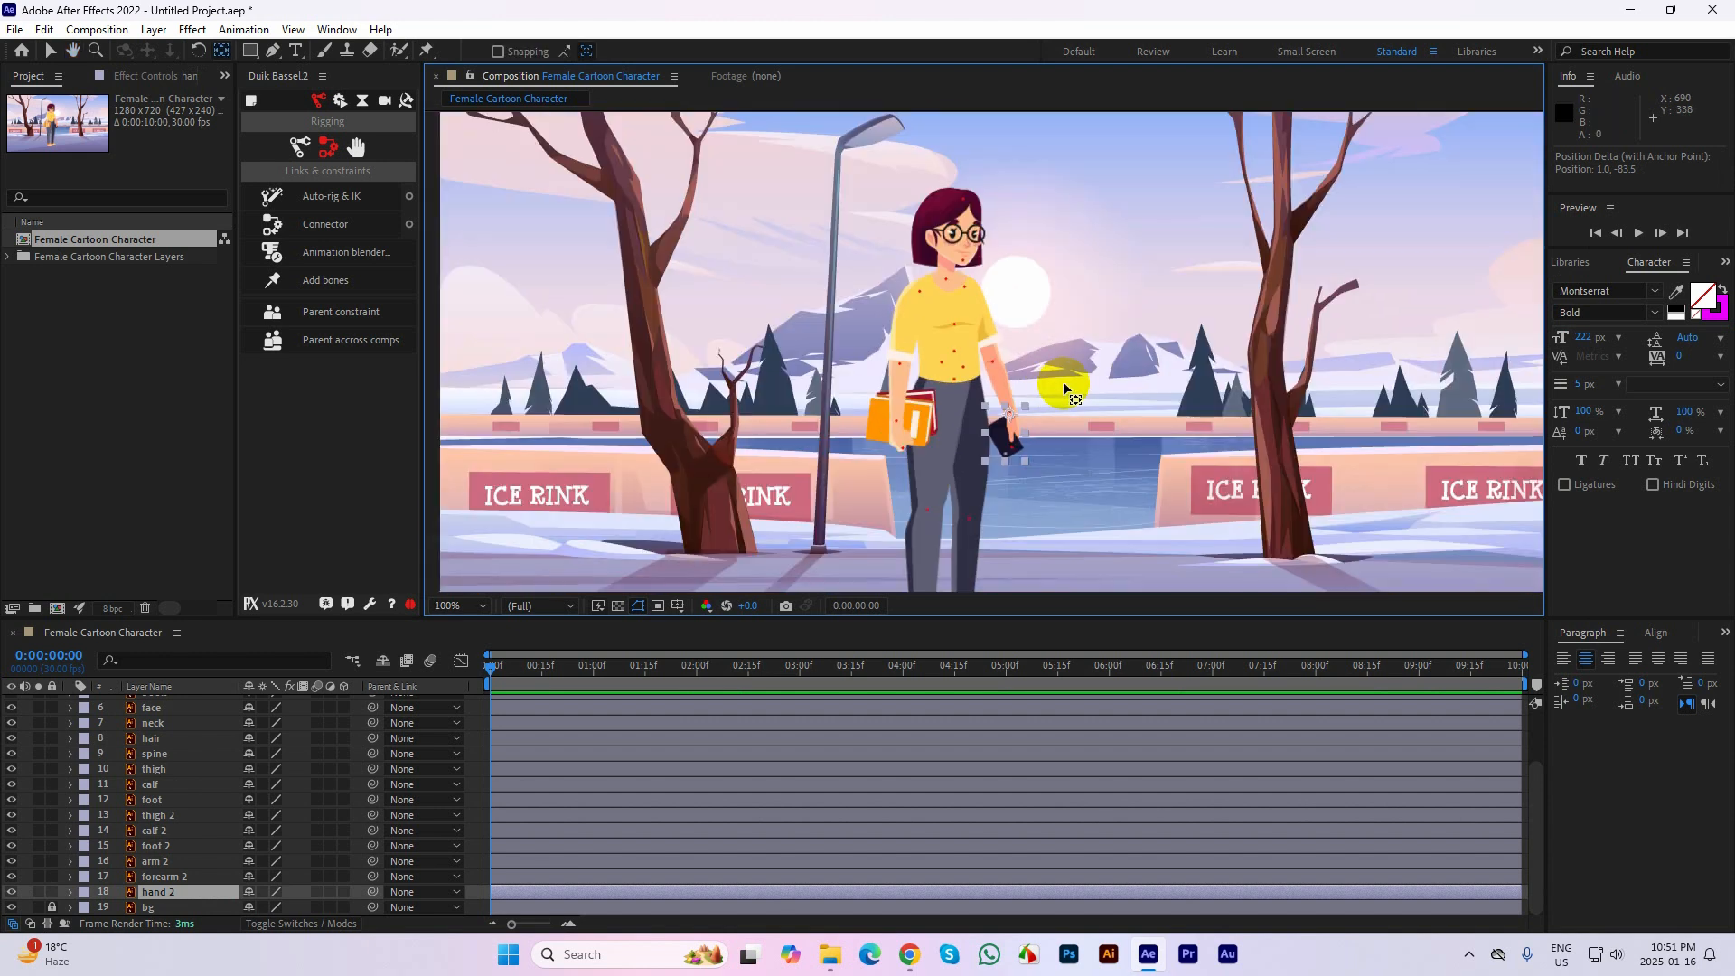
{"action": "left_click_drag", "start_coordinate": [1034, 515], "coordinate": [1045, 392]}
{"action": "scroll", "coordinate": [934, 417], "scroll_direction": "up", "scroll_amount": 1}
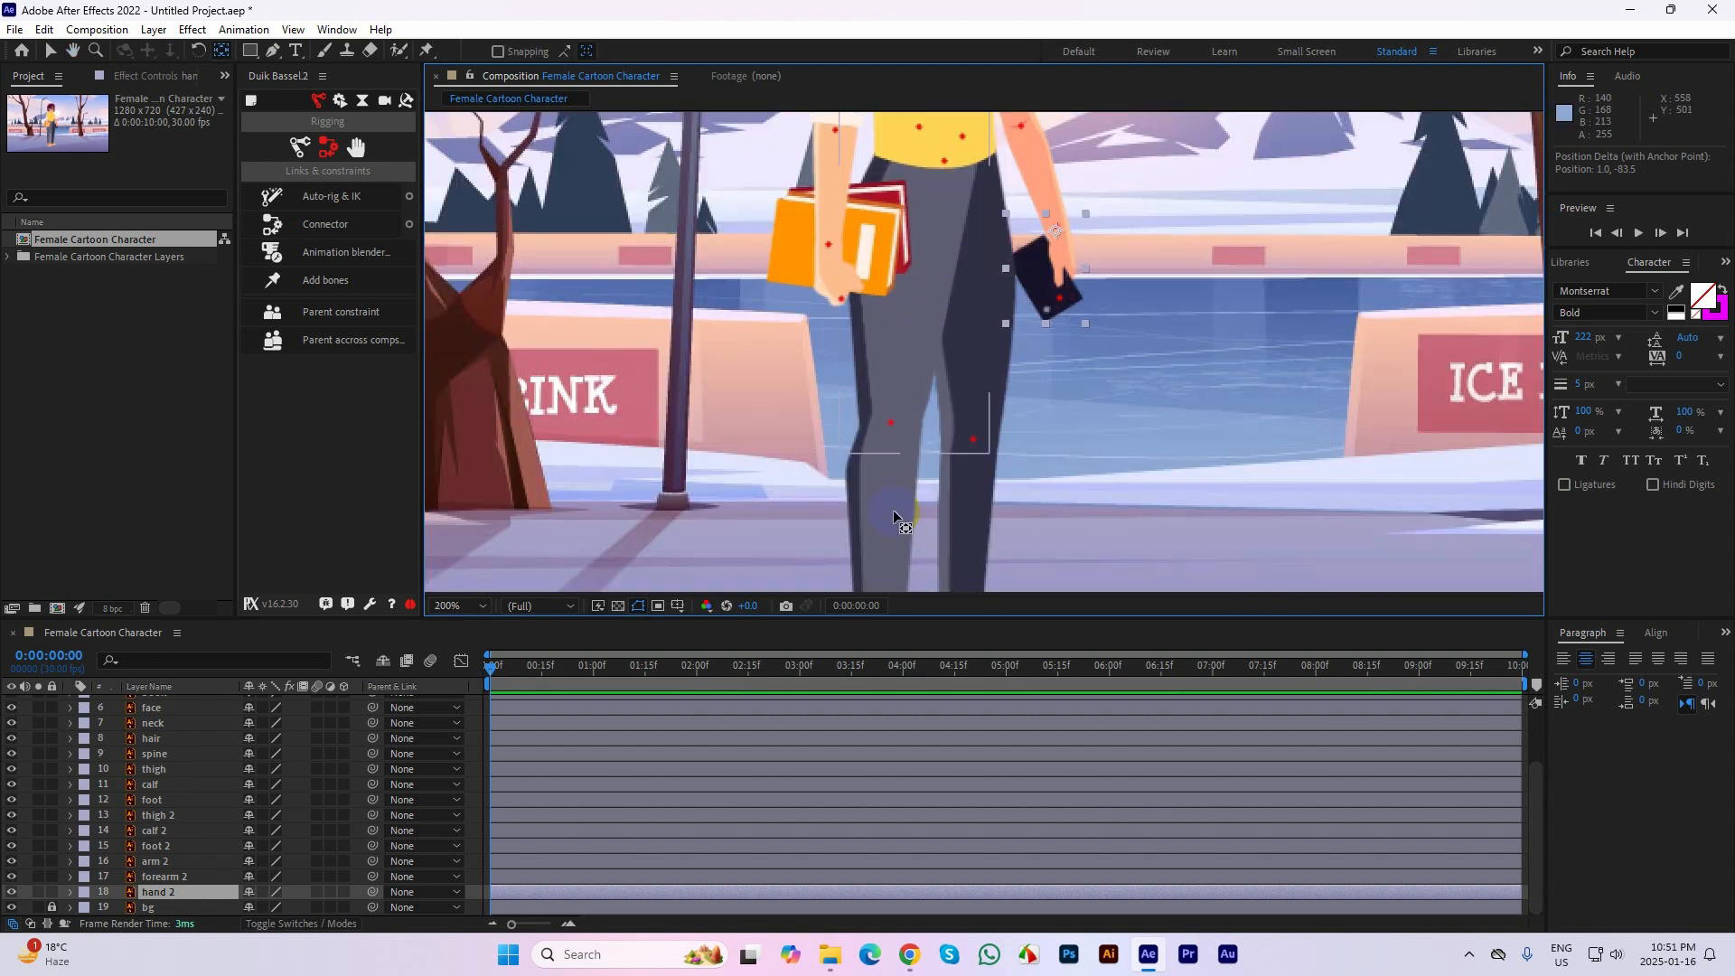
{"action": "left_click", "coordinate": [894, 513]}
{"action": "left_click_drag", "start_coordinate": [968, 437], "coordinate": [994, 299]}
{"action": "left_click", "coordinate": [1007, 433]}
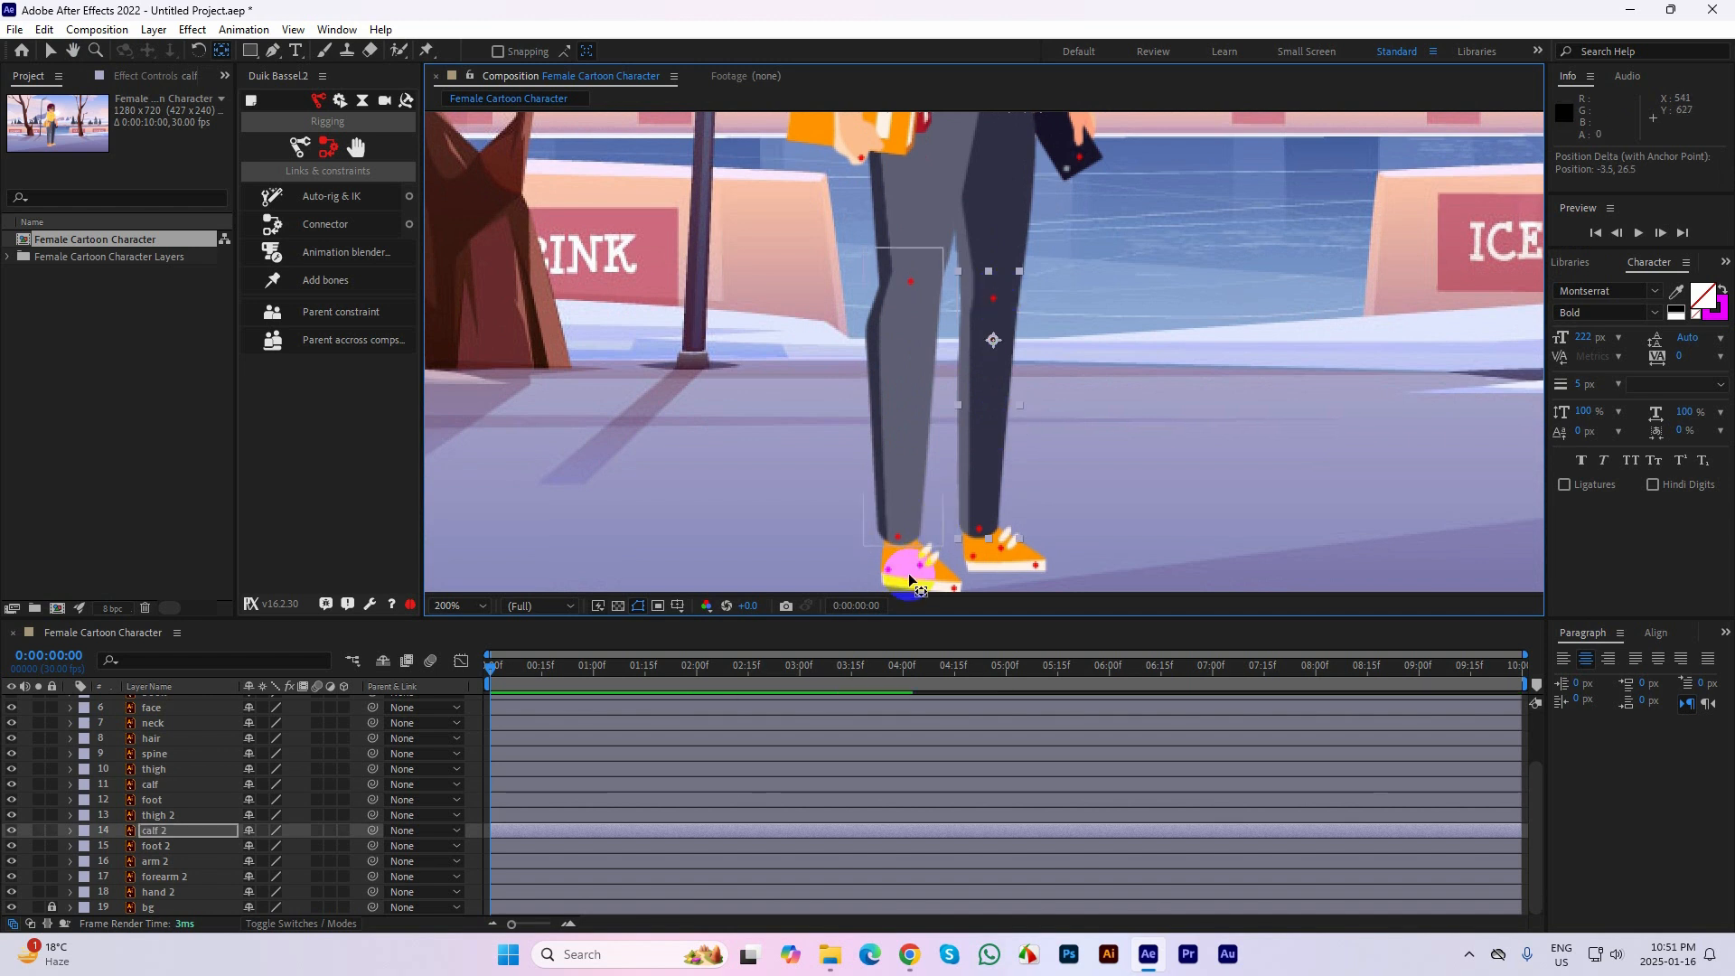
Move the anchor points of the foot and foot 2 layers onto their ankle marks
{"action": "left_click", "coordinate": [923, 567]}
{"action": "left_click_drag", "start_coordinate": [924, 567], "coordinate": [898, 542]}
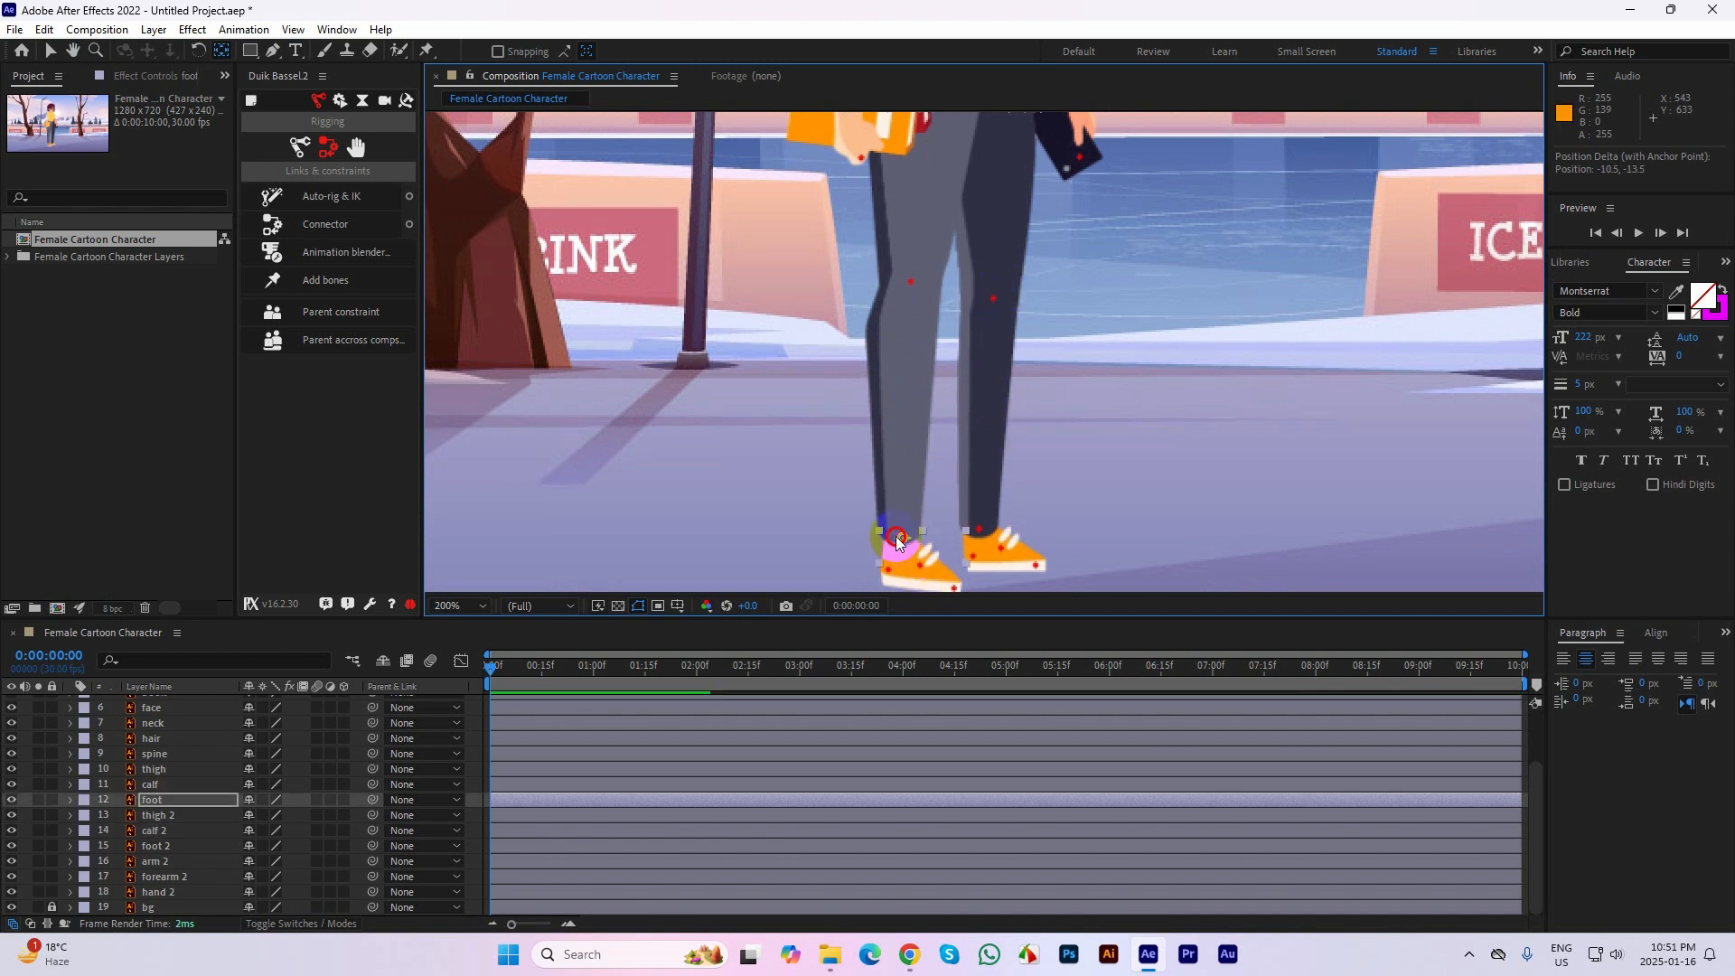
{"action": "left_click", "coordinate": [1000, 562]}
{"action": "left_click_drag", "start_coordinate": [1003, 547], "coordinate": [979, 529]}
Check the phone-holding arm's anchor points and move the spine layer's anchor point onto the chest mark
{"action": "scroll", "coordinate": [1132, 419], "scroll_direction": "up", "scroll_amount": 10}
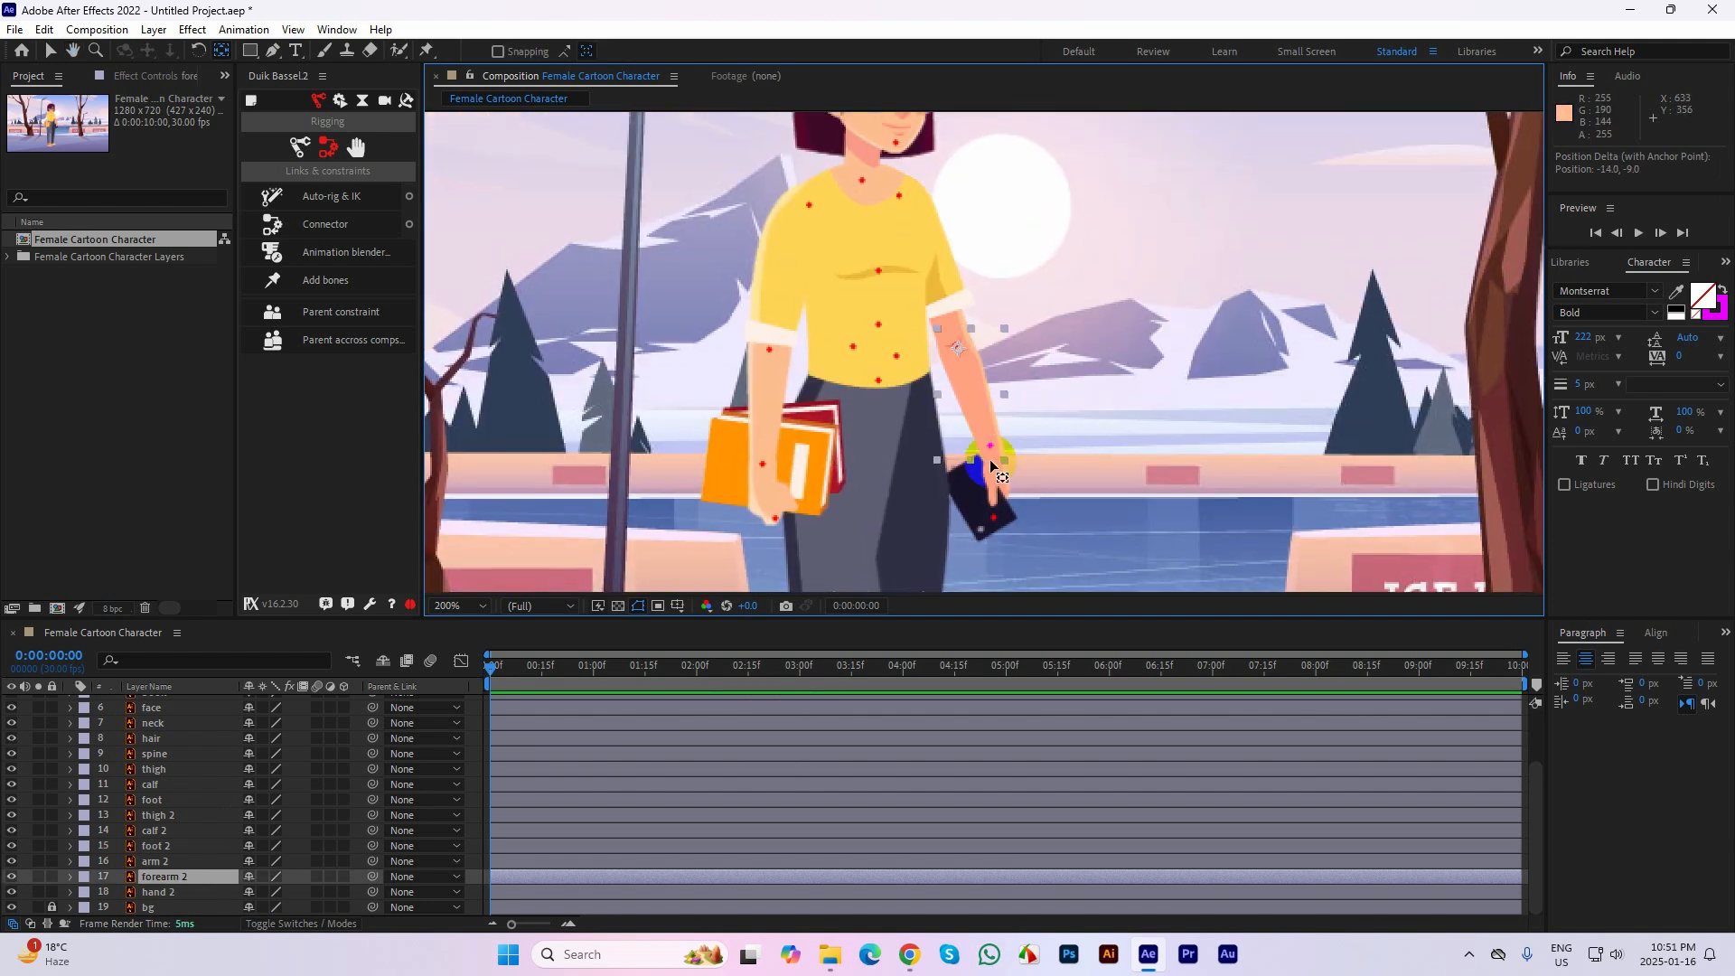
{"action": "left_click", "coordinate": [992, 511]}
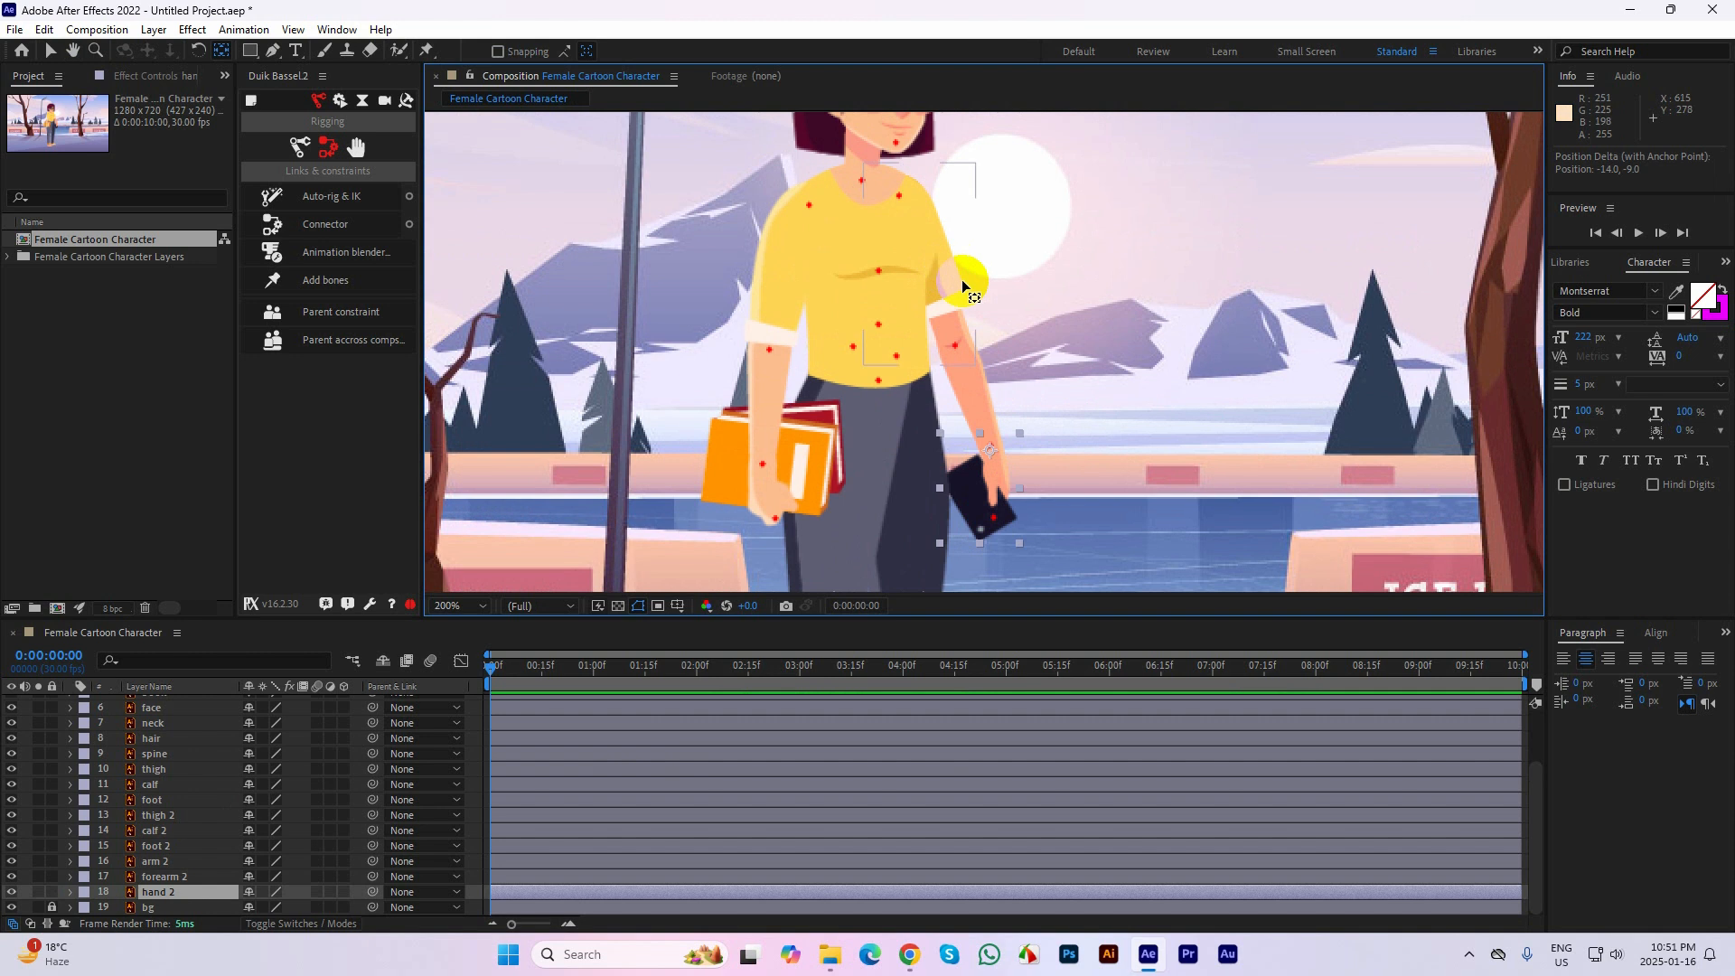
{"action": "left_click", "coordinate": [961, 280]}
{"action": "left_click", "coordinate": [878, 302]}
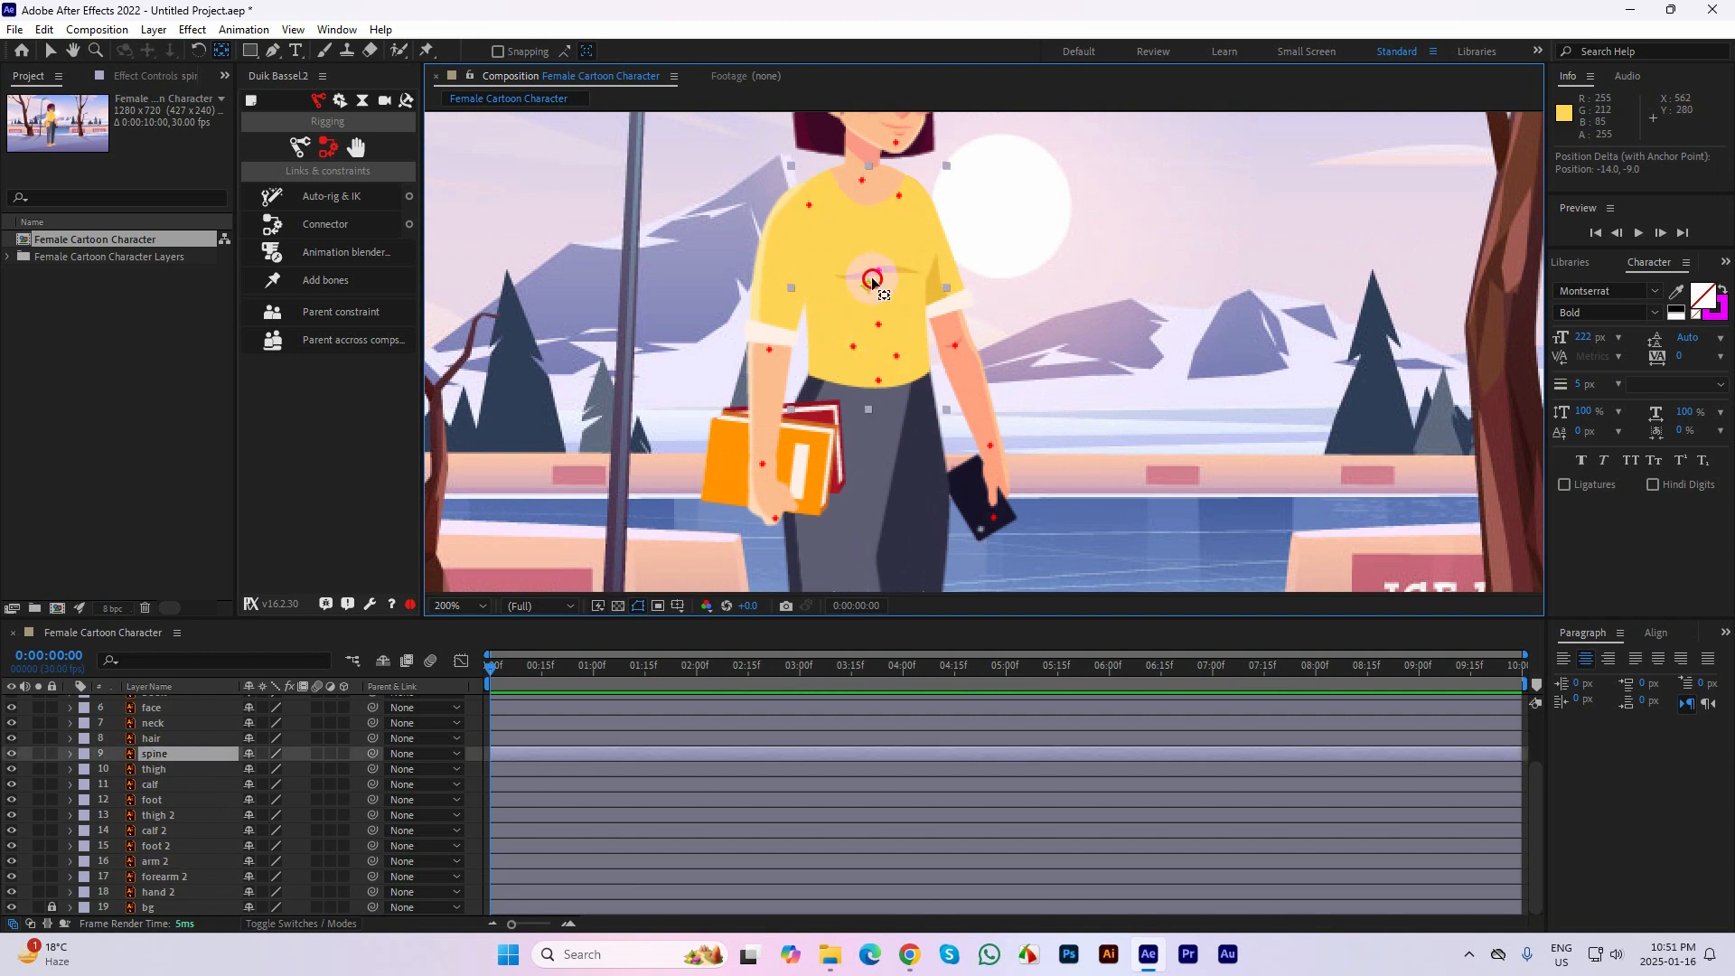
{"action": "left_click_drag", "start_coordinate": [872, 279], "coordinate": [879, 272]}
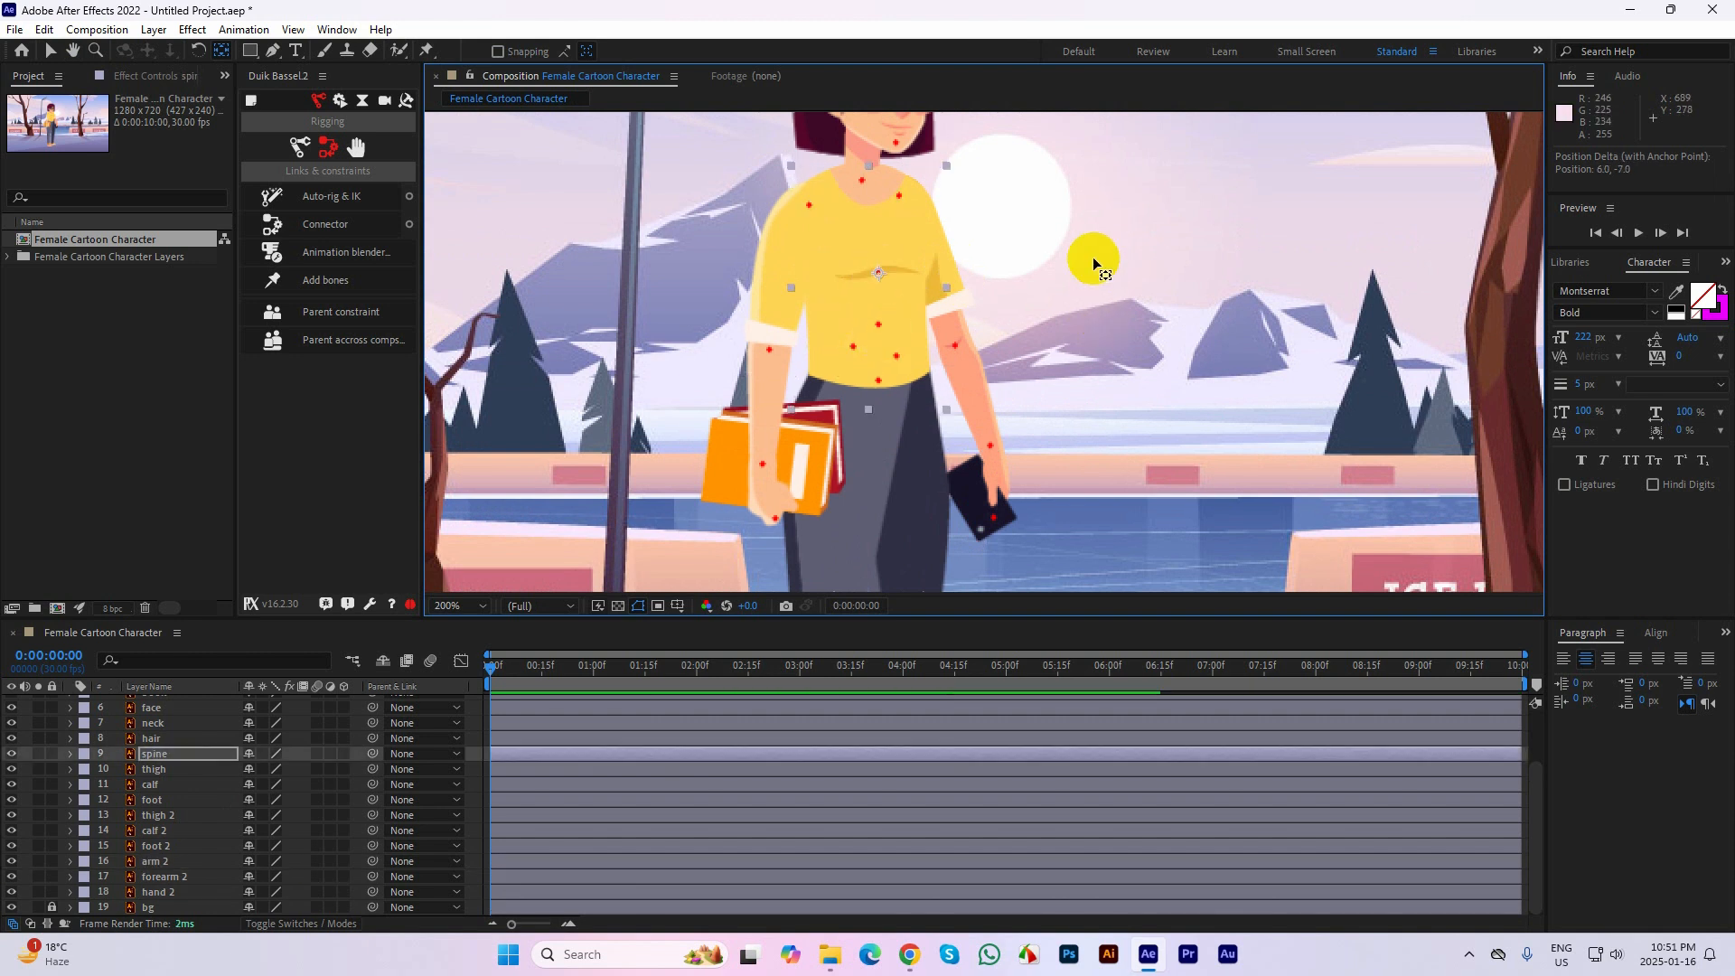
Inspect the anchor points of the spine and upper-body layers against their guide marks
{"action": "left_click_drag", "start_coordinate": [1093, 257], "coordinate": [1109, 385]}
{"action": "left_click", "coordinate": [1088, 298]}
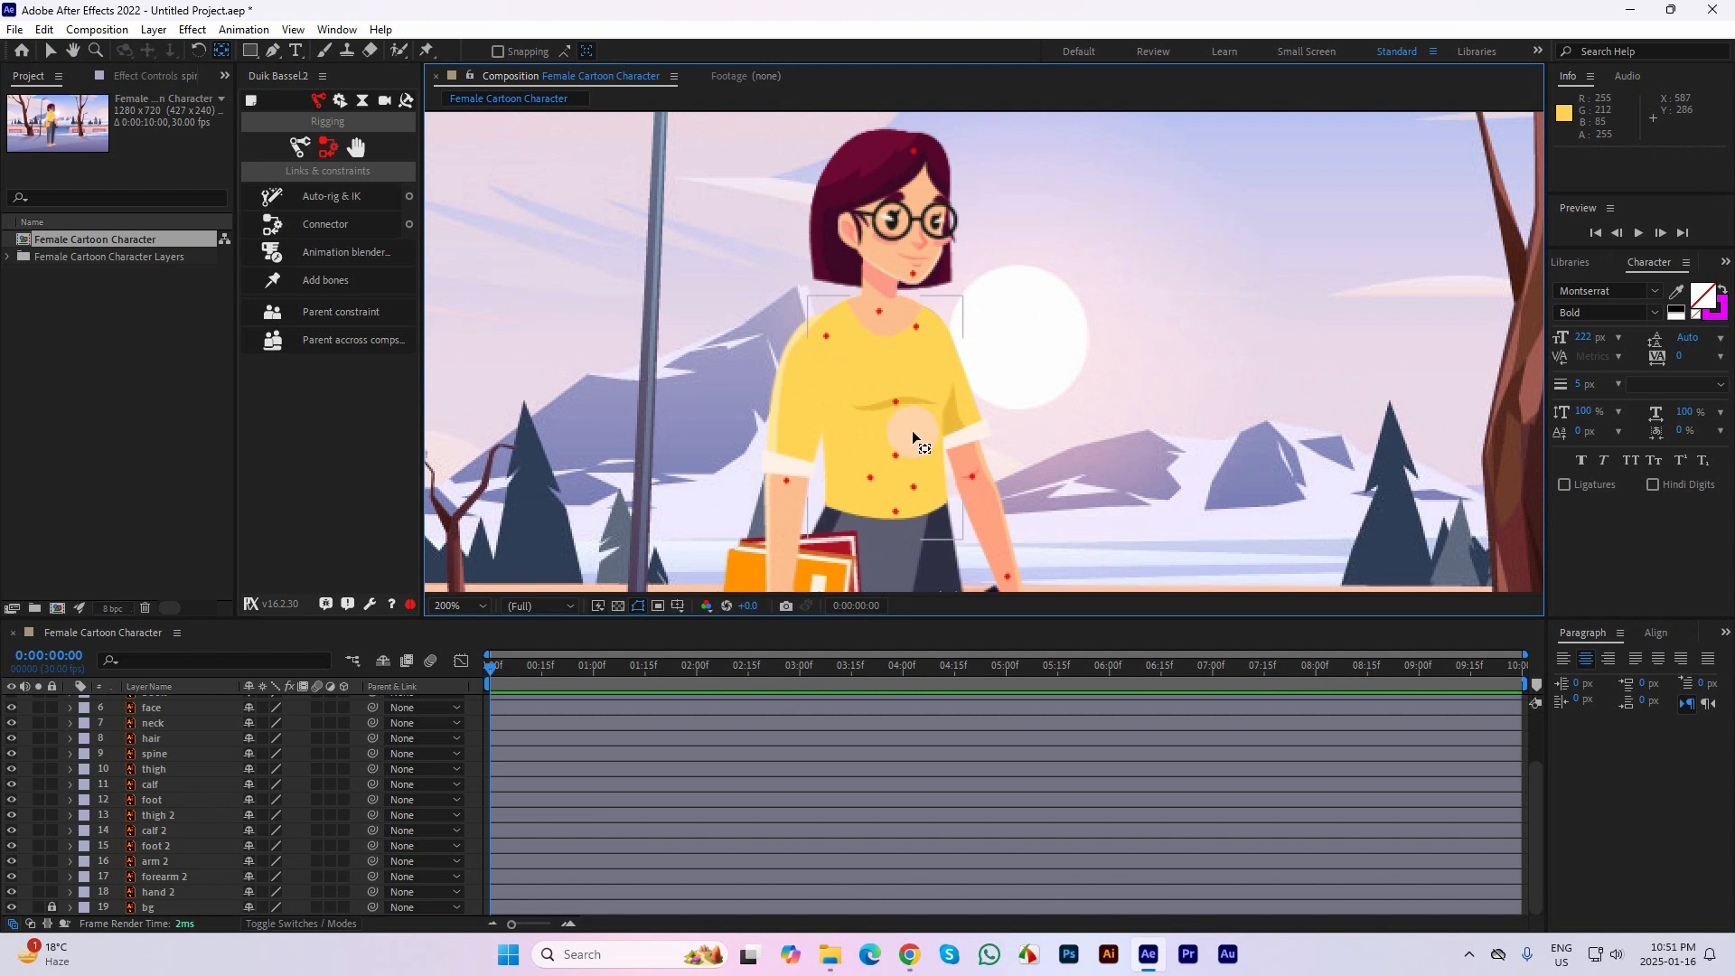
{"action": "left_click", "coordinate": [911, 438]}
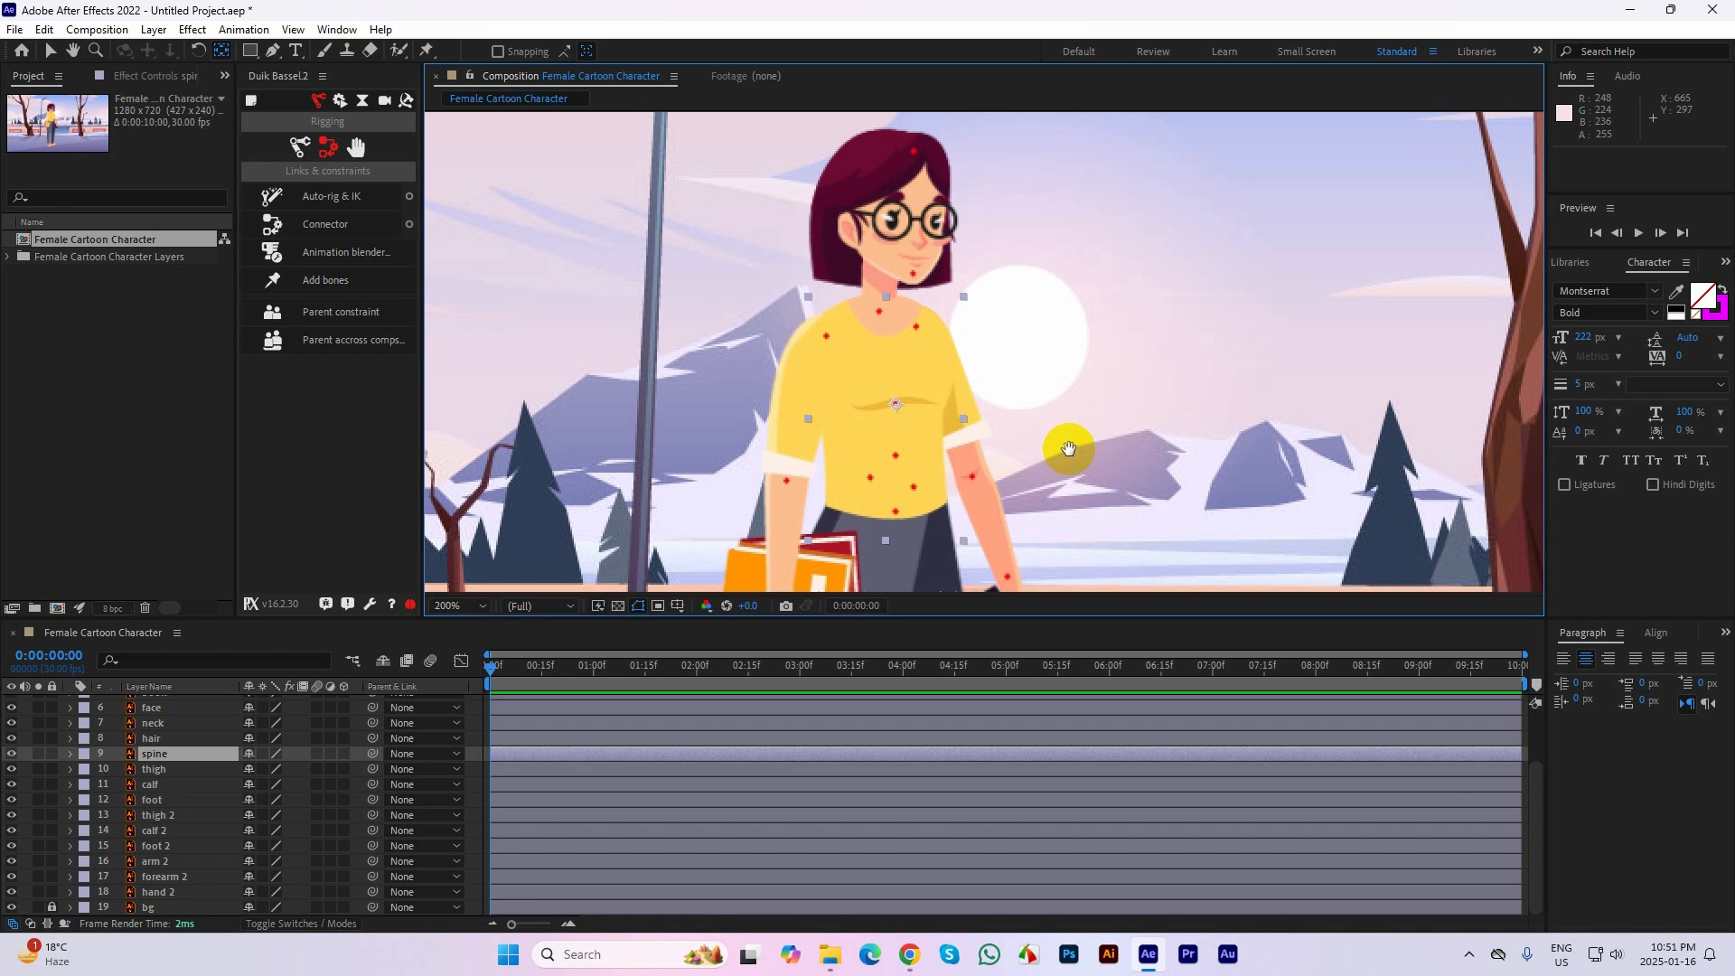
{"action": "left_click_drag", "start_coordinate": [1069, 436], "coordinate": [1097, 362]}
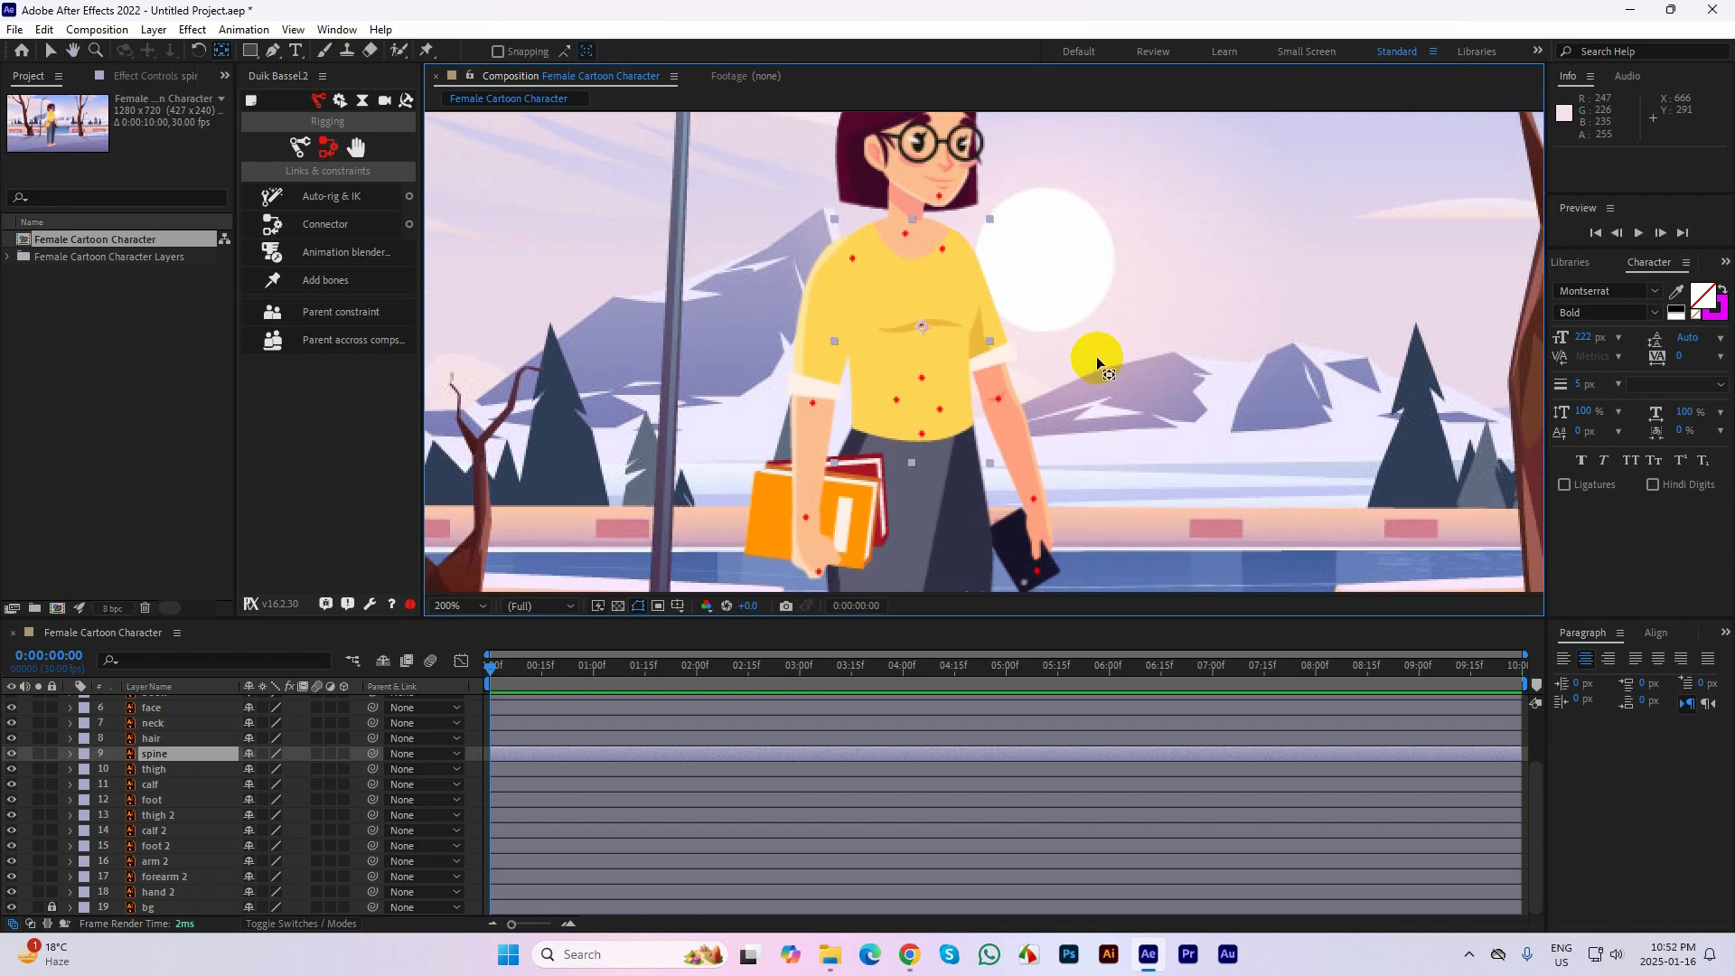
{"action": "left_click", "coordinate": [1087, 357]}
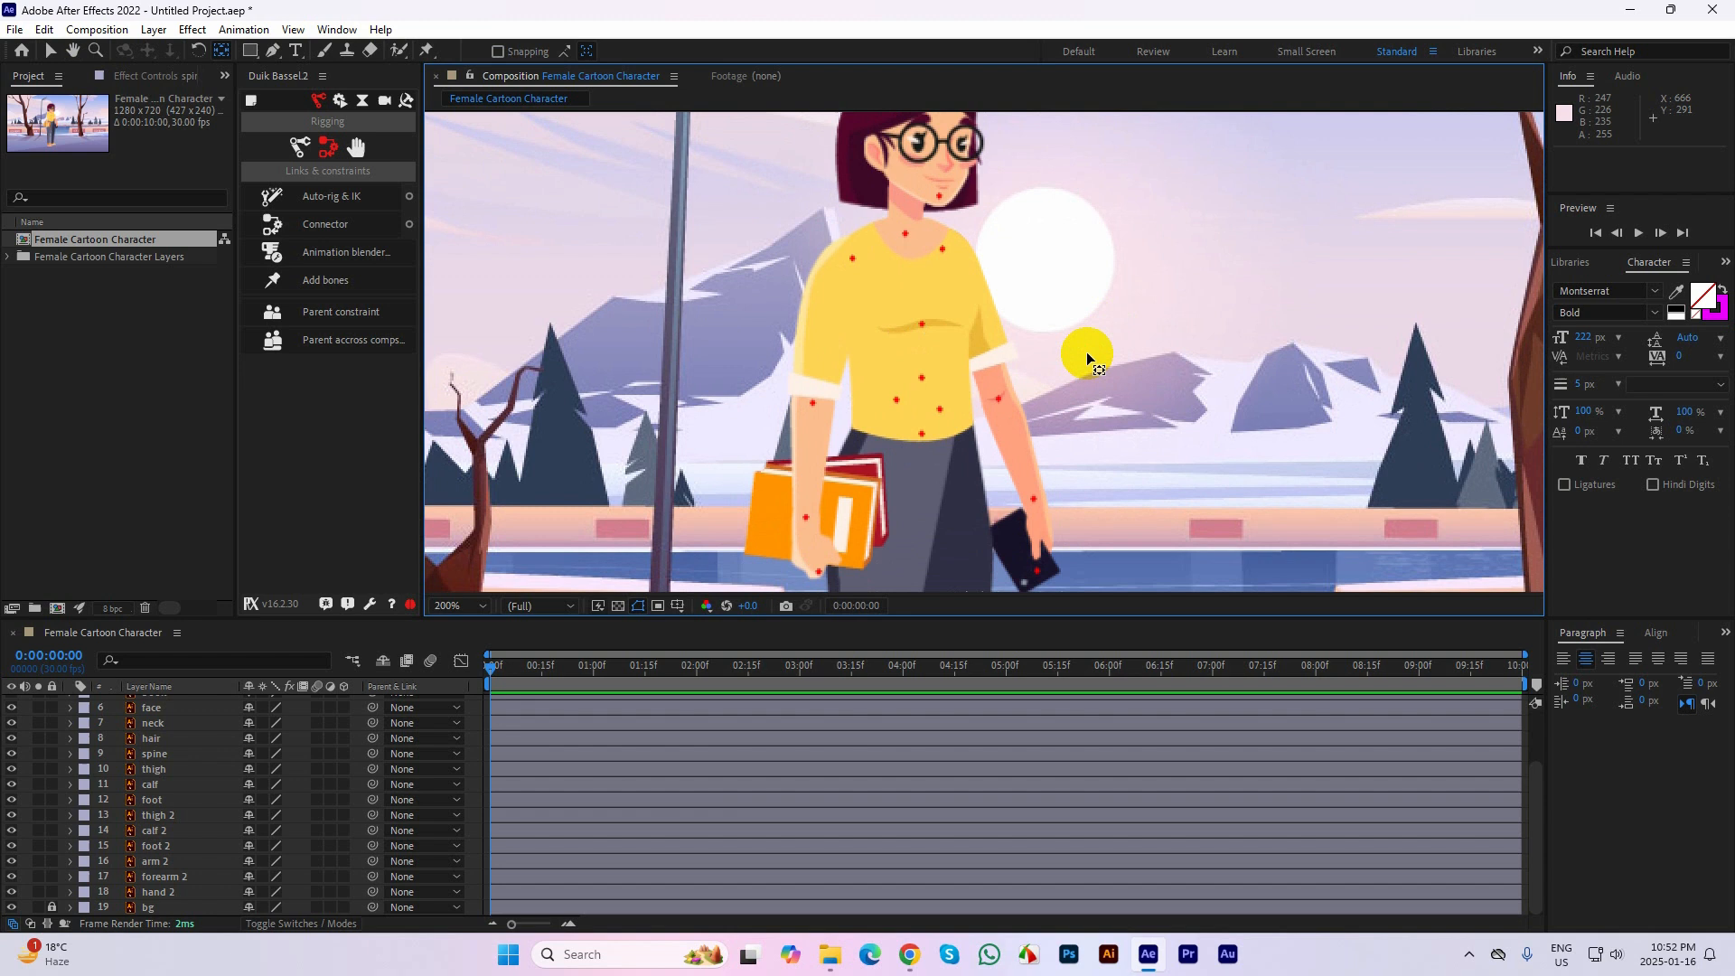
{"action": "left_click", "coordinate": [921, 300]}
{"action": "mouse_move", "coordinate": [1112, 295]}
{"action": "left_mouse_down"}
{"action": "mouse_move", "coordinate": [1118, 397]}
{"action": "mouse_move", "coordinate": [1079, 296]}
{"action": "left_mouse_up"}
{"action": "left_click", "coordinate": [923, 291]}
Unlock and delete the guide mark layer at the start of the layer stack
{"action": "scroll", "coordinate": [1079, 295], "scroll_direction": "down", "scroll_amount": 2}
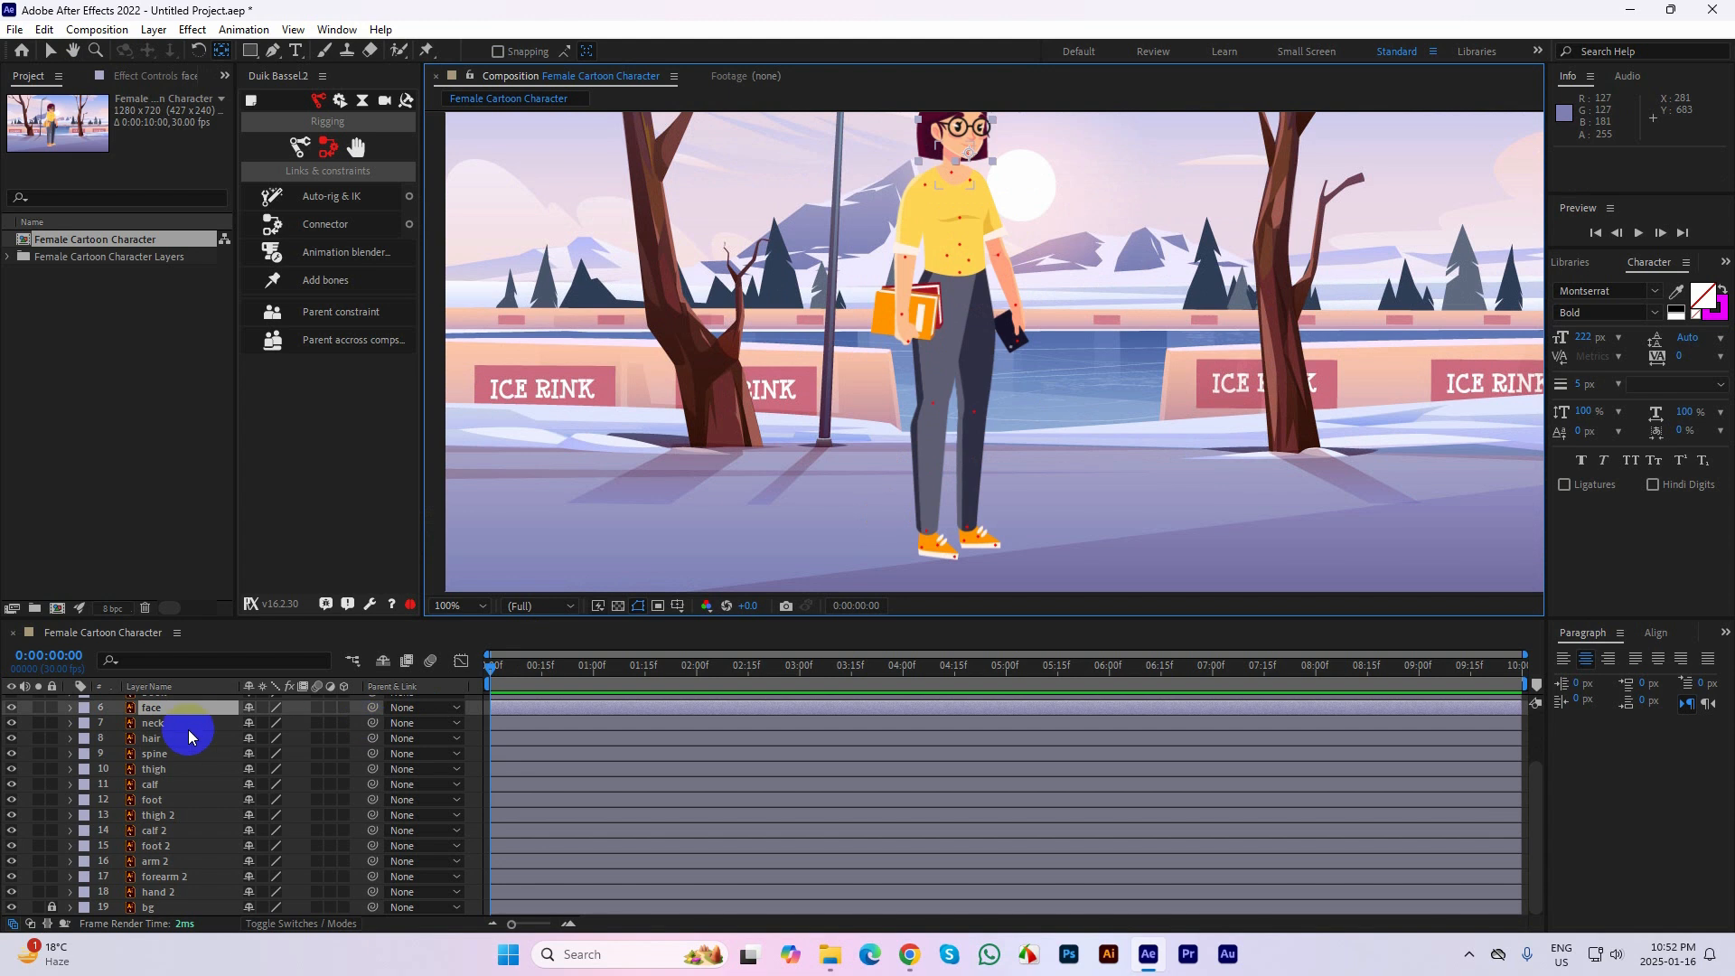
{"action": "scroll", "coordinate": [172, 723], "scroll_direction": "up", "scroll_amount": 3}
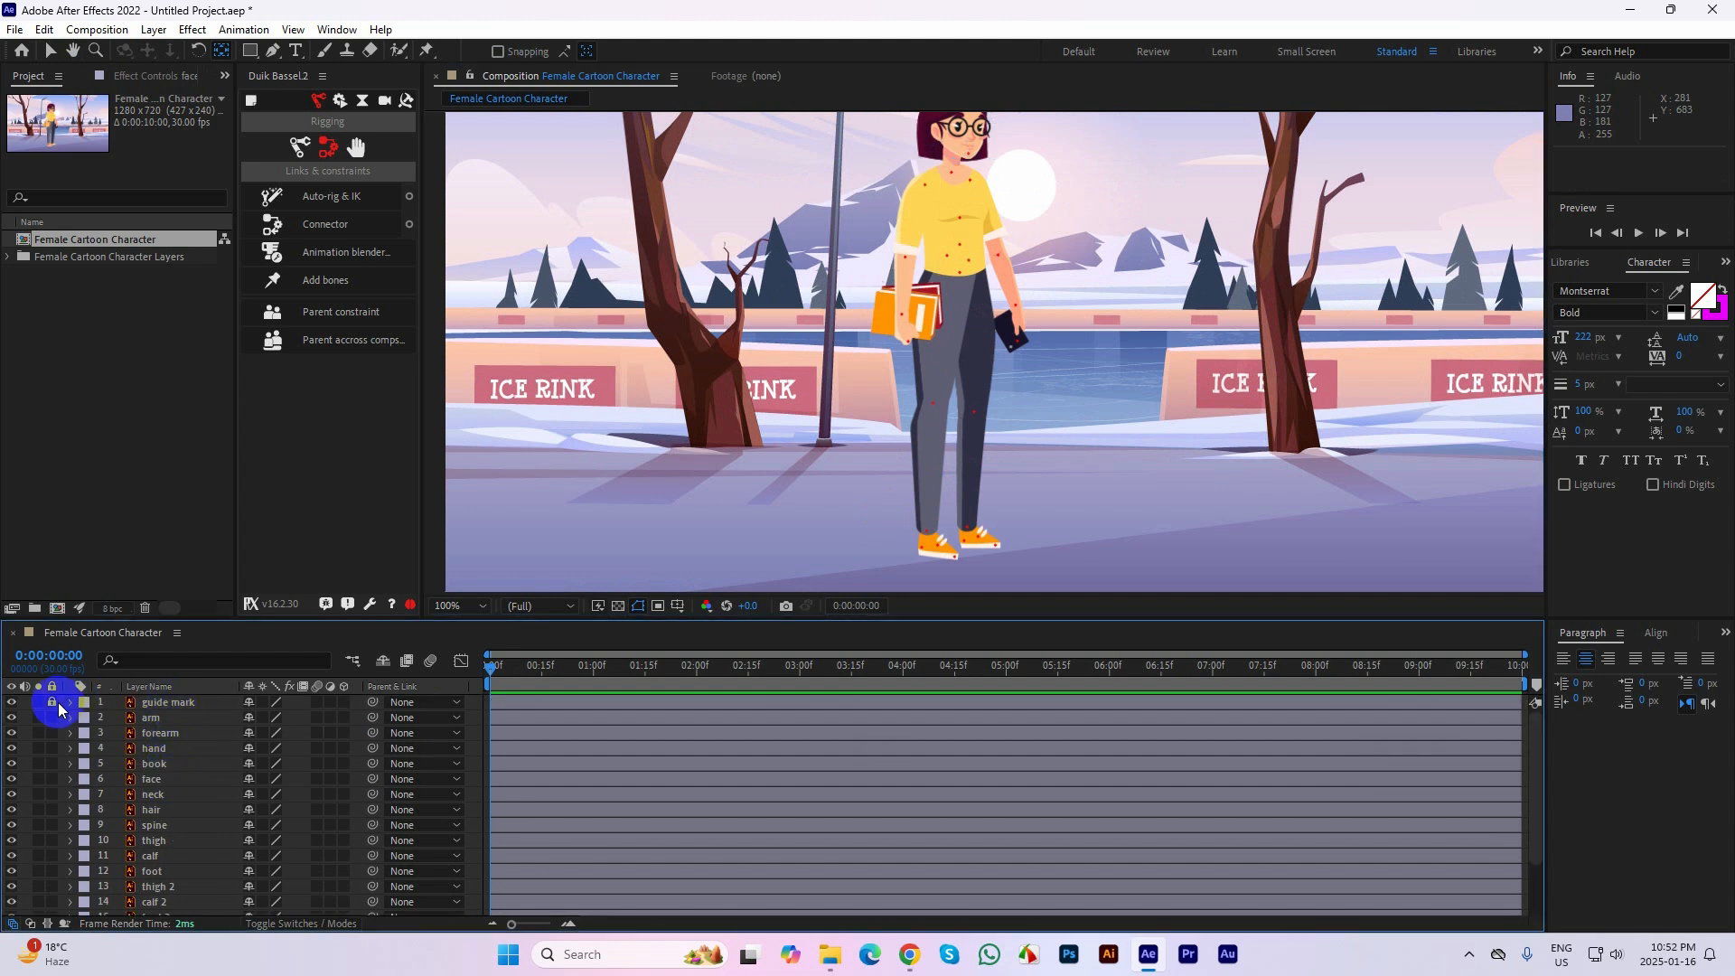
{"action": "left_click", "coordinate": [228, 704]}
{"action": "key", "text": "Delete"}
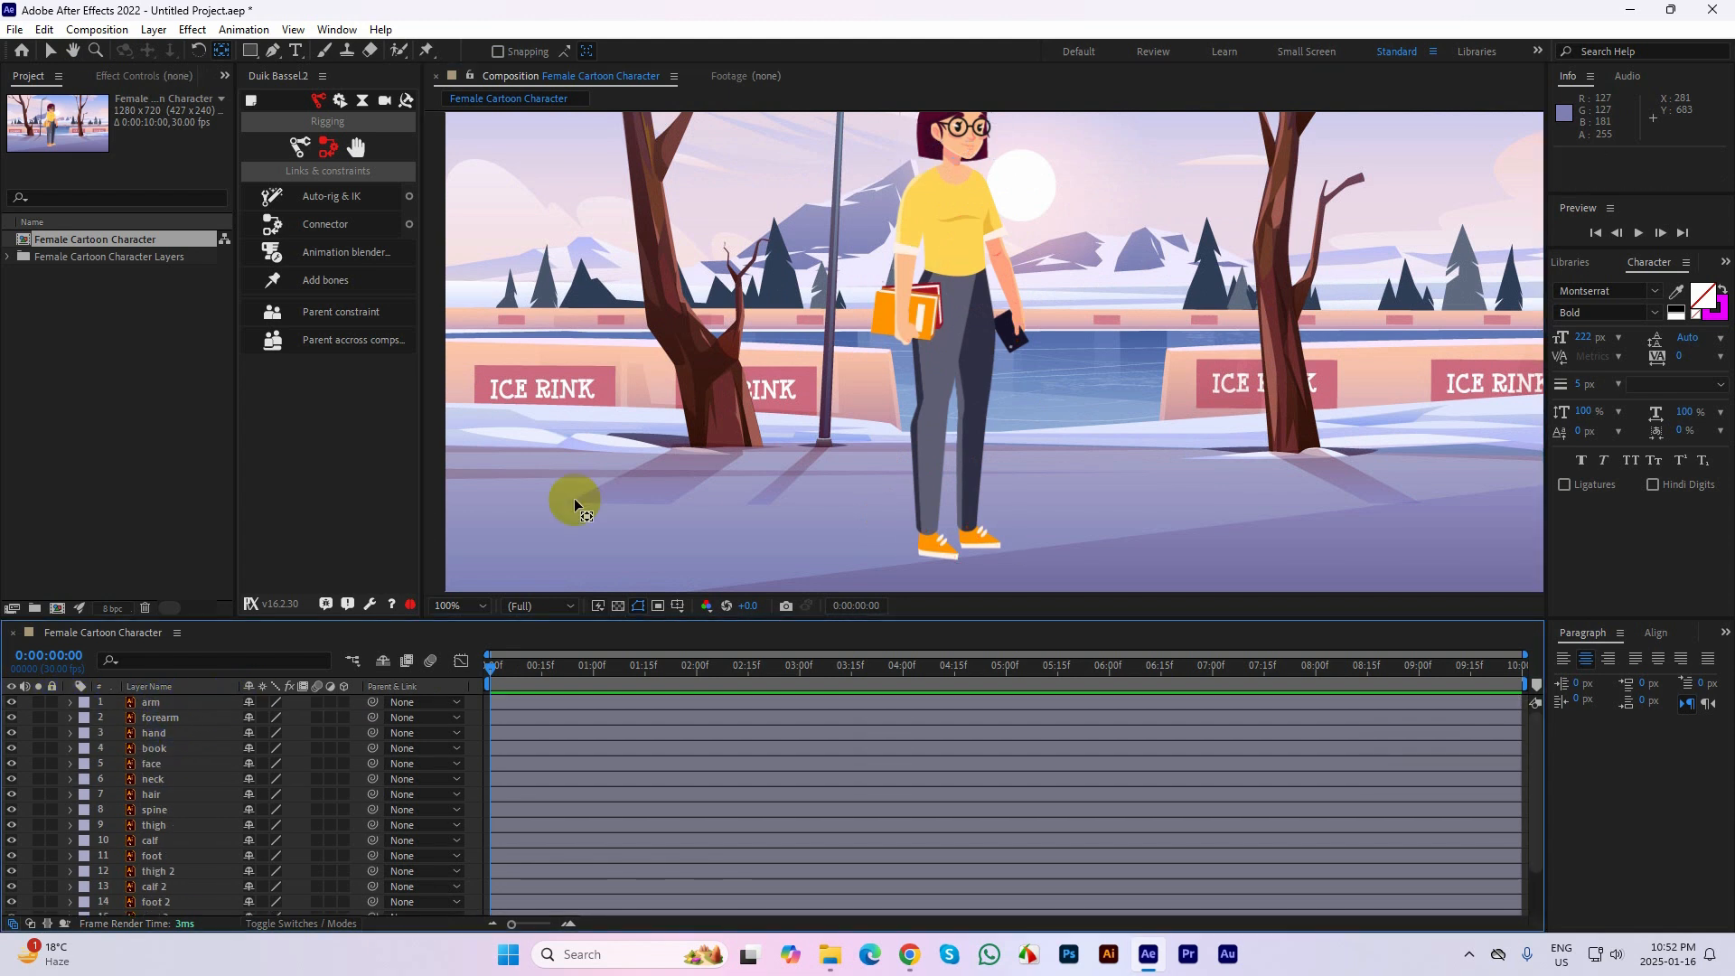
Switch to the Selection tool and create a Duik Hominoid structure from the rigging structures
{"action": "left_click", "coordinate": [802, 542]}
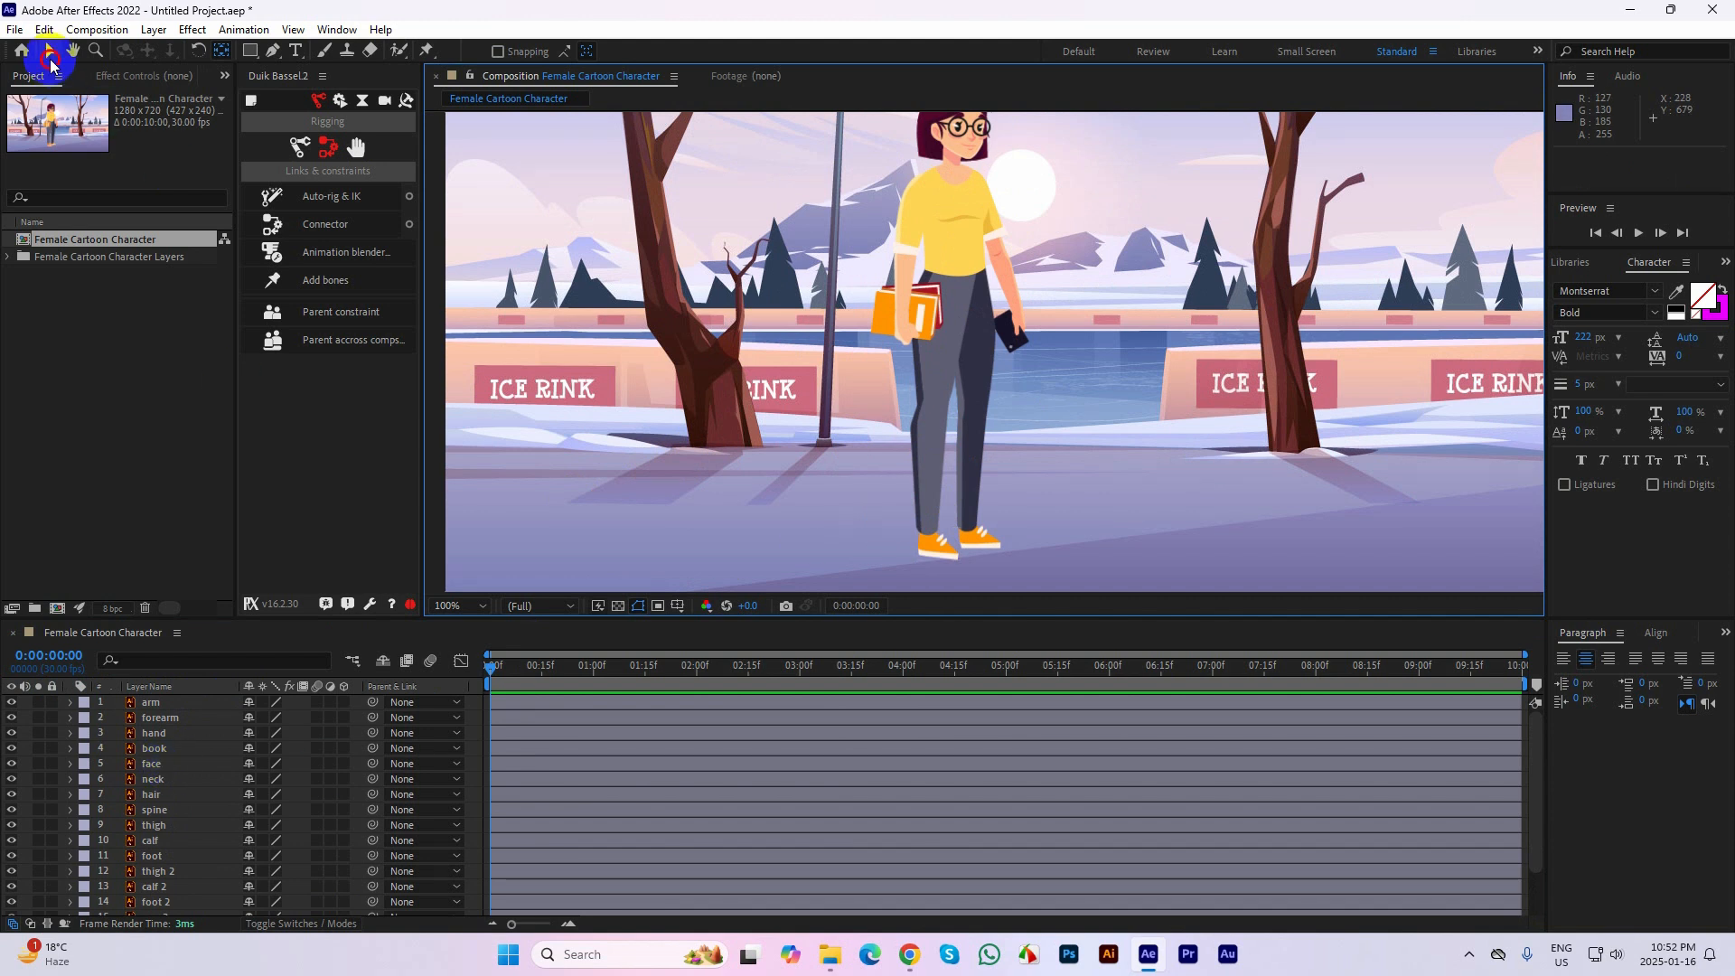
{"action": "left_click", "coordinate": [213, 561]}
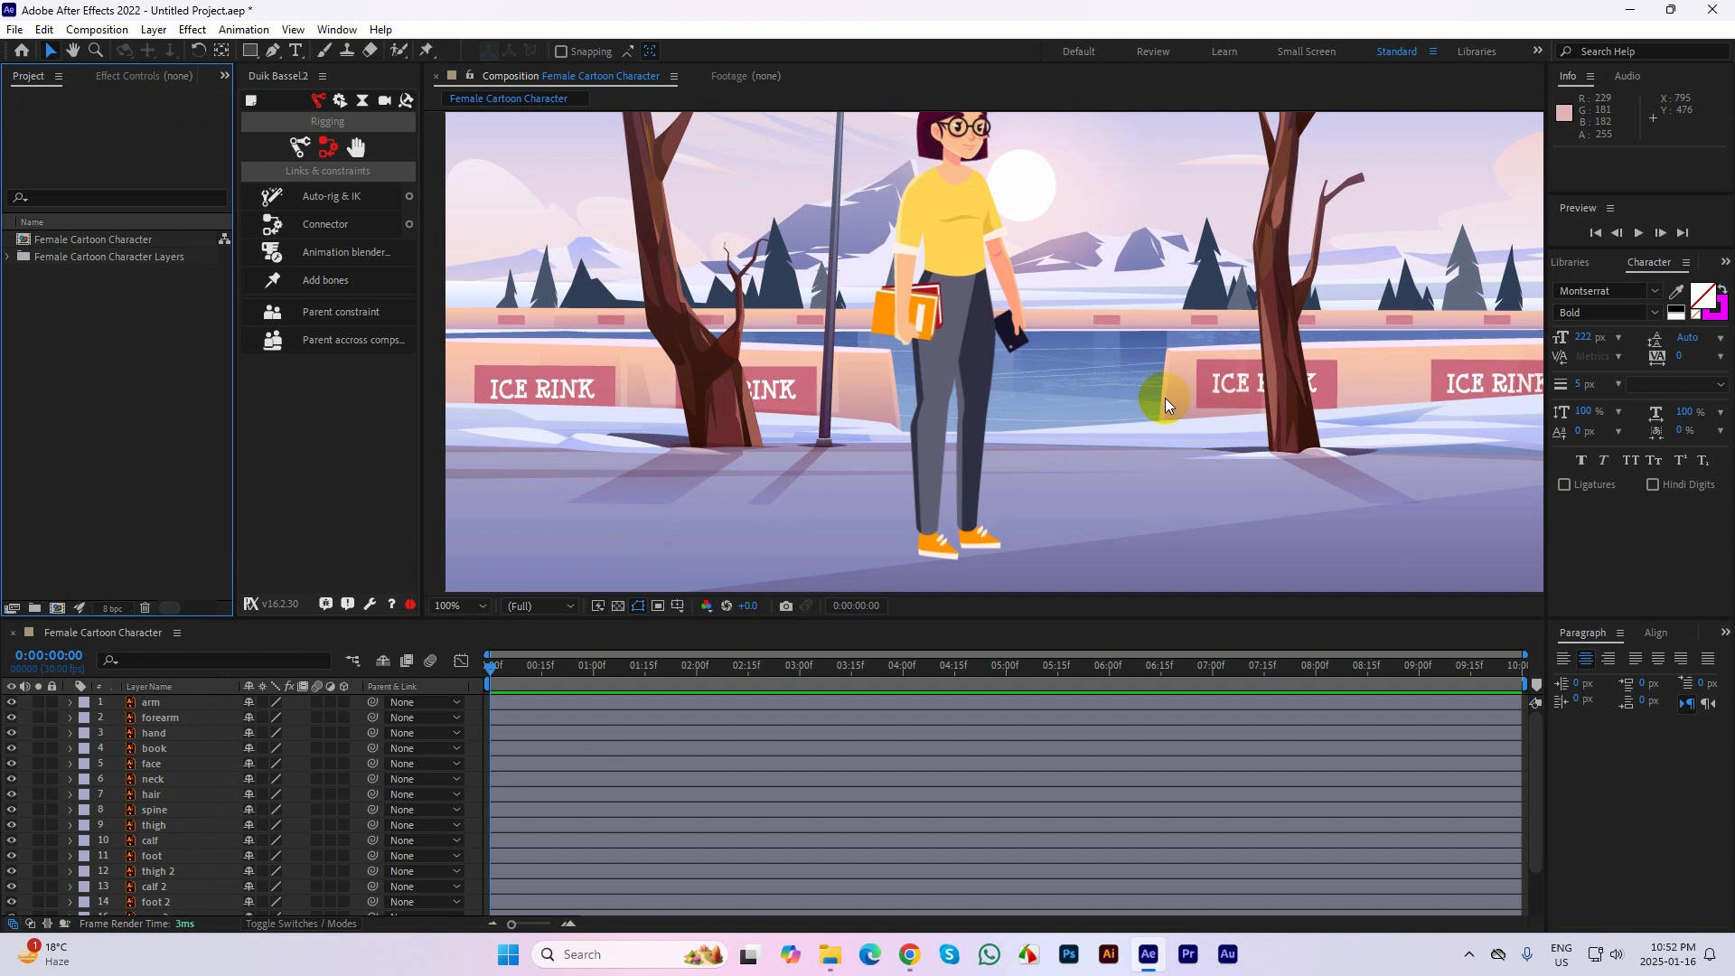
{"action": "left_click_drag", "start_coordinate": [1097, 301], "coordinate": [1072, 352]}
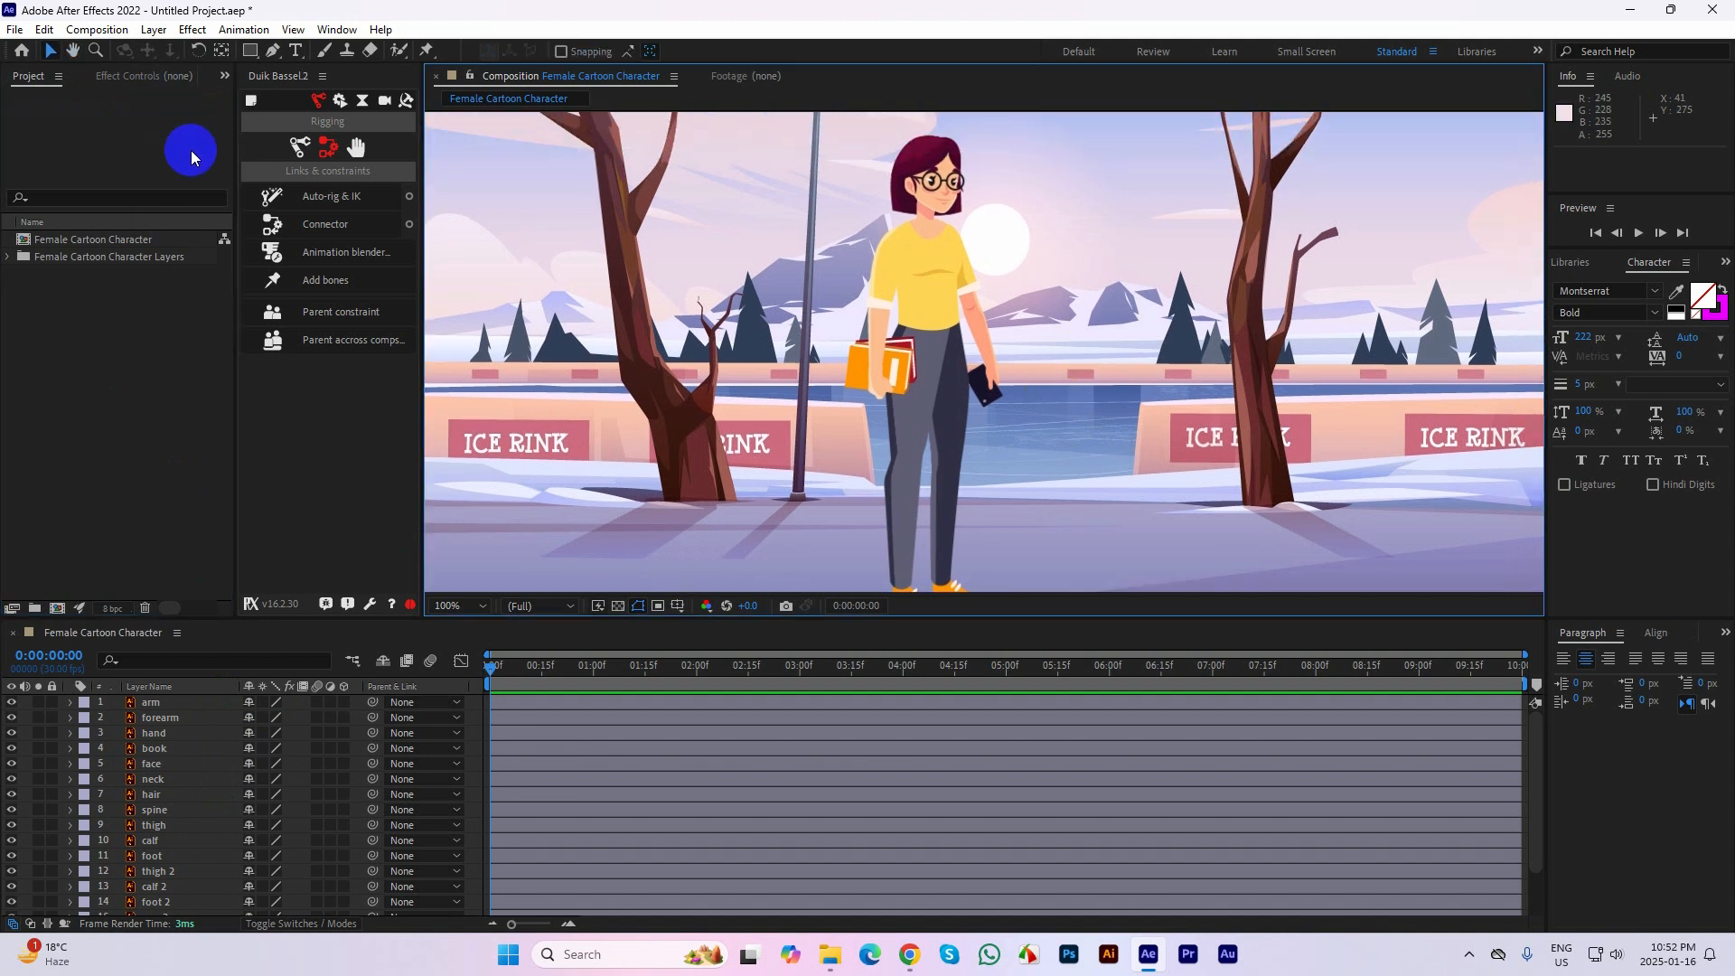
{"action": "left_click", "coordinate": [290, 508]}
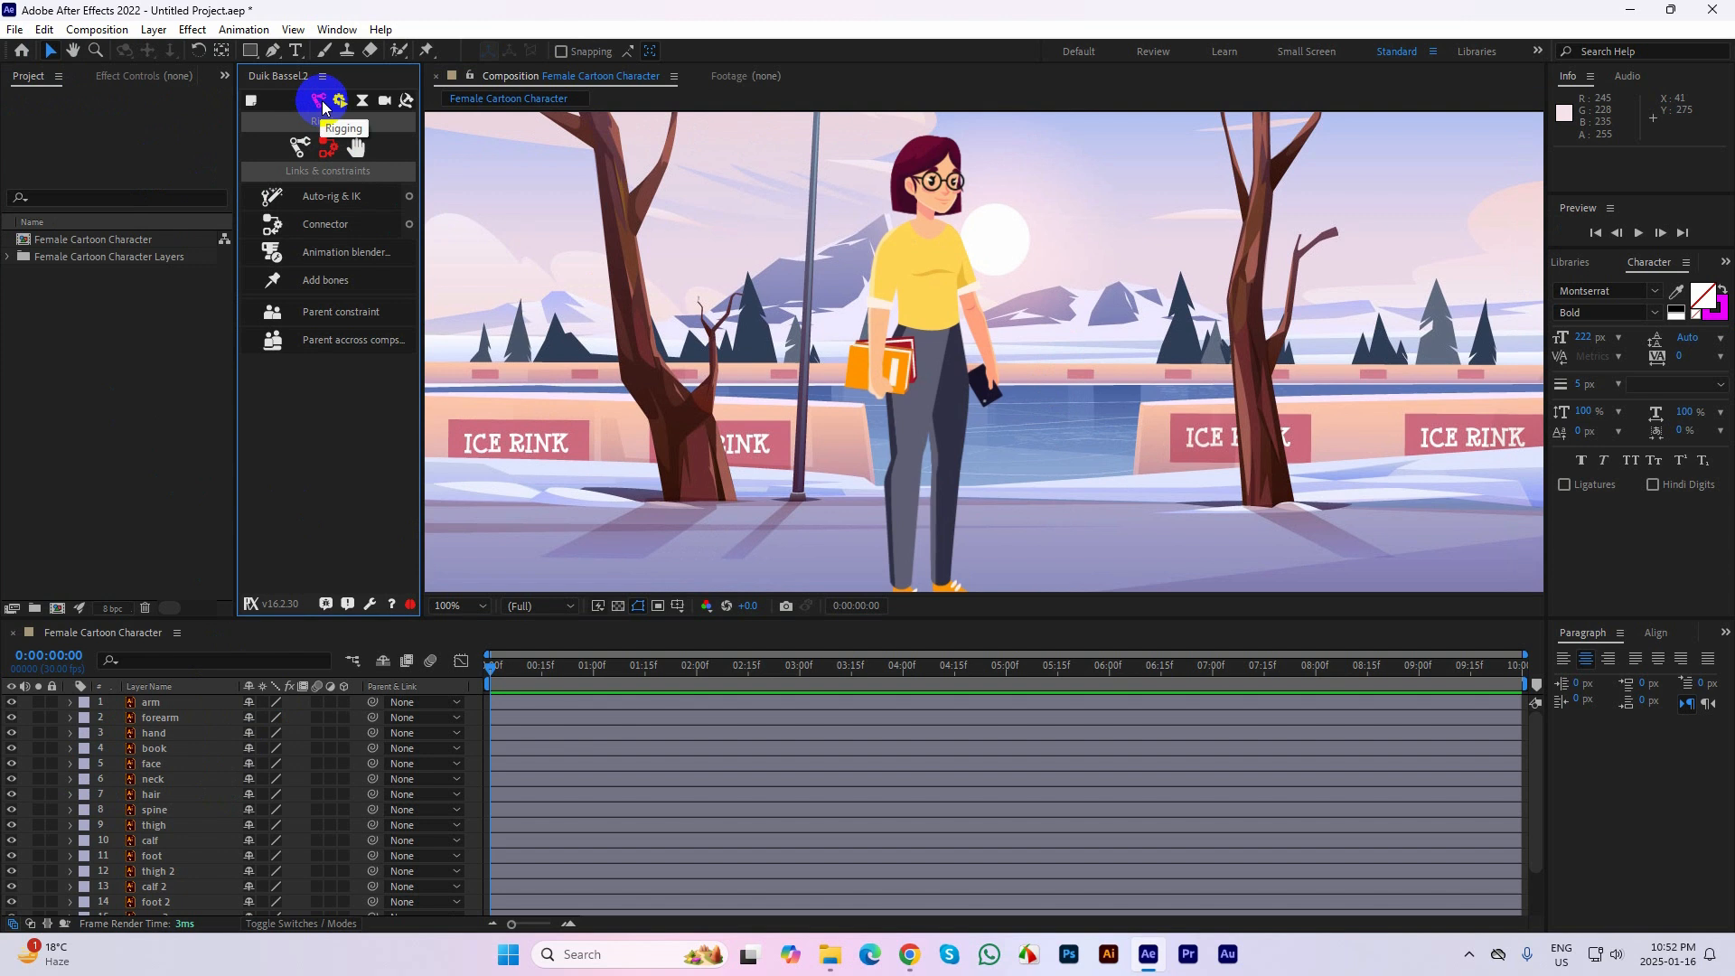
{"action": "left_click", "coordinate": [297, 147]}
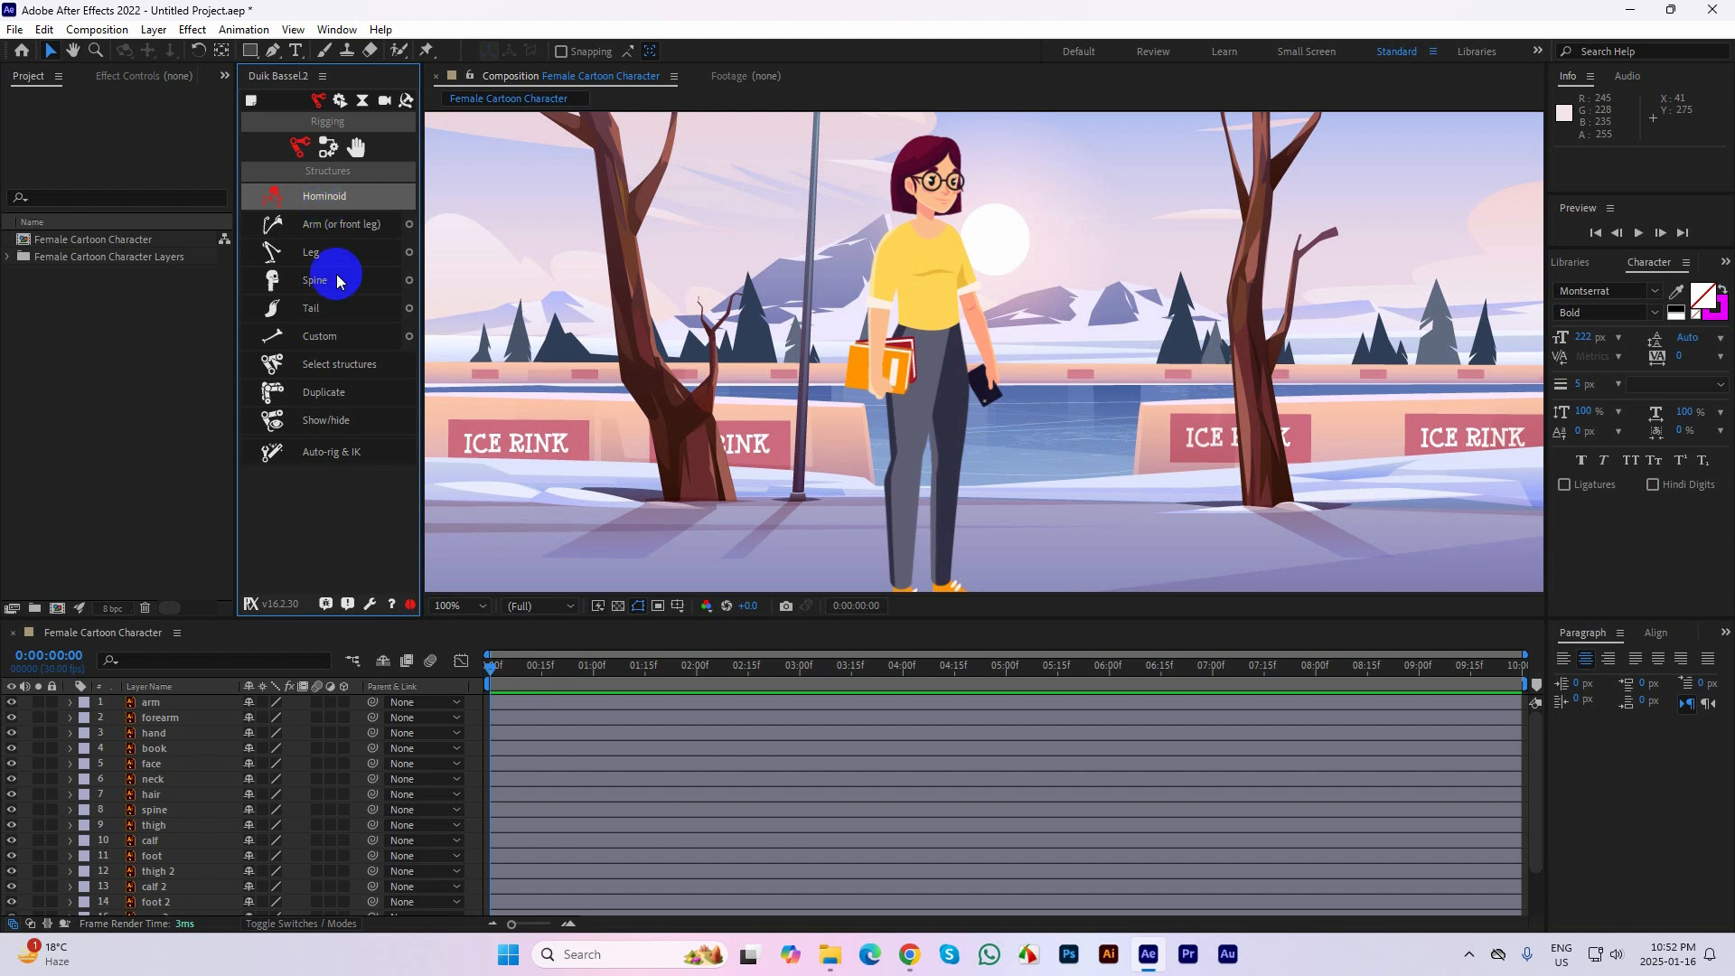
{"action": "left_click", "coordinate": [313, 189]}
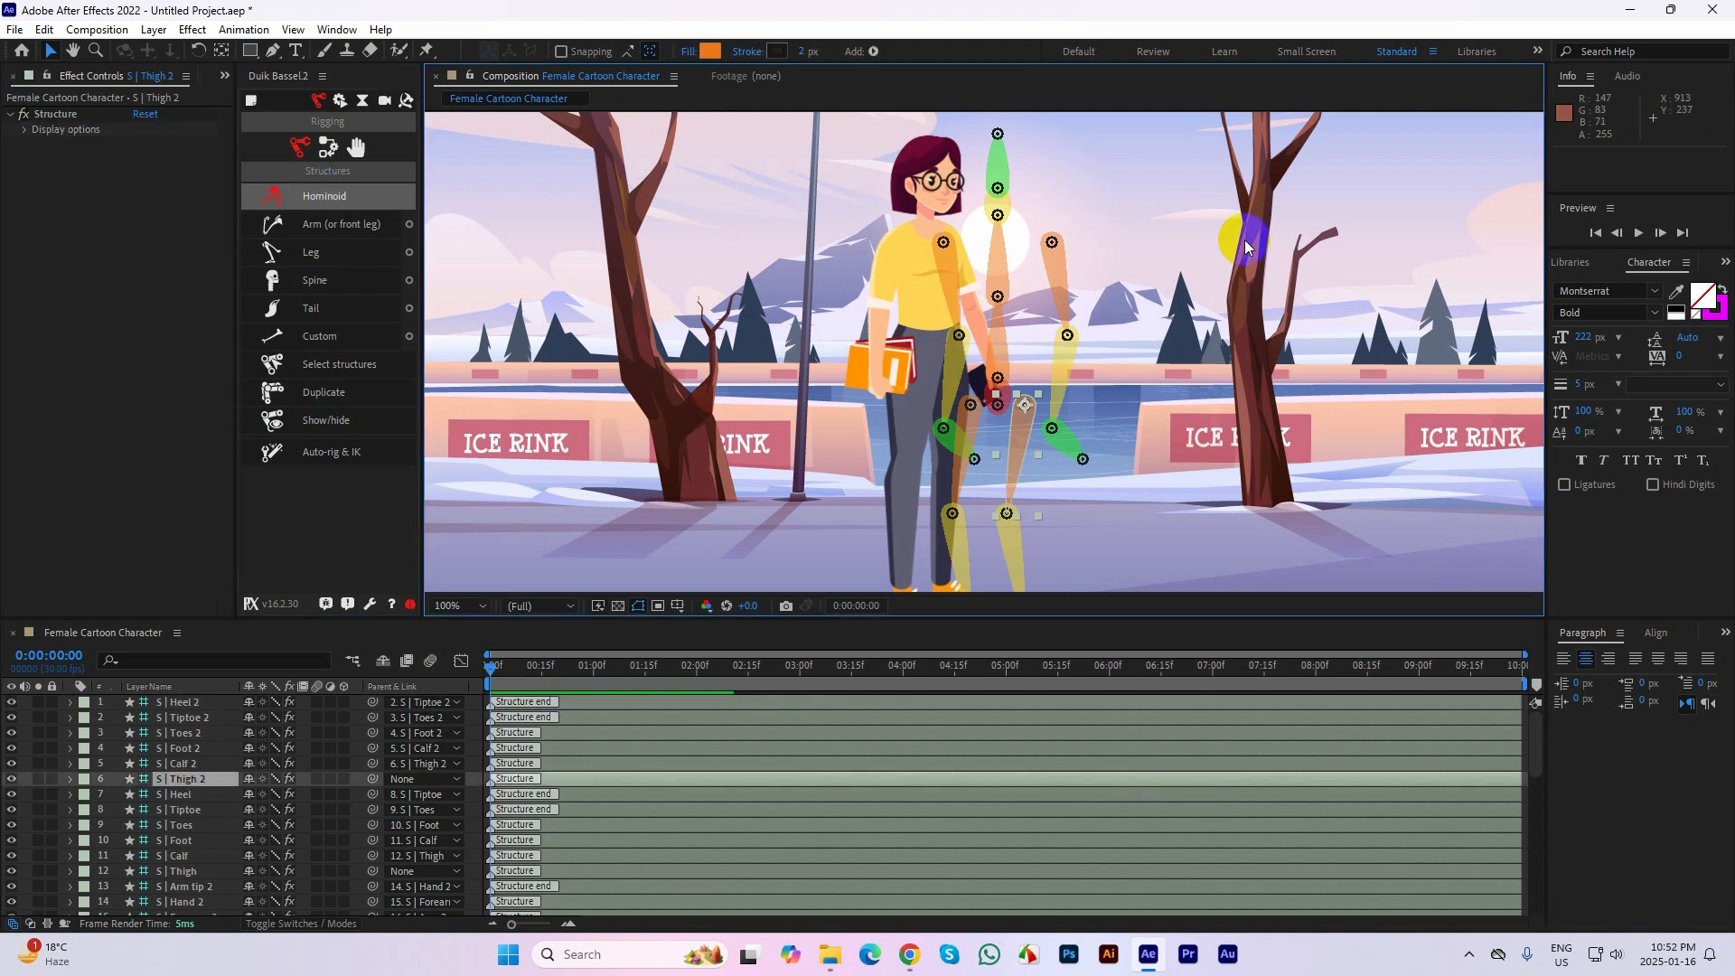
Move the two arm structures outward, one to each side of the character
{"action": "left_click", "coordinate": [1190, 396]}
{"action": "key", "text": "h"}
{"action": "left_click_drag", "start_coordinate": [1172, 418], "coordinate": [1266, 403]}
{"action": "key", "text": "v"}
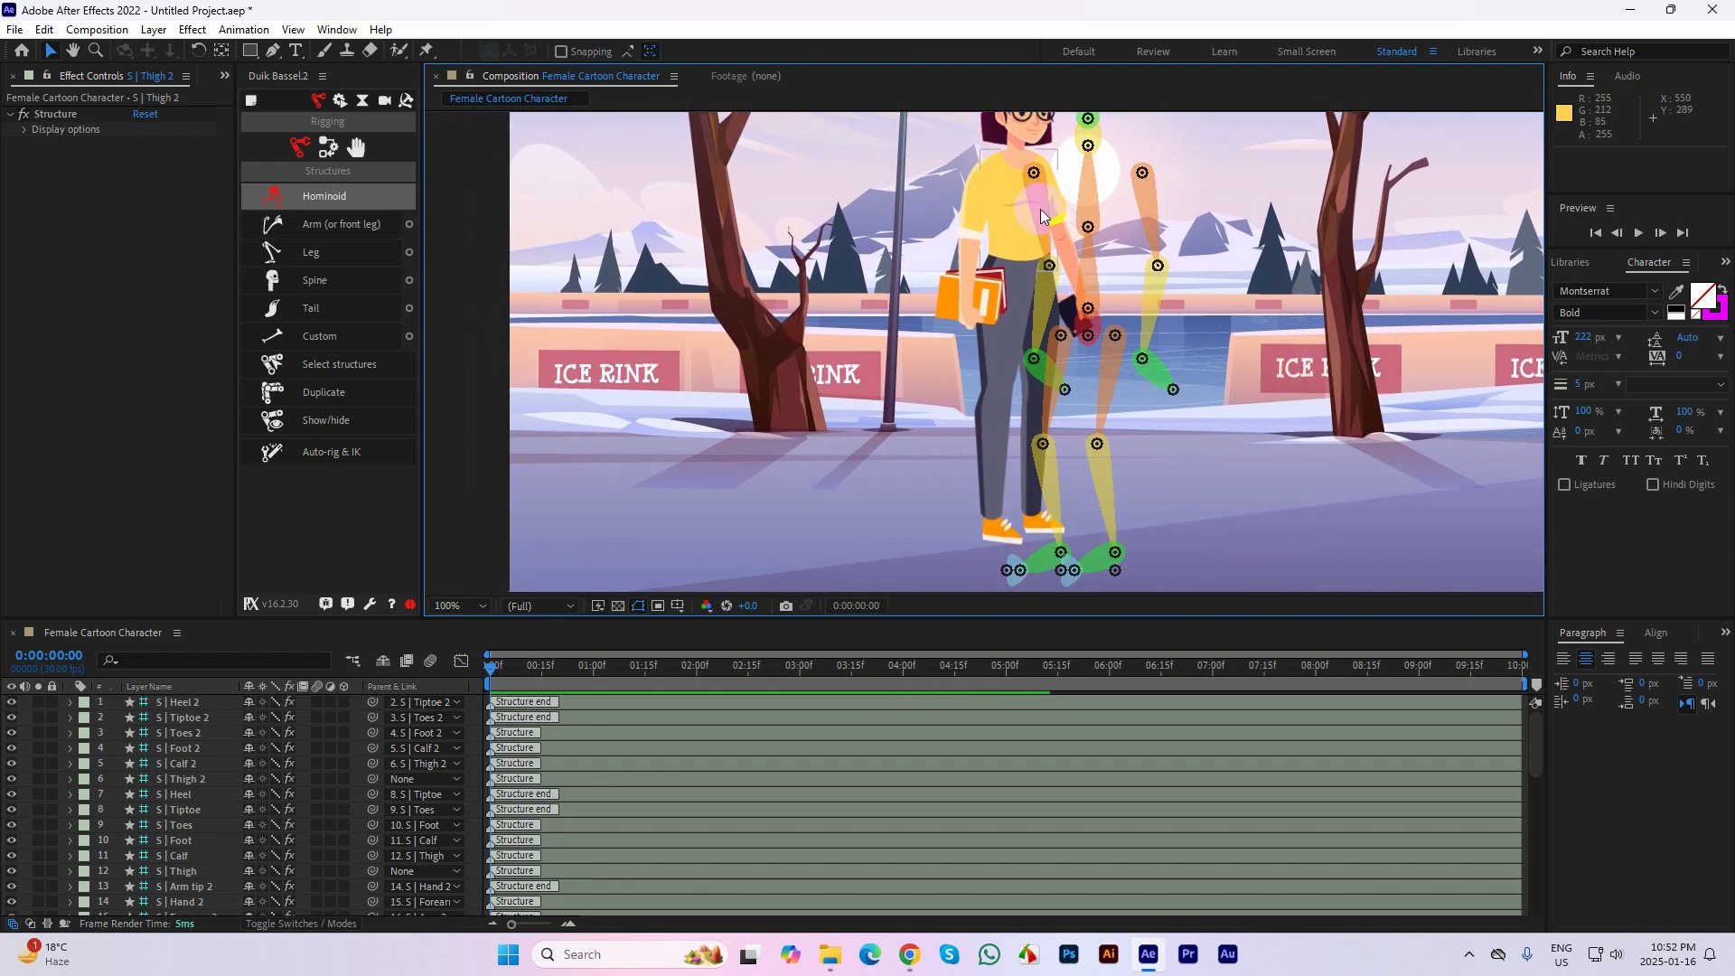
{"action": "left_click_drag", "start_coordinate": [1015, 202], "coordinate": [891, 222]}
{"action": "left_click_drag", "start_coordinate": [1149, 209], "coordinate": [1239, 206]}
Spread the two leg structures apart and move the hips structure to about 588, 330 at the character's waist
{"action": "left_click_drag", "start_coordinate": [1088, 280], "coordinate": [1087, 262]}
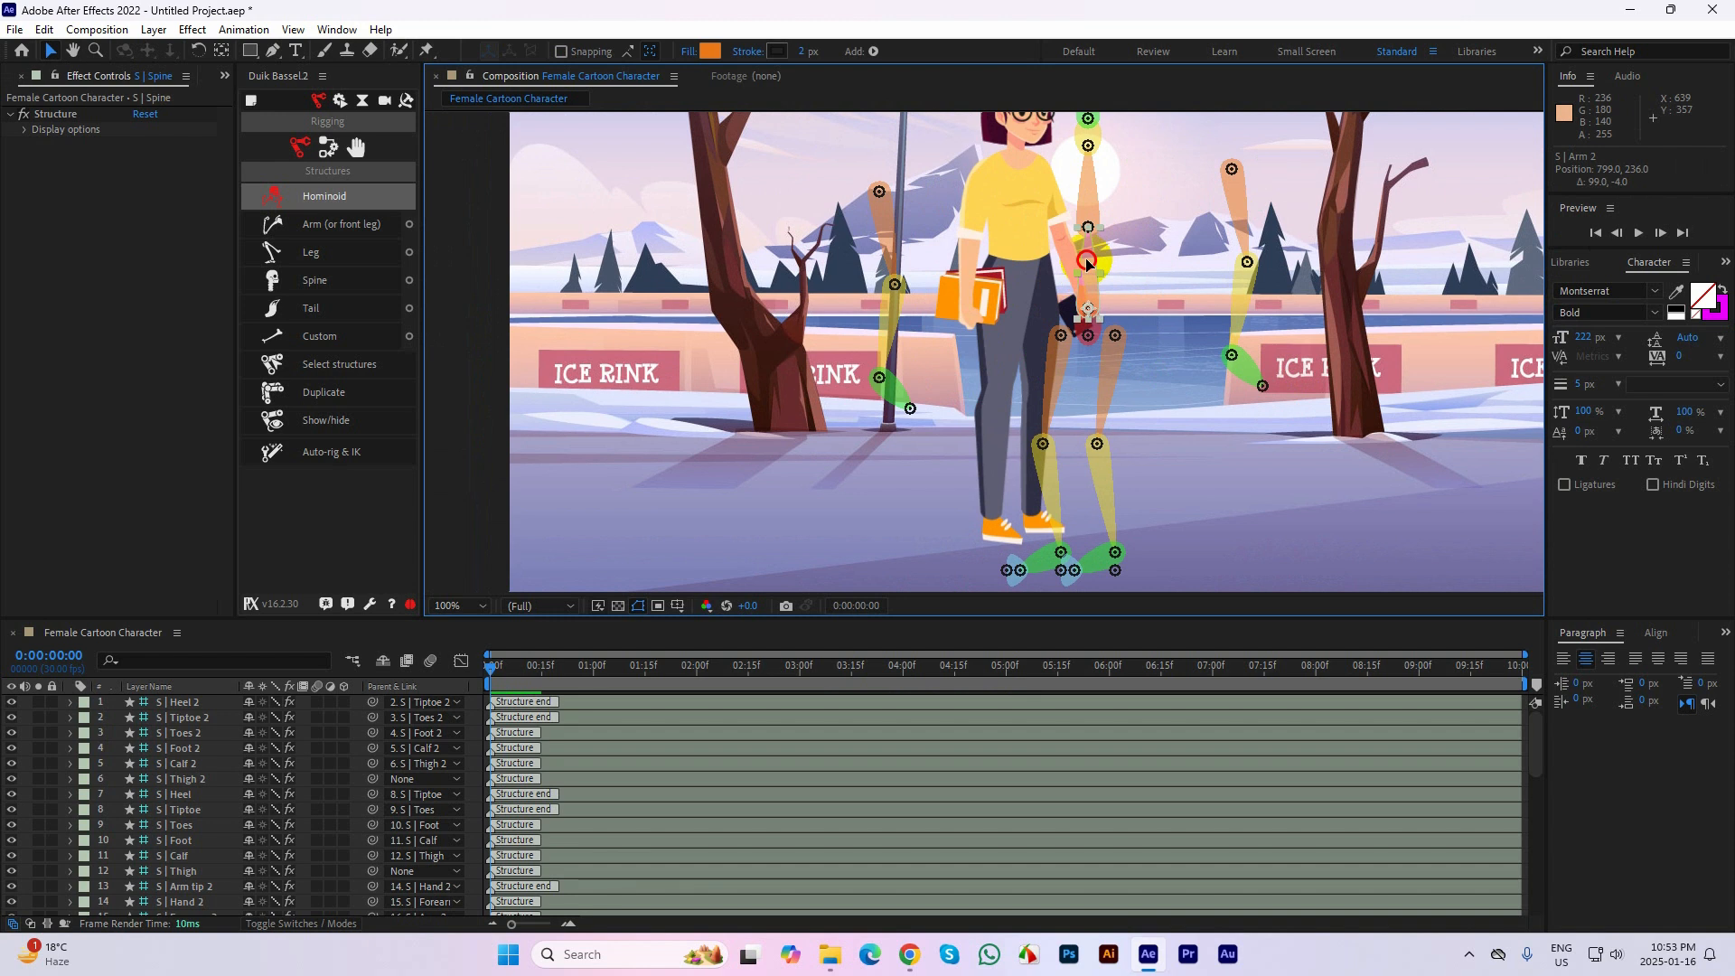
{"action": "left_click_drag", "start_coordinate": [1103, 350], "coordinate": [1167, 356]}
{"action": "left_click_drag", "start_coordinate": [1041, 382], "coordinate": [980, 415]}
{"action": "mouse_move", "coordinate": [1088, 334]}
{"action": "left_mouse_down"}
{"action": "mouse_move", "coordinate": [1038, 250]}
{"action": "mouse_move", "coordinate": [1113, 337]}
{"action": "left_mouse_up"}
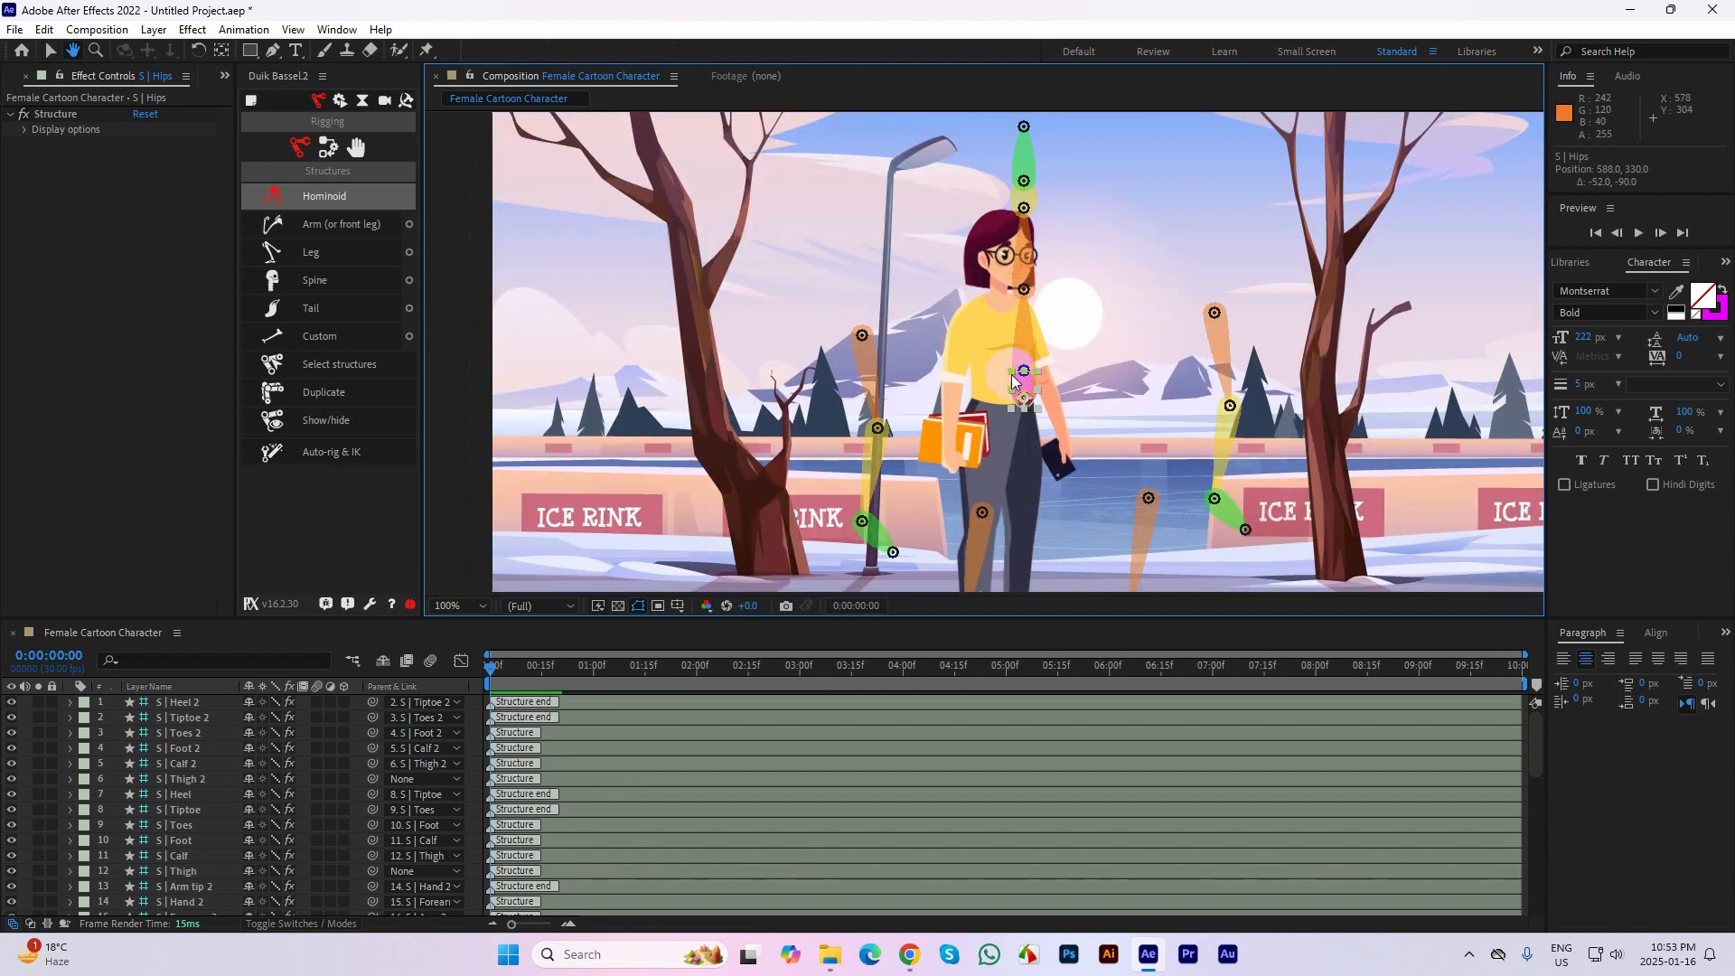
{"action": "scroll", "coordinate": [1011, 375], "scroll_direction": "up", "scroll_amount": 1}
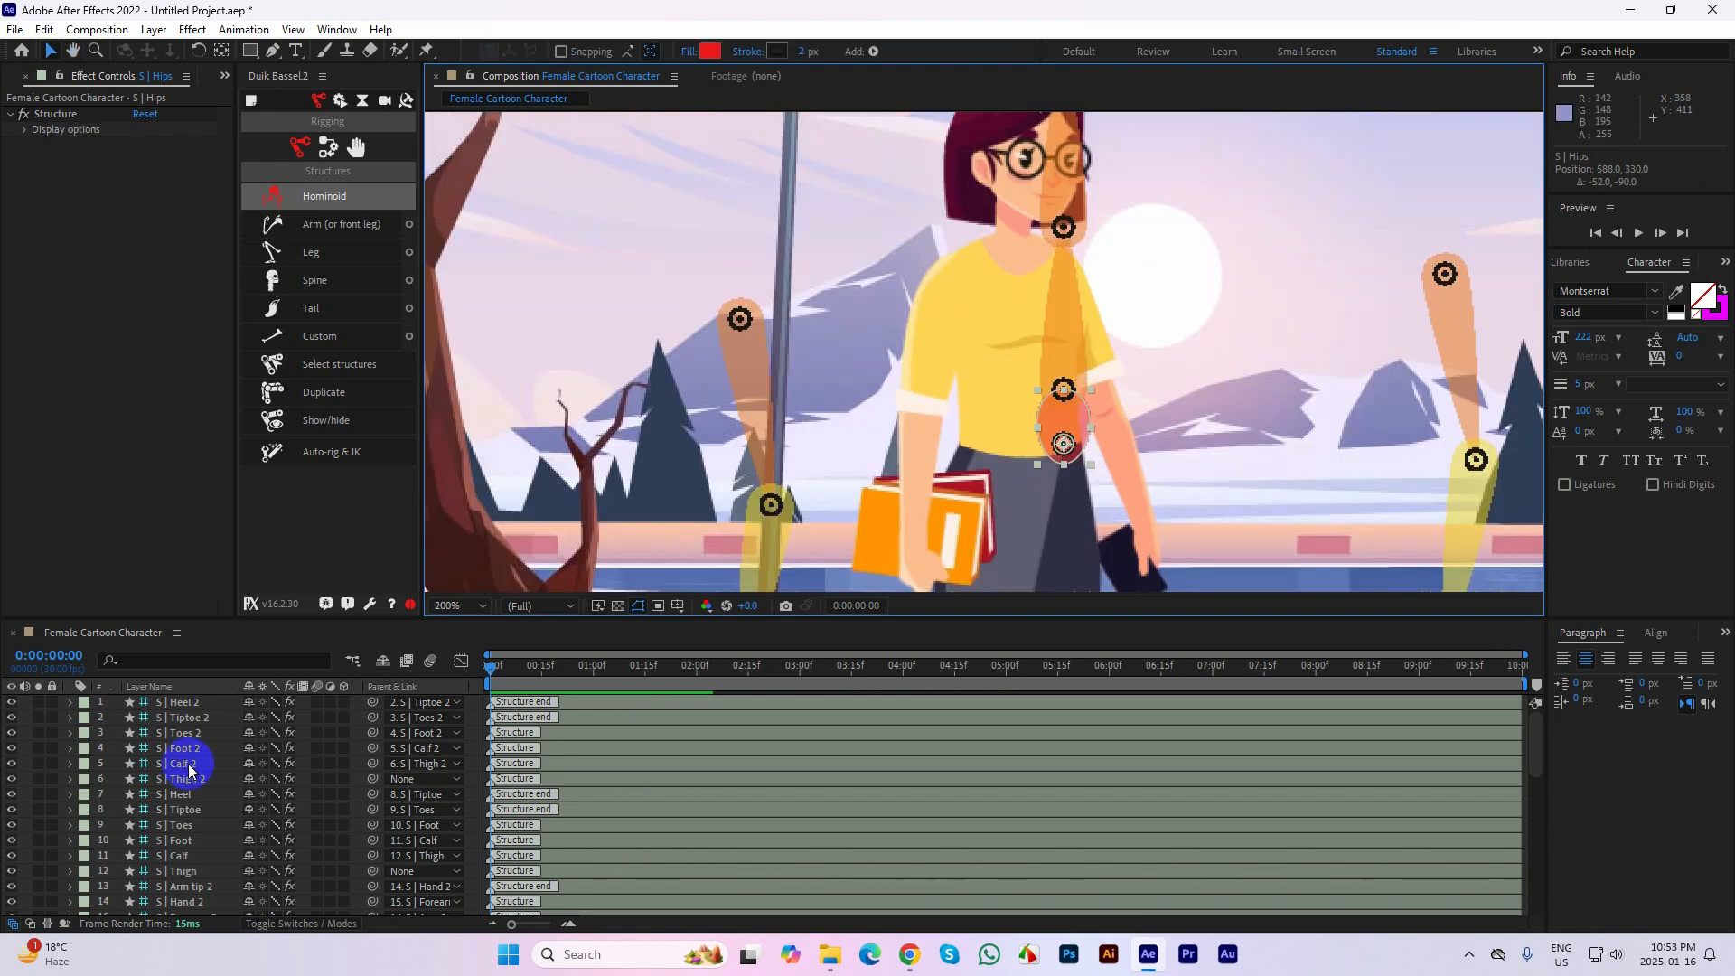
Delete all the S structure layers from Heel 2 to Hips and undo back to before the guide mark layer's deletion
{"action": "scroll", "coordinate": [172, 779], "scroll_direction": "down", "scroll_amount": 5}
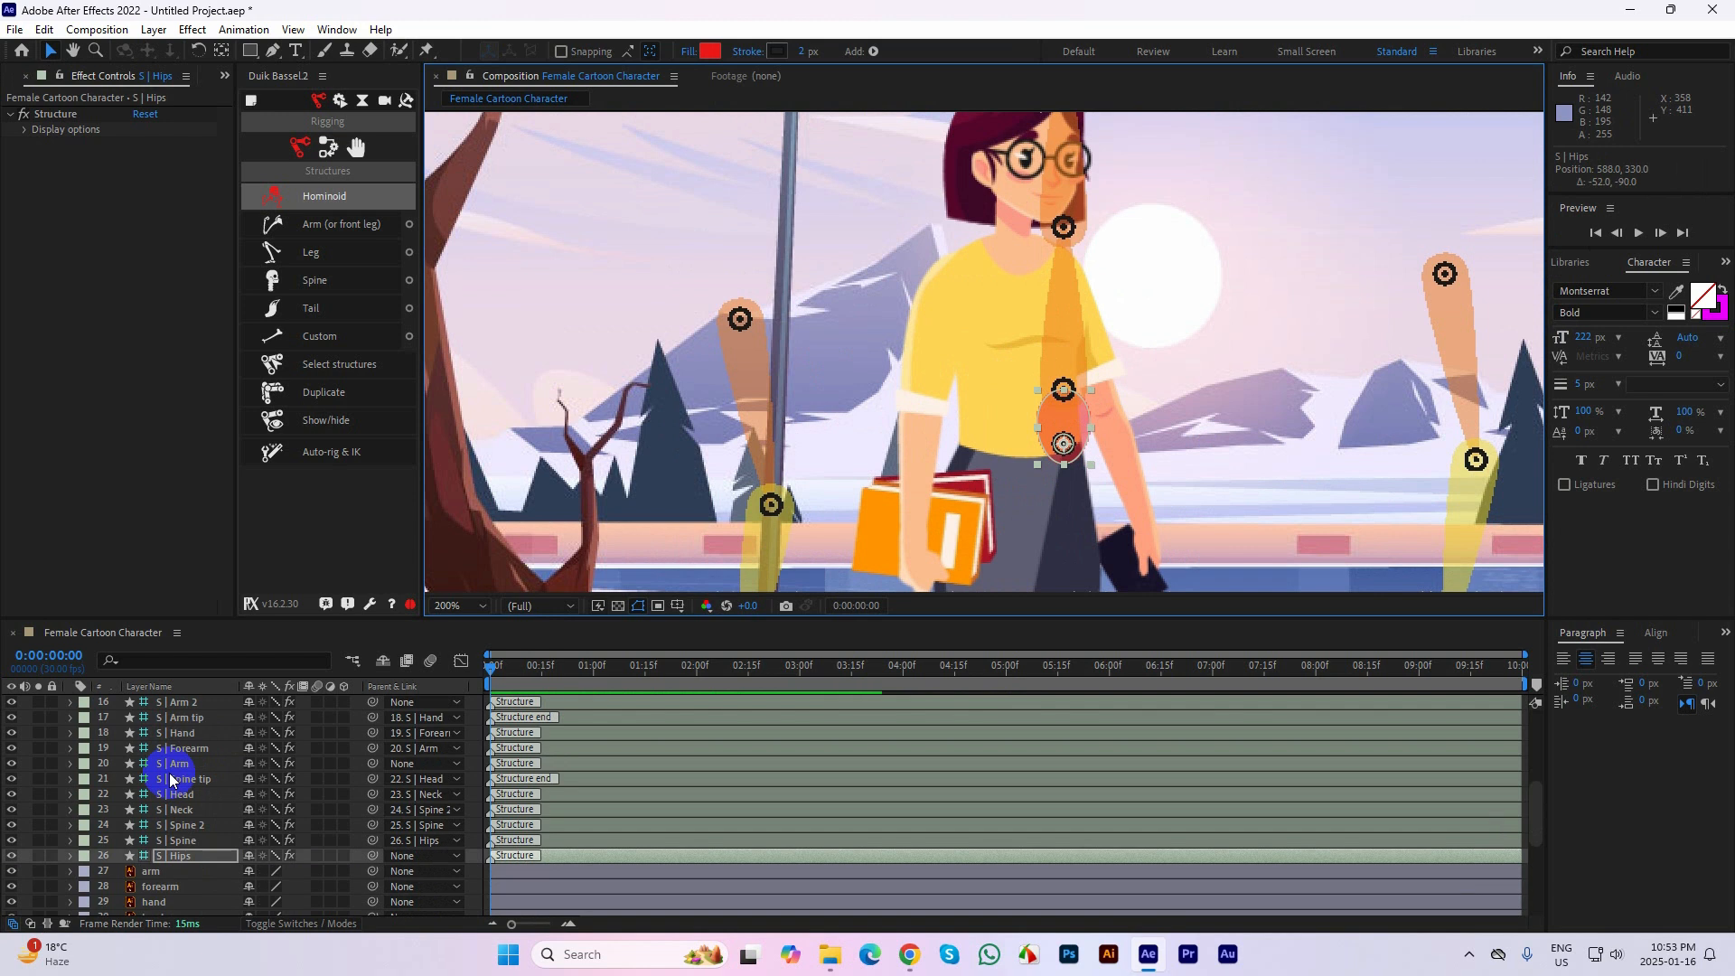
{"action": "scroll", "coordinate": [172, 779], "scroll_direction": "down", "scroll_amount": 1}
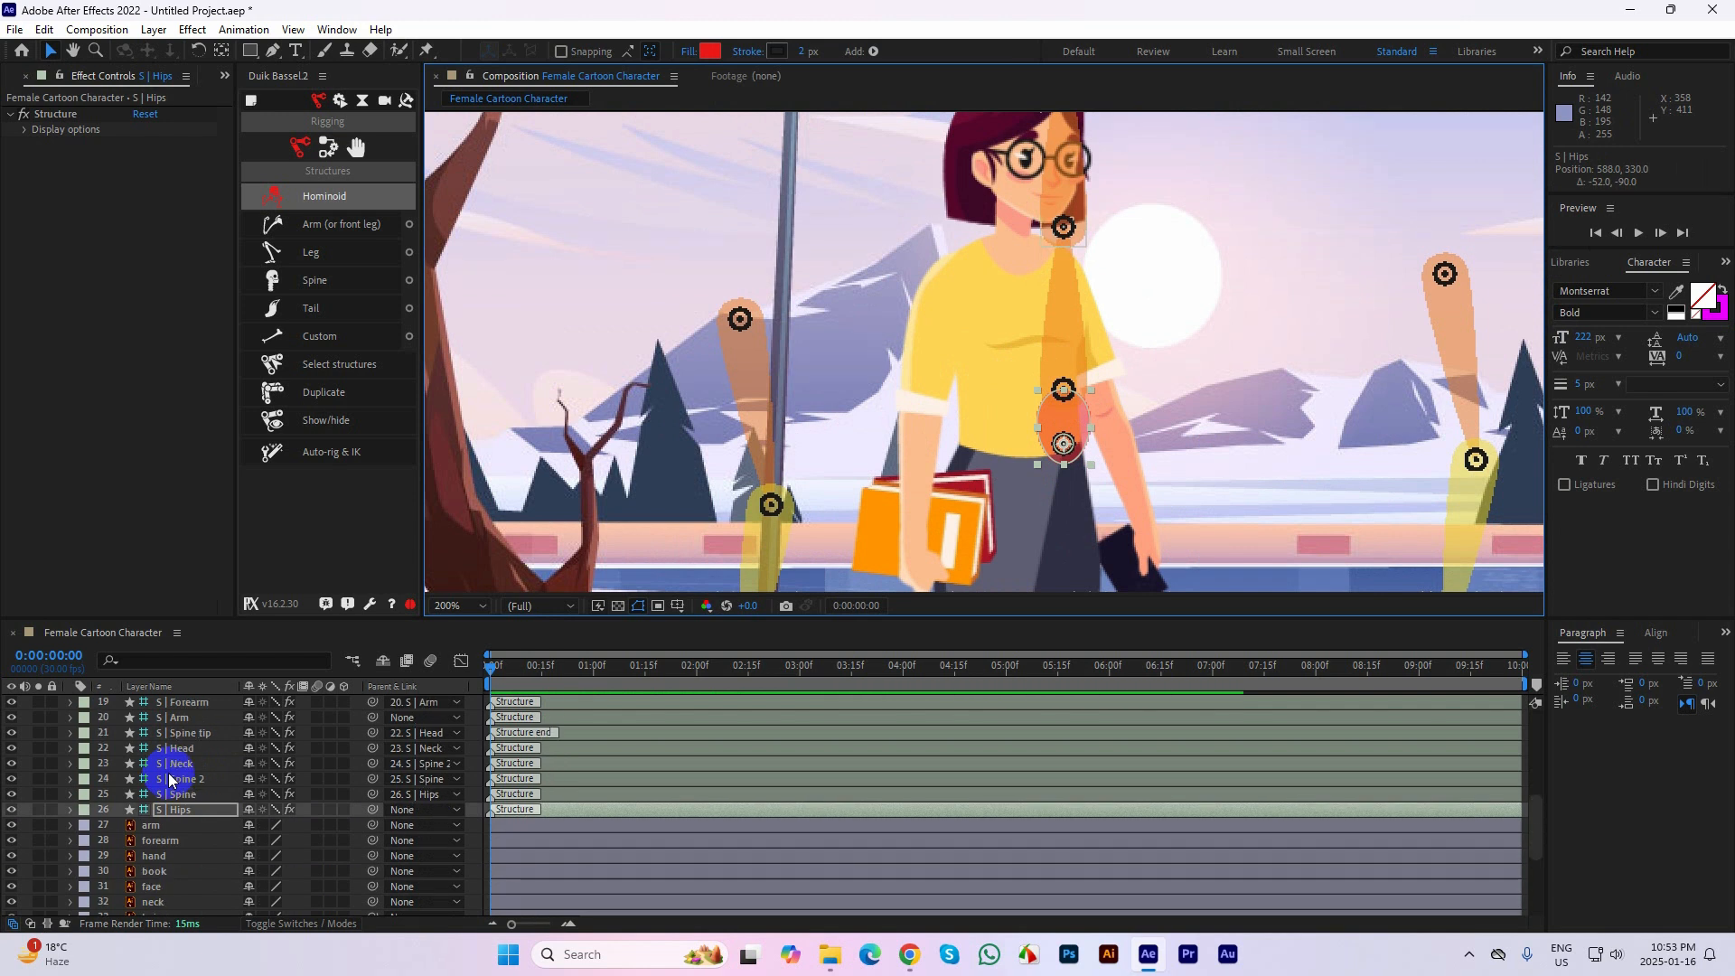
{"action": "scroll", "coordinate": [176, 779], "scroll_direction": "up", "scroll_amount": 4}
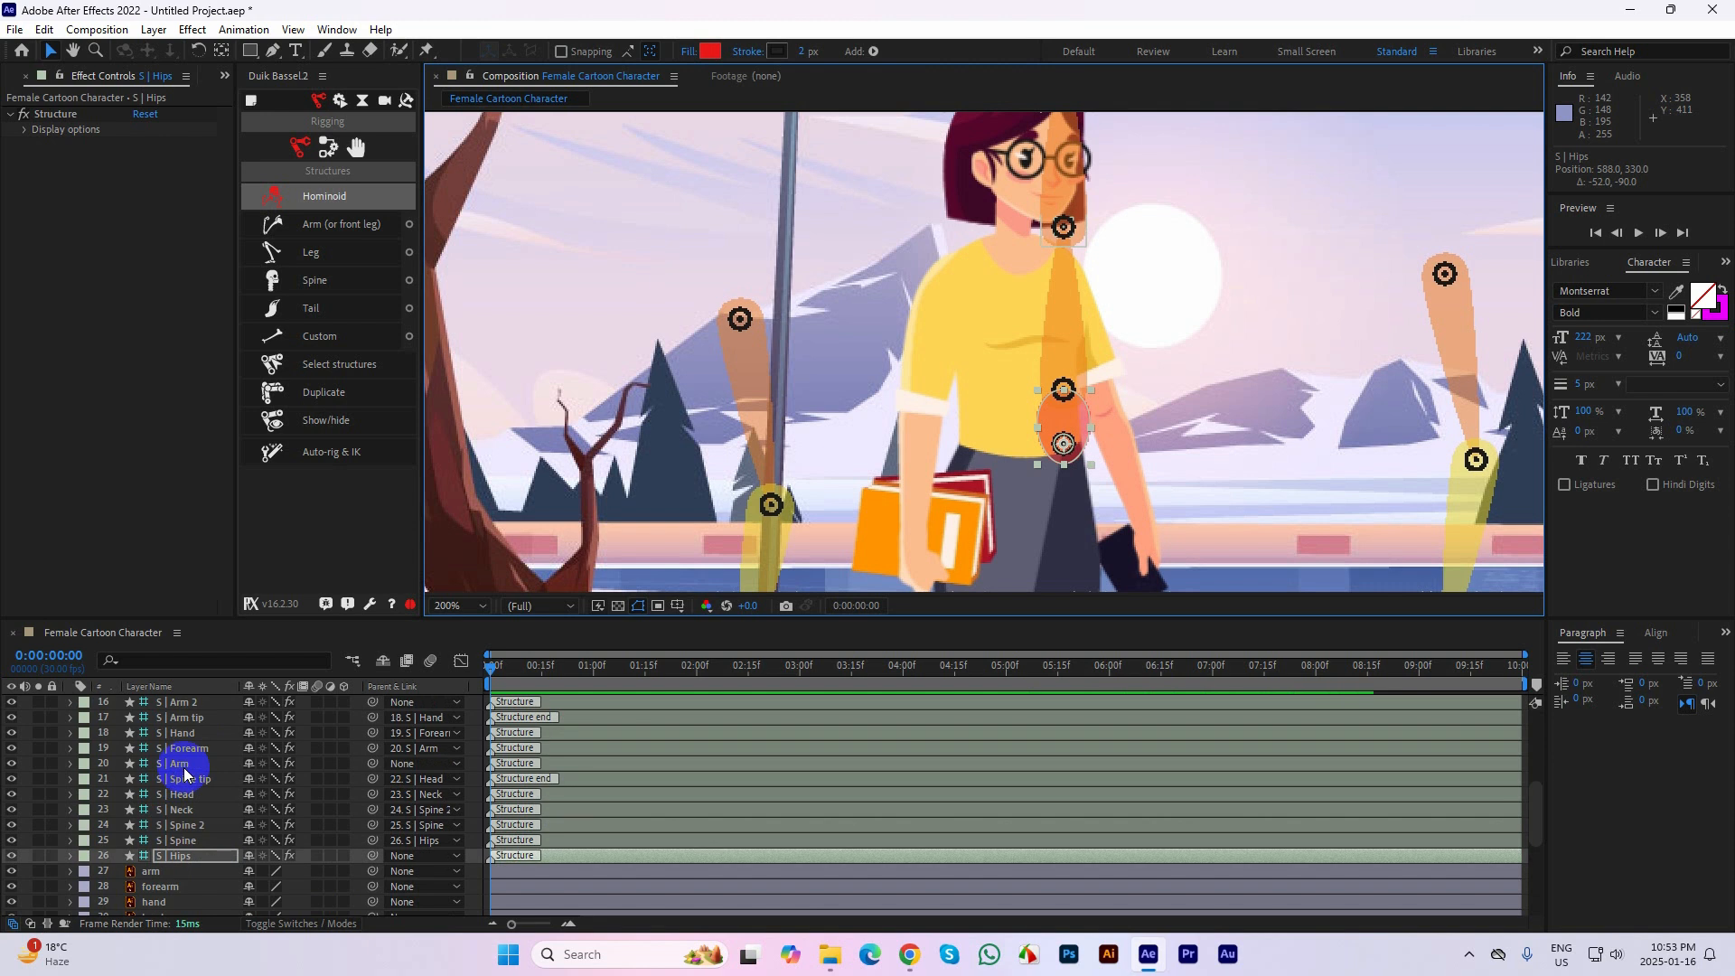
{"action": "scroll", "coordinate": [187, 723], "scroll_direction": "up", "scroll_amount": 2}
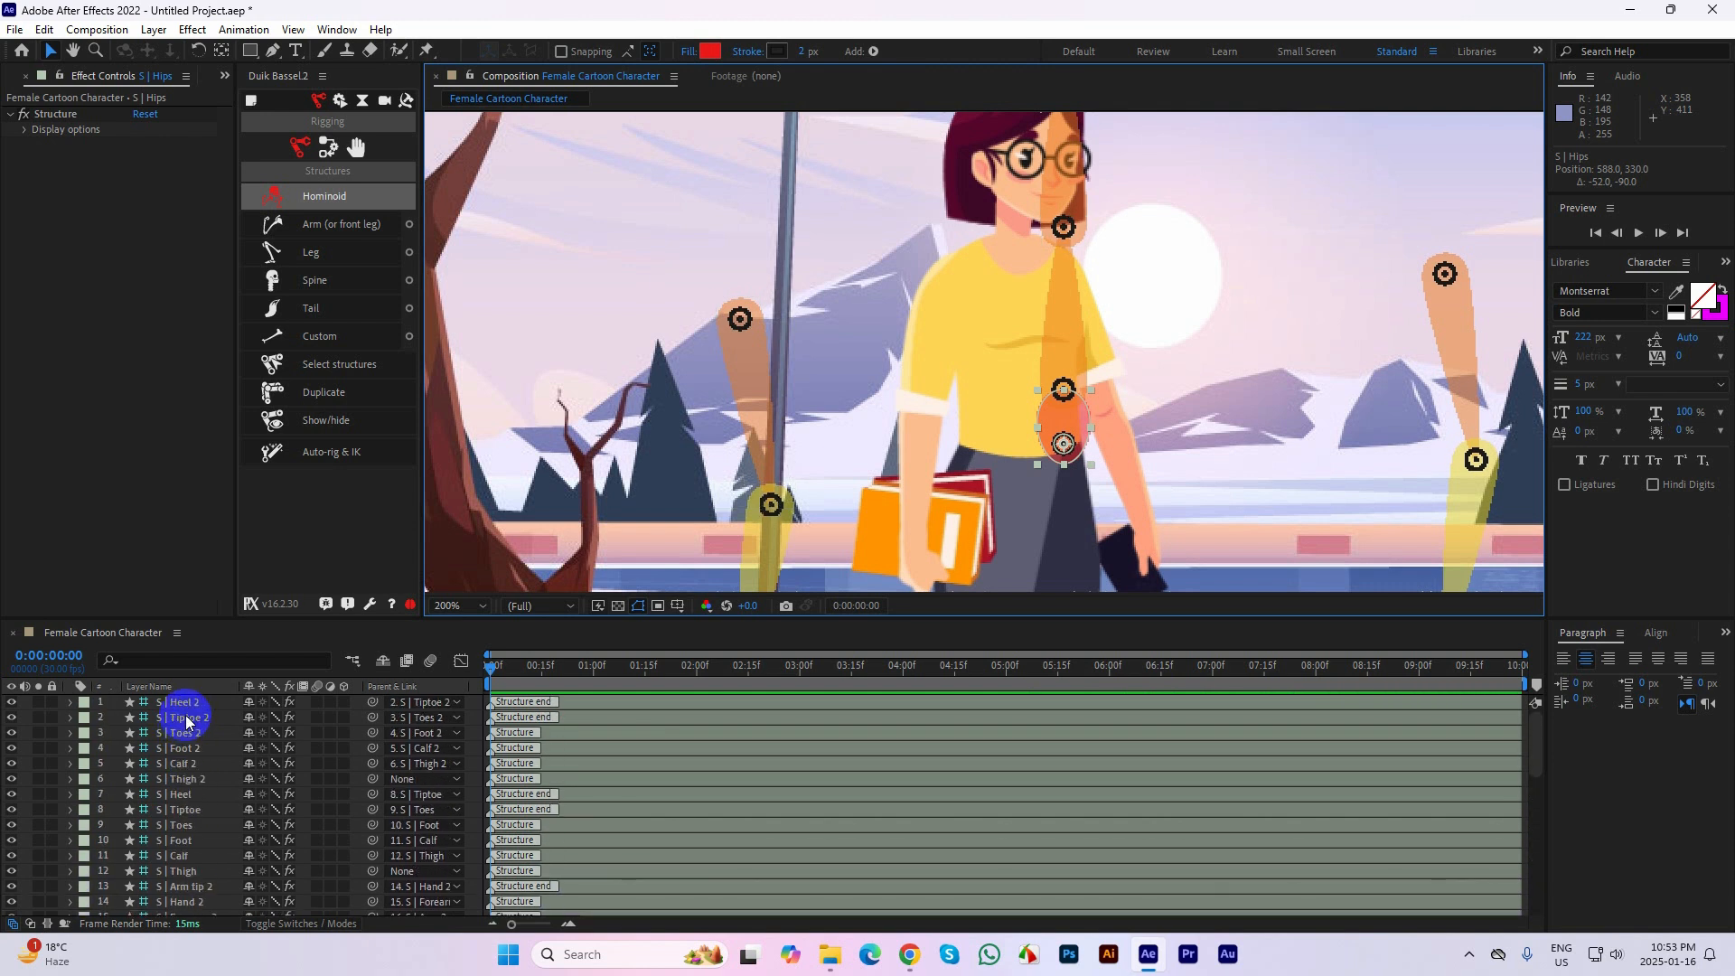
{"action": "left_click", "coordinate": [192, 712], "text": "shift"}
{"action": "scroll", "coordinate": [195, 728], "scroll_direction": "down", "scroll_amount": 6}
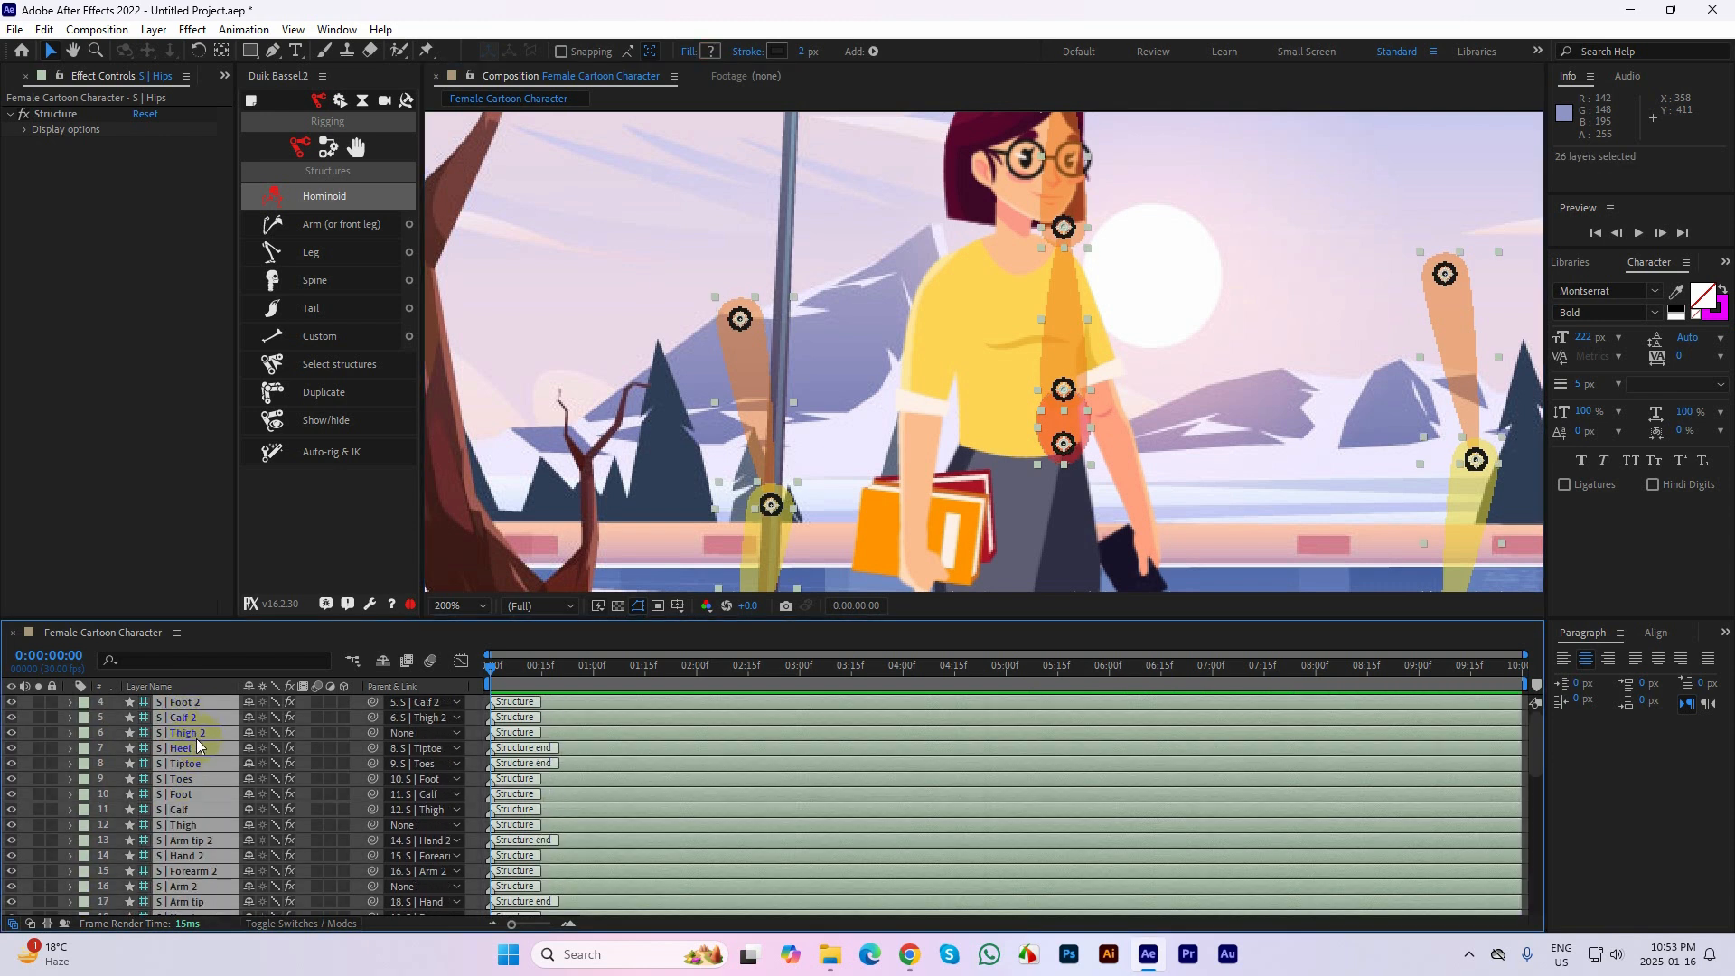
{"action": "key", "text": "Delete"}
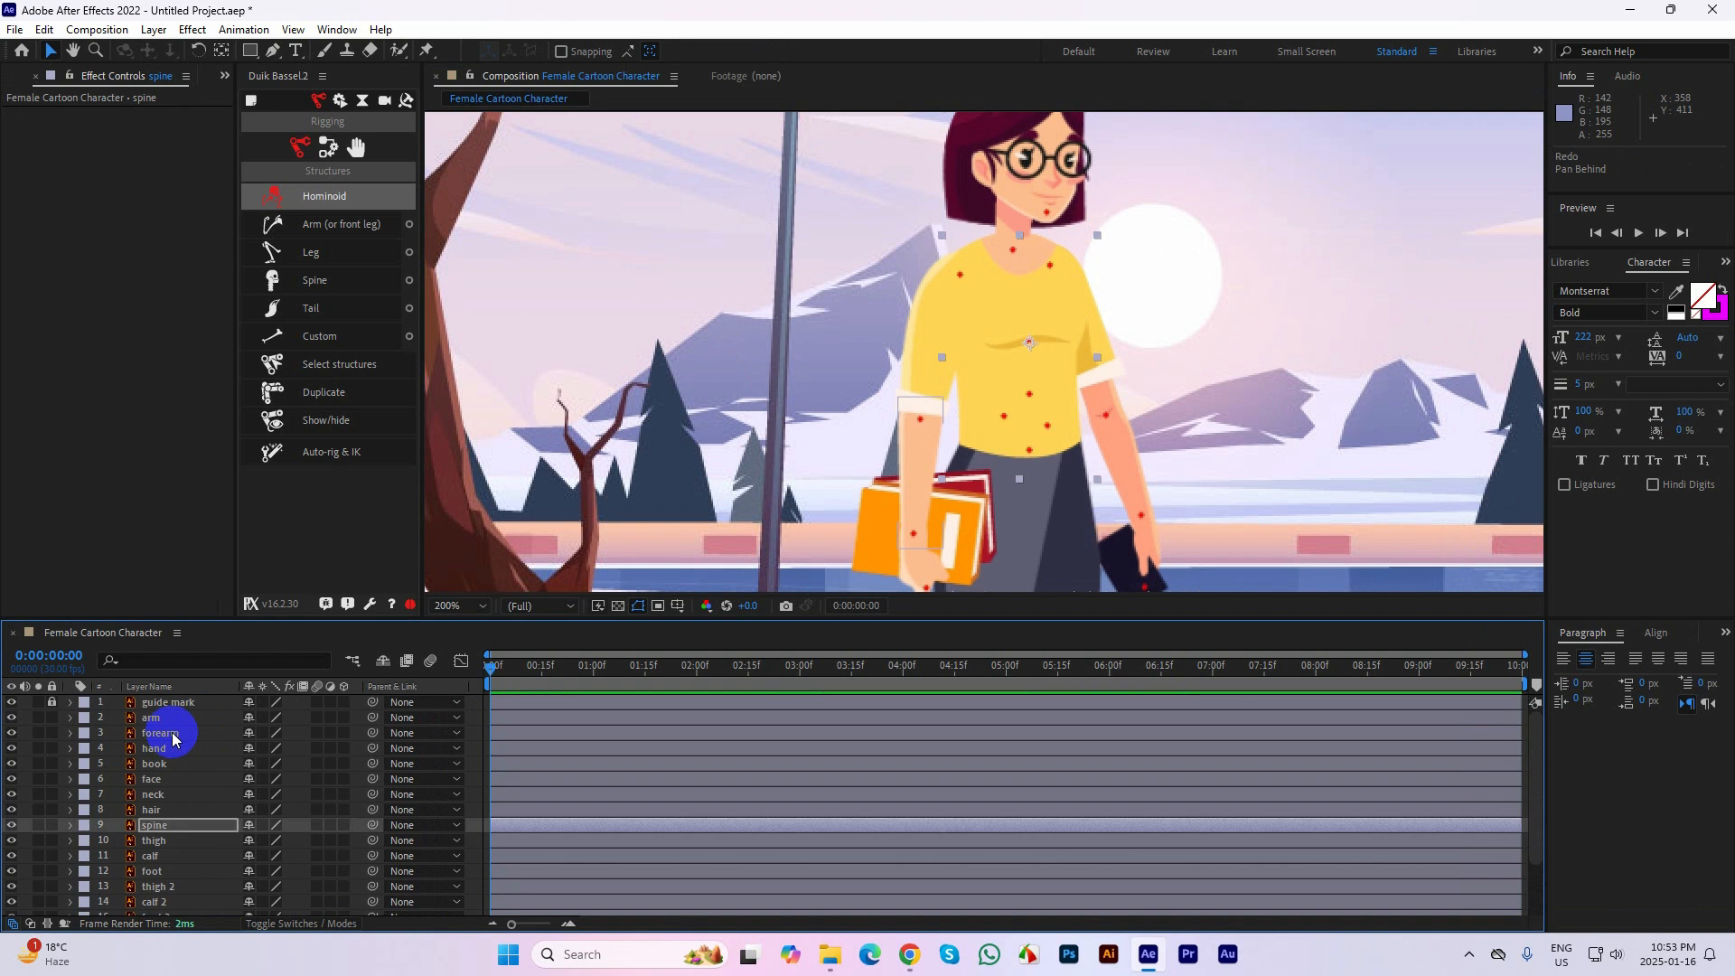
Clear the layer selection and create a new Duik Hominoid structure
{"action": "left_click", "coordinate": [162, 708]}
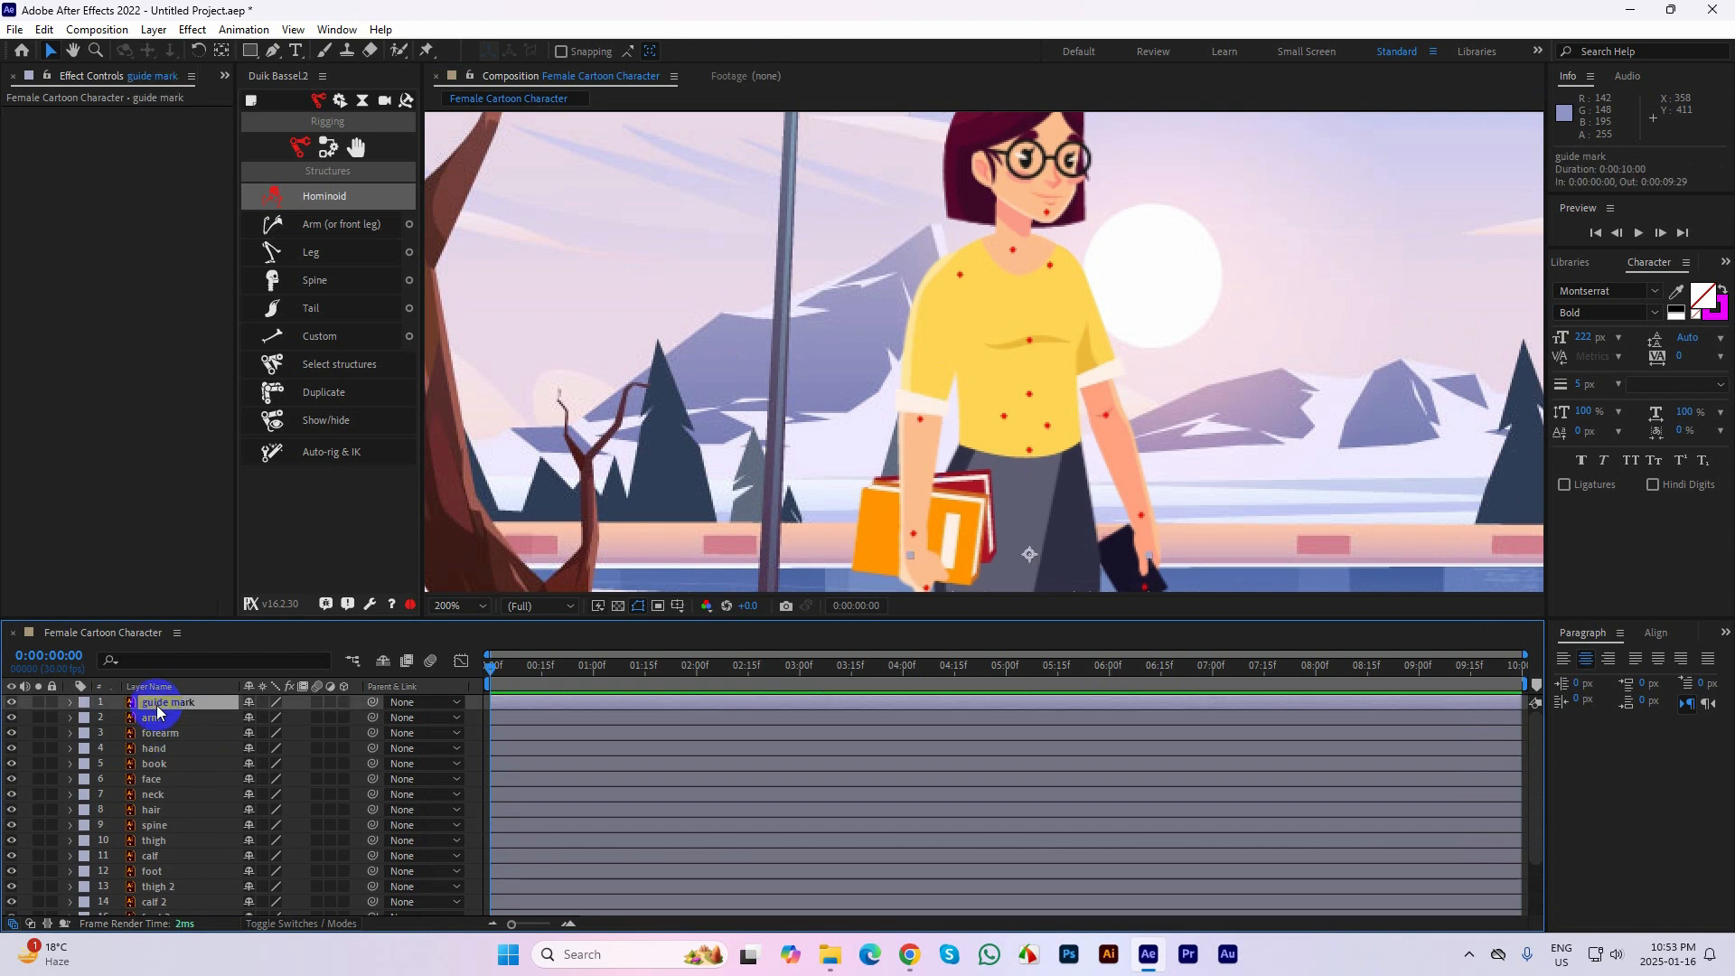
{"action": "scroll", "coordinate": [954, 421], "scroll_direction": "down", "scroll_amount": 3}
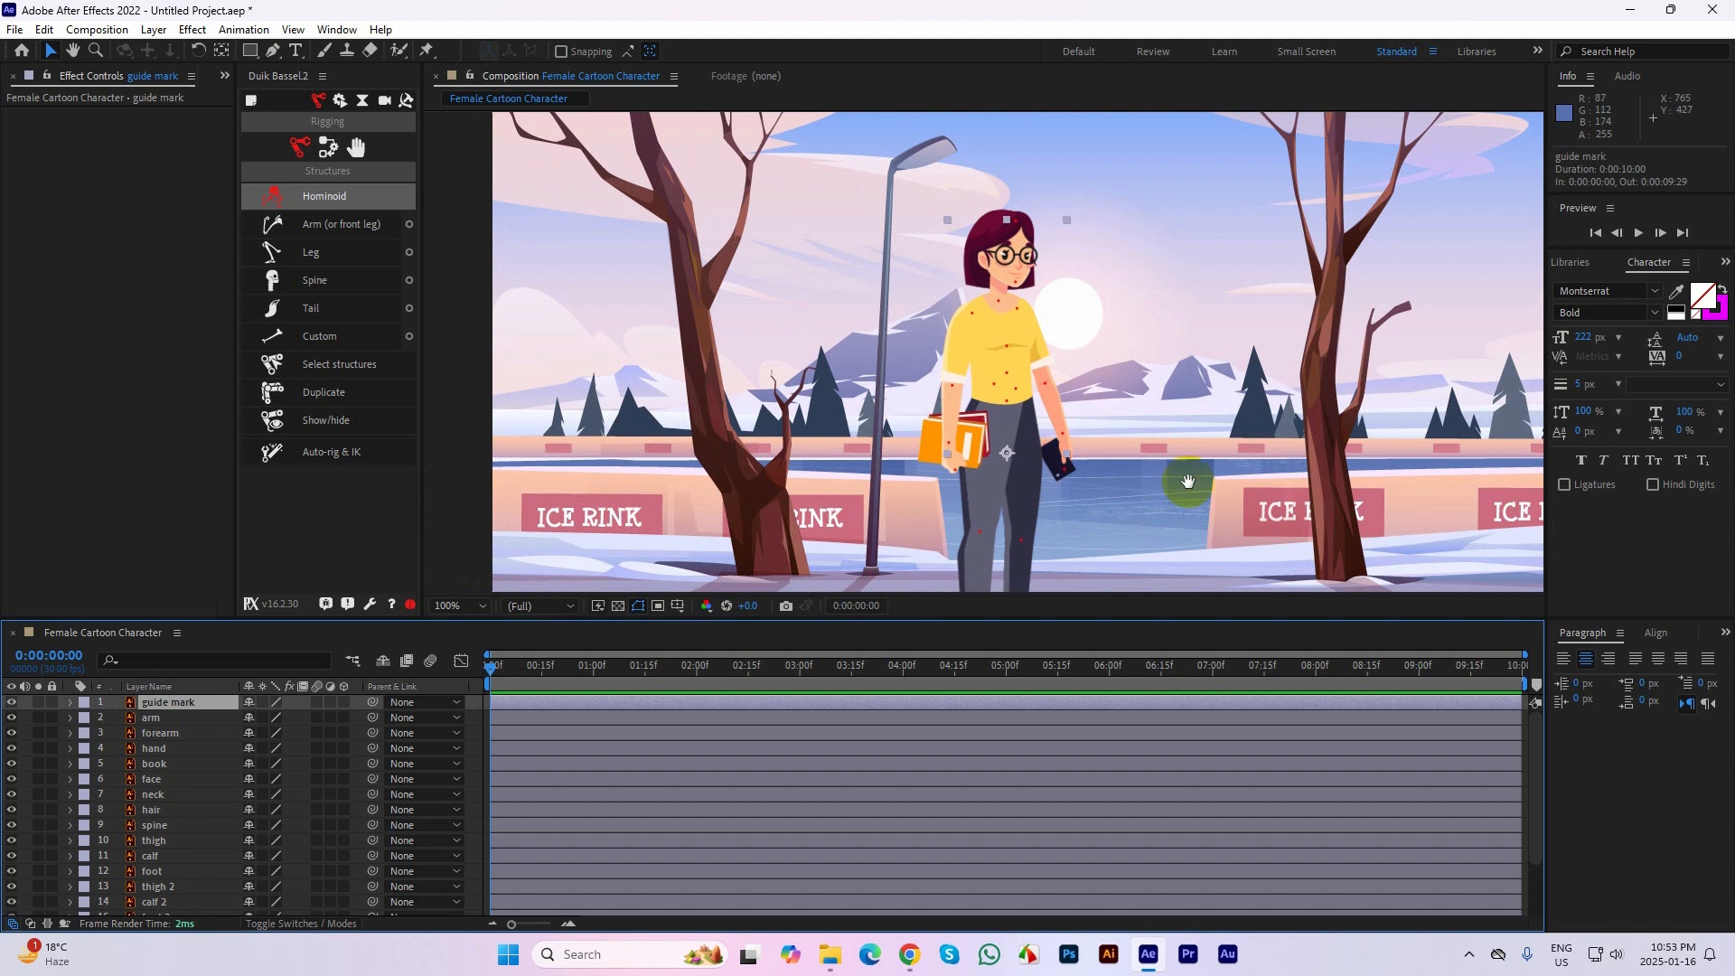
{"action": "scroll", "coordinate": [1174, 480], "scroll_direction": "up", "scroll_amount": 1}
{"action": "left_click", "coordinate": [1146, 484]}
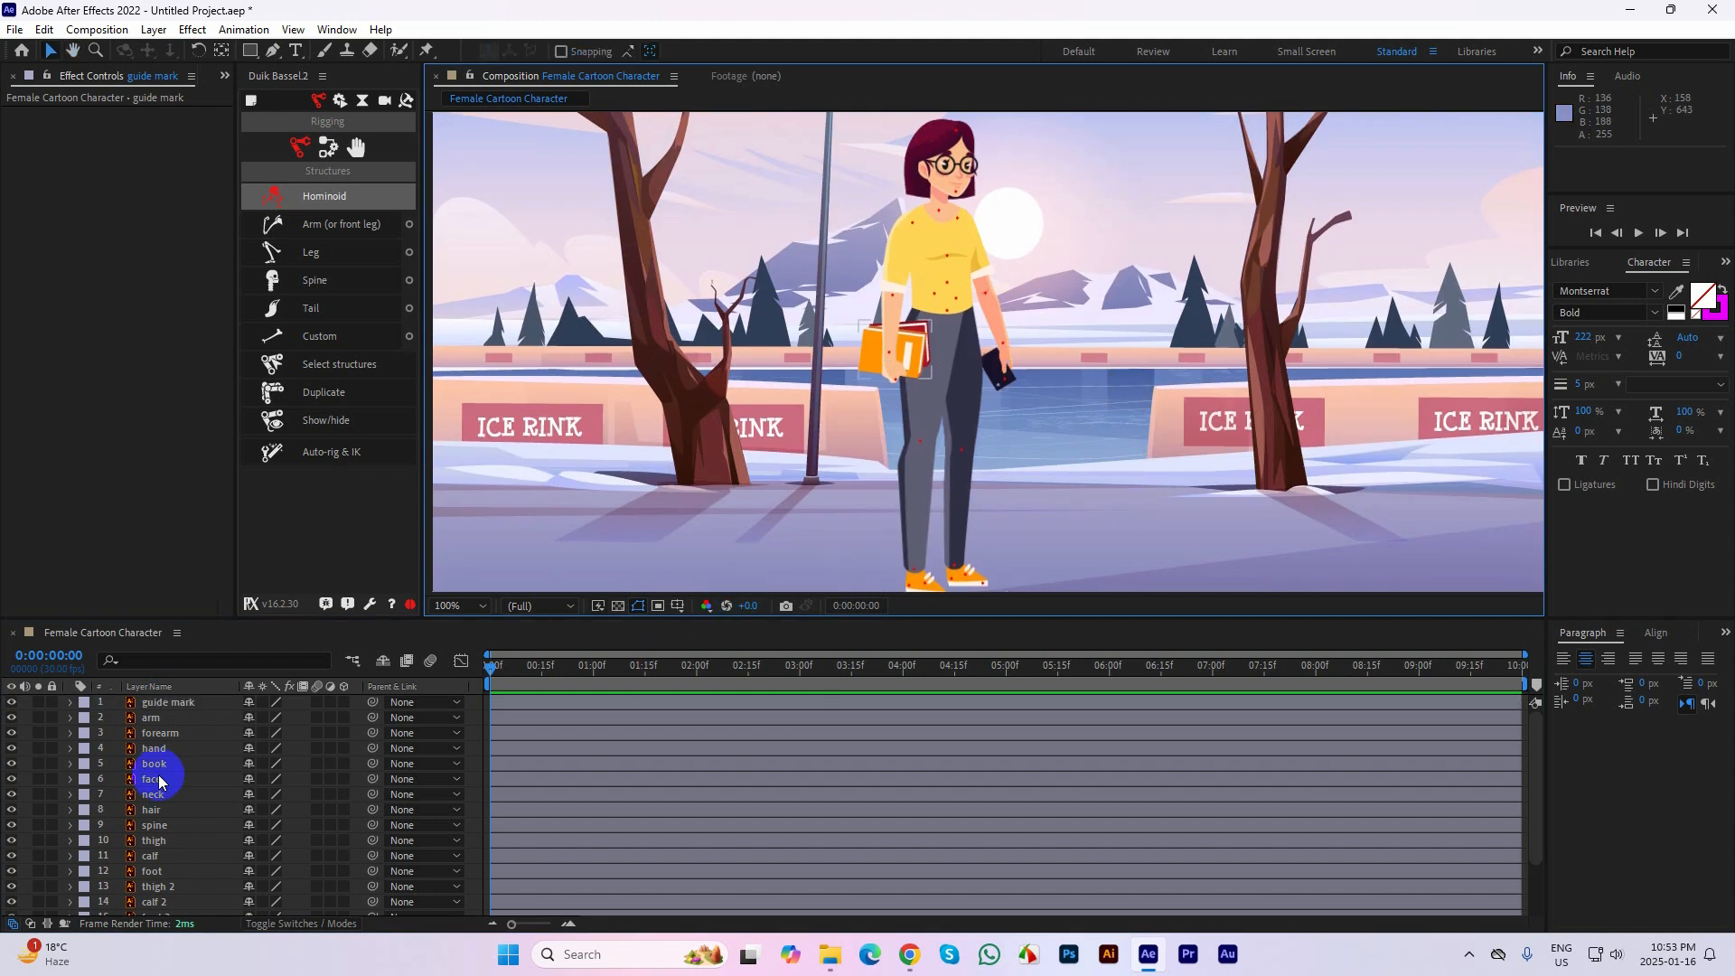
{"action": "left_click", "coordinate": [192, 437]}
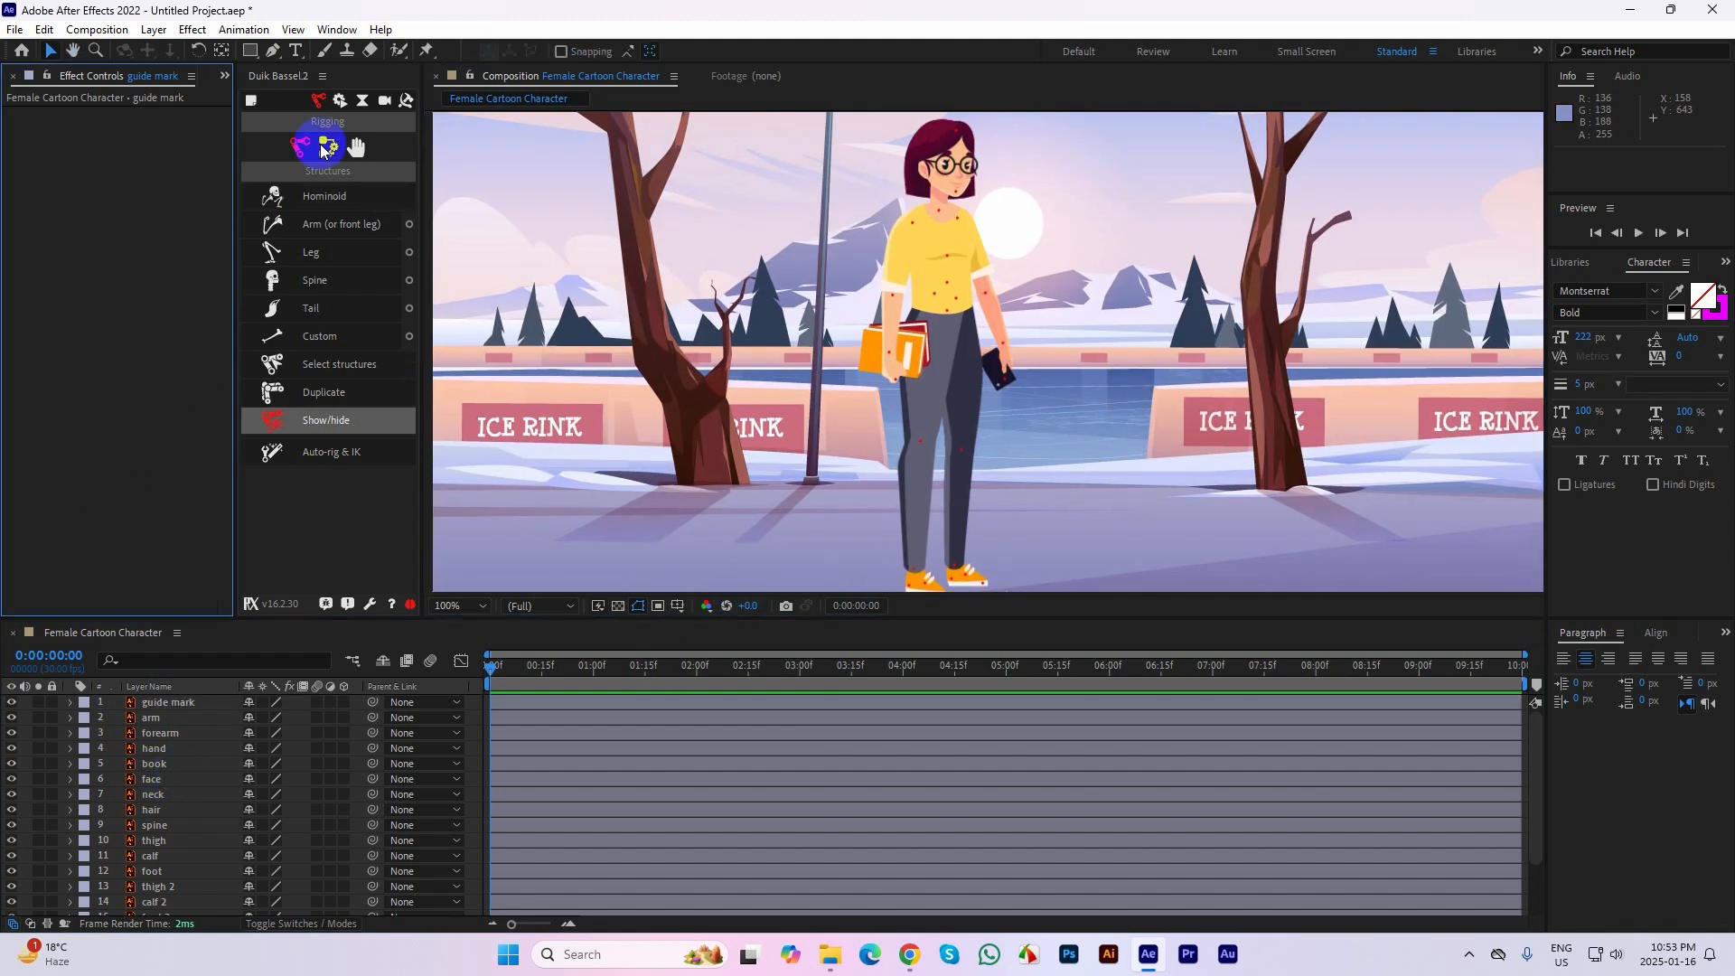
{"action": "left_click", "coordinate": [338, 199]}
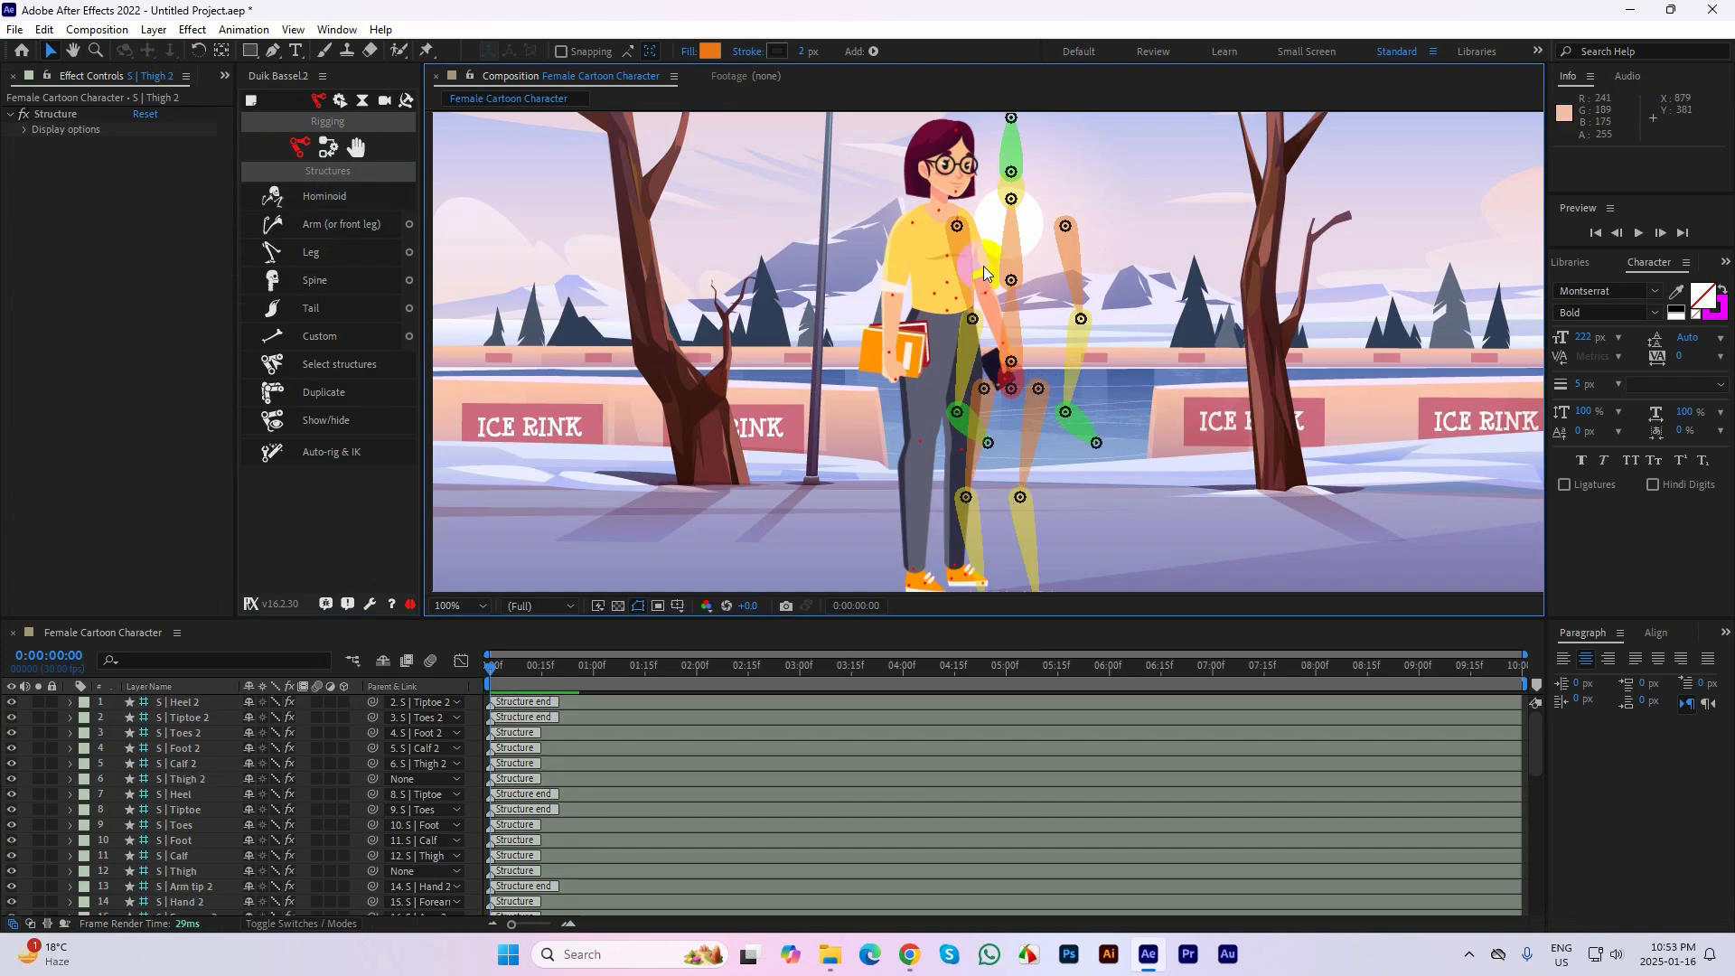
Move the two arm structures out to either side of the character and shift the first Thigh structure to about 555, 436
{"action": "left_click_drag", "start_coordinate": [957, 225], "coordinate": [794, 225]}
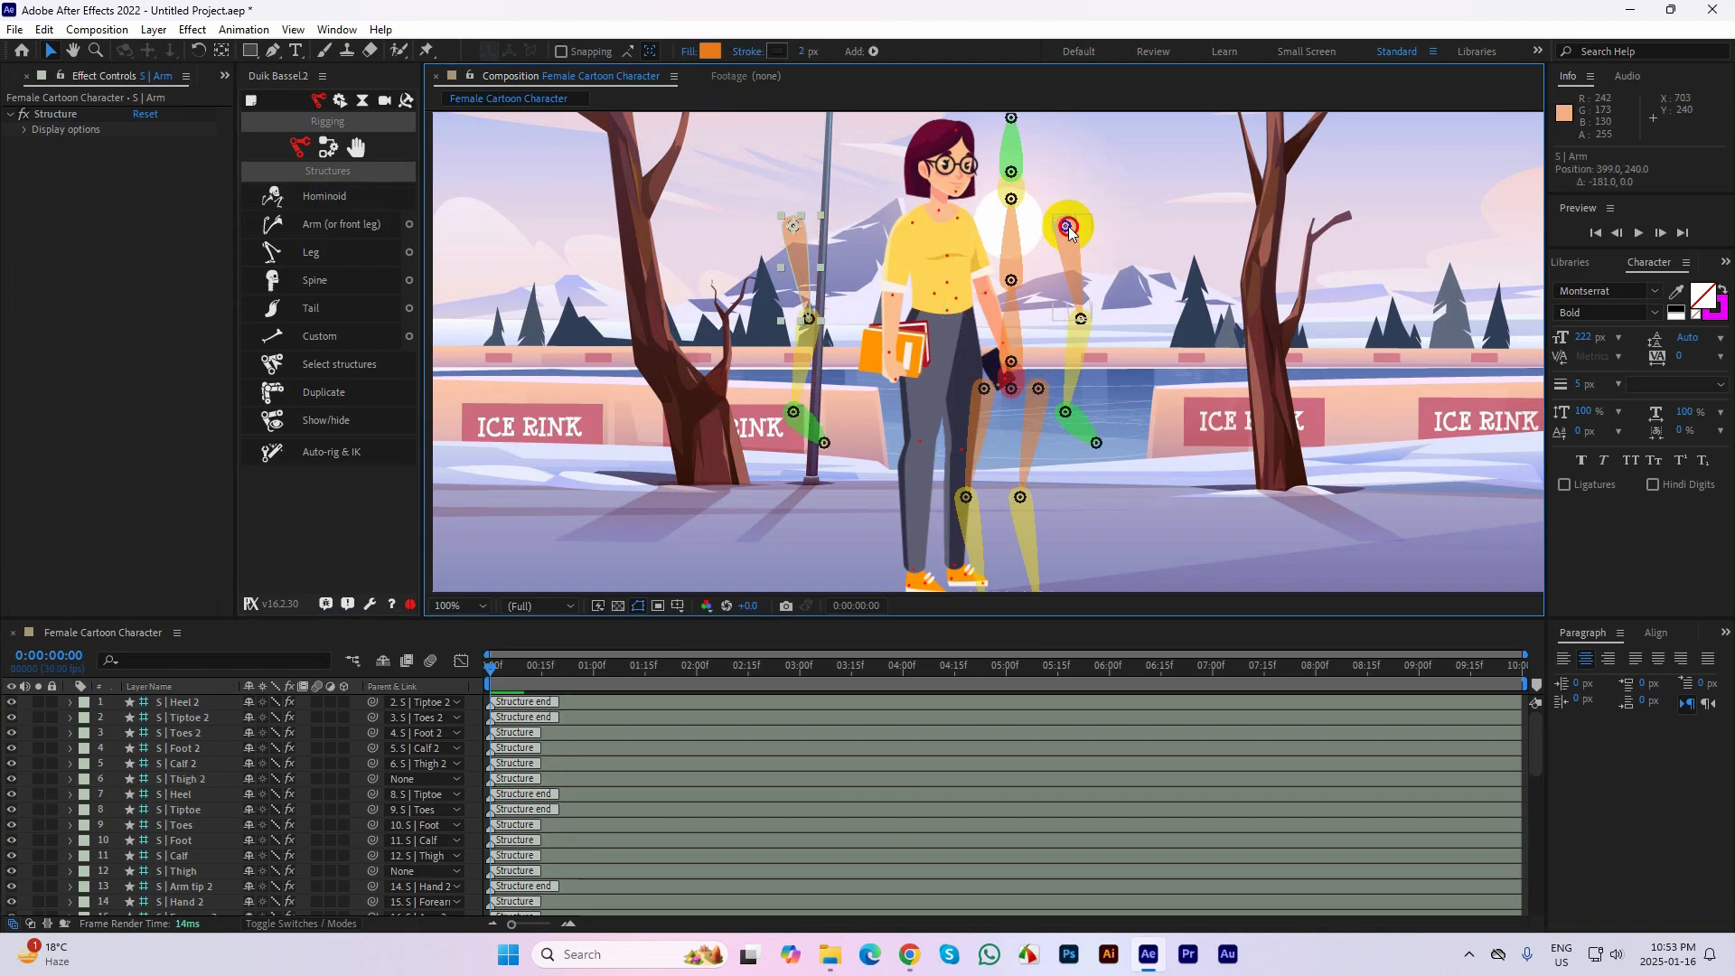
{"action": "left_click_drag", "start_coordinate": [1068, 224], "coordinate": [1127, 219]}
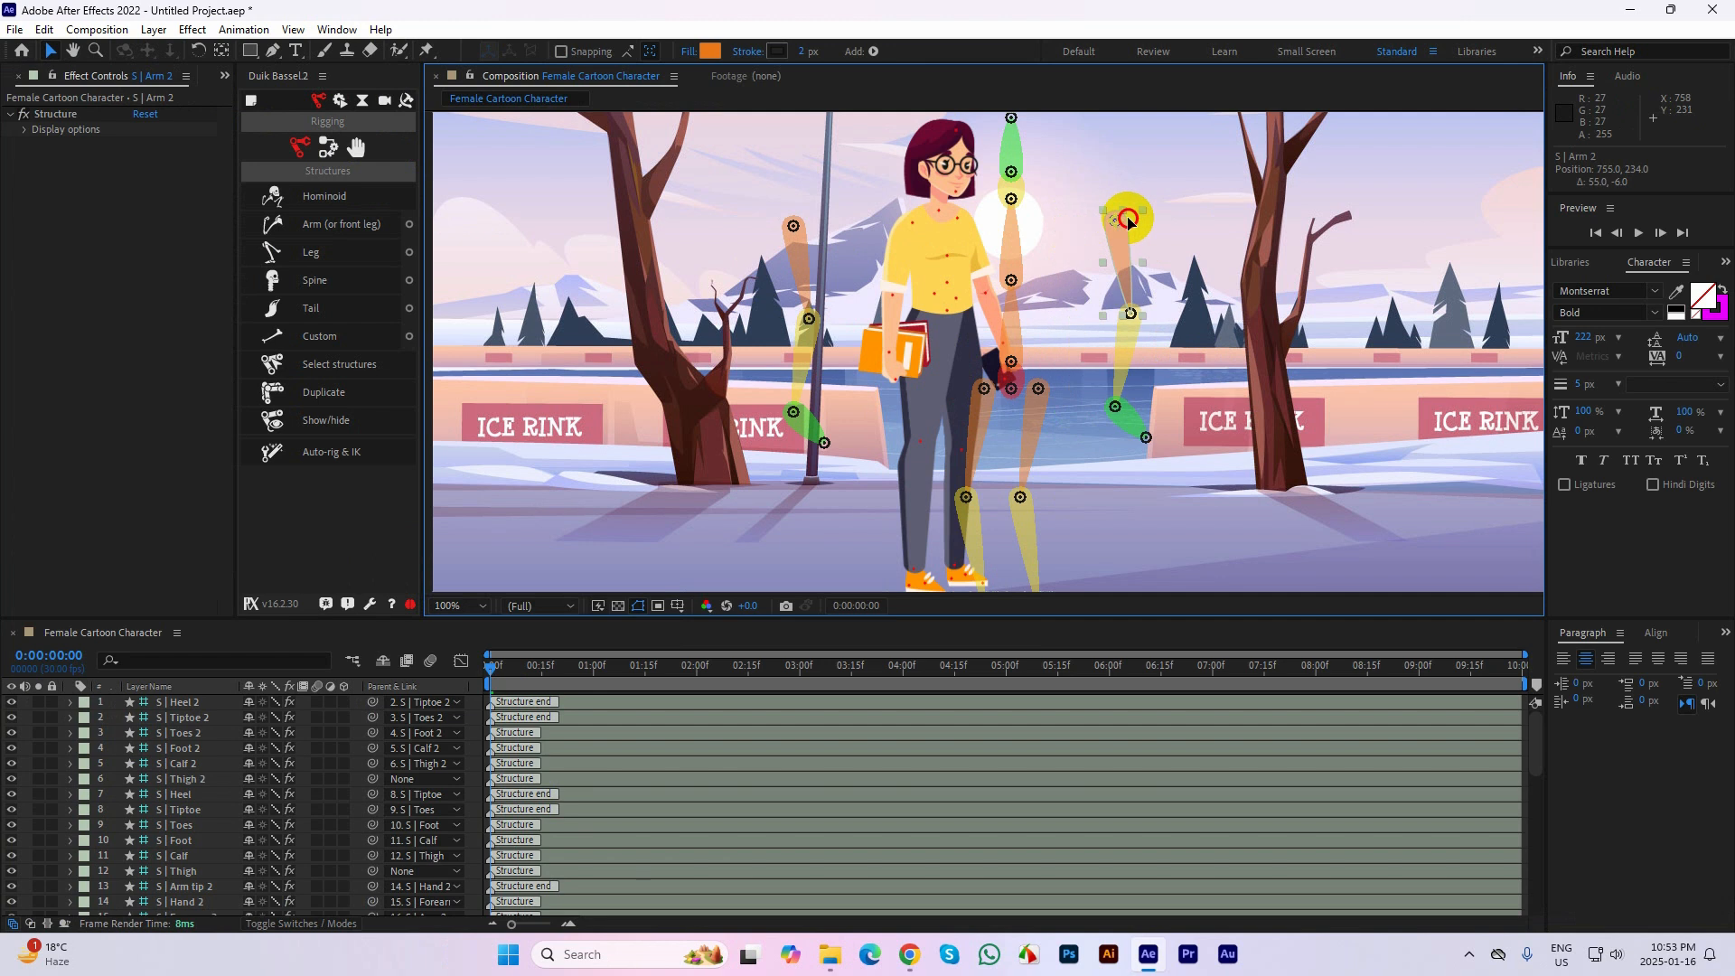
{"action": "left_click_drag", "start_coordinate": [984, 389], "coordinate": [934, 403]}
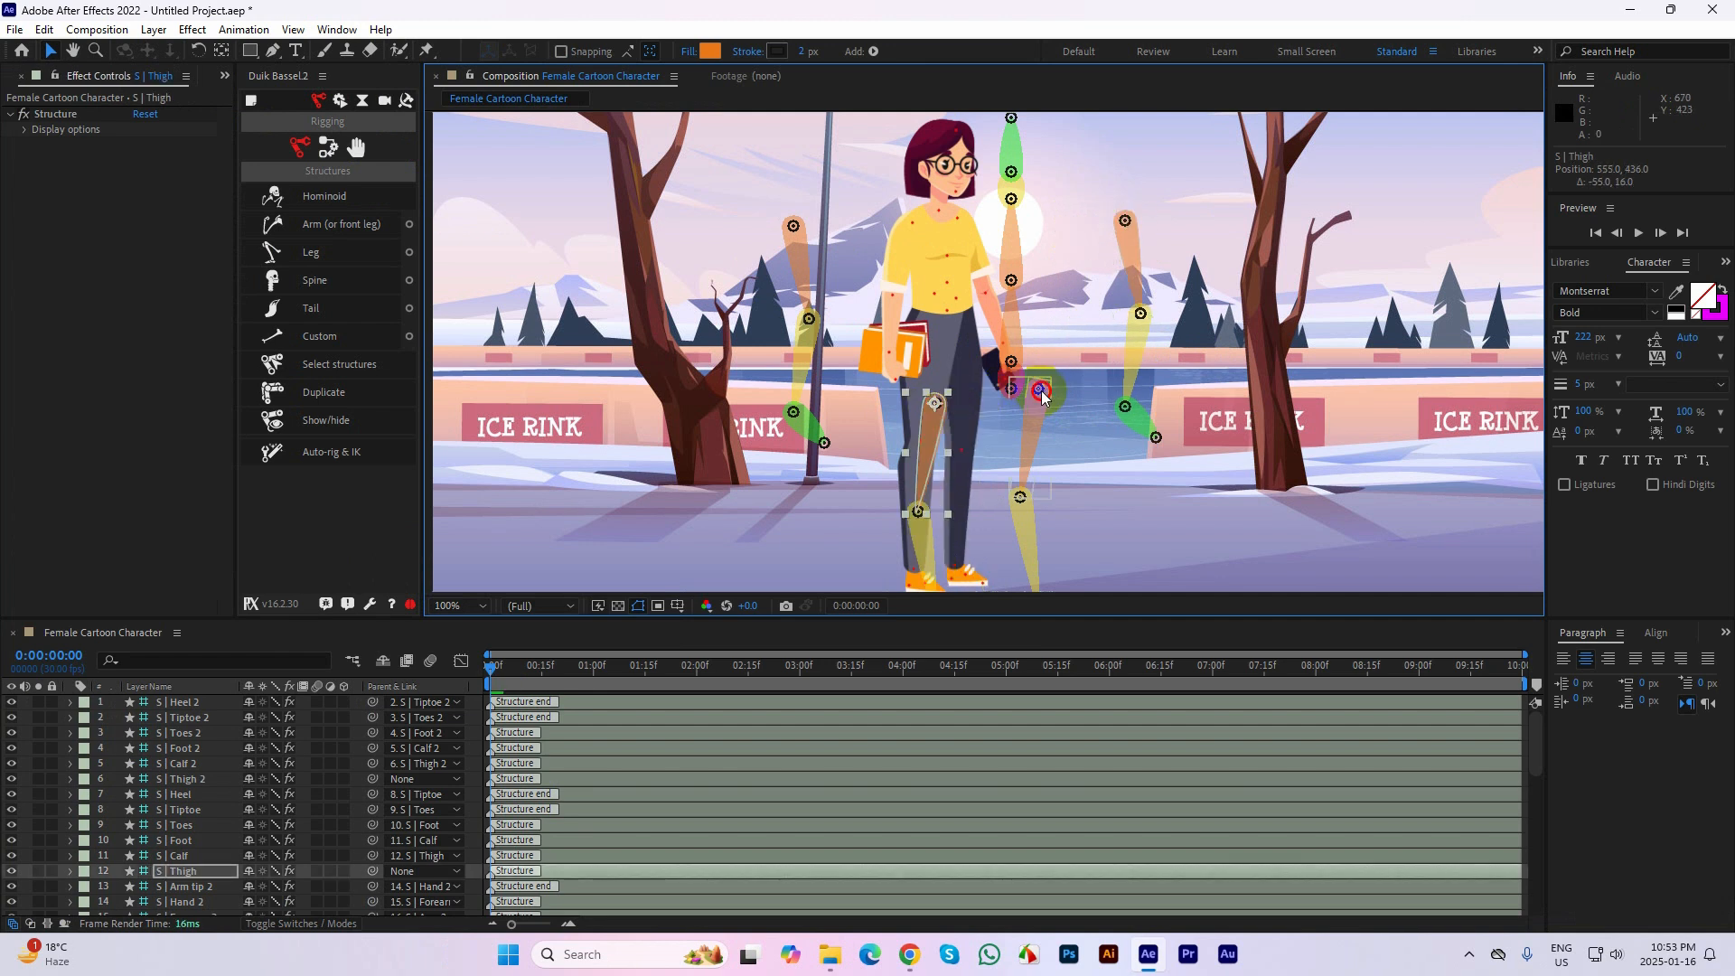
Move the second leg structure aside, then place the Hips on the waist mark at about 569, 333 and the Spine joint just above
{"action": "left_click_drag", "start_coordinate": [1043, 396], "coordinate": [955, 310]}
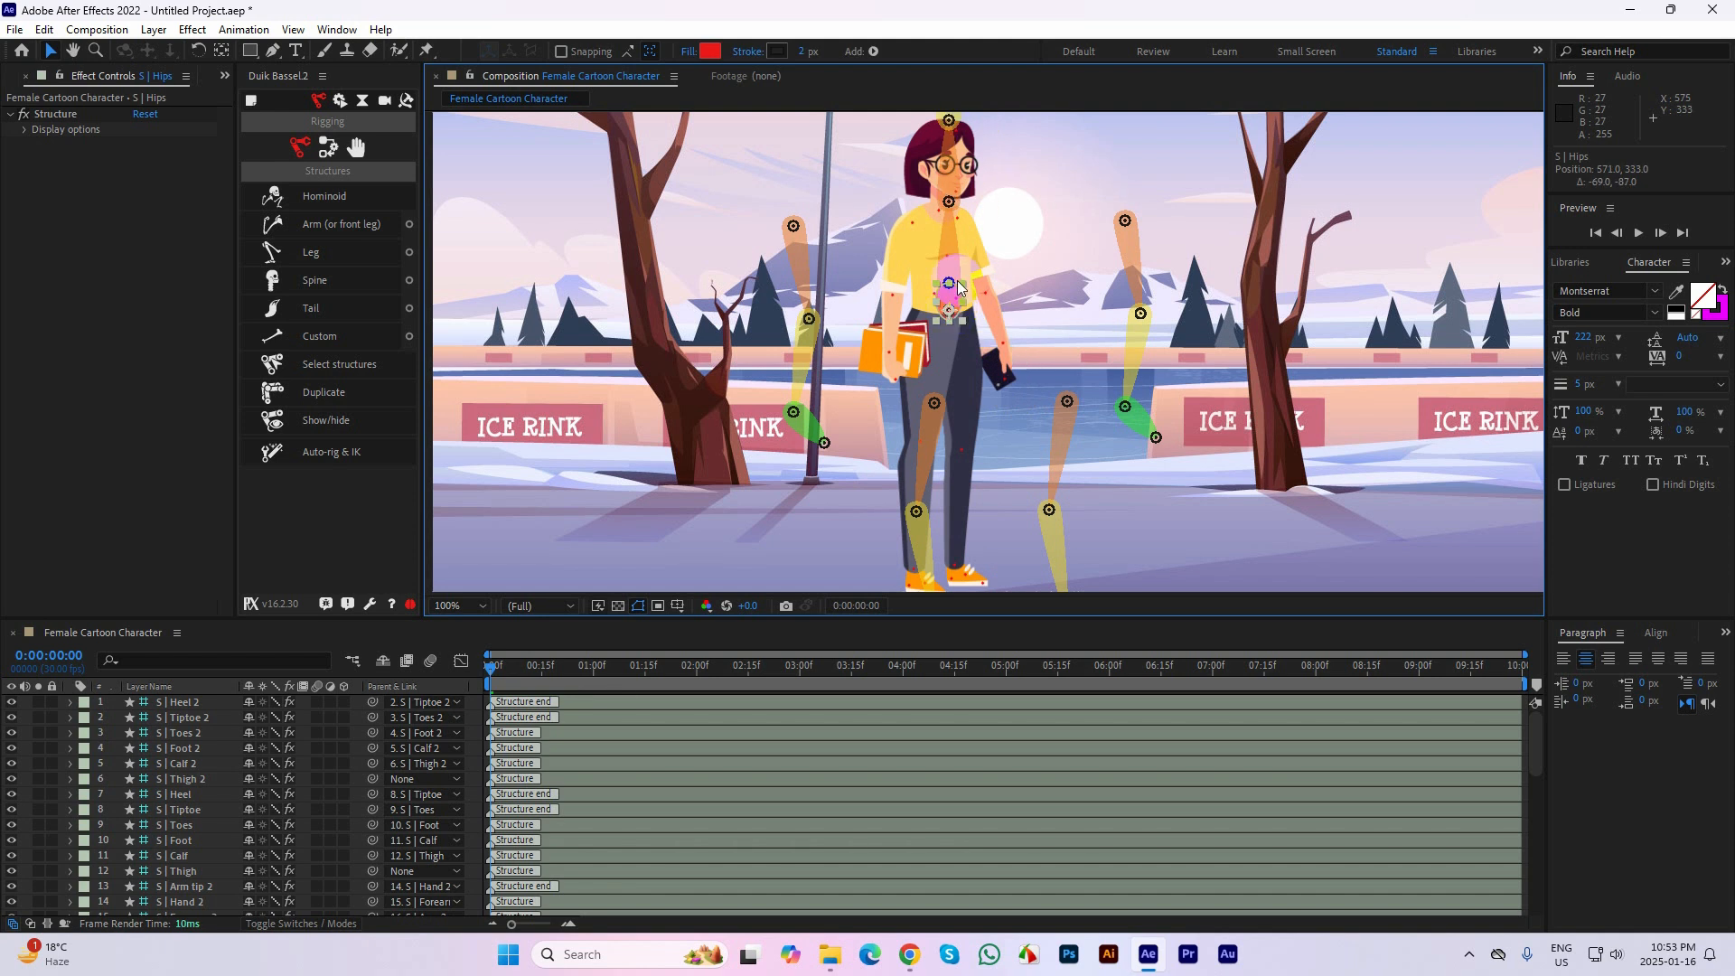
{"action": "scroll", "coordinate": [939, 228], "scroll_direction": "up", "scroll_amount": 4}
{"action": "left_click_drag", "start_coordinate": [1132, 400], "coordinate": [1251, 555]}
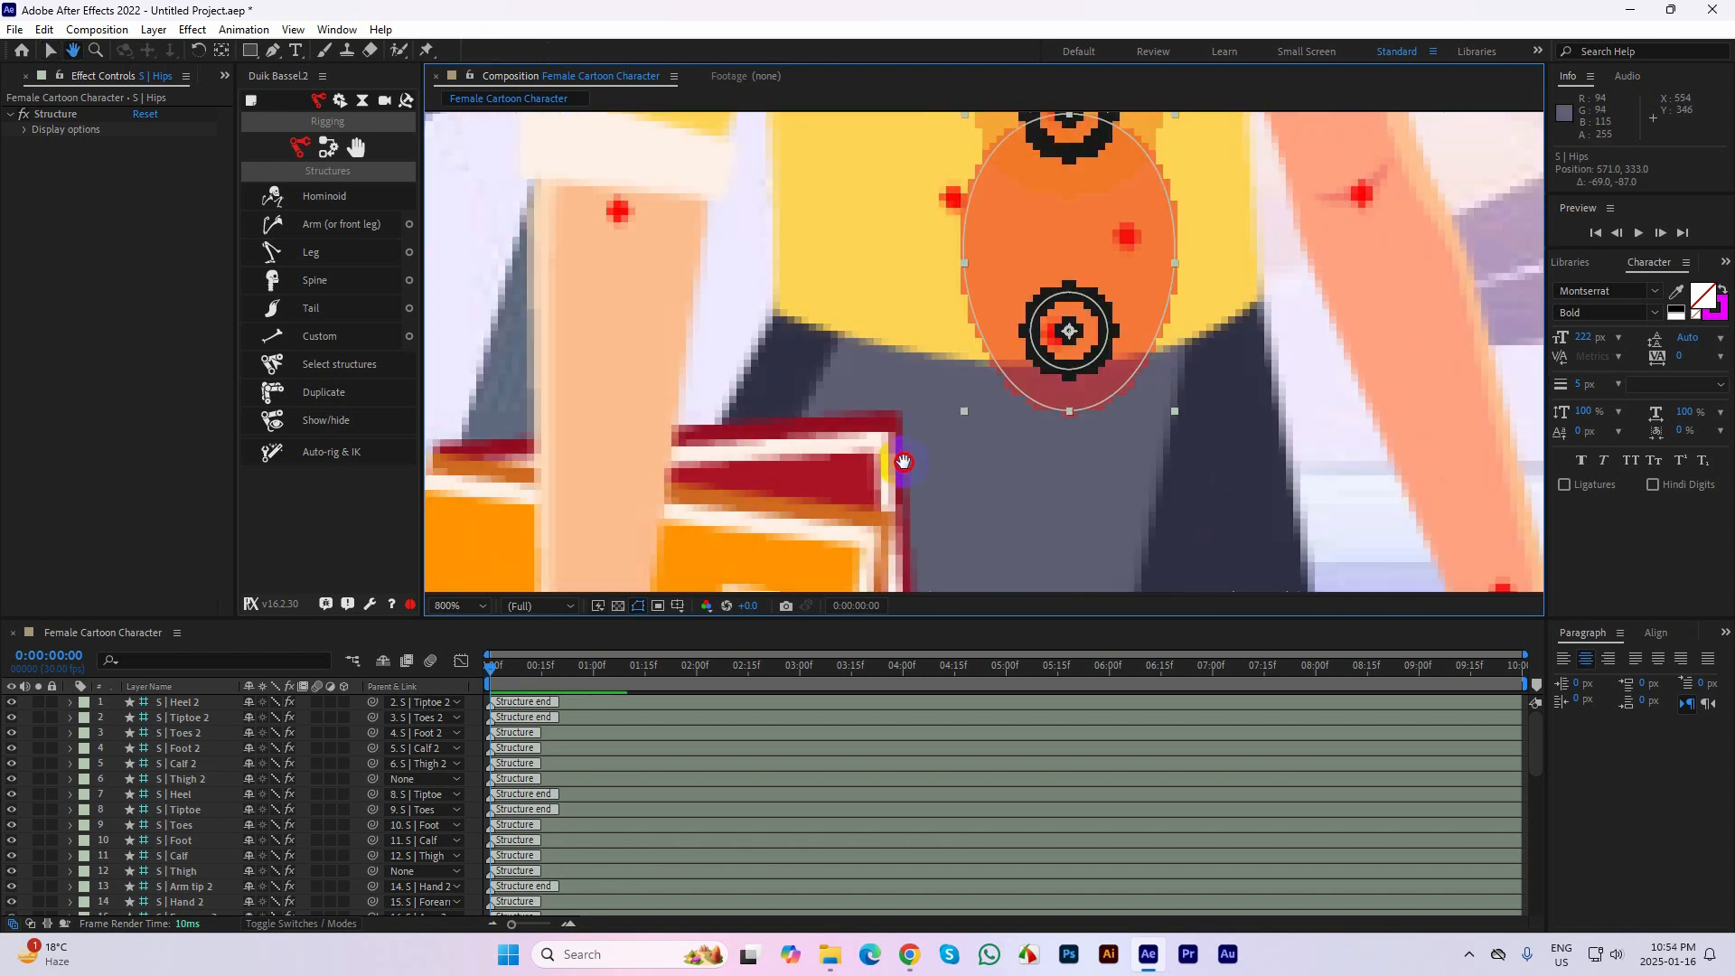
{"action": "left_click_drag", "start_coordinate": [907, 462], "coordinate": [793, 507]}
{"action": "left_click_drag", "start_coordinate": [942, 382], "coordinate": [938, 386]}
{"action": "left_click_drag", "start_coordinate": [1065, 424], "coordinate": [1034, 571]}
{"action": "scroll", "coordinate": [947, 325], "scroll_direction": "down", "scroll_amount": 1}
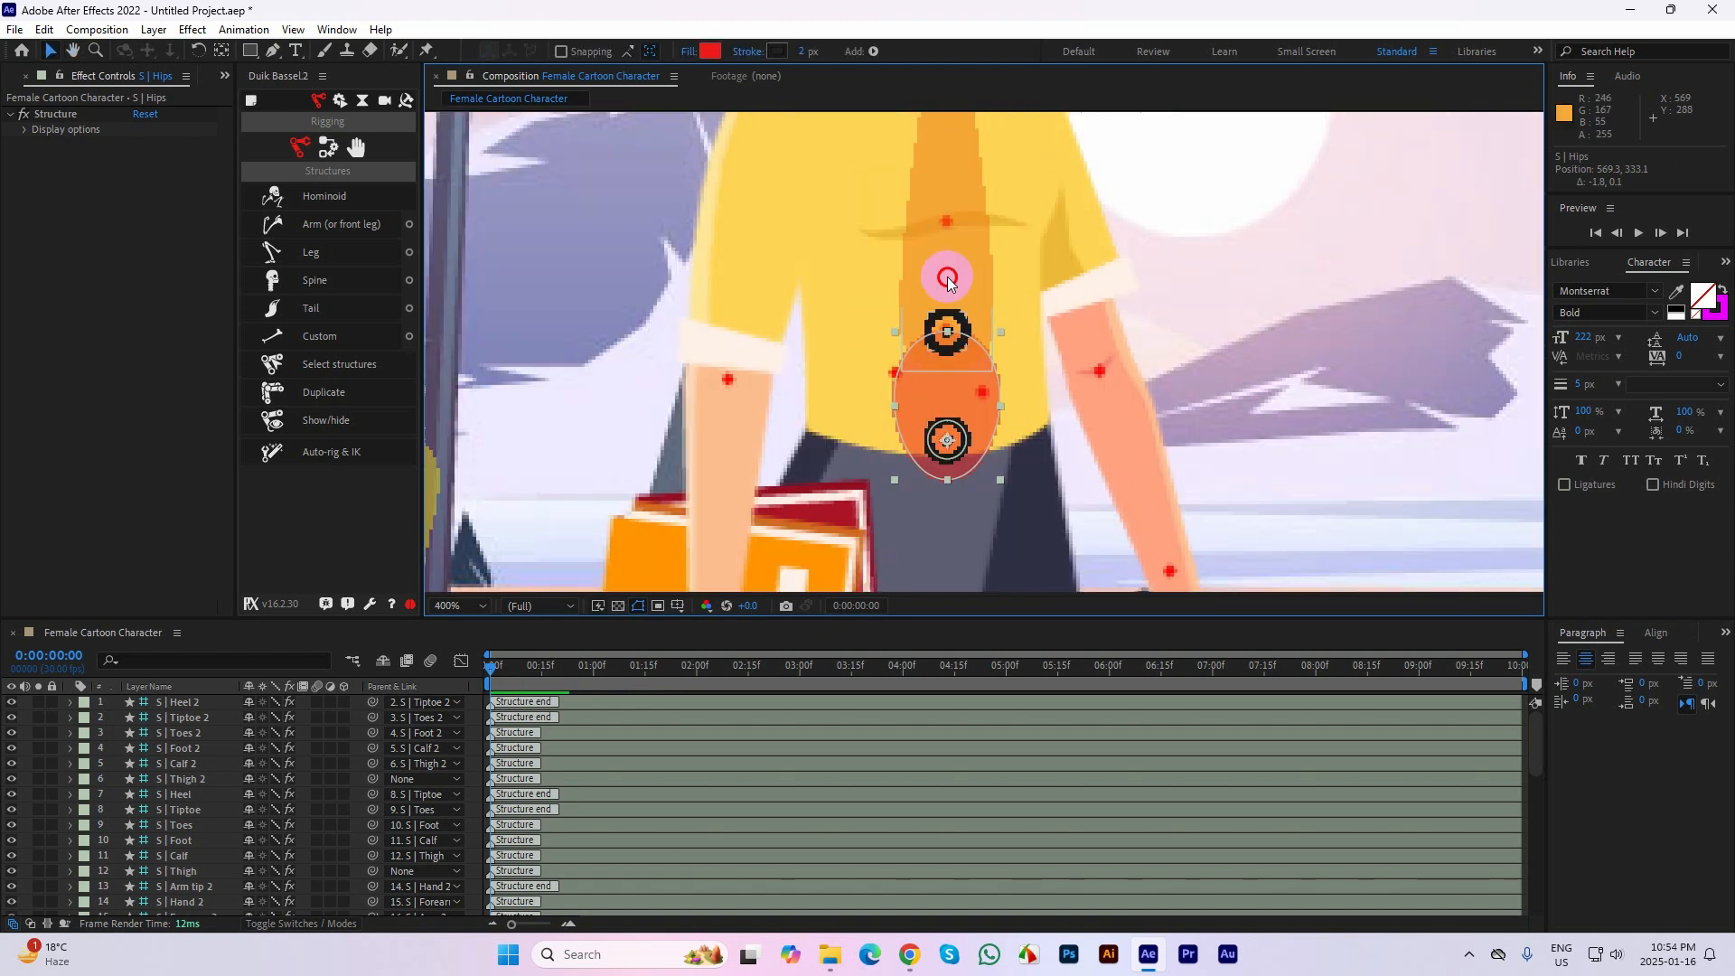
{"action": "left_click", "coordinate": [944, 328]}
{"action": "left_click_drag", "start_coordinate": [944, 326], "coordinate": [942, 319]}
Place the Spine 2 joint at the base of the neck and the Neck joint on the chin mark
{"action": "left_click_drag", "start_coordinate": [1001, 213], "coordinate": [968, 432]}
{"action": "left_click", "coordinate": [925, 219]}
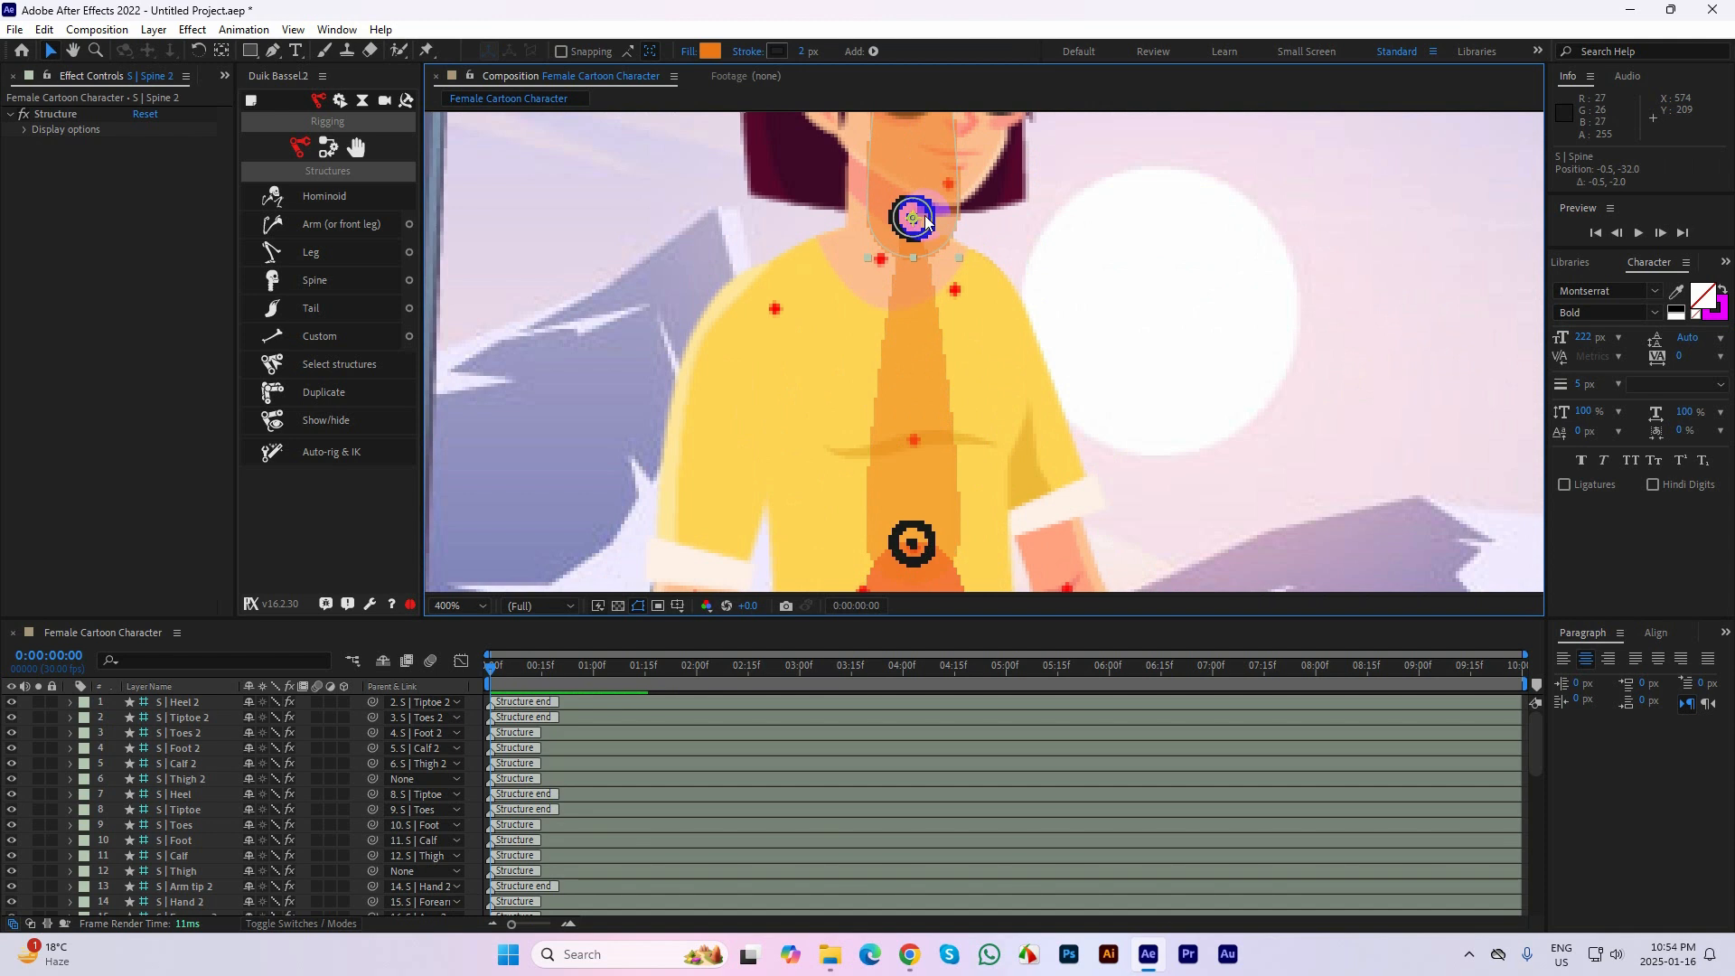
{"action": "mouse_move", "coordinate": [916, 266]}
{"action": "left_mouse_down"}
{"action": "mouse_move", "coordinate": [902, 298]}
{"action": "mouse_move", "coordinate": [886, 259]}
{"action": "left_mouse_up"}
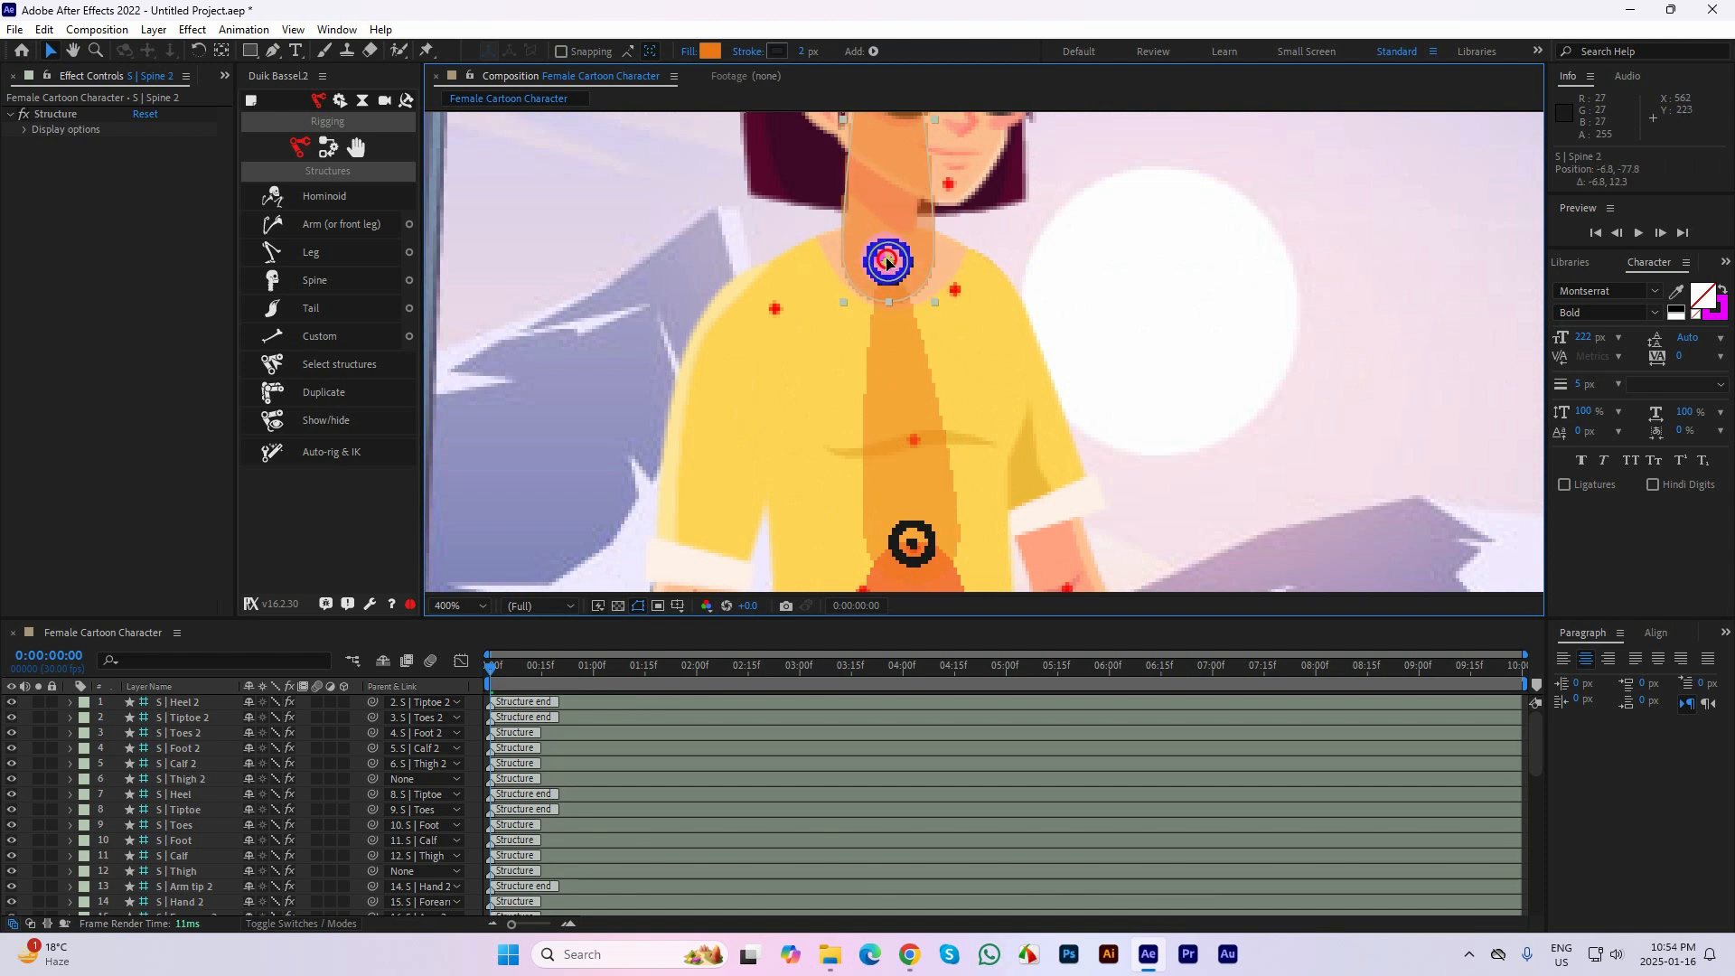
{"action": "left_click_drag", "start_coordinate": [983, 197], "coordinate": [970, 409]}
{"action": "left_click_drag", "start_coordinate": [870, 129], "coordinate": [875, 143]}
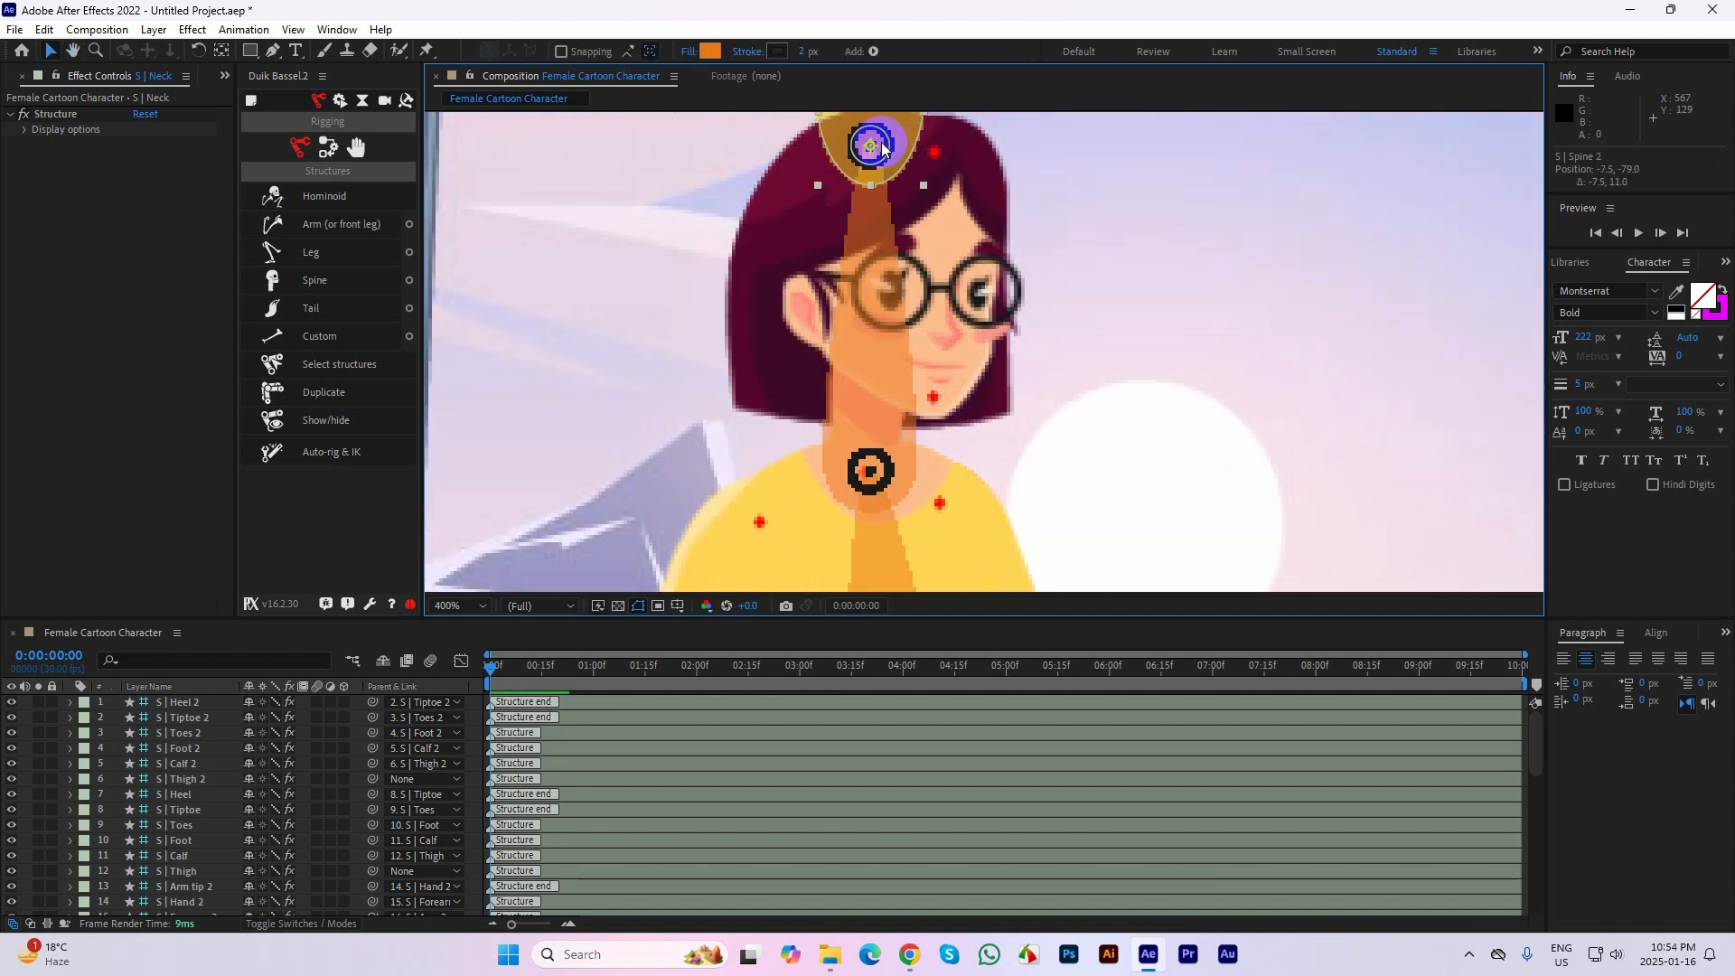
{"action": "left_click_drag", "start_coordinate": [925, 313], "coordinate": [933, 383]}
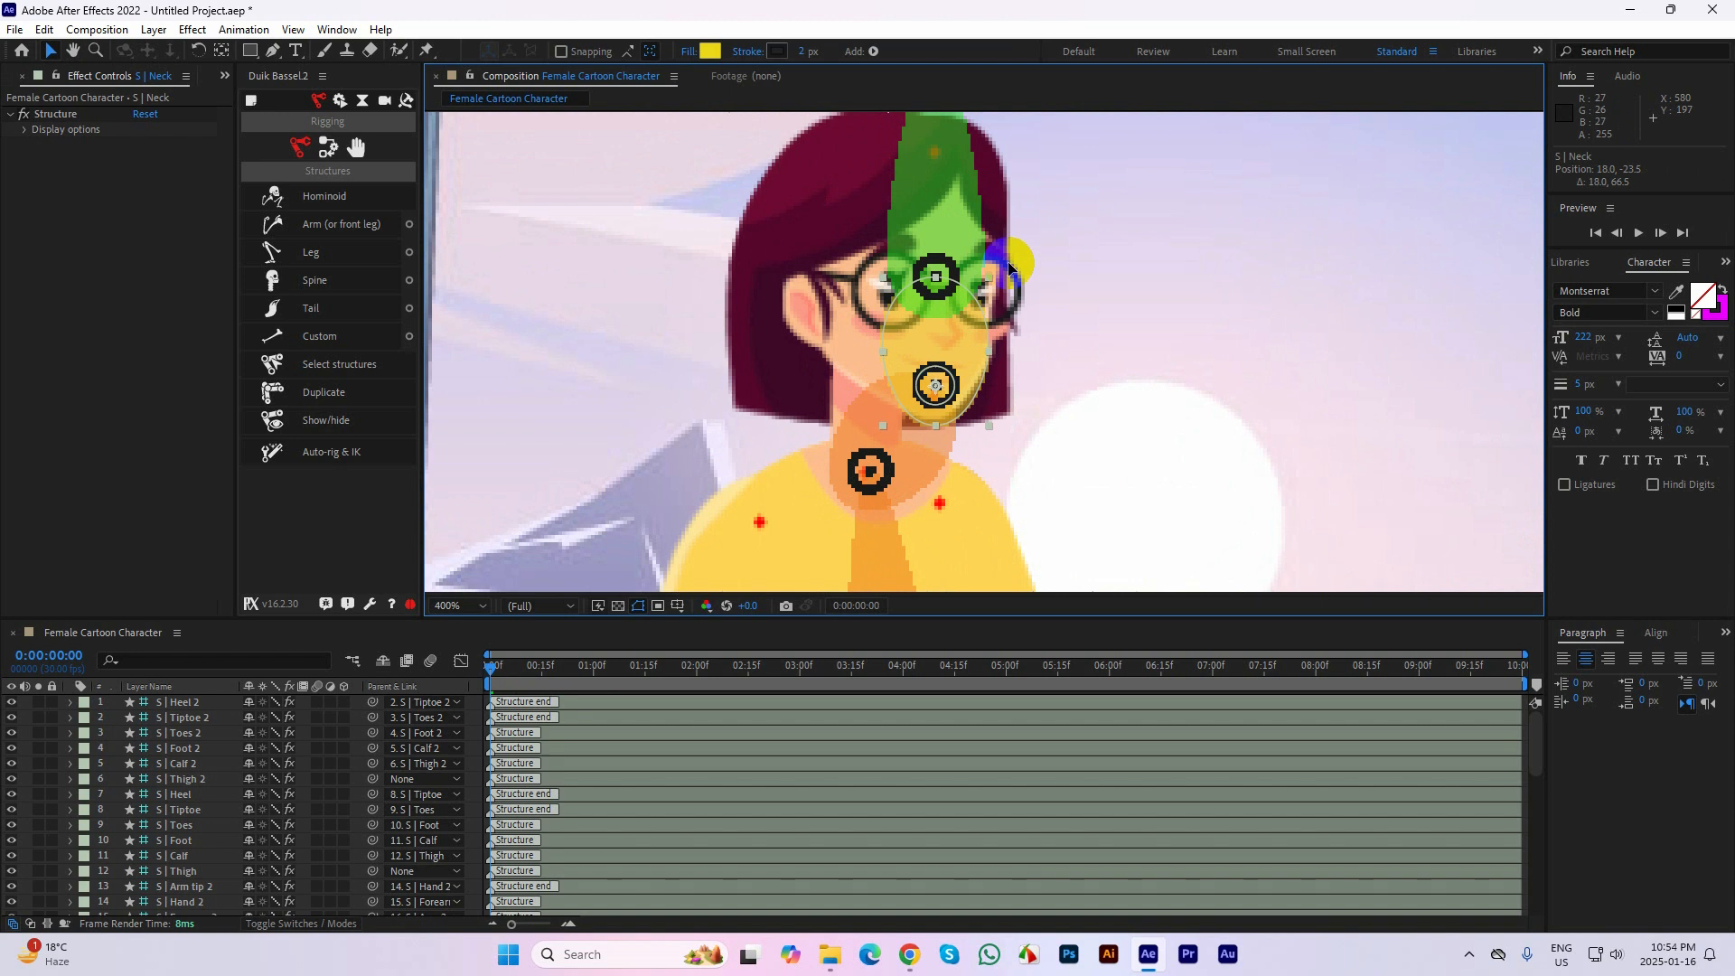
{"action": "scroll", "coordinate": [1009, 259], "scroll_direction": "down", "scroll_amount": 2}
Align the Spine 2, Neck, Head and Spine tip joints with the chest, neck base, chin and hair marks respectively
{"action": "scroll", "coordinate": [957, 335], "scroll_direction": "up", "scroll_amount": 2}
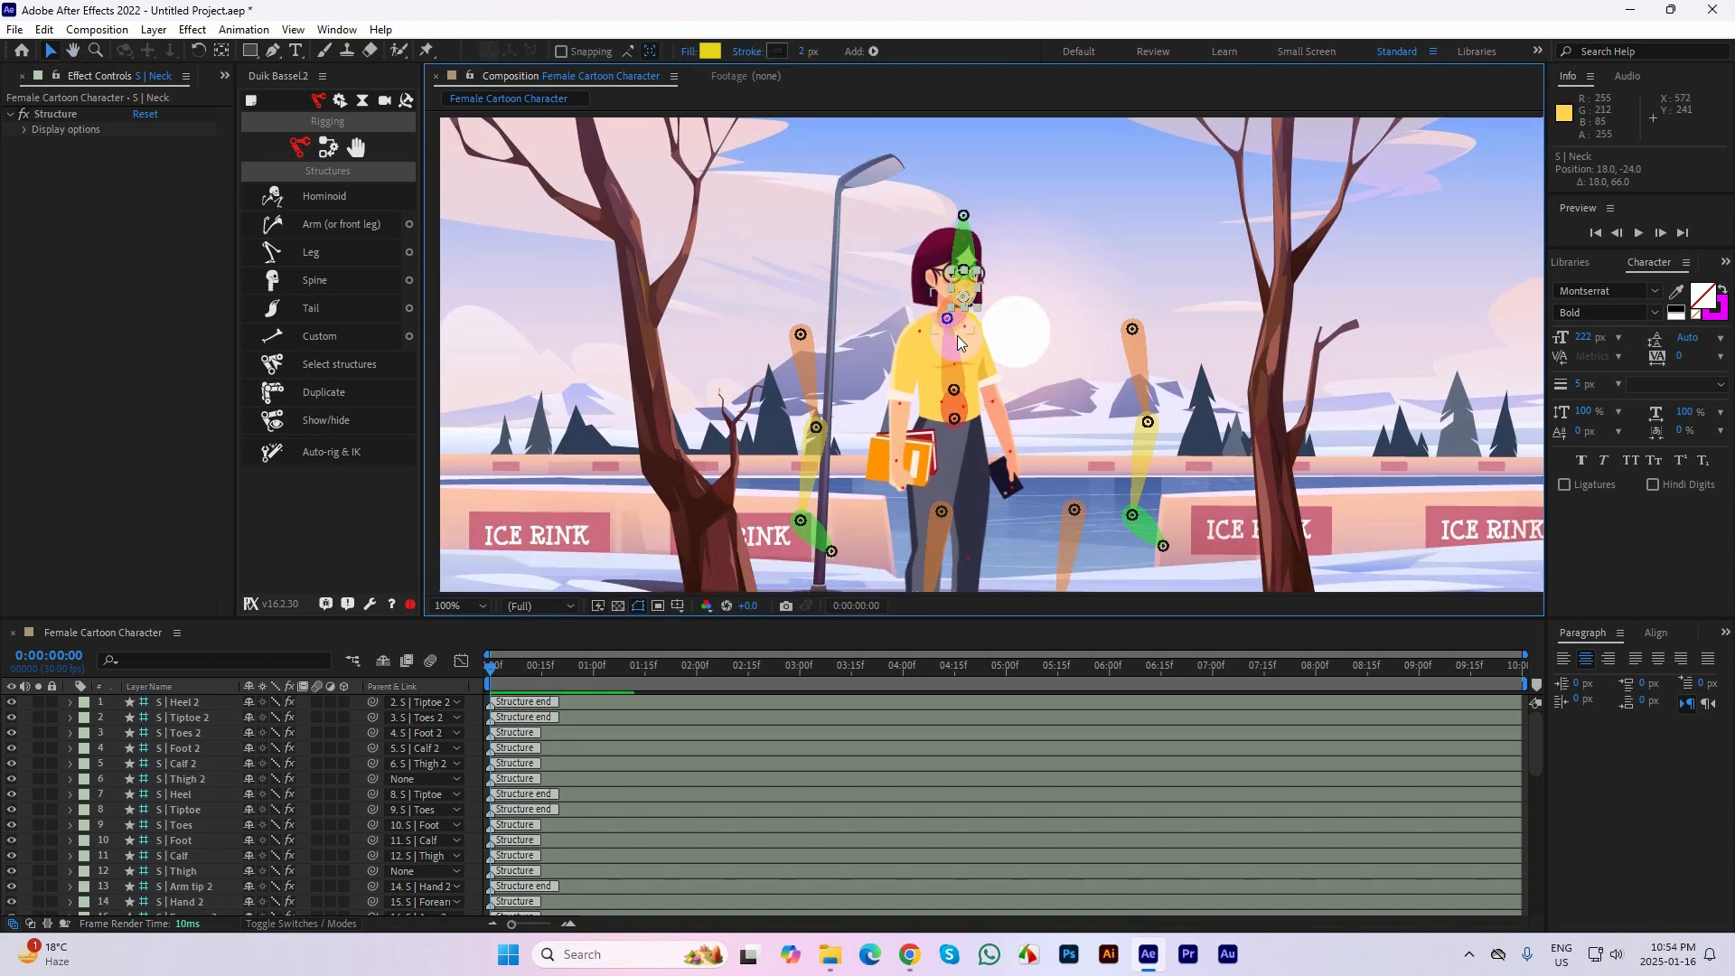
{"action": "left_click_drag", "start_coordinate": [912, 287], "coordinate": [922, 376]}
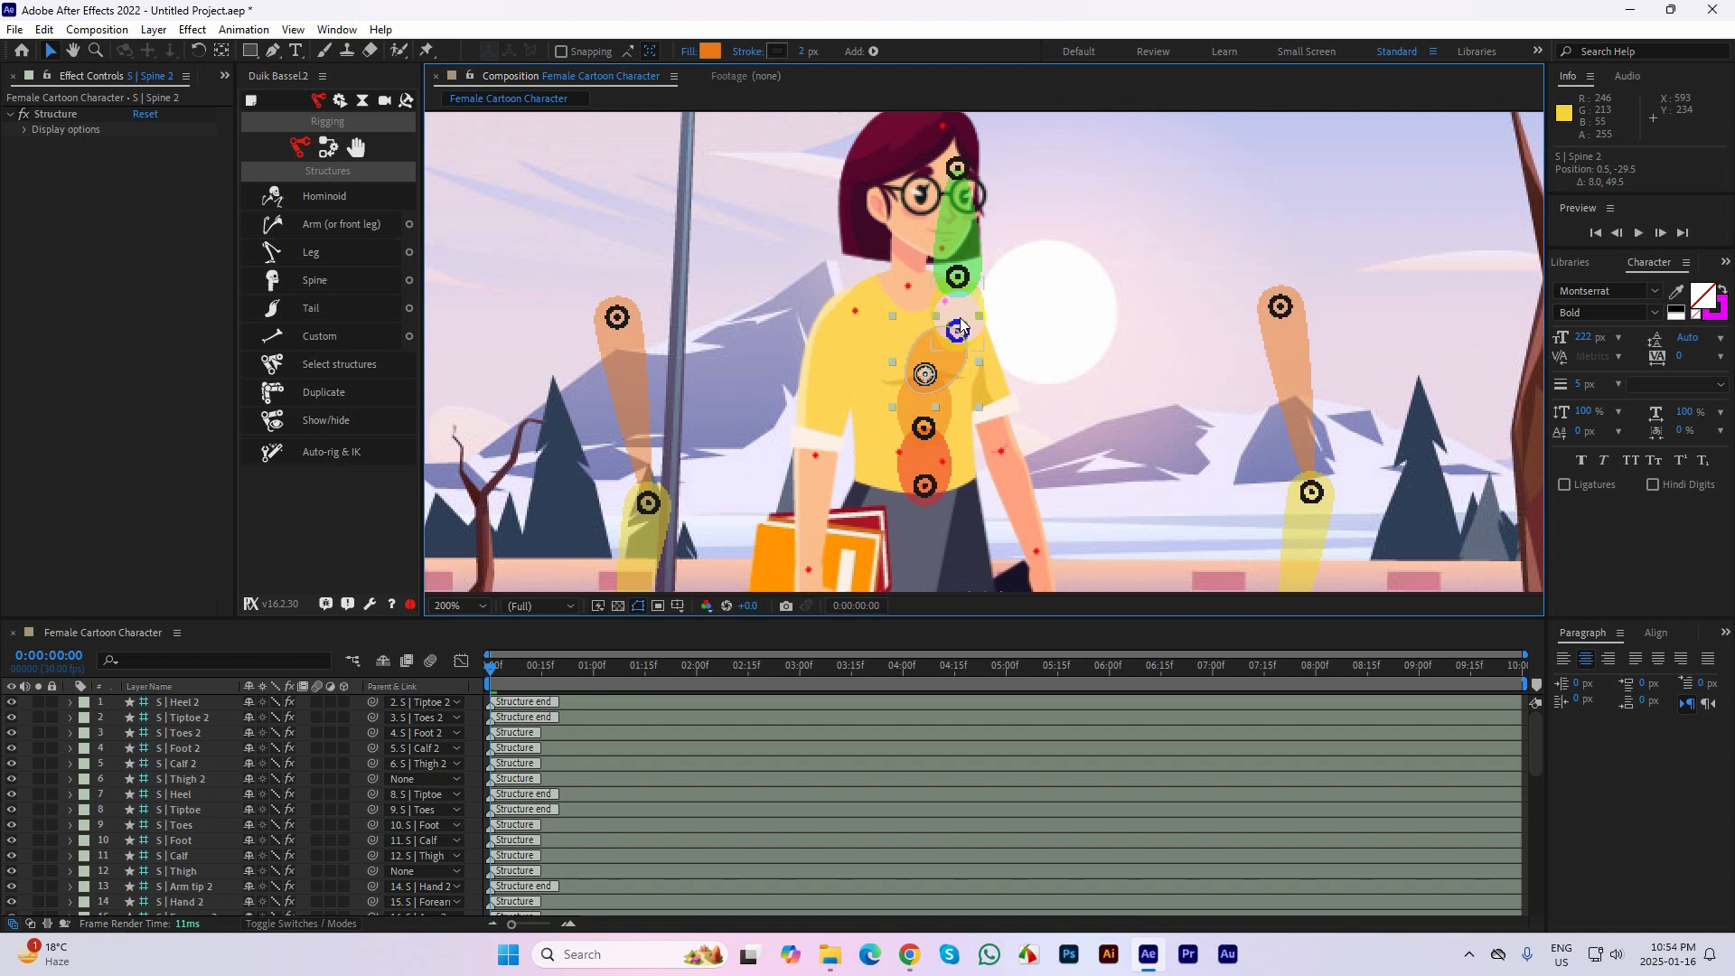
{"action": "left_click", "coordinate": [996, 304]}
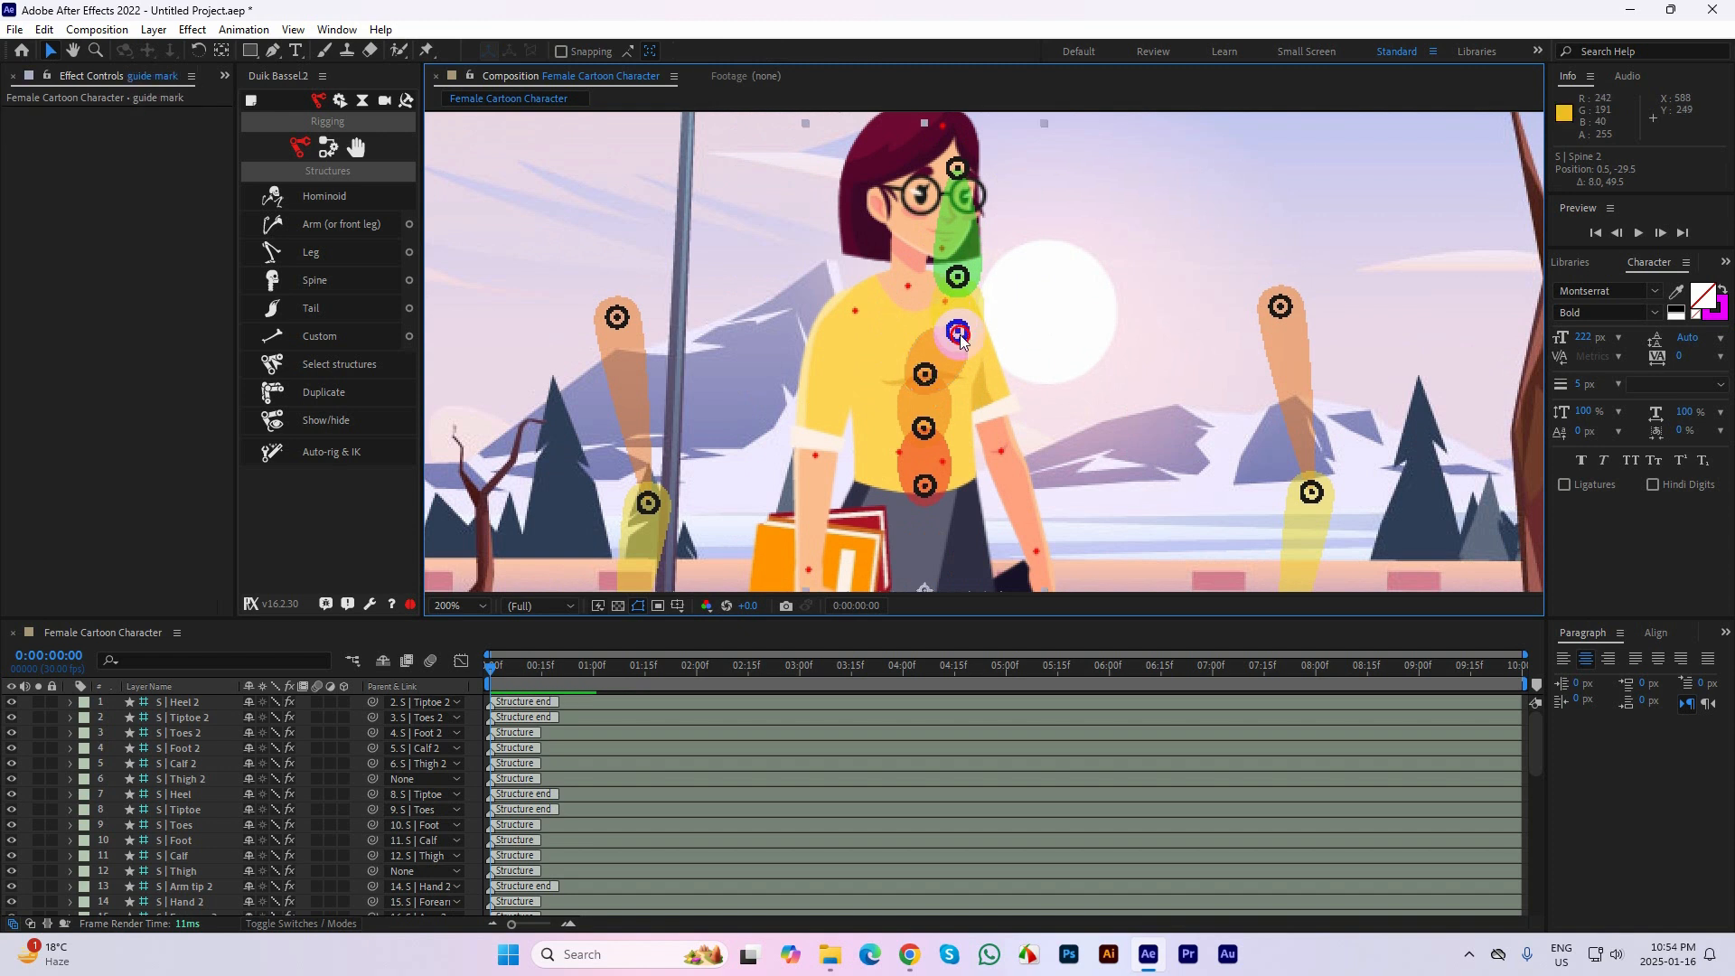
{"action": "left_click", "coordinate": [1004, 210]}
{"action": "left_click_drag", "start_coordinate": [958, 330], "coordinate": [913, 285]}
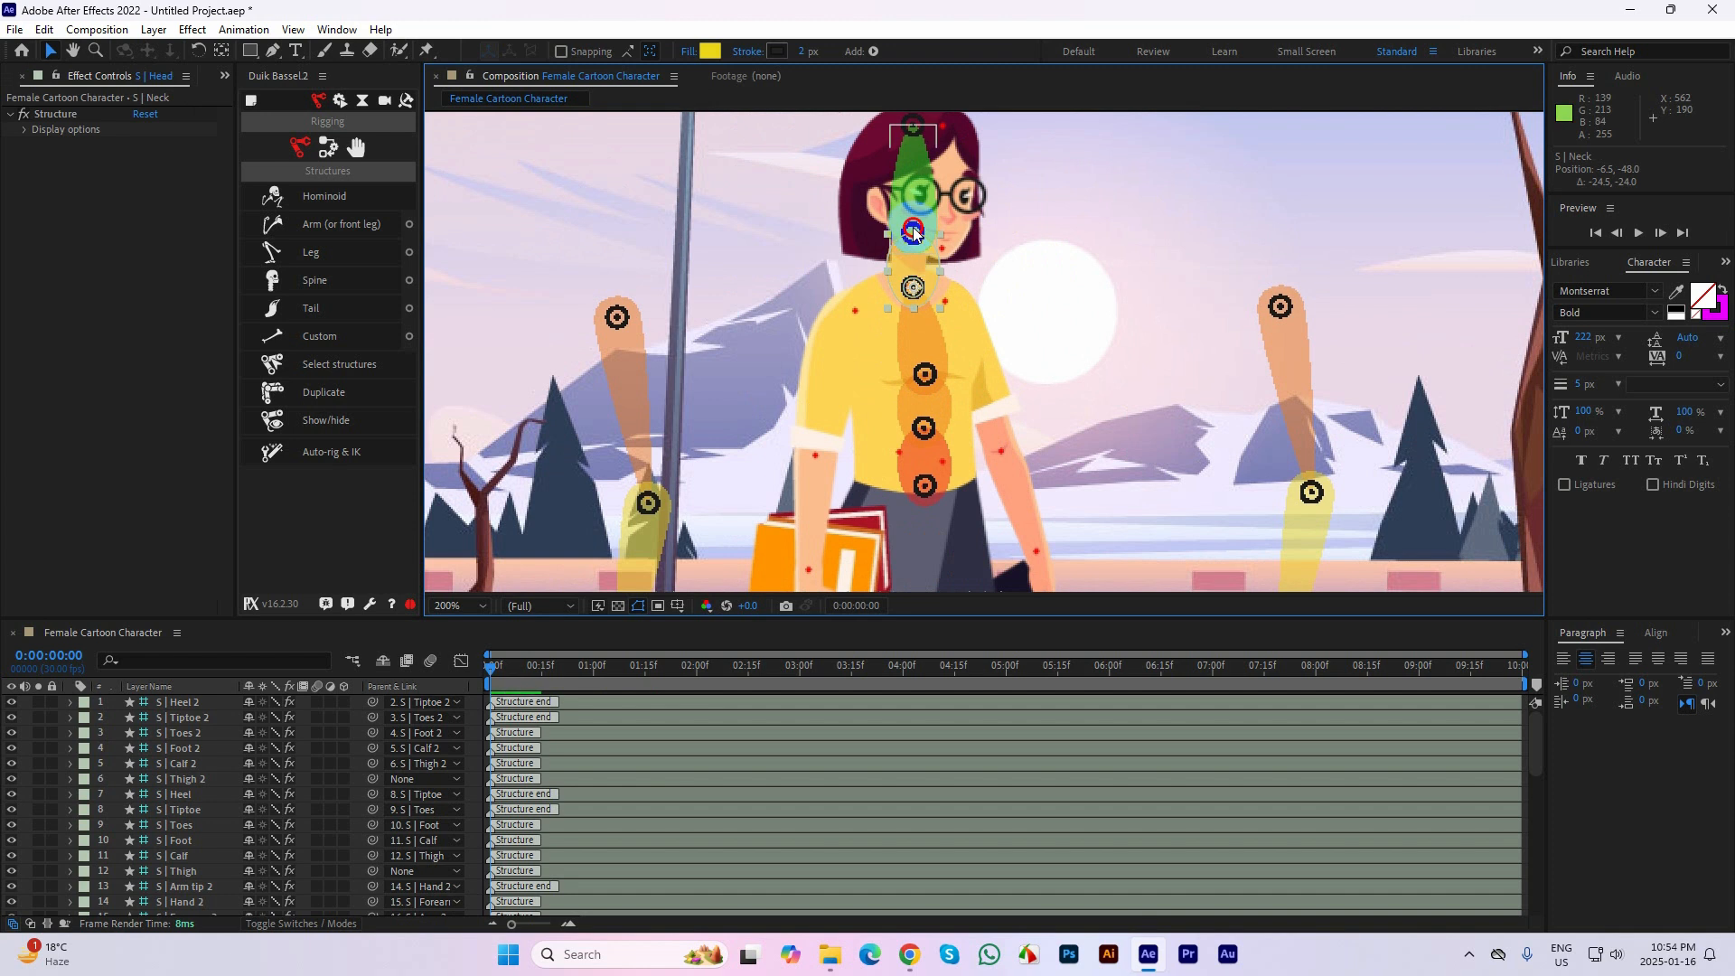
{"action": "left_click_drag", "start_coordinate": [913, 233], "coordinate": [946, 248]}
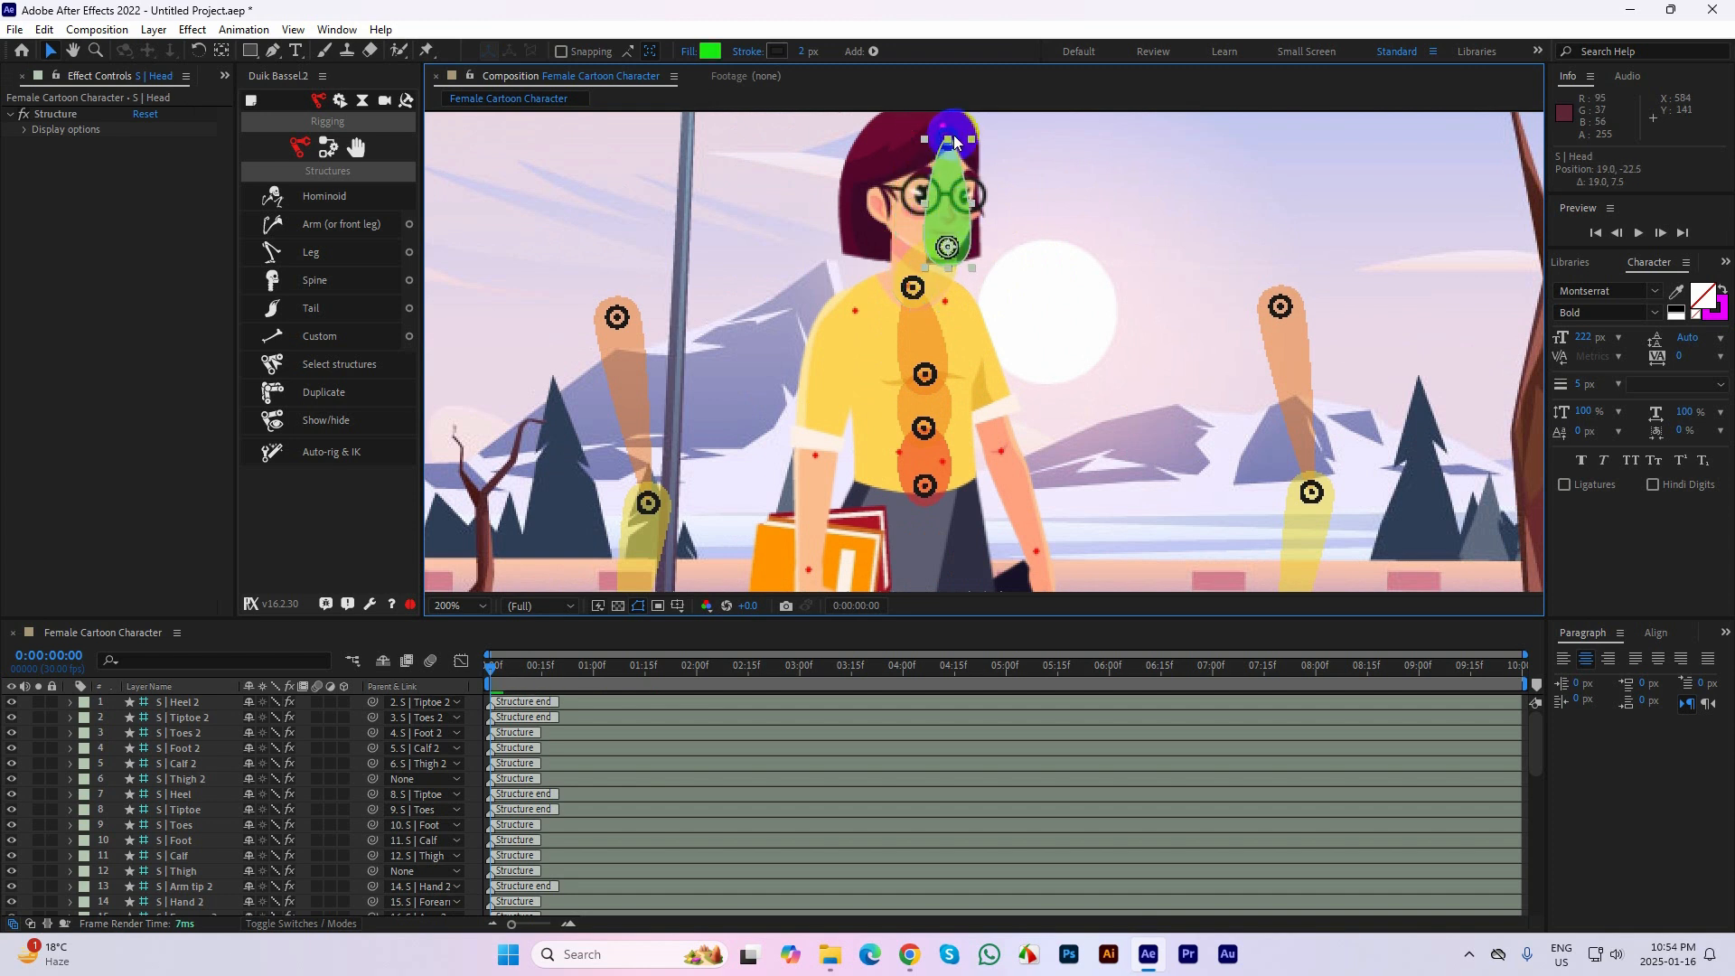
{"action": "left_click_drag", "start_coordinate": [953, 135], "coordinate": [943, 128]}
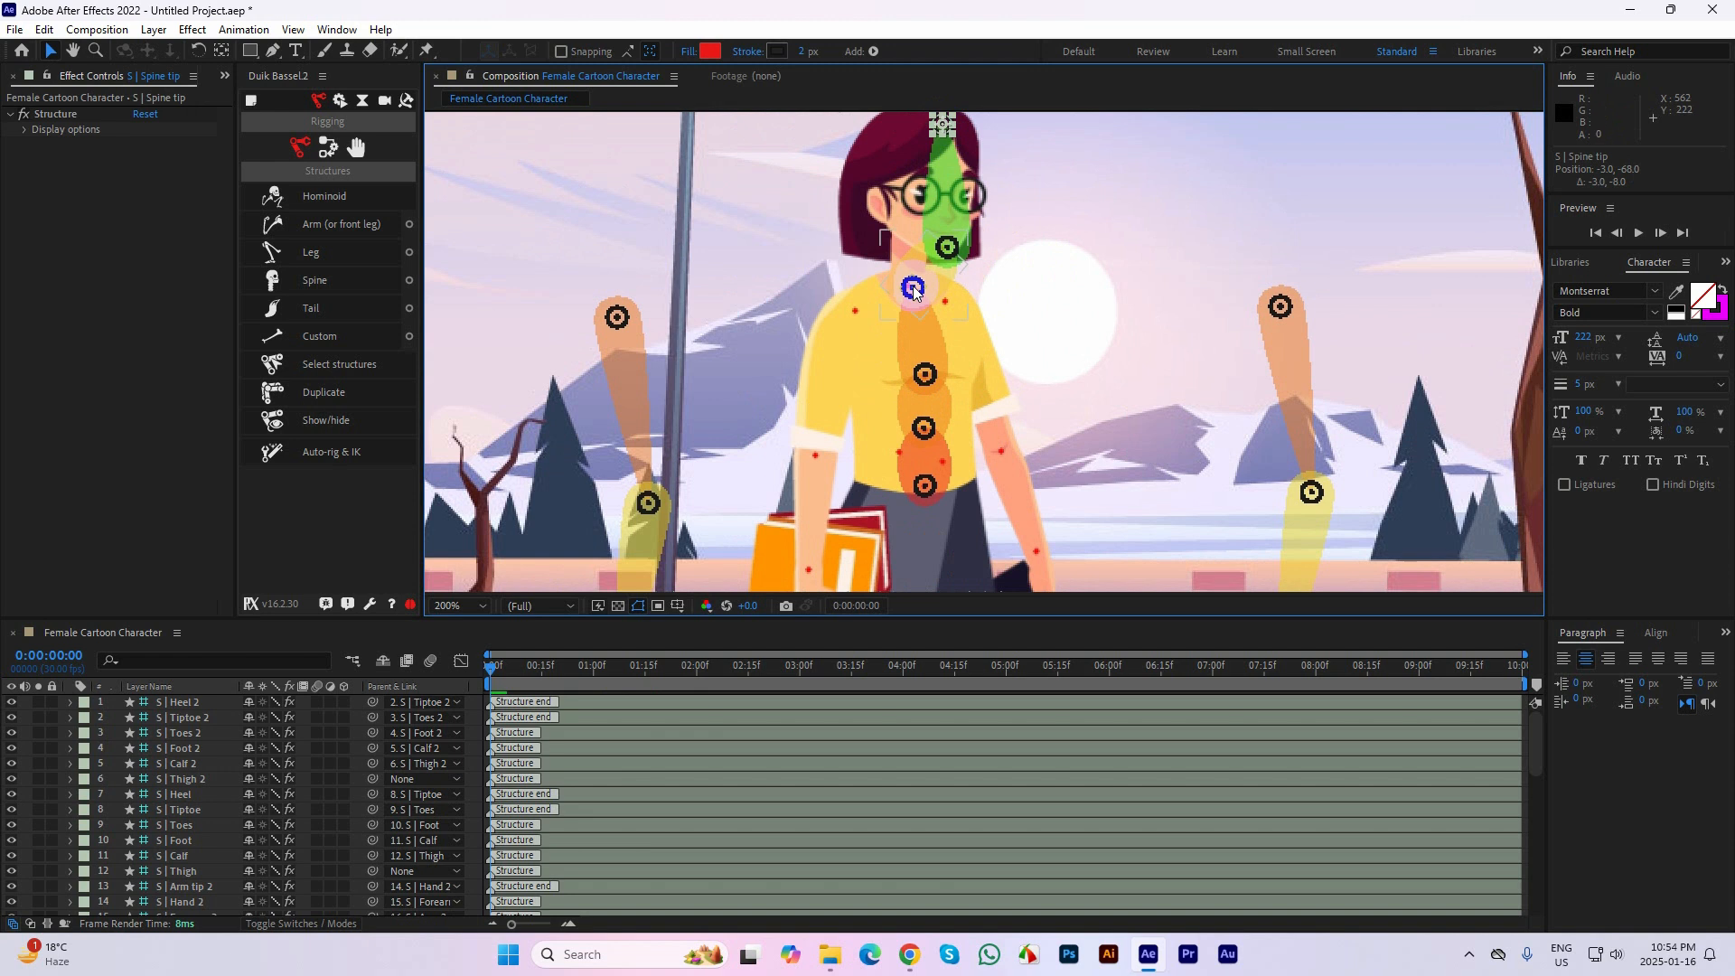
Place the Arm structure on the shoulder mark of the book-holding arm and its Forearm joint on the elbow mark
{"action": "scroll", "coordinate": [913, 289], "scroll_direction": "down", "scroll_amount": 2}
{"action": "left_click_drag", "start_coordinate": [885, 377], "coordinate": [880, 326]}
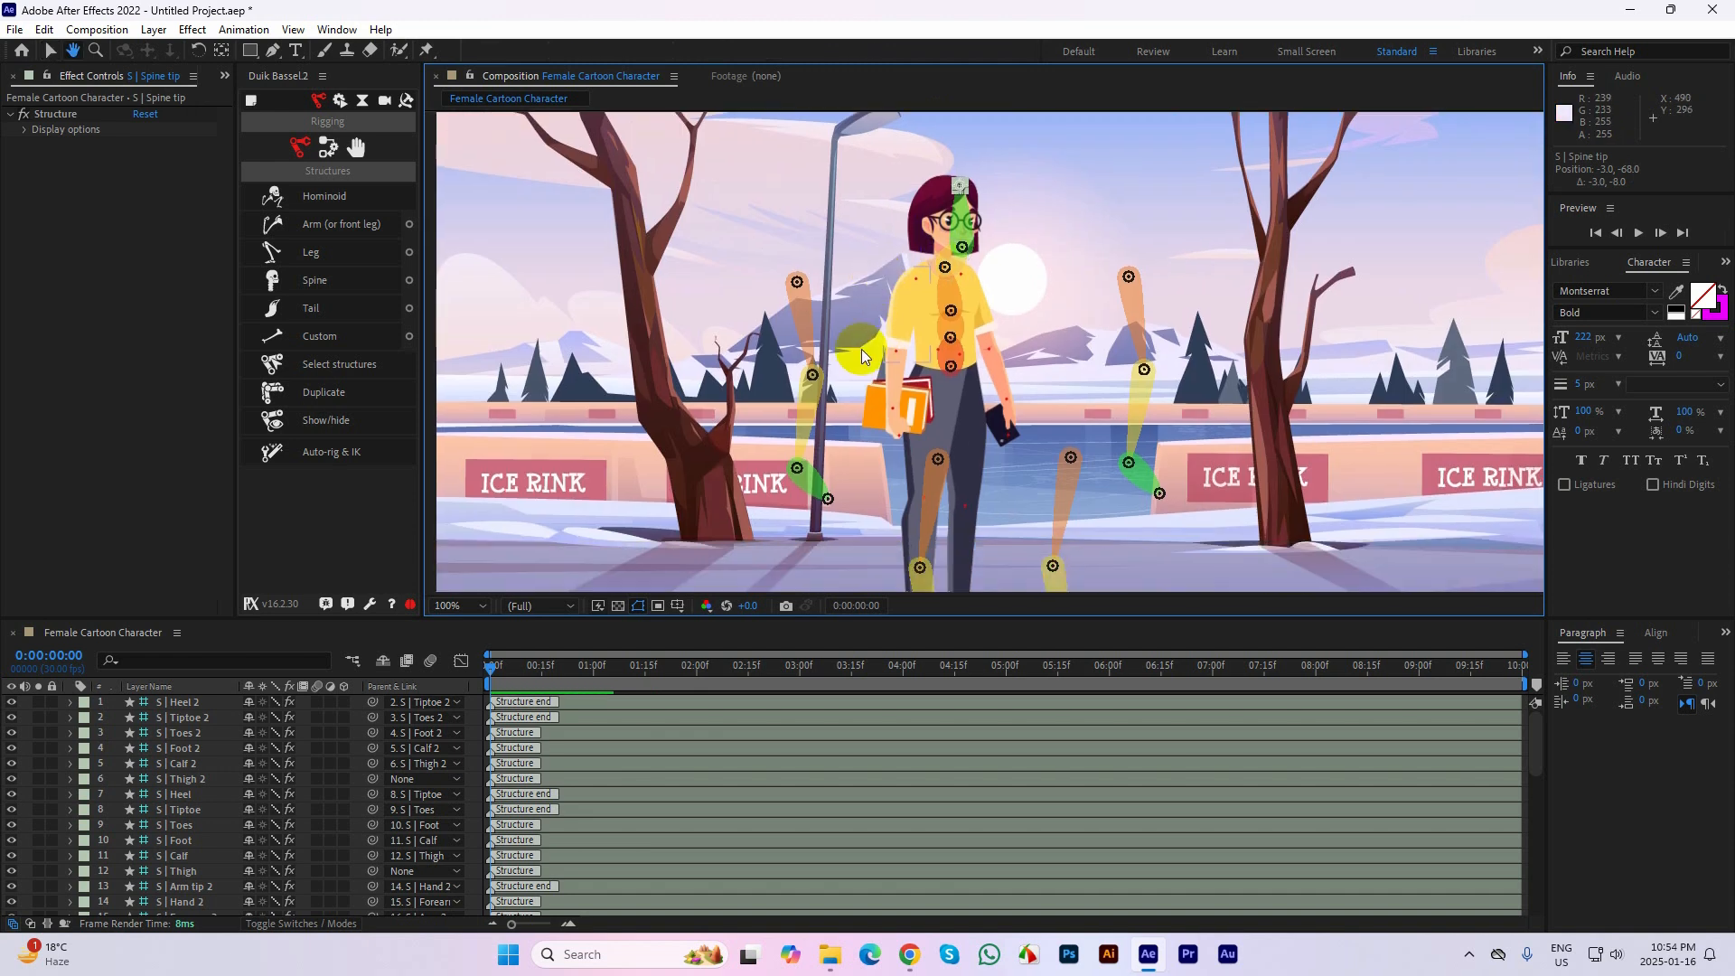
{"action": "left_click", "coordinate": [801, 280]}
{"action": "left_click_drag", "start_coordinate": [801, 280], "coordinate": [907, 282]}
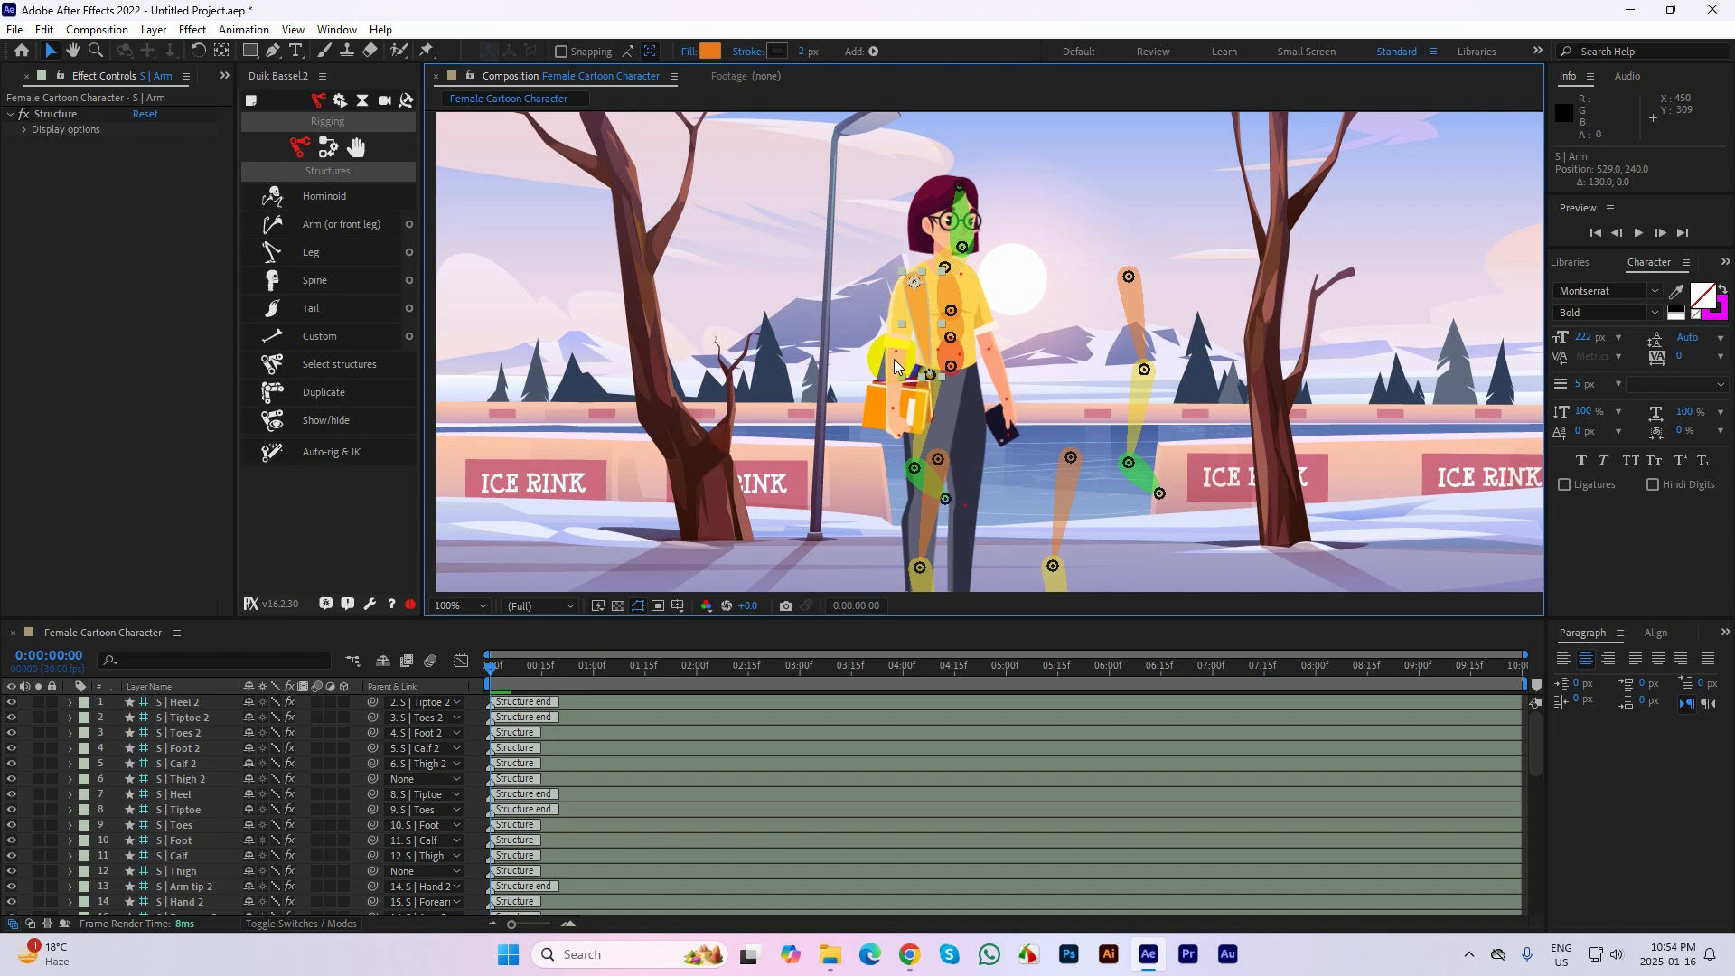
{"action": "key", "text": "period"}
{"action": "left_click_drag", "start_coordinate": [870, 400], "coordinate": [807, 352]}
Place the Hand joint on the book-holding arm's wrist mark and the Arm tip at the end of the fingers
{"action": "scroll", "coordinate": [739, 400], "scroll_direction": "down", "scroll_amount": 3}
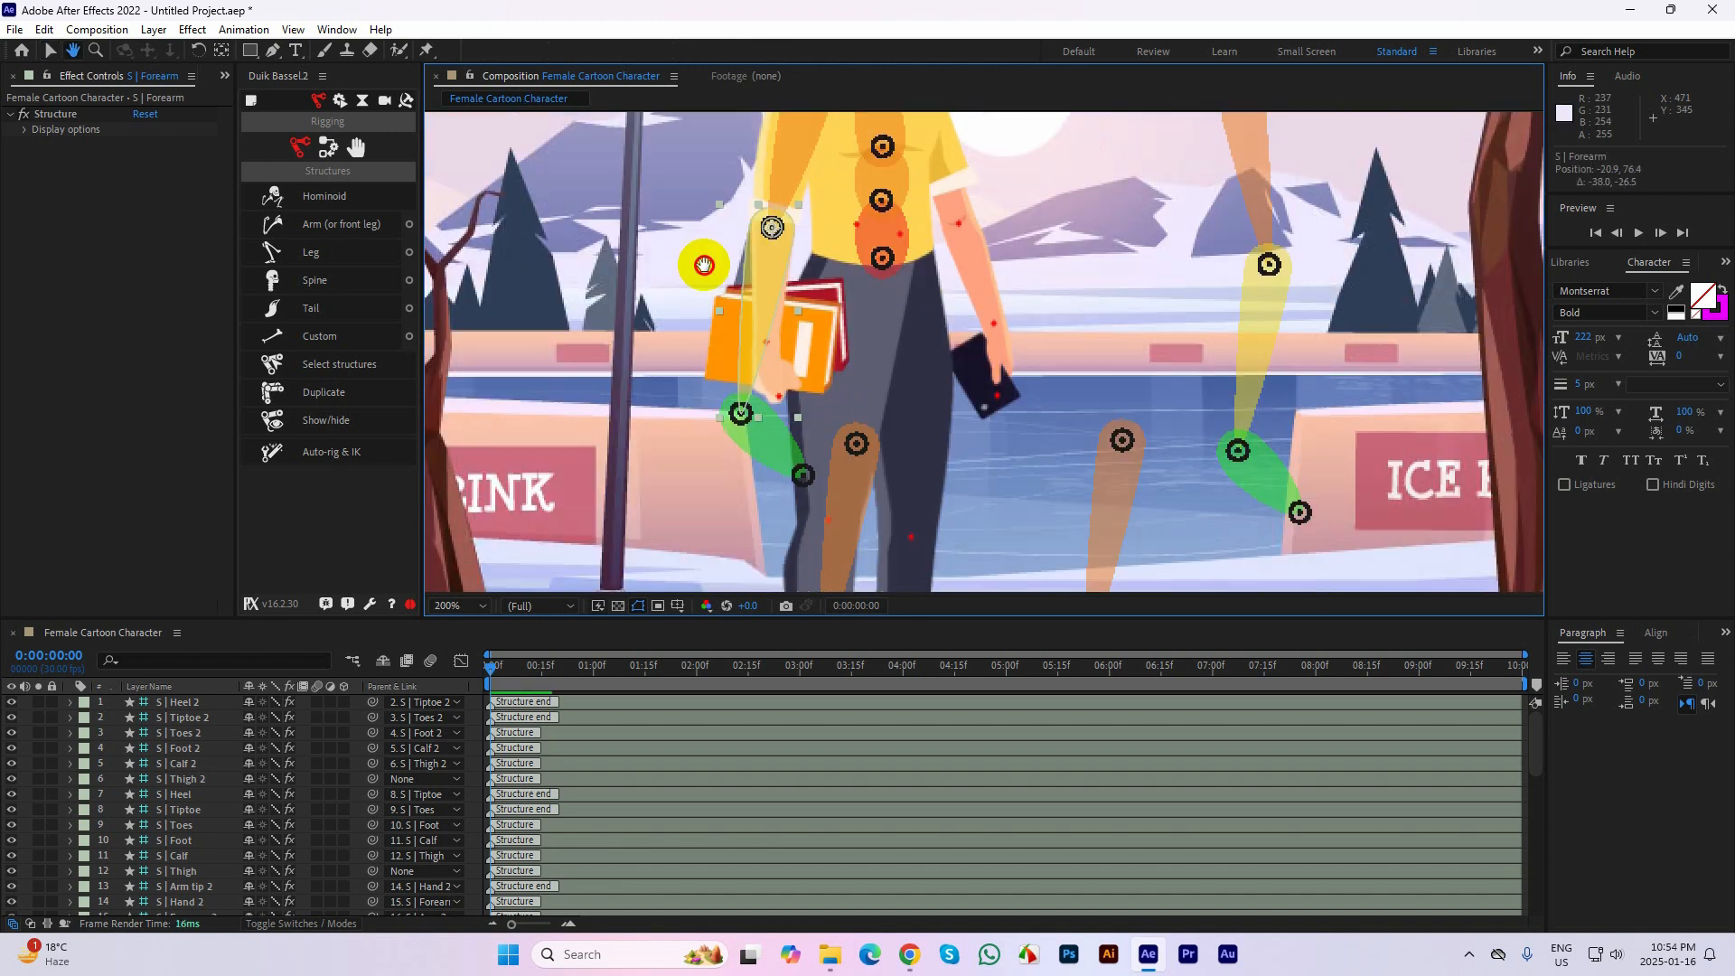
{"action": "left_click_drag", "start_coordinate": [739, 401], "coordinate": [767, 333]}
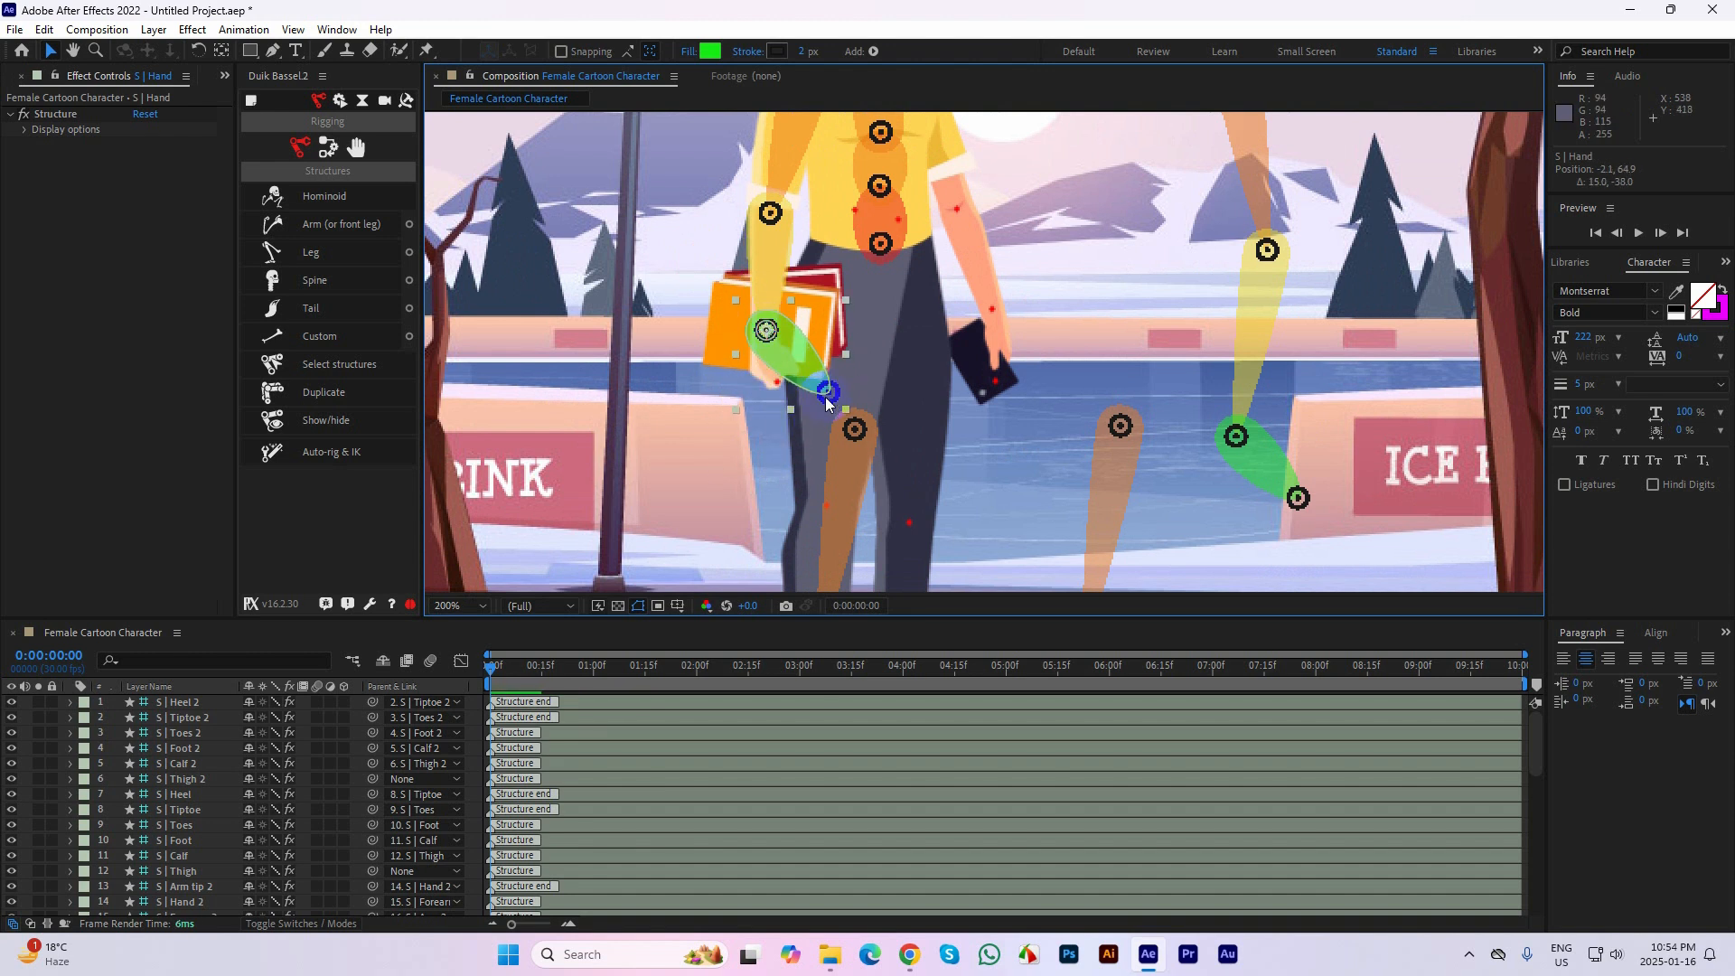
{"action": "left_click_drag", "start_coordinate": [832, 394], "coordinate": [786, 387]}
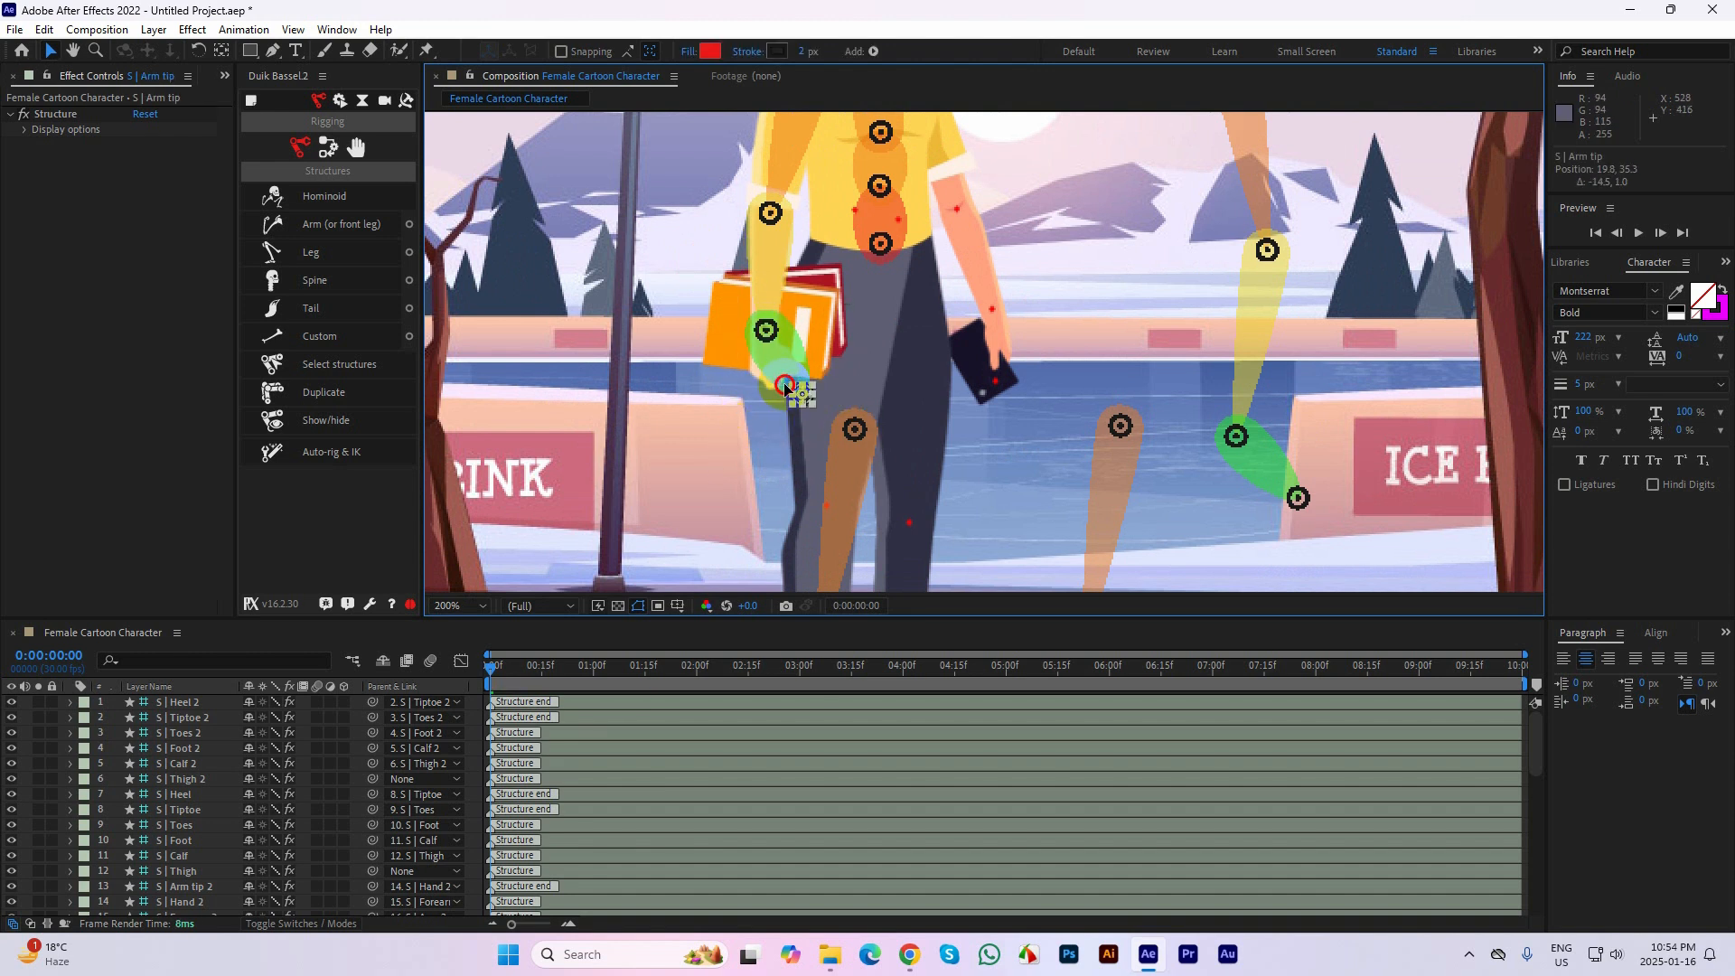
Place the Arm 2 structure on the other shoulder mark at about 581, 231 and its Forearm 2 joint on the elbow mark
{"action": "left_click_drag", "start_coordinate": [960, 273], "coordinate": [871, 474]}
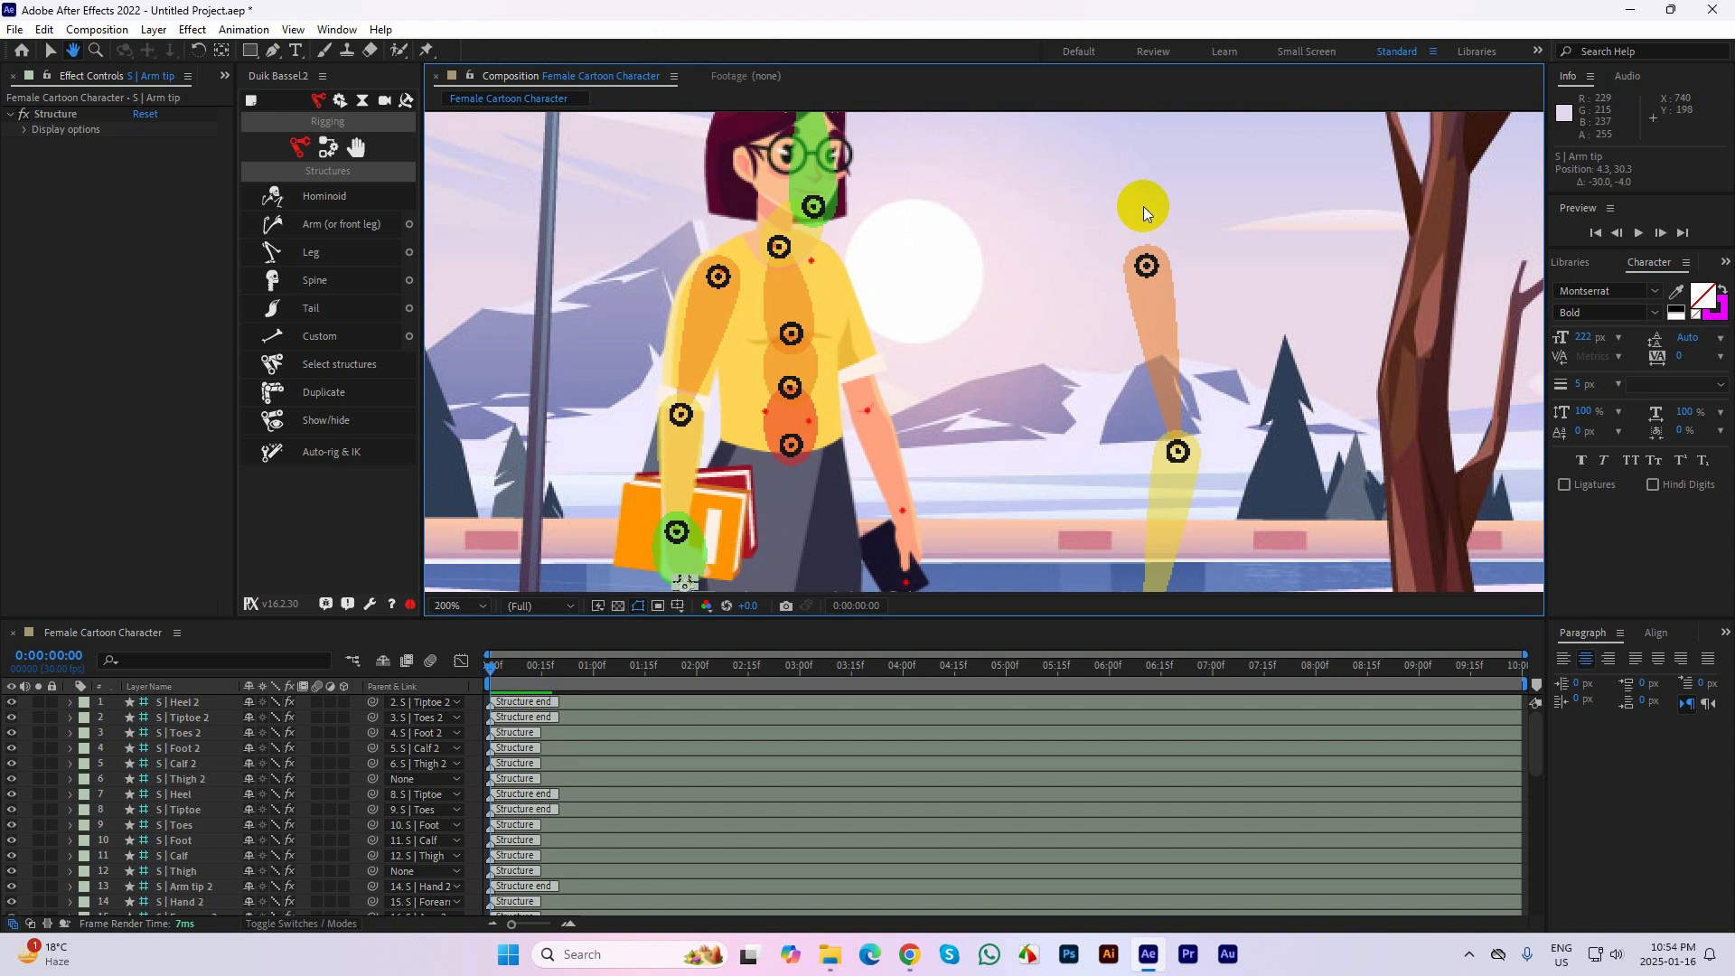
{"action": "left_click_drag", "start_coordinate": [1145, 261], "coordinate": [811, 260]}
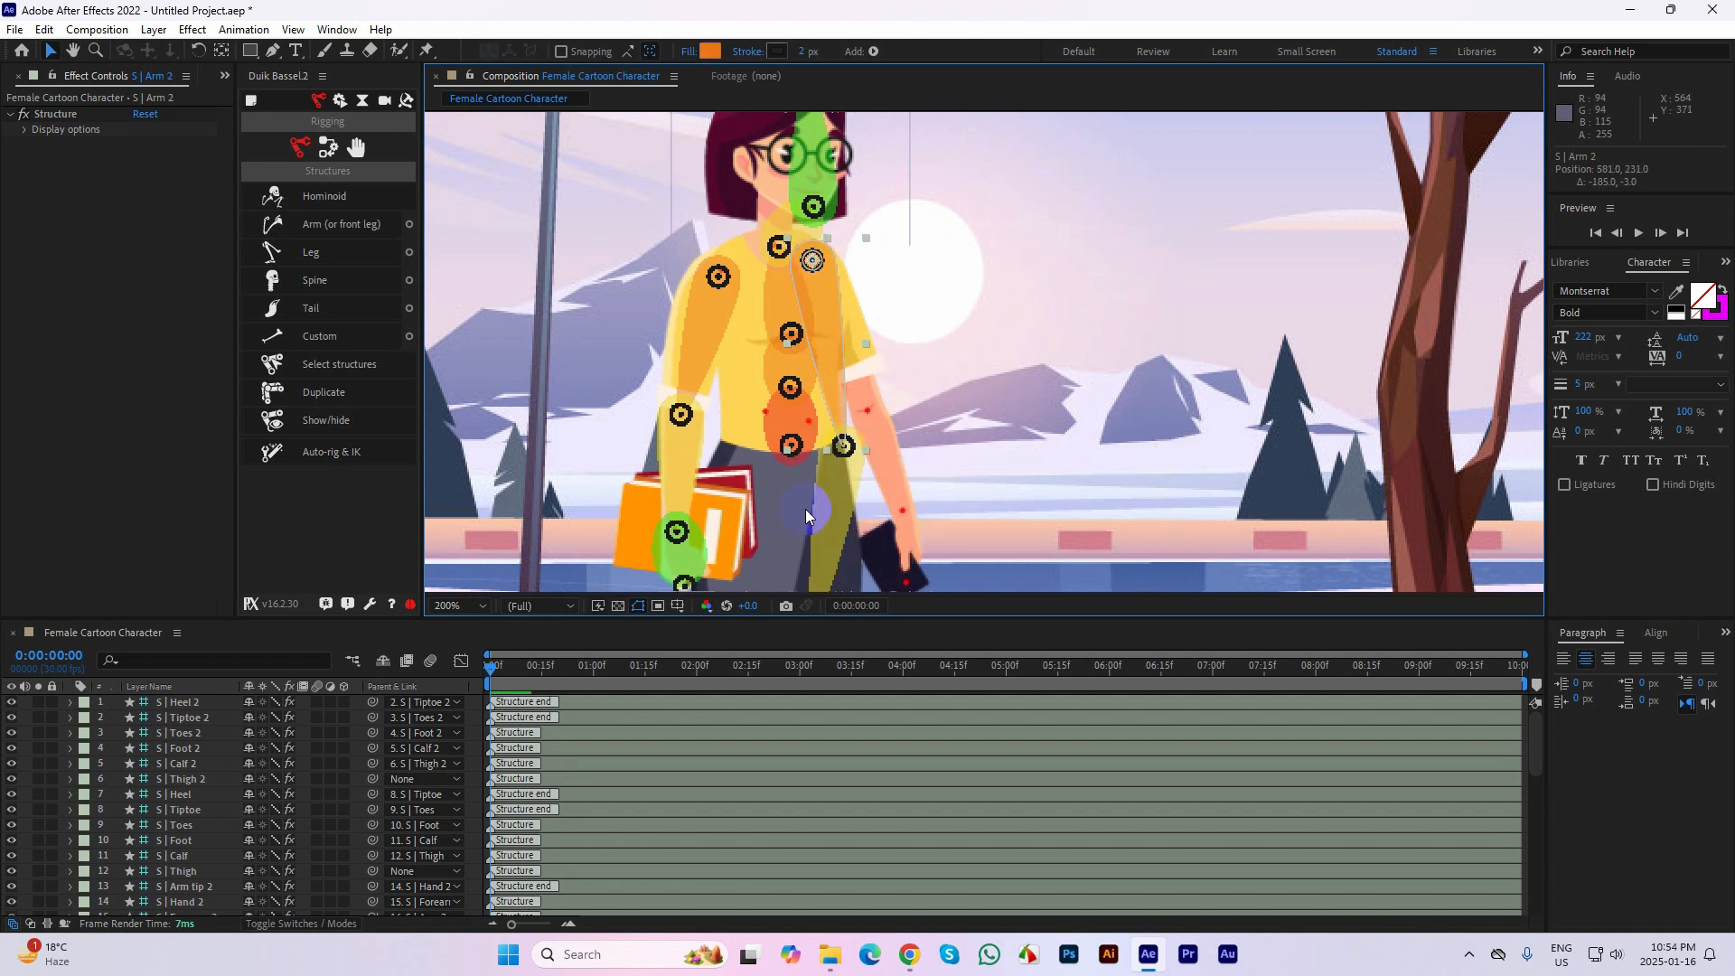
{"action": "left_click_drag", "start_coordinate": [842, 449], "coordinate": [871, 409]}
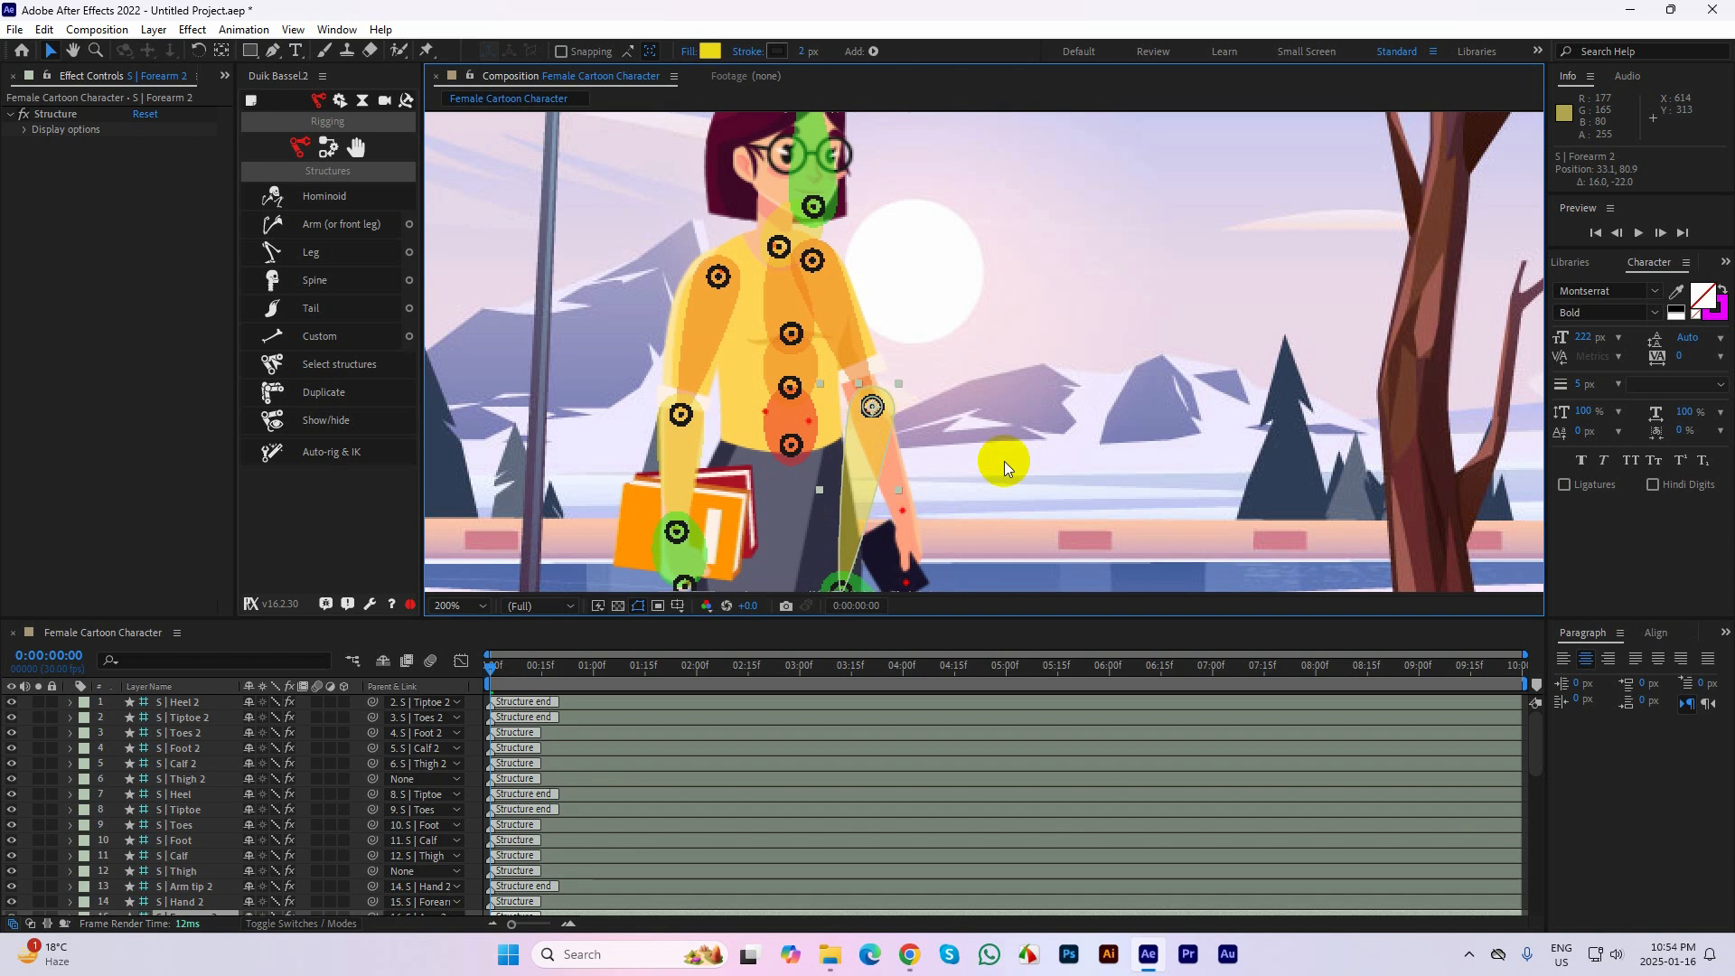
Place the Hand 2 joint on the phone-holding arm's wrist mark and the Arm tip 2 on the hand end mark
{"action": "left_click_drag", "start_coordinate": [1005, 468], "coordinate": [994, 336]}
{"action": "left_click_drag", "start_coordinate": [899, 522], "coordinate": [895, 386]}
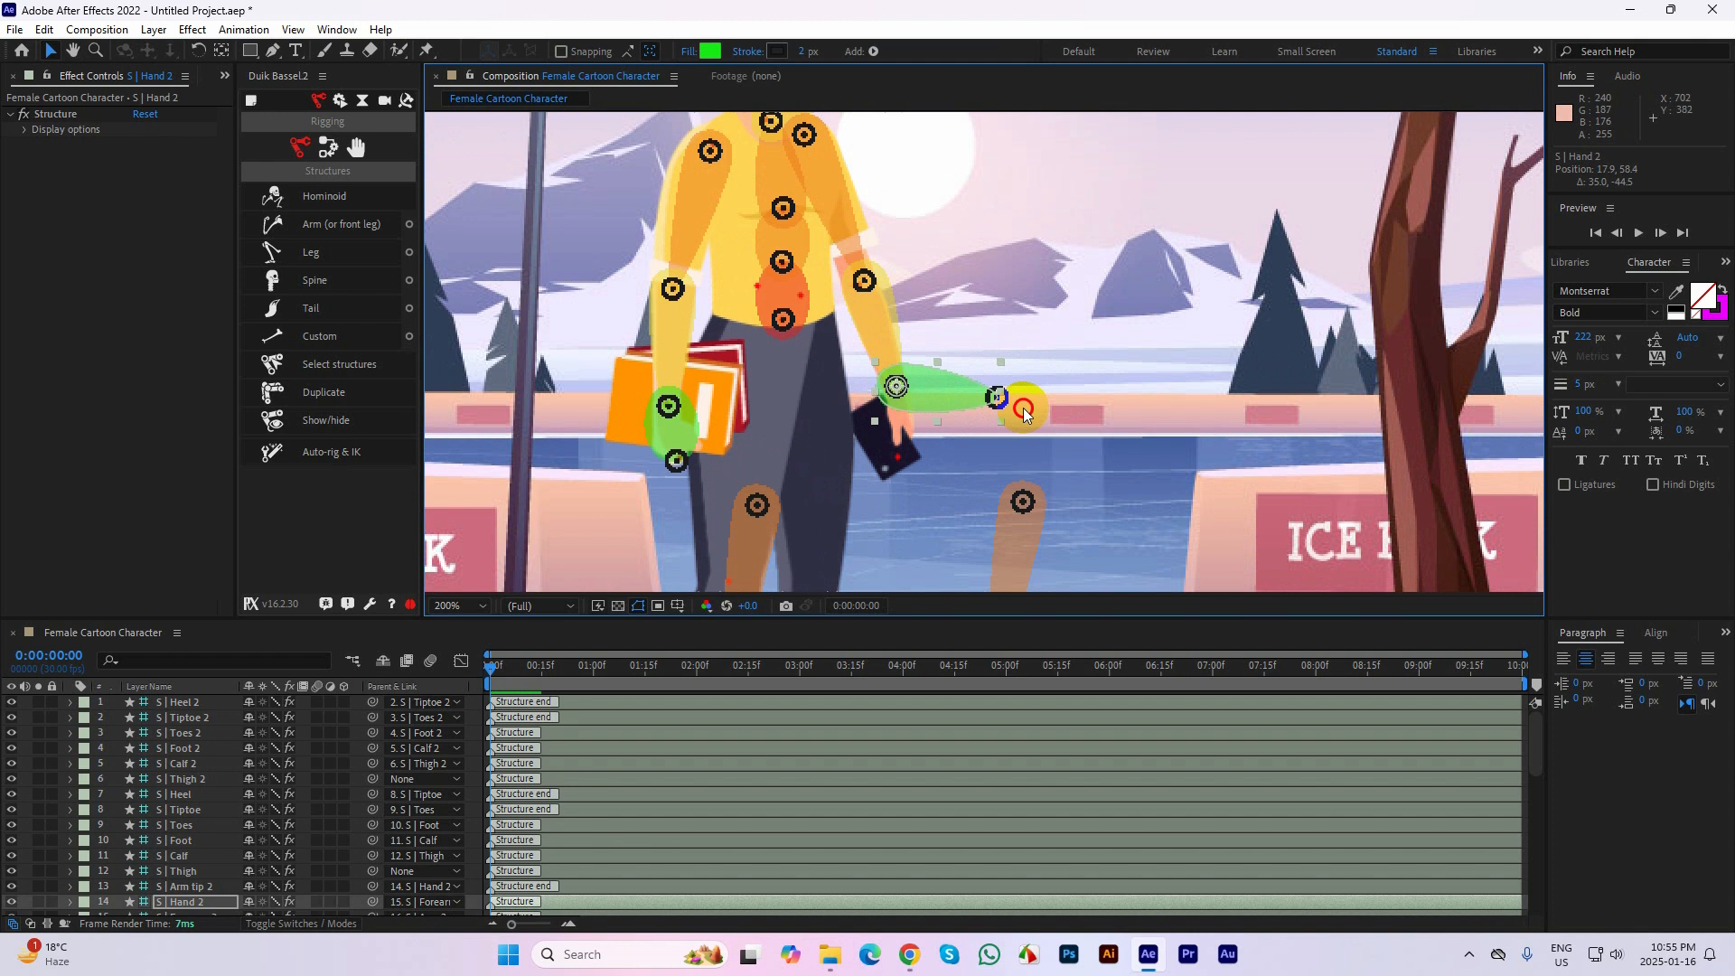
{"action": "left_click_drag", "start_coordinate": [997, 399], "coordinate": [1030, 377]}
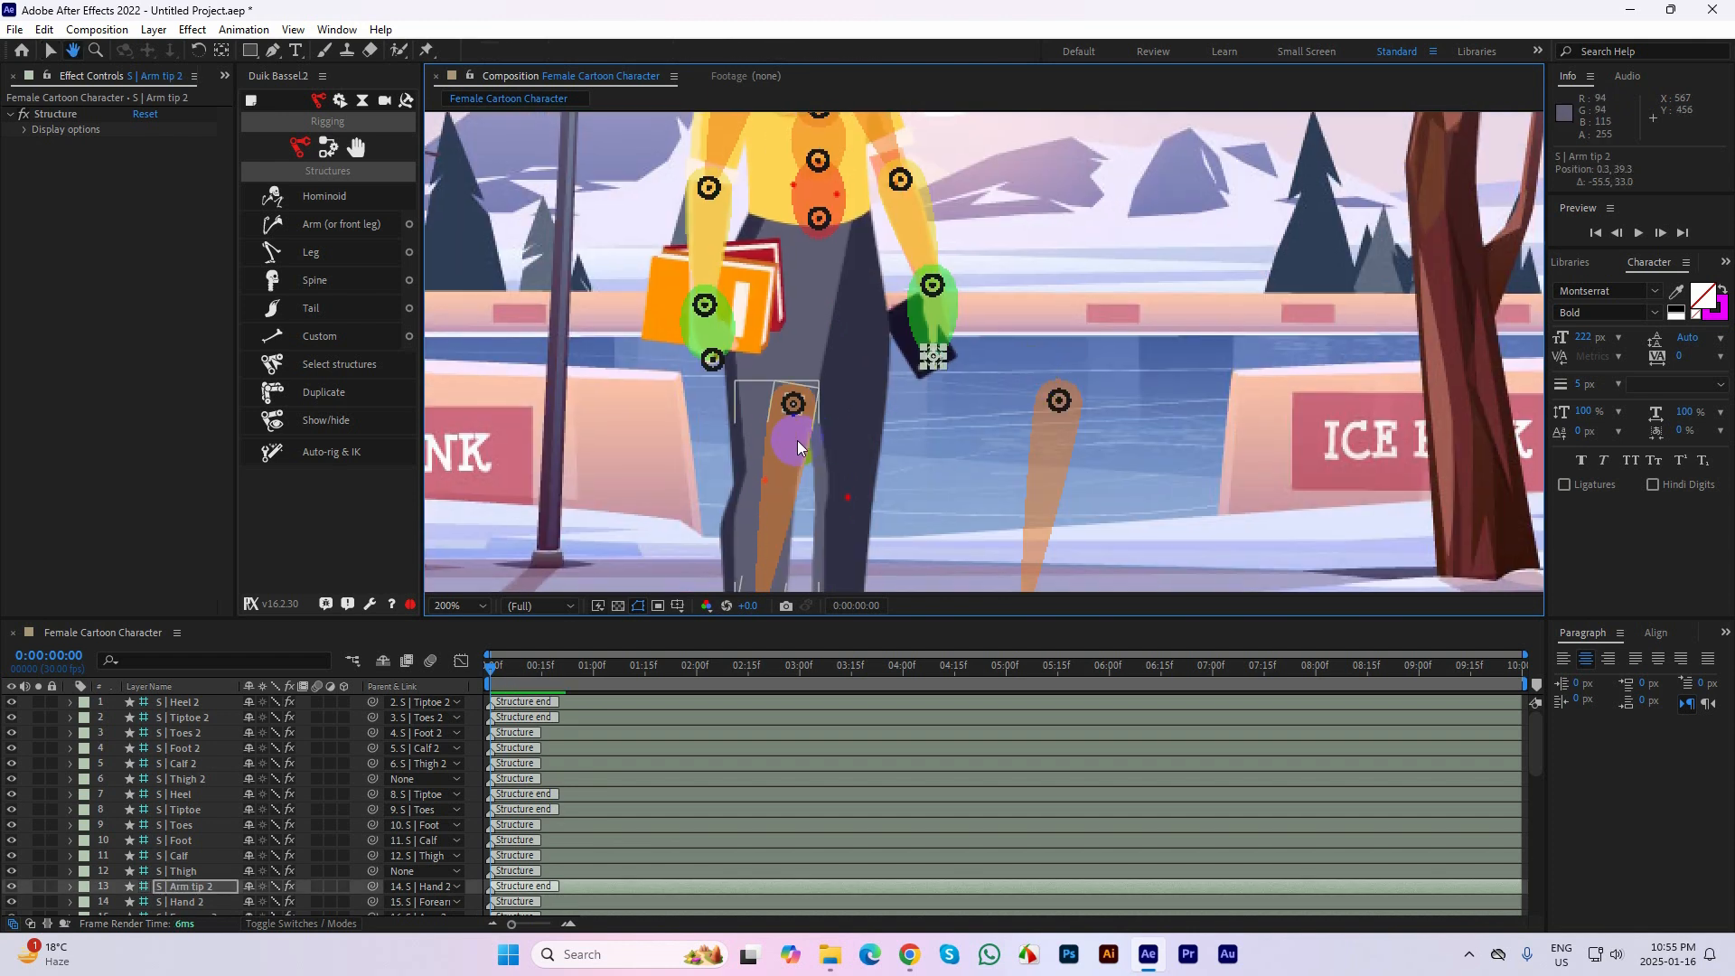
Place the Thigh structure on the hip mark at about 553, 315 and its Calf joint on the knee mark
{"action": "left_click_drag", "start_coordinate": [797, 414], "coordinate": [793, 230]}
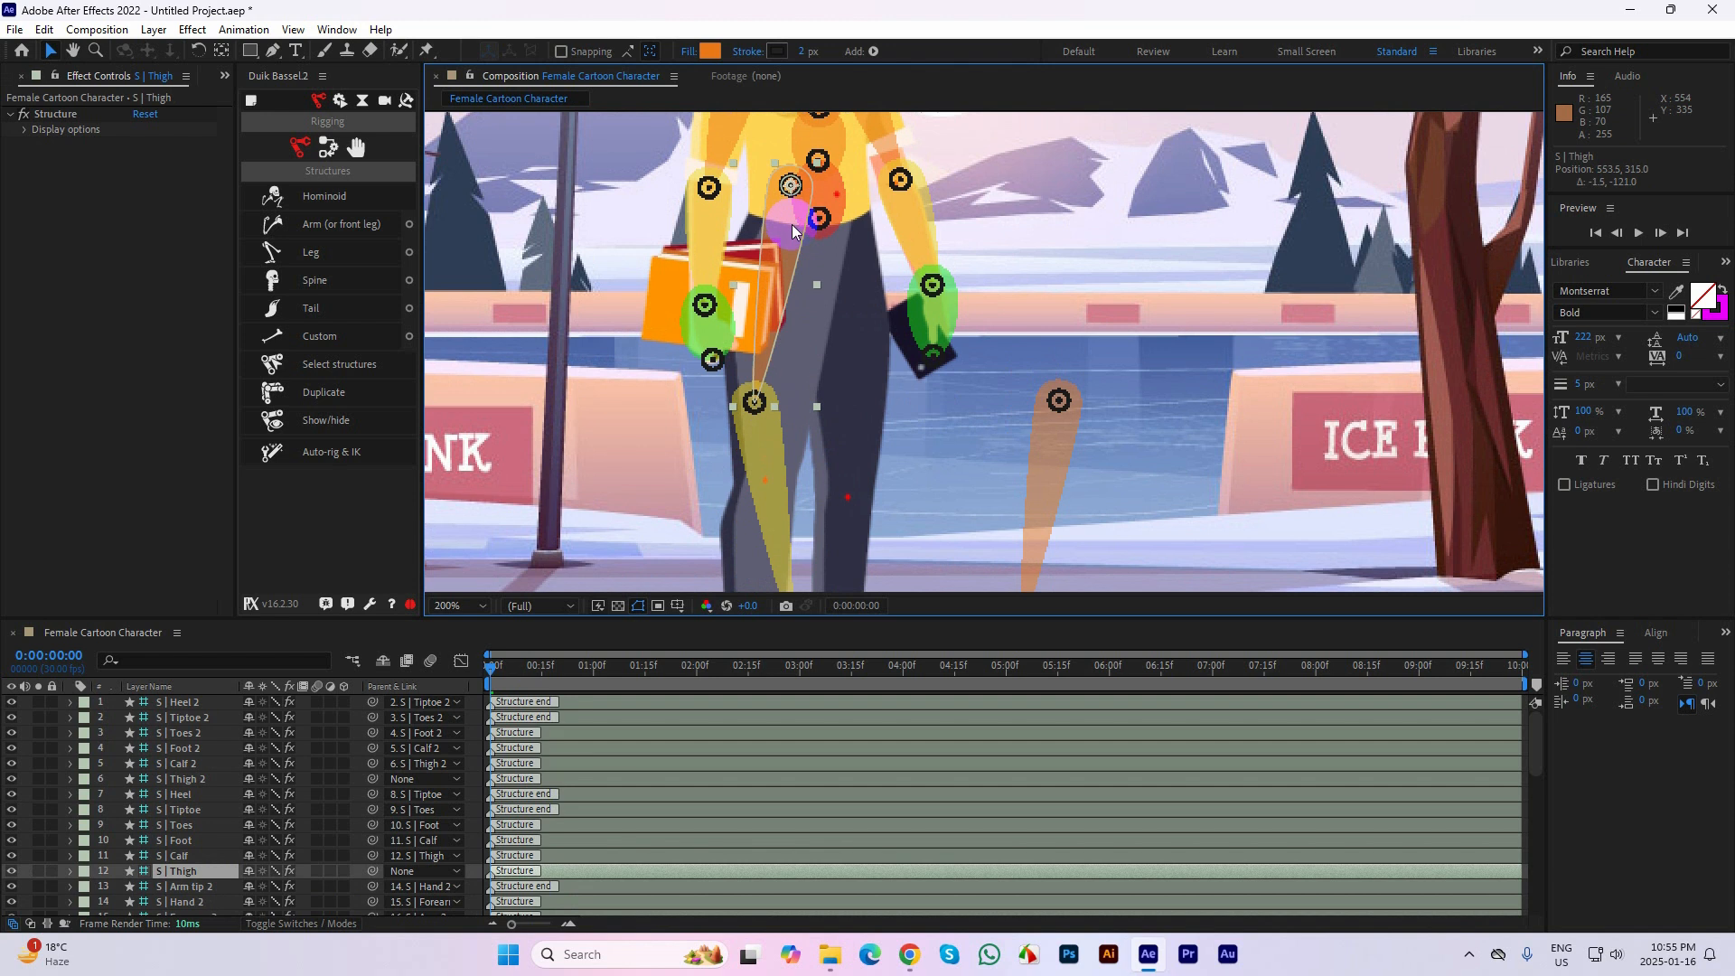
{"action": "left_click_drag", "start_coordinate": [757, 410], "coordinate": [765, 482]}
{"action": "left_click", "coordinate": [766, 490]}
{"action": "left_click_drag", "start_coordinate": [883, 417], "coordinate": [897, 233]}
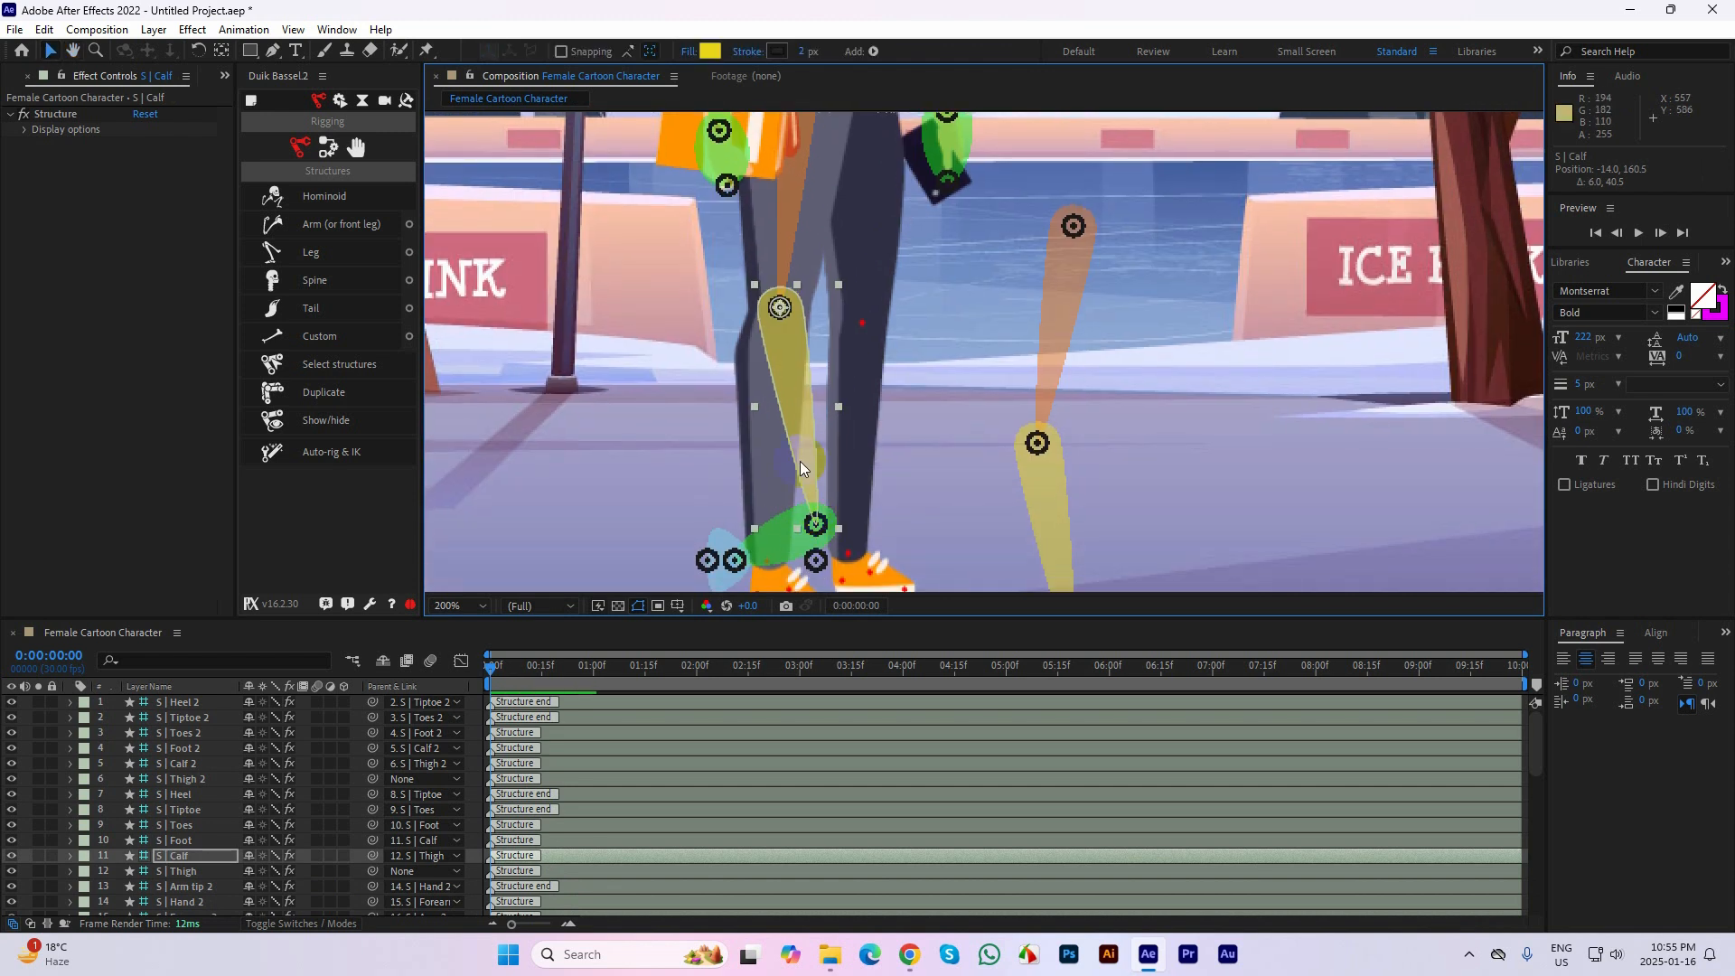
Move the Foot joint of the first leg onto the ankle mark
{"action": "left_click_drag", "start_coordinate": [911, 435], "coordinate": [905, 337]}
{"action": "left_click", "coordinate": [810, 431]}
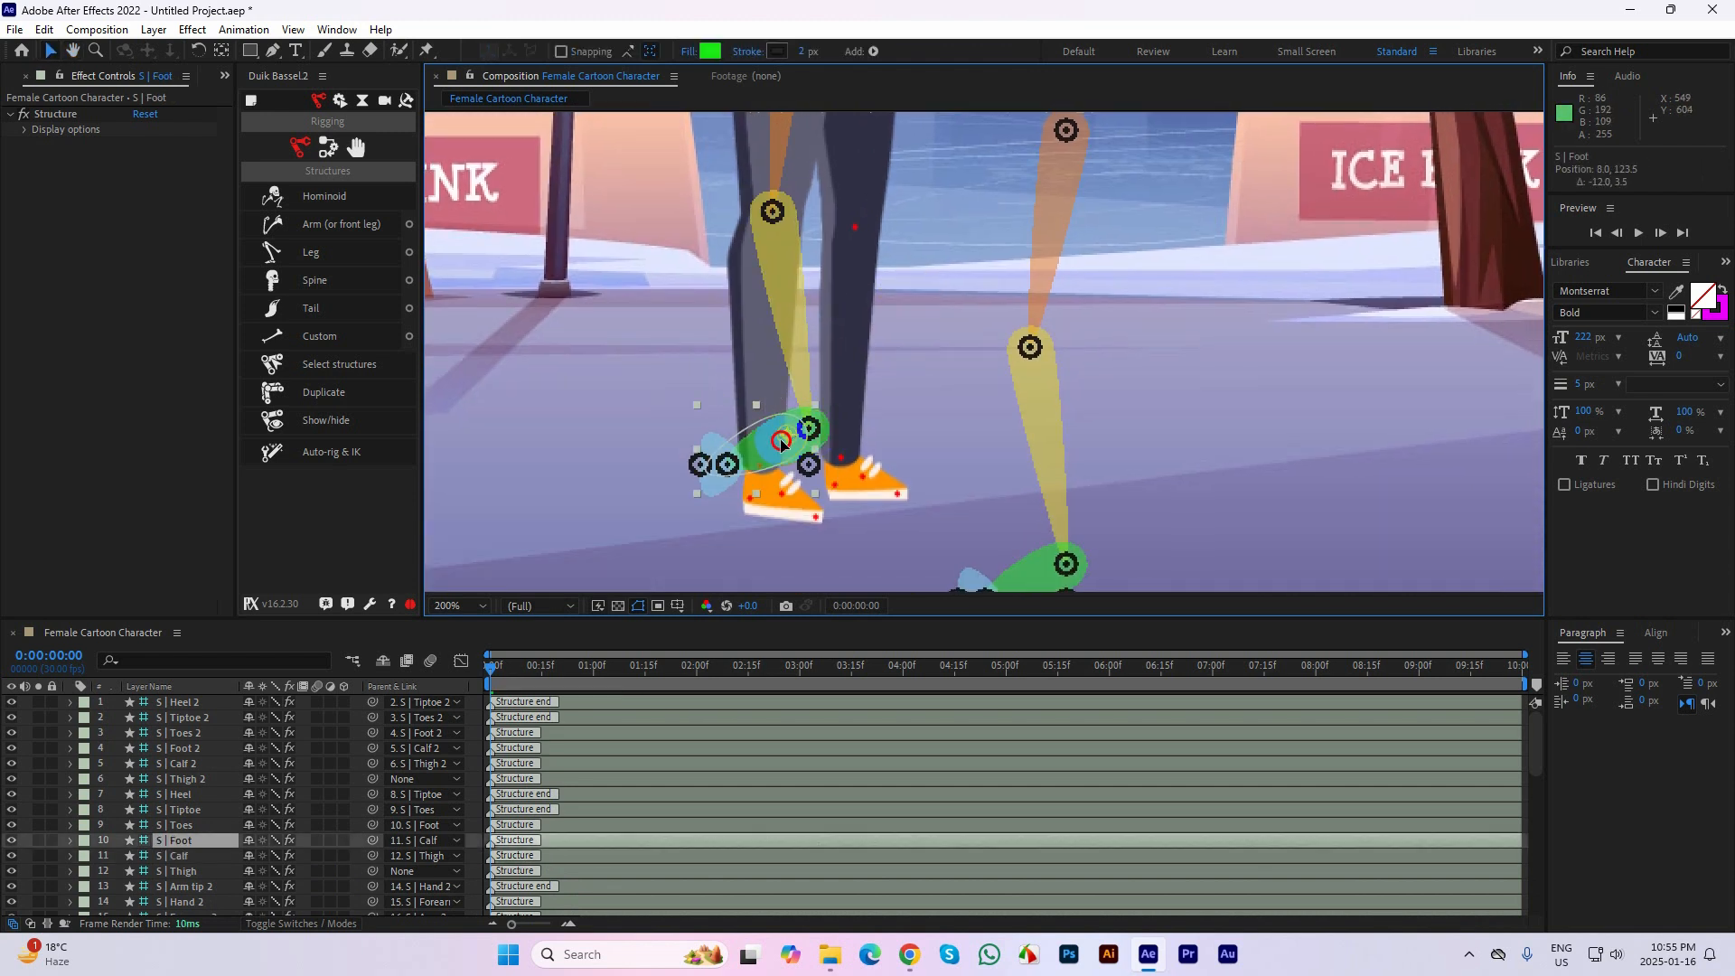
{"action": "left_click_drag", "start_coordinate": [811, 431], "coordinate": [764, 470]}
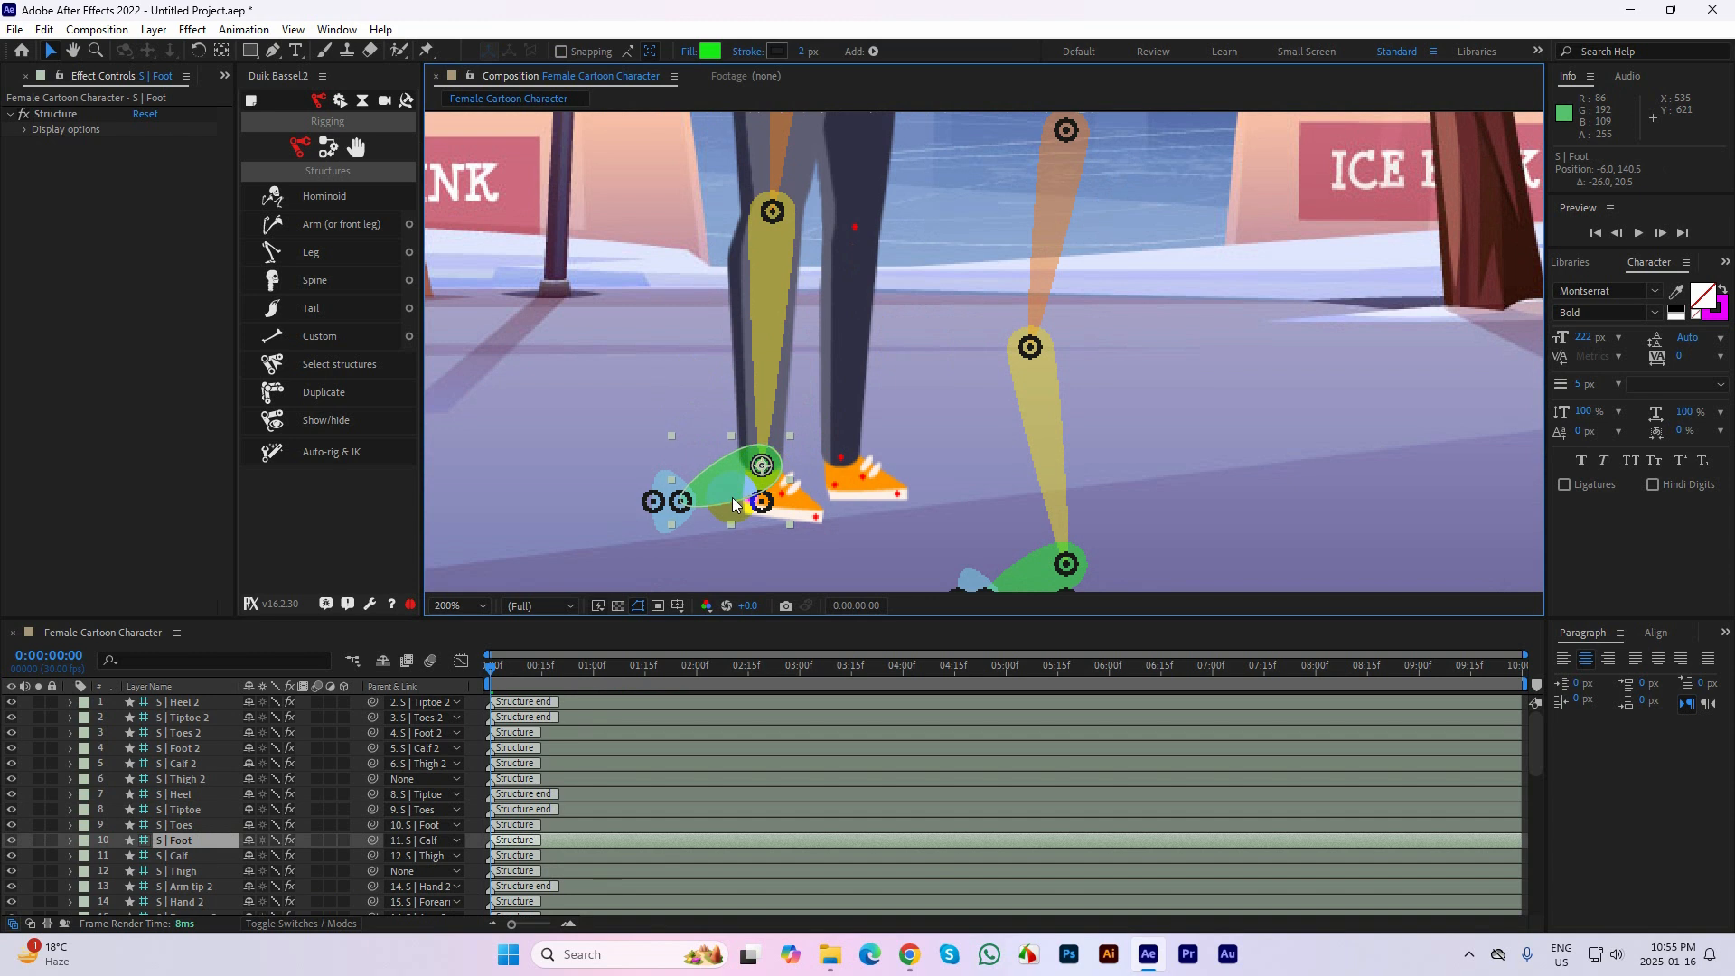
Place the first leg's Toes, Tiptoe and Heel joints on the shoe's ball, toe-tip and heel marks
{"action": "left_click", "coordinate": [794, 492]}
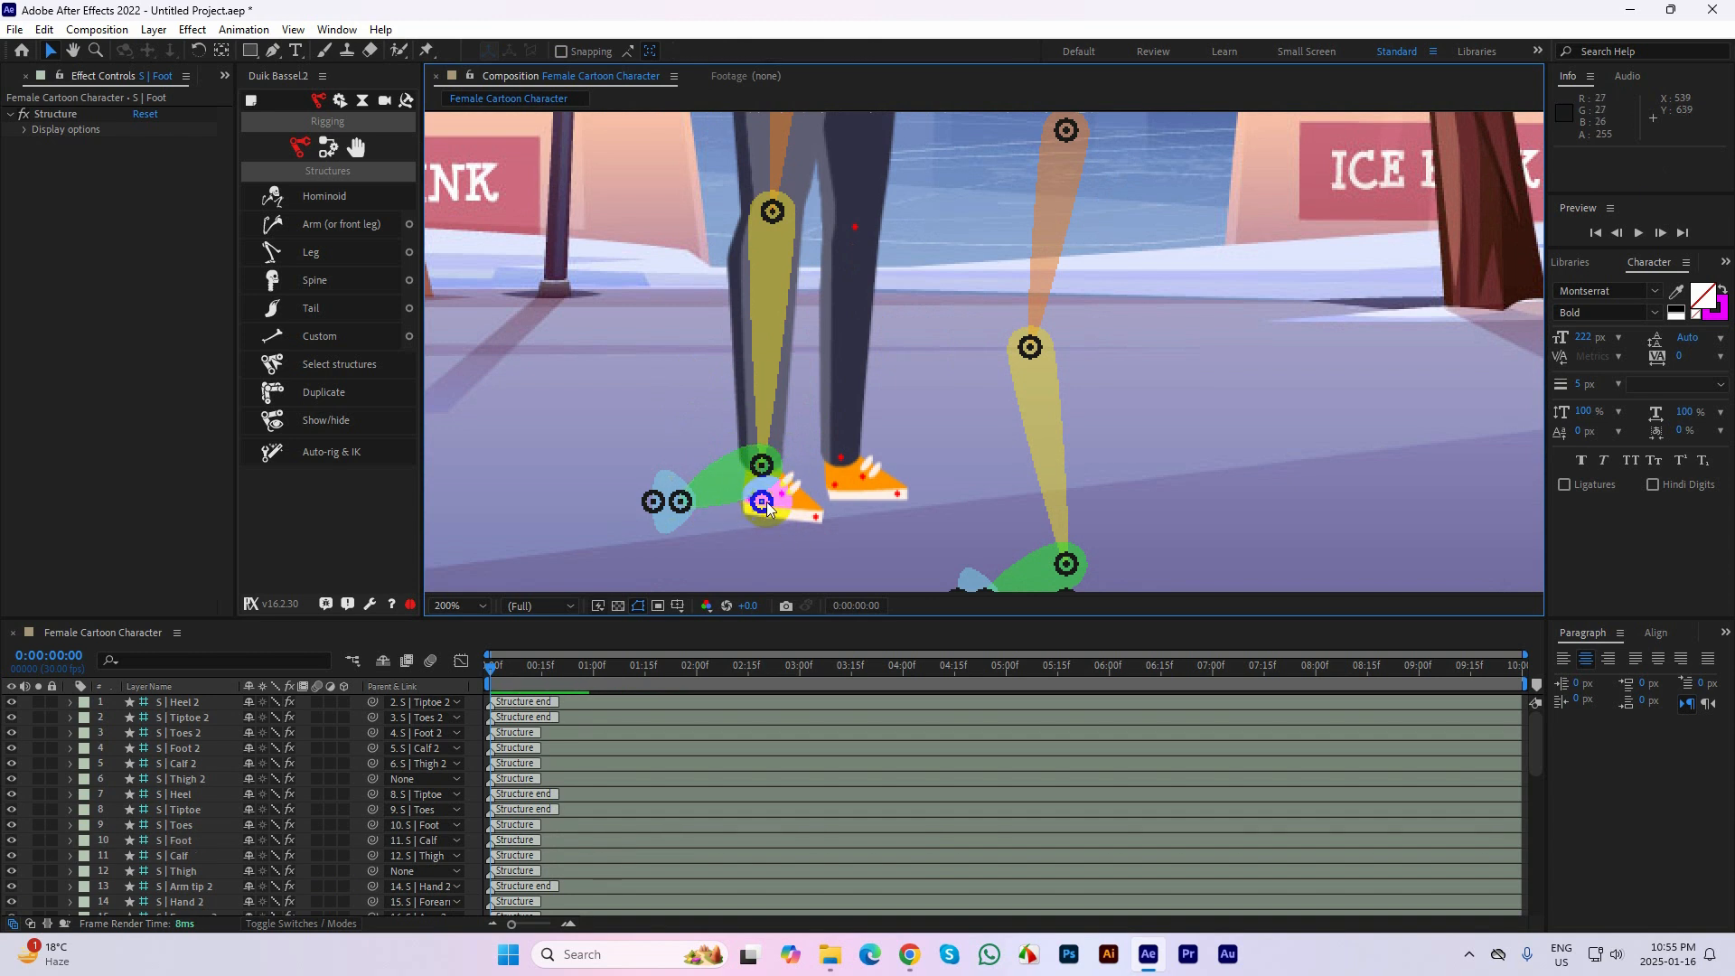
{"action": "left_click_drag", "start_coordinate": [794, 492], "coordinate": [820, 496]}
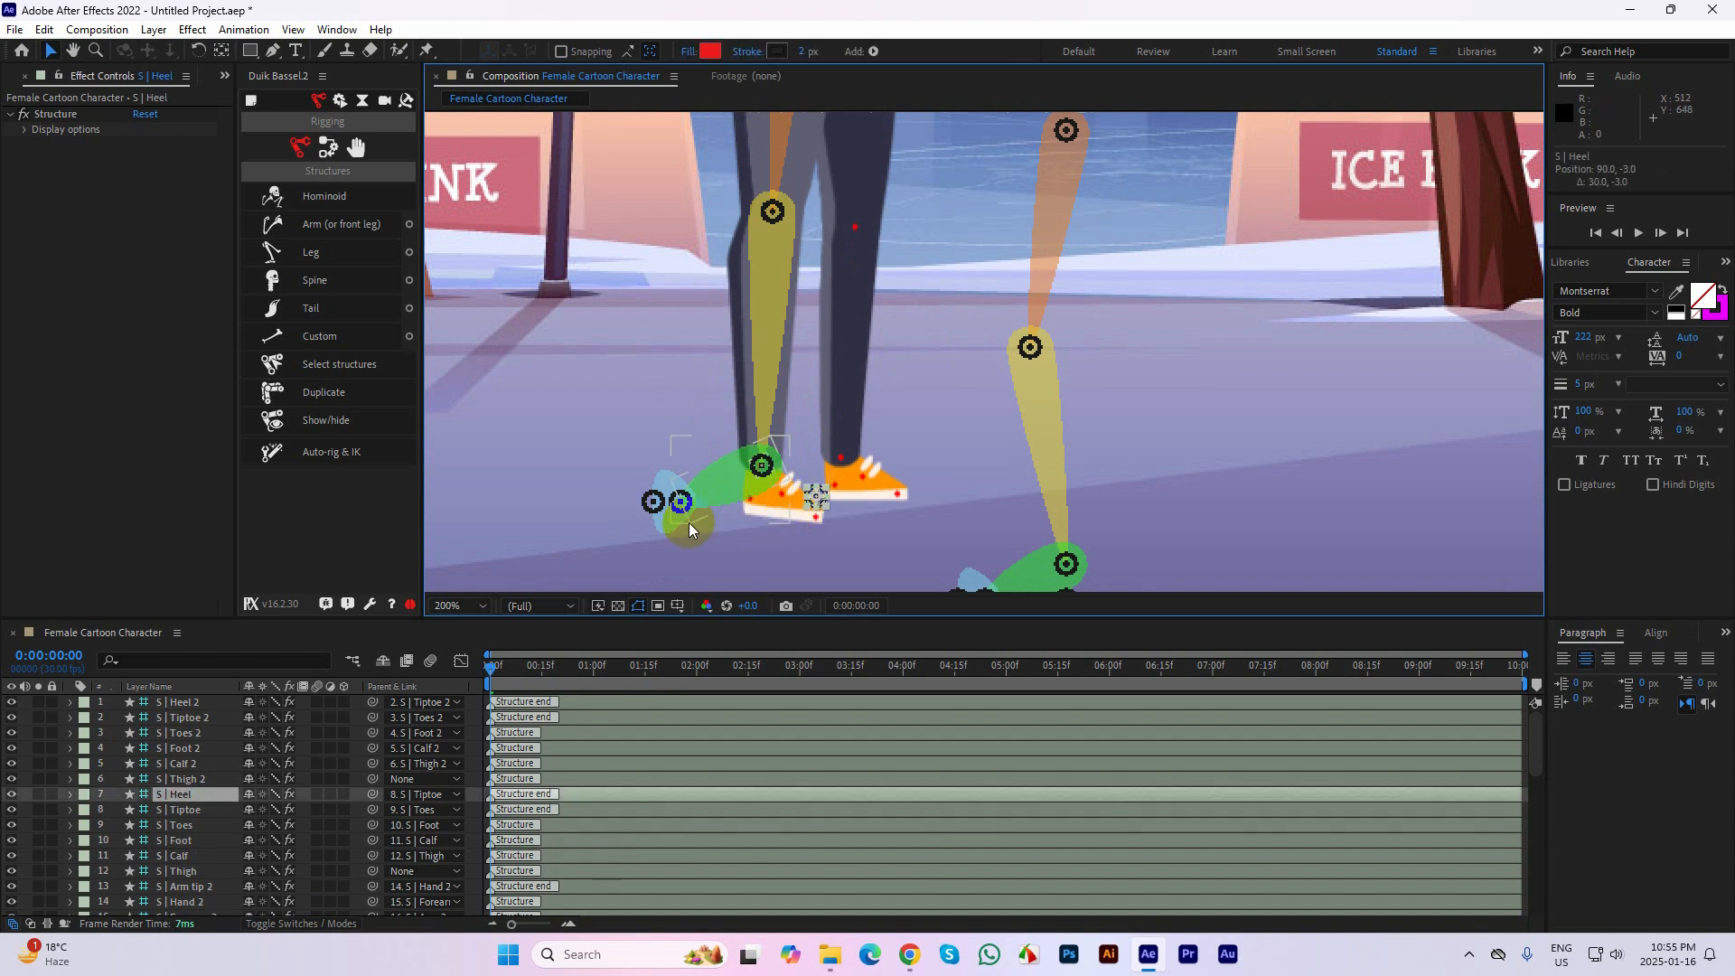
{"action": "left_click_drag", "start_coordinate": [667, 523], "coordinate": [815, 519]}
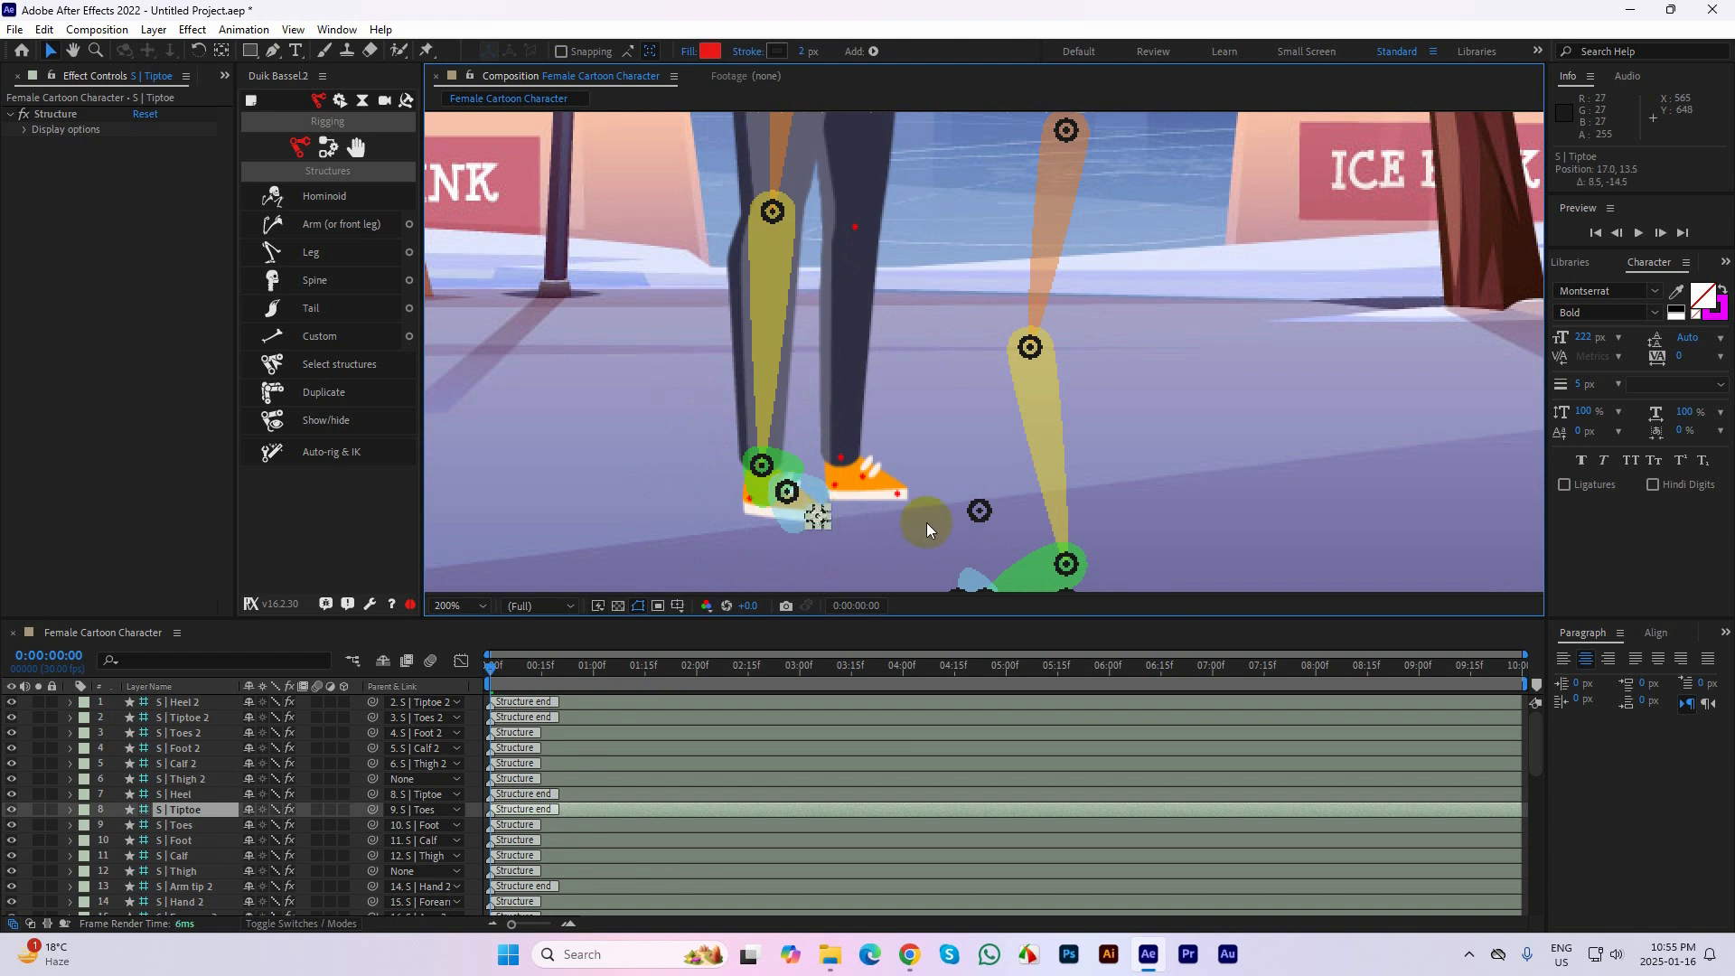
{"action": "left_click_drag", "start_coordinate": [980, 510], "coordinate": [757, 506]}
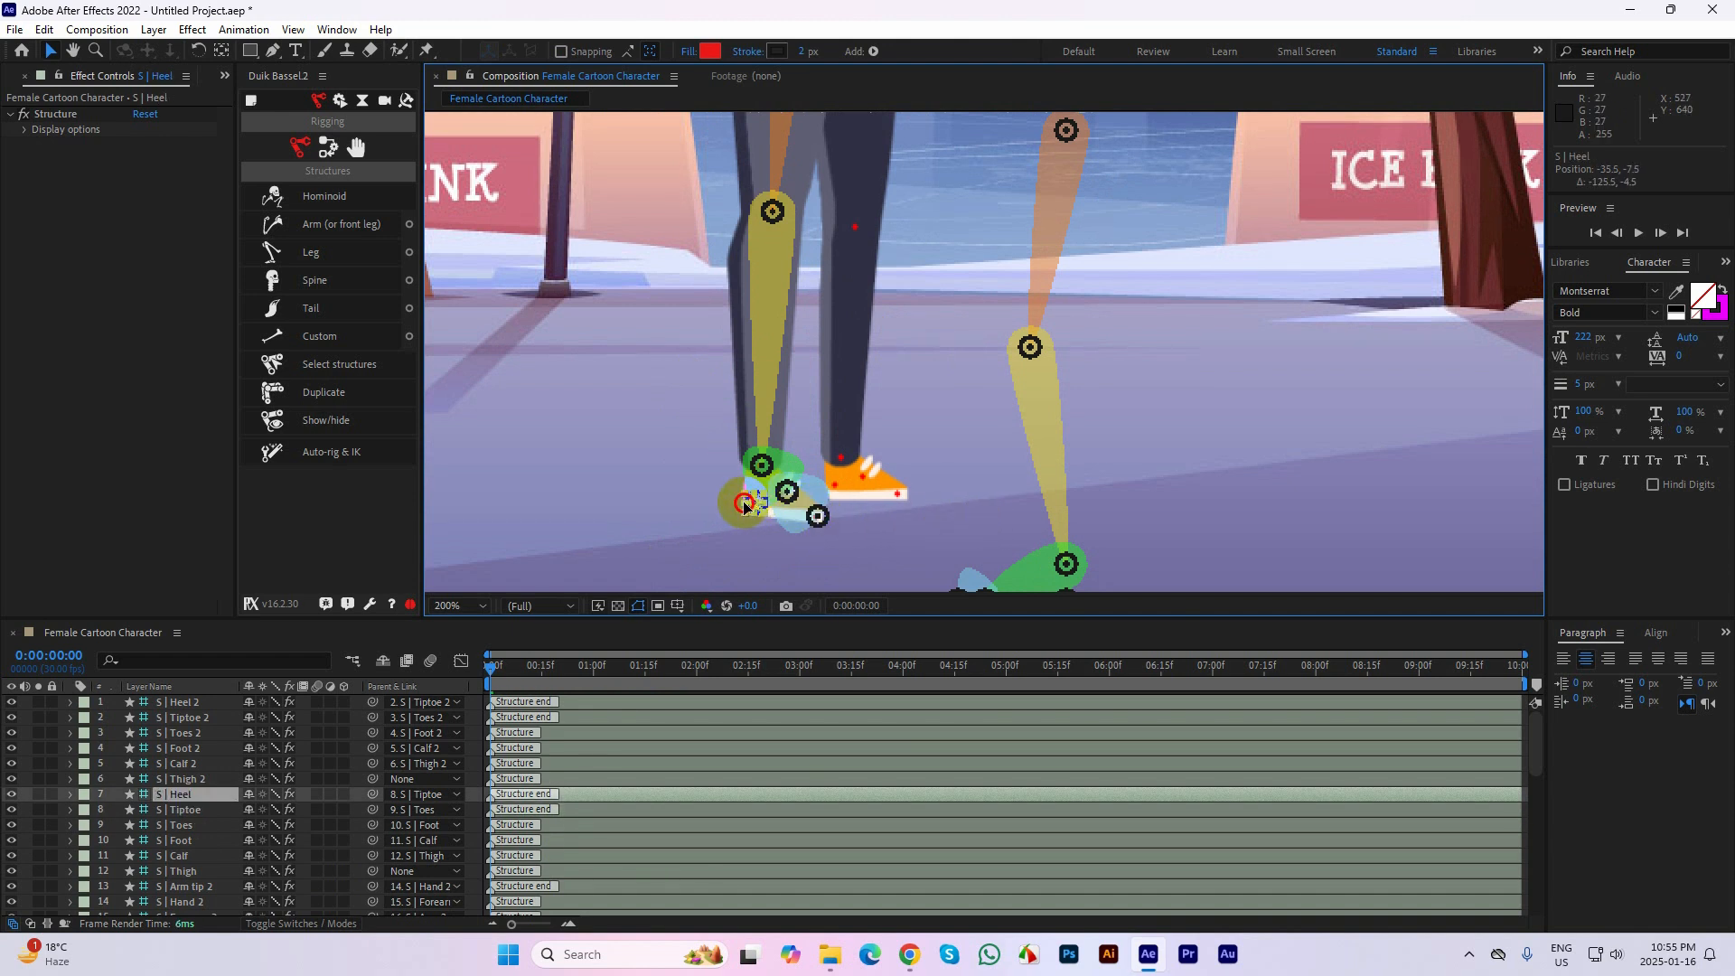
Place the Thigh 2 structure on the other leg's hip mark and its Calf 2 joint on the knee mark
{"action": "scroll", "coordinate": [911, 271], "scroll_direction": "up", "scroll_amount": 5}
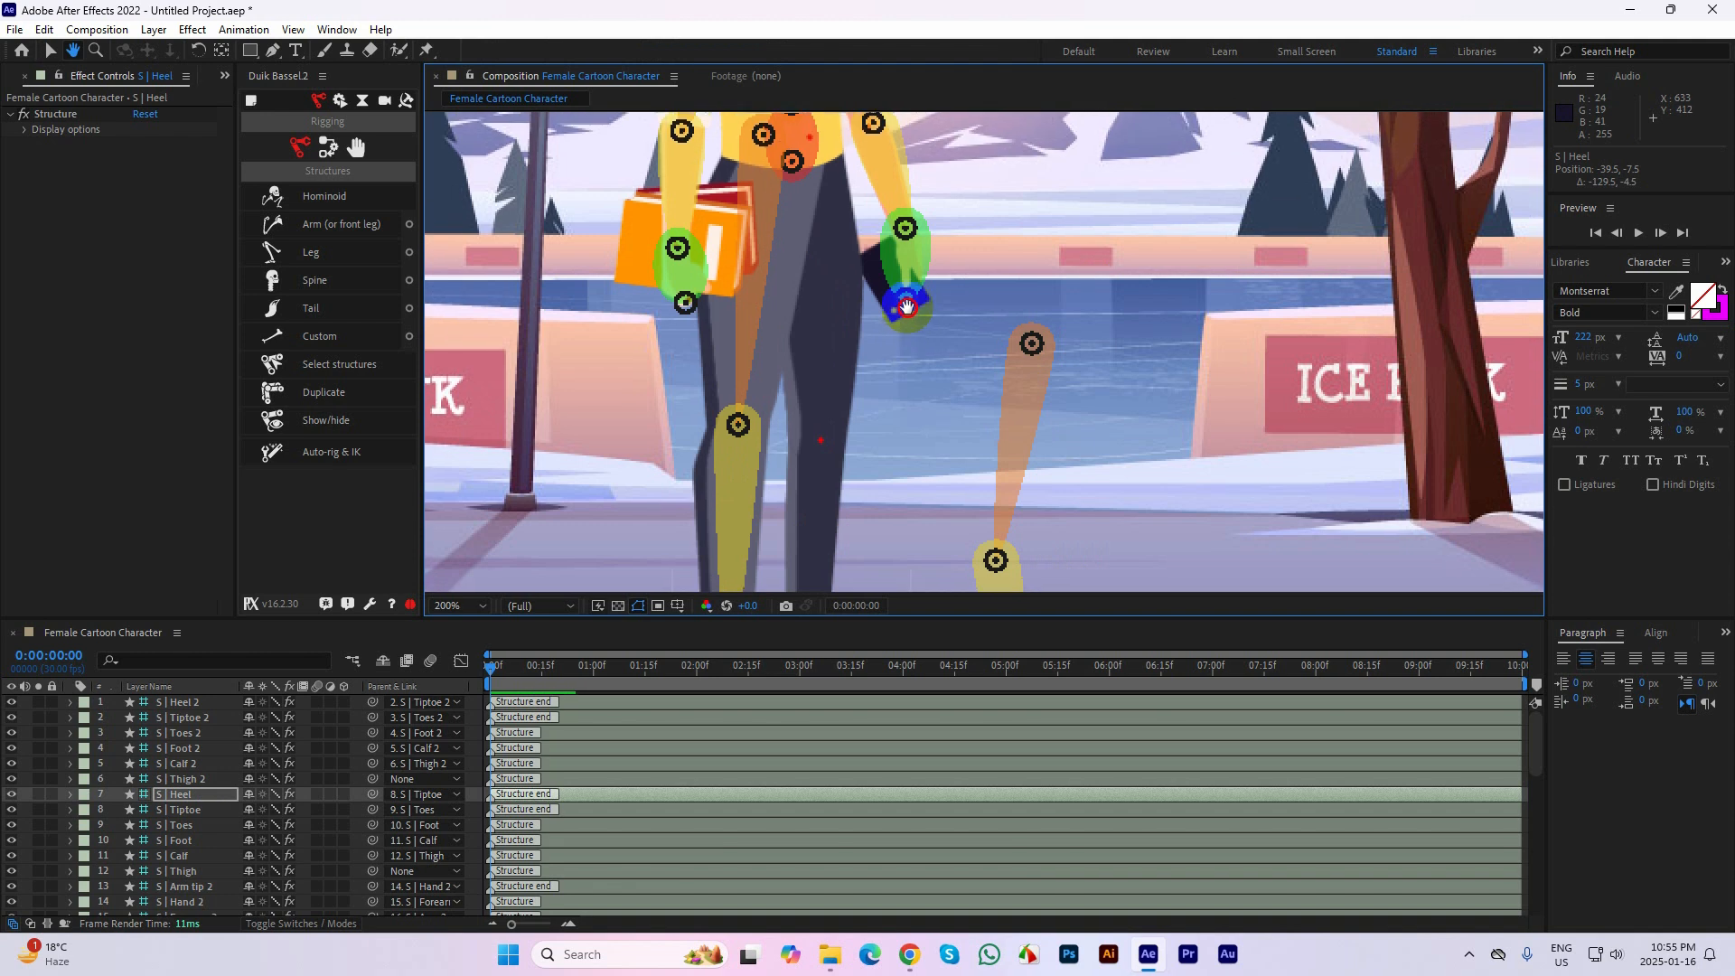
{"action": "left_click_drag", "start_coordinate": [1033, 349], "coordinate": [813, 158]}
{"action": "left_click_drag", "start_coordinate": [775, 353], "coordinate": [1037, 426]}
Place the Foot 2 joint on the second leg's ankle mark and the Toes 2 joint on the ball-of-foot mark
{"action": "scroll", "coordinate": [1057, 317], "scroll_direction": "down", "scroll_amount": 5}
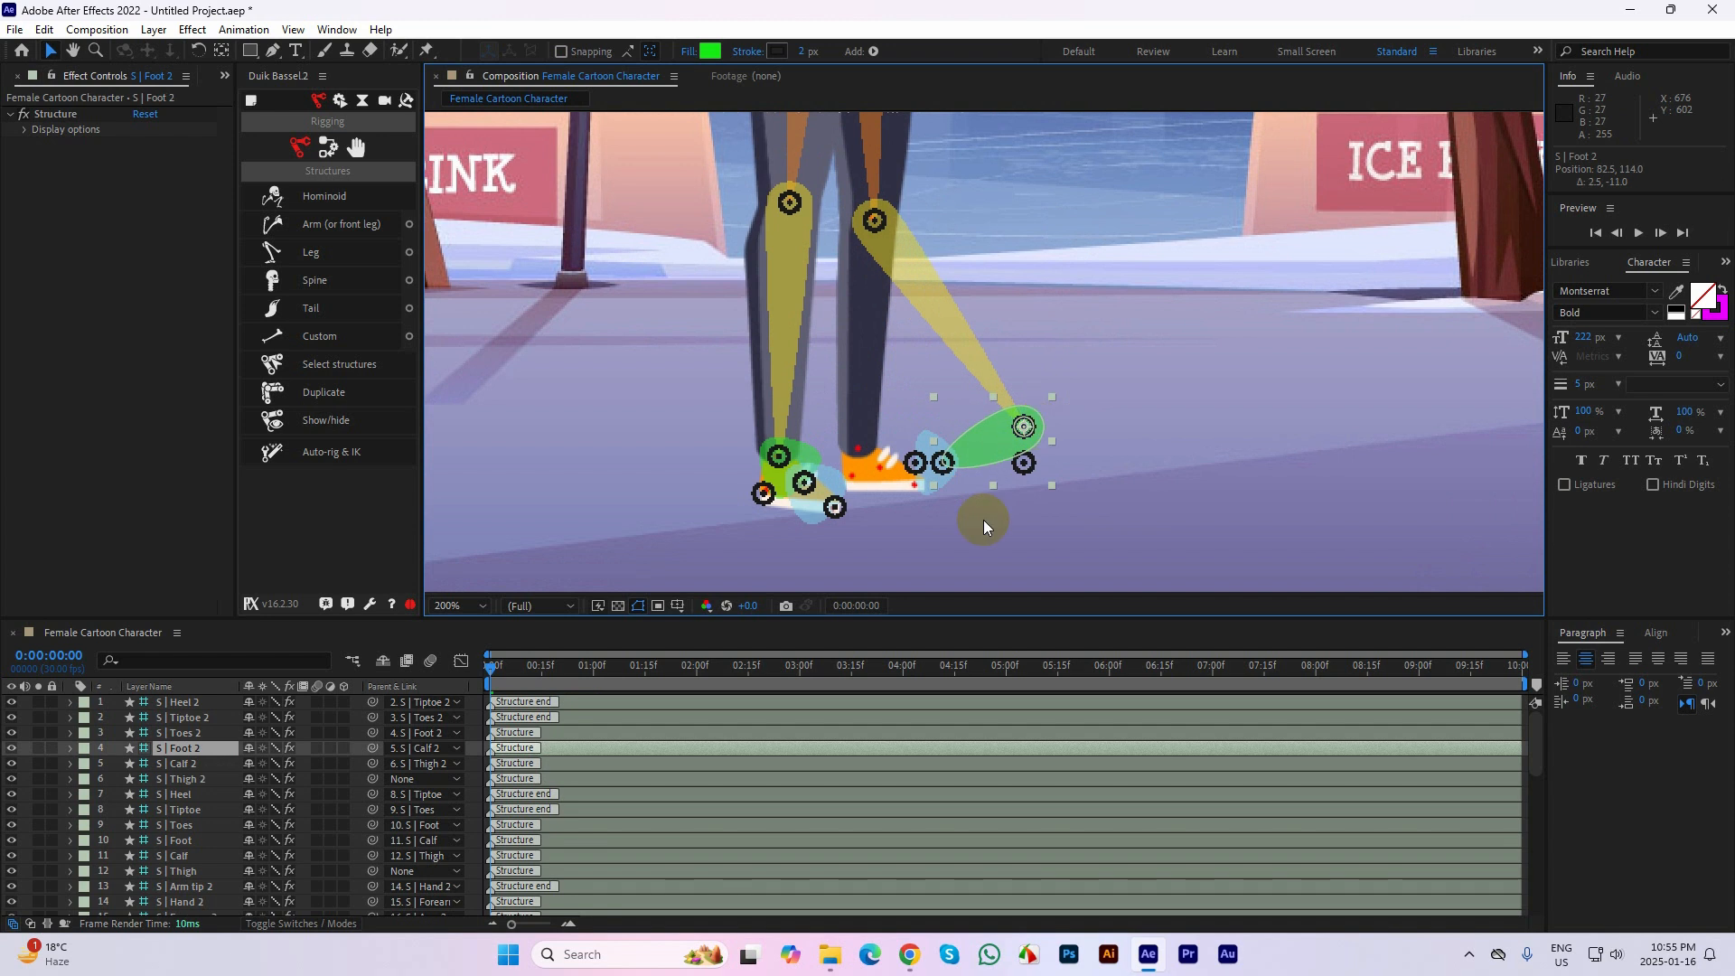
{"action": "left_click_drag", "start_coordinate": [920, 463], "coordinate": [1097, 480]}
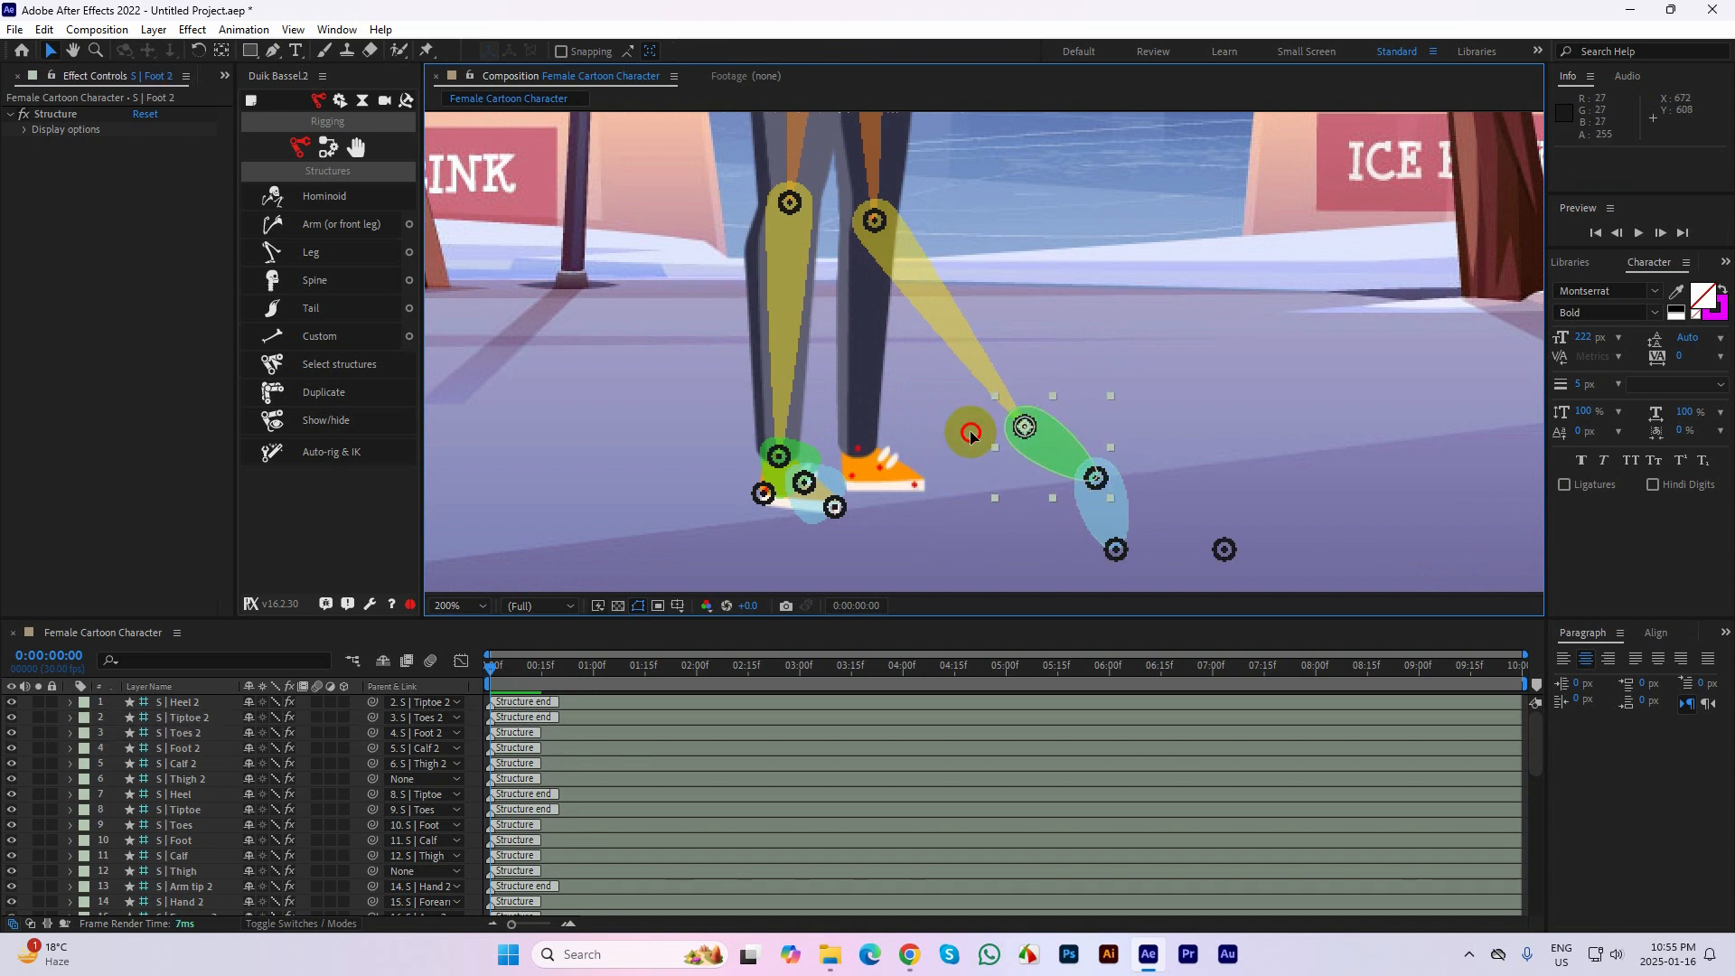
{"action": "left_click_drag", "start_coordinate": [1026, 435], "coordinate": [889, 480]}
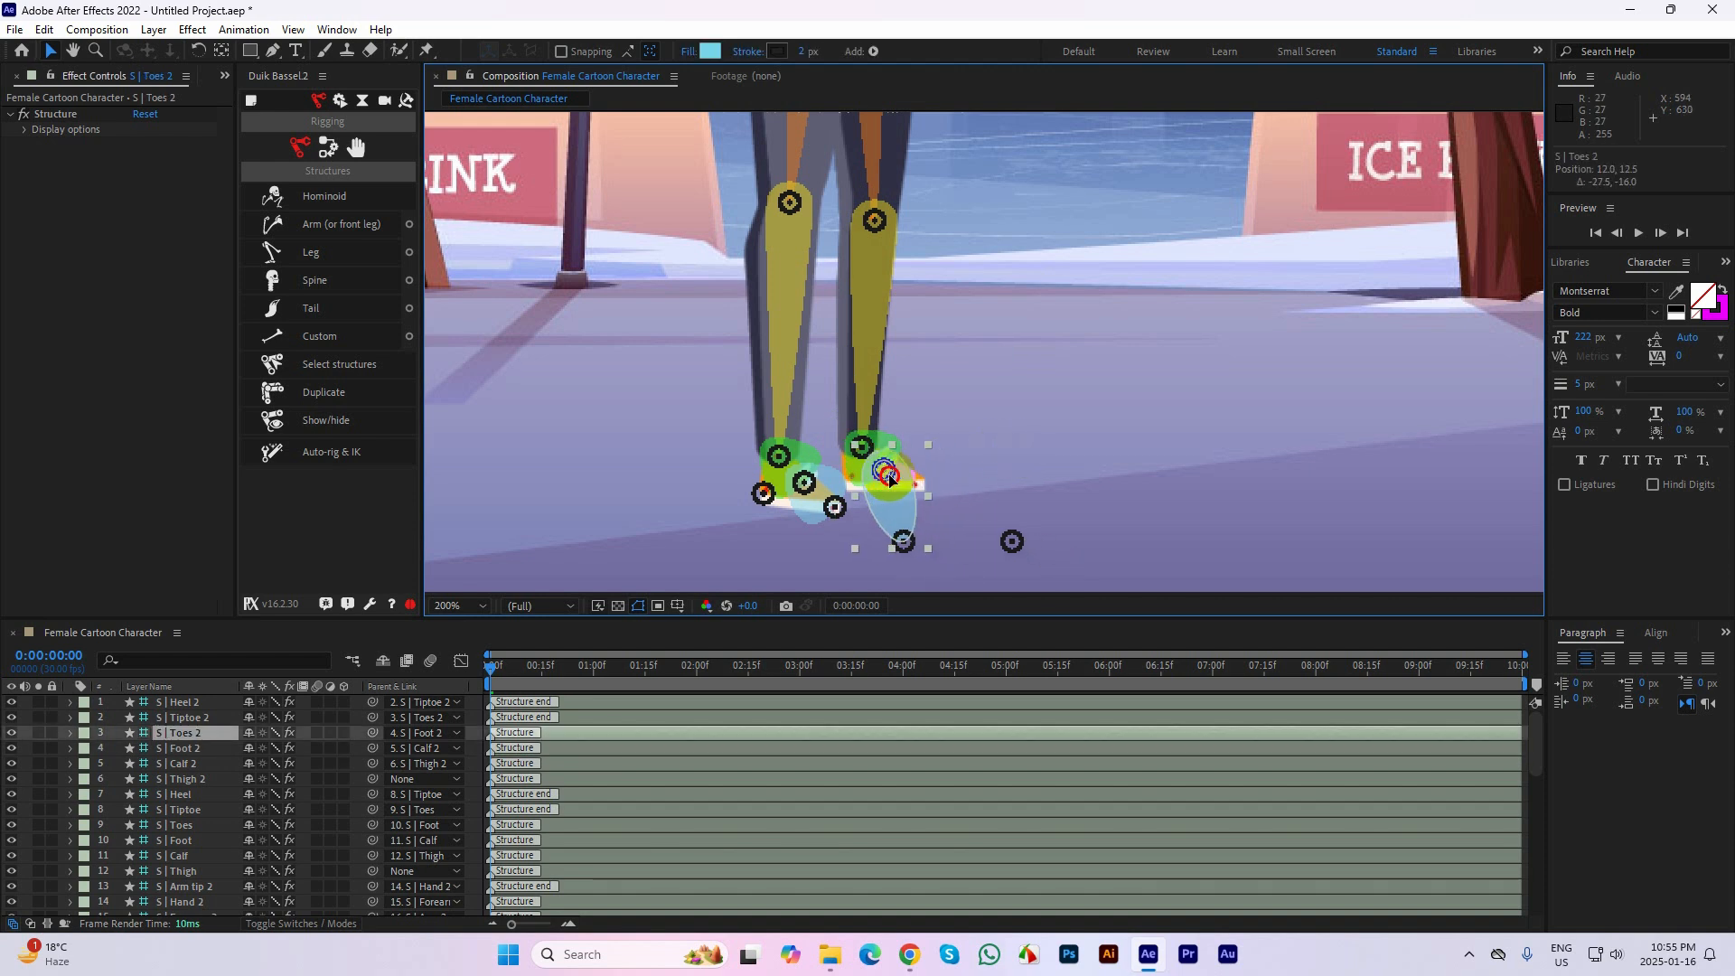
{"action": "left_click", "coordinate": [1021, 452]}
Place the Tiptoe 2 joint on the second shoe's toe-tip mark and the Heel 2 joint on its heel mark
{"action": "left_click_drag", "start_coordinate": [903, 541], "coordinate": [919, 495]}
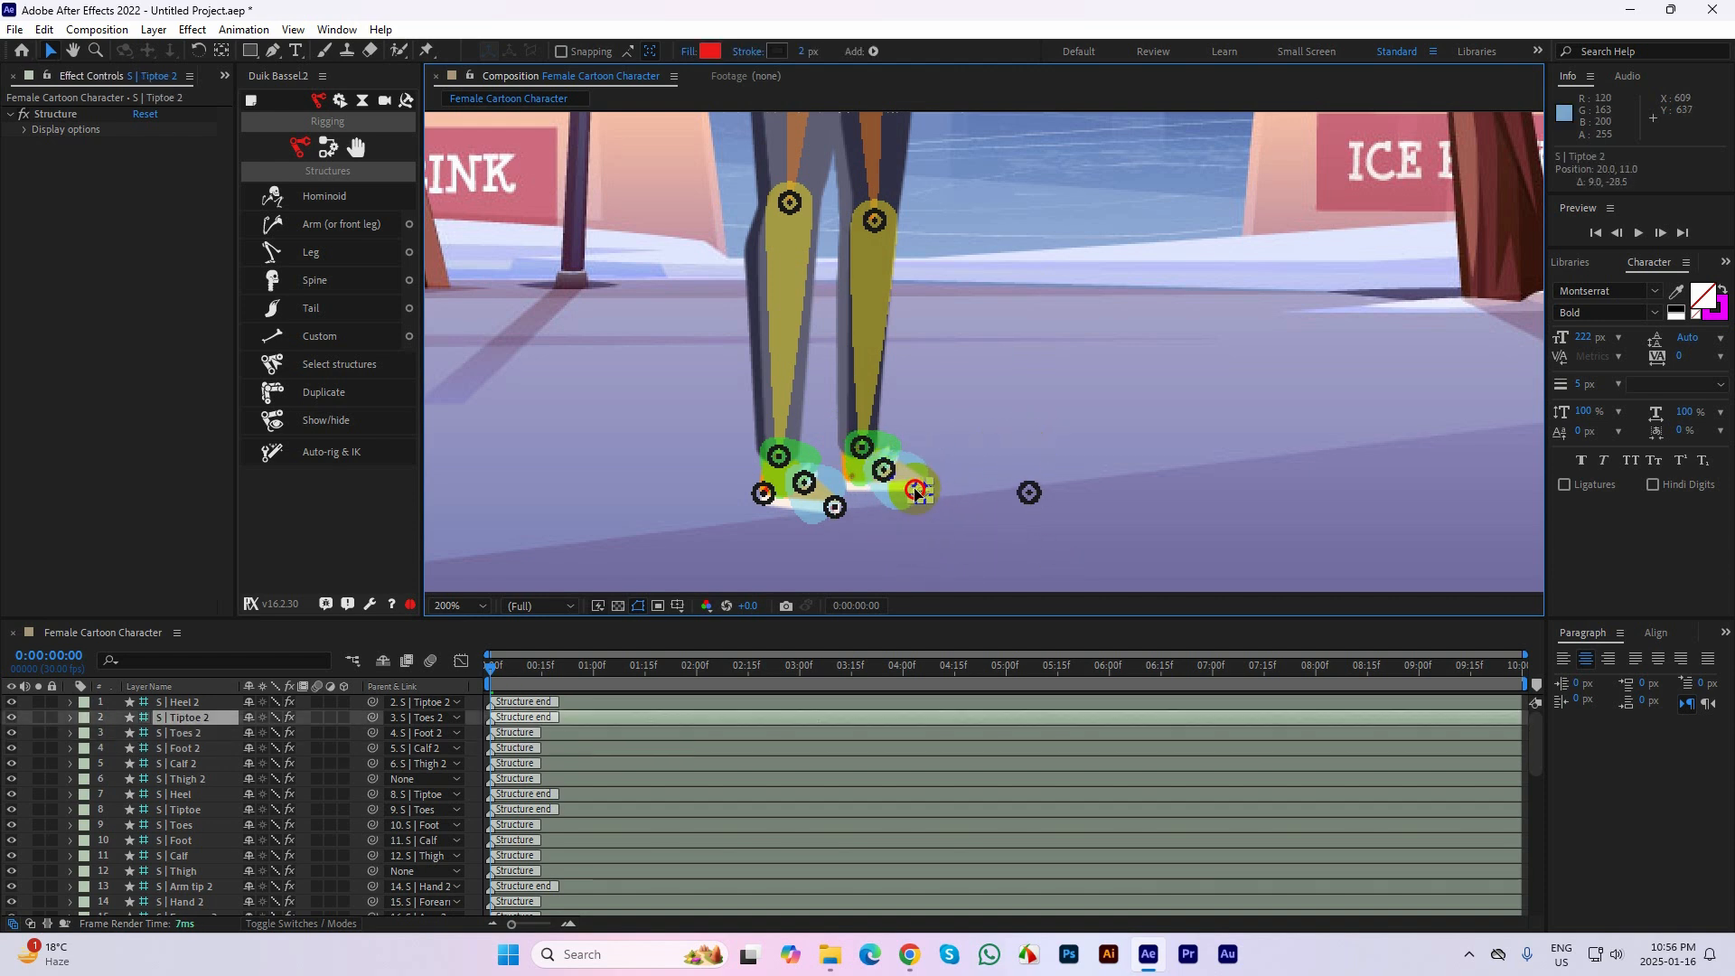
{"action": "left_click", "coordinate": [1010, 518]}
{"action": "left_click_drag", "start_coordinate": [1023, 483], "coordinate": [863, 478]}
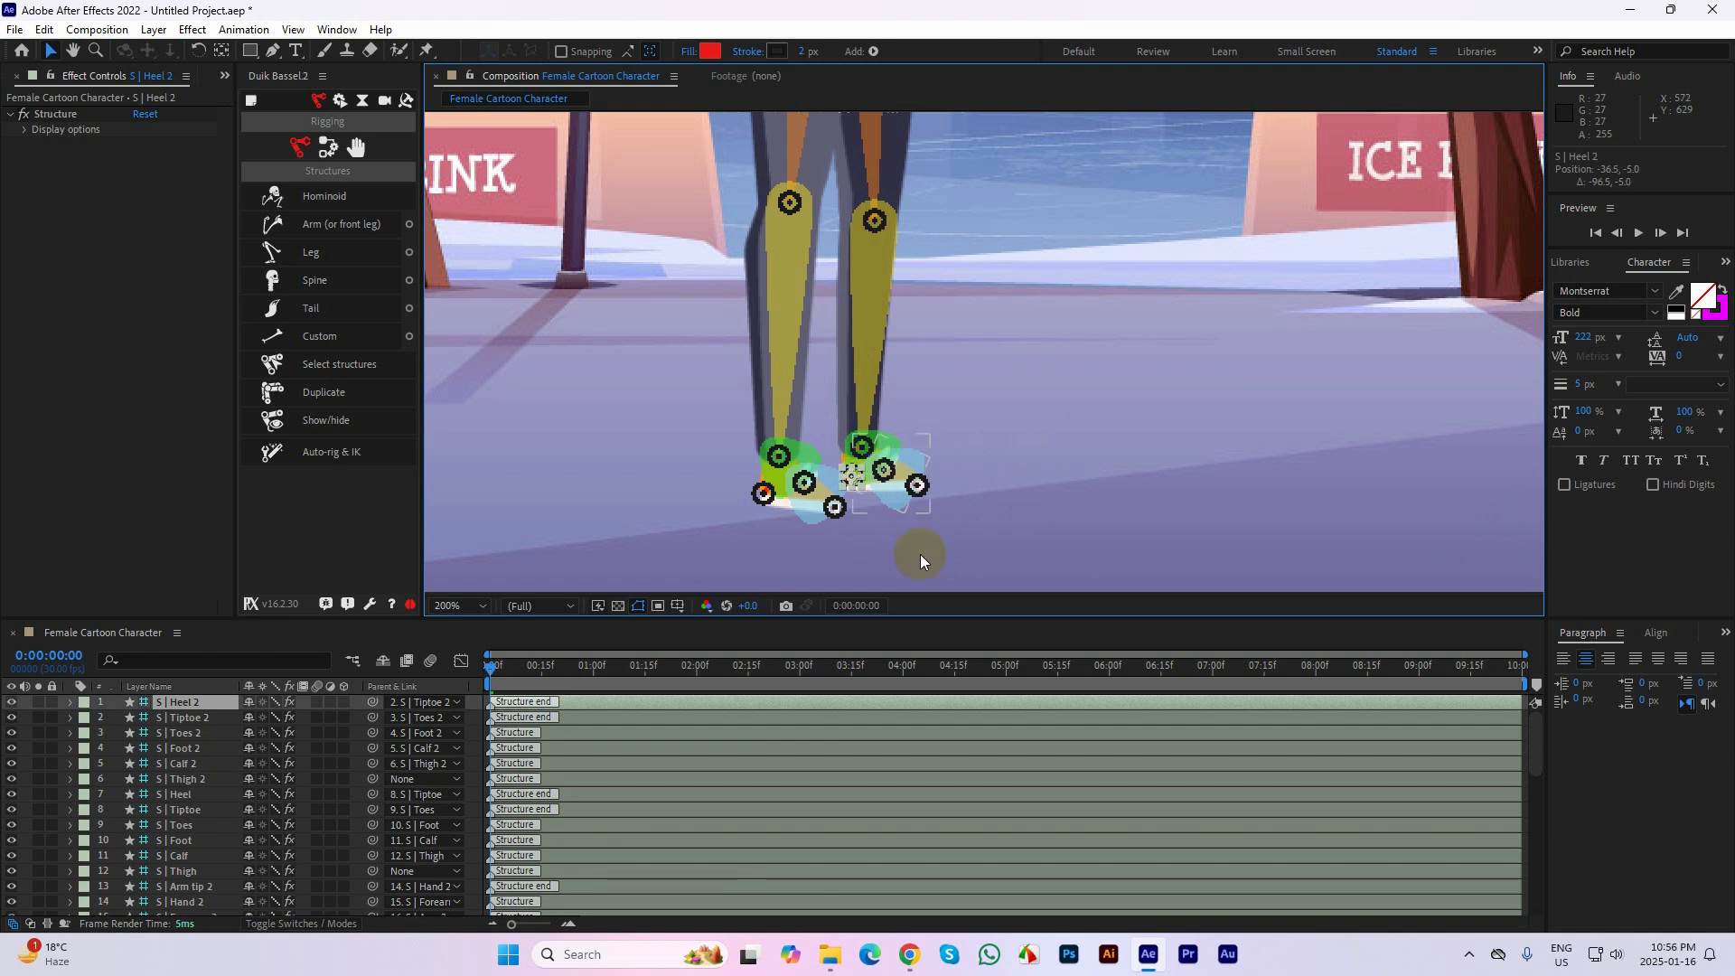
Show the whole character in the composition view, and maximize the timeline so every structure and artwork layer is listed
{"action": "scroll", "coordinate": [920, 560], "scroll_direction": "down", "scroll_amount": 3}
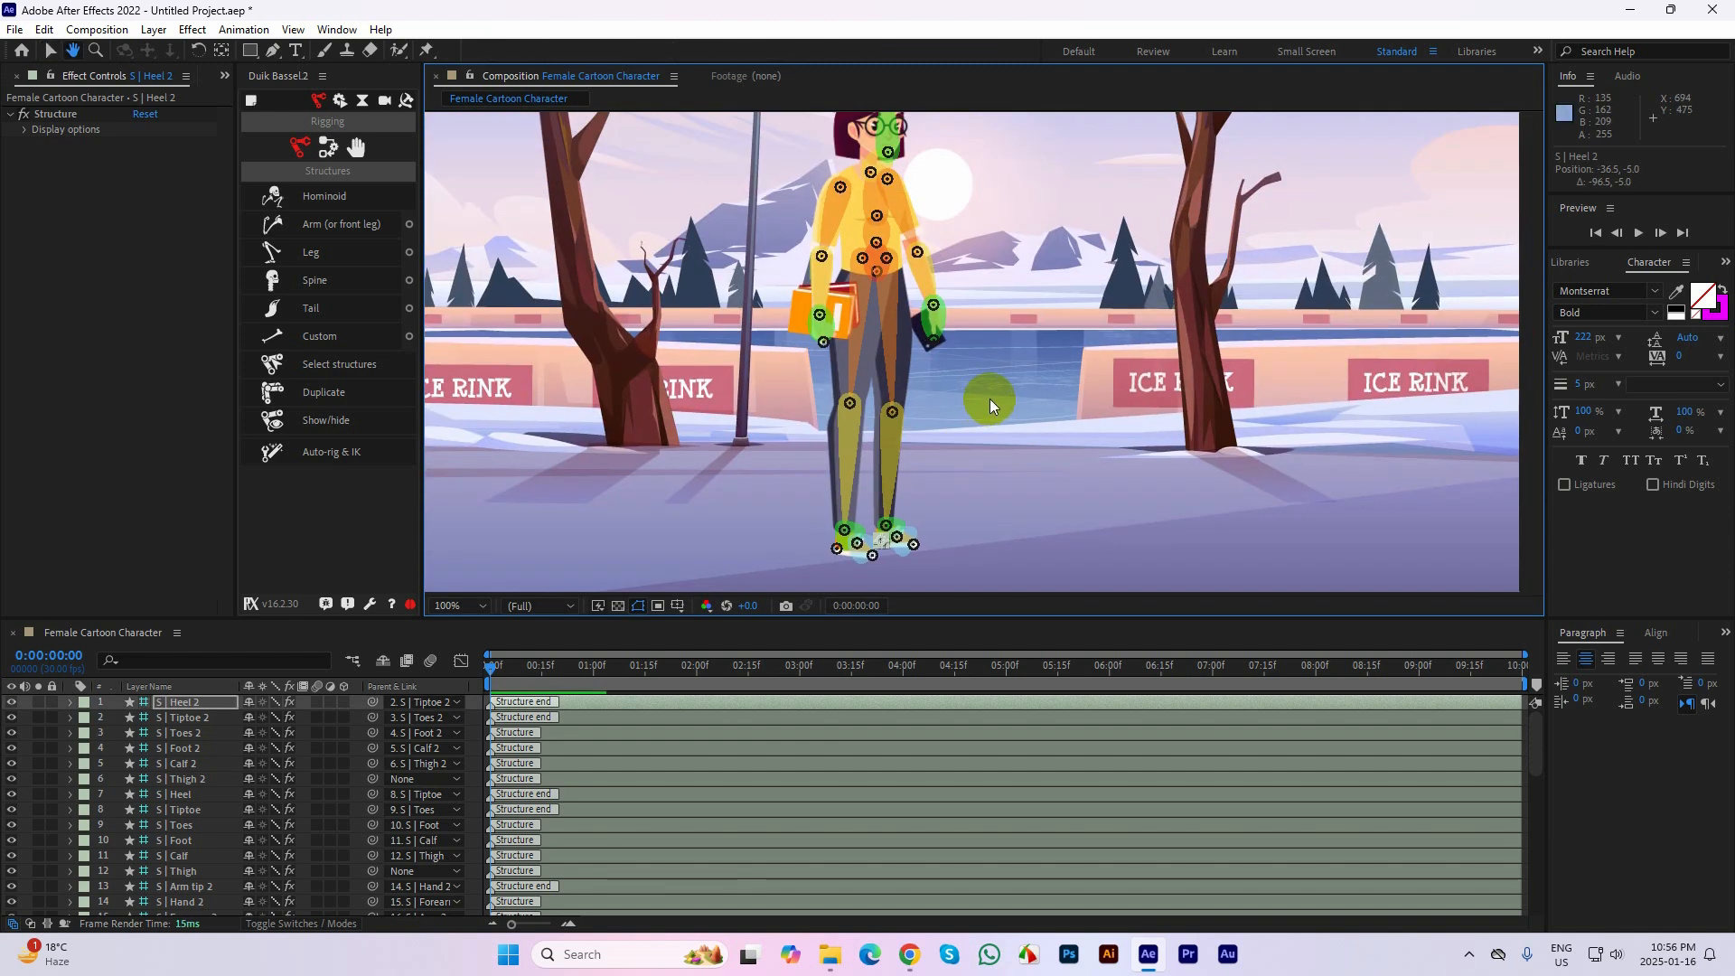
{"action": "scroll", "coordinate": [989, 398], "scroll_direction": "down", "scroll_amount": 1}
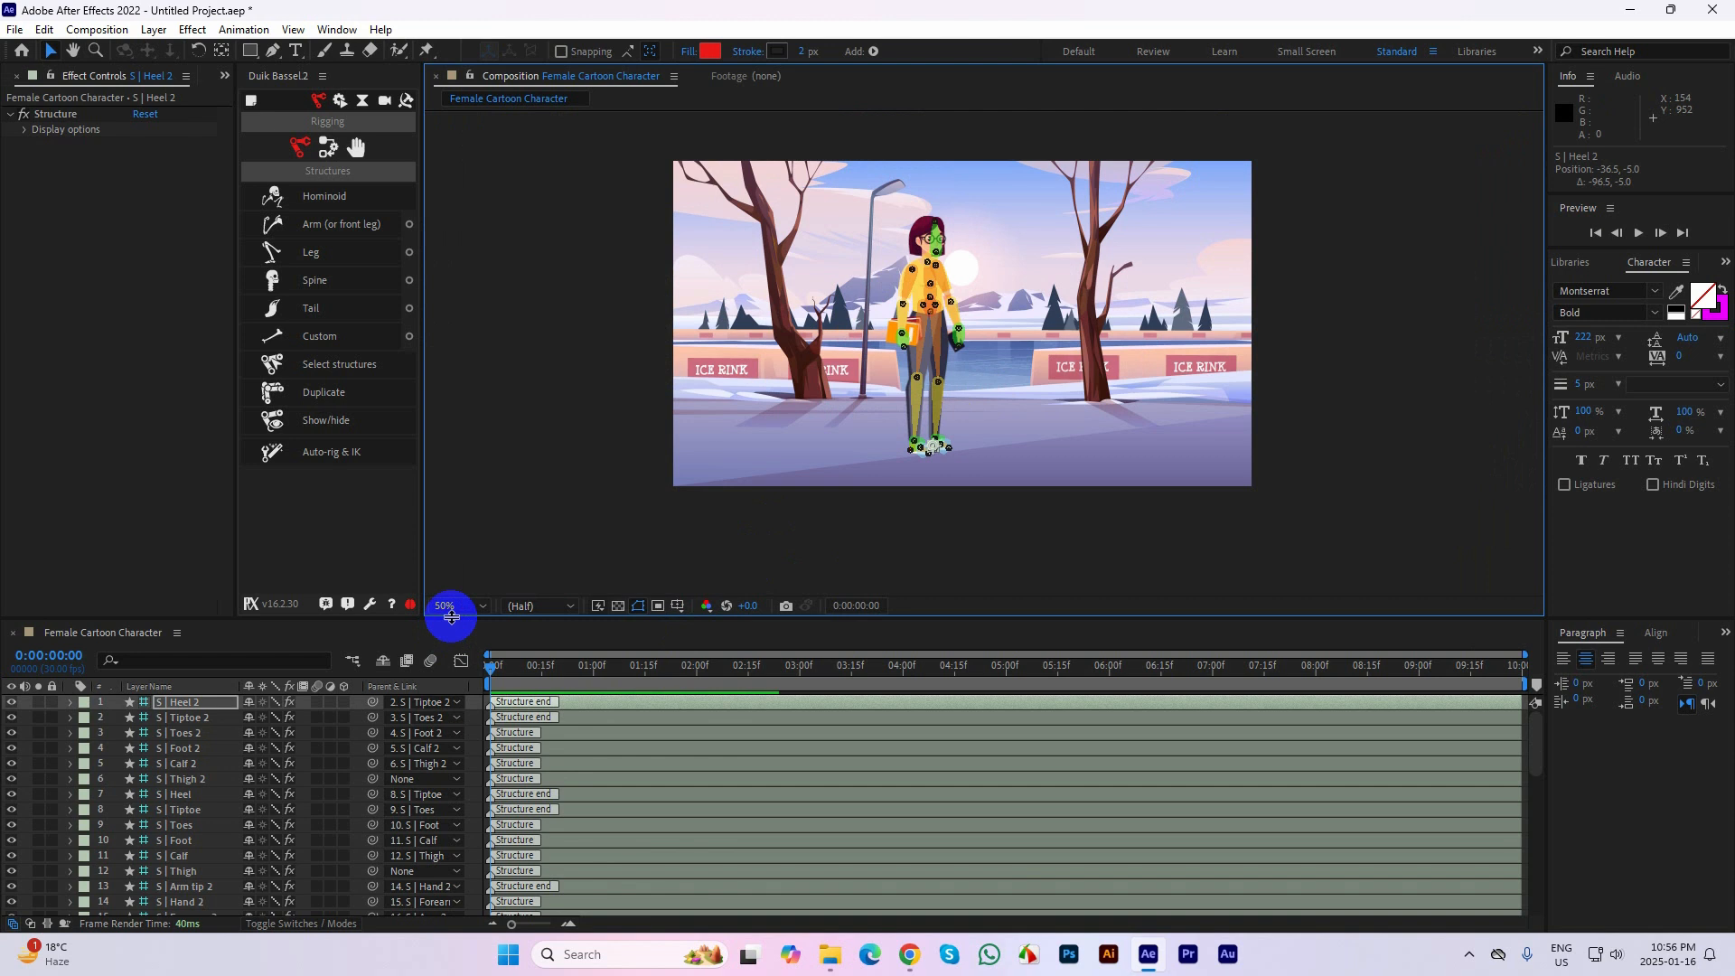
{"action": "left_click_drag", "start_coordinate": [451, 616], "coordinate": [473, 527]}
{"action": "left_click", "coordinate": [190, 672]}
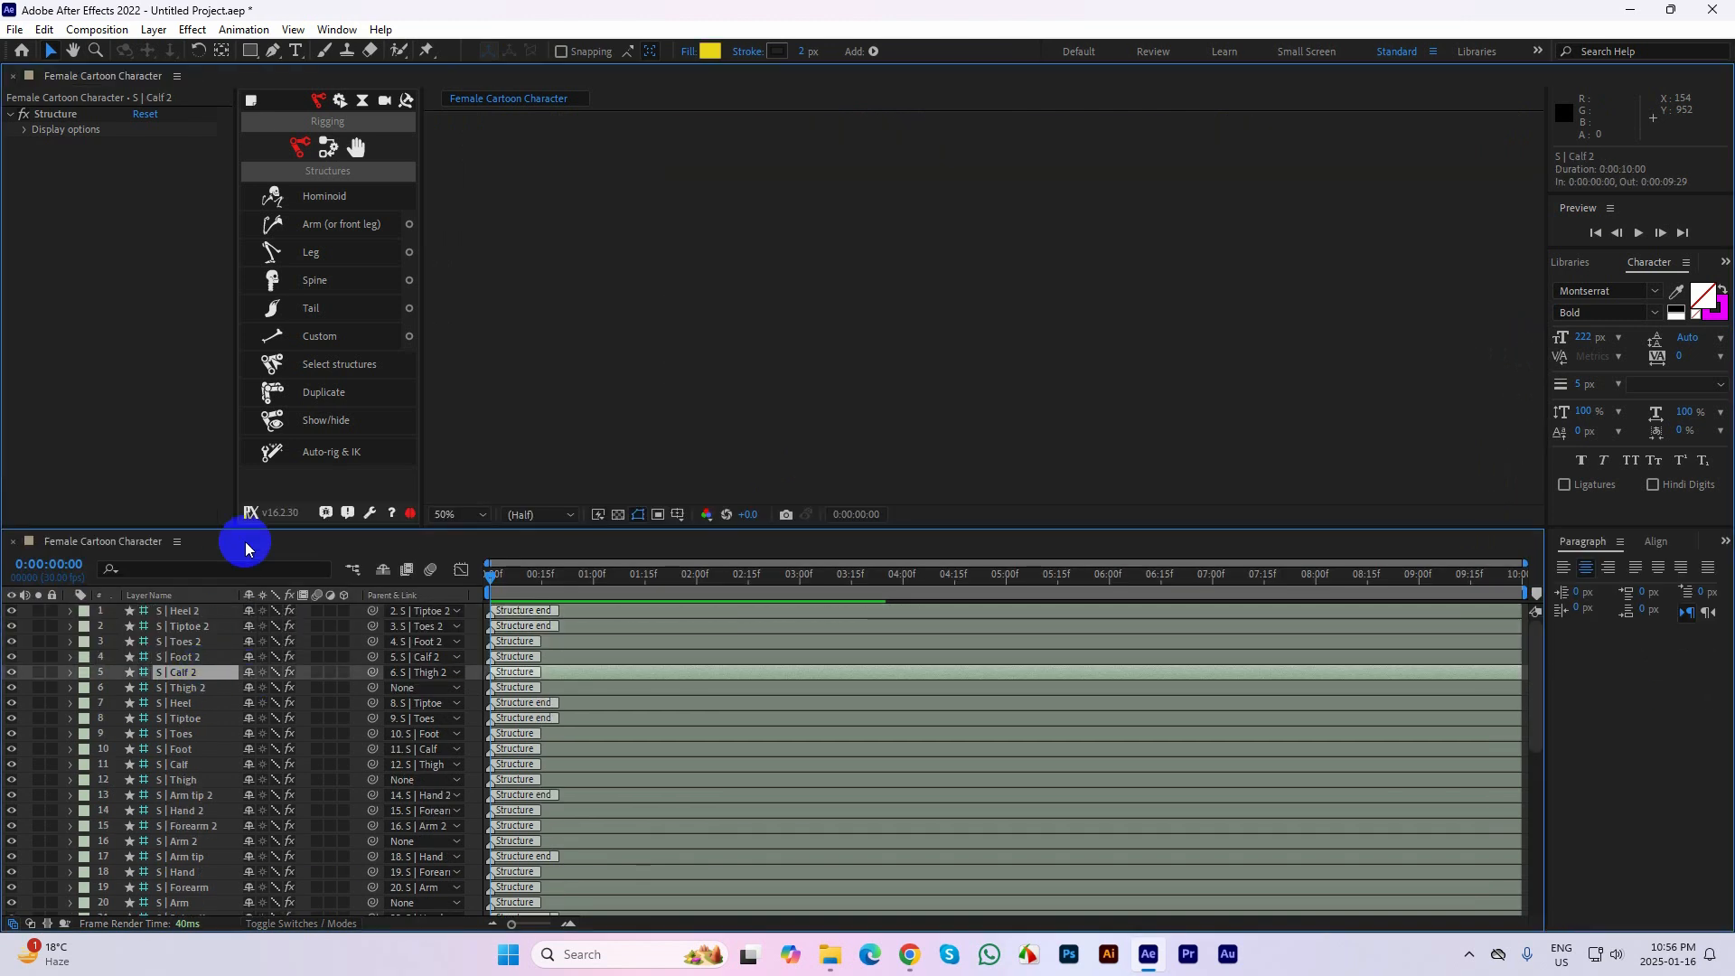
{"action": "double_click", "coordinate": [246, 546]}
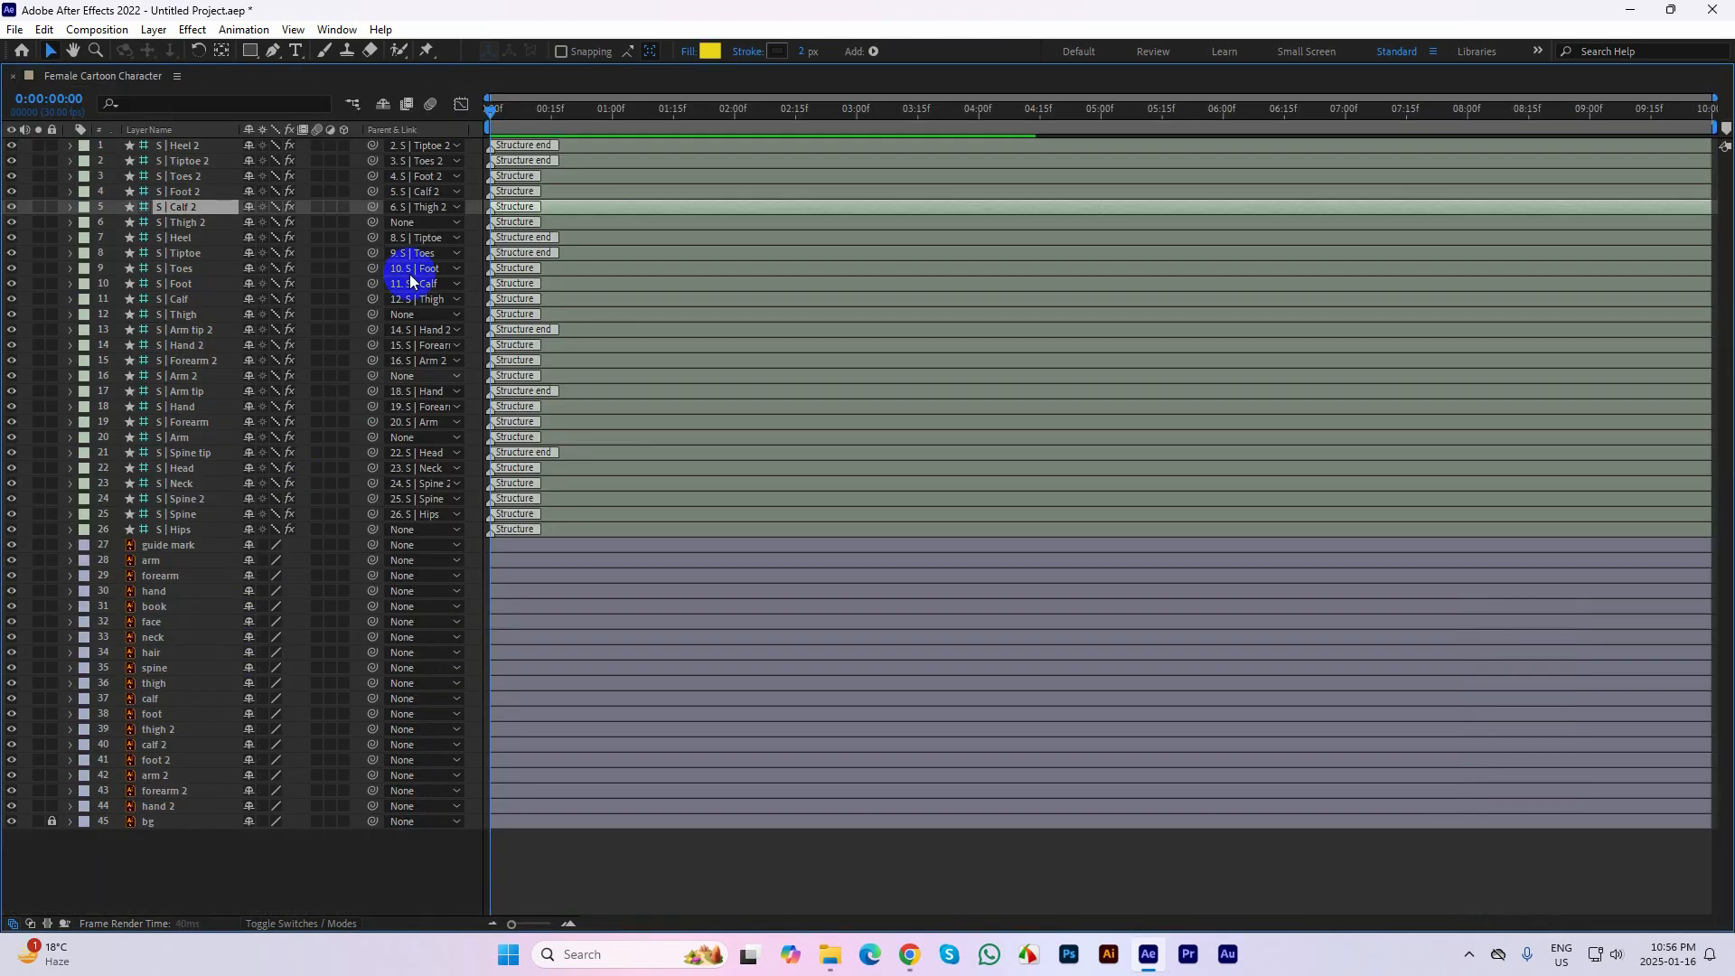
Select the arm artwork layer below the structure layers and open its choice of parent layers
{"action": "left_click", "coordinate": [172, 530]}
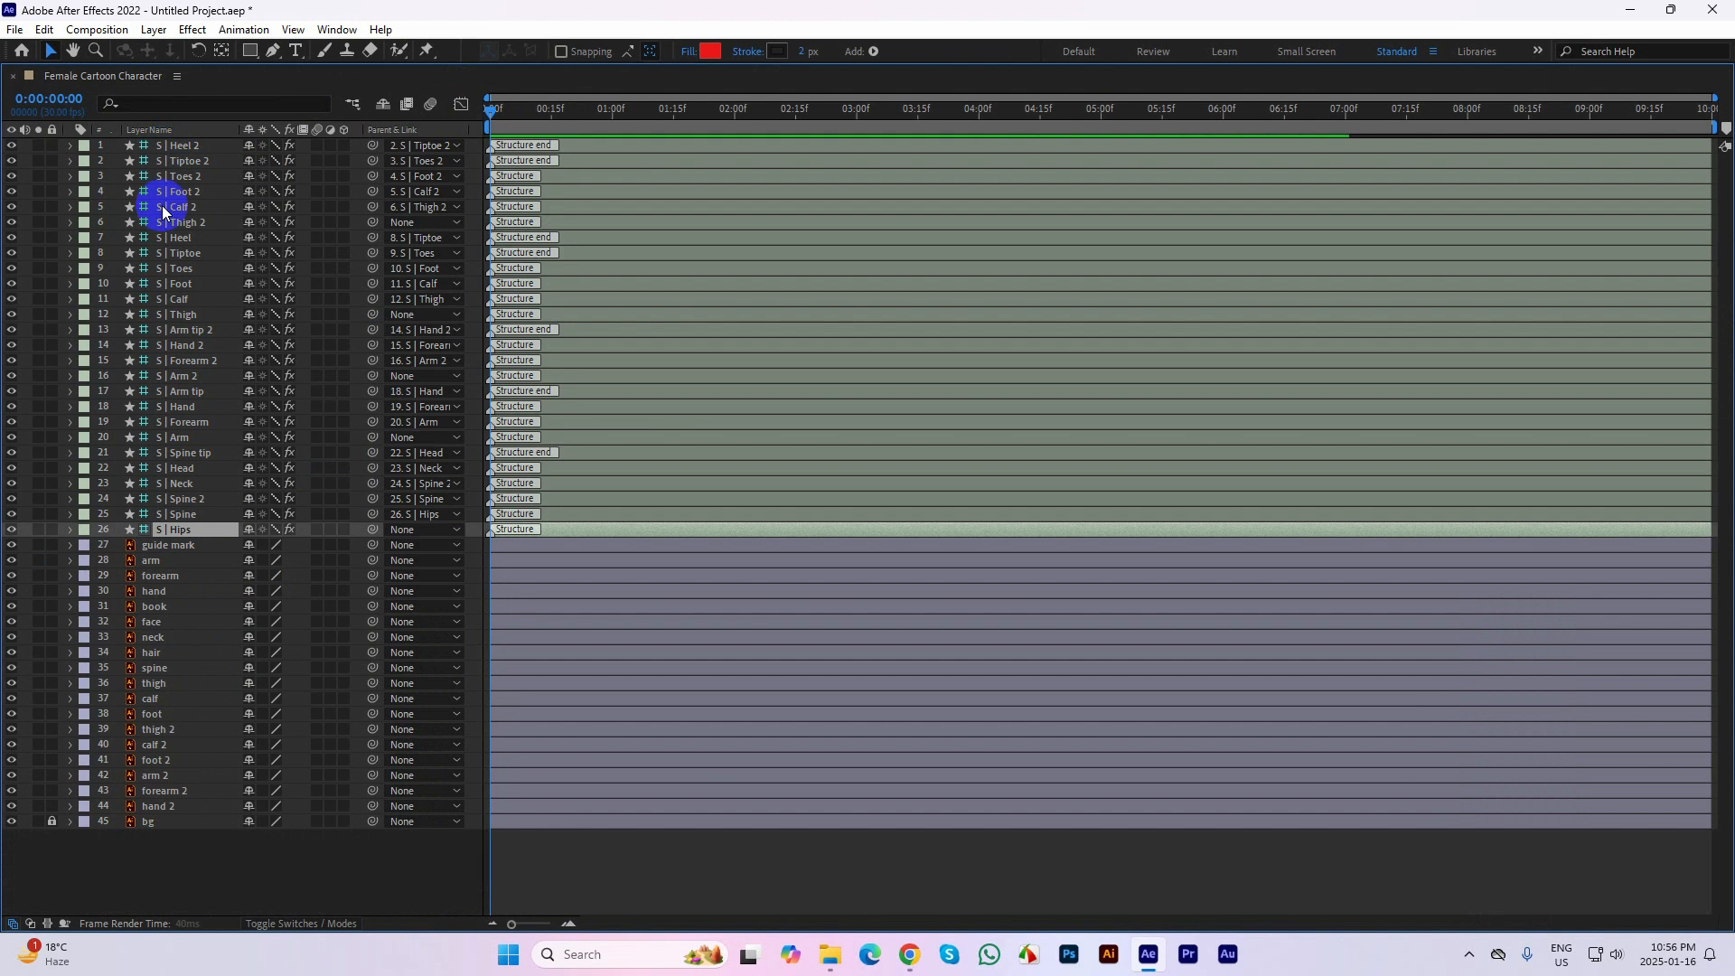
{"action": "left_click", "coordinate": [172, 544]}
{"action": "left_click", "coordinate": [136, 562]}
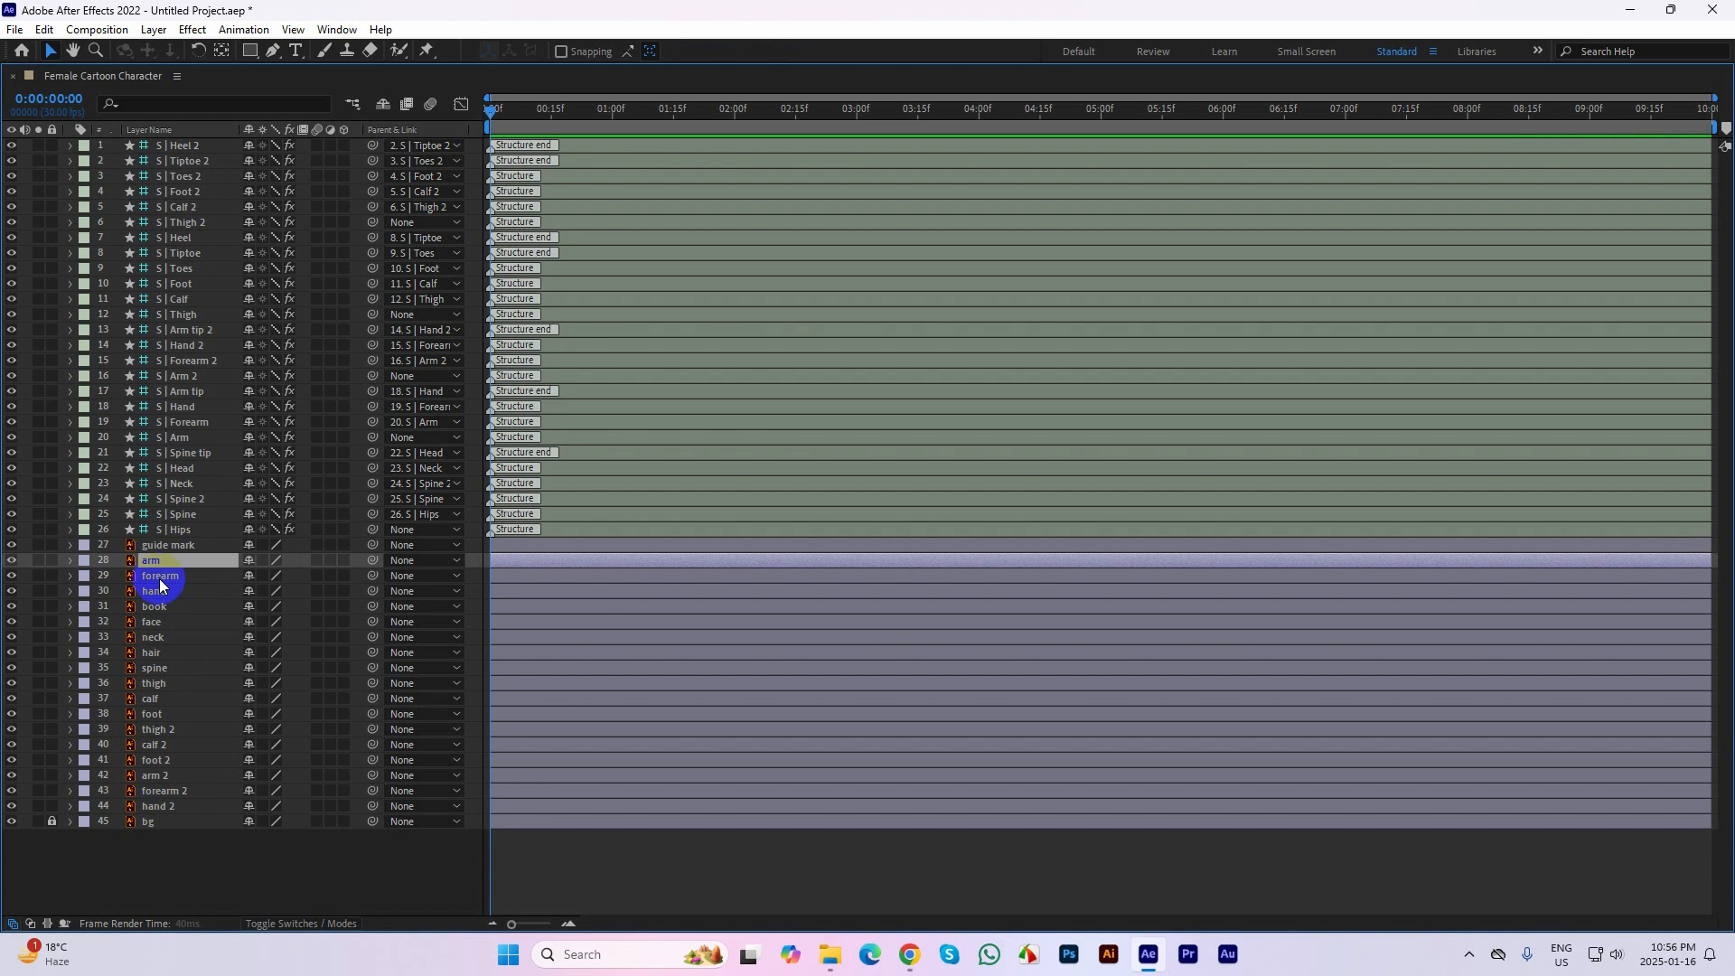
{"action": "left_click", "coordinate": [415, 565]}
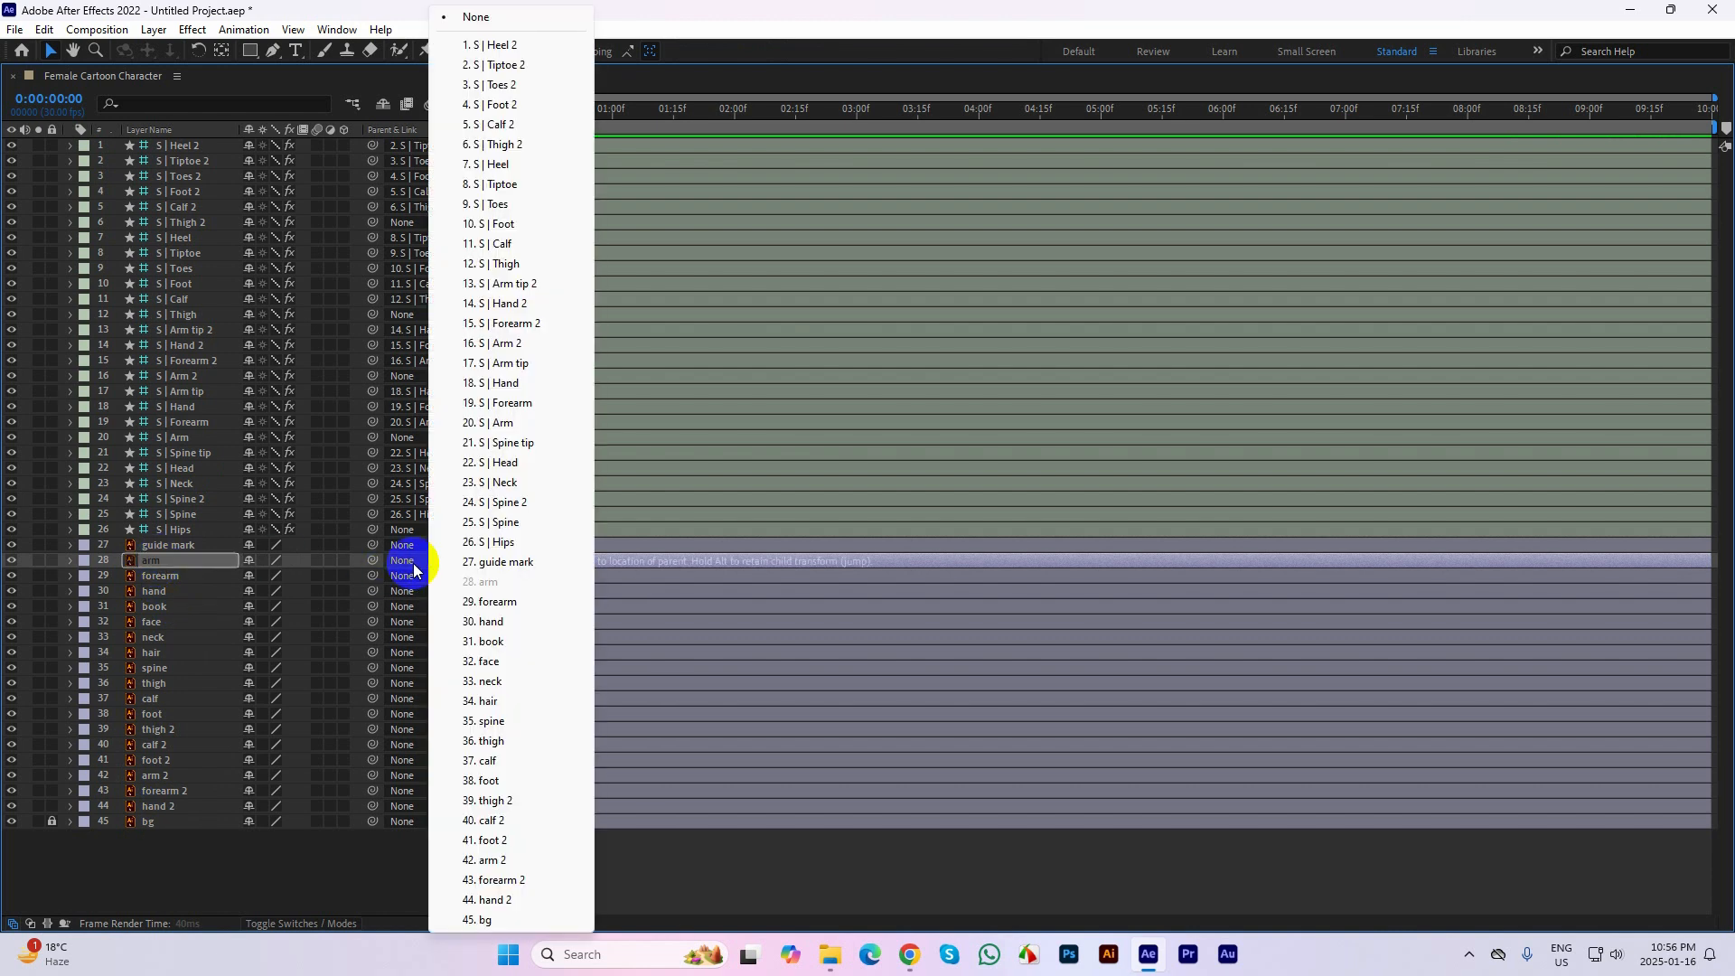
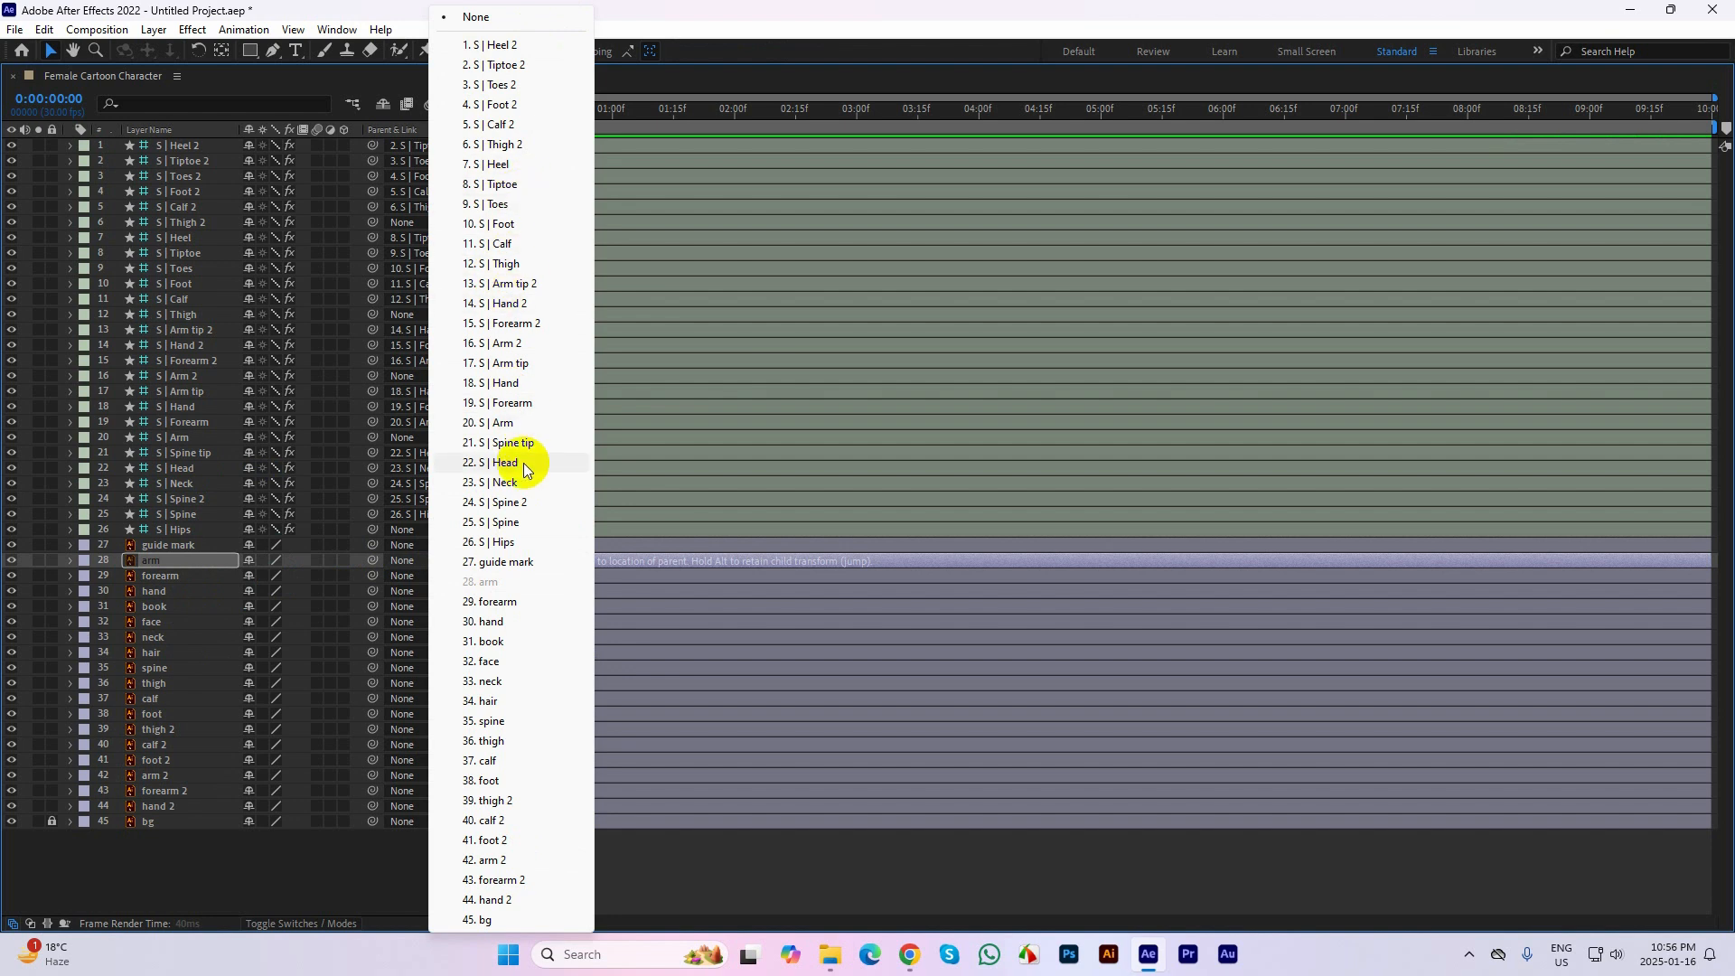
Parent the arm artwork layer to S | Arm and the forearm artwork layer to S | Forearm
{"action": "left_click", "coordinate": [508, 427]}
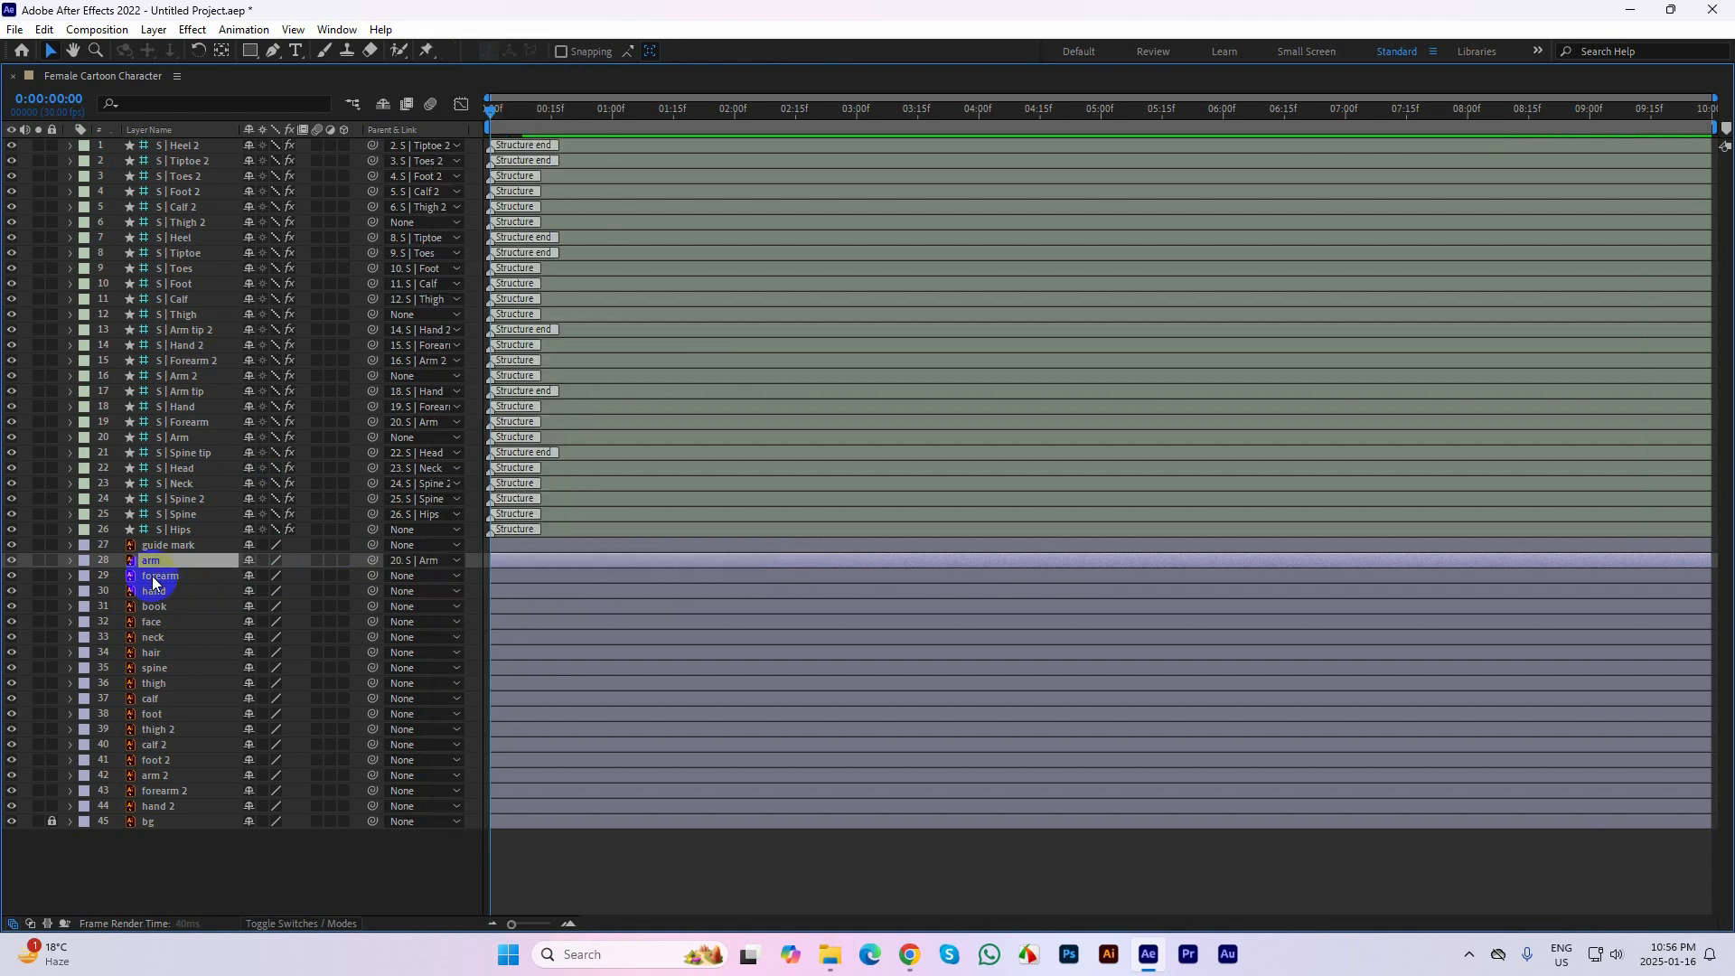
{"action": "left_click", "coordinate": [424, 576]}
{"action": "left_click", "coordinate": [423, 576]}
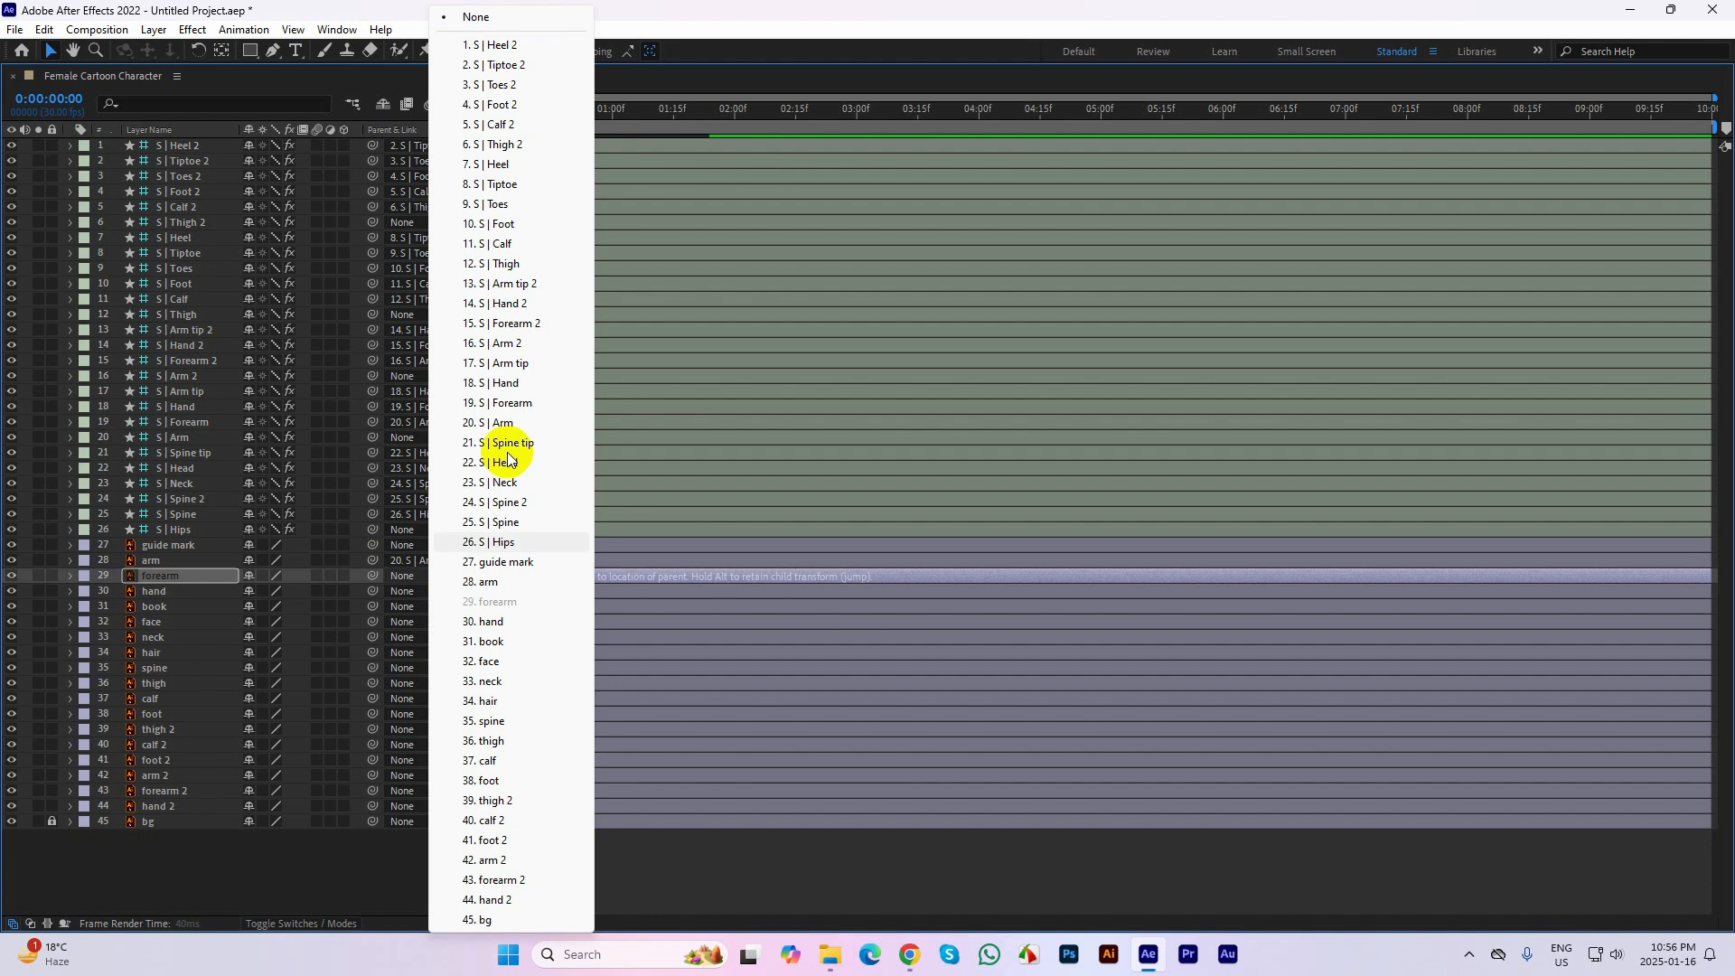
{"action": "left_click", "coordinate": [502, 403]}
Parent both the hand and the book artwork layers to the S | Hand structure
{"action": "left_click", "coordinate": [154, 591]}
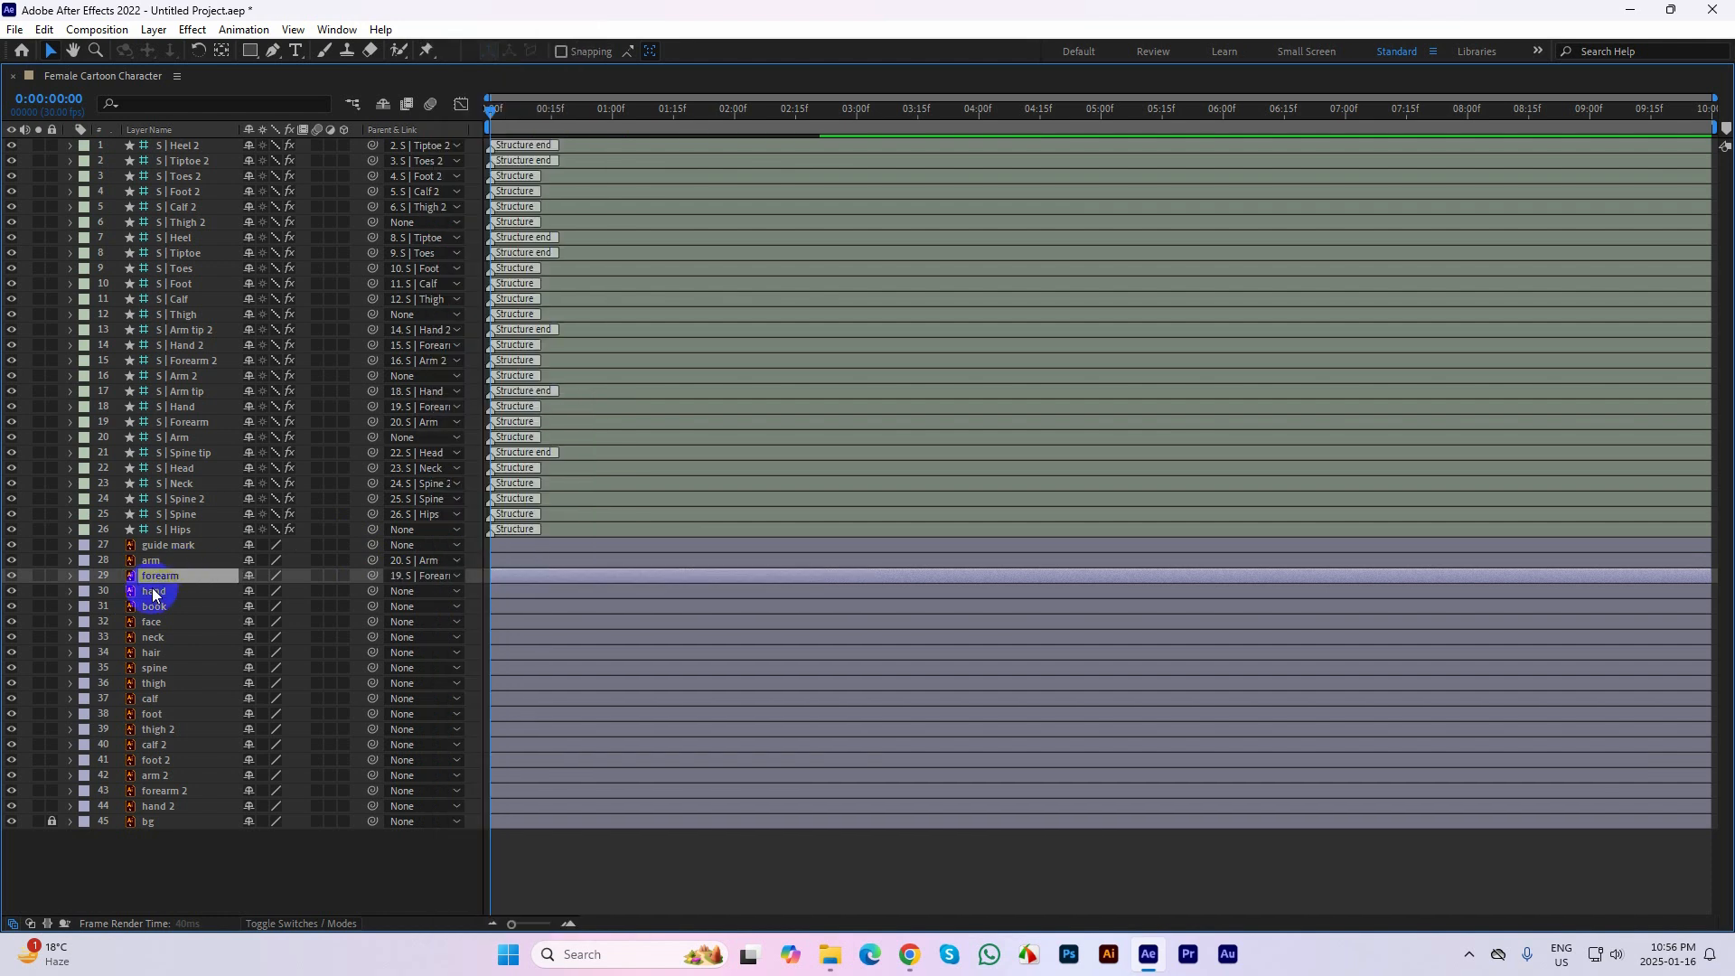
{"action": "left_click", "coordinate": [425, 591]}
{"action": "left_click", "coordinate": [506, 383]}
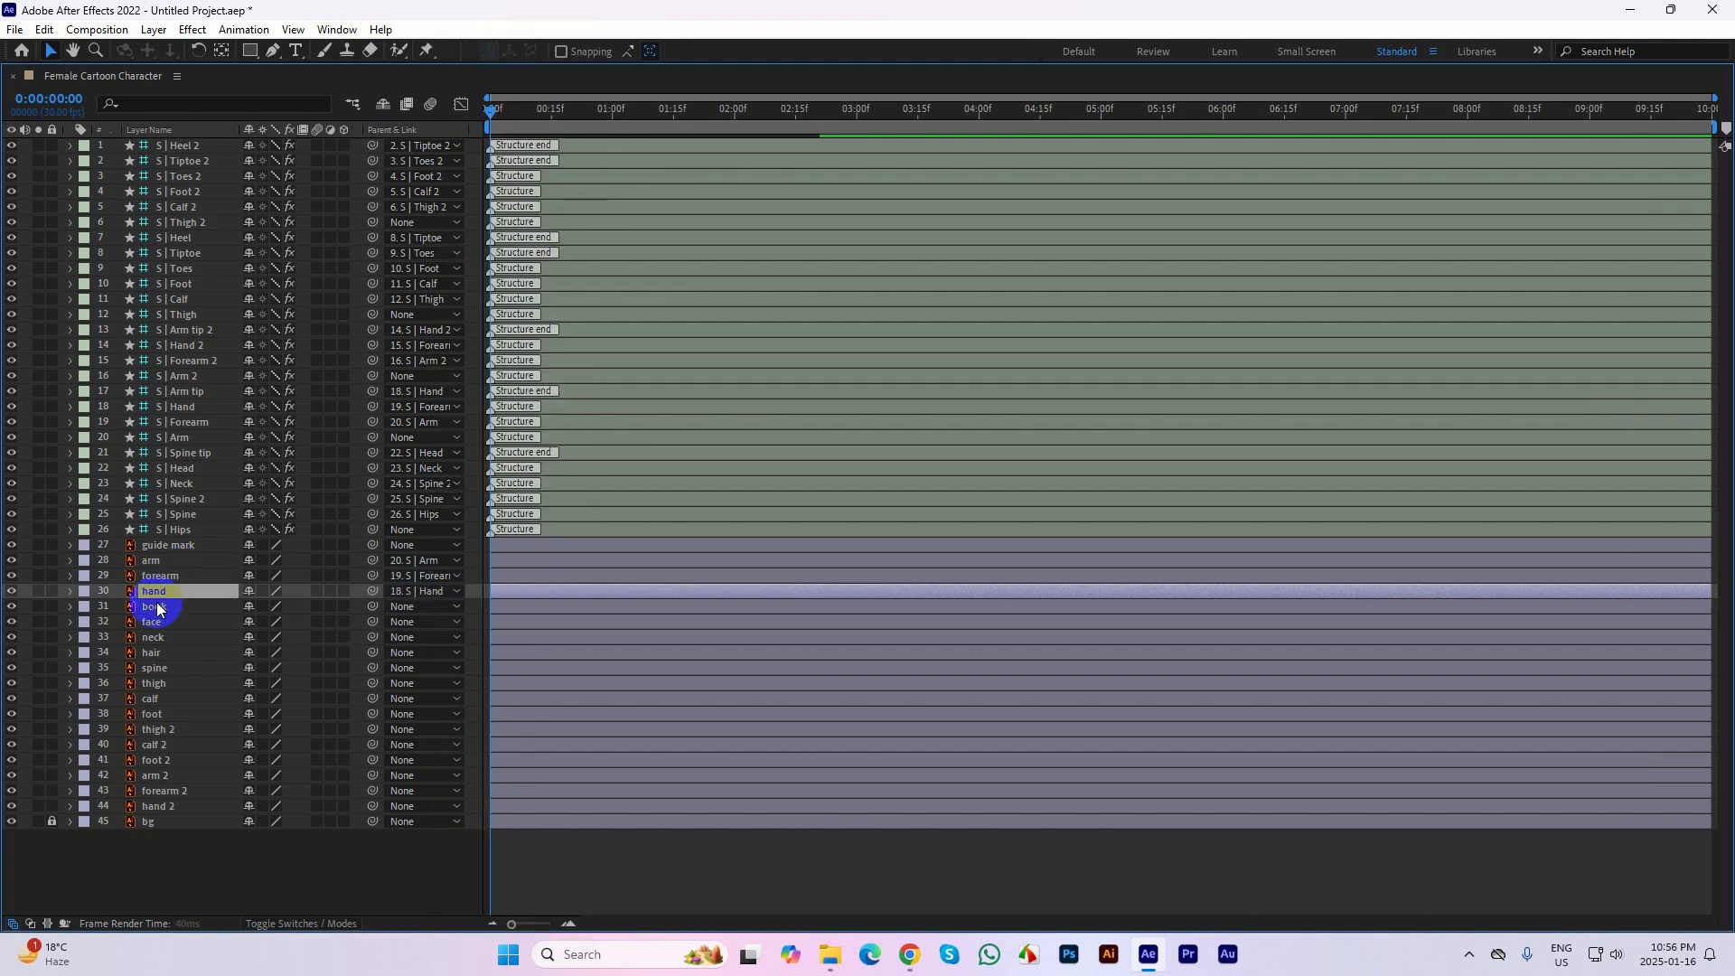
{"action": "left_click", "coordinate": [158, 608]}
{"action": "left_click", "coordinate": [415, 608]}
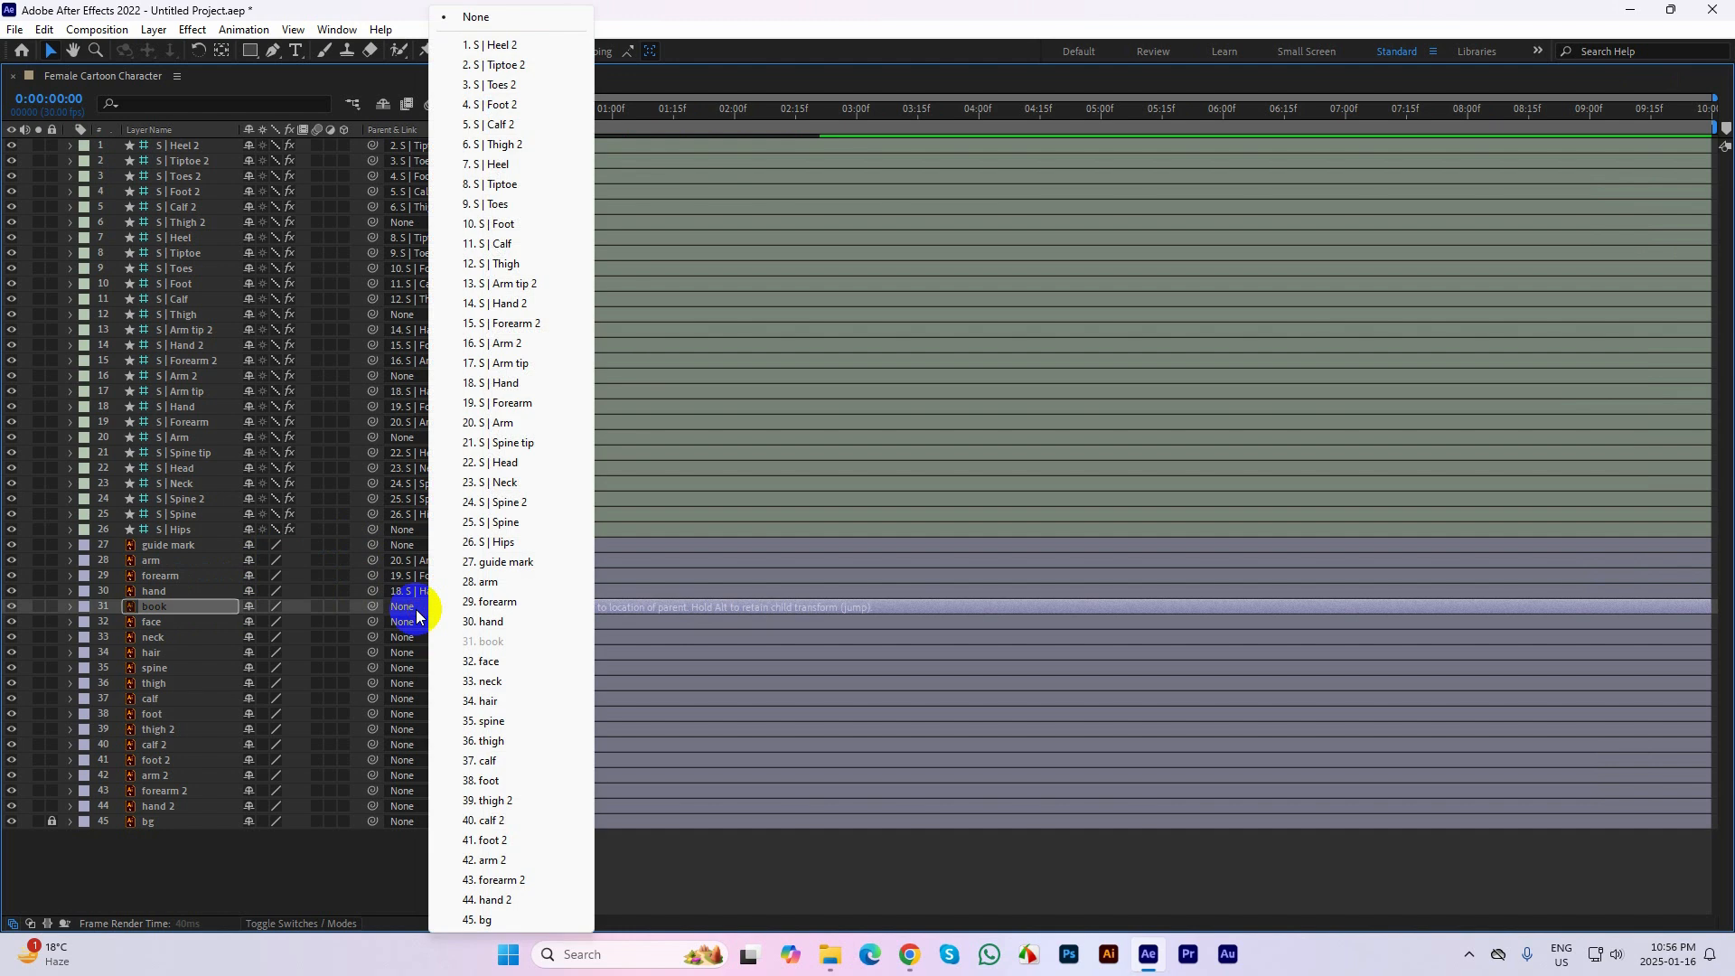
{"action": "left_click", "coordinate": [506, 383]}
Parent the face artwork layer to S | Head and the neck artwork layer to S | Neck
{"action": "left_click", "coordinate": [170, 623]}
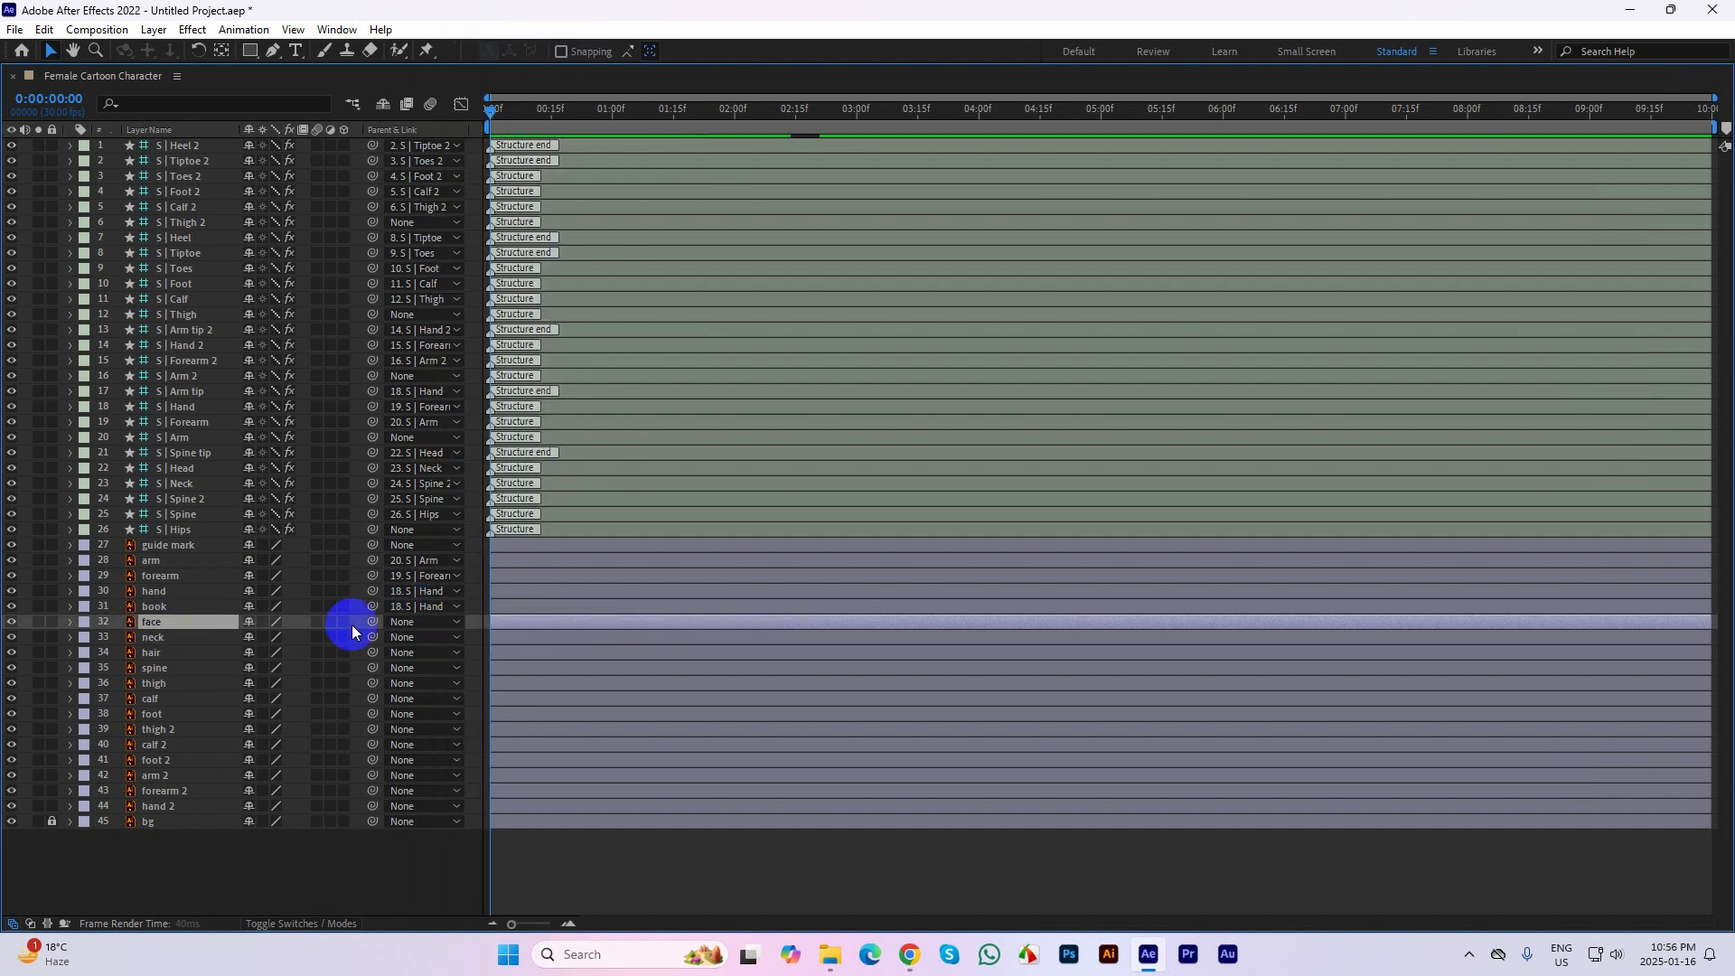
{"action": "left_click", "coordinate": [432, 625]}
{"action": "left_click", "coordinate": [432, 624]}
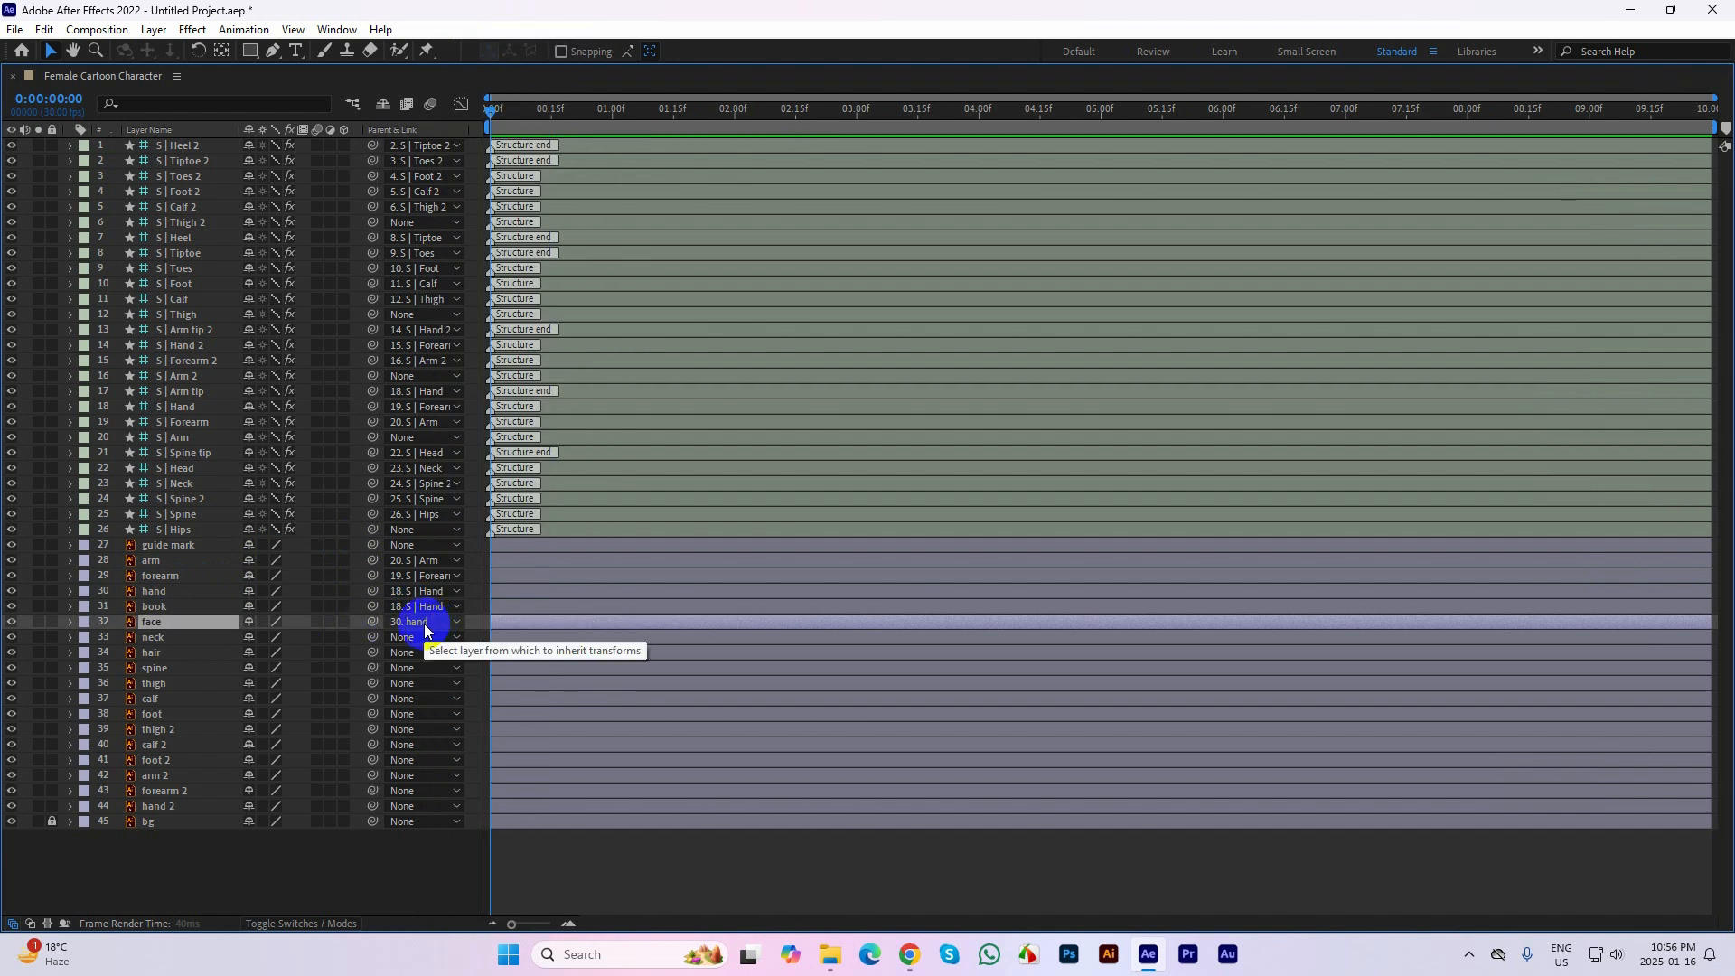
{"action": "left_click", "coordinate": [430, 621]}
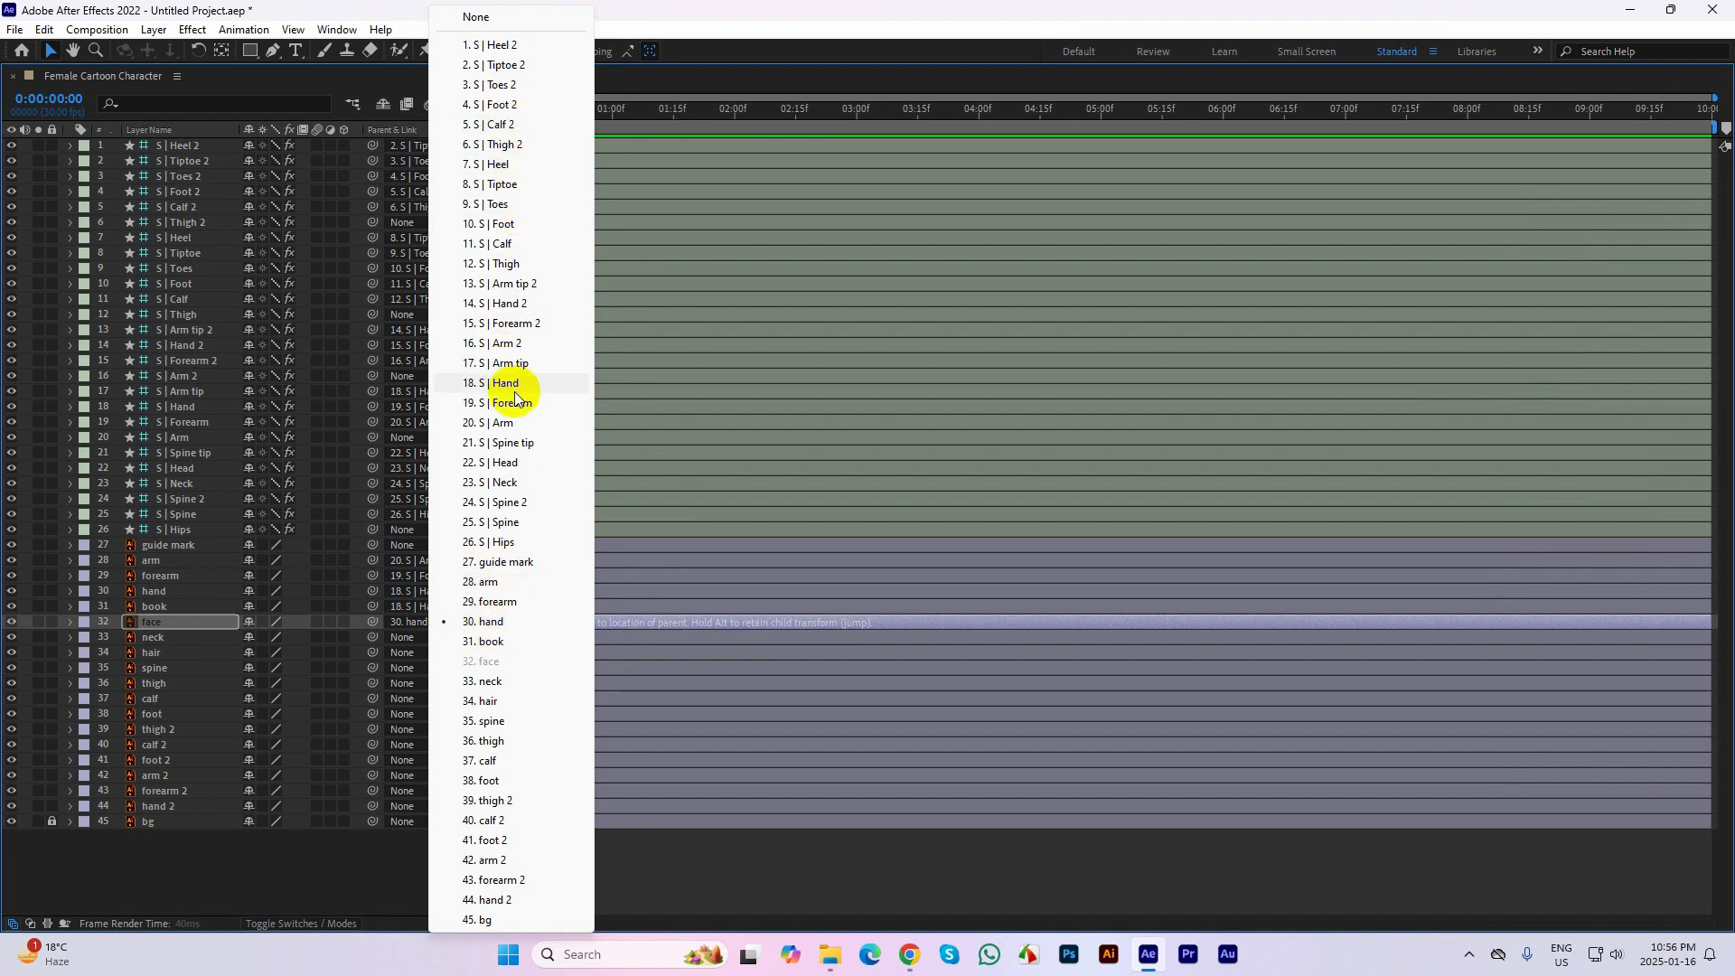
{"action": "left_click", "coordinate": [515, 463]}
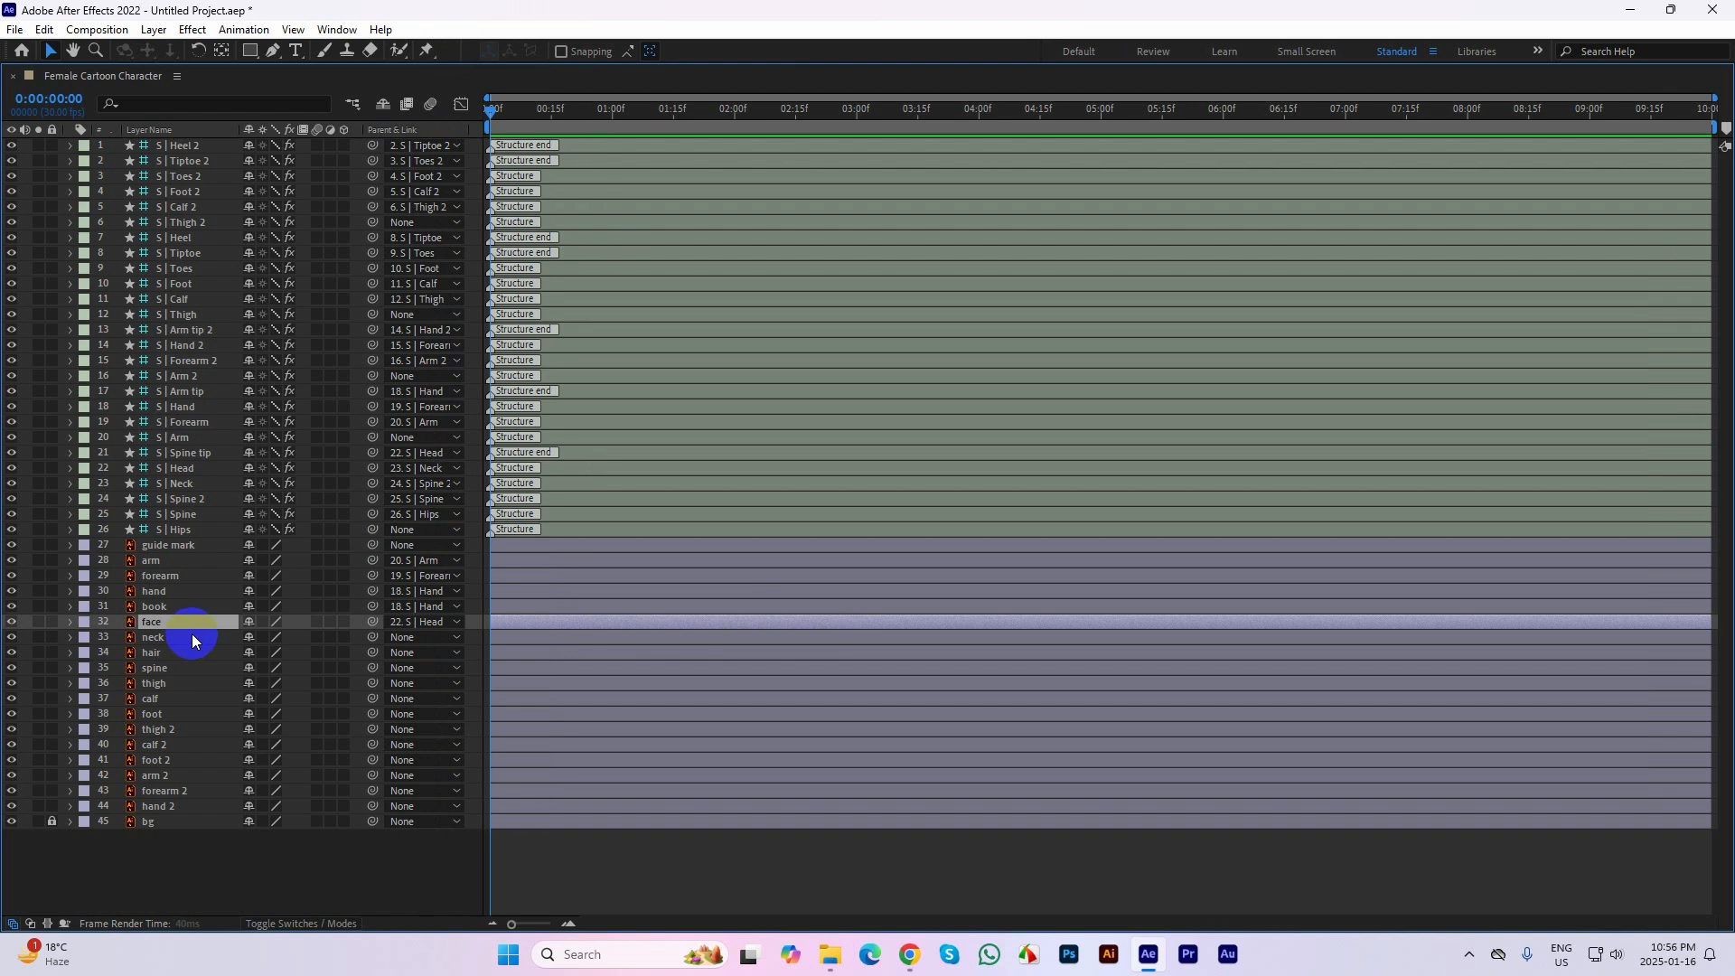
{"action": "left_click", "coordinate": [412, 637]}
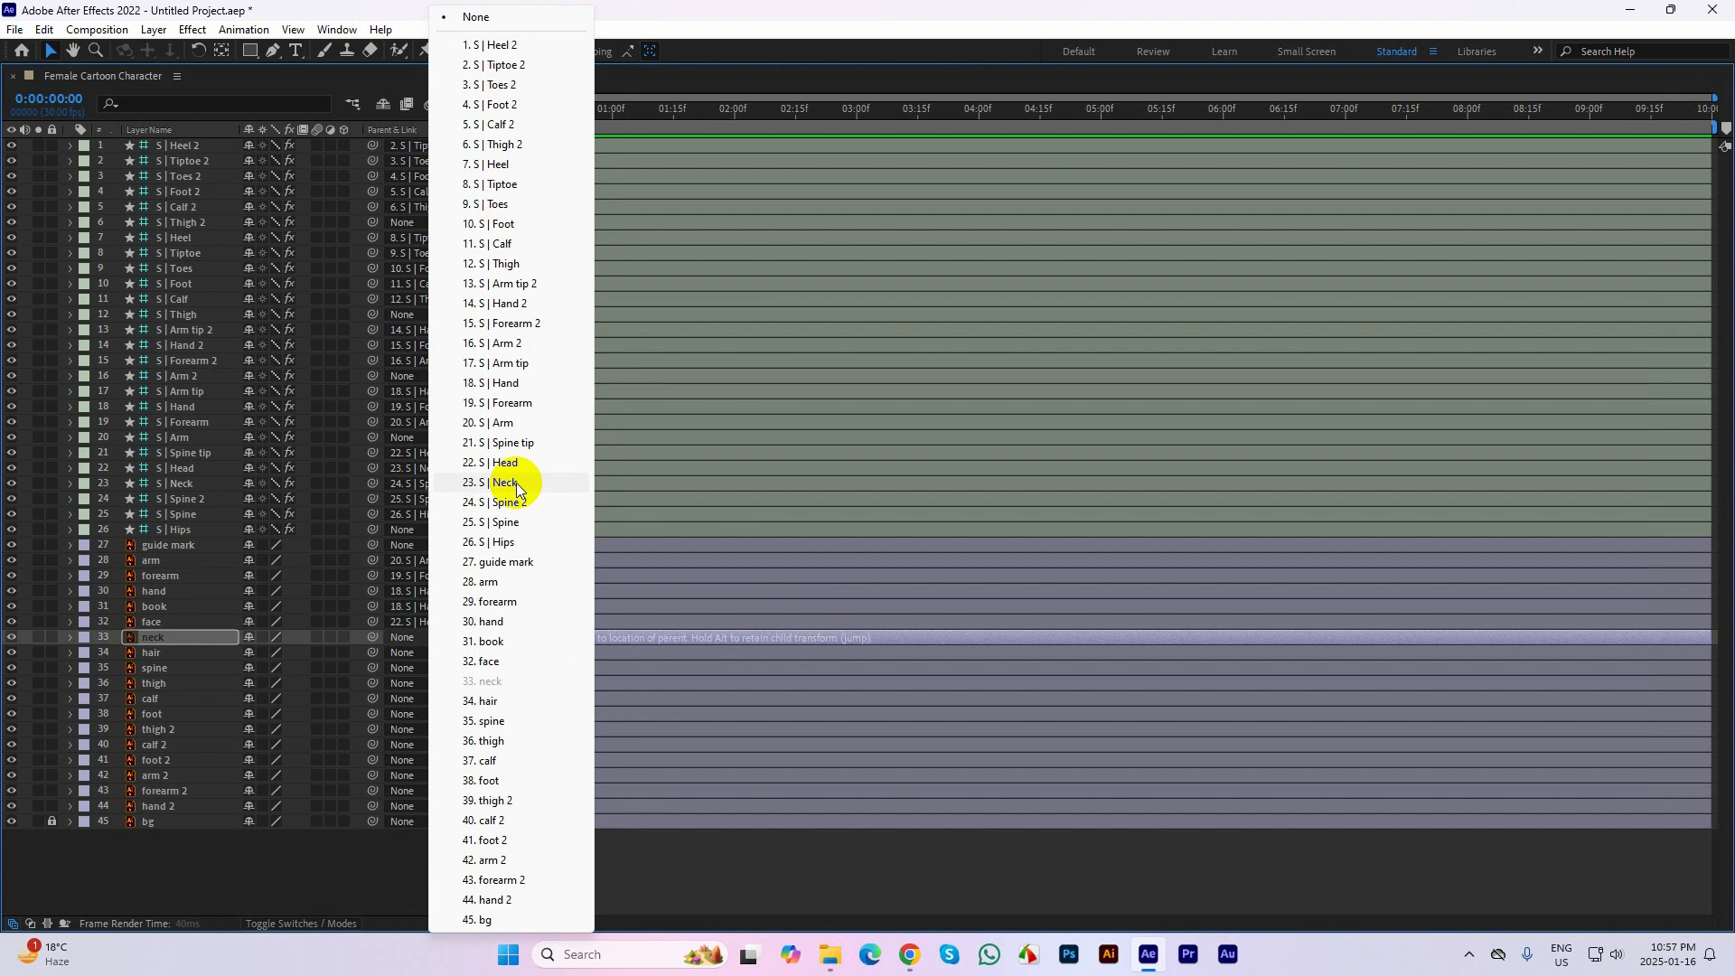
{"action": "left_click", "coordinate": [450, 482]}
Parent the hair artwork layer to S | Head and the spine artwork layer to S | Spine
{"action": "left_click", "coordinate": [177, 652]}
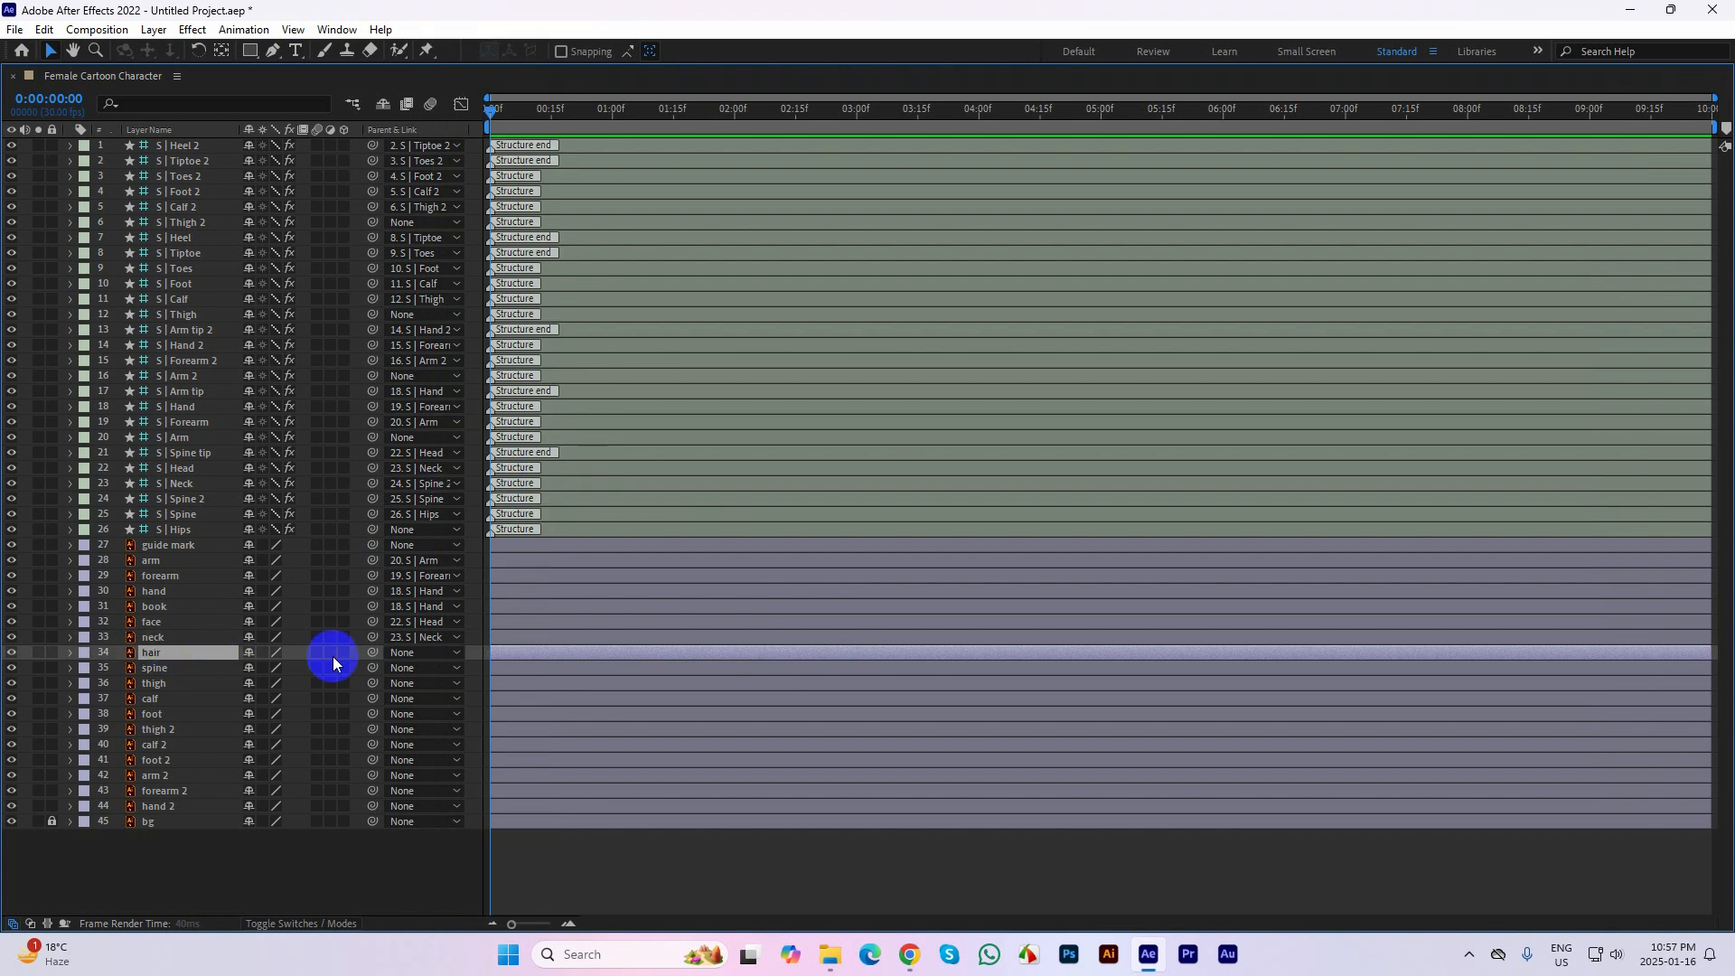
{"action": "left_click", "coordinate": [437, 656]}
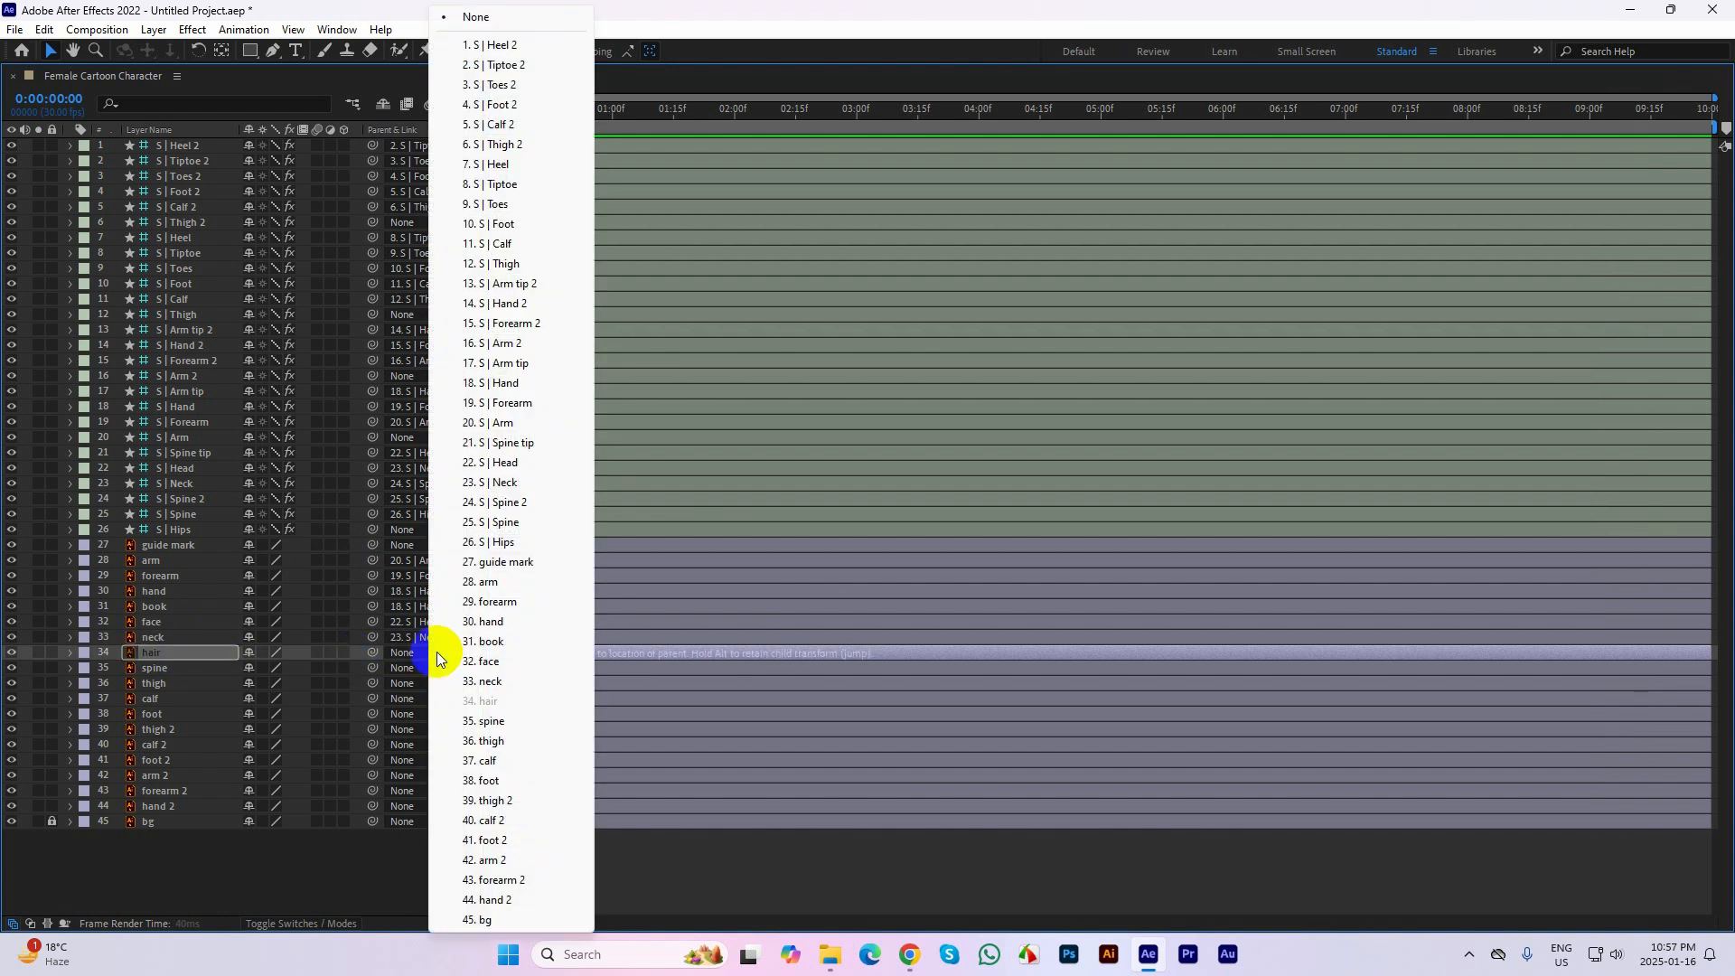
{"action": "left_click", "coordinate": [504, 462]}
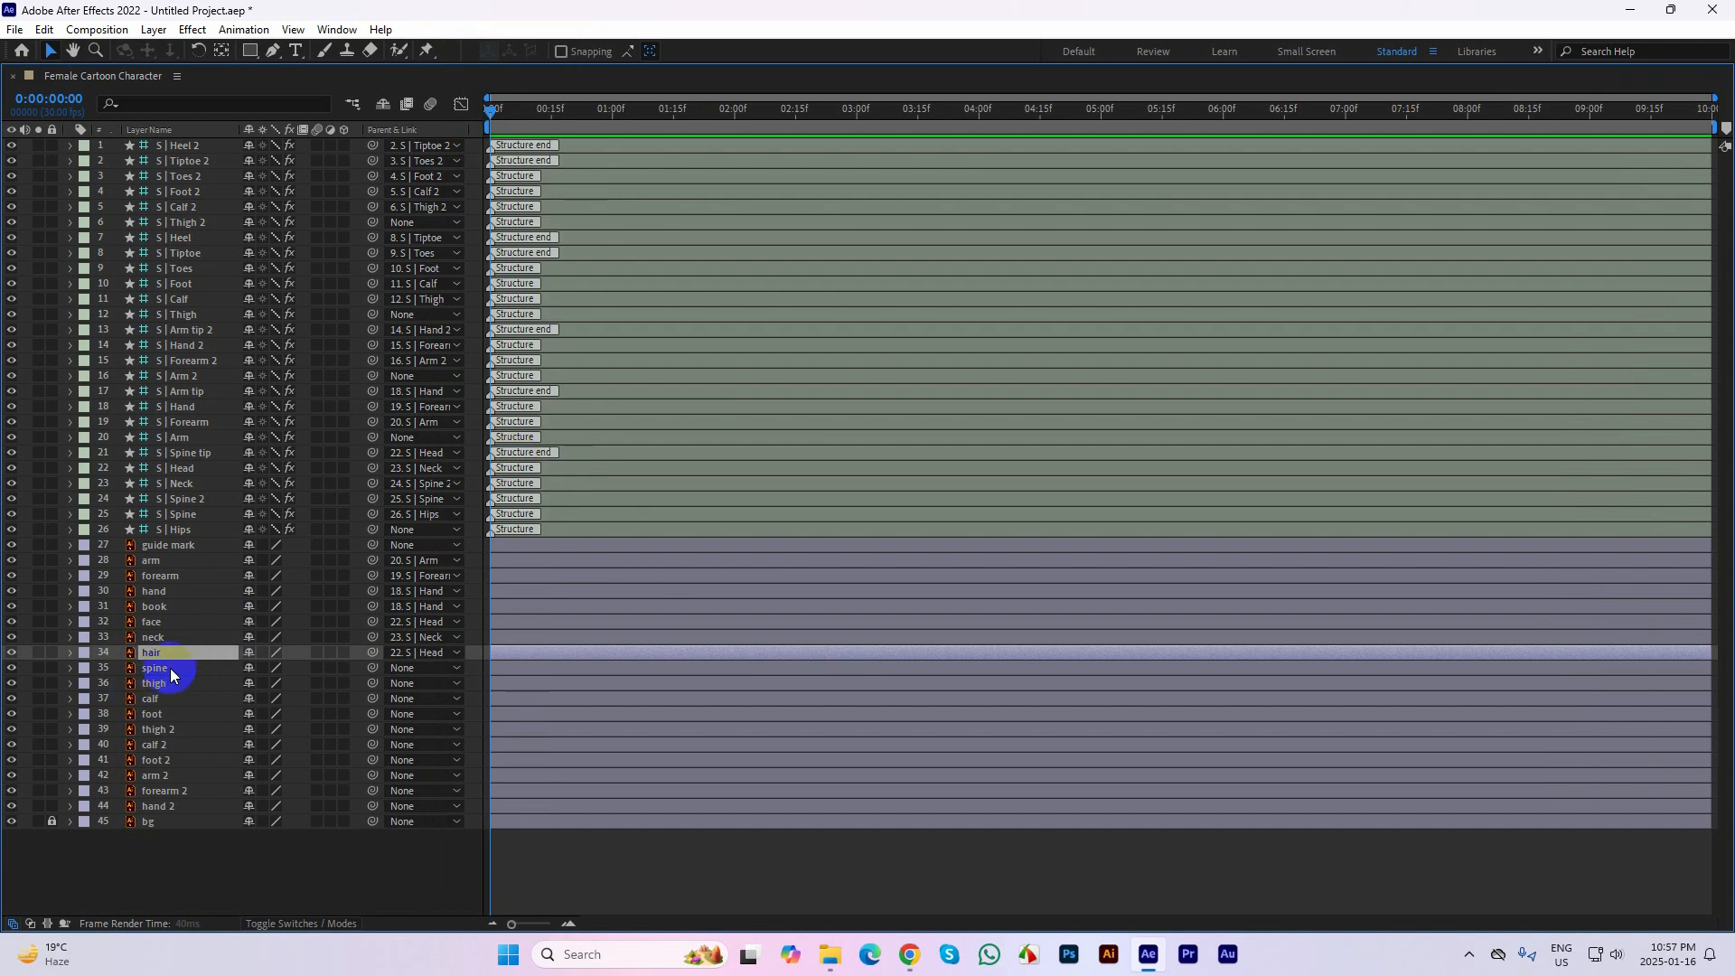
{"action": "left_click", "coordinate": [171, 670]}
{"action": "left_click", "coordinate": [421, 672]}
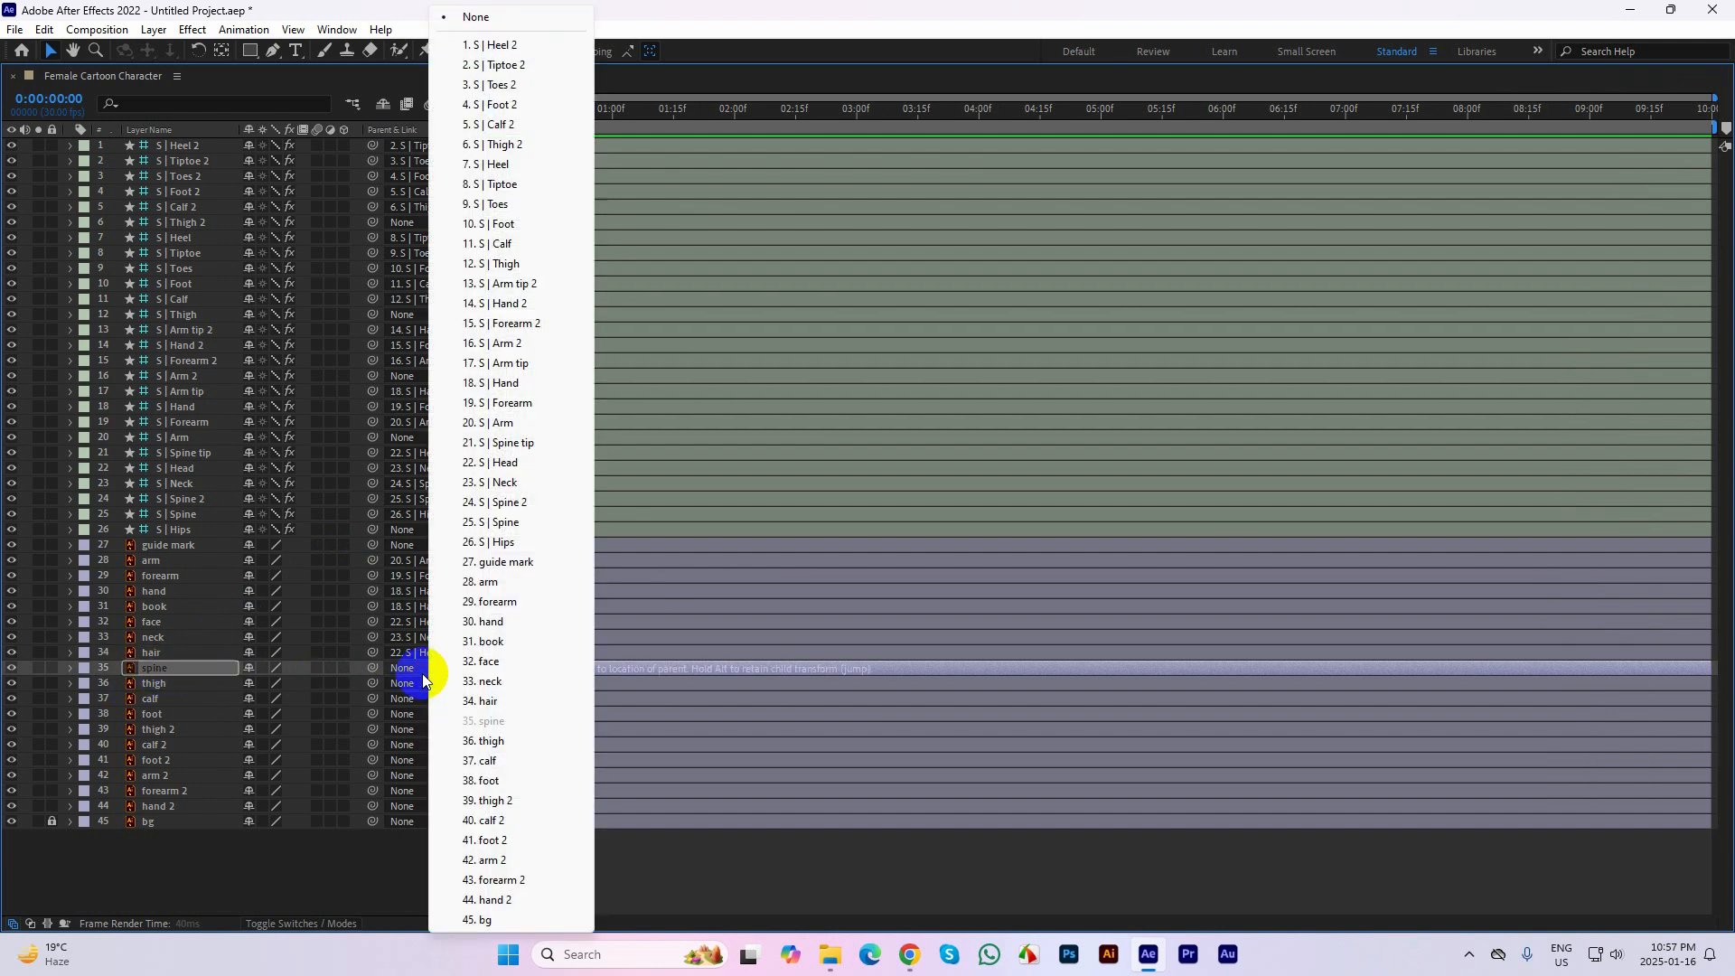
{"action": "left_click", "coordinate": [515, 524]}
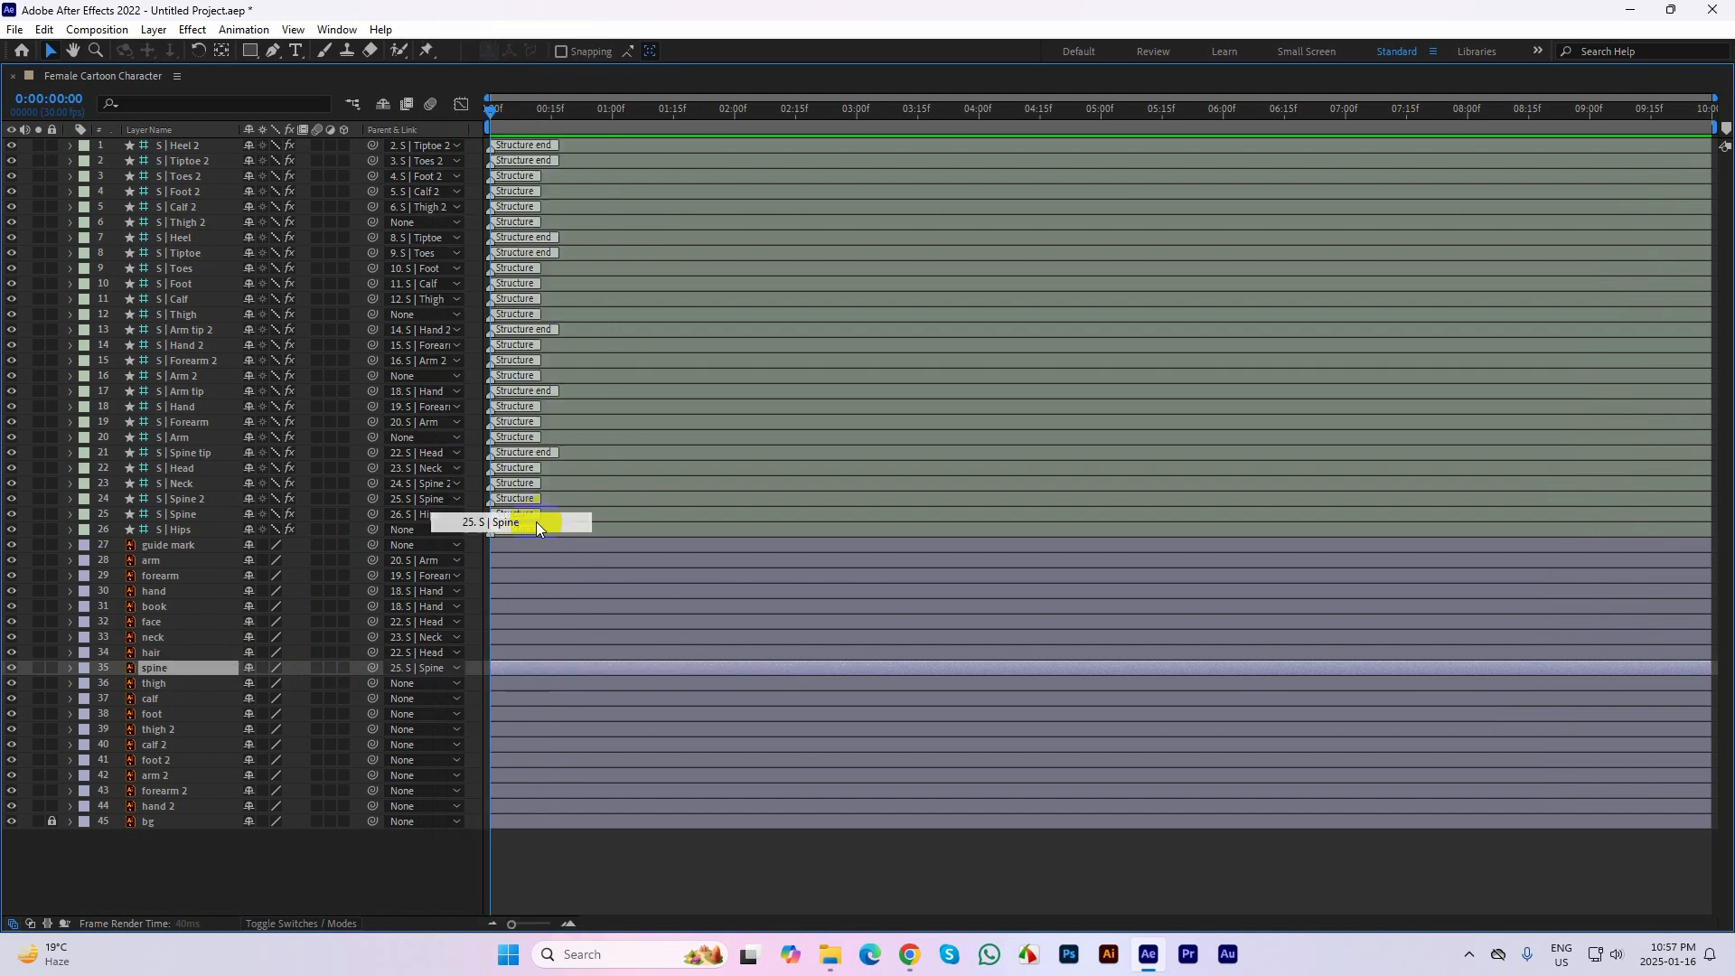
Parent the first leg's thigh, calf and foot artwork layers to S | Thigh, S | Calf and S | Foot respectively
{"action": "left_click", "coordinate": [165, 688]}
{"action": "left_click", "coordinate": [412, 683]}
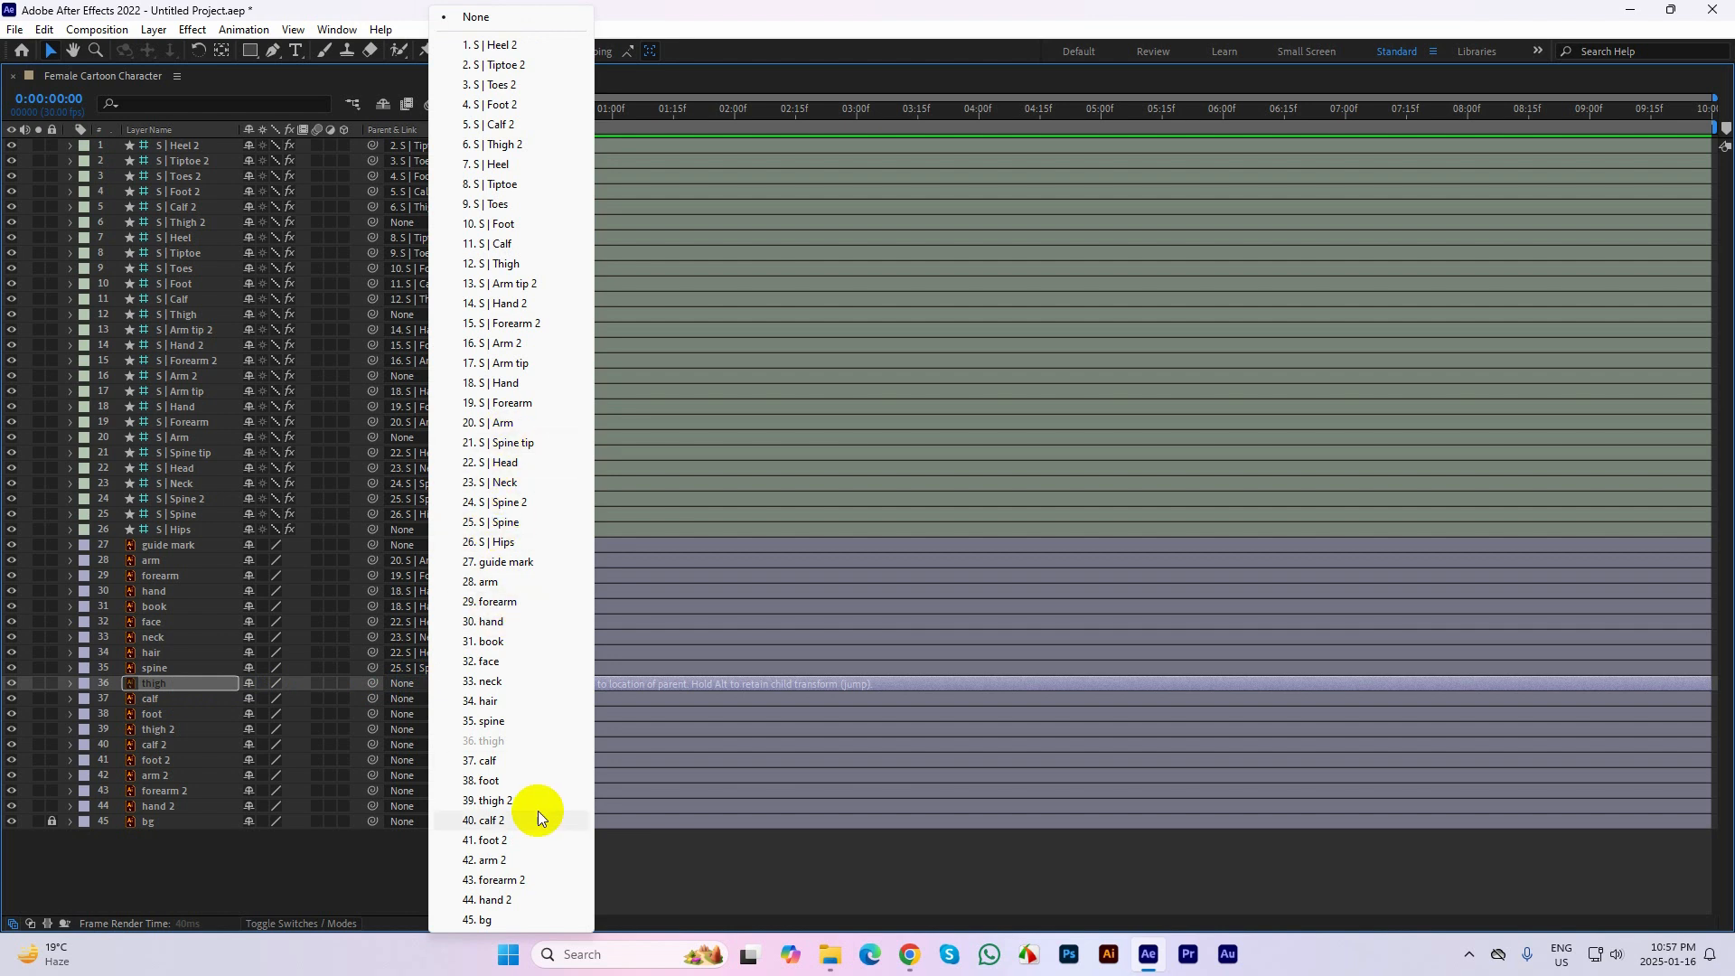
{"action": "left_click", "coordinate": [510, 268]}
{"action": "left_click", "coordinate": [153, 698]}
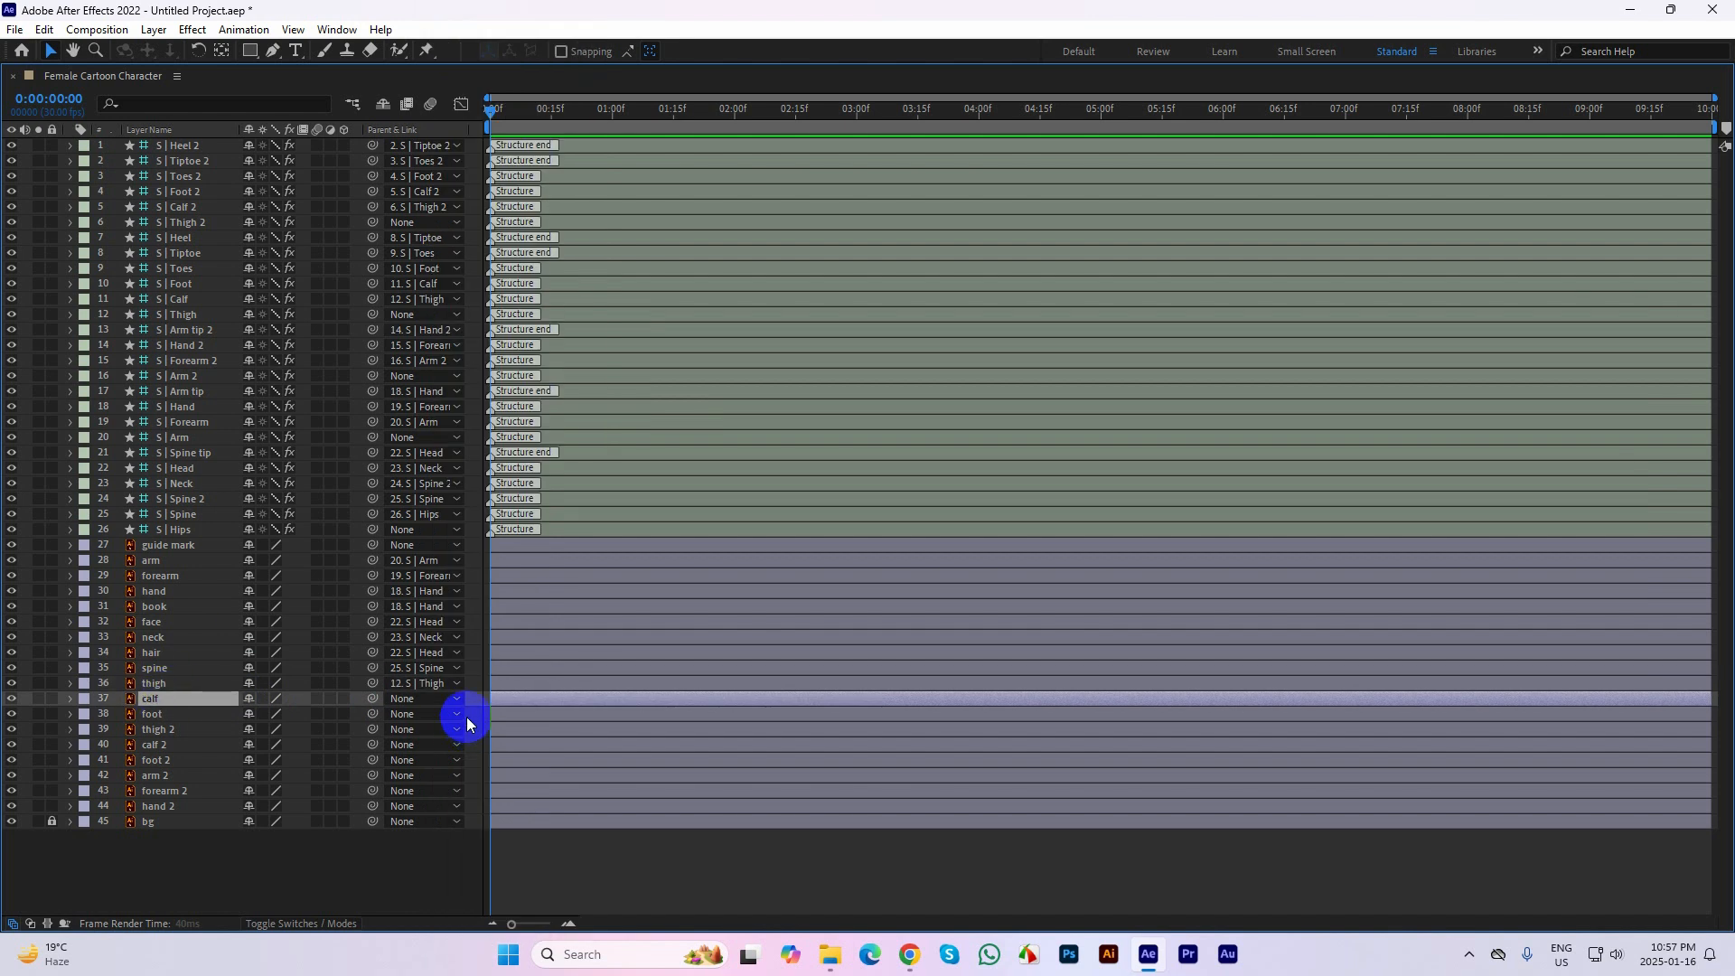
{"action": "left_click", "coordinate": [430, 701]}
{"action": "left_click", "coordinate": [506, 245]}
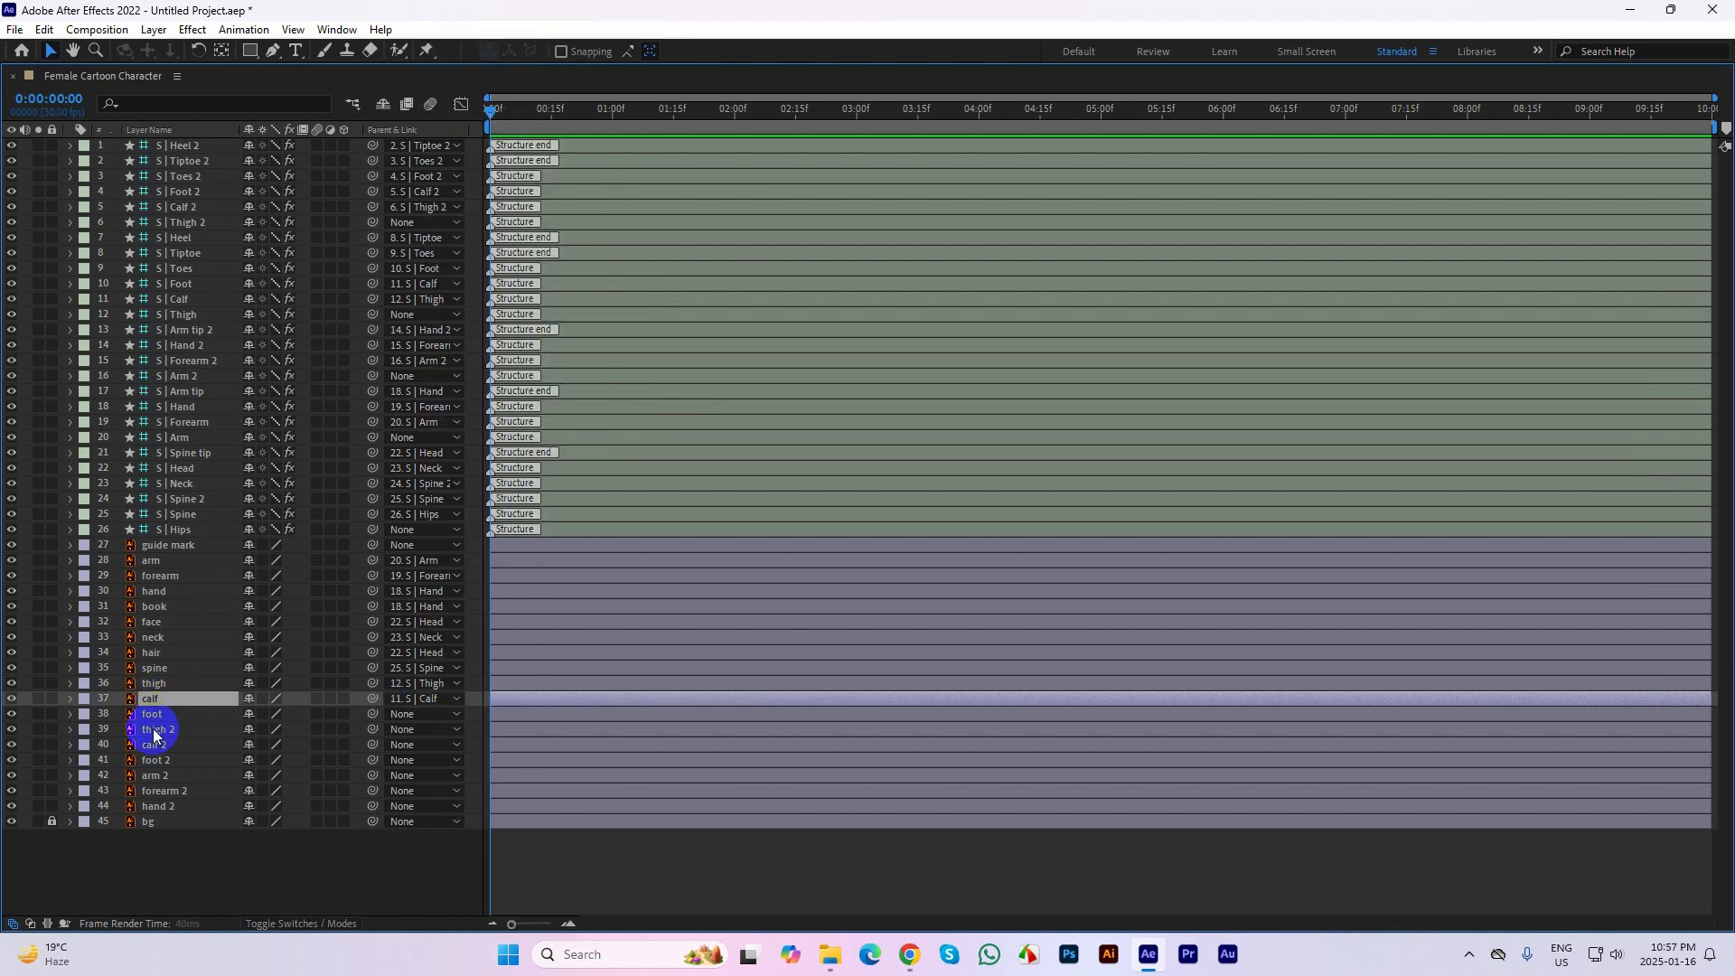
{"action": "left_click", "coordinate": [161, 715]}
{"action": "left_click", "coordinate": [445, 715]}
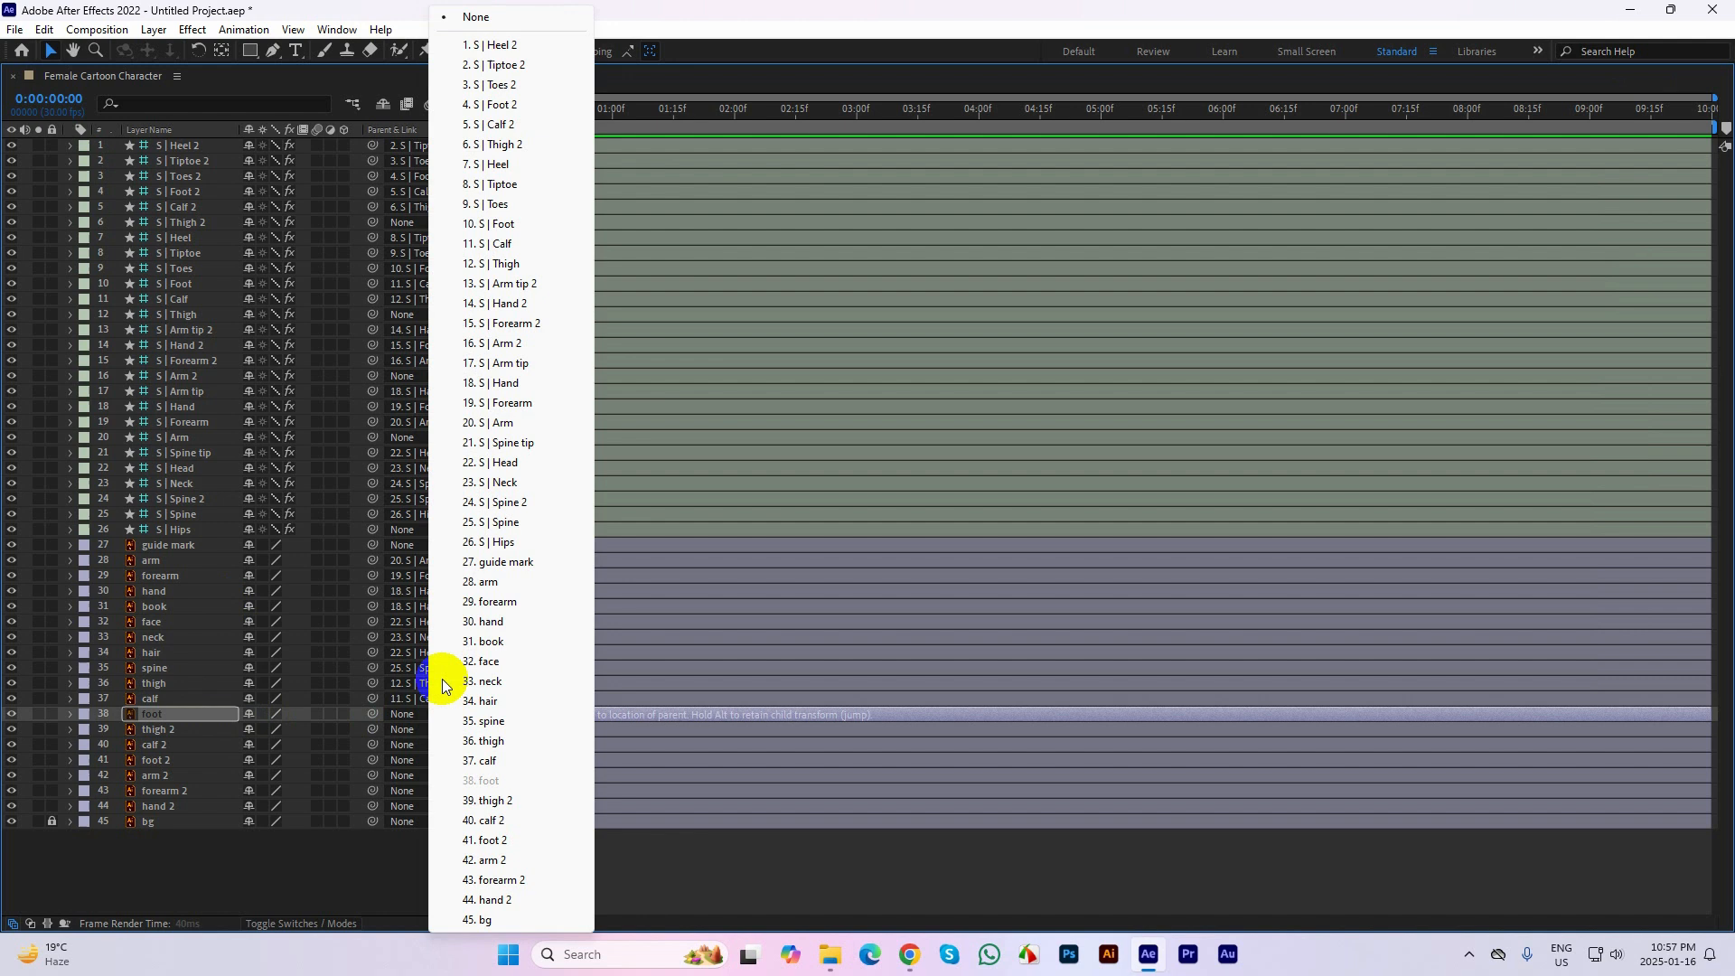
{"action": "left_click", "coordinate": [508, 226]}
Parent the second leg's thigh 2, calf 2 and foot 2 layers to S | Thigh 2, S | Calf 2 and S | Foot 2
{"action": "left_click", "coordinate": [167, 730]}
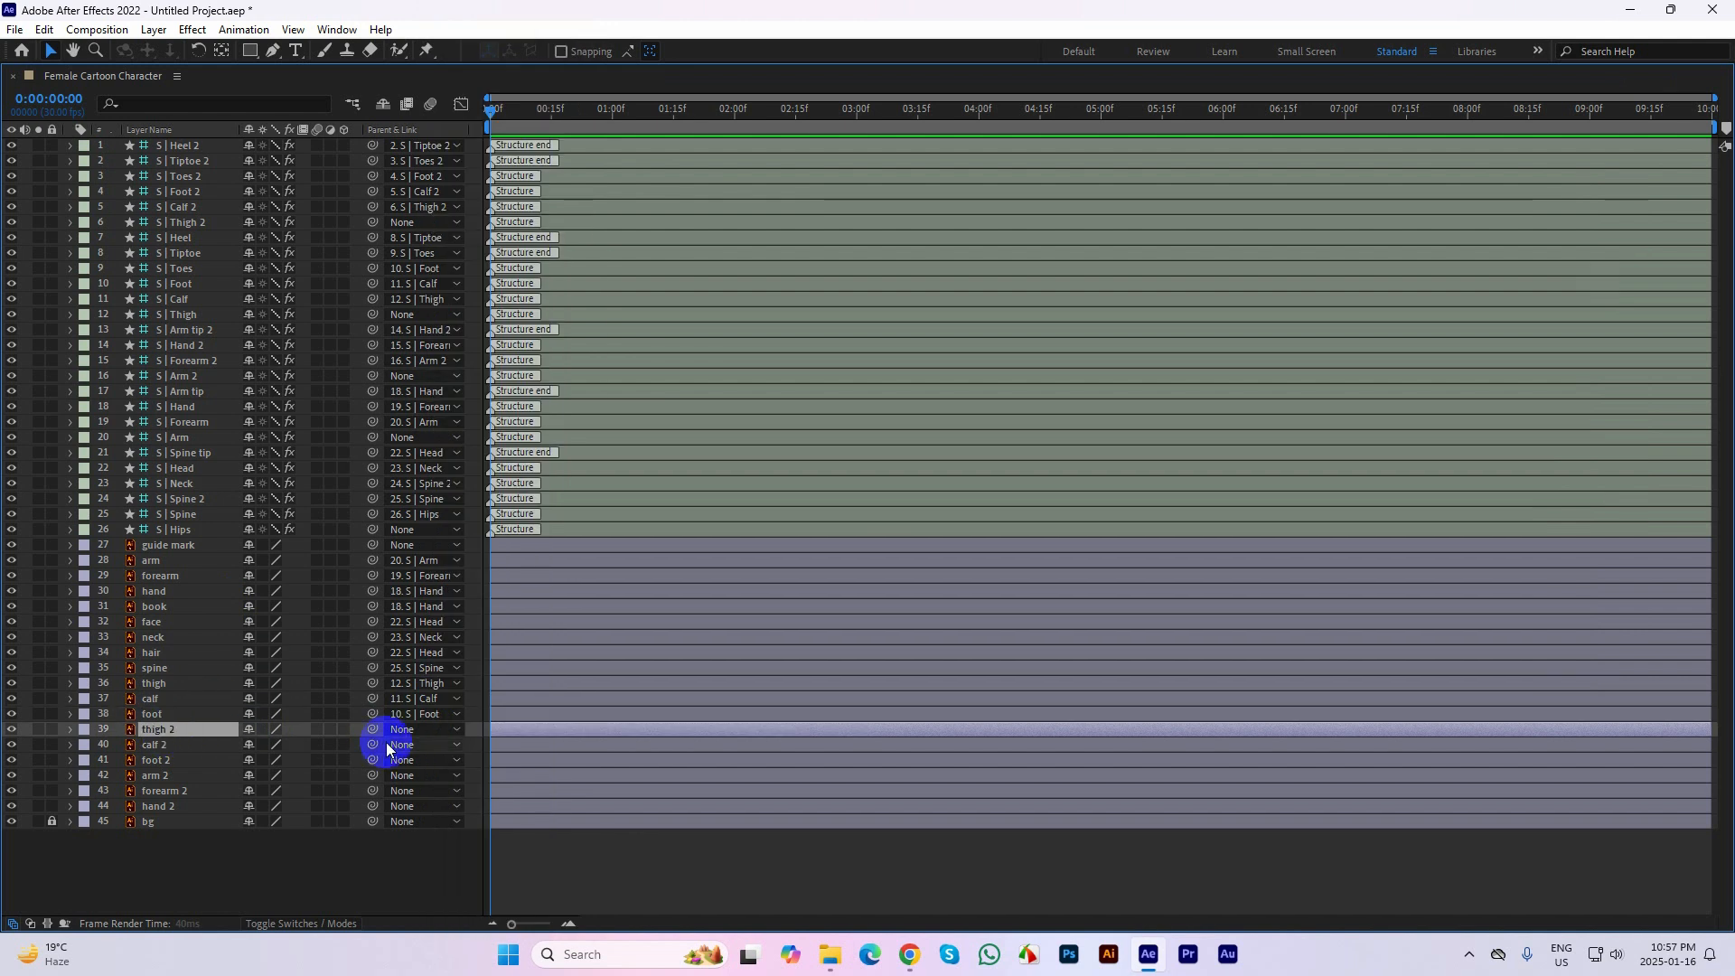
{"action": "left_click", "coordinate": [402, 732]}
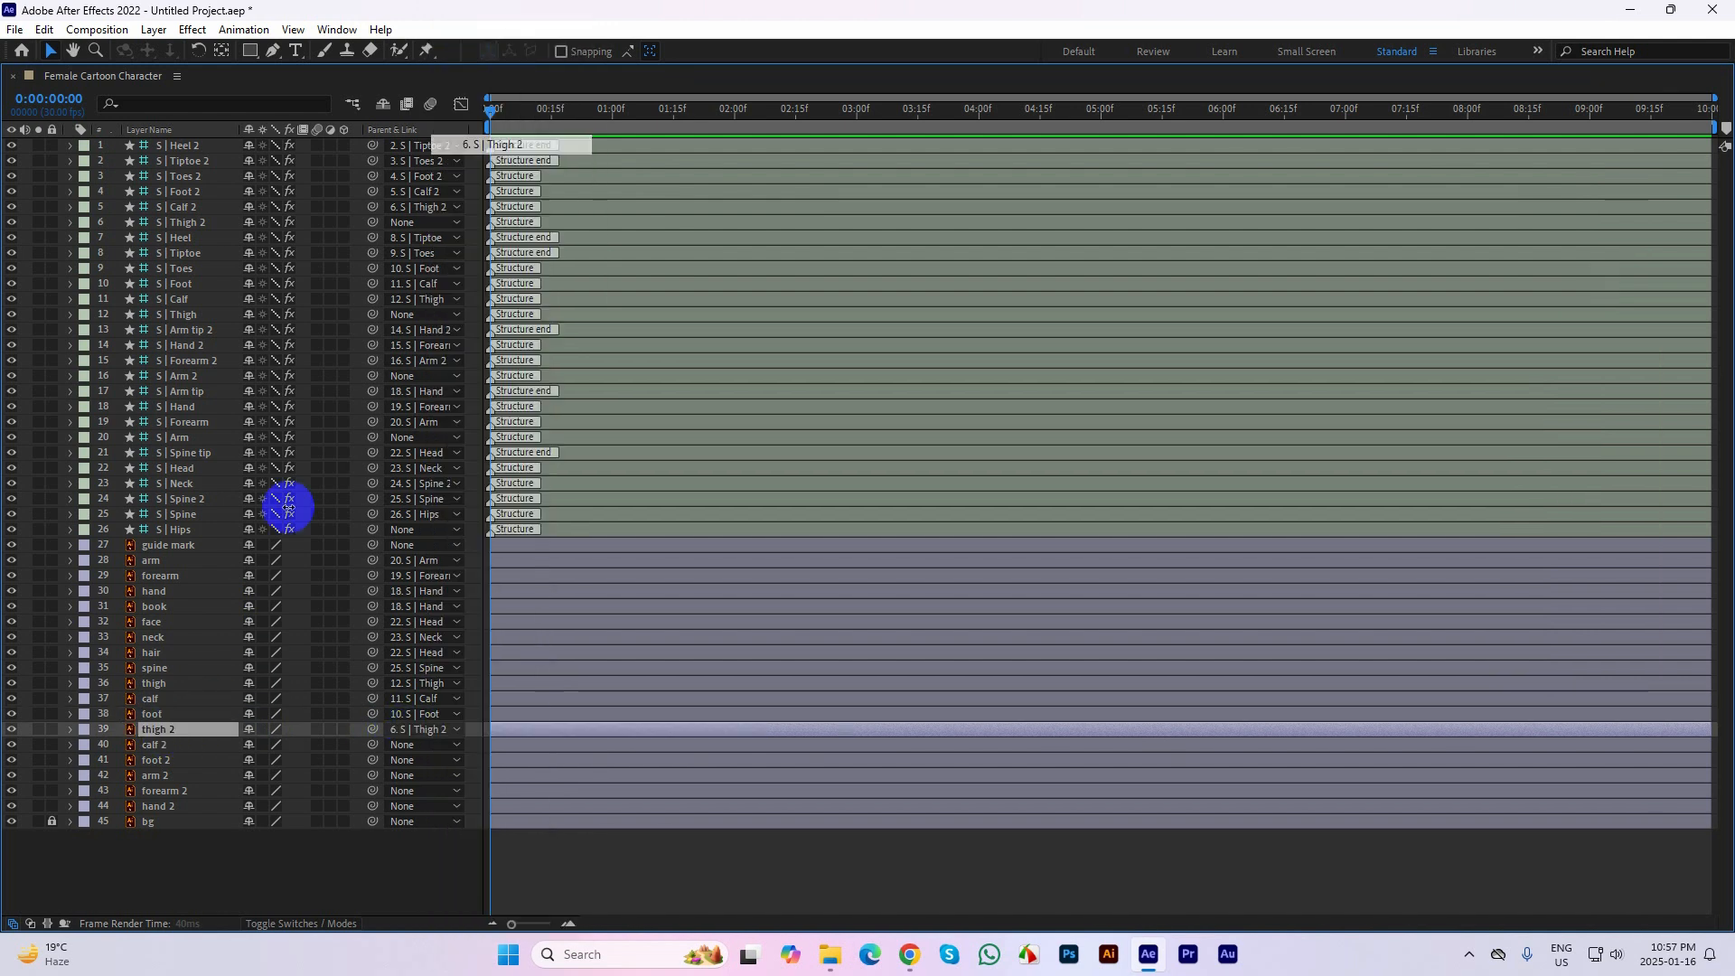
{"action": "left_click", "coordinate": [500, 144]}
{"action": "left_click", "coordinate": [159, 747]}
{"action": "left_click", "coordinate": [399, 746]}
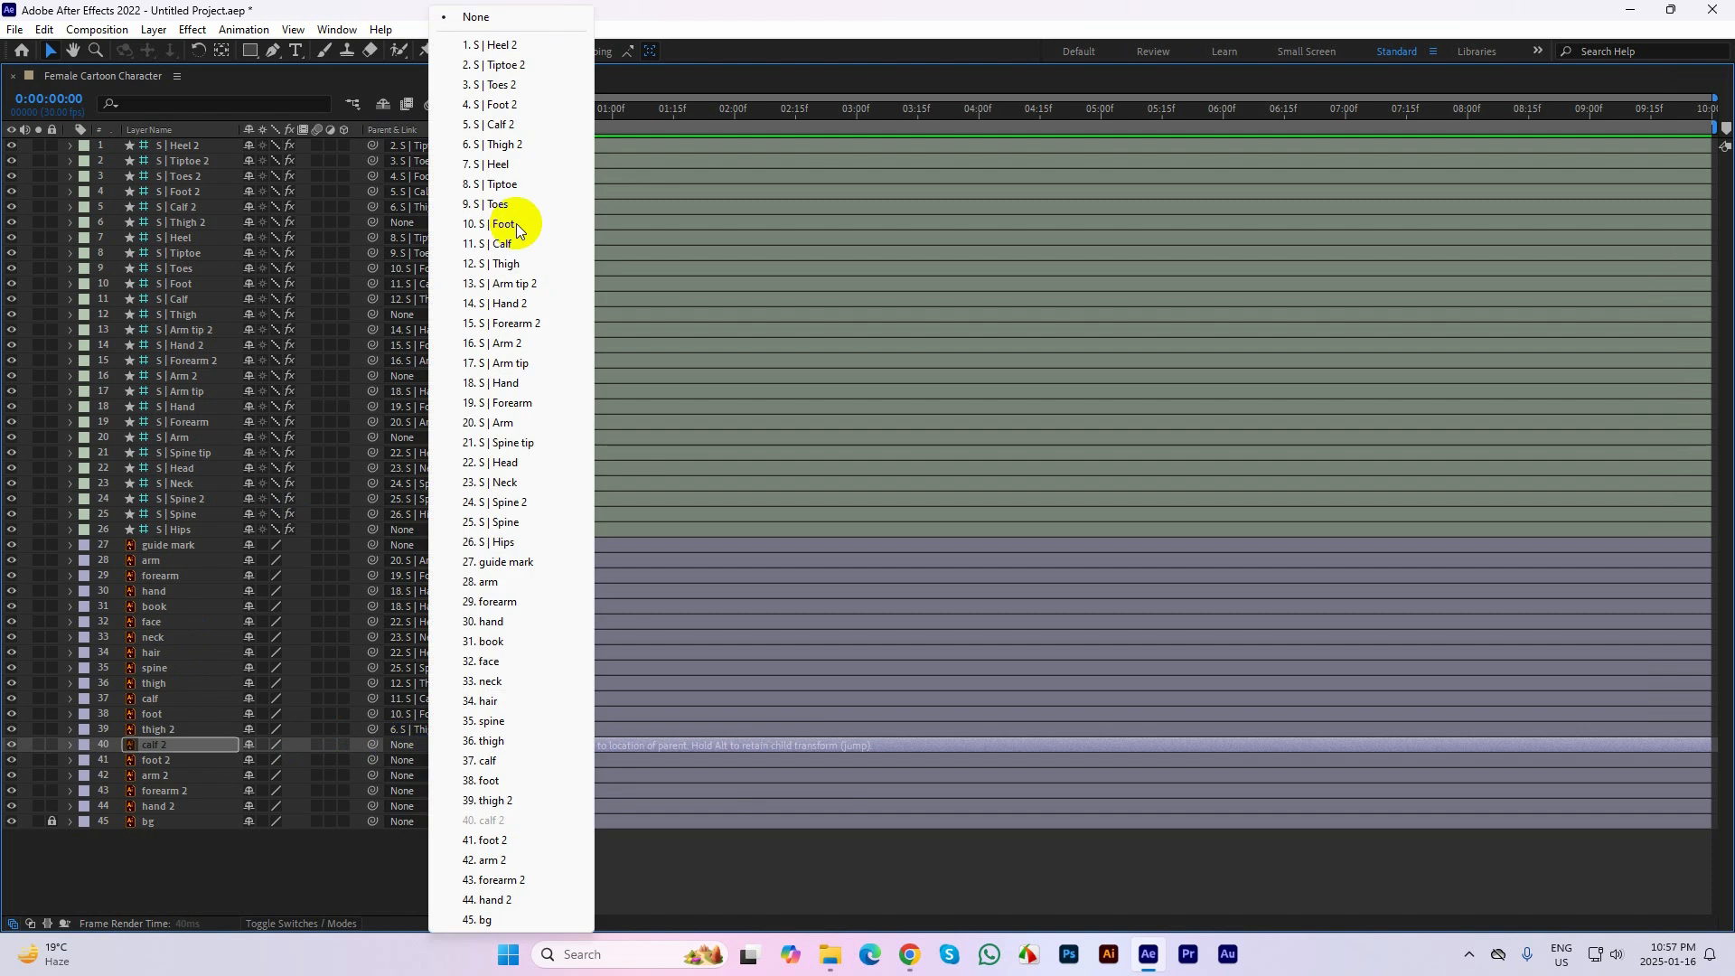
{"action": "left_click", "coordinate": [499, 124]}
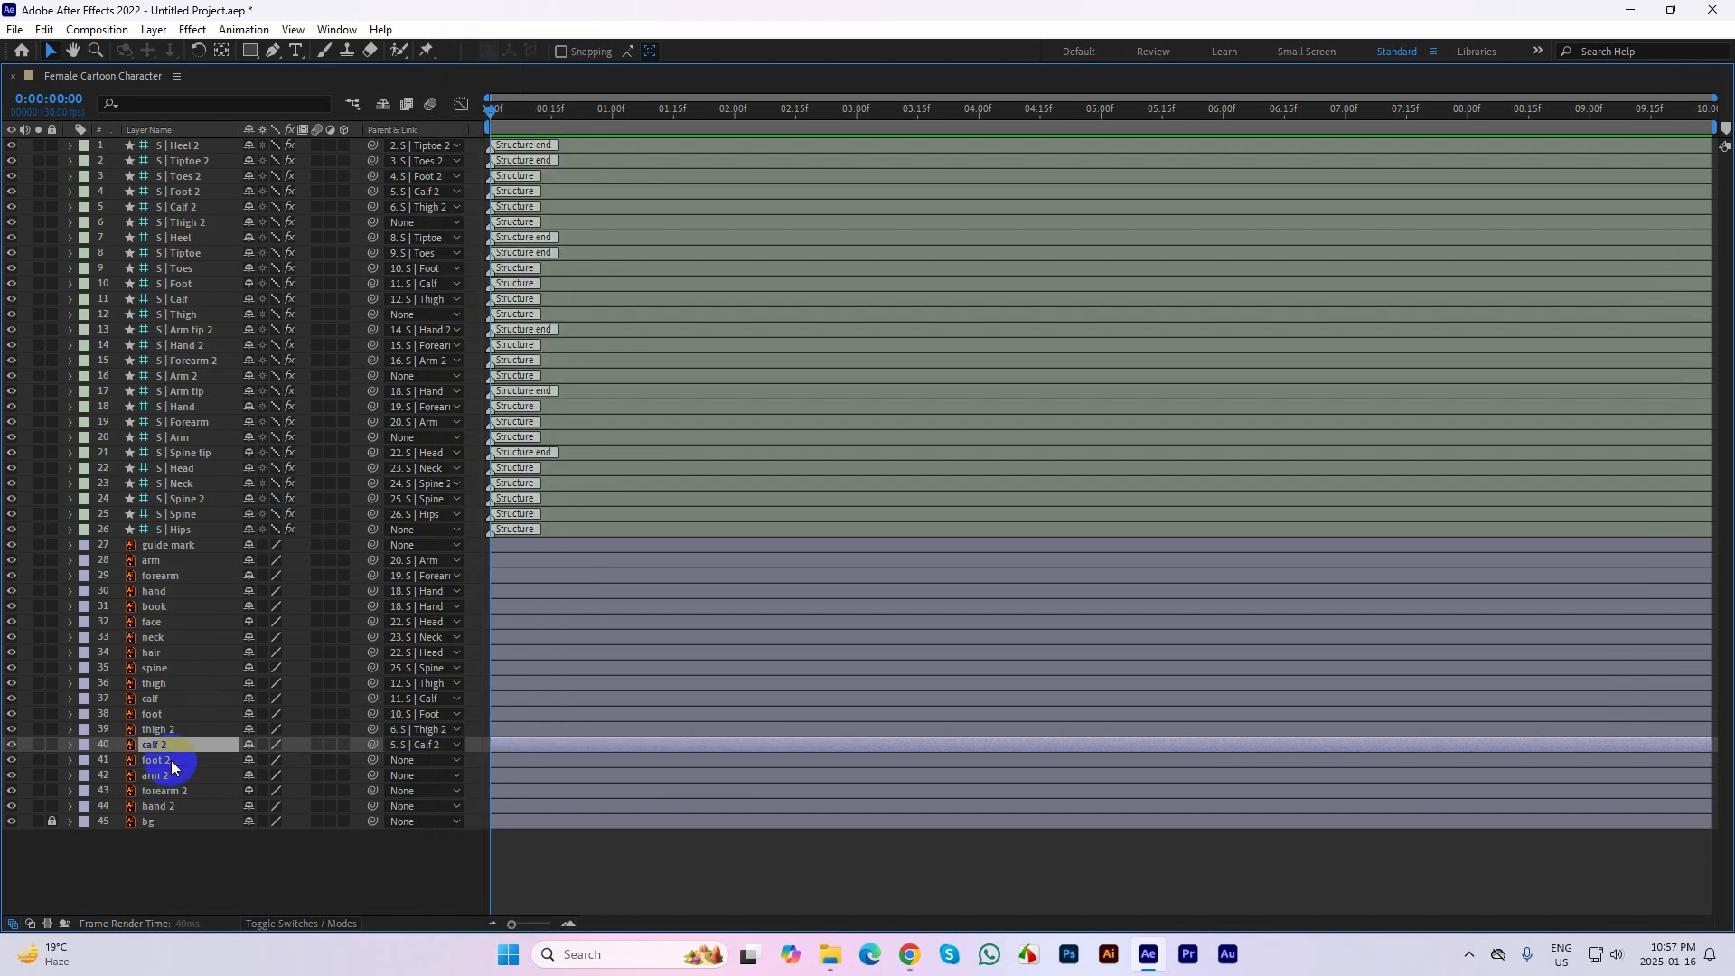
{"action": "left_click", "coordinate": [169, 763]}
{"action": "left_click", "coordinate": [400, 762]}
{"action": "left_click", "coordinate": [500, 106]}
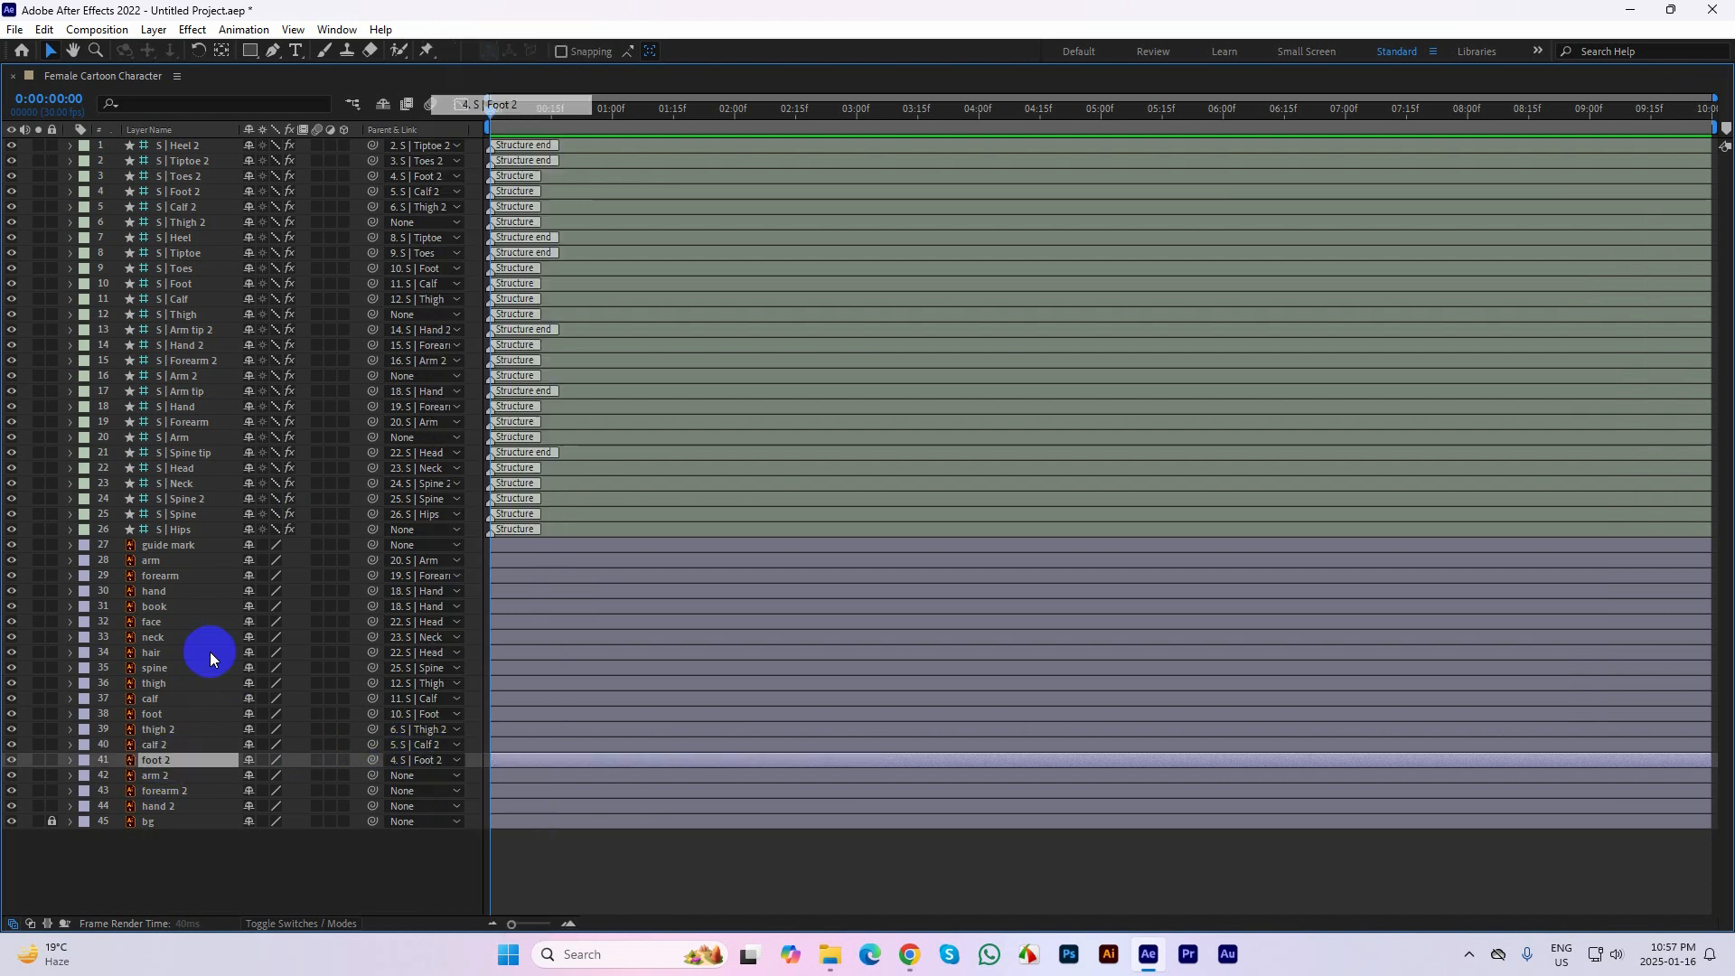
Parent the arm 2, forearm 2 and hand 2 artwork layers to S | Arm 2, S | Forearm 2 and S | Hand 2
{"action": "left_click", "coordinate": [165, 779]}
{"action": "left_click", "coordinate": [424, 777]}
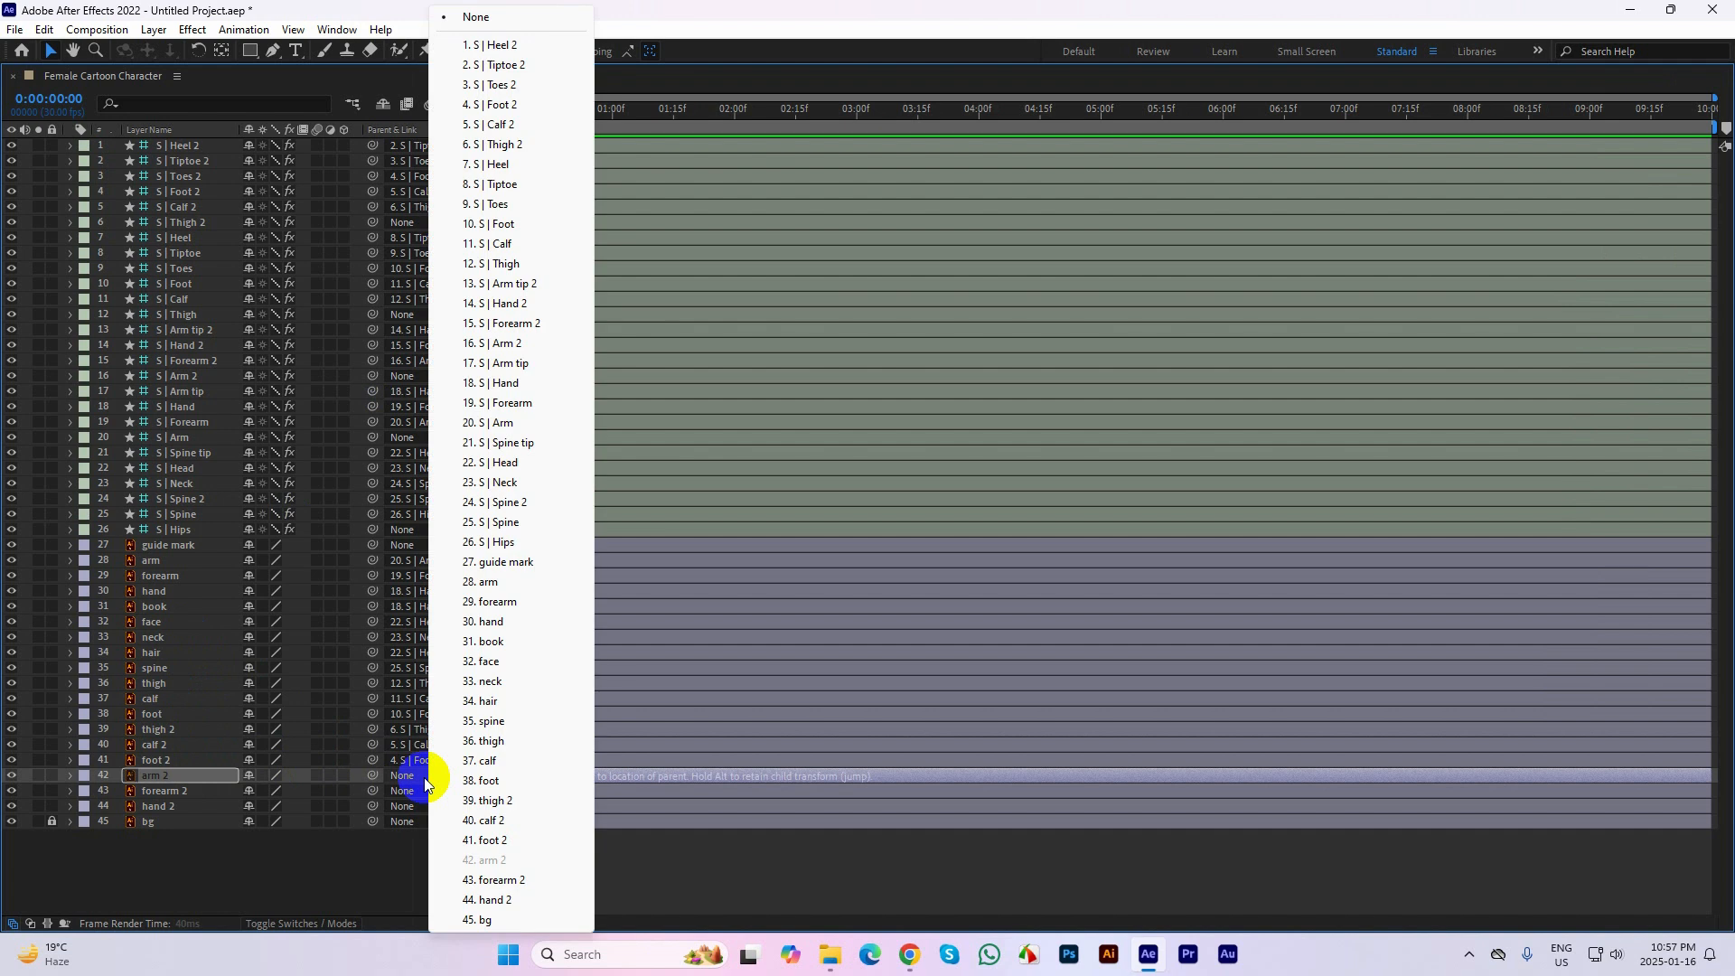
{"action": "left_click", "coordinate": [521, 344]}
{"action": "left_click", "coordinate": [204, 795]}
{"action": "left_click", "coordinate": [425, 791]}
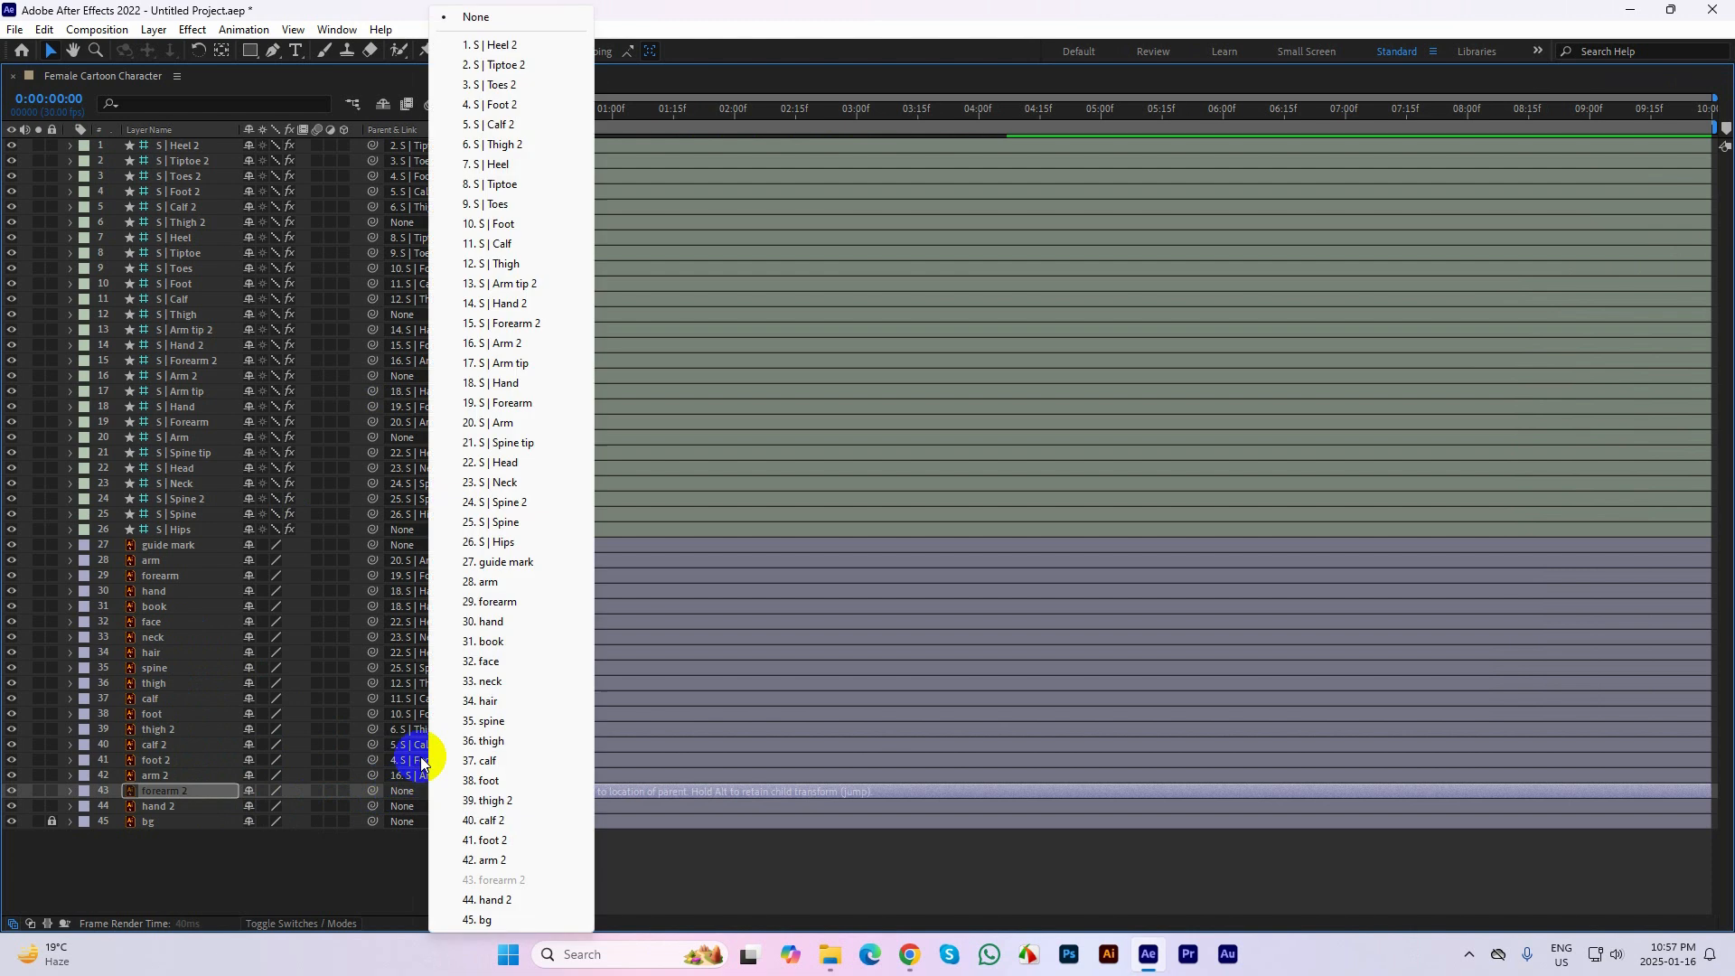
{"action": "left_click", "coordinate": [529, 327]}
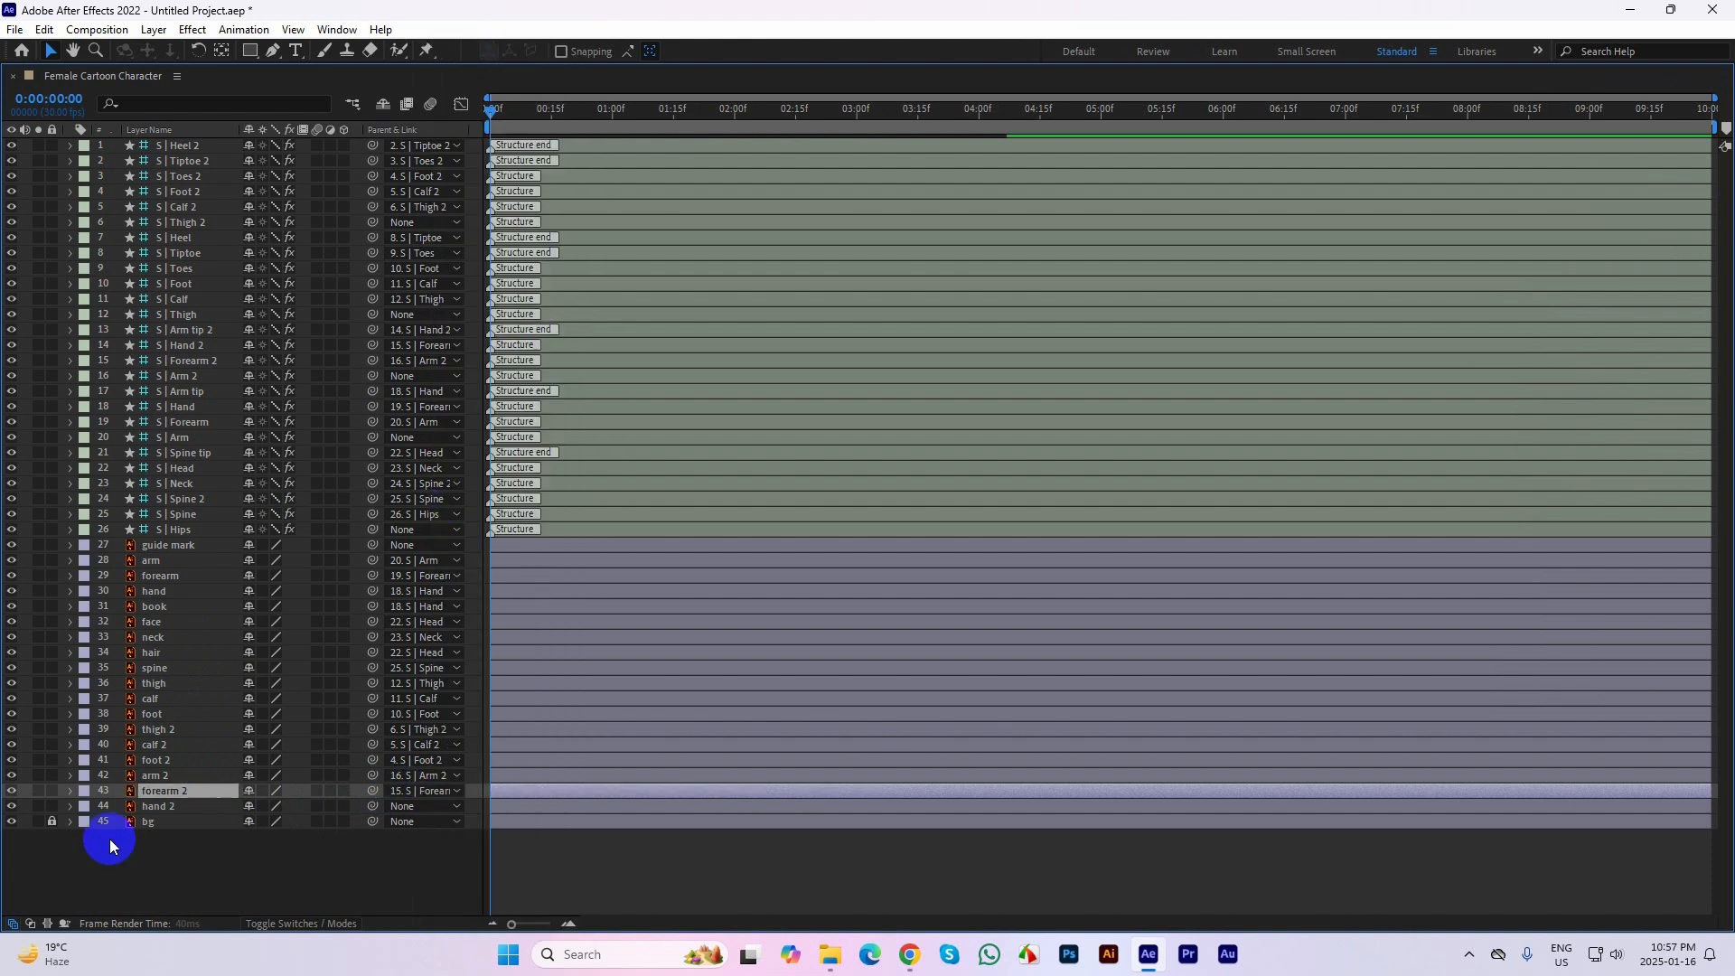
{"action": "left_click", "coordinate": [171, 807]}
{"action": "left_click", "coordinate": [417, 806]}
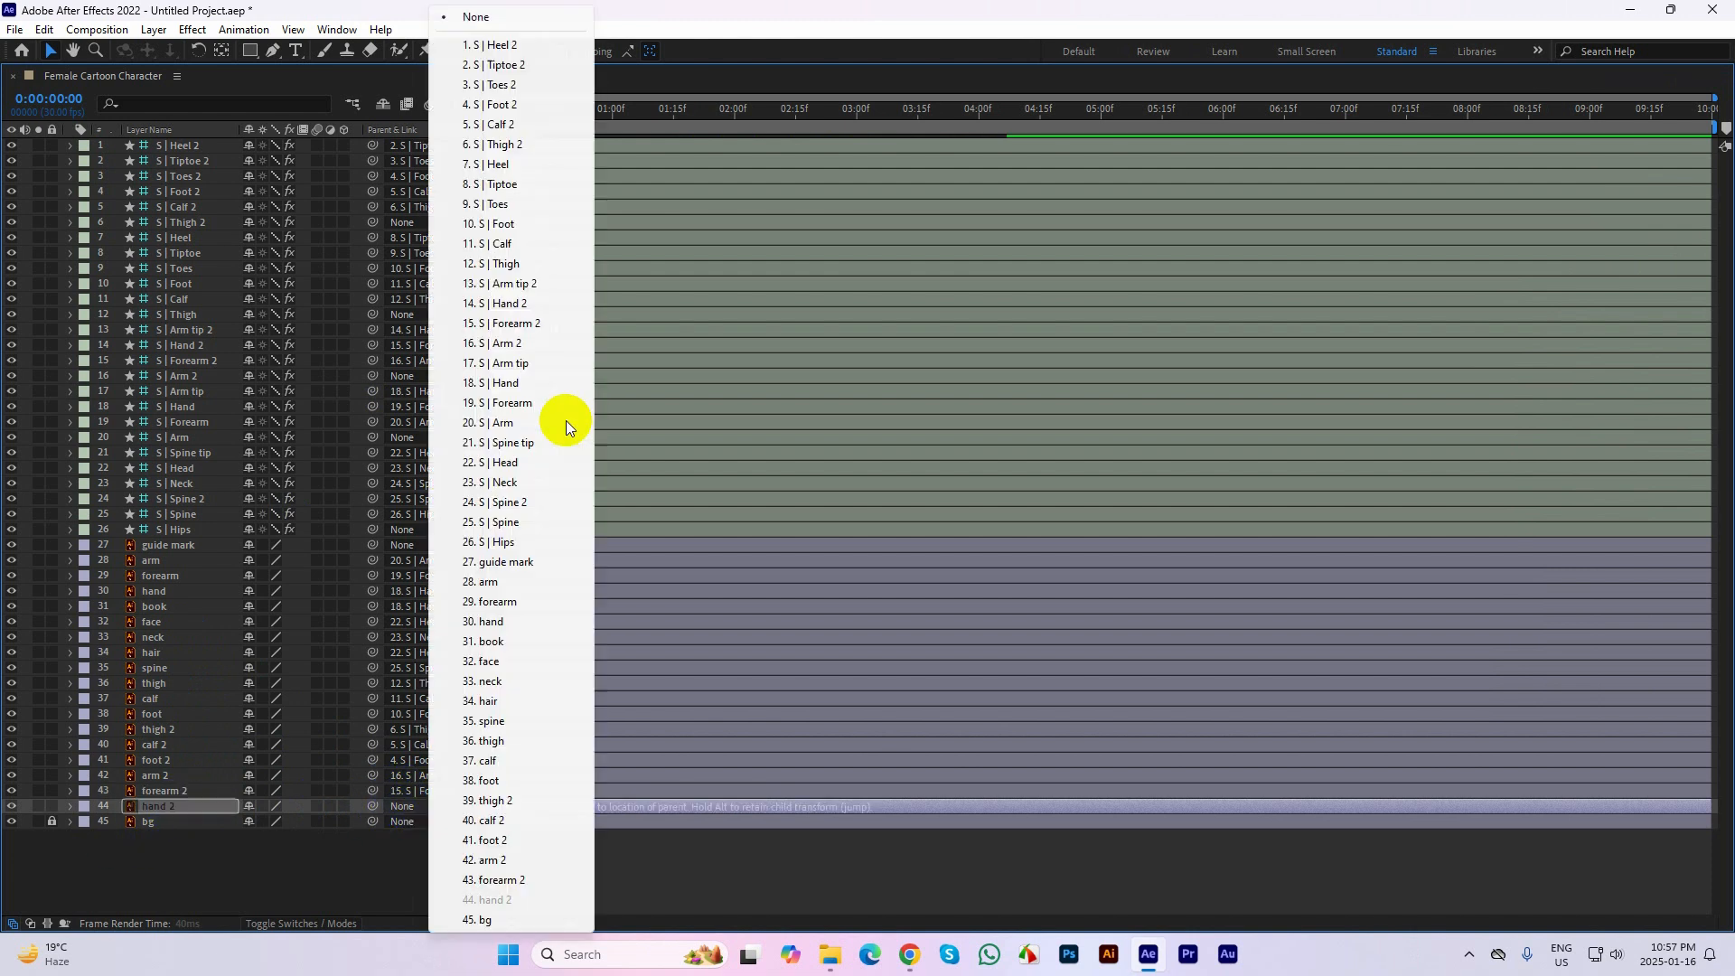
{"action": "left_click", "coordinate": [528, 306]}
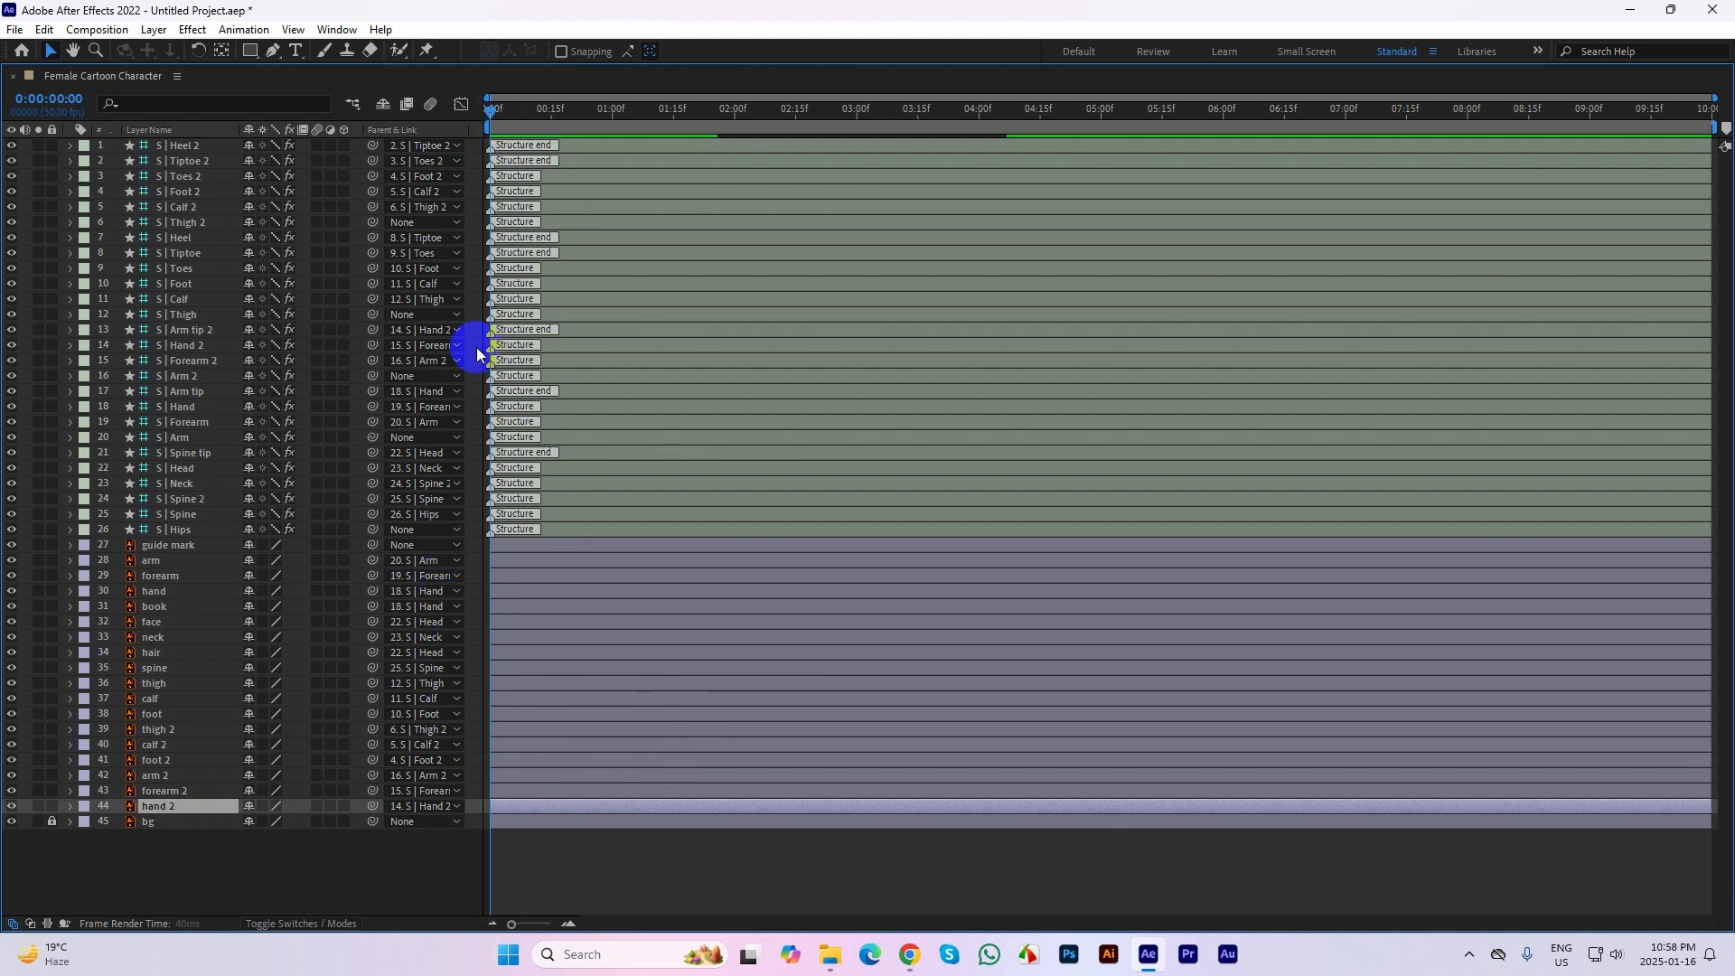
Restore the full workspace and run Auto-rig & IK on all structure layers from S | Heel 2 to S | Hips
{"action": "key", "text": "grave"}
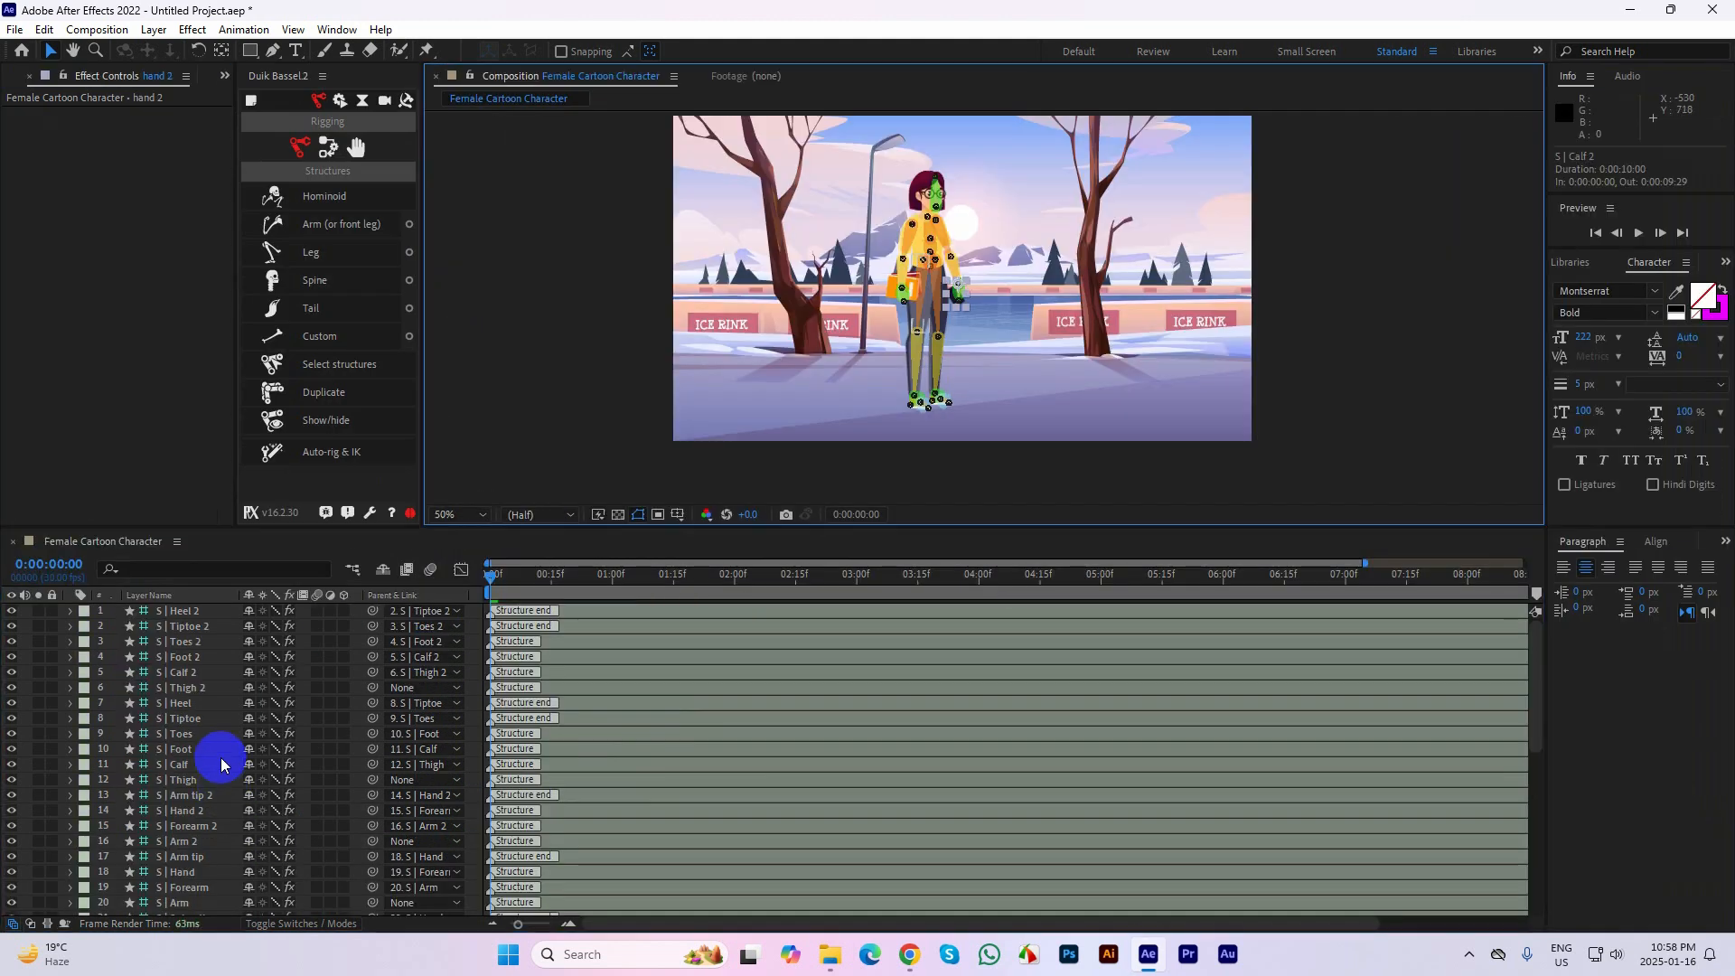
{"action": "left_click", "coordinate": [181, 611]}
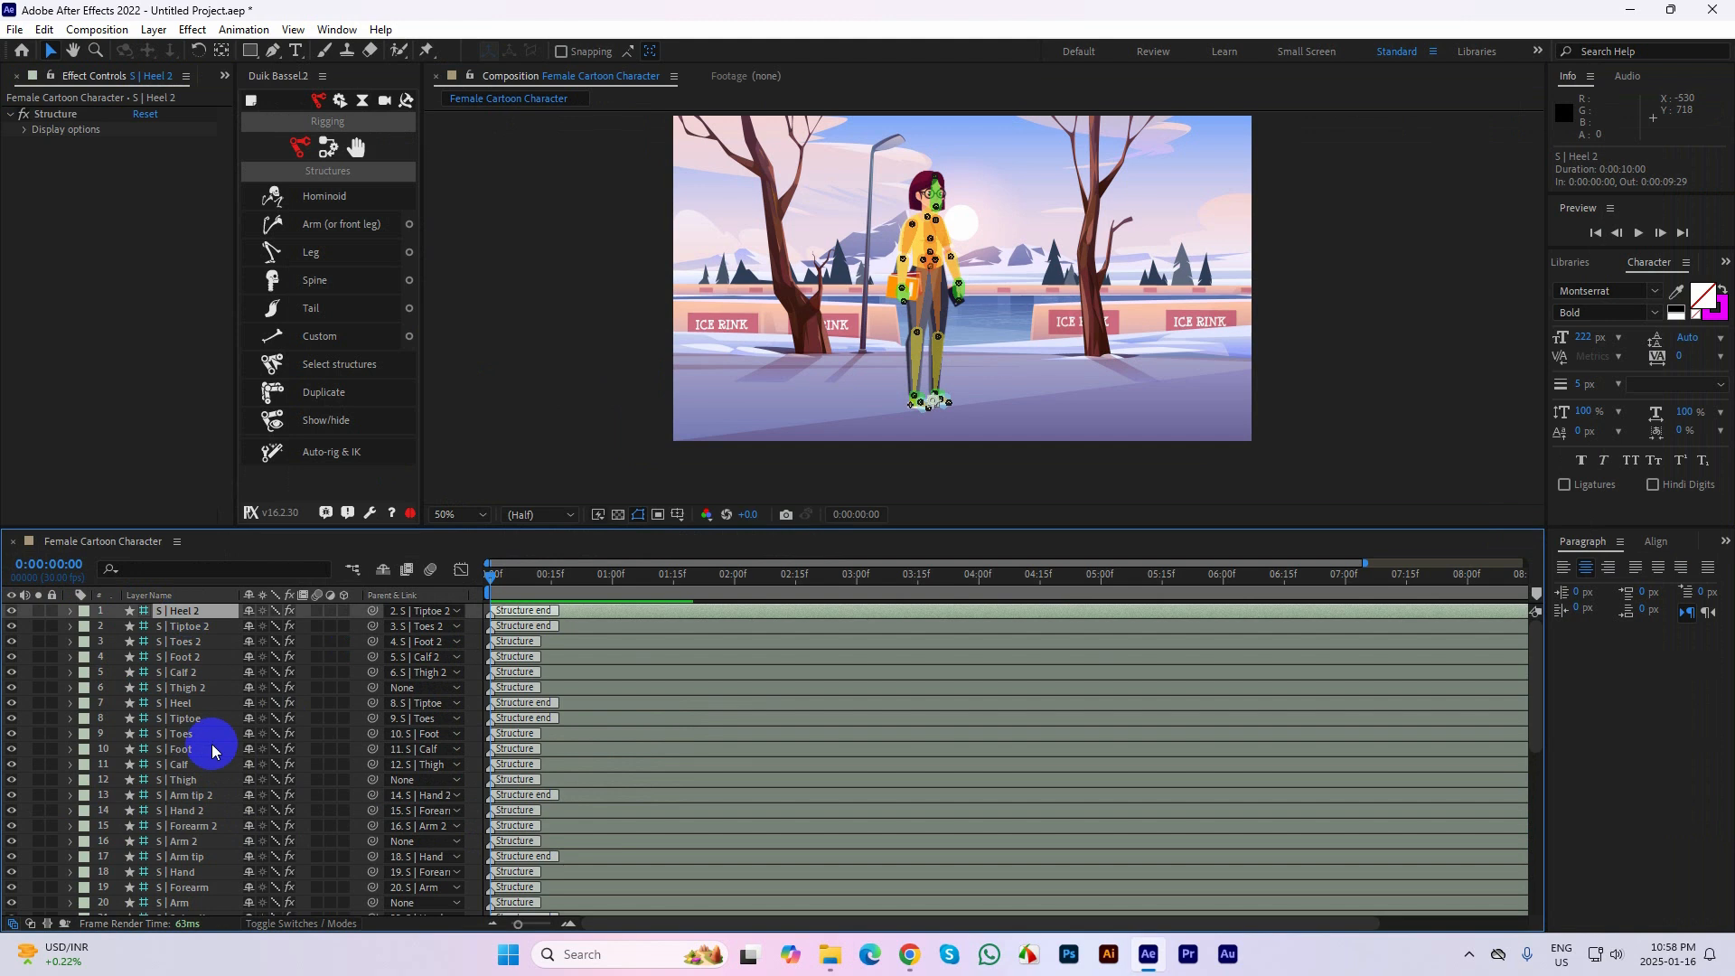
{"action": "scroll", "coordinate": [212, 764], "scroll_direction": "down", "scroll_amount": 4}
{"action": "left_click", "coordinate": [183, 812], "text": "shift"}
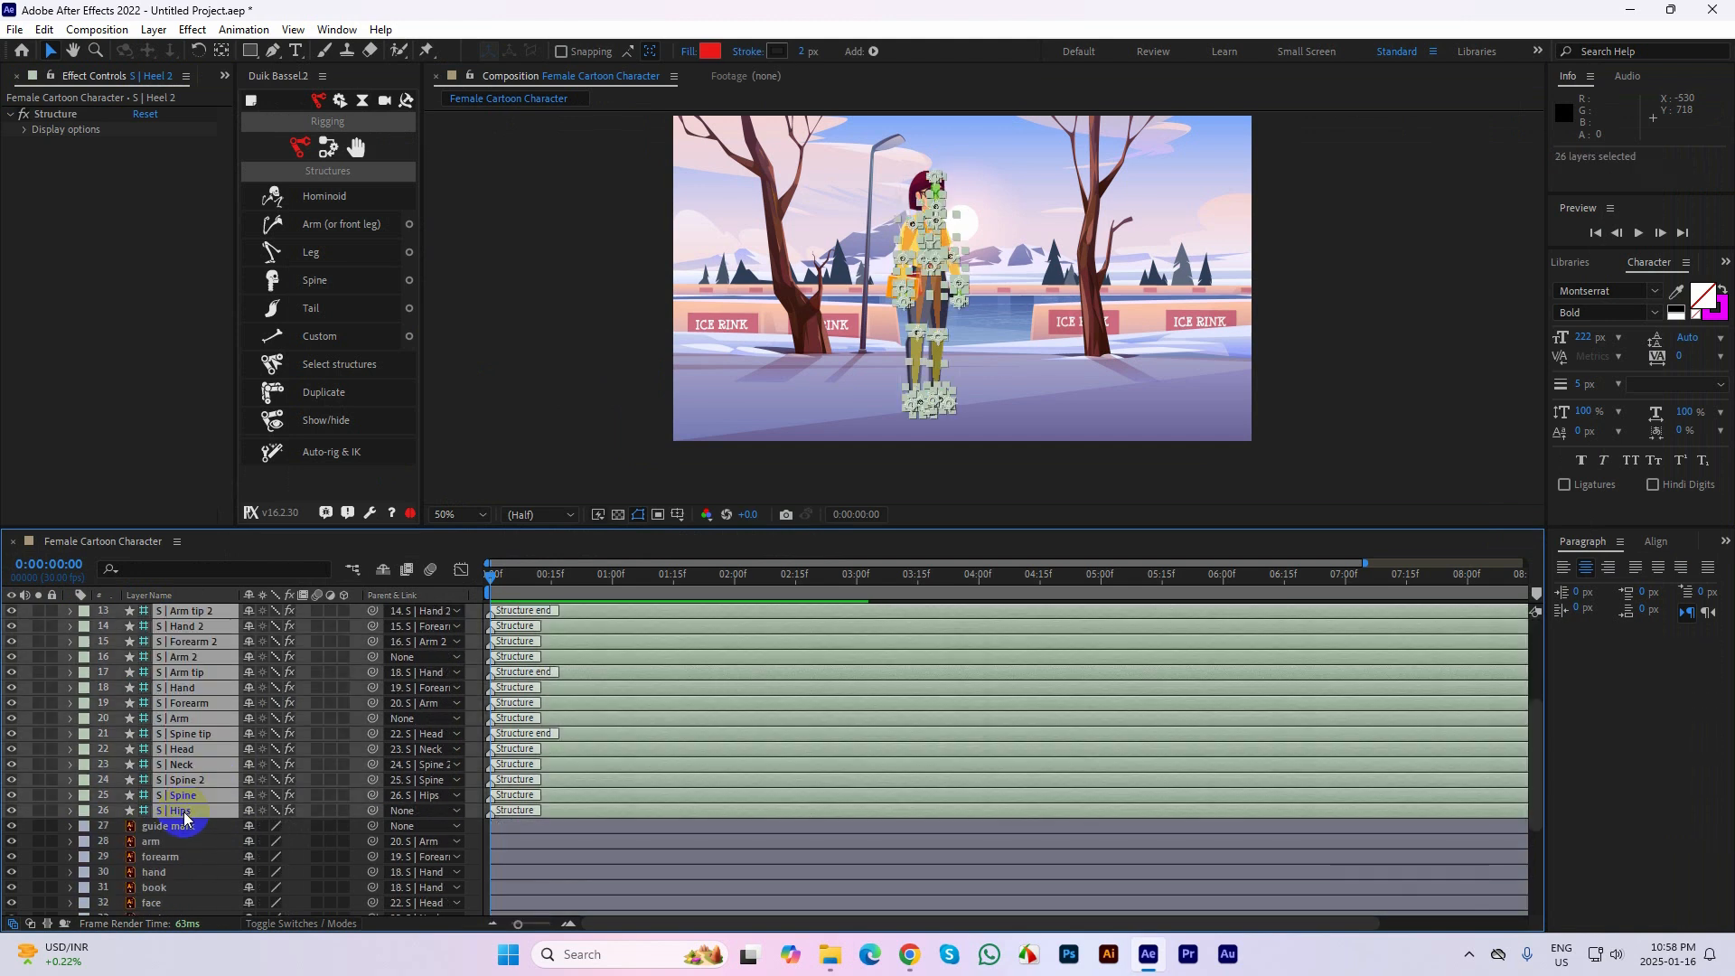
{"action": "scroll", "coordinate": [189, 795], "scroll_direction": "up", "scroll_amount": 3}
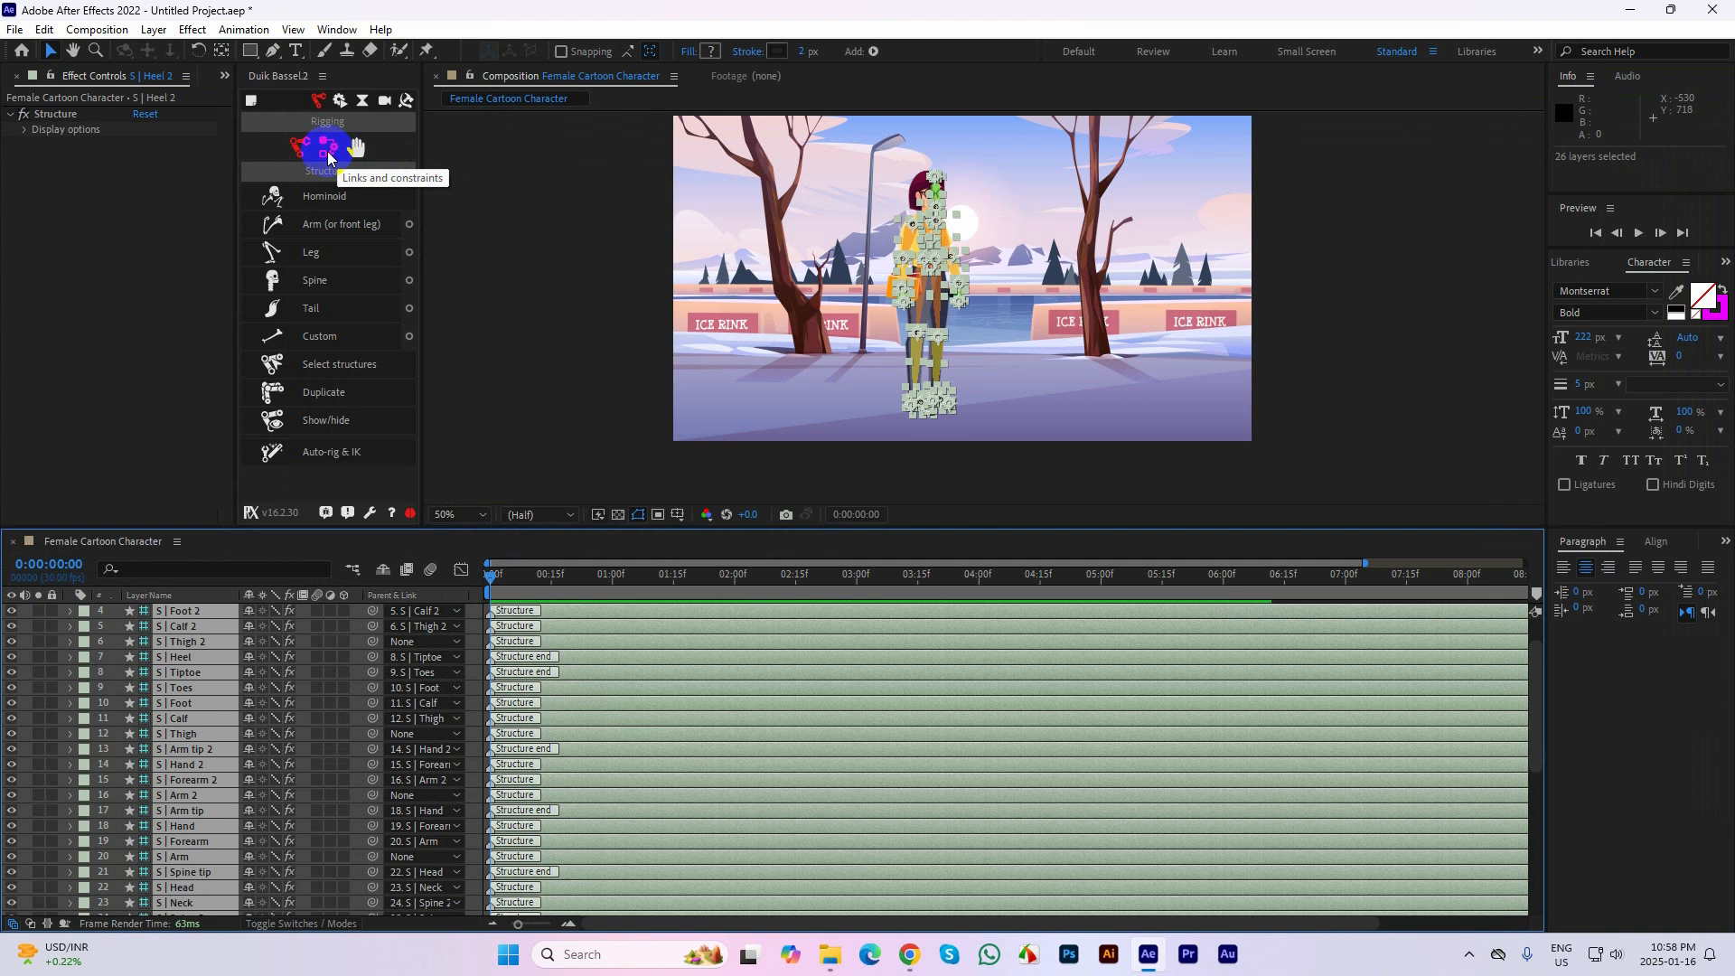
{"action": "left_click", "coordinate": [327, 147]}
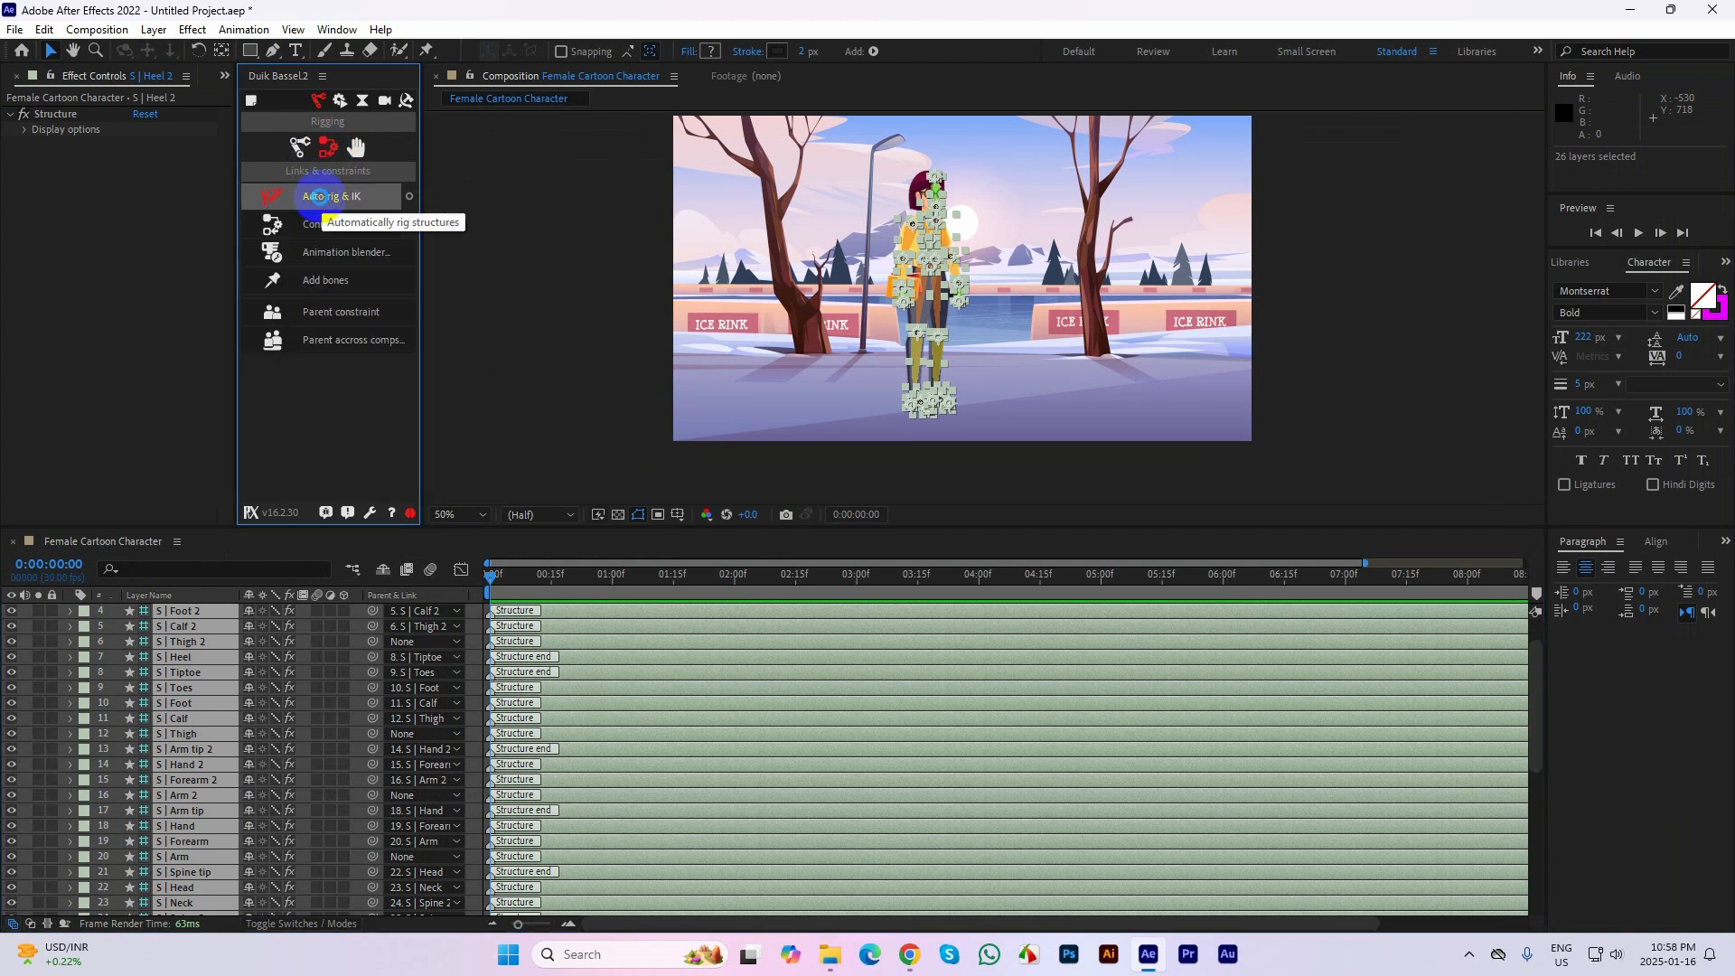
{"action": "left_click", "coordinate": [320, 196]}
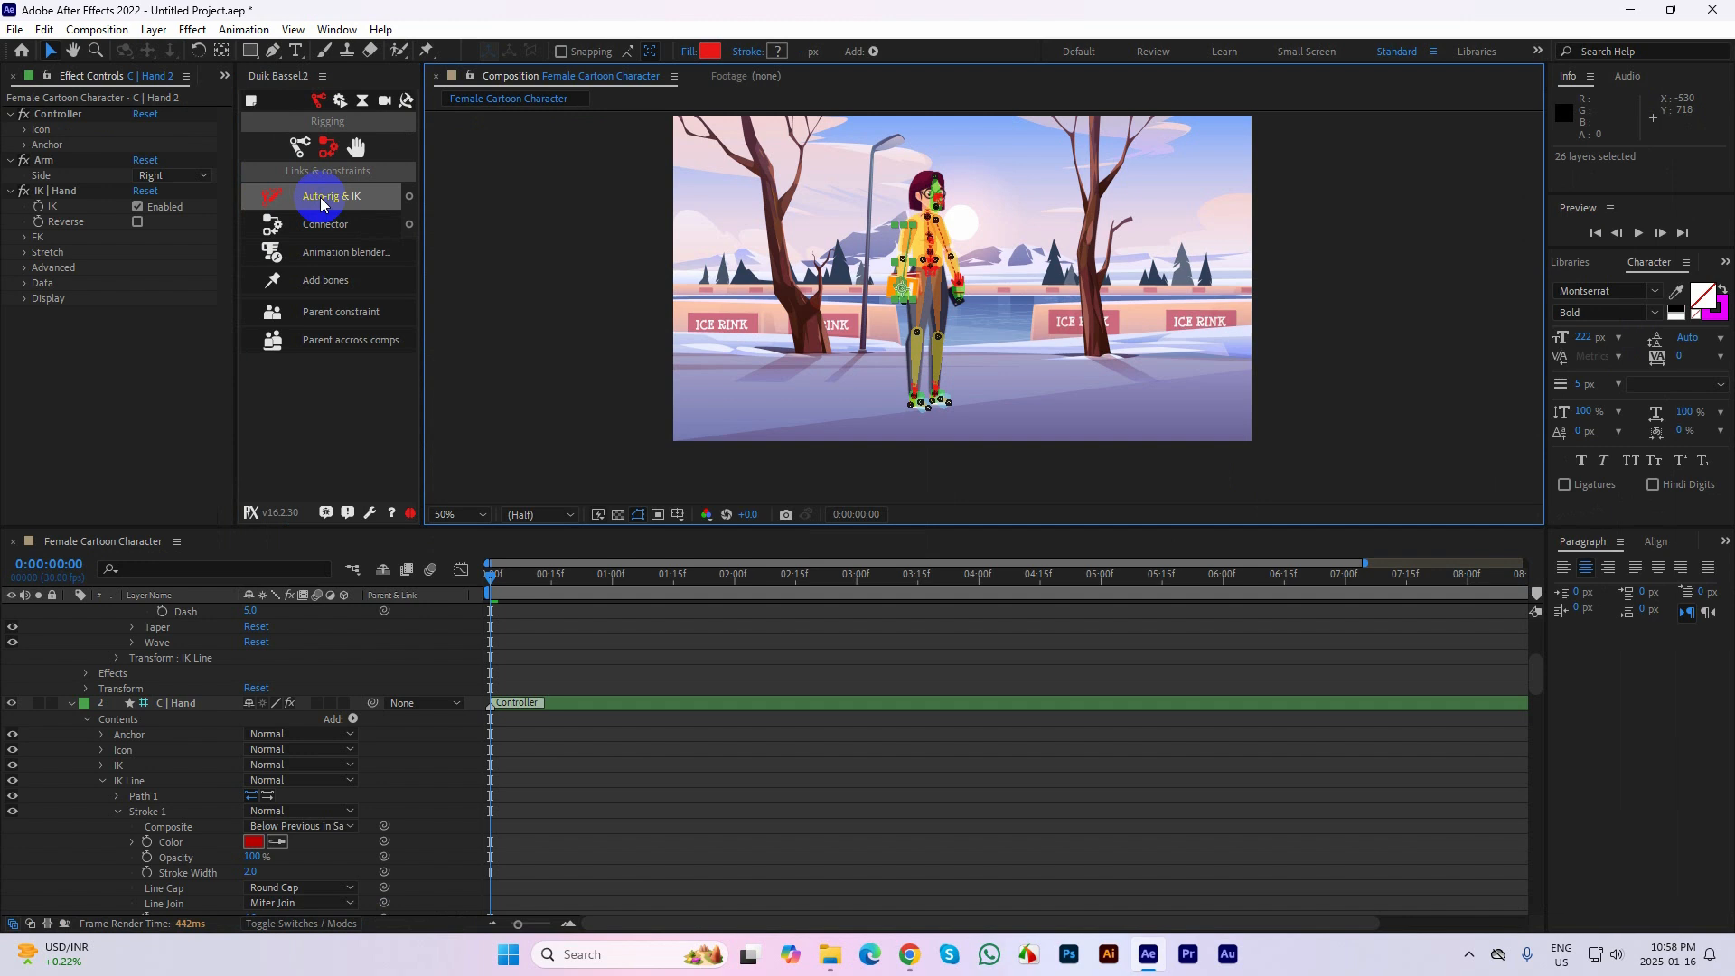
Collapse the expanded properties of all layers in the timeline and deselect the layers
{"action": "scroll", "coordinate": [931, 178], "scroll_direction": "up", "scroll_amount": 1}
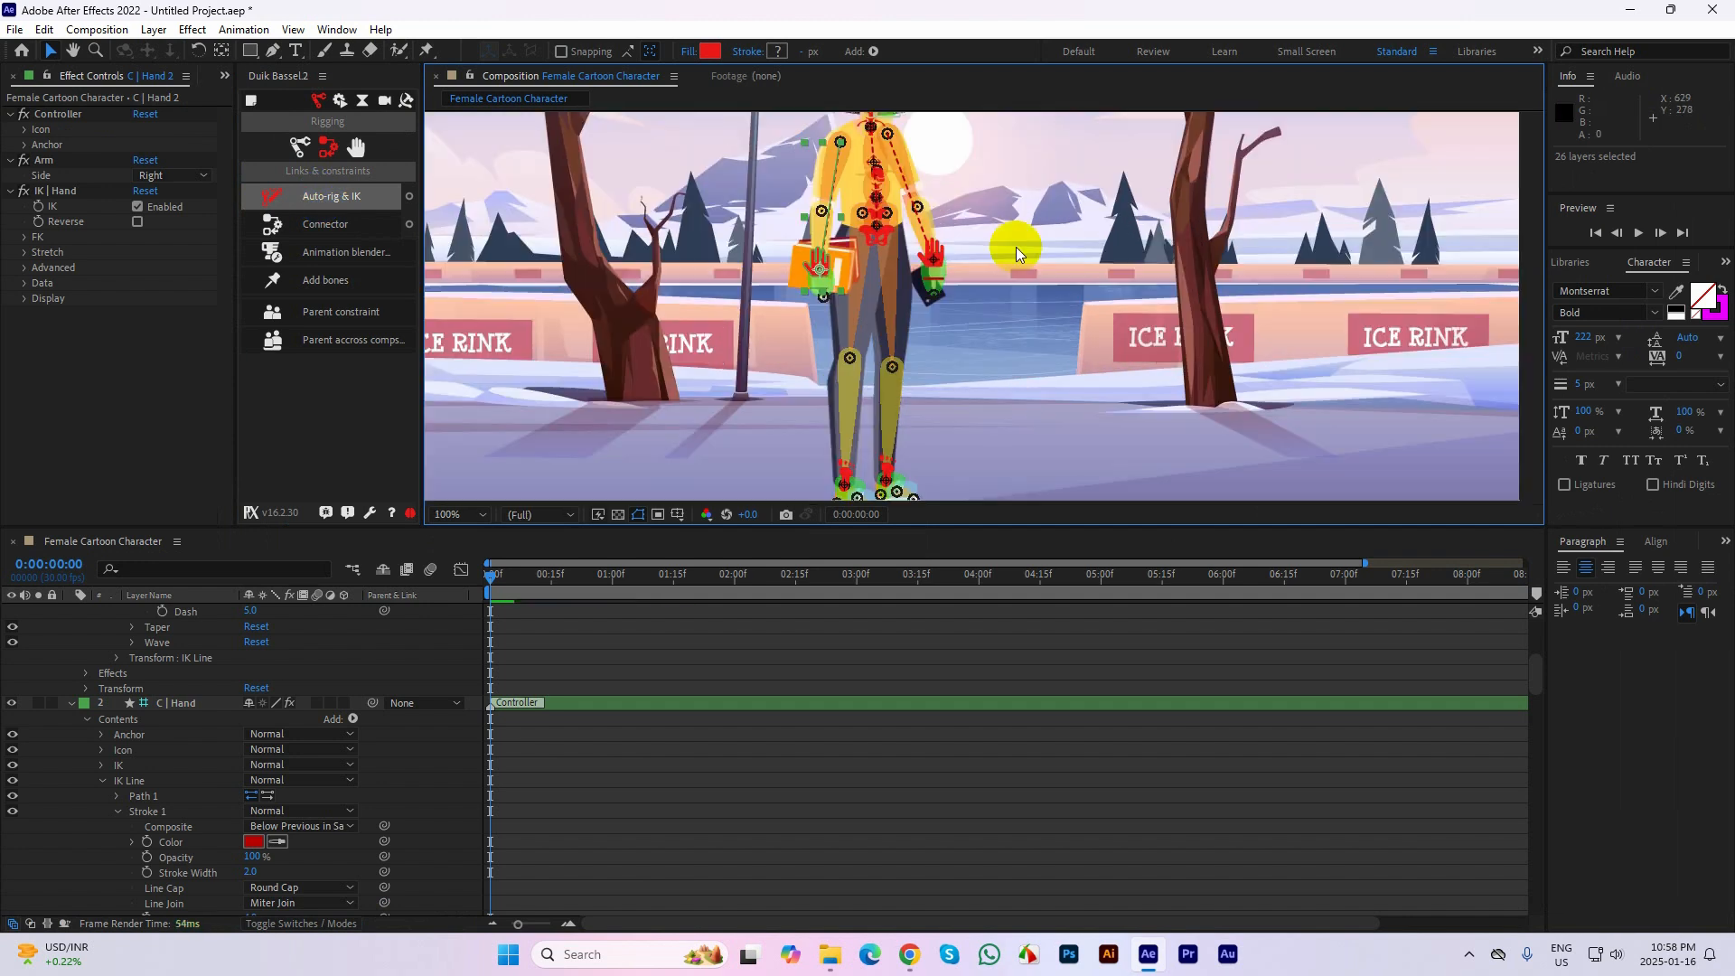
{"action": "key", "text": "h"}
{"action": "left_click_drag", "start_coordinate": [1027, 186], "coordinate": [1064, 303]}
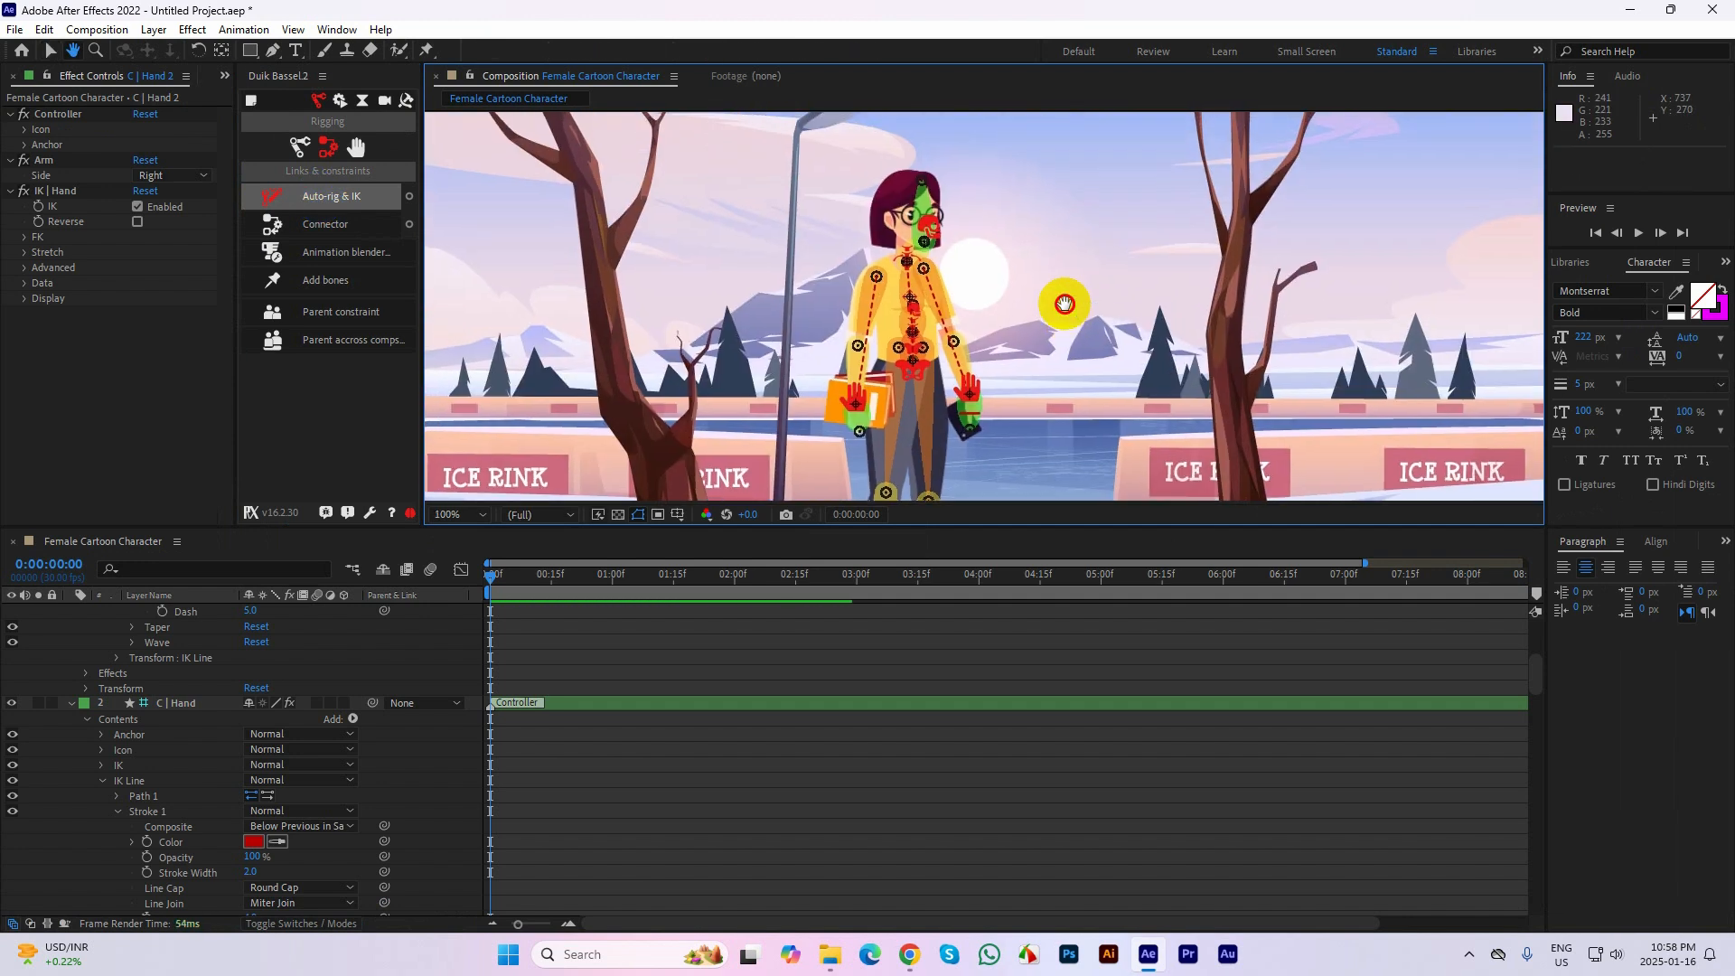
{"action": "key", "text": "v"}
{"action": "scroll", "coordinate": [140, 775], "scroll_direction": "up", "scroll_amount": 3}
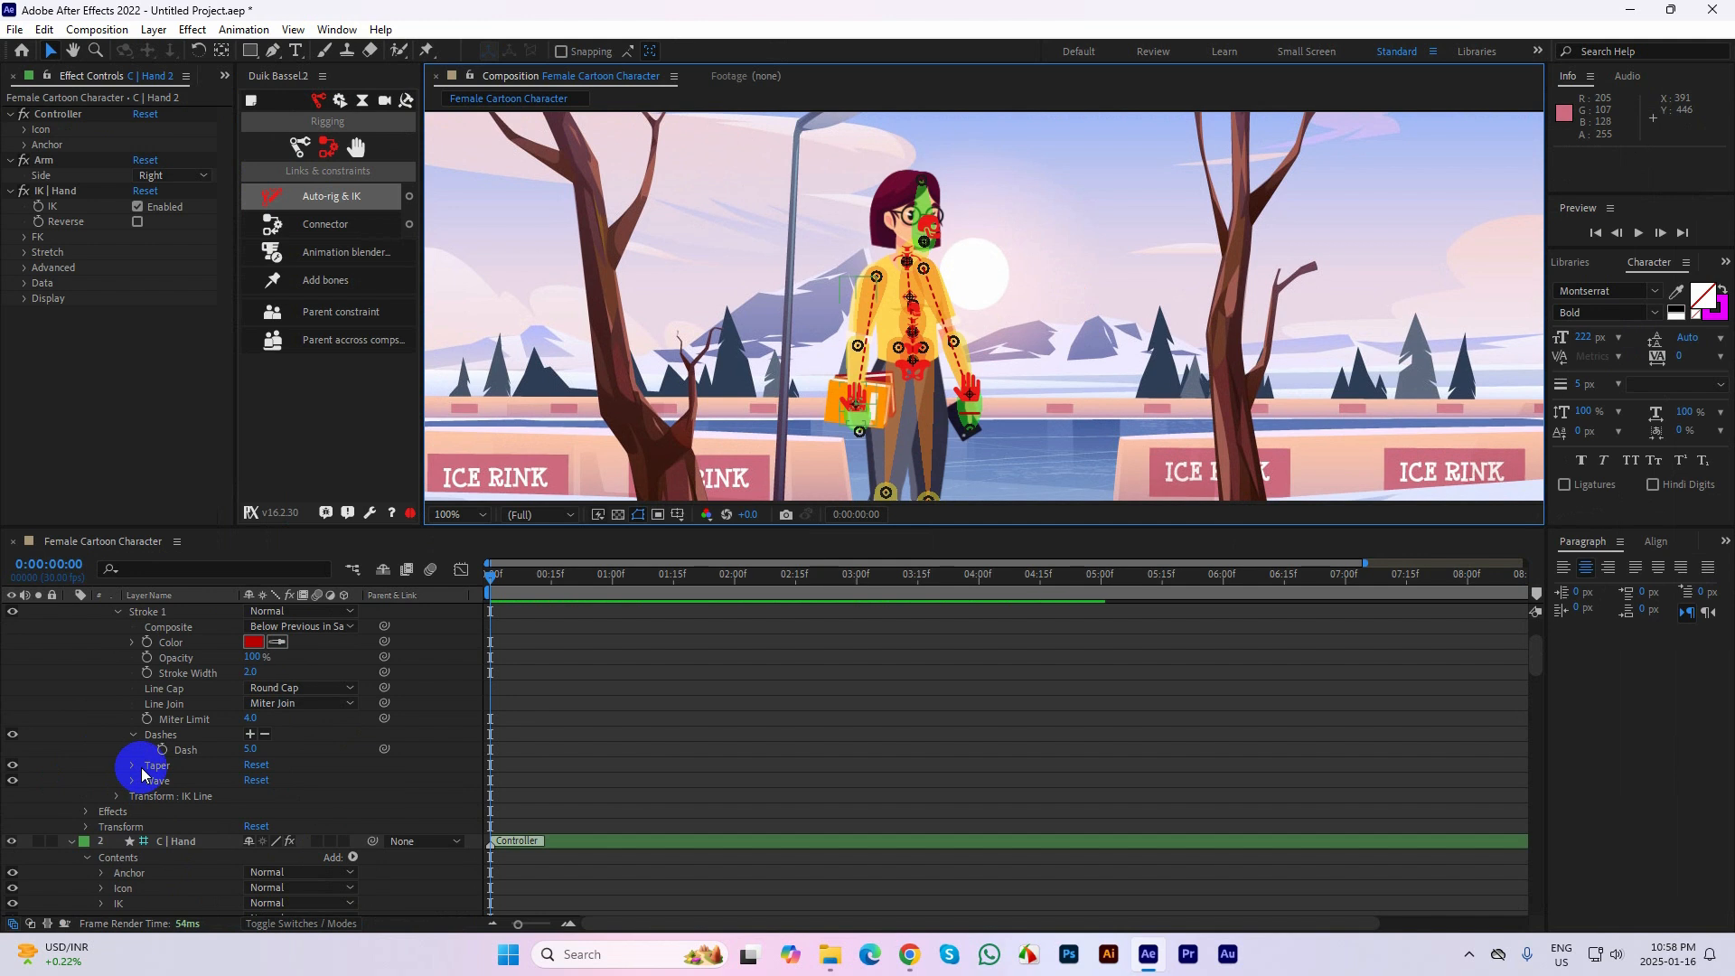
{"action": "key", "text": "ctrl+a"}
{"action": "key", "text": "ctrl+grave"}
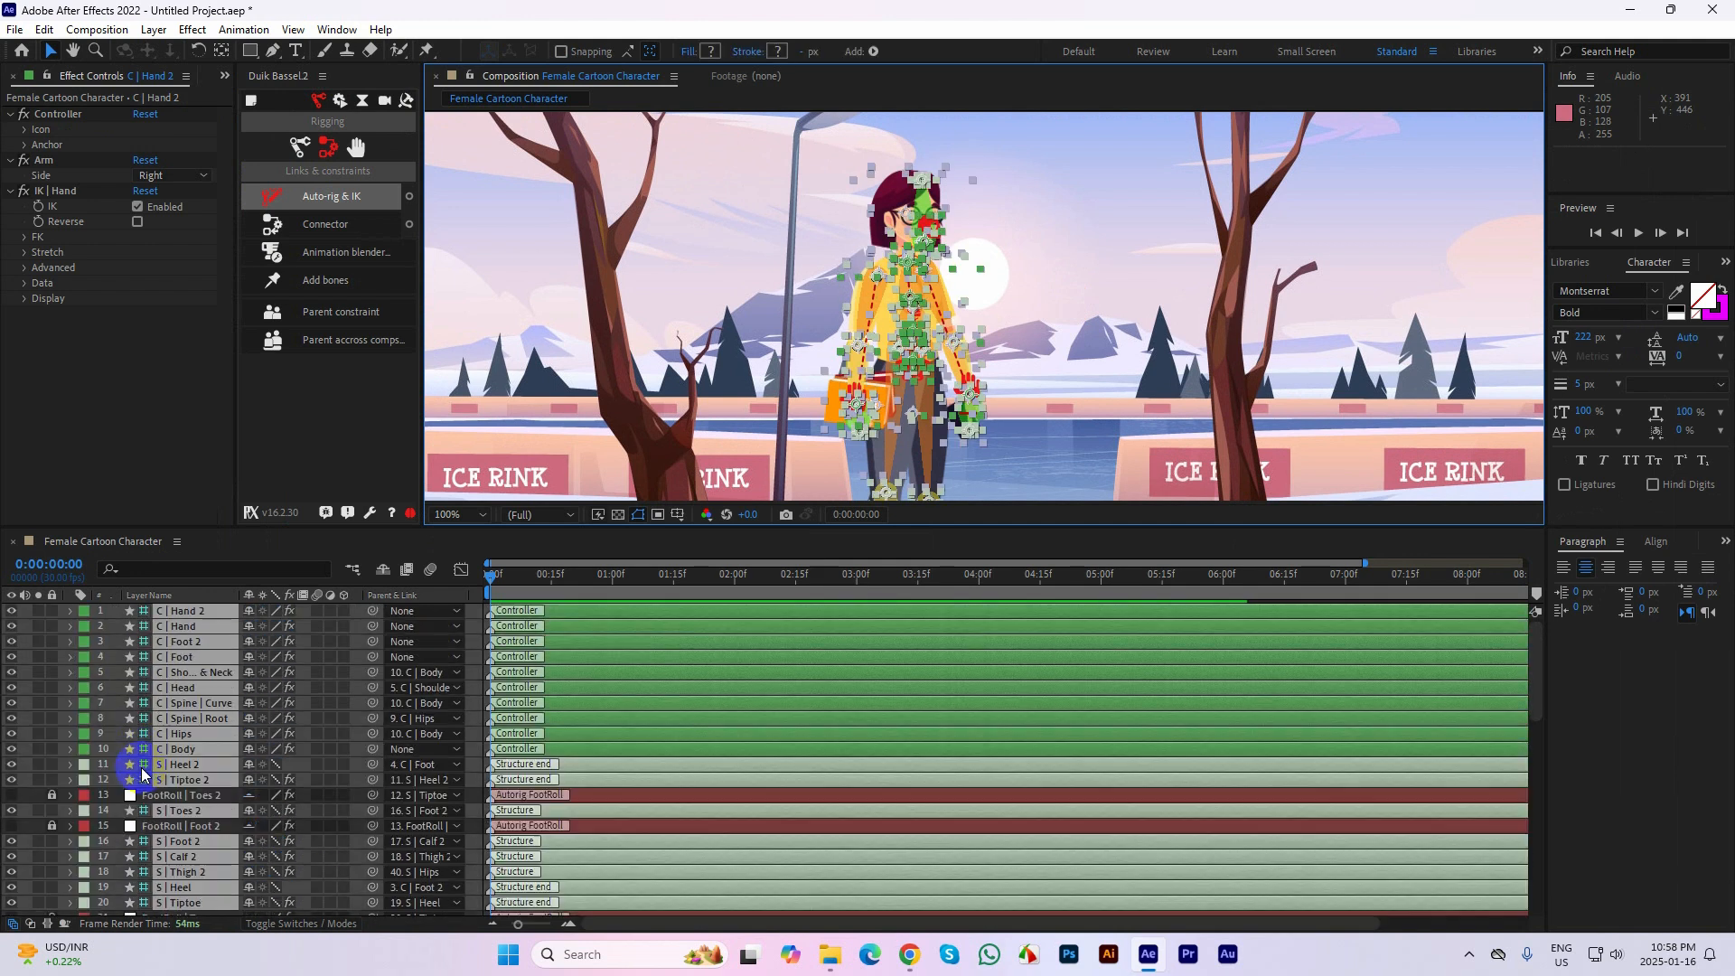
{"action": "left_click", "coordinate": [1037, 226]}
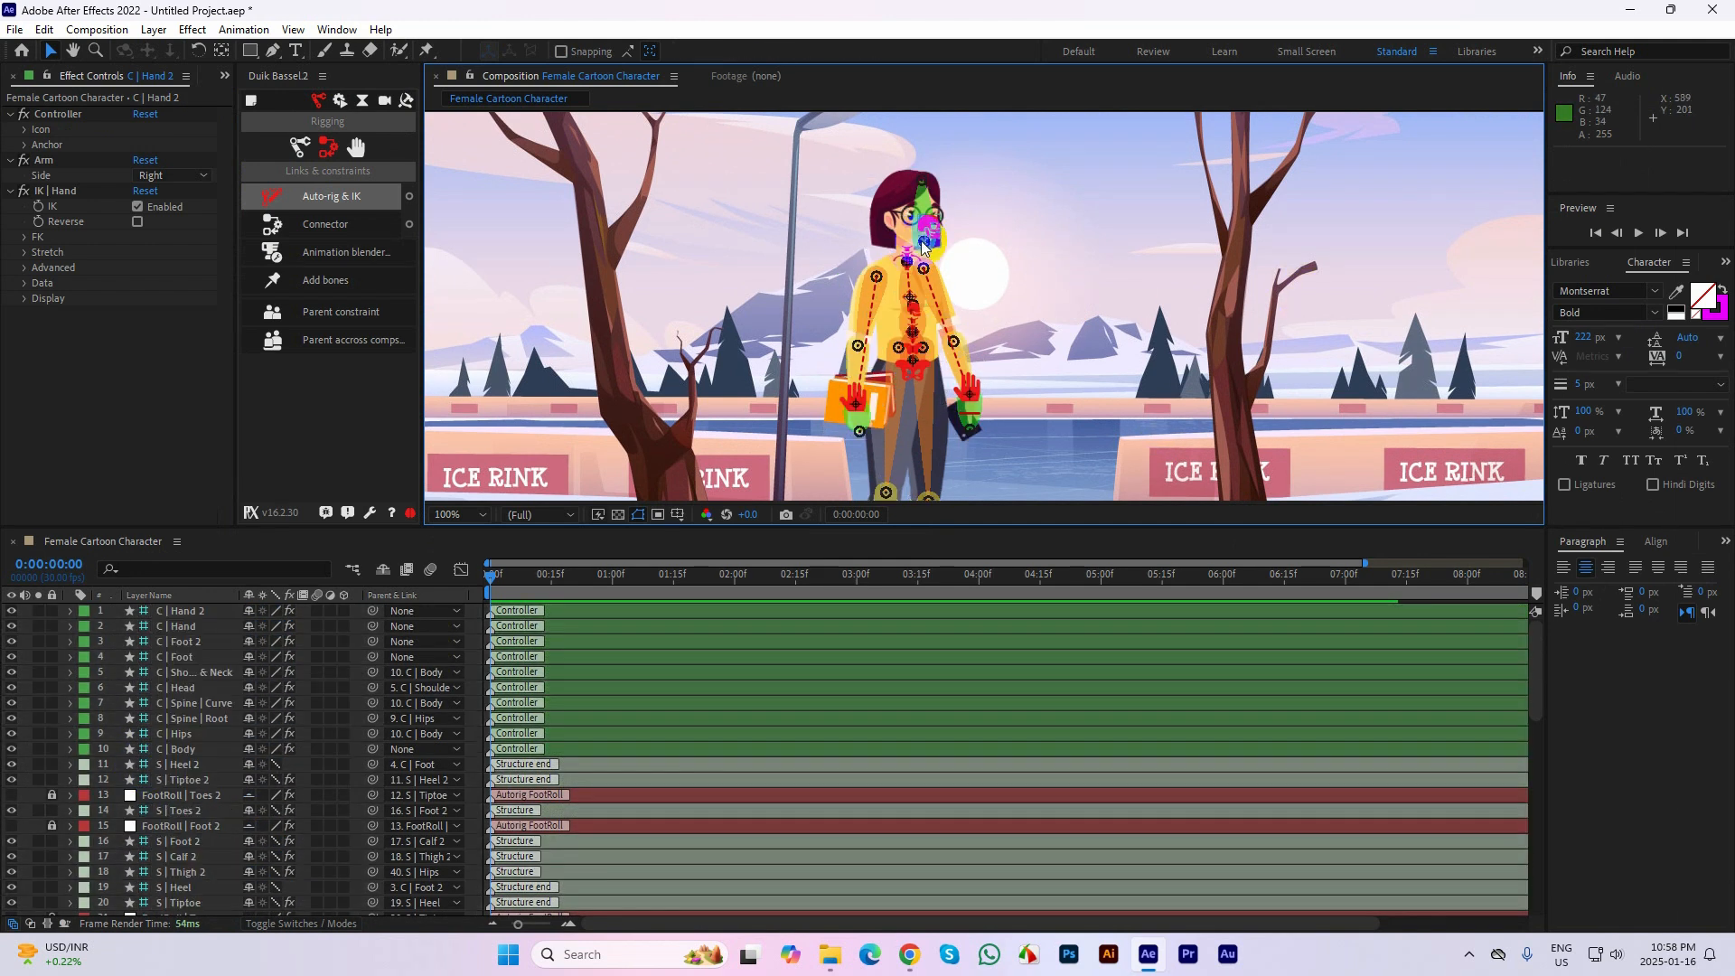
Test the arm bends by moving the C | Hand 2 and C | Hand controllers, and undo the moves
{"action": "left_click_drag", "start_coordinate": [1076, 341], "coordinate": [1092, 241]}
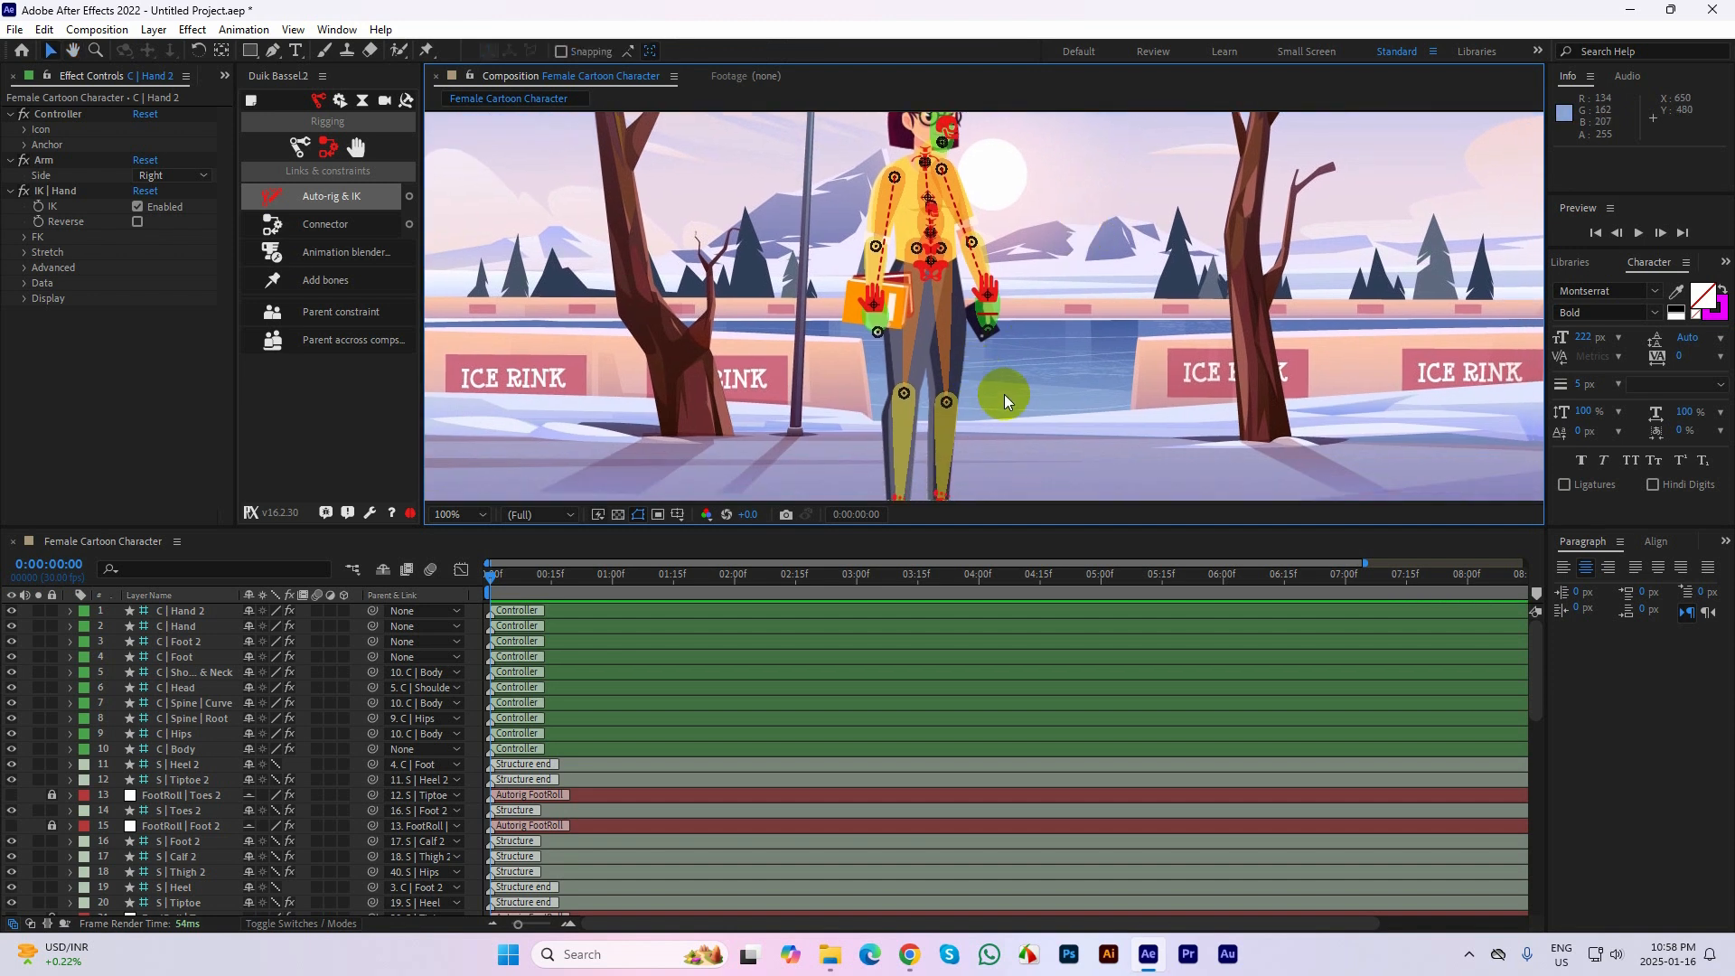
{"action": "left_click", "coordinate": [887, 285]}
{"action": "left_click_drag", "start_coordinate": [887, 286], "coordinate": [892, 265]}
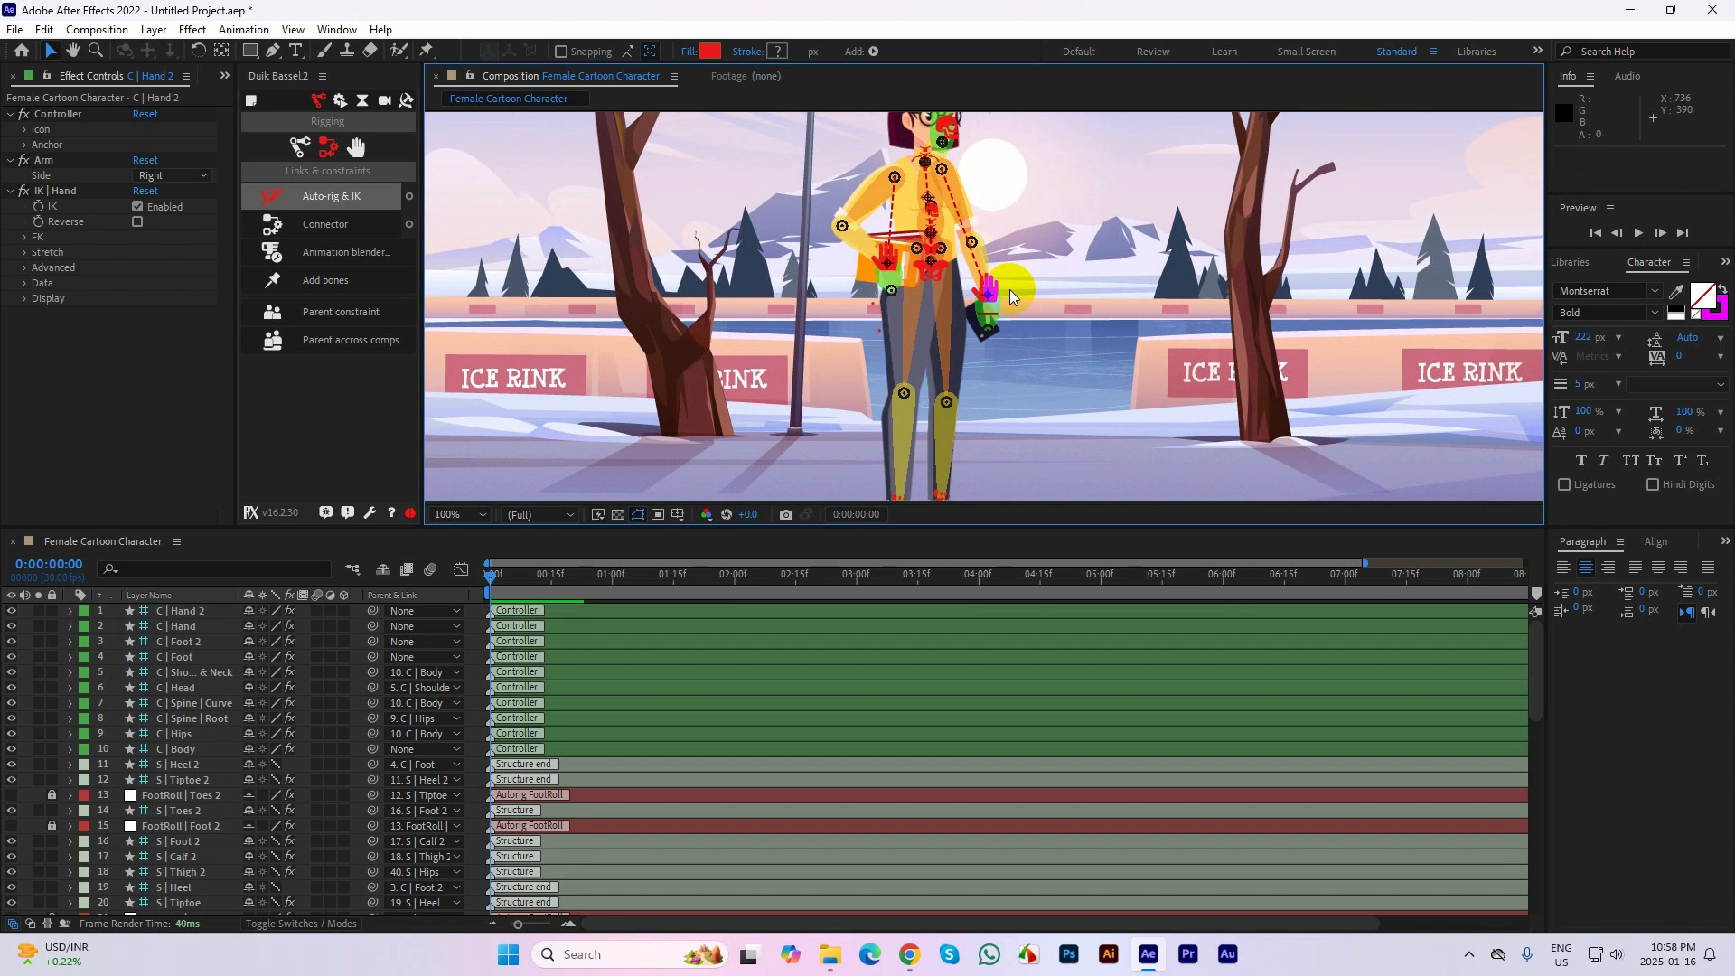
{"action": "left_click_drag", "start_coordinate": [991, 275], "coordinate": [989, 287]}
{"action": "key", "text": "ctrl+z"}
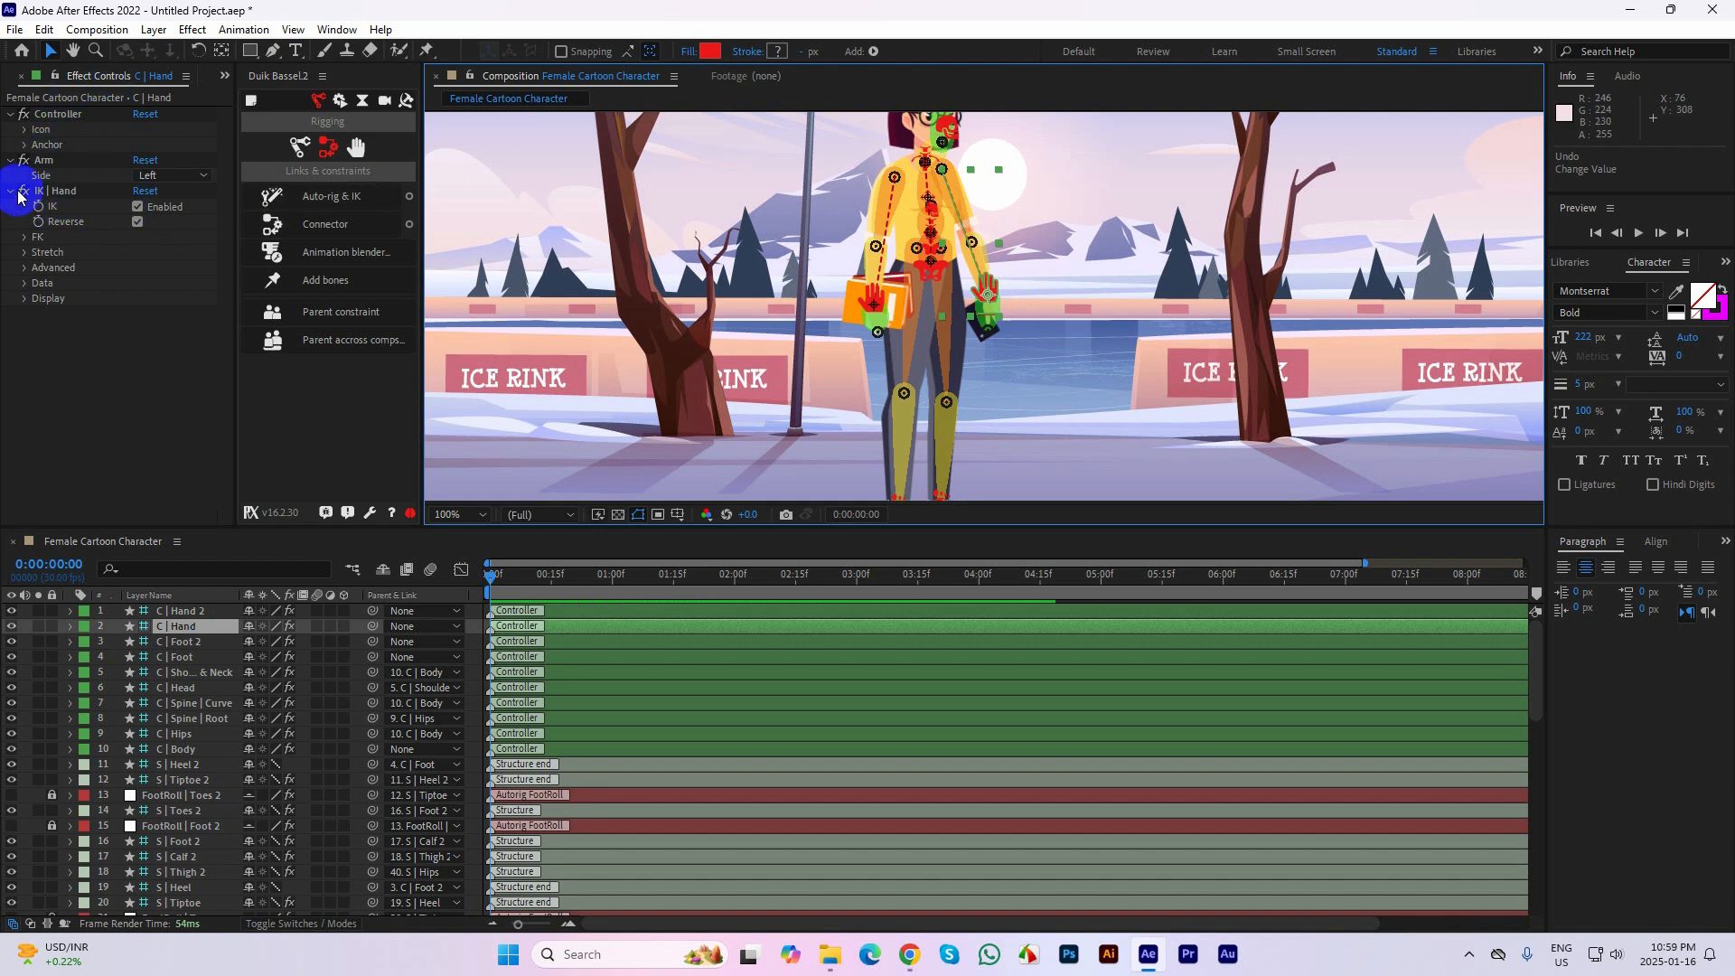
Turn off Reverse in C | Hand's IK settings, test the elbow bend by moving the hand controller, and undo the move
{"action": "left_click", "coordinate": [137, 223]}
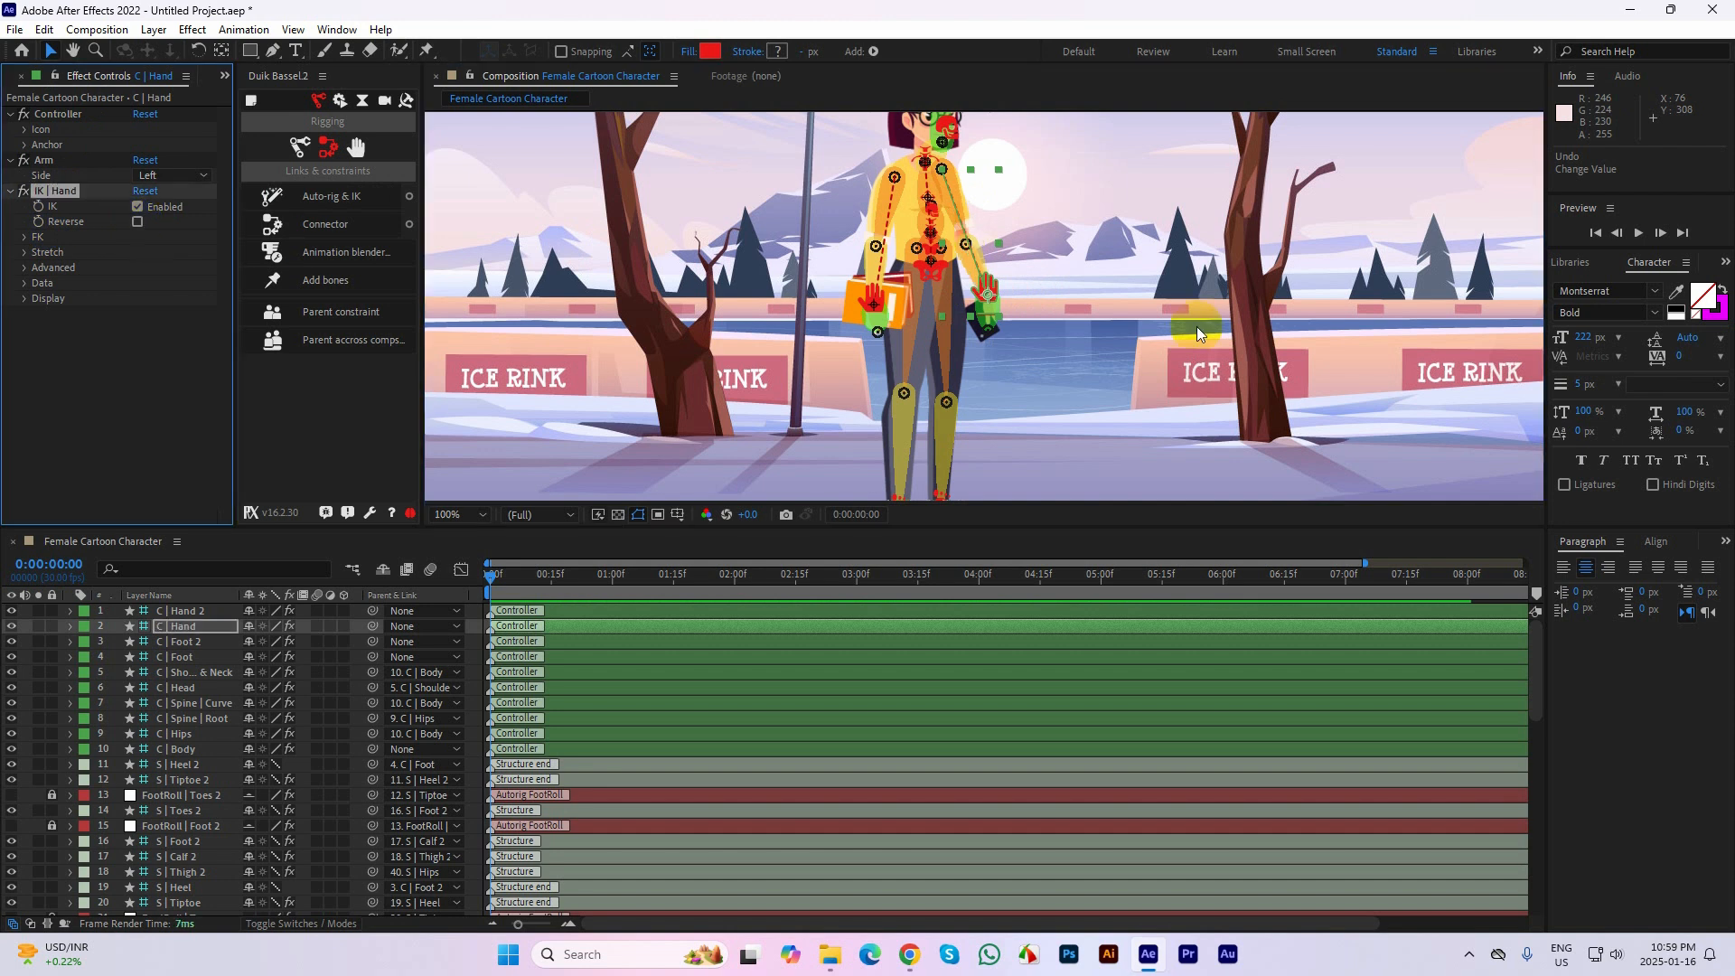
{"action": "left_click", "coordinate": [991, 281]}
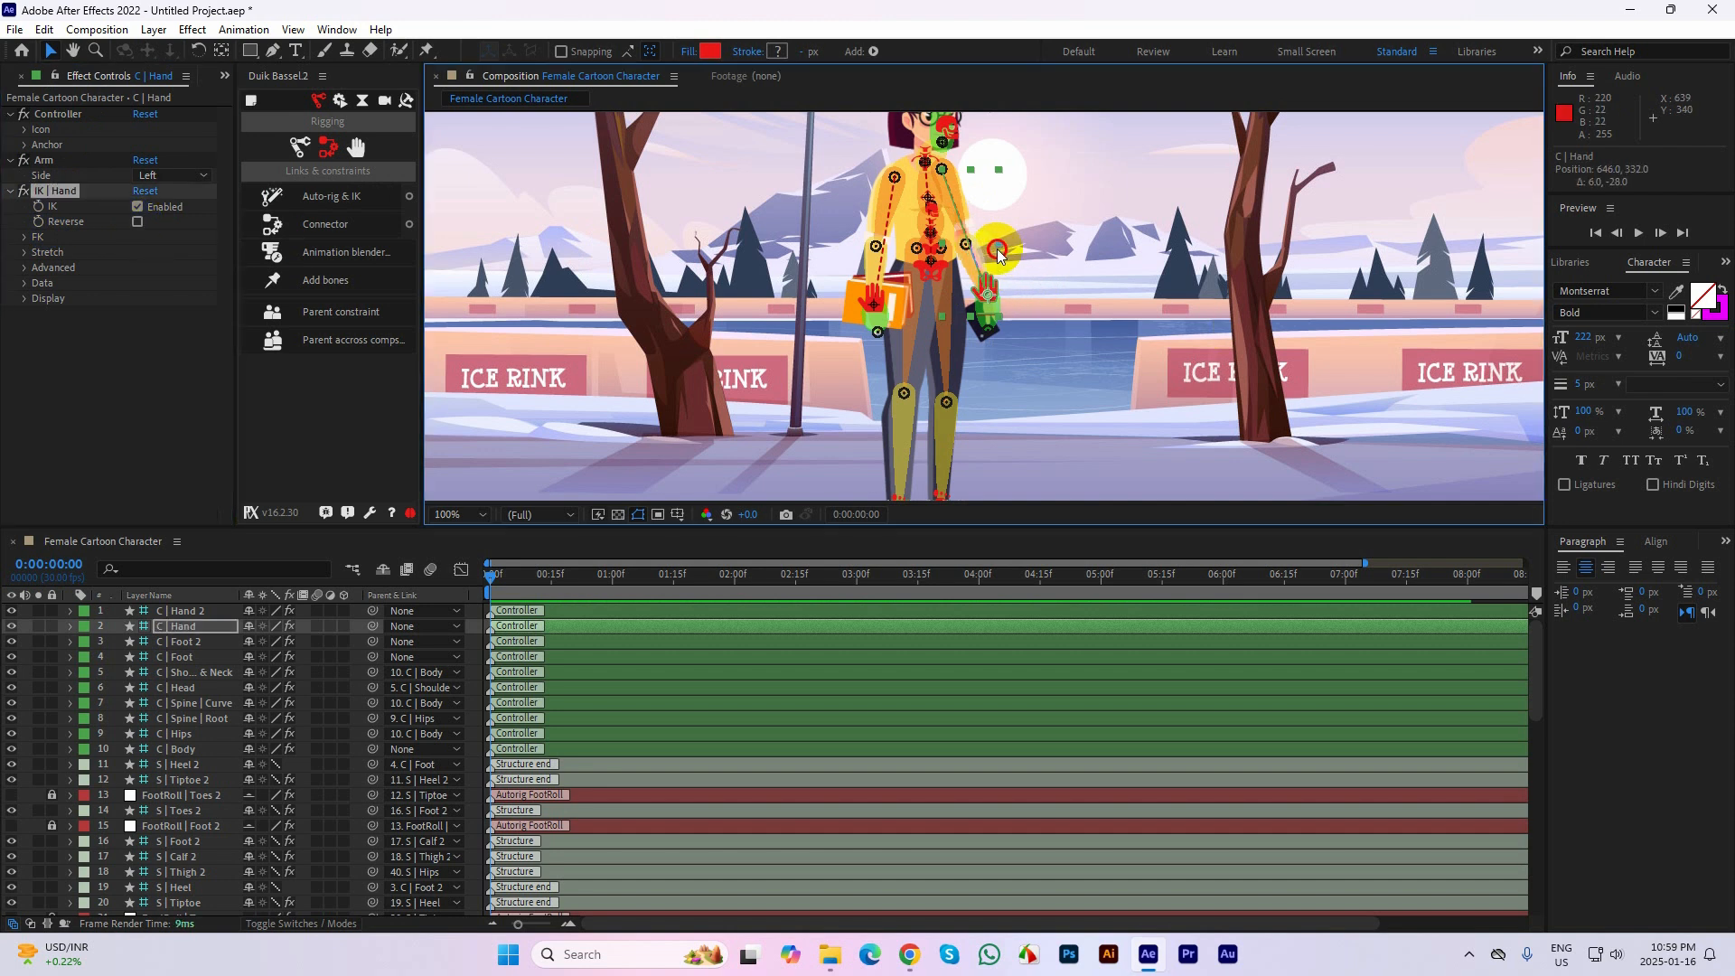
{"action": "left_click", "coordinate": [1030, 289]}
{"action": "left_click_drag", "start_coordinate": [991, 289], "coordinate": [1005, 249]}
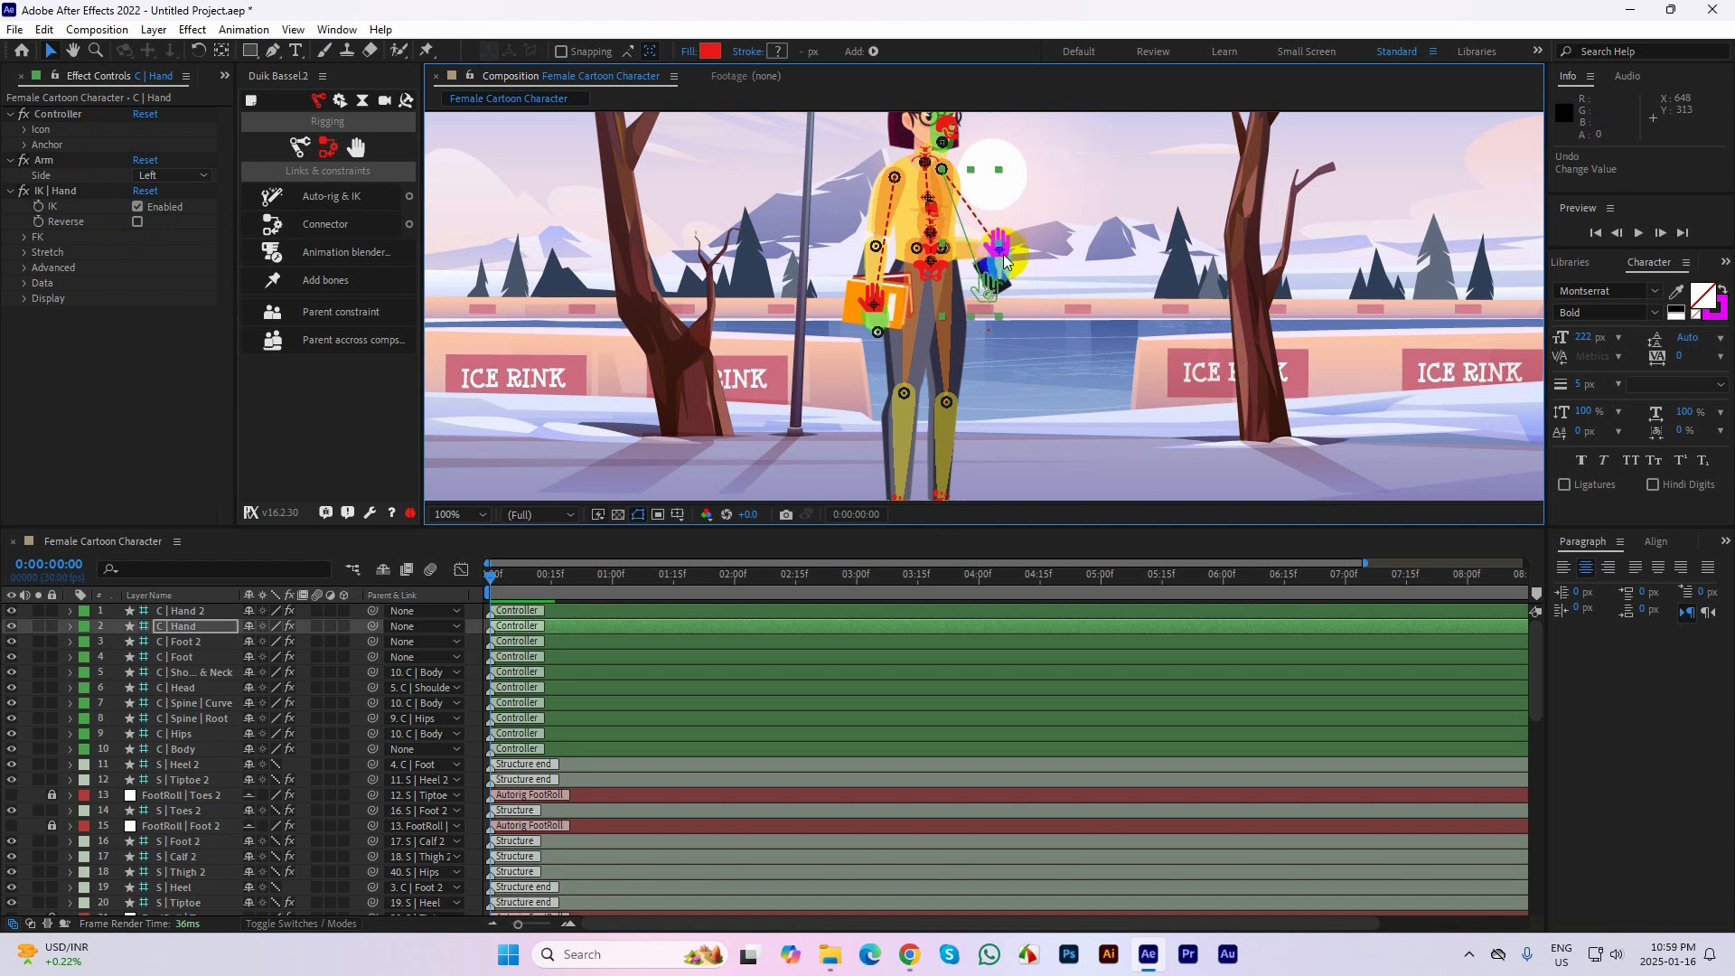
{"action": "key", "text": "ctrl+z"}
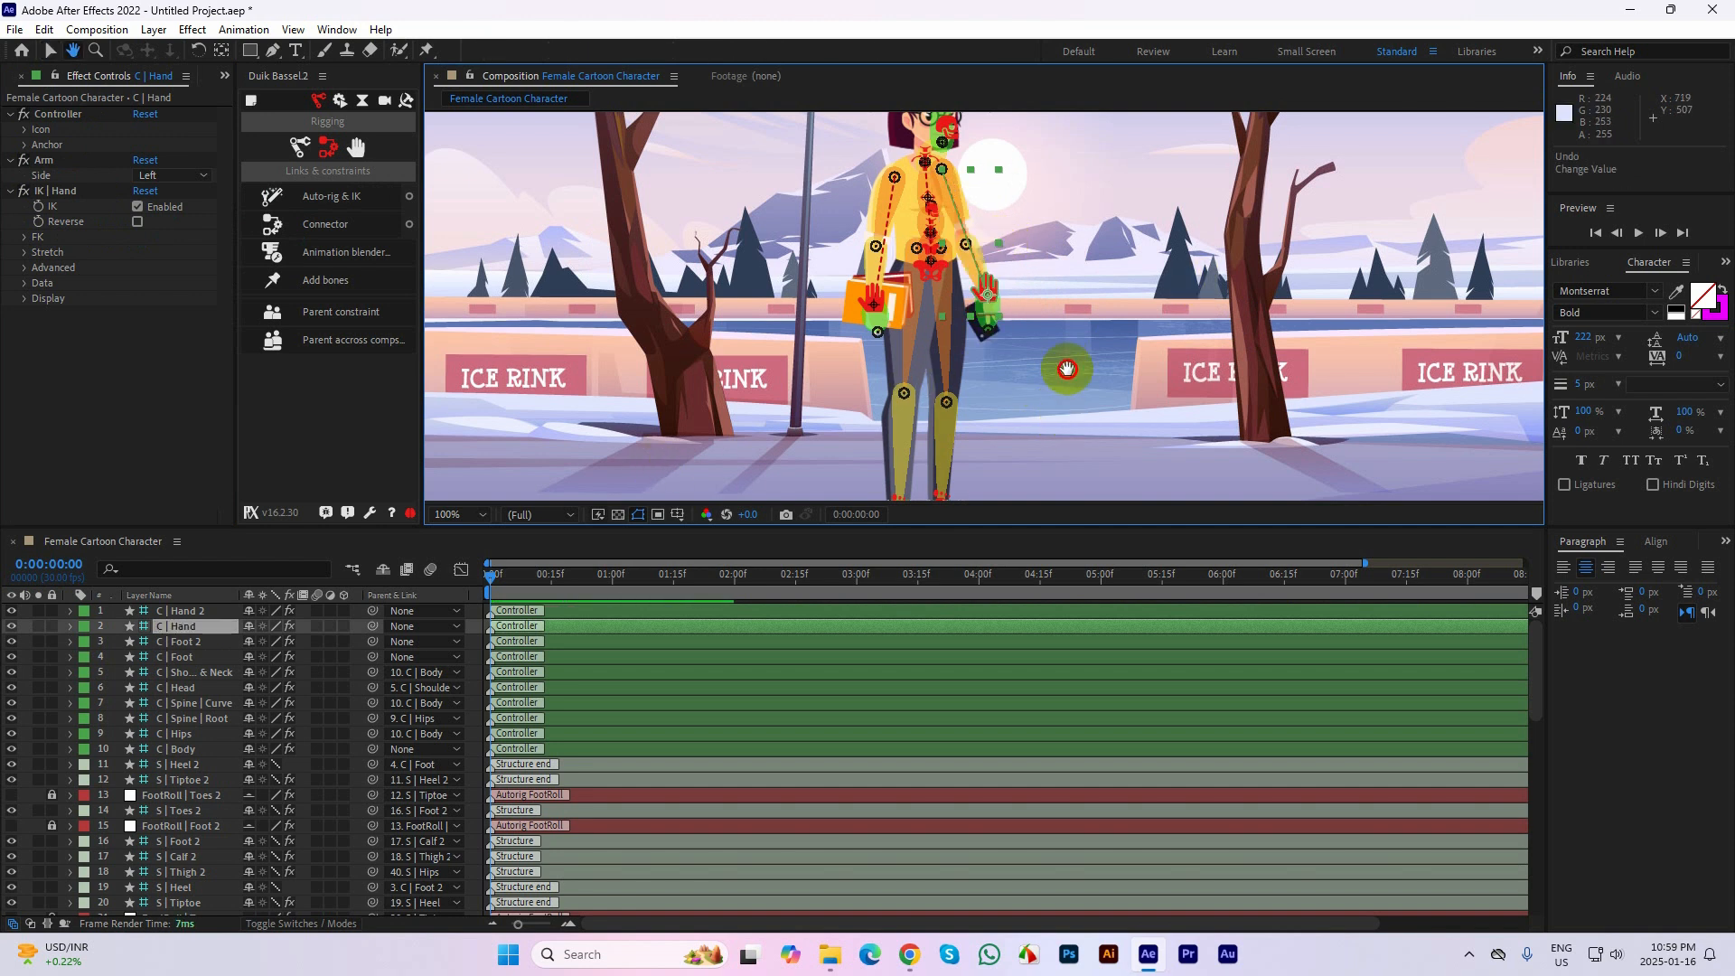
Test the knee bend by raising the C | Foot 2 controller, and undo the move
{"action": "scroll", "coordinate": [1066, 371], "scroll_direction": "down", "scroll_amount": 3}
{"action": "left_click", "coordinate": [901, 366]}
{"action": "left_click_drag", "start_coordinate": [901, 366], "coordinate": [909, 334]}
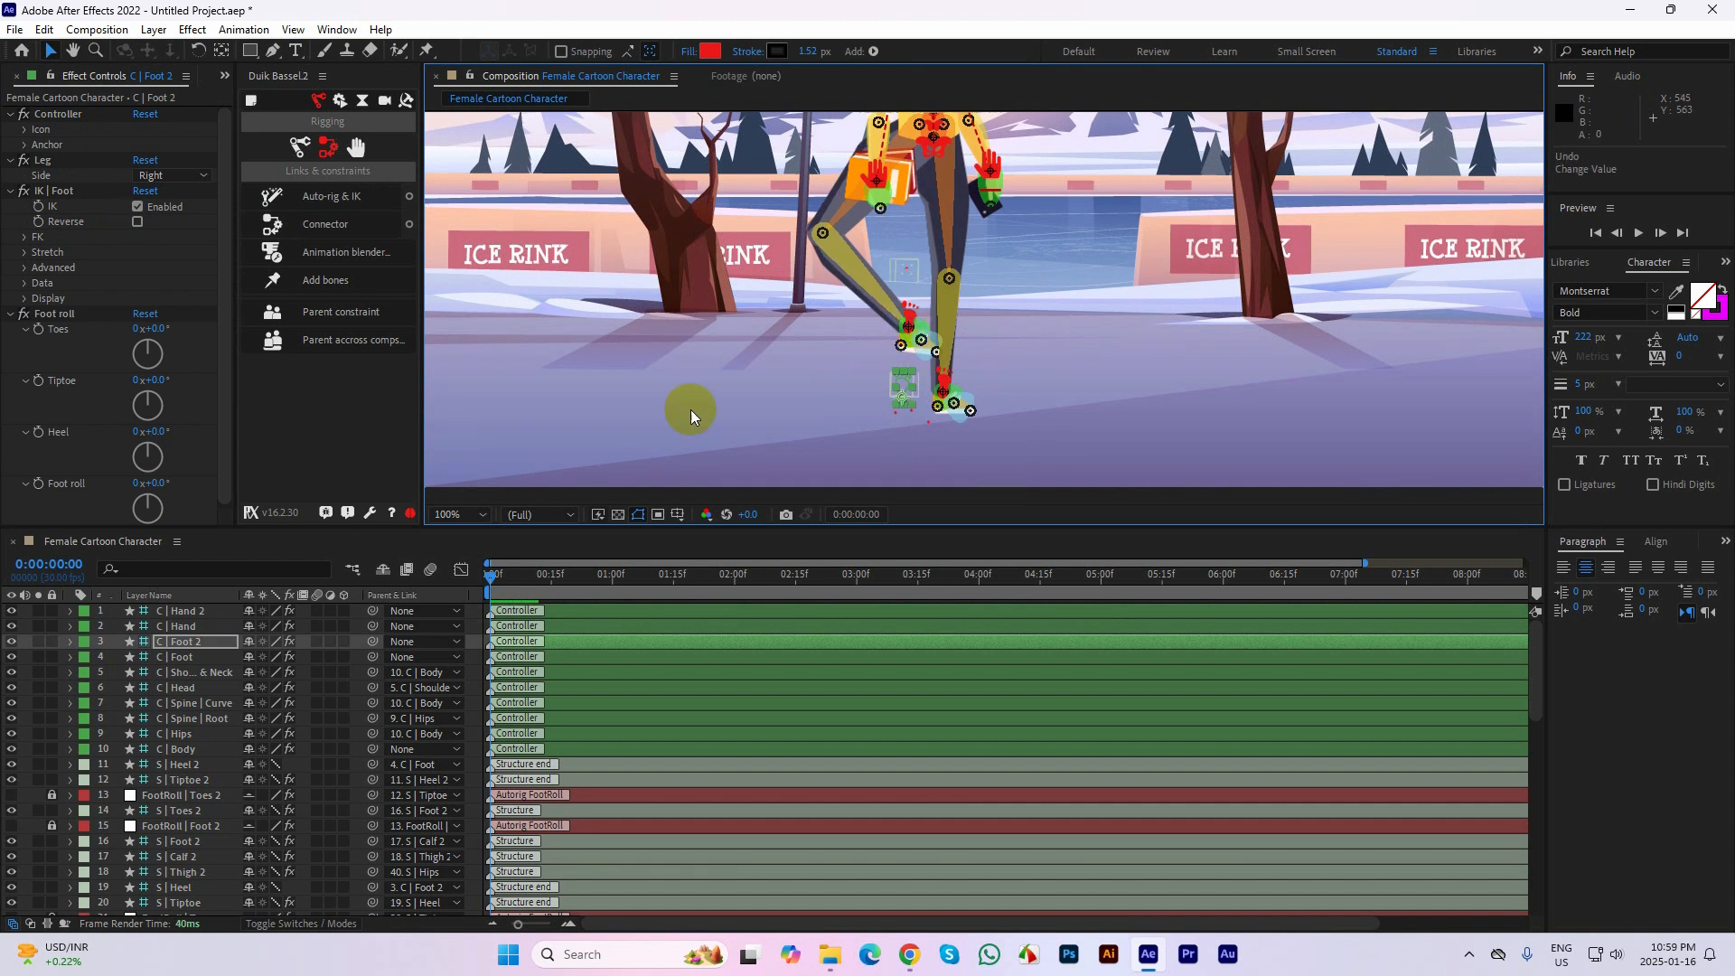
{"action": "key", "text": "ctrl+z"}
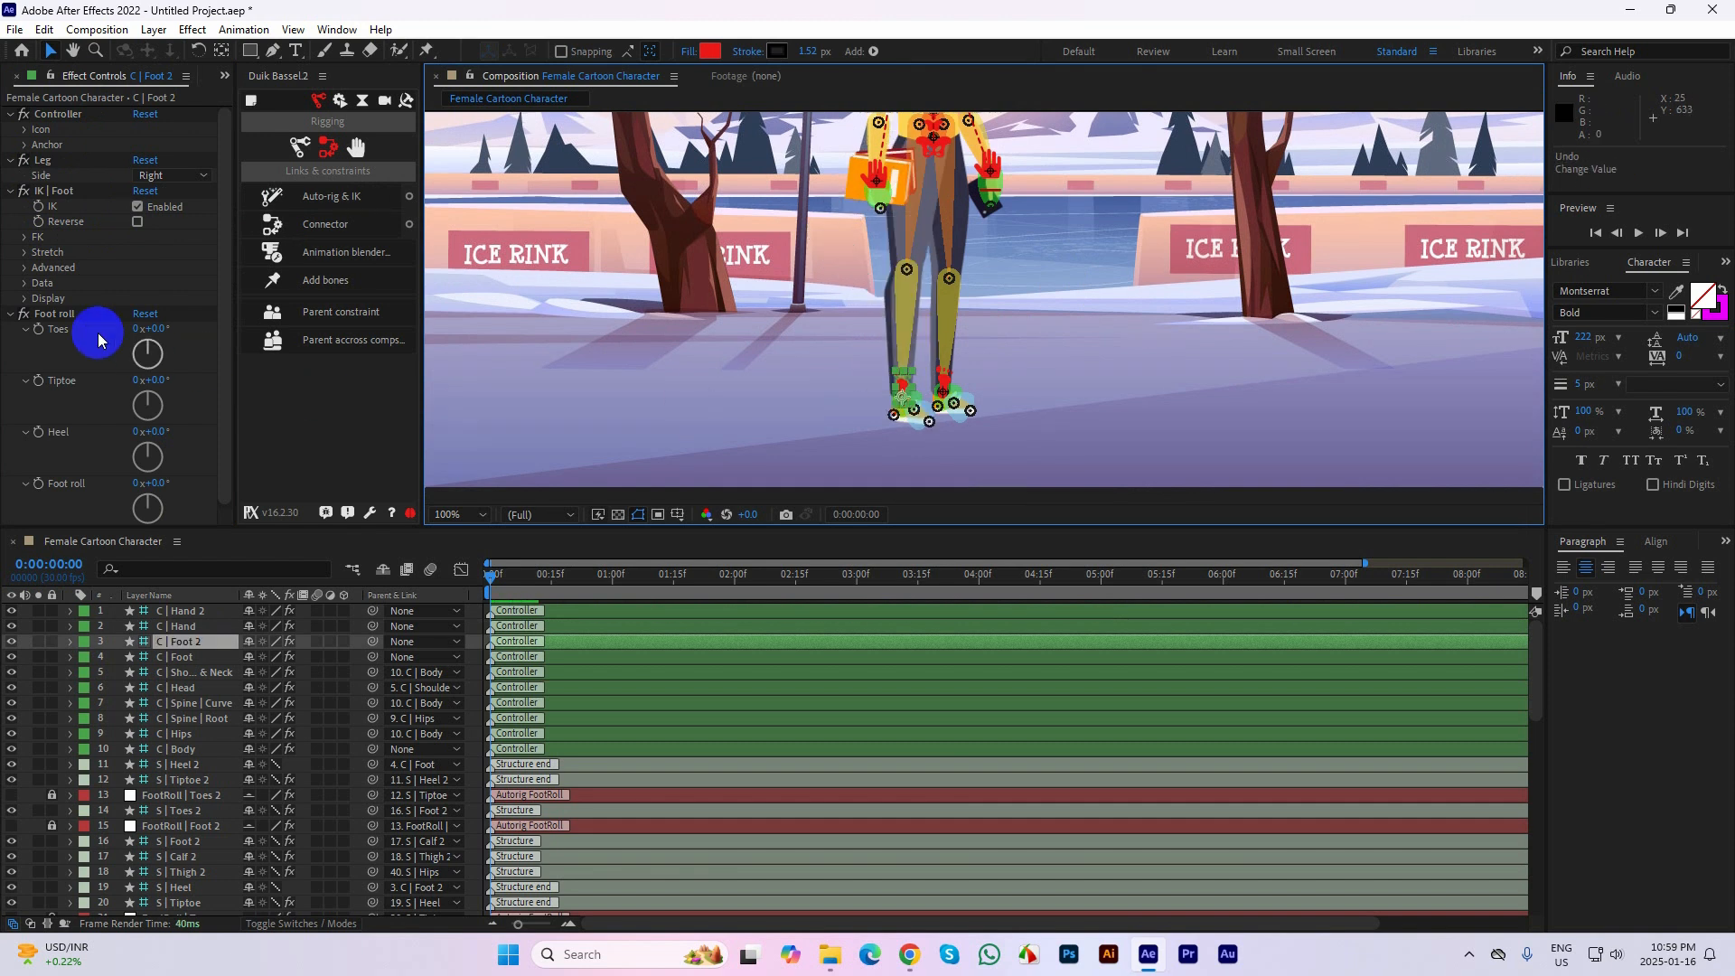
Turn on Reverse in C | Foot 2's IK settings, test the knee bend by raising the foot, and undo the move
{"action": "left_click", "coordinate": [137, 223]}
{"action": "left_click", "coordinate": [1124, 386]}
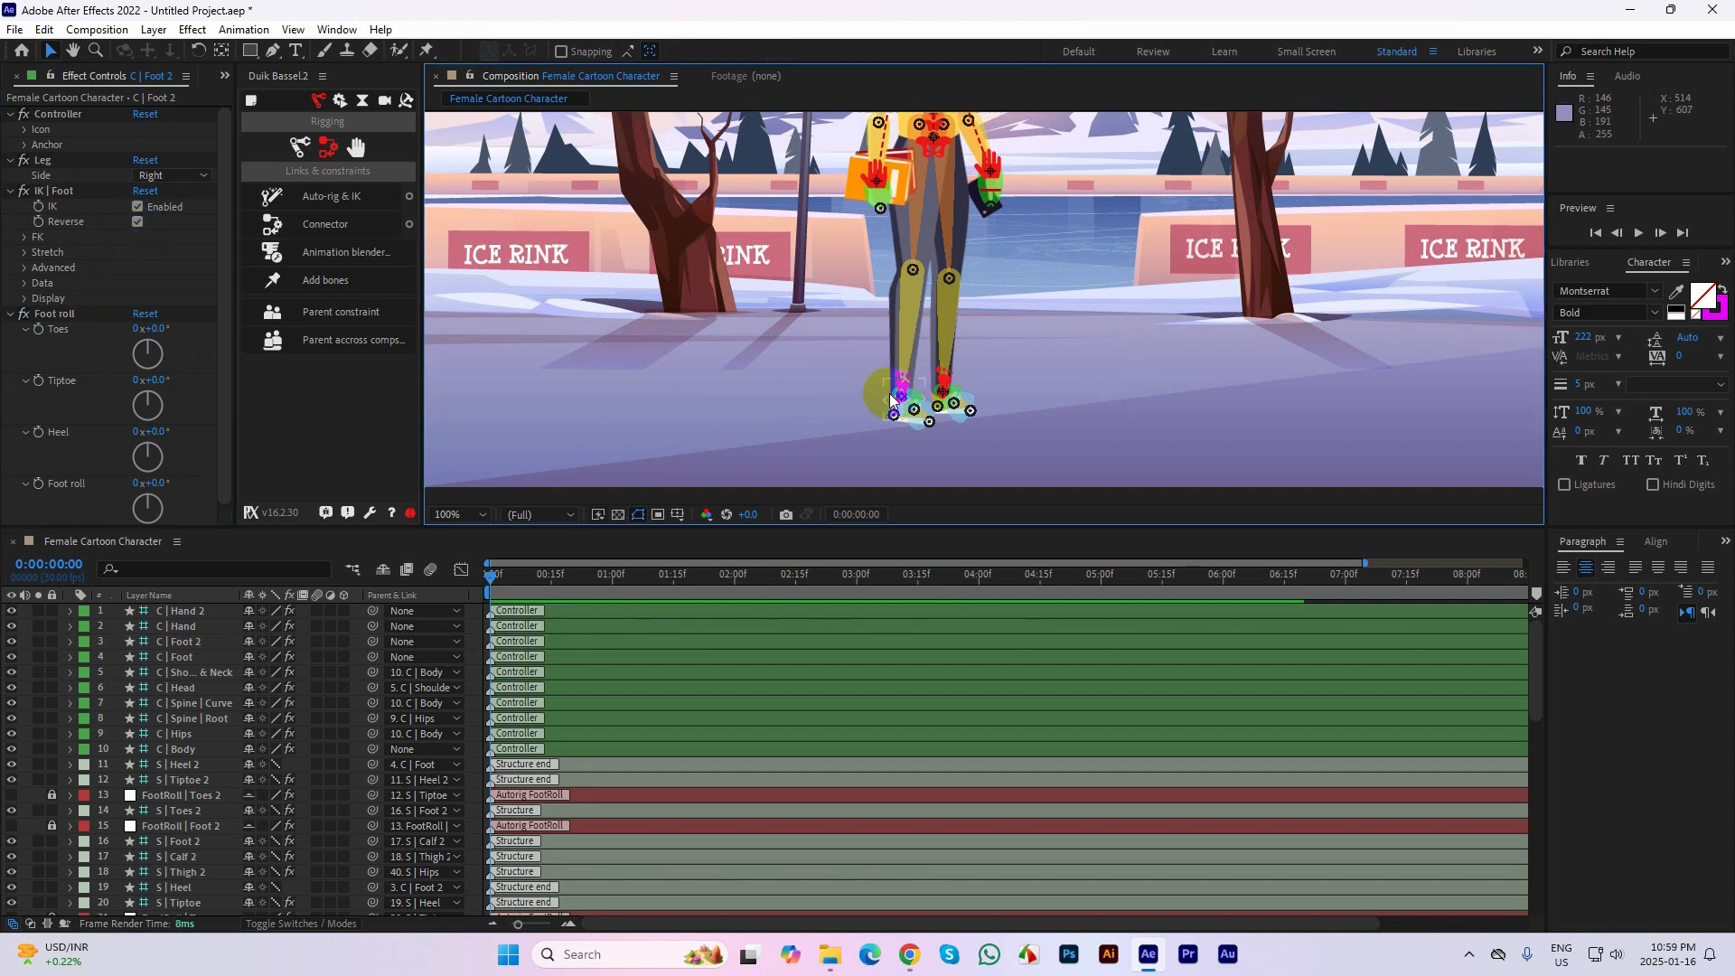
{"action": "left_click_drag", "start_coordinate": [890, 398], "coordinate": [912, 332]}
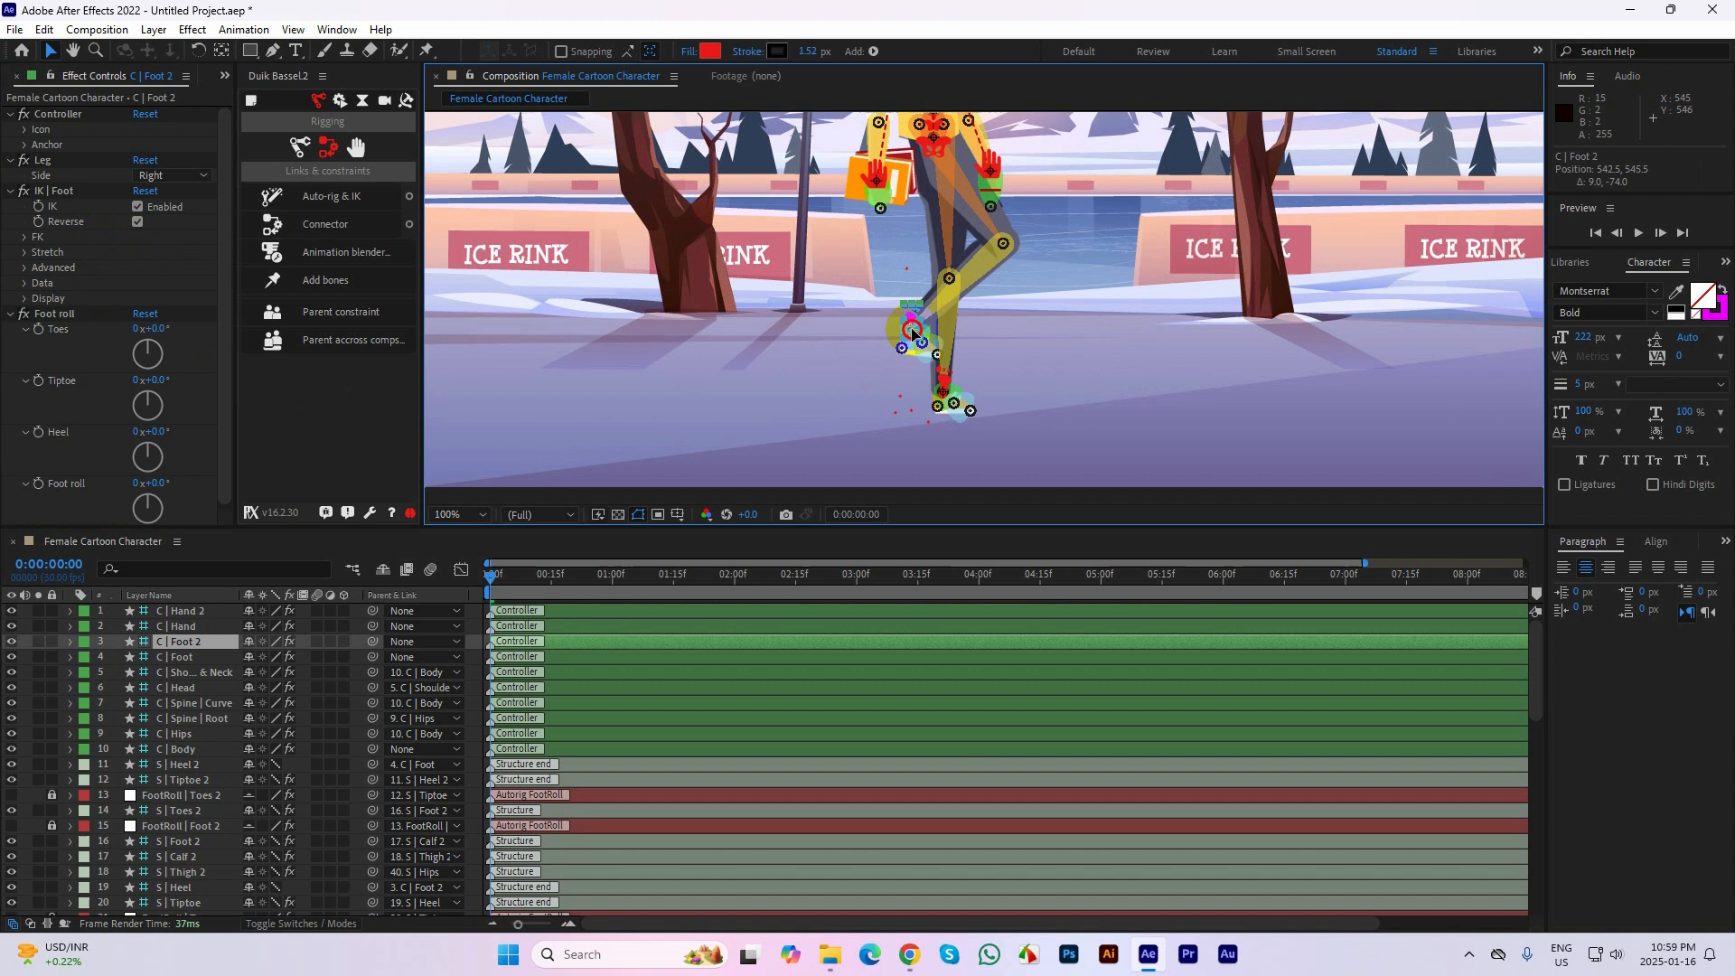
{"action": "left_click", "coordinate": [1087, 413]}
{"action": "key", "text": "ctrl+z"}
Test the C | Foot and C | Shoulders & Neck controllers by moving each one, and undo the moves
{"action": "left_click", "coordinate": [953, 361]}
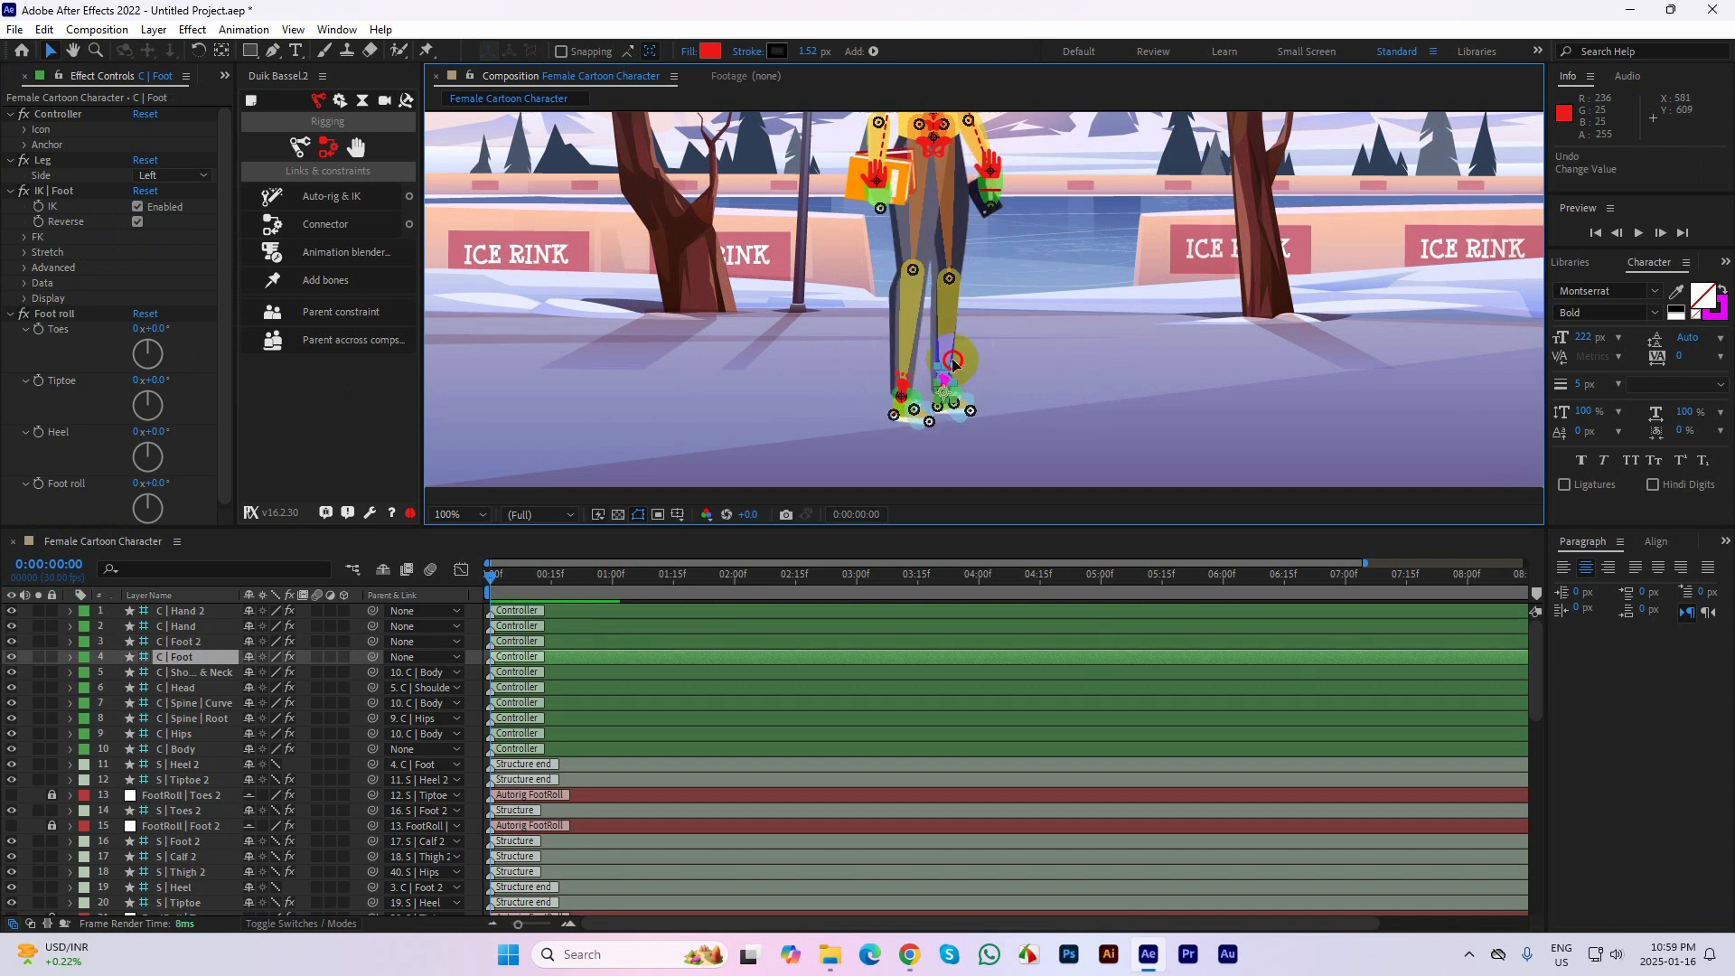
{"action": "left_click_drag", "start_coordinate": [954, 362], "coordinate": [953, 345]}
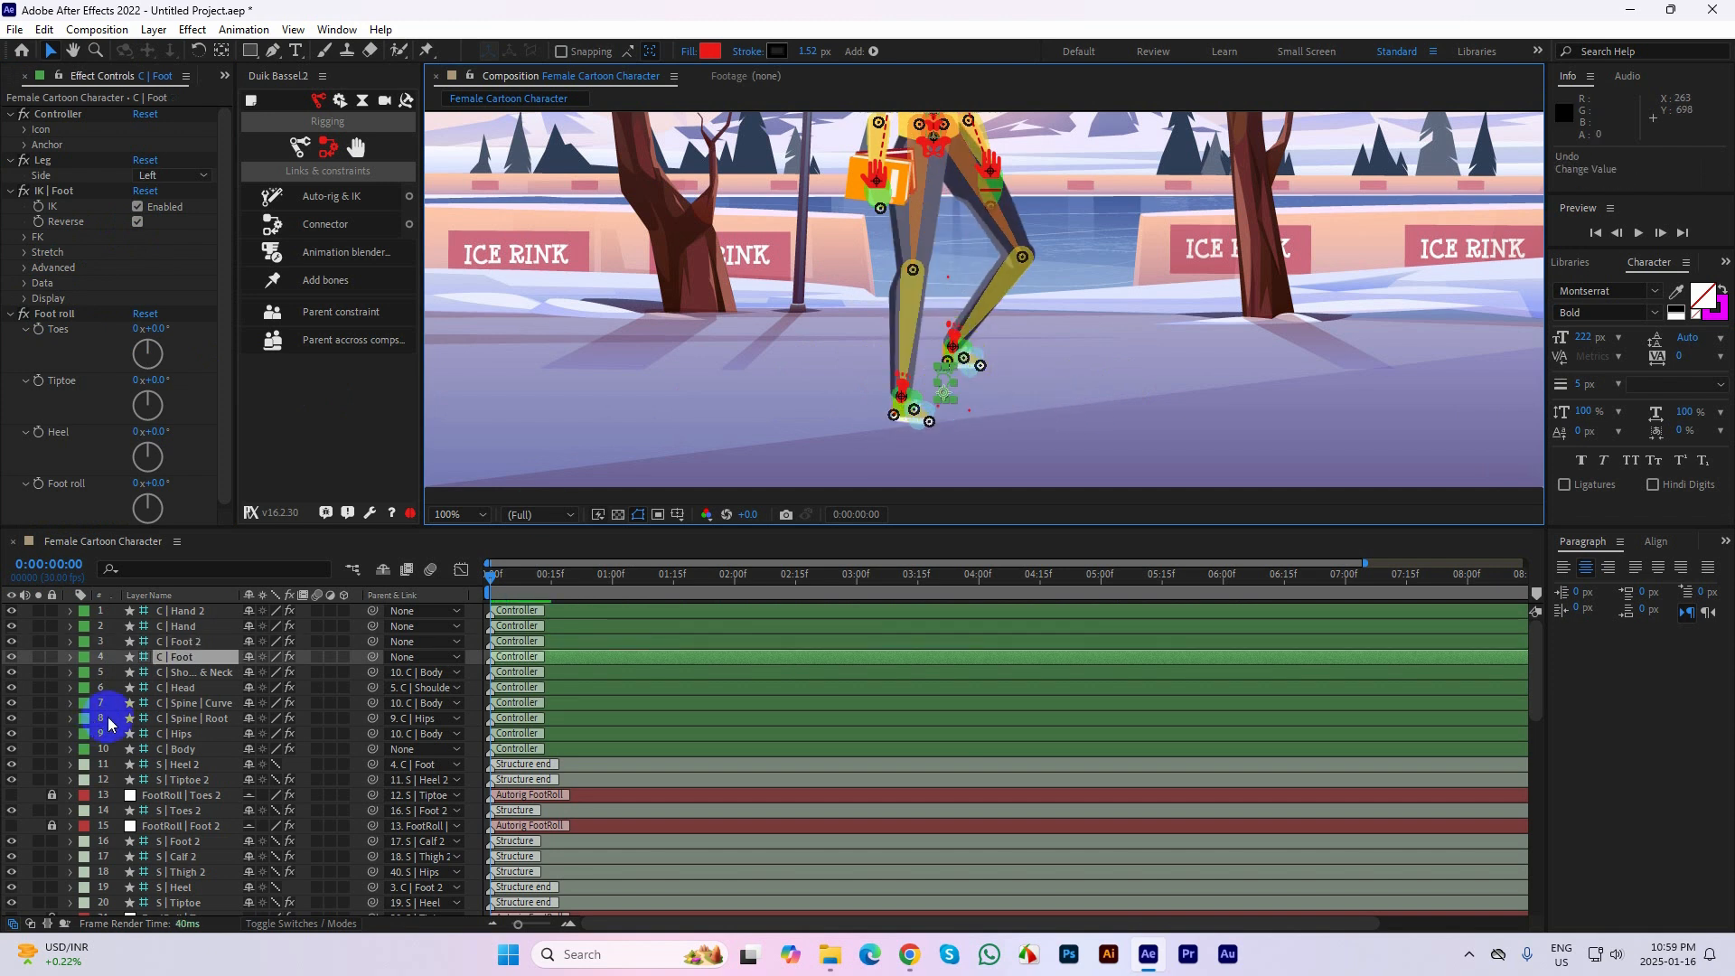
{"action": "key", "text": "ctrl+z"}
{"action": "key", "text": "space"}
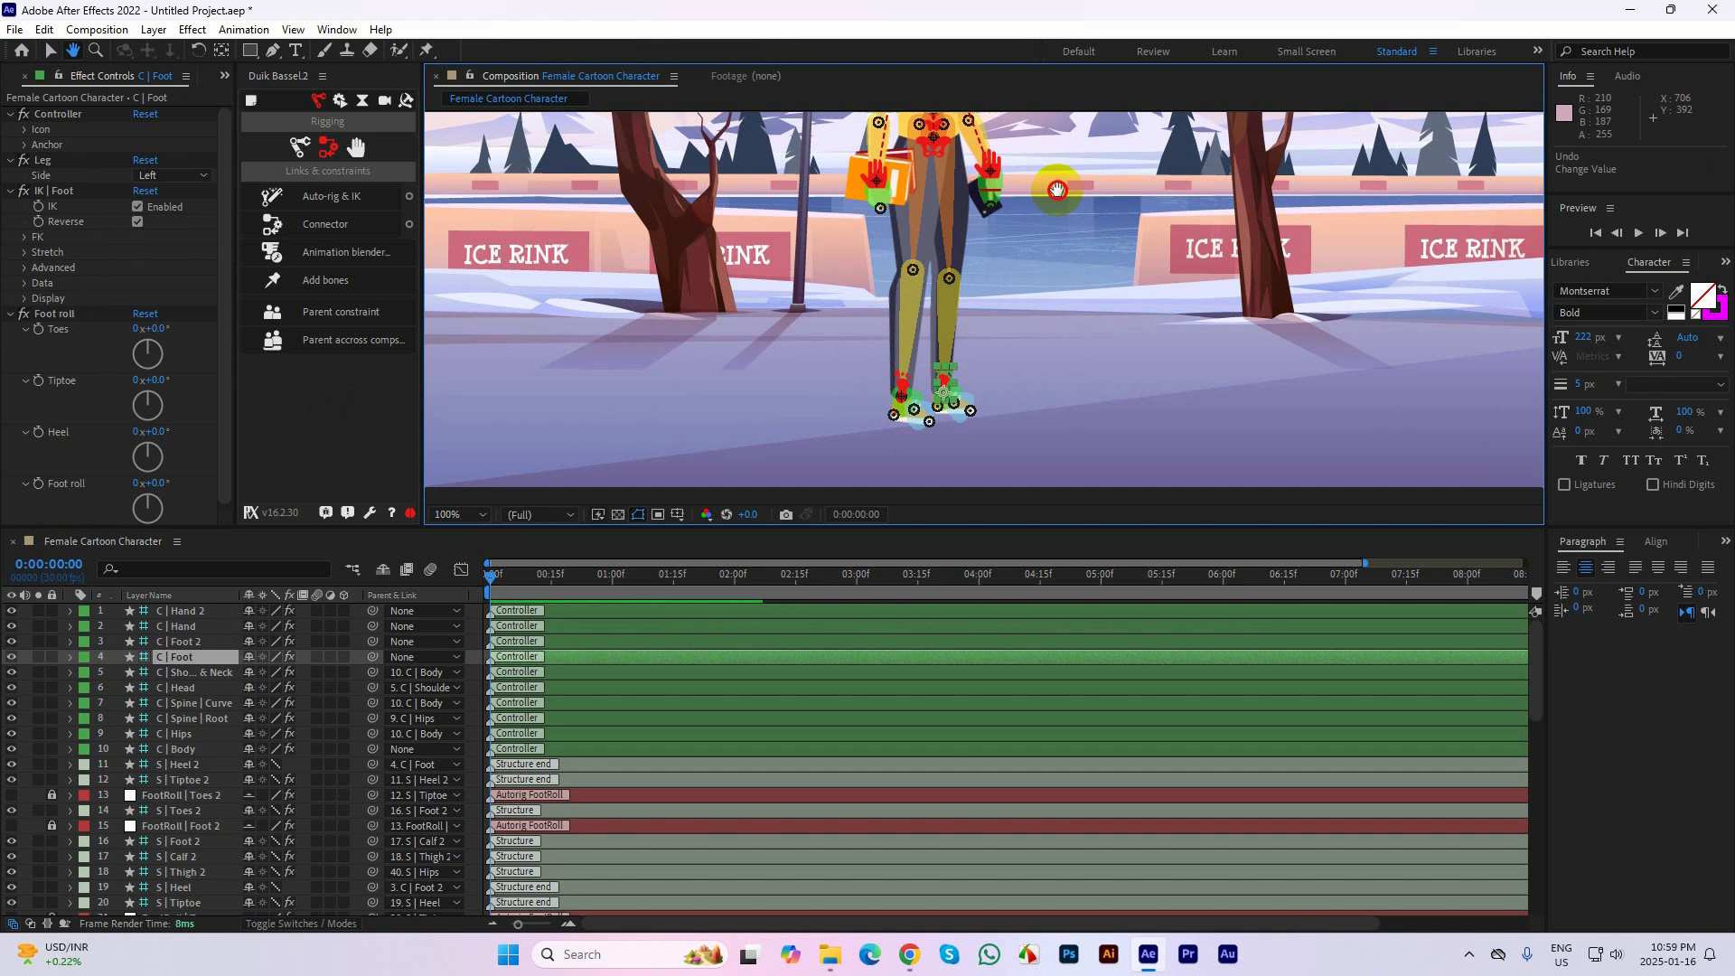
{"action": "left_click_drag", "start_coordinate": [1058, 188], "coordinate": [1044, 418]}
{"action": "left_click", "coordinate": [937, 248]}
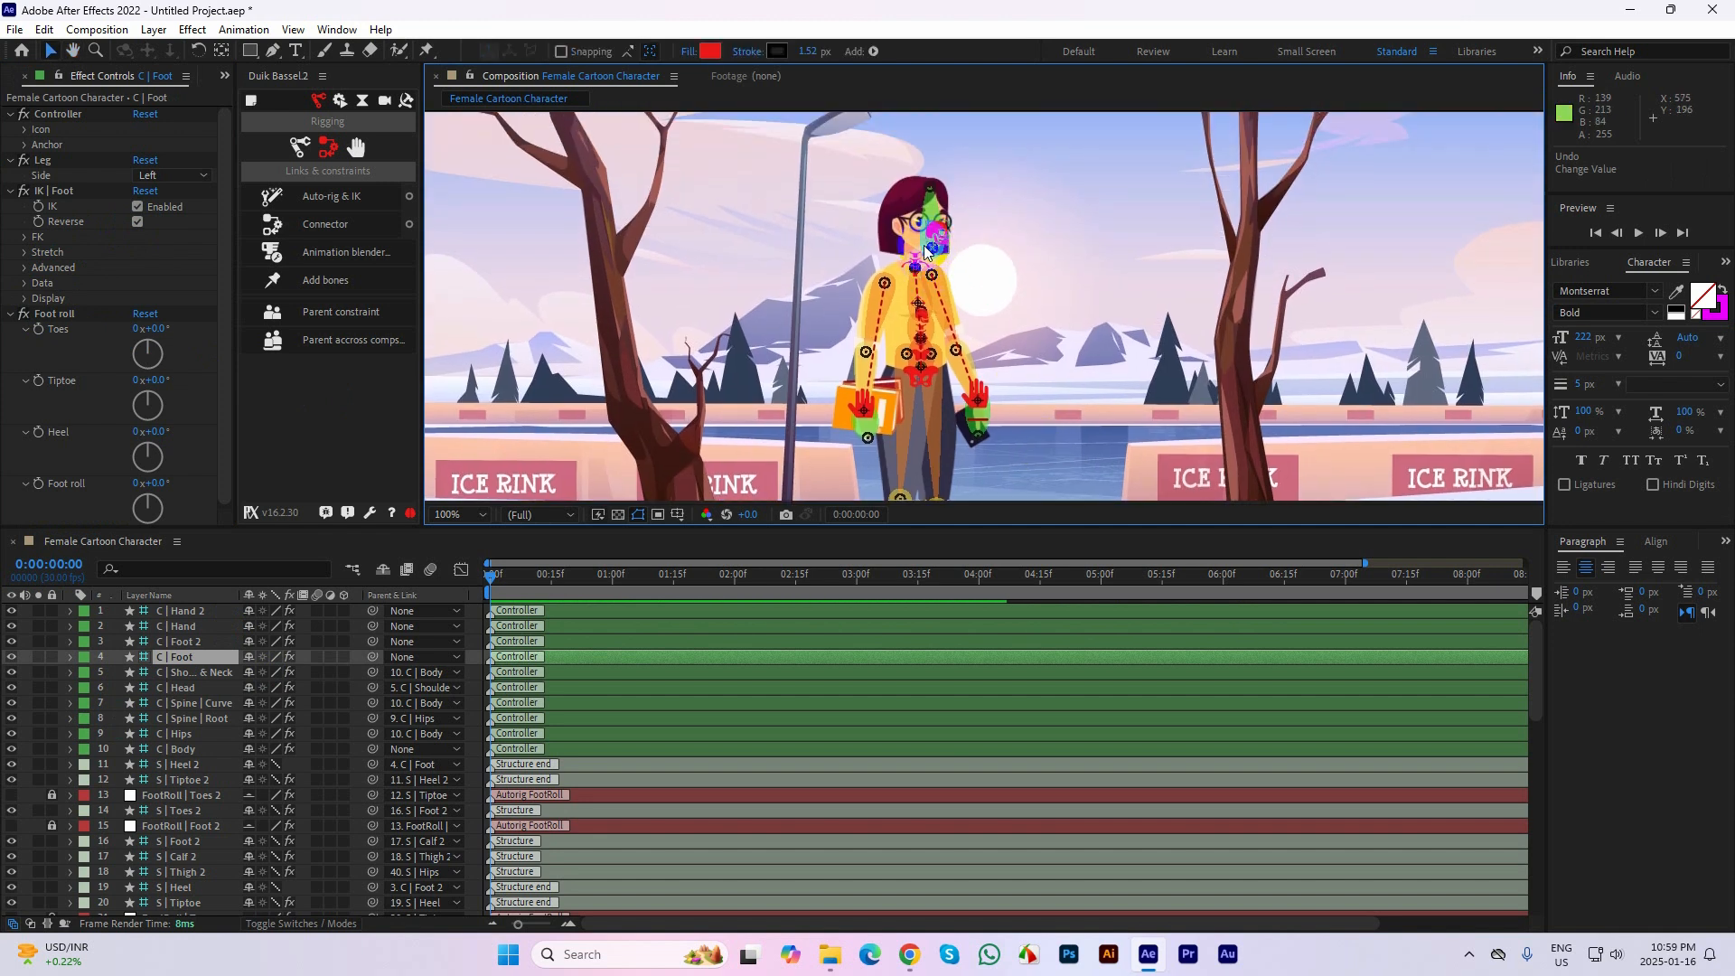
{"action": "left_click_drag", "start_coordinate": [919, 271], "coordinate": [923, 261]}
{"action": "key", "text": "ctrl+z"}
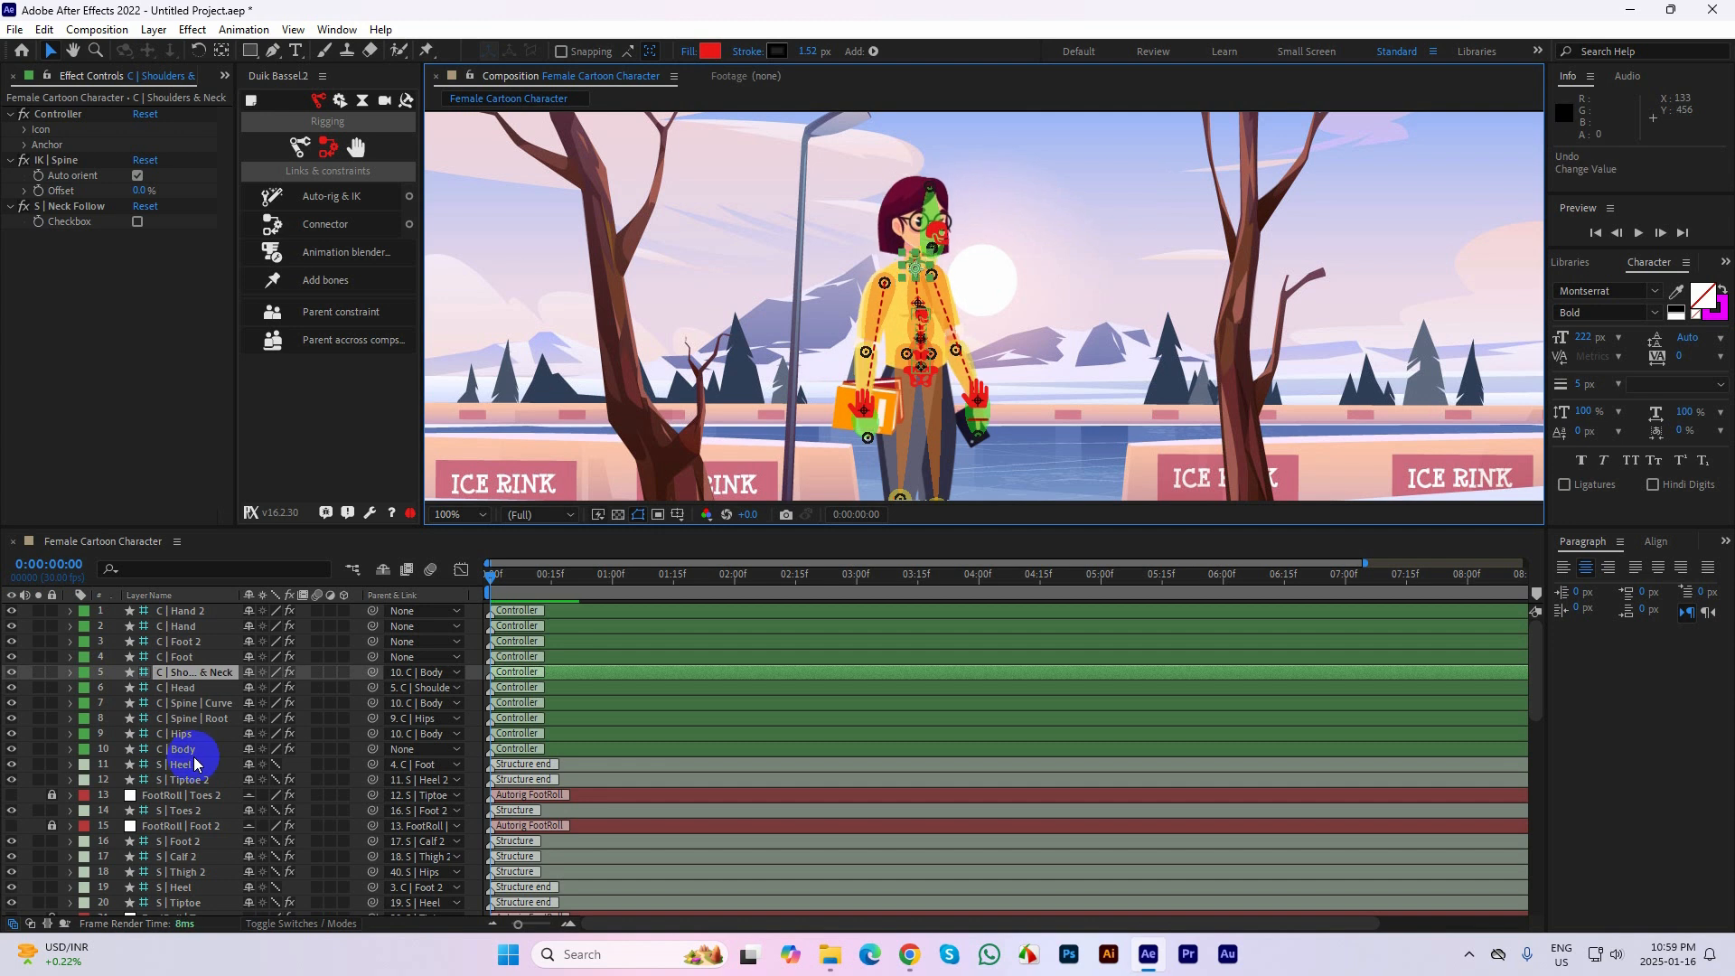
Apply Duik's Walk cycle automation to all ten controller layers from C | Hand 2 to C | Body
{"action": "left_click", "coordinate": [177, 361]}
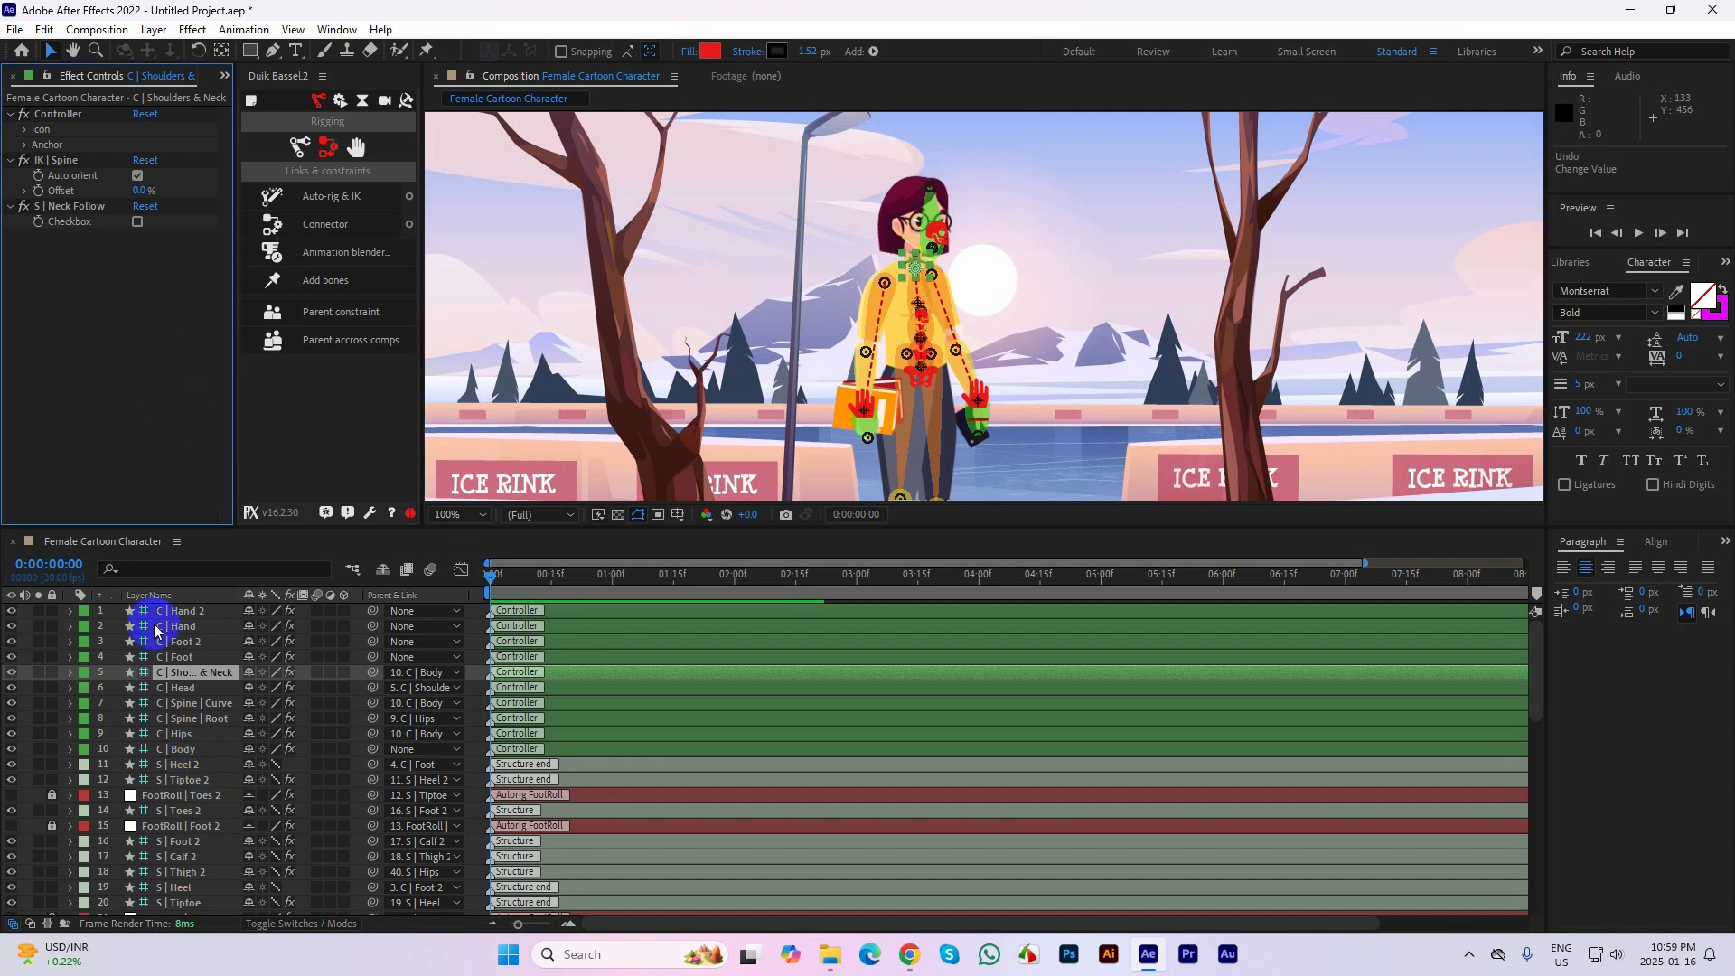
{"action": "left_click", "coordinate": [185, 611]}
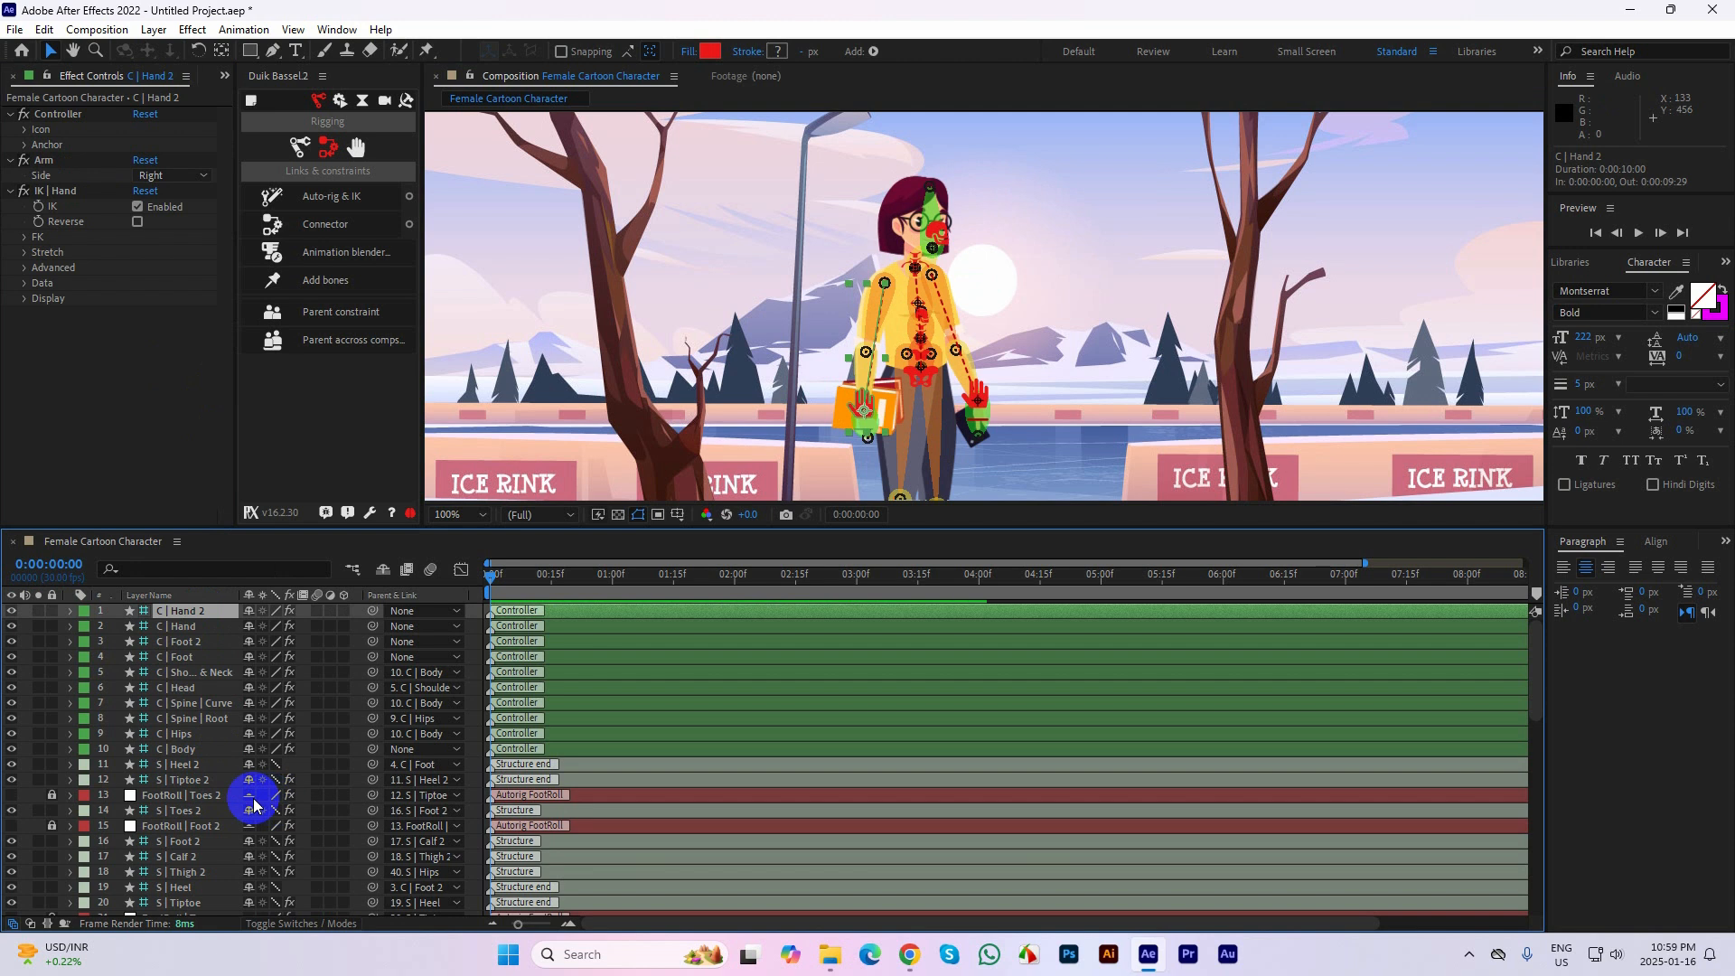
{"action": "left_click", "coordinate": [181, 750]}
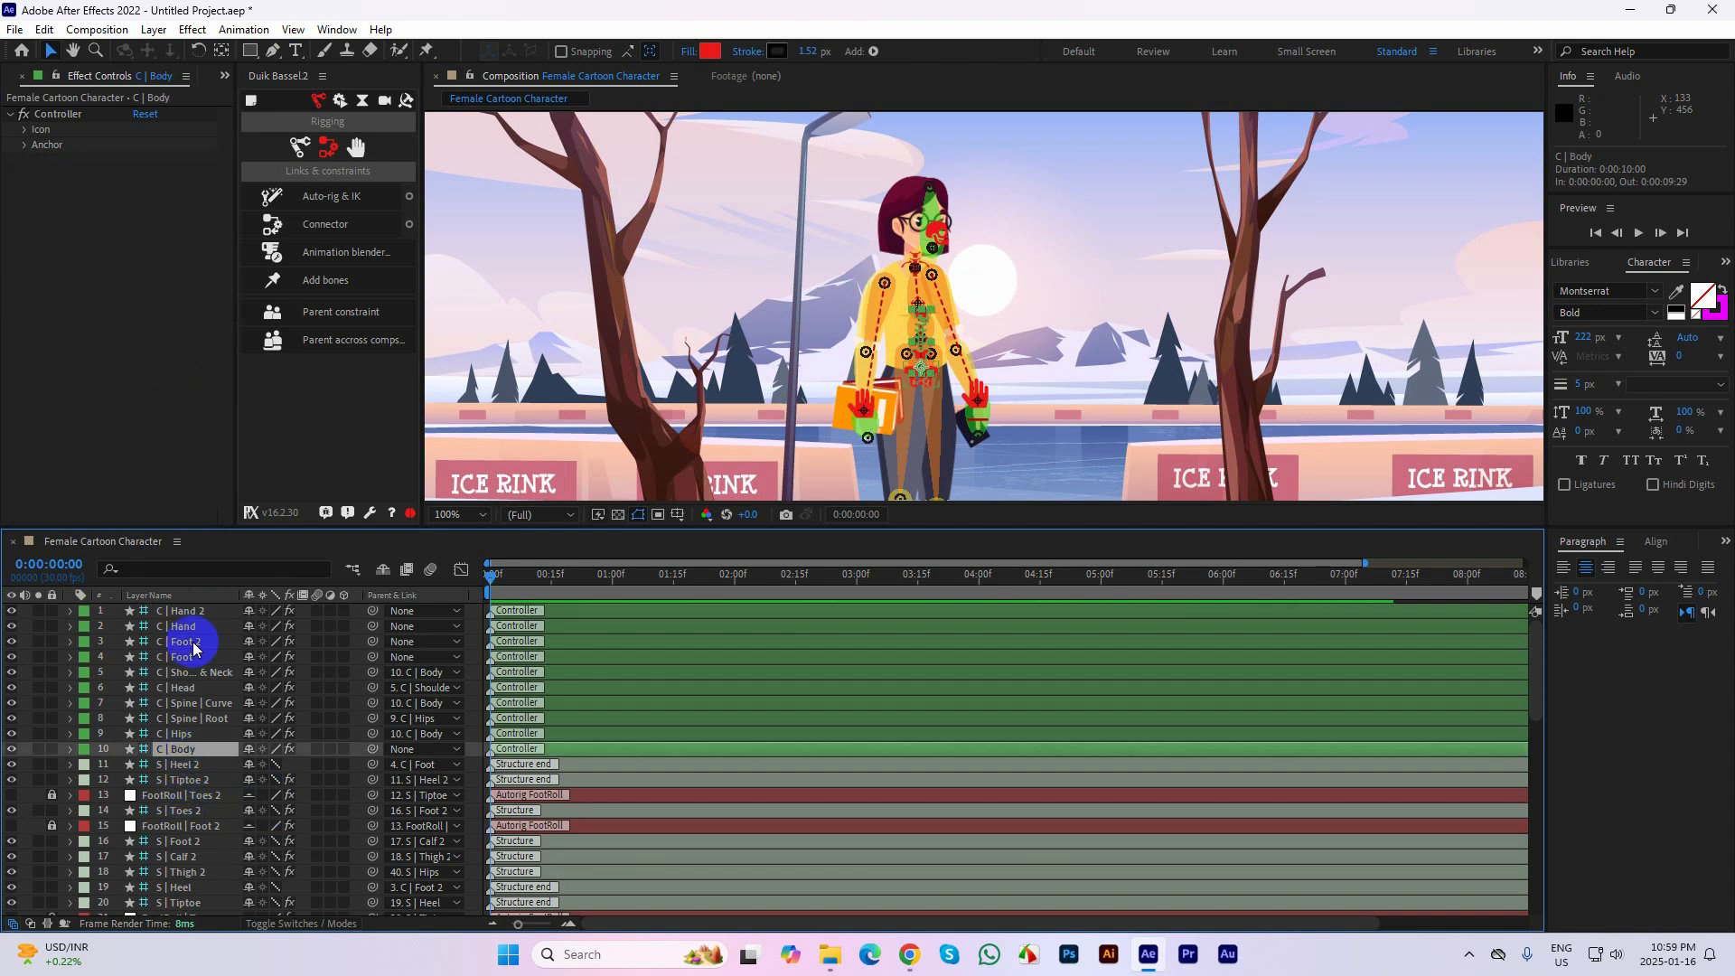
{"action": "left_click", "coordinate": [191, 619], "text": "shift"}
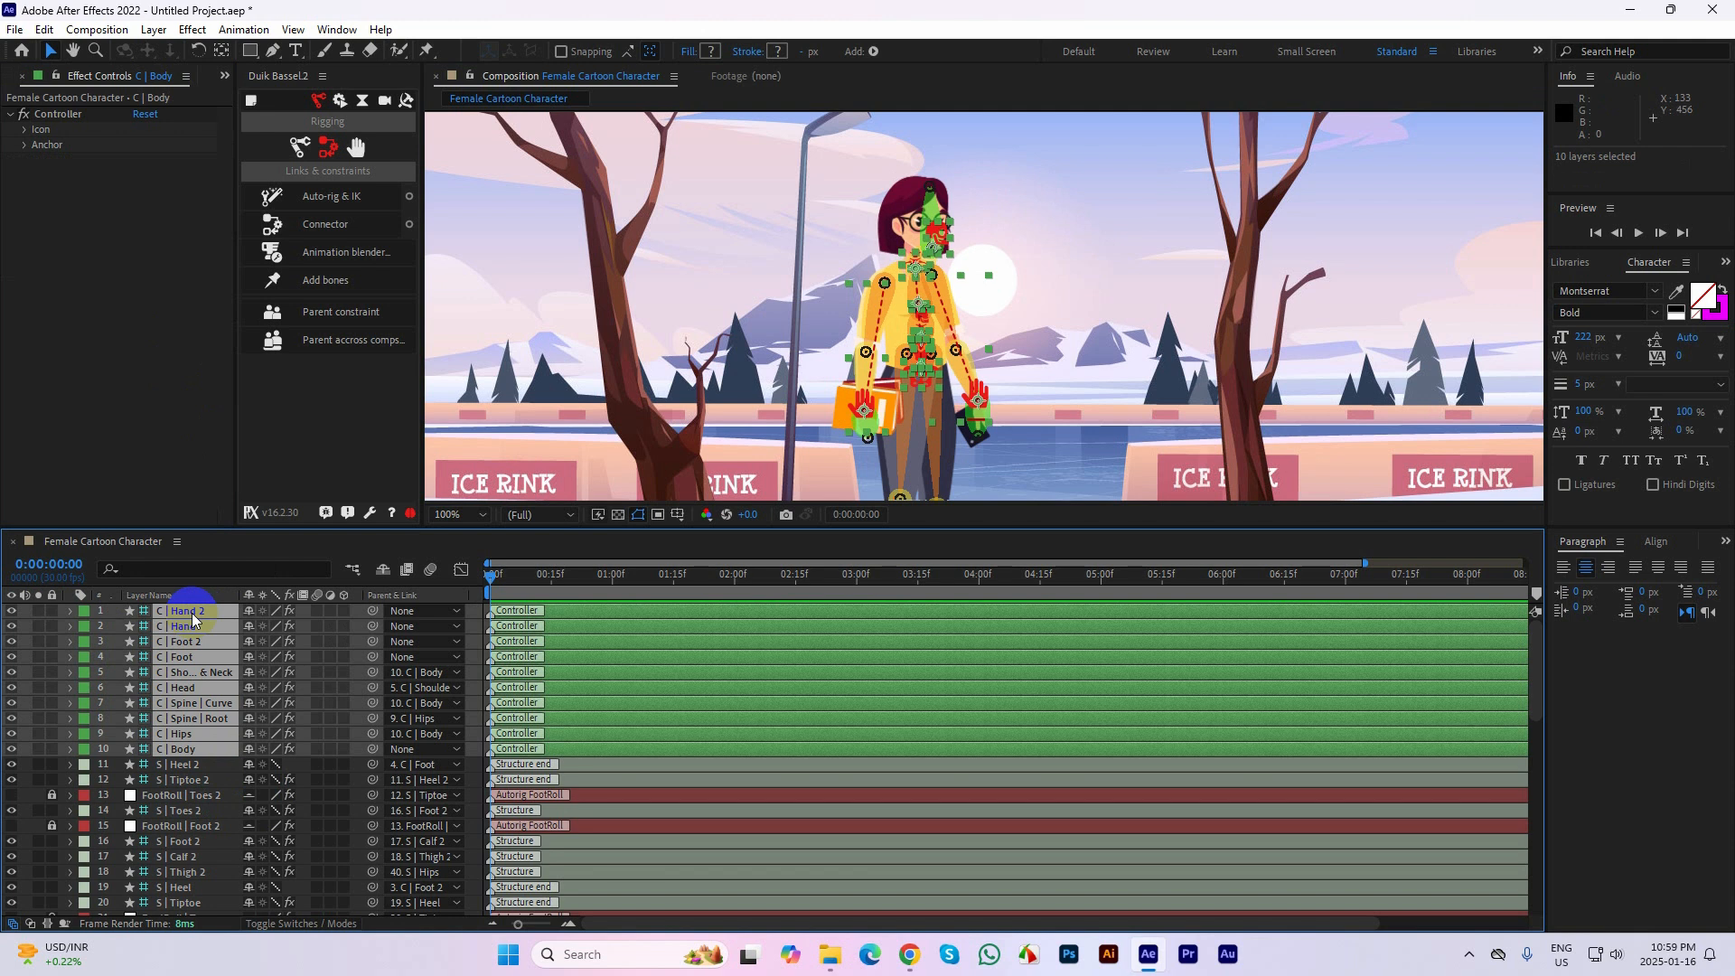
{"action": "left_click", "coordinate": [329, 157]}
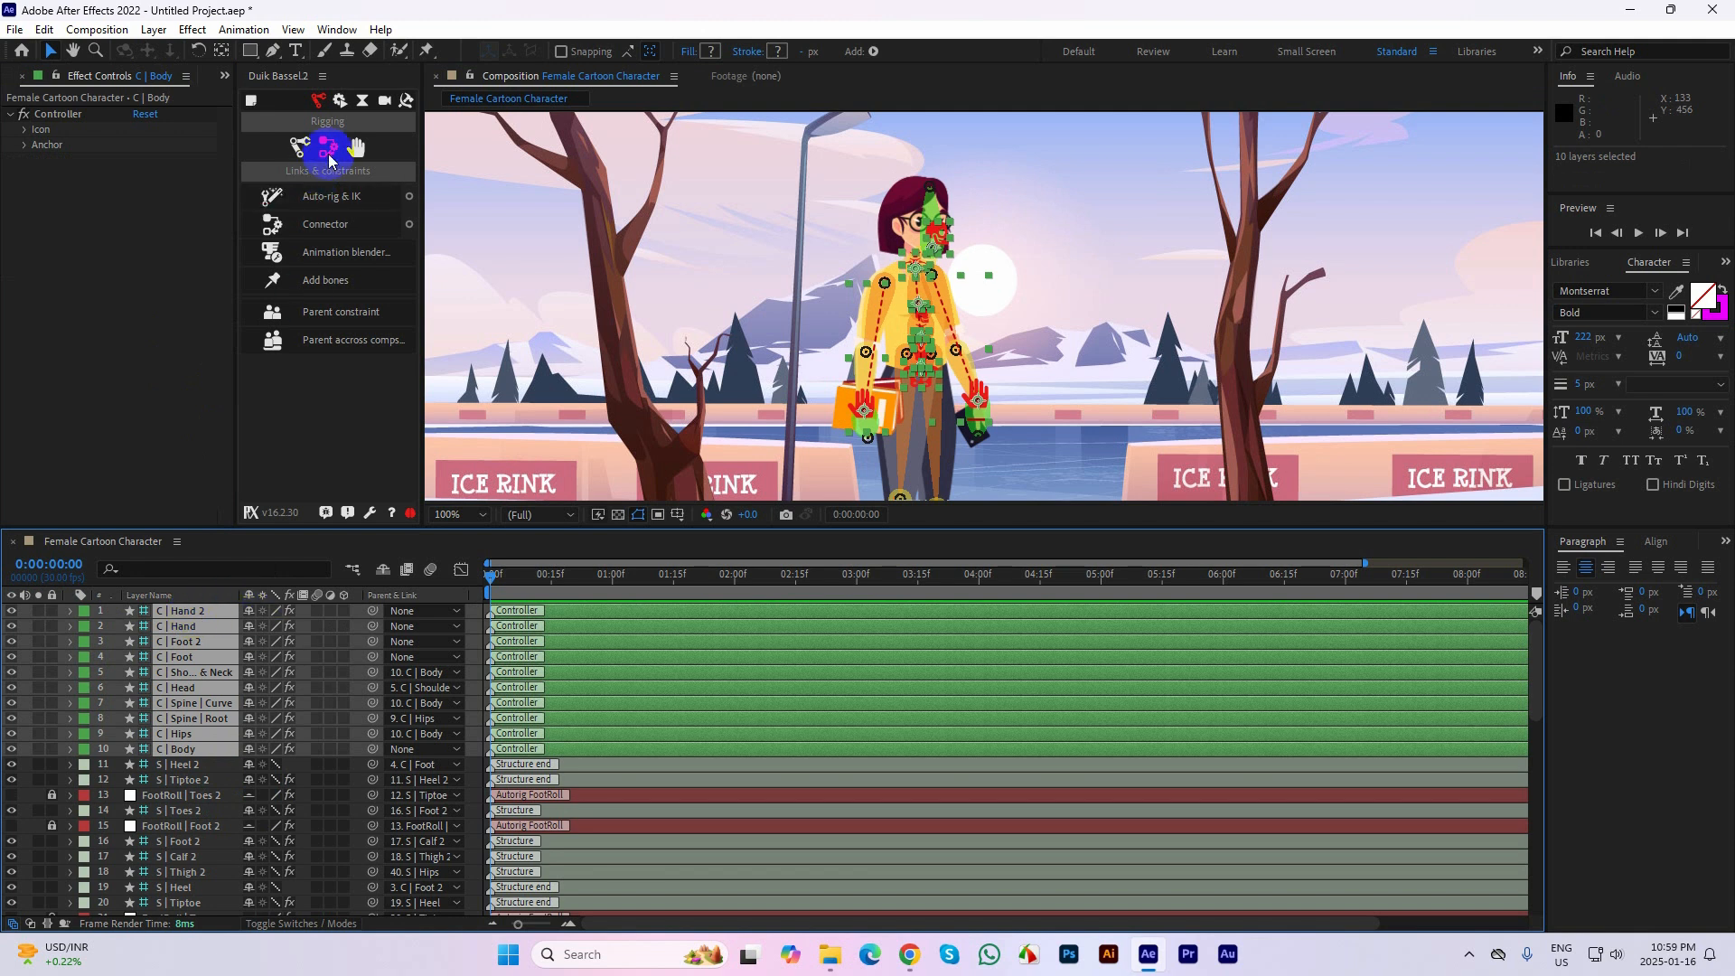
{"action": "left_click", "coordinate": [336, 97]}
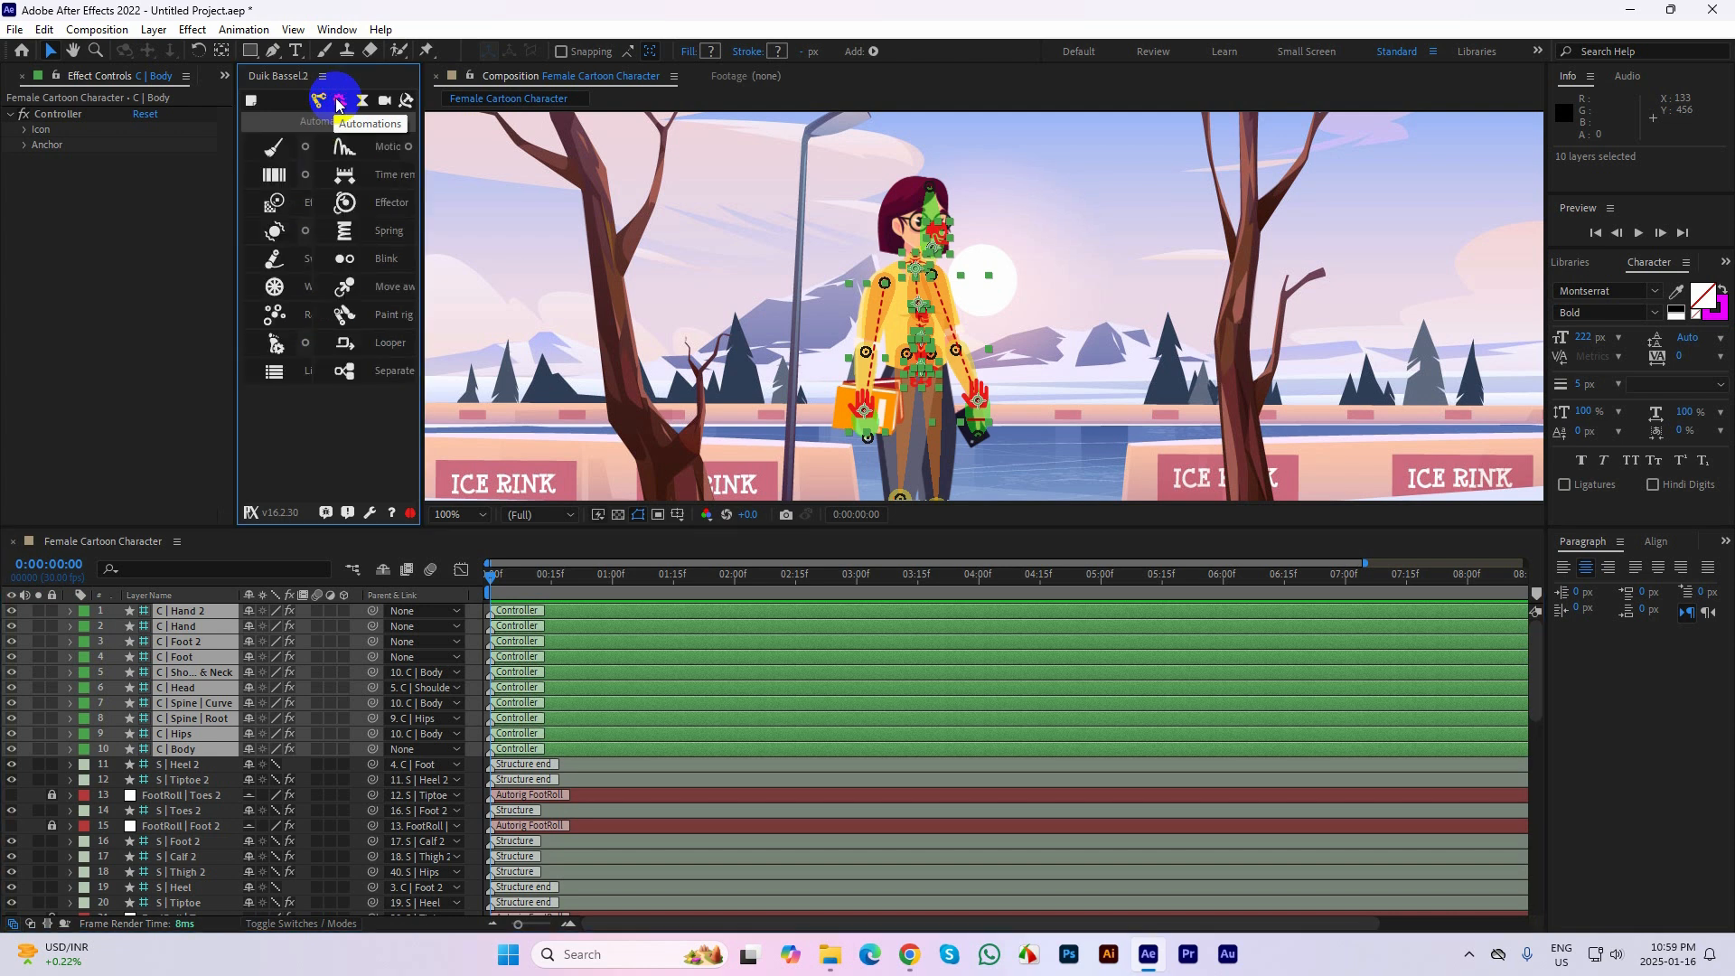
{"action": "left_click_drag", "start_coordinate": [422, 300], "coordinate": [555, 309]}
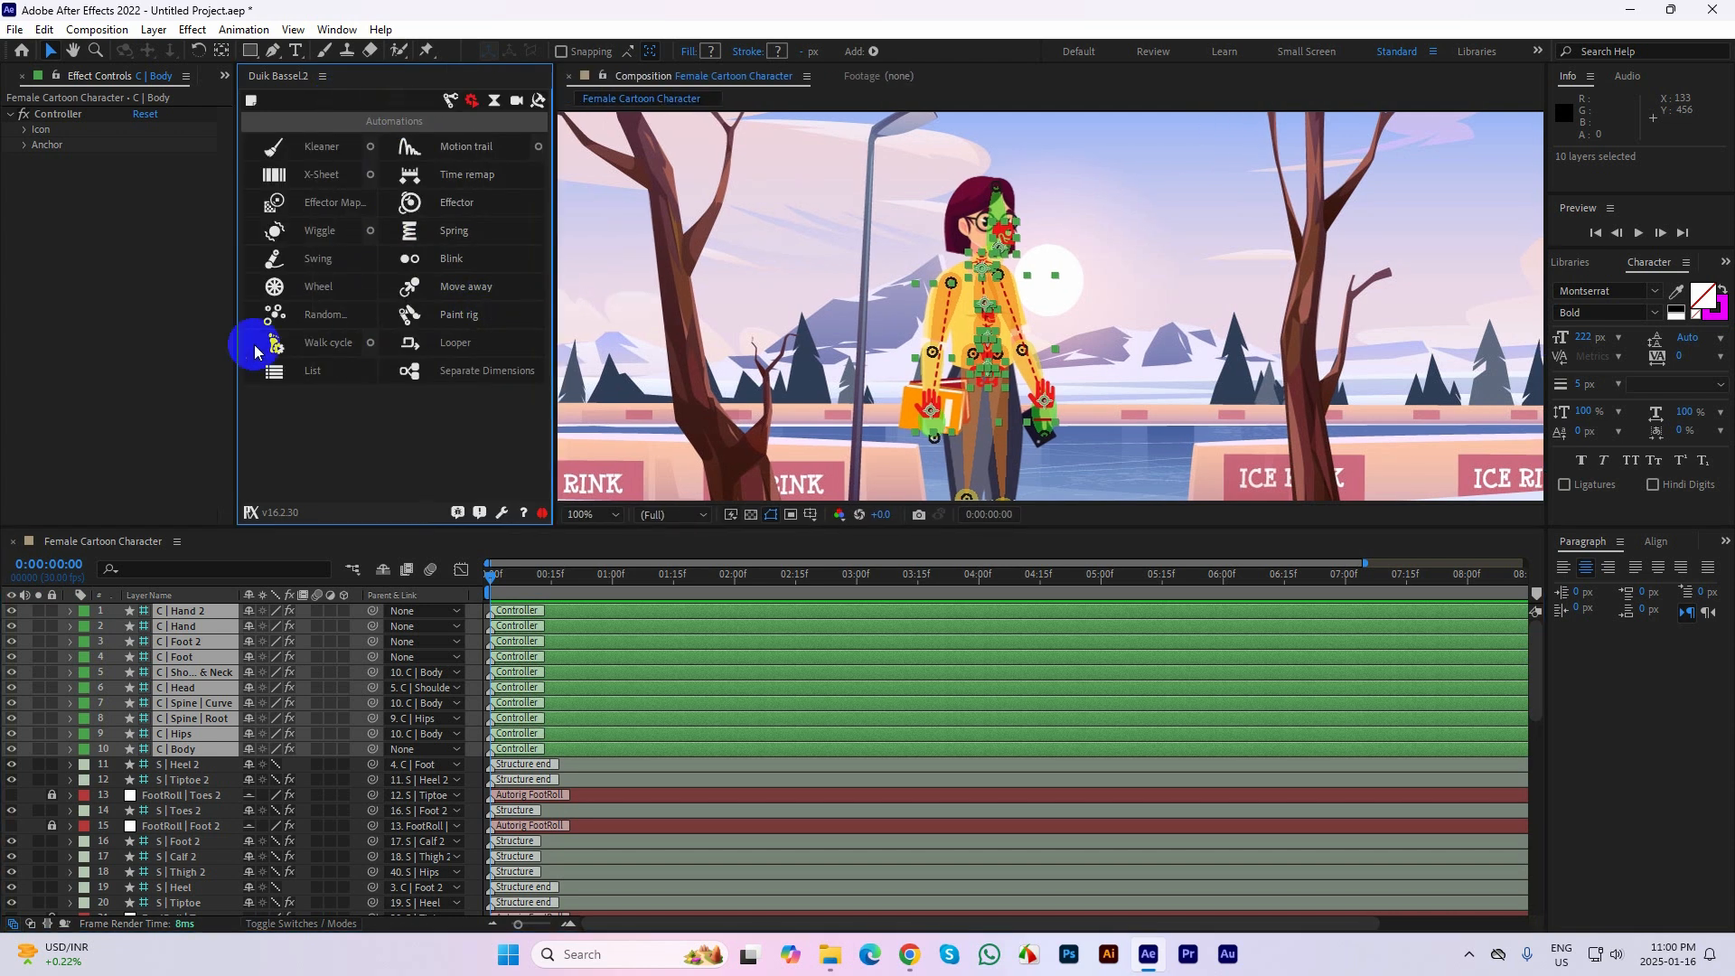
{"action": "left_click", "coordinate": [324, 349]}
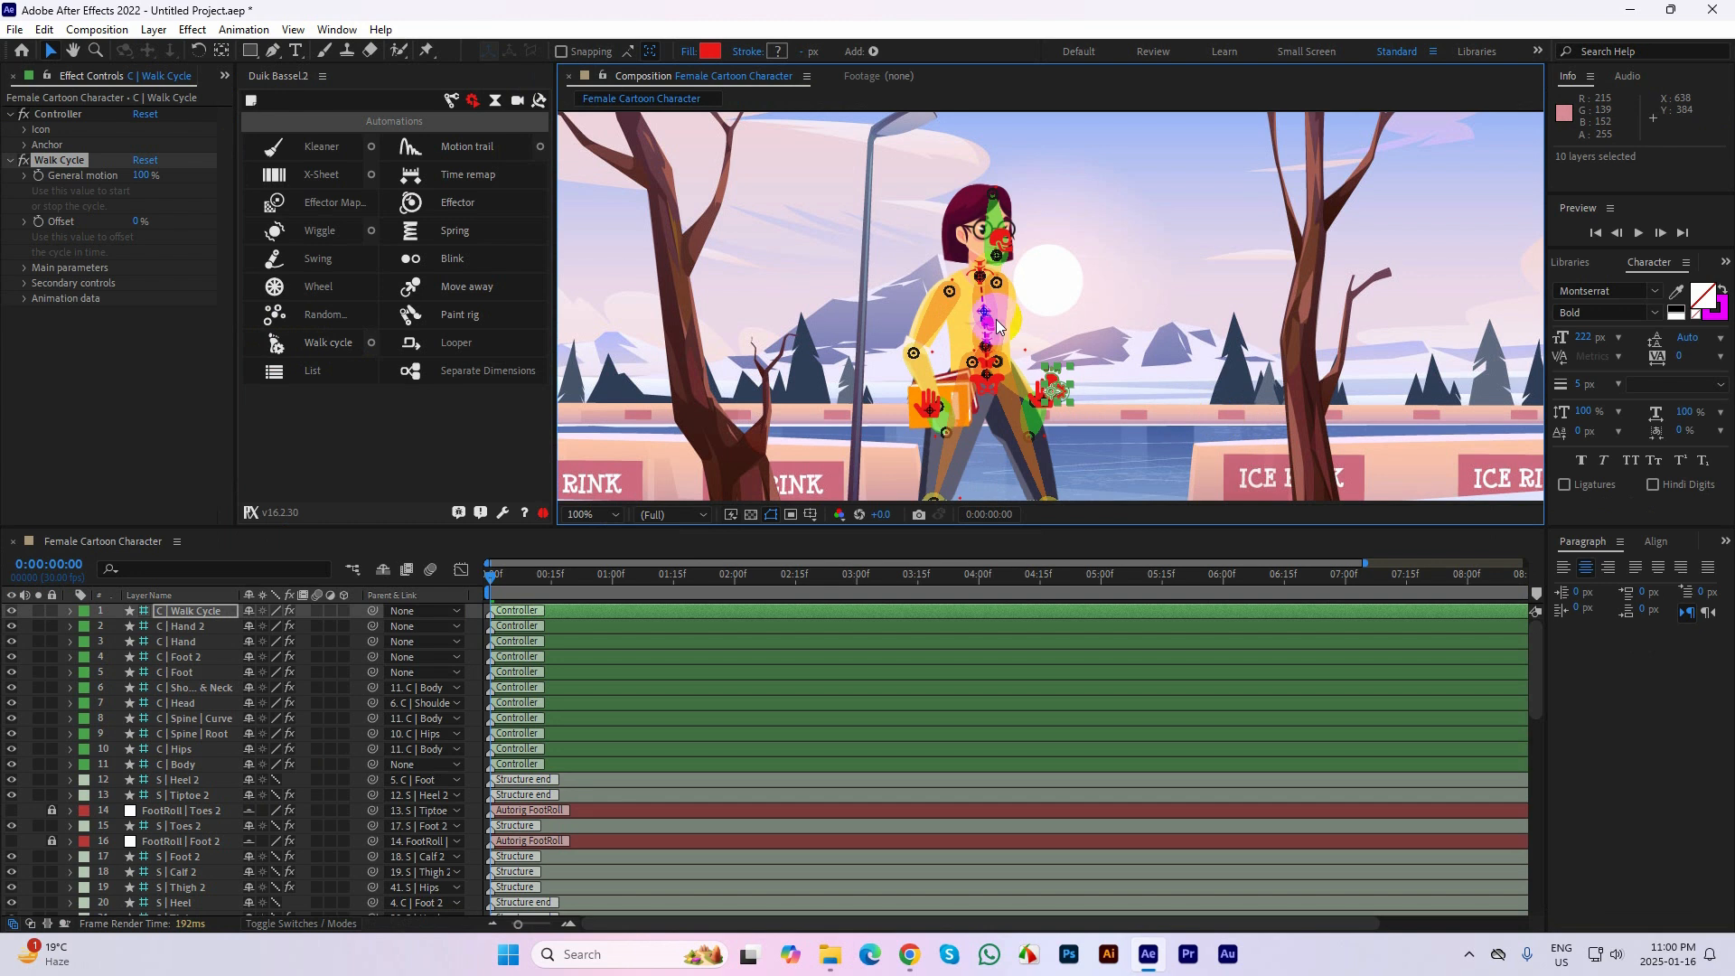
Set the composition preview resolution to Quarter and play back the walk cycle
{"action": "scroll", "coordinate": [991, 306], "scroll_direction": "down", "scroll_amount": 2}
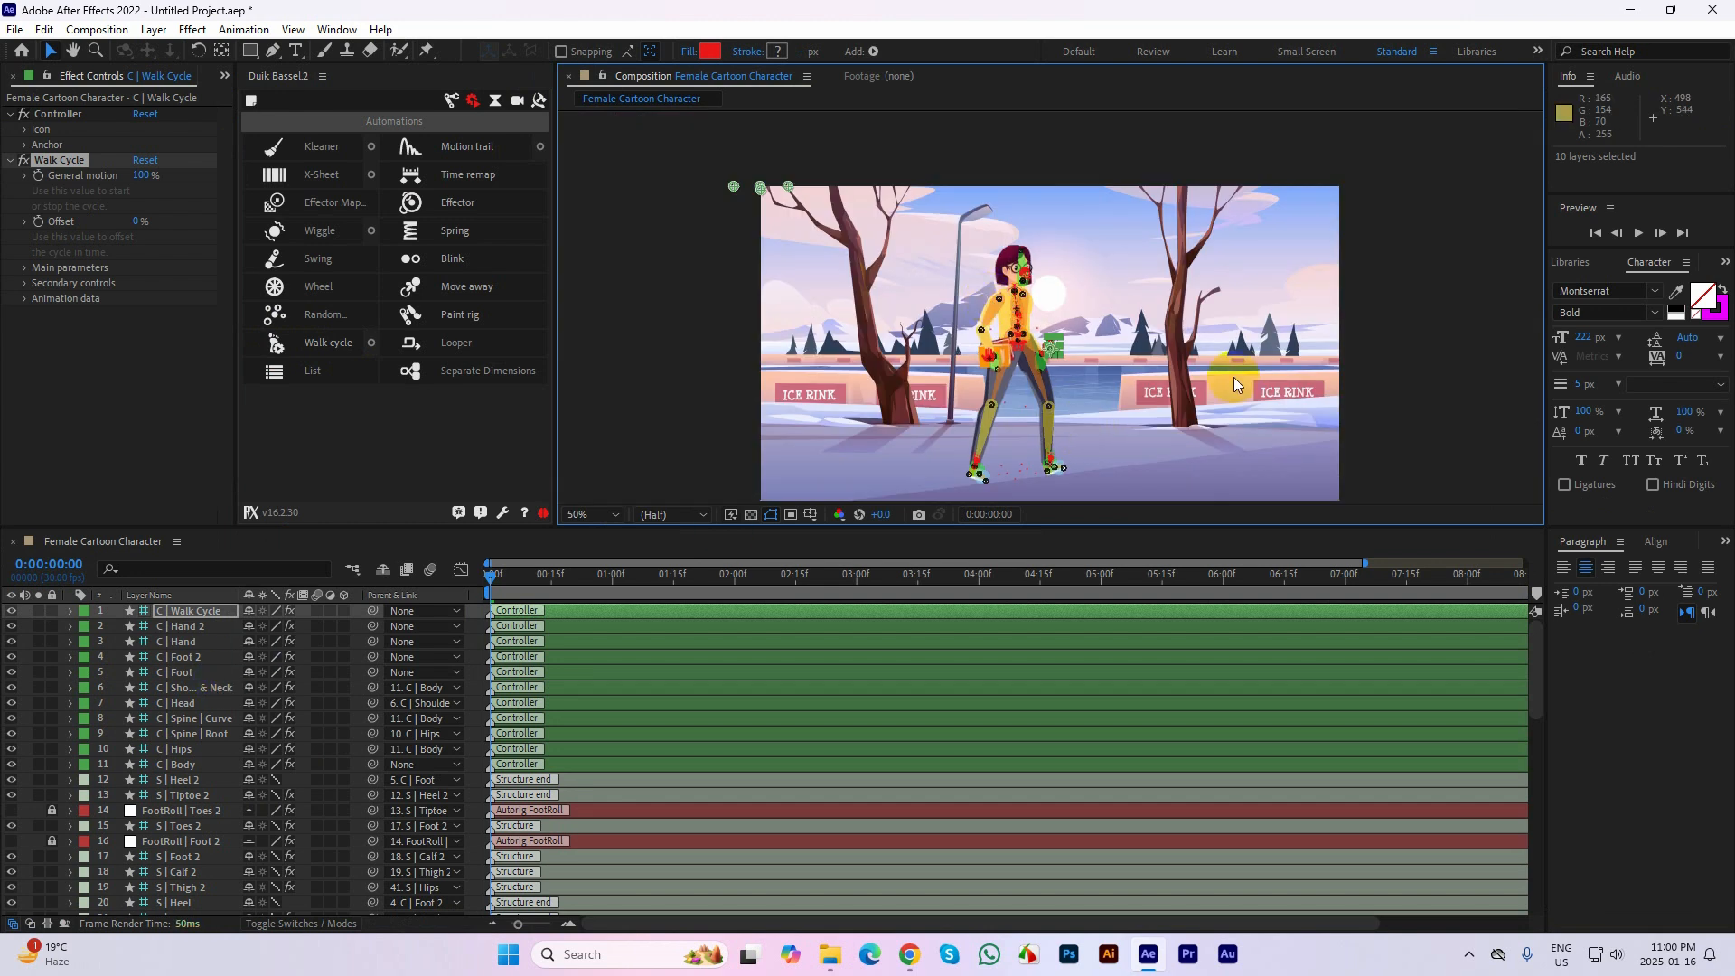
{"action": "left_click", "coordinate": [1385, 323]}
{"action": "scroll", "coordinate": [1022, 246], "scroll_direction": "up", "scroll_amount": 2}
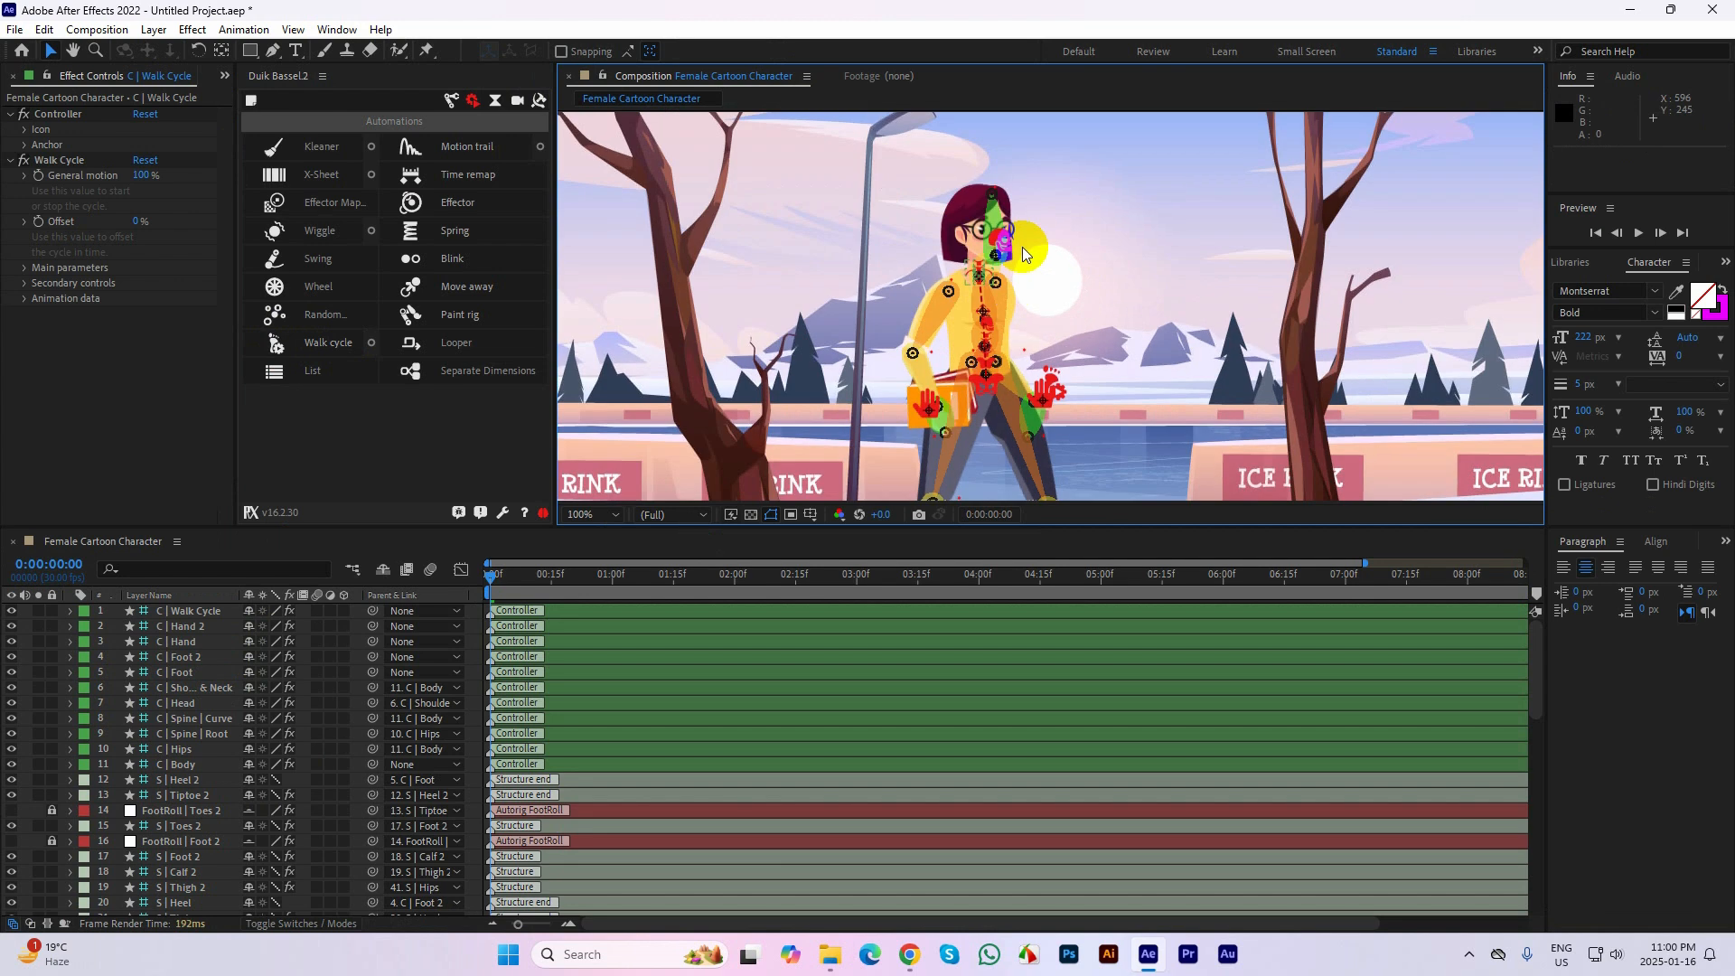
{"action": "scroll", "coordinate": [1066, 280], "scroll_direction": "down", "scroll_amount": 2}
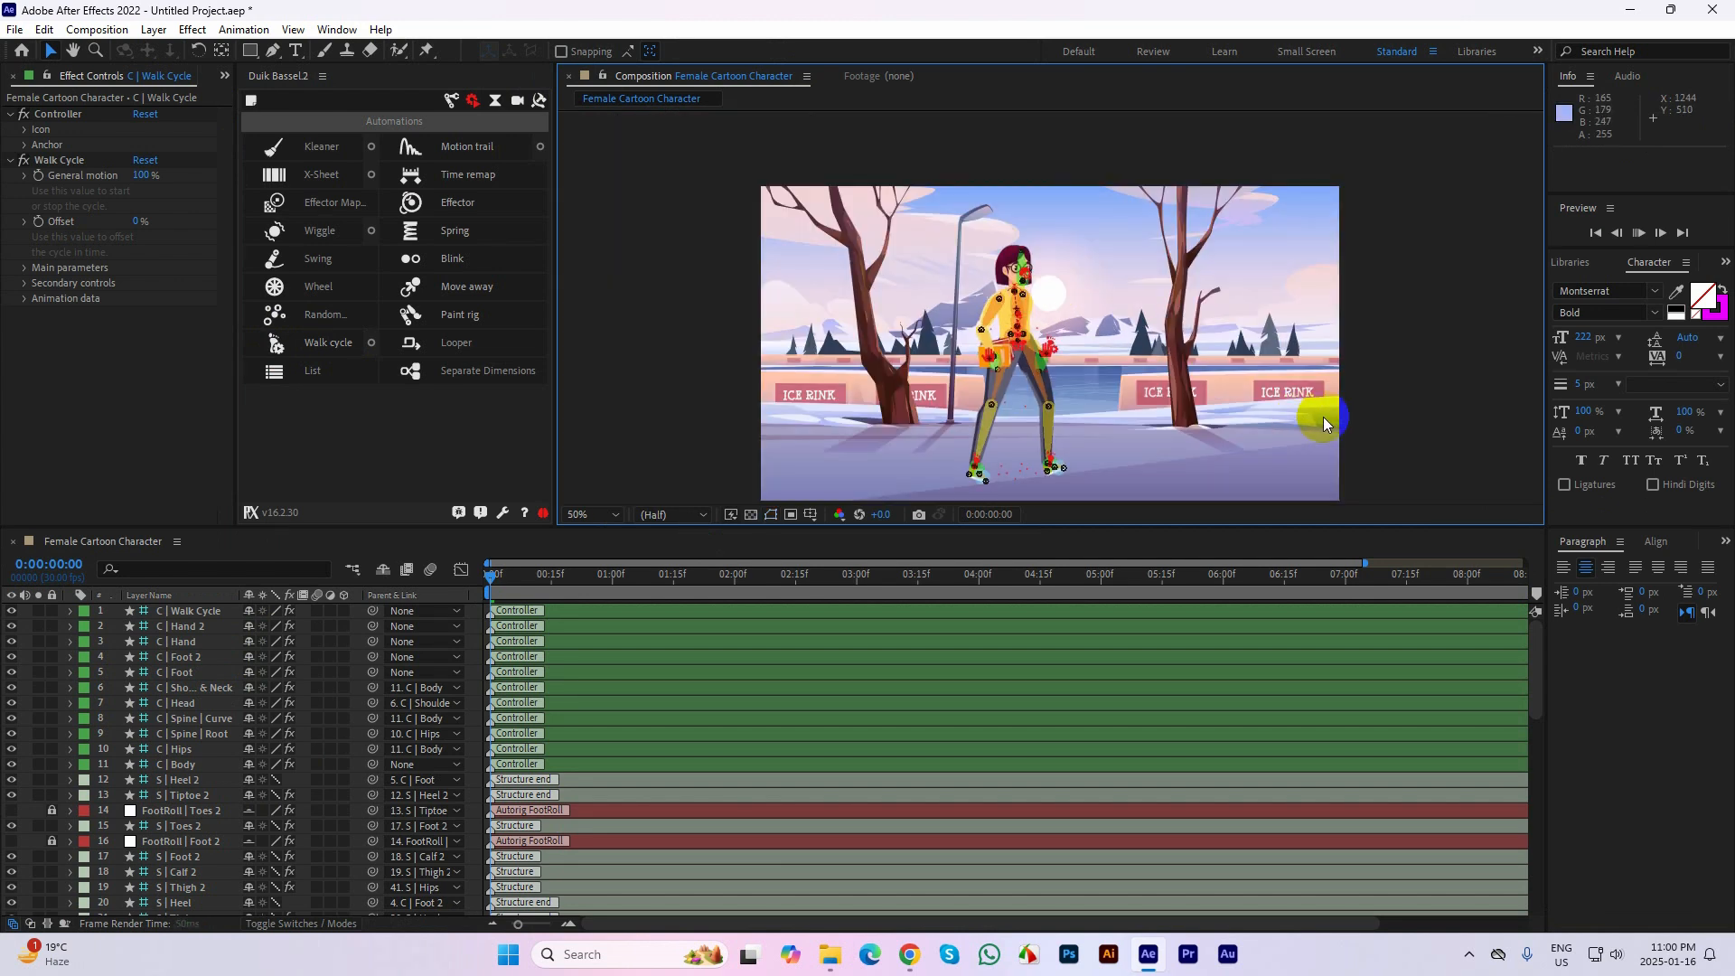
{"action": "key", "text": "space"}
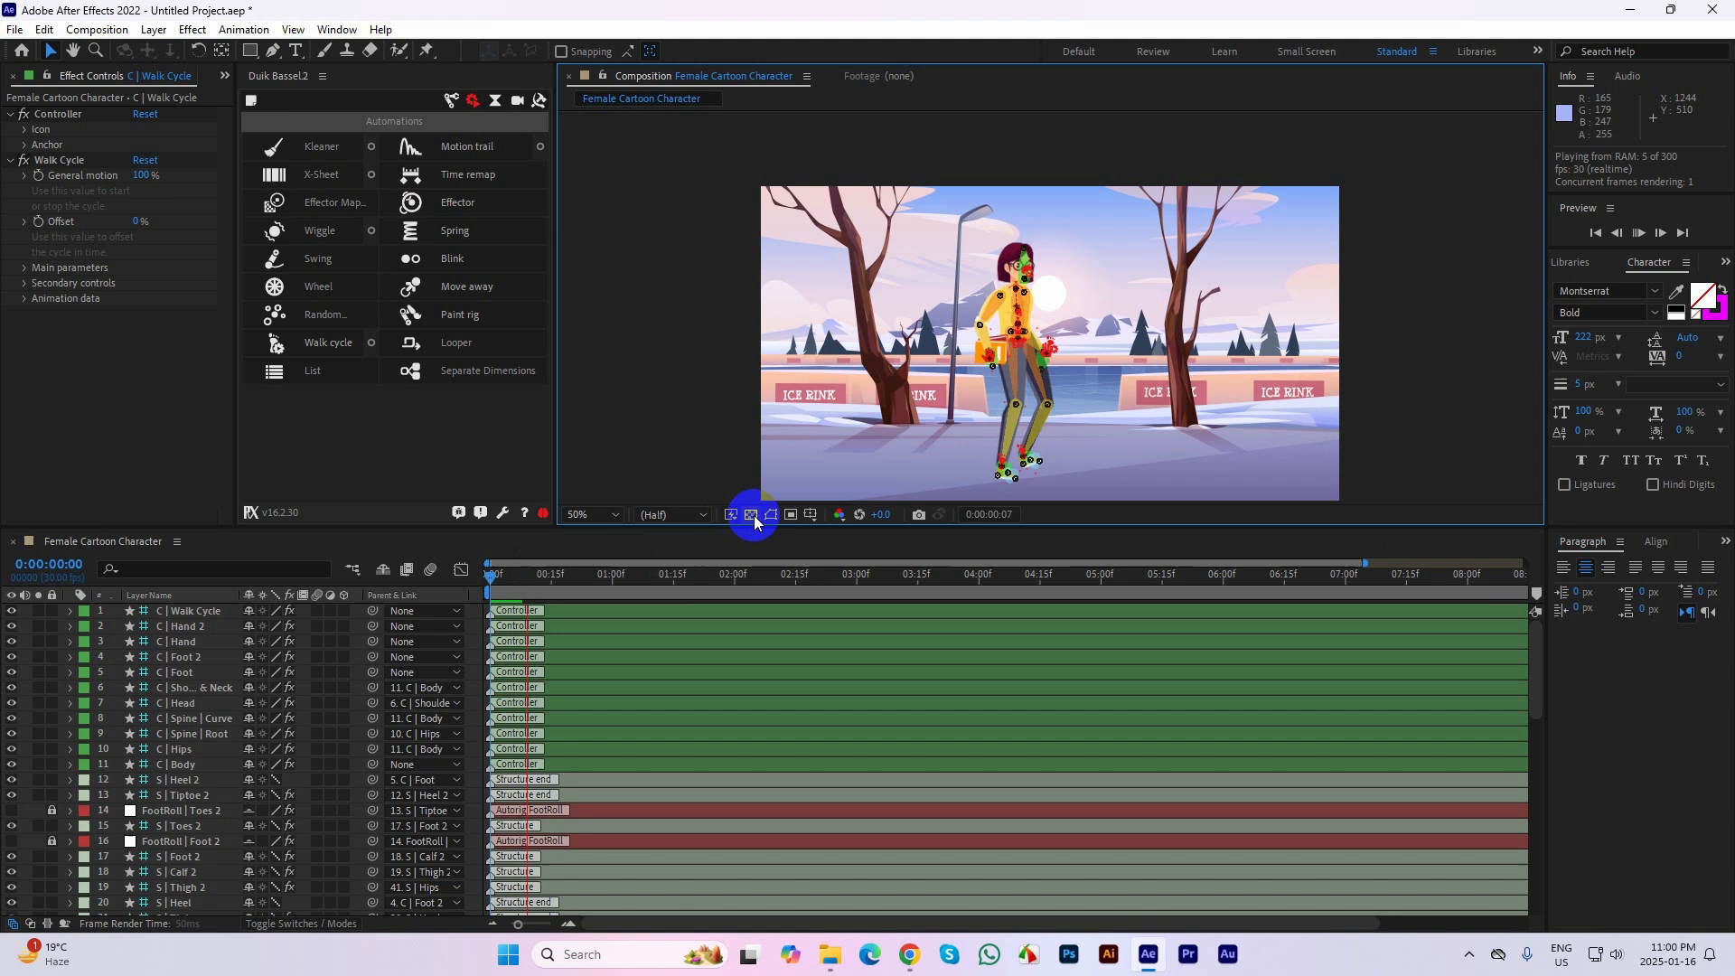
{"action": "left_click", "coordinate": [673, 514]}
{"action": "left_click", "coordinate": [678, 607]}
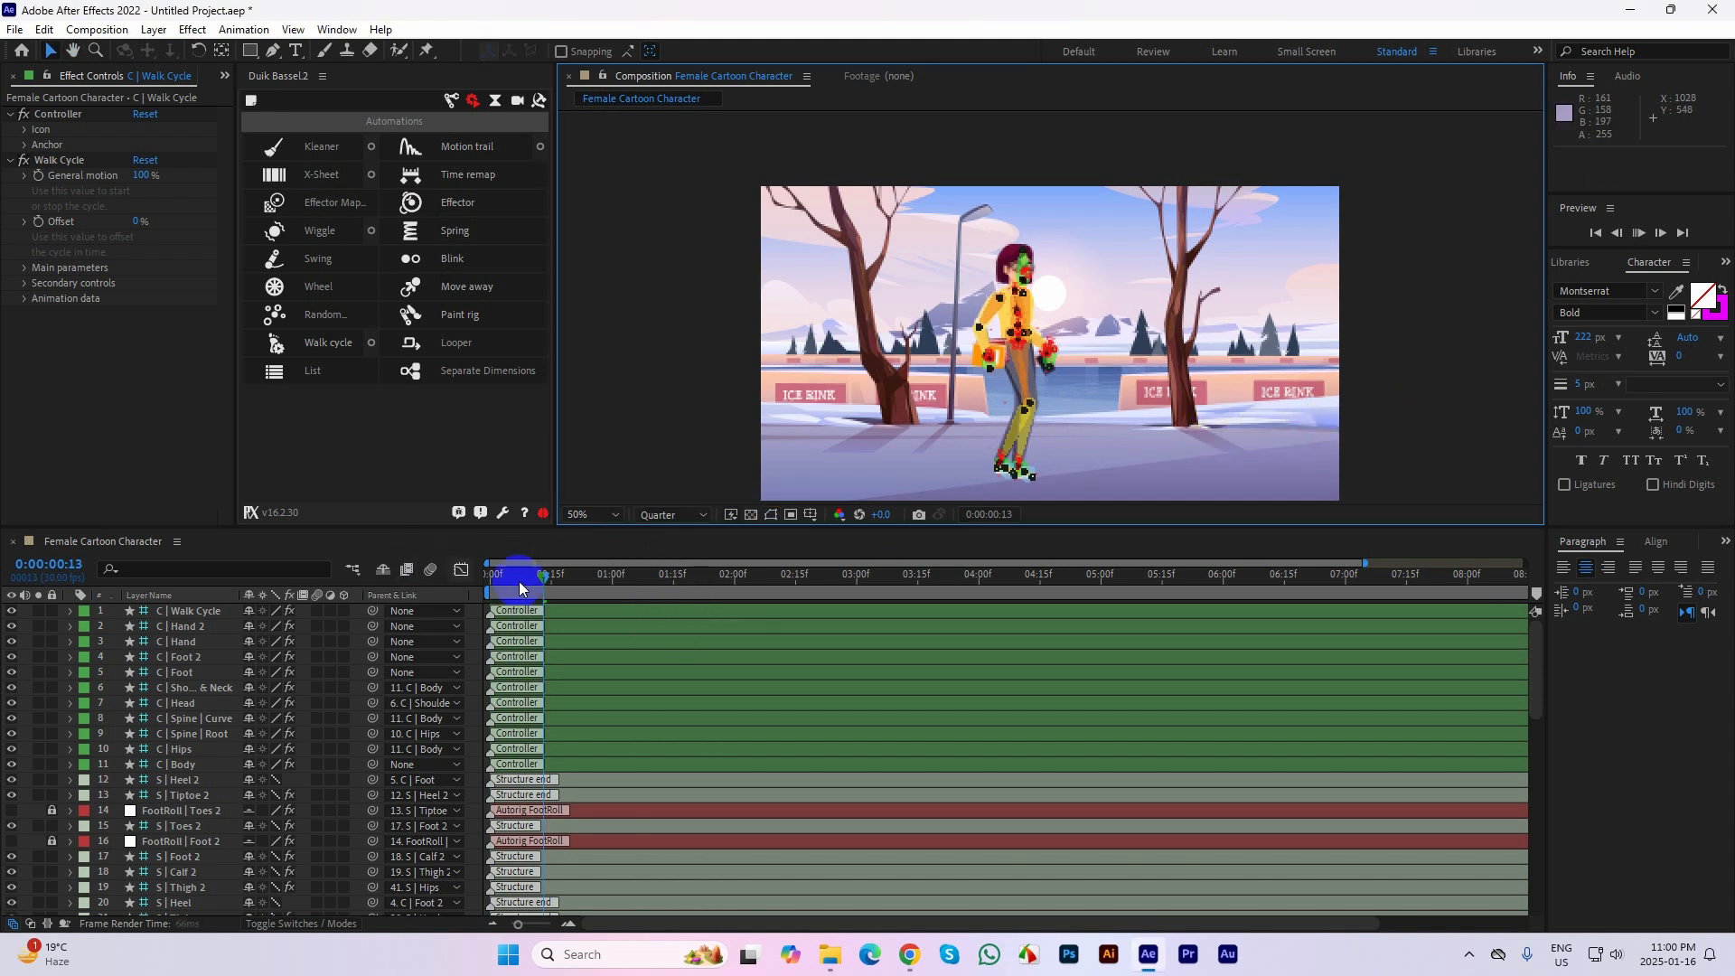
{"action": "key", "text": "space"}
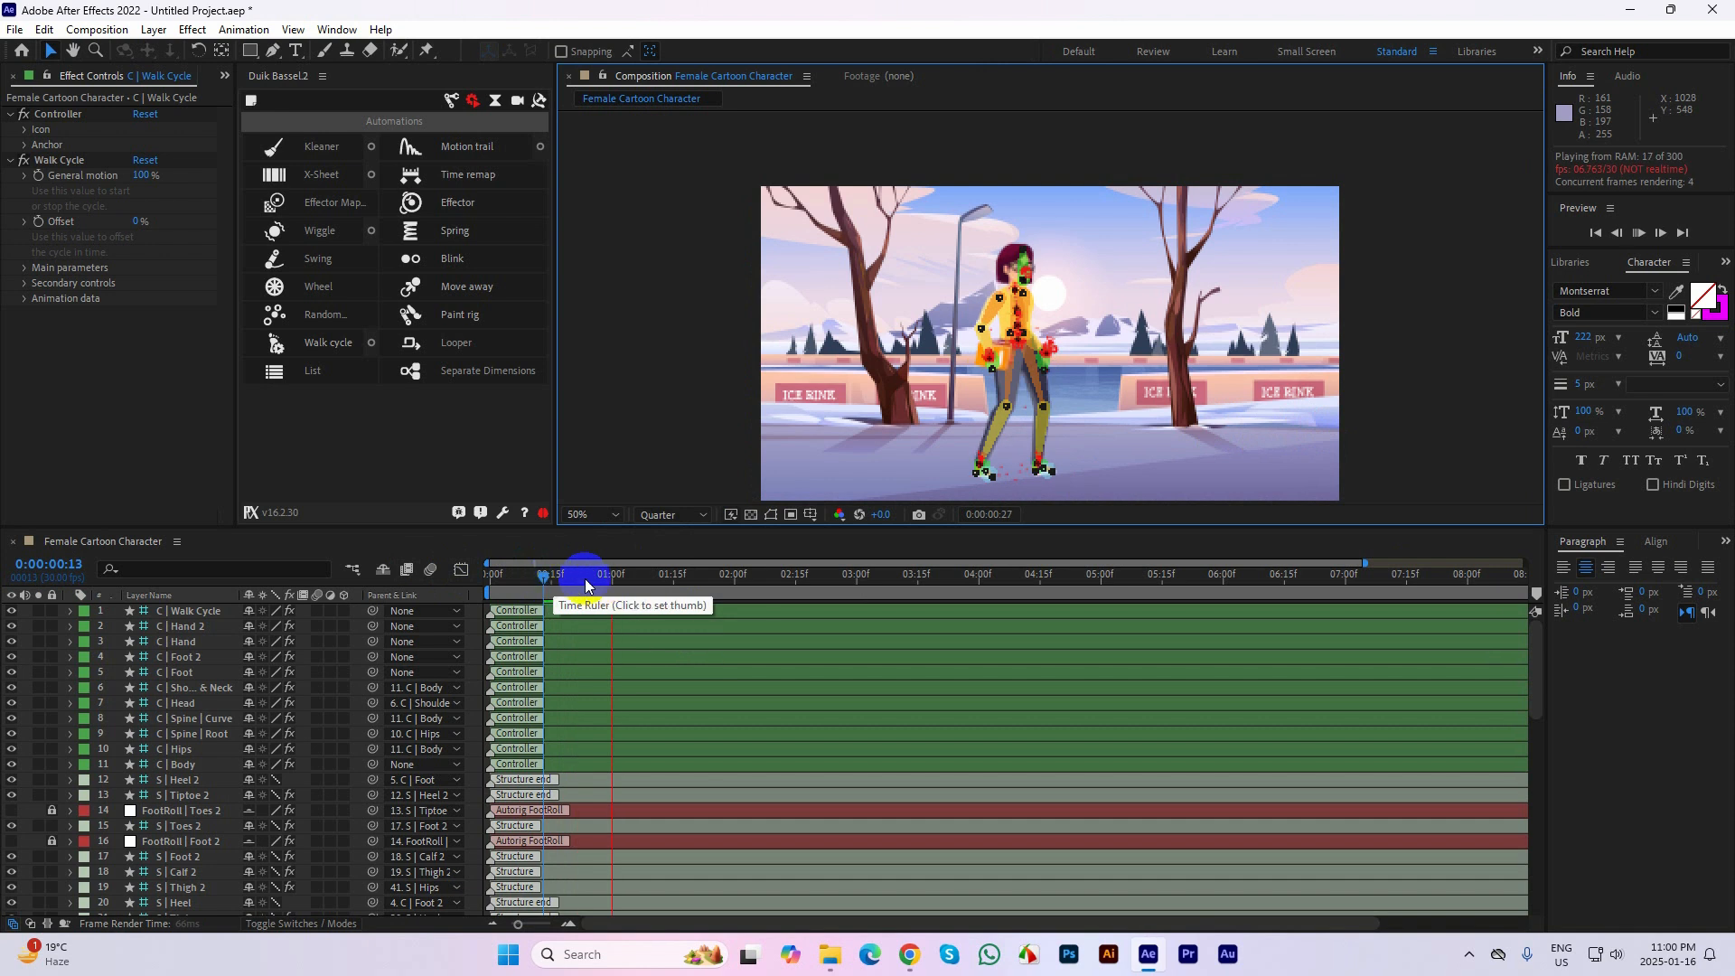
Stop the preview, return to the start of the timeline and set the composition preview resolution to Auto
{"action": "key", "text": "space"}
{"action": "left_click_drag", "start_coordinate": [610, 576], "coordinate": [459, 595]}
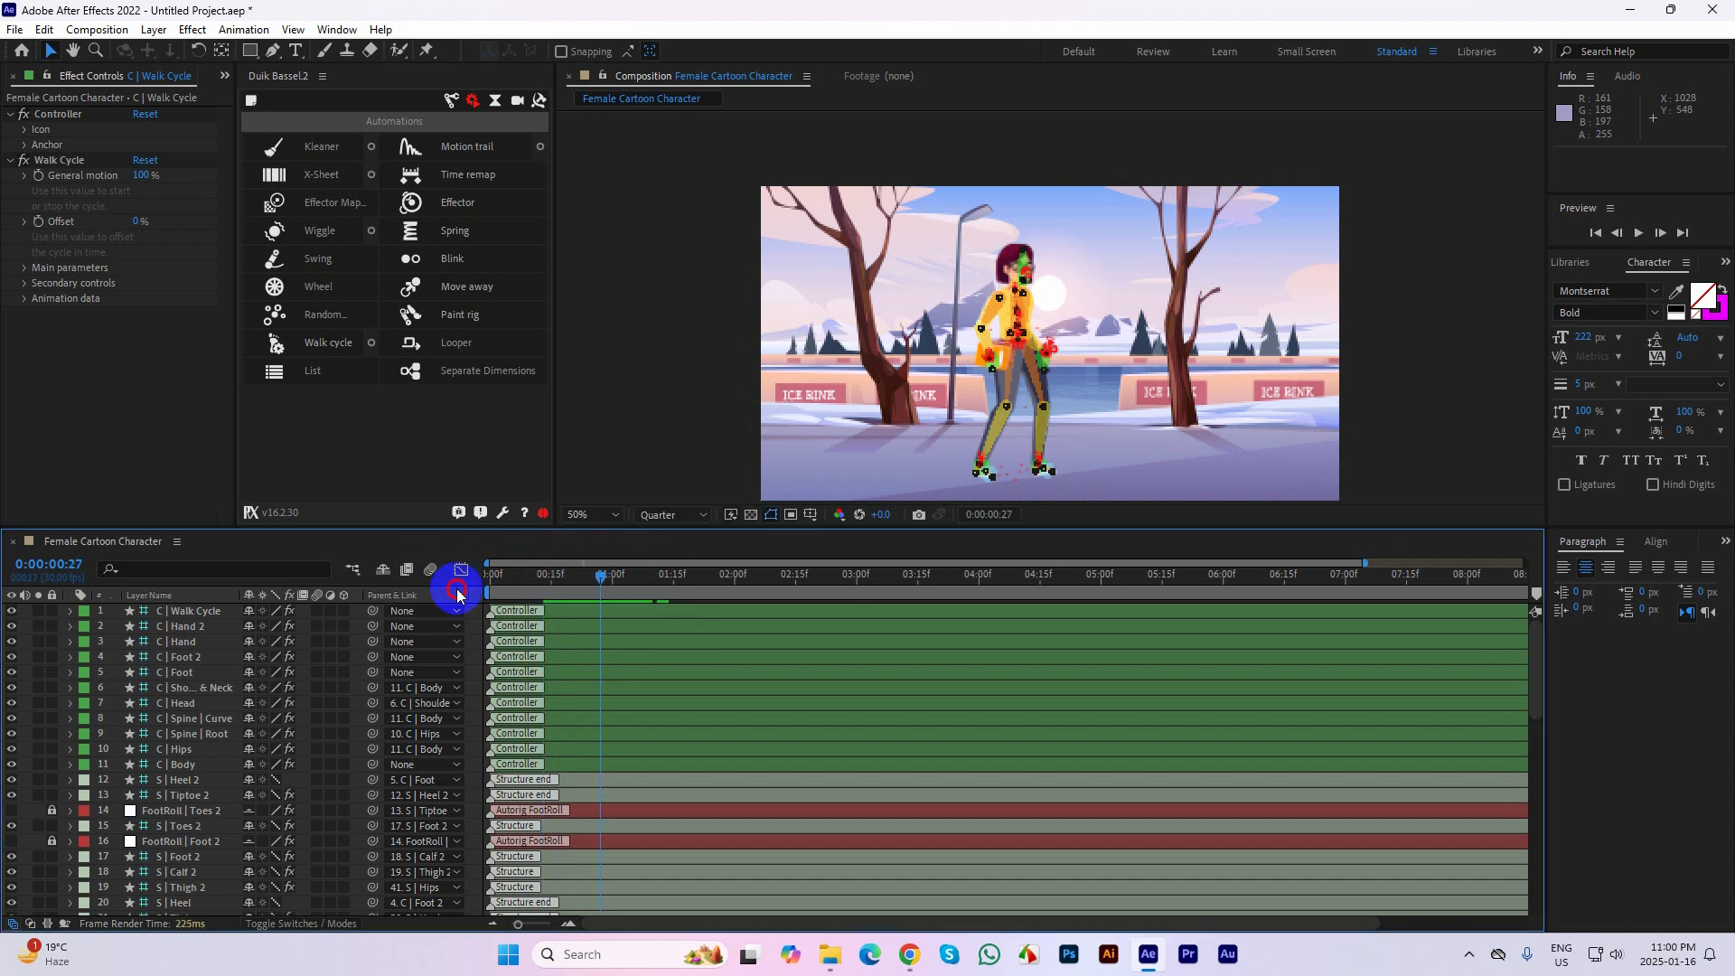
{"action": "left_click", "coordinate": [673, 514]}
{"action": "left_click", "coordinate": [676, 545]}
{"action": "left_click", "coordinate": [189, 267]}
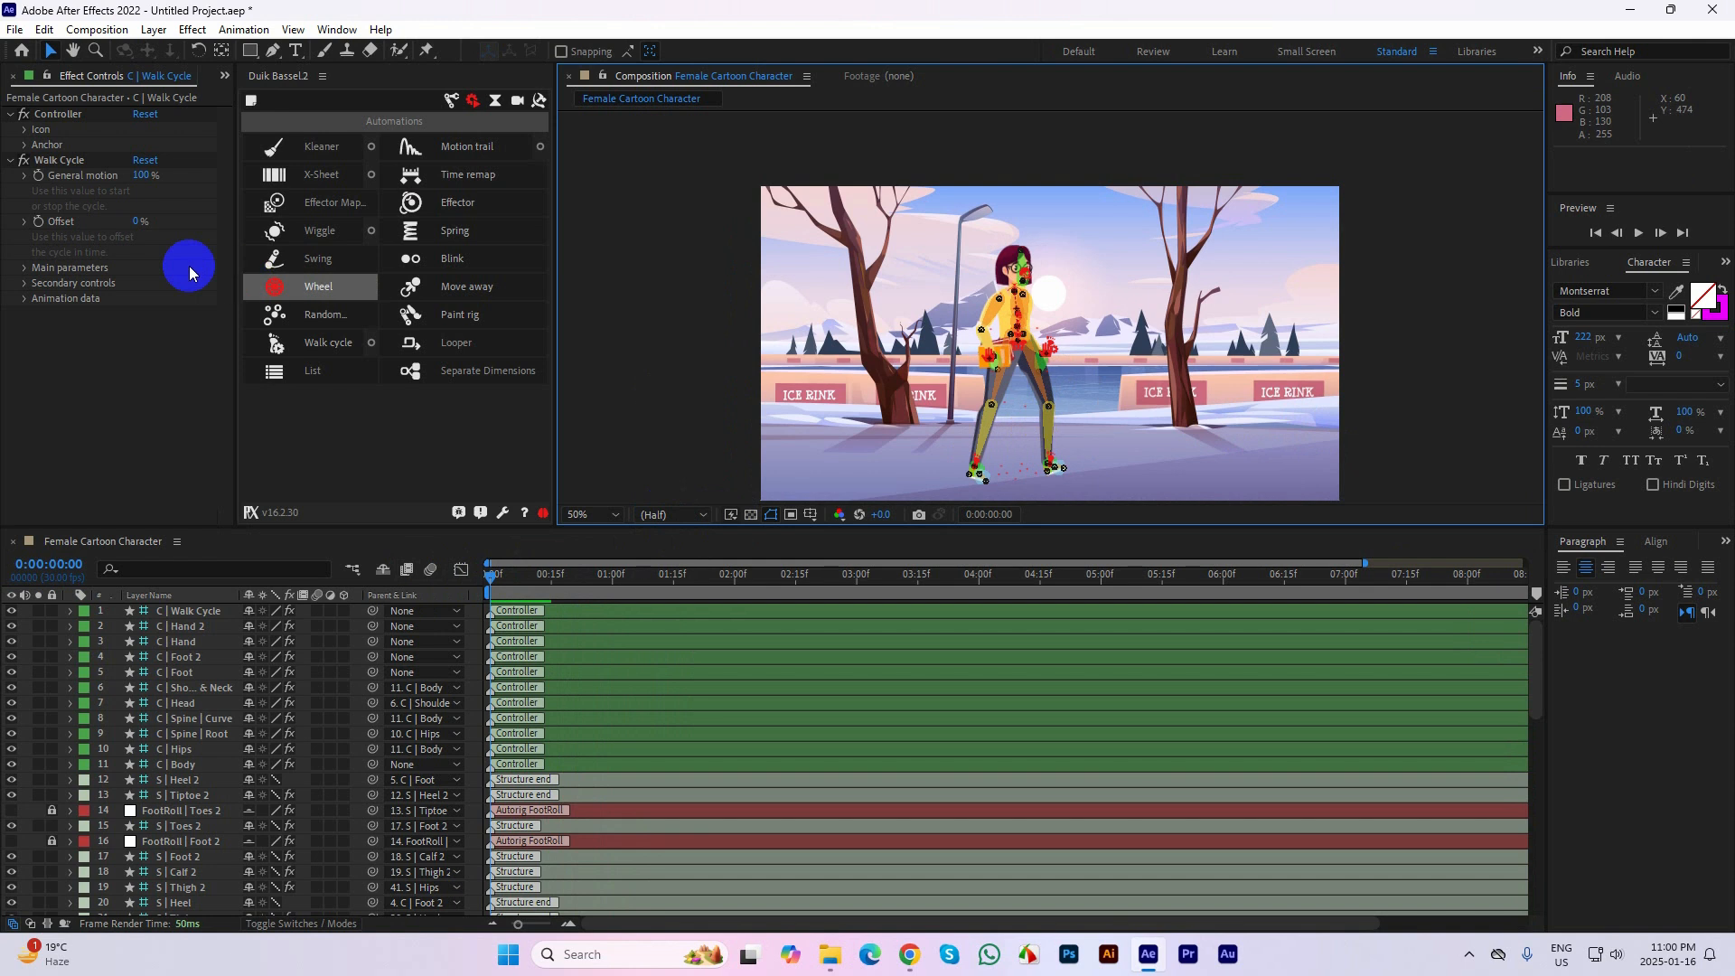
Set C | Walk Cycle's walk speed to 3.5 and its walk type to Dancing
{"action": "left_click", "coordinate": [195, 611]}
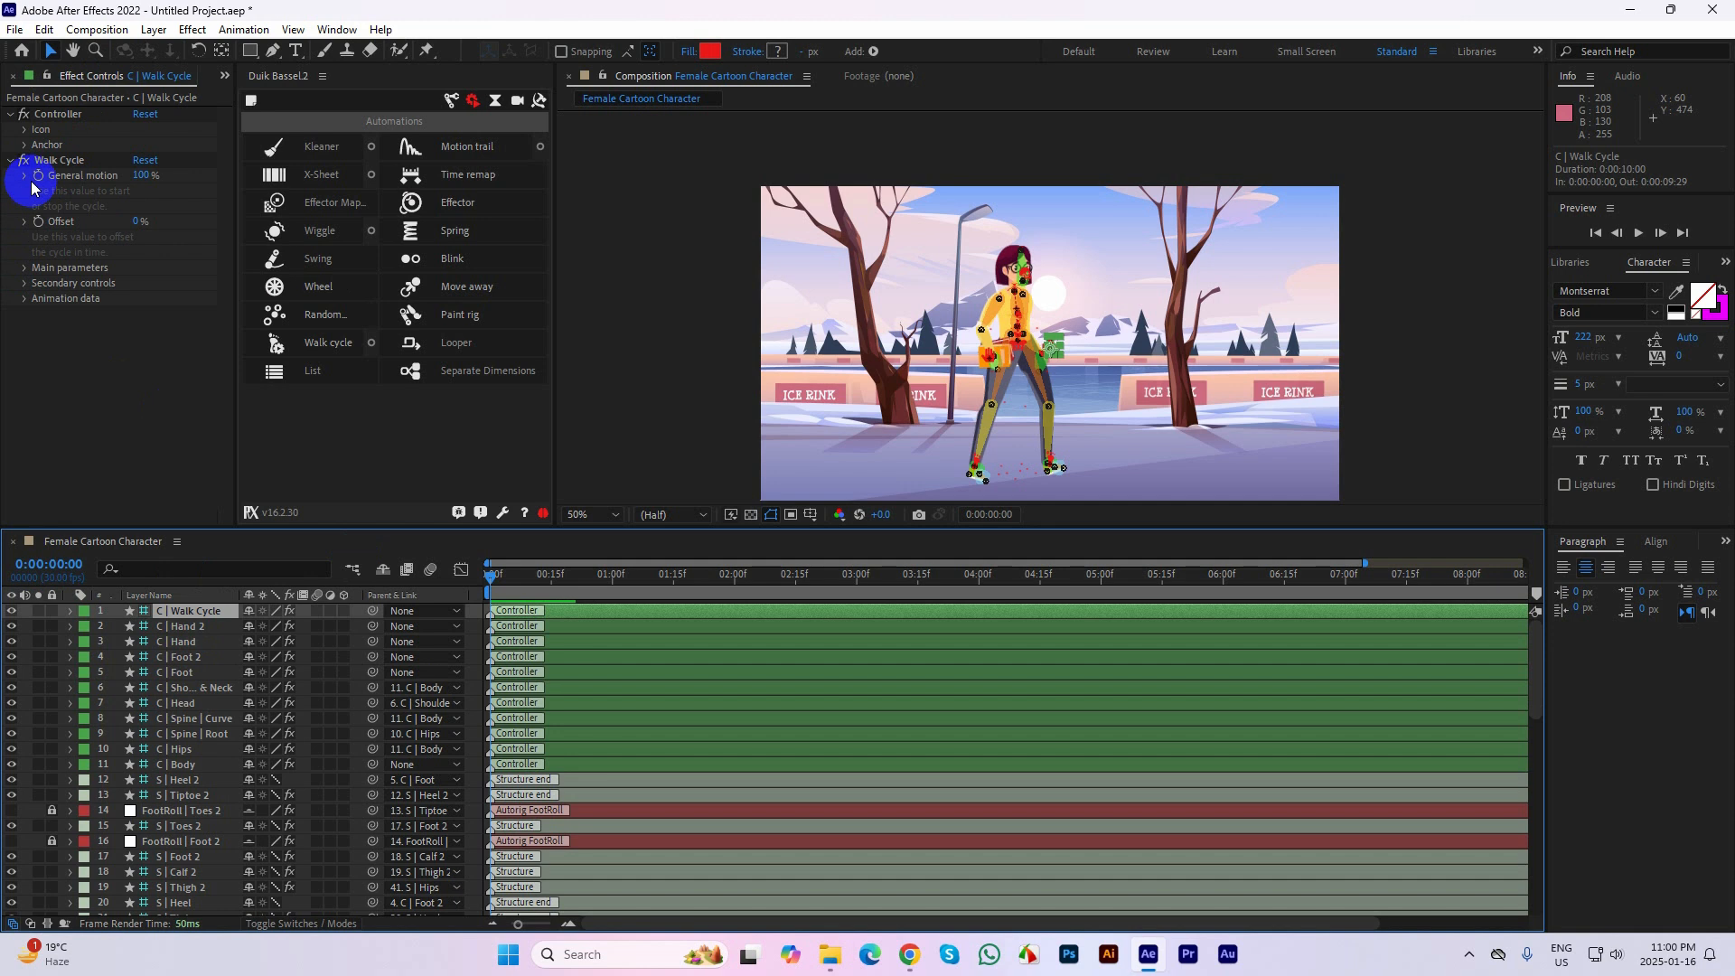
{"action": "left_click", "coordinate": [24, 270]}
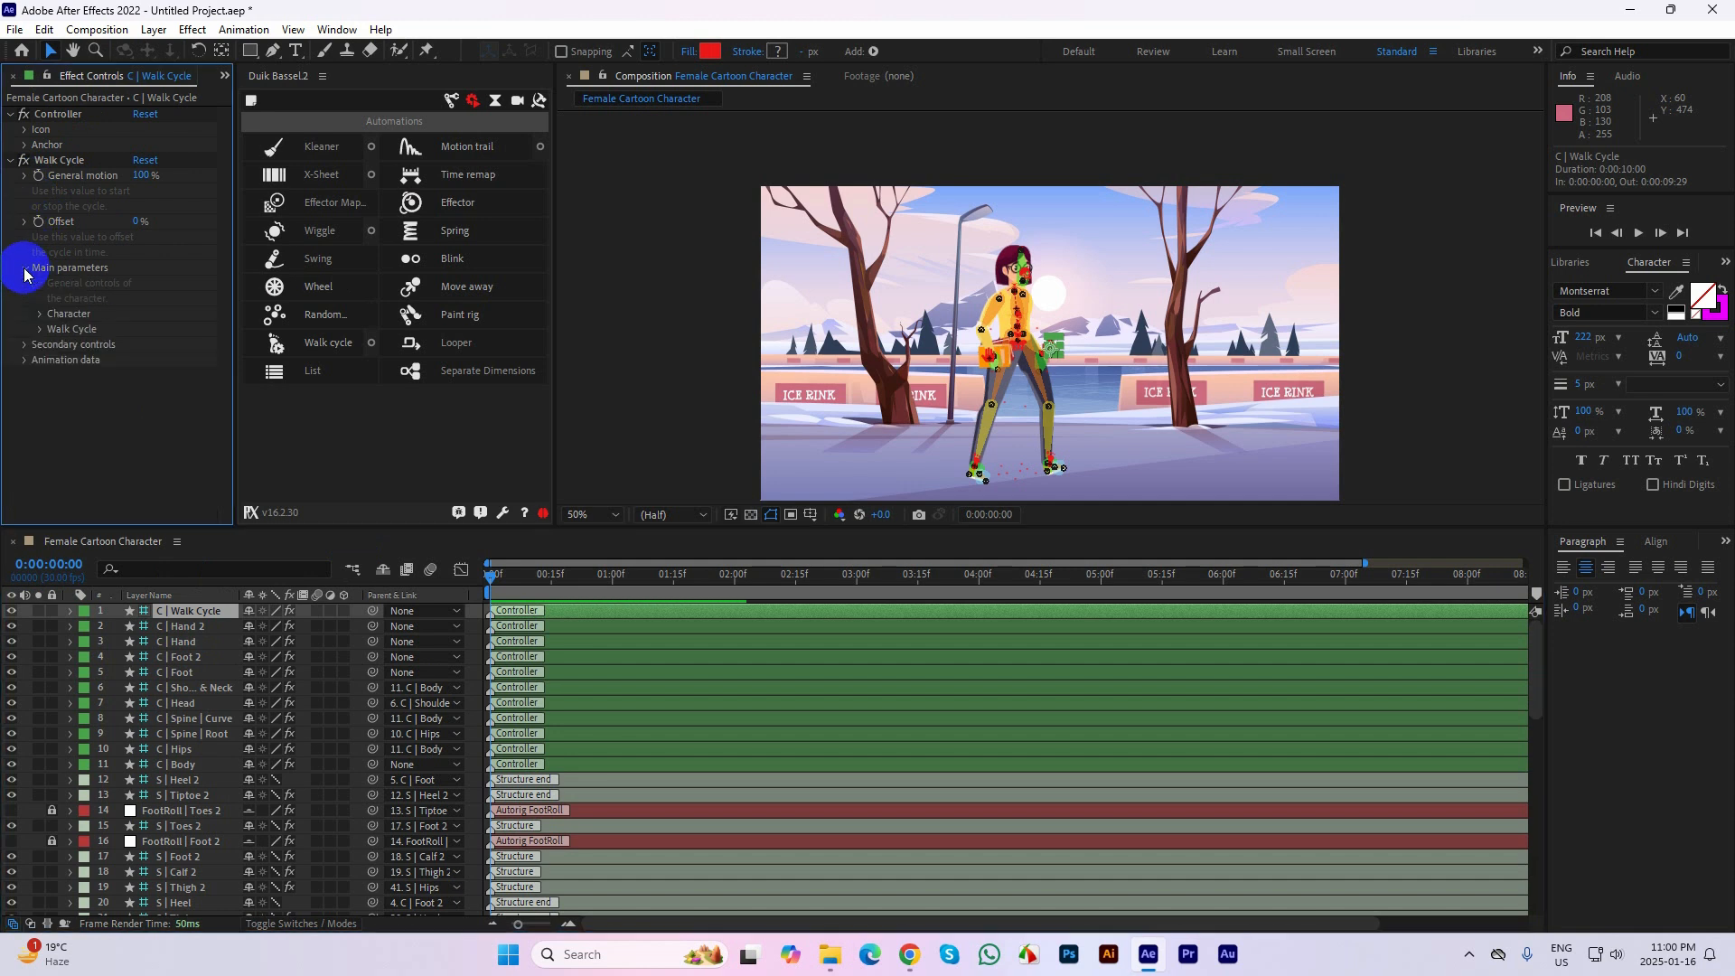
{"action": "left_click", "coordinate": [40, 330]}
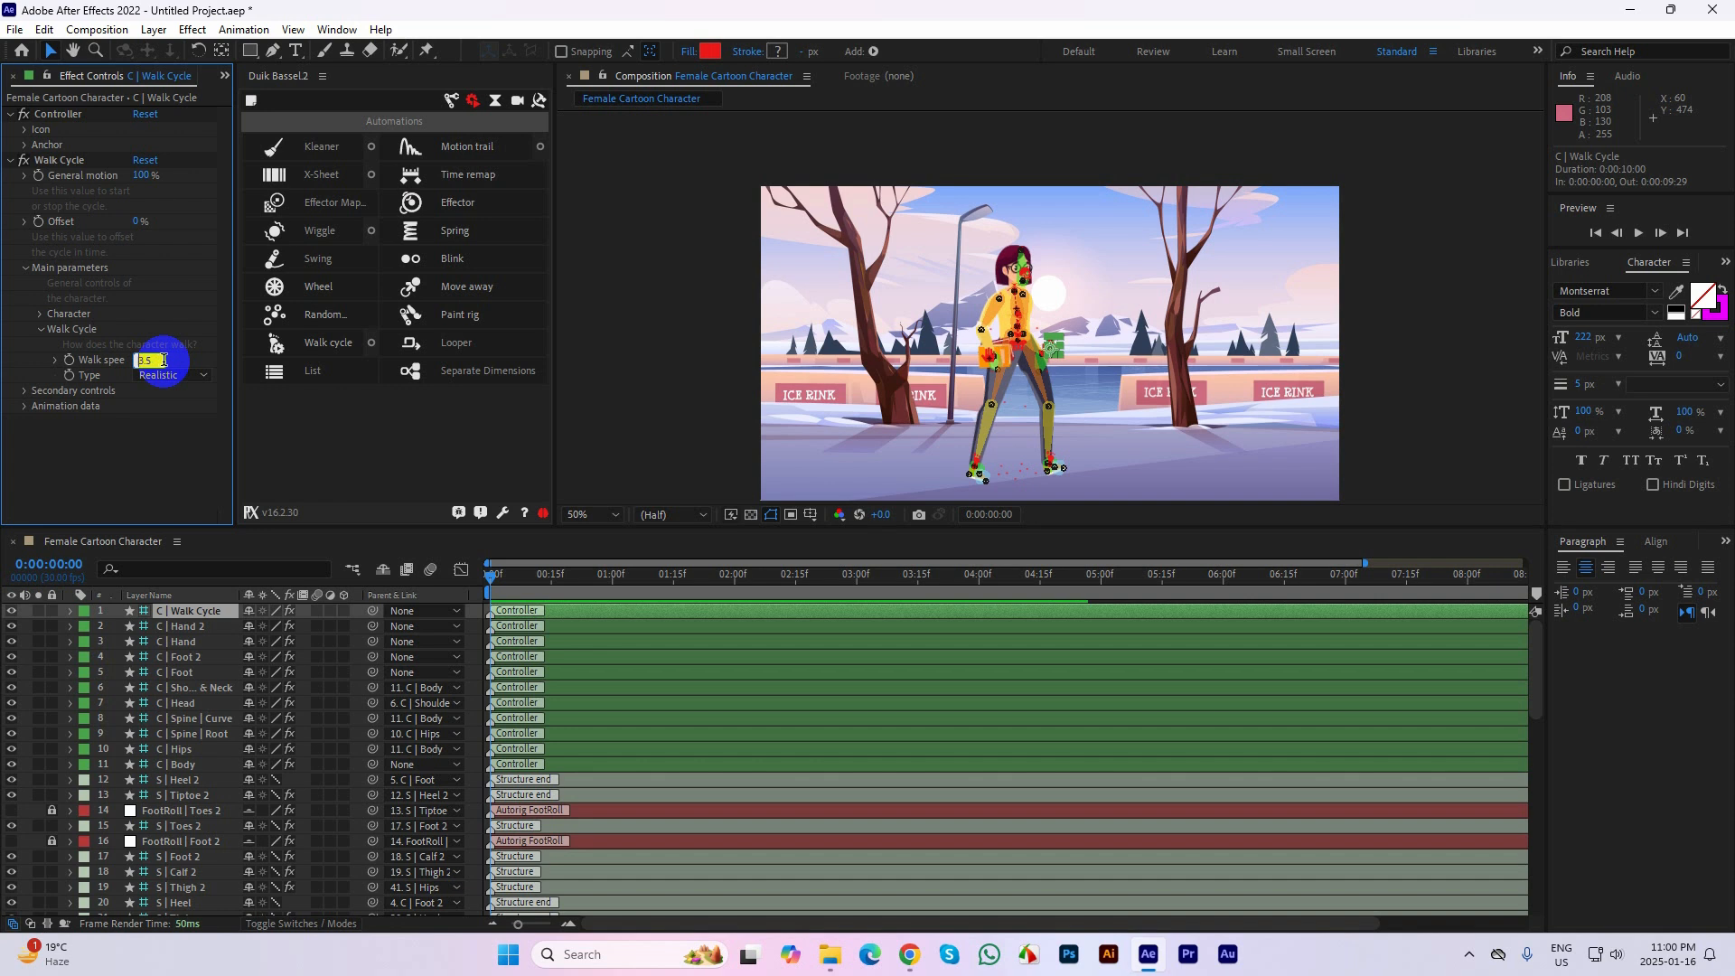
{"action": "key", "text": "Return"}
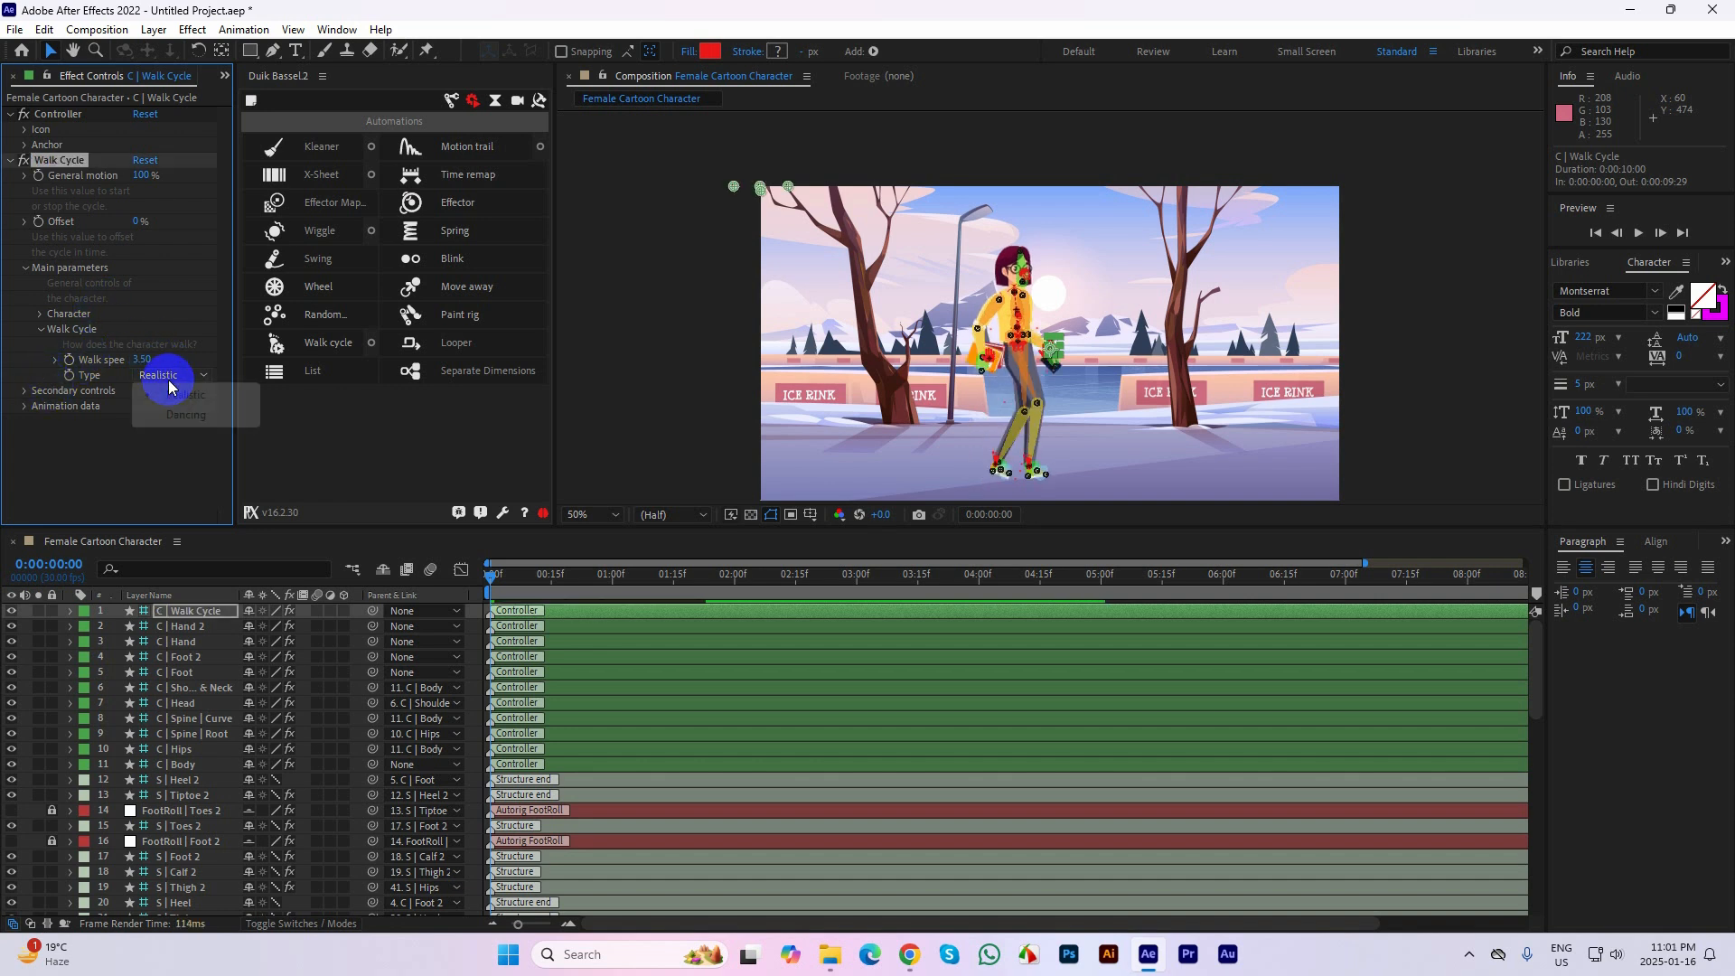
{"action": "left_click", "coordinate": [195, 416]}
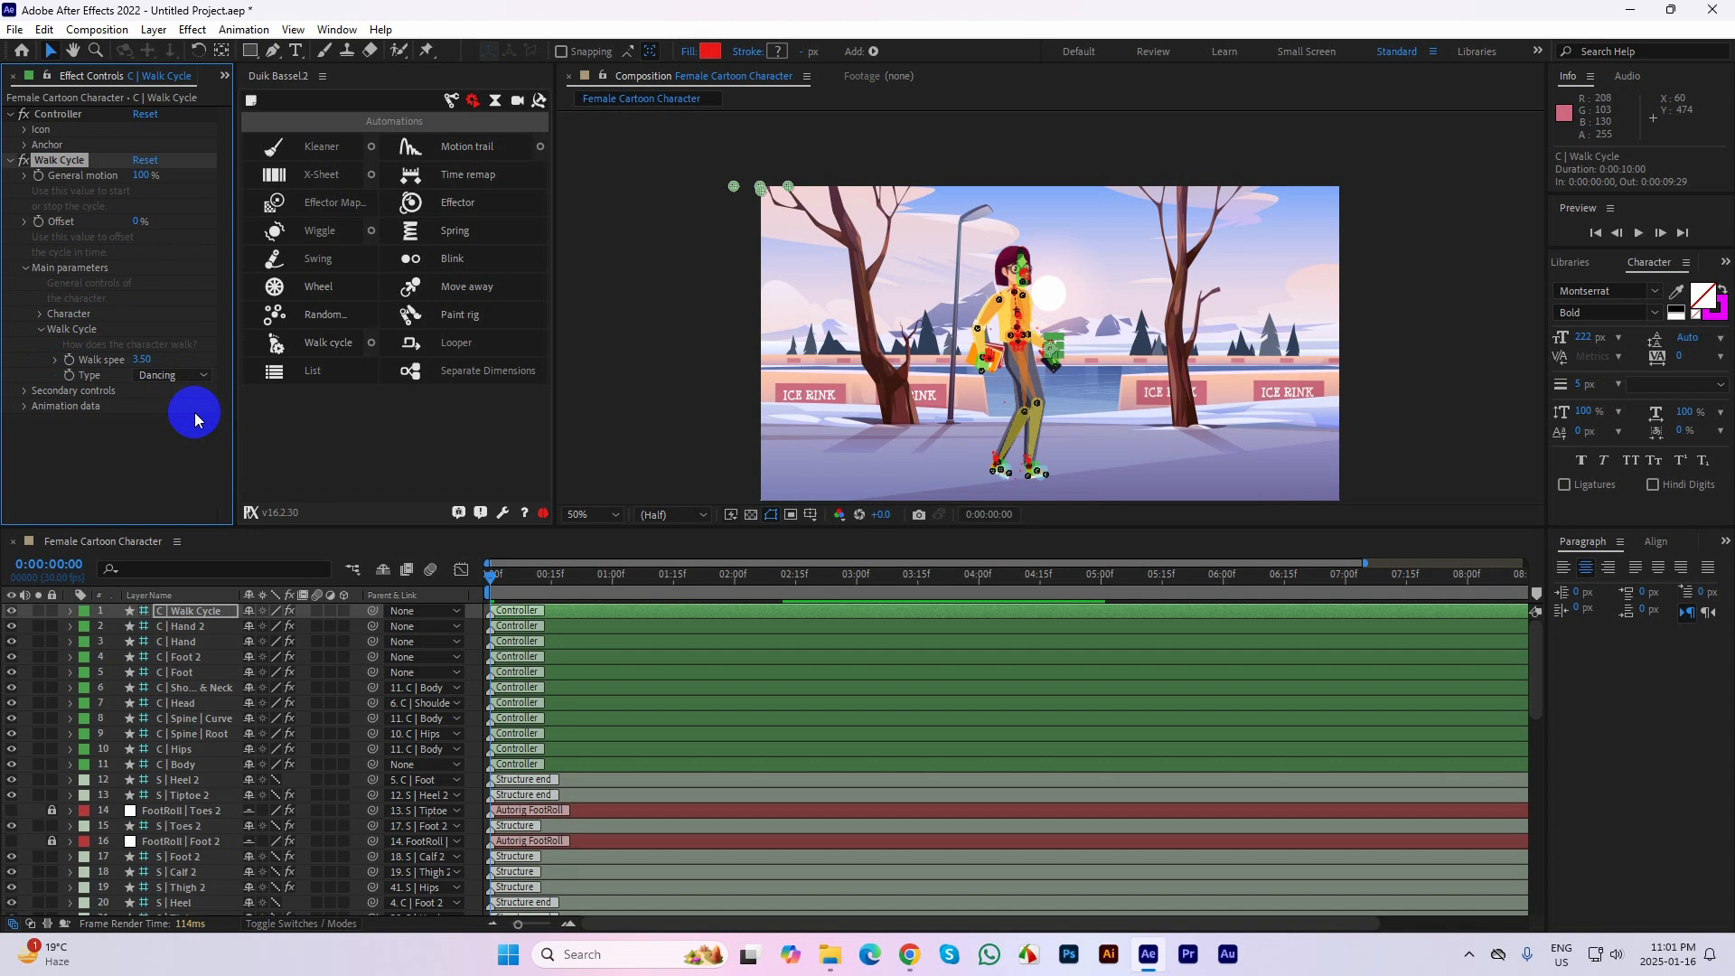
Examine the Feet, Body, and Neck and head settings in the Walk Cycle effect's secondary controls
{"action": "left_click", "coordinate": [25, 391]}
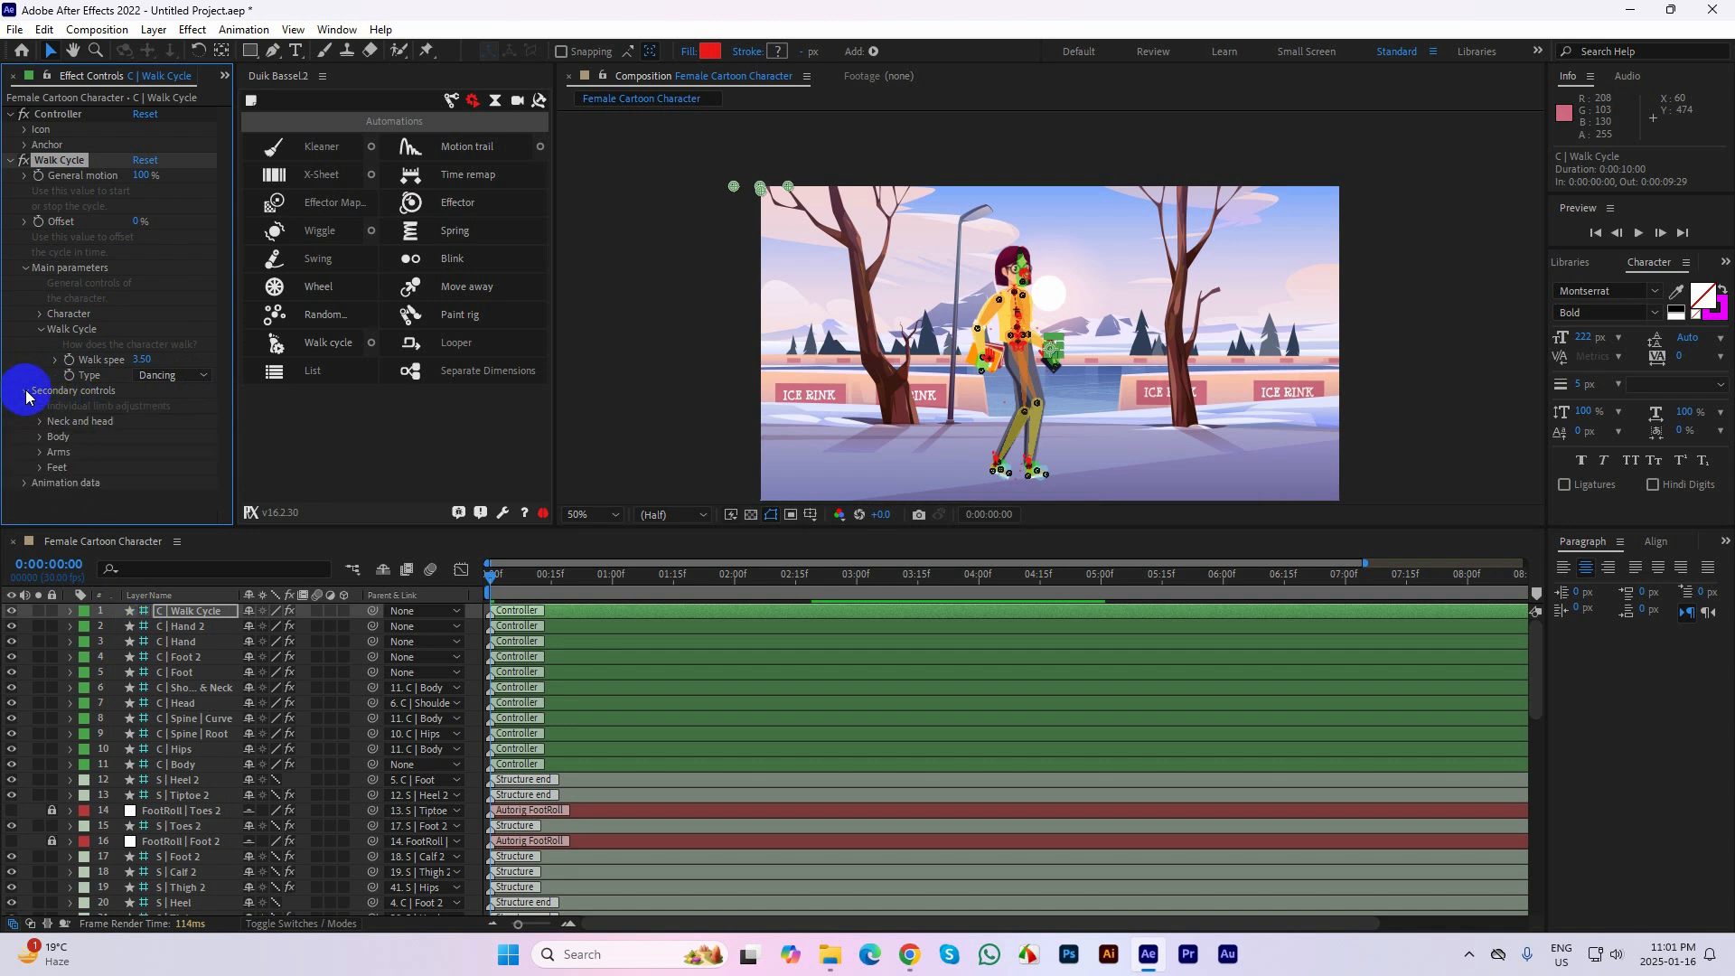
{"action": "left_click", "coordinate": [53, 470]}
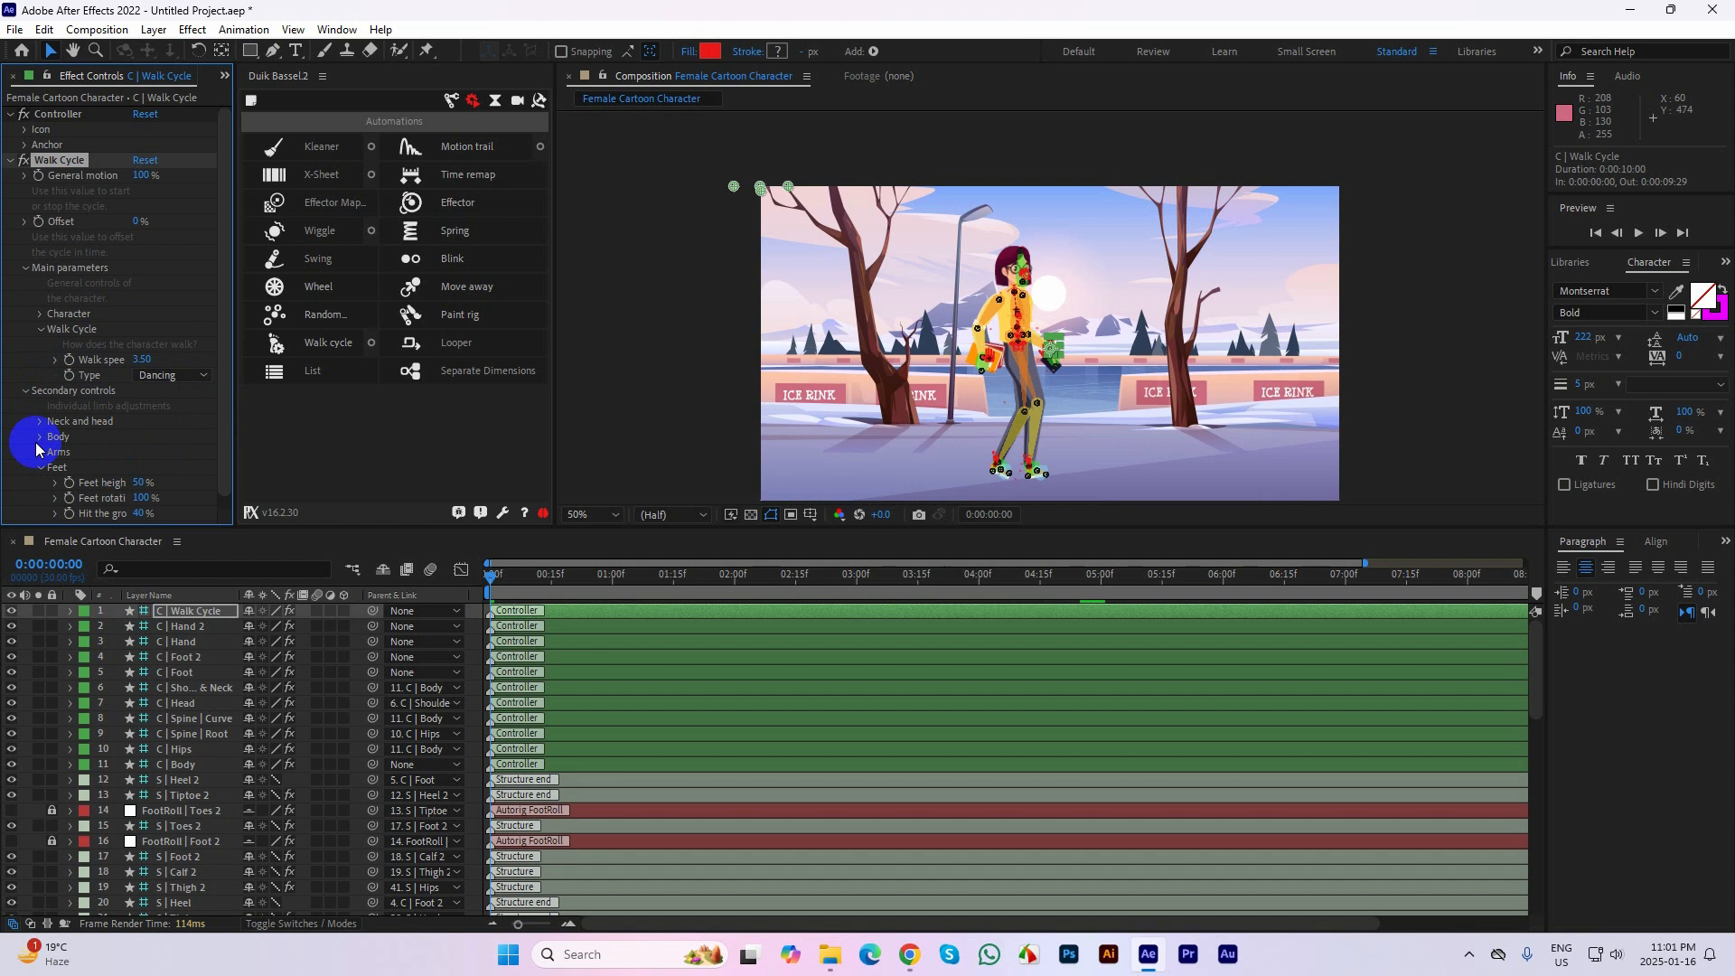
{"action": "left_click", "coordinate": [65, 434]}
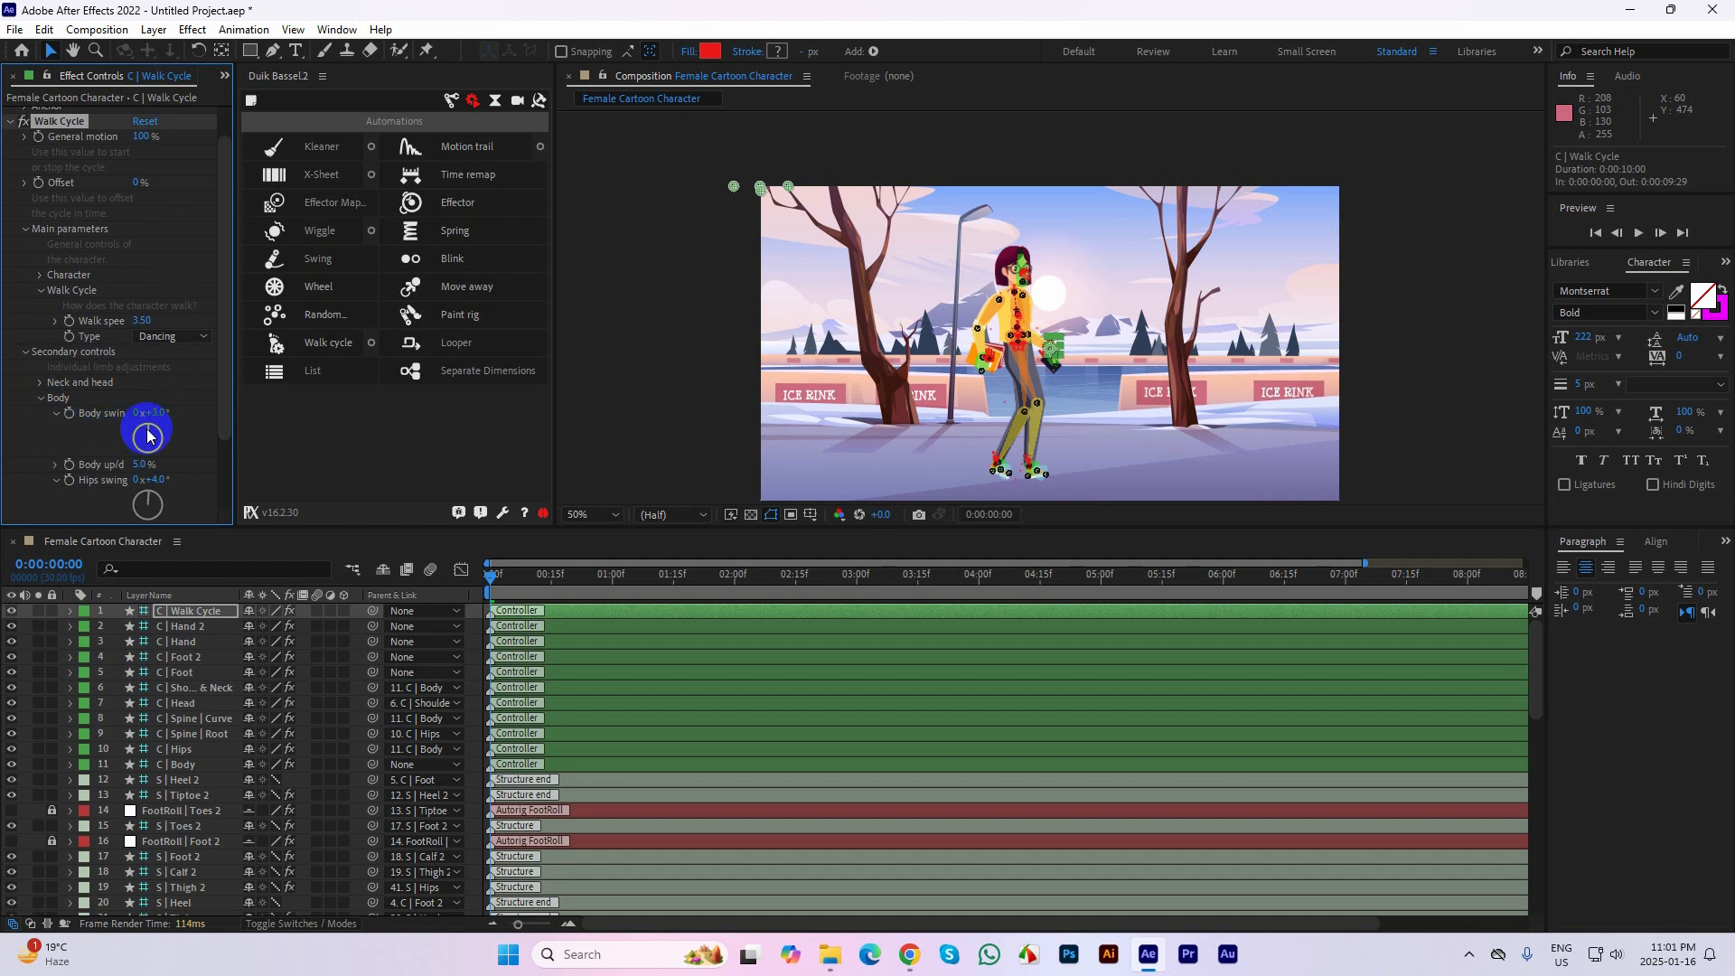
{"action": "left_click", "coordinate": [41, 383]}
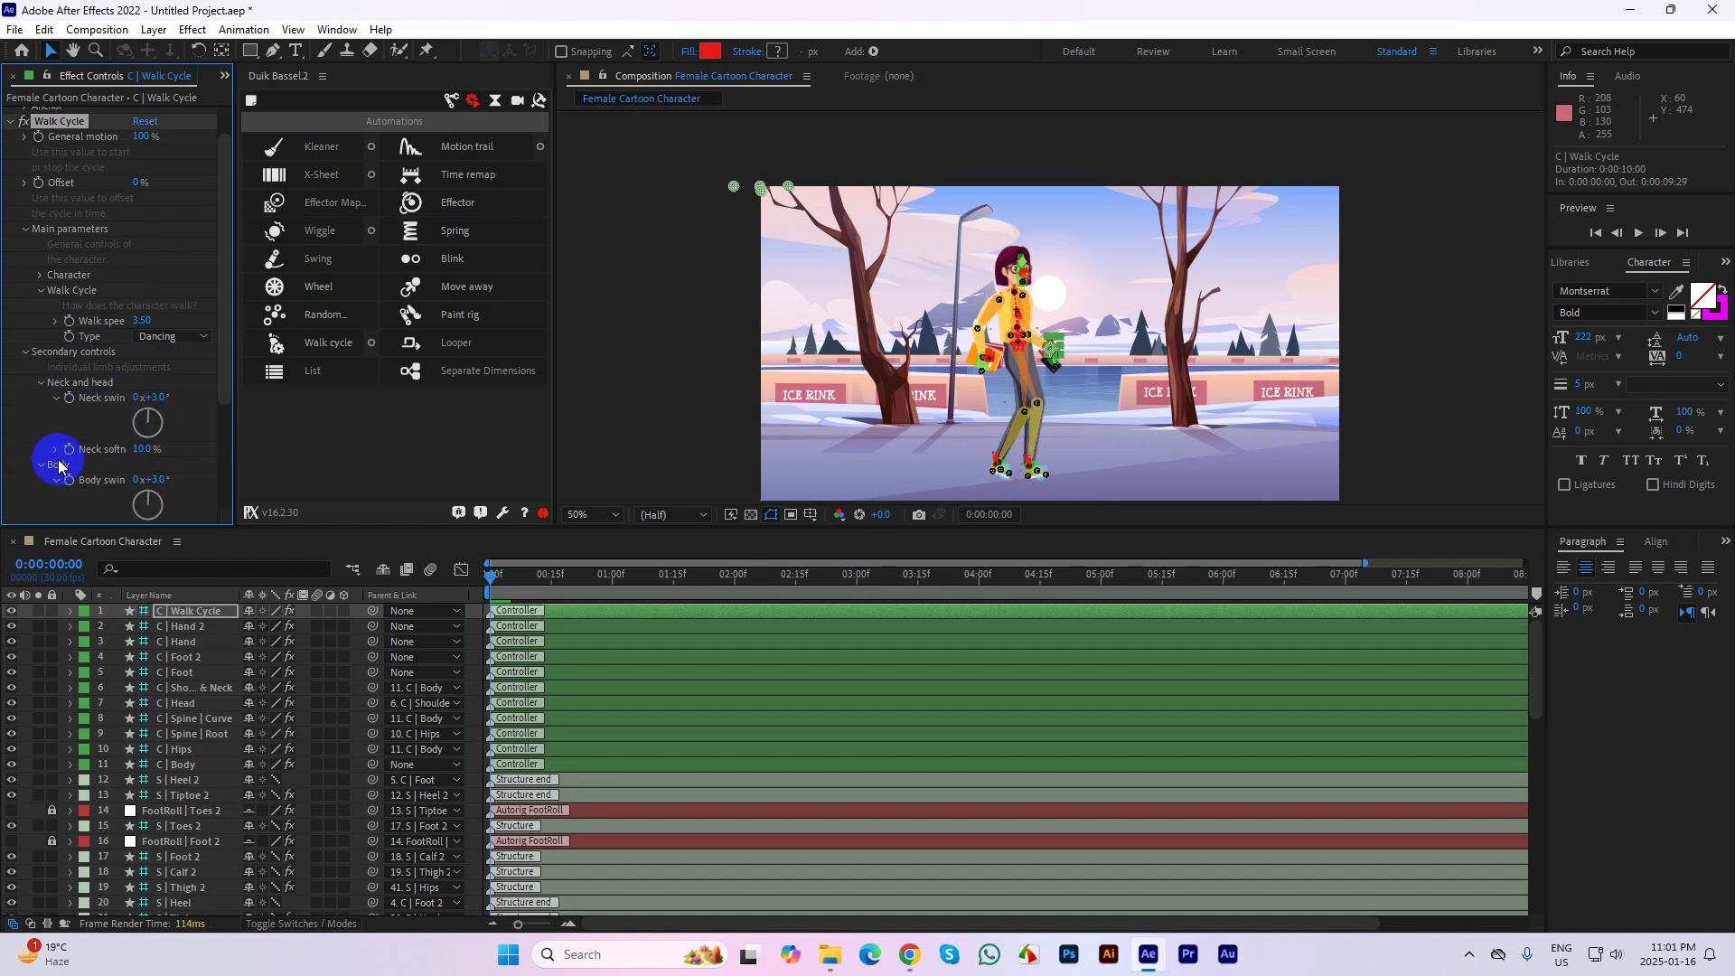
{"action": "scroll", "coordinate": [185, 431], "scroll_direction": "down", "scroll_amount": 2}
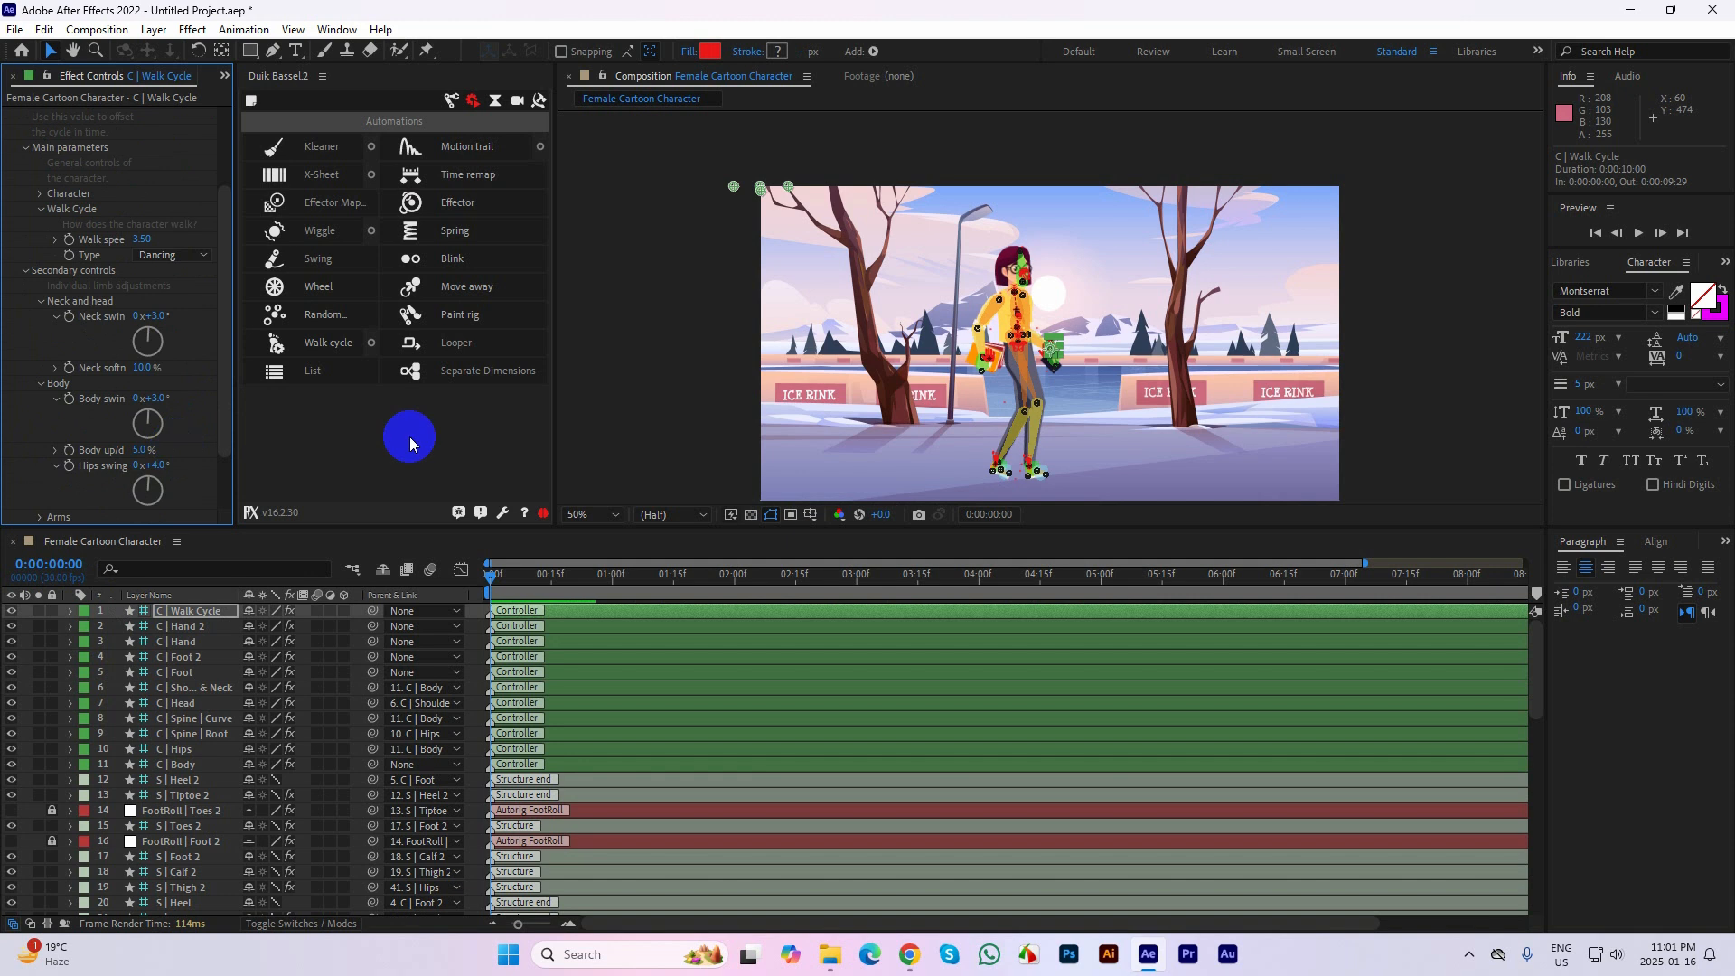
Nudge C | Spine | Root up by 1 px, then hide all controller and structure layers and the guide mark layer
{"action": "left_click", "coordinate": [1018, 345]}
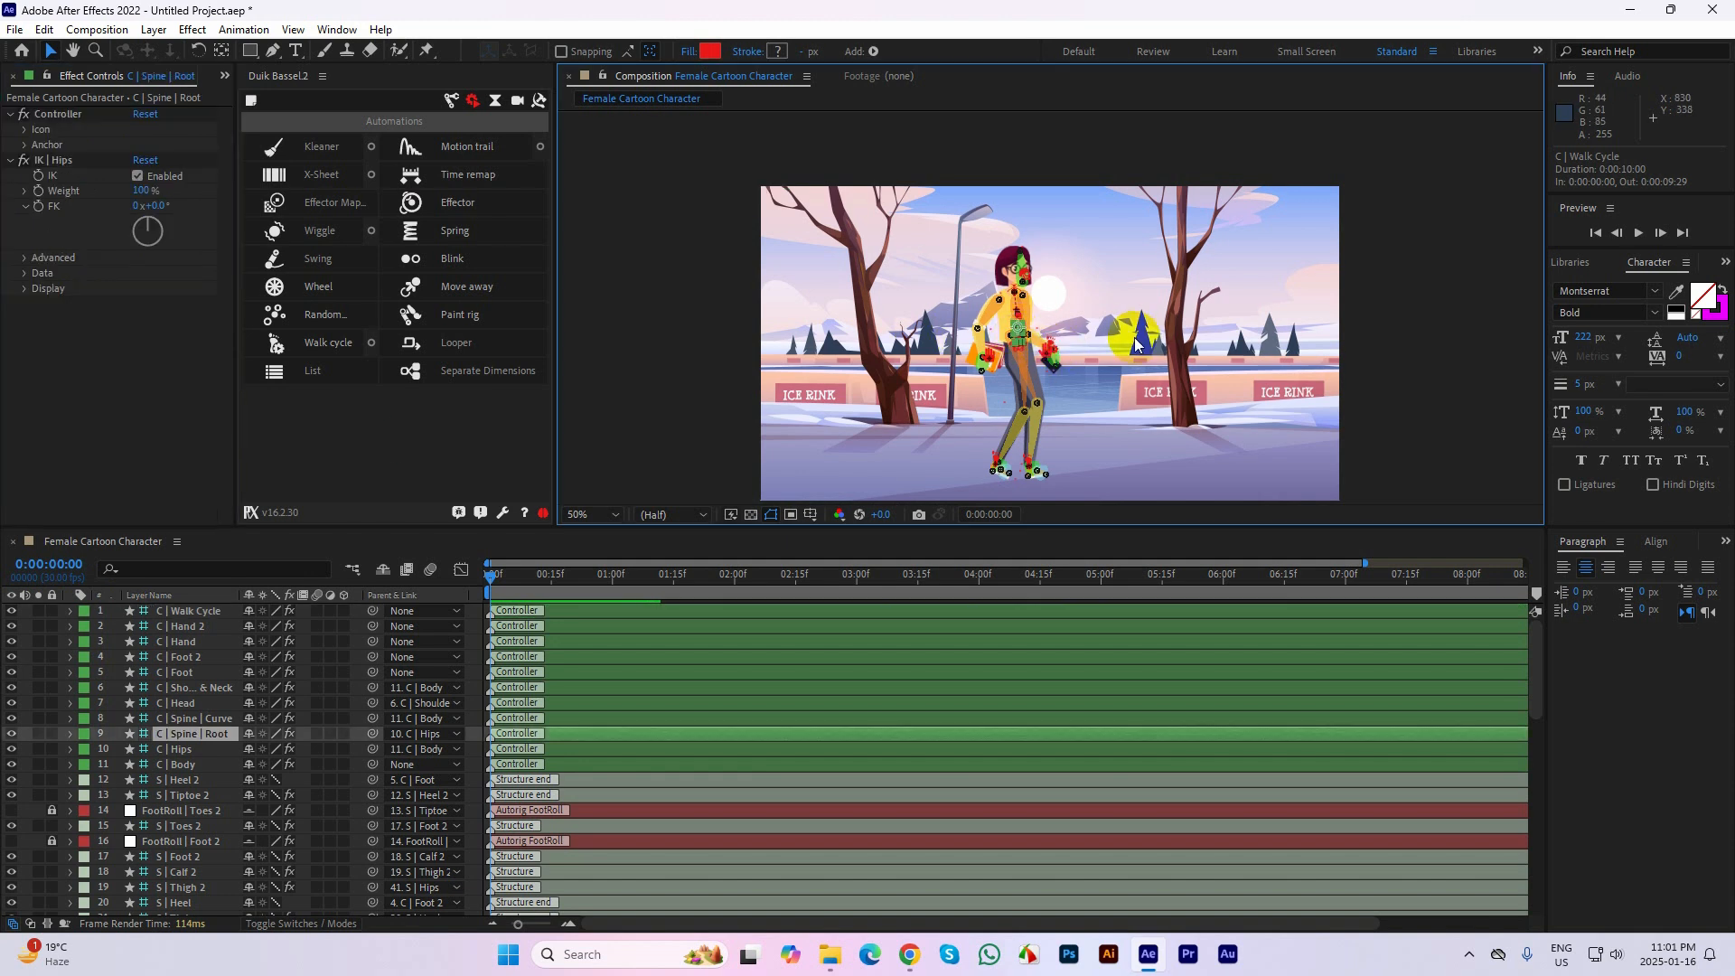
{"action": "key", "text": "Up"}
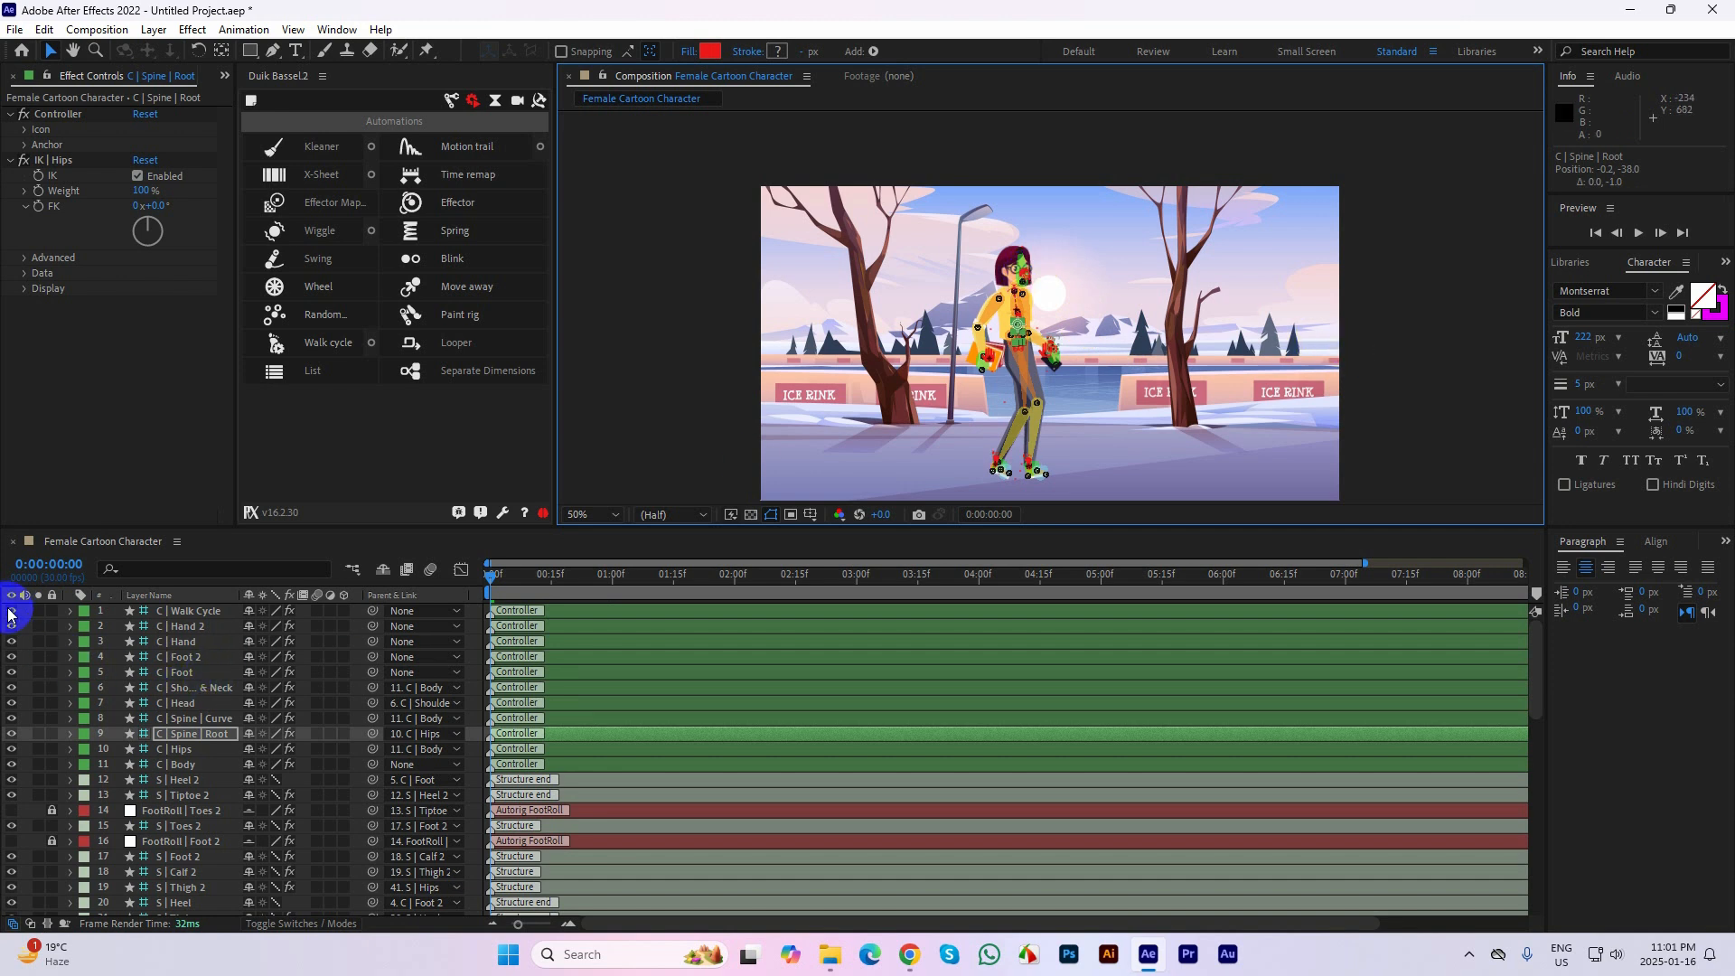
{"action": "left_click_drag", "start_coordinate": [11, 614], "coordinate": [5, 795]}
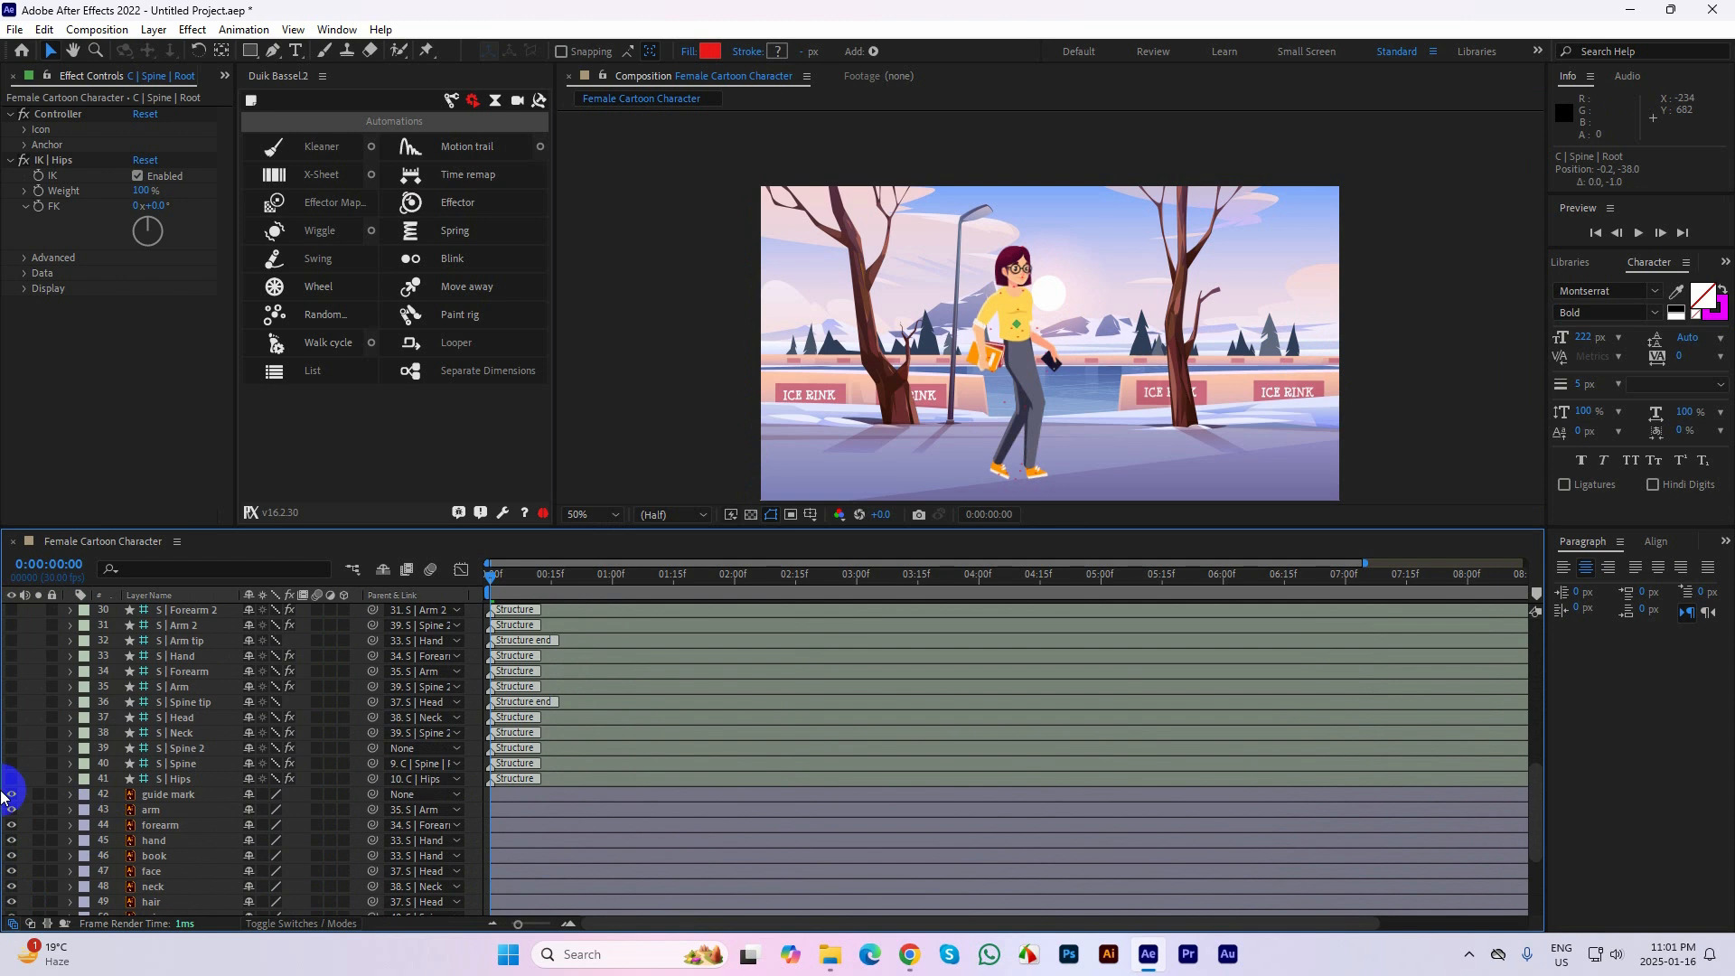
{"action": "left_click", "coordinate": [12, 796]}
{"action": "left_click", "coordinate": [1375, 300]}
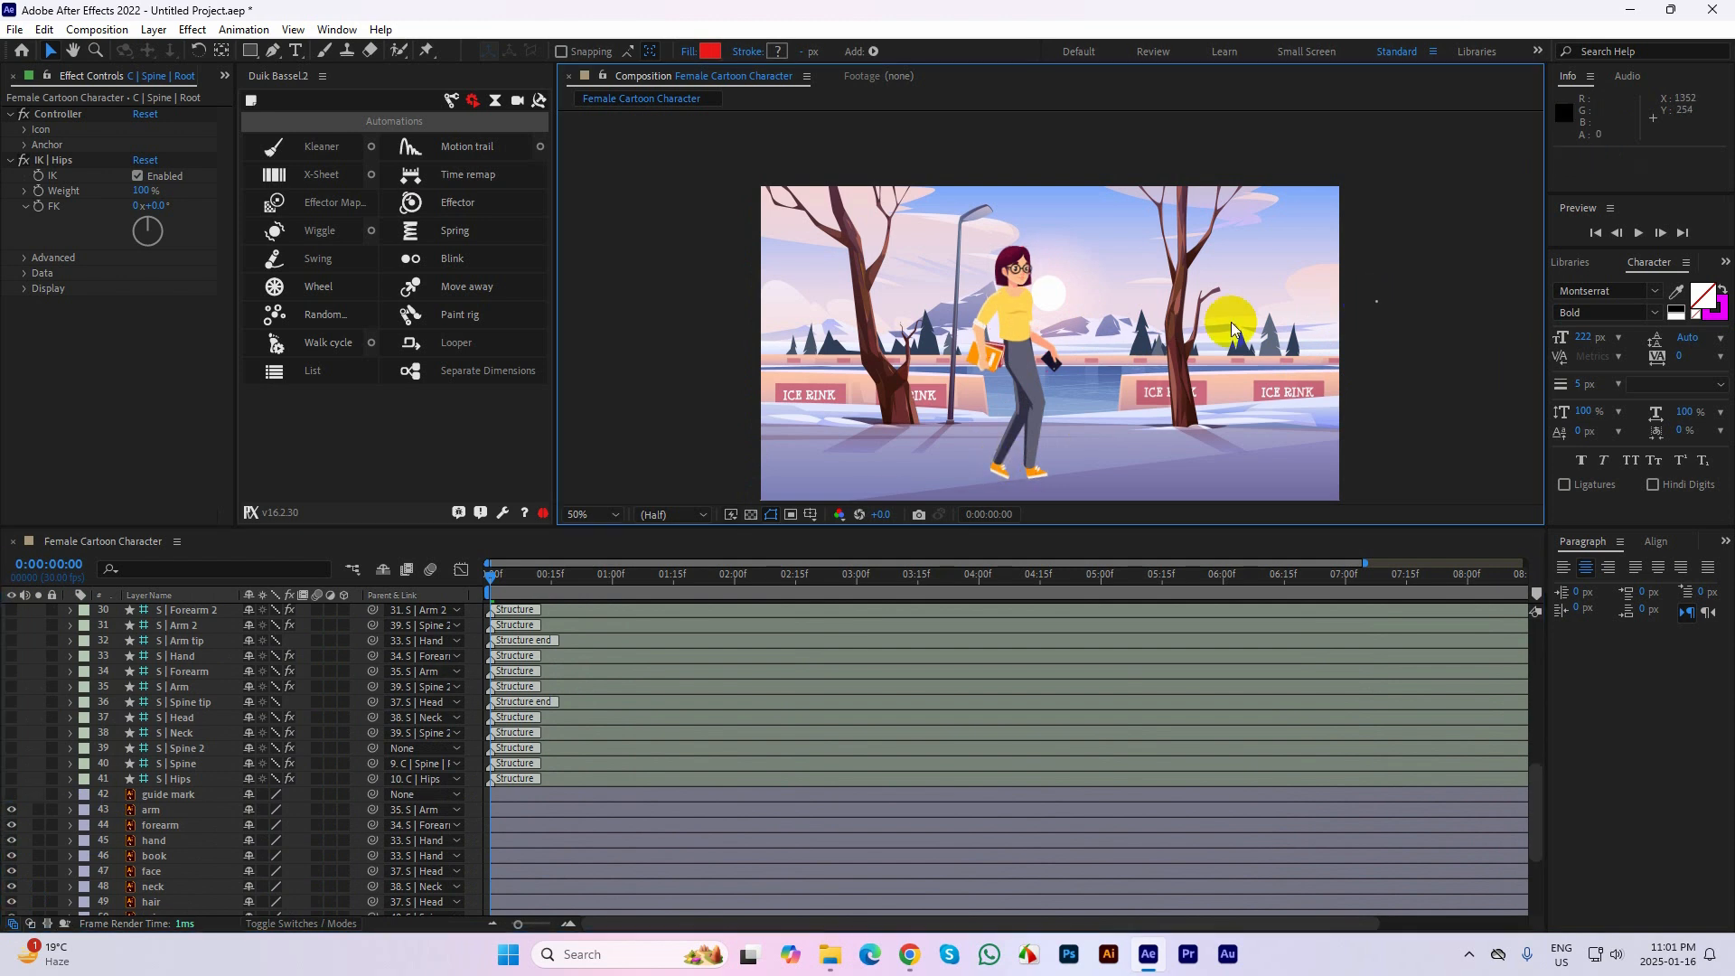
Fit the composition to the viewer and play back the walk without the rig overlays
{"action": "scroll", "coordinate": [1077, 358], "scroll_direction": "up", "scroll_amount": 2}
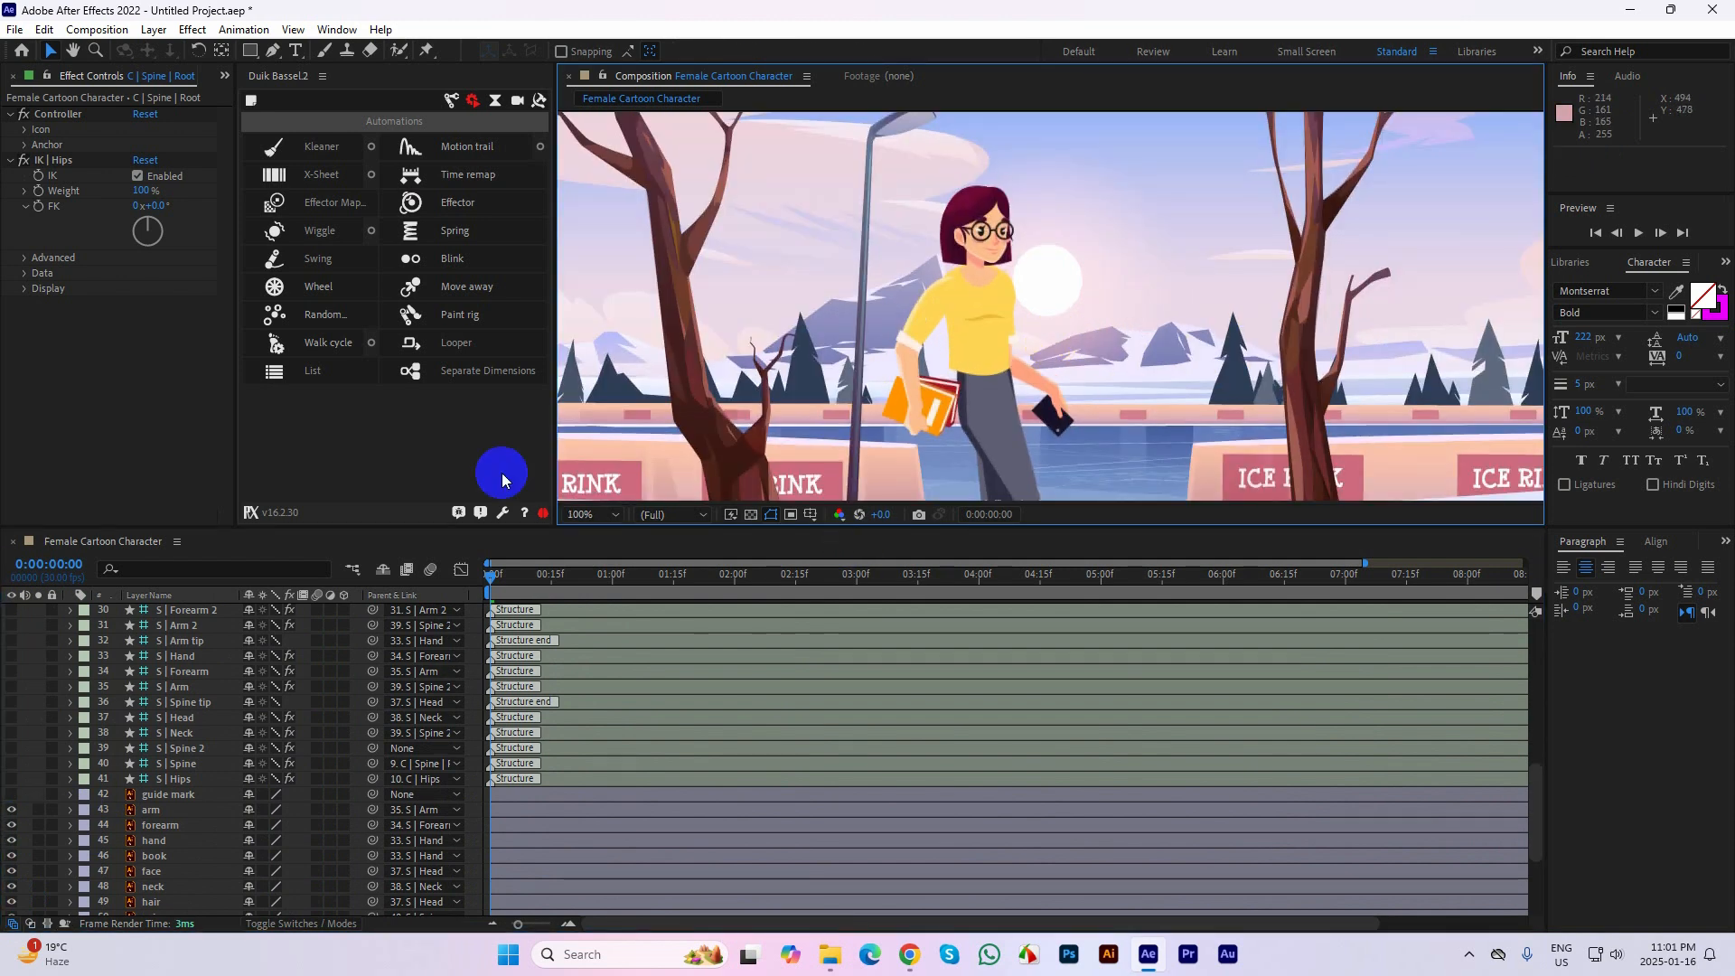
{"action": "left_click", "coordinate": [578, 514]}
{"action": "left_click", "coordinate": [585, 533]}
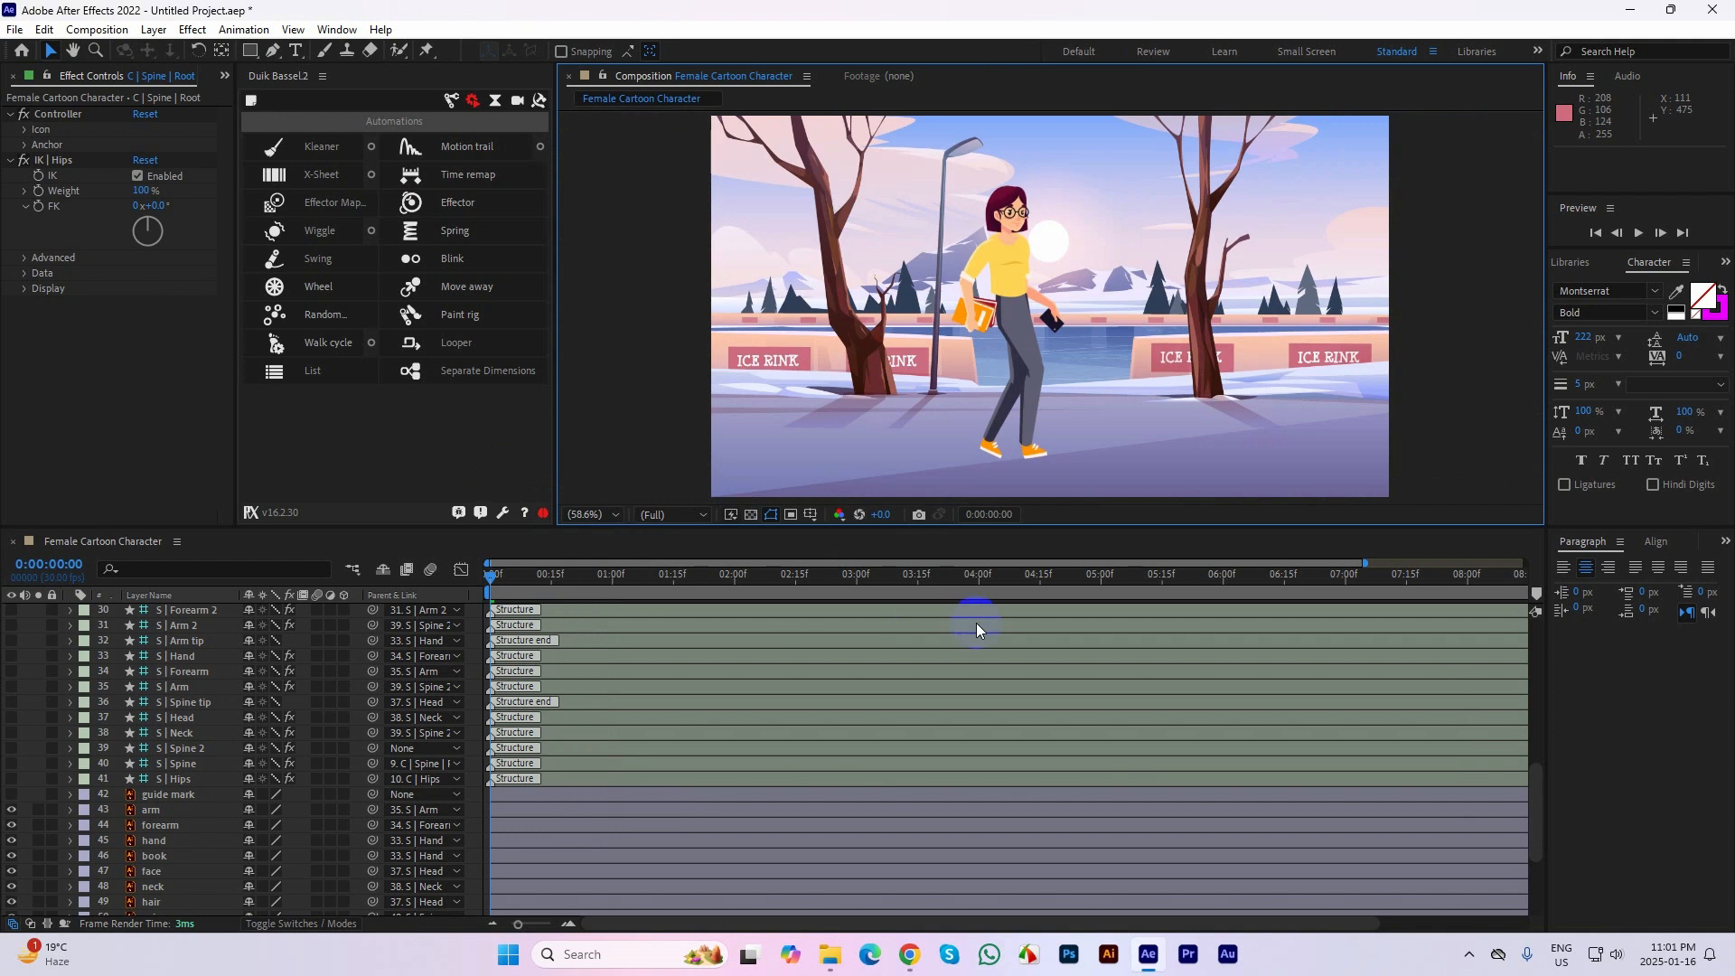
{"action": "key", "text": "space"}
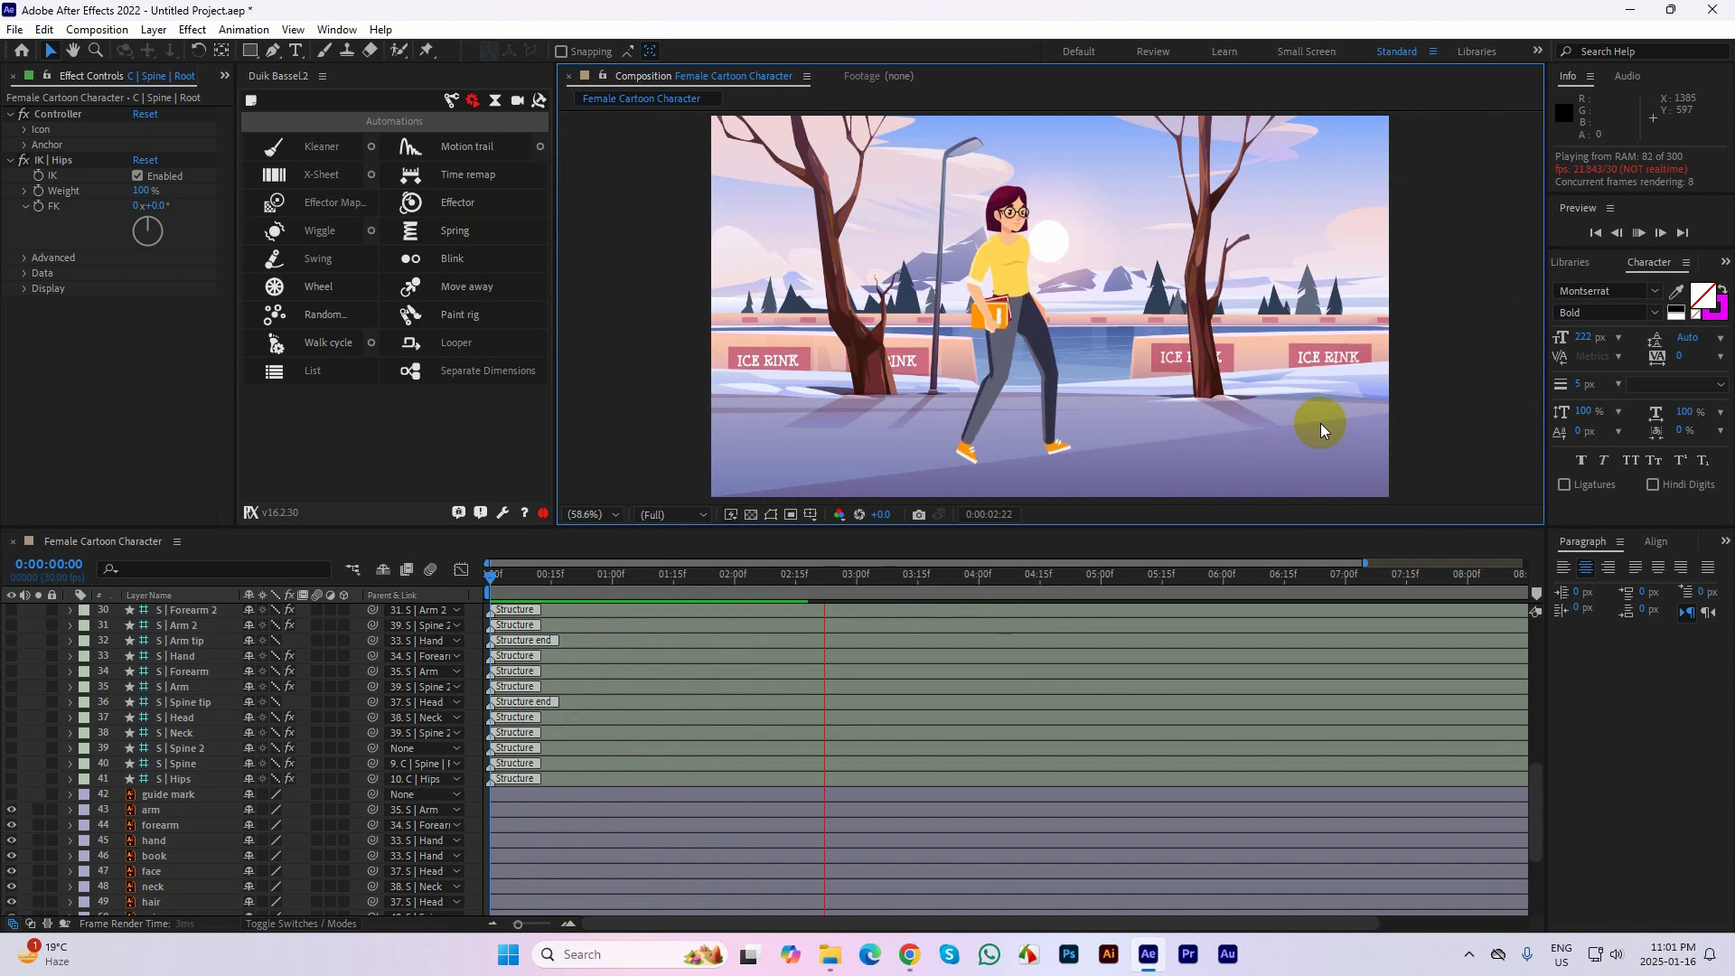
End the work area at 0:00:03:16 and play it back from the start
{"action": "left_click_drag", "start_coordinate": [961, 567], "coordinate": [924, 583]}
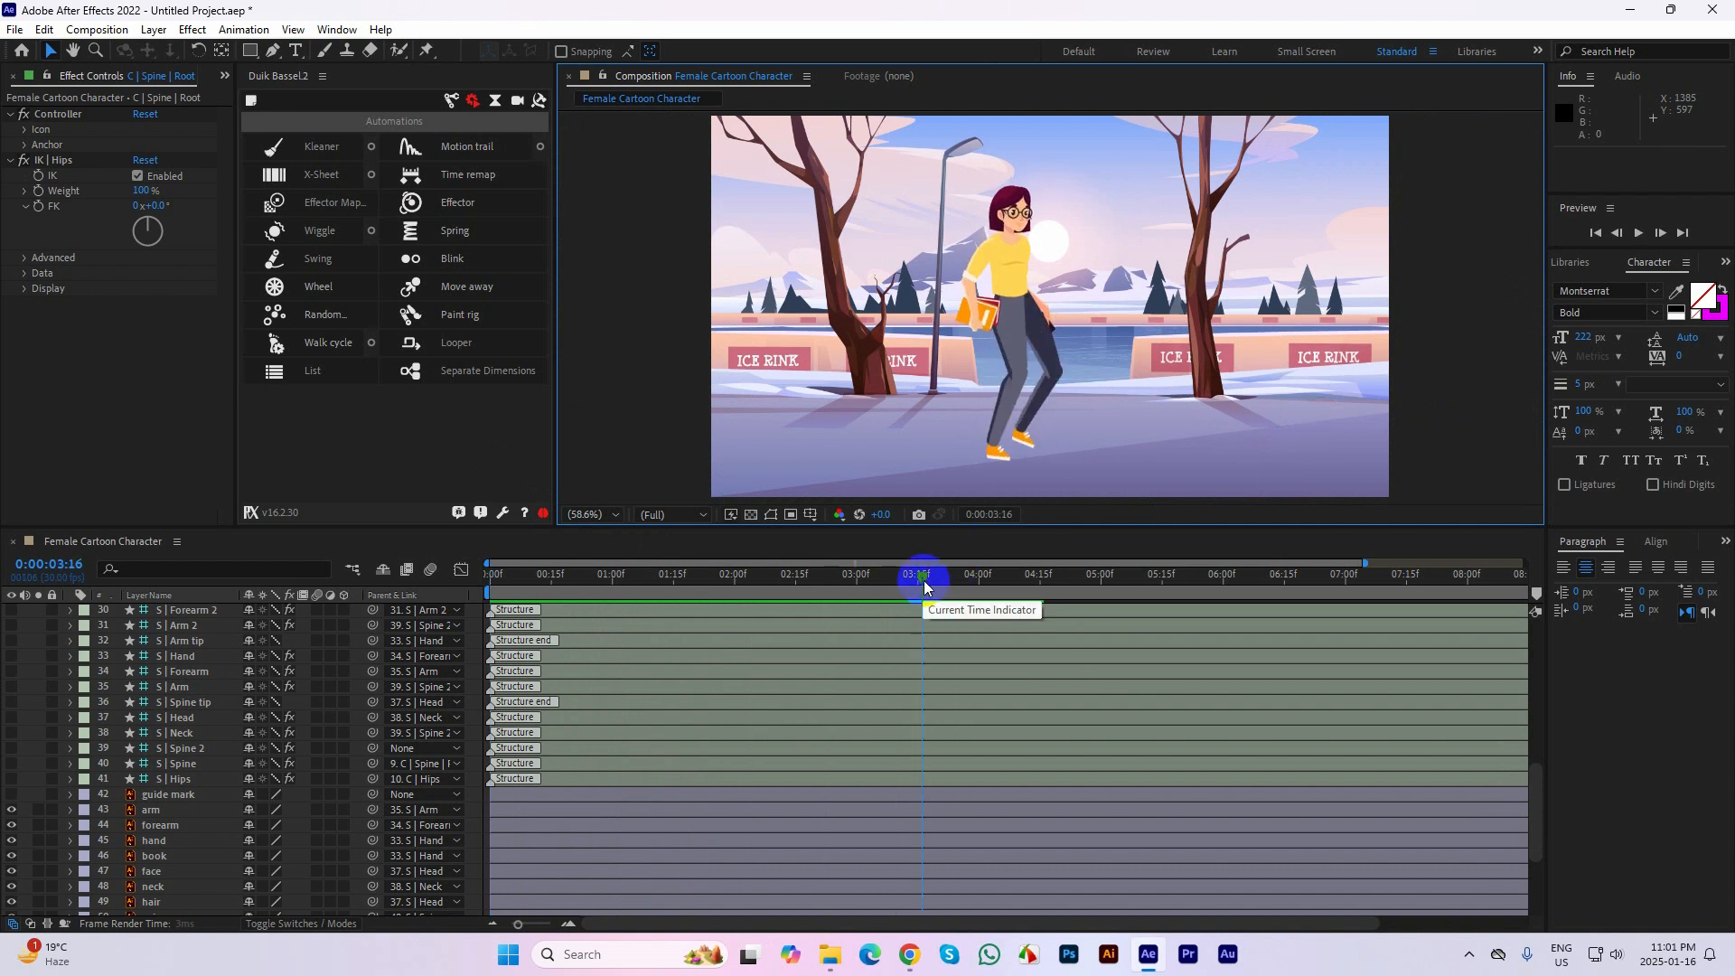
{"action": "key", "text": "n"}
{"action": "key", "text": "Home"}
{"action": "key", "text": "space"}
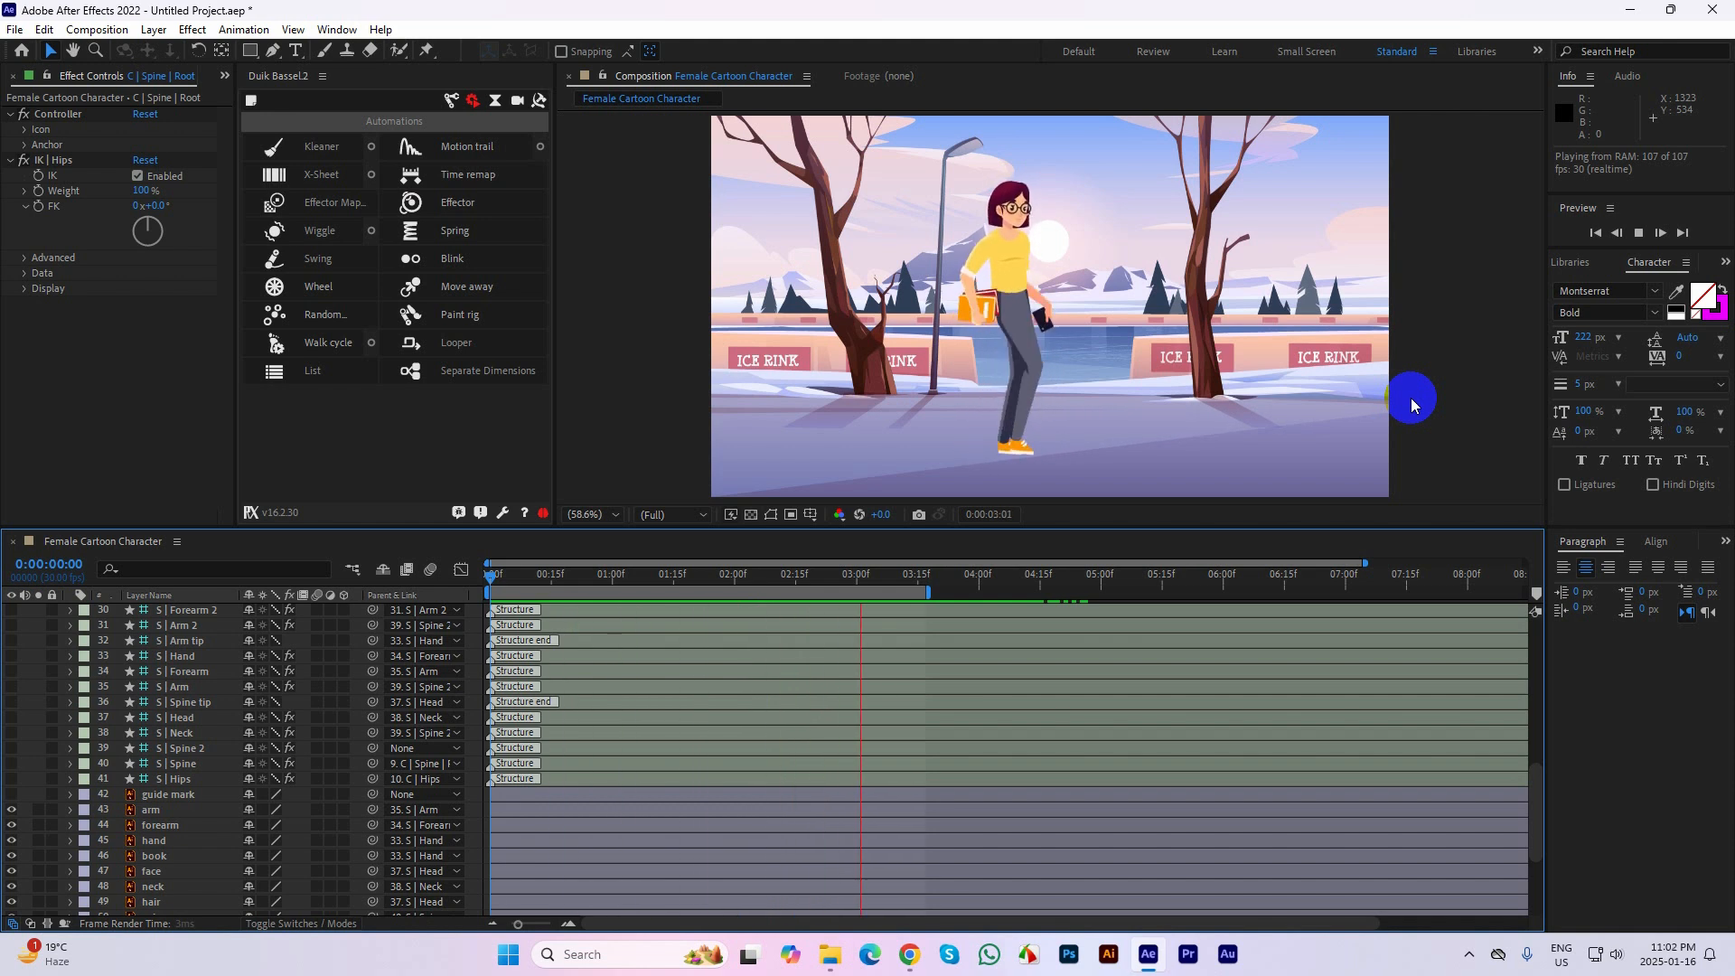
{"action": "key", "text": "space"}
Unlock the bg layer and apply the Motion Tile effect to it
{"action": "scroll", "coordinate": [200, 710], "scroll_direction": "down", "scroll_amount": 1}
{"action": "scroll", "coordinate": [175, 872], "scroll_direction": "down", "scroll_amount": 3}
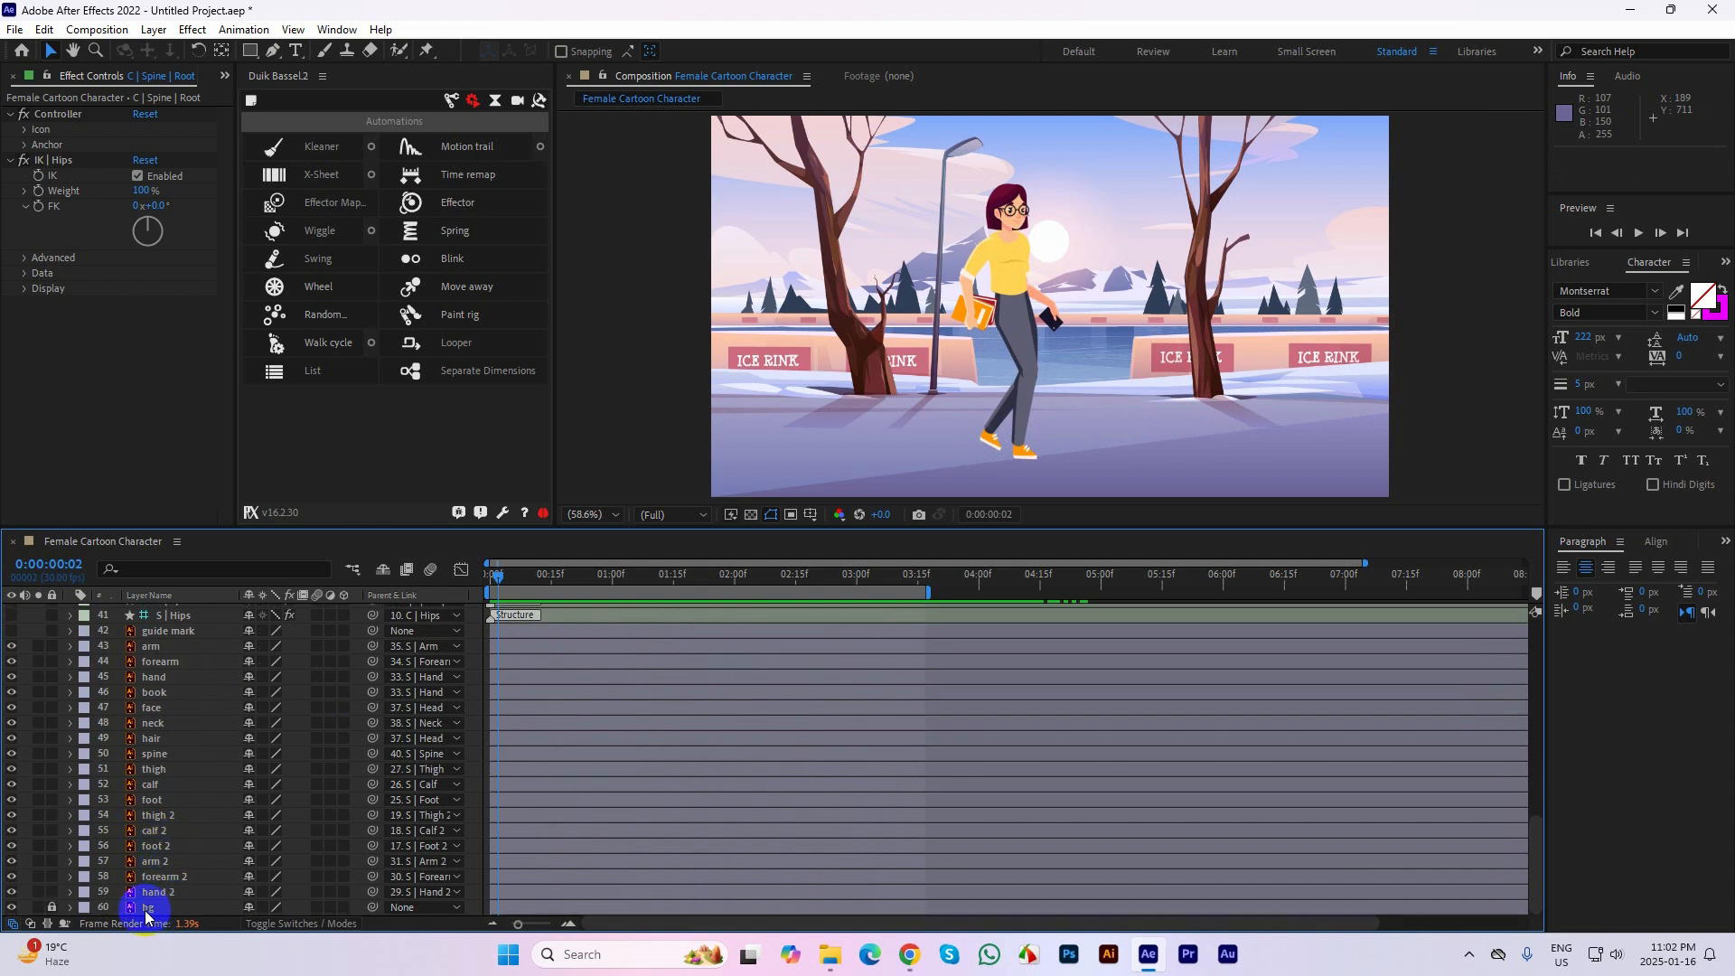
{"action": "left_click", "coordinate": [226, 907]}
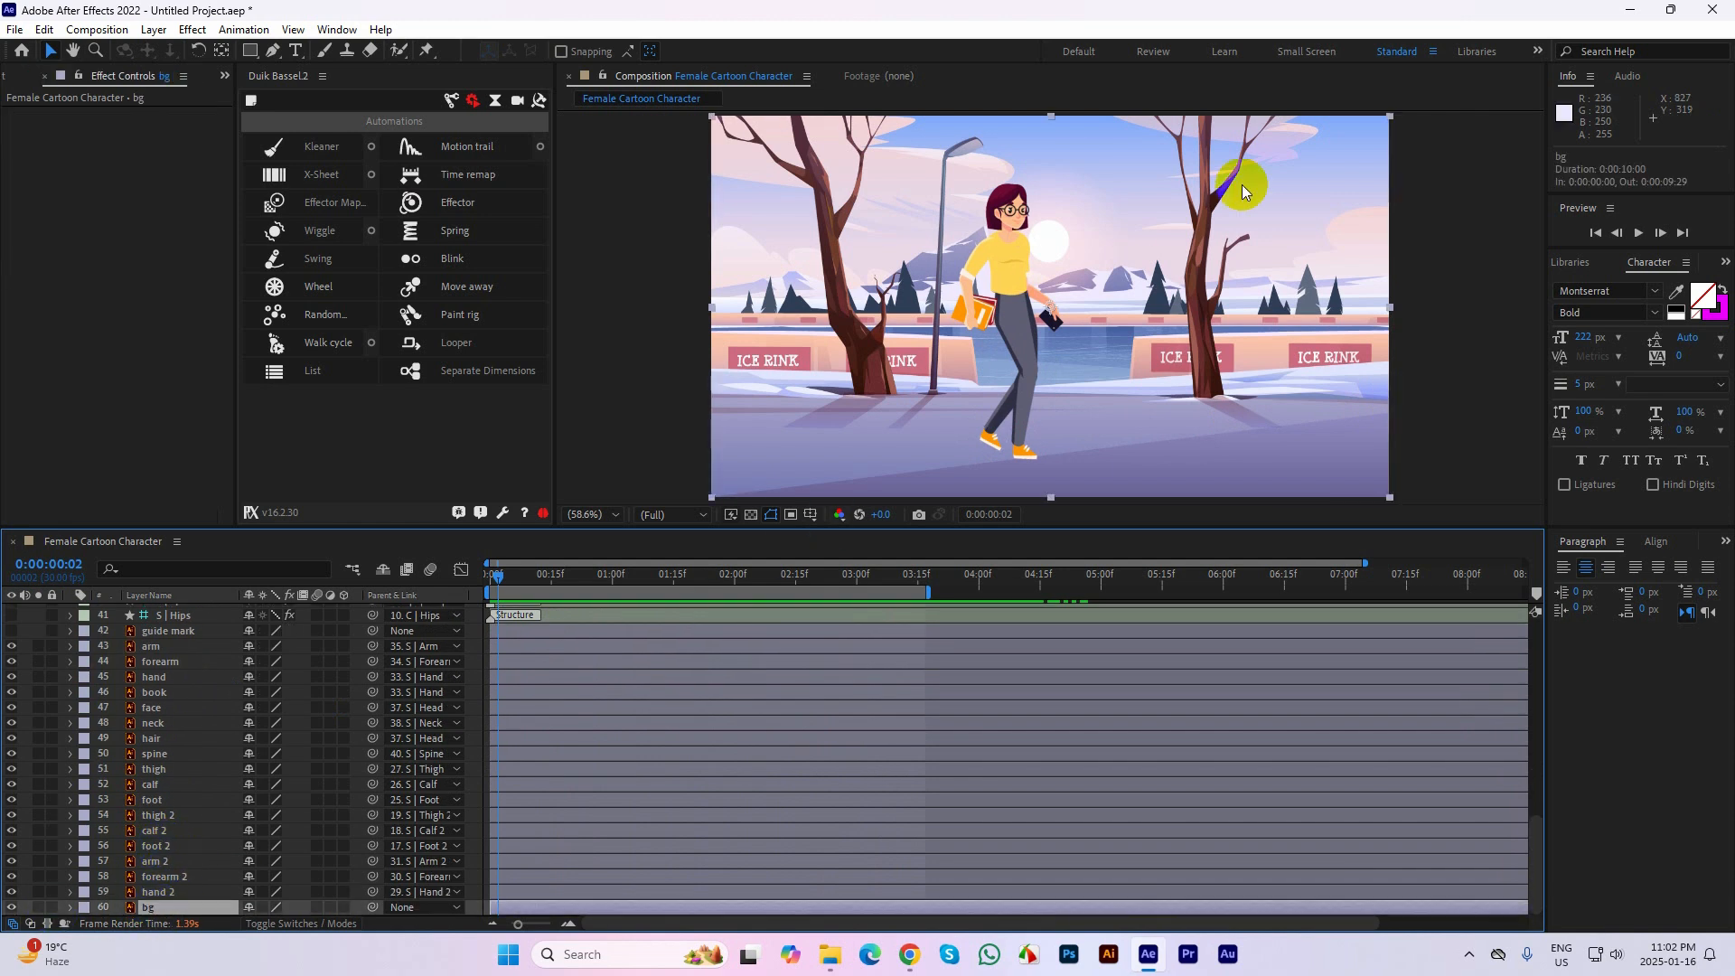
{"action": "scroll", "coordinate": [1242, 186], "scroll_direction": "down", "scroll_amount": 3}
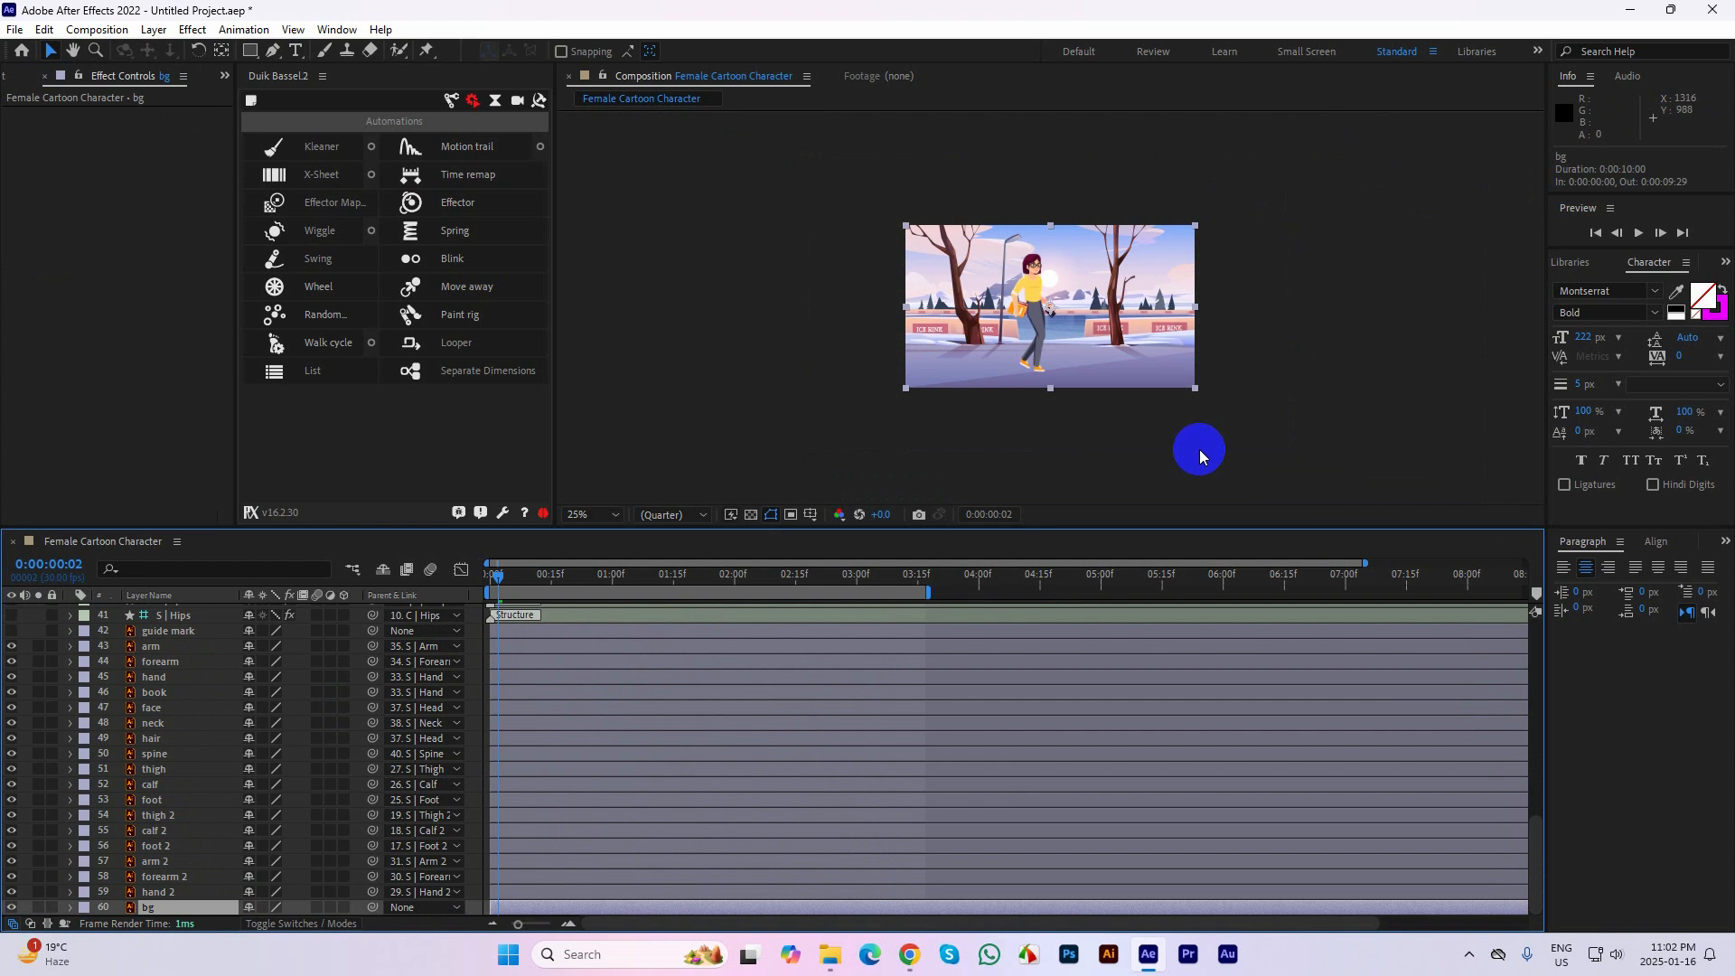
{"action": "key", "text": "ctrl+space"}
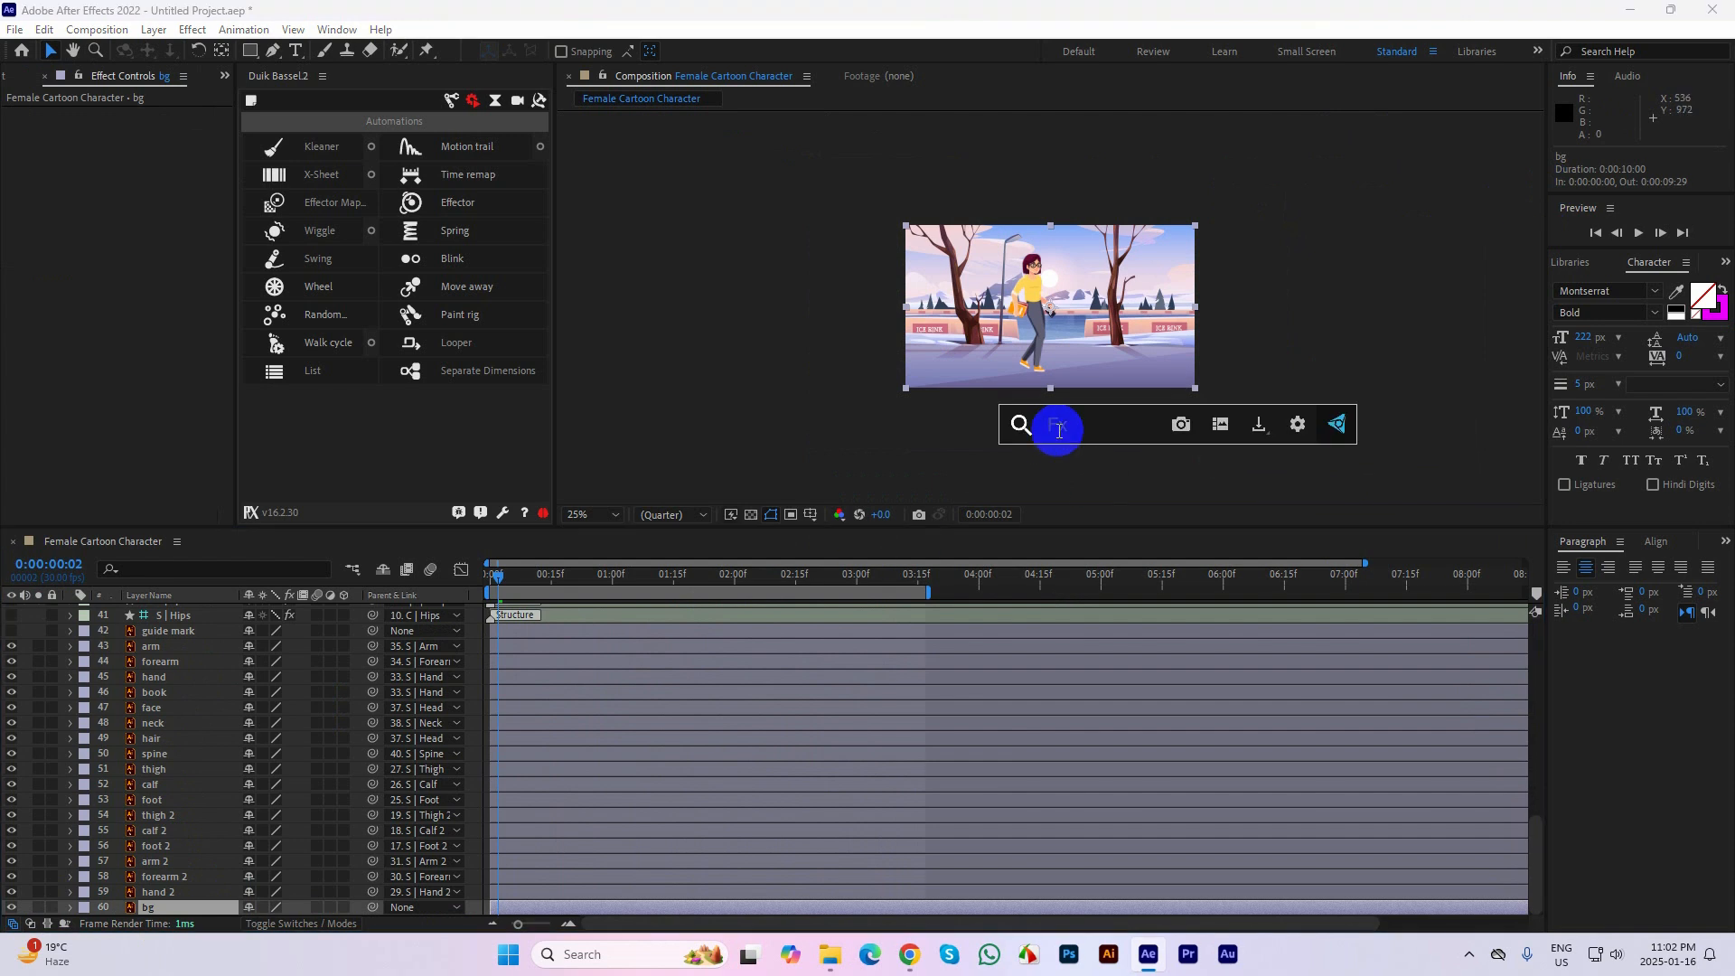
{"action": "type", "text": "motion"}
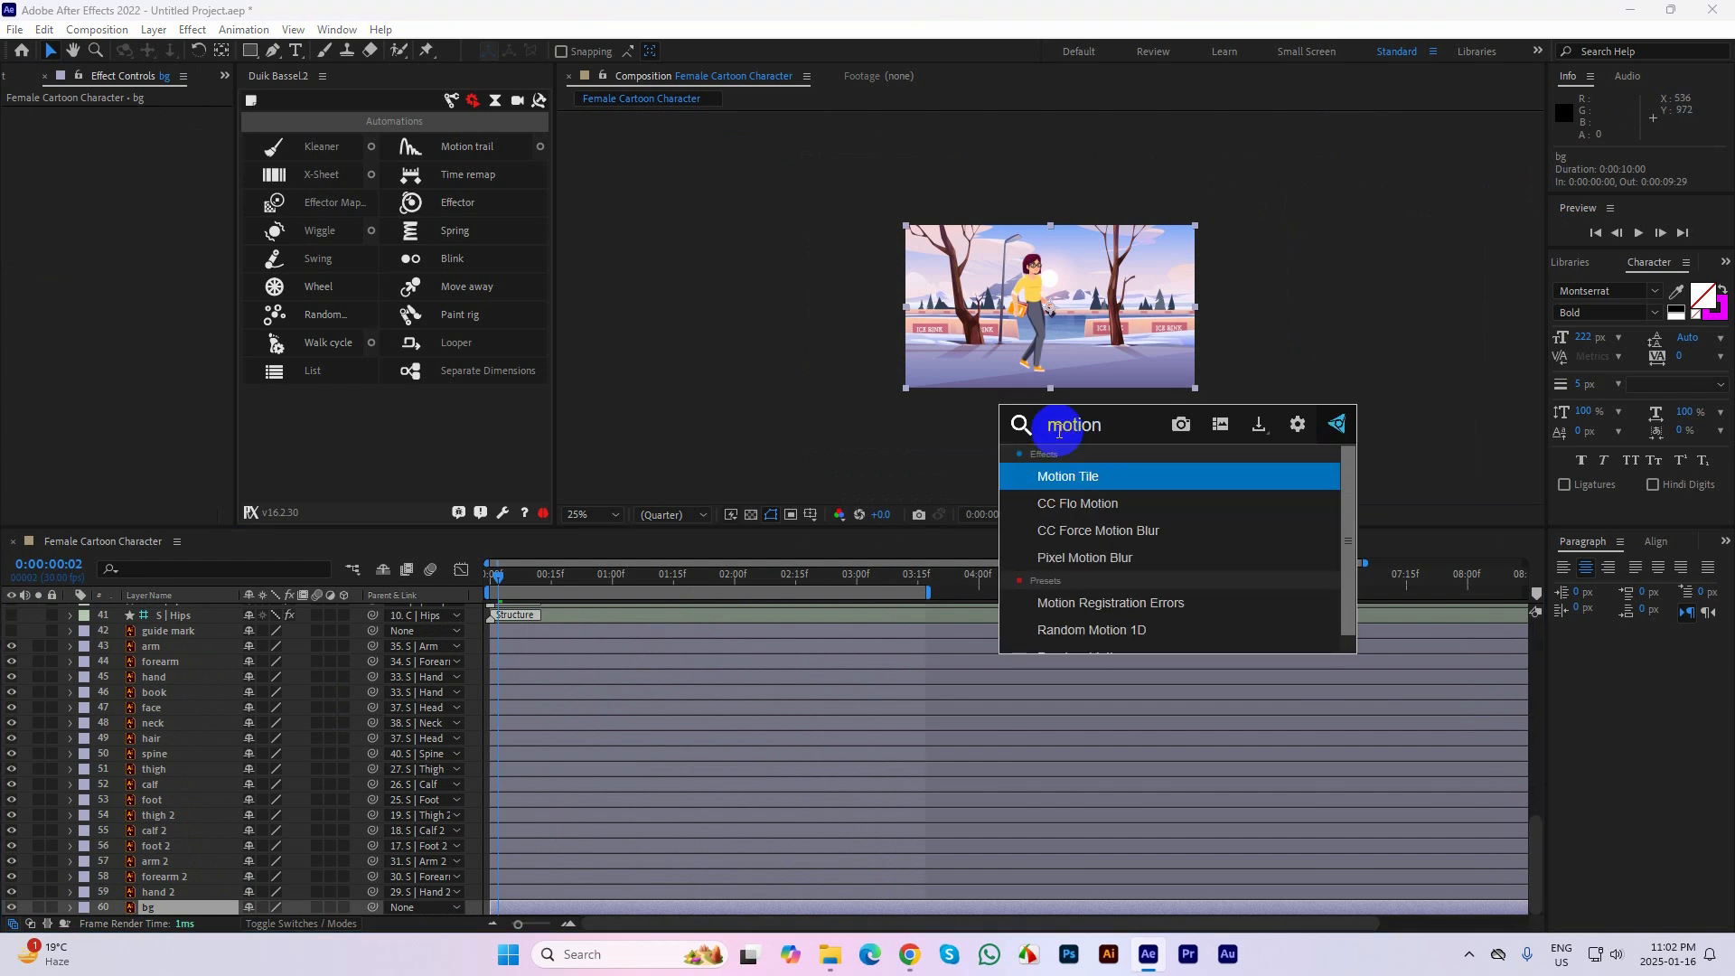
{"action": "left_click", "coordinate": [1080, 476]}
Move the bg layer horizontally far past the frame's right side, to about position 4312, 360
{"action": "scroll", "coordinate": [1125, 324], "scroll_direction": "down", "scroll_amount": 2}
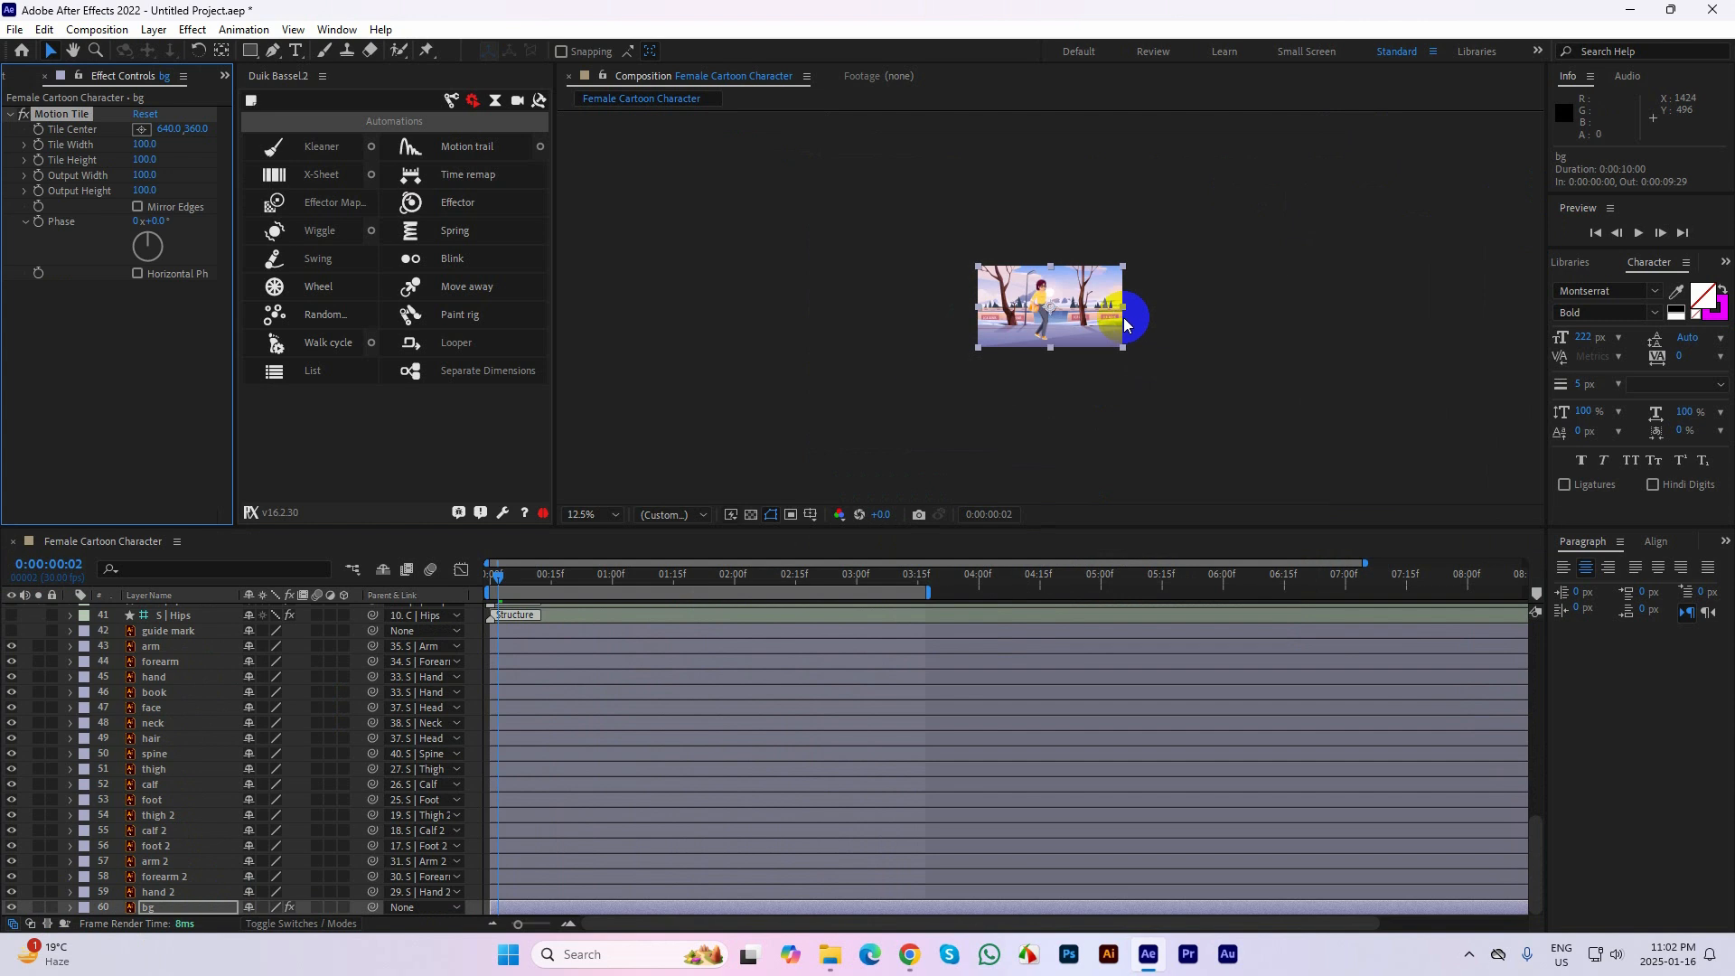
{"action": "left_click_drag", "start_coordinate": [1083, 312], "coordinate": [746, 311]}
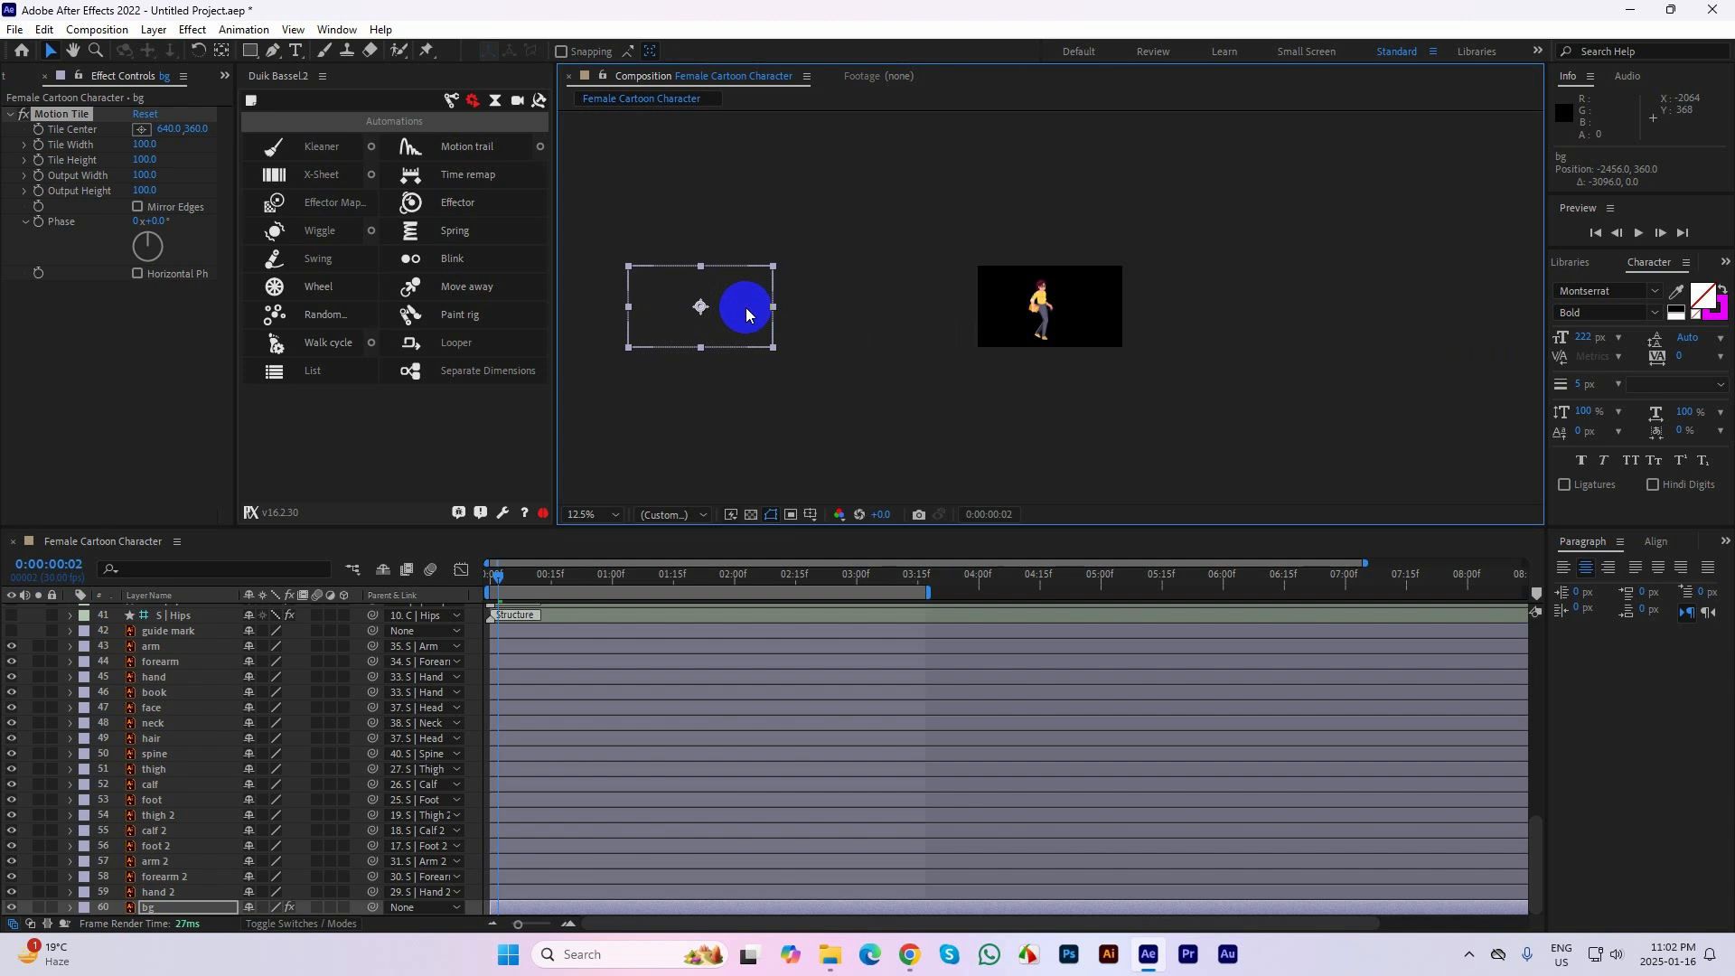
{"action": "mouse_move", "coordinate": [746, 314]}
{"action": "left_mouse_down"}
{"action": "mouse_move", "coordinate": [1045, 271]}
{"action": "mouse_move", "coordinate": [1272, 300]}
{"action": "mouse_move", "coordinate": [1558, 282]}
{"action": "left_mouse_up"}
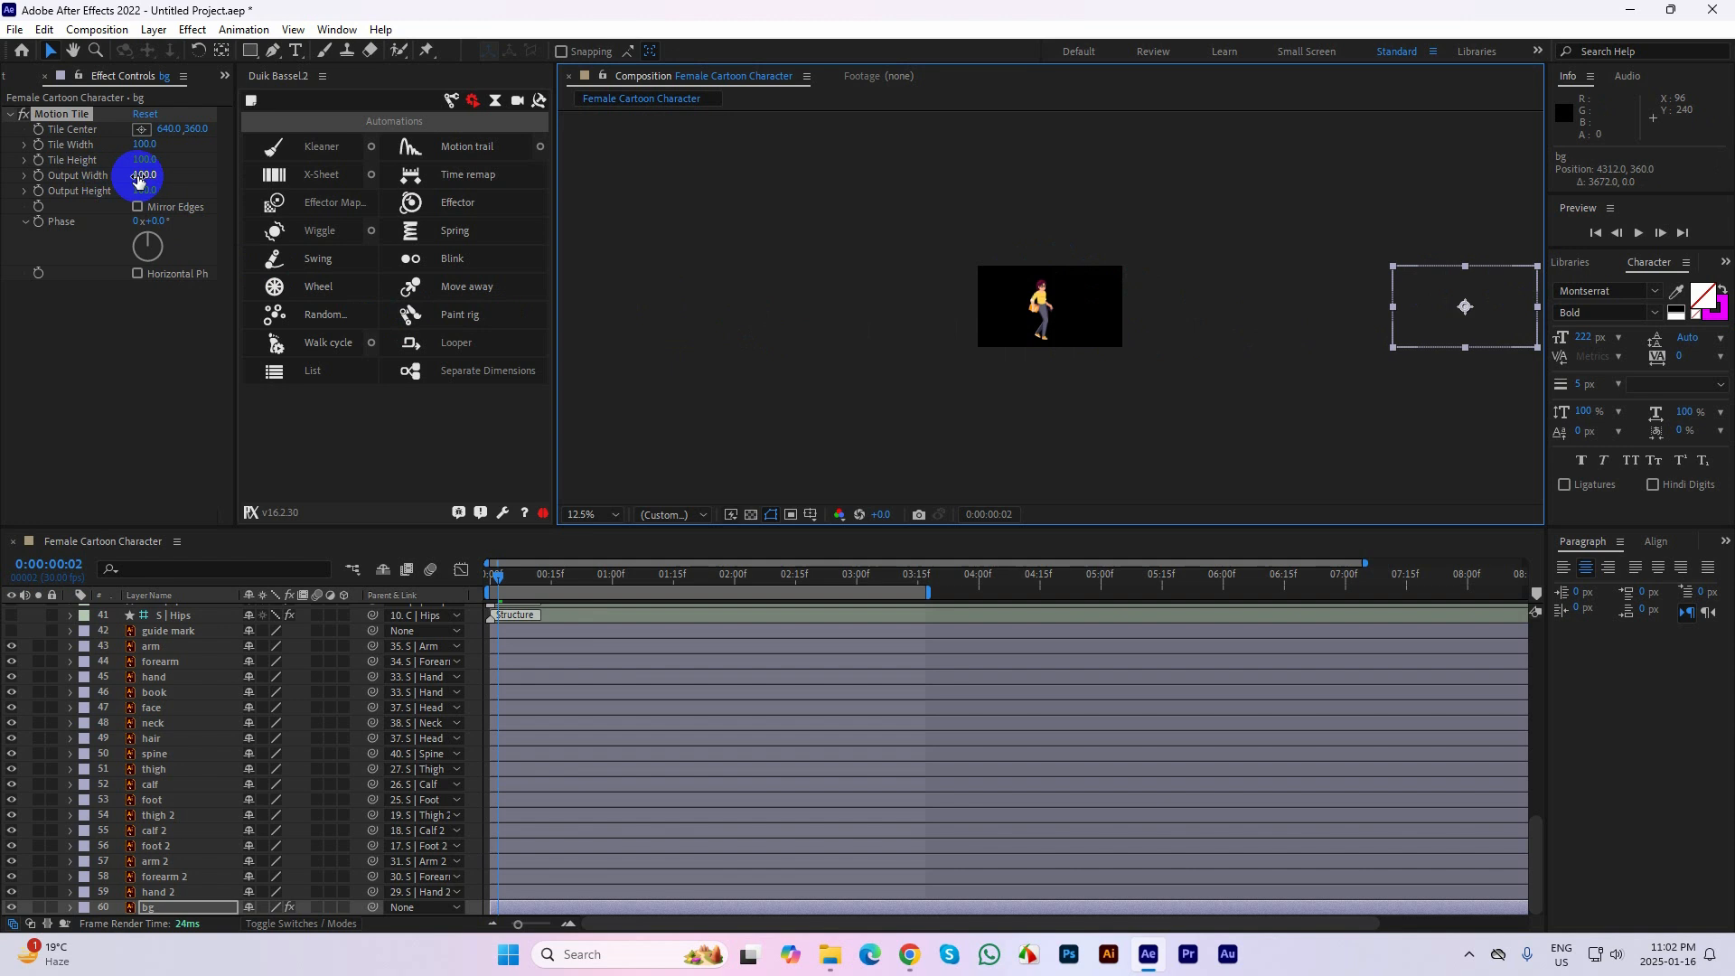
Set Motion Tile's Output Width to 820 on the bg layer and turn on Mirror Edges
{"action": "left_click_drag", "start_coordinate": [140, 175], "coordinate": [193, 173]}
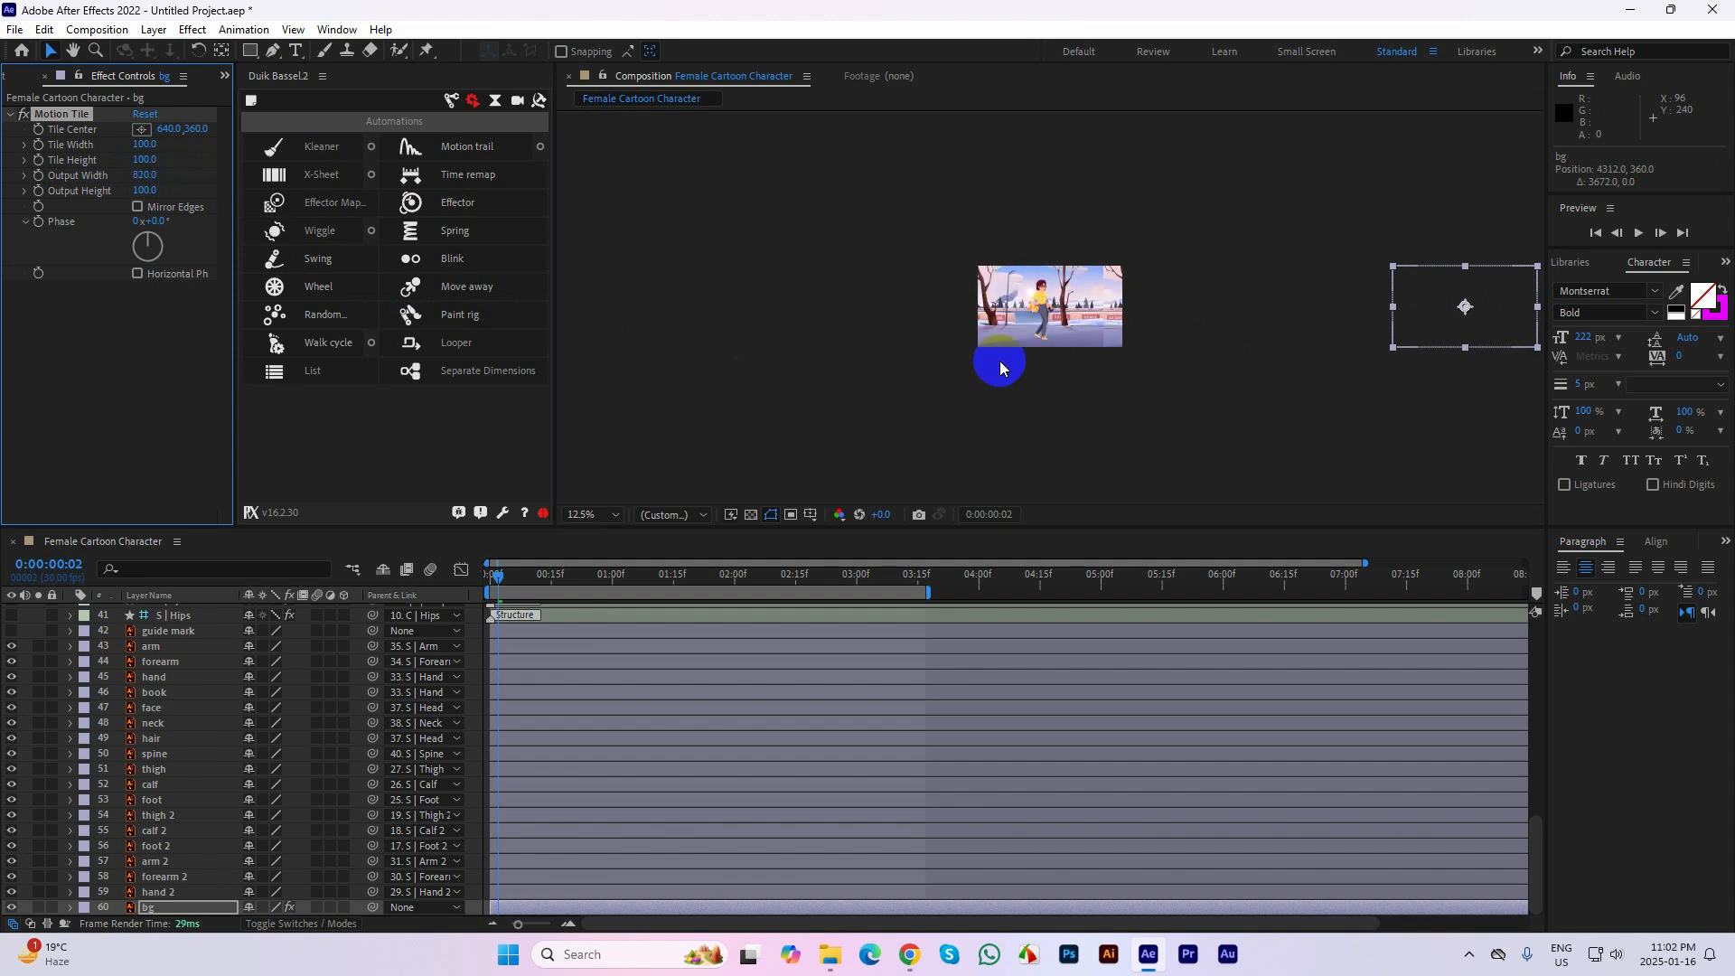
{"action": "scroll", "coordinate": [1154, 290], "scroll_direction": "up", "scroll_amount": 4}
{"action": "left_click_drag", "start_coordinate": [1247, 318], "coordinate": [1031, 316]}
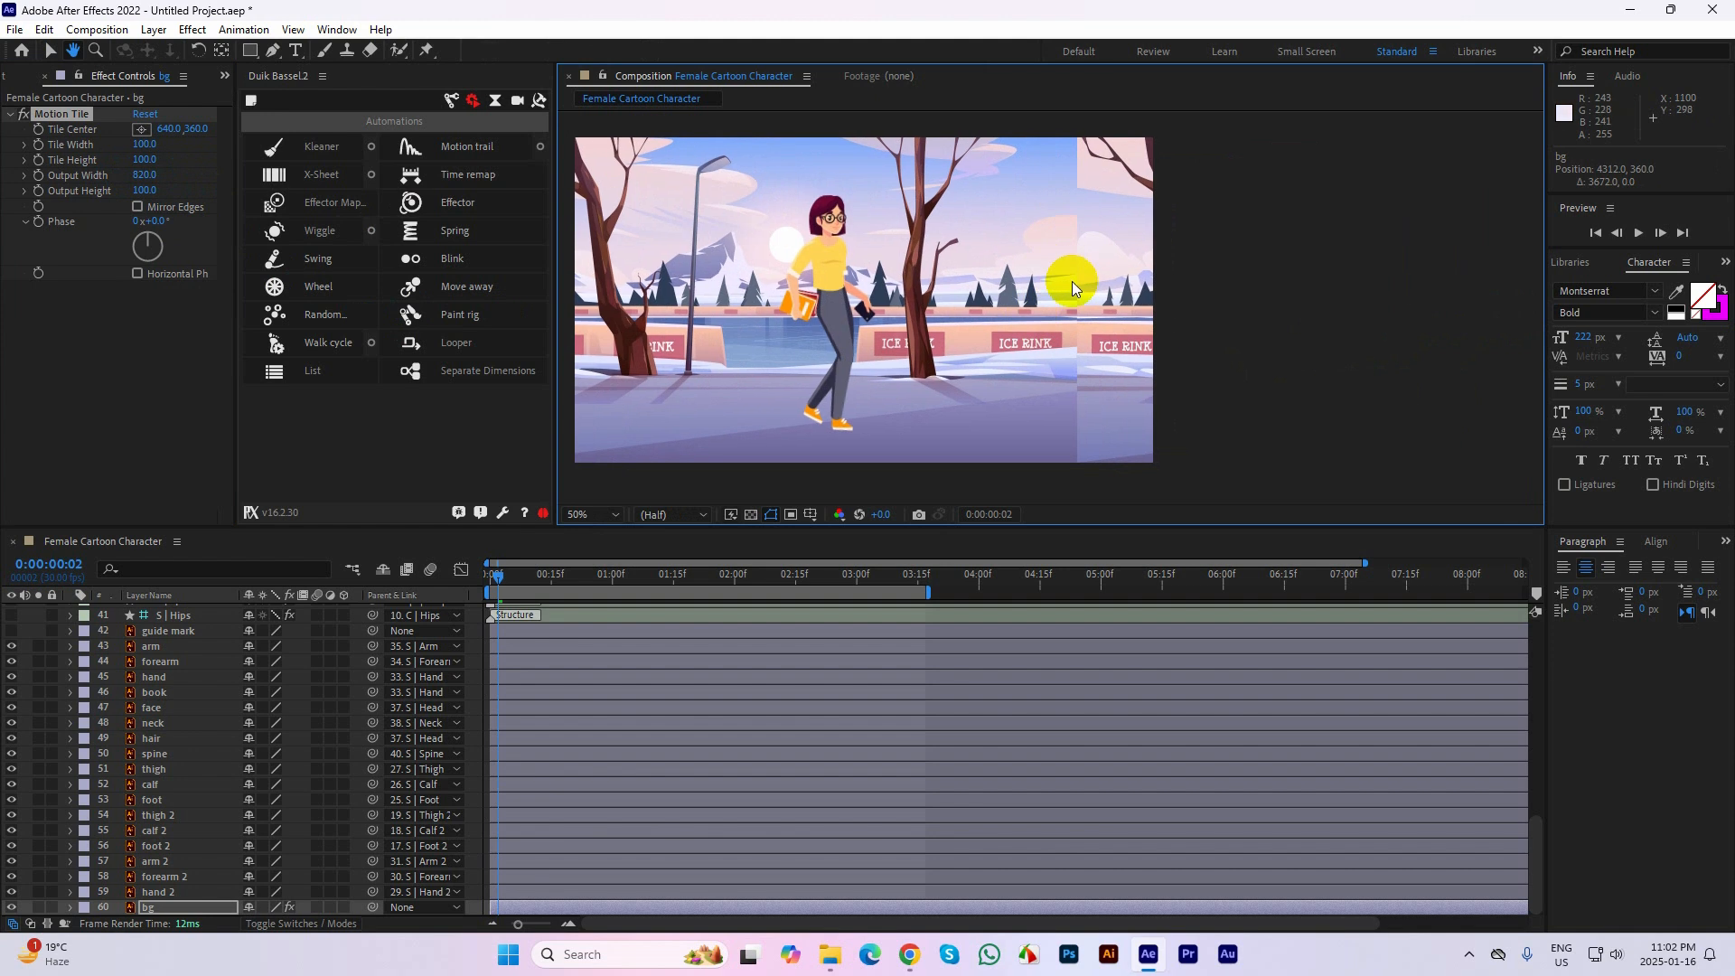
{"action": "left_click", "coordinate": [138, 207]}
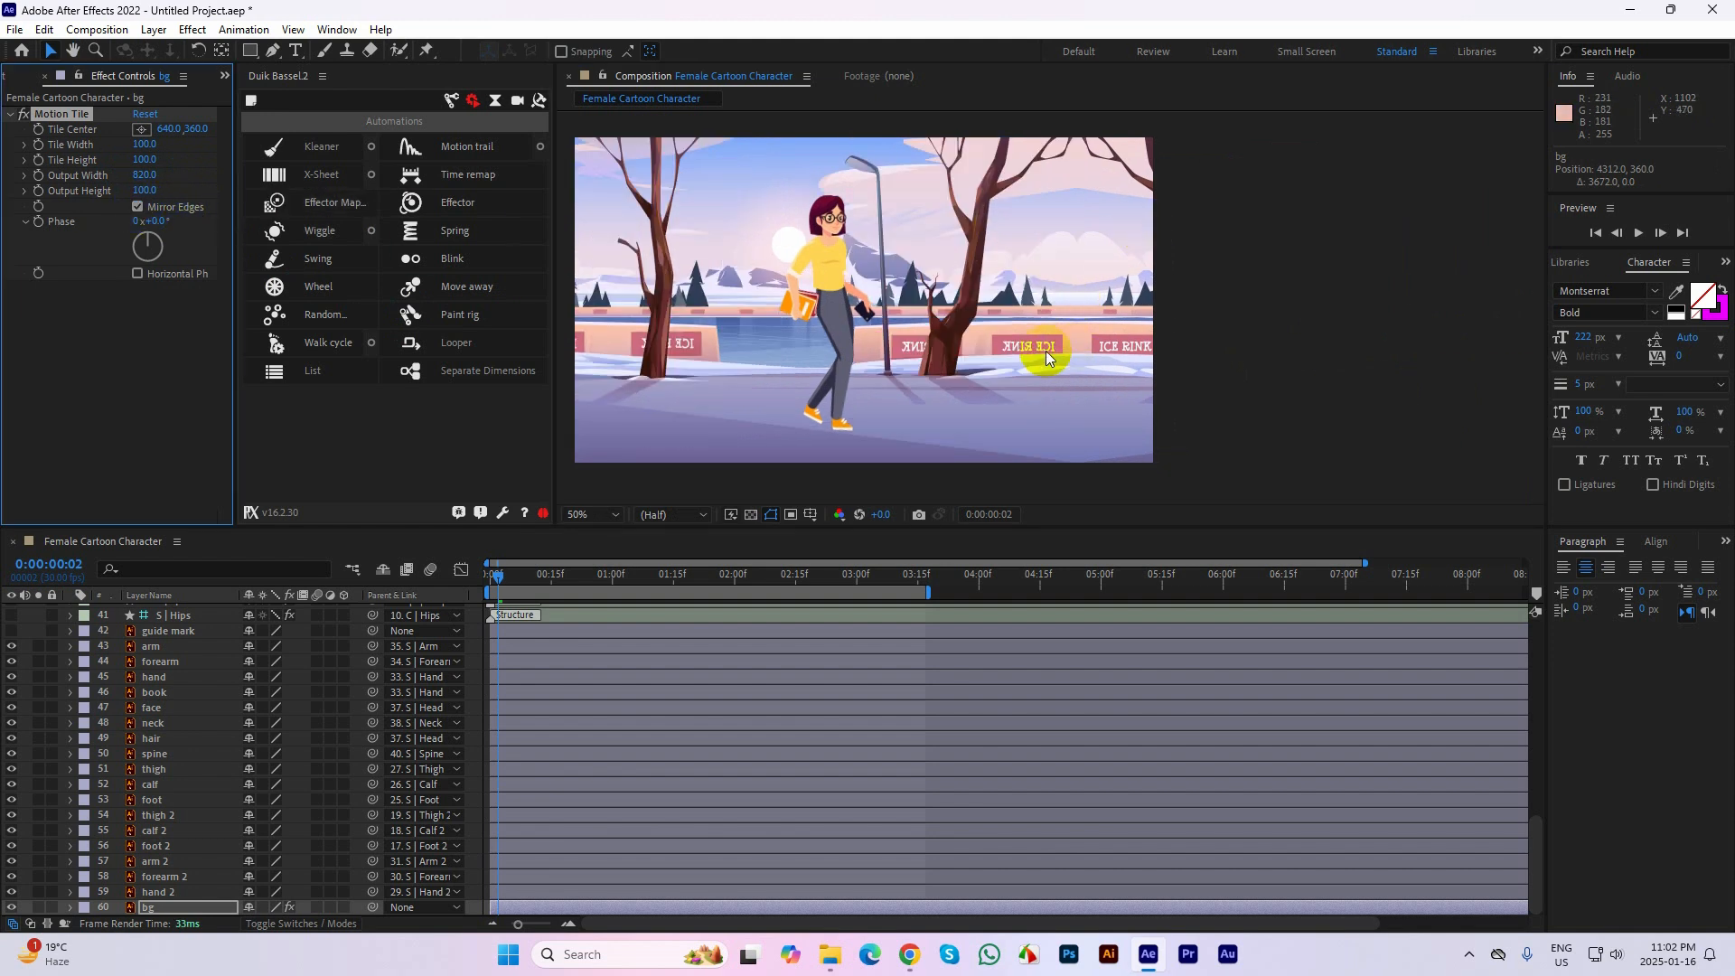
Reveal the bg layer's Position property and add a keyframe for 4312, 360 at 0:00:00:00
{"action": "scroll", "coordinate": [1190, 362], "scroll_direction": "down", "scroll_amount": 2}
{"action": "left_click", "coordinate": [784, 344]}
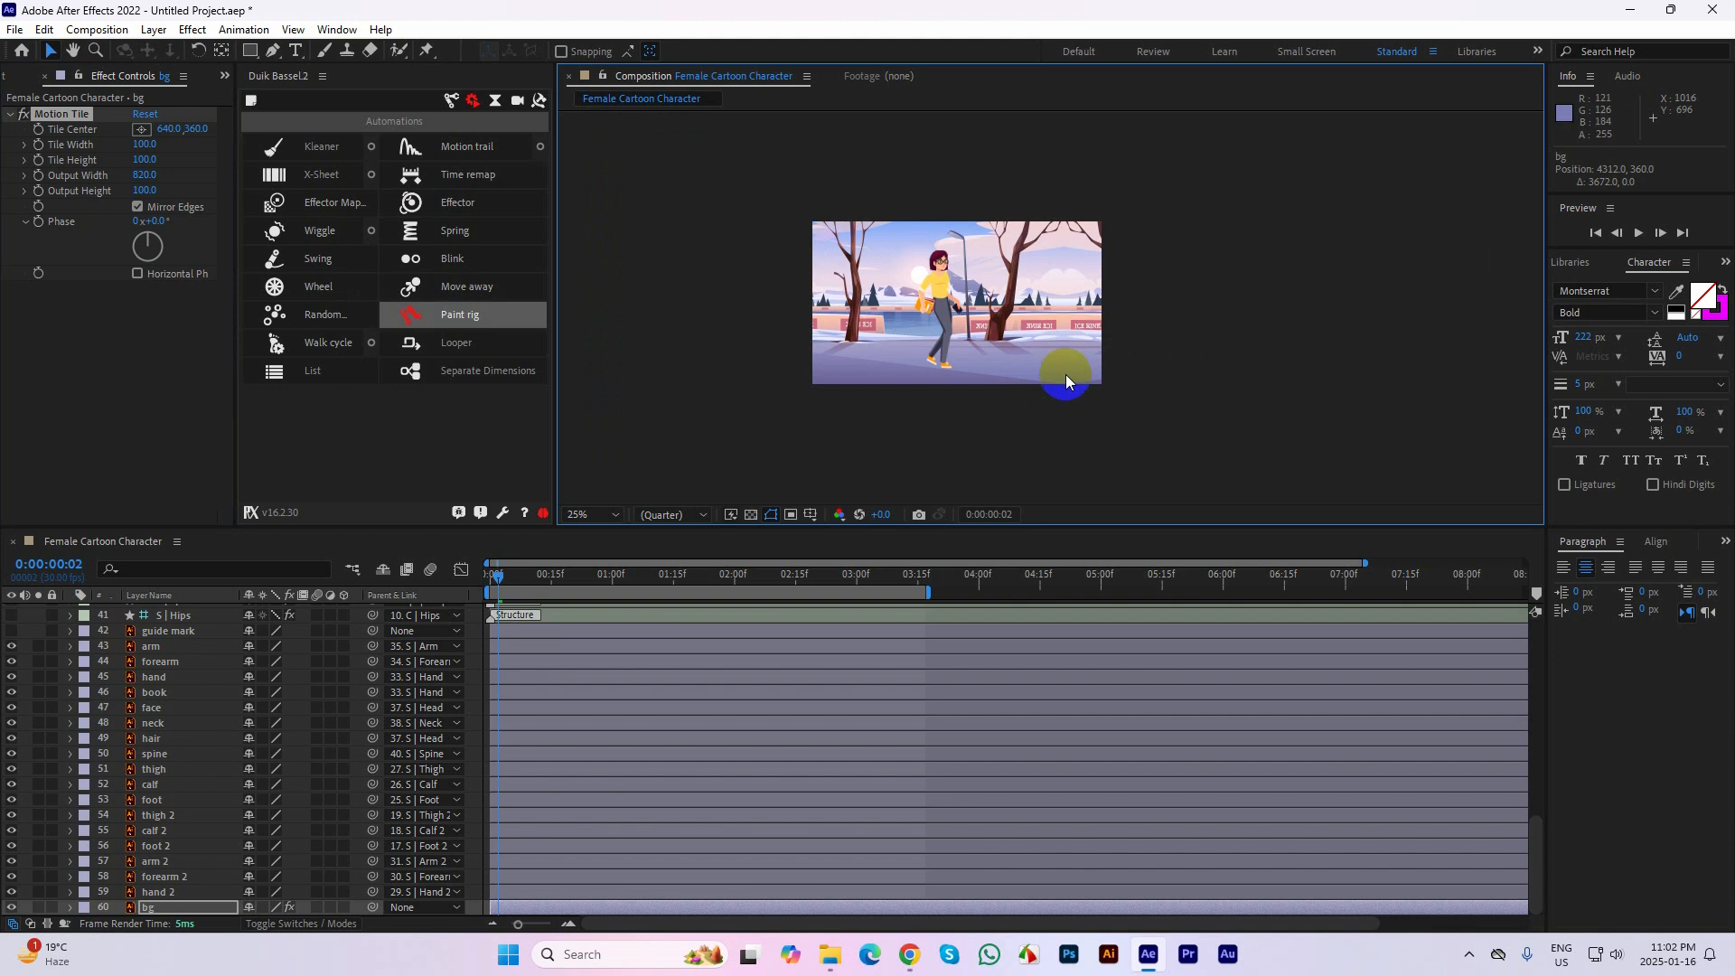
{"action": "scroll", "coordinate": [1069, 383], "scroll_direction": "down", "scroll_amount": 1}
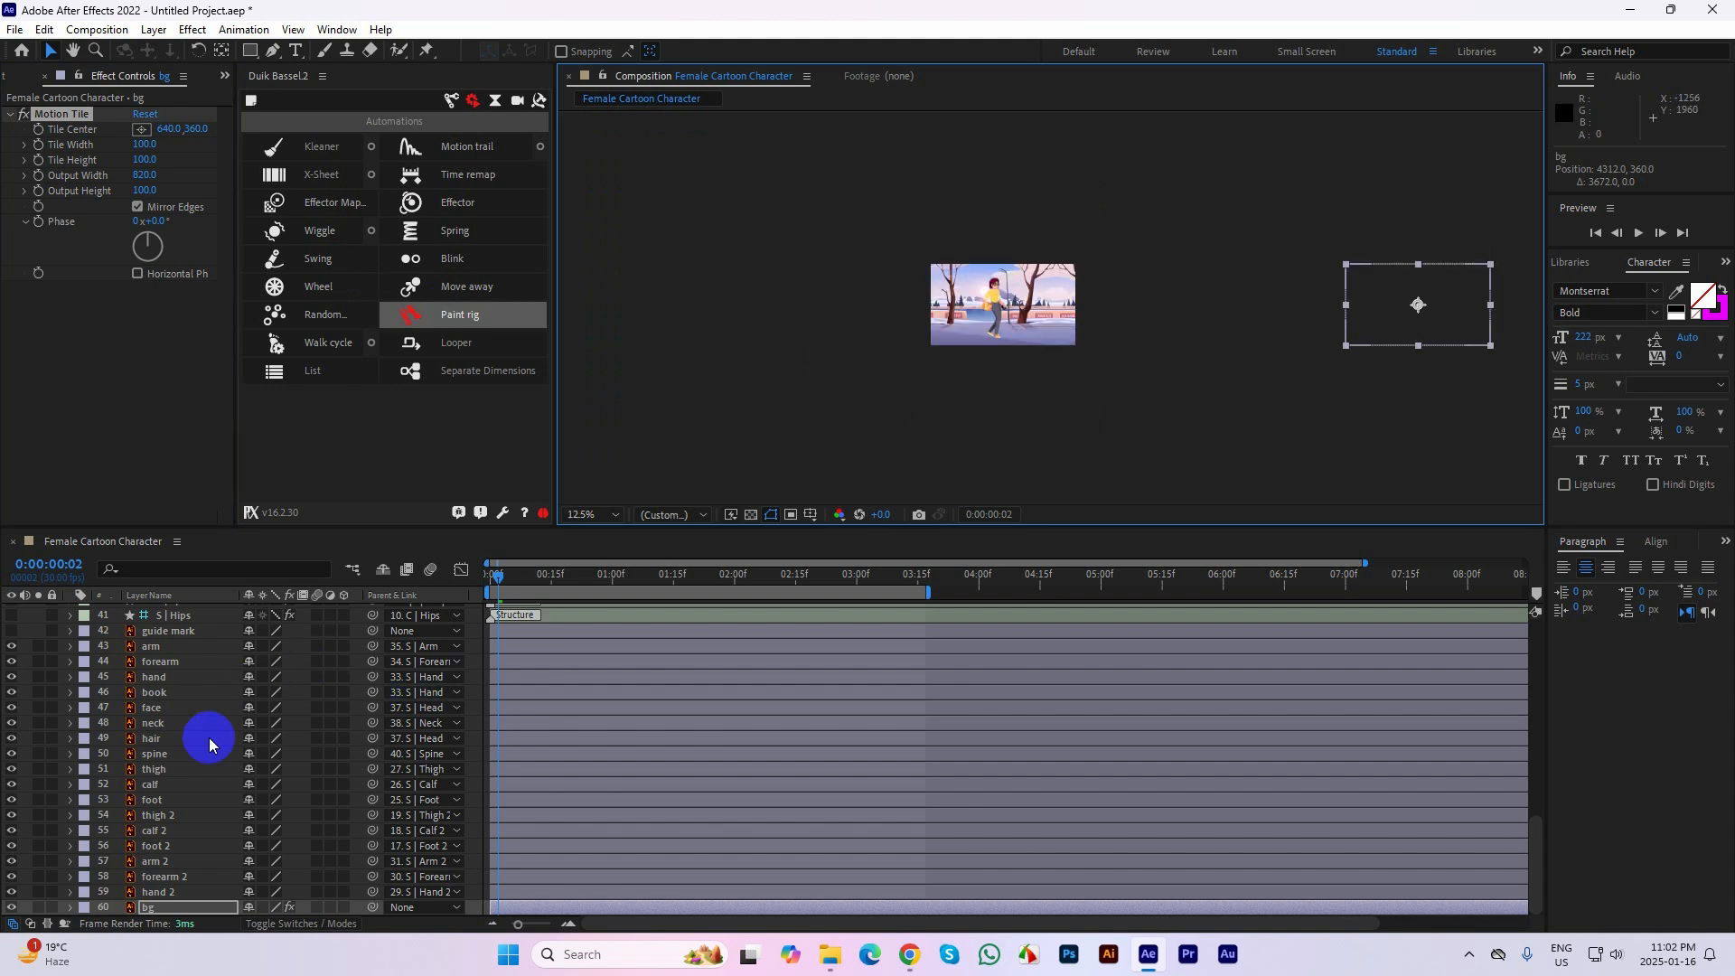
{"action": "key", "text": "p"}
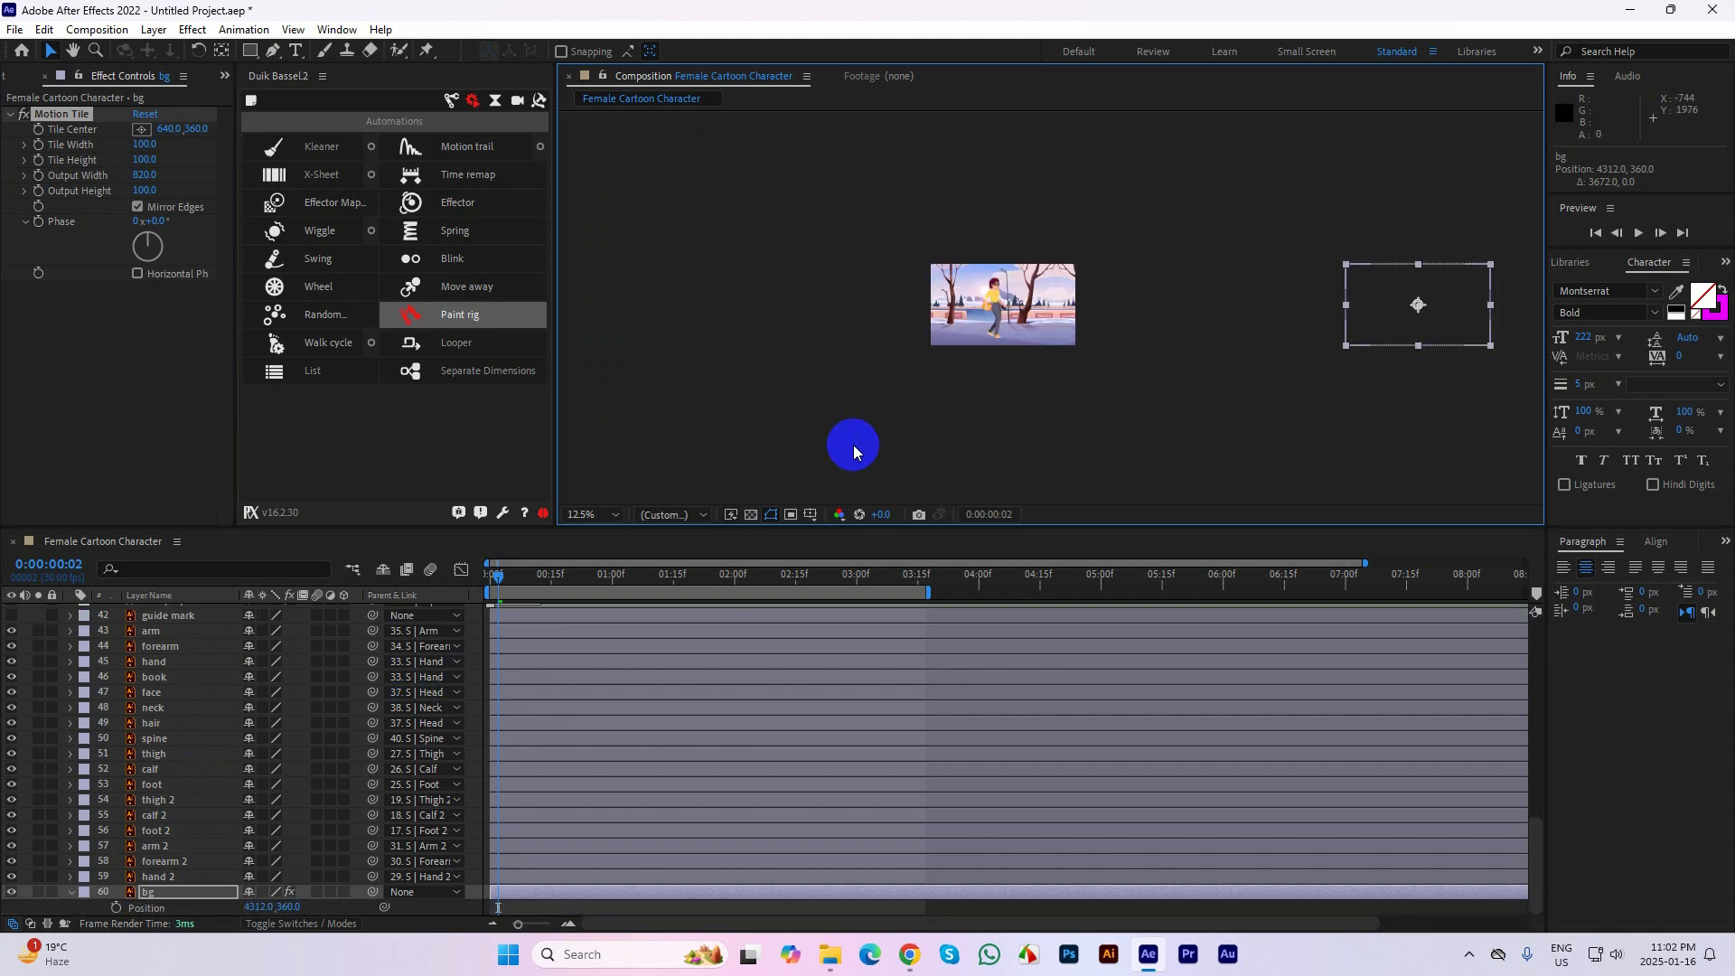
{"action": "left_click_drag", "start_coordinate": [503, 581], "coordinate": [469, 581]}
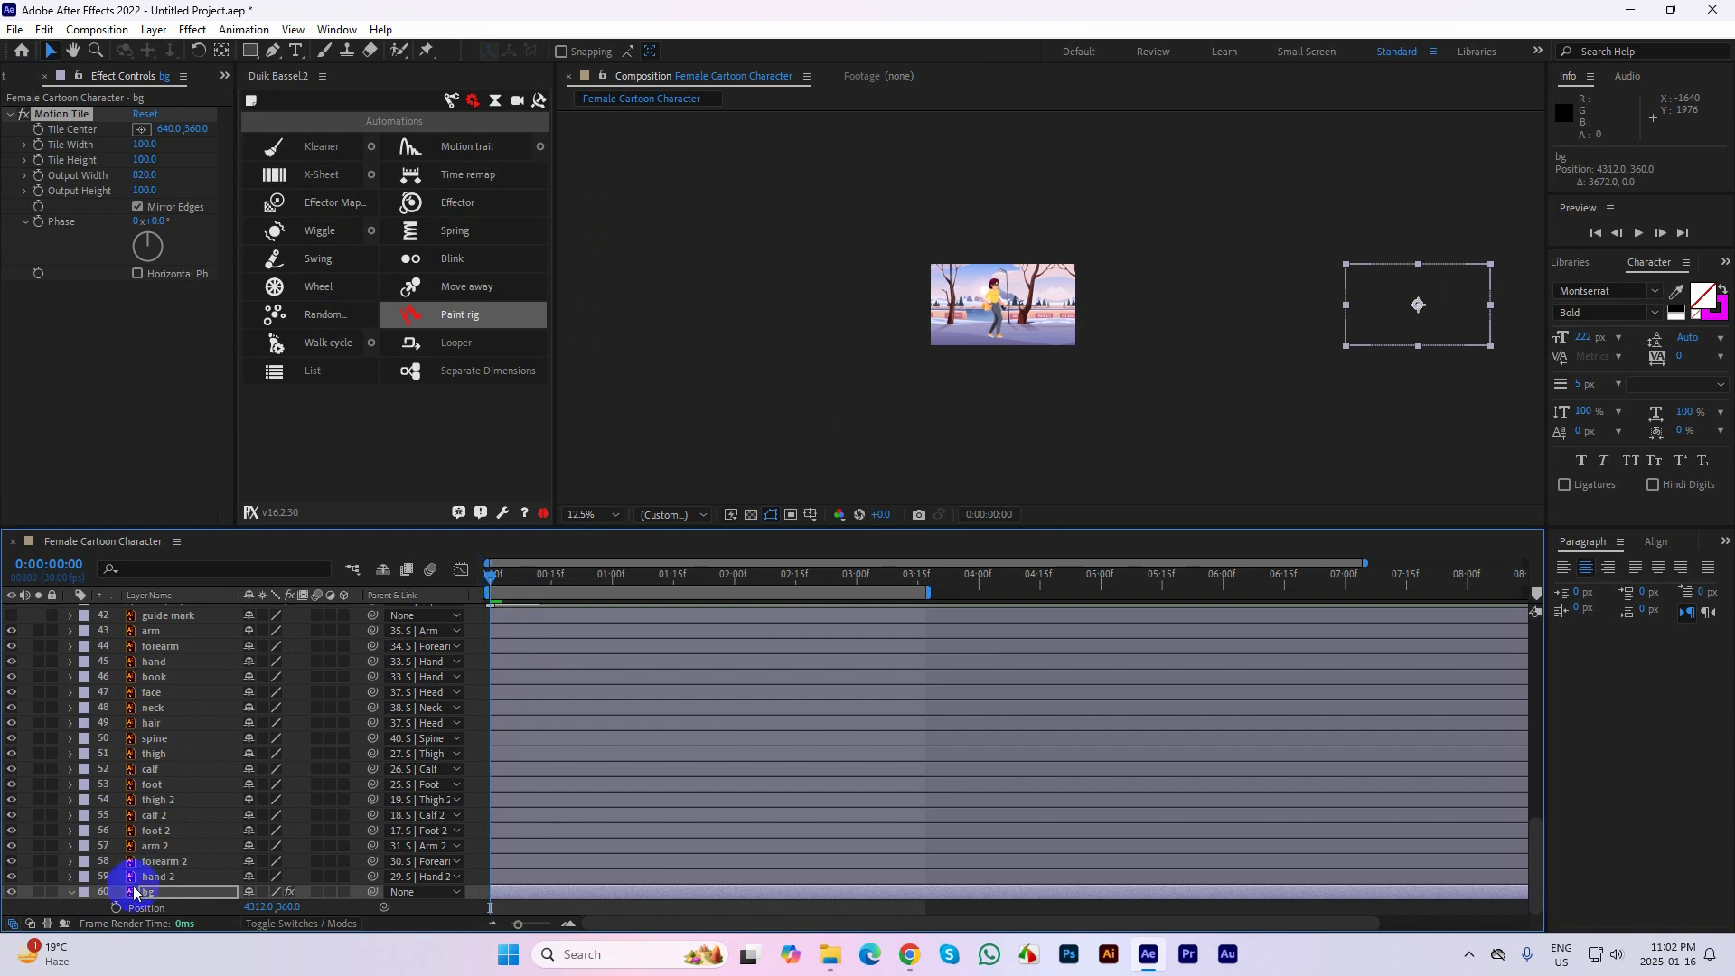
{"action": "left_click", "coordinate": [114, 907]}
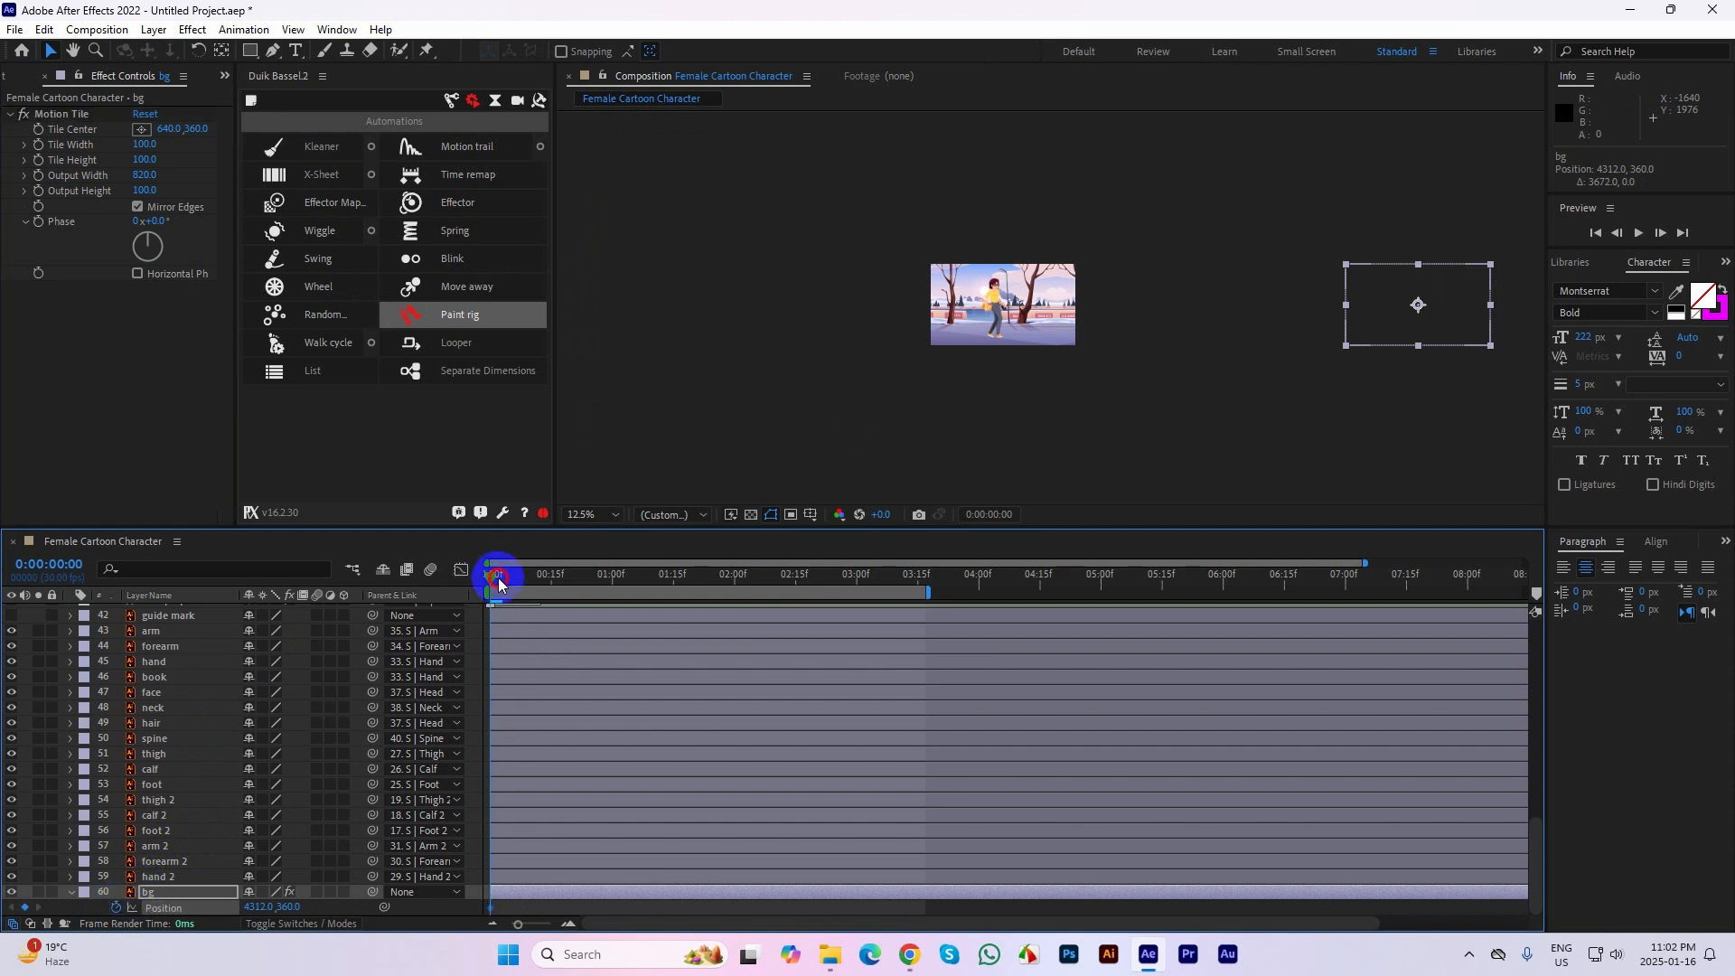
Move the bg layer horizontally to 1096, 360 at 0:00:03:15 to add a second Position keyframe
{"action": "left_click_drag", "start_coordinate": [498, 583], "coordinate": [931, 592]}
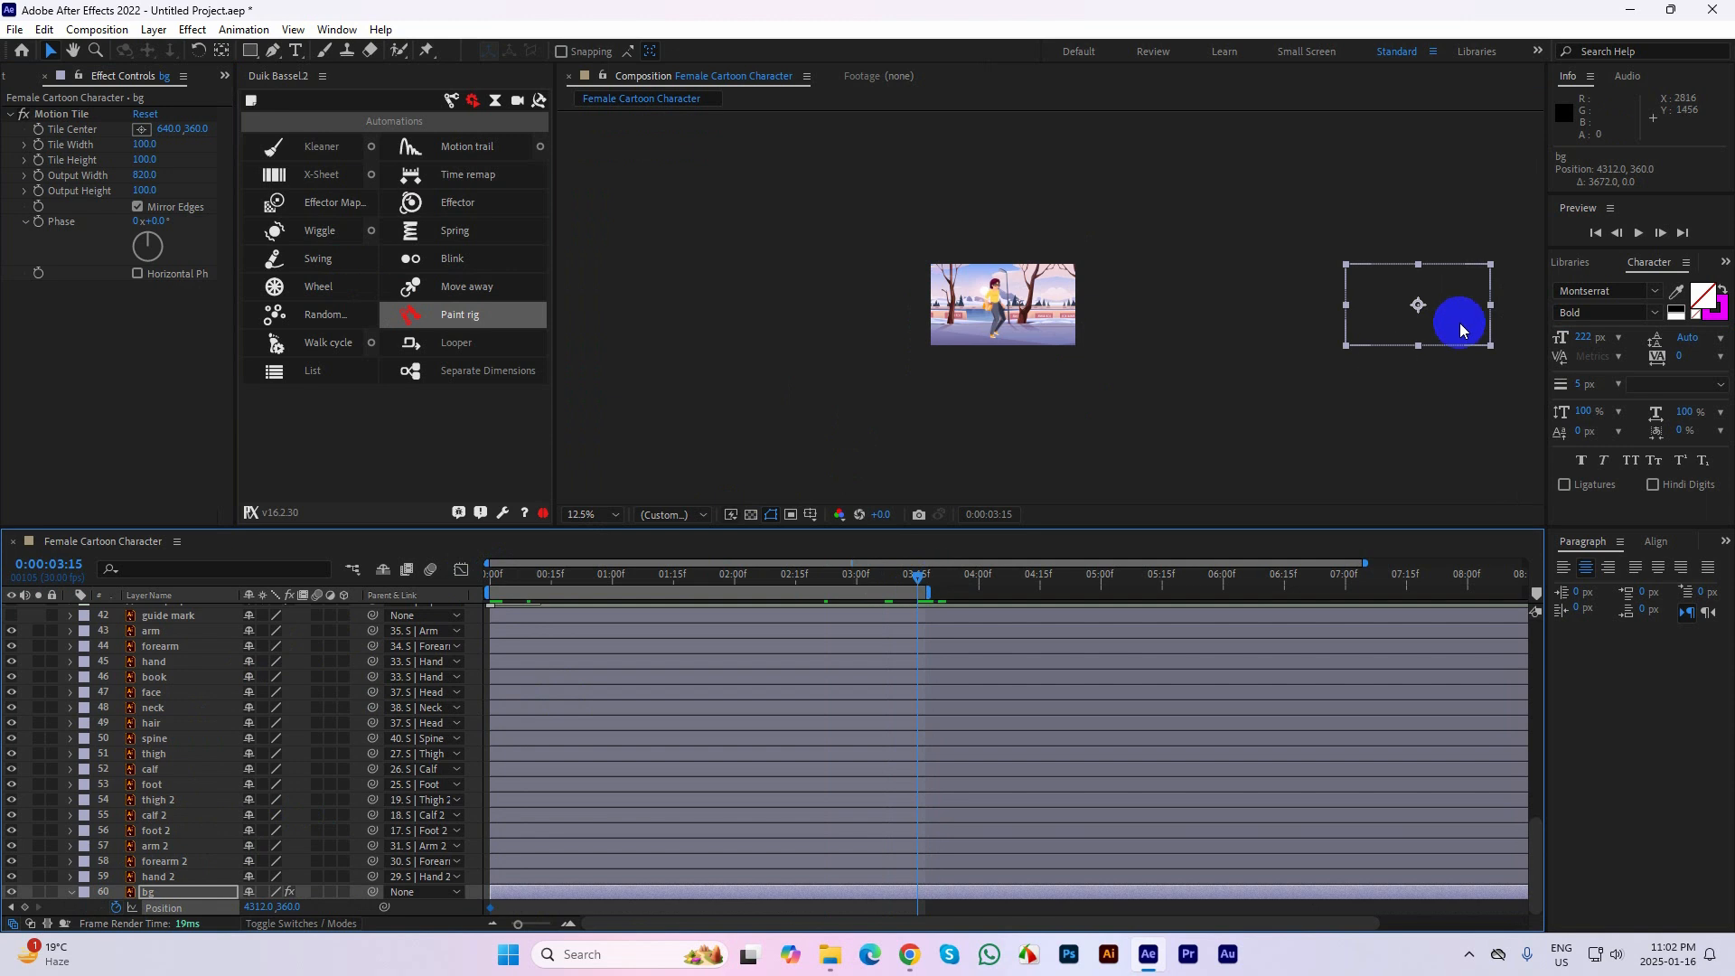
{"action": "left_click_drag", "start_coordinate": [1468, 321], "coordinate": [1105, 304]}
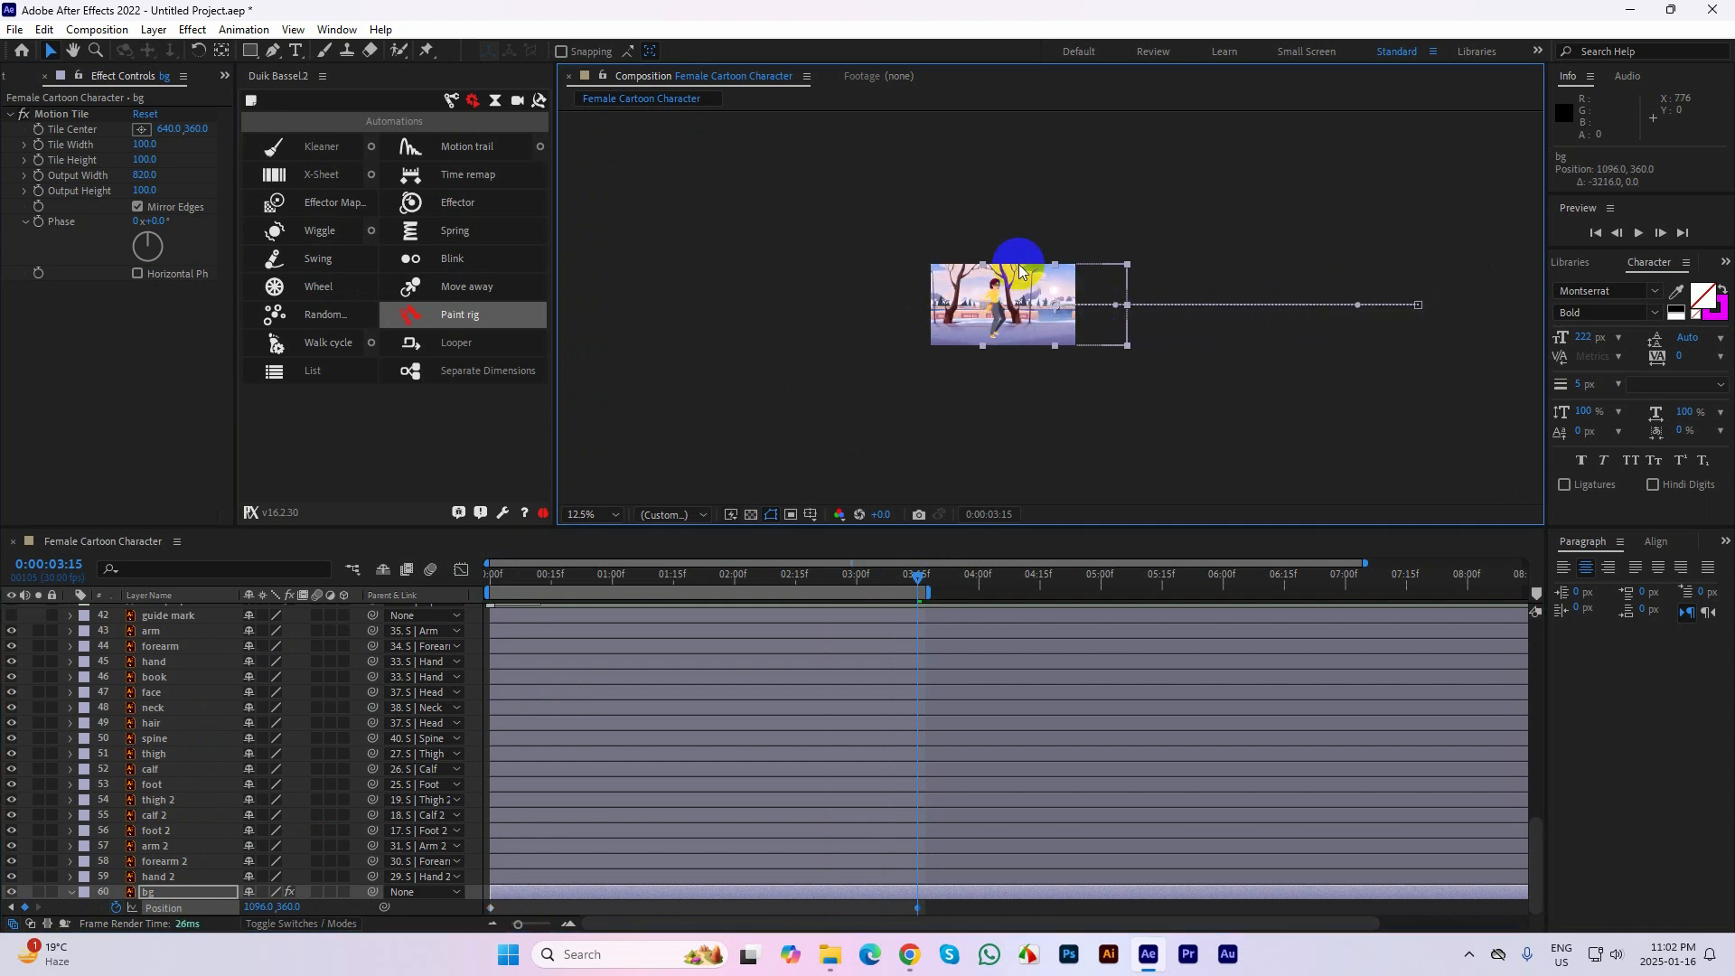
{"action": "scroll", "coordinate": [1014, 279], "scroll_direction": "up", "scroll_amount": 1}
Preview the background scroll behind the walking character from the start of the composition
{"action": "left_click_drag", "start_coordinate": [917, 578], "coordinate": [430, 565]}
{"action": "left_click", "coordinate": [962, 434]}
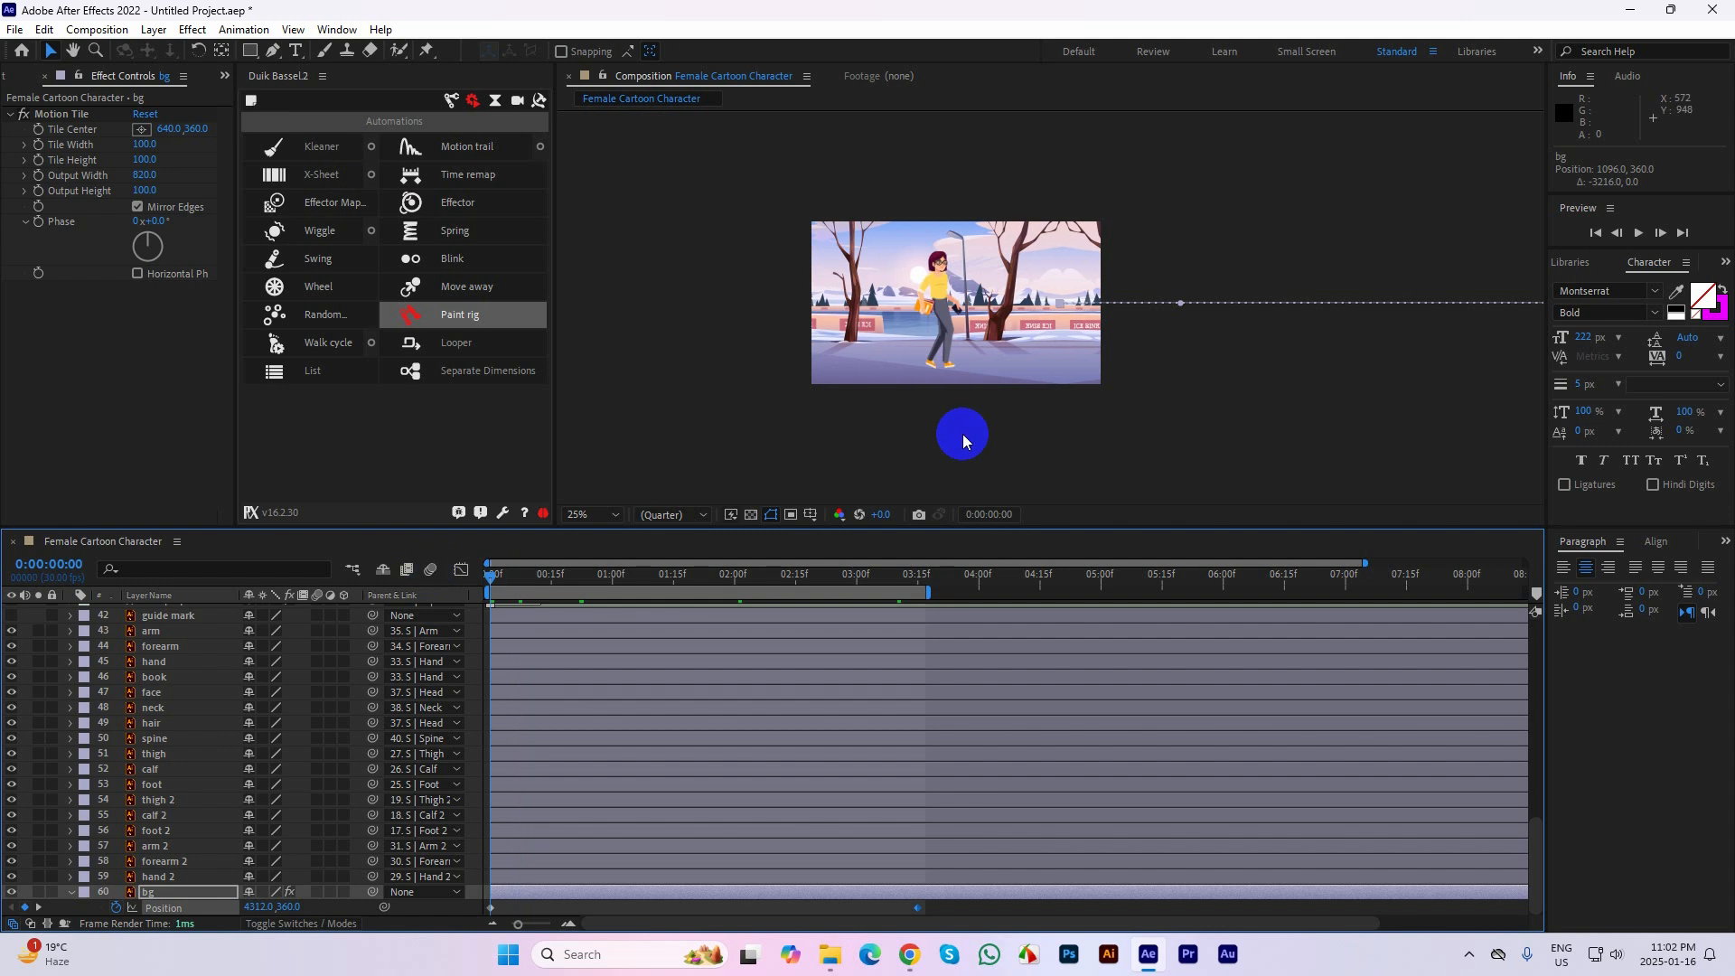
{"action": "key", "text": "space"}
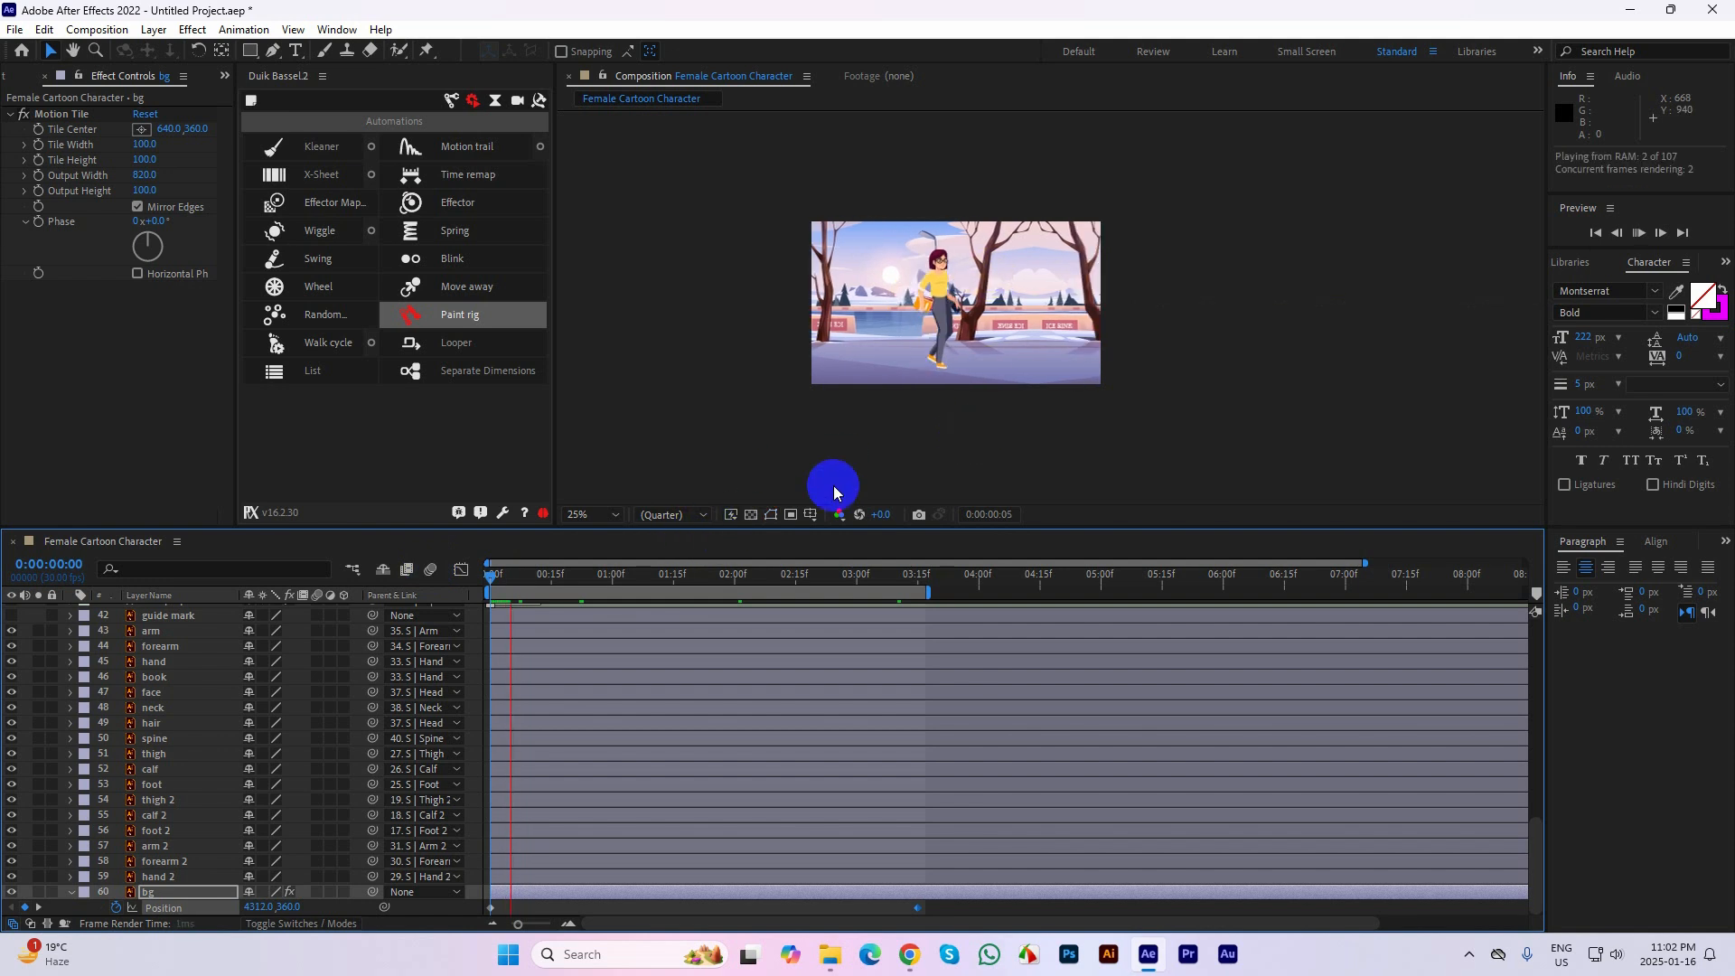
{"action": "key", "text": "space"}
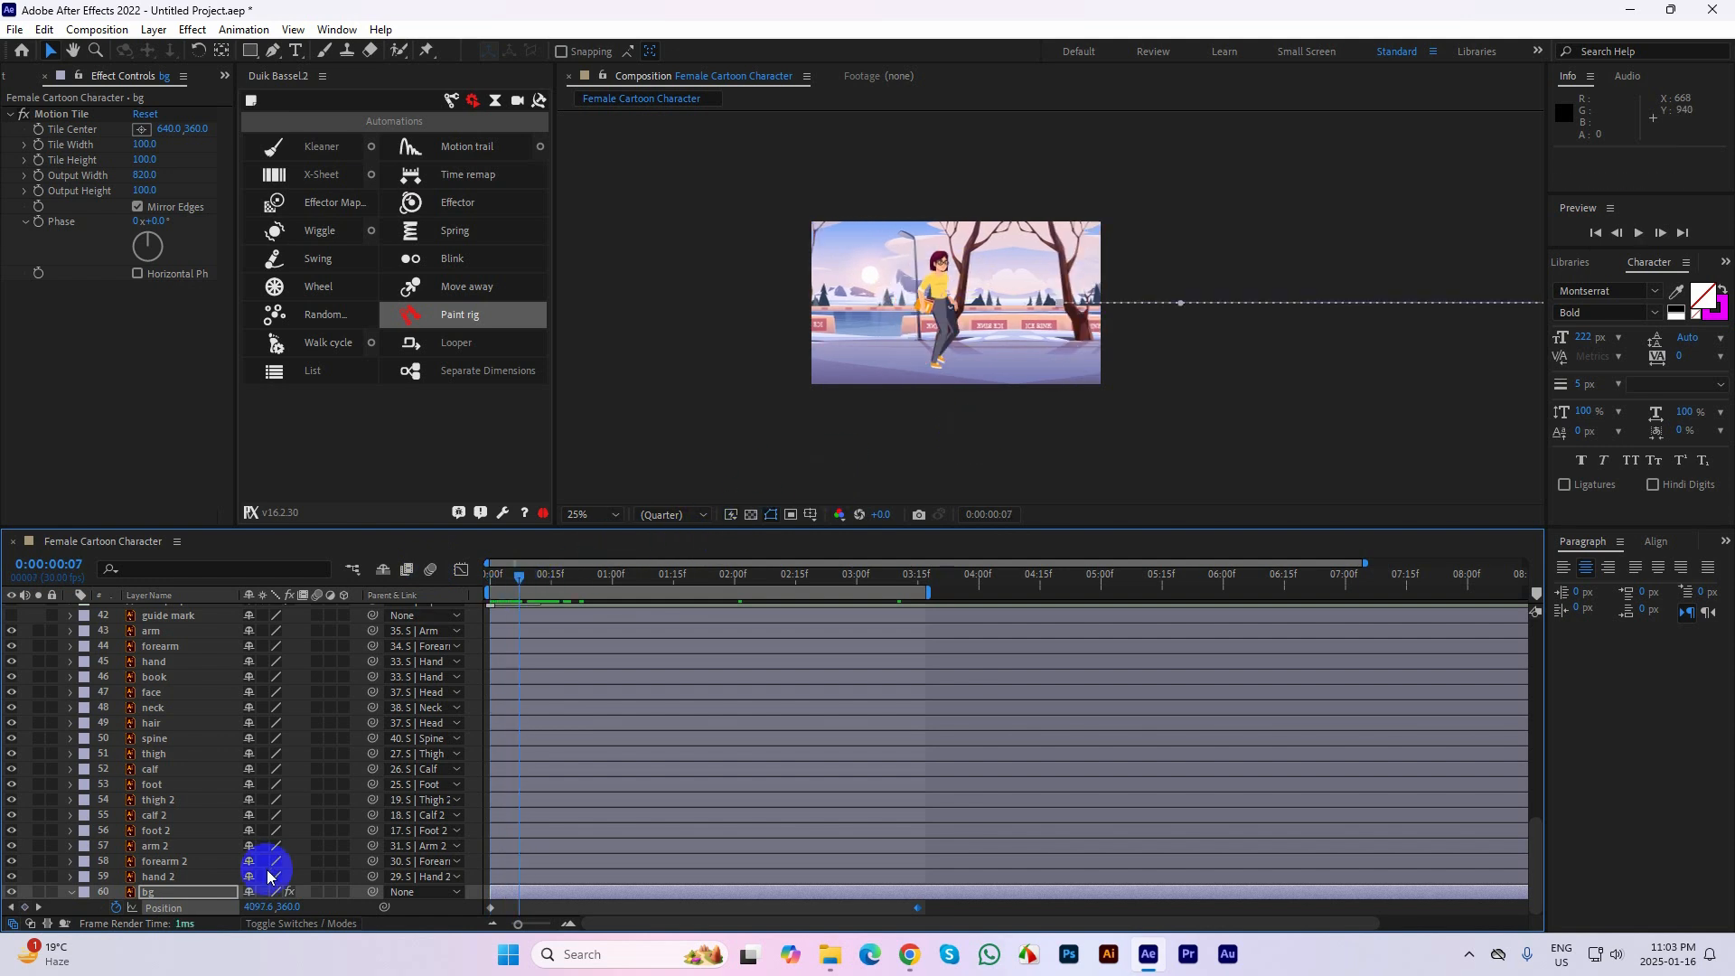
Slow the background scroll by moving the bg layer to 3112, 360 at the 0:00:03:15 Position keyframe
{"action": "key", "text": "k"}
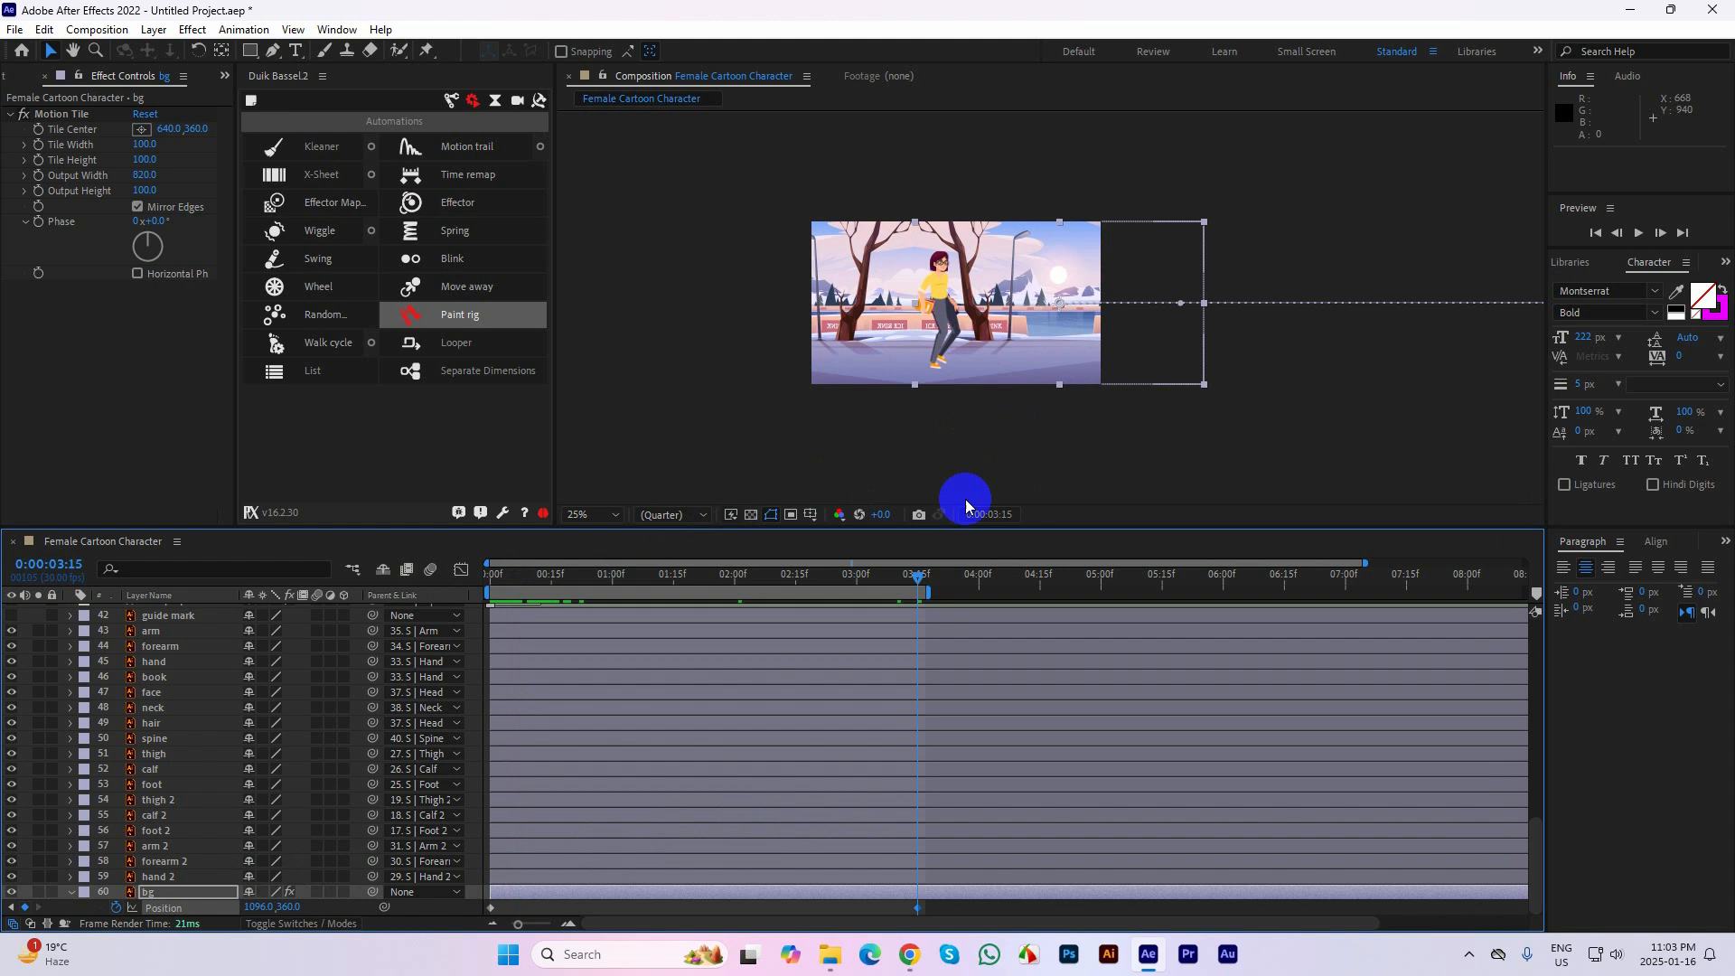
{"action": "left_click_drag", "start_coordinate": [1030, 363], "coordinate": [1390, 370]}
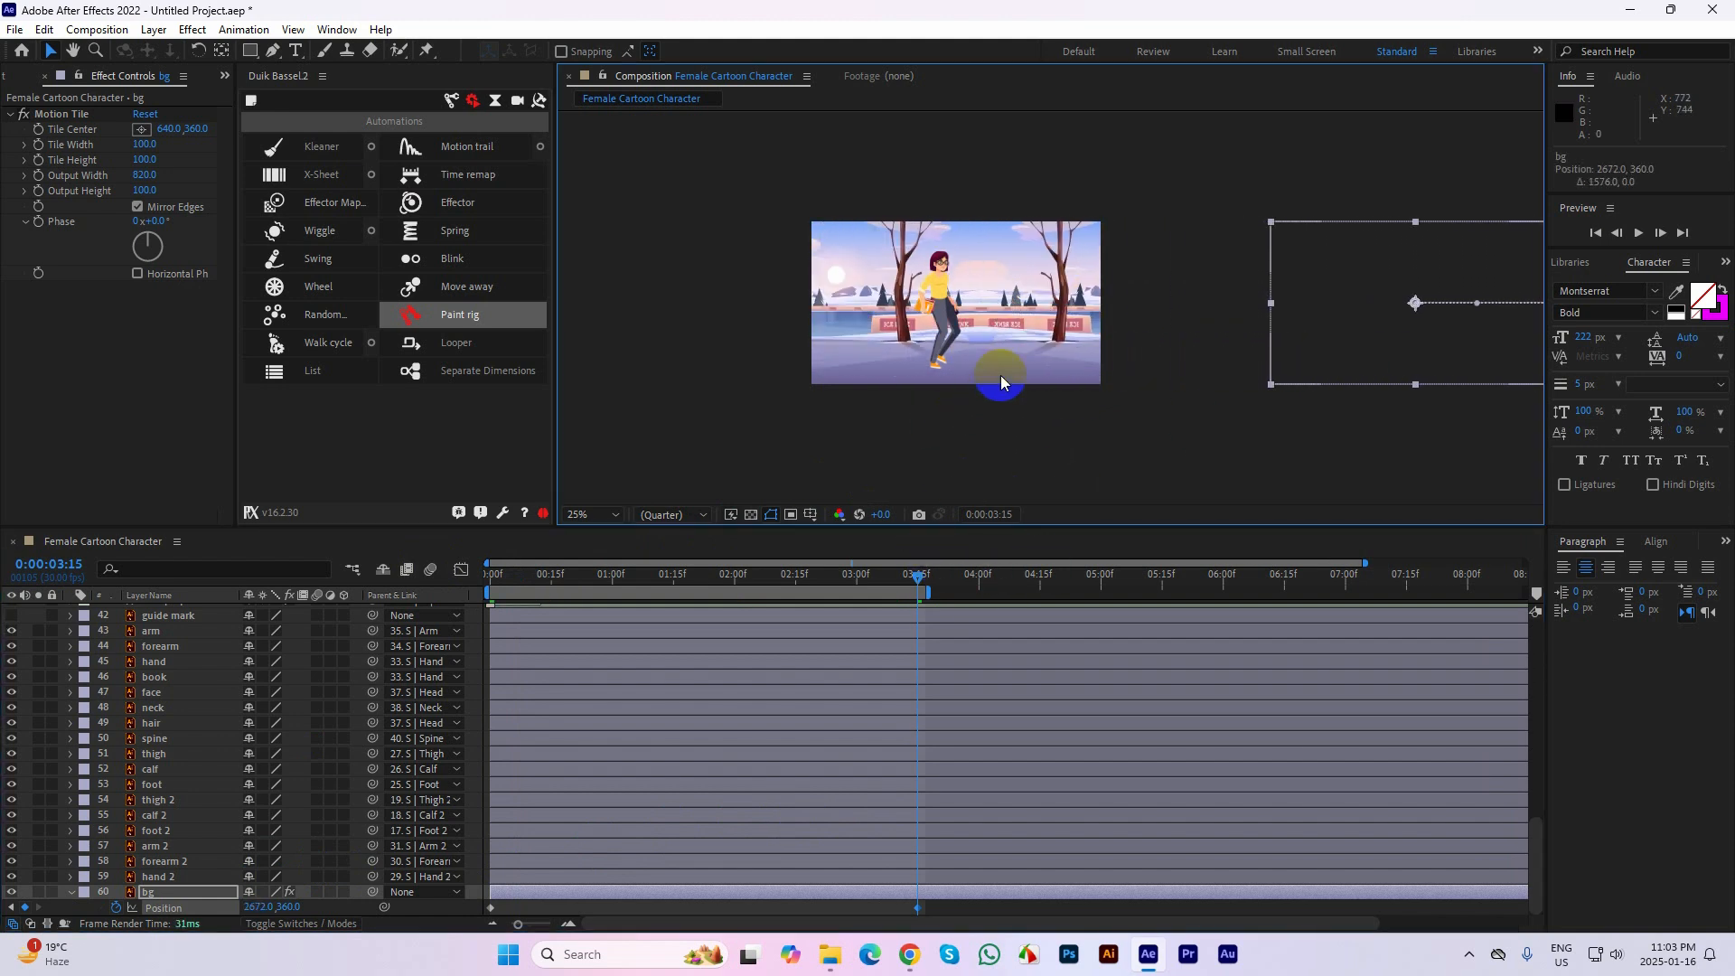
{"action": "left_click", "coordinate": [1066, 372]}
{"action": "left_click_drag", "start_coordinate": [1335, 354], "coordinate": [1428, 352]}
Fit the composition in the viewer and play the walk with the slower background from 0:00:00:00
{"action": "left_click_drag", "start_coordinate": [922, 583], "coordinate": [387, 573]}
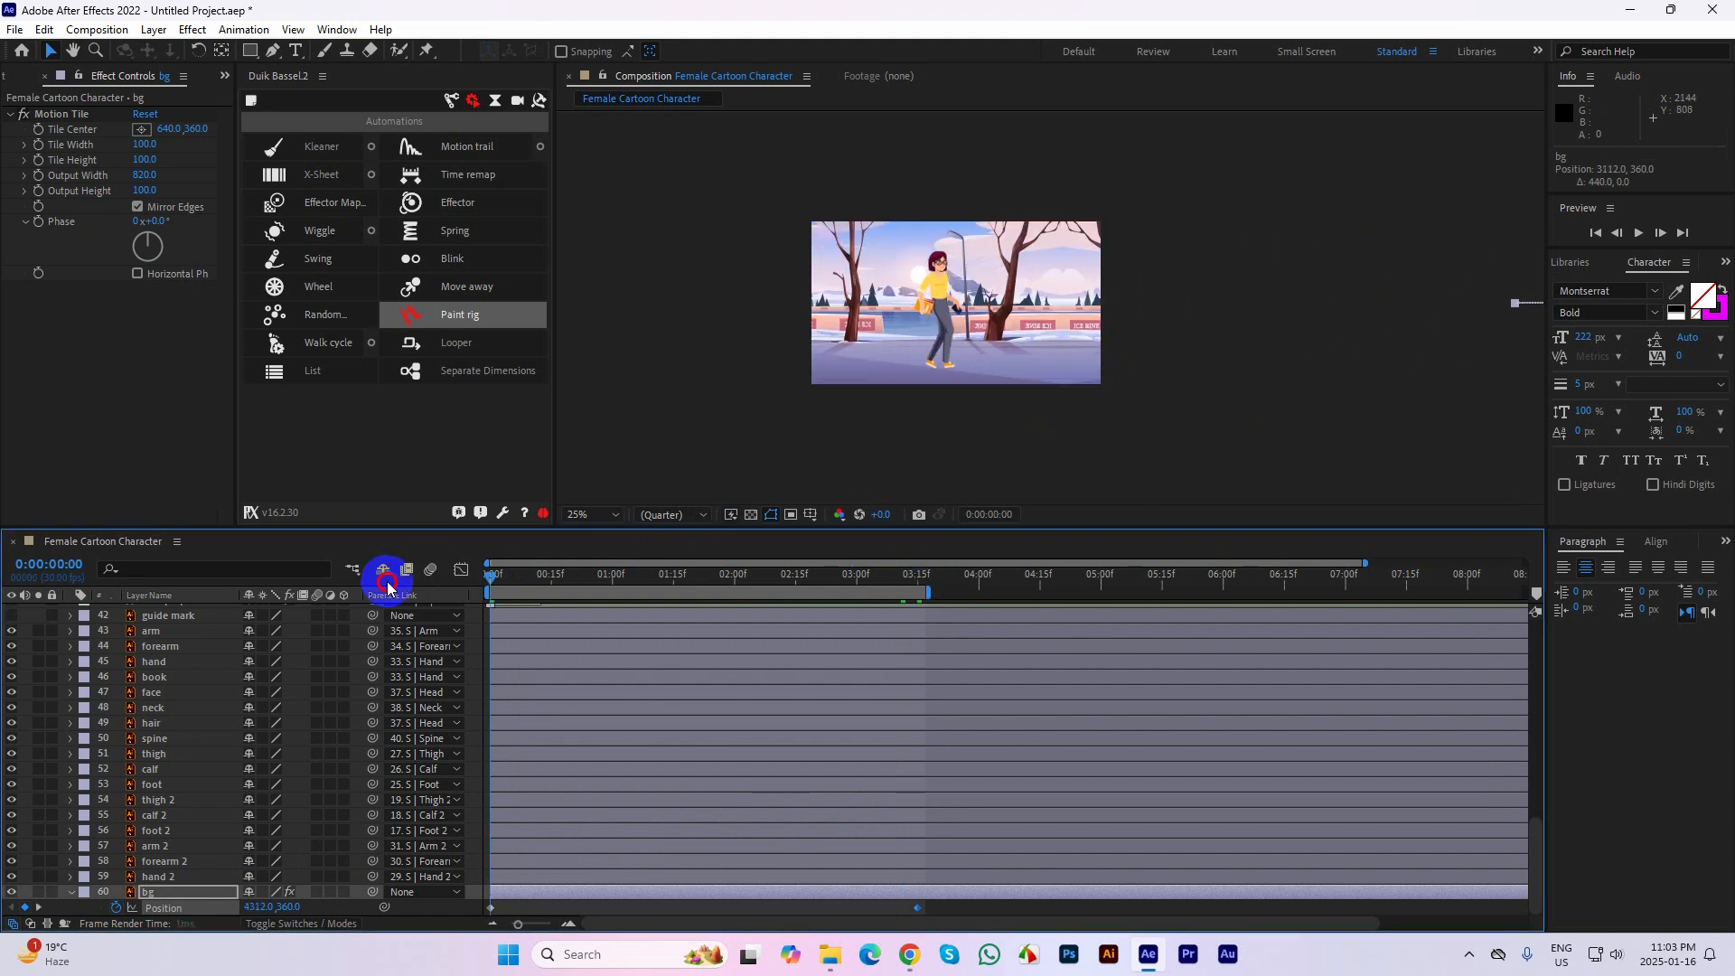
{"action": "left_click", "coordinate": [587, 515]}
{"action": "left_click", "coordinate": [603, 532]}
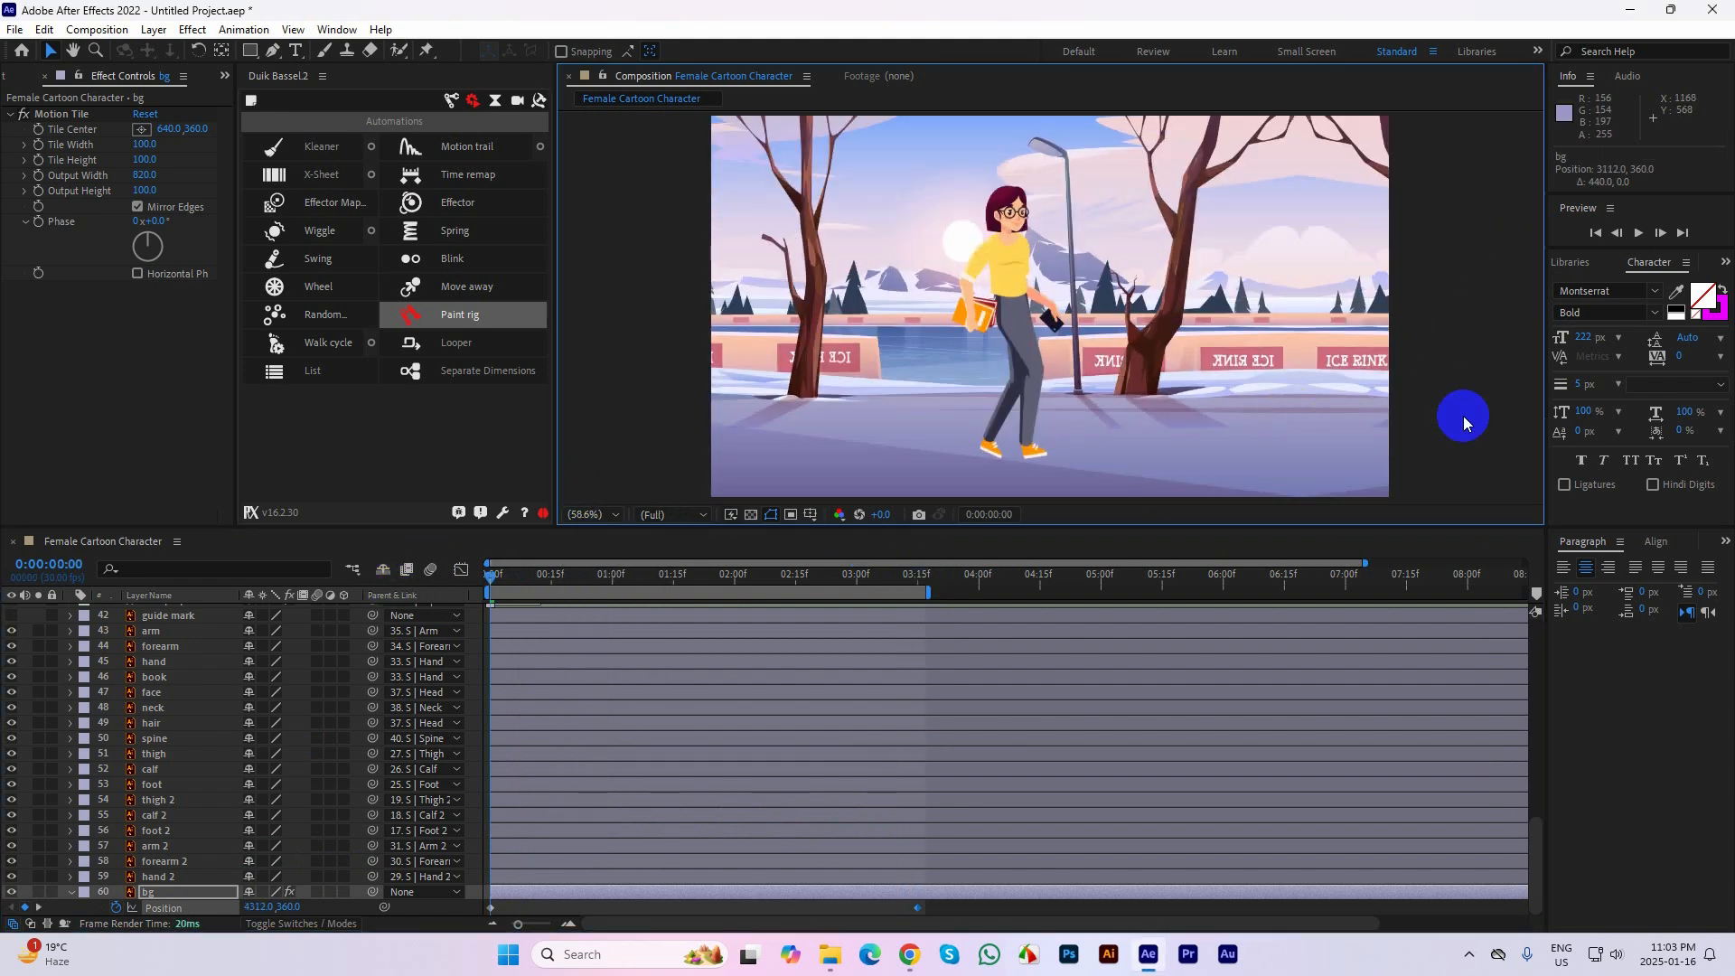
{"action": "key", "text": "space"}
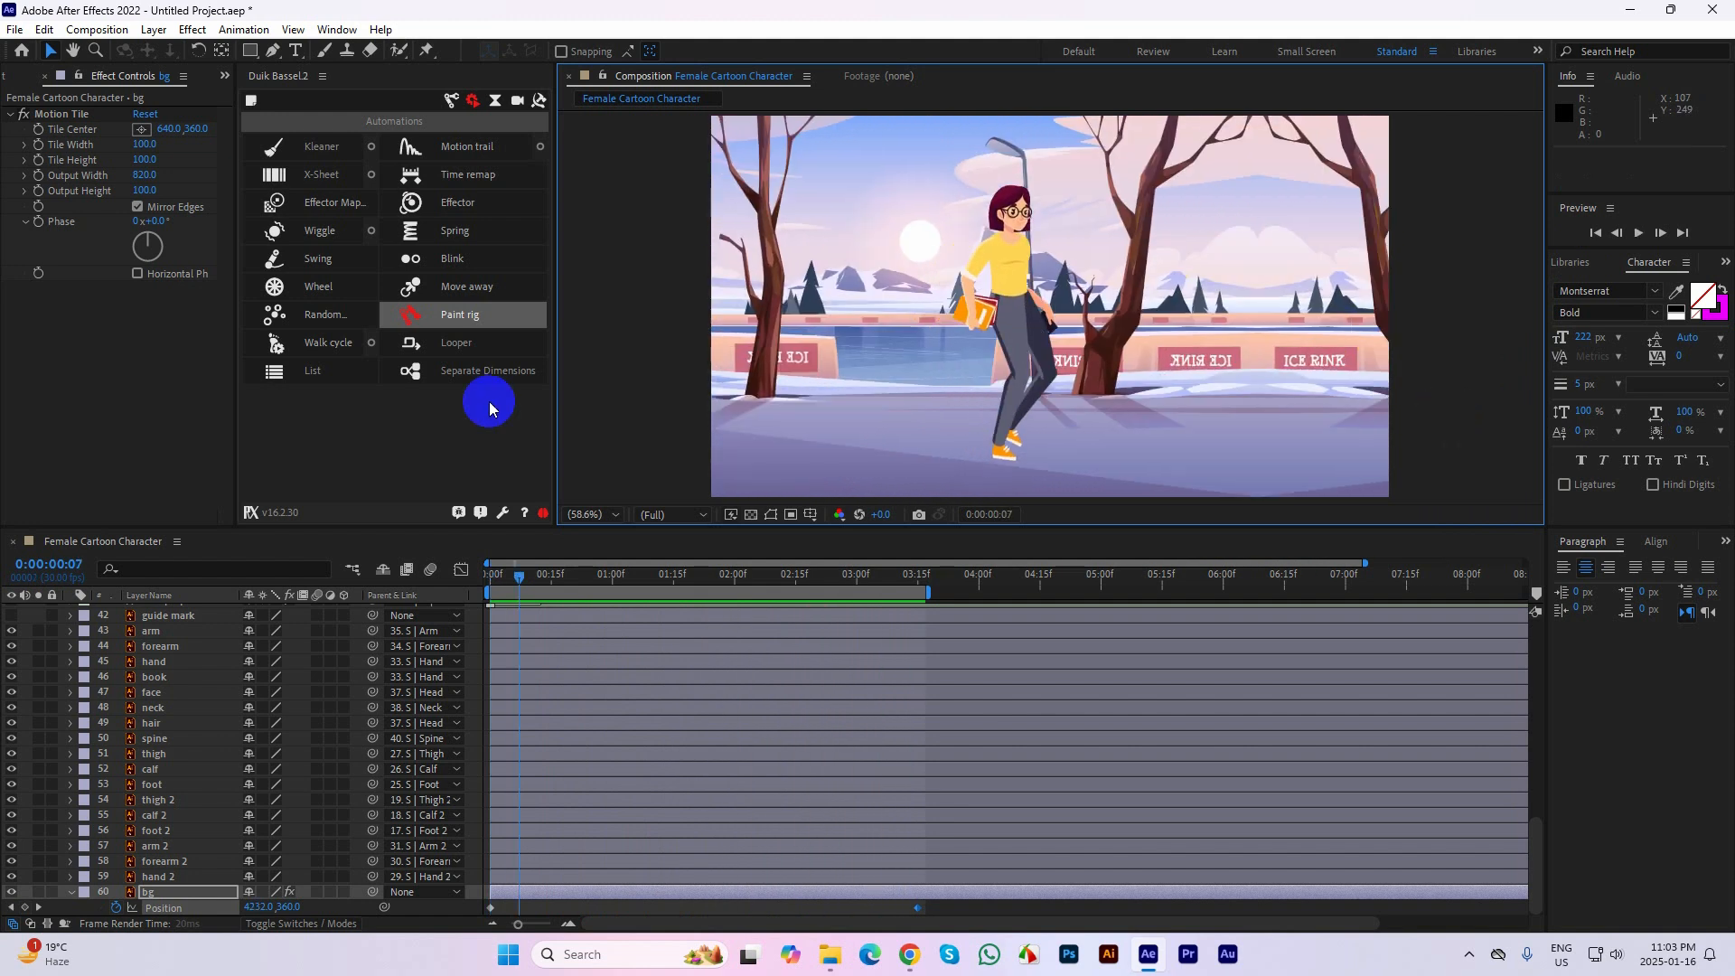
Delete the Female Cartoon Character composition, its layers folder and the Solids folder from the project
{"action": "left_click", "coordinate": [14, 75]}
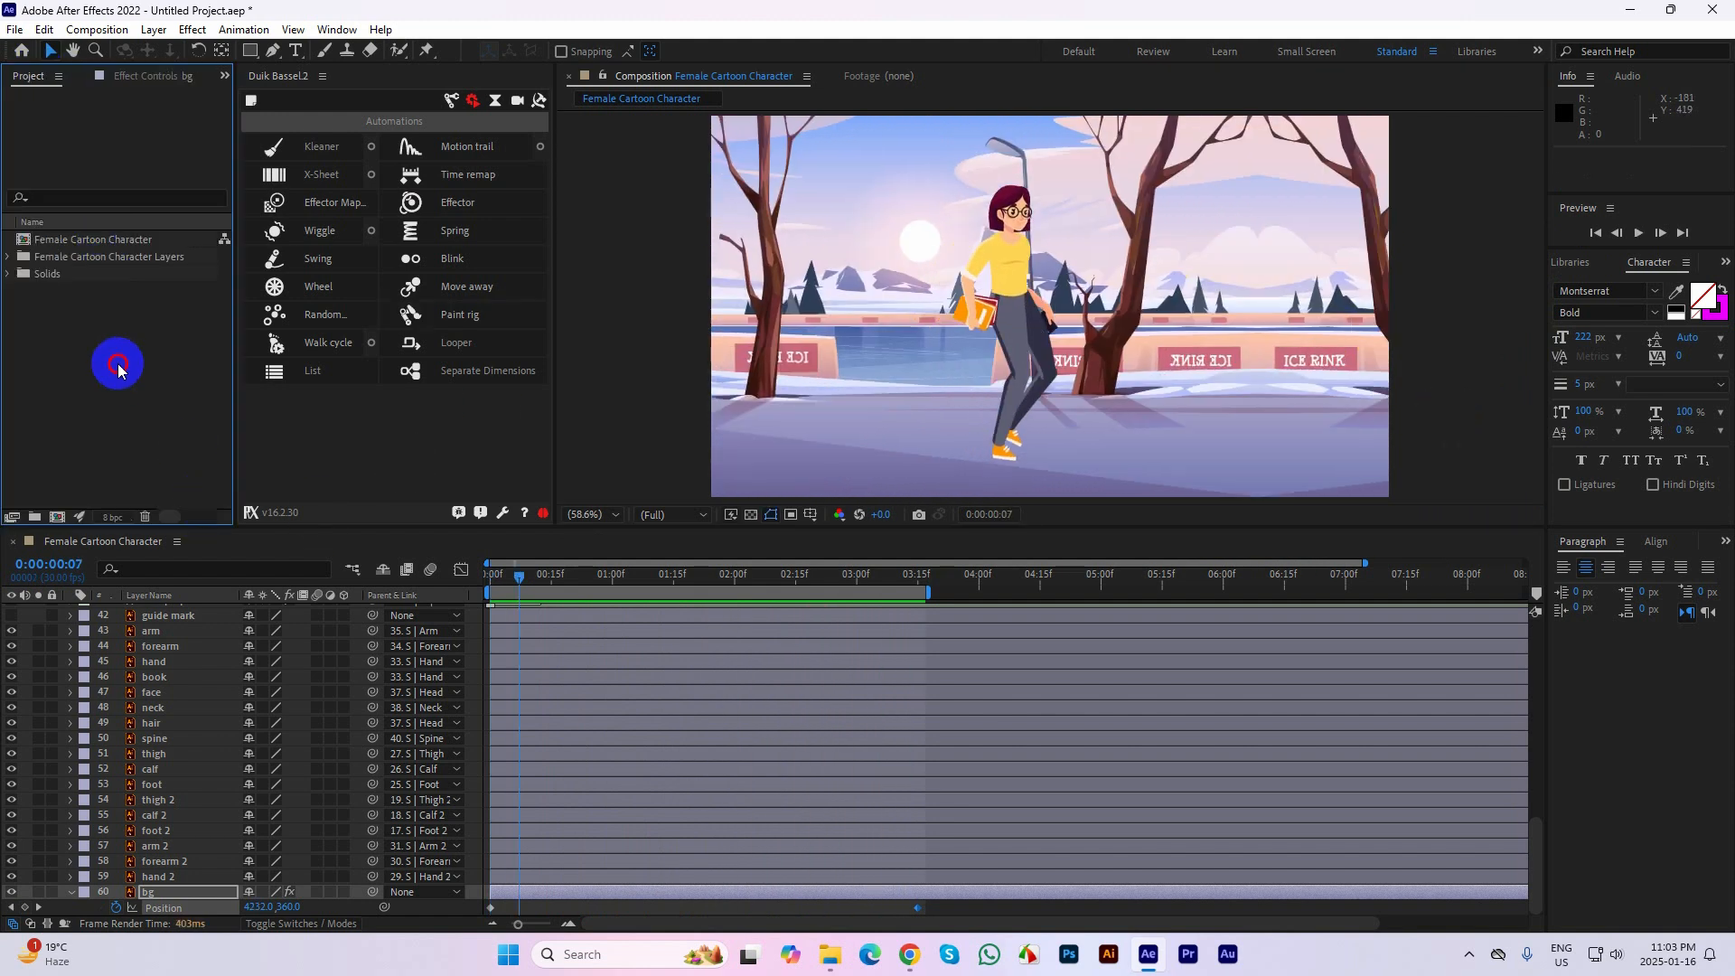
{"action": "left_click_drag", "start_coordinate": [116, 360], "coordinate": [50, 245]}
{"action": "key", "text": "Delete"}
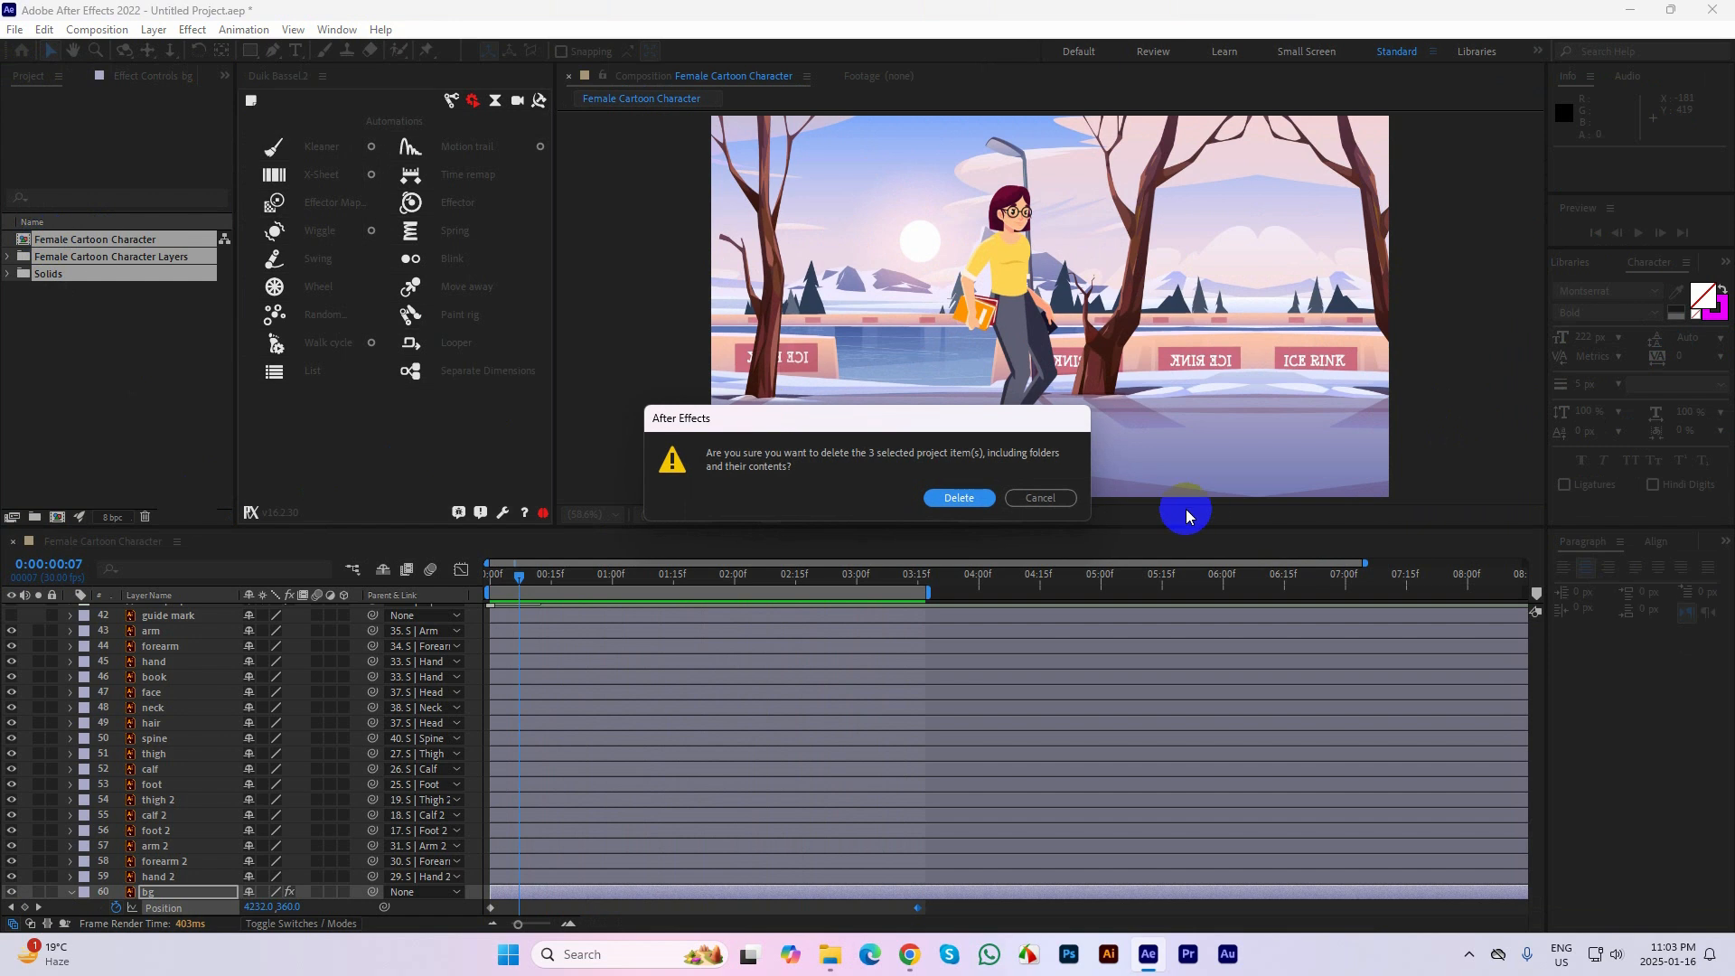
{"action": "left_click", "coordinate": [955, 497]}
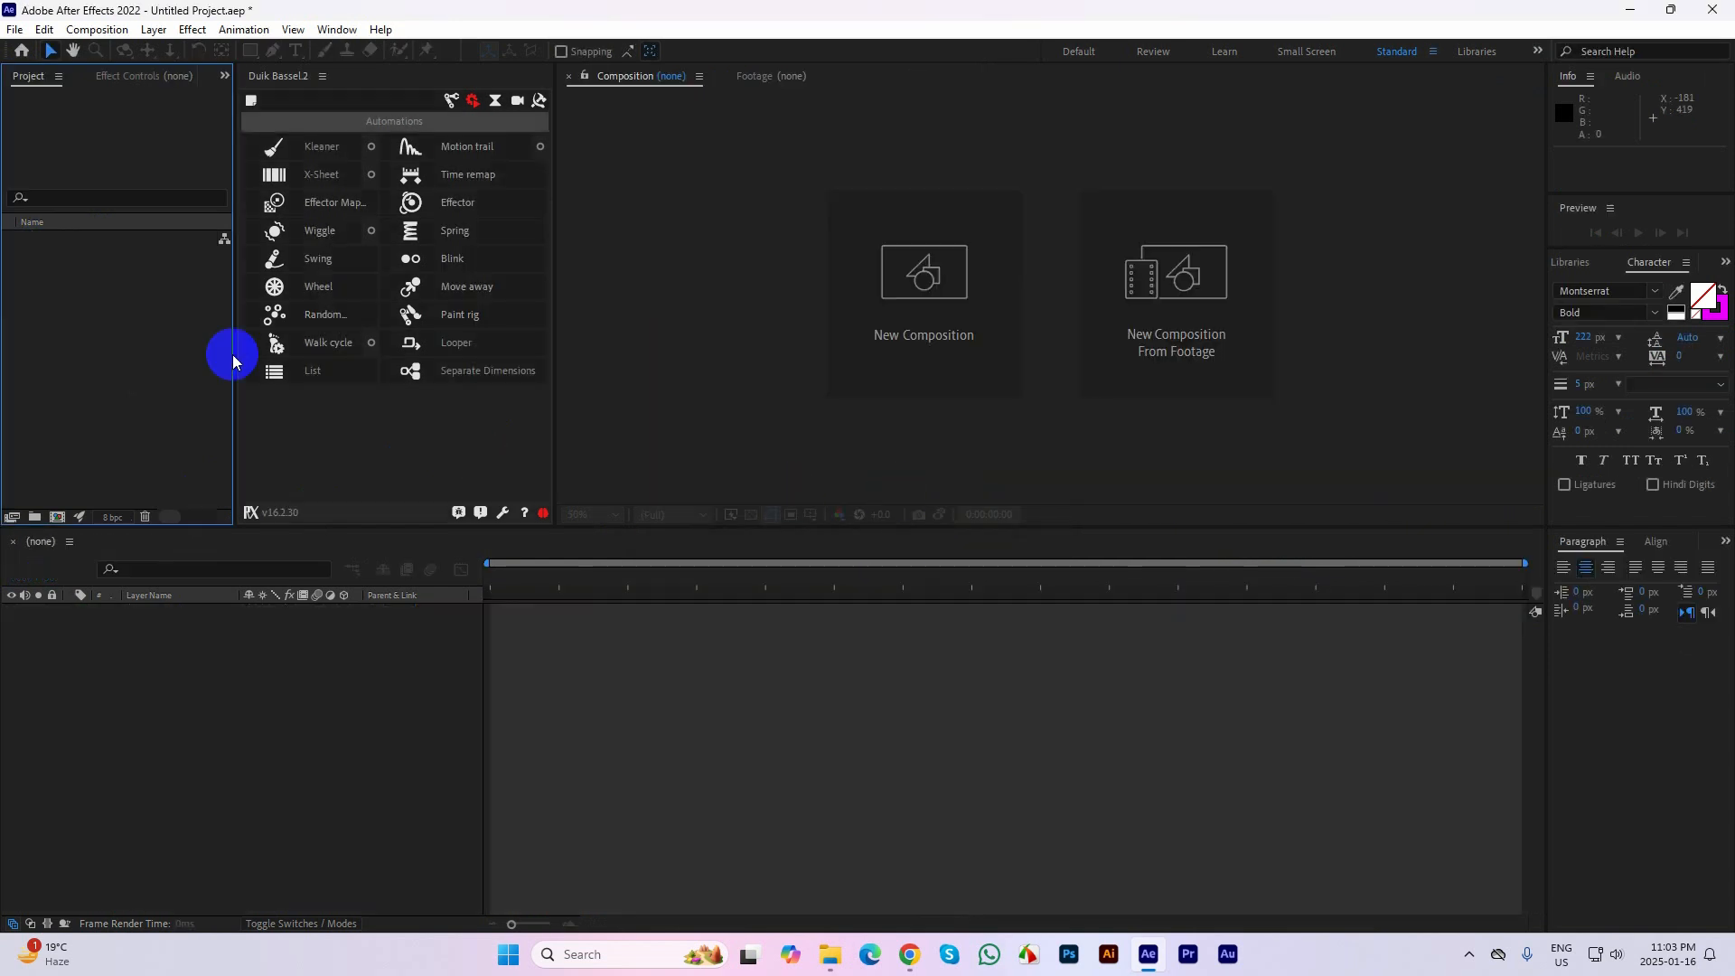
Import the Lip Sync & Eye Blink Illustrator file as Composition - Retain Layer Sizes and open its composition
{"action": "double_click", "coordinate": [104, 329]}
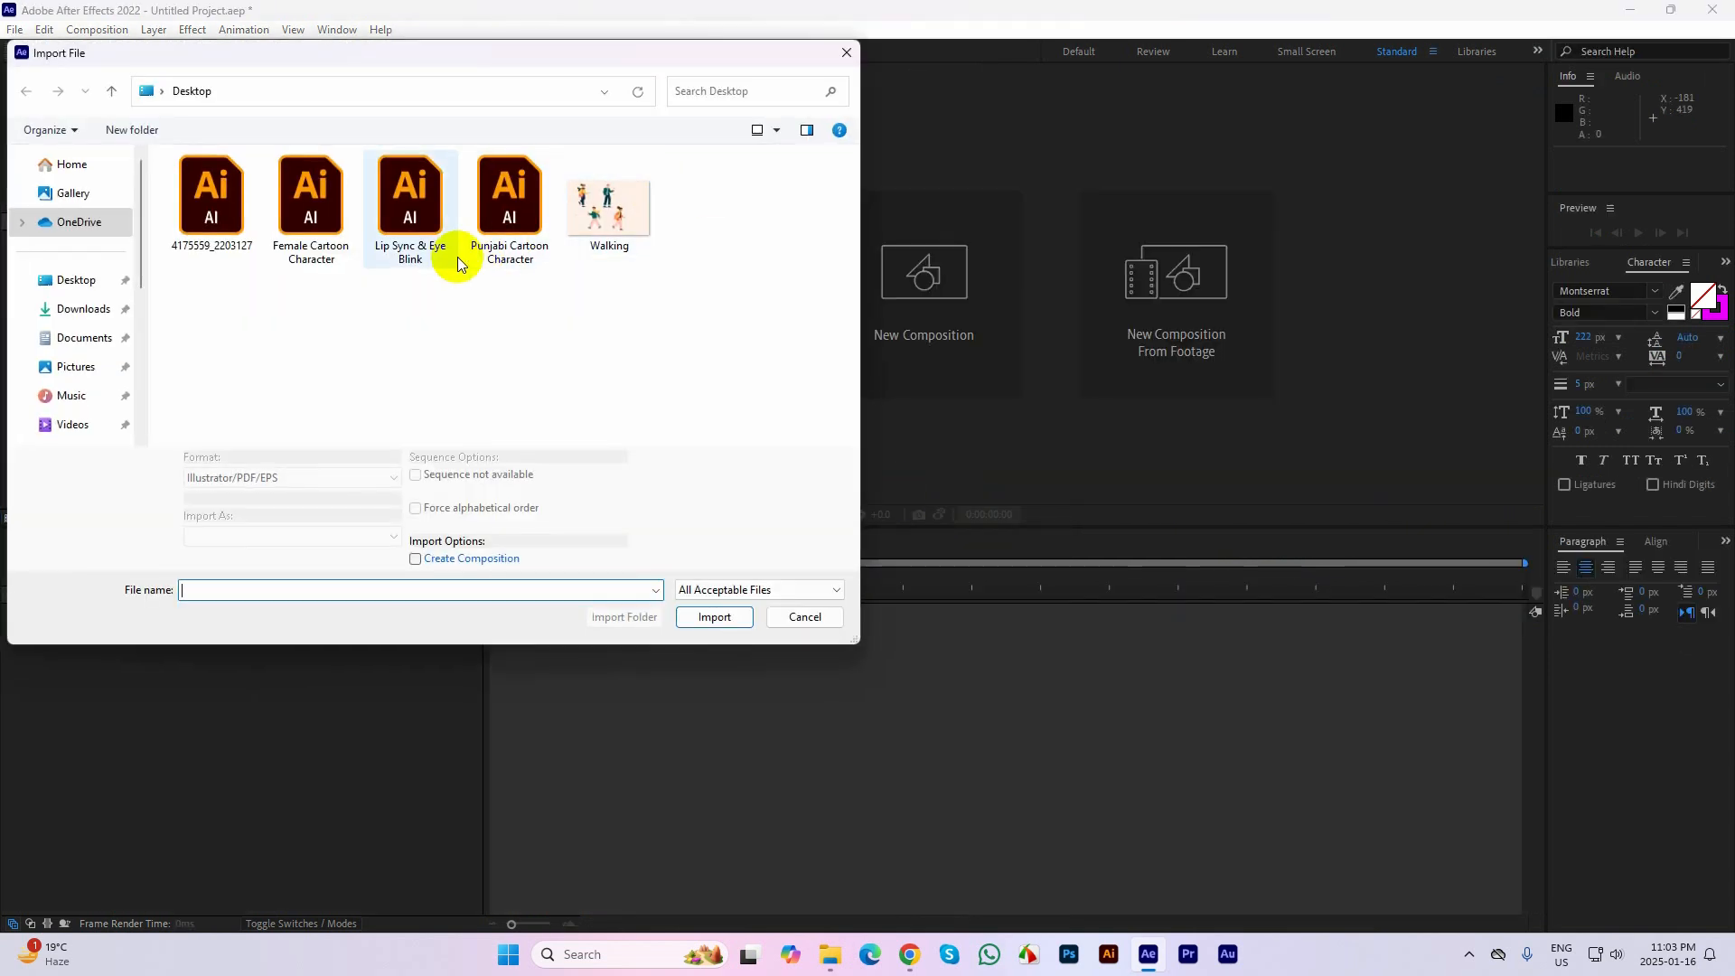
{"action": "left_click", "coordinate": [395, 261]}
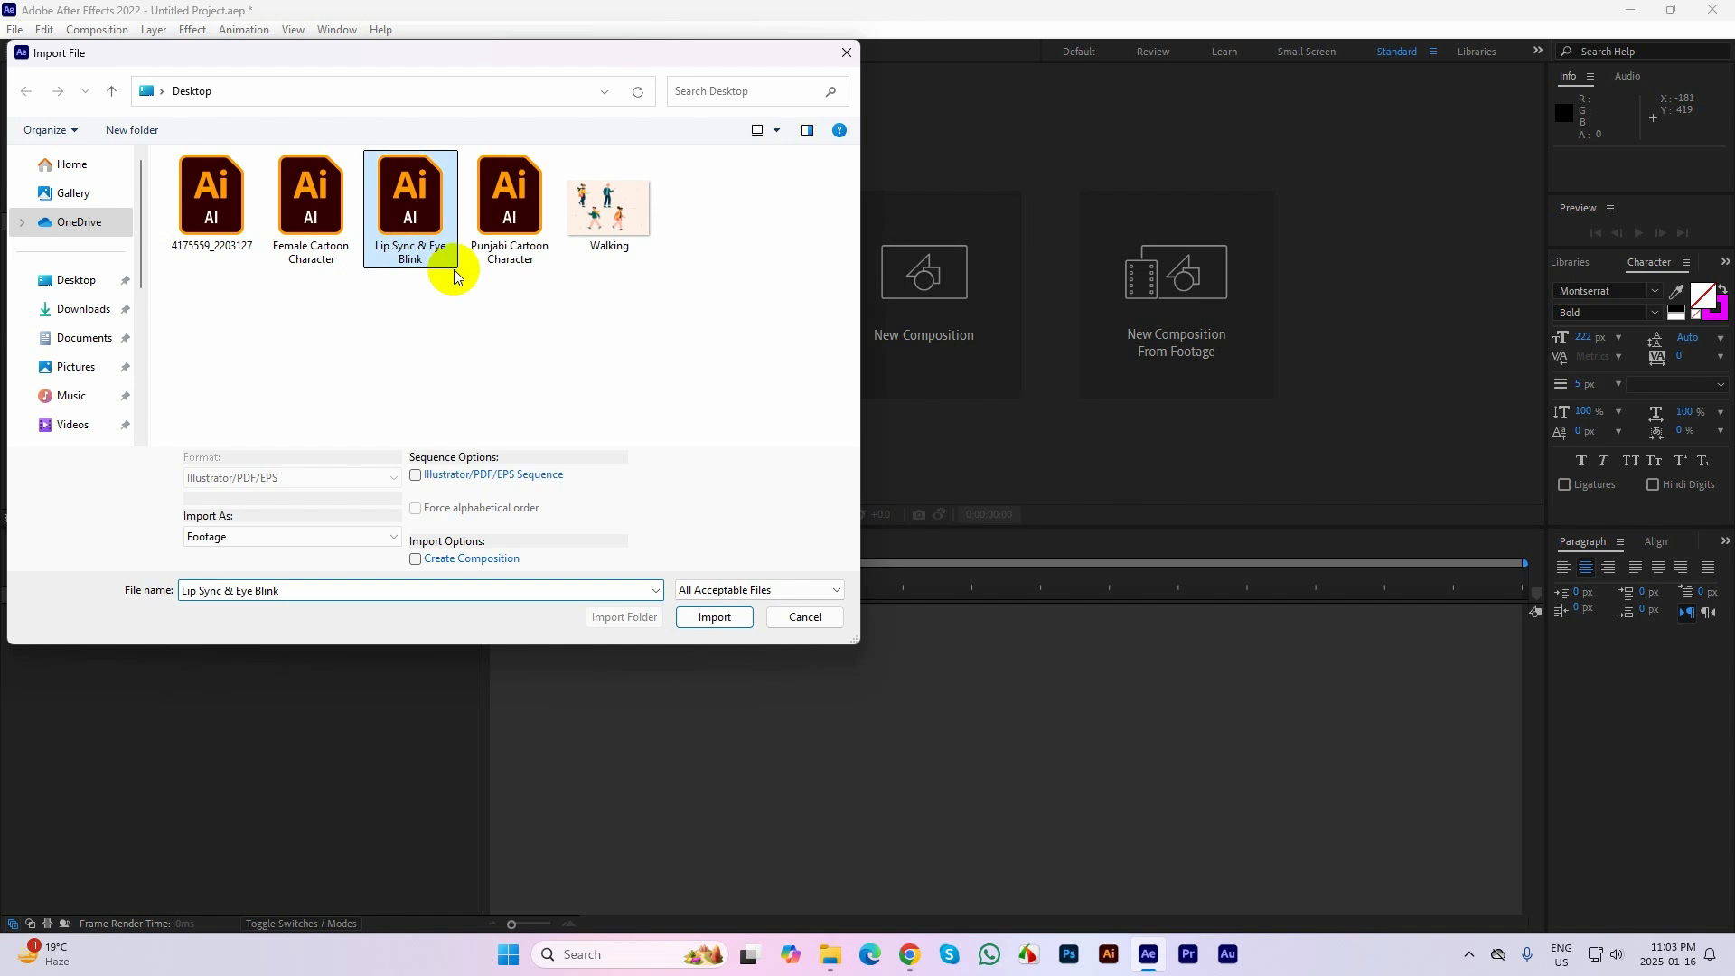
{"action": "left_click", "coordinate": [260, 536]}
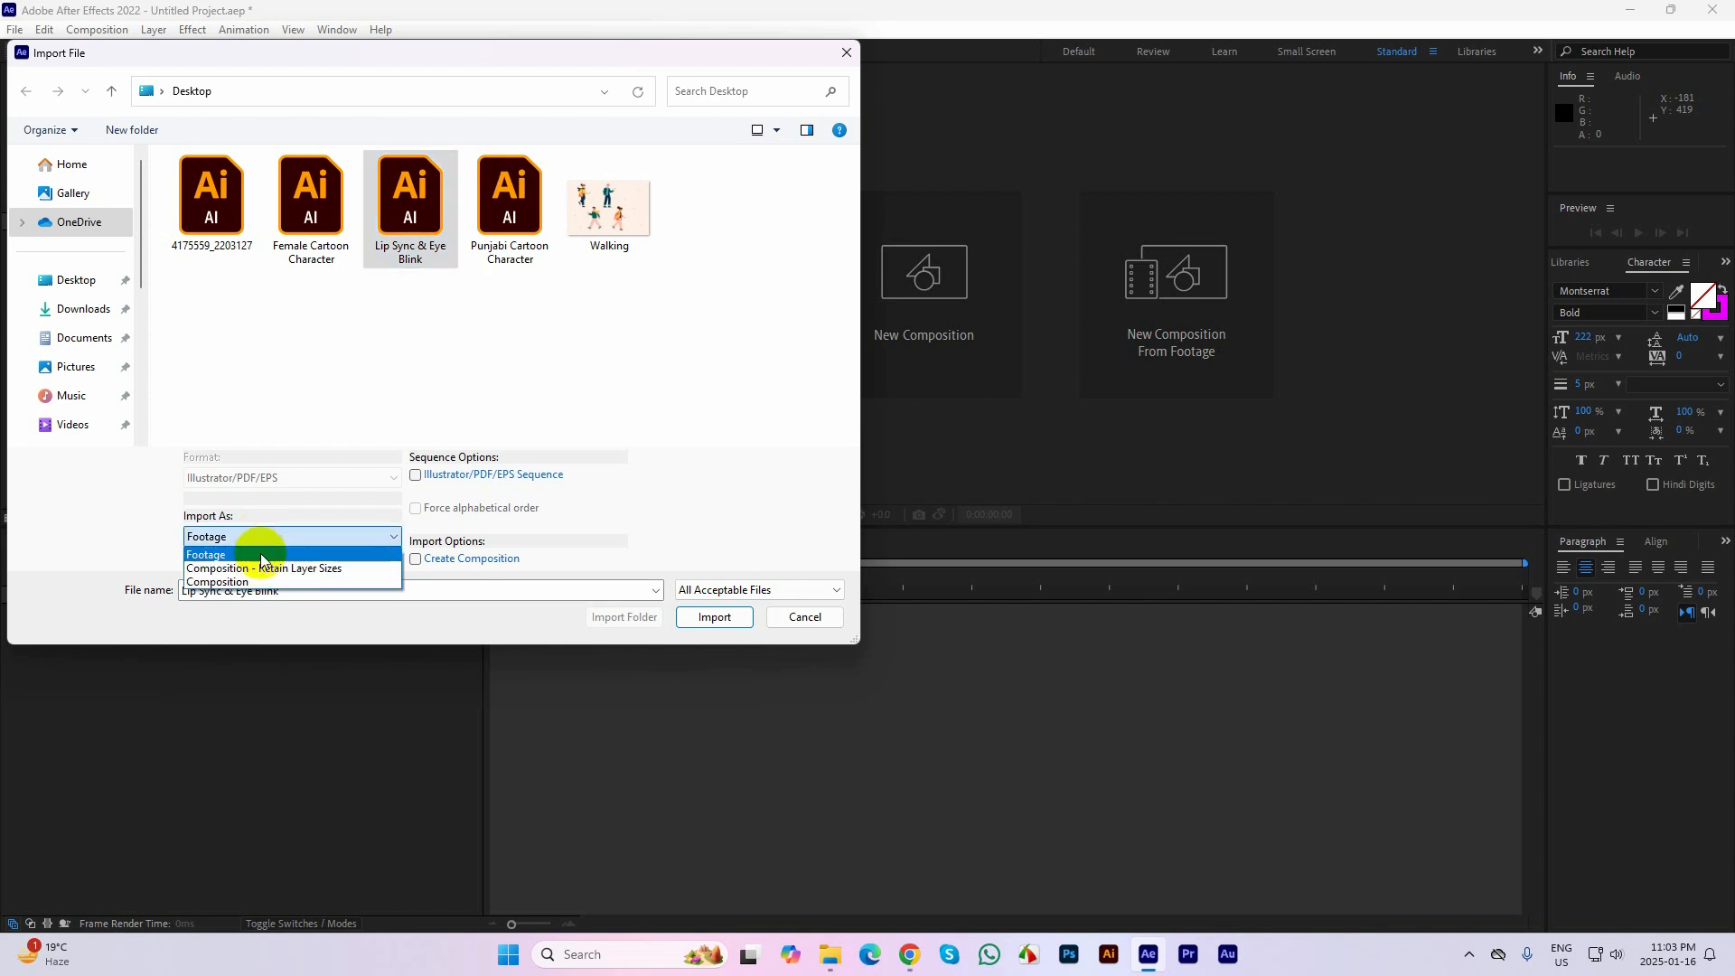
{"action": "left_click", "coordinate": [262, 568]}
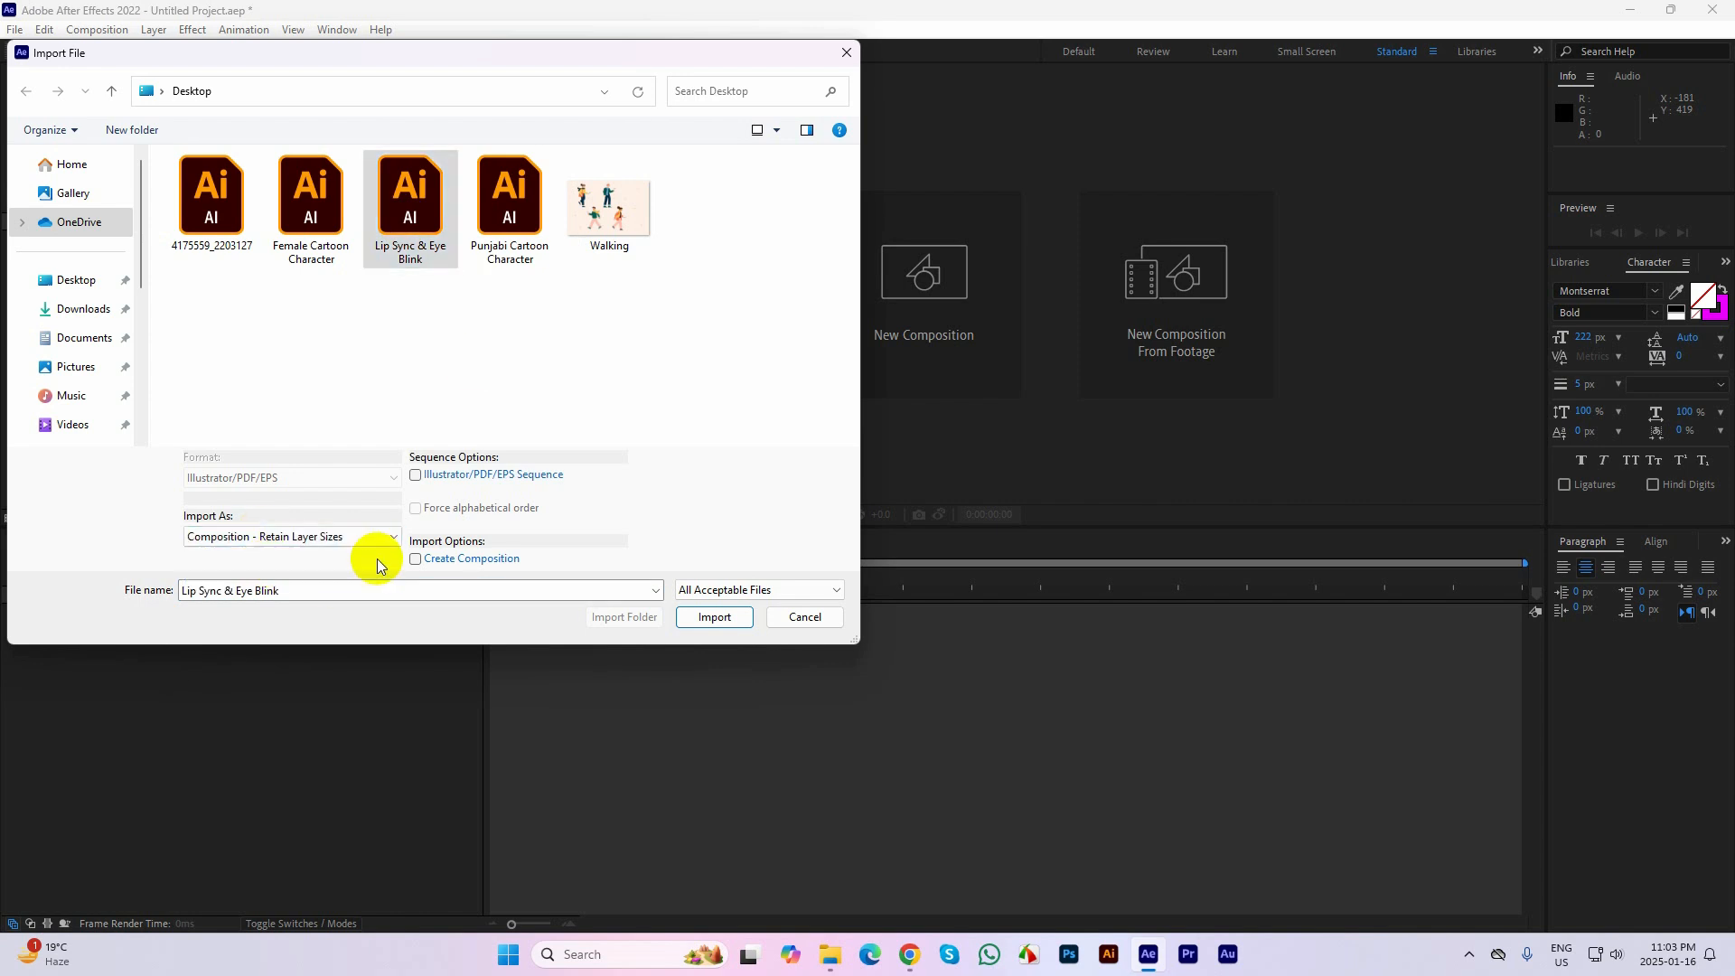
{"action": "left_click", "coordinate": [714, 618]}
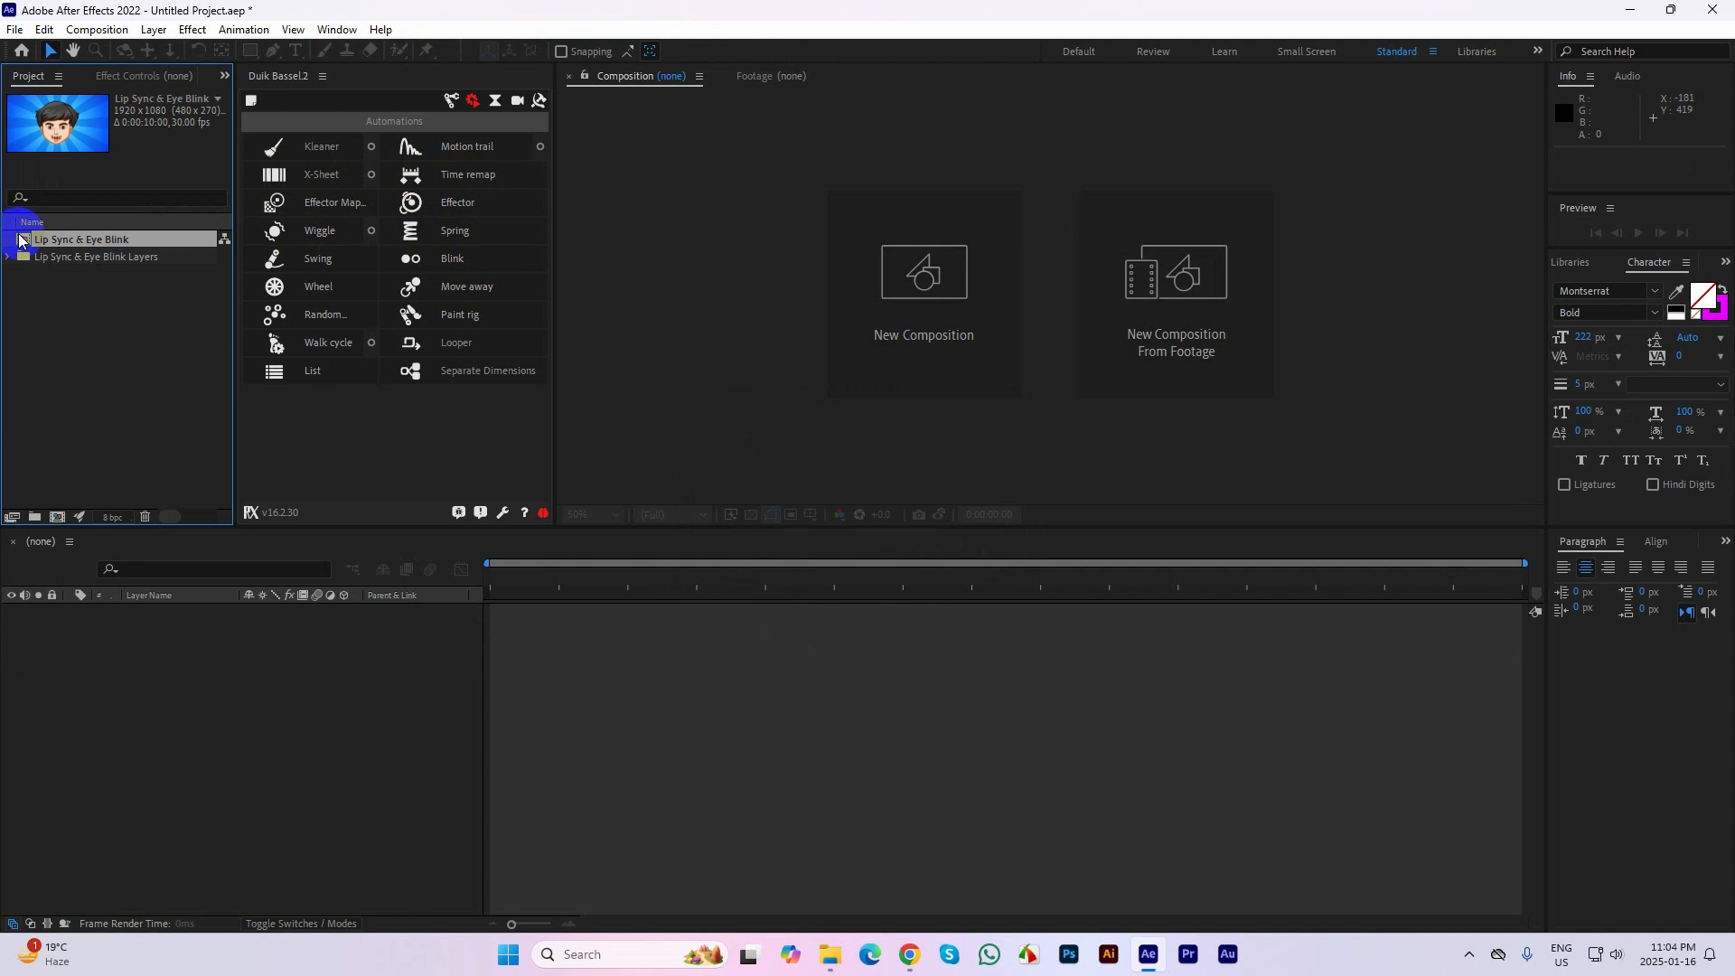
{"action": "double_click", "coordinate": [20, 239]}
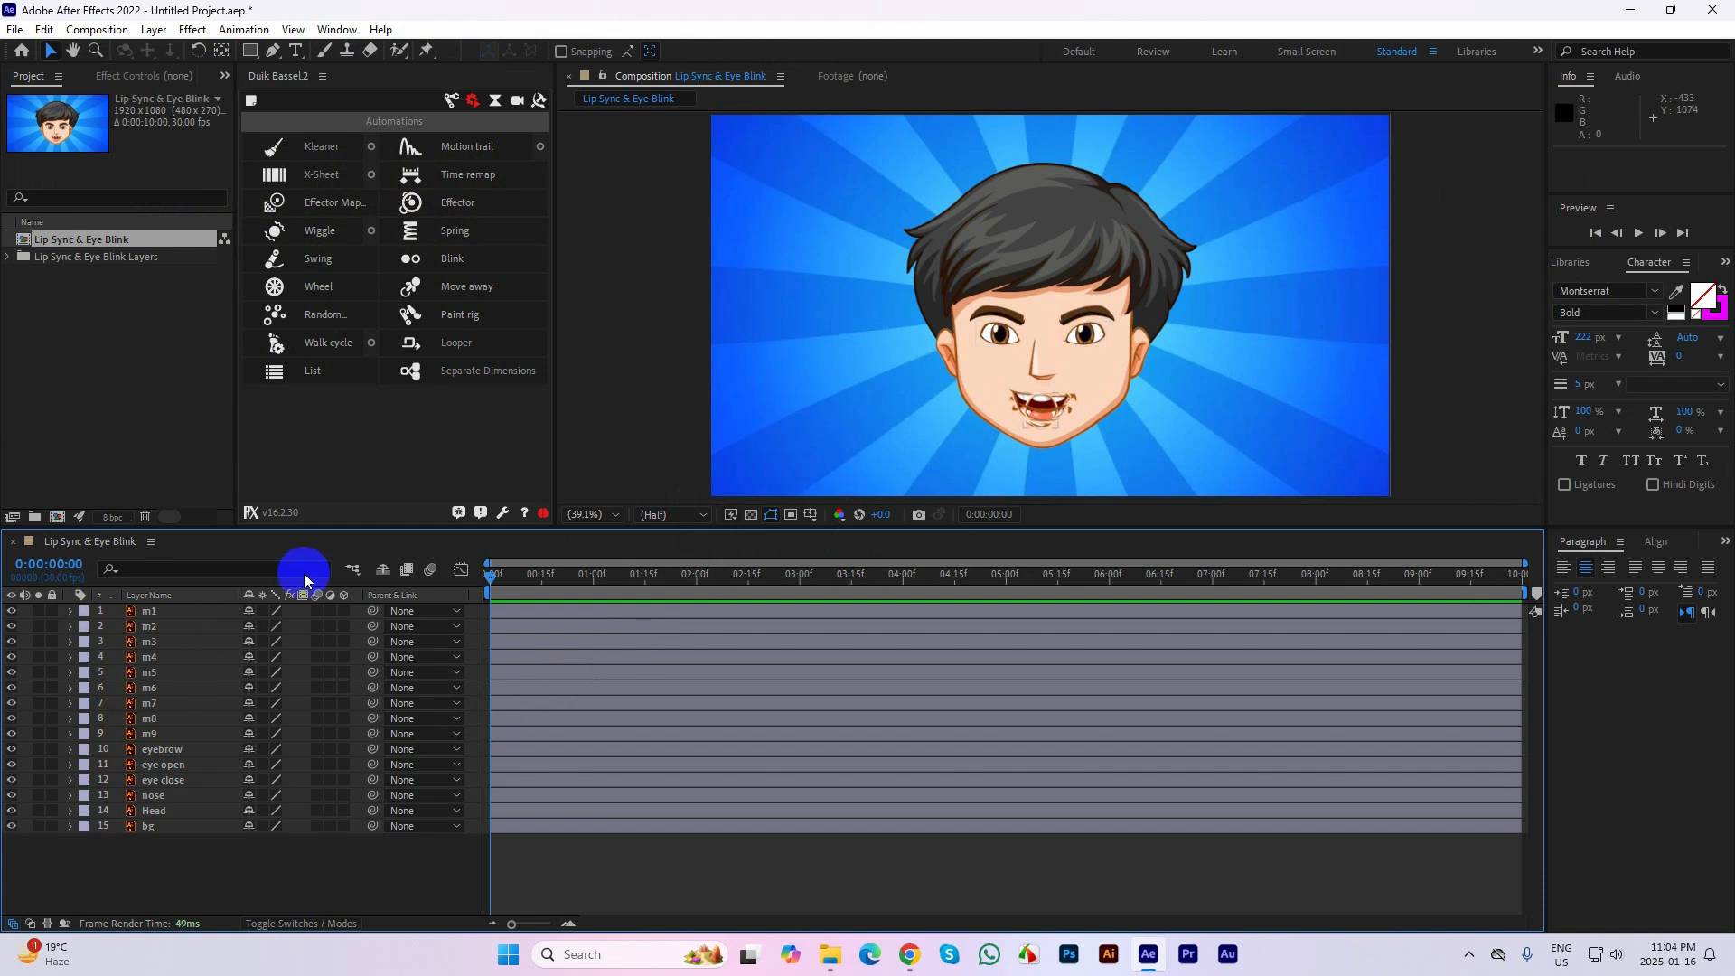
Create a Duik slider controller in the Lip Sync & Eye Blink composition
{"action": "left_click", "coordinate": [388, 452]}
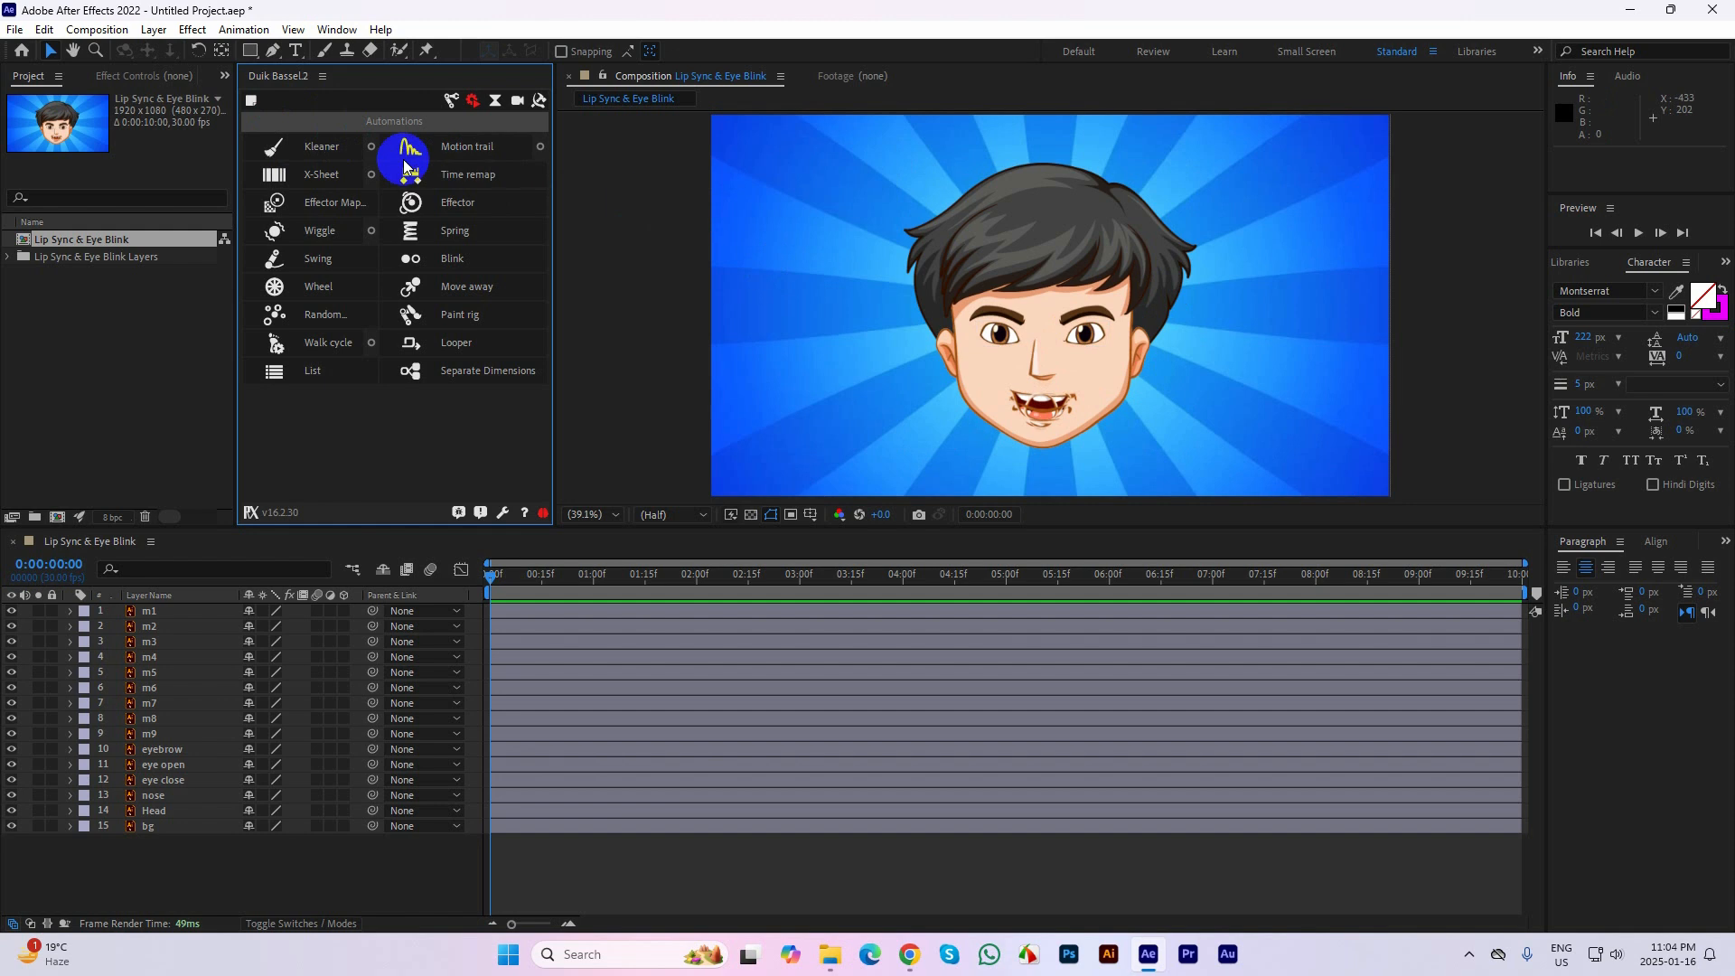
{"action": "left_click", "coordinate": [452, 101]}
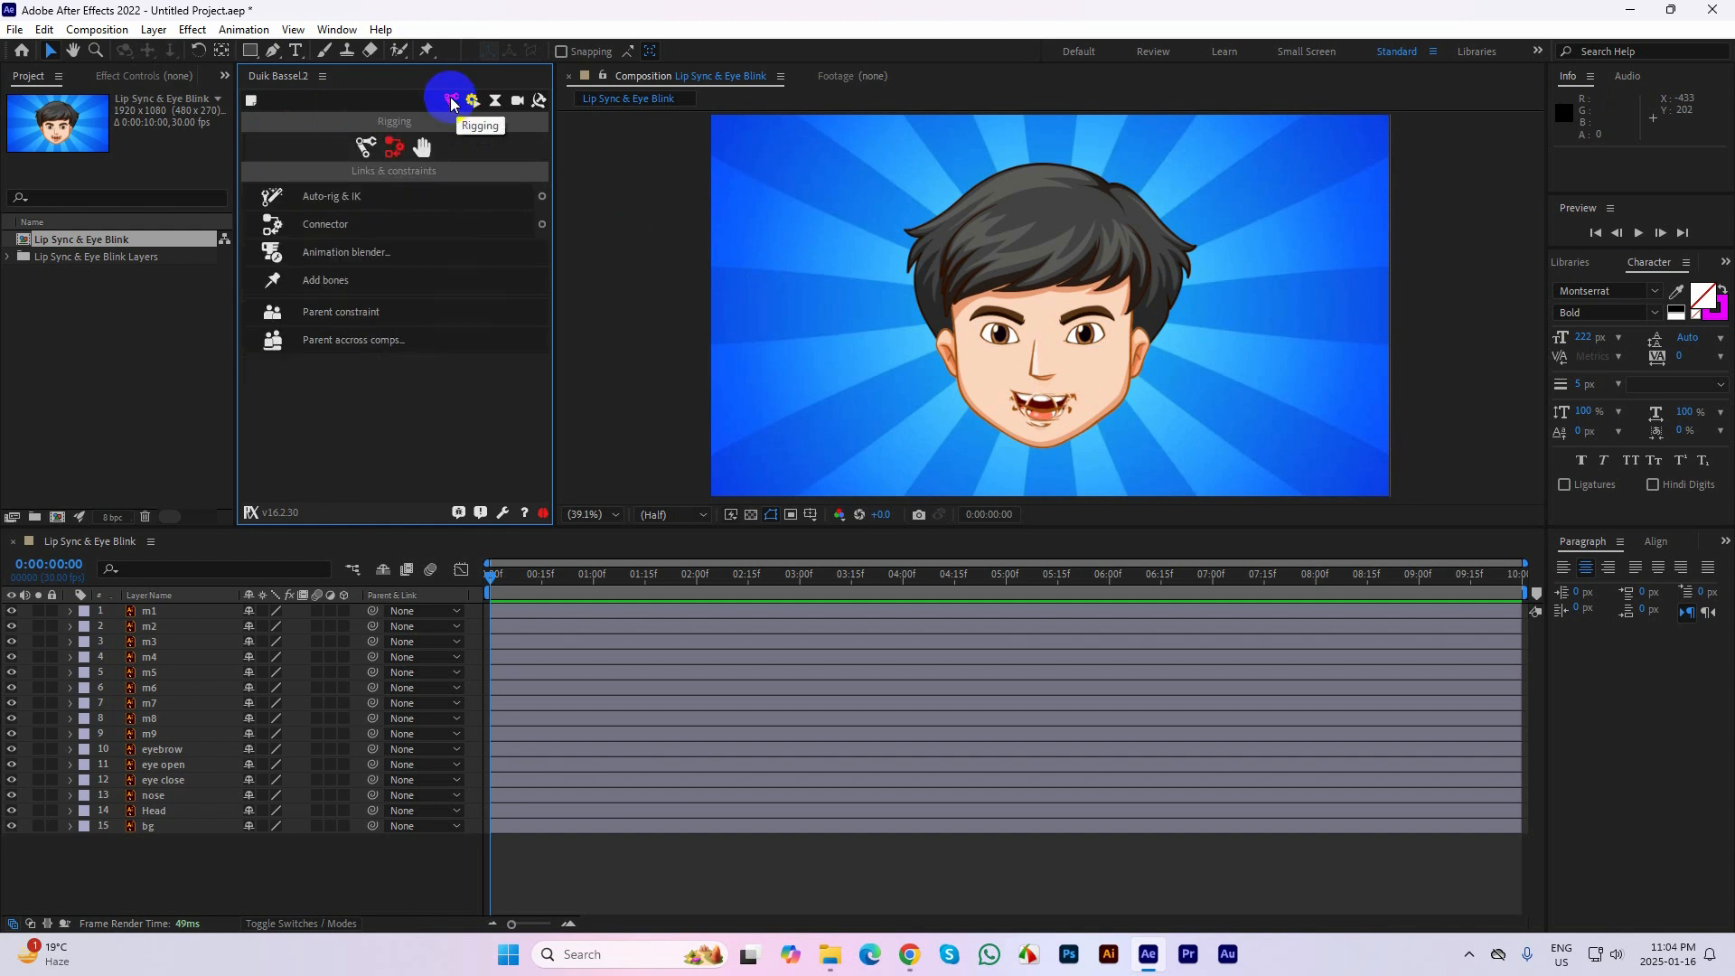
{"action": "left_click", "coordinate": [363, 144]}
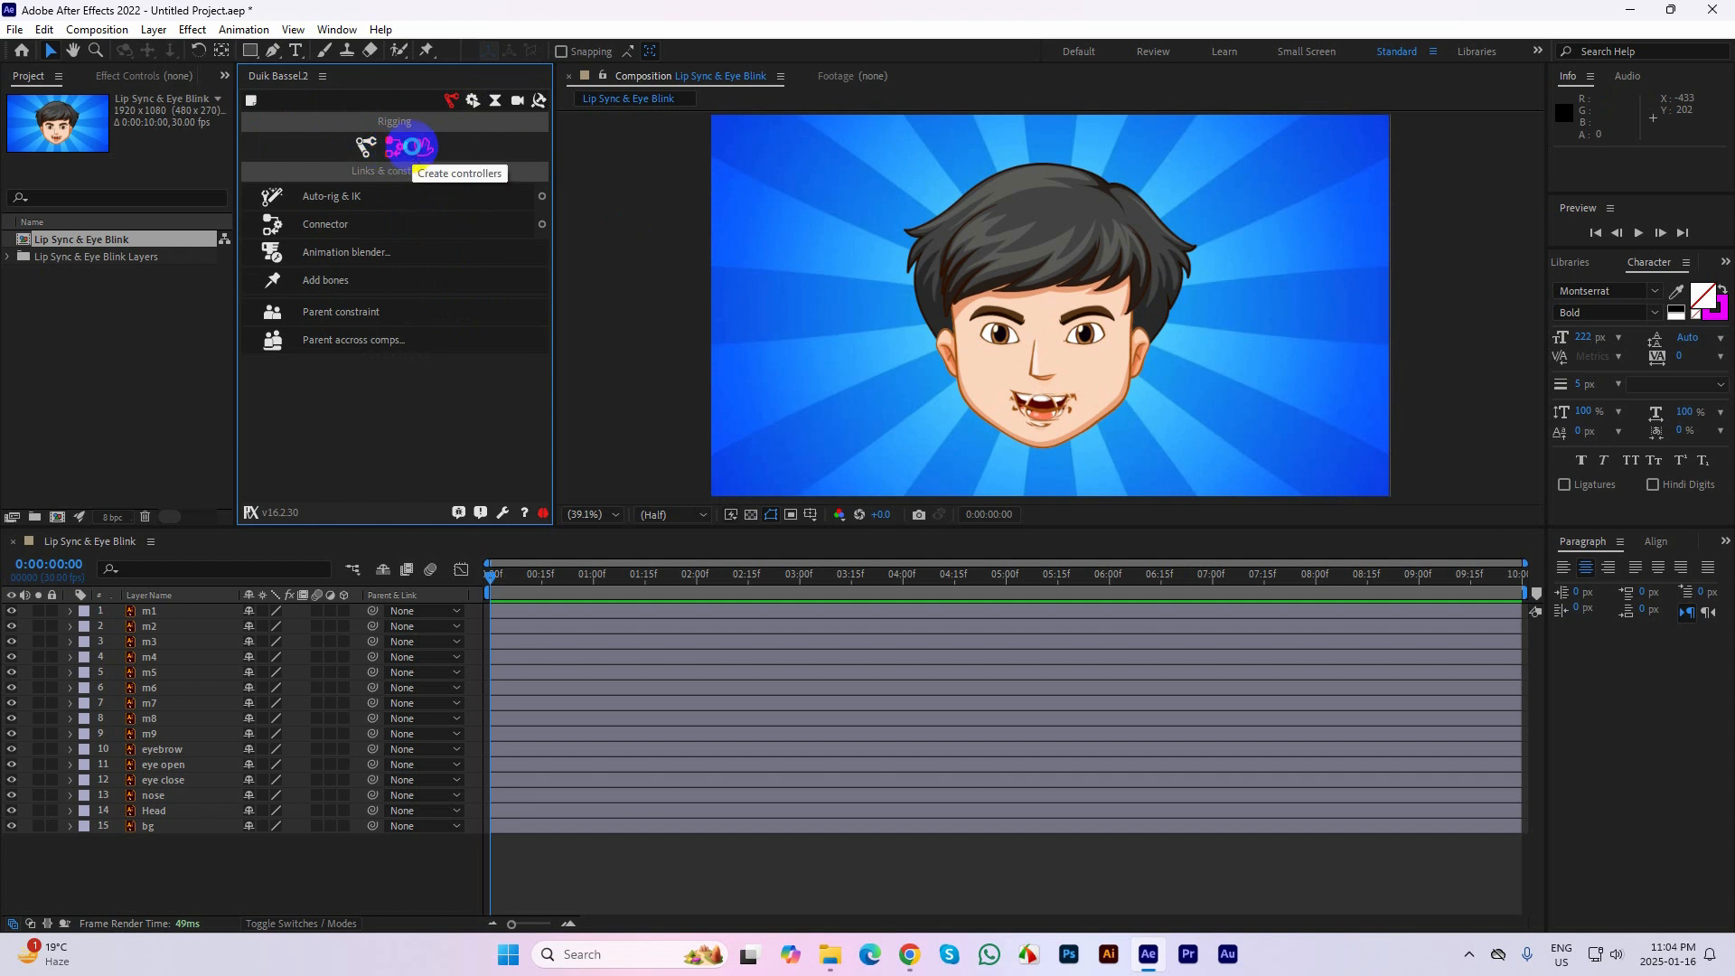
{"action": "left_click", "coordinate": [422, 146]}
{"action": "left_click", "coordinate": [370, 194]}
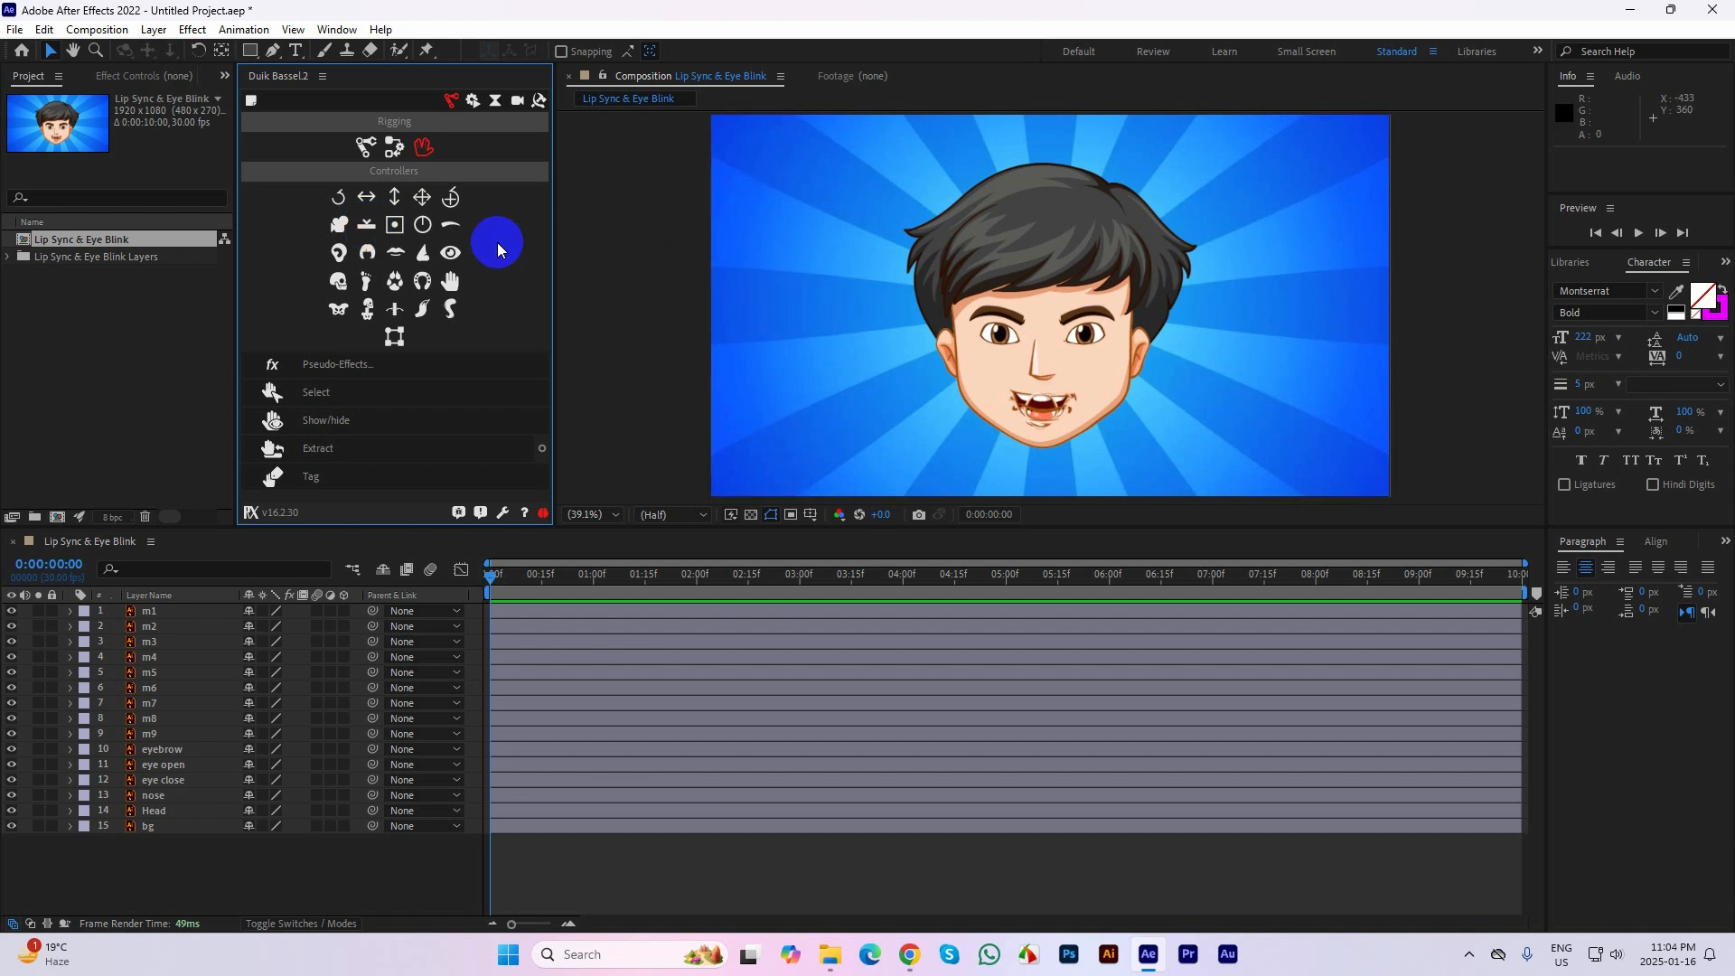
{"action": "left_click", "coordinate": [368, 223]}
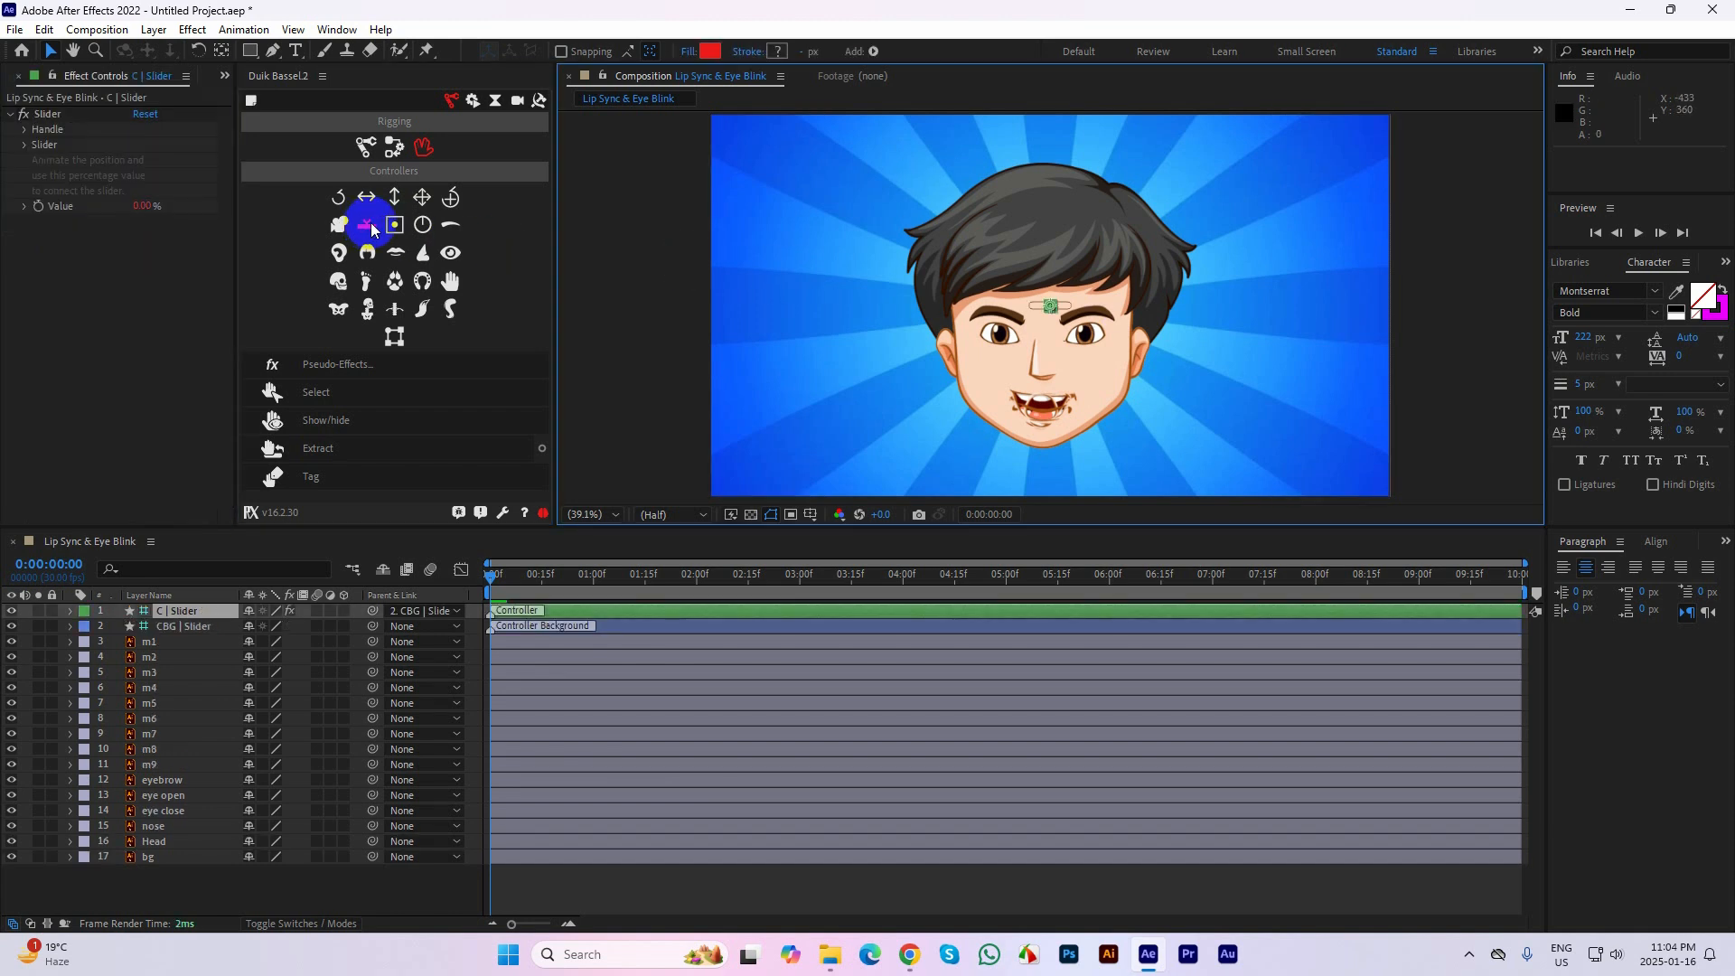
Set the slider controller's handle size to 250% and its slider size to 410%
{"action": "scroll", "coordinate": [1070, 321], "scroll_direction": "up", "scroll_amount": 5}
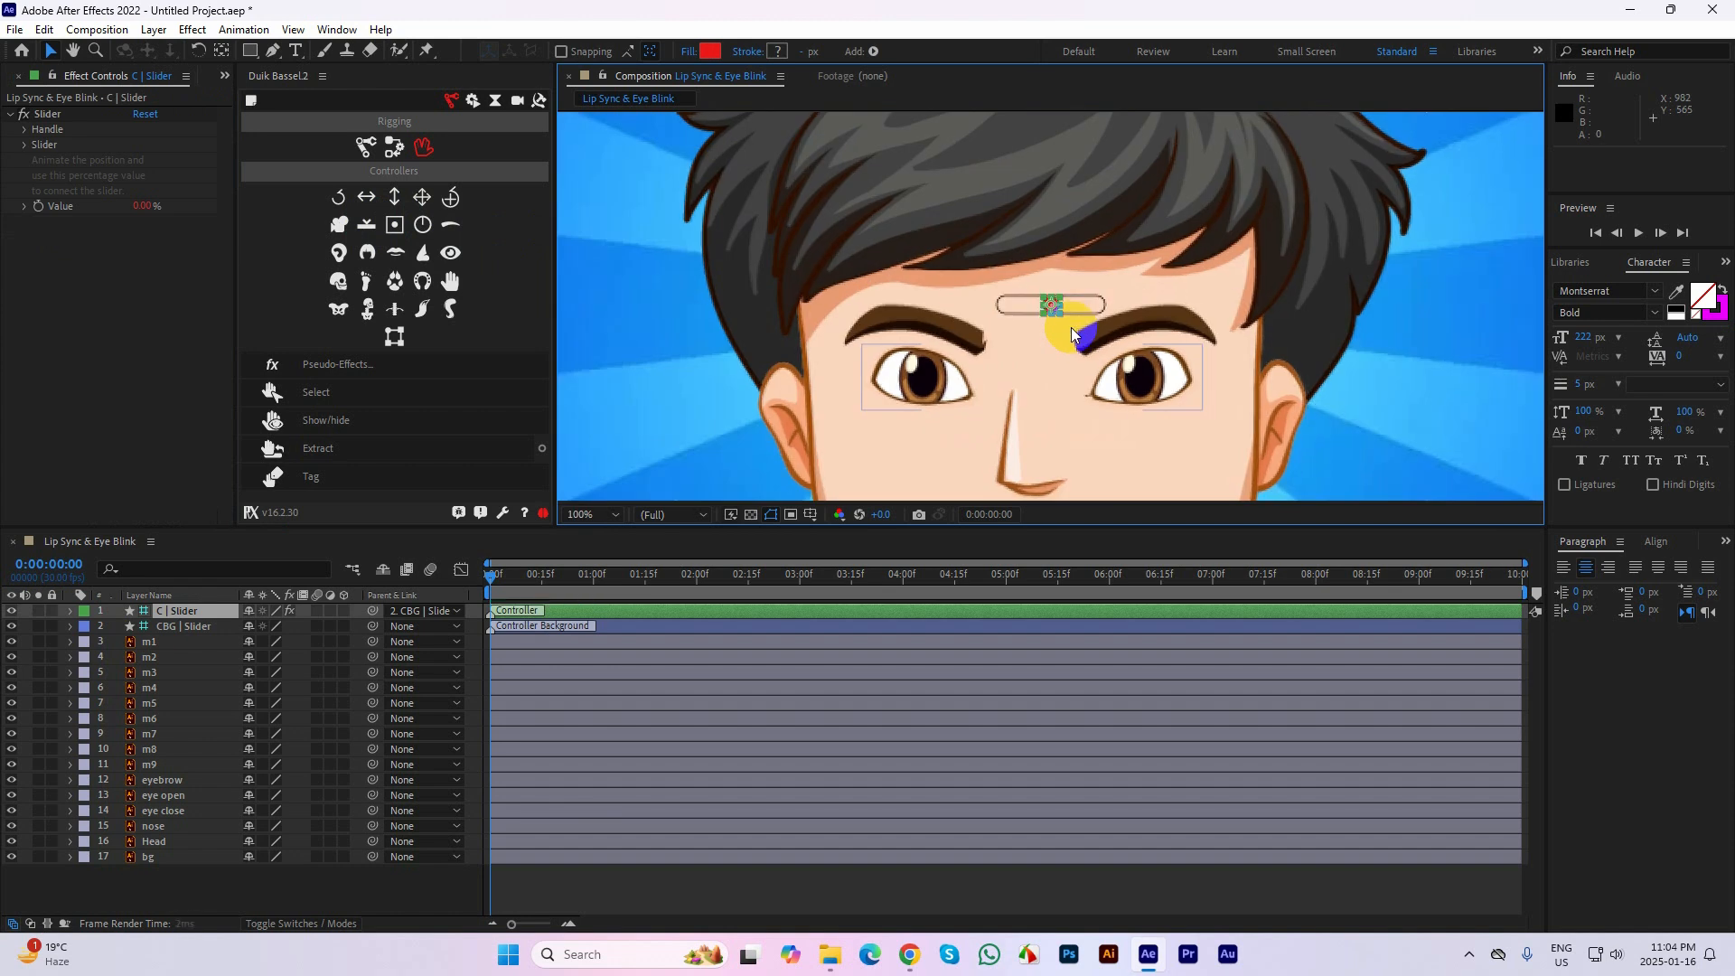
{"action": "scroll", "coordinate": [1071, 316], "scroll_direction": "down", "scroll_amount": 2}
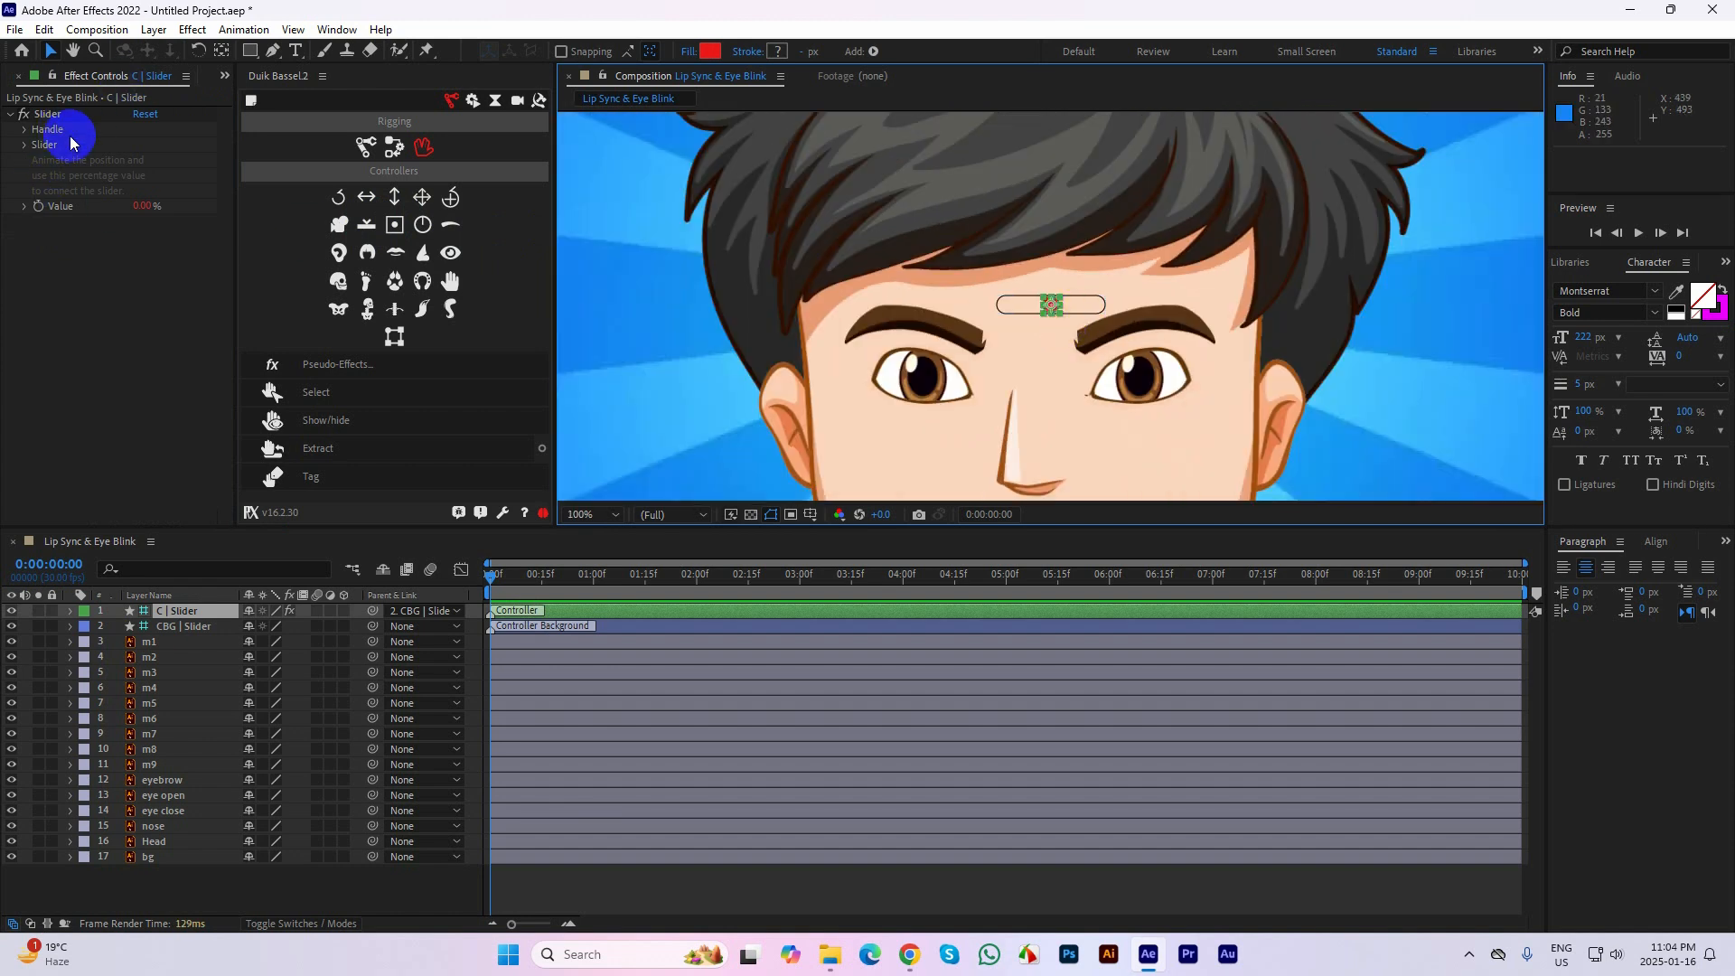
{"action": "left_click", "coordinate": [39, 136]}
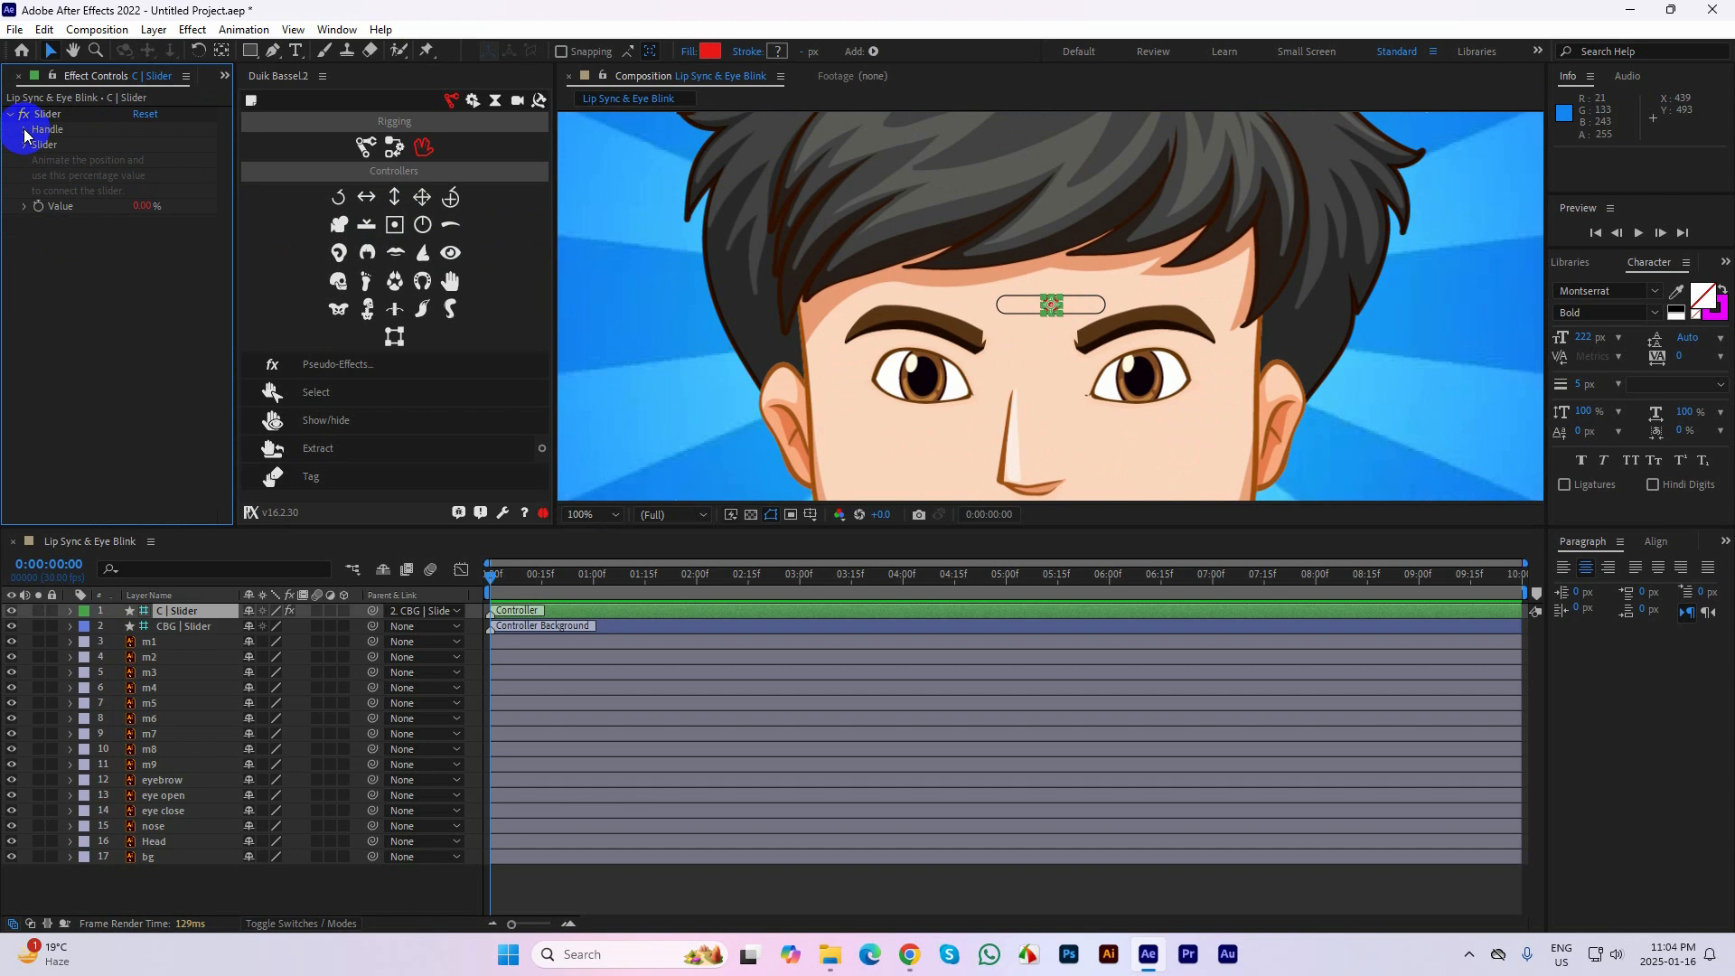
{"action": "left_click", "coordinate": [26, 131]}
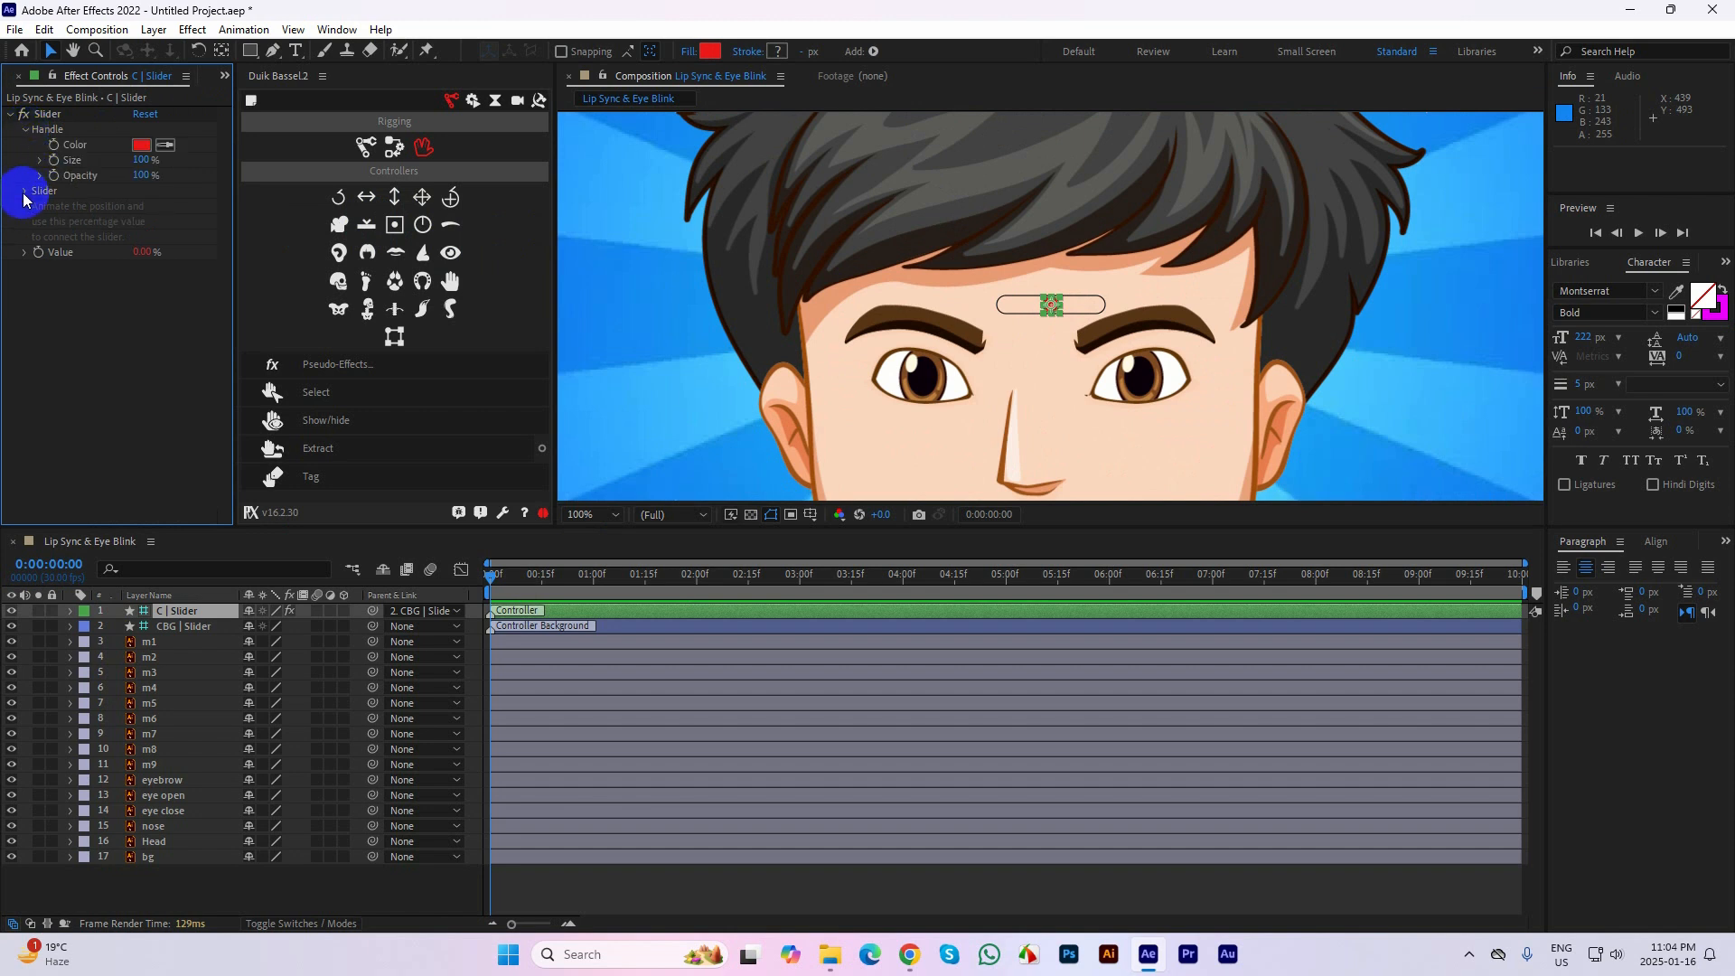
{"action": "left_click", "coordinate": [25, 192]}
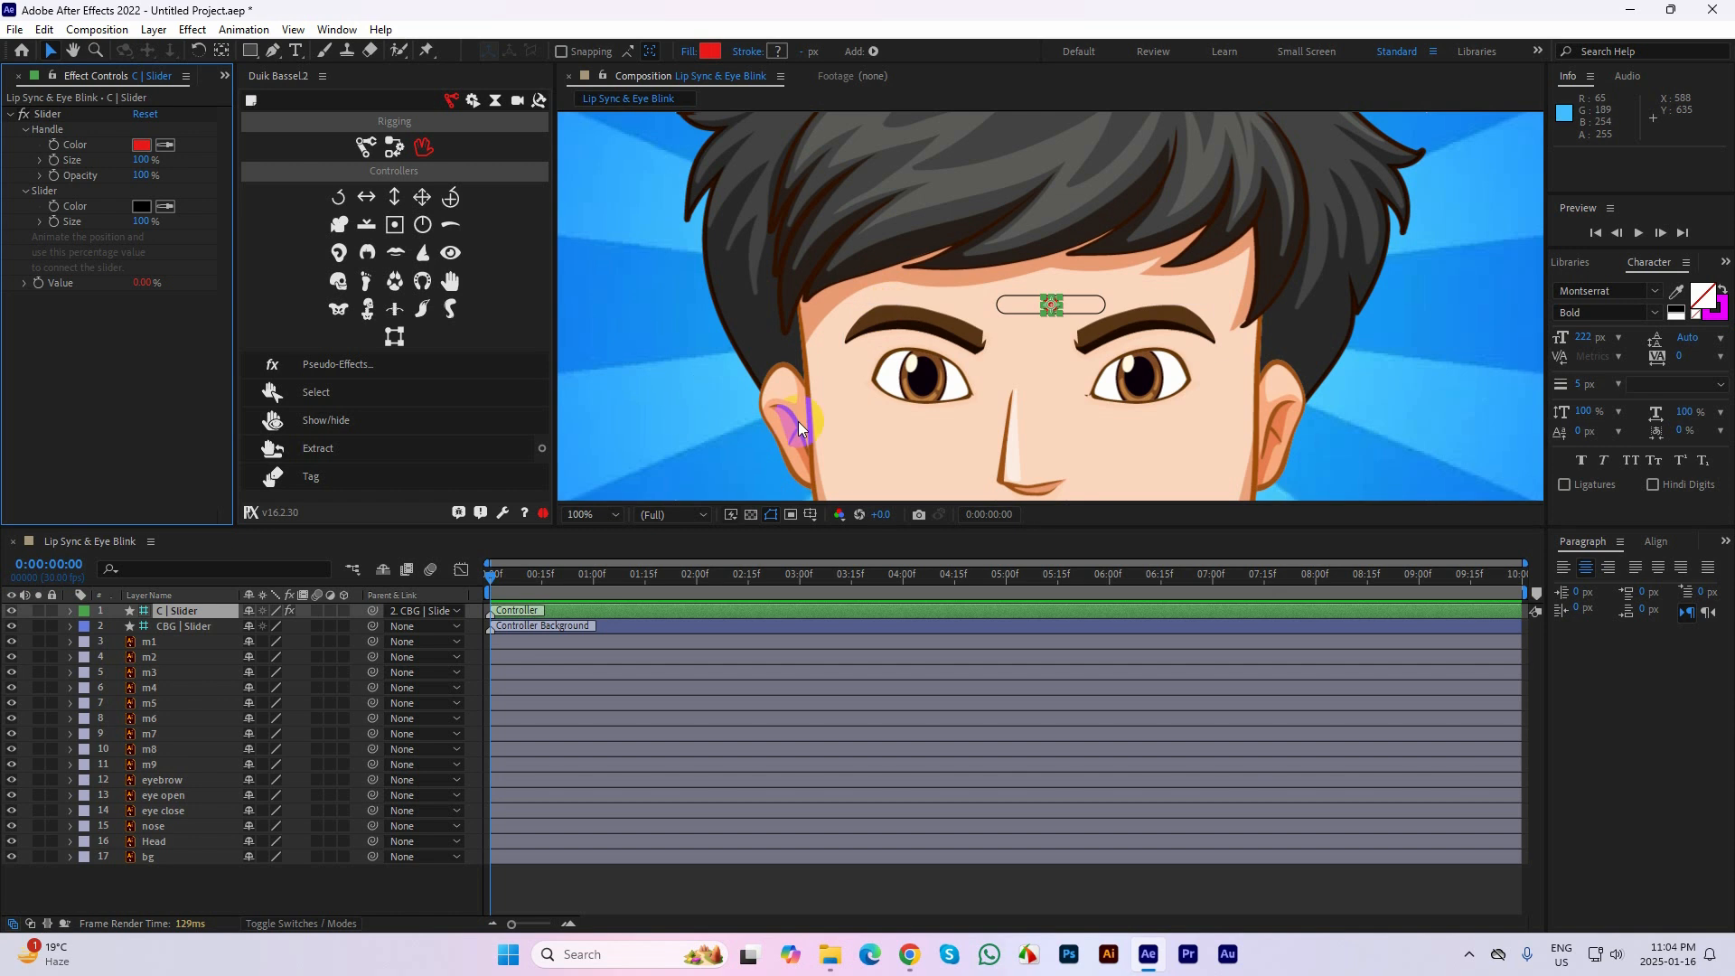
{"action": "key", "text": "h"}
{"action": "left_click_drag", "start_coordinate": [1066, 425], "coordinate": [913, 302]}
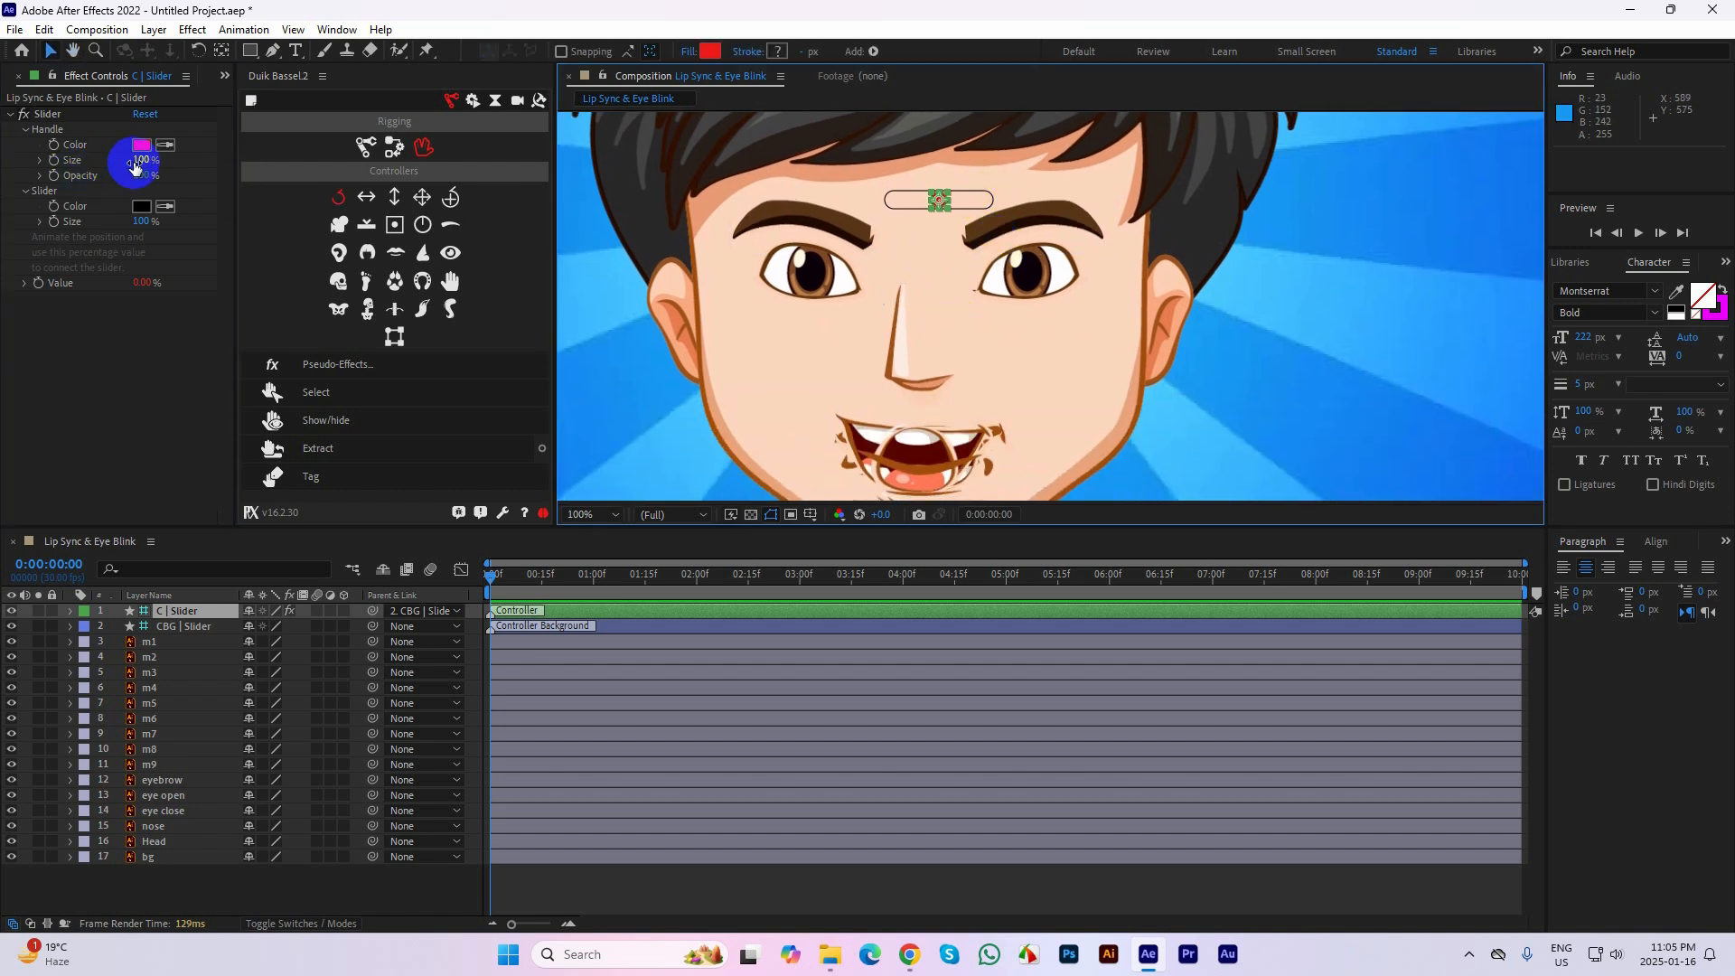
{"action": "left_click_drag", "start_coordinate": [139, 160], "coordinate": [146, 160]}
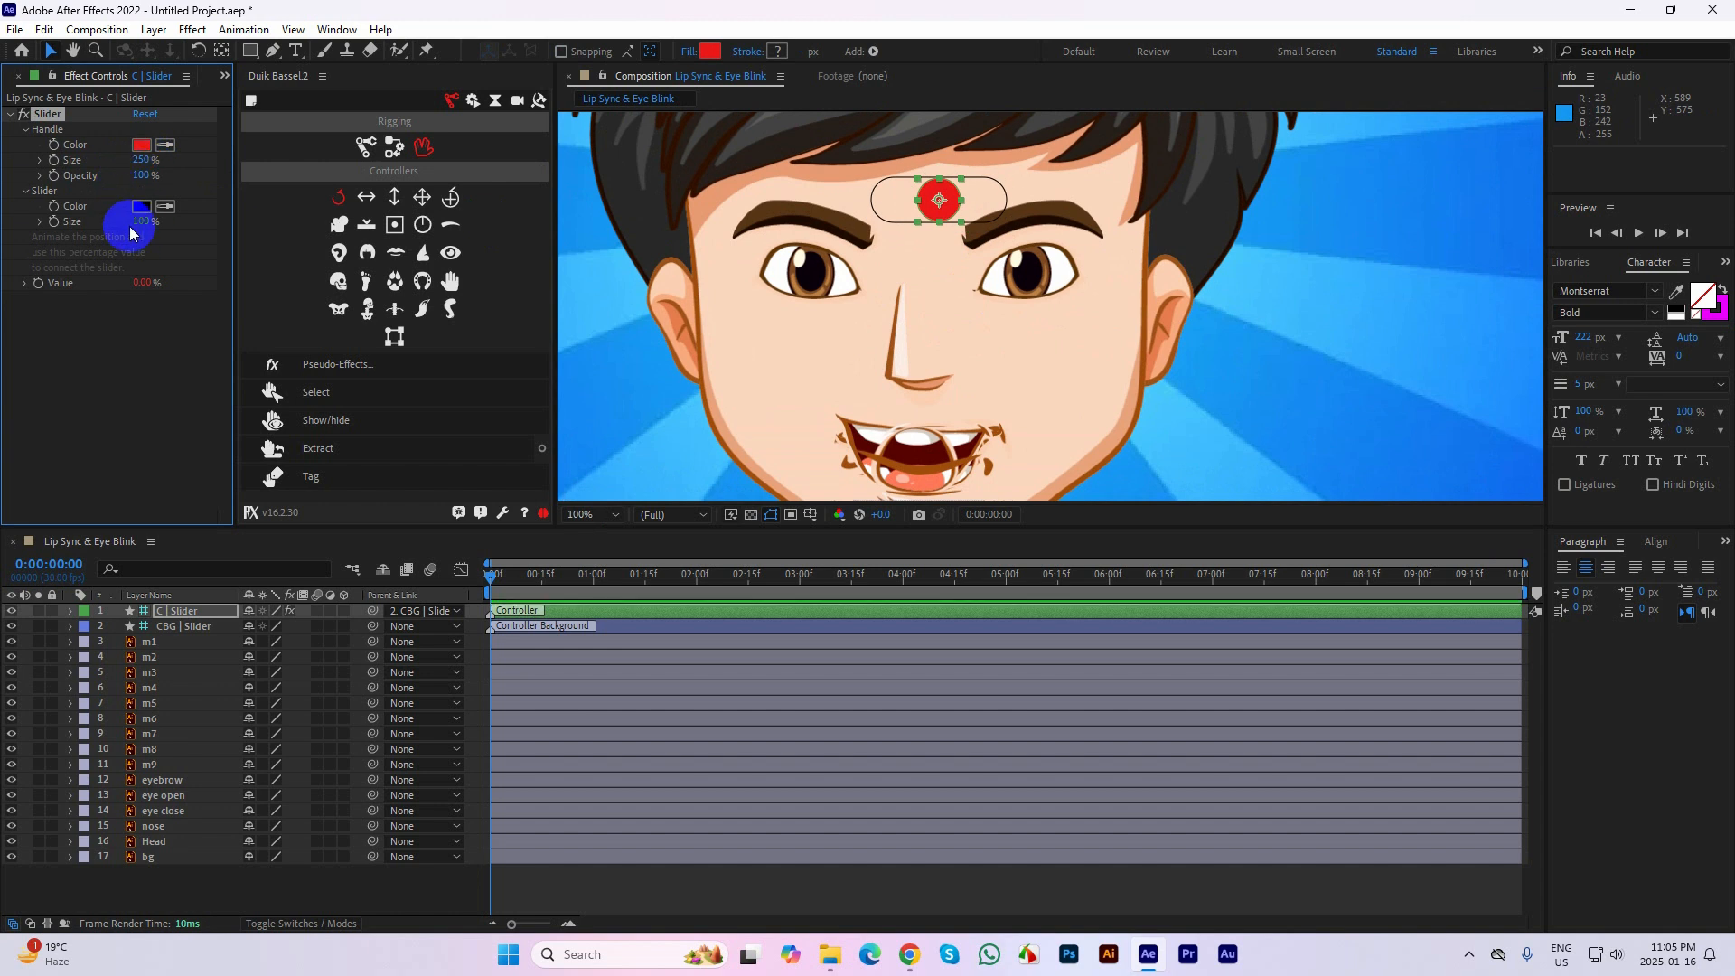
{"action": "left_click_drag", "start_coordinate": [144, 224], "coordinate": [161, 221]}
Move the whole slider controller from the face's forehead to the upper-left corner of the composition
{"action": "scroll", "coordinate": [994, 330], "scroll_direction": "down", "scroll_amount": 2}
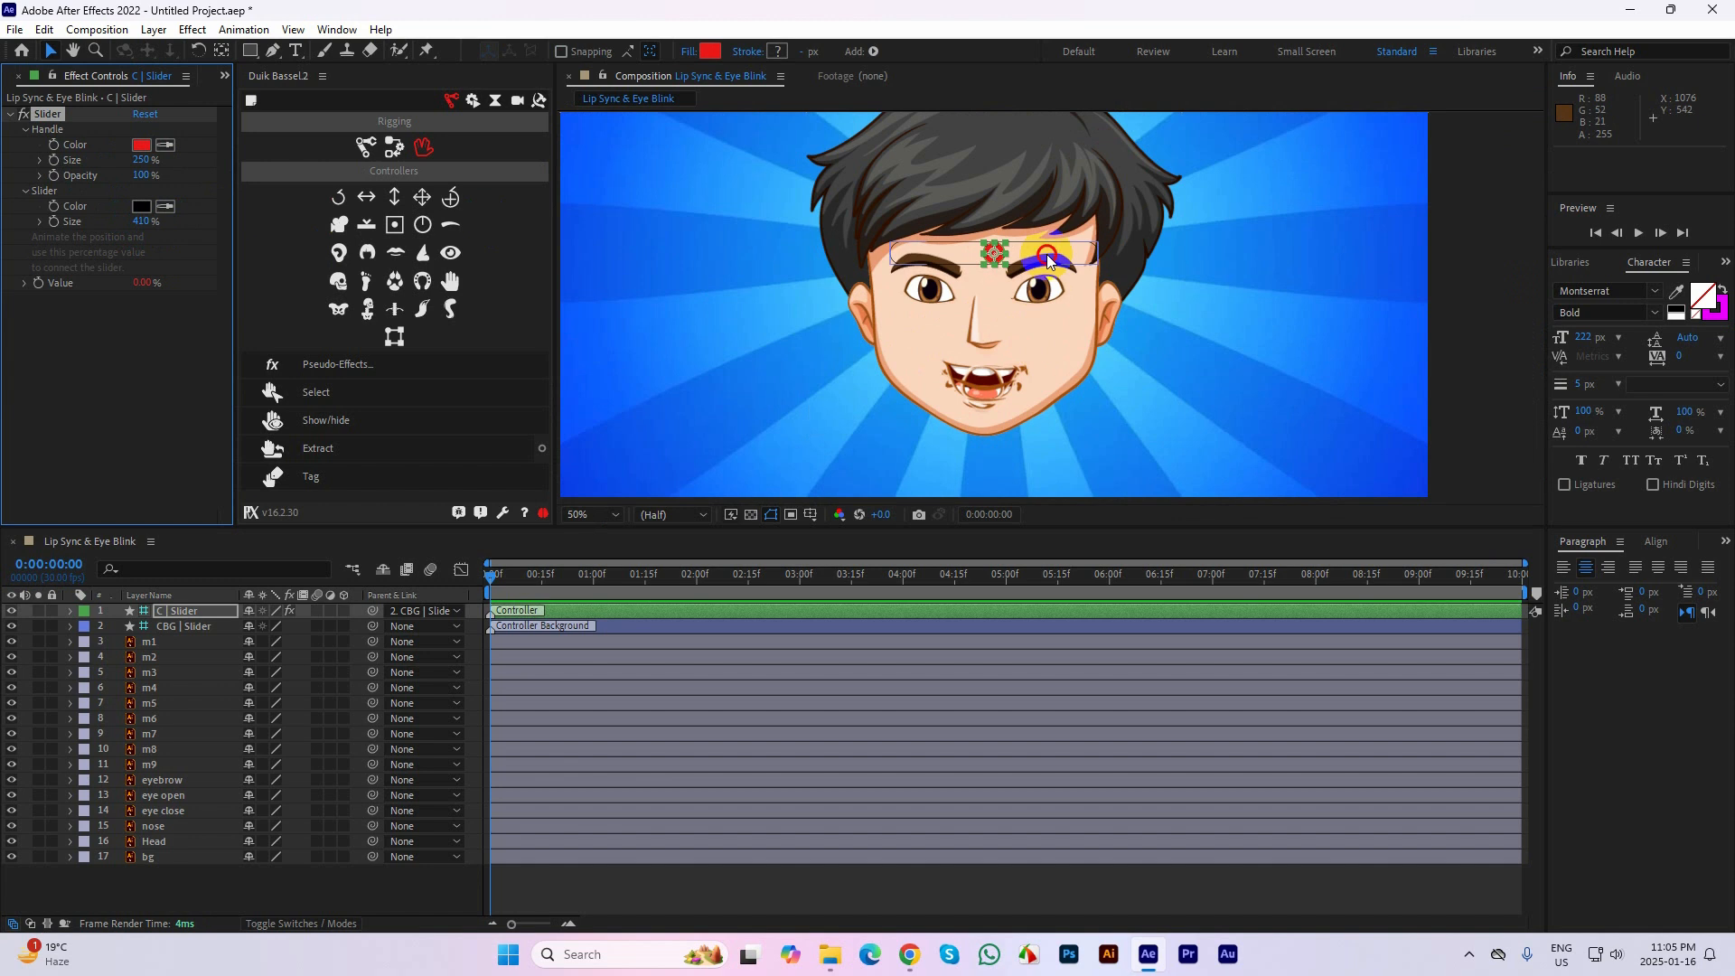
{"action": "left_click", "coordinate": [1053, 266]}
{"action": "scroll", "coordinate": [1059, 283], "scroll_direction": "down", "scroll_amount": 2}
{"action": "left_click_drag", "start_coordinate": [1034, 278], "coordinate": [883, 172]}
{"action": "left_click", "coordinate": [929, 132]}
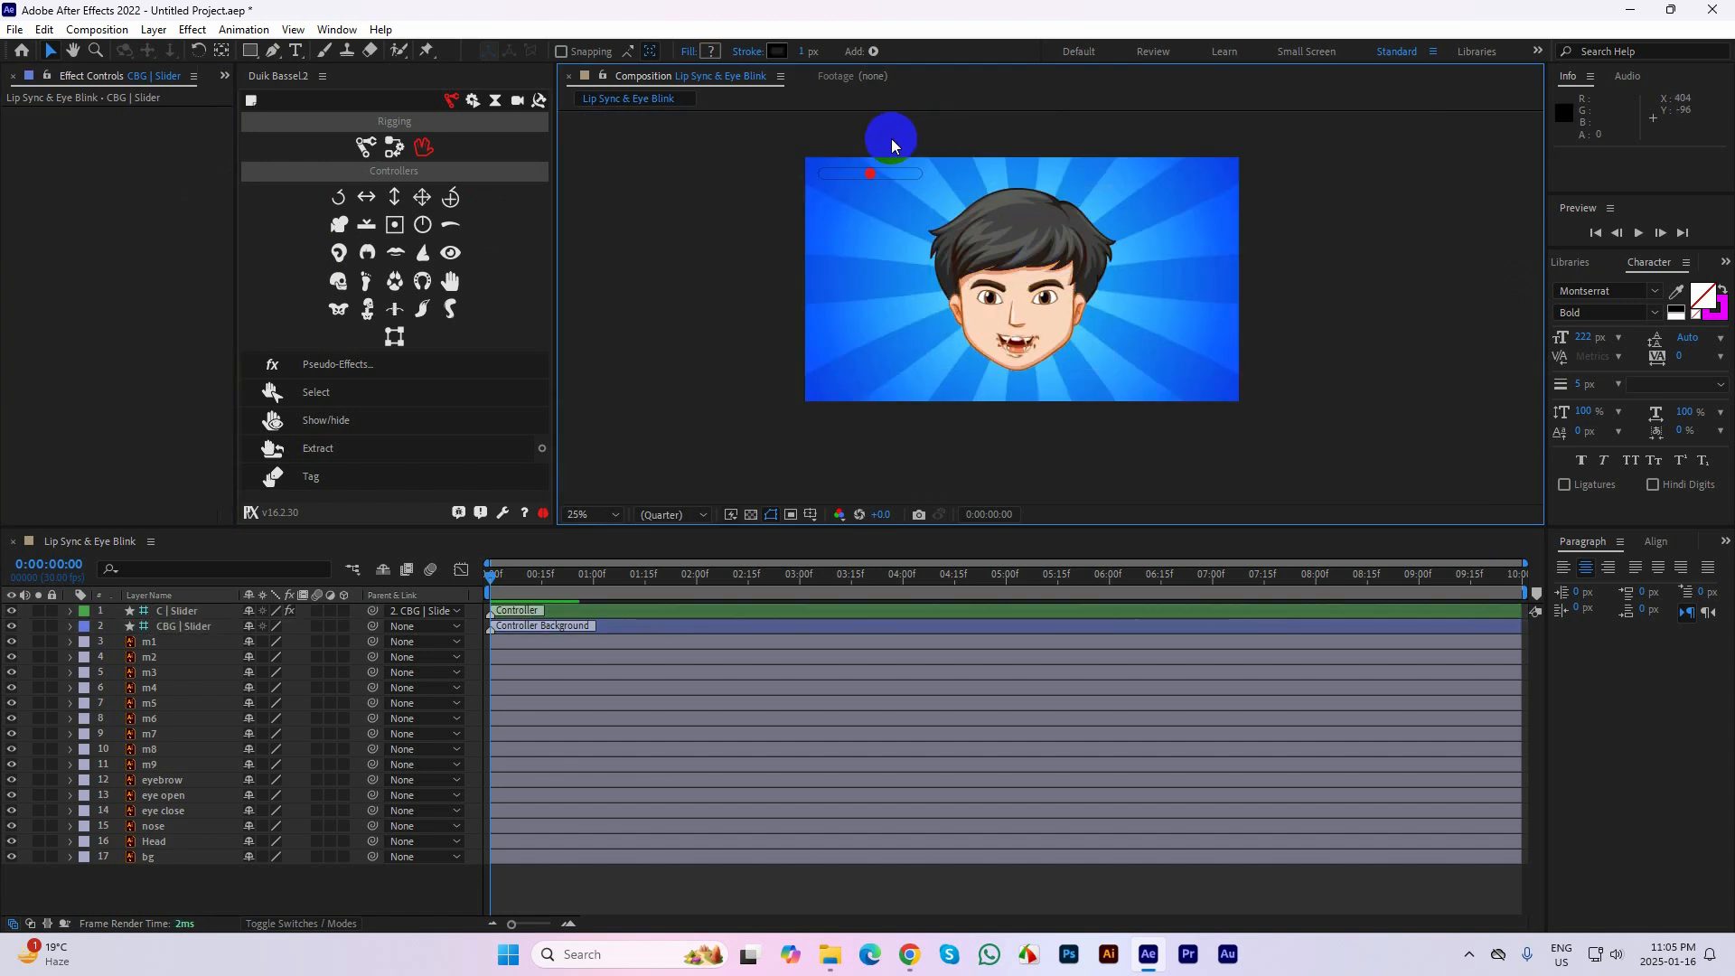
{"action": "scroll", "coordinate": [889, 149], "scroll_direction": "up", "scroll_amount": 2}
{"action": "left_click_drag", "start_coordinate": [1091, 400], "coordinate": [896, 336]}
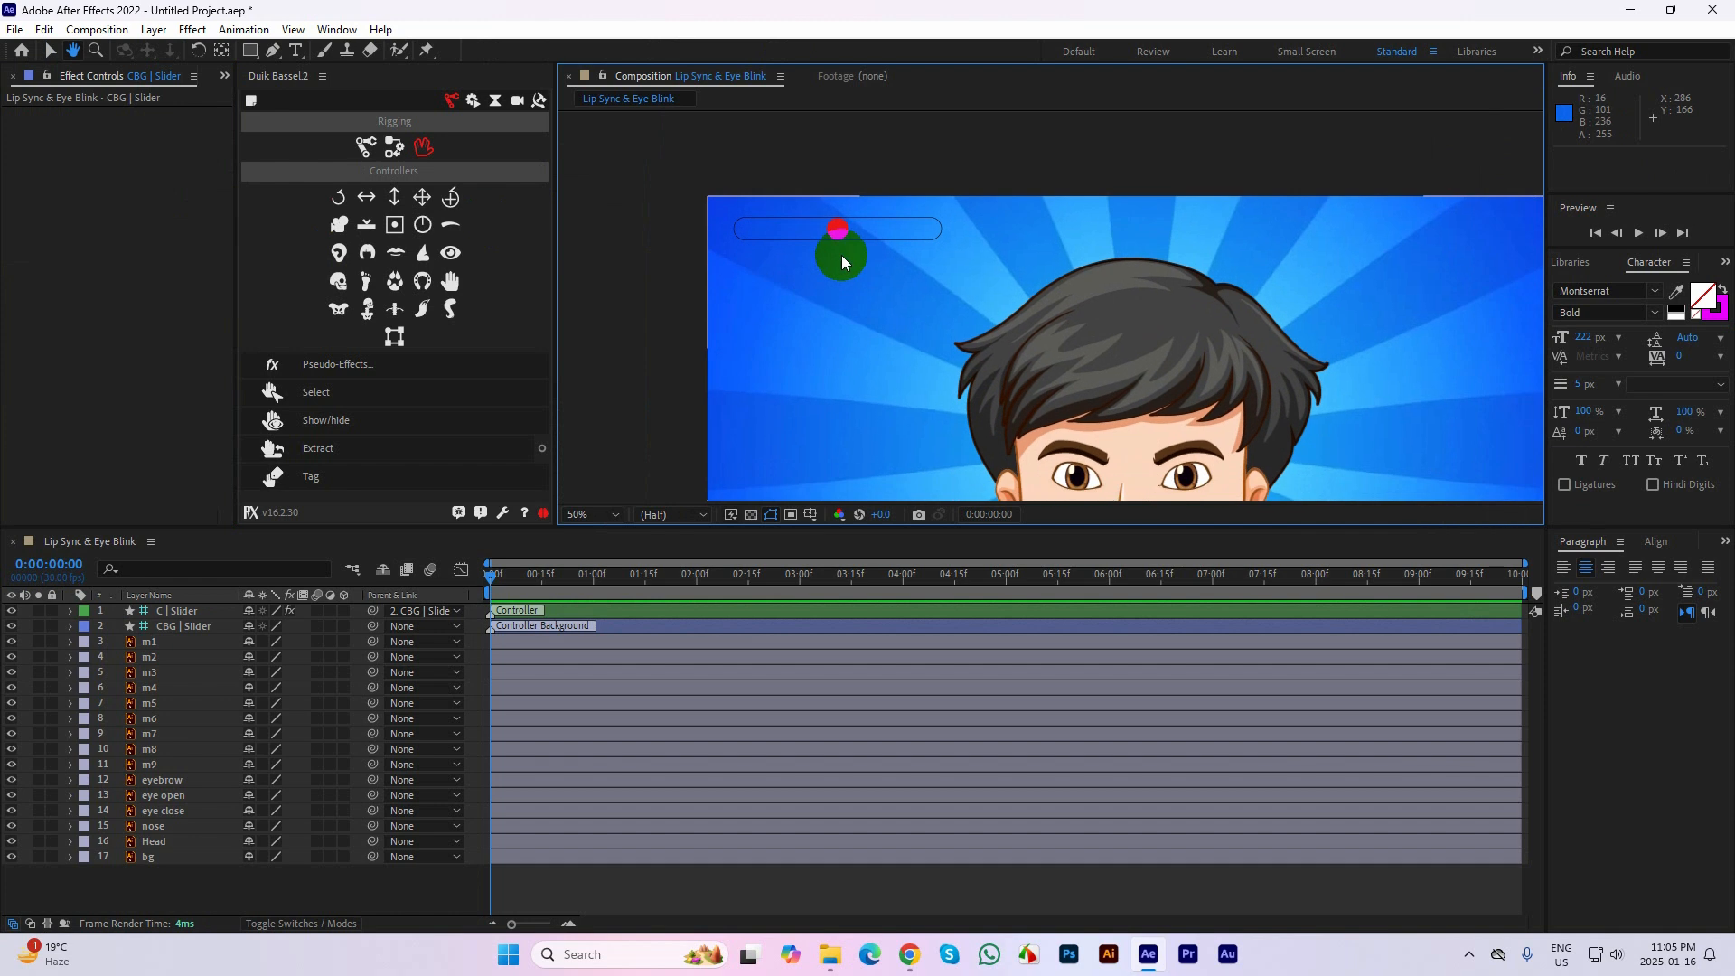
{"action": "scroll", "coordinate": [839, 231], "scroll_direction": "up", "scroll_amount": 1}
{"action": "left_click_drag", "start_coordinate": [745, 209], "coordinate": [905, 228]}
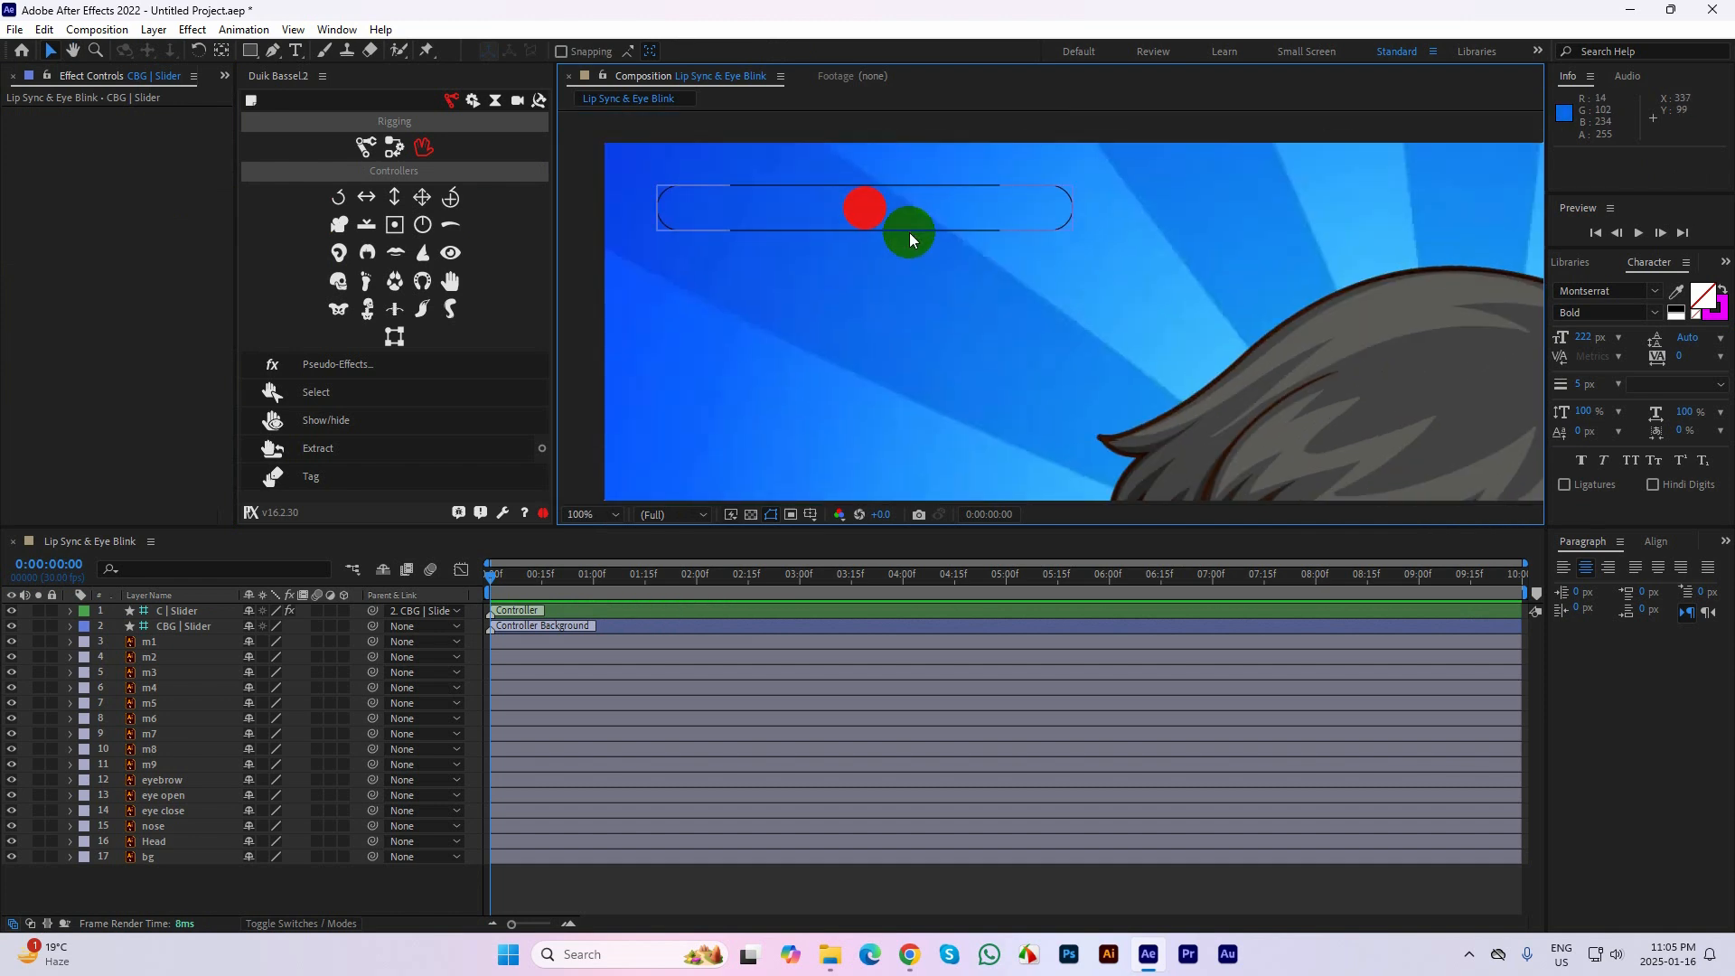
Set the slider colour of the C | Slider controller to white (FFFFFF)
{"action": "left_click", "coordinate": [909, 231]}
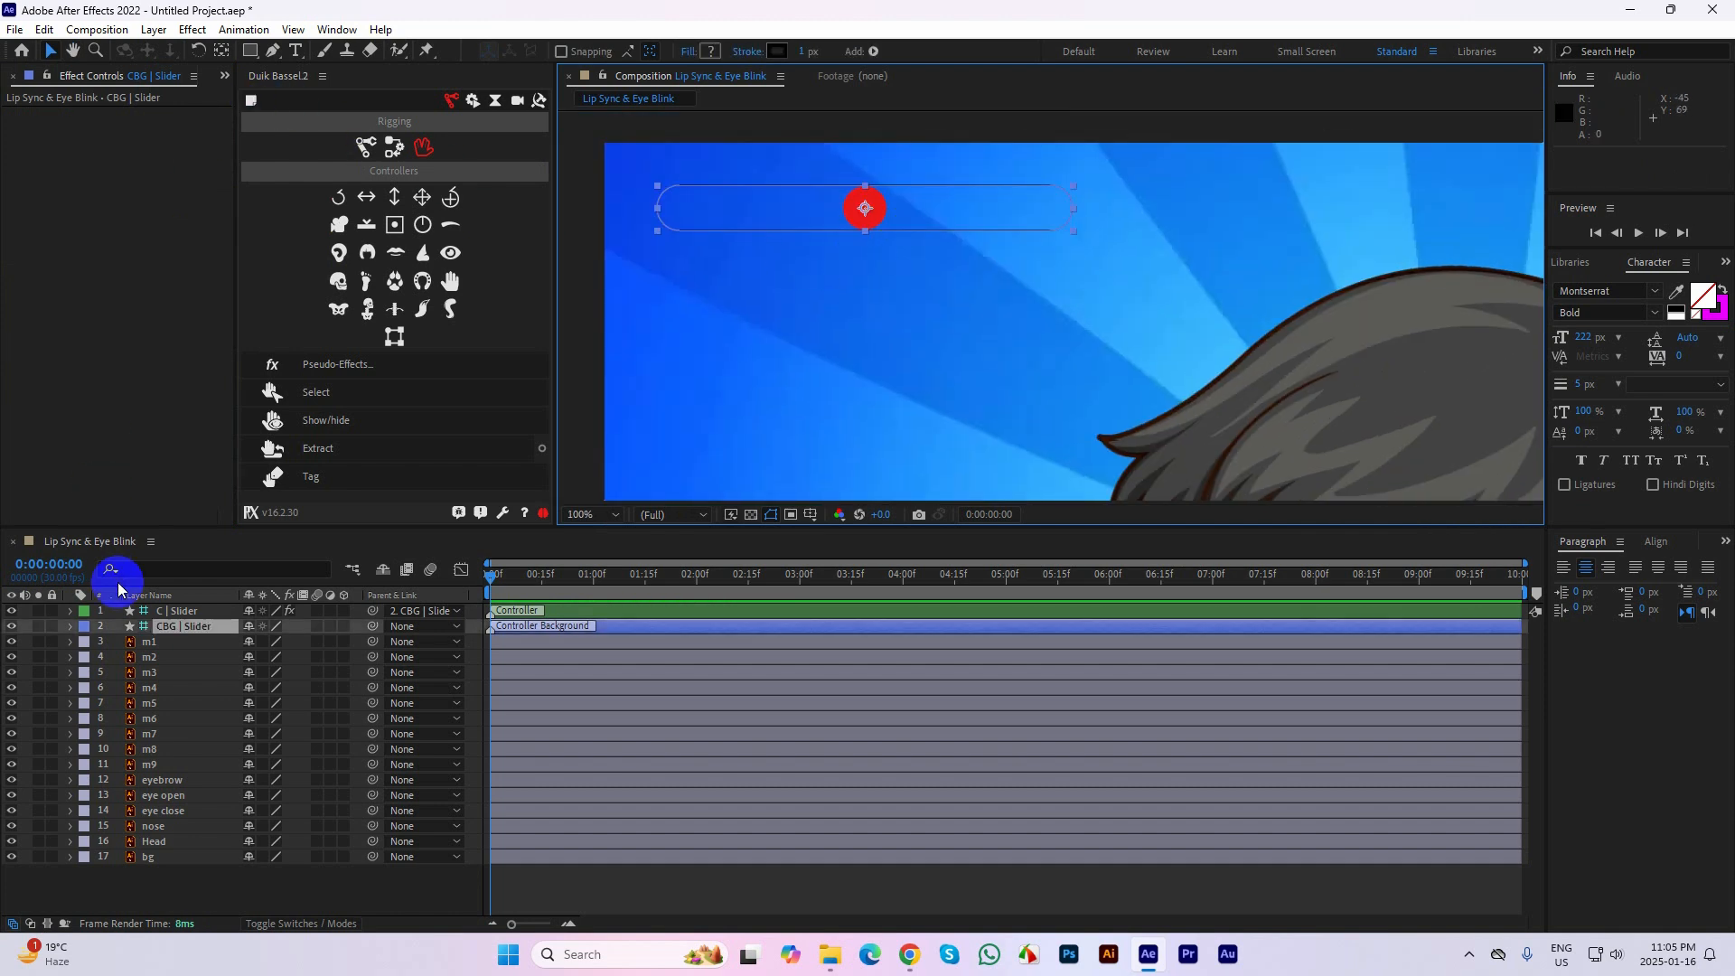
{"action": "left_click", "coordinate": [186, 611]}
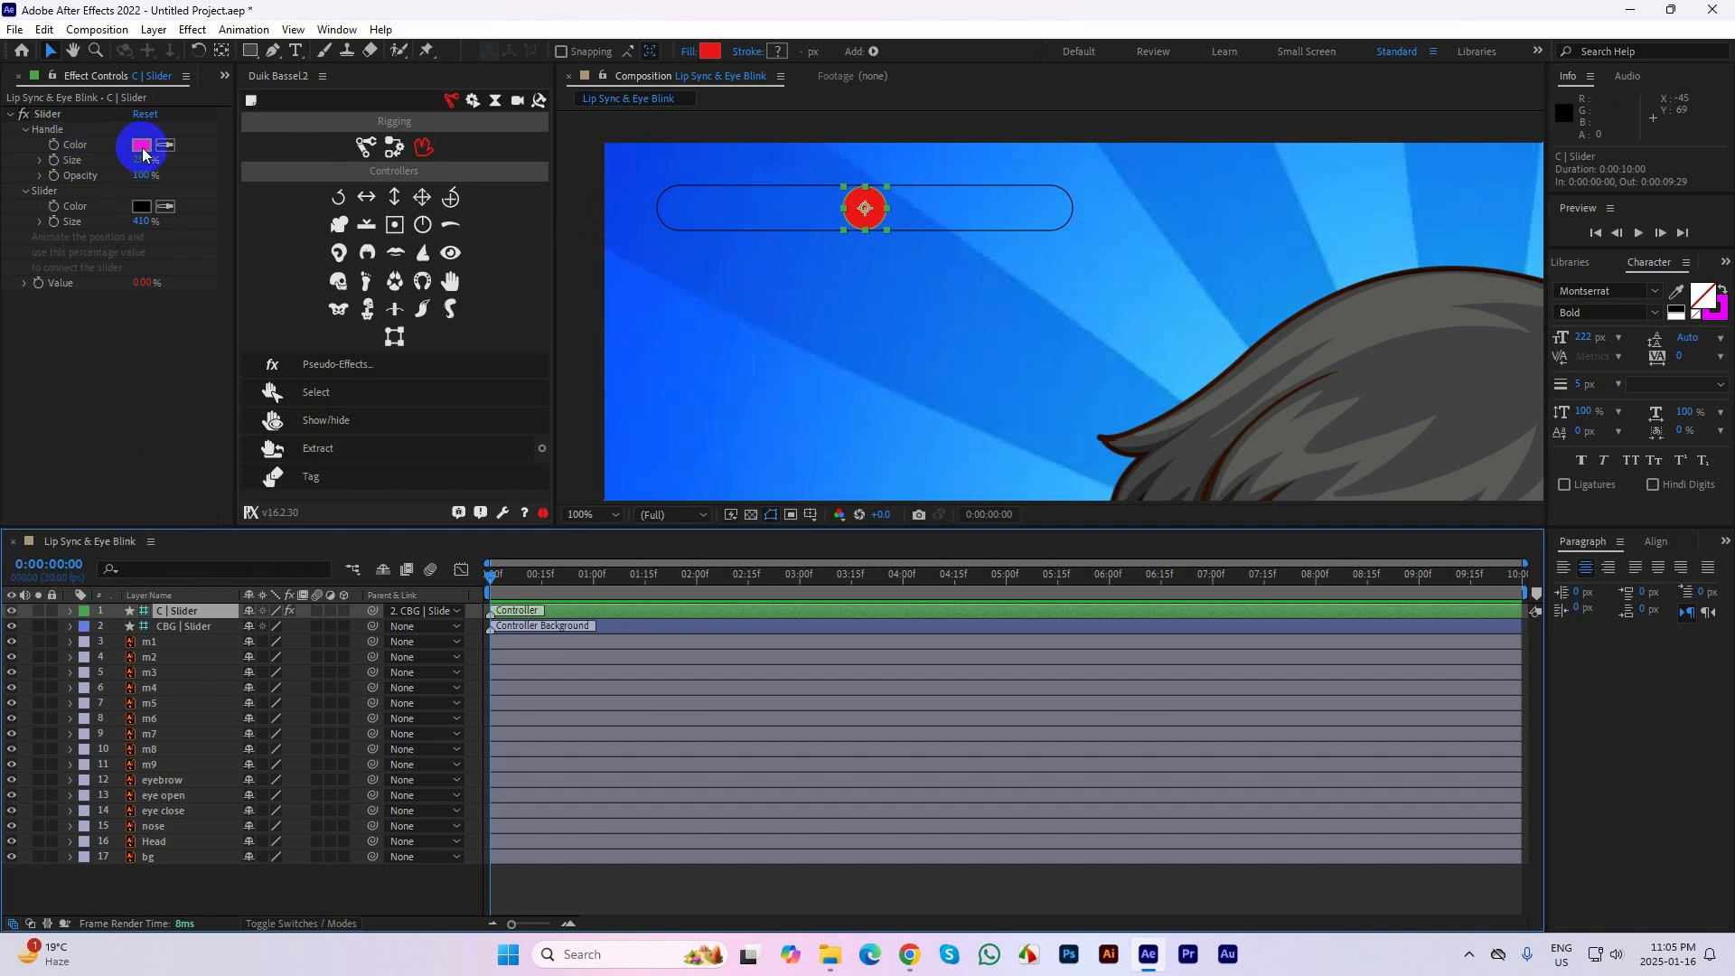
{"action": "left_click", "coordinate": [140, 208]}
{"action": "left_click_drag", "start_coordinate": [717, 395], "coordinate": [573, 307]}
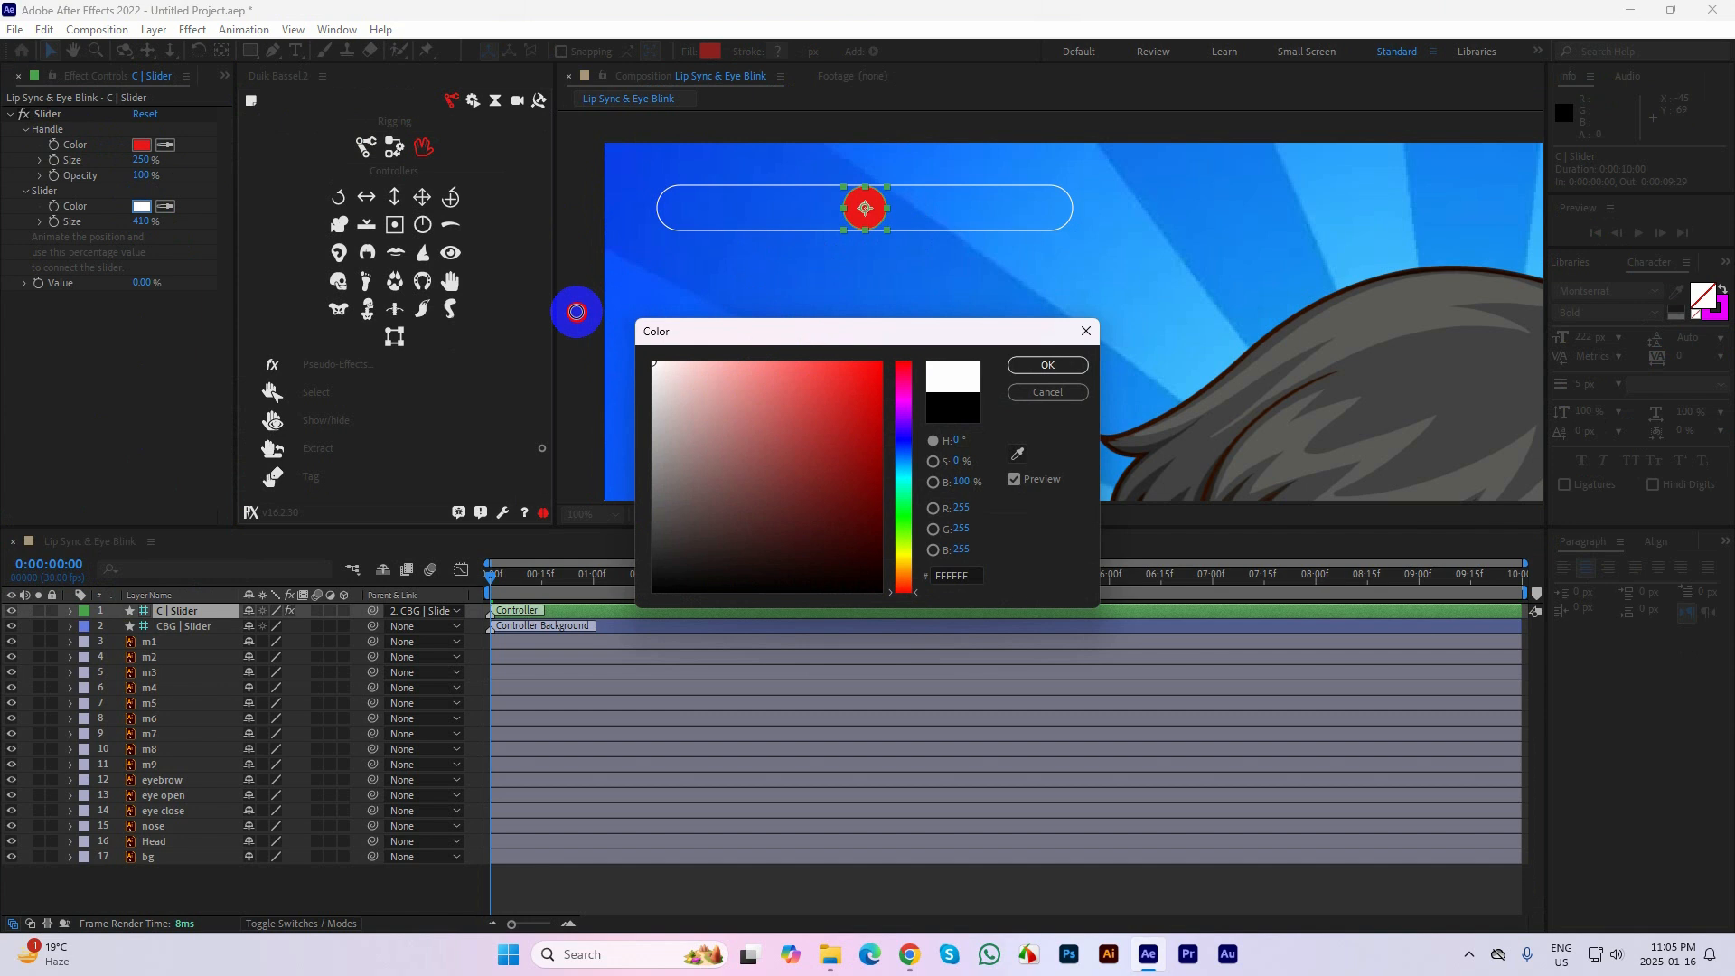
{"action": "left_click", "coordinate": [1047, 365]}
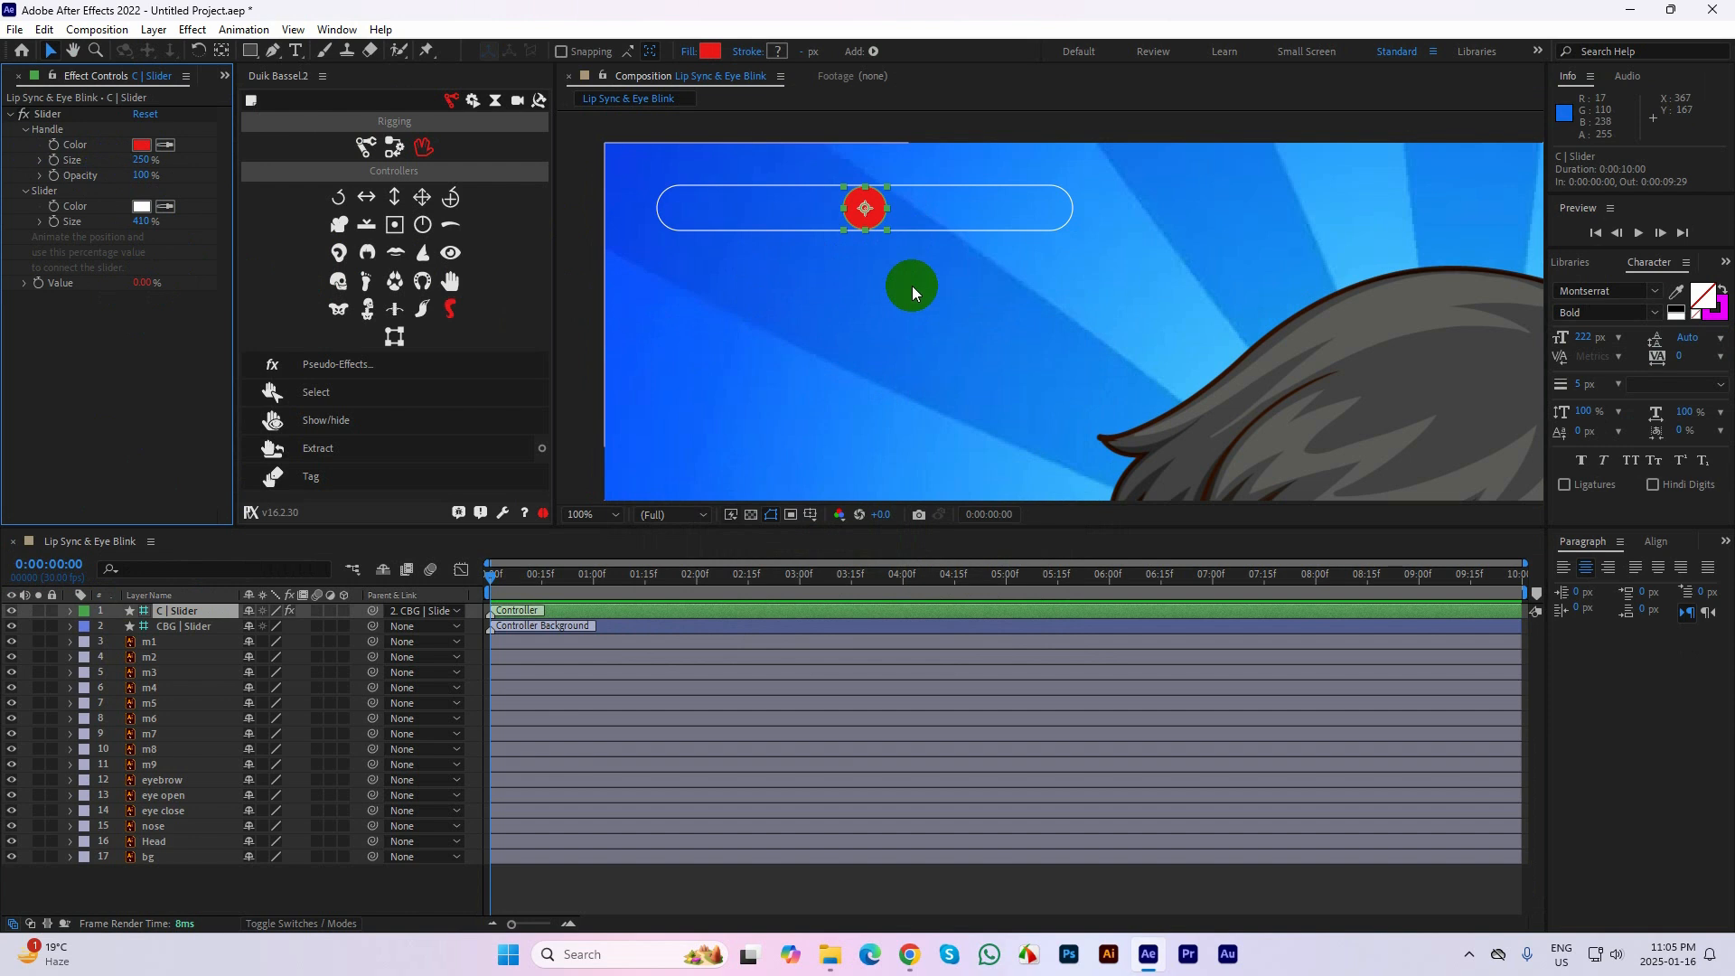
{"action": "key", "text": "comma"}
{"action": "key", "text": "h"}
{"action": "left_click_drag", "start_coordinate": [1150, 317], "coordinate": [962, 209]}
{"action": "key", "text": "v"}
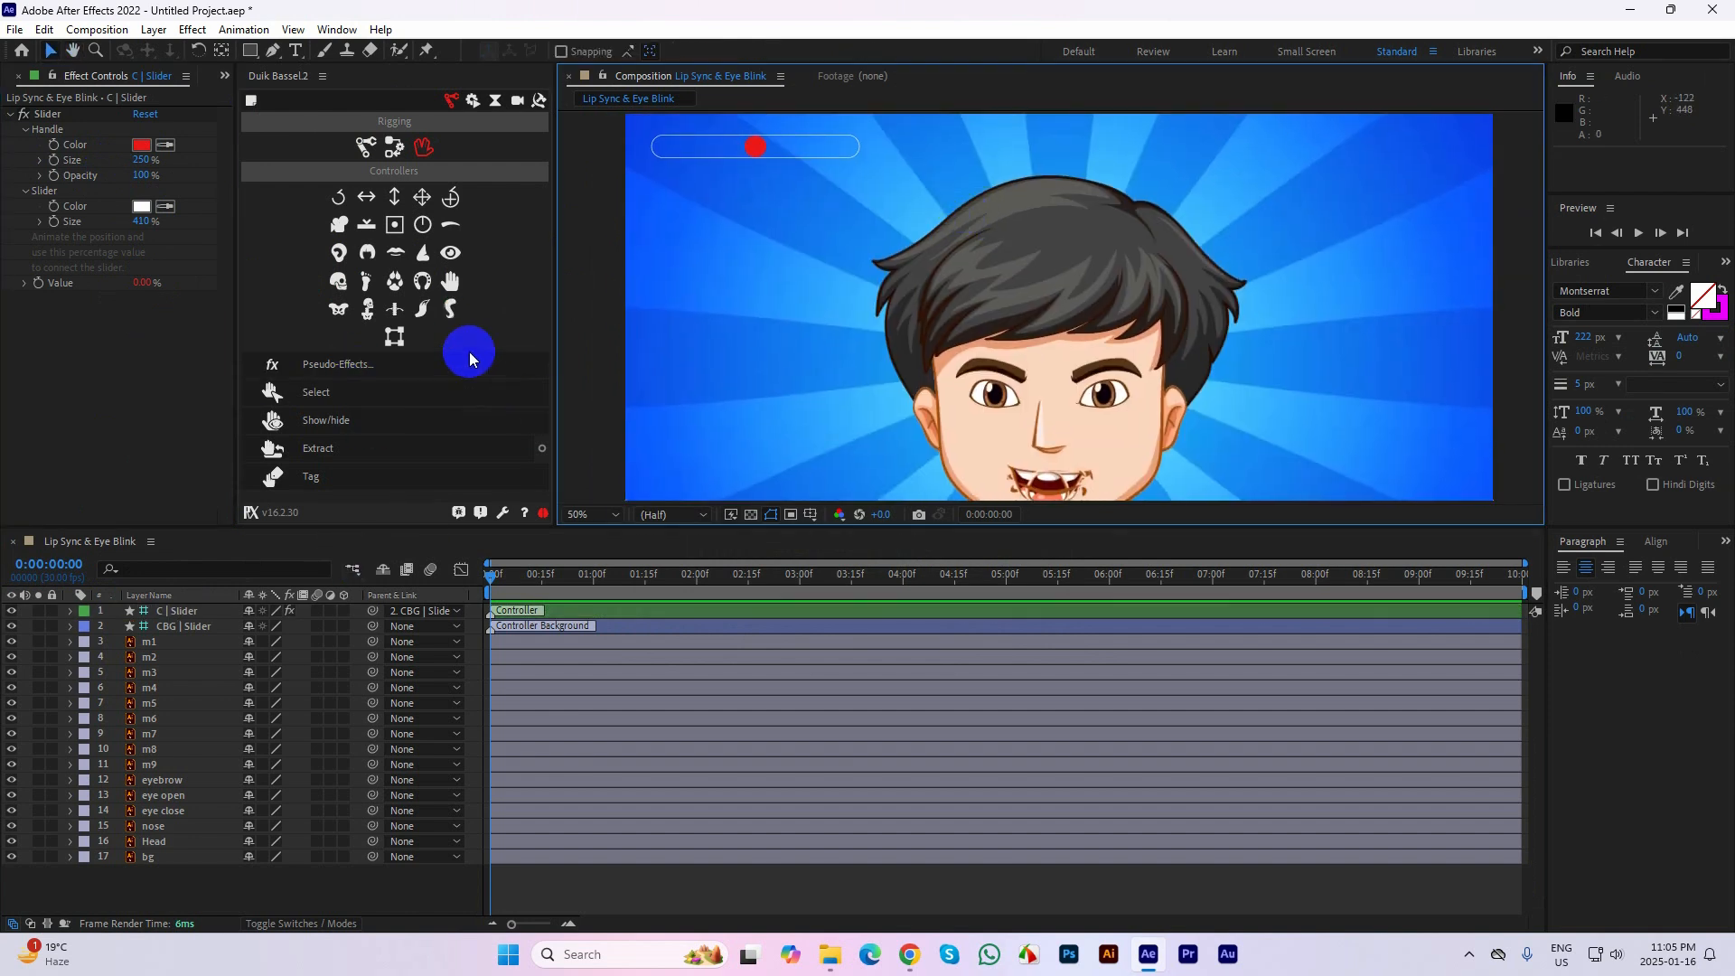
Try creating a new slider for the m1 mouth layer with Duik's Connector
{"action": "left_click", "coordinate": [167, 627]}
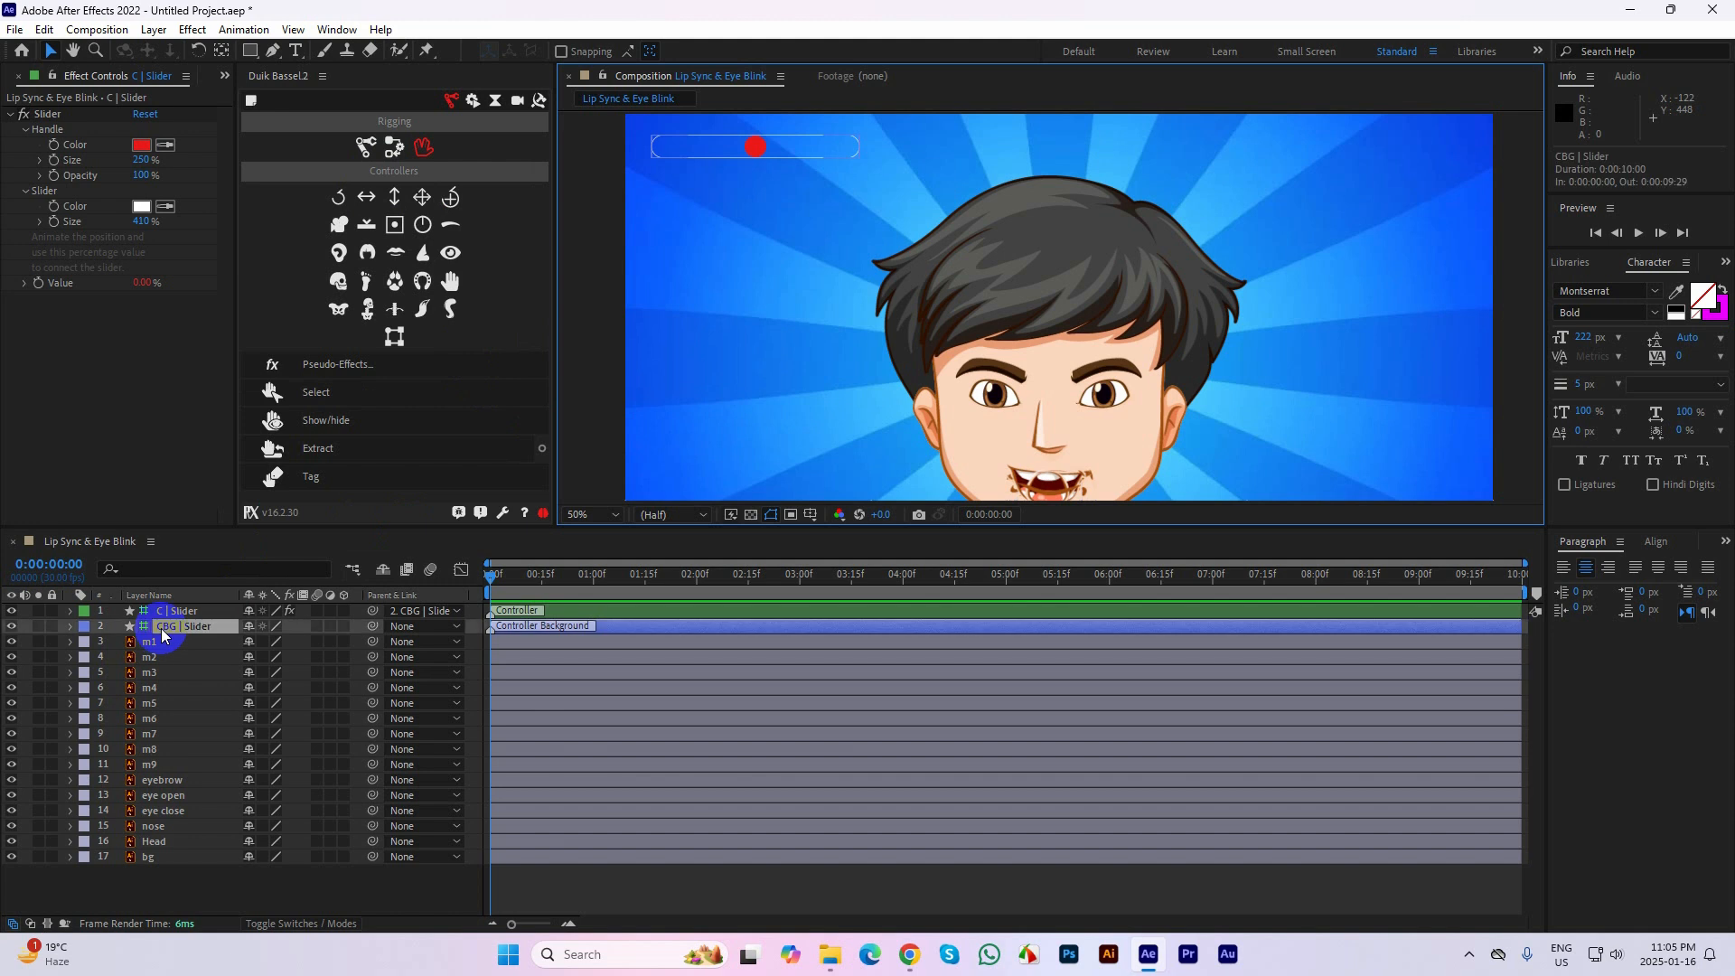
{"action": "left_click", "coordinate": [167, 644]}
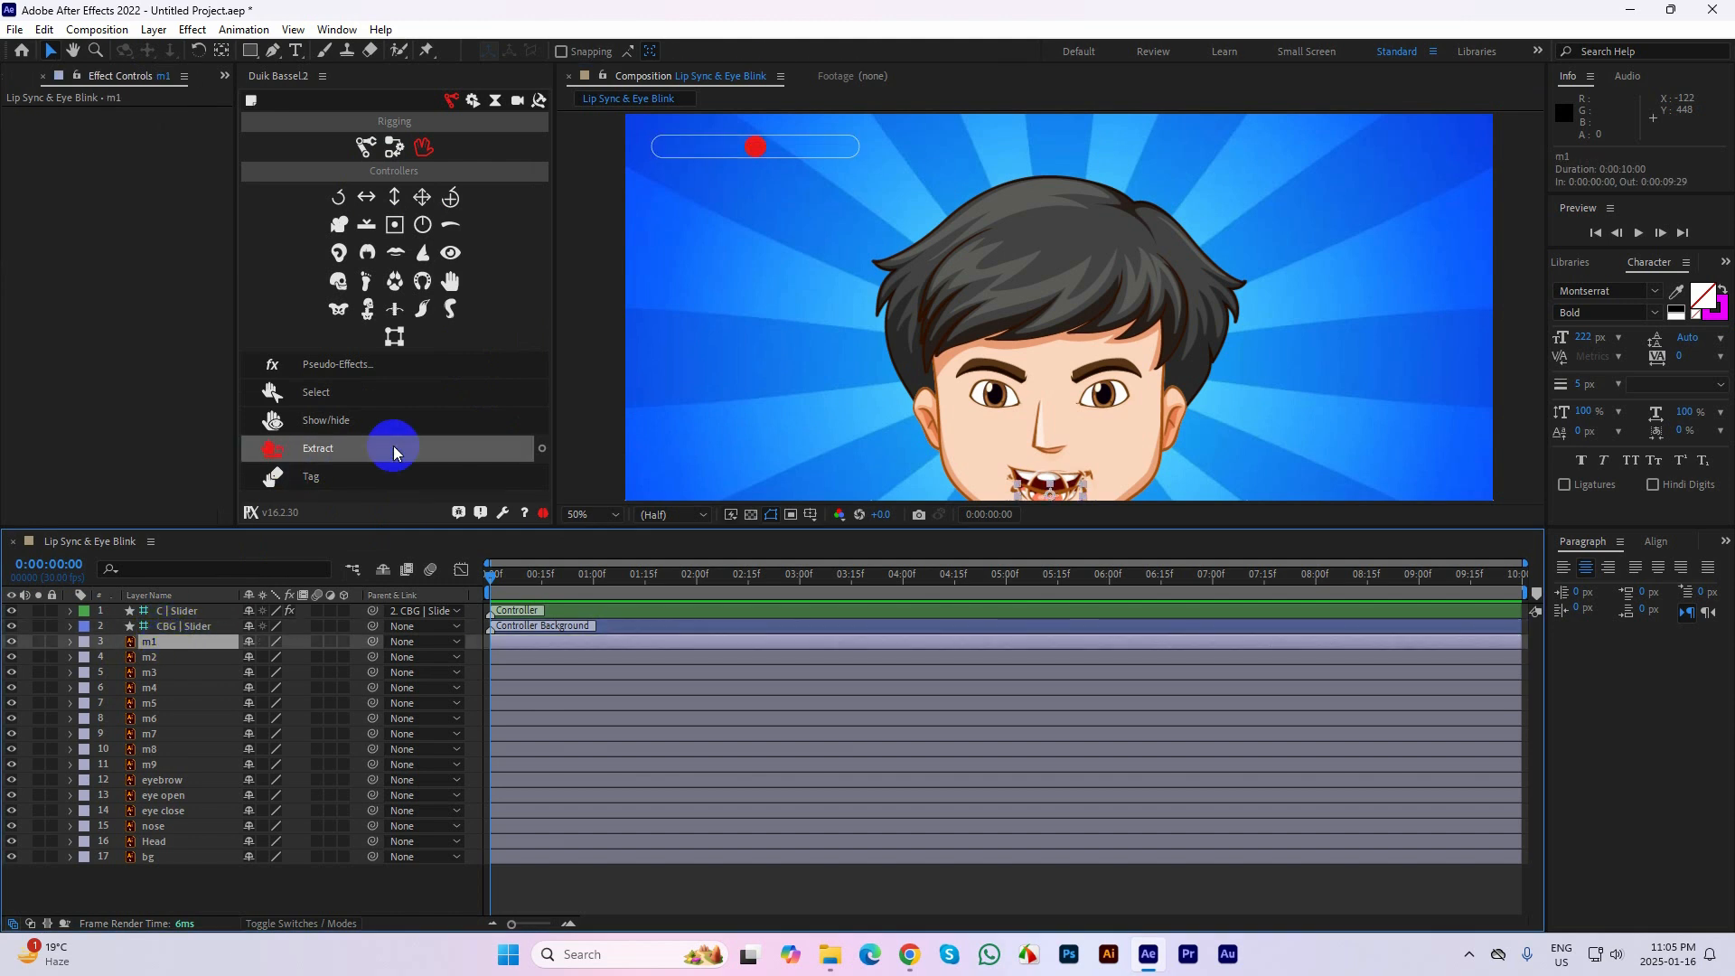
{"action": "left_click", "coordinate": [390, 150]}
{"action": "left_click", "coordinate": [365, 147]}
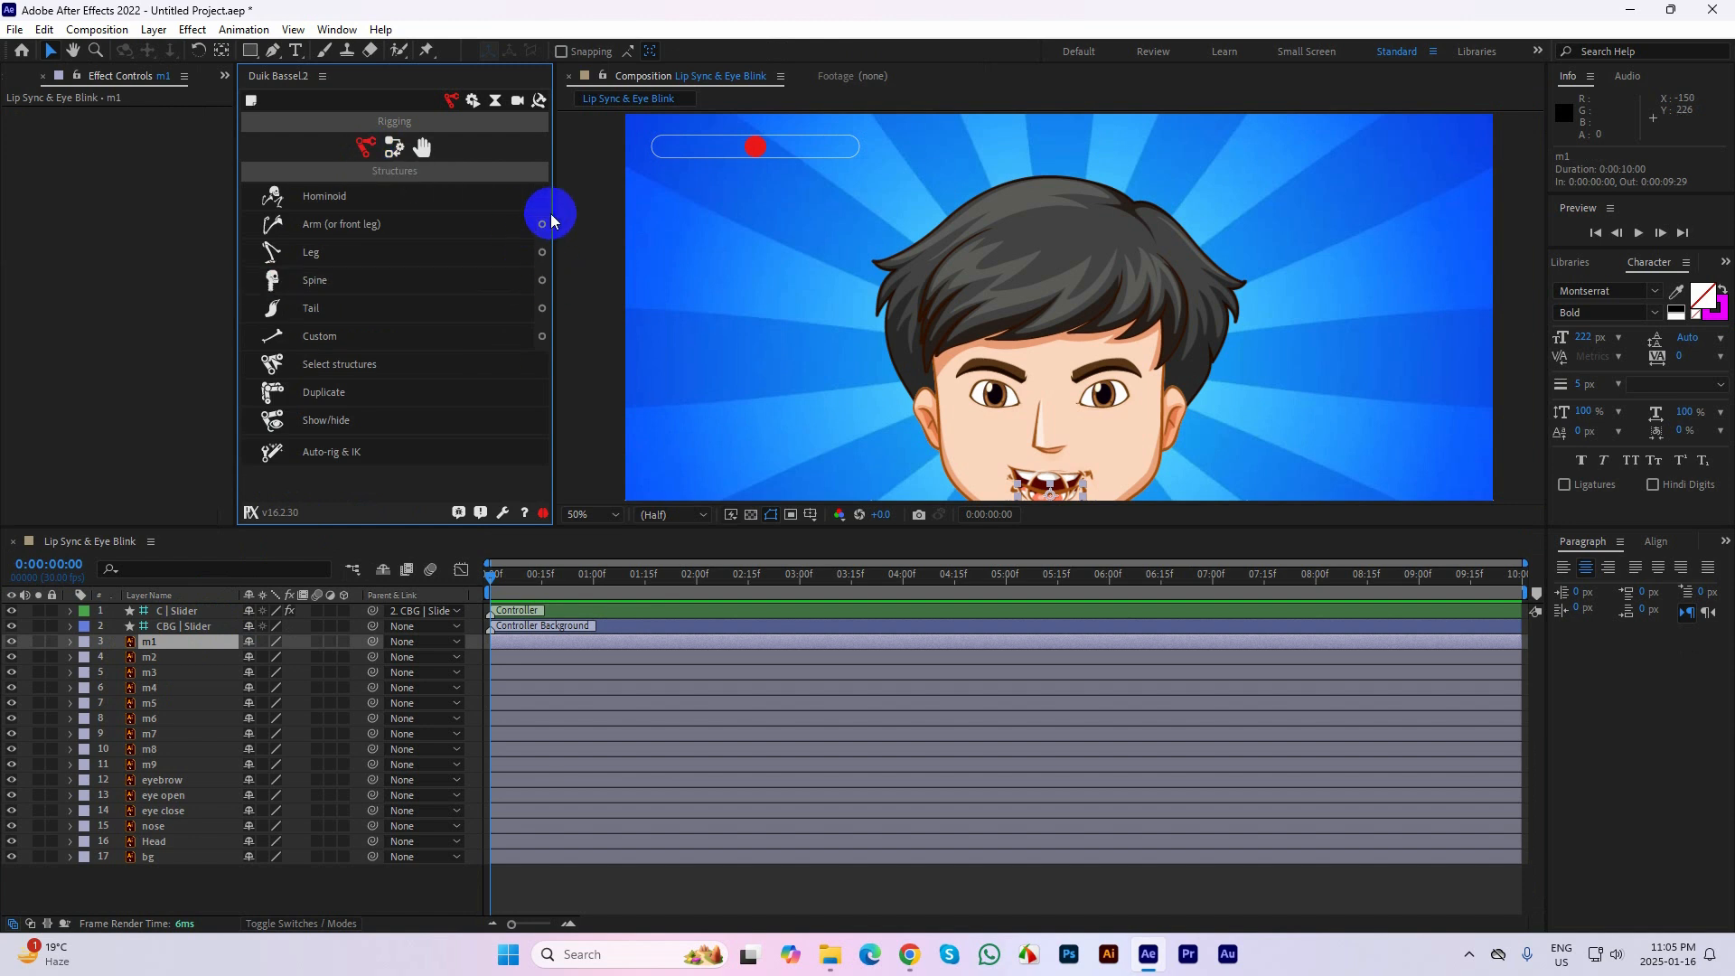
{"action": "left_click_drag", "start_coordinate": [554, 213], "coordinate": [644, 217]}
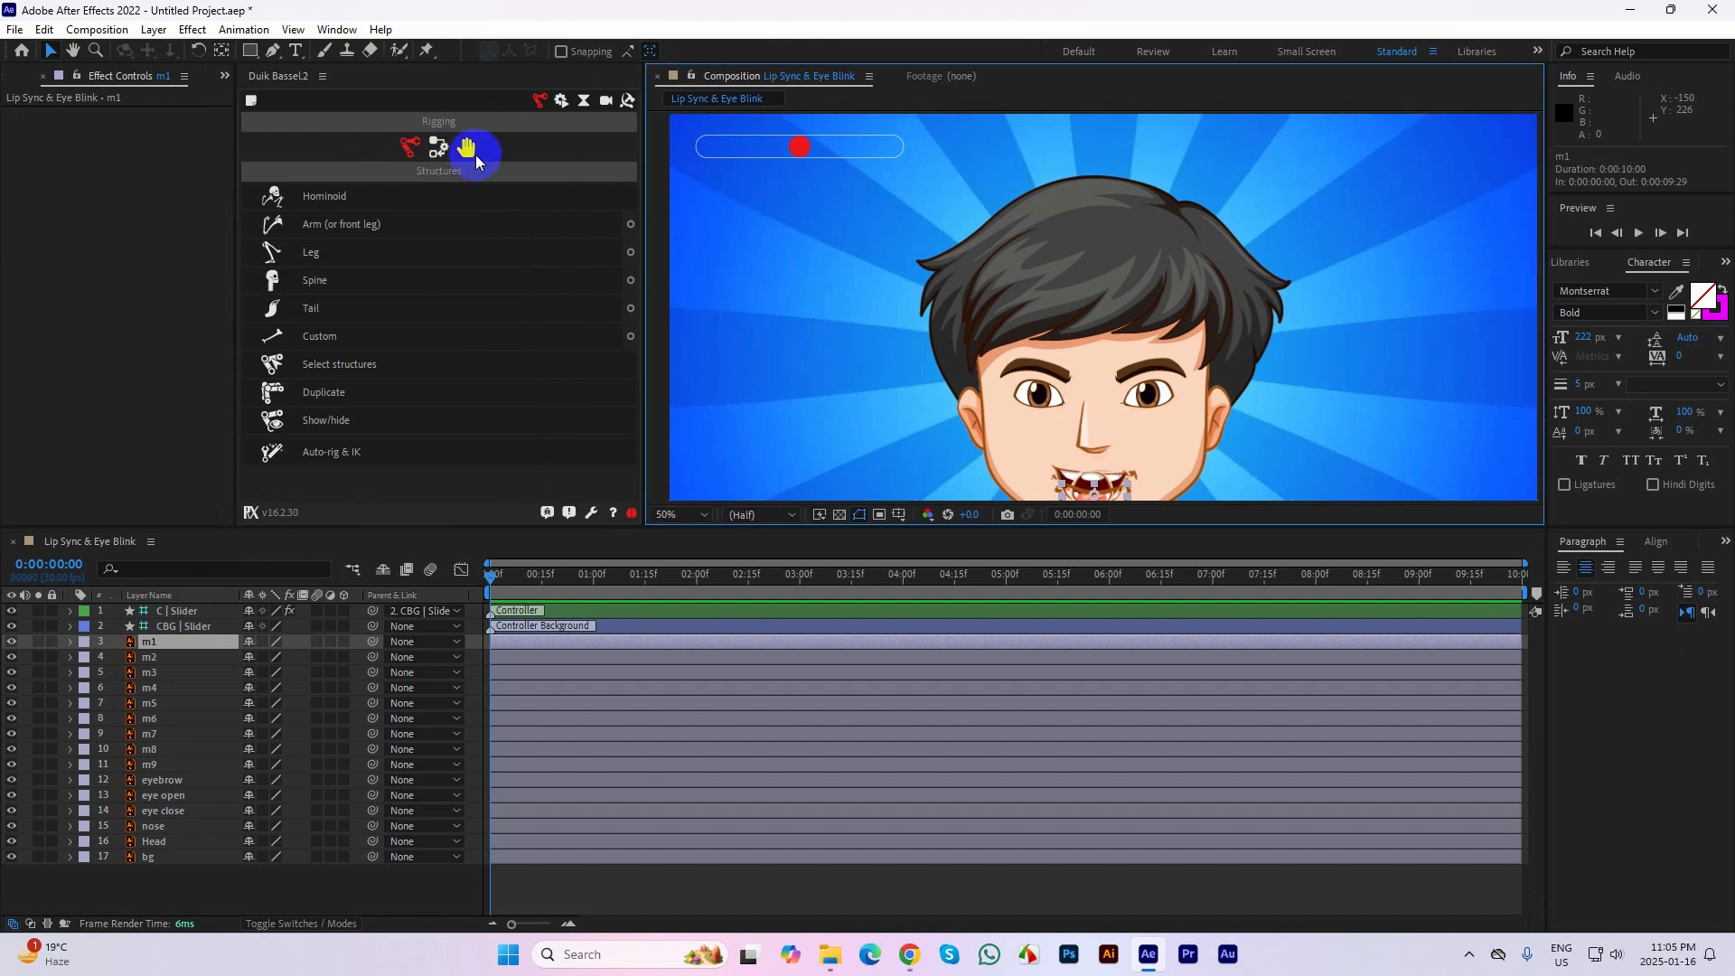
{"action": "left_click", "coordinate": [444, 146]}
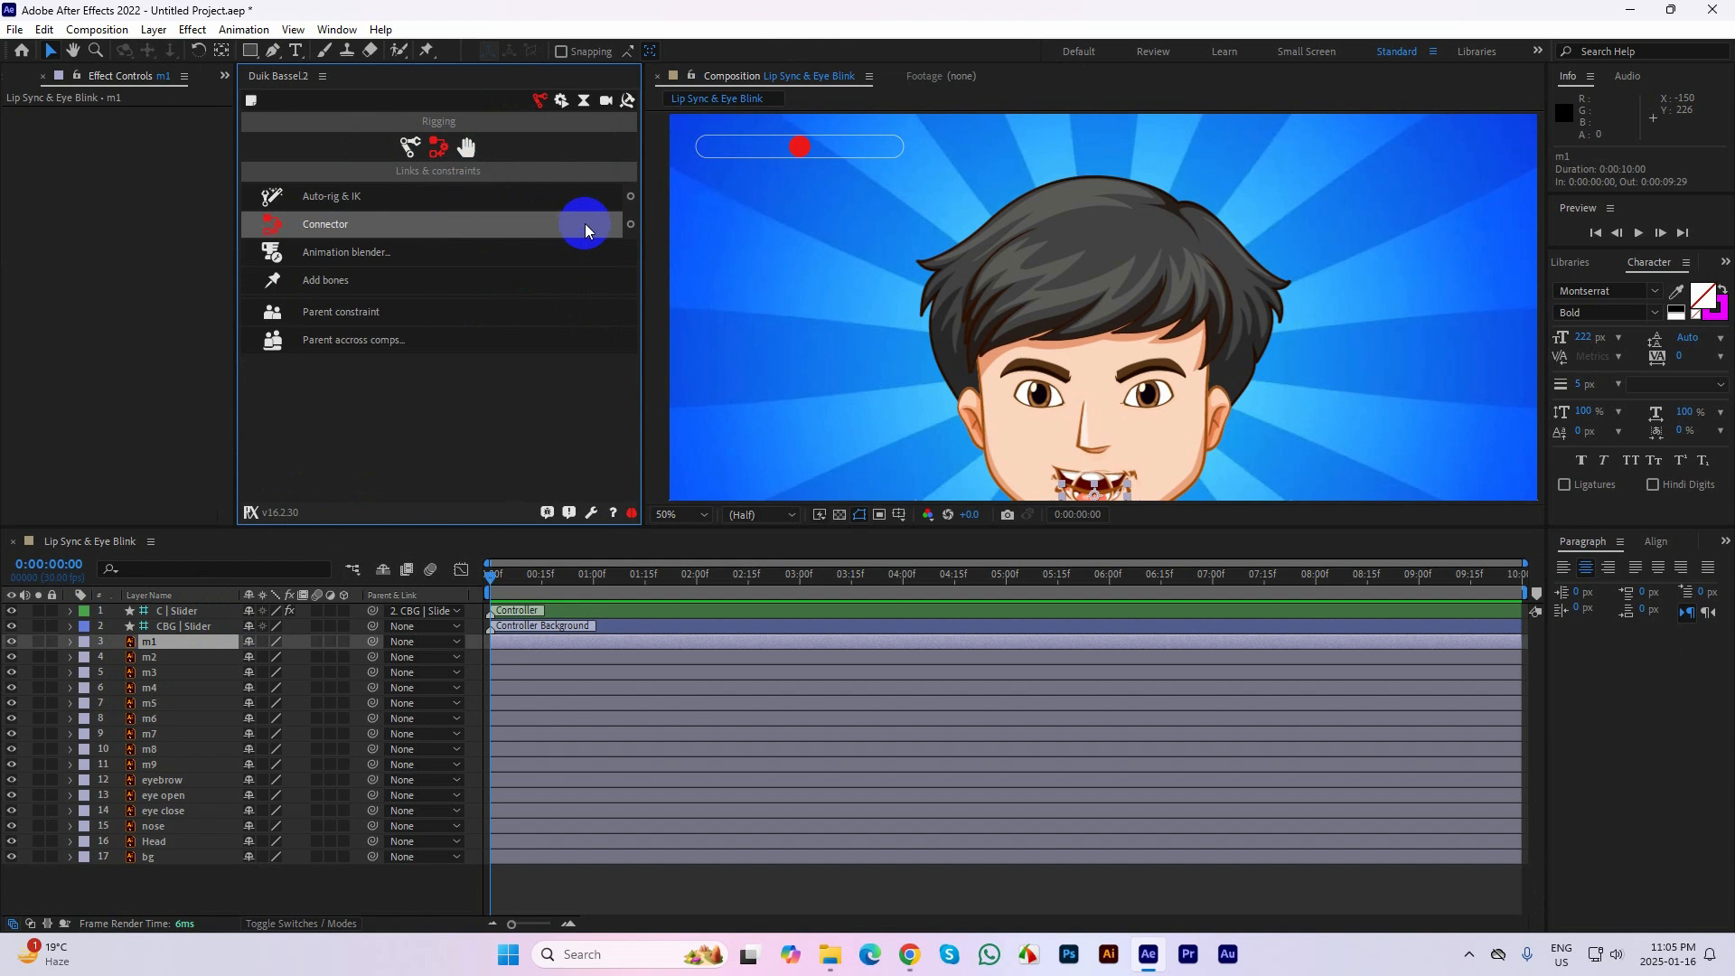
{"action": "left_click", "coordinate": [624, 226]}
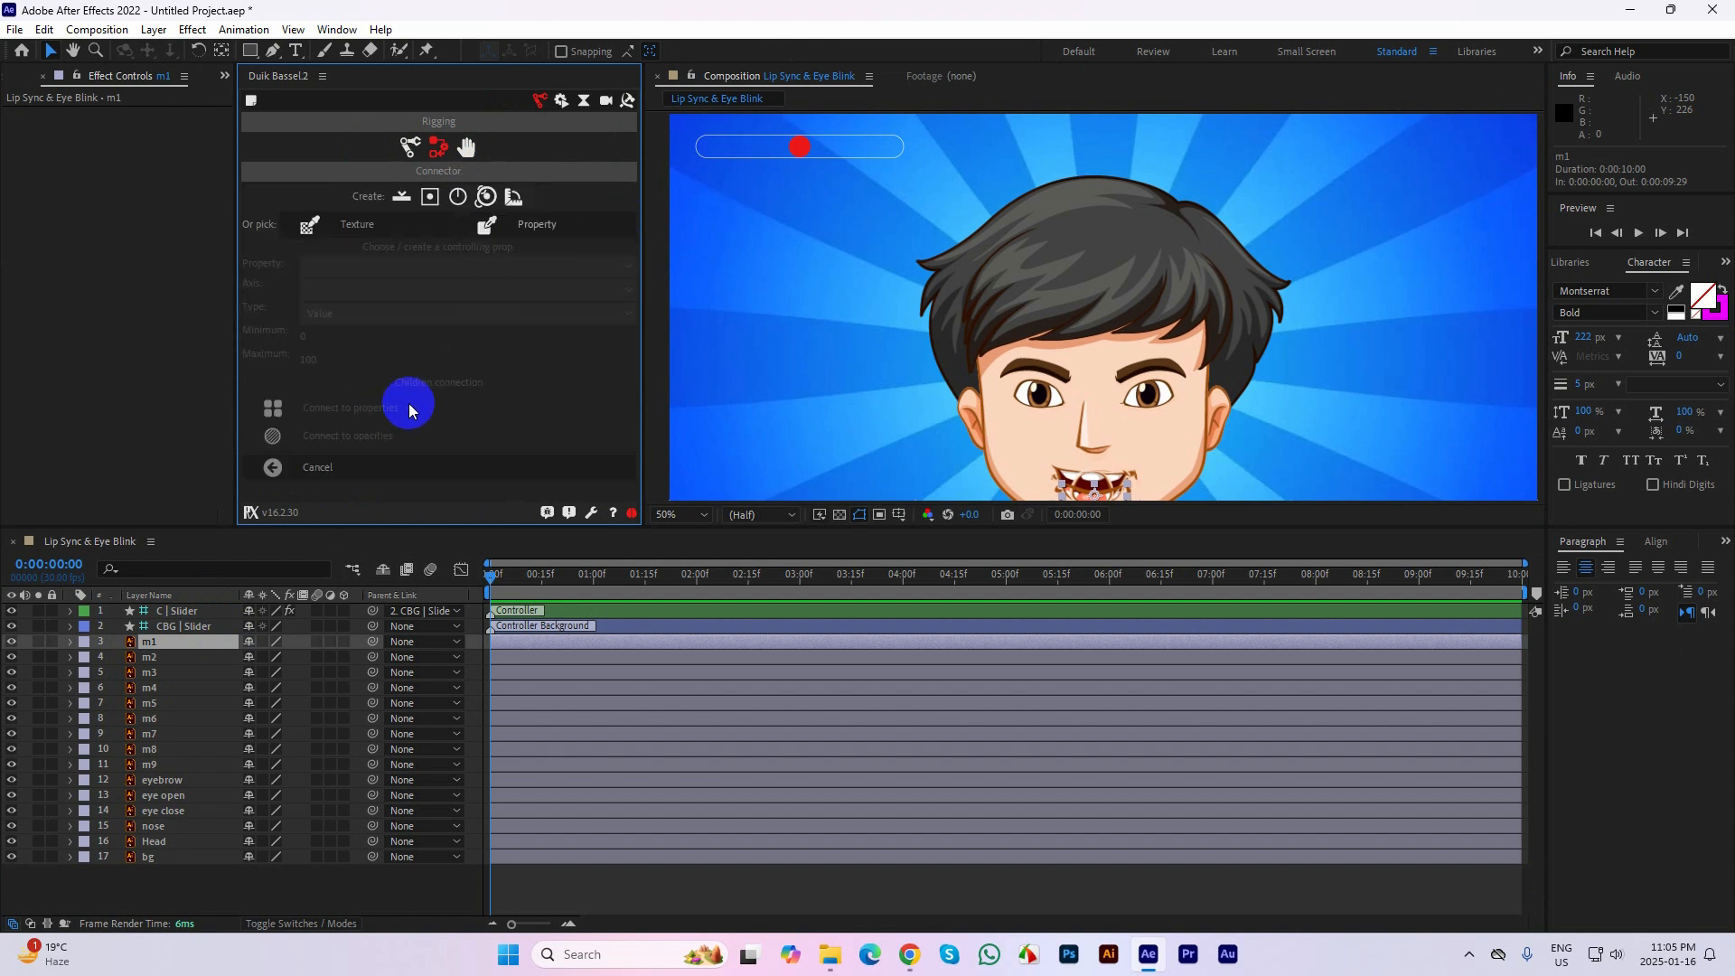
{"action": "left_click", "coordinate": [379, 225]}
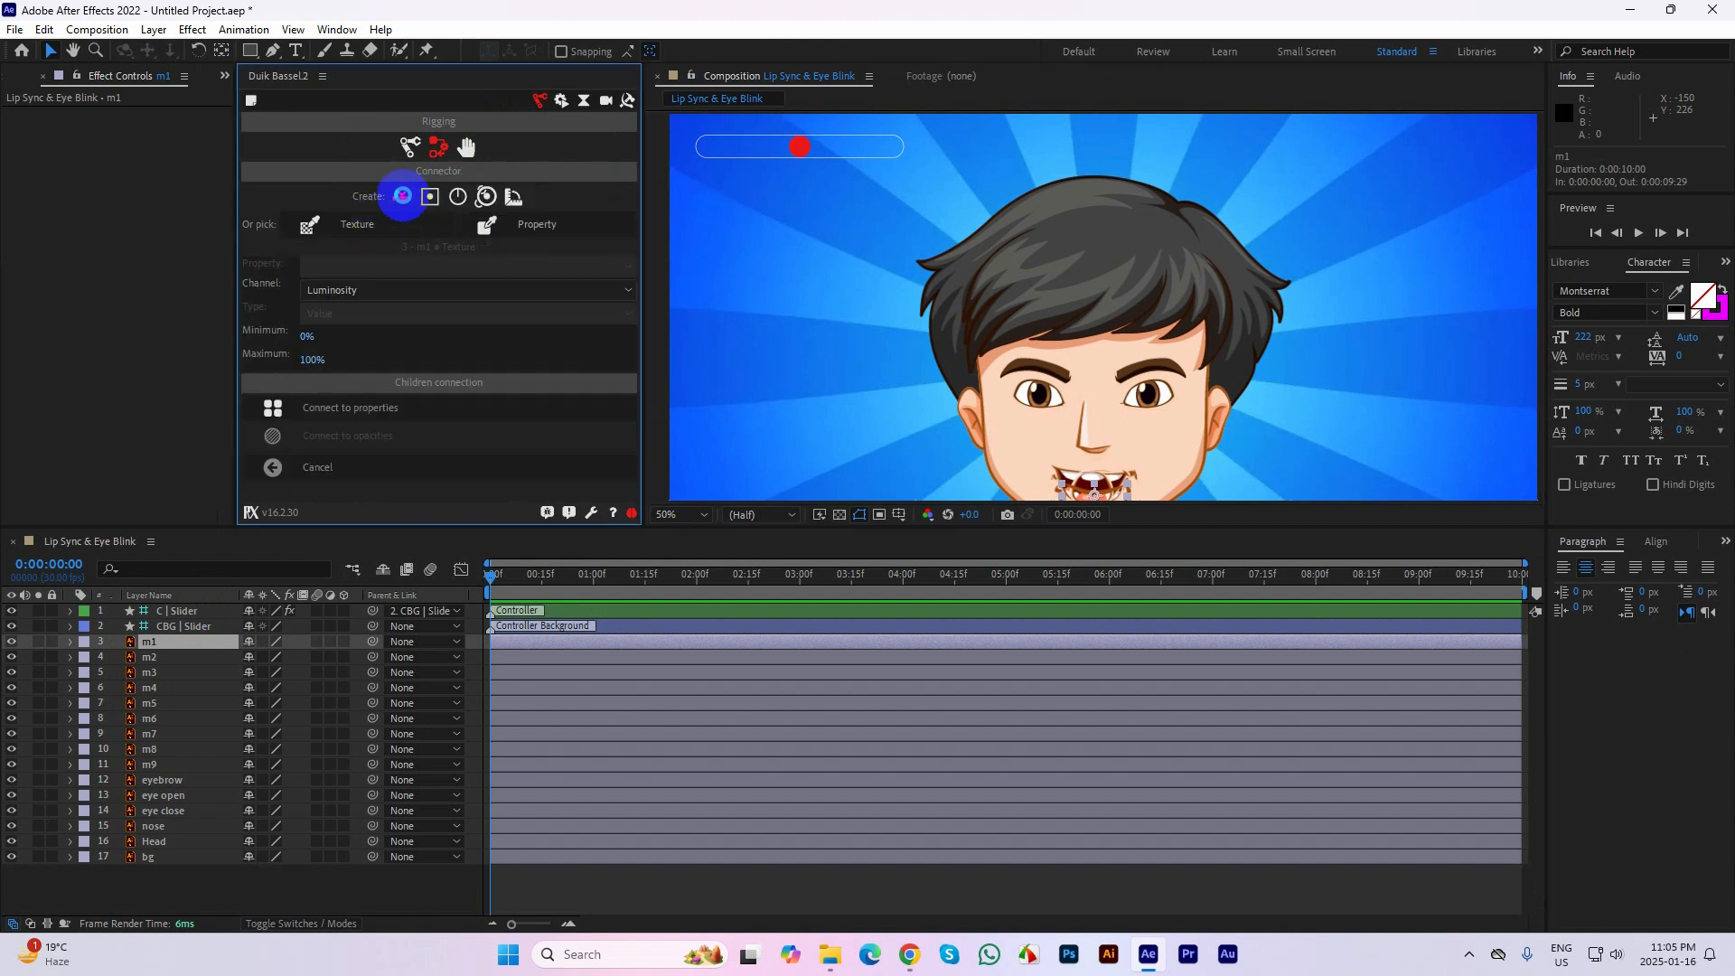
{"action": "left_click", "coordinate": [402, 196]}
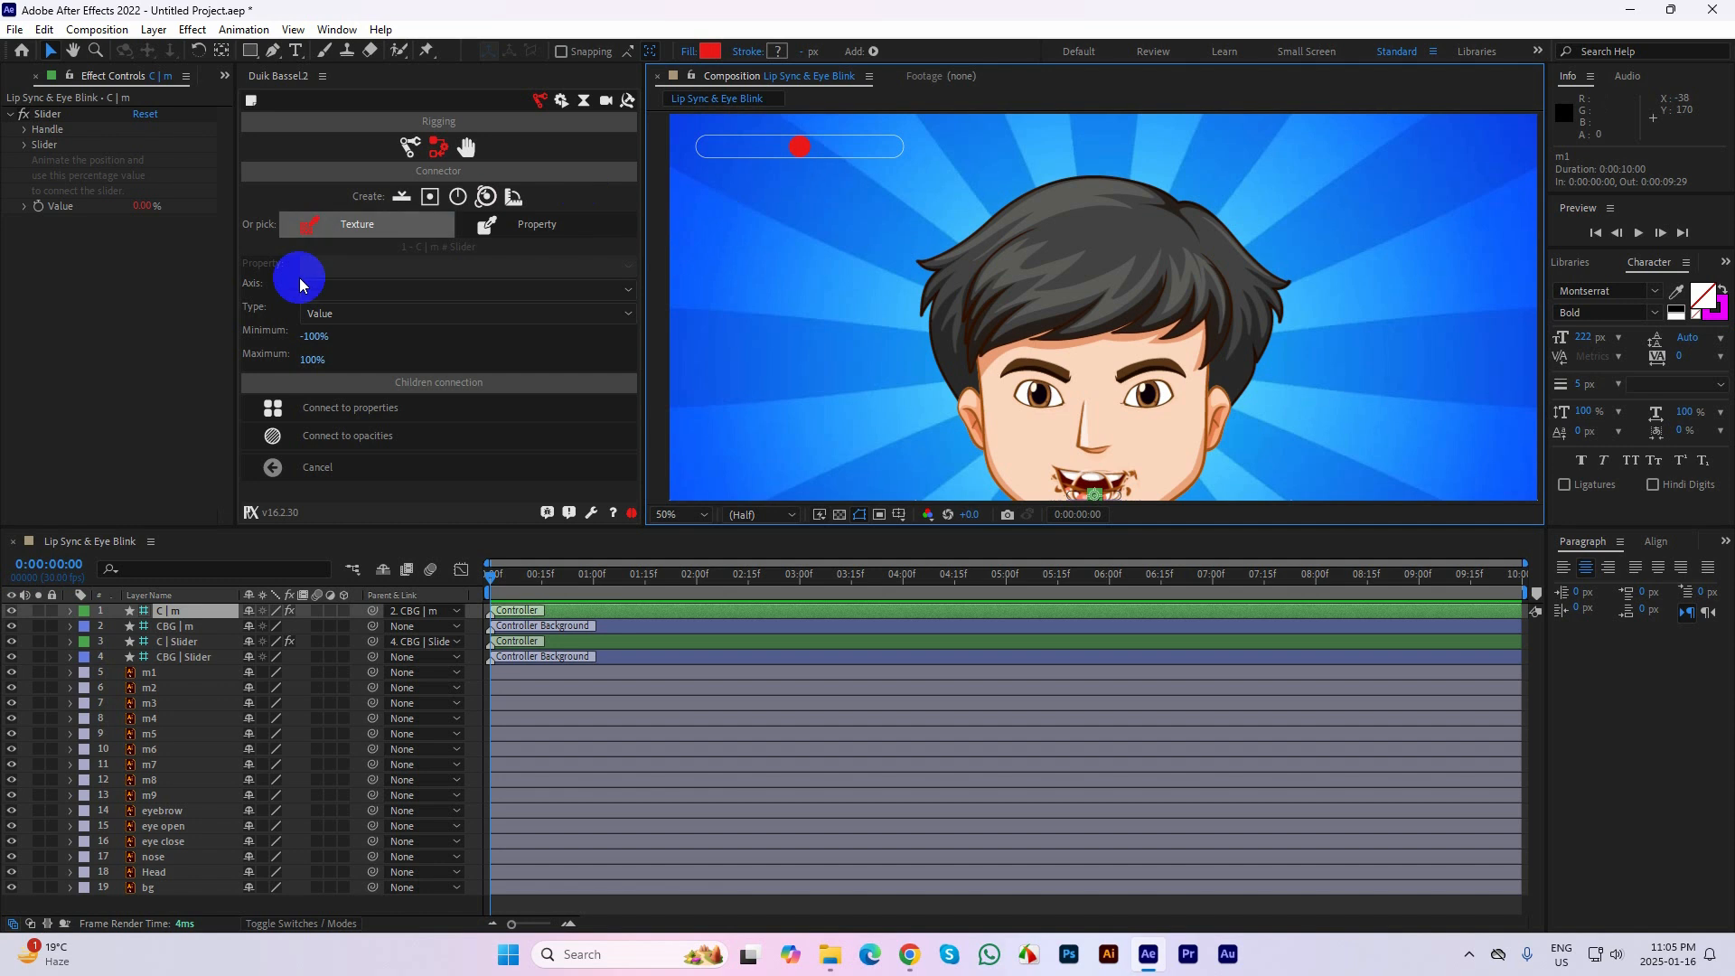
Delete the C | m and CBG | m controller layers from the composition
{"action": "left_click", "coordinate": [181, 657]}
{"action": "left_click", "coordinate": [197, 627]}
{"action": "left_click", "coordinate": [194, 657]}
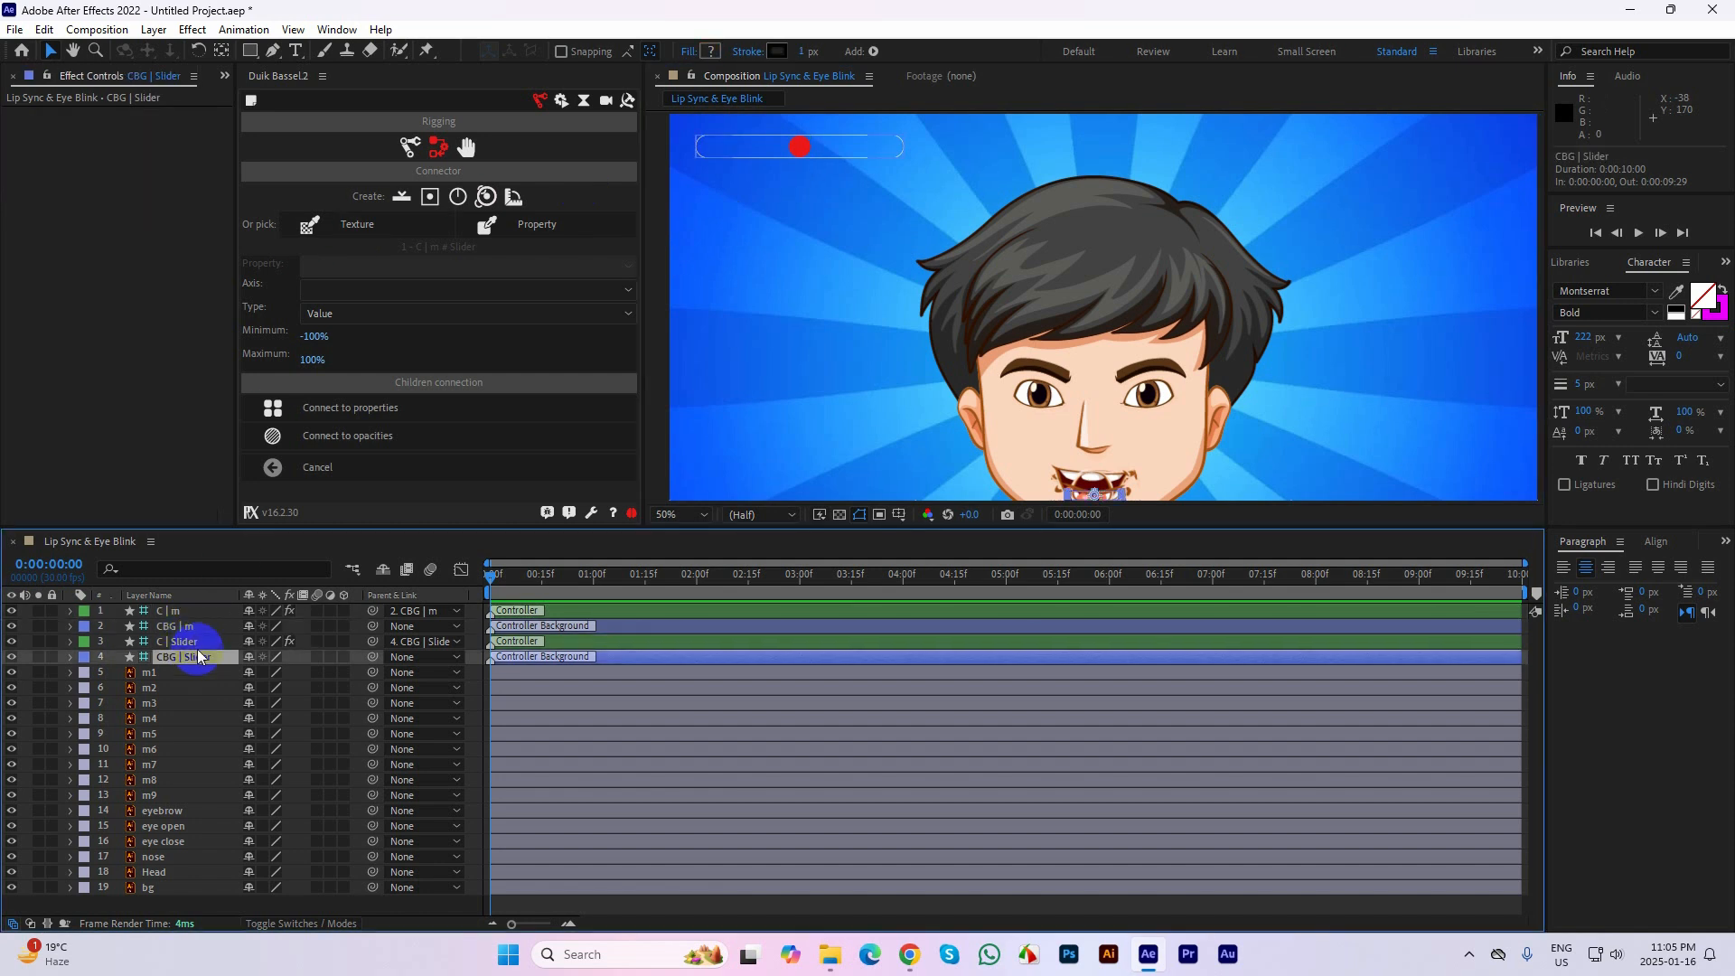
{"action": "left_click", "coordinate": [199, 627]}
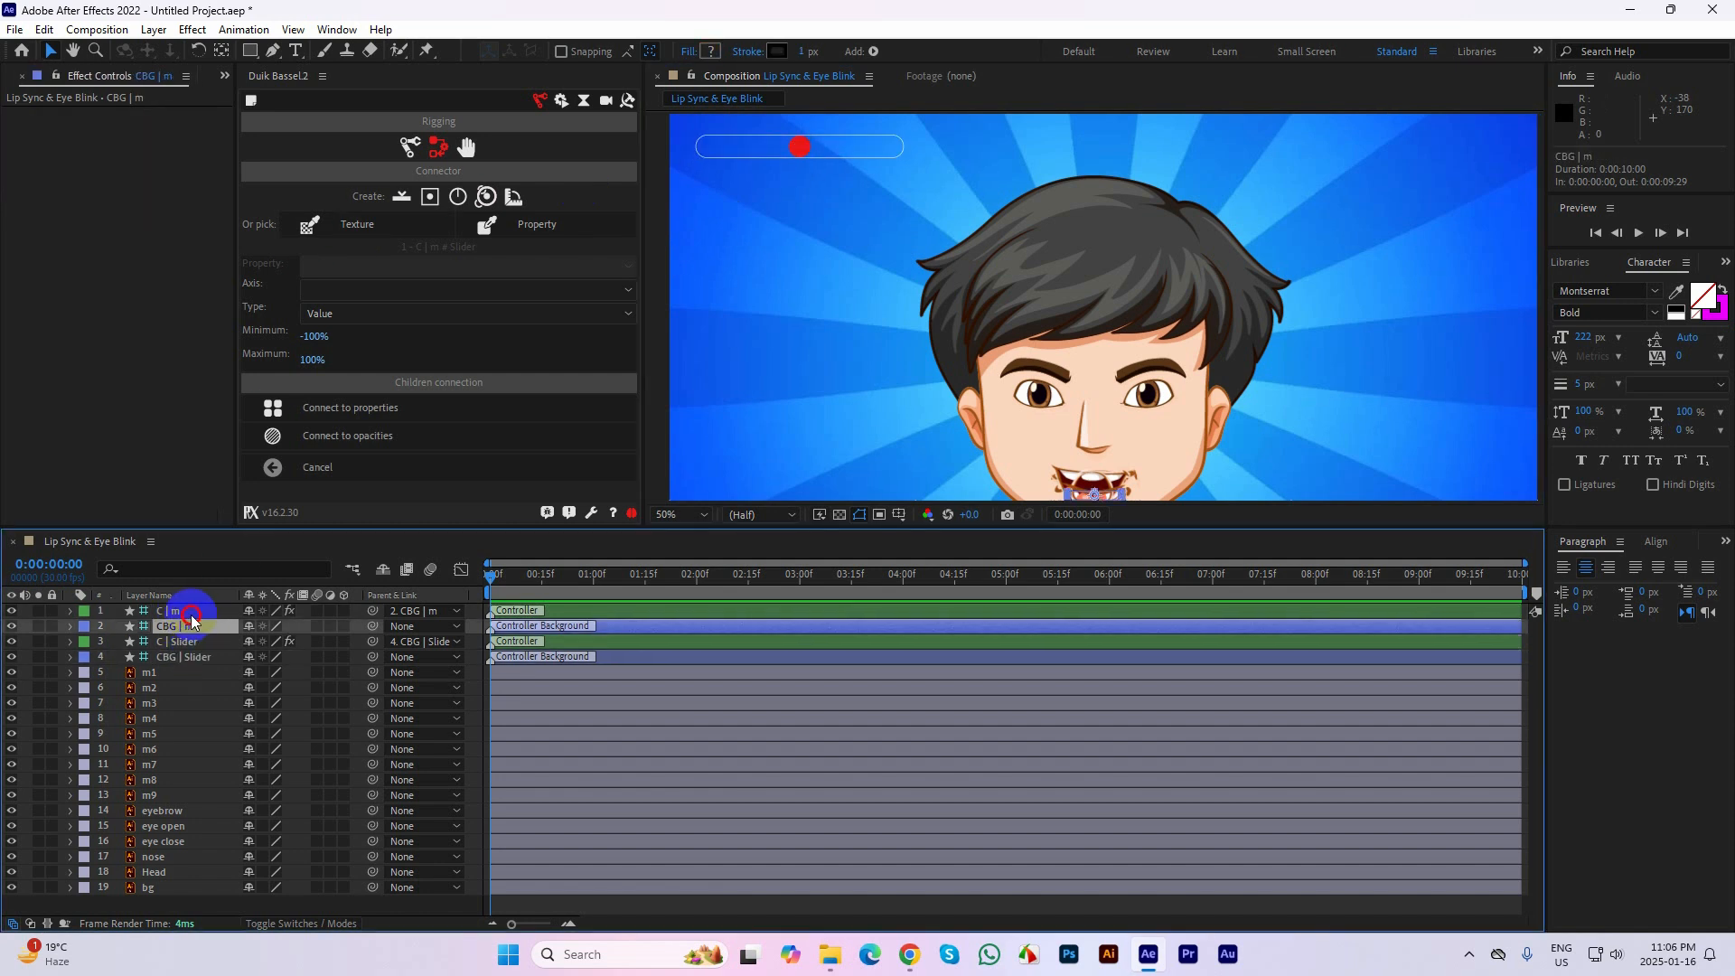
{"action": "left_click", "coordinate": [190, 615], "text": "ctrl"}
{"action": "key", "text": "Delete"}
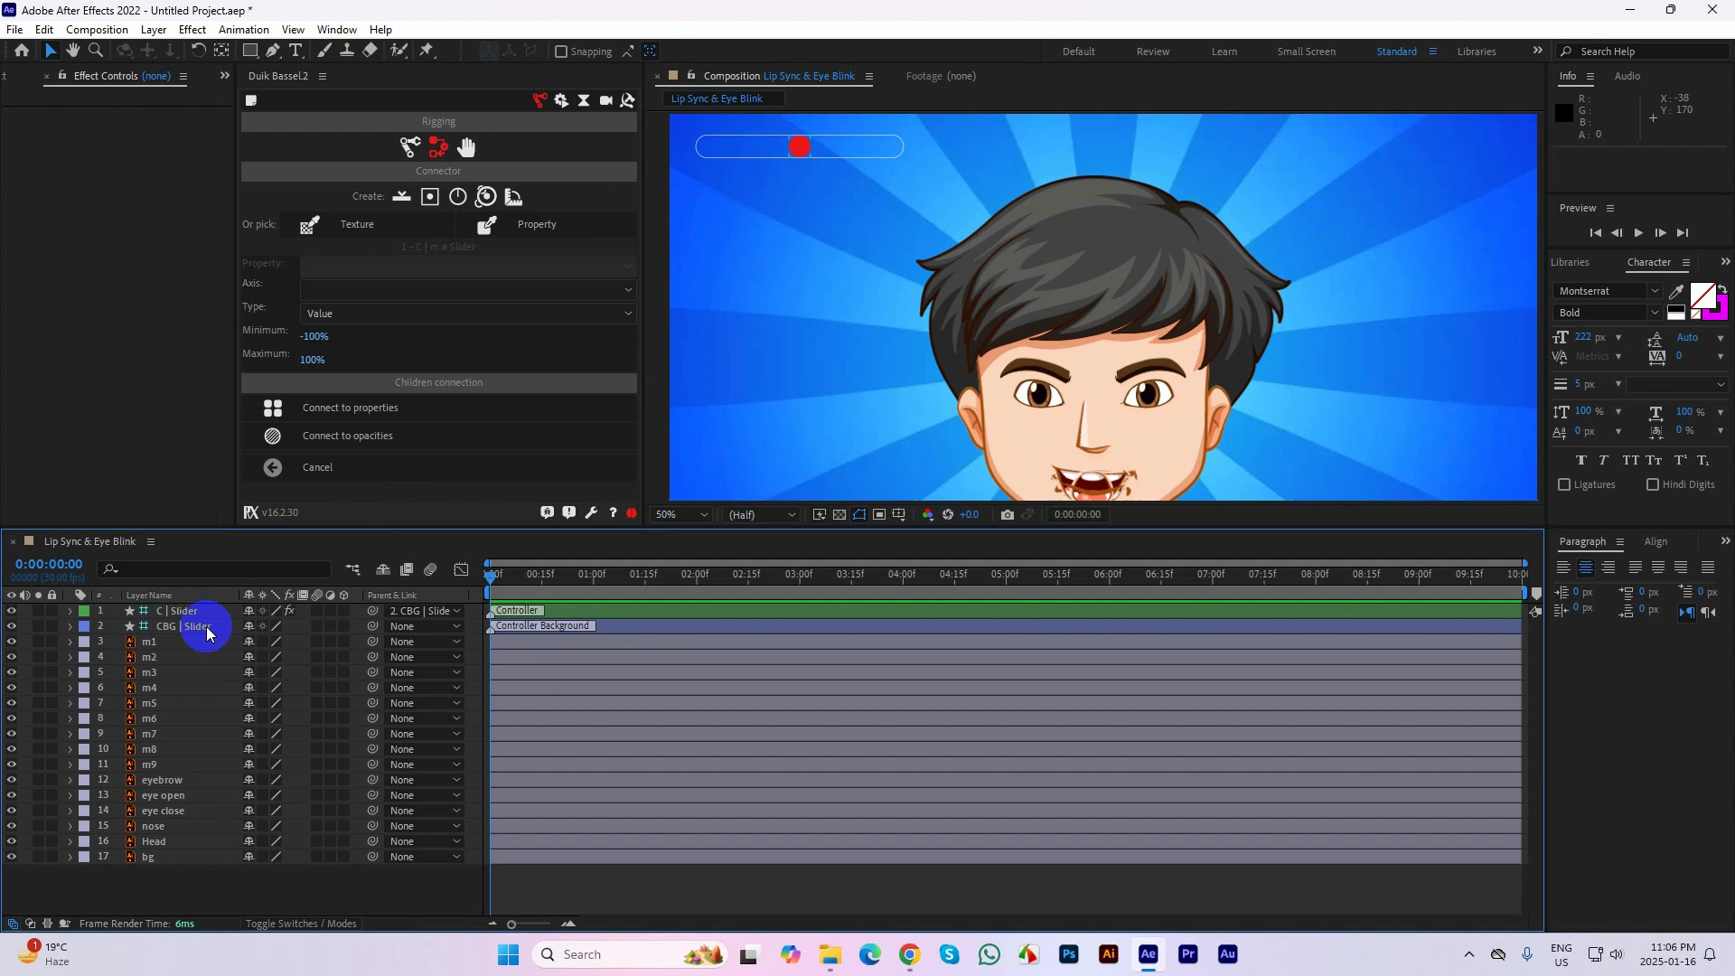
Create a slider for the m2 mouth layer with Duik's Connector and try to connect it to opacities
{"action": "left_click", "coordinate": [207, 630]}
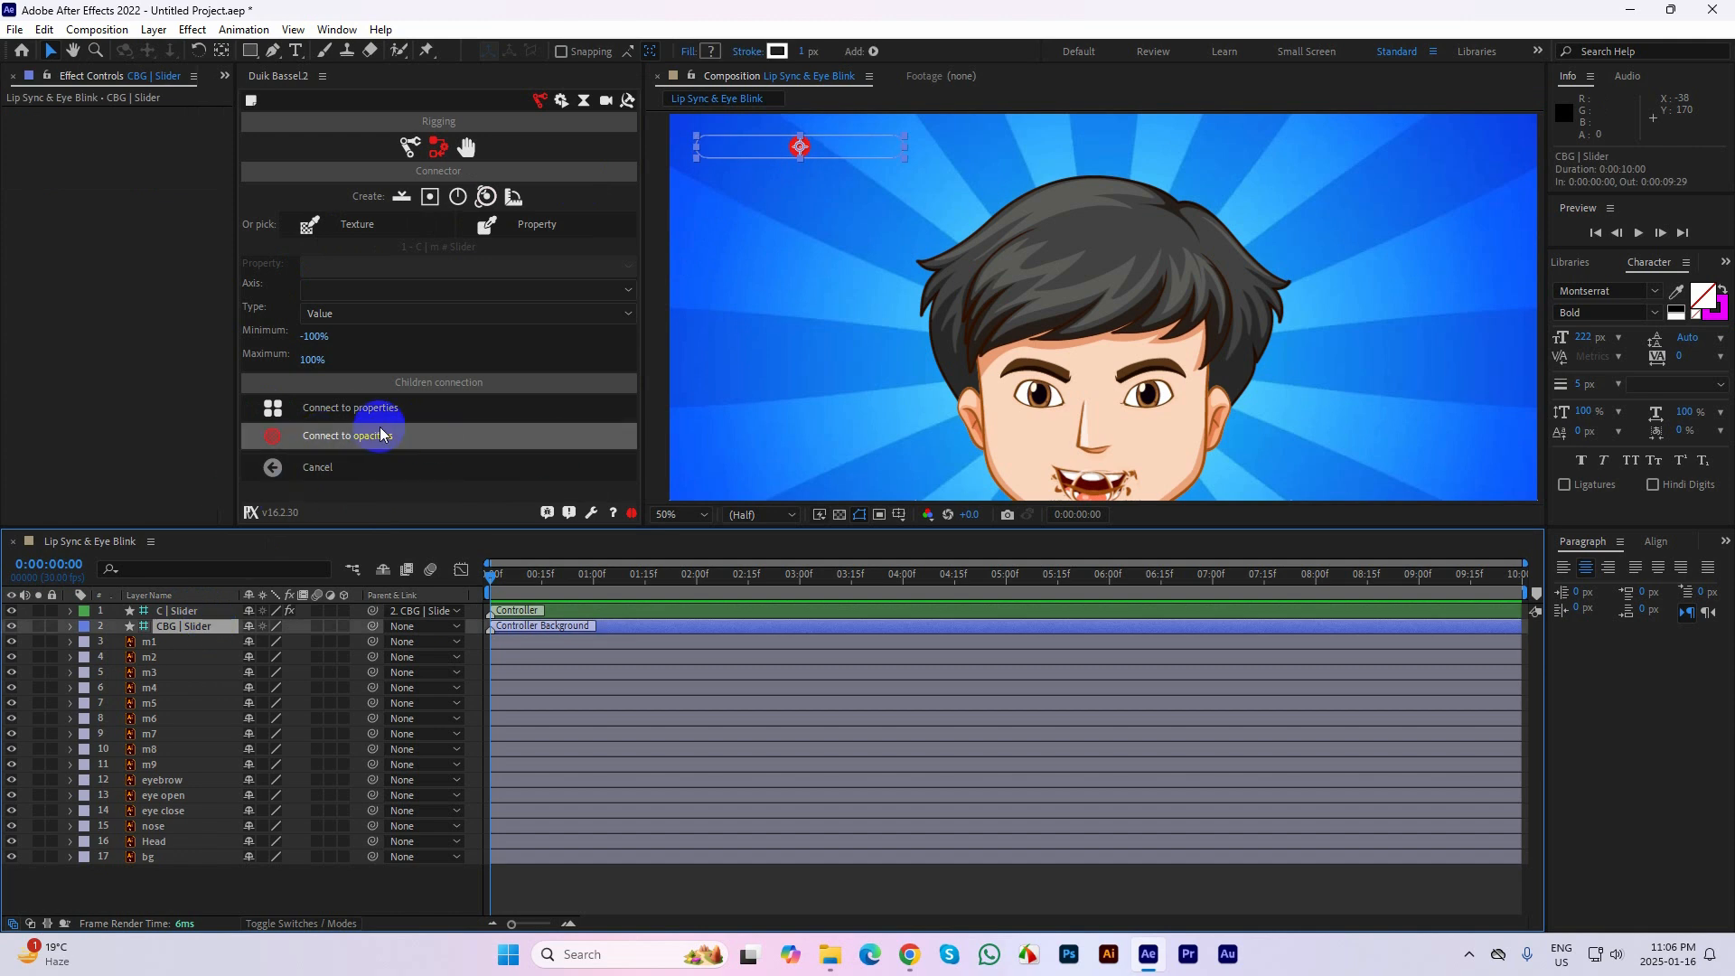
{"action": "left_click", "coordinate": [456, 149]}
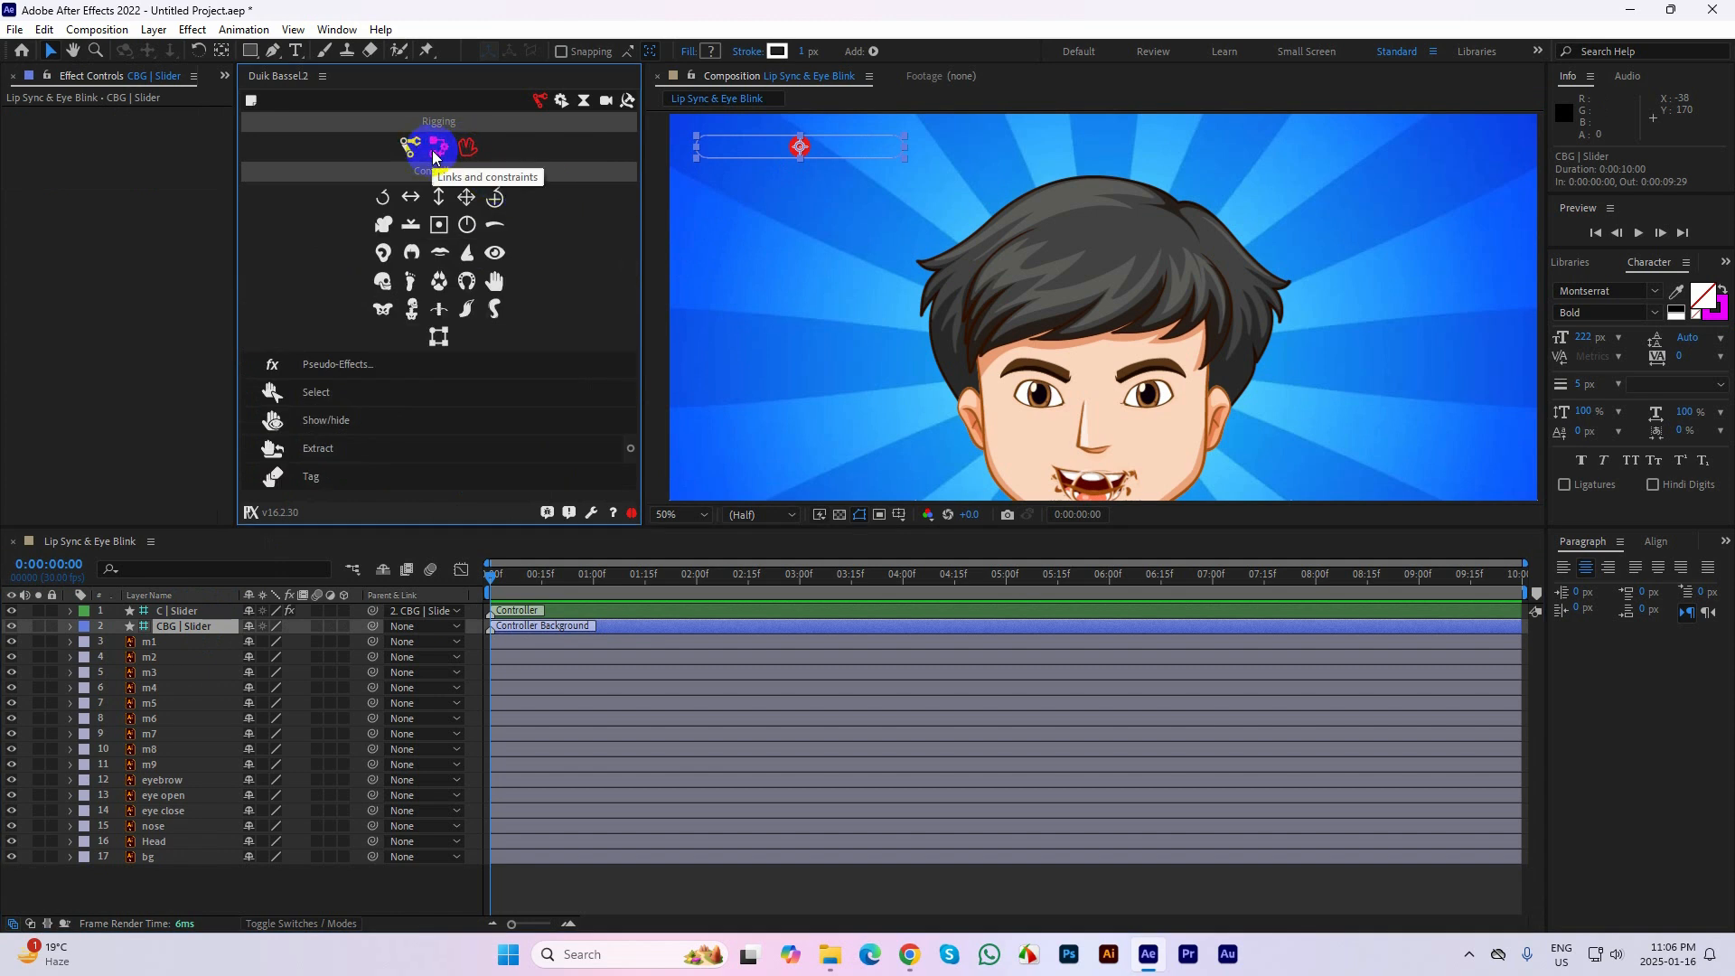
{"action": "left_click", "coordinate": [434, 154]}
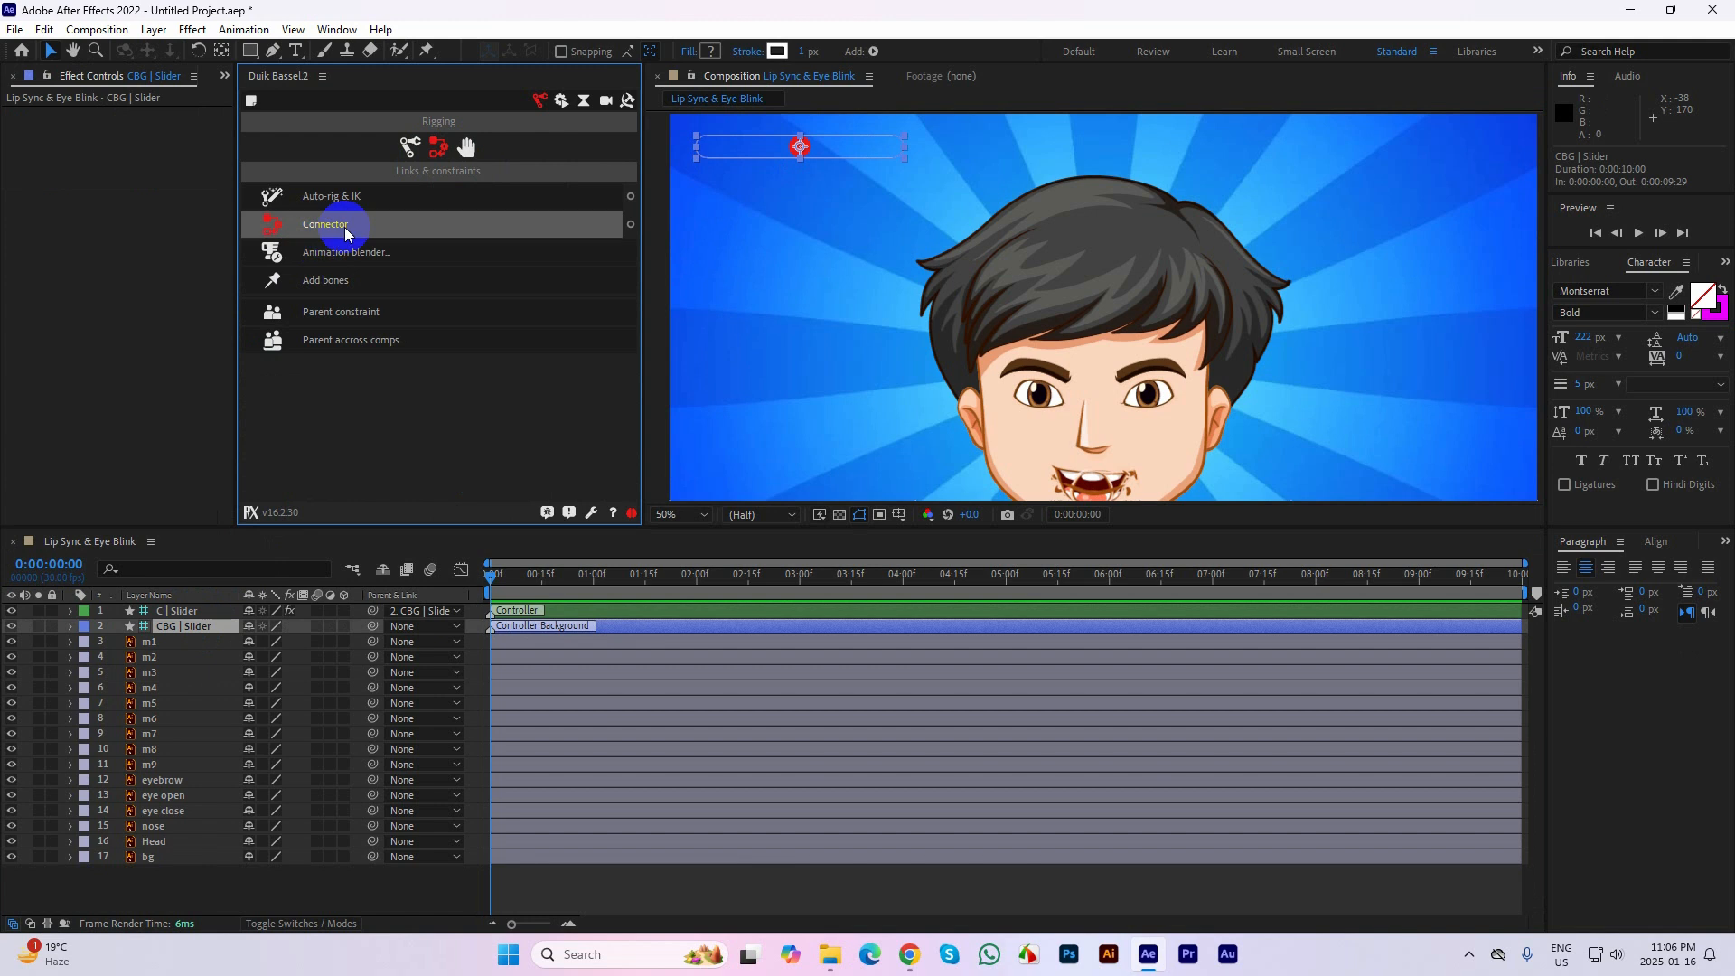
{"action": "left_click", "coordinate": [614, 229]}
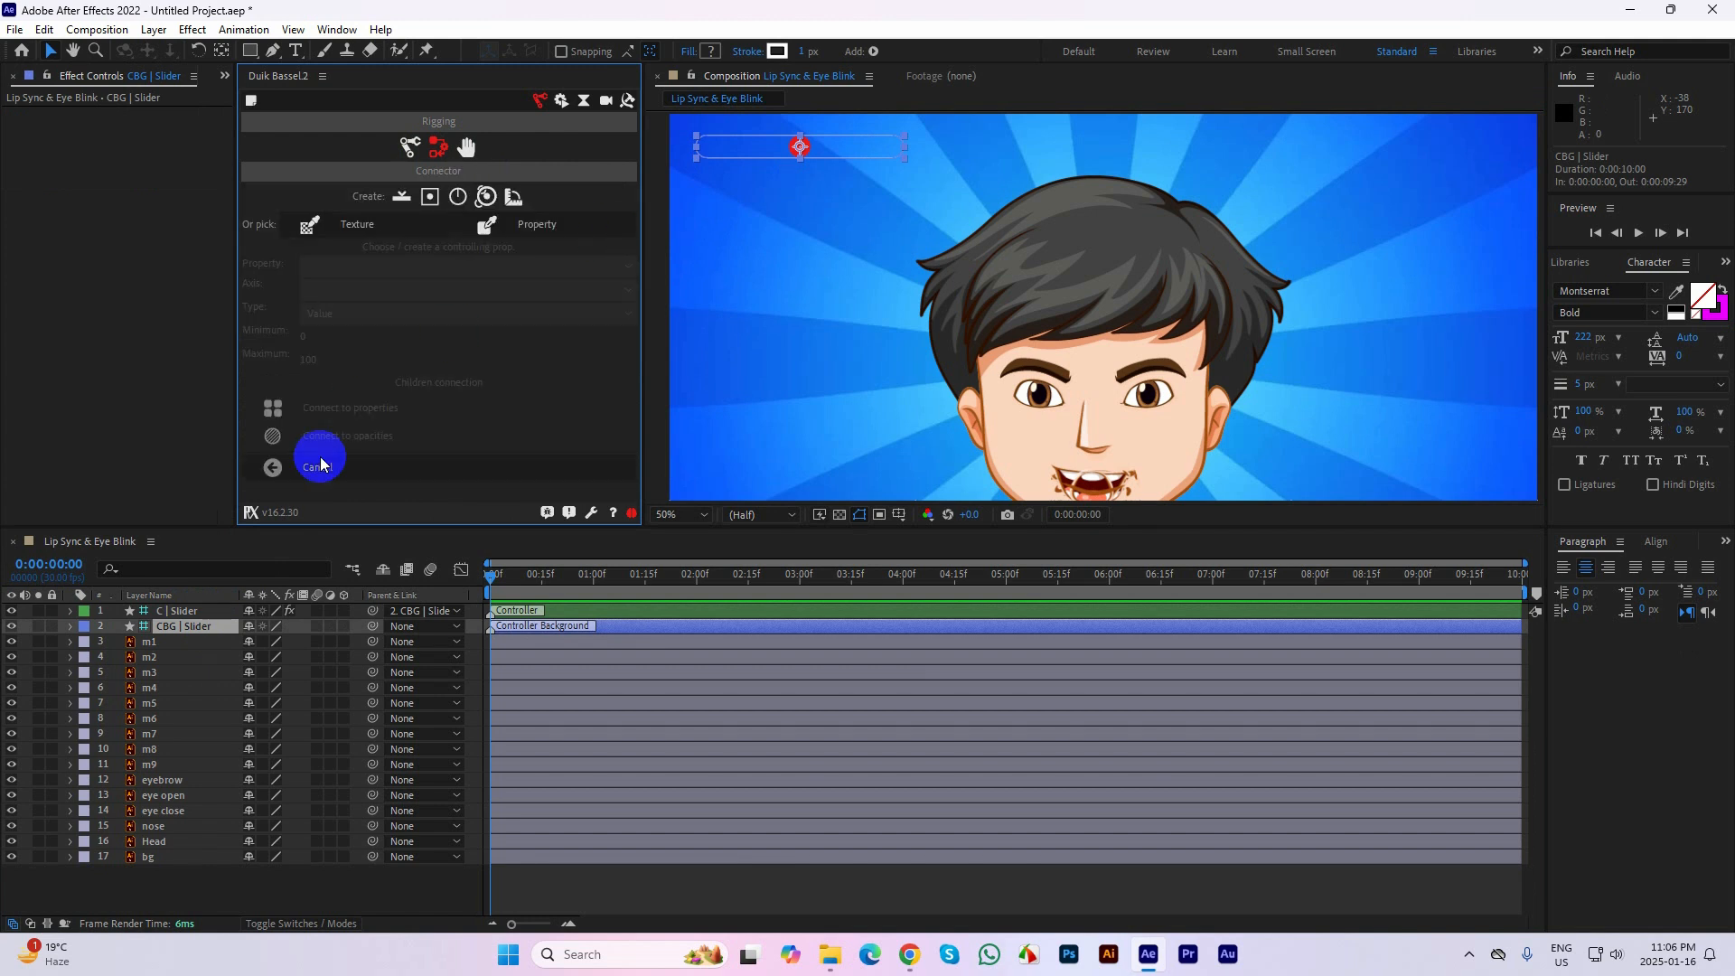
{"action": "left_click", "coordinate": [174, 610]}
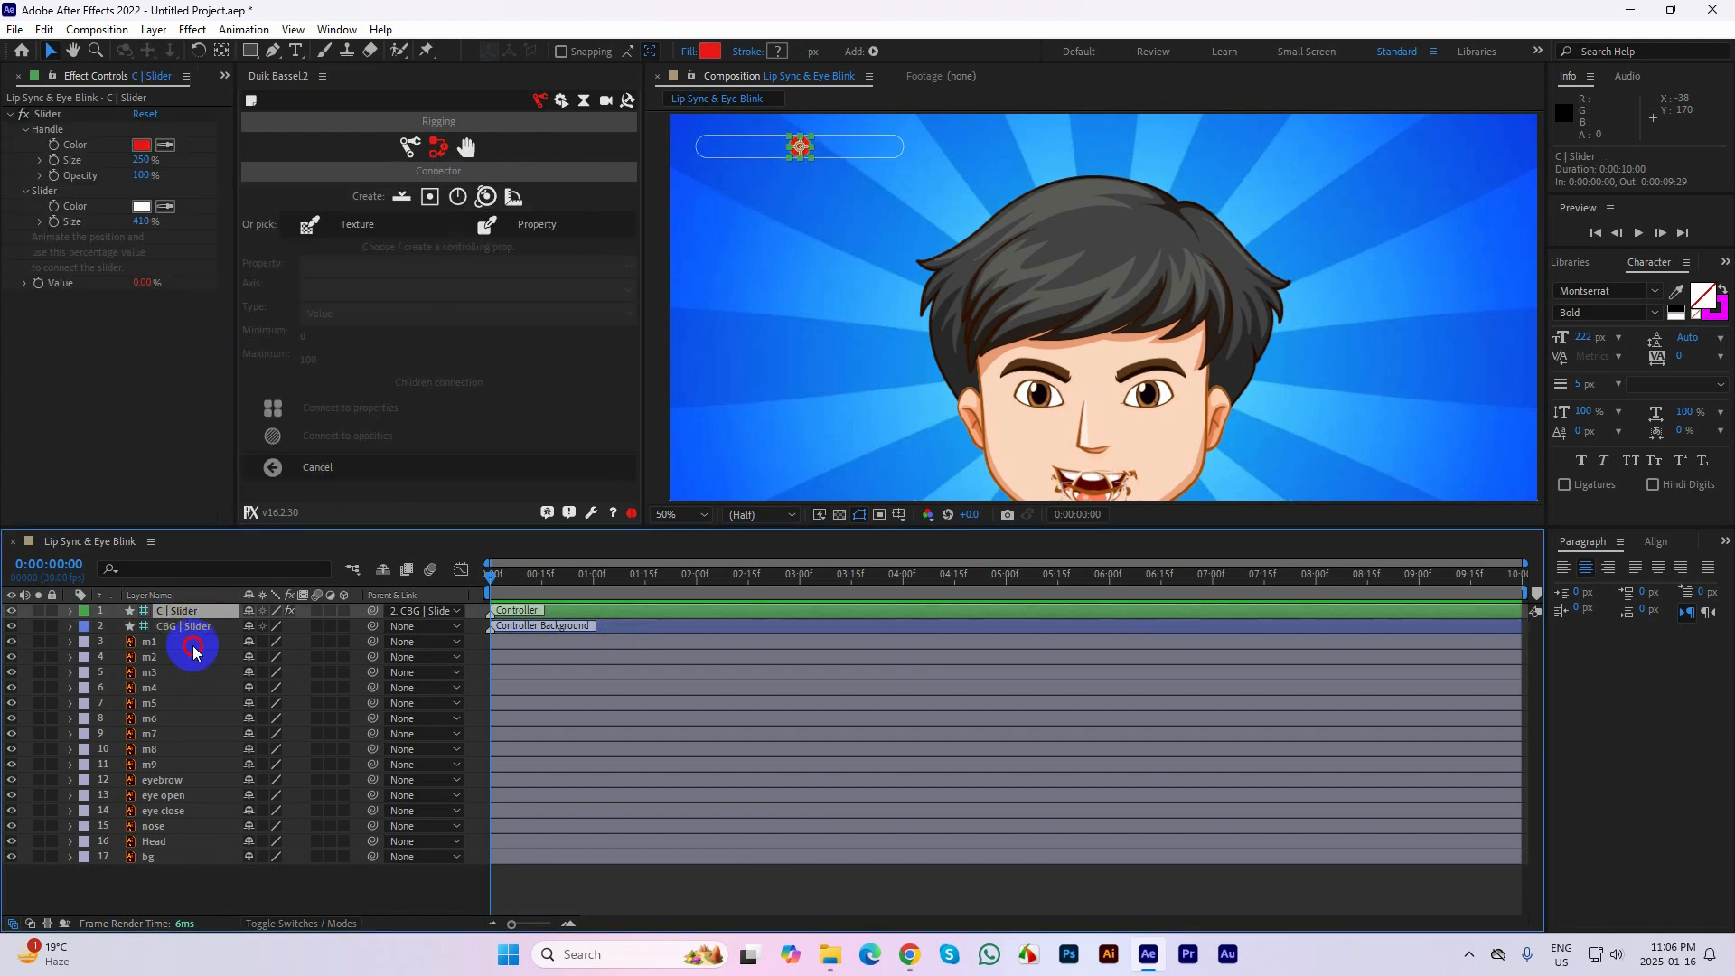
{"action": "left_click", "coordinate": [192, 644]}
{"action": "left_click", "coordinate": [180, 657]}
{"action": "left_click", "coordinate": [345, 412]}
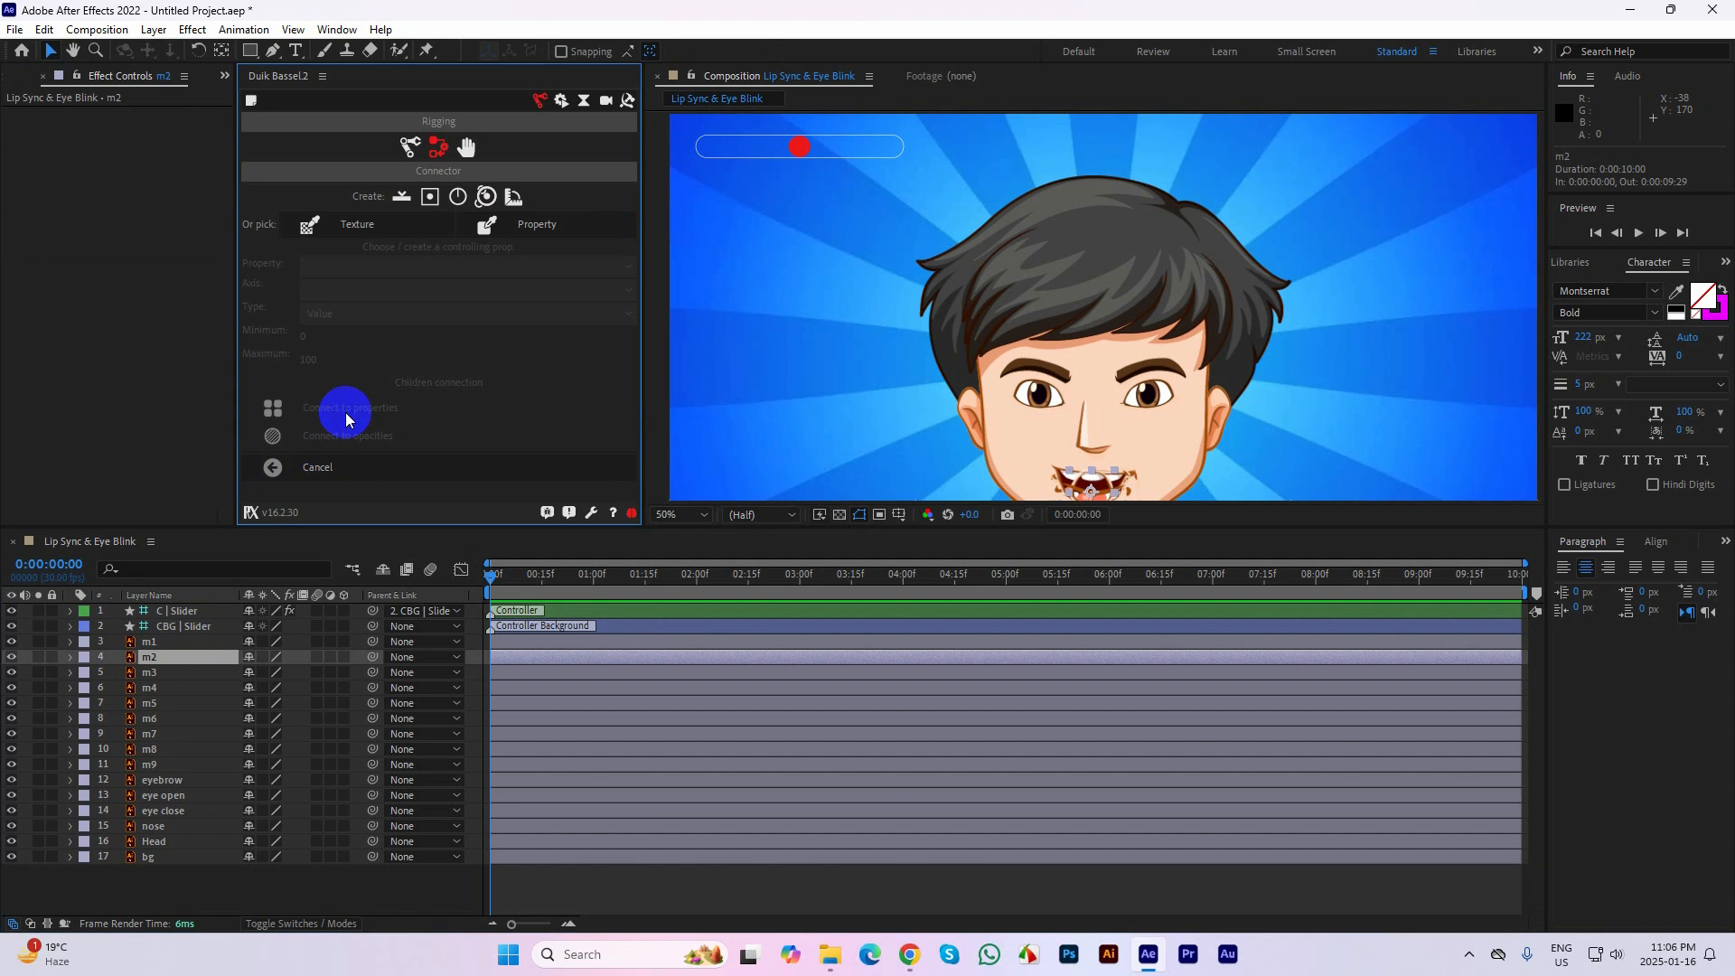
{"action": "left_click", "coordinate": [401, 196]}
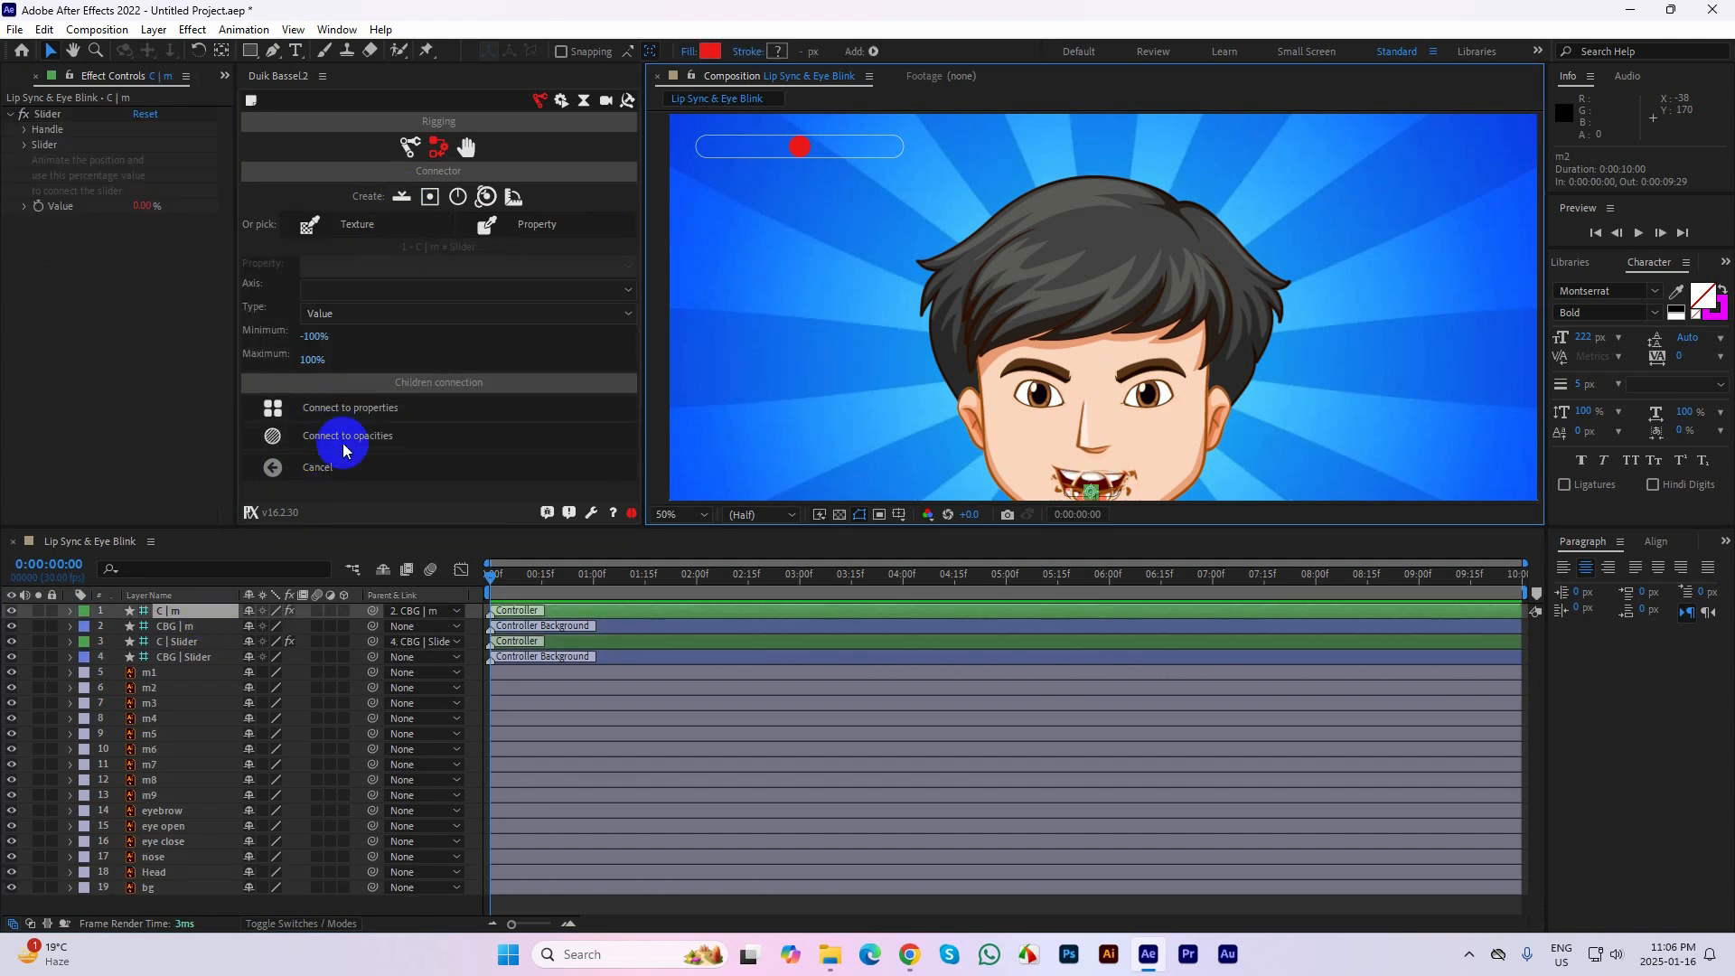
{"action": "left_click", "coordinate": [403, 437]}
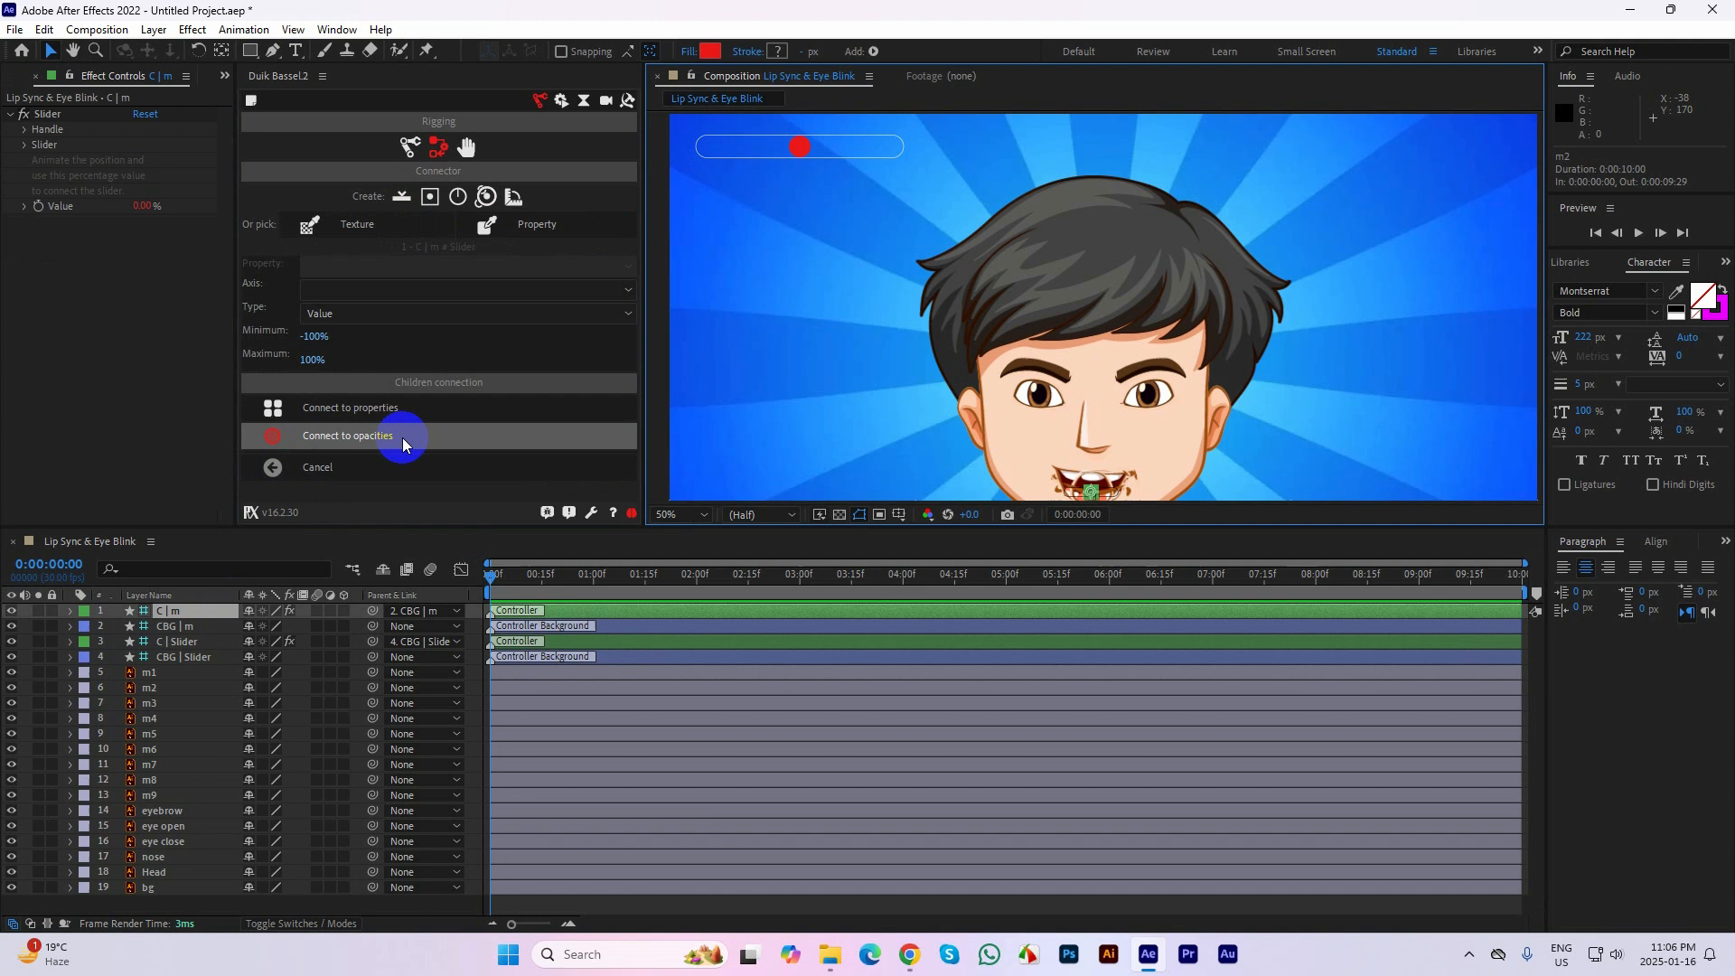
Delete the C | m and CBG | m controller layers, and try to connect mouth layers m1 to m9 to opacities
{"action": "left_click", "coordinate": [200, 632]}
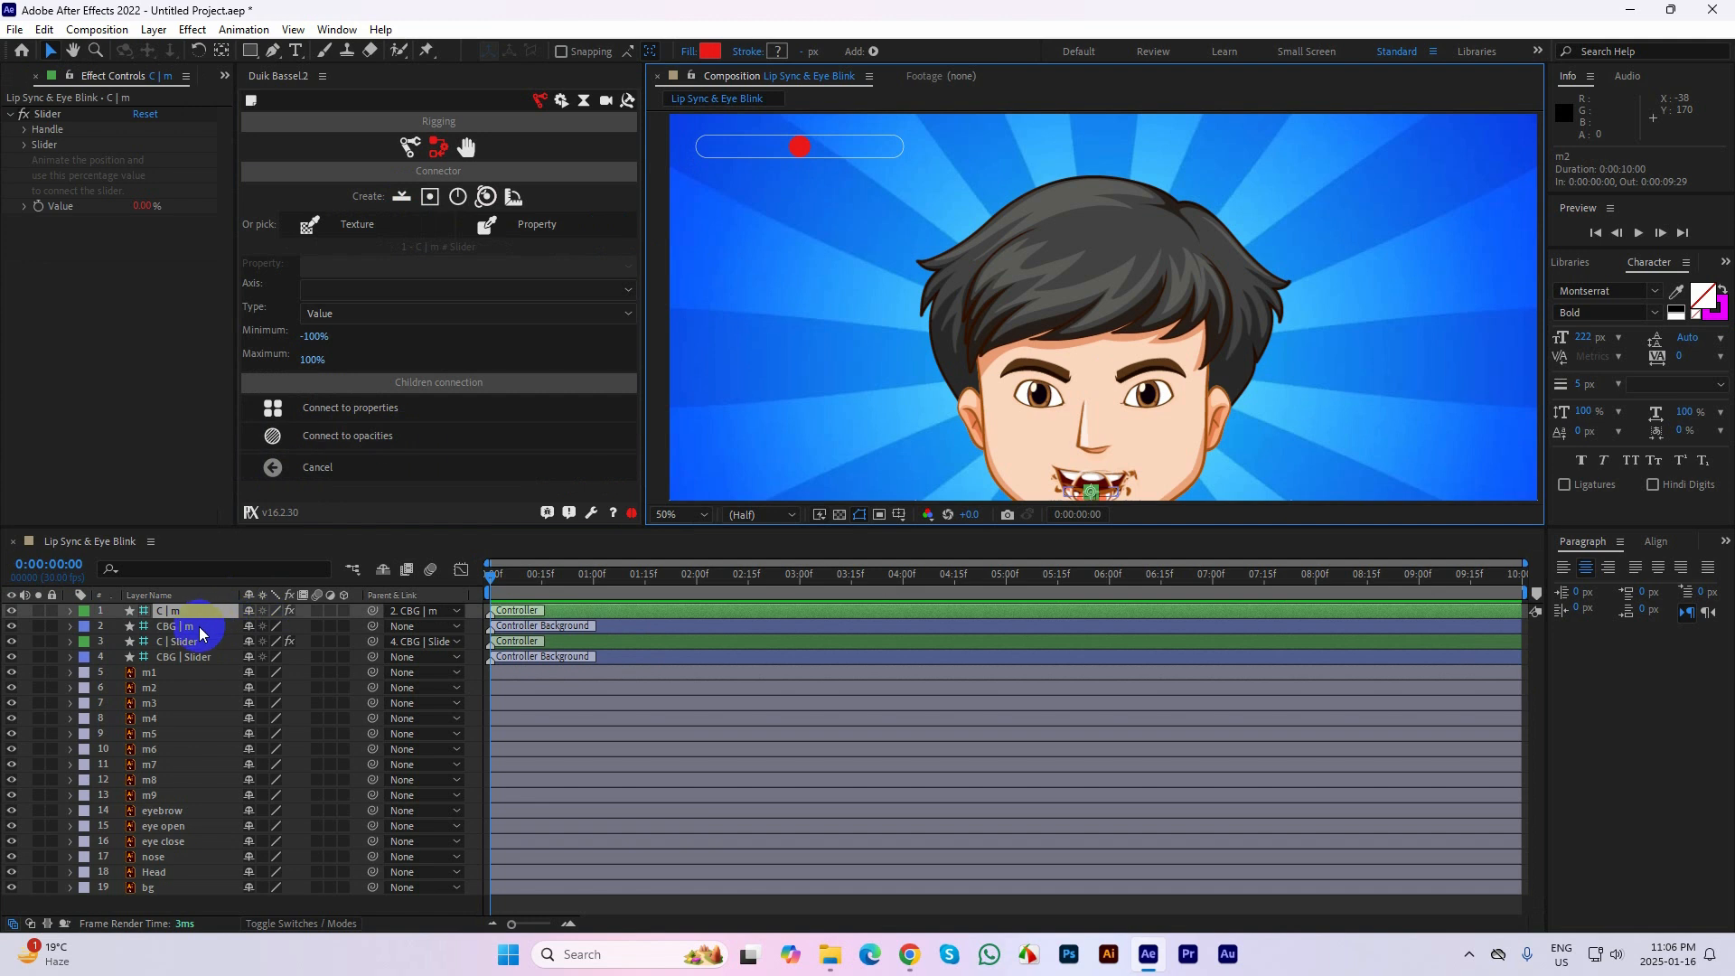
{"action": "key", "text": "Delete"}
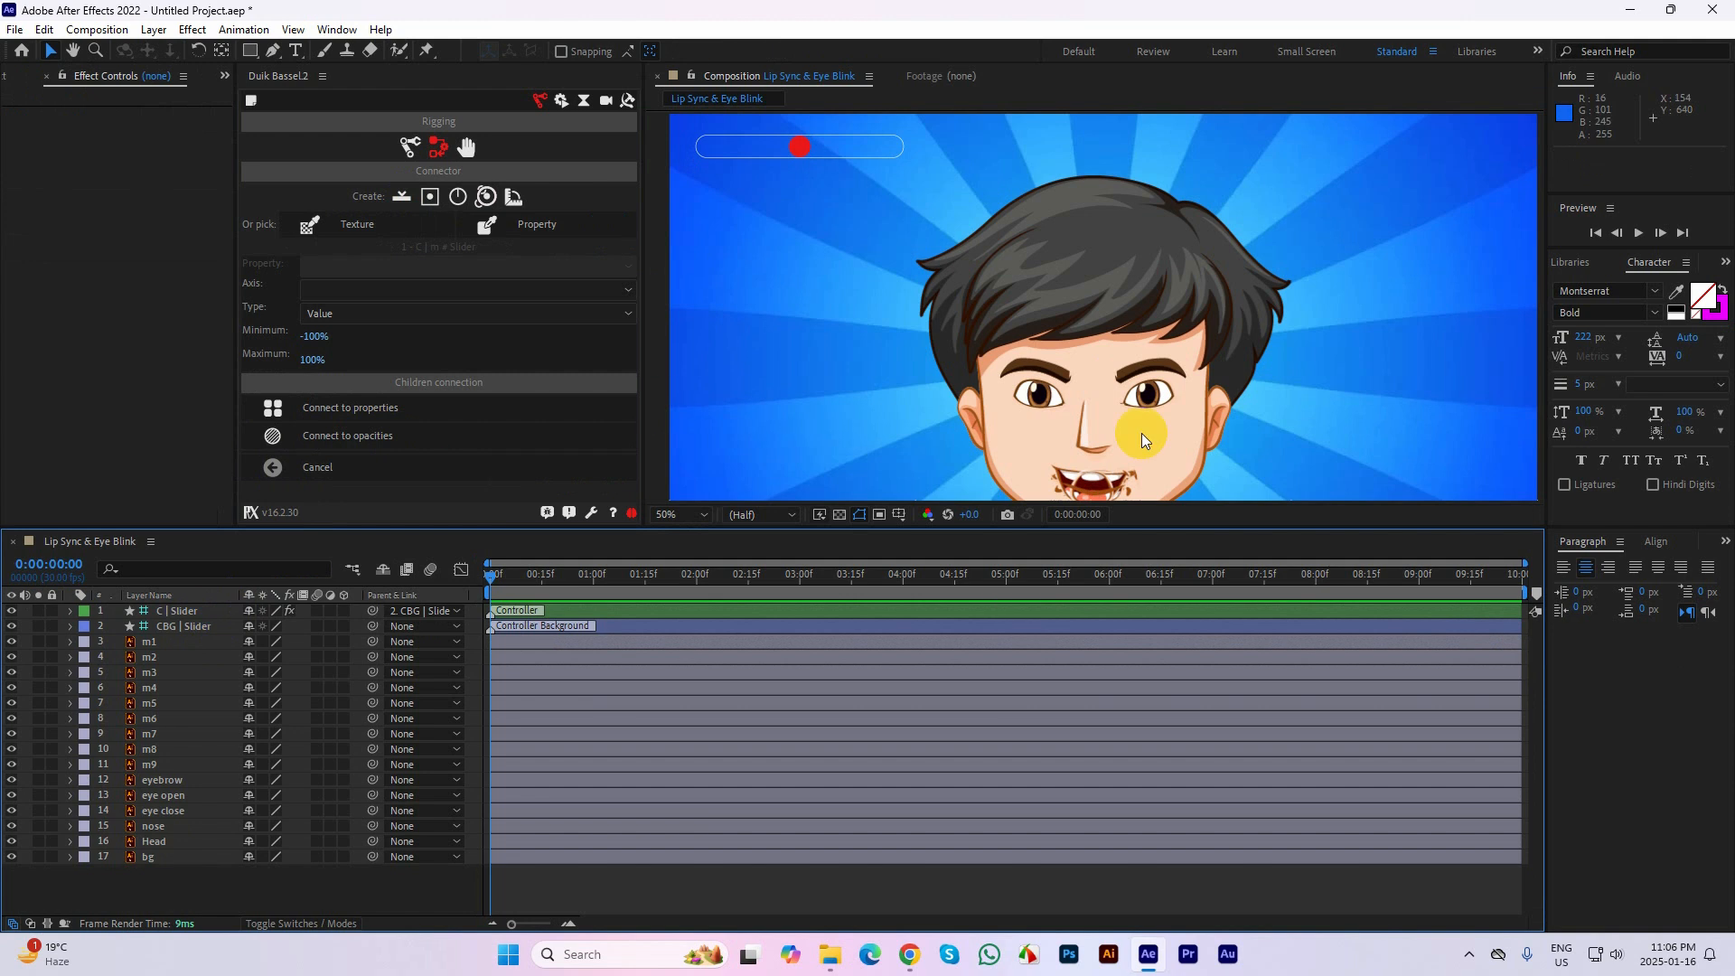
{"action": "left_click", "coordinate": [145, 644]}
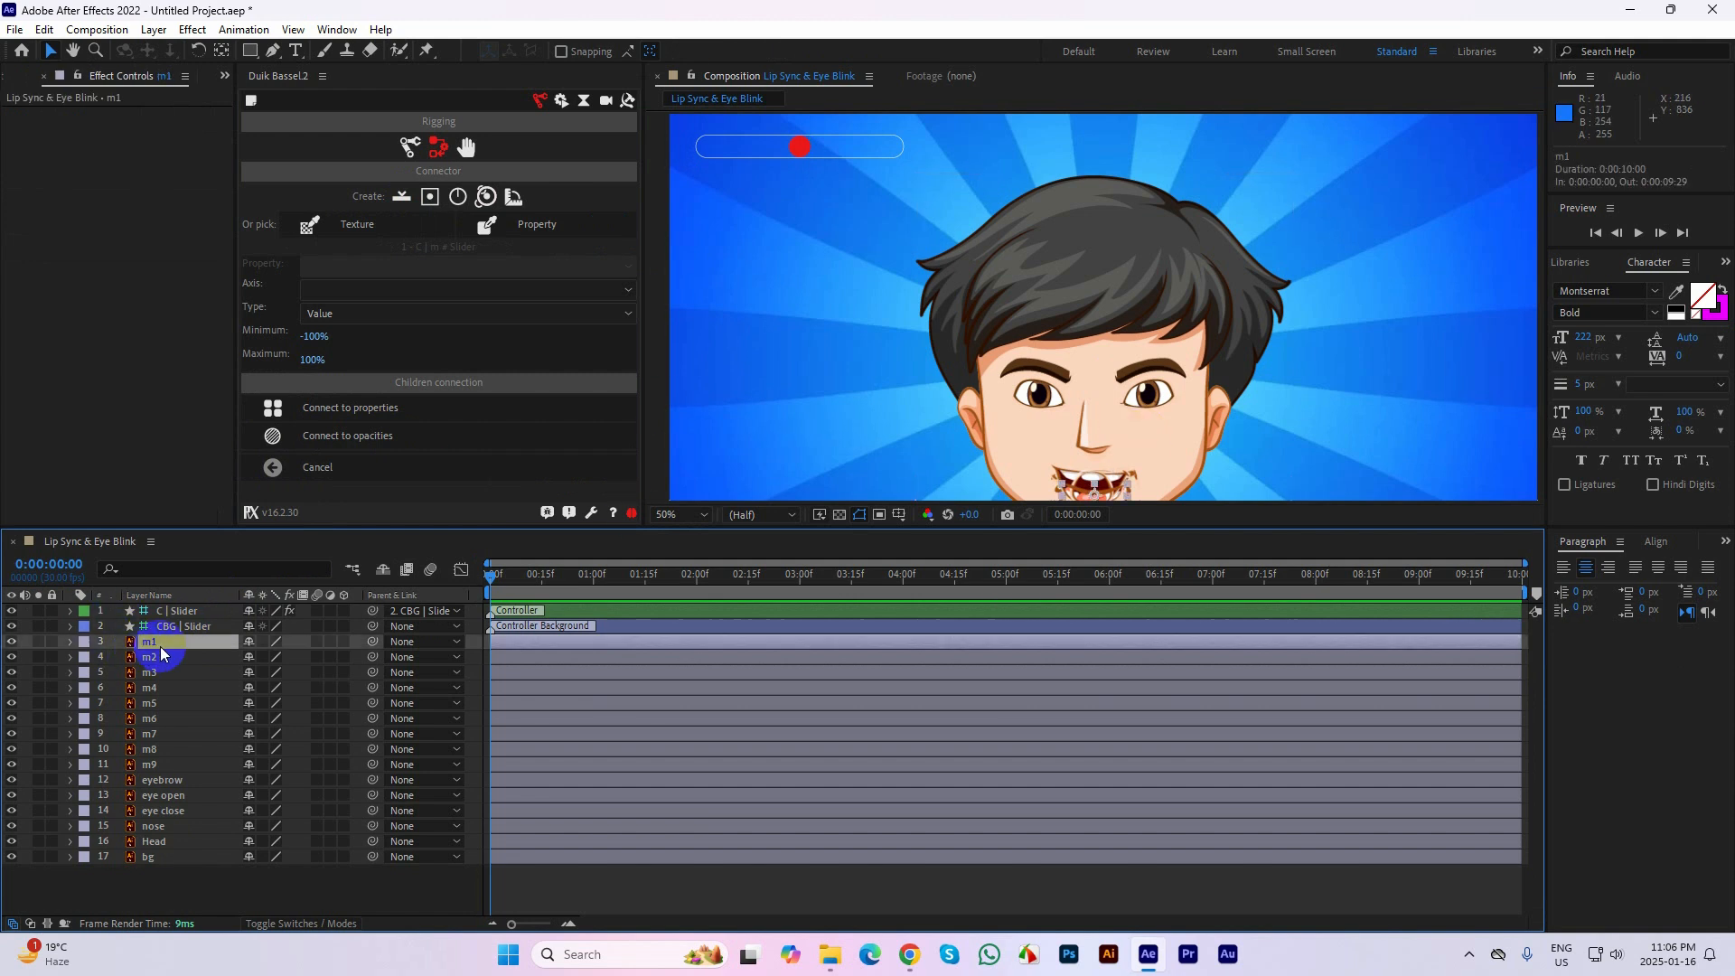
{"action": "left_click", "coordinate": [167, 767], "text": "shift"}
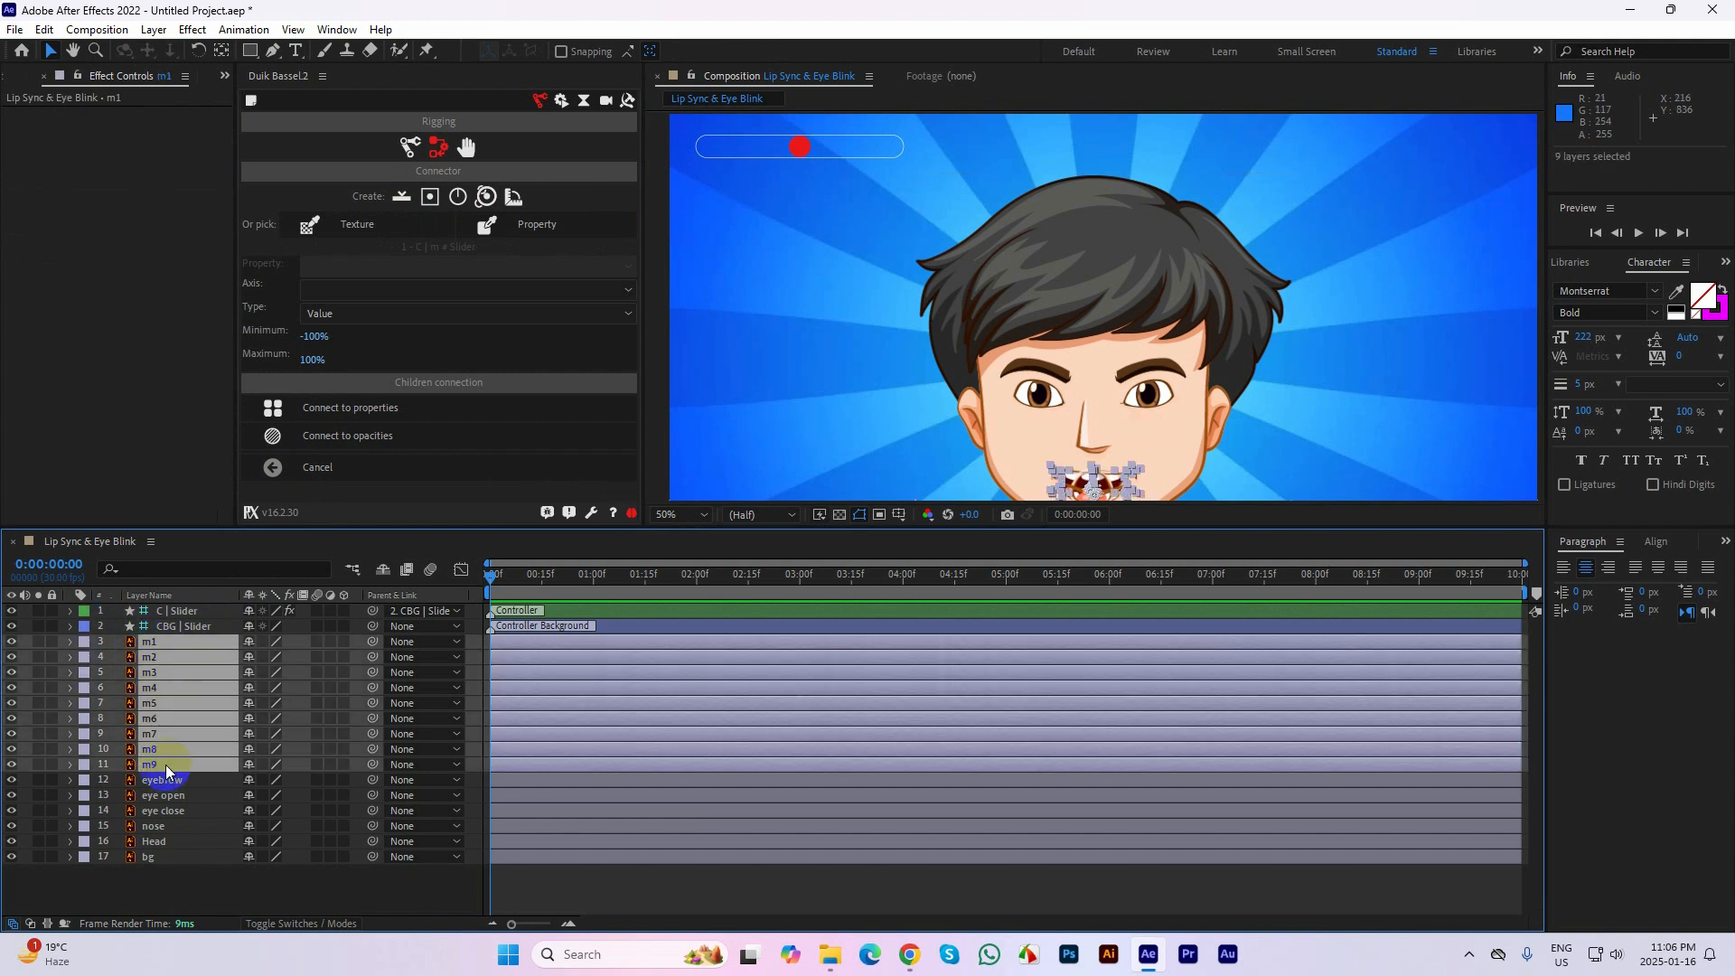
{"action": "left_click", "coordinate": [364, 443]}
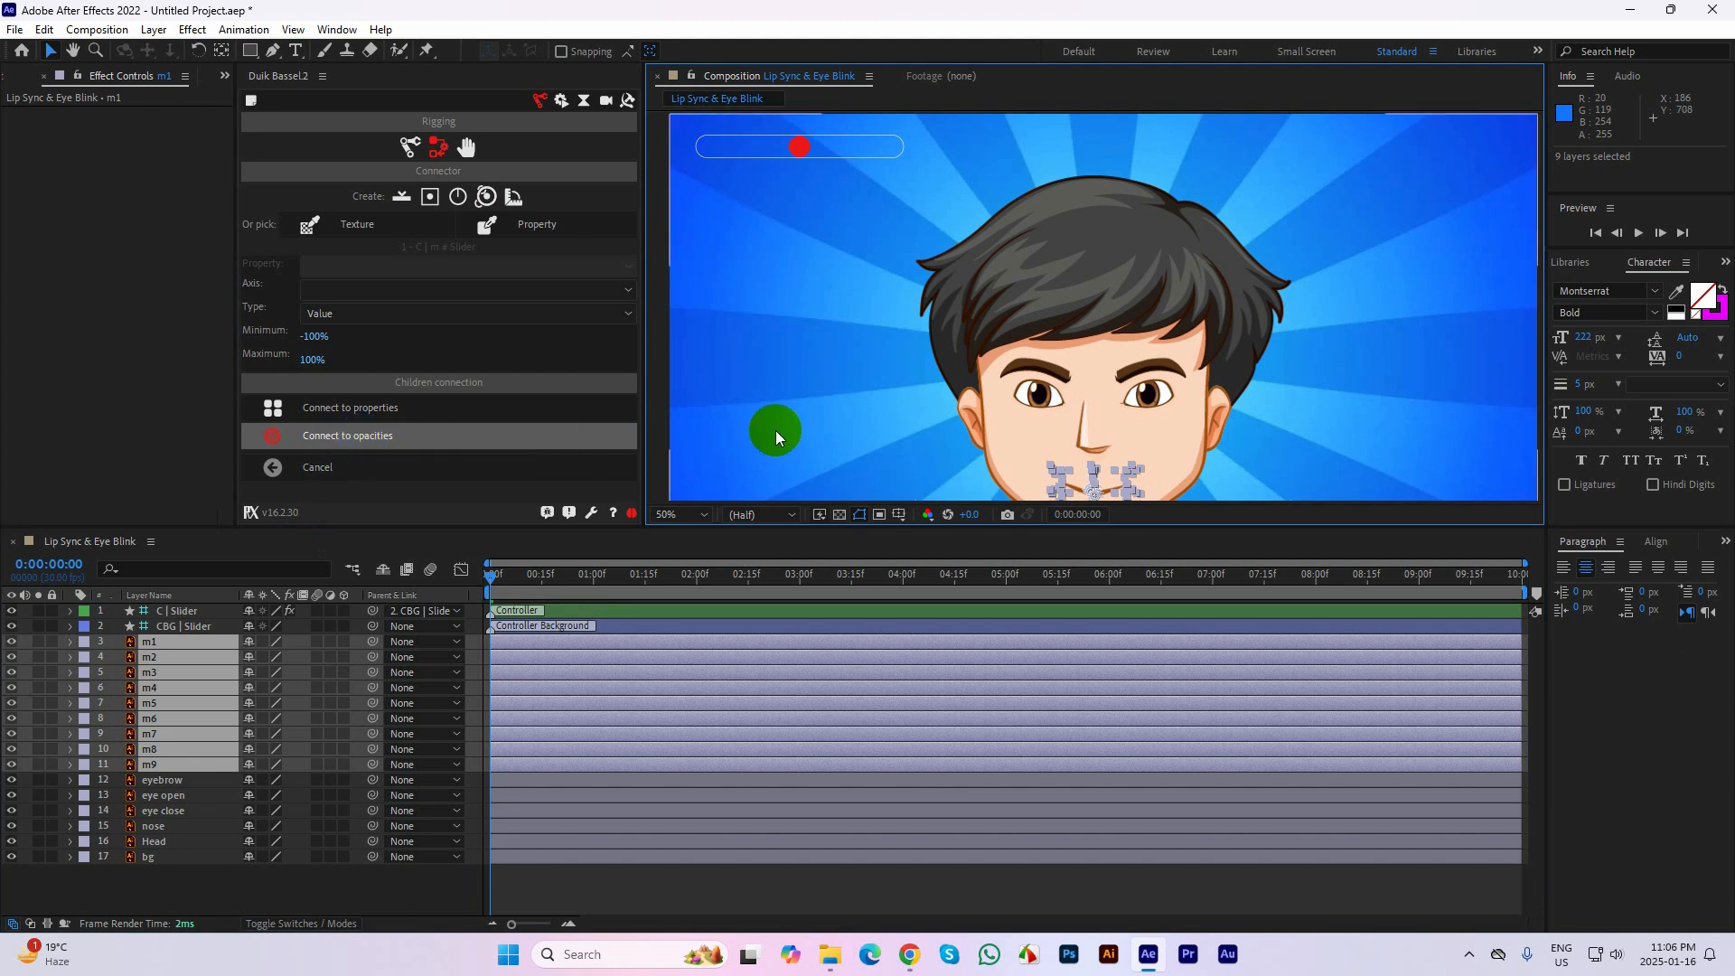
Test the mouth switching by moving the C | Slider handle along its track, and undo the last move
{"action": "mouse_move", "coordinate": [800, 148]}
{"action": "left_mouse_down"}
{"action": "mouse_move", "coordinate": [714, 147]}
{"action": "mouse_move", "coordinate": [867, 147]}
{"action": "mouse_move", "coordinate": [674, 146]}
{"action": "mouse_move", "coordinate": [772, 137]}
{"action": "left_mouse_up"}
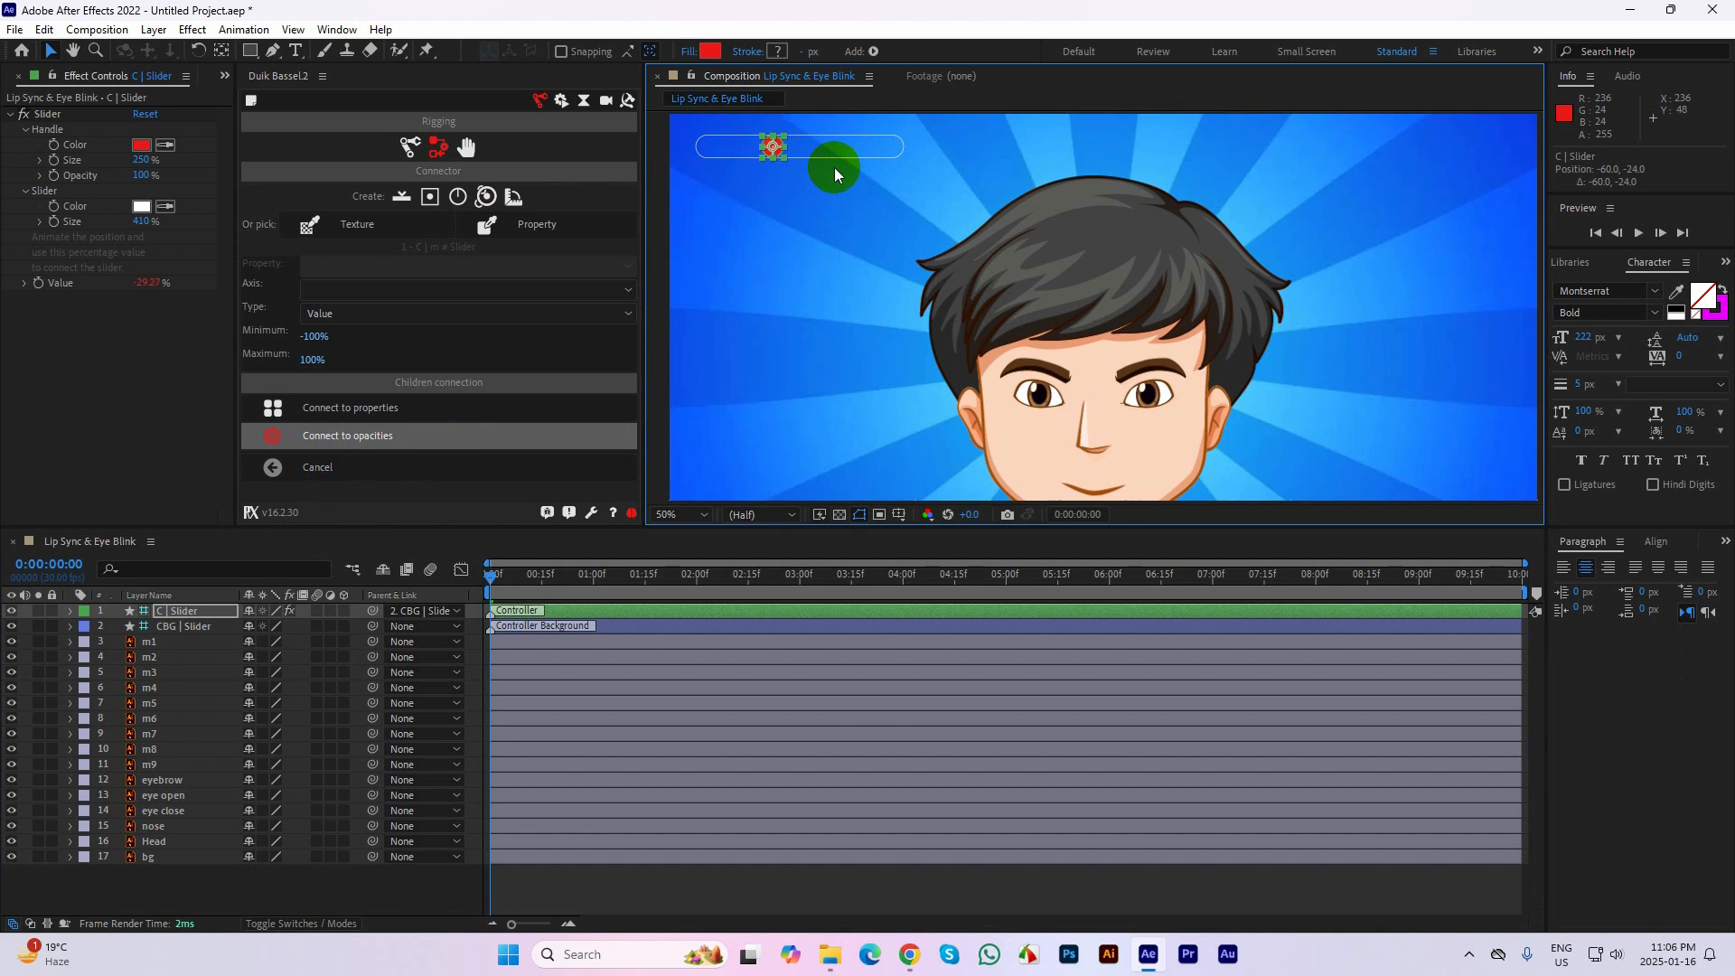
{"action": "scroll", "coordinate": [1108, 384], "scroll_direction": "down", "scroll_amount": 2}
{"action": "key", "text": "space"}
{"action": "left_click_drag", "start_coordinate": [1074, 361], "coordinate": [1018, 375]}
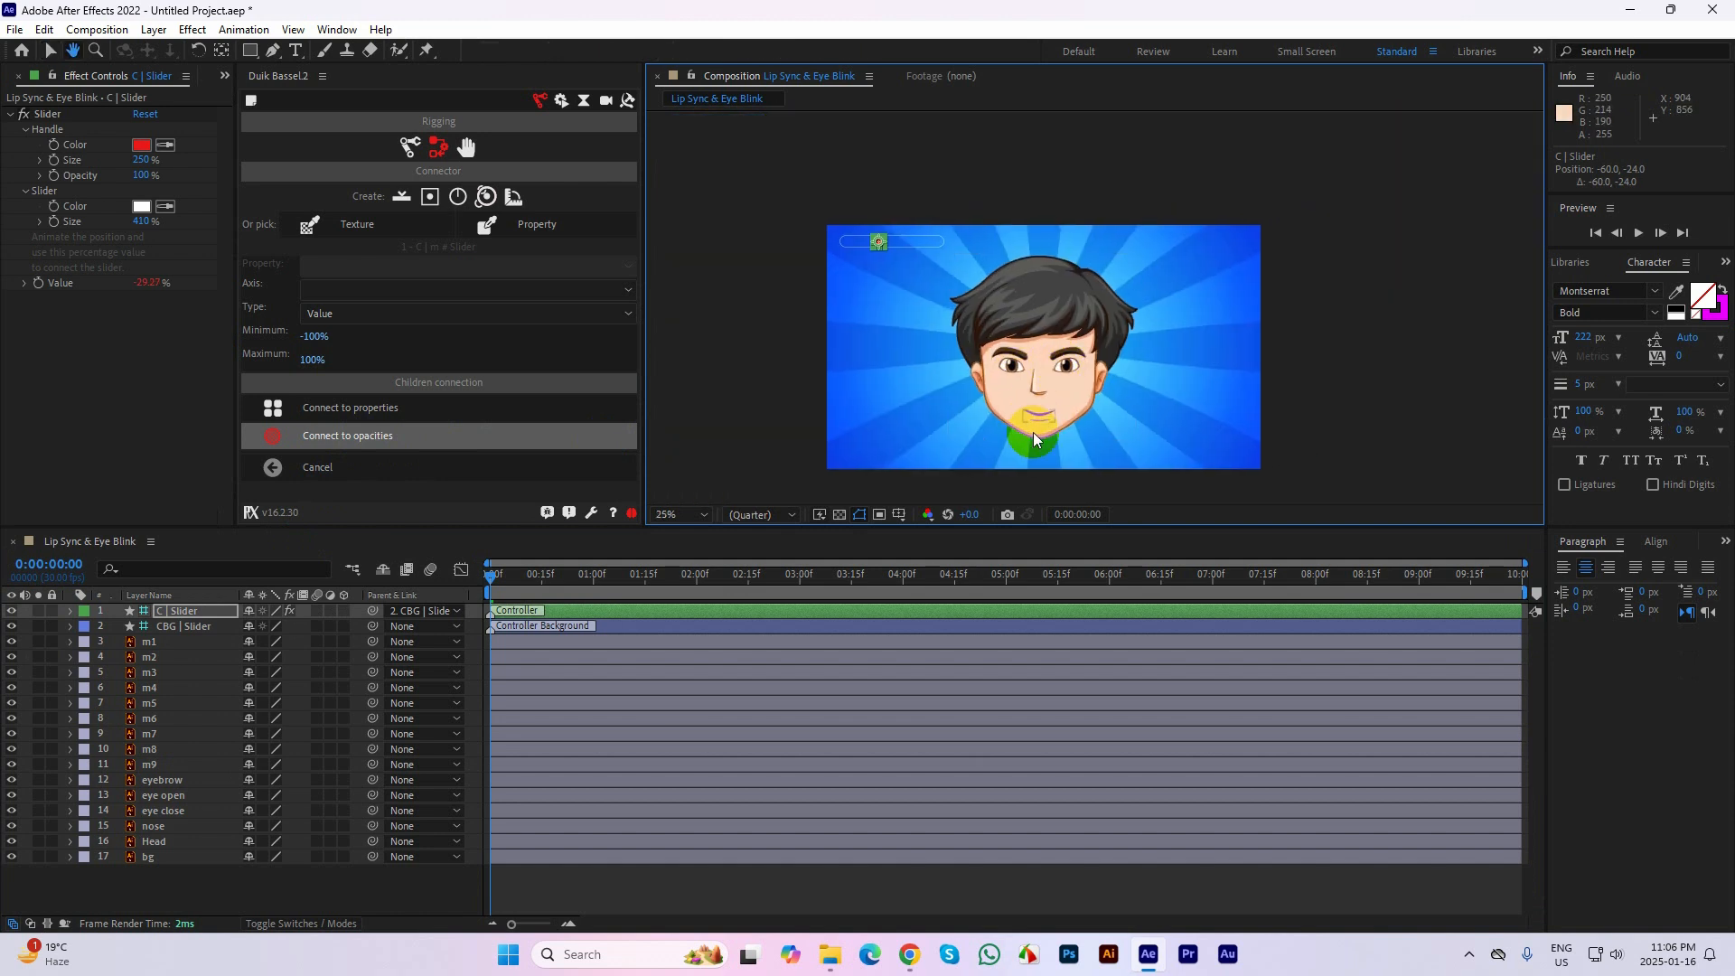
{"action": "left_click", "coordinate": [870, 249]}
{"action": "left_click_drag", "start_coordinate": [930, 244], "coordinate": [887, 248]}
{"action": "key", "text": "ctrl+z"}
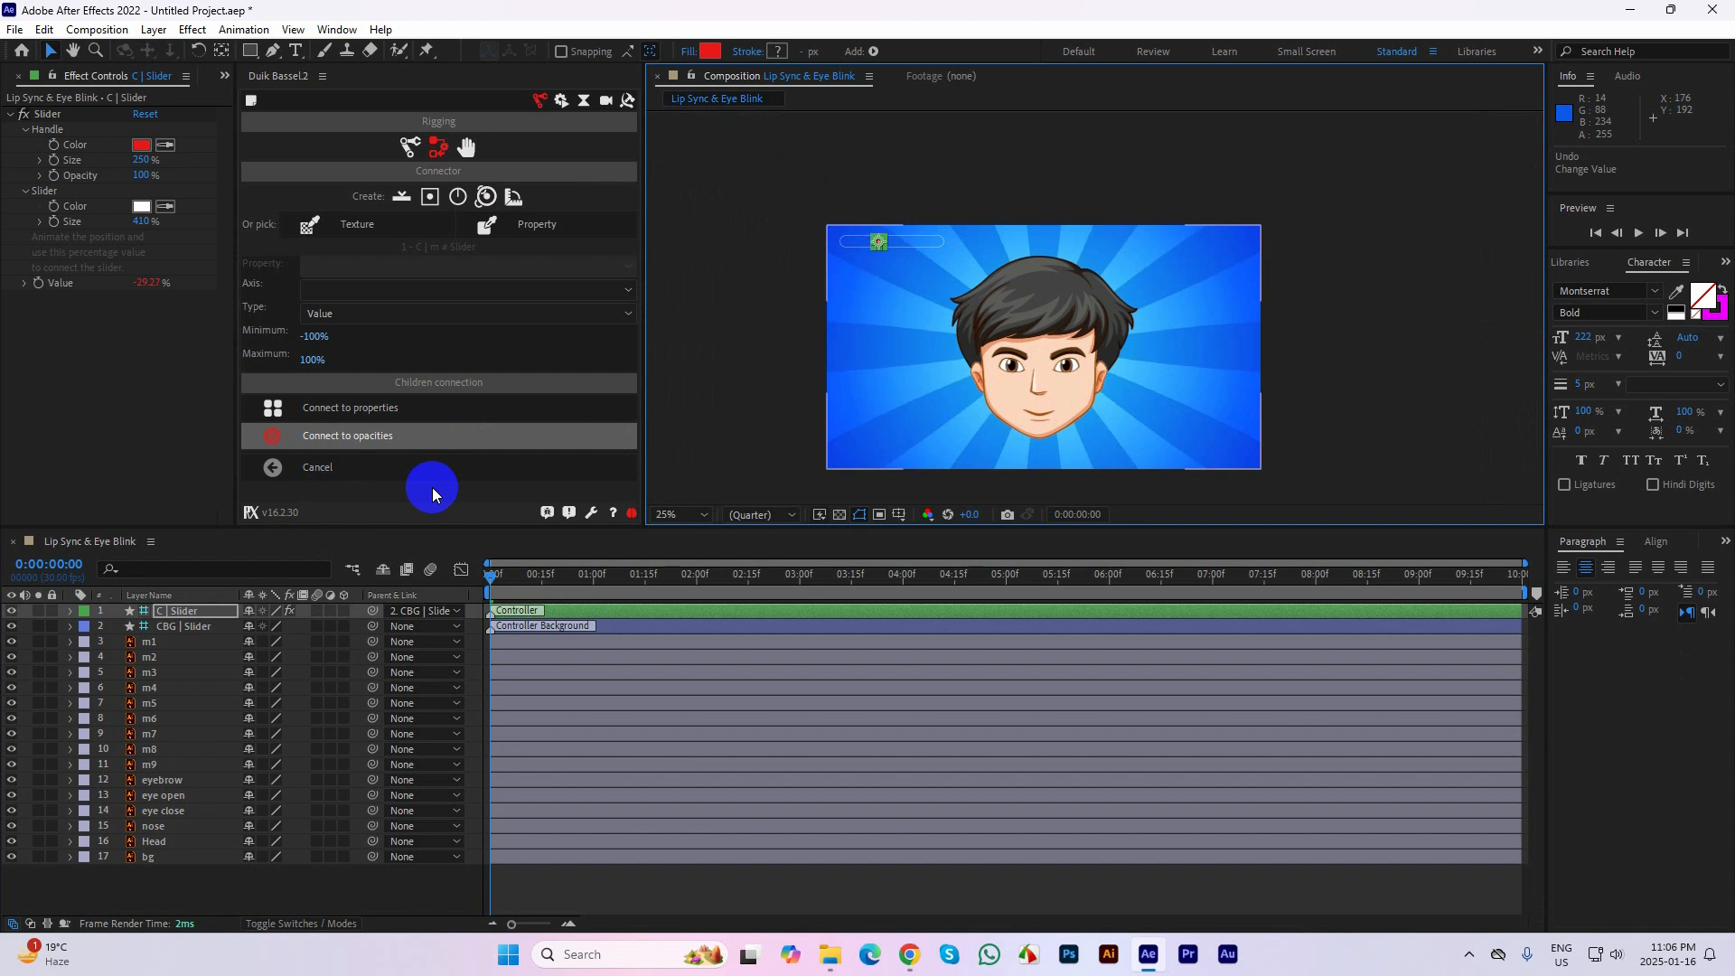
Delete the C | Slider and CBG | Slider layers and create a fresh slider with Duik's Connector
{"action": "left_click", "coordinate": [199, 626], "text": "shift"}
{"action": "key", "text": "Delete"}
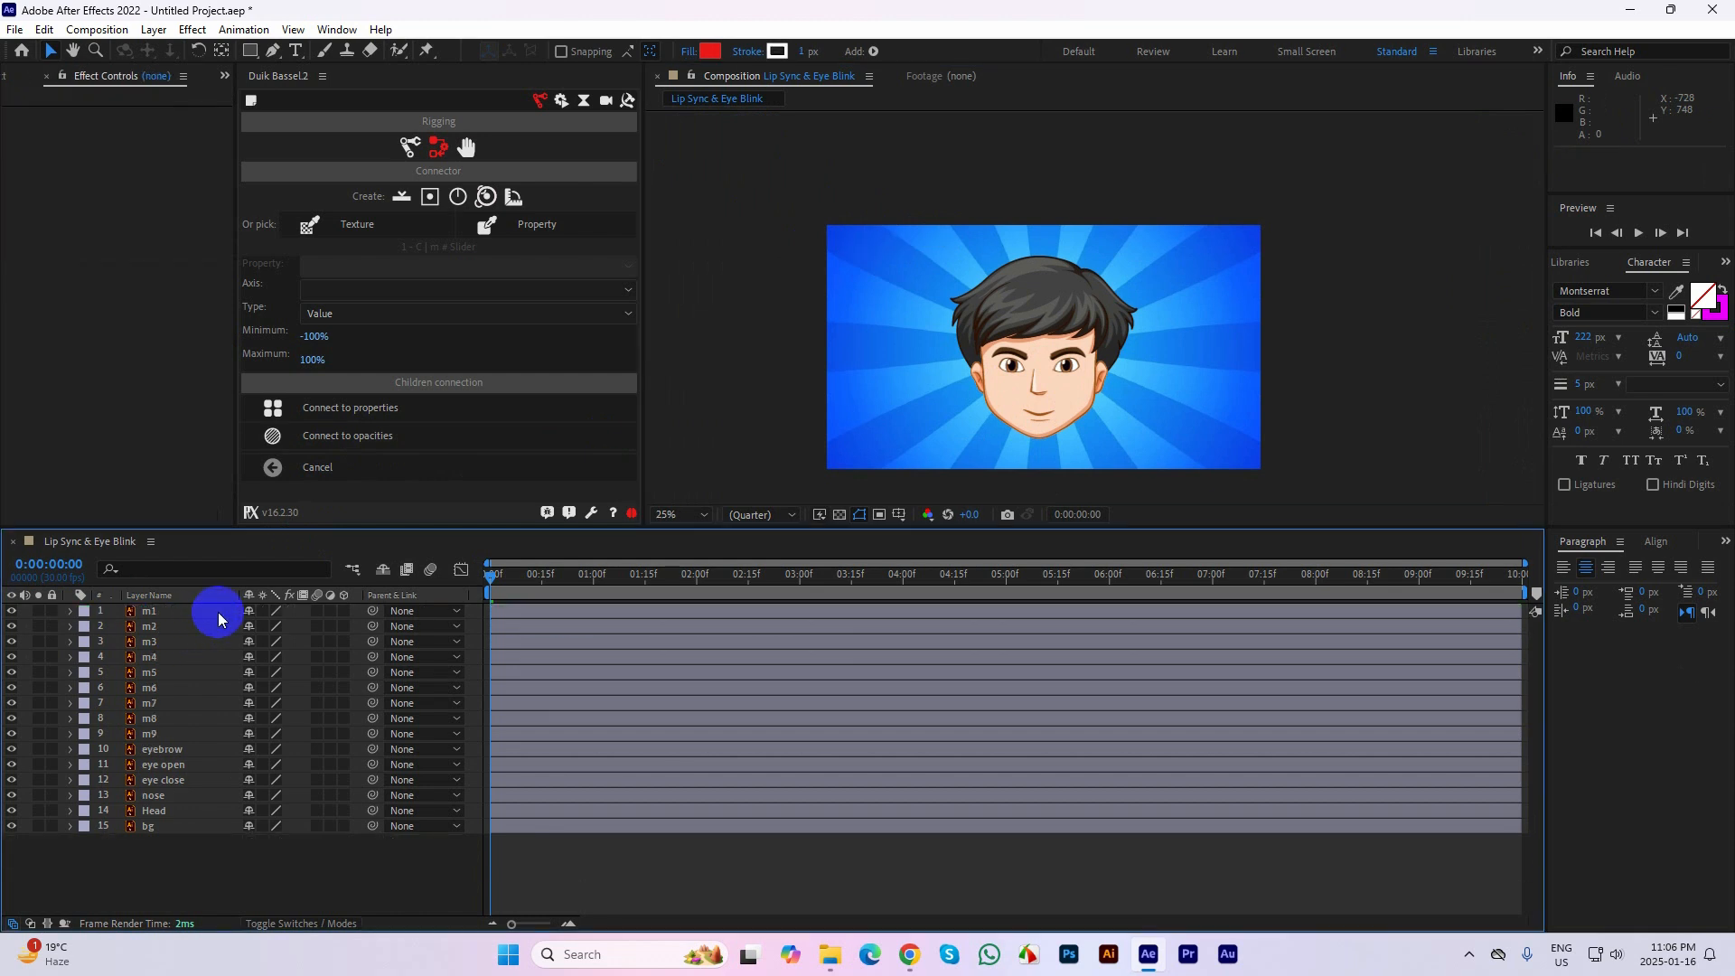
{"action": "left_click", "coordinate": [401, 199]}
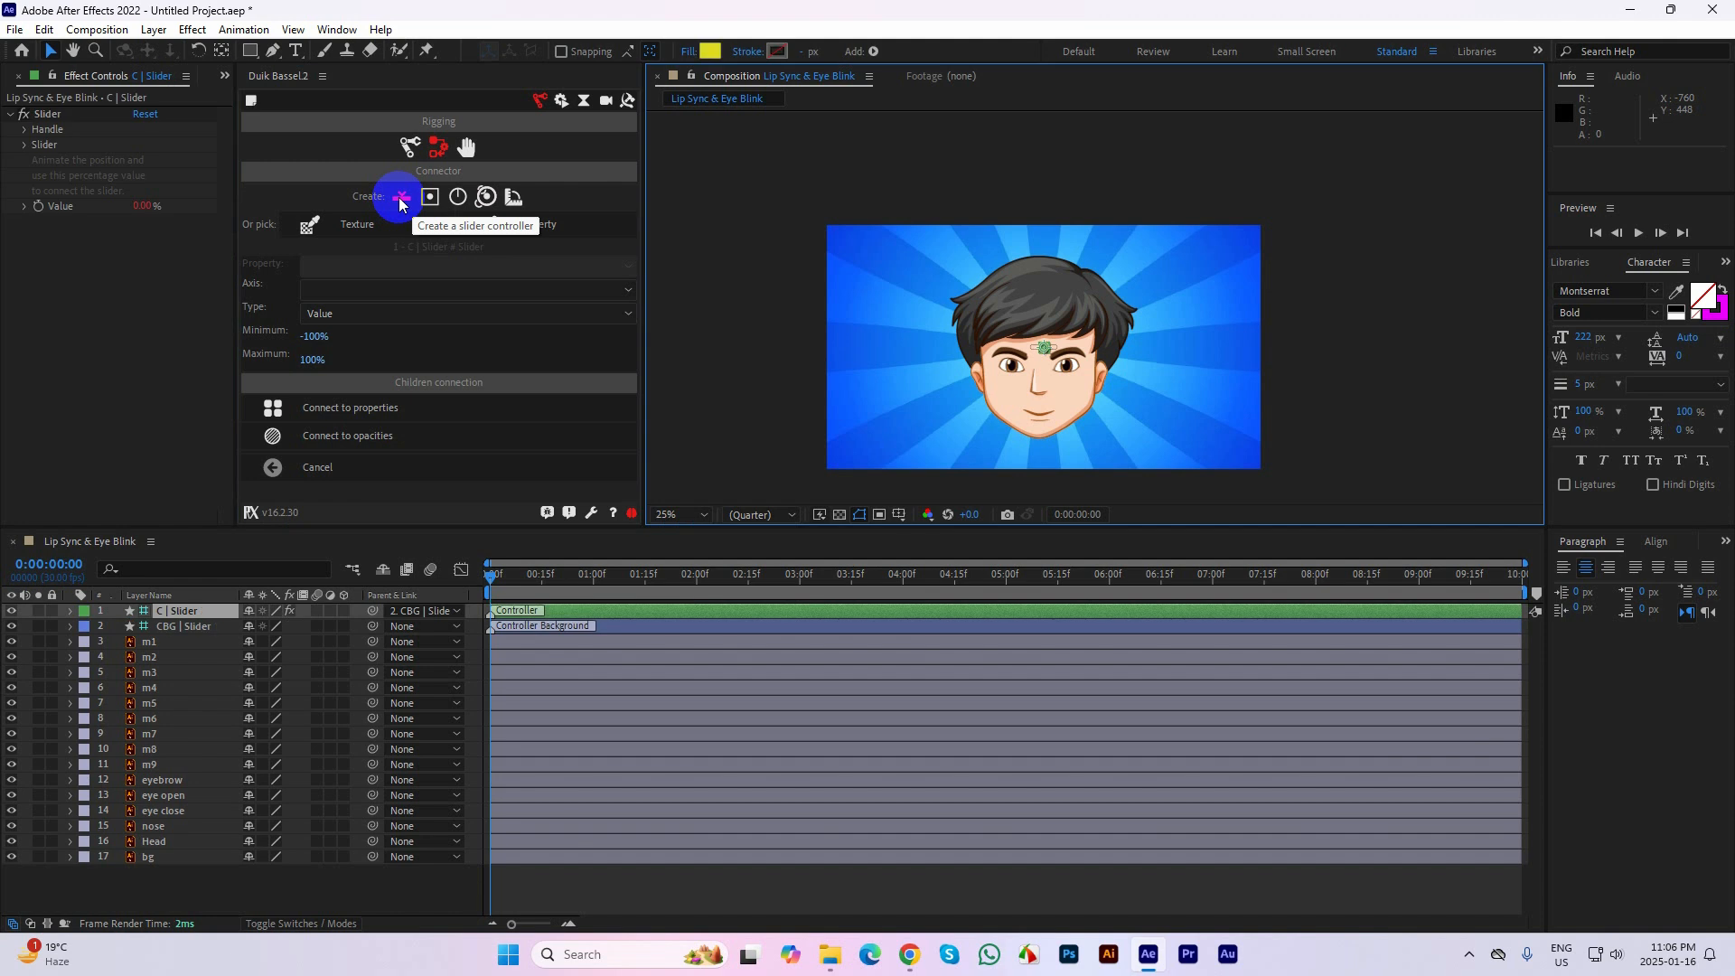
Set the new slider controller's handle size to 260% and its slider size to 270%
{"action": "left_click", "coordinate": [36, 143]}
{"action": "left_click", "coordinate": [36, 135]}
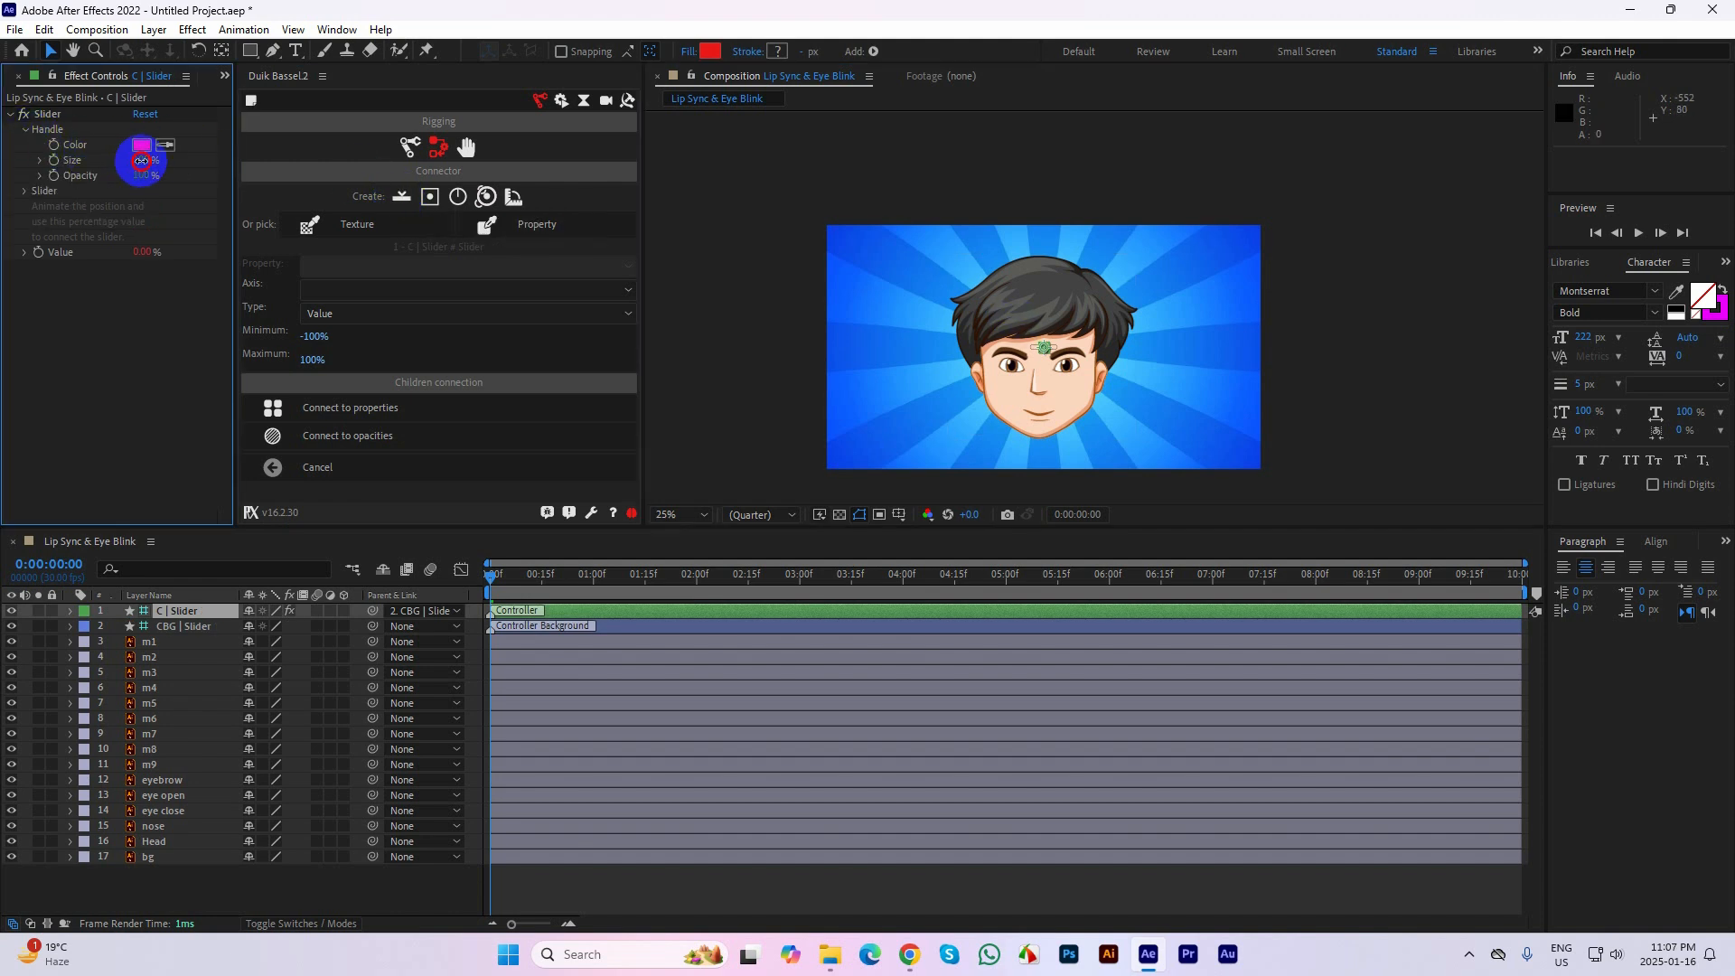
{"action": "left_click_drag", "start_coordinate": [141, 160], "coordinate": [147, 160]}
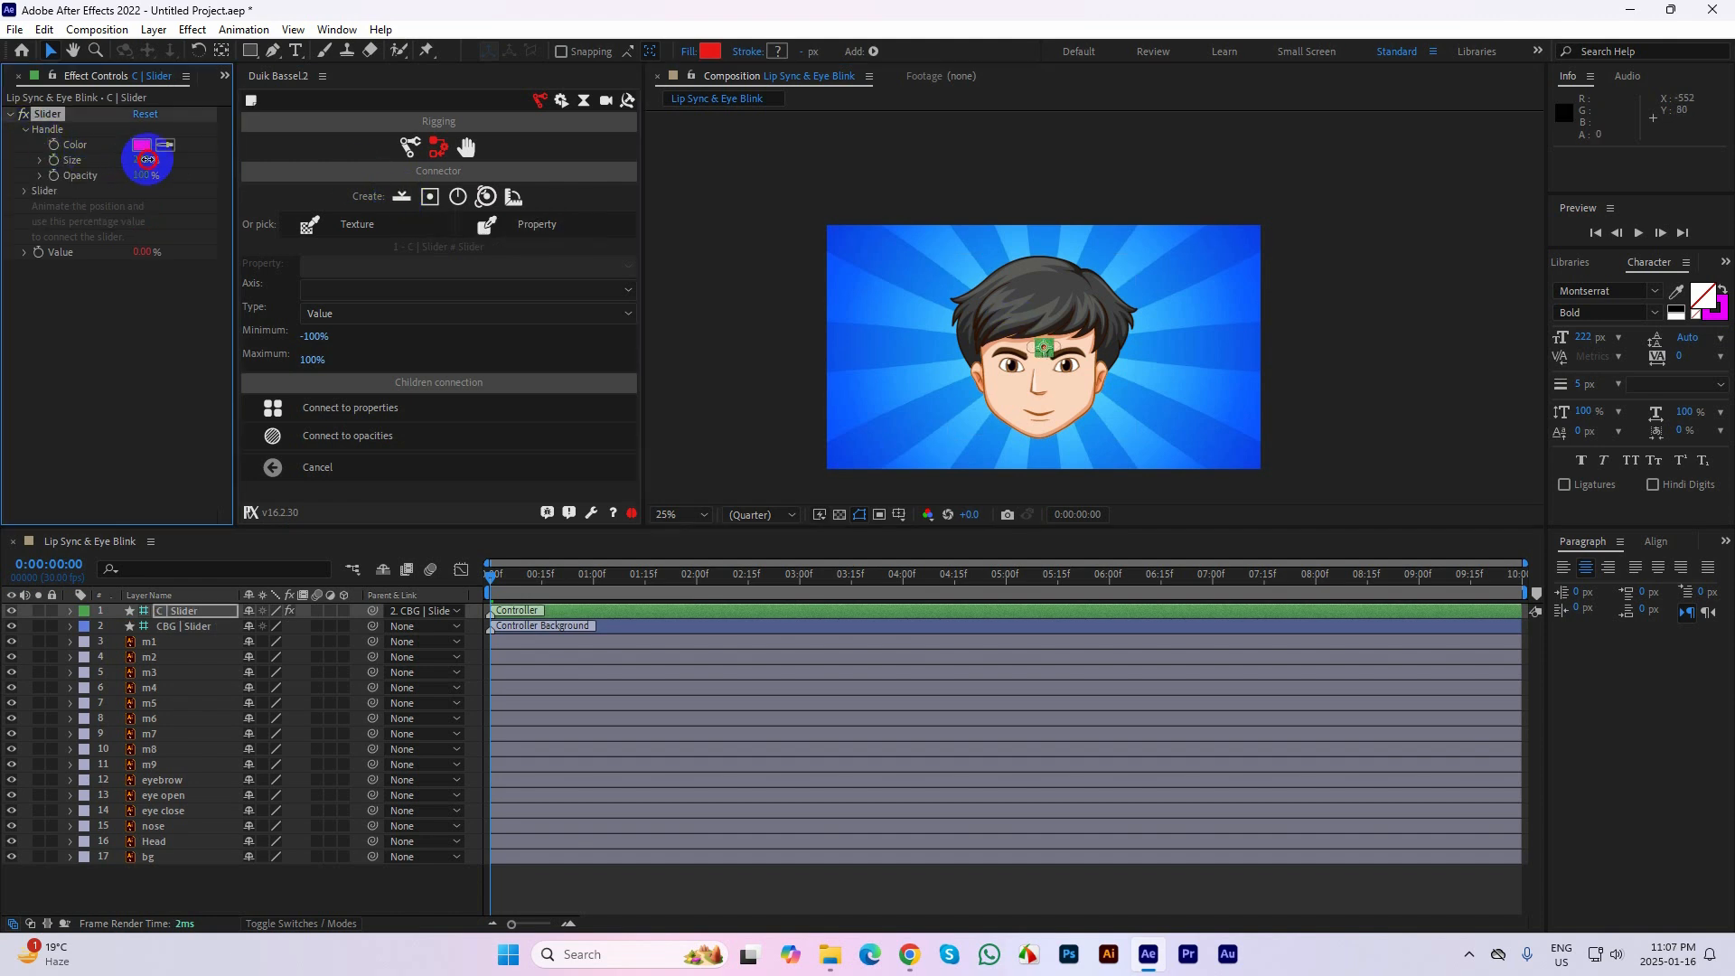
{"action": "left_click", "coordinate": [24, 191]}
{"action": "left_click_drag", "start_coordinate": [142, 222], "coordinate": [156, 228]}
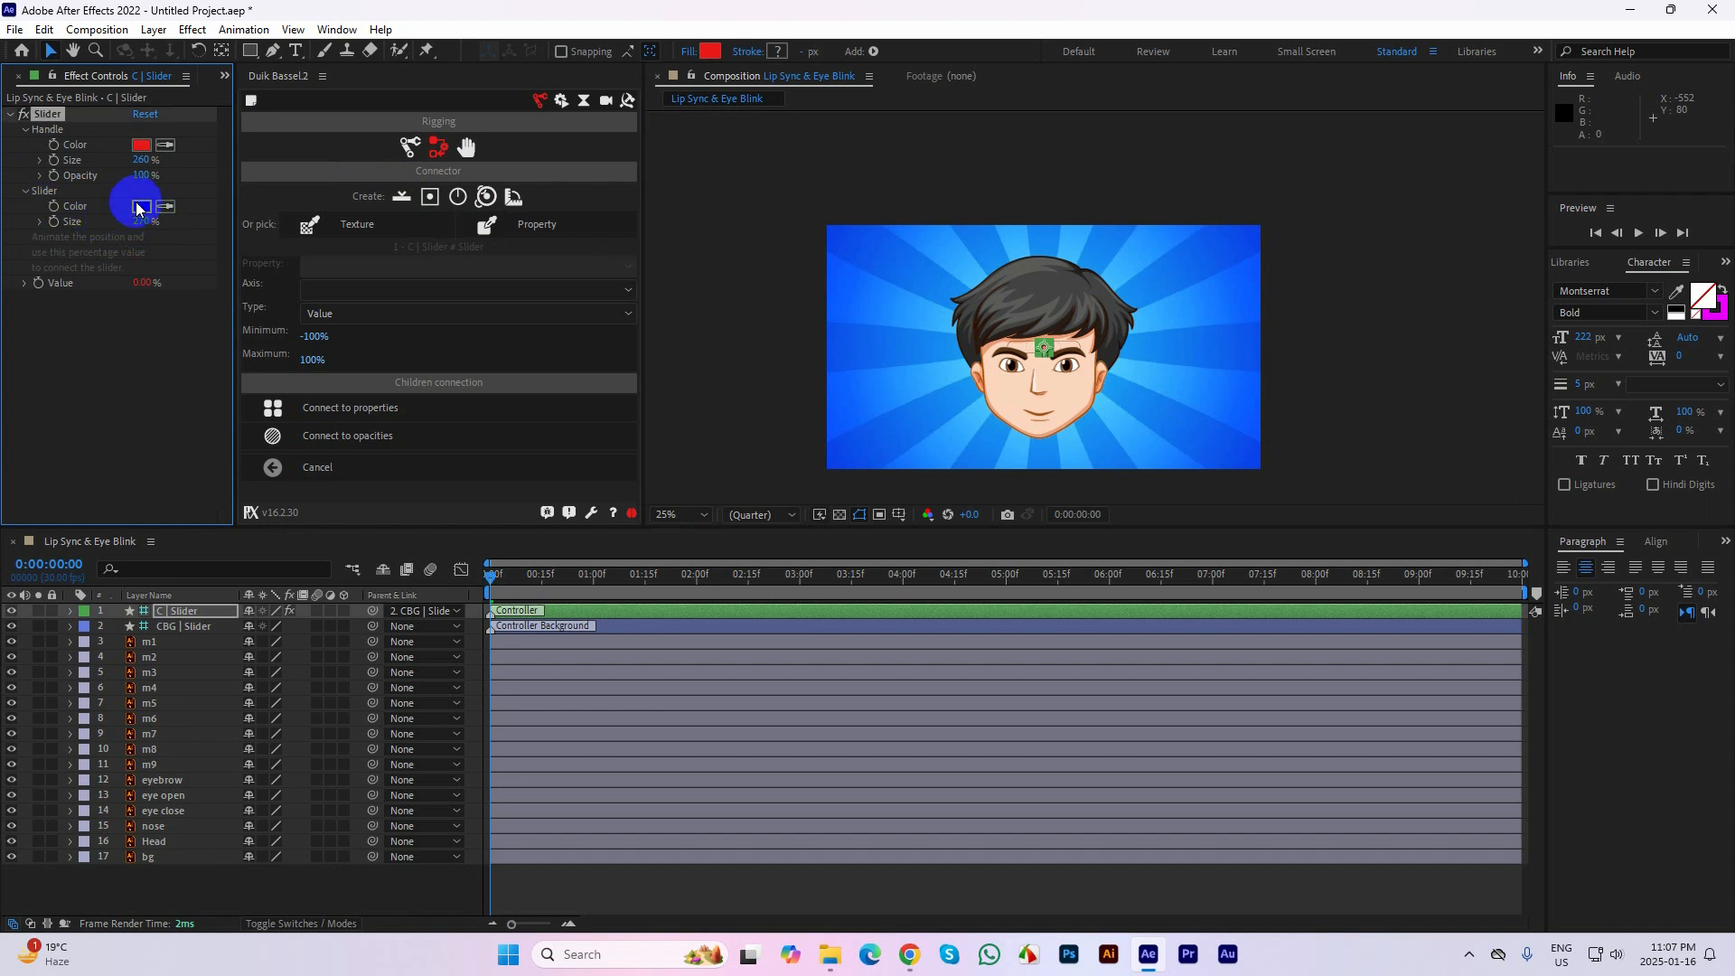
Set the slider colour to white (FFFFFF) and move the whole controller to the upper-left corner of the composition image
{"action": "left_click", "coordinate": [141, 206]}
{"action": "left_click", "coordinate": [655, 365]}
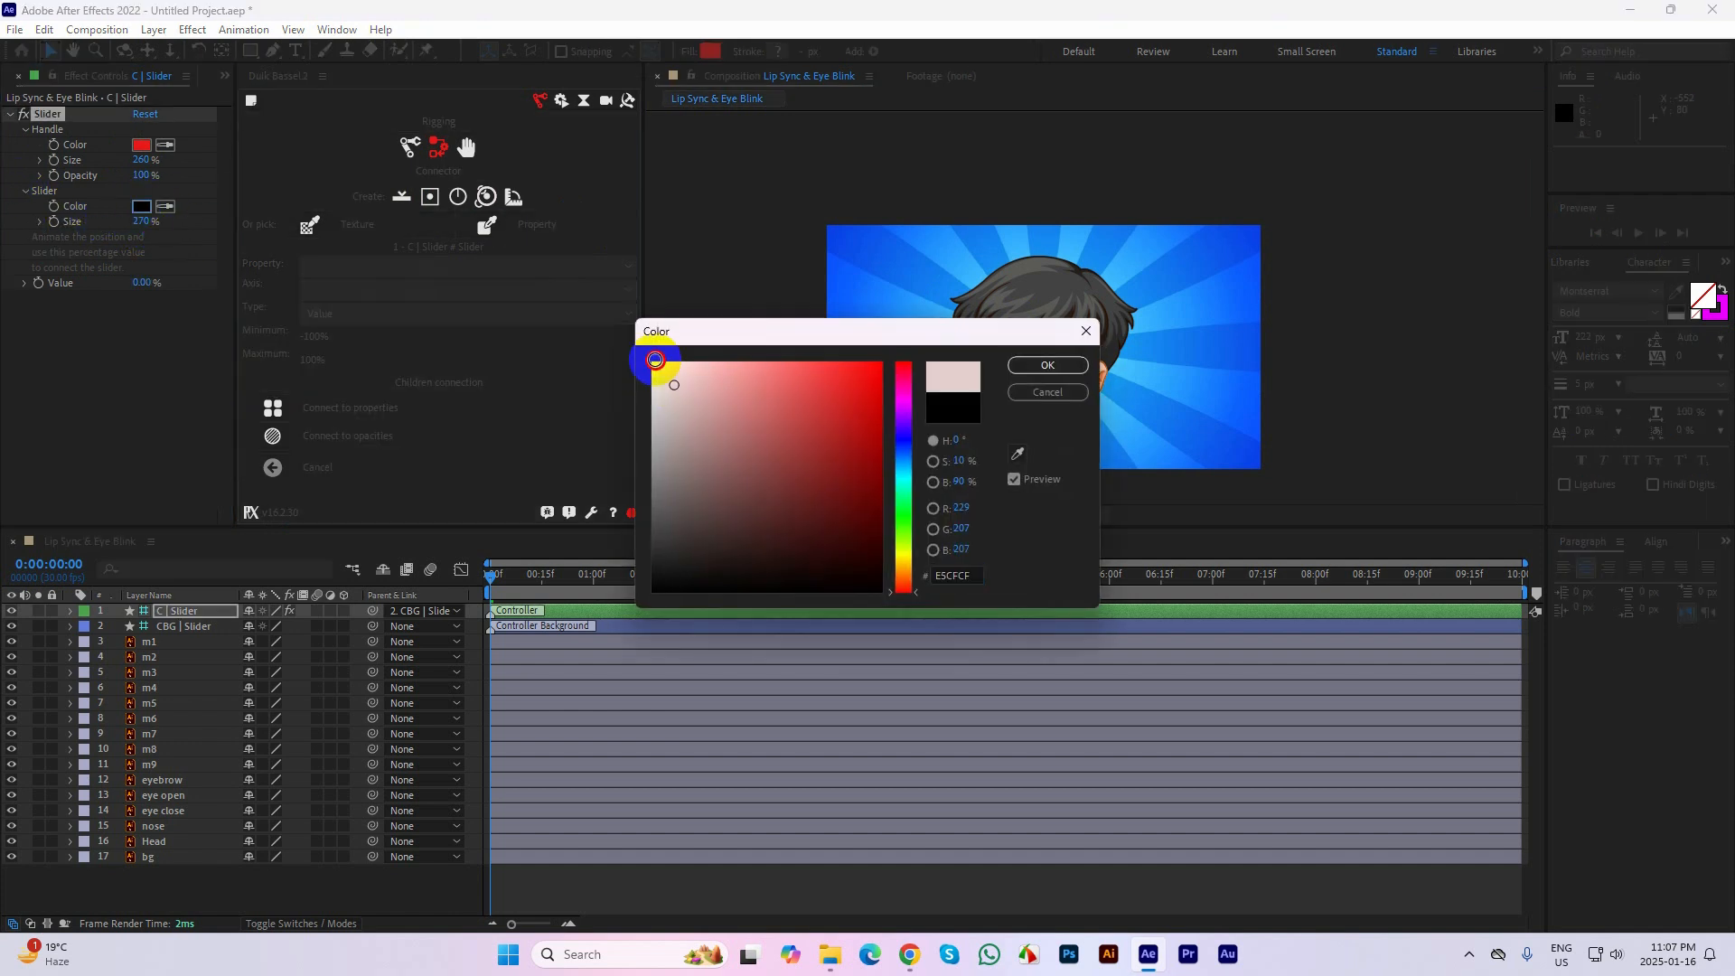
{"action": "left_click", "coordinate": [1048, 365]}
{"action": "left_click", "coordinate": [1059, 343]}
{"action": "left_click_drag", "start_coordinate": [1059, 343], "coordinate": [883, 242]}
Connect the slider to the opacities of mouth layers m1 through m9 with Duik's Connector
{"action": "left_click", "coordinate": [159, 645]}
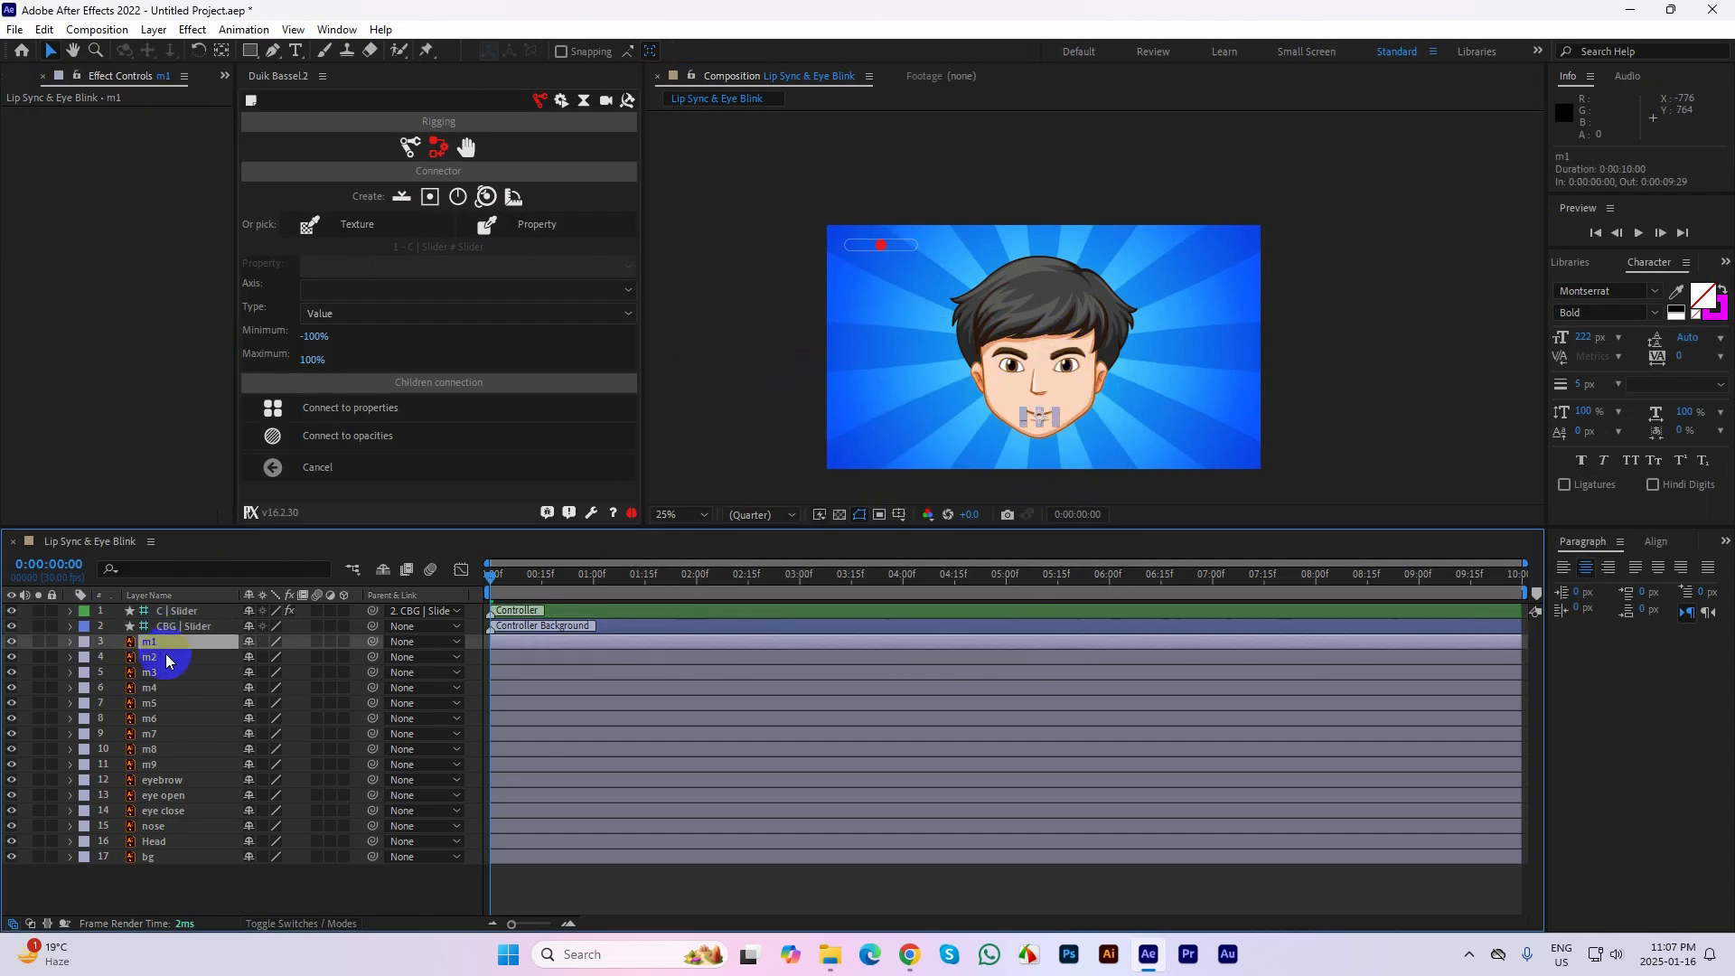
{"action": "left_click", "coordinate": [167, 766], "text": "shift"}
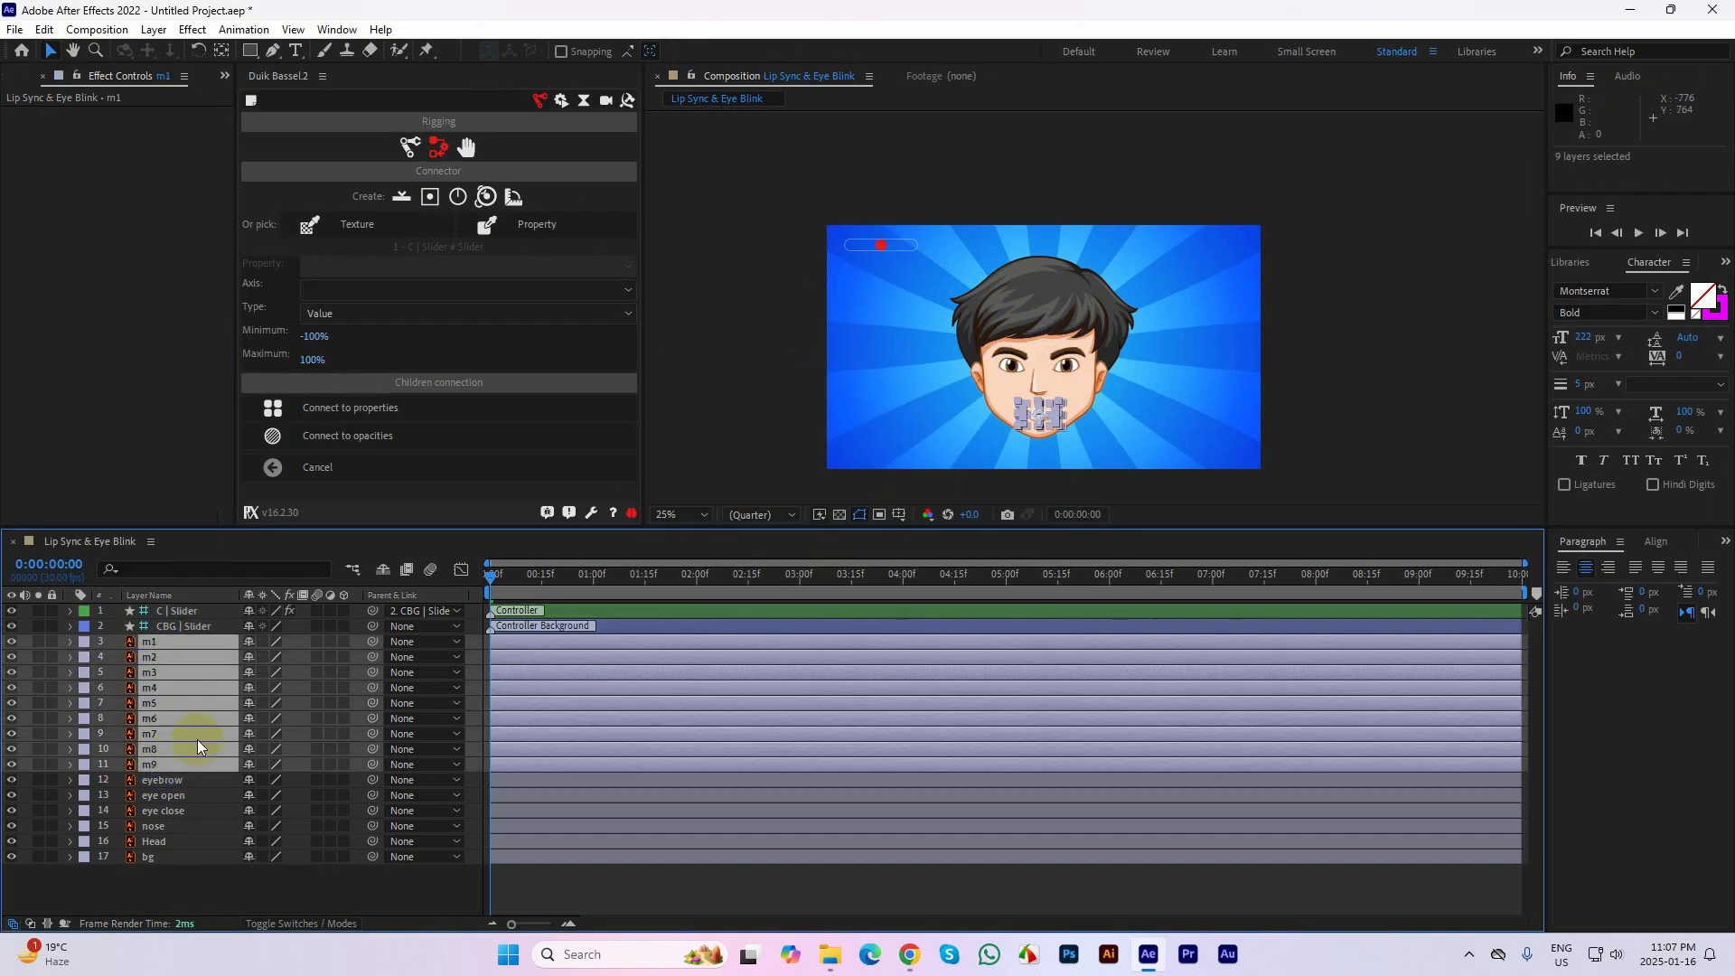
{"action": "left_click", "coordinate": [365, 435]}
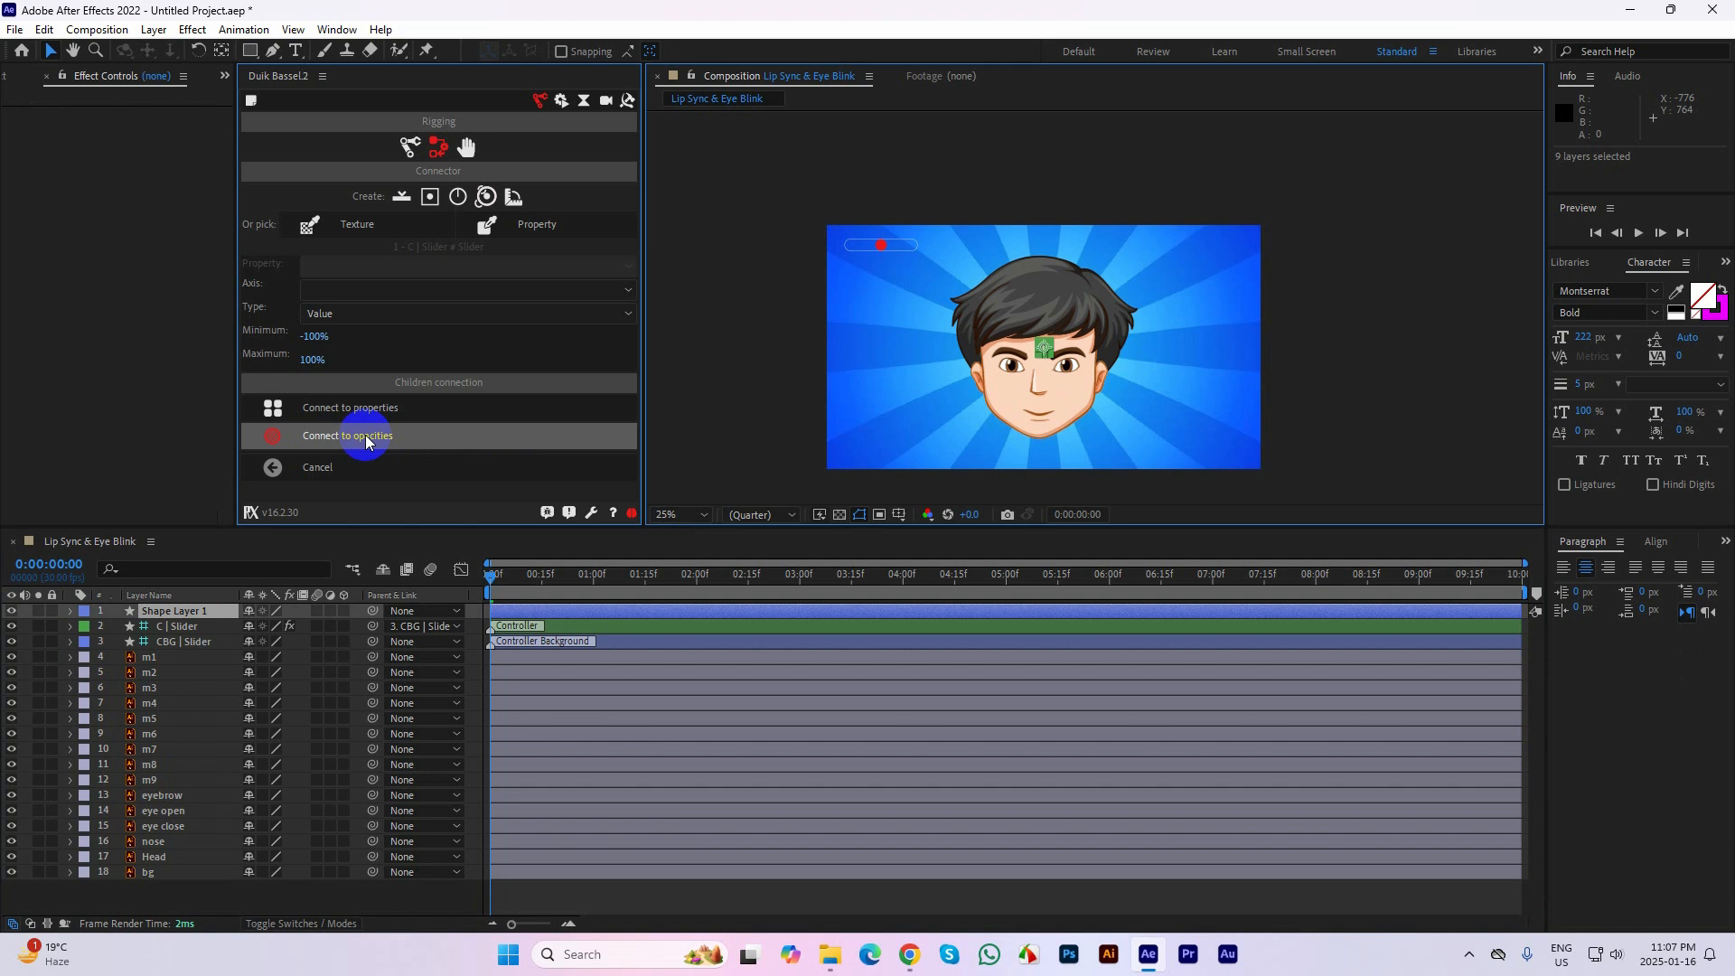
Move the C | Connector icon from the face to the upper-right corner of the composition image
{"action": "scroll", "coordinate": [1066, 351], "scroll_direction": "up", "scroll_amount": 2}
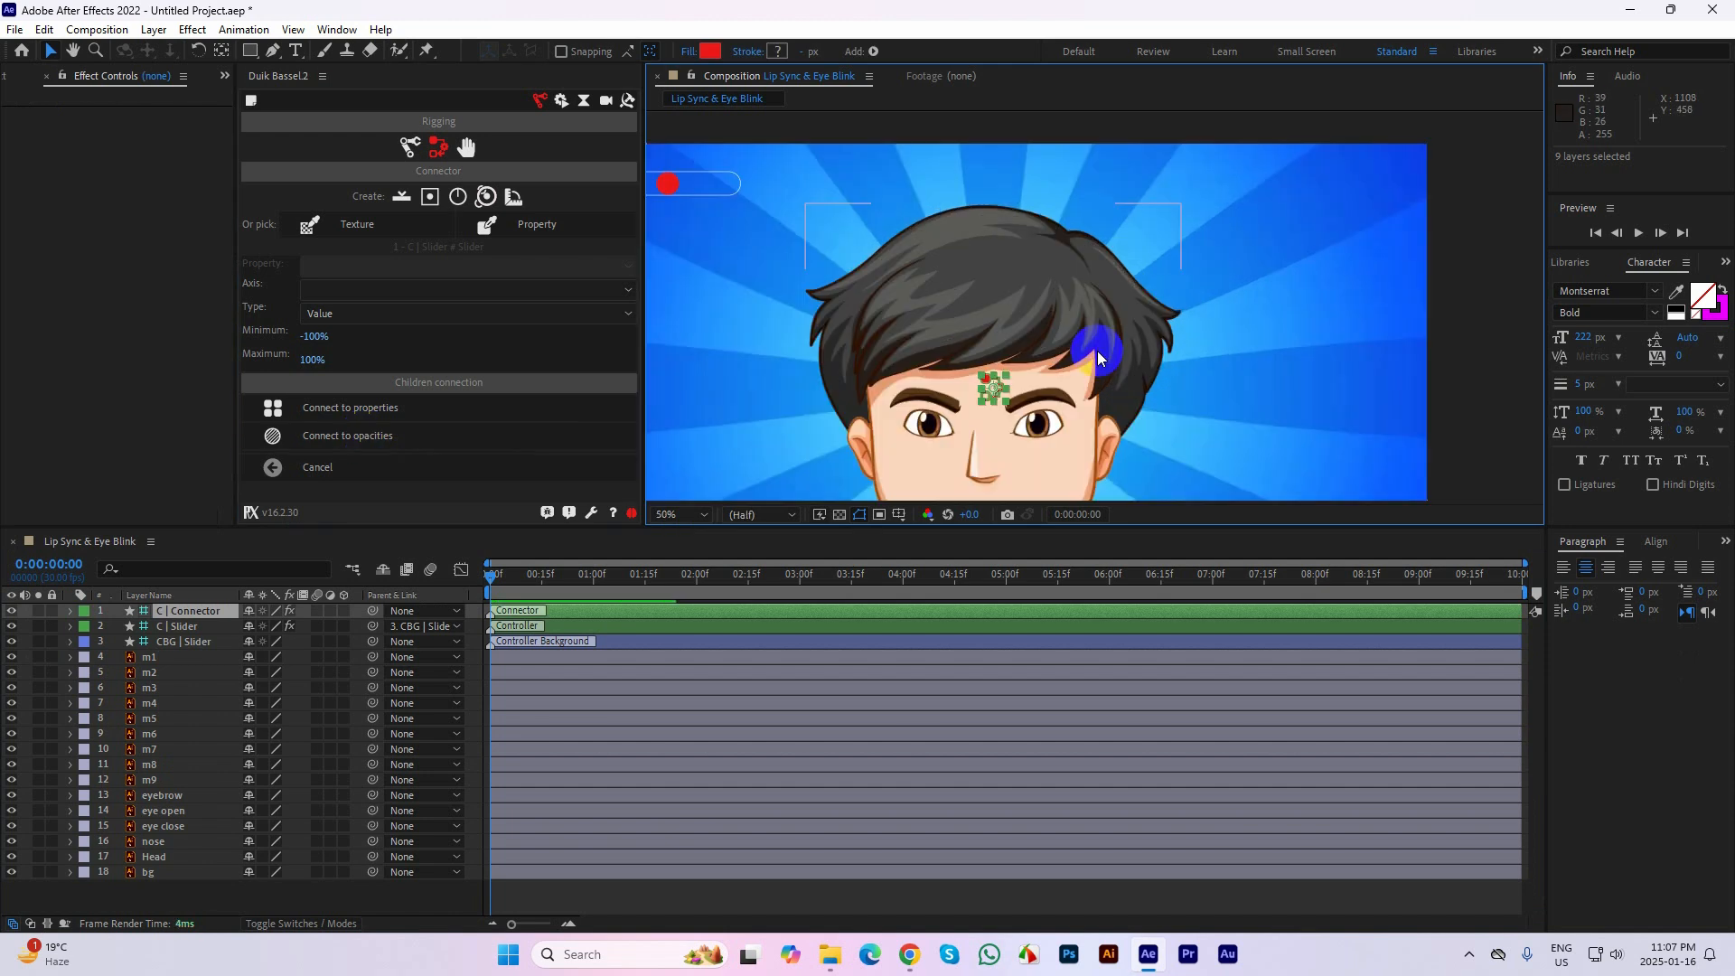
{"action": "left_click", "coordinate": [1458, 323]}
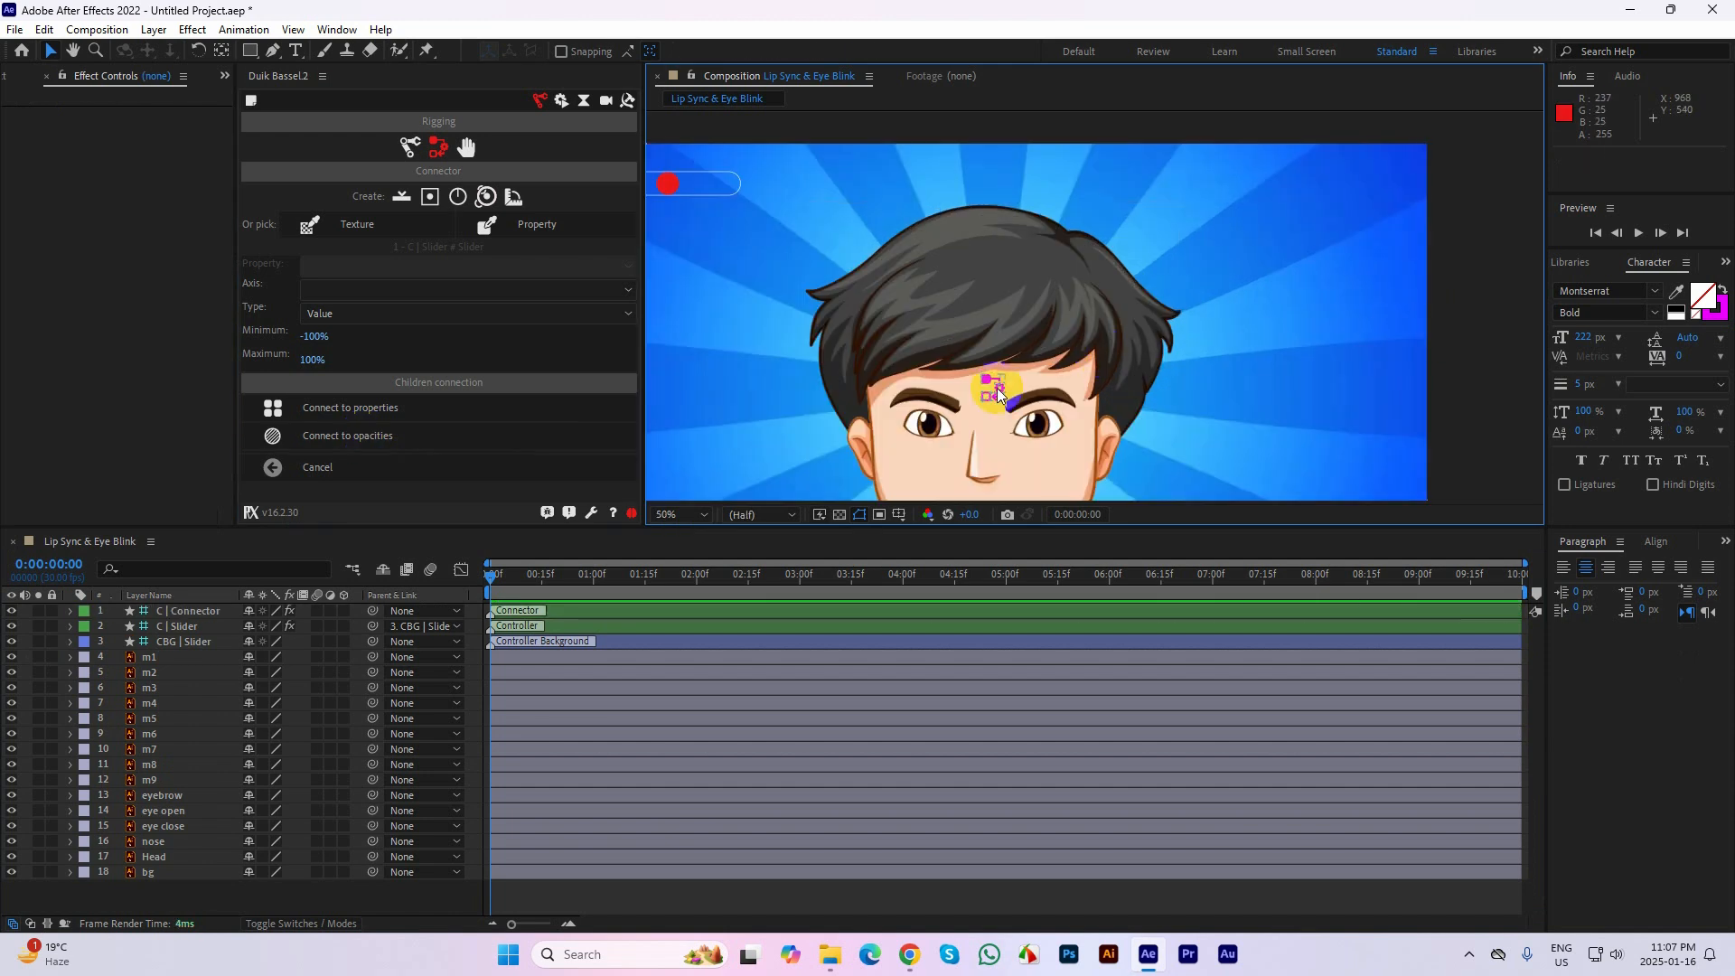
{"action": "left_click_drag", "start_coordinate": [995, 389], "coordinate": [1382, 179]}
{"action": "left_click", "coordinate": [1474, 210]}
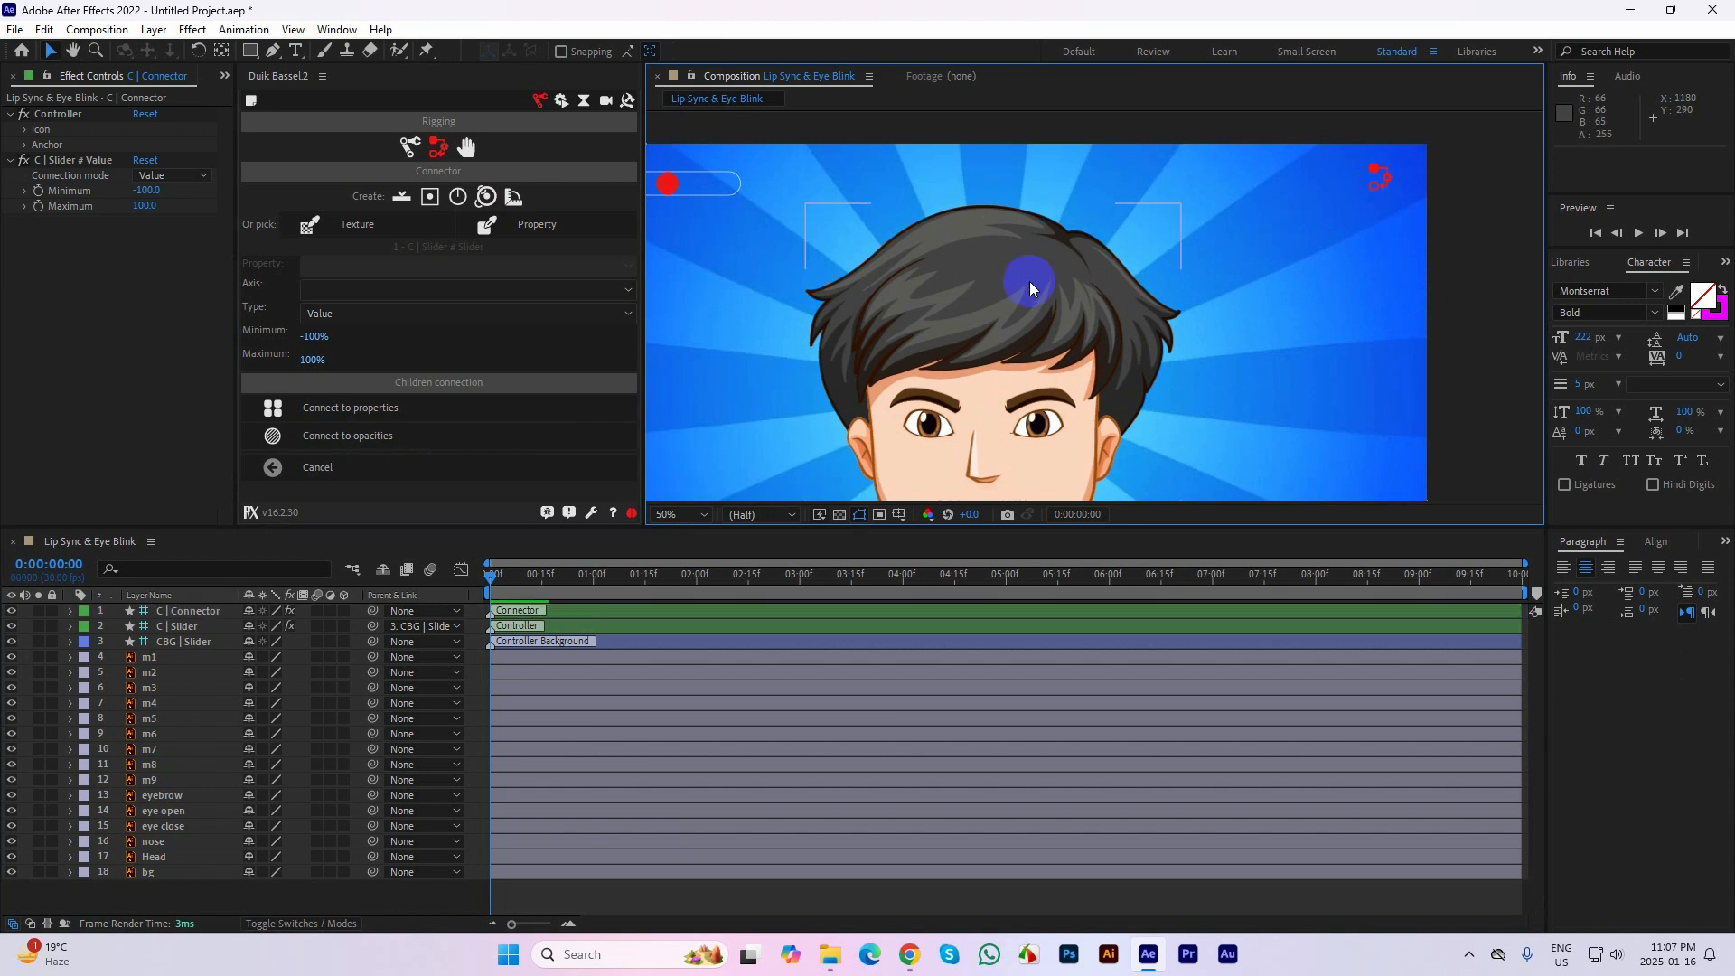
Move the C | Slider handle to the left end of its track and keyframe its Position at 0:00:00:00
{"action": "left_click_drag", "start_coordinate": [1029, 280], "coordinate": [1104, 241]}
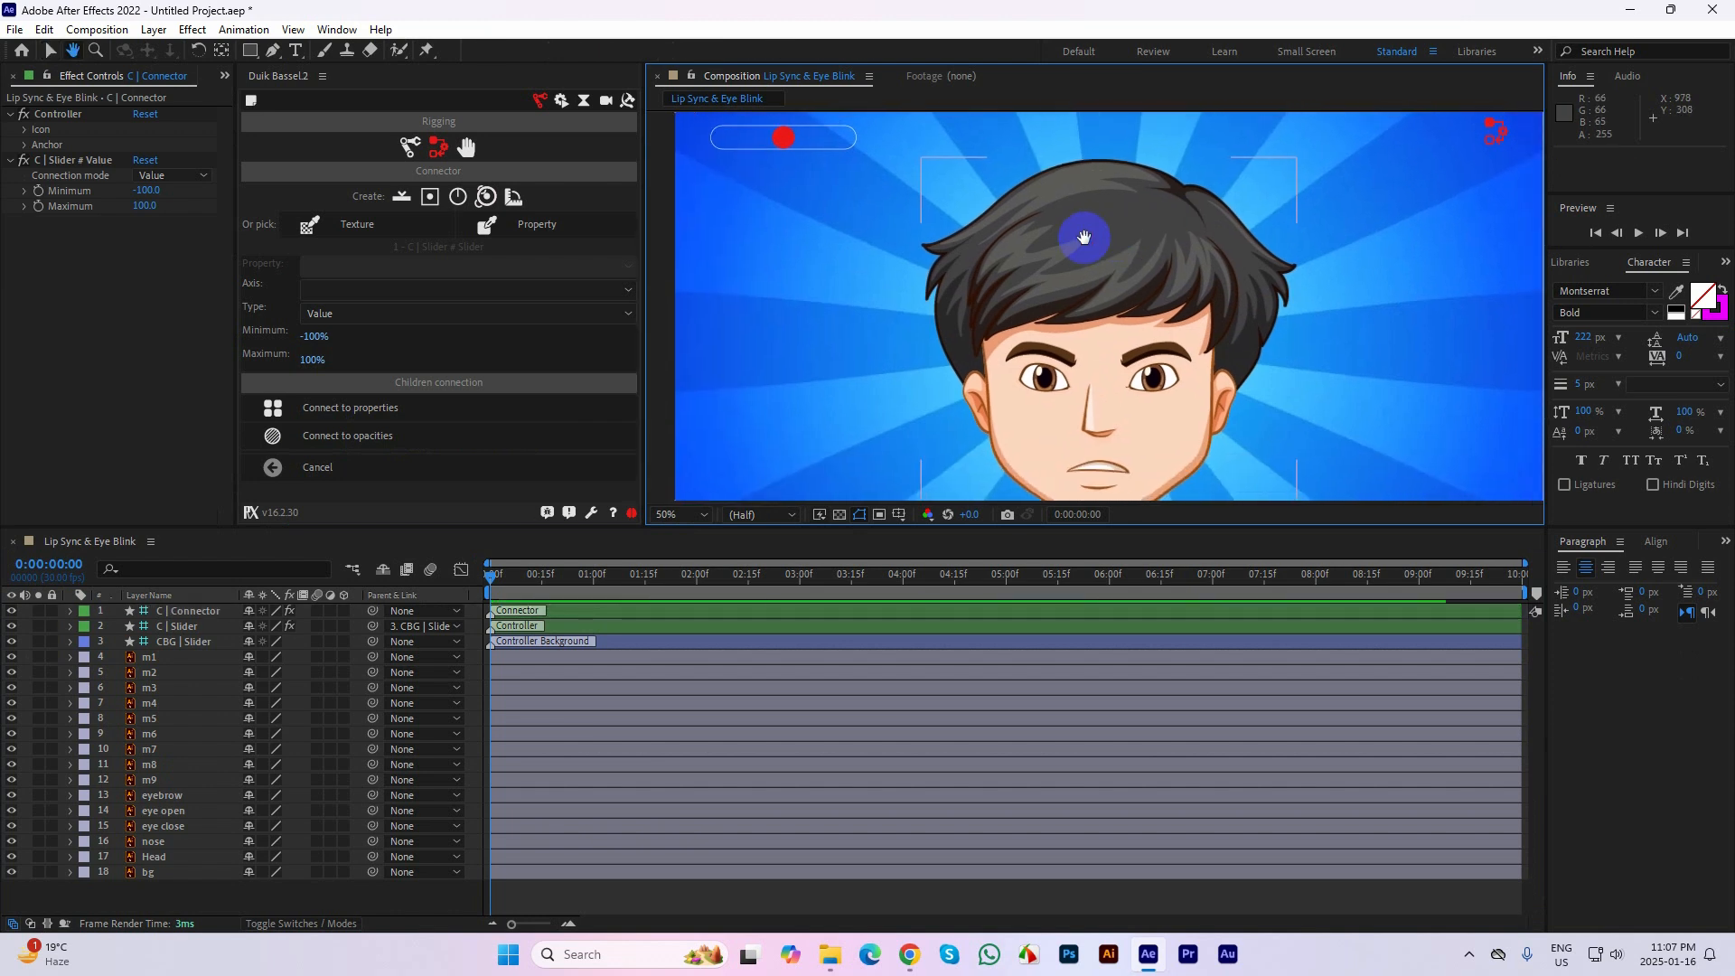
{"action": "key", "text": "v"}
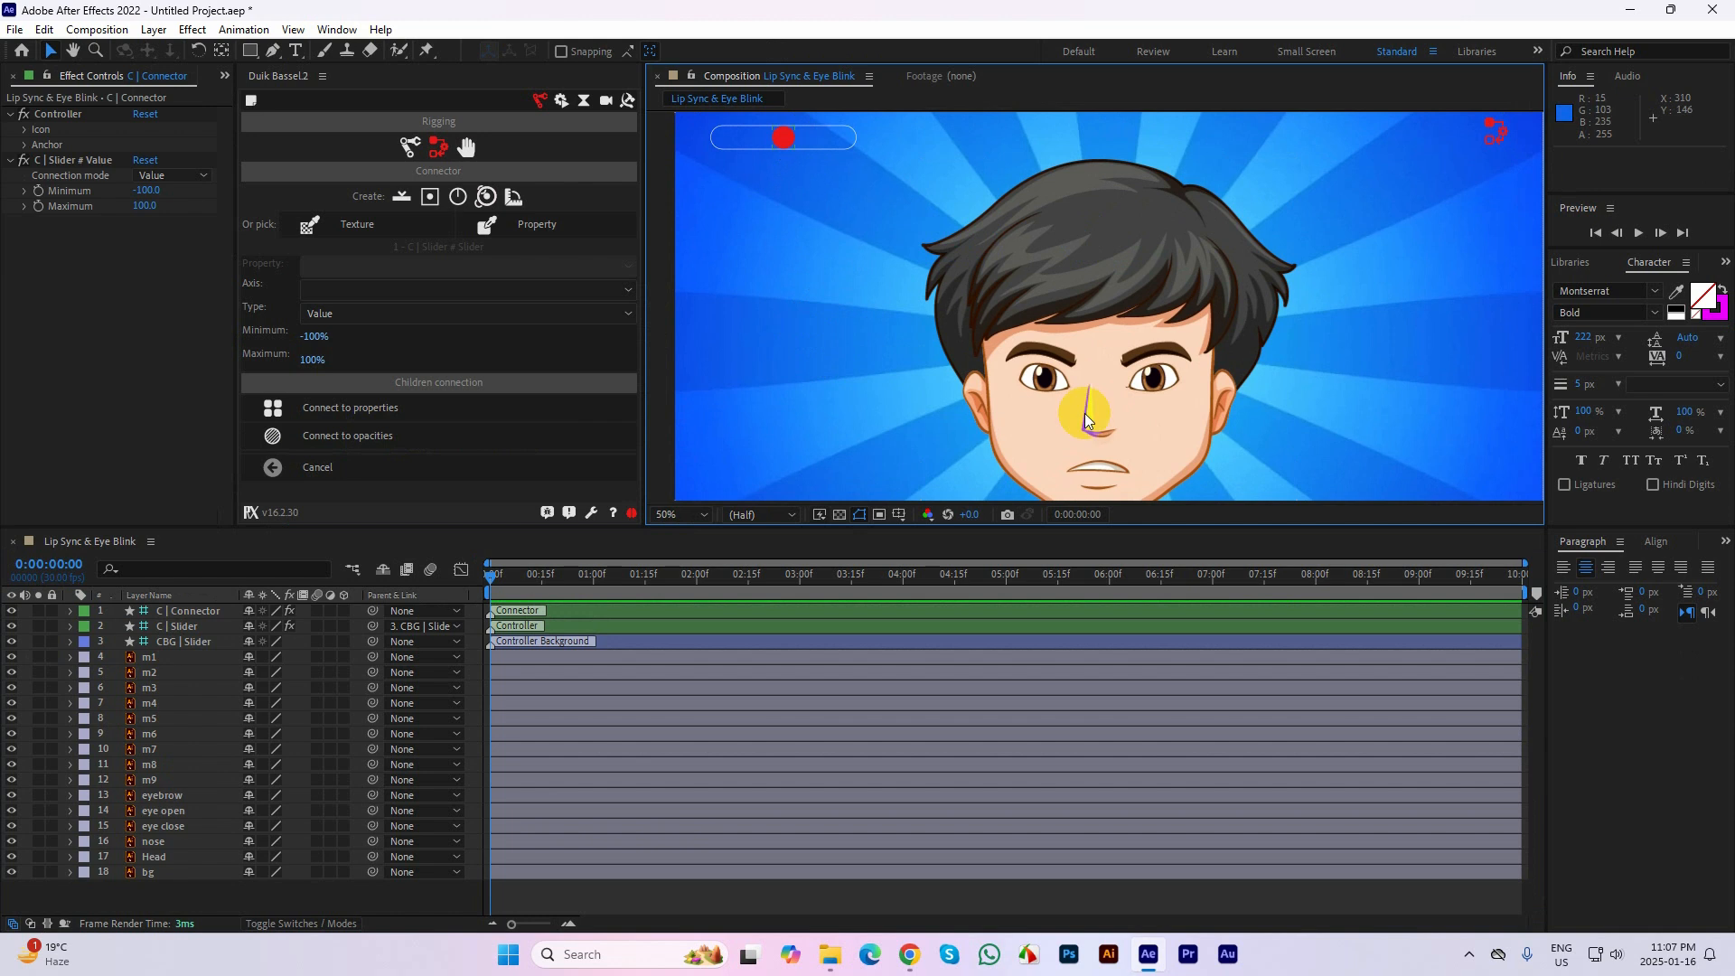
{"action": "left_click_drag", "start_coordinate": [1266, 439], "coordinate": [1245, 439]}
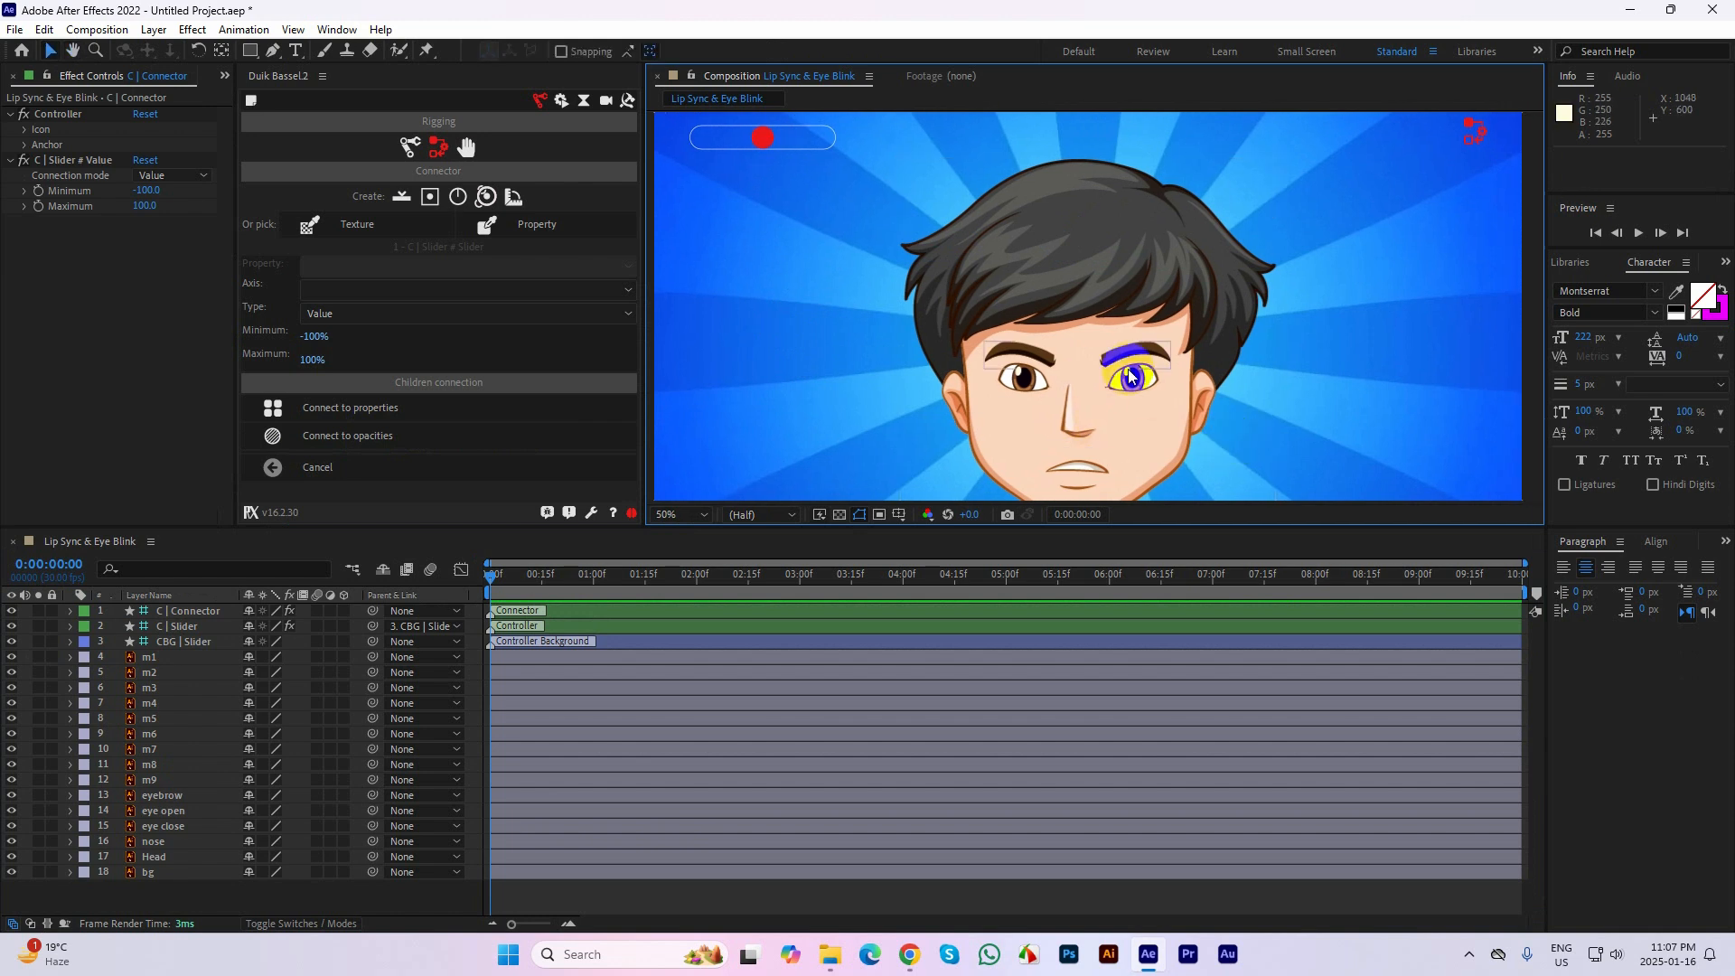
{"action": "left_click", "coordinate": [682, 514]}
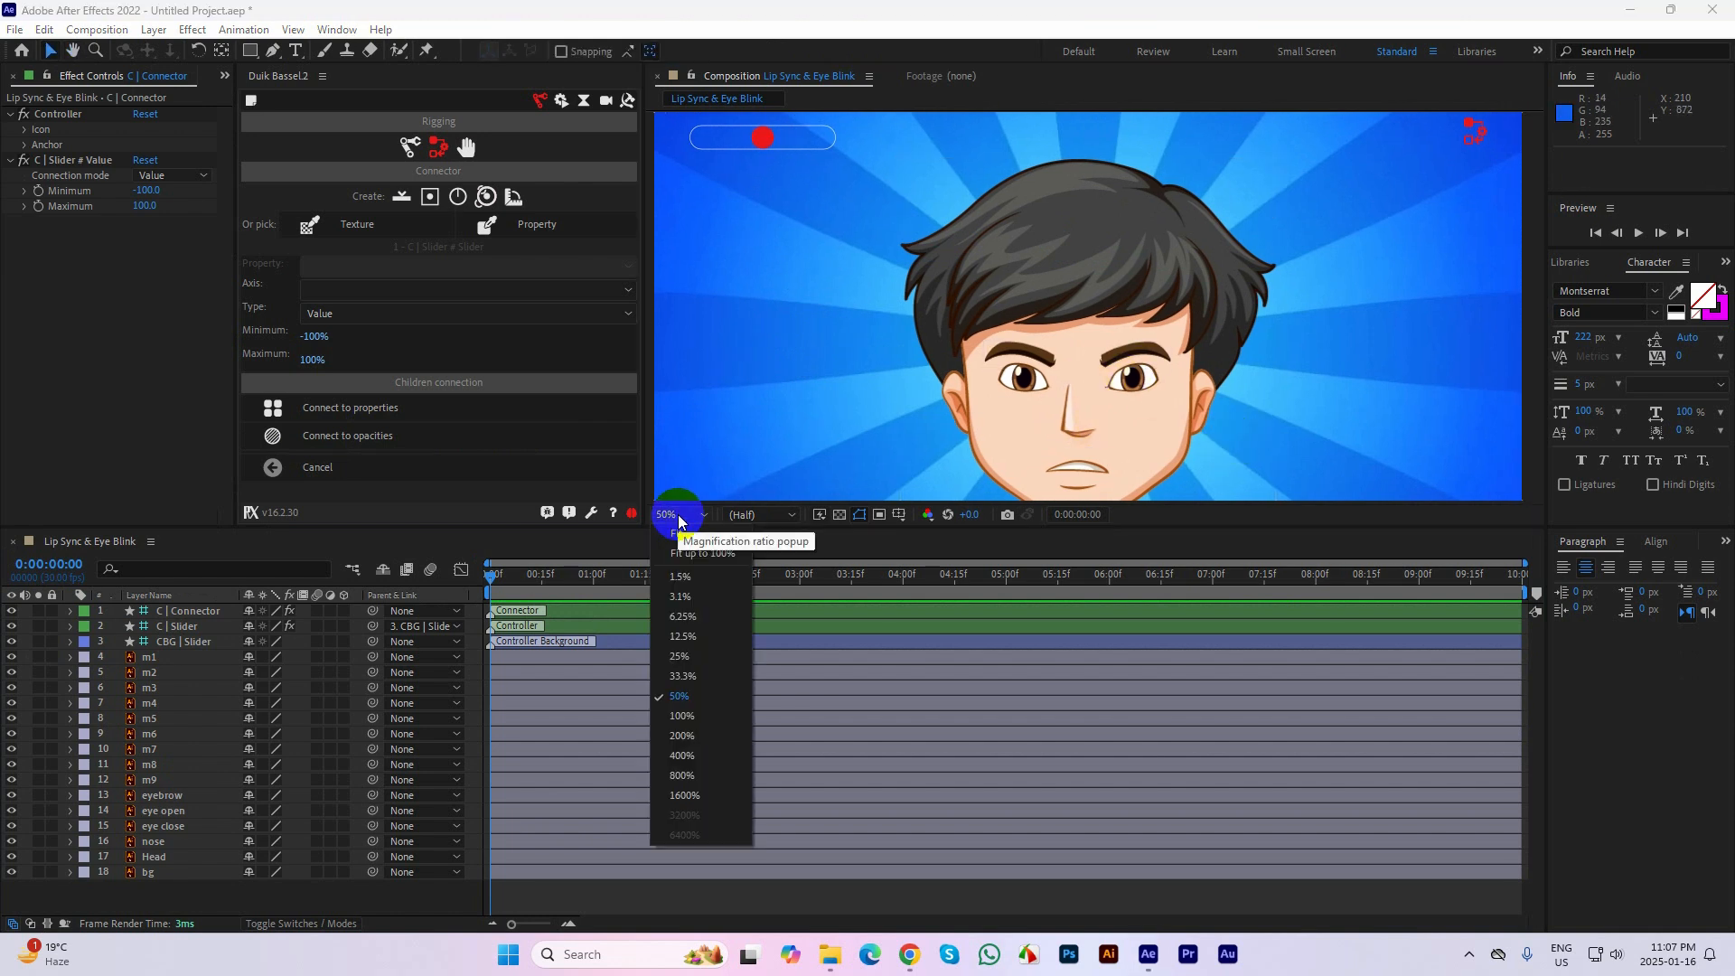
{"action": "left_click", "coordinate": [684, 676]}
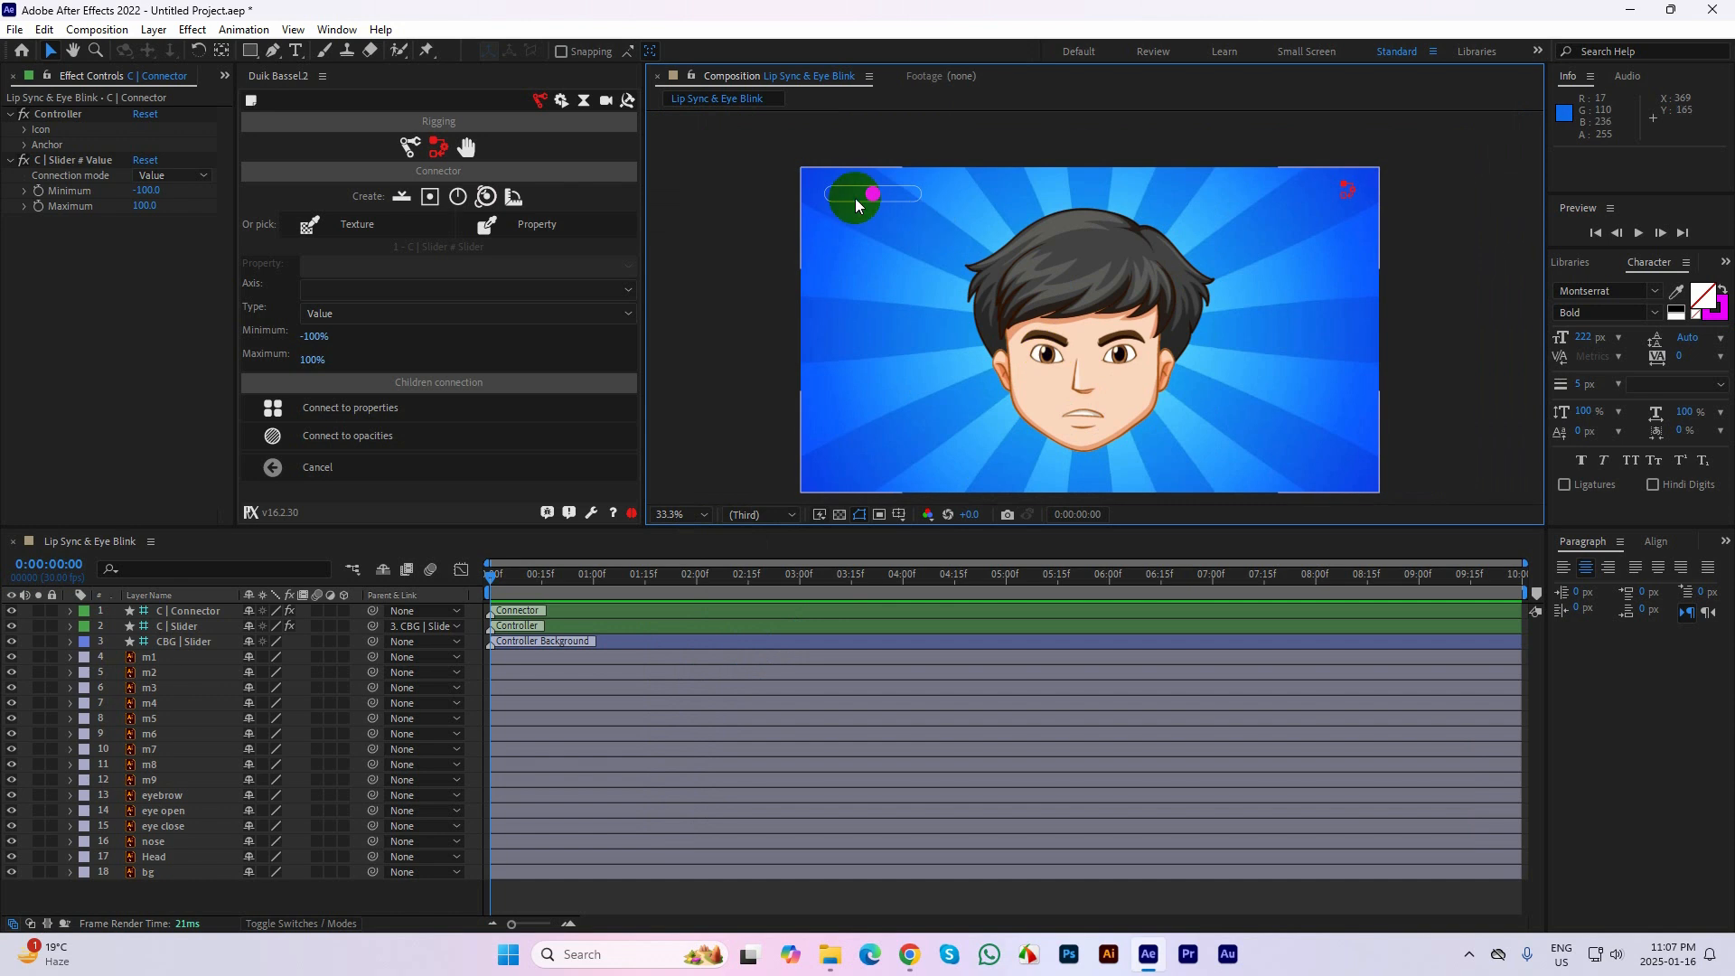
{"action": "left_click_drag", "start_coordinate": [877, 196], "coordinate": [850, 219]}
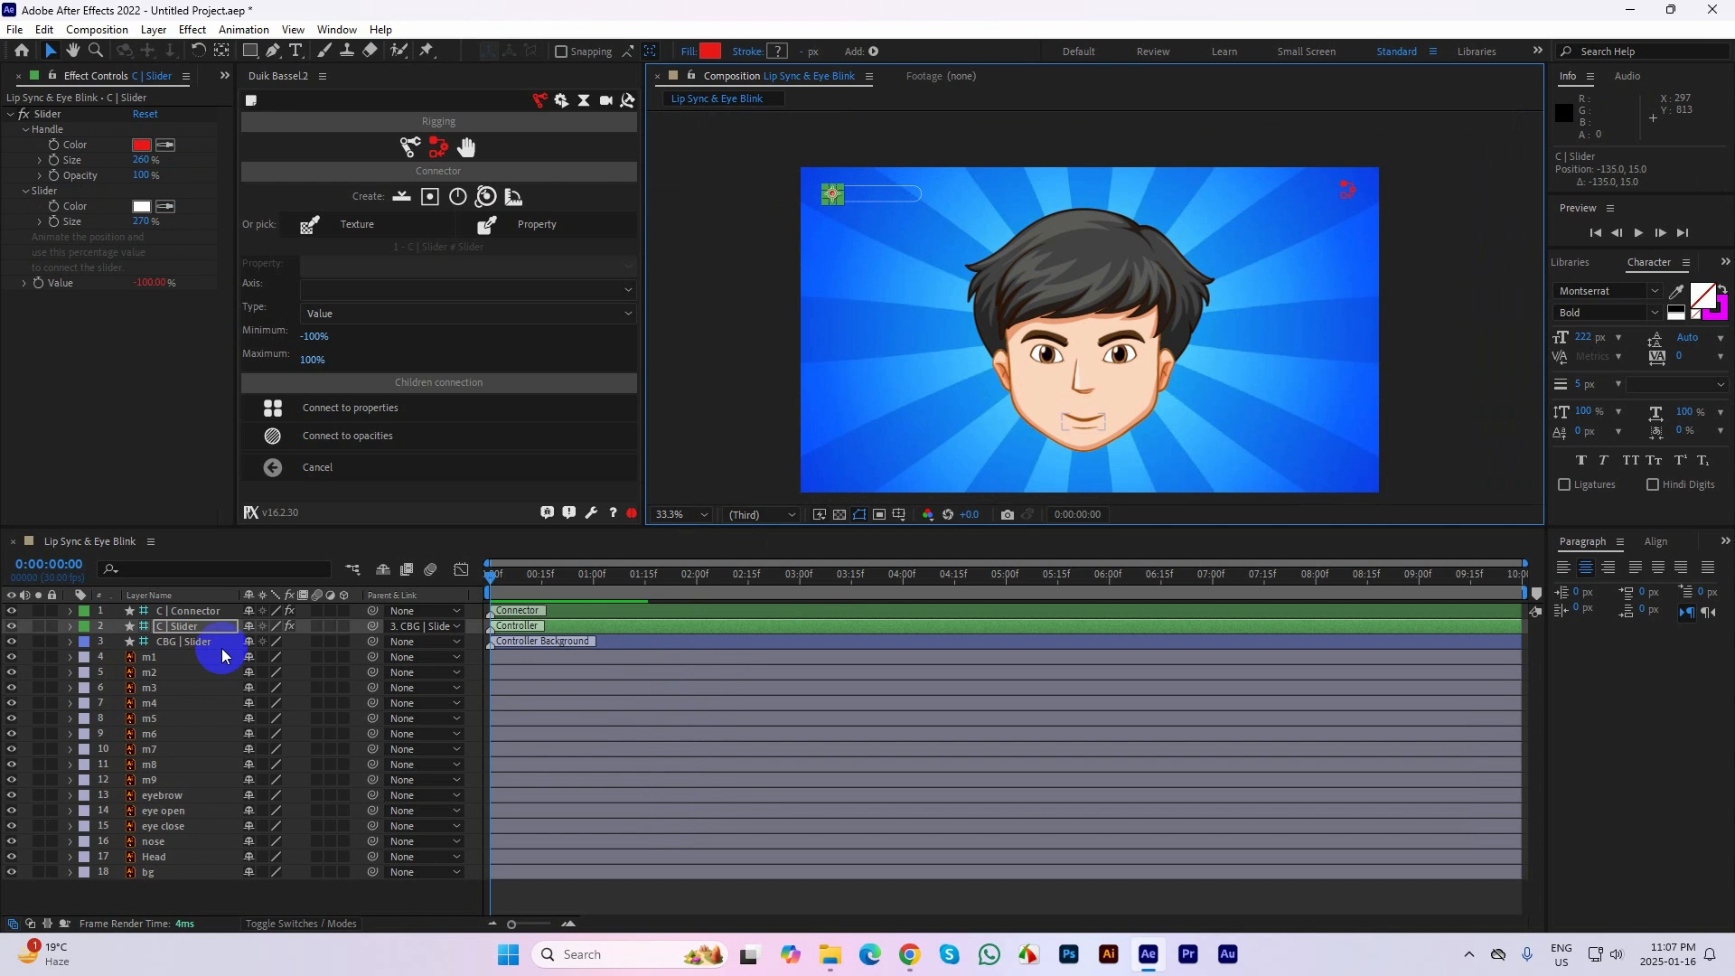
{"action": "key", "text": "p"}
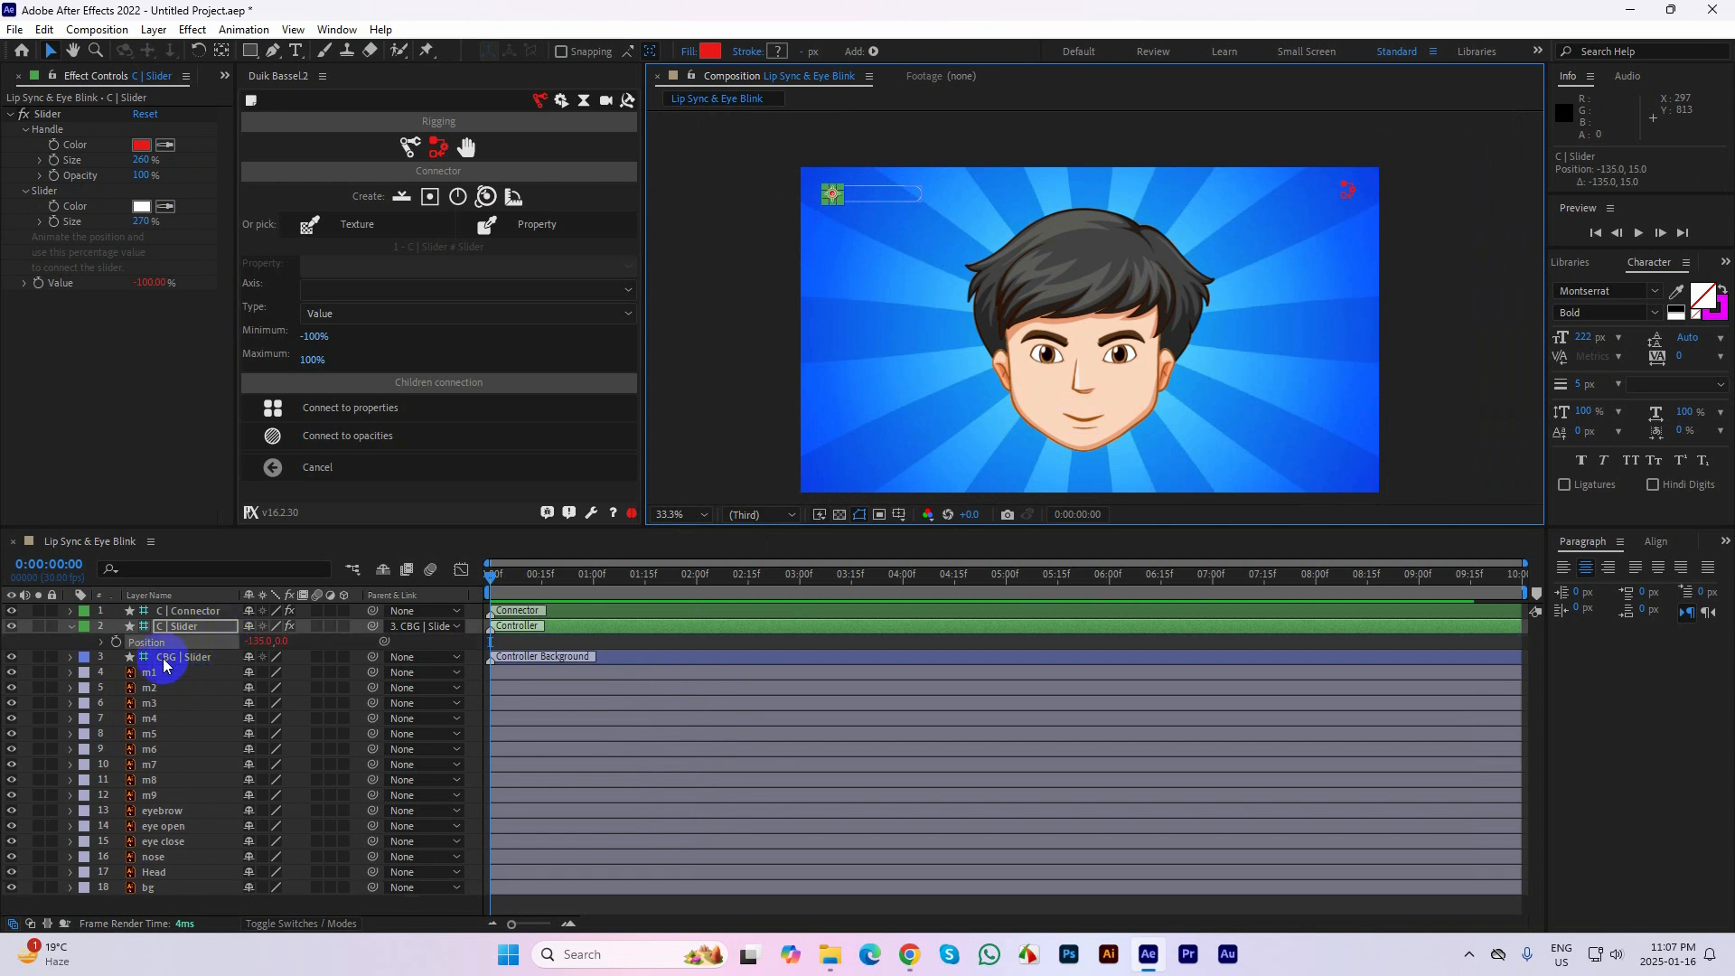
{"action": "left_click", "coordinate": [115, 641]}
{"action": "left_click", "coordinate": [590, 659]}
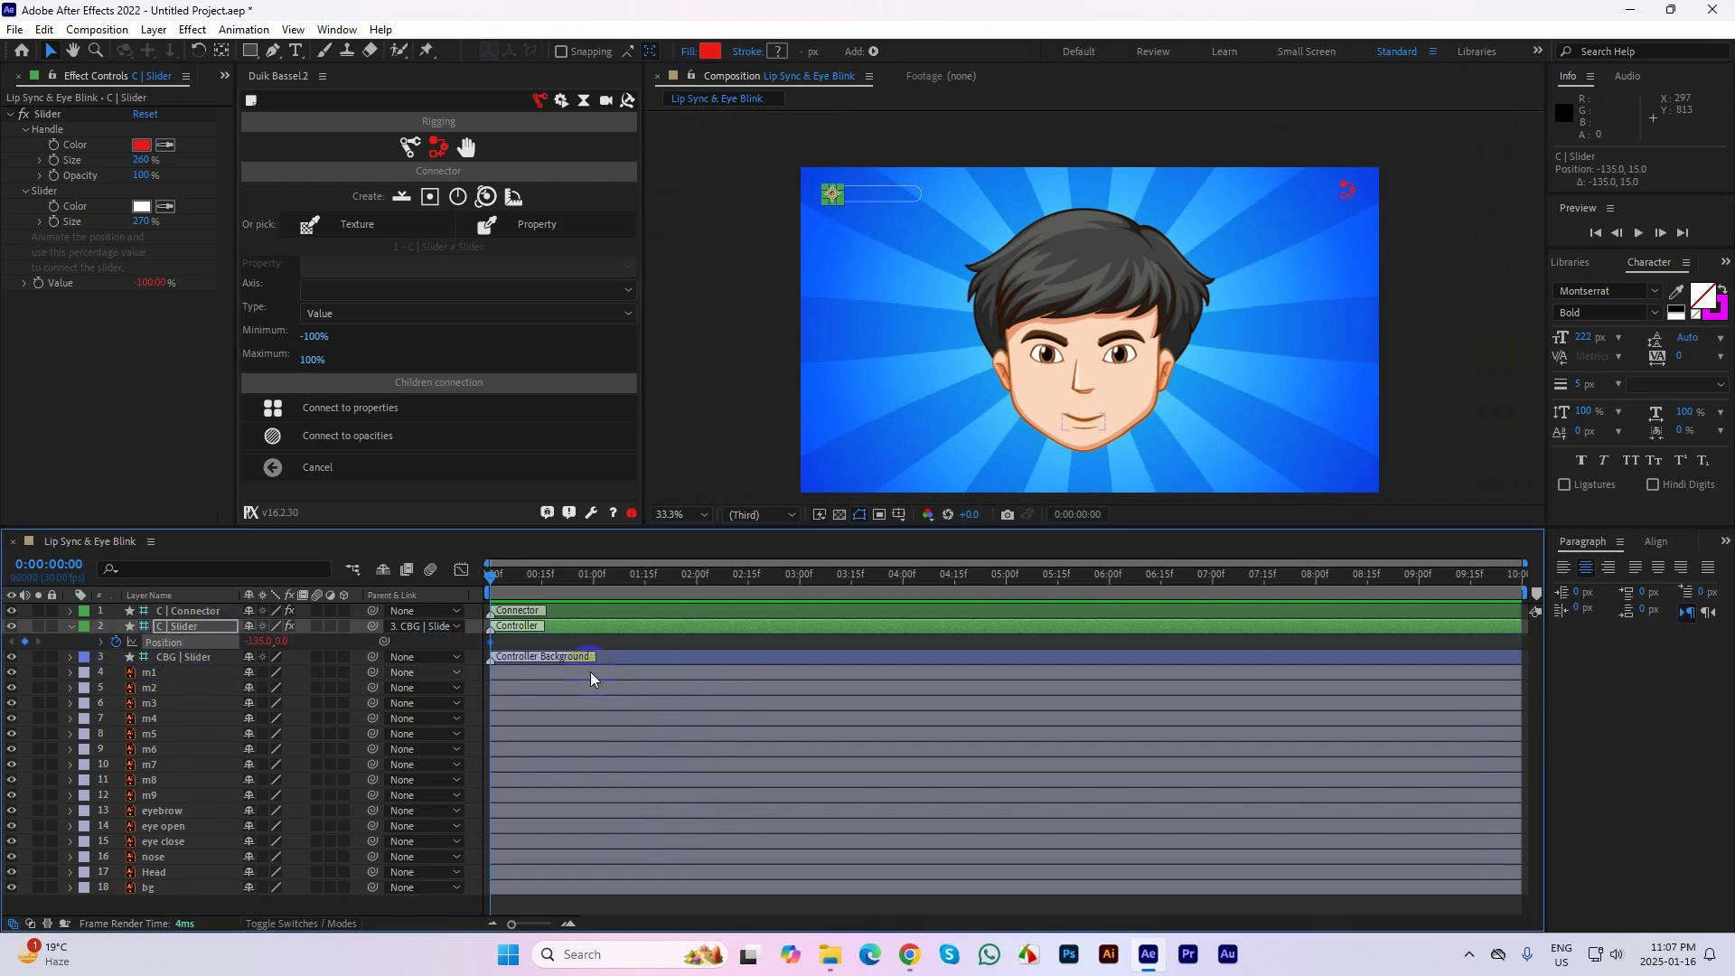
Keyframe the C | Slider handle at the right end of its track at 0:00:01:00 and preview the mouth animation
{"action": "left_click_drag", "start_coordinate": [494, 576], "coordinate": [594, 573]}
{"action": "left_click_drag", "start_coordinate": [843, 194], "coordinate": [936, 193]}
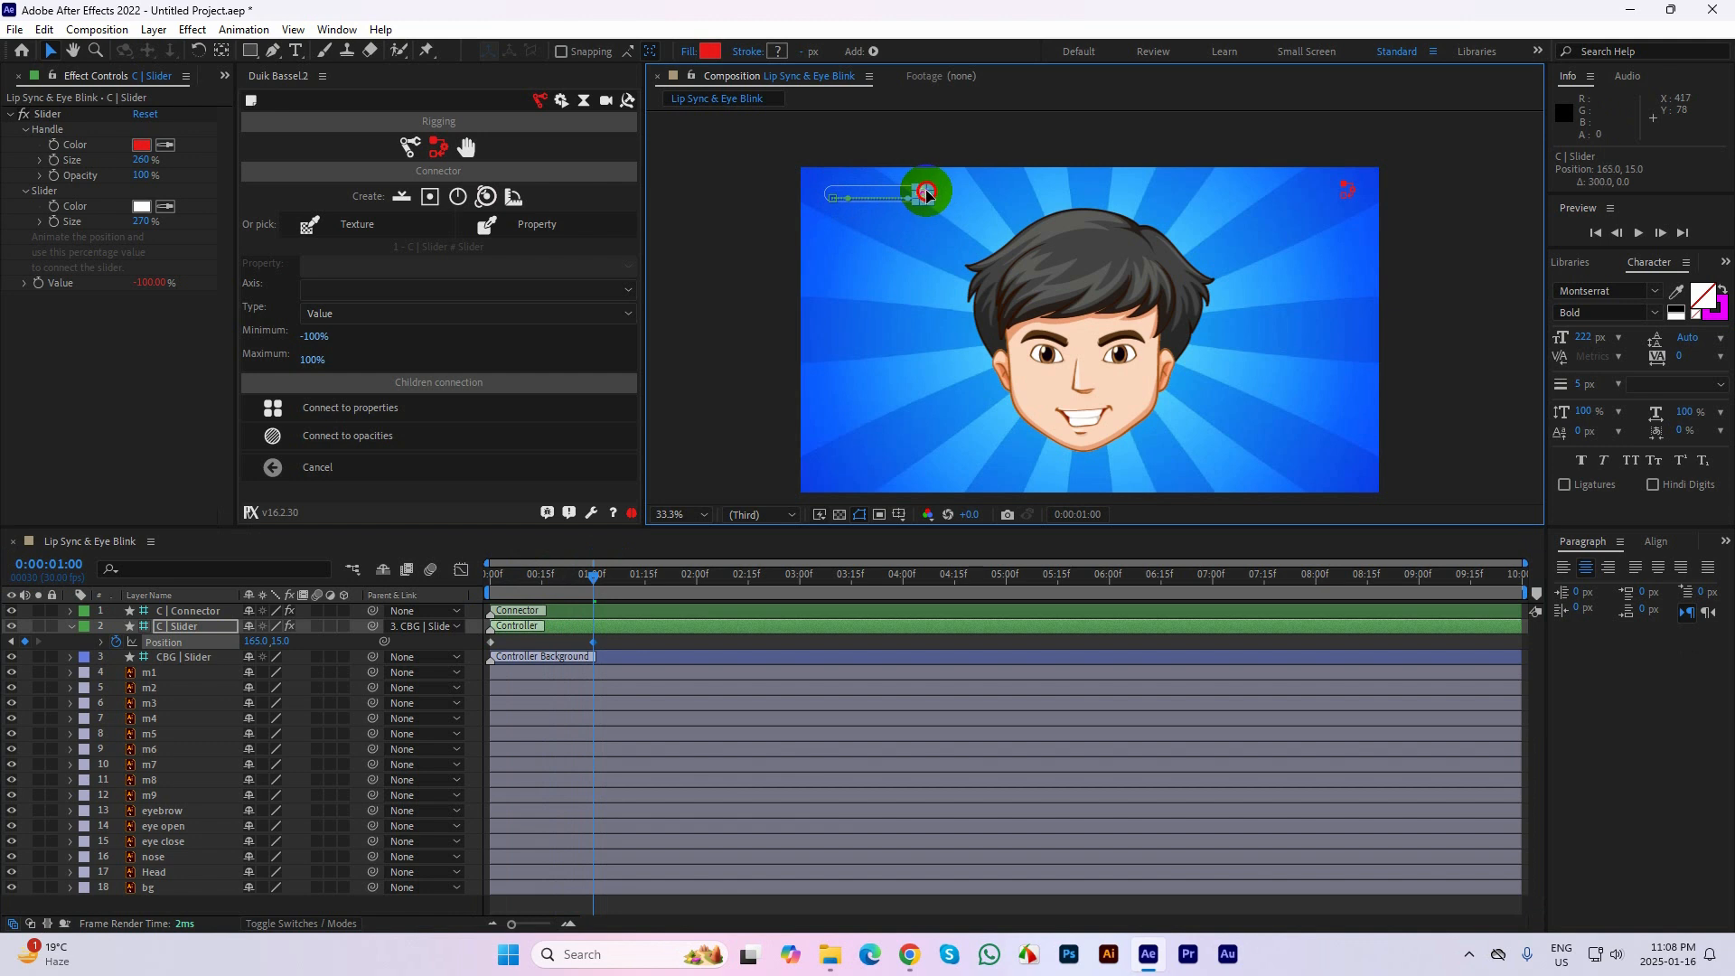
{"action": "left_click_drag", "start_coordinate": [610, 578], "coordinate": [526, 581]}
{"action": "key", "text": "space"}
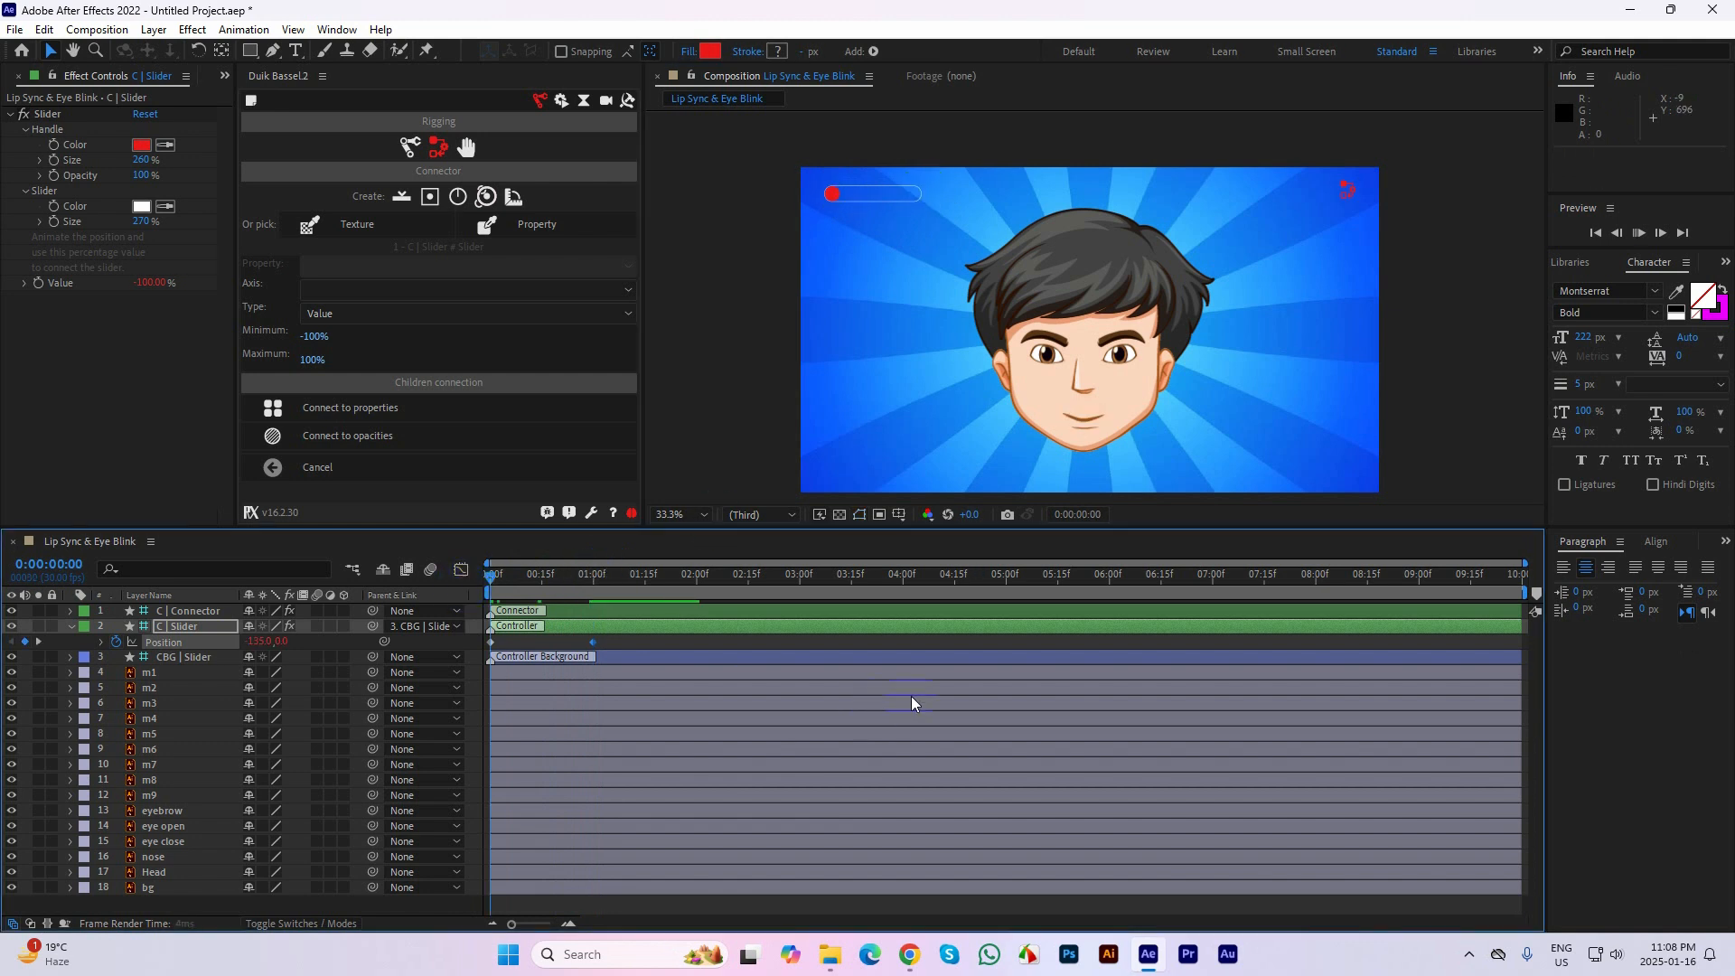
{"action": "left_click_drag", "start_coordinate": [662, 583], "coordinate": [462, 589]}
{"action": "key", "text": "space"}
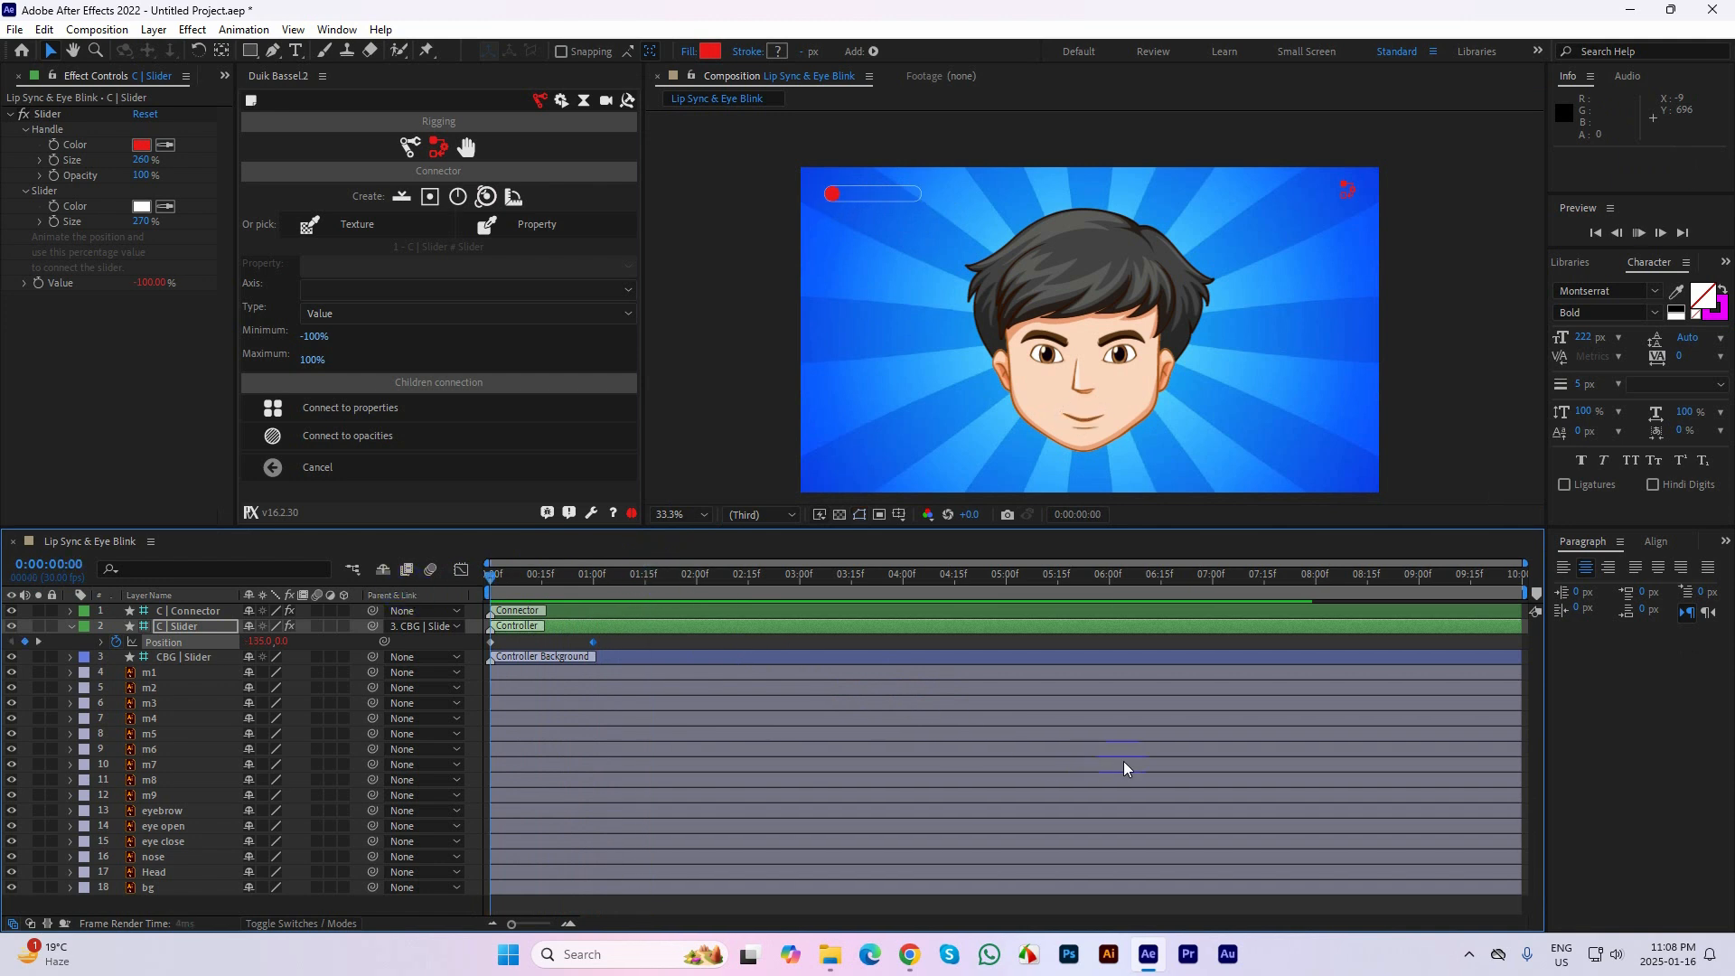
{"action": "key", "text": "space"}
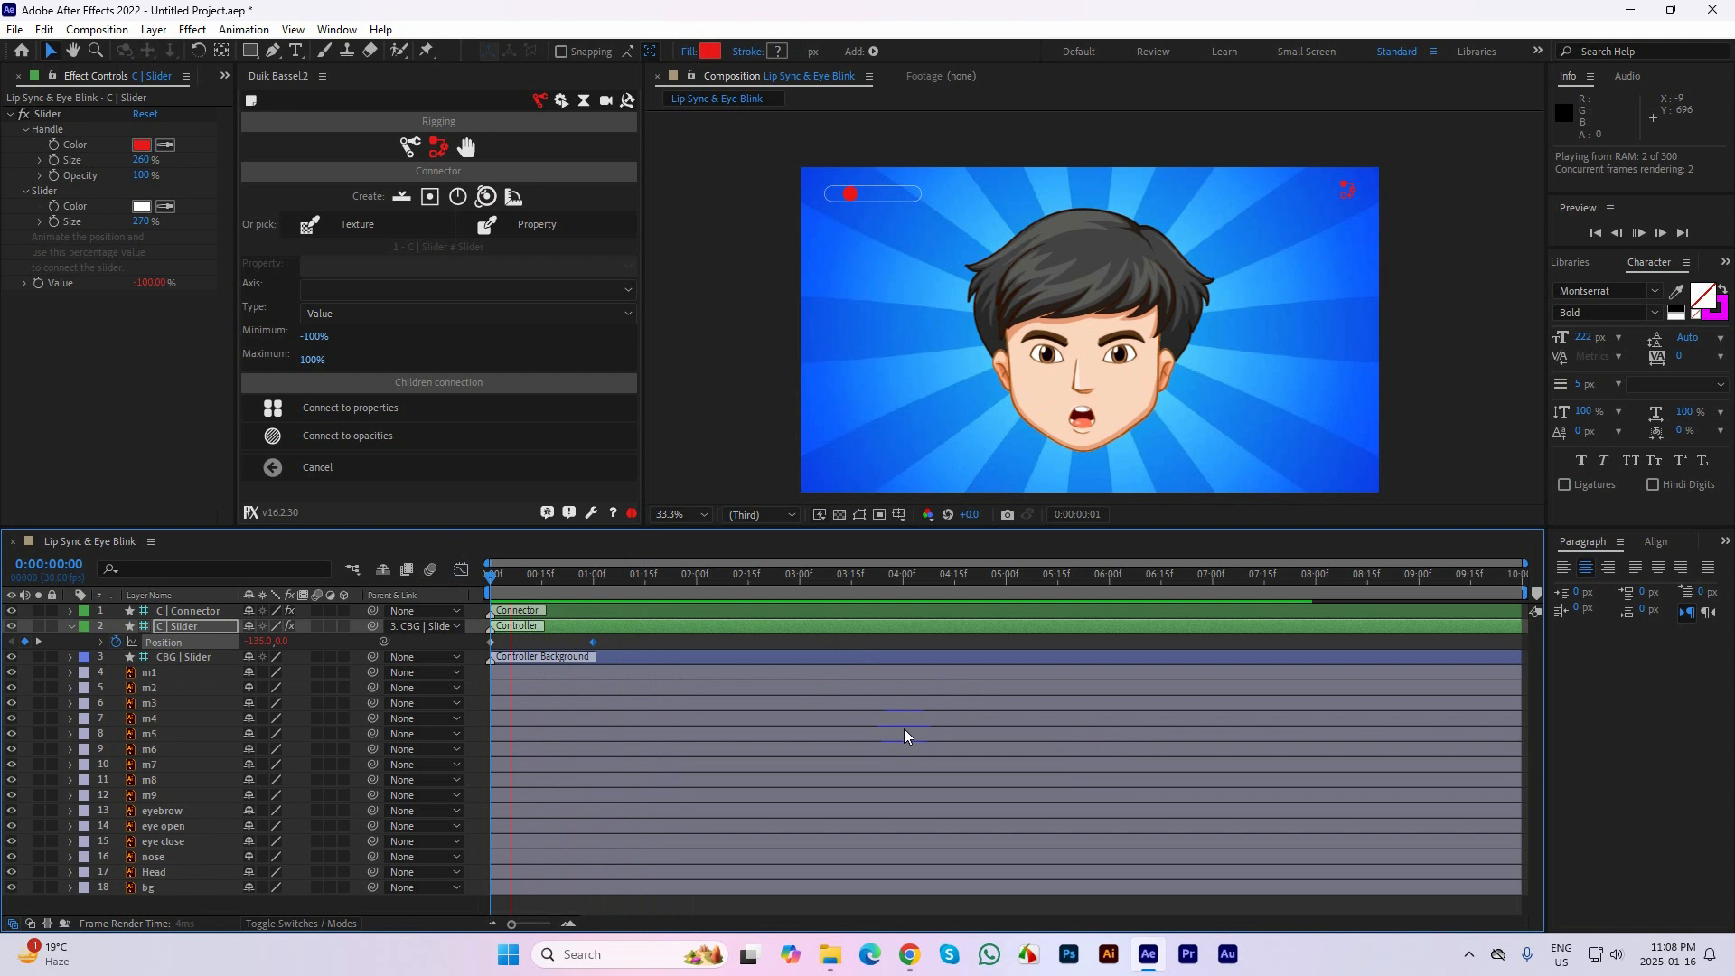
Keyframe the handle's unchanged Position at 2 seconds, move it to about 33, 15 at 0:00:02:15, and preview the animation
{"action": "left_click_drag", "start_coordinate": [569, 573], "coordinate": [750, 579]}
{"action": "left_click", "coordinate": [24, 641]}
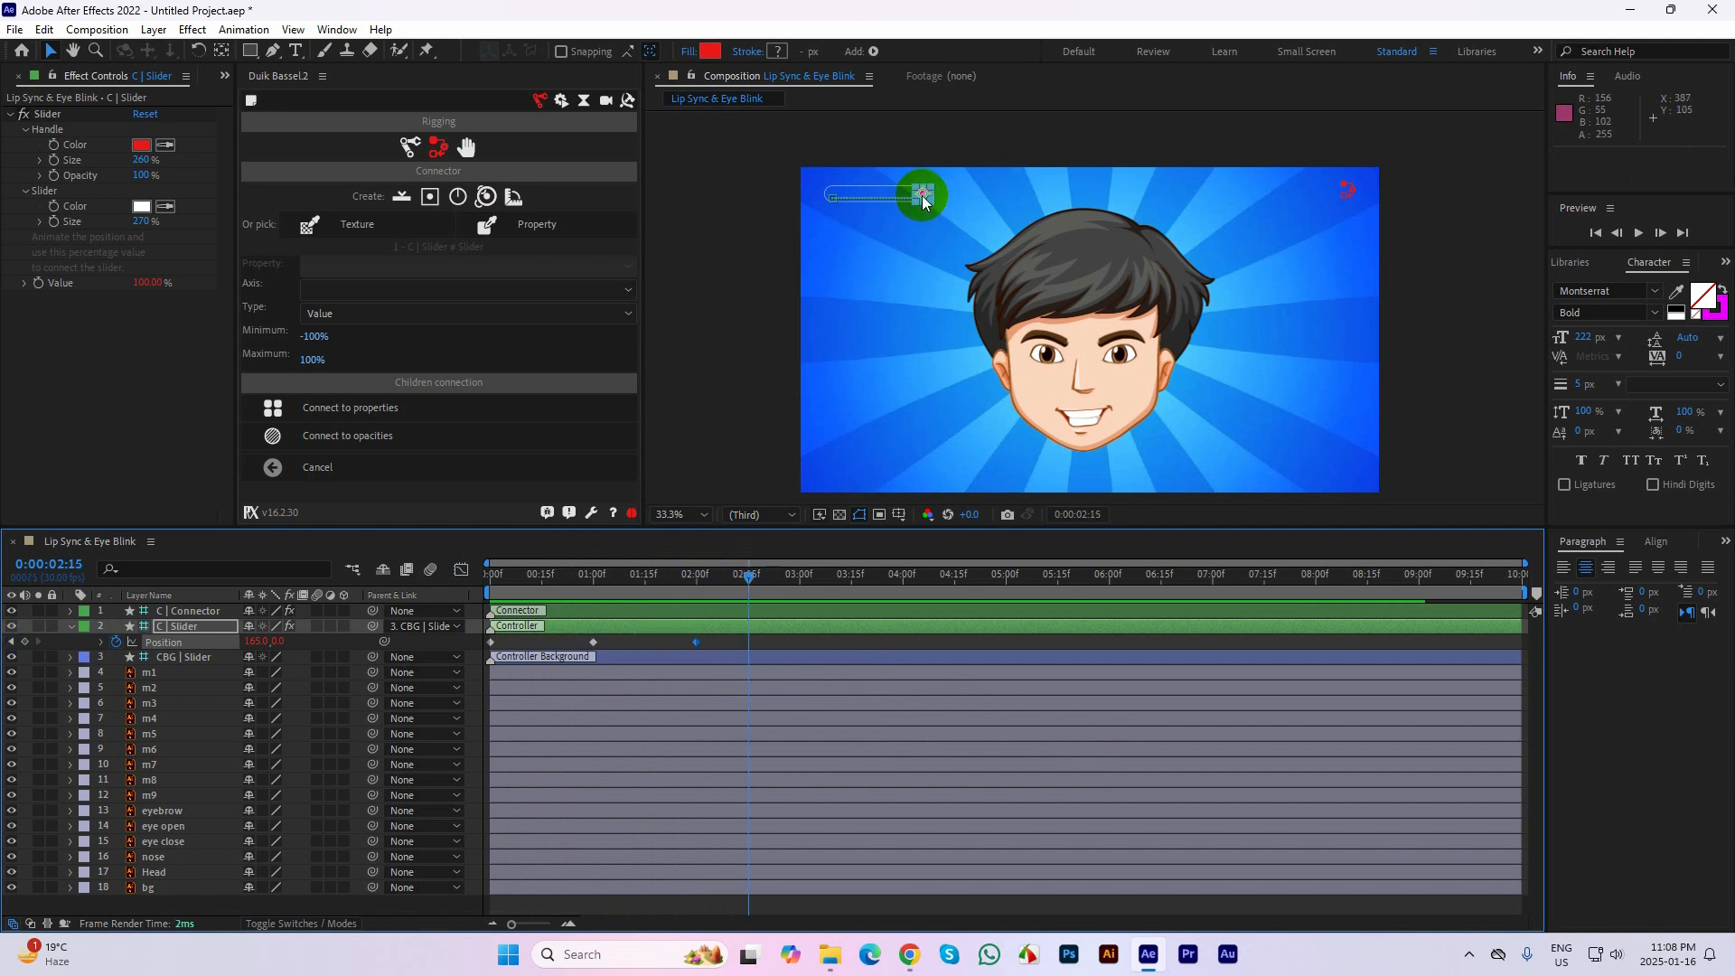
{"action": "left_click_drag", "start_coordinate": [922, 194], "coordinate": [884, 198]}
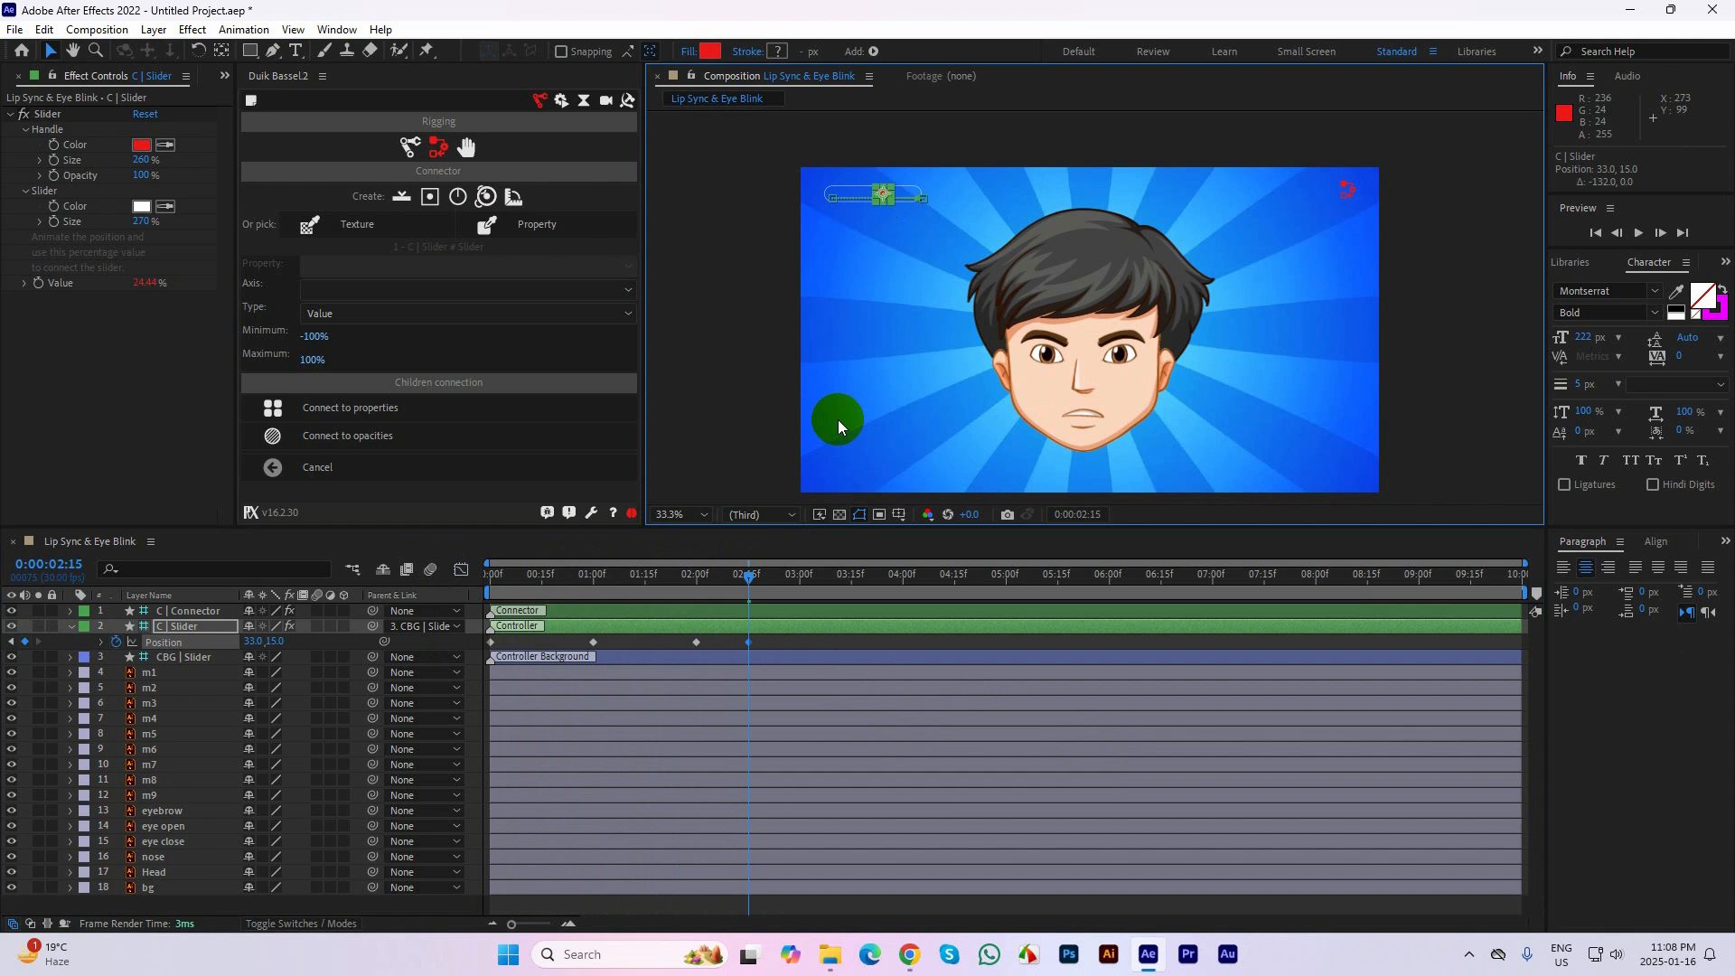
{"action": "left_click_drag", "start_coordinate": [751, 573], "coordinate": [469, 620]}
{"action": "key", "text": "space"}
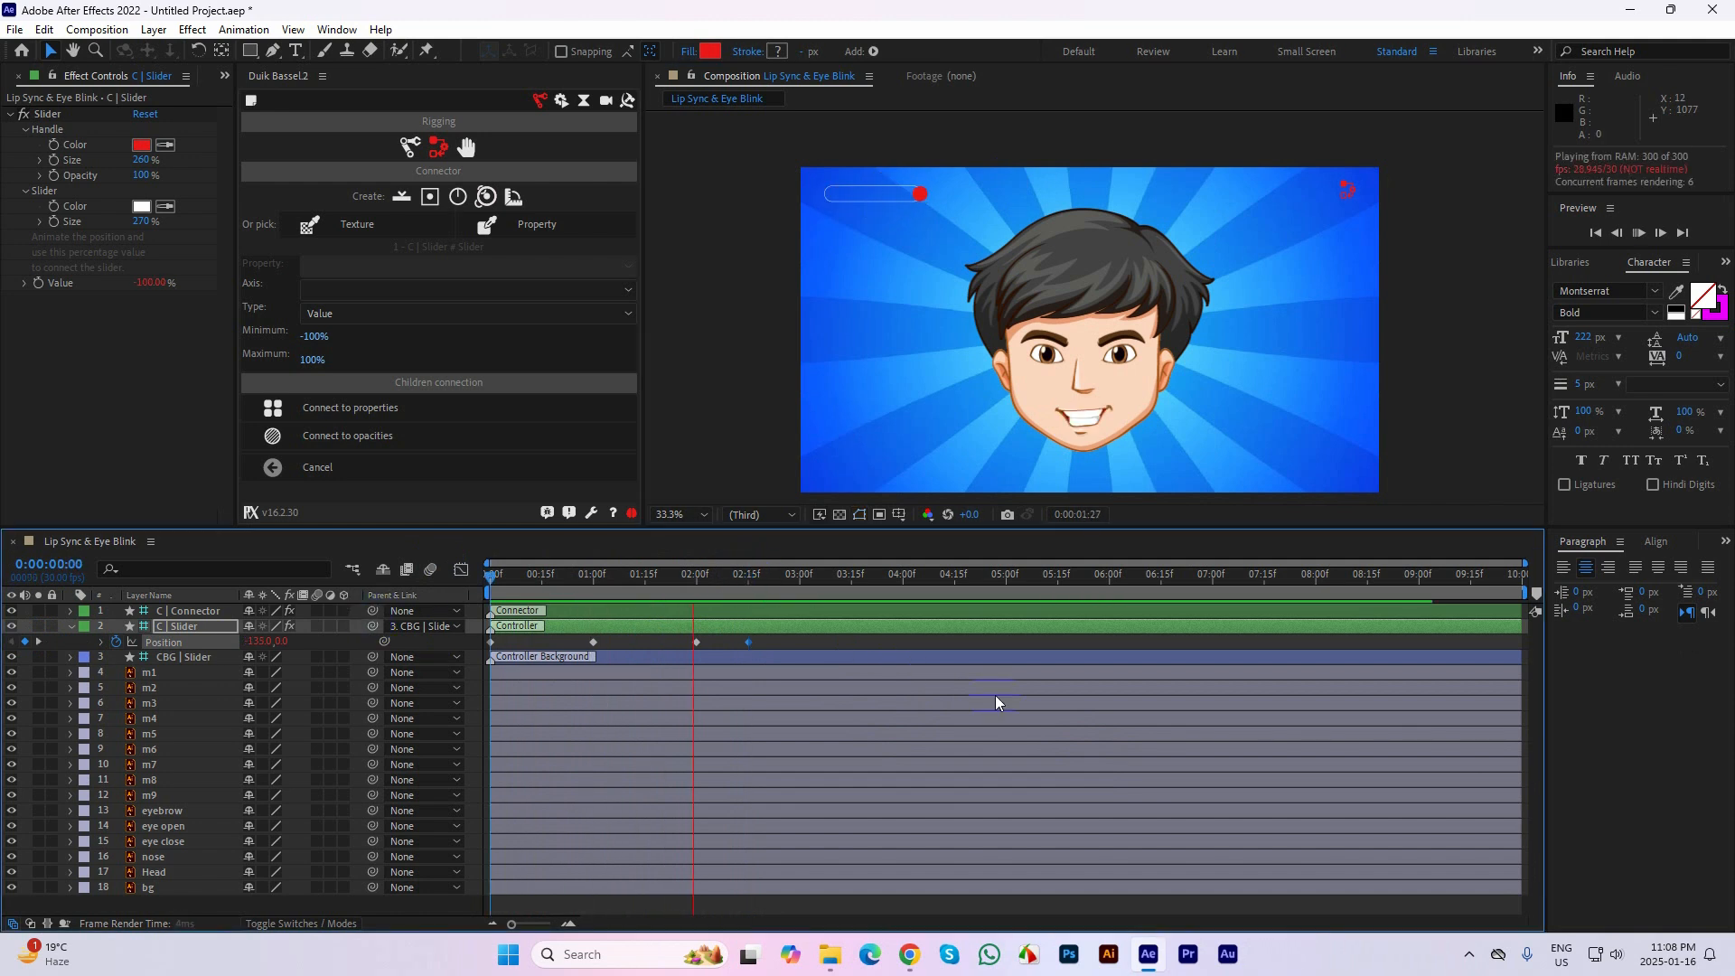
Hold the C | Slider handle's Position with a keyframe at 0:00:03:15, move it to about -144, 15 at 0:00:05:00, and preview the animation
{"action": "left_click", "coordinate": [798, 559]}
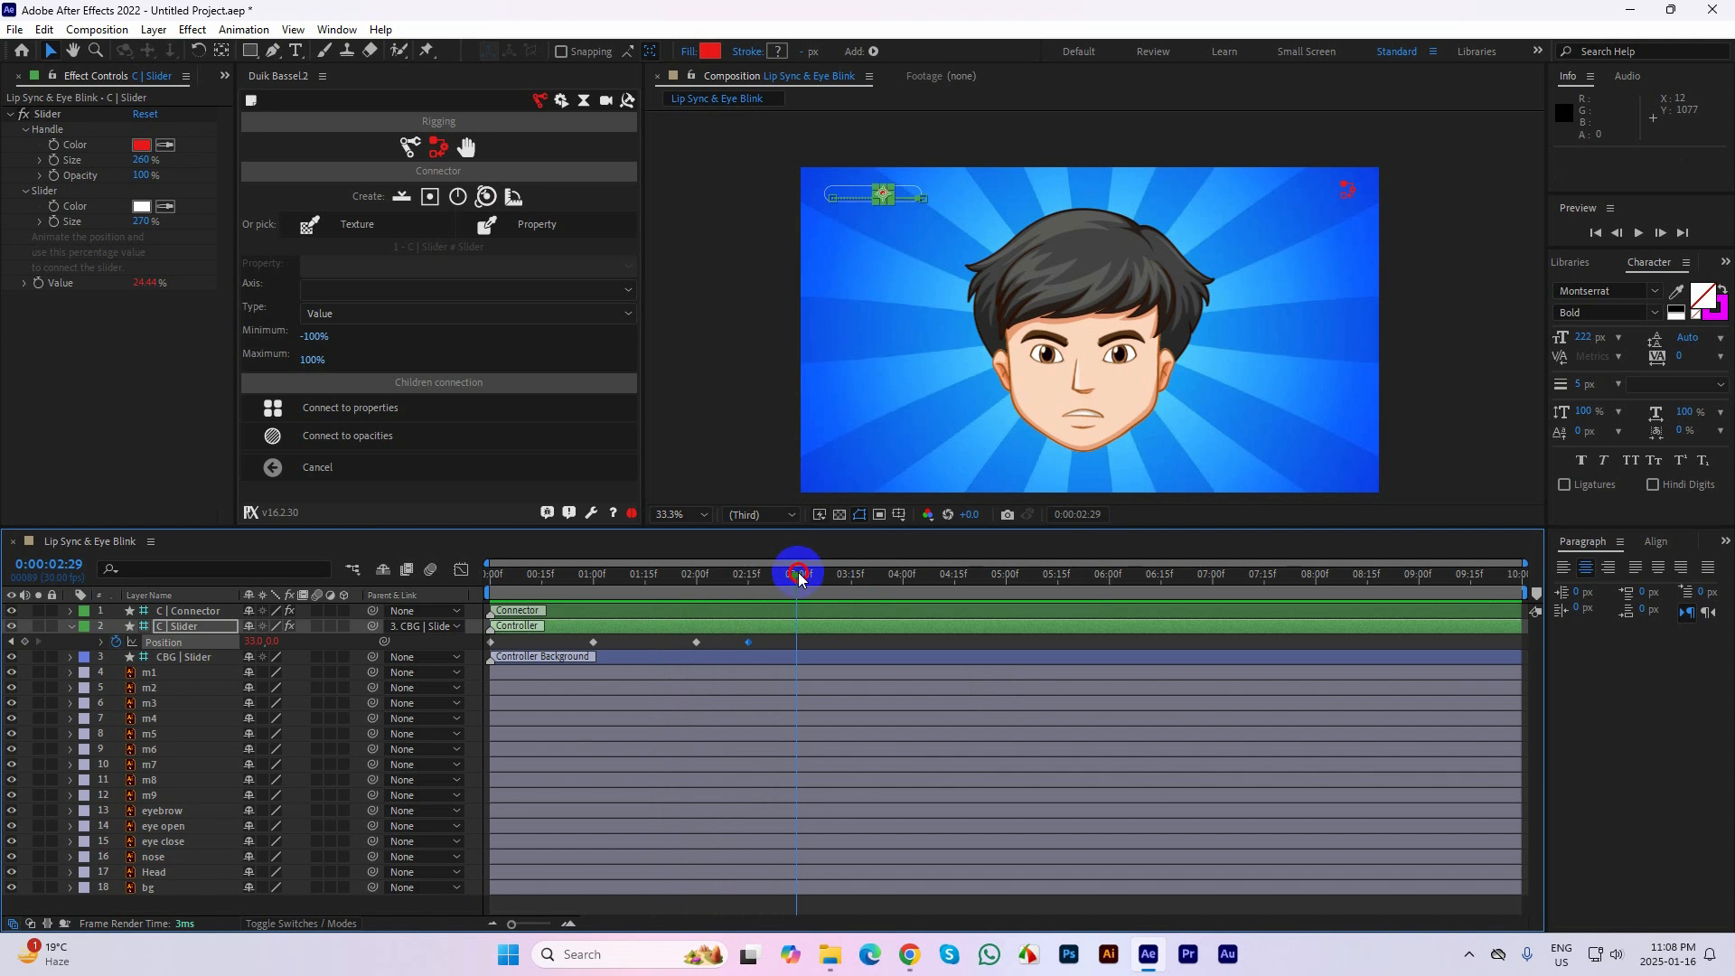
{"action": "left_click", "coordinate": [852, 575]}
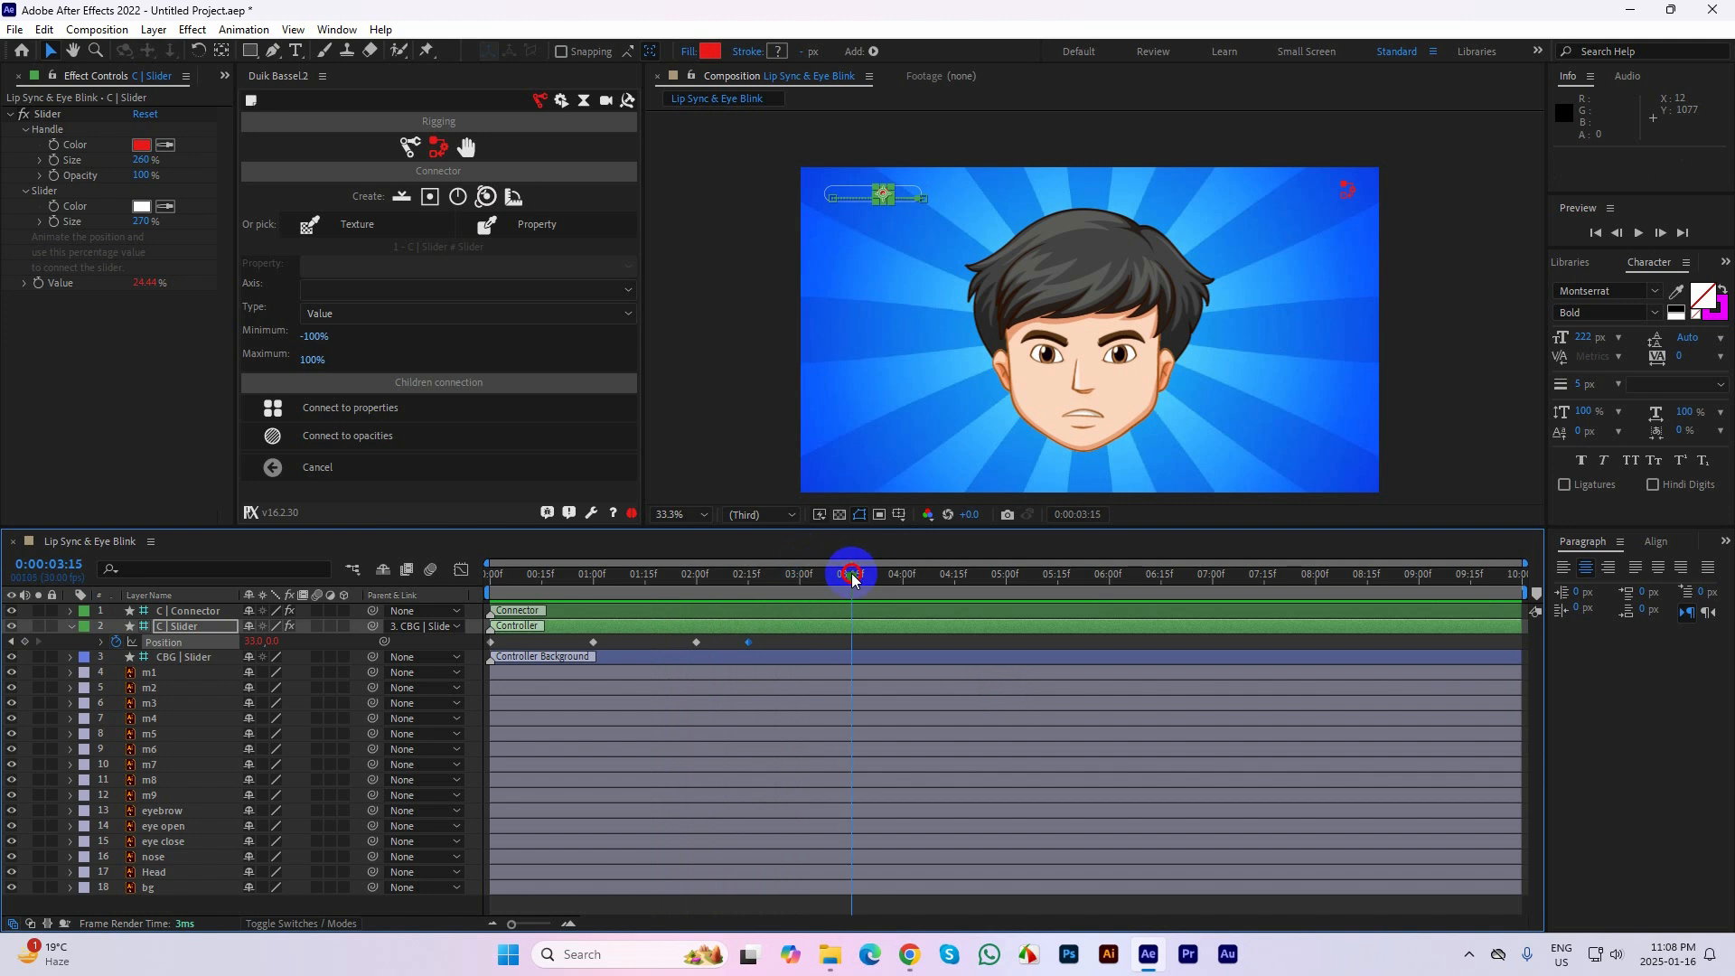
{"action": "left_click", "coordinate": [24, 641]}
{"action": "left_click_drag", "start_coordinate": [853, 578], "coordinate": [1006, 575]}
{"action": "left_click", "coordinate": [883, 195]}
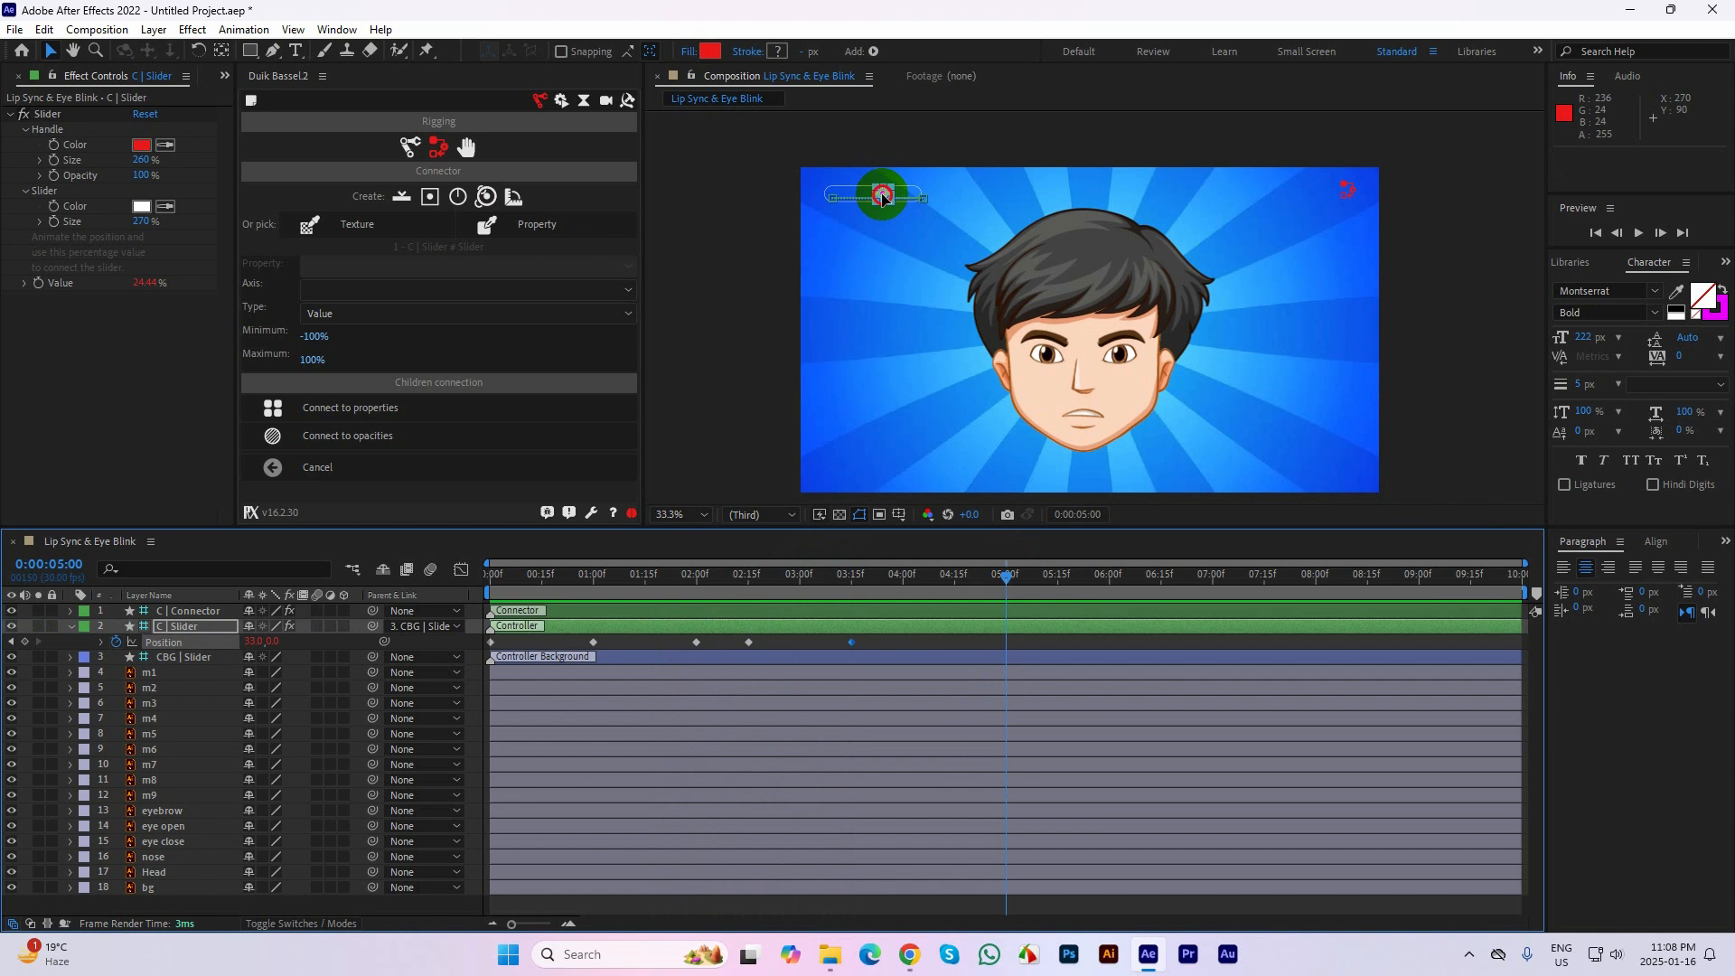
{"action": "left_click_drag", "start_coordinate": [883, 196], "coordinate": [832, 202]}
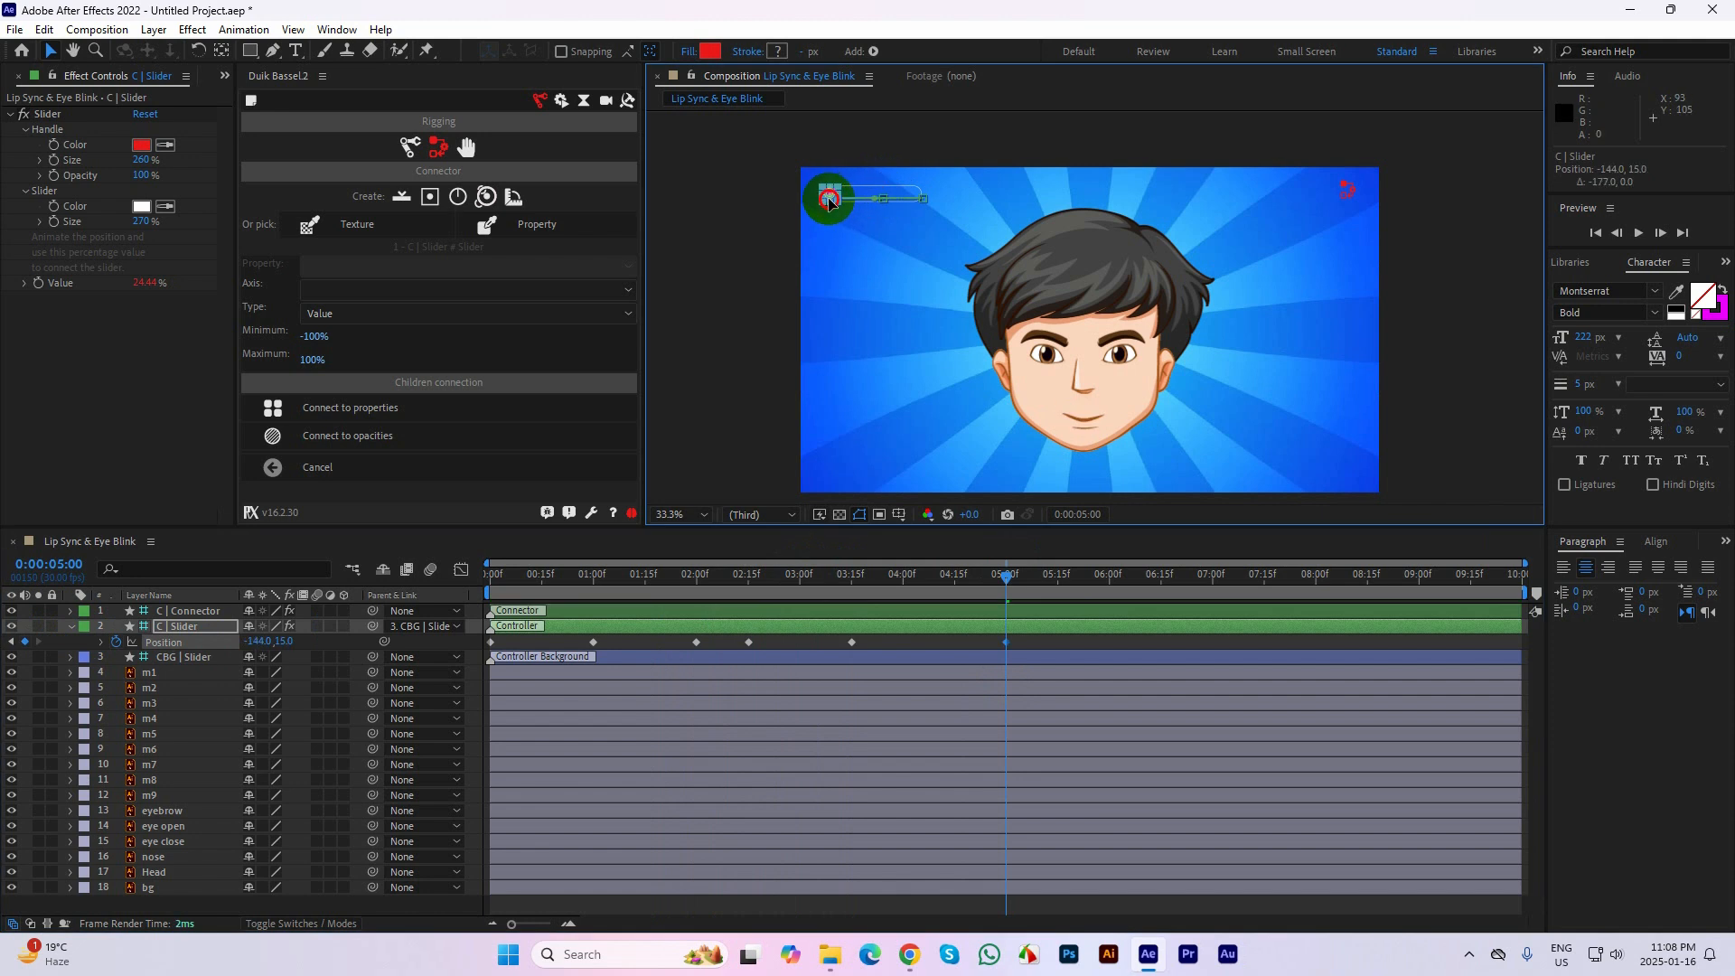
{"action": "key", "text": "space"}
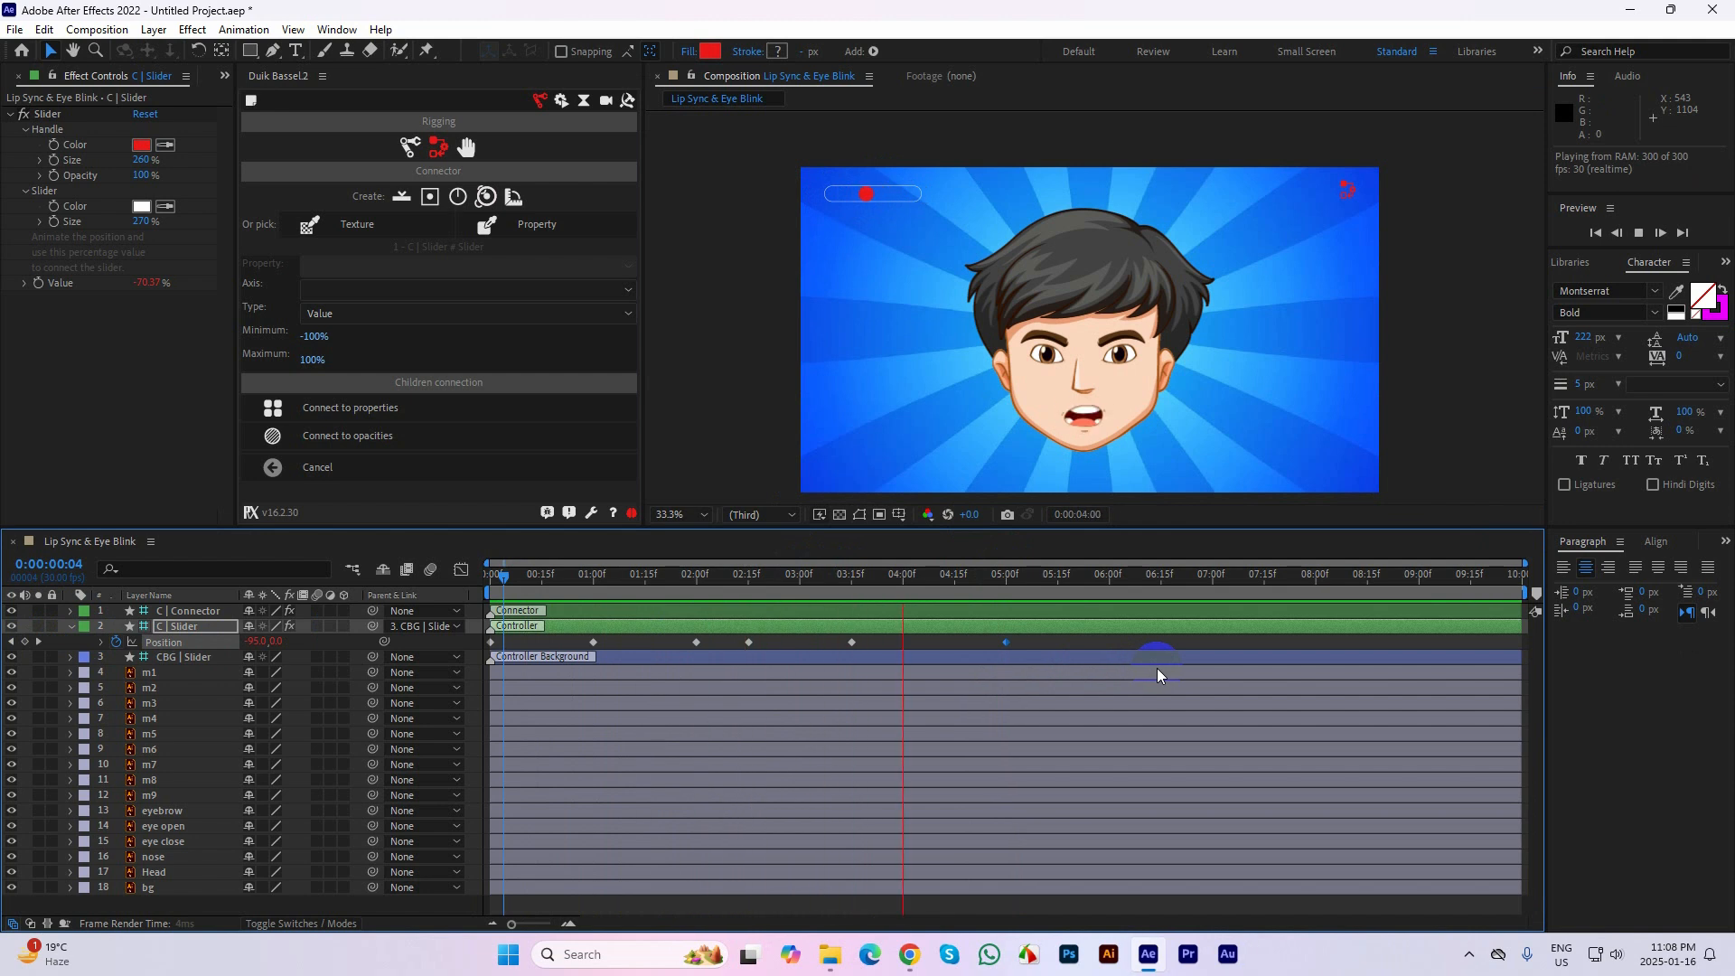
Retime the last C | Slider Position keyframe to about 0:00:04:14, previewing the timing, and collapse the layer's properties
{"action": "key", "text": "space"}
{"action": "left_click_drag", "start_coordinate": [1005, 643], "coordinate": [917, 643]}
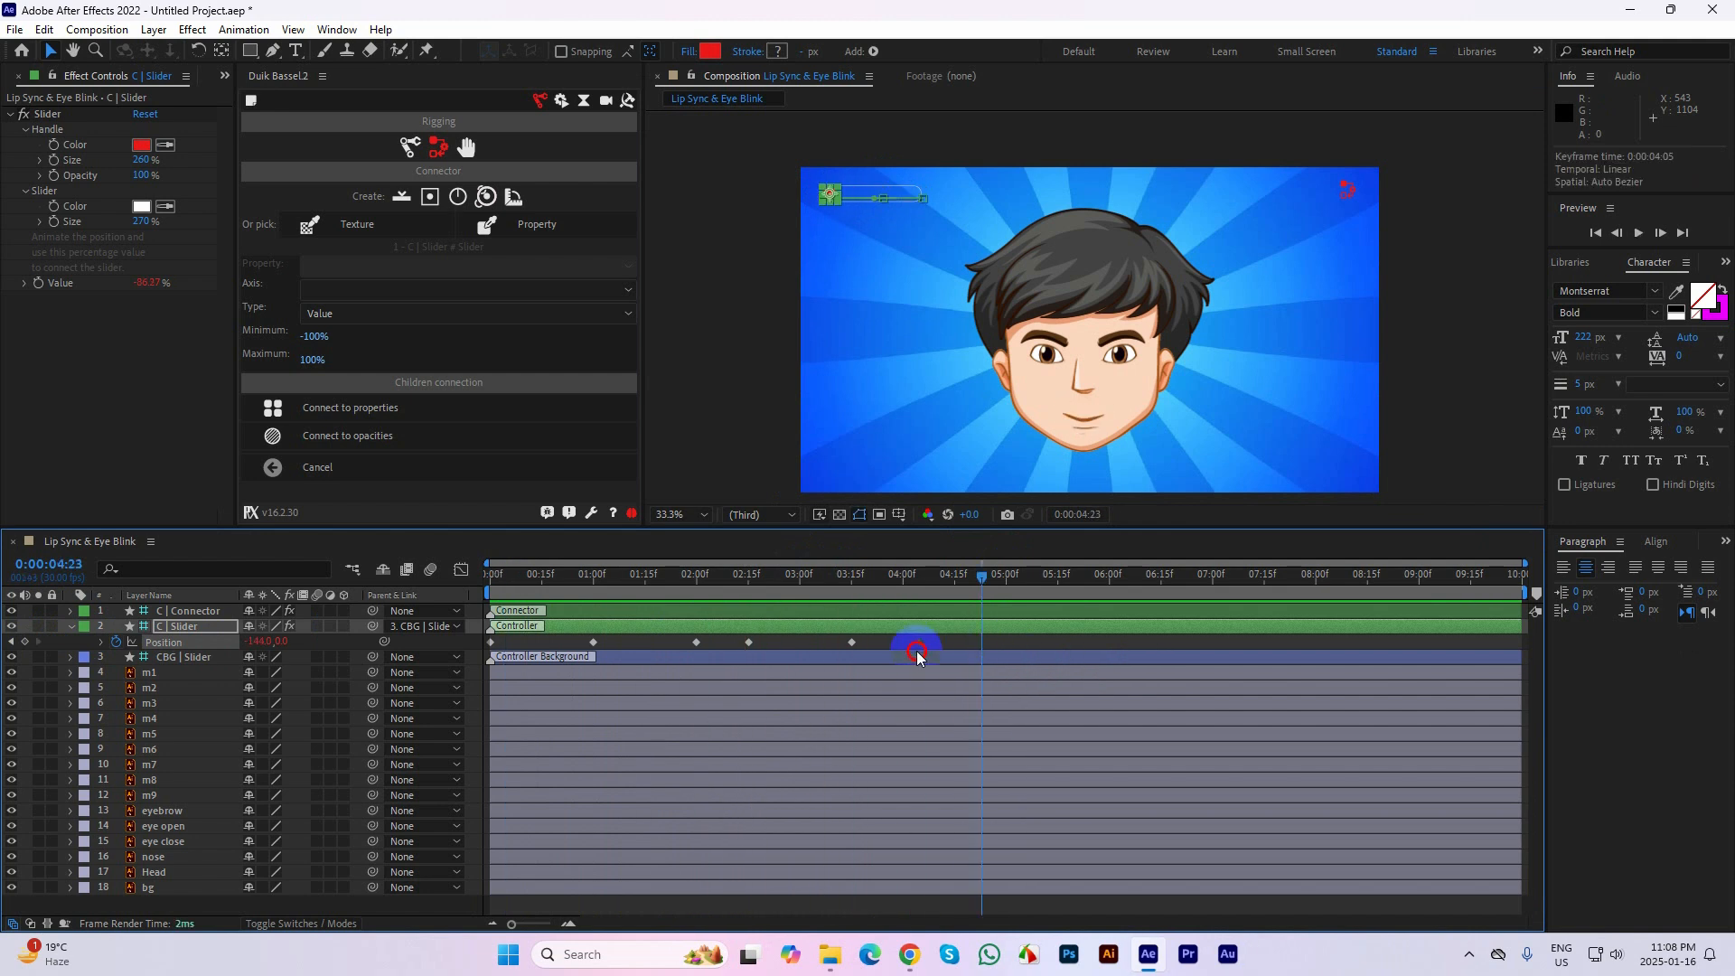
{"action": "left_click_drag", "start_coordinate": [984, 576], "coordinate": [822, 575]}
{"action": "key", "text": "space"}
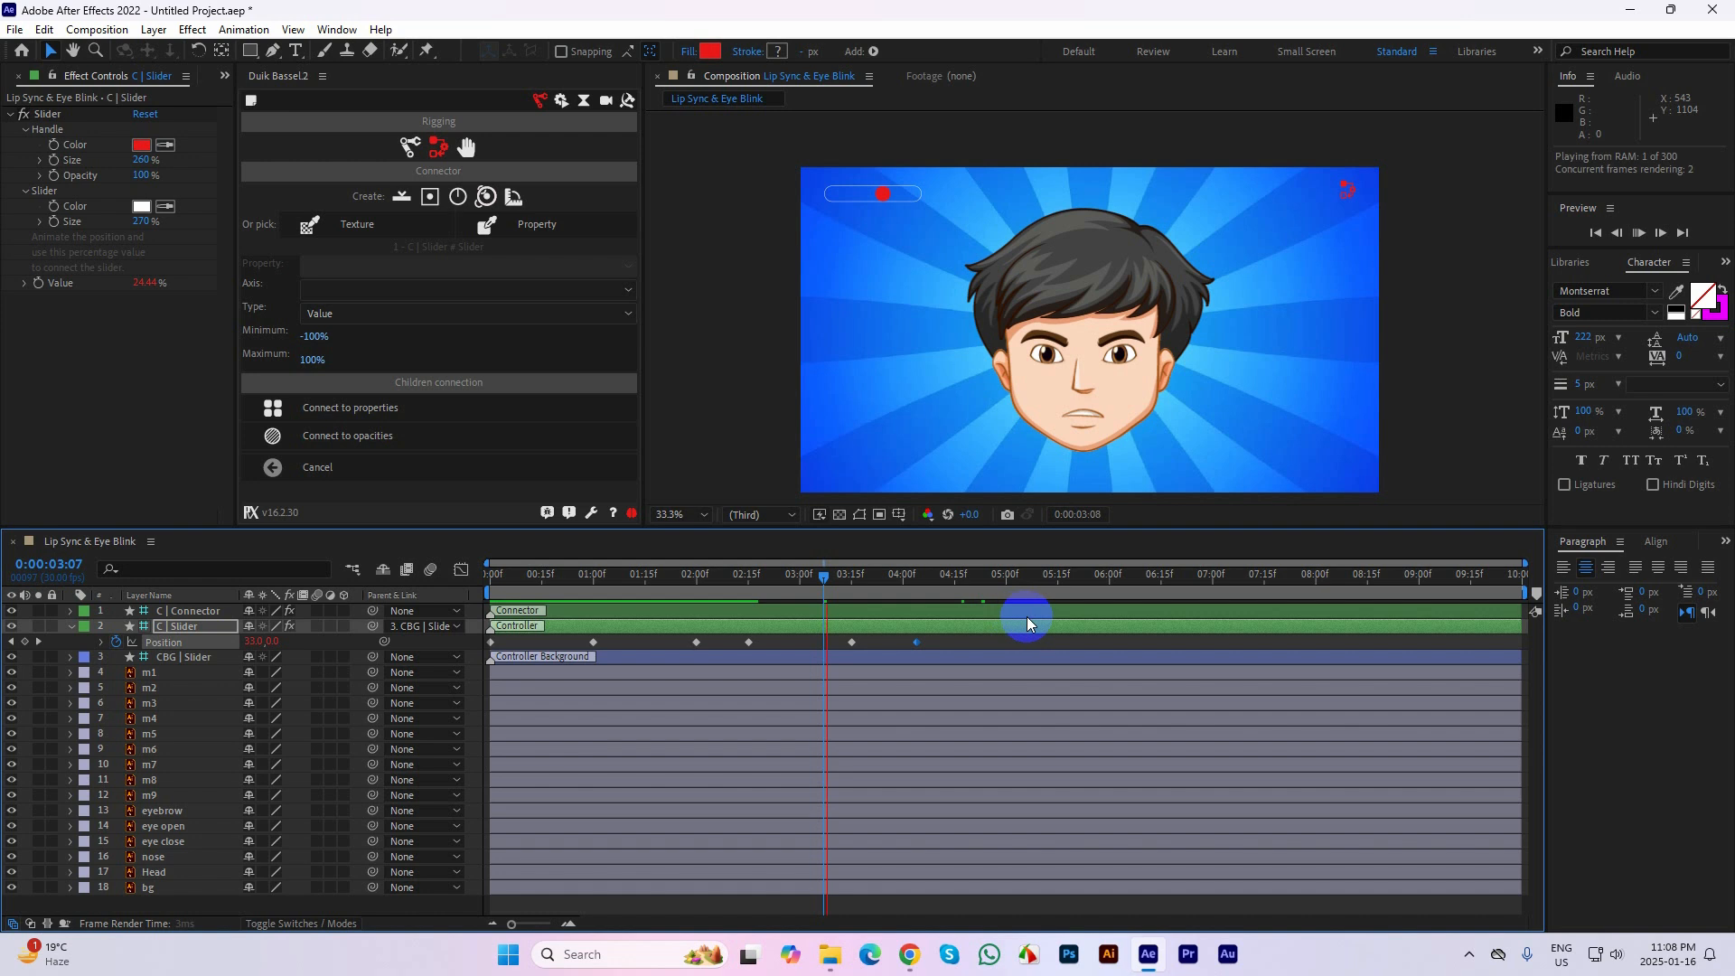
{"action": "key", "text": "space"}
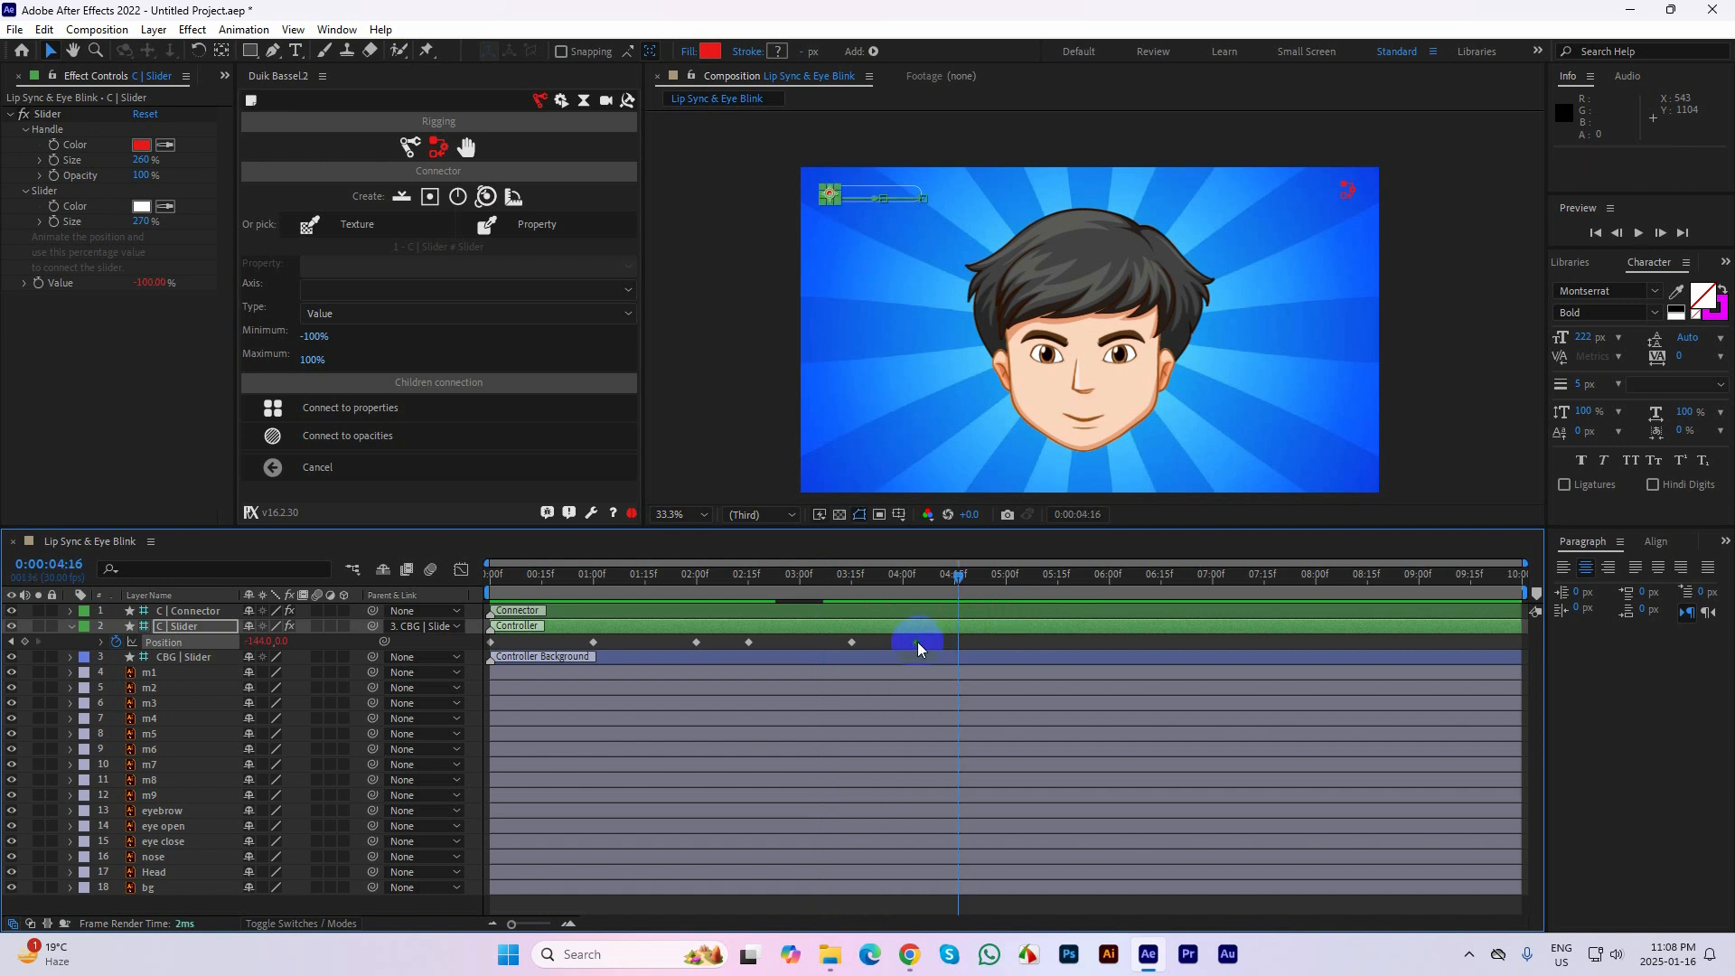
{"action": "left_click_drag", "start_coordinate": [917, 642], "coordinate": [951, 643]}
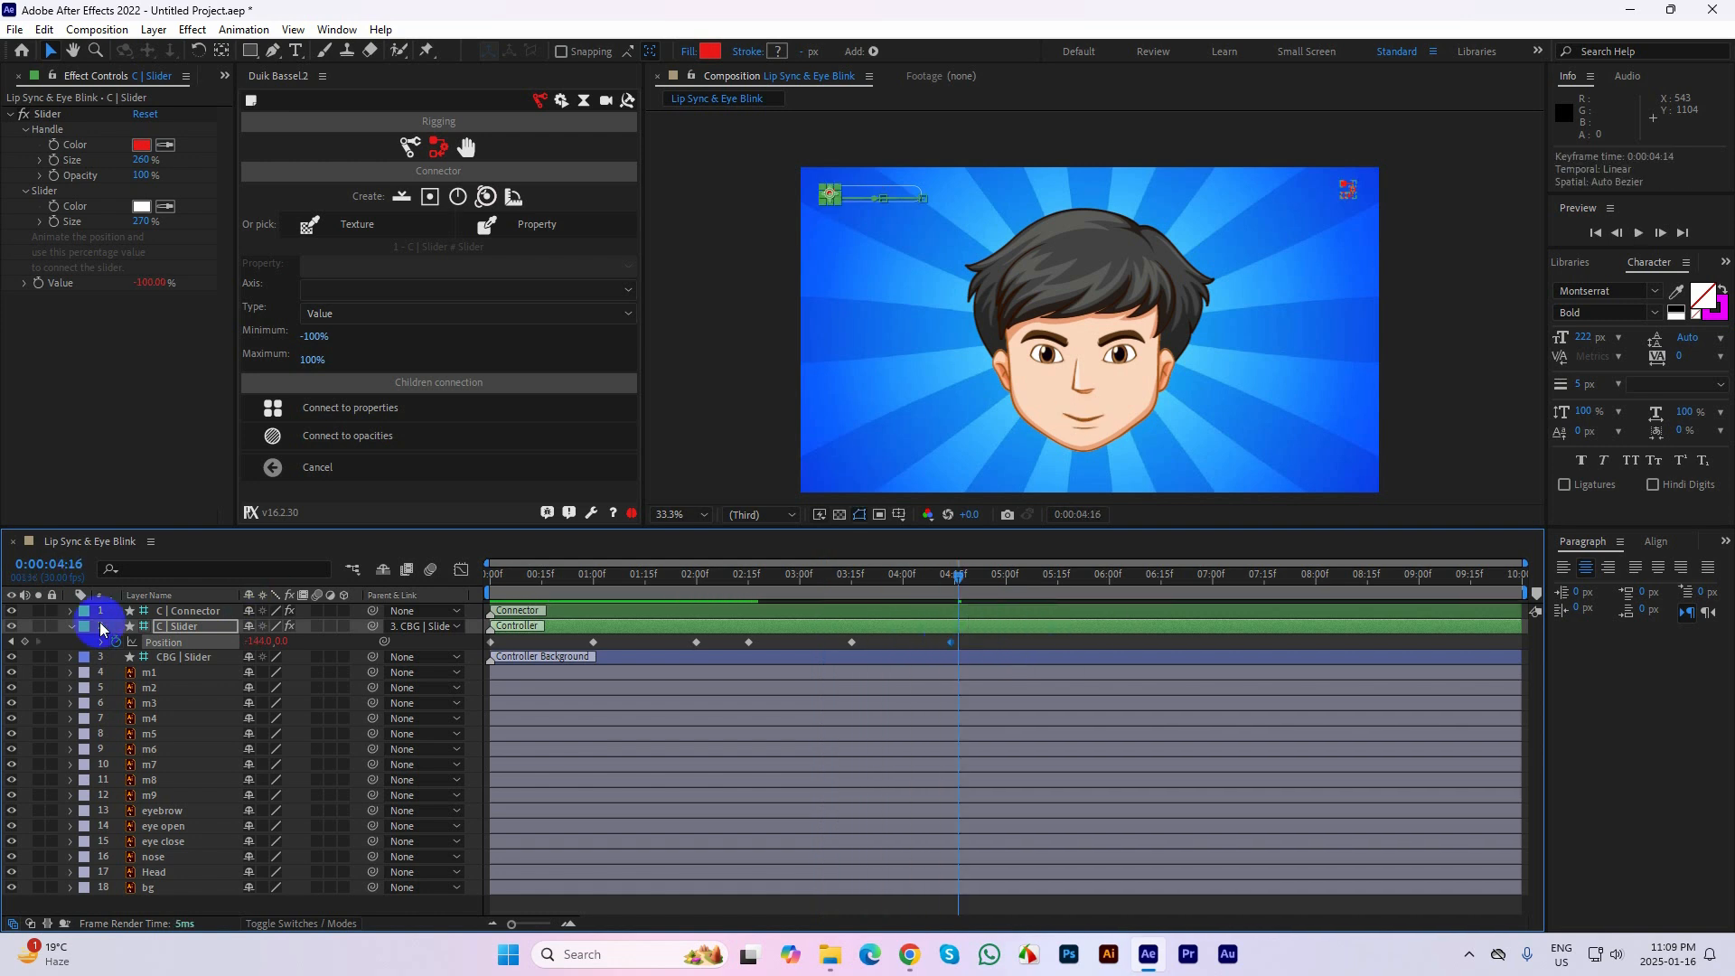
{"action": "left_click", "coordinate": [71, 625]}
{"action": "left_click", "coordinate": [1417, 397]}
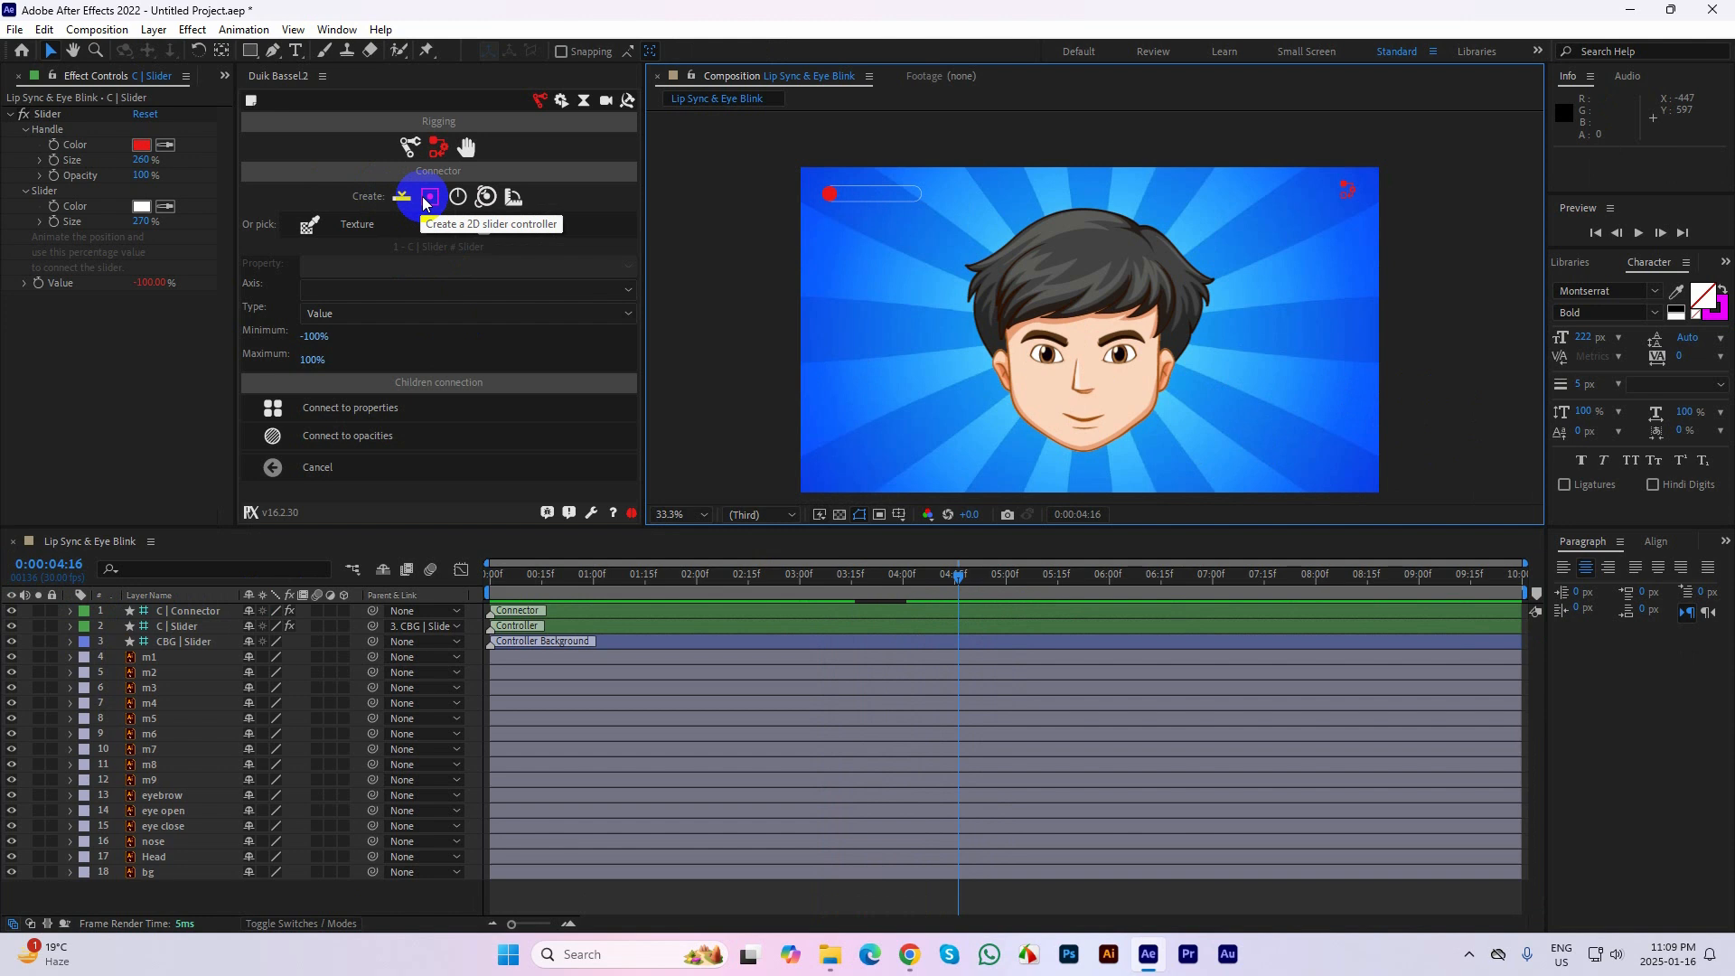
{"action": "left_click", "coordinate": [429, 198]}
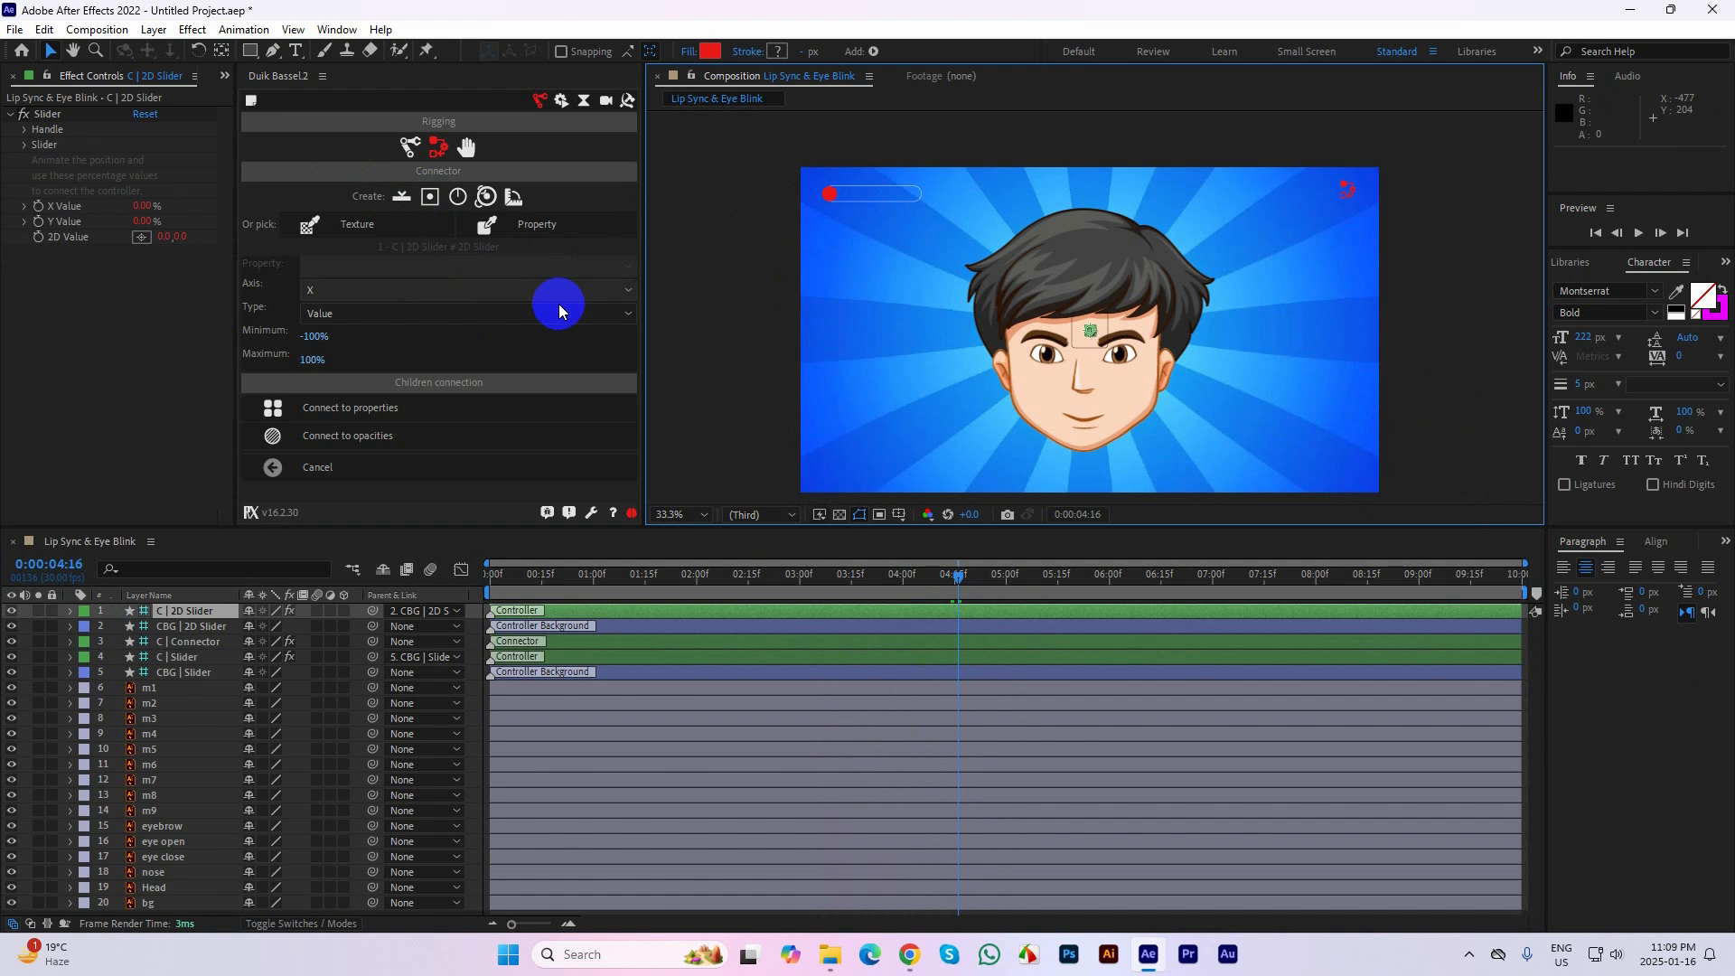
{"action": "left_click", "coordinate": [215, 626], "text": "shift"}
{"action": "key", "text": "Delete"}
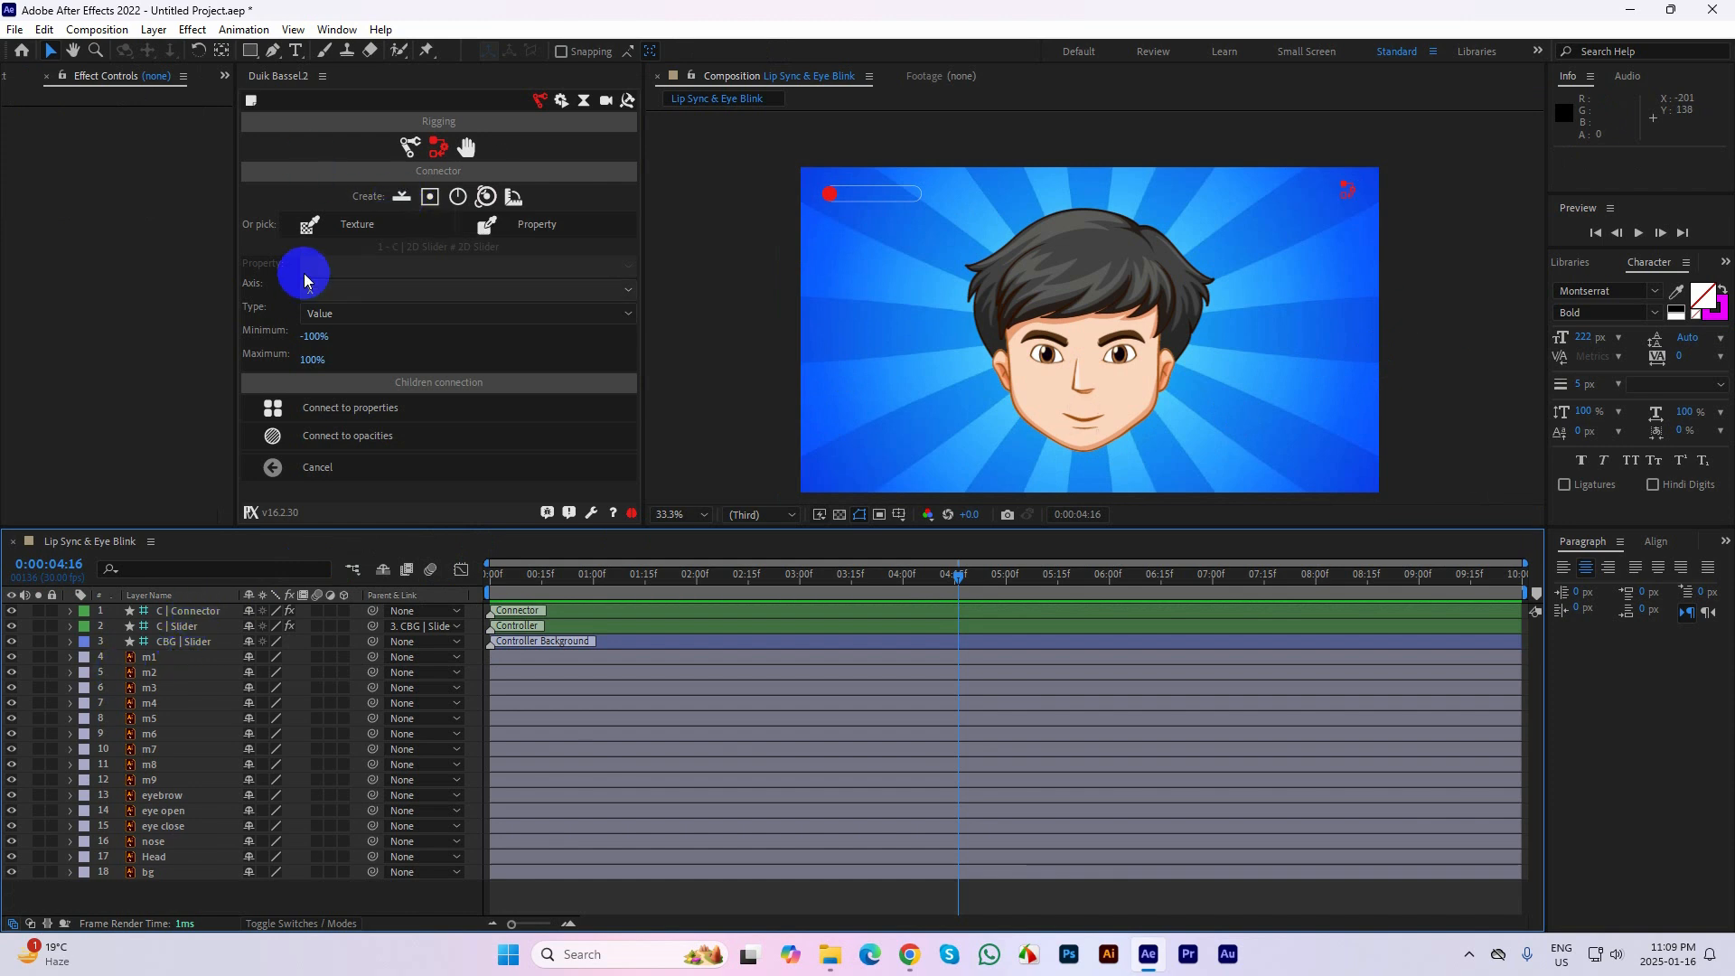
Create a second one-axis slider controller with a 310% handle size and place it below the first slider at about 174, 192
{"action": "left_click", "coordinate": [403, 200]}
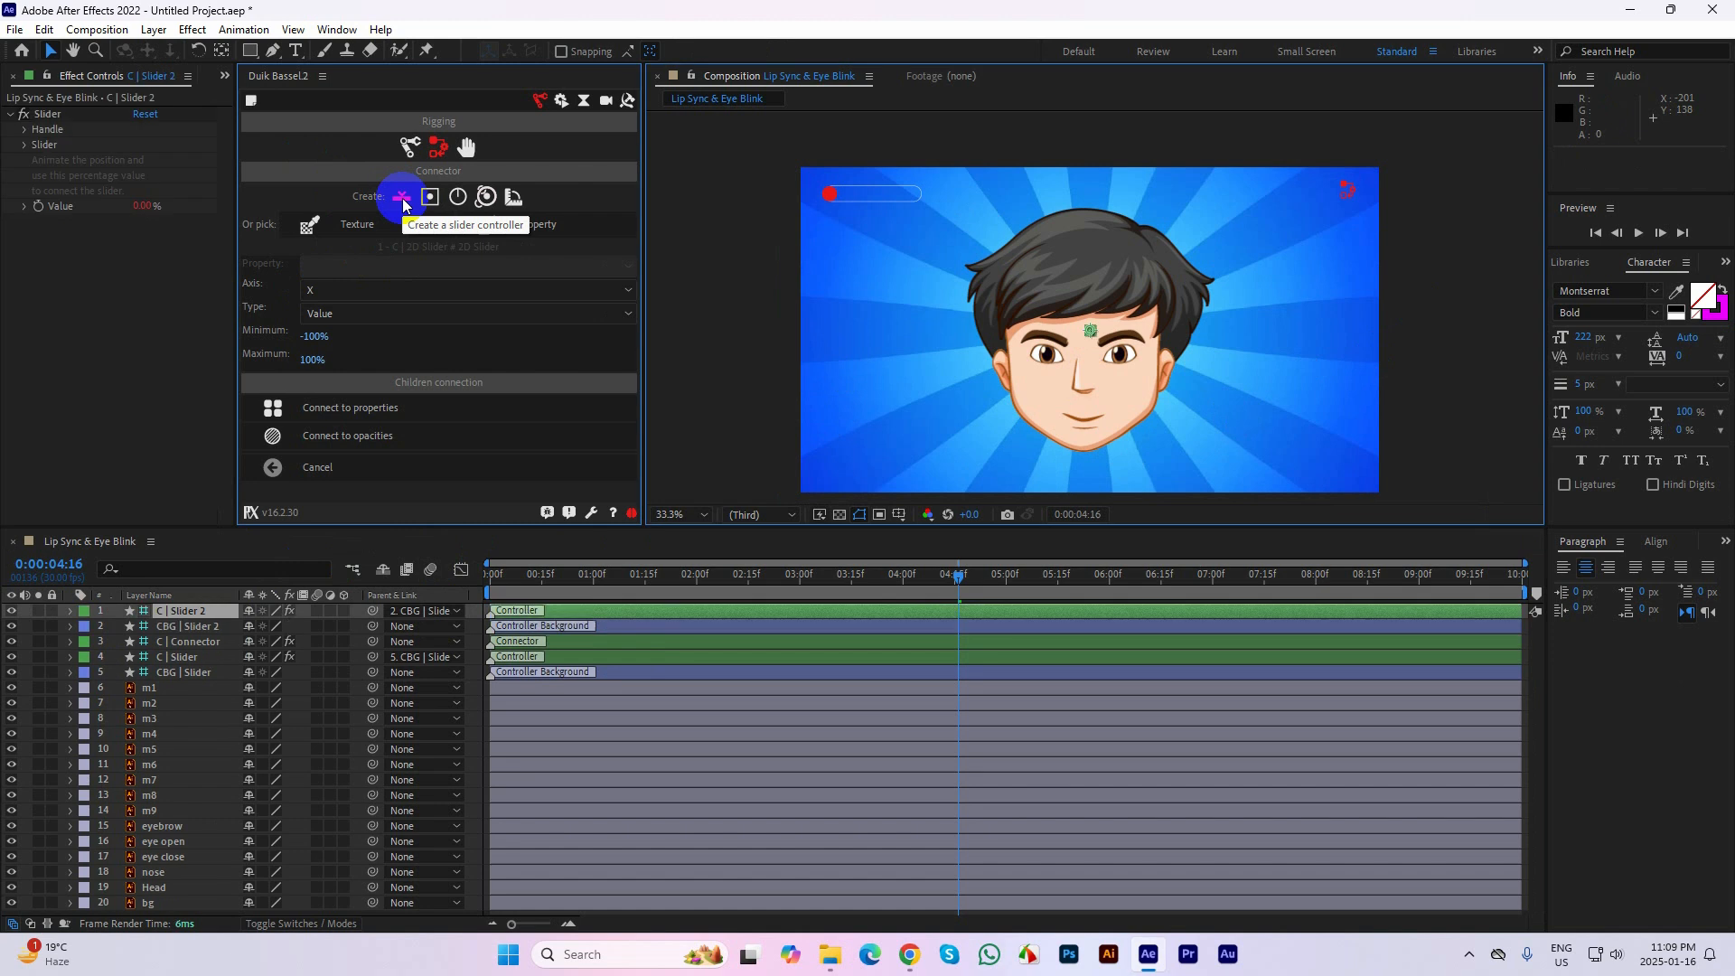
{"action": "left_click", "coordinate": [183, 612]}
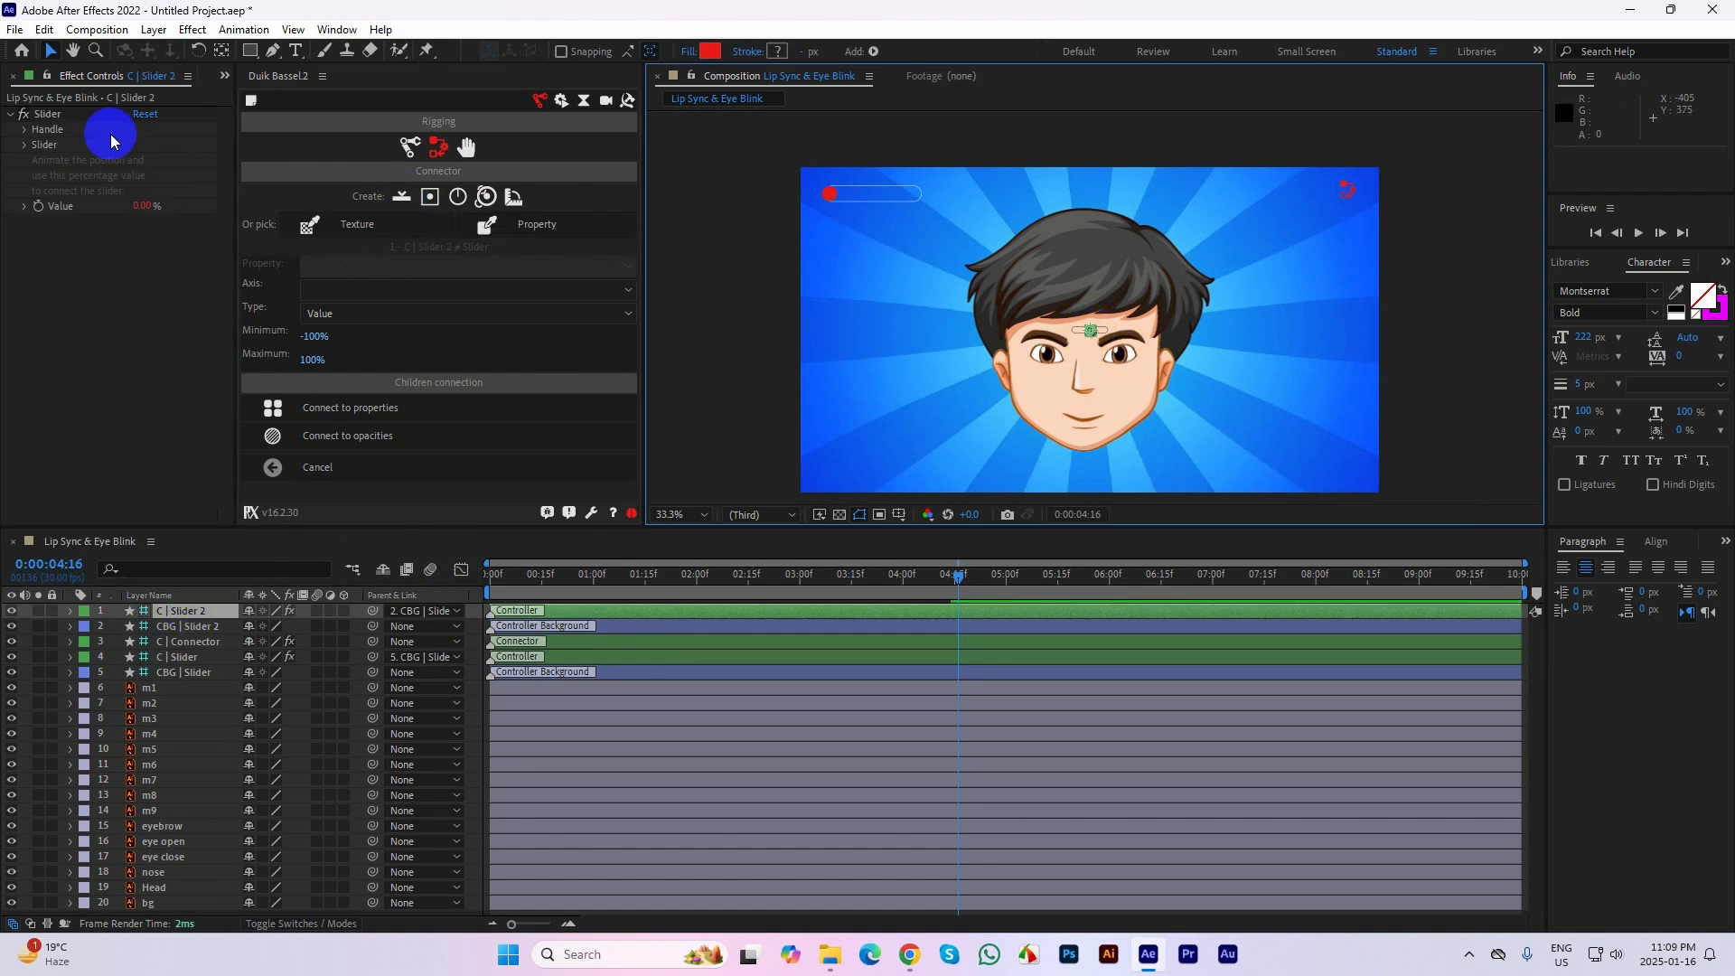
{"action": "left_click", "coordinate": [25, 130]}
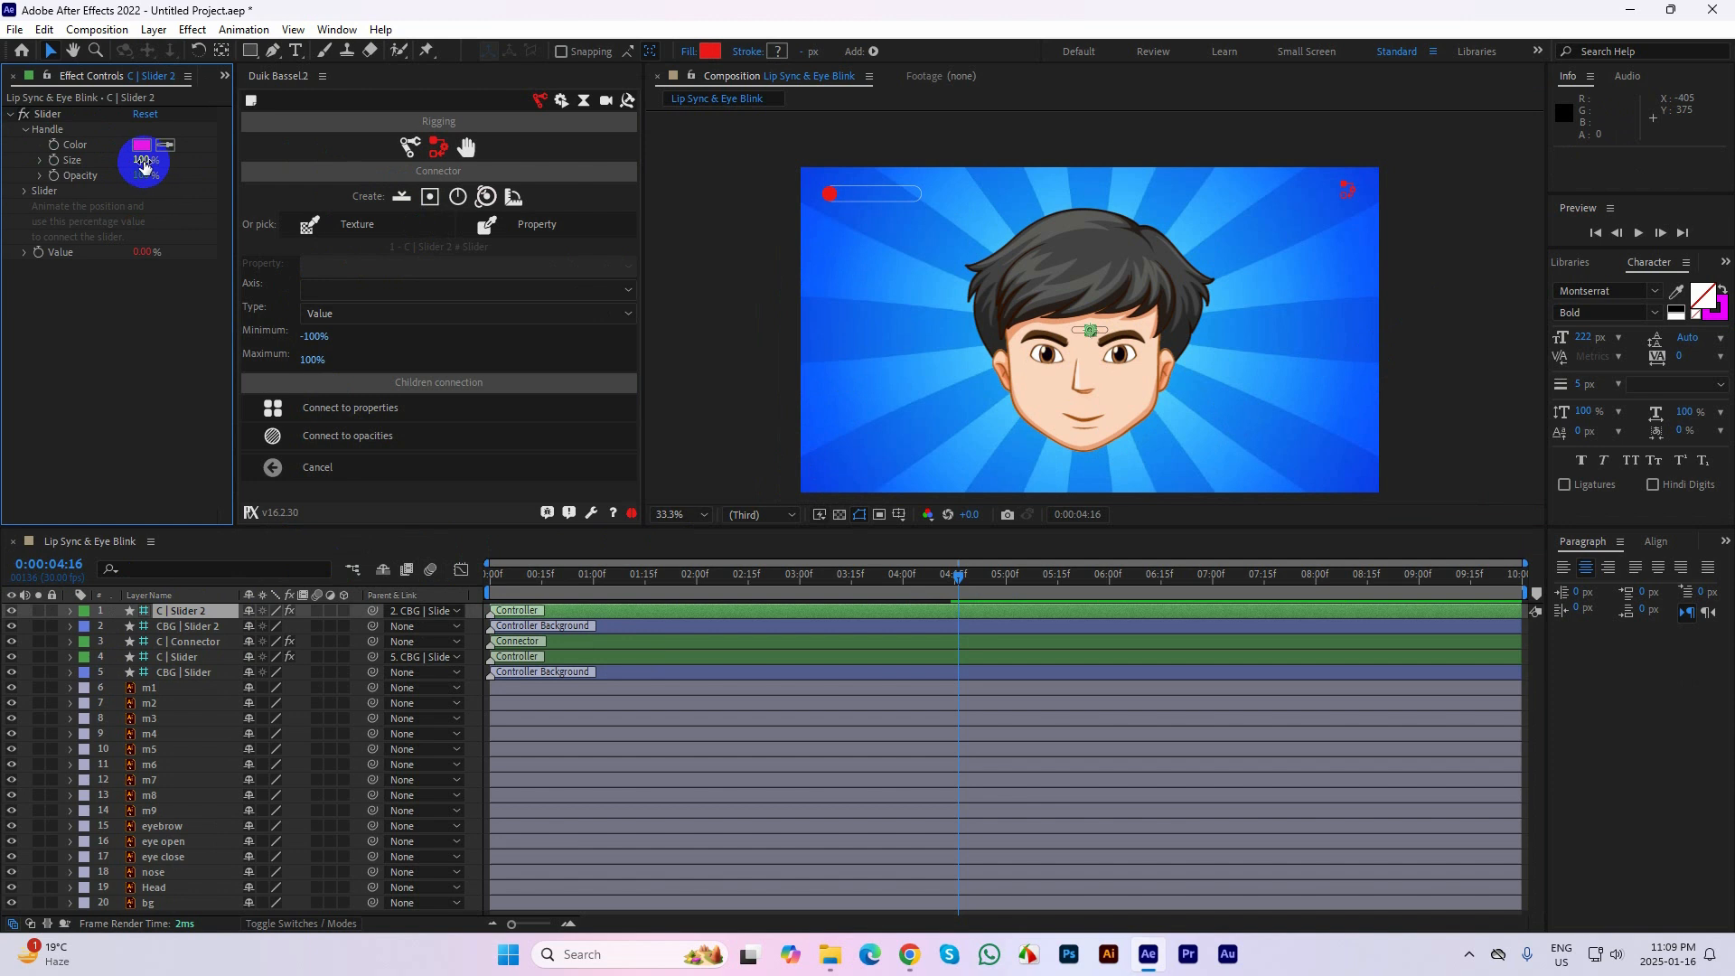
{"action": "left_click_drag", "start_coordinate": [143, 160], "coordinate": [153, 158]}
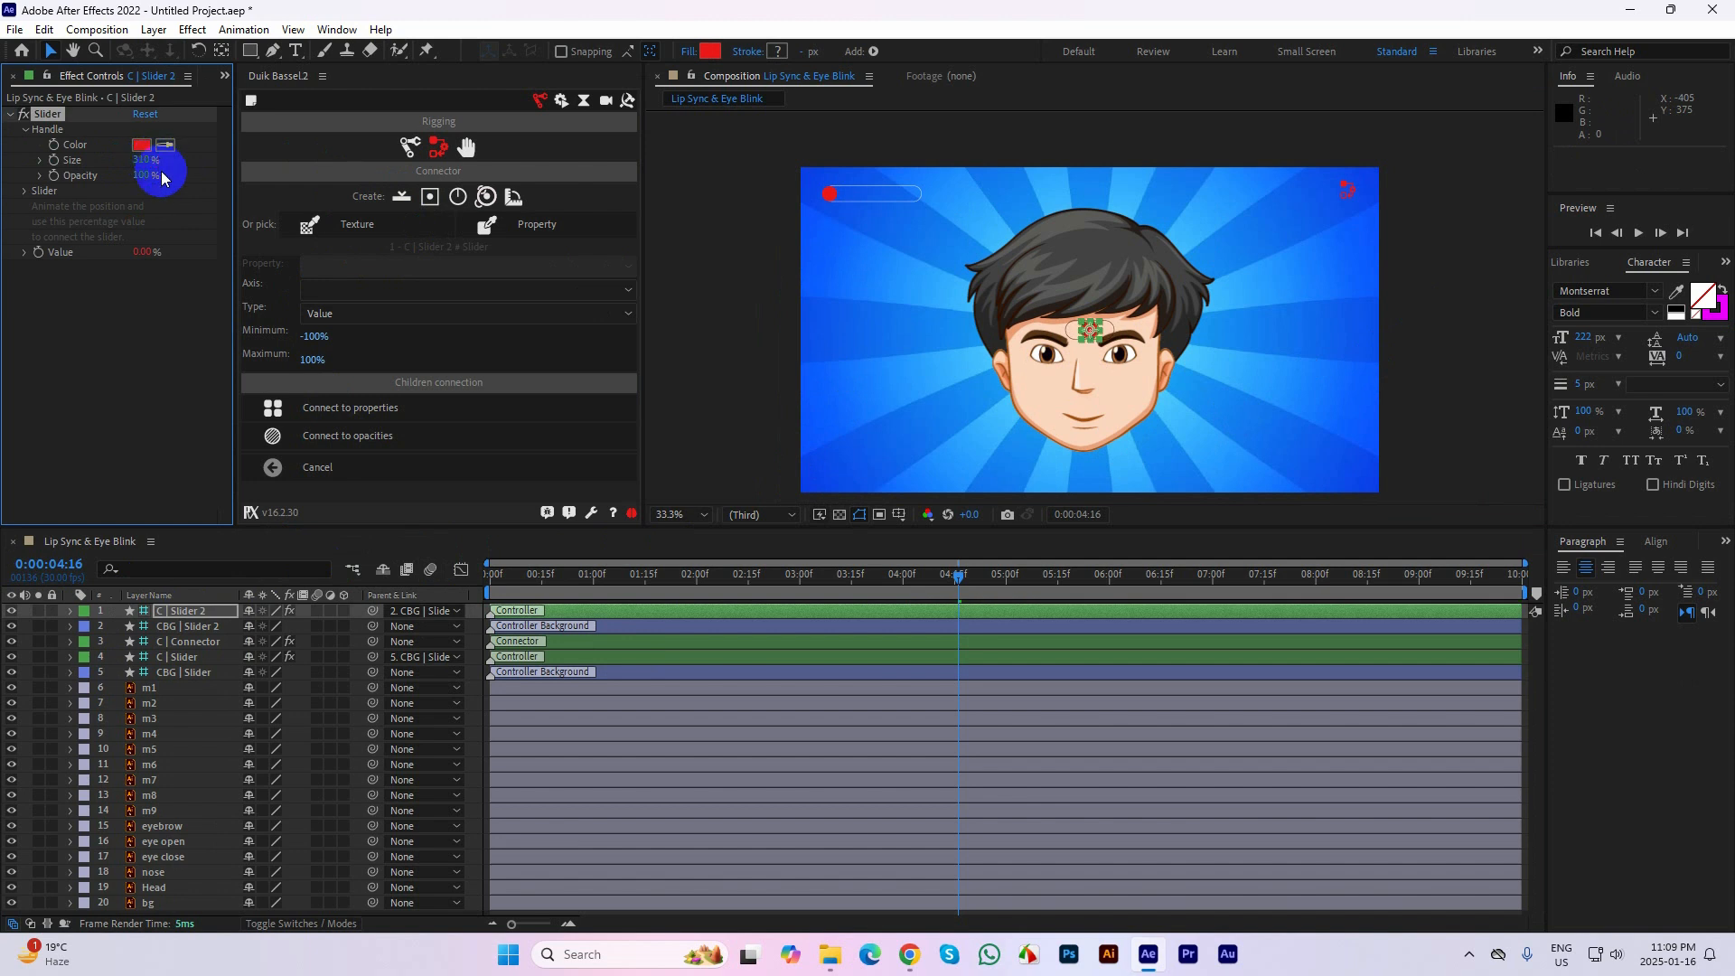
{"action": "left_click", "coordinate": [1090, 330]}
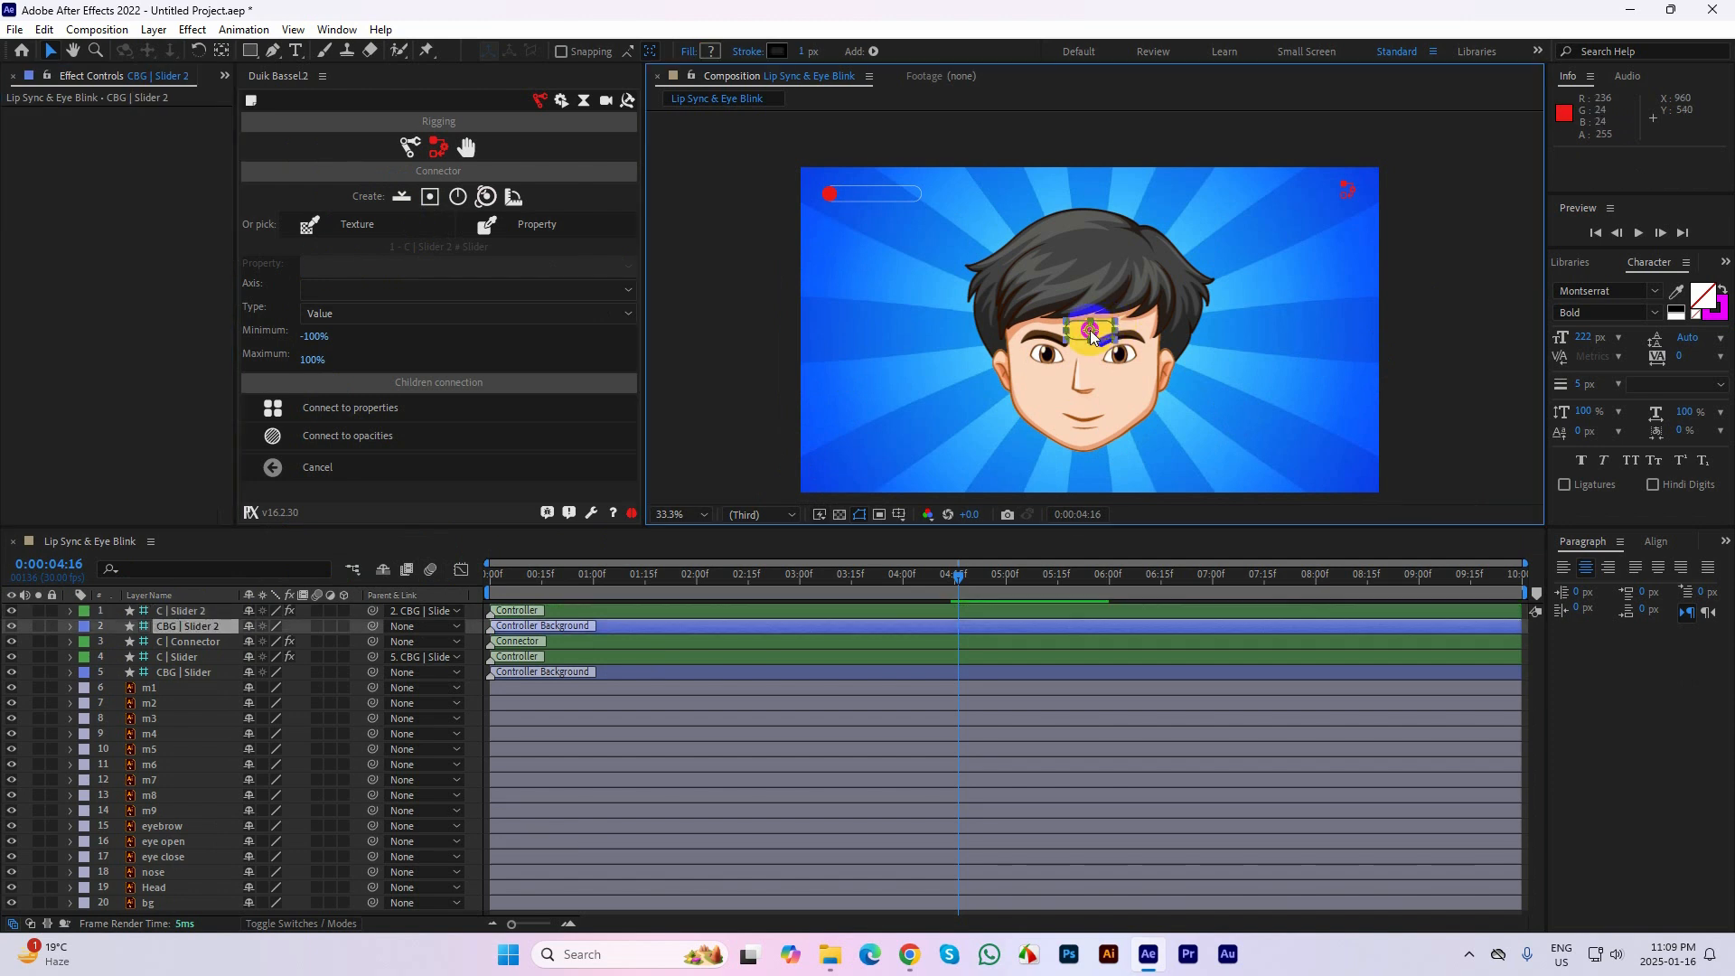
{"action": "left_click_drag", "start_coordinate": [1090, 332], "coordinate": [853, 230]}
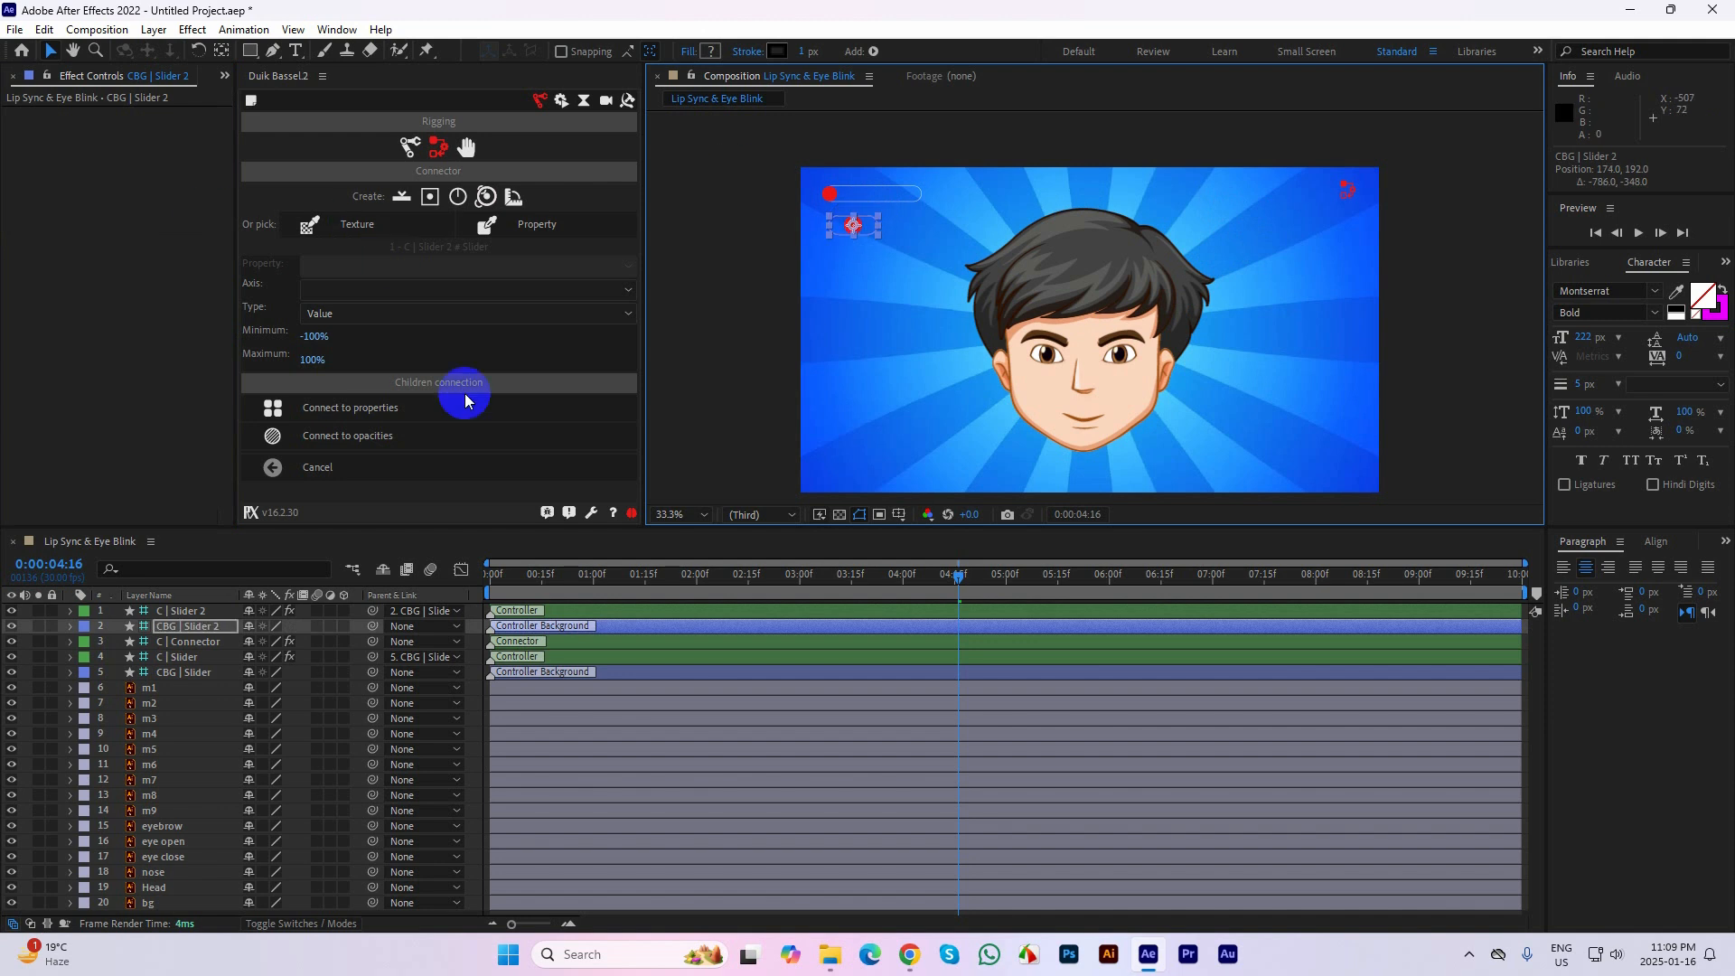
Set the handle color of C | Slider 2 to white (FFFFFF)
{"action": "left_click", "coordinate": [195, 617]}
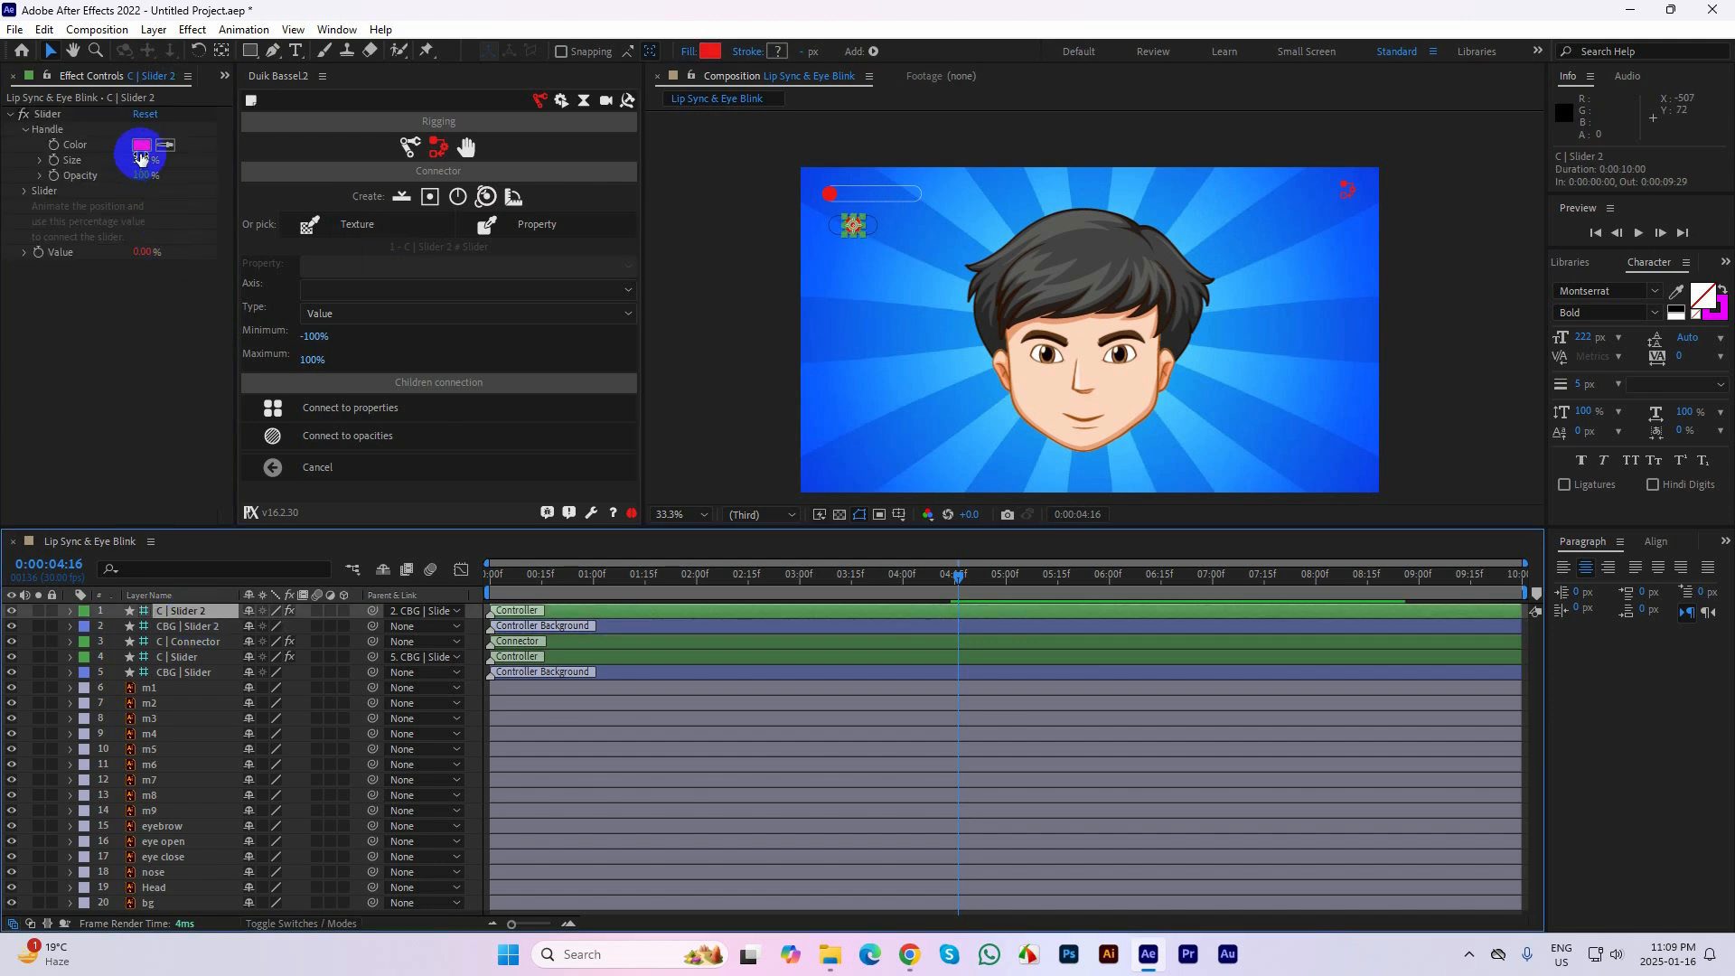
{"action": "left_click", "coordinate": [142, 146]}
{"action": "left_click_drag", "start_coordinate": [717, 392], "coordinate": [587, 326]}
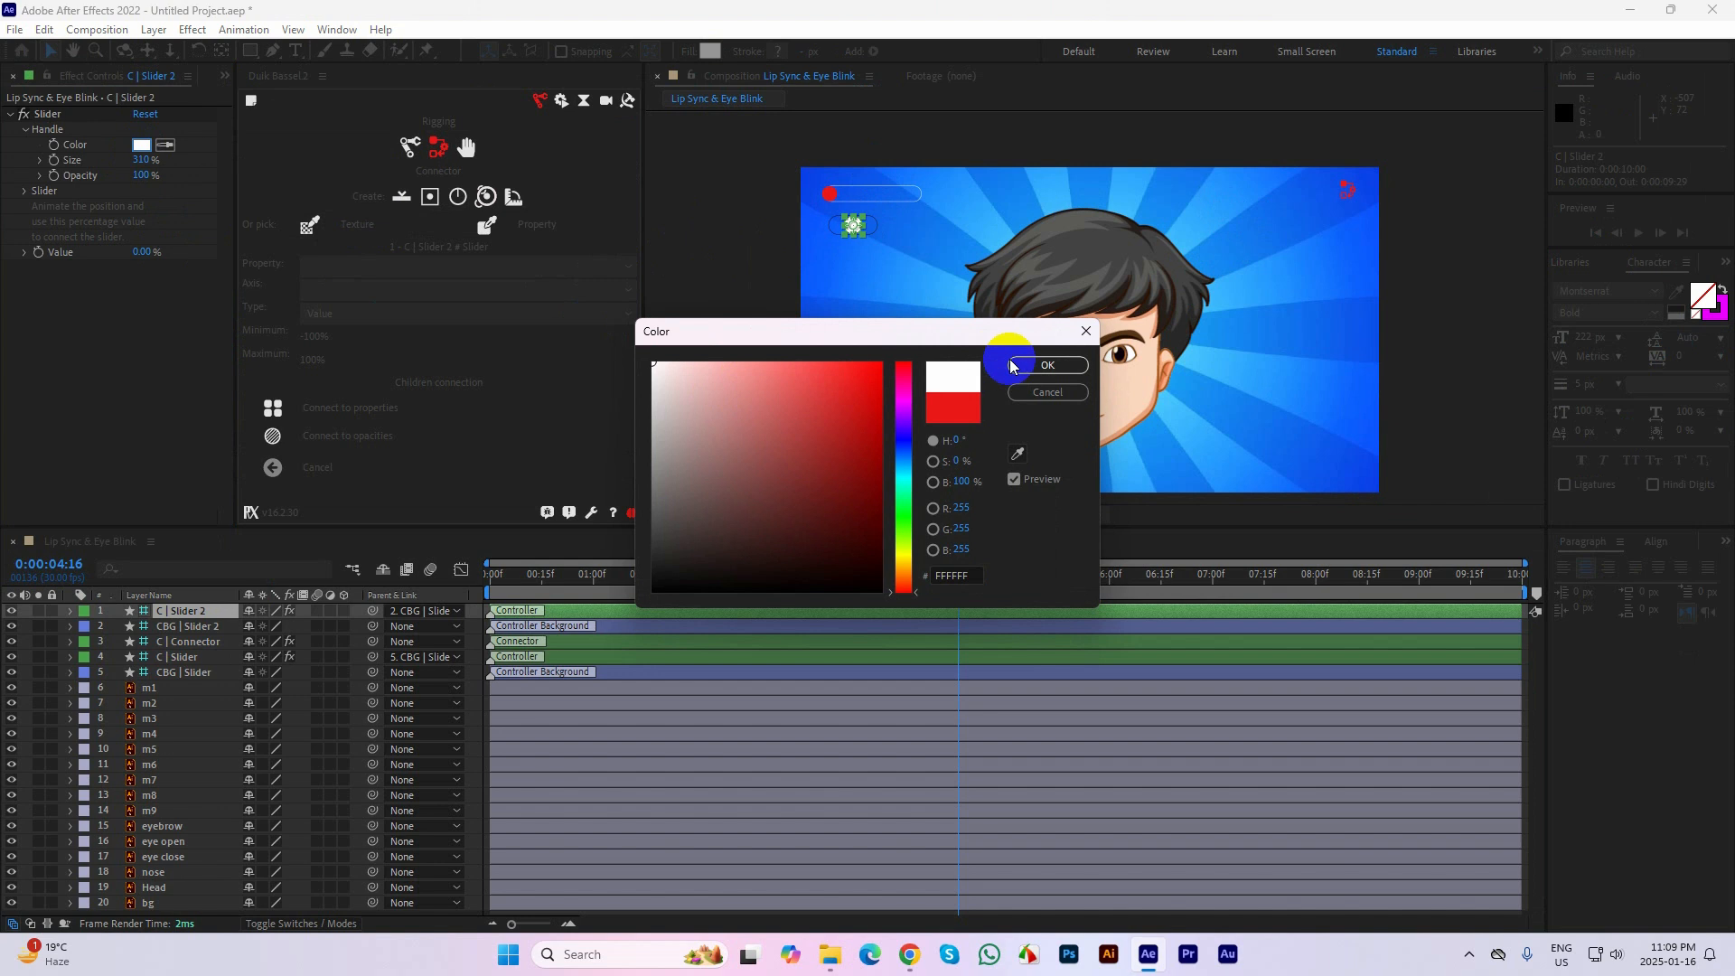
{"action": "left_click", "coordinate": [1047, 365]}
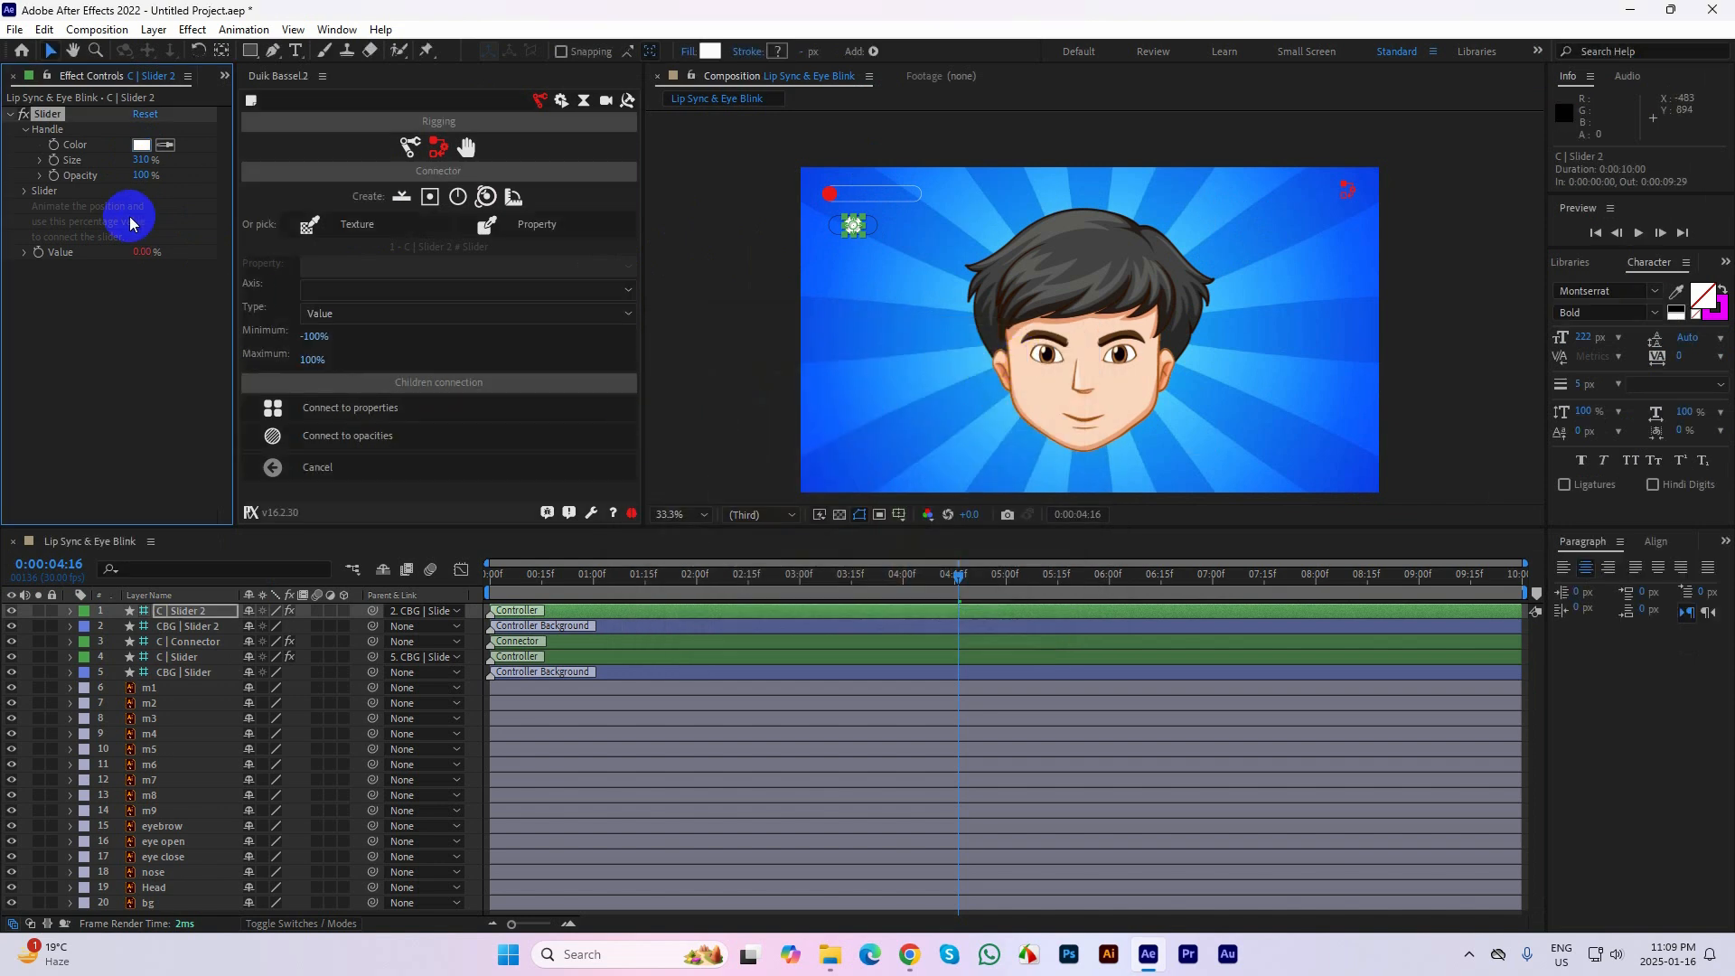
Set the slider track color of C | Slider 2 to a saturated golden yellow
{"action": "left_click", "coordinate": [73, 208]}
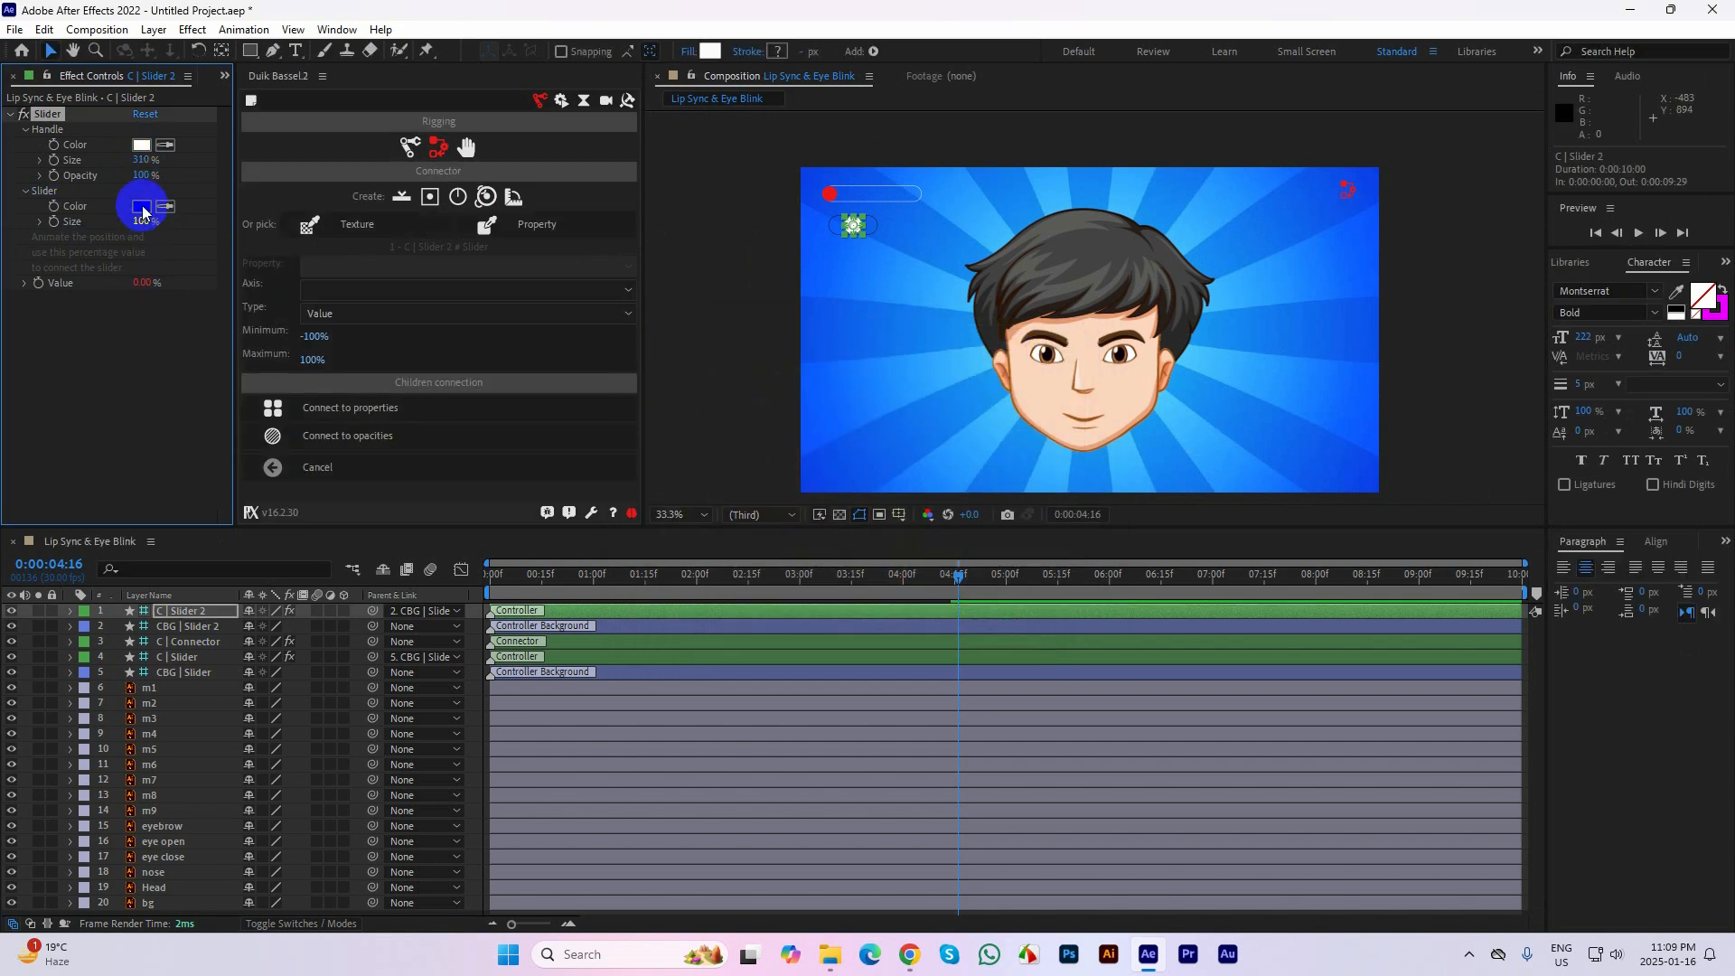
{"action": "left_click", "coordinate": [142, 206]}
{"action": "left_click_drag", "start_coordinate": [906, 567], "coordinate": [904, 560]}
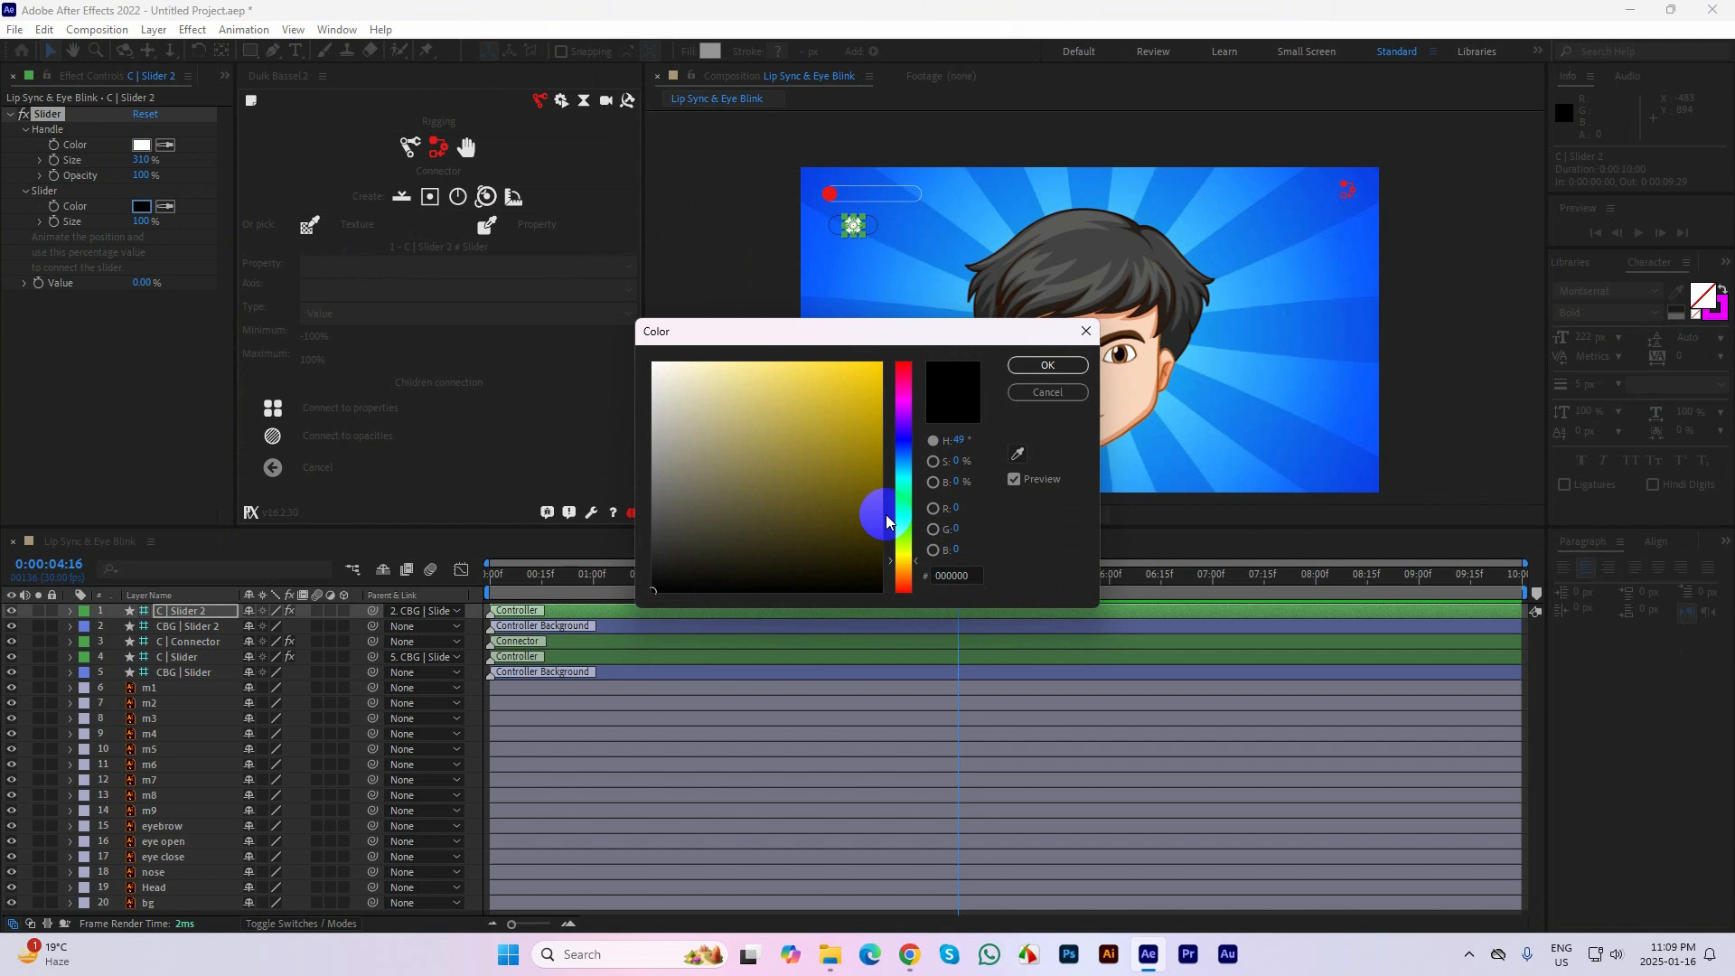
{"action": "left_click", "coordinate": [880, 363]}
{"action": "left_click", "coordinate": [1038, 366]}
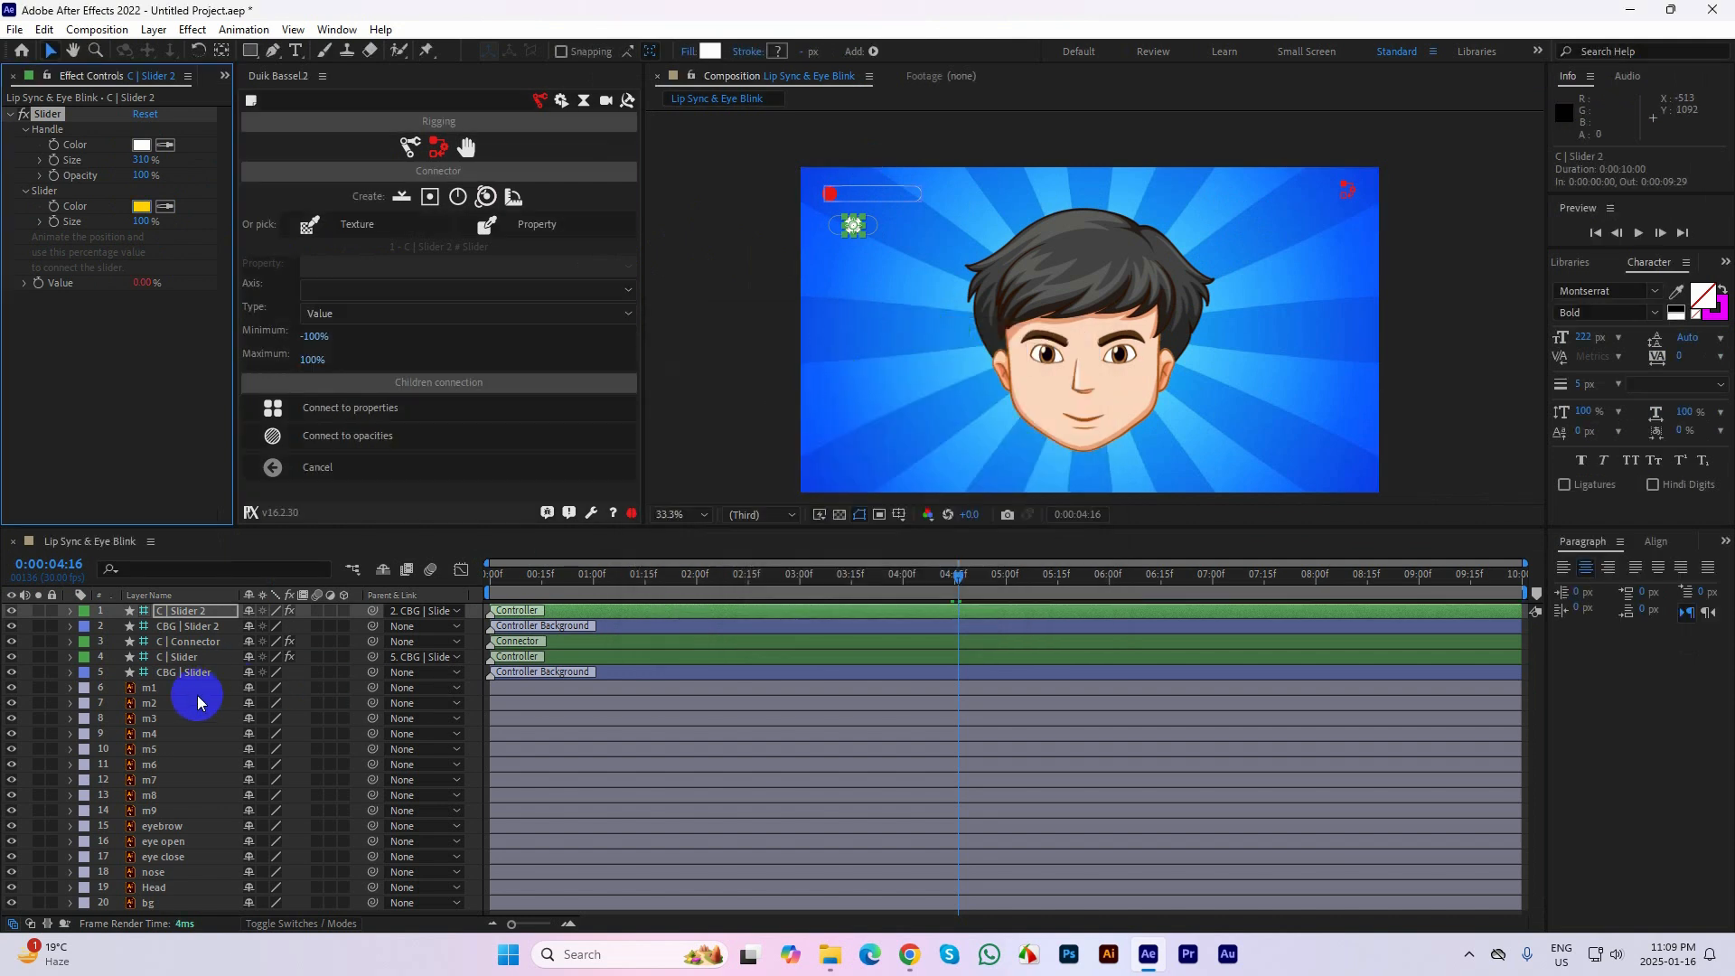
Connect the second slider to the opacities of the eye open and eye close layers
{"action": "left_click", "coordinate": [178, 840]}
{"action": "left_click", "coordinate": [172, 856], "text": "ctrl"}
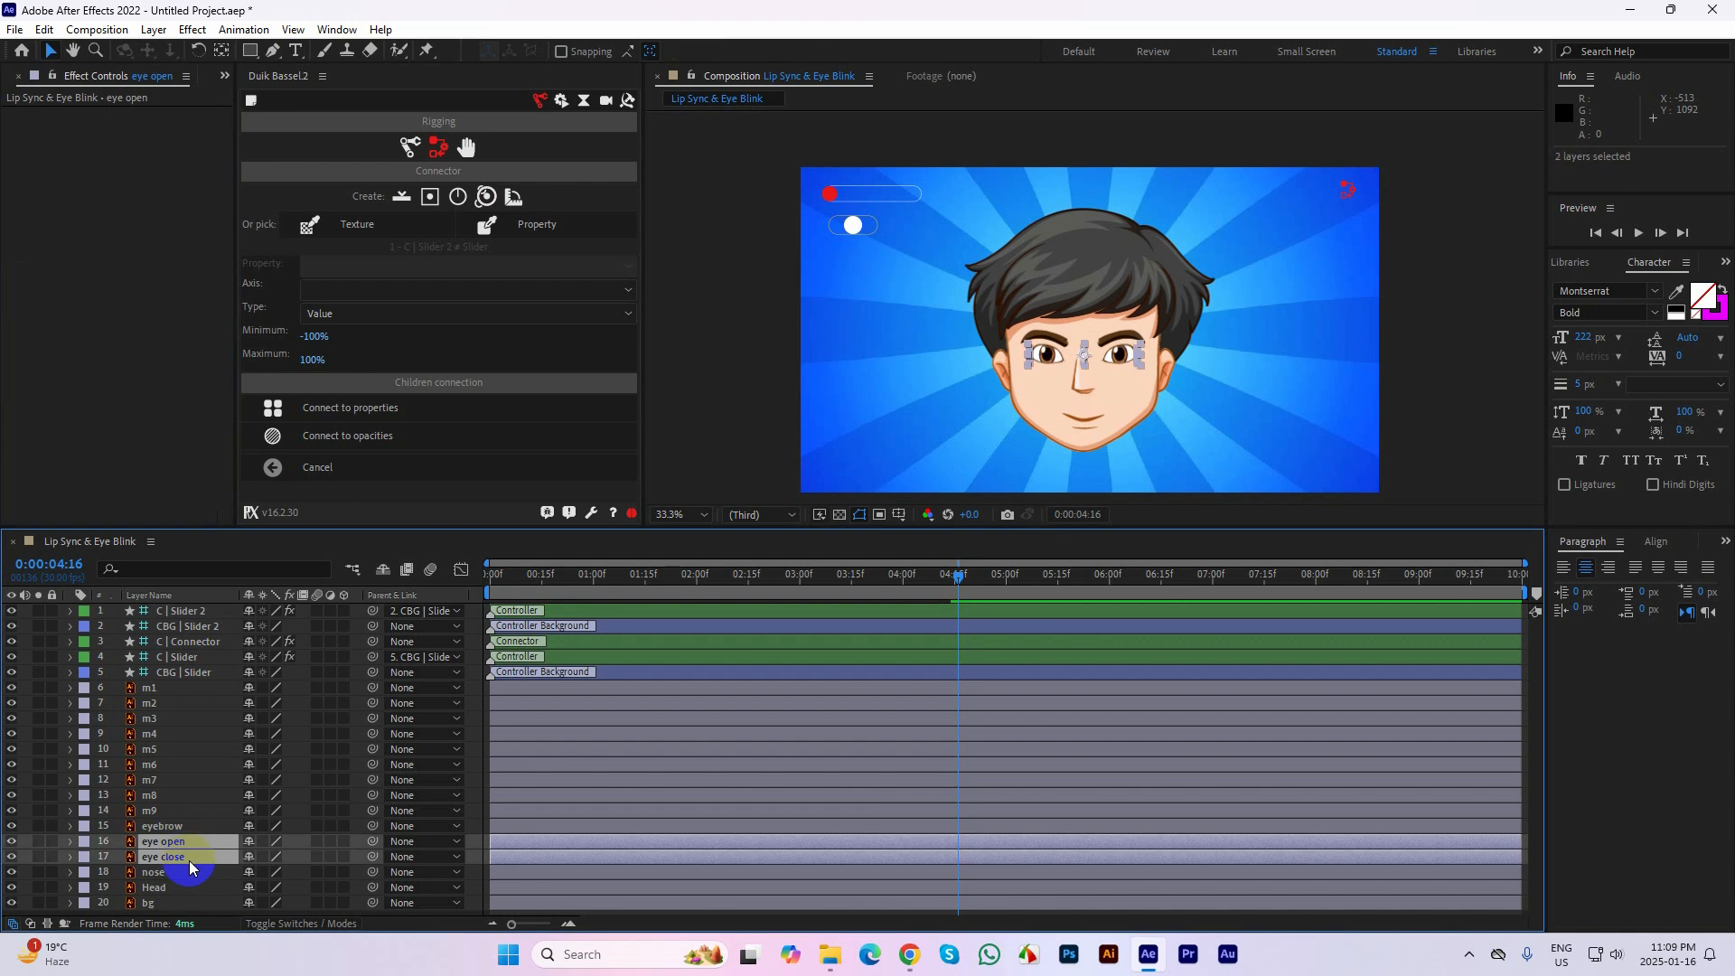
{"action": "left_click", "coordinate": [383, 446]}
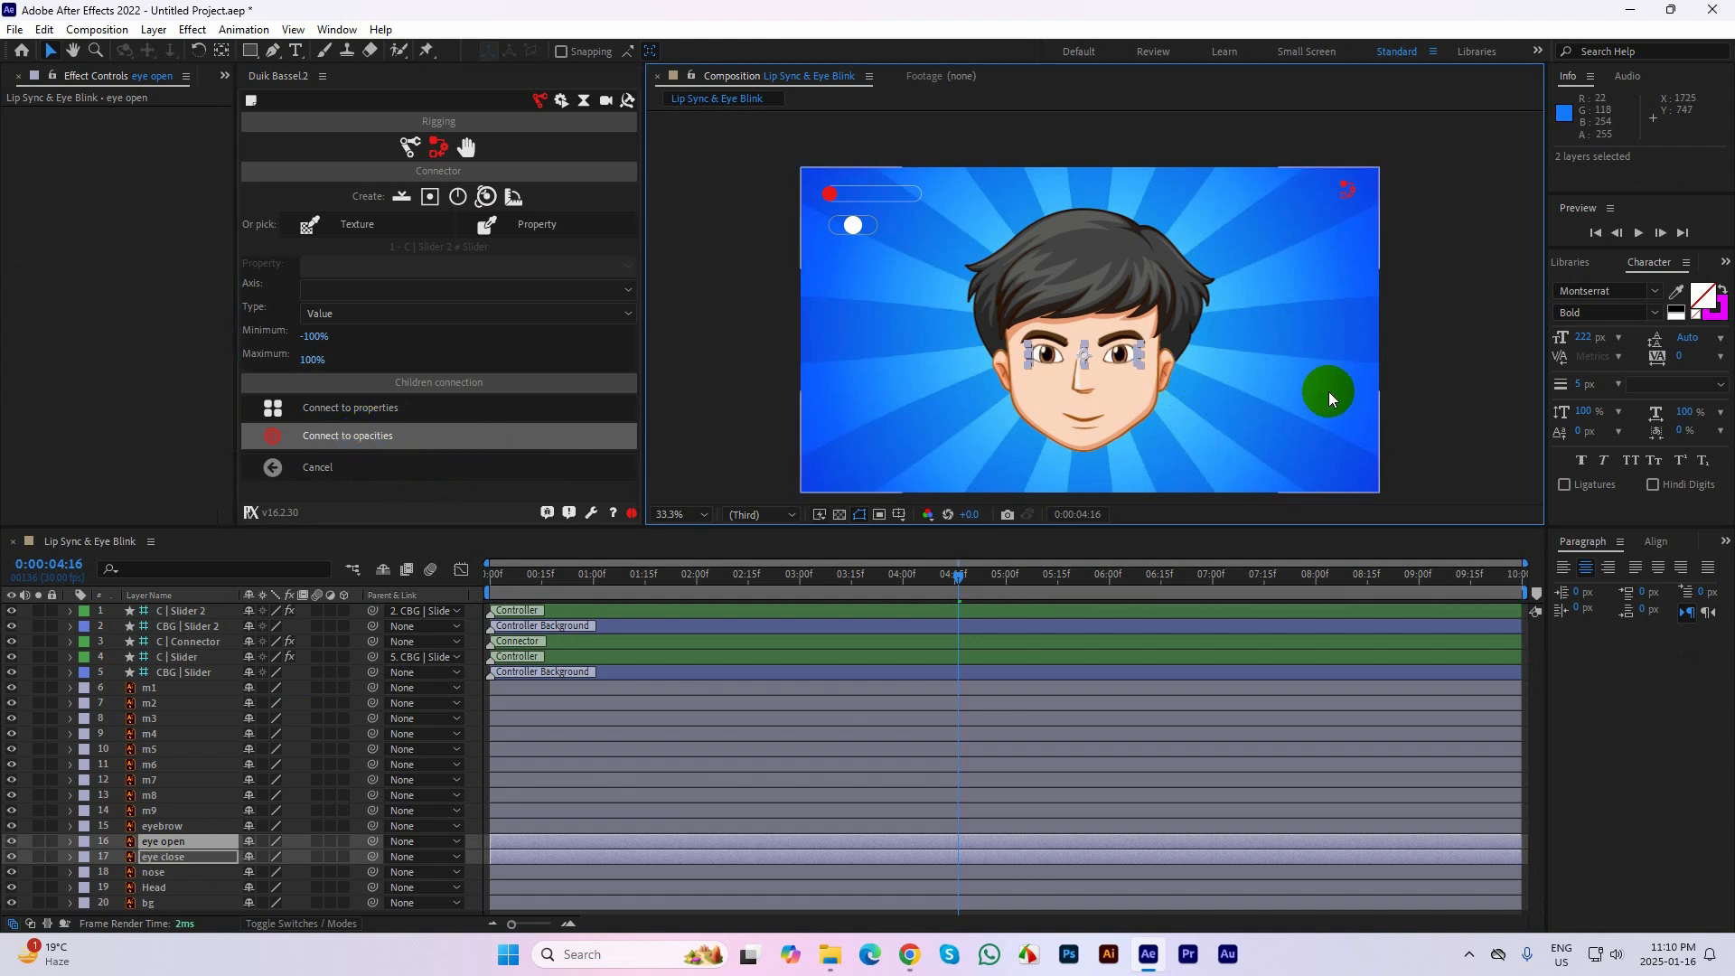
{"action": "left_click", "coordinate": [1462, 347]}
Move the C | Slider 2 handle to about -9, 9 and keyframe its Position at 0:00:00:14
{"action": "left_click_drag", "start_coordinate": [945, 571], "coordinate": [775, 576]}
{"action": "left_click_drag", "start_coordinate": [876, 224], "coordinate": [850, 228]}
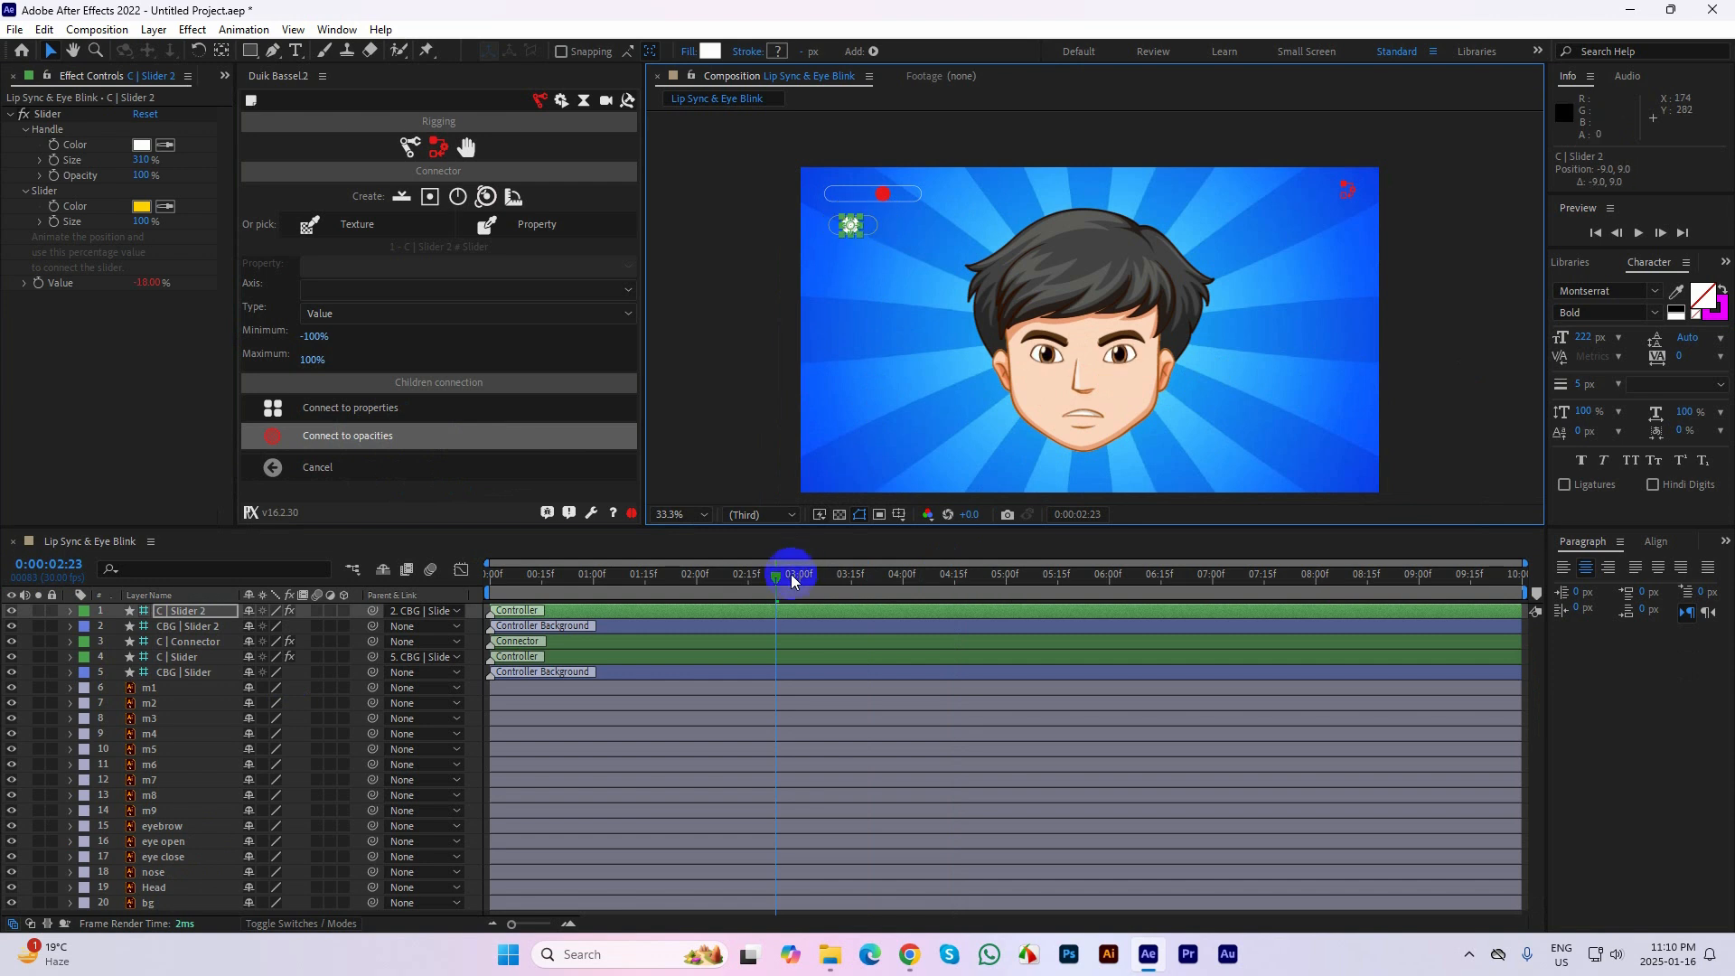
{"action": "left_click_drag", "start_coordinate": [789, 573], "coordinate": [538, 607]}
{"action": "left_click", "coordinate": [527, 610]}
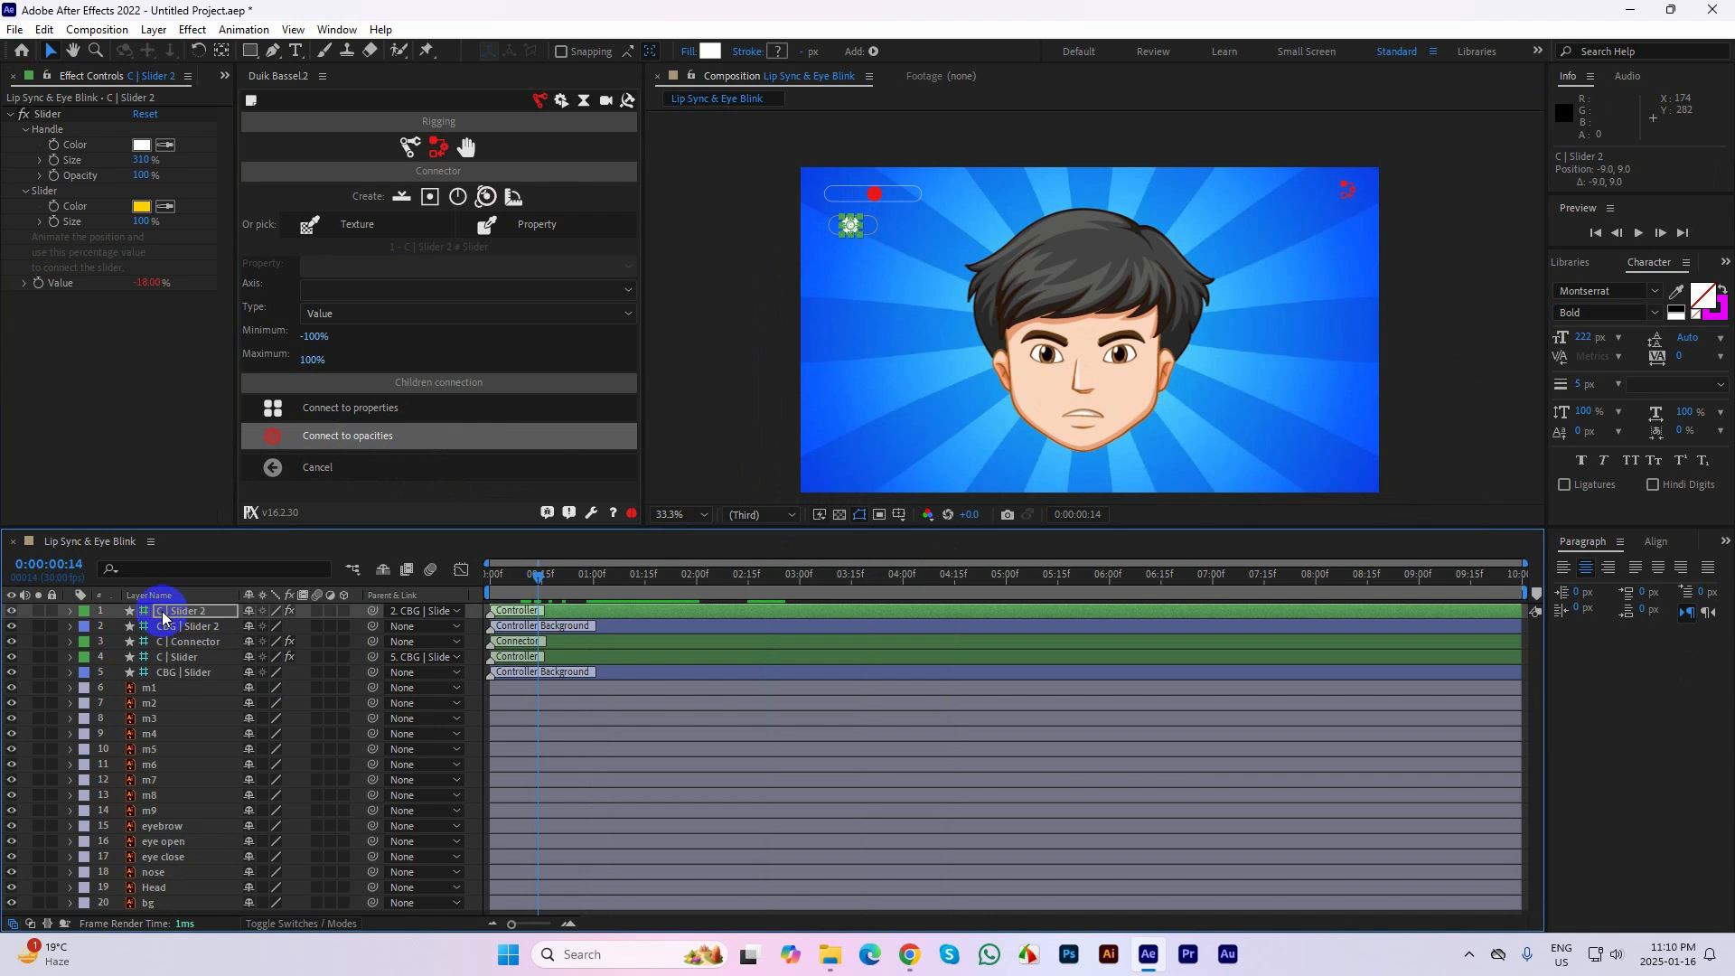
{"action": "key", "text": "p"}
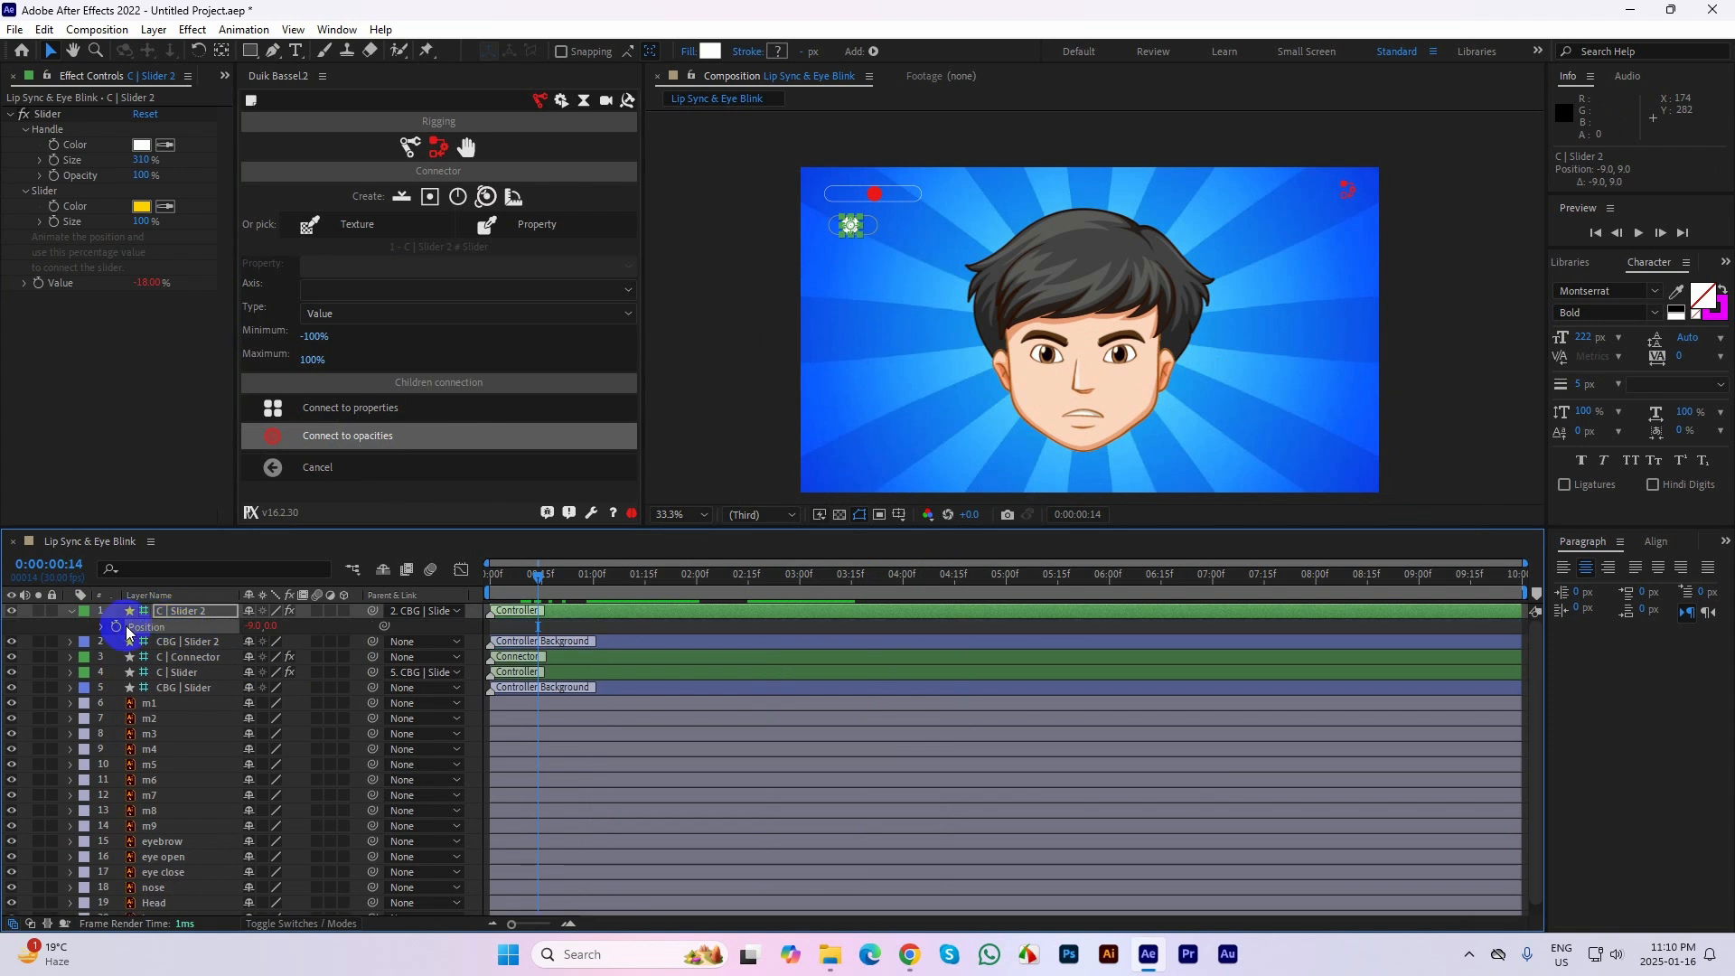
{"action": "left_click", "coordinate": [116, 626]}
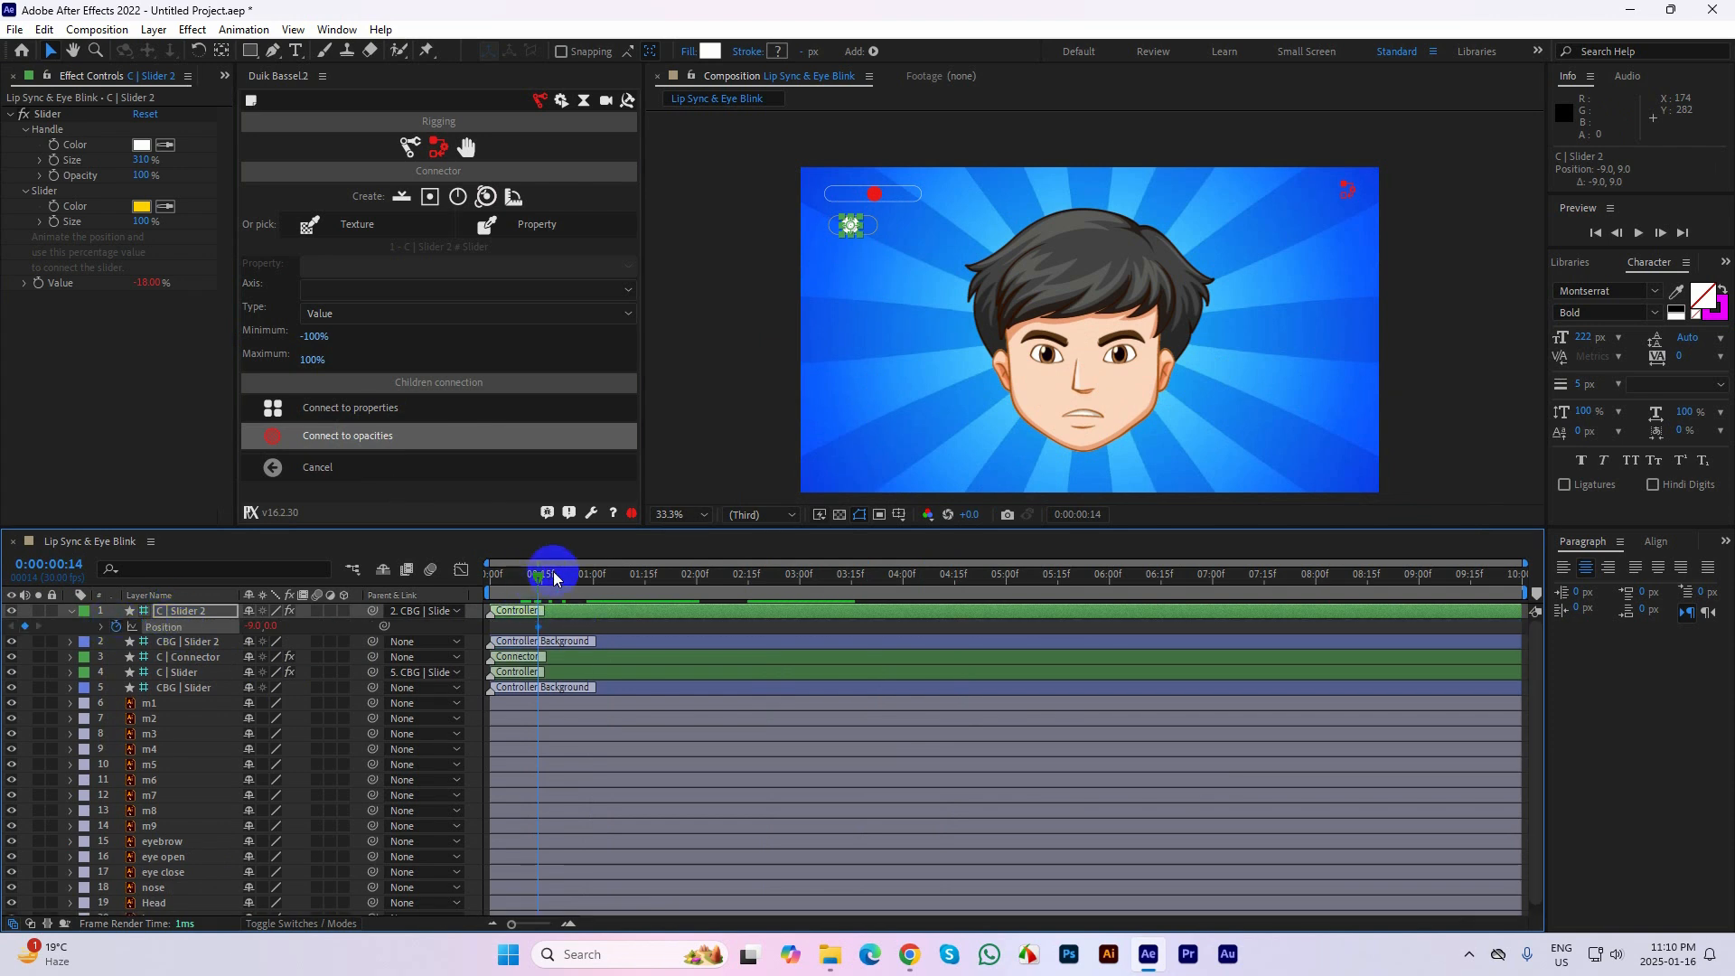
Keyframe the C | Slider 2 handle further right at 0:00:00:17 and partway back at 0:00:00:20, and preview the blink
{"action": "key", "text": "Page_Down"}
{"action": "key", "text": "Page_Down"}
{"action": "key", "text": "Page_Down"}
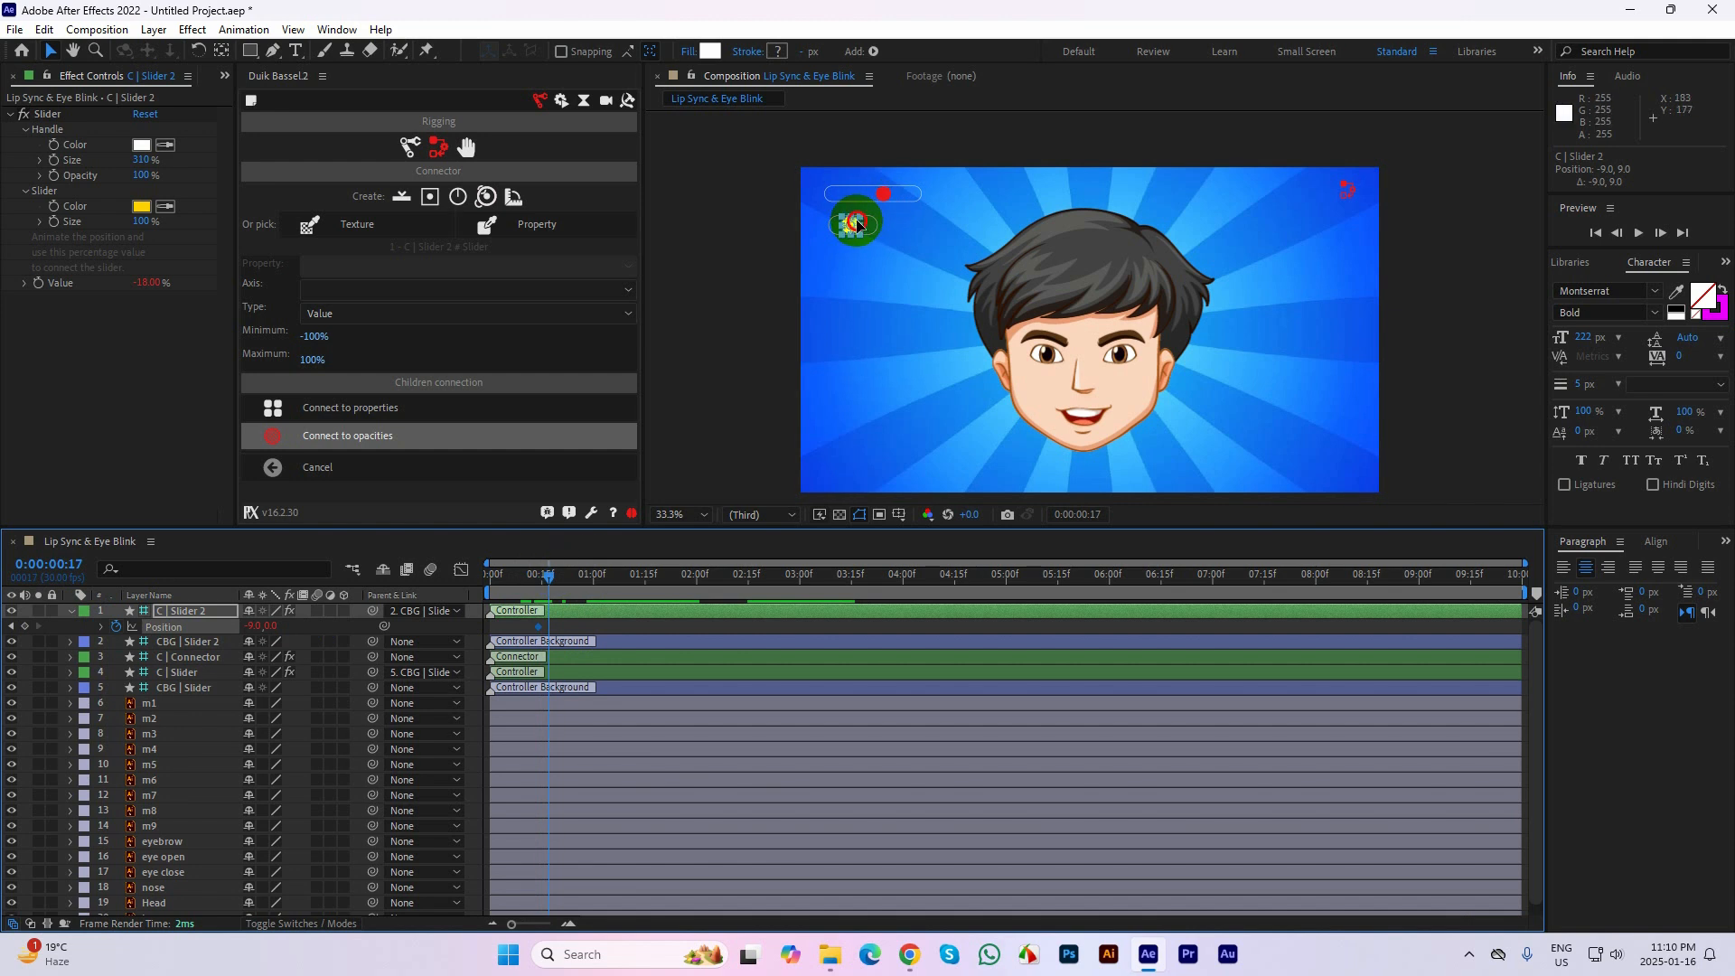
{"action": "mouse_move", "coordinate": [856, 223]}
{"action": "left_mouse_down"}
{"action": "mouse_move", "coordinate": [875, 229]}
{"action": "mouse_move", "coordinate": [857, 225]}
{"action": "left_mouse_up"}
{"action": "key", "text": "Page_Down"}
{"action": "key", "text": "Page_Down"}
{"action": "key", "text": "Page_Down"}
{"action": "left_click_drag", "start_coordinate": [562, 579], "coordinate": [462, 579]}
{"action": "key", "text": "space"}
{"action": "key", "text": "space"}
{"action": "key", "text": "space"}
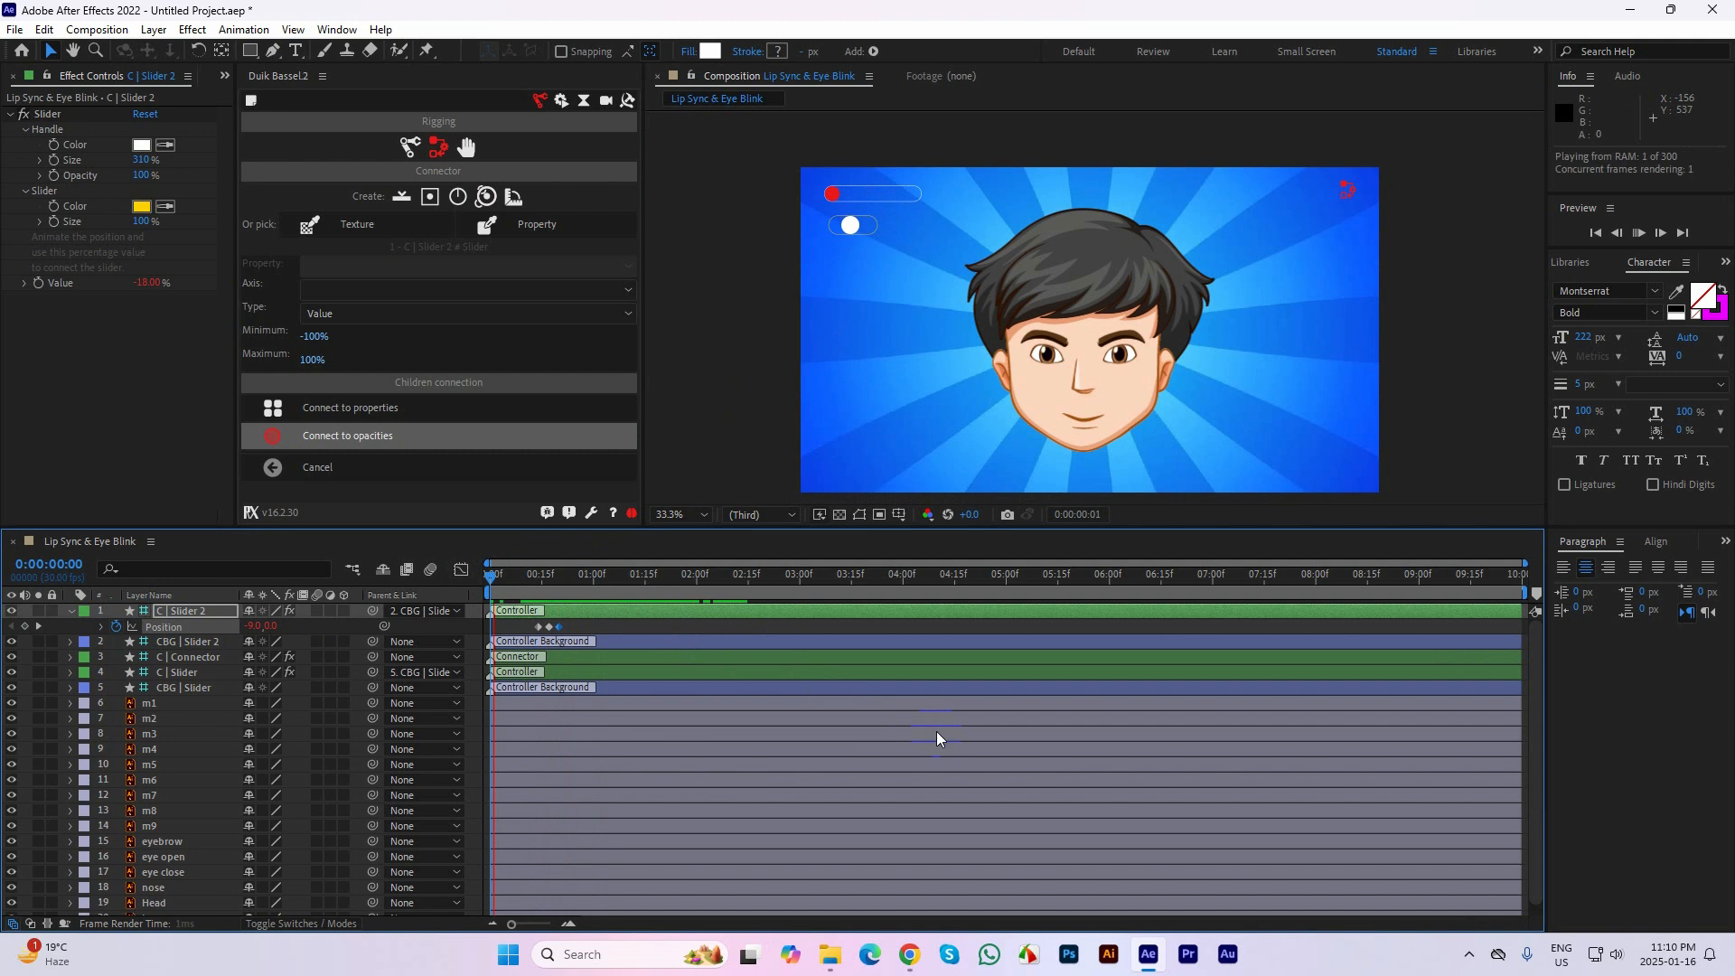
{"action": "key", "text": "space"}
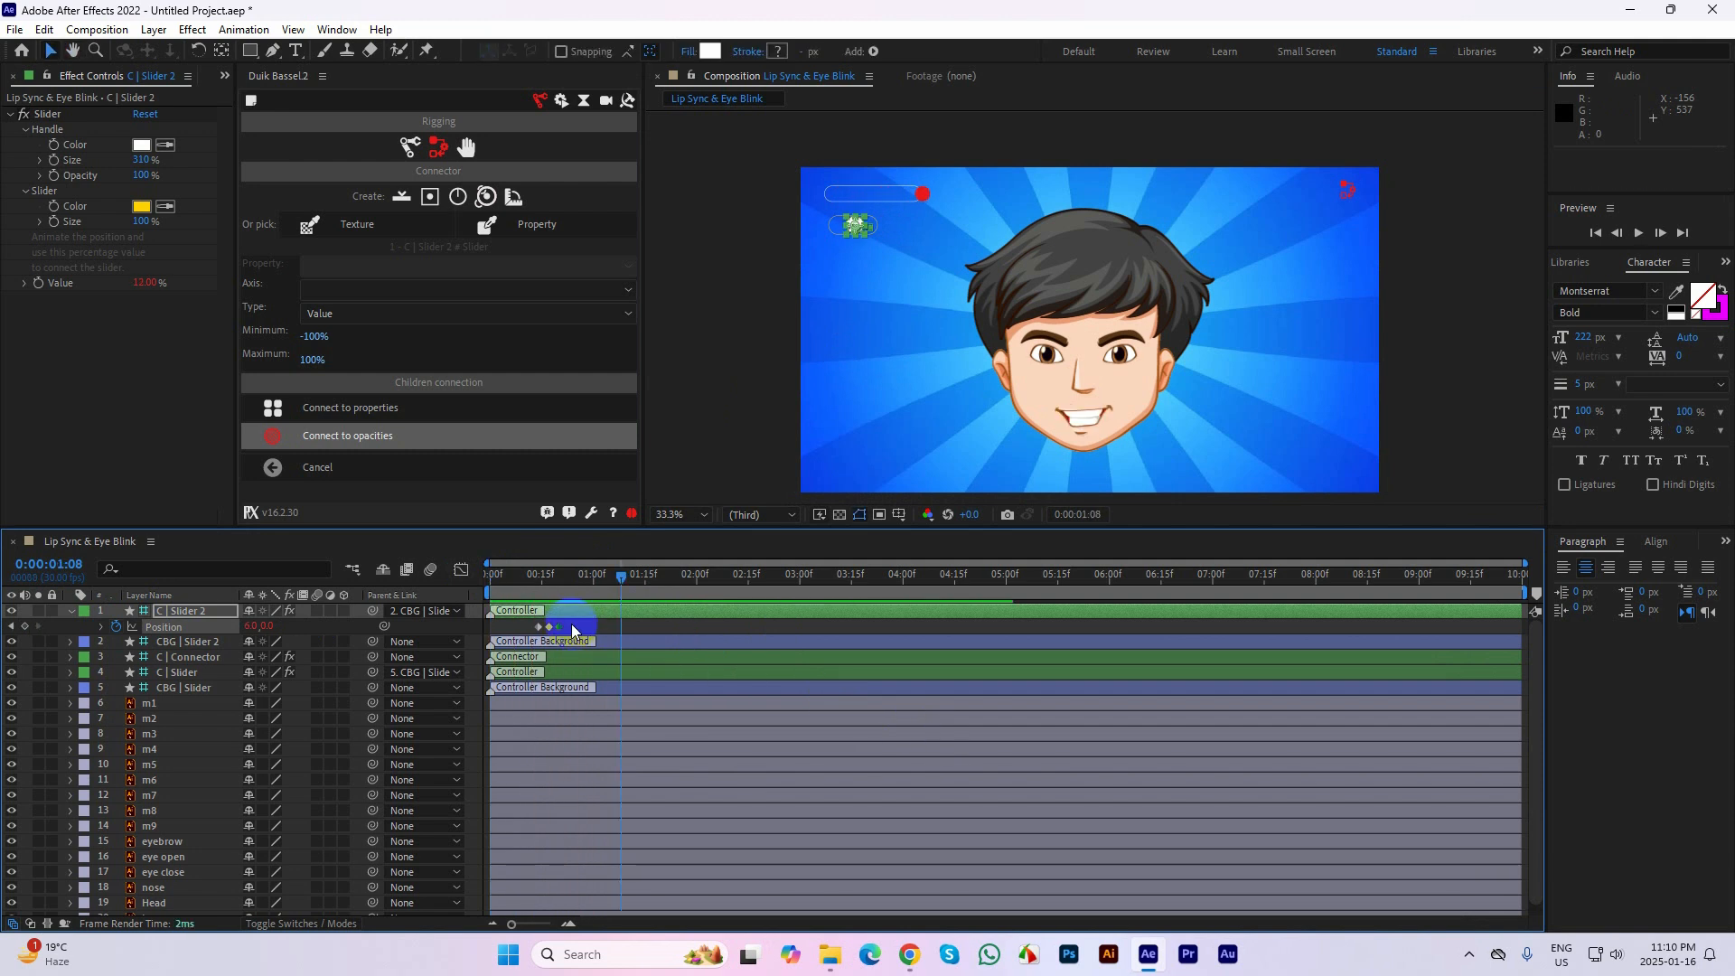
Copy the three C | Slider 2 Position keyframes and paste them at 0:00:02:26 to repeat the blink
{"action": "left_click_drag", "start_coordinate": [573, 630], "coordinate": [529, 633]}
{"action": "key", "text": "ctrl+c"}
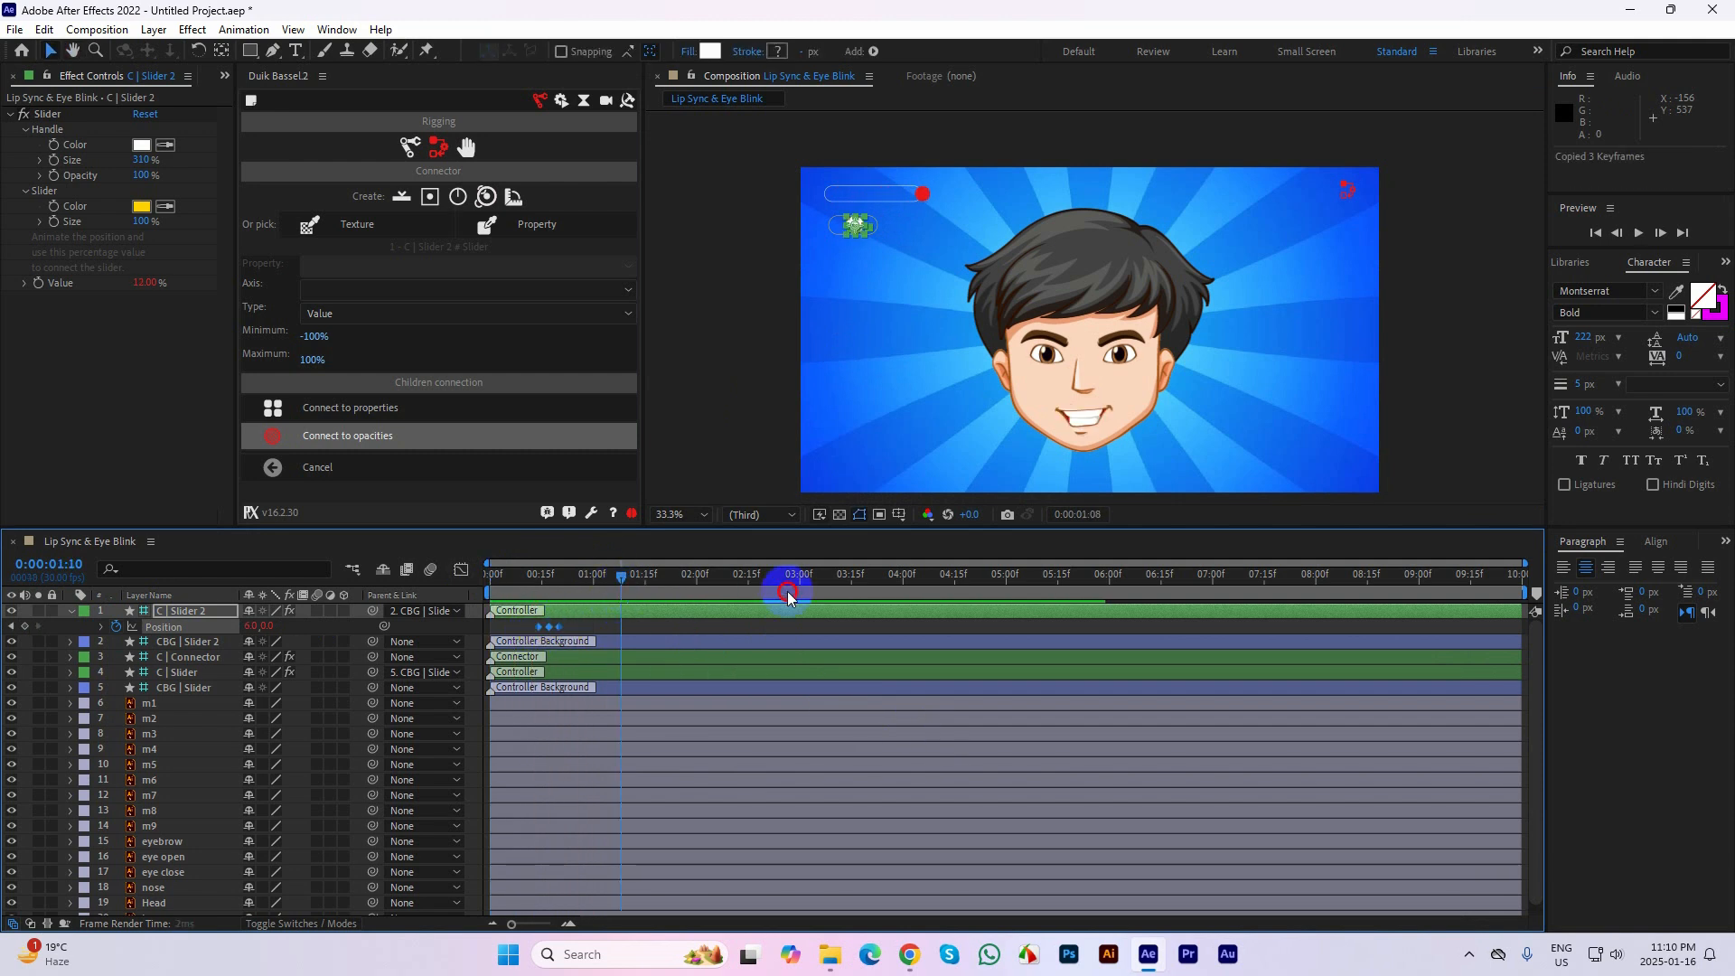
{"action": "left_click", "coordinate": [788, 594]}
{"action": "key", "text": "ctrl+v"}
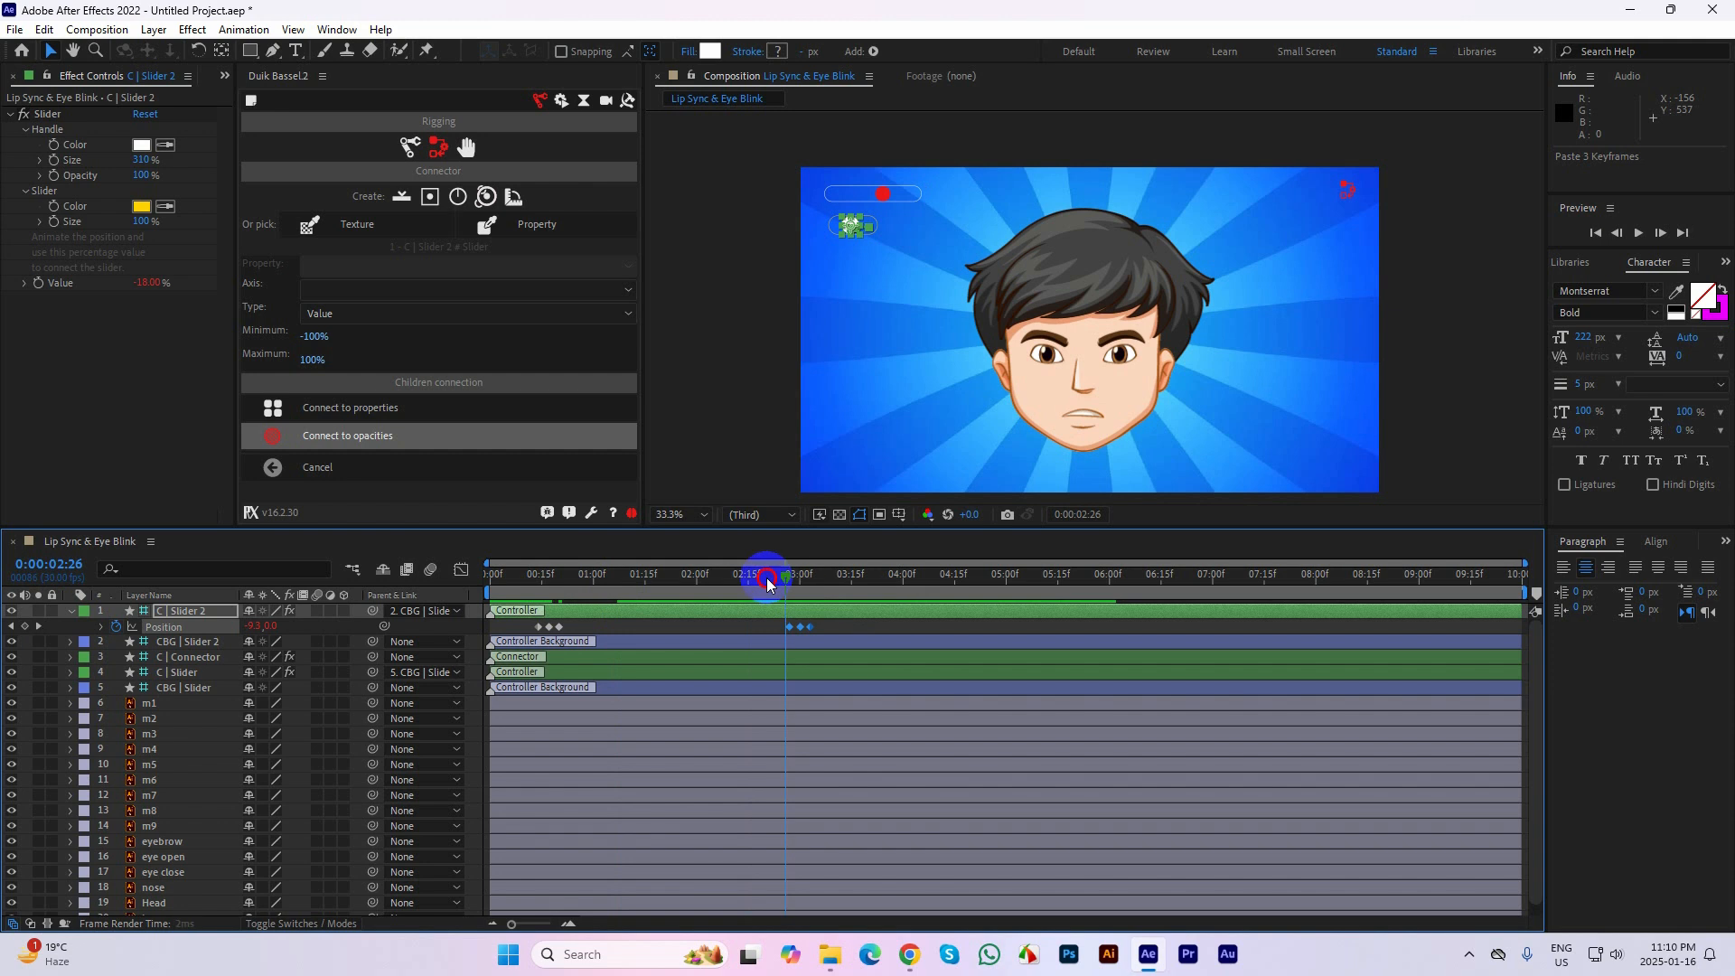
Paste the blink keyframes again shortly after the second blink and shift these two C | Slider 2 blinks earlier, starting at about 2 seconds
{"action": "key", "text": "Page_Down"}
{"action": "left_click_drag", "start_coordinate": [815, 577], "coordinate": [639, 578]}
{"action": "key", "text": "ctrl+v"}
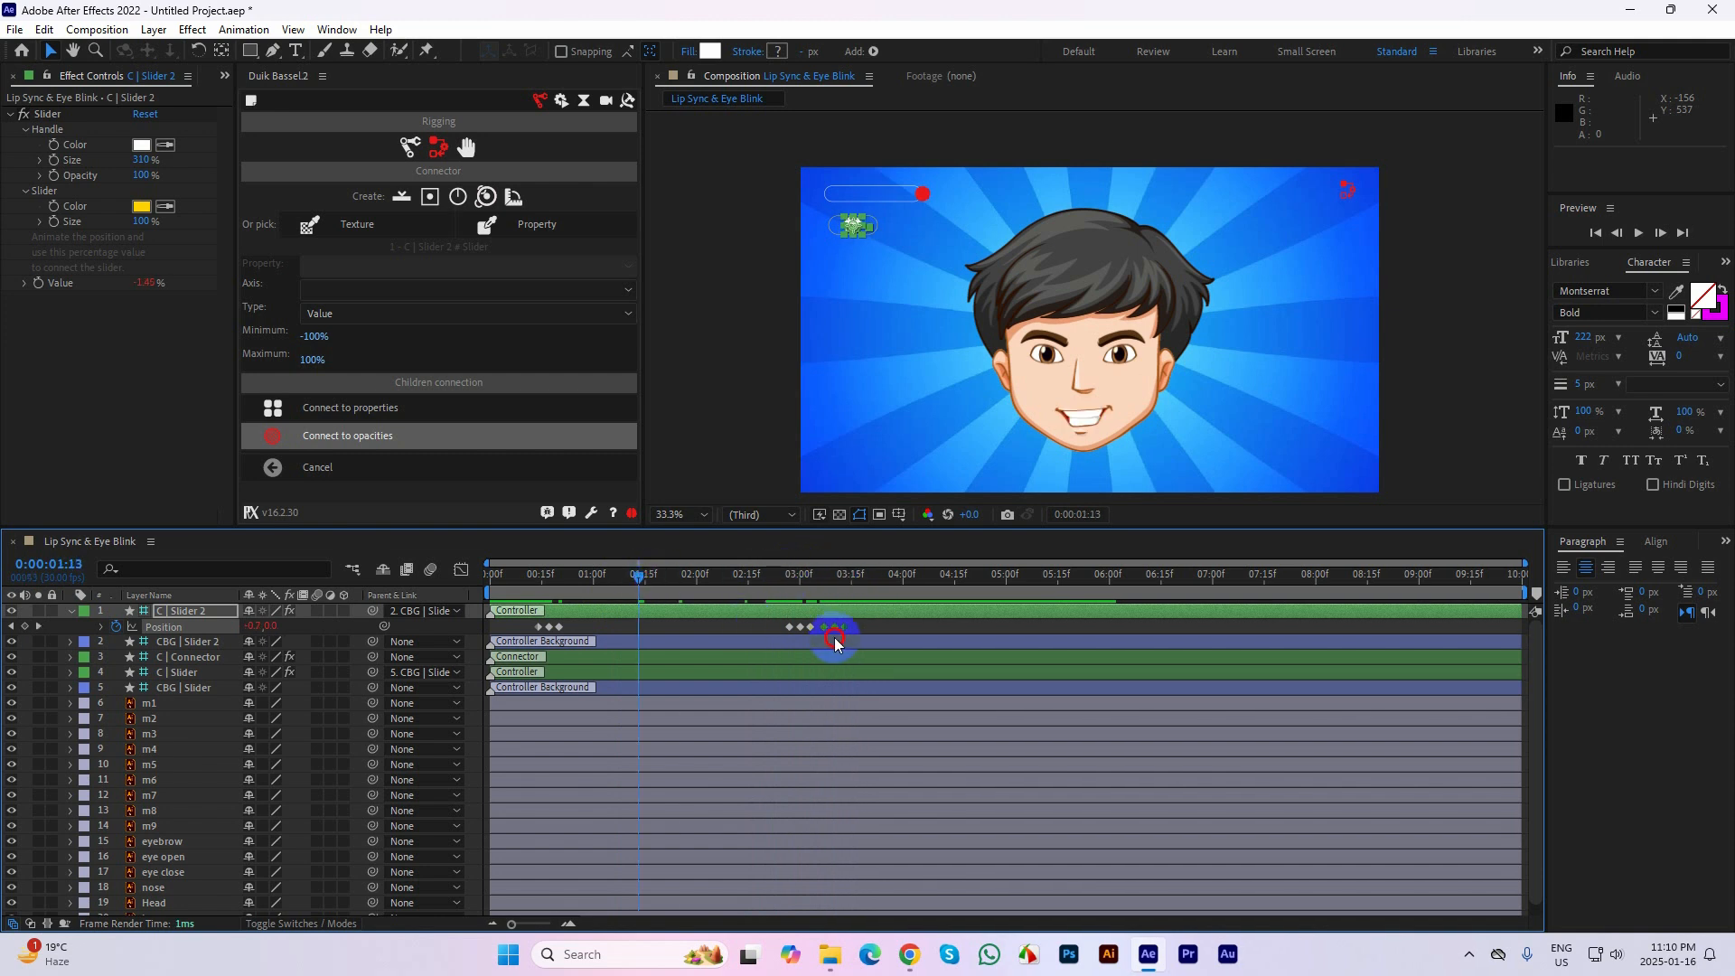
{"action": "left_click_drag", "start_coordinate": [835, 637], "coordinate": [744, 630]}
{"action": "left_click", "coordinate": [799, 629]}
Copy the first three C | Slider 2 Position keyframes and paste them at about 0:00:03:10 as another blink
{"action": "left_click_drag", "start_coordinate": [577, 621], "coordinate": [534, 630]}
{"action": "key", "text": "ctrl+c"}
{"action": "left_click_drag", "start_coordinate": [639, 573], "coordinate": [945, 621]}
{"action": "key", "text": "ctrl+v"}
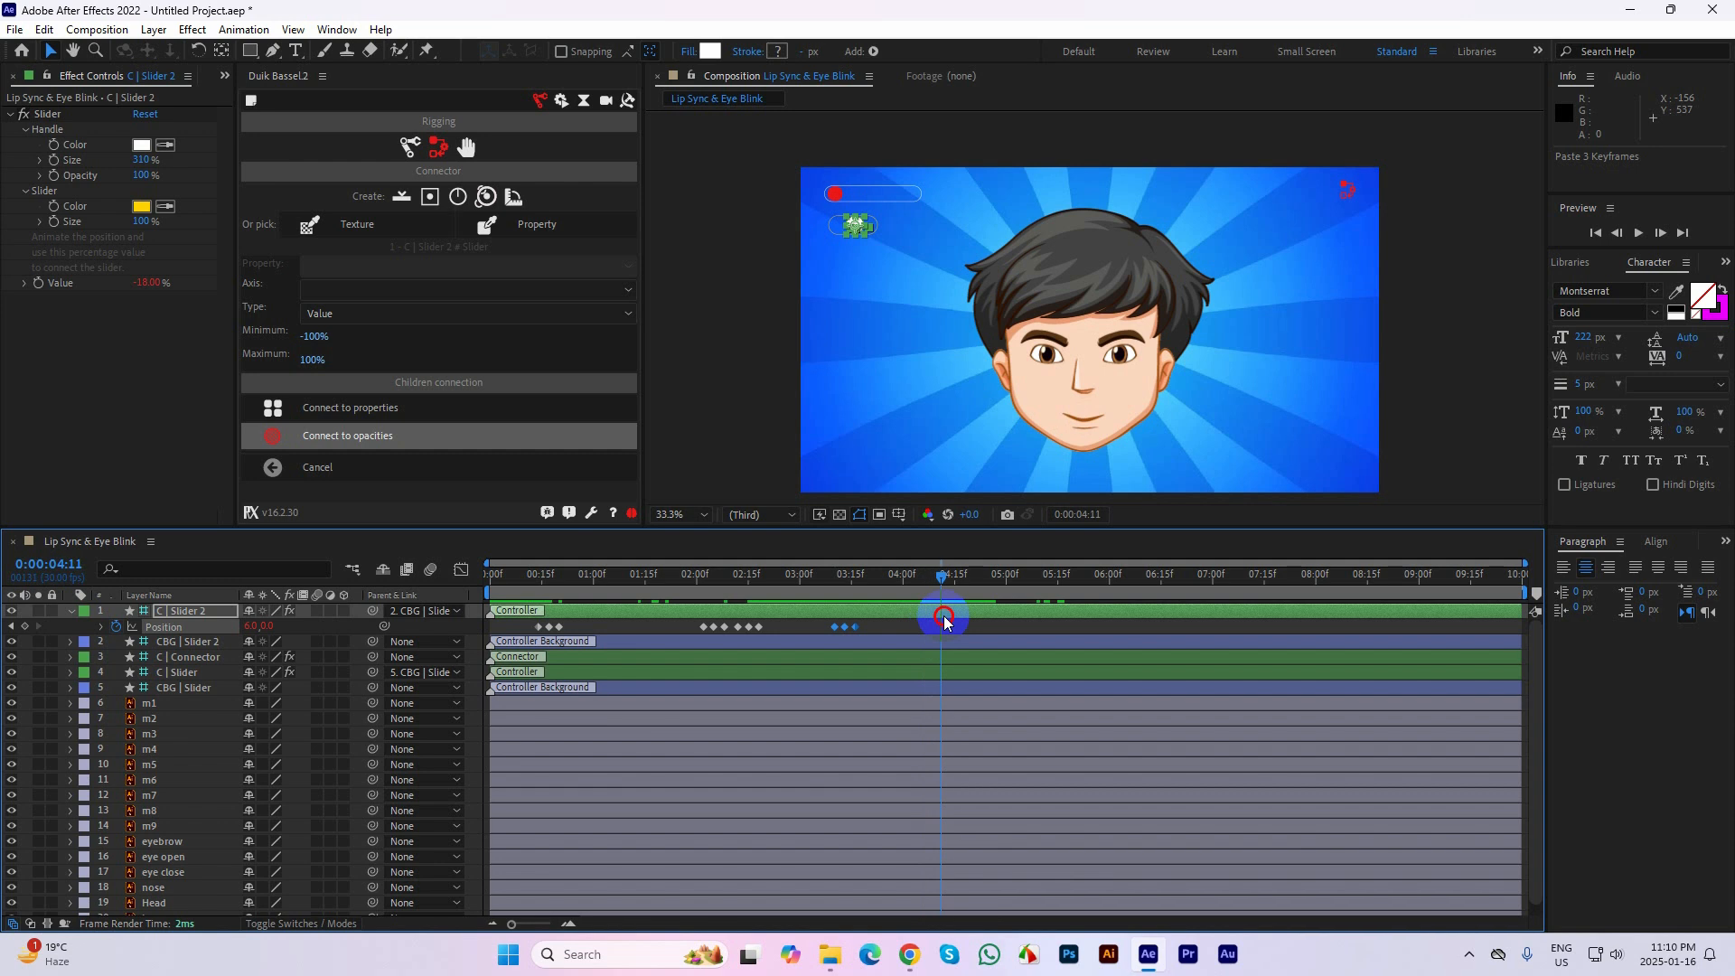
End the work area at 0:00:04:11 and return the current time to 0:00:00:00
{"action": "key", "text": "n"}
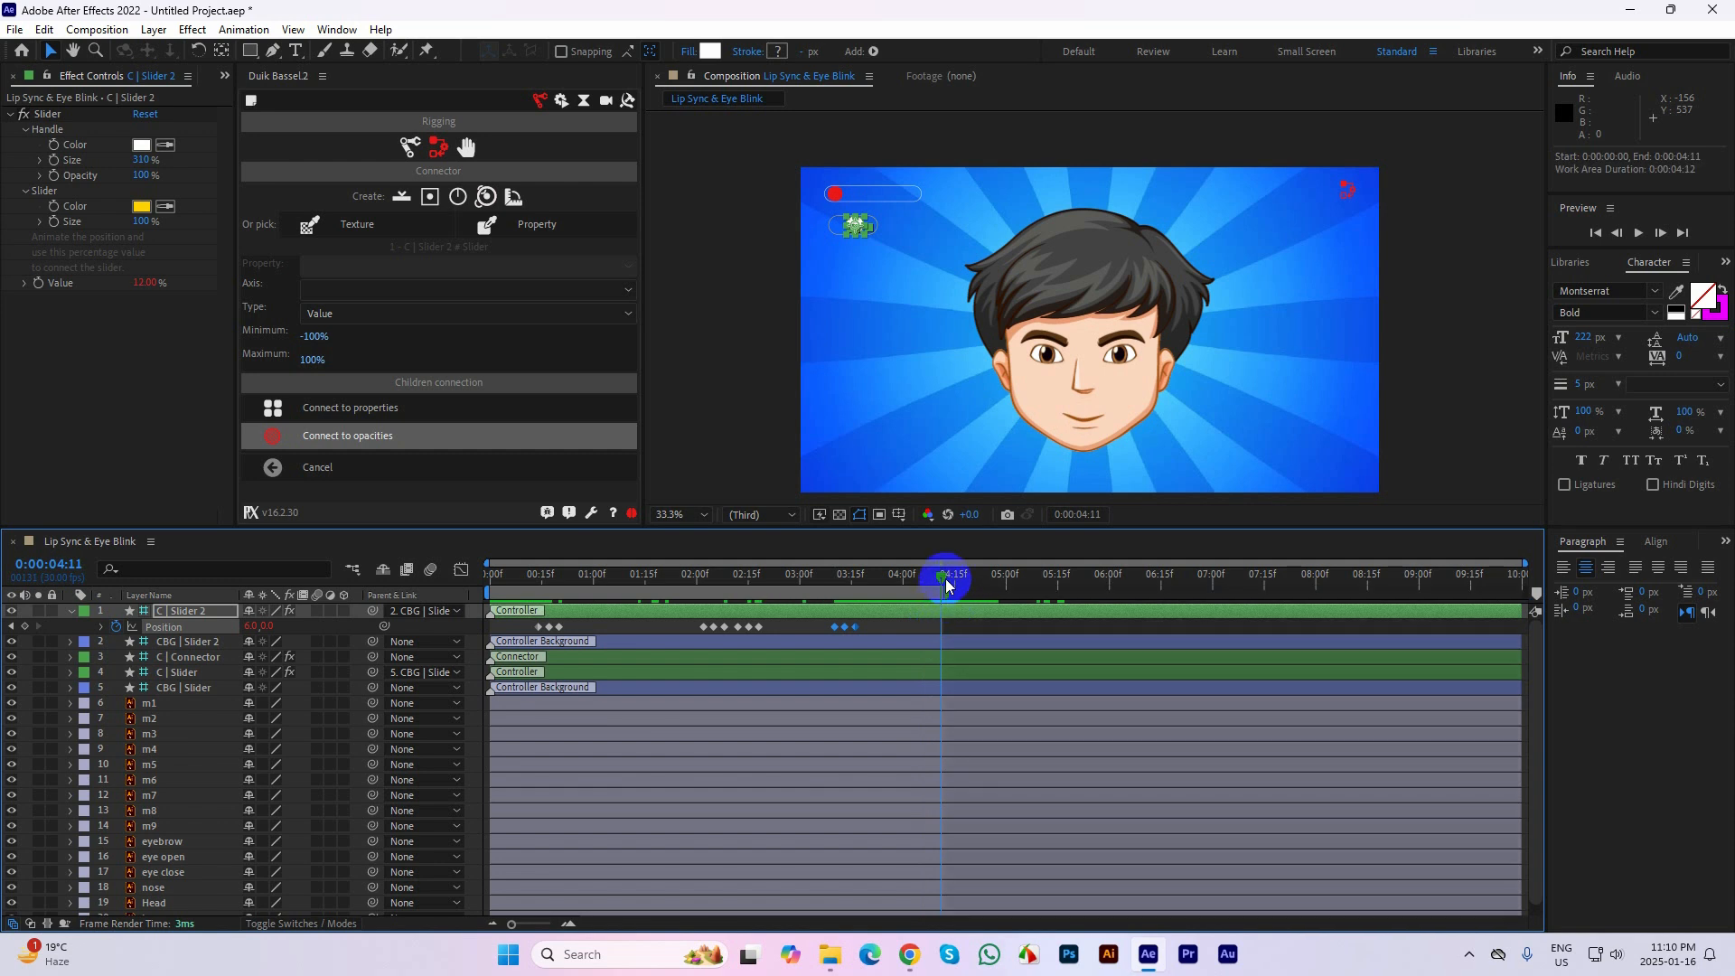
{"action": "left_click_drag", "start_coordinate": [942, 577], "coordinate": [434, 601]}
{"action": "left_click", "coordinate": [1441, 363]}
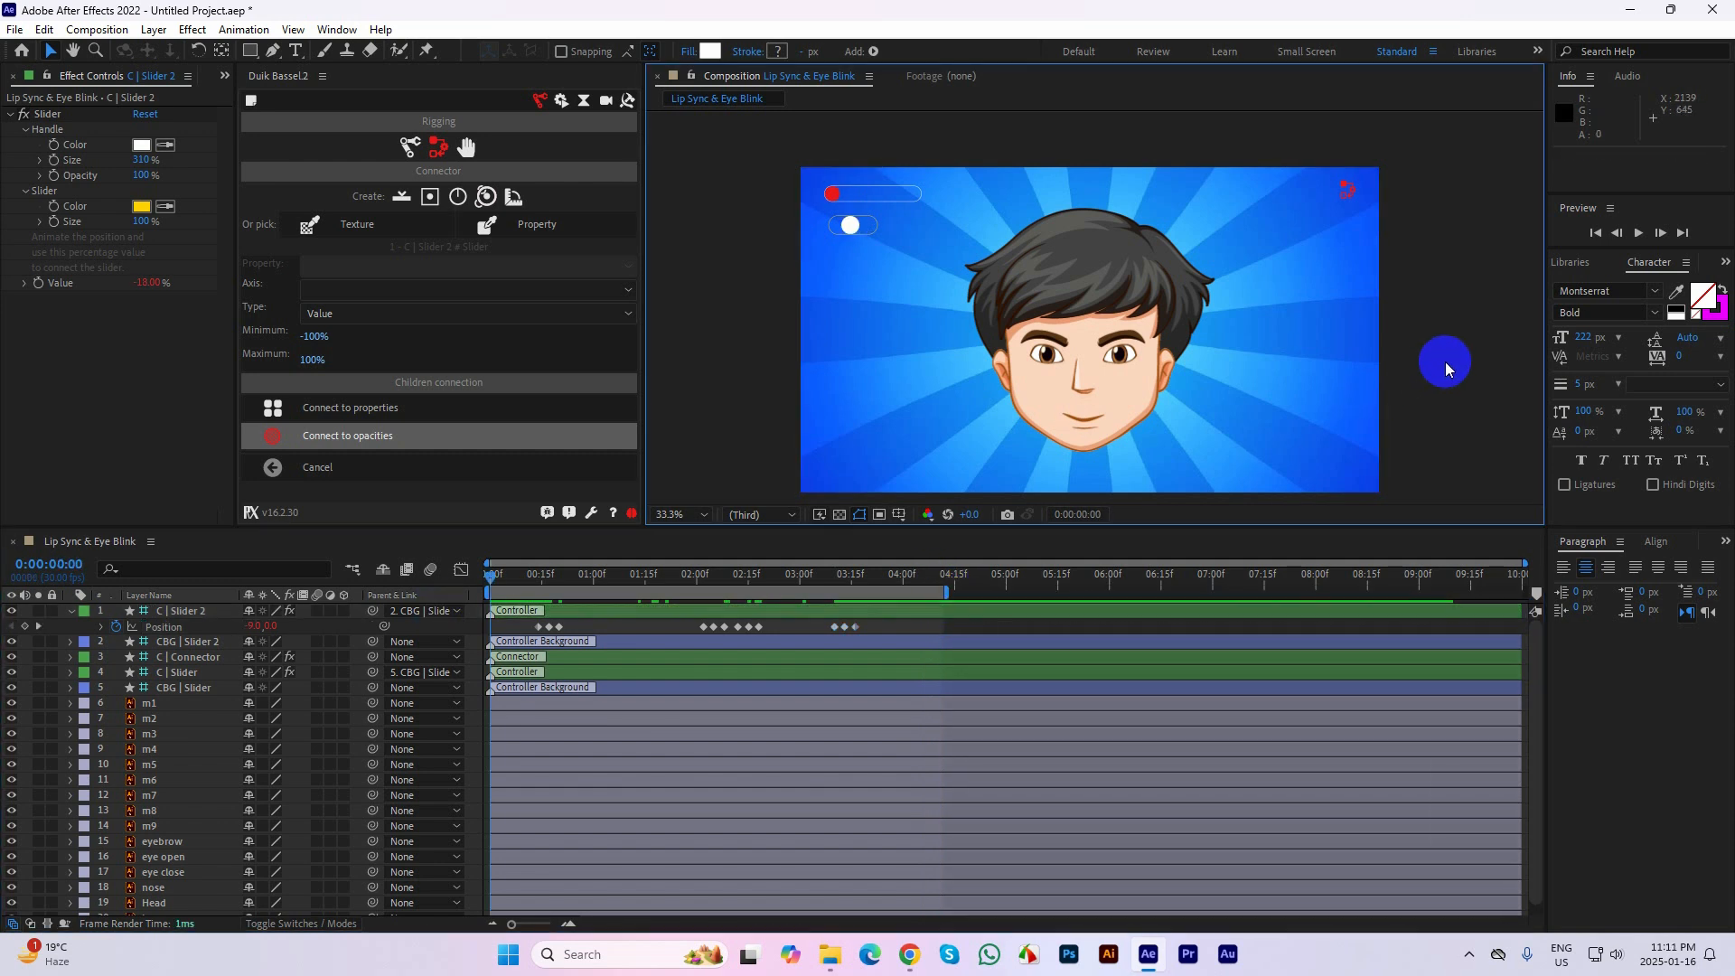
Fit the composition view up to 100%, preview the lip sync and blinks in an enlarged viewer, and restore the normal layout
{"action": "left_click", "coordinate": [680, 514]}
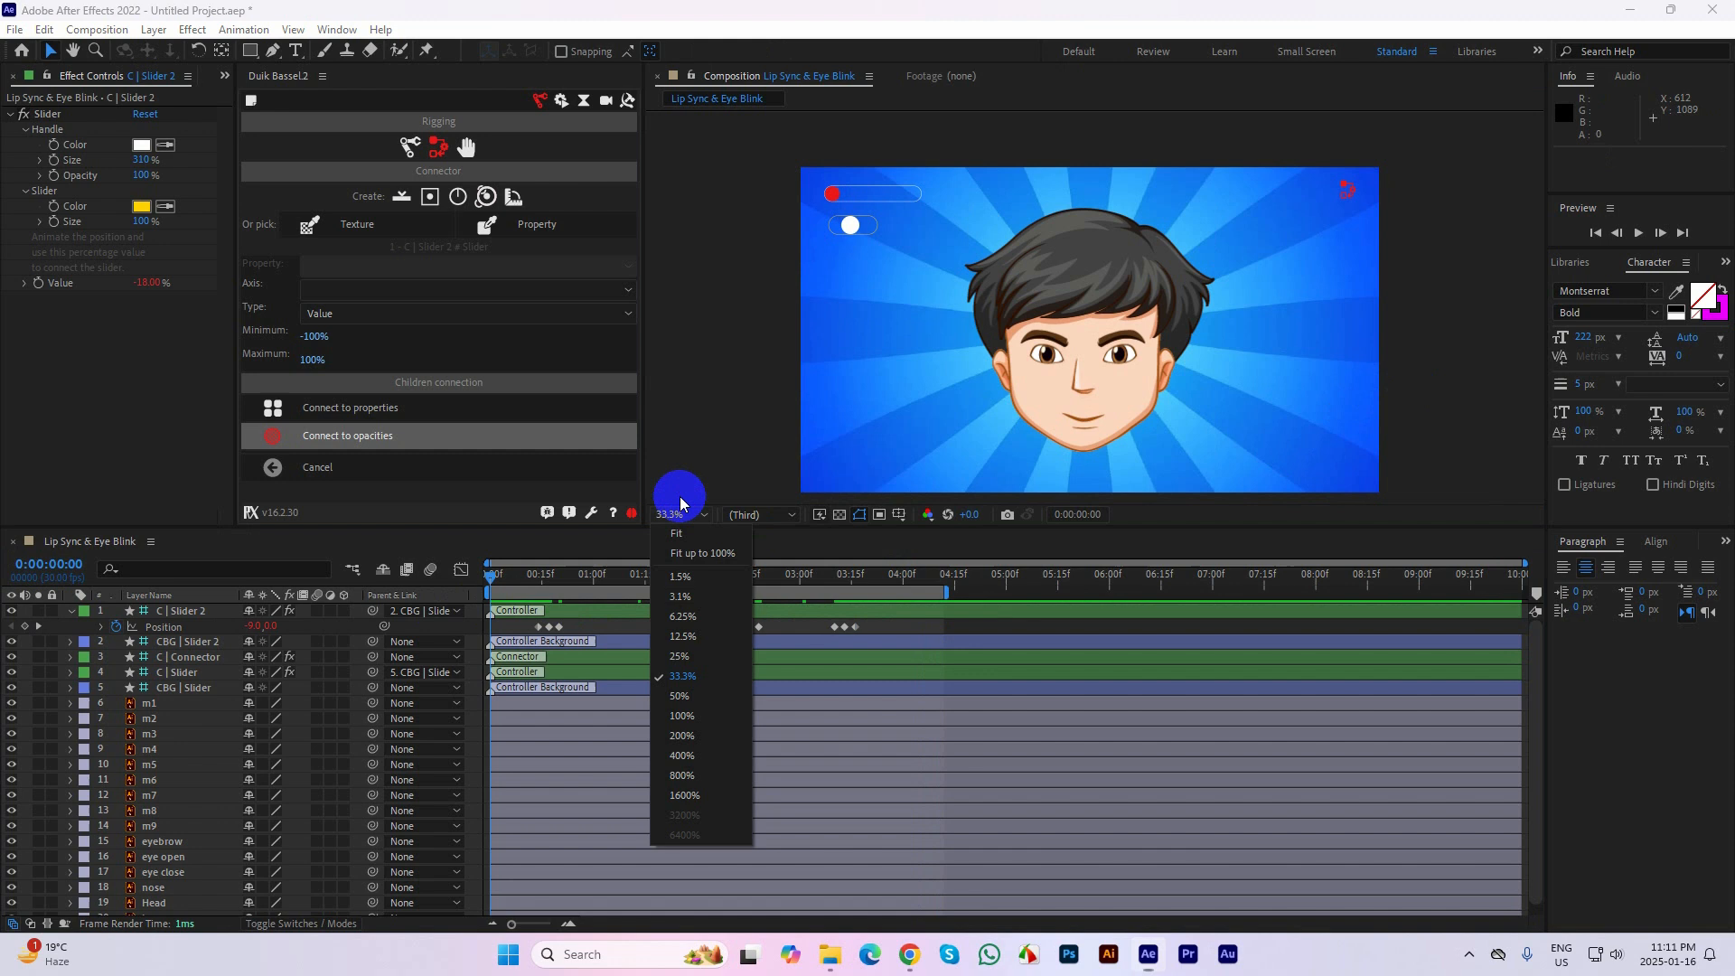
{"action": "left_click", "coordinate": [678, 546]}
{"action": "key", "text": "grave"}
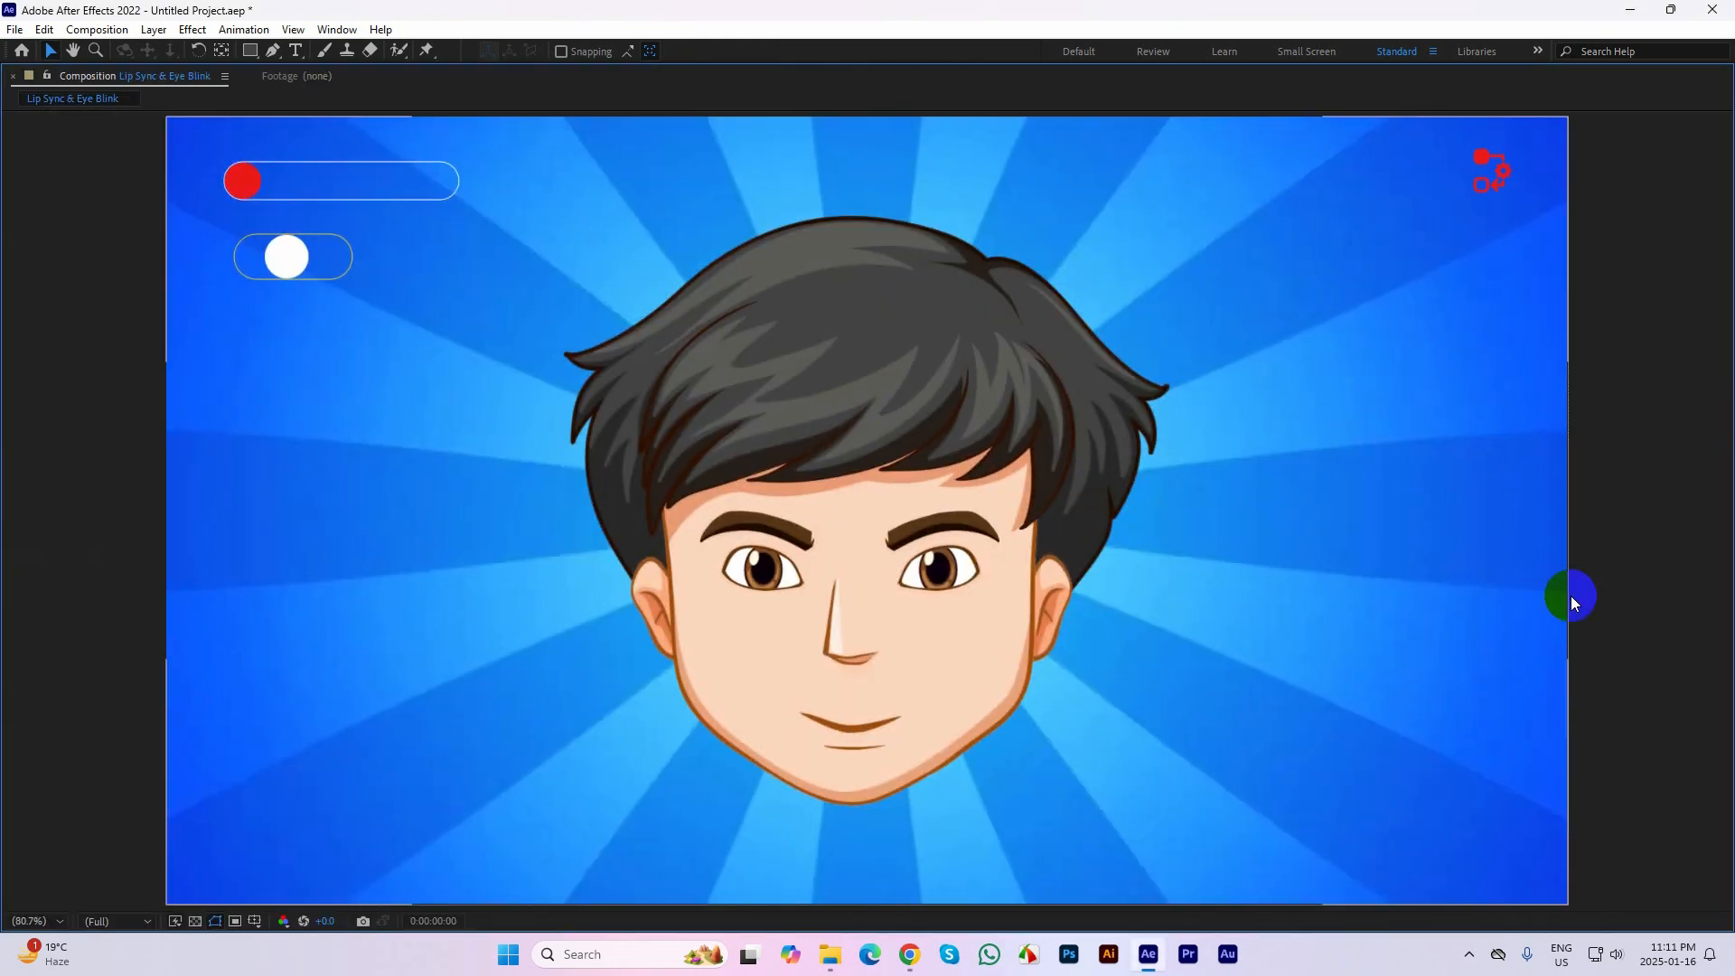
{"action": "key", "text": "space"}
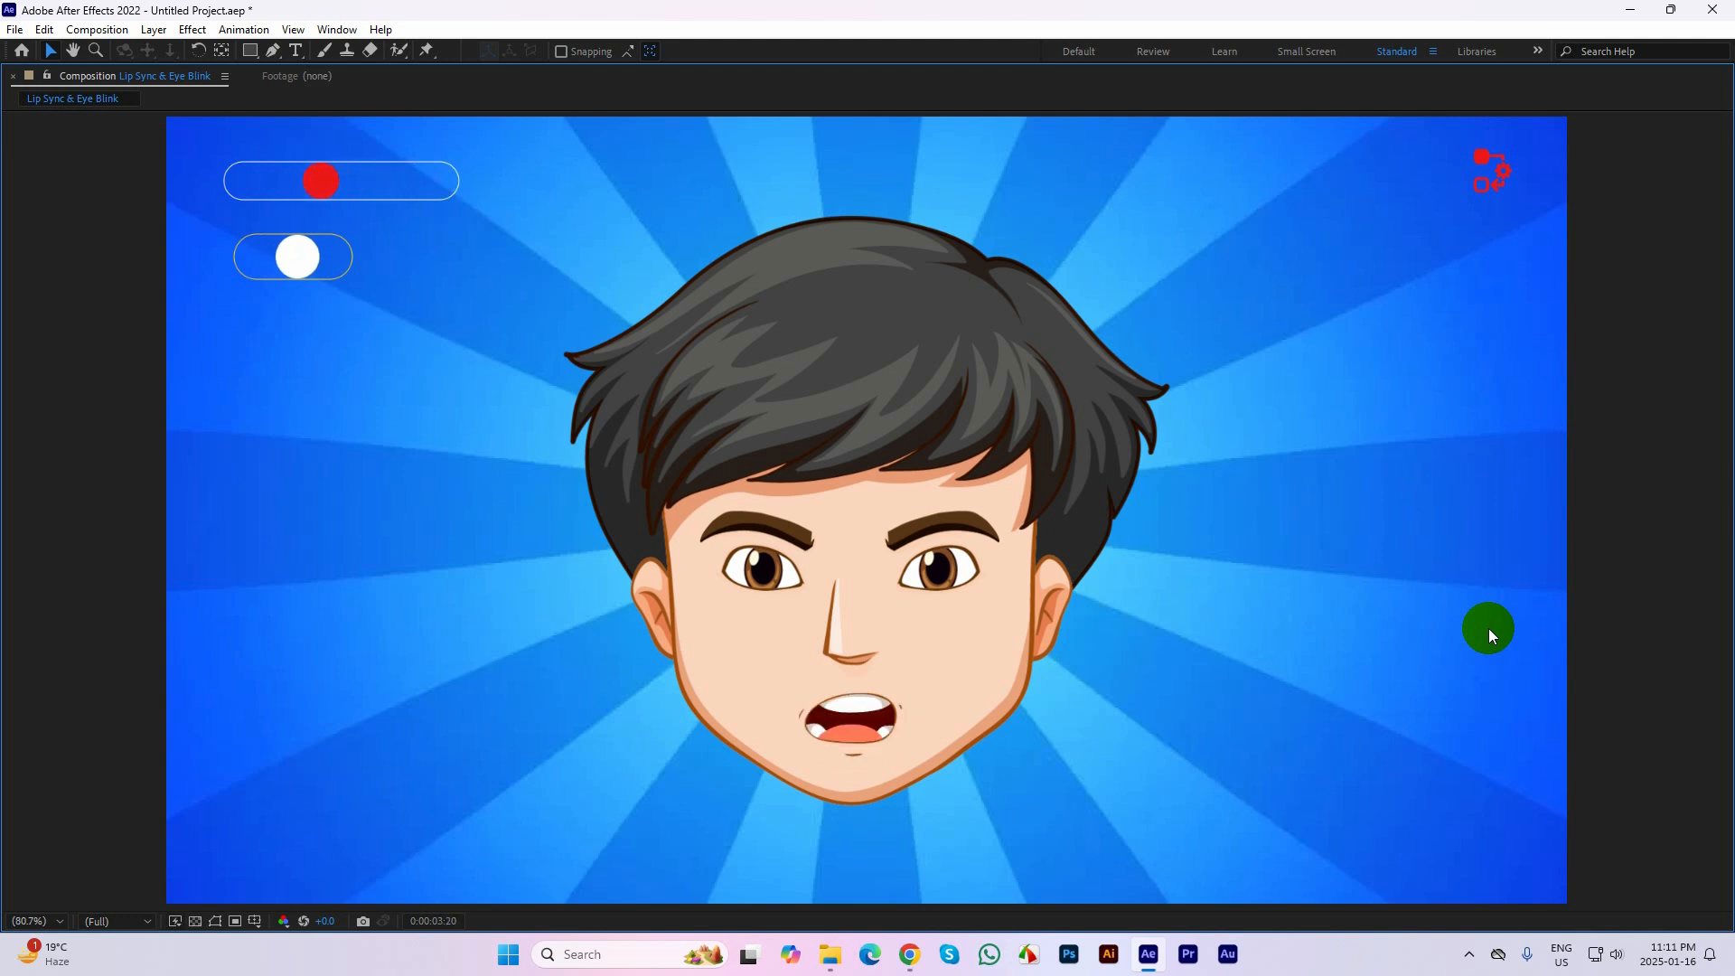
{"action": "key", "text": "grave"}
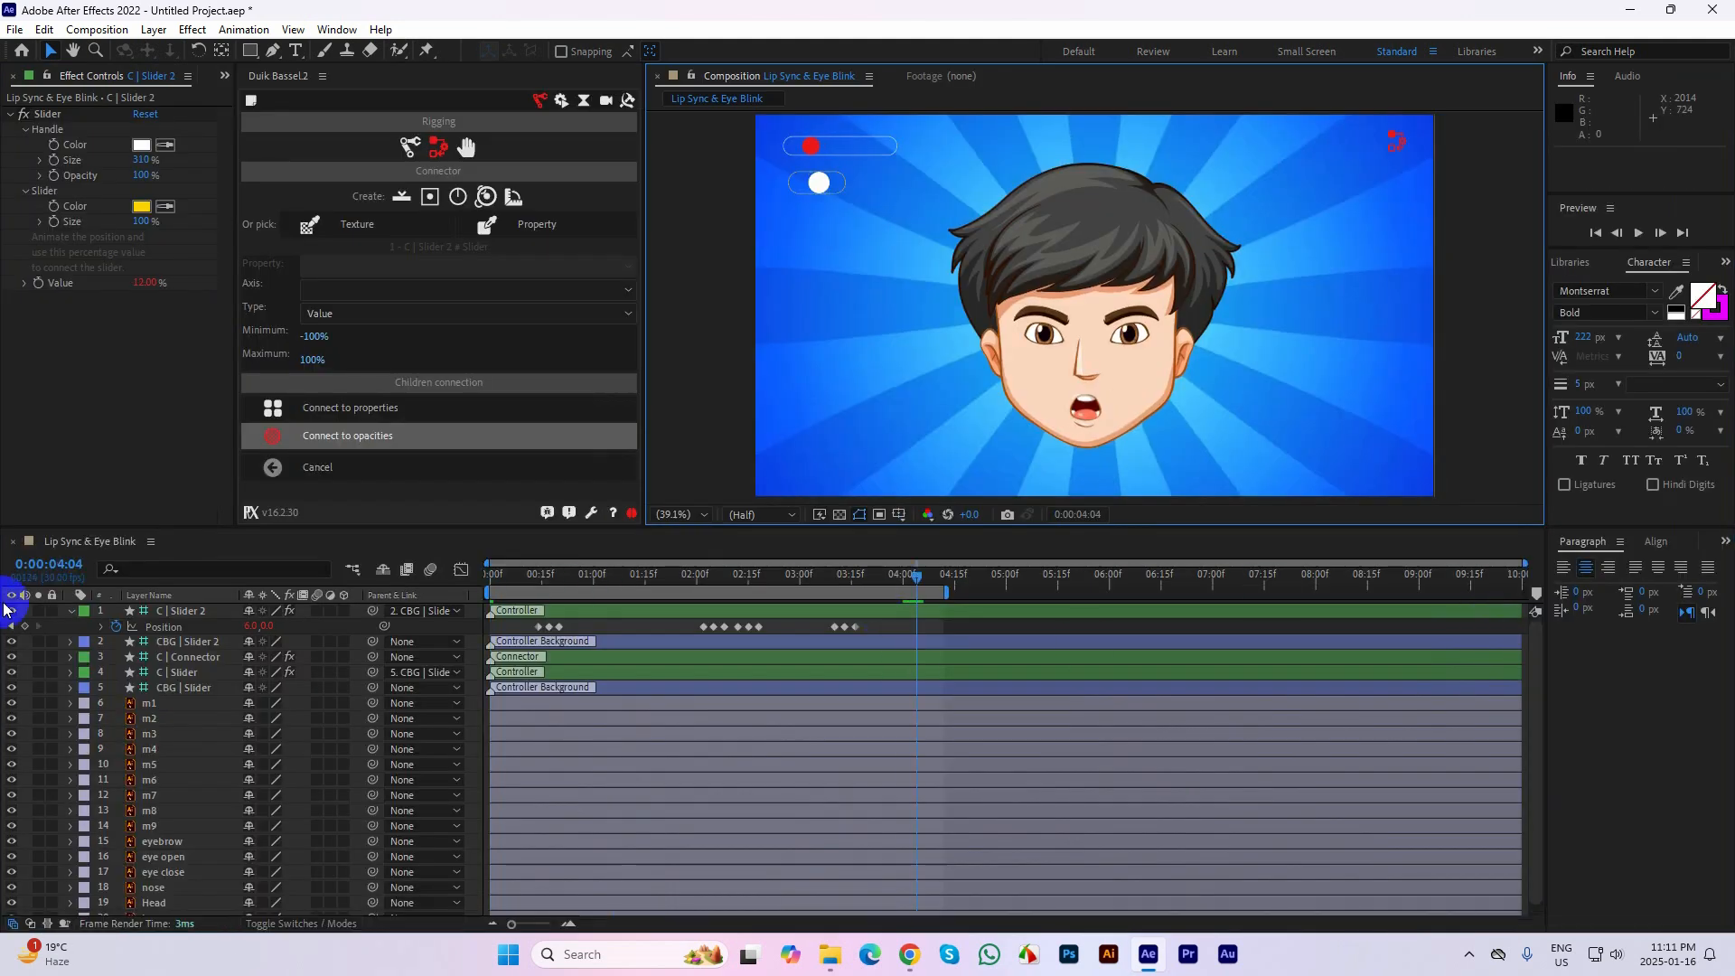
Collapse the C | Slider 2 layer's properties and display the project's items in place of its effect controls
{"action": "left_click", "coordinate": [71, 611]}
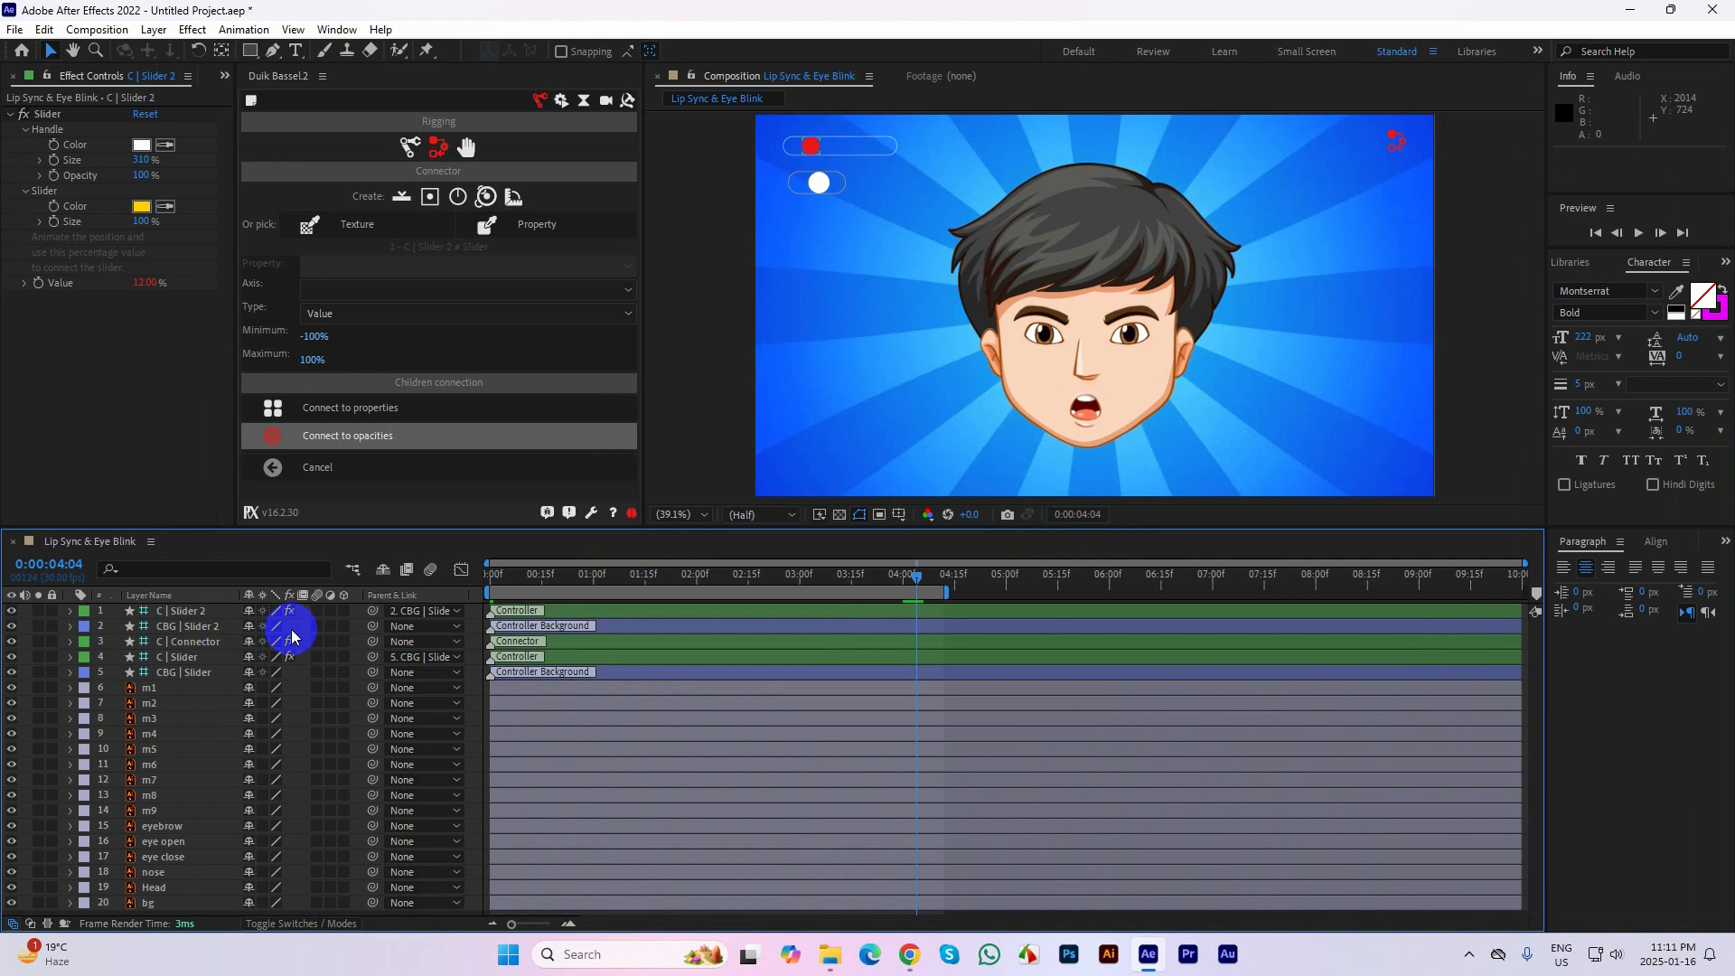
{"action": "left_click", "coordinate": [222, 76]}
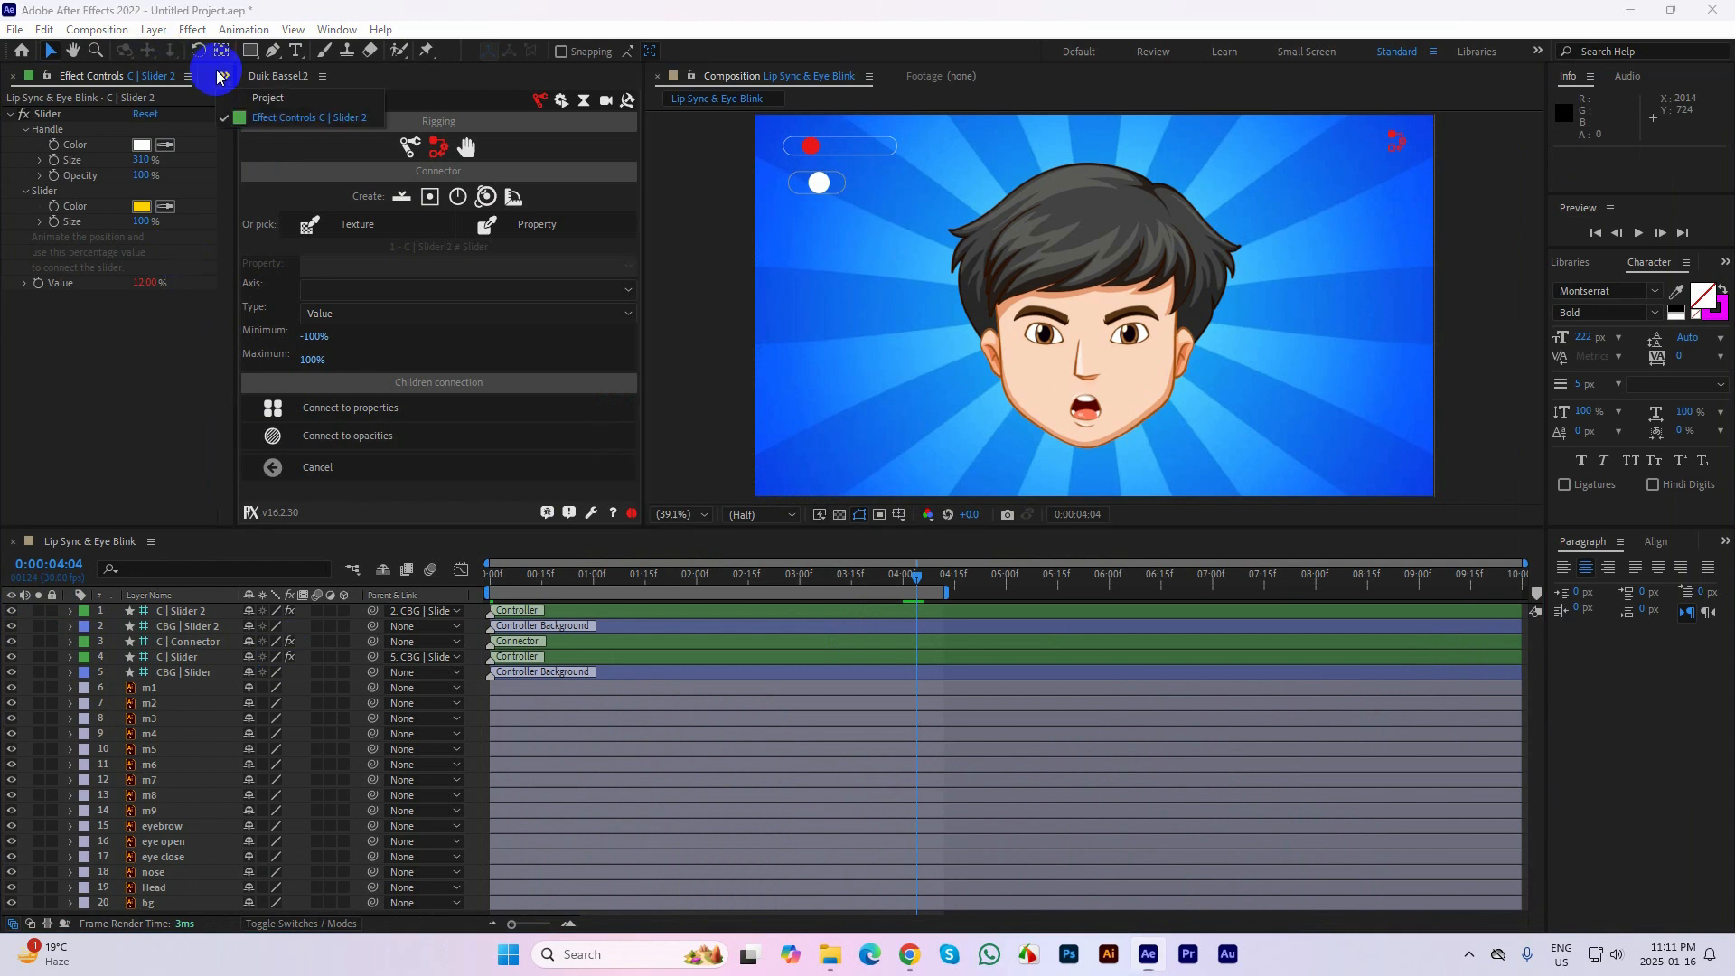
{"action": "left_click", "coordinate": [263, 98]}
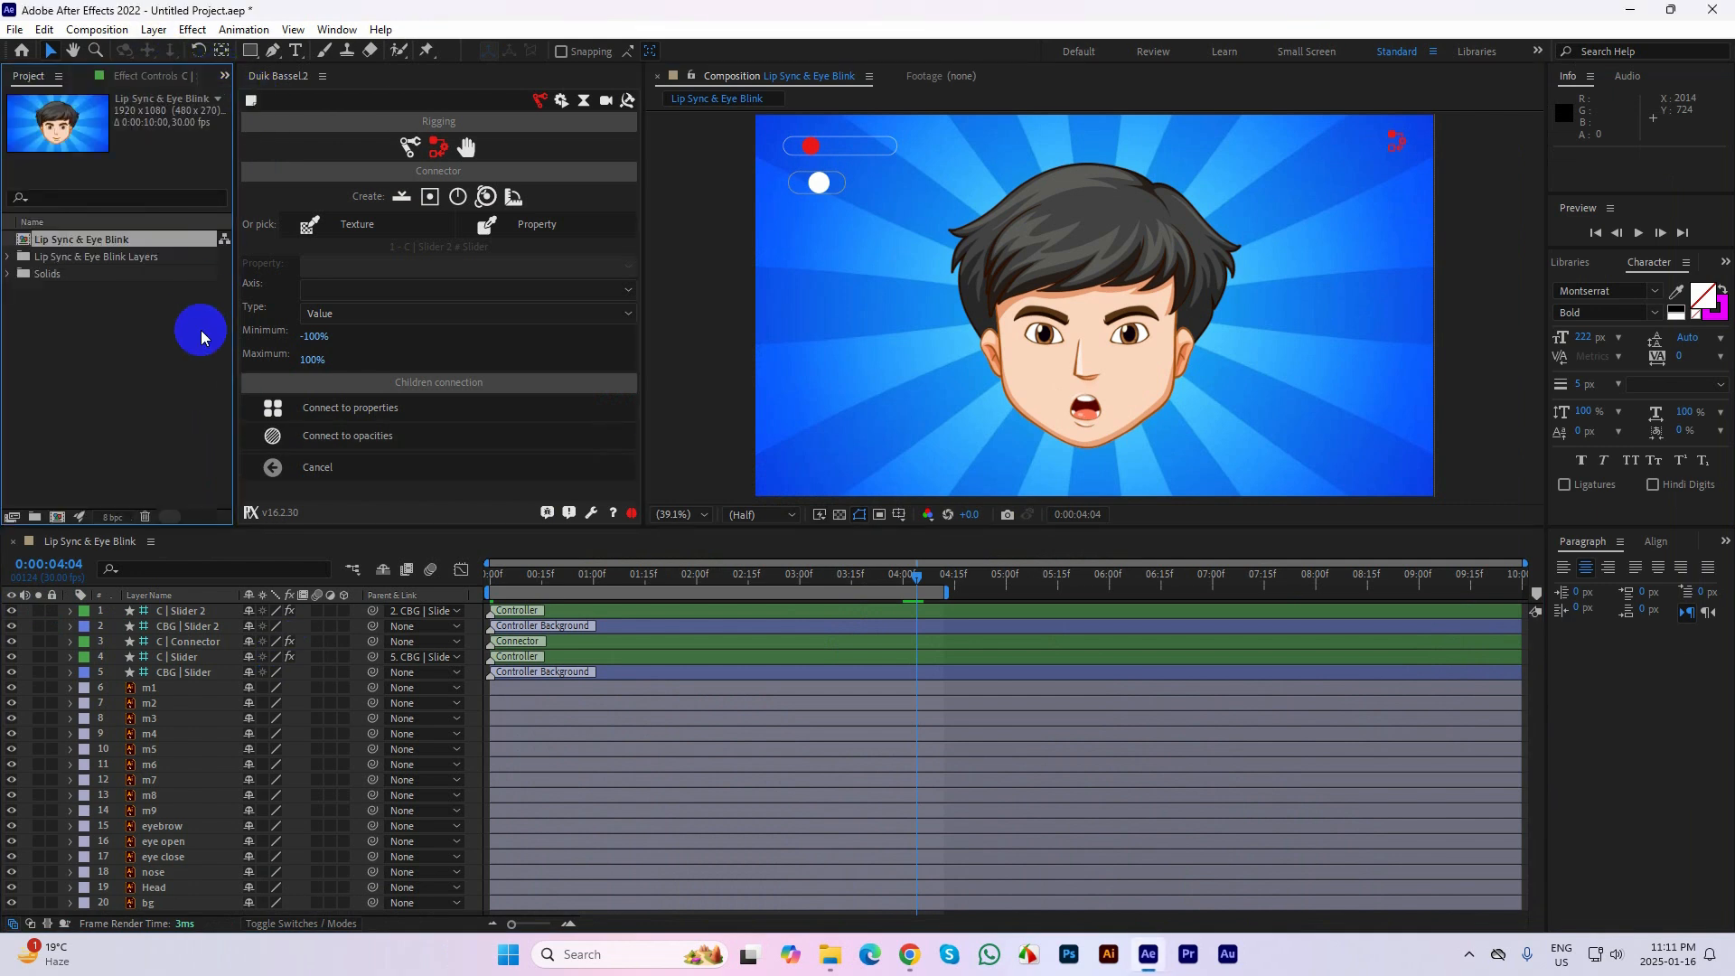